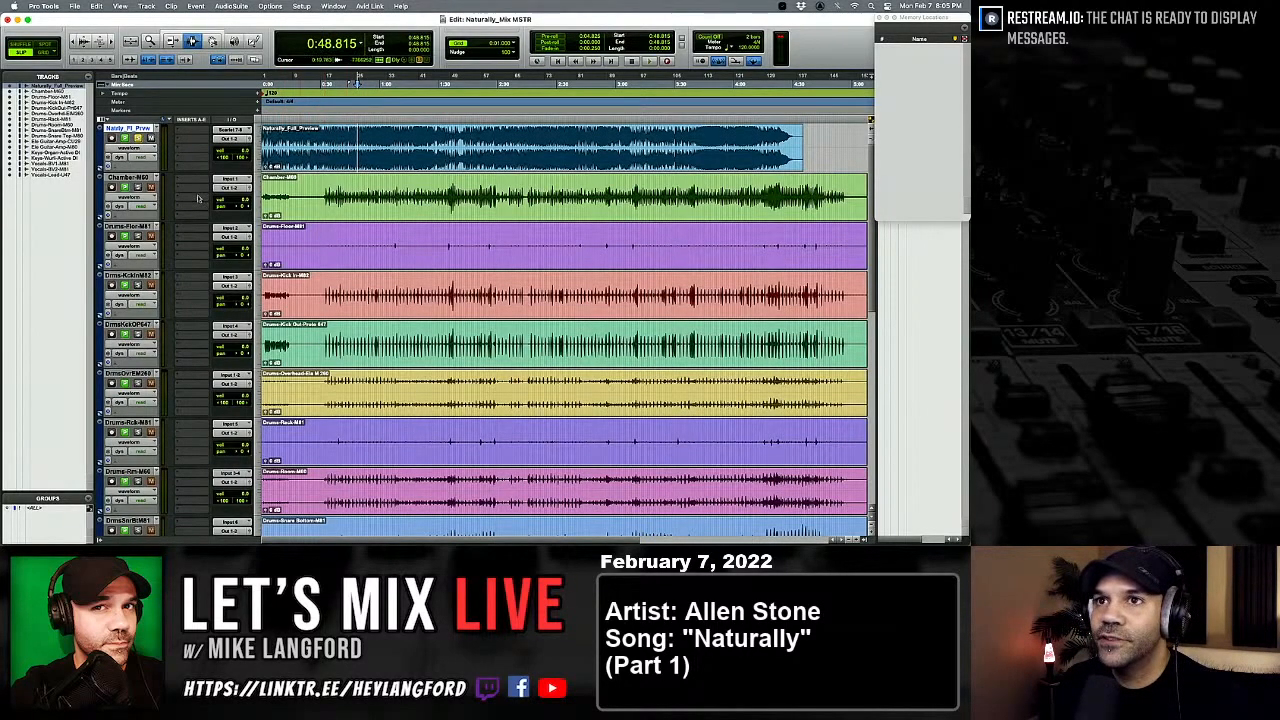
# Step: Enlarge the height of the Naturally_Full_Preview track and save the session
pyautogui.moveTo(119, 172); pyautogui.dragTo(136, 313)
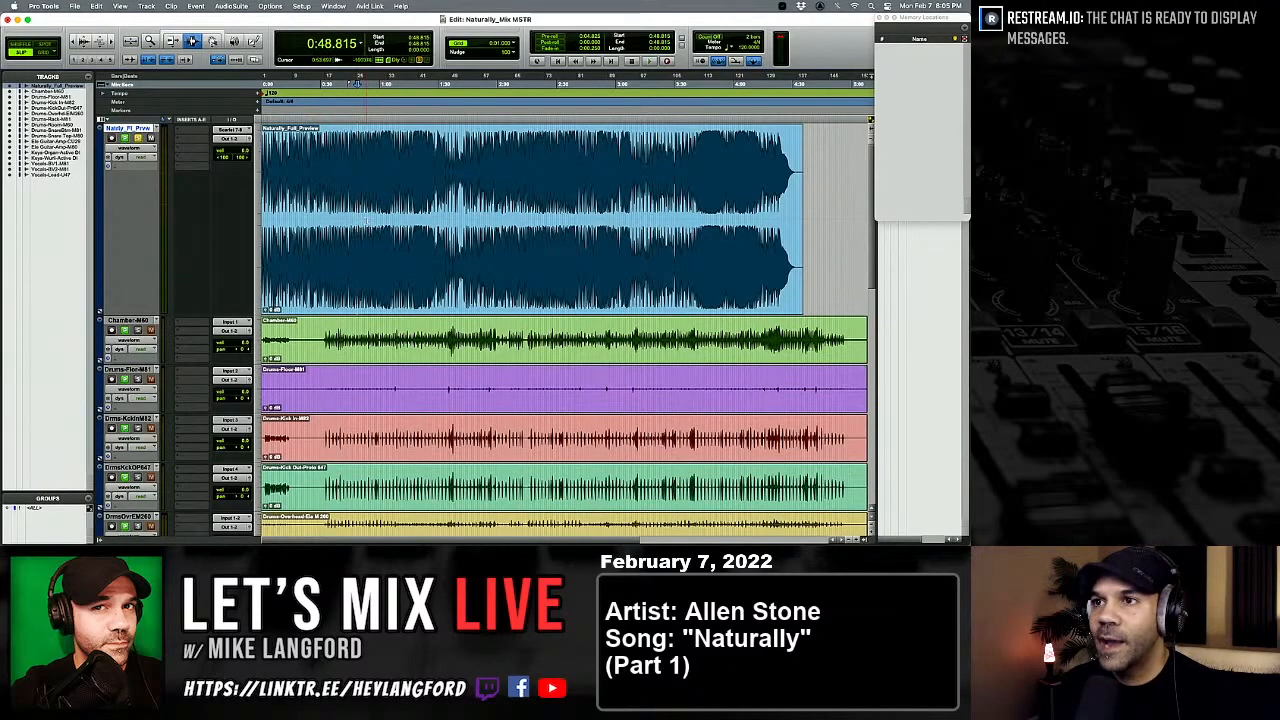
pyautogui.press('super+s')
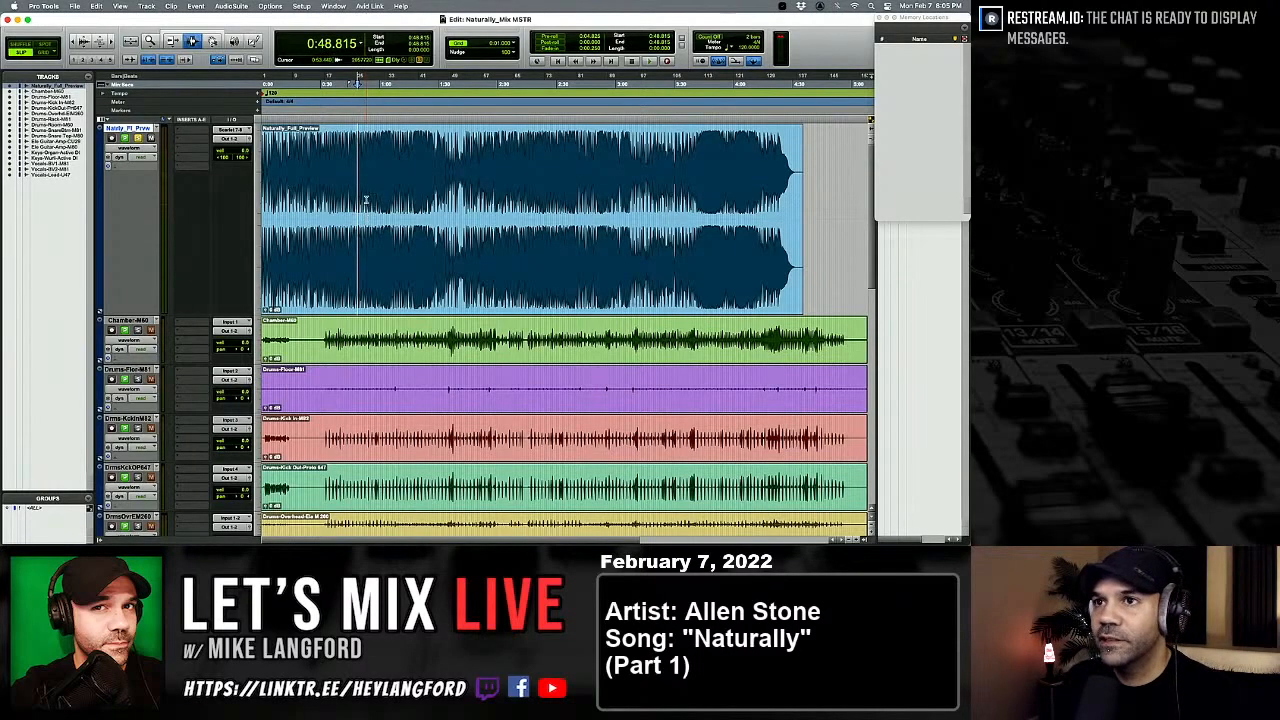
# Step: Play the full preview from the start of the session and lower its track volume
pyautogui.press('Return')
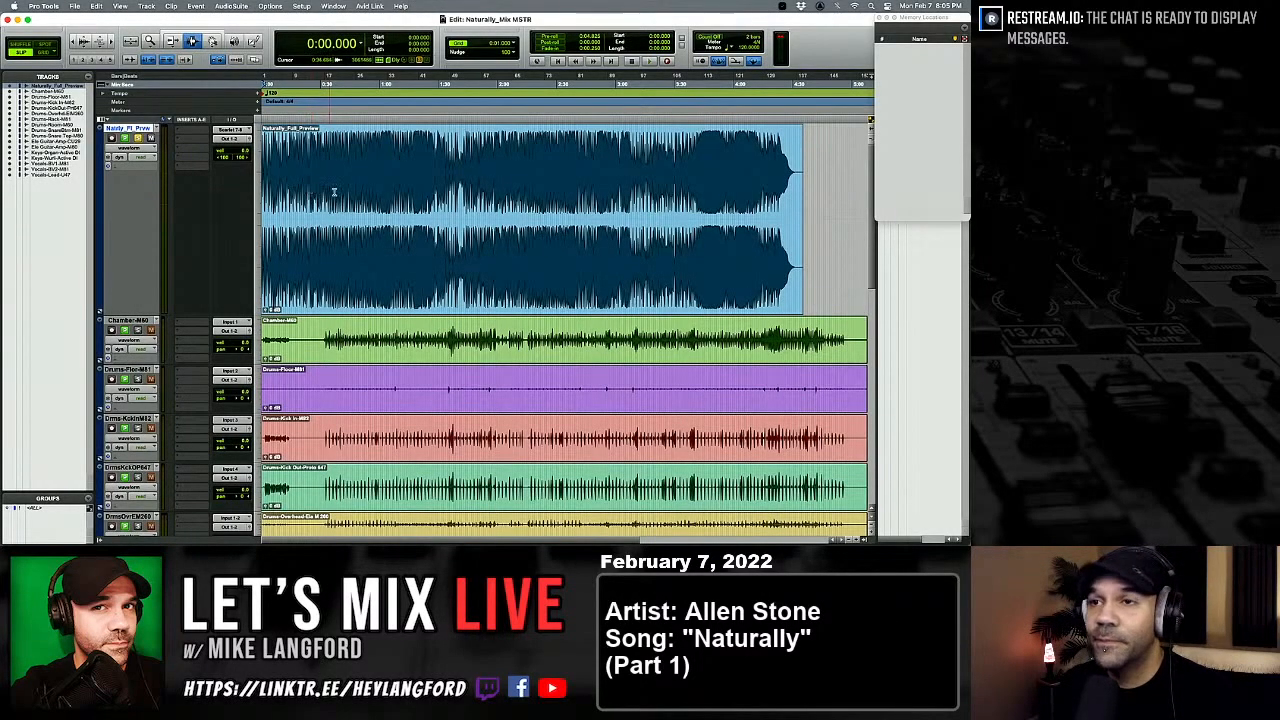
pyautogui.click(265, 158)
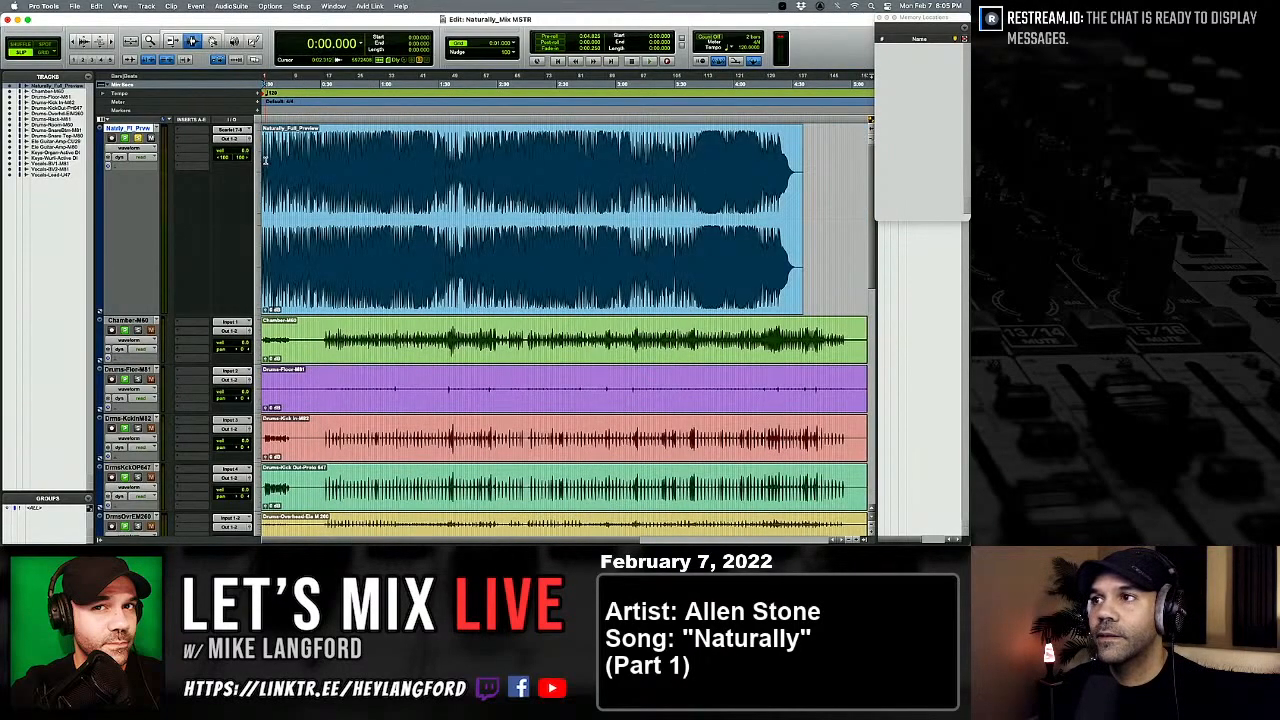
pyautogui.press('space')
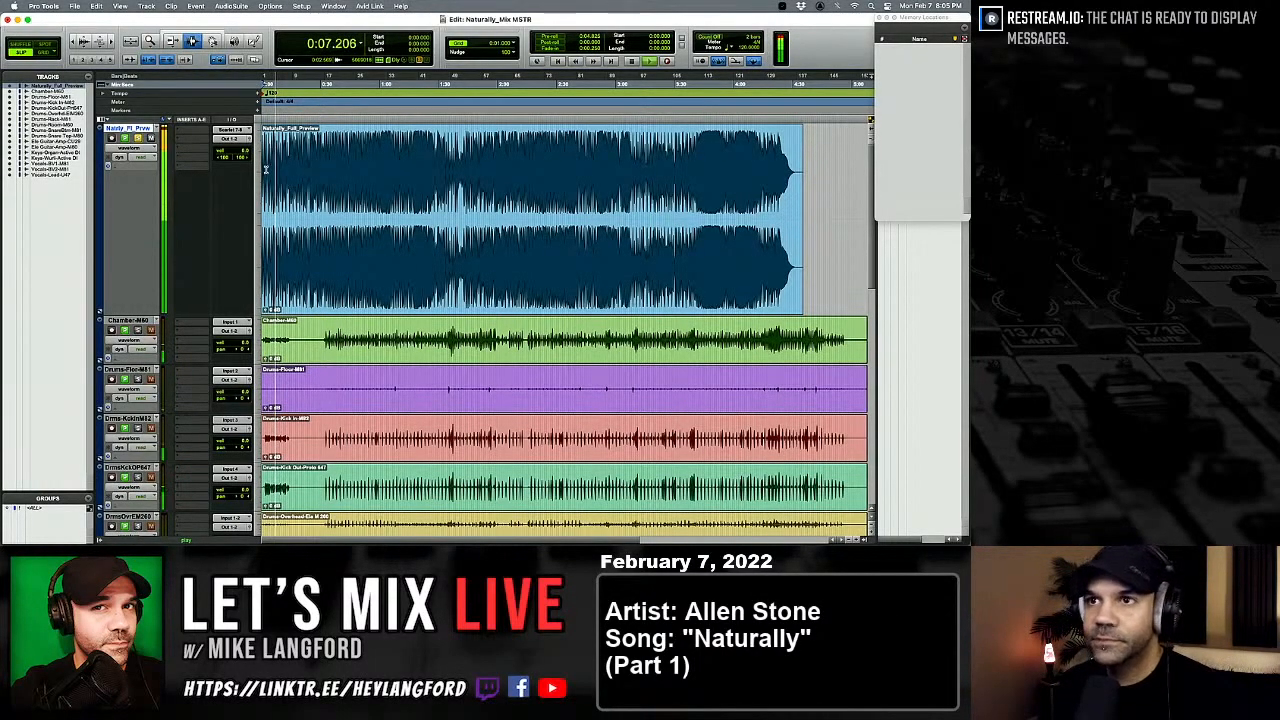
pyautogui.click(245, 156)
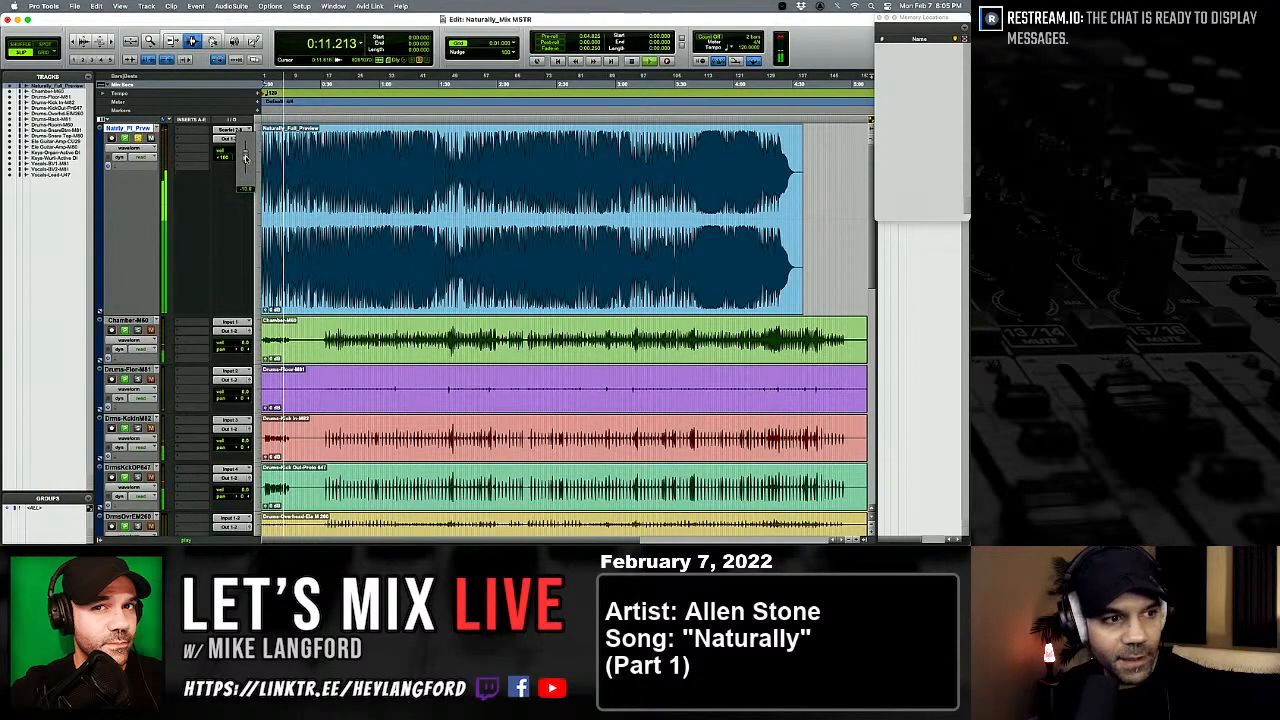
pyautogui.moveTo(245, 156); pyautogui.dragTo(245, 158)
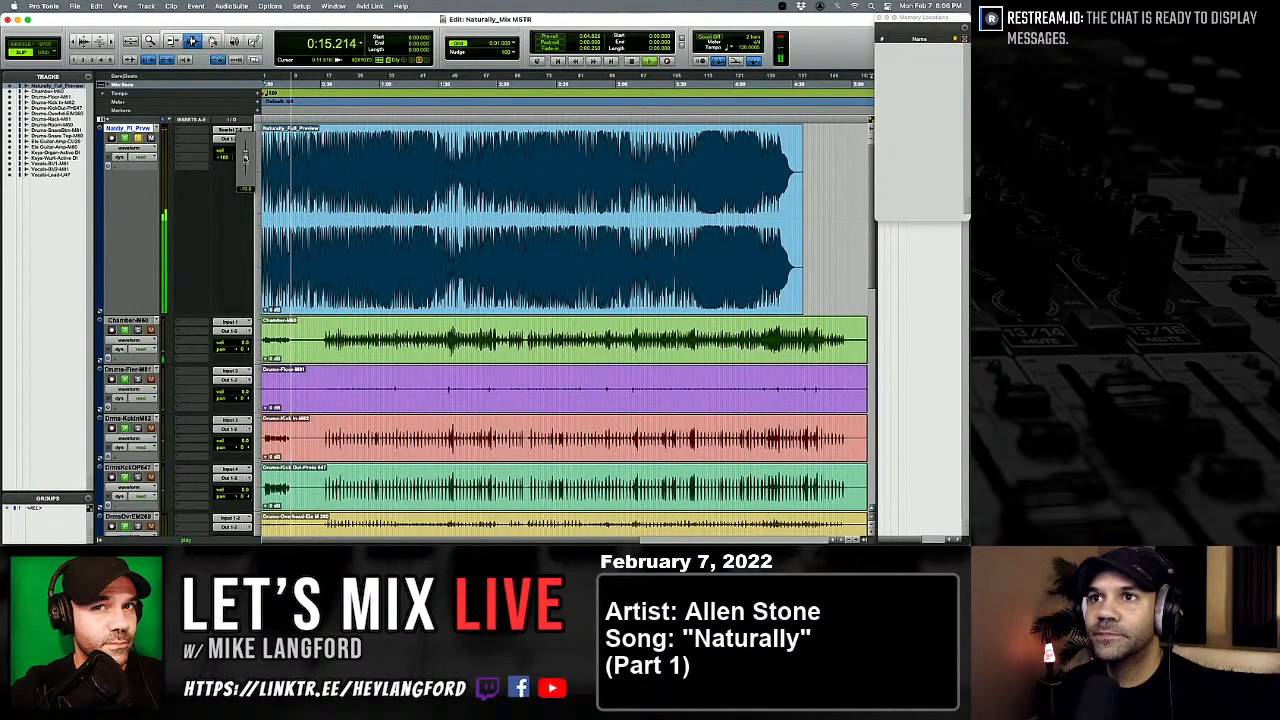
pyautogui.moveTo(245, 157); pyautogui.dragTo(245, 158)
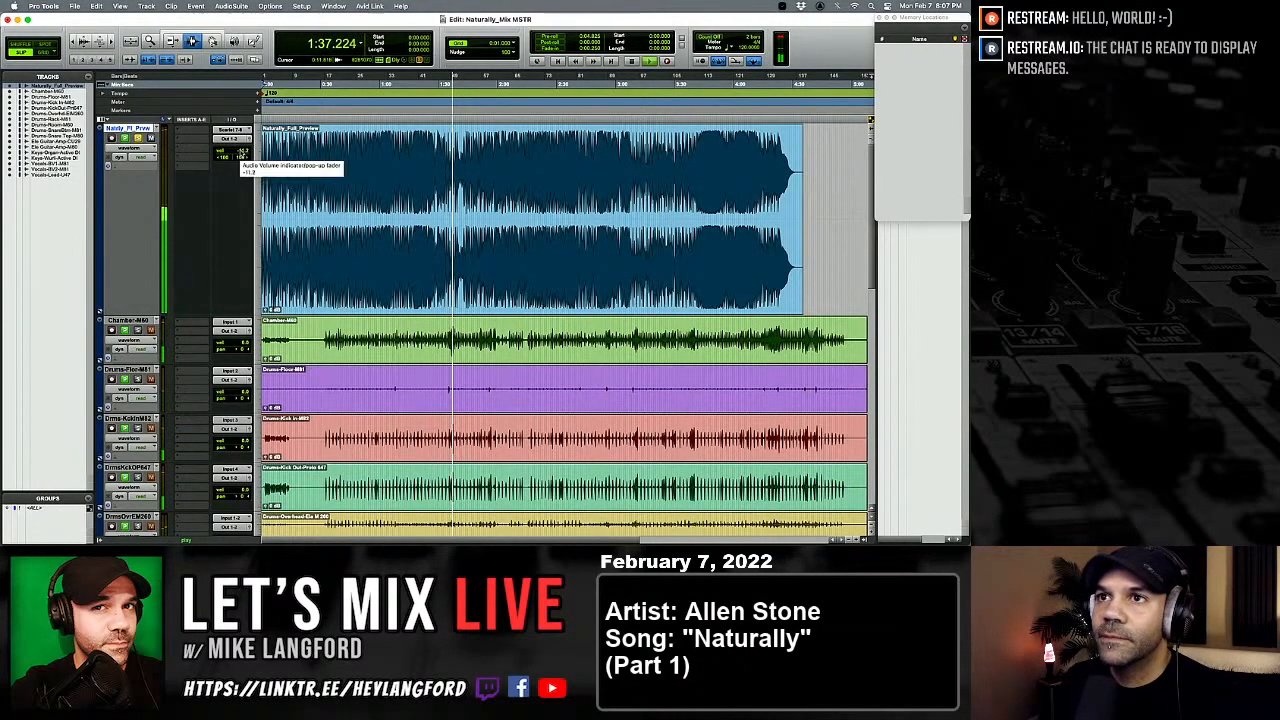
# Step: Adjust the full preview track's volume down and up while the song keeps playing
pyautogui.click(240, 155)
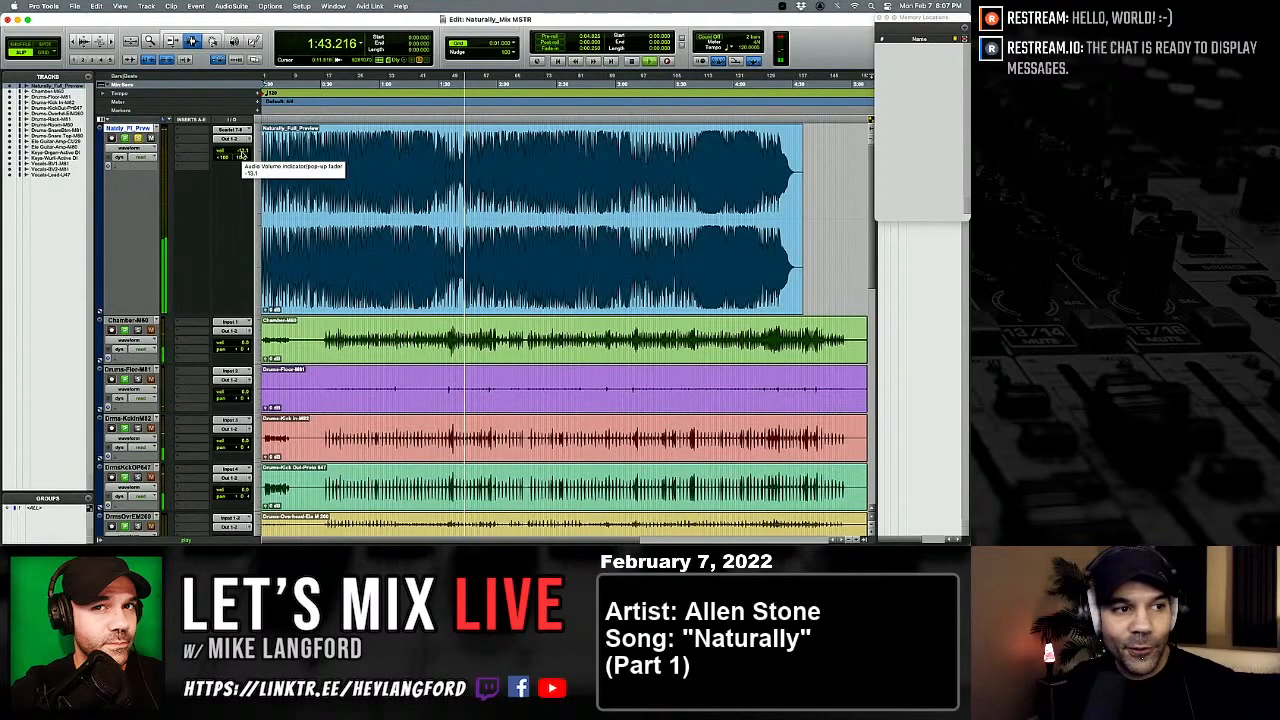
pyautogui.click(237, 147)
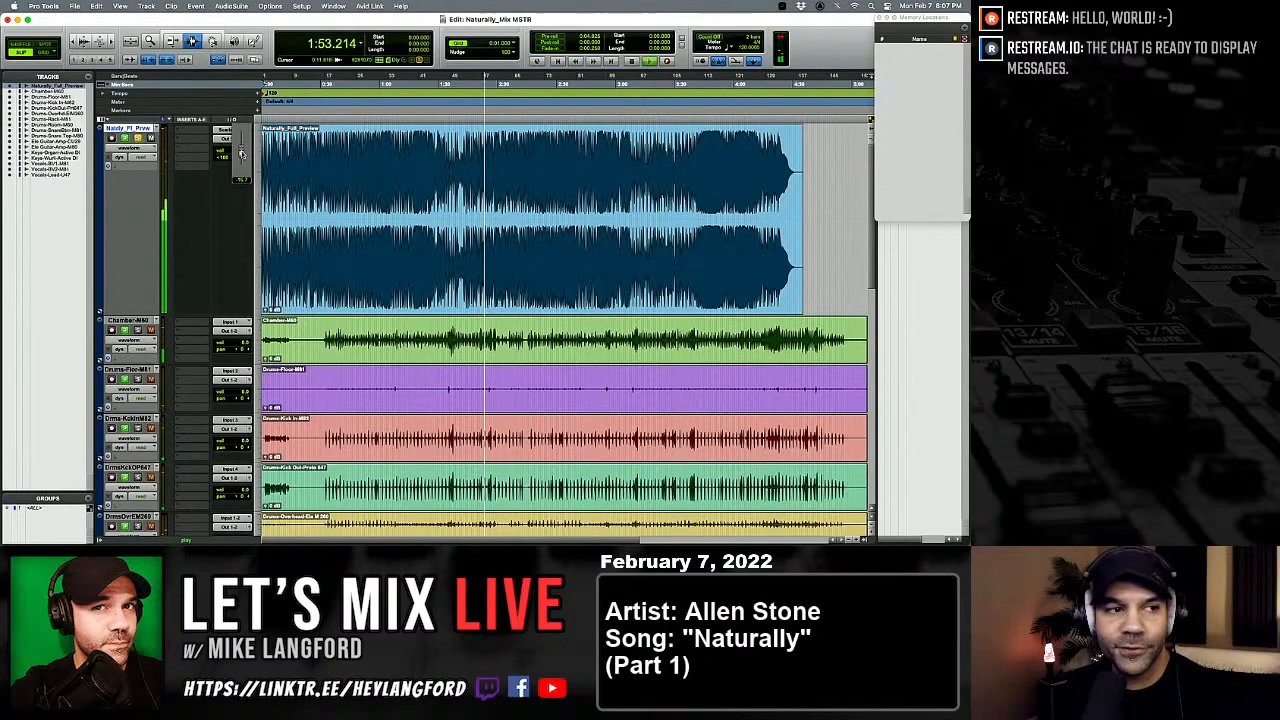
pyautogui.moveTo(240, 155); pyautogui.dragTo(242, 155)
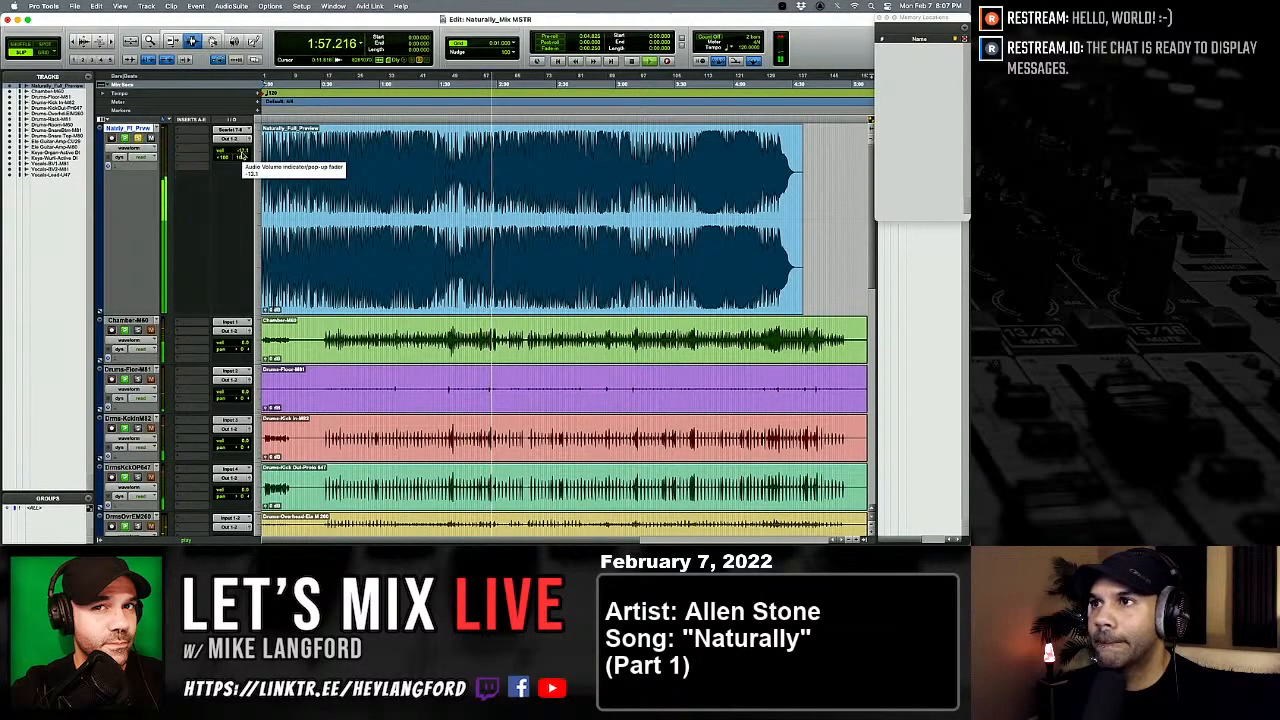
pyautogui.moveTo(241, 155); pyautogui.dragTo(242, 152)
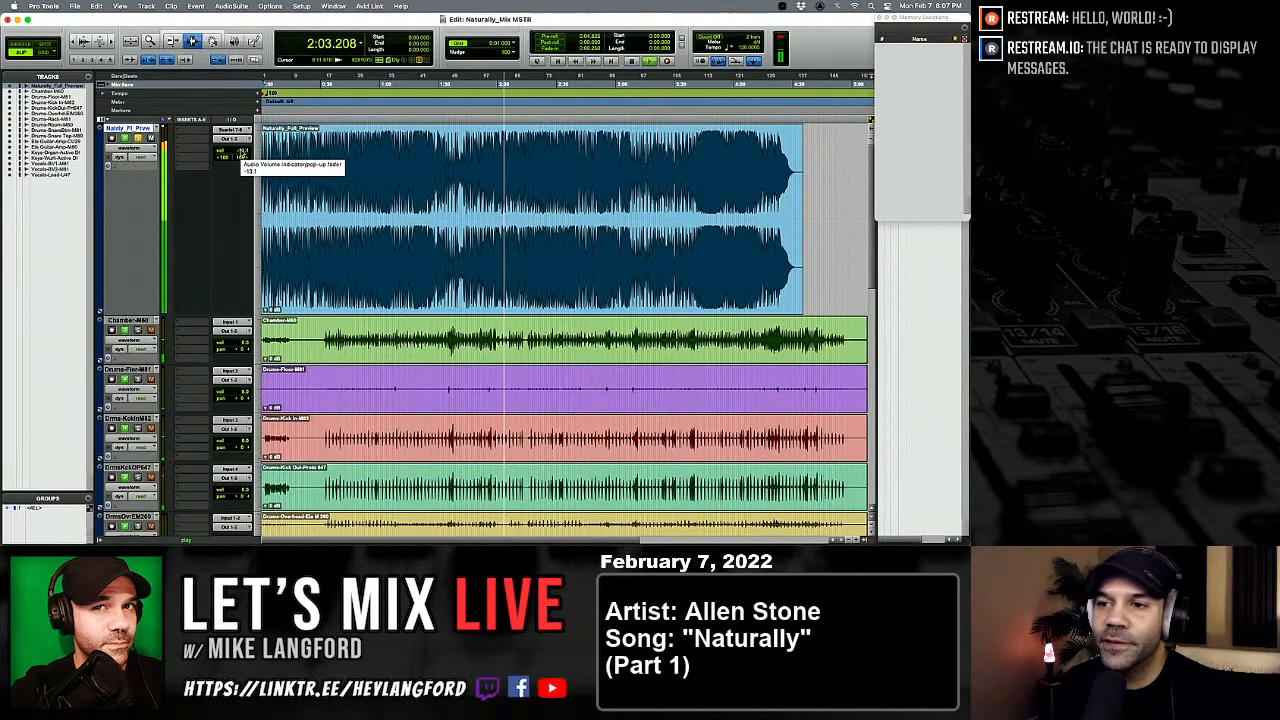
pyautogui.moveTo(241, 156); pyautogui.dragTo(241, 157)
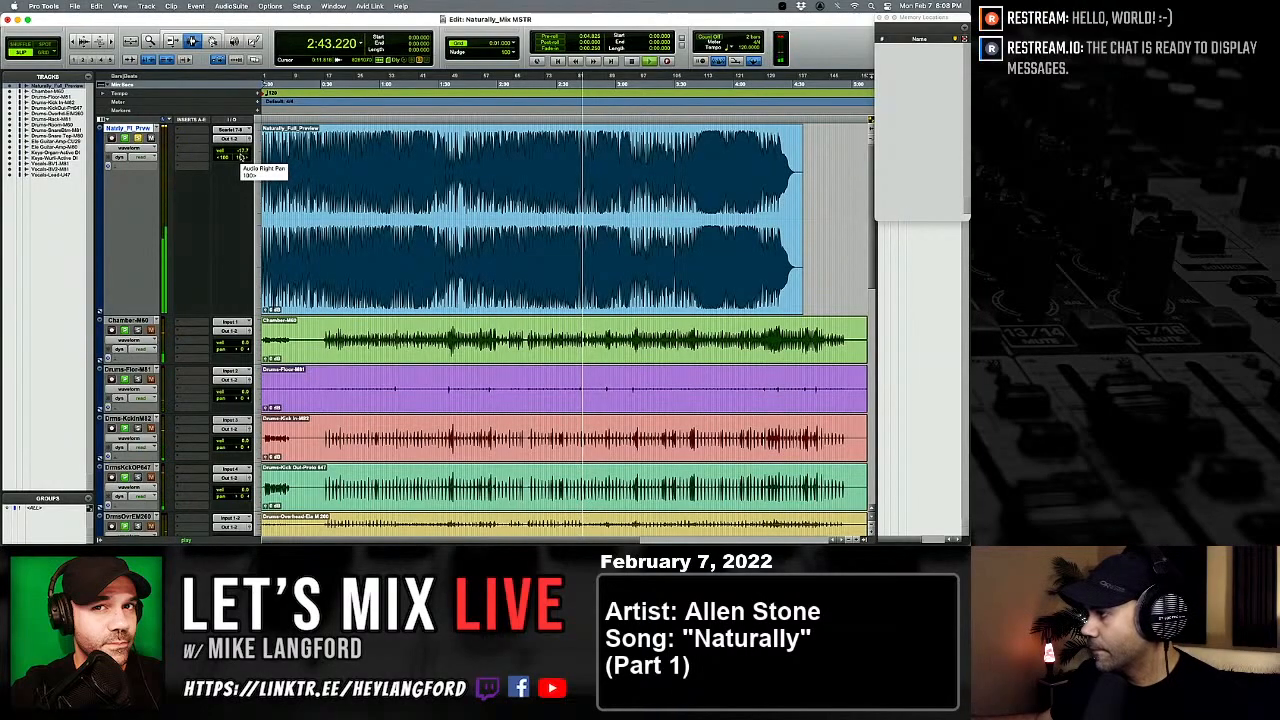
pyautogui.click(242, 148)
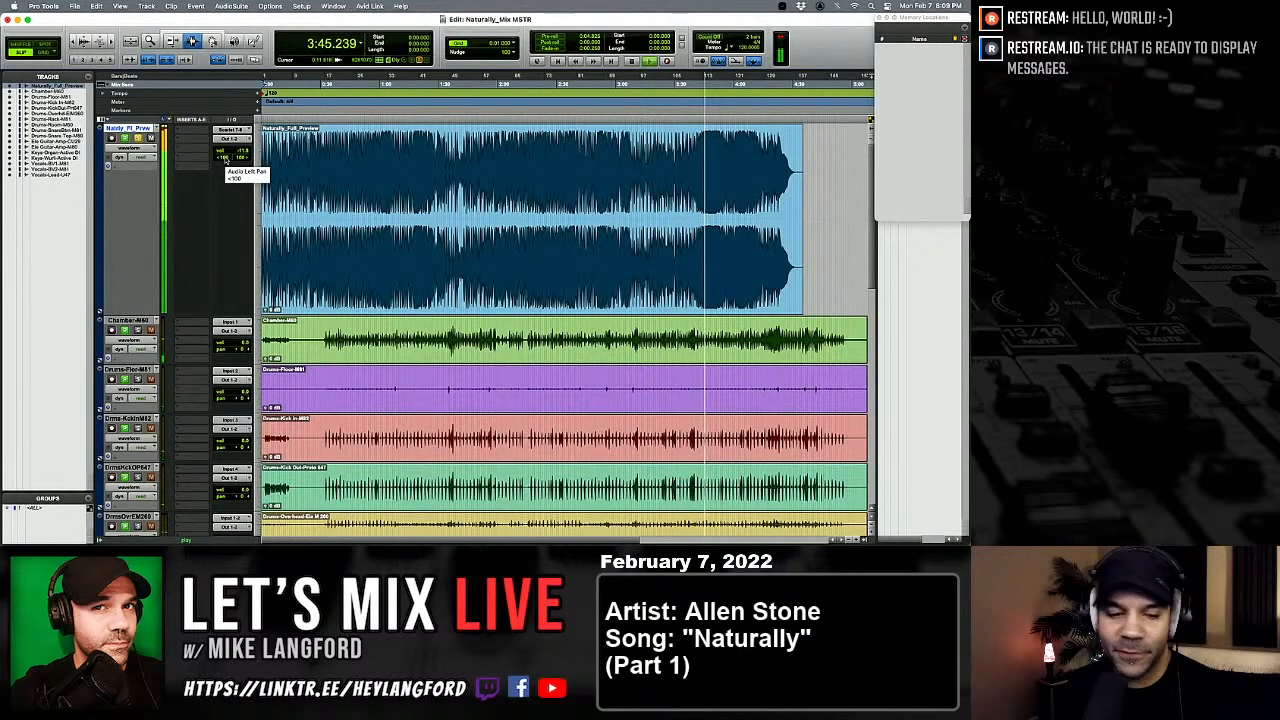
pyautogui.moveTo(240, 150); pyautogui.dragTo(241, 155)
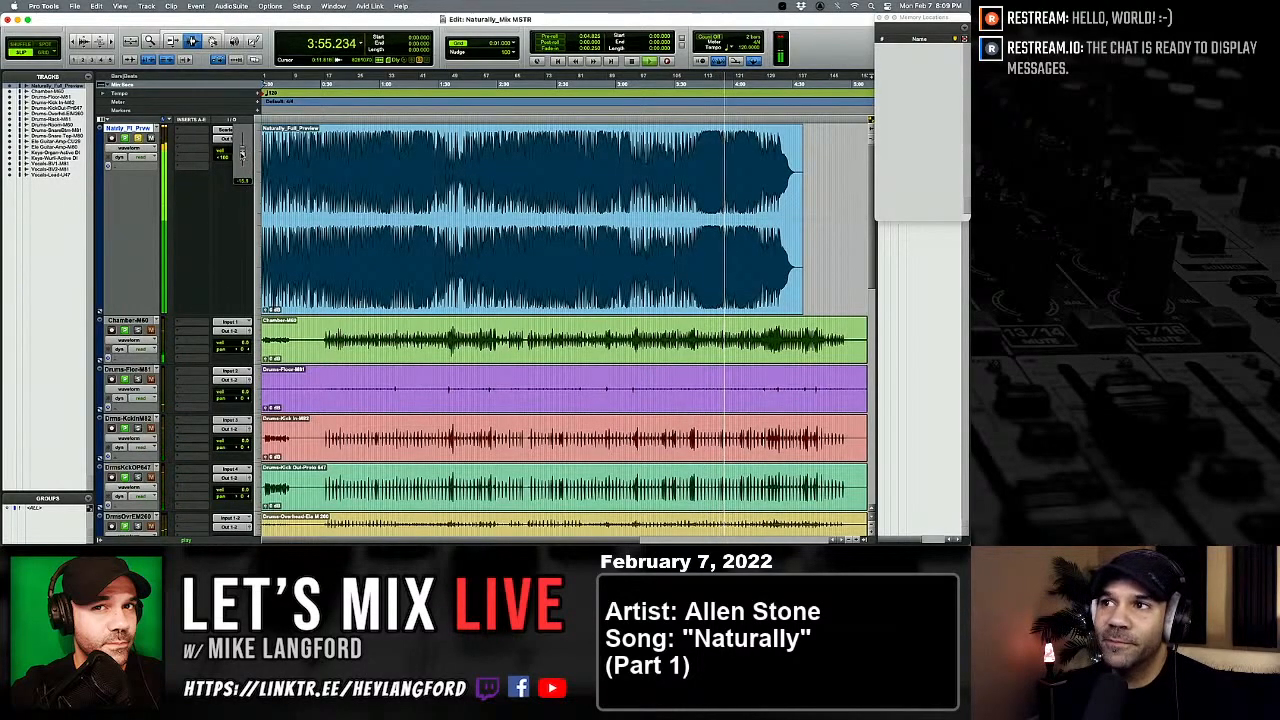
pyautogui.click(241, 155)
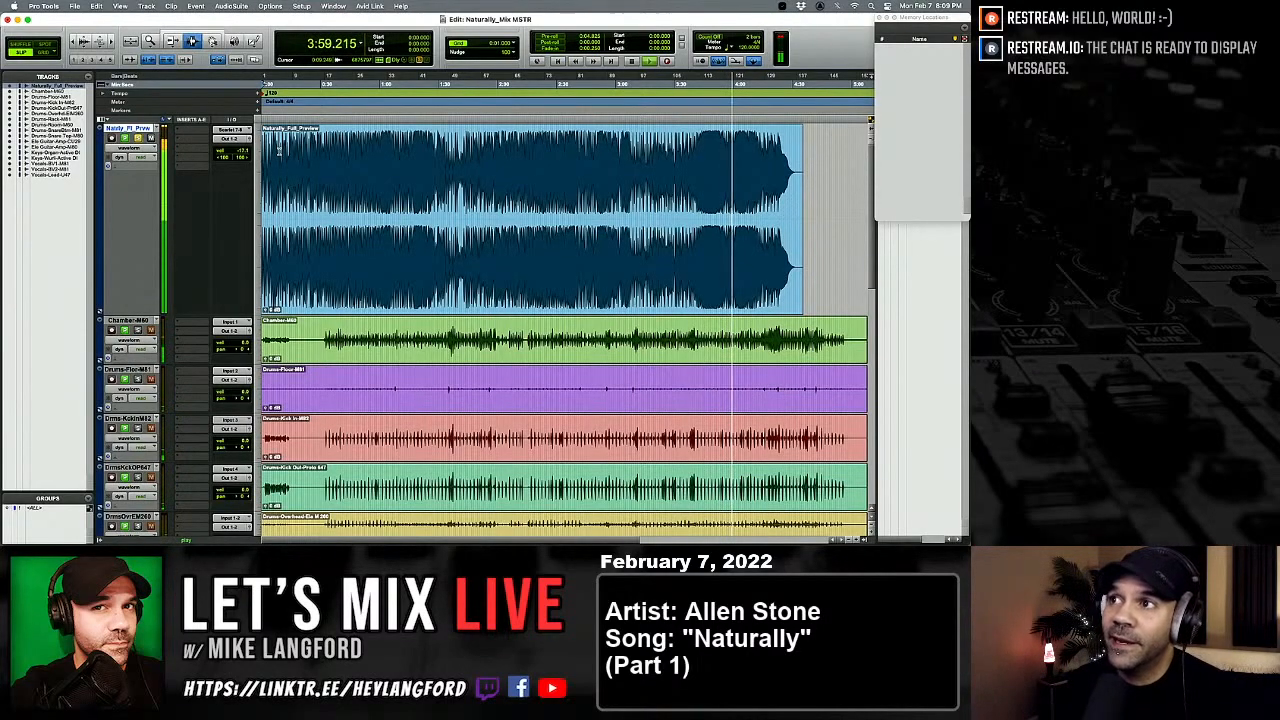
# Step: Set the playback start at about 3:43 in the preview, raise the preview track's volume and stop playback
pyautogui.click(697, 143)
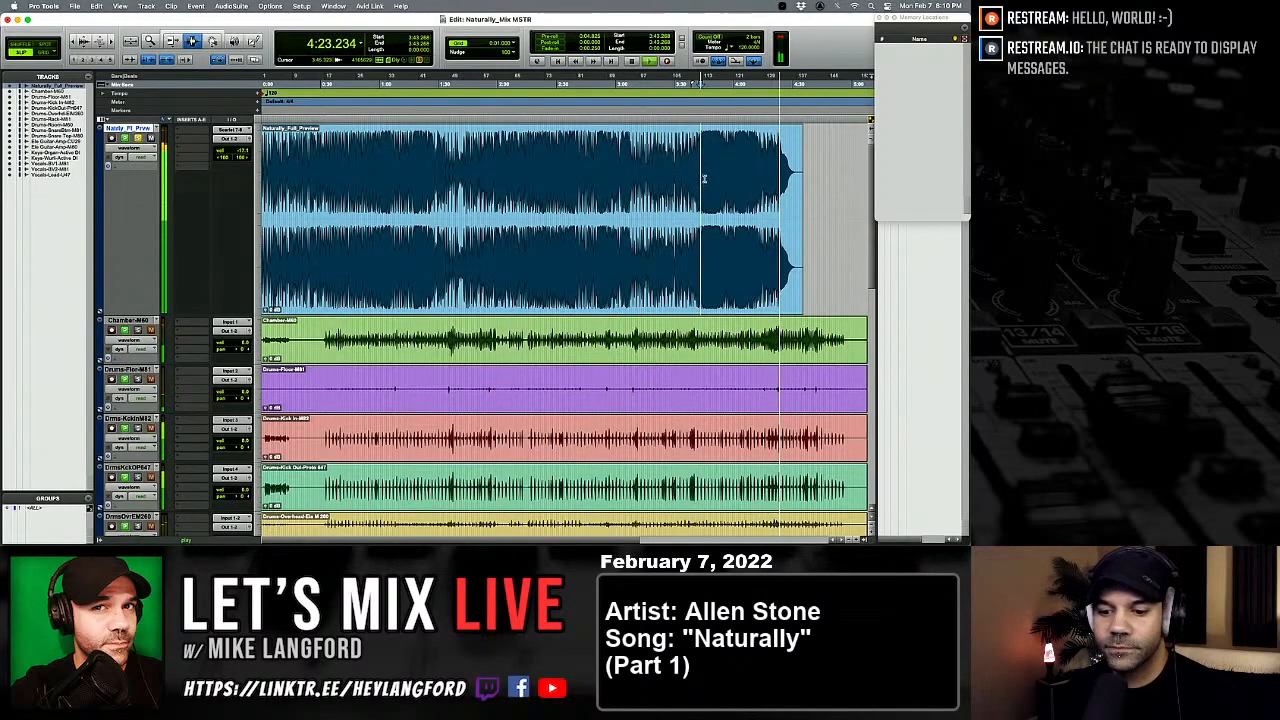
pyautogui.click(244, 150)
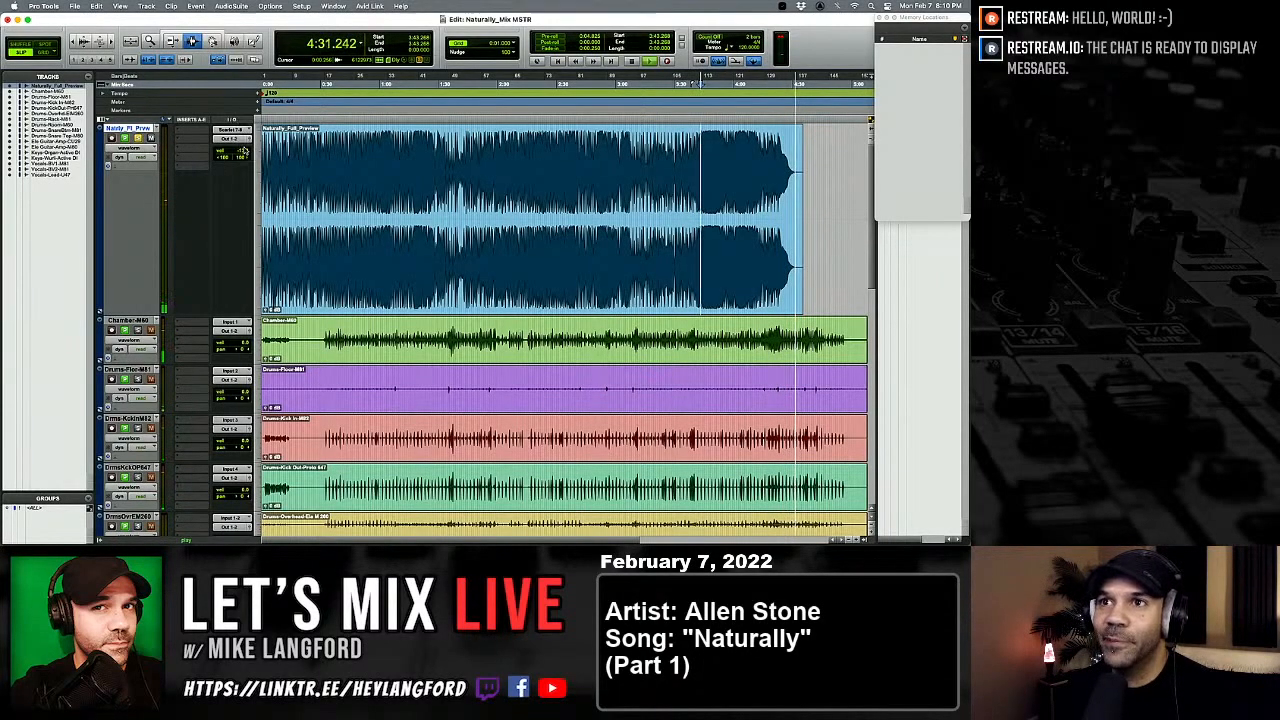
pyautogui.press('space')
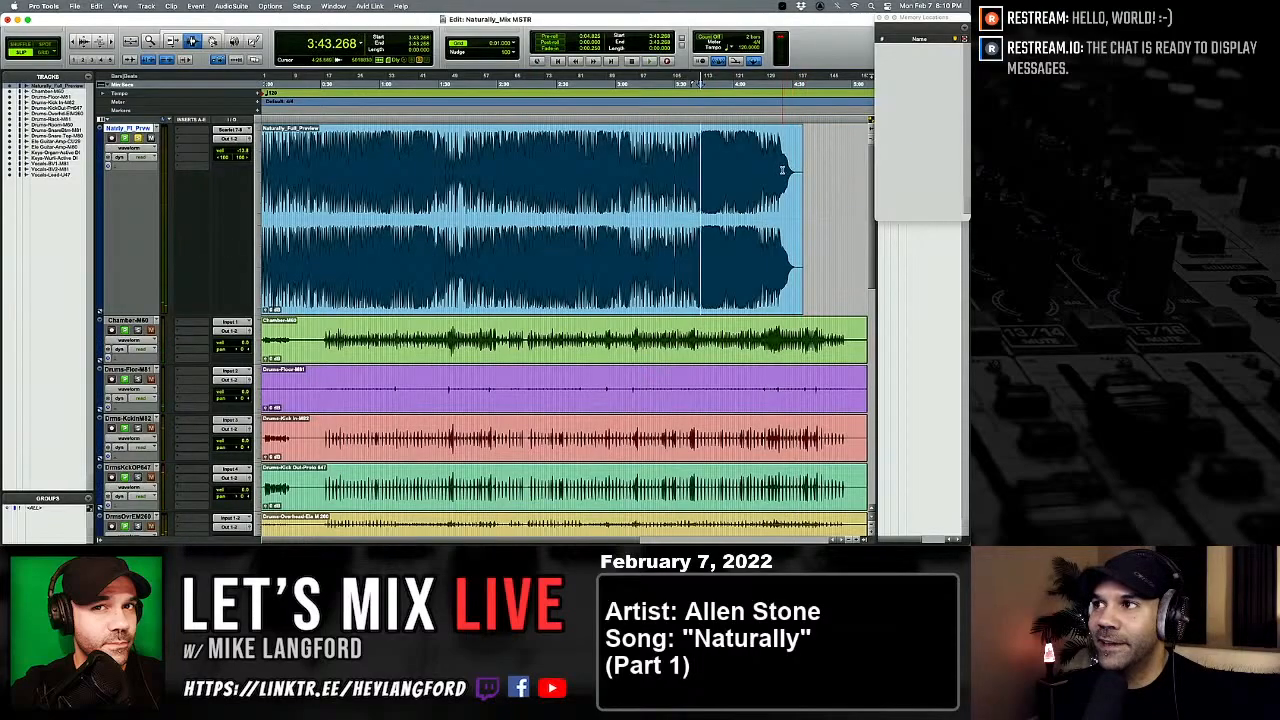
# Step: Place the edit cursor at about 3:41 in the preview clip and save the session
pyautogui.press('space')
pyautogui.click(696, 172)
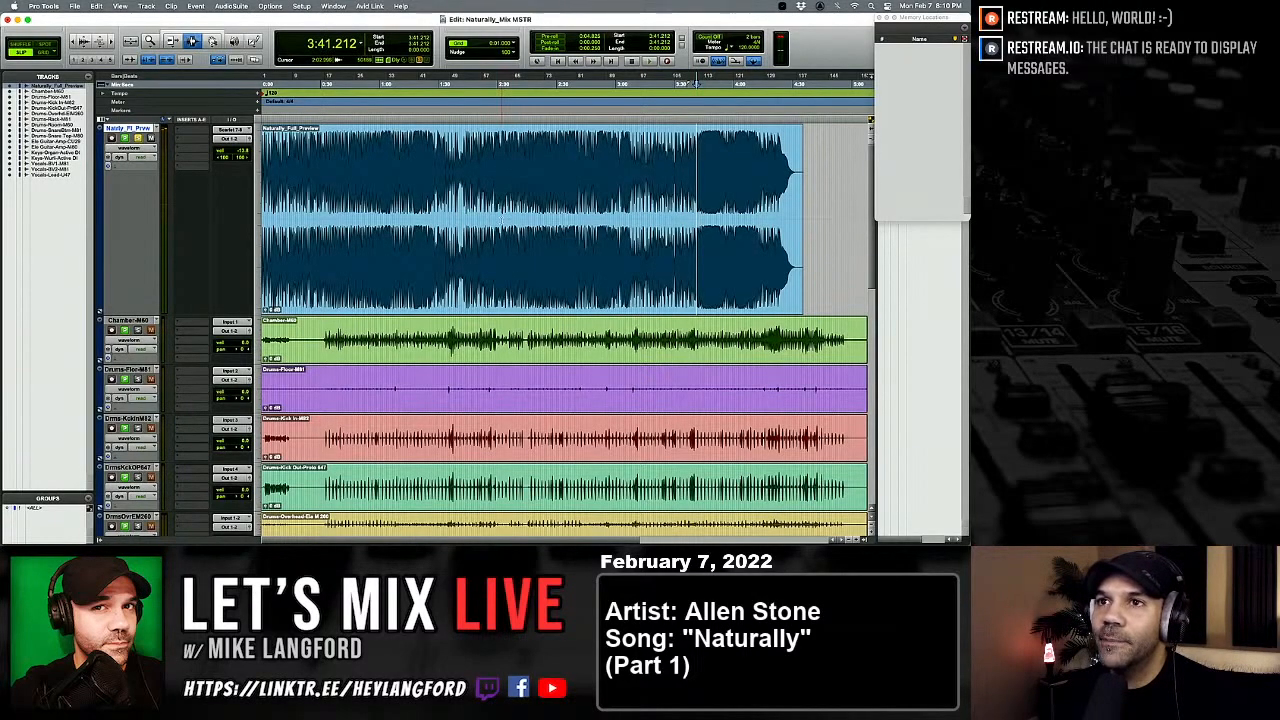
pyautogui.scroll(-5, 447, 229)
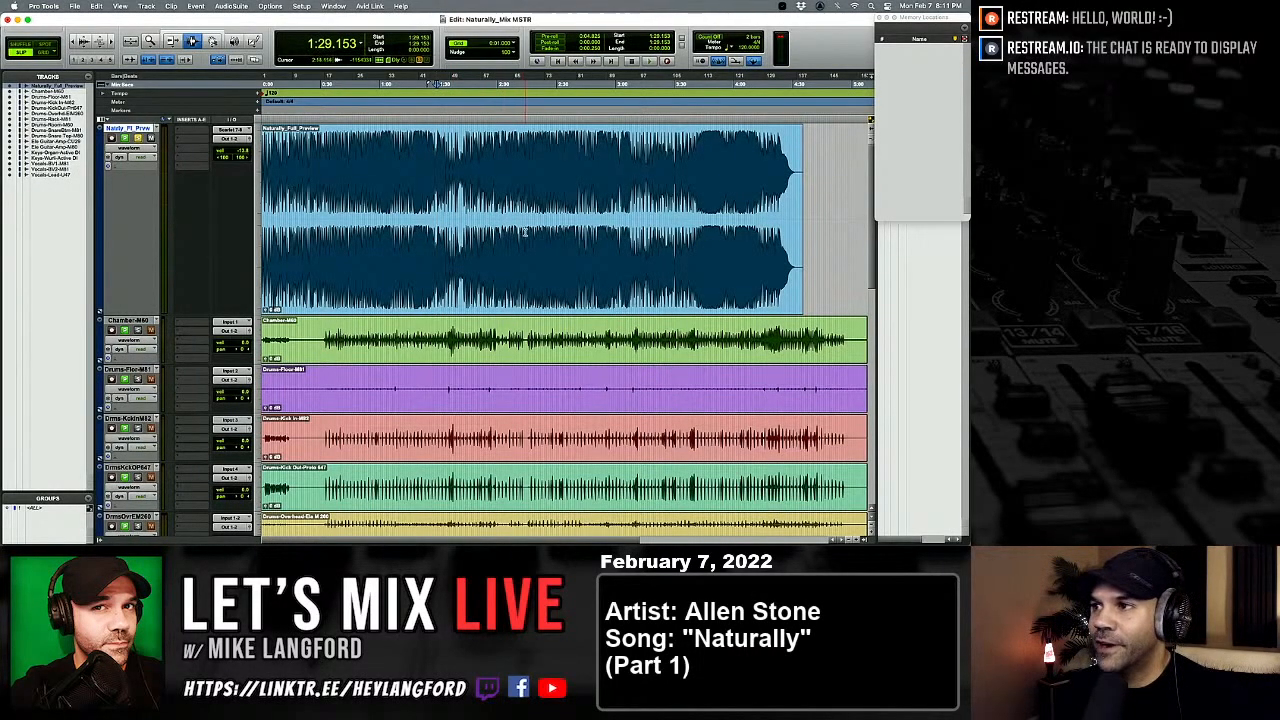
pyautogui.press('super+s')
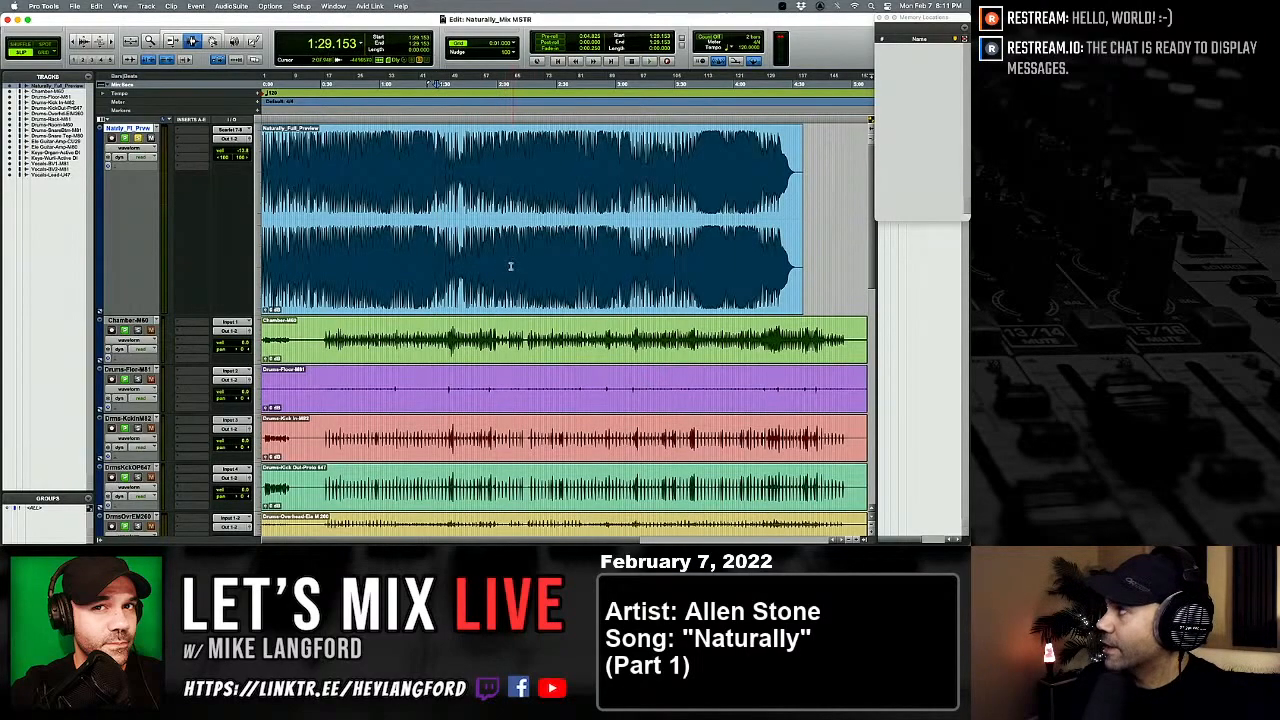
# Step: Return the cursor to the session start and look through the drum, guitar, keys and vocal tracks
pyautogui.keyDown('shift'); pyautogui.click(411, 248); pyautogui.keyUp('shift')
pyautogui.click(394, 253)
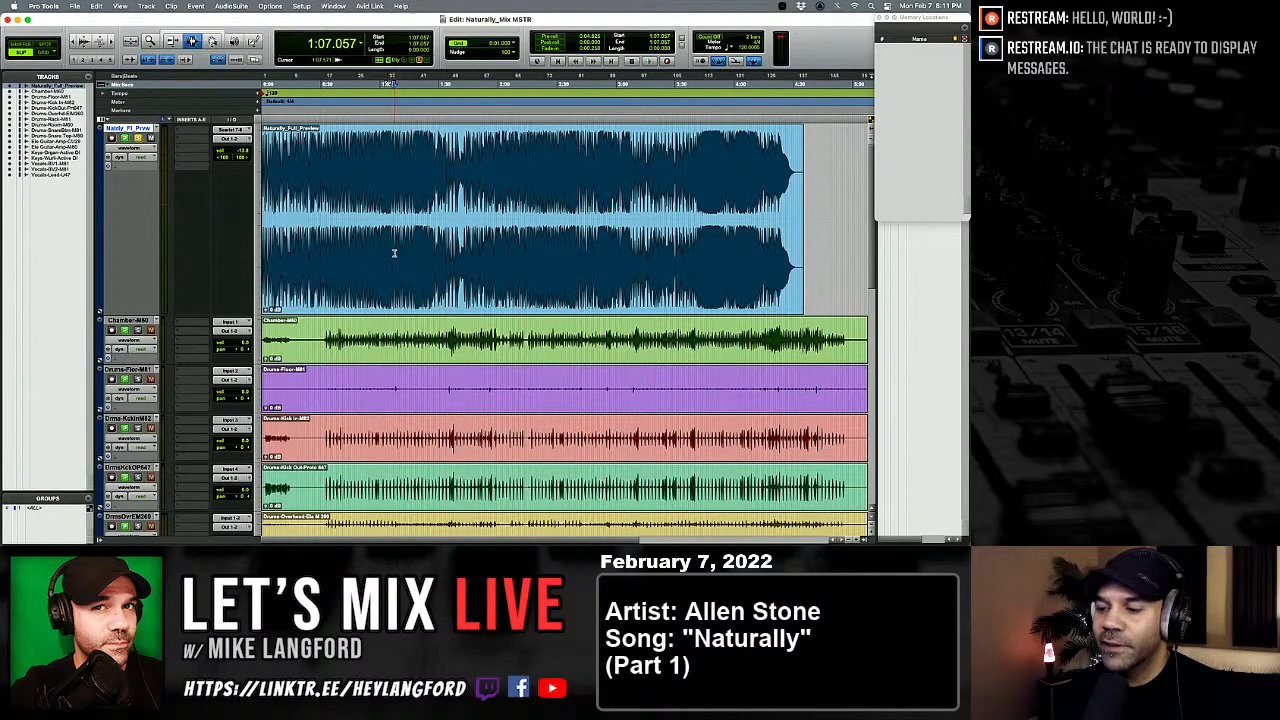
pyautogui.press('Return')
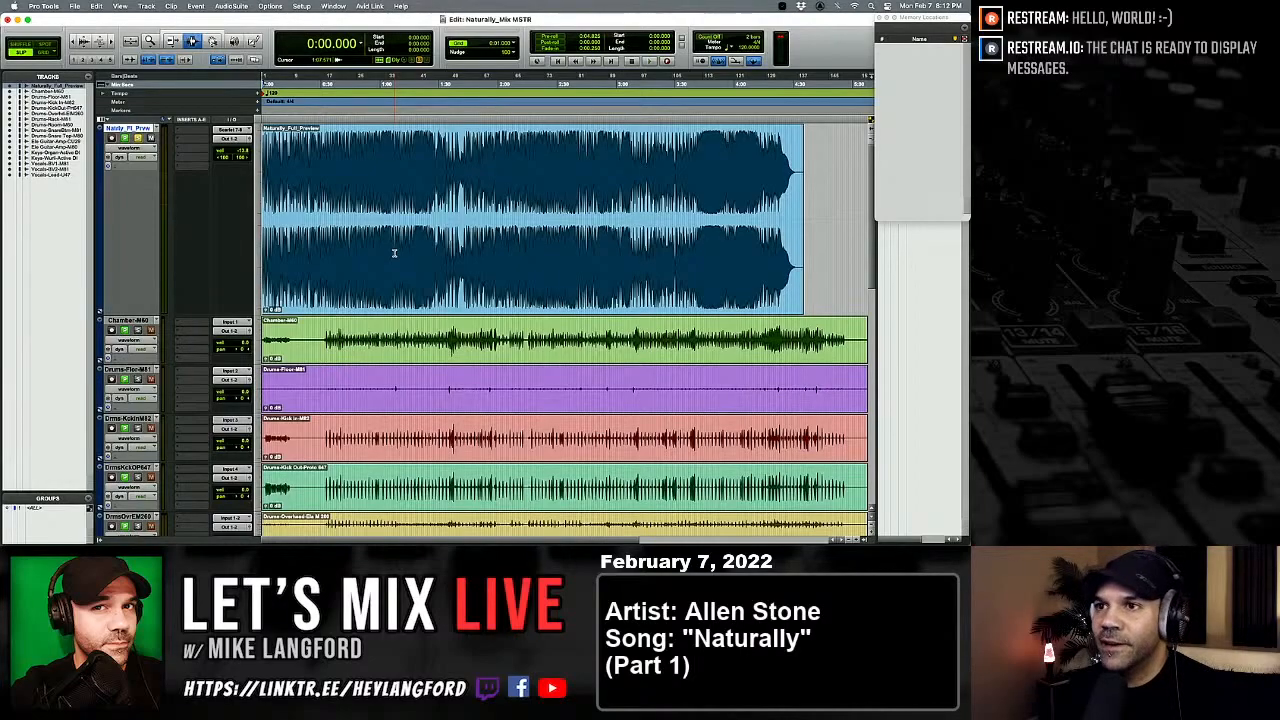
pyautogui.scroll(-5, 392, 255)
pyautogui.scroll(5, 390, 256)
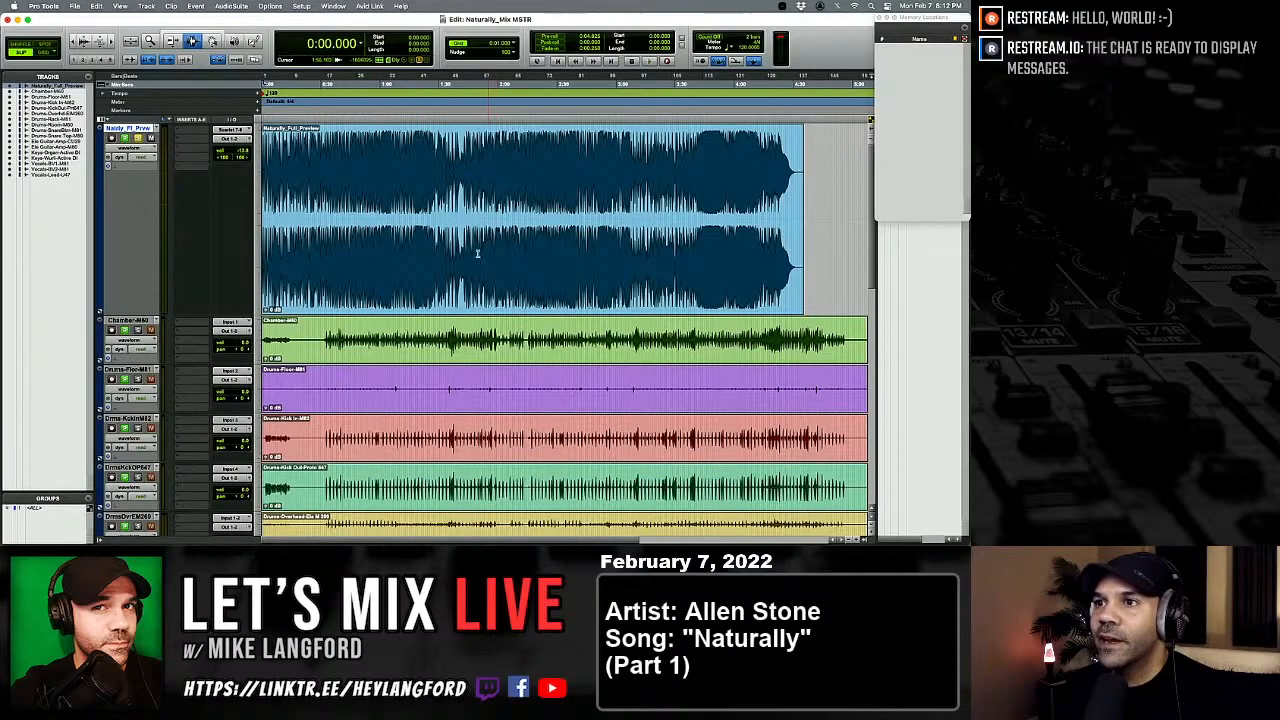
pyautogui.scroll(-6, 474, 258)
pyautogui.scroll(-2, 474, 258)
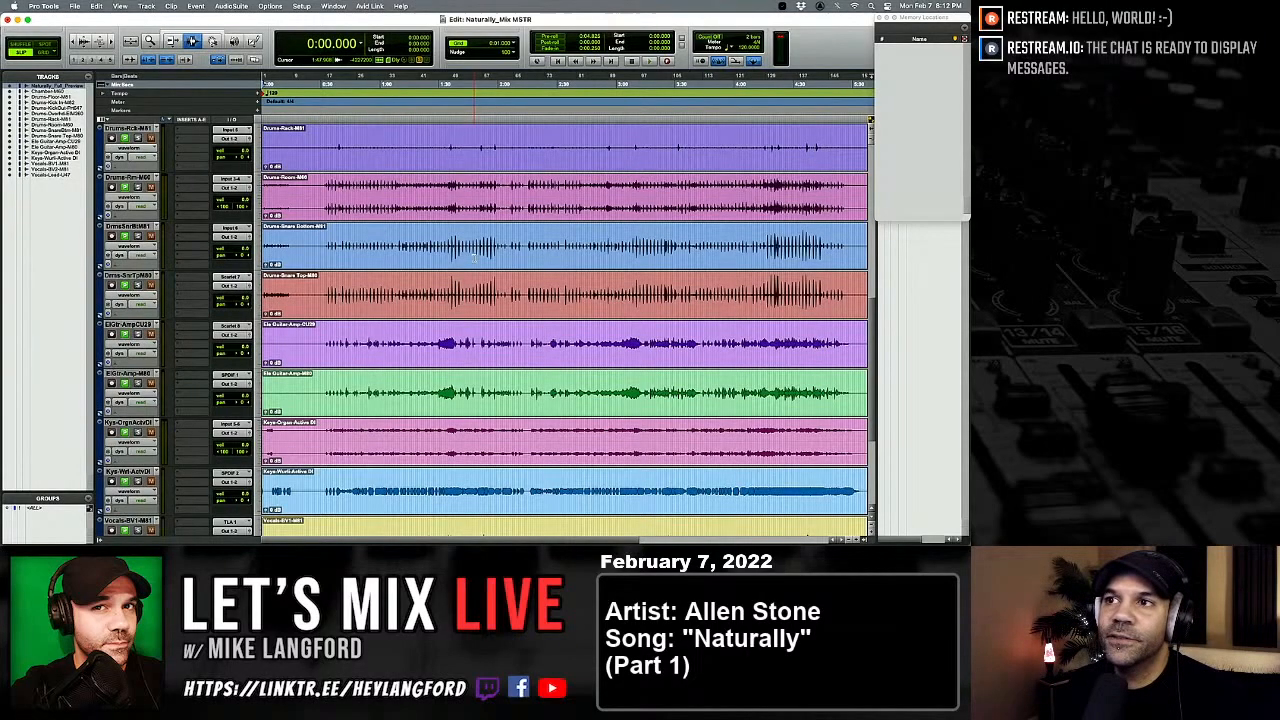
pyautogui.scroll(8, 484, 271)
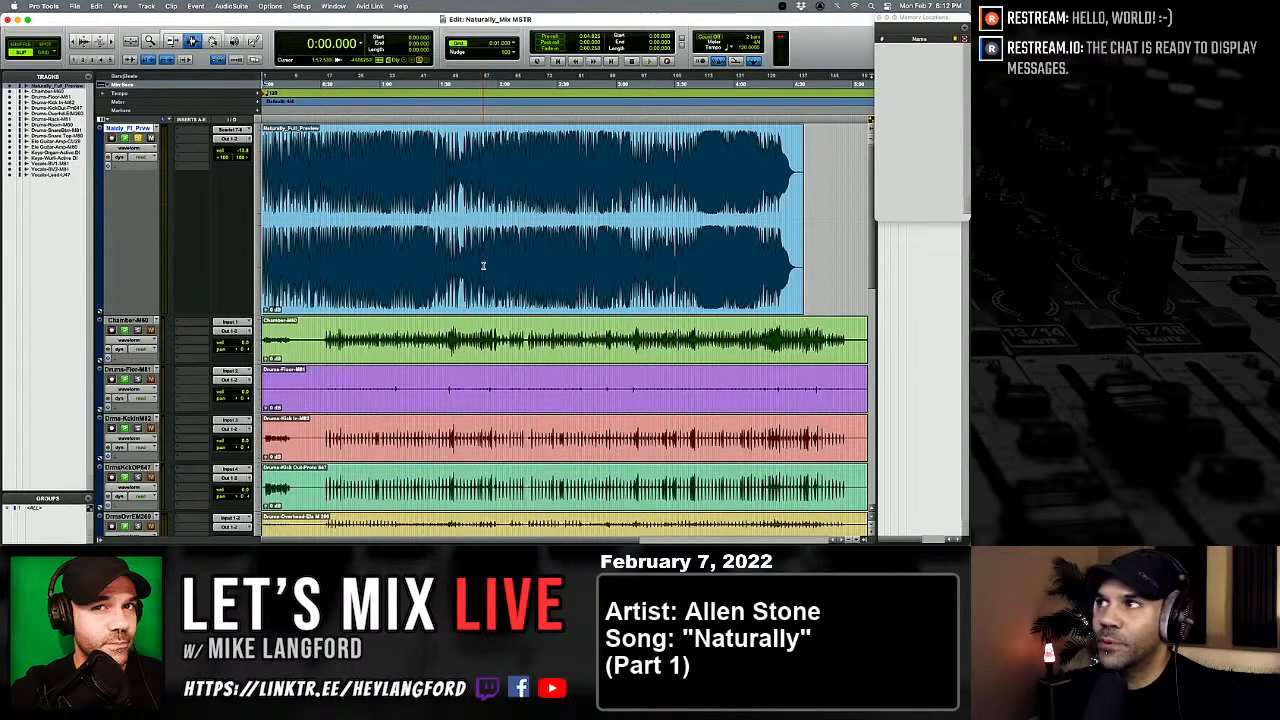
pyautogui.scroll(-5, 480, 266)
pyautogui.scroll(-10, 481, 266)
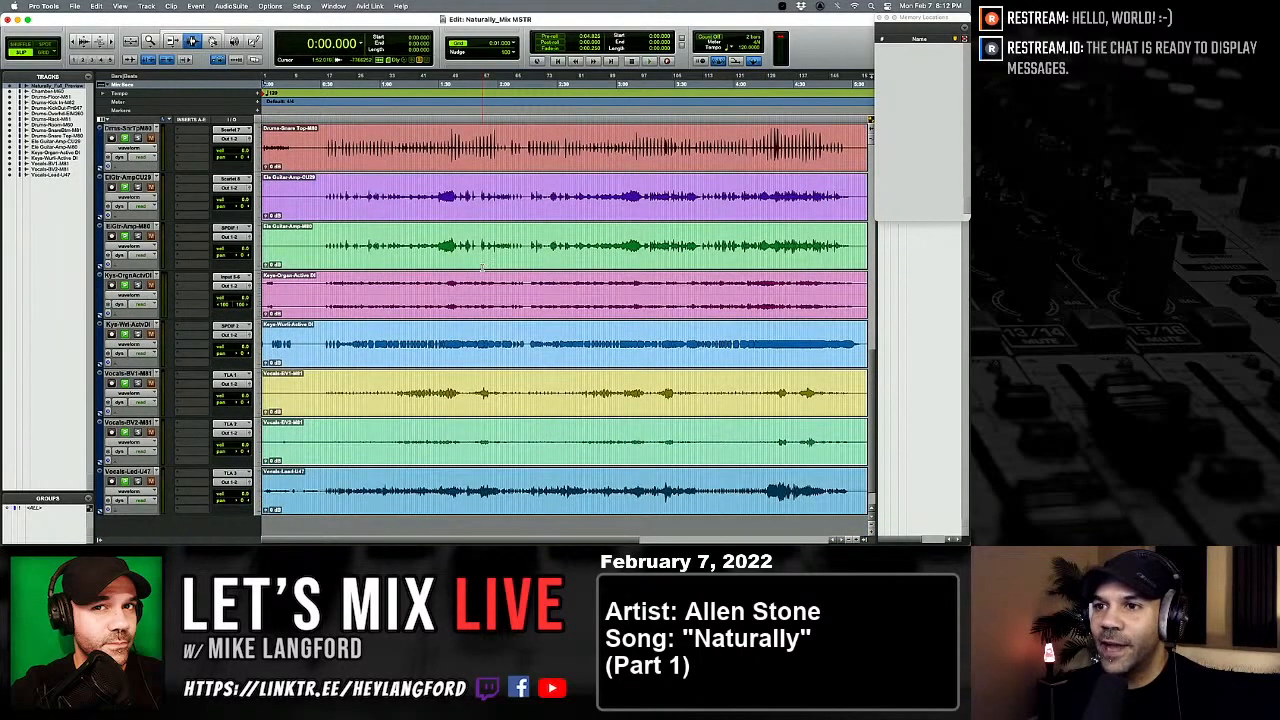
# Step: Inspect where the band comes in, placing the cursor at about 0:28 on the Wurli track and 0:29.5 on the Chamber track
pyautogui.click(317, 343)
pyautogui.scroll(3, 320, 343)
pyautogui.scroll(7, 320, 343)
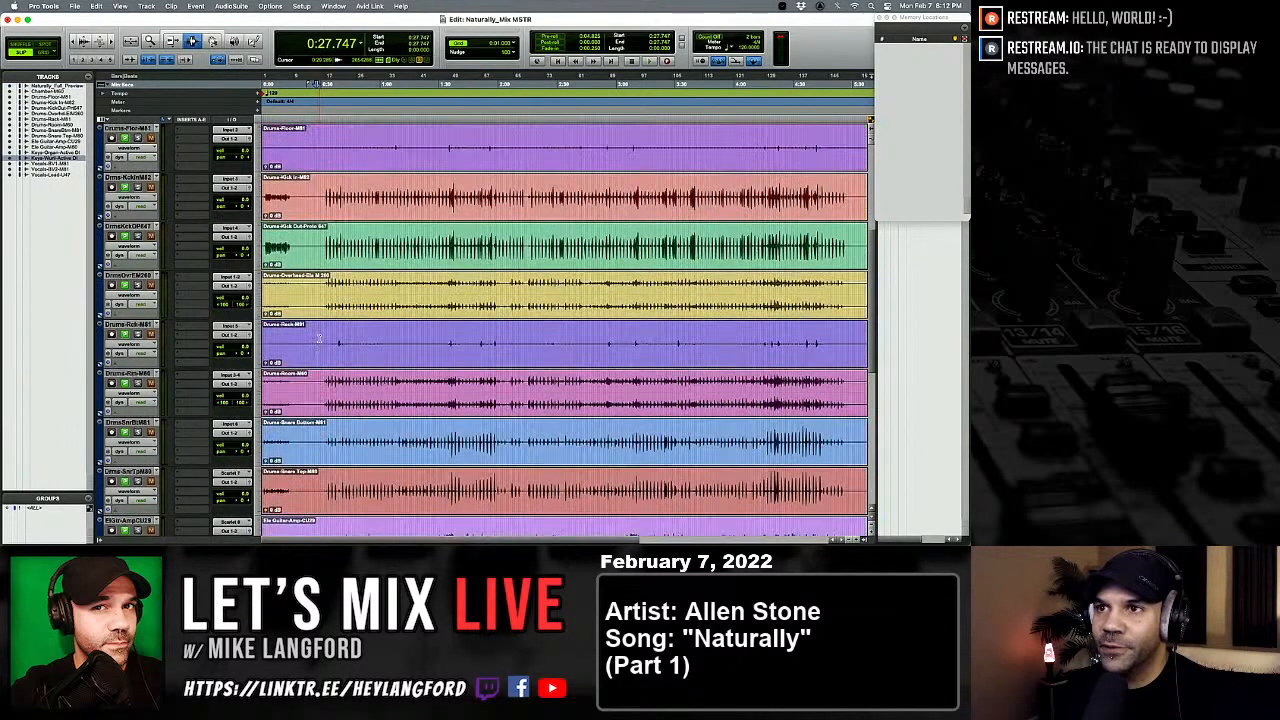
pyautogui.click(321, 342)
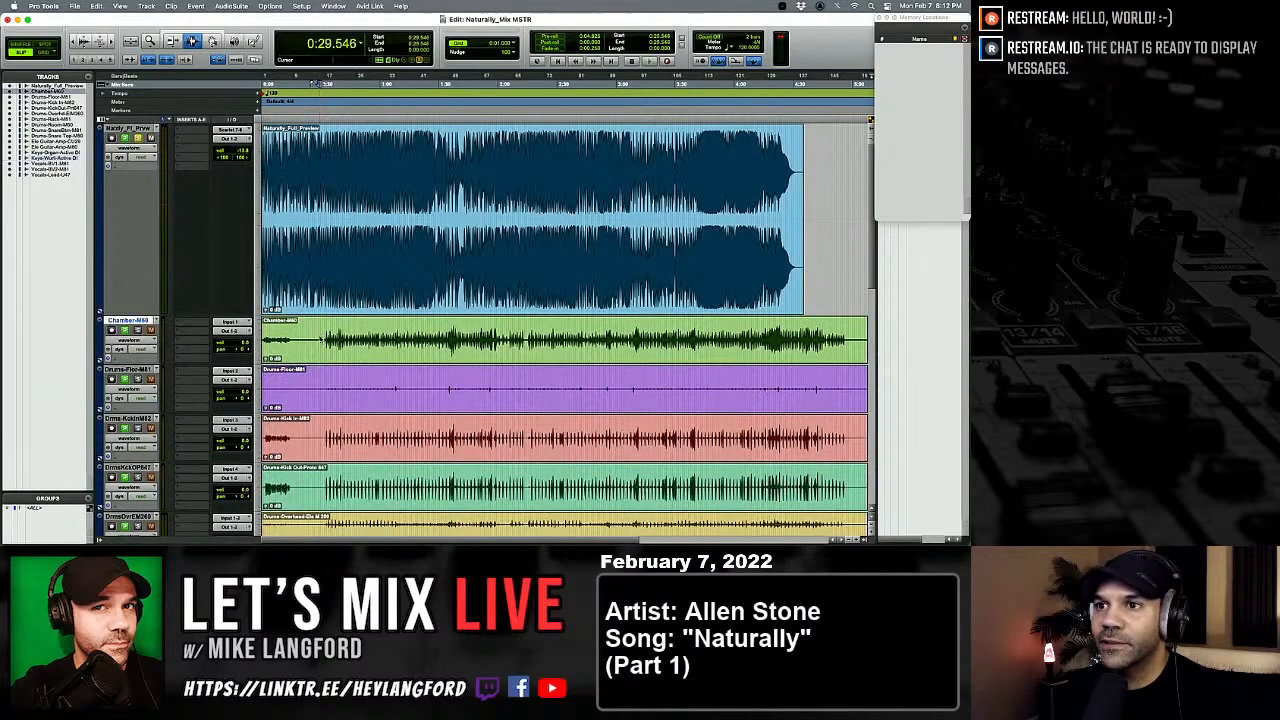
pyautogui.scroll(-7, 321, 342)
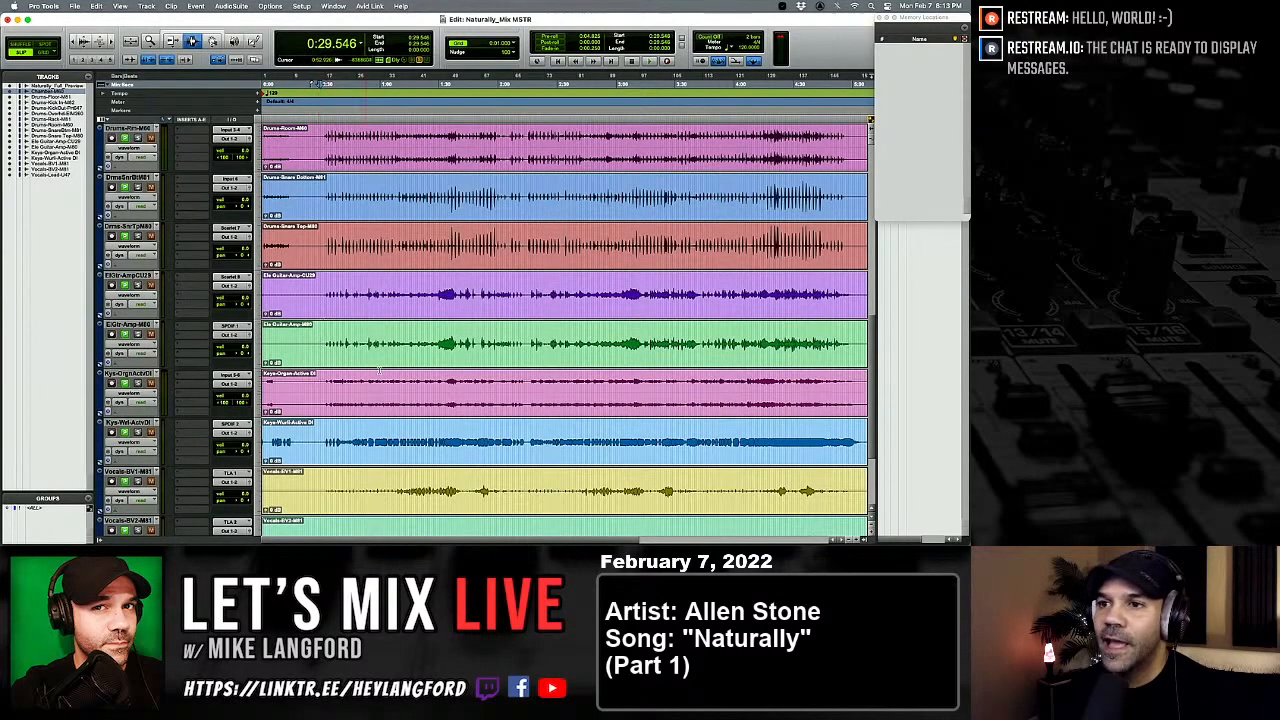
pyautogui.scroll(10, 329, 369)
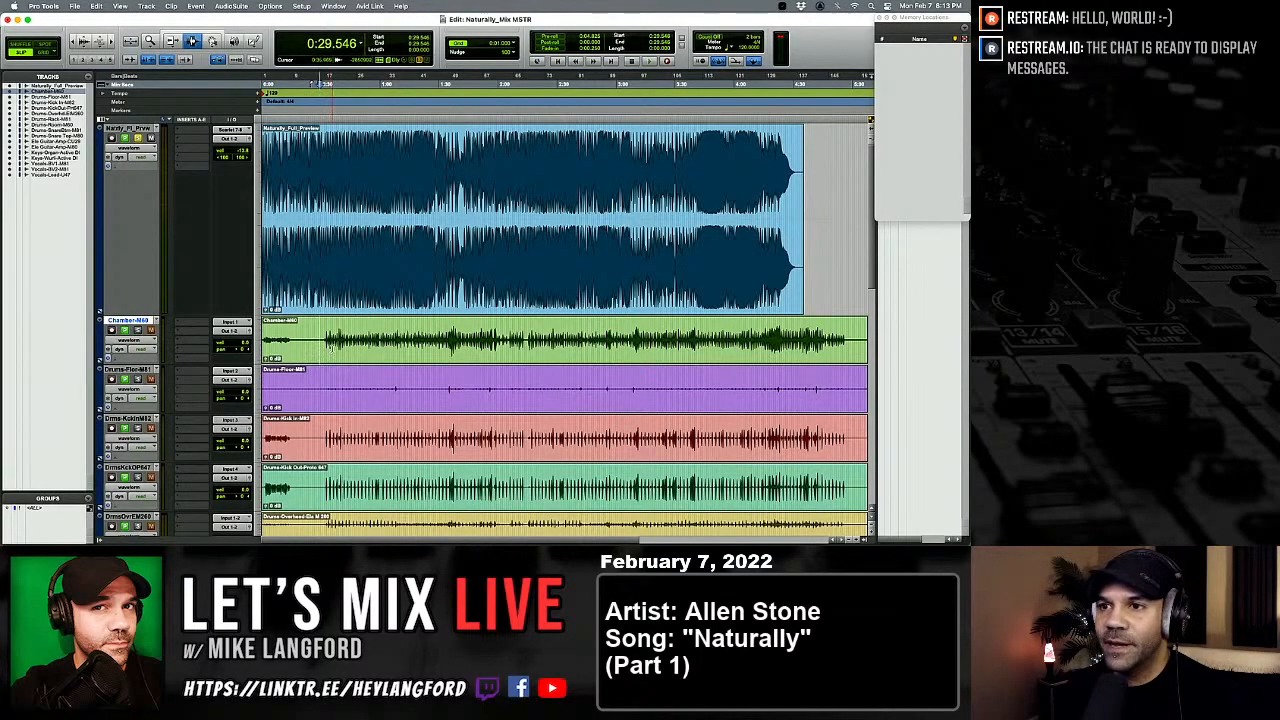
pyautogui.scroll(2, 333, 349)
pyautogui.scroll(-2, 333, 347)
# Step: Place the cursor at about 0:16 on the Drums-Floor track and reduce the preview track to the other tracks' height
pyautogui.click(301, 385)
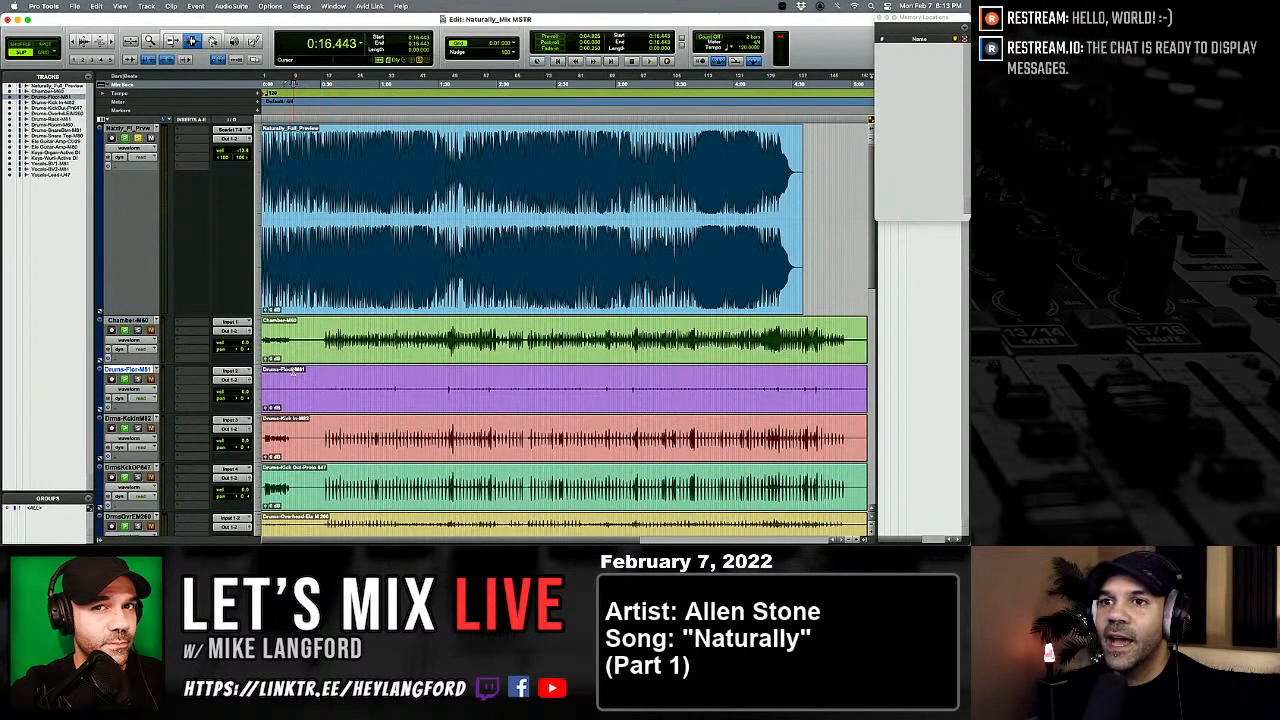
pyautogui.scroll(-5, 301, 385)
pyautogui.scroll(5, 293, 374)
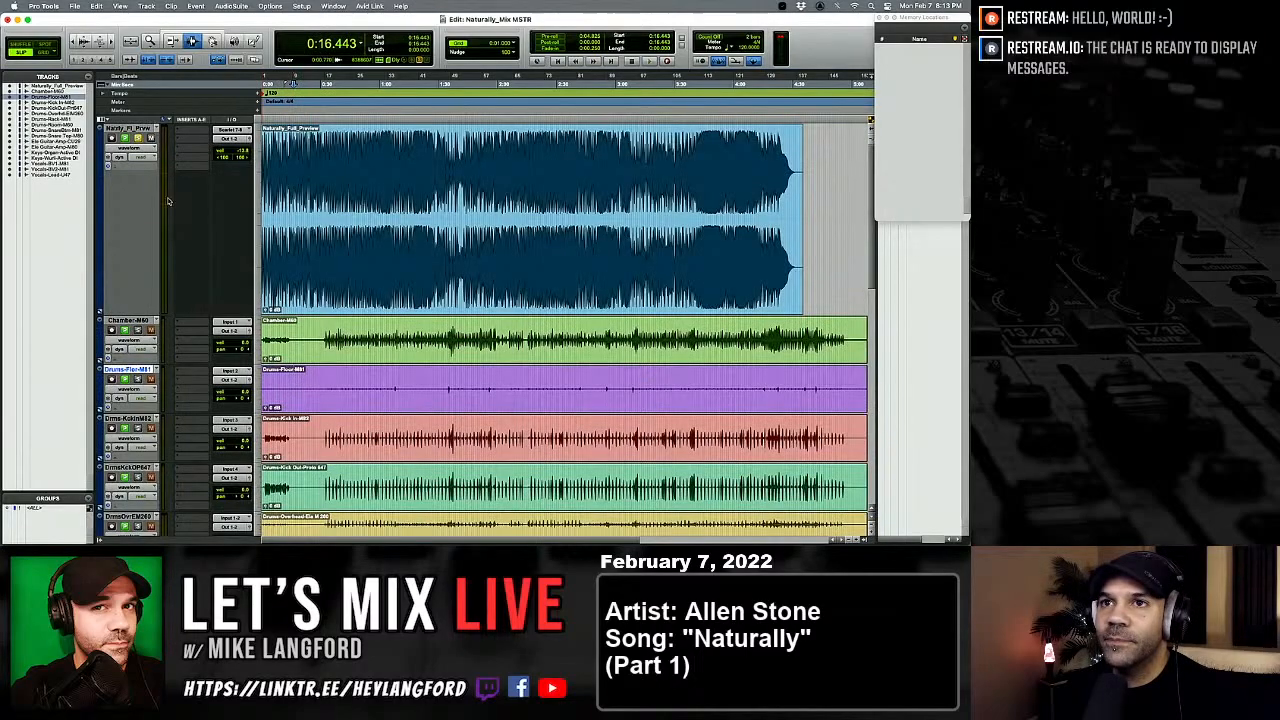
pyautogui.moveTo(127, 313); pyautogui.dragTo(128, 164)
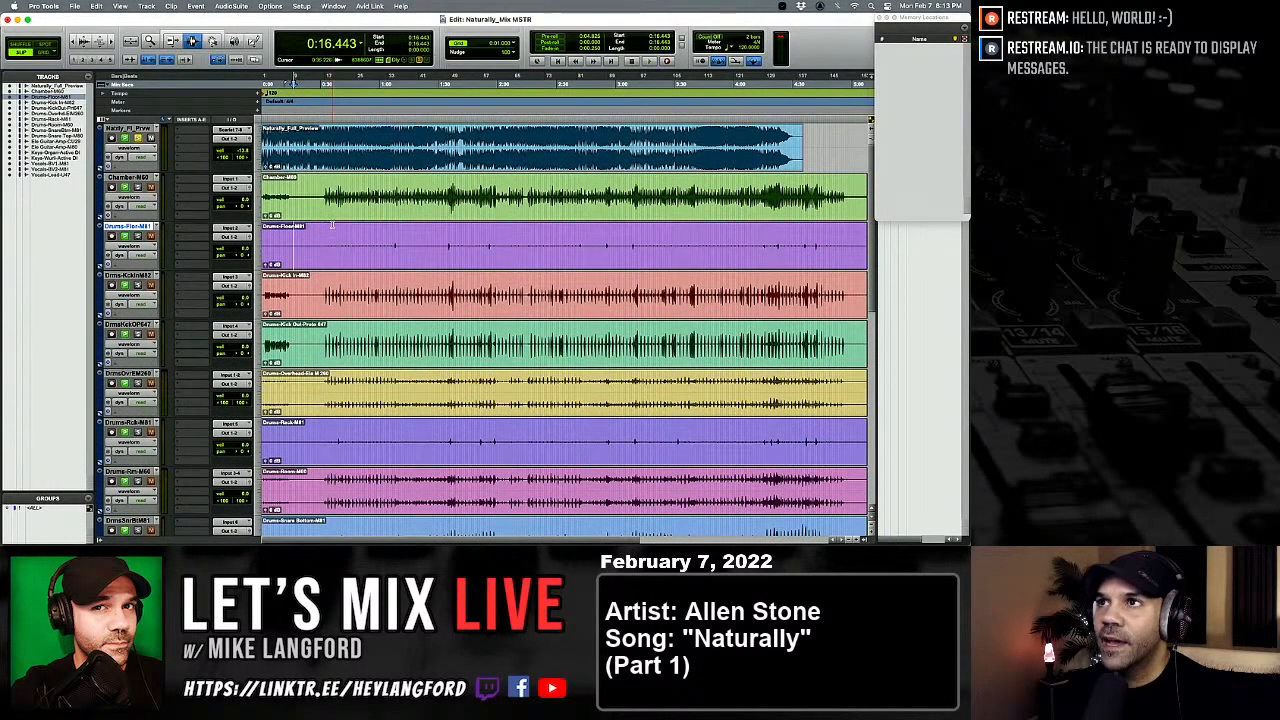
# Step: Save a copy of the session as "Naturally_mix prep 1" in the Naturally_Mix MSTR folder
pyautogui.scroll(-1, 331, 222)
pyautogui.click(75, 6)
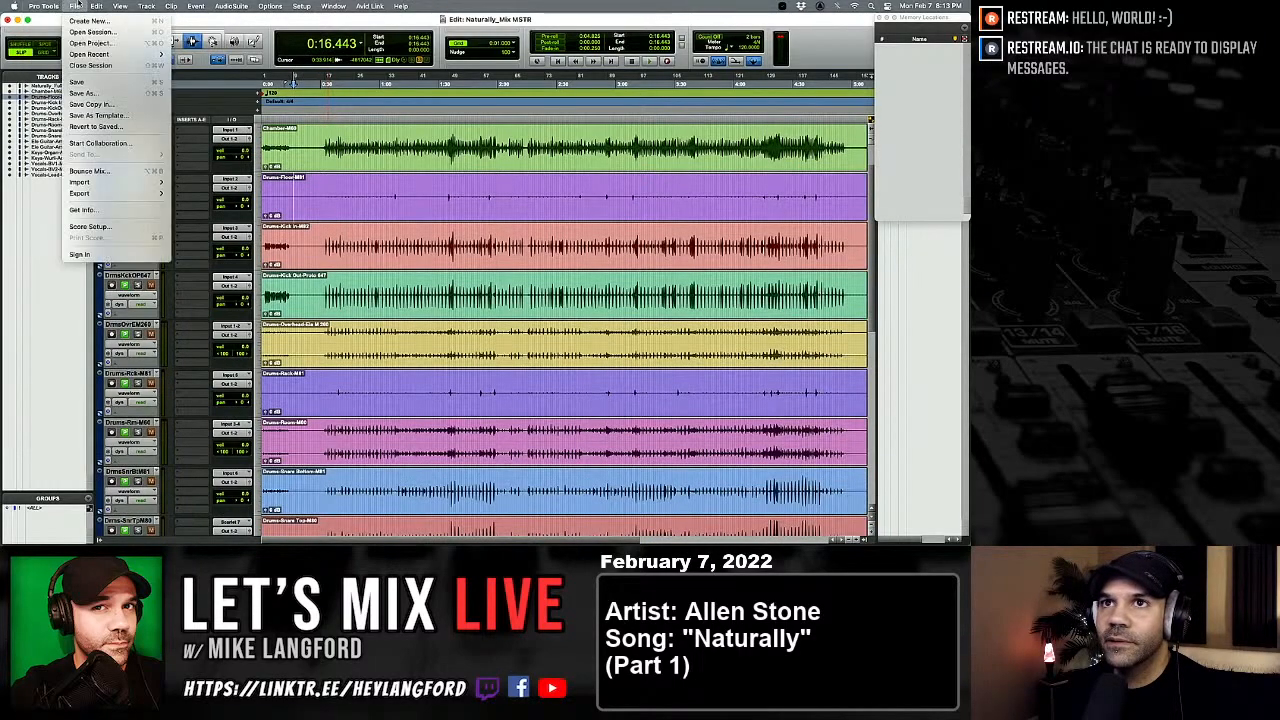
pyautogui.click(86, 93)
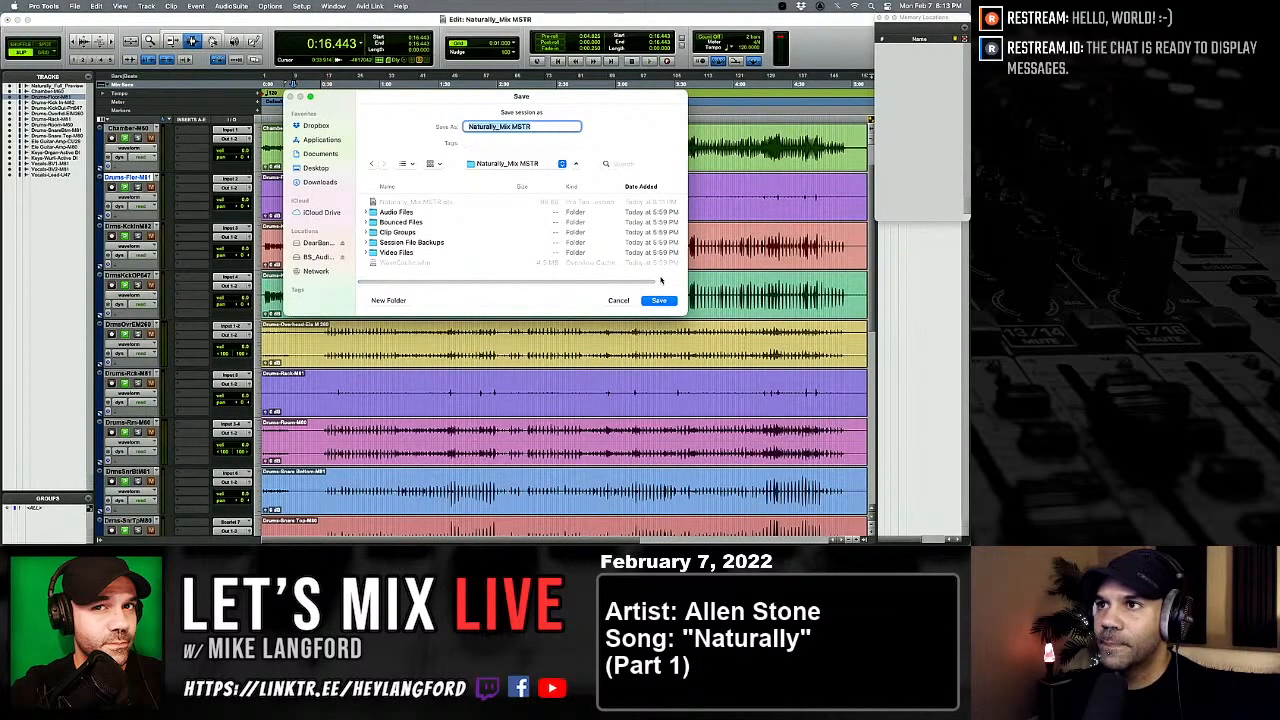
pyautogui.press('Right')
pyautogui.hotkey('shift', 'Left')
pyautogui.hotkey('shift', 'Left')
pyautogui.hotkey('shift', 'Left')
pyautogui.hotkey('shift', 'Left')
pyautogui.hotkey('shift', 'Left')
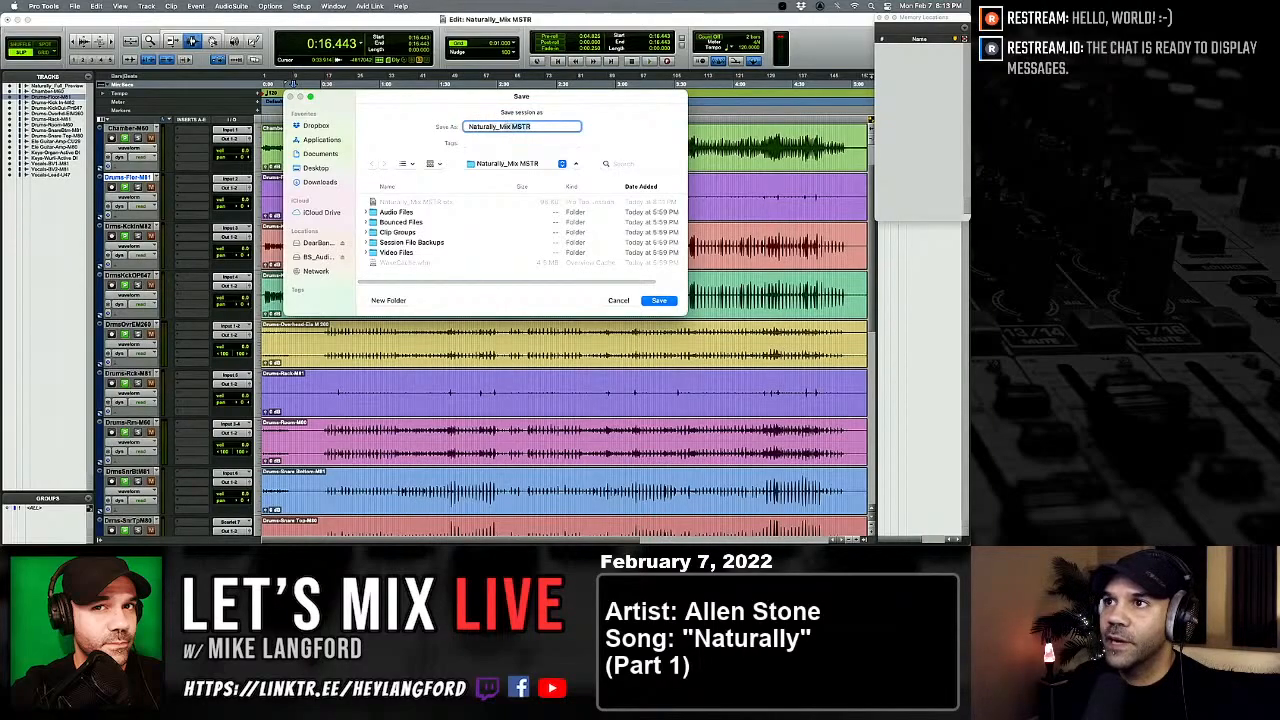
pyautogui.write('mix prep')
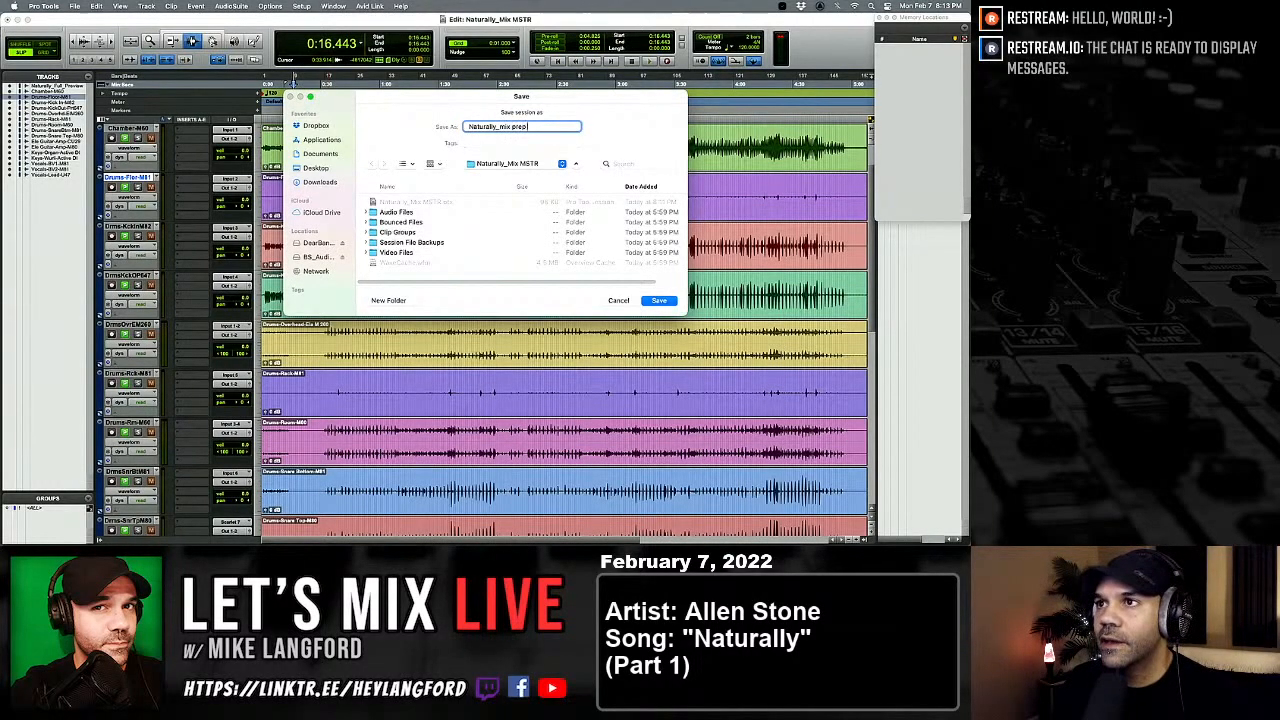
pyautogui.write(' 1')
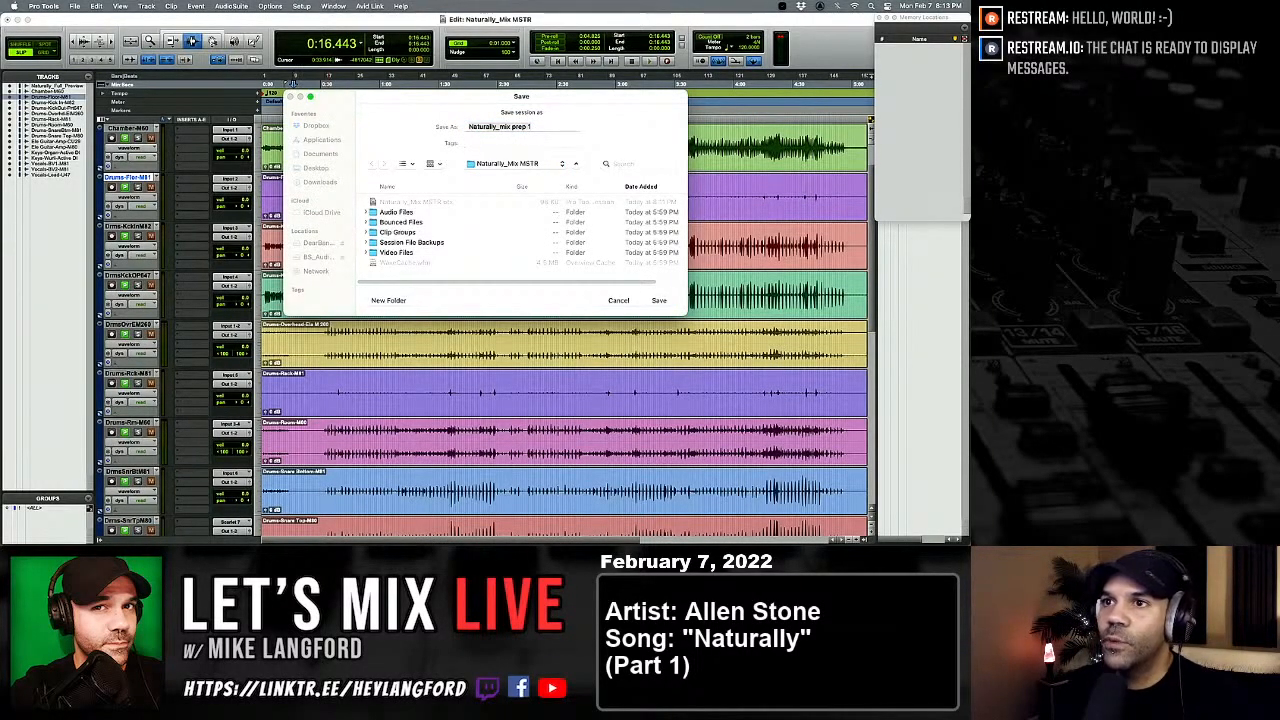
pyautogui.click(662, 300)
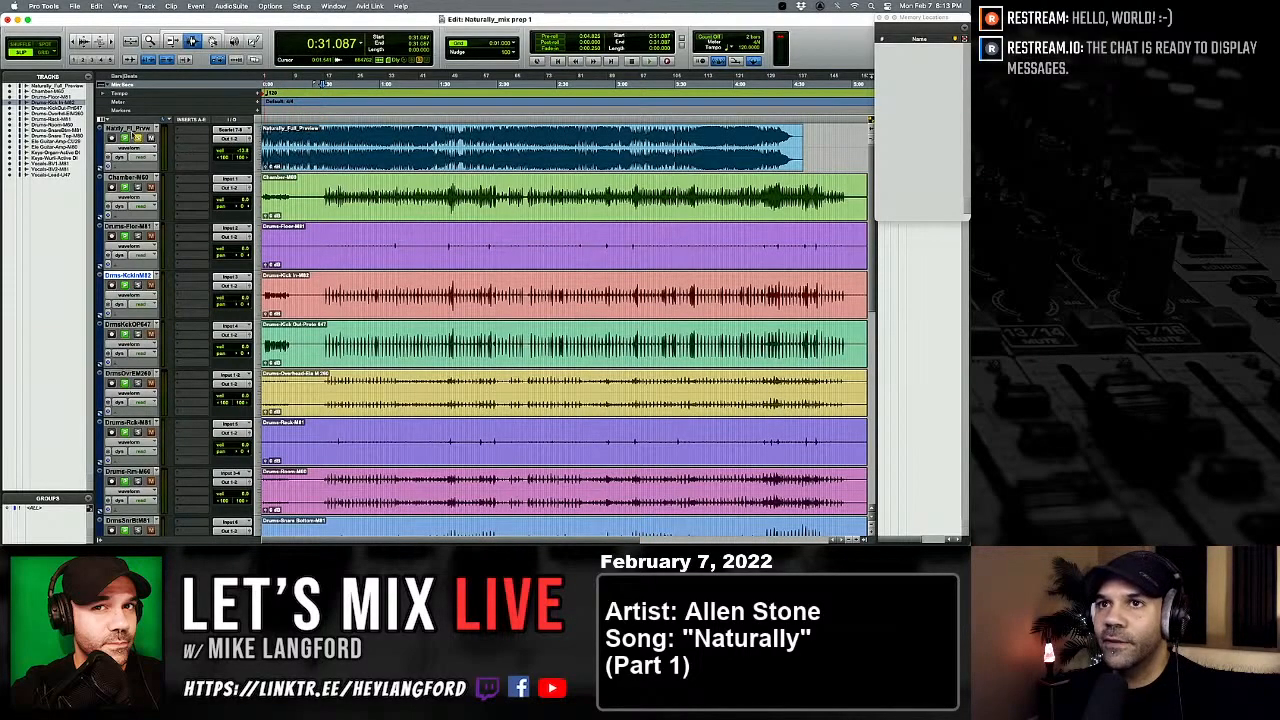
pyautogui.click(172, 158)
pyautogui.press('super+shift+n')
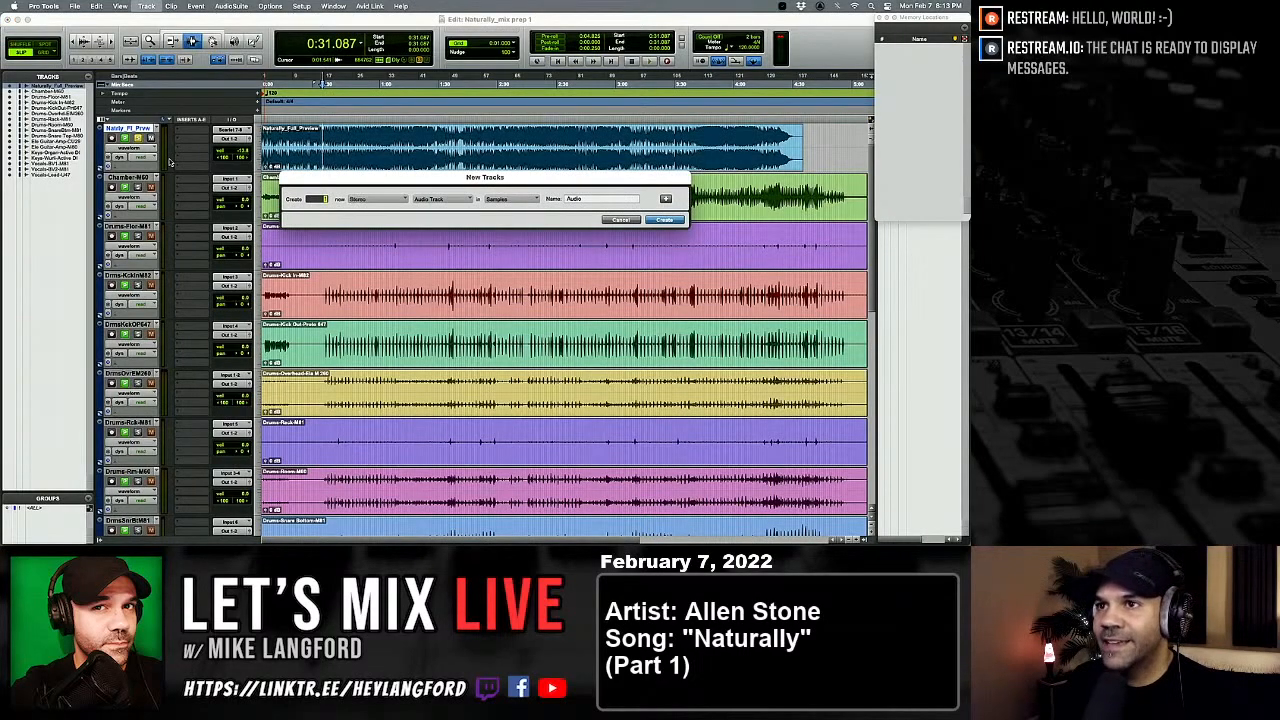
pyautogui.press('super+Down')
pyautogui.press('super+Down')
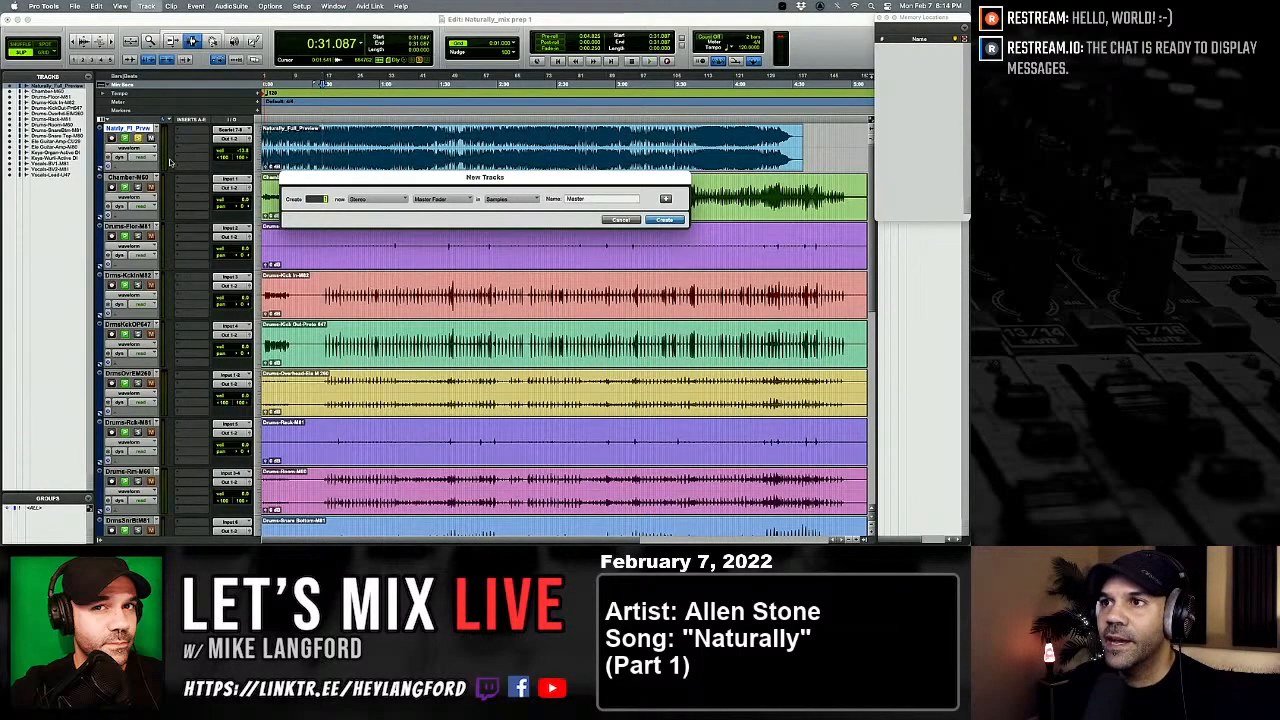
pyautogui.press('Return')
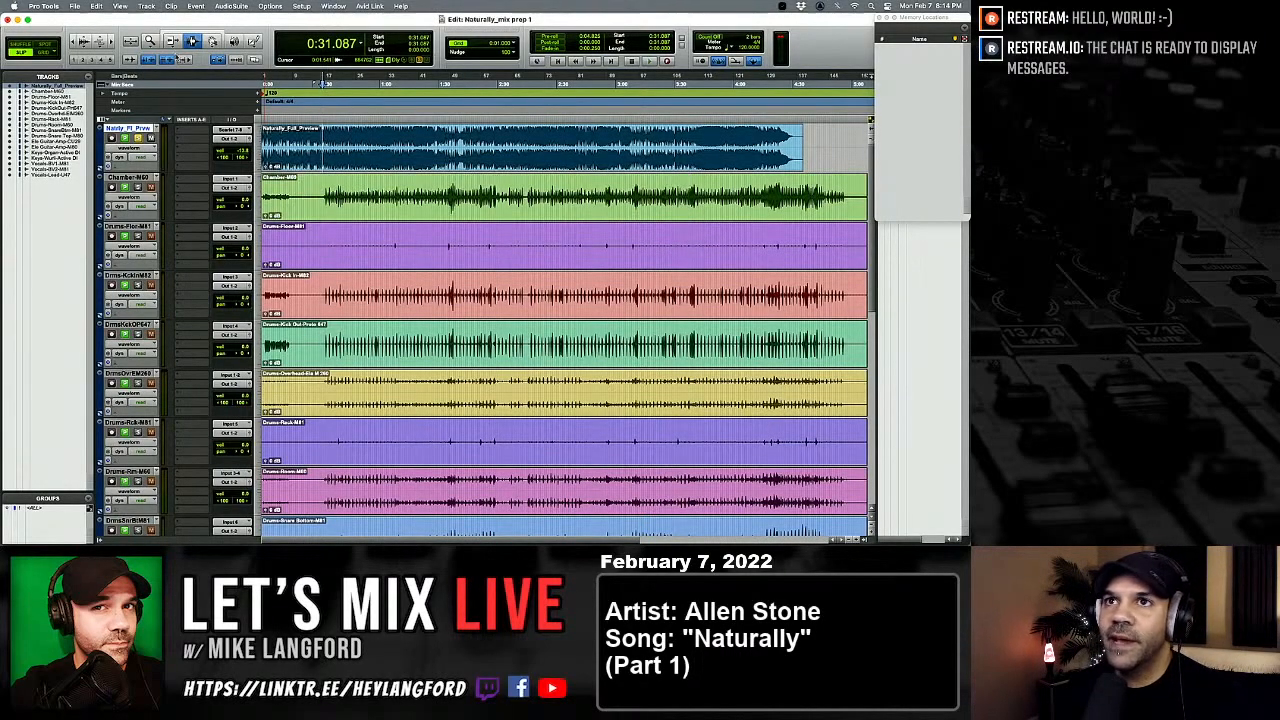
# Step: Create one new stereo Master Fader track directly below the Naturally full preview track
pyautogui.click(147, 6)
pyautogui.click(147, 20)
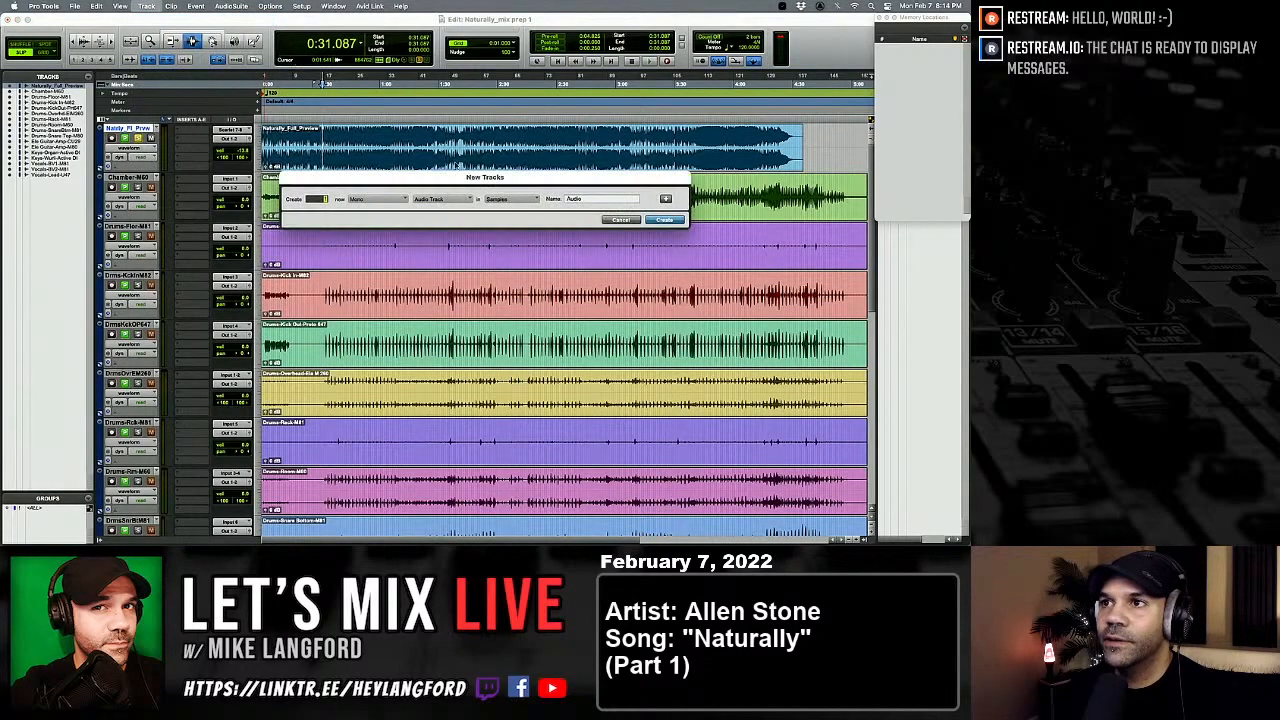
pyautogui.click(383, 199)
pyautogui.click(381, 208)
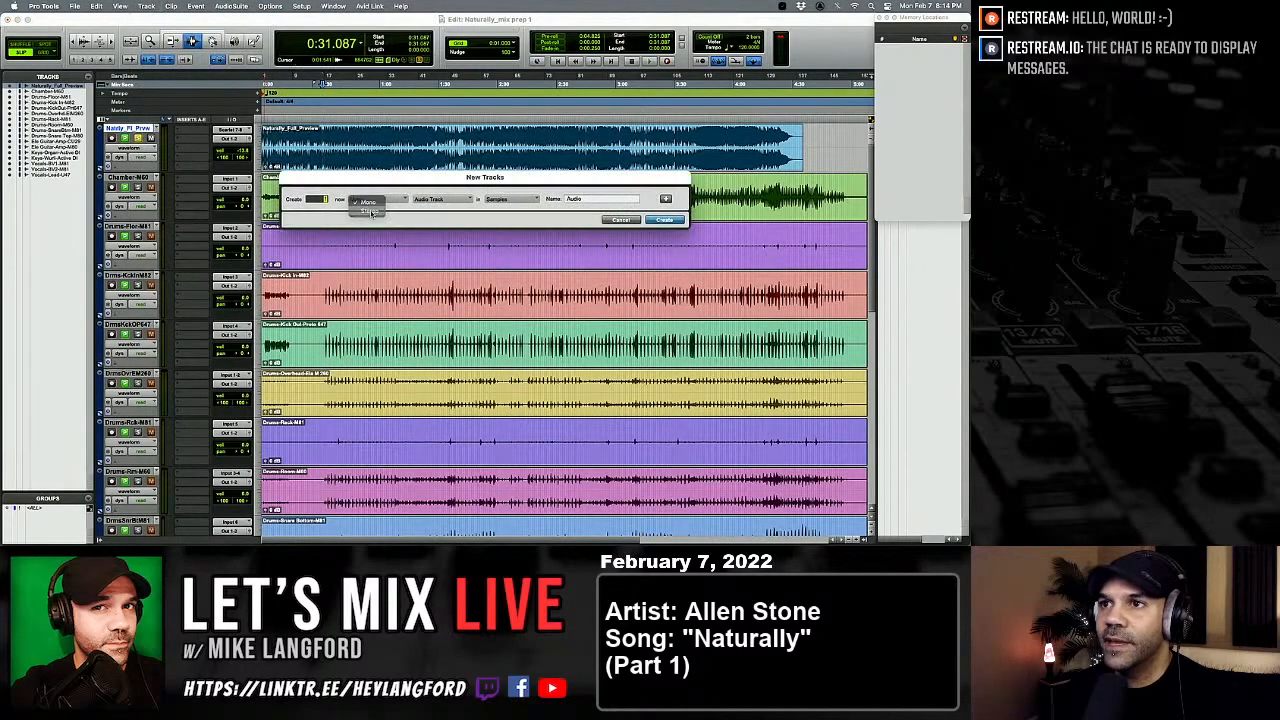
pyautogui.click(430, 199)
pyautogui.click(430, 216)
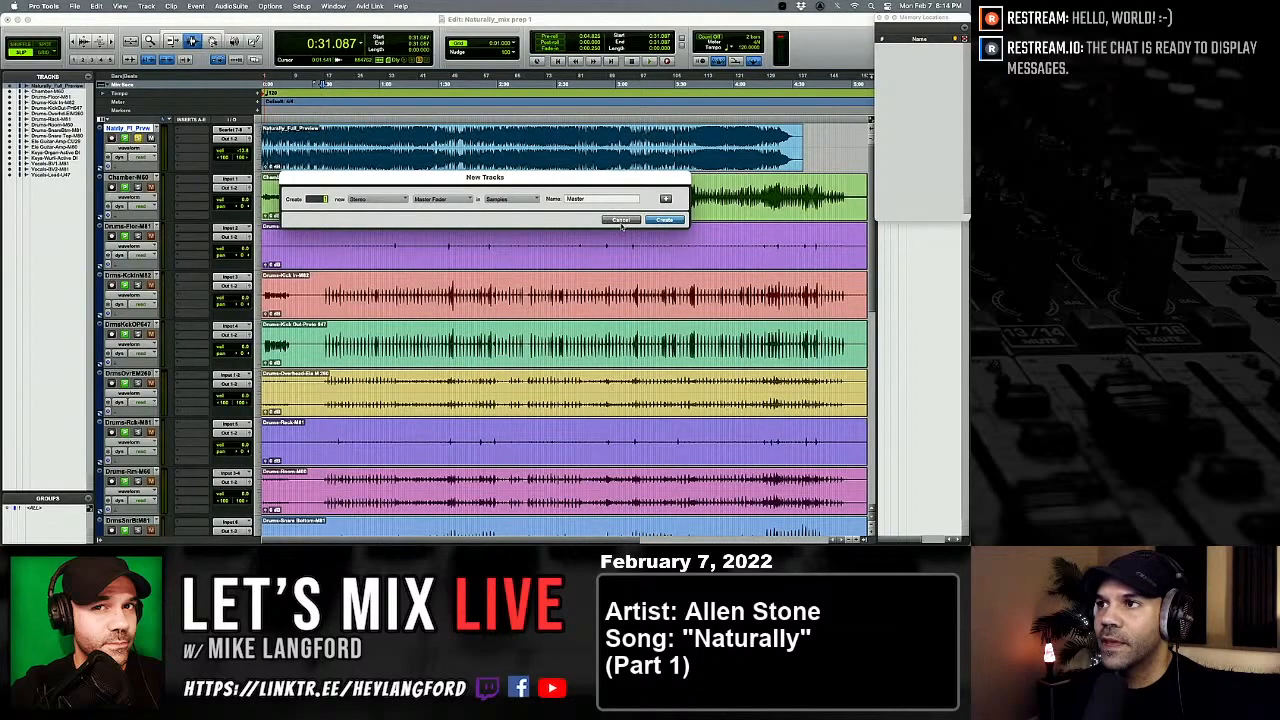
pyautogui.click(664, 220)
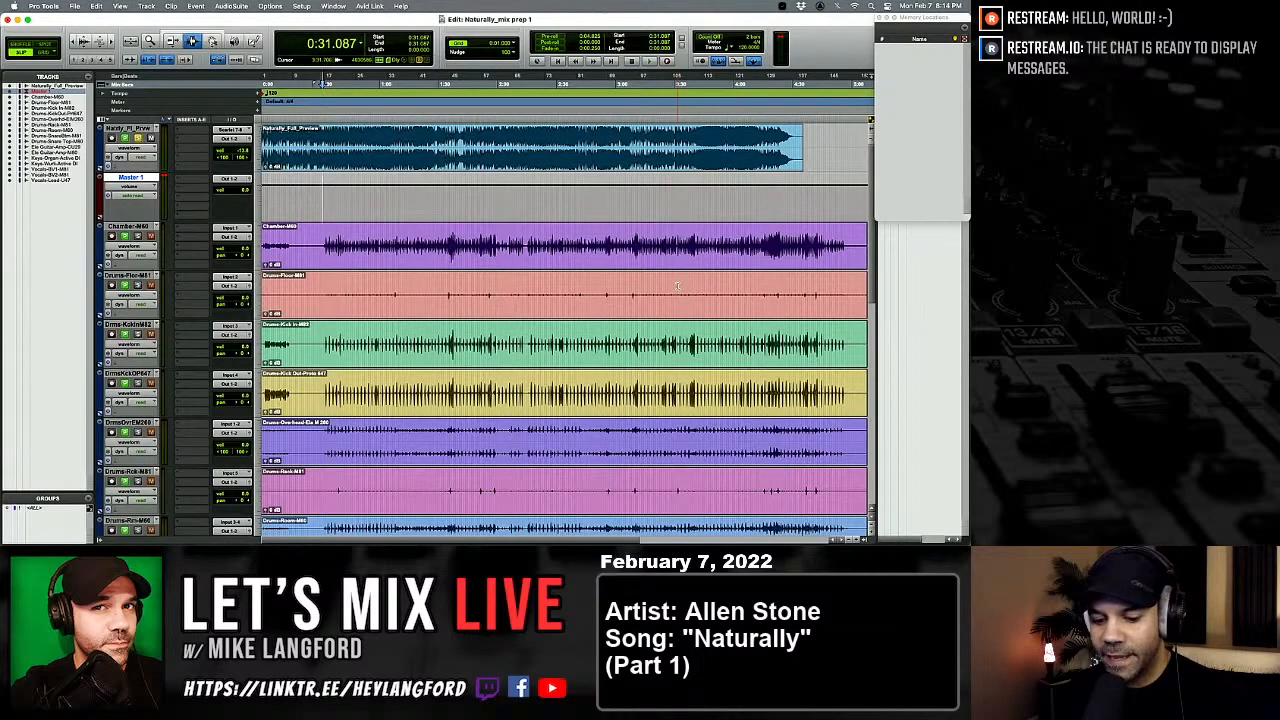
pyautogui.press('super+shift+n')
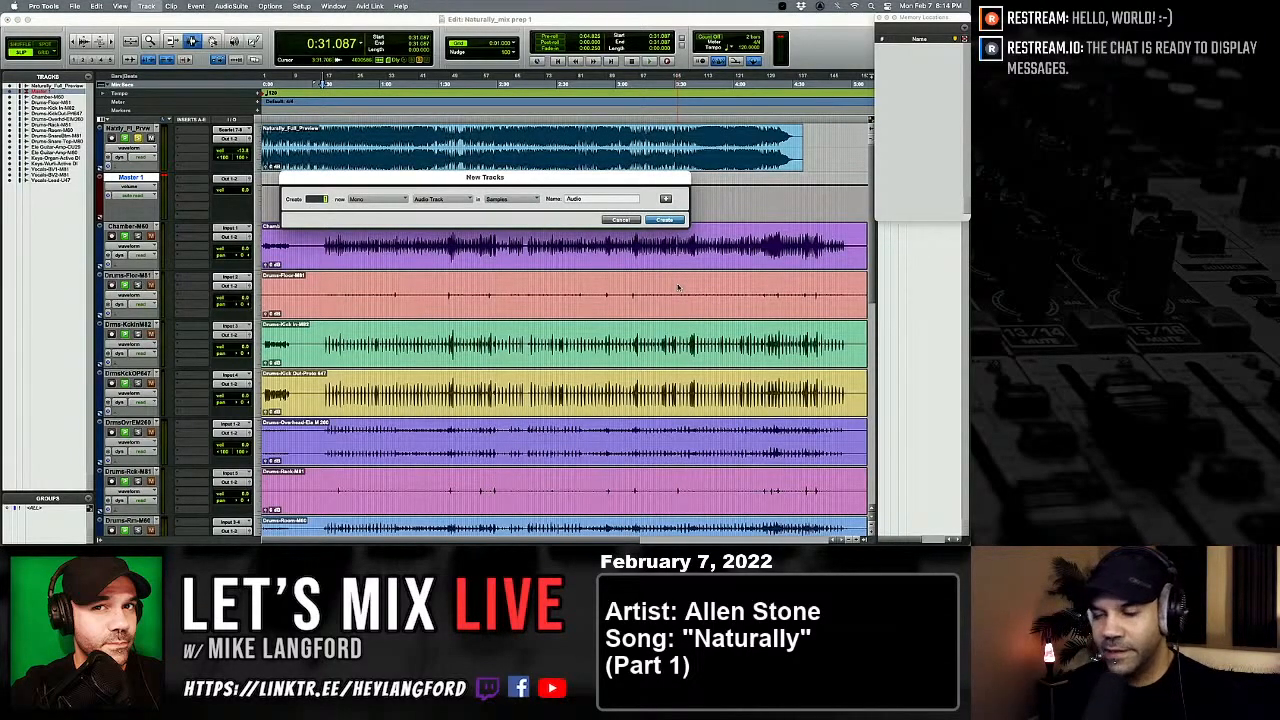
pyautogui.press('Return')
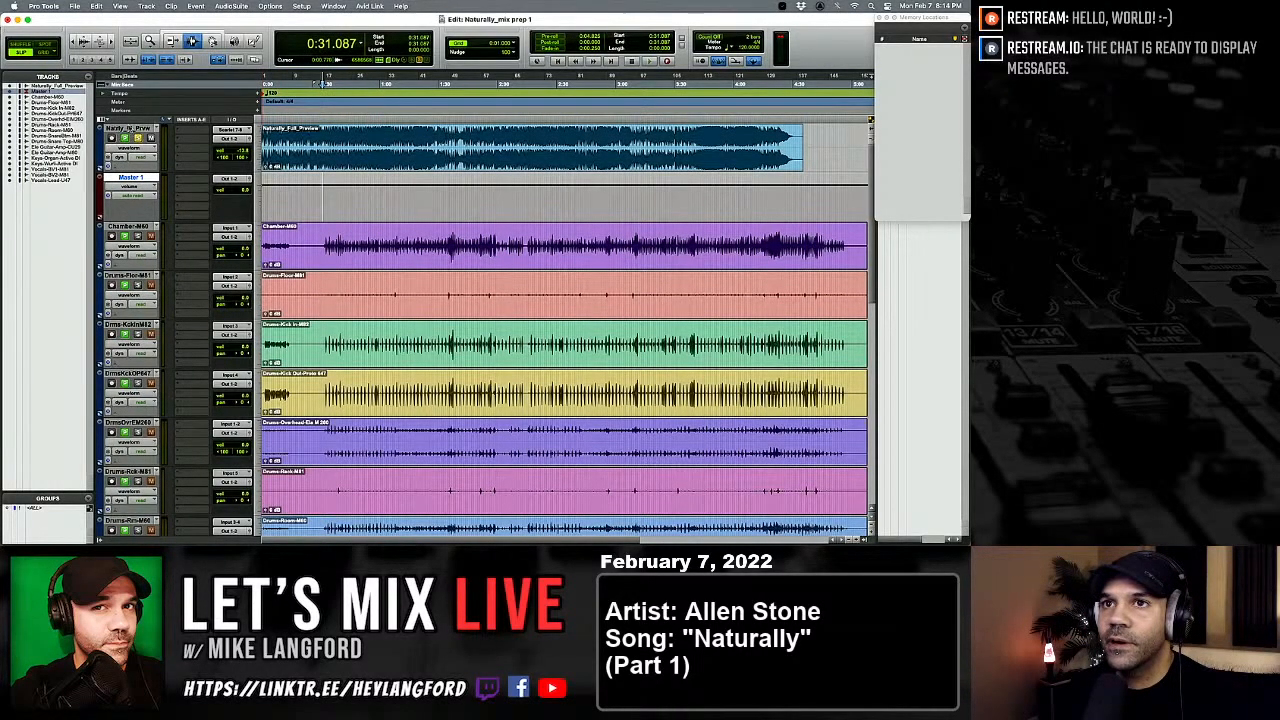
# Step: Make the Naturally full preview track inactive and save the session
pyautogui.click(125, 128)
pyautogui.rightClick(125, 128)
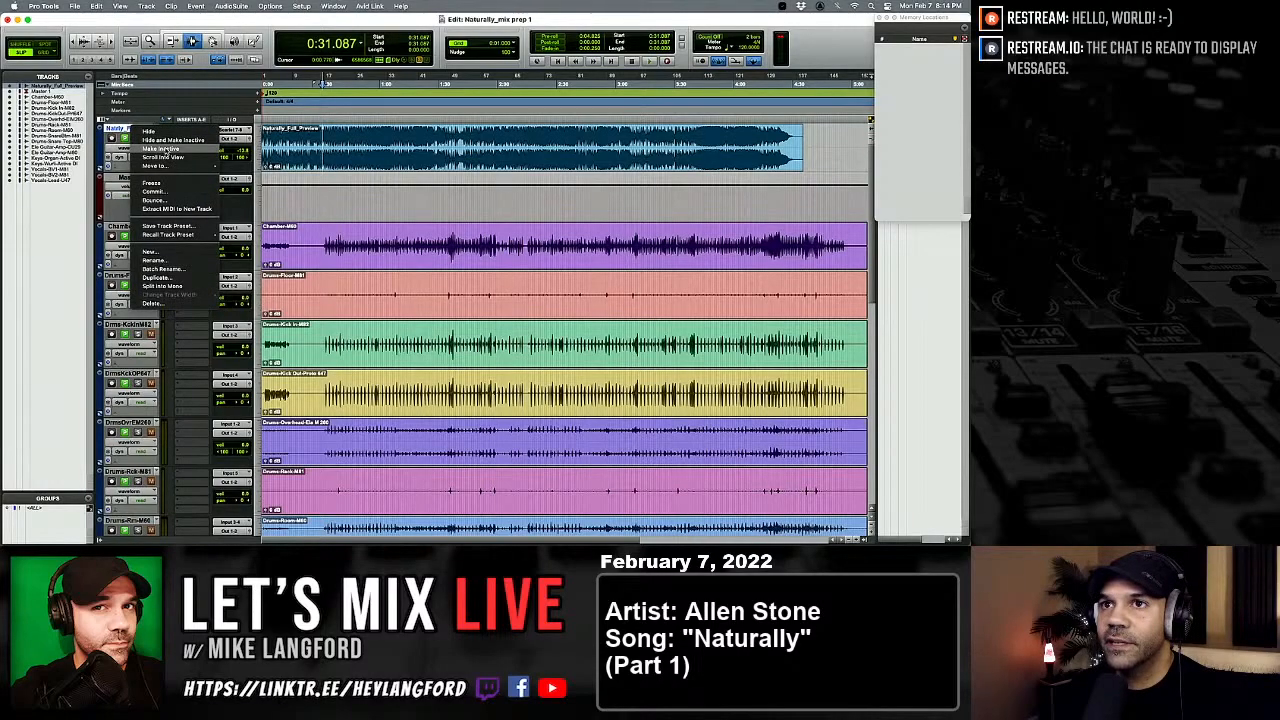
pyautogui.click(113, 128)
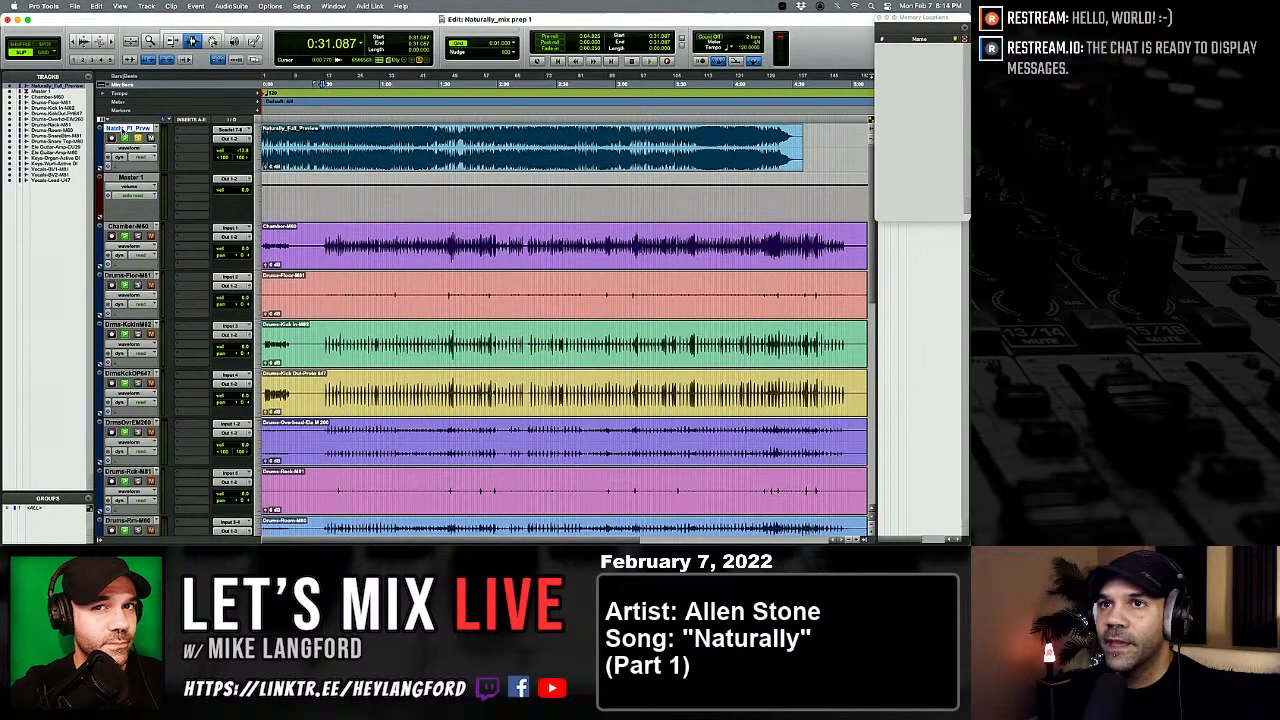
pyautogui.rightClick(113, 128)
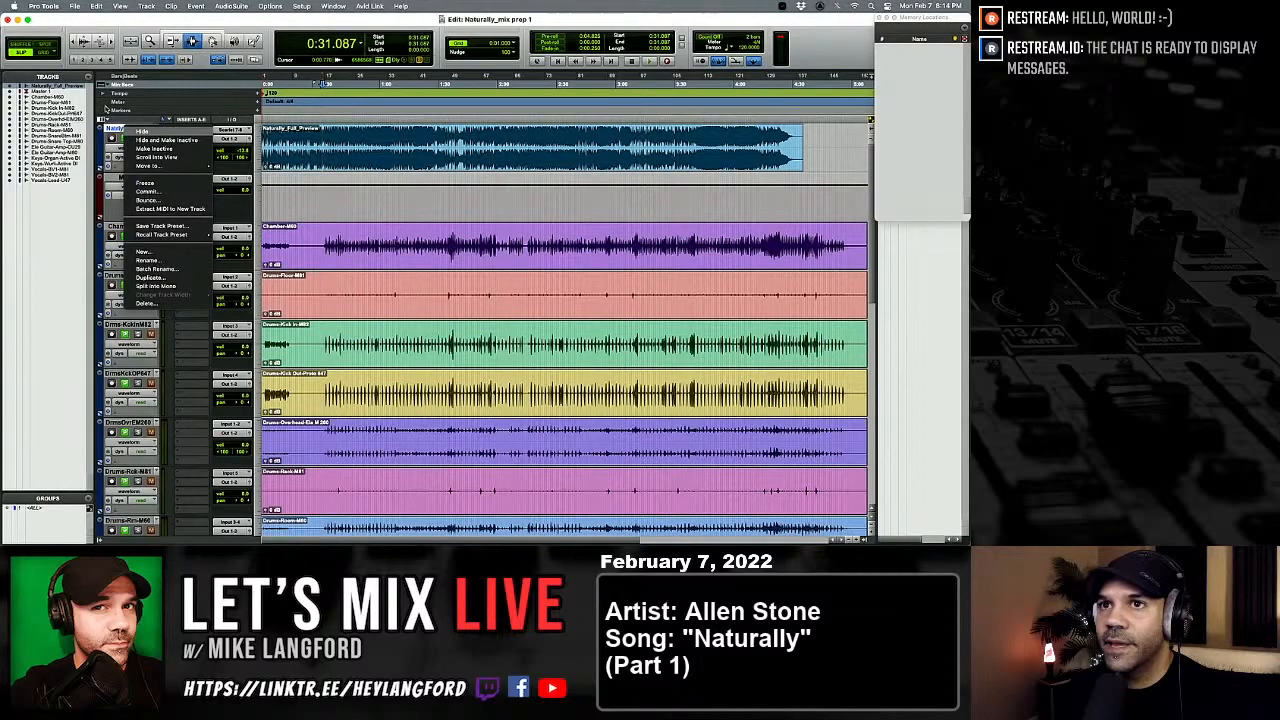
pyautogui.click(108, 122)
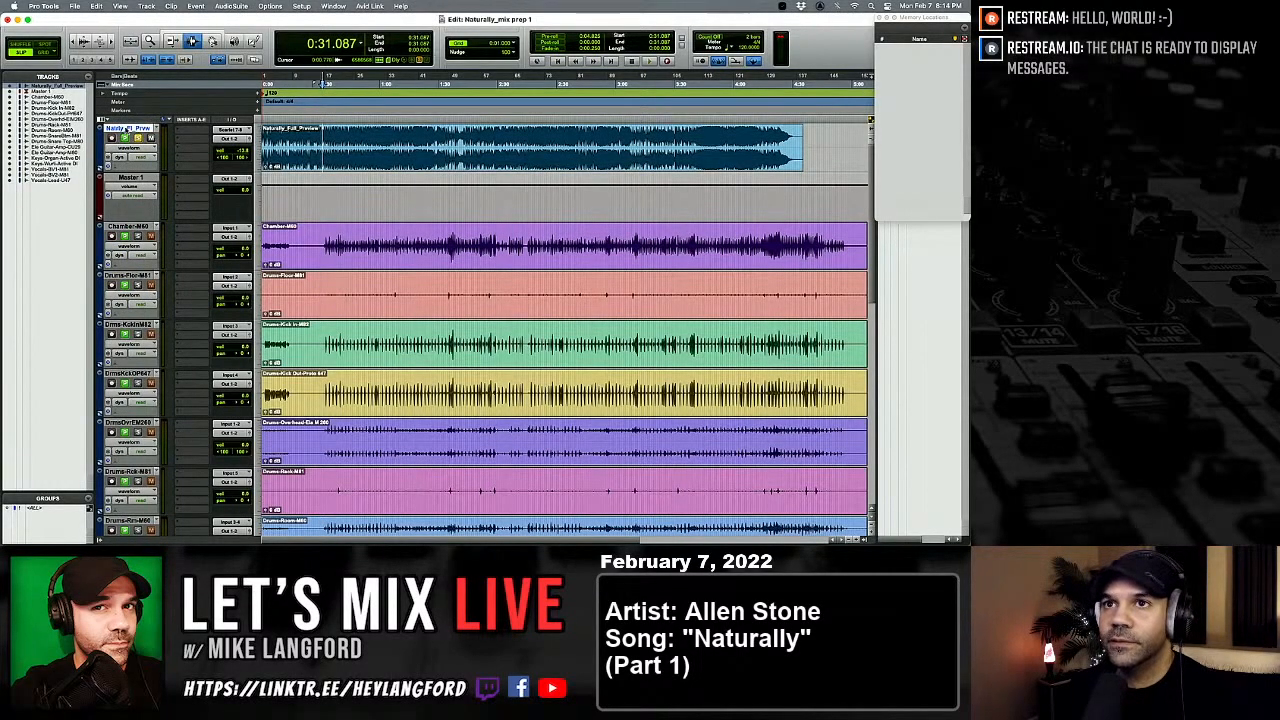
pyautogui.rightClick(129, 134)
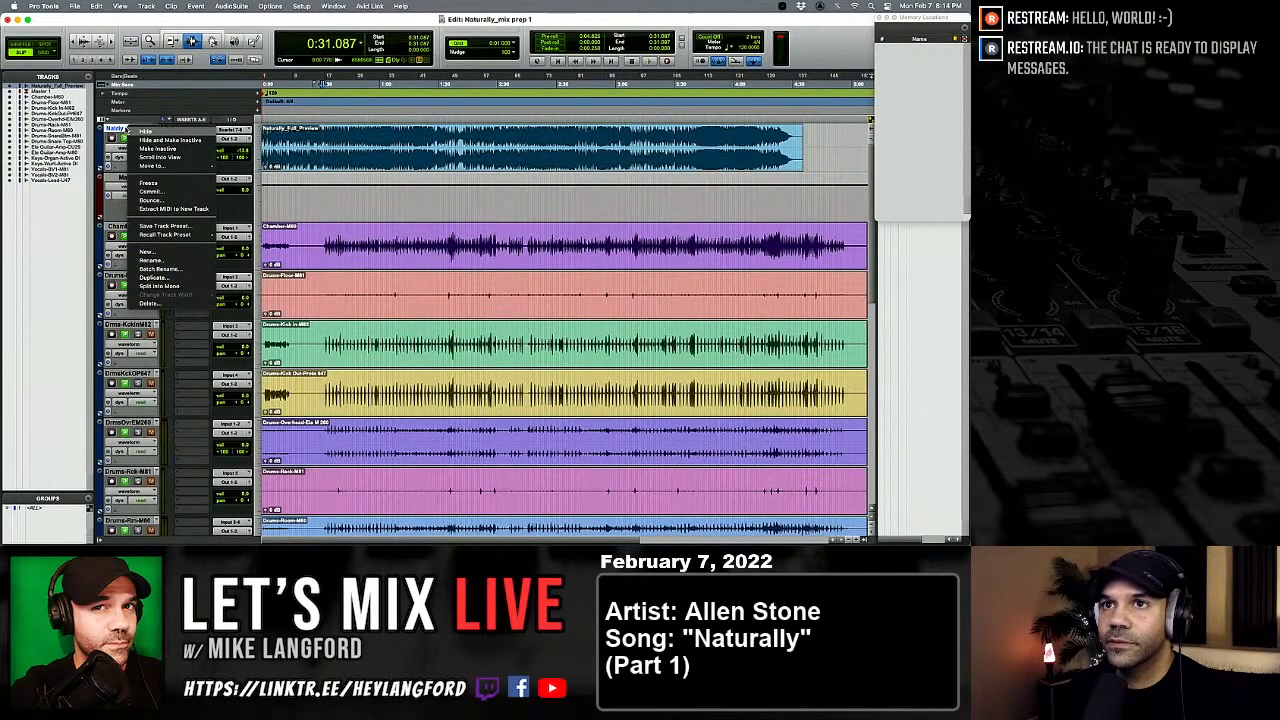
pyautogui.click(189, 148)
pyautogui.press('super+s')
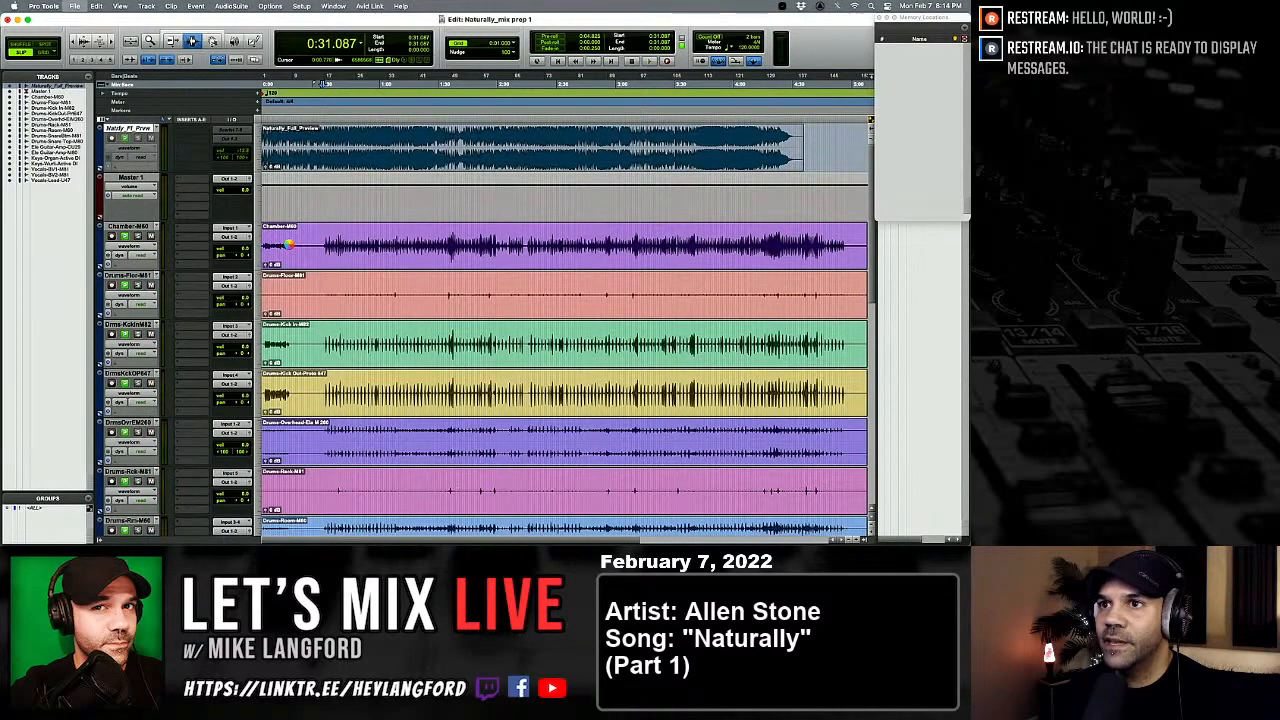
# Step: Select all tracks from Chamber-M60 through Vocals-Lead-U47 and reduce their height so that nearly all of them fit in view
pyautogui.scroll(-3, 292, 190)
pyautogui.scroll(3, 296, 225)
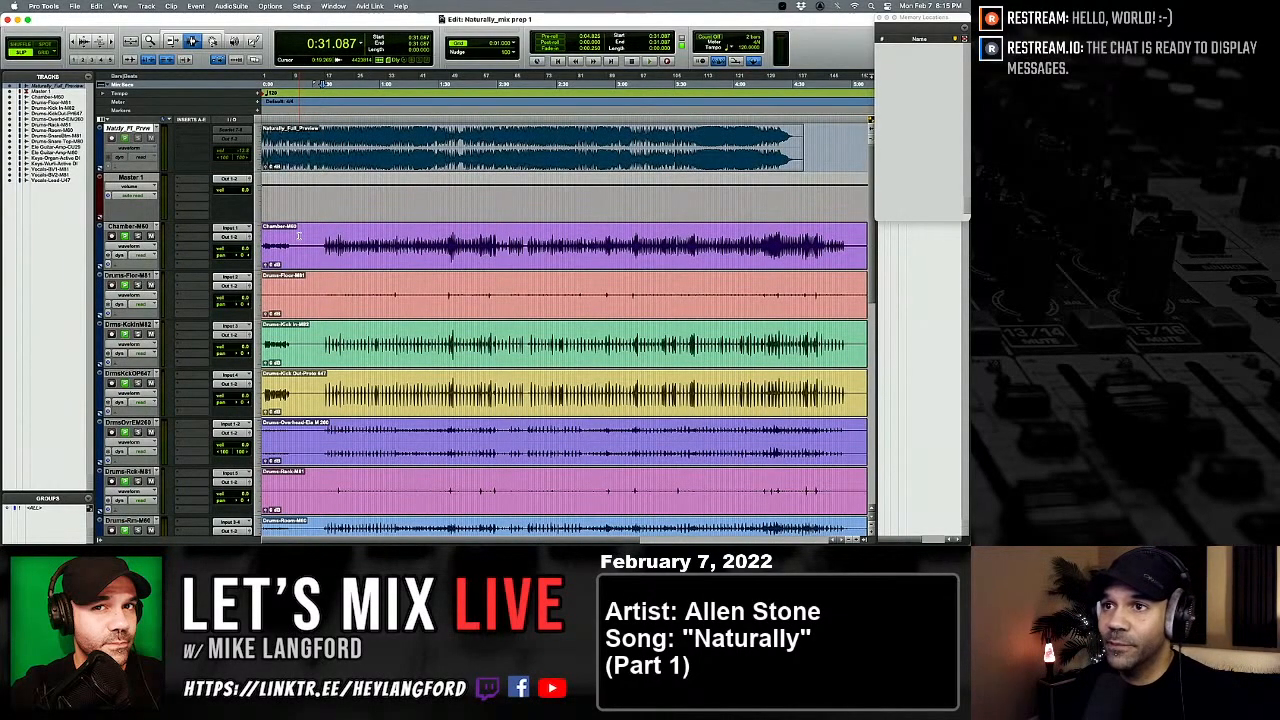
pyautogui.scroll(-2, 313, 258)
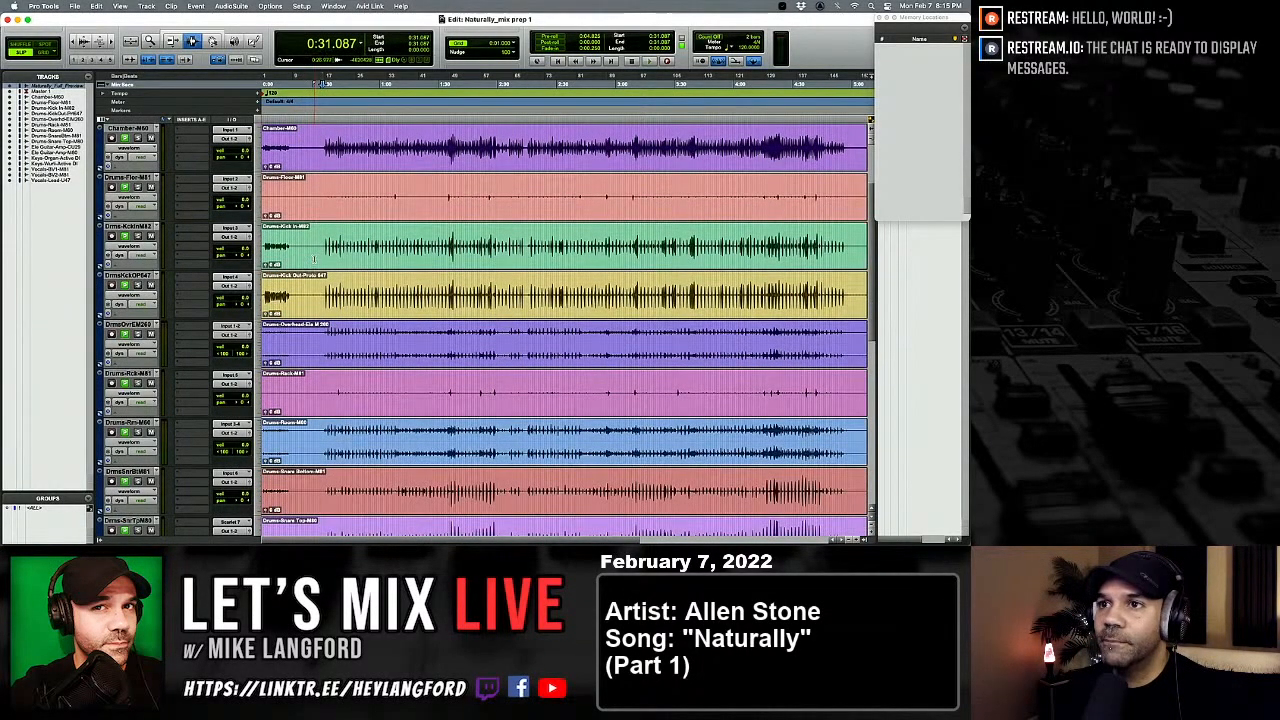
pyautogui.scroll(-2, 313, 258)
pyautogui.scroll(-6, 145, 275)
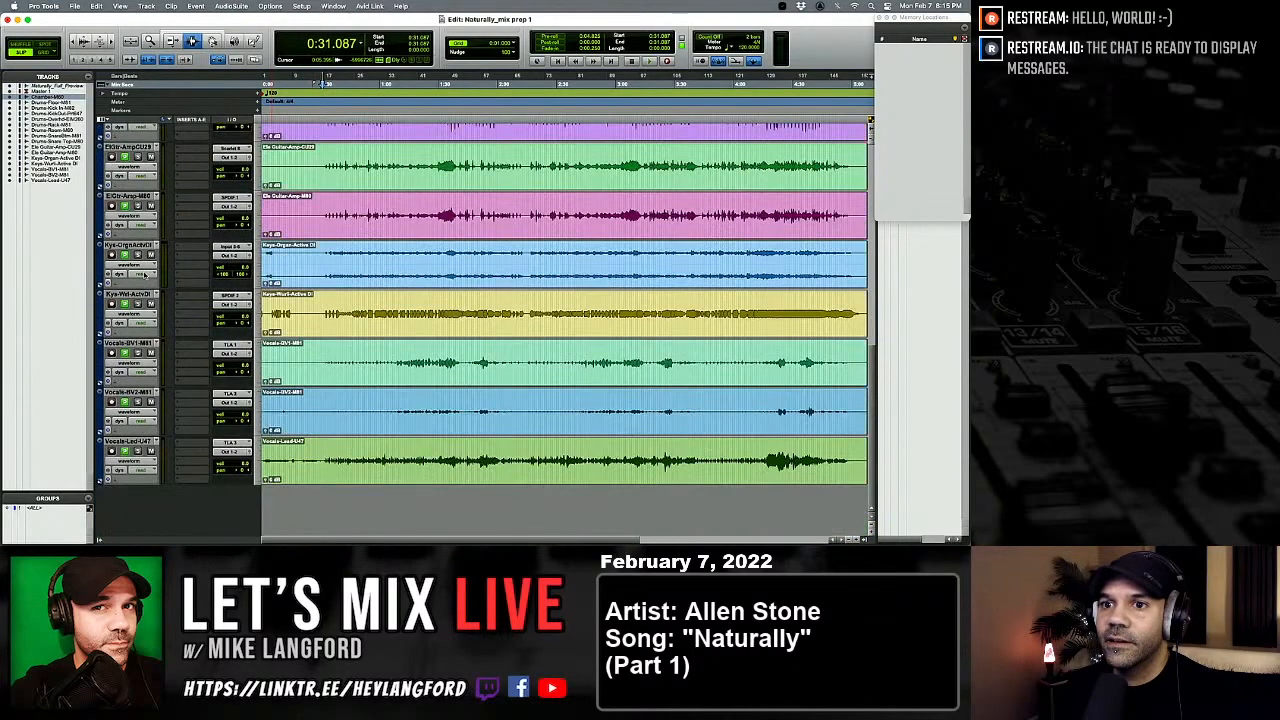
pyautogui.keyDown('shift'); pyautogui.click(130, 440); pyautogui.keyUp('shift')
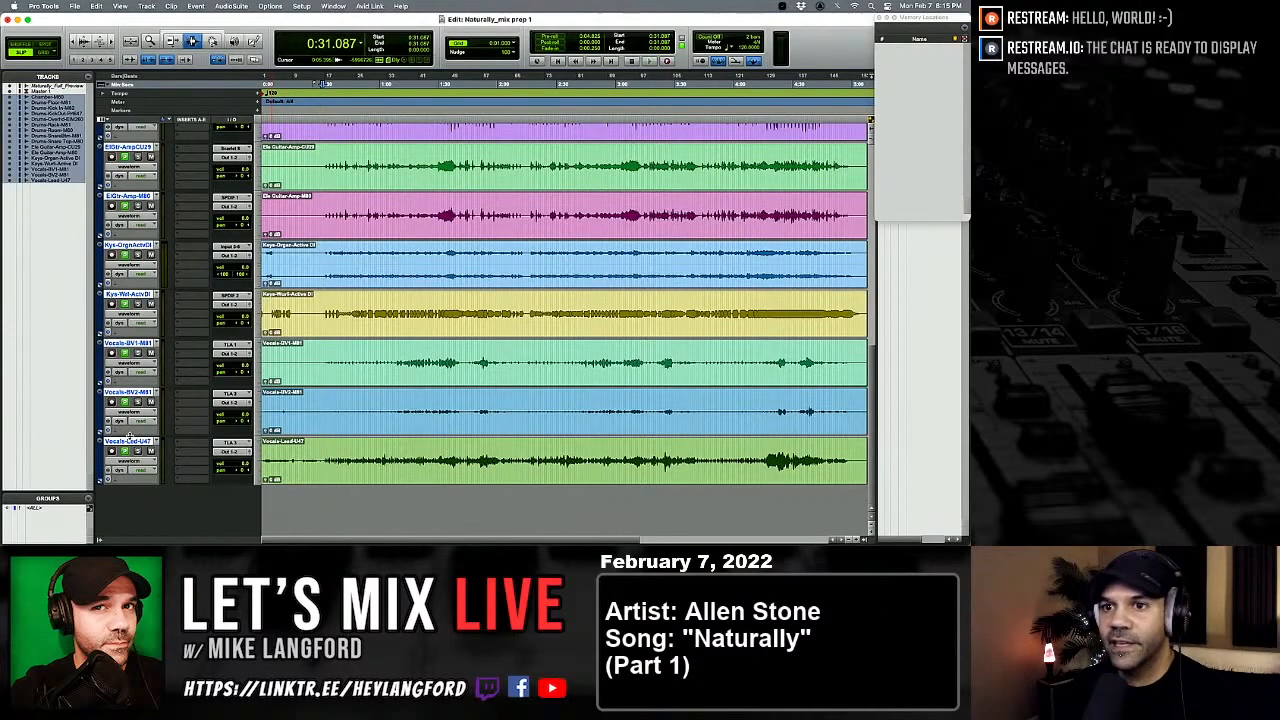
pyautogui.hotkey('ctrl', 'Down')
pyautogui.hotkey('ctrl', 'Down')
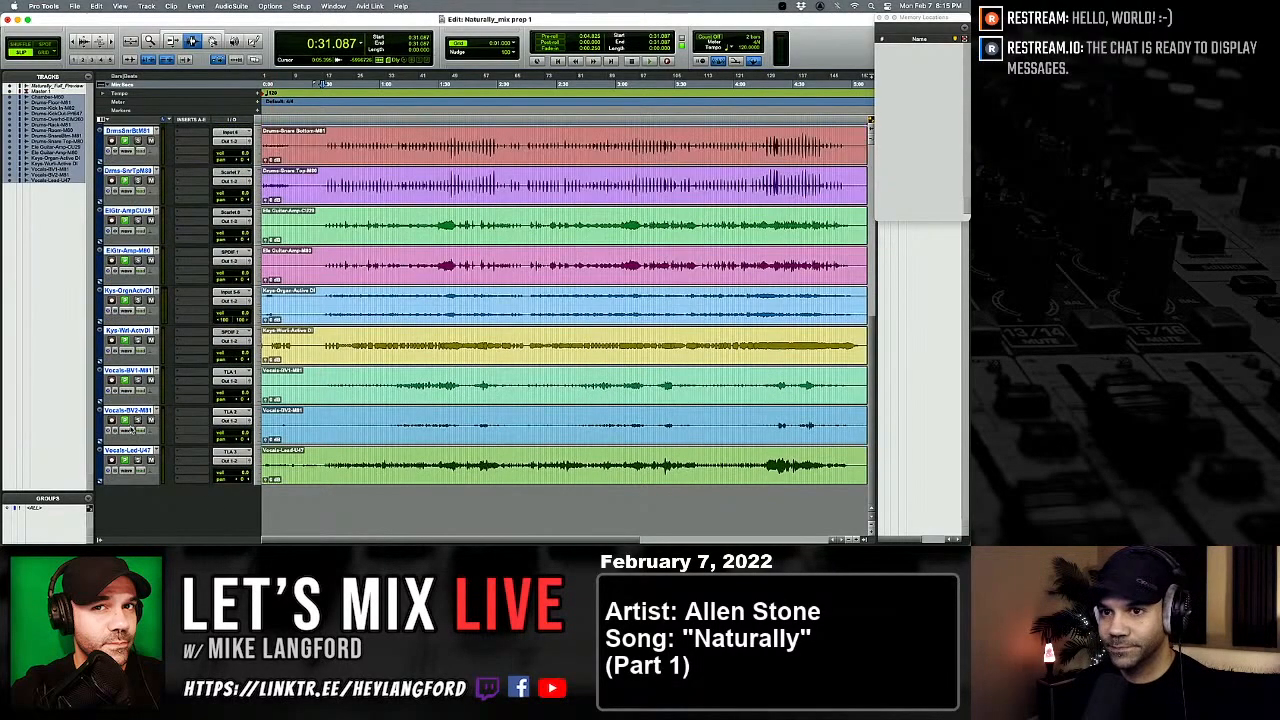
pyautogui.hotkey('ctrl', 'Up')
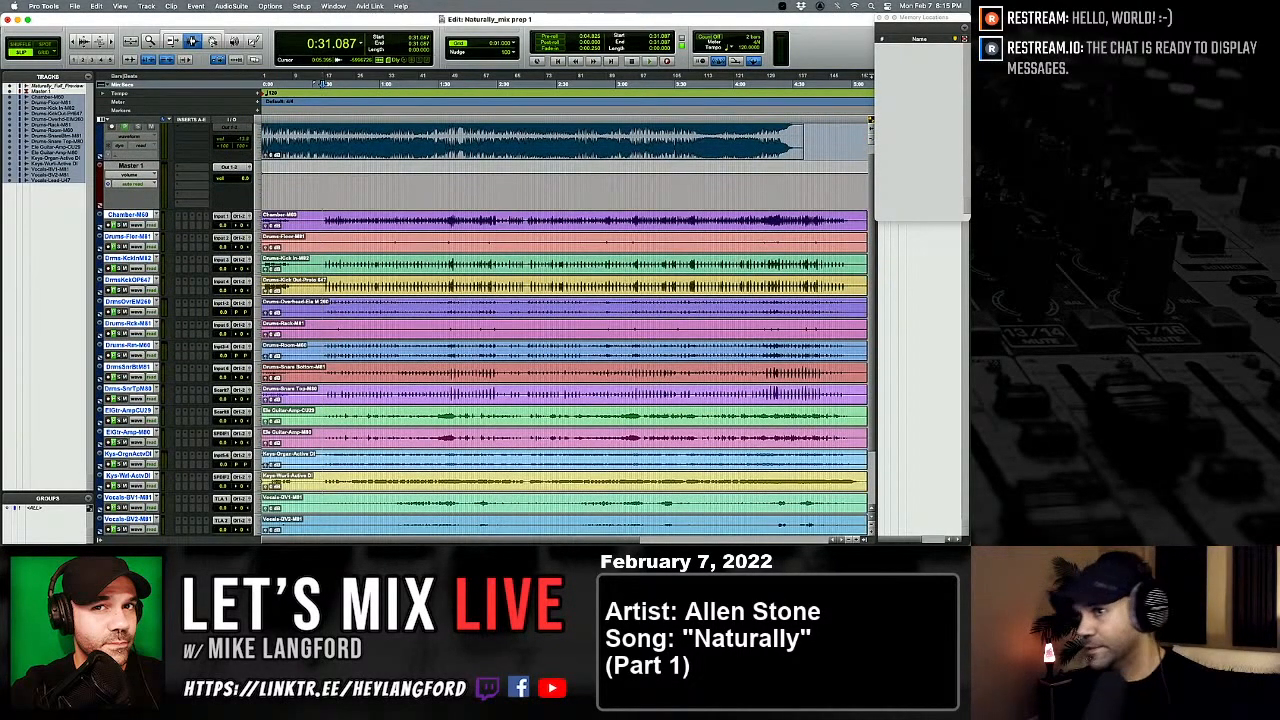
# Step: Check the output paths available to the Chamber-M60 track and keep Out 1-2 (Stereo) as its output
pyautogui.scroll(-3, 565, 330)
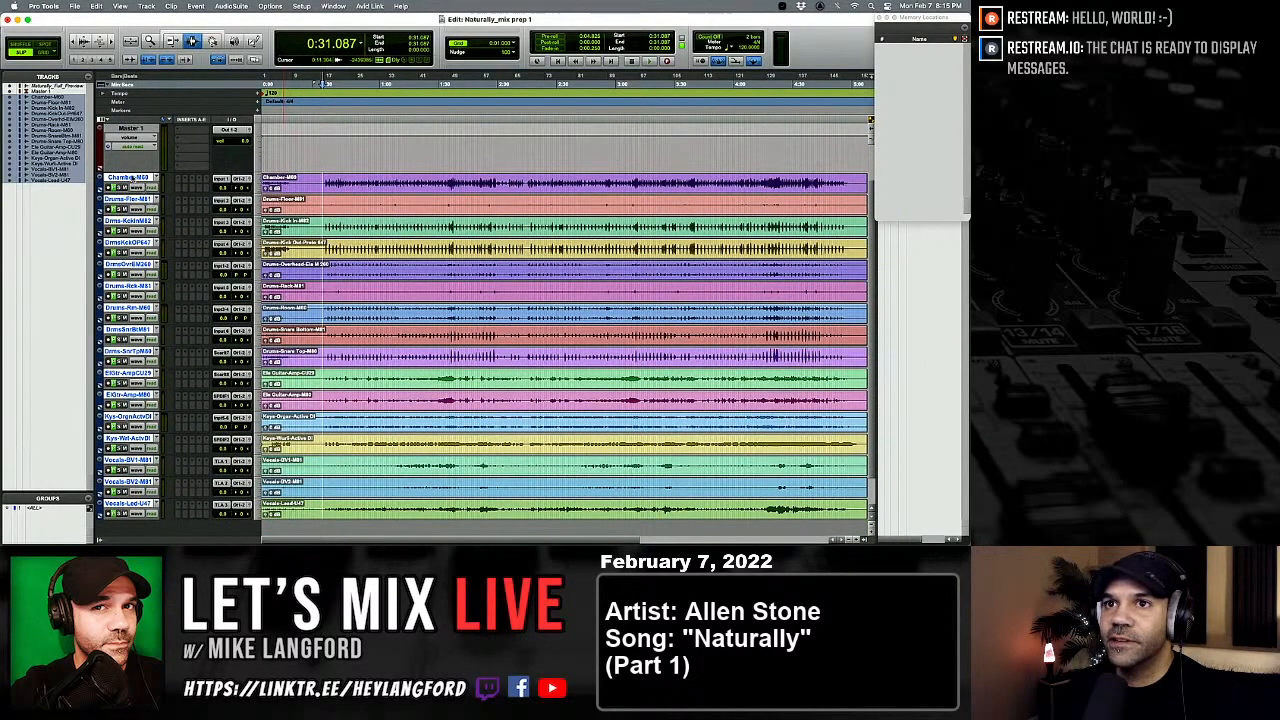
pyautogui.click(236, 183)
pyautogui.moveTo(236, 183)
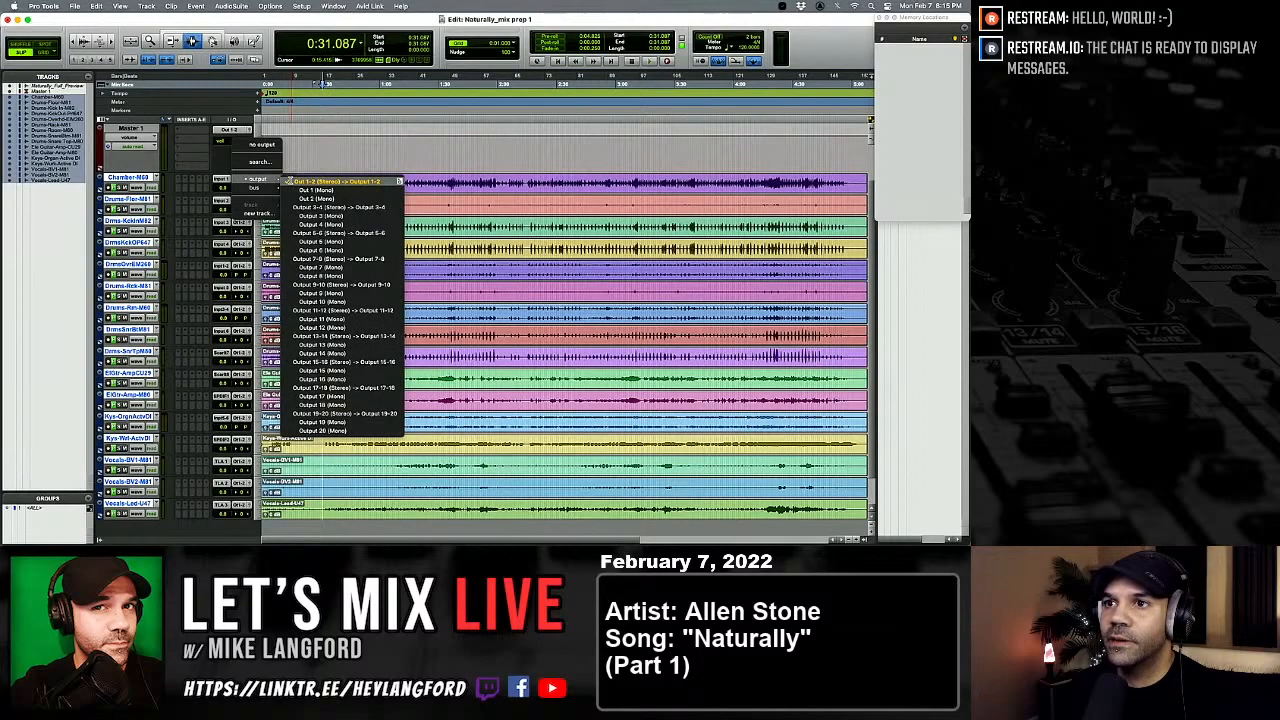
pyautogui.click(290, 181)
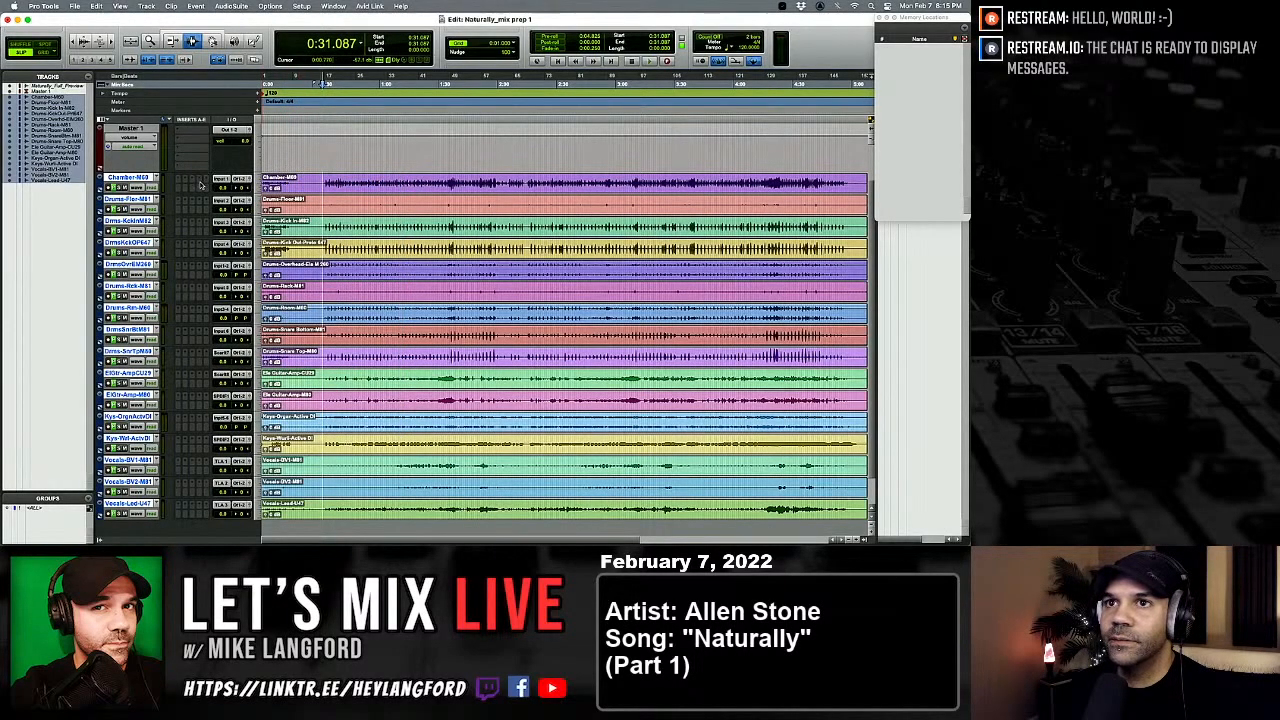
pyautogui.scroll(1, 145, 188)
pyautogui.scroll(-1, 145, 188)
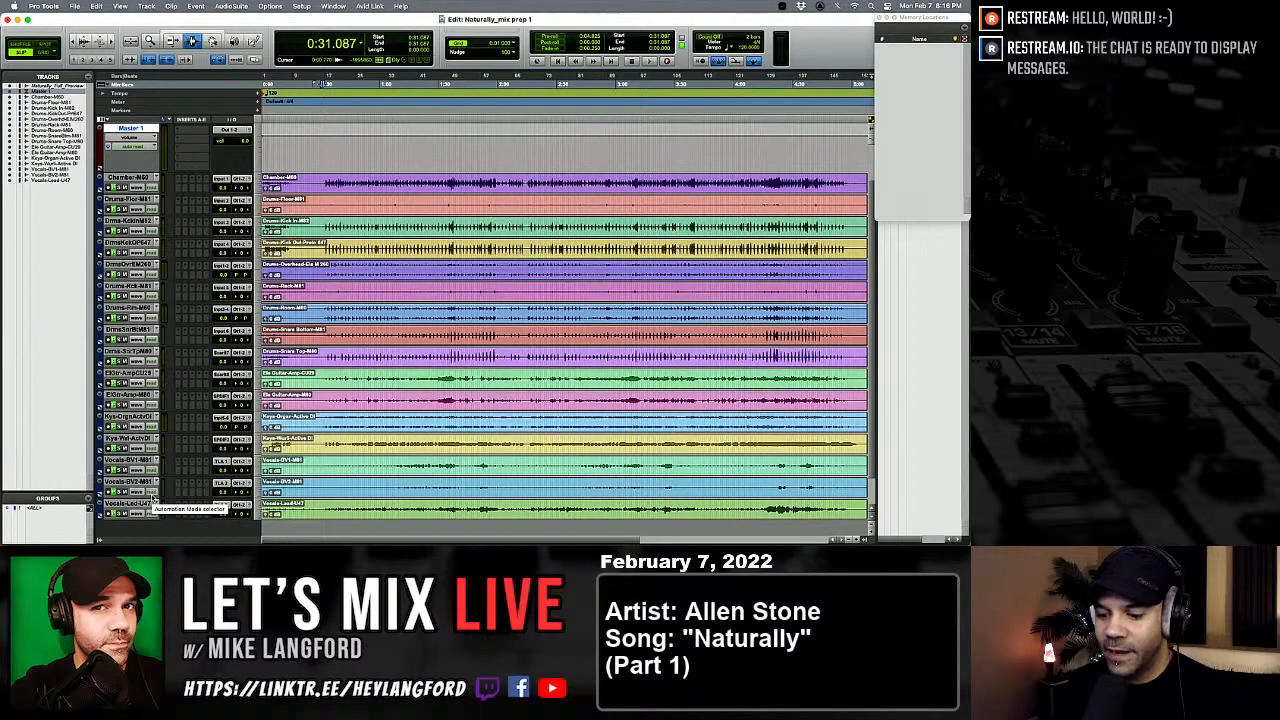
pyautogui.press('super+shift+n')
pyautogui.press('super+Down')
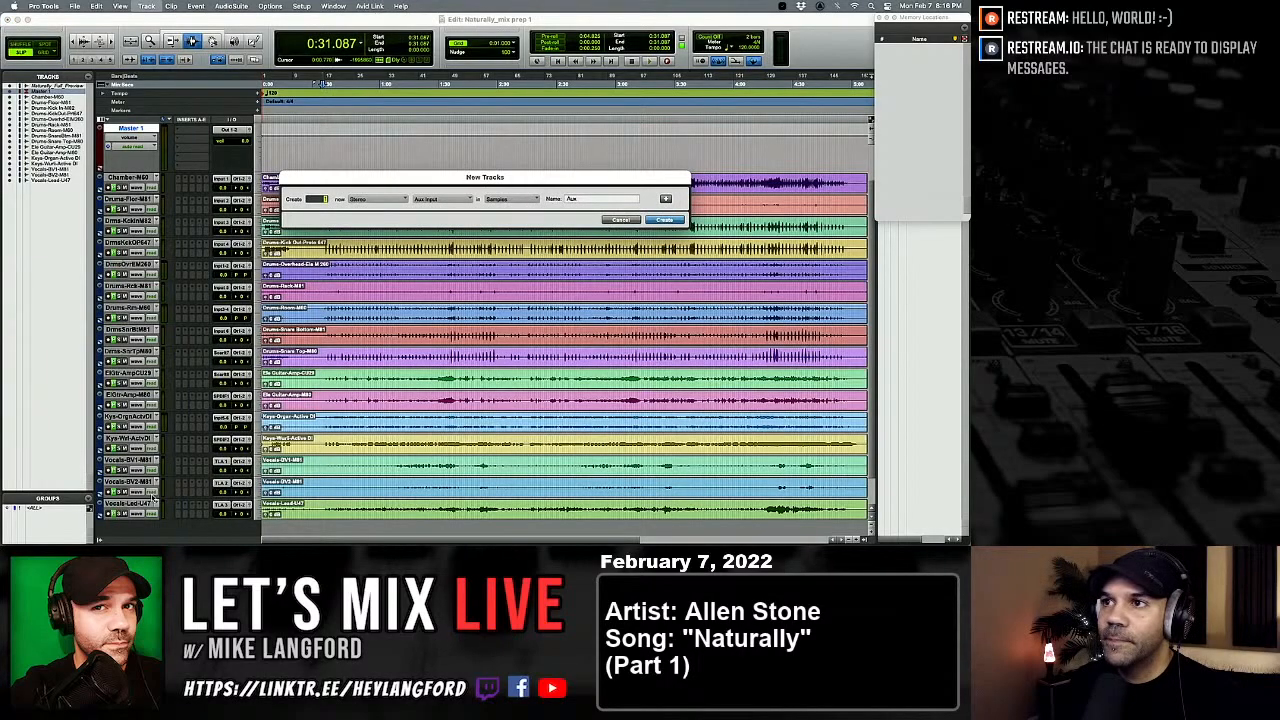
pyautogui.press('Return')
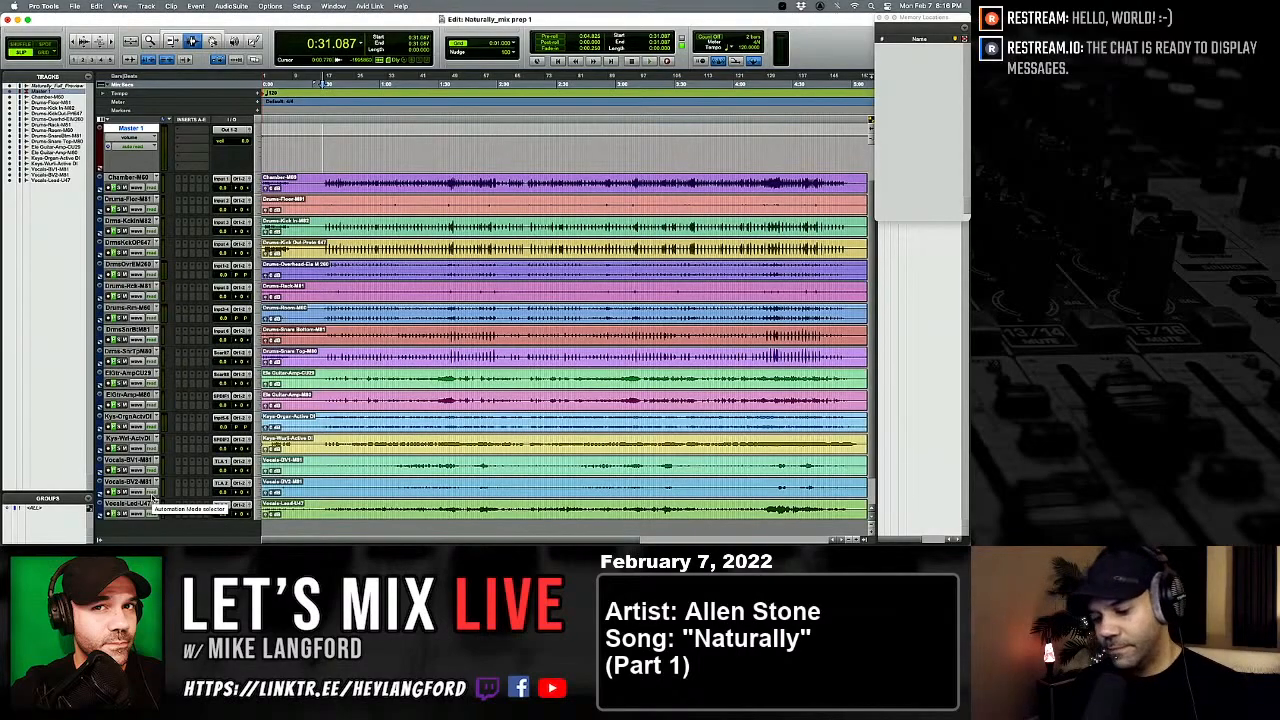
# Step: Create five new stereo Aux Input tracks directly below the Master 1 track, keeping Aux as their base name
pyautogui.press('super+shift+n')
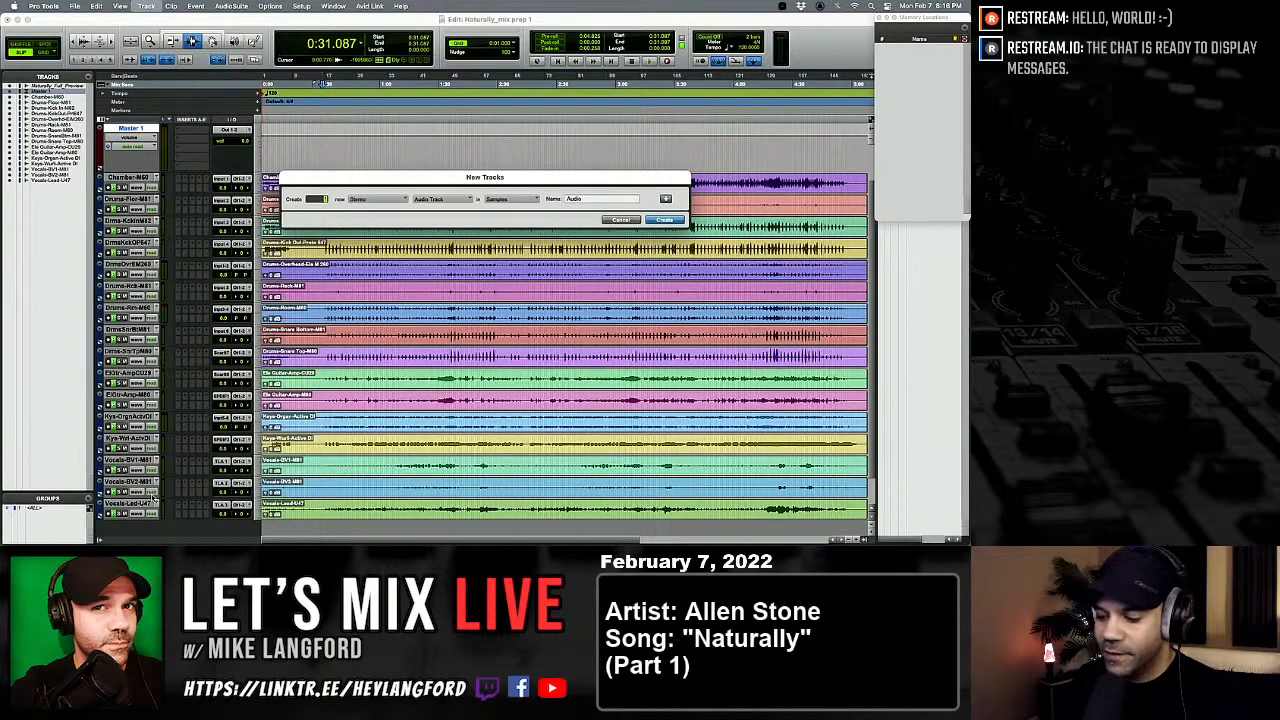
pyautogui.press('super+Down')
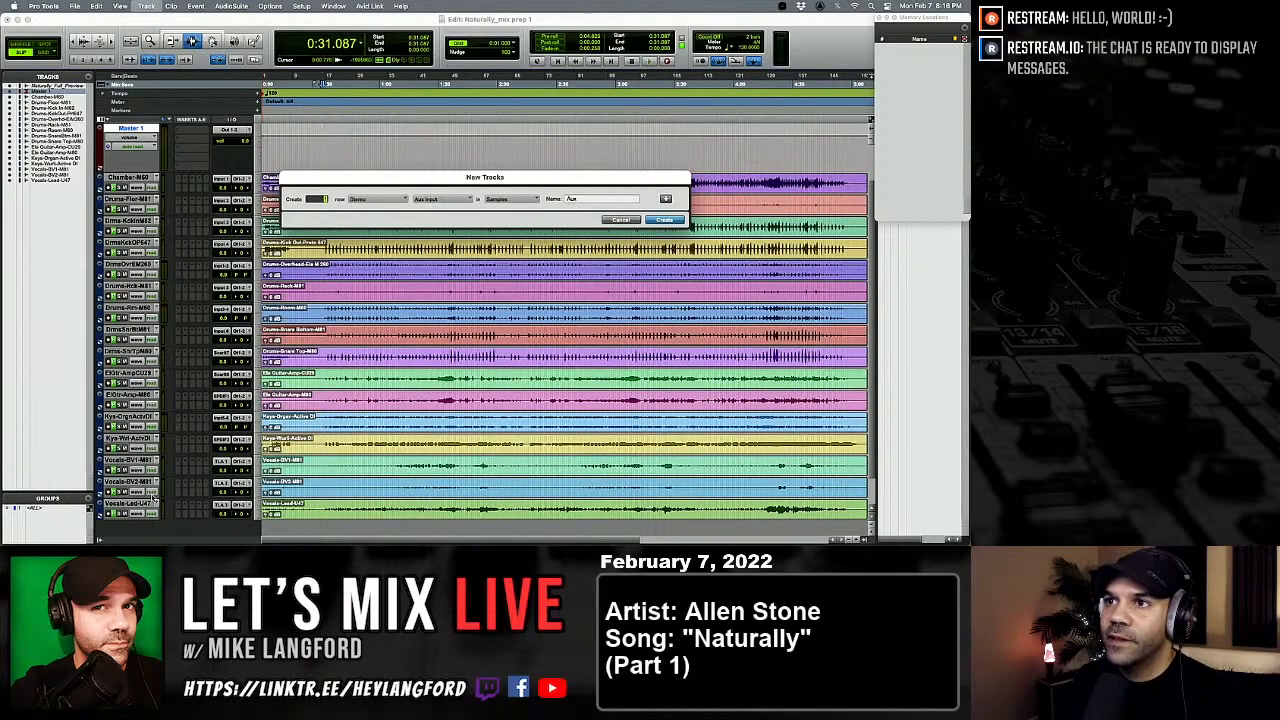
pyautogui.press('super+Down')
pyautogui.press('super+Down')
pyautogui.press('super+Down')
pyautogui.press('super+Down')
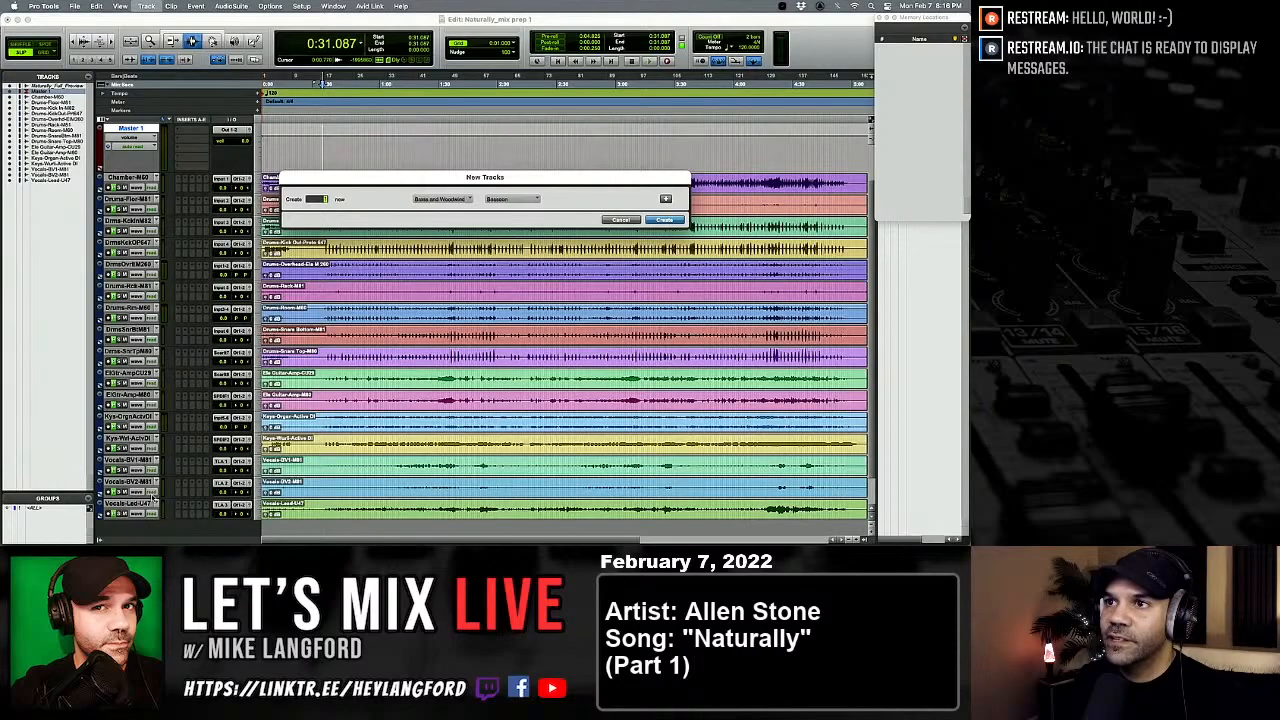
pyautogui.press('super+Up')
pyautogui.press('super+Up')
pyautogui.press('super+Up')
pyautogui.press('super+Up')
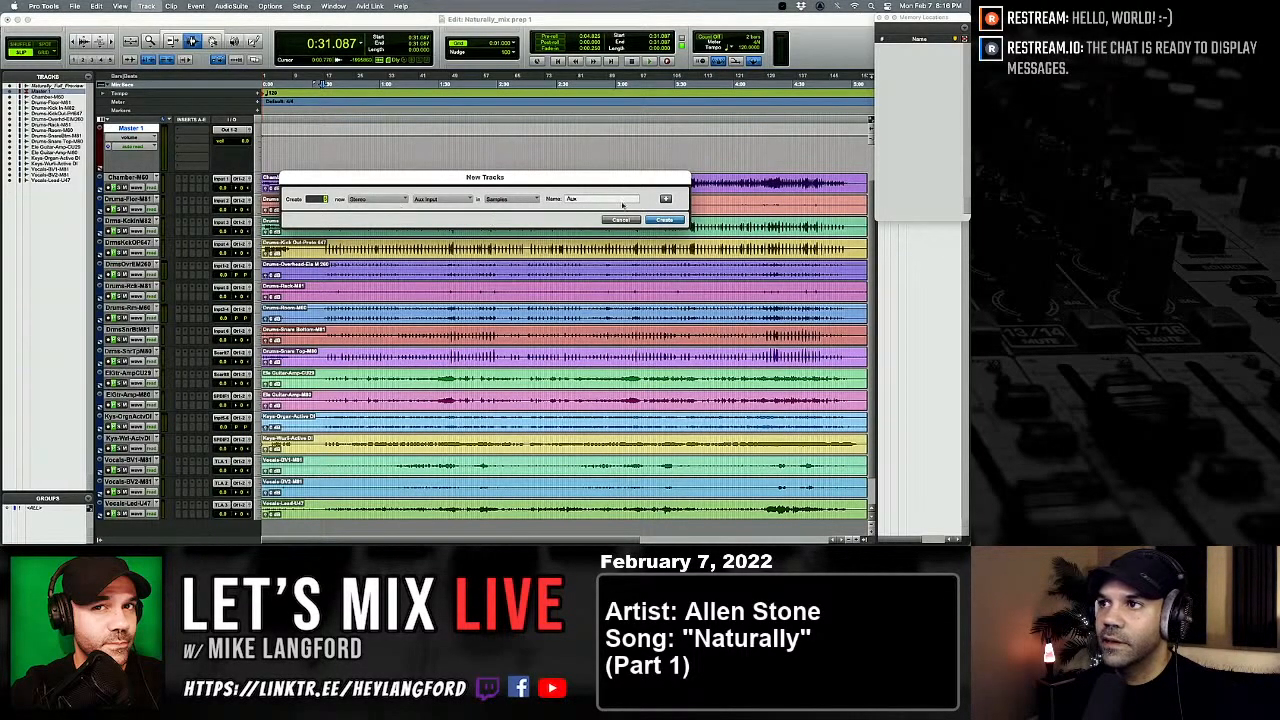
pyautogui.click(663, 219)
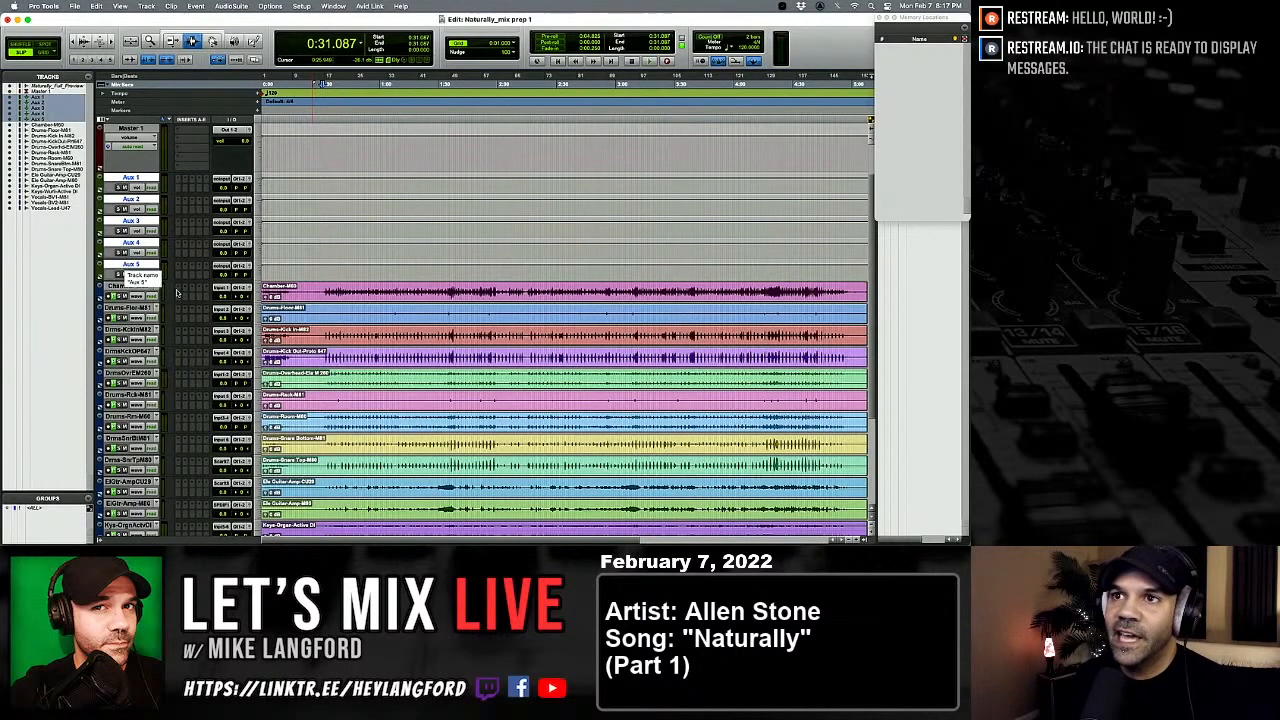
# Step: Rename the Aux 5 track as DrumMSTR and the Aux 4 track as BassMSTR
pyautogui.scroll(1, 138, 276)
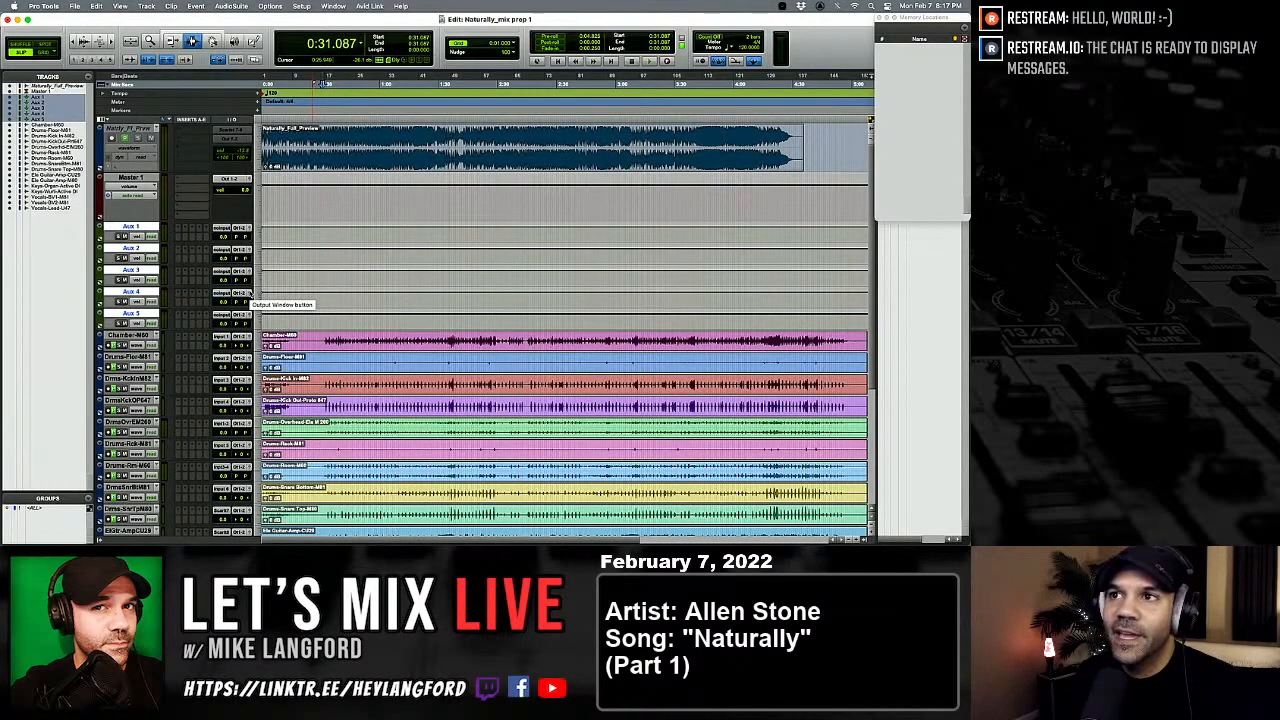
pyautogui.scroll(-5, 280, 292)
pyautogui.scroll(5, 288, 286)
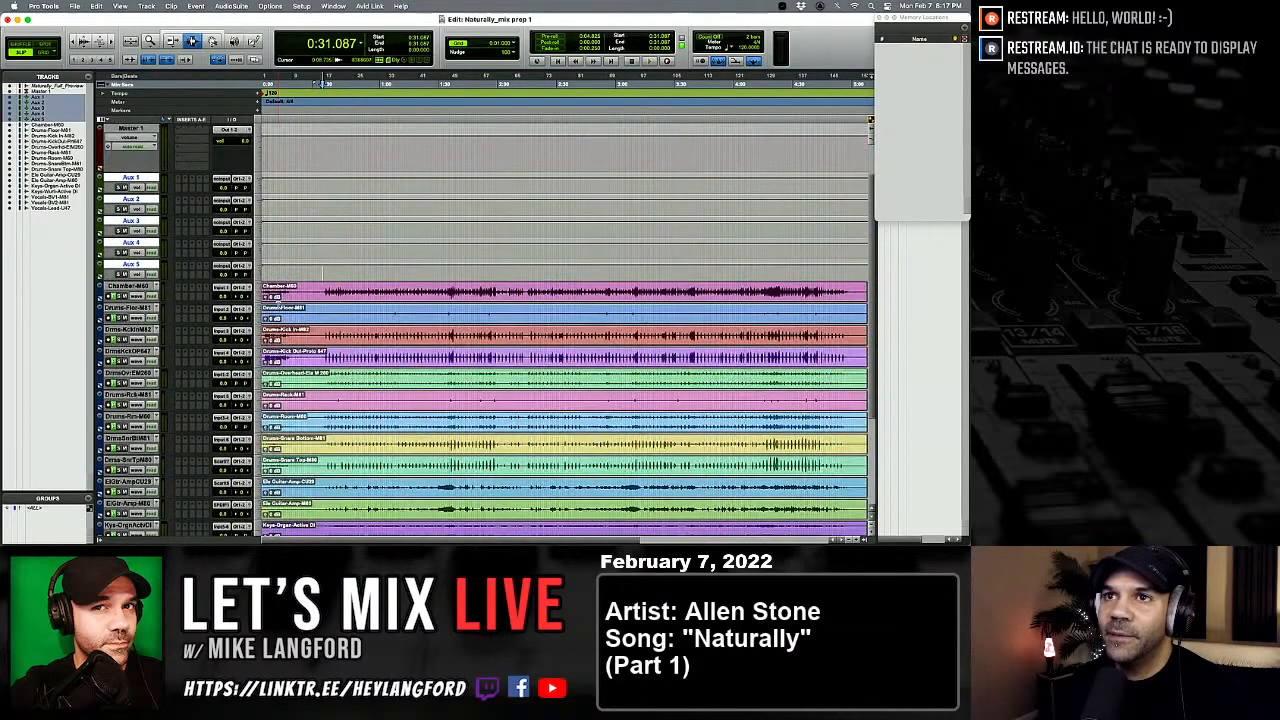
pyautogui.scroll(-5, 334, 250)
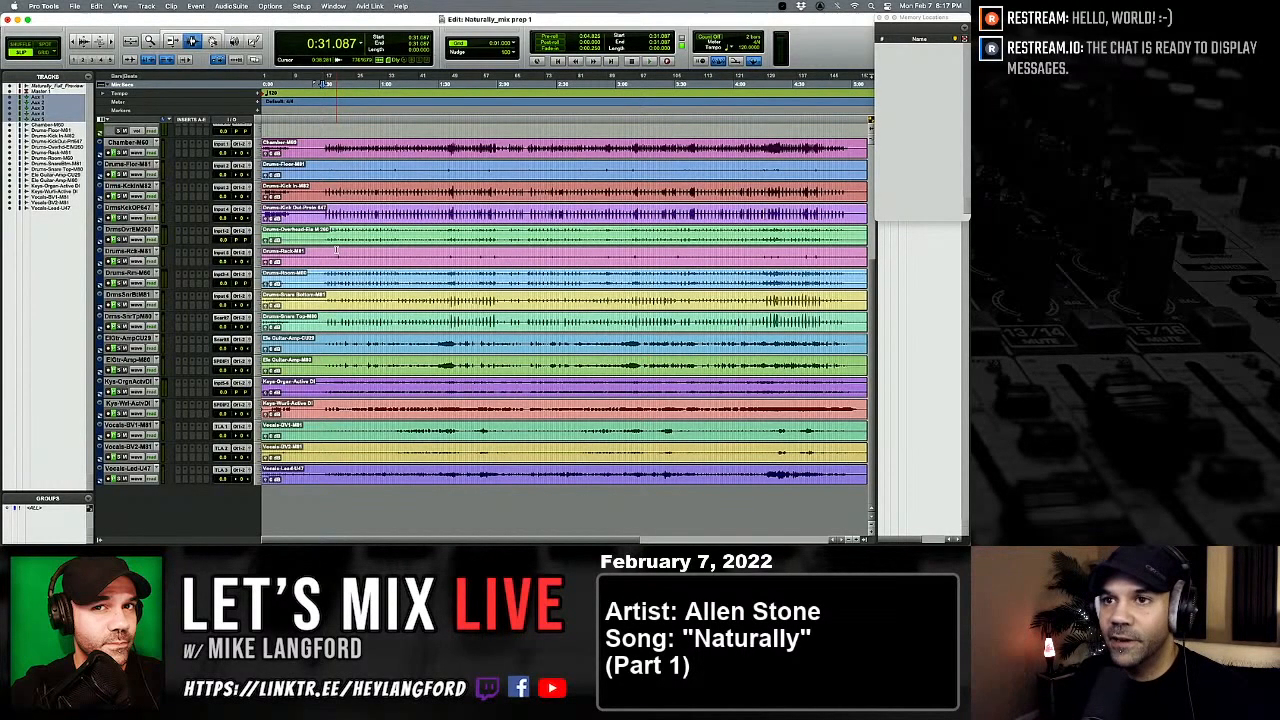
pyautogui.scroll(5, 280, 292)
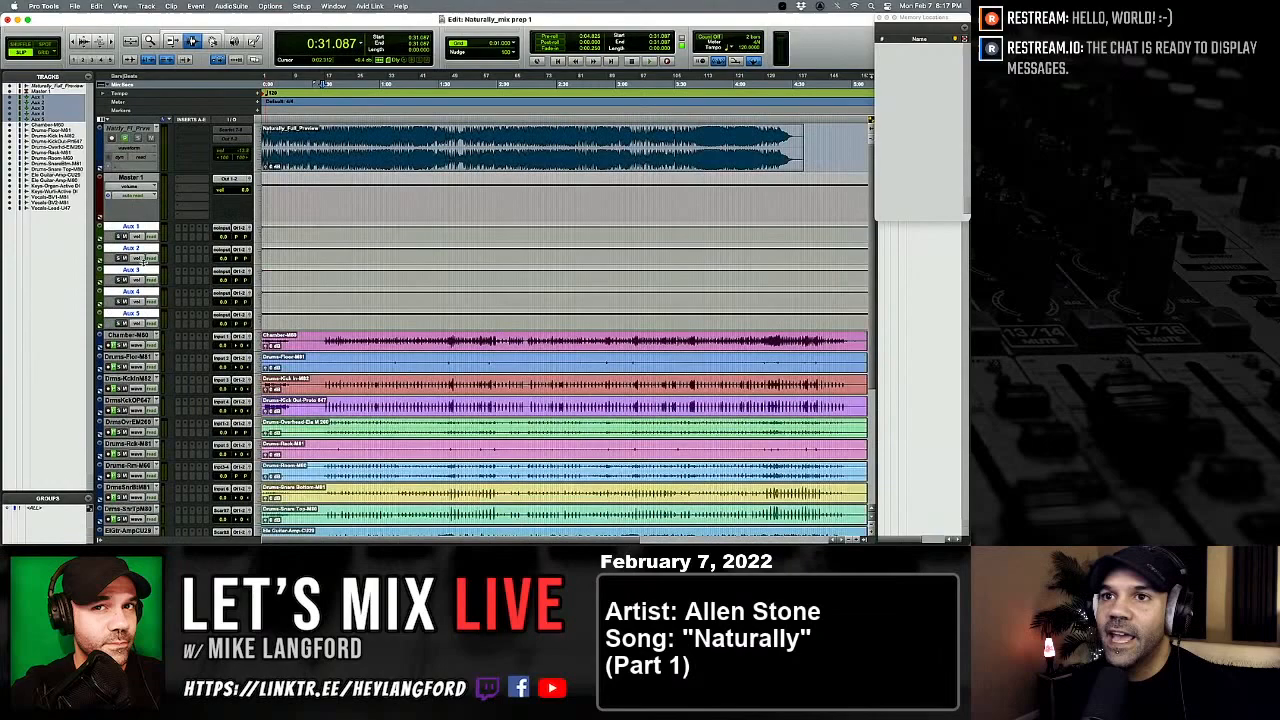
pyautogui.keyDown('shift'); pyautogui.click(130, 316); pyautogui.keyUp('shift')
pyautogui.keyDown('shift'); pyautogui.click(128, 313); pyautogui.keyUp('shift')
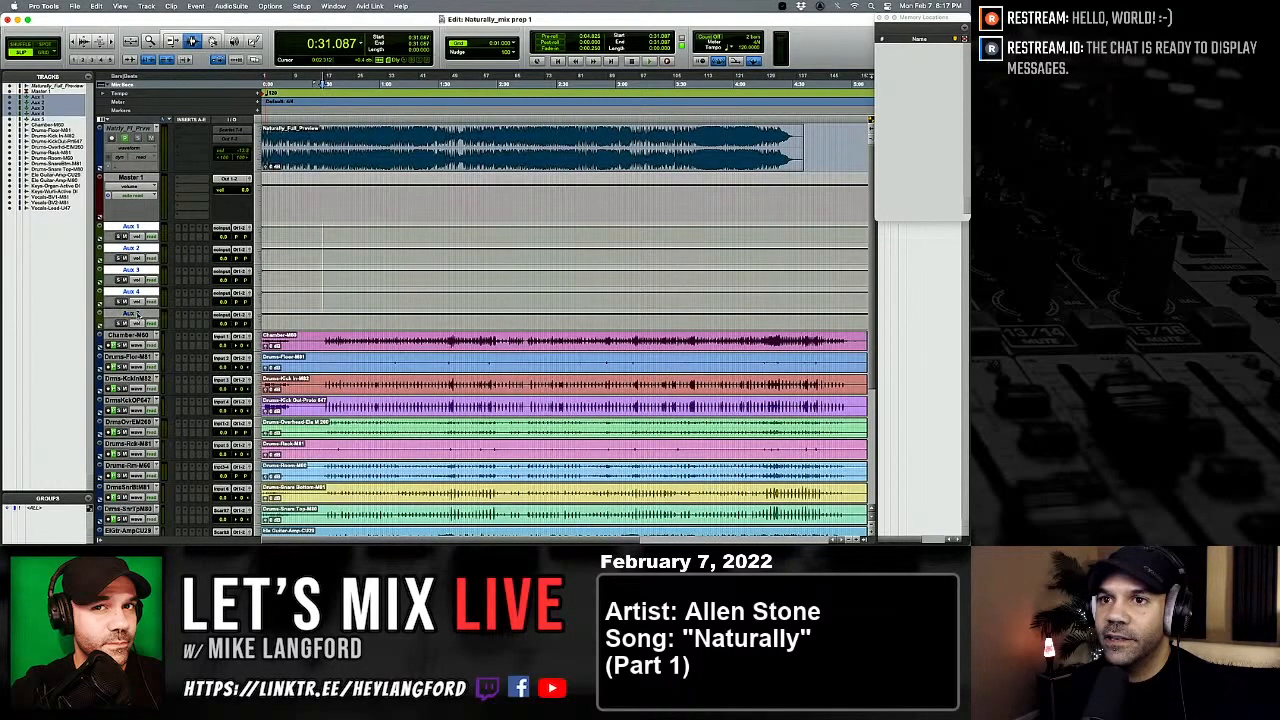
pyautogui.doubleClick(128, 313)
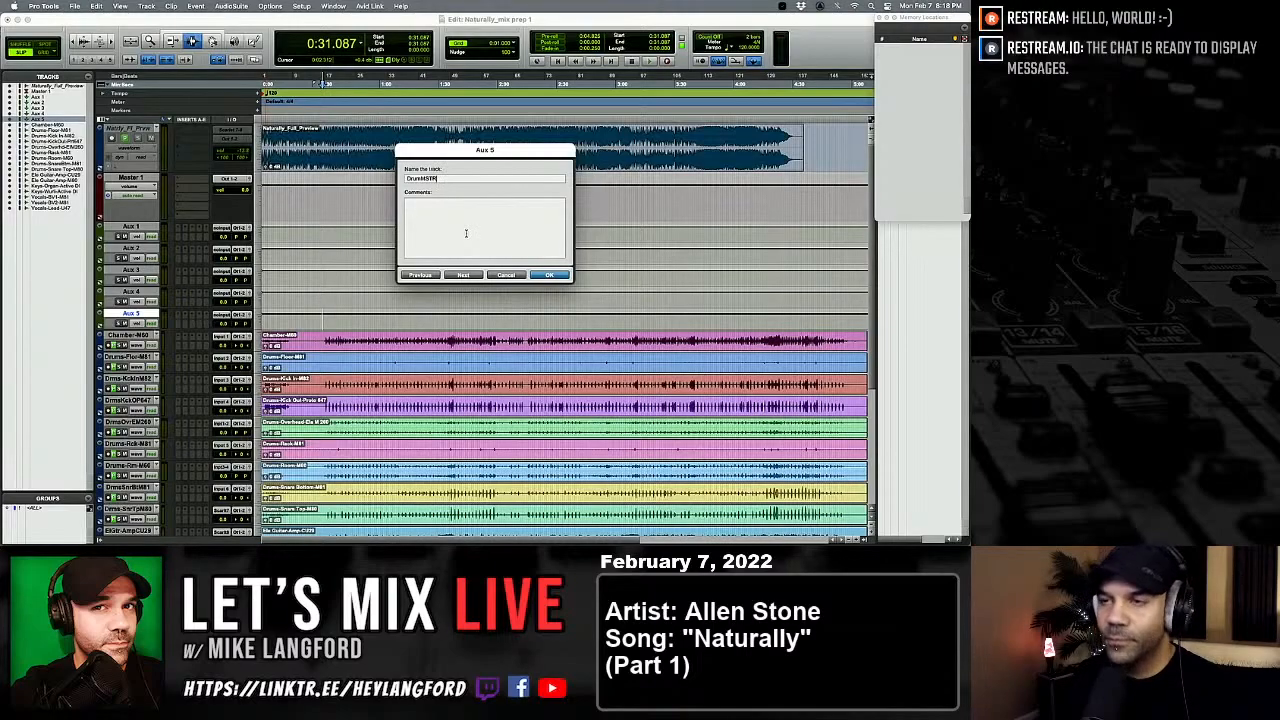
pyautogui.click(549, 276)
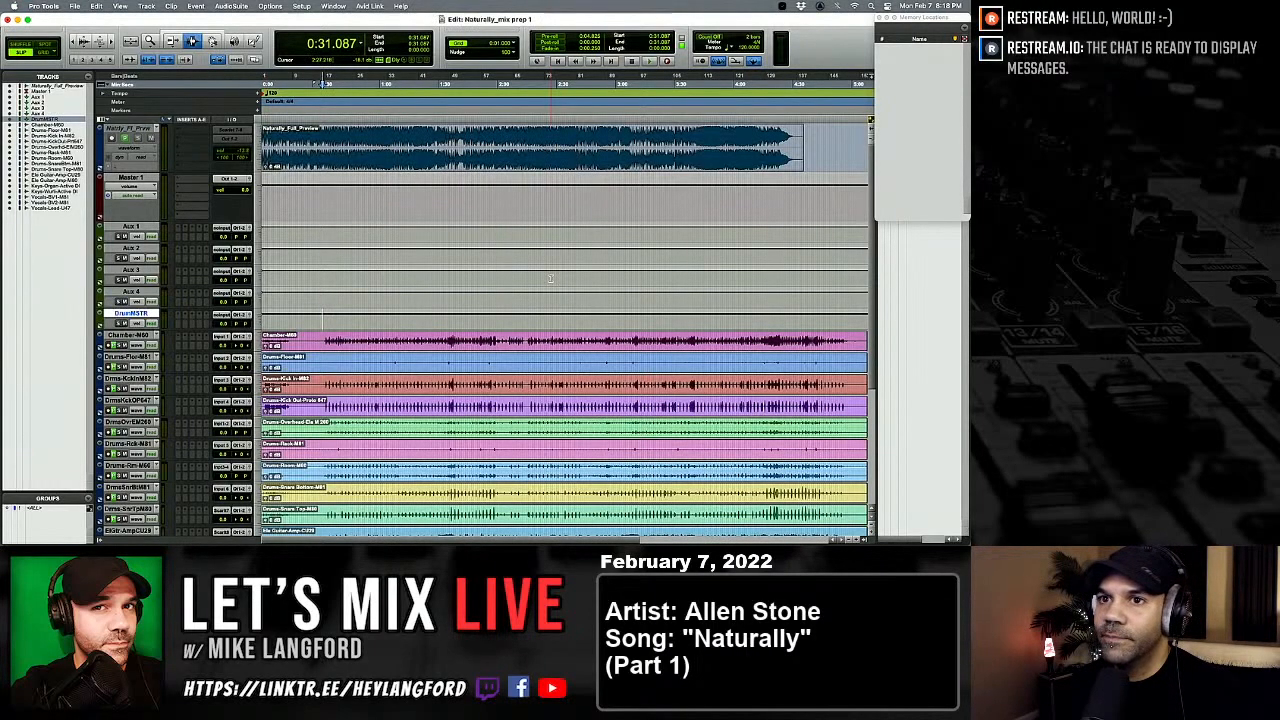
pyautogui.doubleClick(138, 291)
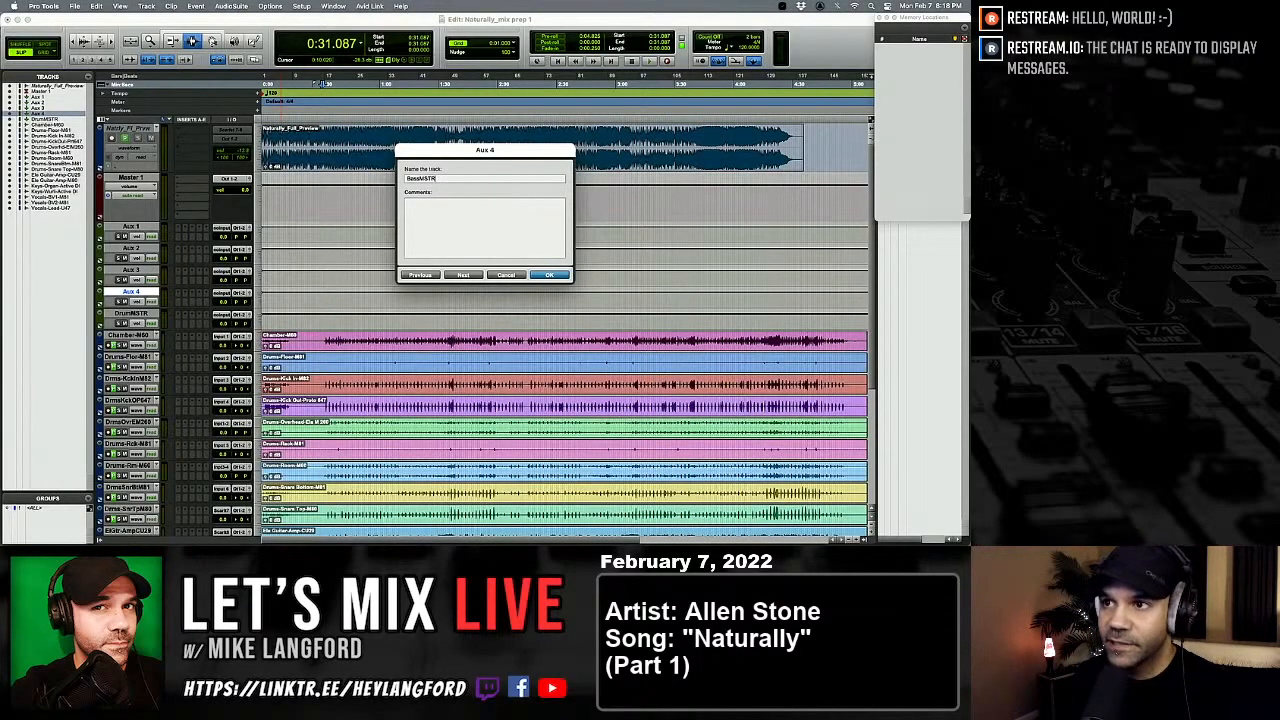
pyautogui.click(420, 275)
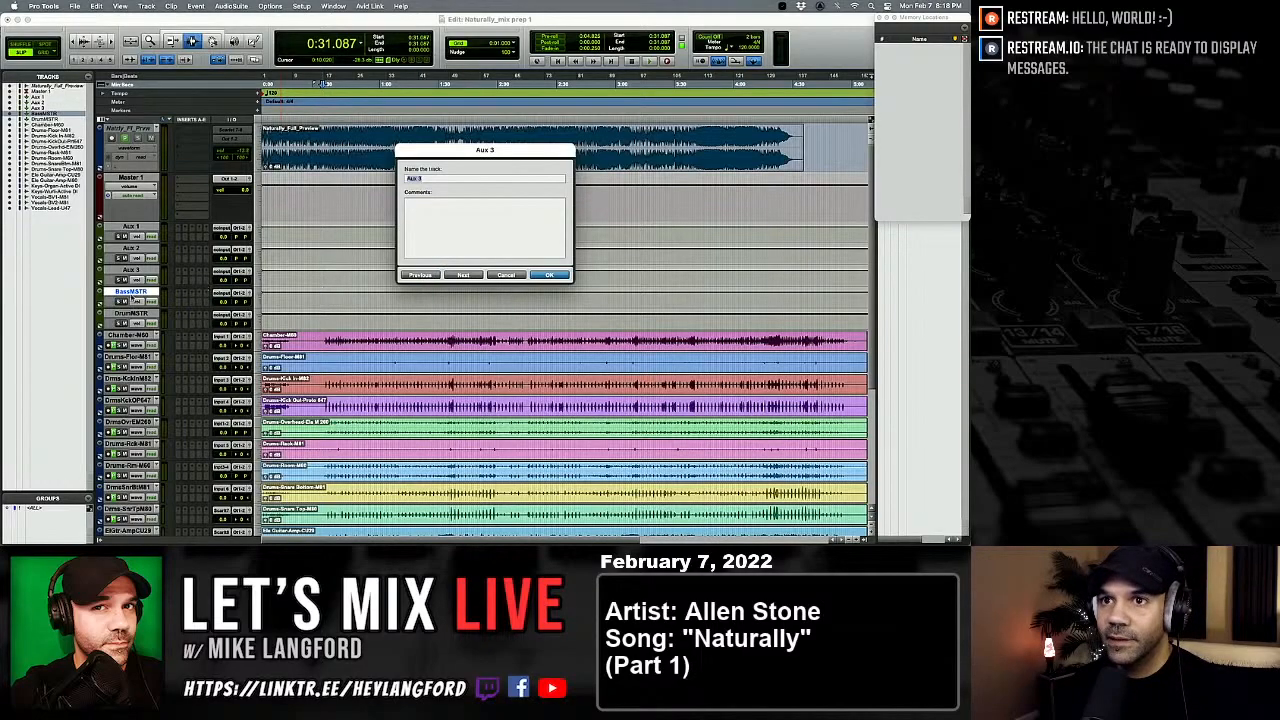
# Step: Go back and forth through the names of the DrumMSTR, BassMSTR and Aux 3 tracks without leaving the naming dialog, ending on Aux 3
pyautogui.click(466, 277)
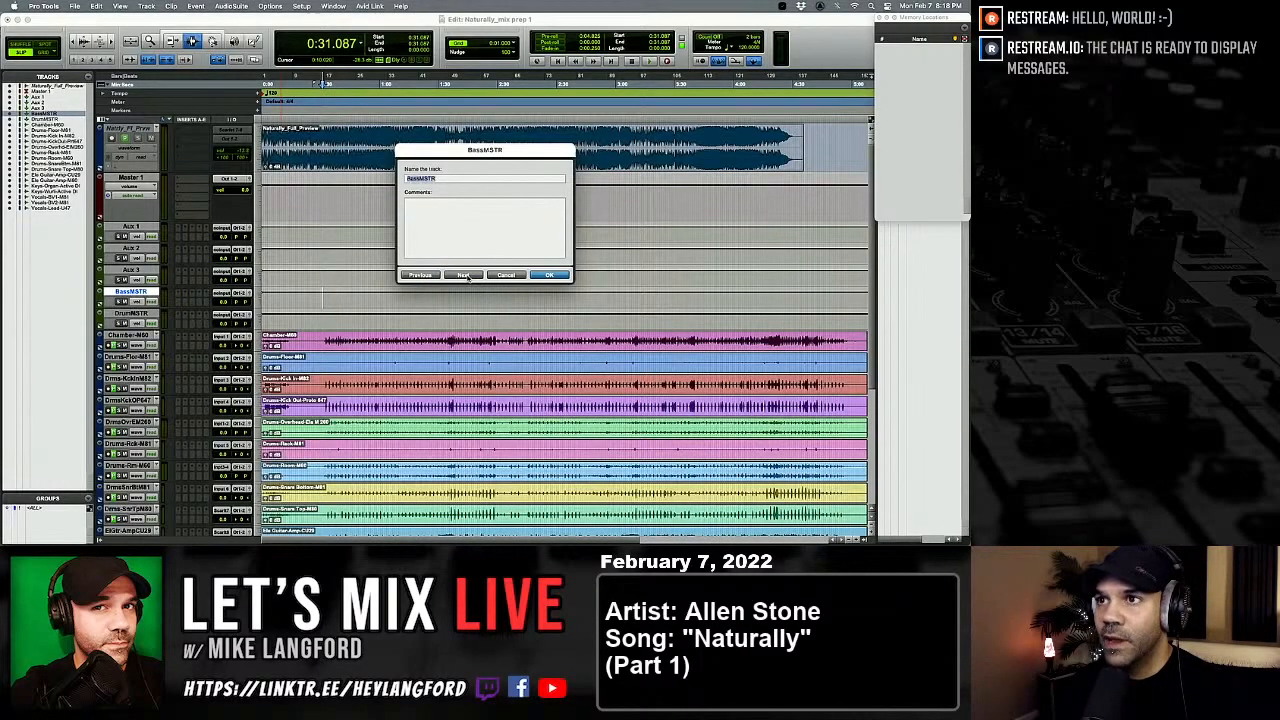
pyautogui.click(466, 277)
pyautogui.click(426, 277)
pyautogui.click(451, 278)
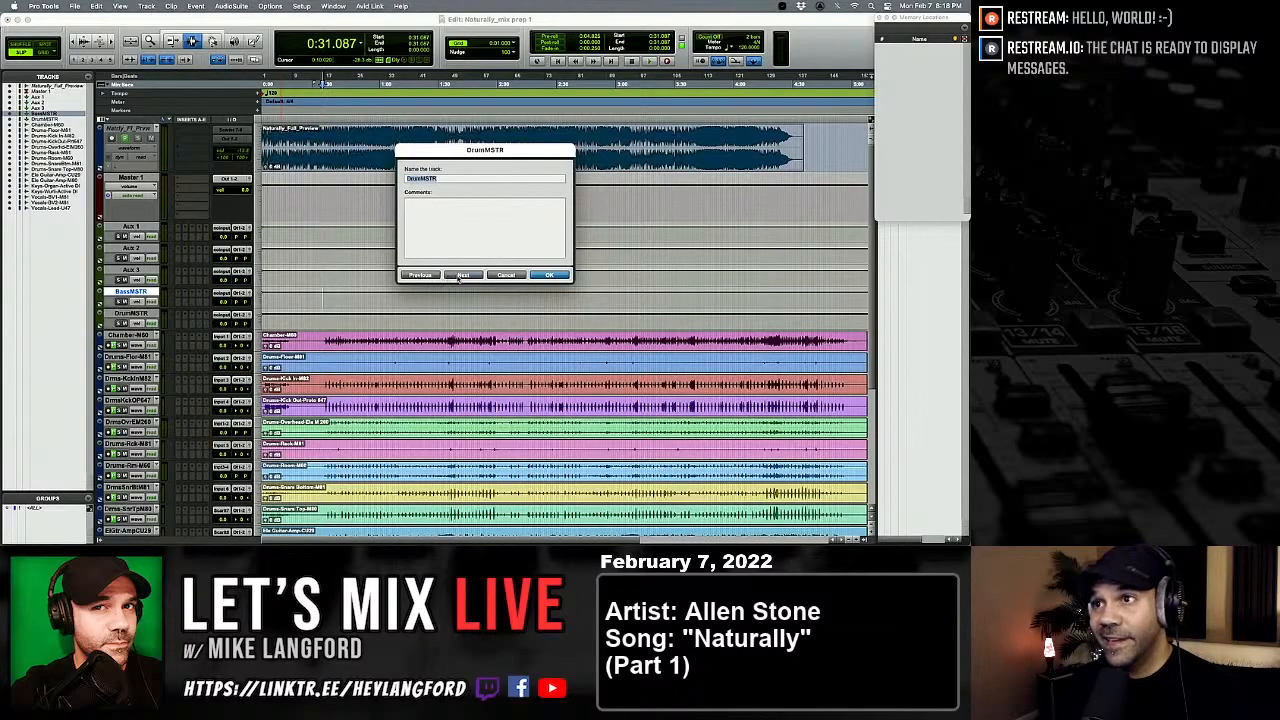
pyautogui.click(430, 278)
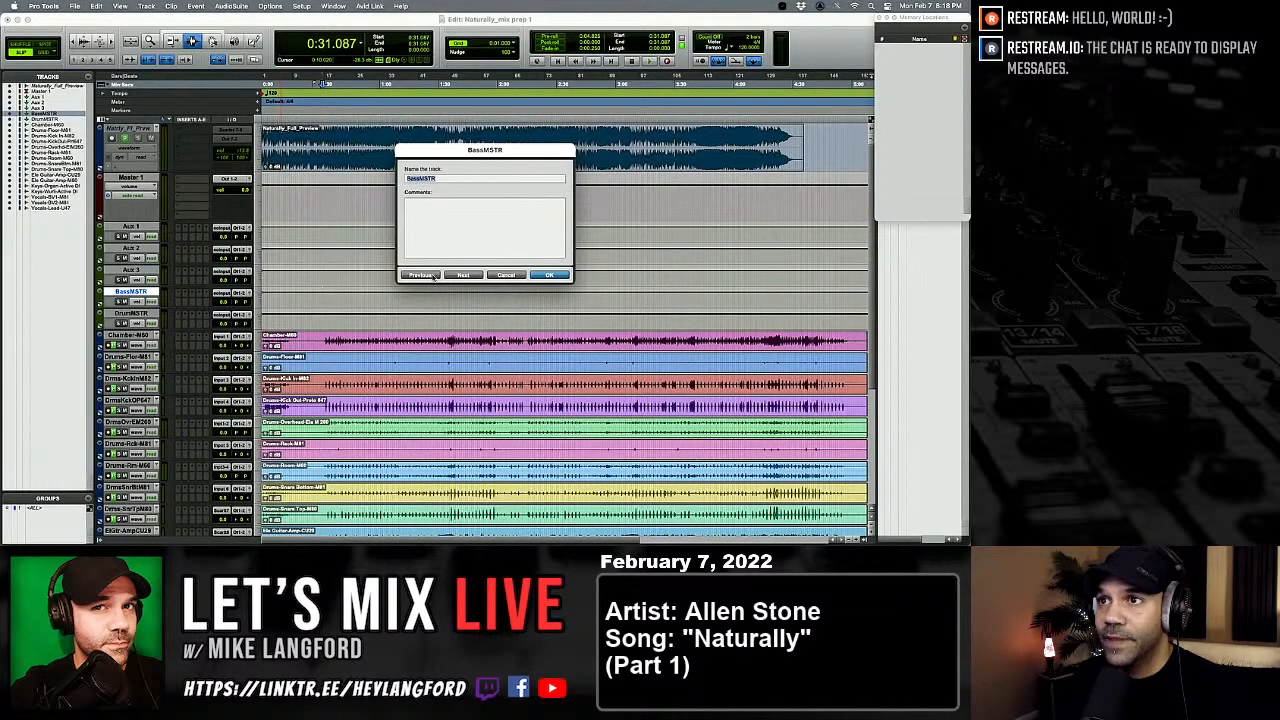
pyautogui.click(432, 277)
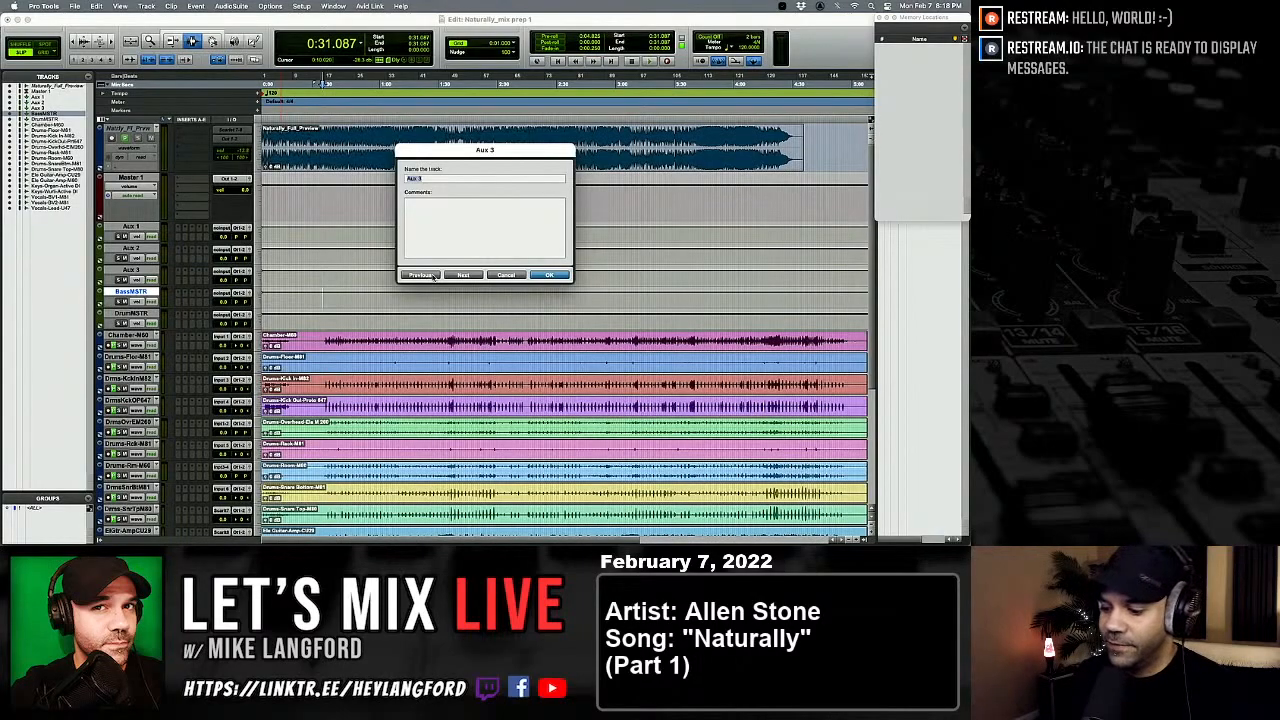
pyautogui.press('super+Right')
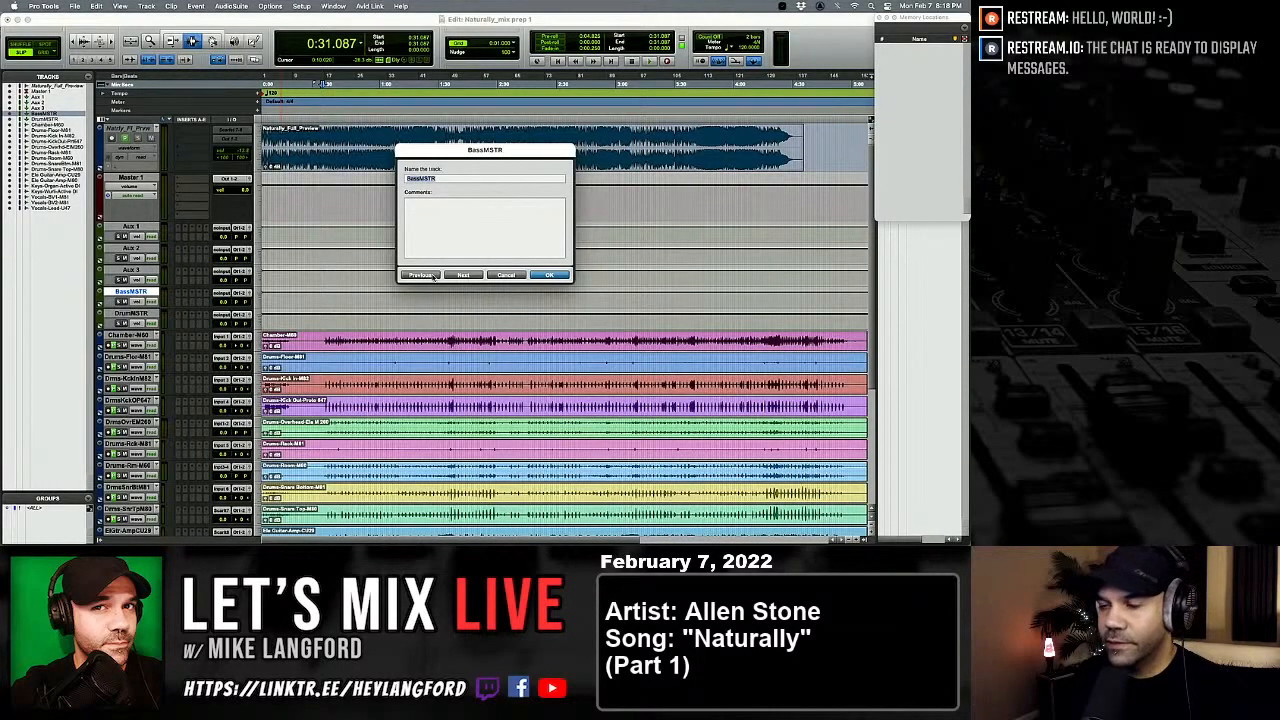
pyautogui.click(433, 277)
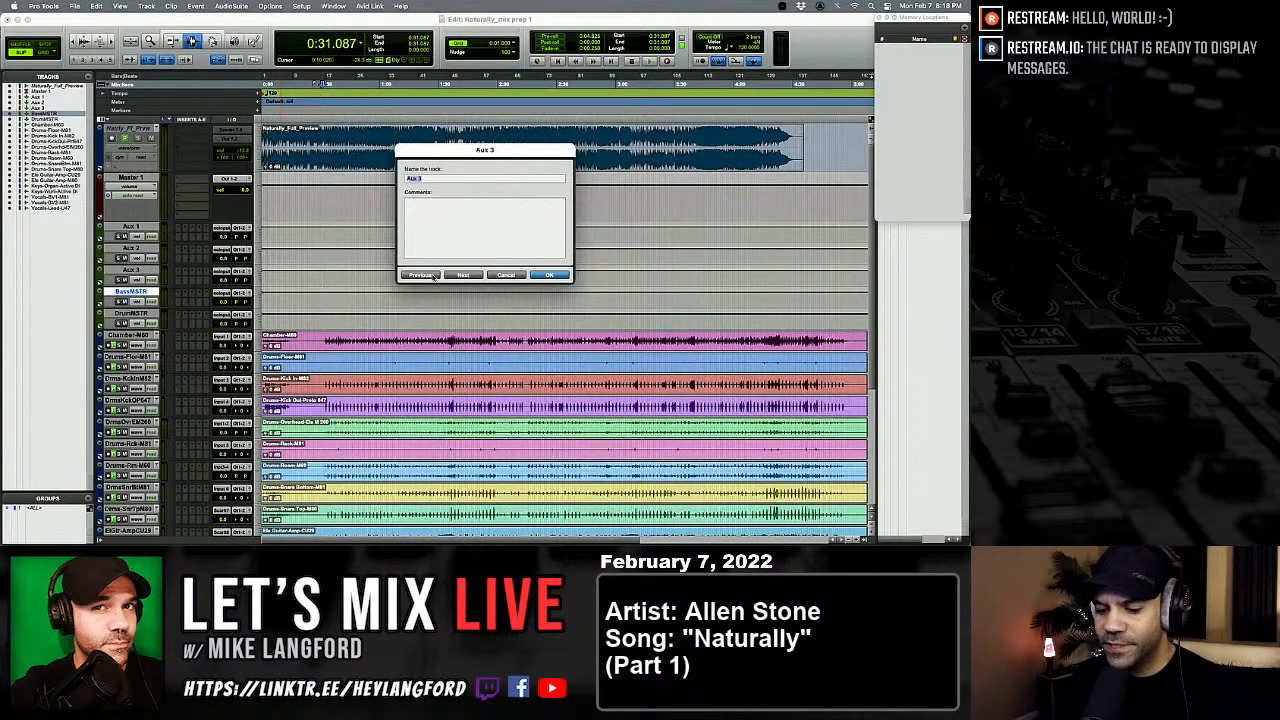
# Step: Rename the Aux 3 track as GtrMSTR, Aux 2 as KeysMSTR and Aux 1 as VoxMSTR
pyautogui.write('DelMSTR')
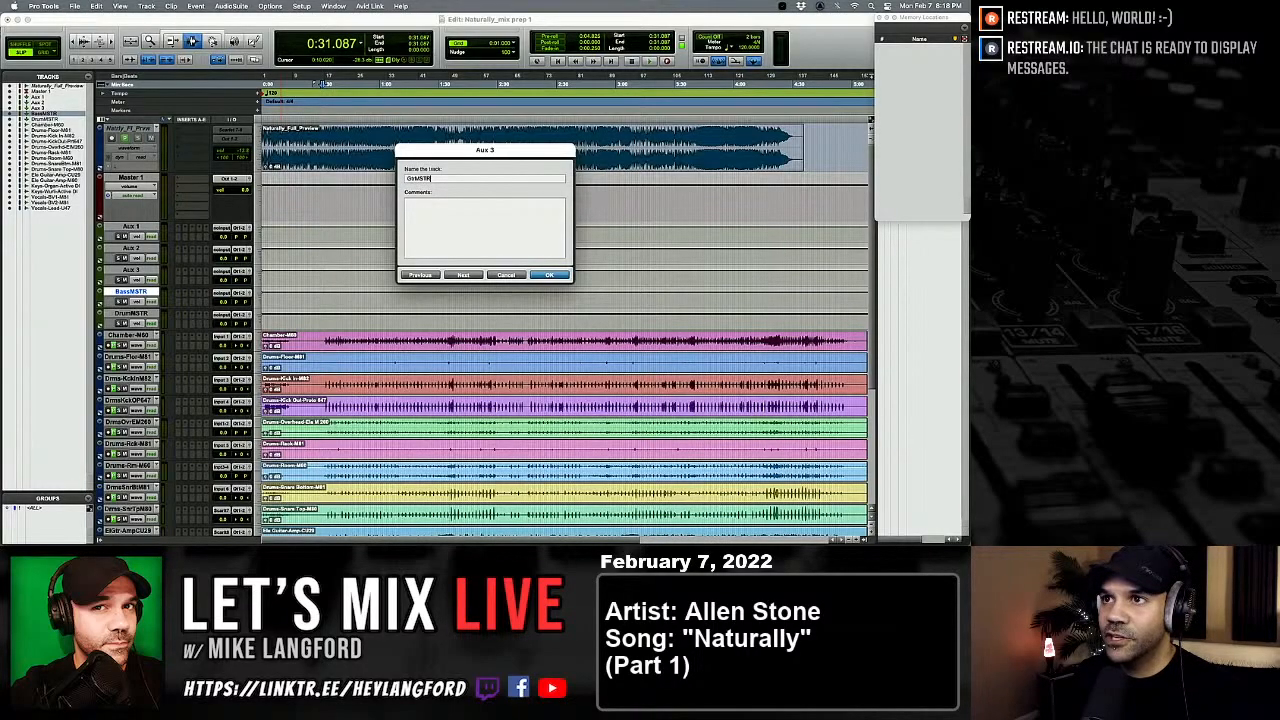
pyautogui.press('super+Left')
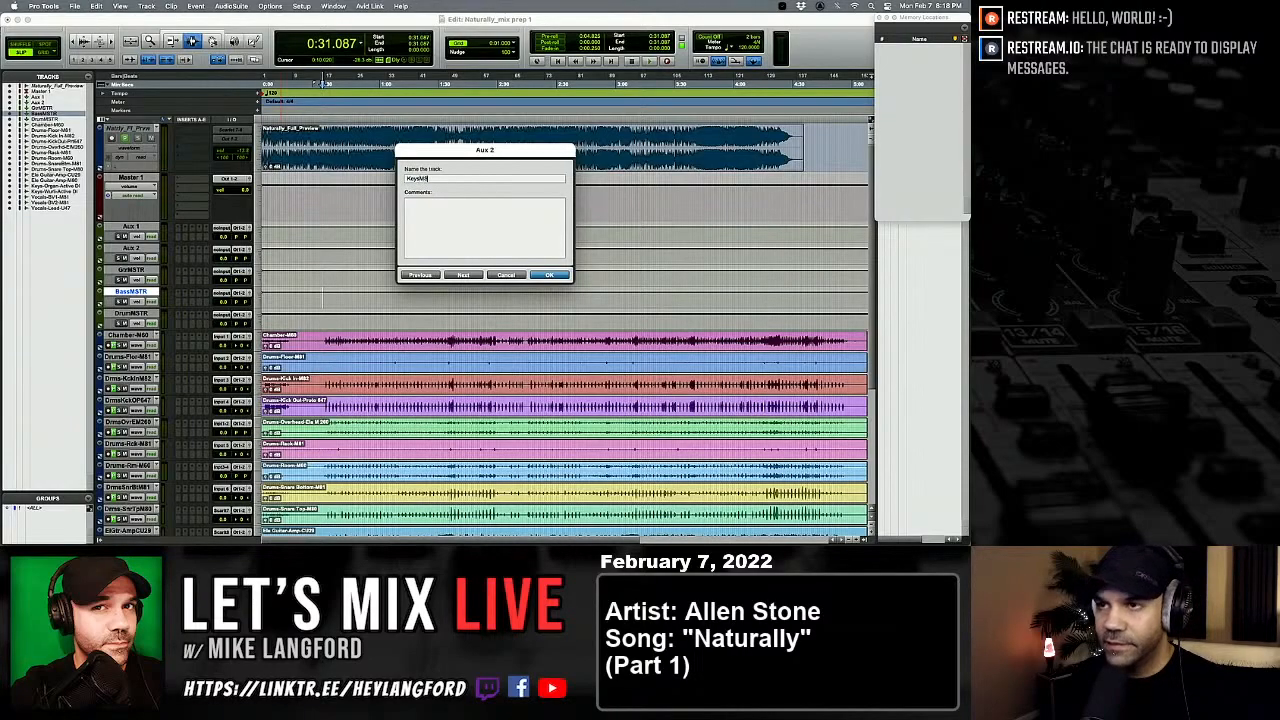
pyautogui.press('super+Left')
pyautogui.write('Vox')
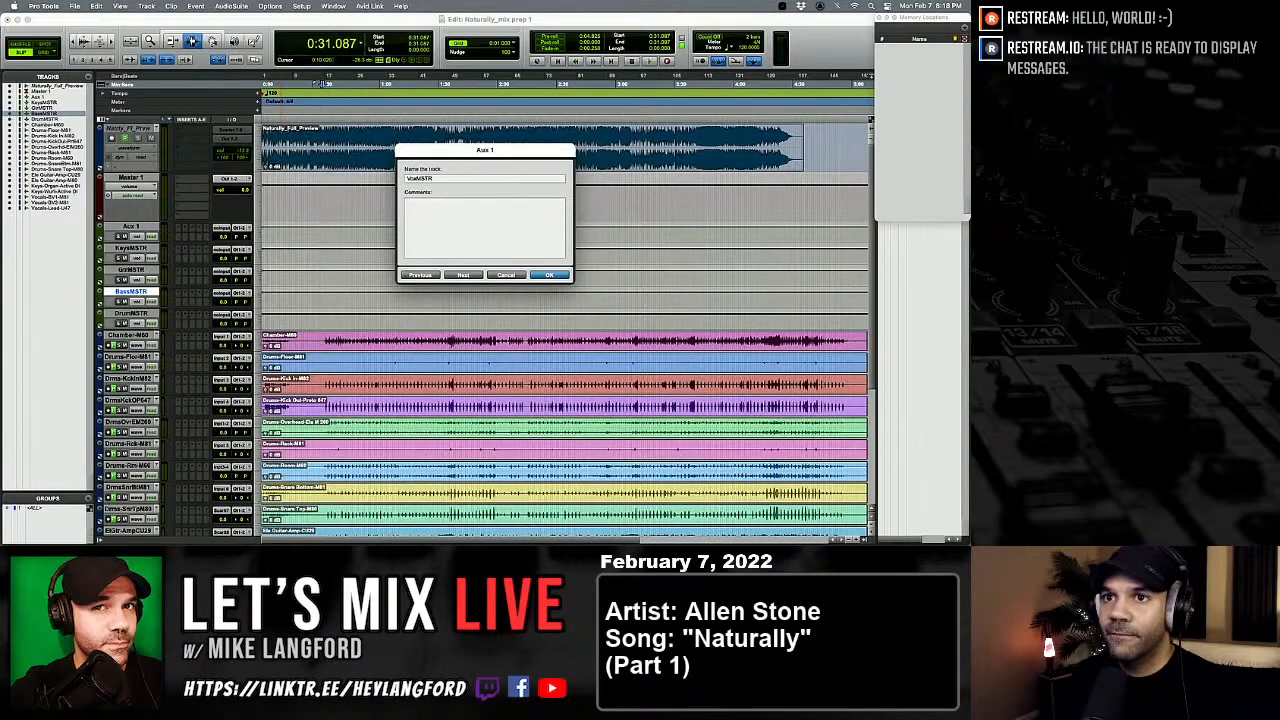
pyautogui.press('Return')
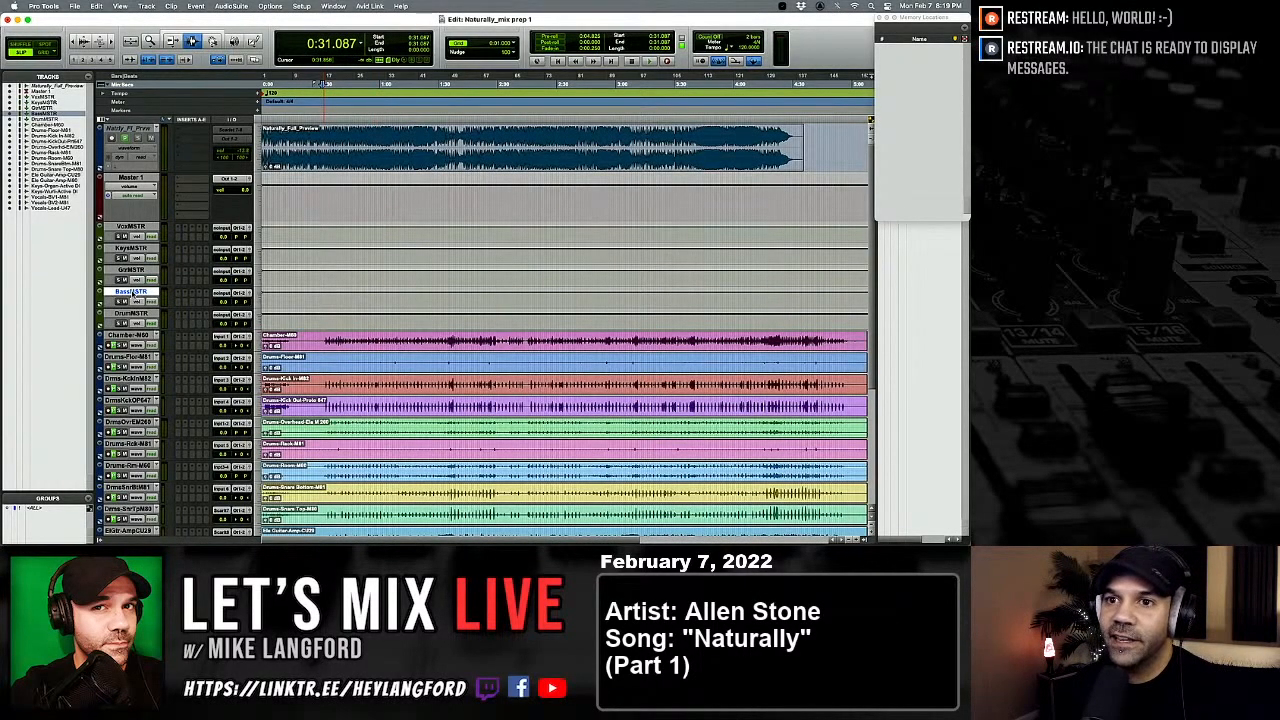
# Step: Look over the order of the tracks from the renamed aux masters down to Vocals-Lead-U47
pyautogui.scroll(-5, 134, 292)
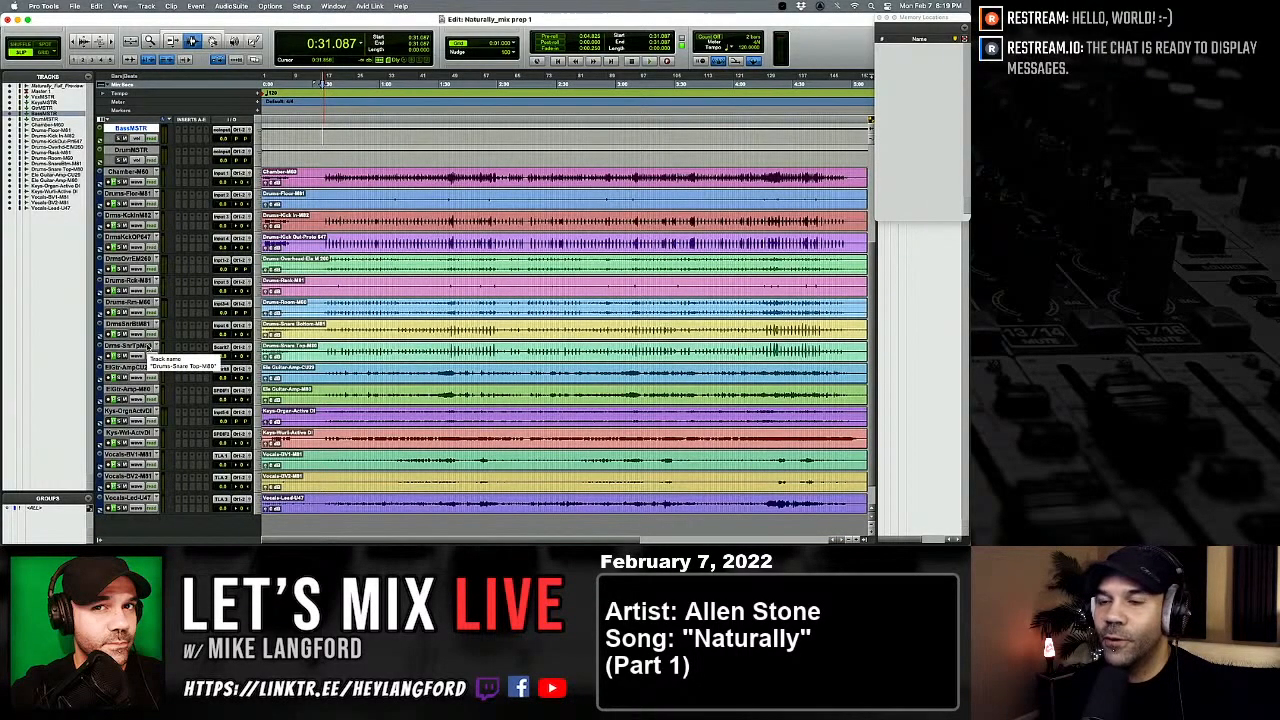
pyautogui.scroll(2, 147, 347)
pyautogui.scroll(-5, 147, 347)
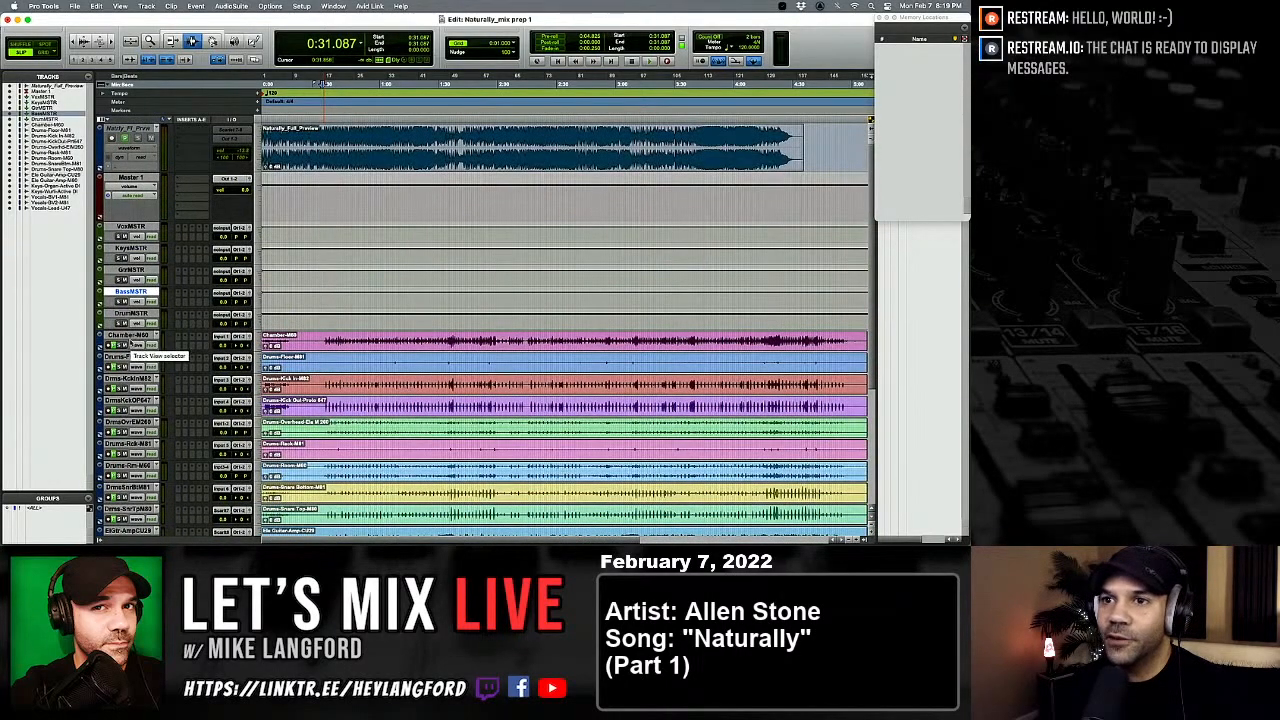
pyautogui.scroll(3, 130, 346)
pyautogui.scroll(-2, 130, 346)
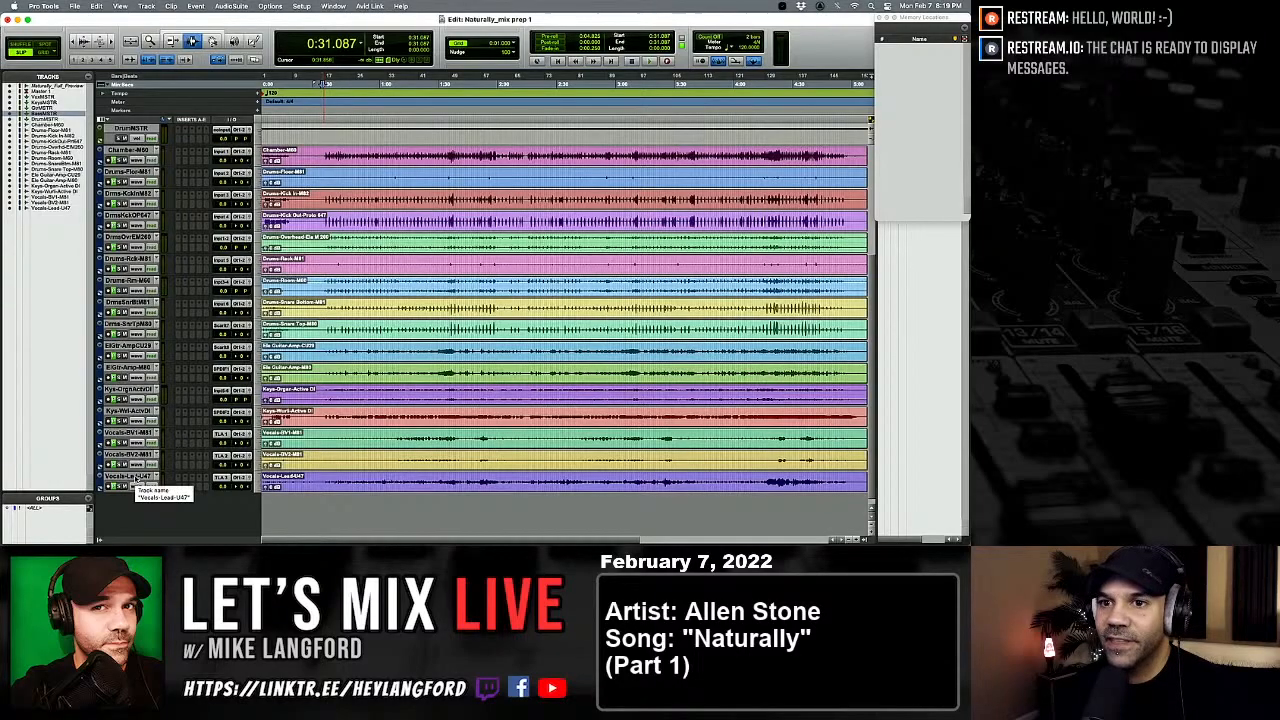
pyautogui.keyDown('shift'); pyautogui.click(133, 478); pyautogui.keyUp('shift')
pyautogui.click(133, 478)
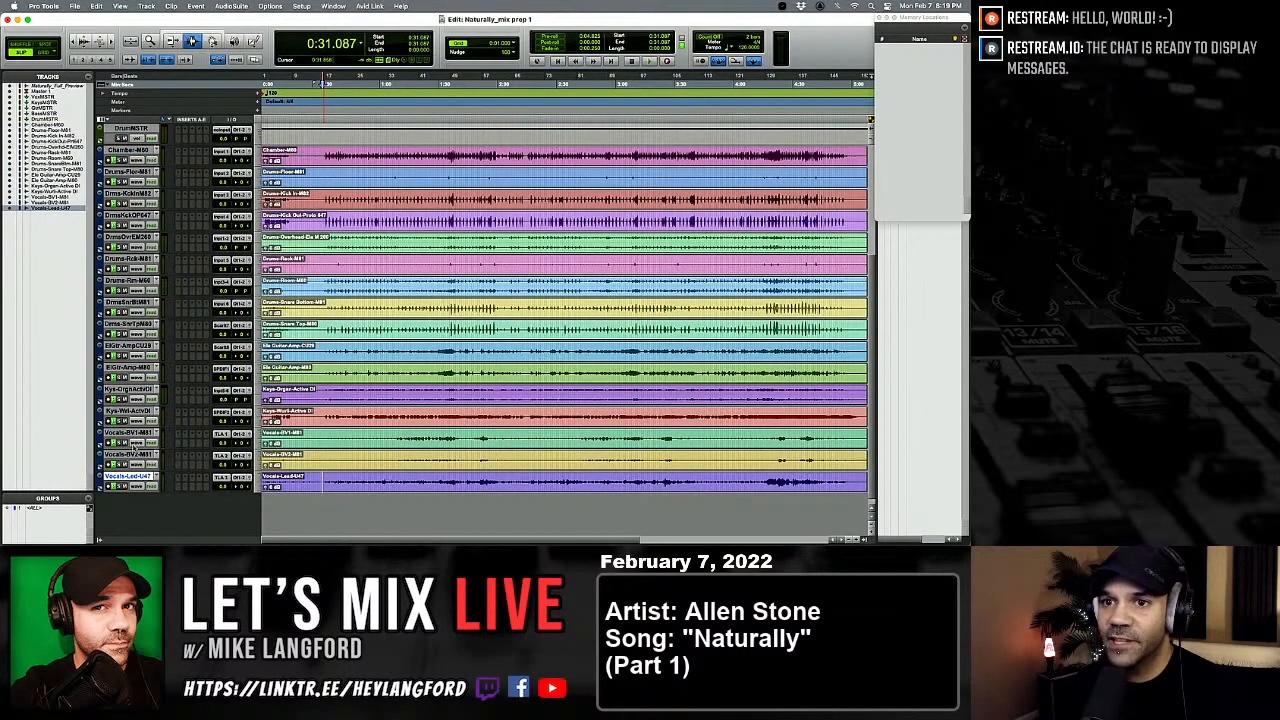
pyautogui.scroll(1, 137, 444)
pyautogui.scroll(1, 137, 444)
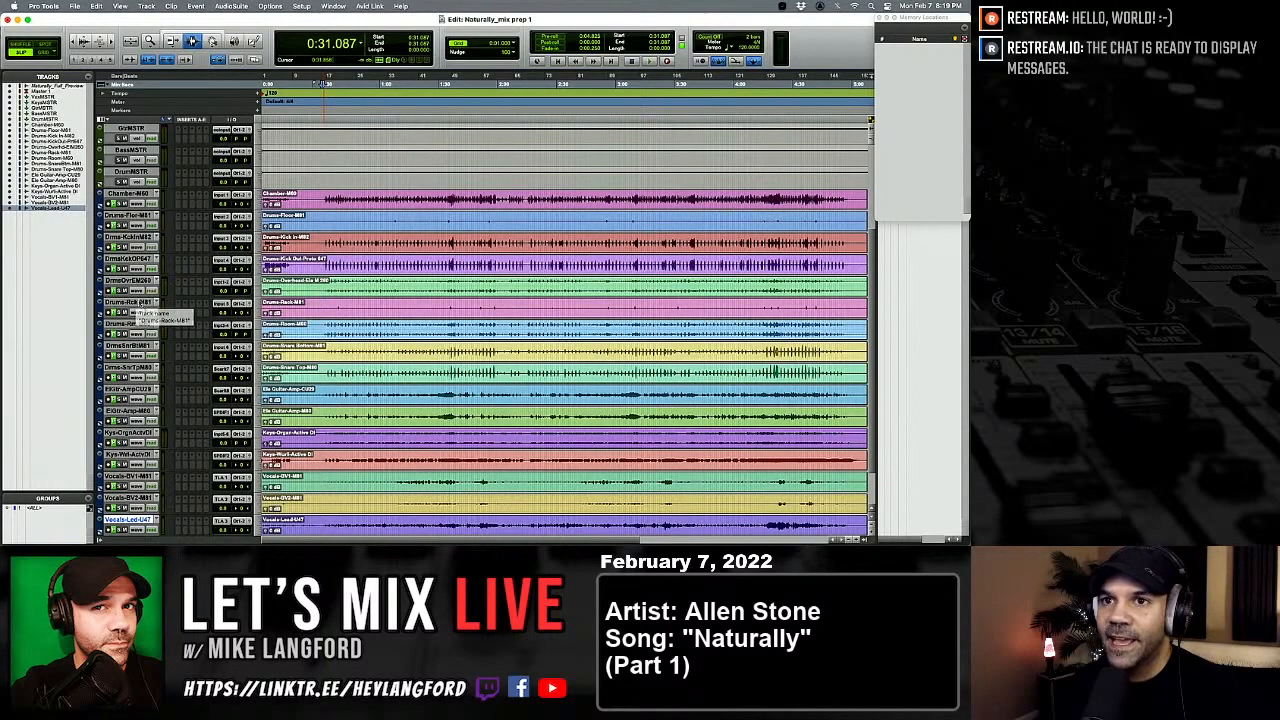
pyautogui.scroll(3, 131, 278)
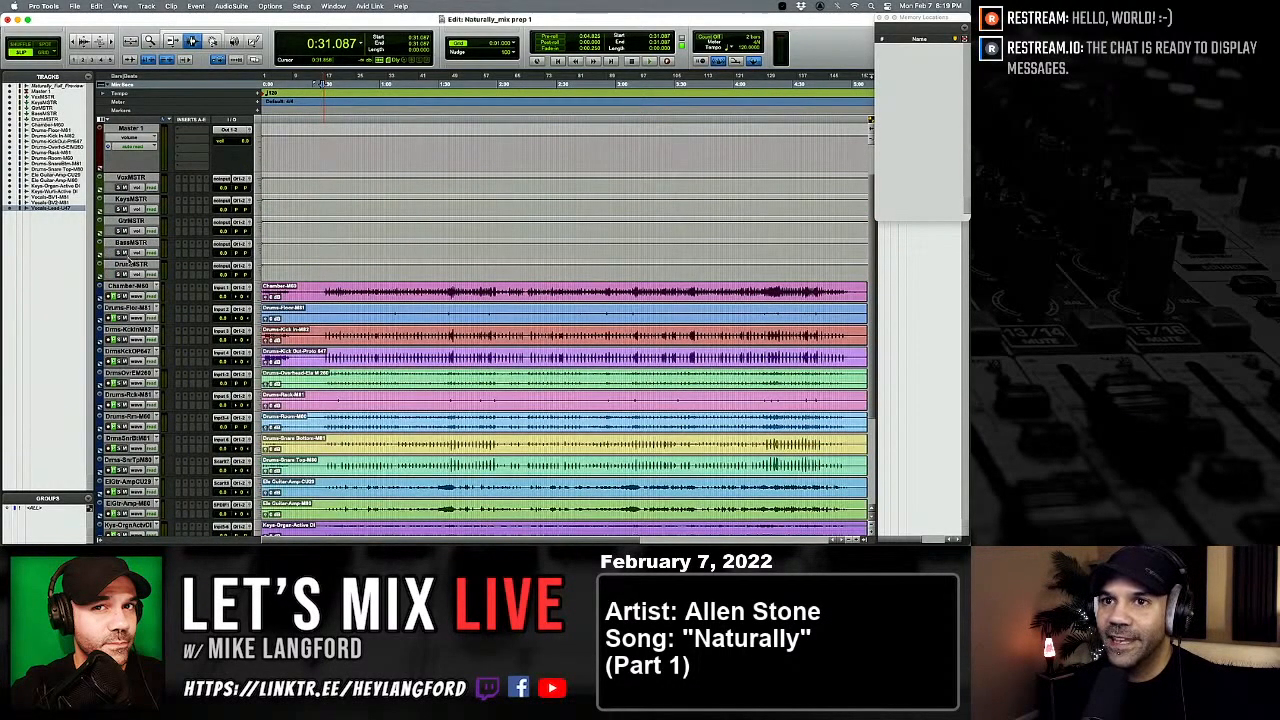
# Step: Step through the track names in the naming dialog from Chamber-M60 onward, finishing on Vocals-Lead-U47 without renaming anything
pyautogui.doubleClick(129, 286)
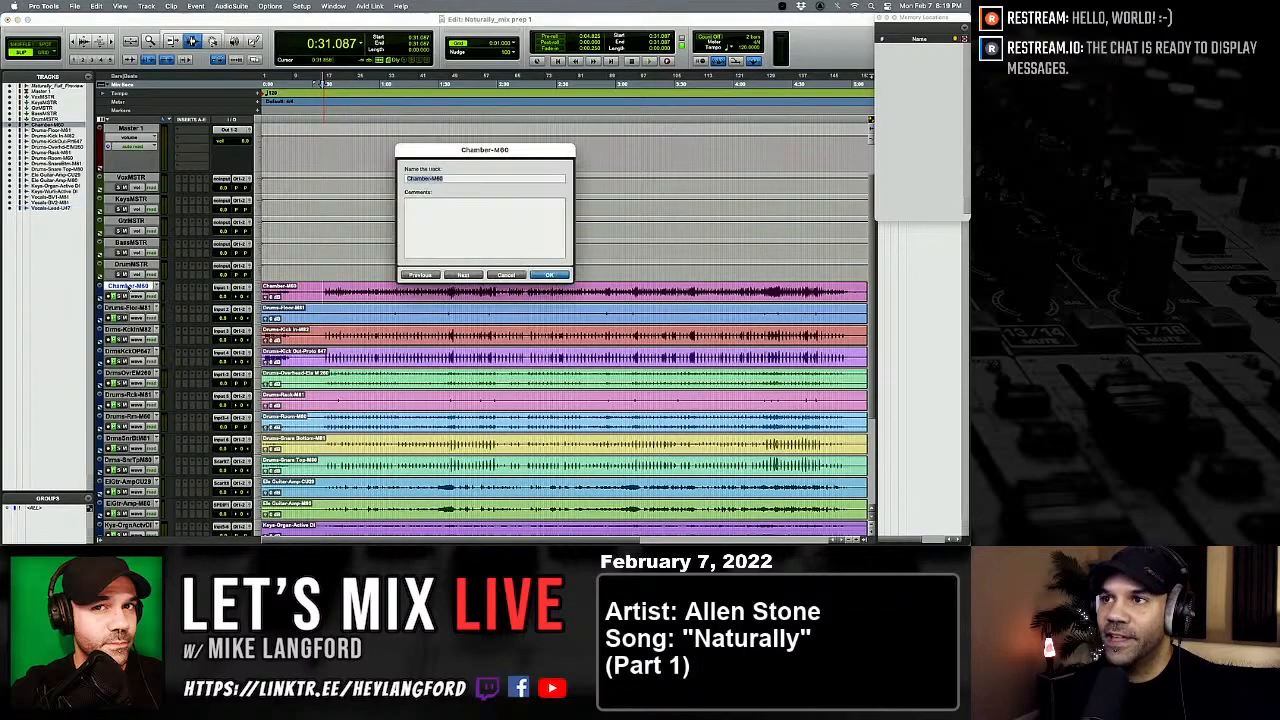
pyautogui.press('super+Right')
pyautogui.press('super+Right')
pyautogui.press('super+Right')
pyautogui.press('super+Right')
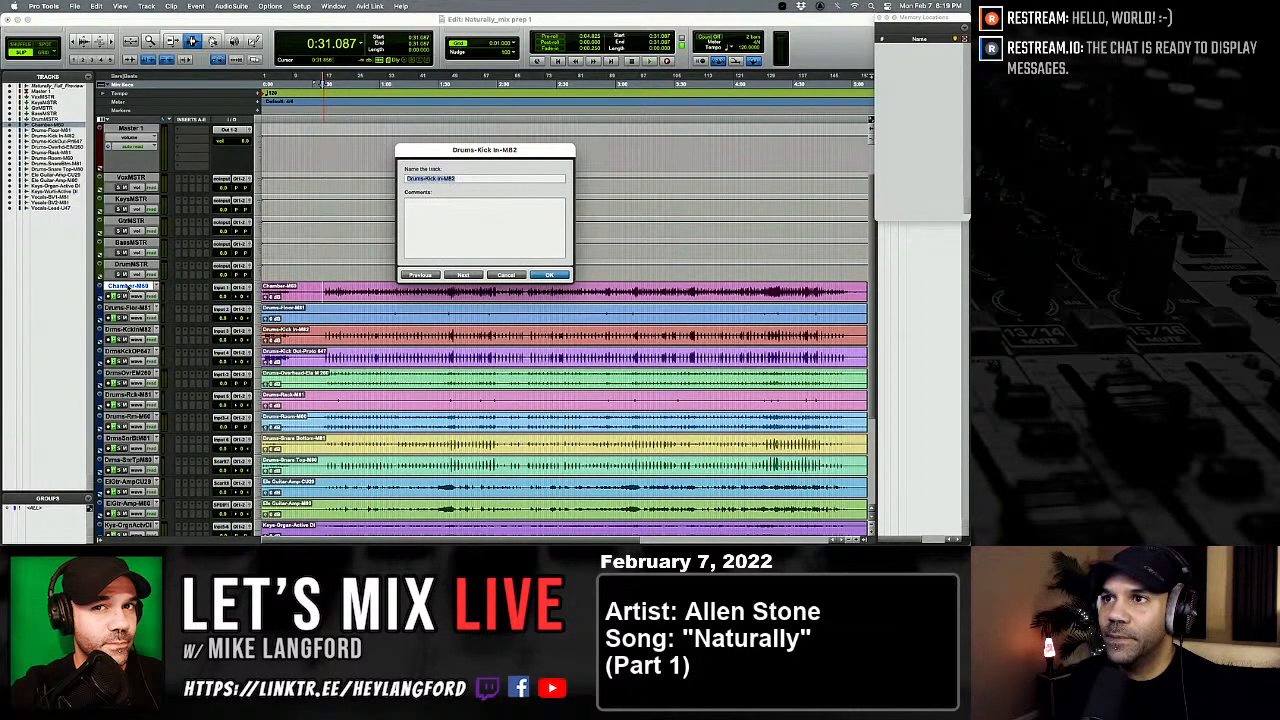
pyautogui.press('super+Right')
pyautogui.press('super+Right')
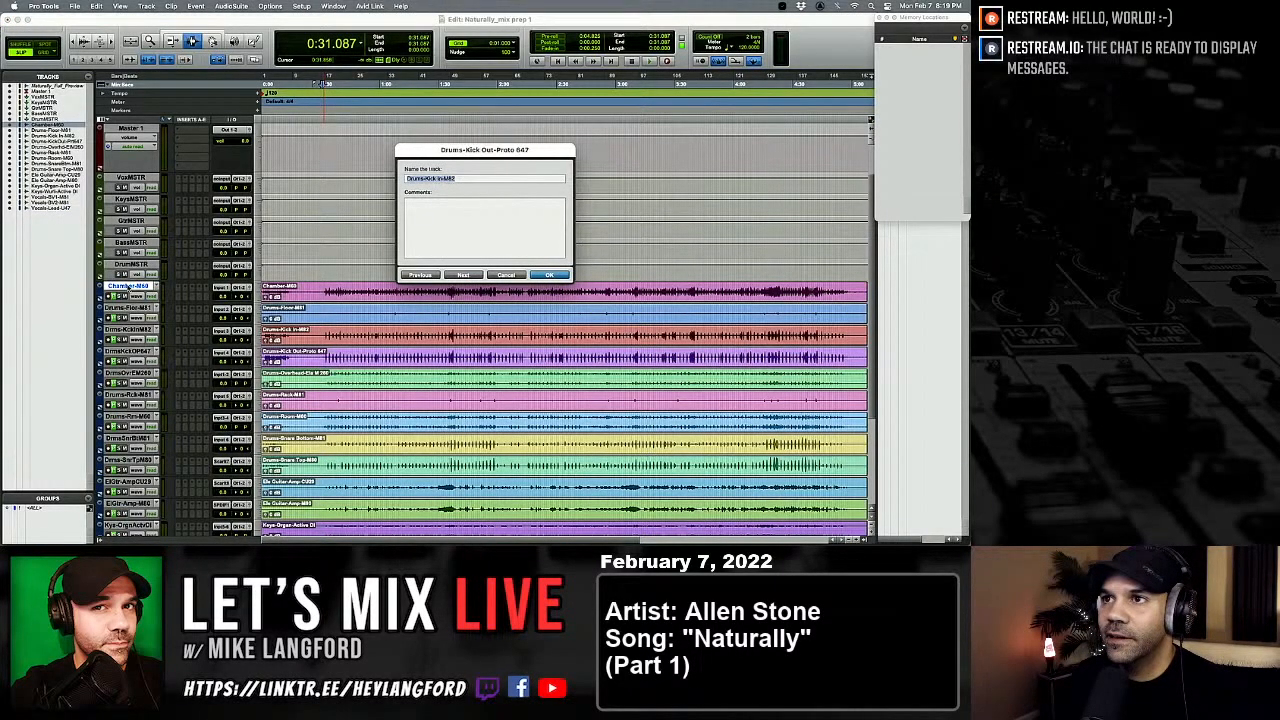
pyautogui.press('super+Right')
pyautogui.press('super+Right')
pyautogui.press('super+Right')
pyautogui.press('super+Right')
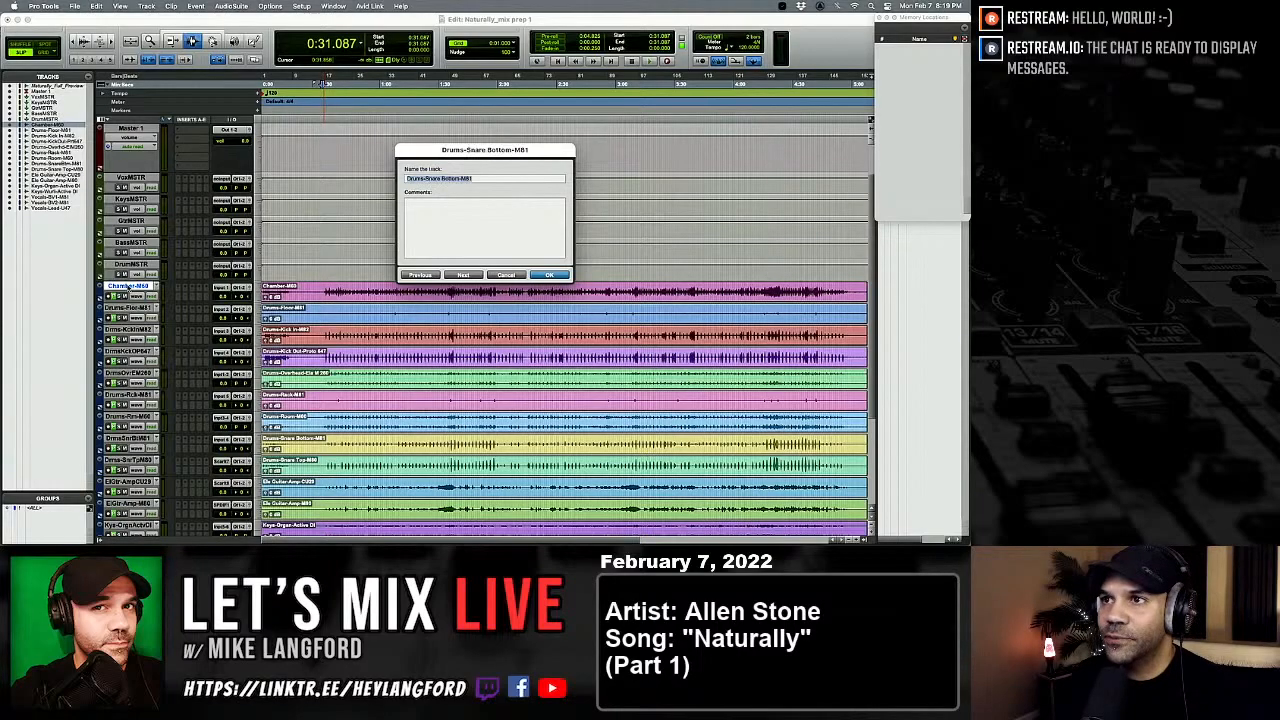
pyautogui.press('super+Right')
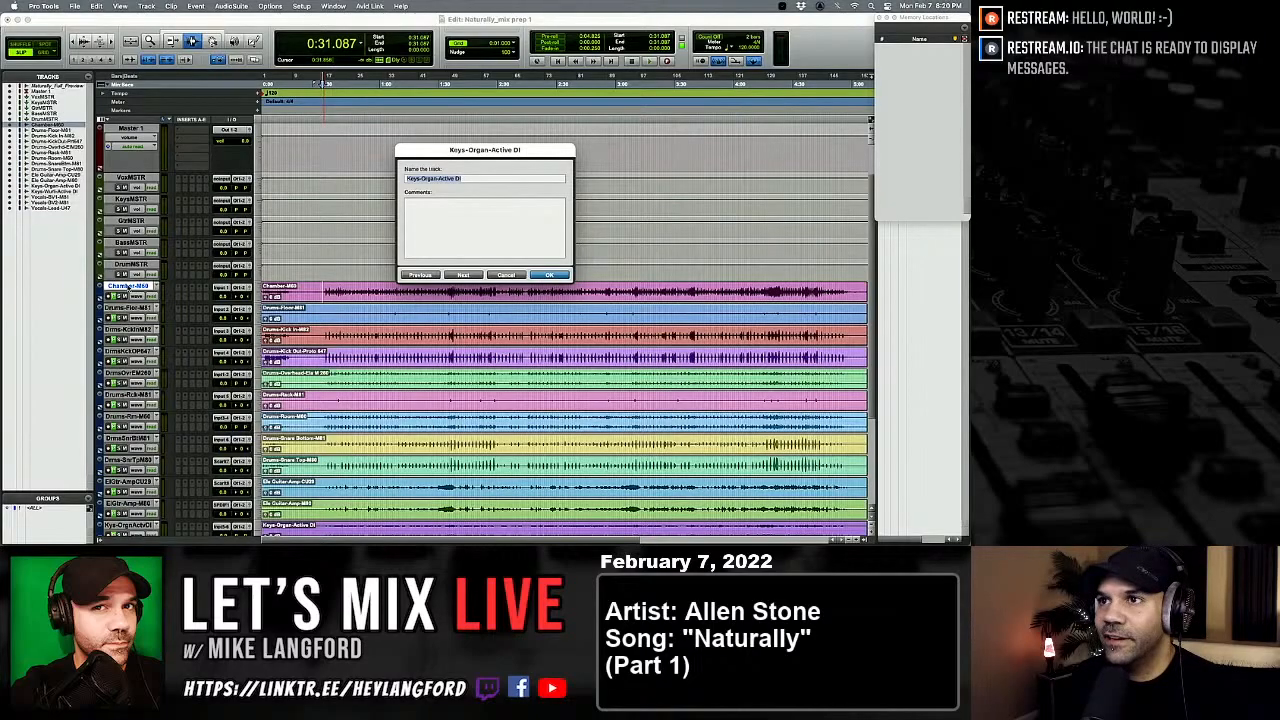
pyautogui.press('super+Right')
pyautogui.press('super+Right')
pyautogui.press('super+Right')
pyautogui.press('super+Right')
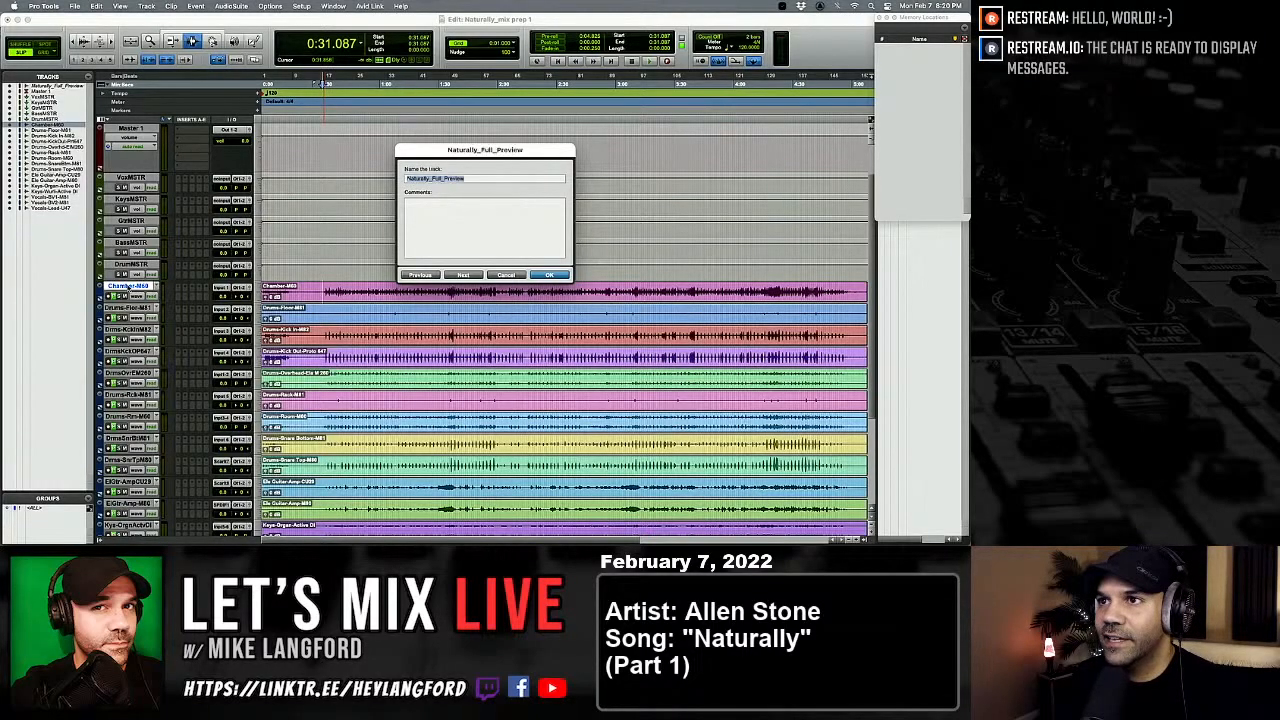
pyautogui.press('super+Left')
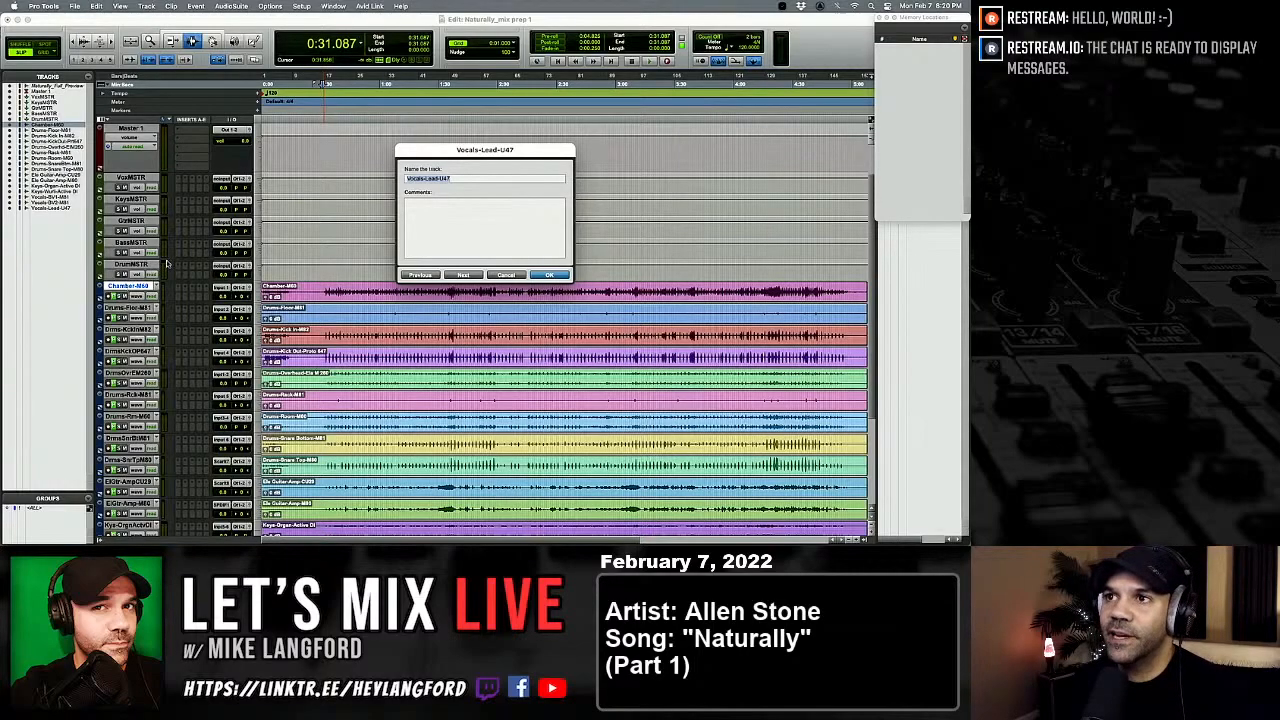
pyautogui.press('Return')
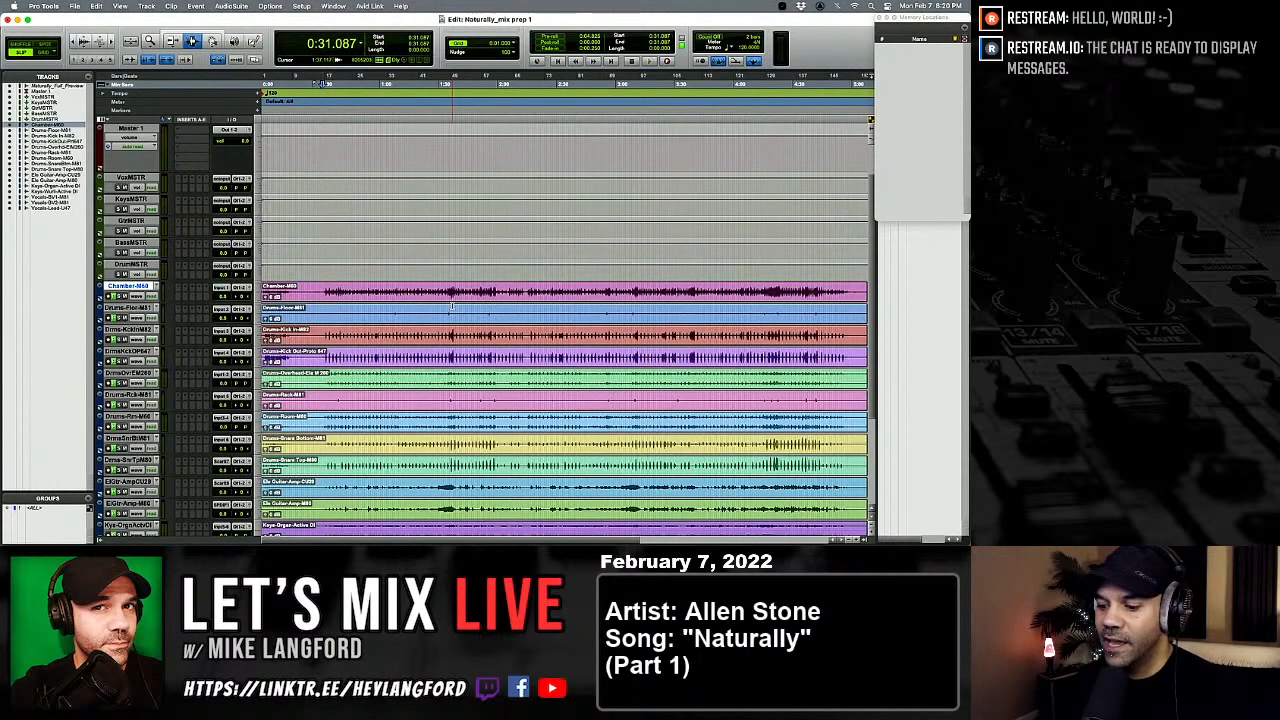
# Step: Look over the channel strips of all tracks in the Mix window and return to the Edit window
pyautogui.press('super+equal')
pyautogui.press('super+equal')
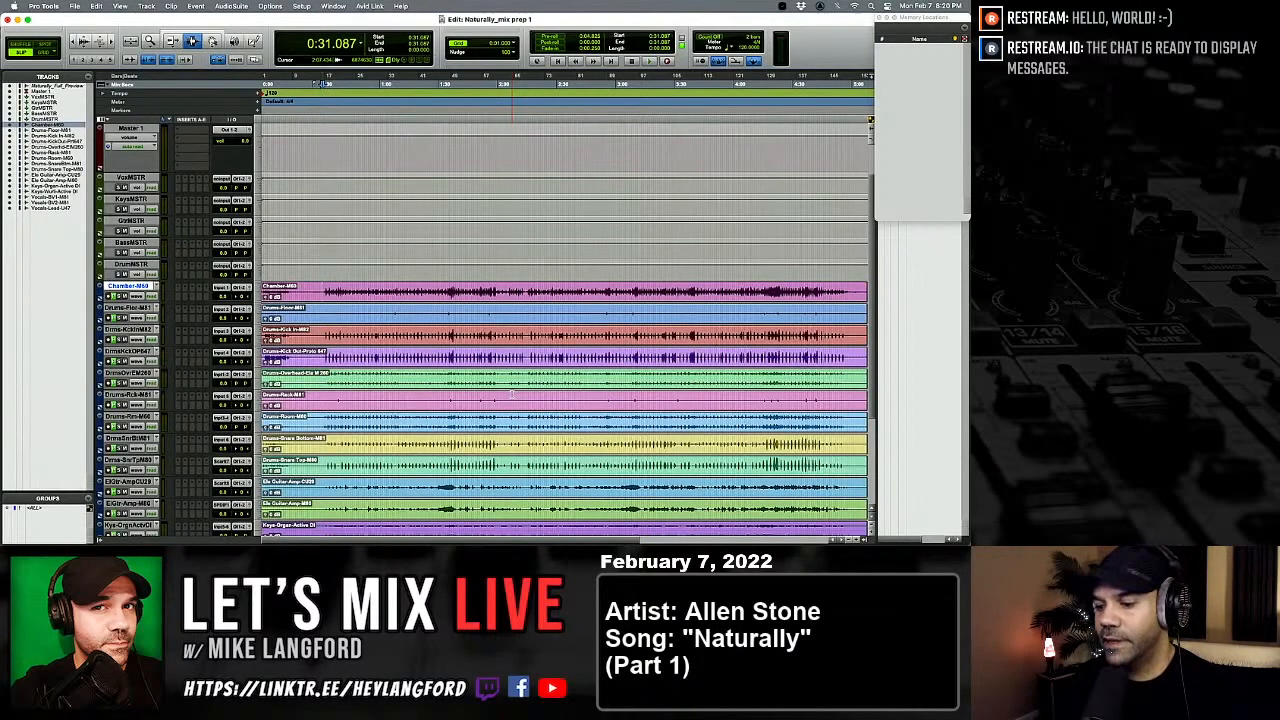
pyautogui.press('super+equal')
pyautogui.press('super+equal')
pyautogui.press('super+equal')
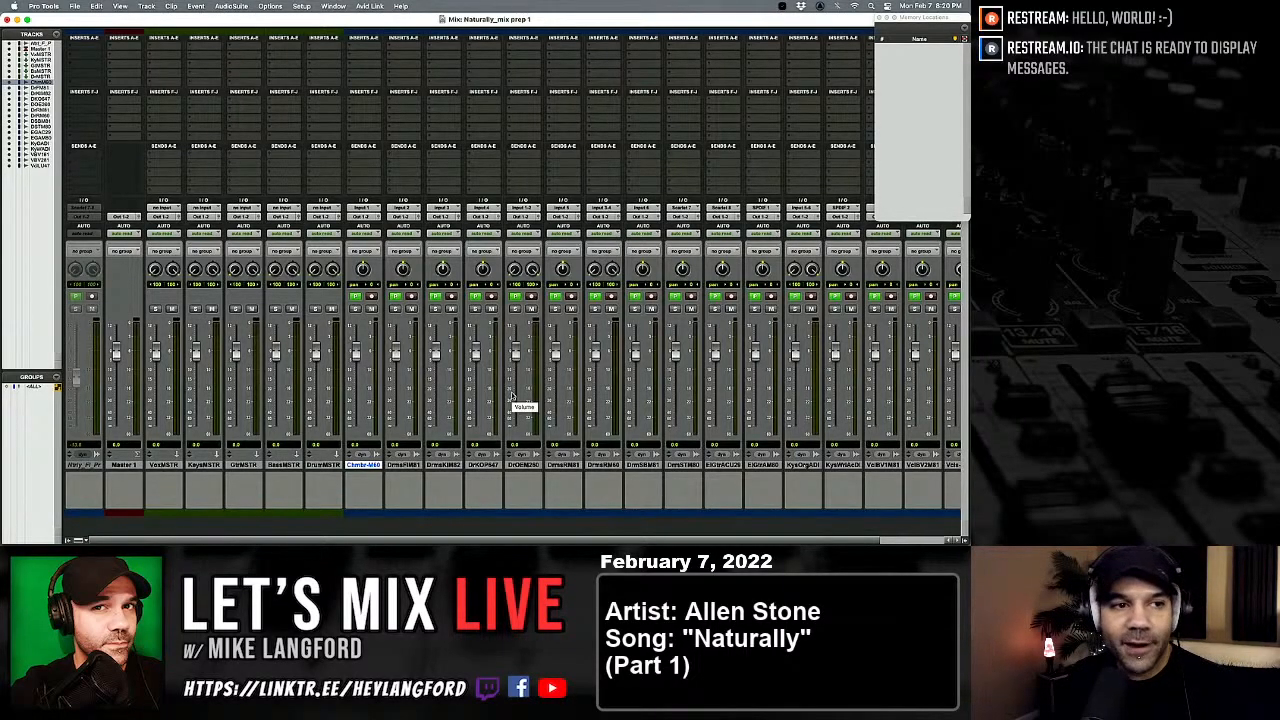
pyautogui.press('super+equal')
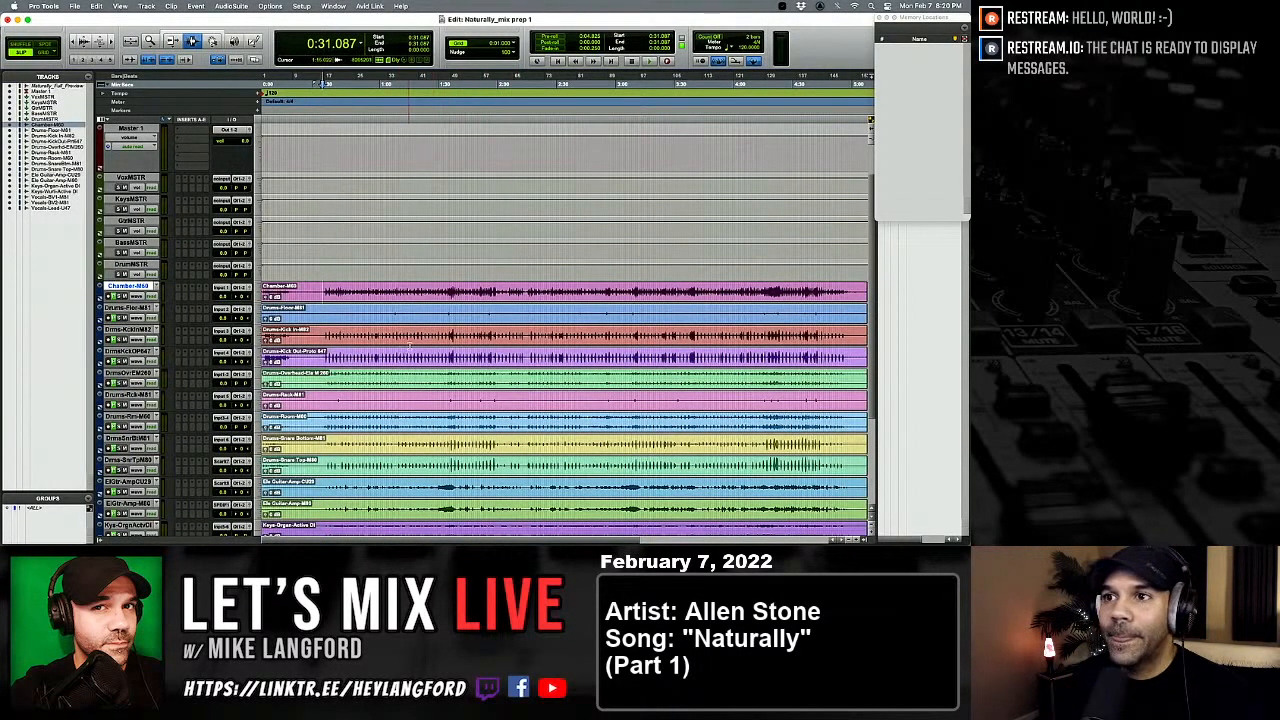
# Step: Move the three vocal tracks, Vocals-BV1-M81, Vocals-BV2-M81 and Vocals-Lead-U47, directly below the VoxMSTR track
pyautogui.scroll(-5, 410, 340)
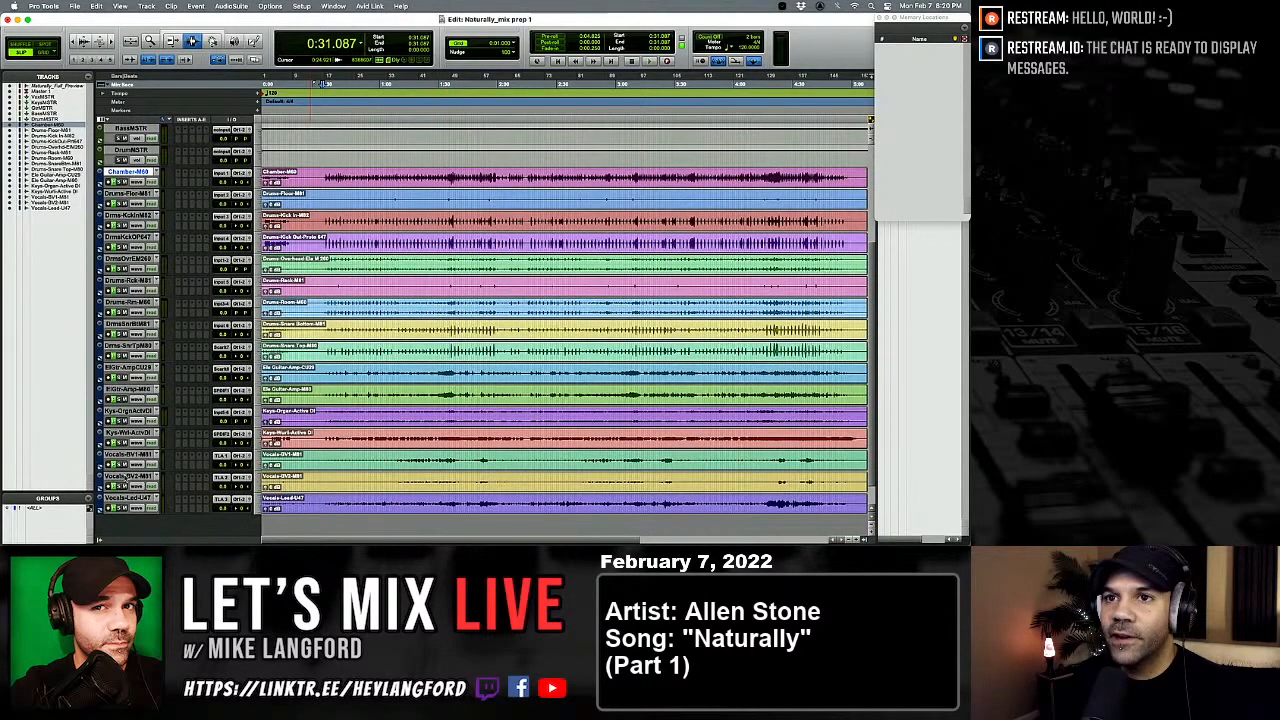
pyautogui.scroll(-1, 150, 380)
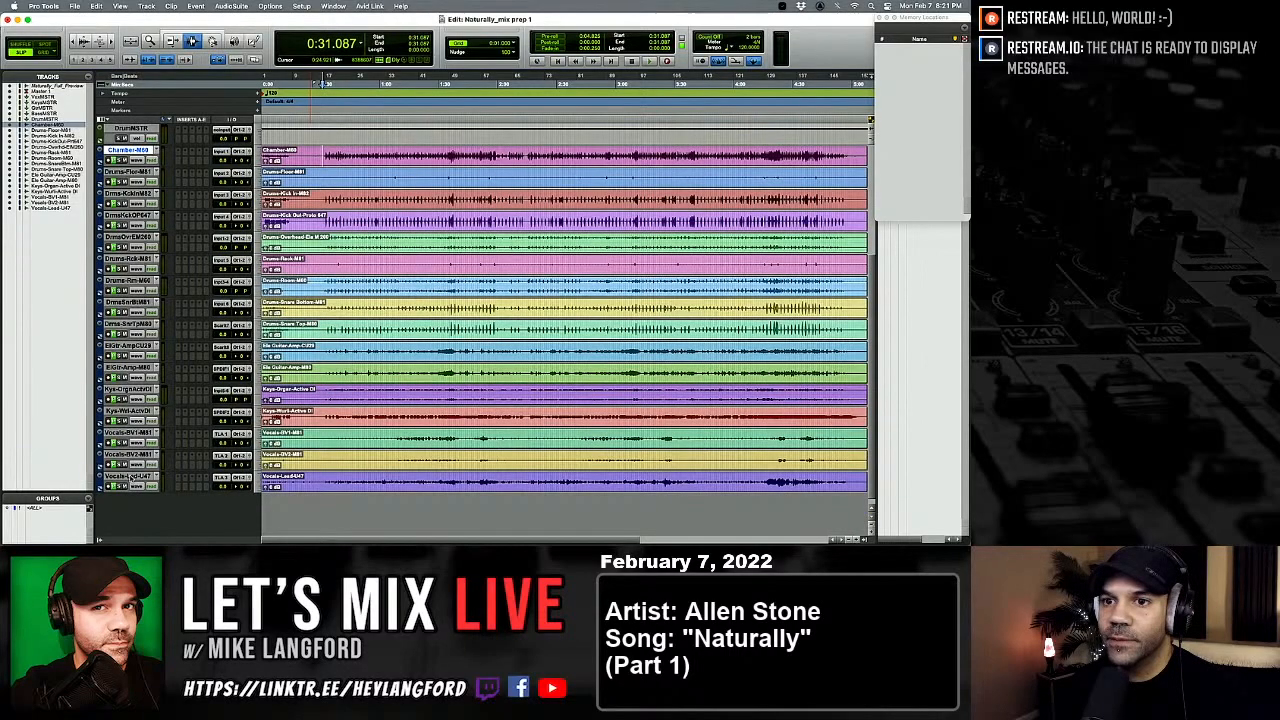
pyautogui.click(130, 476)
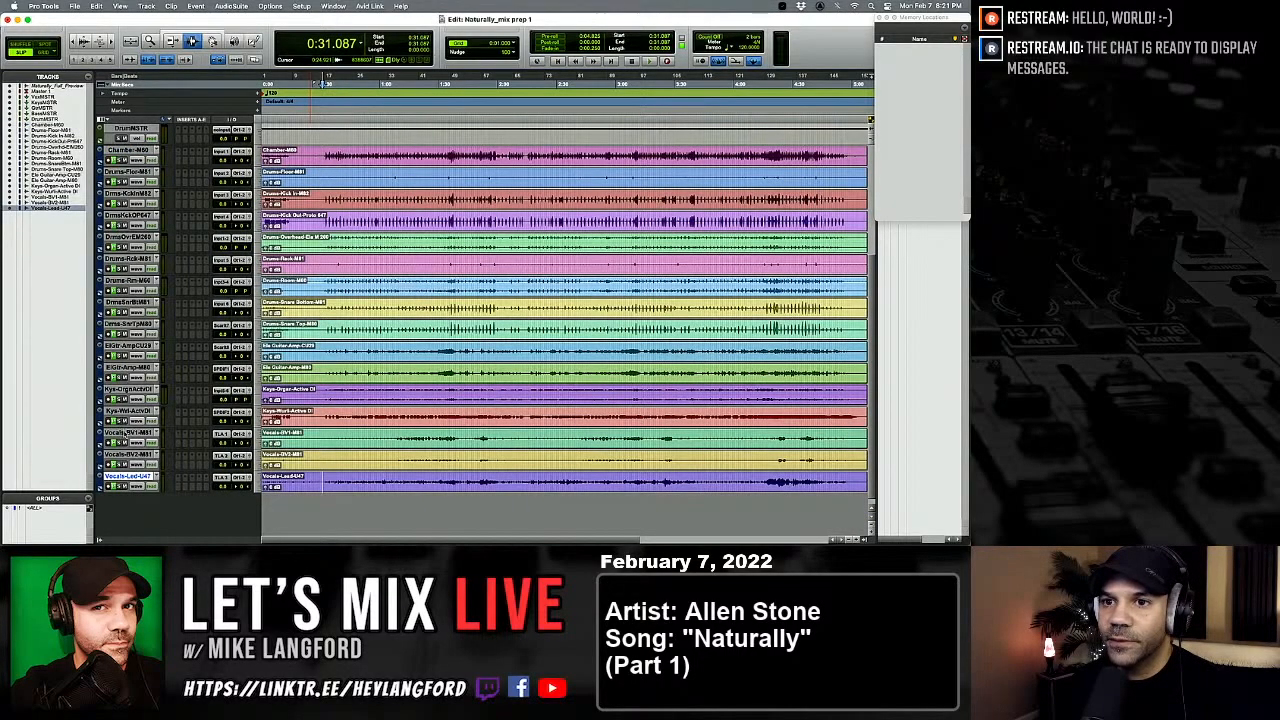
pyautogui.keyDown('shift'); pyautogui.click(130, 433); pyautogui.keyUp('shift')
pyautogui.moveTo(130, 433); pyautogui.dragTo(132, 250)
# Step: Move the organ and Wurli keys tracks directly below KeysMSTR, and the two electric guitar amp tracks directly below GtrMSTR
pyautogui.scroll(-5, 140, 300)
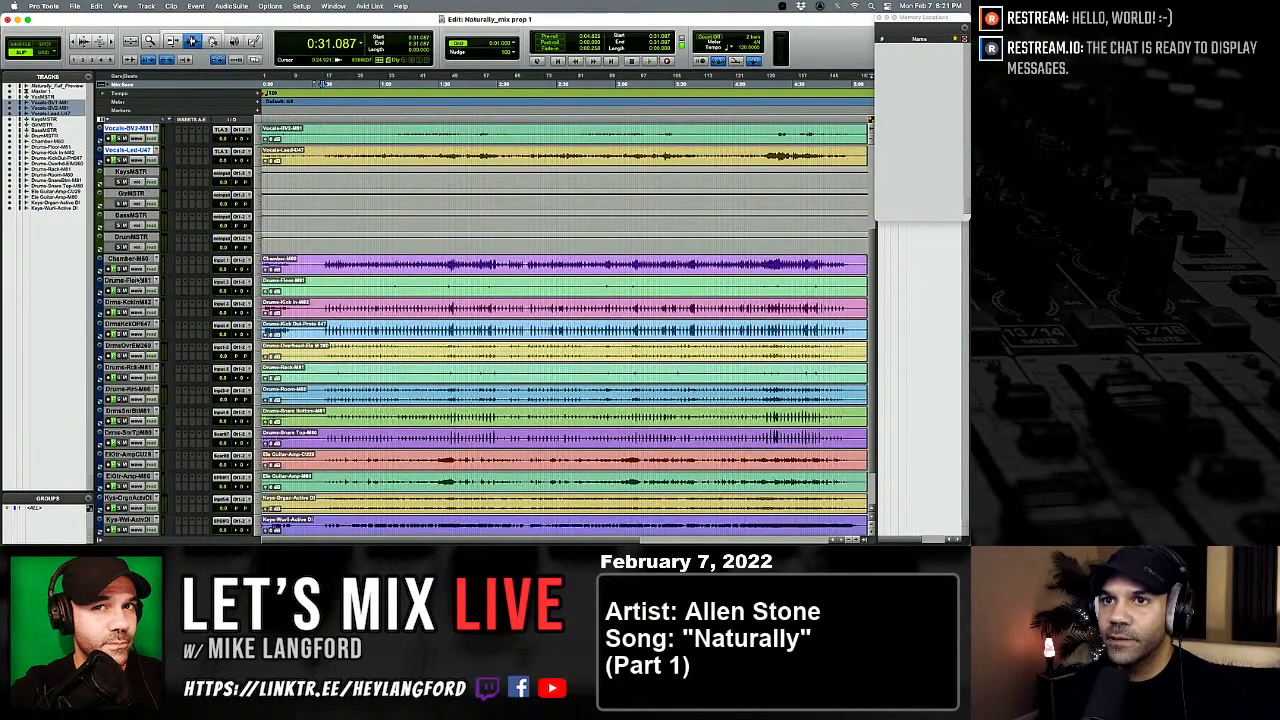
pyautogui.scroll(-2, 168, 455)
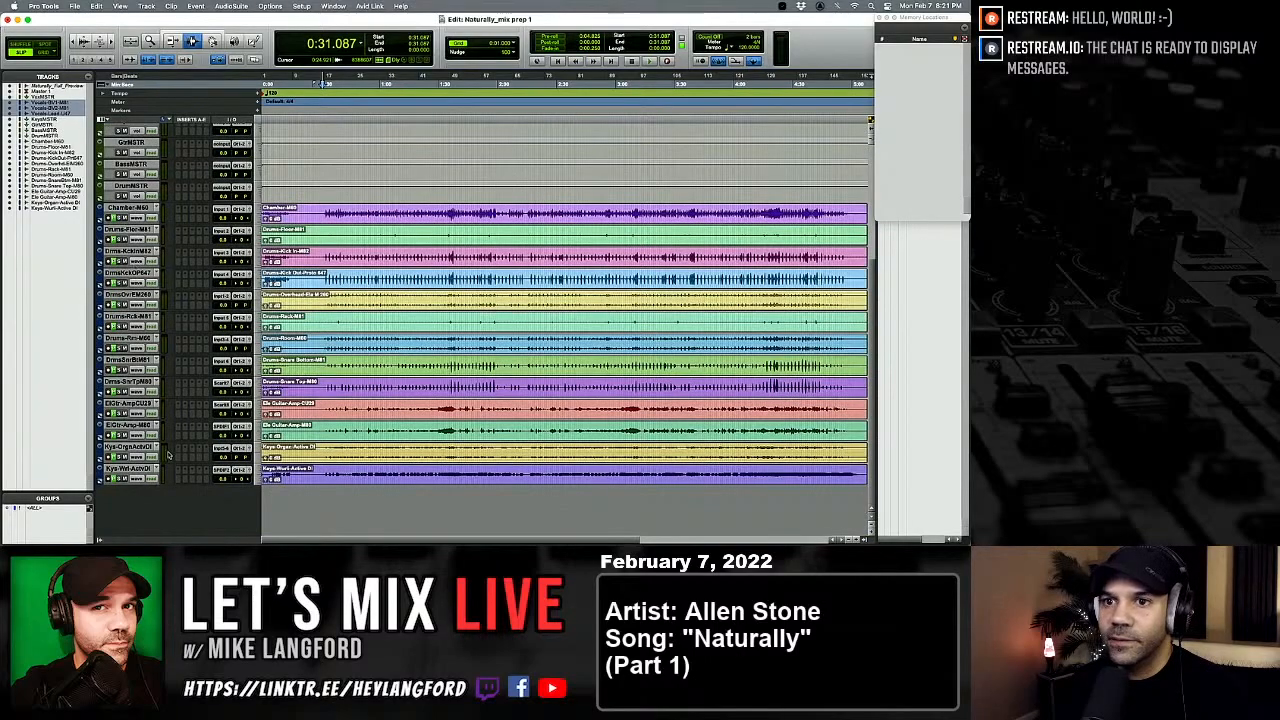
pyautogui.click(130, 468)
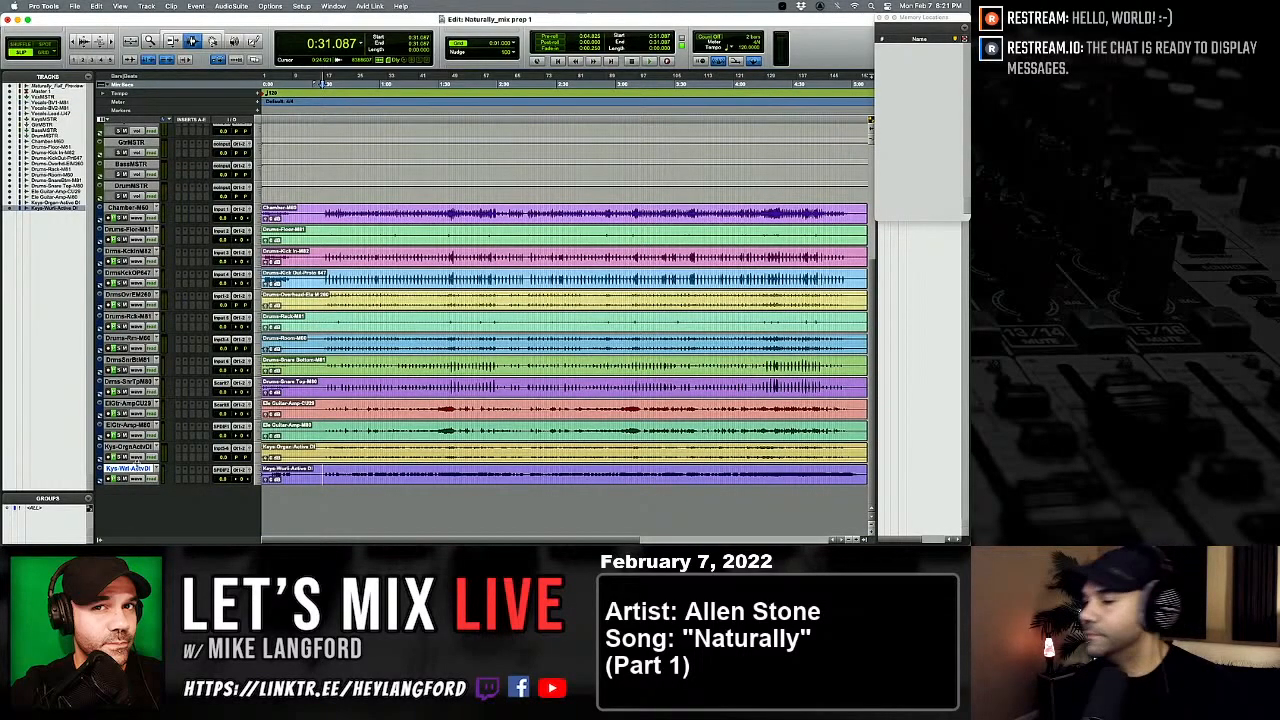
pyautogui.keyDown('shift'); pyautogui.click(128, 447); pyautogui.keyUp('shift')
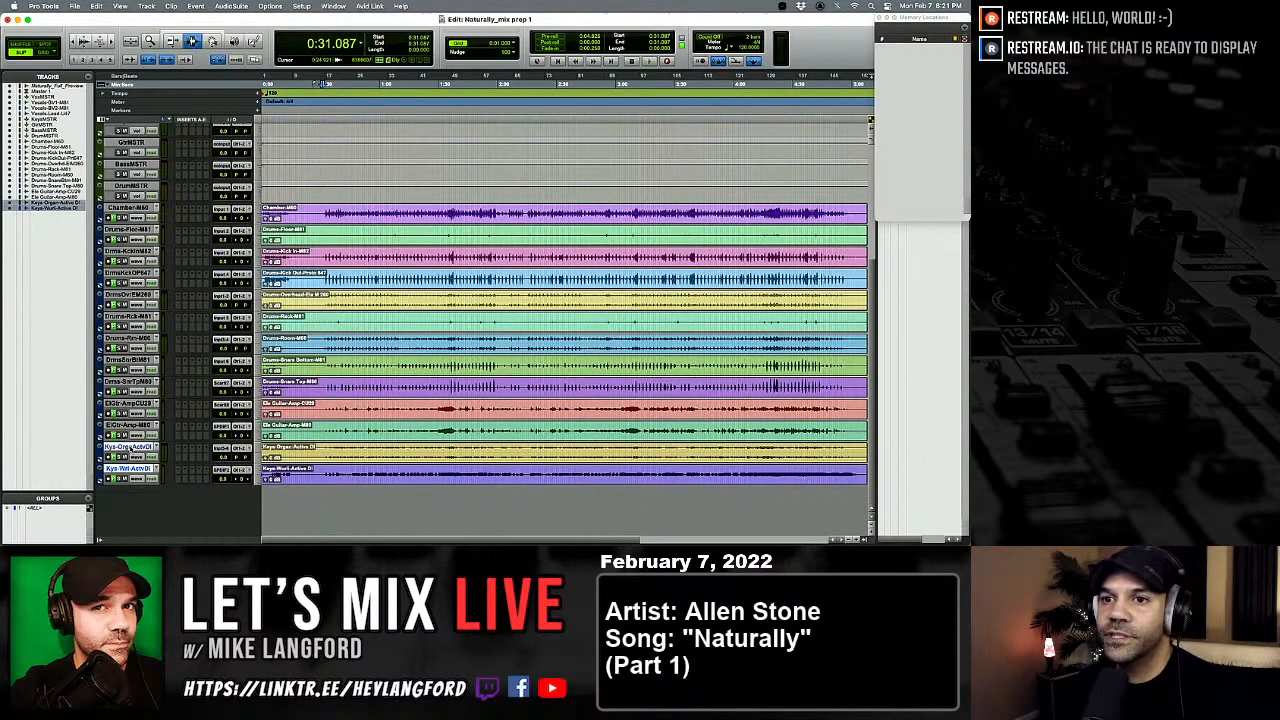
pyautogui.moveTo(128, 447); pyautogui.dragTo(110, 143)
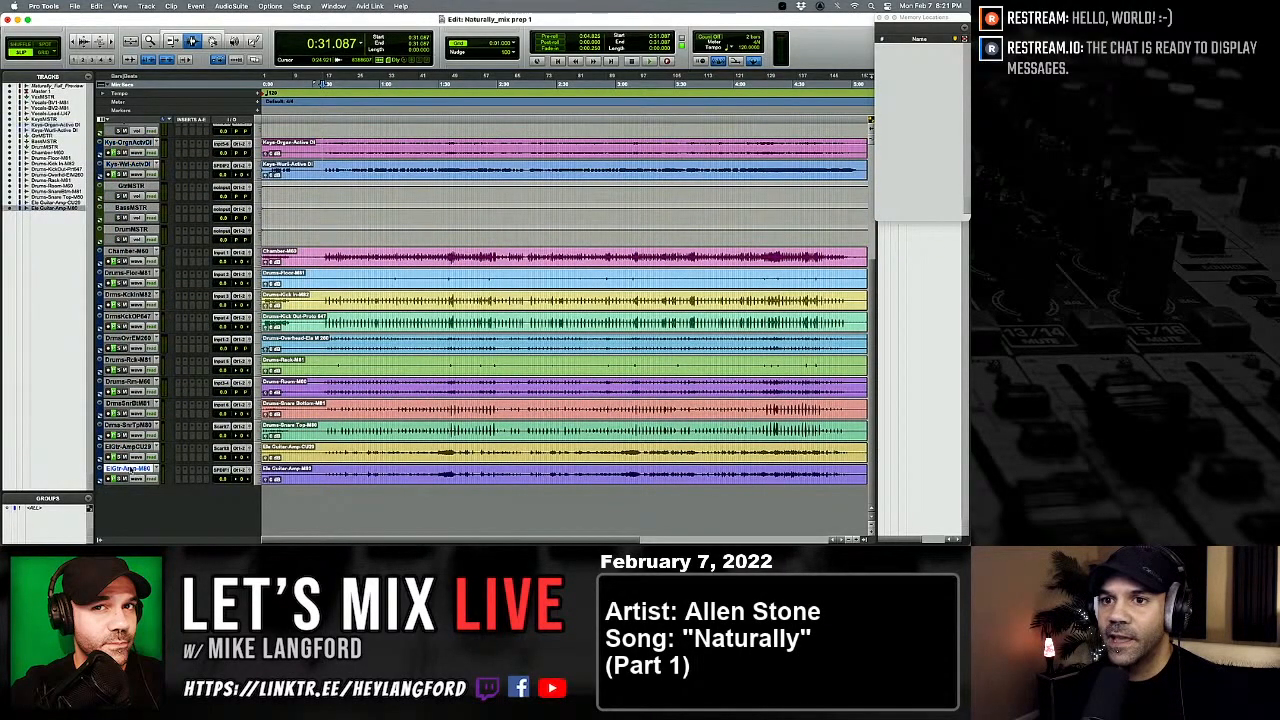
pyautogui.keyDown('shift'); pyautogui.click(128, 447); pyautogui.keyUp('shift')
pyautogui.moveTo(130, 320); pyautogui.dragTo(128, 208)
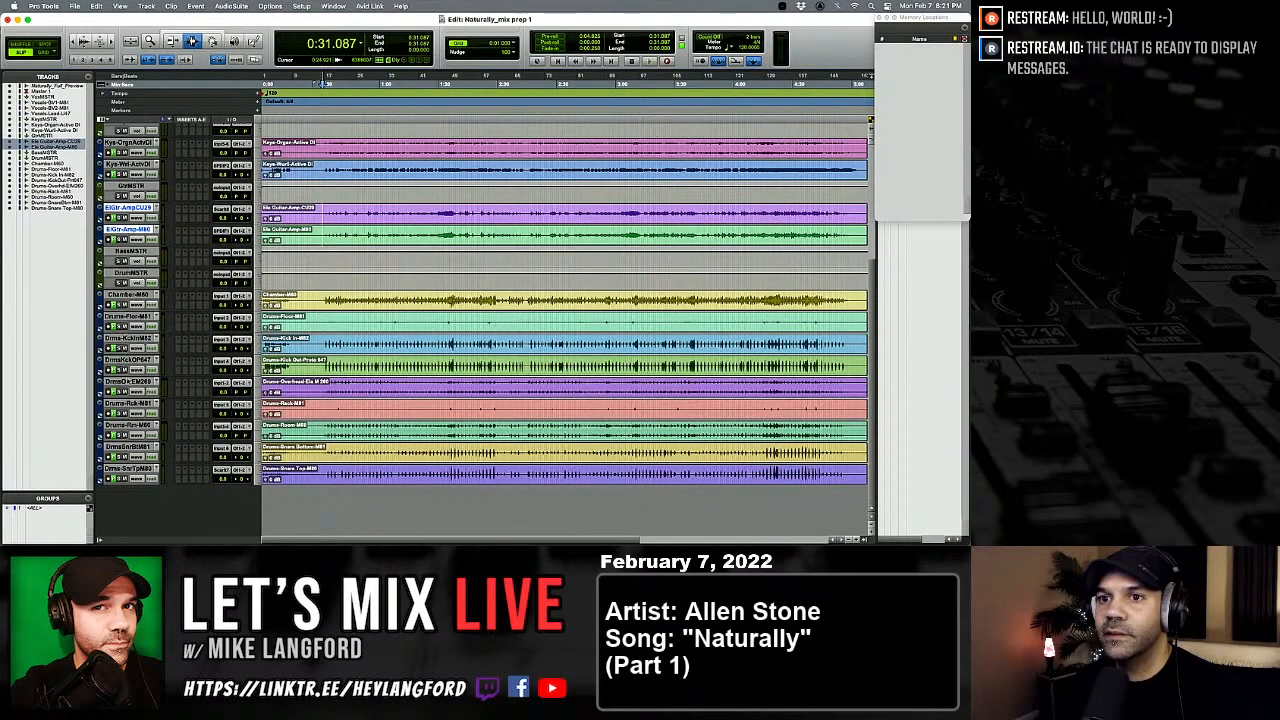
# Step: Solo the Chamber-M60 track and listen to it from 0:33.400
pyautogui.scroll(3, 130, 330)
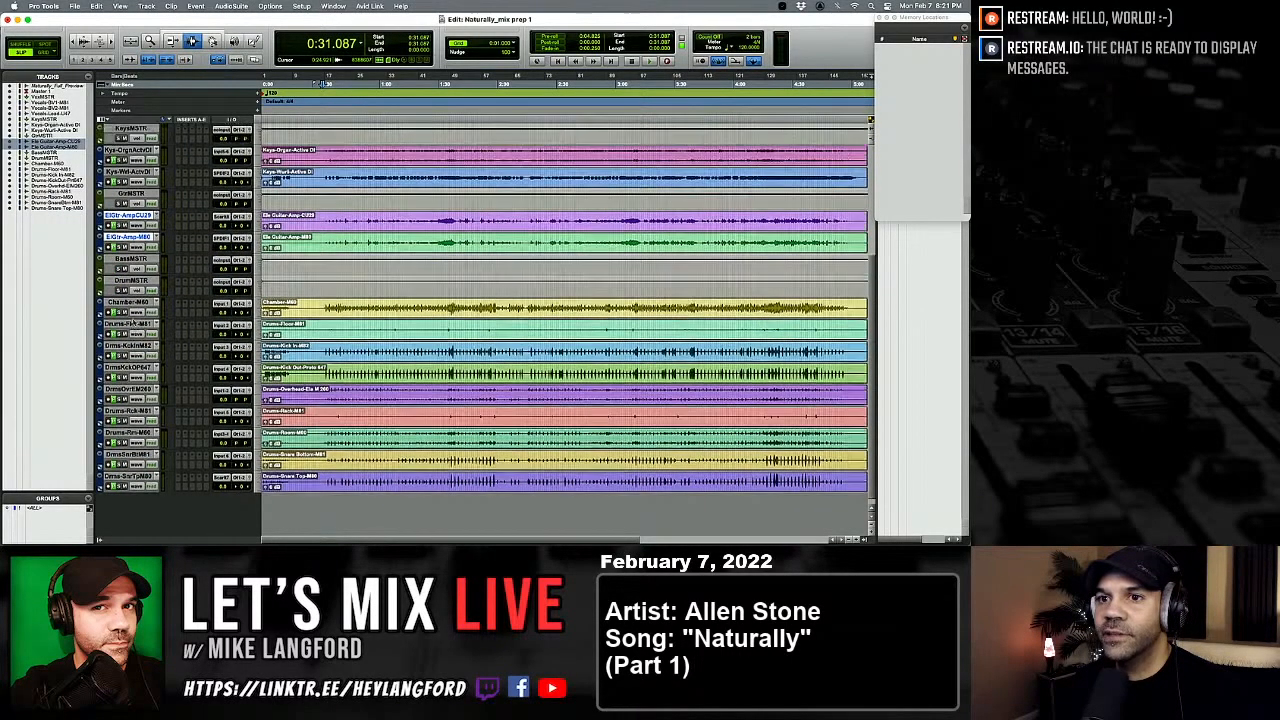
pyautogui.scroll(-2, 132, 330)
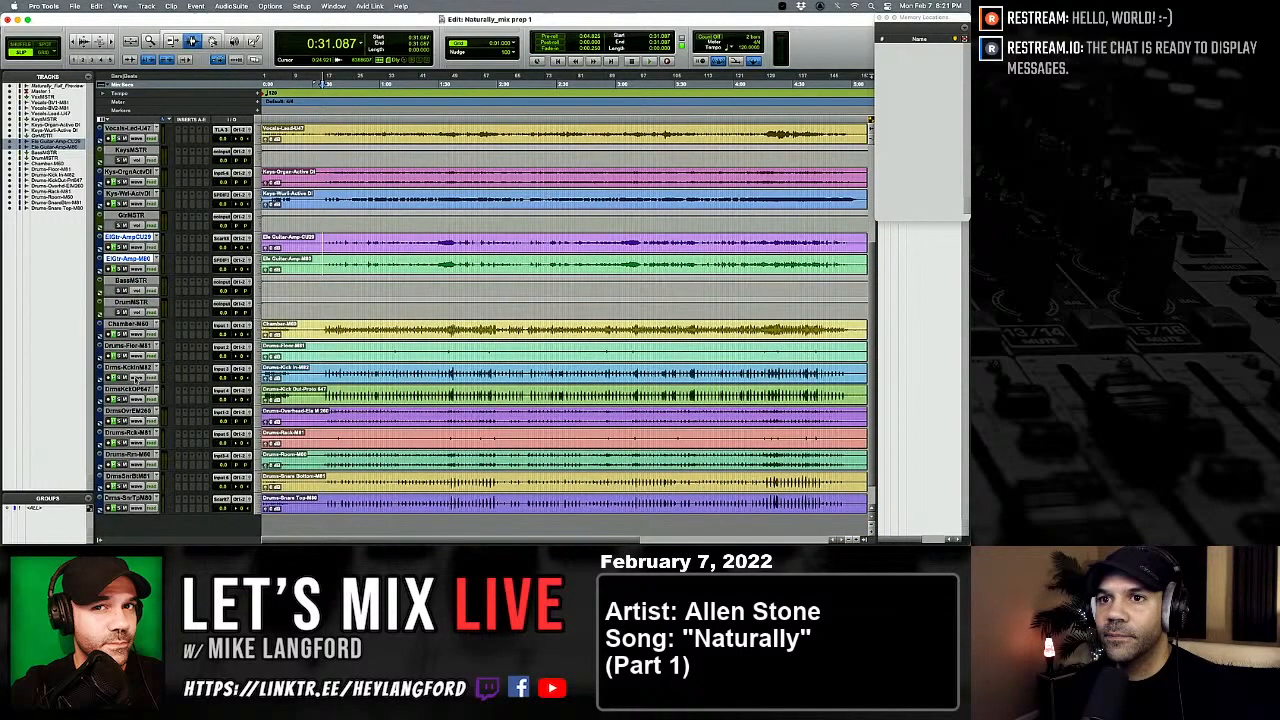
pyautogui.click(130, 324)
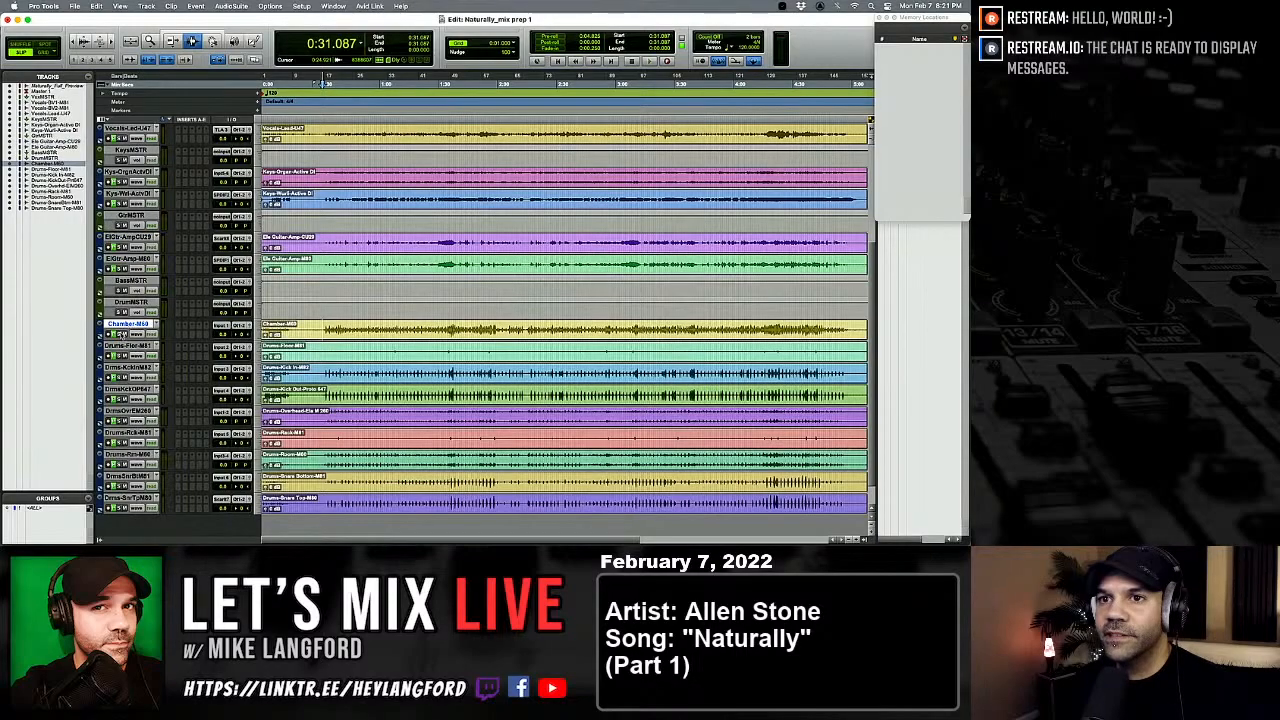
pyautogui.press('Tab')
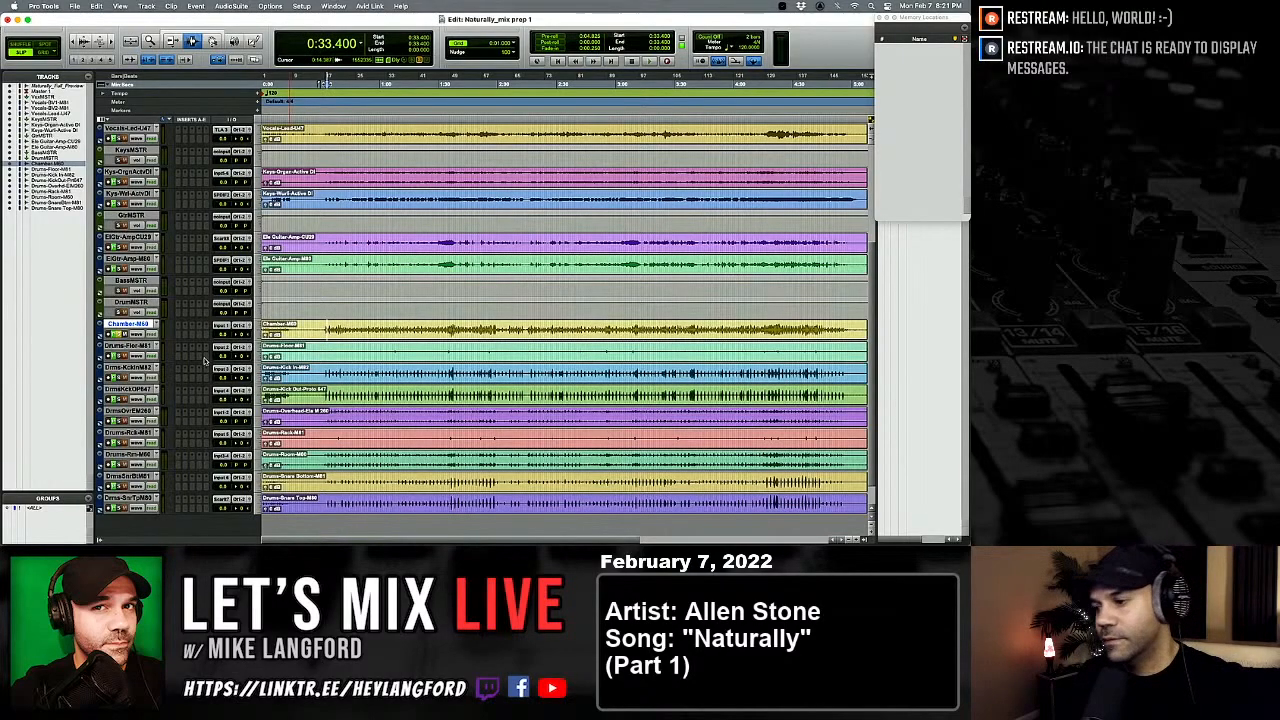
pyautogui.press('space')
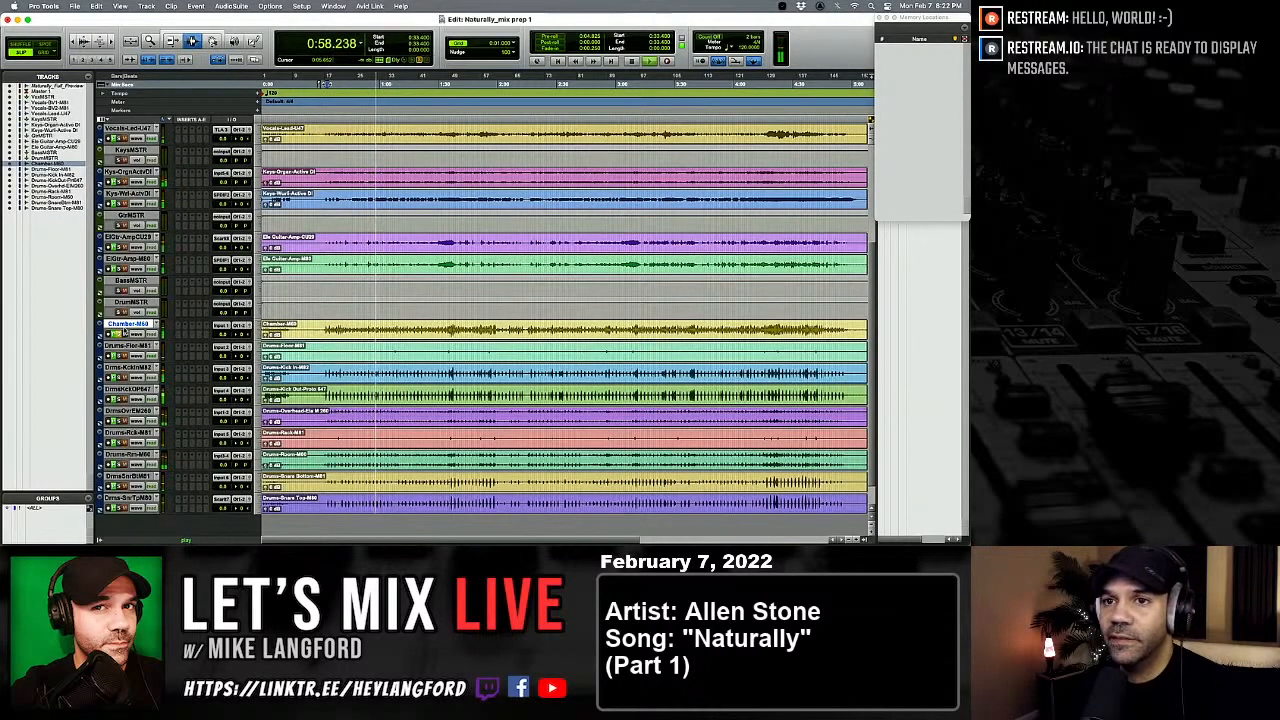
pyautogui.press('space')
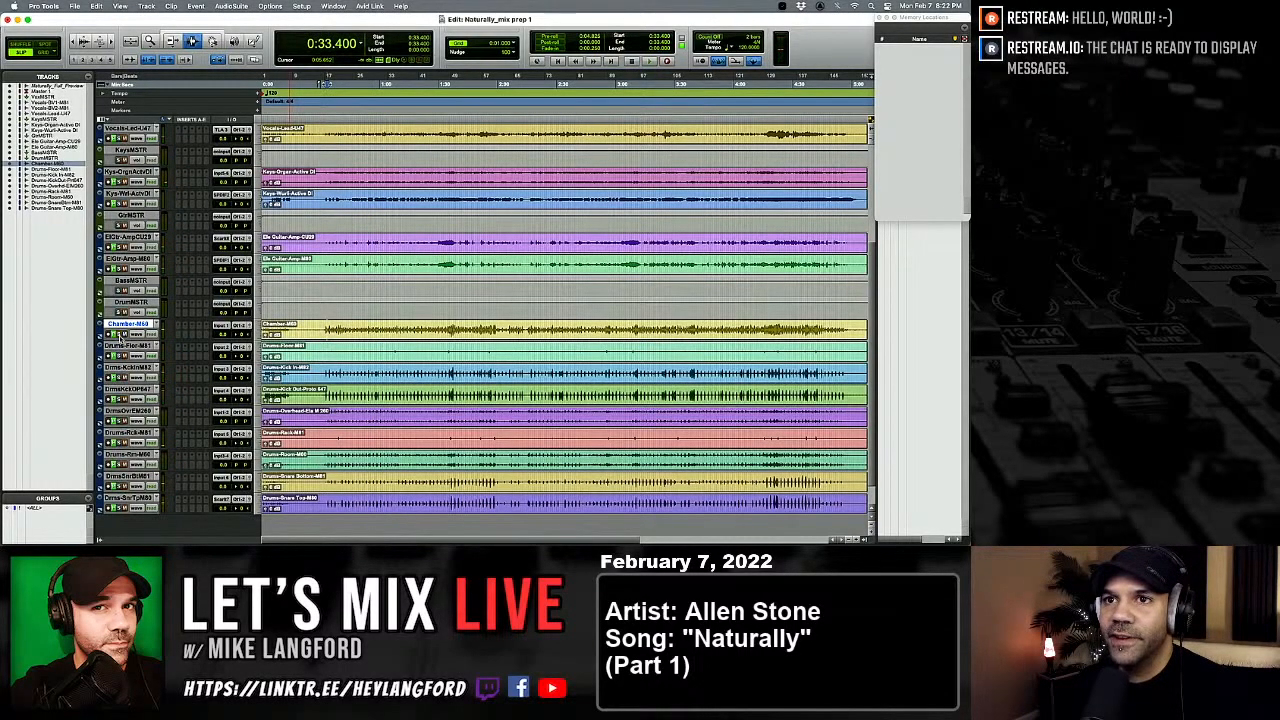
# Step: Move the Chamber-M60 track to the end below the snare top track, and the Kick In and Kick Out tracks directly below DrumMSTR
pyautogui.scroll(2, 137, 257)
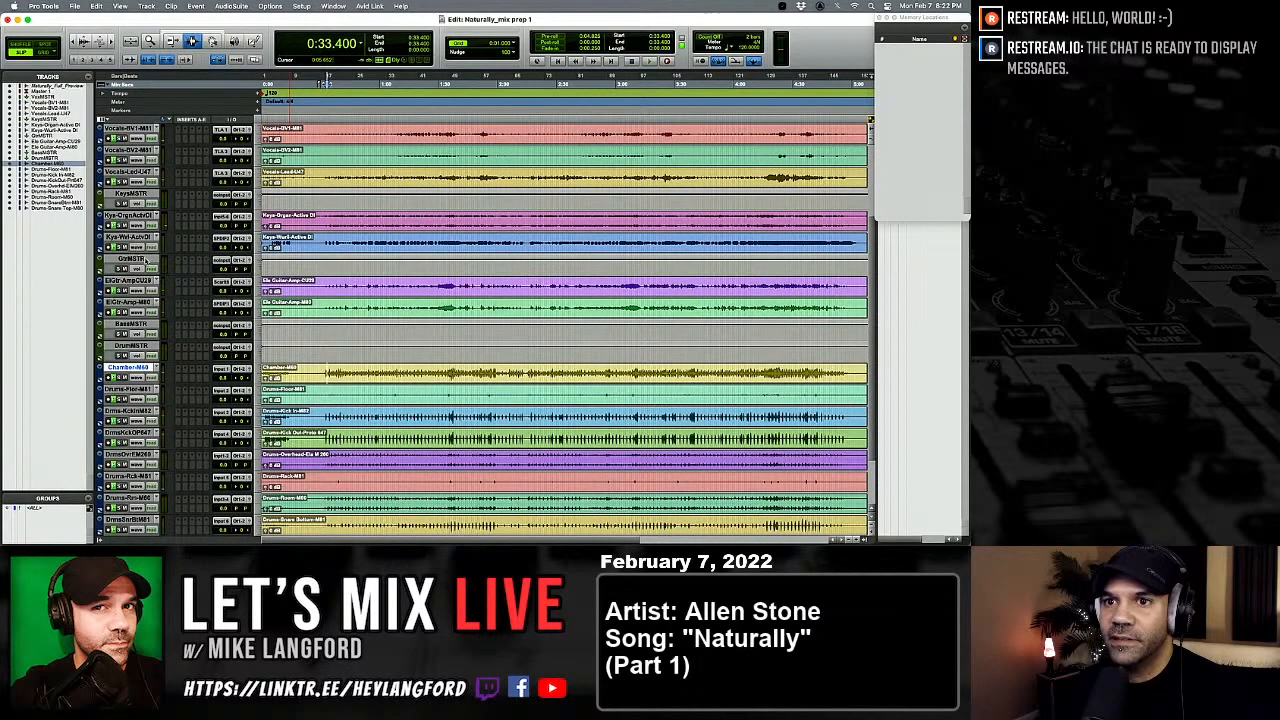
pyautogui.scroll(-2, 145, 258)
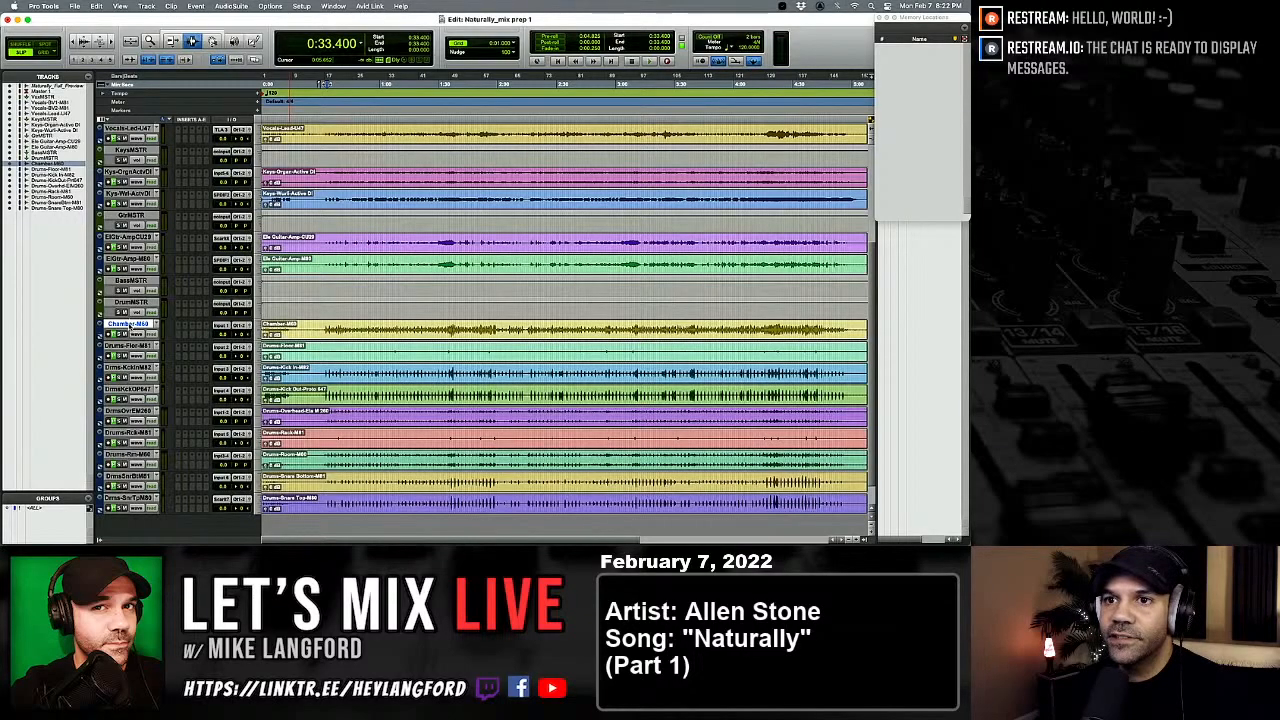
pyautogui.click(130, 465)
pyautogui.moveTo(140, 466); pyautogui.dragTo(148, 510)
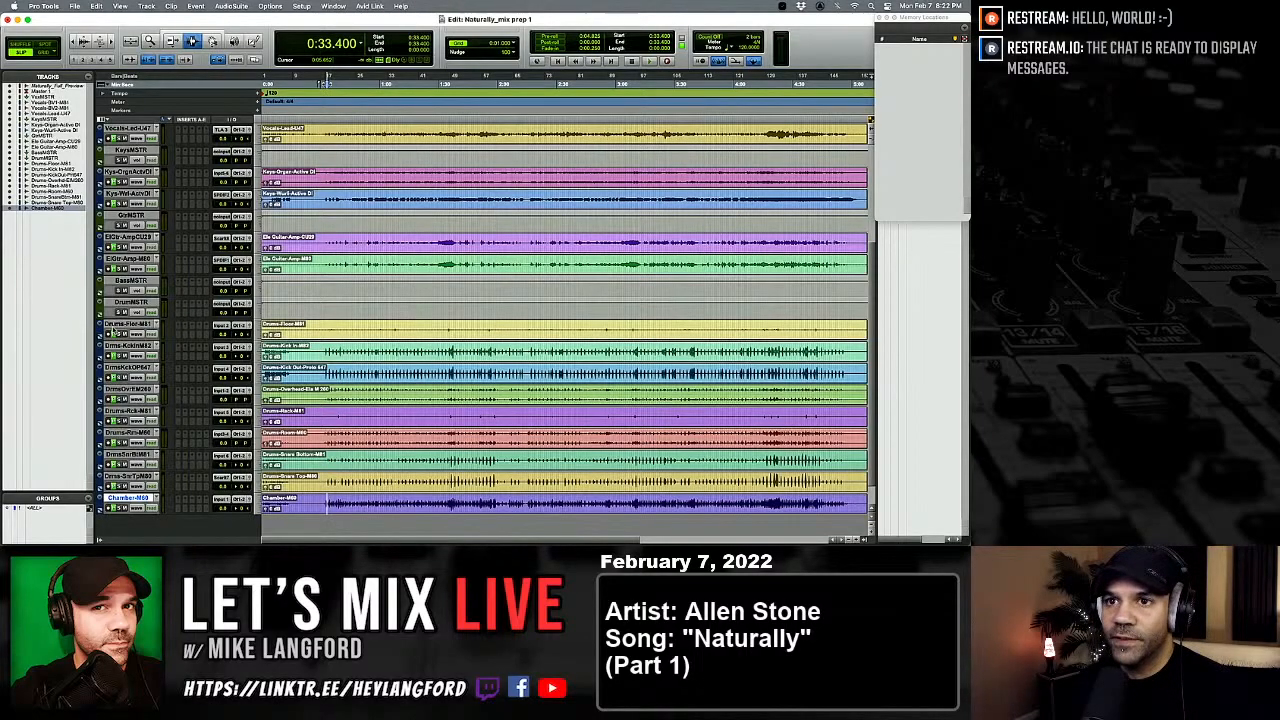
pyautogui.moveTo(122, 348)
pyautogui.mouseDown()
pyautogui.moveTo(120, 328)
pyautogui.moveTo(128, 358)
pyautogui.moveTo(127, 345)
pyautogui.mouseUp()
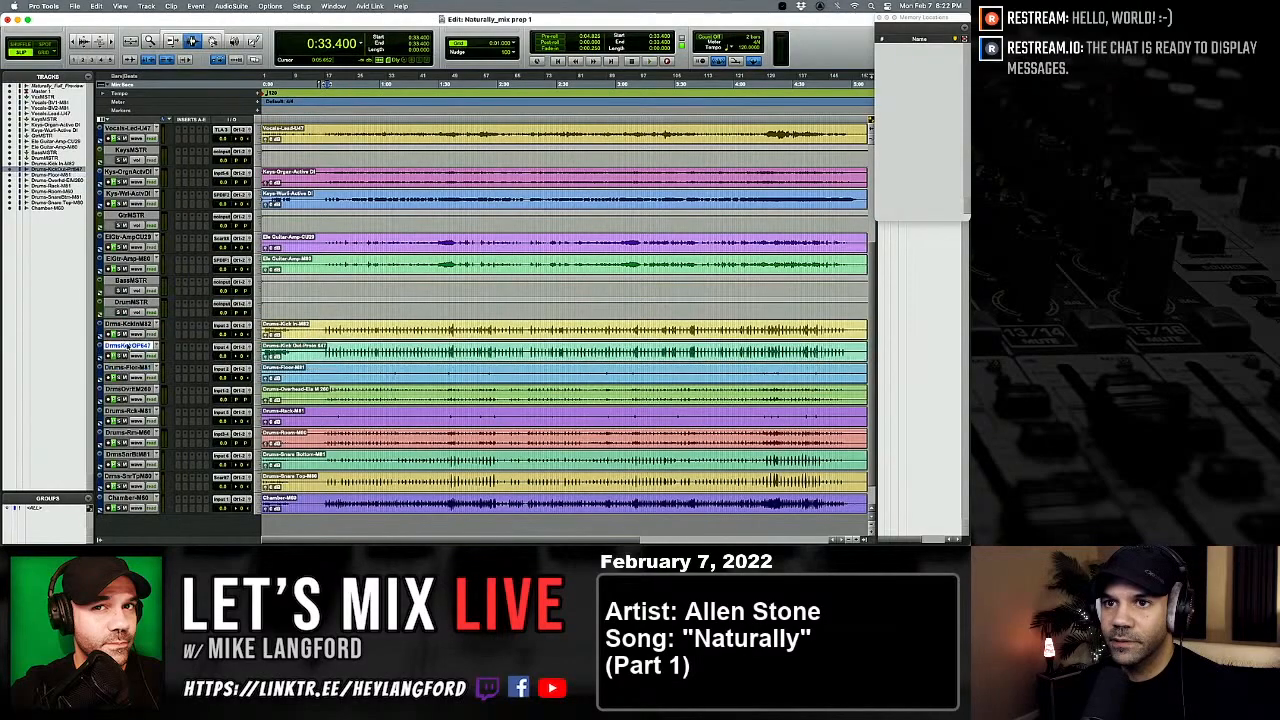
# Step: Solo the drum overhead track and listen to it twice from 0:33.400
pyautogui.click(132, 389)
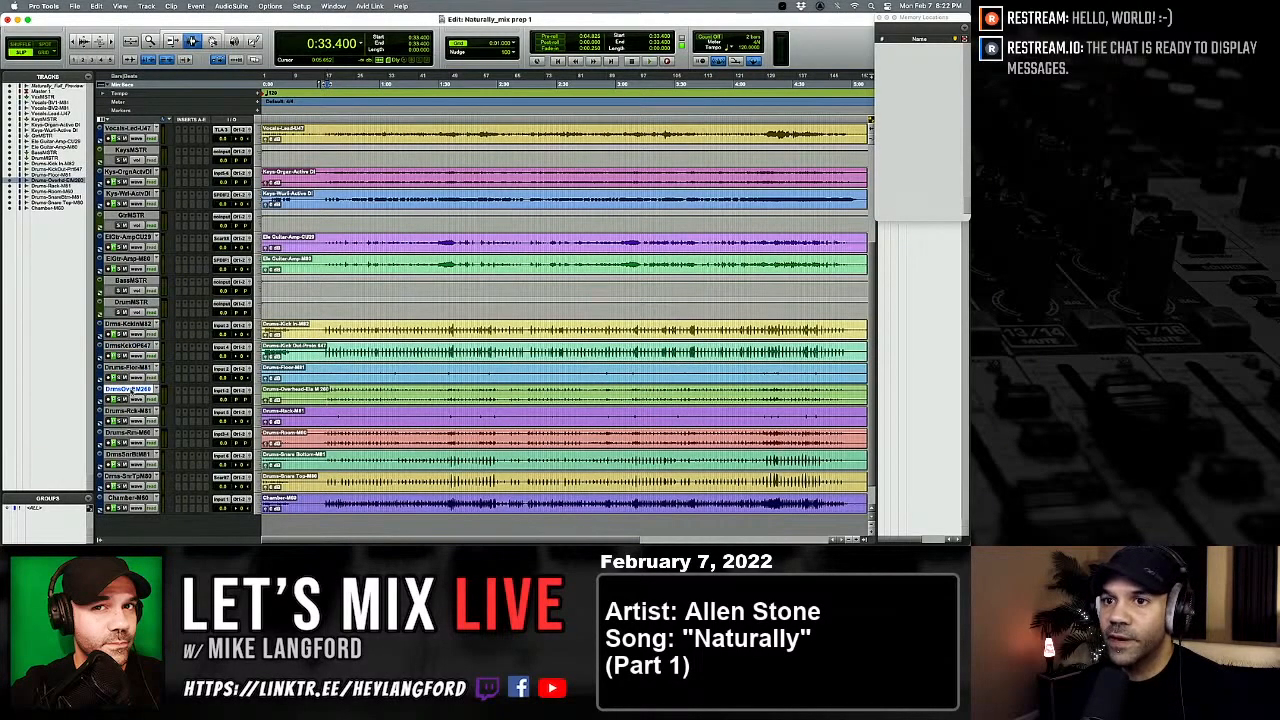
pyautogui.press('space')
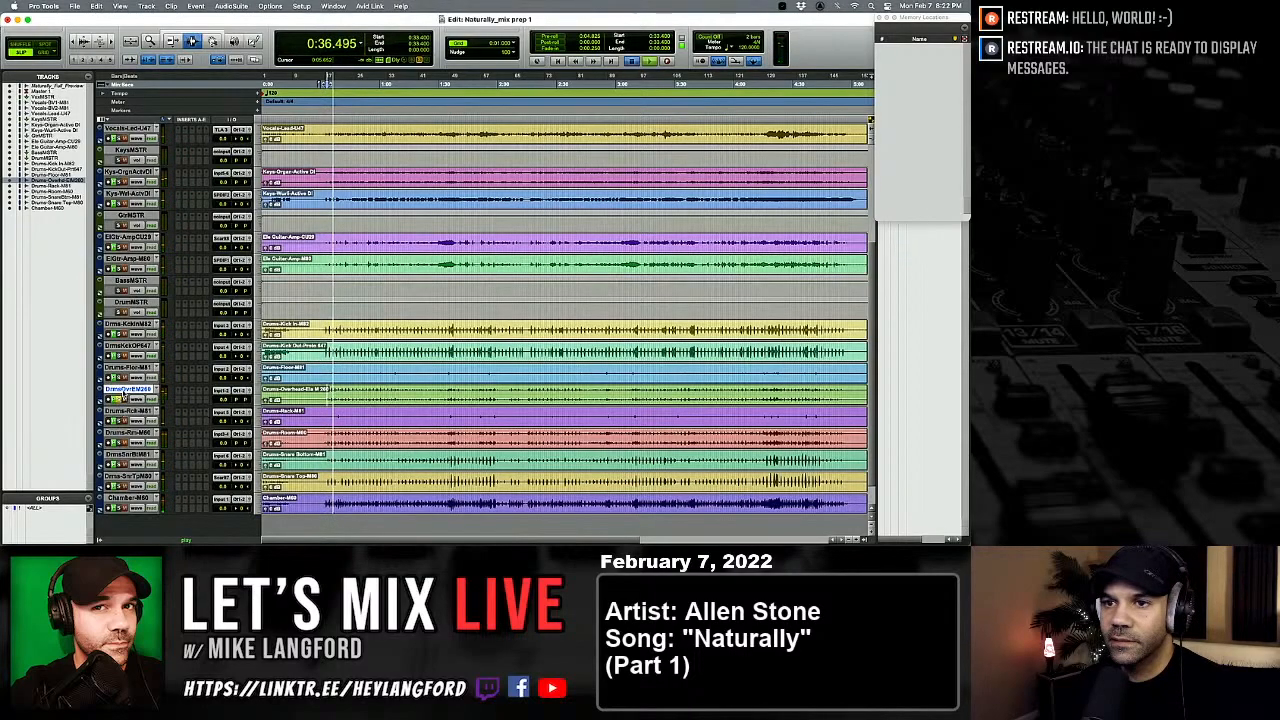
pyautogui.press('space')
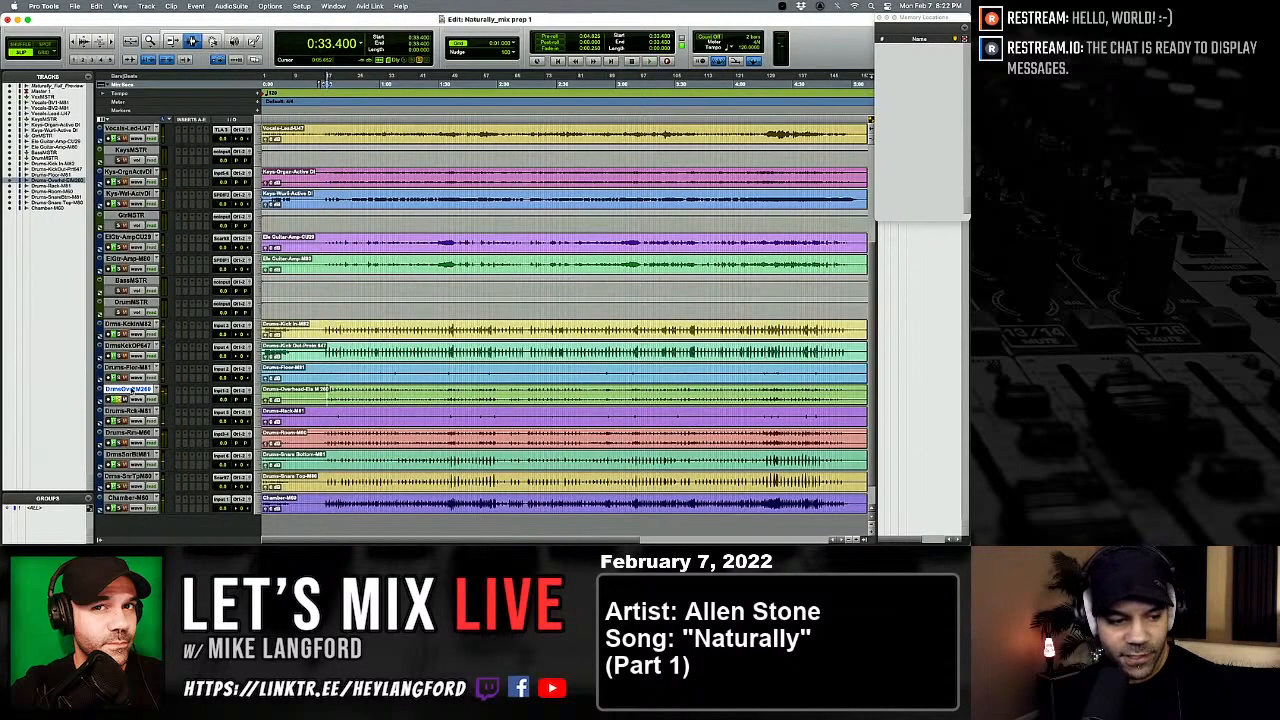
pyautogui.press('space')
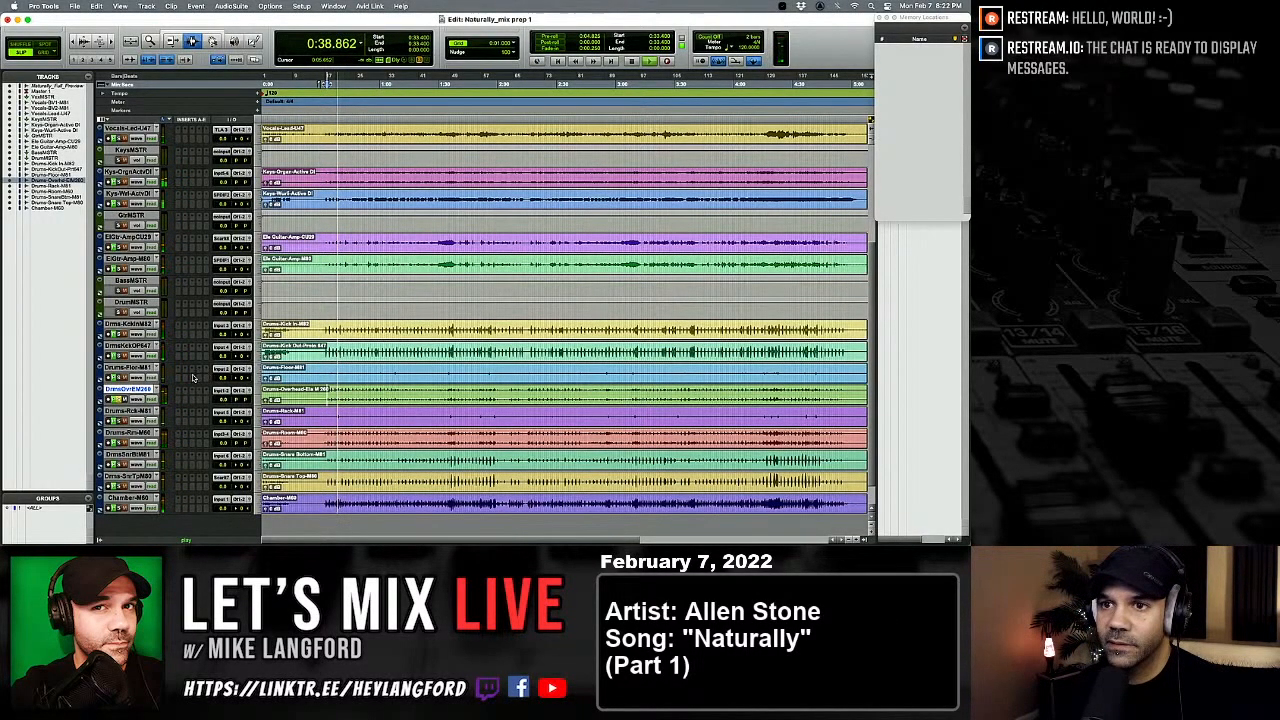
pyautogui.press('space')
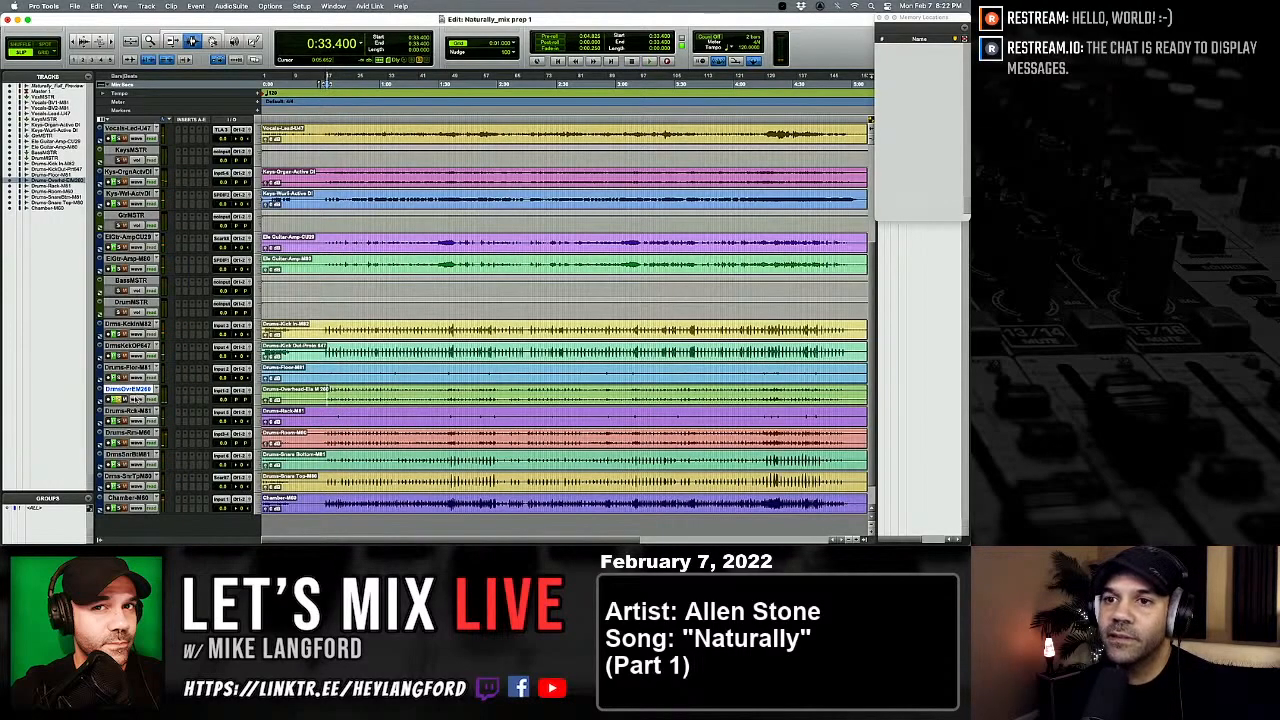
# Step: Move the snare top and snare bottom tracks directly below the Kick Out track, and the rack tom track directly above the floor tom track
pyautogui.moveTo(132, 434); pyautogui.dragTo(130, 368)
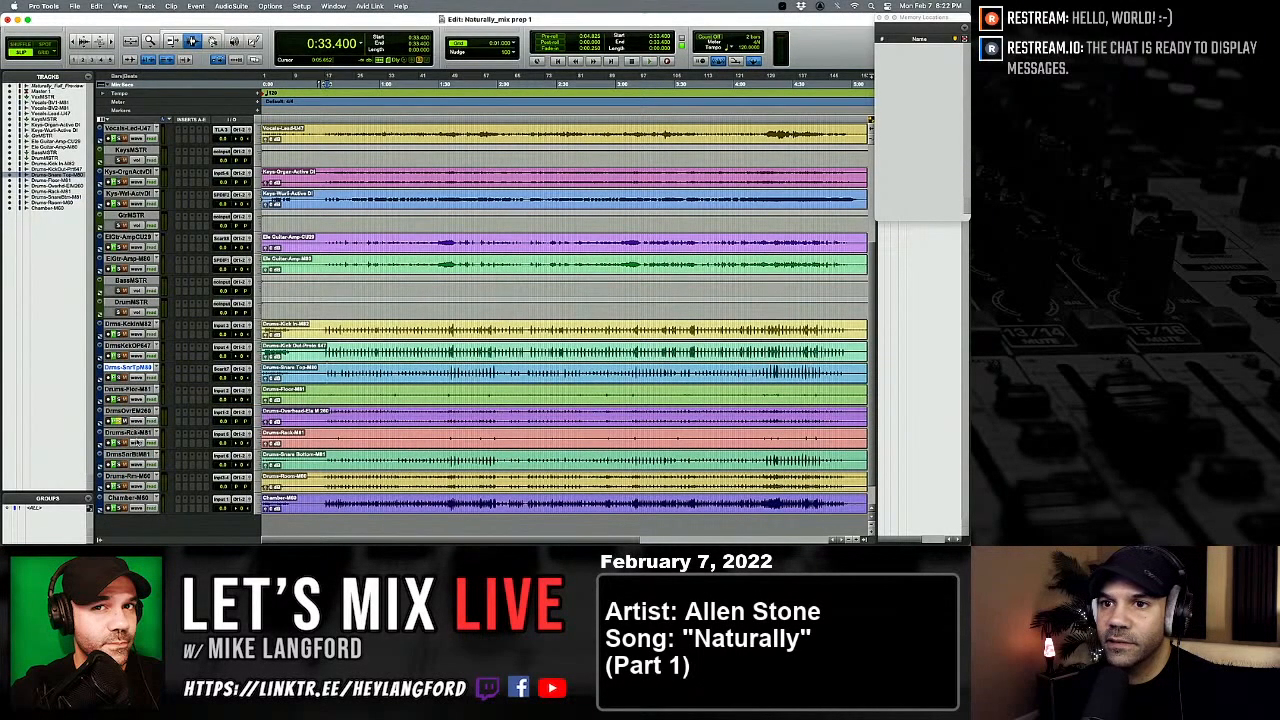
pyautogui.moveTo(130, 454); pyautogui.dragTo(130, 390)
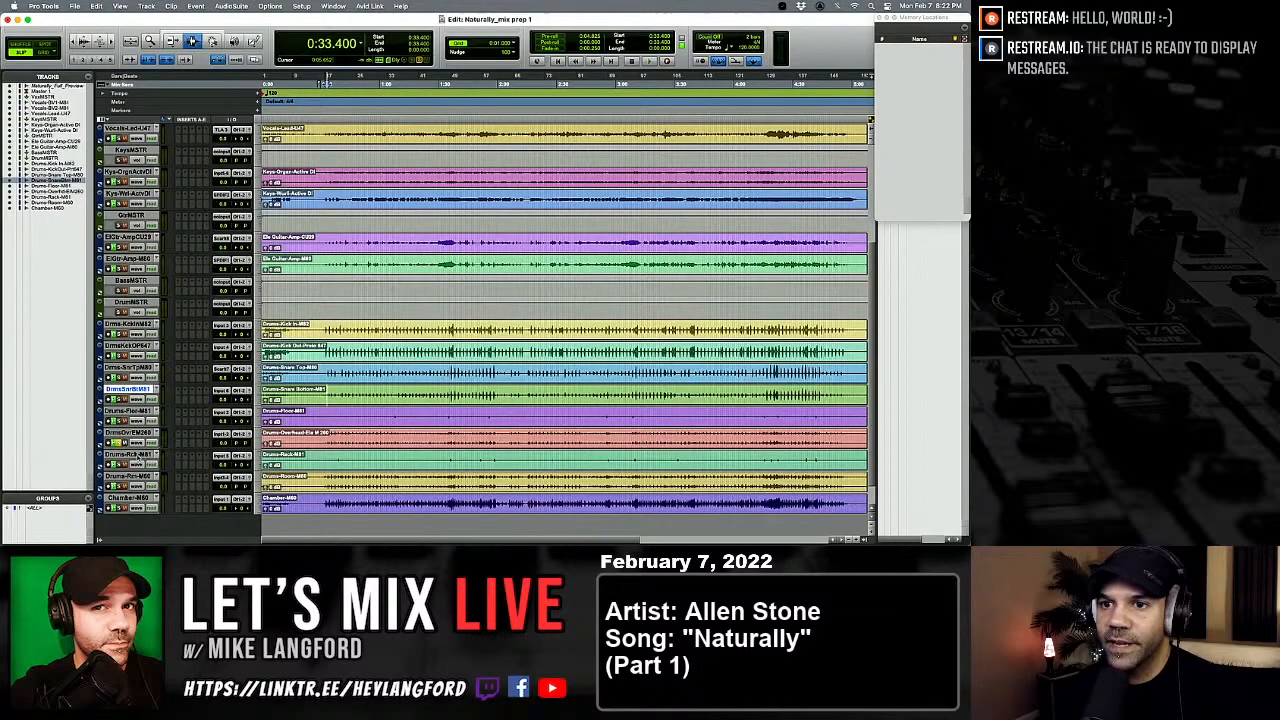
pyautogui.moveTo(133, 455); pyautogui.dragTo(134, 415)
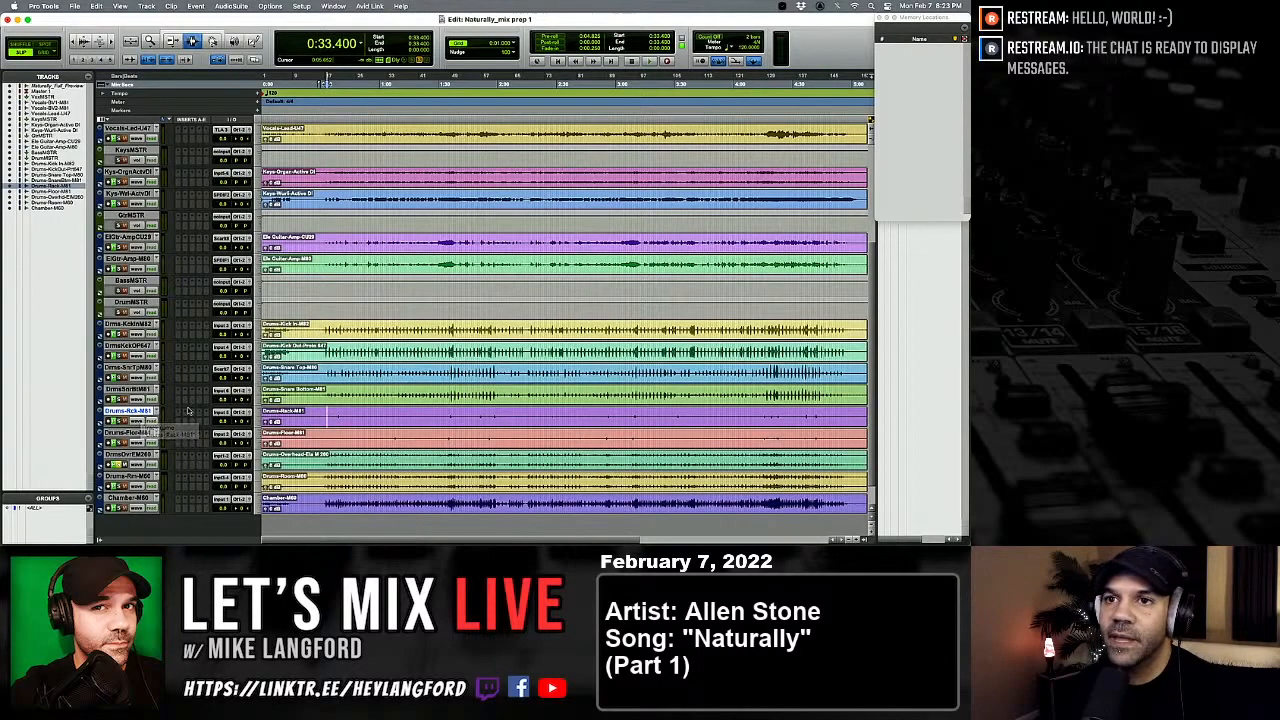
pyautogui.scroll(3, 187, 410)
pyautogui.scroll(3, 187, 410)
pyautogui.scroll(-5, 181, 402)
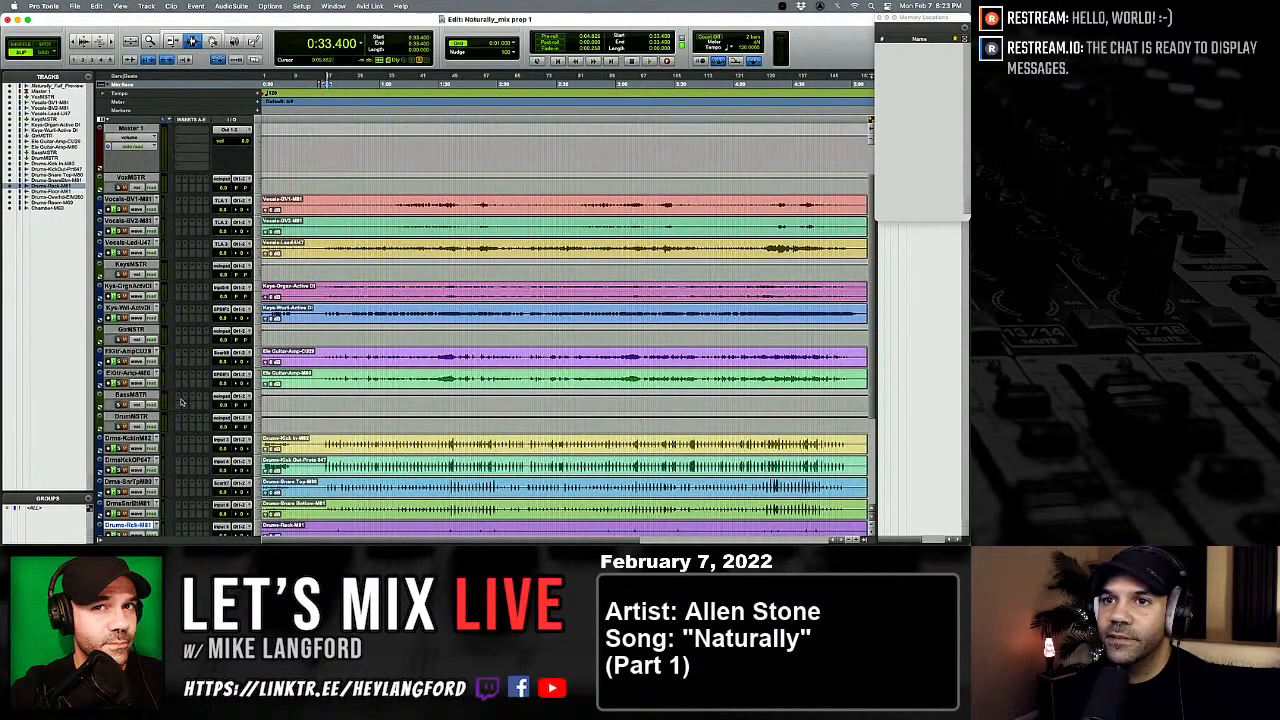
pyautogui.scroll(5, 179, 401)
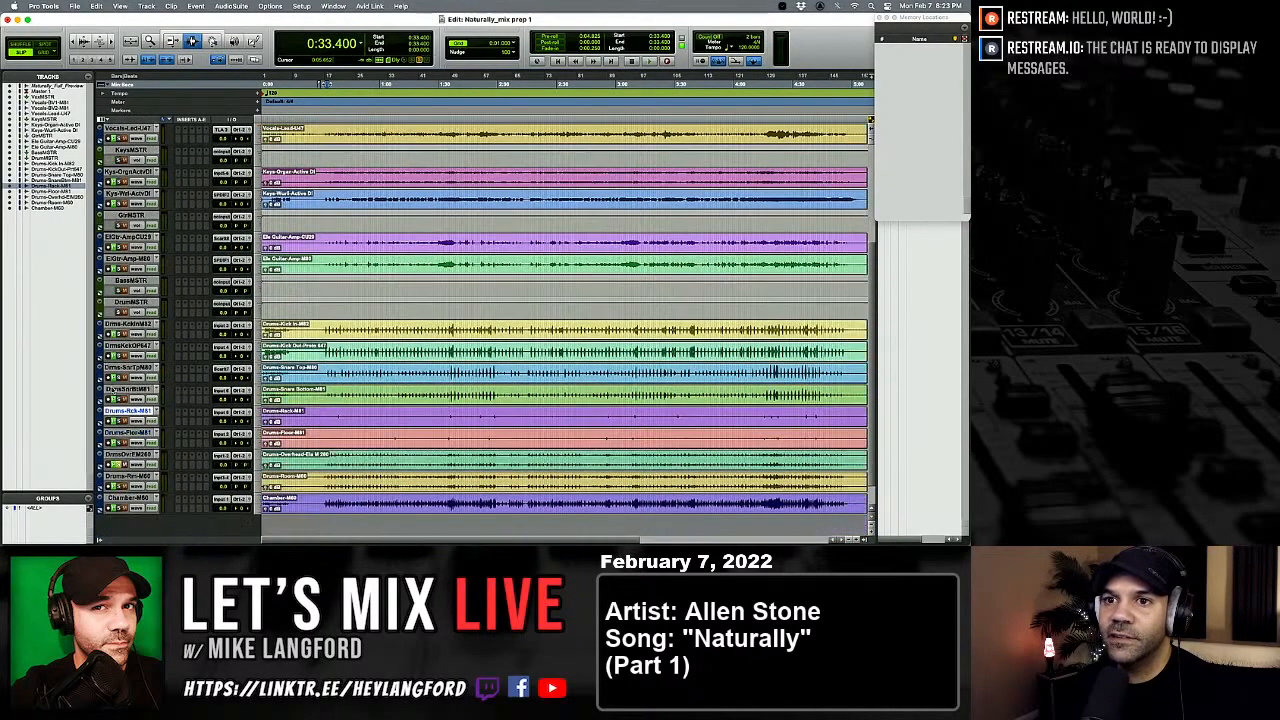
# Step: Review the vocal tracks' names one after another in the track naming dialog, ending on Vocals-Lead-U47
pyautogui.doubleClick(128, 199)
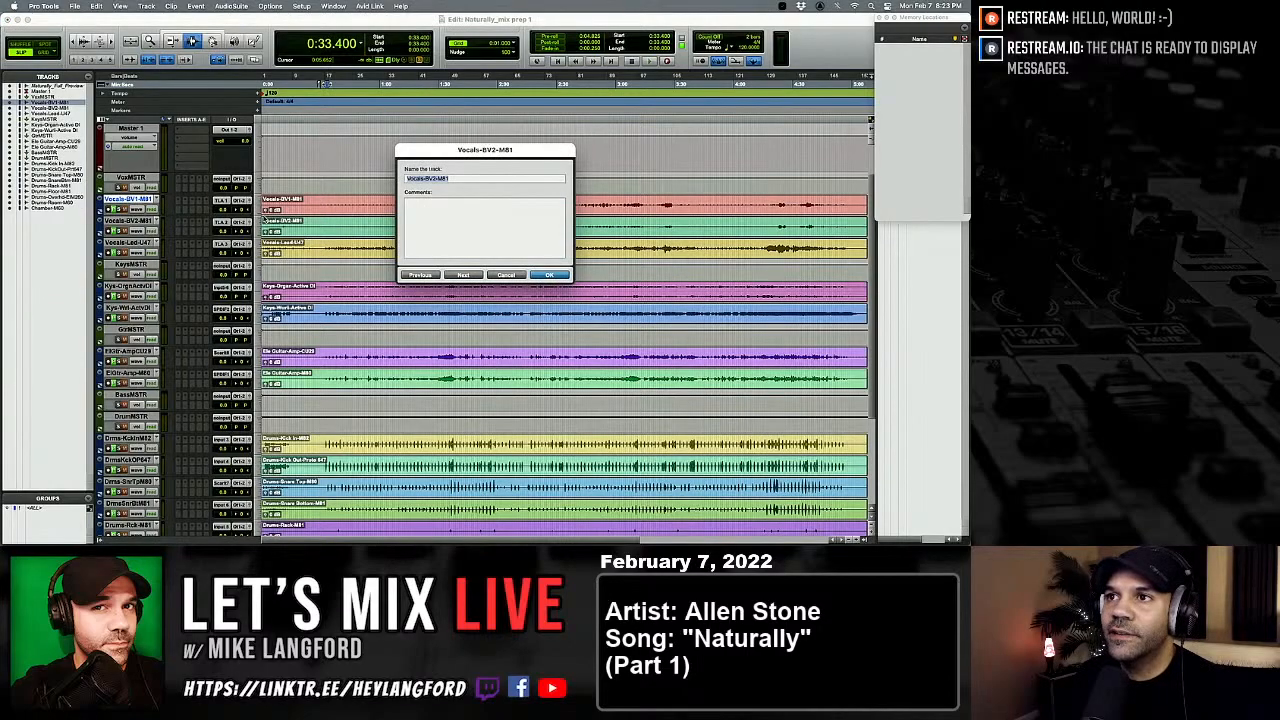
pyautogui.press('super+Right')
pyautogui.press('super+Left')
pyautogui.press('super+Left')
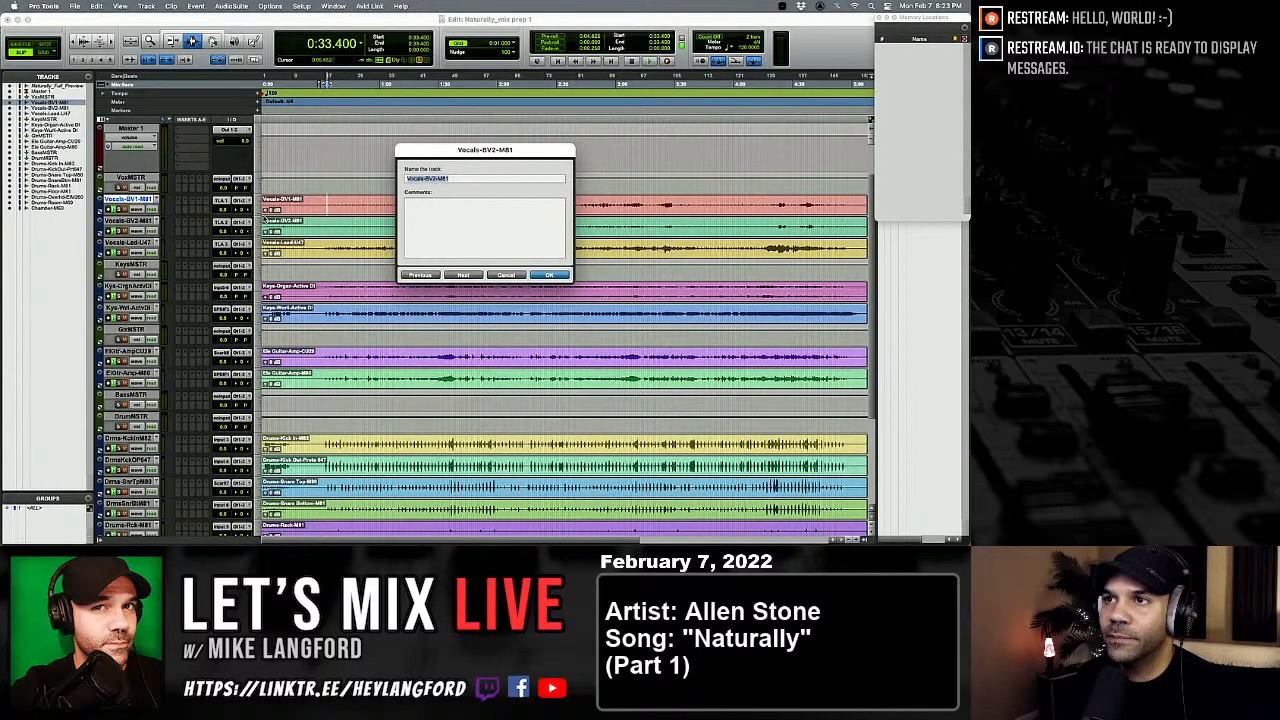
pyautogui.press('super+Left')
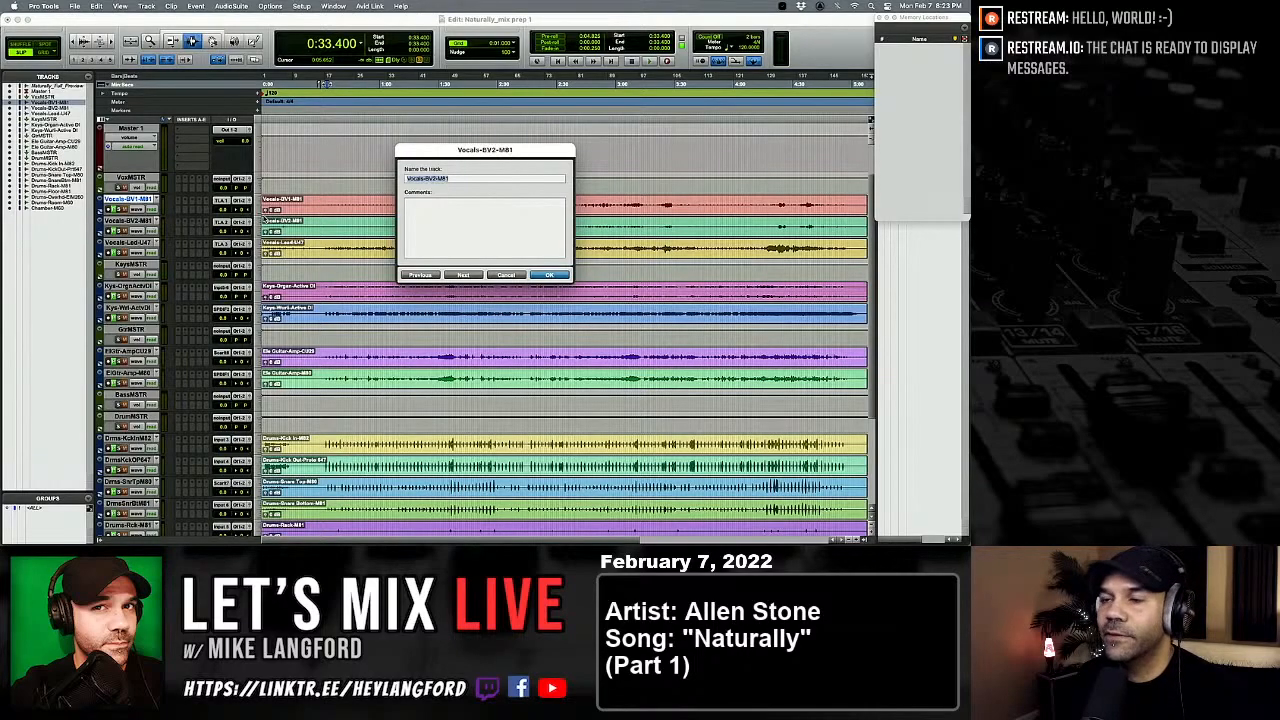
pyautogui.press('super+Left')
pyautogui.press('super+Right')
pyautogui.press('super+Right')
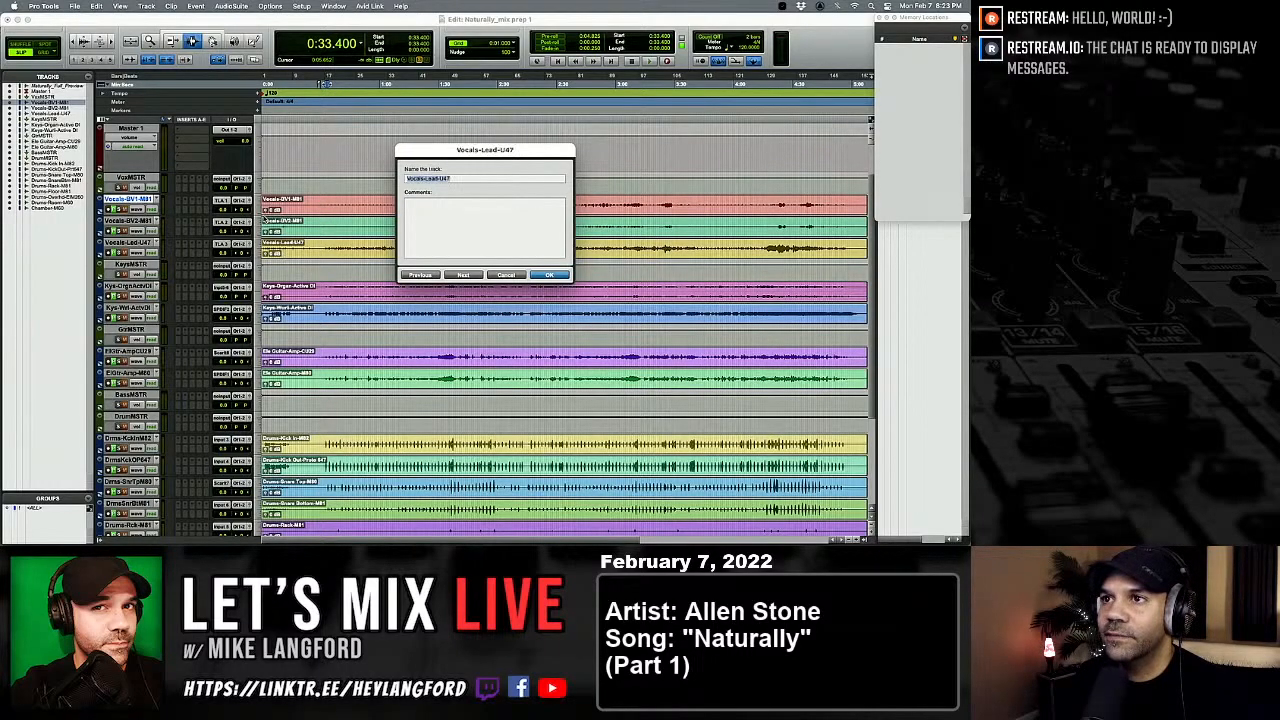
pyautogui.press('Return')
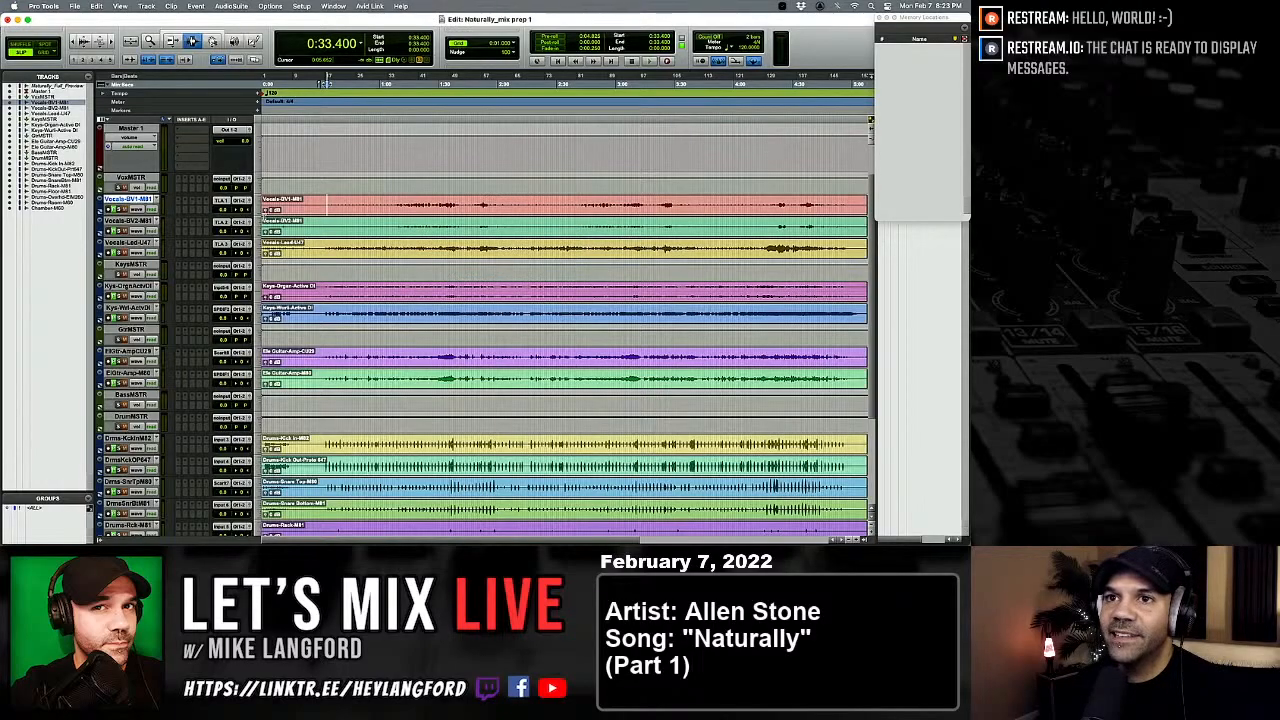
# Step: Move the Vocals-Lead-U47 track directly below VoxMSTR, above the two backing vocal tracks
pyautogui.click(127, 242)
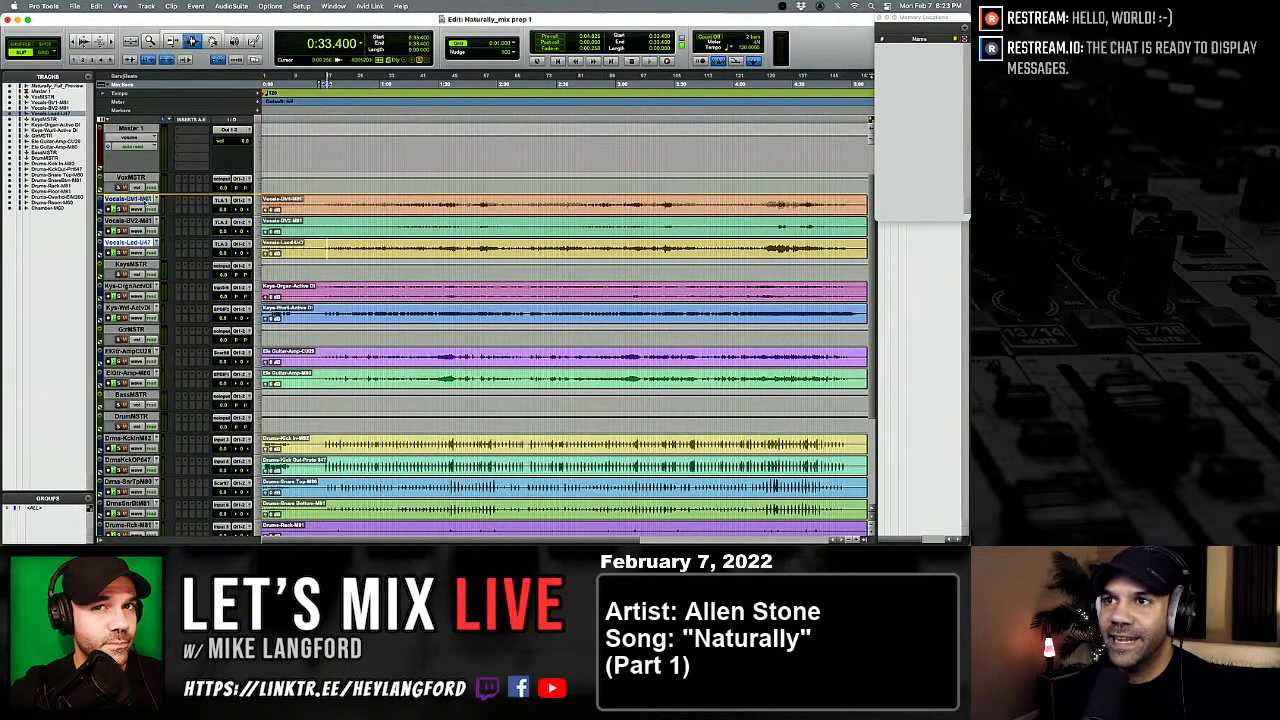
pyautogui.moveTo(148, 199); pyautogui.dragTo(148, 200)
pyautogui.scroll(-5, 166, 245)
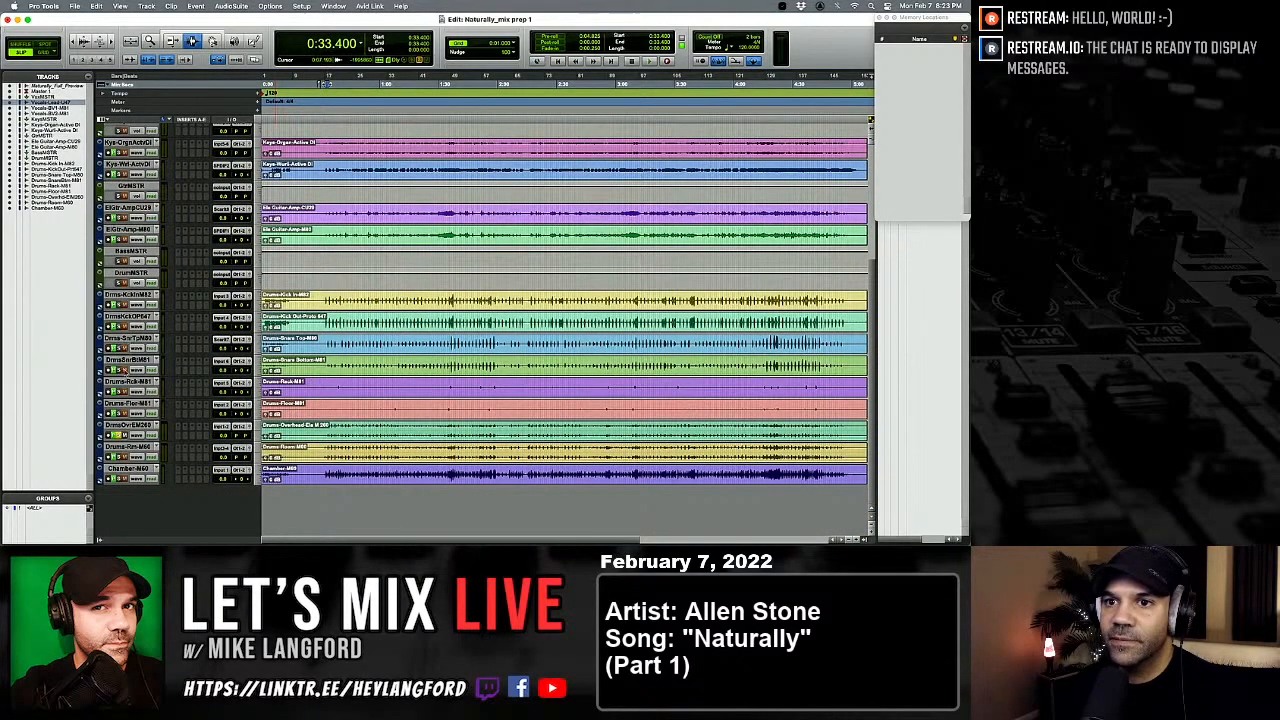
pyautogui.scroll(3, 145, 450)
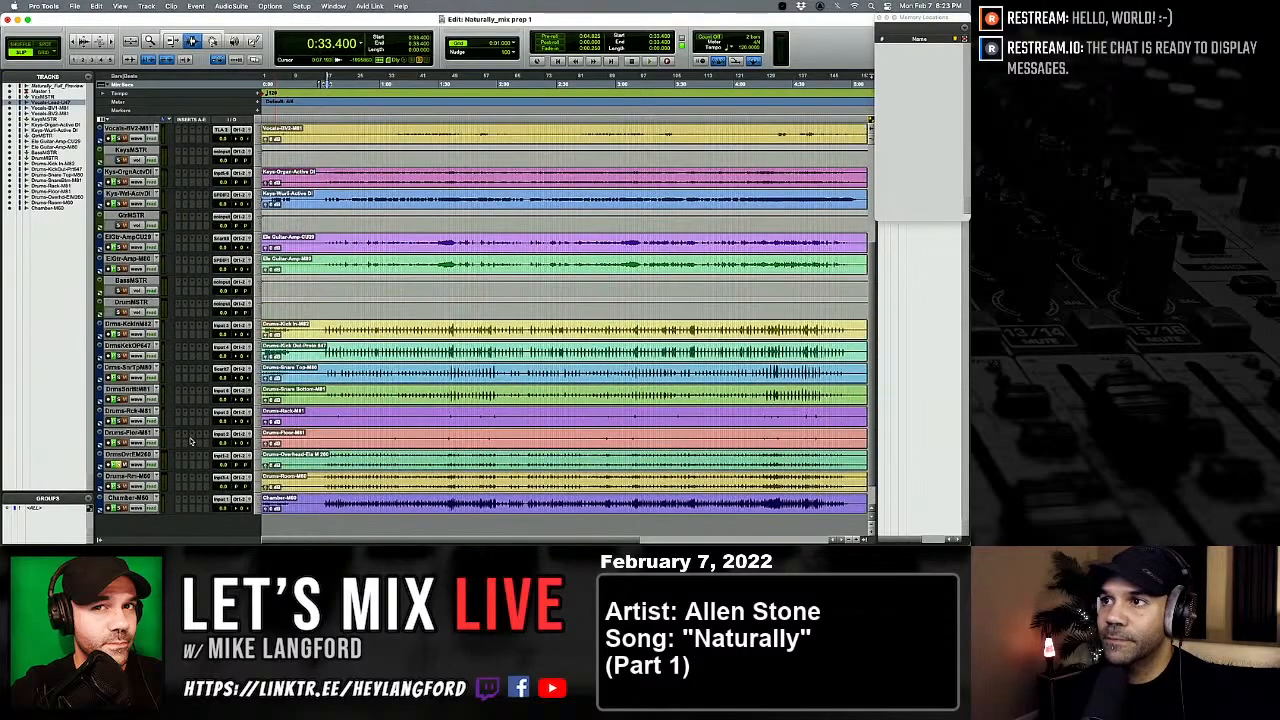
pyautogui.scroll(4, 190, 437)
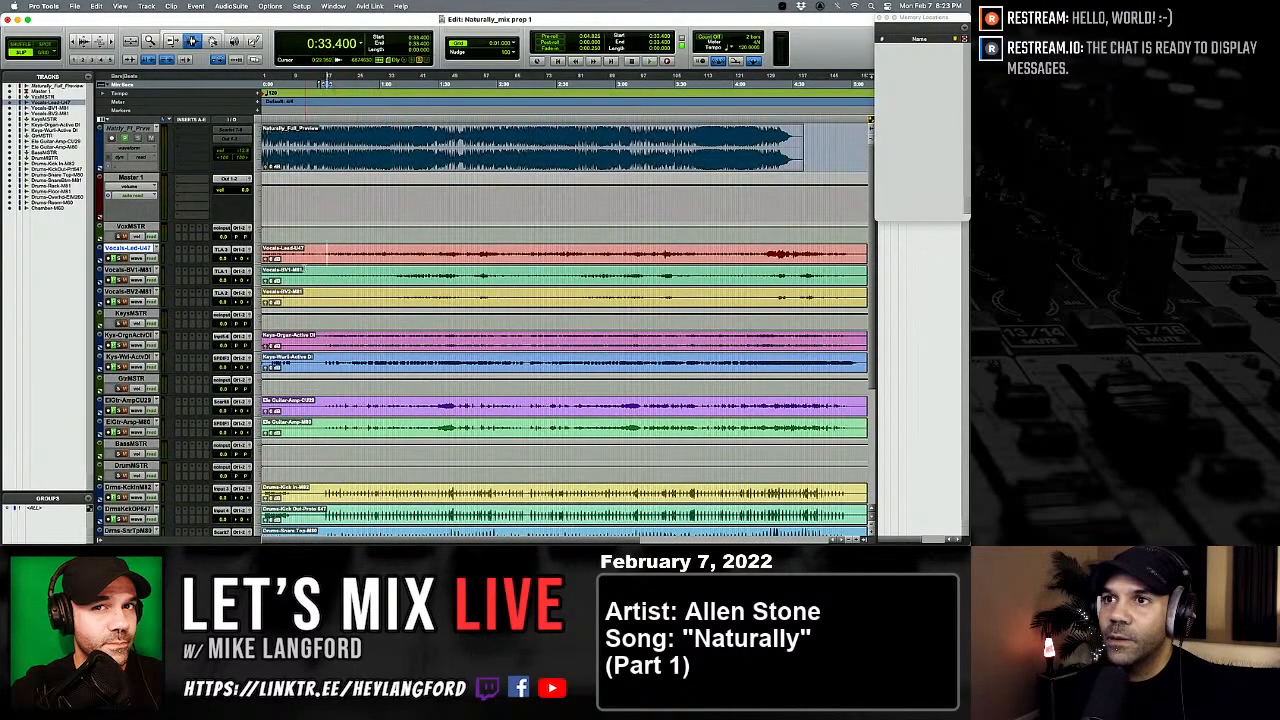
# Step: Try duplicating the playlists of all tracks from Vocals-Lead-U47 through Chamber-M60, and check the lead vocal's playlist list
pyautogui.moveTo(282, 252); pyautogui.dragTo(311, 279)
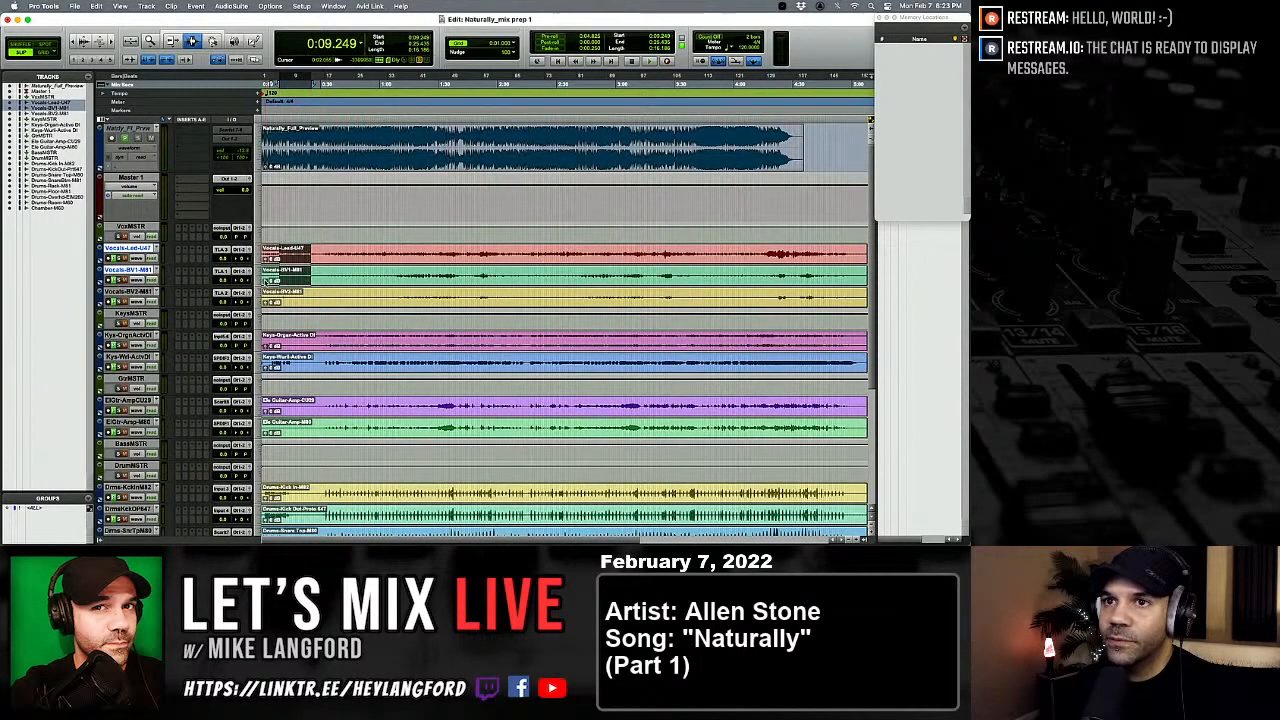
pyautogui.click(117, 249)
pyautogui.scroll(-7, 117, 249)
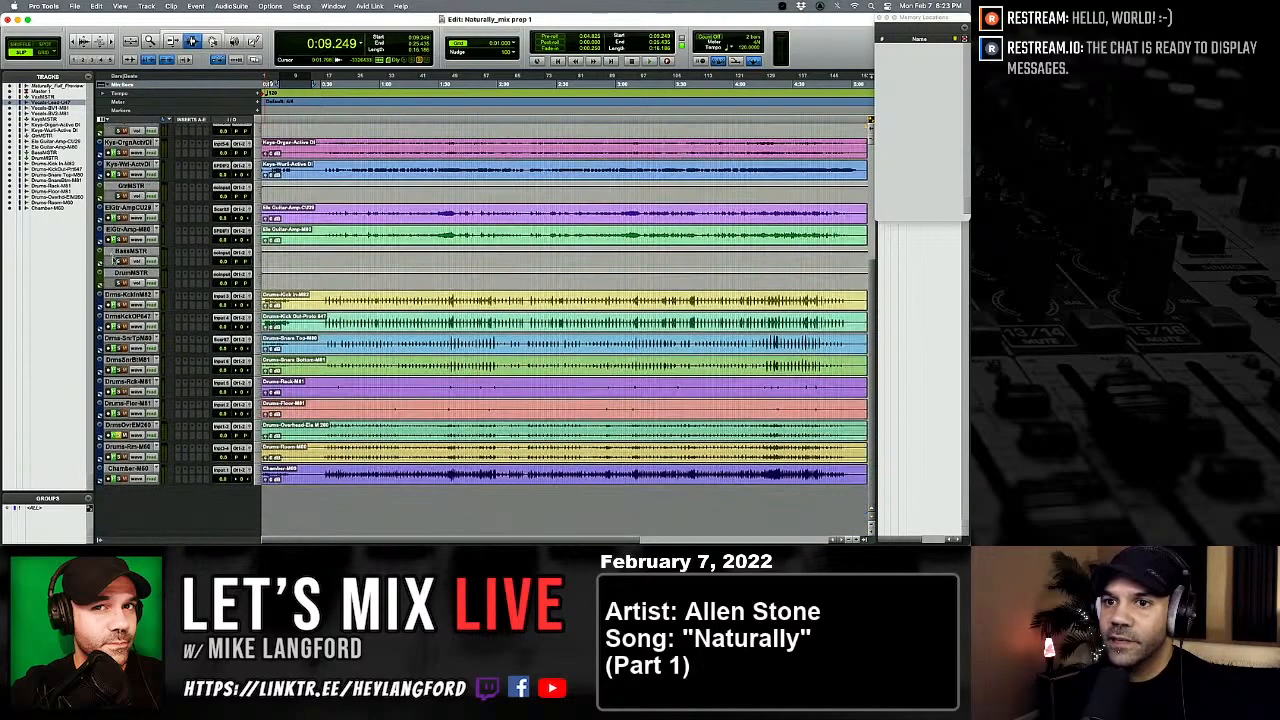
pyautogui.keyDown('shift'); pyautogui.click(138, 470); pyautogui.keyUp('shift')
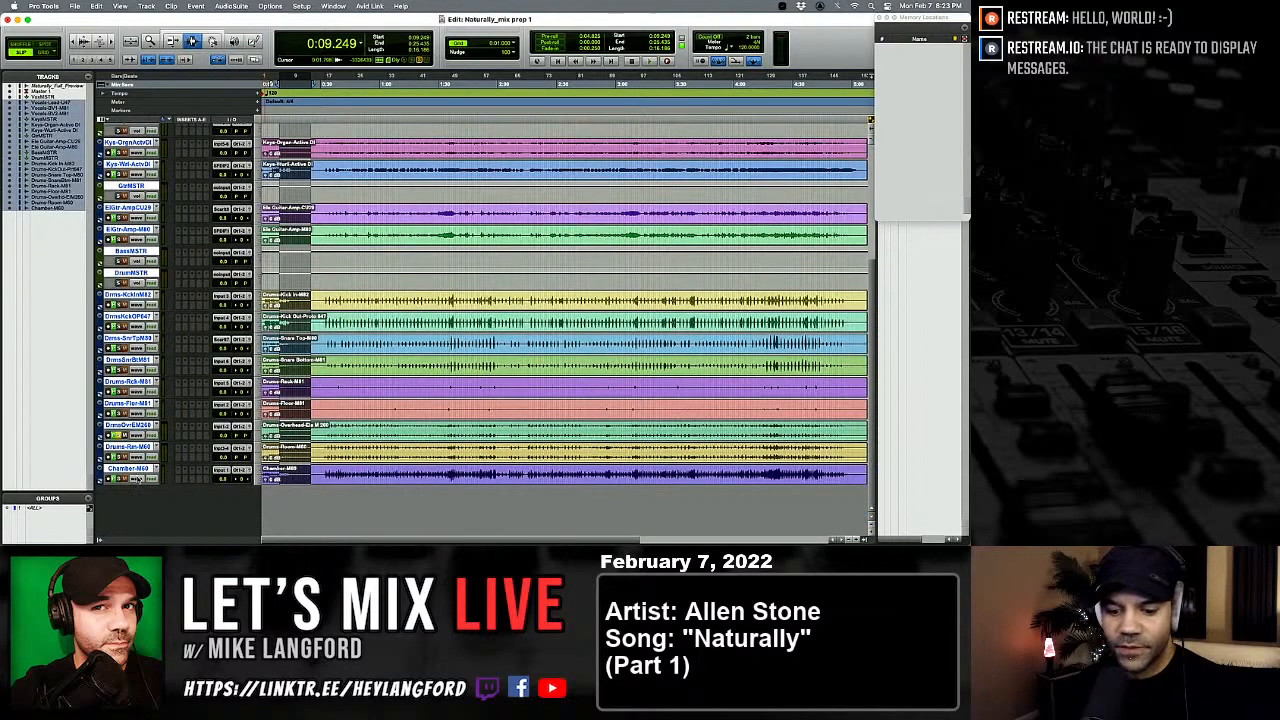
pyautogui.scroll(4, 140, 484)
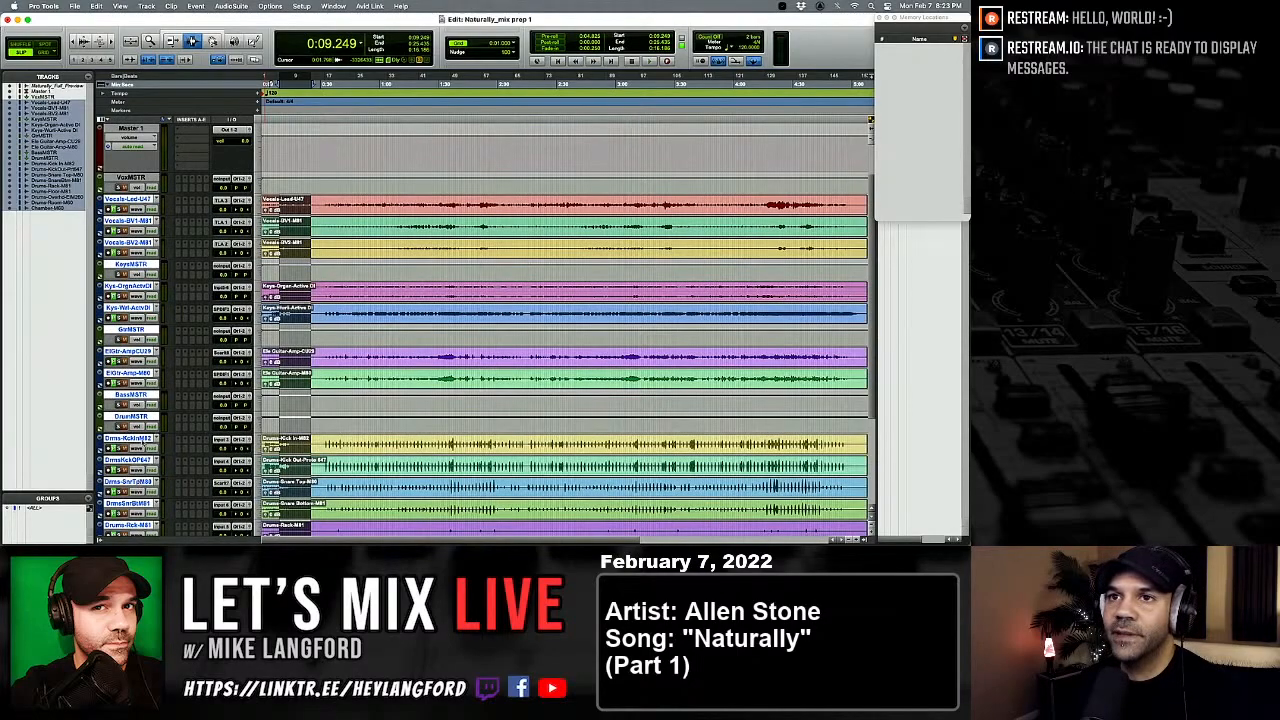
pyautogui.click(156, 199)
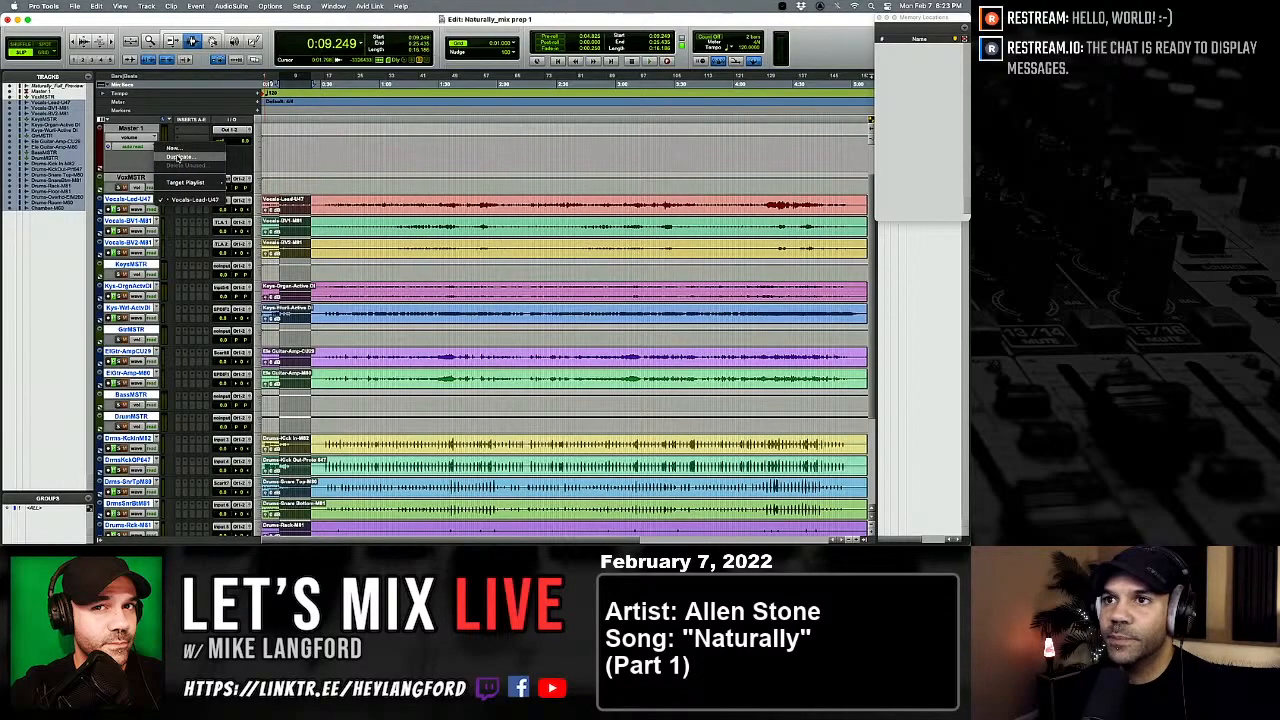
pyautogui.click(176, 157)
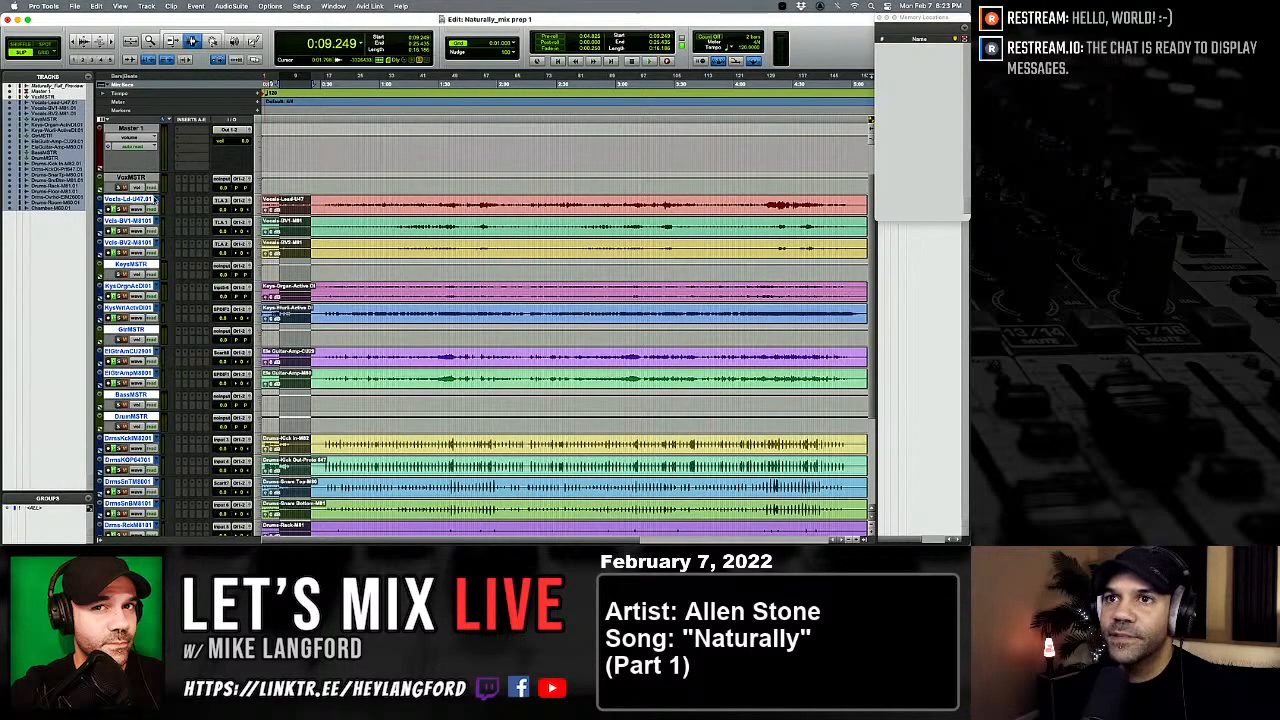
pyautogui.click(156, 199)
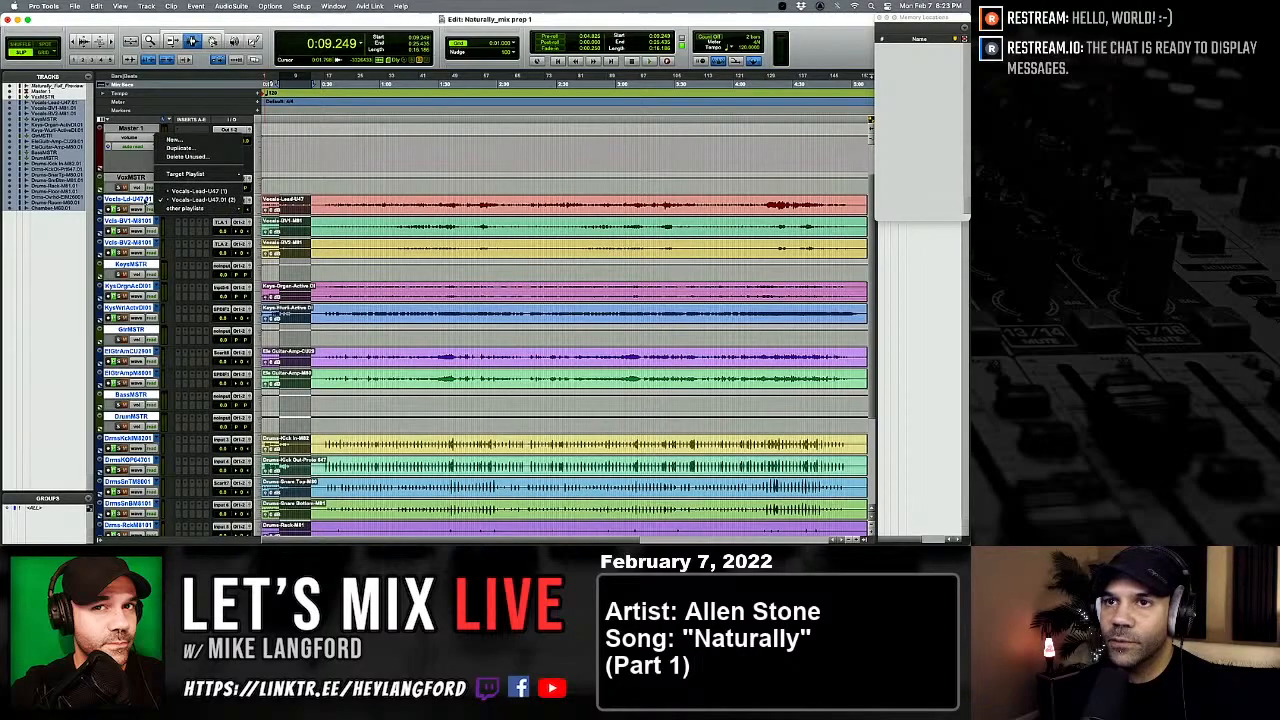
pyautogui.click(142, 202)
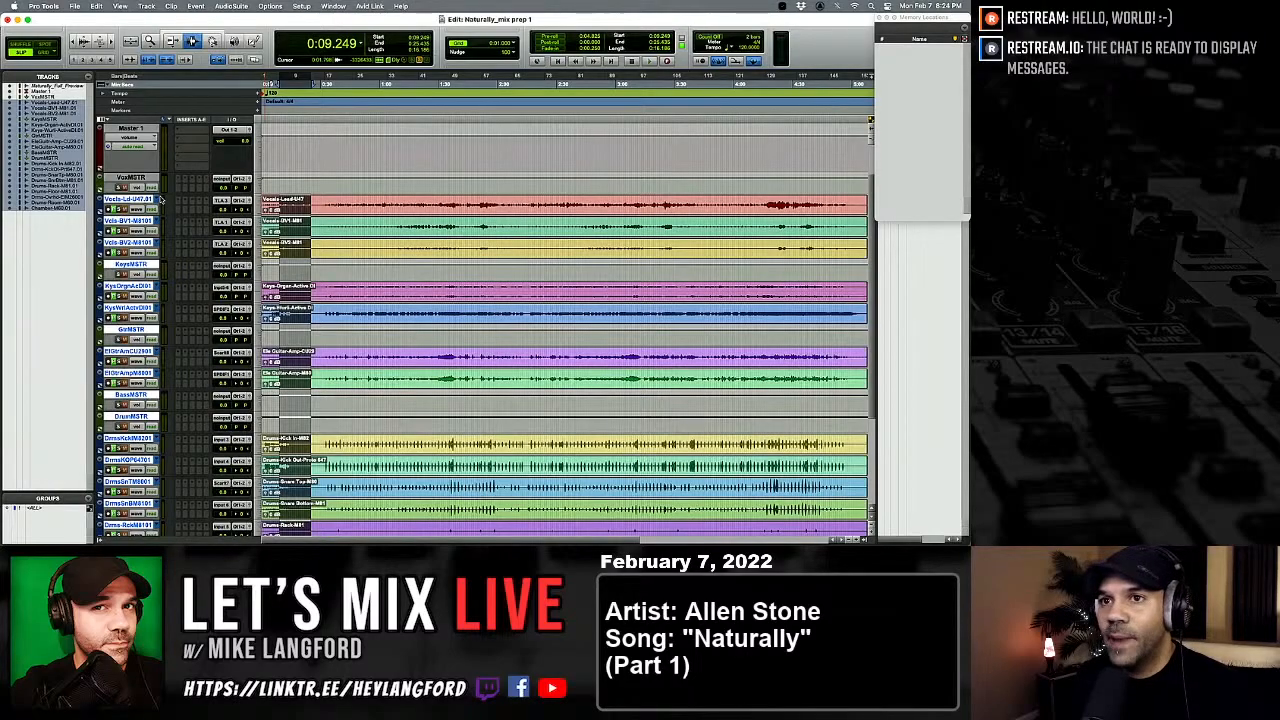
pyautogui.click(369, 210)
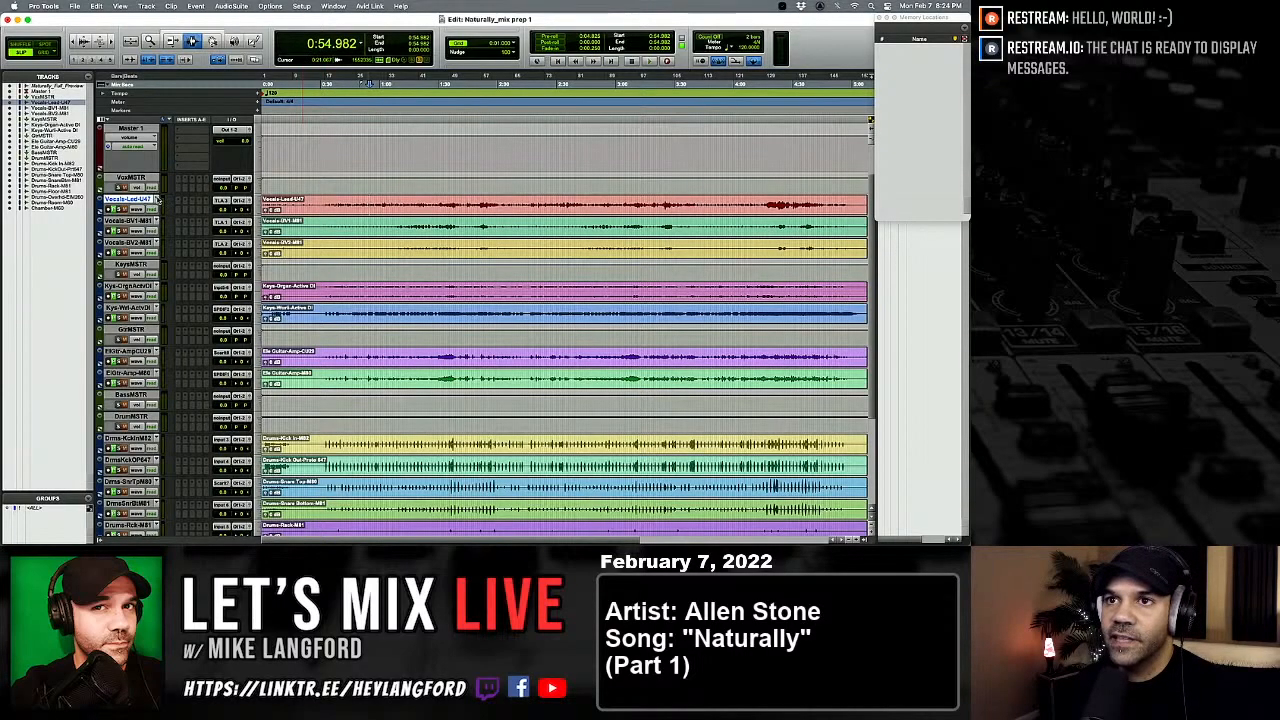
# Step: Activate the Grabber tool and enlarge the Groups list by shortening the Tracks list
pyautogui.scroll(1, 157, 199)
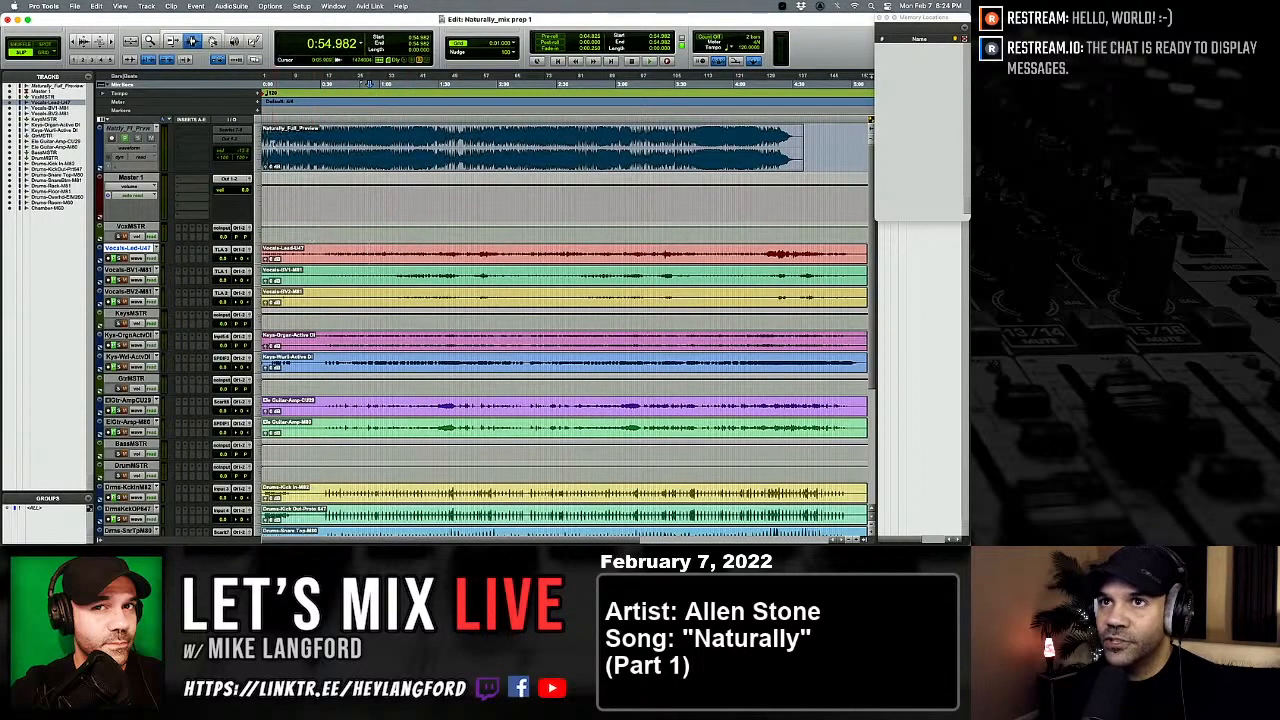
pyautogui.click(193, 41)
pyautogui.click(228, 45)
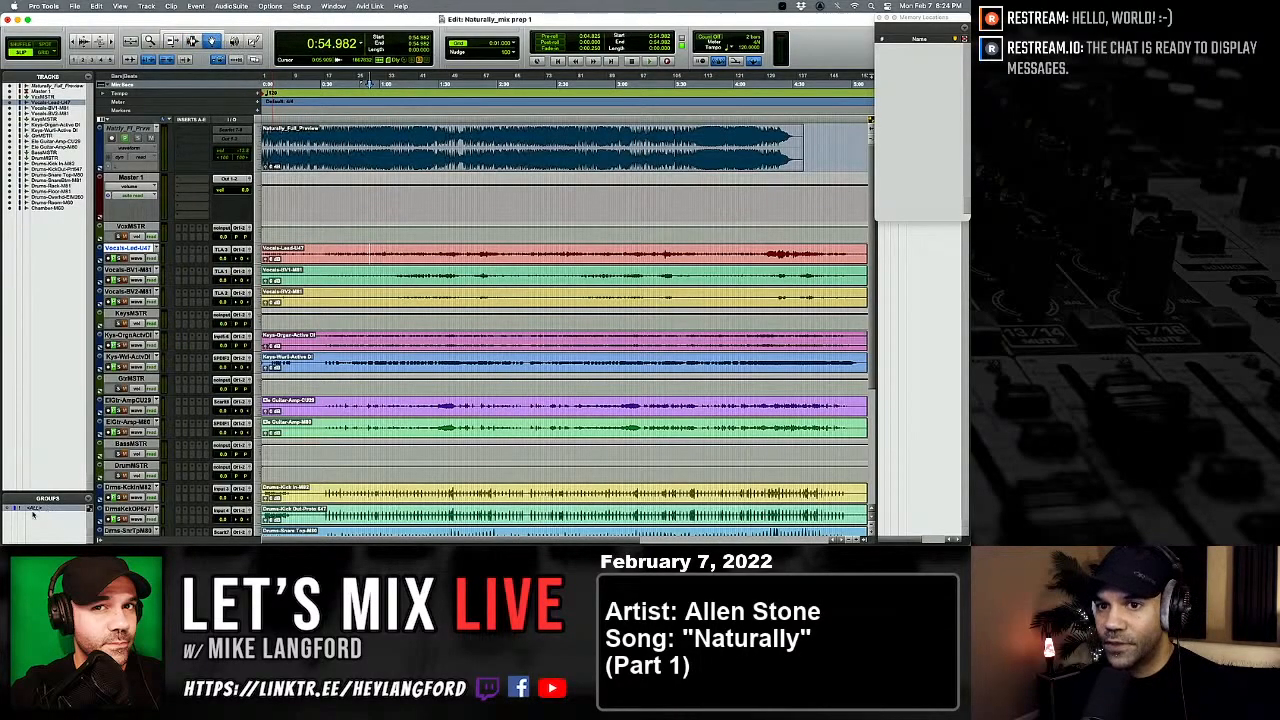
pyautogui.moveTo(40, 492); pyautogui.dragTo(48, 441)
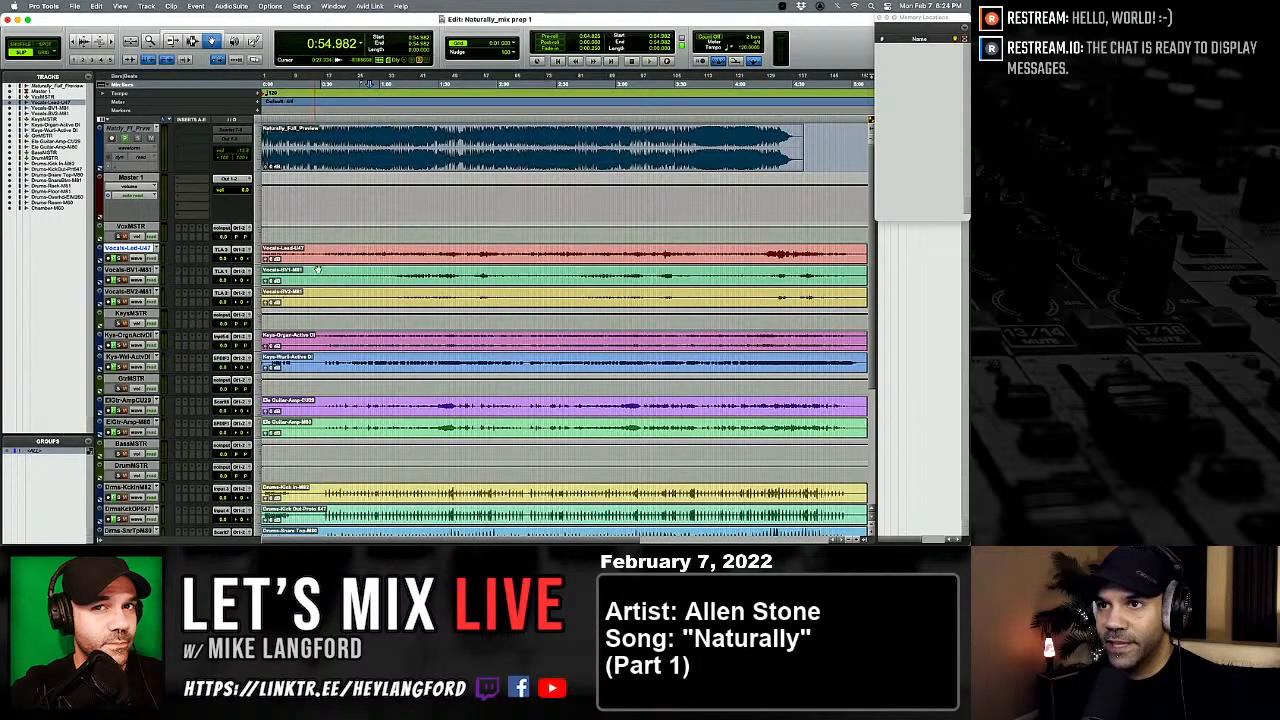
# Step: Select all tracks and clips in the session, and switch to the Selector tool and back to the Grabber
pyautogui.press('super+a')
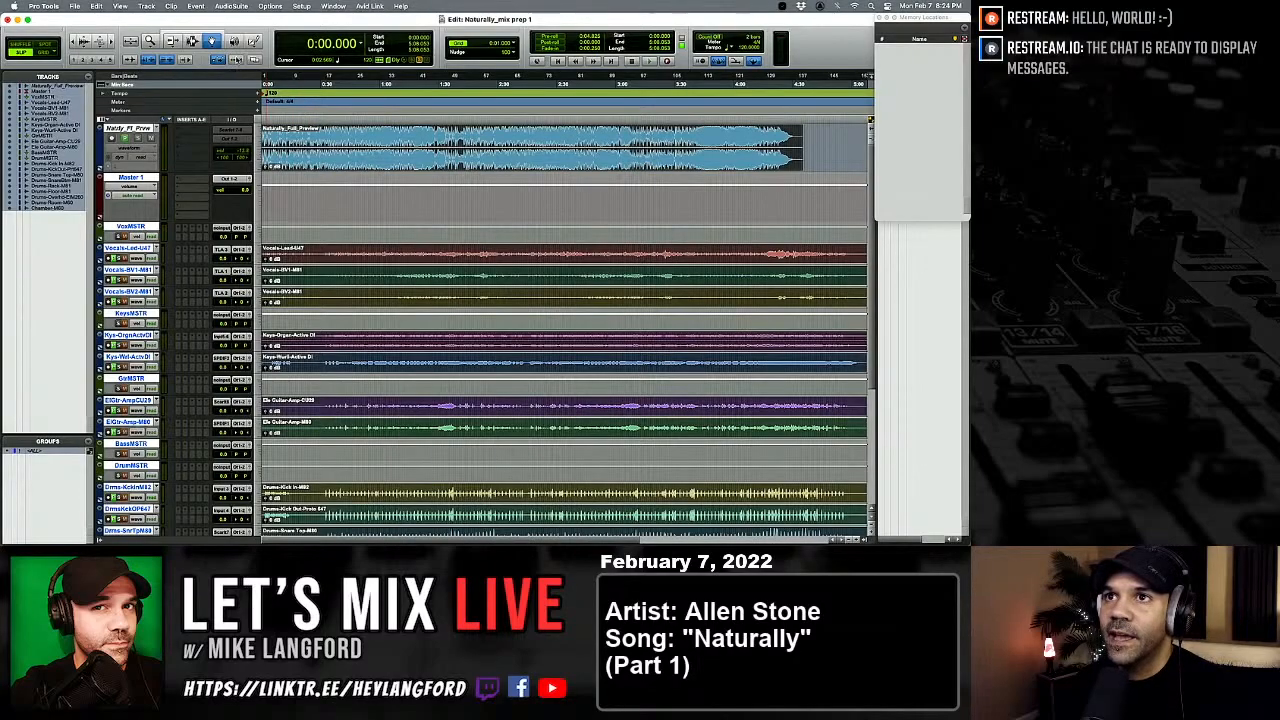
pyautogui.press('F7')
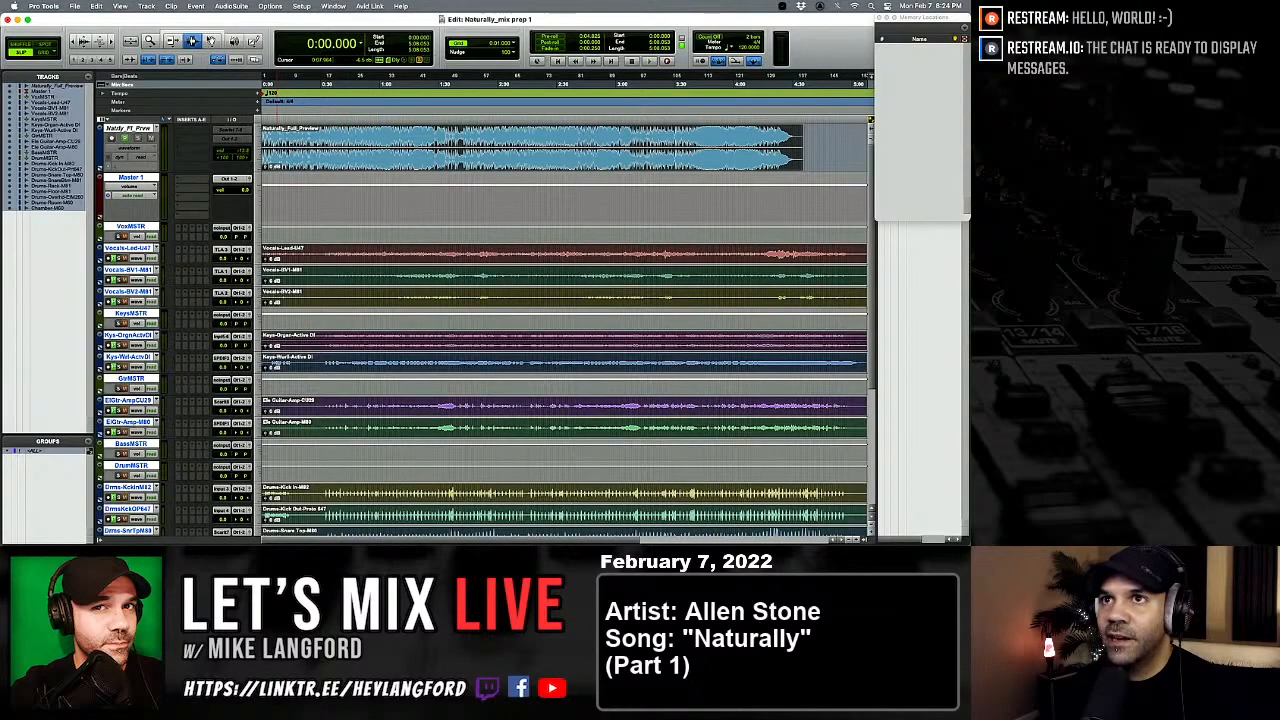
pyautogui.press('F8')
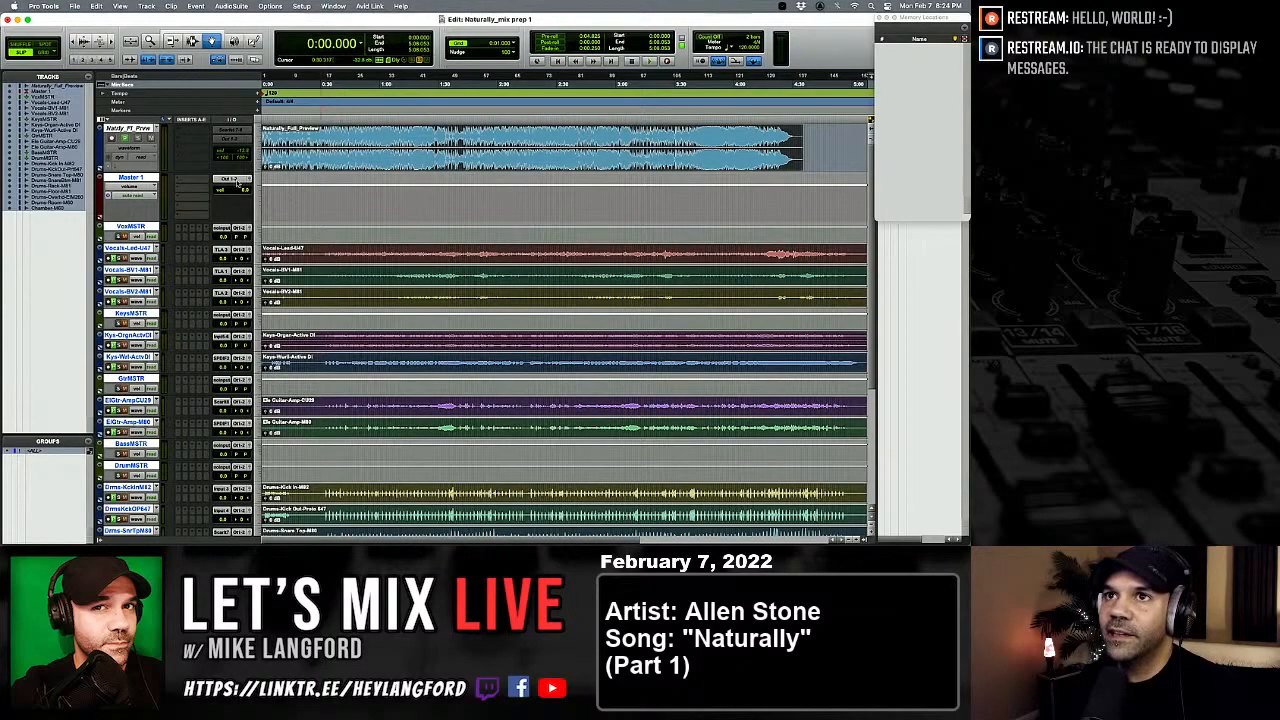
# Step: Activate the Selector tool and listen to the session from 1:16.306 while checking the tracks down to Chamber-M60
pyautogui.click(192, 41)
pyautogui.click(318, 138)
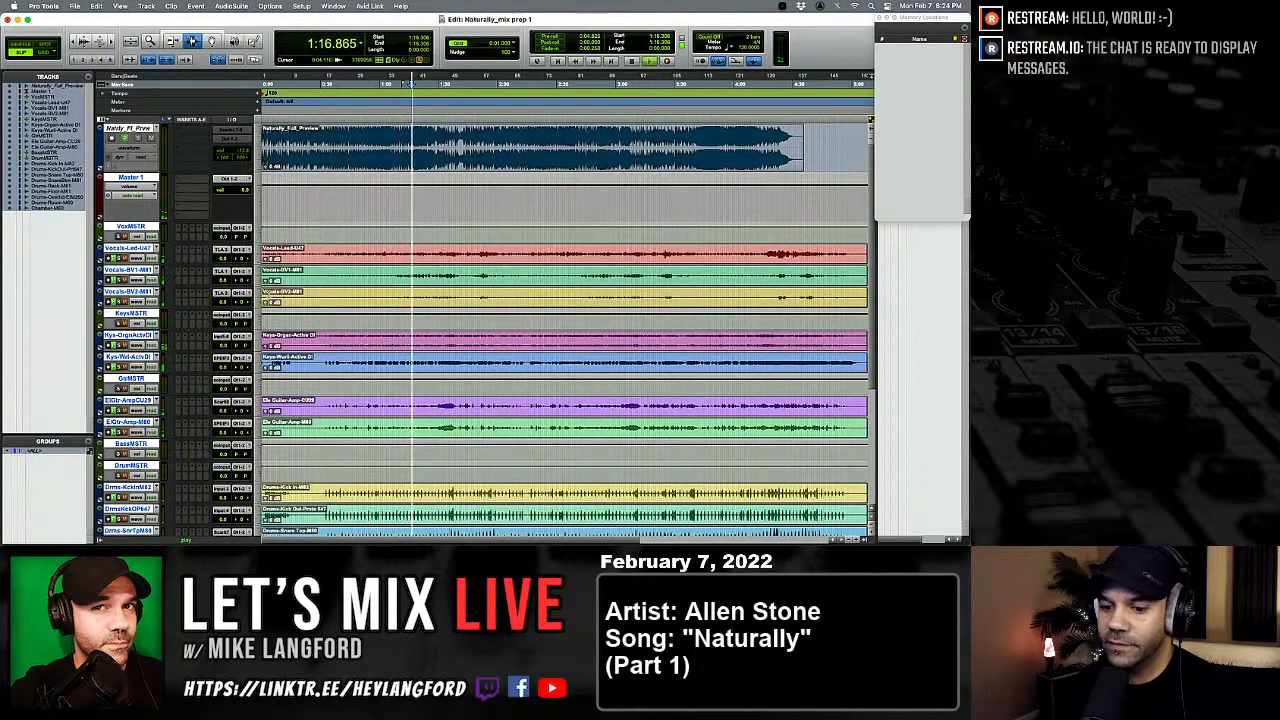
pyautogui.scroll(-5, 565, 300)
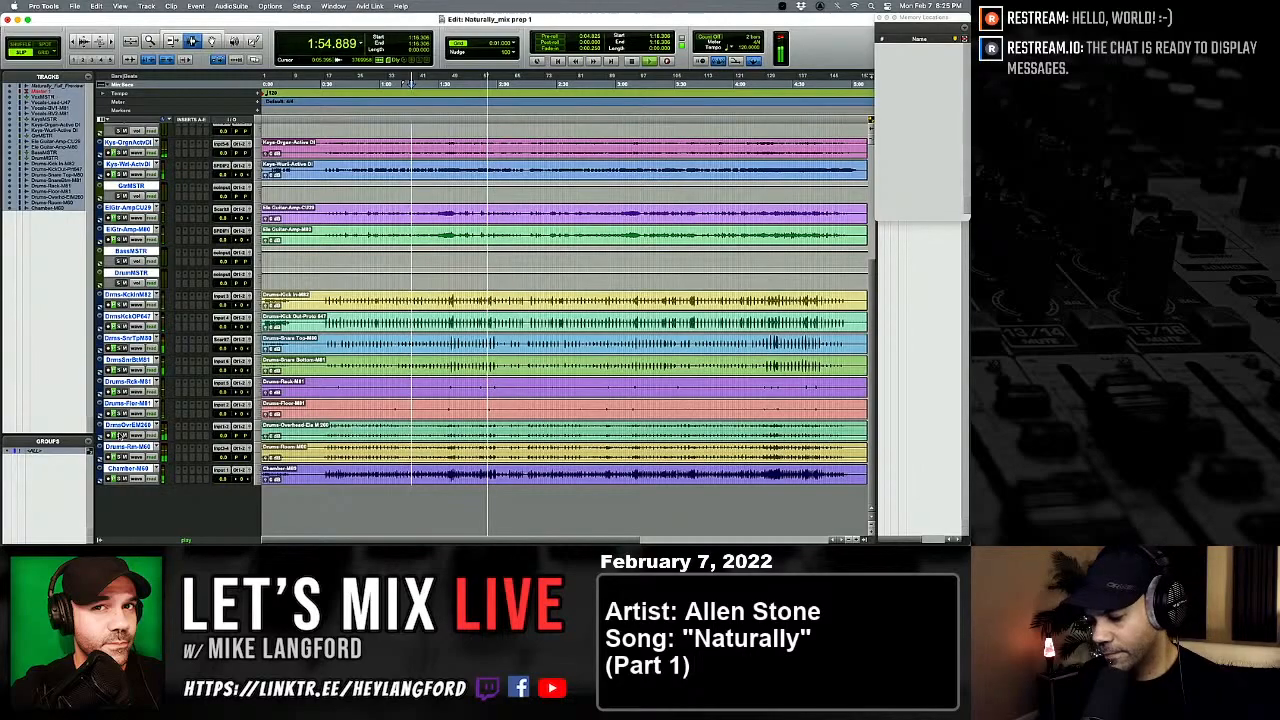
pyautogui.press('space')
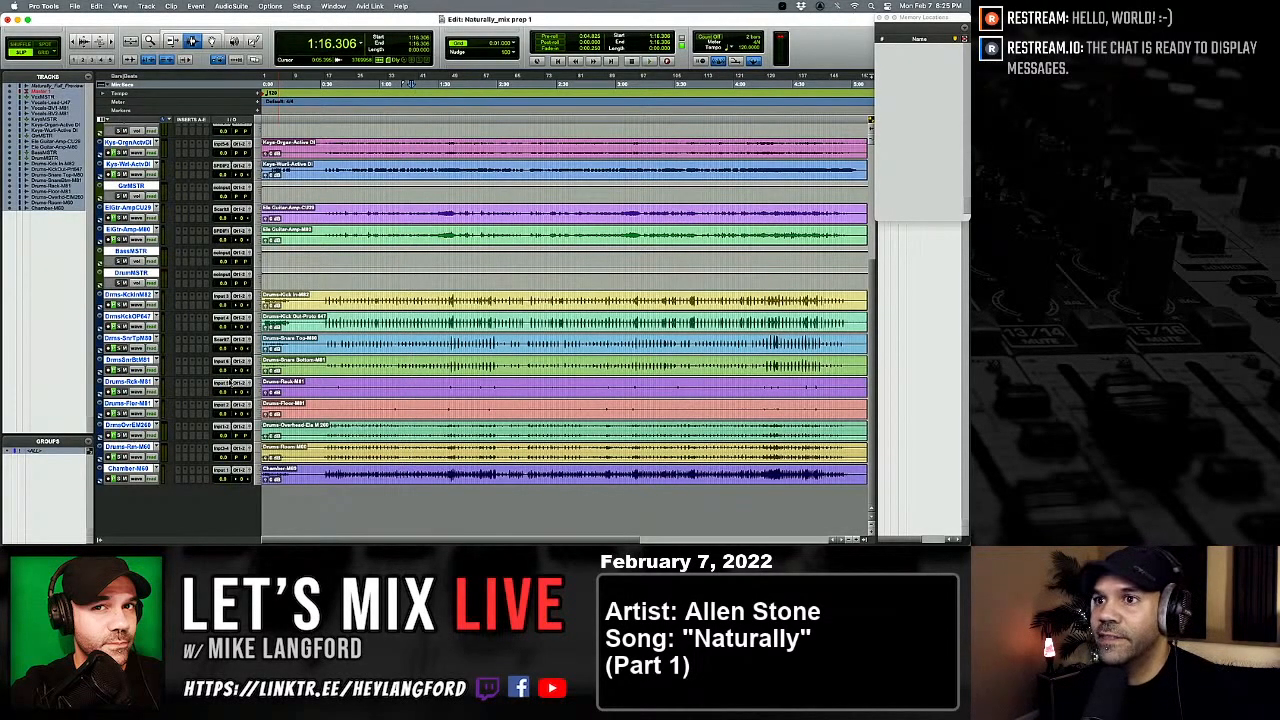
# Step: Place the playback position at 0:34.941 on the timeline
pyautogui.click(328, 84)
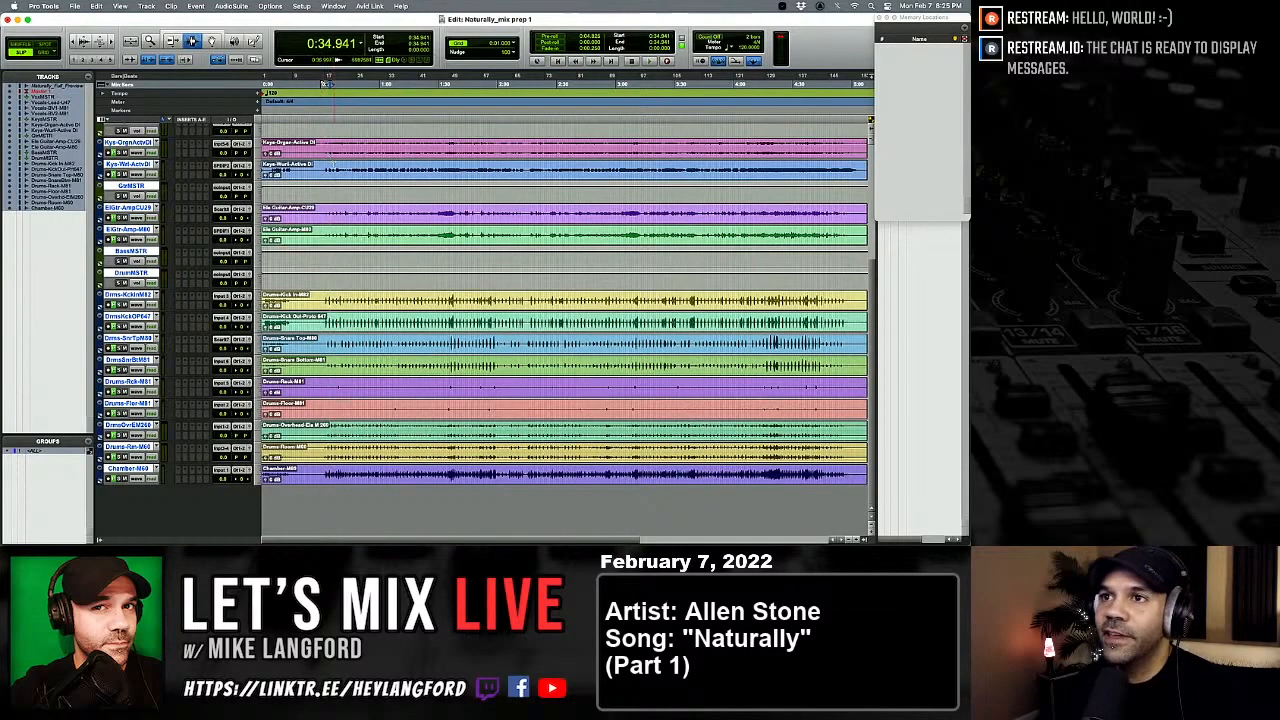
pyautogui.scroll(5, 325, 84)
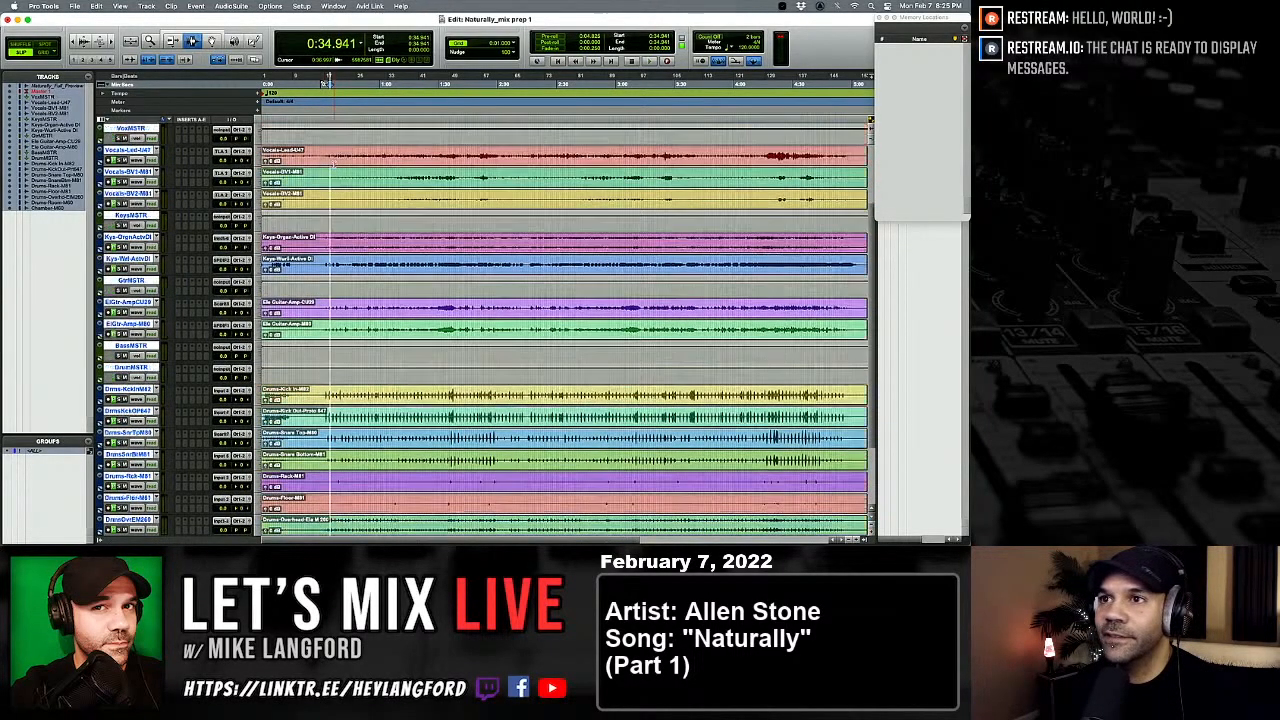
pyautogui.scroll(3, 324, 198)
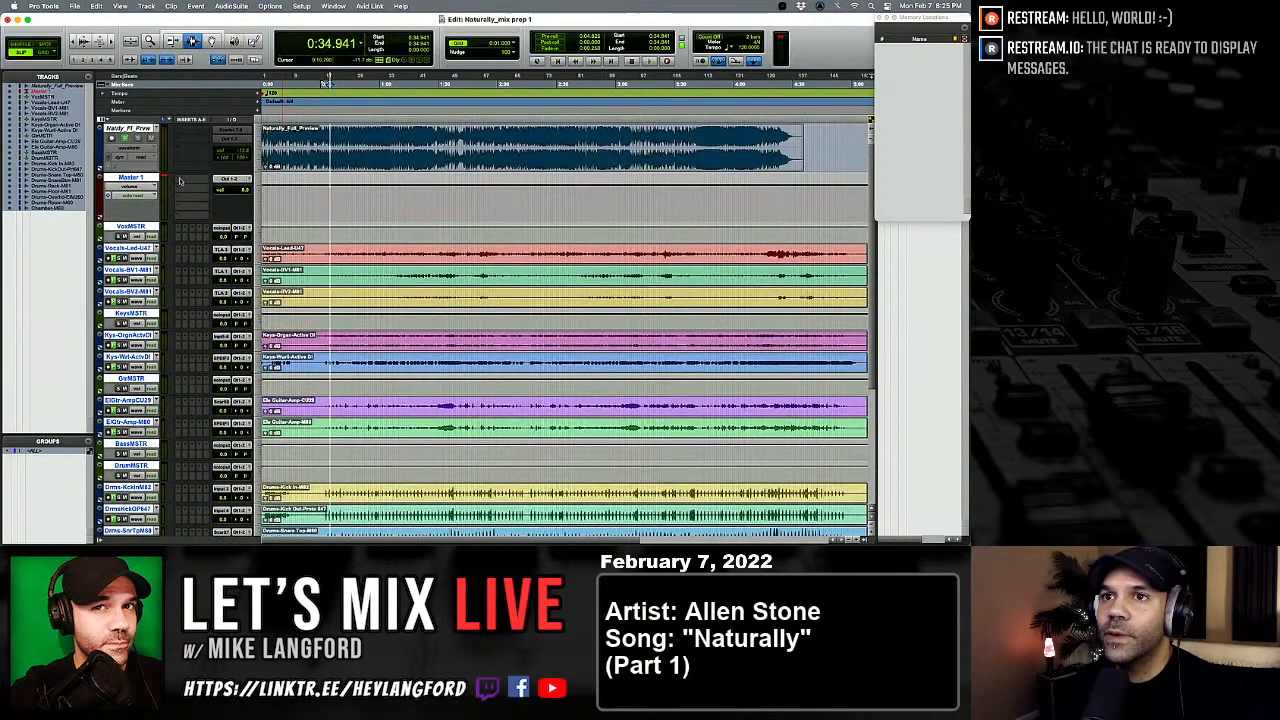
# Step: Return to the session start and set the tempo there to 67 BPM
pyautogui.scroll(5, 286, 172)
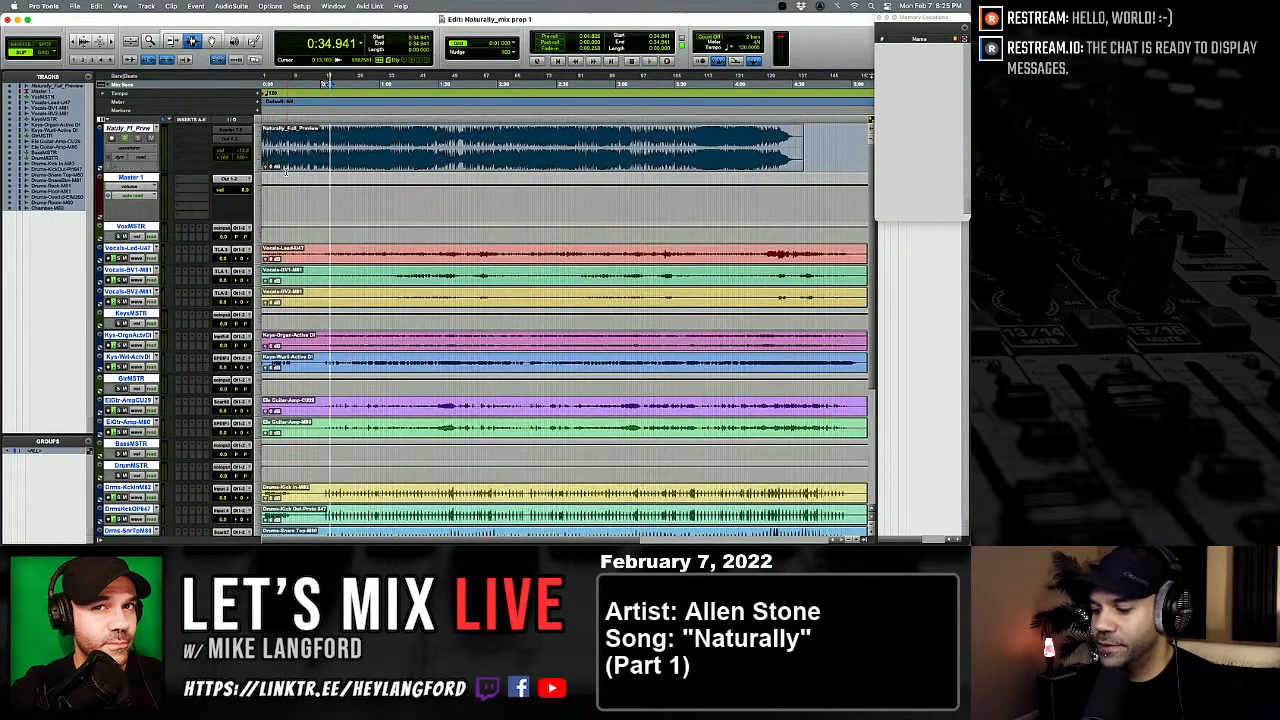
pyautogui.press('Return')
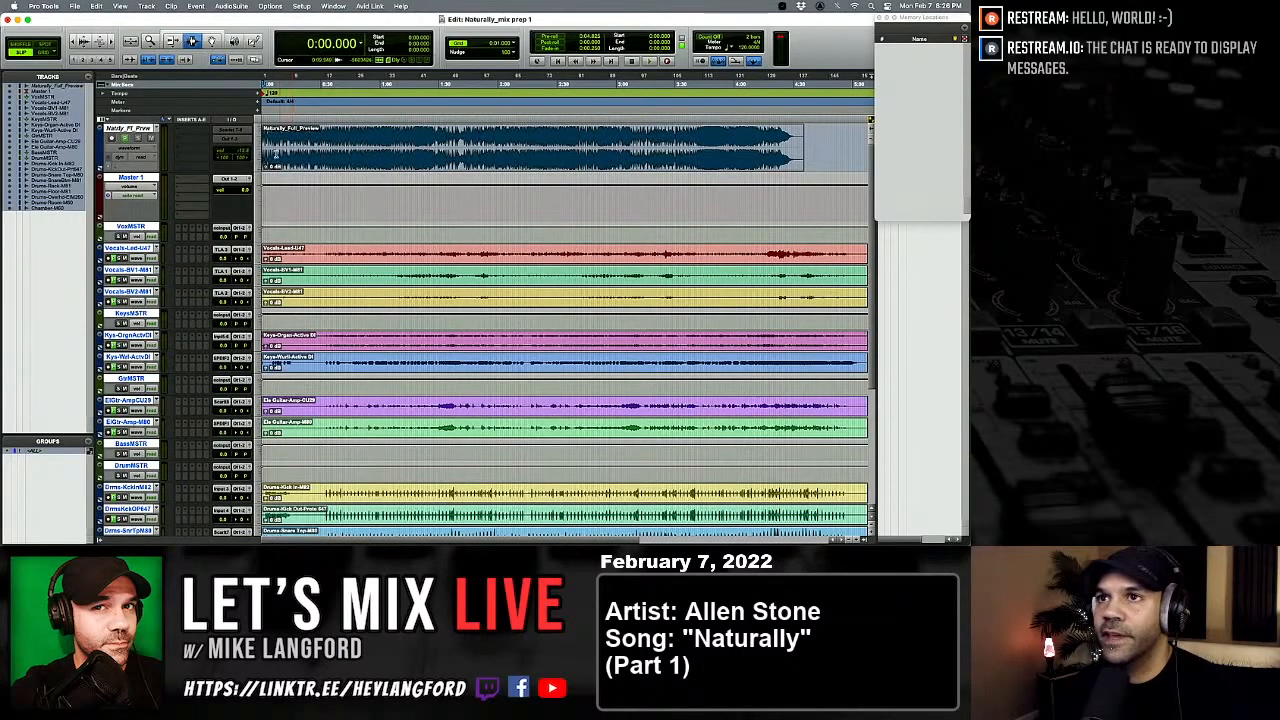
pyautogui.click(258, 95)
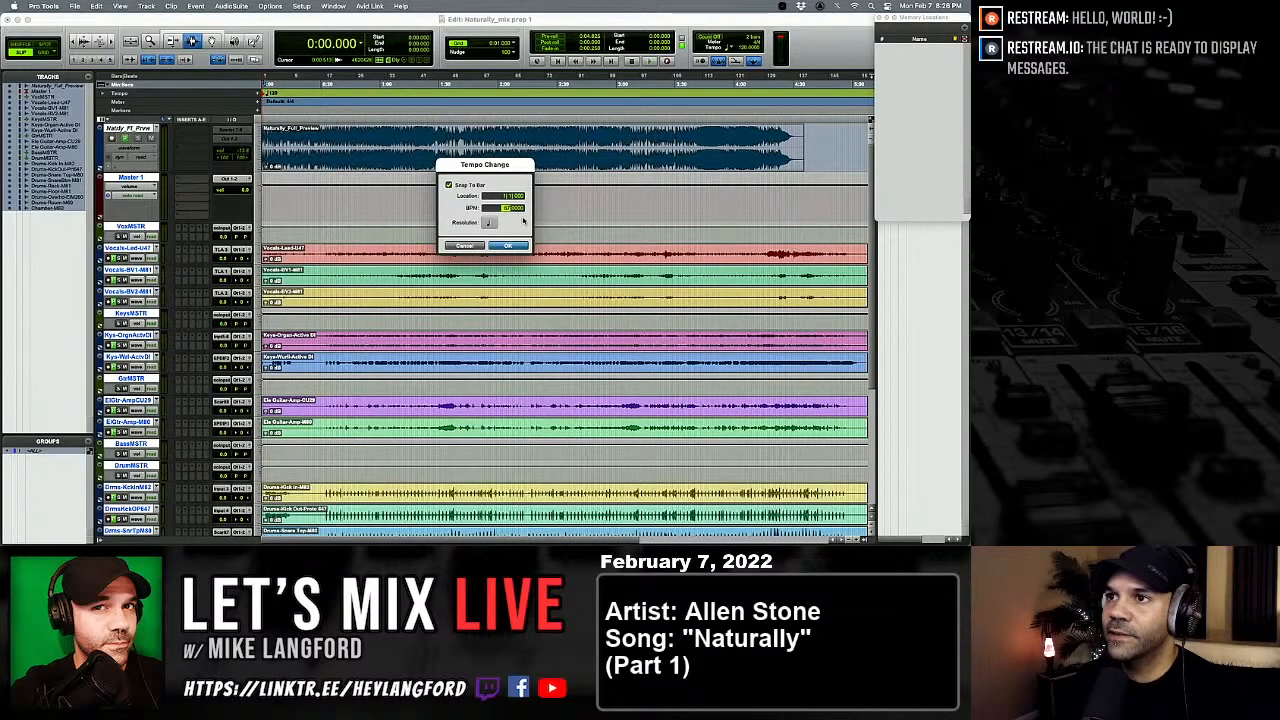
pyautogui.press('Return')
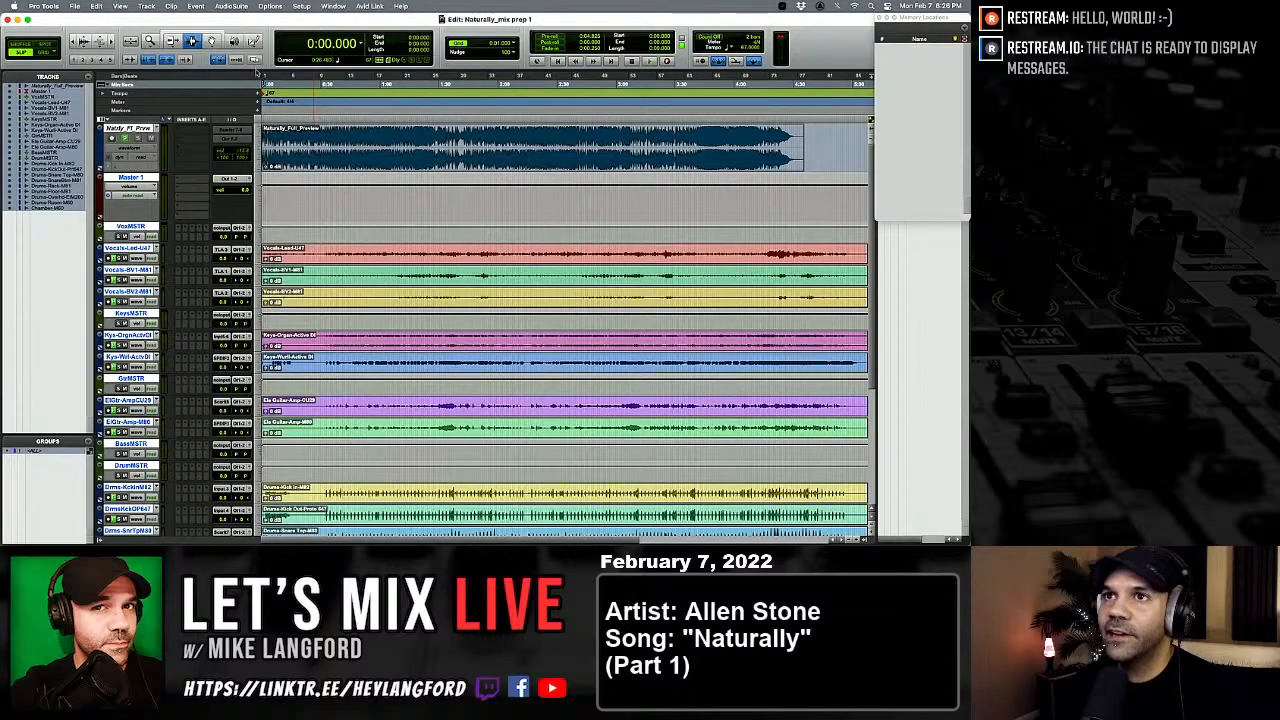
# Step: Place the edit cursor at 0:31.087 with the Selector tool and inspect the waveforms around the band's entry
pyautogui.press('F8')
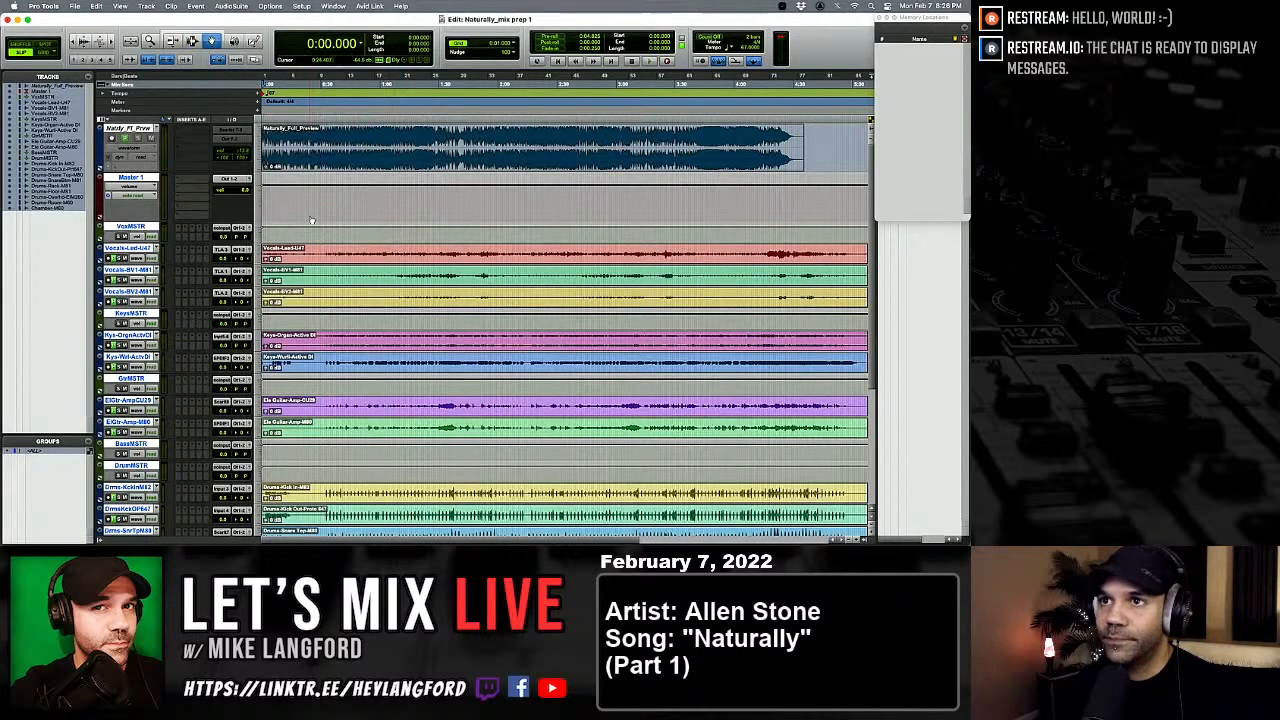
pyautogui.press('F7')
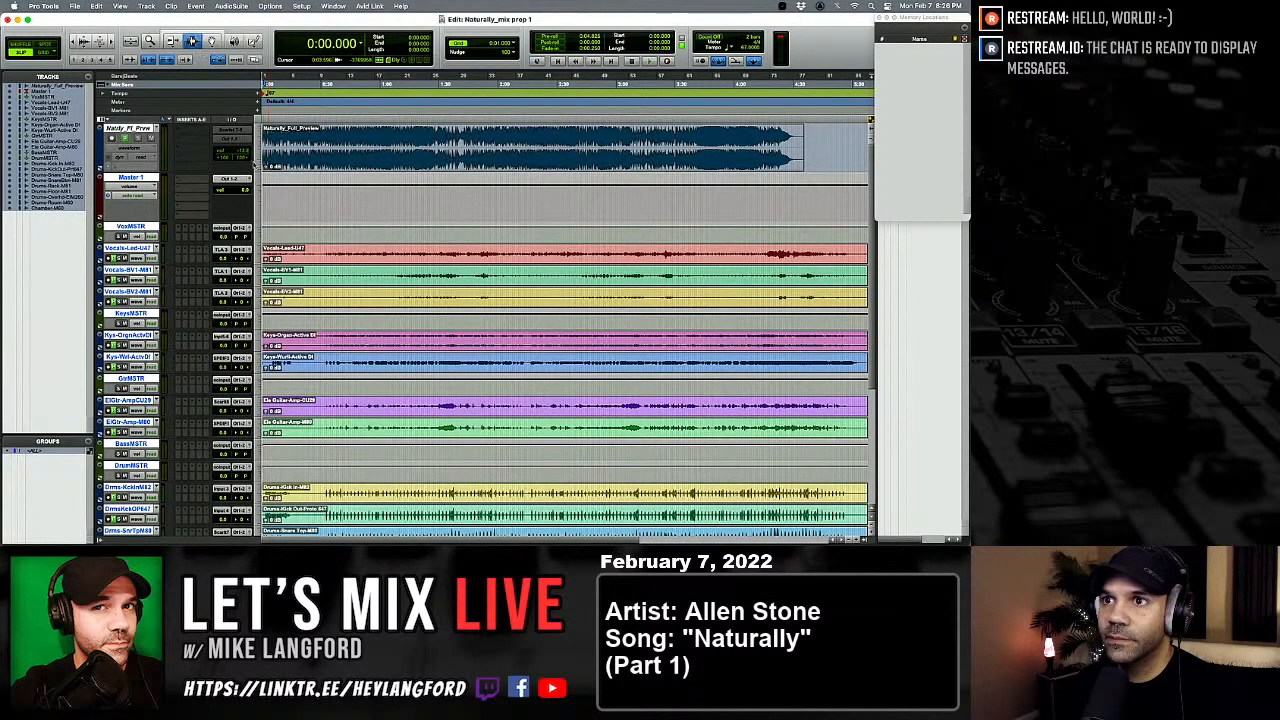
pyautogui.press('Tab')
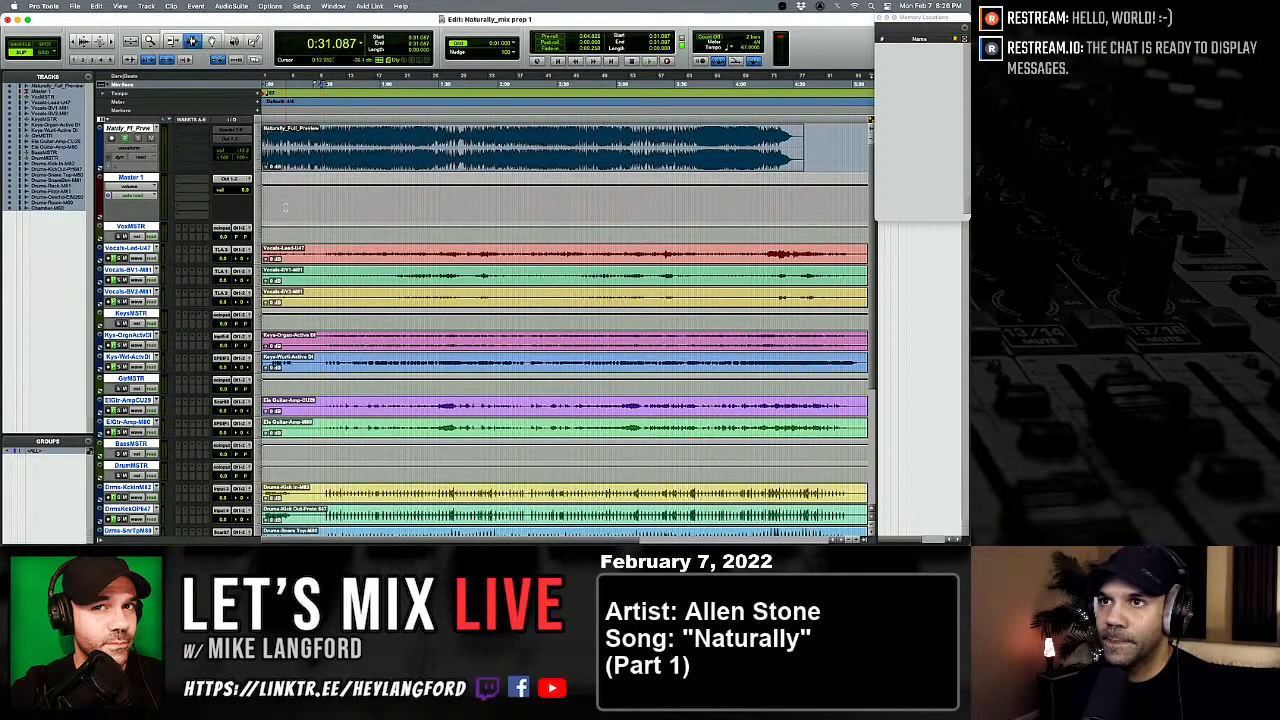
pyautogui.press('super+bracketright')
pyautogui.press('super+bracketright')
pyautogui.press('super+bracketright')
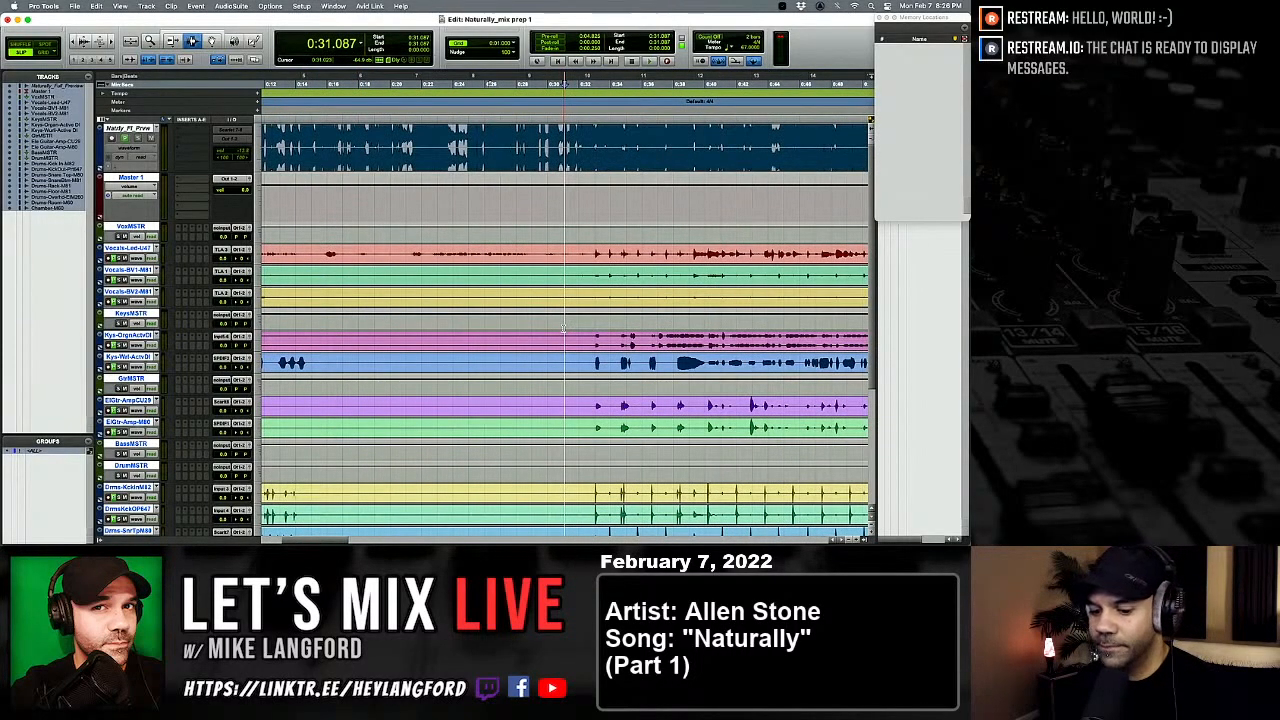
pyautogui.hotkey('alt', 'a')
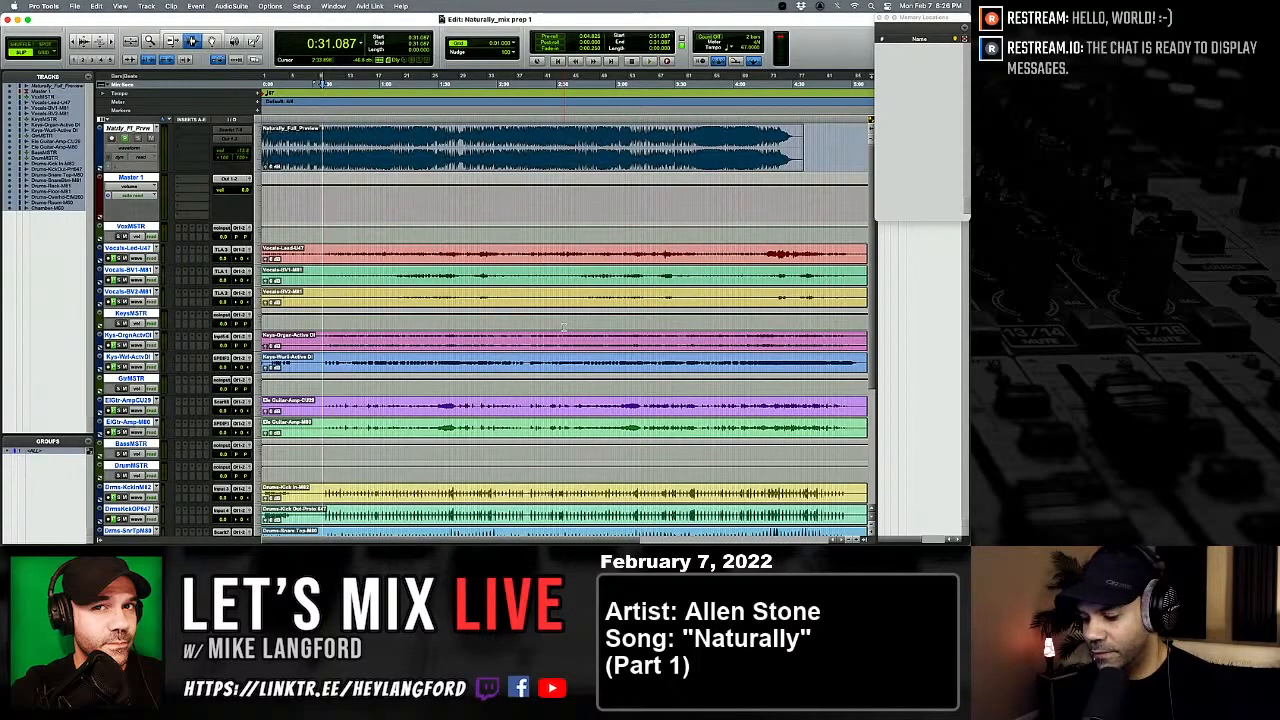
# Step: Adjust the audio waveform display height across the tracks, magnify the song's first half, and widen the Edit window's track area slightly
pyautogui.press('super+alt+bracketright')
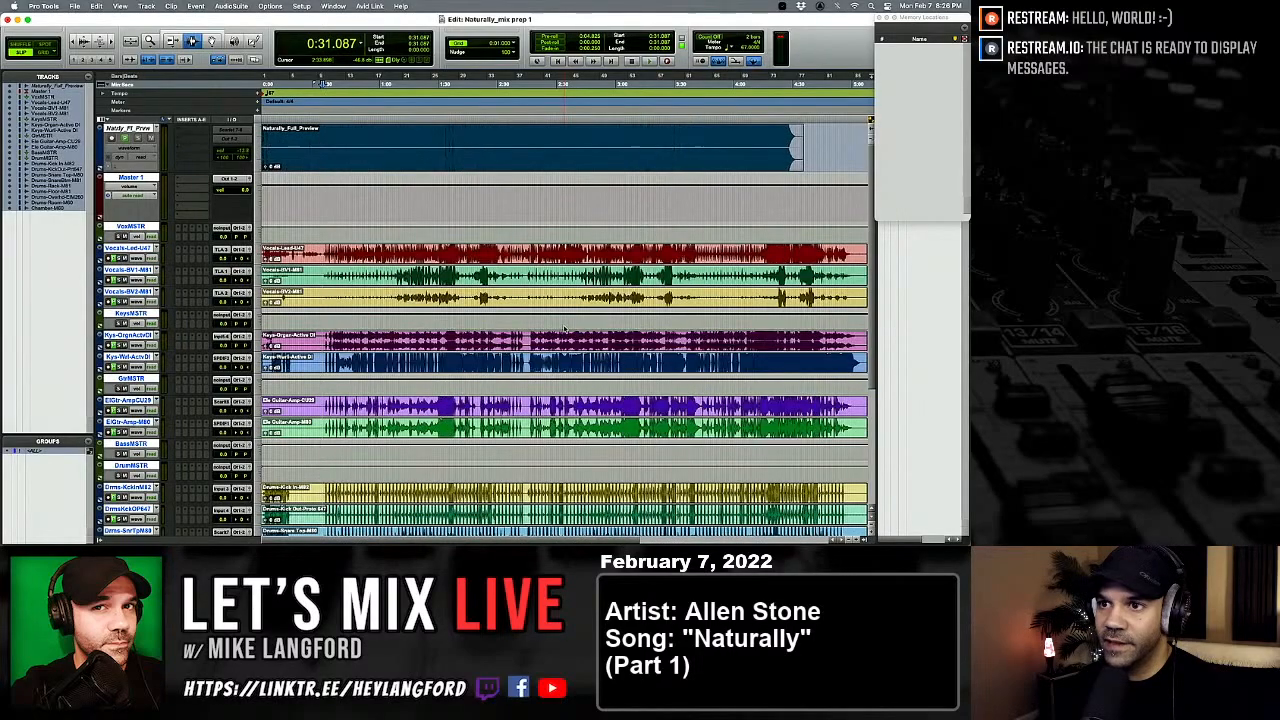
pyautogui.press('super+alt+bracketleft')
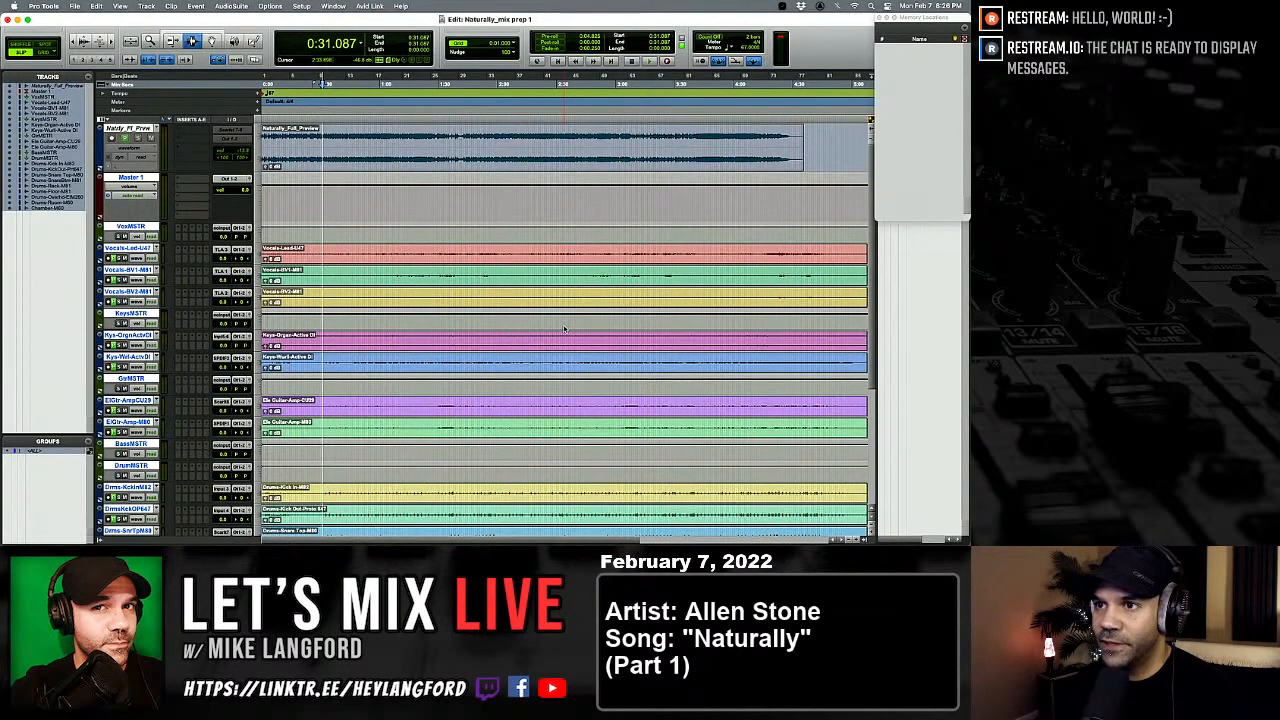
pyautogui.press('super+alt+bracketright')
pyautogui.press('super+alt+bracketleft')
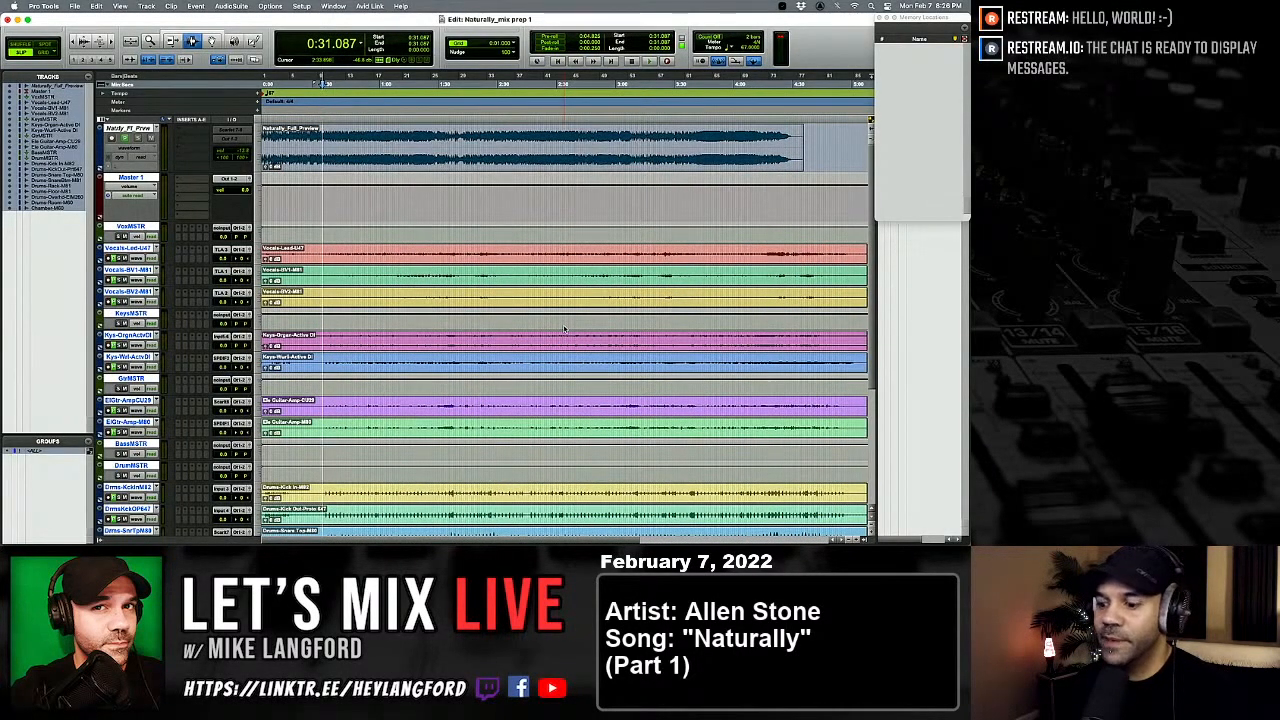
pyautogui.press('super+alt+bracketright')
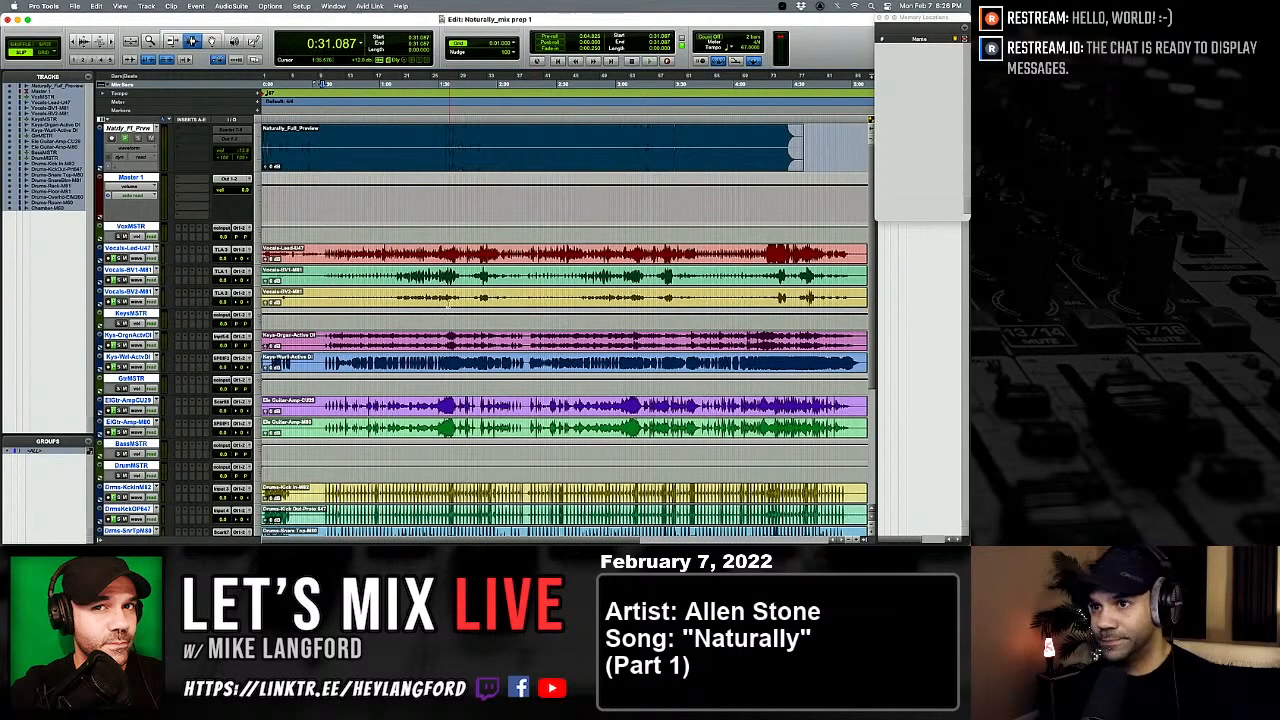
pyautogui.press('super+bracketright')
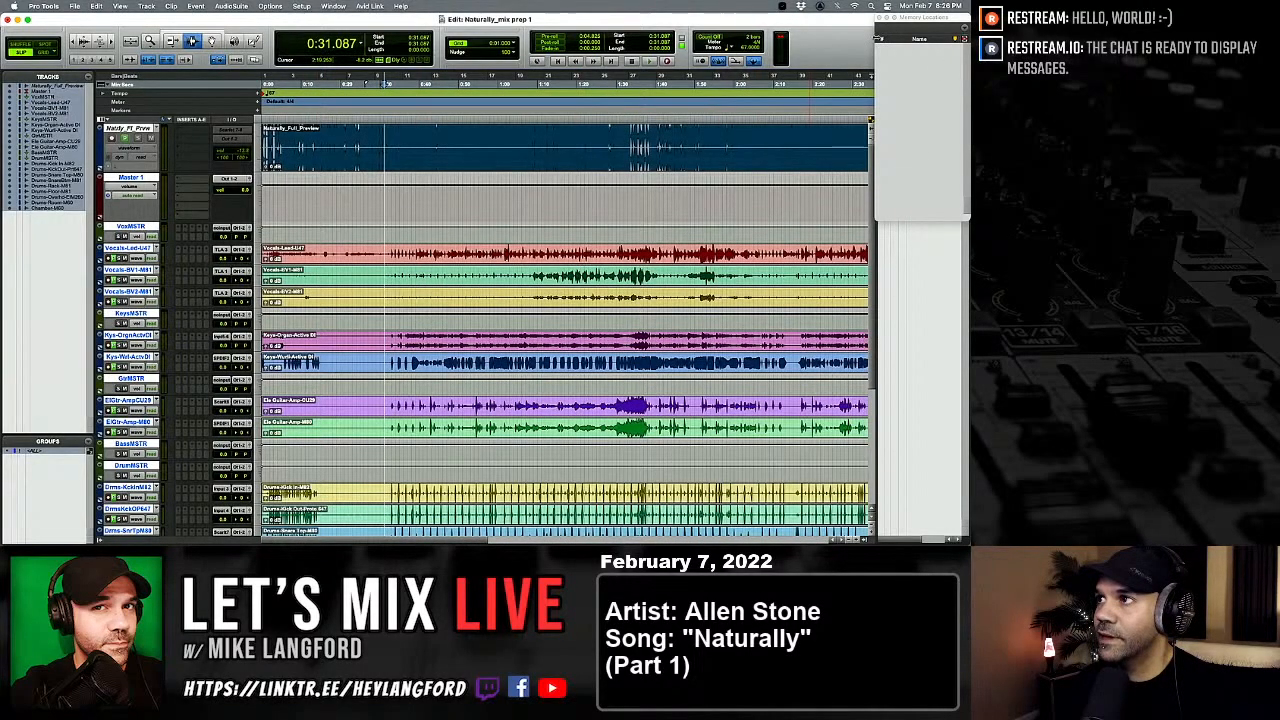
pyautogui.moveTo(876, 38); pyautogui.dragTo(880, 38)
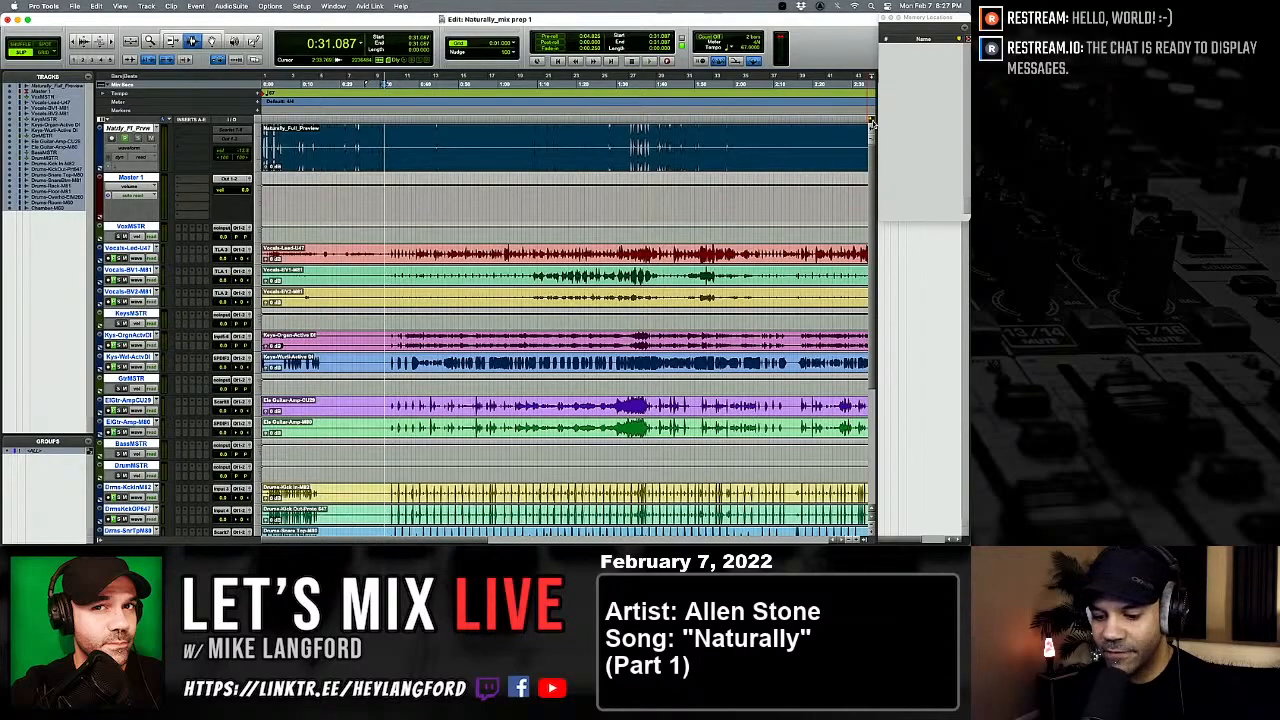
# Step: Place the edit cursor at 0:32.886, just before the band's first hit, in a close-up view of the waveforms
pyautogui.press('r')
pyautogui.press('t')
pyautogui.press('t')
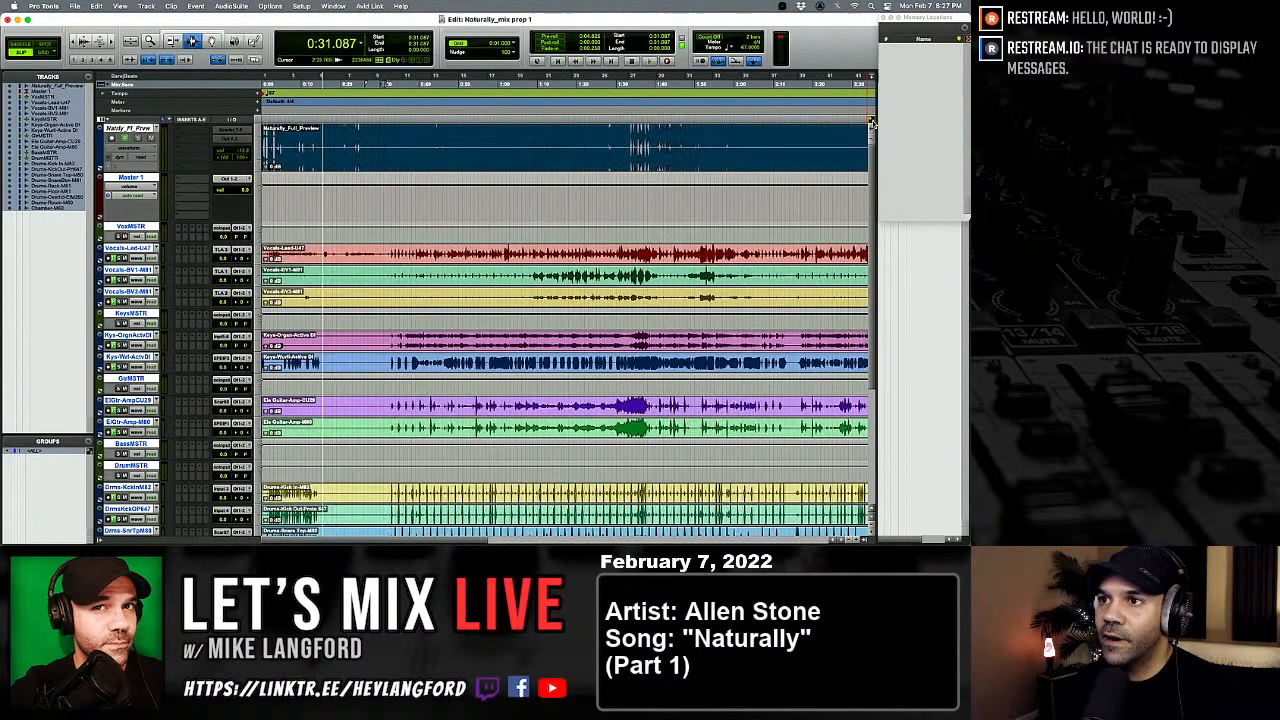
pyautogui.press('r')
pyautogui.press('r')
pyautogui.press('r')
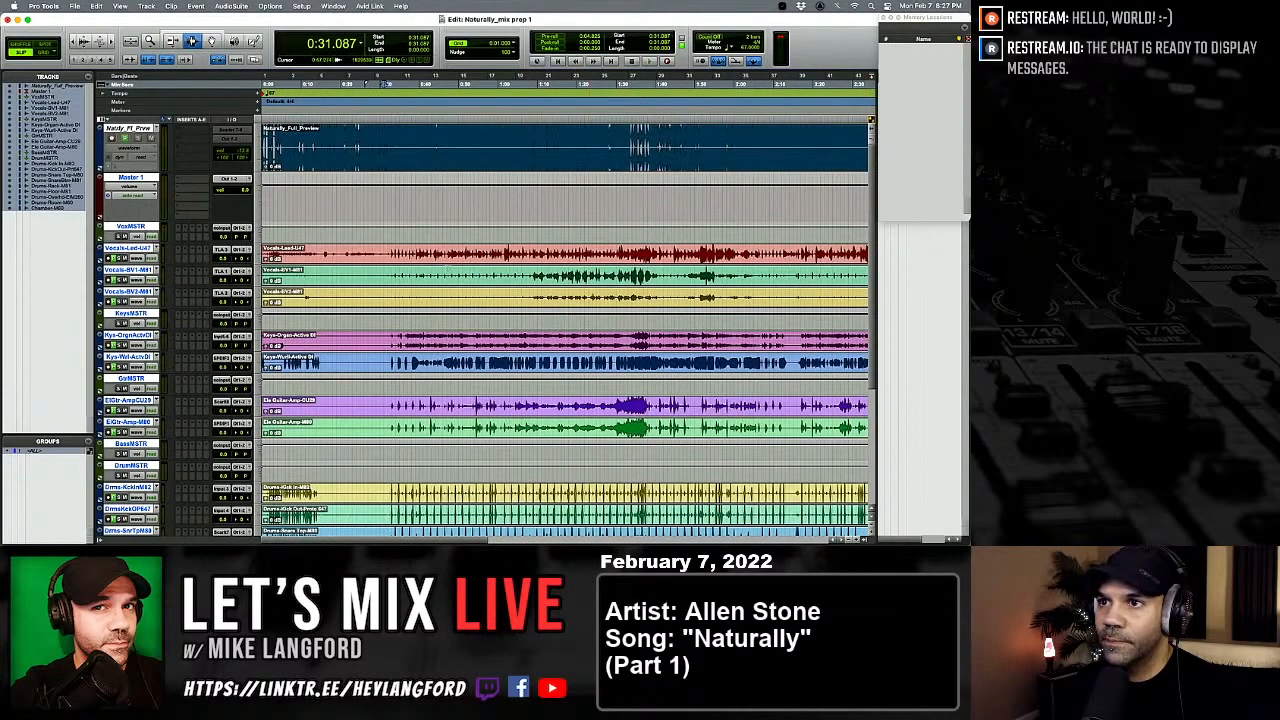
pyautogui.press('t')
pyautogui.press('t')
pyautogui.press('t')
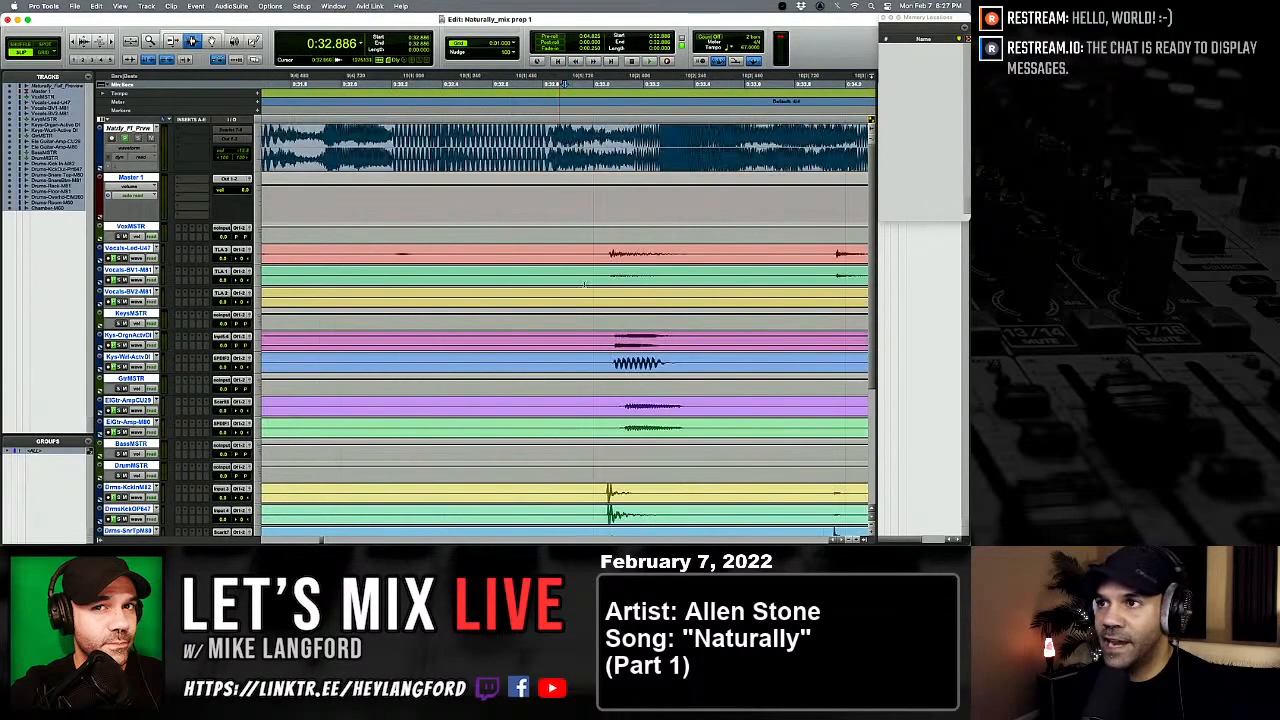
# Step: Refine the edit cursor to 0:33.056, at the very start of the first hit on the kick drum tracks
pyautogui.press('t')
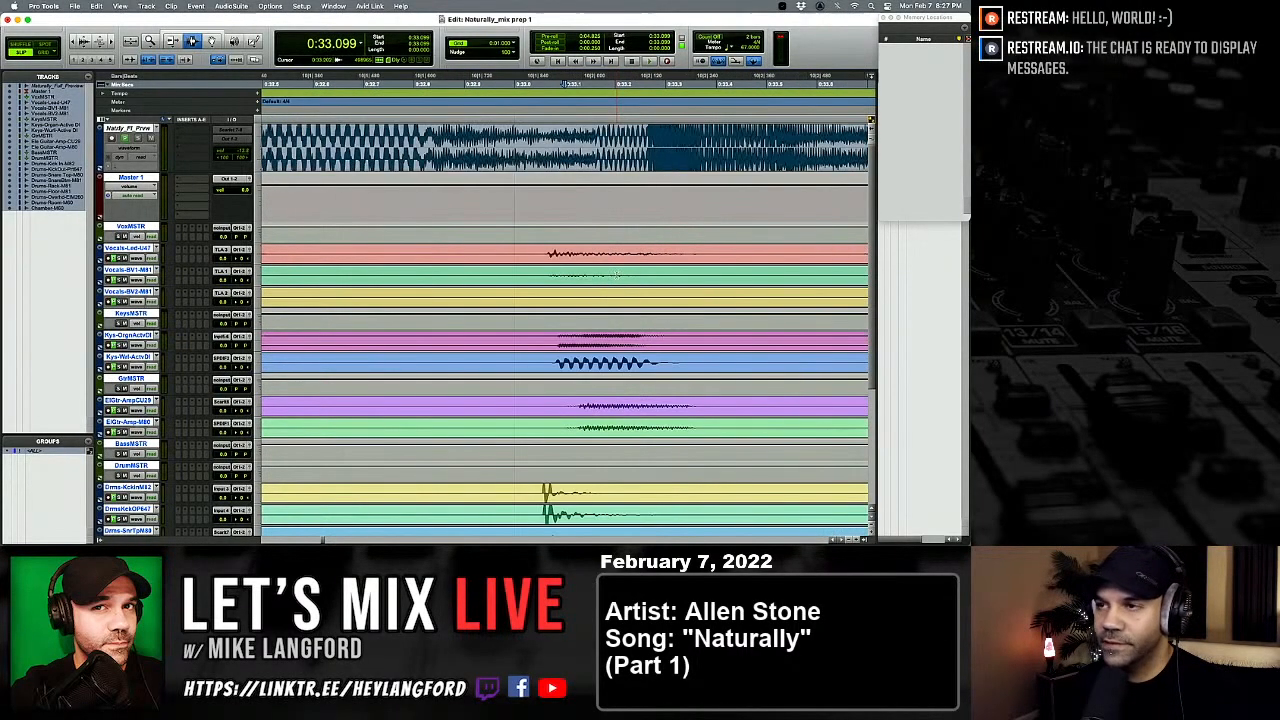
pyautogui.press('t')
pyautogui.scroll(-3, 547, 333)
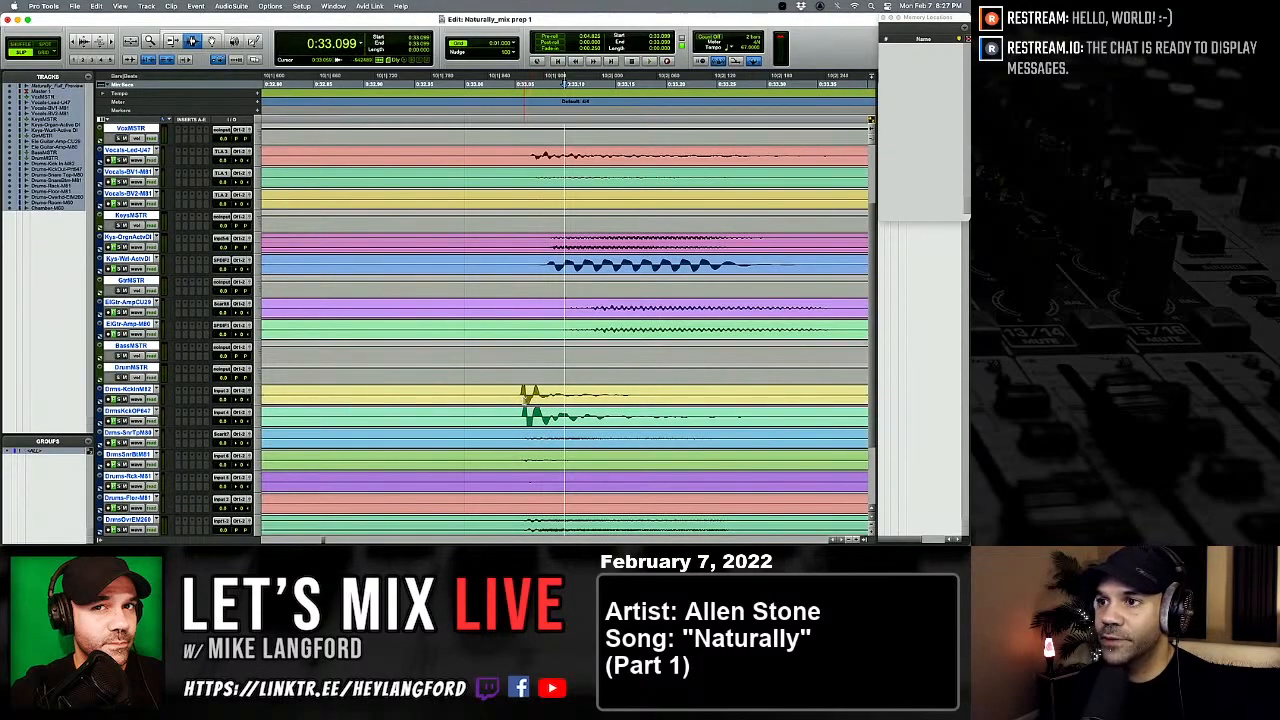
pyautogui.click(519, 400)
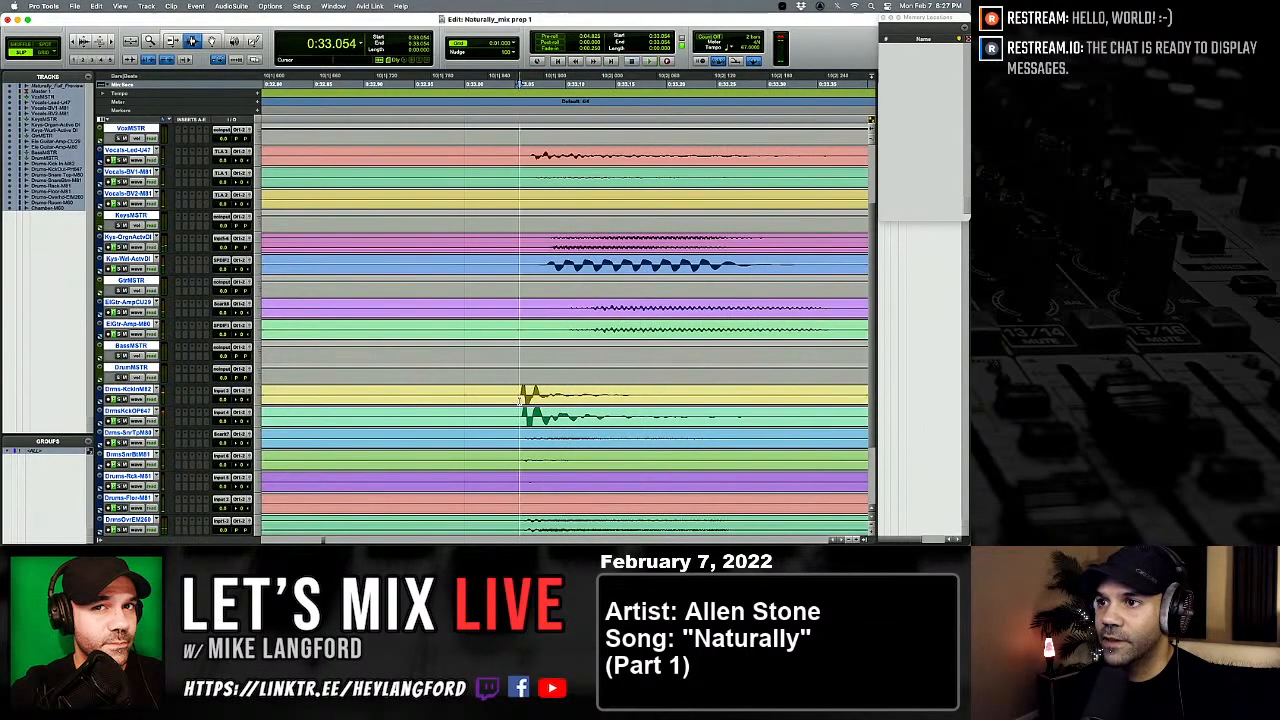
pyautogui.press('t')
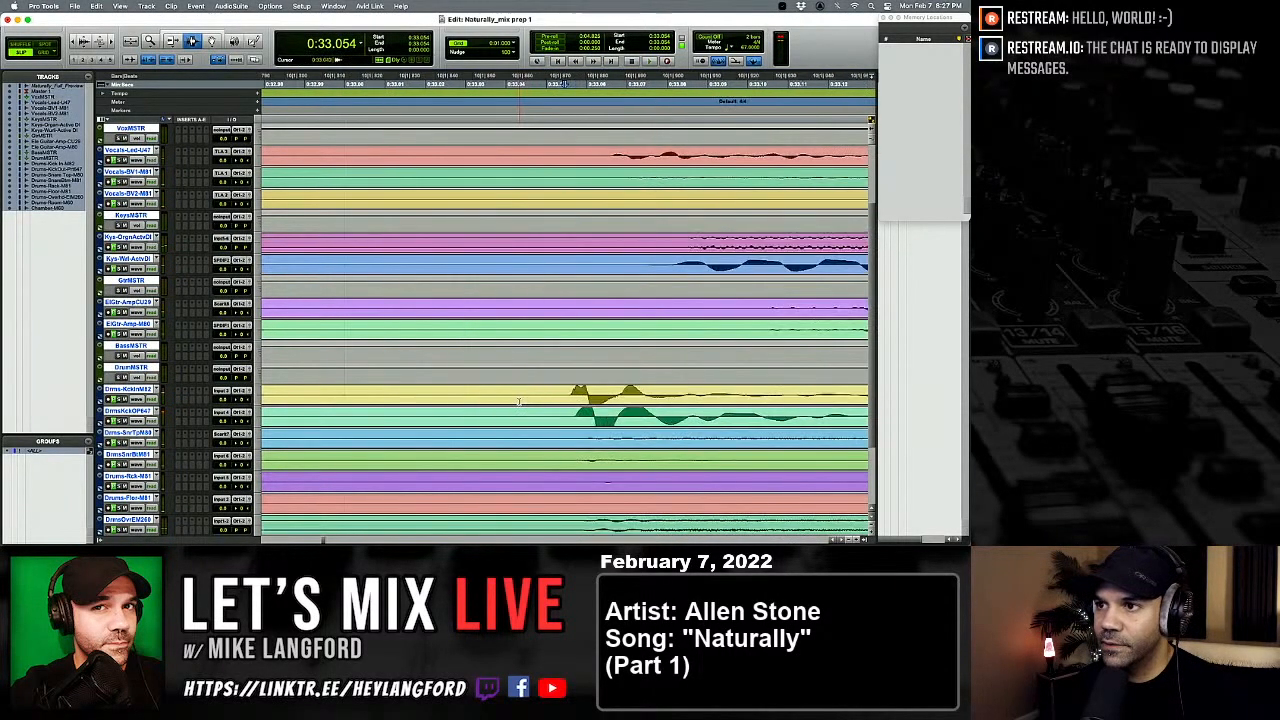
pyautogui.click(578, 400)
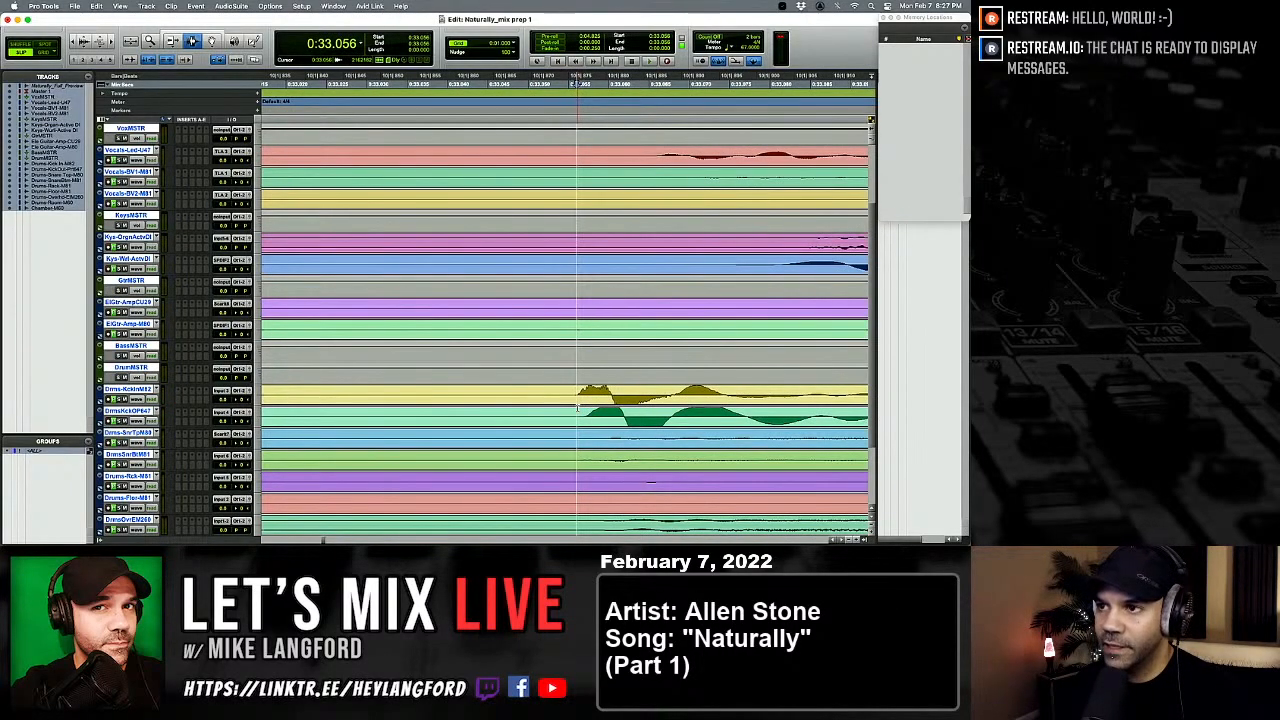
# Step: Split the clips on all tracks at 0:33.056 and delete everything before that point
pyautogui.press('r')
pyautogui.press('r')
pyautogui.press('r')
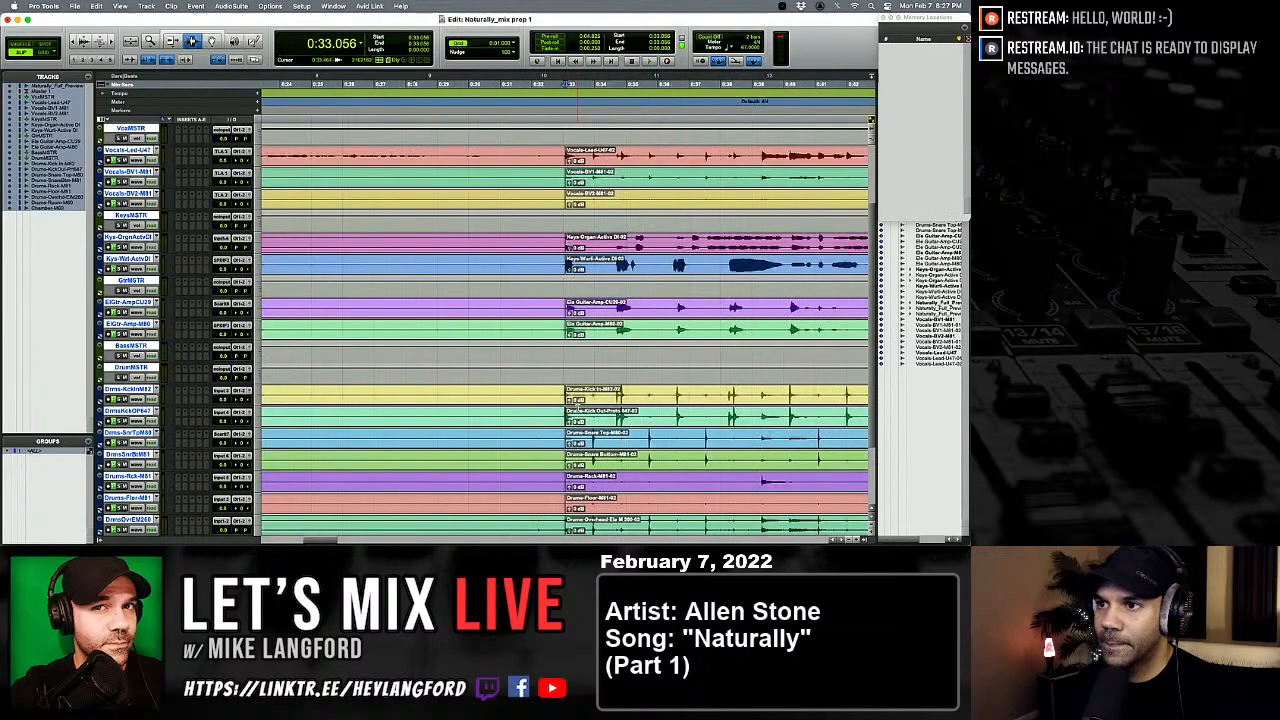
pyautogui.press('r')
pyautogui.press('r')
pyautogui.press('Return')
pyautogui.press('Delete')
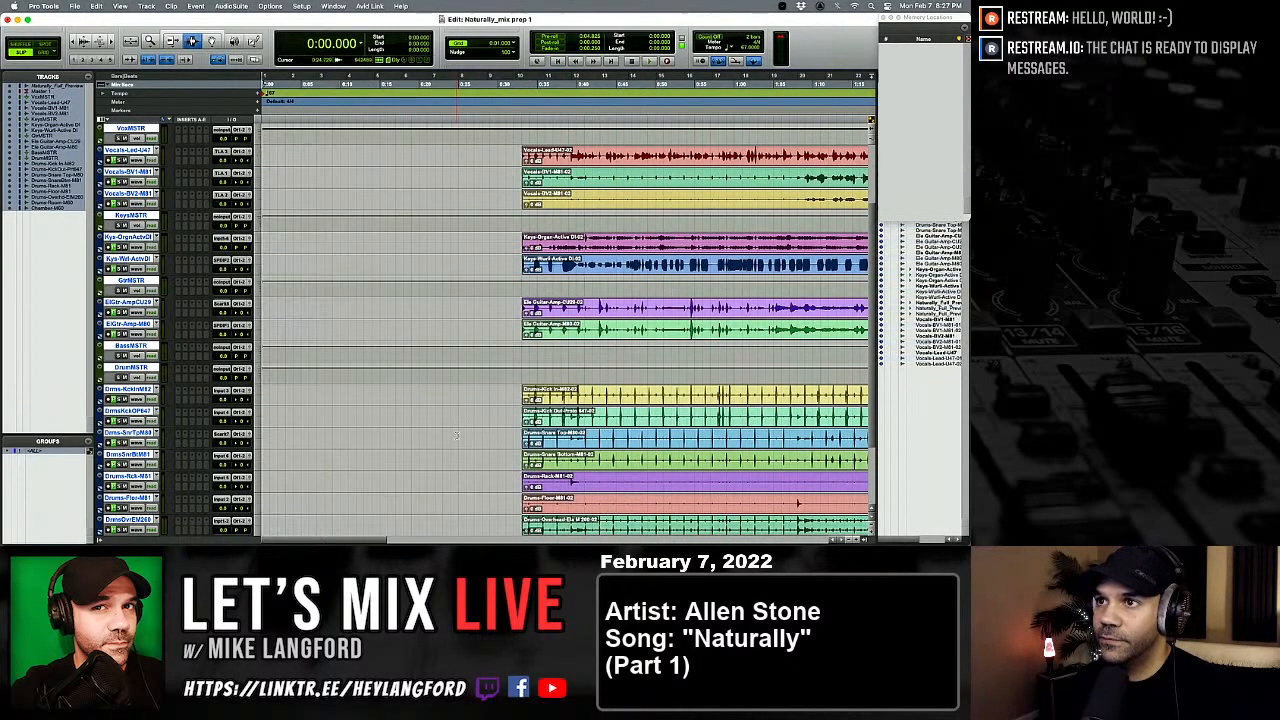
pyautogui.press('r')
pyautogui.press('r')
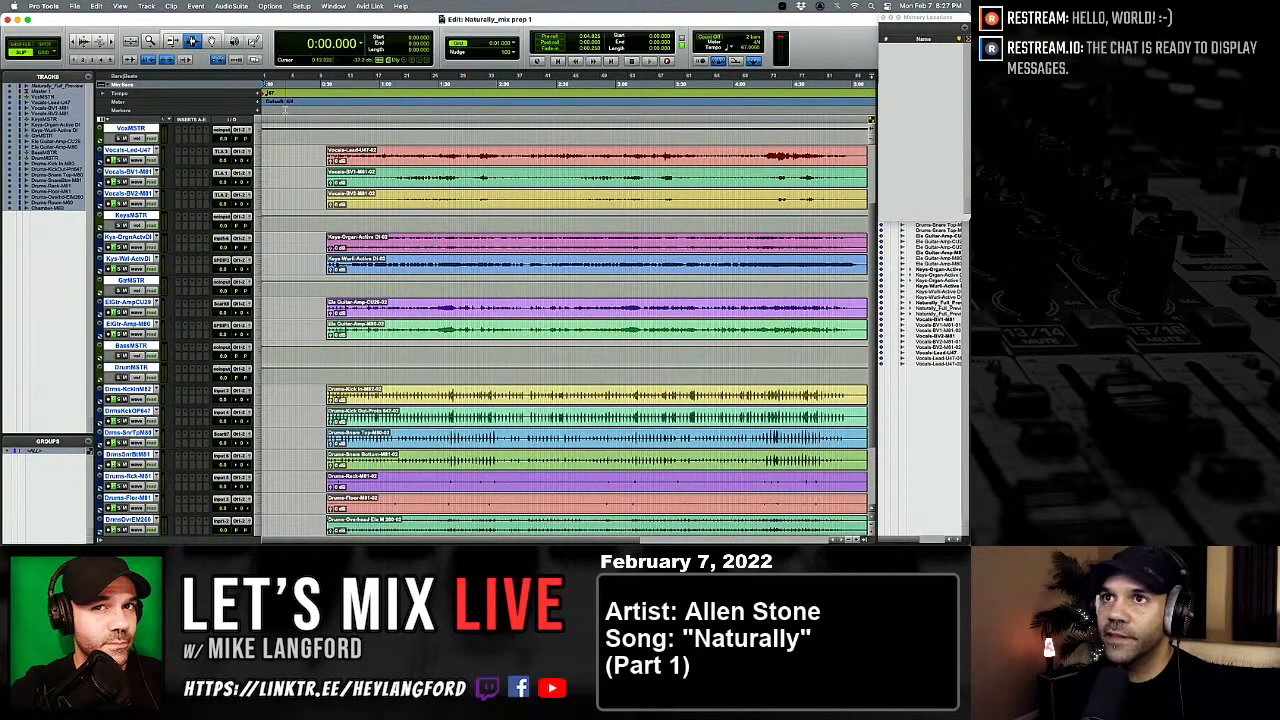
# Step: Activate the Grabber tool and select the trimmed clips starting at 0:33.056 across all tracks
pyautogui.press('F8')
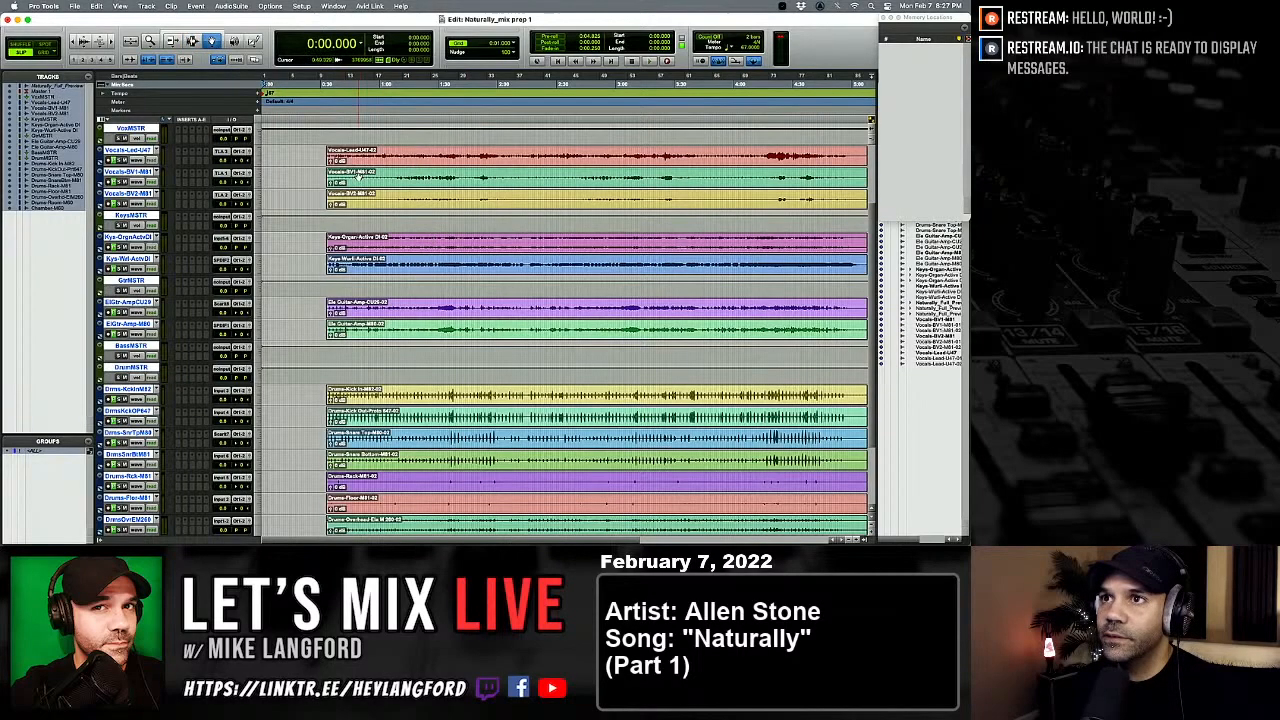
pyautogui.click(358, 176)
pyautogui.press('t')
pyautogui.press('t')
pyautogui.press('t')
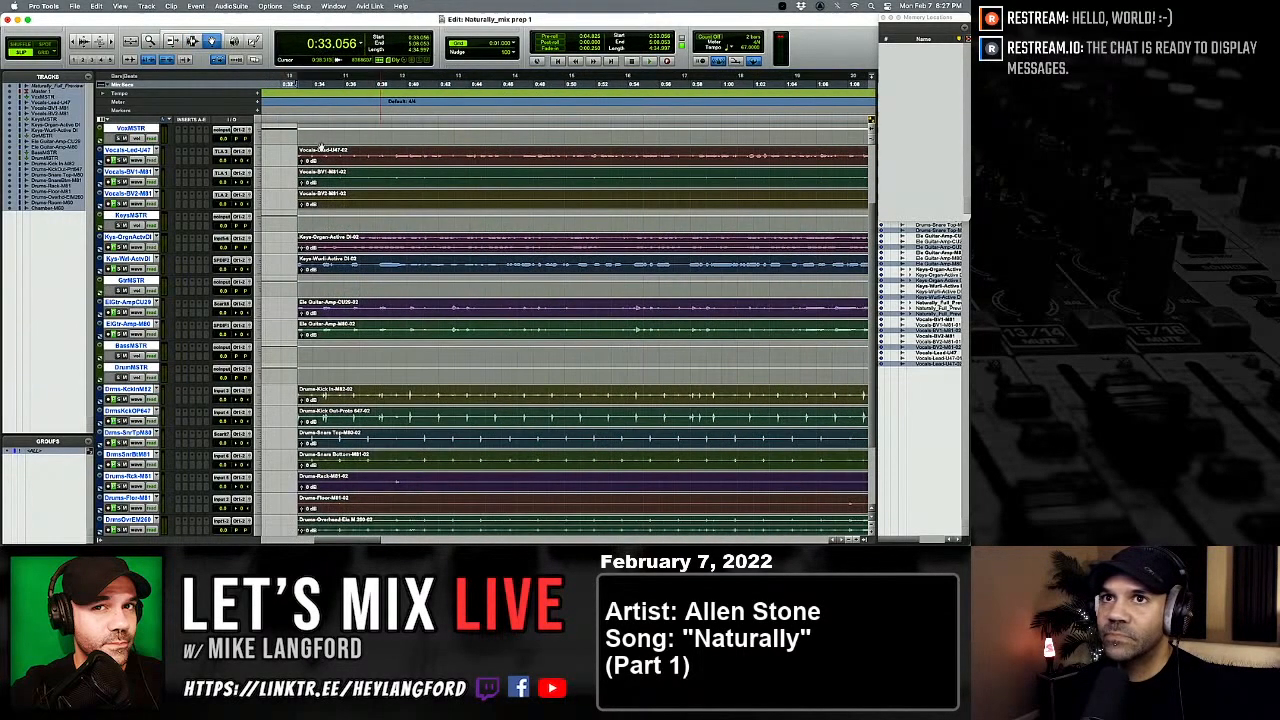
# Step: Switch the edit mode to Grid and set the main counter to Bars|Beats
pyautogui.click(40, 55)
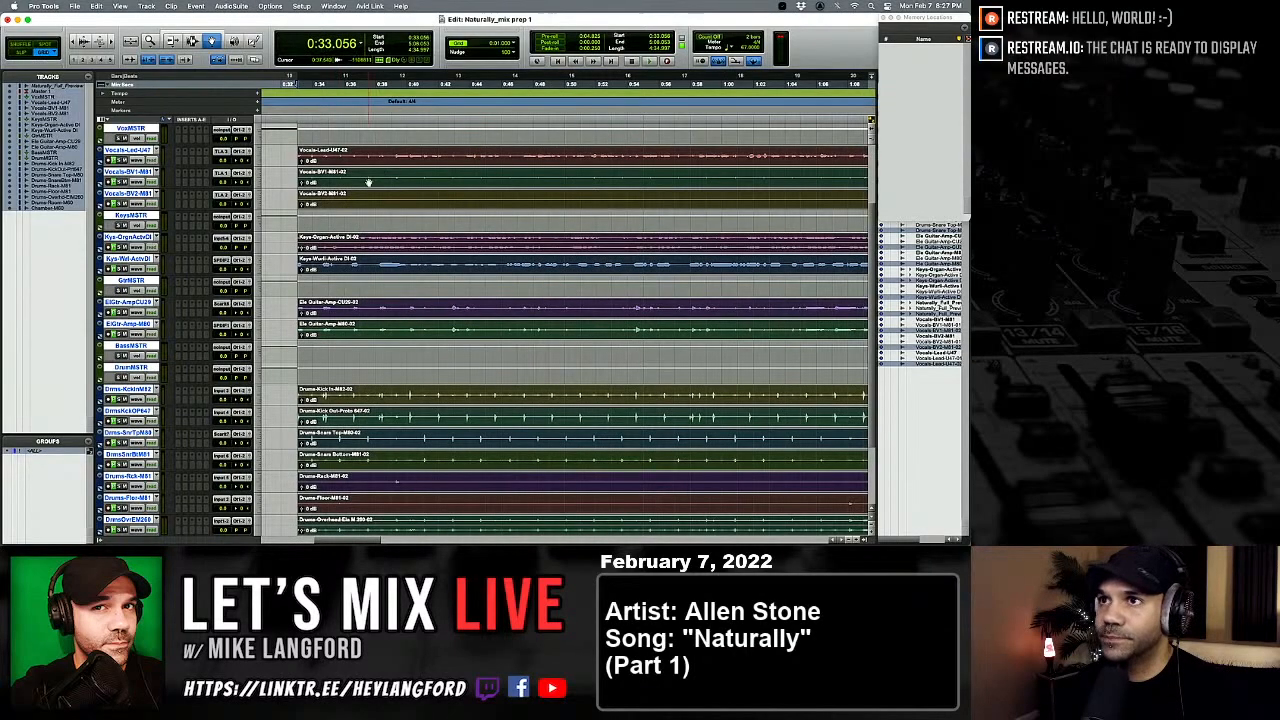
pyautogui.press('r')
pyautogui.click(361, 44)
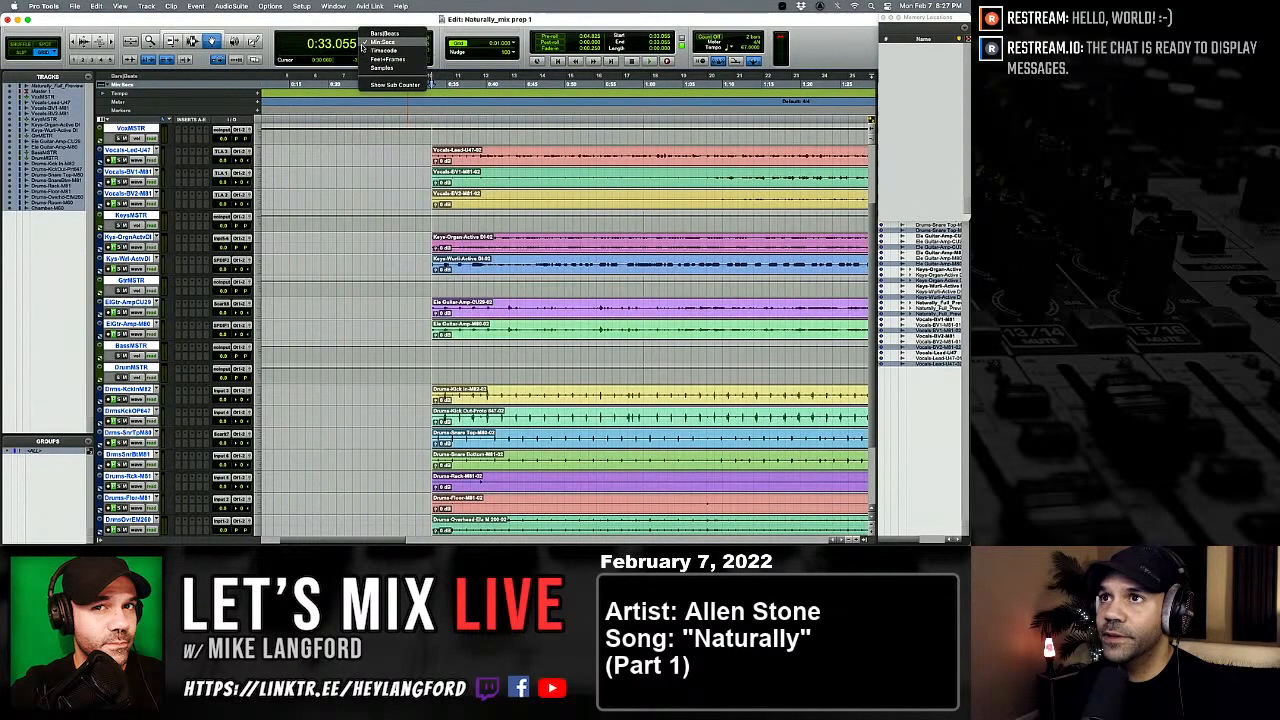
pyautogui.click(388, 35)
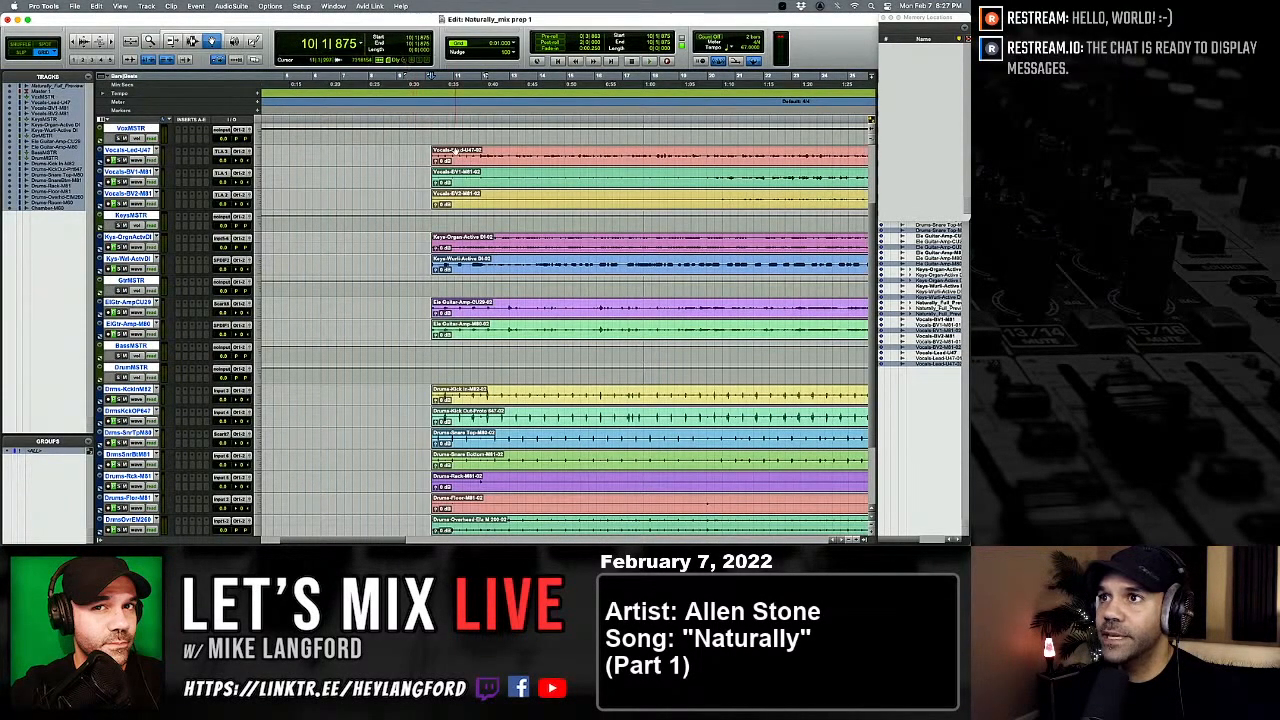
pyautogui.press('r')
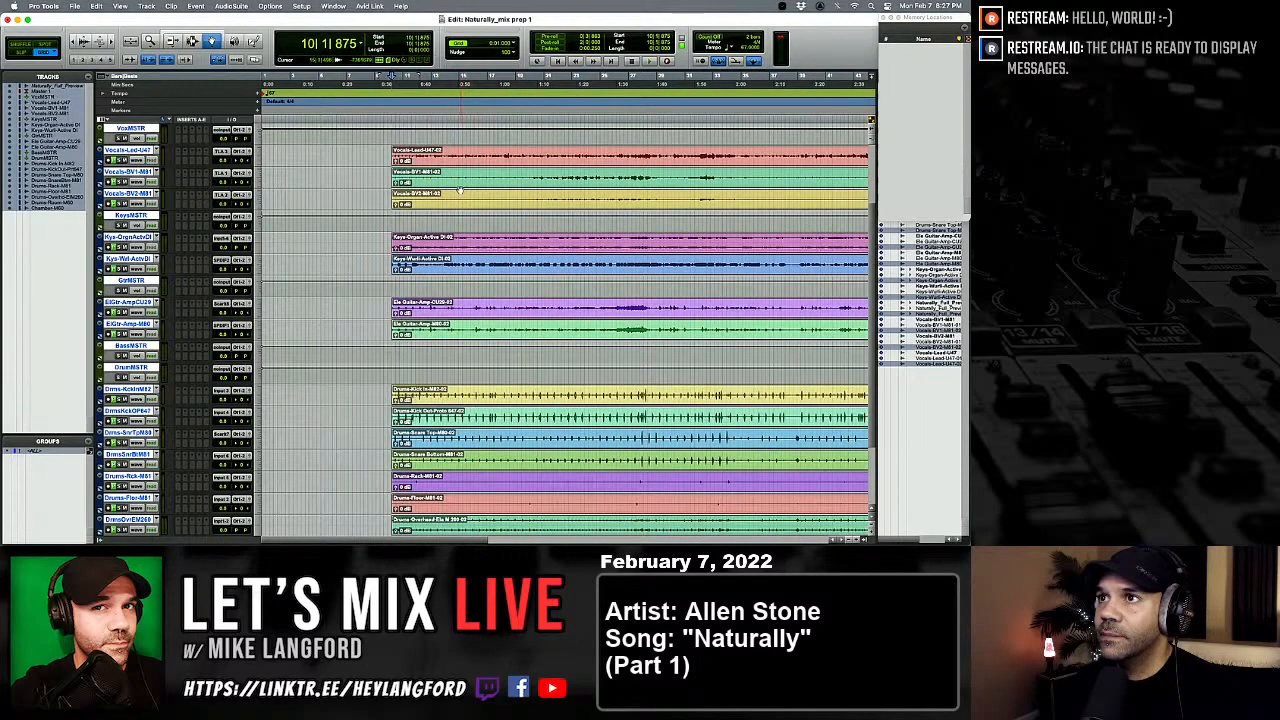
# Step: Move the trimmed clips on all tracks later along the grid so that they start at 21|4|720
pyautogui.press('super+a')
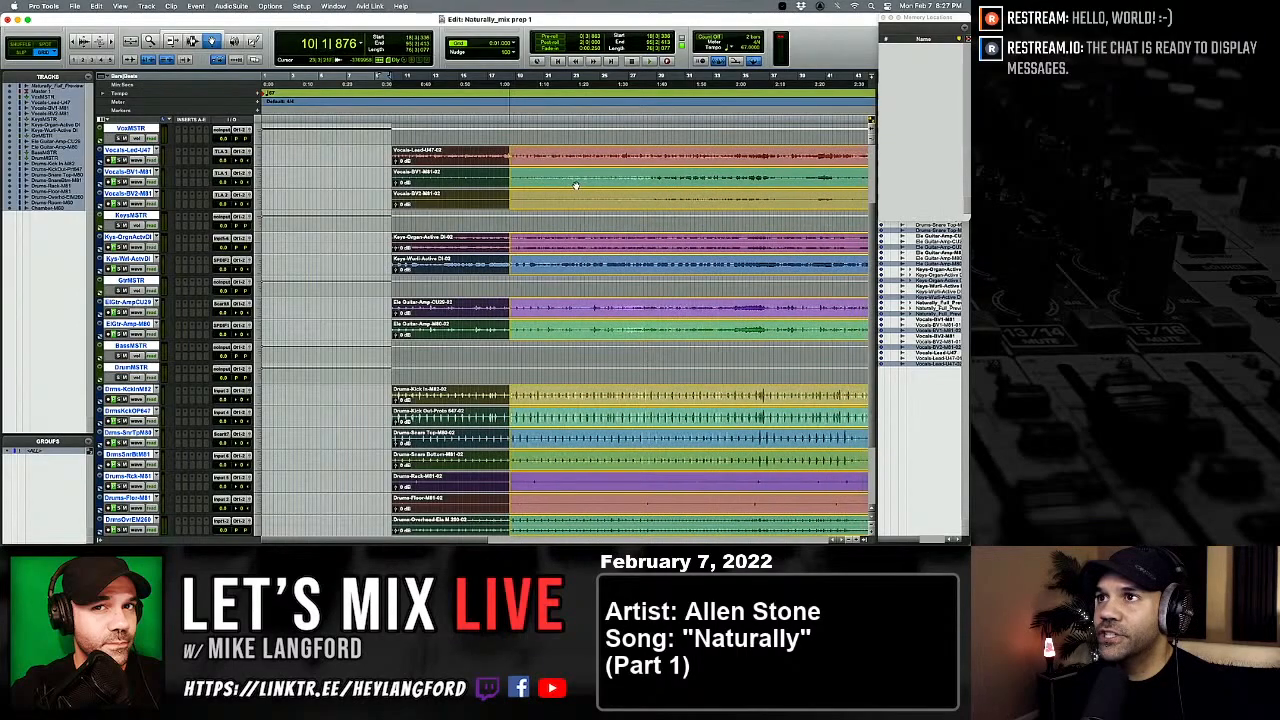
pyautogui.moveTo(574, 185); pyautogui.dragTo(638, 185)
pyautogui.hscroll(5, 600, 181)
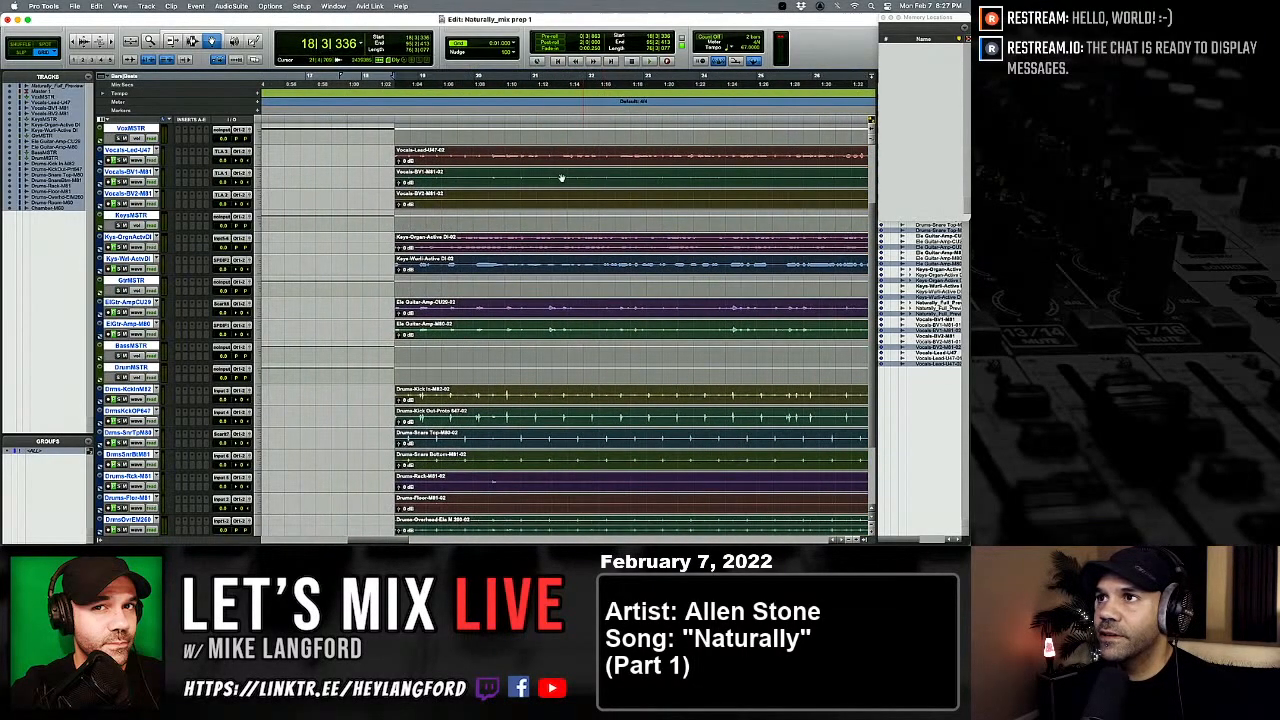
pyautogui.moveTo(505, 178); pyautogui.dragTo(690, 184)
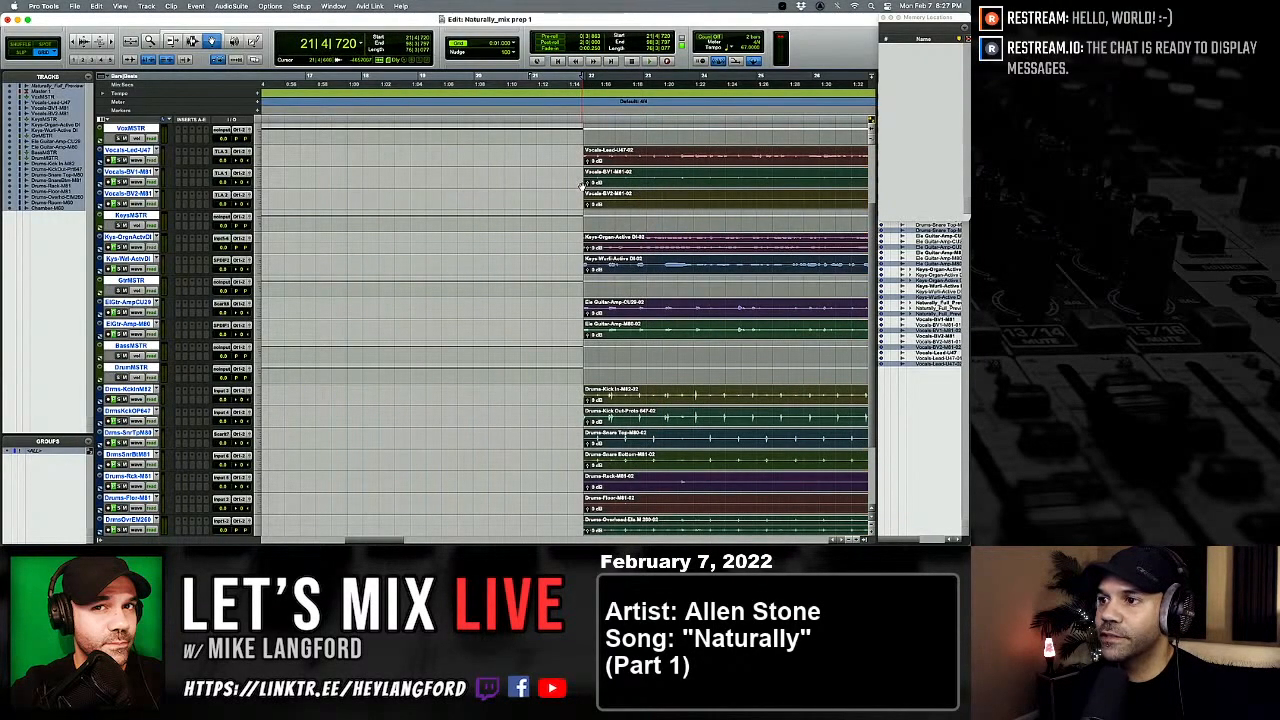
pyautogui.press('space')
pyautogui.press('space')
# Step: Extend the start of the clips on all tracks back to 12|3|804 with the Trim tool, restoring the audio before the first hit
pyautogui.press('super+bracketleft')
pyautogui.press('super+bracketleft')
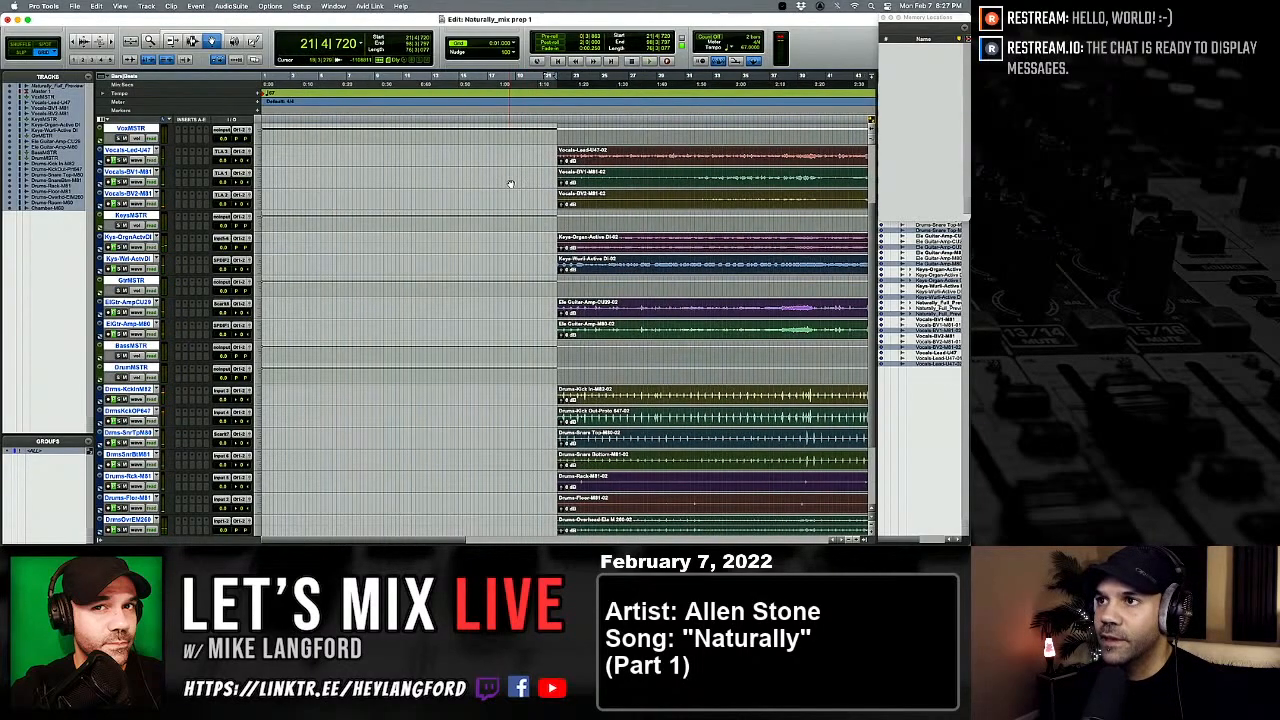
pyautogui.press('super+bracketleft')
pyautogui.scroll(3, 208, 95)
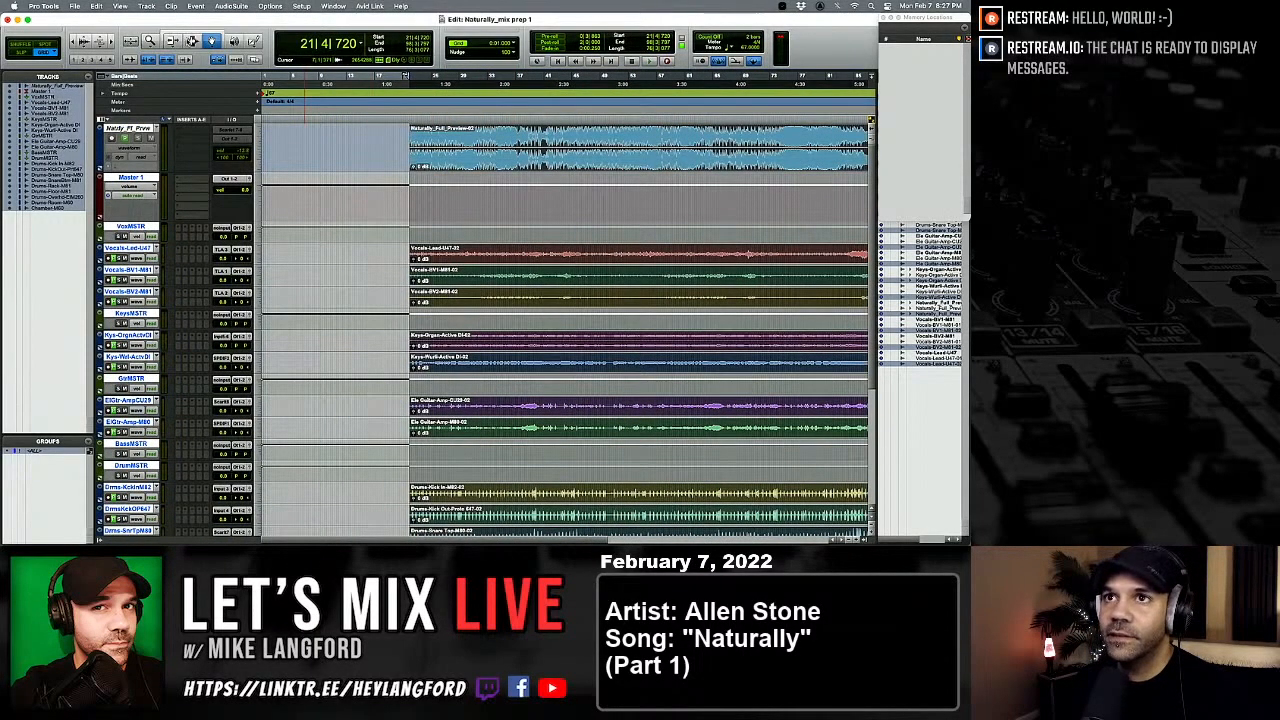
pyautogui.click(171, 41)
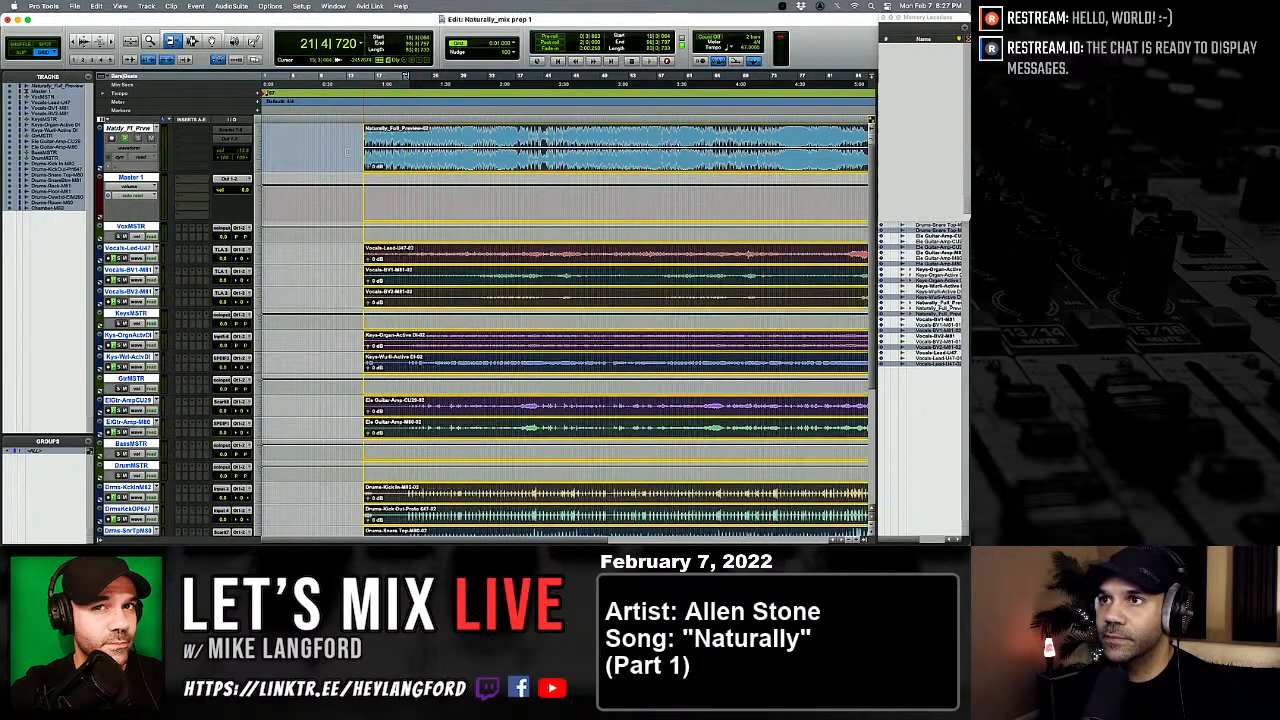
pyautogui.press('super+bracketleft')
pyautogui.click(328, 199)
pyautogui.scroll(-3, 328, 199)
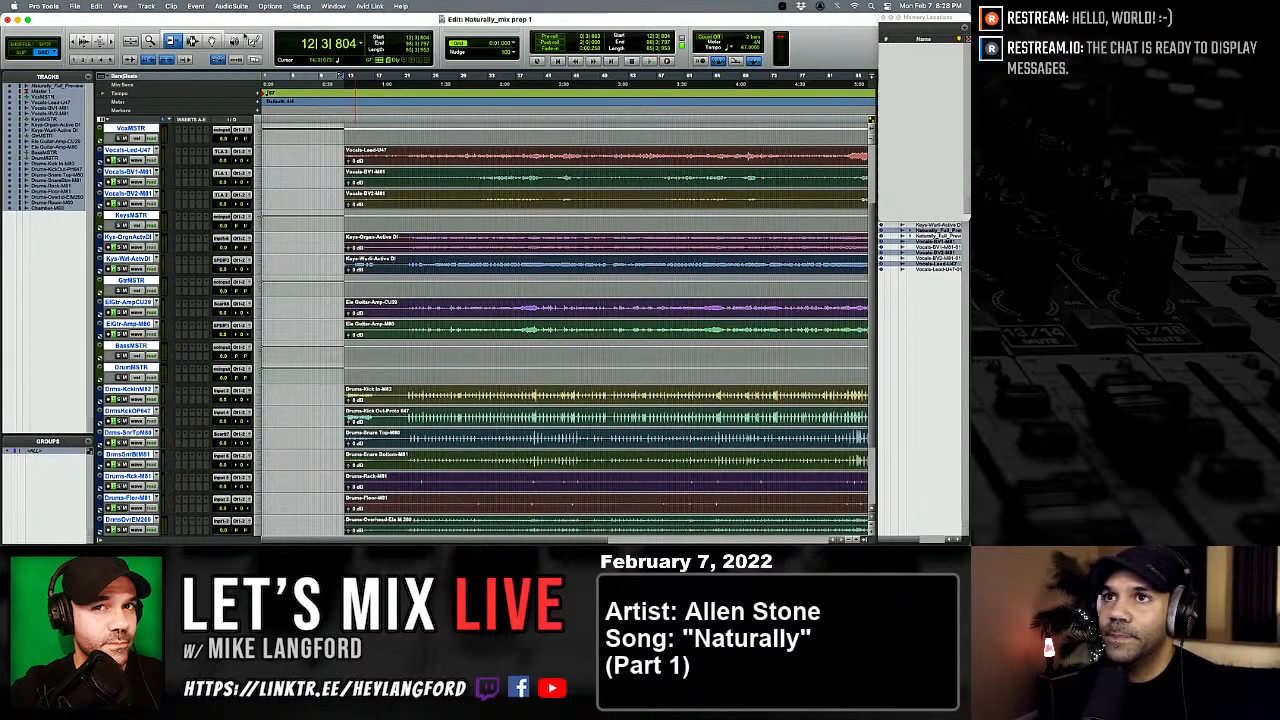
# Step: Activate the Selector tool and examine the clips on all tracks from their restored start to the end of the song
pyautogui.click(199, 44)
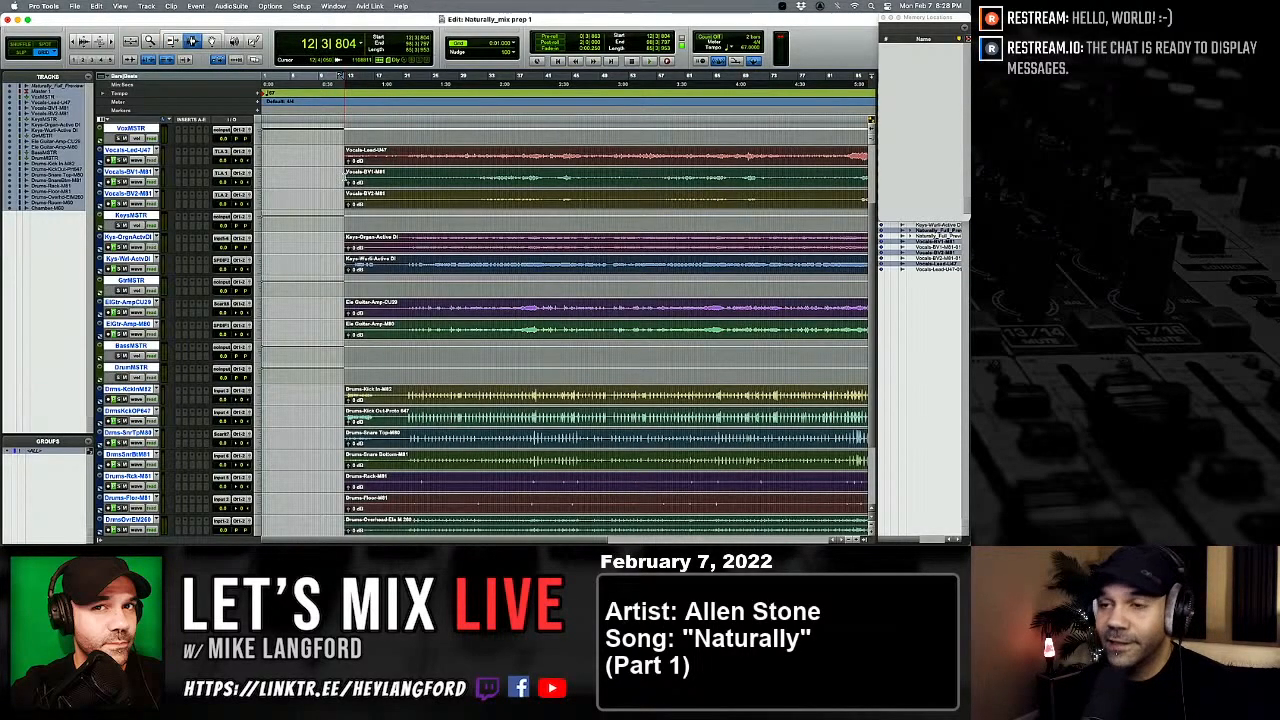
pyautogui.press('super+a')
pyautogui.scroll(-4, 443, 265)
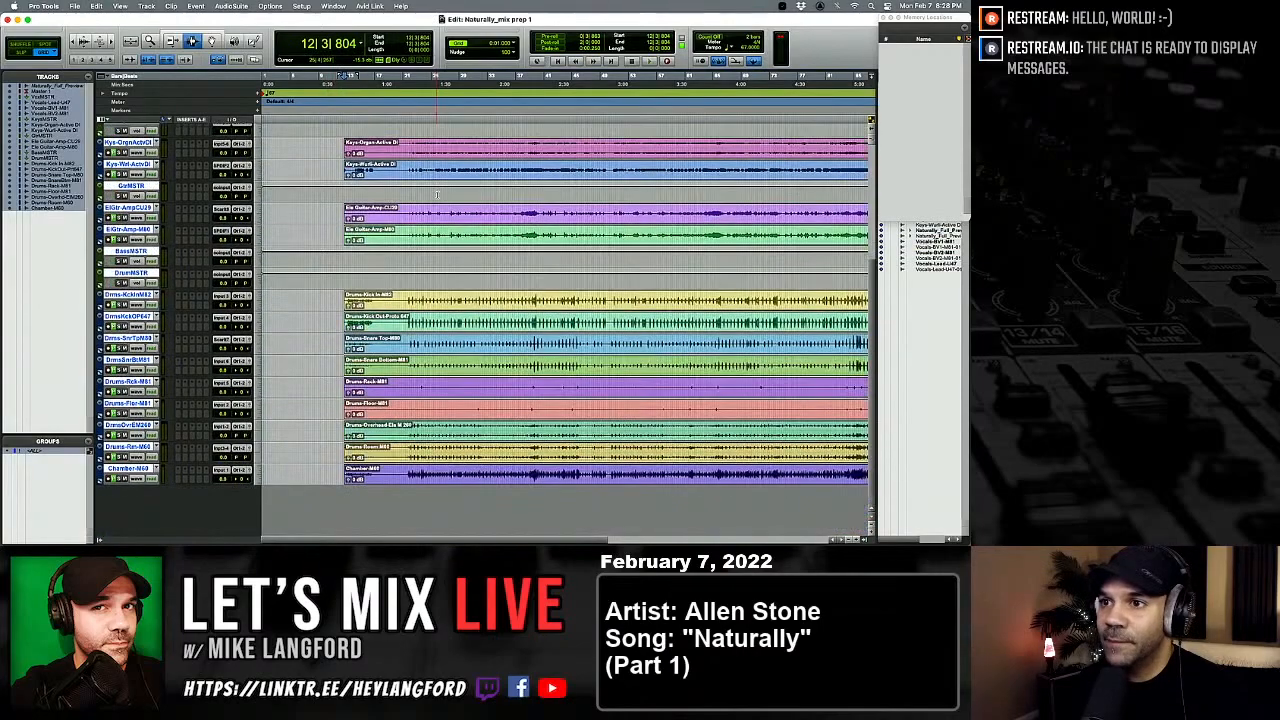
pyautogui.scroll(2, 443, 265)
pyautogui.hscroll(3, 416, 343)
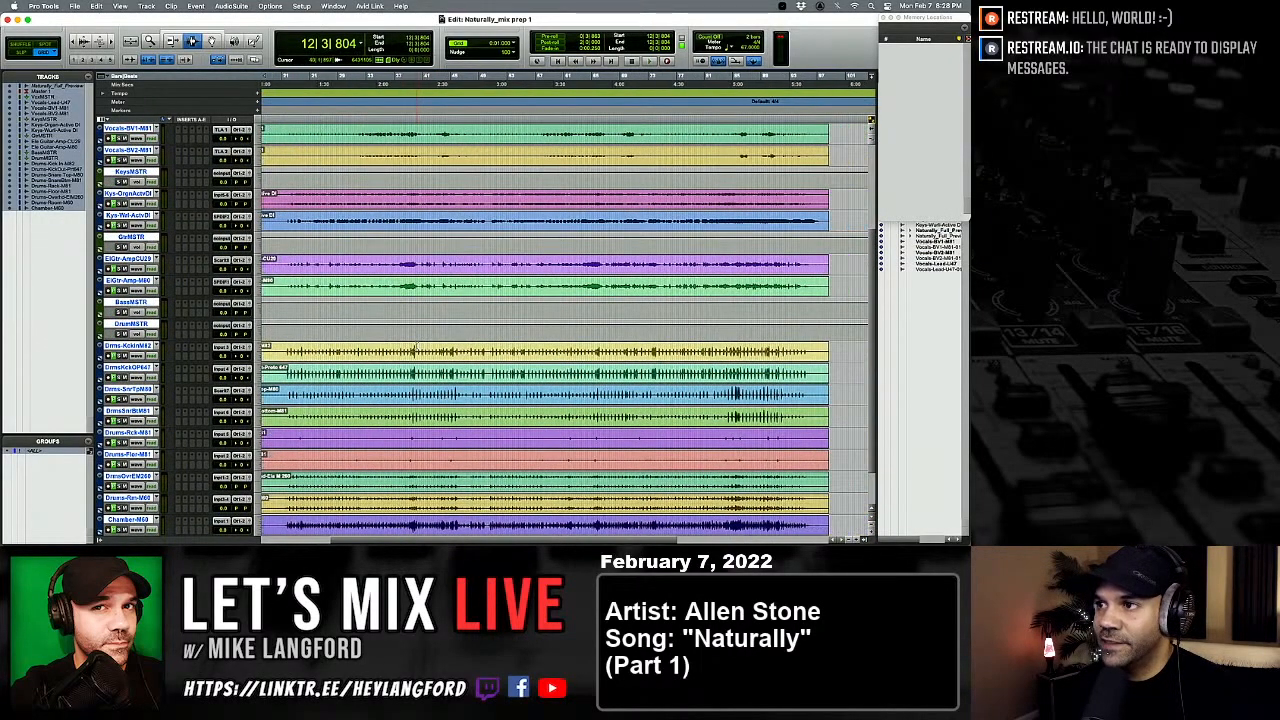
pyautogui.press('super+bracketleft')
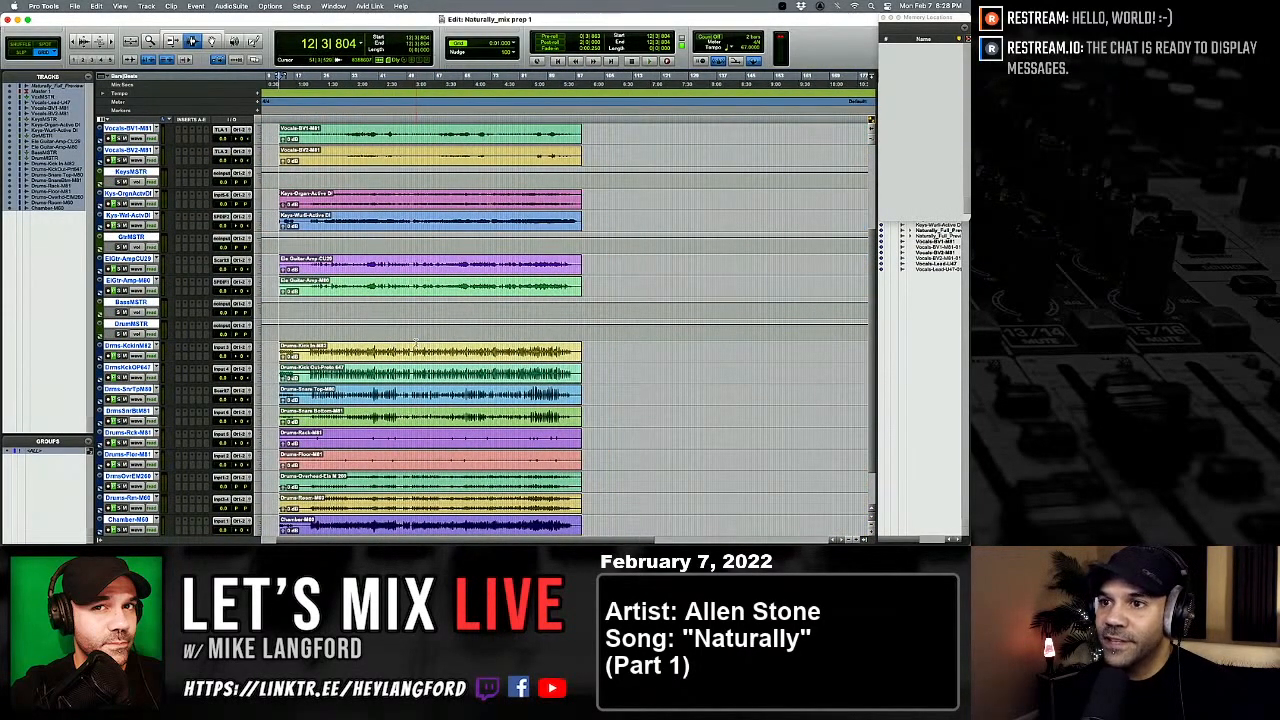
pyautogui.scroll(-2, 413, 343)
pyautogui.scroll(2, 413, 343)
pyautogui.hscroll(-1, 414, 343)
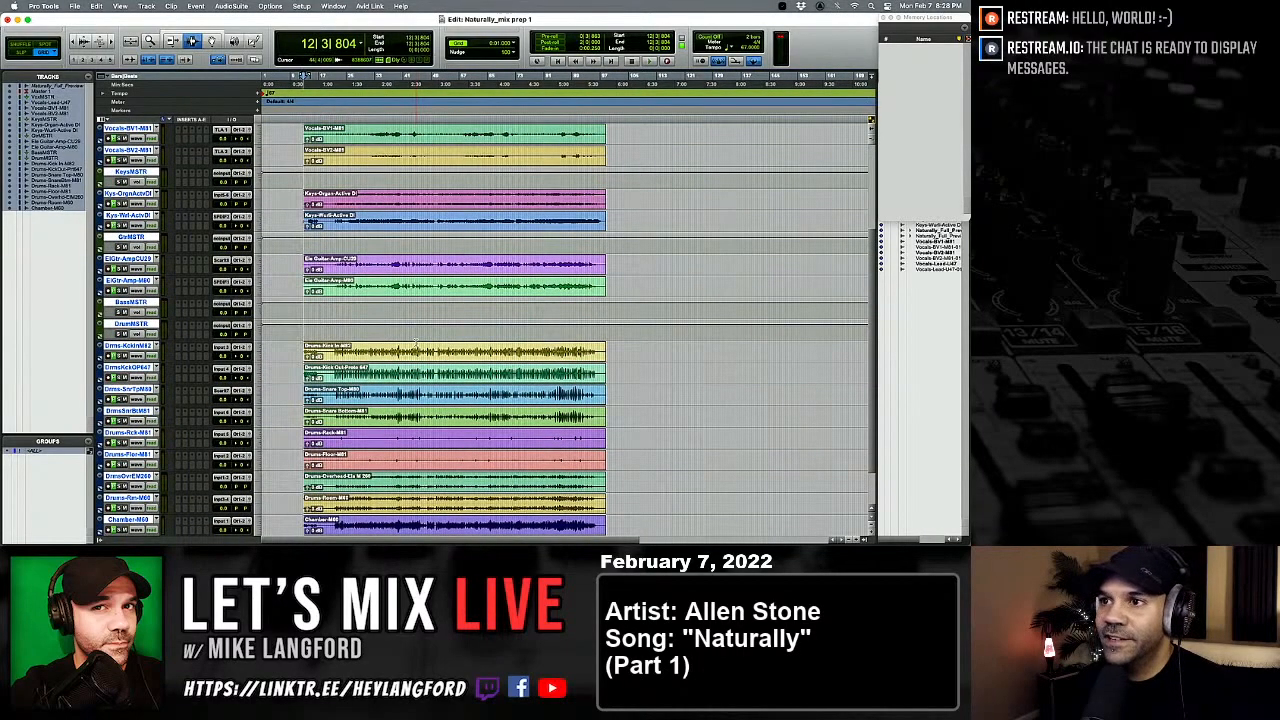
pyautogui.press('super+bracketright')
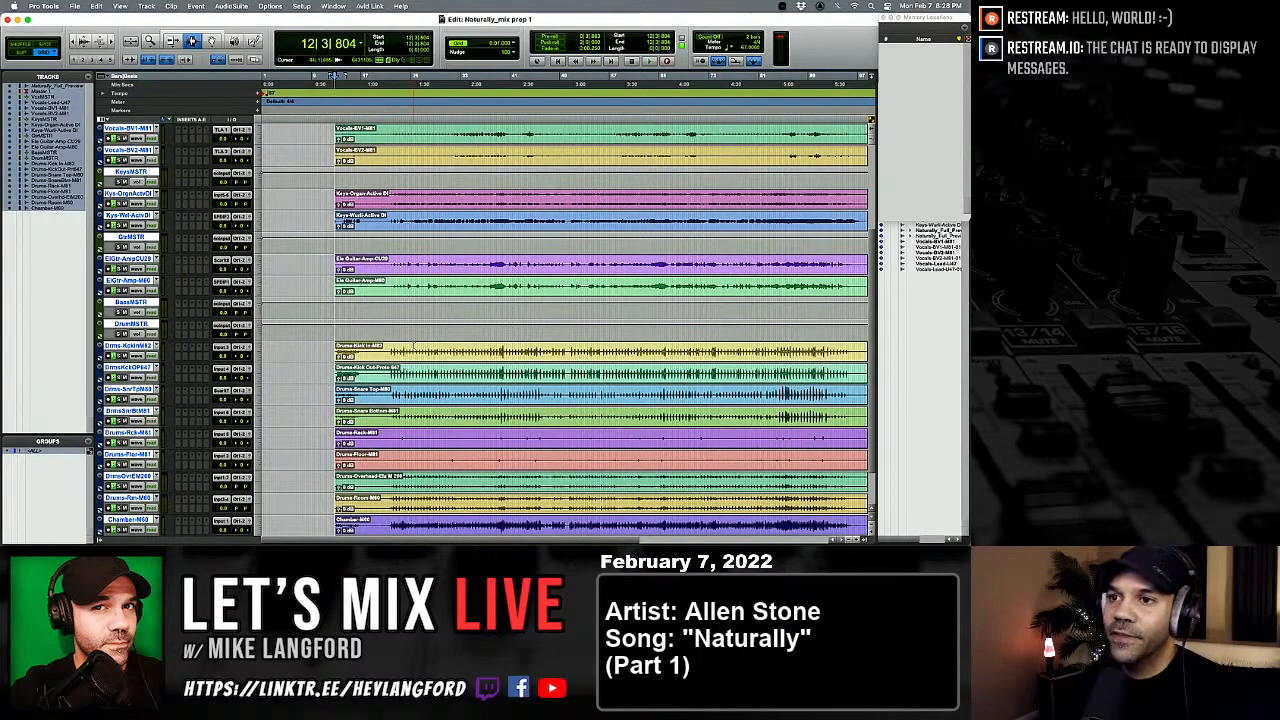
pyautogui.scroll(3, 405, 322)
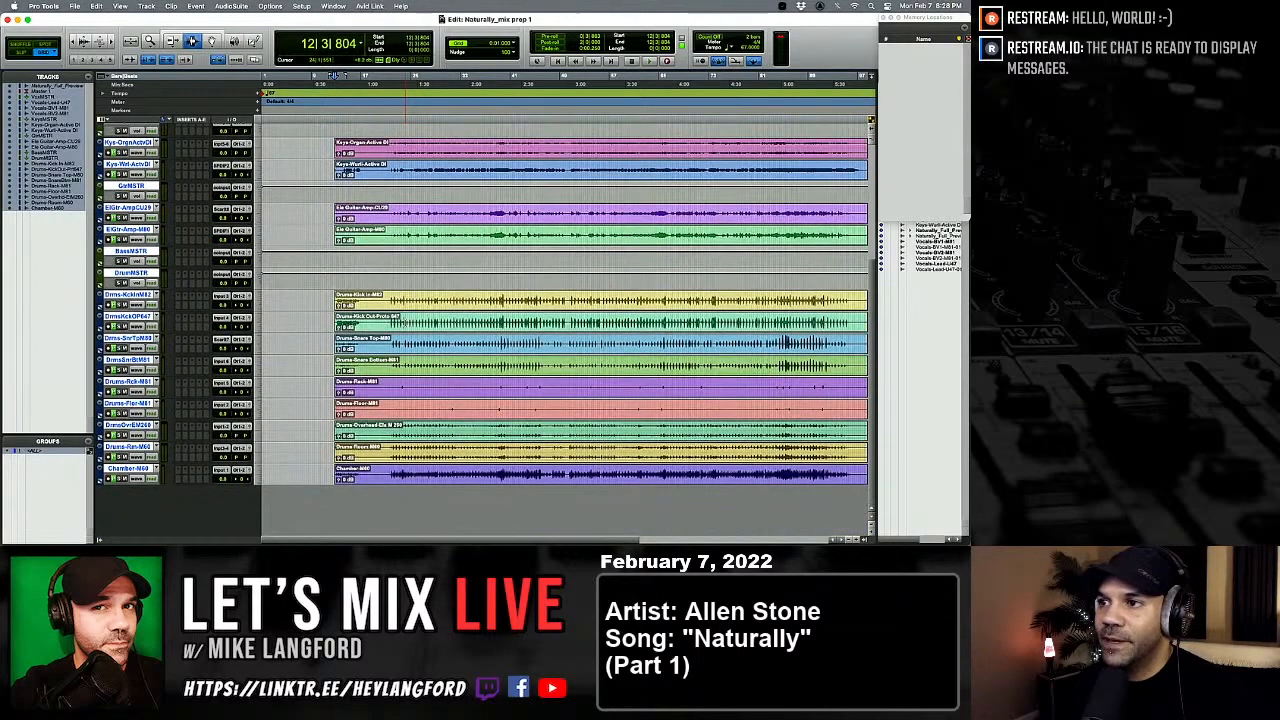
pyautogui.scroll(1, 405, 322)
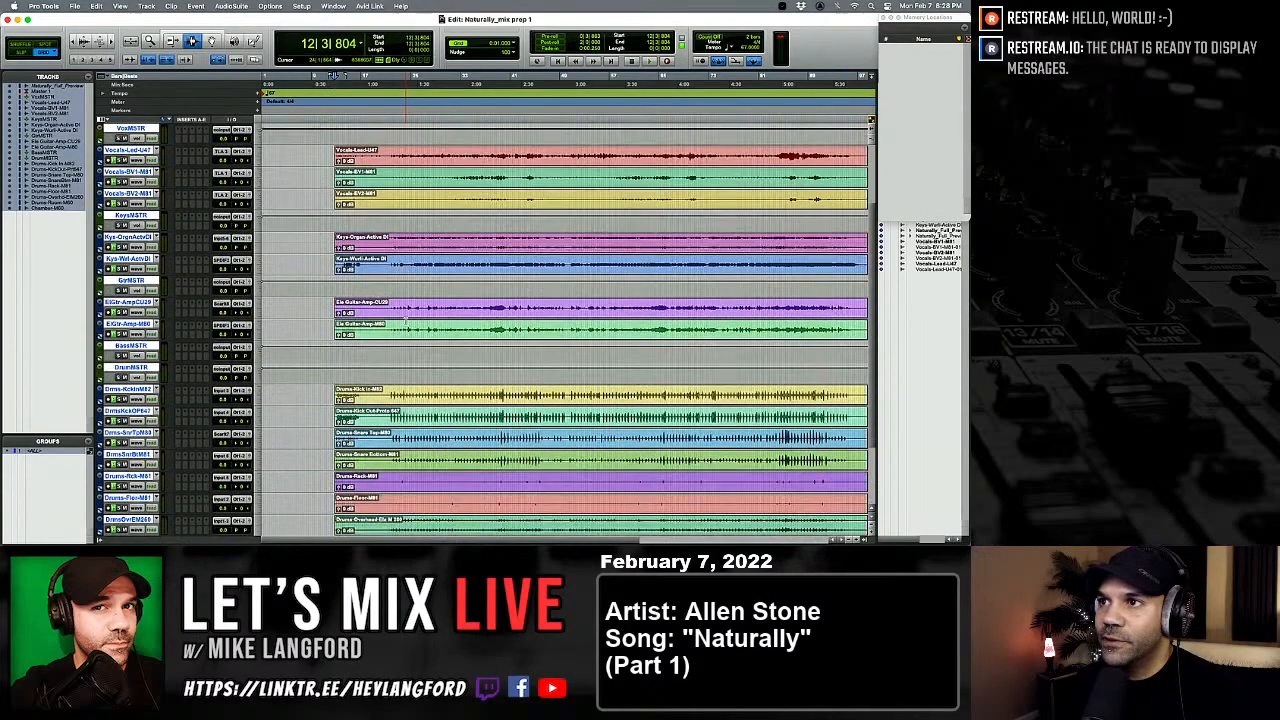
pyautogui.hscroll(2, 405, 320)
pyautogui.scroll(-2, 406, 320)
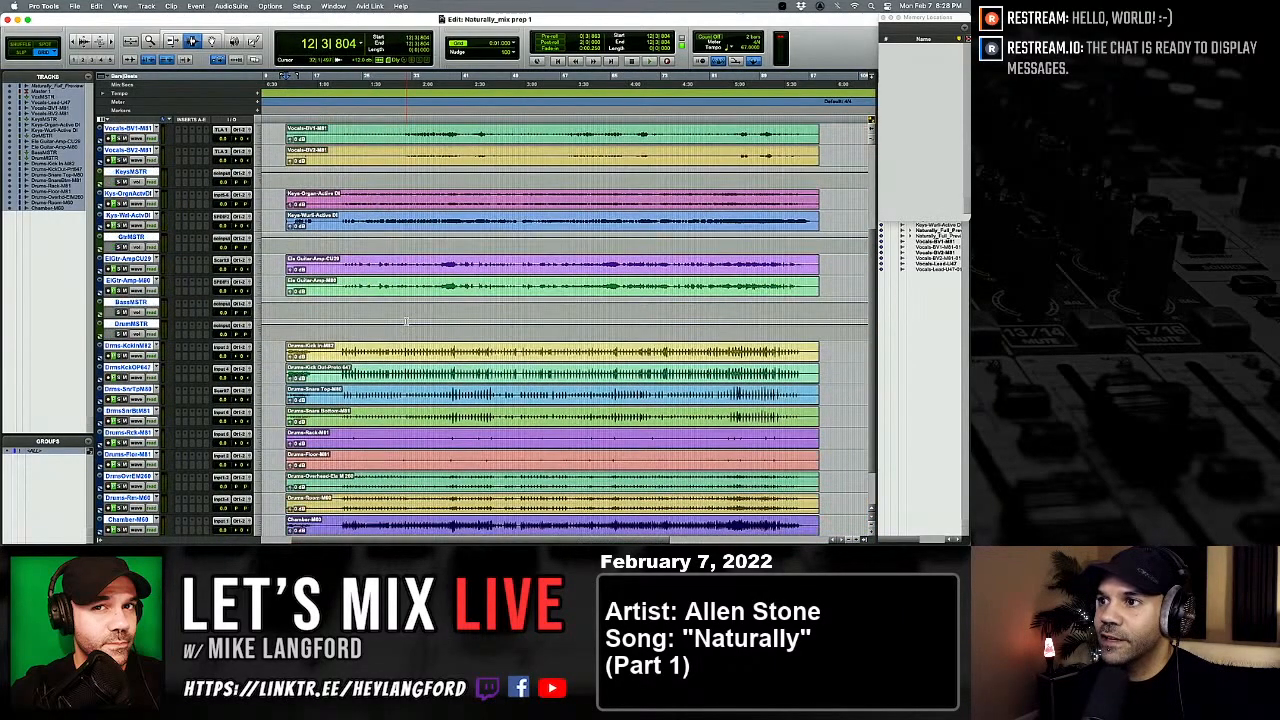
pyautogui.scroll(1, 406, 320)
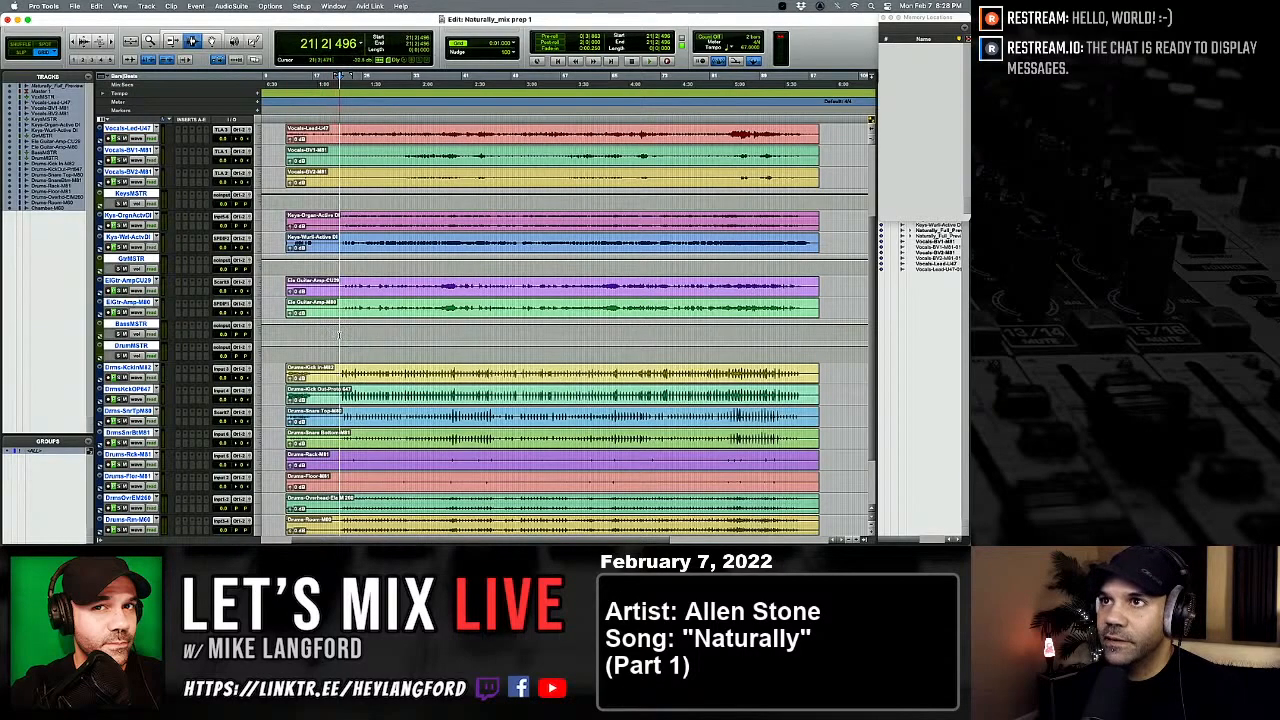
# Step: Play all tracks from 21|2|496, shortly before the song's first hit
pyautogui.scroll(5, 336, 328)
pyautogui.press('space')
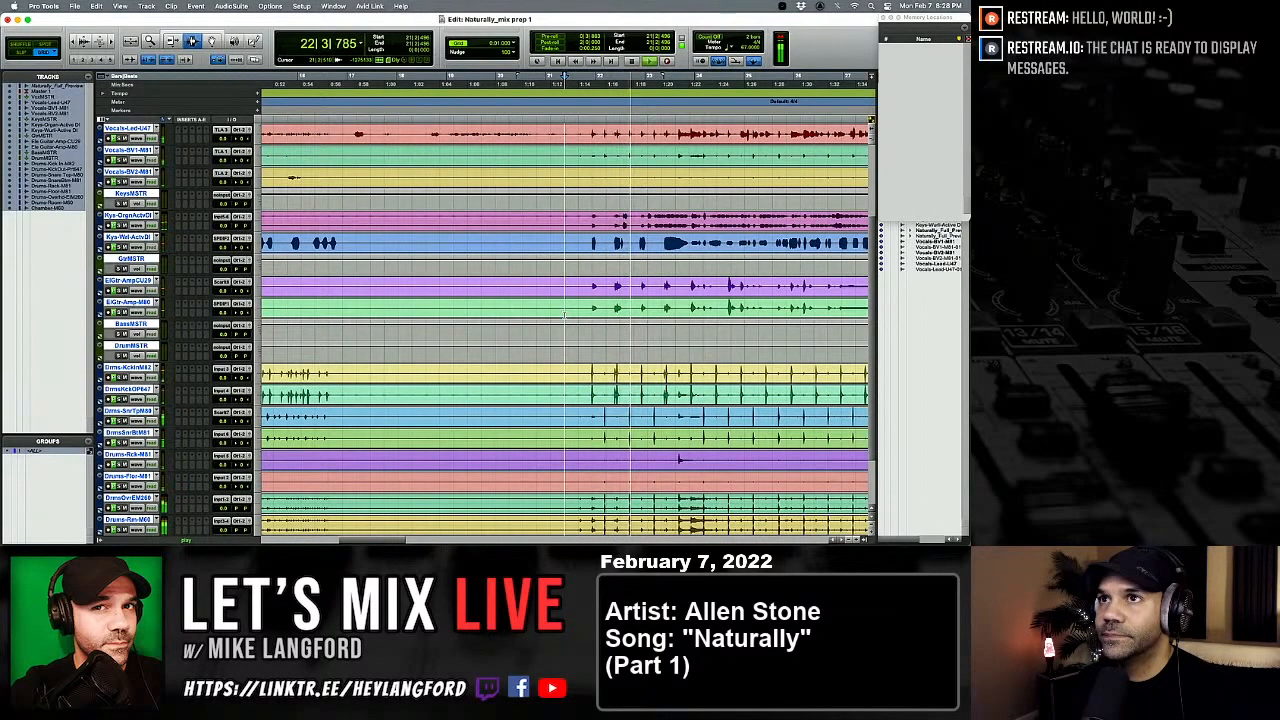
pyautogui.scroll(3, 564, 316)
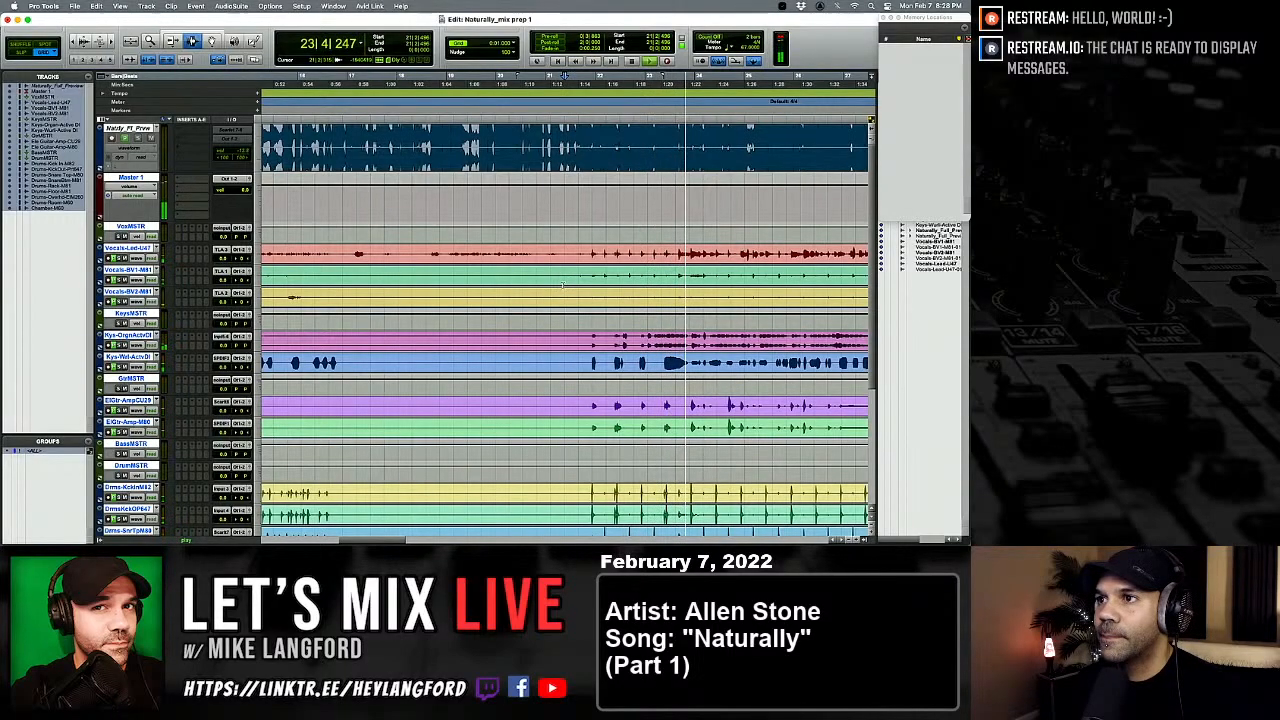
pyautogui.press('space')
# Step: Place the edit cursor on the first hit at 21|4|720 across all tracks and play the song from there
pyautogui.click(591, 270)
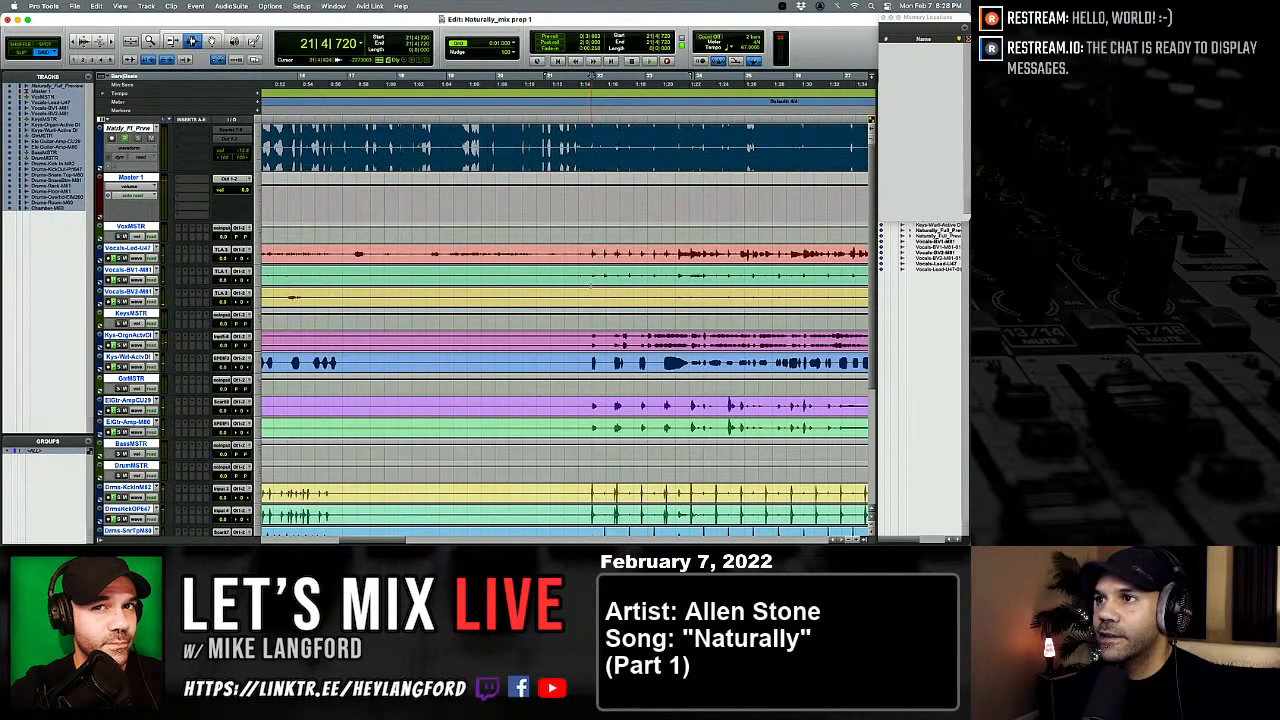
pyautogui.click(594, 282)
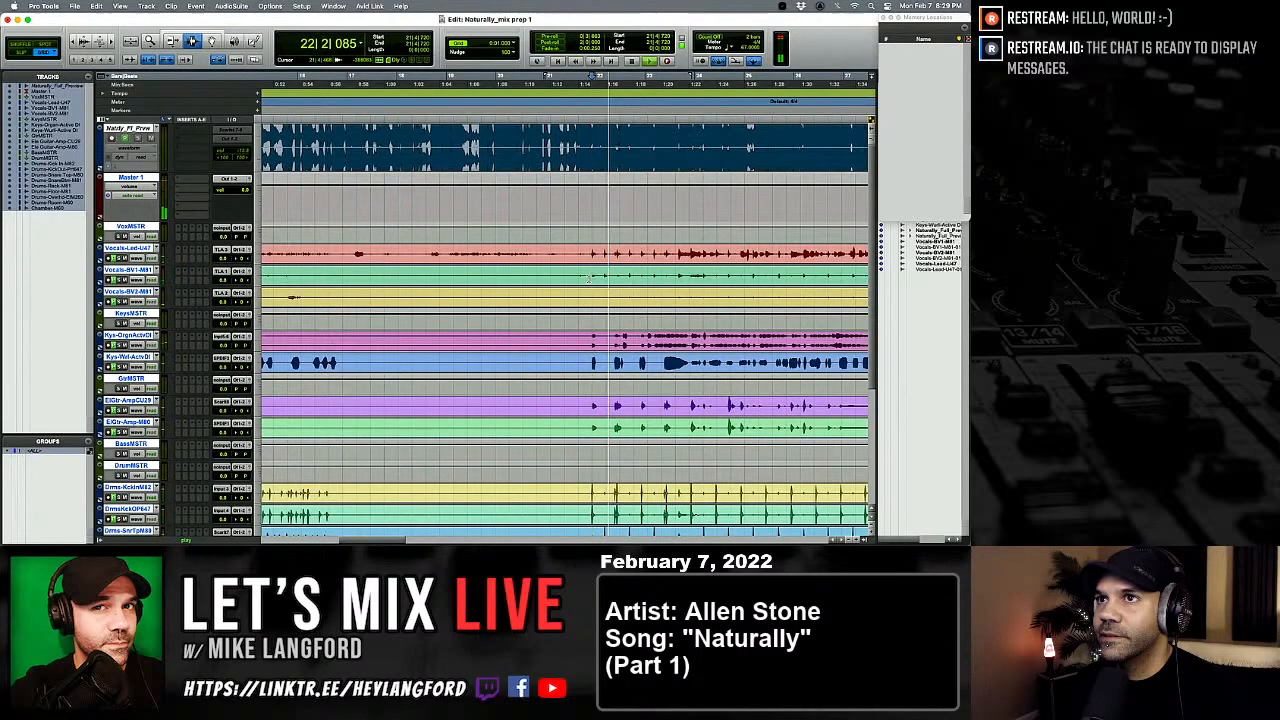
pyautogui.press('space')
pyautogui.hscroll(-10, 418, 243)
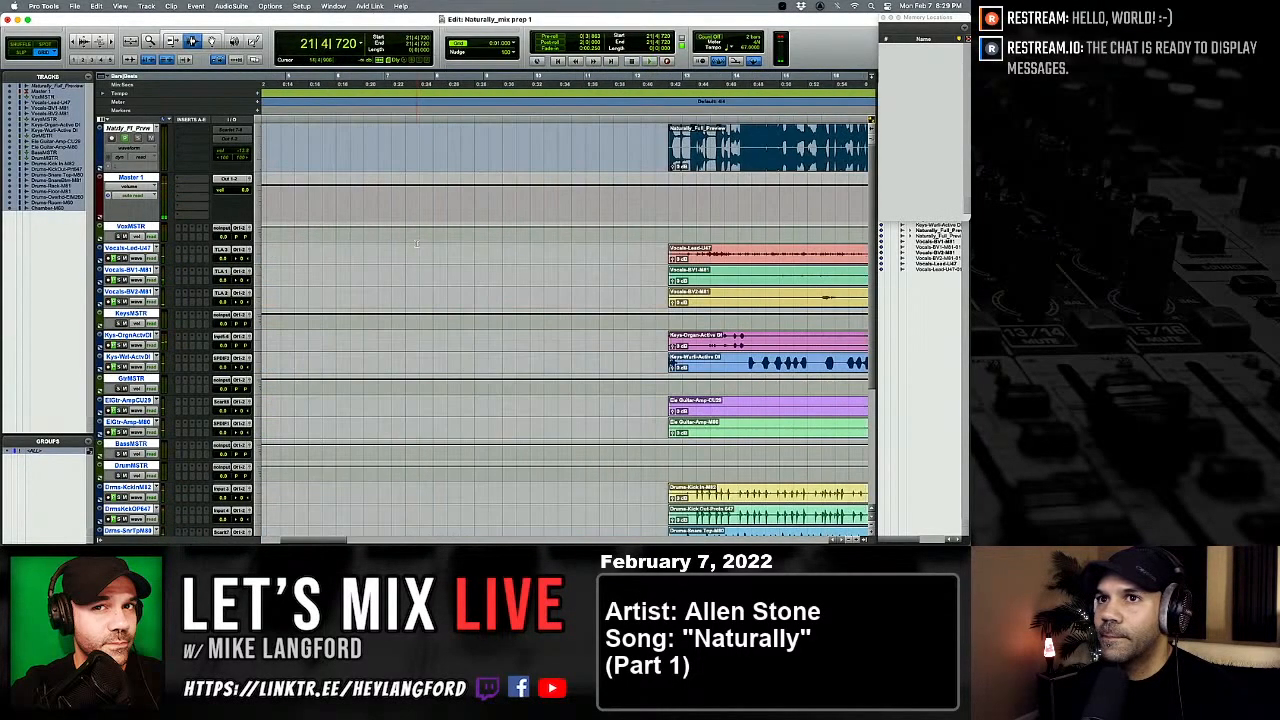
pyautogui.hscroll(10, 516, 263)
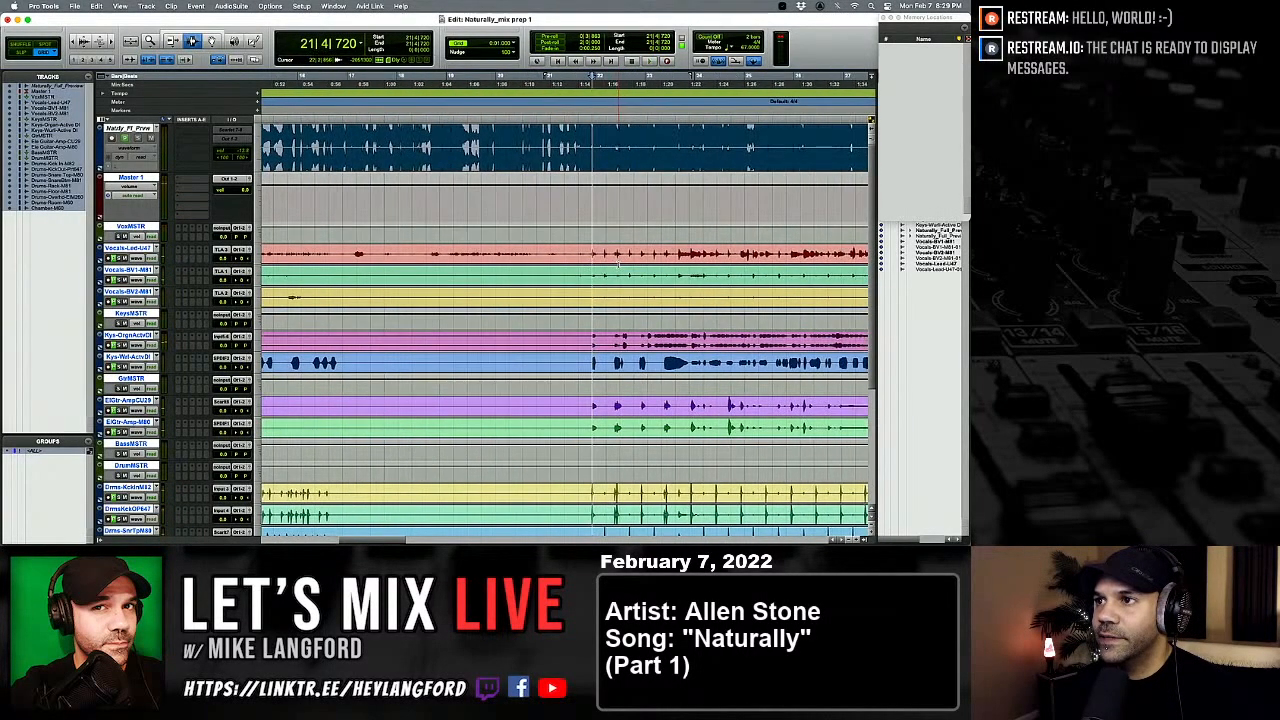
pyautogui.press('space')
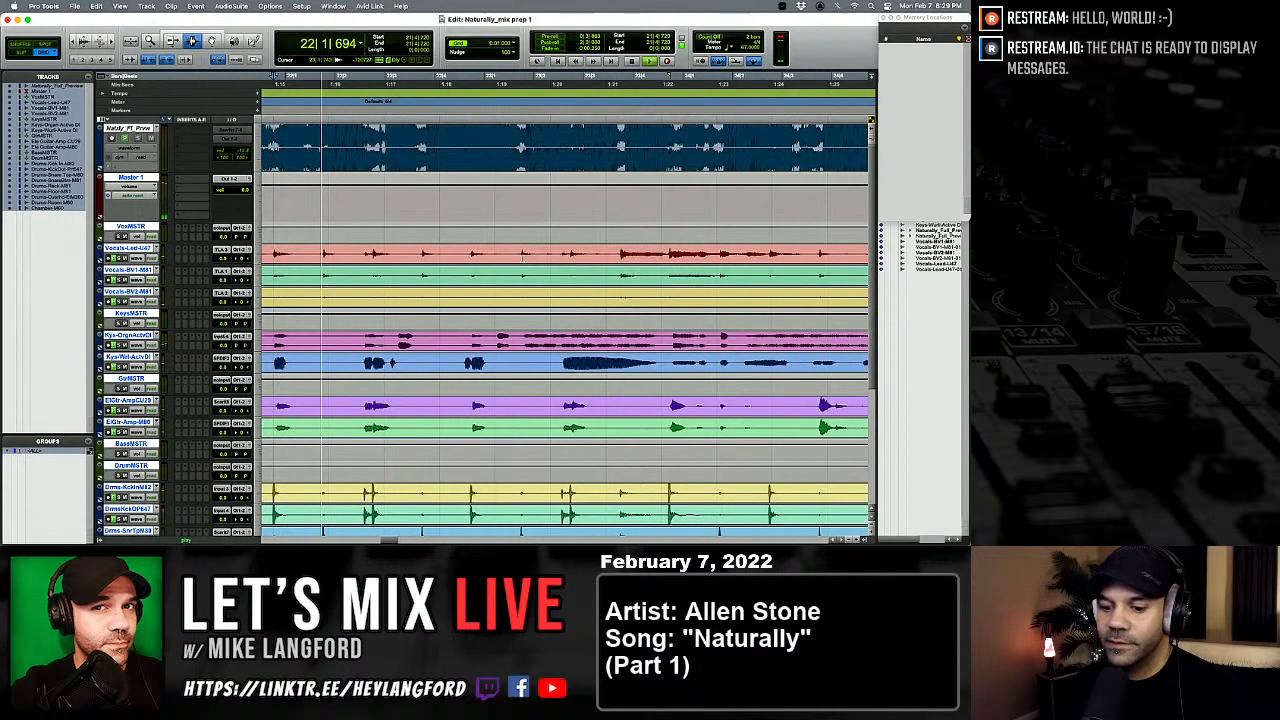
# Step: Switch the edit mode to Slip and select the first bar on all tracks, from 21|4|720 to the next downbeat kick at 22|4|698
pyautogui.keyDown('shift'); pyautogui.click(463, 261); pyautogui.keyUp('shift')
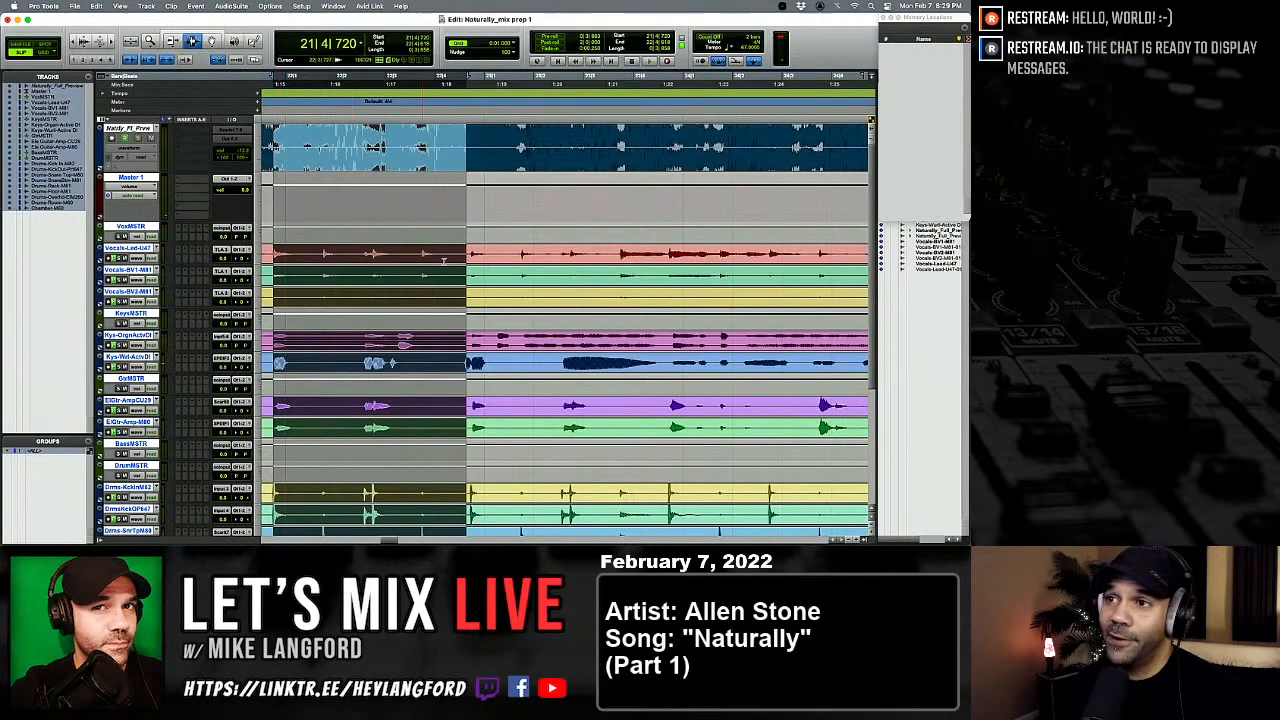
pyautogui.keyDown('shift'); pyautogui.click(470, 275); pyautogui.keyUp('shift')
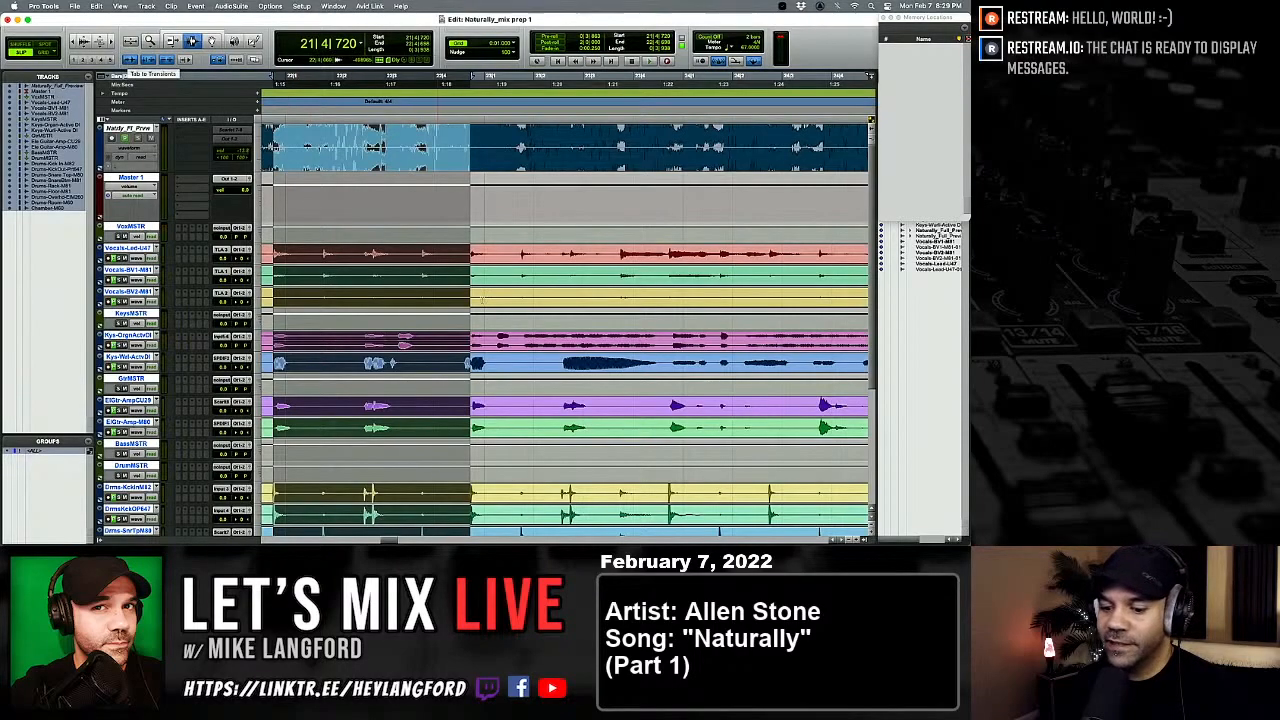
pyautogui.press('super+bracketright')
pyautogui.press('super+bracketright')
pyautogui.press('super+bracketright')
pyautogui.hscroll(-5, 612, 279)
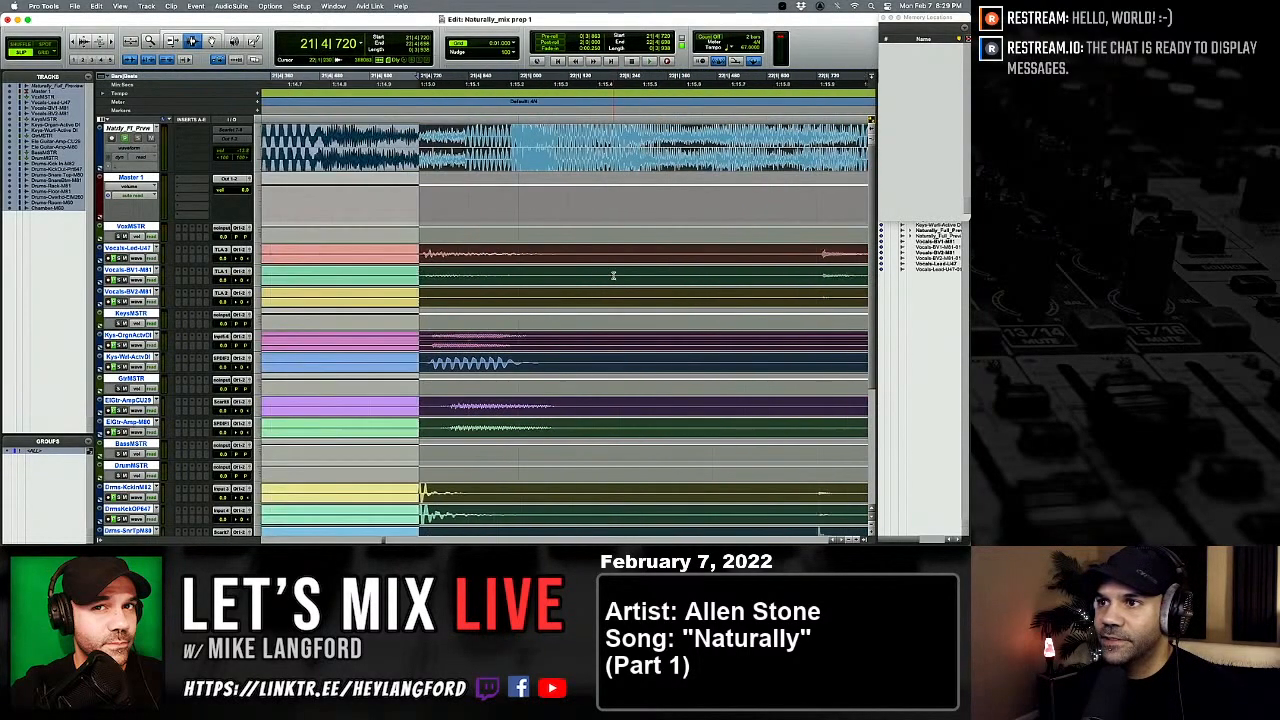
# Step: Play the selected bar and examine how its end lines up with the start of the hit on the kick drum tracks
pyautogui.scroll(-5, 660, 280)
pyautogui.scroll(3, 668, 280)
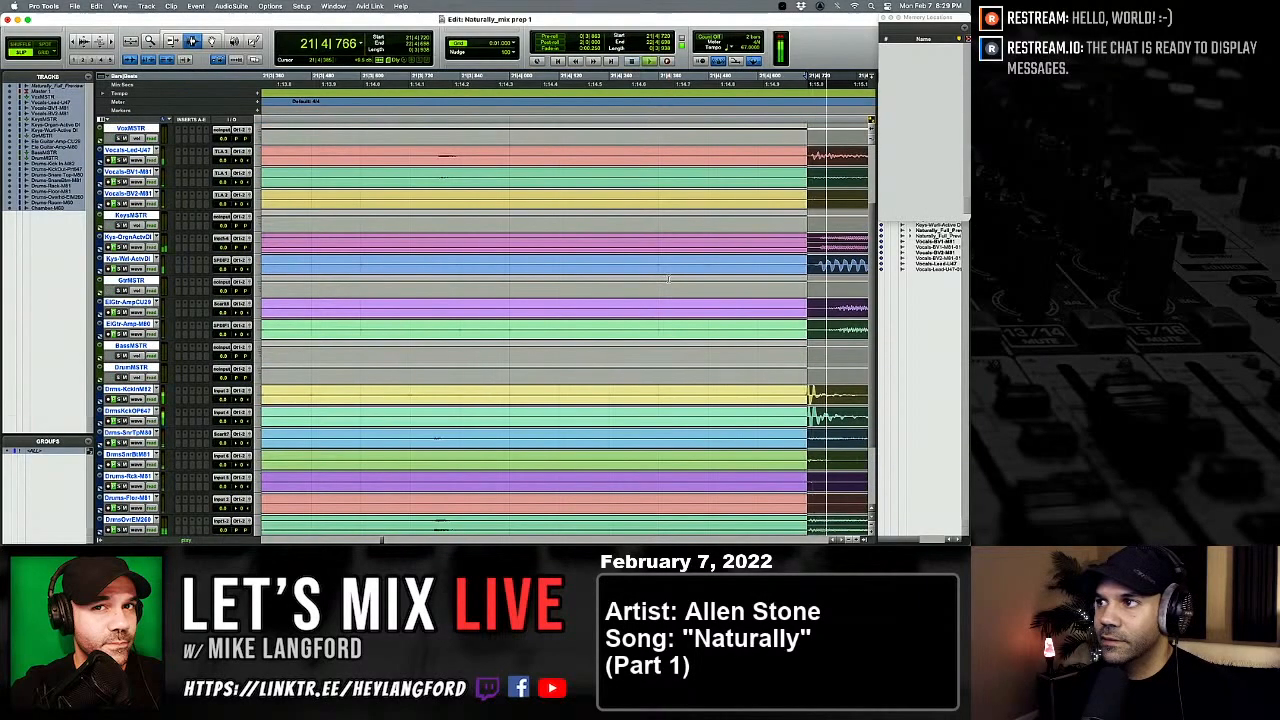
pyautogui.hscroll(5, 668, 280)
pyautogui.hscroll(3, 668, 280)
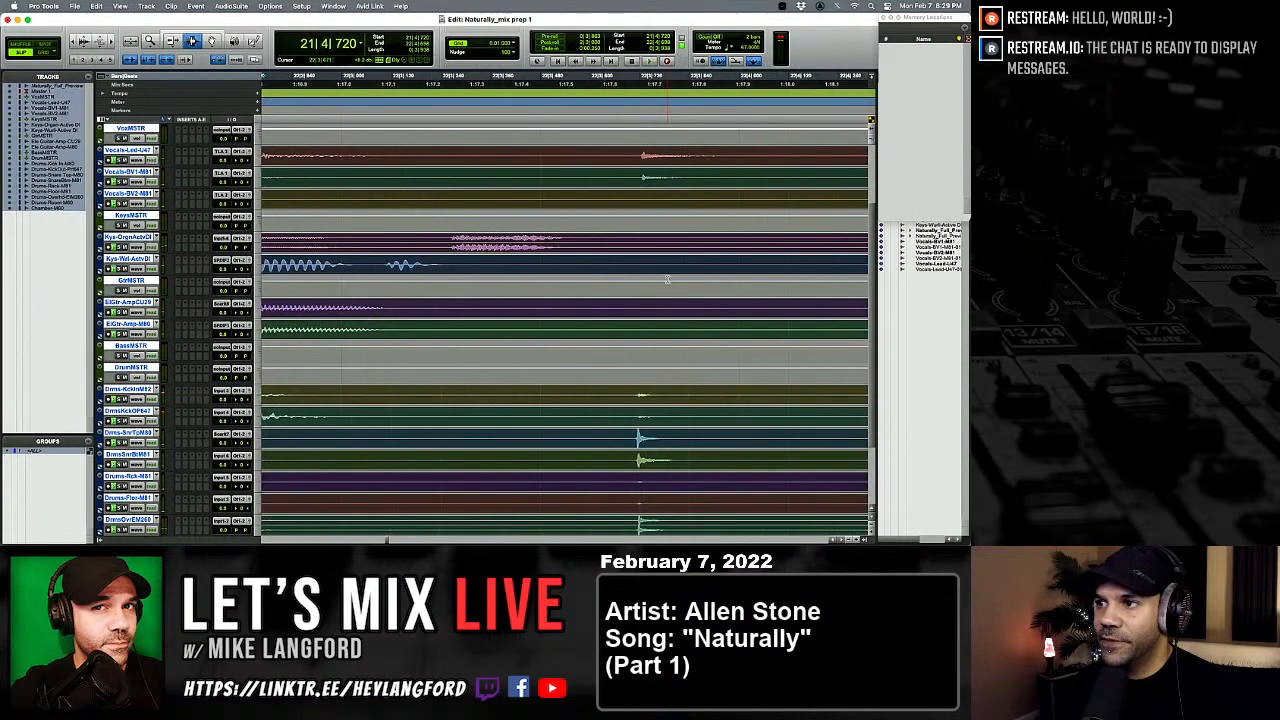
pyautogui.press('super+bracketright')
pyautogui.press('super+bracketright')
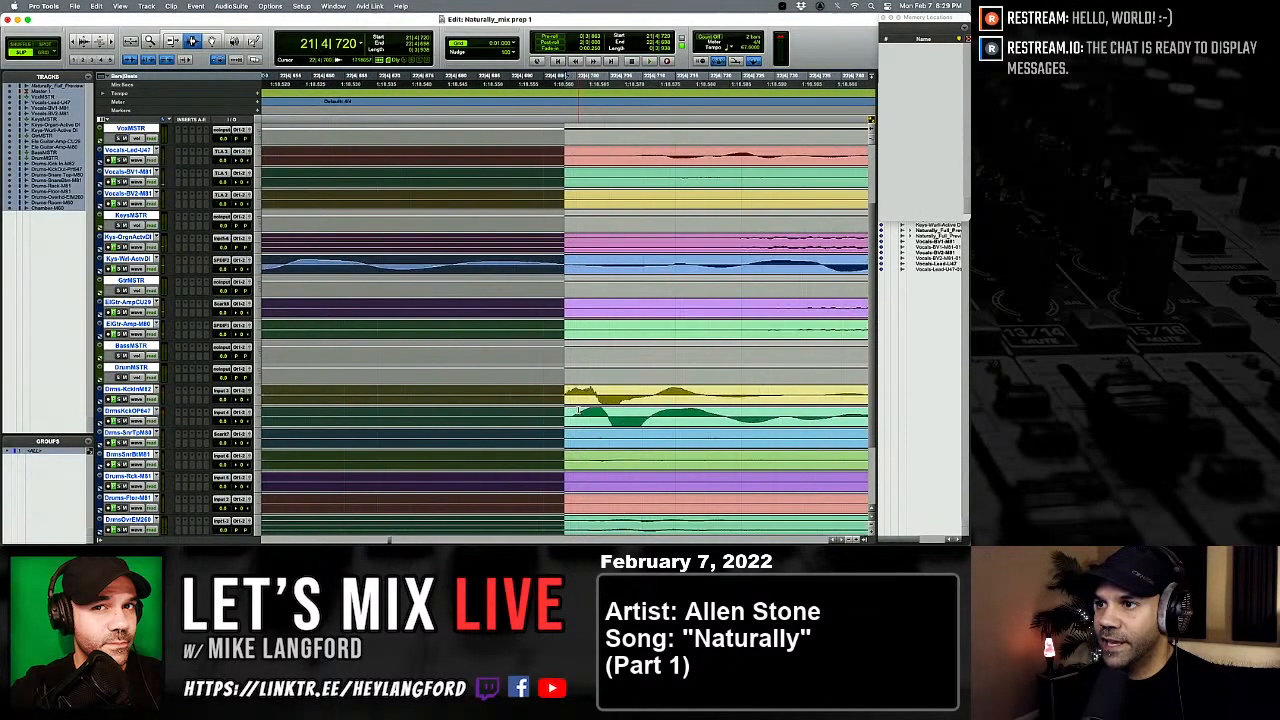
pyautogui.press('super+bracketright')
pyautogui.press('super+bracketright')
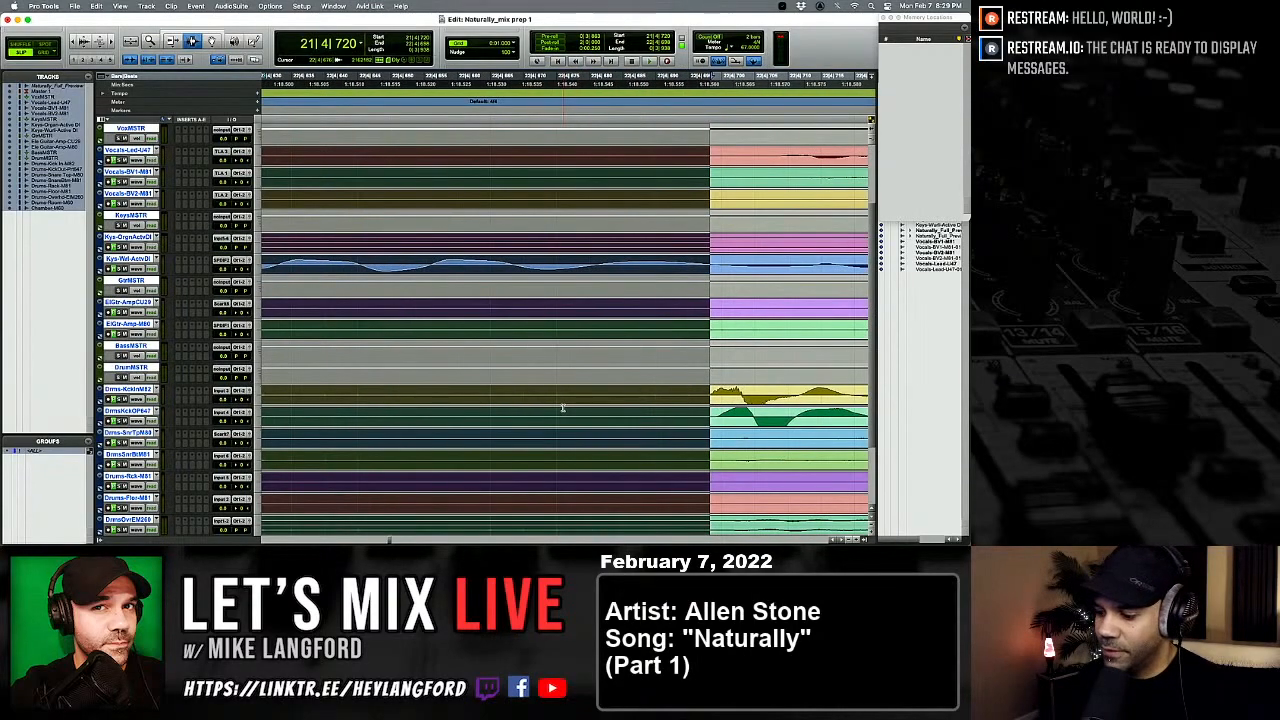
# Step: Try to identify the beat for the selected bar from 21|4|720 to 22|4|698
pyautogui.click(231, 6)
pyautogui.moveTo(196, 6)
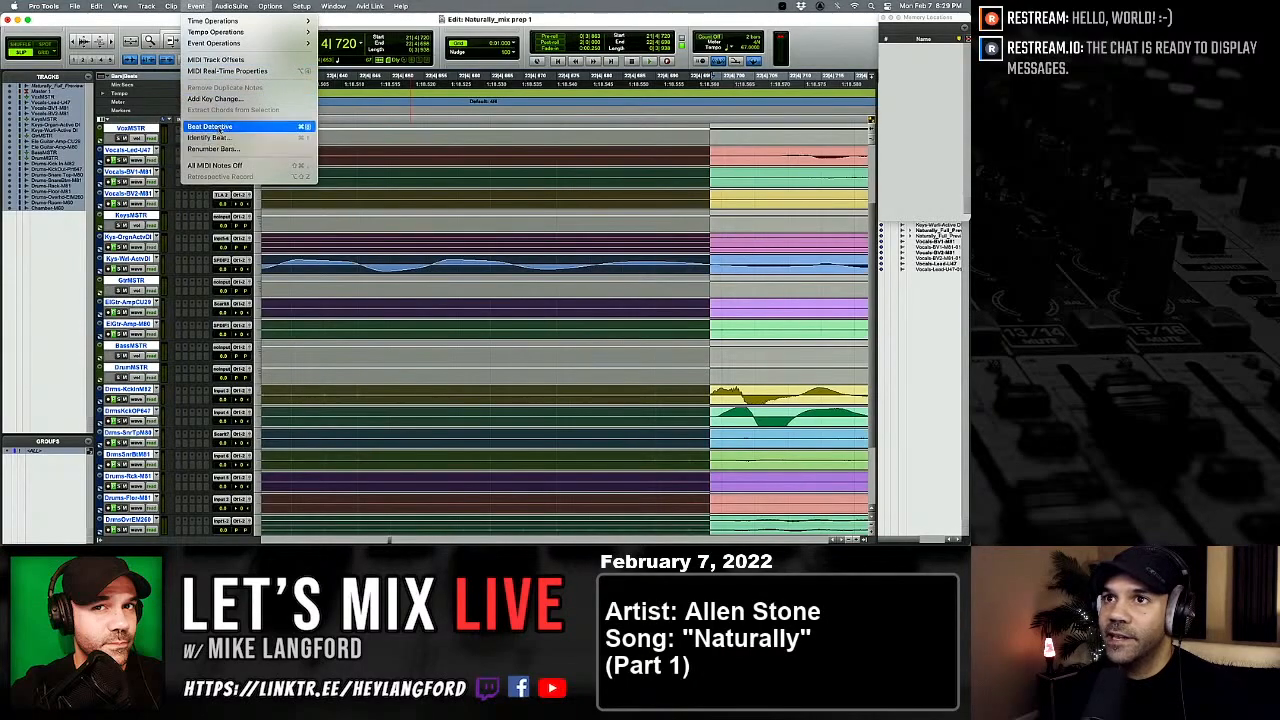
pyautogui.click(218, 137)
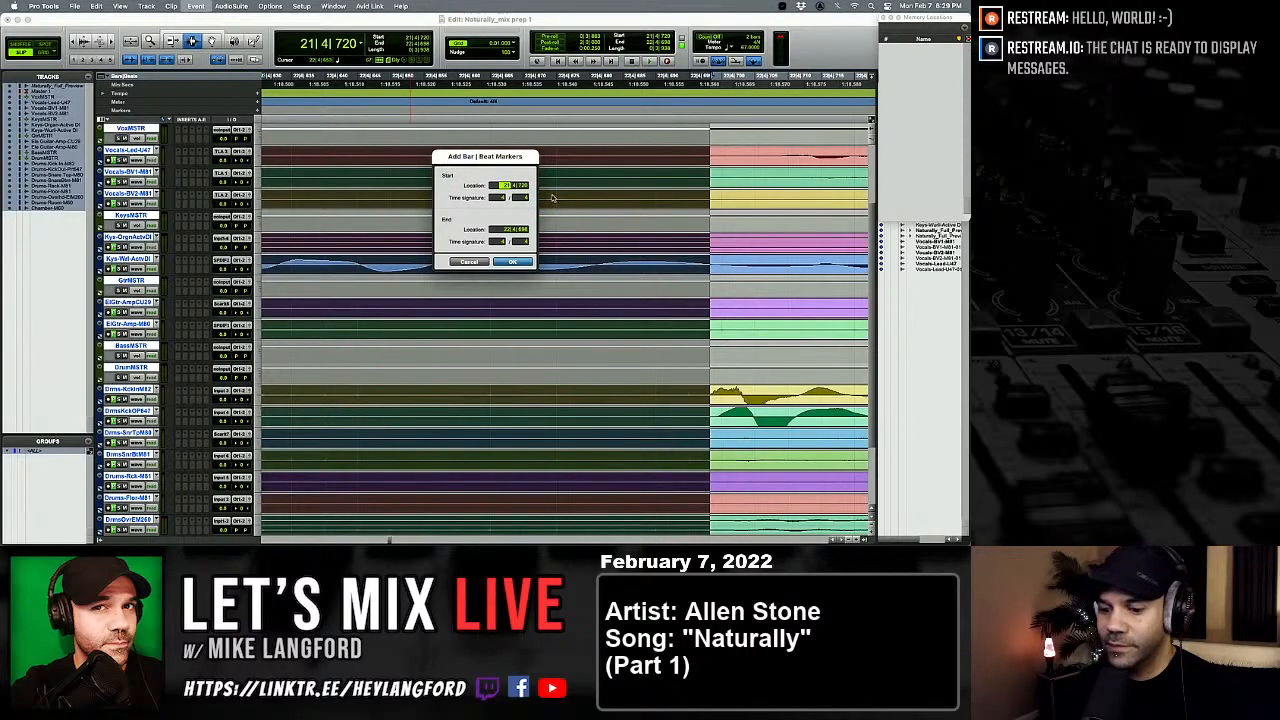
pyautogui.press('Return')
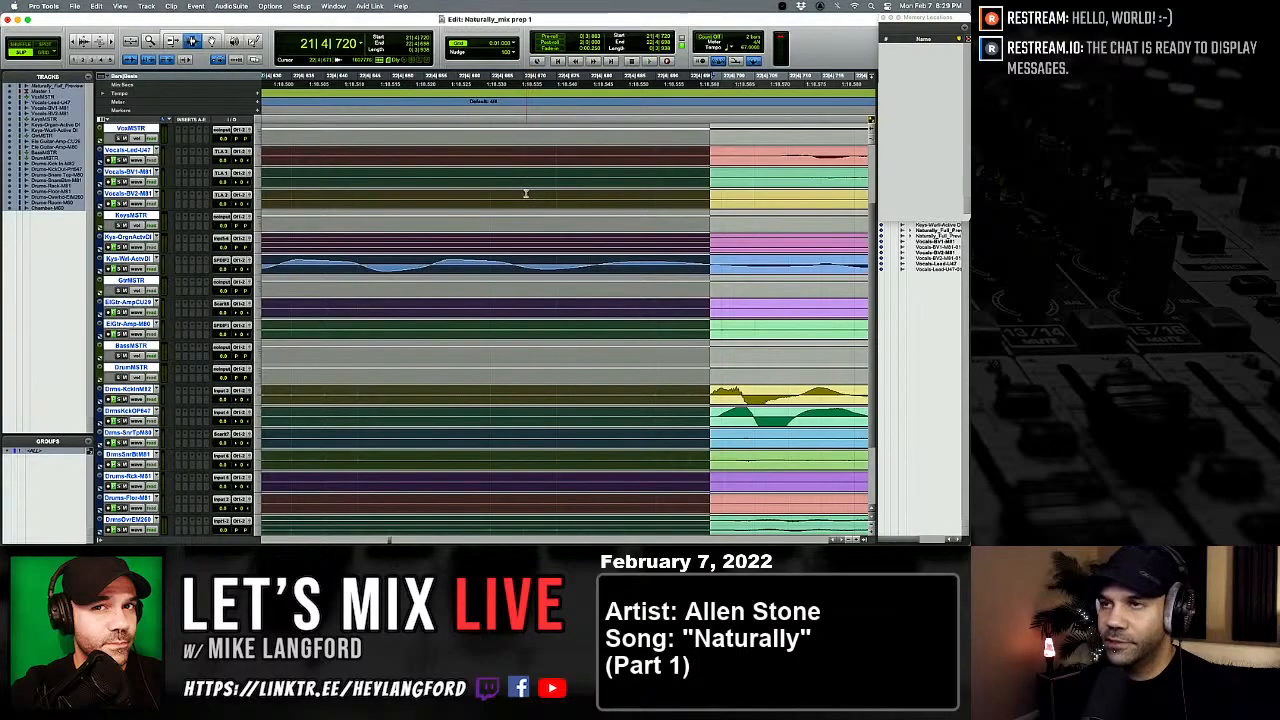
# Step: Show the whole selected bar together with the neighbouring bars on all tracks
pyautogui.press('r')
pyautogui.press('r')
pyautogui.press('r')
pyautogui.press('r')
pyautogui.press('r')
pyautogui.press('r')
pyautogui.press('r')
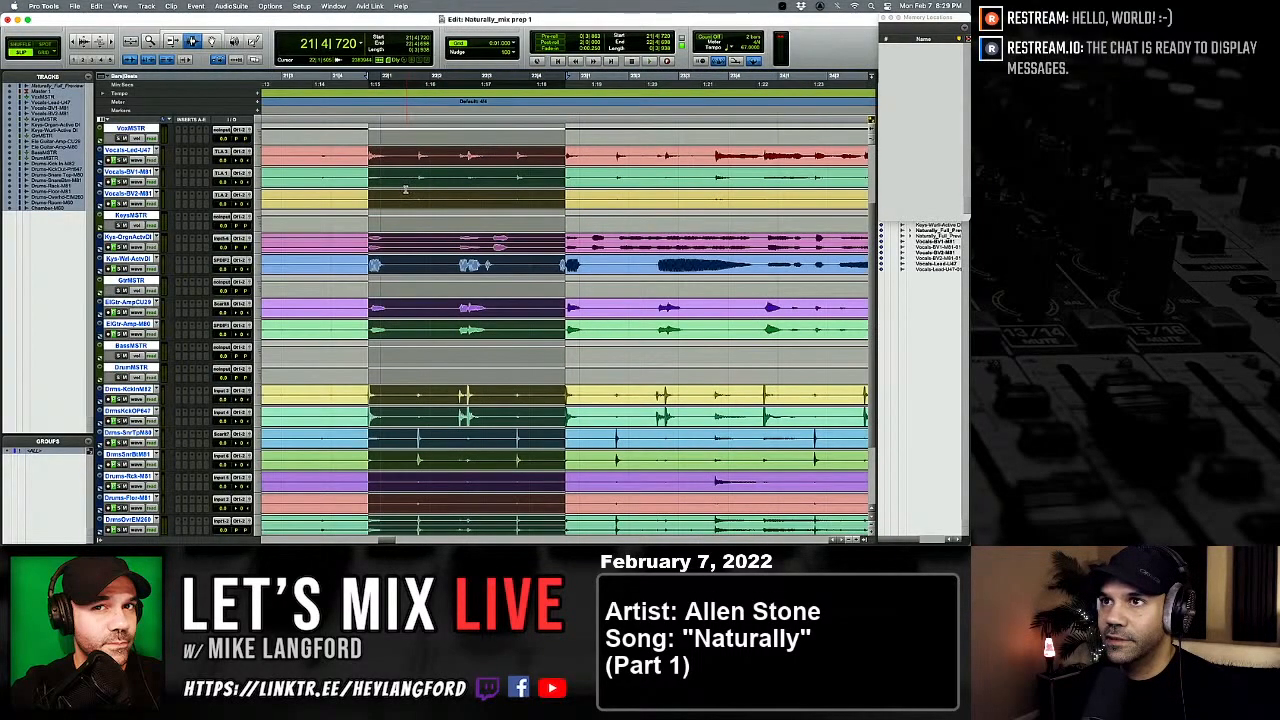
# Step: Trim away all audio before the downbeat at 21|4|720 on every track
pyautogui.press('space')
pyautogui.press('space')
pyautogui.scroll(4, 451, 152)
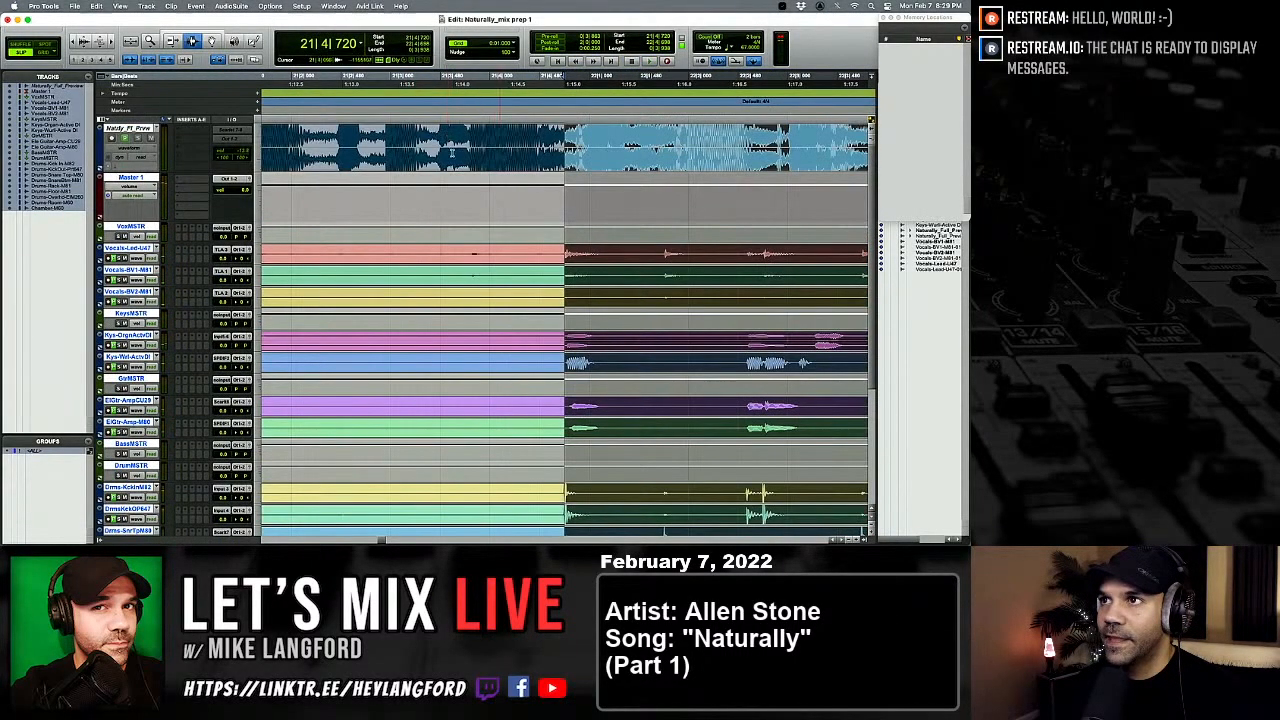
pyautogui.hscroll(10, 451, 213)
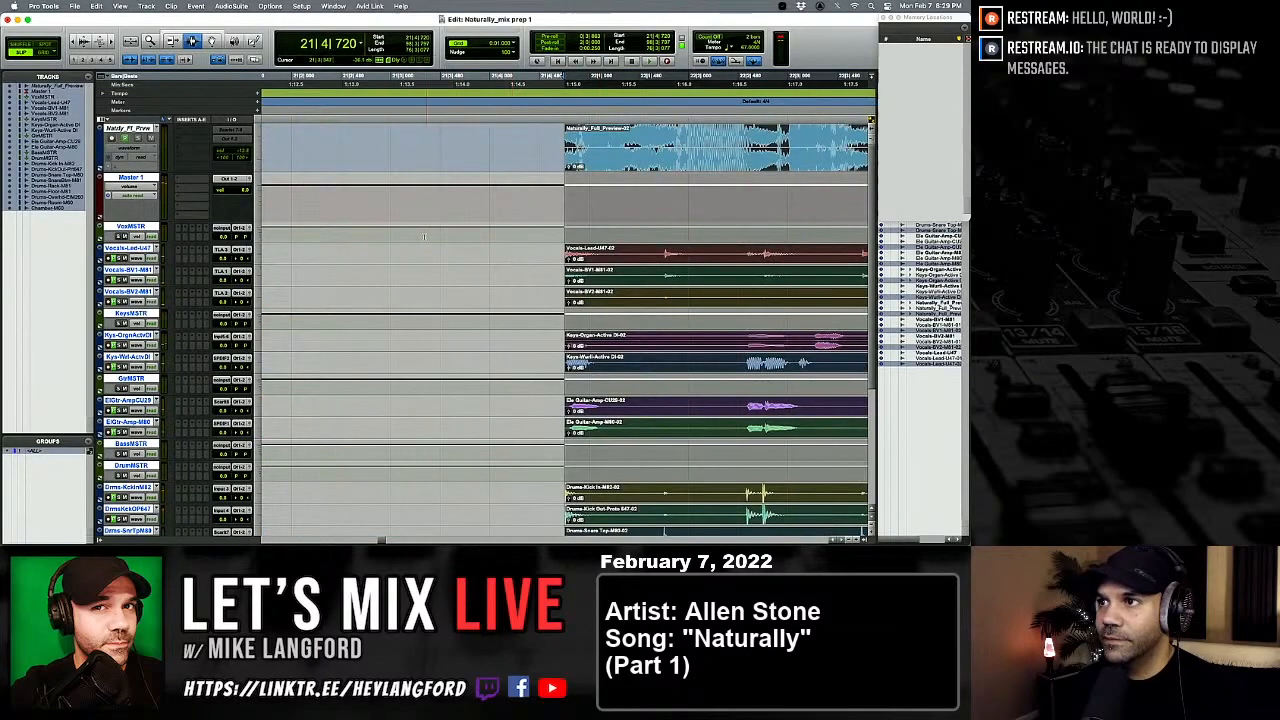
pyautogui.press('r')
pyautogui.press('r')
pyautogui.press('r')
pyautogui.press('r')
pyautogui.press('r')
pyautogui.press('r')
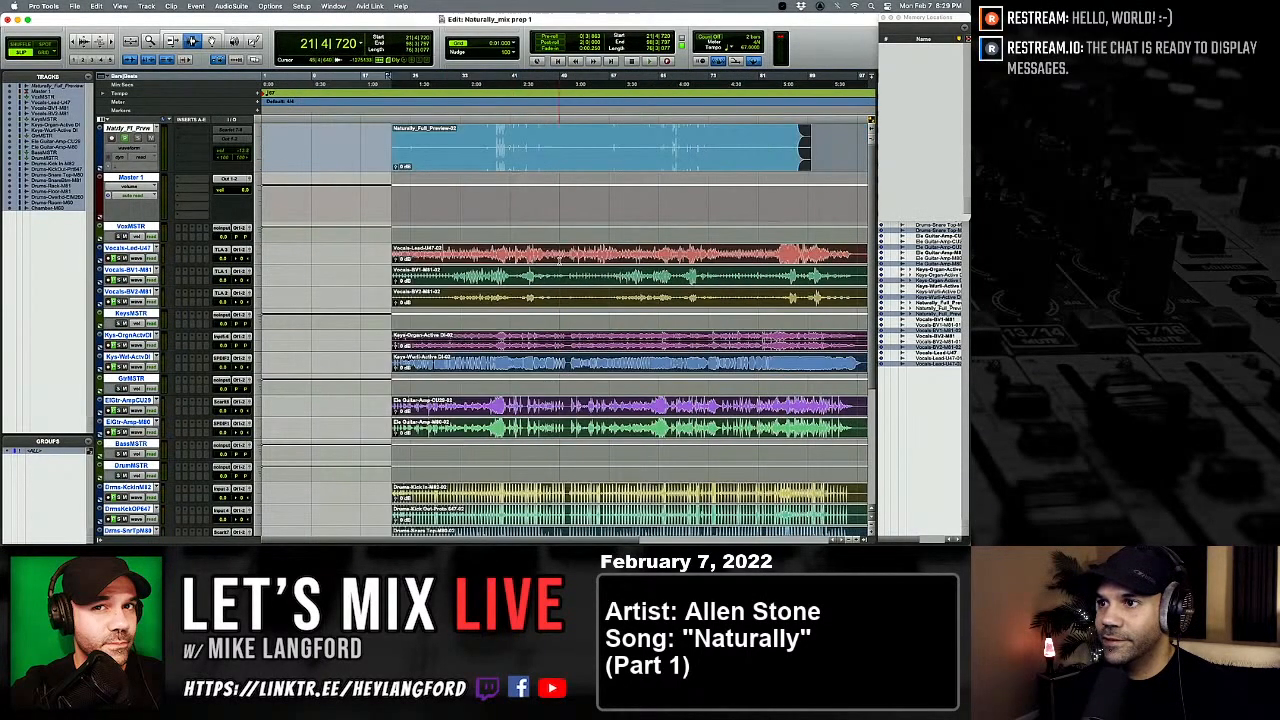
# Step: Select all the trimmed clips starting at 21|4|720 and switch to Grid mode with the Grabber tool
pyautogui.click(389, 250)
pyautogui.press('t')
pyautogui.press('t')
pyautogui.press('t')
pyautogui.press('t')
pyautogui.press('t')
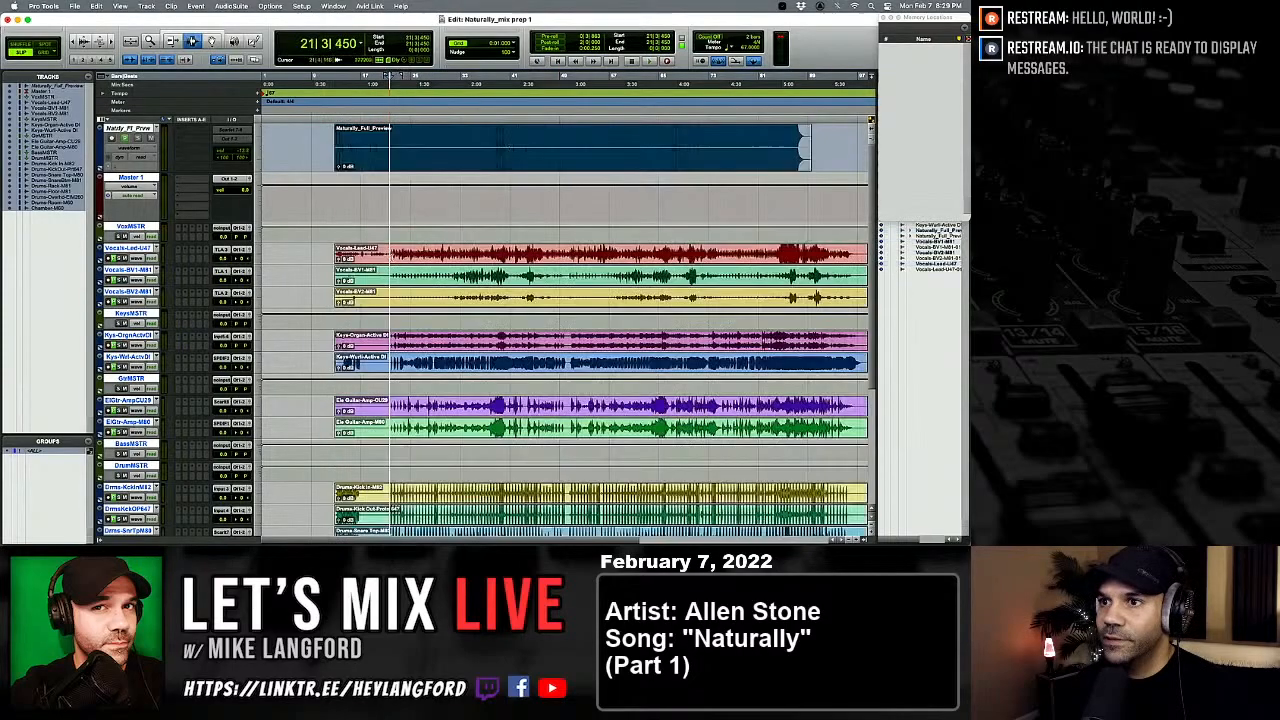
pyautogui.press('space')
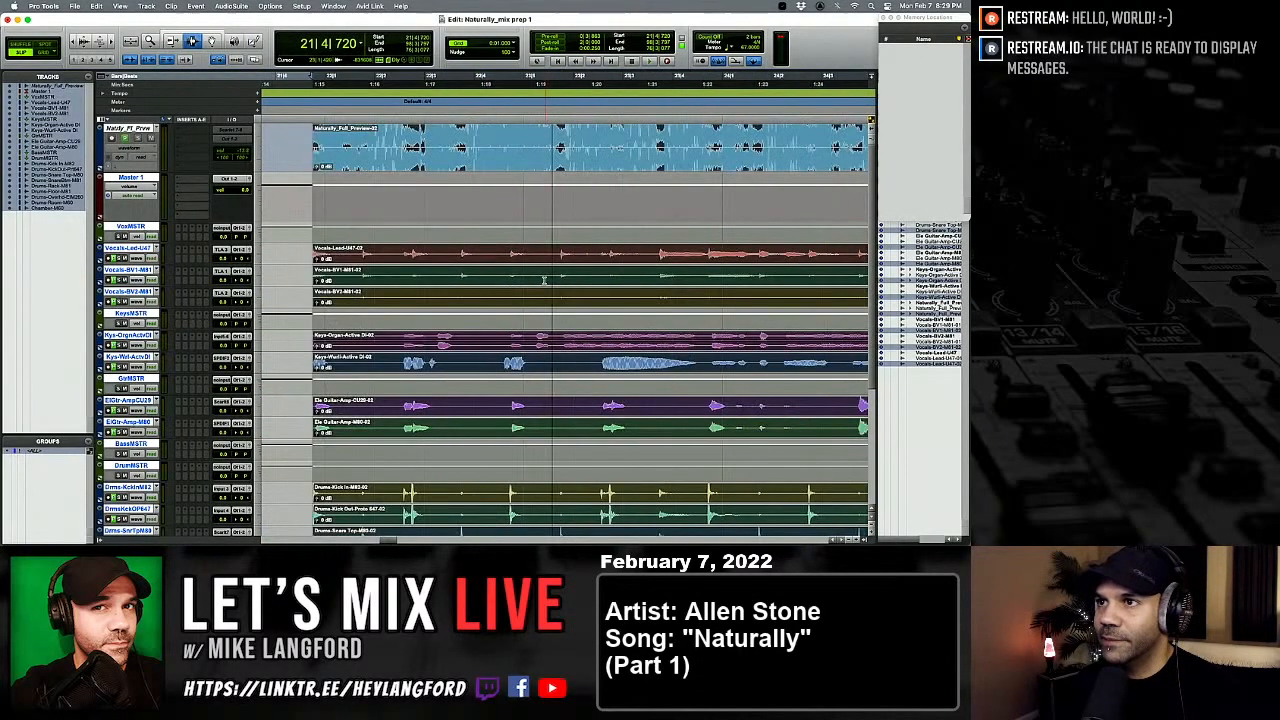
pyautogui.press('F8')
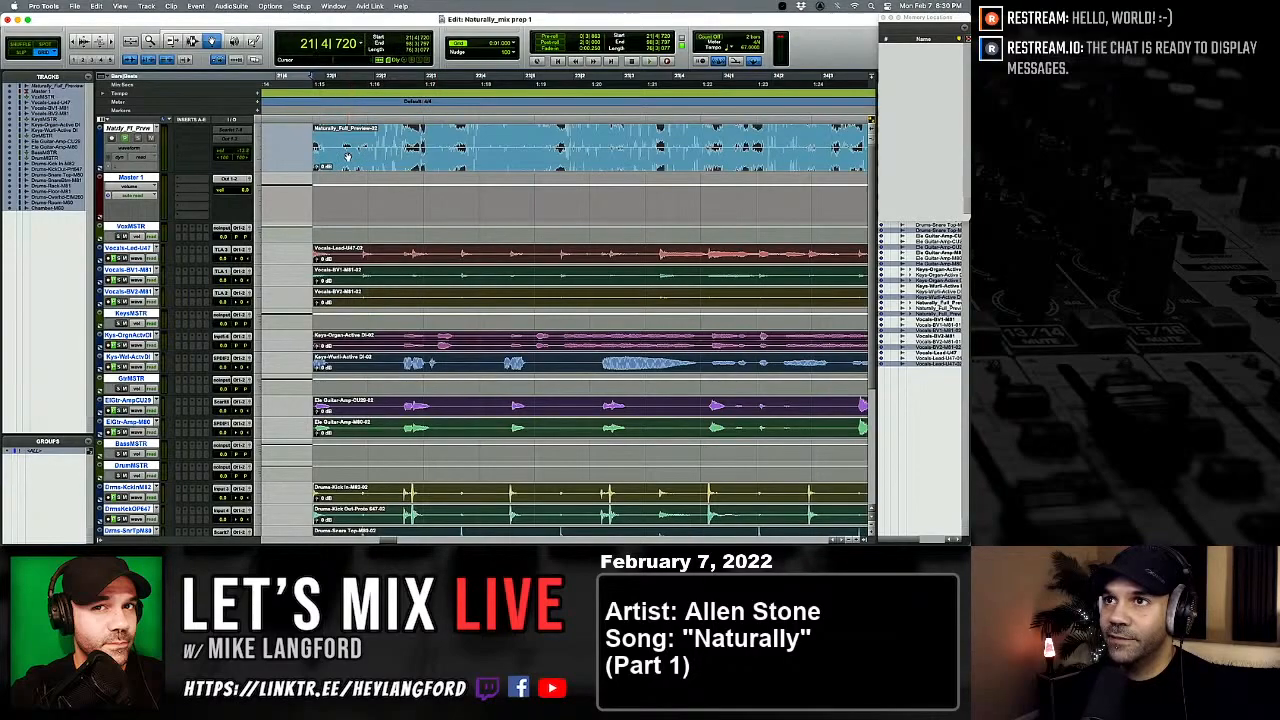
pyautogui.hscroll(-2, 338, 136)
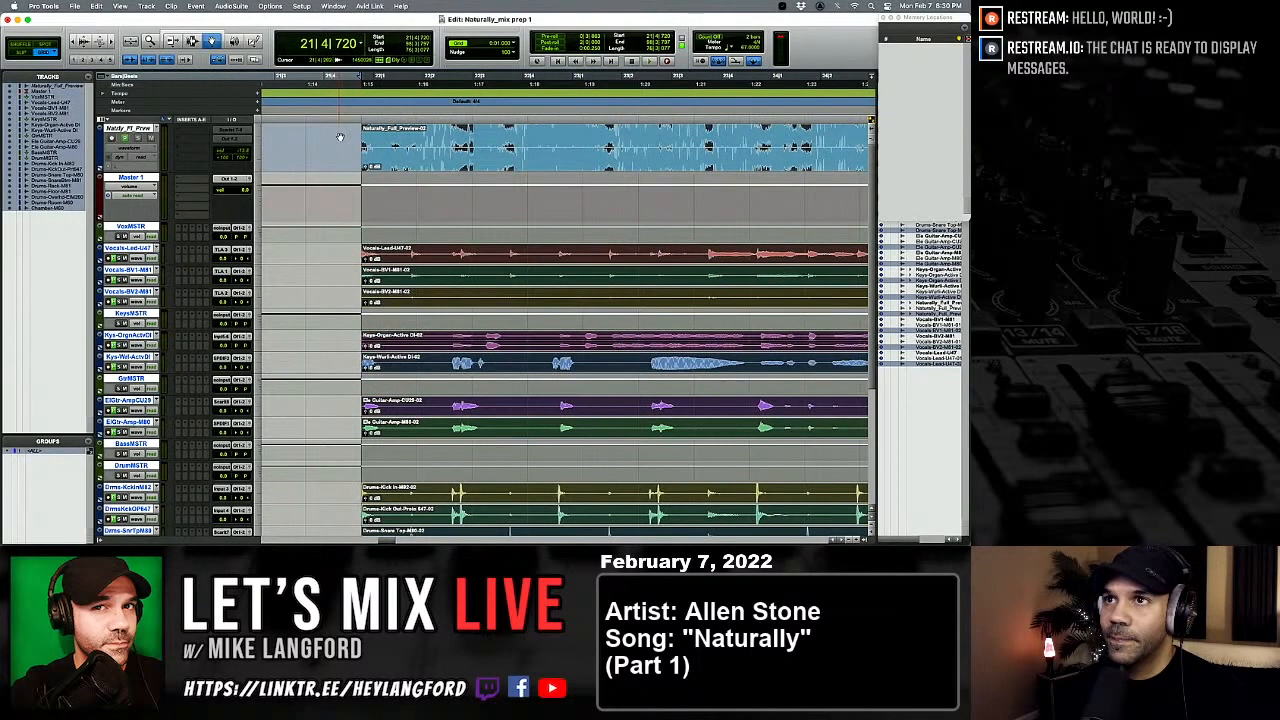
# Step: Examine the timeline from the session start to the point where the trimmed clips begin
pyautogui.hscroll(-6, 334, 137)
pyautogui.press('End')
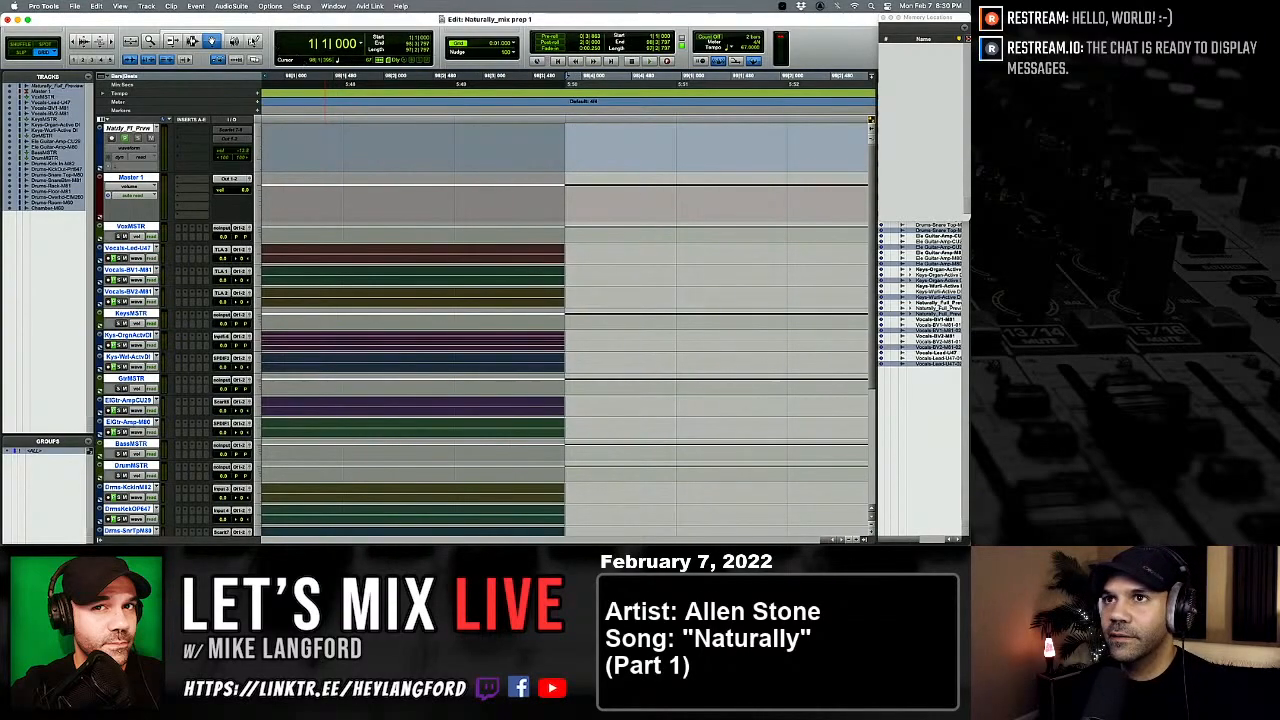
pyautogui.click(343, 157)
pyautogui.press('Return')
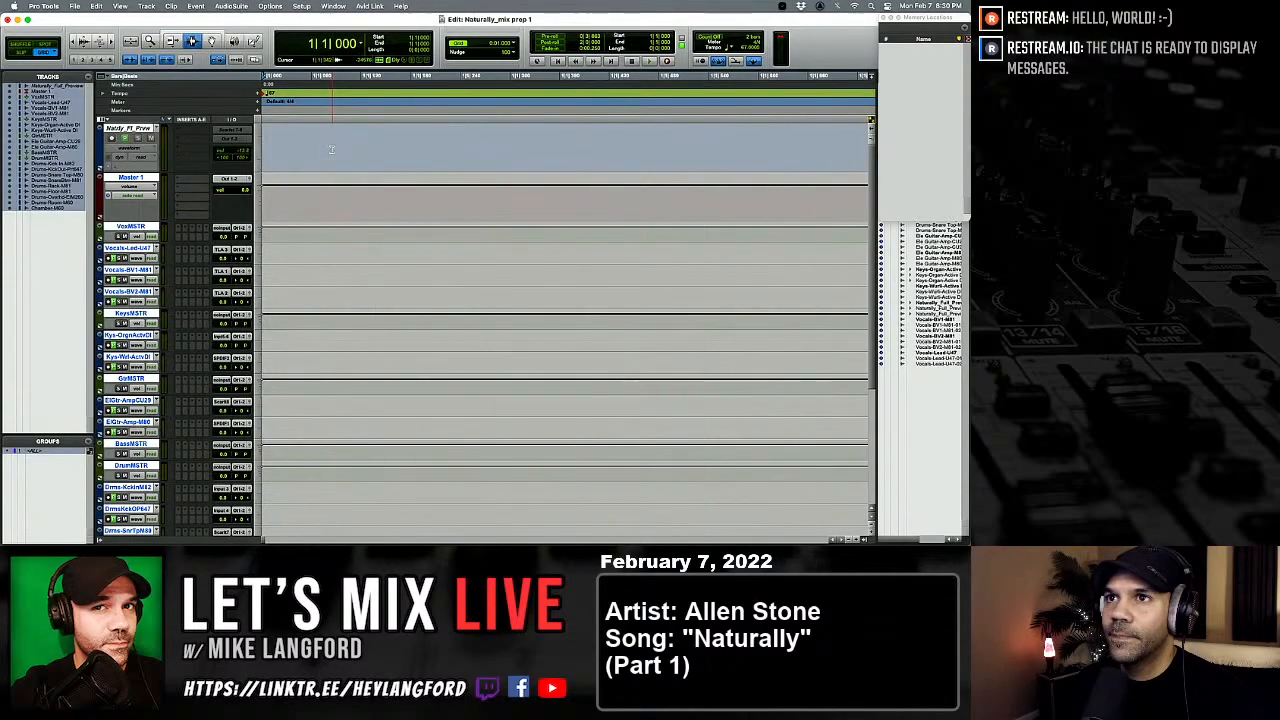
pyautogui.press('super+bracketleft')
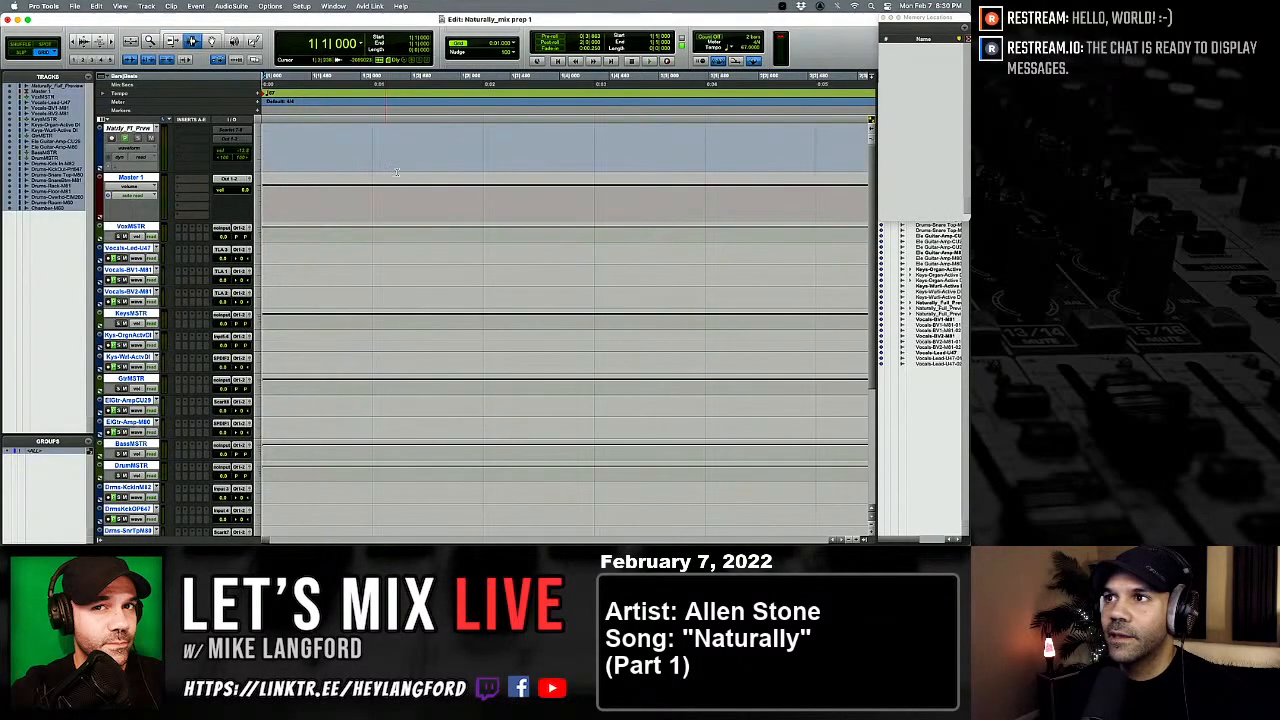
pyautogui.click(555, 178)
pyautogui.press('super+bracketright')
pyautogui.press('super+bracketright')
pyautogui.press('super+bracketright')
pyautogui.press('super+bracketright')
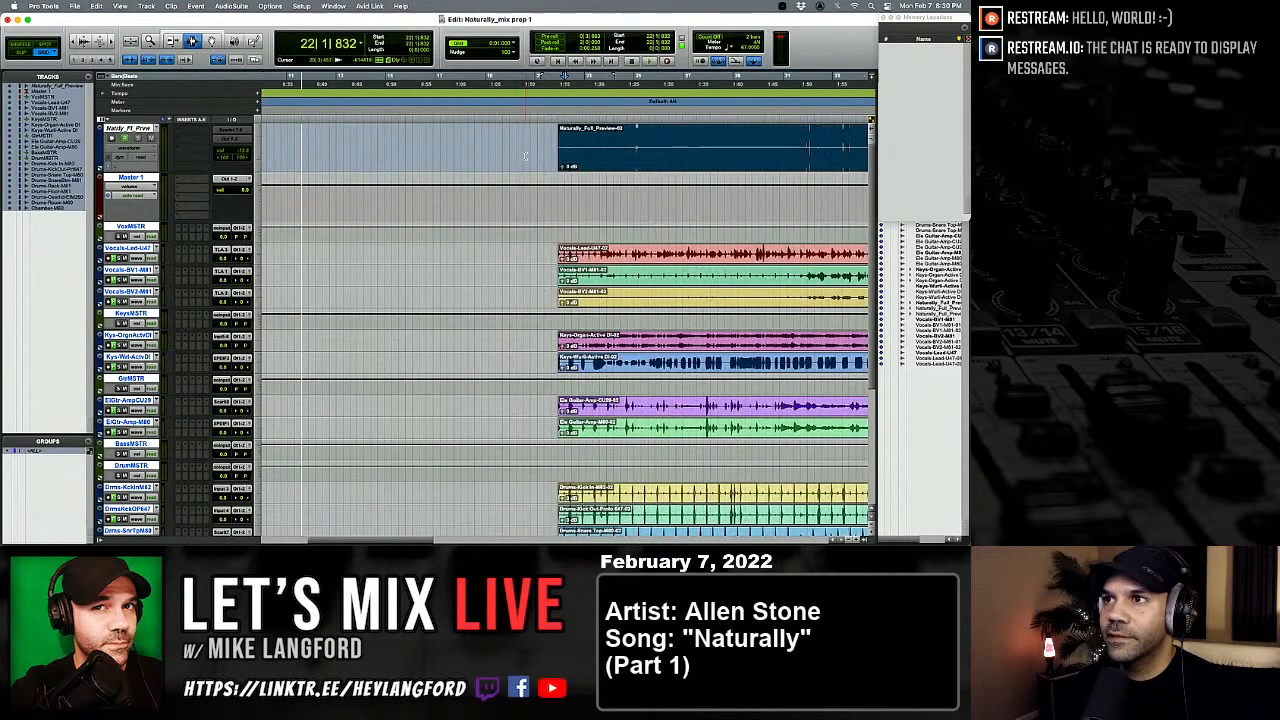
pyautogui.click(537, 140)
pyautogui.press('super+bracketright')
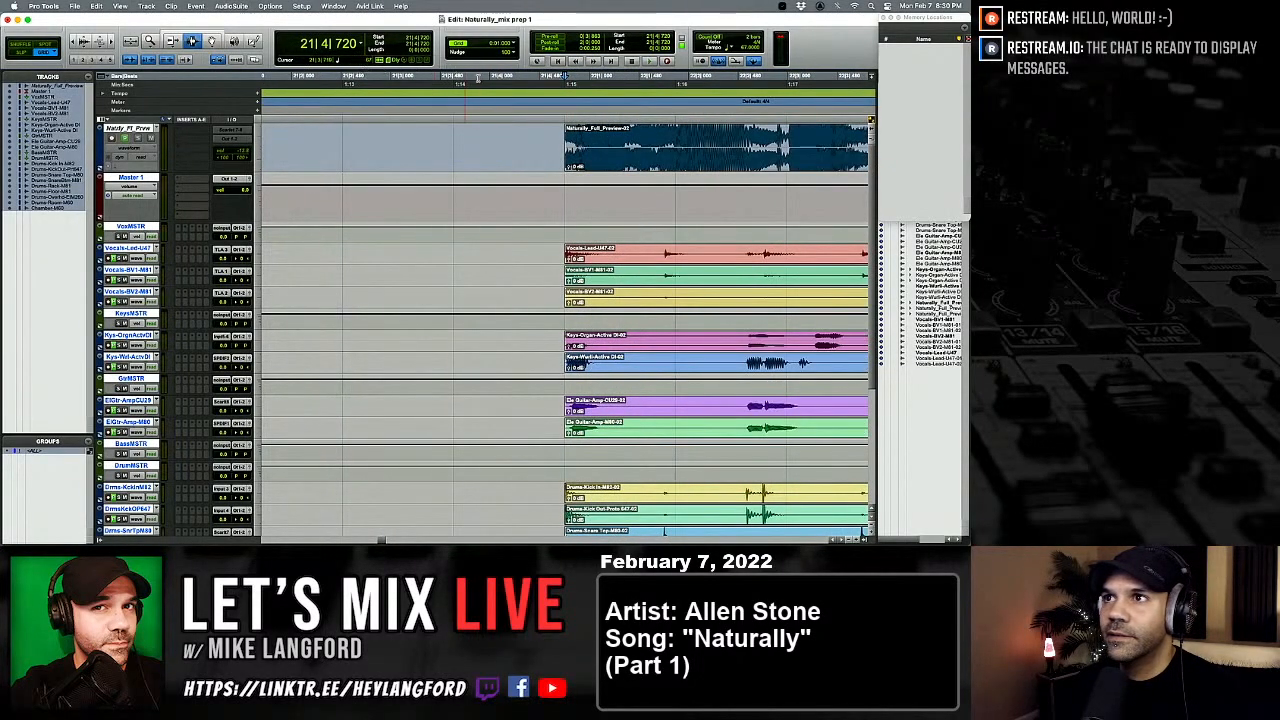
# Step: Move the clips on all tracks one grid step later, so they start at 22|1|832
pyautogui.hscroll(1, 517, 120)
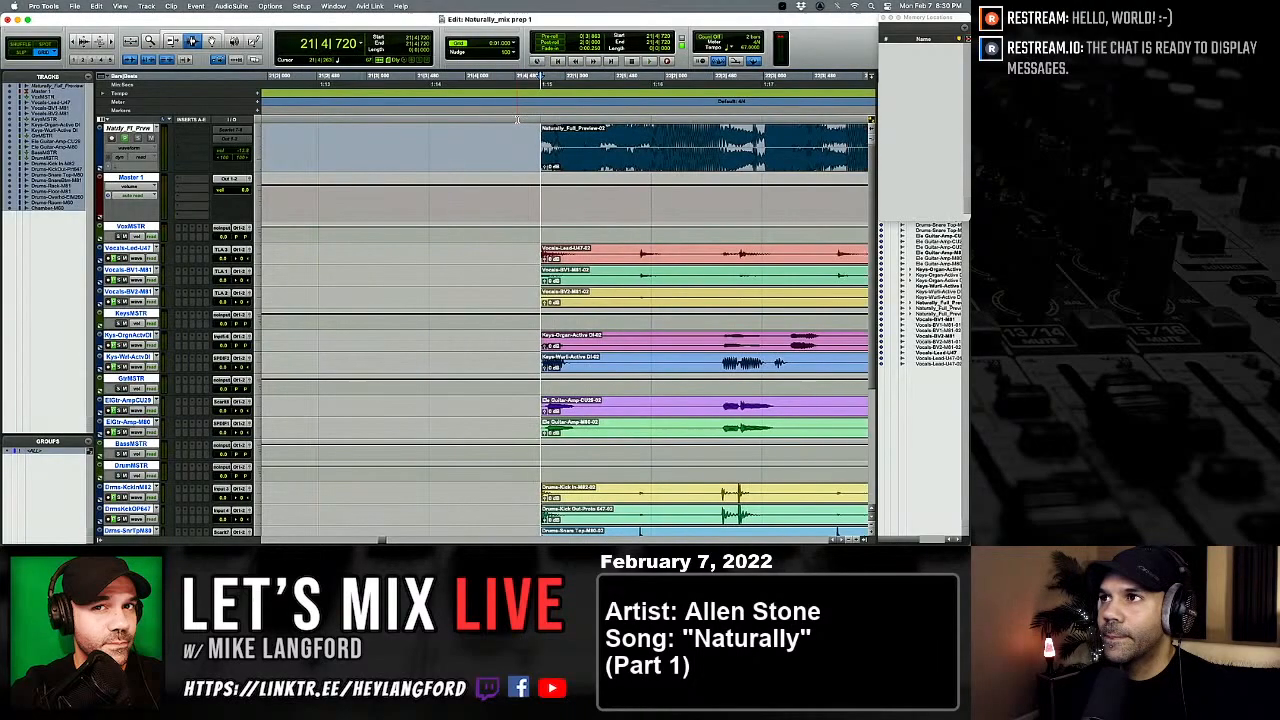
pyautogui.hscroll(1, 517, 120)
pyautogui.scroll(-1, 386, 177)
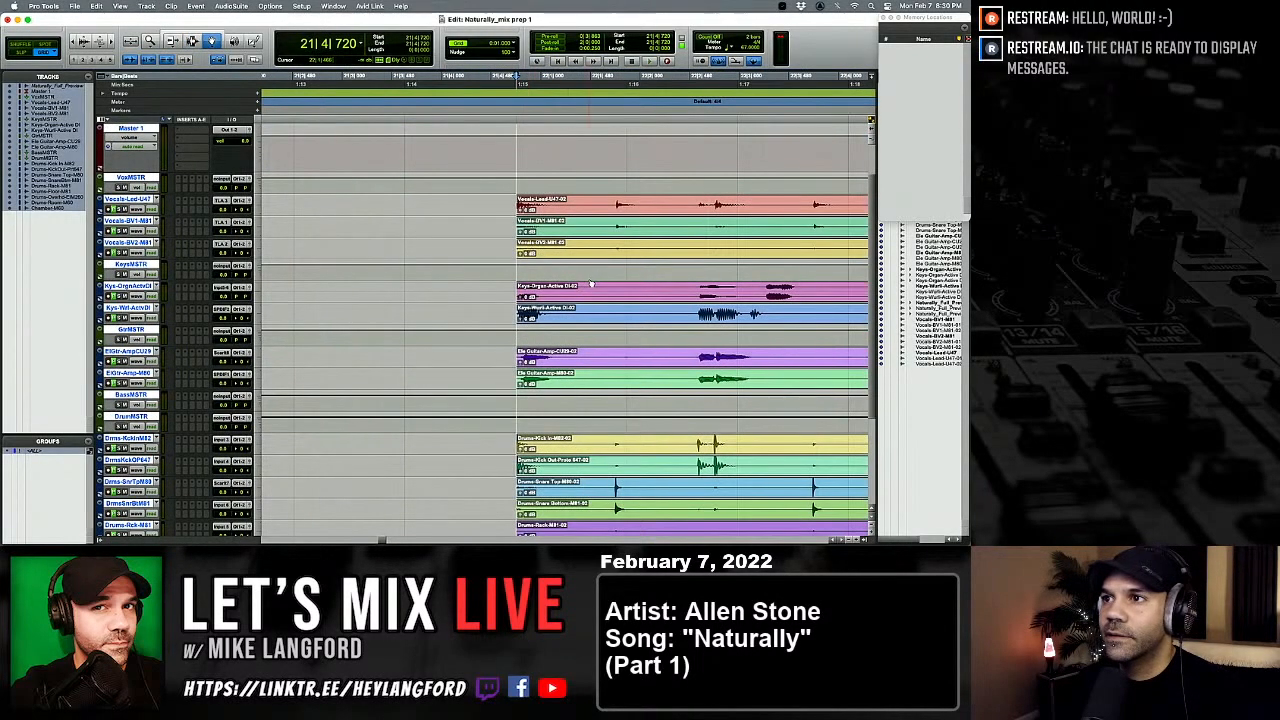
pyautogui.press('+')
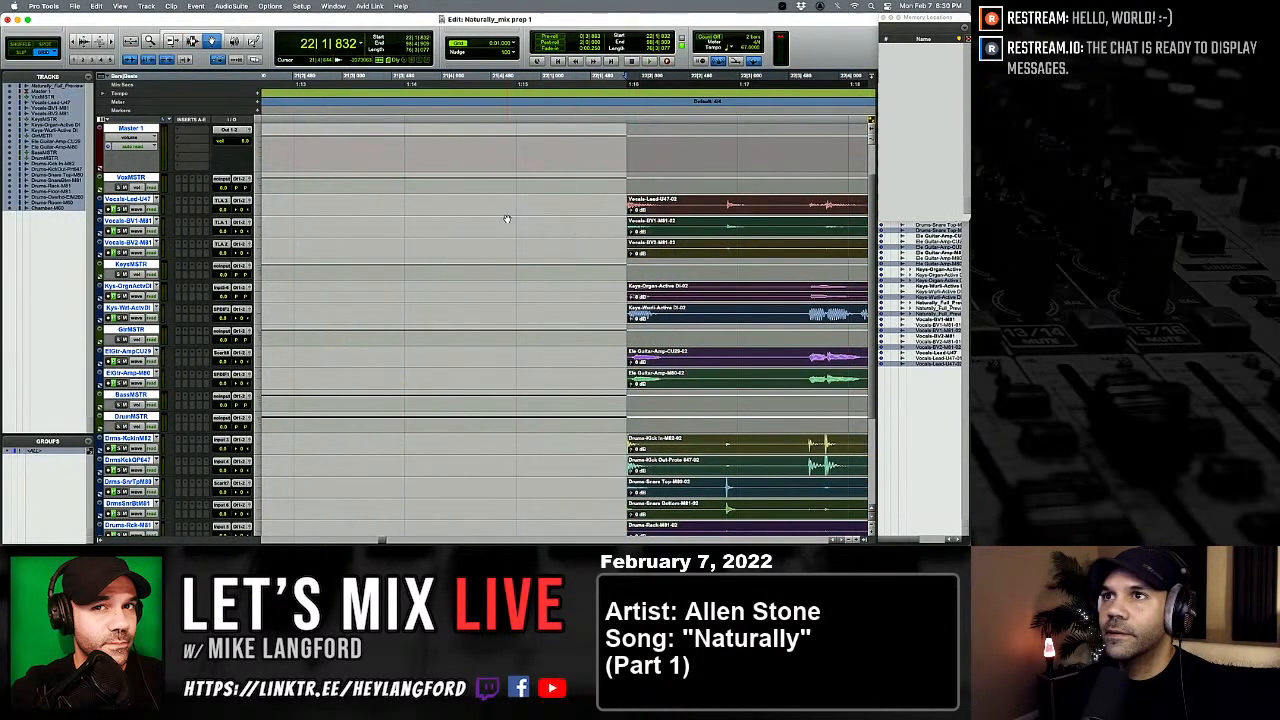
pyautogui.hscroll(4, 507, 218)
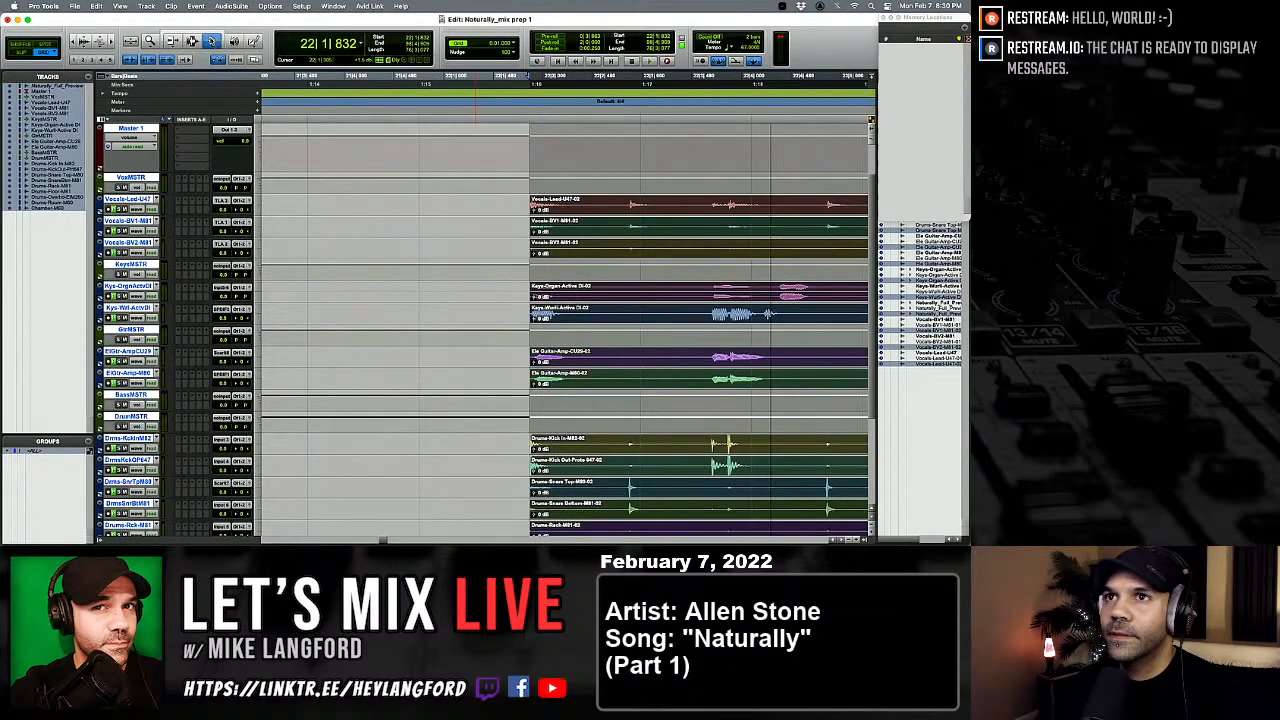
# Step: Place the edit cursor at the start of the moved clips and examine the edge closely against the grid
pyautogui.press('F7')
pyautogui.click(546, 224)
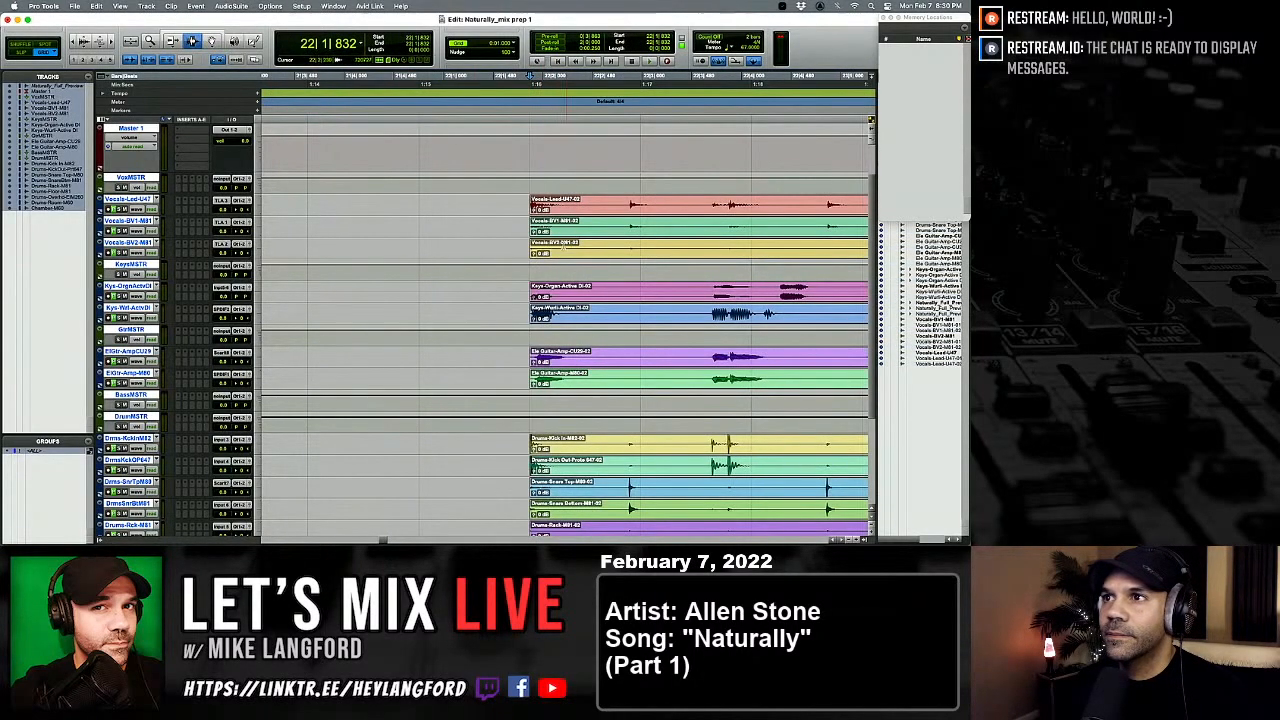
pyautogui.press('t')
pyautogui.press('t')
pyautogui.press('t')
pyautogui.press('t')
pyautogui.press('t')
pyautogui.press('t')
pyautogui.press('t')
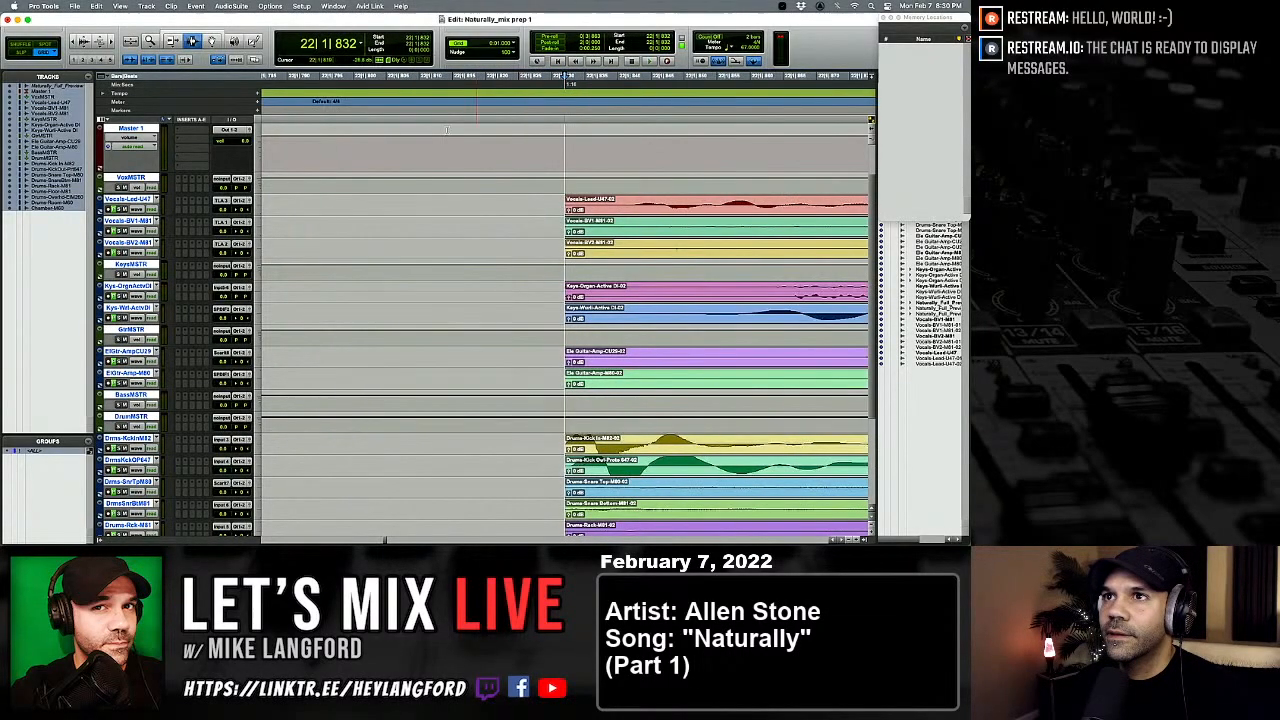
# Step: Locate the edit cursor at bar 22, position 22|1|000
pyautogui.press('r')
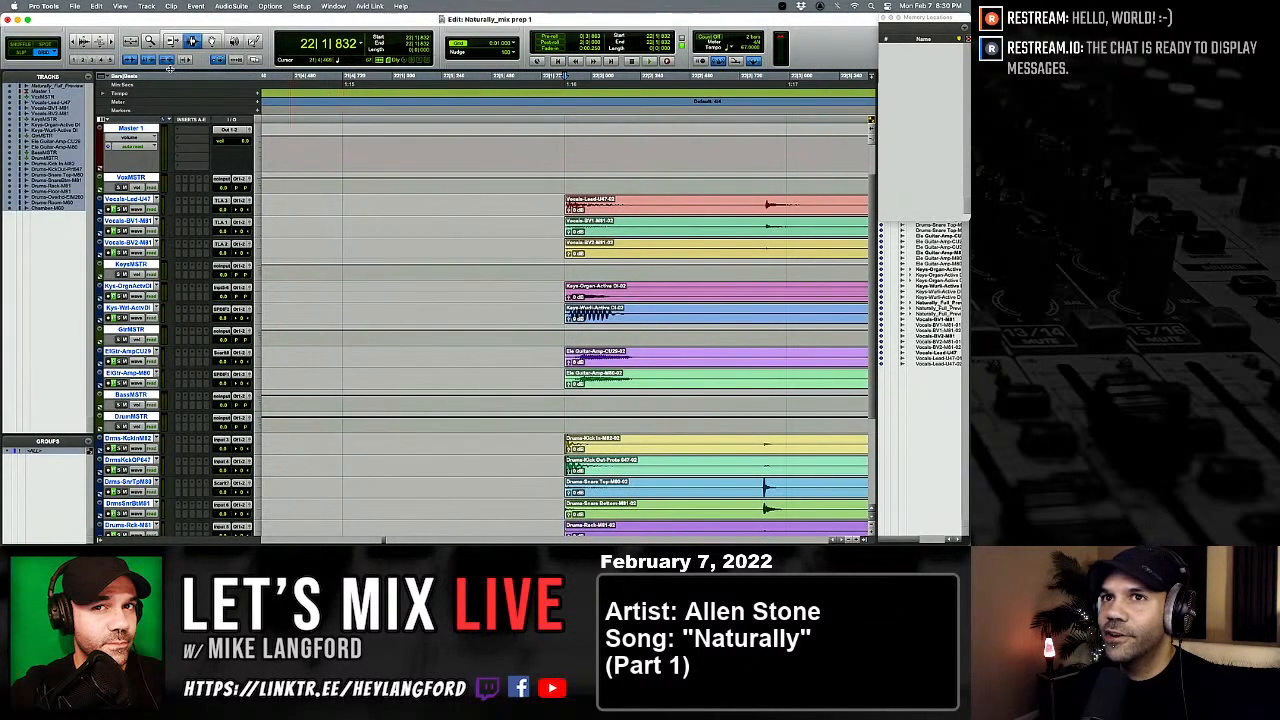
pyautogui.click(331, 49)
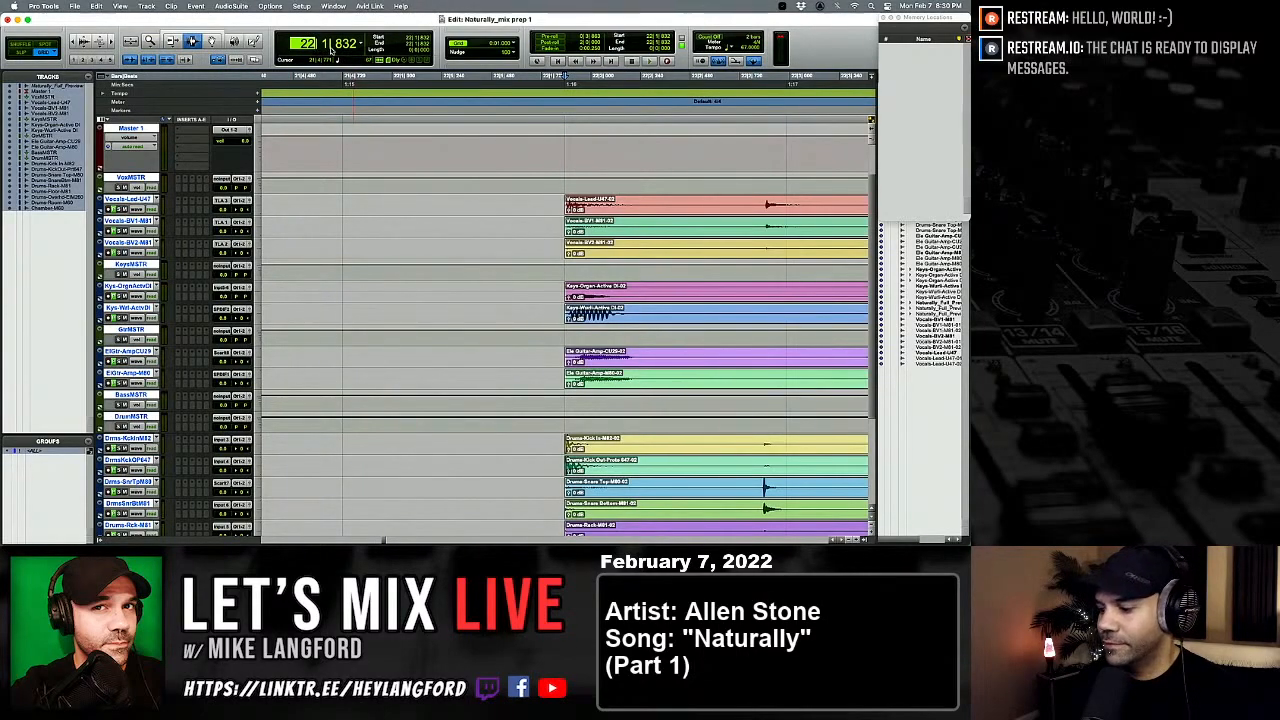
pyautogui.write('22')
pyautogui.press('Return')
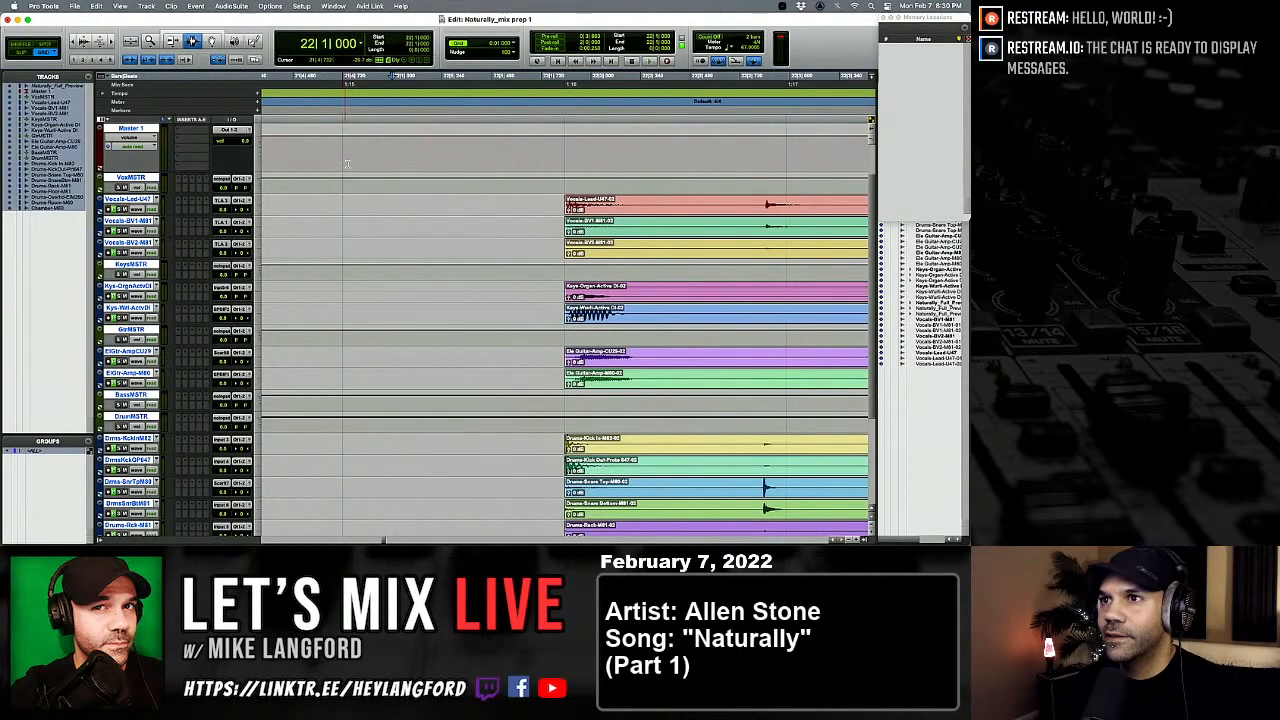
# Step: Examine where the clips begin relative to the bar 22 line and the surrounding grid lines
pyautogui.press('r')
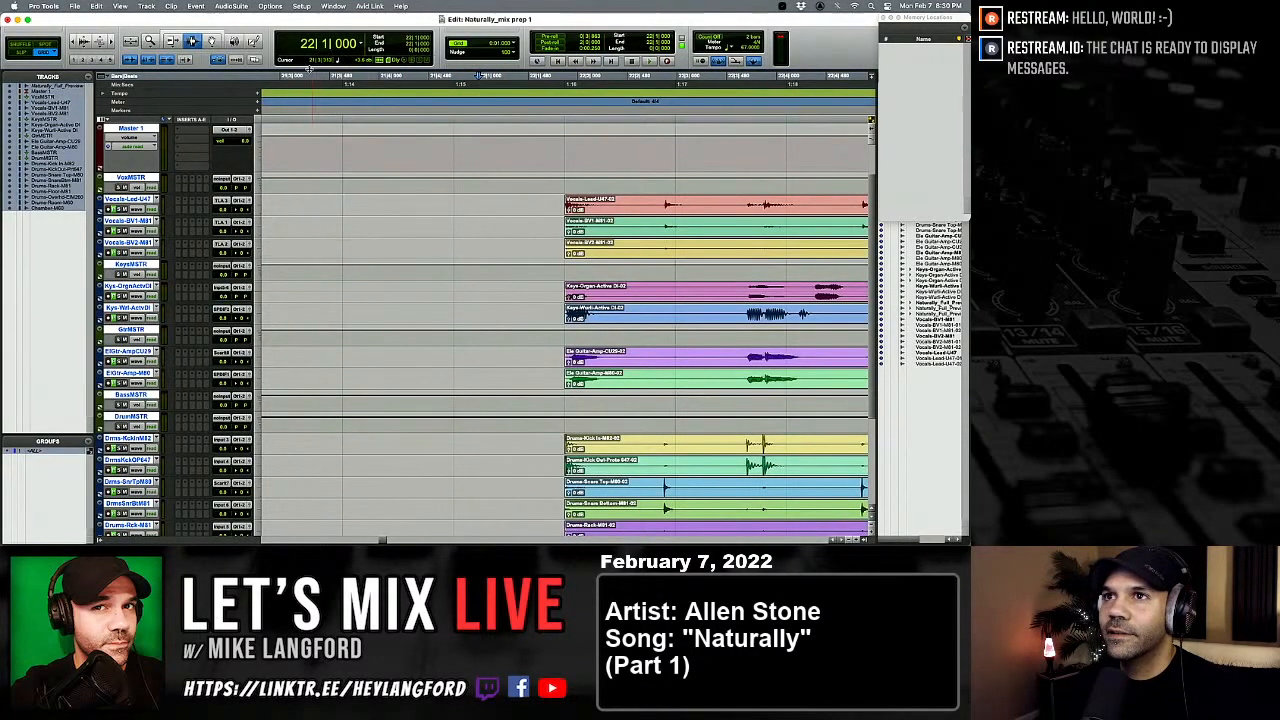
pyautogui.press('r')
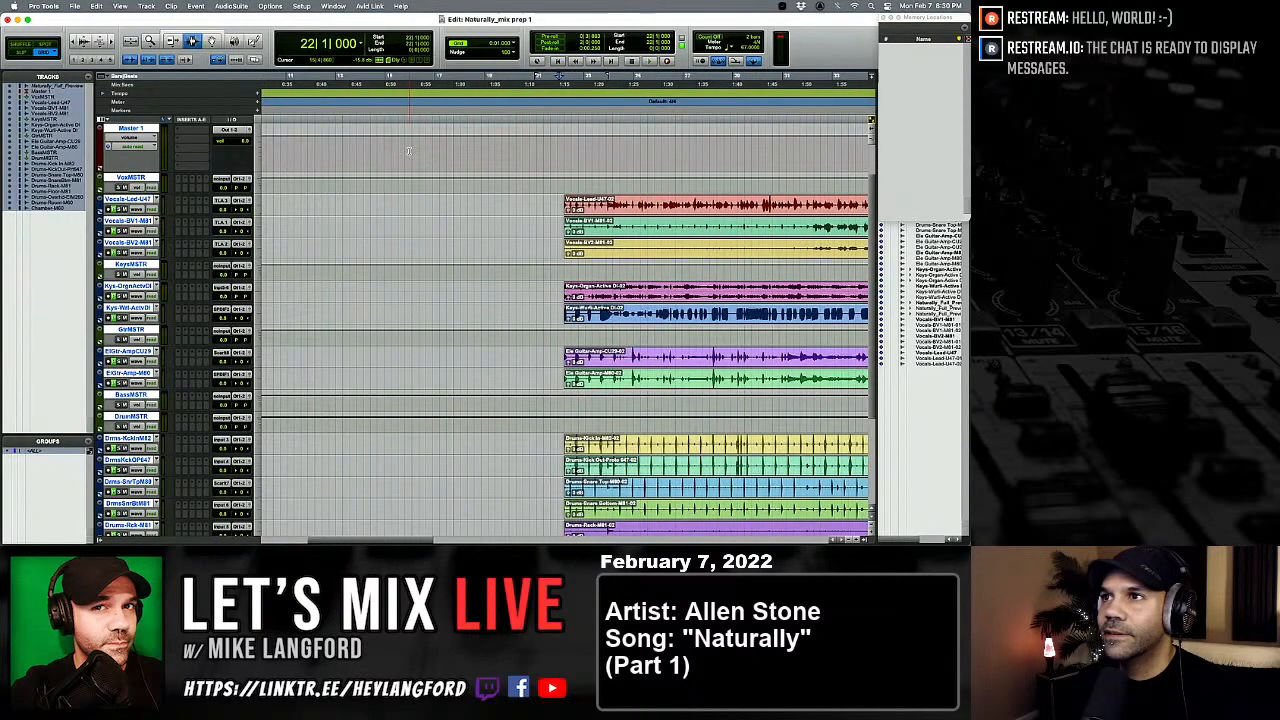
pyautogui.press('r')
pyautogui.press('t')
pyautogui.press('t')
pyautogui.press('r')
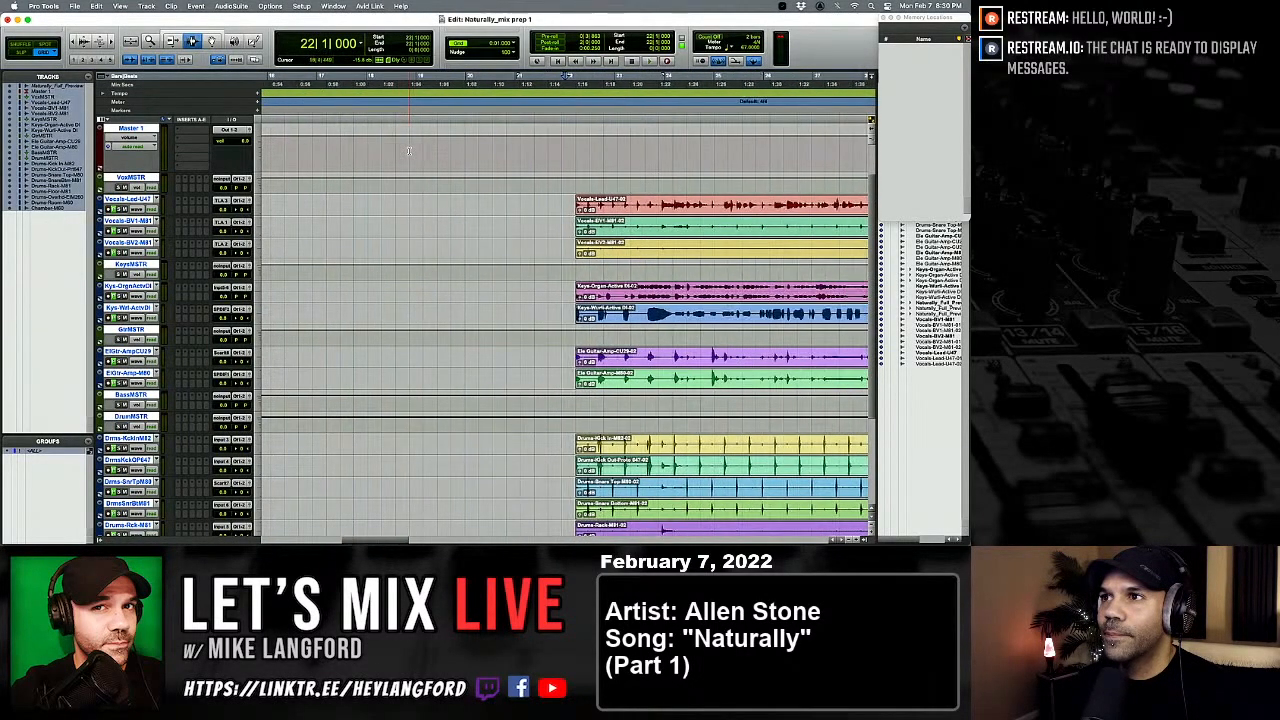
pyautogui.press('t')
pyautogui.press('t')
pyautogui.press('r')
pyautogui.press('r')
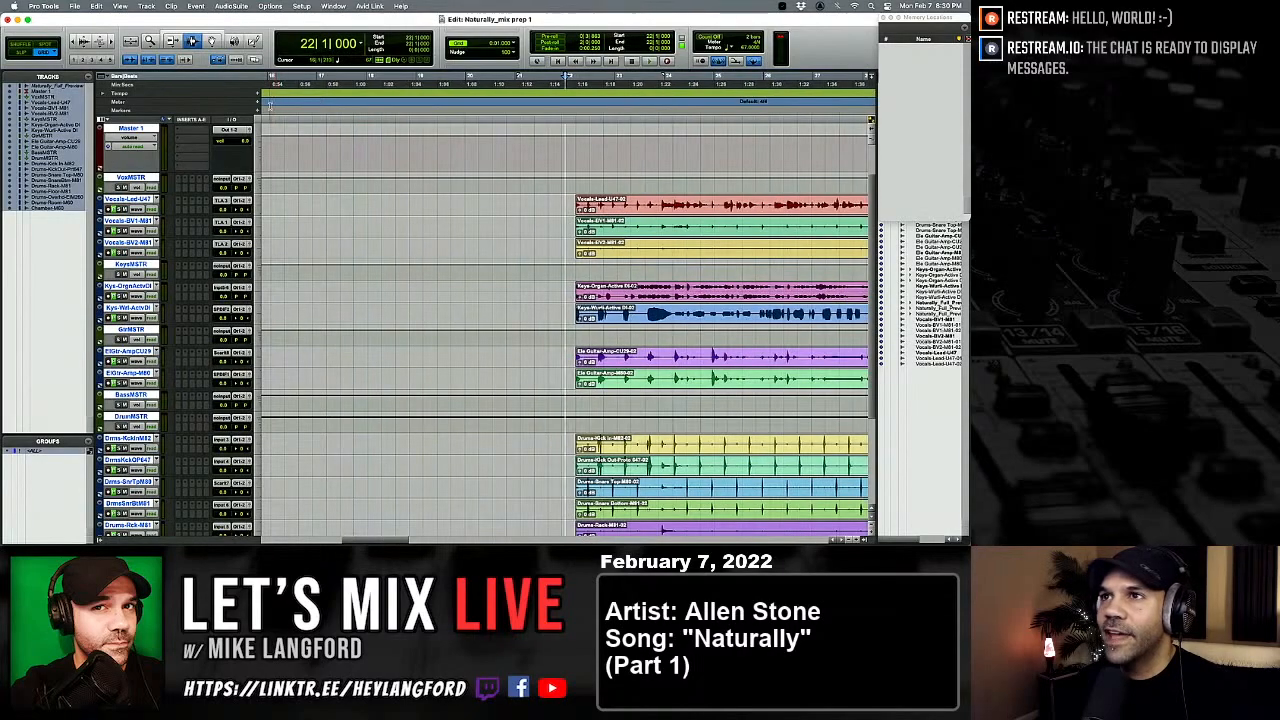
pyautogui.press('r')
pyautogui.press('t')
pyautogui.press('t')
pyautogui.press('t')
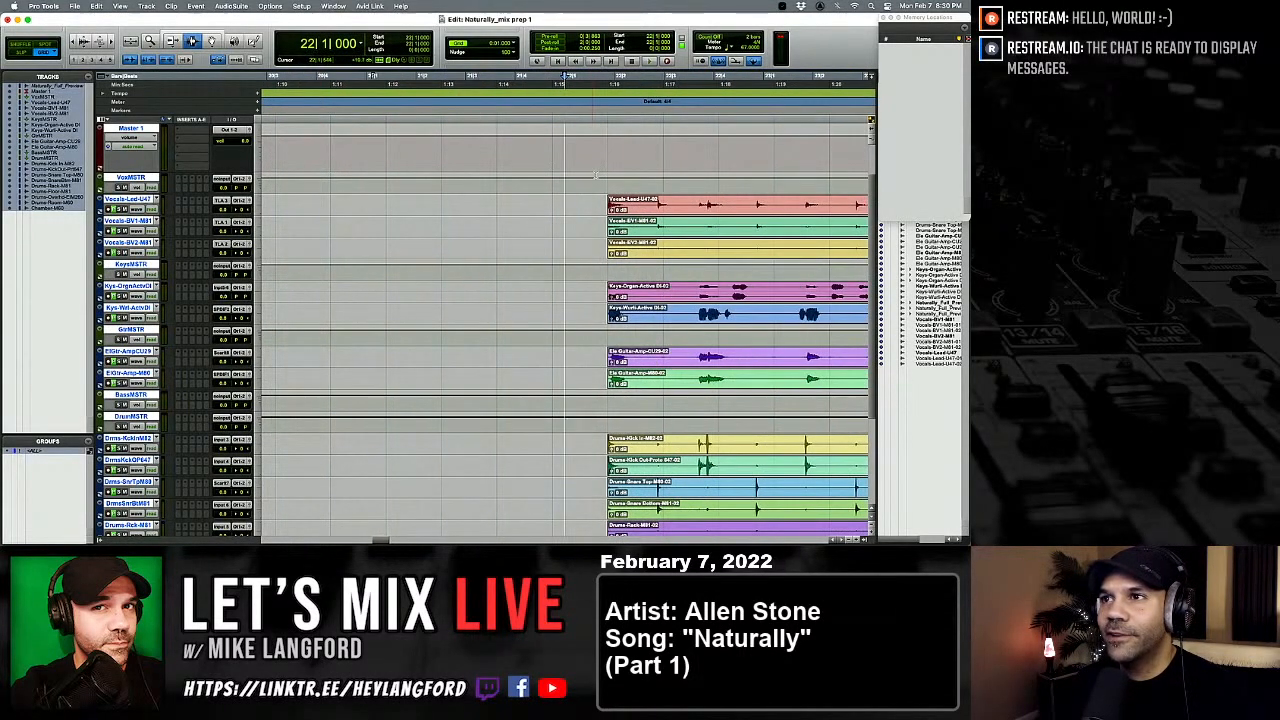
# Step: Select the gap just before the clips, from 21|4|720 up to the clips' start, and clear the selection
pyautogui.moveTo(608, 86); pyautogui.dragTo(553, 86)
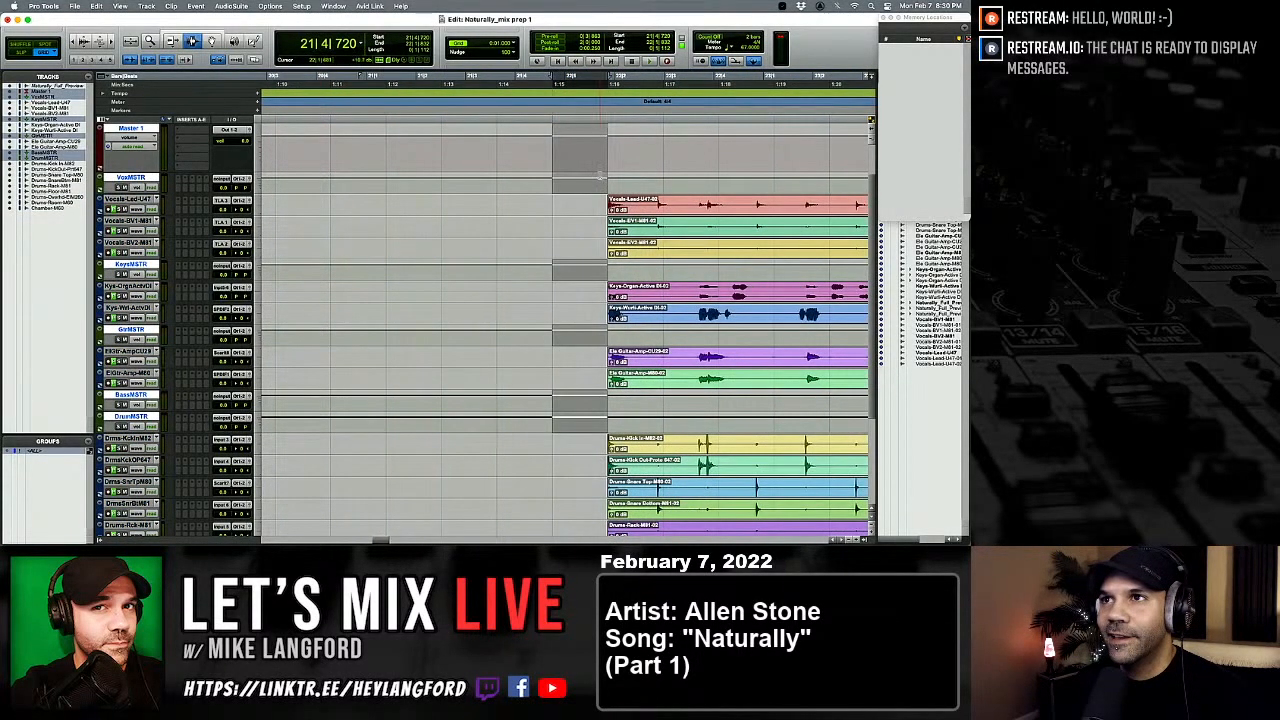
pyautogui.click(600, 176)
pyautogui.press('r')
# Step: Check the tempo event at the session start without changing it
pyautogui.press('Return')
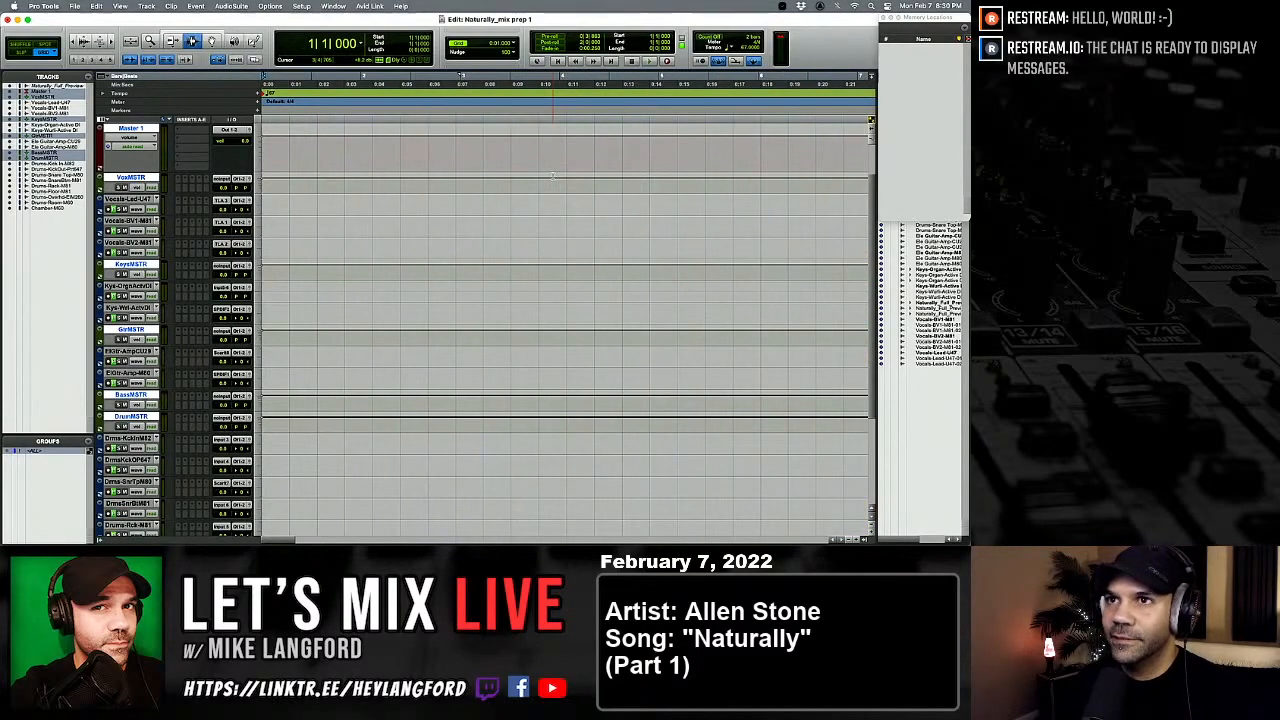
pyautogui.click(258, 94)
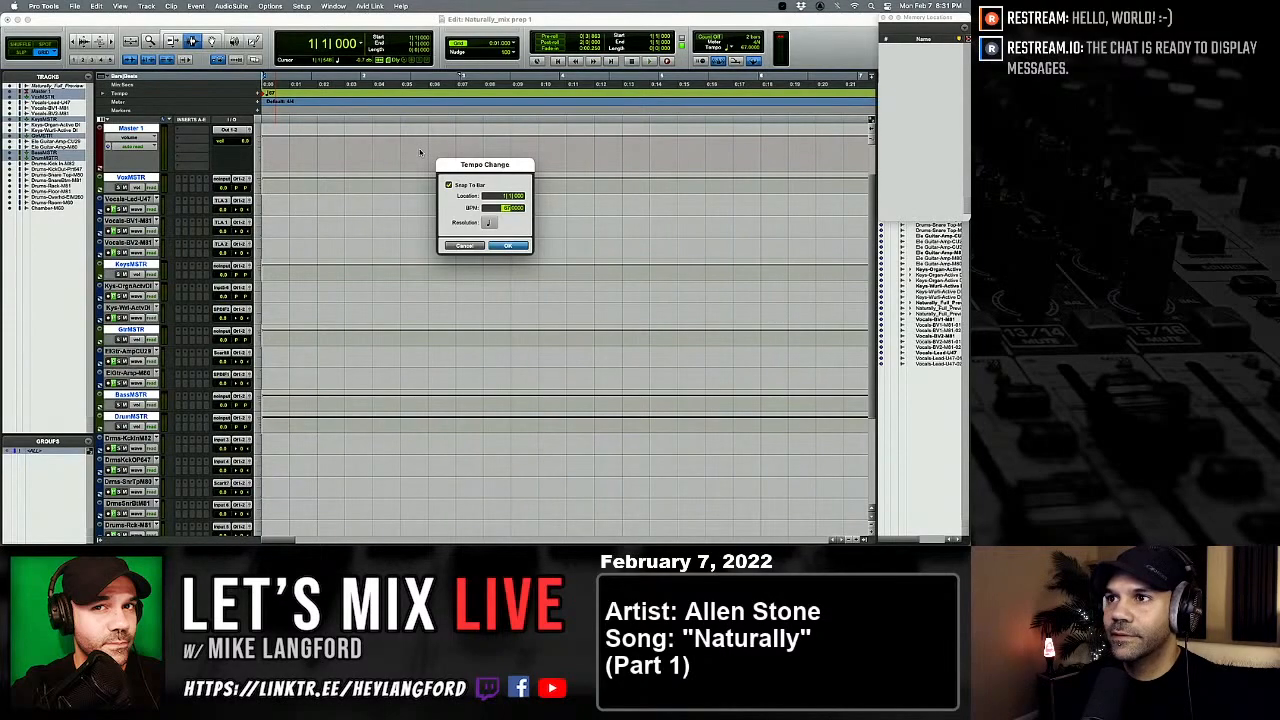
pyautogui.press('Escape')
# Step: Try to shift the clips on all tracks along the grid with the Grabber tool
pyautogui.press('r')
pyautogui.press('r')
pyautogui.press('r')
pyautogui.press('r')
pyautogui.click(412, 210)
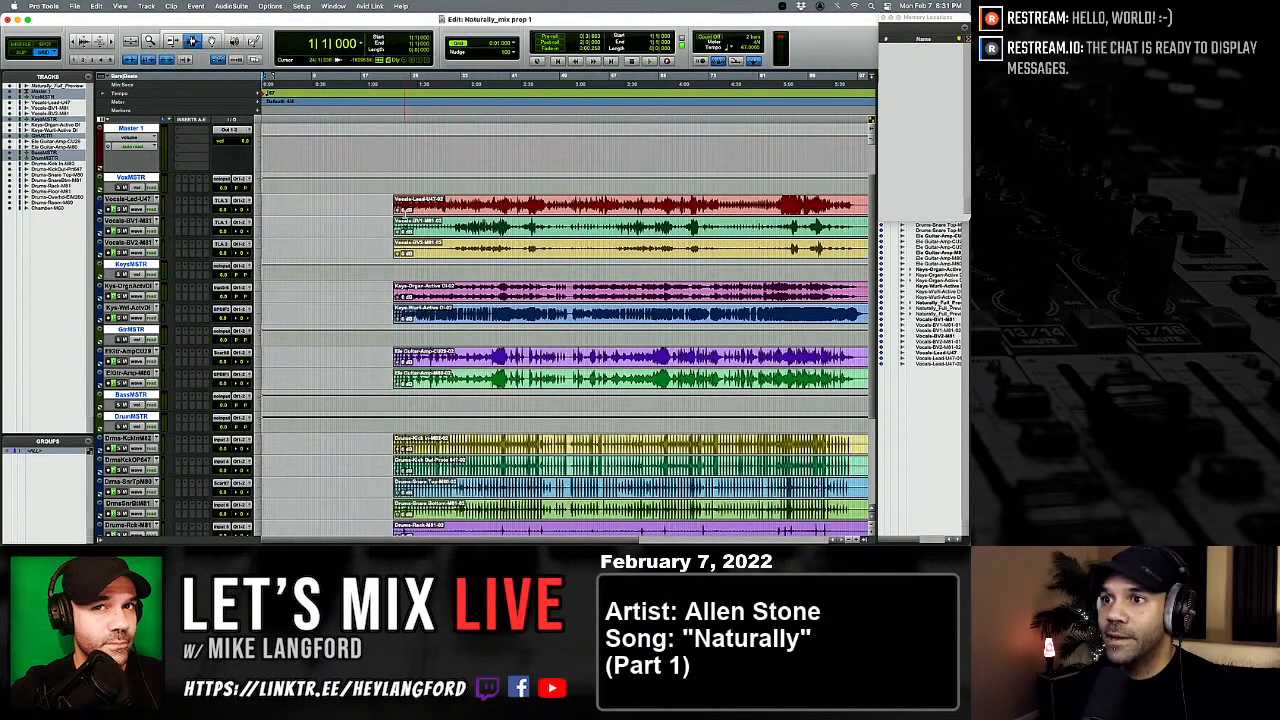
pyautogui.press('t')
pyautogui.press('t')
pyautogui.press('t')
pyautogui.press('t')
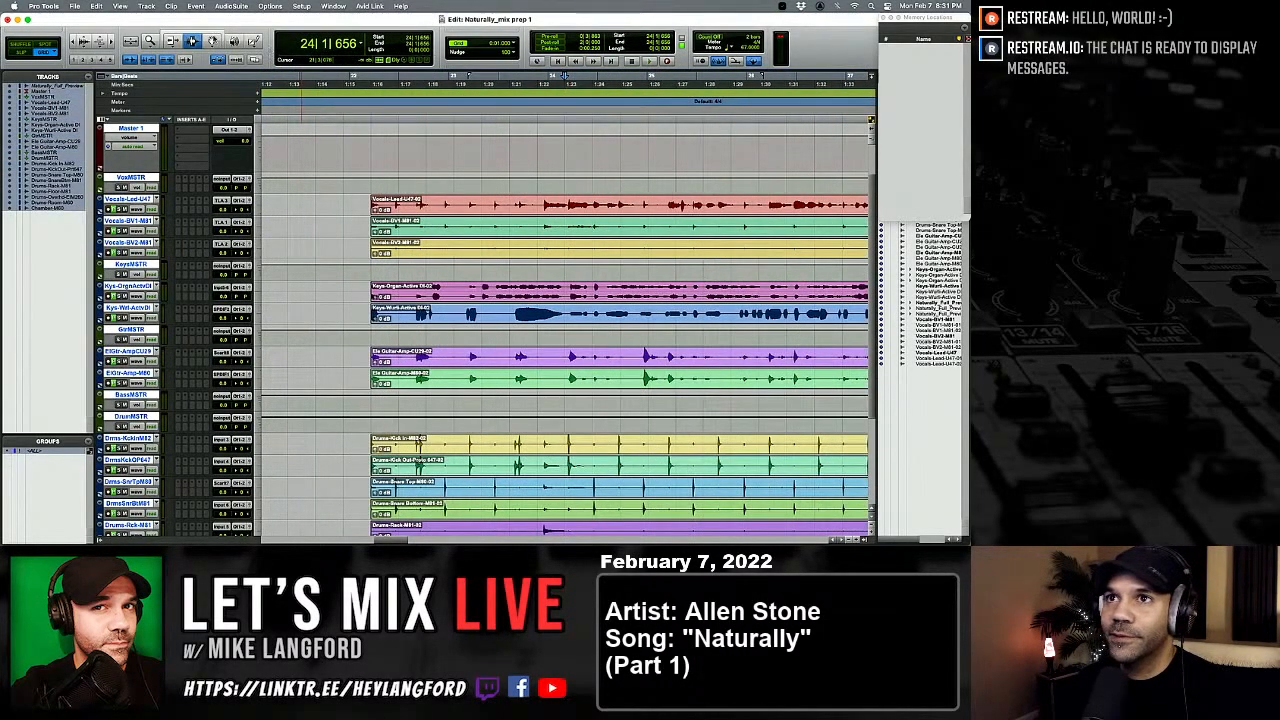
pyautogui.press('F8')
pyautogui.click(437, 209)
pyautogui.moveTo(438, 210); pyautogui.dragTo(397, 216)
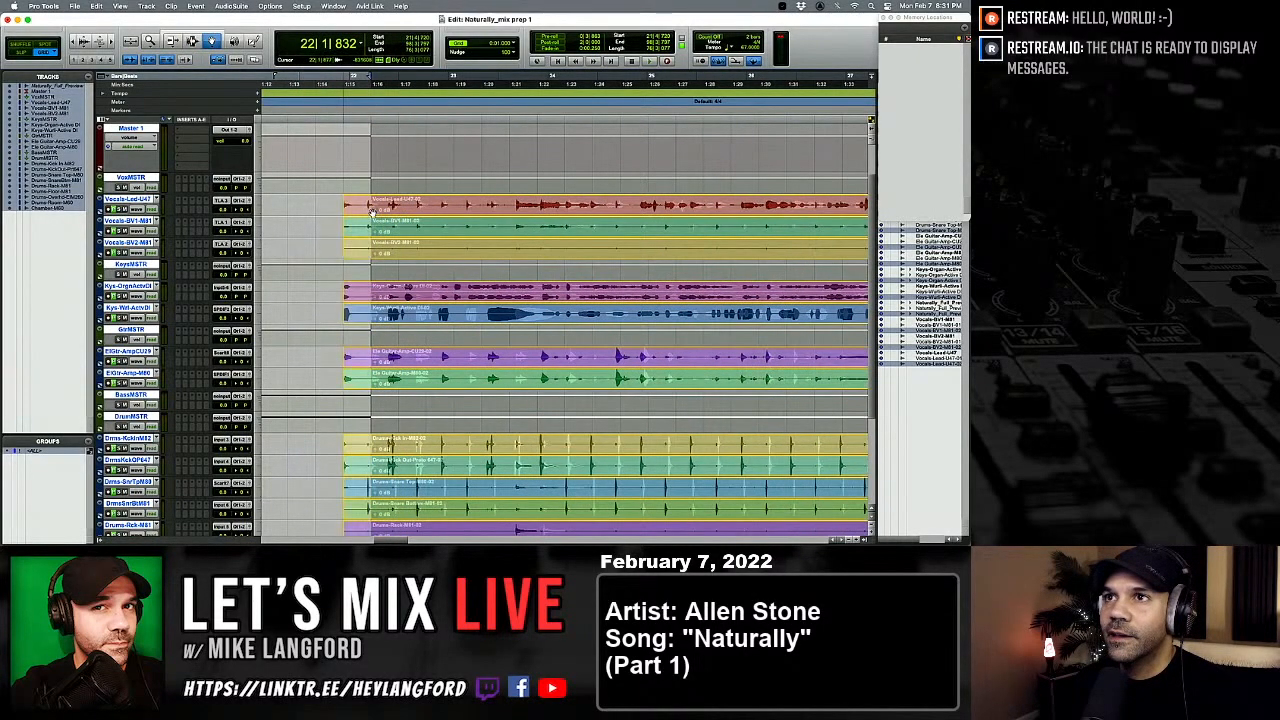
# Step: Return the clips on all tracks from 22|2|944 to a start at 22|1|832
pyautogui.press('super+z')
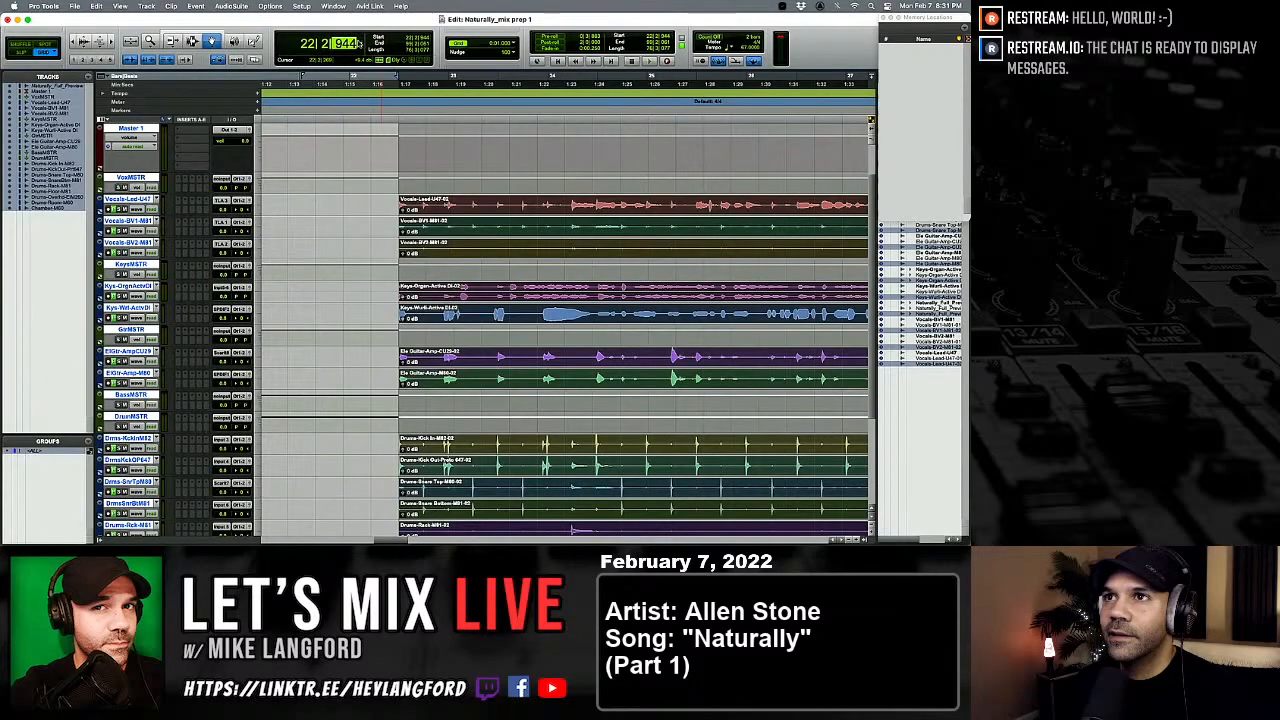
pyautogui.click(358, 44)
pyautogui.click(372, 45)
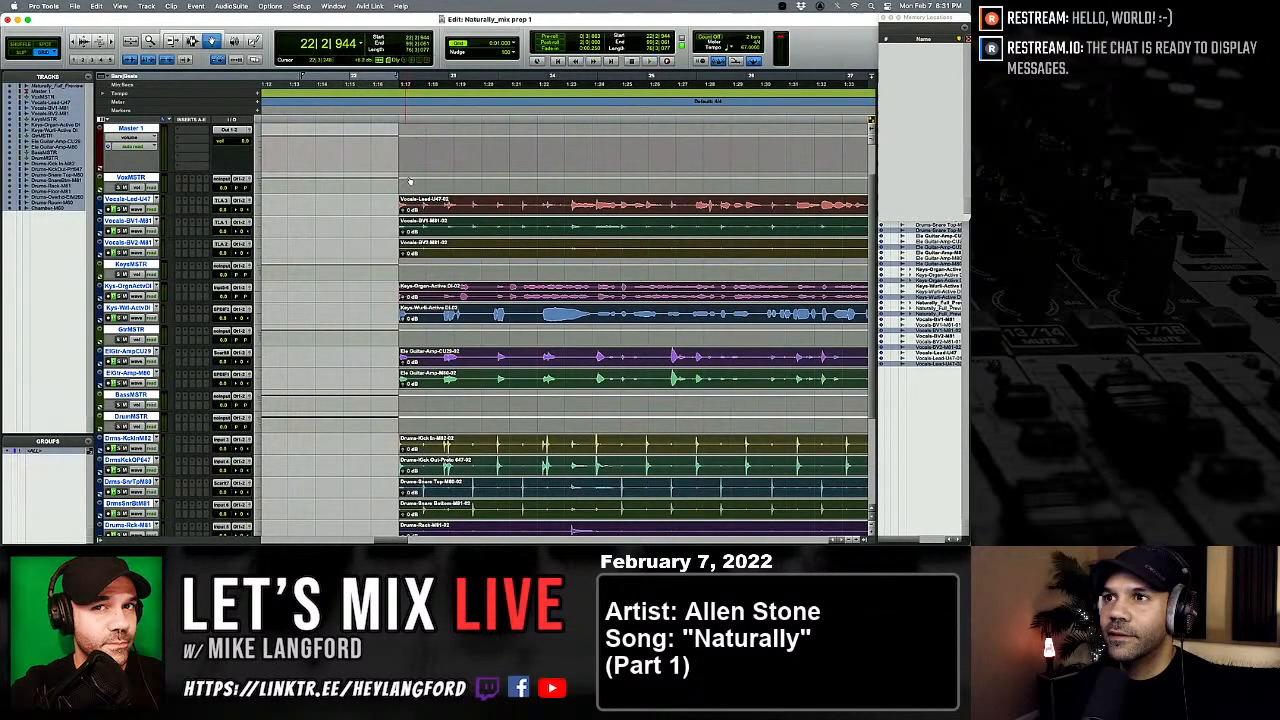
pyautogui.press('super+shift+z')
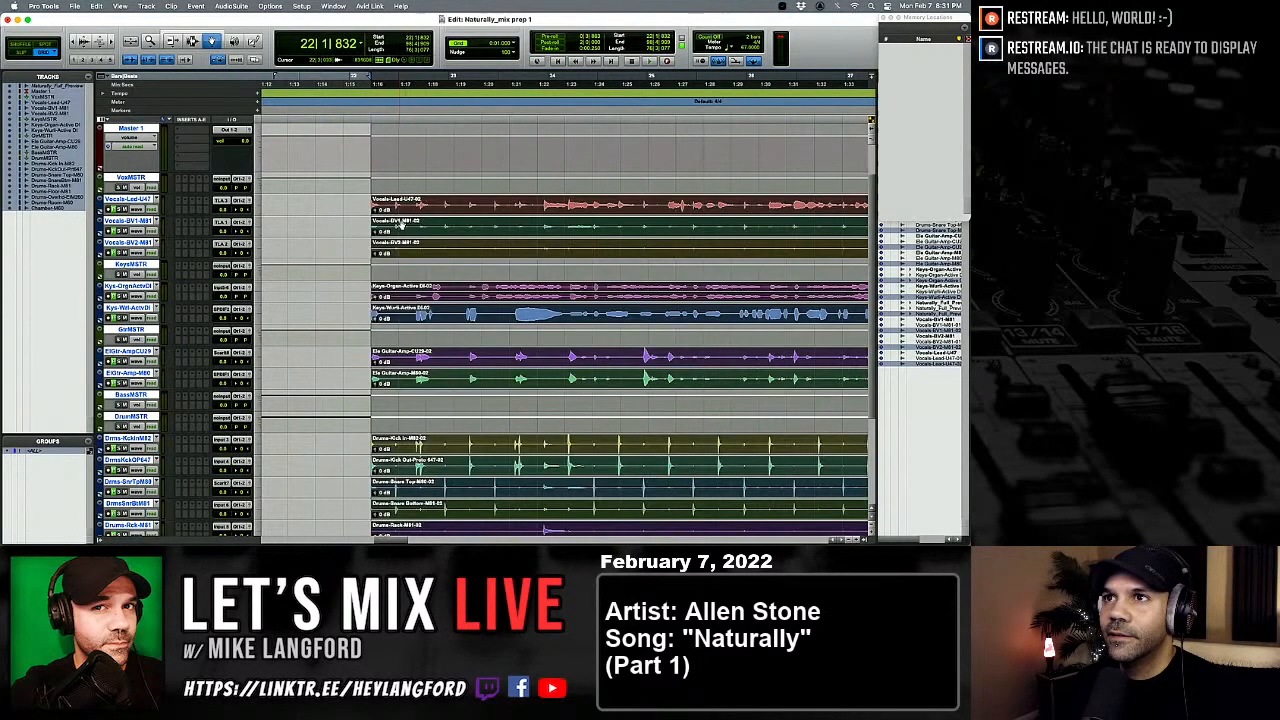
# Step: Undo the last clip shift and set the grid to Bars|Beats with a value of 0|1|000
pyautogui.press('super+z')
pyautogui.press('super+bracketleft')
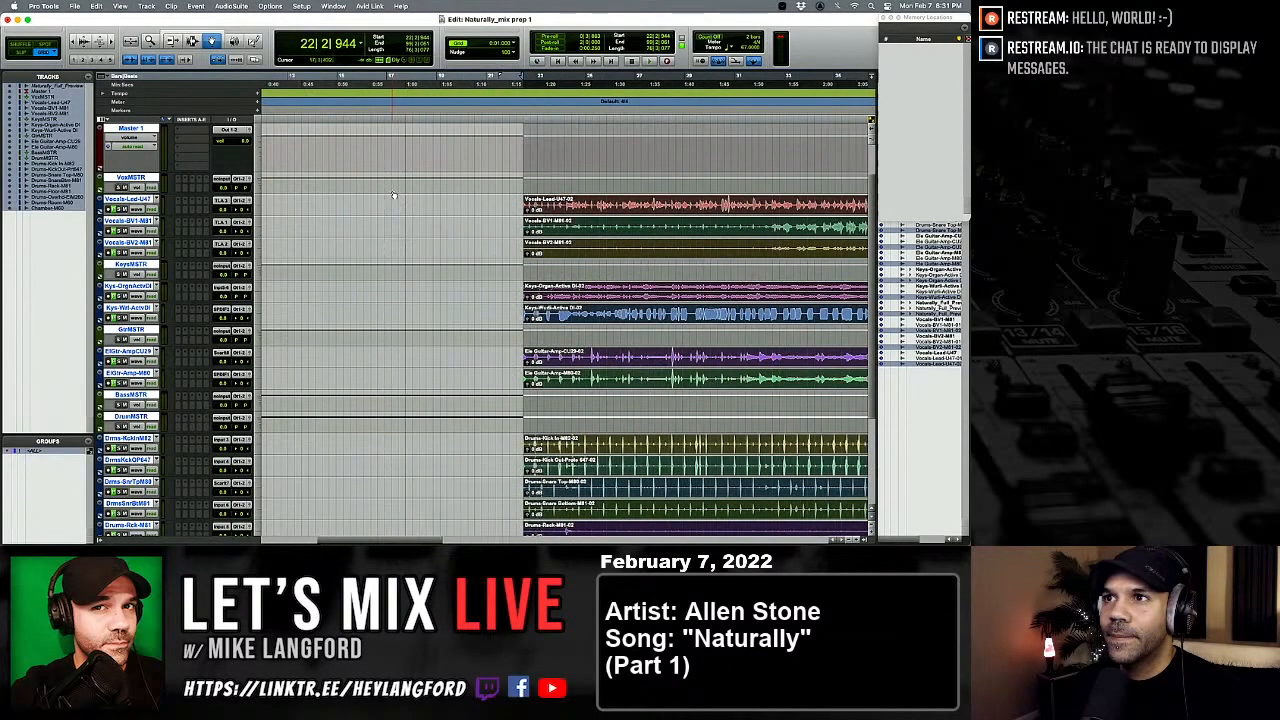
pyautogui.press('super+bracketleft')
pyautogui.press('super+bracketleft')
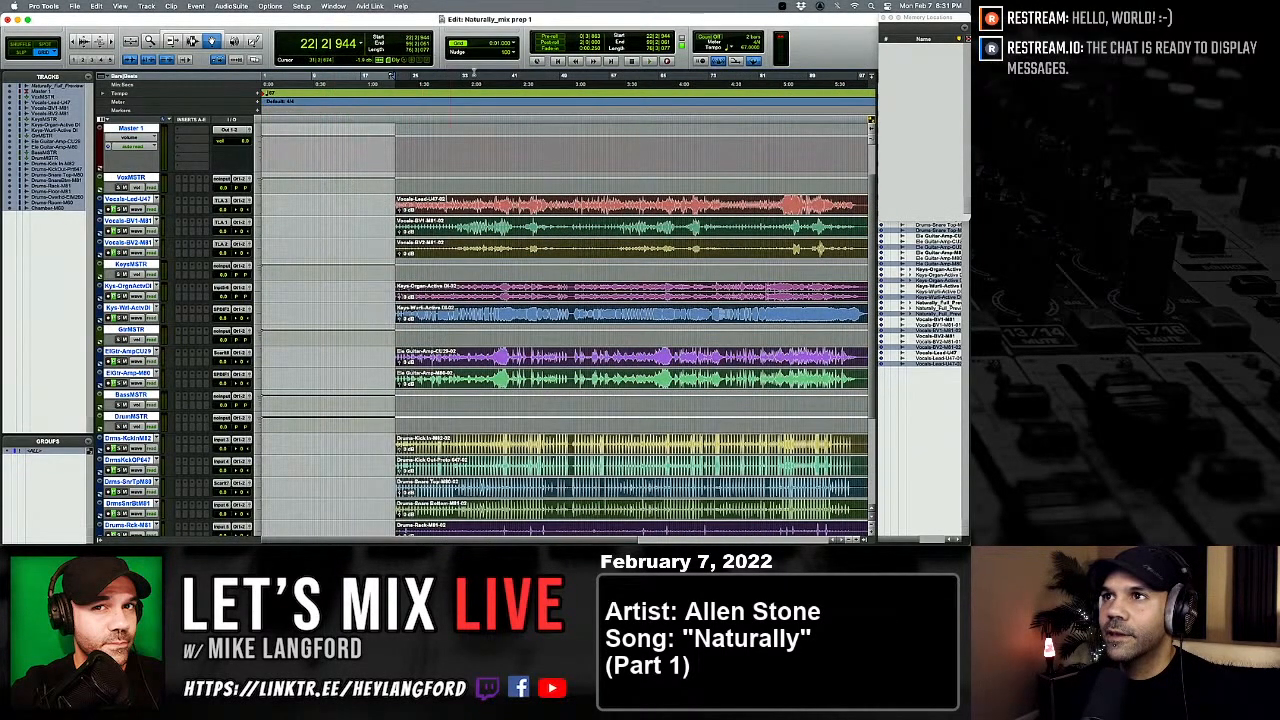
pyautogui.click(511, 44)
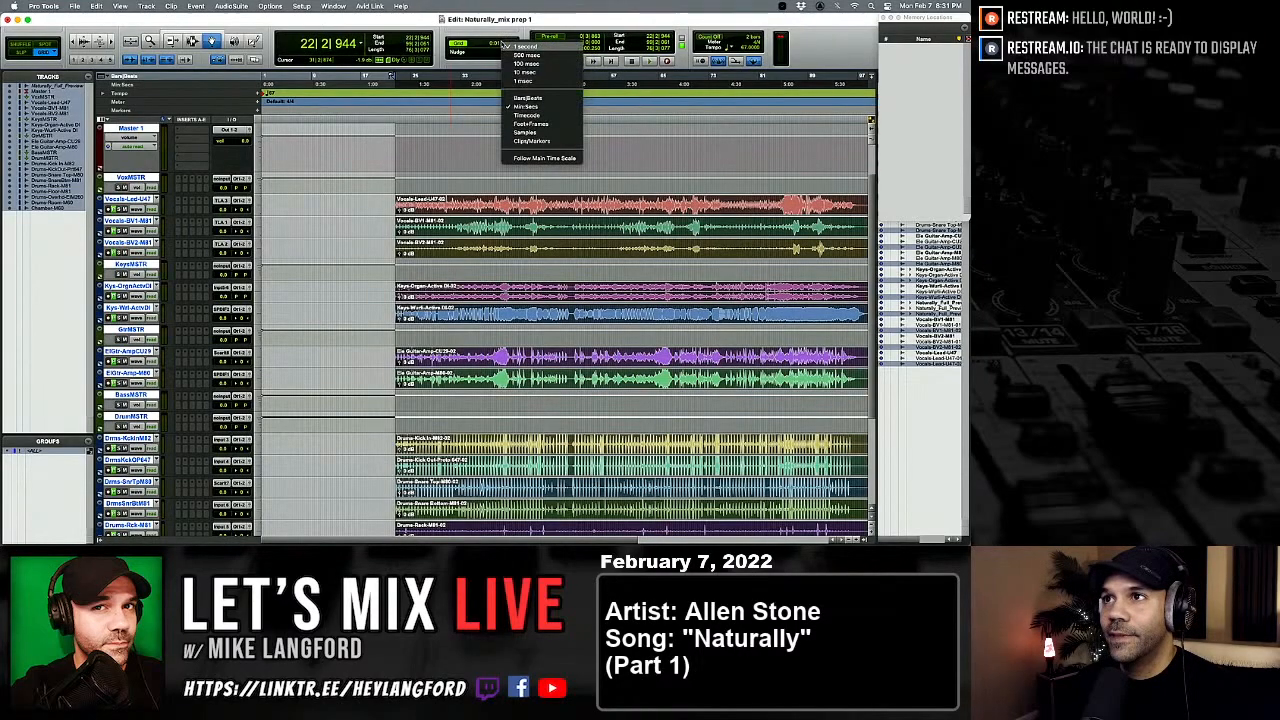
pyautogui.click(529, 97)
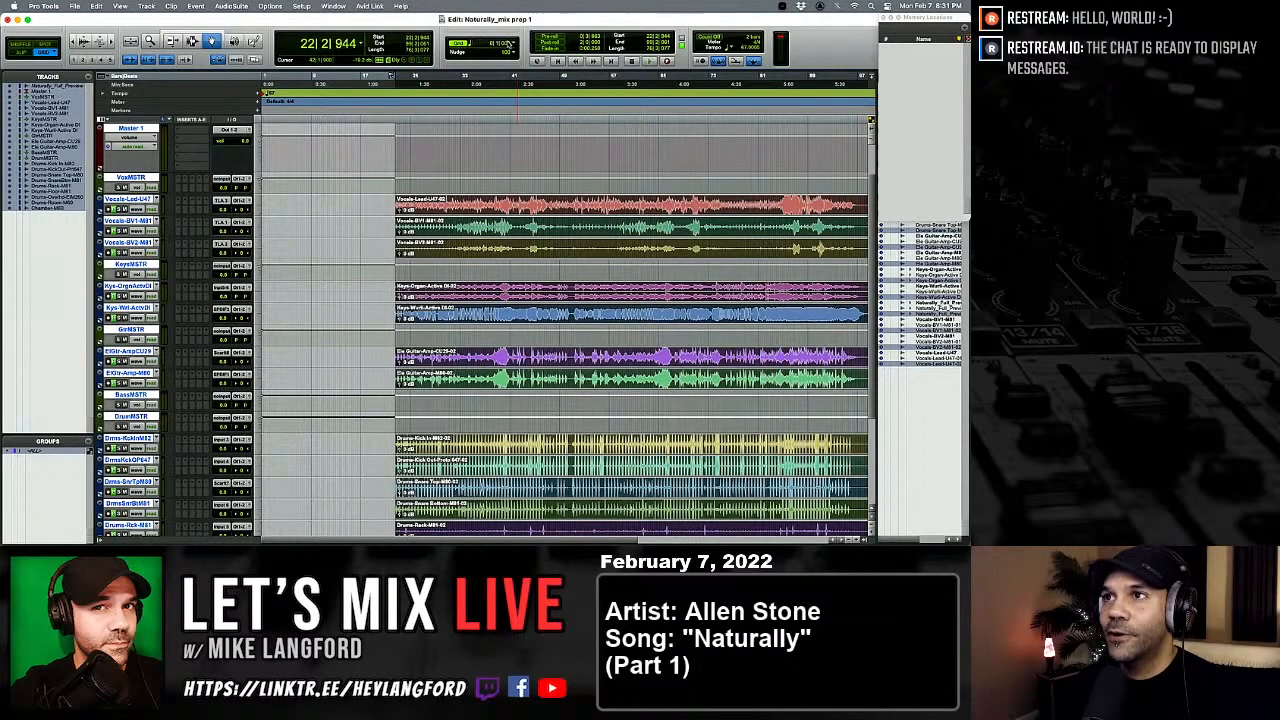
pyautogui.click(509, 44)
pyautogui.click(507, 50)
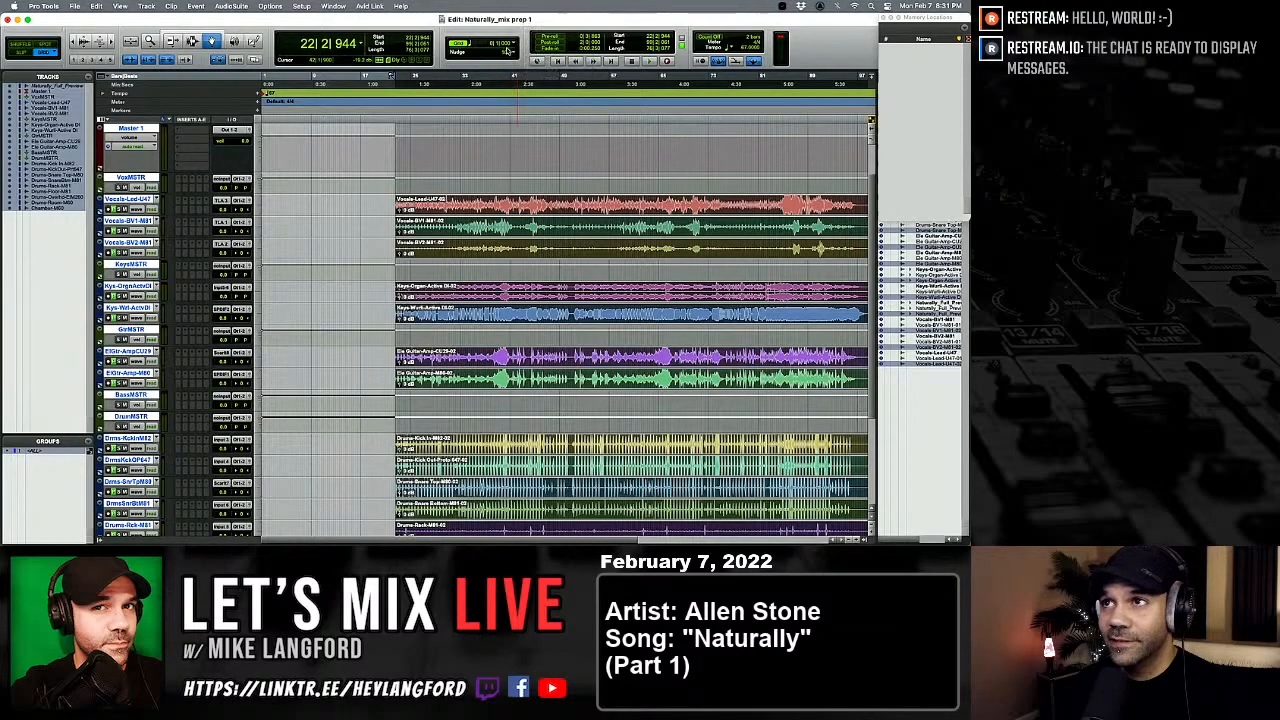
# Step: Shift the clips on all tracks with the Grabber tool so they start at 22|1|000
pyautogui.press('super+bracketright')
pyautogui.press('super+bracketright')
pyautogui.press('super+bracketright')
pyautogui.press('super+bracketright')
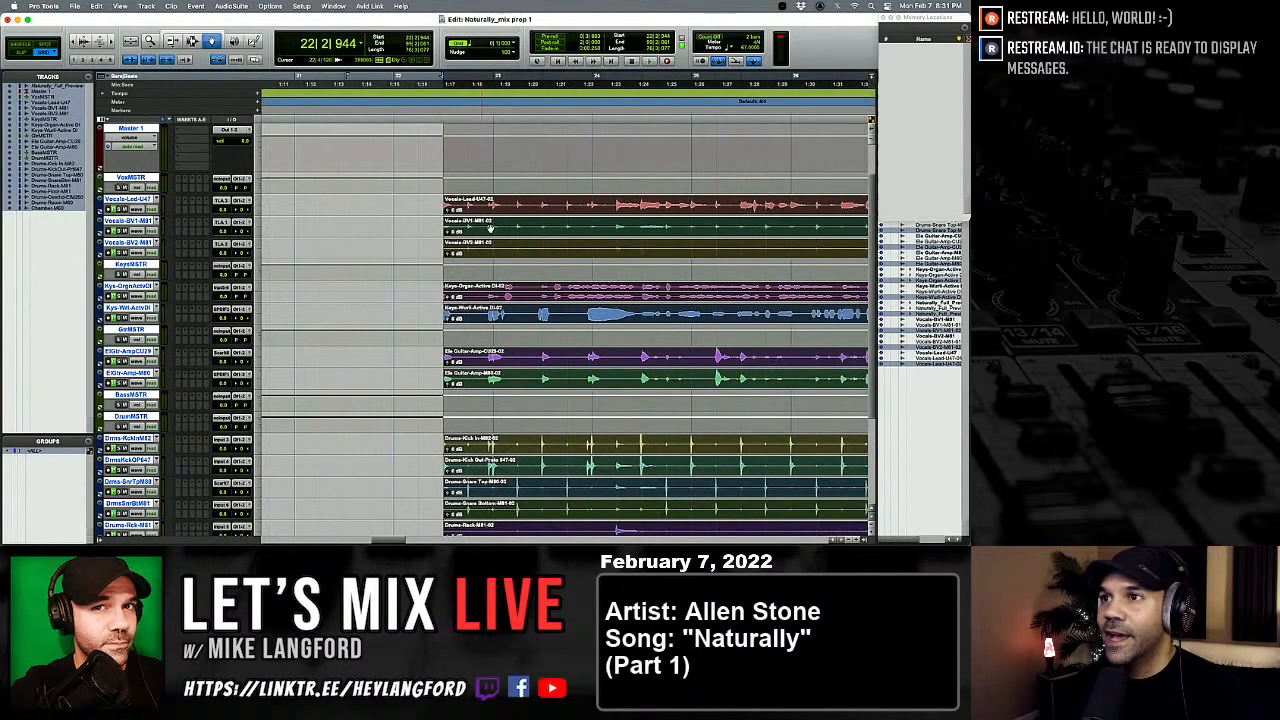
pyautogui.moveTo(481, 207); pyautogui.dragTo(456, 216)
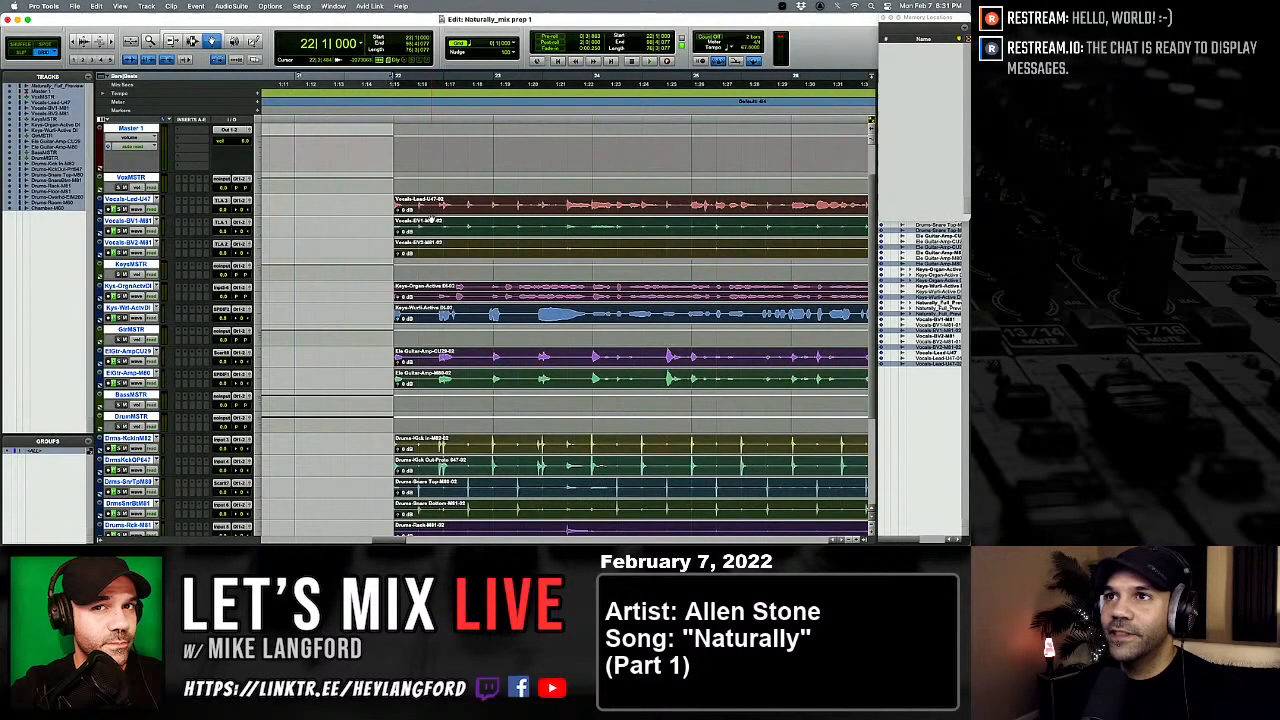
# Step: Place the cursor at 22|1|000 with the Selector tool and listen to the start of the song
pyautogui.press('F7')
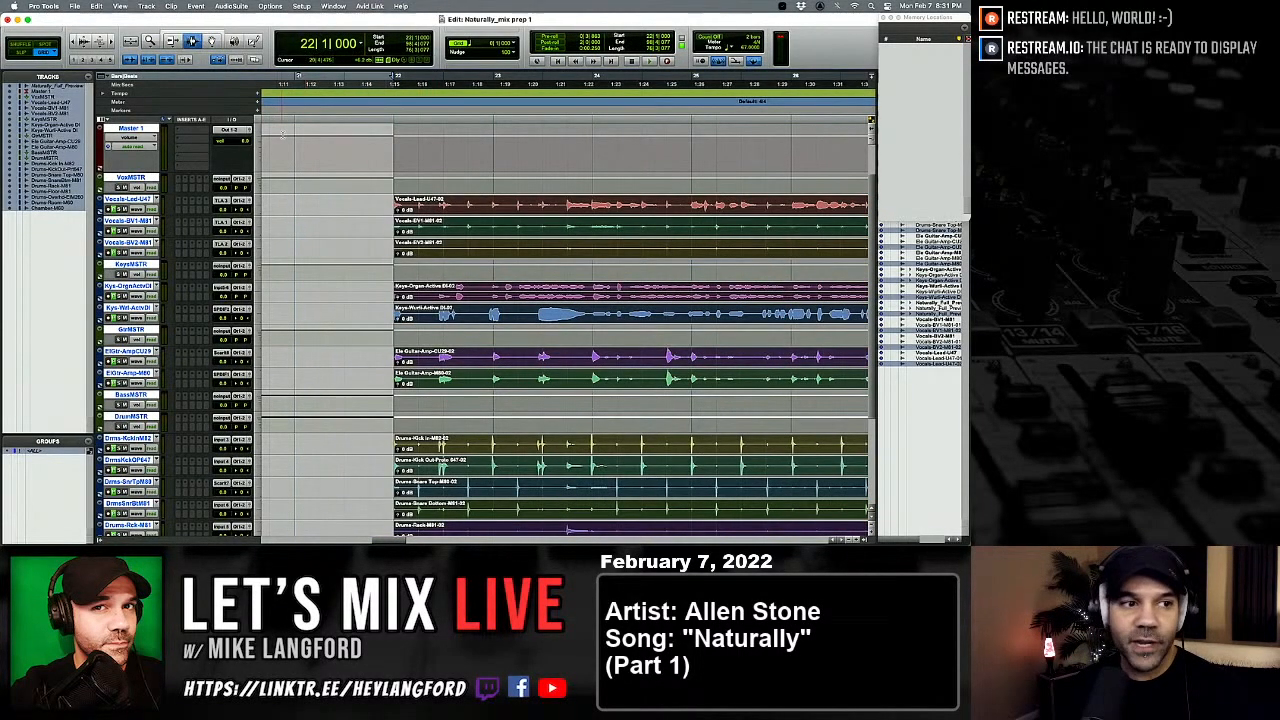
pyautogui.click(398, 230)
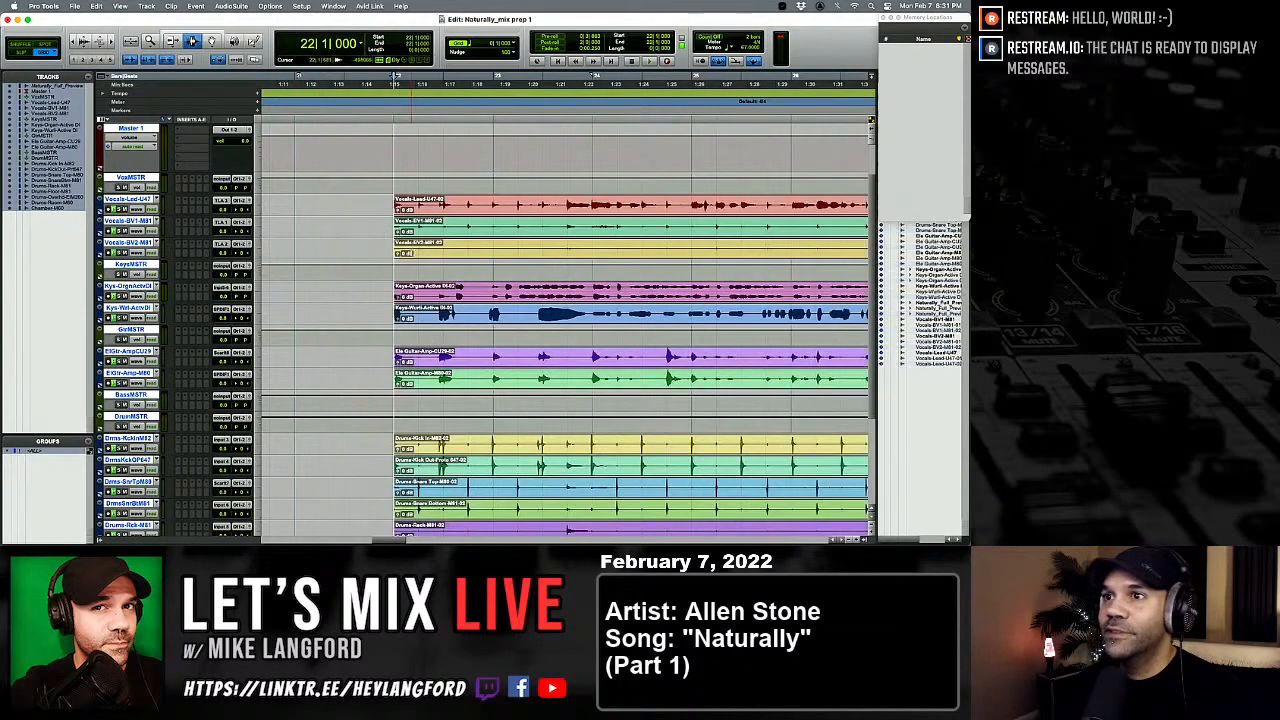
pyautogui.press('super+bracketleft')
pyautogui.press('super+bracketleft')
pyautogui.press('space')
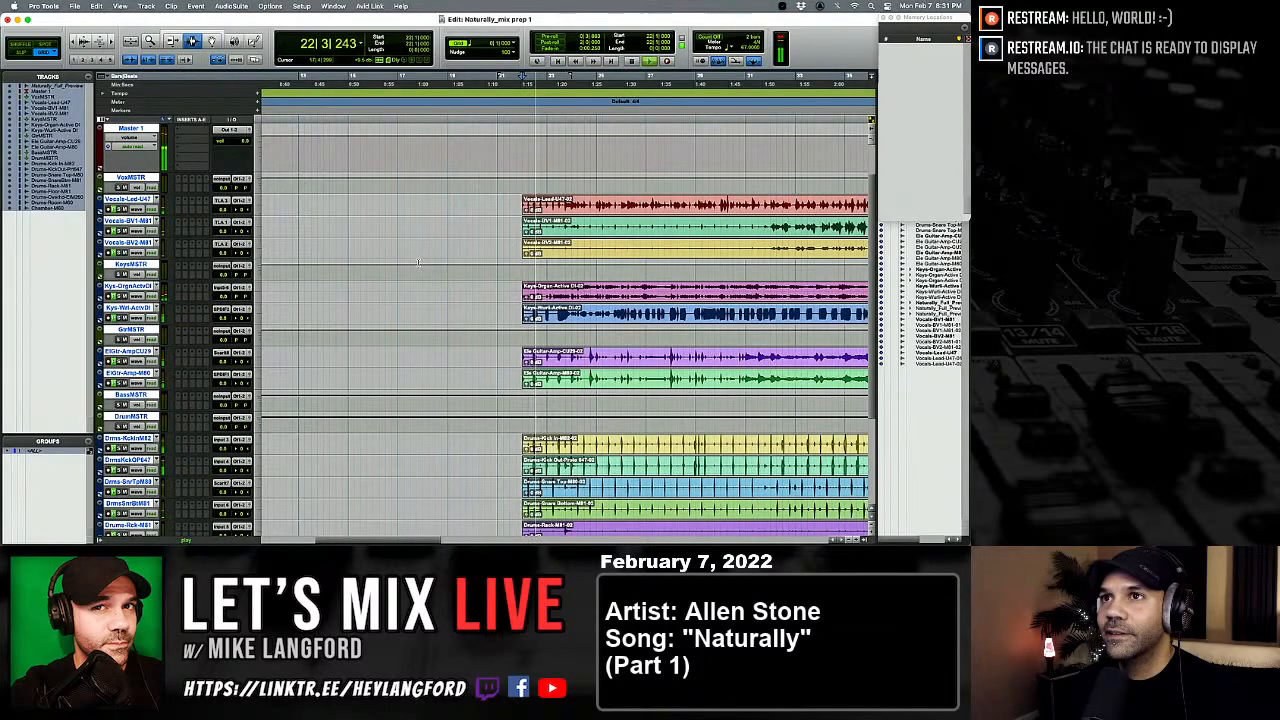
pyautogui.press('space')
# Step: Switch to Slip mode and select all tracks from the clips' start at 22|1|000 to the kick on the second downbeat at 22|4|938
pyautogui.click(561, 237)
pyautogui.press('t')
pyautogui.press('t')
pyautogui.press('t')
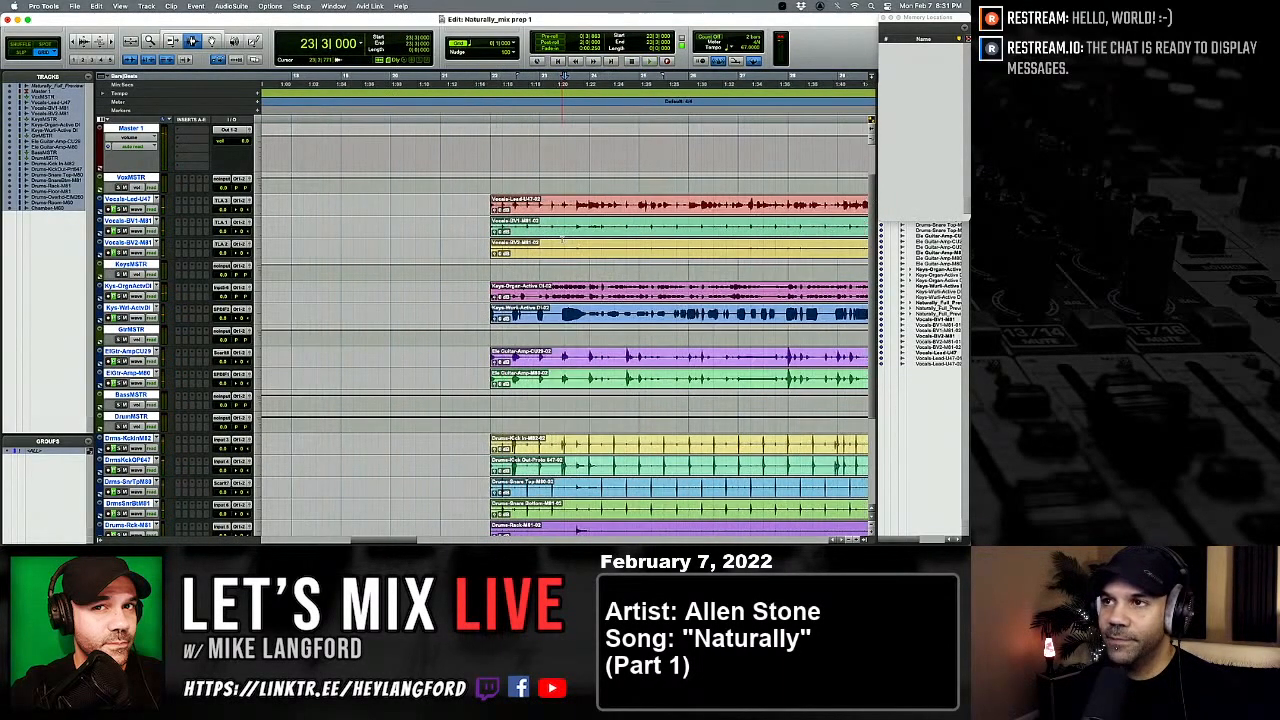
pyautogui.press('F2')
pyautogui.hscroll(-2, 320, 232)
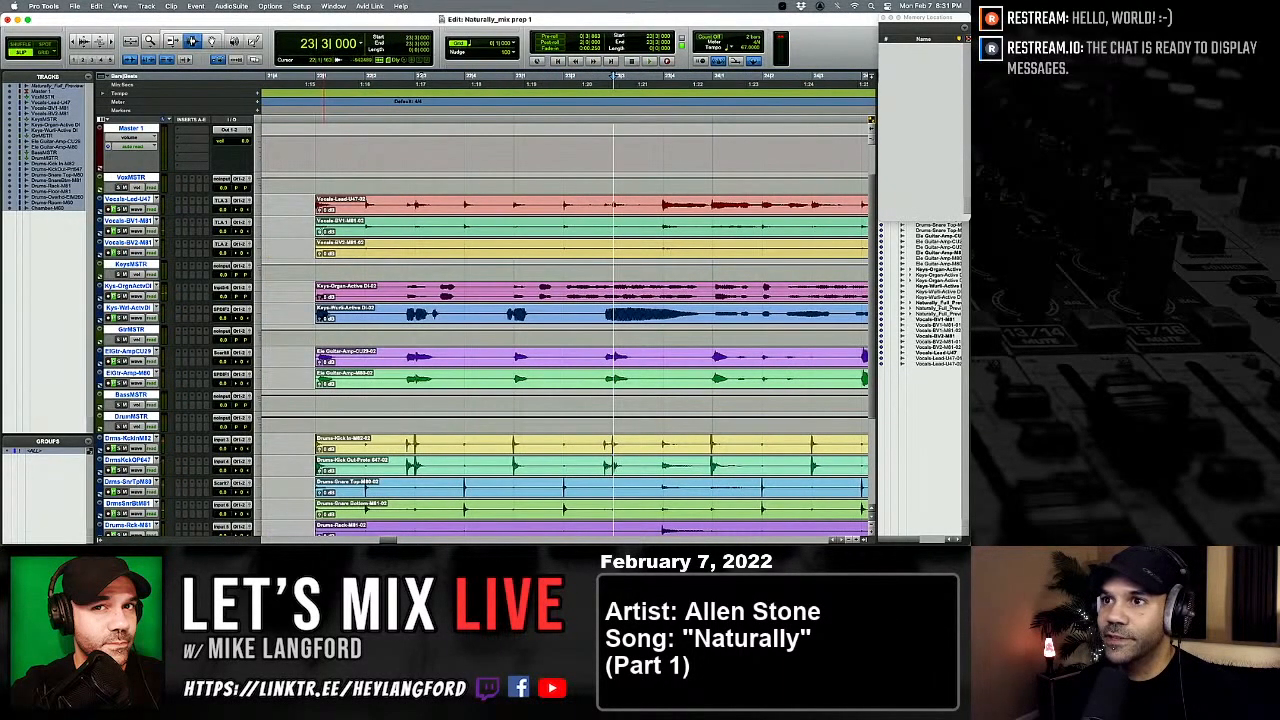
pyautogui.moveTo(316, 230); pyautogui.dragTo(501, 232)
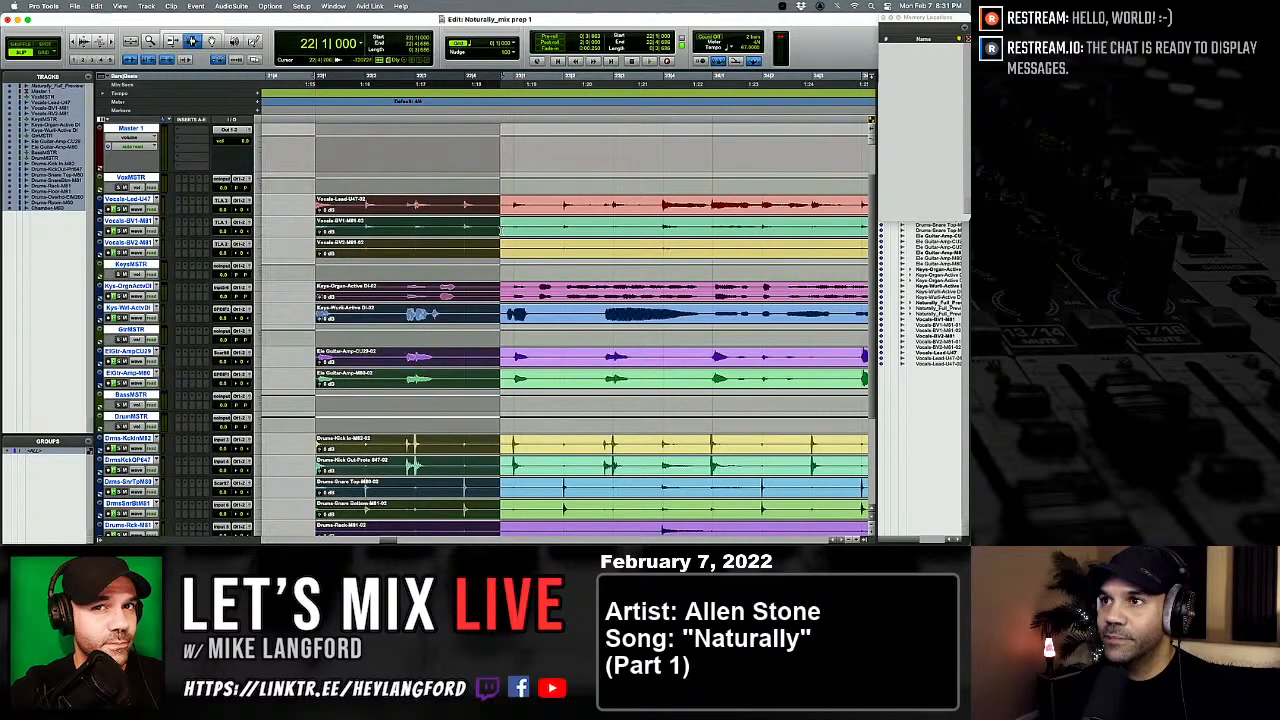
pyautogui.scroll(-3, 502, 232)
pyautogui.press('t')
pyautogui.press('t')
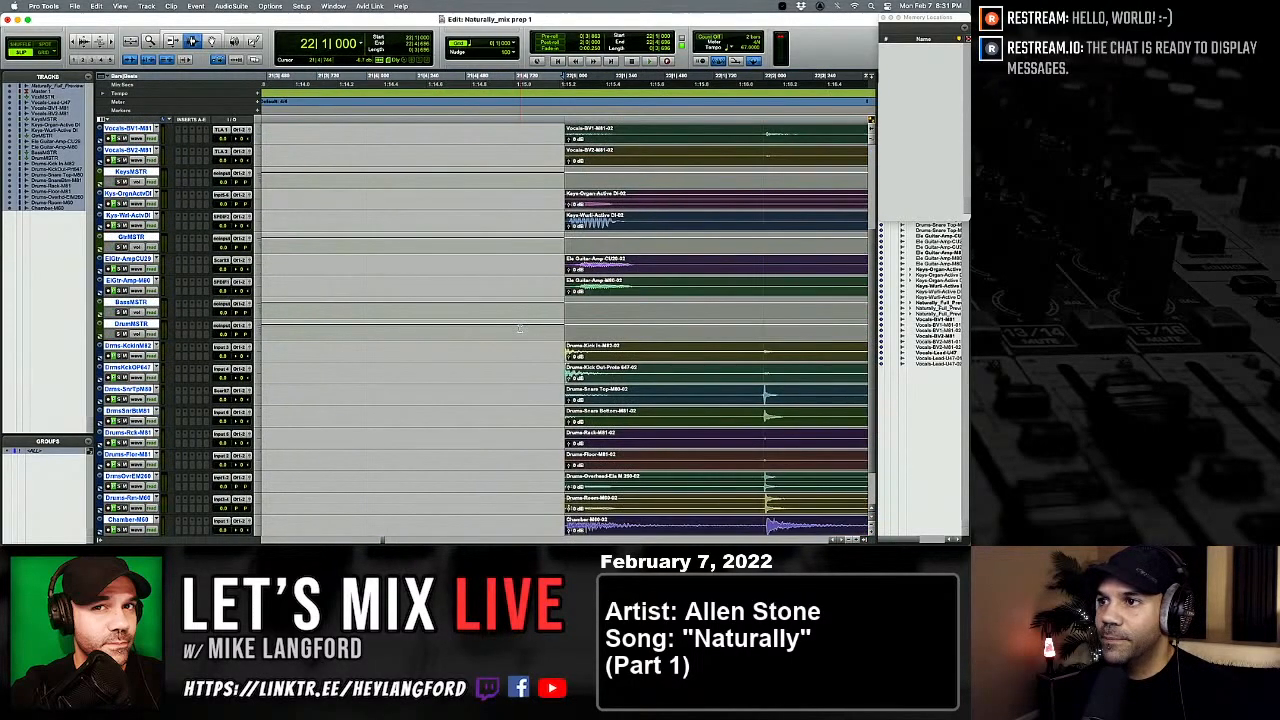
pyautogui.moveTo(480, 385); pyautogui.dragTo(530, 385)
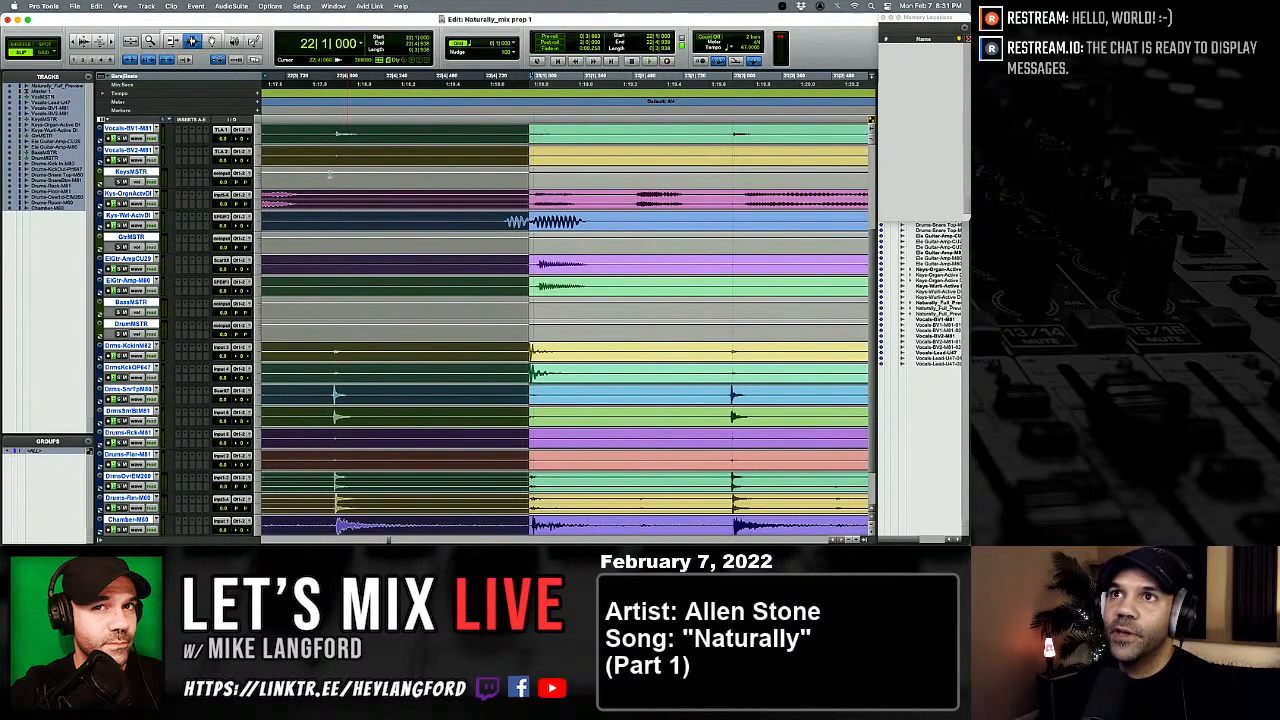
# Step: Identify the selection as one 4/4 bar from 22|1|000 to 23|1|000 and play it back
pyautogui.click(195, 6)
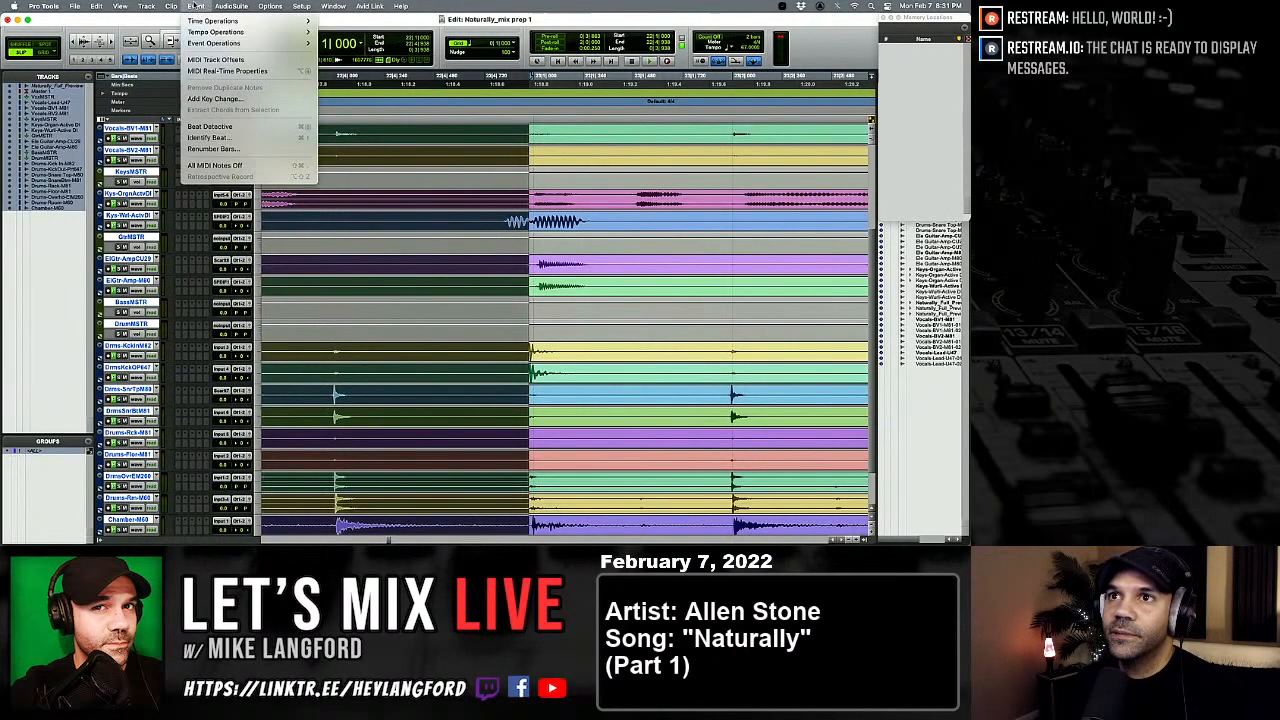
pyautogui.click(244, 145)
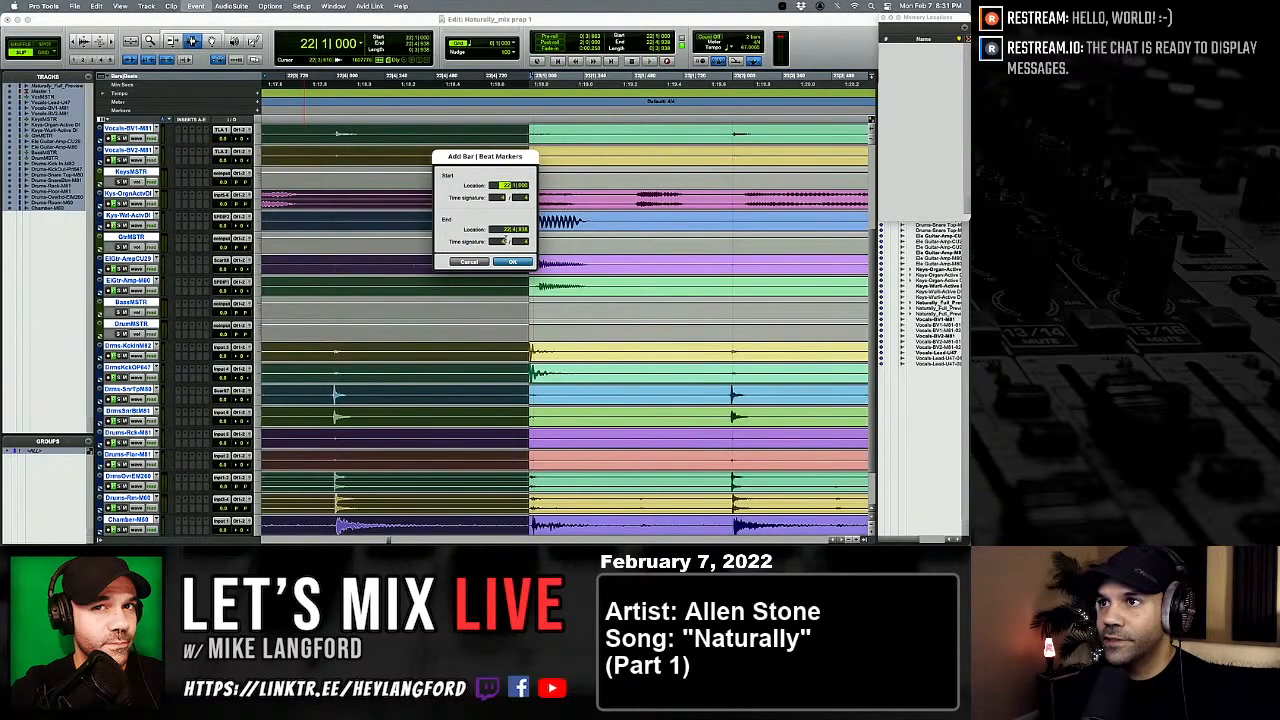
pyautogui.click(505, 229)
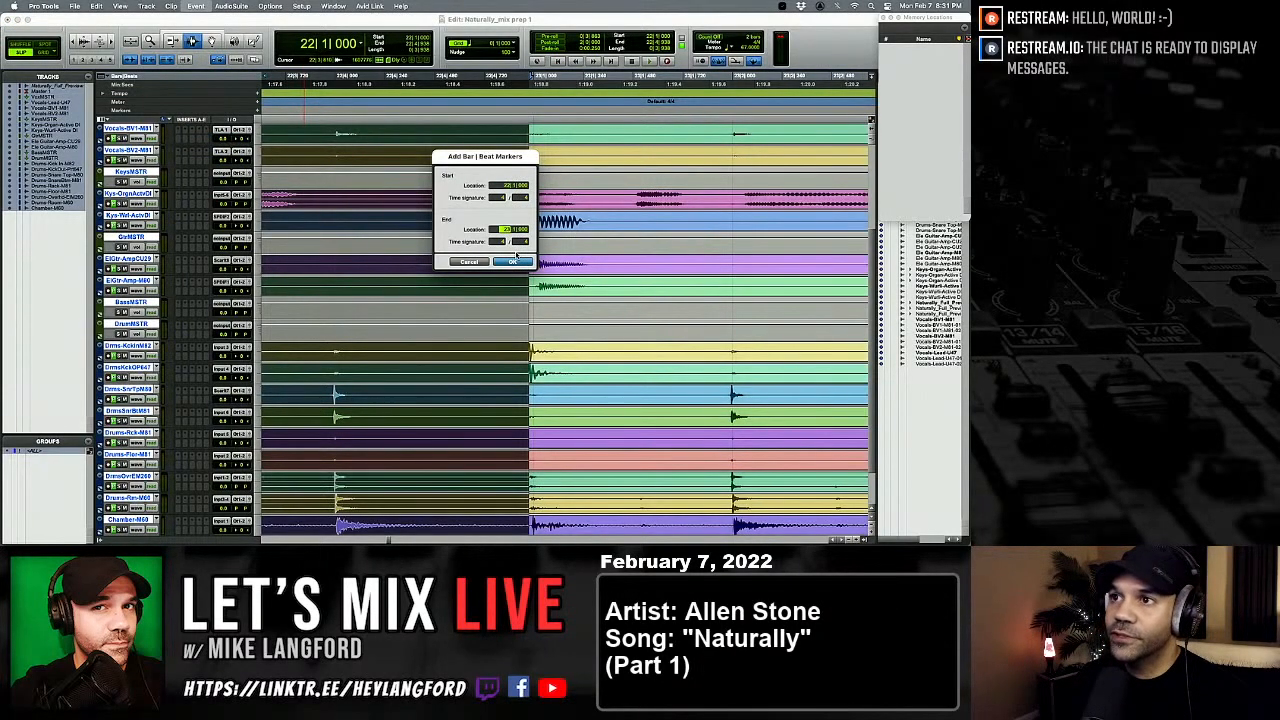
pyautogui.click(513, 261)
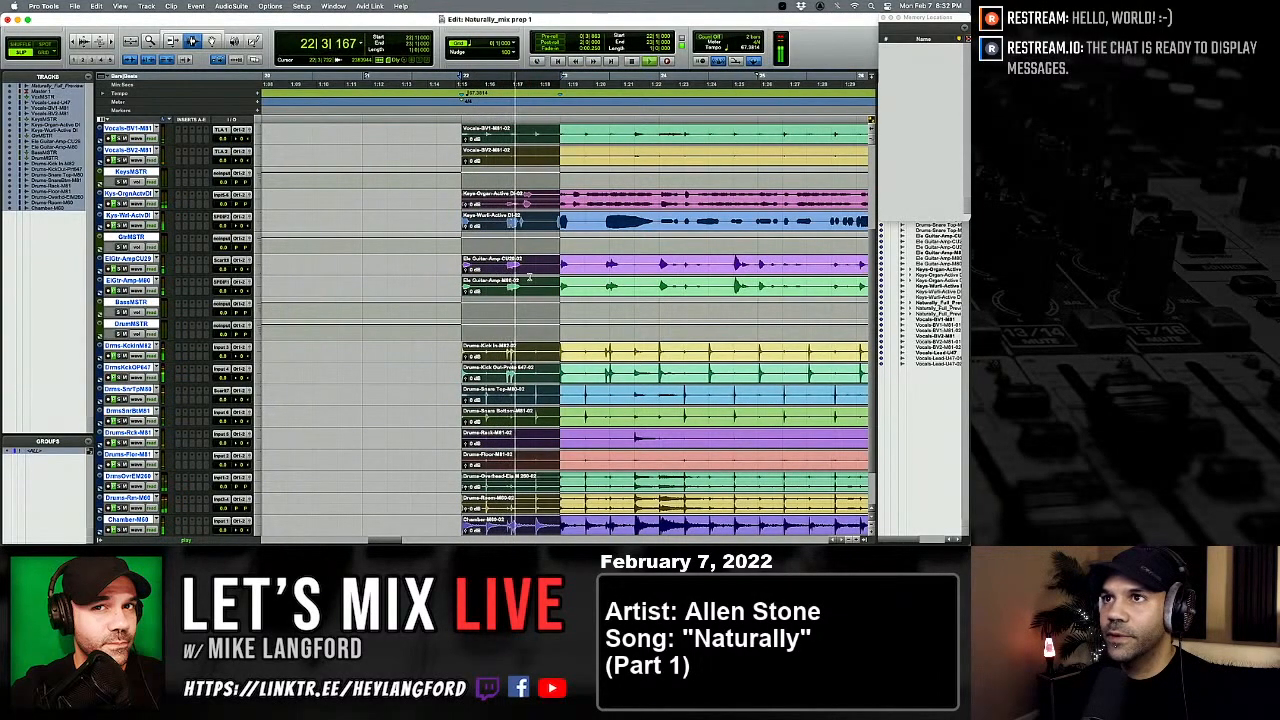
pyautogui.press('space')
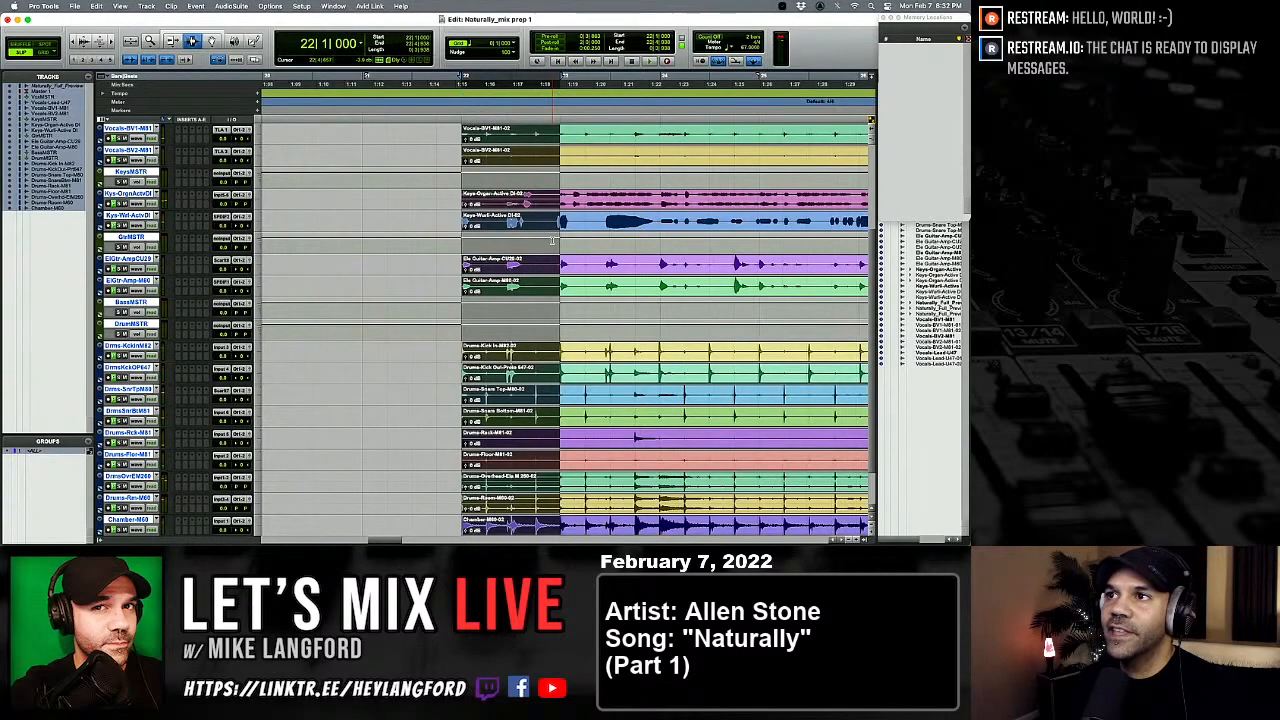
# Step: Listen to the ending of the song from 91|4|735
pyautogui.click(461, 330)
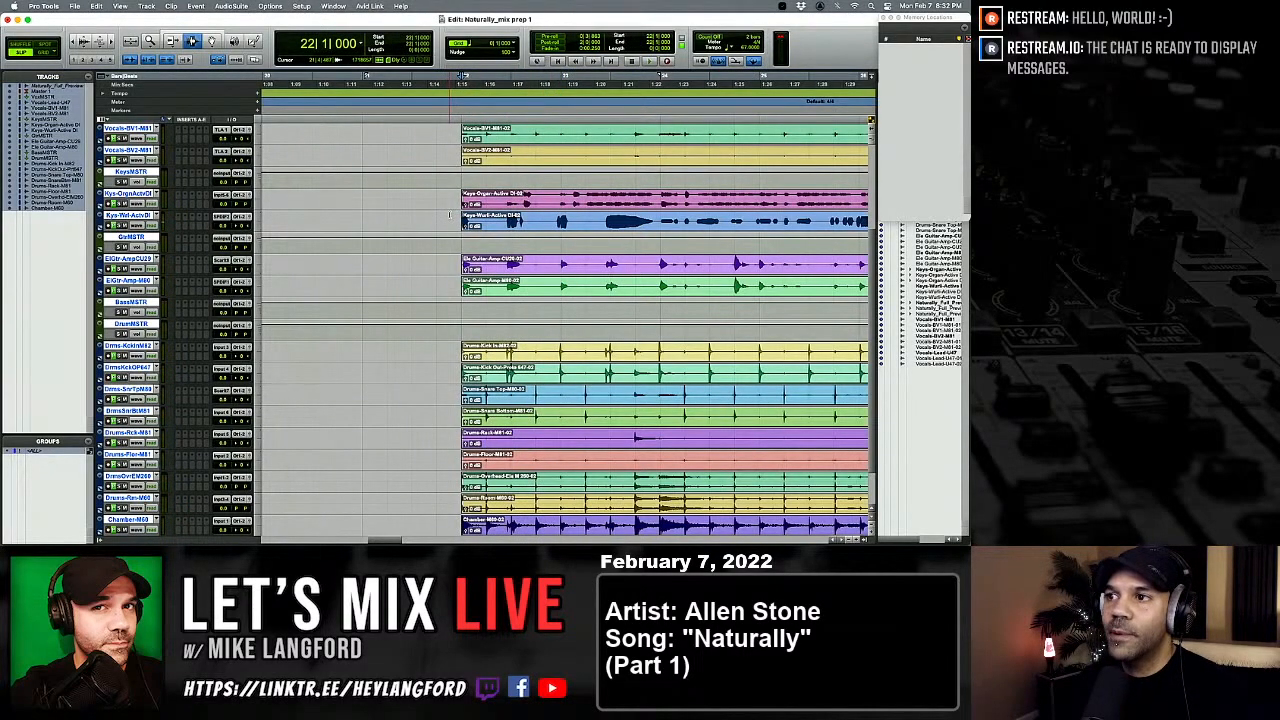
pyautogui.press('r')
pyautogui.press('r')
pyautogui.press('r')
pyautogui.press('r')
pyautogui.hscroll(10, 490, 222)
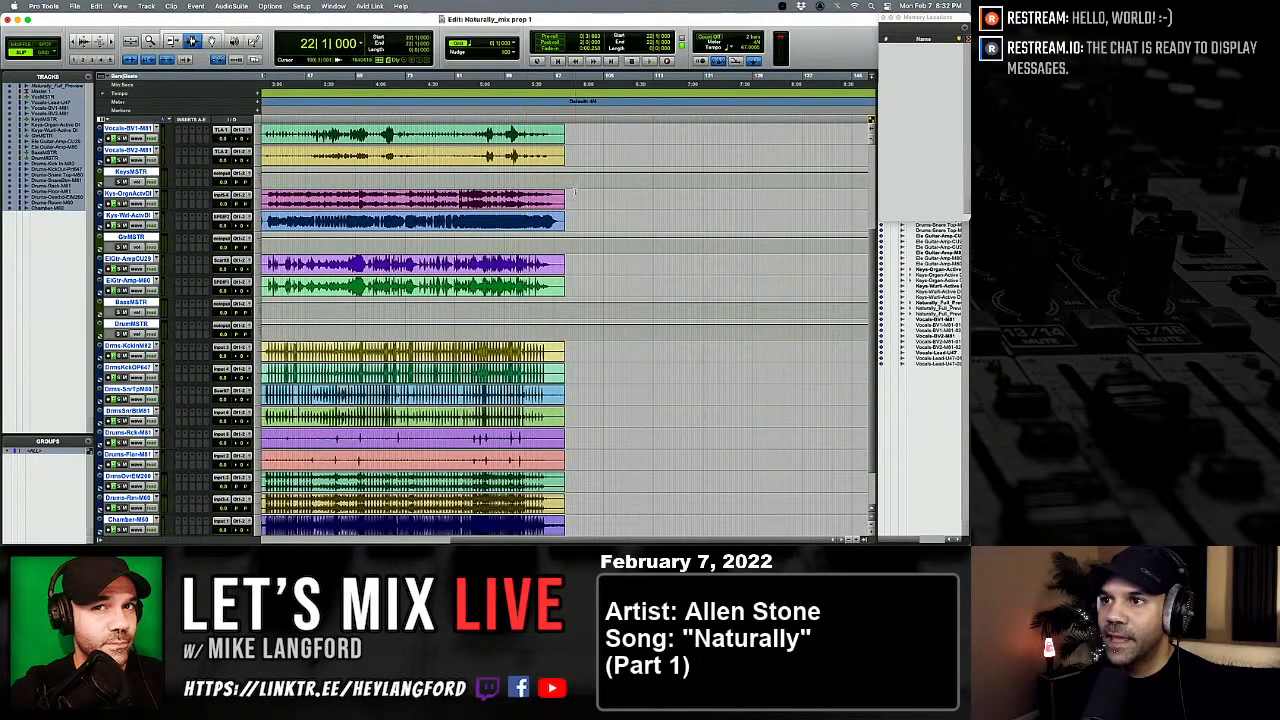
pyautogui.click(526, 246)
pyautogui.press('t')
pyautogui.press('t')
pyautogui.press('t')
pyautogui.press('t')
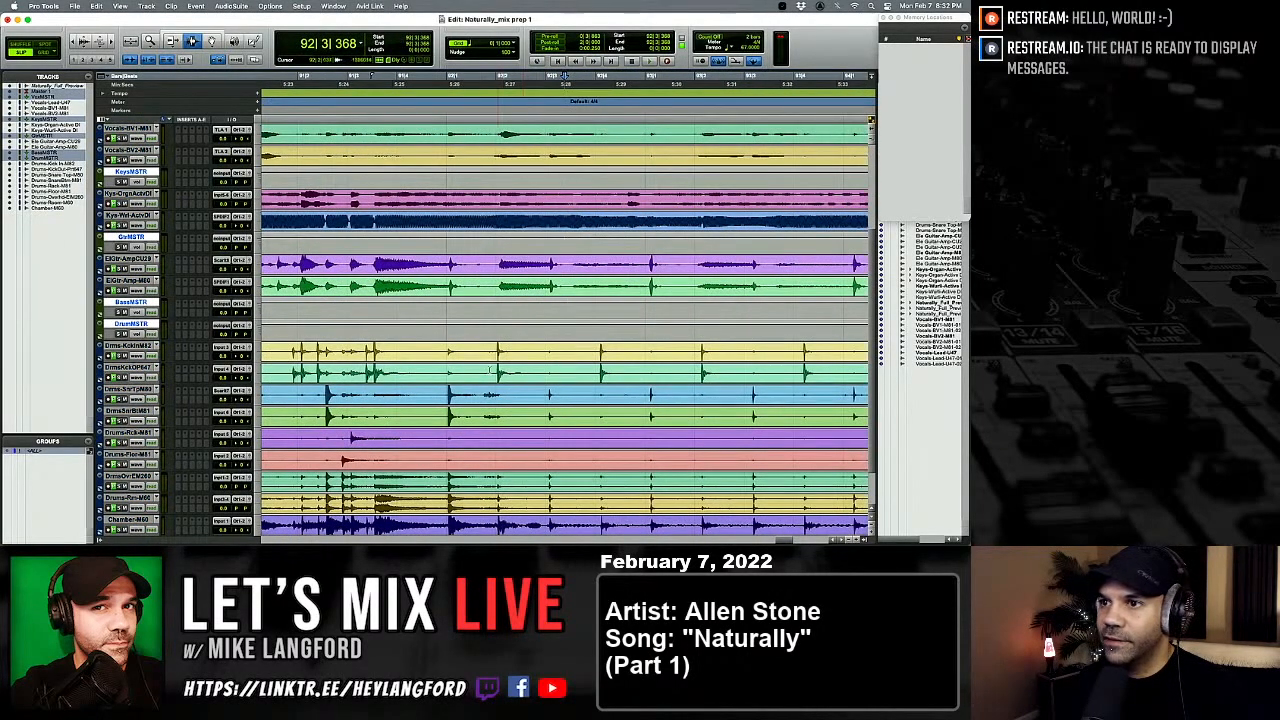
pyautogui.click(434, 367)
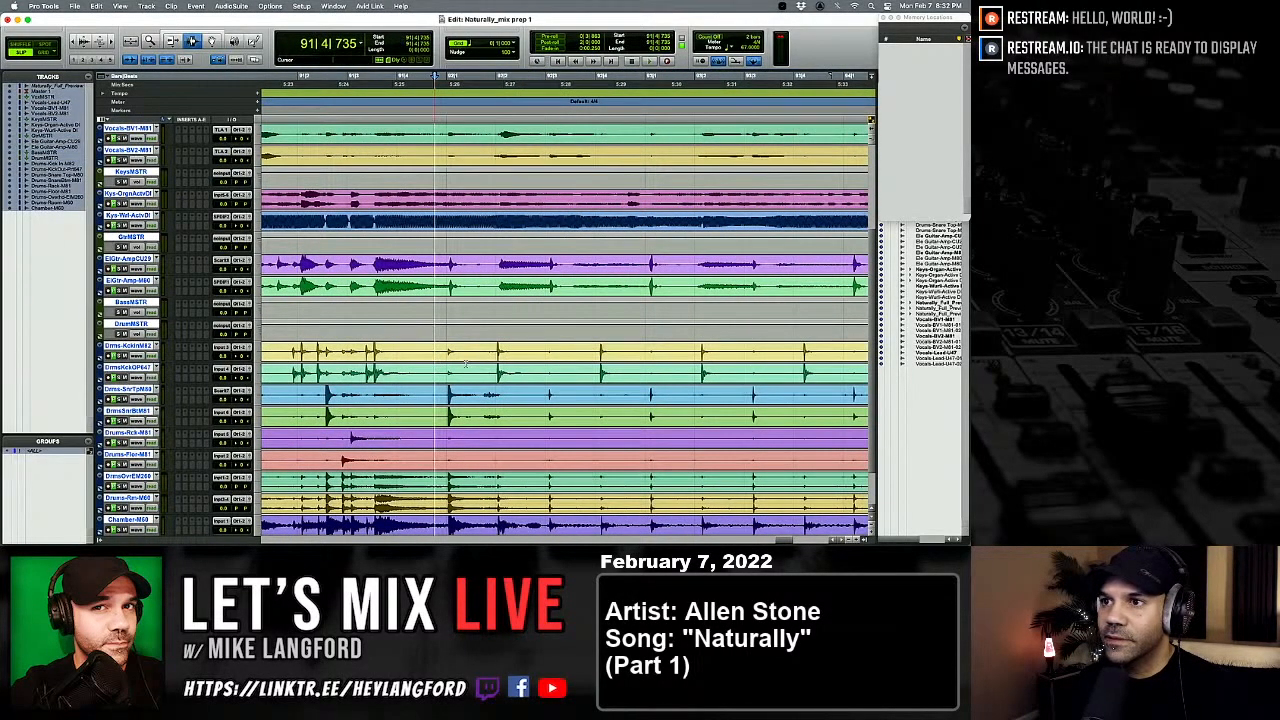
pyautogui.press('space')
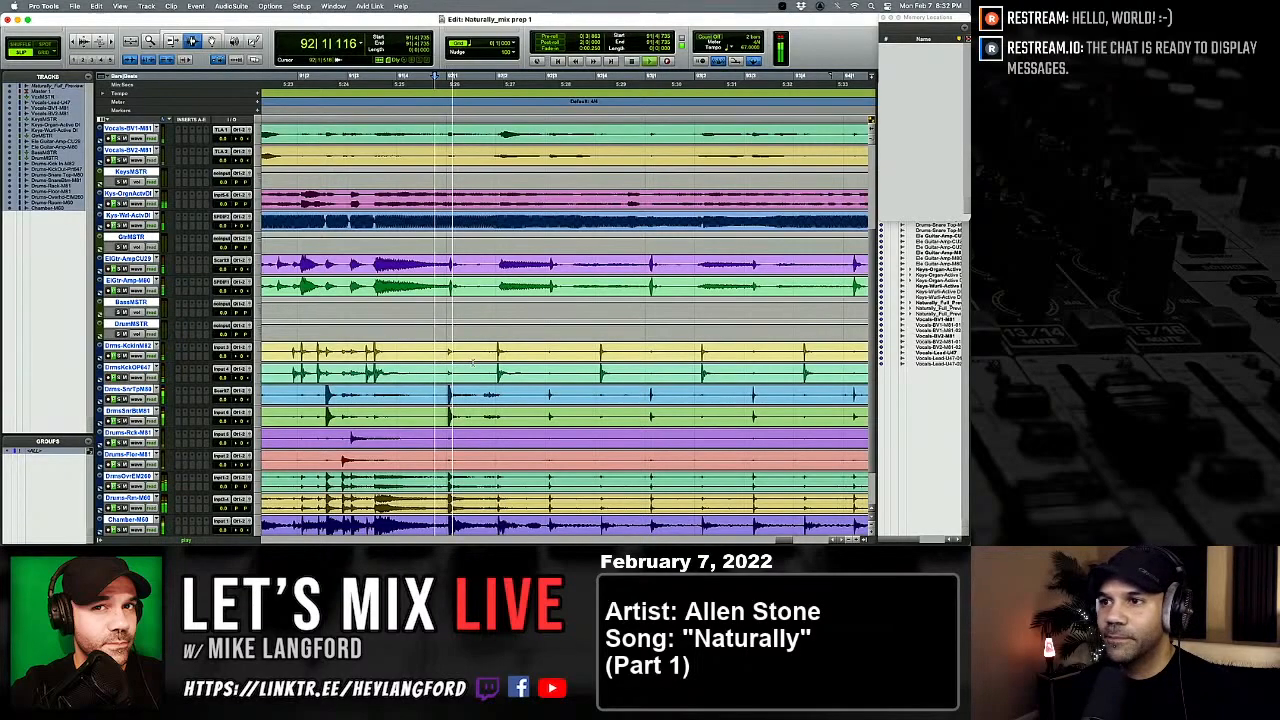
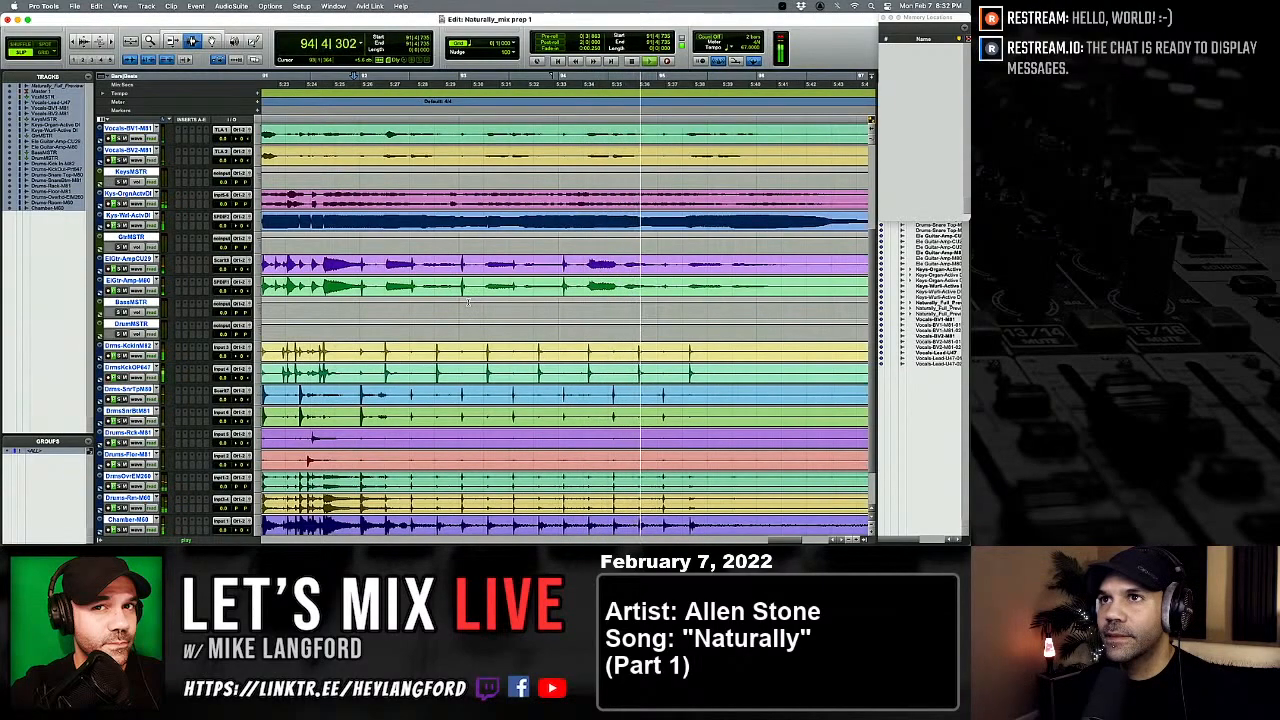
pyautogui.press('space')
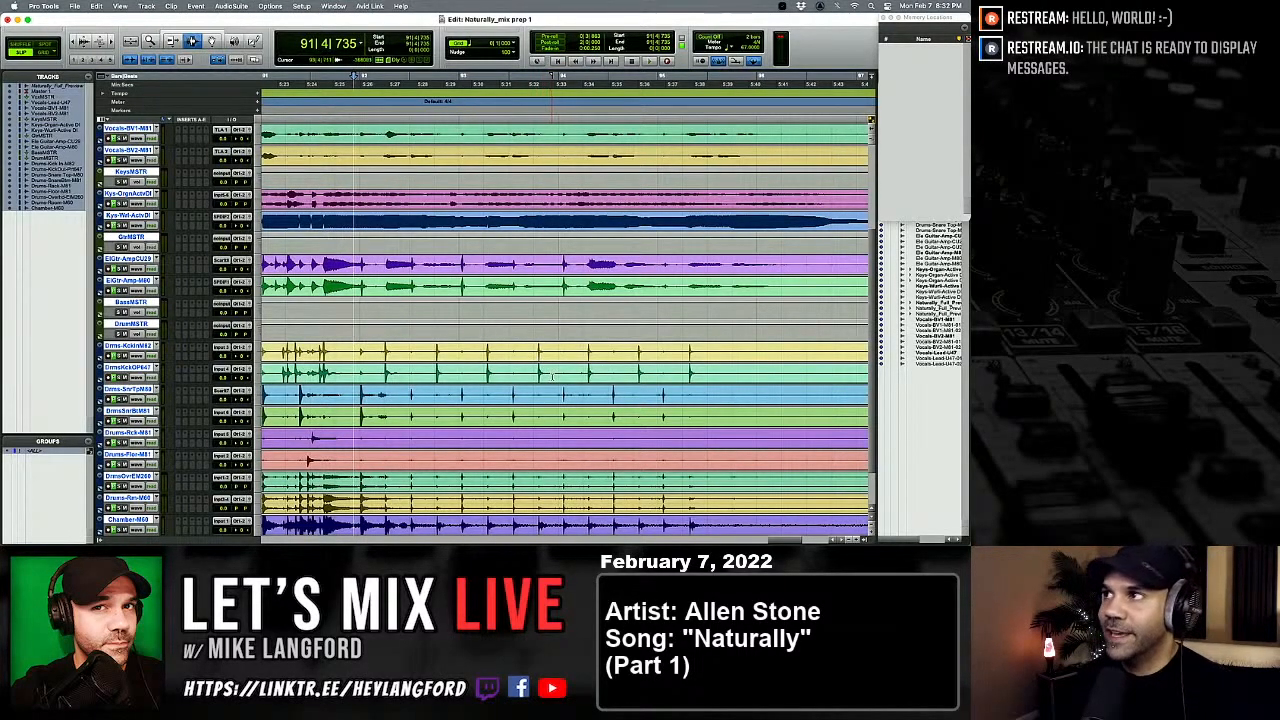
# Step: Undo the alignment and trimming of the clips on all tracks to restore the original full-length clips
pyautogui.press('super+bracketleft')
pyautogui.press('super+bracketleft')
pyautogui.press('super+bracketleft')
pyautogui.press('super+bracketleft')
pyautogui.press('super+bracketleft')
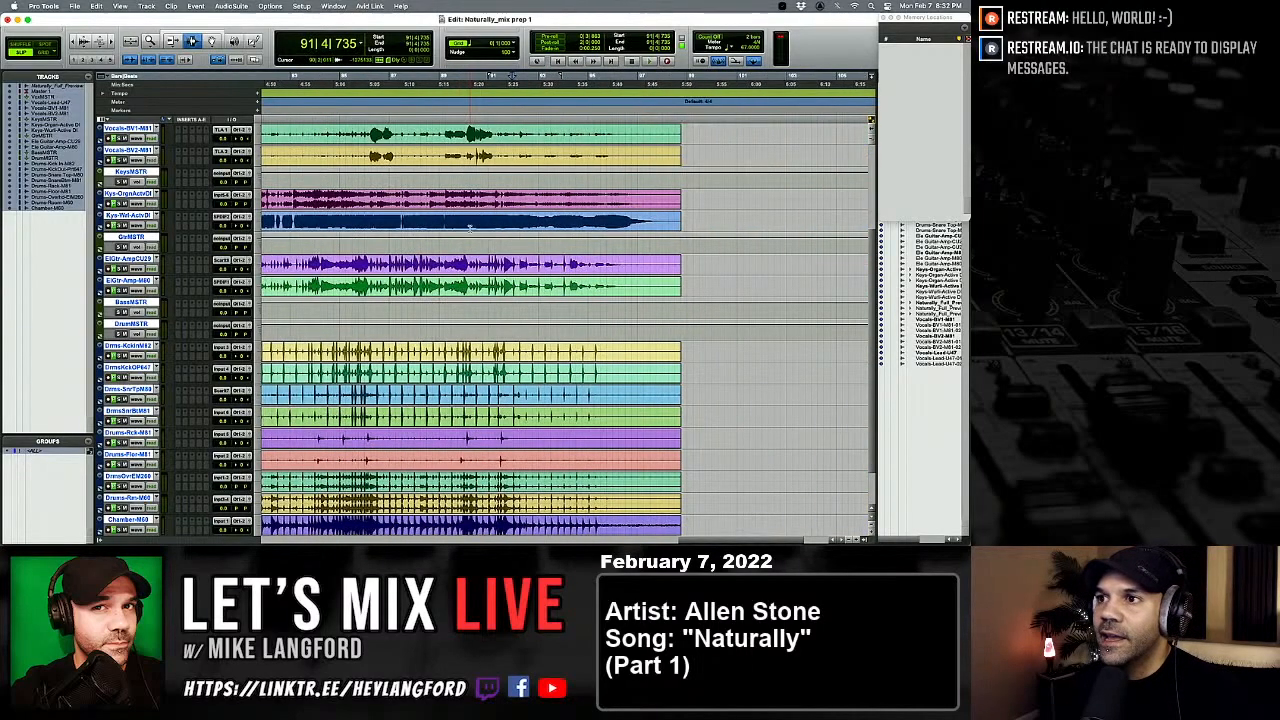
pyautogui.scroll(-2, 397, 283)
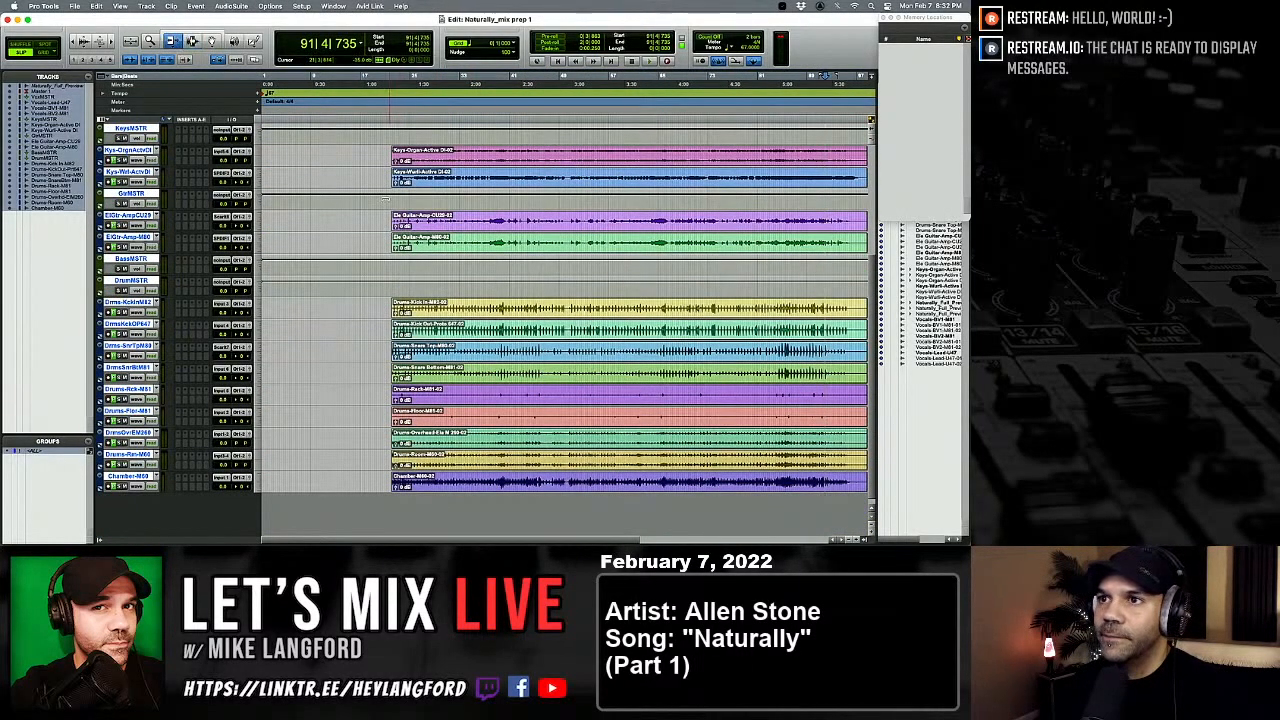
pyautogui.press('F6')
pyautogui.press('super+z')
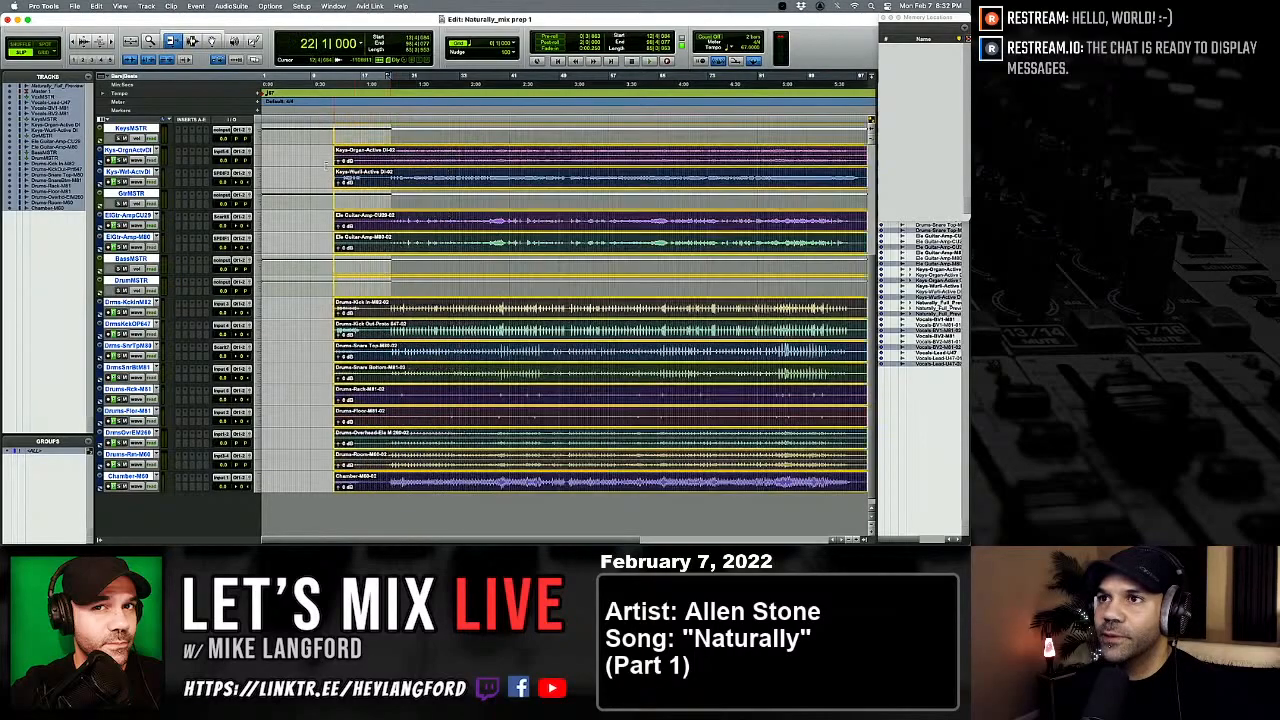
pyautogui.press('super+z')
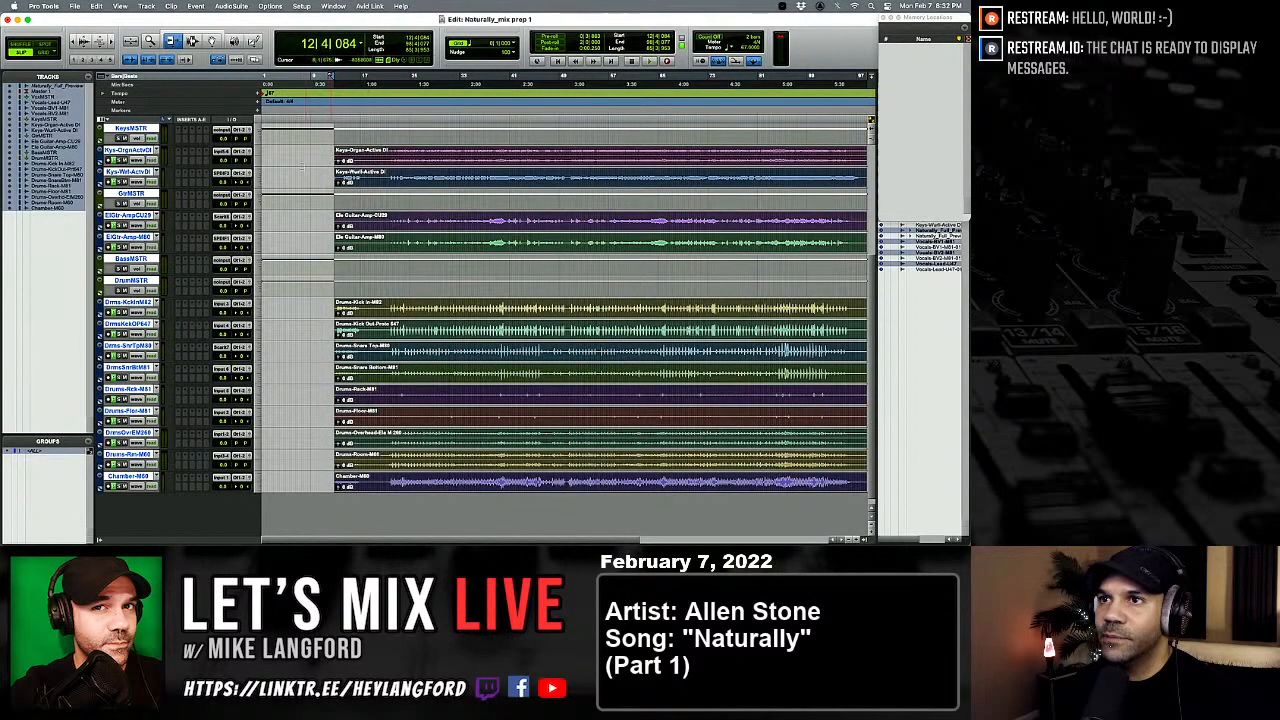
pyautogui.scroll(3, 220, 270)
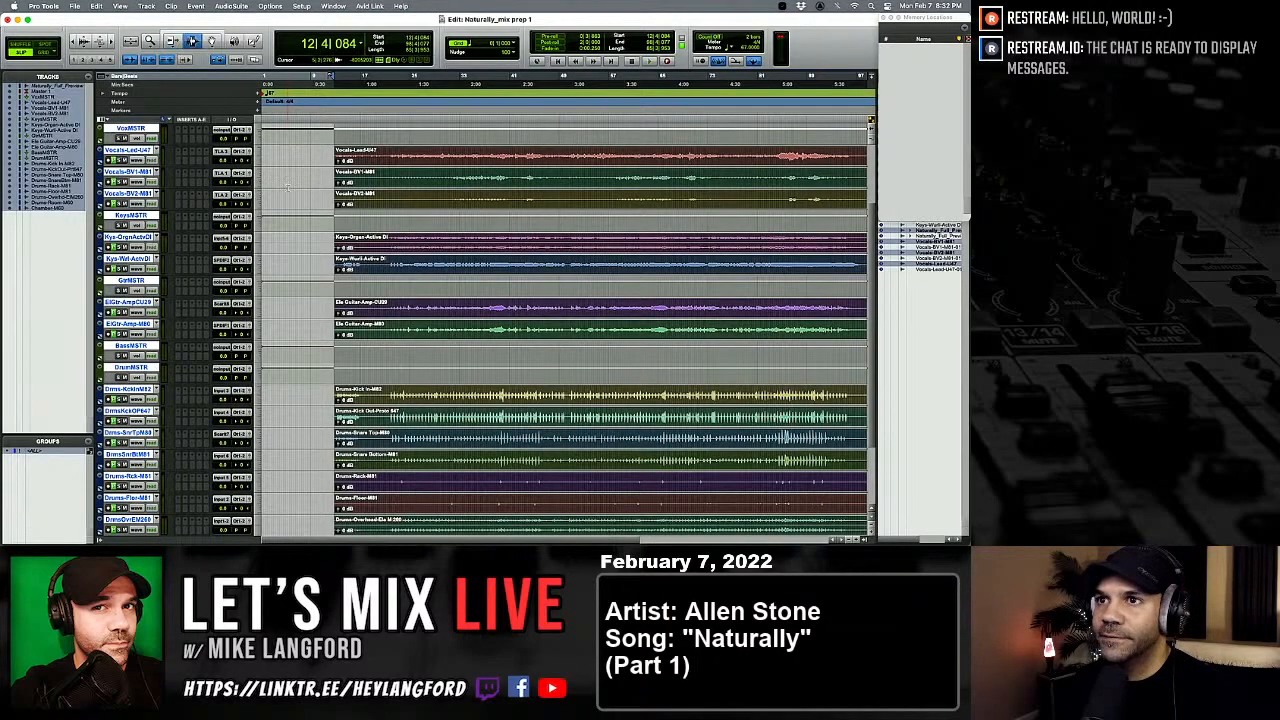
# Step: Exclude the full preview track from the track selection and duplicate the playlists of the remaining selected tracks
pyautogui.press('super+a')
pyautogui.scroll(3, 150, 170)
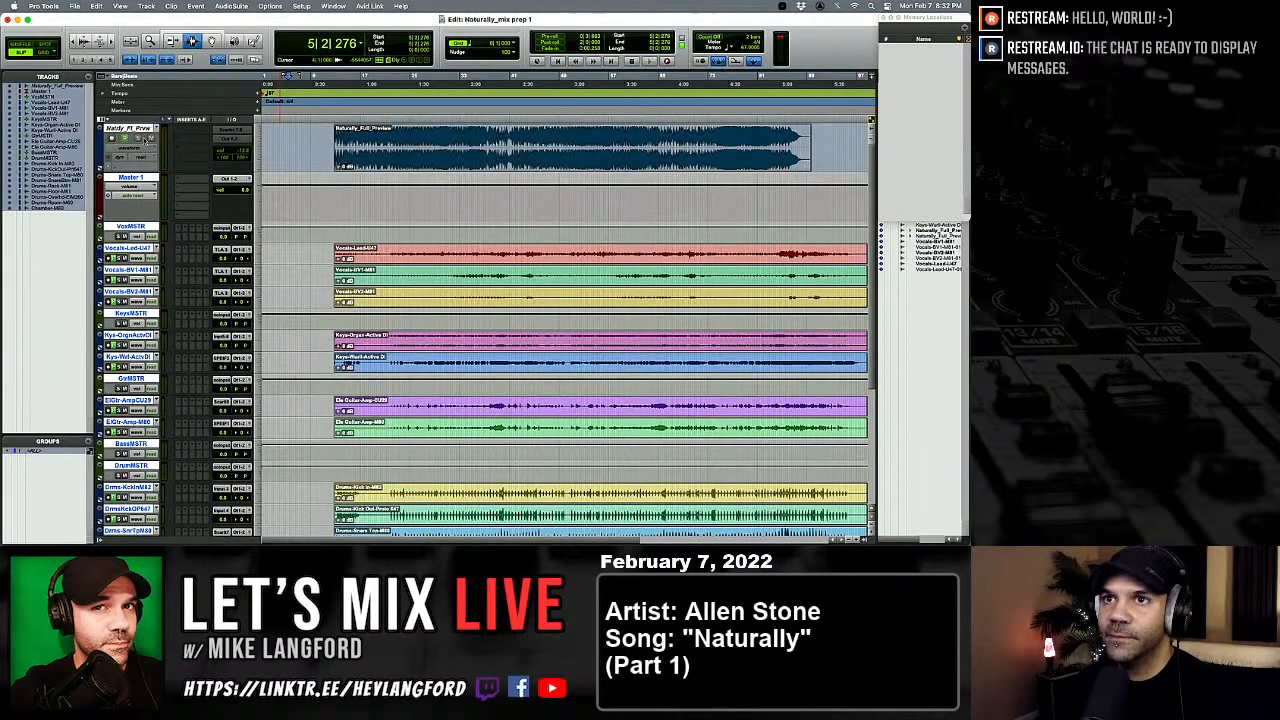
pyautogui.keyDown('super'); pyautogui.click(135, 130); pyautogui.keyUp('super')
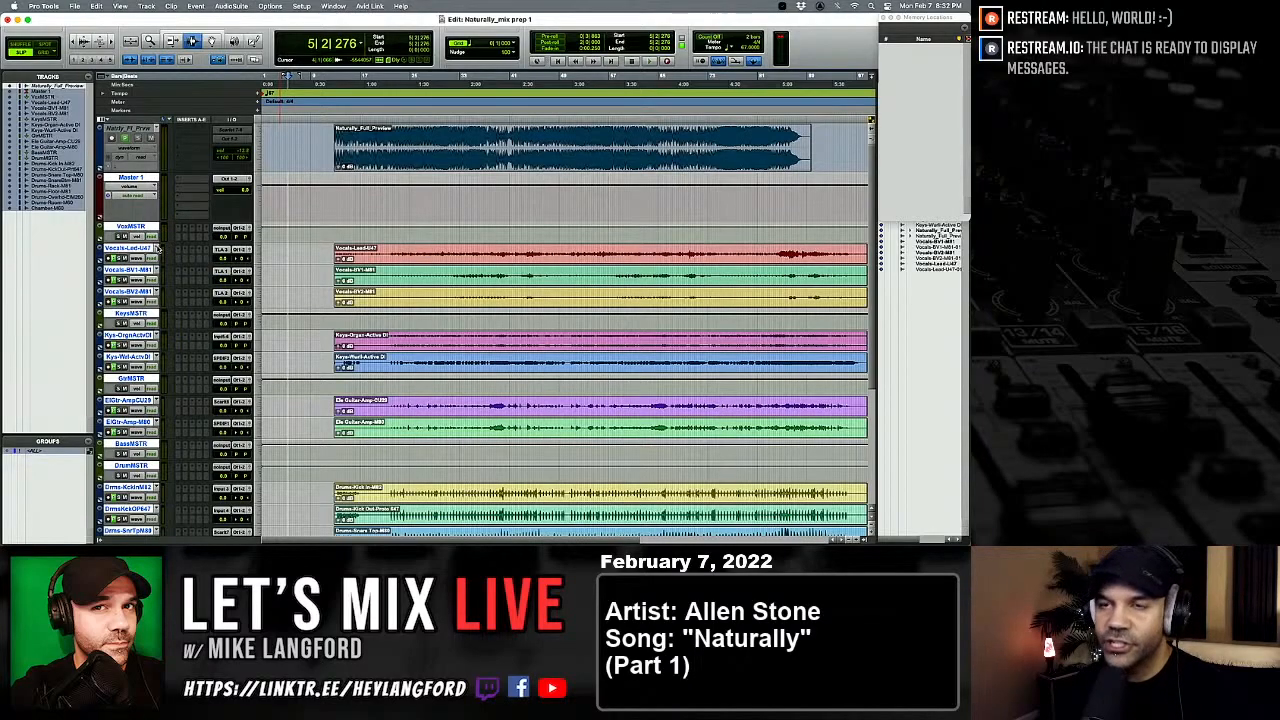
pyautogui.click(157, 248)
pyautogui.click(180, 206)
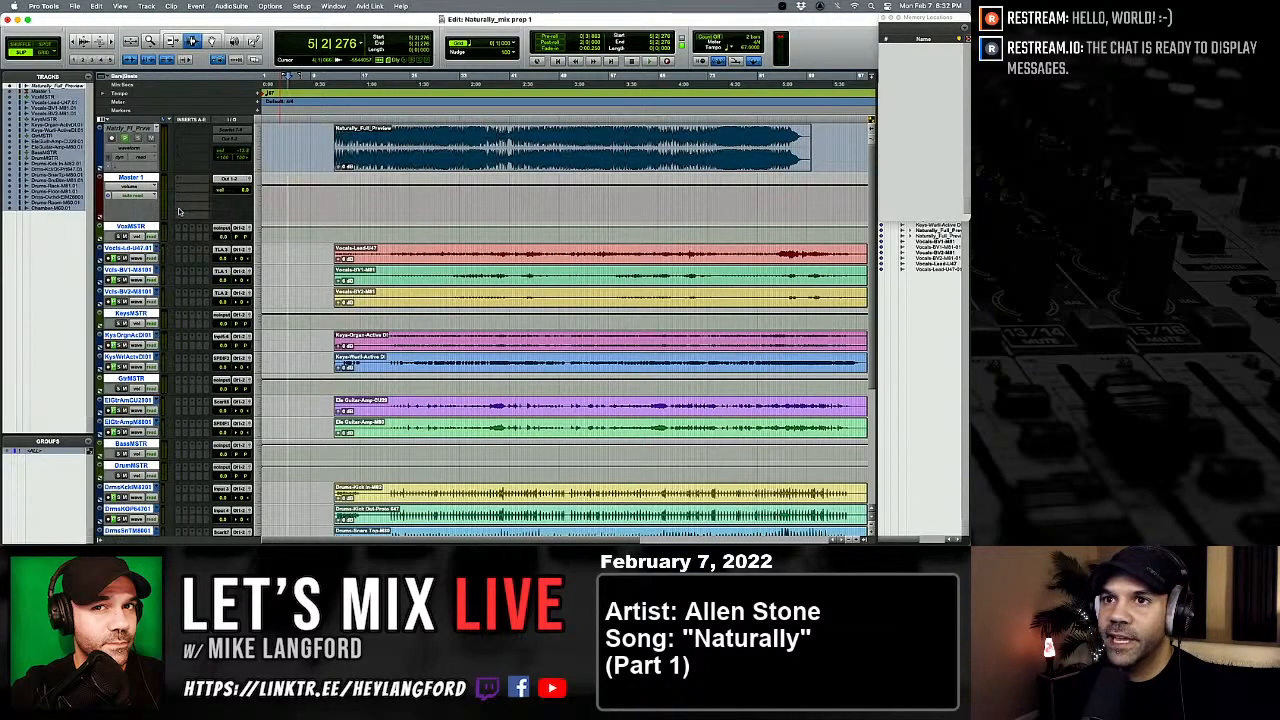
# Step: Review the duplicated tracks' names from the lead vocal through the first electric guitar without changing them
pyautogui.doubleClick(130, 247)
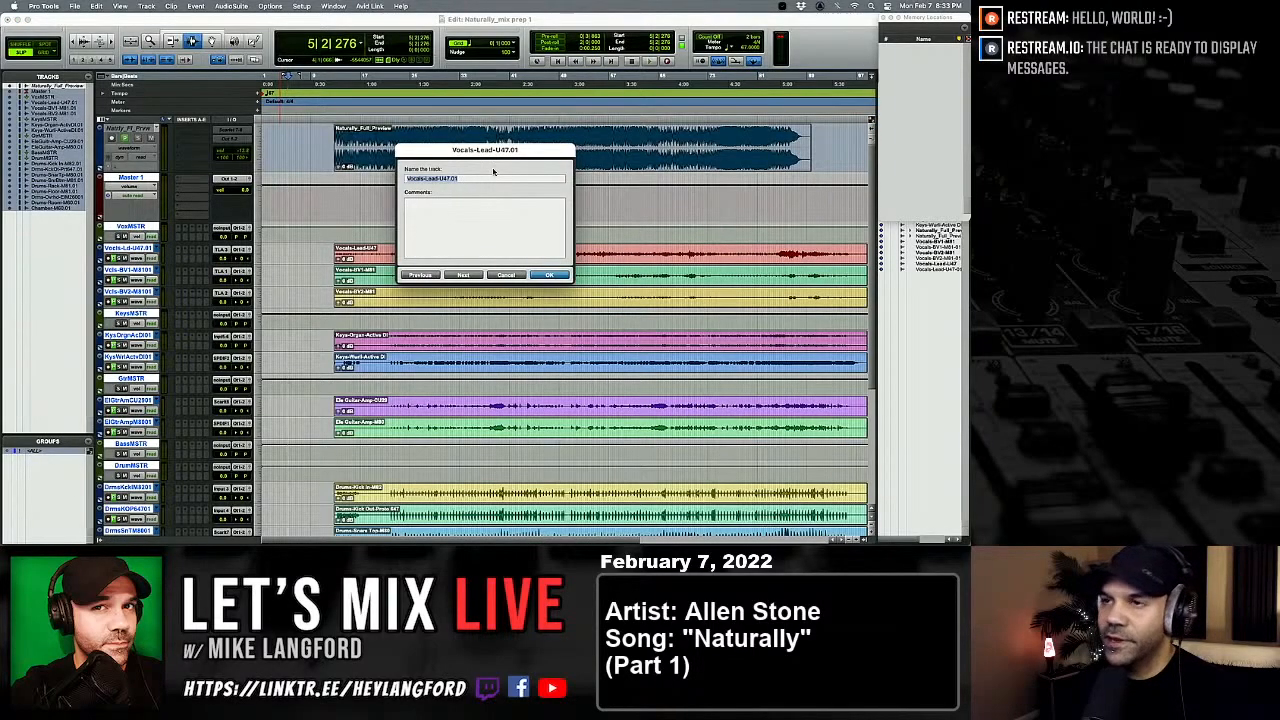
pyautogui.press('super+Right')
pyautogui.press('super+Right')
pyautogui.press('super+Right')
pyautogui.press('super+Right')
pyautogui.press('super+Right')
pyautogui.press('super+Right')
pyautogui.press('super+Right')
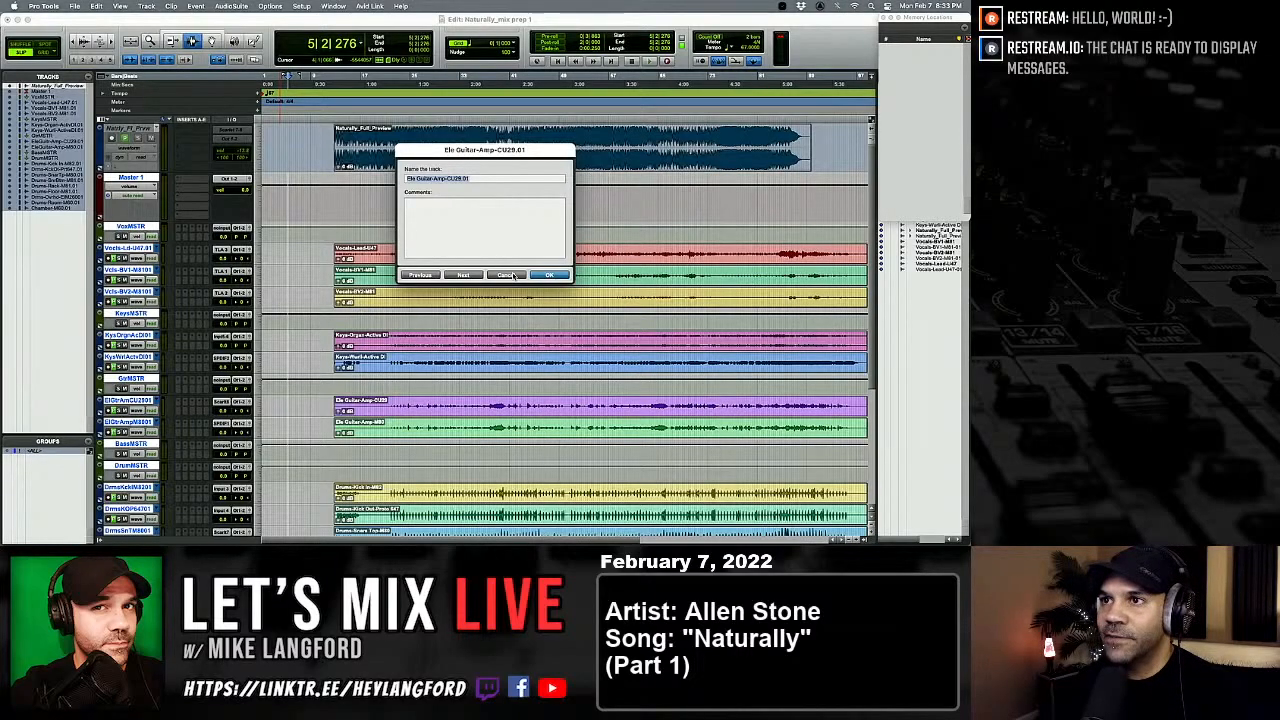
pyautogui.click(512, 276)
# Step: Compare playlists by switching the selected tracks to their original versions and back to the .01 duplicates
pyautogui.click(157, 249)
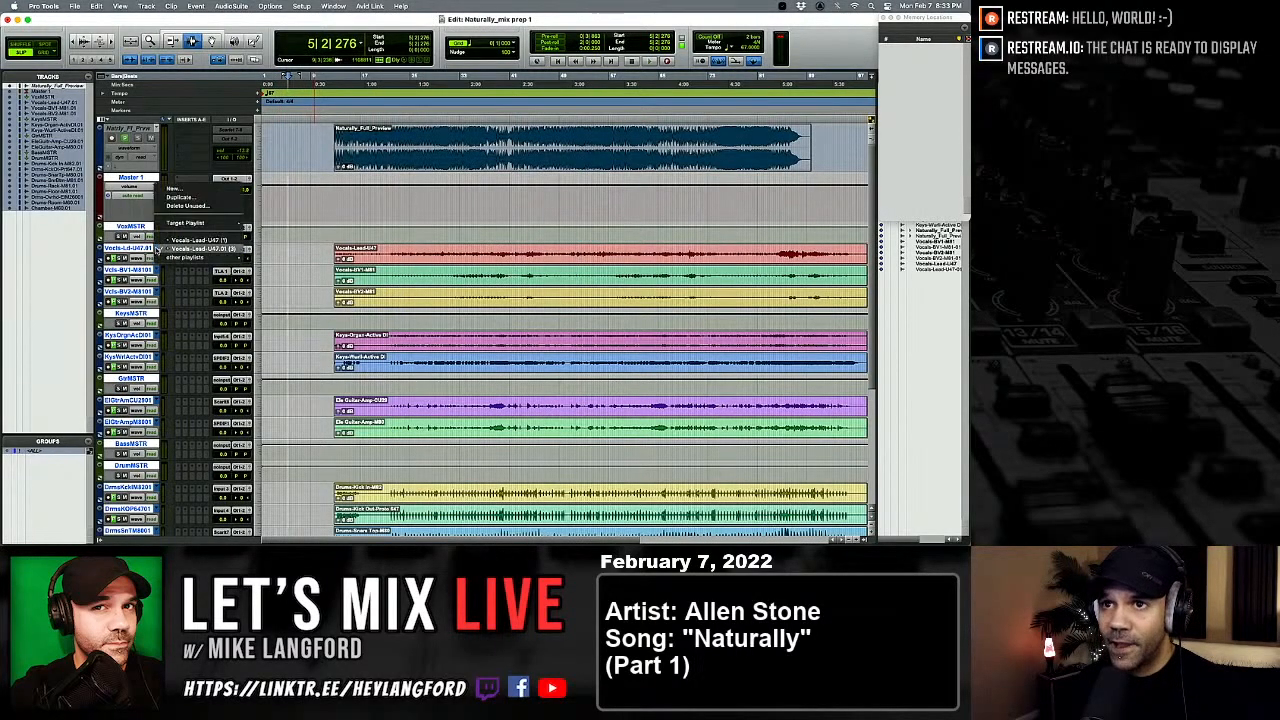
pyautogui.click(170, 241)
pyautogui.click(158, 249)
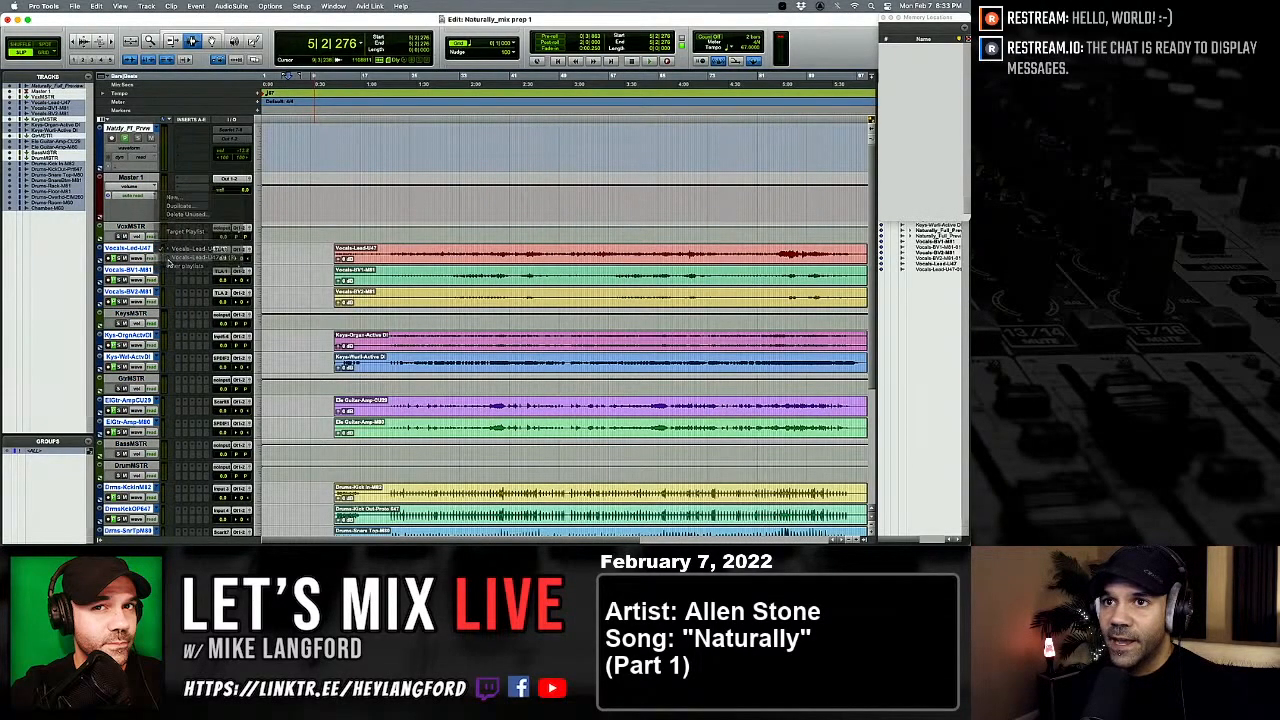
pyautogui.click(200, 257)
# Step: Rename the lead vocal track as VoxLd1.c
pyautogui.doubleClick(135, 248)
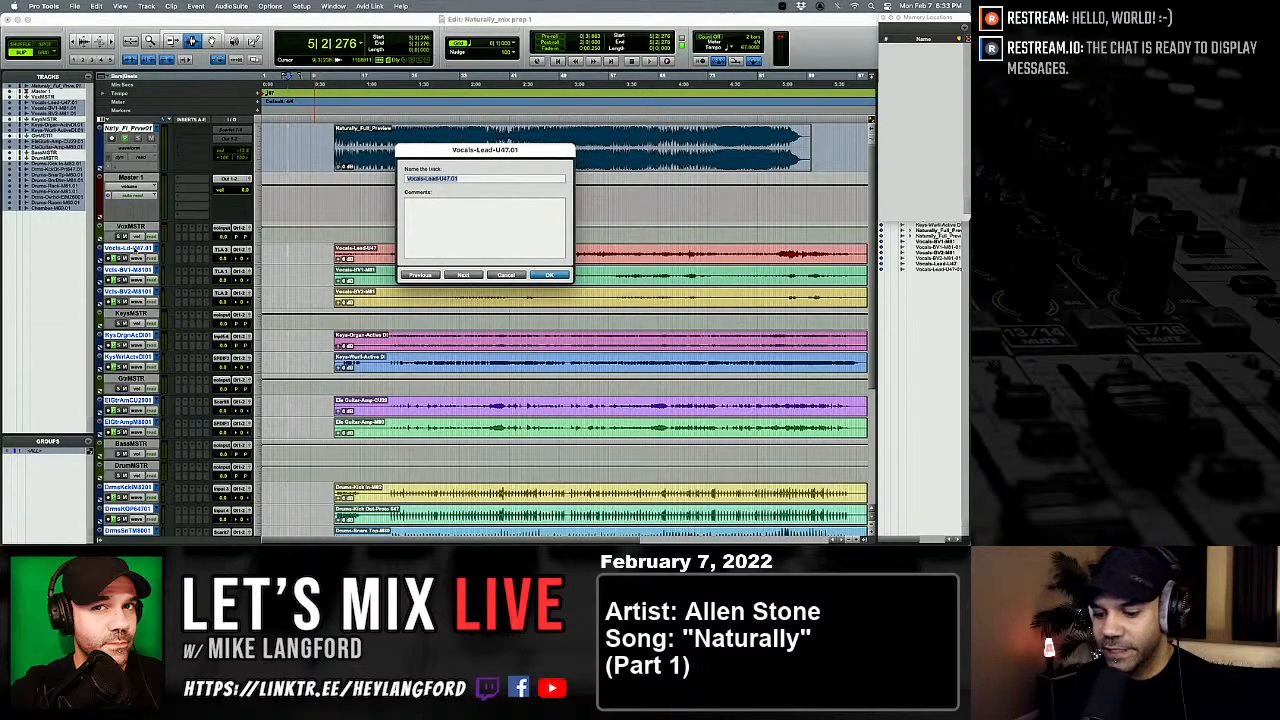
pyautogui.write('VoxLd')
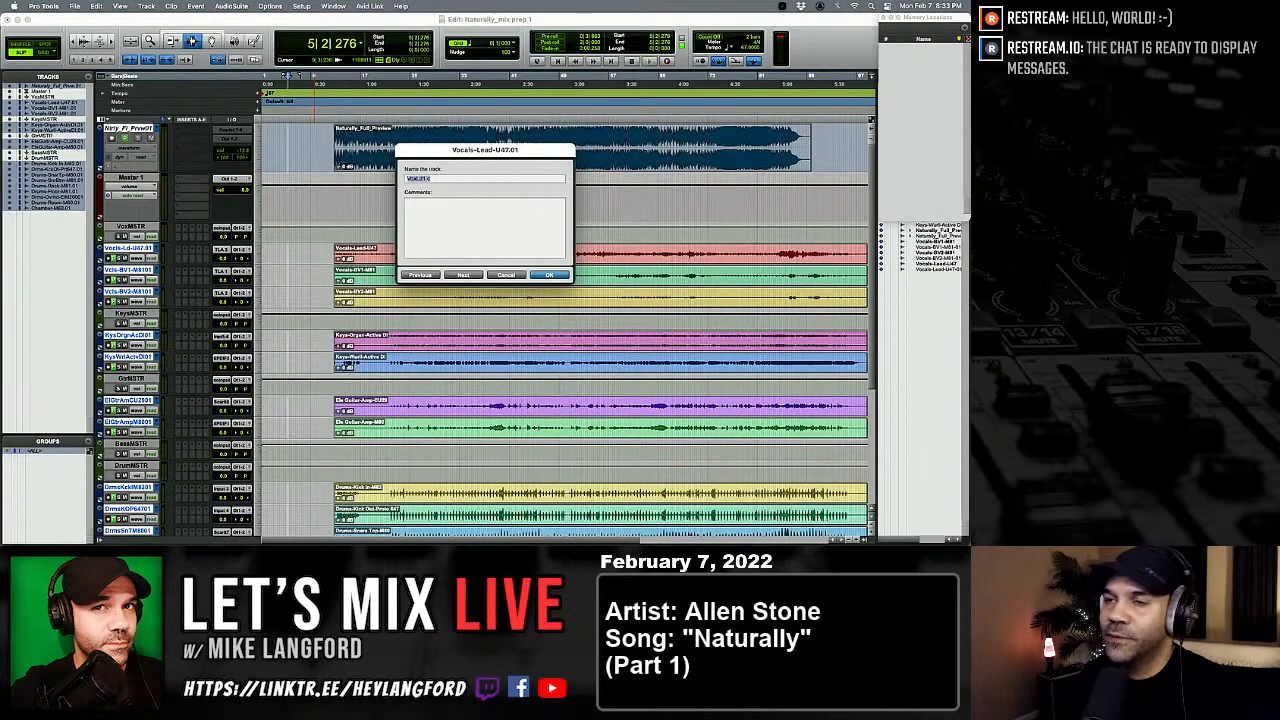
pyautogui.write('VoxLd')
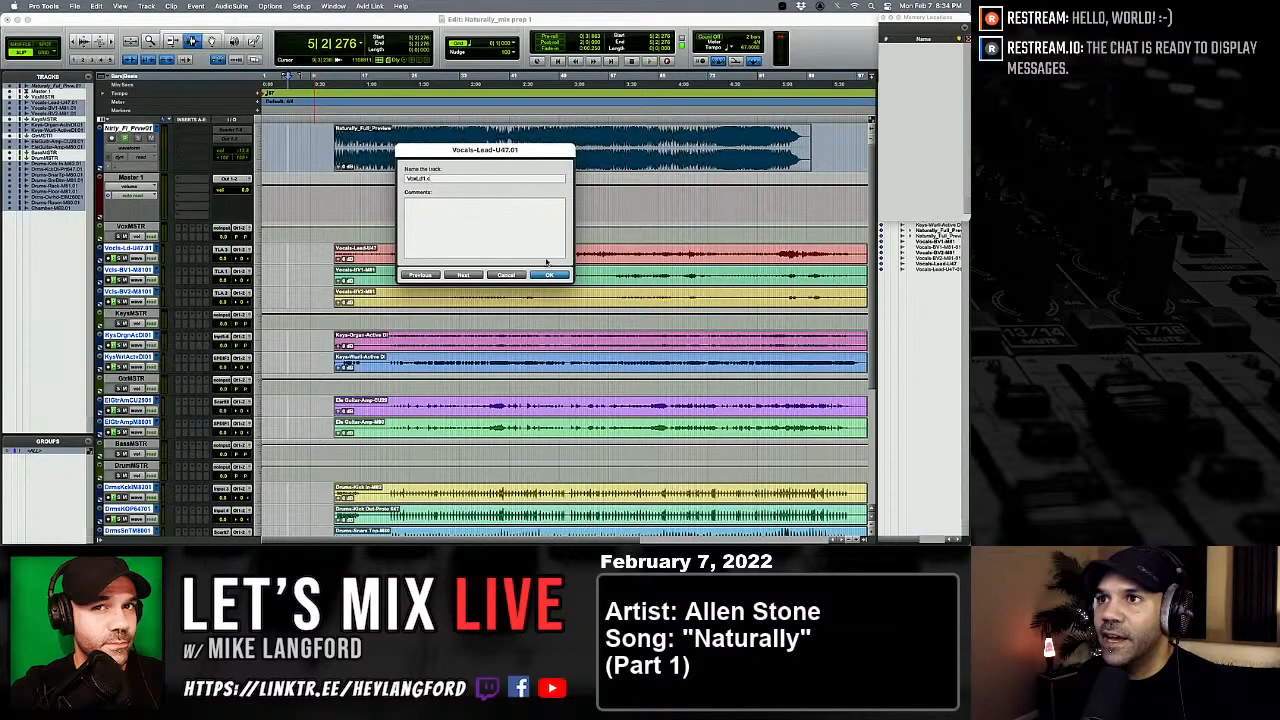
pyautogui.press('super+Right')
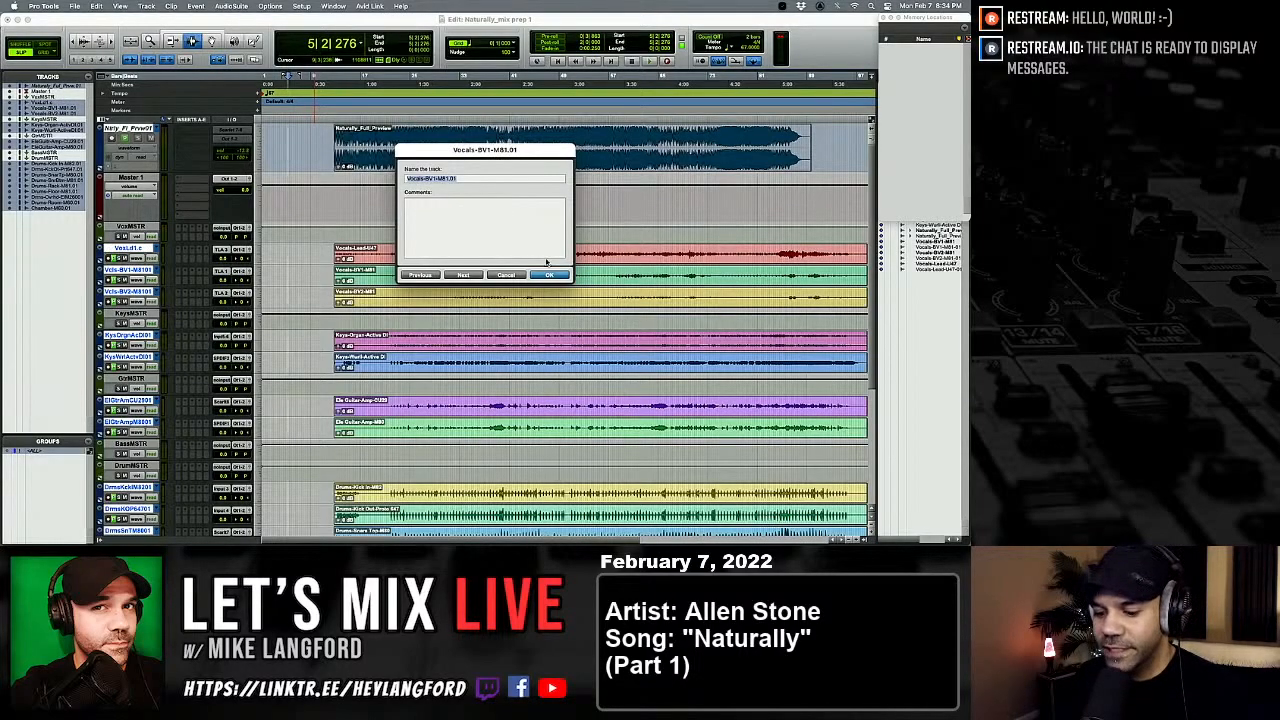
# Step: Rename the two background vocal tracks as VoxBg1.c and VoxBg2.c
pyautogui.write('VocBg')
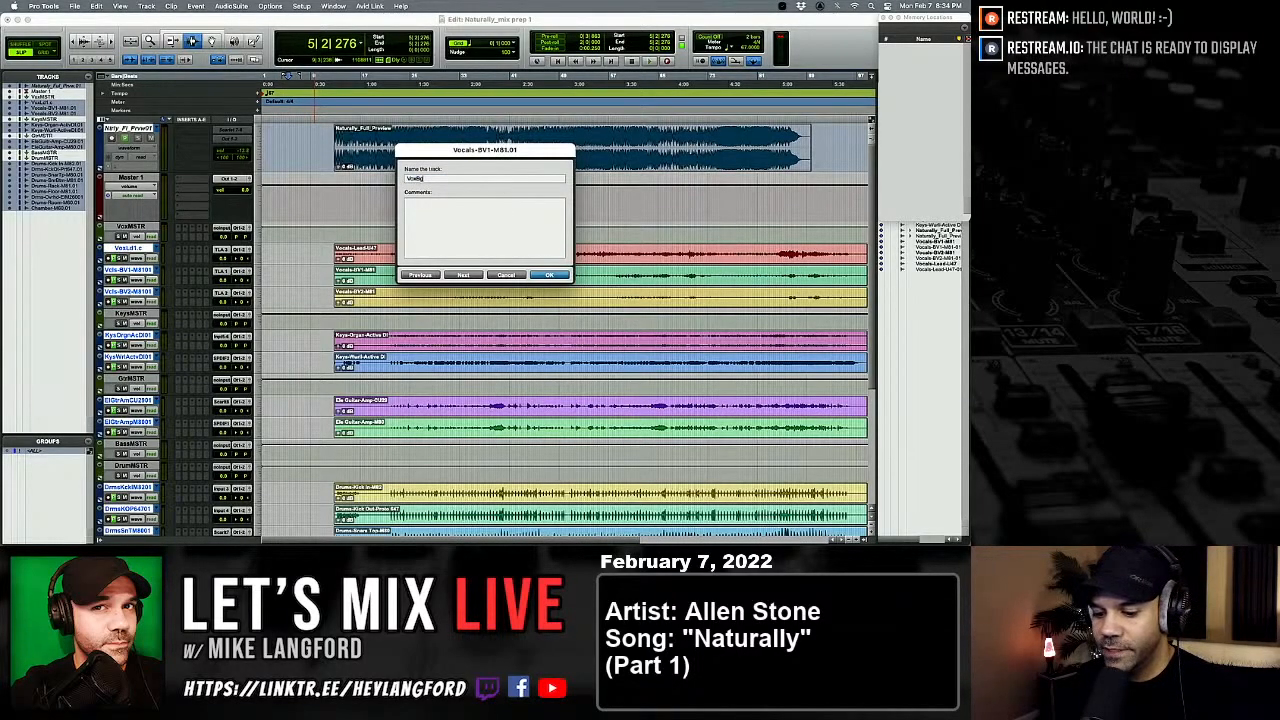
pyautogui.write('1.c')
pyautogui.press('super+a')
pyautogui.press('super+c')
pyautogui.press('super+Right')
pyautogui.press('super+v')
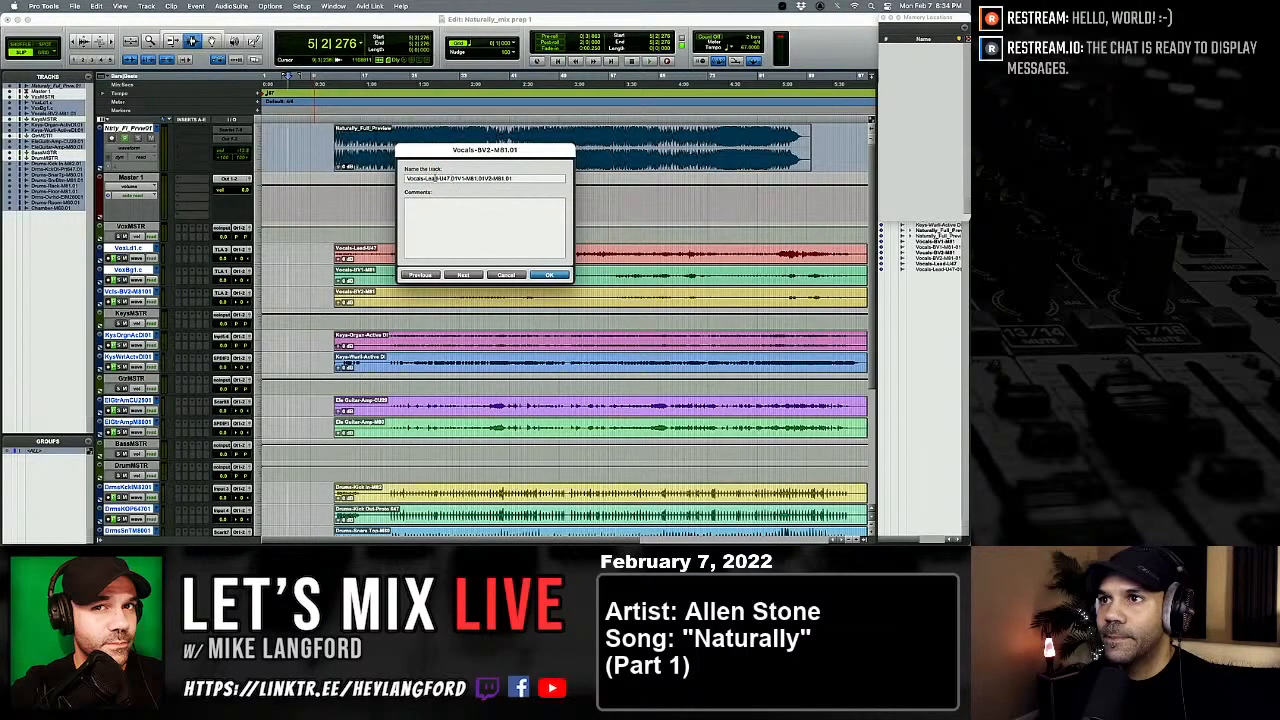
pyautogui.press('super+Left')
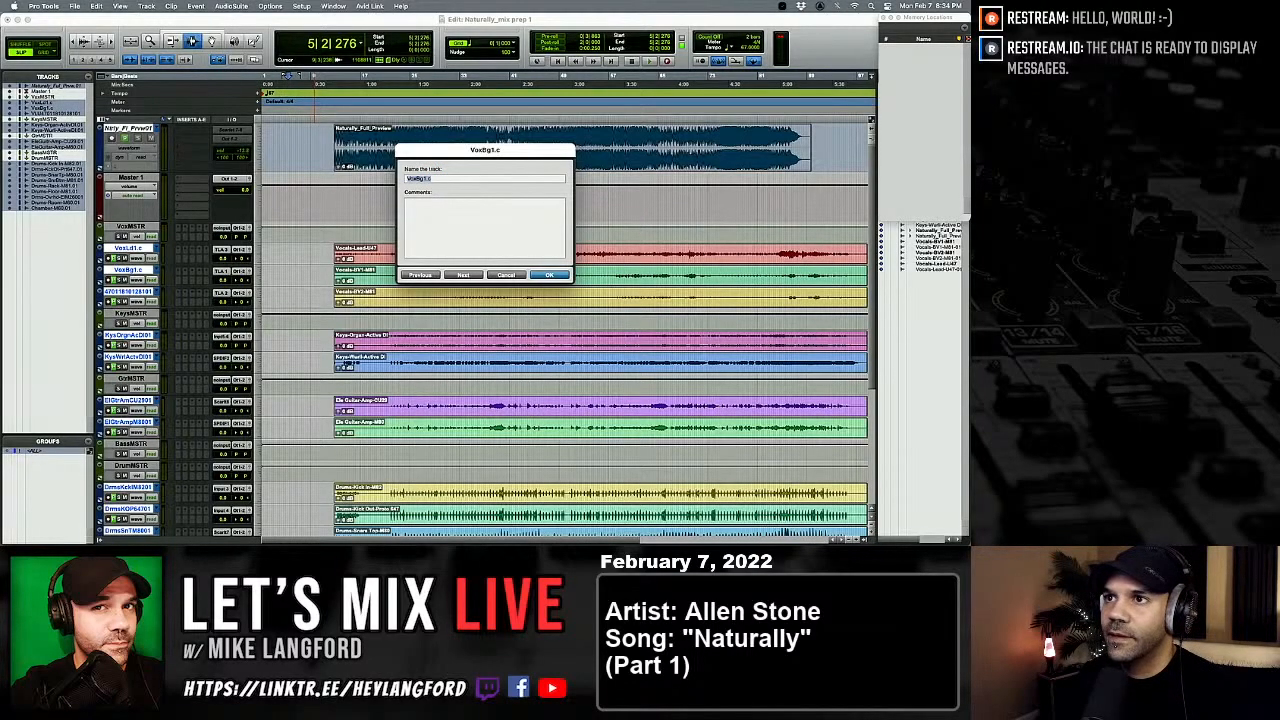
pyautogui.press('super+Left')
pyautogui.press('super+Right')
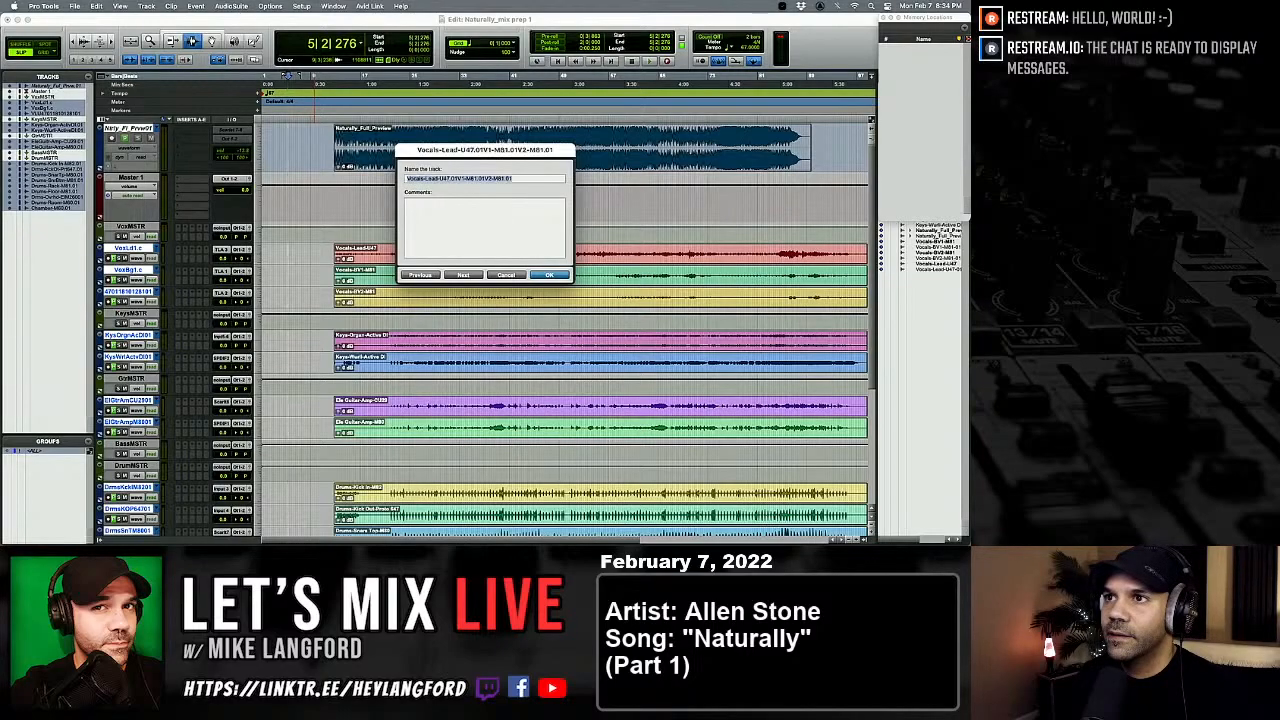
pyautogui.write('VoxBg1.c')
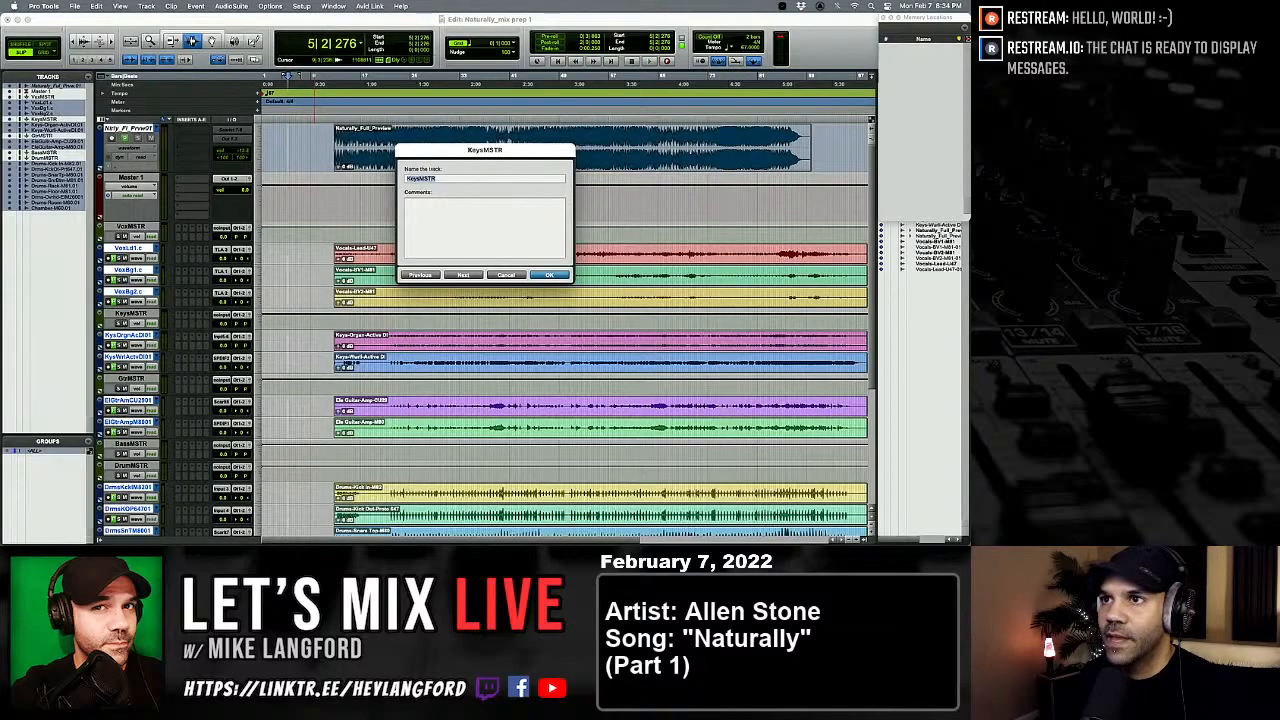
# Step: Rename the organ track as KeysDI.c and the Wurlitzer track as KeysWurlyDI.c, leaving the keys master's name unchanged
pyautogui.press('super+Right')
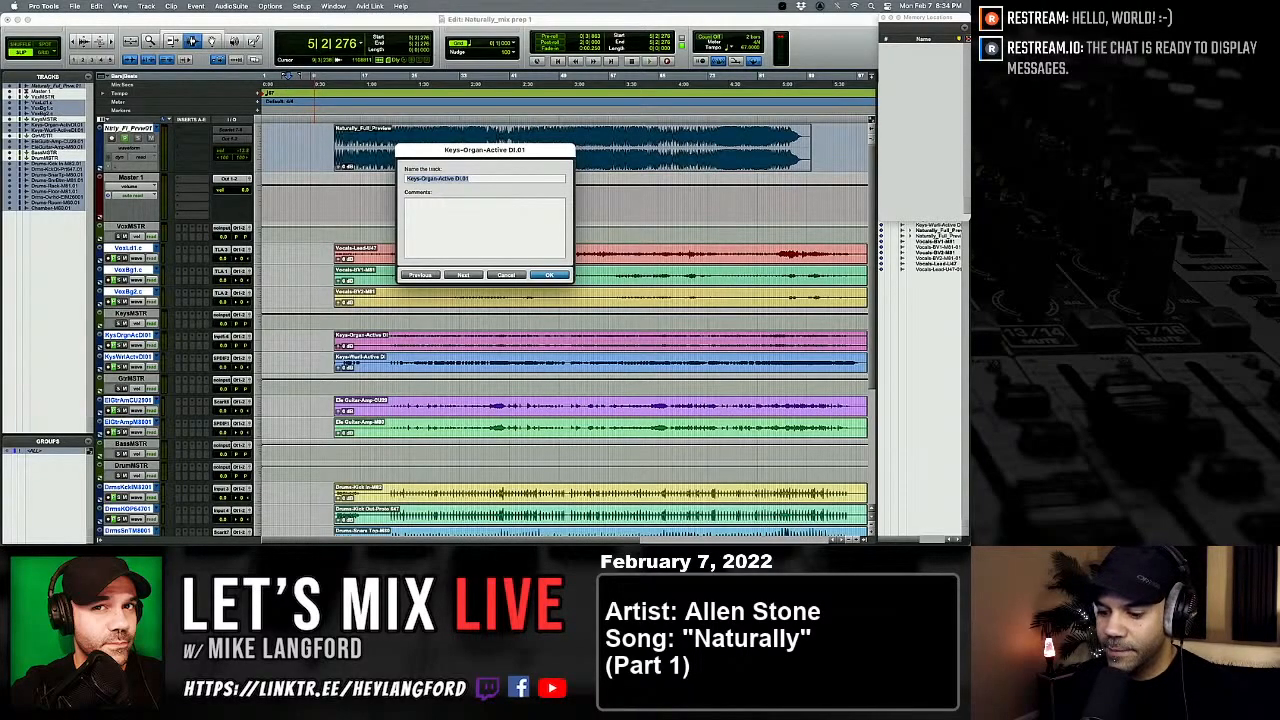
pyautogui.write('Keys')
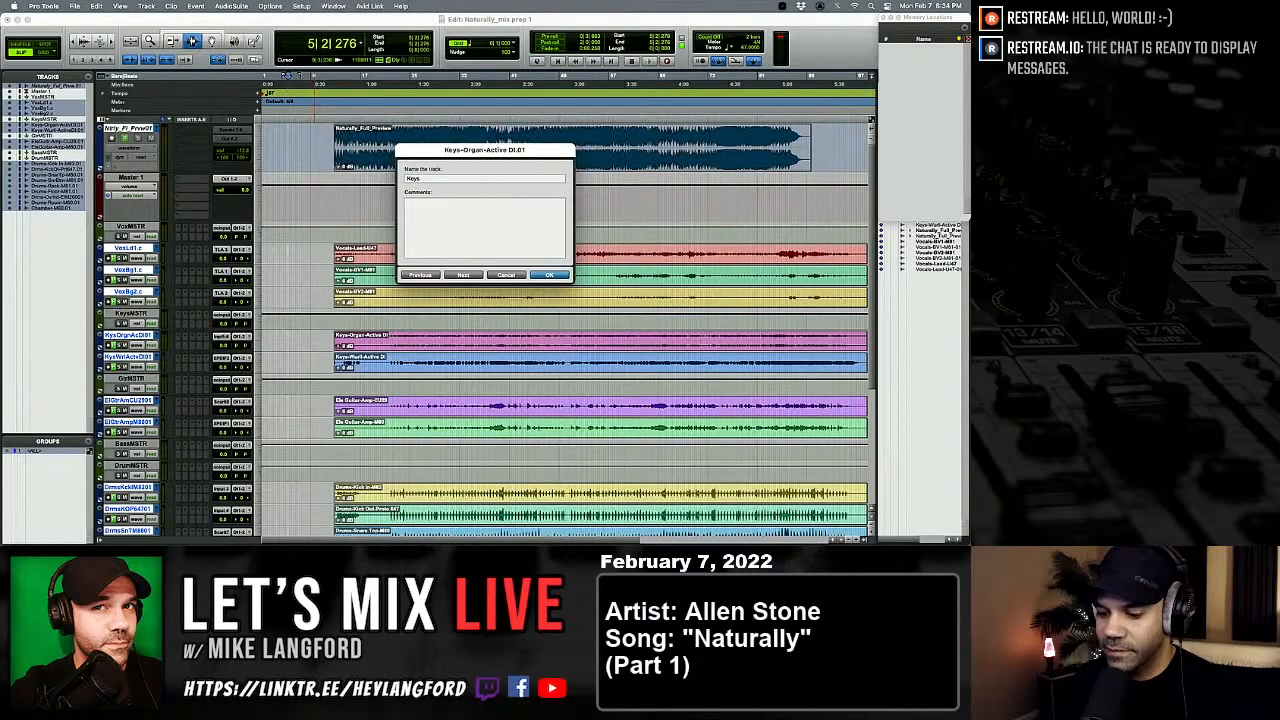
pyautogui.write('Org')
pyautogui.press('super+Right')
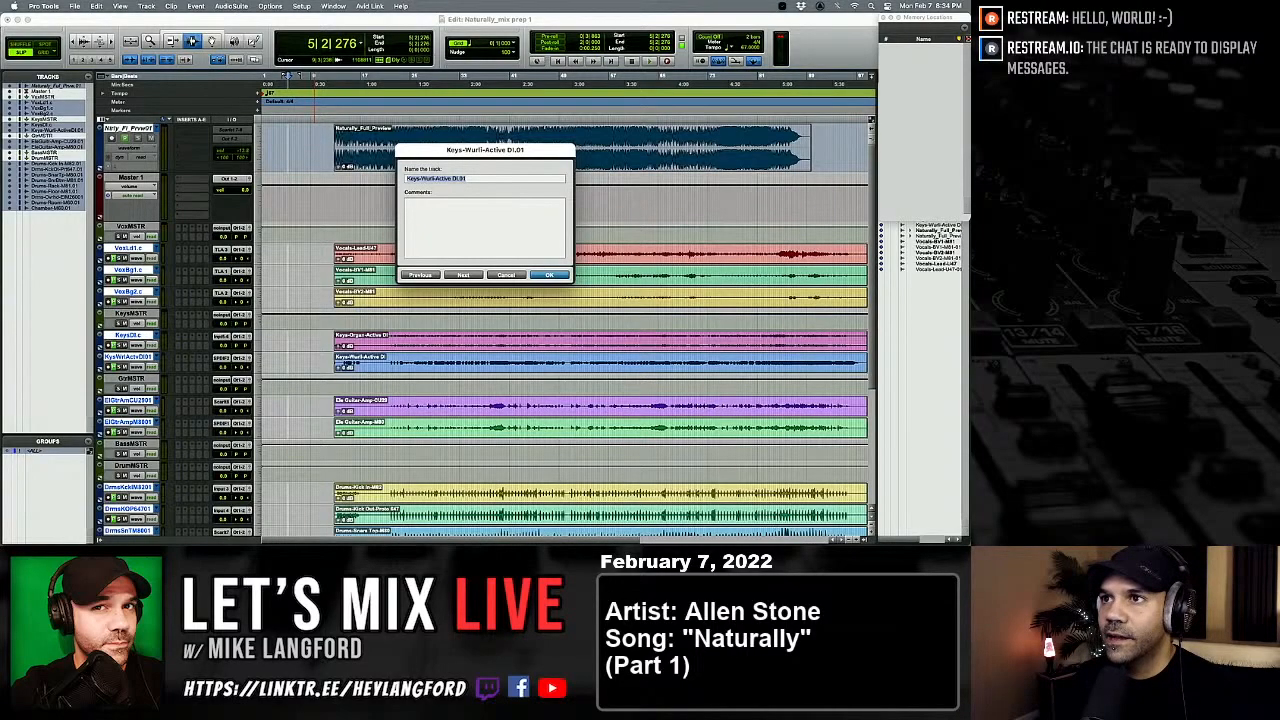
pyautogui.write('Ke')
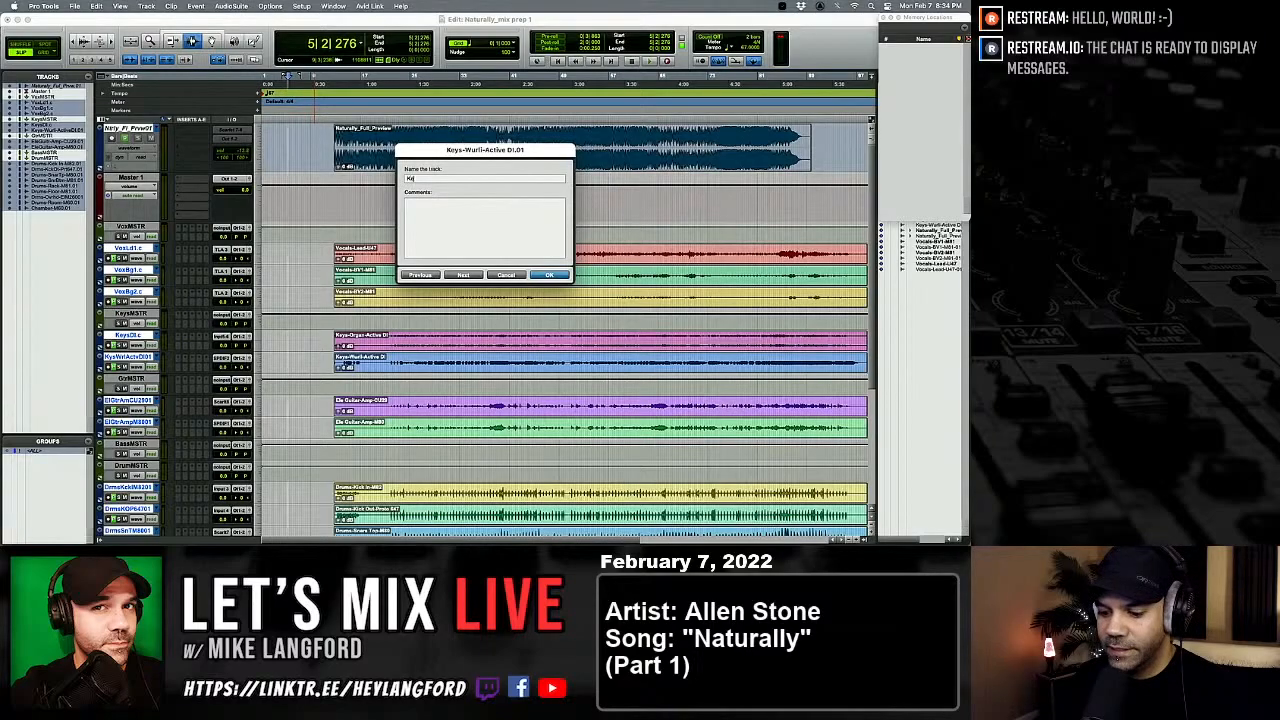
pyautogui.write('ysWurli')
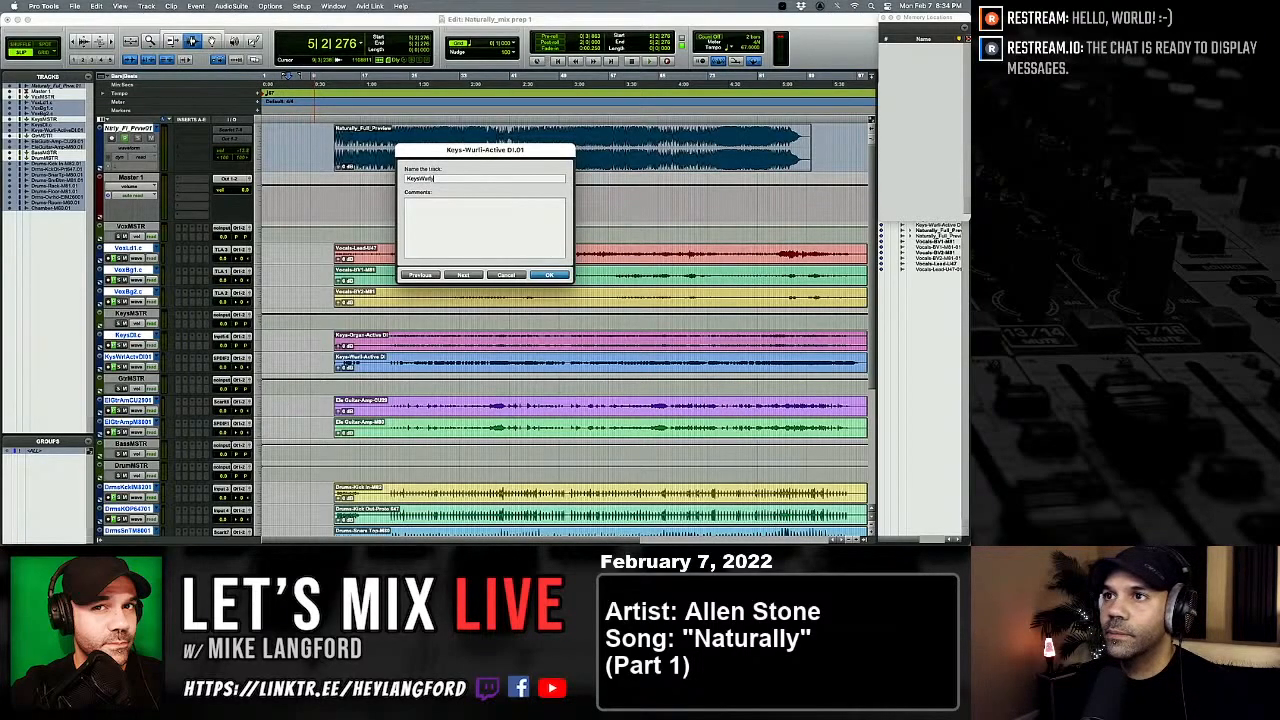
pyautogui.write('DI')
pyautogui.press('super+Right')
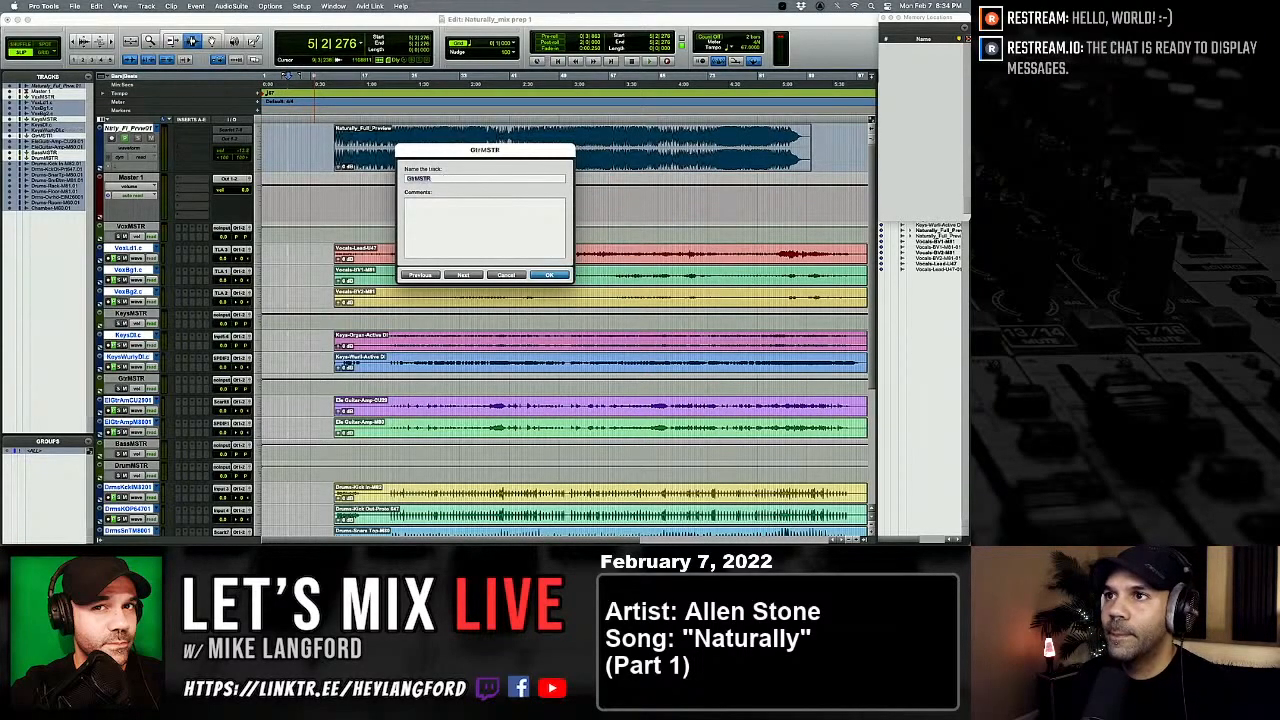
# Step: Rename the two electric guitar amp tracks as GtrAmp1.c and GtrAmp2.c
pyautogui.press('super+Right')
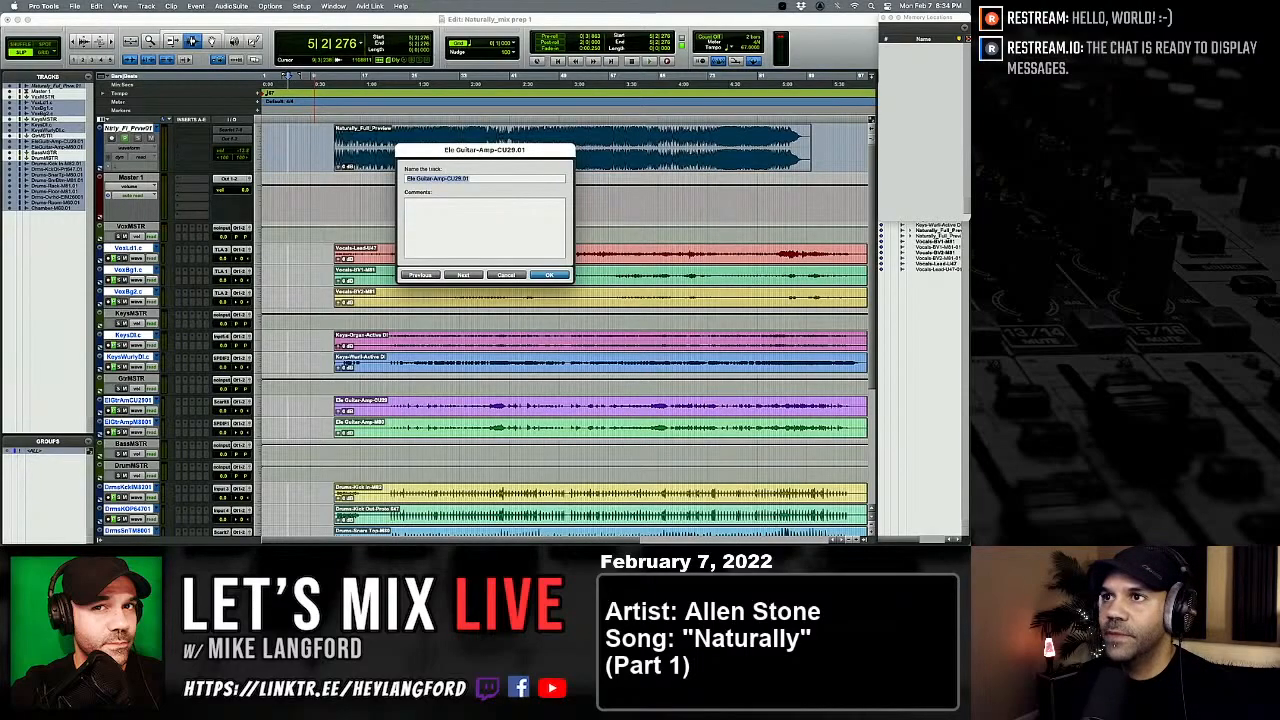
pyautogui.write('GtrElec')
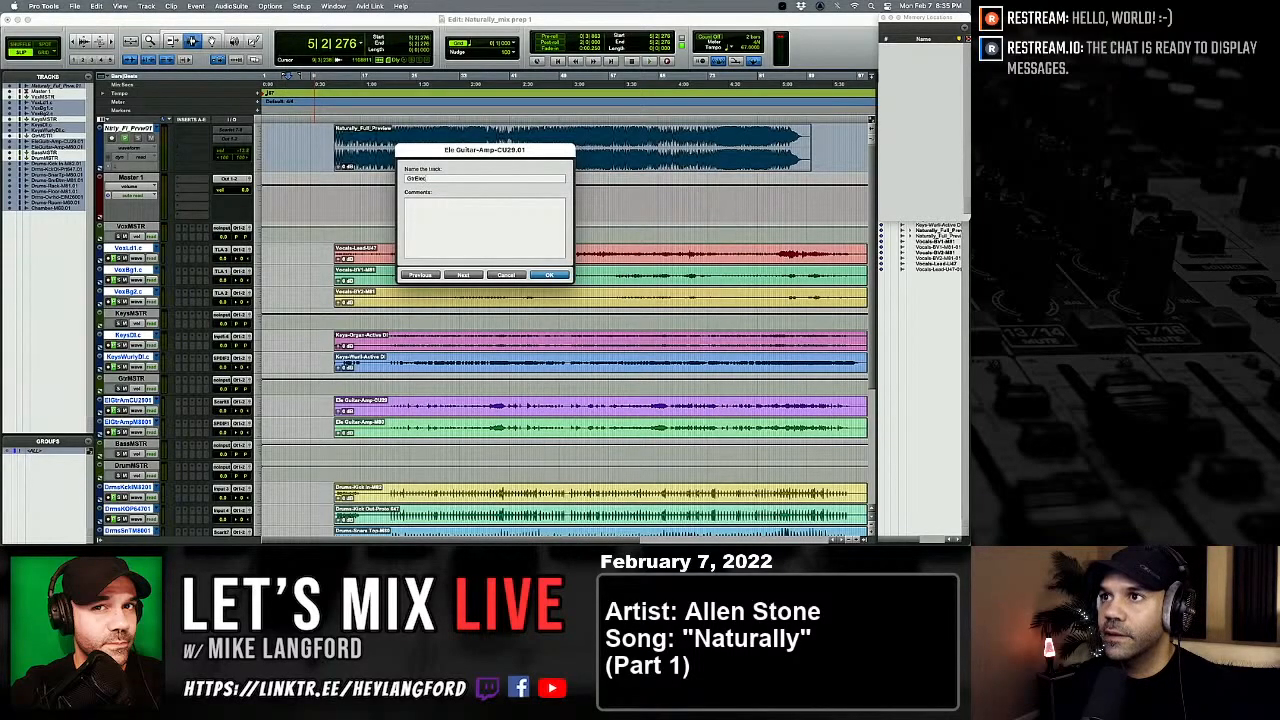
pyautogui.press('BackSpace')
pyautogui.press('BackSpace')
pyautogui.press('BackSpace')
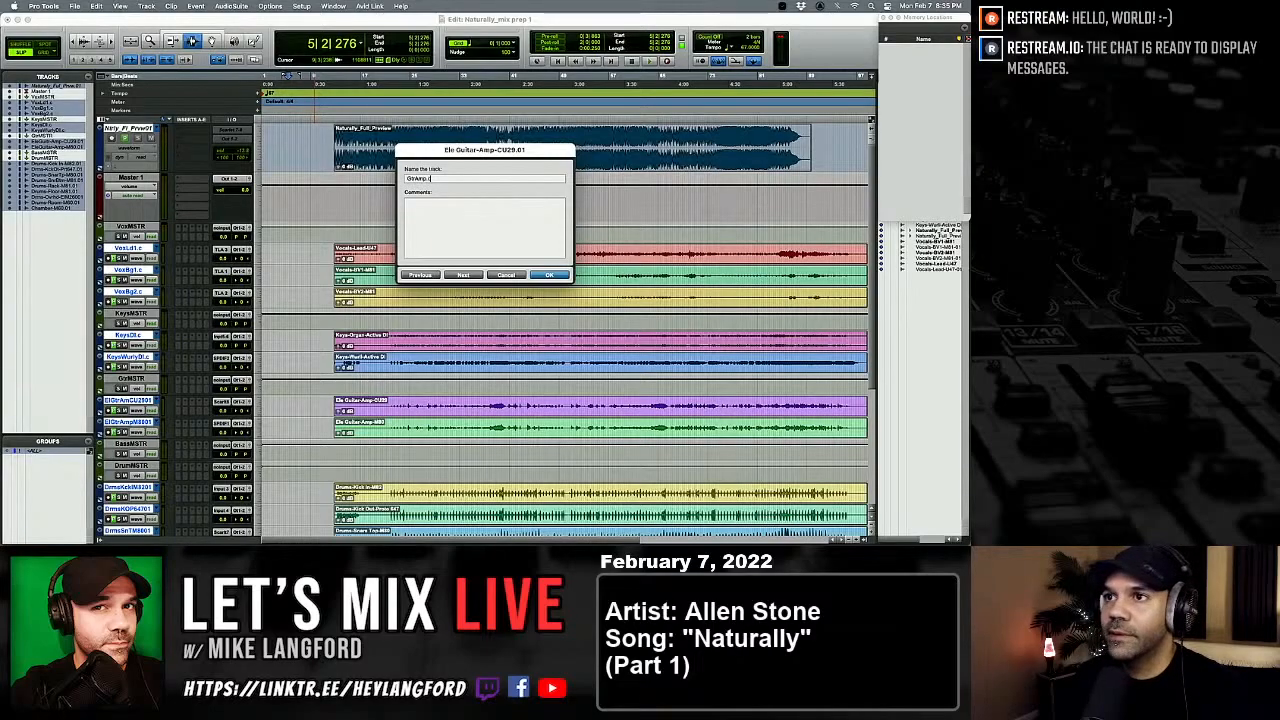
pyautogui.press('super+Right')
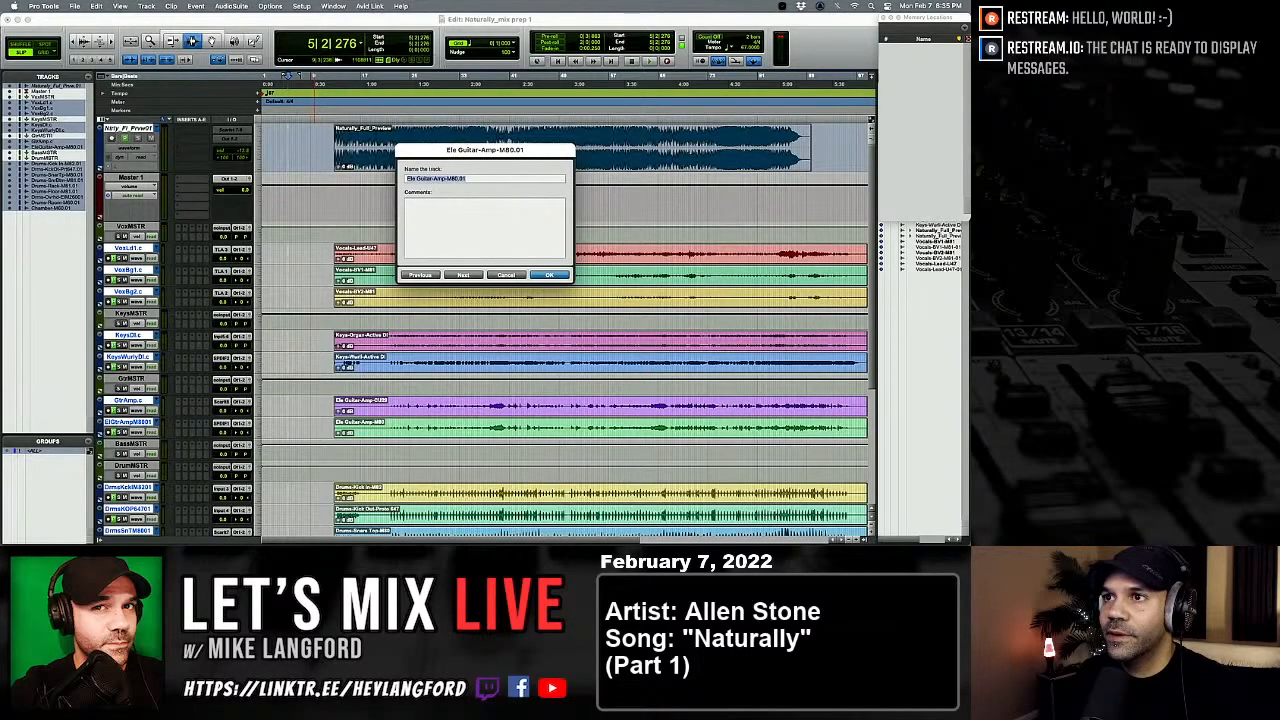
pyautogui.write('GtrAmp.M')
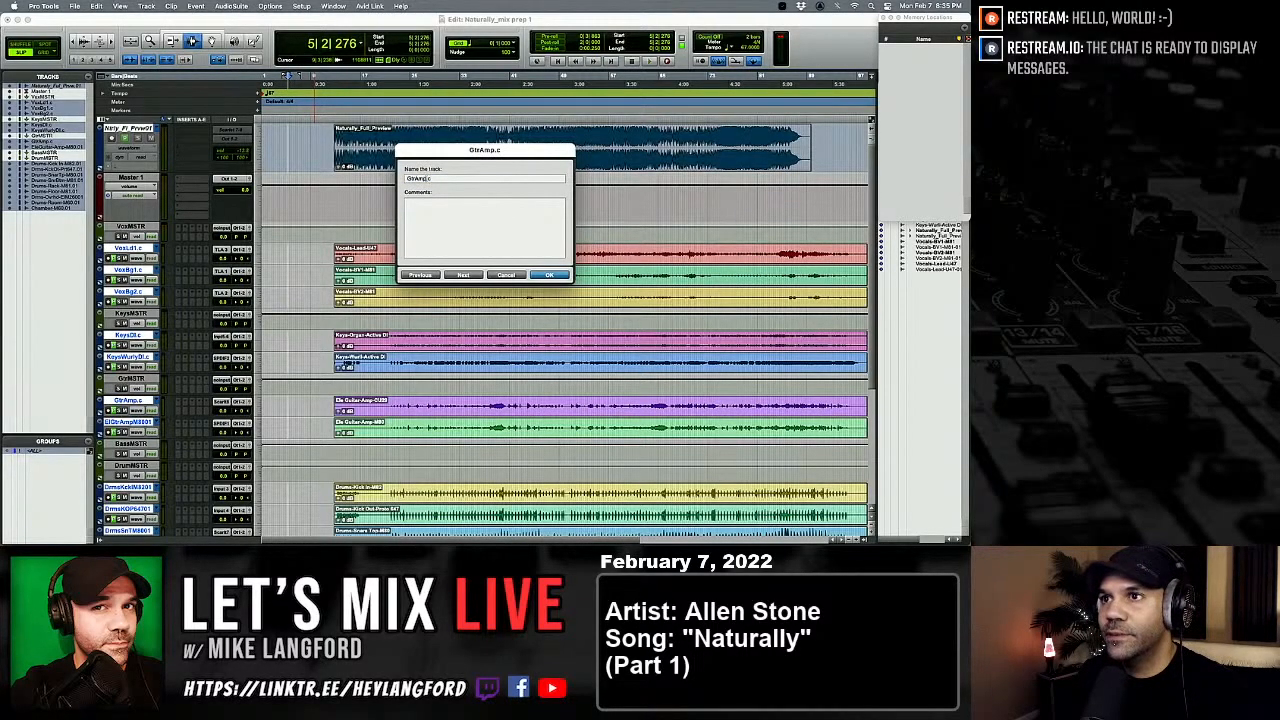
pyautogui.press('super+Right')
pyautogui.write('GtrAmp.M')
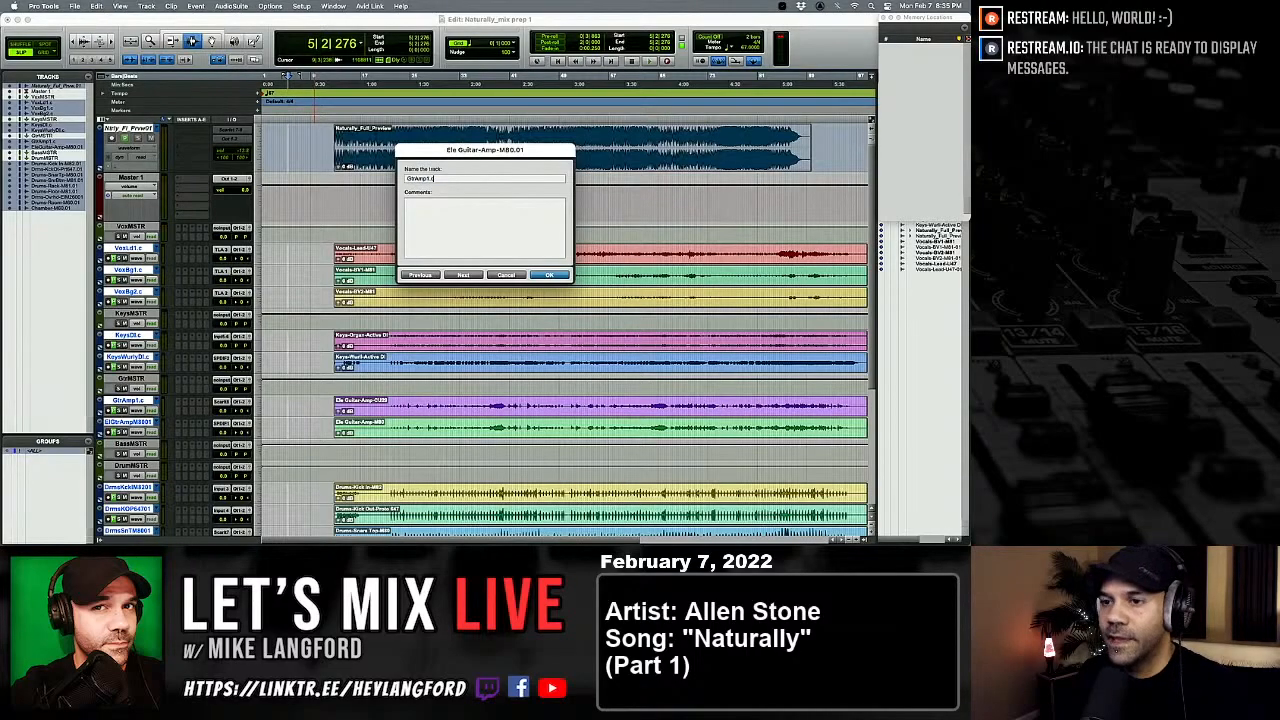
pyautogui.press('super+Right')
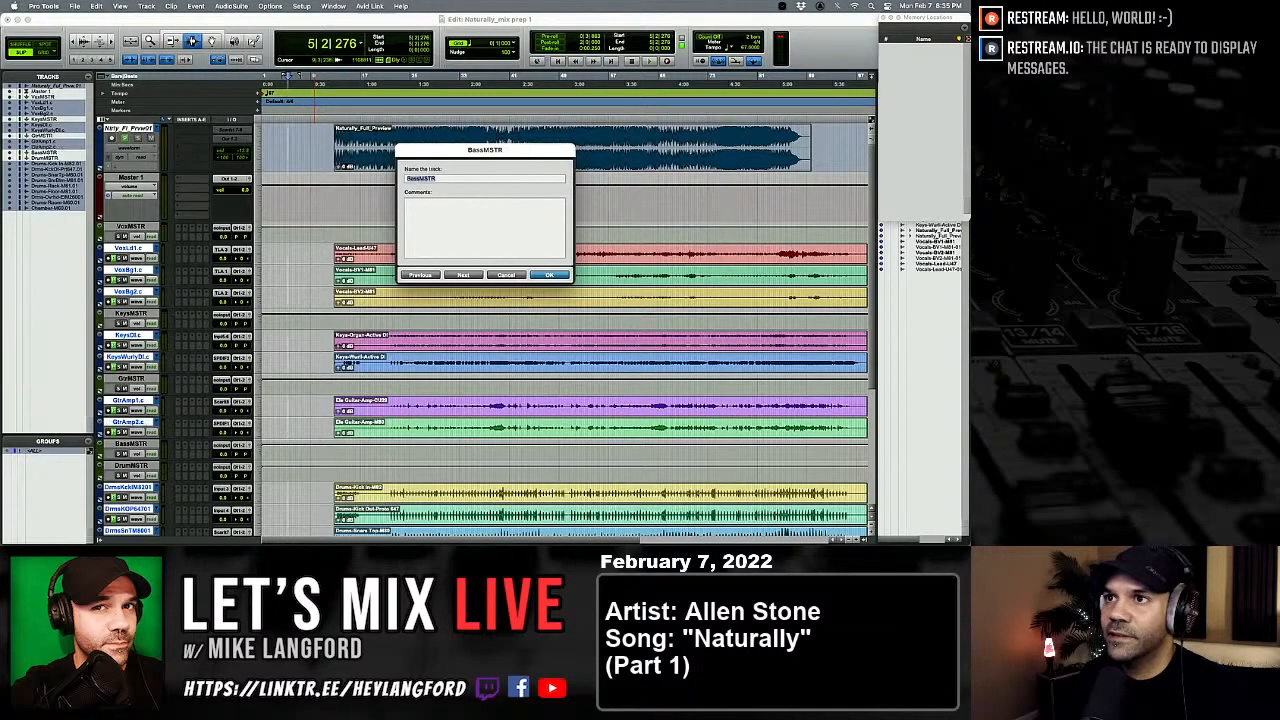
# Step: Rename the inside and outside kick drum tracks as KickIn.c and KickOut.c
pyautogui.press('super+Right')
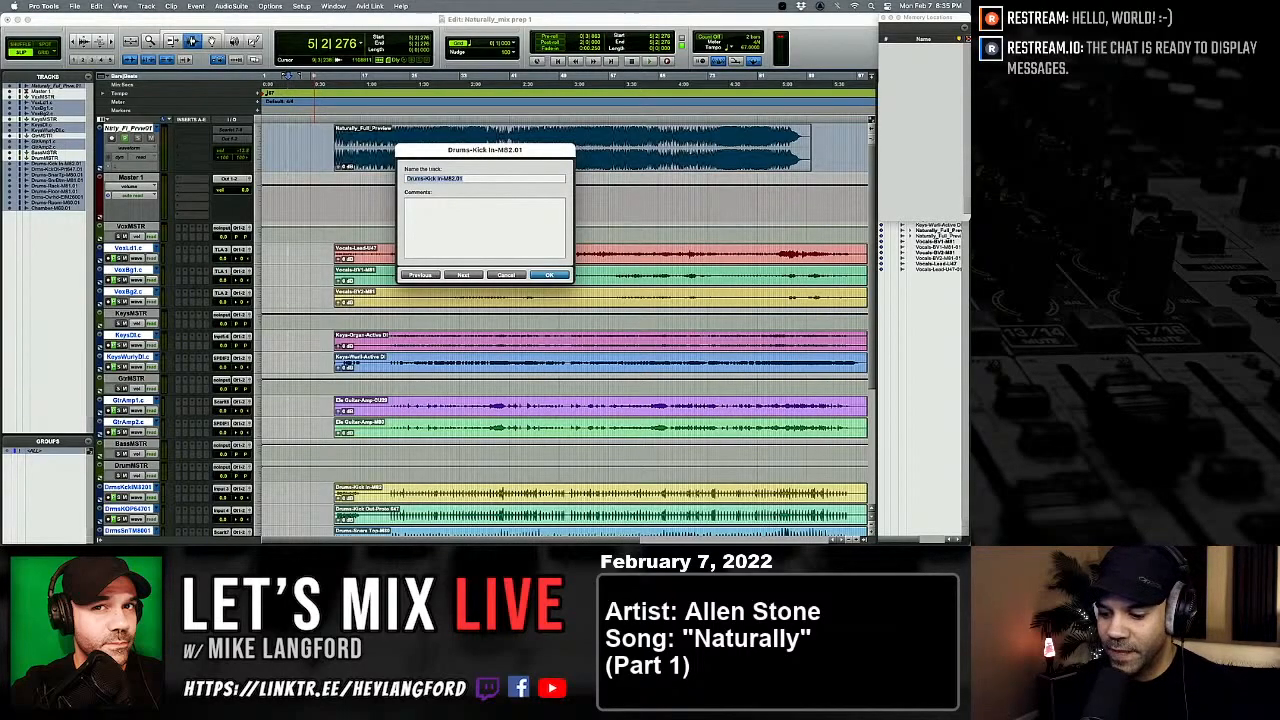
pyautogui.write('Kick In')
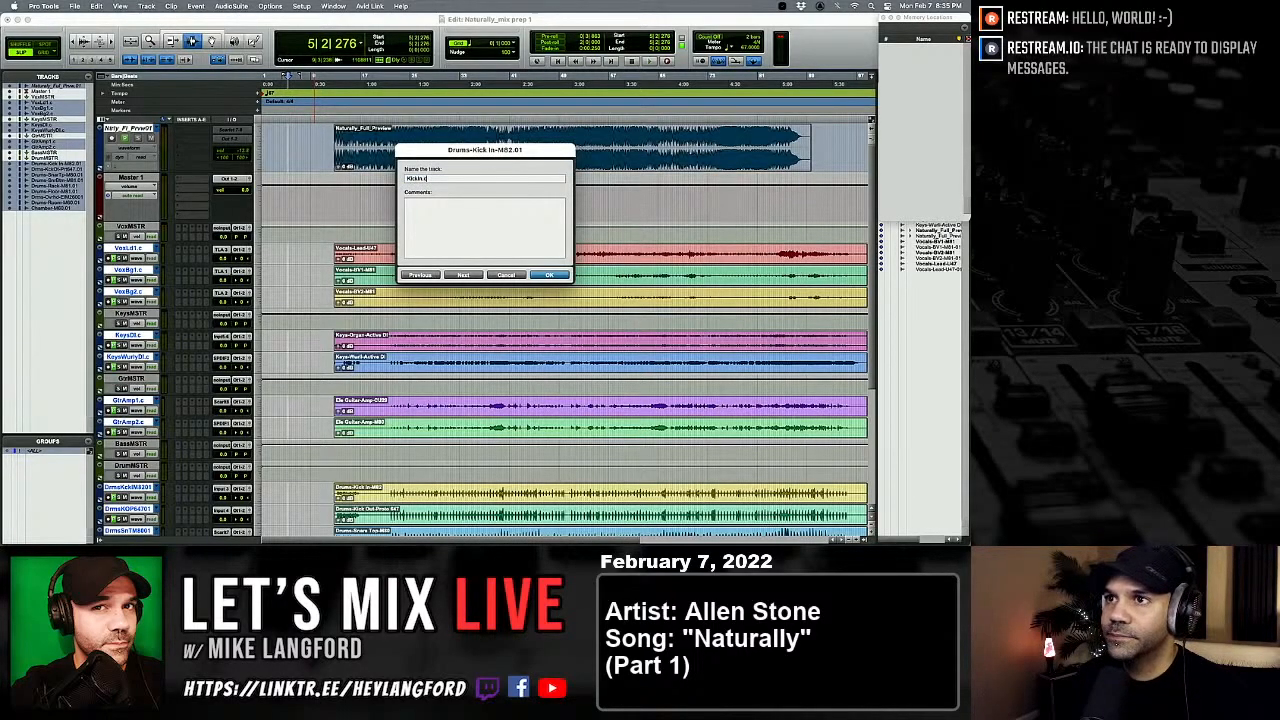
pyautogui.press('super+Right')
pyautogui.write('Kick Out')
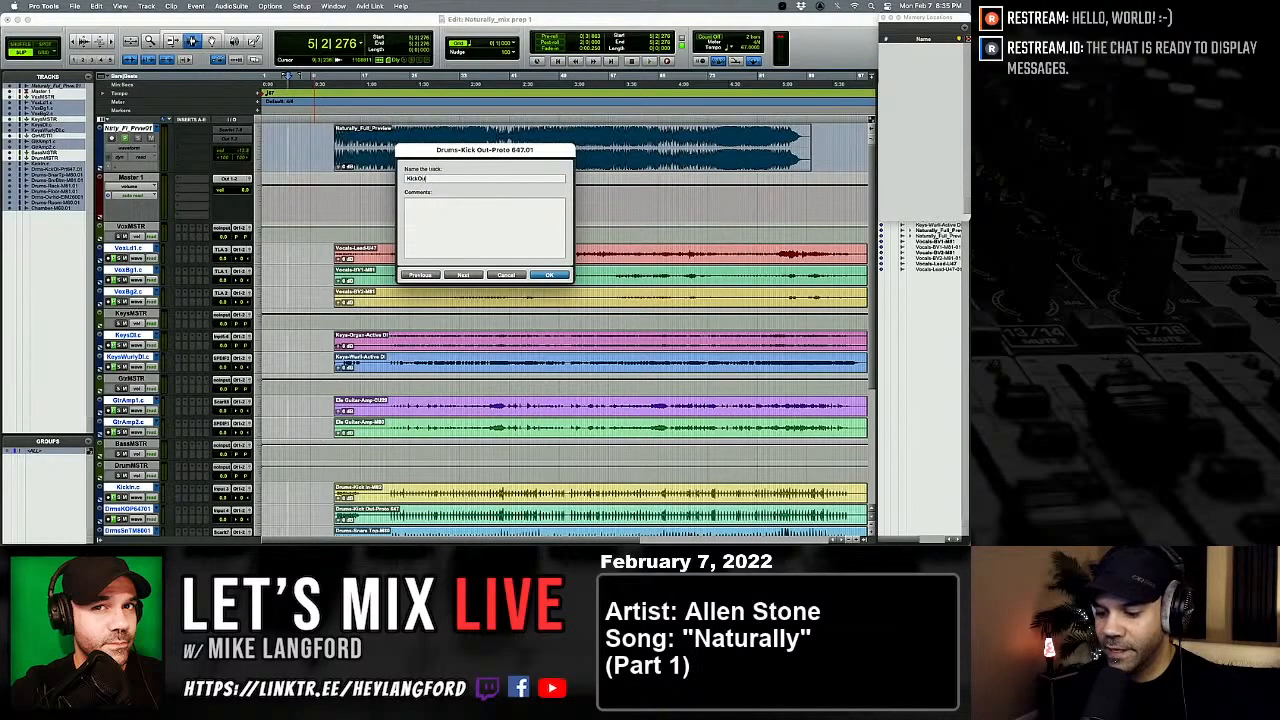
pyautogui.press('super+Right')
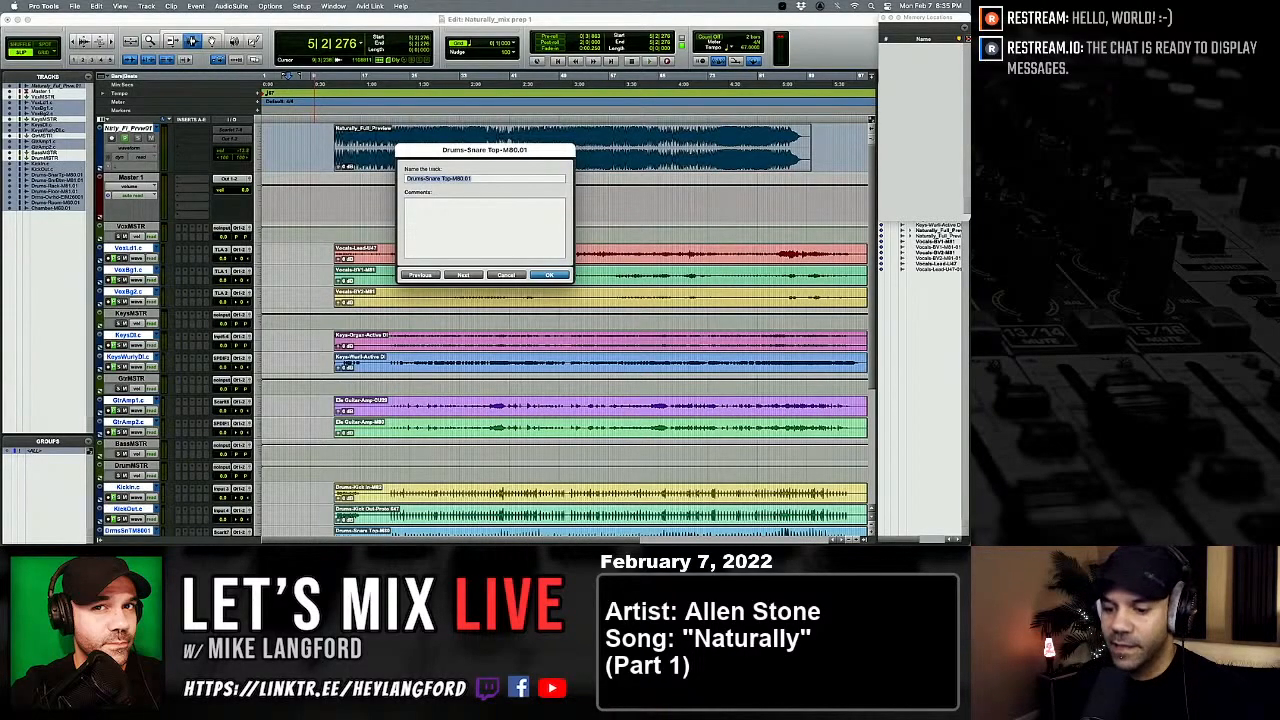
# Step: Rename the snare top and snare bottom tracks as SnrTop.c and SnrBtm.c
pyautogui.write('SnrTop')
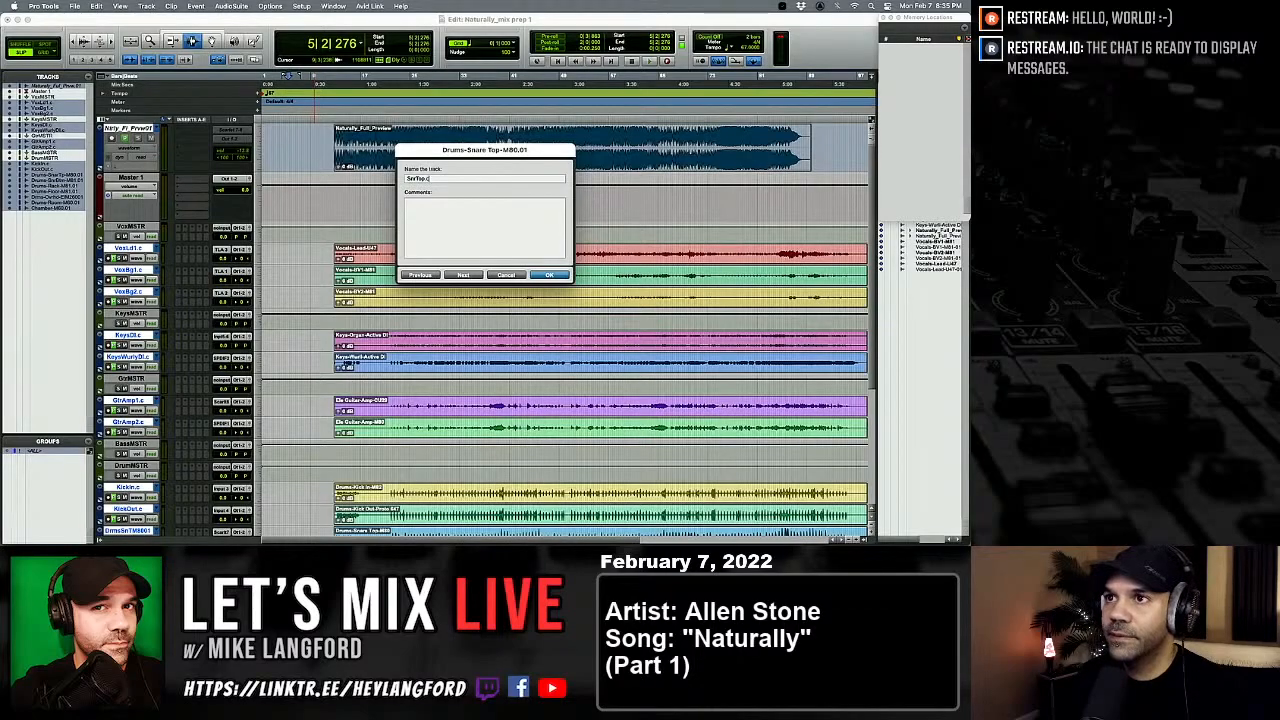
pyautogui.press('super+Right')
pyautogui.write('SnrBot')
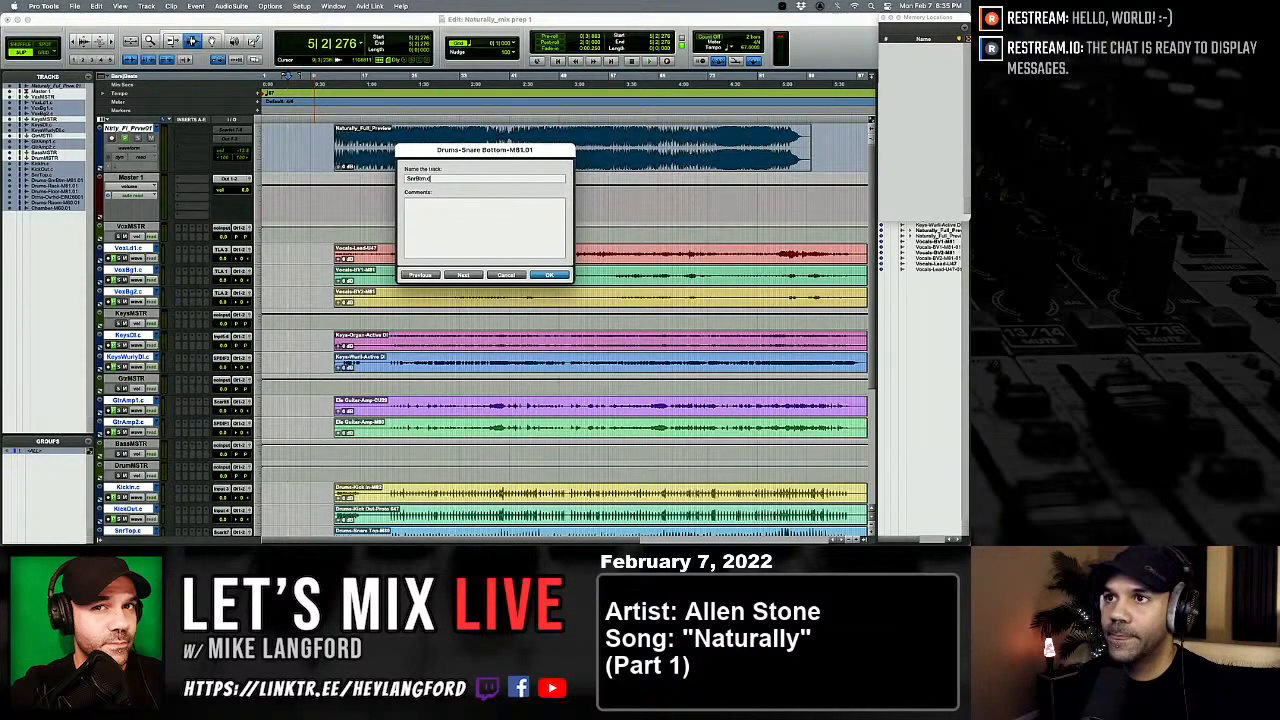
pyautogui.press('super+Right')
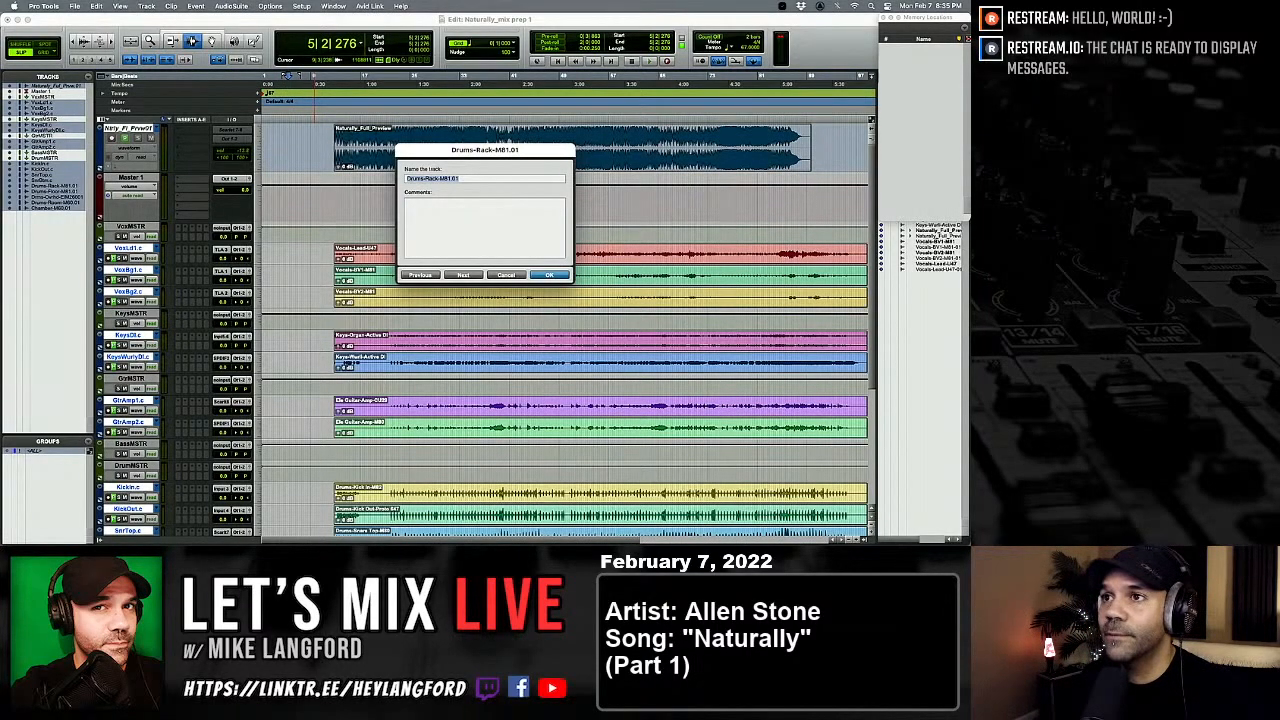
# Step: Rename the rack tom track as T1_Rack.c and add the comment Rack
pyautogui.write('Tom1')
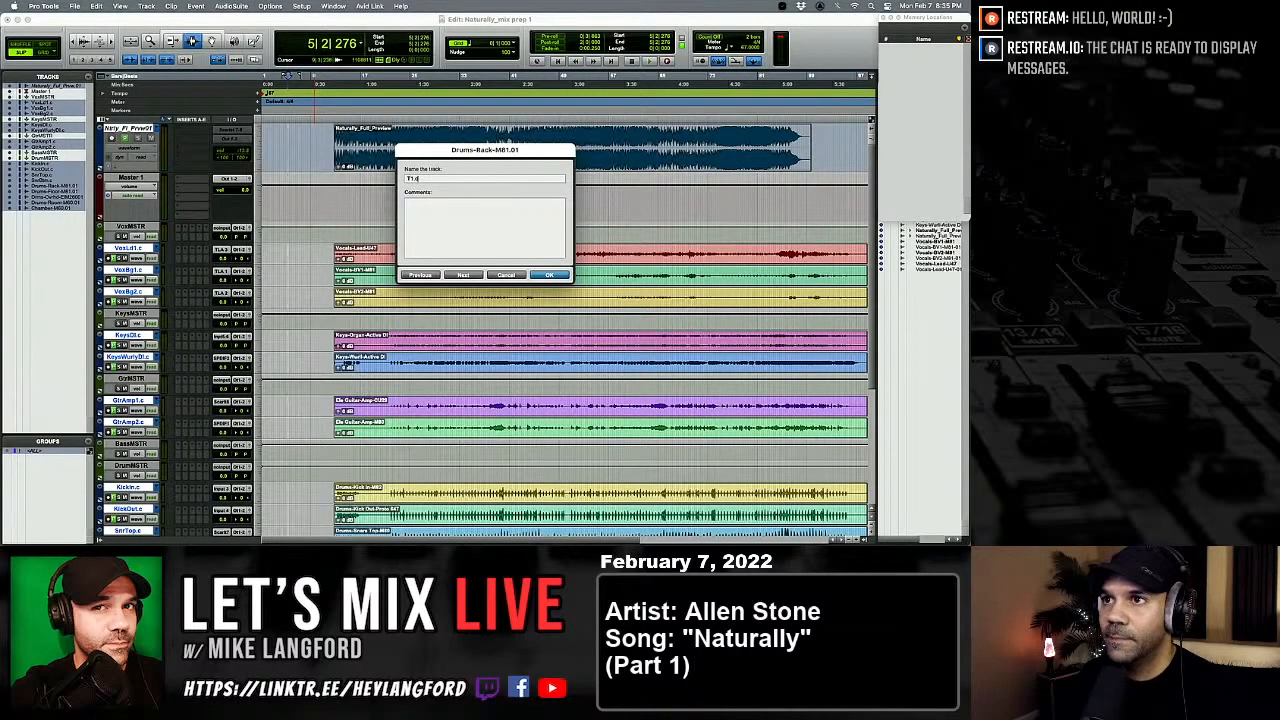
pyautogui.write('k')
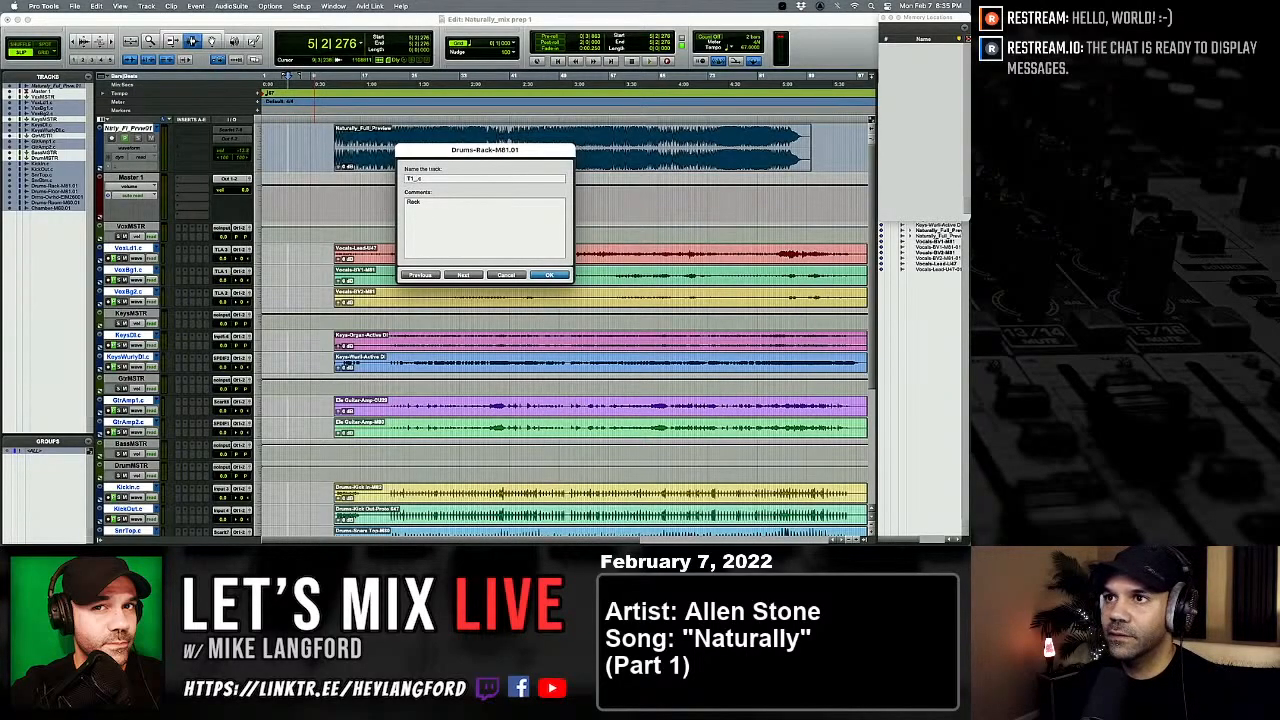
pyautogui.write('Rack')
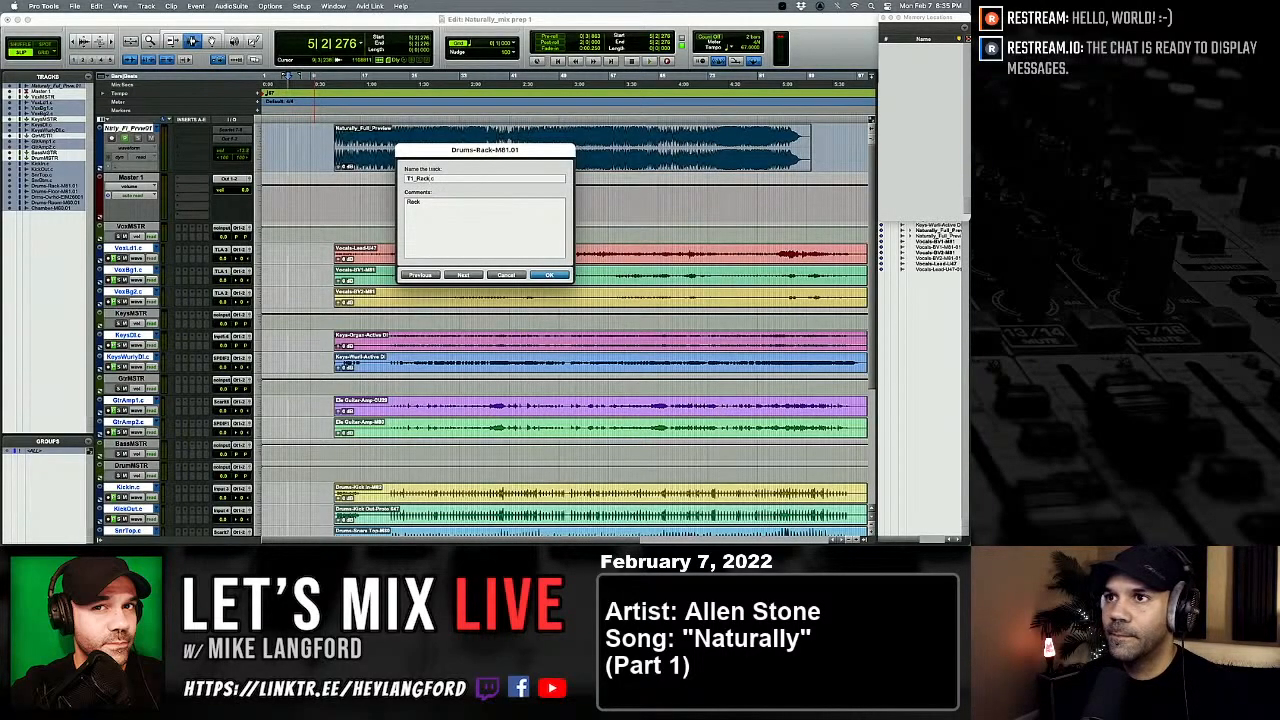
pyautogui.press('super+Right')
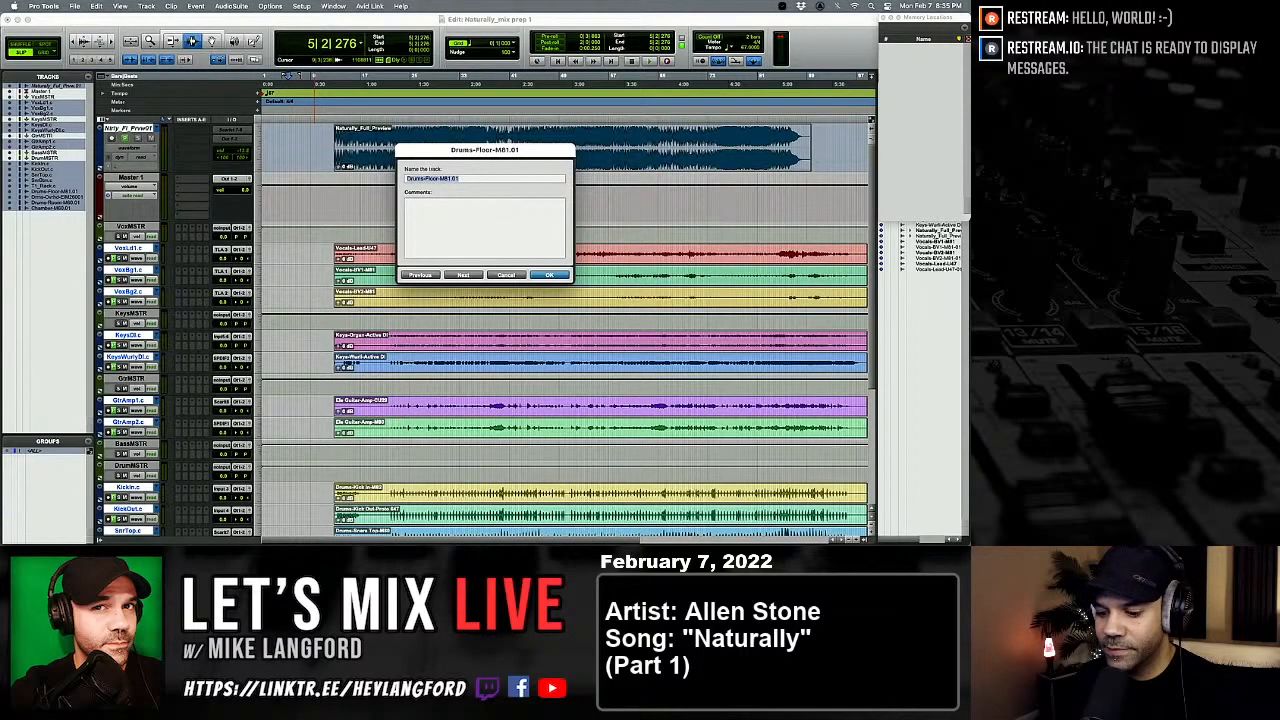
# Step: Rename the floor tom track as T2_Flr.c, following the rack tom's naming format
pyautogui.write('Flo')
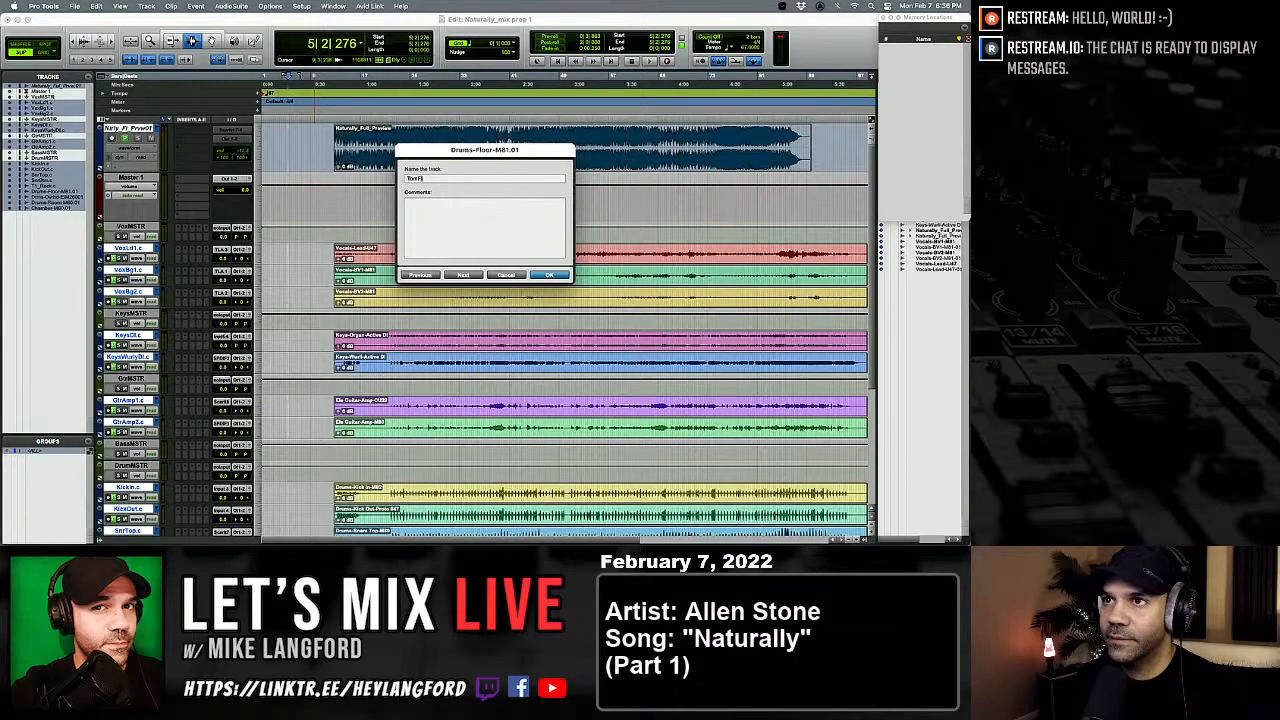
pyautogui.write('r')
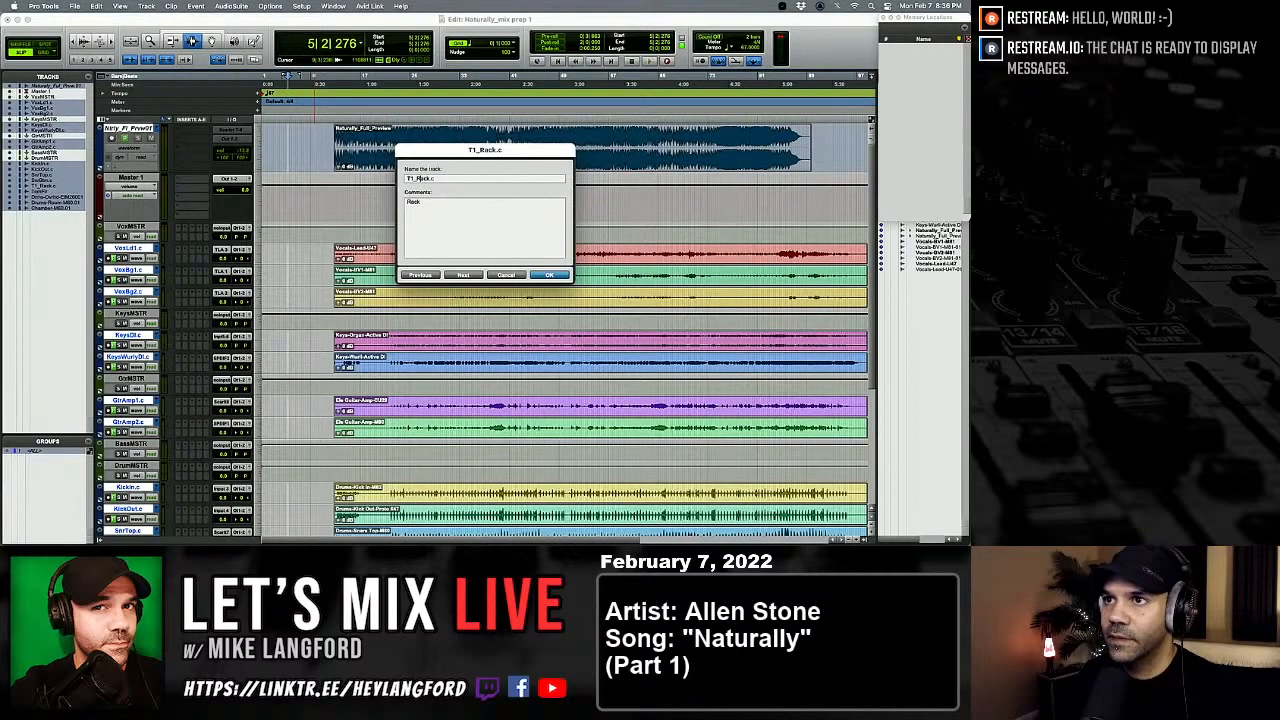
pyautogui.press('BackSpace')
pyautogui.press('BackSpace')
pyautogui.press('BackSpace')
pyautogui.press('BackSpace')
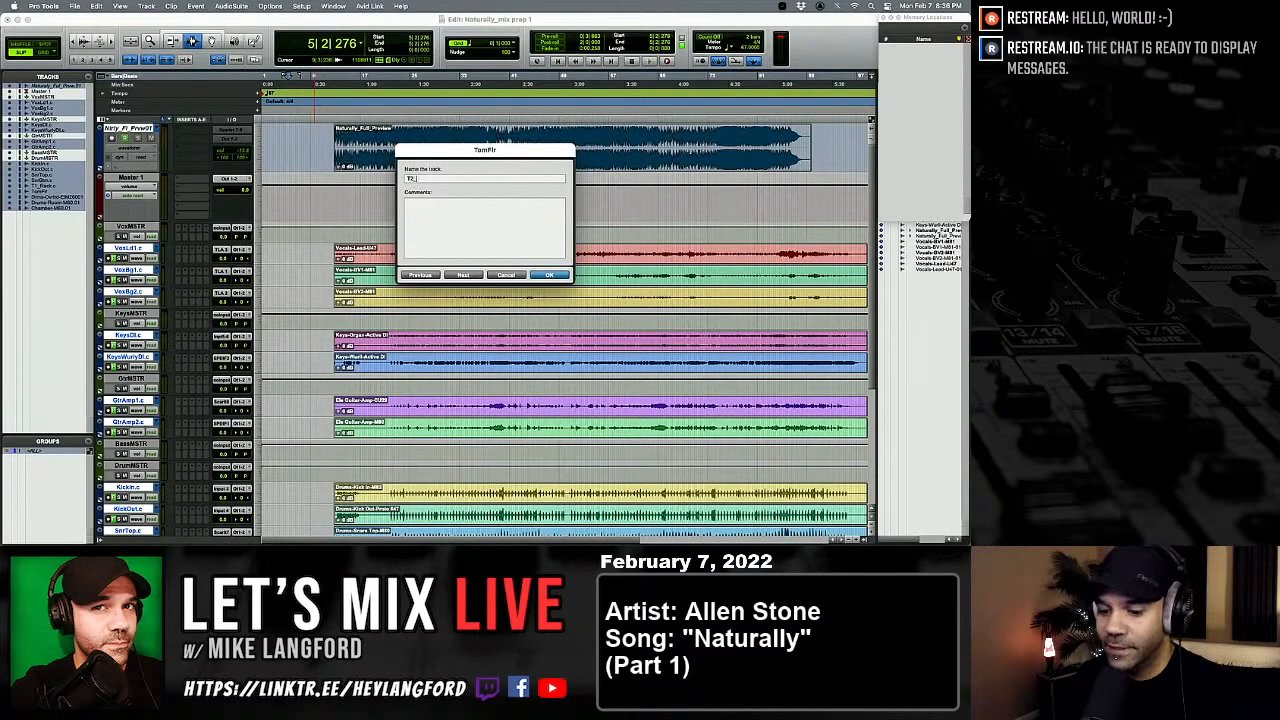
pyautogui.write('_Flic')
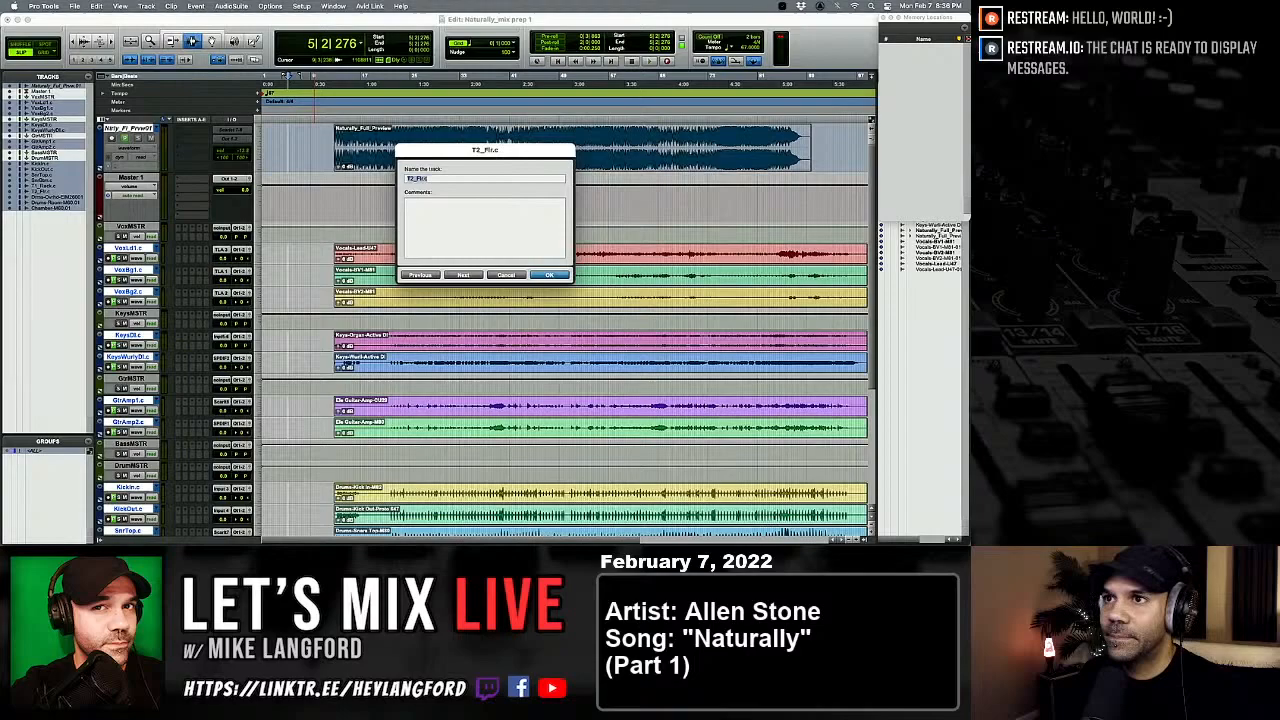
pyautogui.press('super+Right')
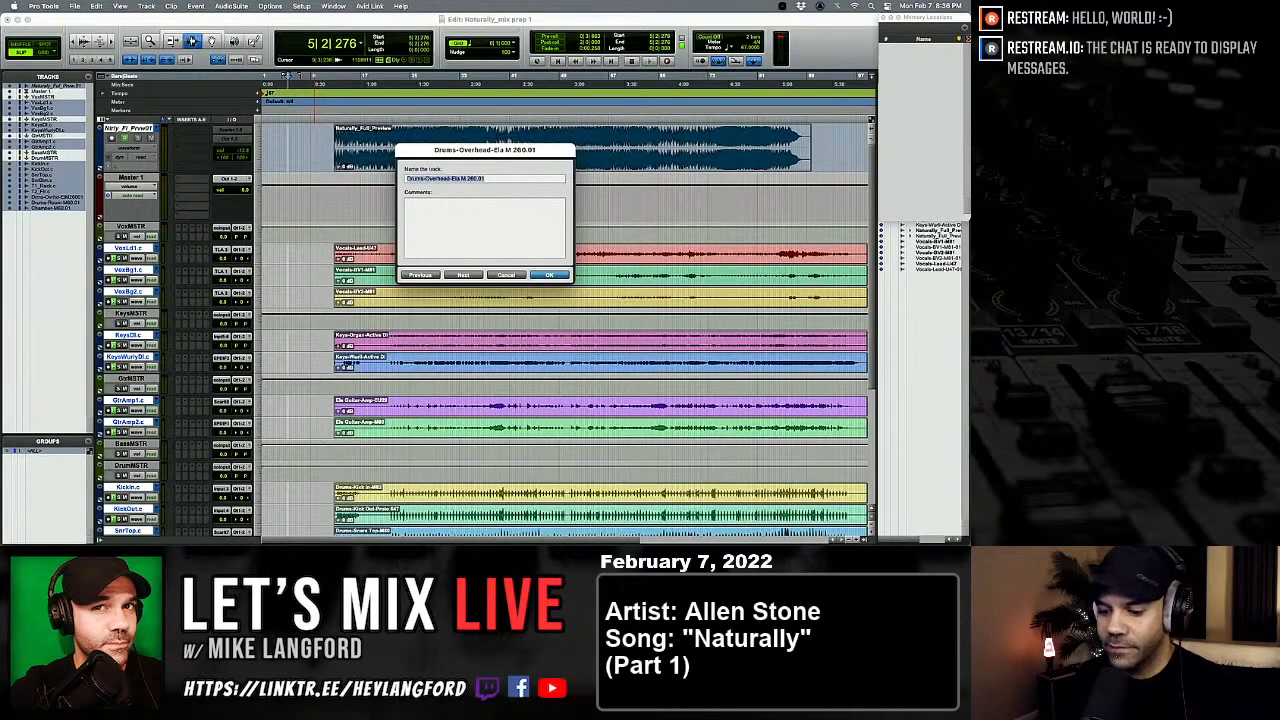
# Step: Rename the drum overhead track as Overheads(Hi_Low).c and apply the new track names
pyautogui.write('Overheads')
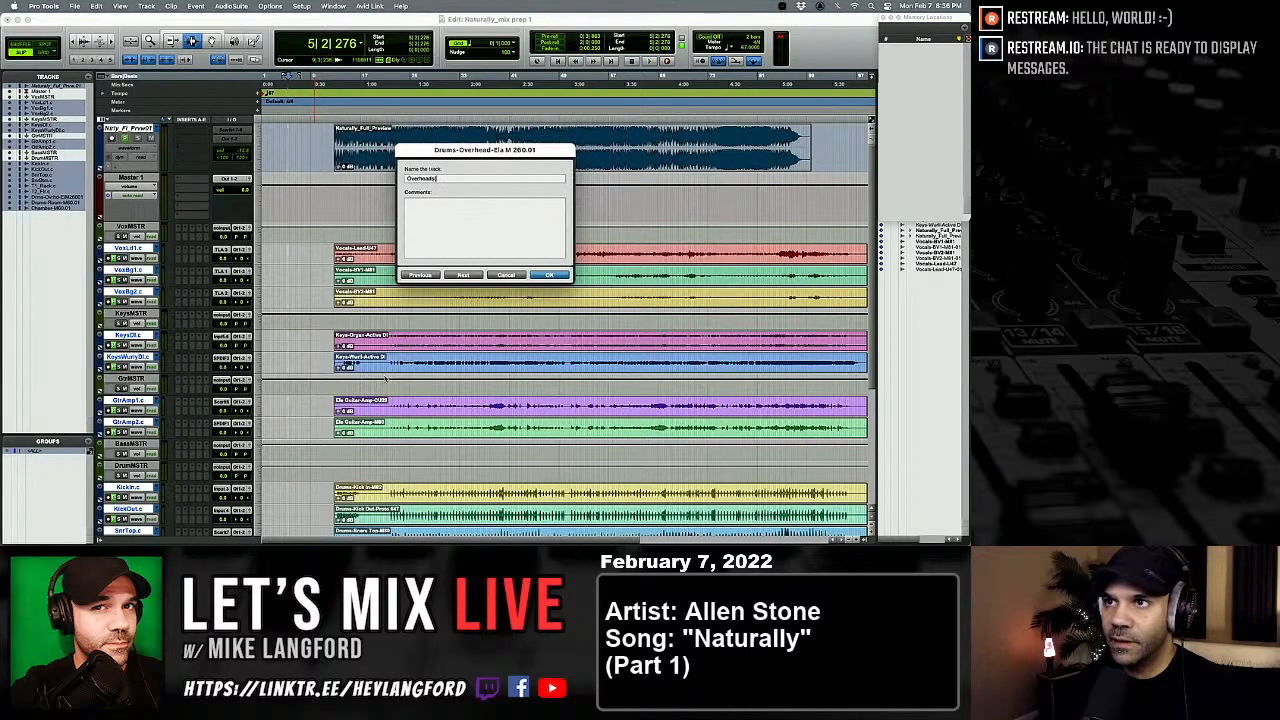
pyautogui.write('_Low)')
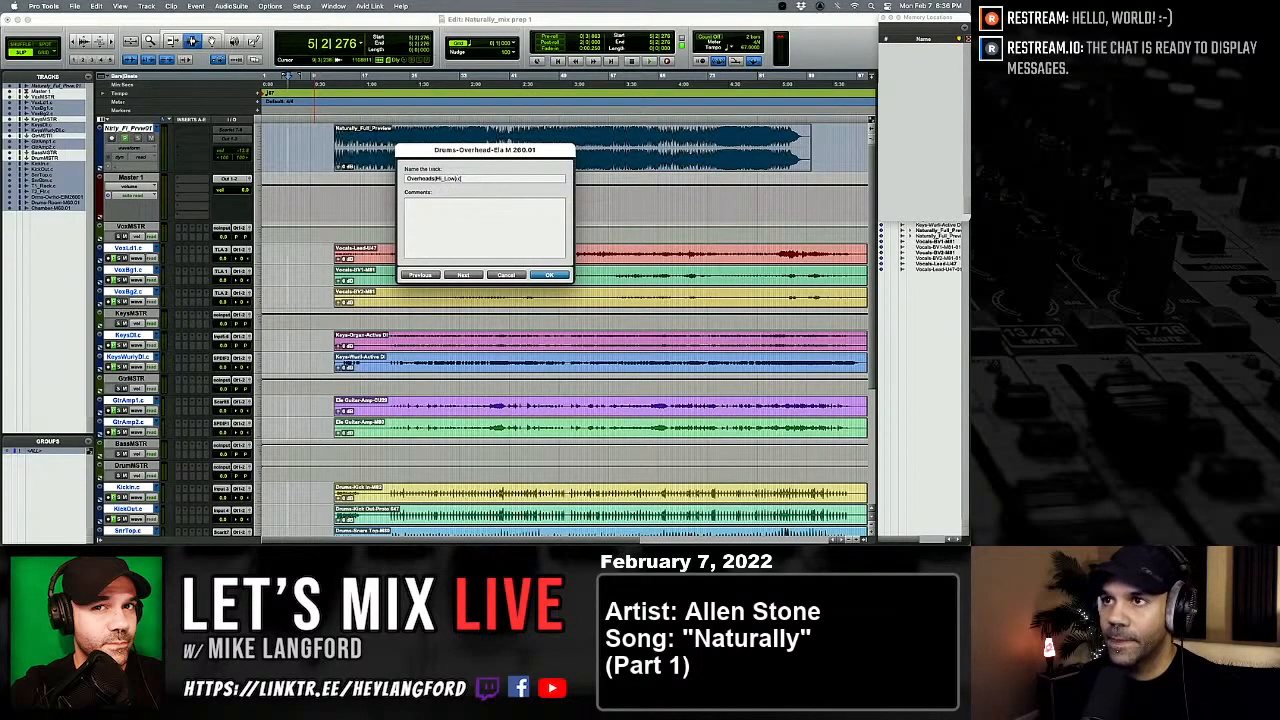
pyautogui.press('Return')
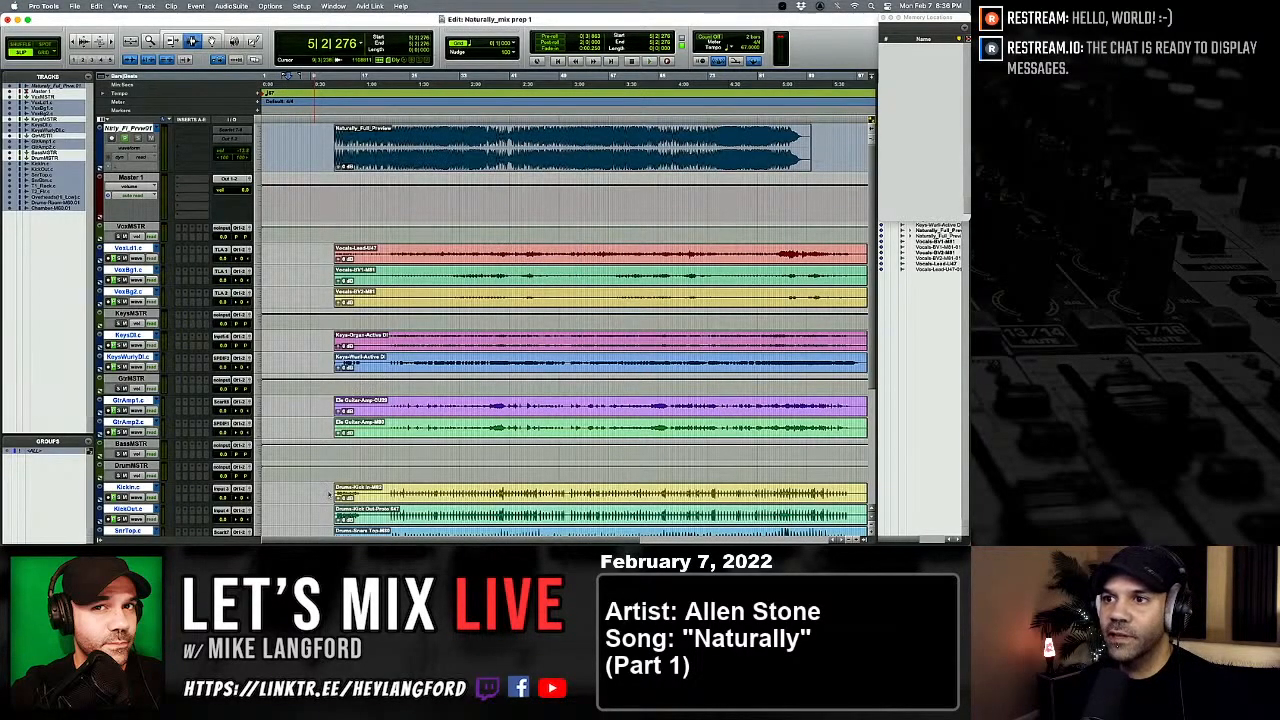
pyautogui.scroll(-5, 345, 400)
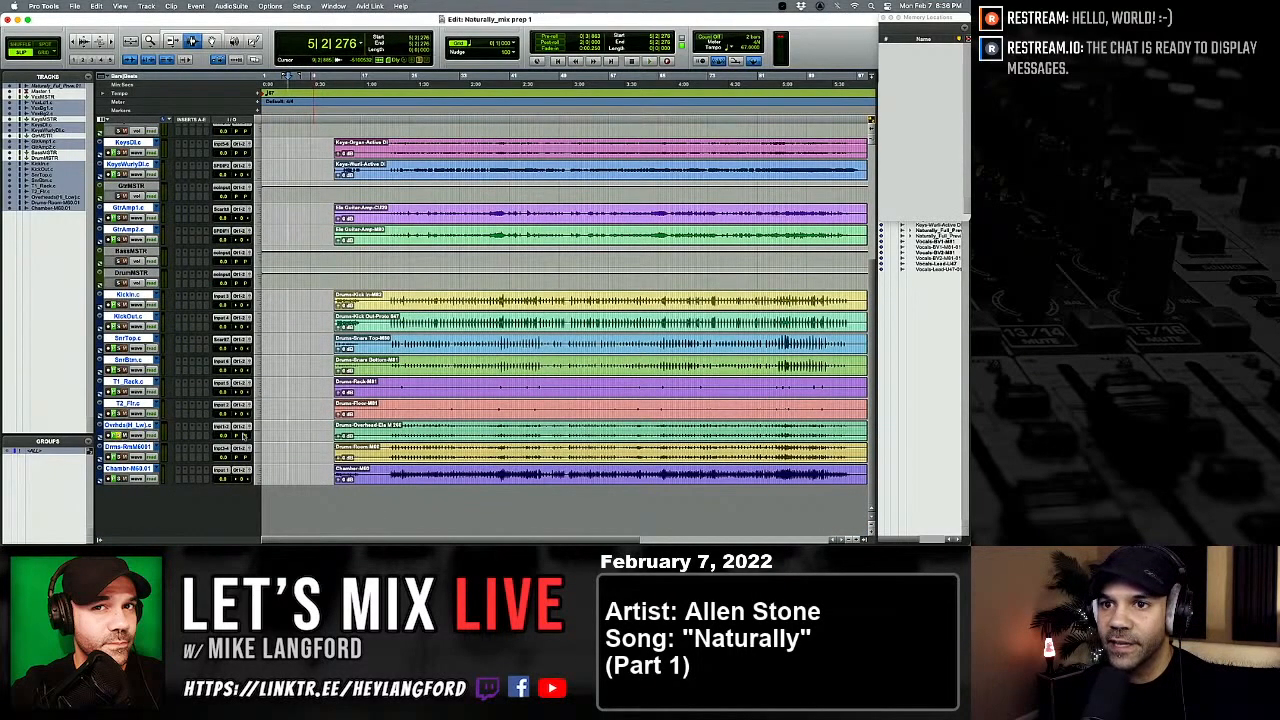
# Step: Audition the soloed overheads and rename their track as Overheads(Low_Hi).c
pyautogui.press('space')
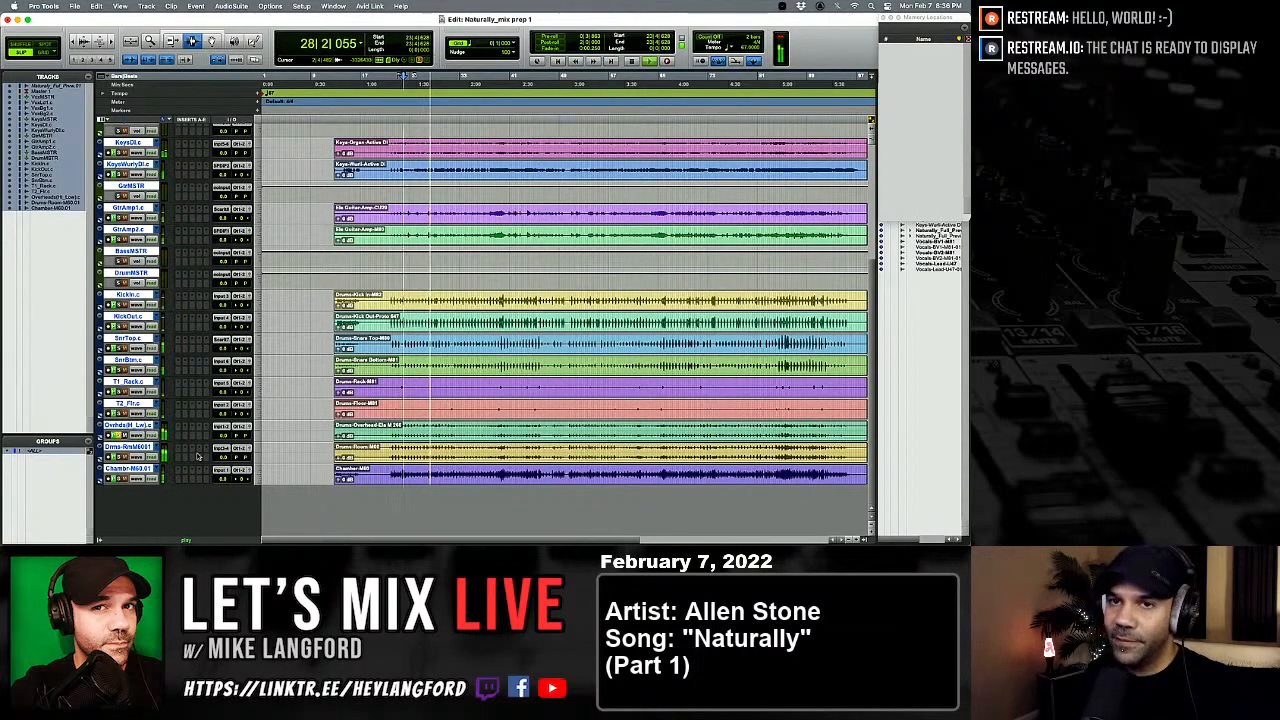
pyautogui.press('space')
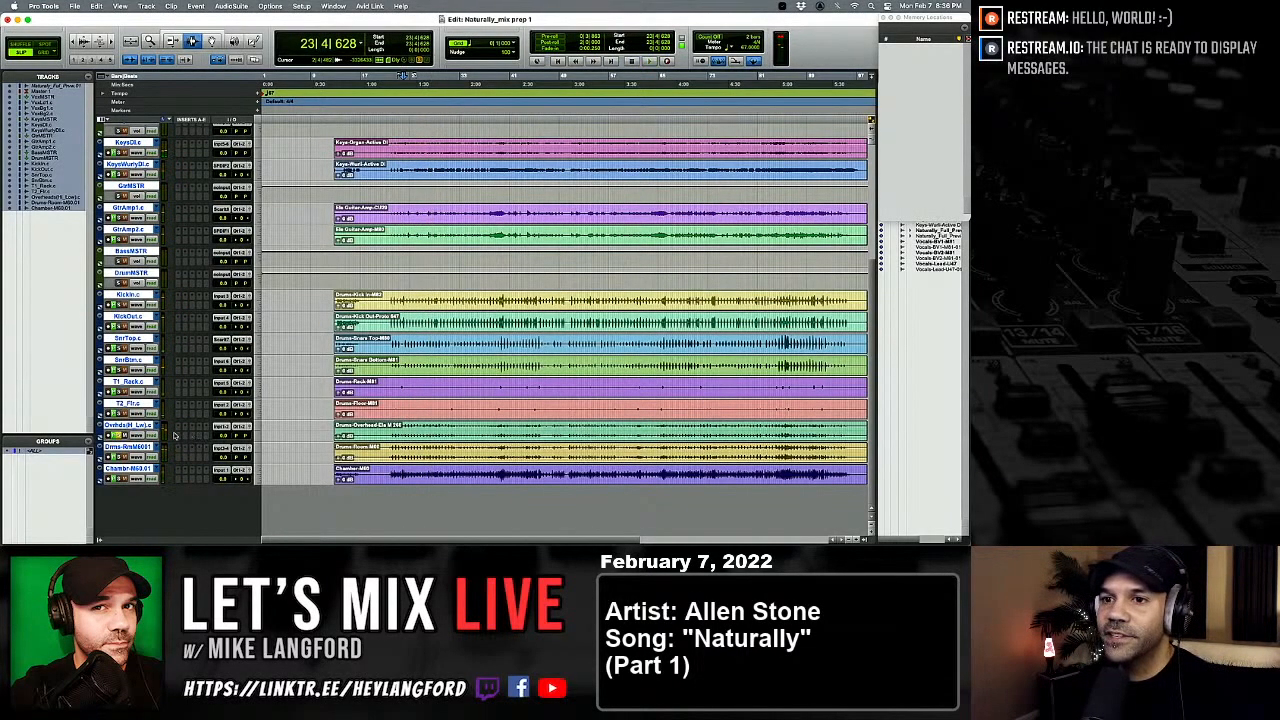
pyautogui.doubleClick(130, 433)
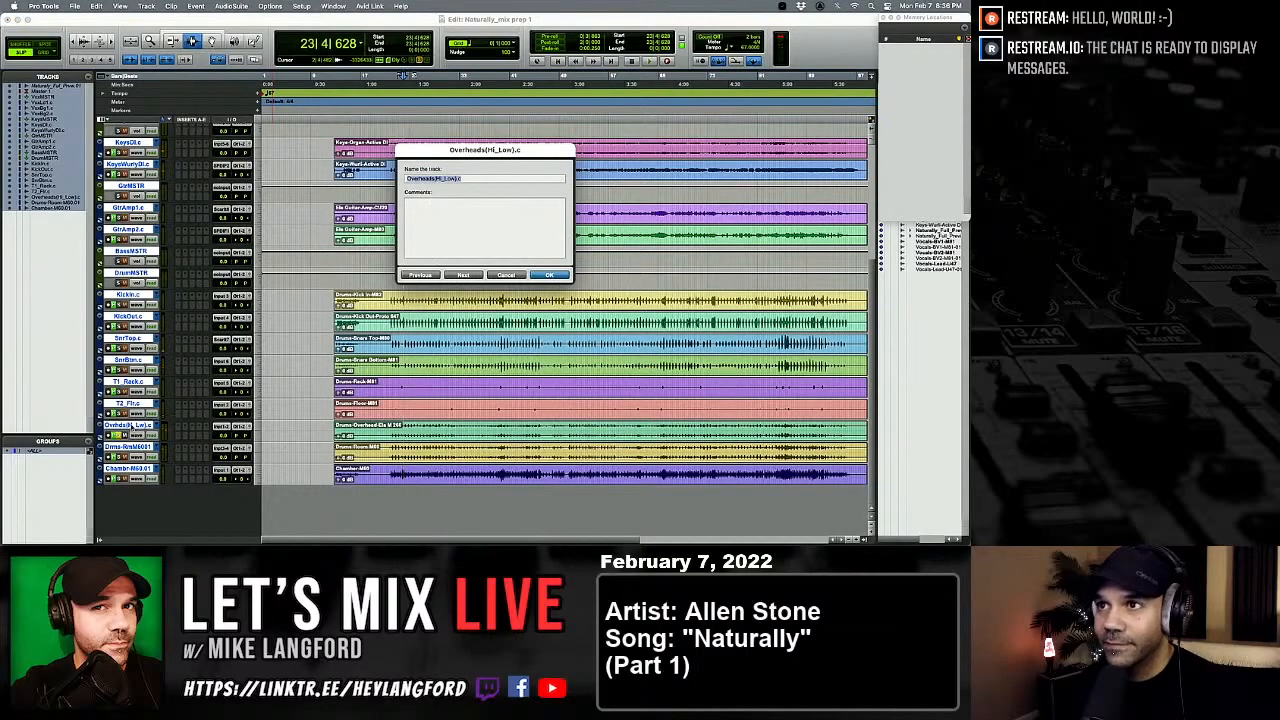
pyautogui.doubleClick(443, 178)
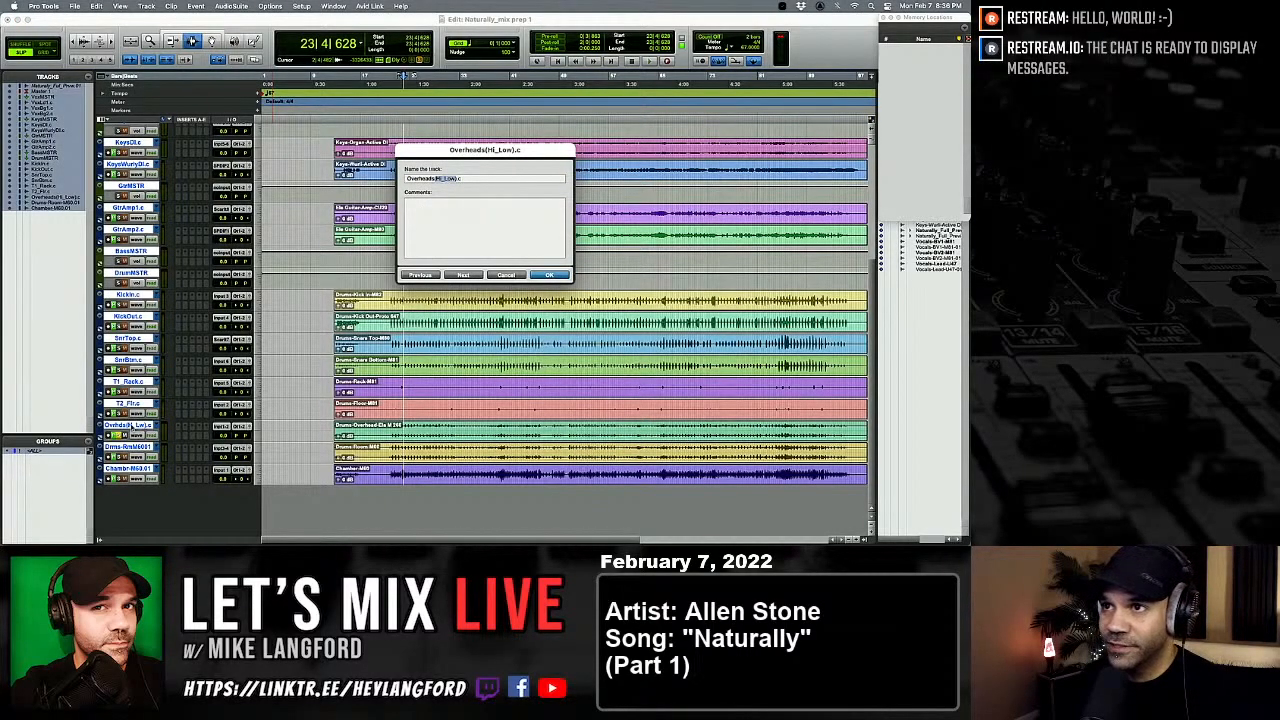
pyautogui.write('Low')
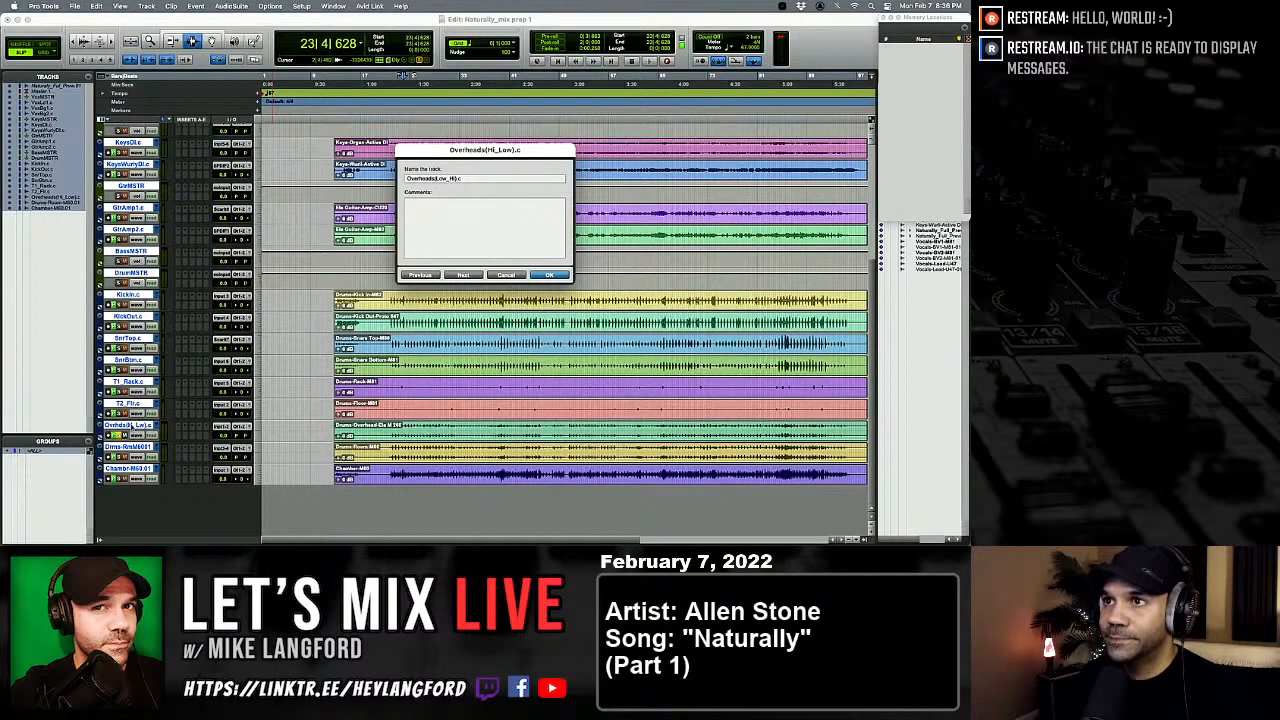
pyautogui.press('Return')
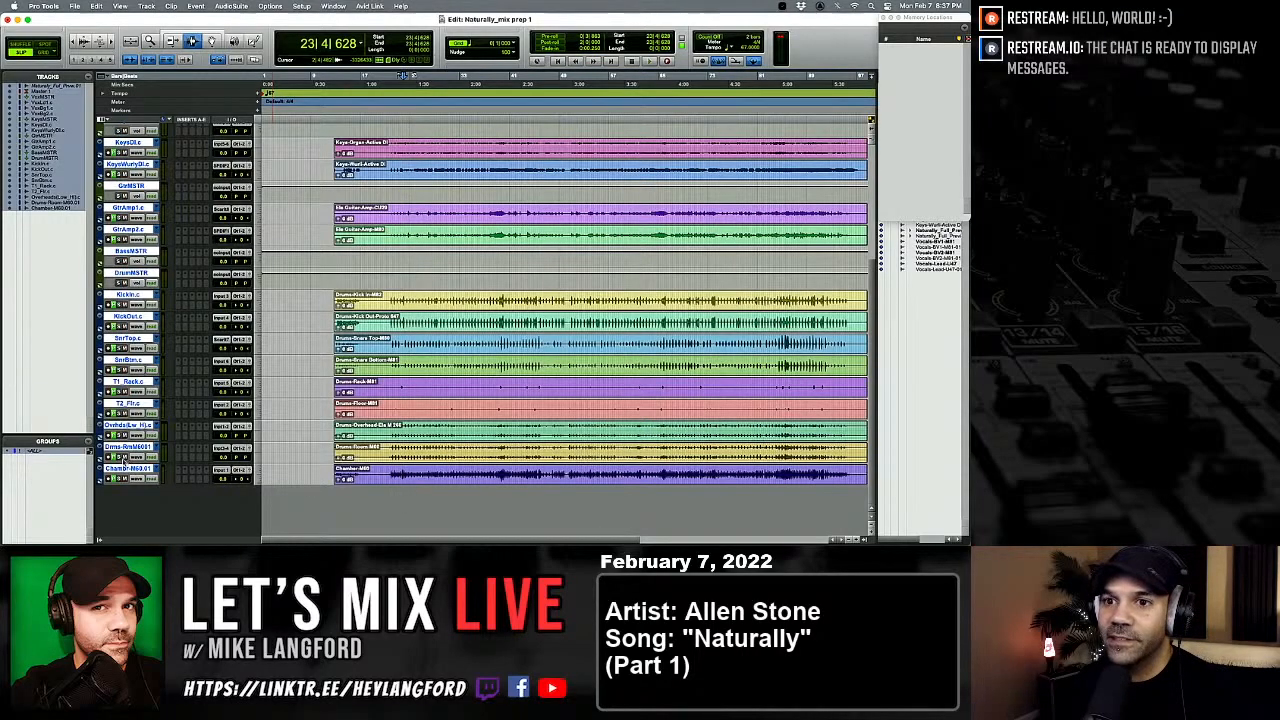
# Step: Audition the drum room track and rename it as Rooms(Low_Hi).c by reusing the copied overheads track name
pyautogui.press('space')
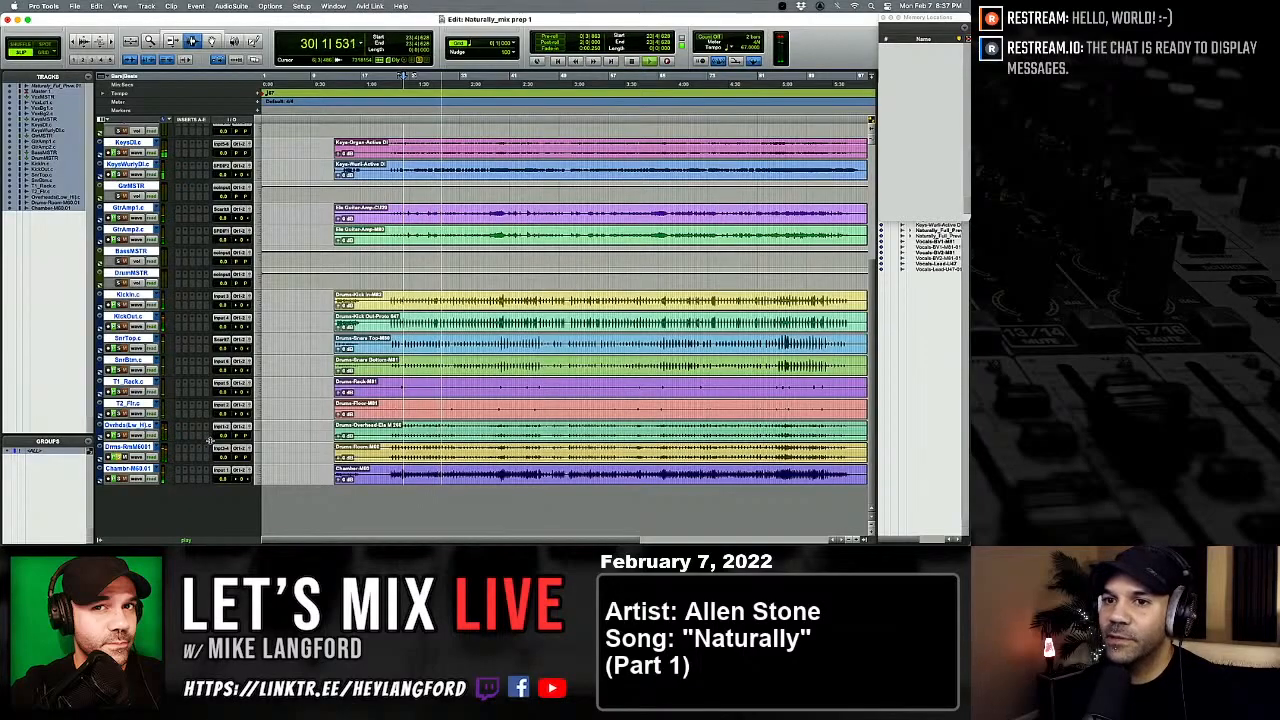
pyautogui.doubleClick(117, 430)
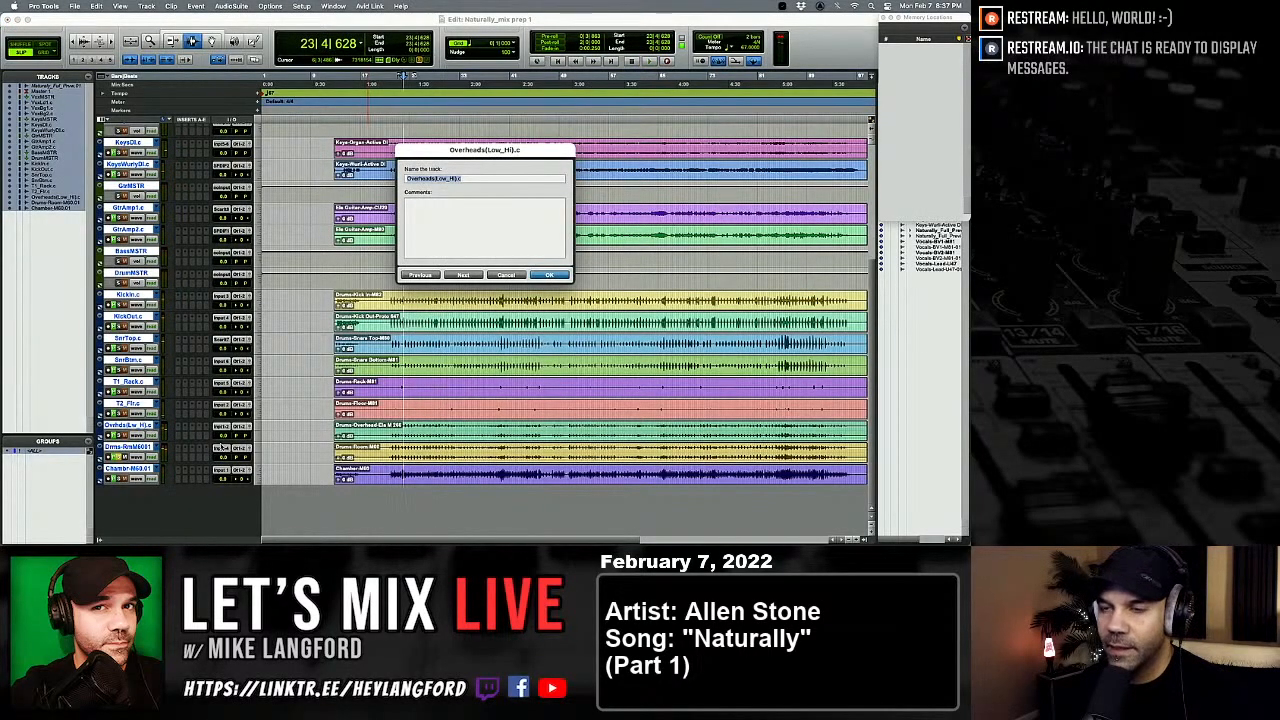
pyautogui.press('super+c')
pyautogui.press('super+Right')
pyautogui.press('super+v')
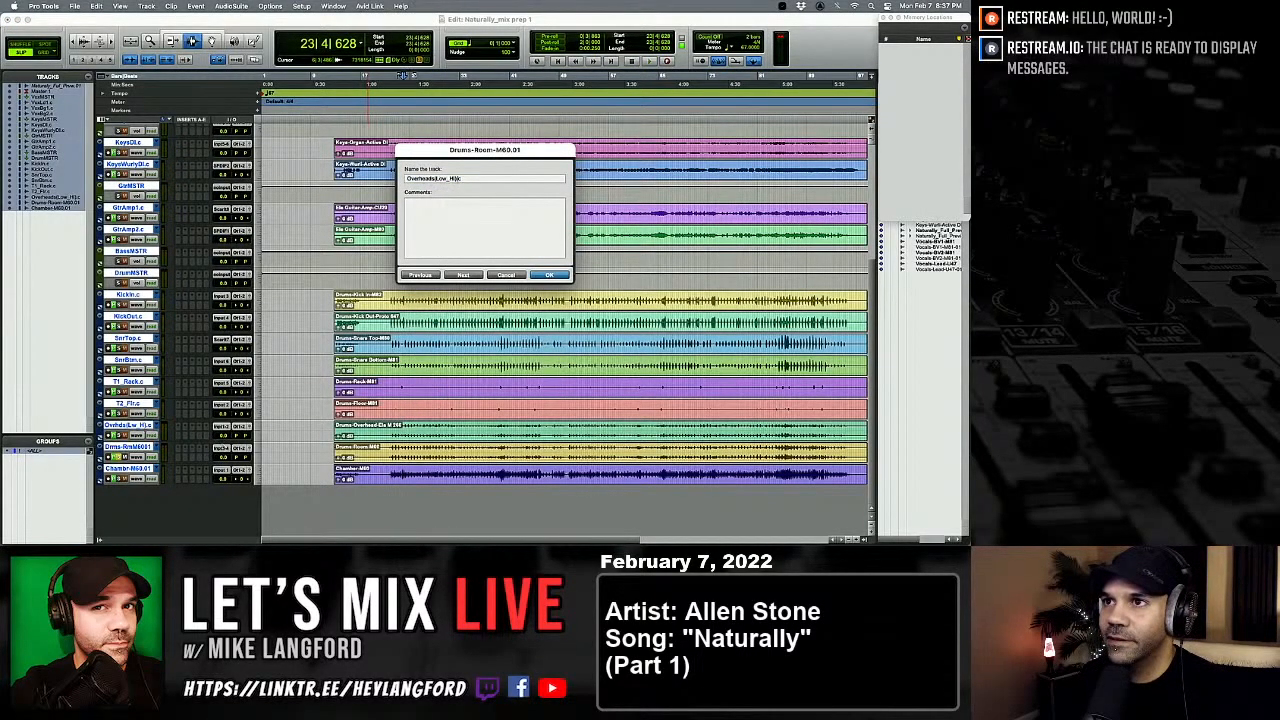
pyautogui.press('super+Left')
pyautogui.hotkey('alt', 'shift', 'Right')
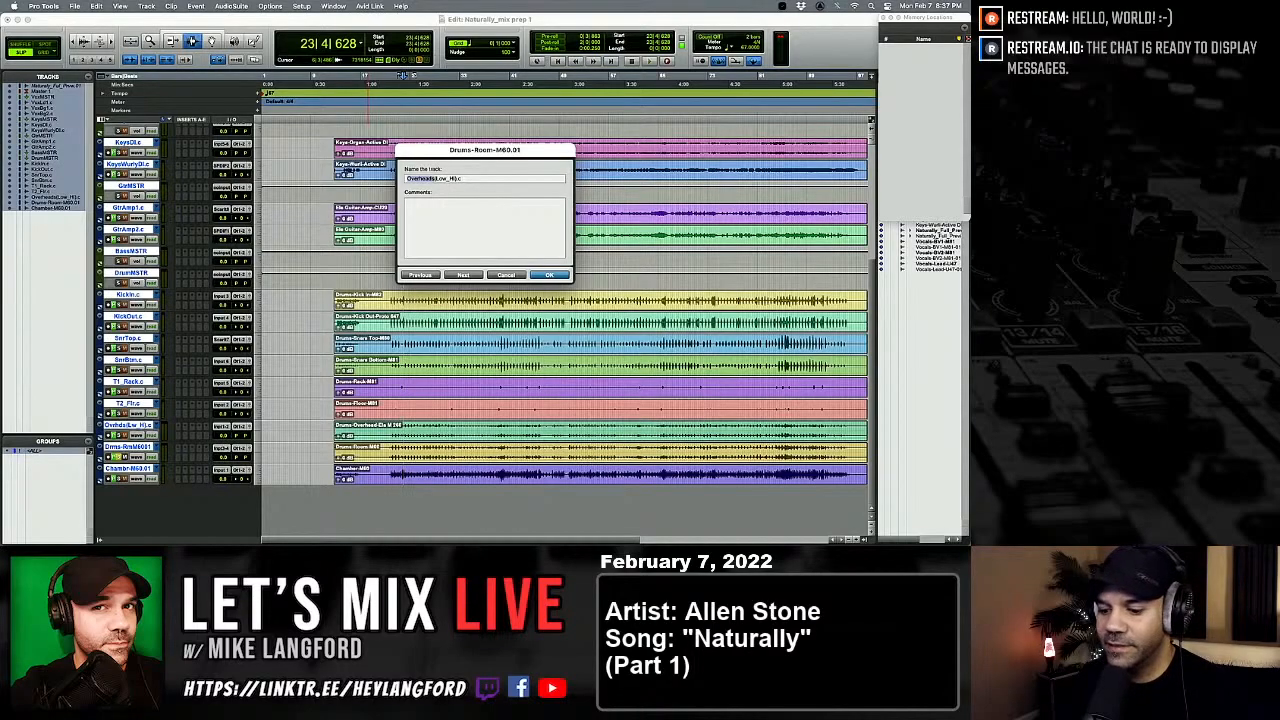
pyautogui.write('Room')
pyautogui.press('Return')
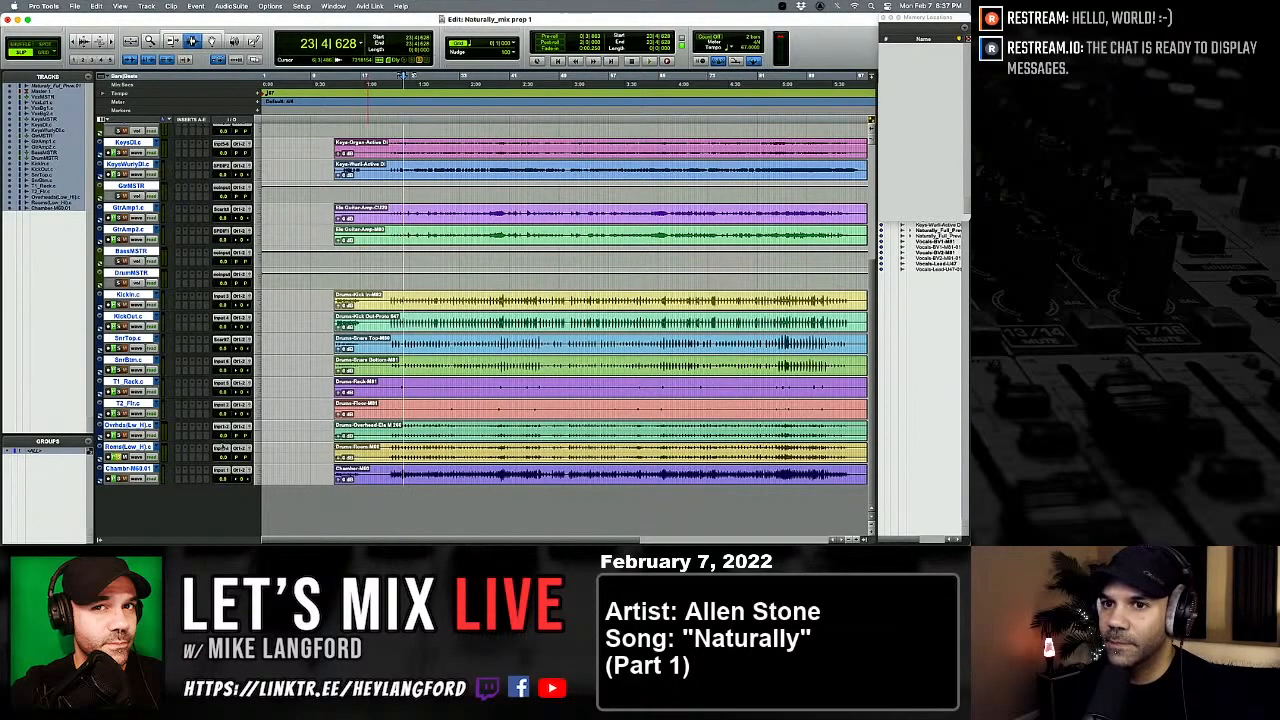
# Step: Play back the soloed Chamber-M60.01 track and rename it as RoomBig.c
pyautogui.press('space')
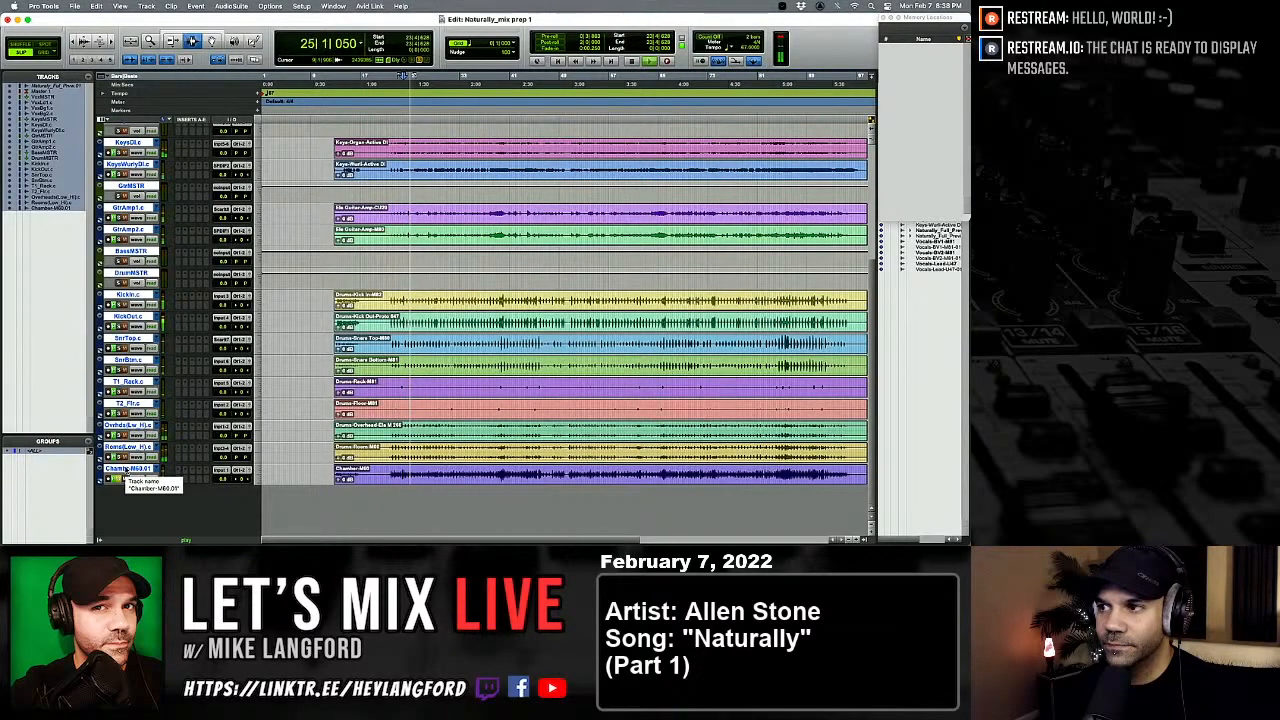
pyautogui.doubleClick(127, 469)
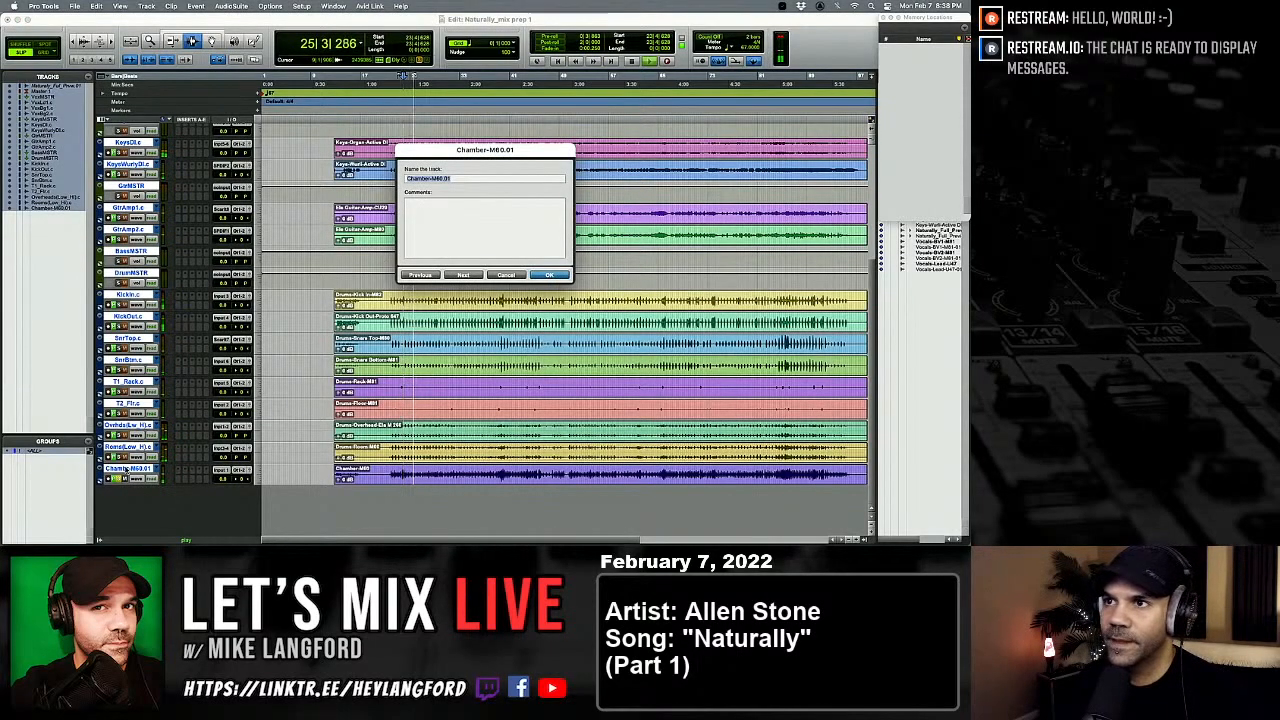
pyautogui.write('Reverb')
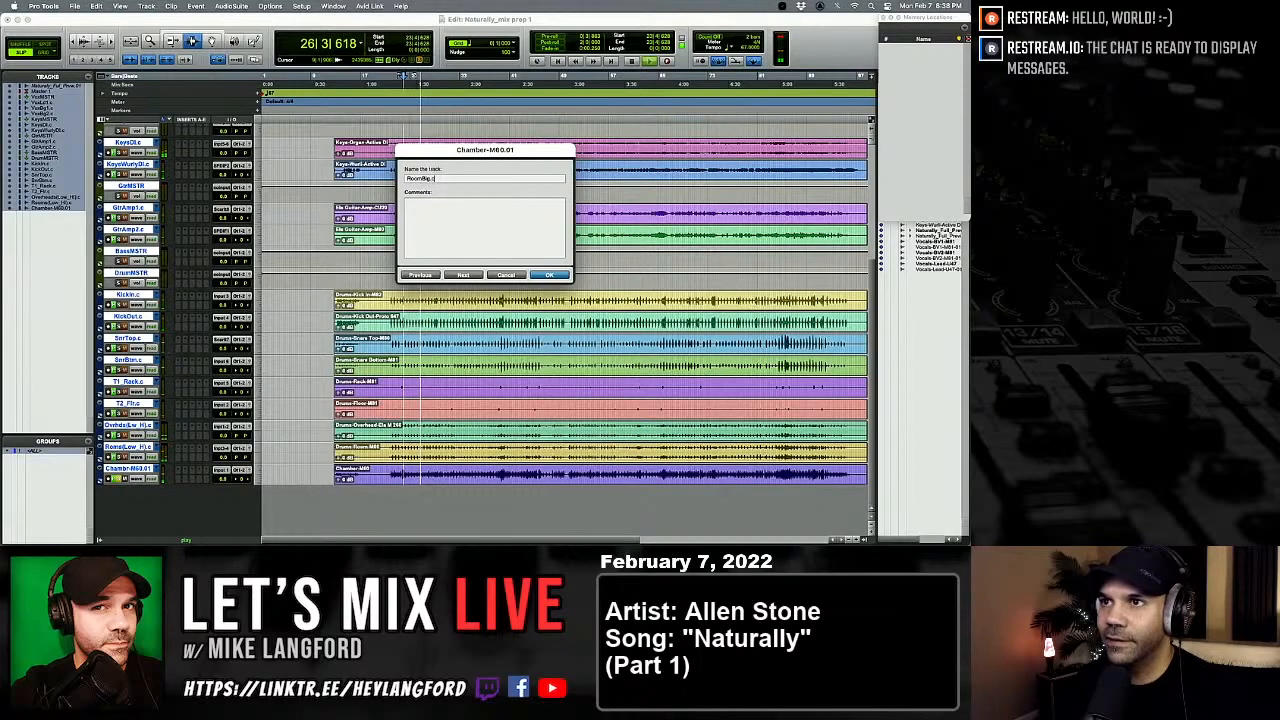
pyautogui.press('Return')
pyautogui.press('space')
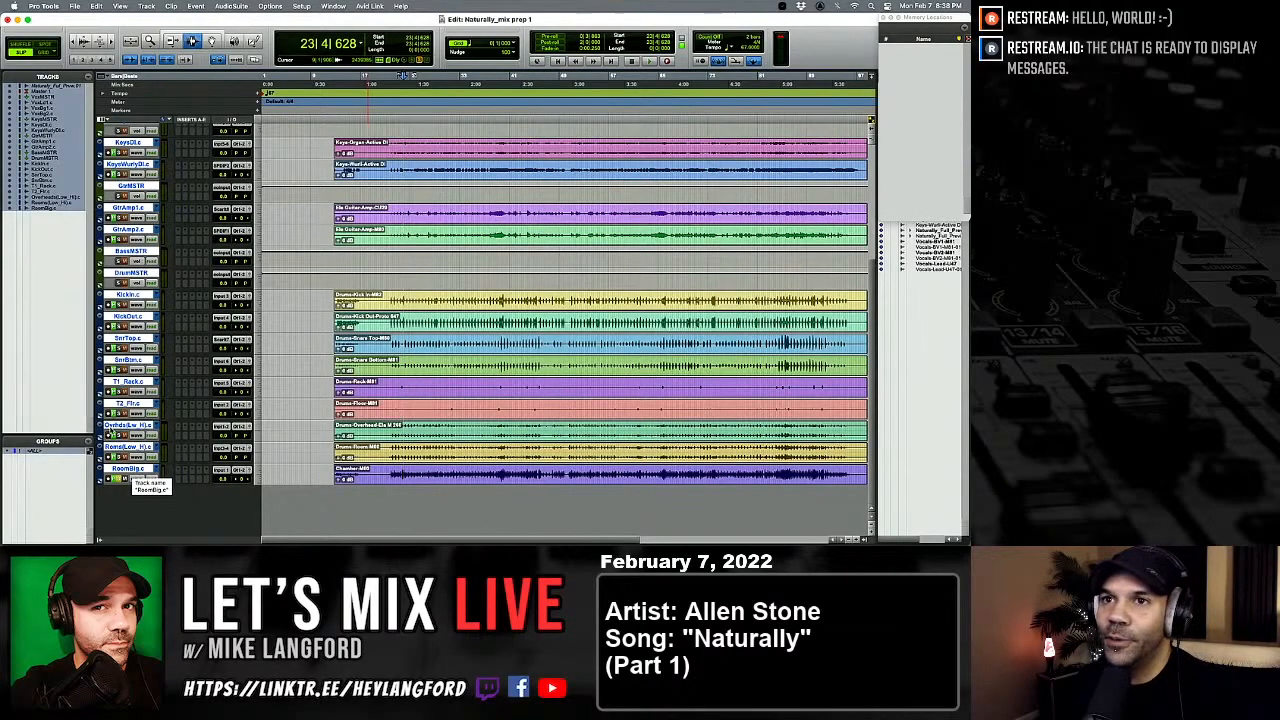
# Step: Rename the chamber mic track as RoomChamber.c
pyautogui.scroll(4, 125, 480)
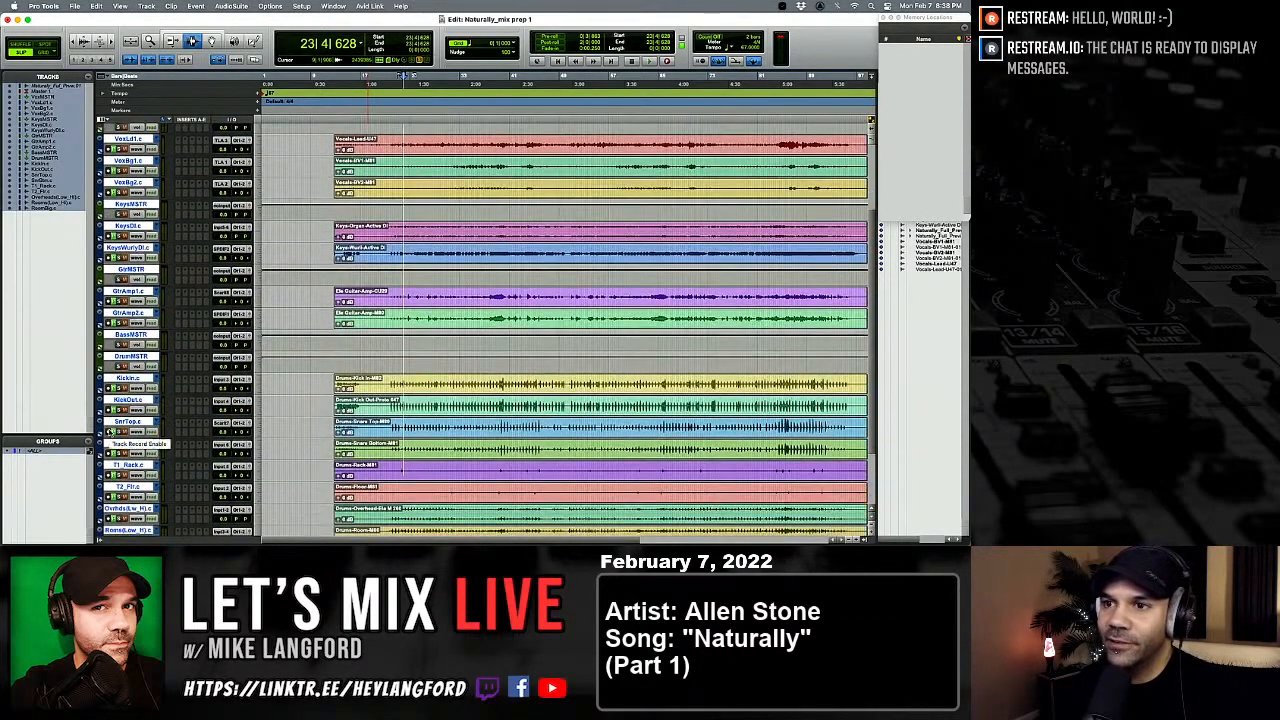
pyautogui.scroll(-4, 108, 435)
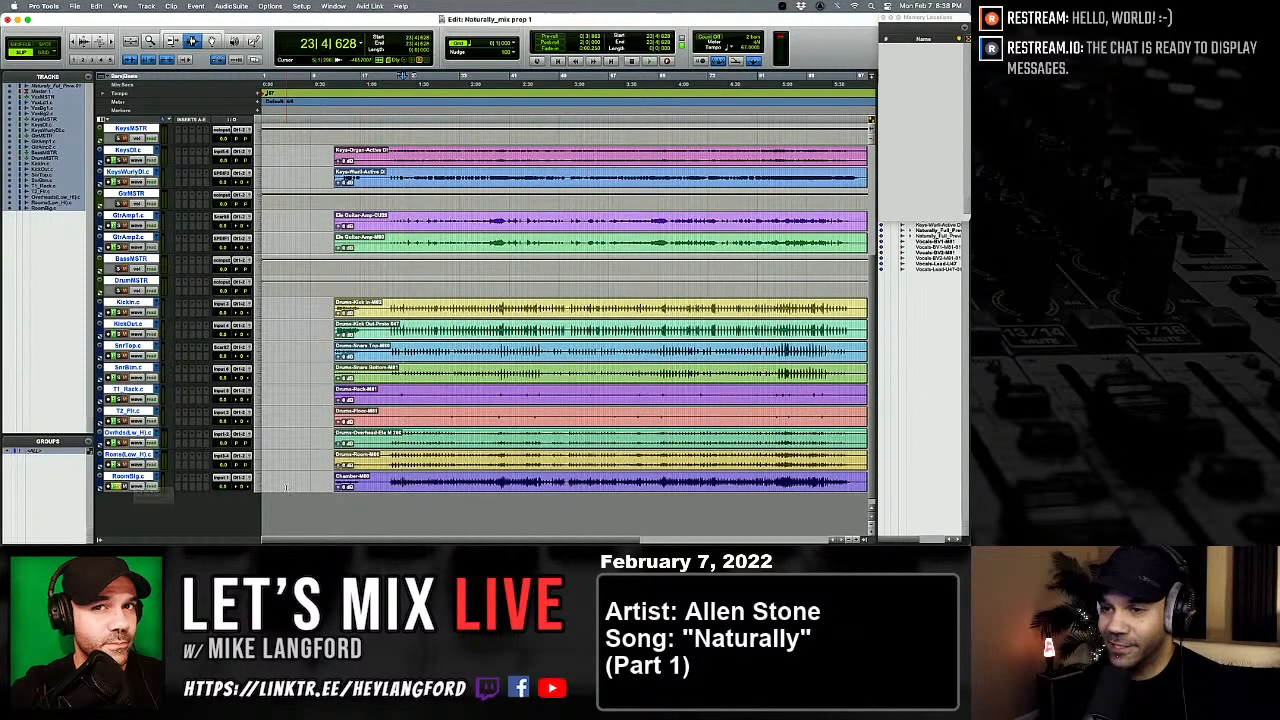
pyautogui.doubleClick(128, 477)
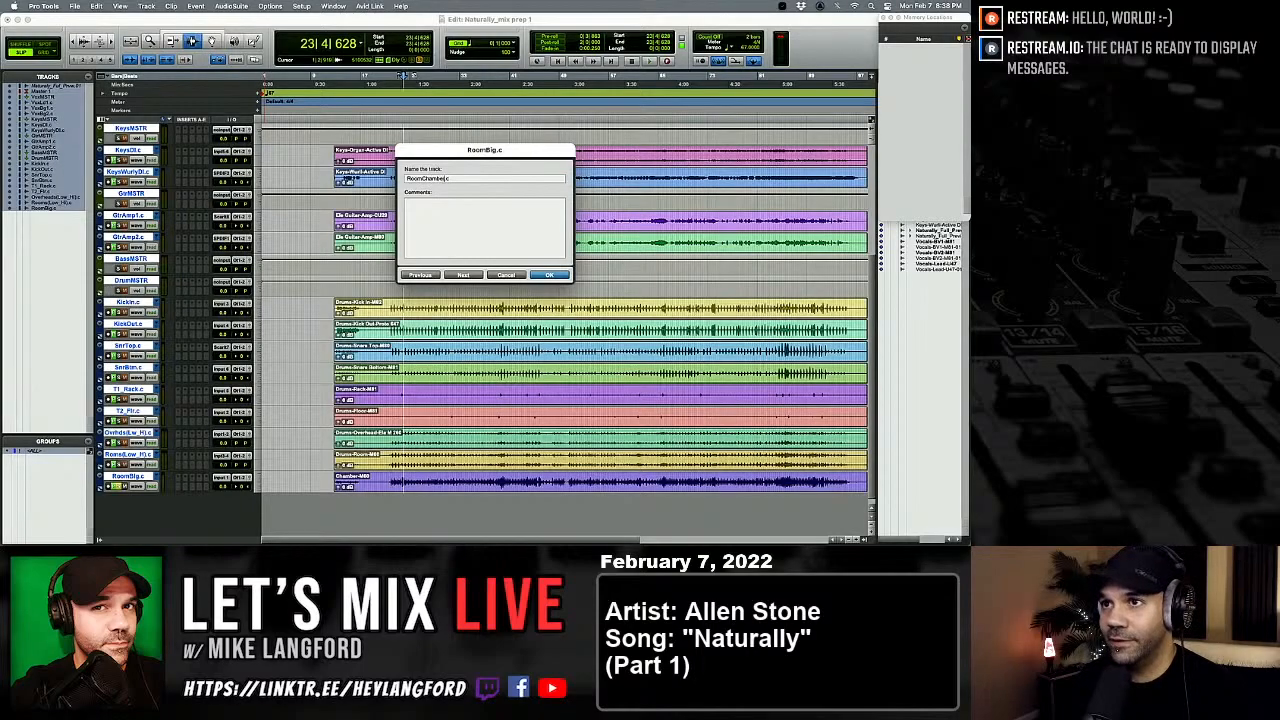
pyautogui.press('Return')
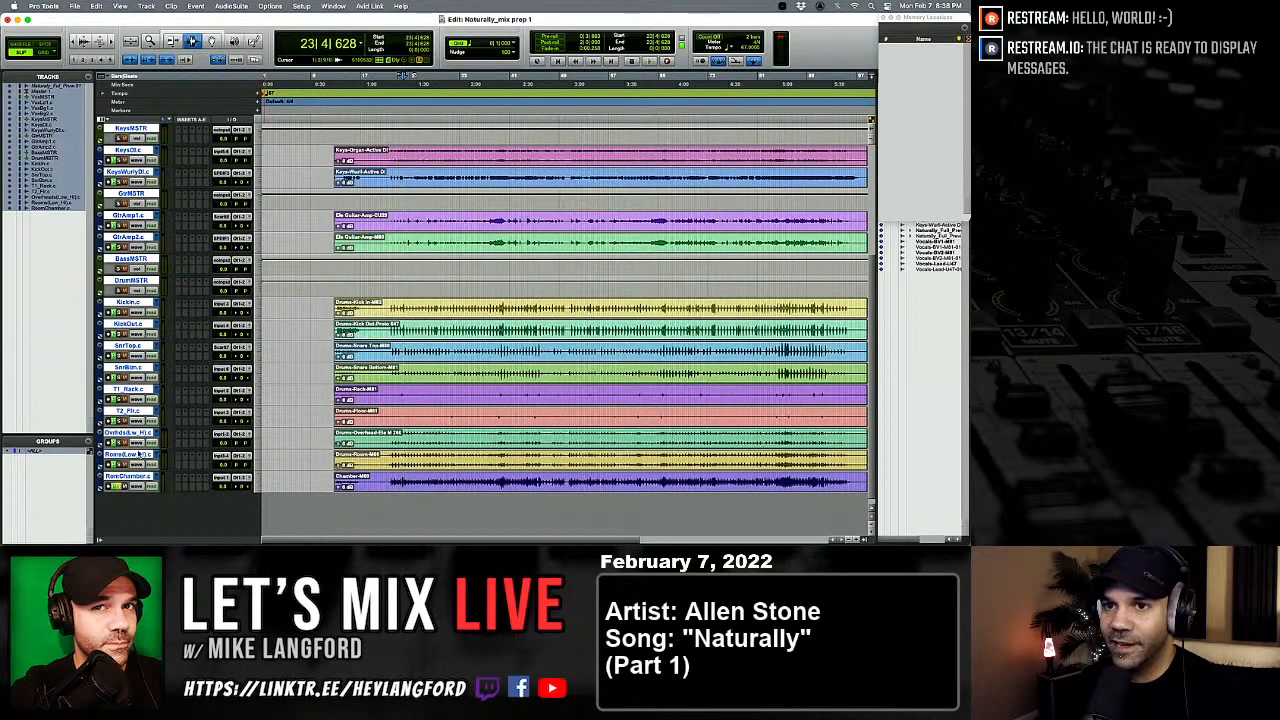
# Step: Check the track list, switch to the Mix window and display the channel strips in narrow view
pyautogui.scroll(3, 136, 353)
pyautogui.scroll(3, 136, 353)
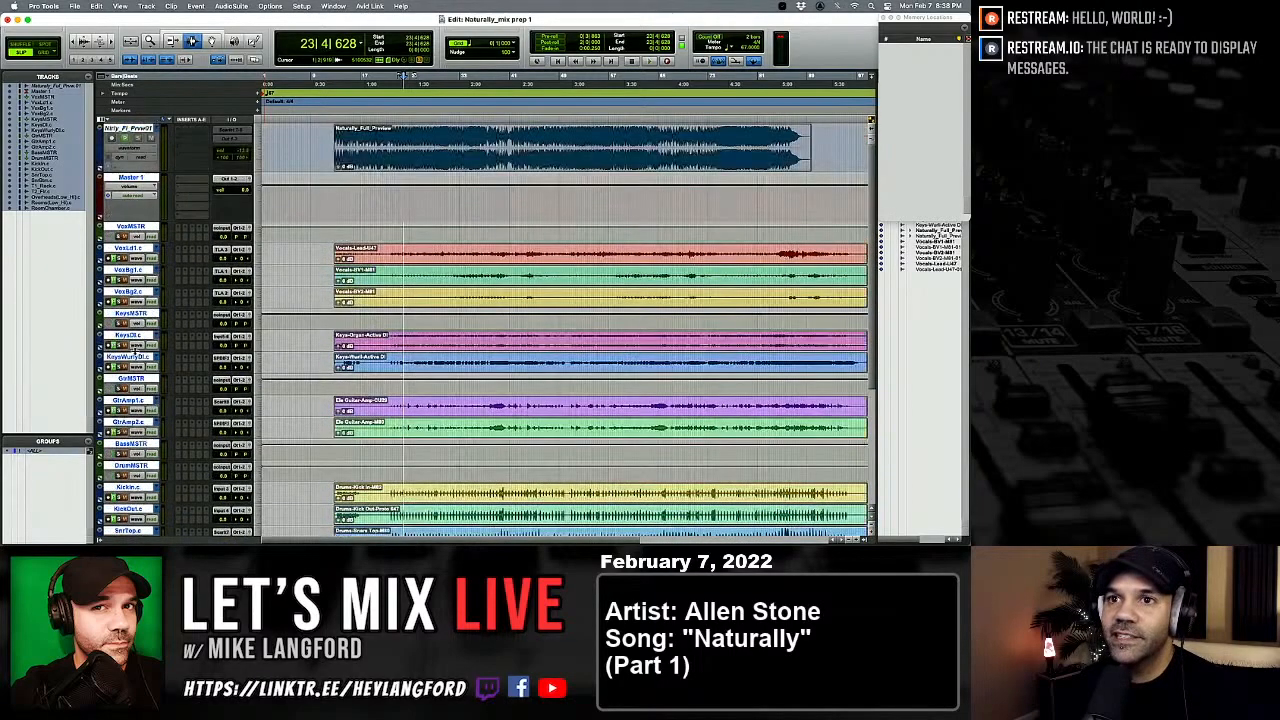
pyautogui.scroll(-3, 128, 258)
pyautogui.scroll(-2, 128, 258)
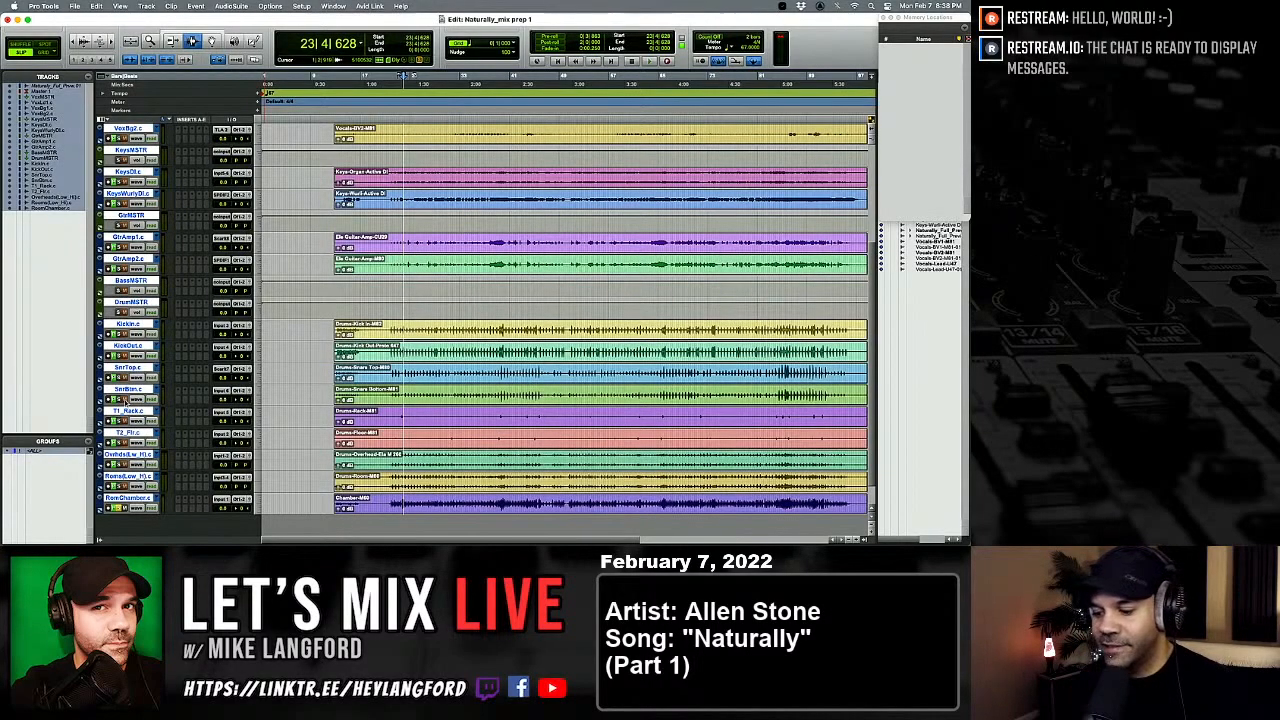
pyautogui.press('super+equal')
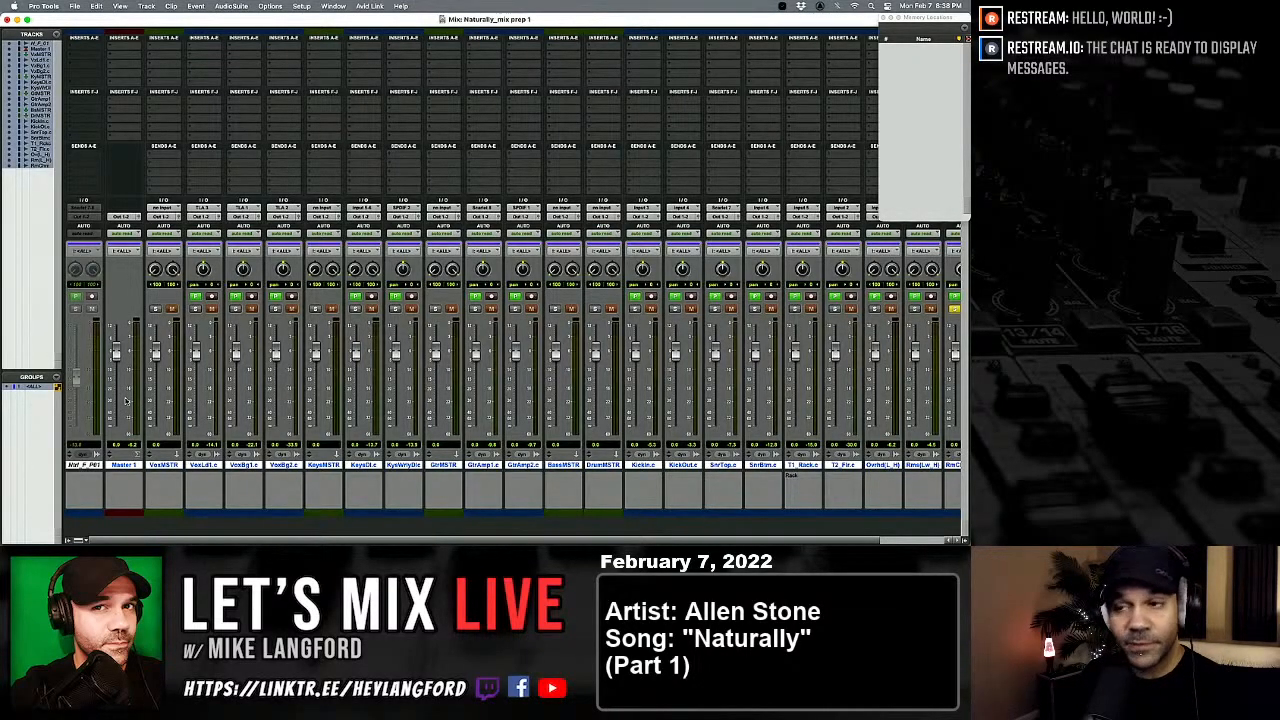
pyautogui.press('ctrl+alt+super+m')
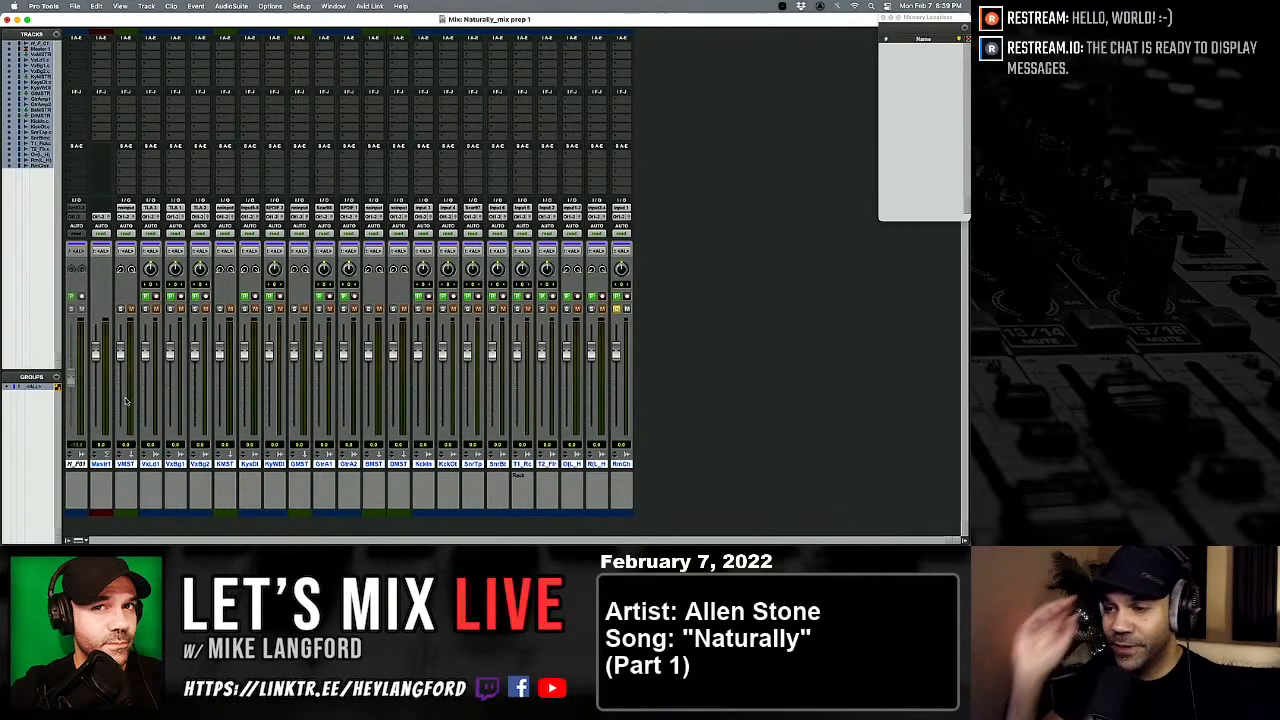
# Step: Add the comment Floor to the T2_Flr track in the mixer
pyautogui.click(546, 490)
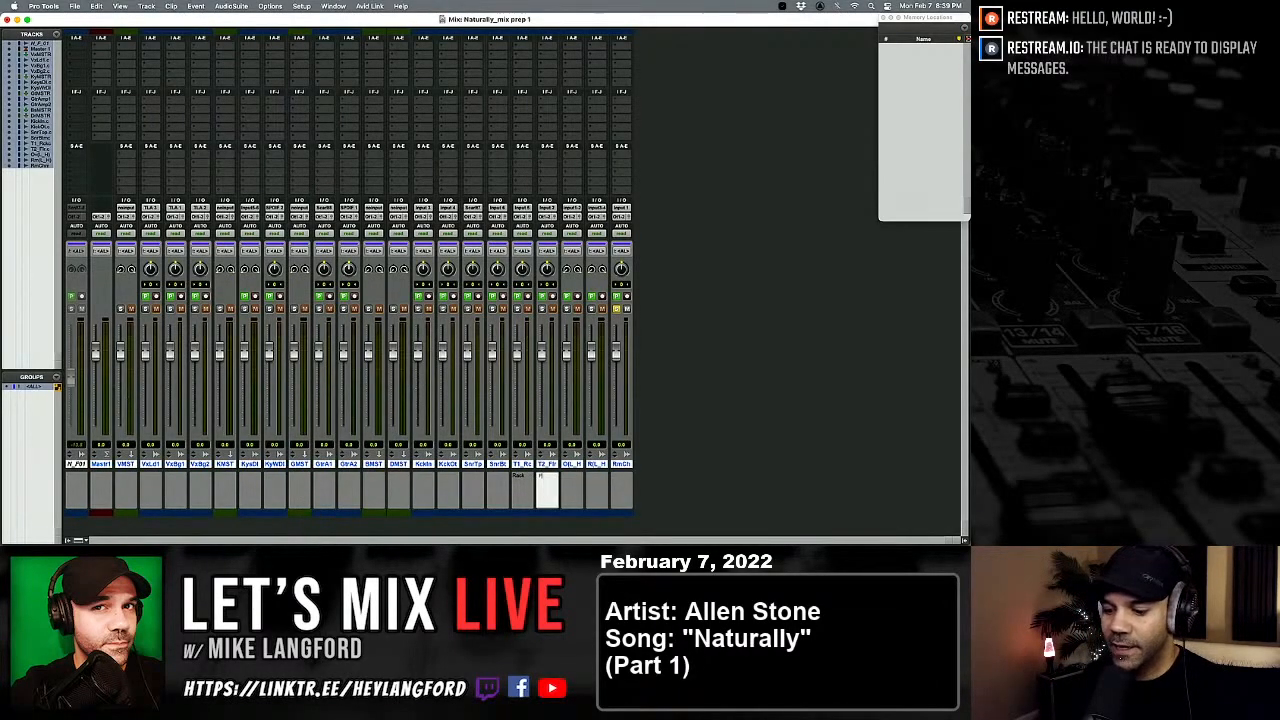
pyautogui.write('Floor')
pyautogui.press('Return')
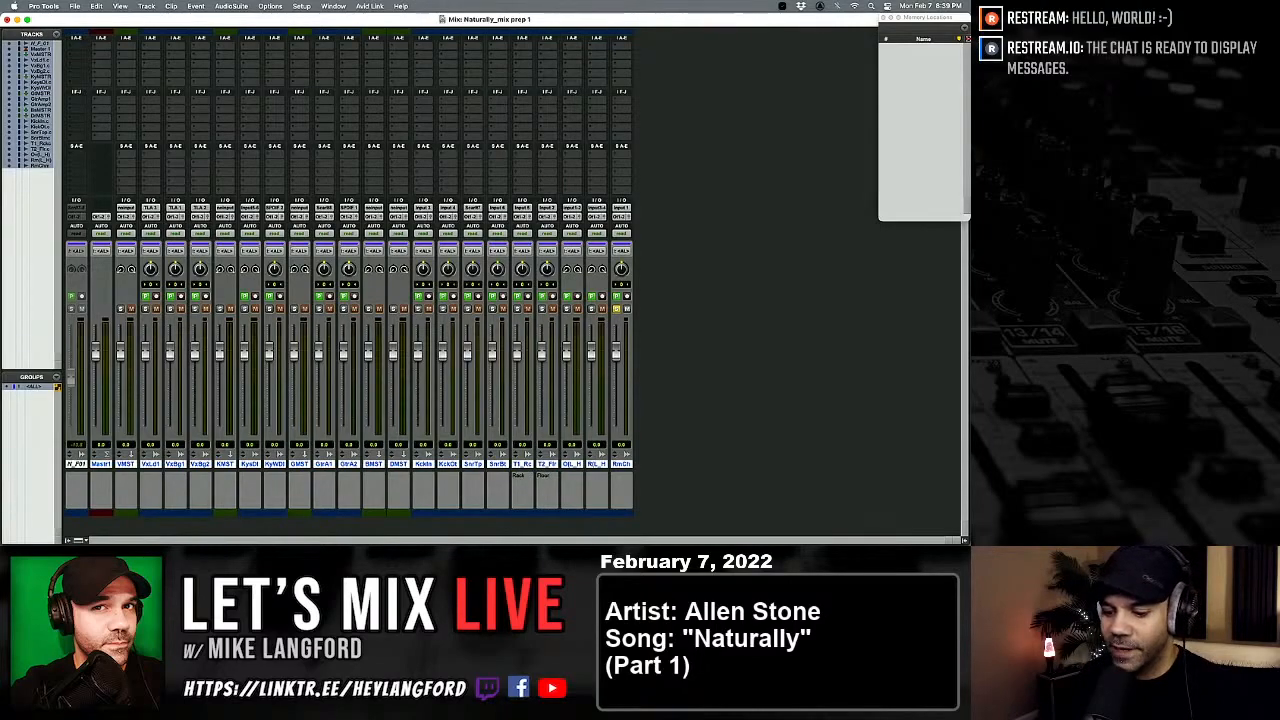
# Step: Return to the Edit window and save the session
pyautogui.press('super+alt+m')
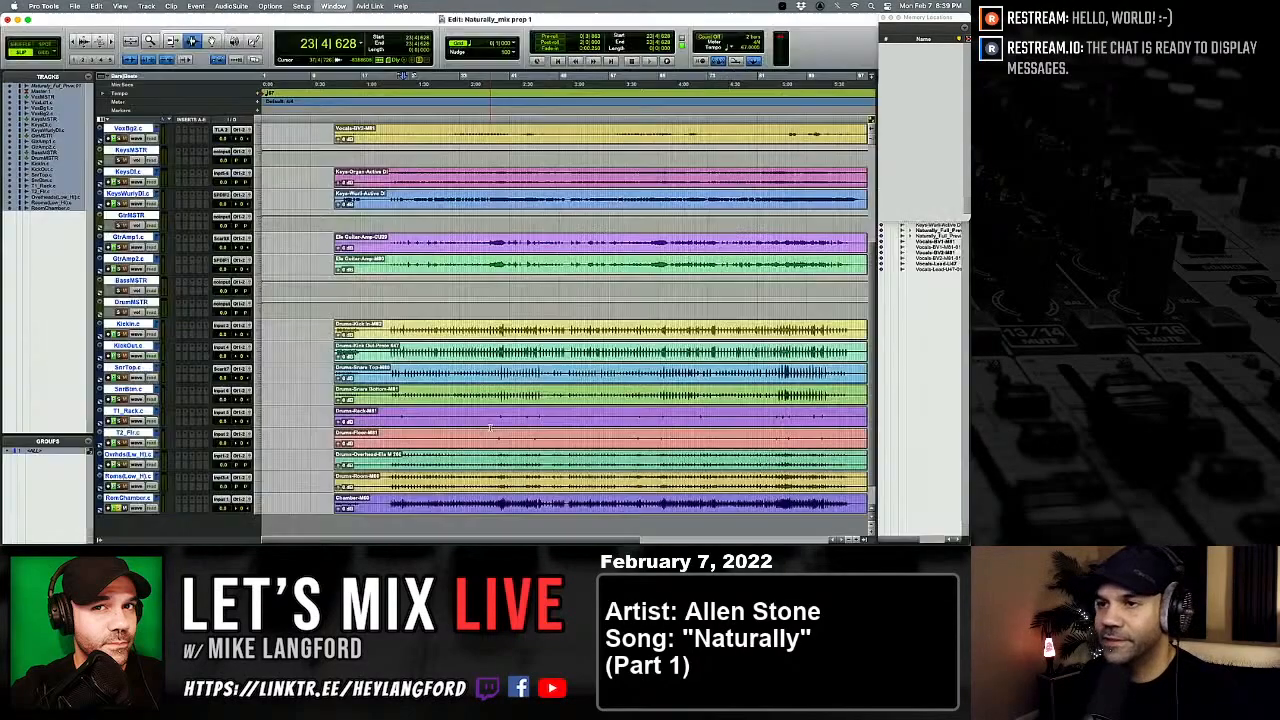
pyautogui.press('super+equal')
pyautogui.press('super+s')
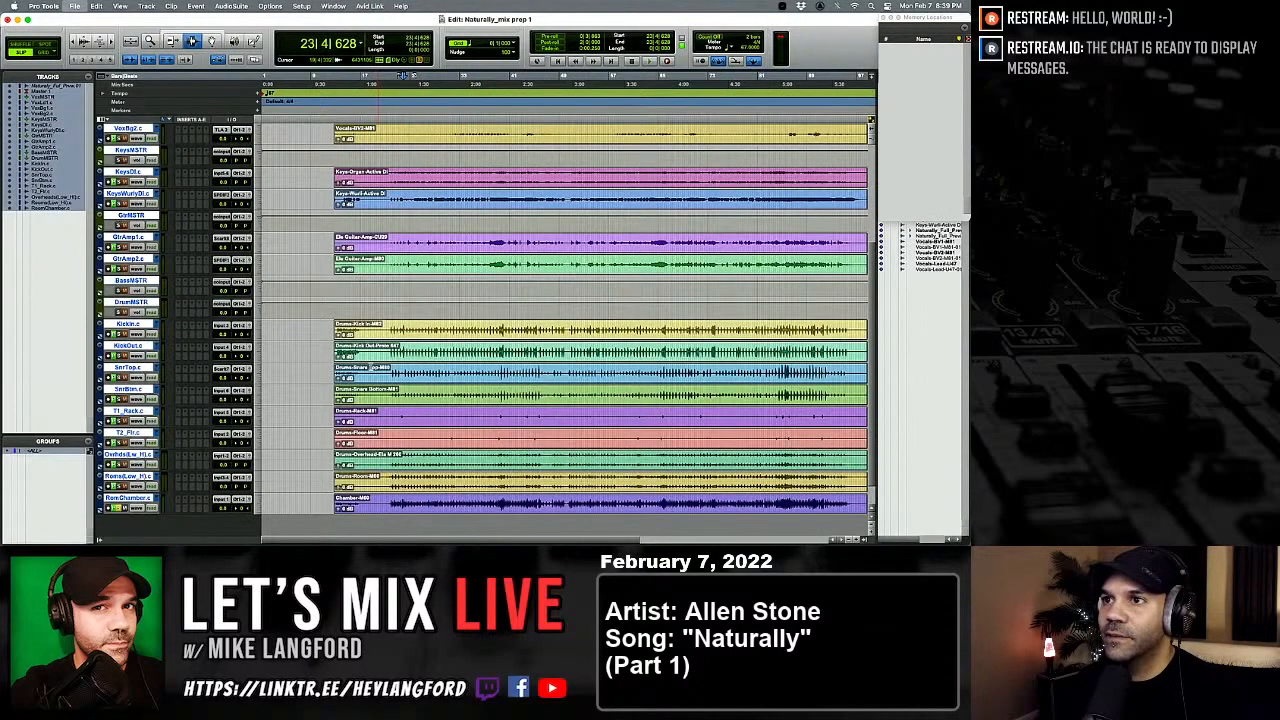
# Step: Place the edit cursor across all tracks at 12|4|084, just before the start of the clips
pyautogui.scroll(3, 304, 318)
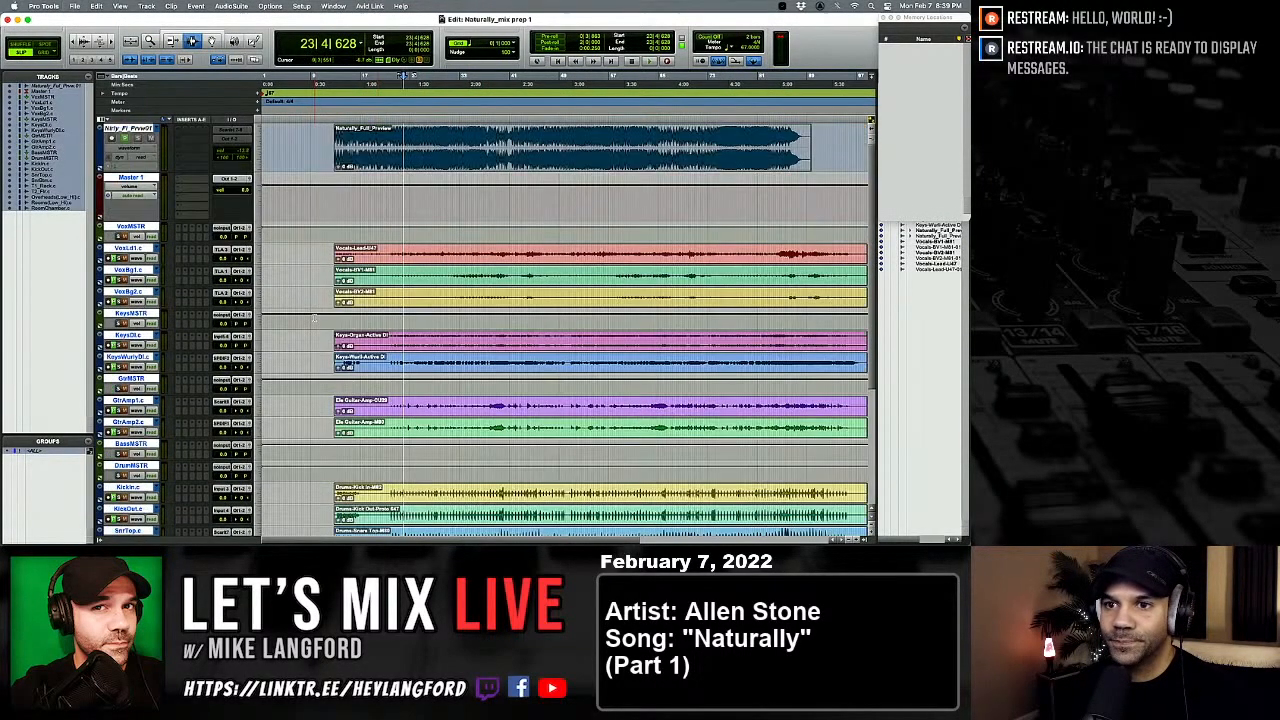
pyautogui.press('super+ctrl+alt+bracketleft')
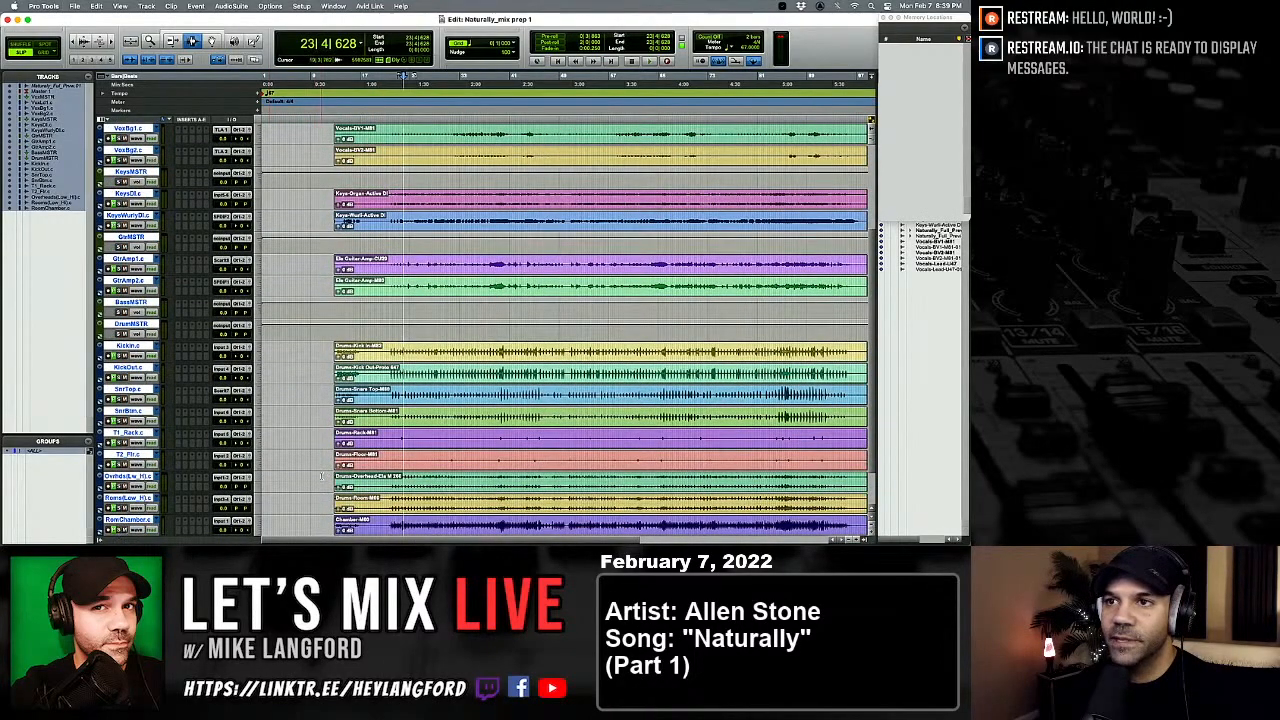
pyautogui.hotkey('alt', '[')
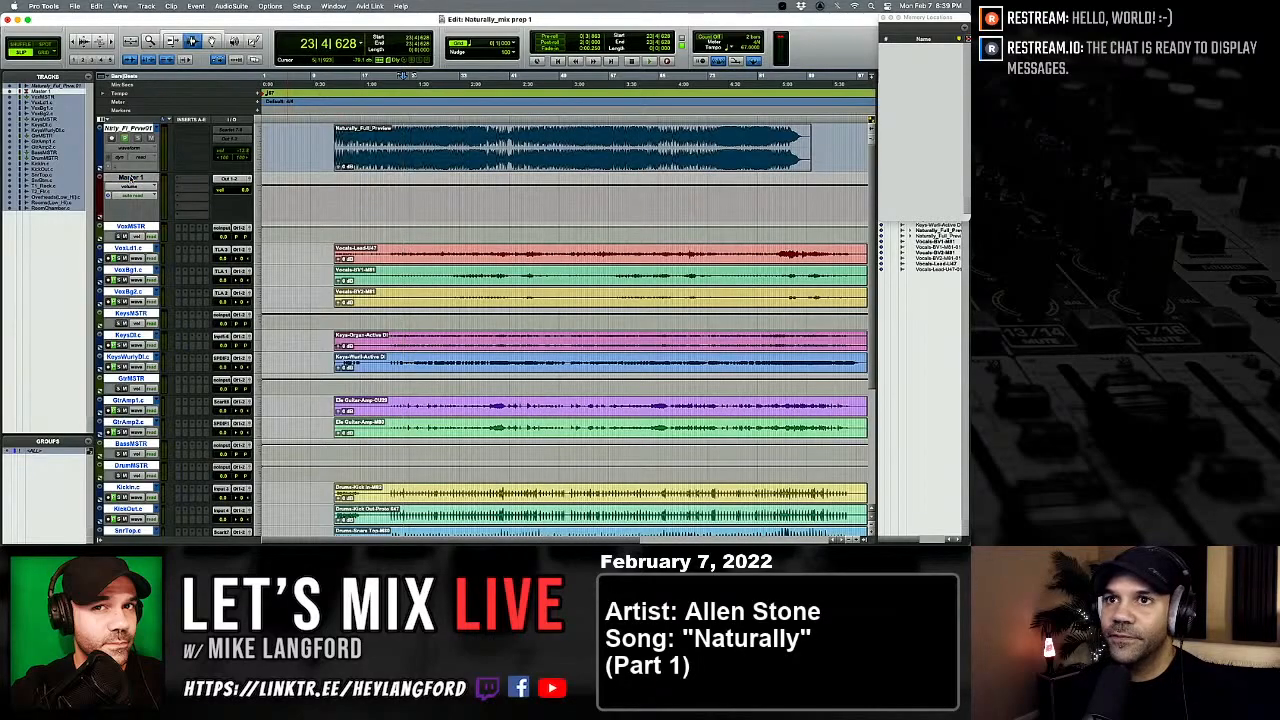
pyautogui.scroll(-3, 353, 273)
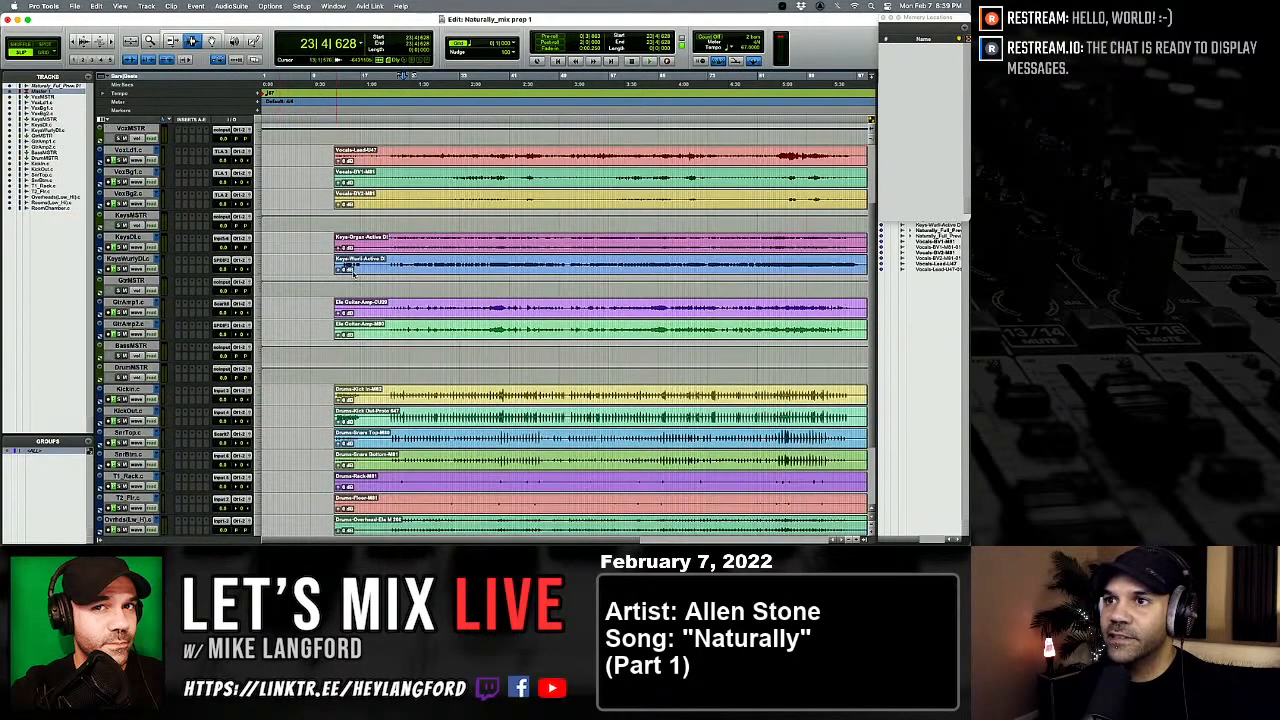
pyautogui.click(327, 183)
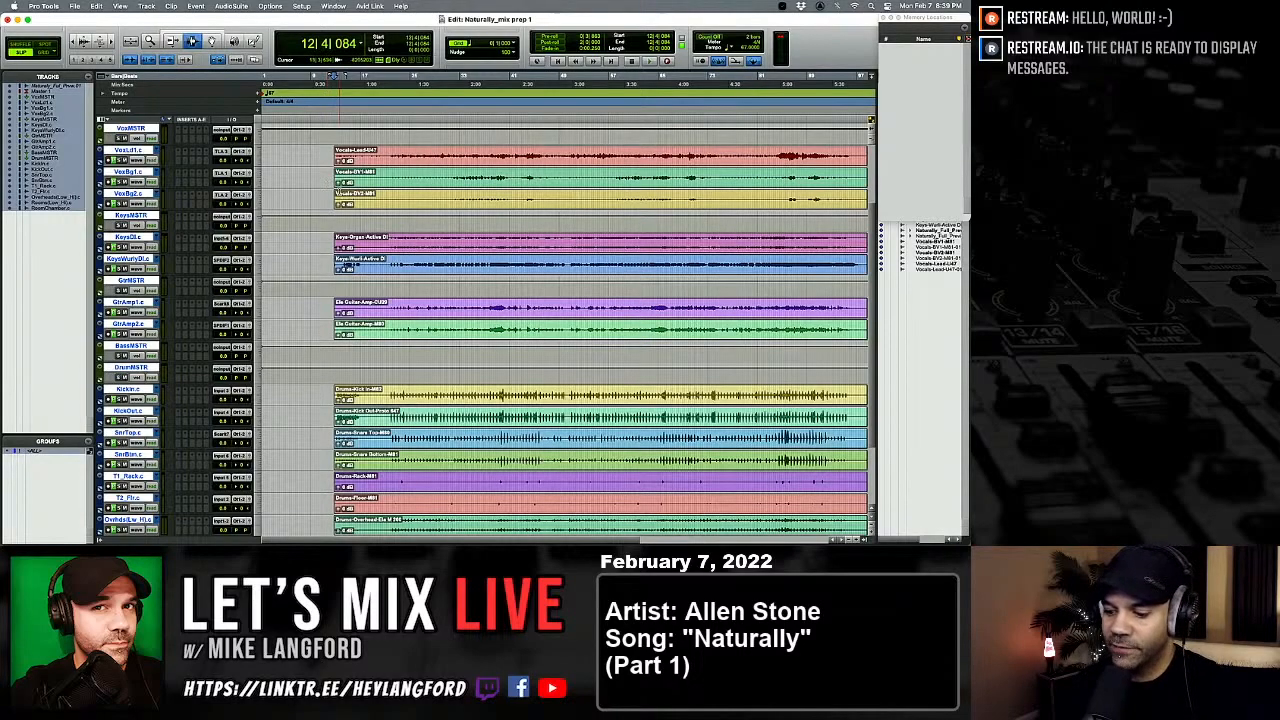
# Step: Enlarge the waveform display vertically on all tracks and look over the vocal, keys, guitar and drum clips
pyautogui.press('super+alt+bracketright')
pyautogui.scroll(-3, 560, 330)
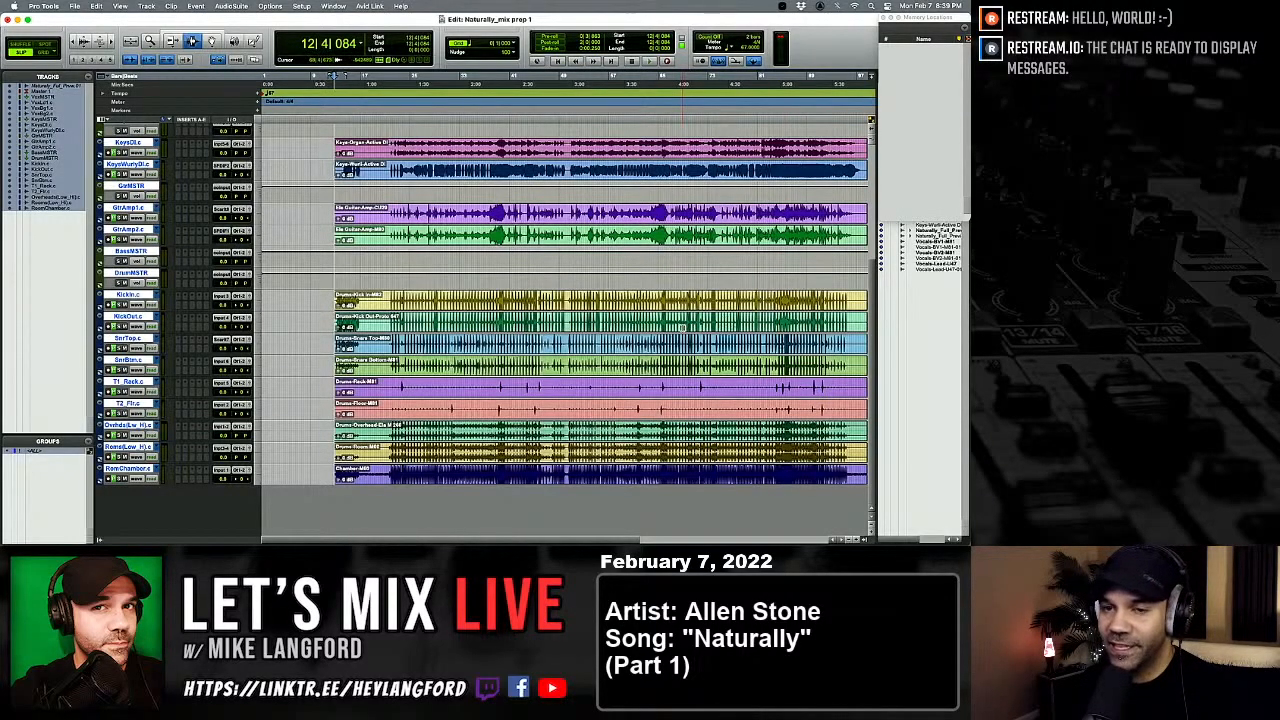
pyautogui.scroll(5, 347, 312)
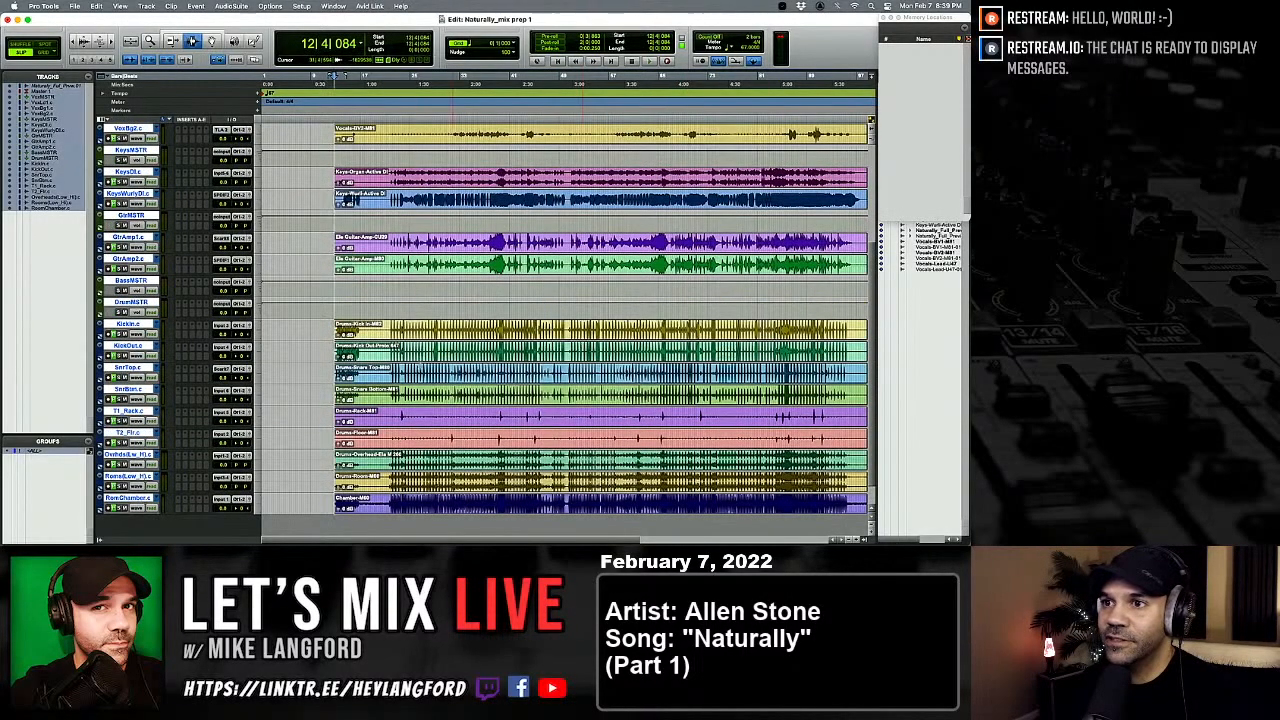
pyautogui.hscroll(2, 401, 344)
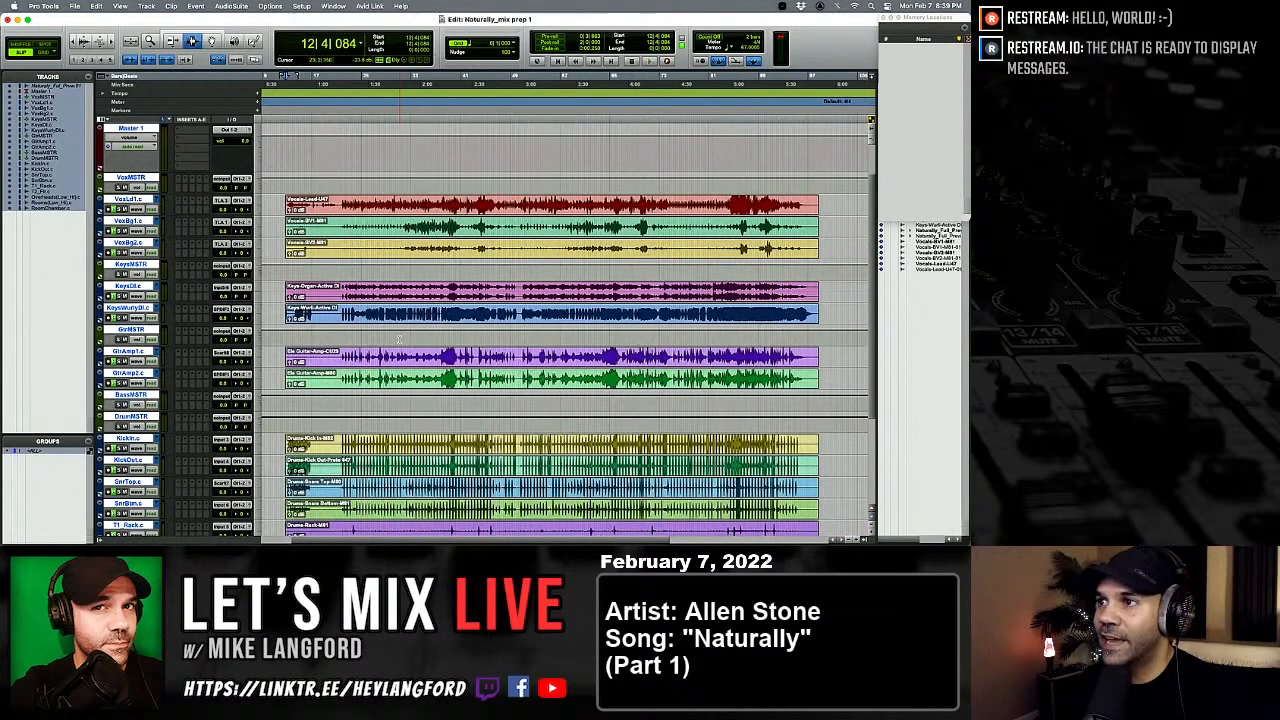
# Step: Look over the tracks and play the session from 12|4|084 to hear how the clips begin
pyautogui.scroll(2, 408, 328)
pyautogui.scroll(-8, 407, 328)
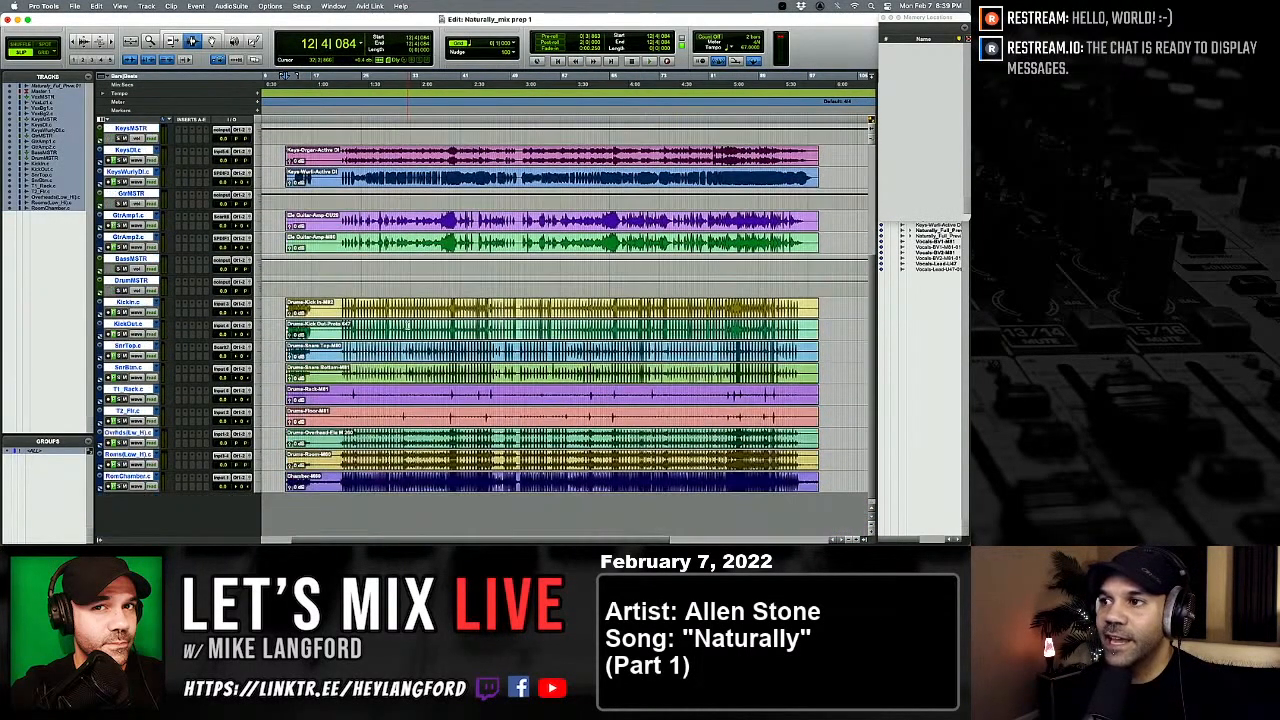
pyautogui.hscroll(-2, 404, 325)
pyautogui.scroll(8, 406, 322)
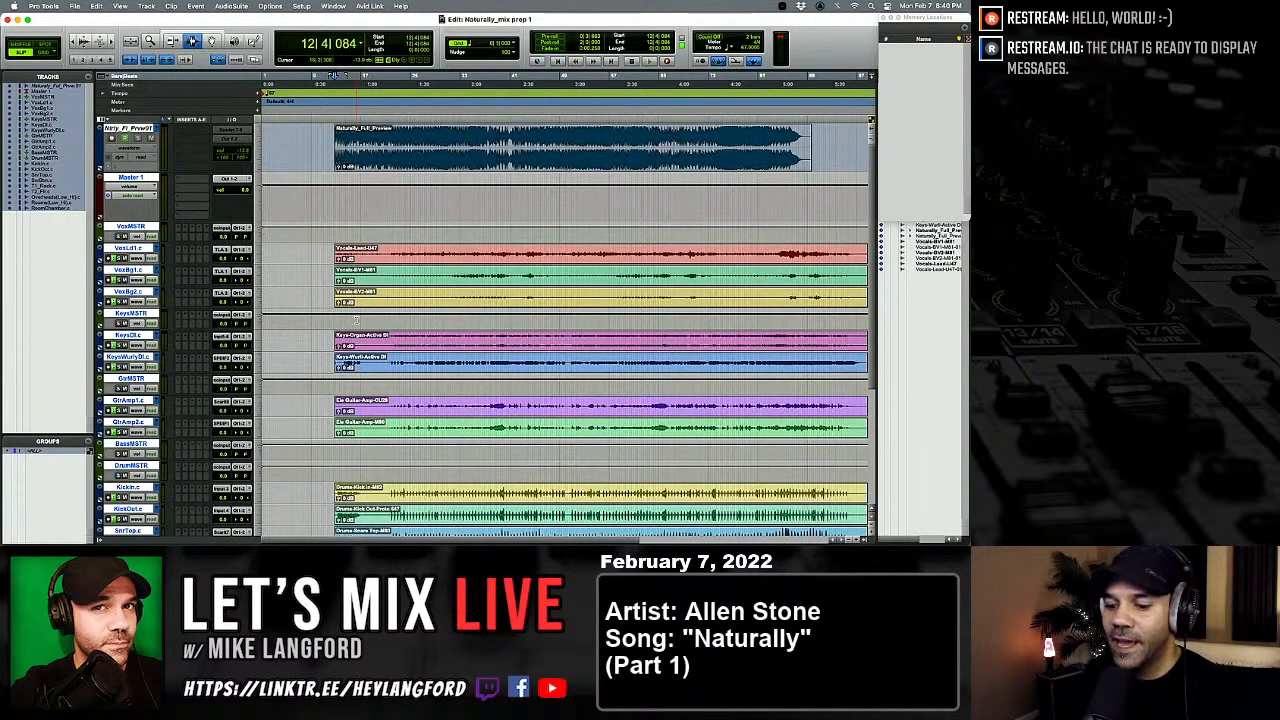
pyautogui.press('super+bracketright')
pyautogui.press('t')
pyautogui.hscroll(3, 357, 321)
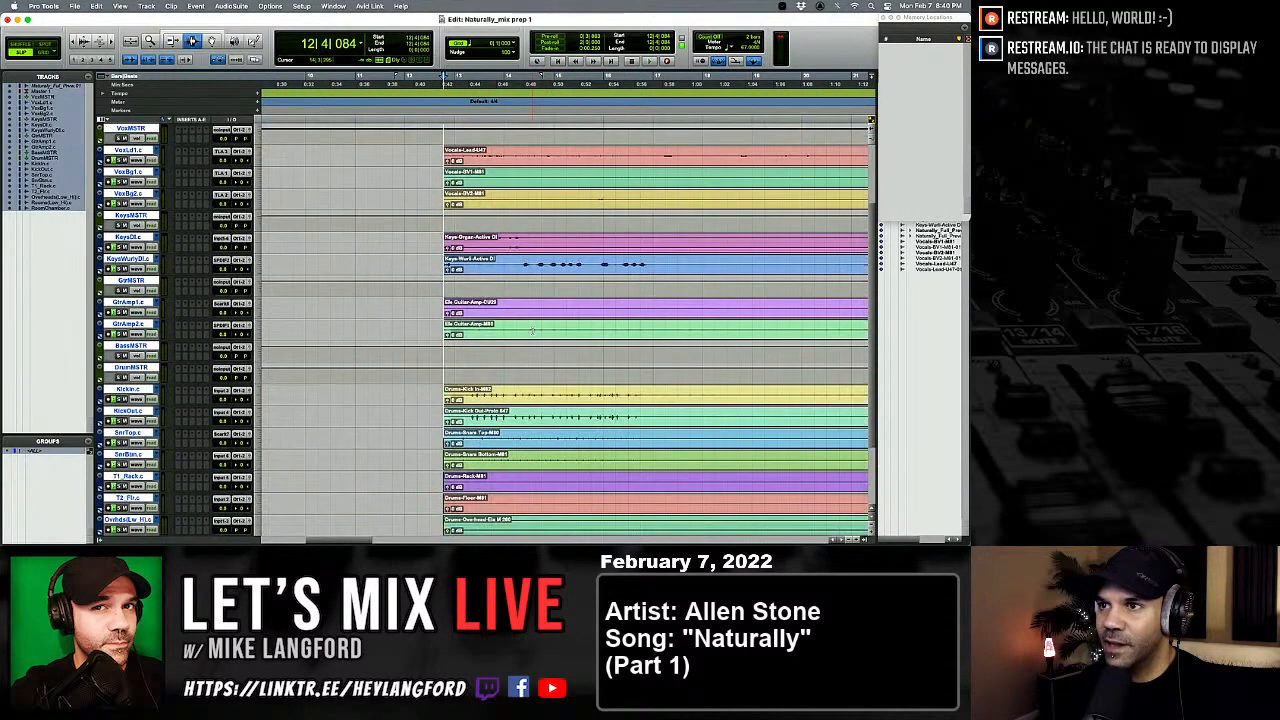
pyautogui.scroll(-3, 532, 331)
pyautogui.press('space')
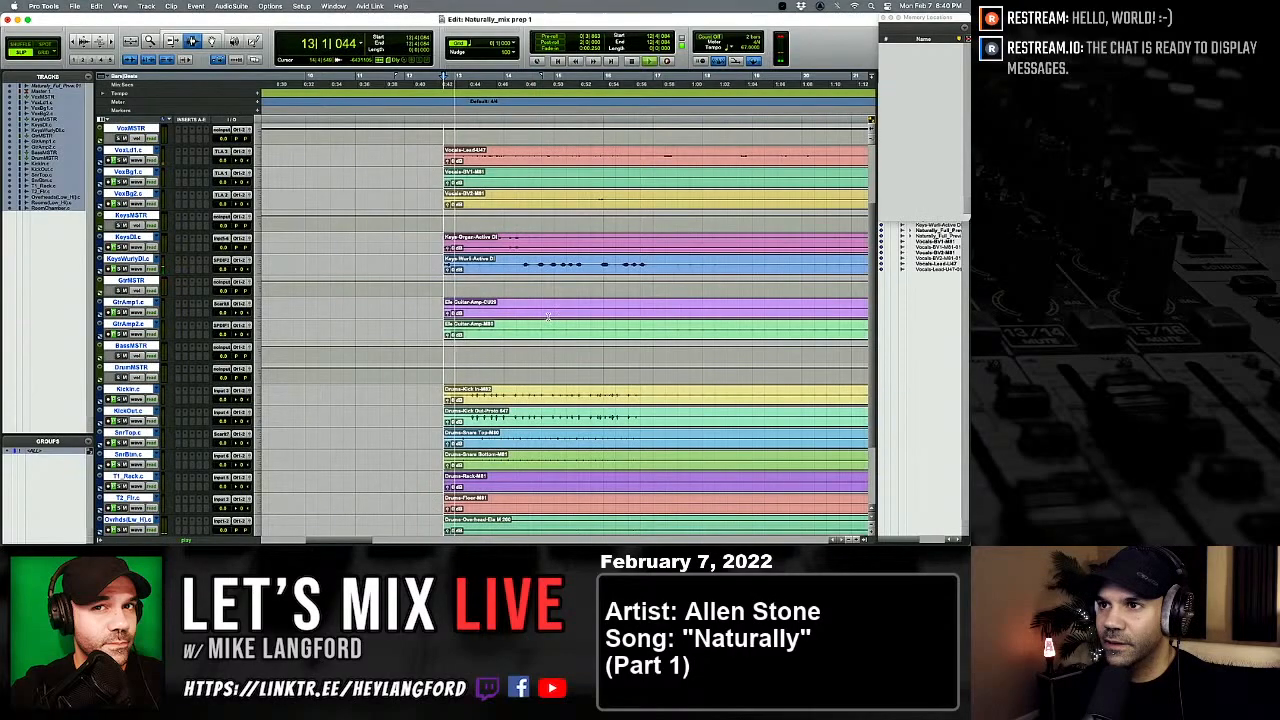
pyautogui.press('space')
pyautogui.press('space')
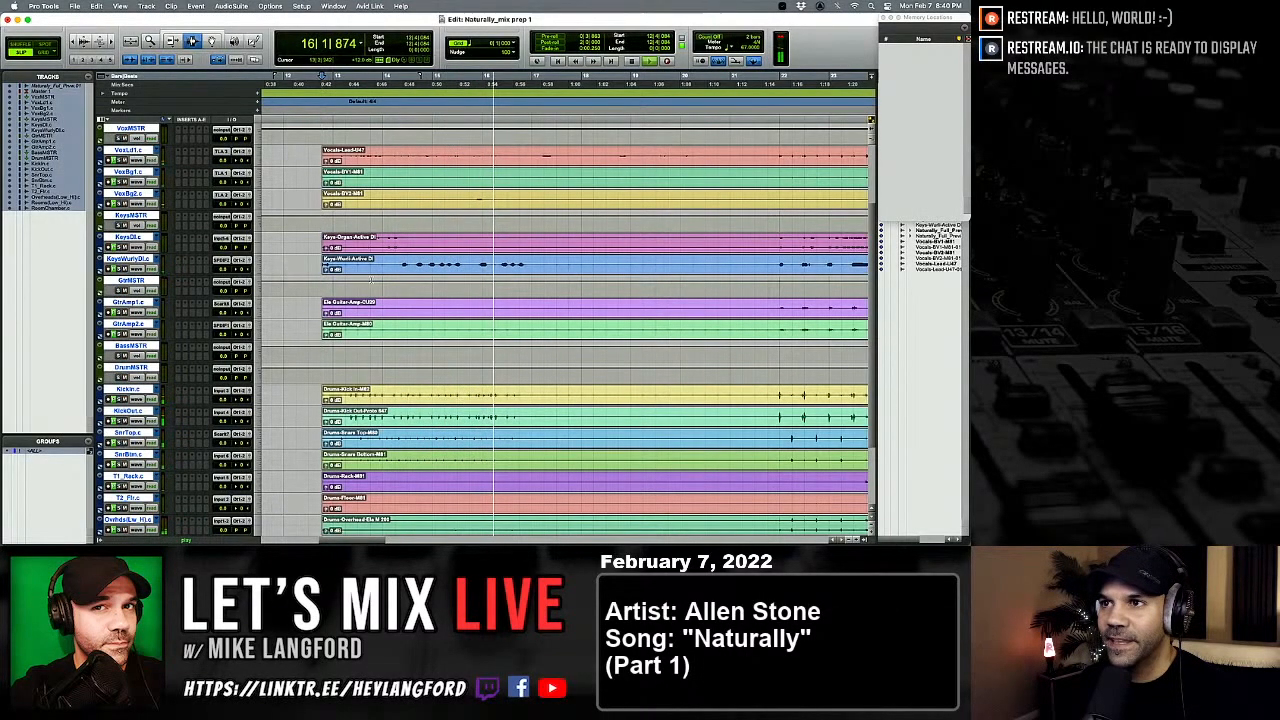
# Step: Audition the session from about bar 21, just before the instruments enter, and enlarge the waveform display on all tracks
pyautogui.hscroll(4, 378, 281)
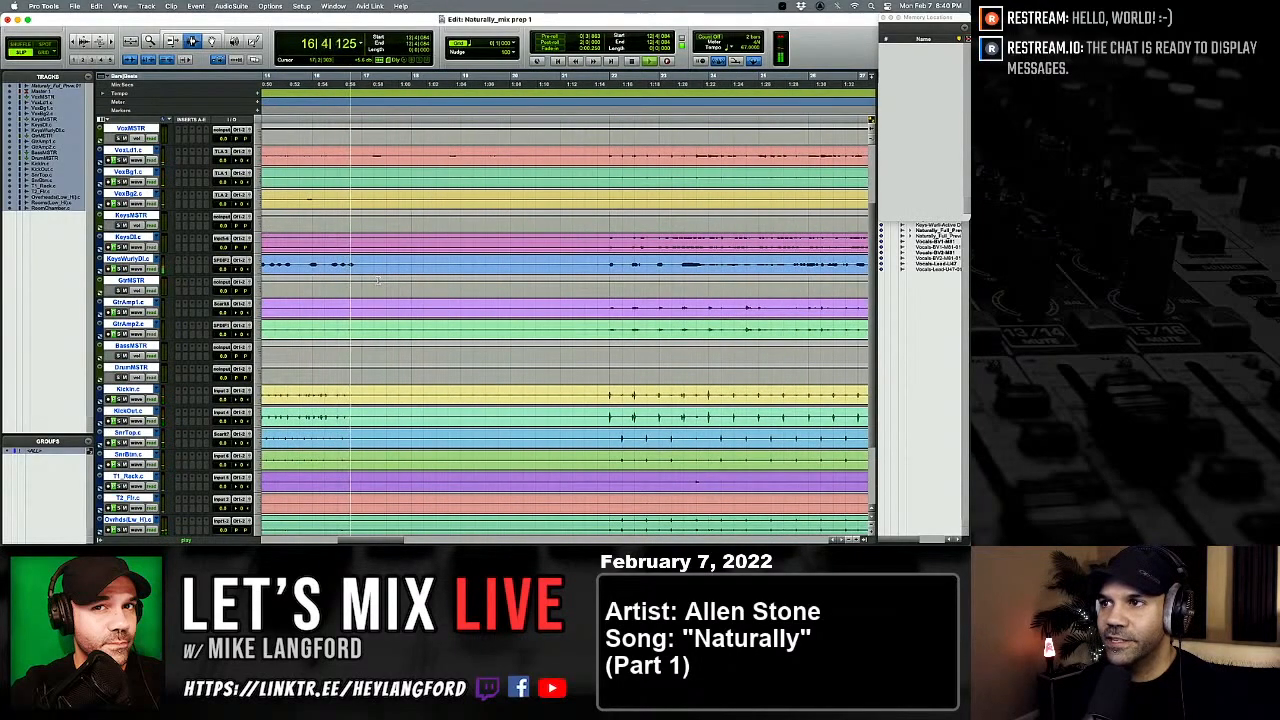
pyautogui.press('space')
pyautogui.hscroll(3, 440, 270)
pyautogui.click(500, 262)
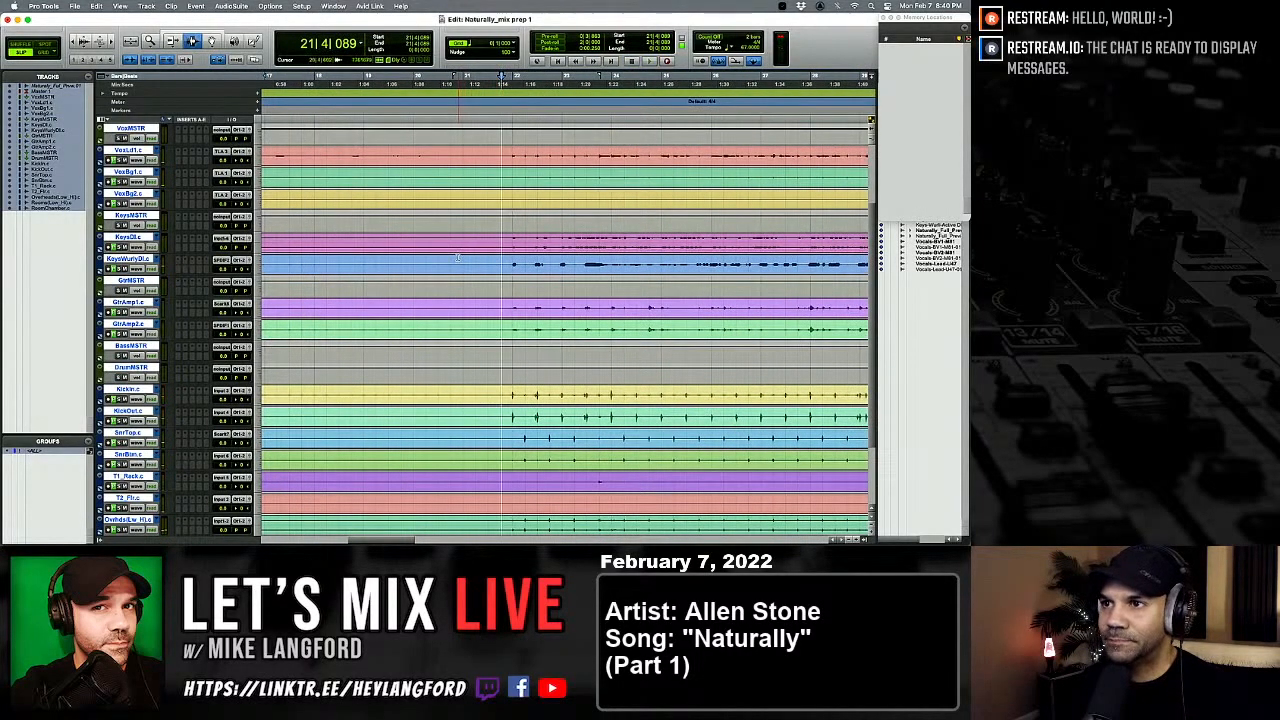
pyautogui.click(462, 256)
pyautogui.press('space')
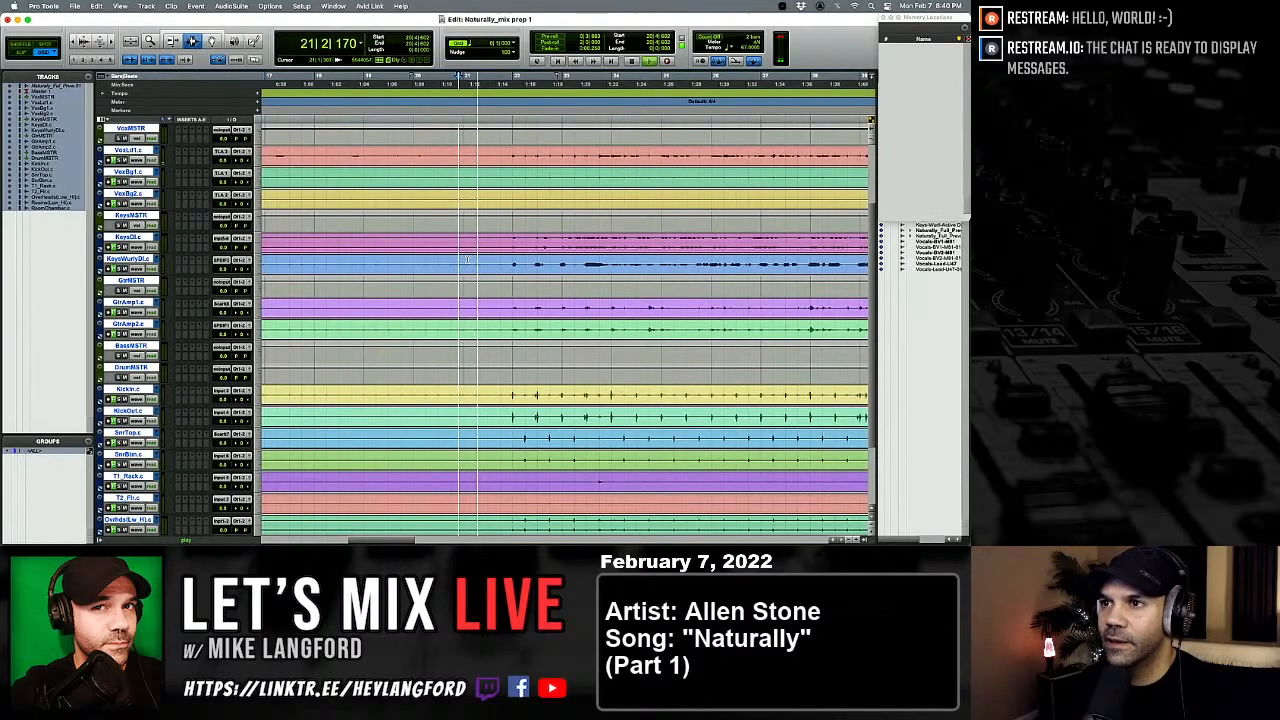
pyautogui.press('super+alt+bracketright')
pyautogui.press('super+alt+bracketright')
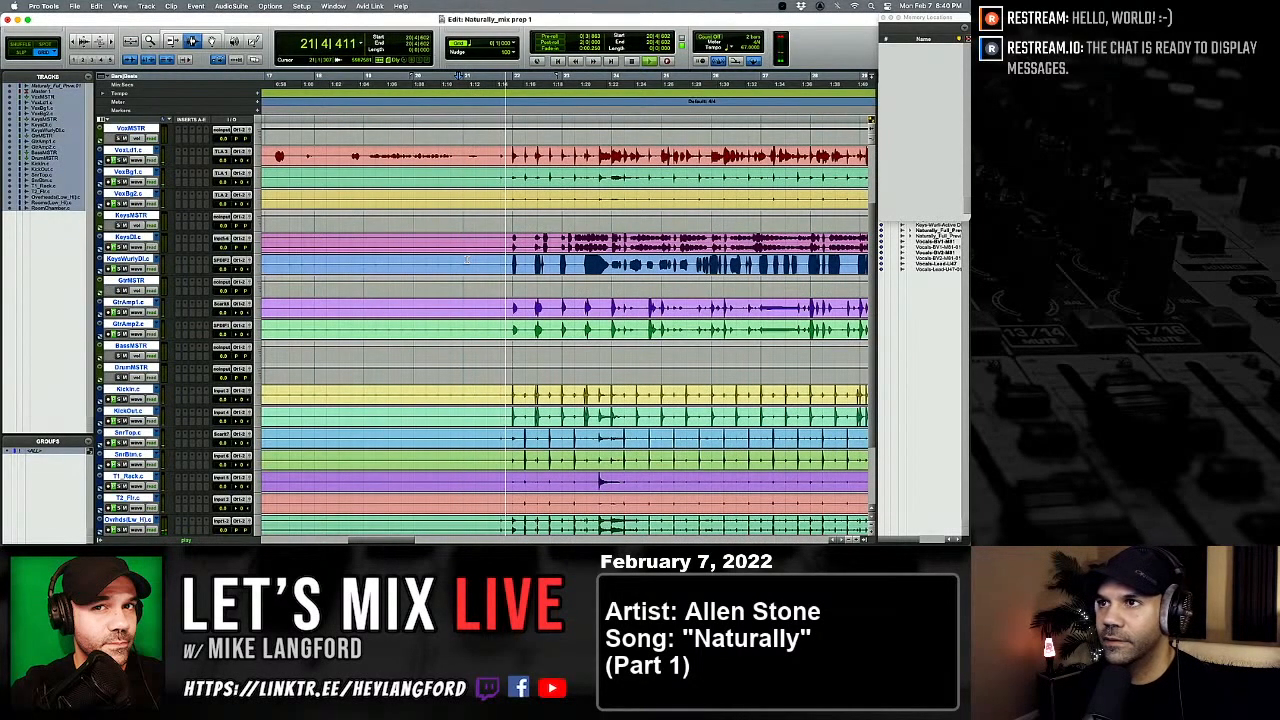
pyautogui.press('space')
# Step: Add a memory location marker named START at 21|1|000
pyautogui.click(463, 258)
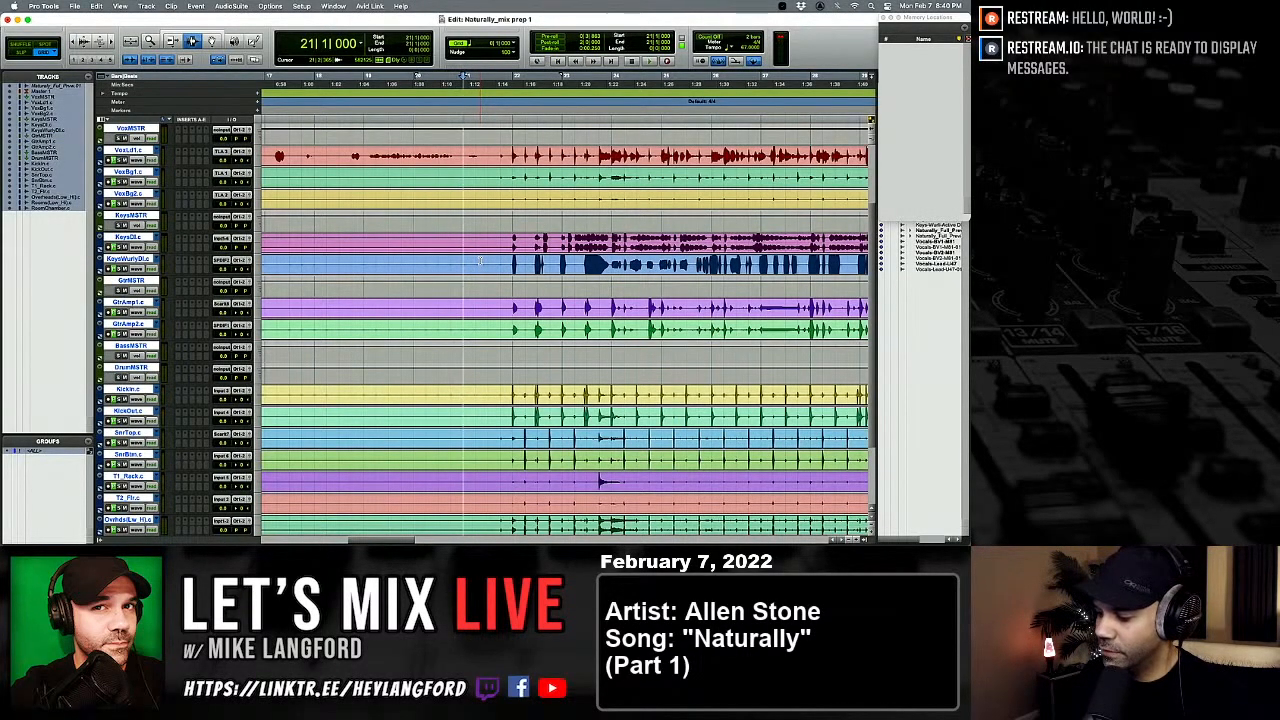
pyautogui.press('KP_Enter')
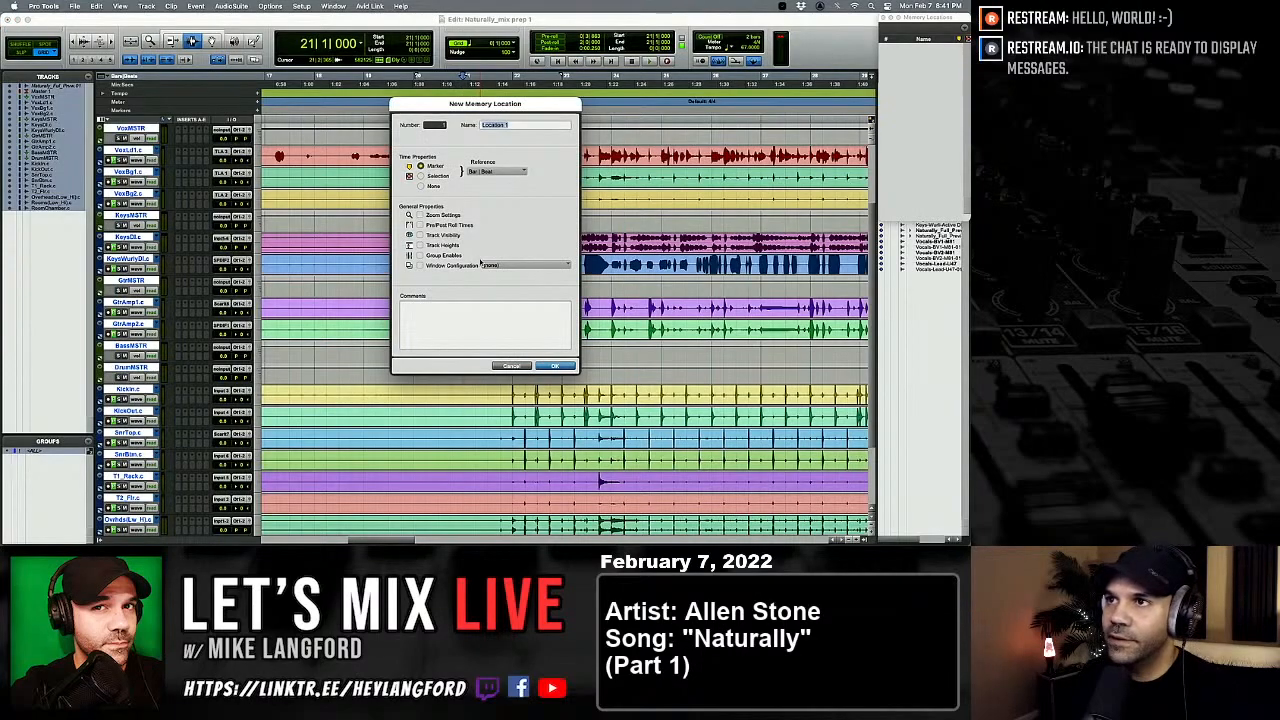
pyautogui.press('Return')
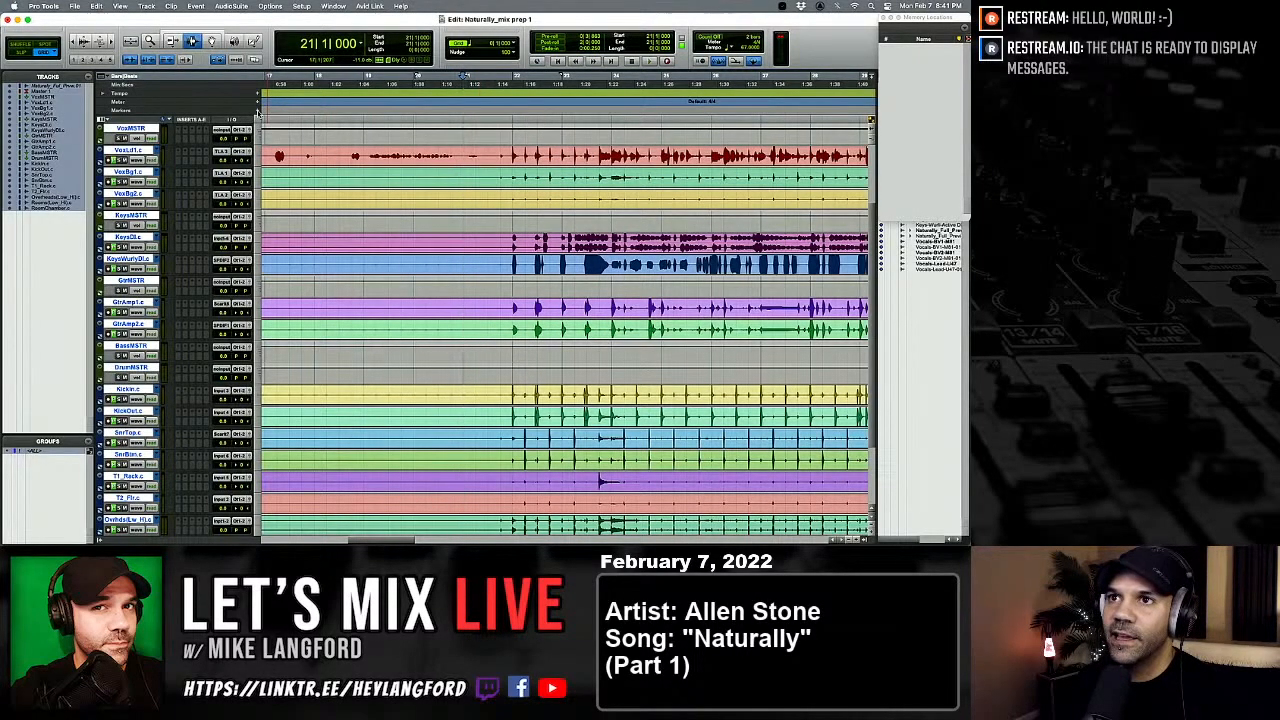
pyautogui.press('KP_Enter')
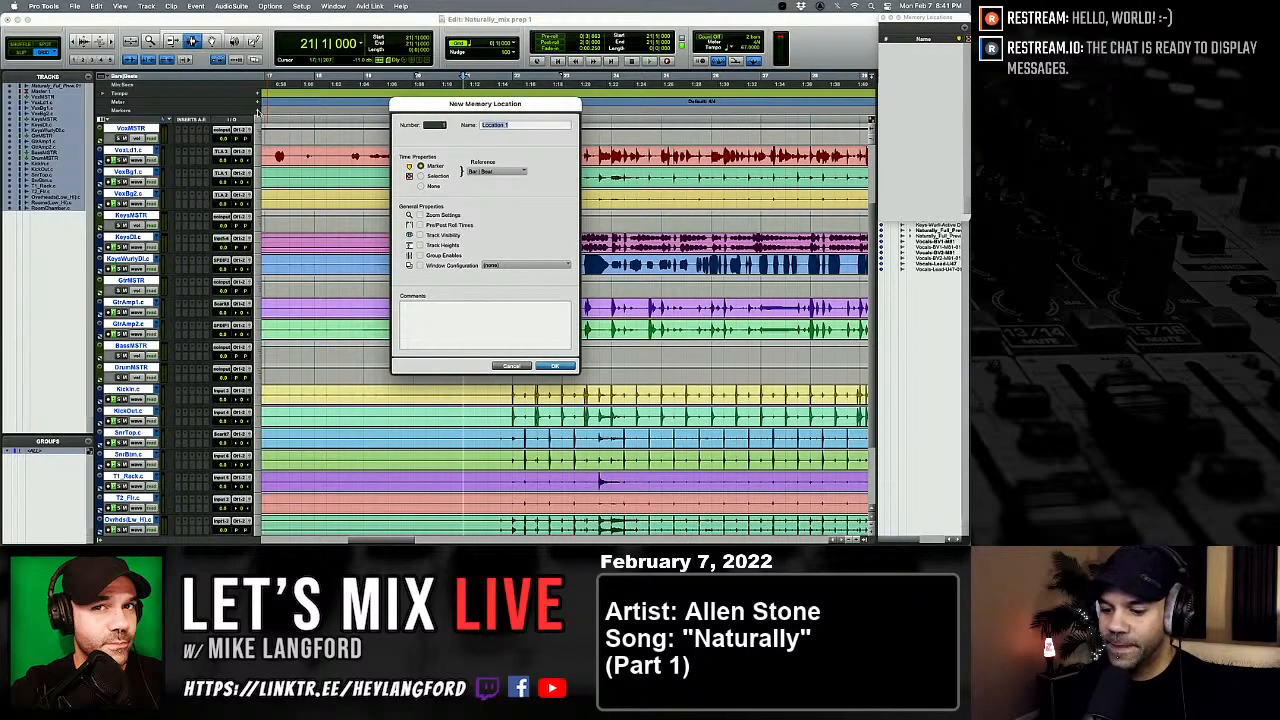
pyautogui.write('START')
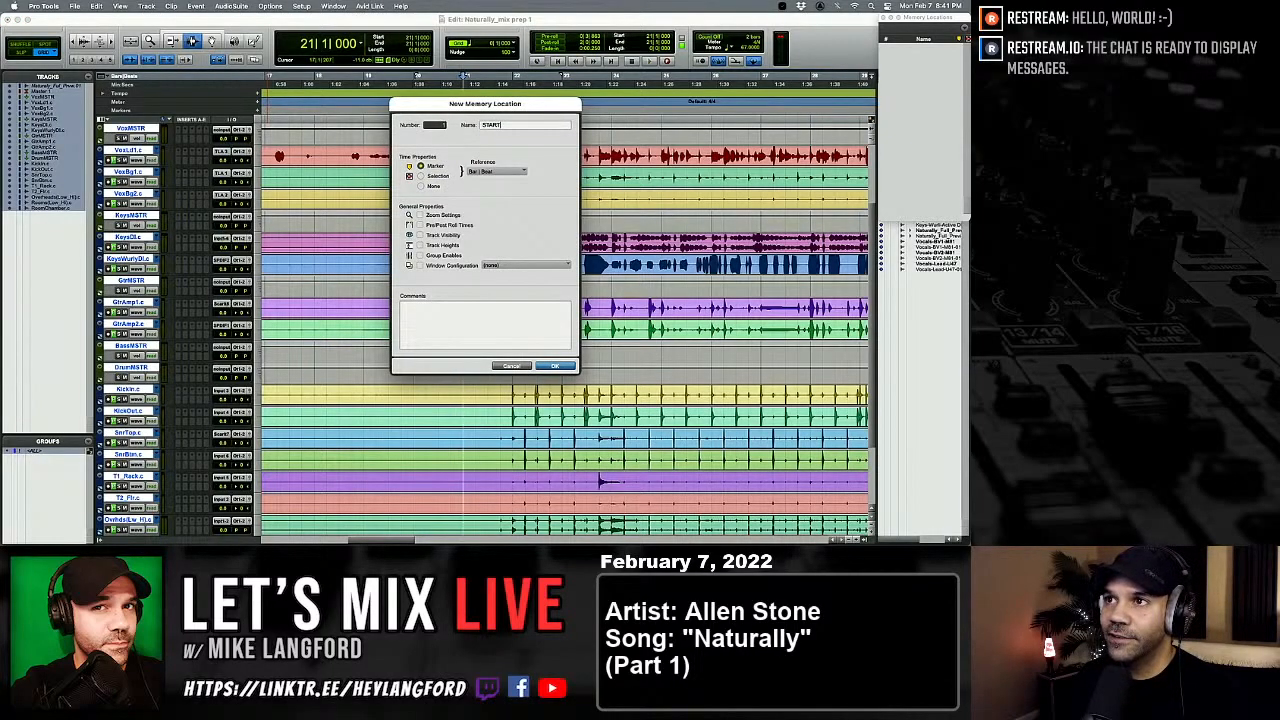
pyautogui.press('Return')
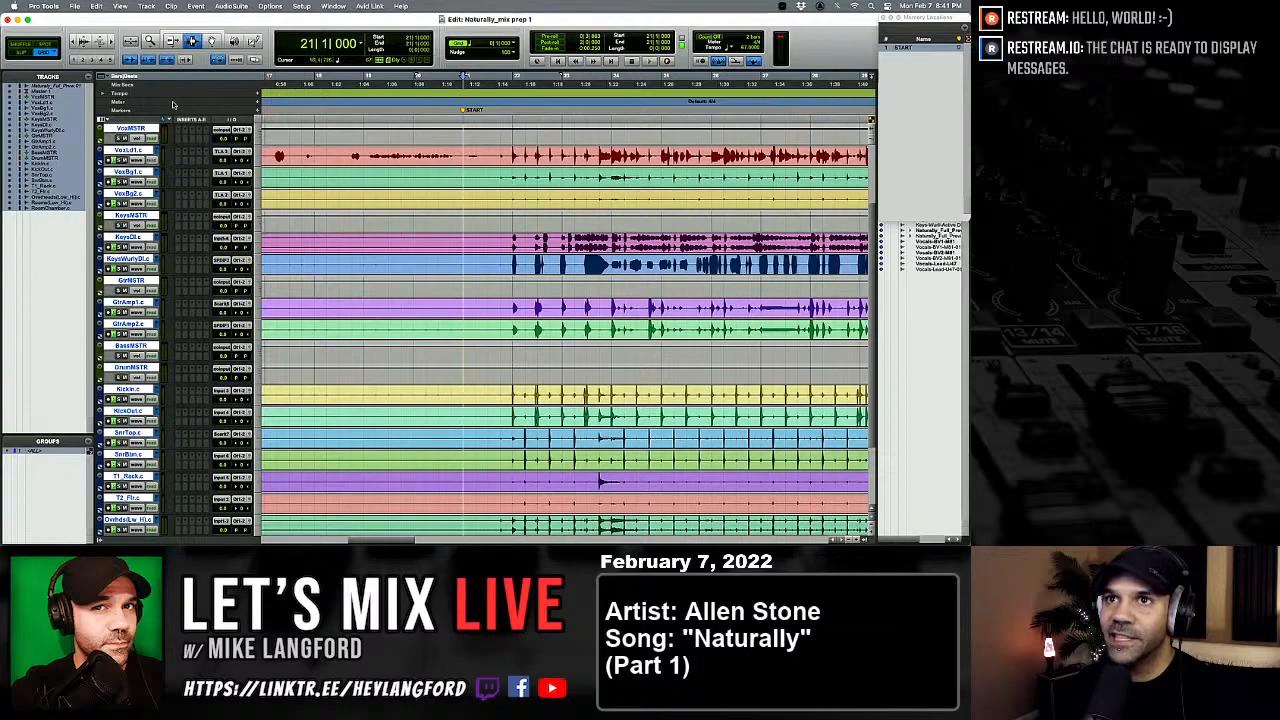
# Step: Examine the ruler and Edit window column options, the insert choices on VoxLd1.c, and the Mix window
pyautogui.click(104, 78)
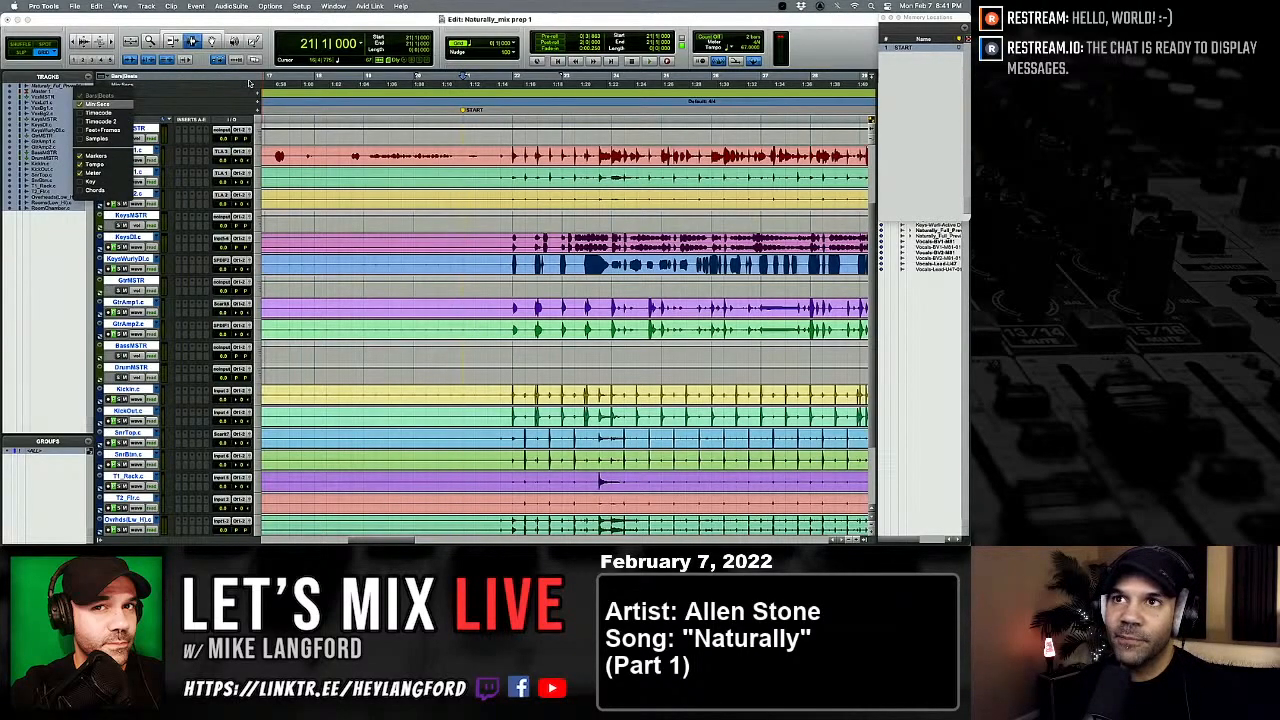
pyautogui.click(357, 95)
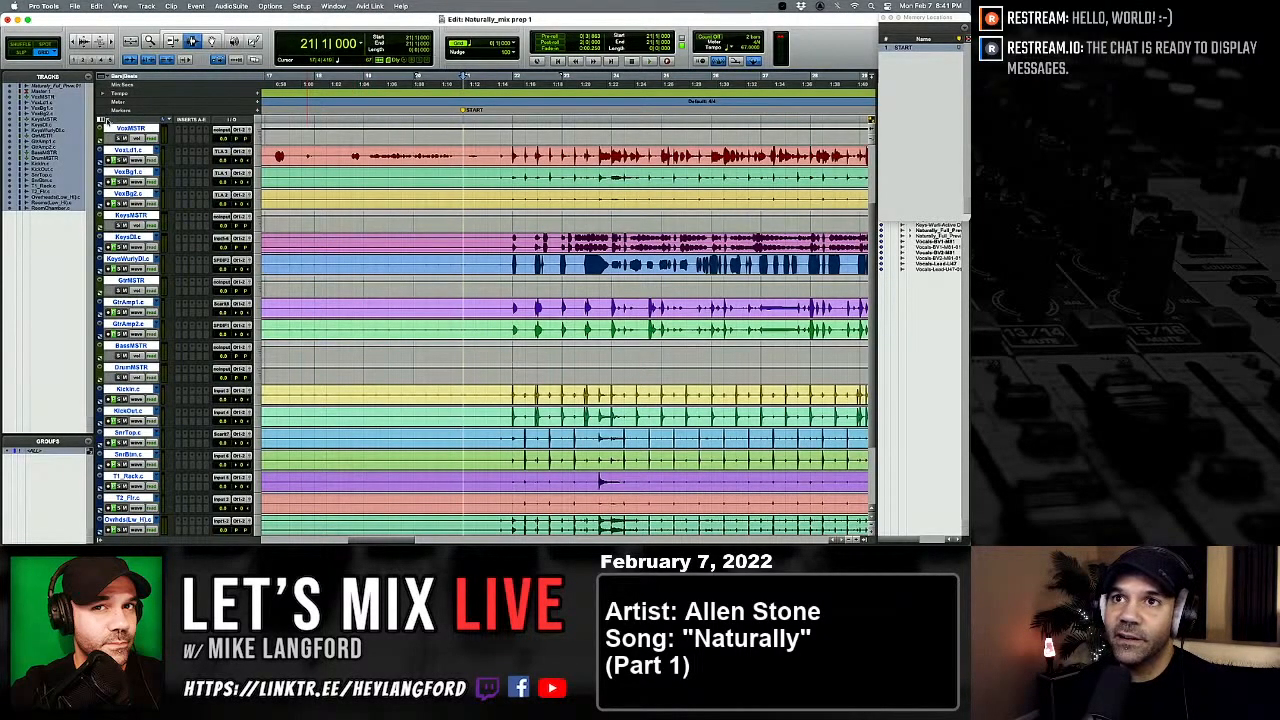
pyautogui.click(105, 120)
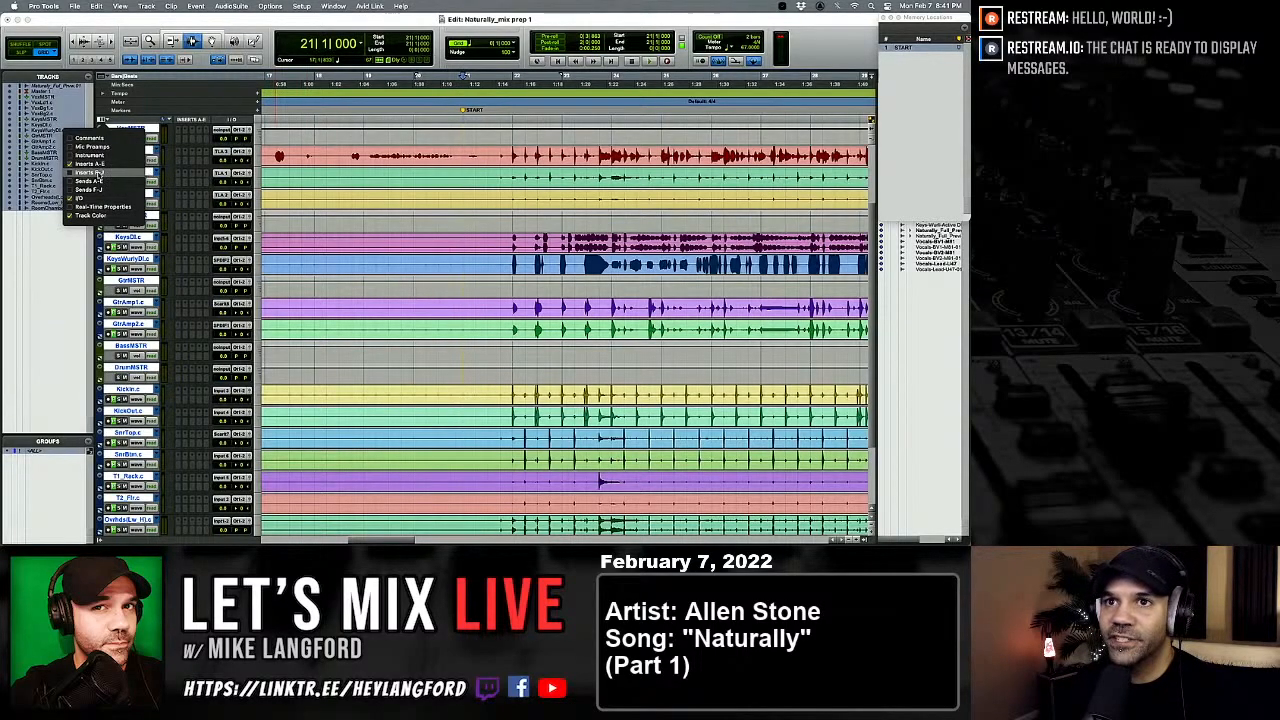
pyautogui.click(293, 137)
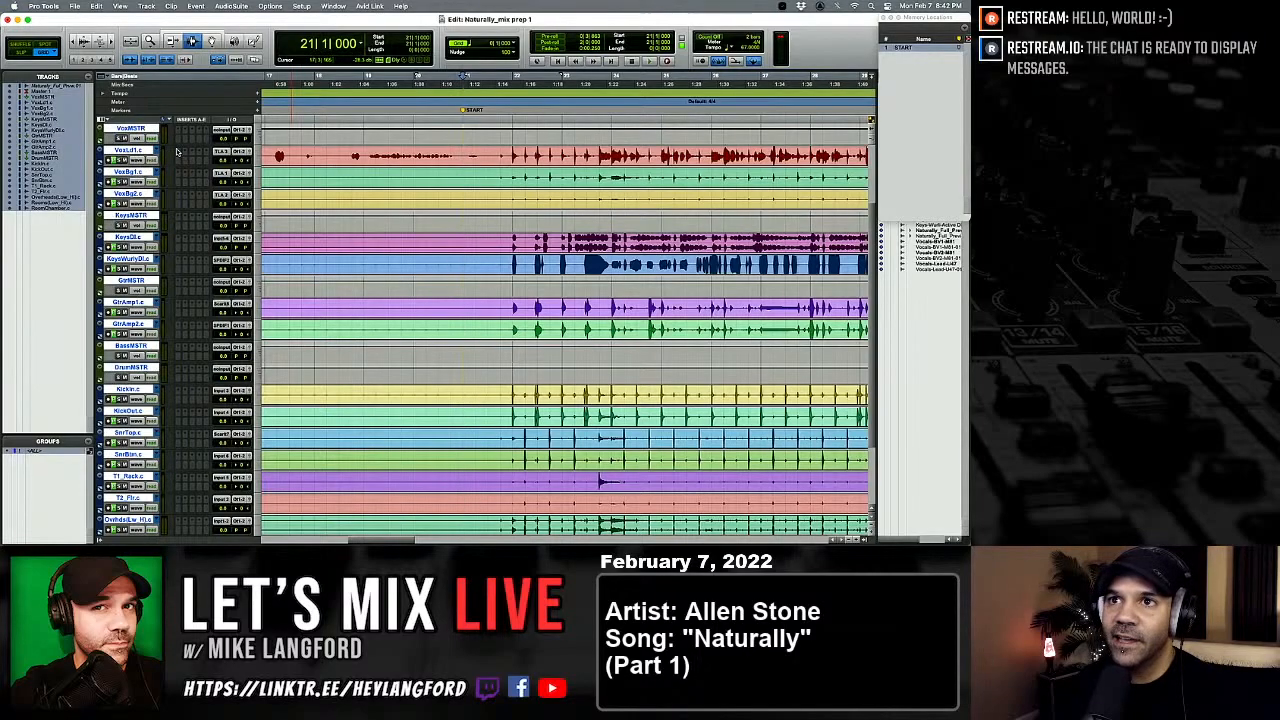
pyautogui.click(180, 153)
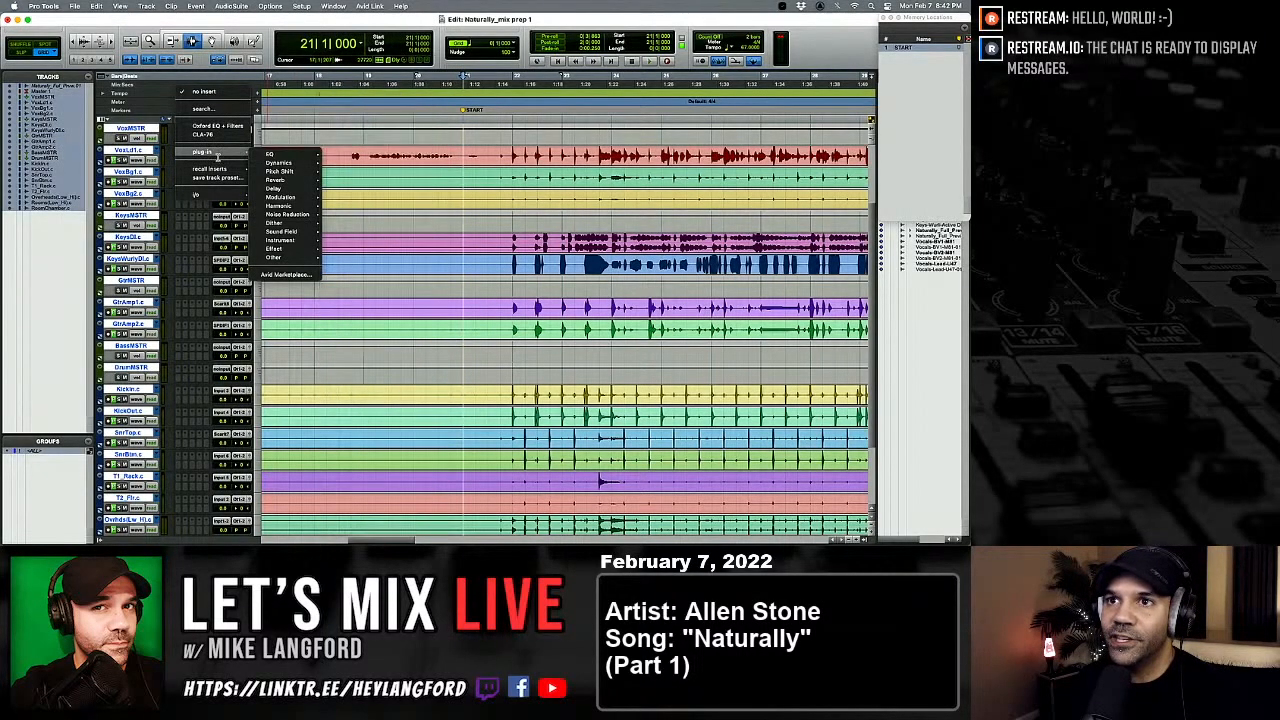
pyautogui.moveTo(281, 163)
pyautogui.press('Escape')
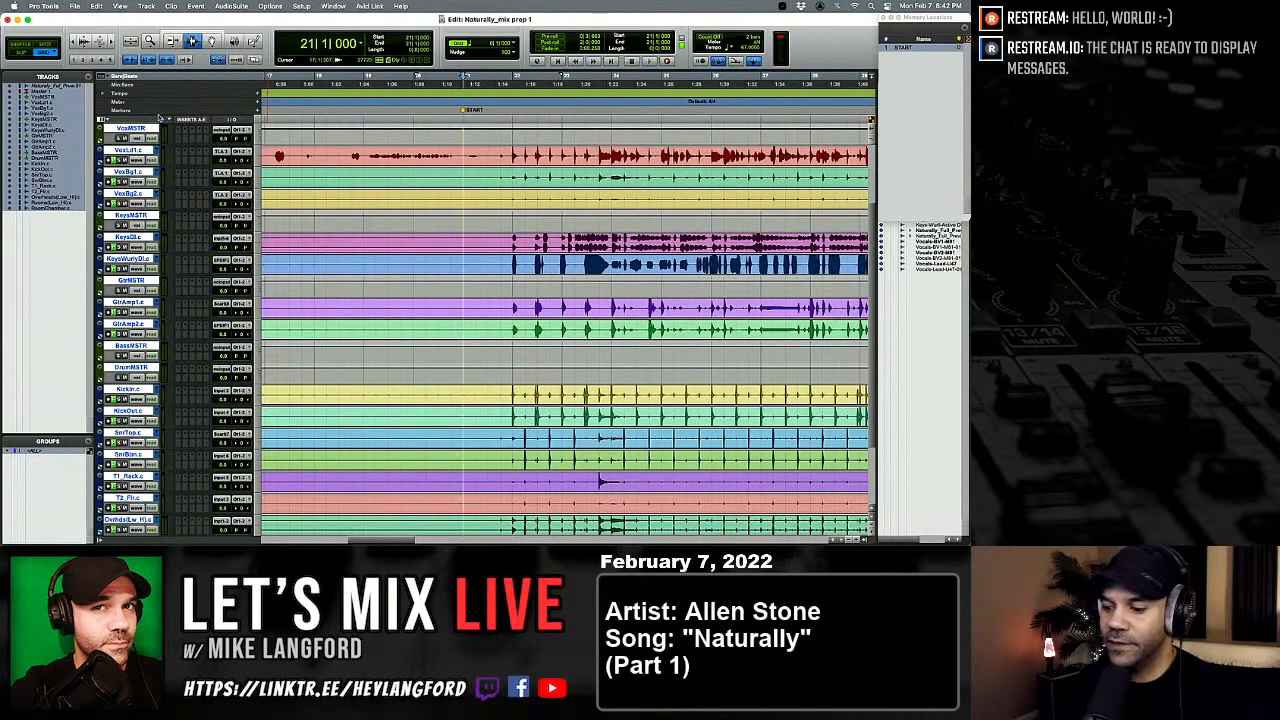
pyautogui.press('super+equal')
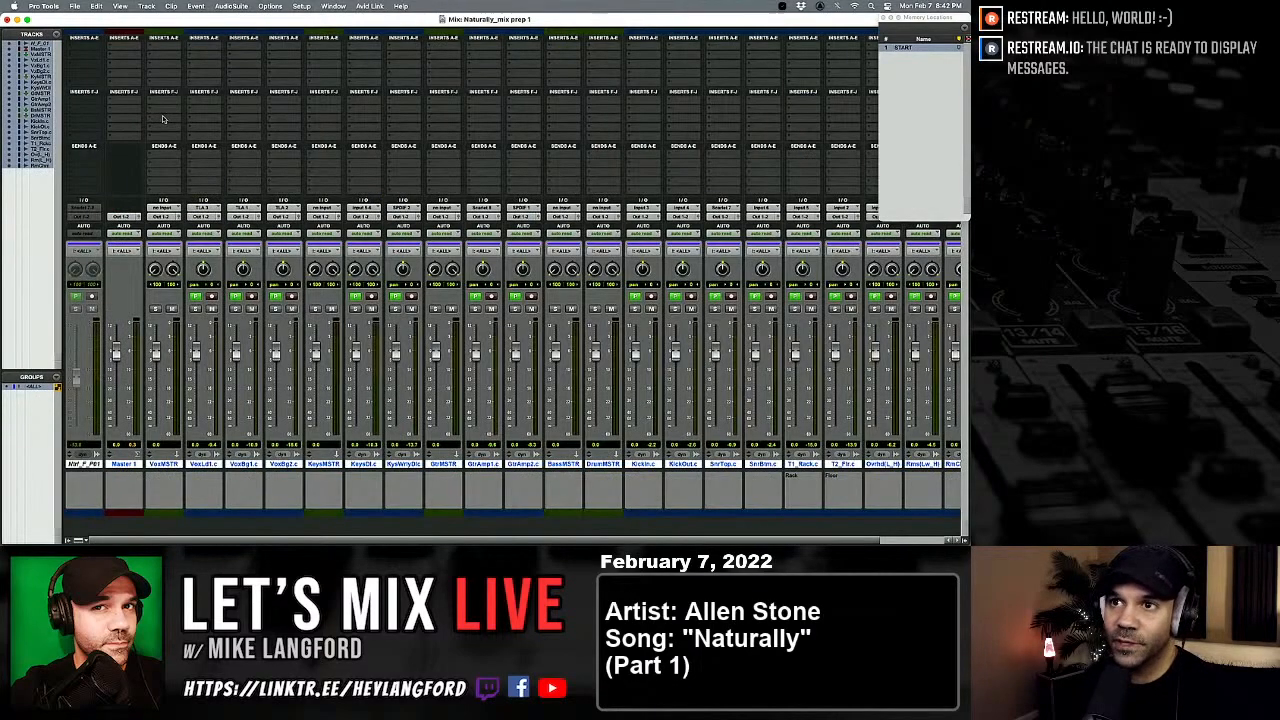
pyautogui.press('super+equal')
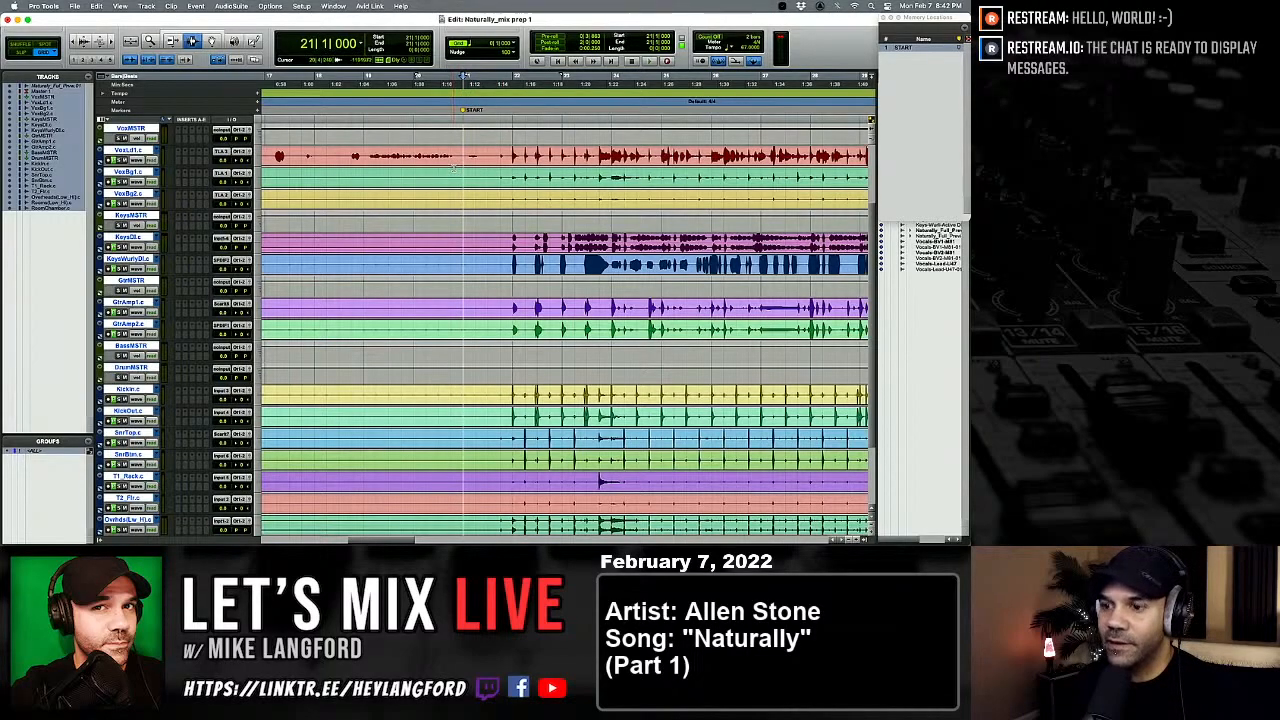
# Step: Try to separate the clips on all tracks at the START marker and select the portions before it
pyautogui.press('super+e')
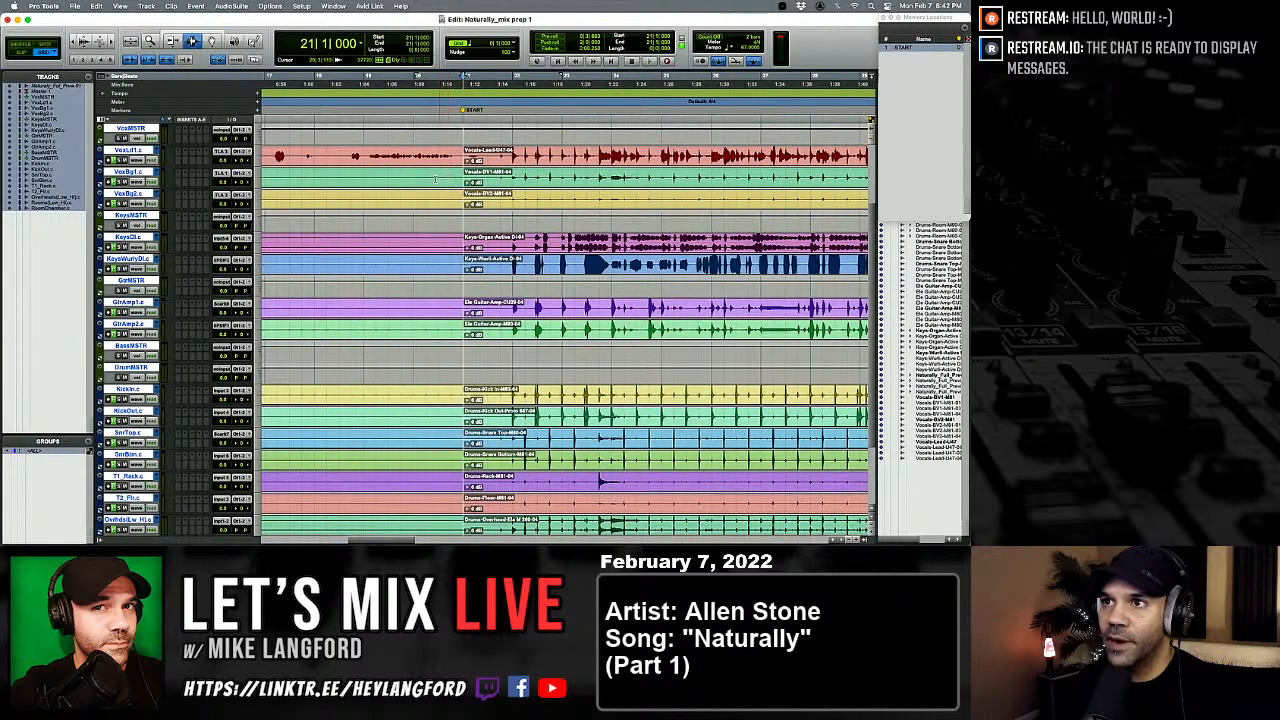
pyautogui.doubleClick(435, 178)
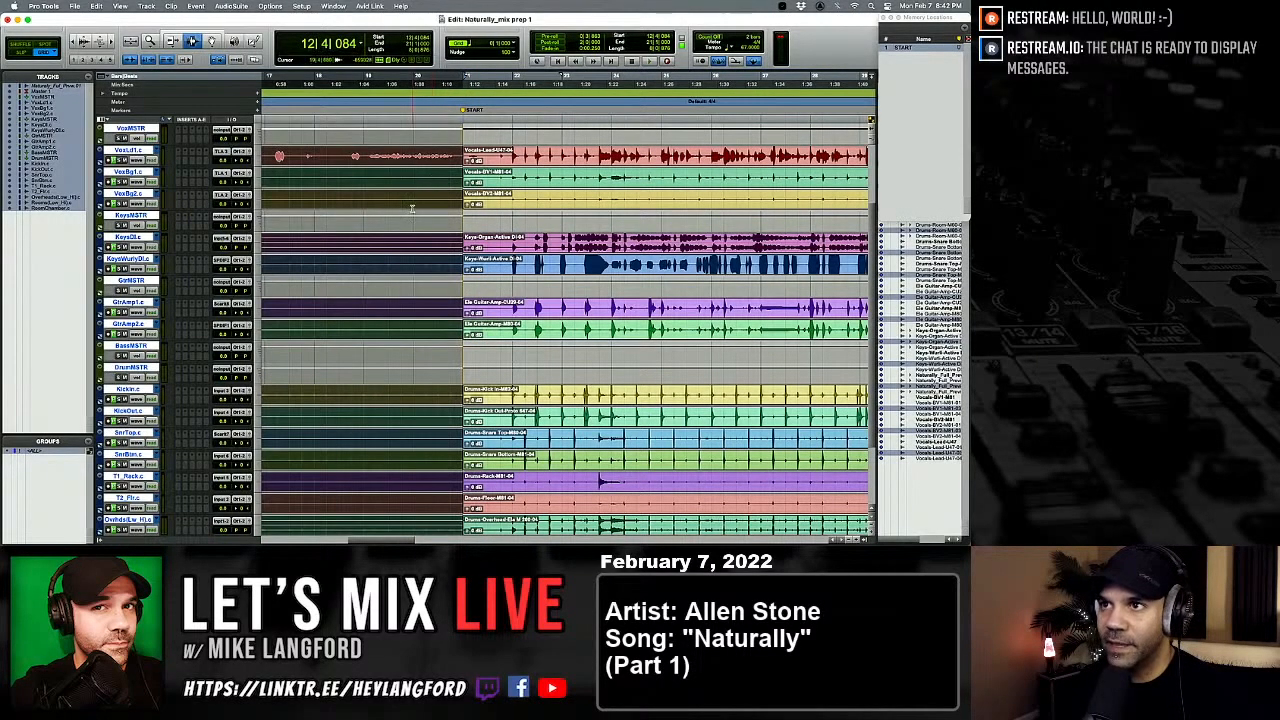
pyautogui.scroll(3, 411, 208)
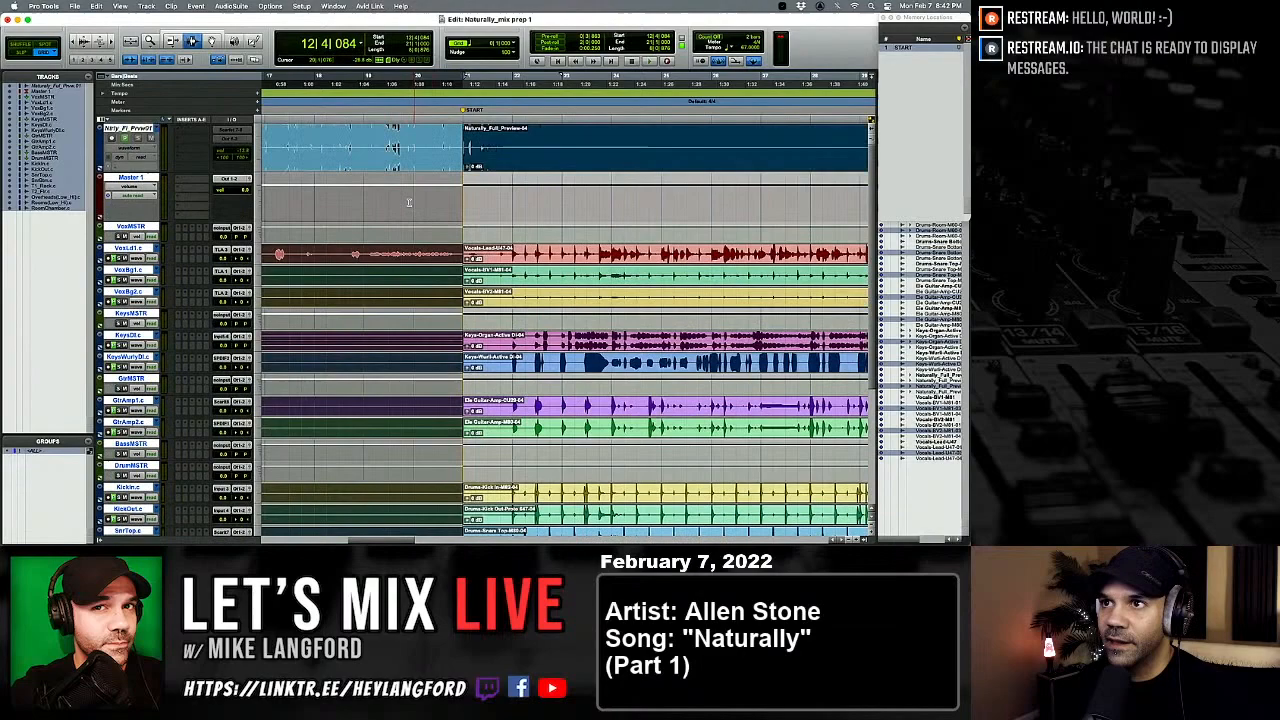
# Step: Disable the ALL group and undo the clip separation at the START marker
pyautogui.click(40, 455)
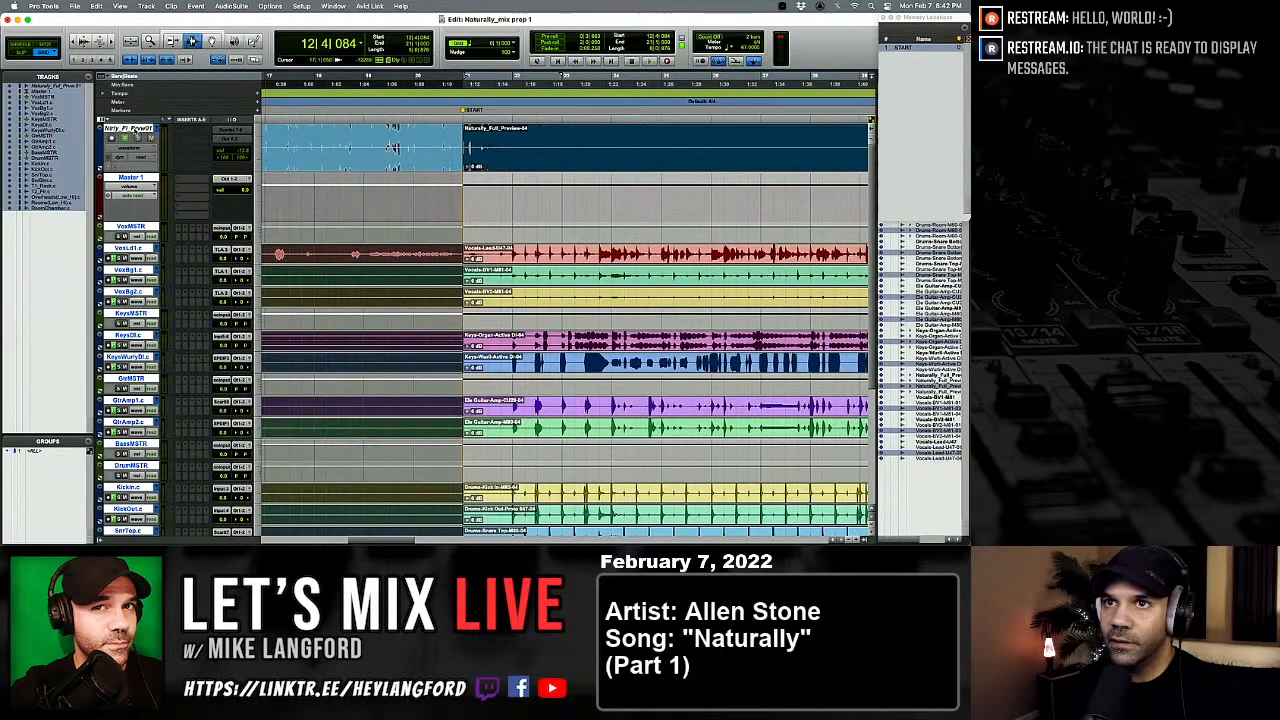
pyautogui.click(143, 185)
pyautogui.press('super+z')
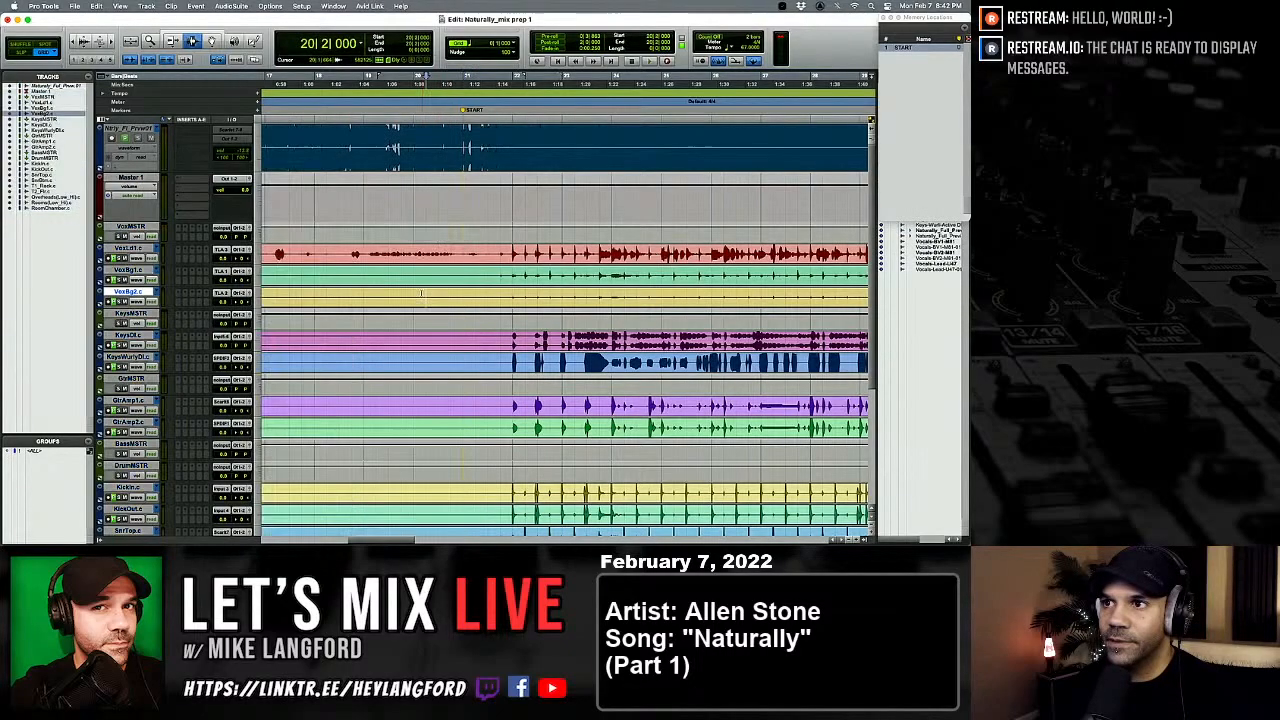
# Step: Select the tracks from VoxLd1.c through RomChamber.c, leaving out KeysMSTR, GtrMSTR, BassMSTR and DrumMSTR
pyautogui.hotkey('alt', 'a')
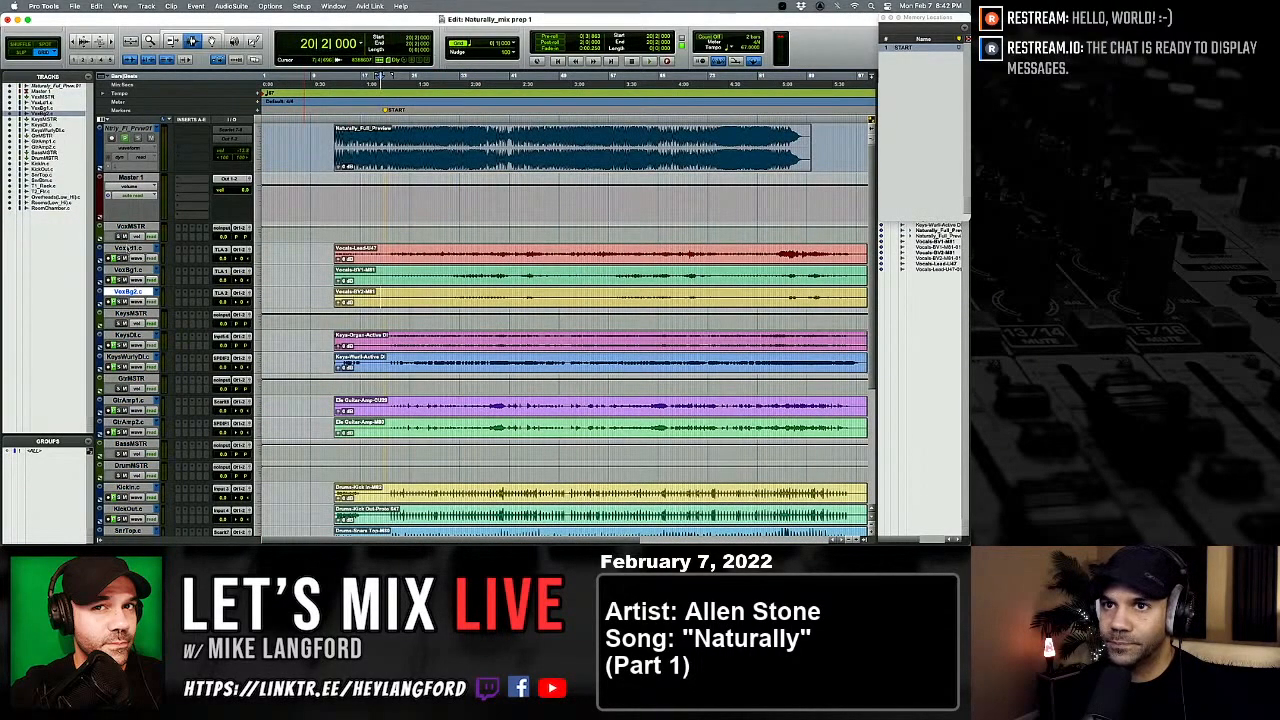
pyautogui.scroll(-5, 381, 253)
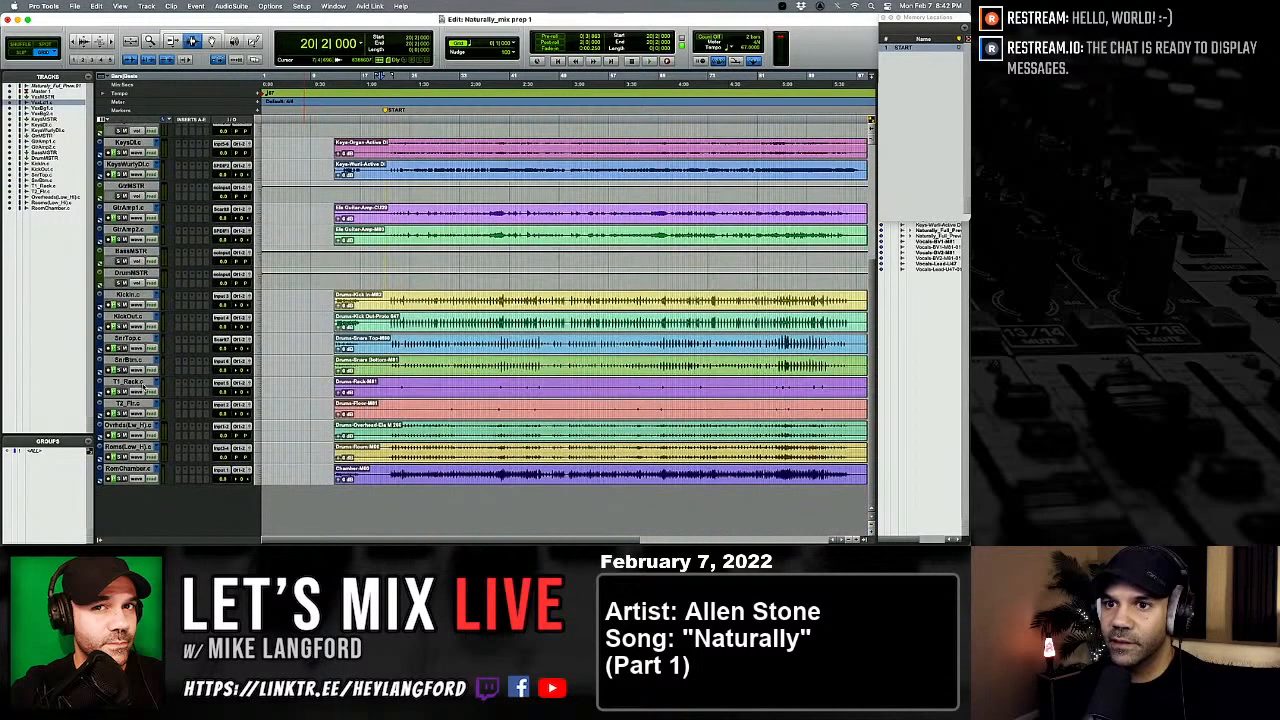
pyautogui.scroll(2, 134, 313)
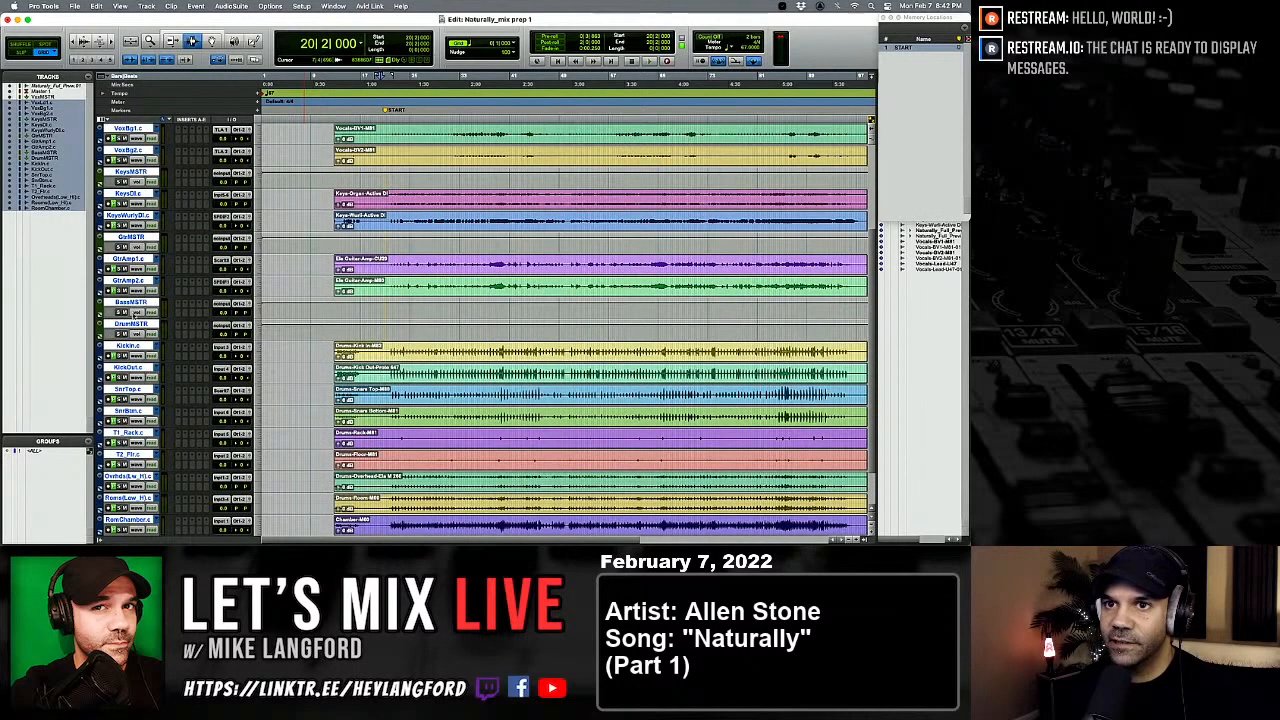
pyautogui.keyDown('super'); pyautogui.click(130, 323); pyautogui.keyUp('super')
pyautogui.keyDown('super'); pyautogui.click(130, 301); pyautogui.keyUp('super')
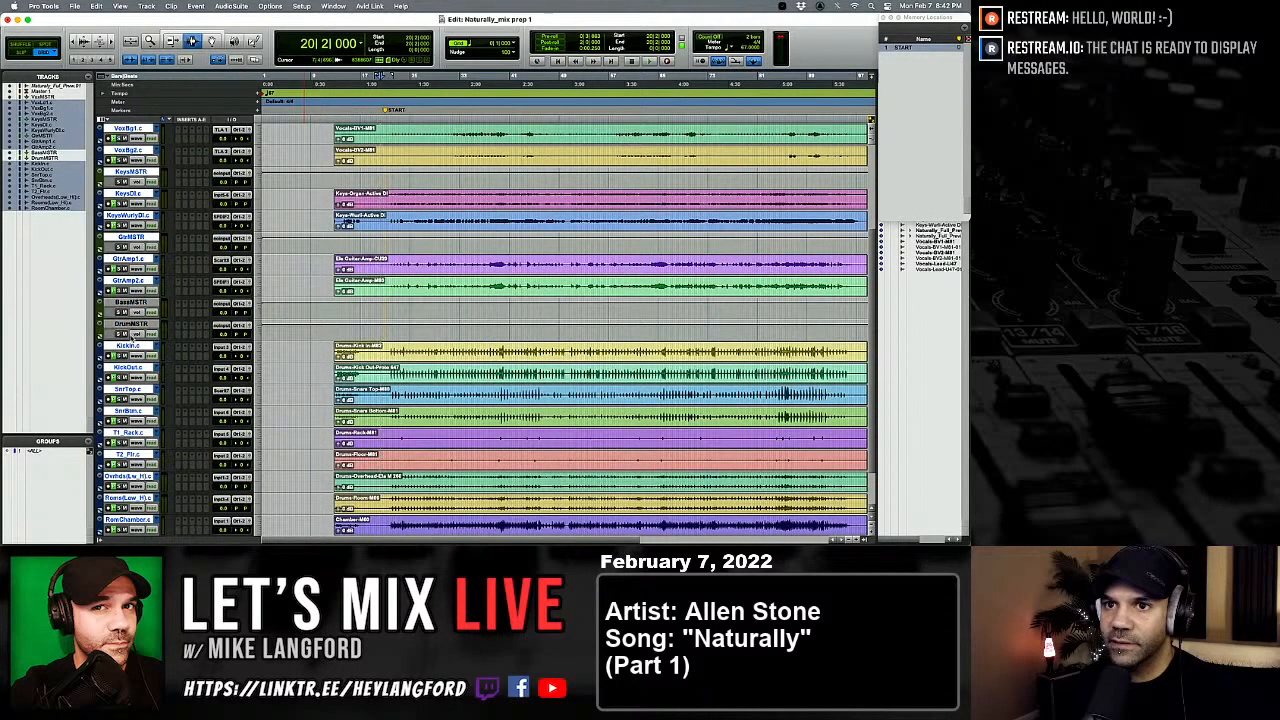
pyautogui.scroll(4, 130, 343)
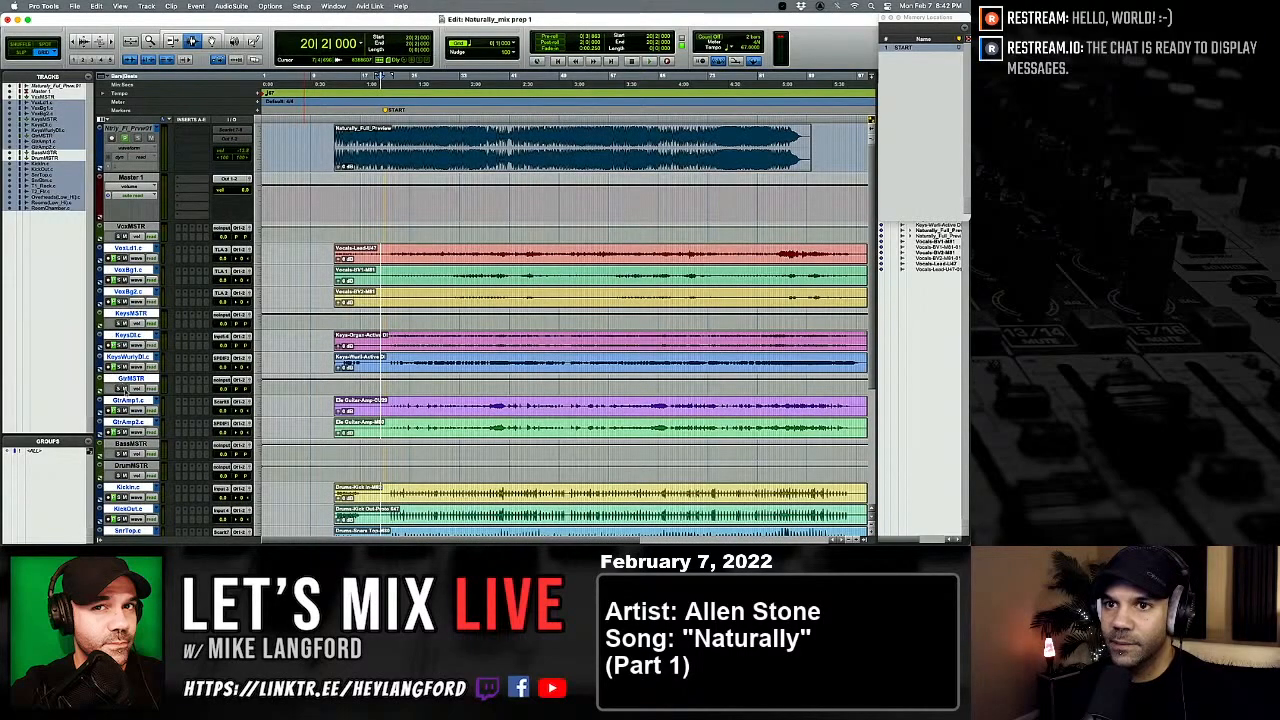
pyautogui.keyDown('super'); pyautogui.click(128, 379); pyautogui.keyUp('super')
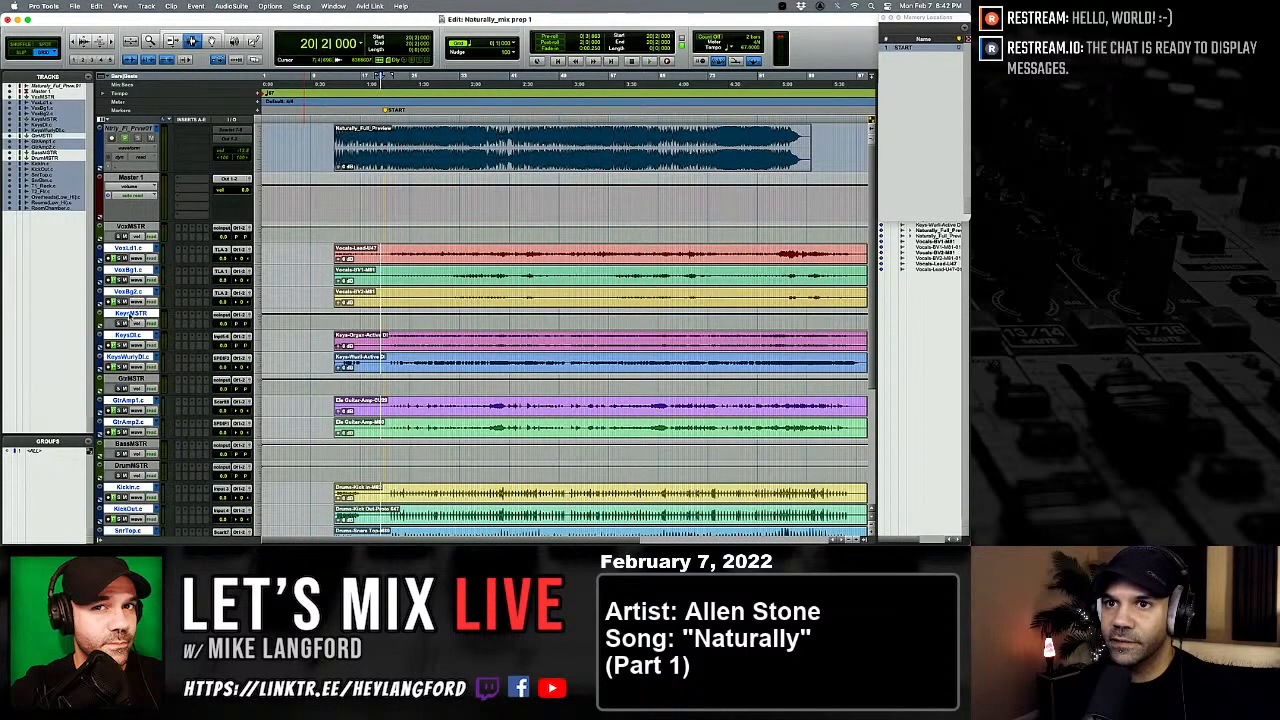
pyautogui.keyDown('super'); pyautogui.click(130, 314); pyautogui.keyUp('super')
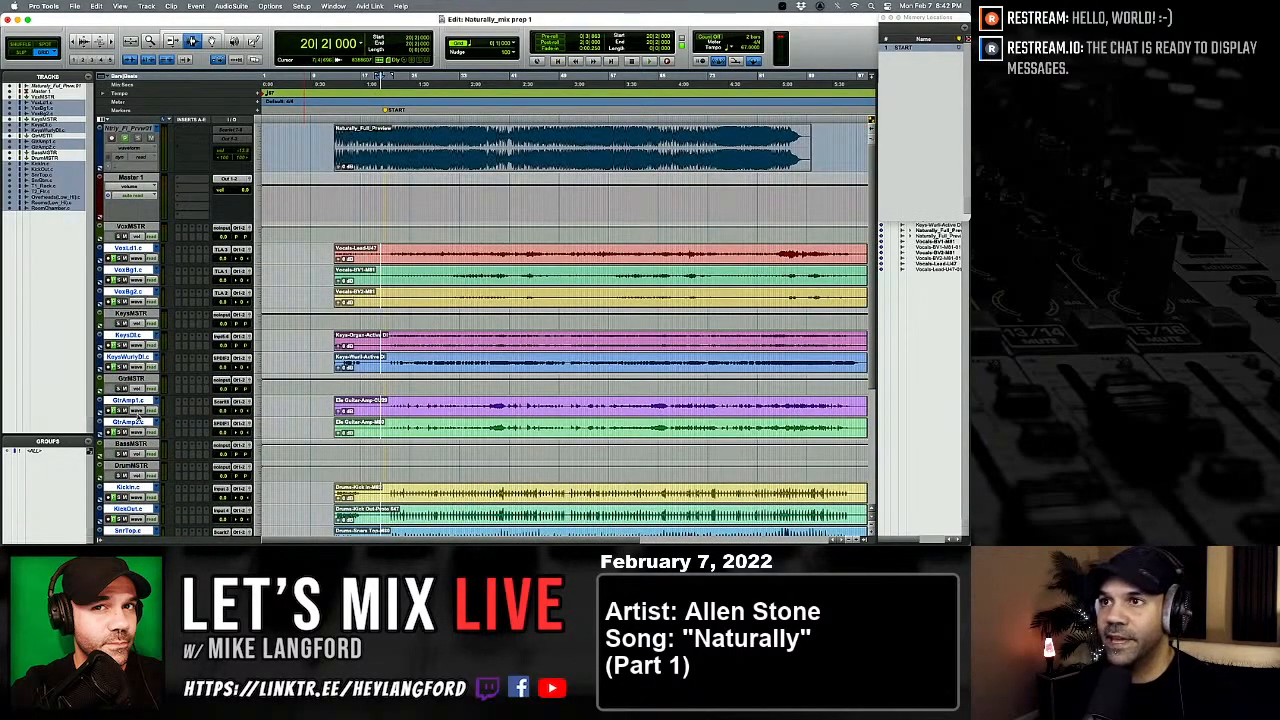
# Step: Create a Mix/Edit group from the selected tracks, name it Tracking_ALL, and test it with a grouped range selection
pyautogui.press('super+g')
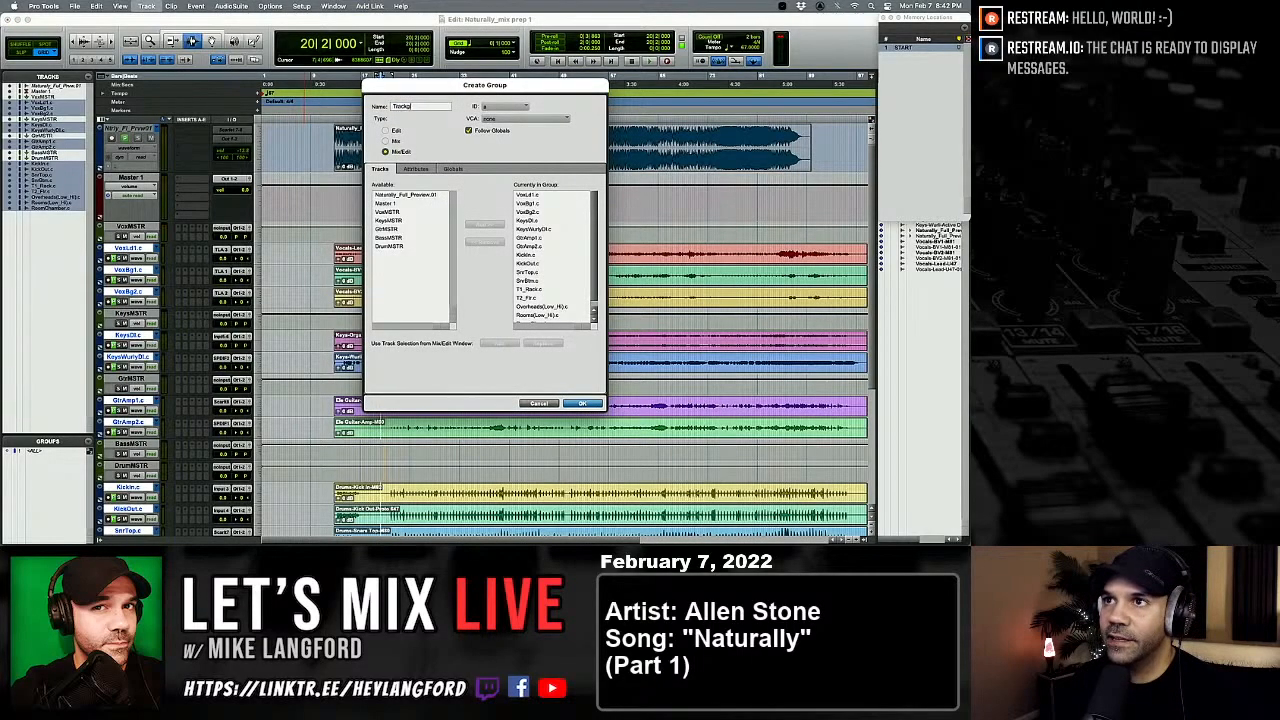
pyautogui.press('Return')
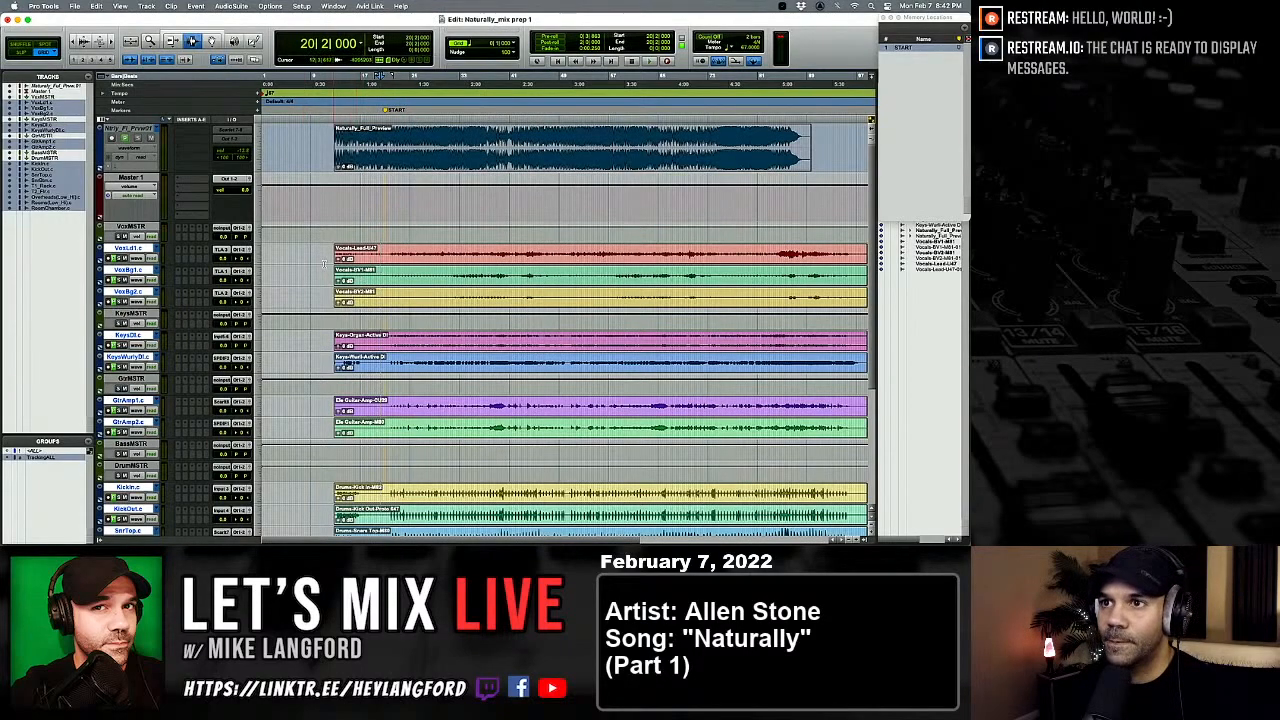
pyautogui.rightClick(48, 457)
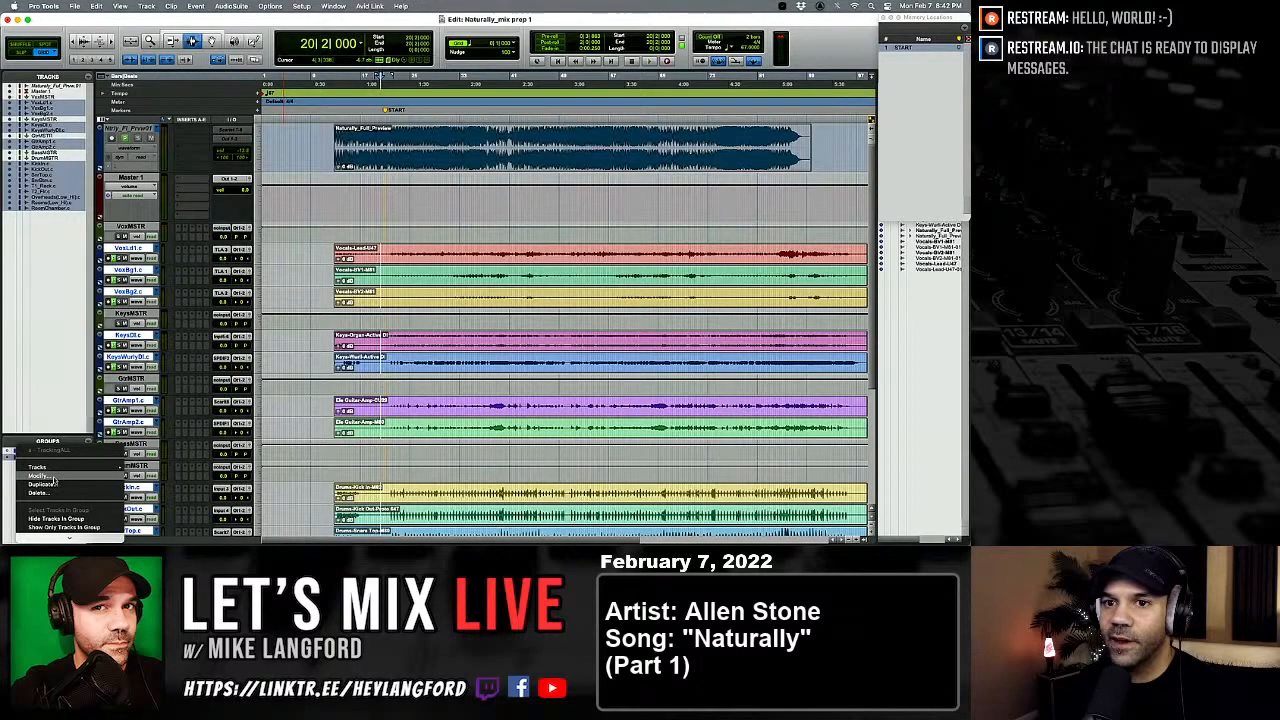
pyautogui.click(42, 476)
pyautogui.write('ALLTrack')
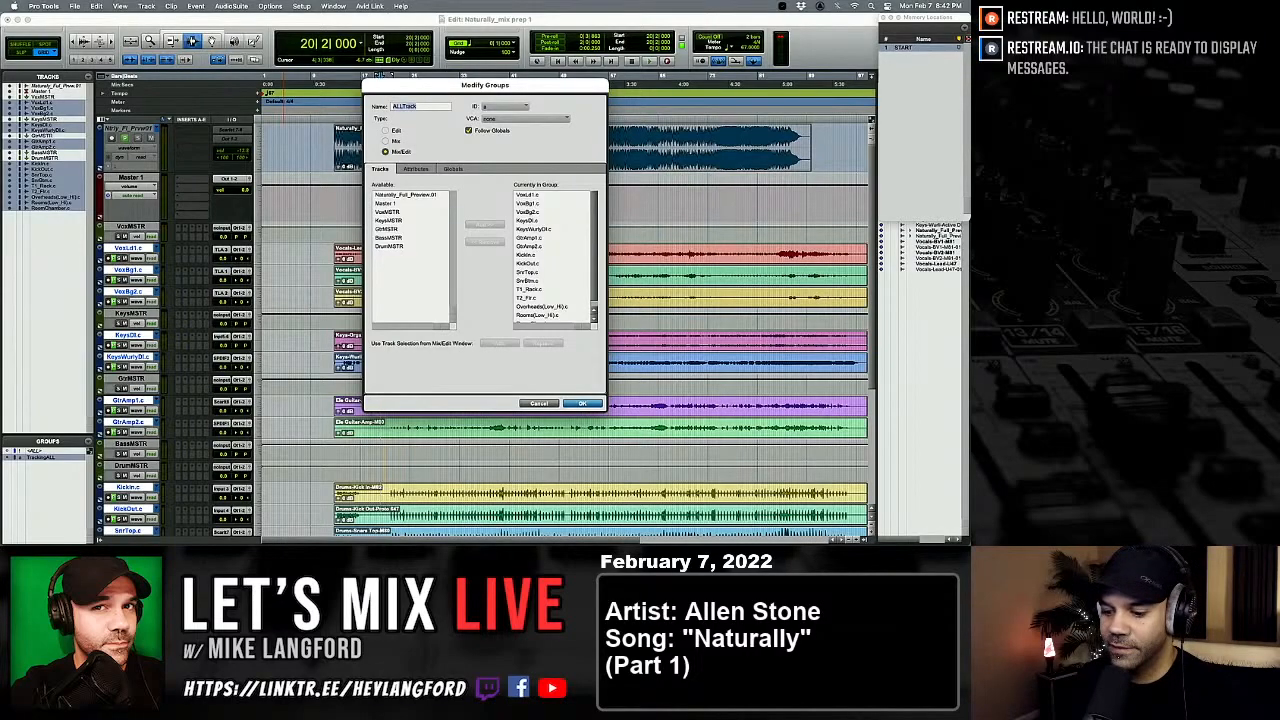
pyautogui.write('ing_ALL')
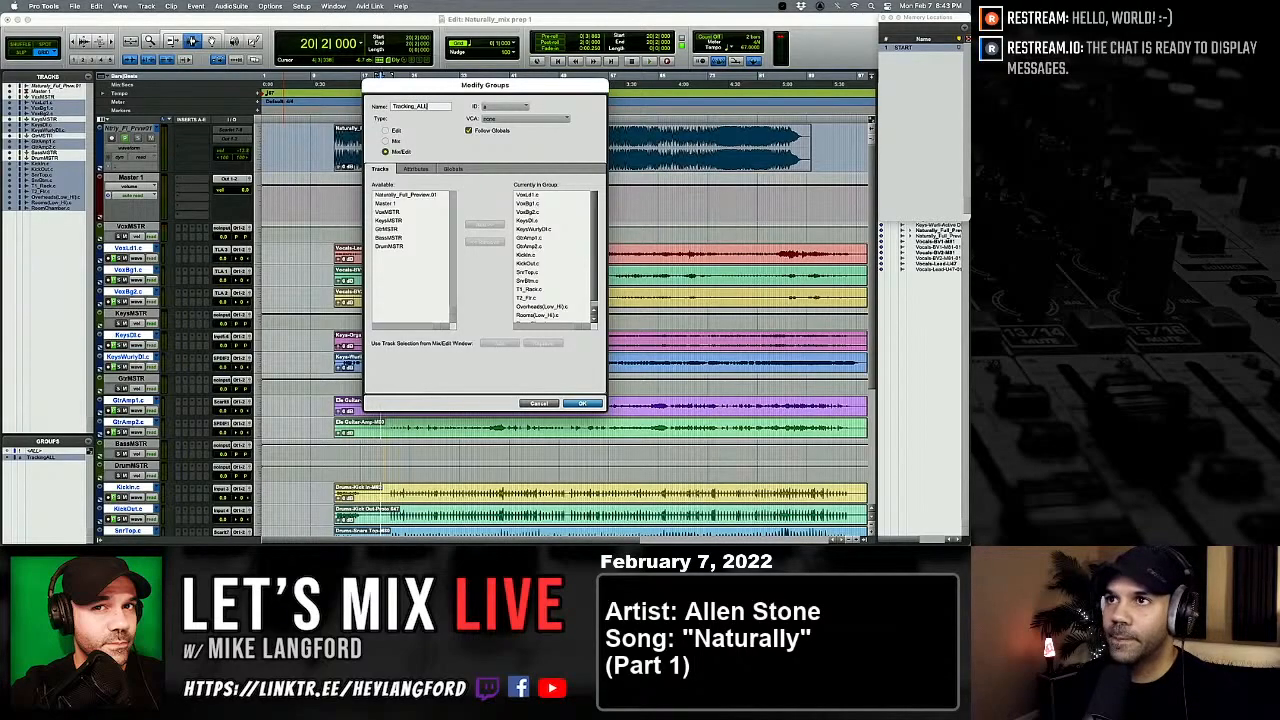
pyautogui.press('Return')
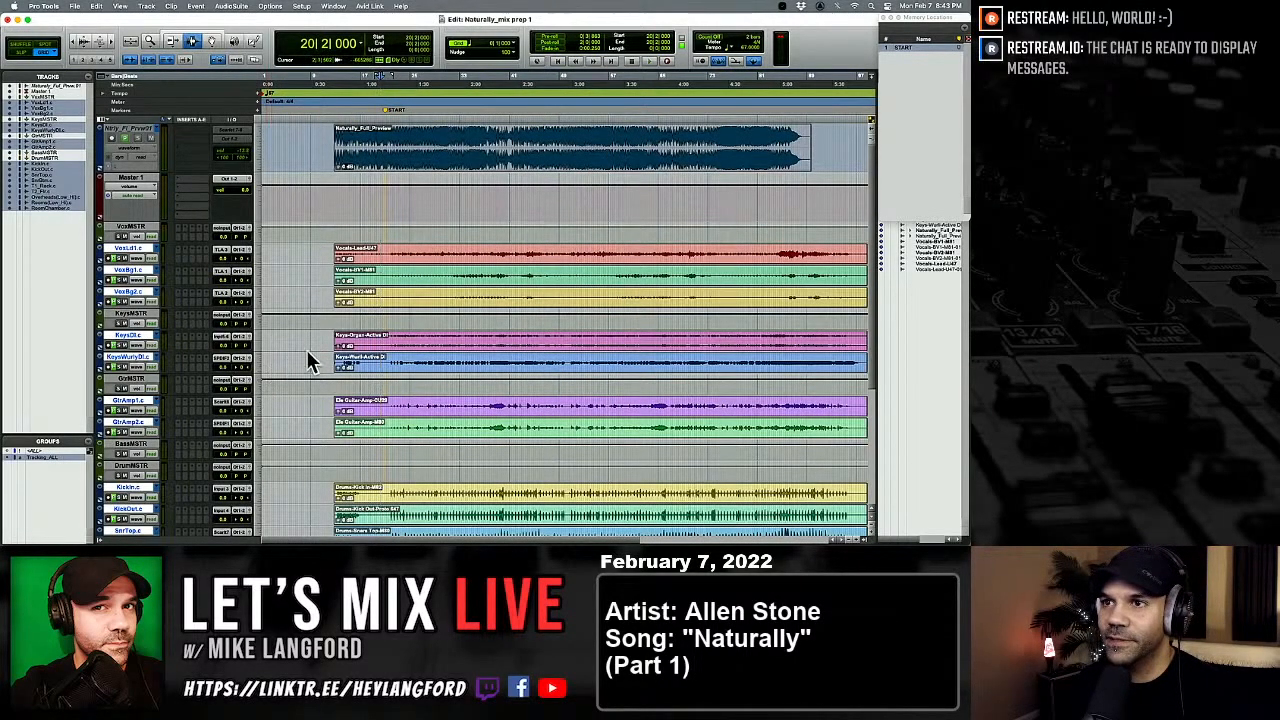
pyautogui.moveTo(449, 270); pyautogui.dragTo(512, 289)
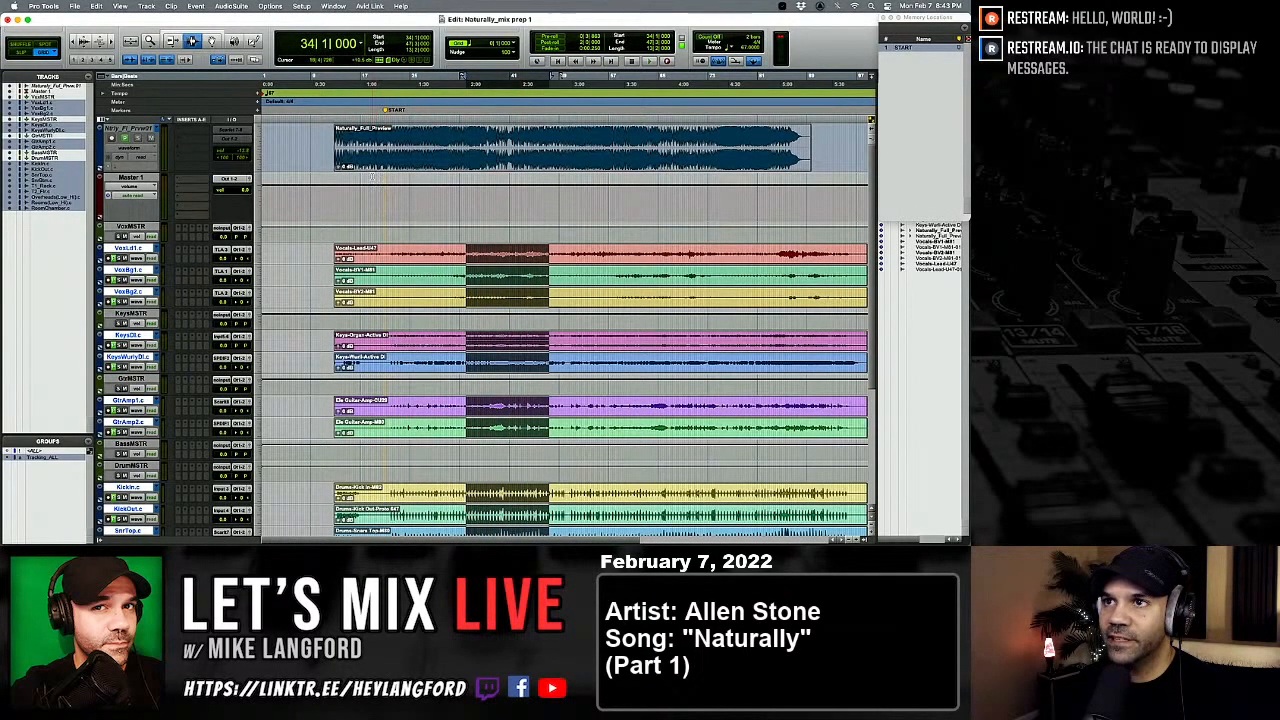
# Step: Move the Naturally_Full_Preview clip with the Grabber so it starts at bar 22, in line with the recorded tracks
pyautogui.click(213, 41)
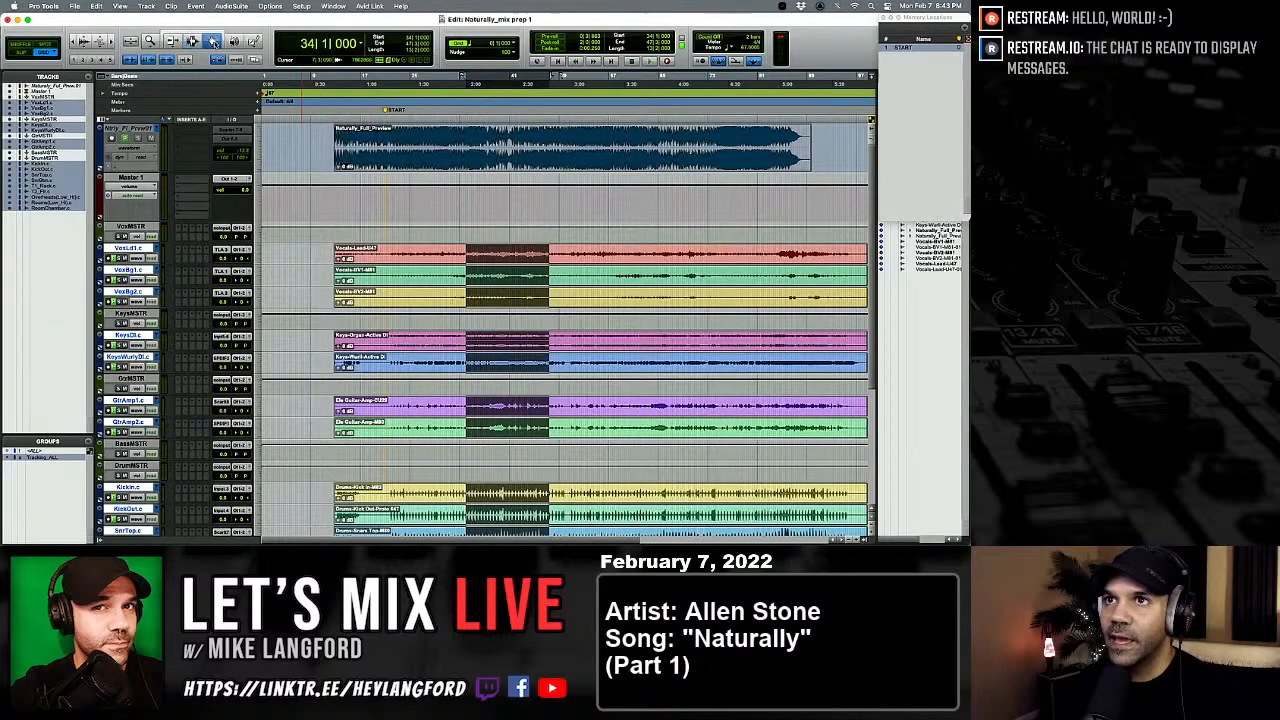
pyautogui.moveTo(351, 133); pyautogui.dragTo(422, 150)
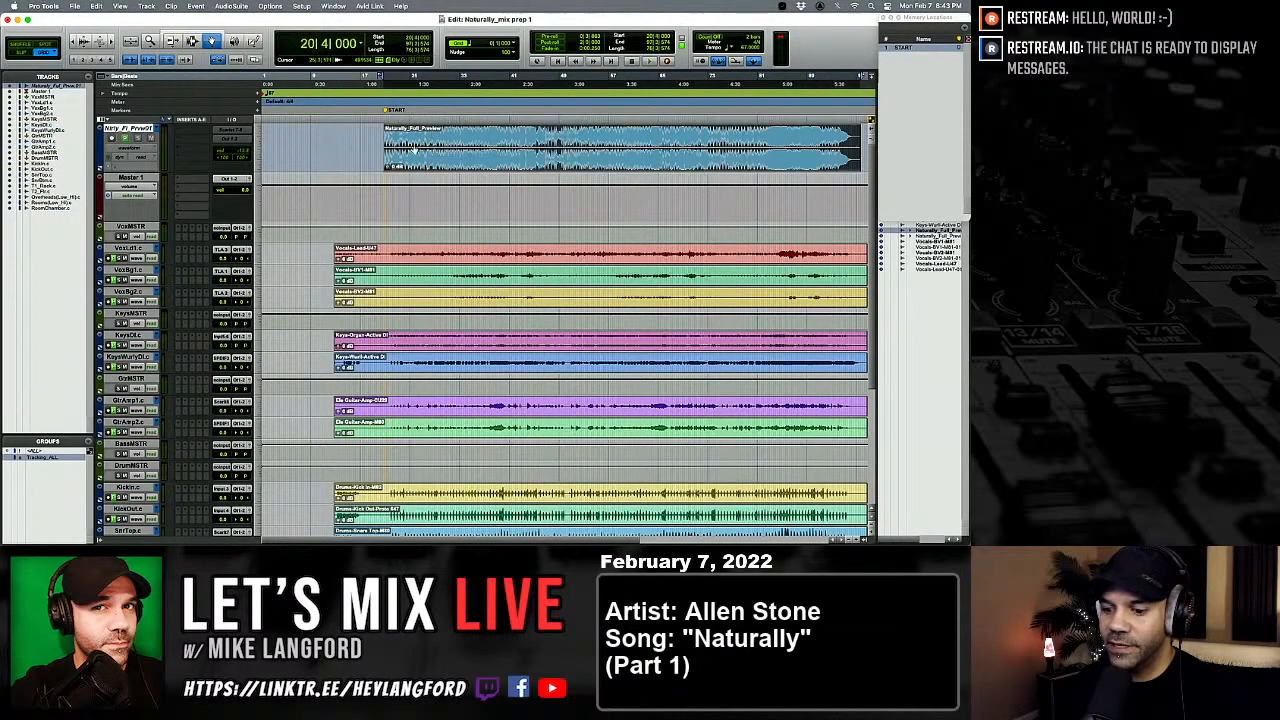
pyautogui.press('super+bracketright')
pyautogui.press('super+bracketright')
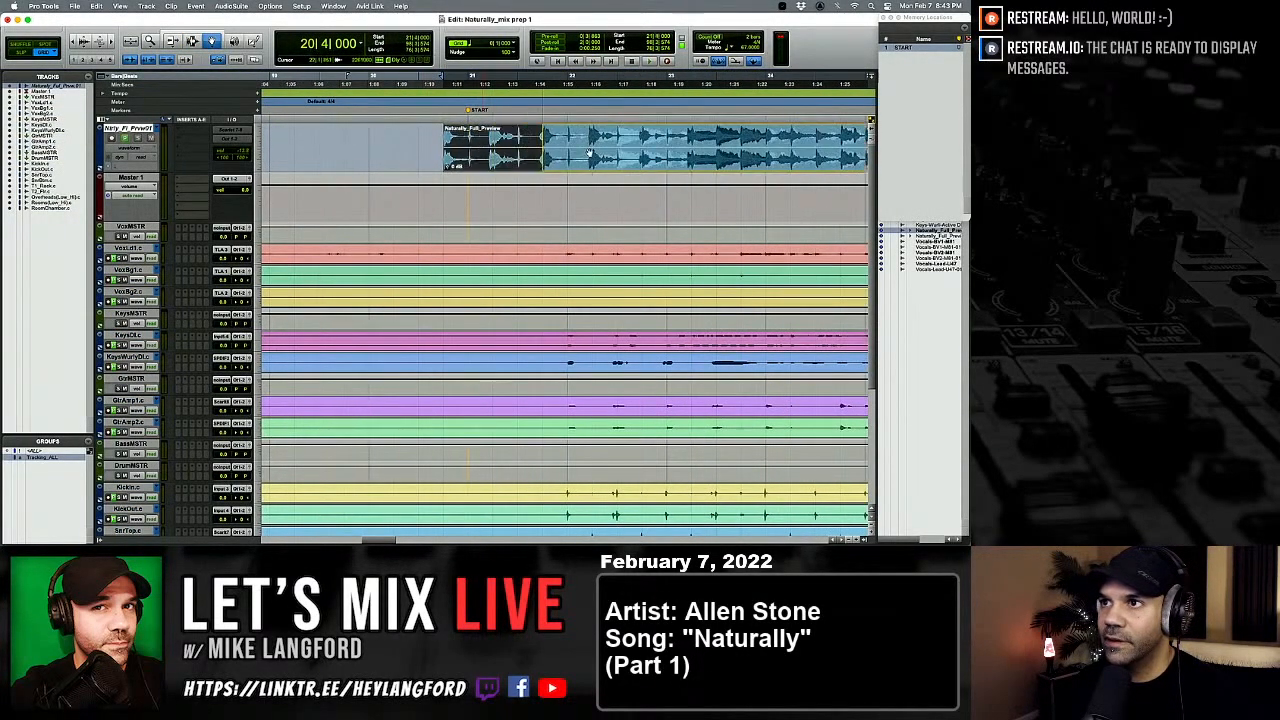
pyautogui.click(605, 152)
pyautogui.press('super+bracketleft')
pyautogui.press('super+bracketleft')
pyautogui.press('super+bracketleft')
pyautogui.press('super+bracketleft')
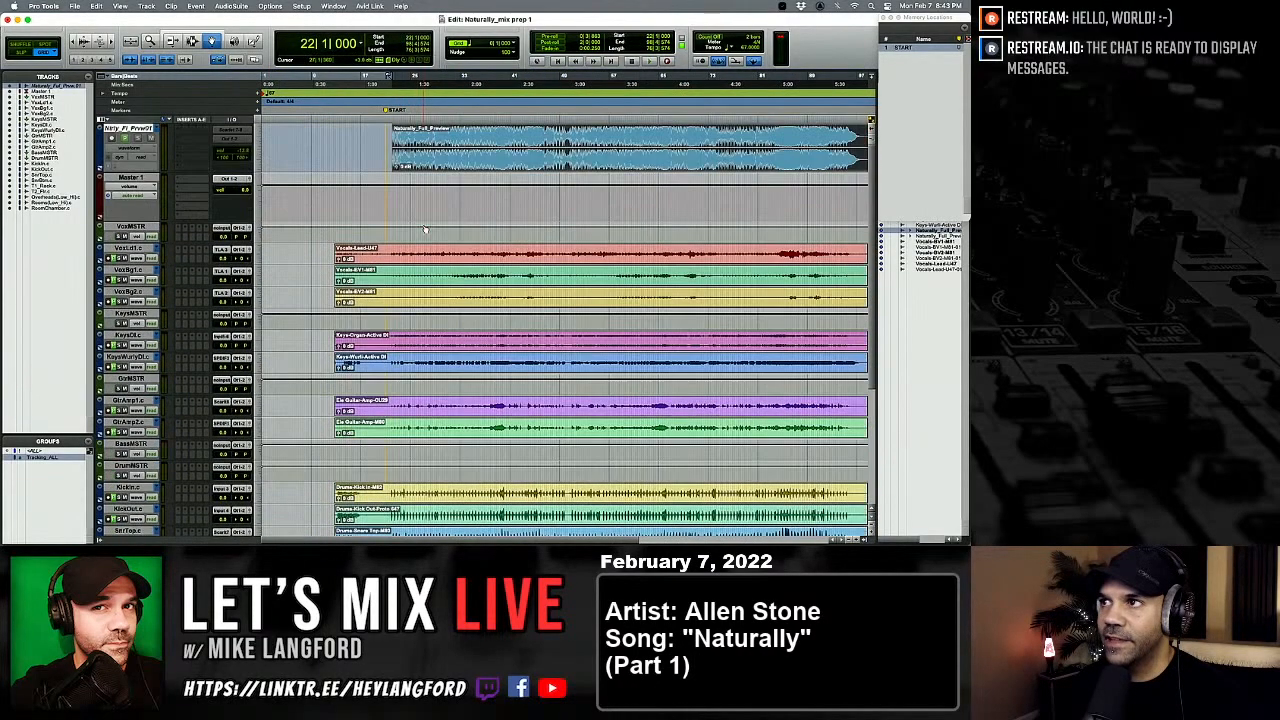
# Step: Separate the clips on the Tracking_ALL tracks at the START marker, position 21|1|000
pyautogui.hscroll(-3, 424, 231)
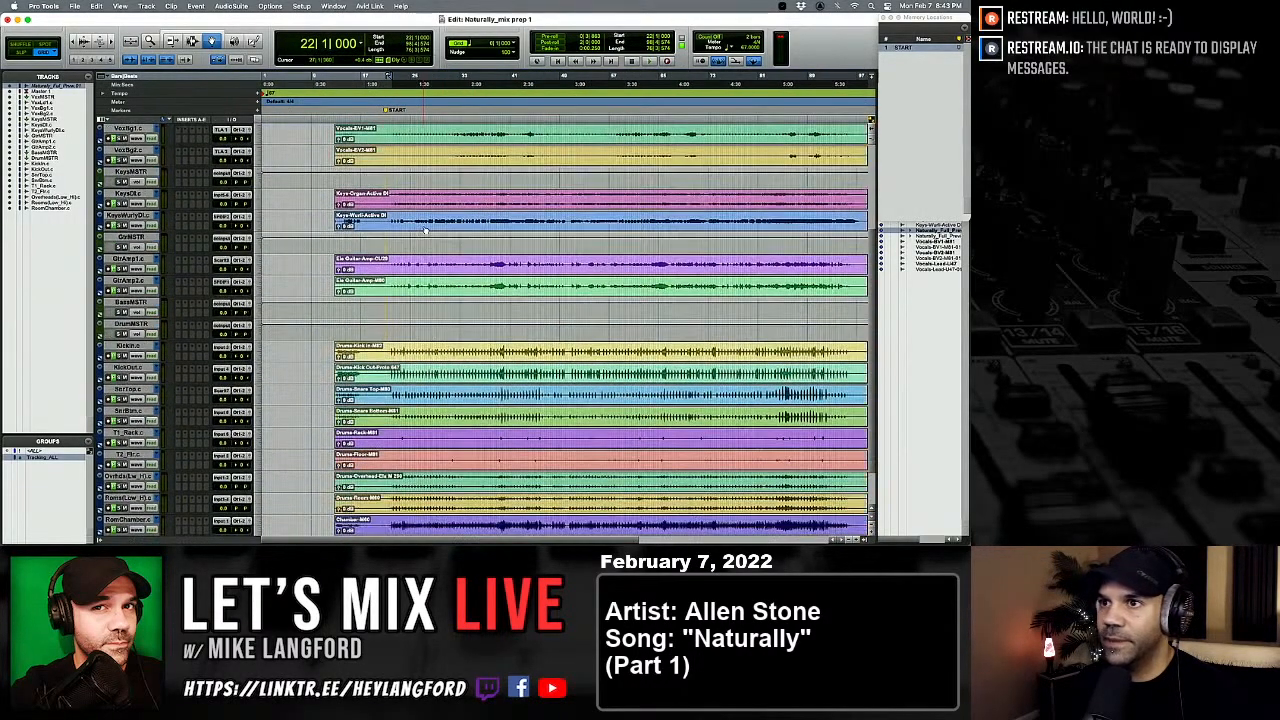
pyautogui.click(391, 262)
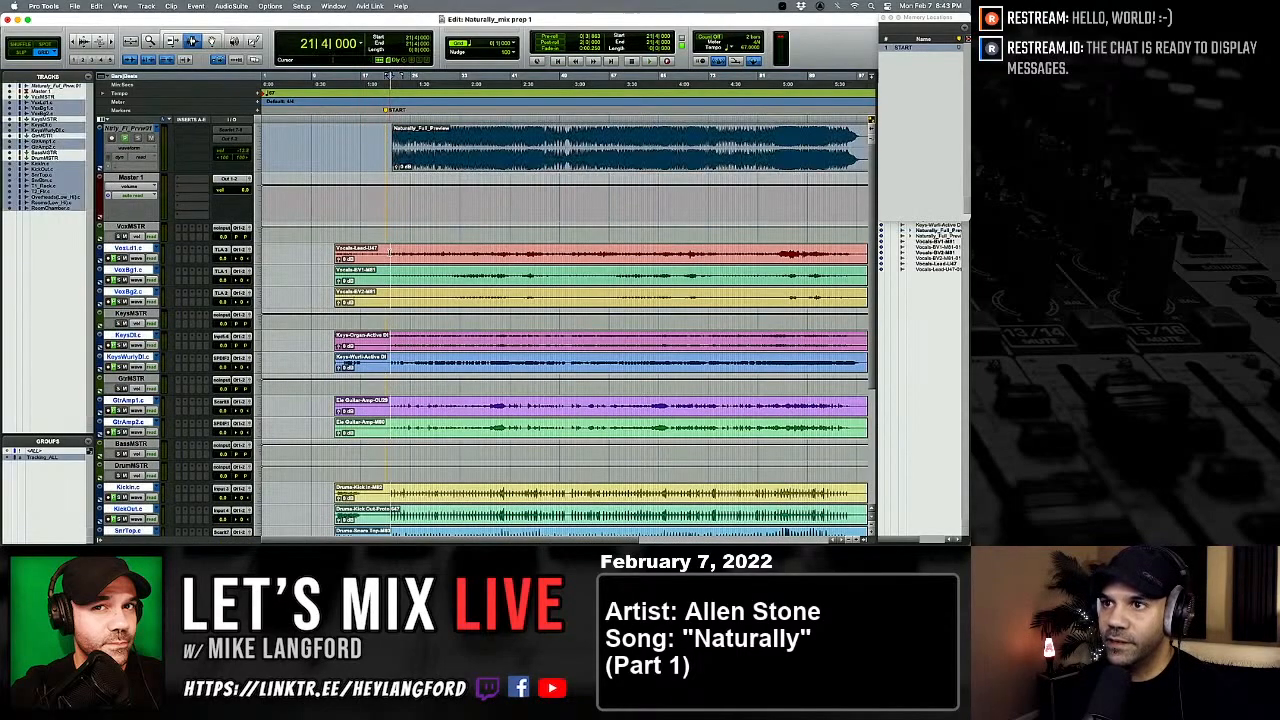
pyautogui.press('super+bracketright')
pyautogui.press('super+bracketright')
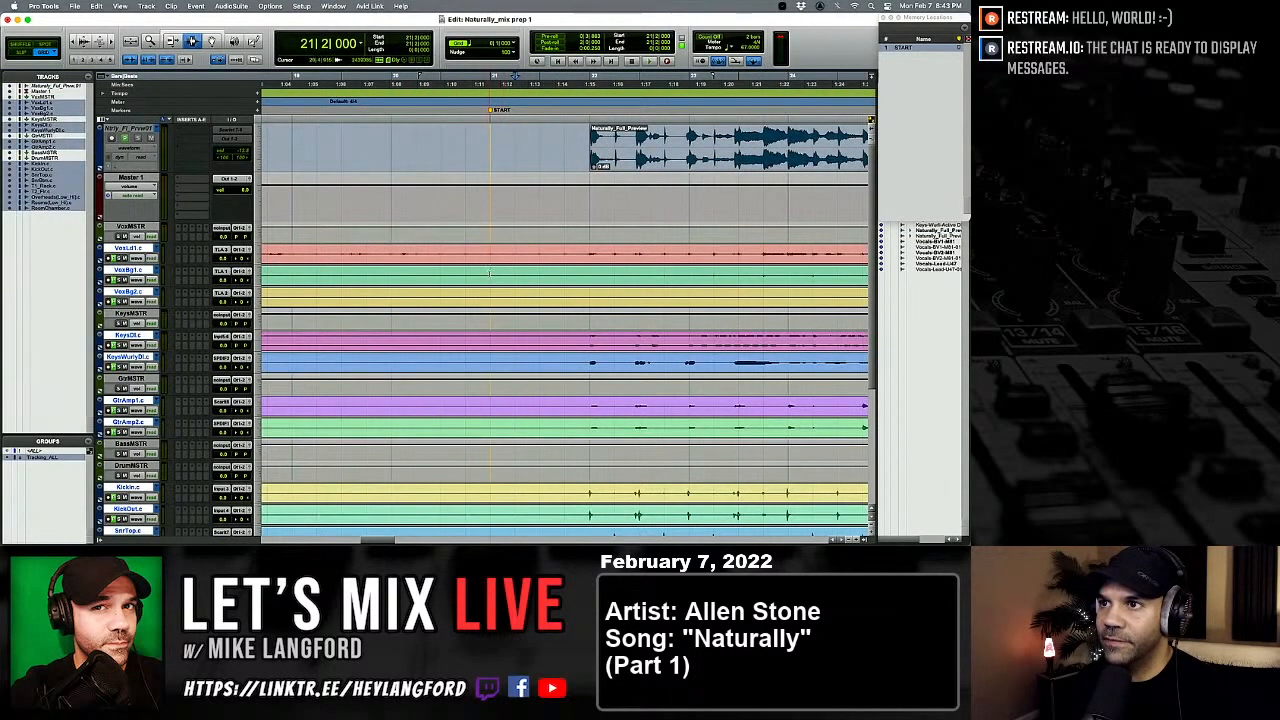
pyautogui.click(492, 277)
pyautogui.press('super+e')
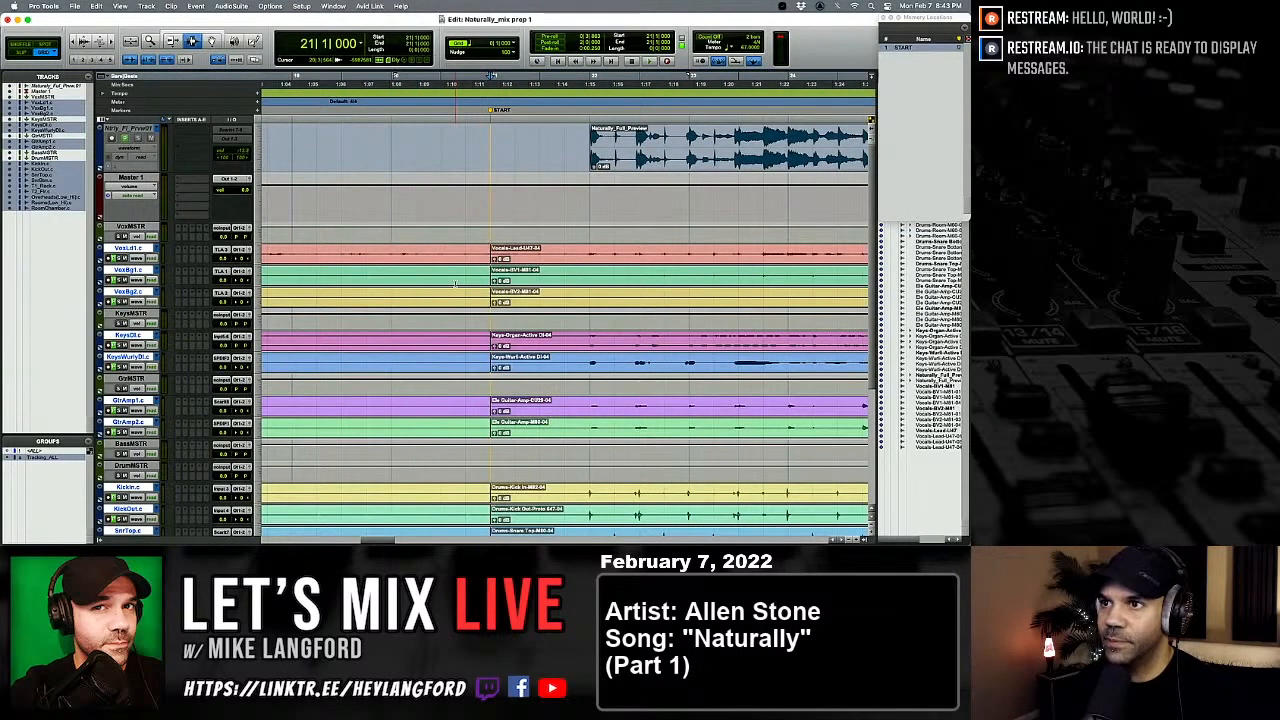
# Step: Mute the separated clip portions before the START marker on the Tracking_ALL tracks
pyautogui.click(454, 283)
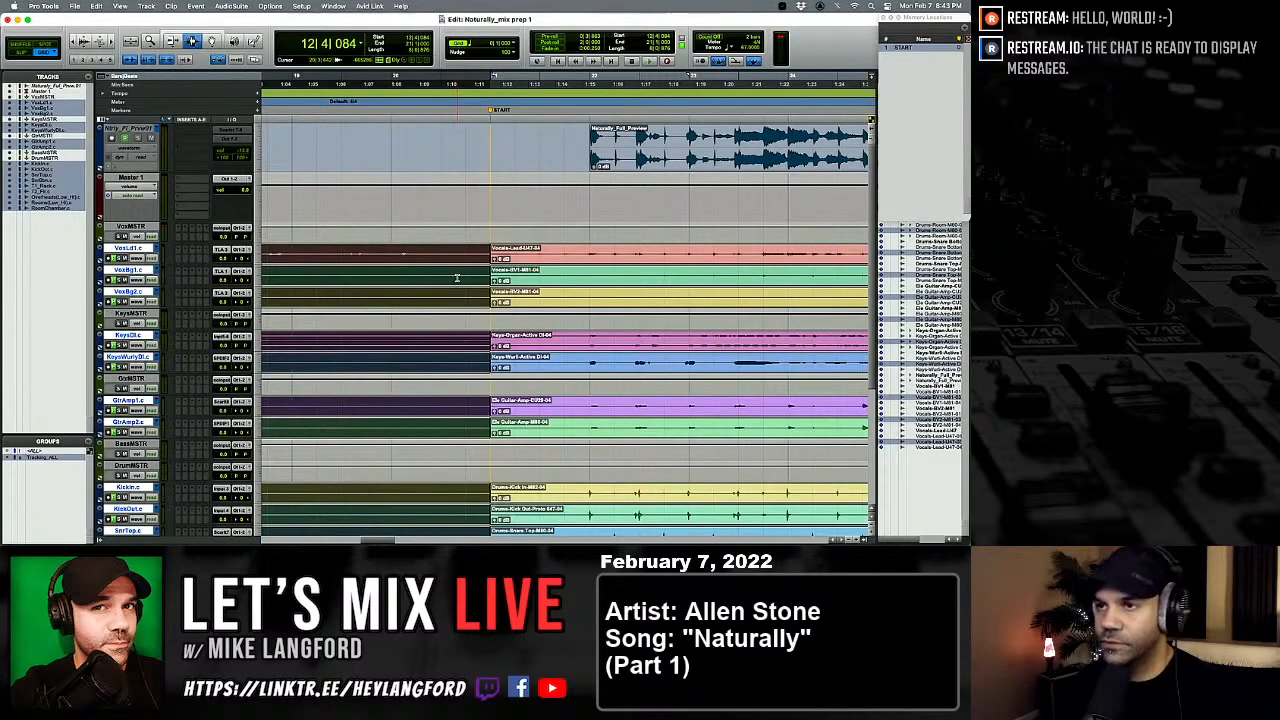
pyautogui.press('Delete')
pyautogui.press('super+bracketright')
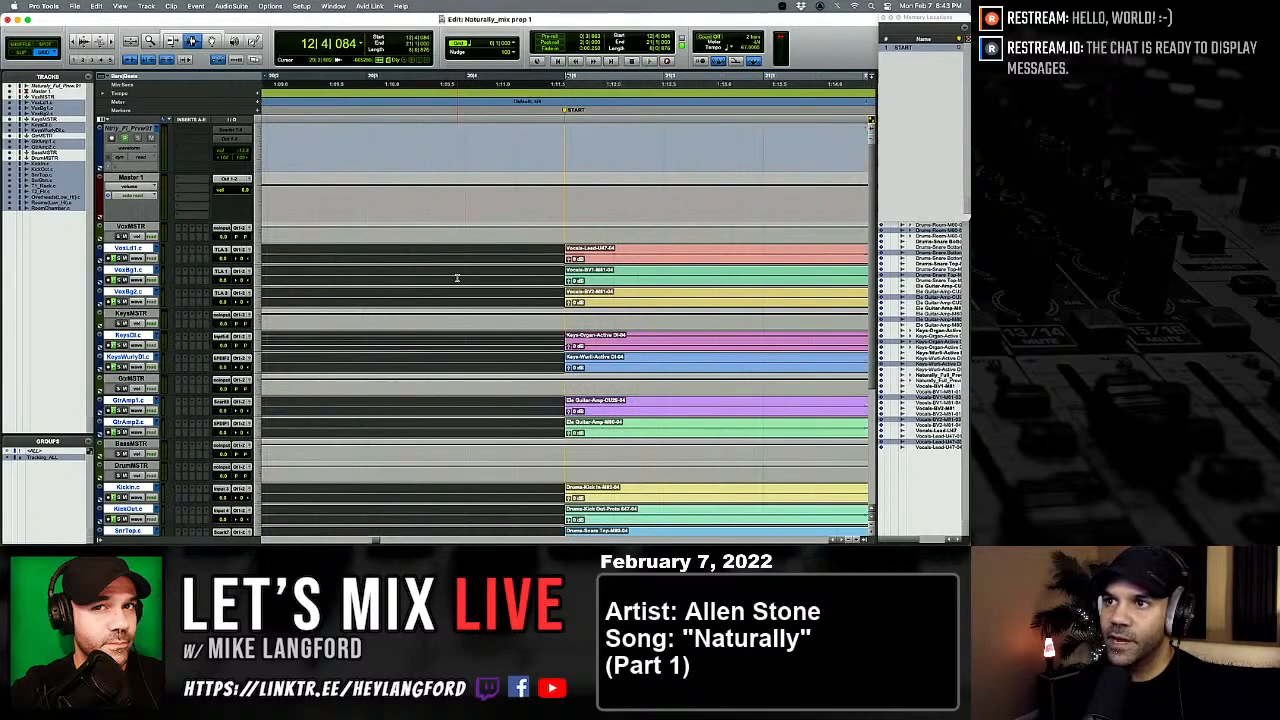
pyautogui.press('super+bracketleft')
pyautogui.press('Tab')
pyautogui.press('t')
pyautogui.press('t')
pyautogui.press('t')
pyautogui.press('t')
pyautogui.press('t')
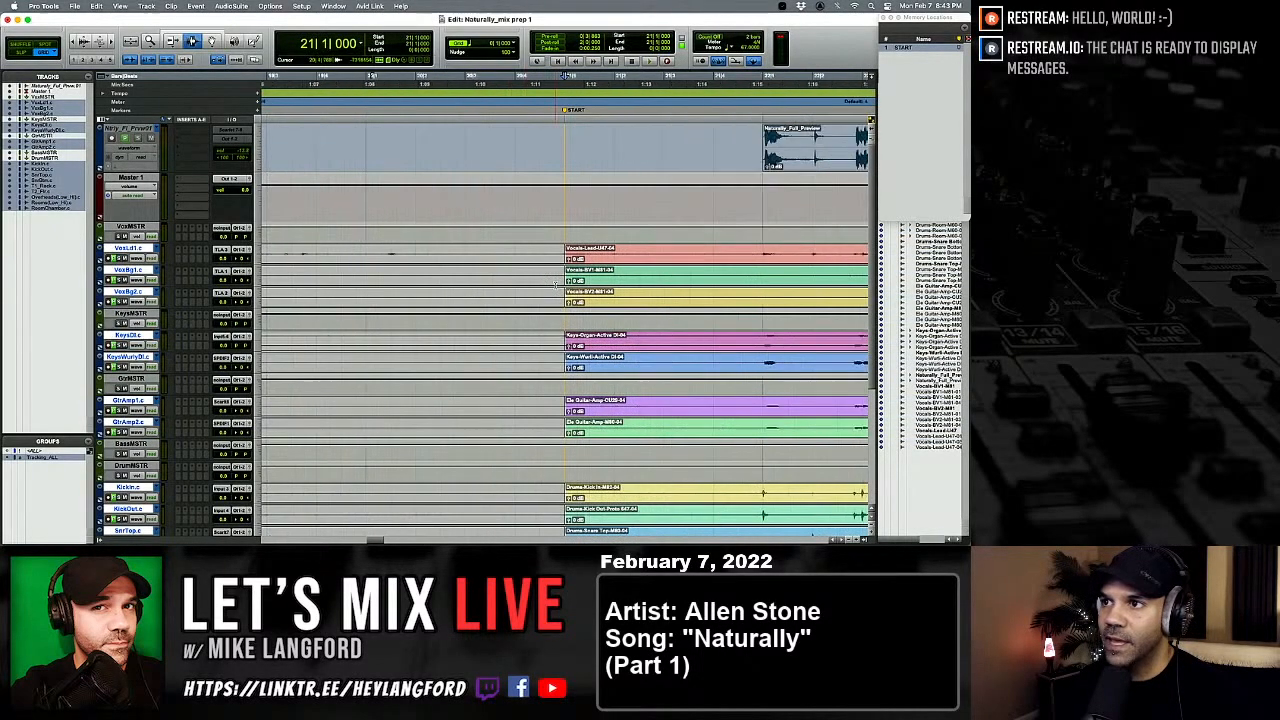
# Step: Play from START, switch to Slip mode, and remove the clip section between START and the first count-in hit
pyautogui.press('space')
pyautogui.hscroll(5, 554, 282)
pyautogui.press('r')
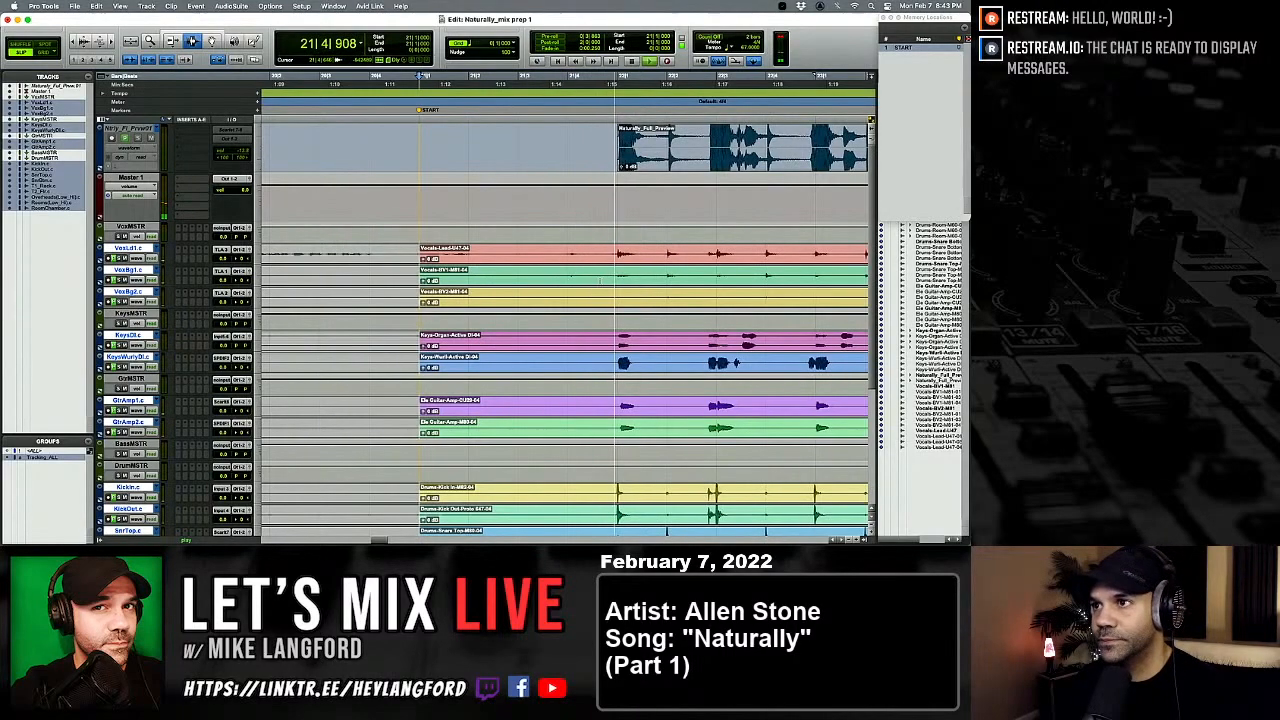
pyautogui.keyDown('shift'); pyautogui.click(564, 292); pyautogui.keyUp('shift')
pyautogui.moveTo(564, 292)
pyautogui.mouseDown()
pyautogui.moveTo(610, 292)
pyautogui.moveTo(572, 260)
pyautogui.moveTo(555, 280)
pyautogui.moveTo(567, 285)
pyautogui.mouseUp()
pyautogui.press('super+alt+bracketright')
pyautogui.press('super+alt+bracketright')
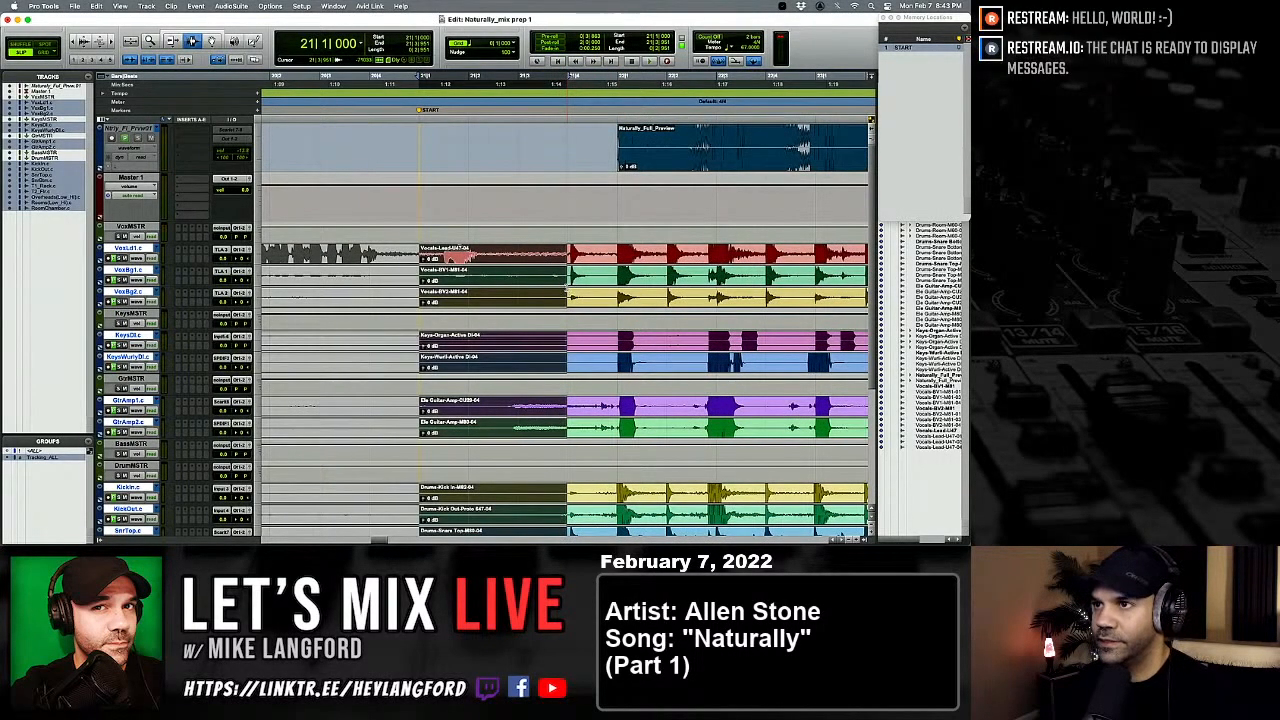
pyautogui.press('Delete')
# Step: Trim the starts of the grouped clips closer to the first count-in hit, around 21|4|000
pyautogui.press('super+bracketright')
pyautogui.press('super+bracketright')
pyautogui.press('super+bracketright')
pyautogui.press('super+bracketright')
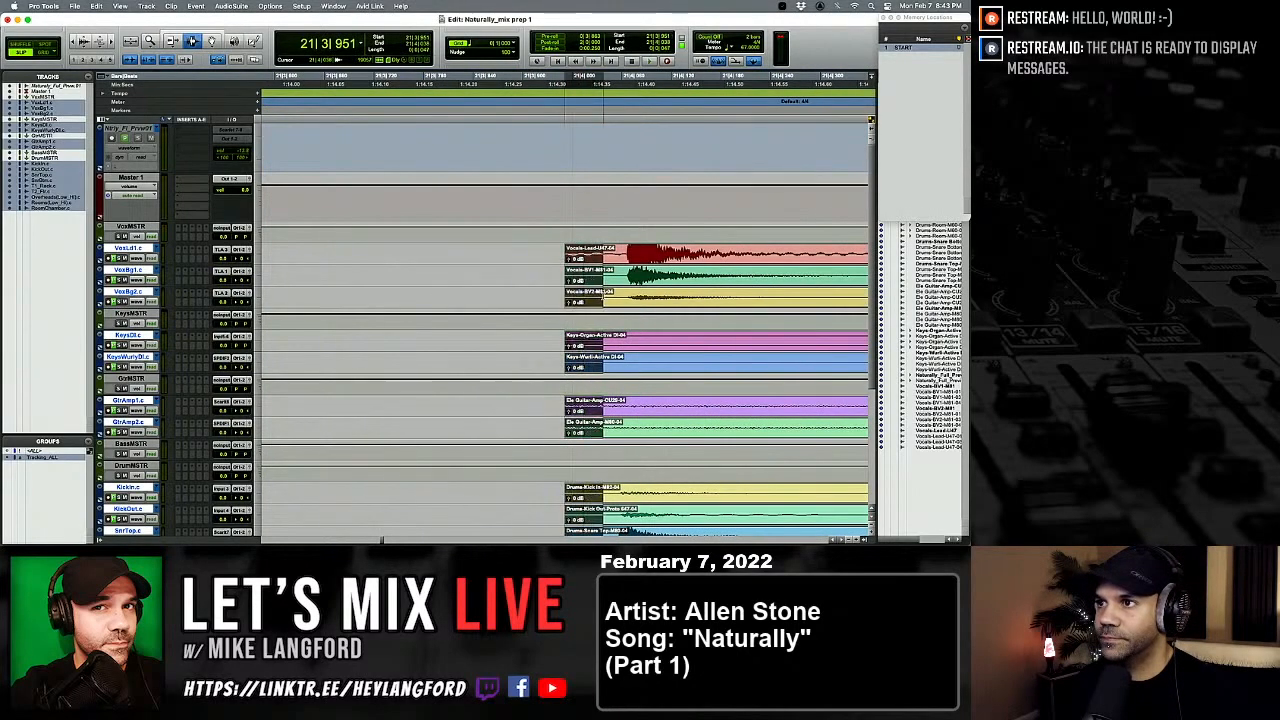
pyautogui.moveTo(603, 296); pyautogui.dragTo(625, 297)
pyautogui.press('Delete')
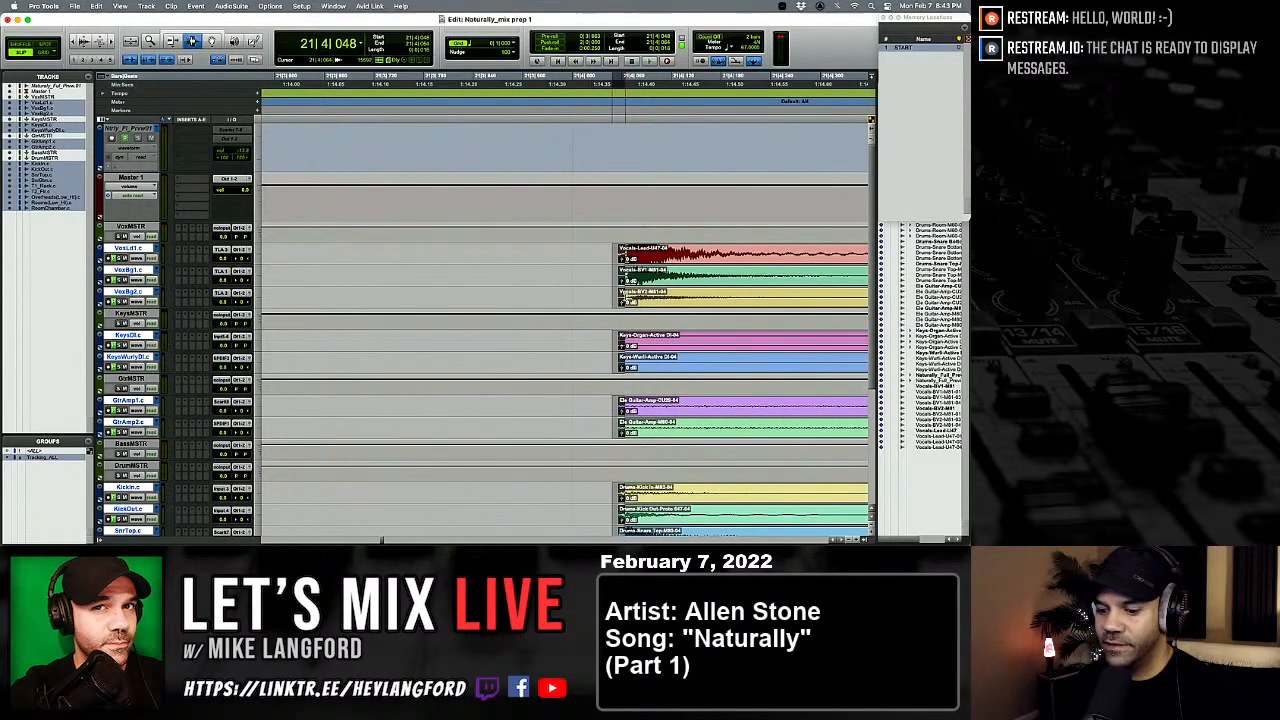
# Step: Play the trimmed opening and examine how the clip starts sit relative to the START marker and the preview clip
pyautogui.press('super+bracketleft')
pyautogui.press('space')
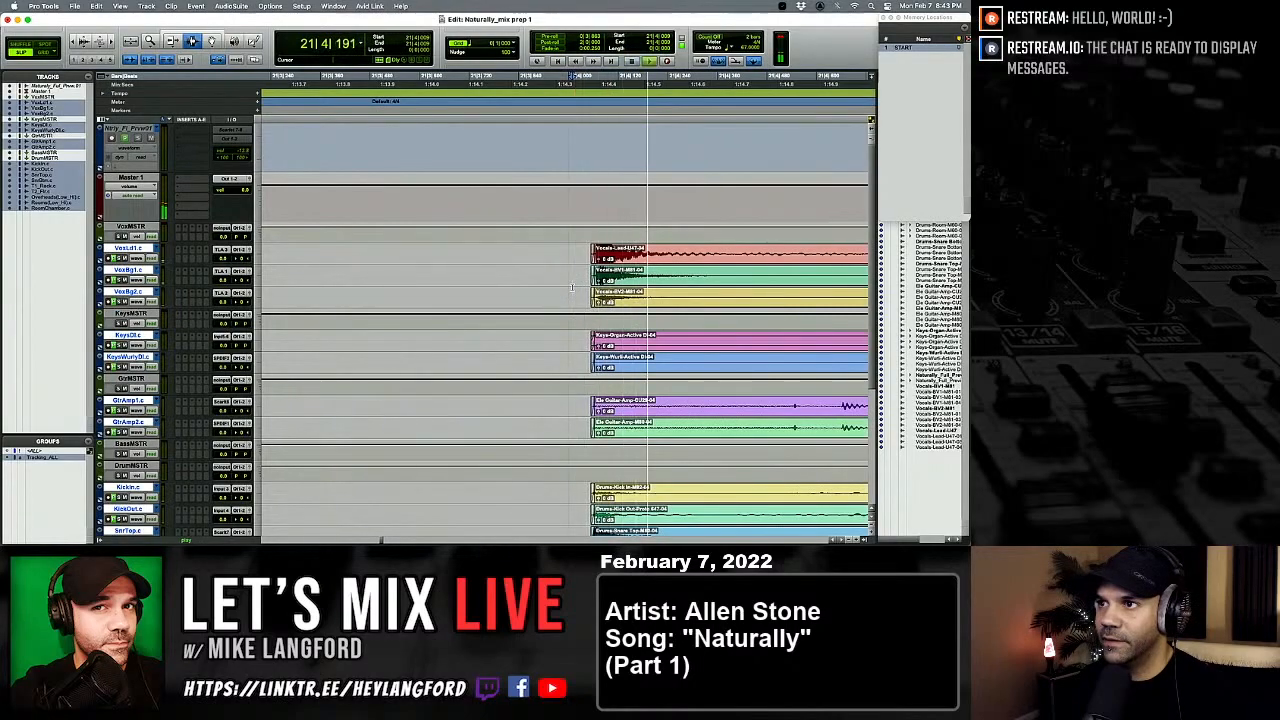
pyautogui.press('super+bracketleft')
pyautogui.press('super+bracketleft')
pyautogui.press('space')
pyautogui.press('super+bracketright')
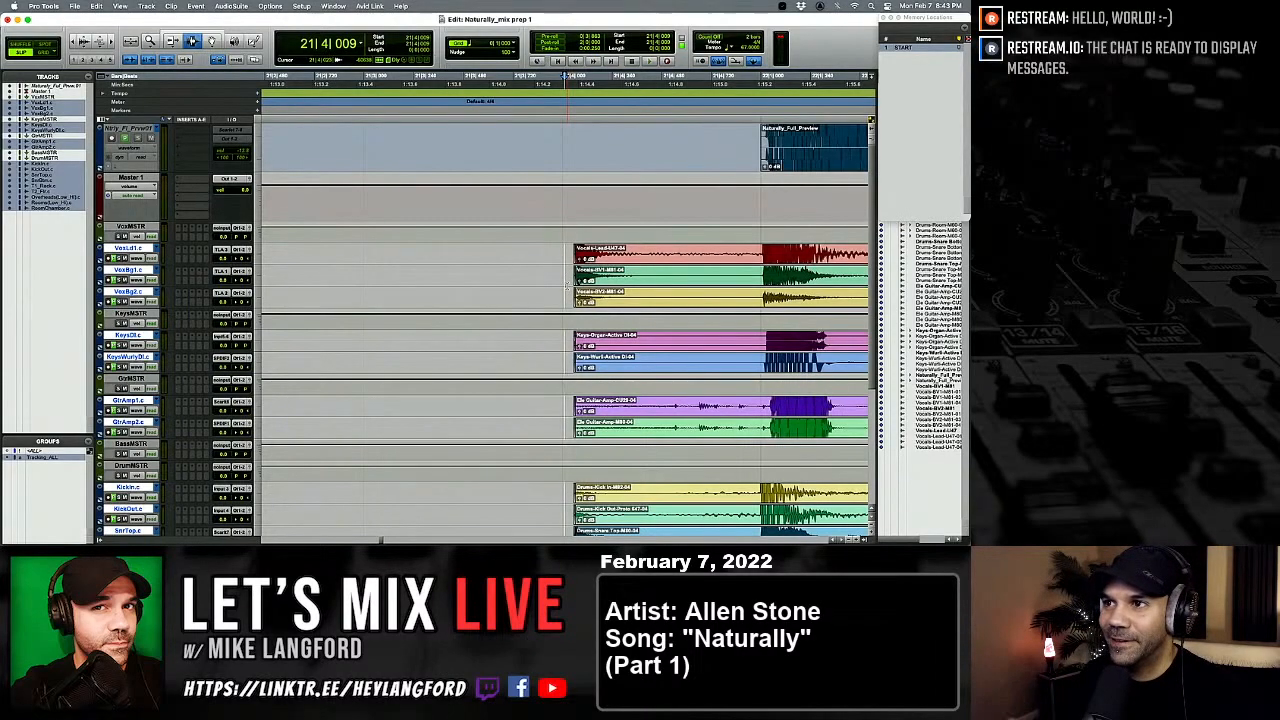
pyautogui.press('super+bracketleft')
pyautogui.press('super+bracketleft')
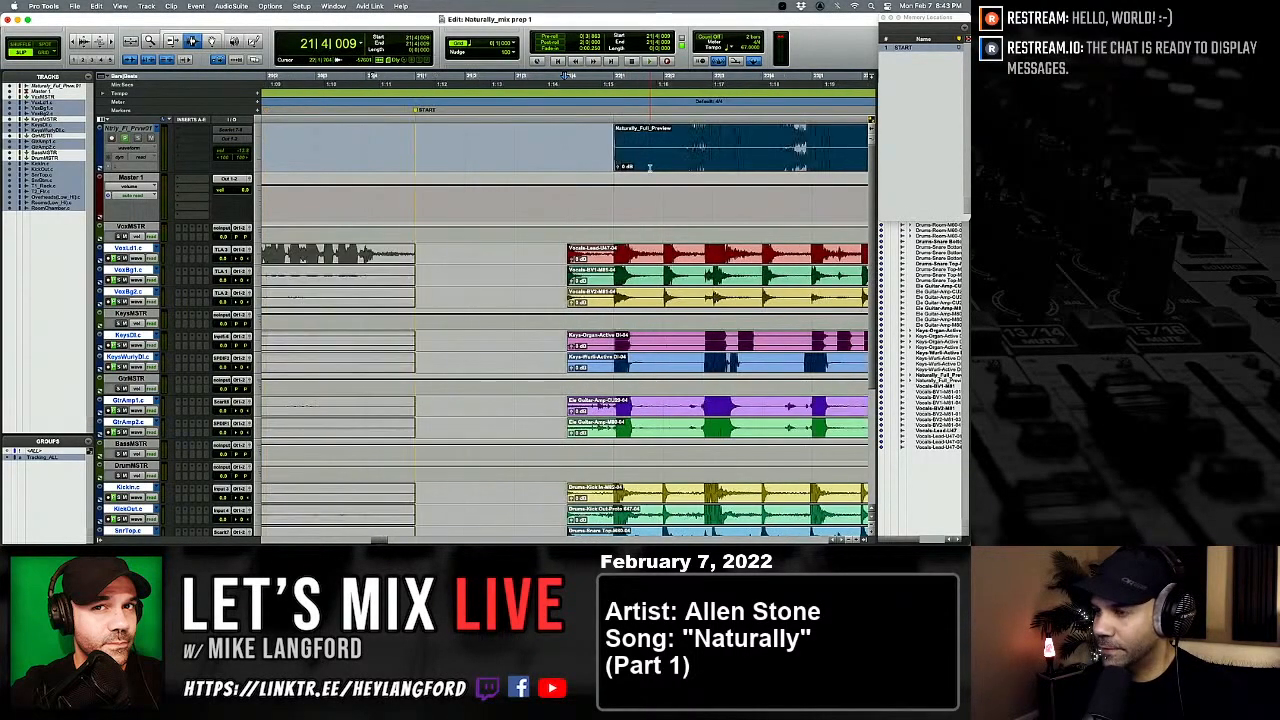
pyautogui.press('super+bracketleft')
pyautogui.press('super+bracketright')
pyautogui.press('super+bracketright')
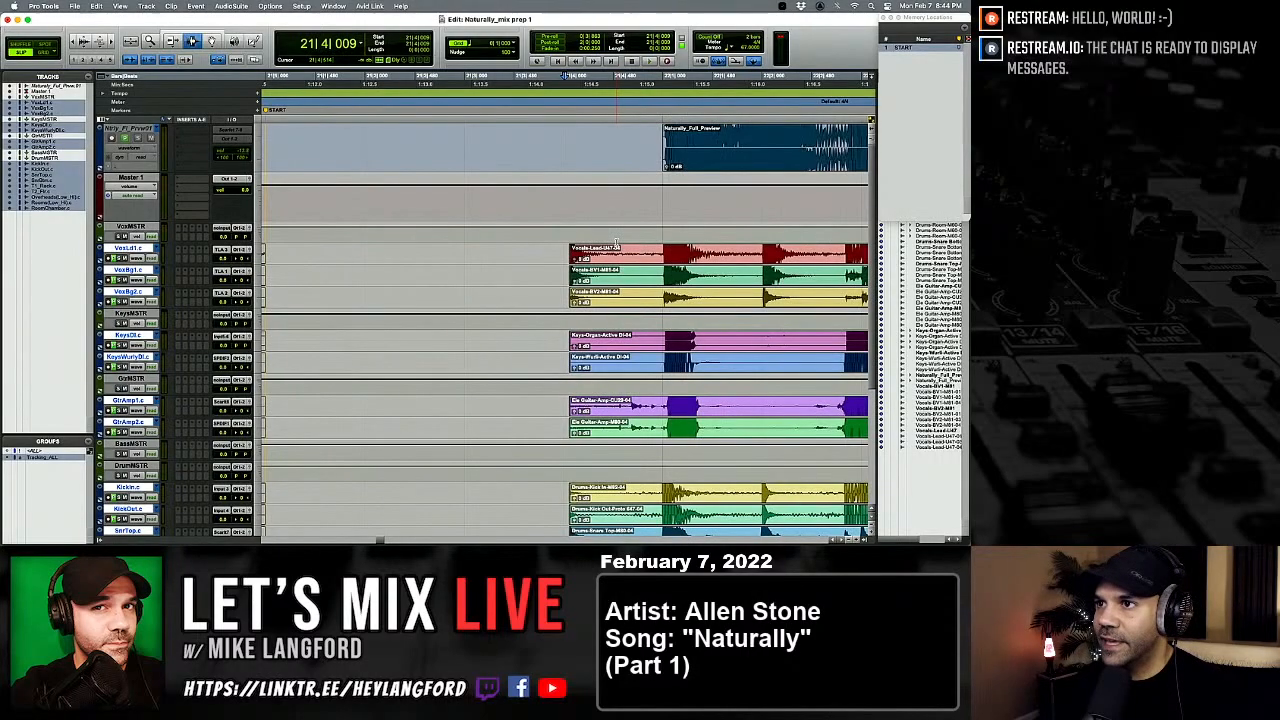
pyautogui.press('super+bracketleft')
pyautogui.press('super+bracketleft')
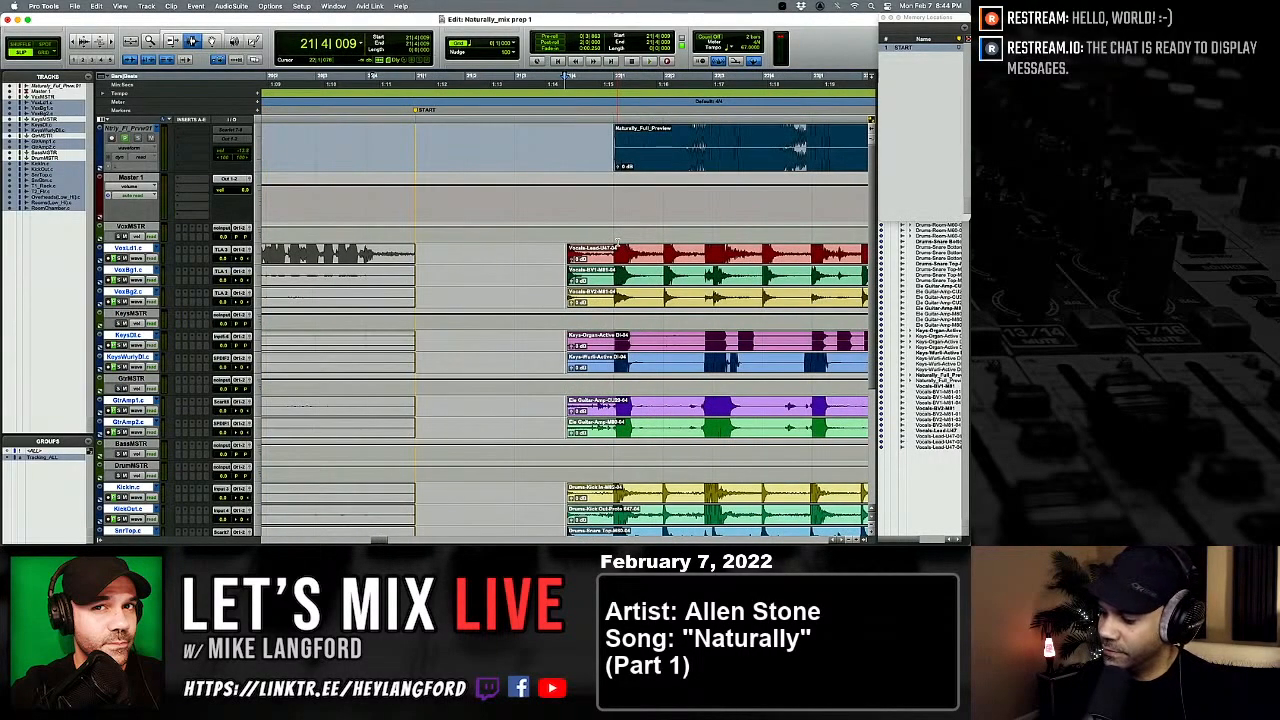
# Step: Create a marker with a blank name at 21|4|009, just before the trimmed clips
pyautogui.press('KP_Enter')
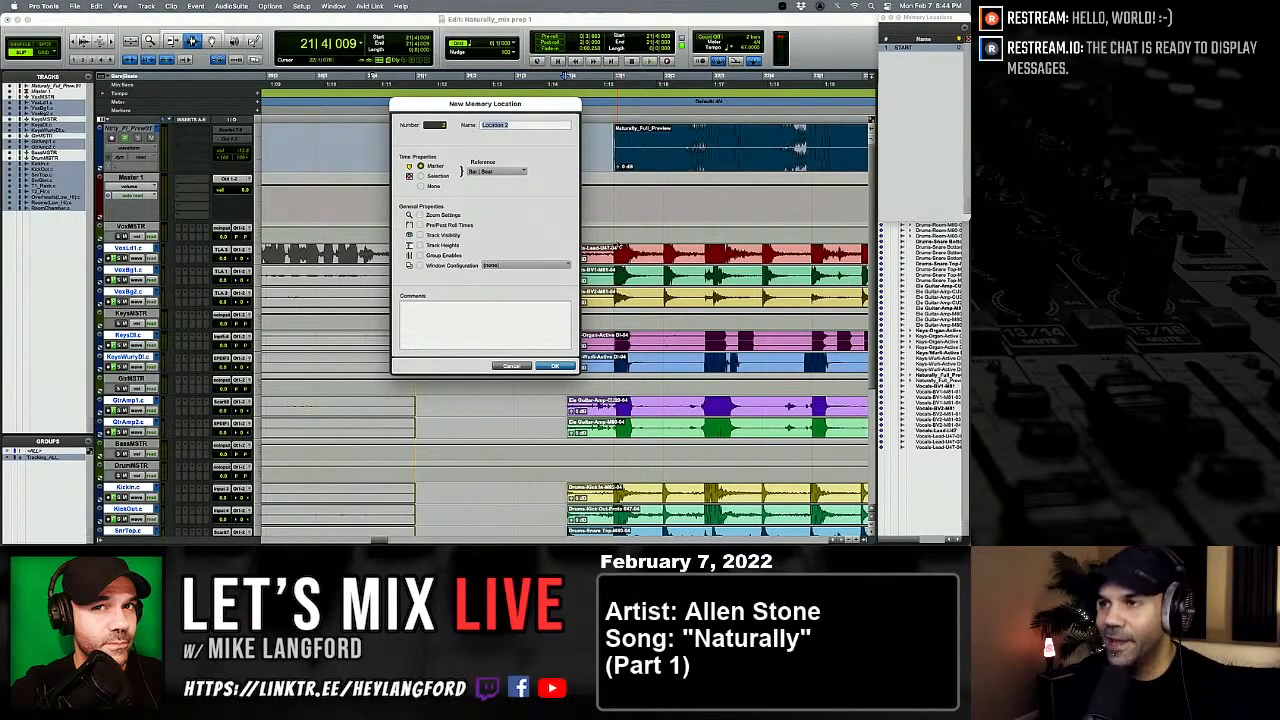
pyautogui.press('BackSpace')
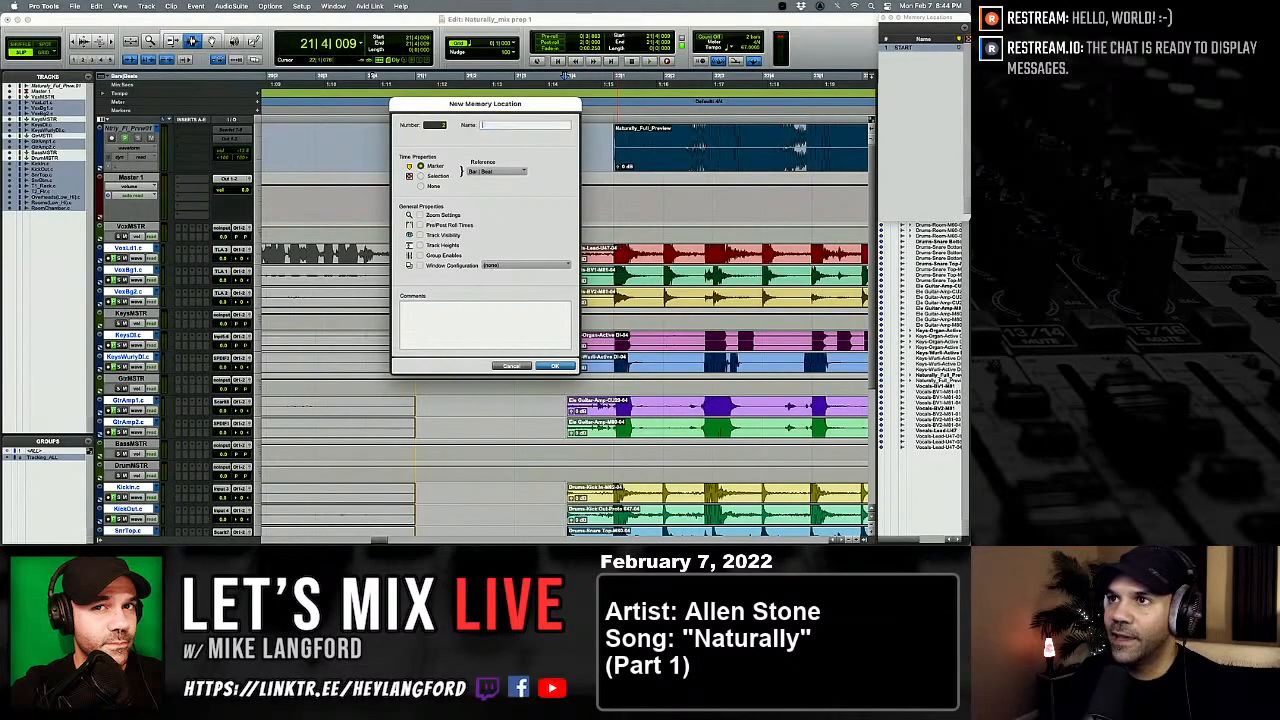
pyautogui.press('Return')
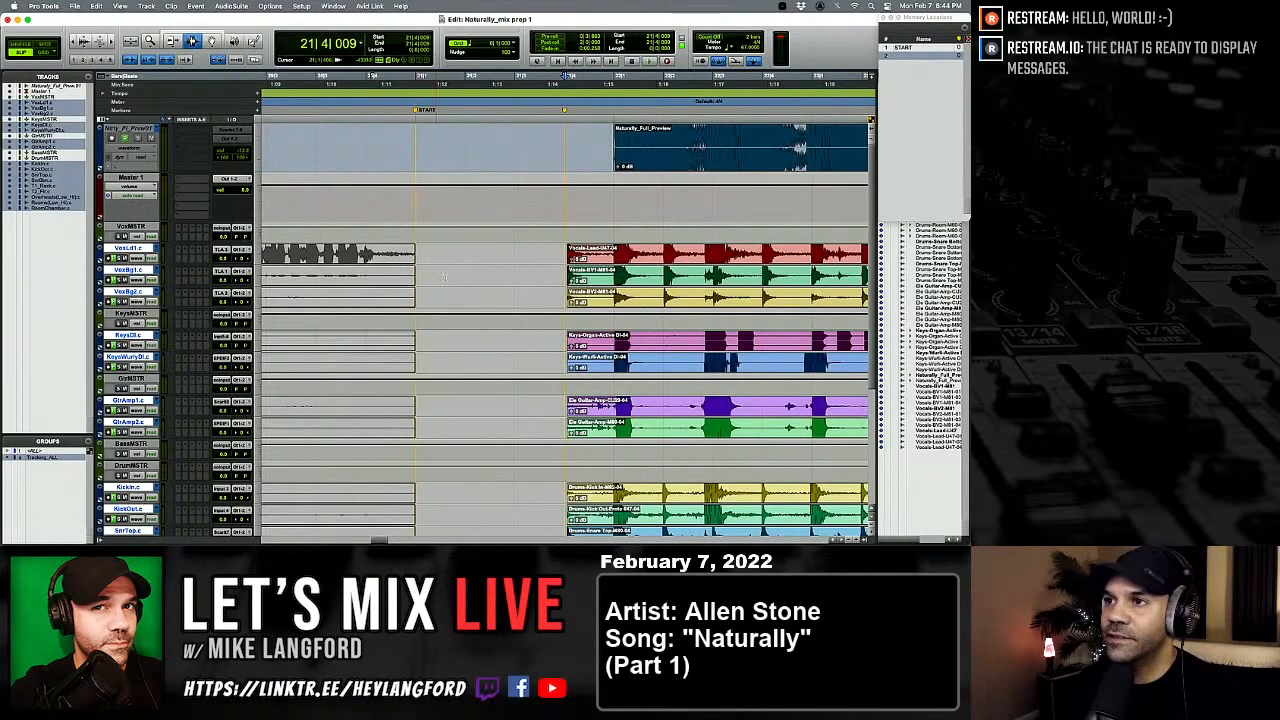
# Step: Switch back to Grid mode and play the session from the START marker
pyautogui.press('r')
pyautogui.click(490, 112)
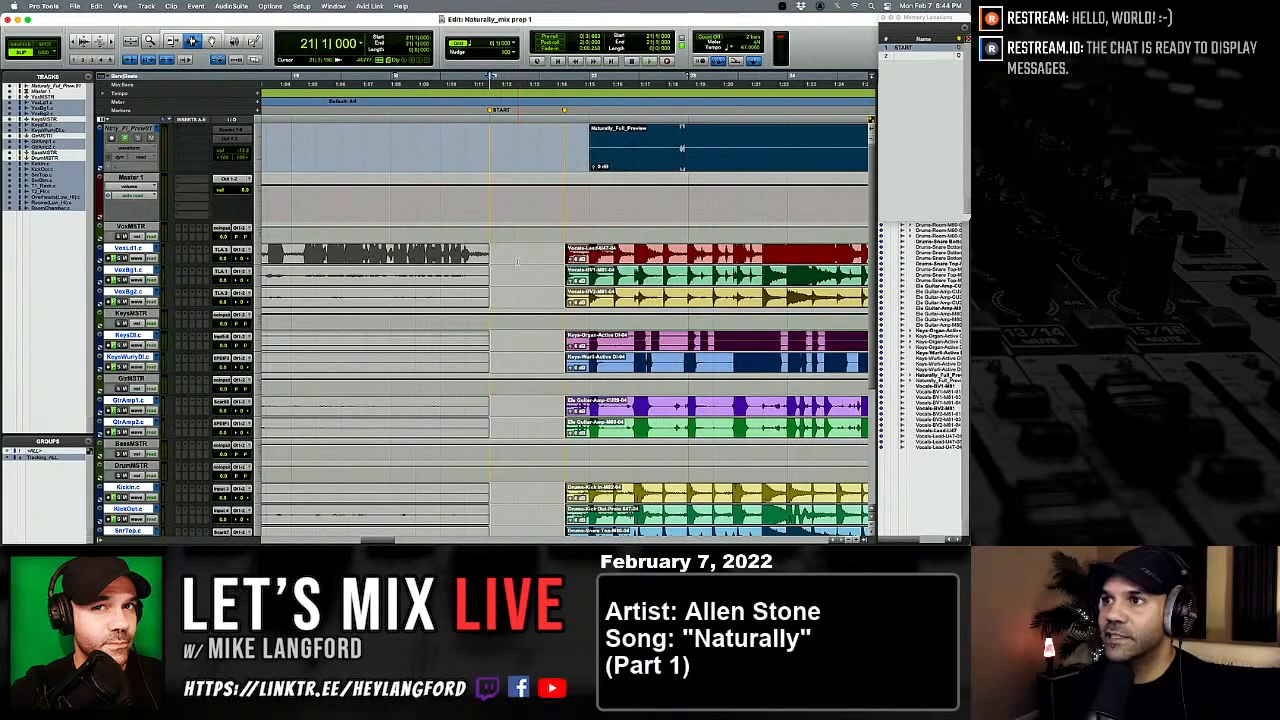
pyautogui.press('r')
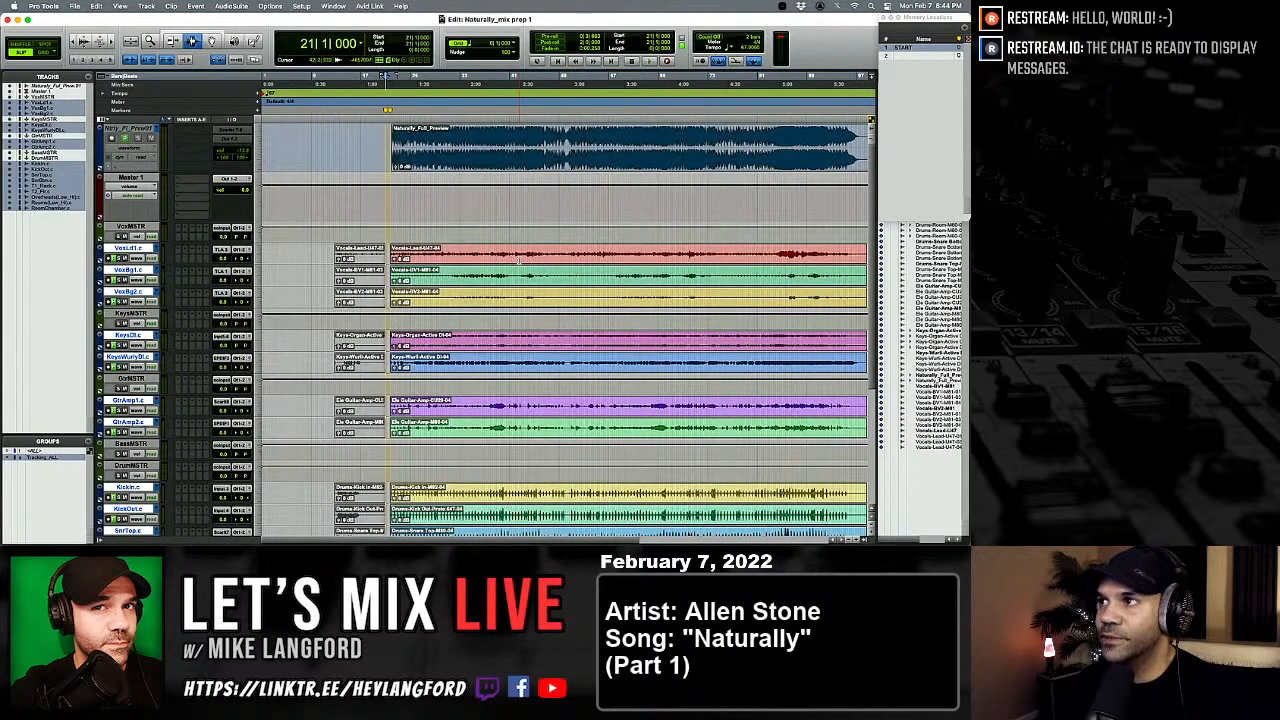
pyautogui.press('r')
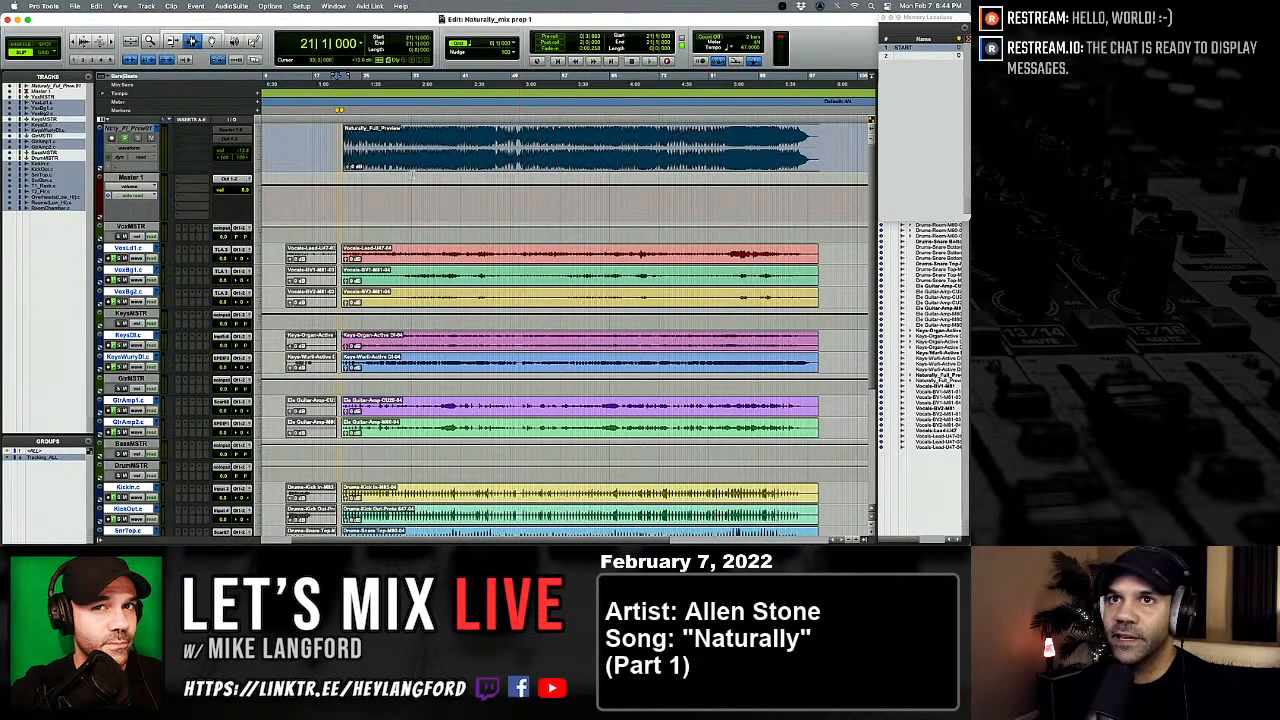
pyautogui.click(42, 55)
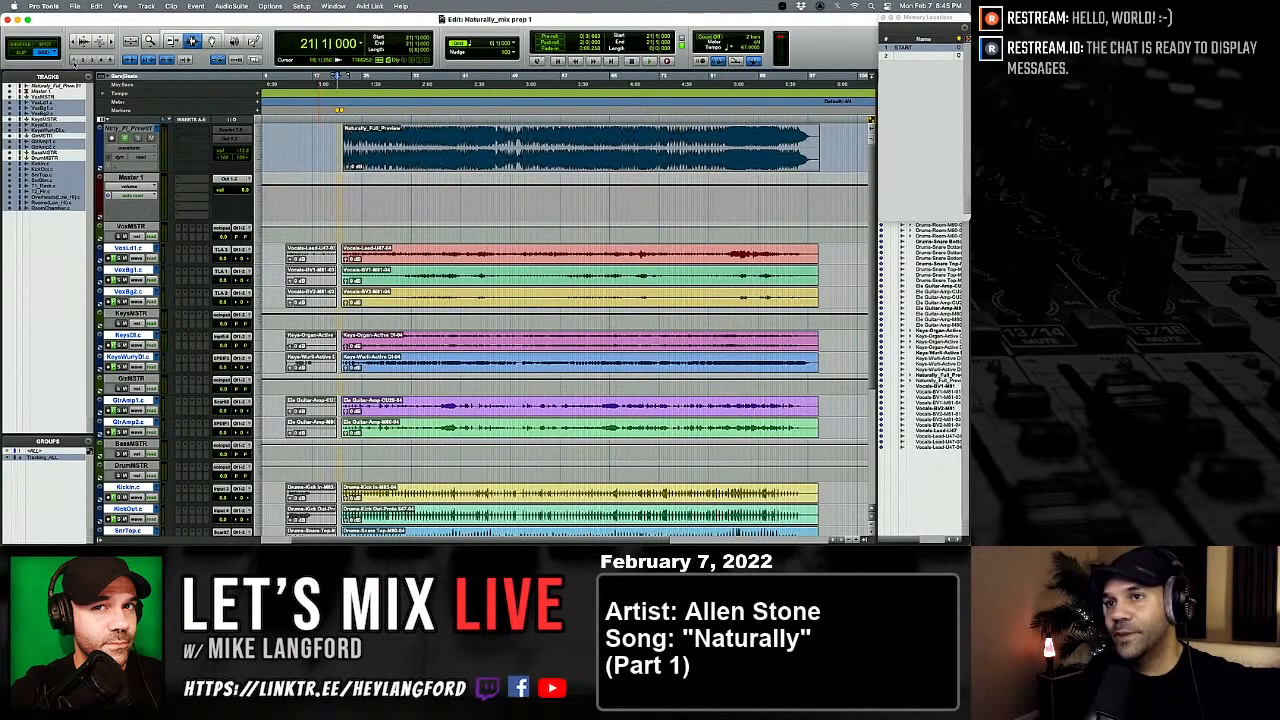
pyautogui.press('space')
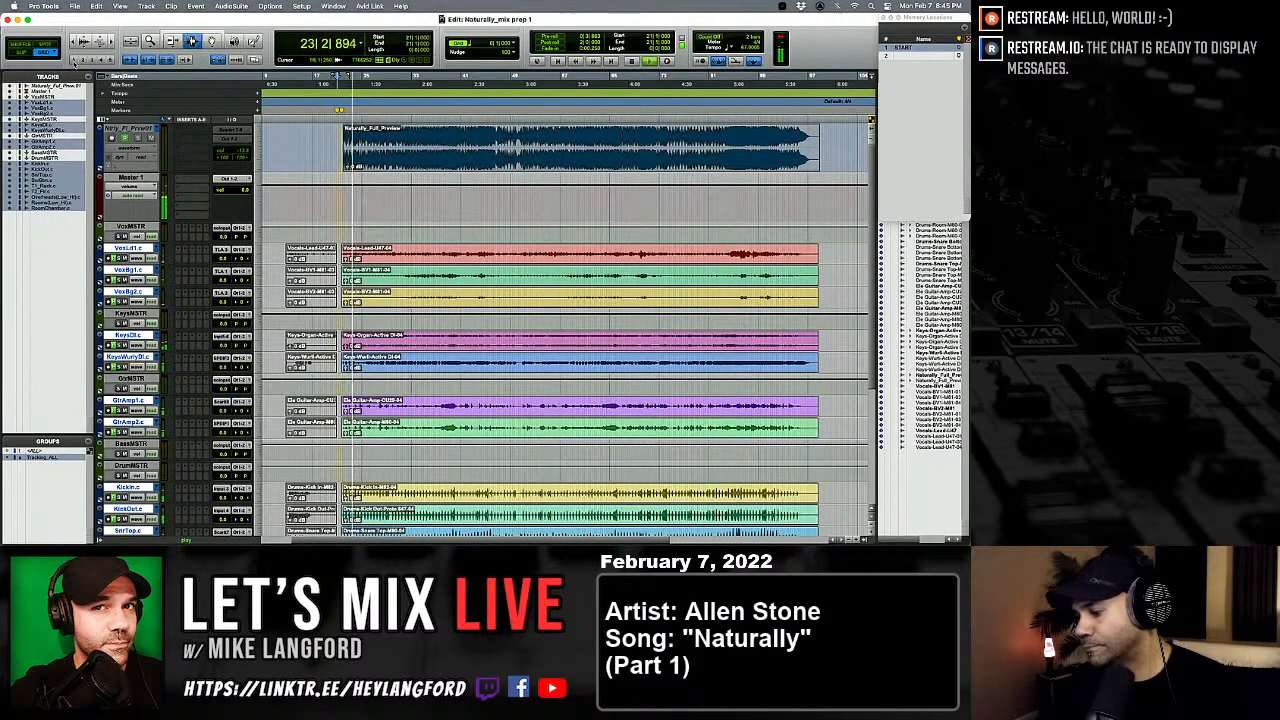
# Step: Mark the song sections during playback with markers named v1 around bar 24 and c1 around bar 32
pyautogui.press('KP_Enter')
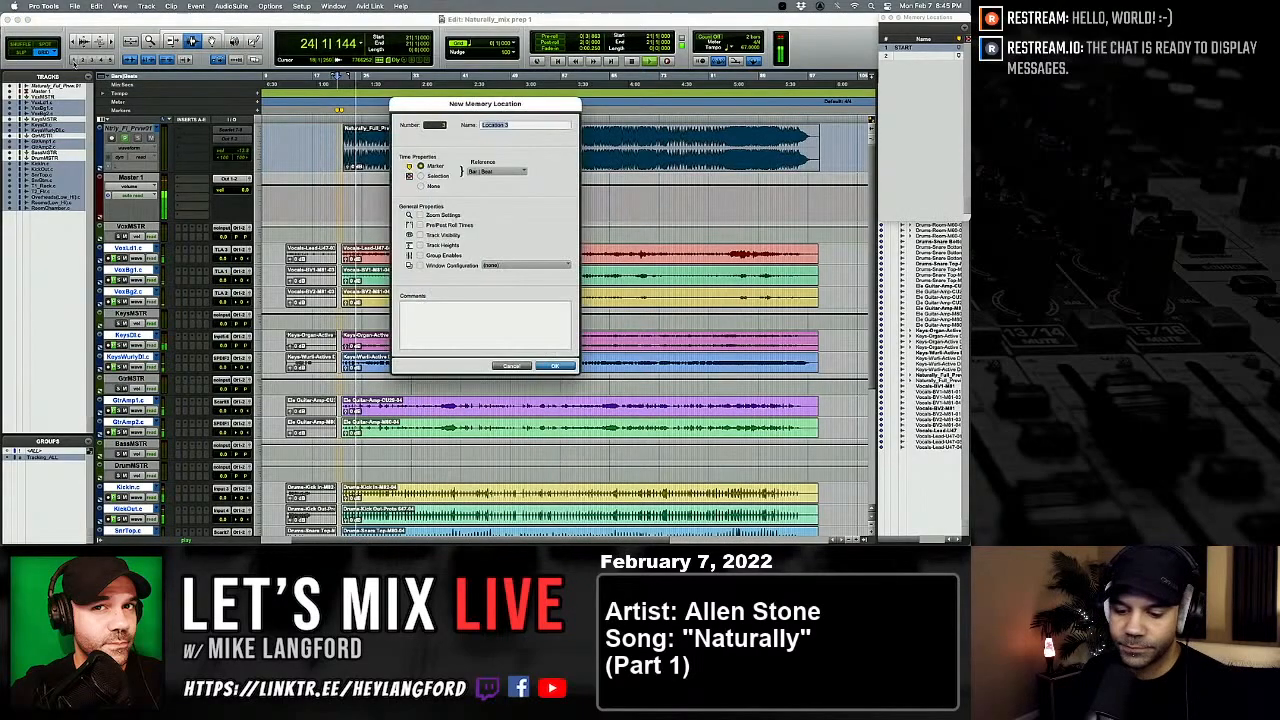
pyautogui.write('v1')
pyautogui.press('Return')
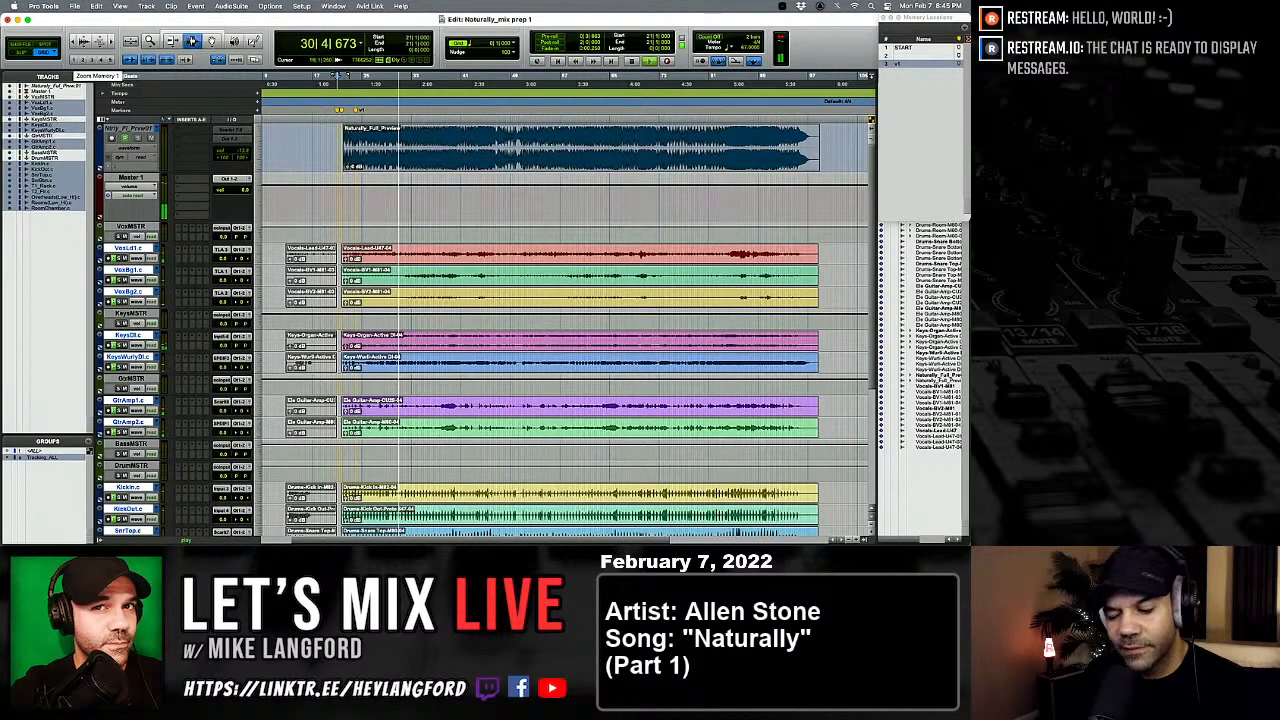
pyautogui.press('KP_Enter')
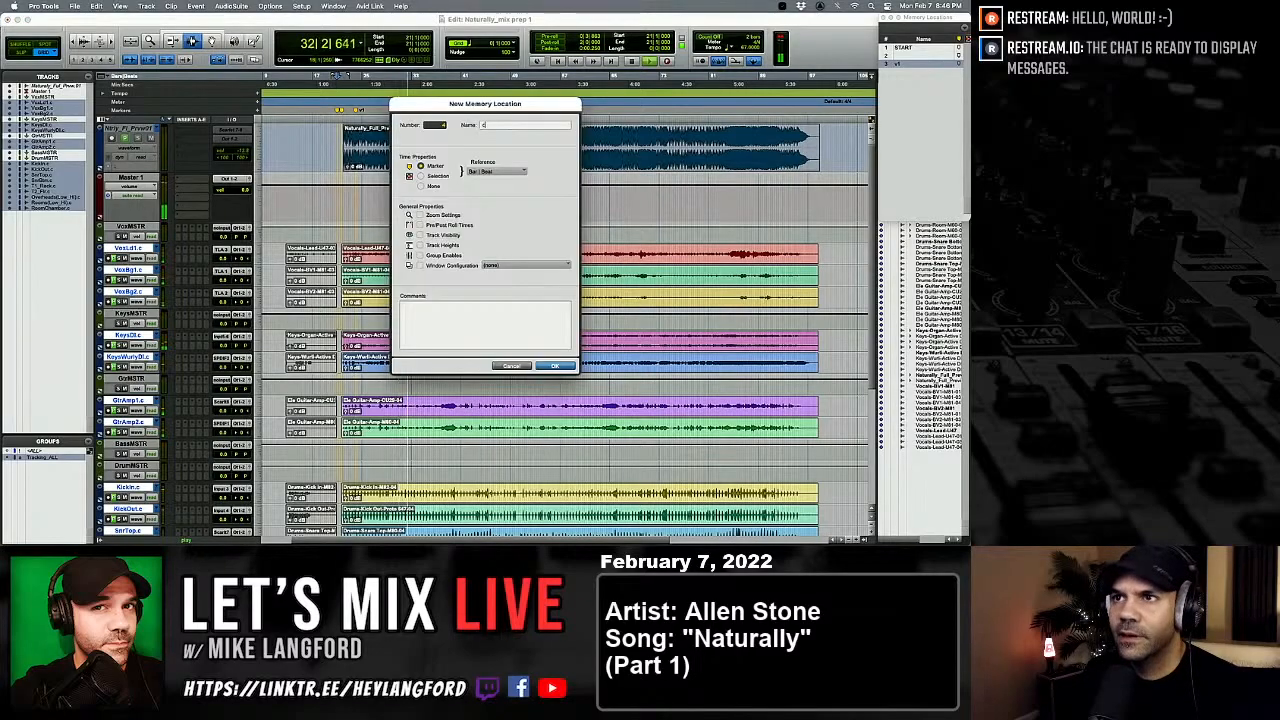
pyautogui.press('Return')
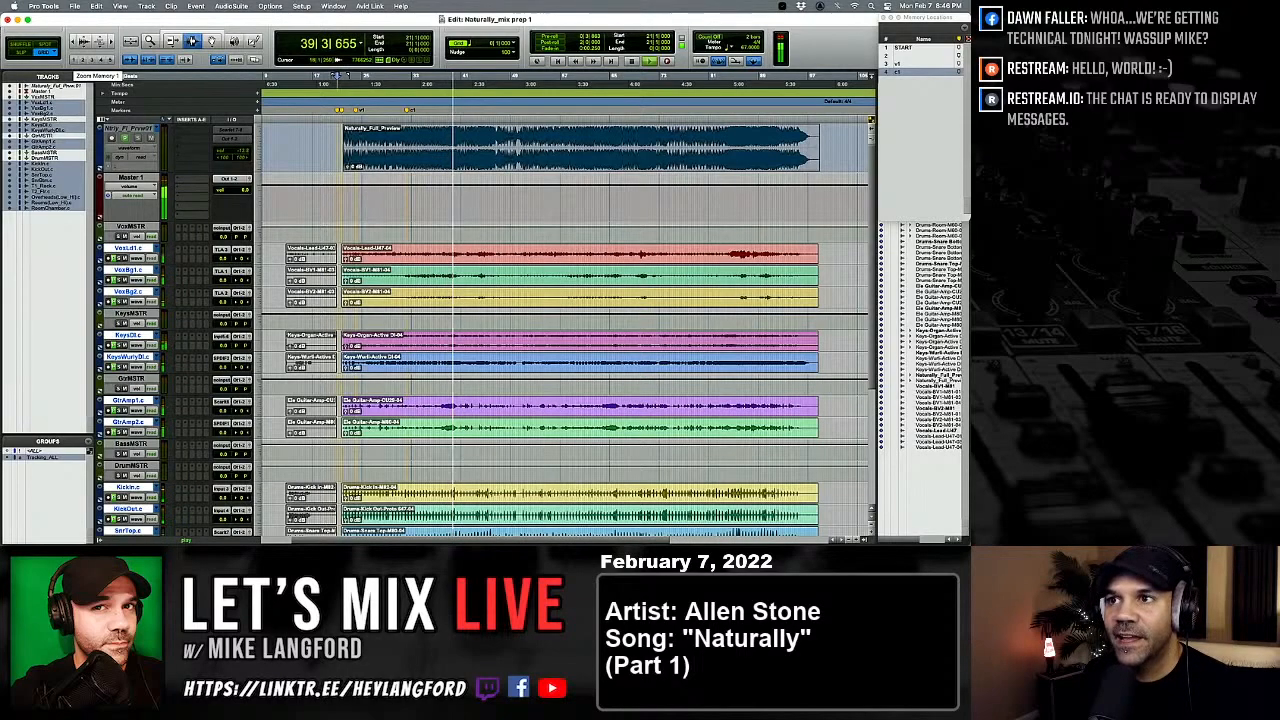
# Step: Add two markers, both named tag, at bar 40 and bar 48 during playback
pyautogui.press('KP_Enter')
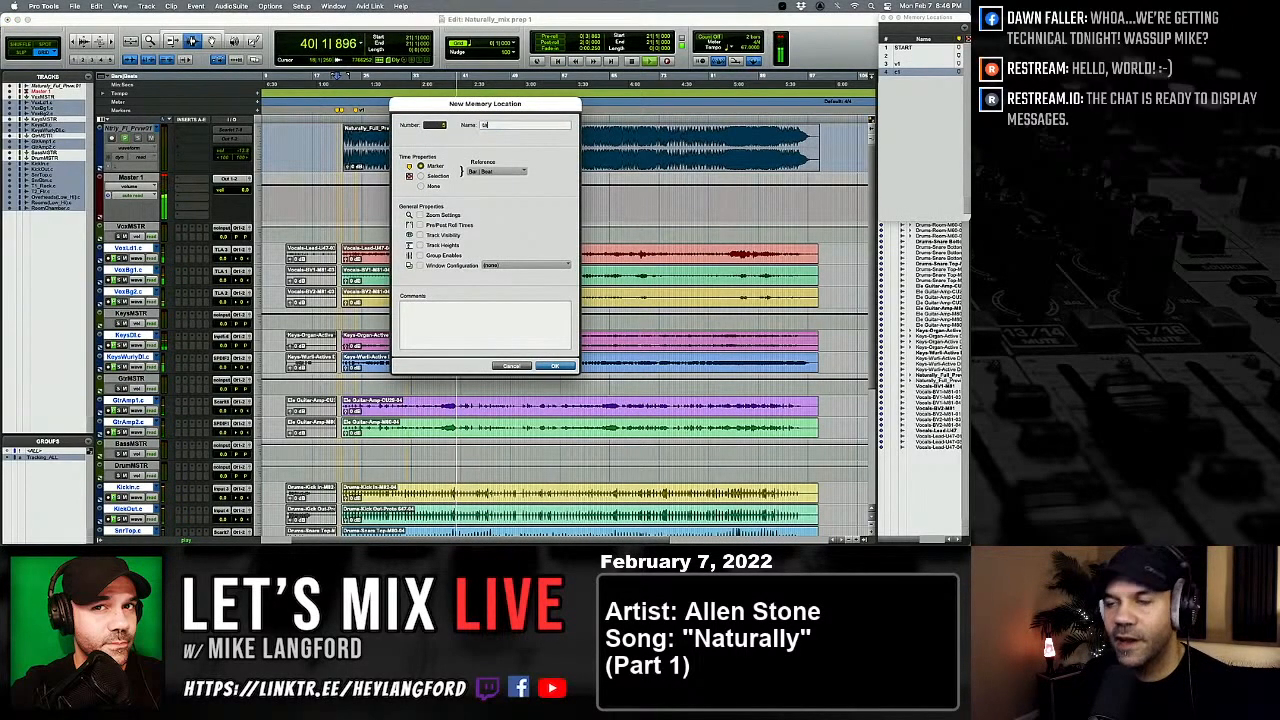
pyautogui.press('Return')
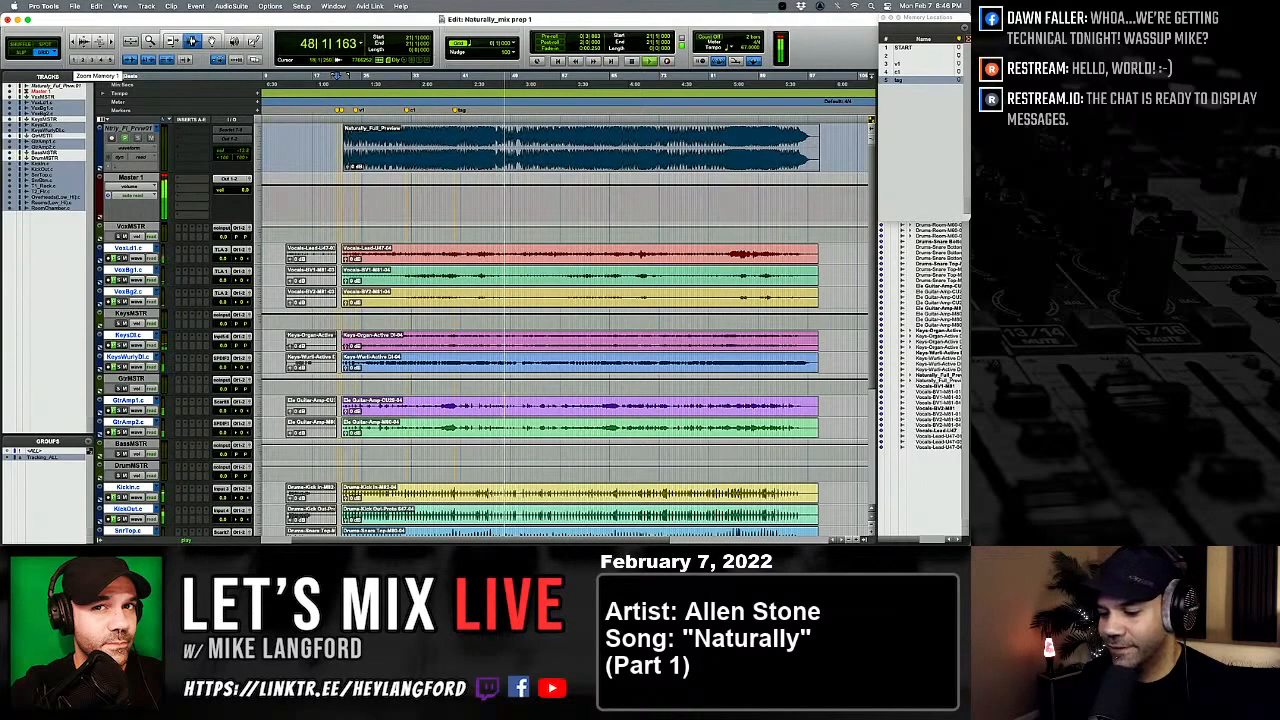
pyautogui.press('KP_Enter')
pyautogui.write('tag')
pyautogui.press('Return')
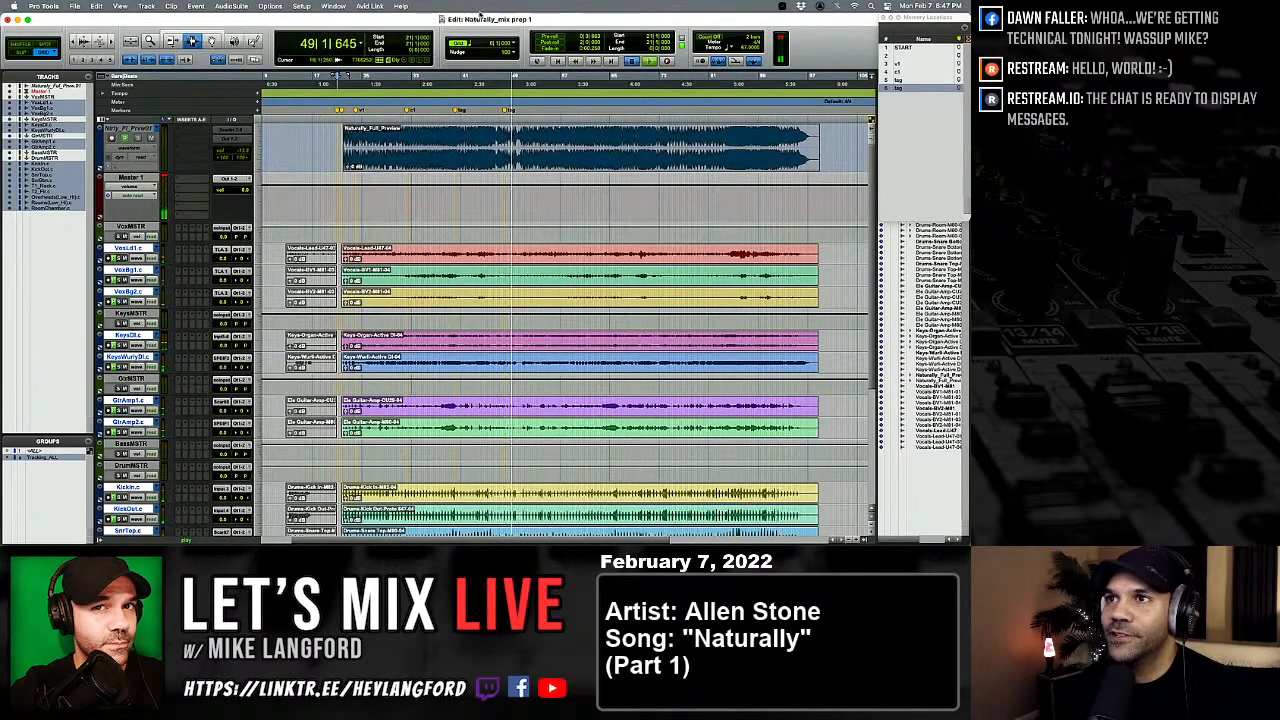
# Step: Rename the markers at bars 32, 40 and 48 as pc1, c1 and reintro
pyautogui.click(411, 106)
pyautogui.doubleClick(408, 110)
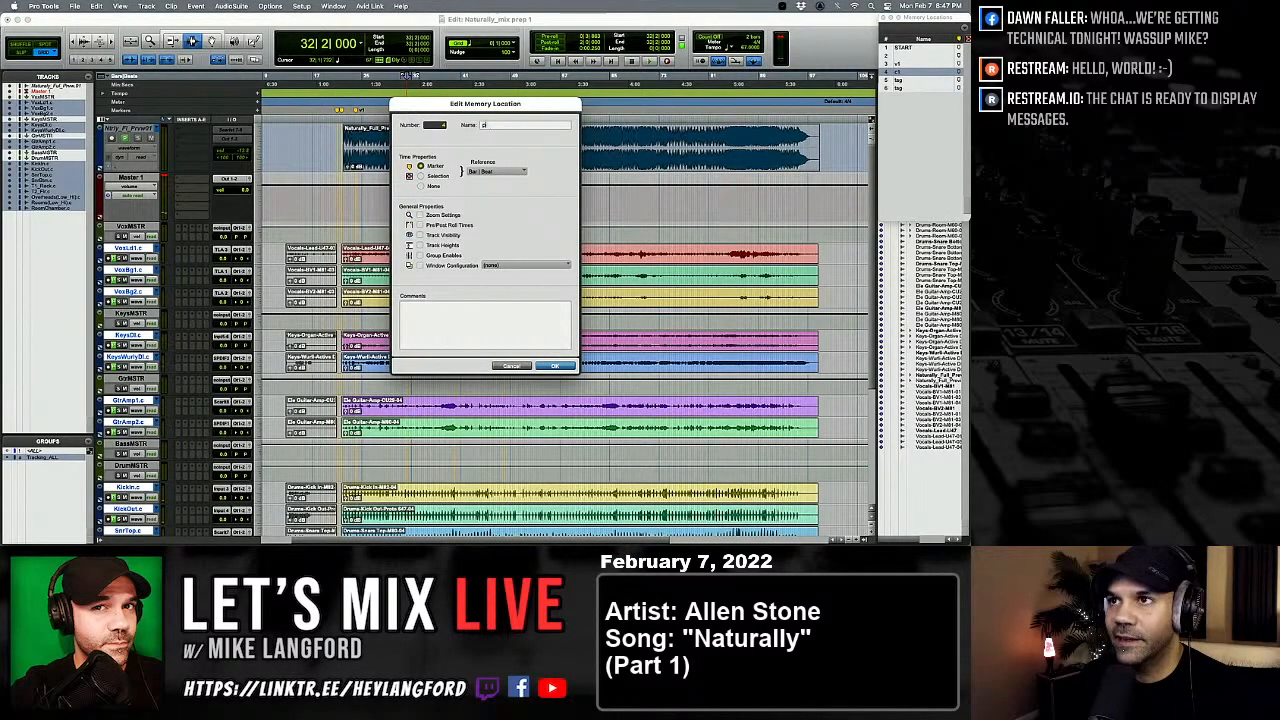
pyautogui.press('Return')
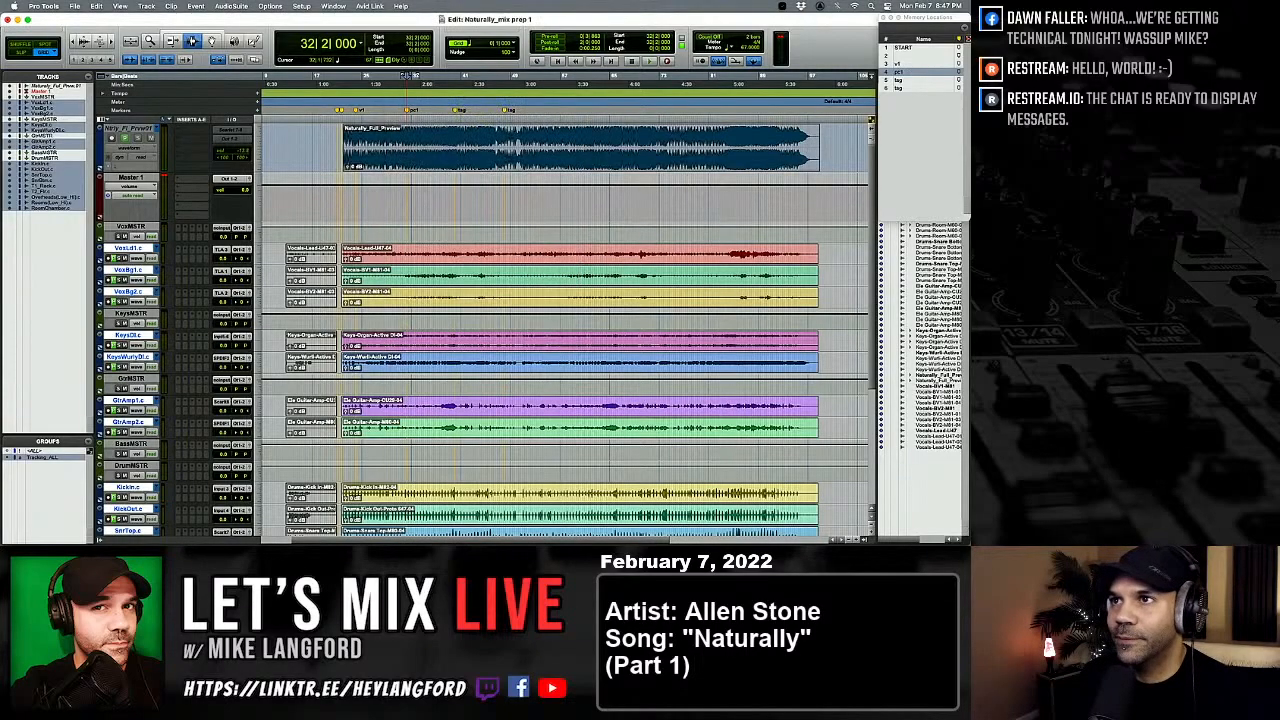
pyautogui.doubleClick(457, 109)
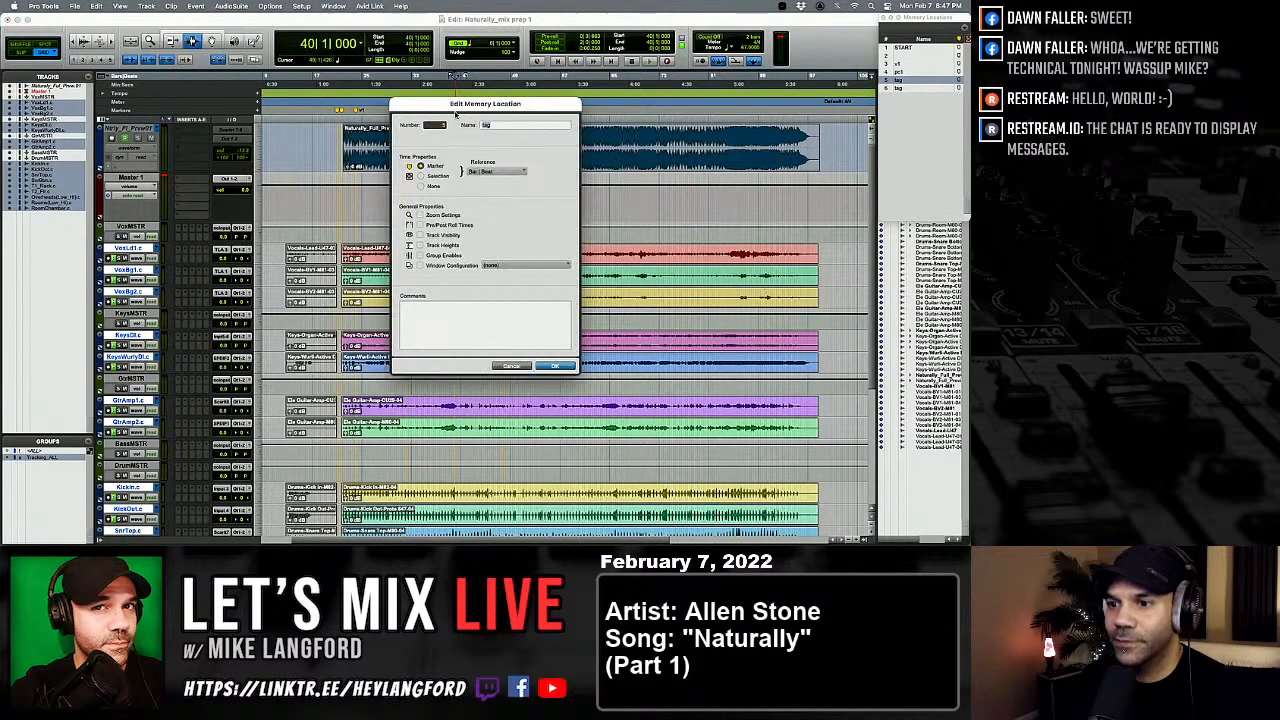
pyautogui.press('Return')
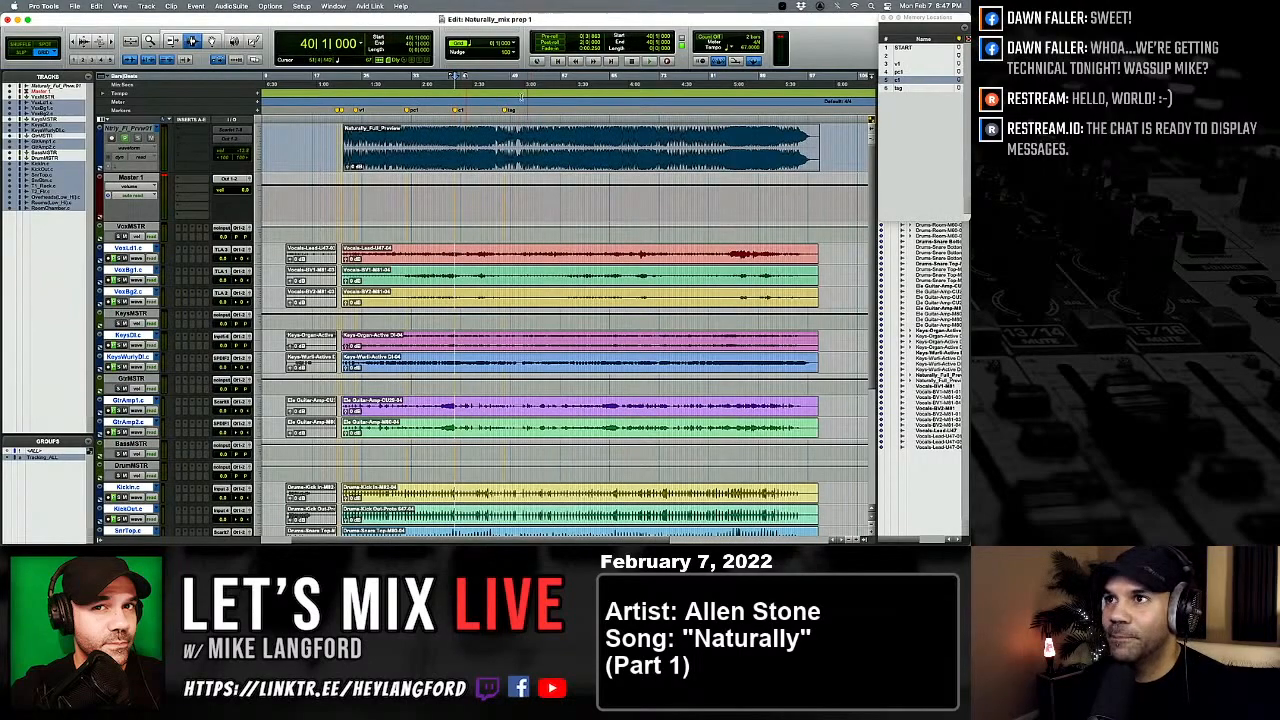
pyautogui.doubleClick(507, 110)
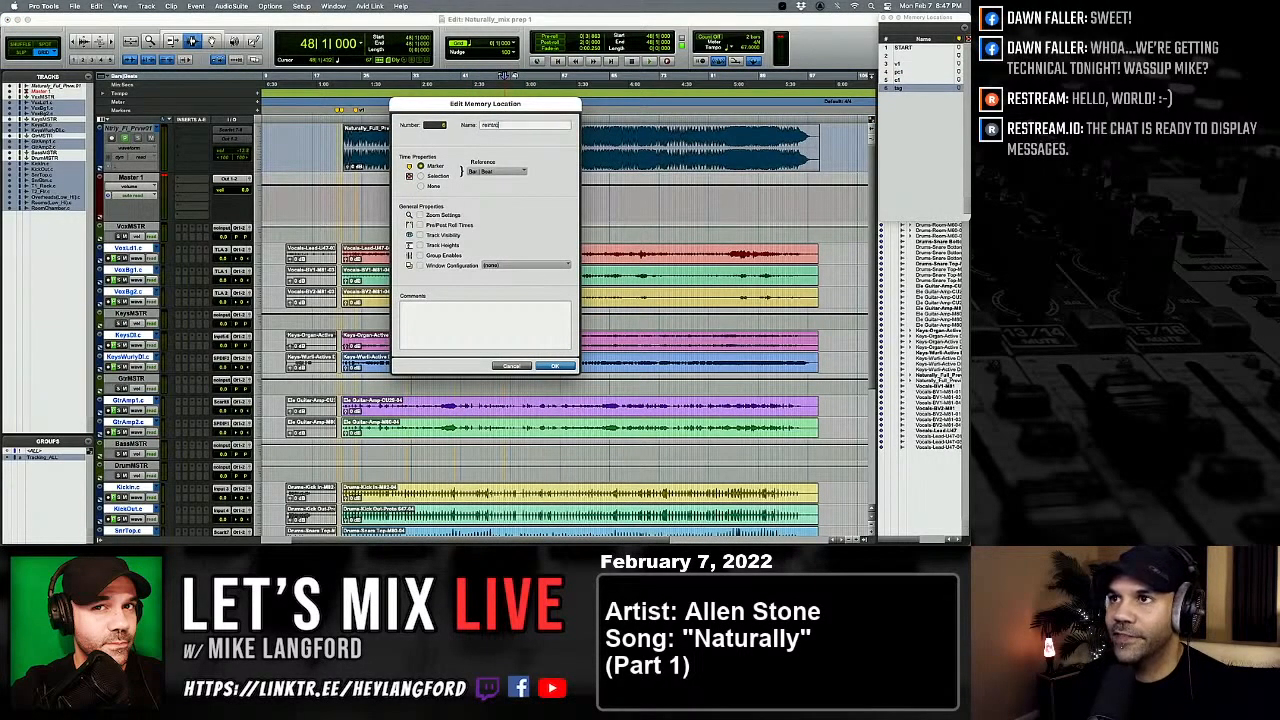
pyautogui.press('Return')
# Step: Resume playback just before the reintro marker and create a marker named v2 around bar 50
pyautogui.press('space')
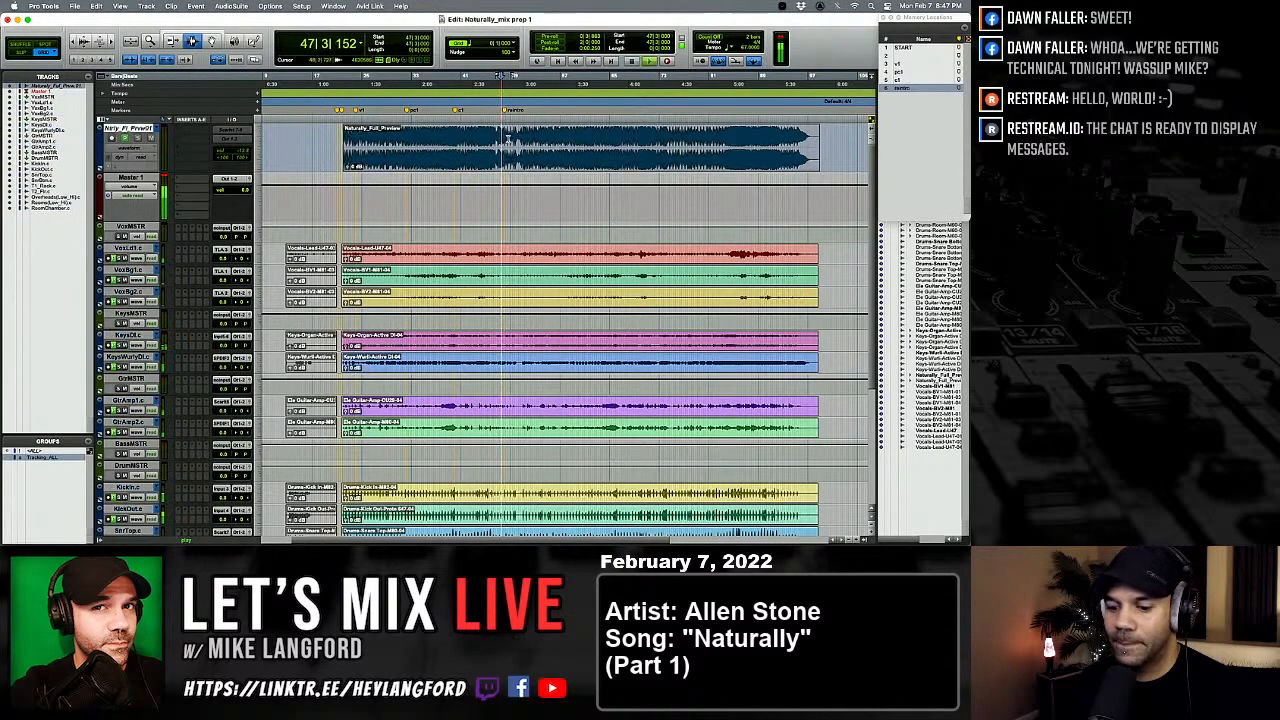
pyautogui.press('super+bracketright')
pyautogui.press('super+bracketright')
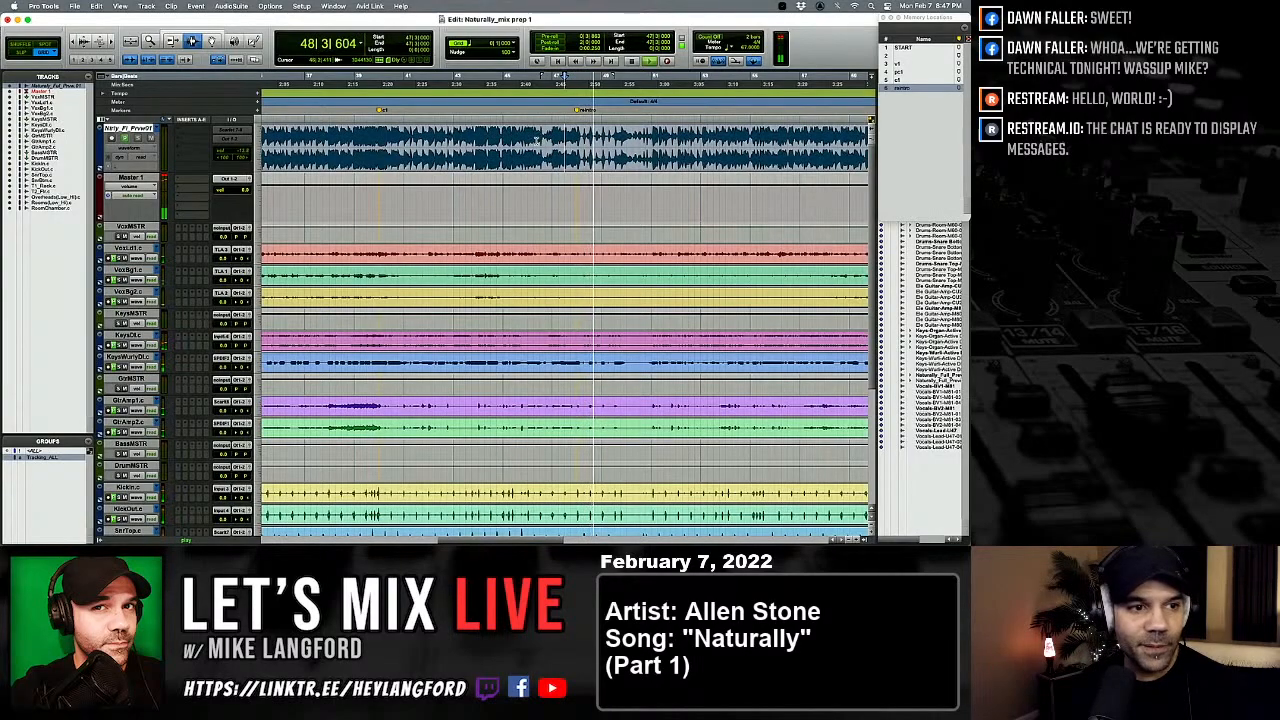
pyautogui.hscroll(2, 500, 145)
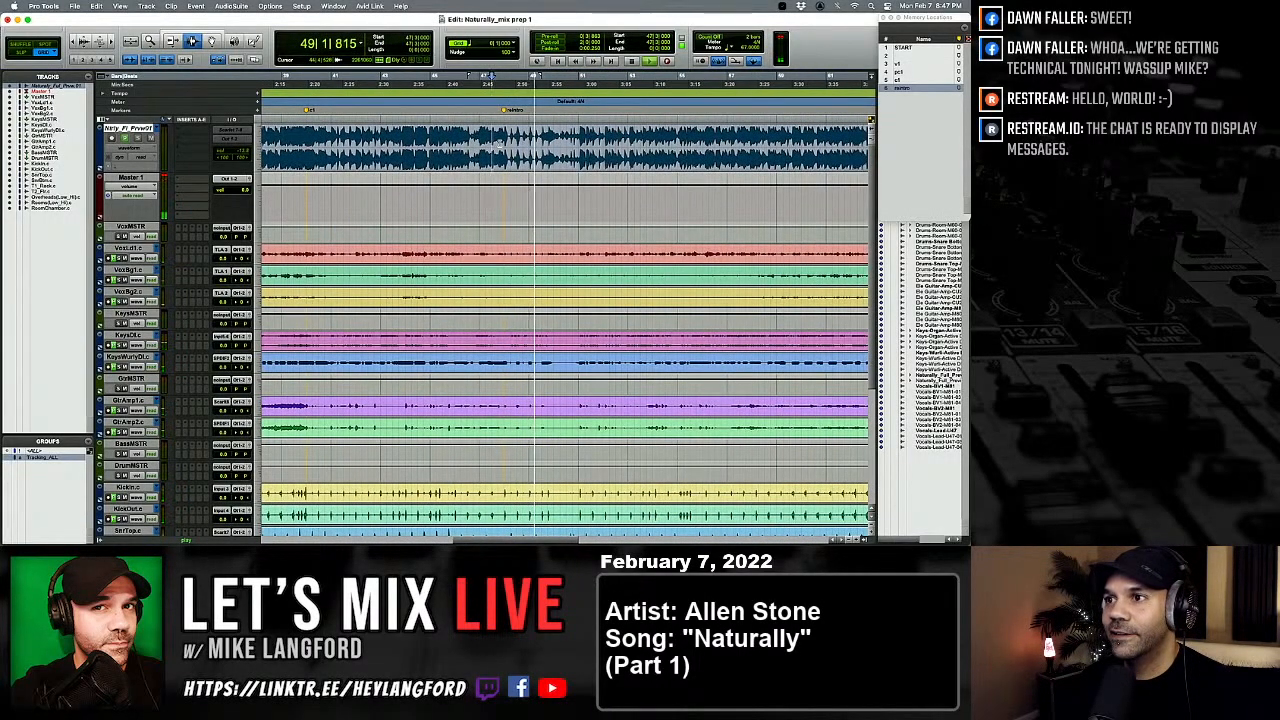
pyautogui.hscroll(2, 490, 75)
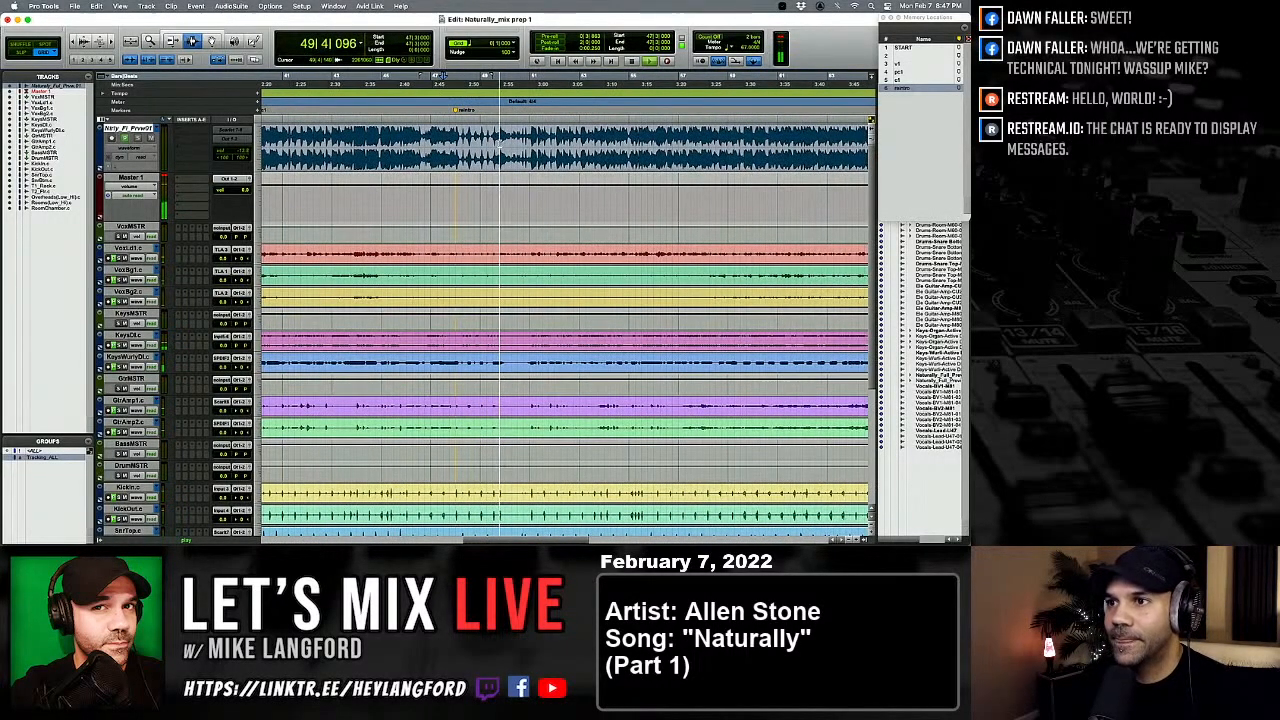
pyautogui.press('KP_Enter')
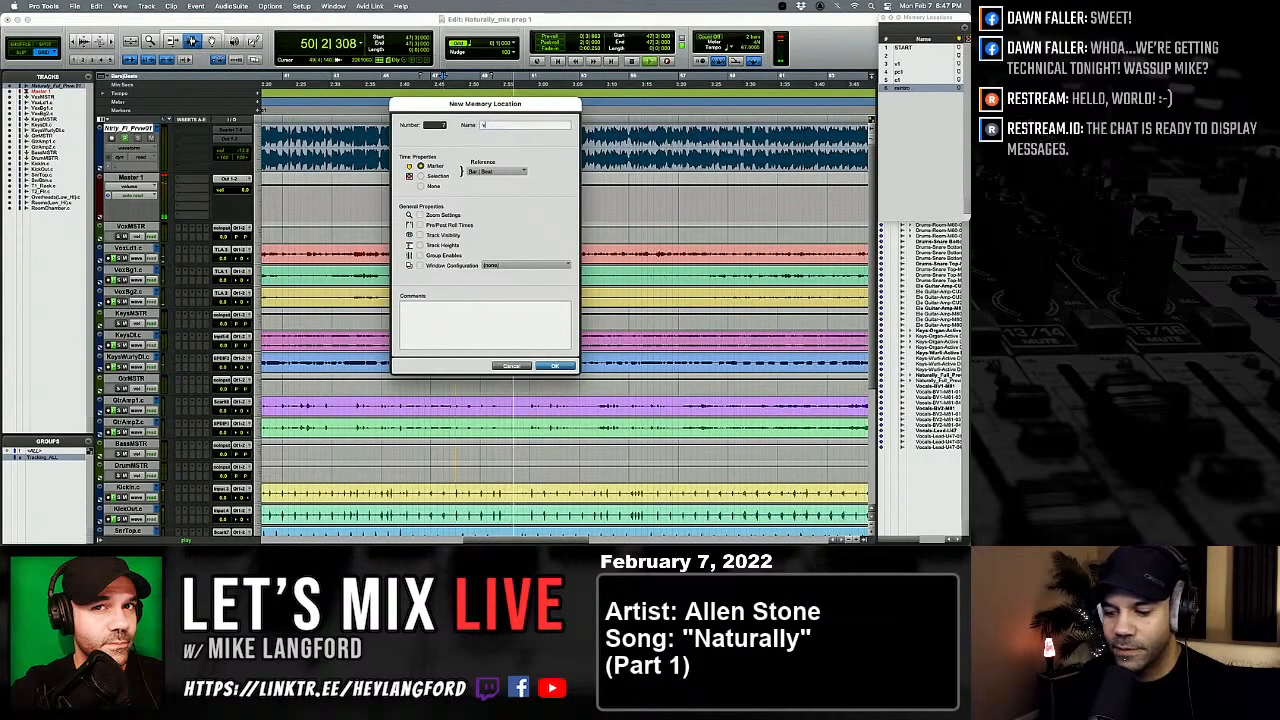
pyautogui.write('v2')
pyautogui.press('Return')
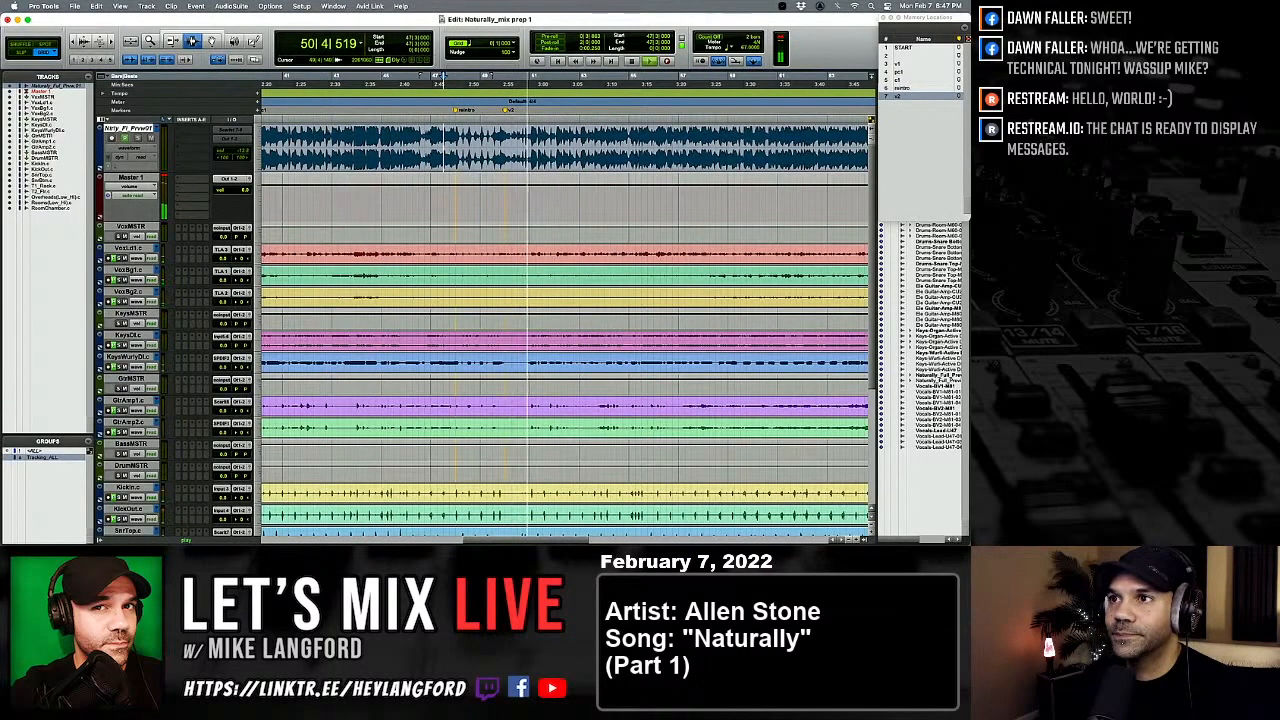
# Step: Continue playback through the second verse and create a marker named pc2 around bar 58
pyautogui.press('r')
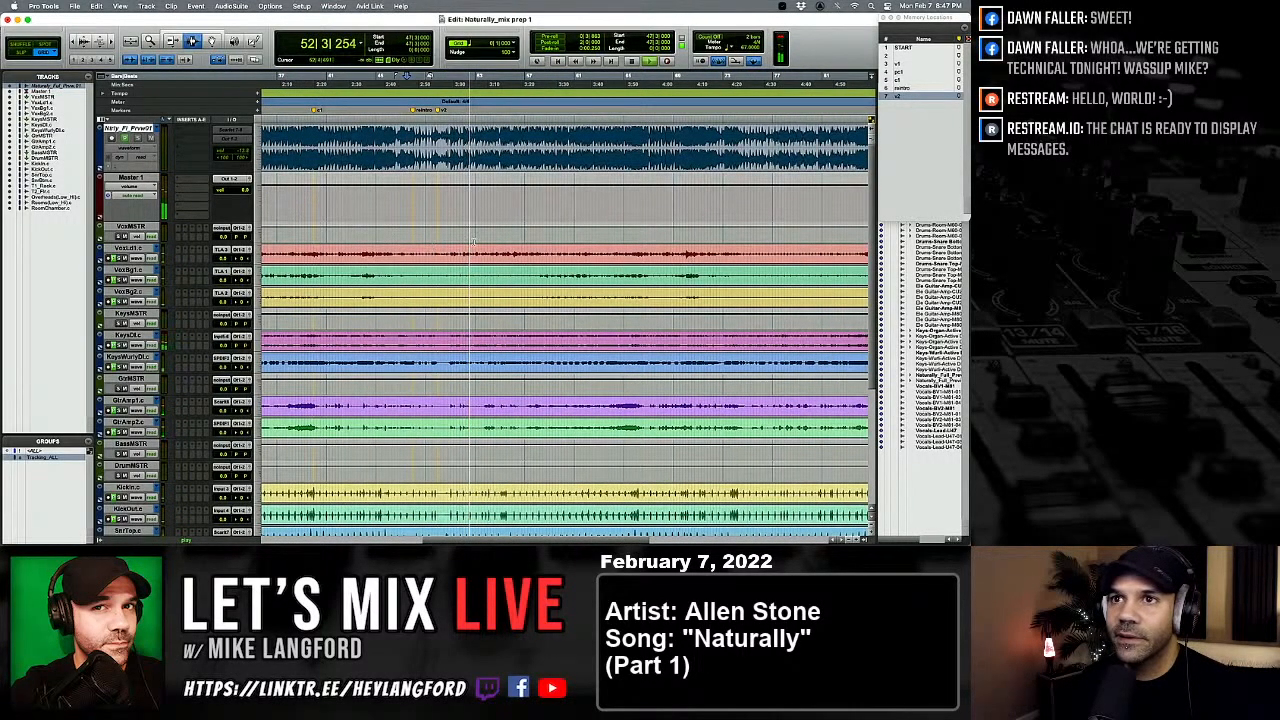
pyautogui.scroll(-3, 474, 241)
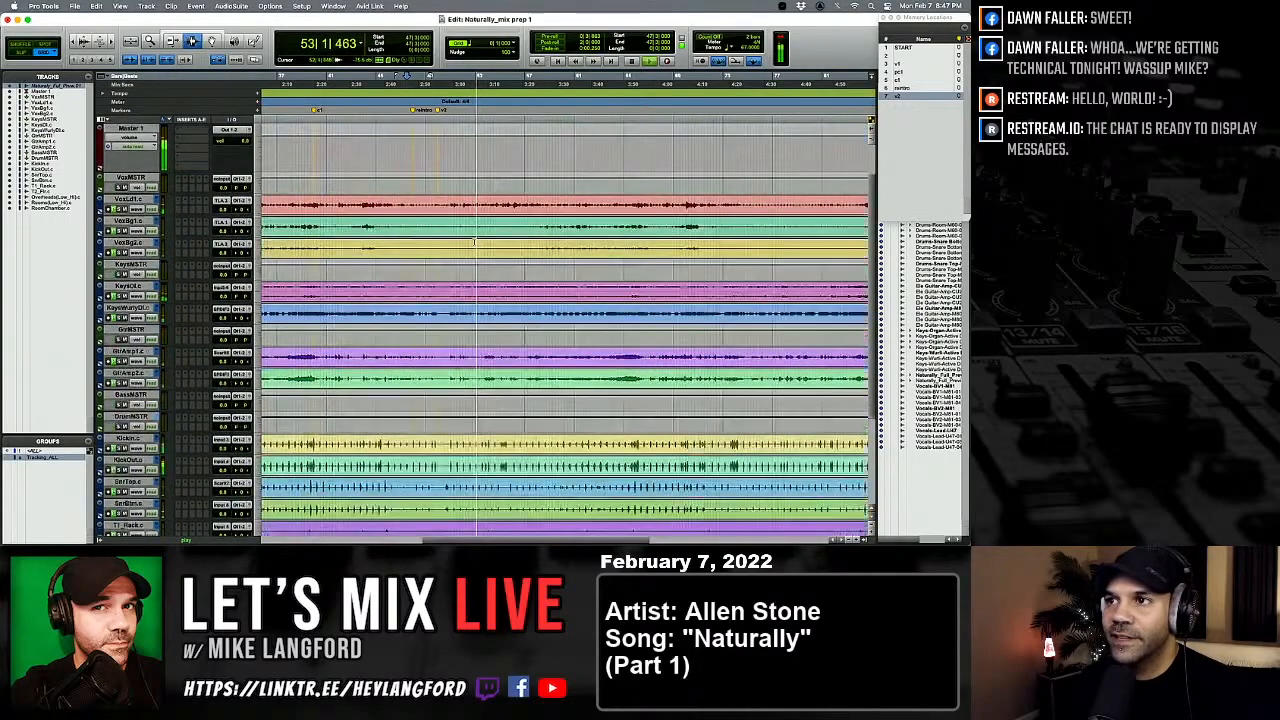
pyautogui.scroll(-3, 474, 241)
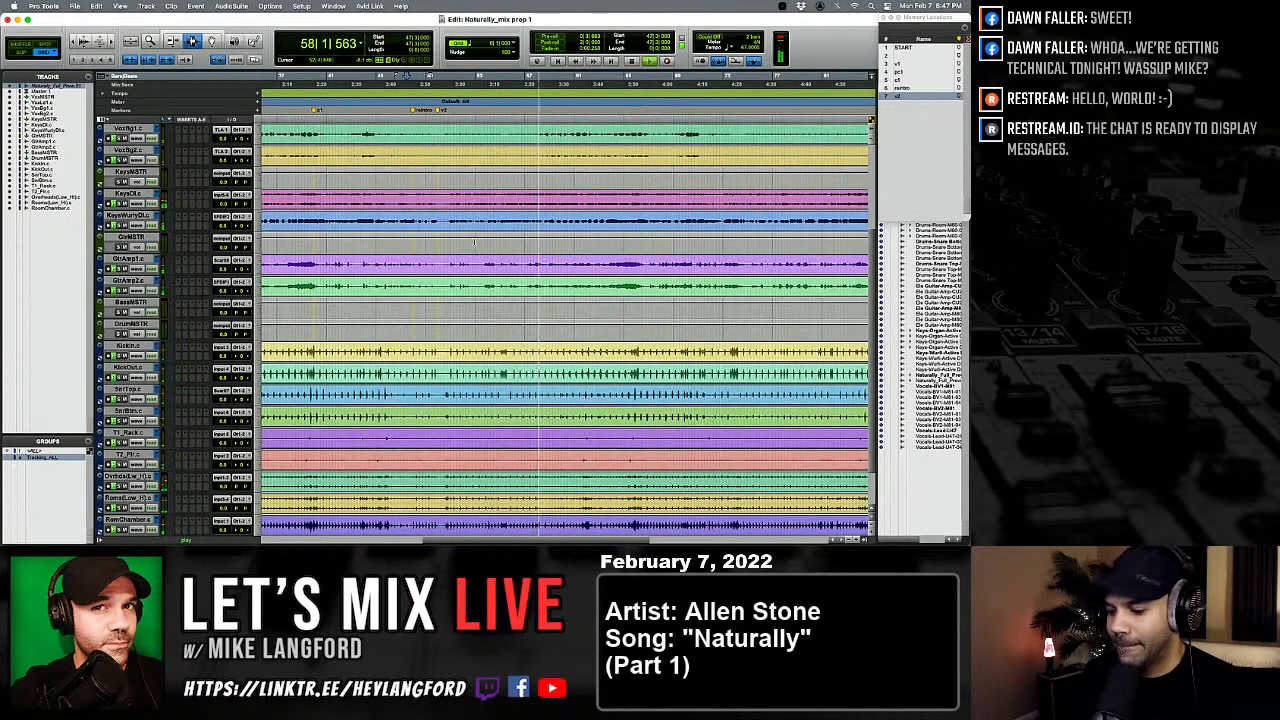
pyautogui.press('KP_Enter')
pyautogui.press('Return')
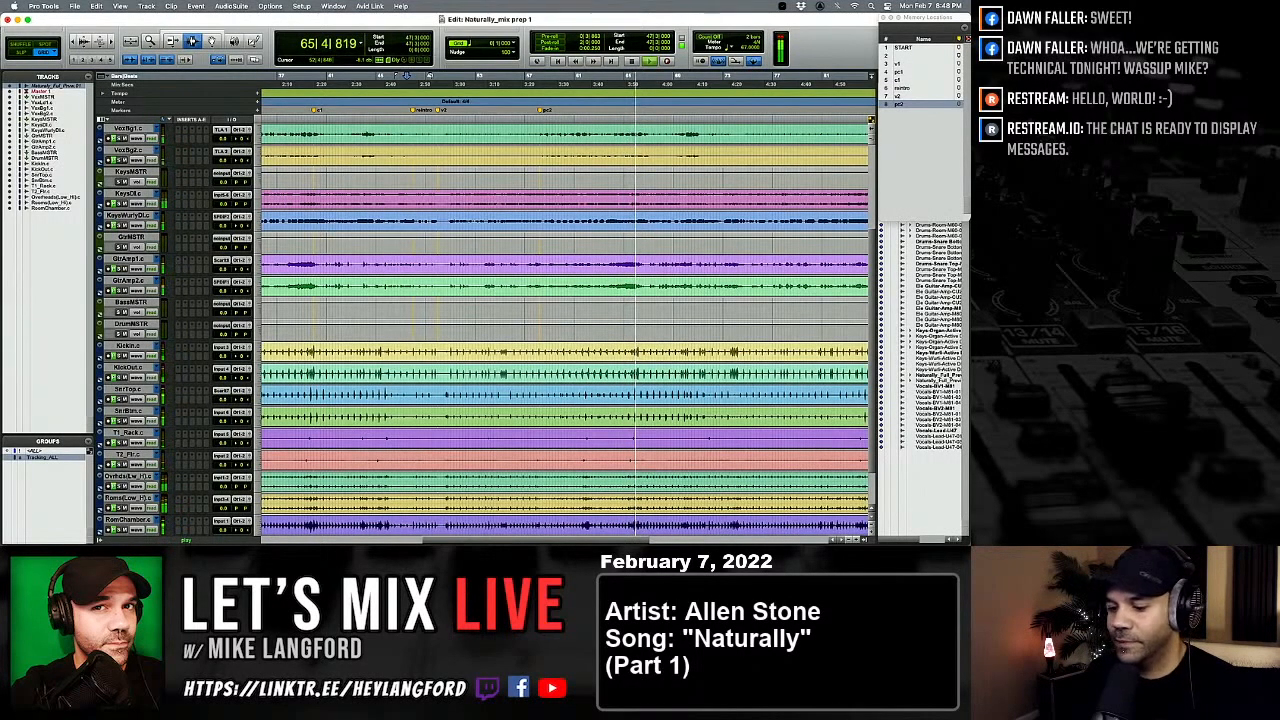
# Step: Create markers named c2 around bar 66 and solo around bar 74 during playback
pyautogui.press('KP_Enter')
pyautogui.press('Return')
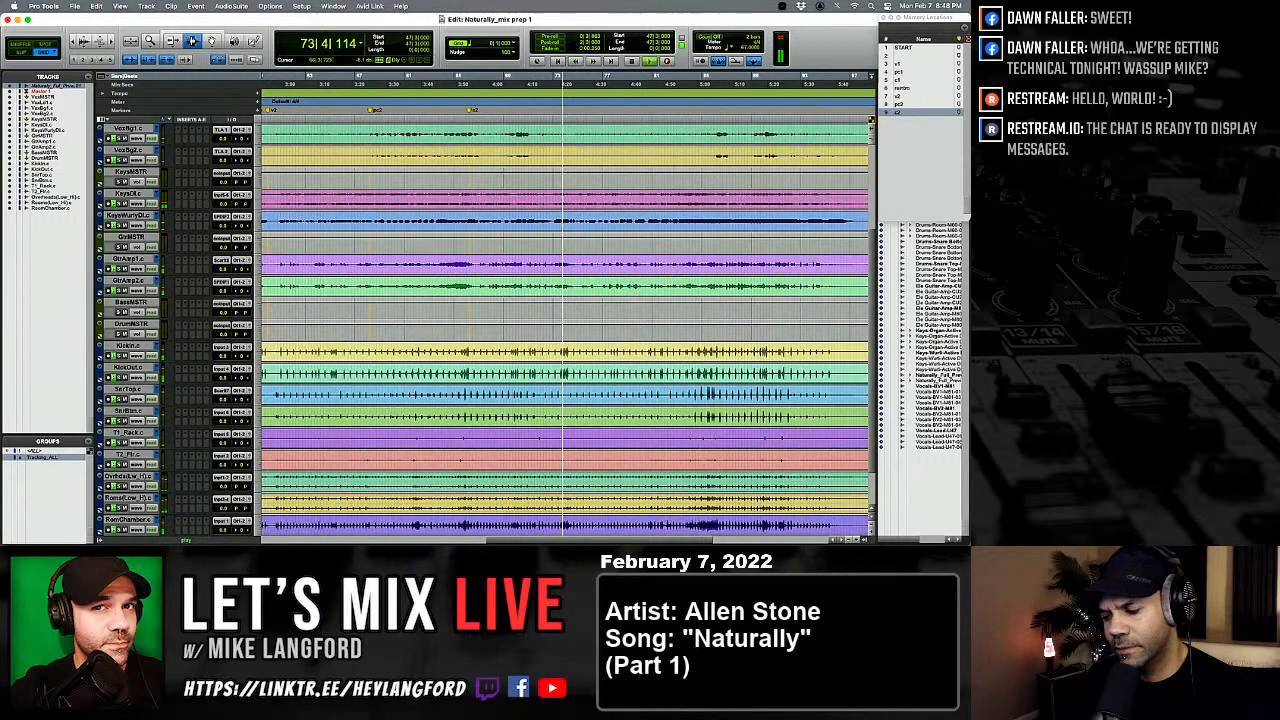
pyautogui.press('KP_Enter')
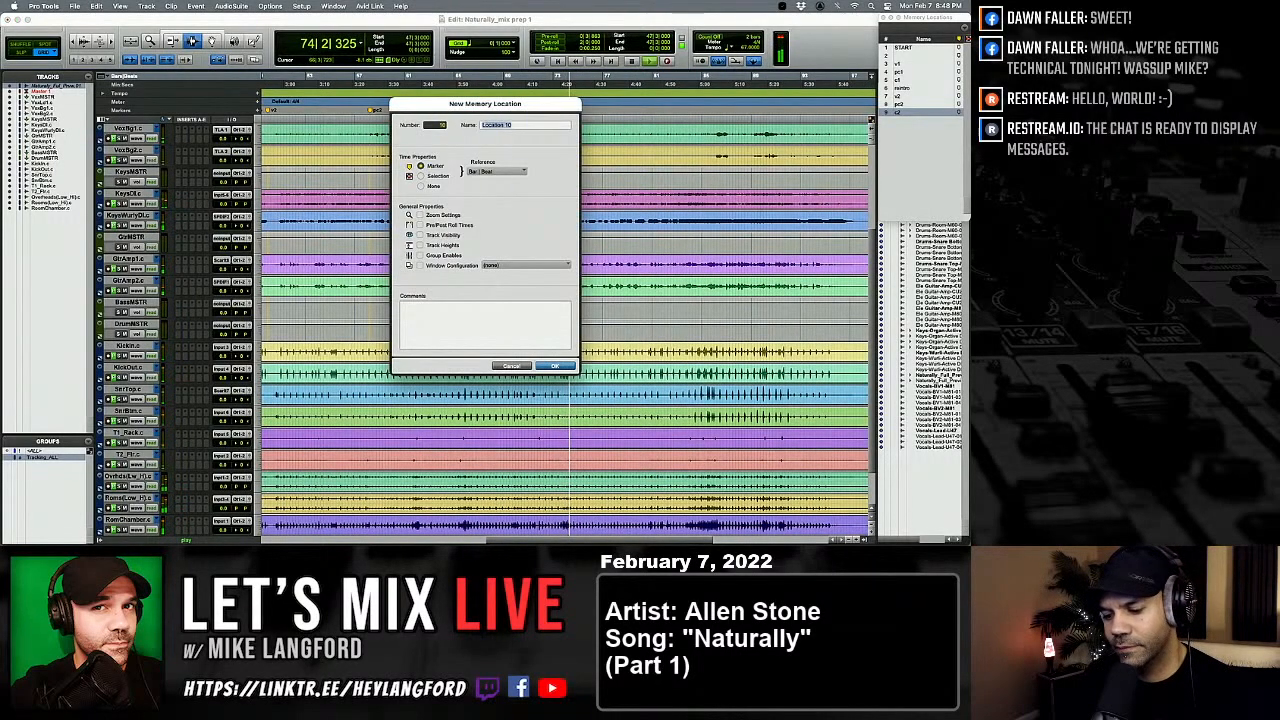
pyautogui.press('Return')
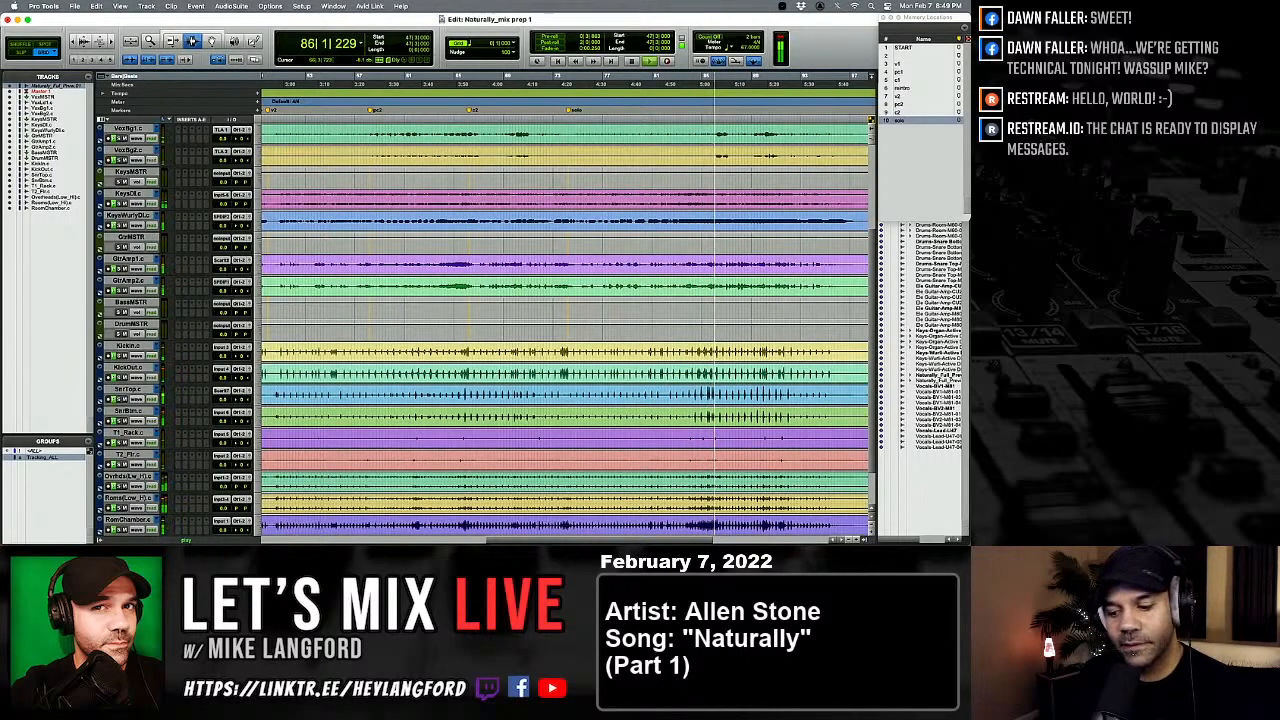
# Step: Create a marker named c3 around bar 86 where the last chorus begins
pyautogui.press('KP_Enter')
pyautogui.write('pc')
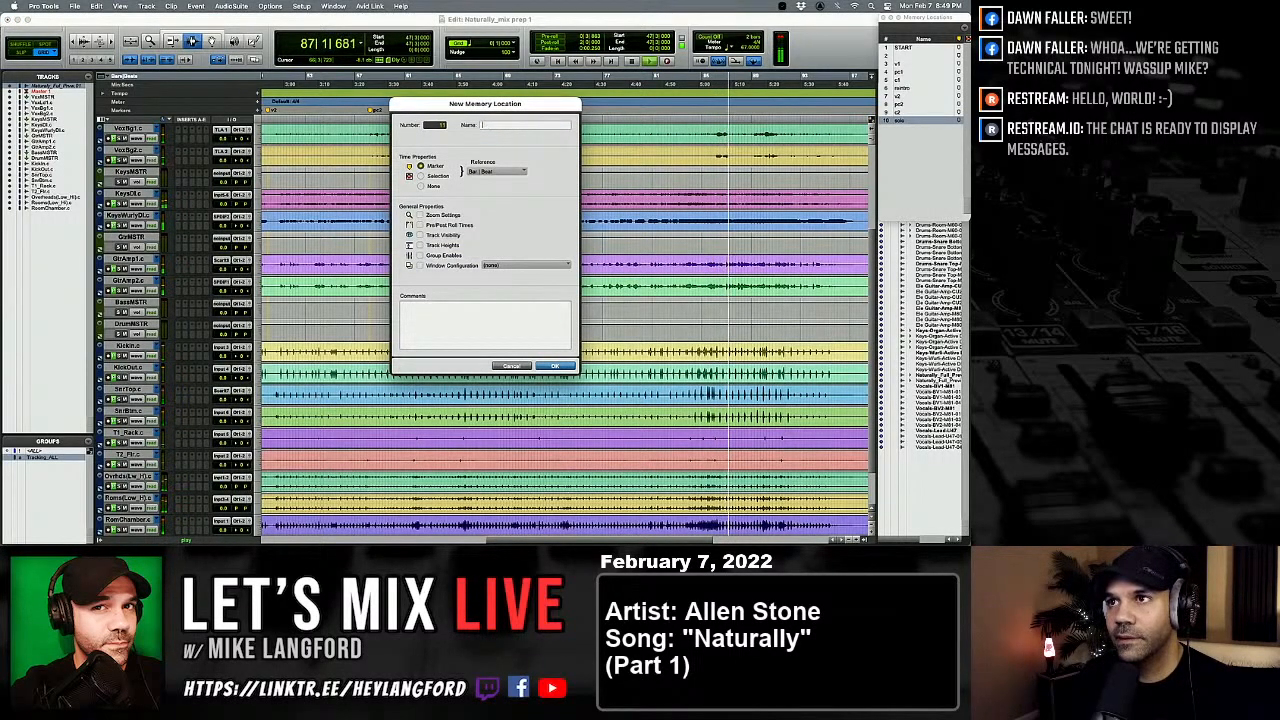
pyautogui.press('BackSpace')
pyautogui.press('BackSpace')
pyautogui.write('c3')
pyautogui.press('Return')
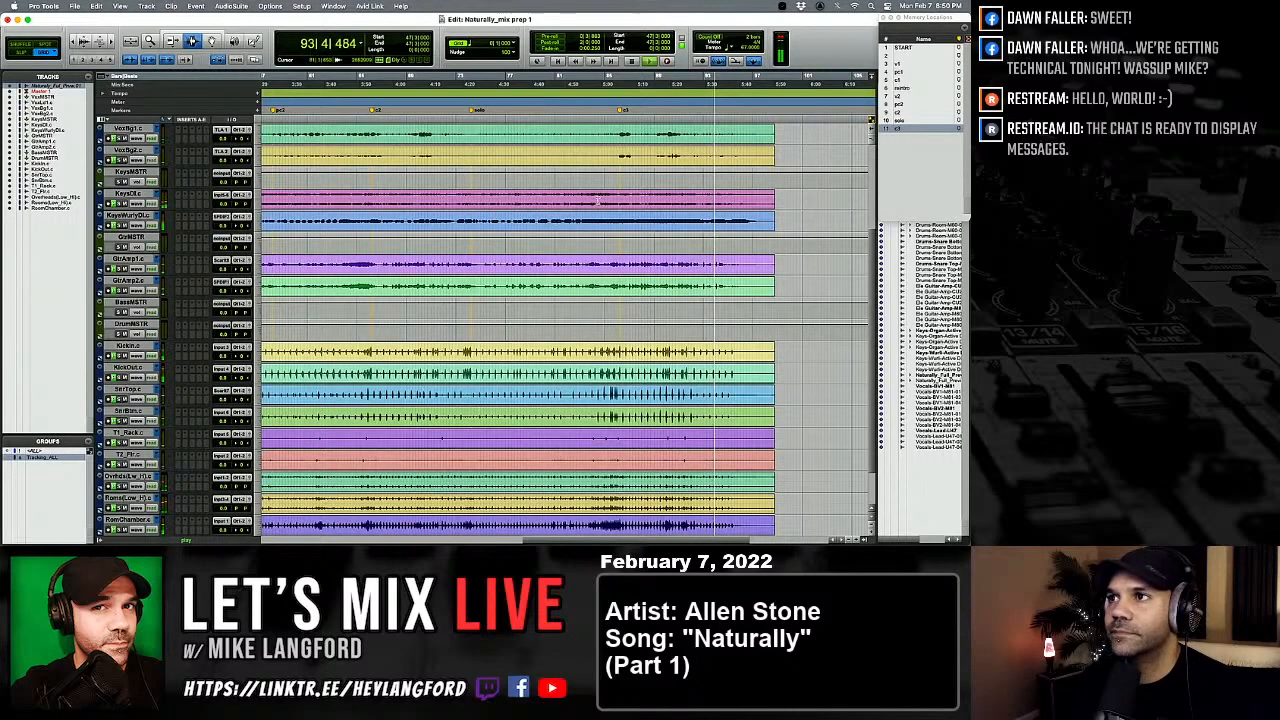
# Step: Replay the end of the last chorus from 90|2|000 and create a marker named outro around bar 92
pyautogui.press('super+bracketright')
pyautogui.click(518, 137)
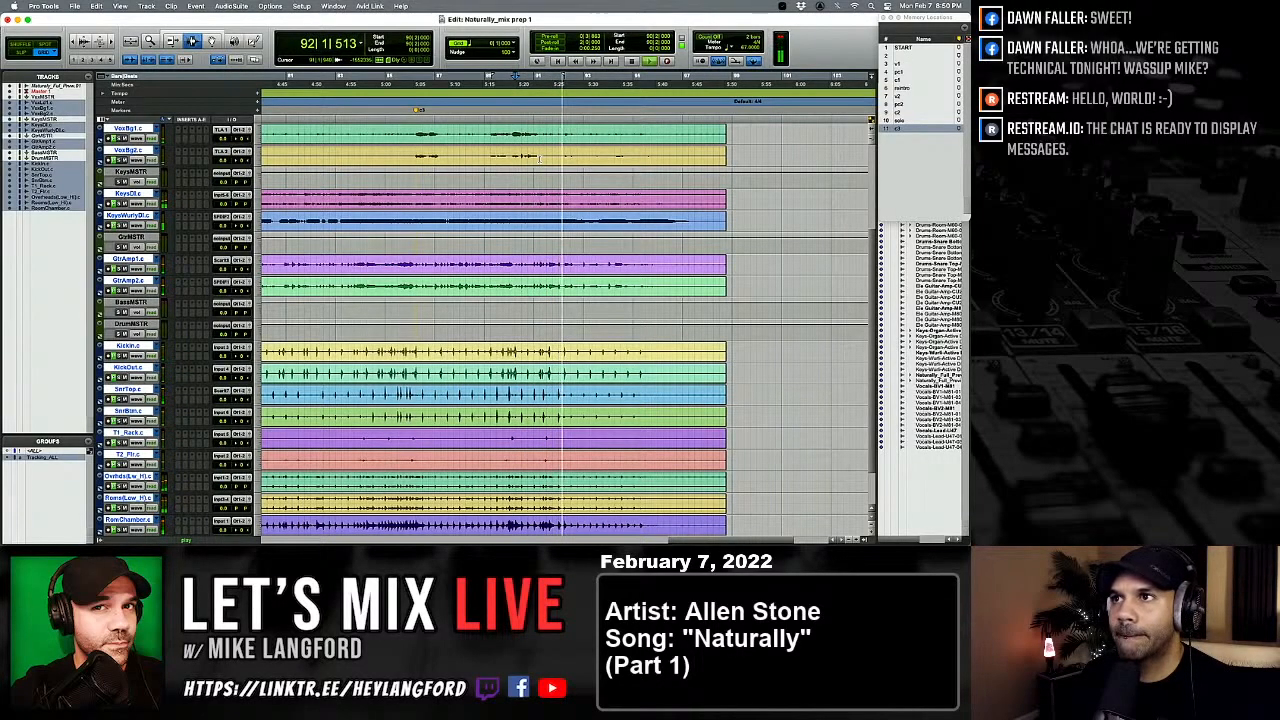
pyautogui.press('KP_Enter')
pyautogui.write('outro')
pyautogui.press('Return')
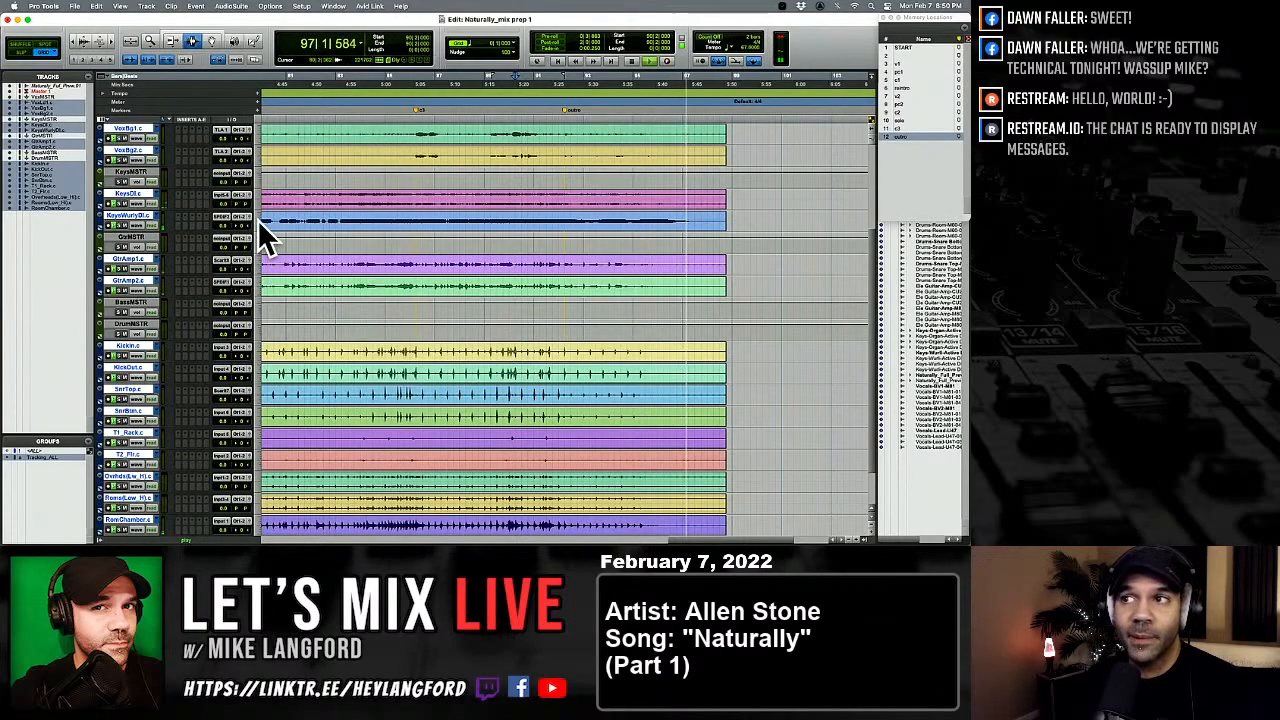
# Step: Stop playback and show the whole session timeline to review the markers across the song
pyautogui.press('space')
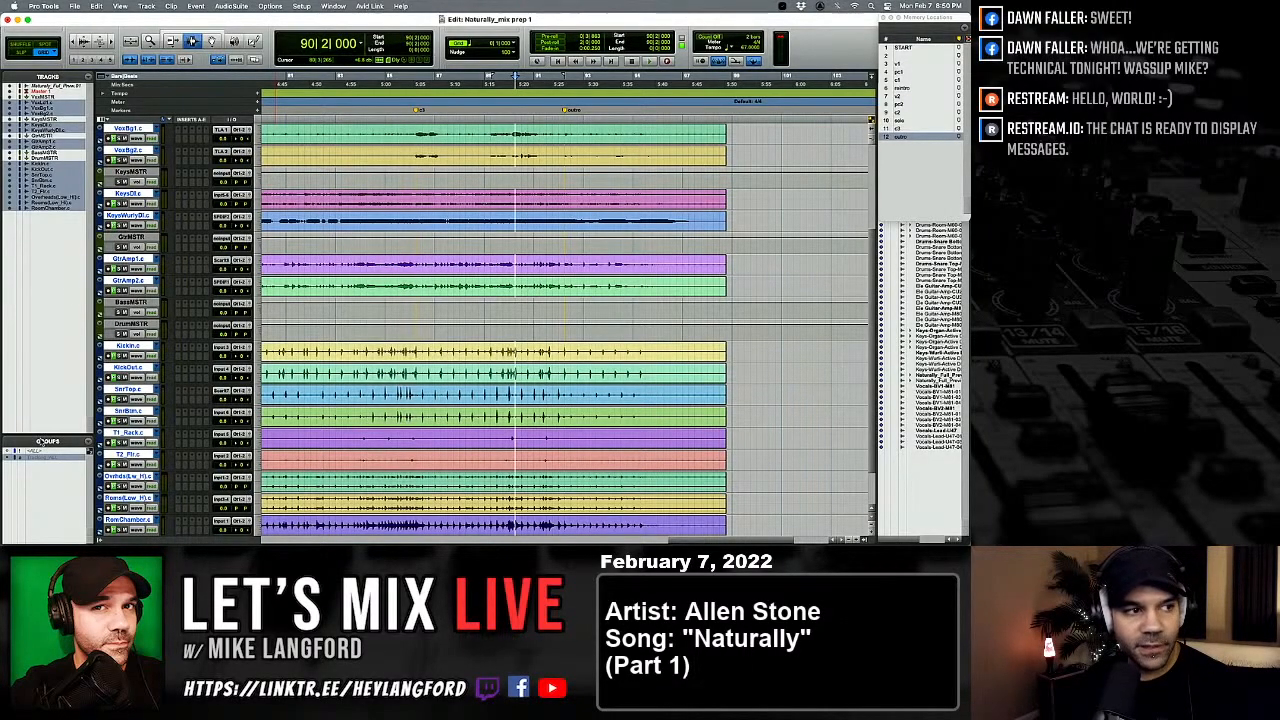
pyautogui.click(75, 458)
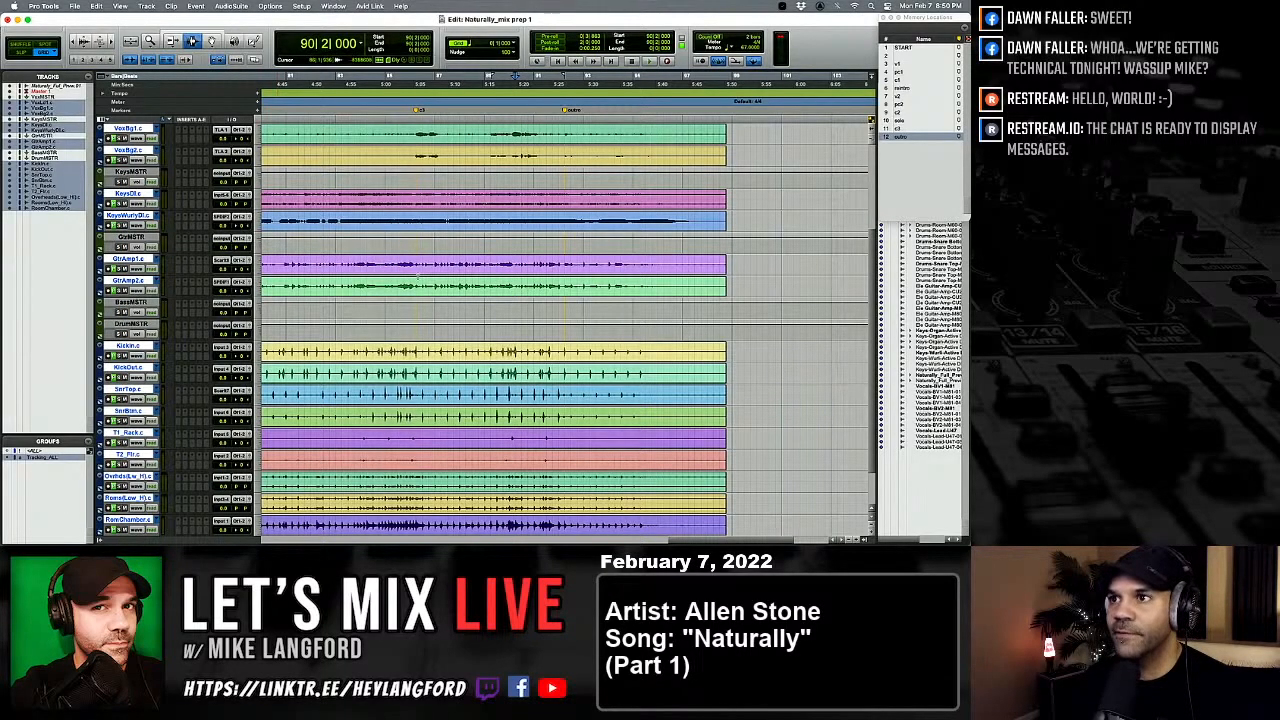
pyautogui.hotkey('alt', 'a')
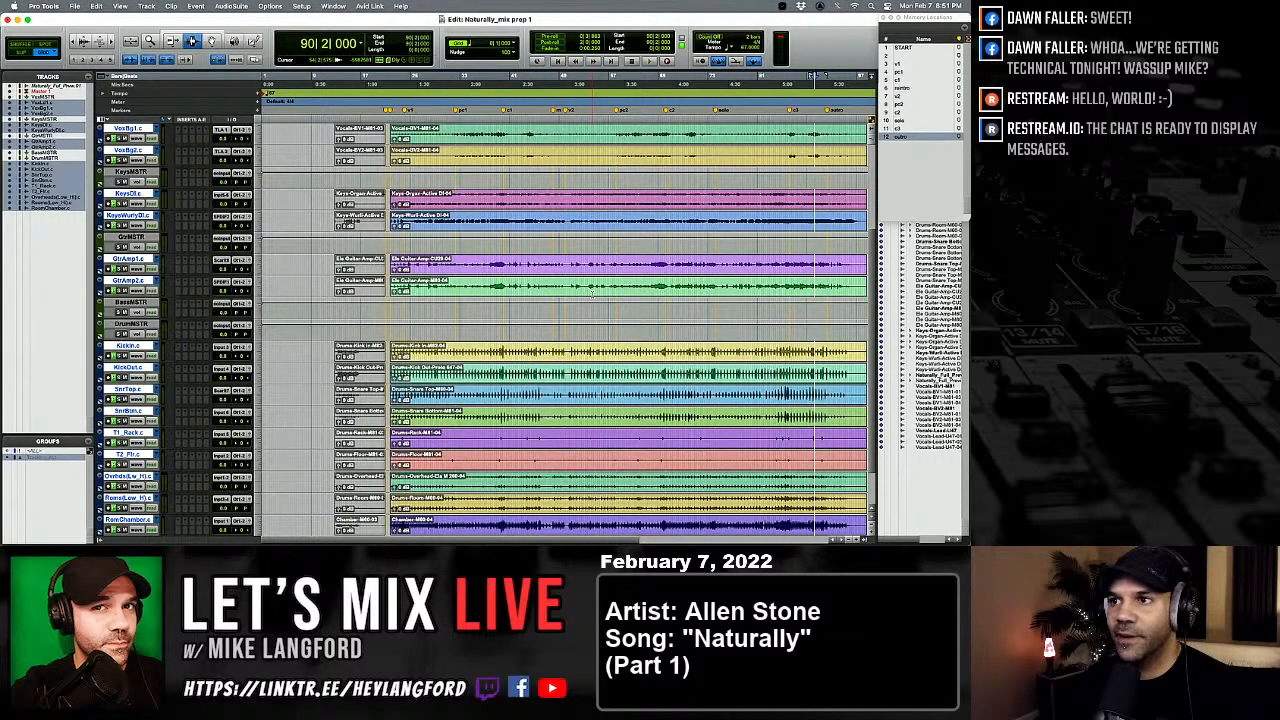
# Step: Look over the grouped channels in the Mix window and return to the Edit window
pyautogui.press('super+g')
pyautogui.press('Escape')
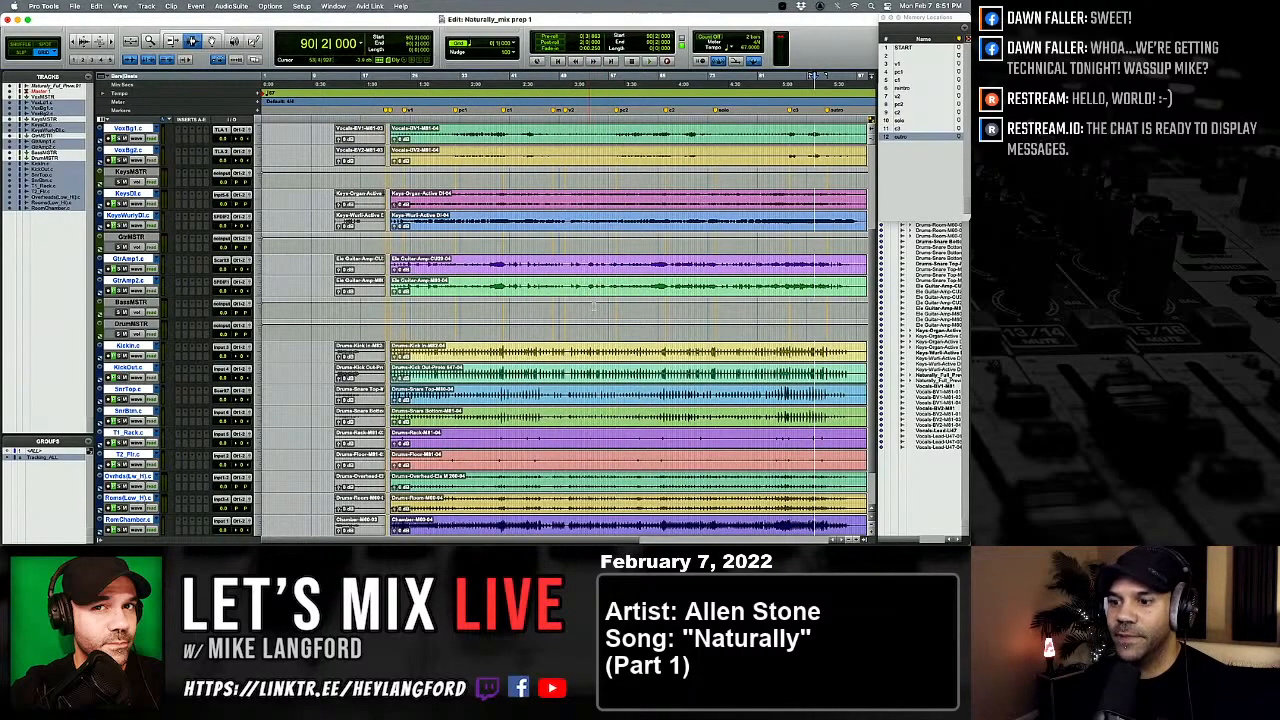
pyautogui.press('super+equal')
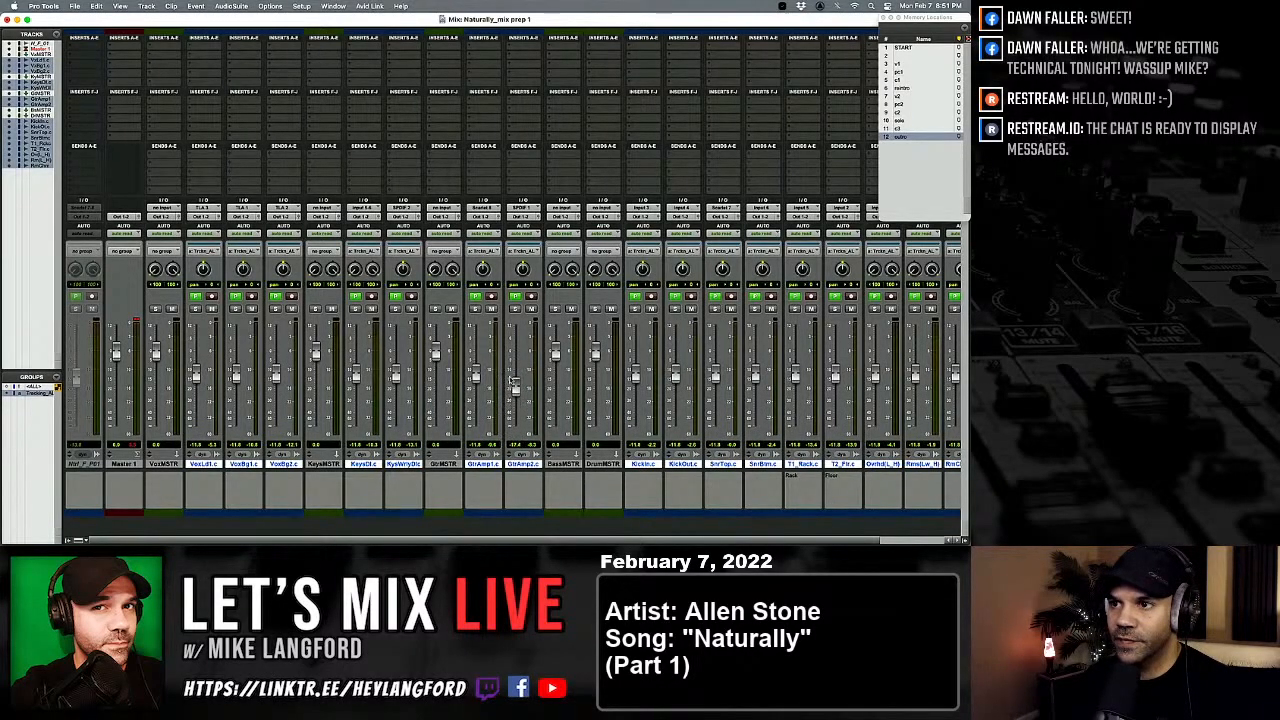
pyautogui.press('super+equal')
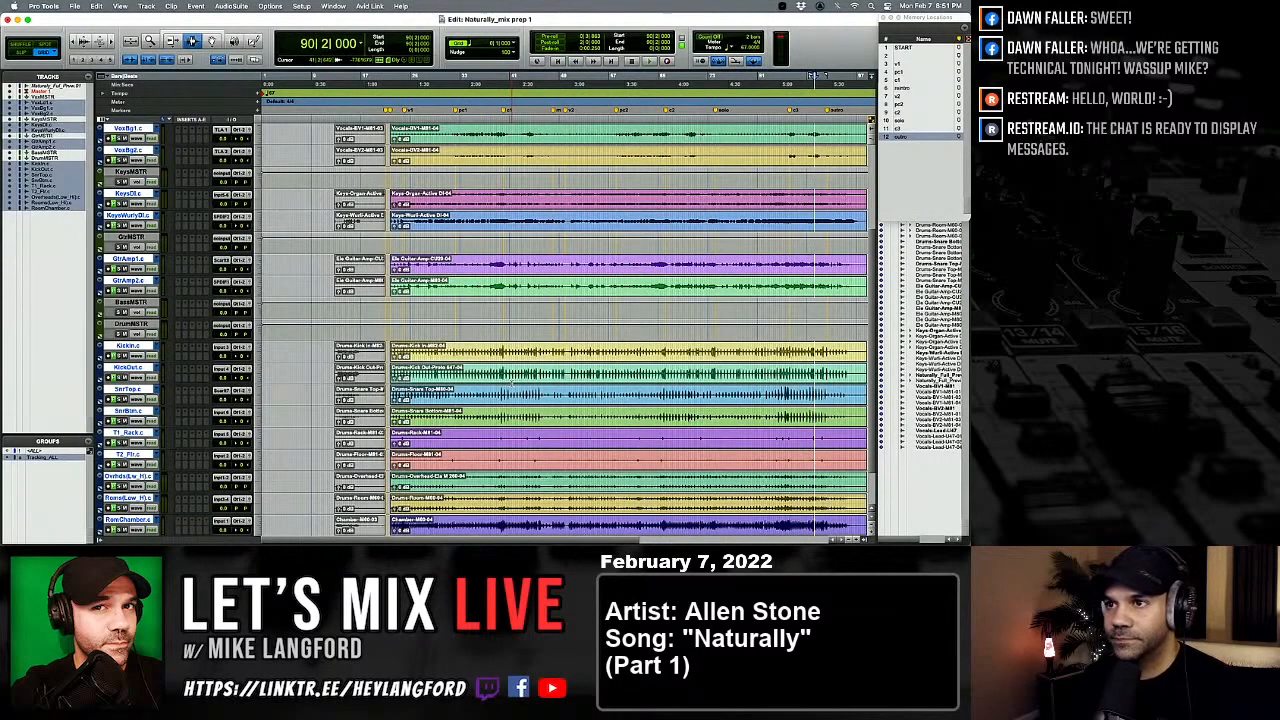
# Step: Create a marker named intro at 22|1|000 where the song begins and show the whole session timeline
pyautogui.click(474, 187)
pyautogui.press('super+bracketright')
pyautogui.press('super+bracketright')
pyautogui.press('super+bracketright')
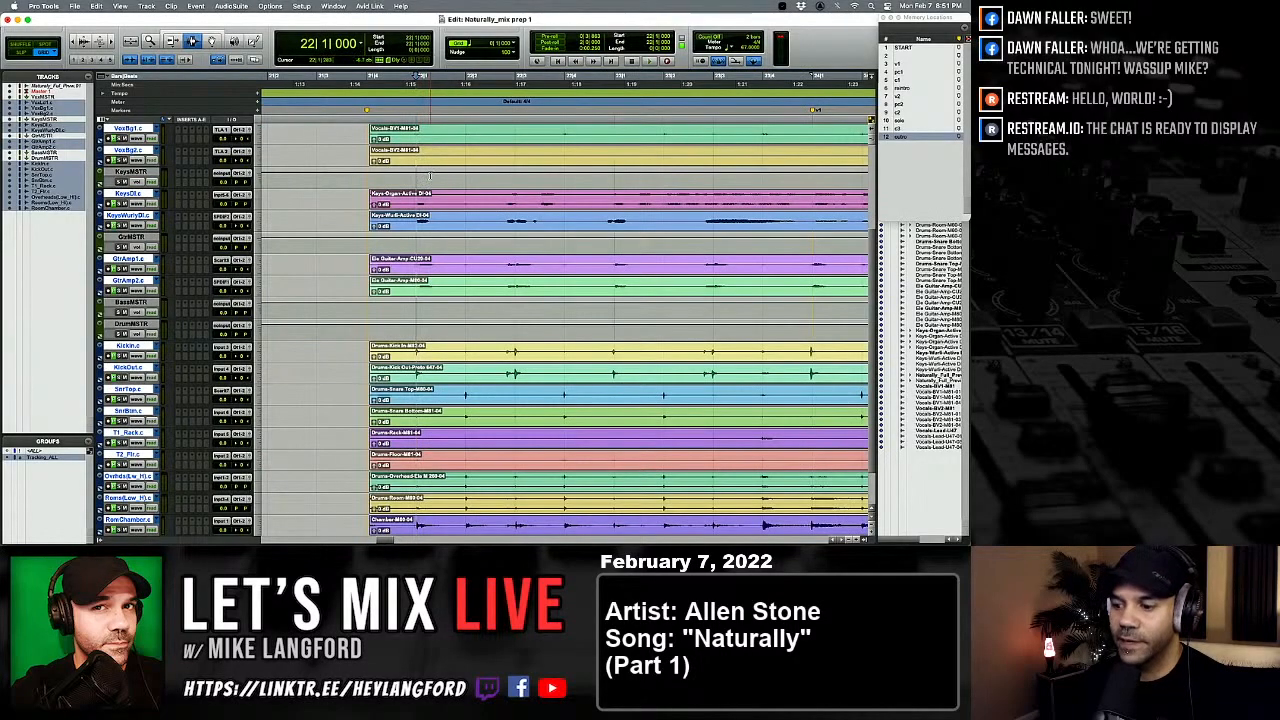
pyautogui.press('KP_Enter')
pyautogui.write('intro')
pyautogui.press('Return')
pyautogui.hotkey('alt', 'a')
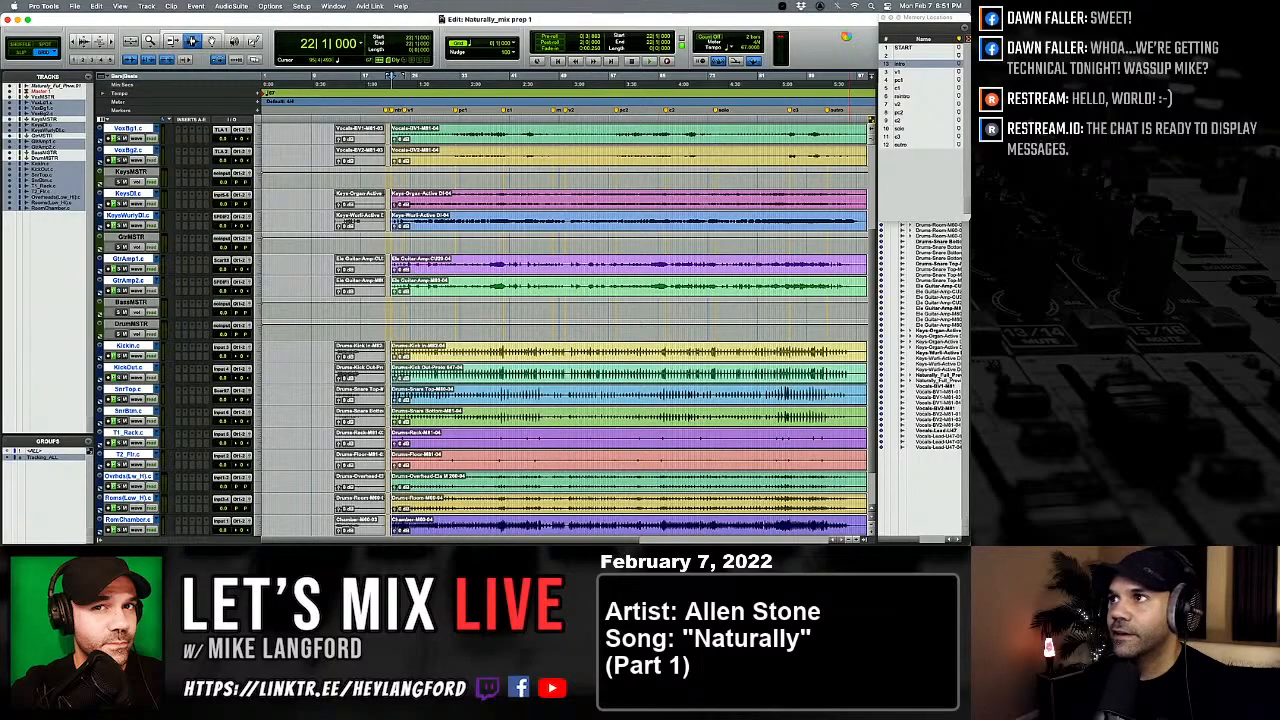
# Step: Close the Memory Locations window and open it again to display the marker list
pyautogui.click(884, 18)
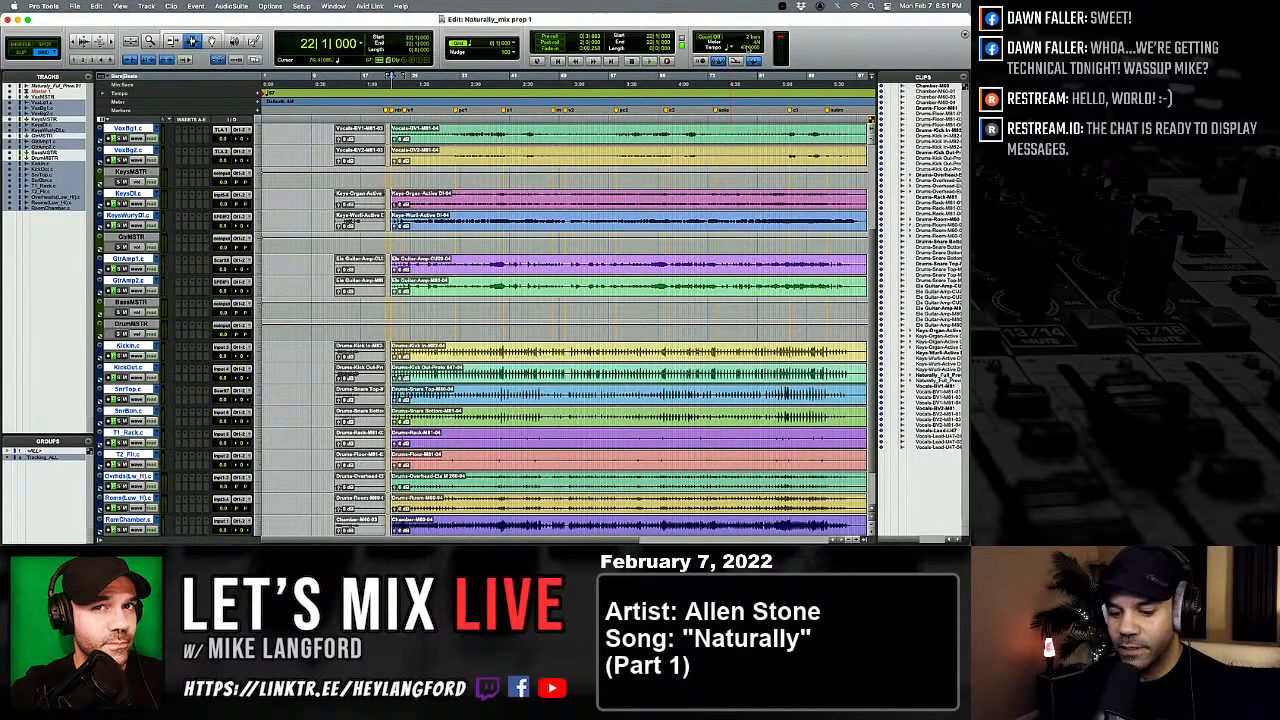
pyautogui.press('super+5')
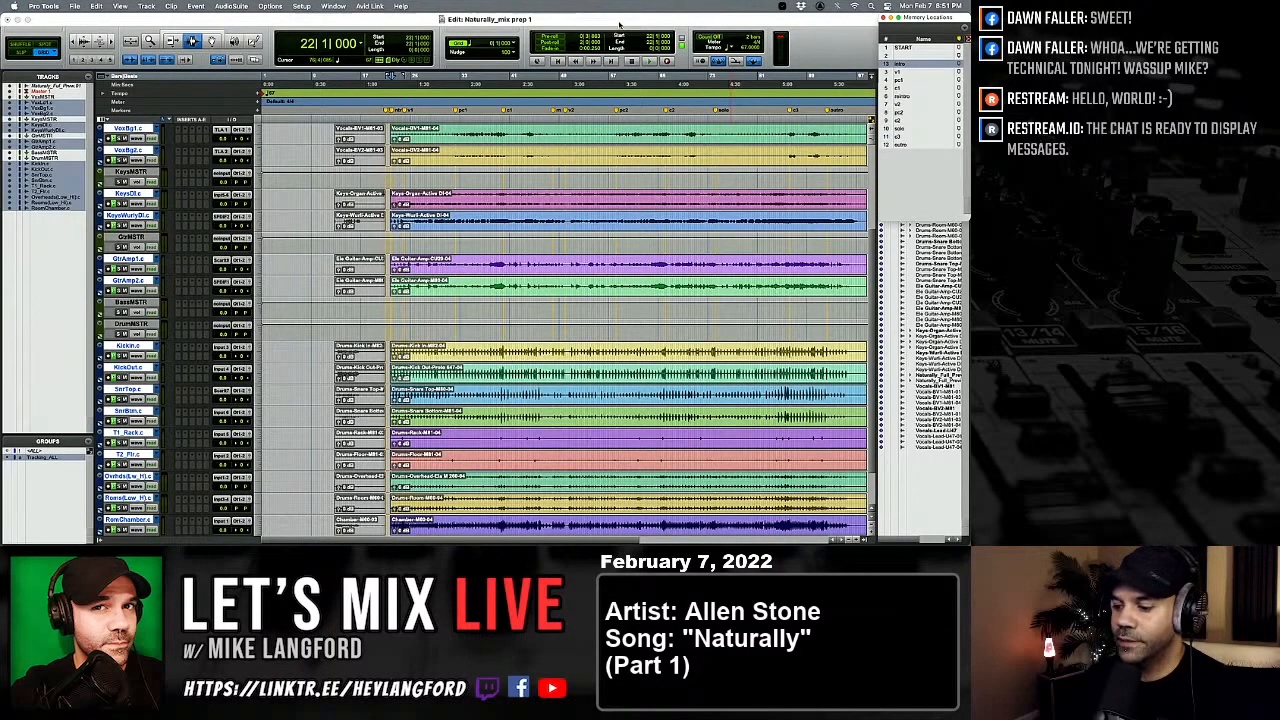
pyautogui.press('super+5')
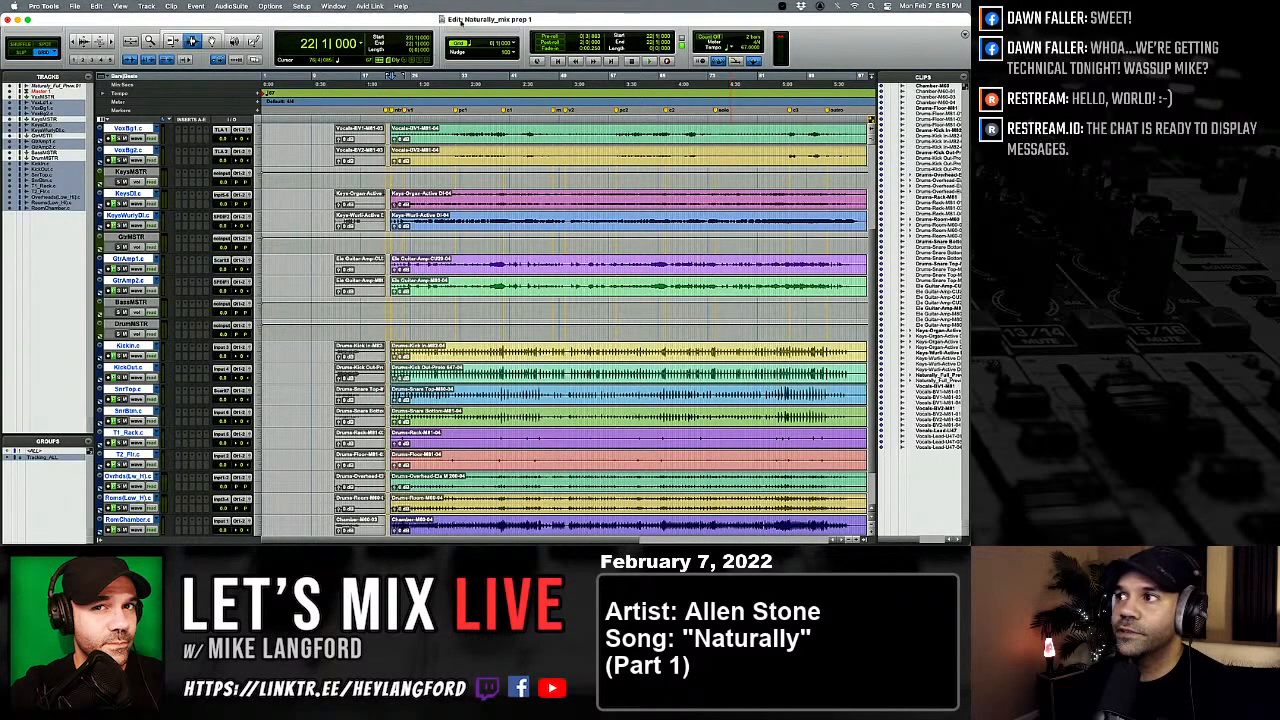
pyautogui.click(345, 6)
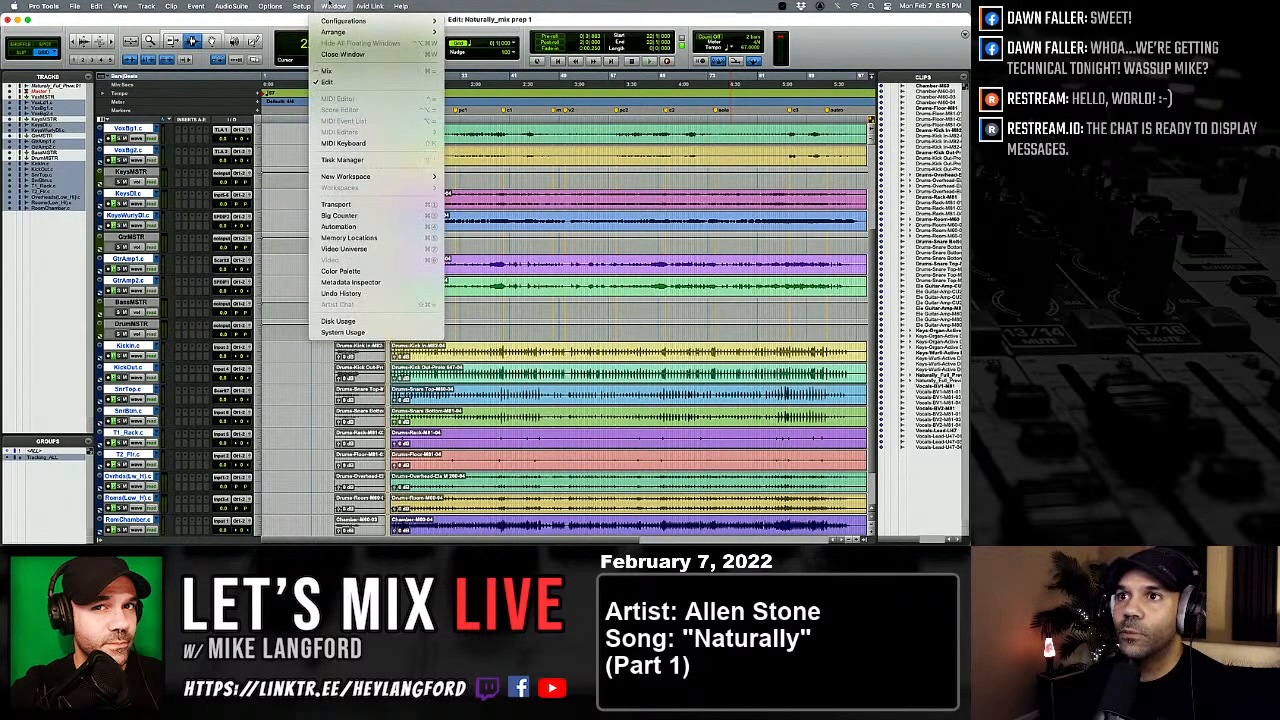
pyautogui.click(402, 240)
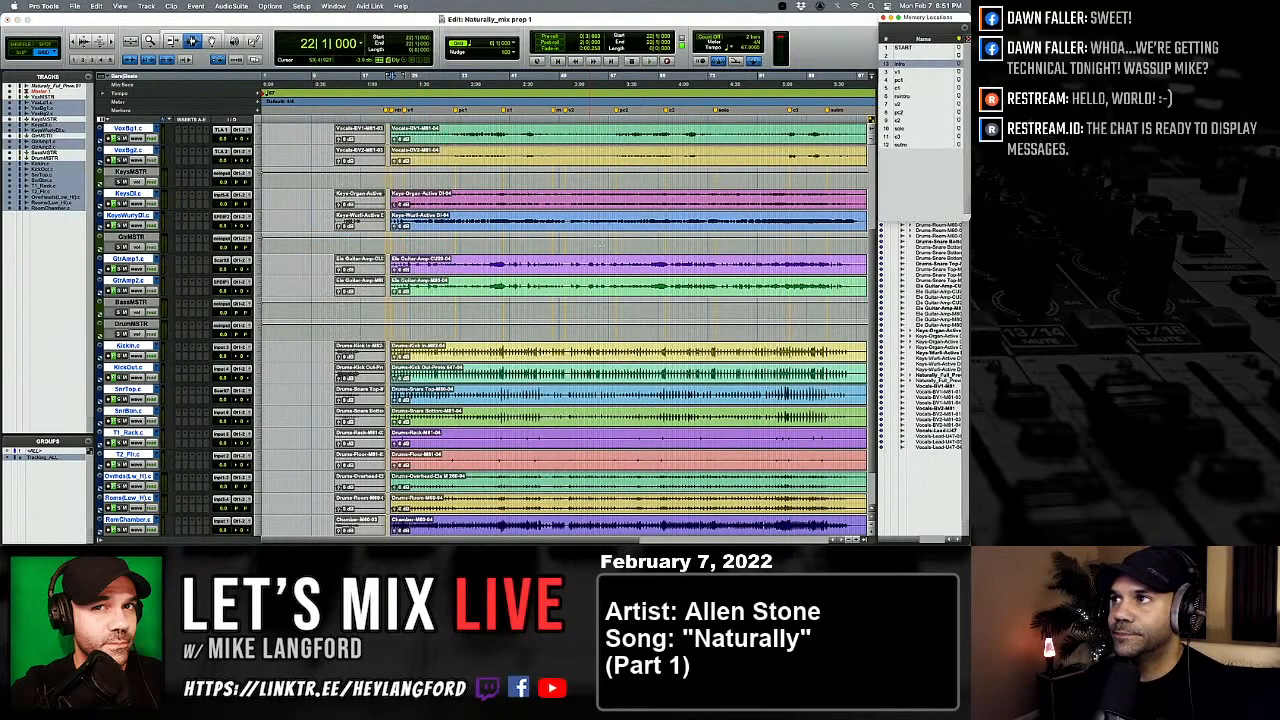
# Step: Save the session under the new name Naturally_mix prep 2 in the Naturally_Mix MSTR folder
pyautogui.click(333, 6)
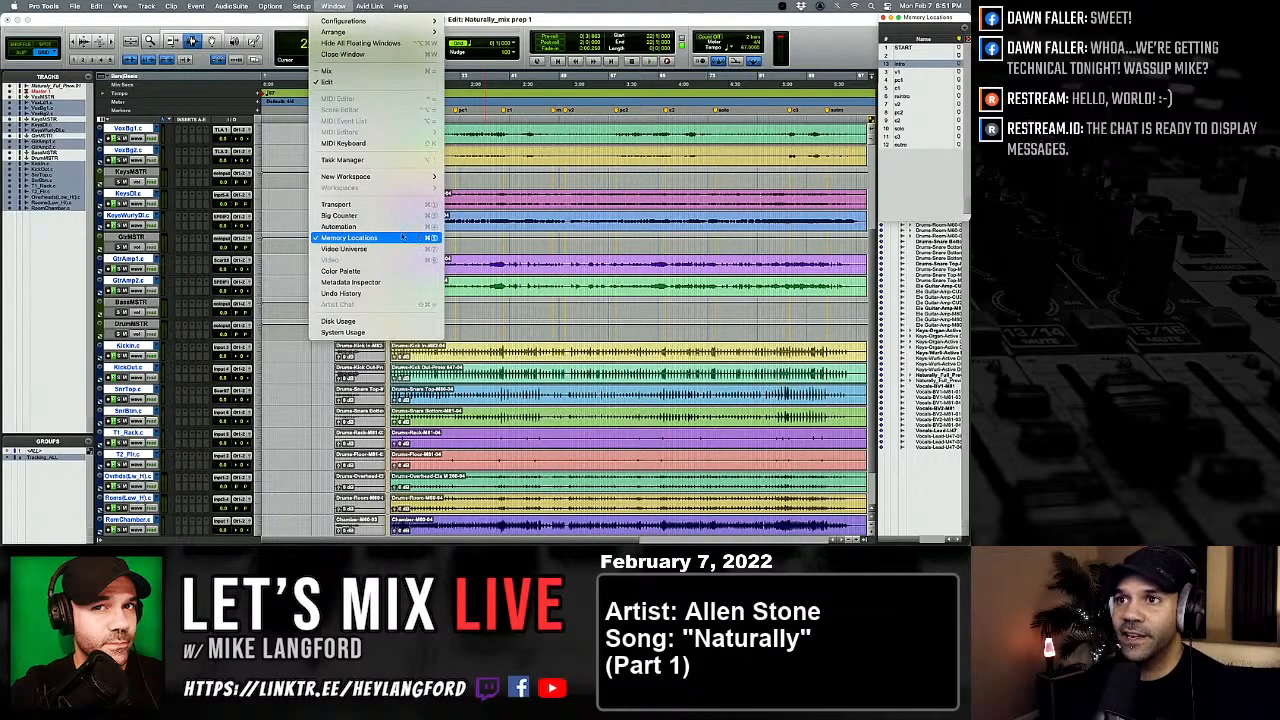
pyautogui.moveTo(273, 6)
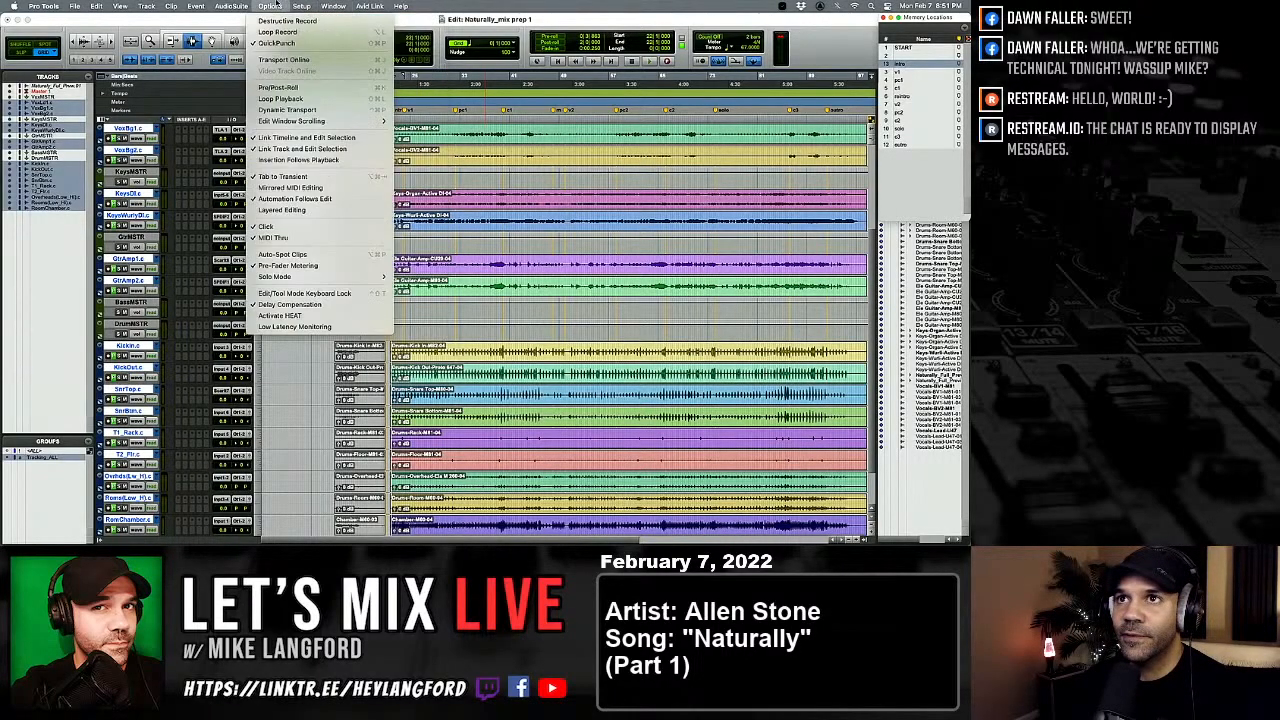
pyautogui.moveTo(188, 5)
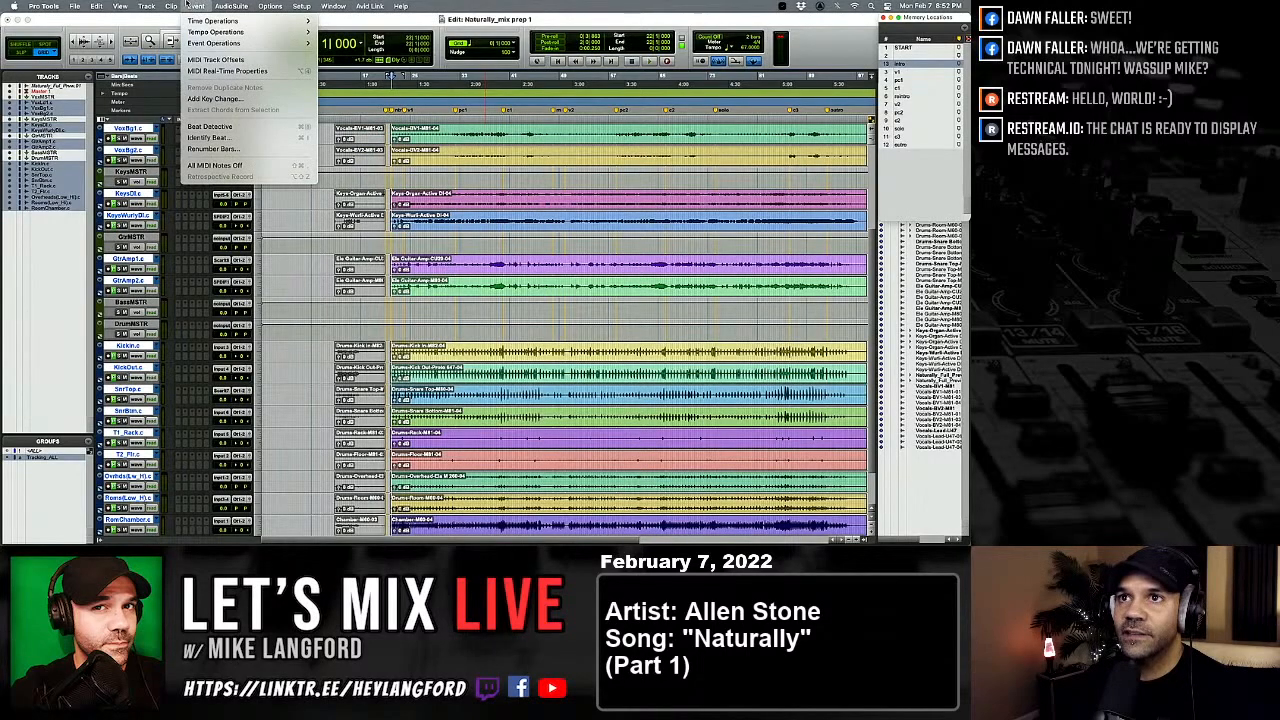
pyautogui.moveTo(136, 5)
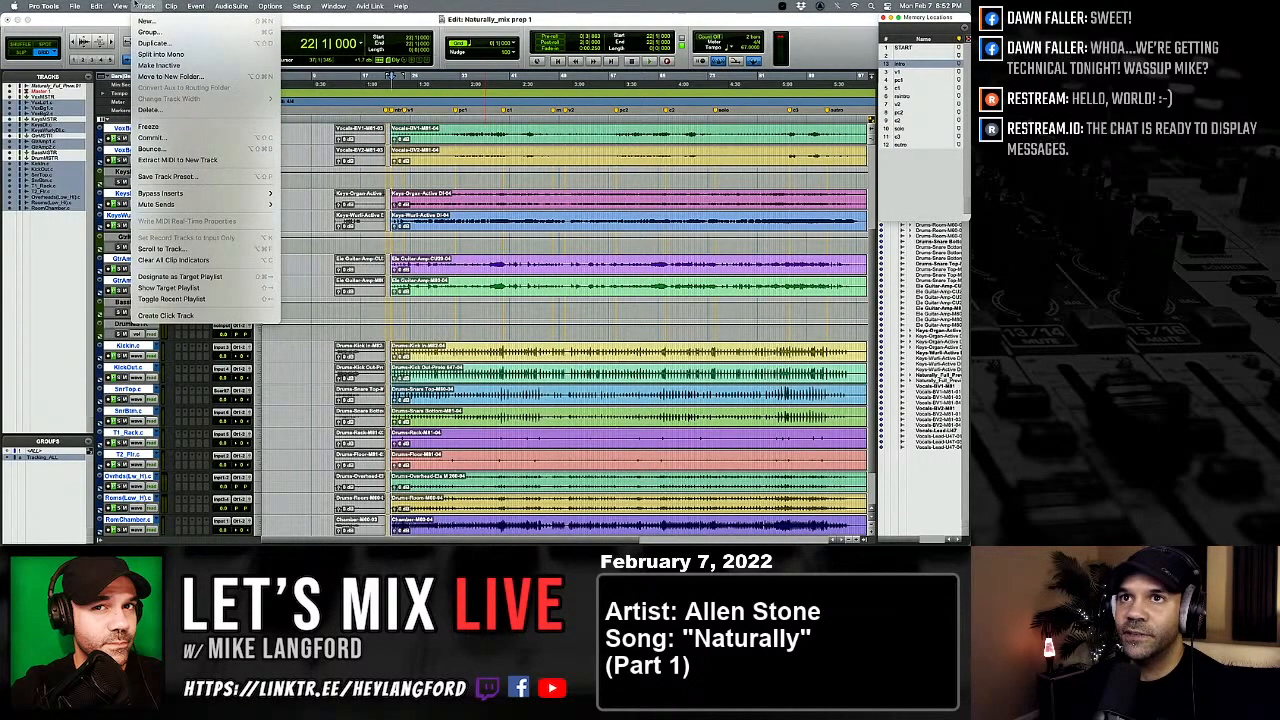
pyautogui.moveTo(76, 8)
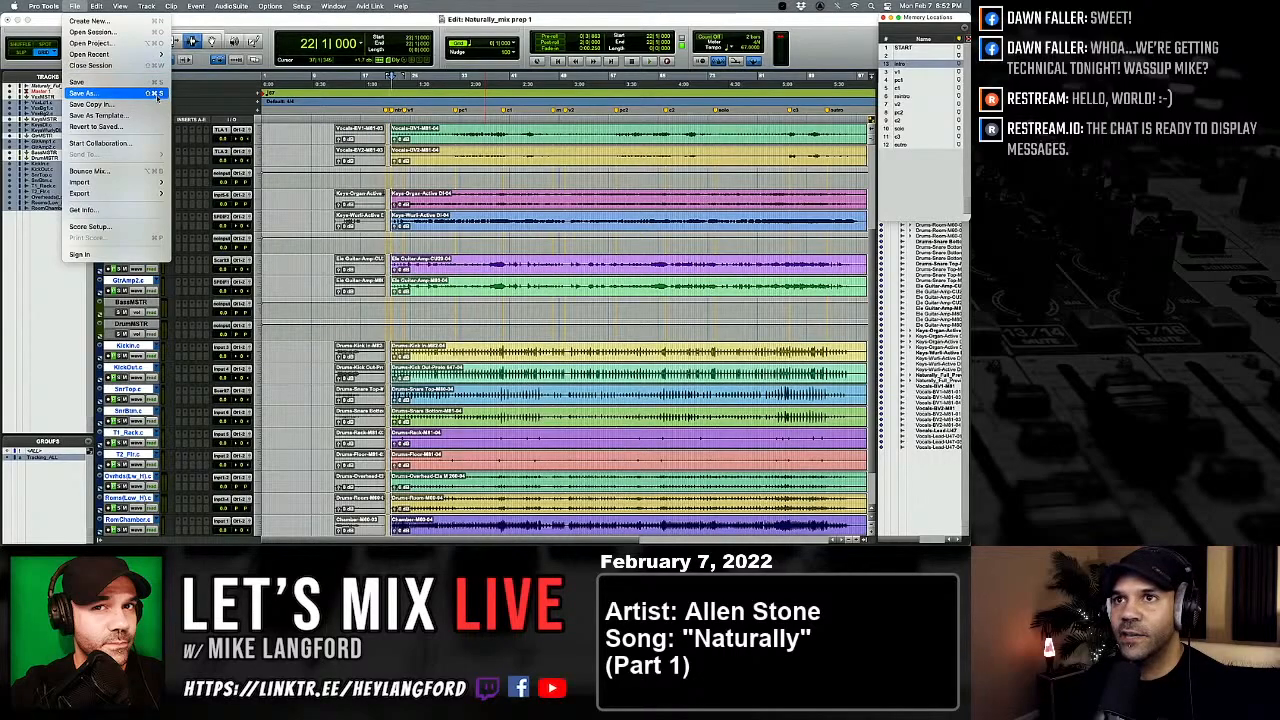
pyautogui.click(466, 219)
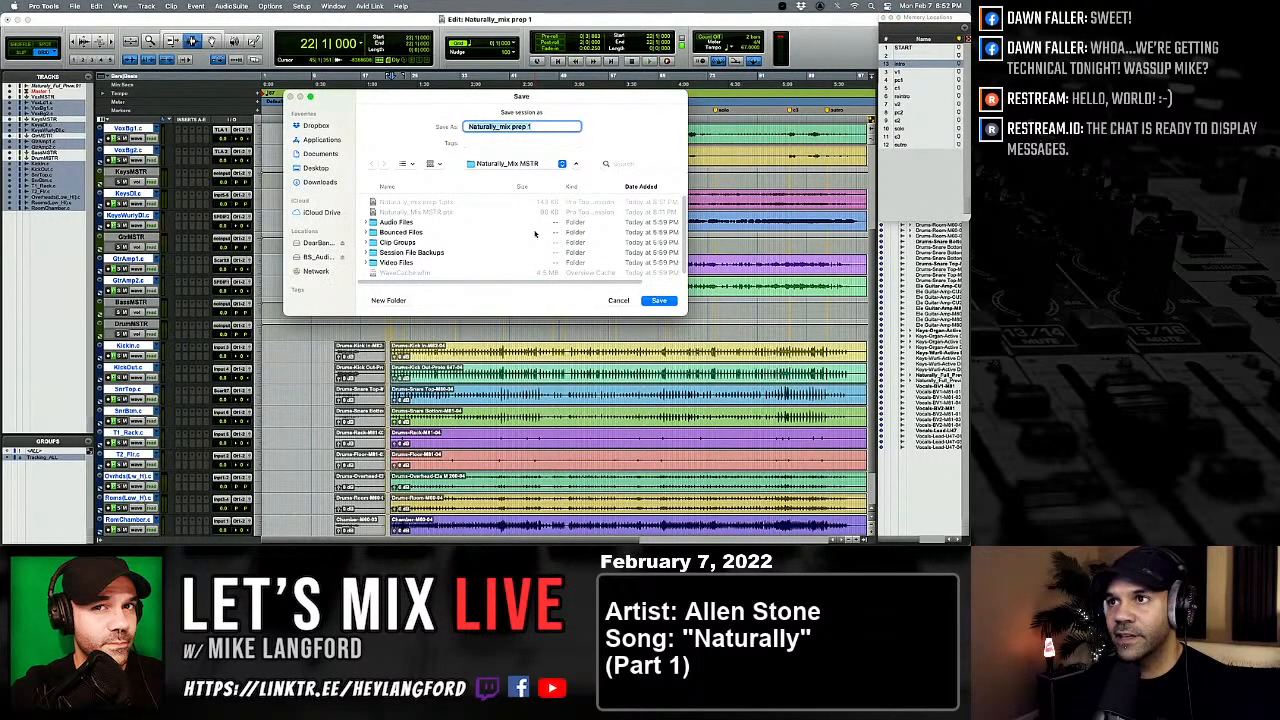
pyautogui.press('Right')
pyautogui.press('BackSpace')
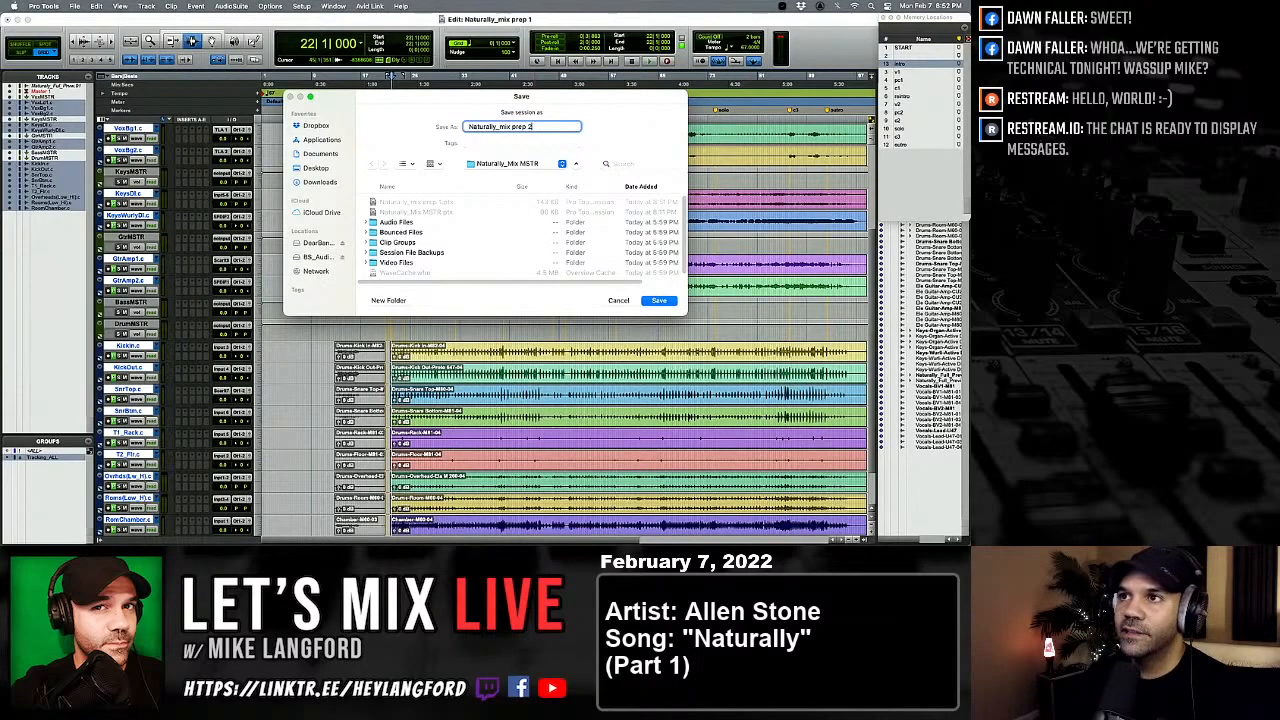
pyautogui.write('2')
pyautogui.press('Return')
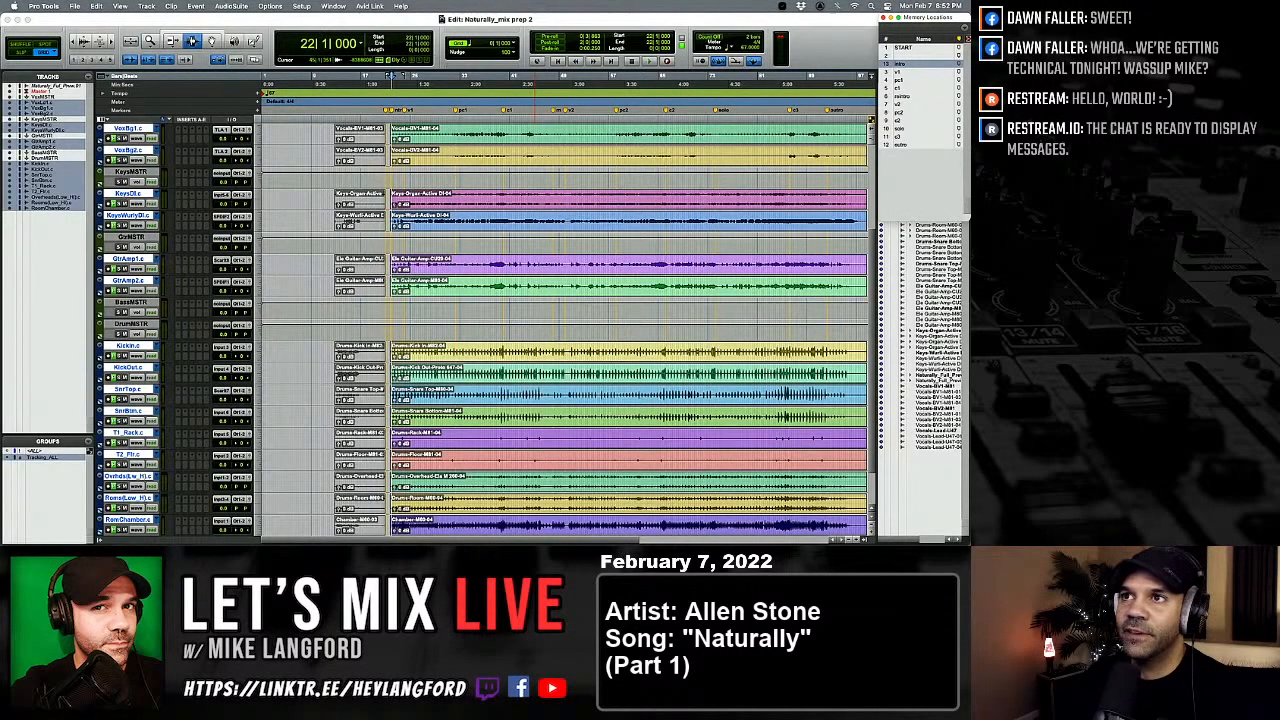
pyautogui.click(74, 6)
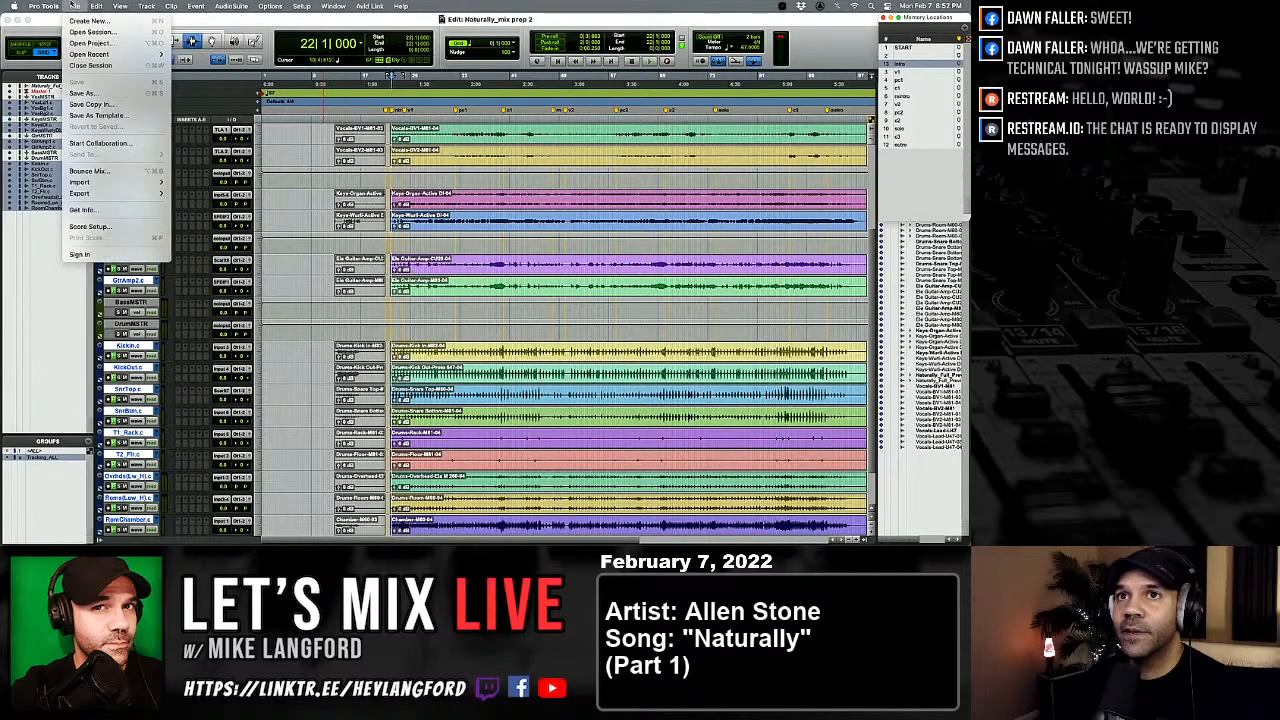
pyautogui.click(76, 6)
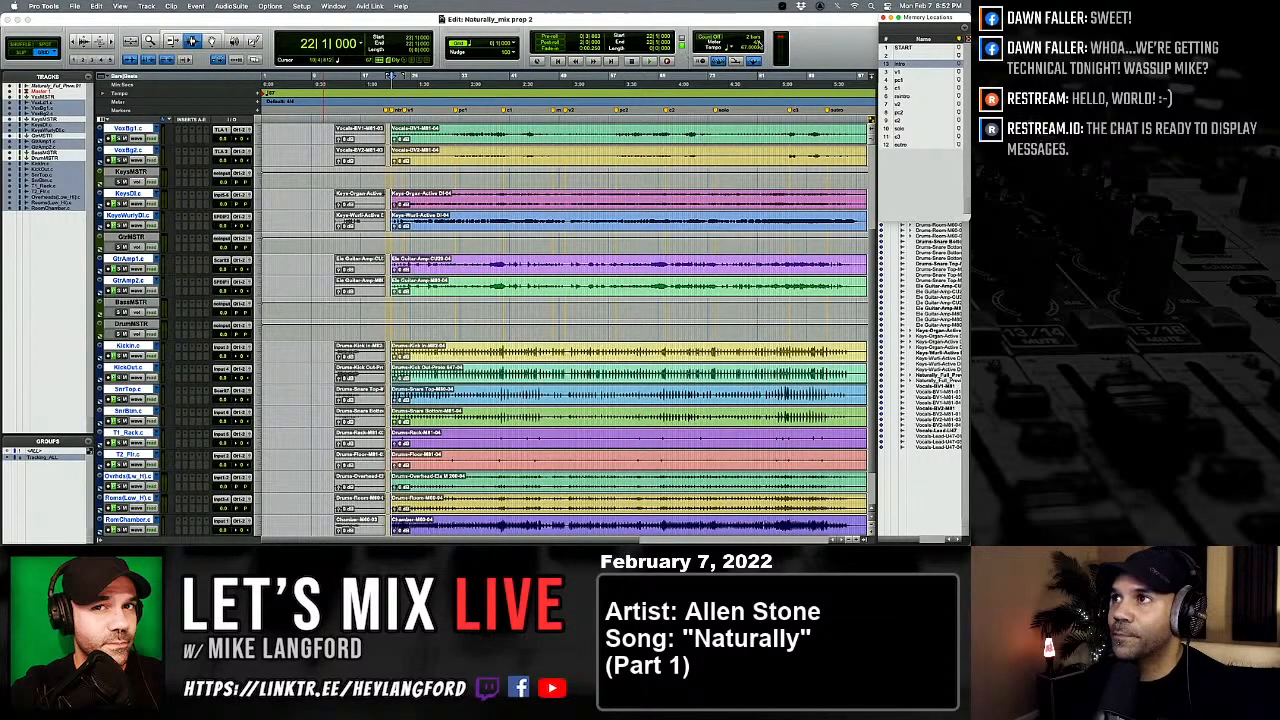
# Step: Look over all tracks from the full preview down to the drums, including the clip starts around the intro
pyautogui.scroll(5, 608, 272)
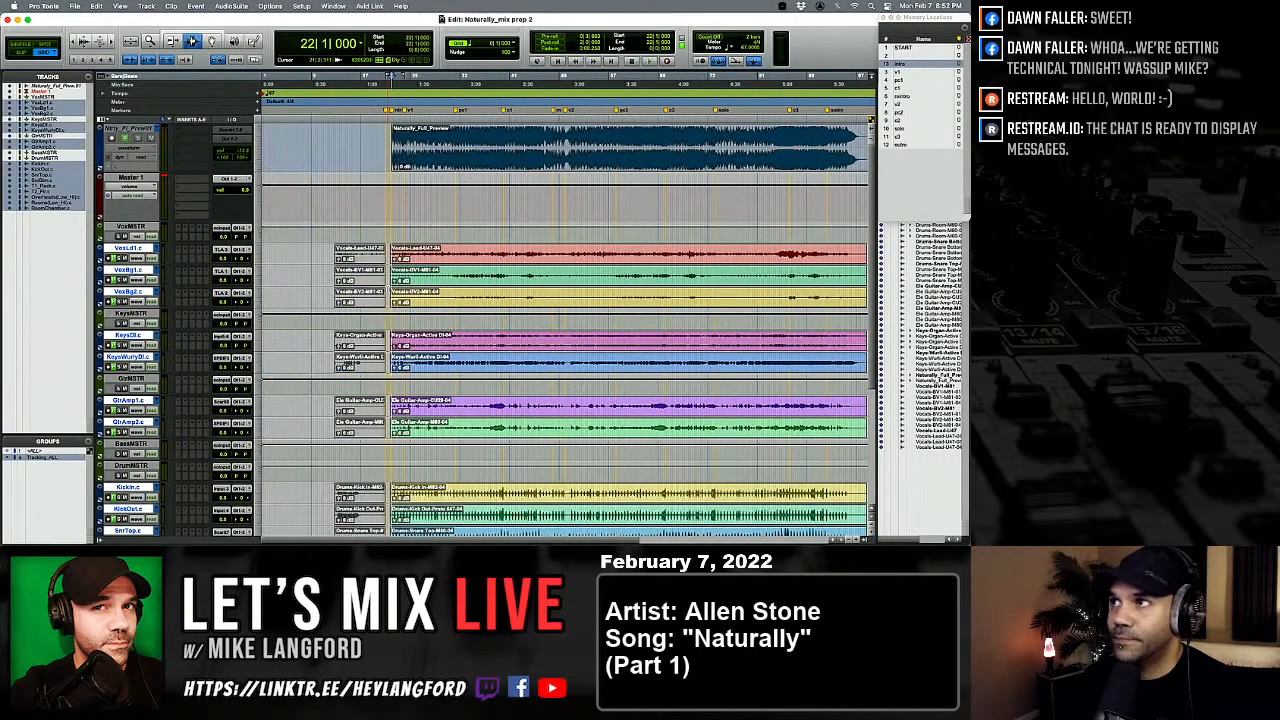
pyautogui.hscroll(2, 564, 320)
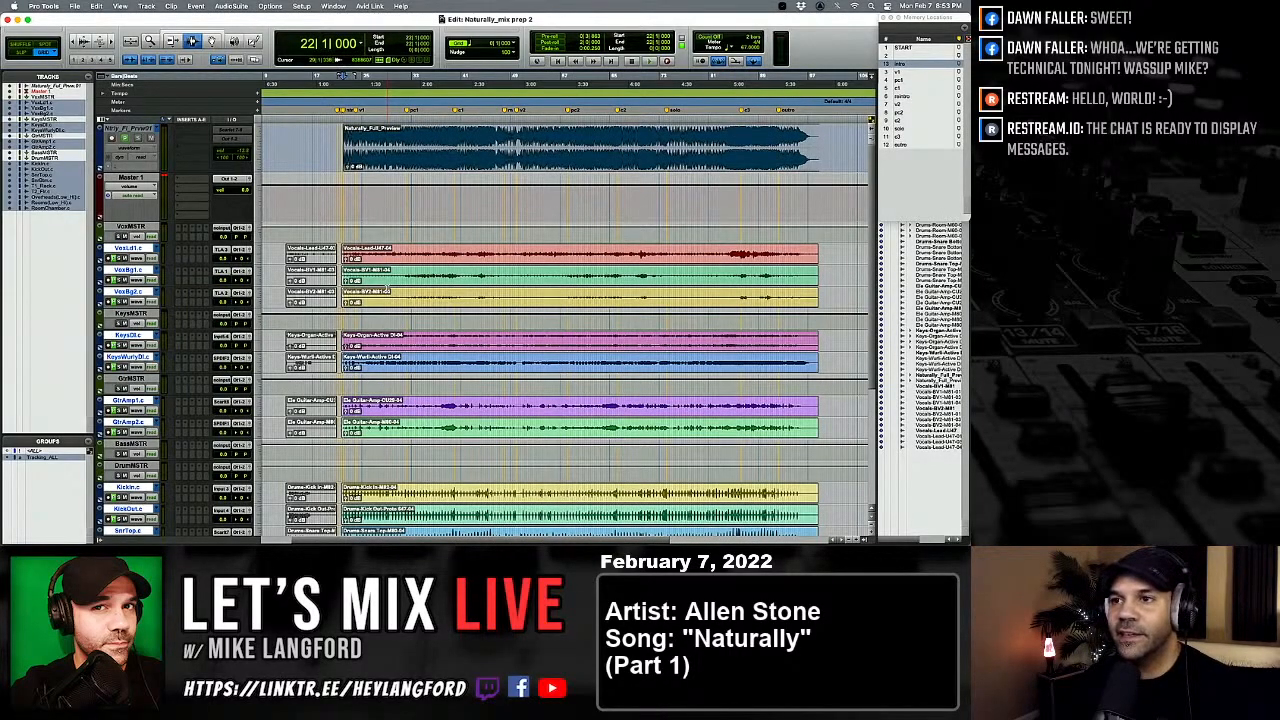
pyautogui.scroll(-5, 386, 288)
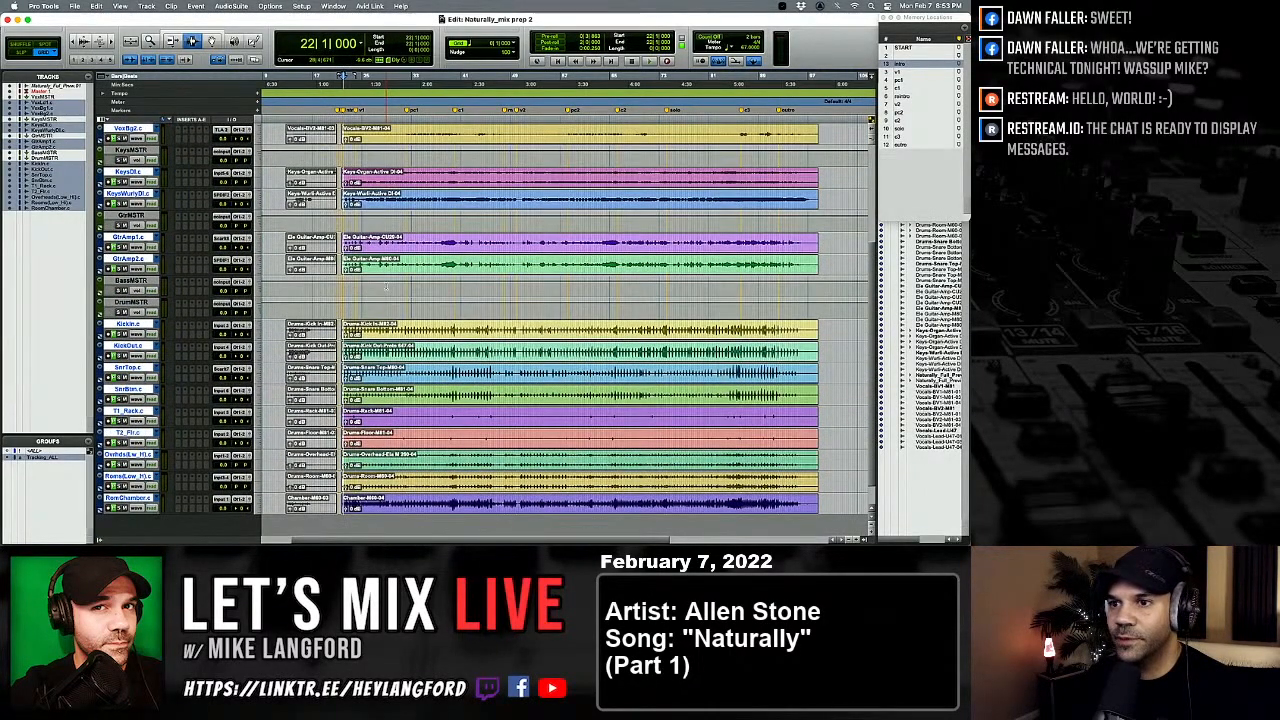
pyautogui.scroll(5, 386, 288)
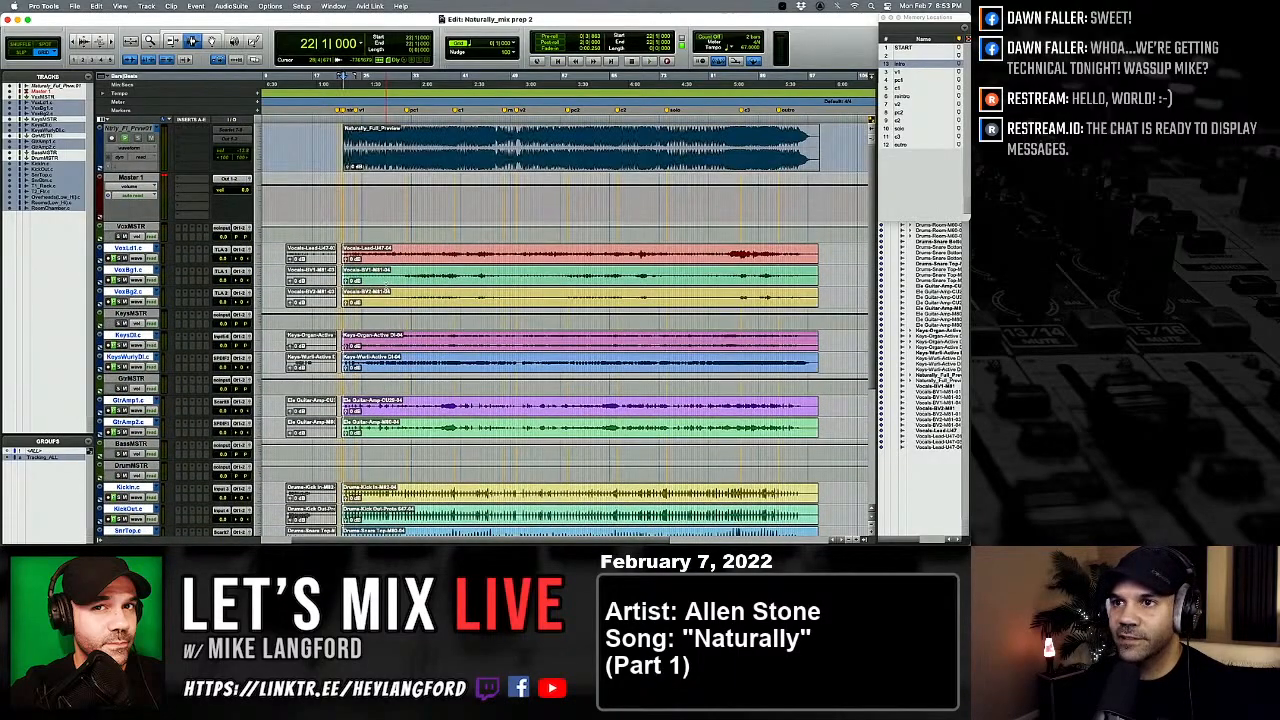
pyautogui.press('super+bracketright')
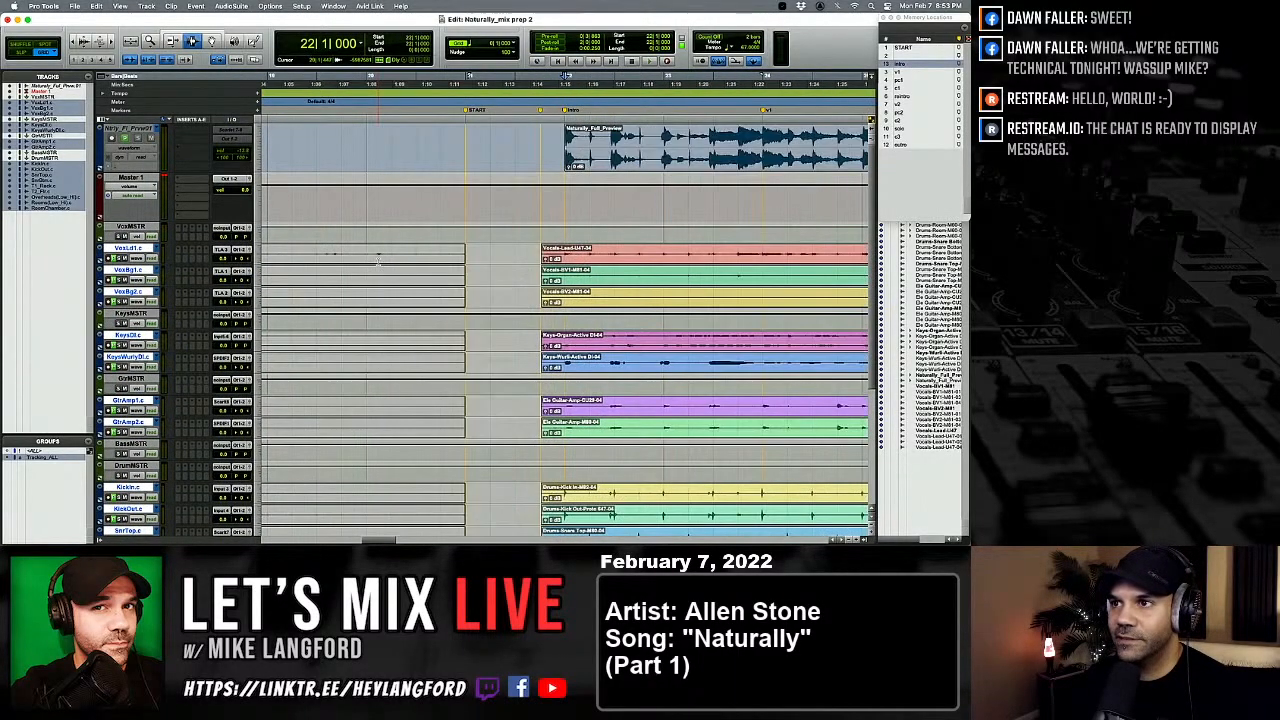
pyautogui.hscroll(10, 378, 262)
pyautogui.press('super+bracketleft')
pyautogui.press('super+bracketleft')
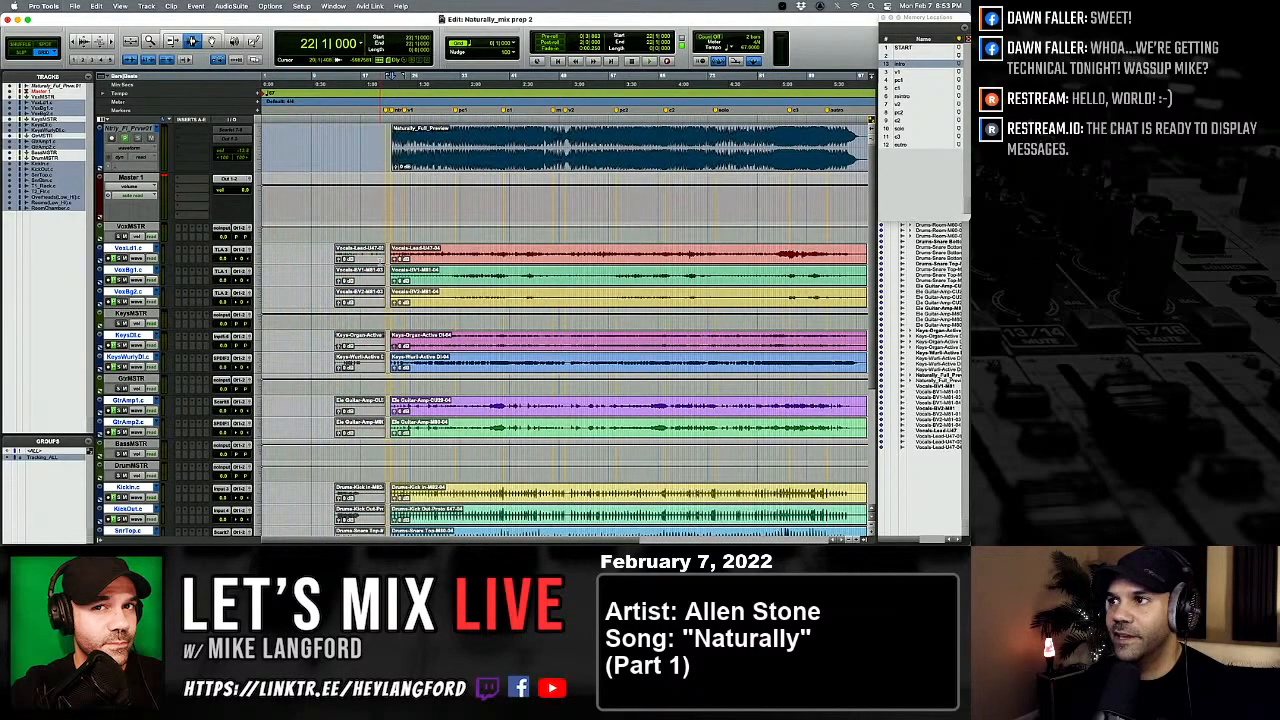
pyautogui.hscroll(-2, 565, 330)
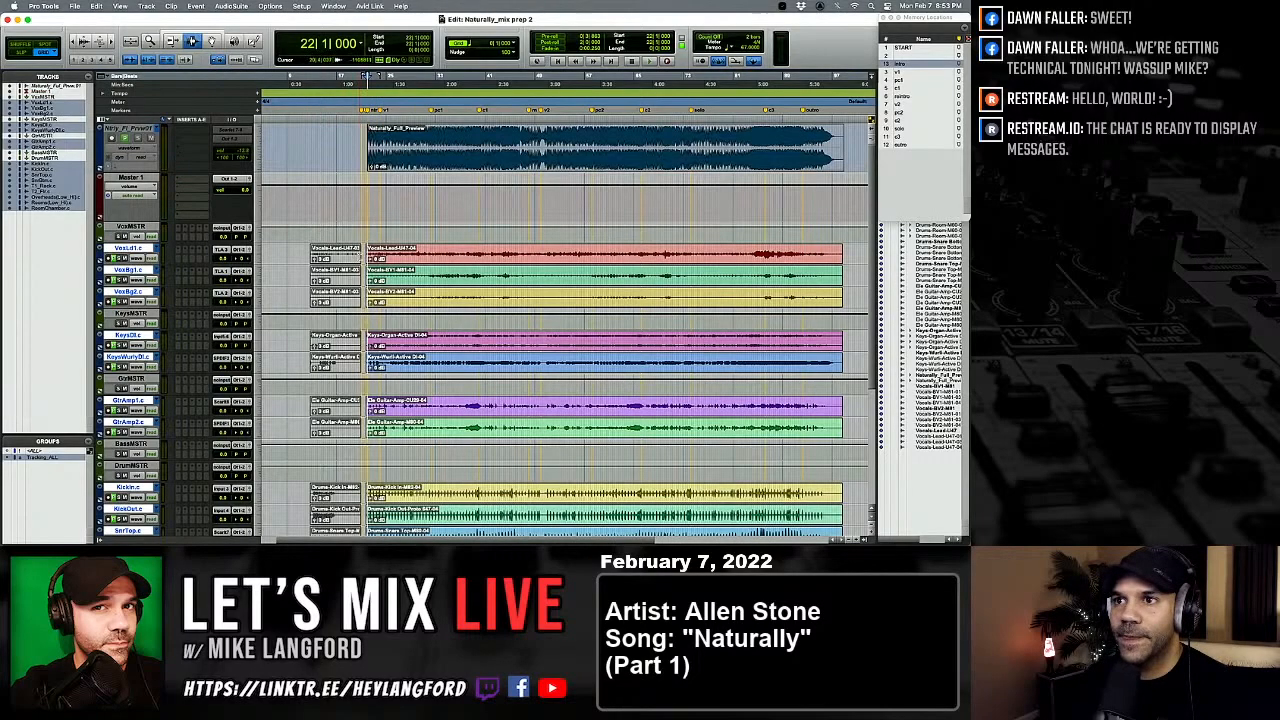
pyautogui.scroll(-5, 161, 383)
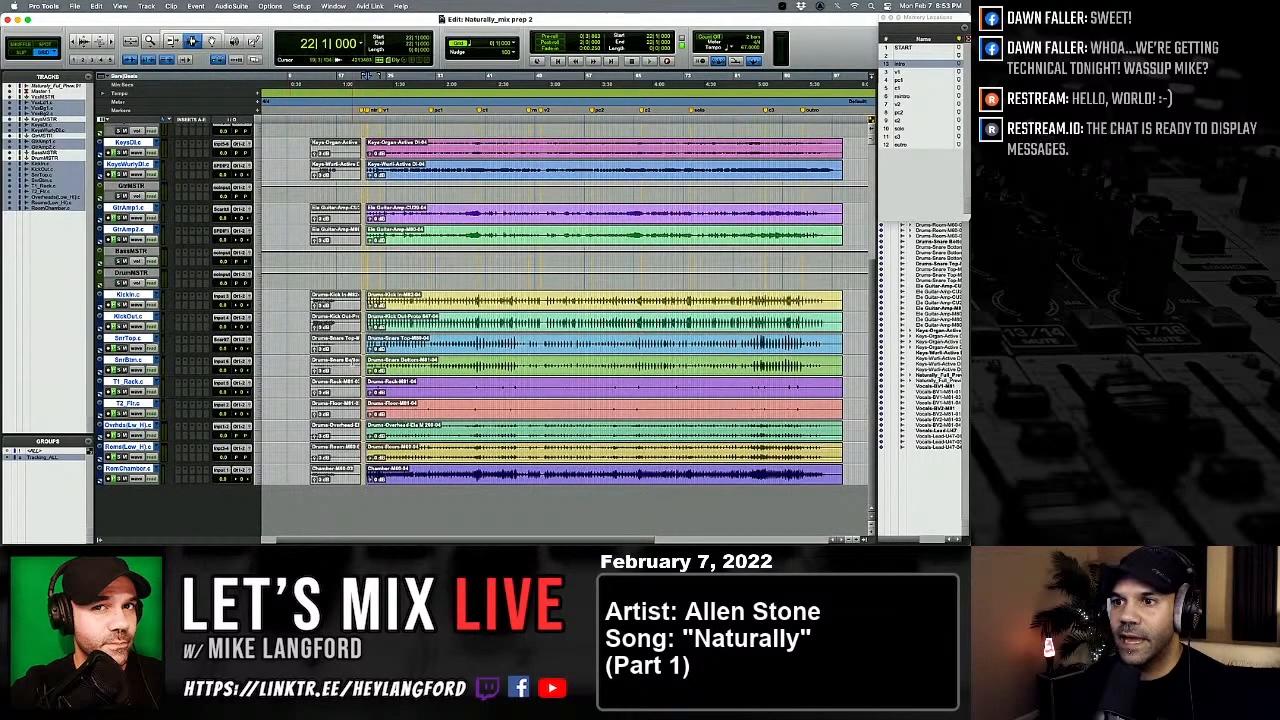
pyautogui.scroll(1, 120, 245)
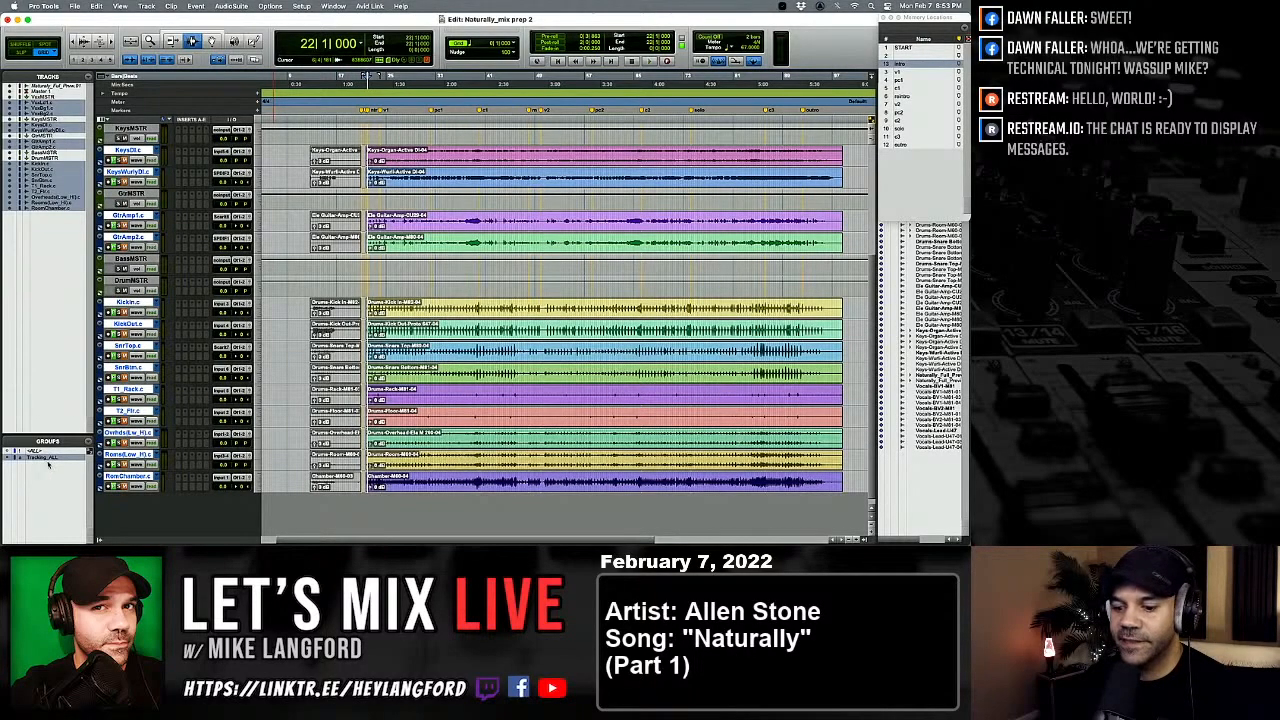
# Step: Select the drum tracks, and move the KeysWurlyDI.c track between BassMSTR and DrumMSTR
pyautogui.click(130, 478)
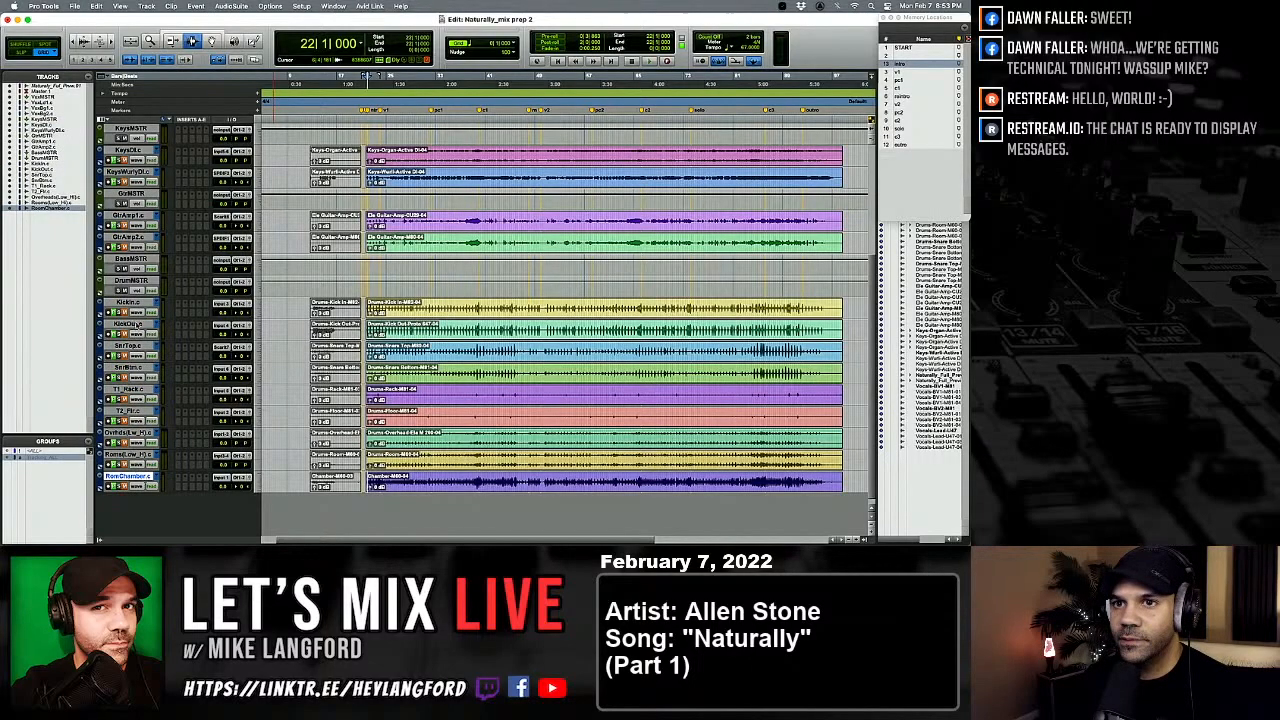
pyautogui.keyDown('shift'); pyautogui.click(127, 302); pyautogui.keyUp('shift')
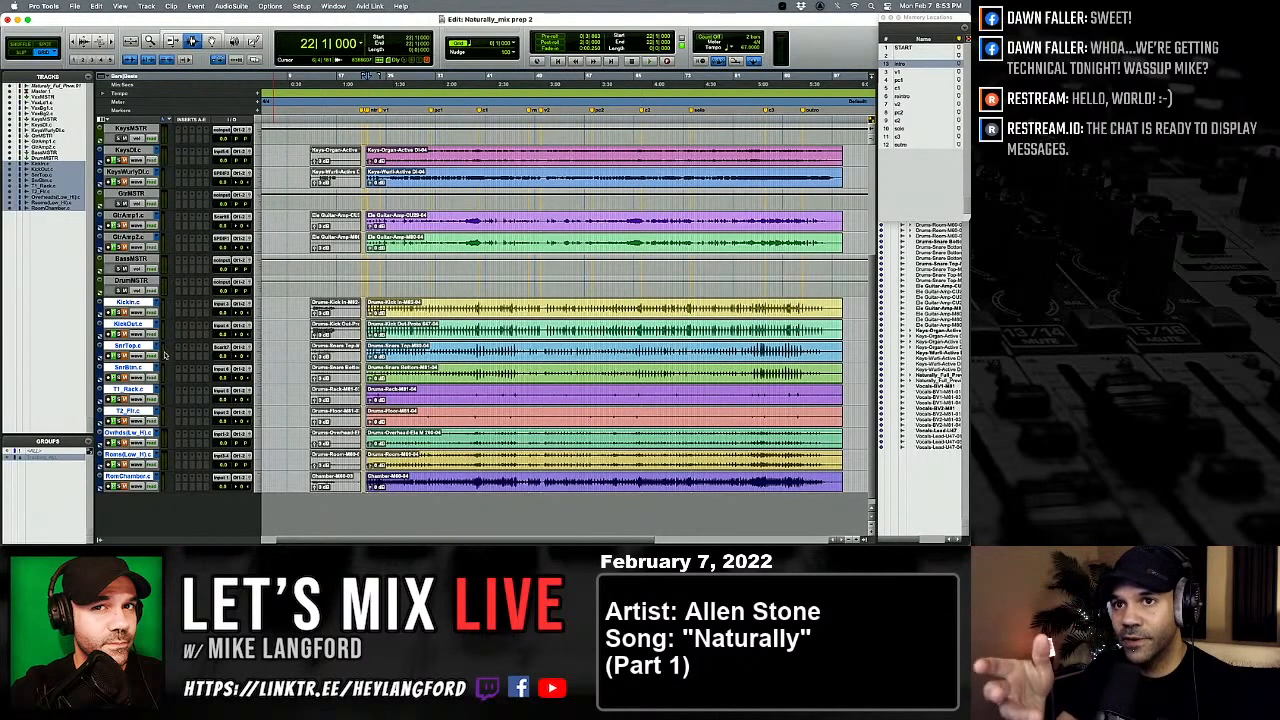
pyautogui.scroll(1, 168, 383)
pyautogui.scroll(2, 168, 383)
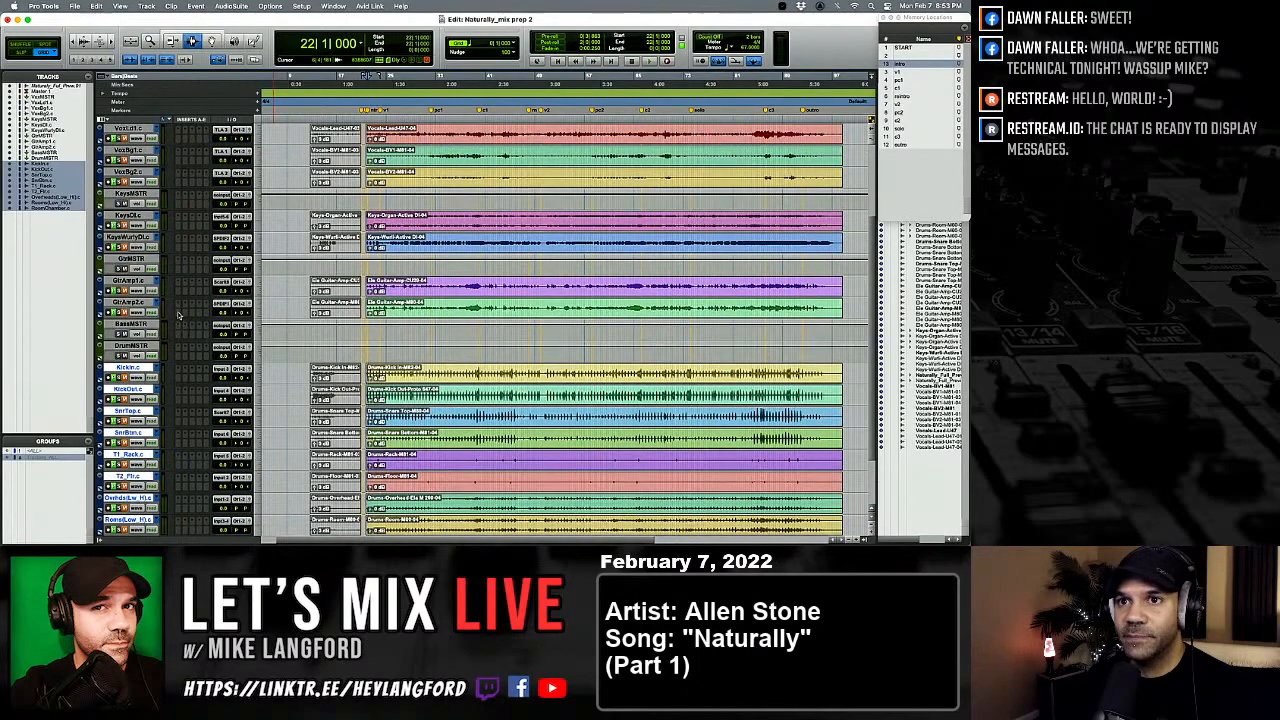
pyautogui.moveTo(130, 237); pyautogui.dragTo(166, 358)
# Step: Group the drum tracks from KickIn.c through RoomChamber.c as a Mix/Edit group named Drums_ALL
pyautogui.scroll(-3, 165, 358)
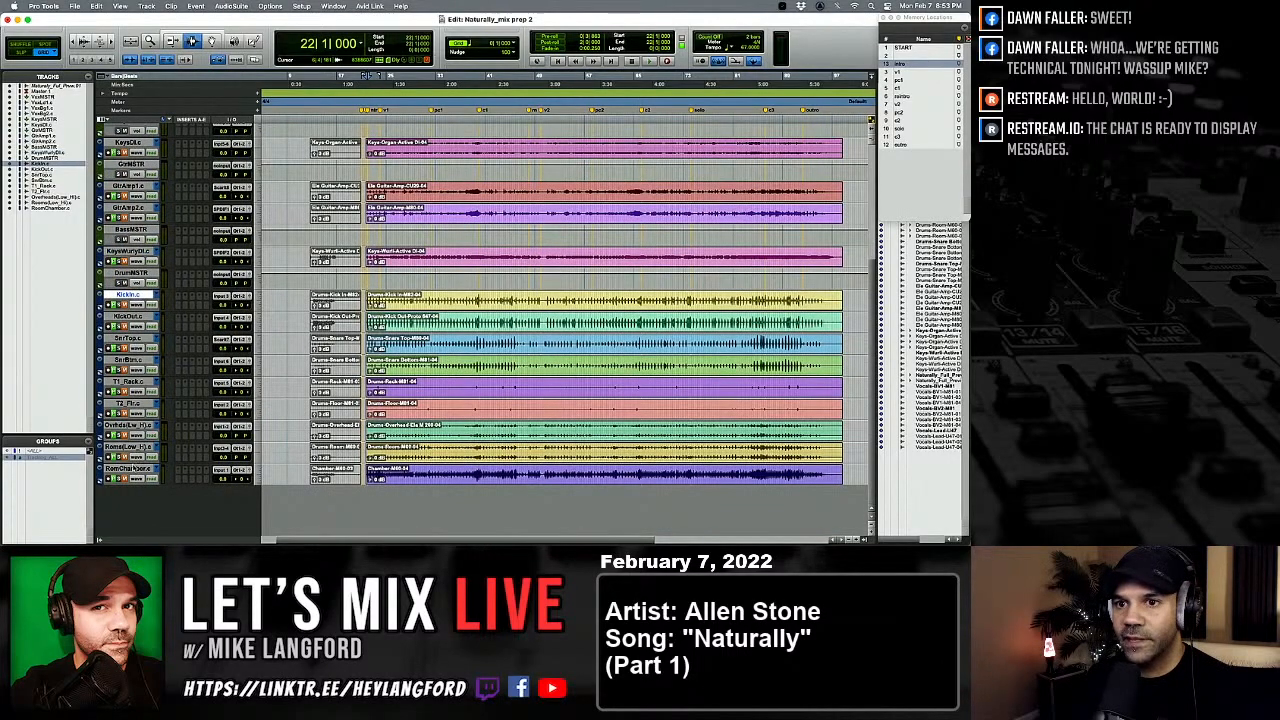
pyautogui.keyDown('shift'); pyautogui.click(168, 469); pyautogui.keyUp('shift')
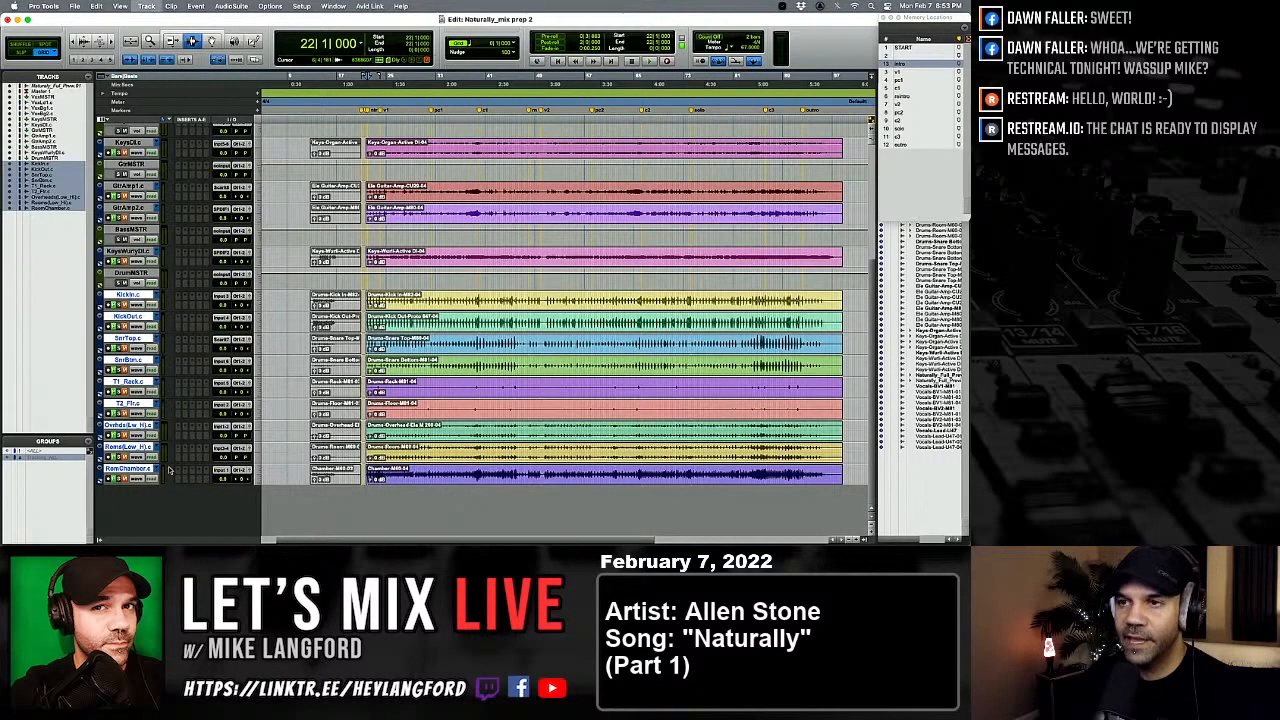
pyautogui.press('super+g')
pyautogui.write('Drums_ALL')
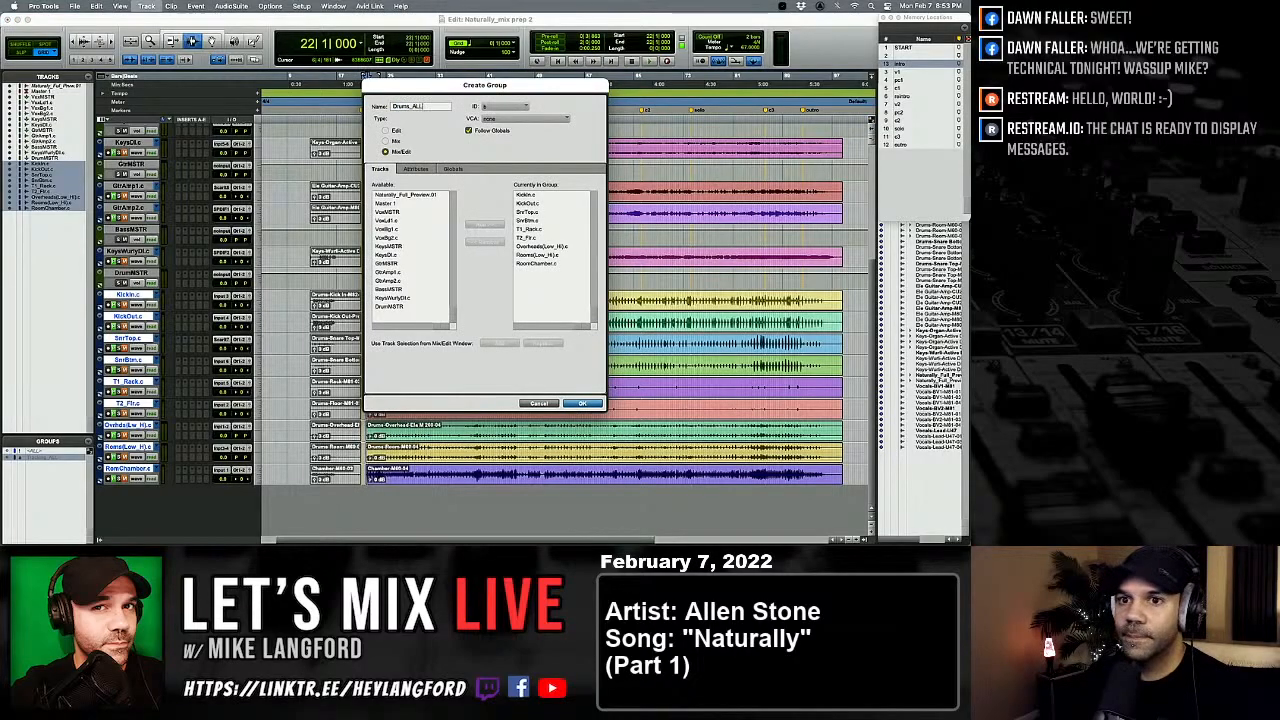
pyautogui.press('Return')
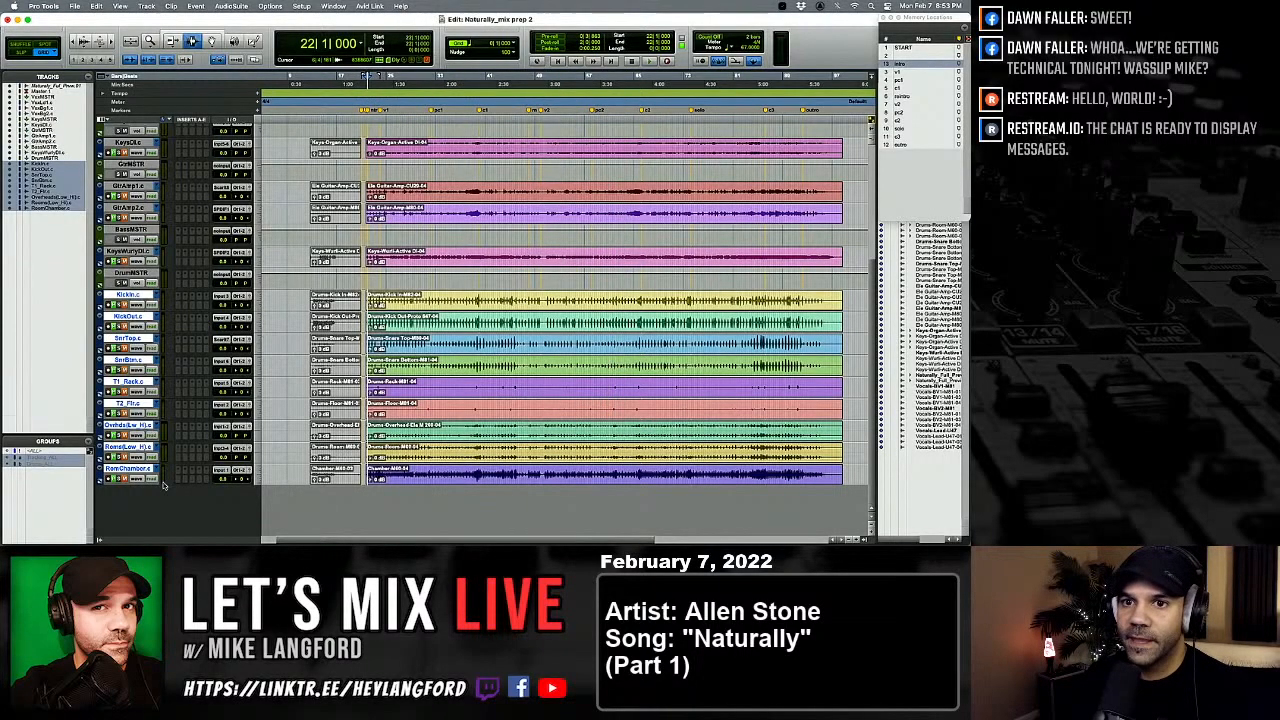
# Step: Group the two guitar amp tracks, GtrAmp1.c and GtrAmp2.c, as a Mix/Edit group named Gtr_ALL
pyautogui.scroll(2, 560, 330)
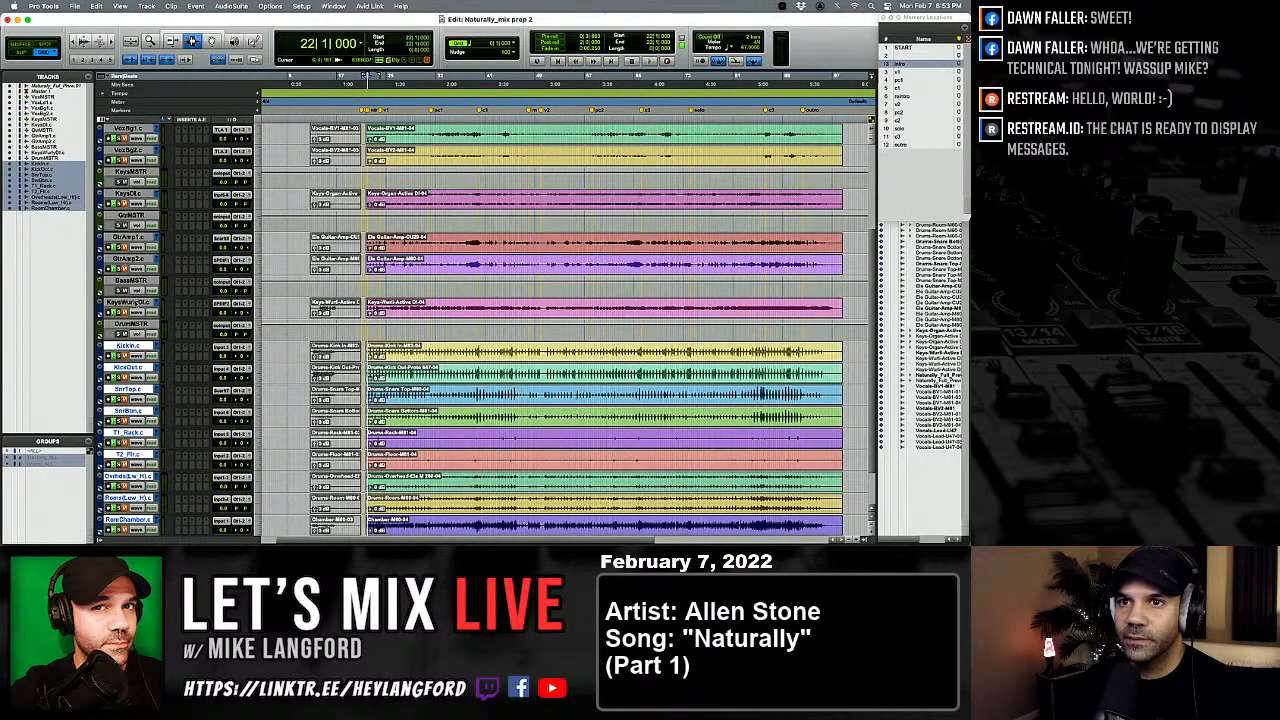
pyautogui.click(134, 260)
pyautogui.keyDown('shift'); pyautogui.click(137, 239); pyautogui.keyUp('shift')
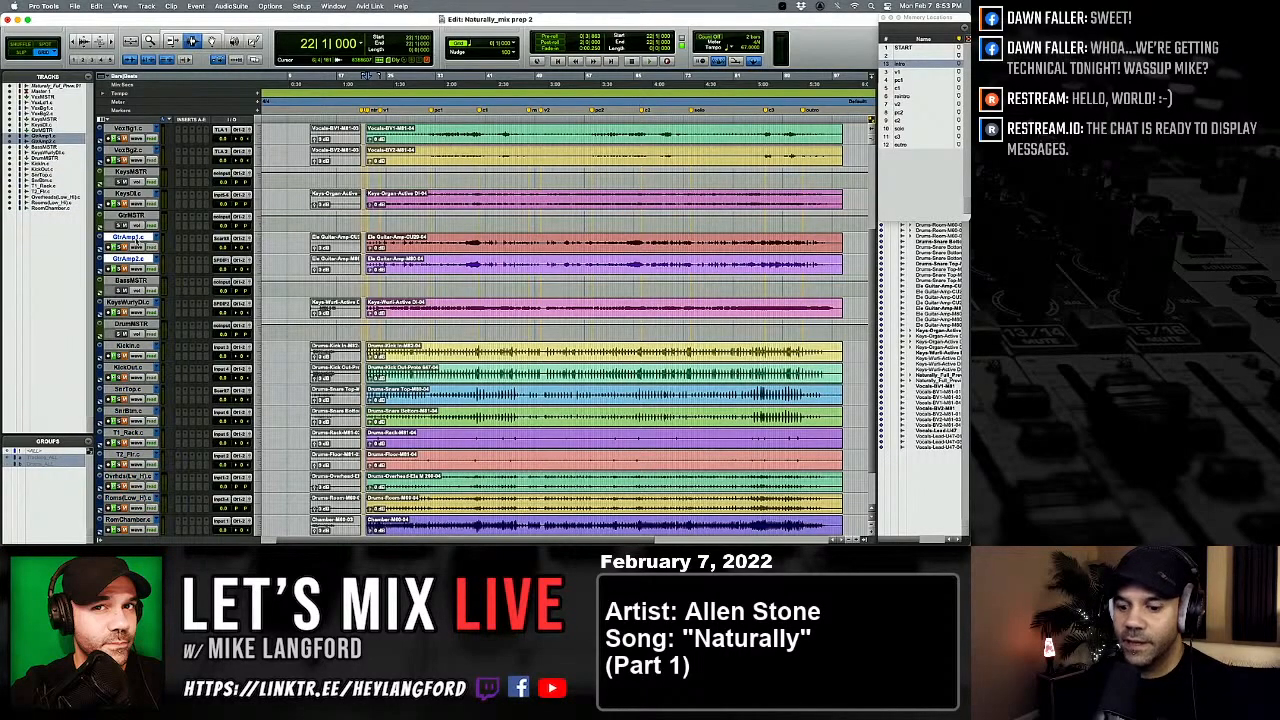
pyautogui.press('super+g')
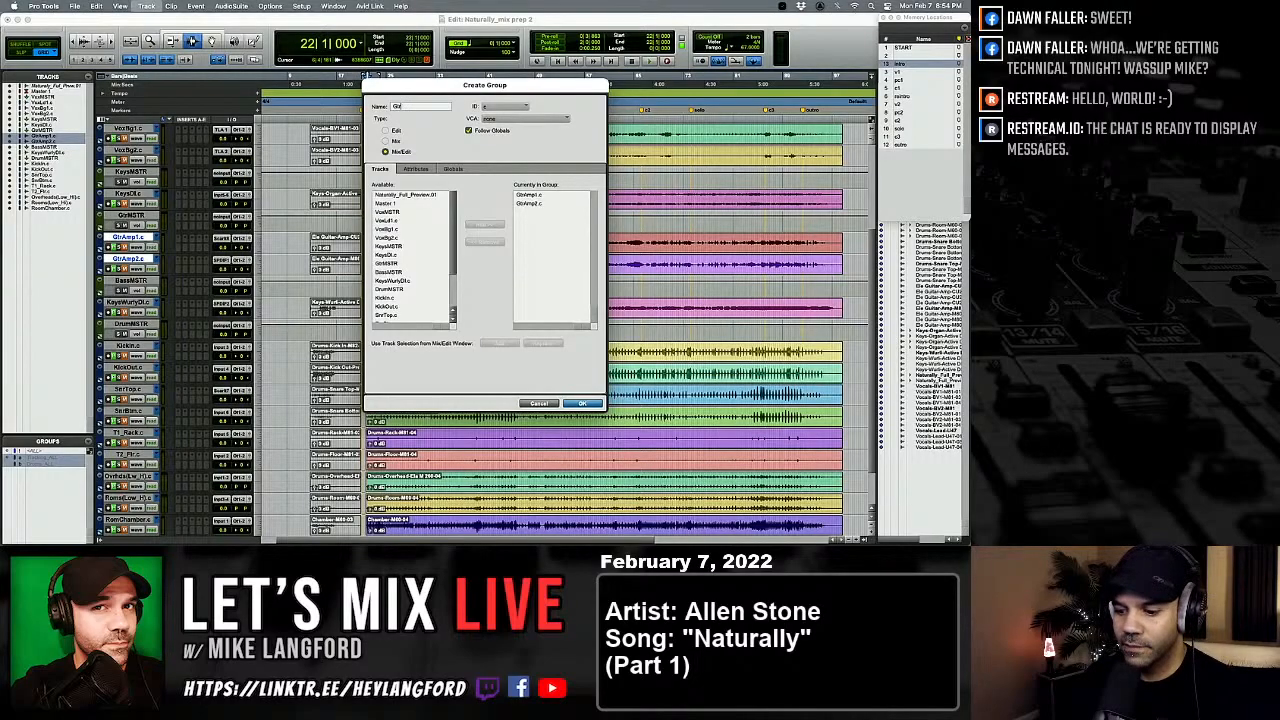
pyautogui.press('Return')
# Step: Group the vocal tracks VoxLd1.c, VoxBg1.c and VoxBg2.c as a Mix/Edit group named Vox_ALL
pyautogui.scroll(2, 137, 240)
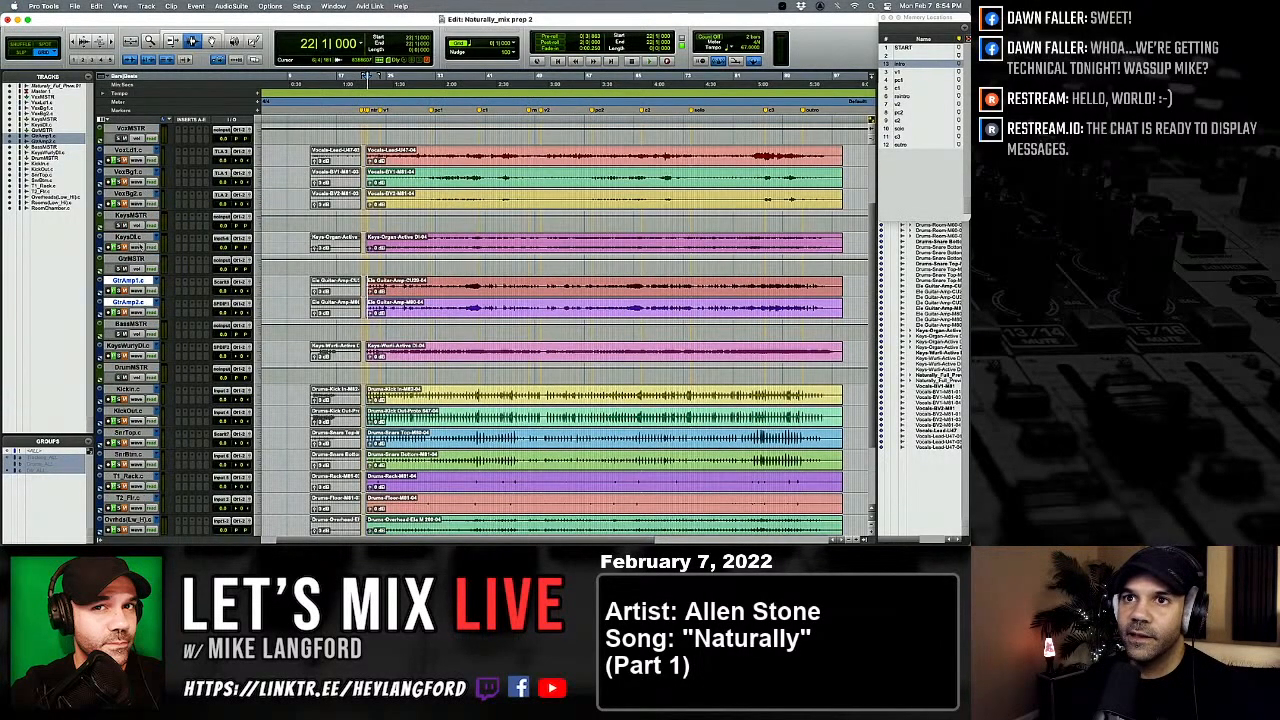
pyautogui.click(134, 236)
pyautogui.scroll(3, 134, 214)
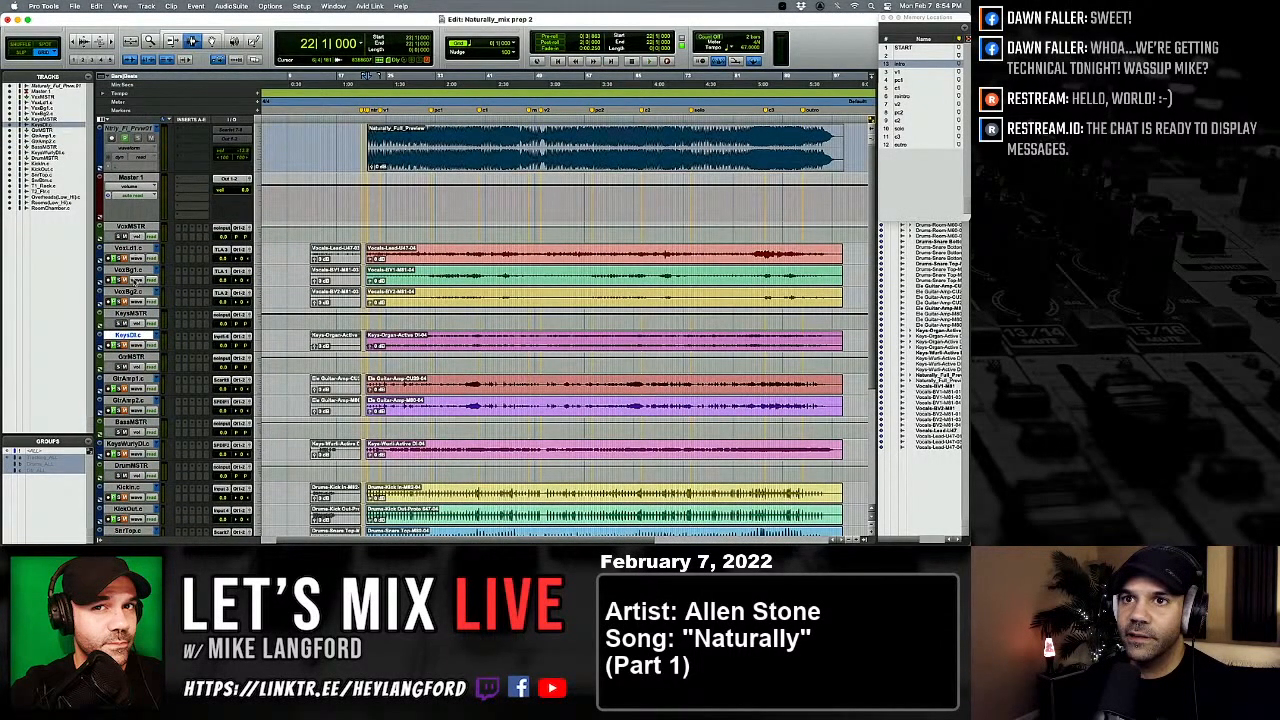
pyautogui.click(134, 292)
pyautogui.keyDown('shift'); pyautogui.click(130, 248); pyautogui.keyUp('shift')
pyautogui.press('super+g')
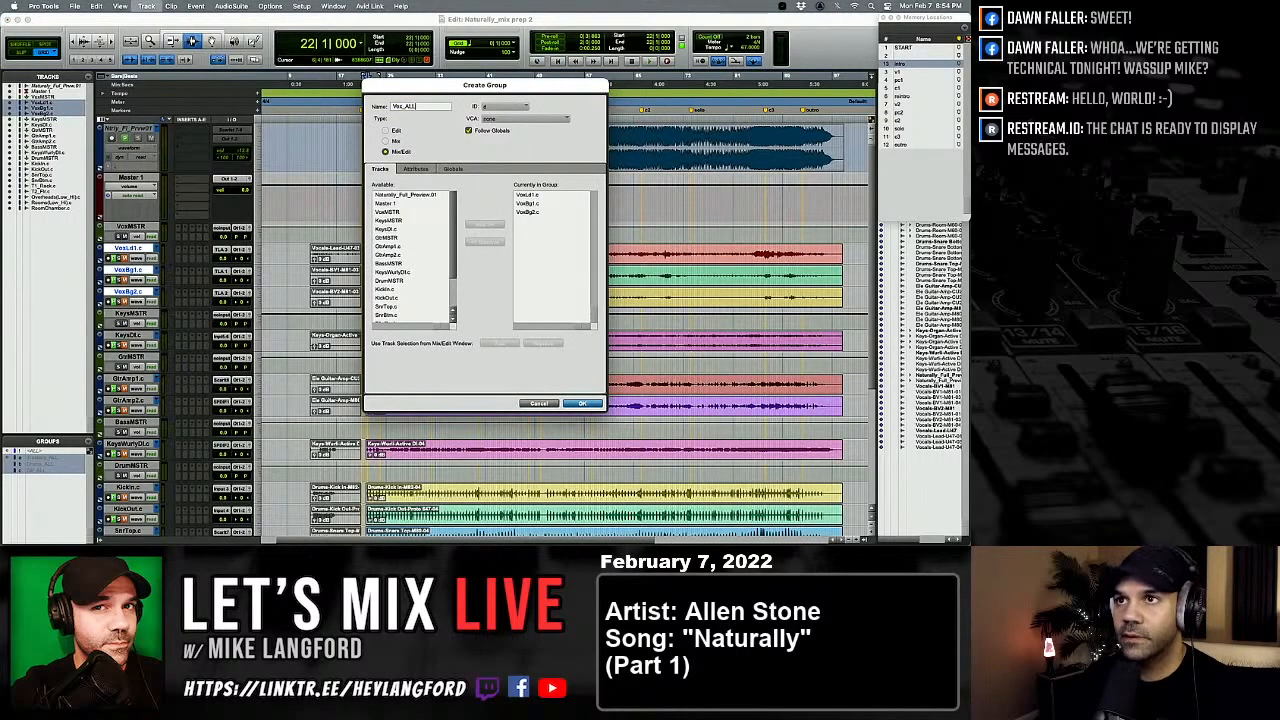
pyautogui.press('Return')
# Step: Deactivate the Tracking_ALL group, and test the instrument groups by selecting time ranges on the vocal, keys, guitar and drum tracks
pyautogui.scroll(-2, 296, 340)
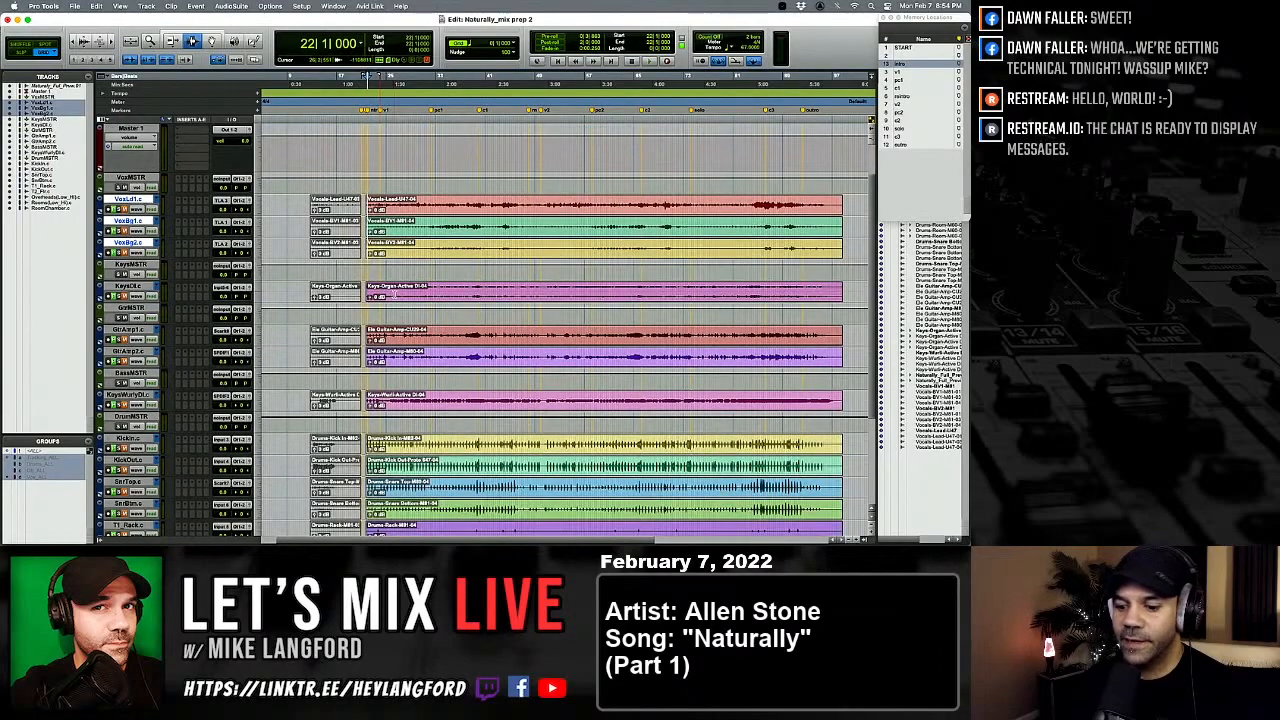
pyautogui.click(63, 461)
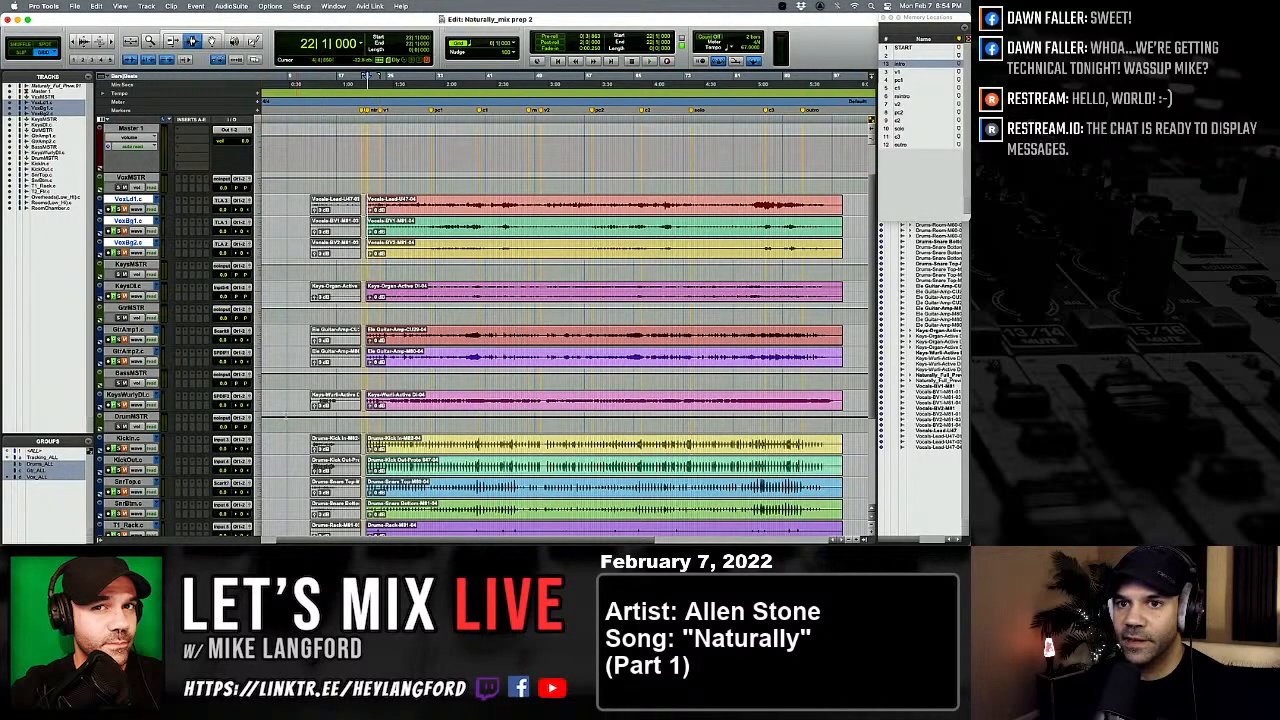
pyautogui.moveTo(486, 228); pyautogui.dragTo(541, 230)
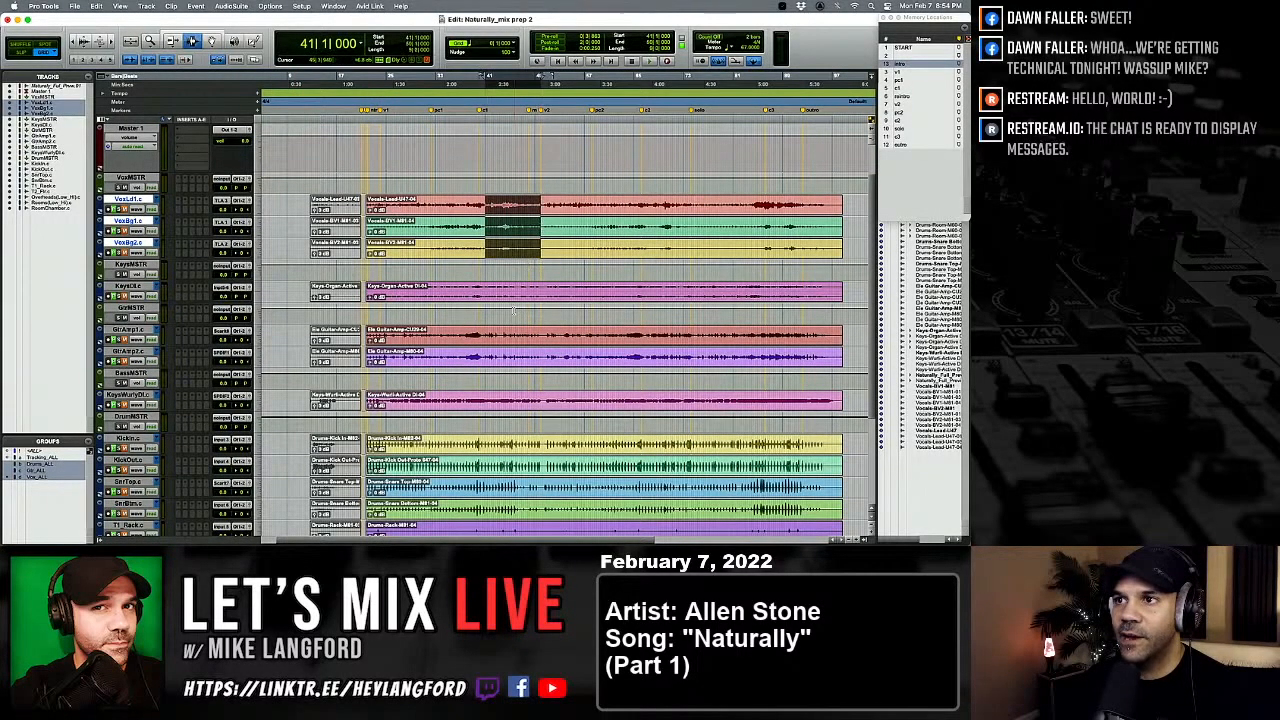
pyautogui.moveTo(497, 292); pyautogui.dragTo(556, 292)
pyautogui.moveTo(503, 340); pyautogui.dragTo(577, 343)
pyautogui.scroll(-4, 542, 387)
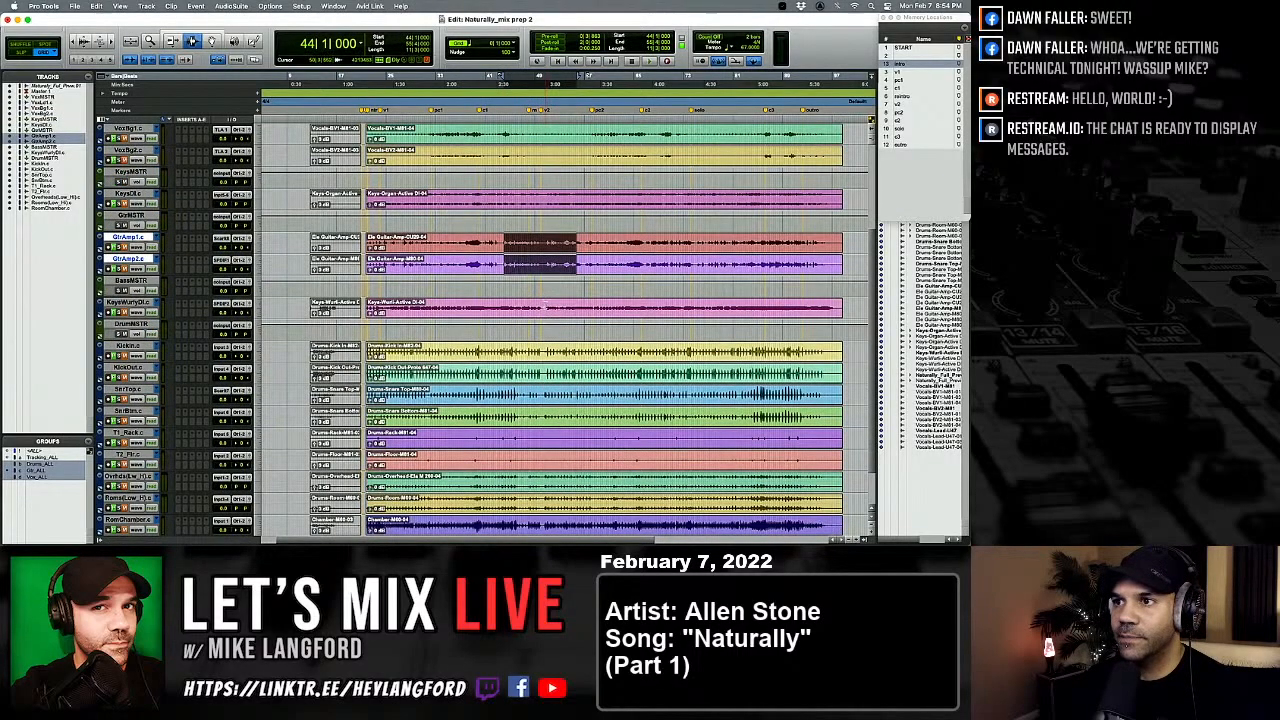
pyautogui.moveTo(516, 370); pyautogui.dragTo(594, 382)
pyautogui.scroll(-2, 550, 383)
pyautogui.moveTo(441, 367); pyautogui.dragTo(536, 367)
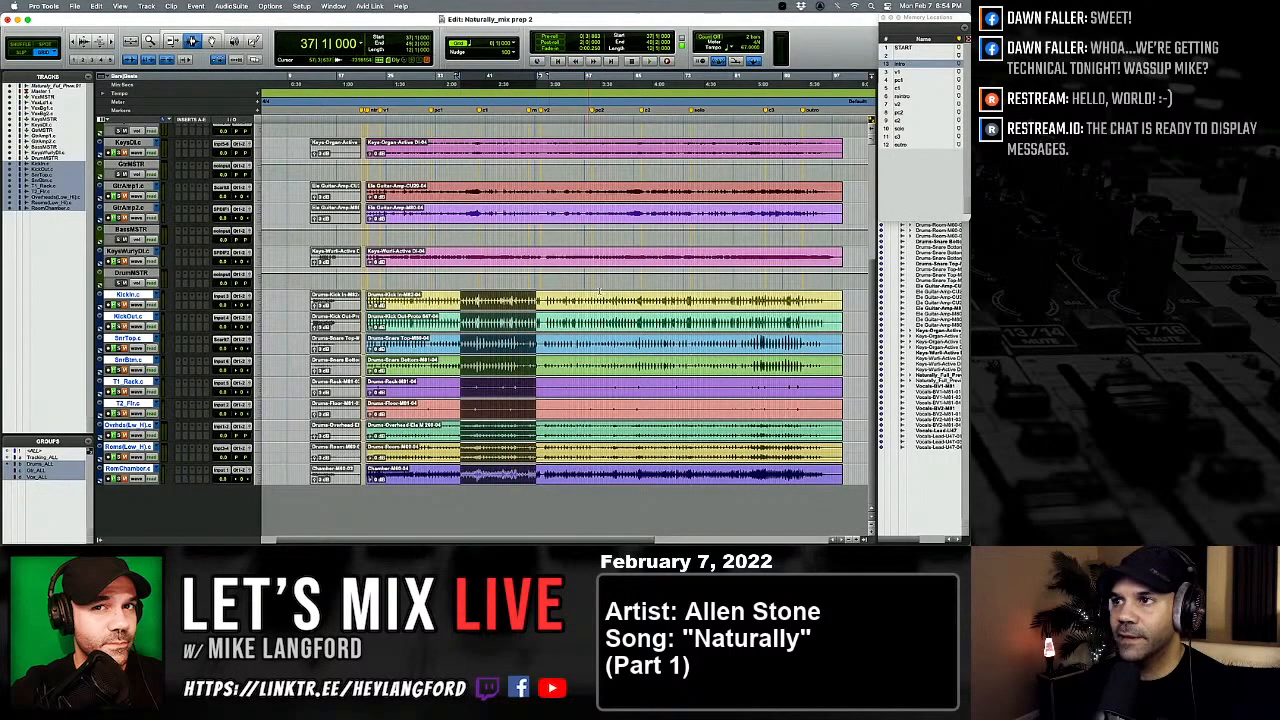
pyautogui.click(425, 367)
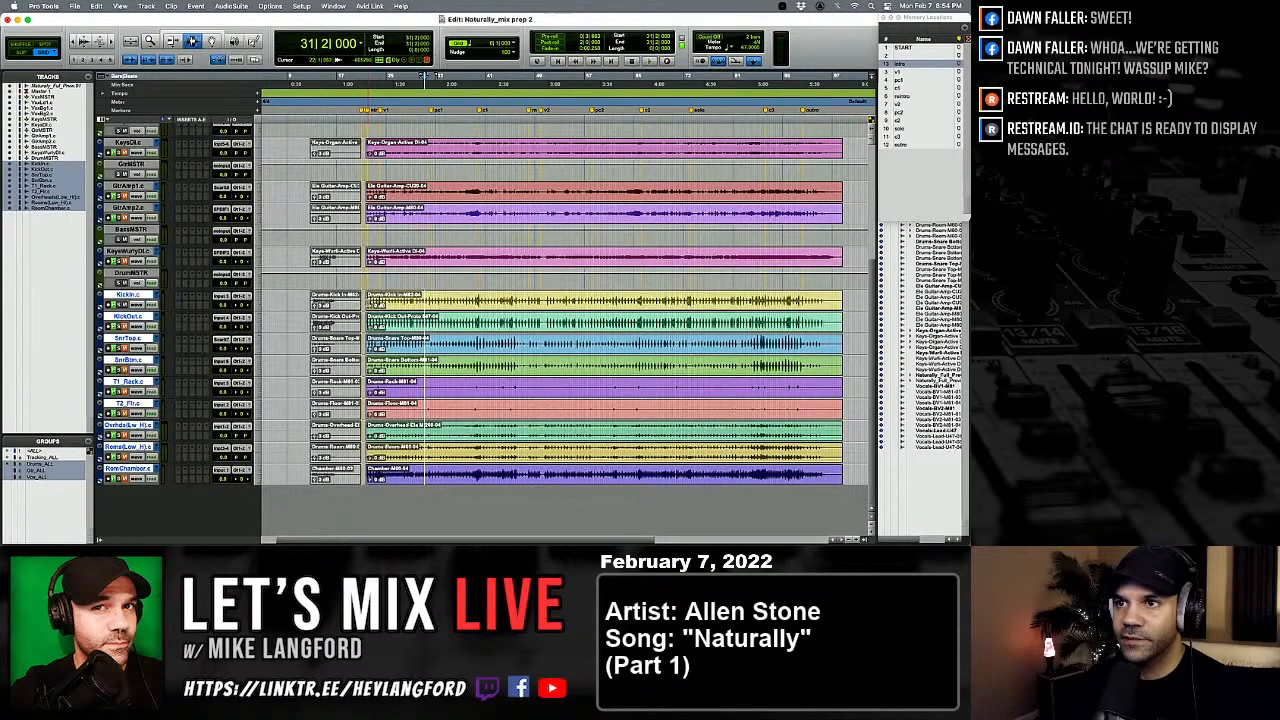
# Step: Place the playback start at 21|4|055, just before the intro clips begin
pyautogui.click(366, 78)
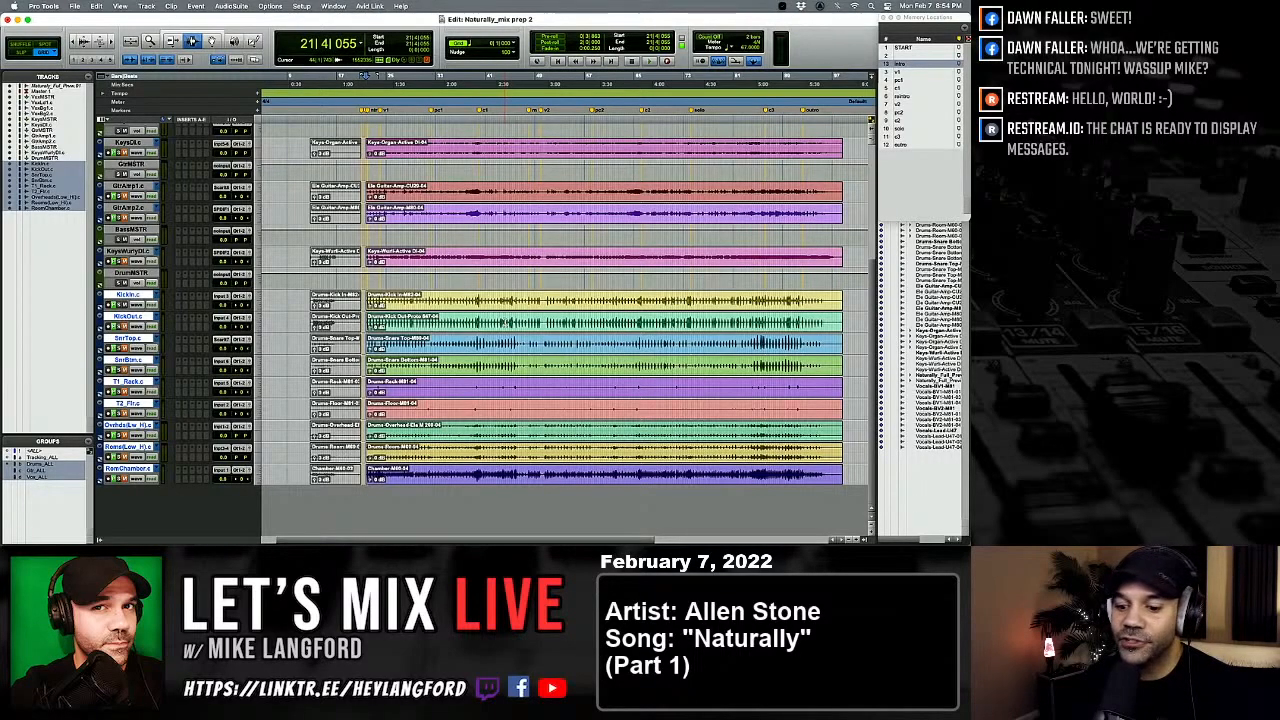
pyautogui.press('super+bracketright')
pyautogui.press('super+bracketright')
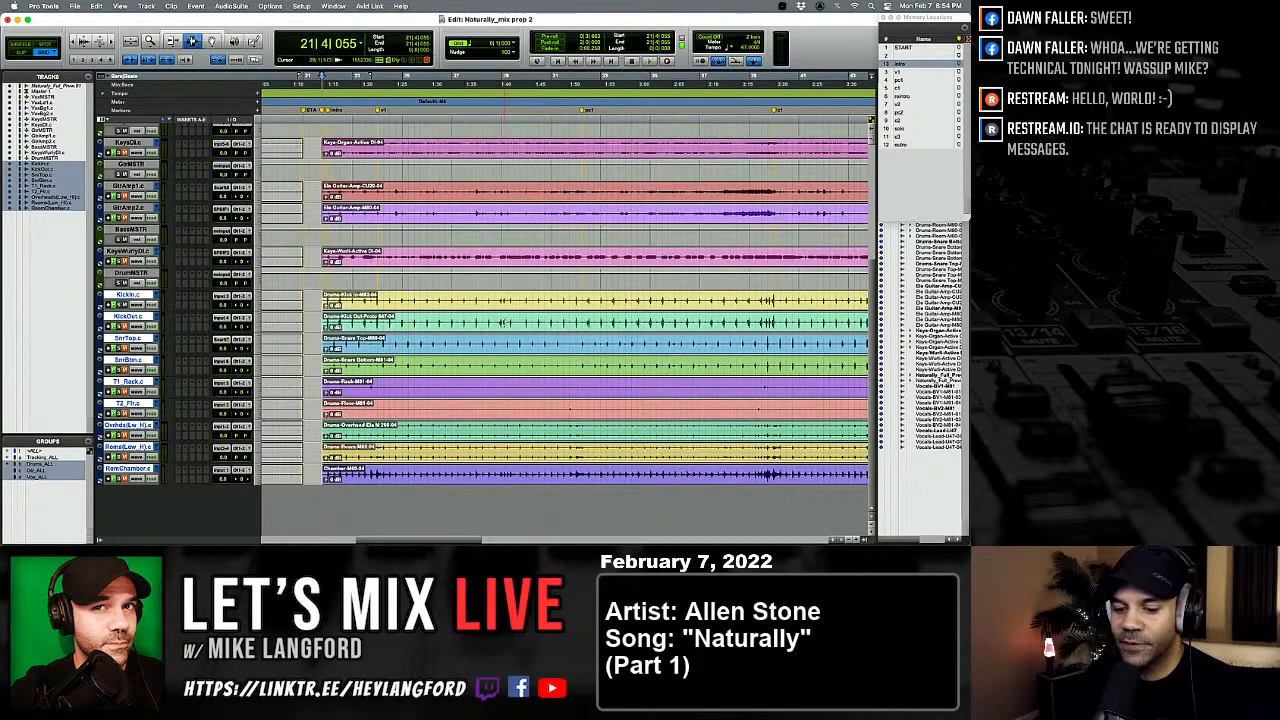
pyautogui.press('super+bracketleft')
pyautogui.press('super+bracketleft')
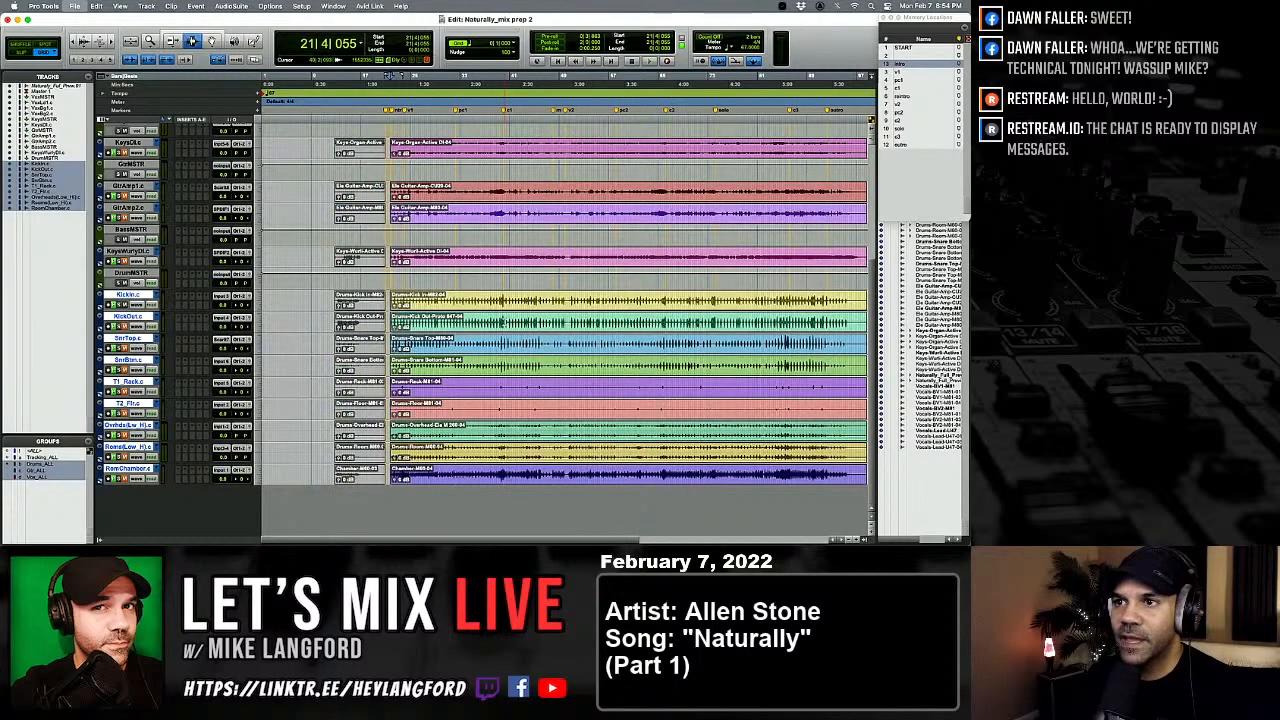
pyautogui.press('super+bracketright')
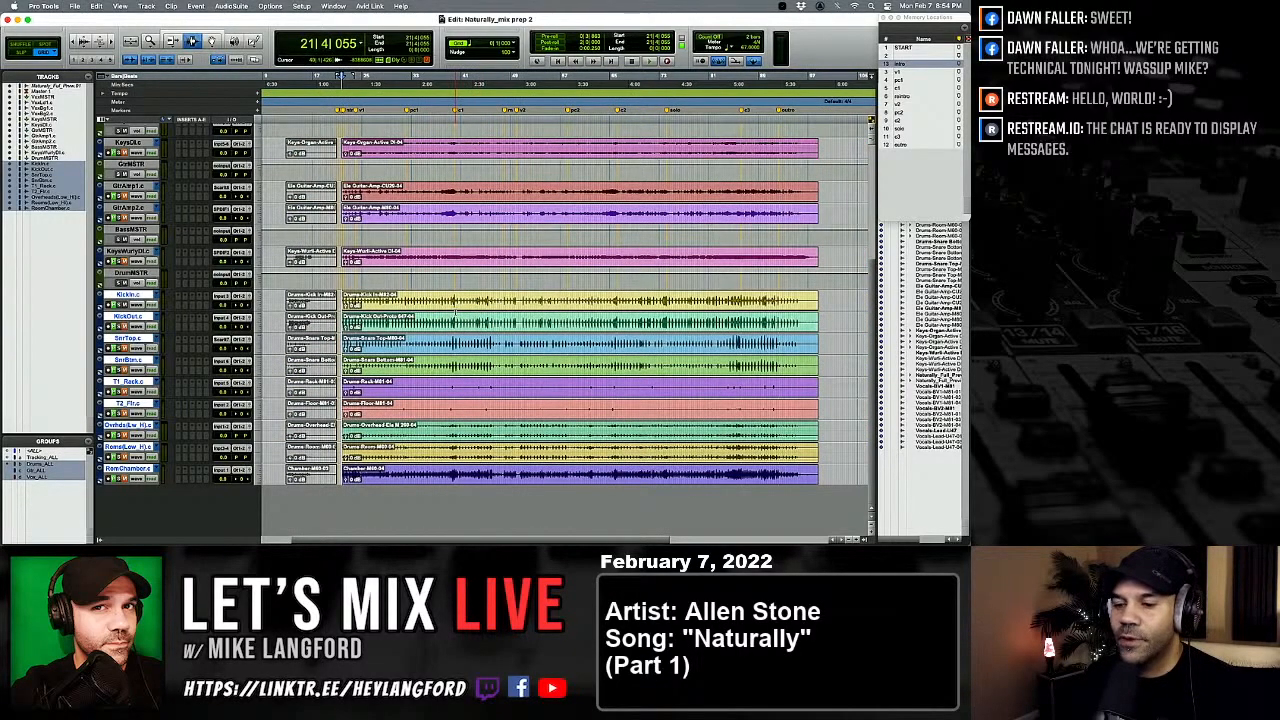
pyautogui.press('super+bracketright')
pyautogui.press('super+bracketright')
pyautogui.press('super+bracketleft')
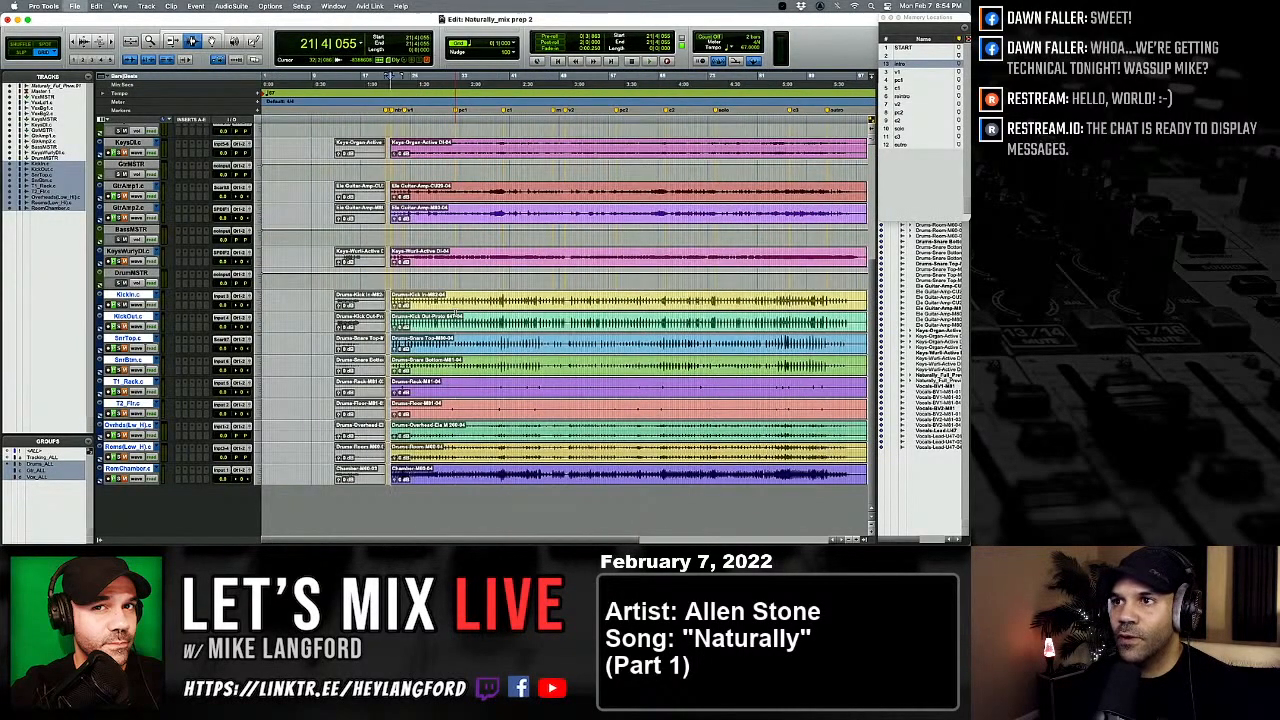
pyautogui.press('super+bracketright')
pyautogui.press('super+bracketright')
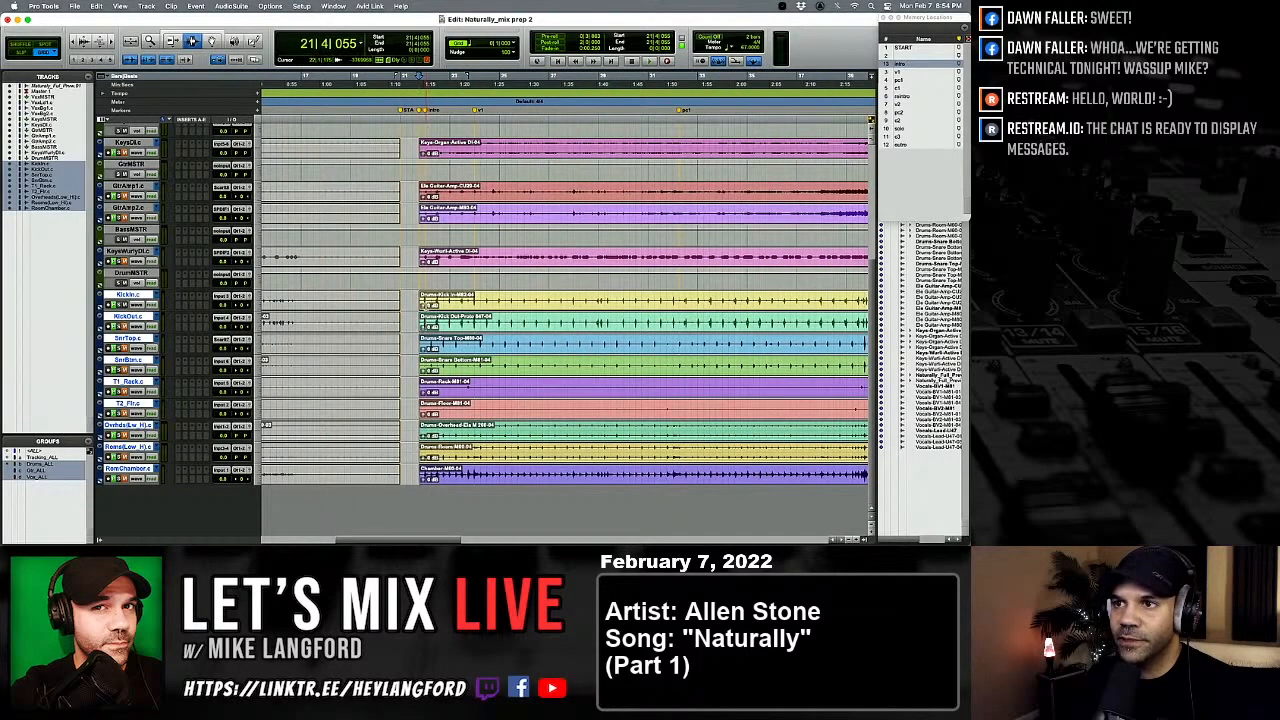
pyautogui.moveTo(423, 306); pyautogui.dragTo(424, 340)
pyautogui.press('super+z')
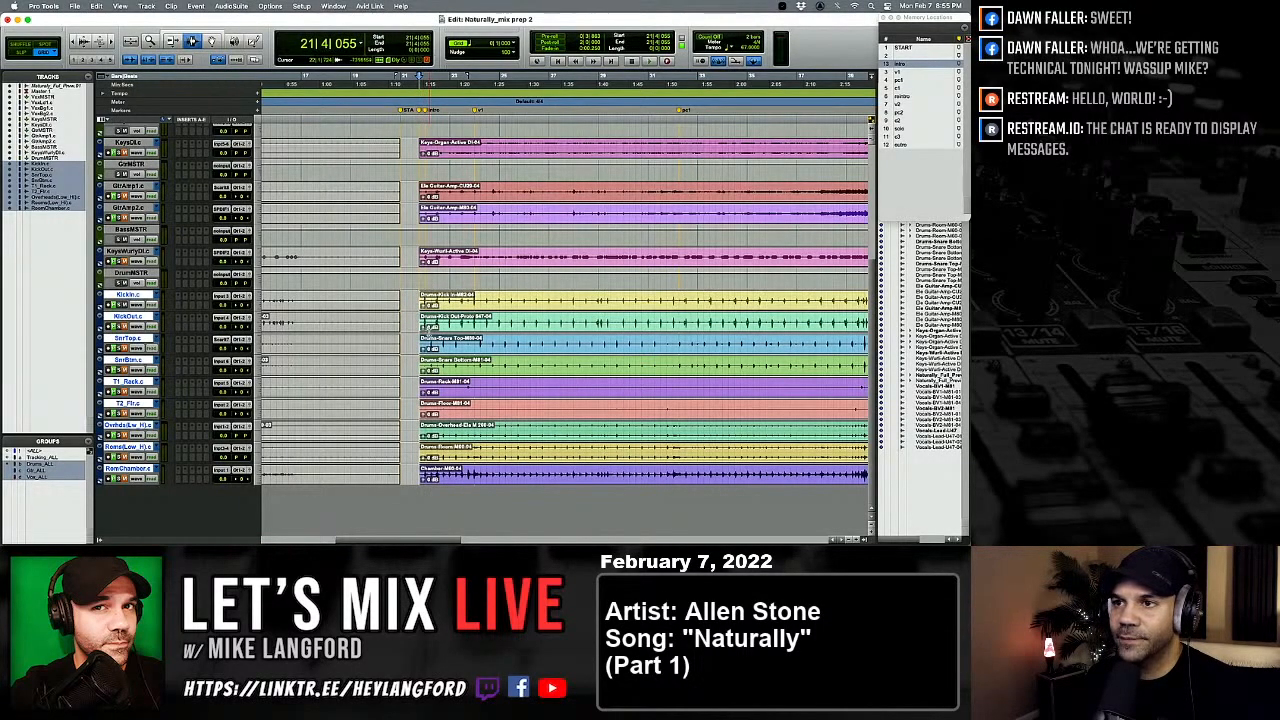
# Step: Play the intro repeatedly from 21|4|055 to listen through the drum tracks
pyautogui.press('space')
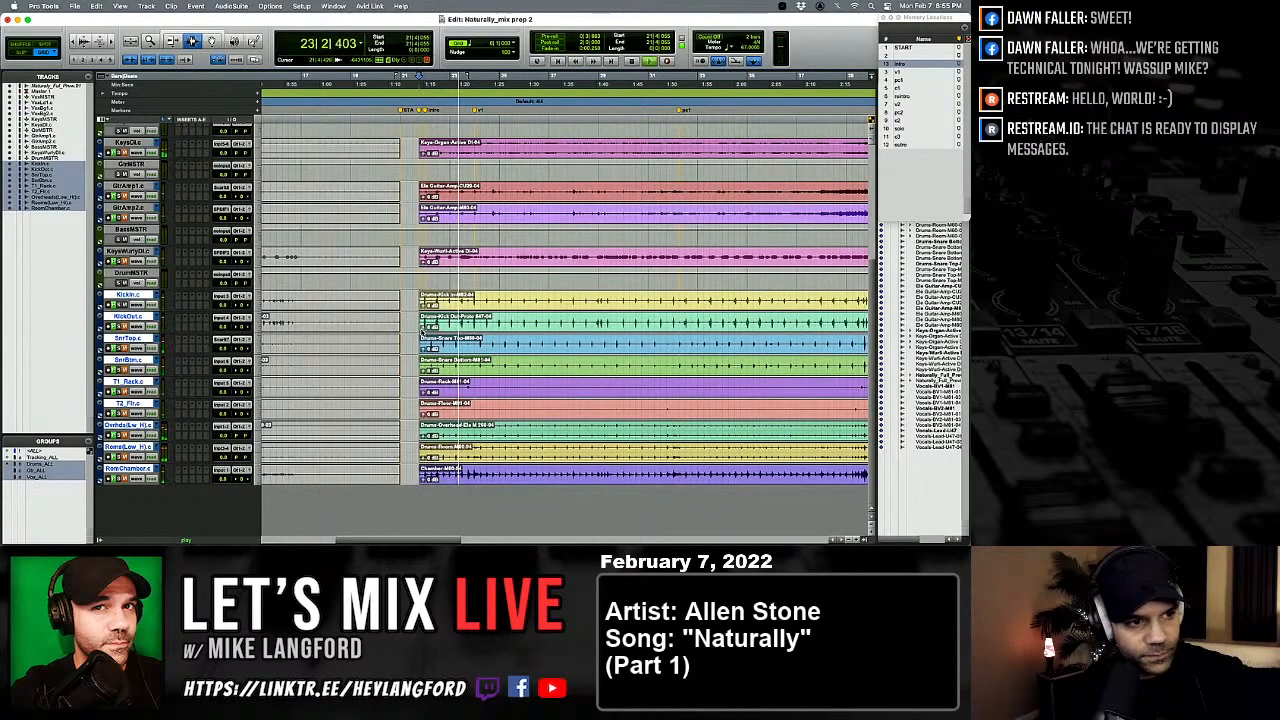
pyautogui.press('space')
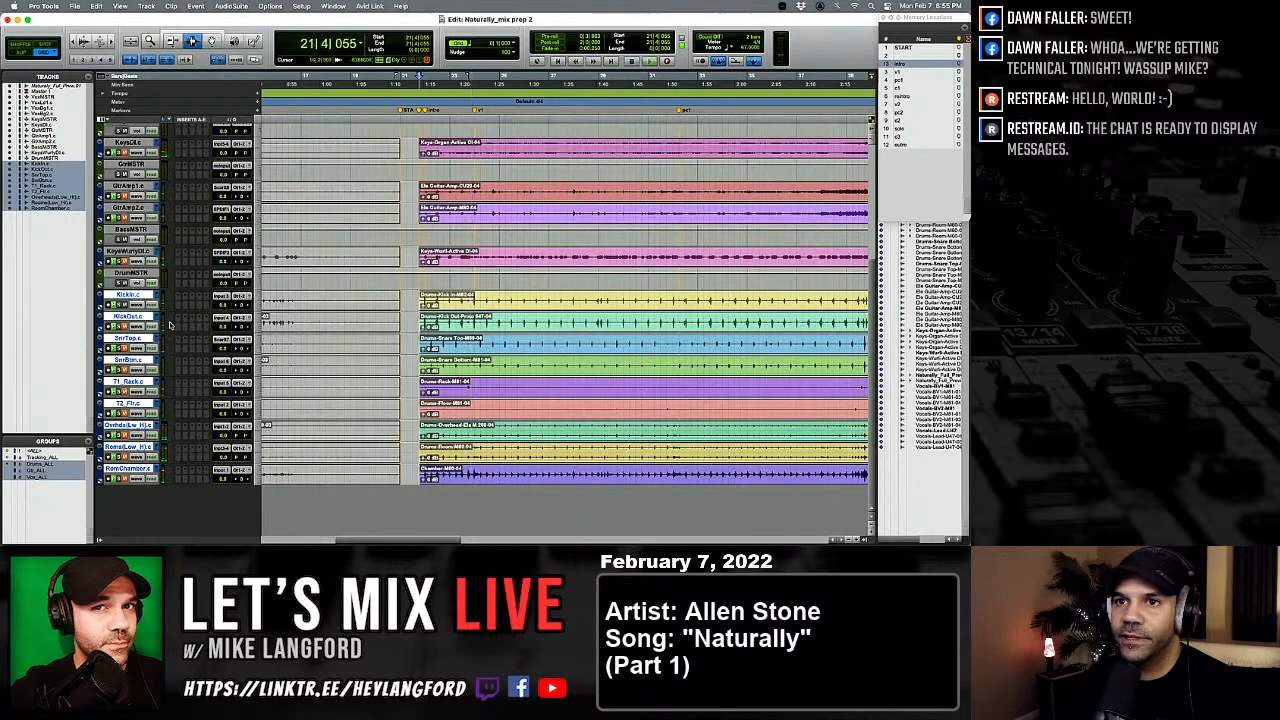
pyautogui.press('space')
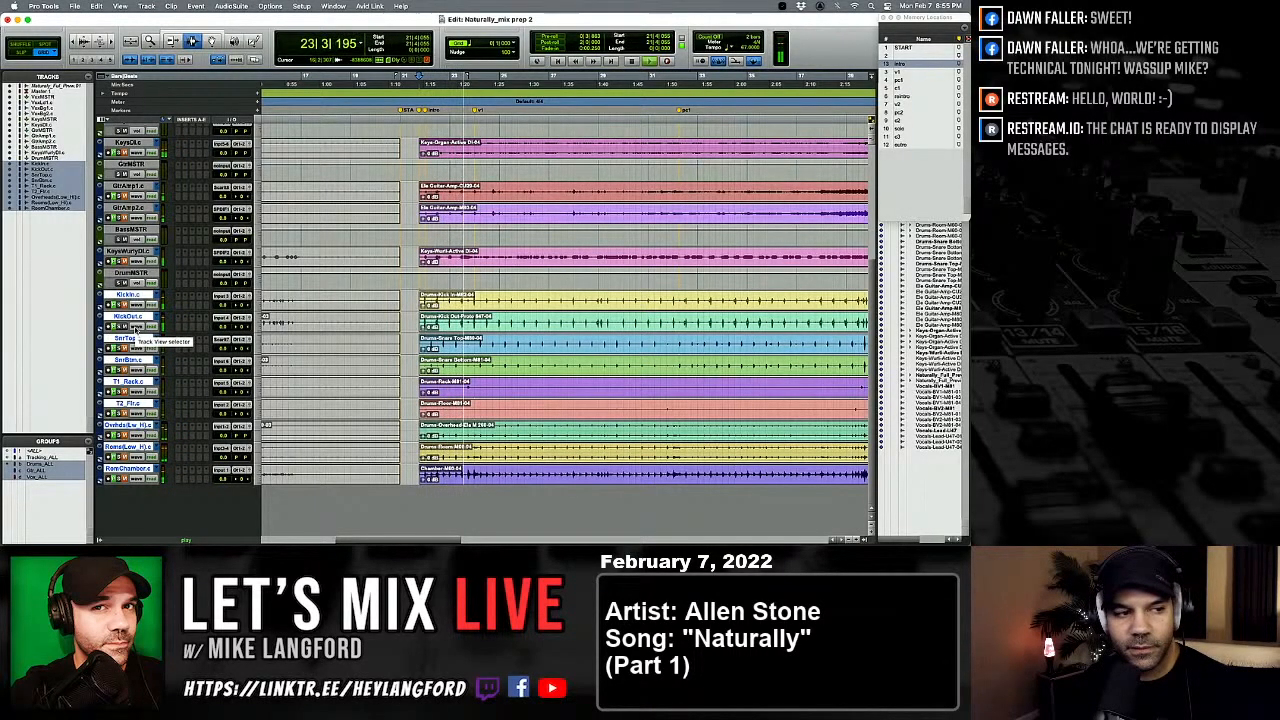
pyautogui.press('space')
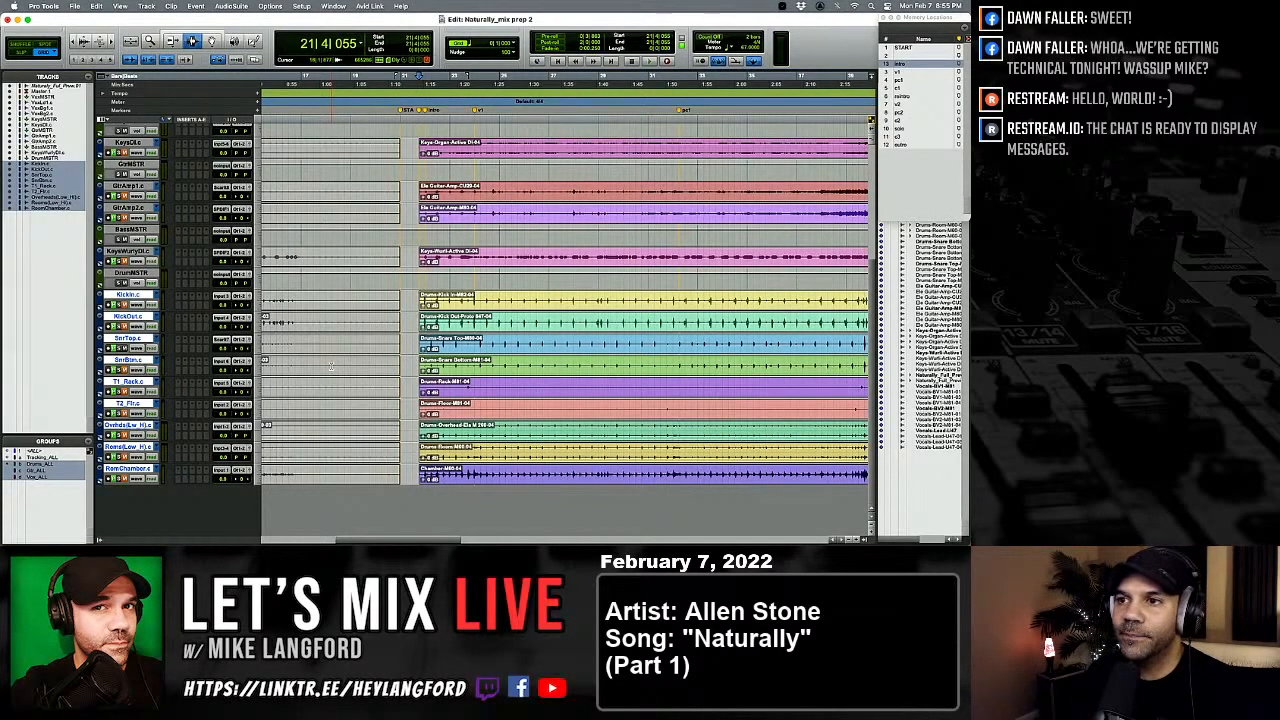
pyautogui.press('space')
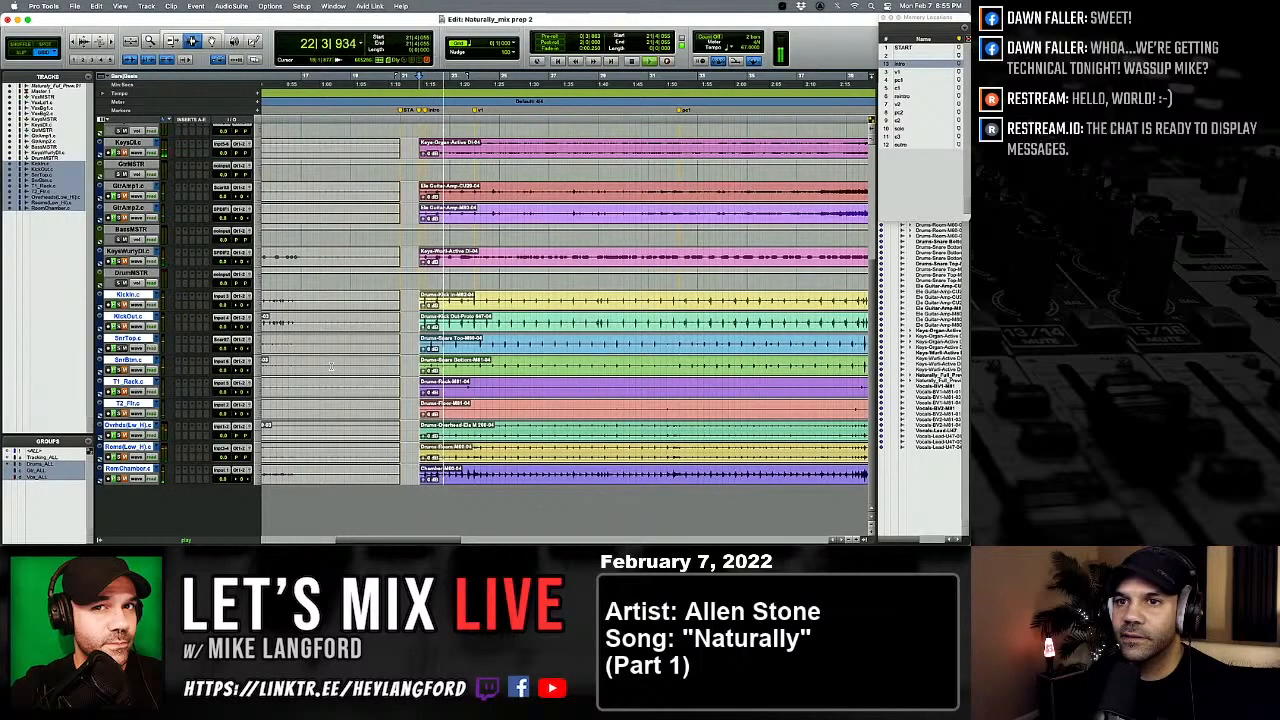
pyautogui.press('space')
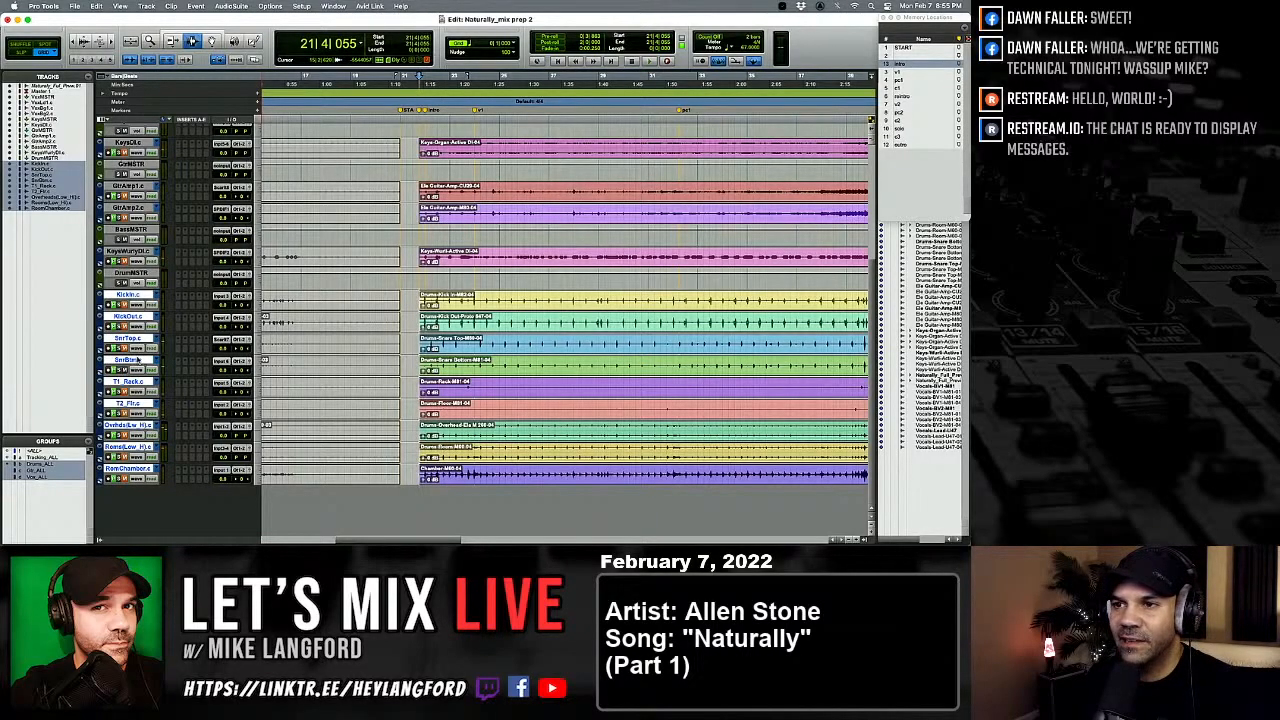
pyautogui.press('space')
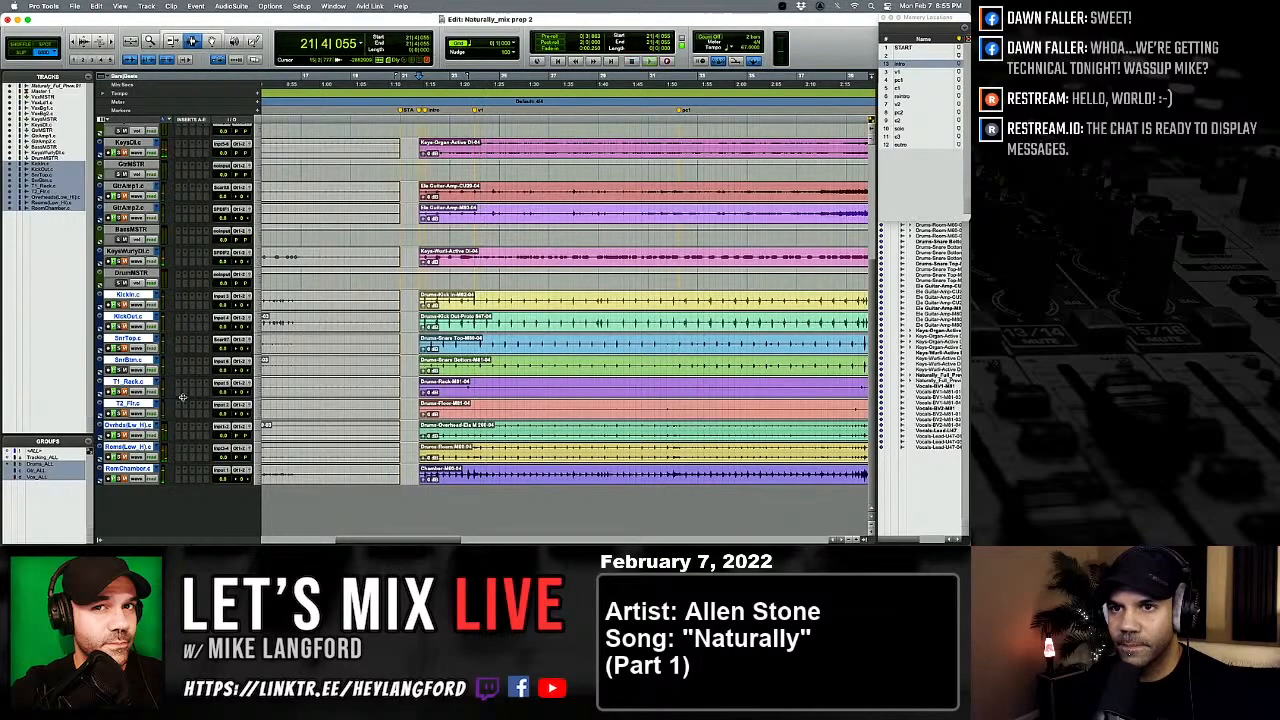
# Step: Play the drum fill around bar 39 leading into the c1 marker to audition the drum tracks
pyautogui.hscroll(5, 427, 320)
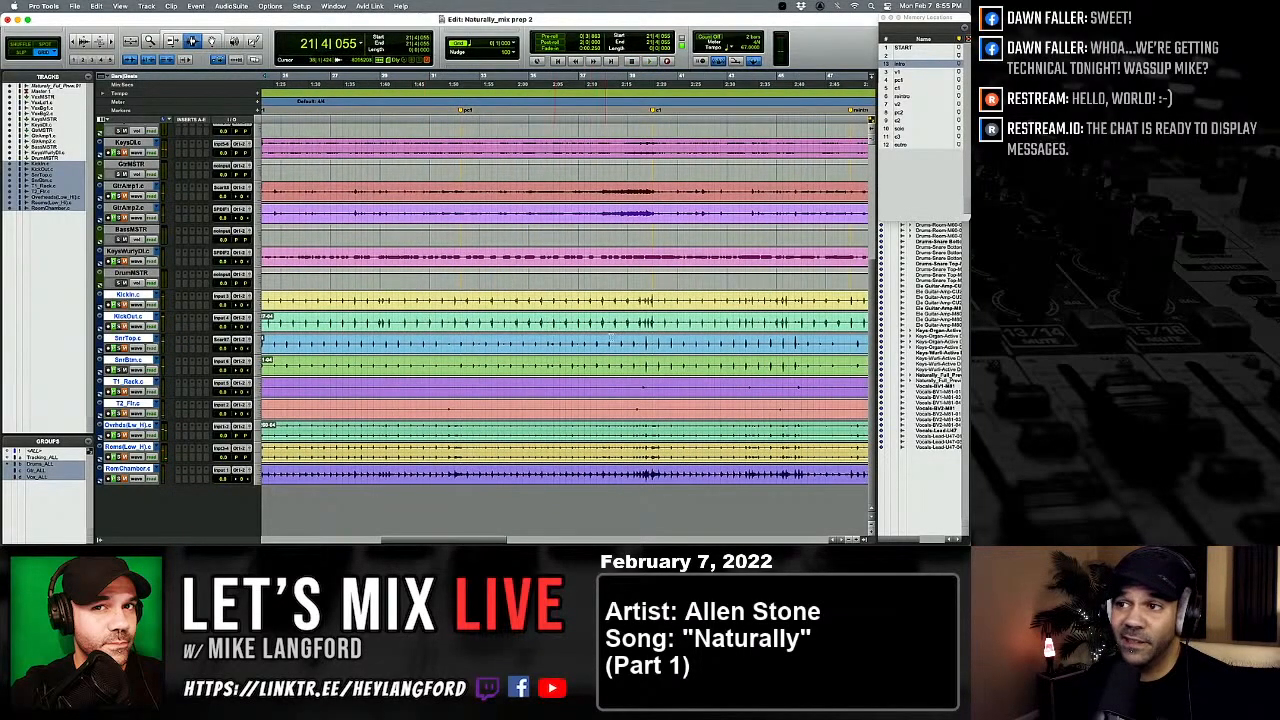
pyautogui.click(647, 344)
pyautogui.press('super+bracketright')
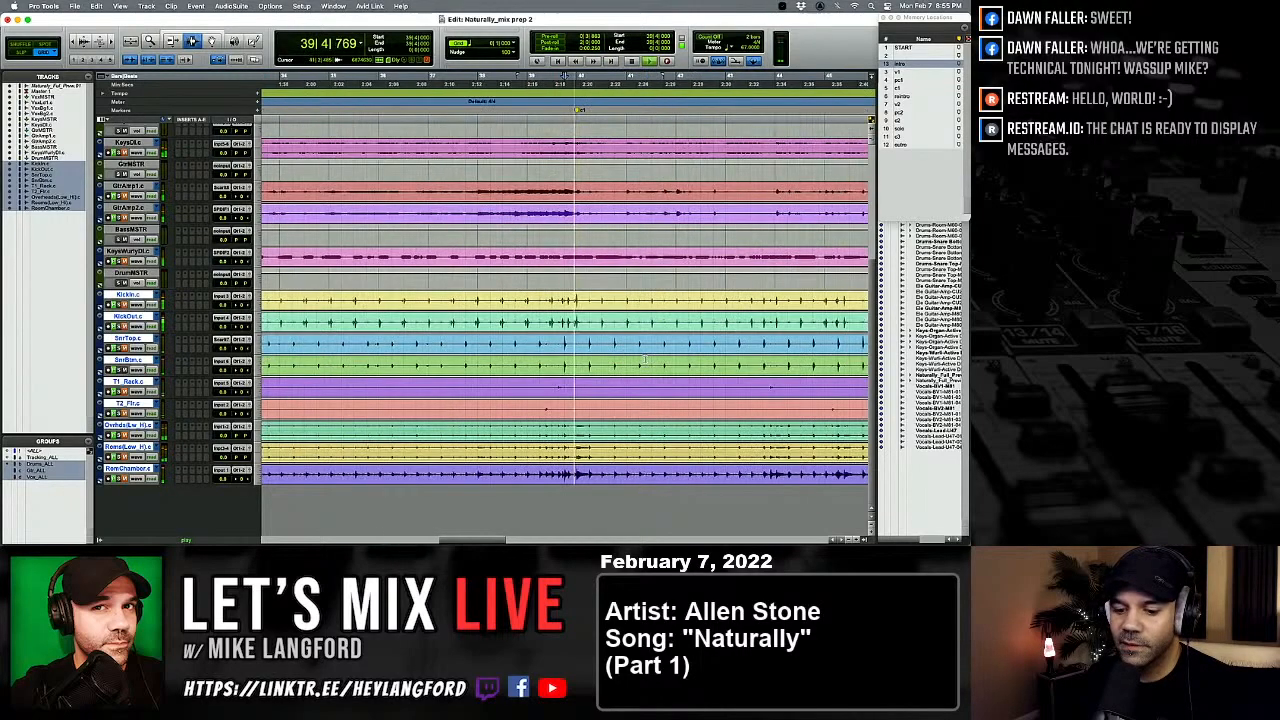
pyautogui.press('space')
pyautogui.click(542, 356)
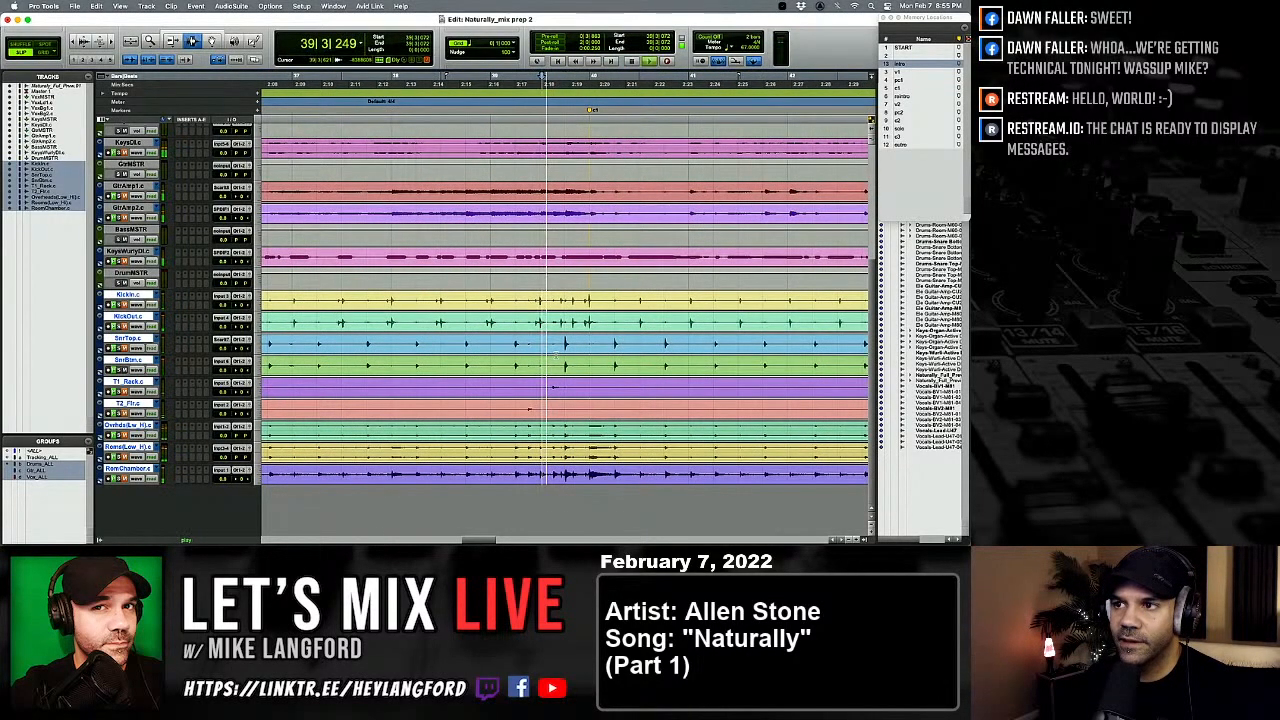
pyautogui.hscroll(3, 552, 356)
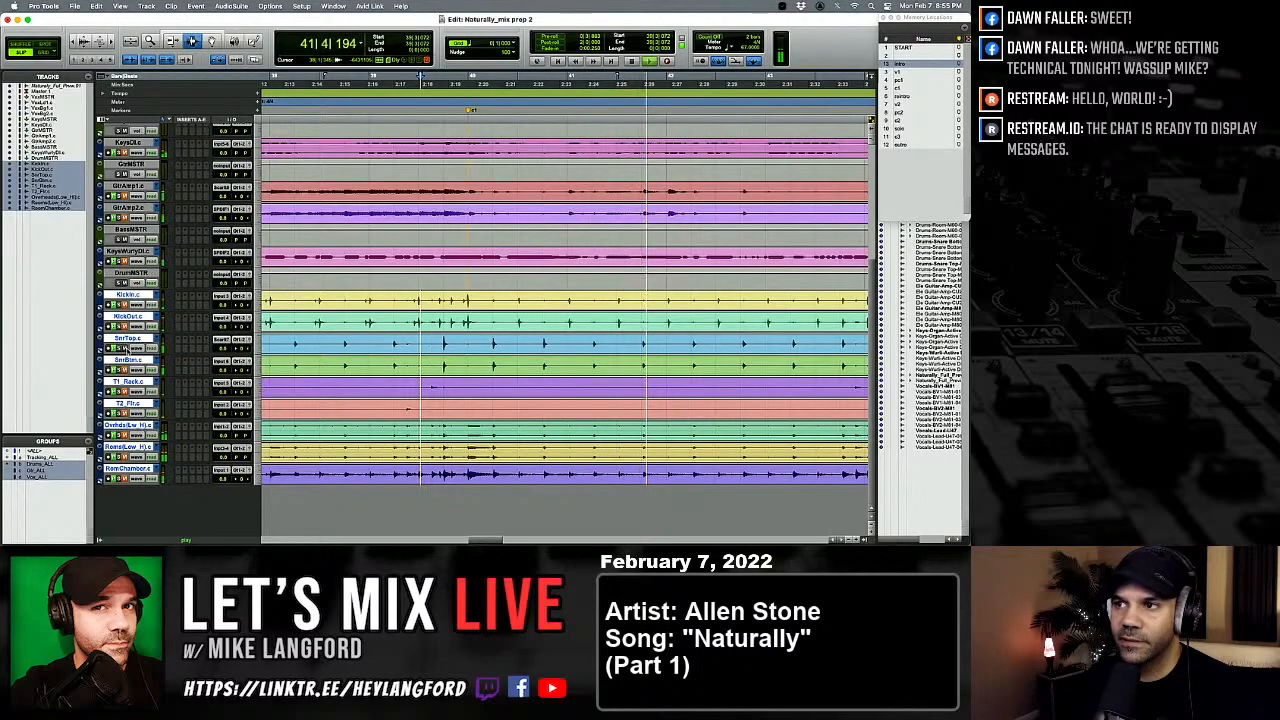
pyautogui.press('space')
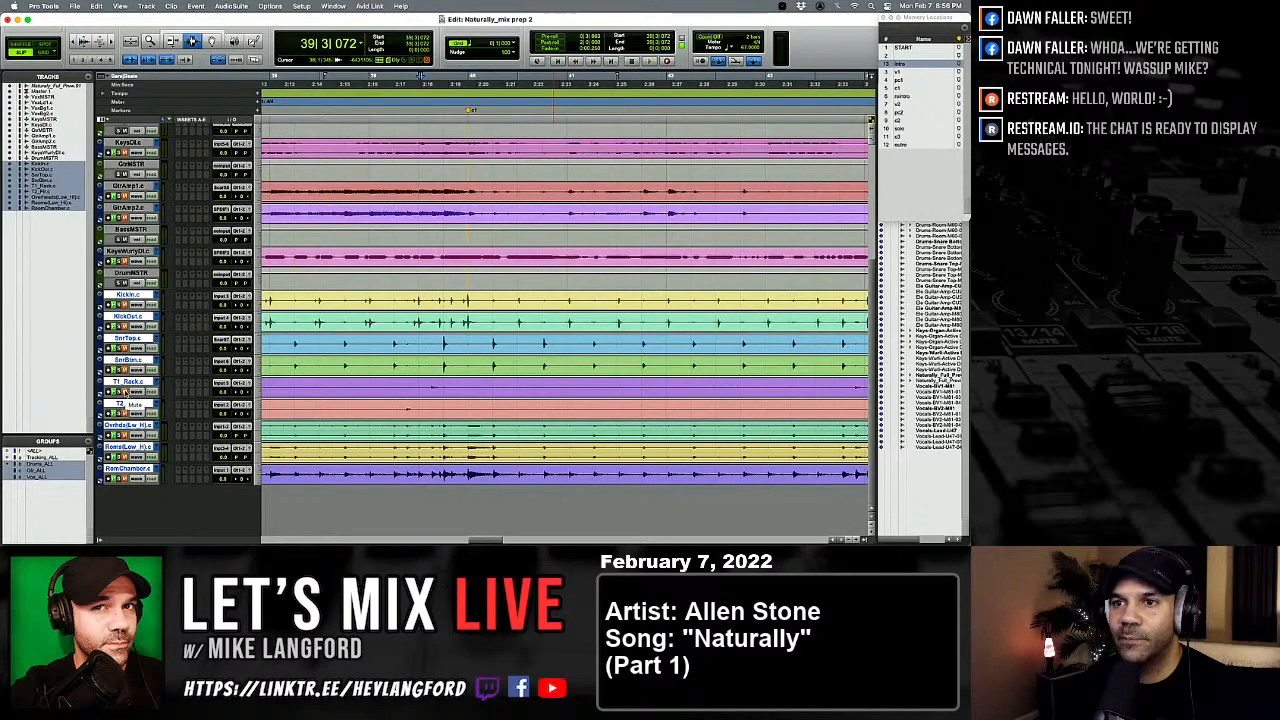
# Step: Enlarge the waveform display of the audio tracks, and play the tom hits from about bar 83 toward the c3 marker
pyautogui.press('r')
pyautogui.press('r')
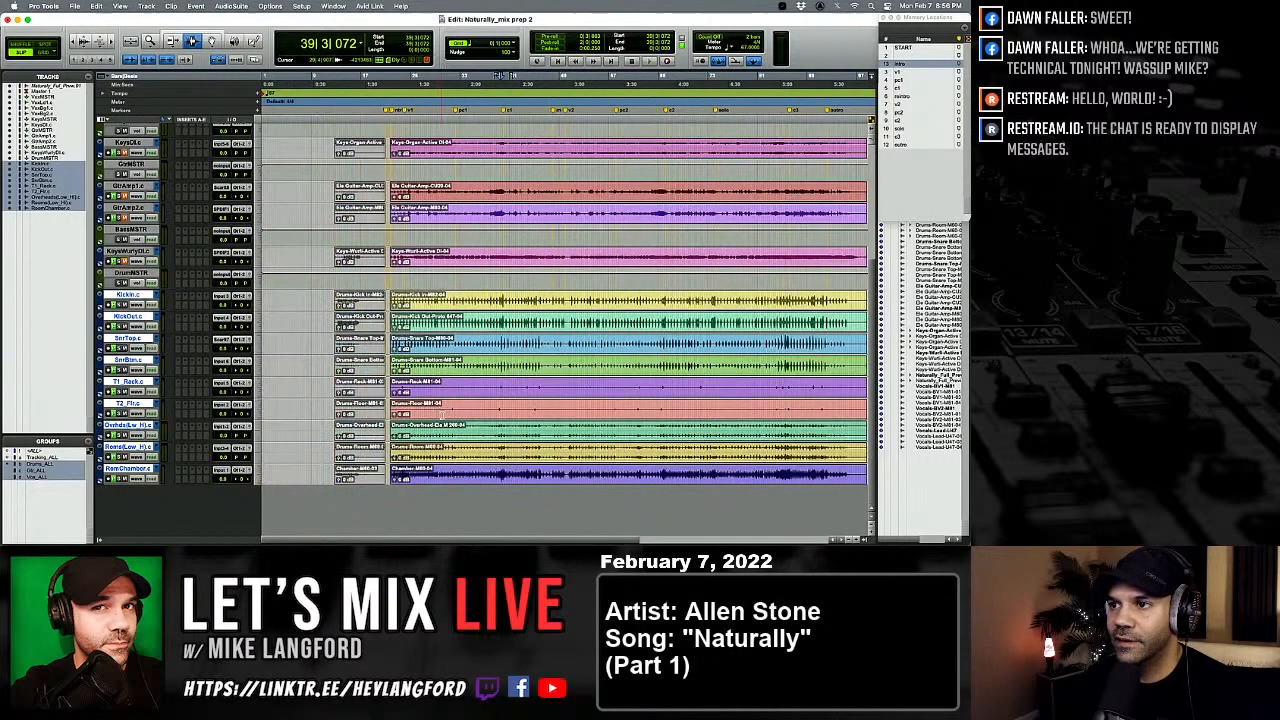
pyautogui.press('super+alt+bracketright')
pyautogui.press('super+alt+bracketright')
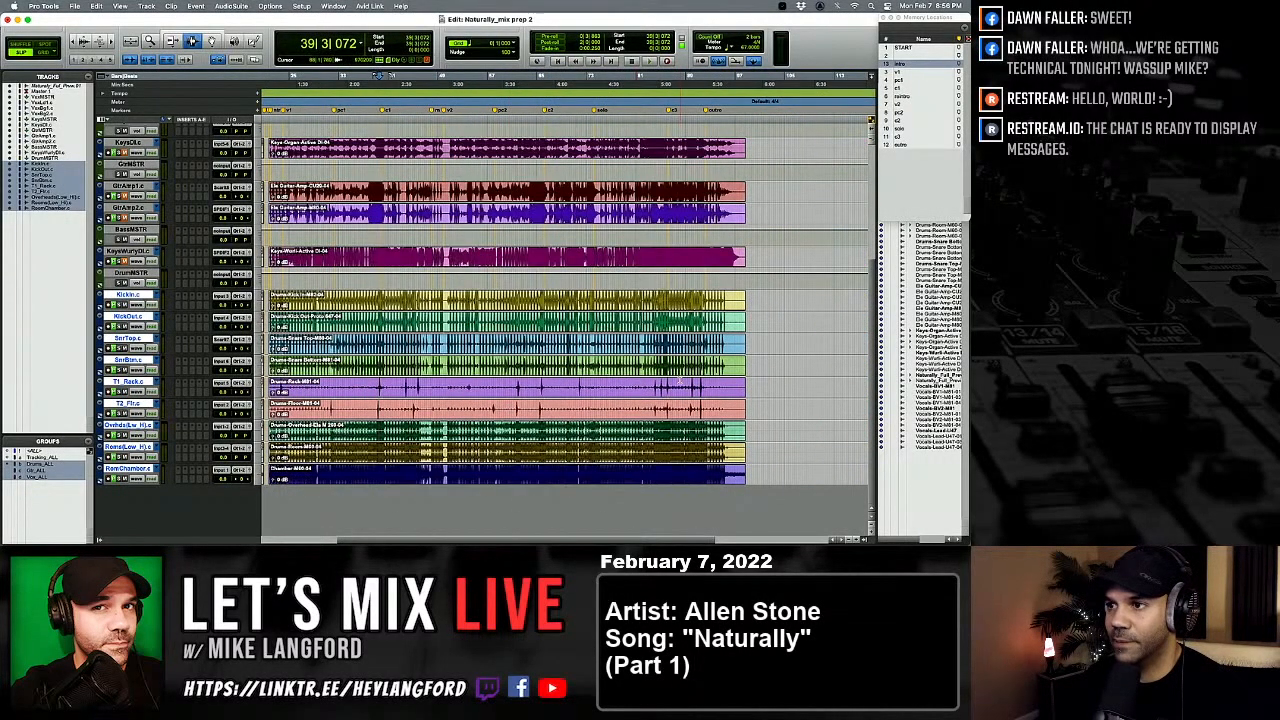
pyautogui.click(659, 390)
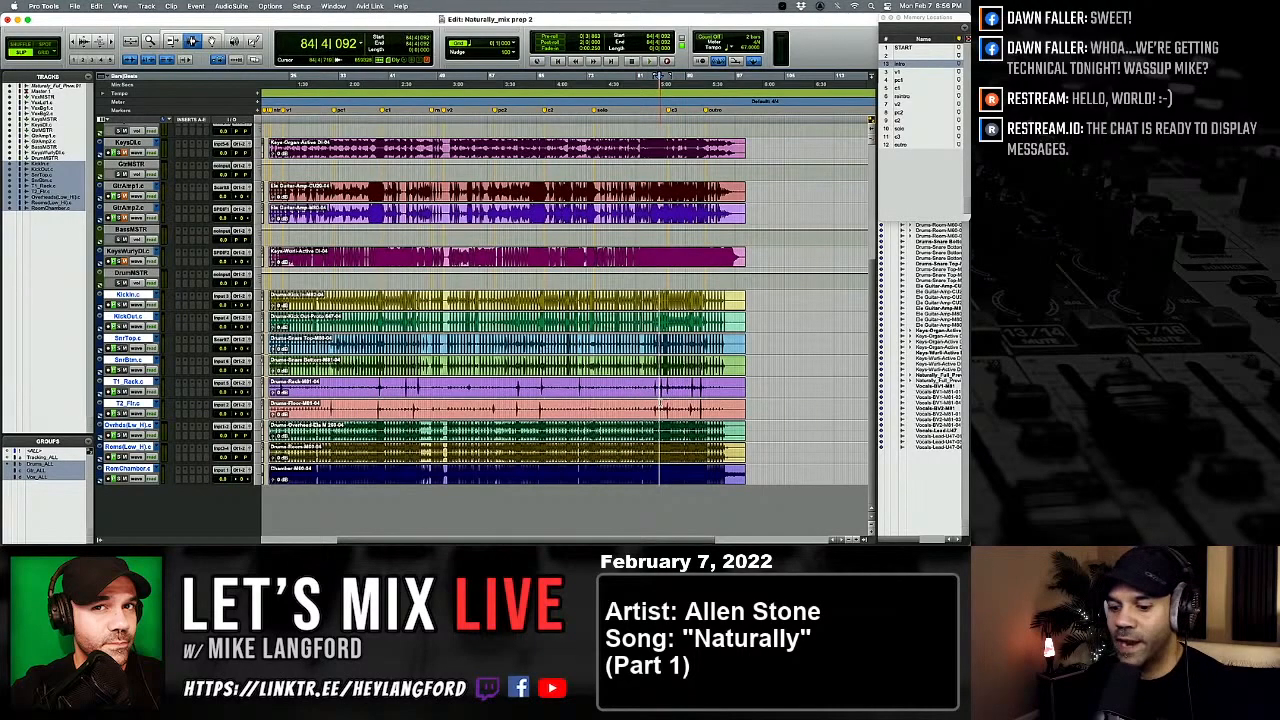
pyautogui.press('t')
pyautogui.press('t')
pyautogui.press('t')
pyautogui.click(519, 390)
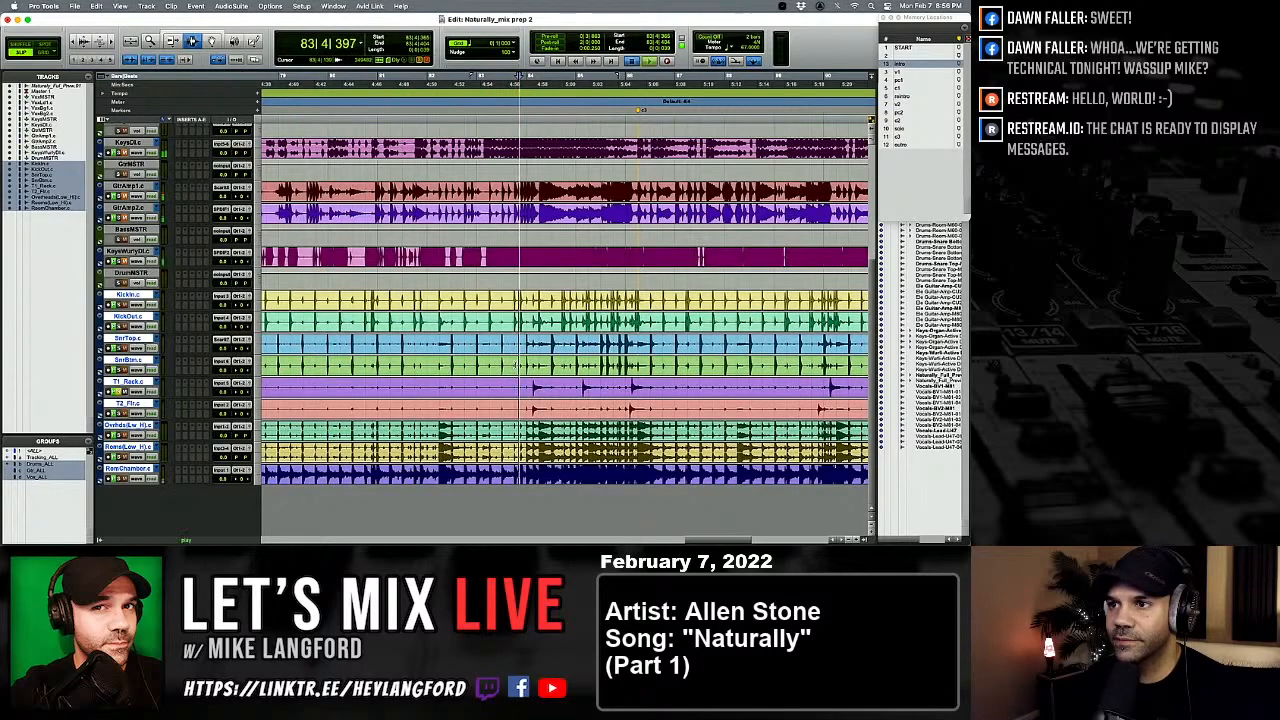
# Step: Audition the rack and floor tom tracks by playing from 83|4|679, 85|4|328 and 91|2|411
pyautogui.press('space')
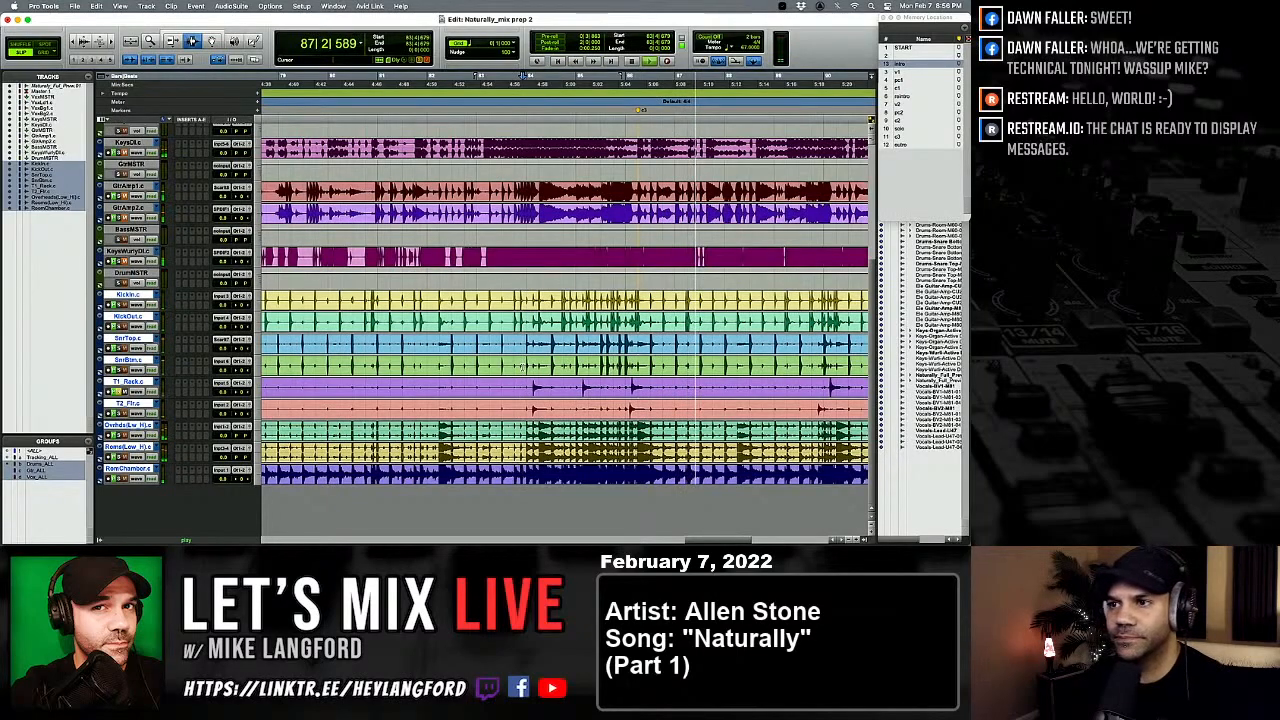
pyautogui.press('space')
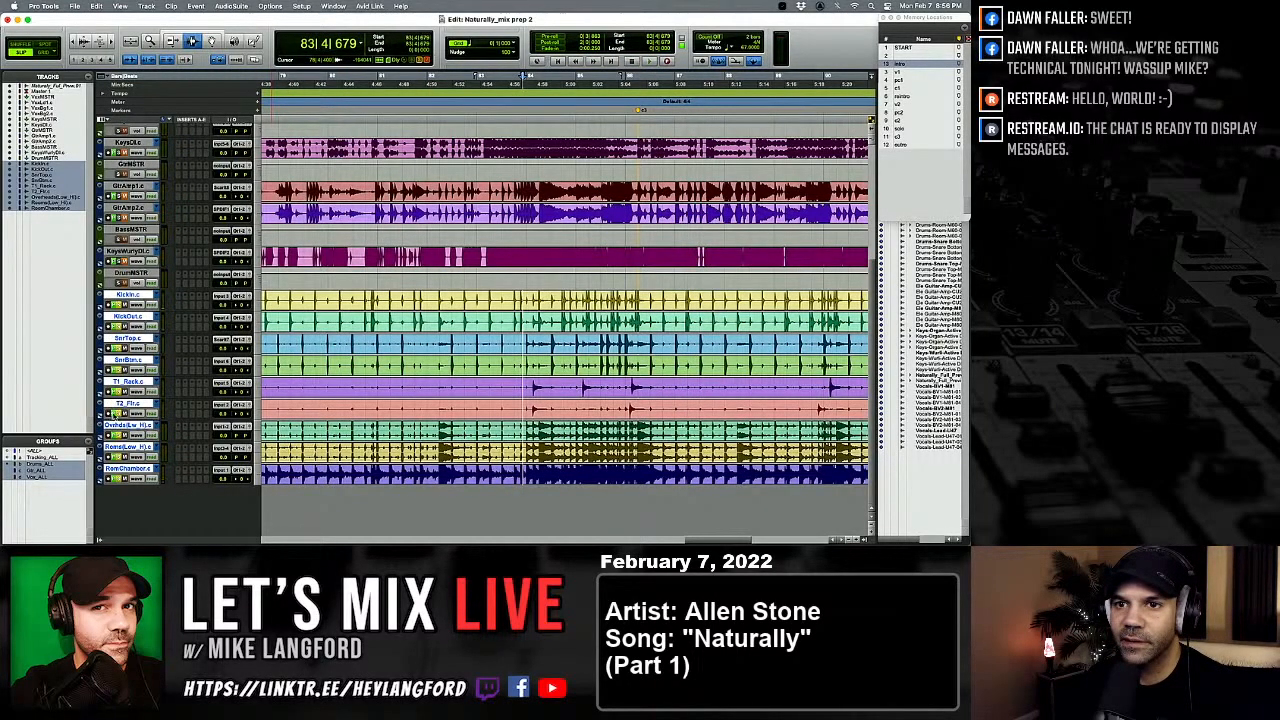
pyautogui.press('space')
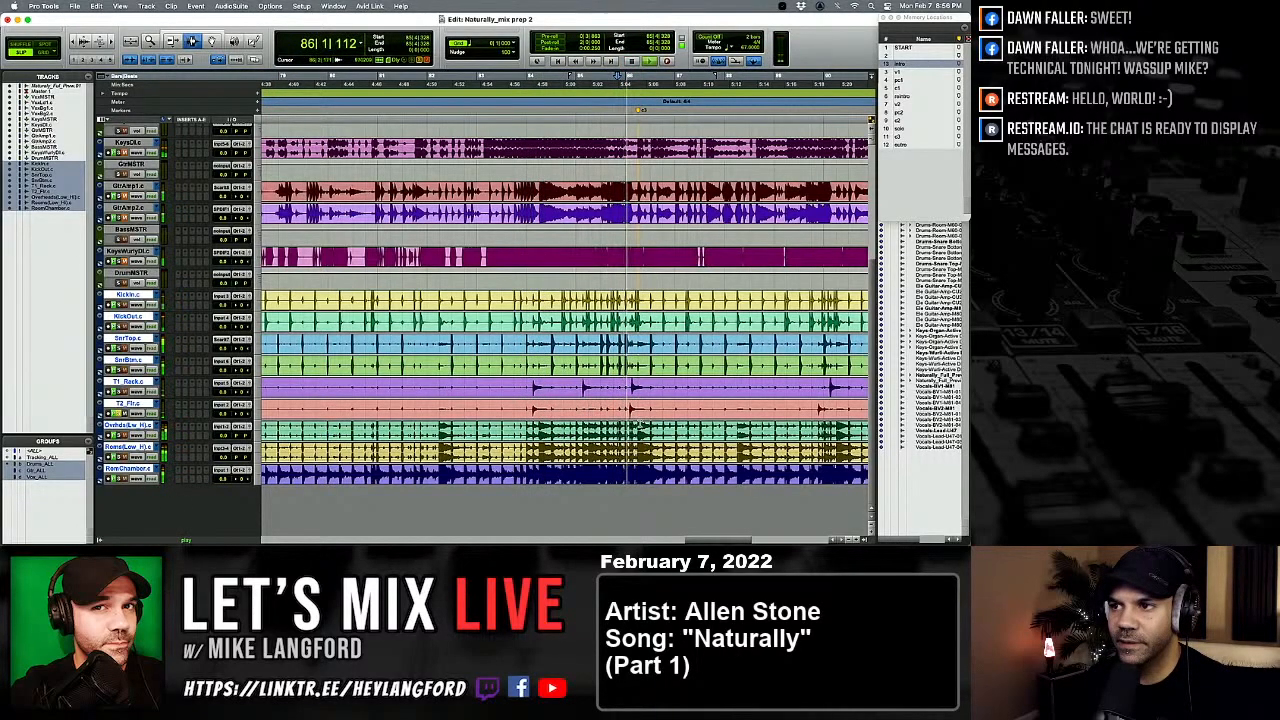
pyautogui.click(496, 76)
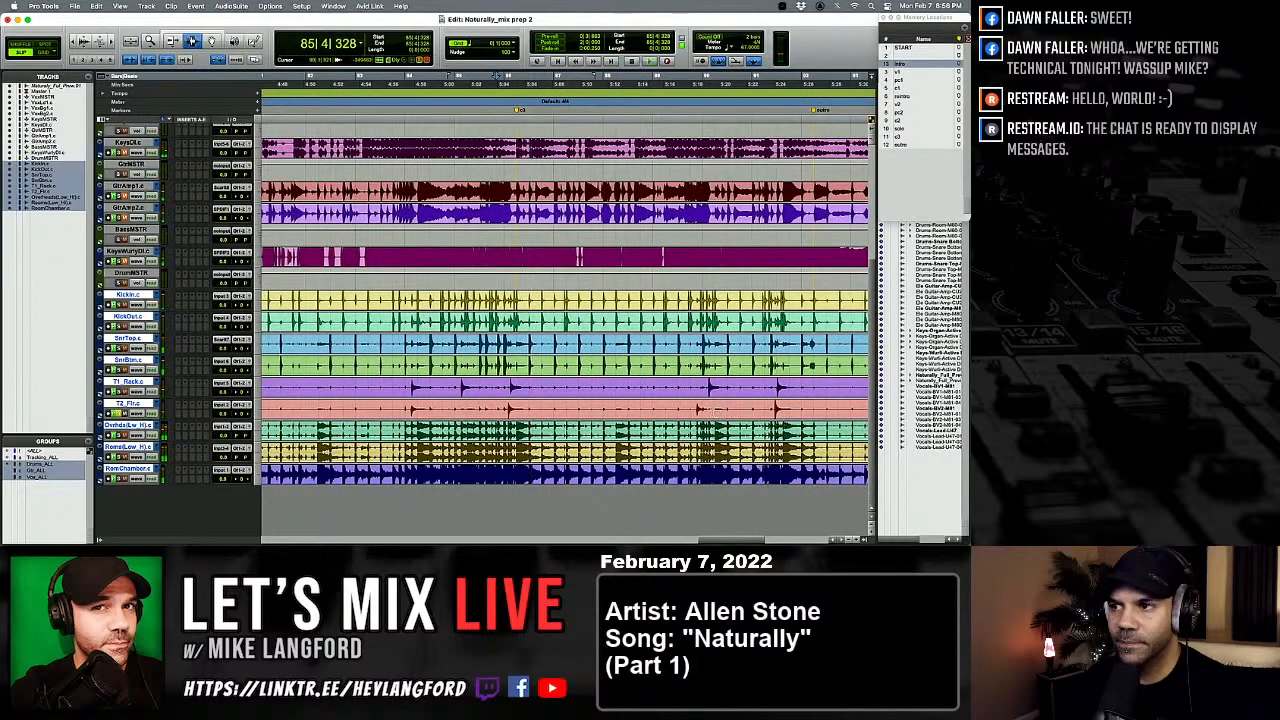
pyautogui.click(770, 76)
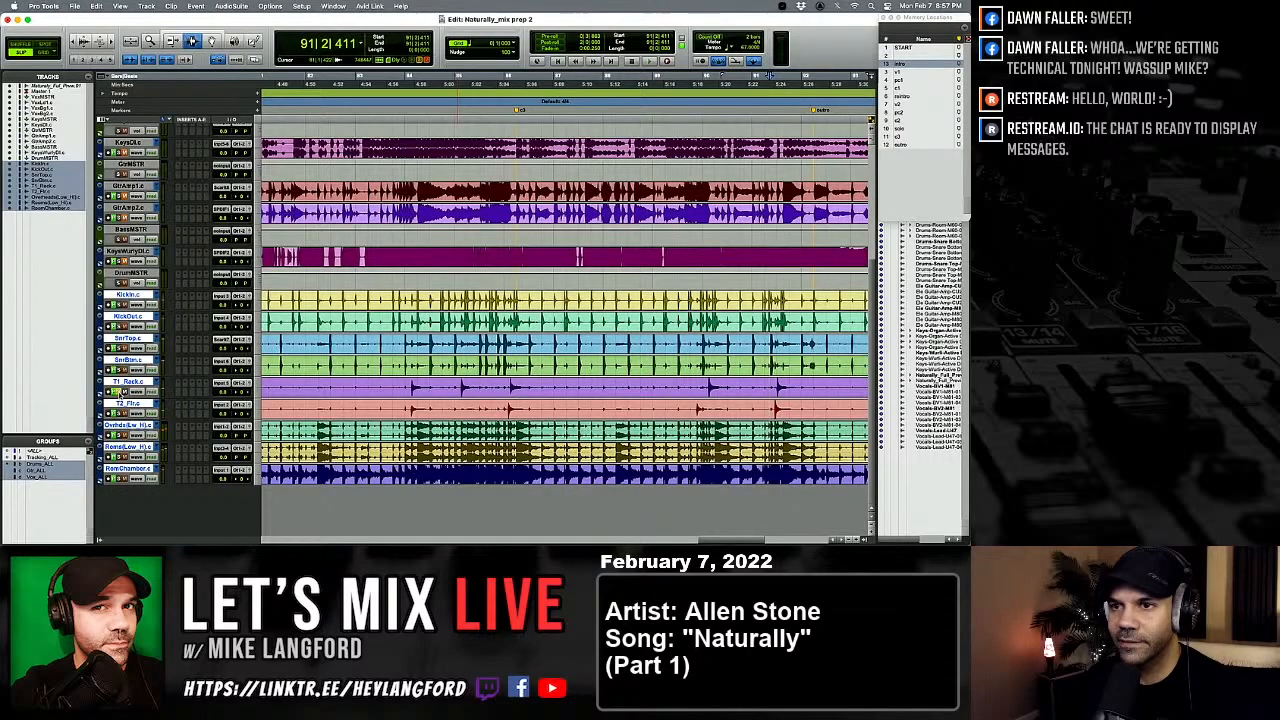
pyautogui.press('space')
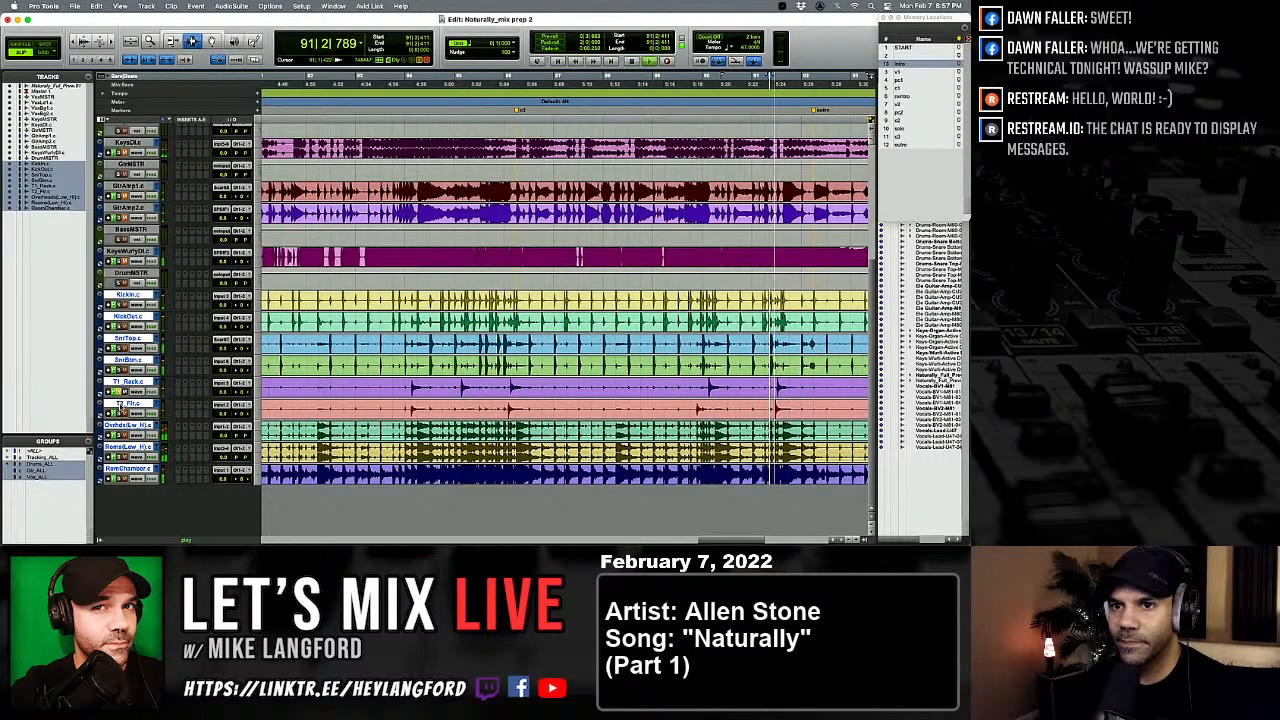
pyautogui.press('space')
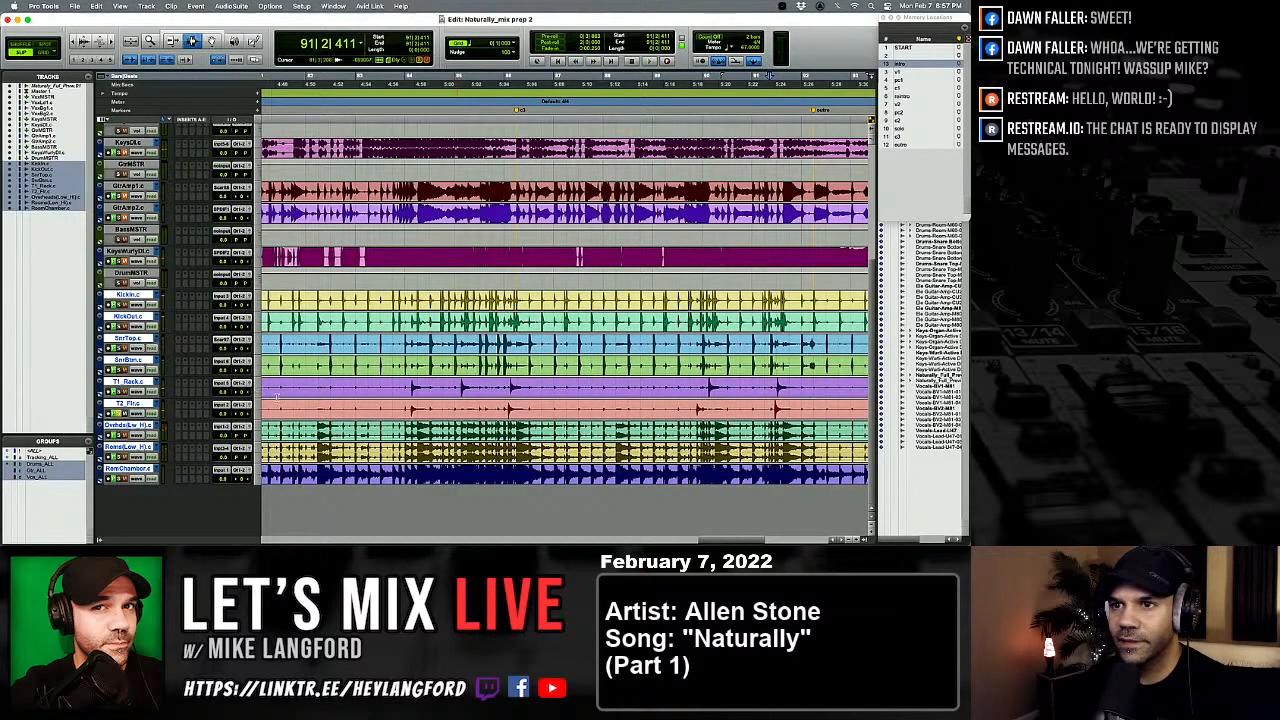
# Step: Look over the tom tracks across the song for hits, and place the playback start at 90|2|136
pyautogui.hotkey('alt', 'a')
pyautogui.press('KP_Decimal')
pyautogui.press('KP_2')
pyautogui.press('KP_Decimal')
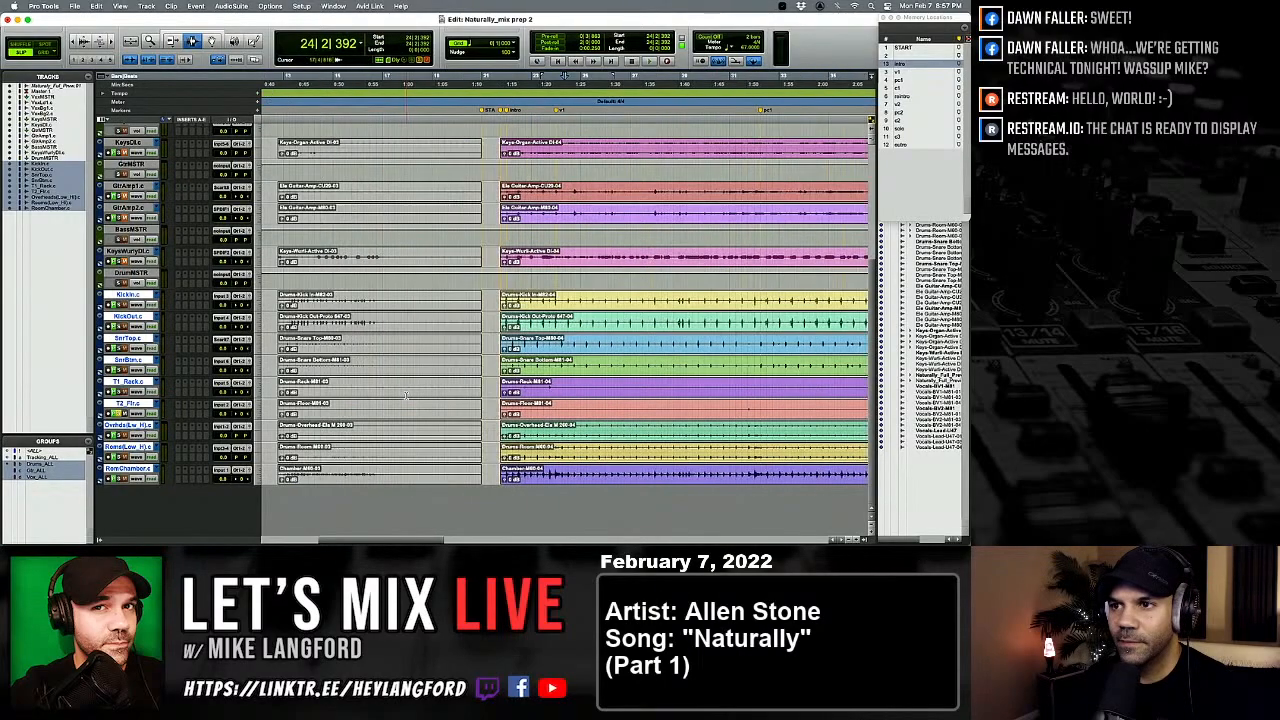
pyautogui.hscroll(15, 530, 400)
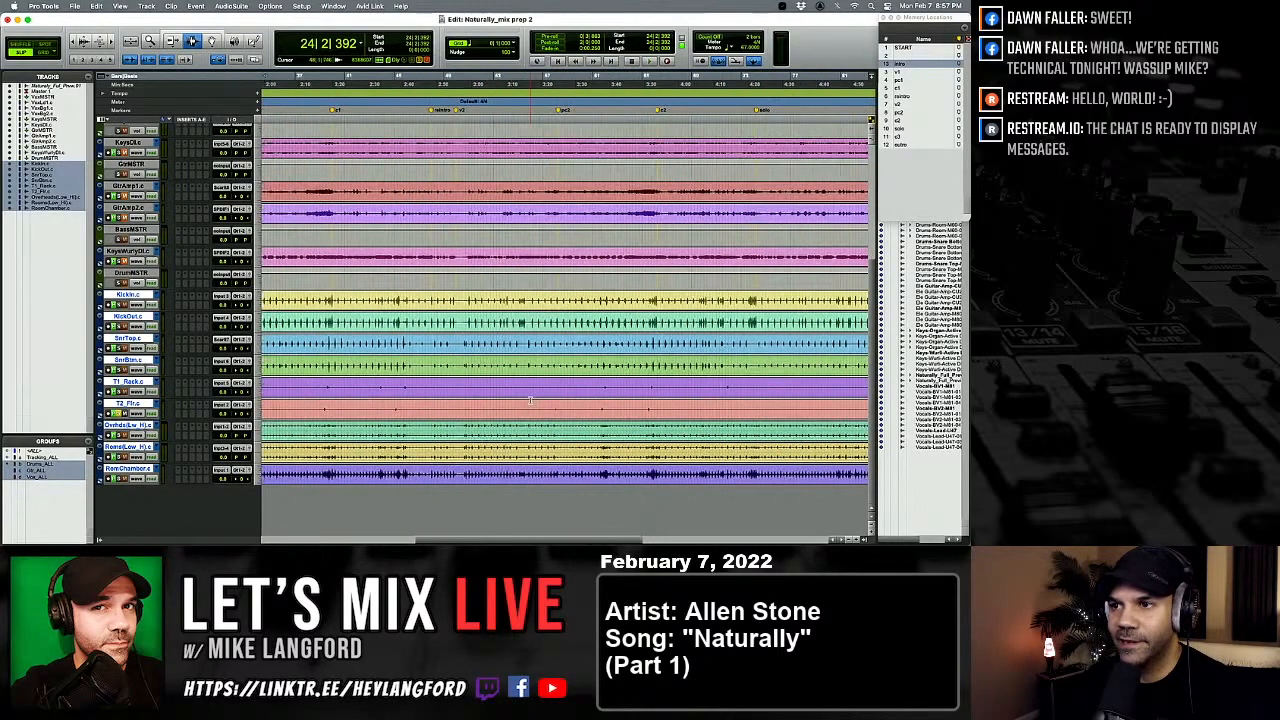
pyautogui.click(493, 390)
pyautogui.press('e')
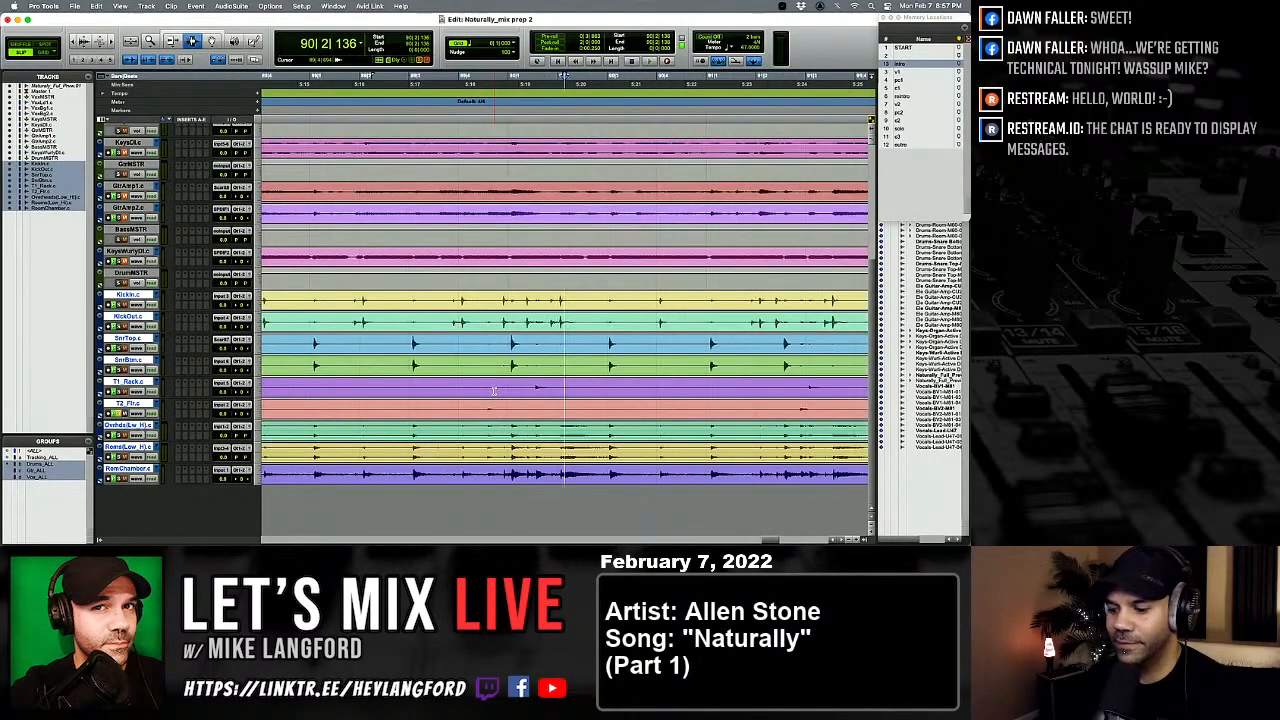
# Step: Enlarge the waveform display, and play the tom hits leading into the c3 marker around bar 86
pyautogui.press('t')
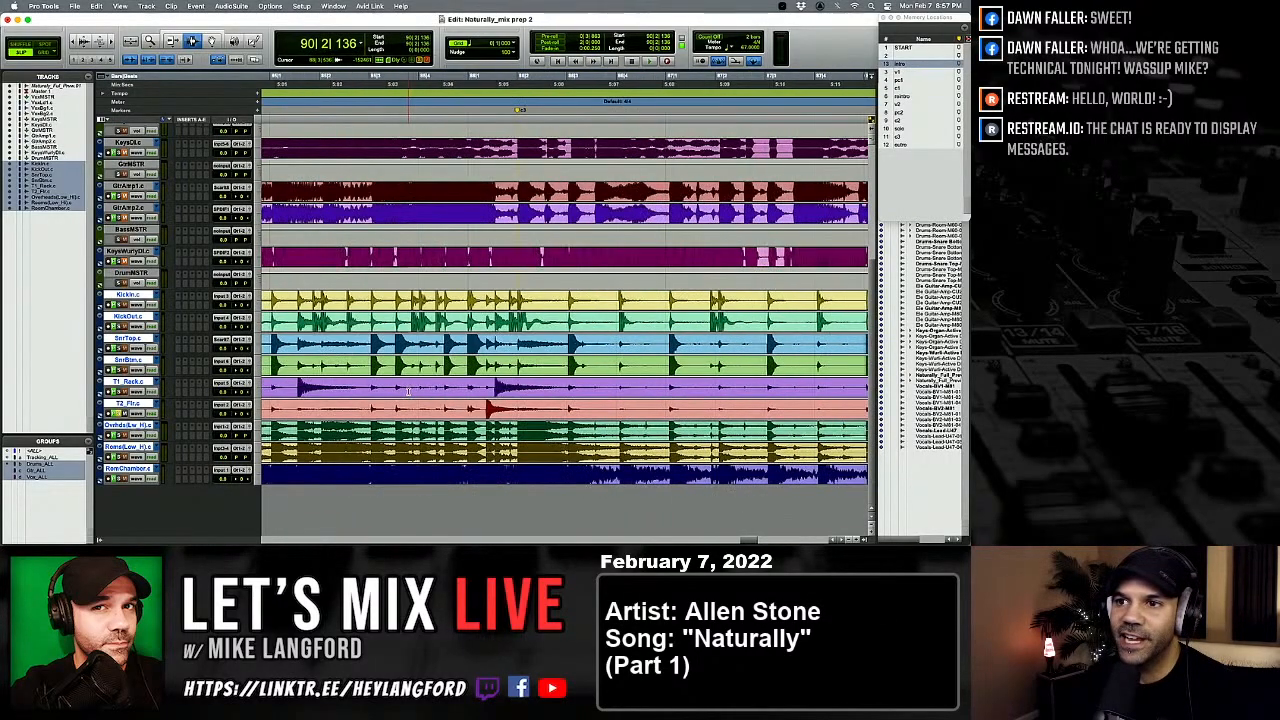
pyautogui.press('b')
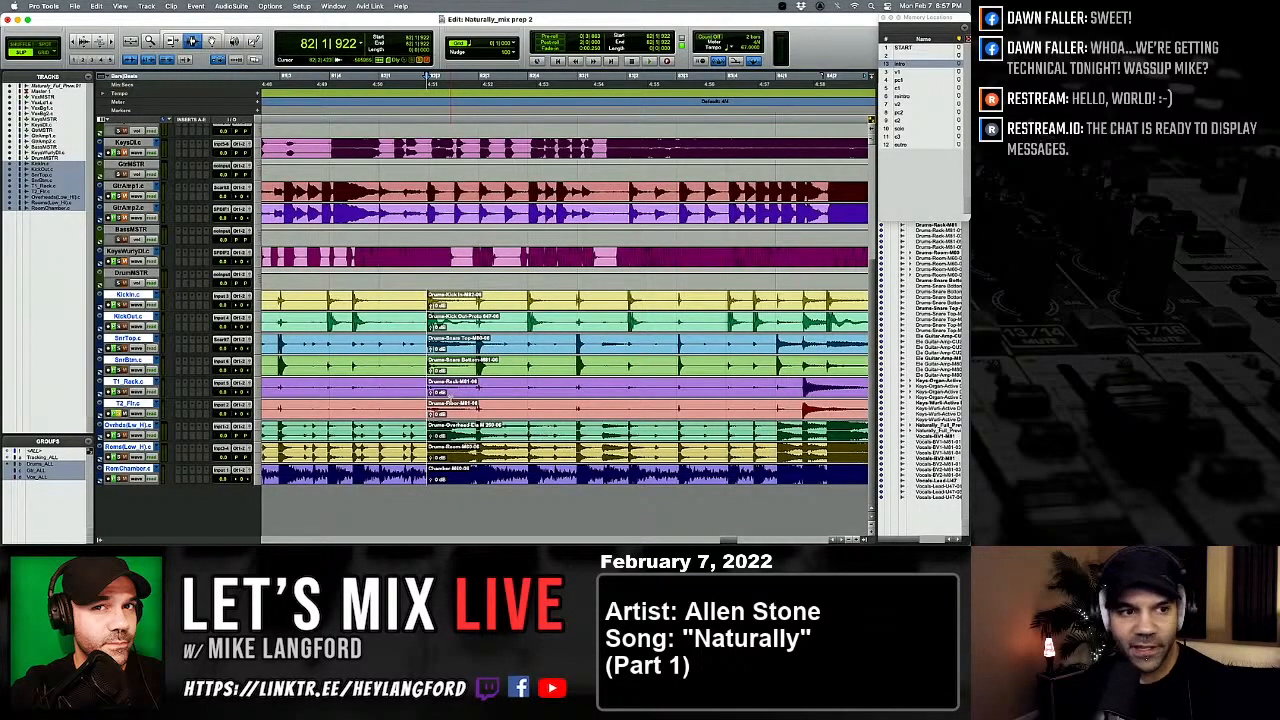
pyautogui.press('super+bracketright')
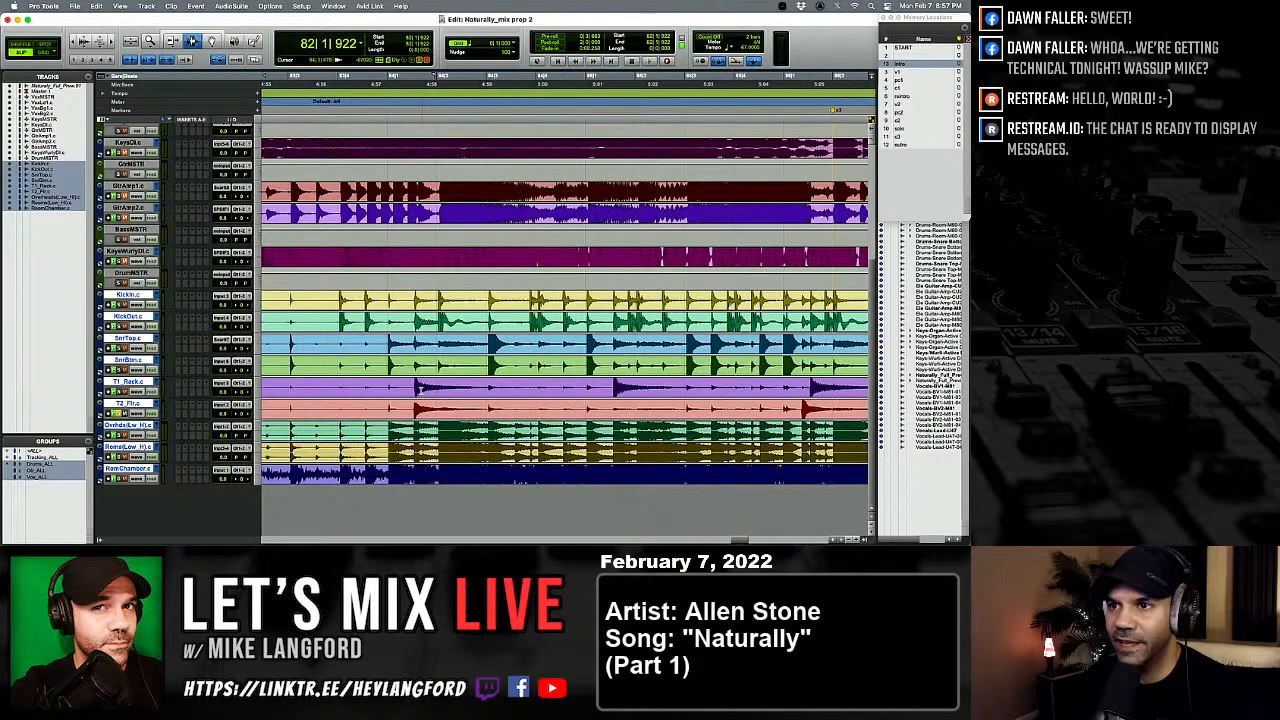
pyautogui.press('space')
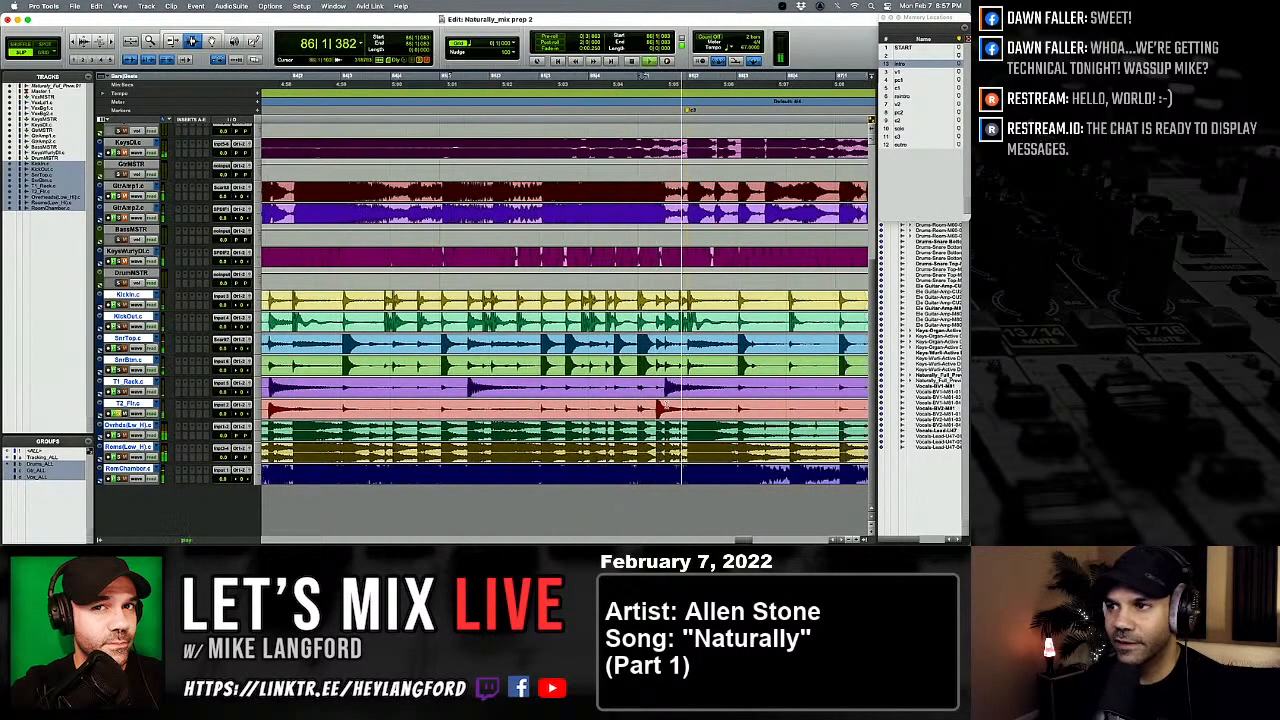
pyautogui.press('space')
# Step: Move the floor tom track above the rack tom track, rename the upper track T1_Rack.c and the lower T2_Flr.c, and update the comments
pyautogui.moveTo(141, 410); pyautogui.dragTo(134, 384)
pyautogui.doubleClick(133, 382)
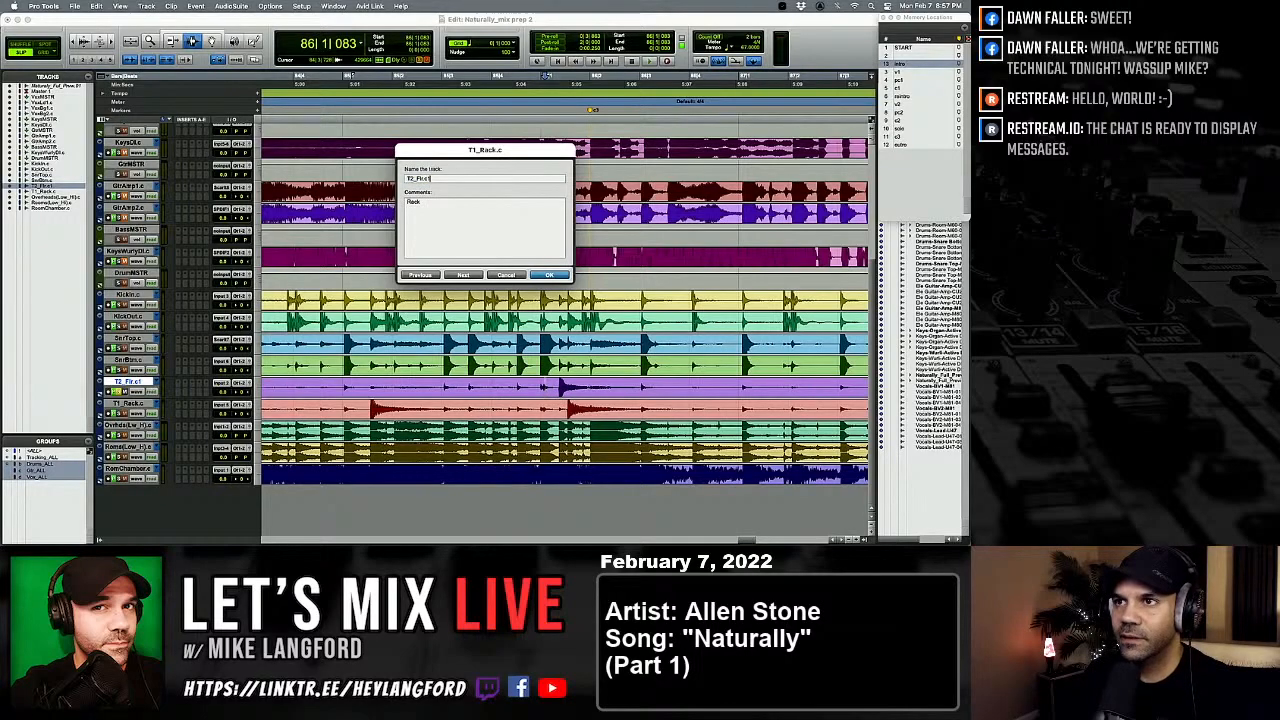
pyautogui.press('Return')
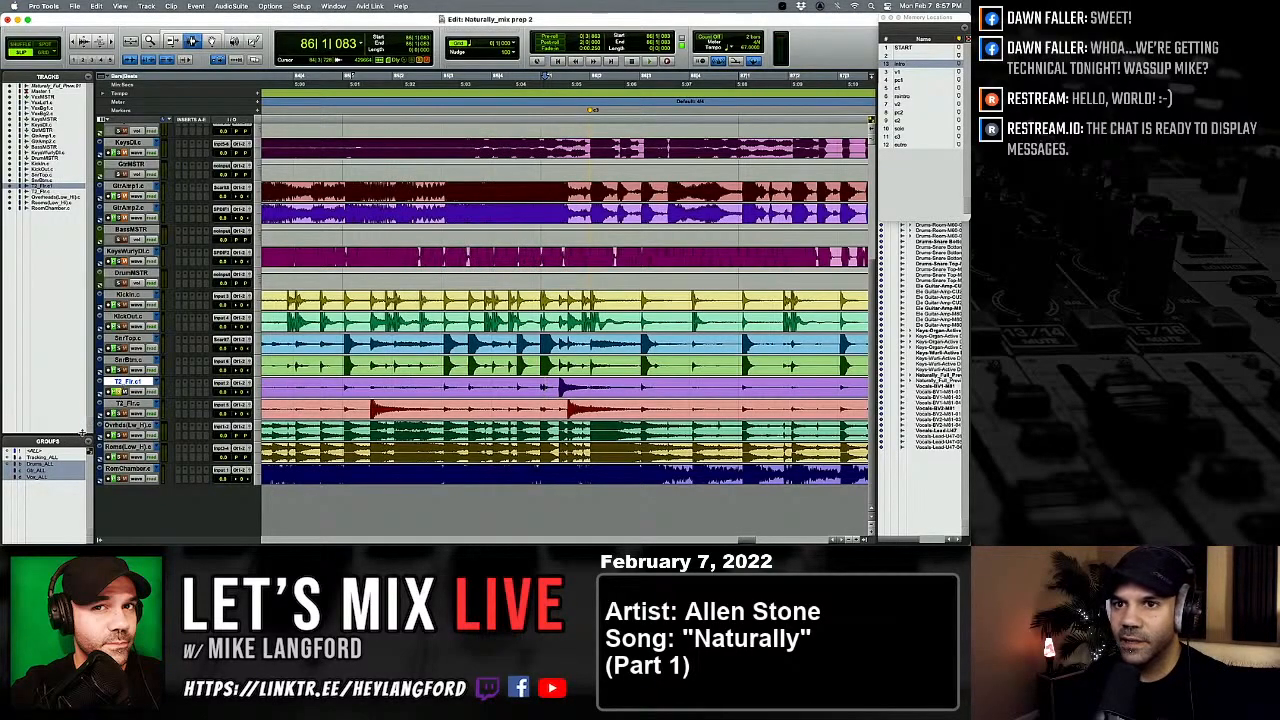
pyautogui.doubleClick(124, 404)
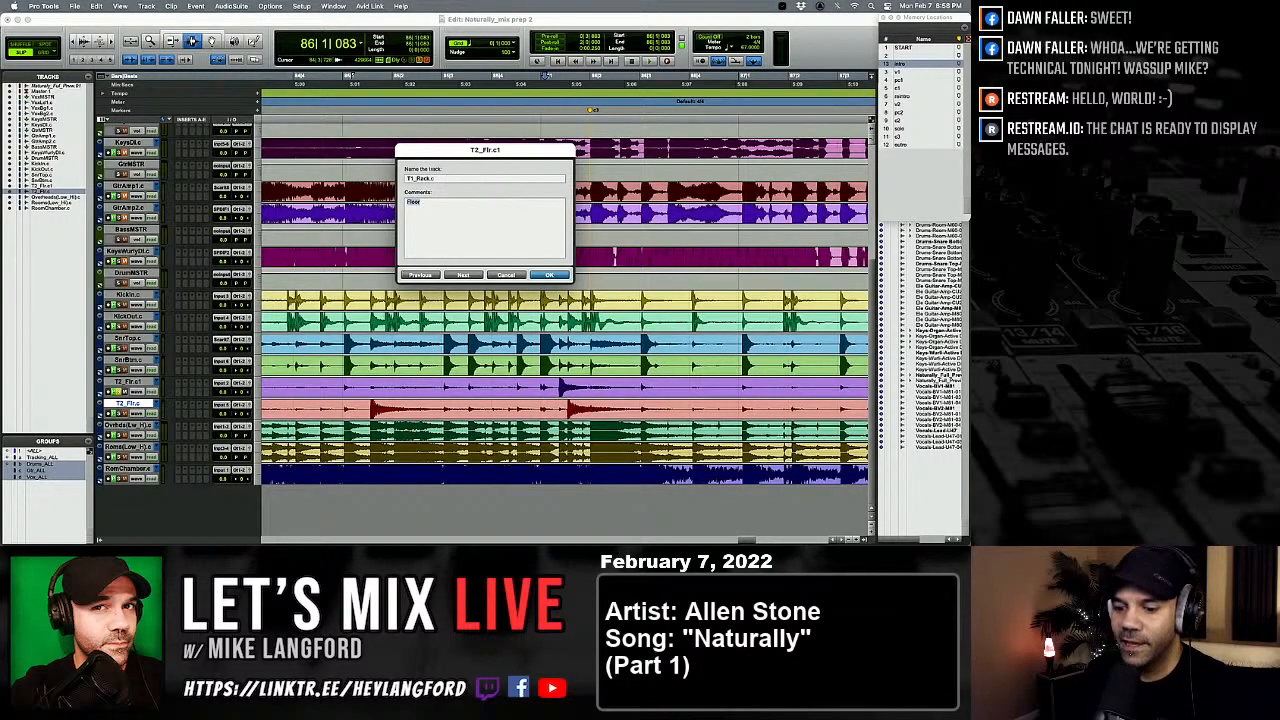
pyautogui.press('super+Right')
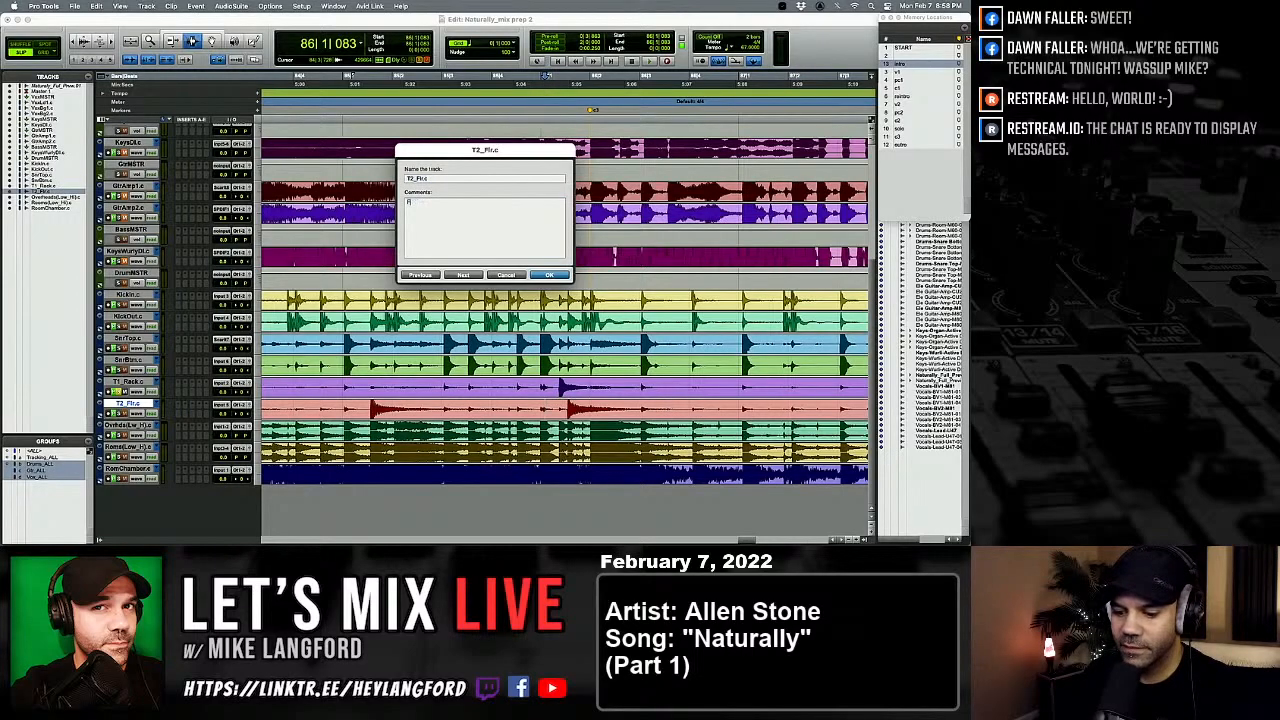
pyautogui.press('Return')
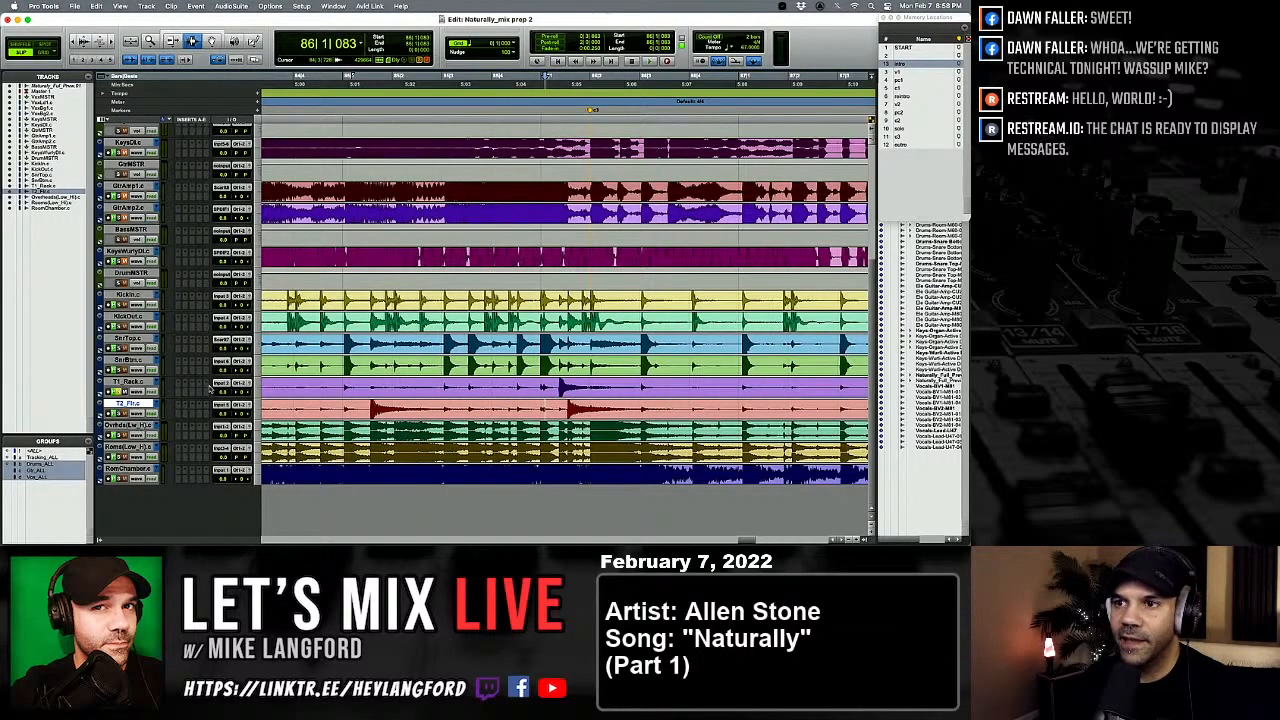
# Step: Play the renamed tom tracks from about 85|4 to check their hits before the c3 marker
pyautogui.click(519, 394)
pyautogui.press('space')
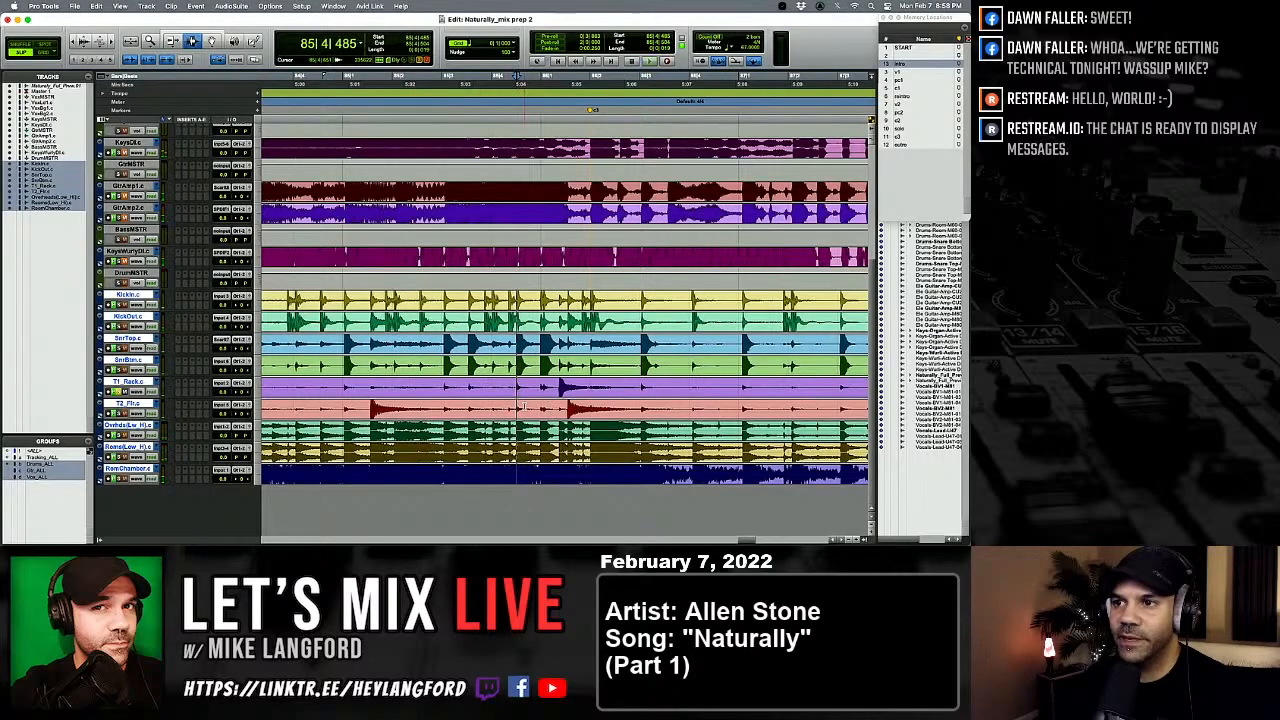
pyautogui.press('space')
pyautogui.press('space')
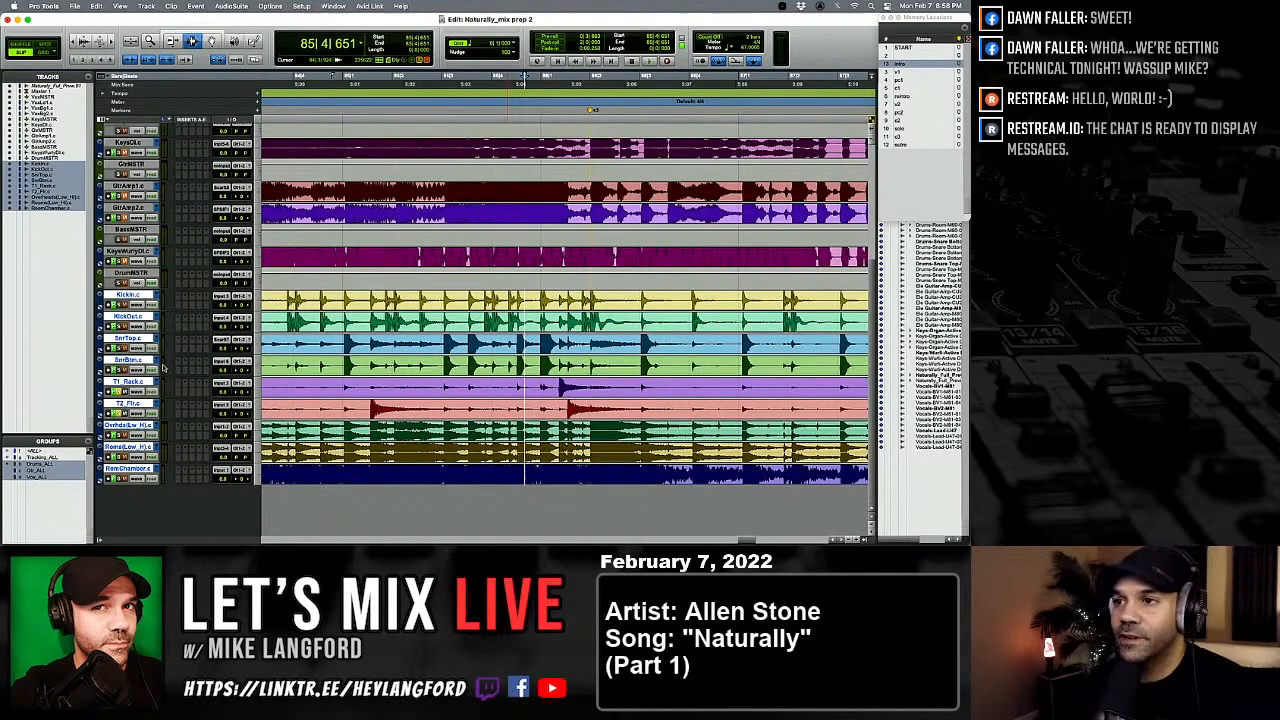
# Step: Inspect the drum tracks over the full song length, and audition the overheads track from 85|4|651
pyautogui.press('r')
pyautogui.press('r')
pyautogui.press('r')
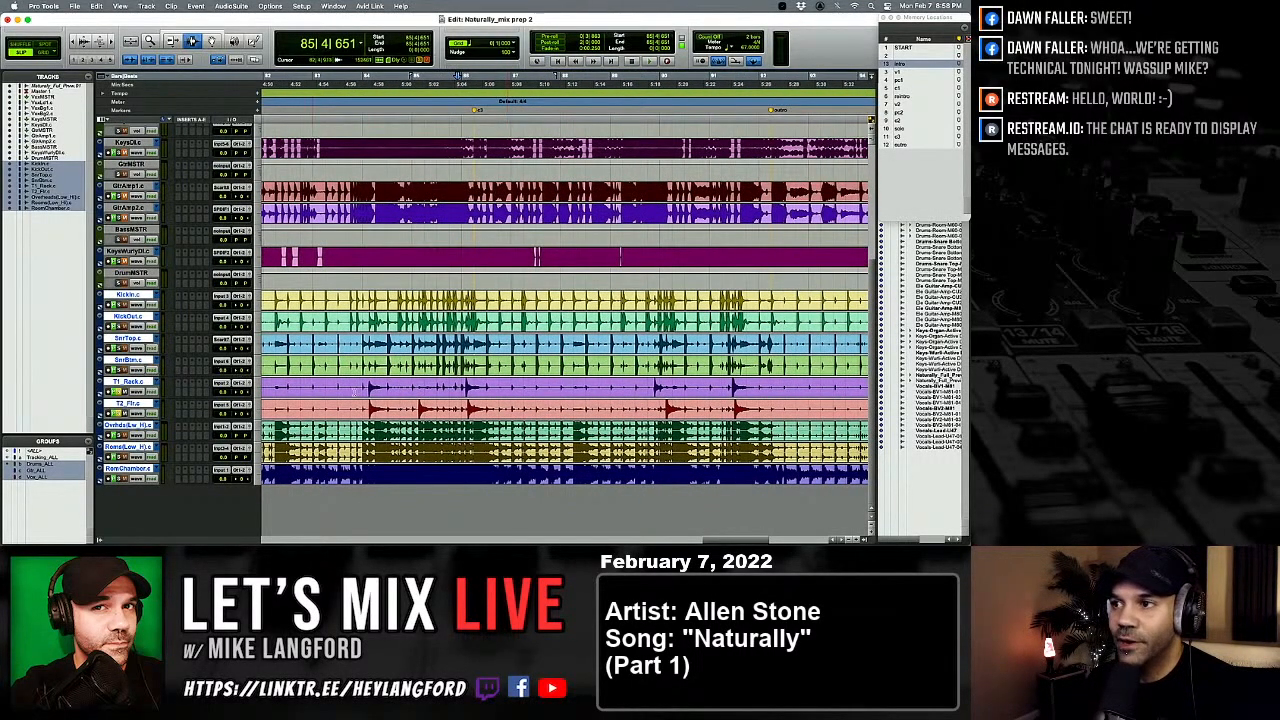
pyautogui.press('r')
pyautogui.press('r')
pyautogui.press('r')
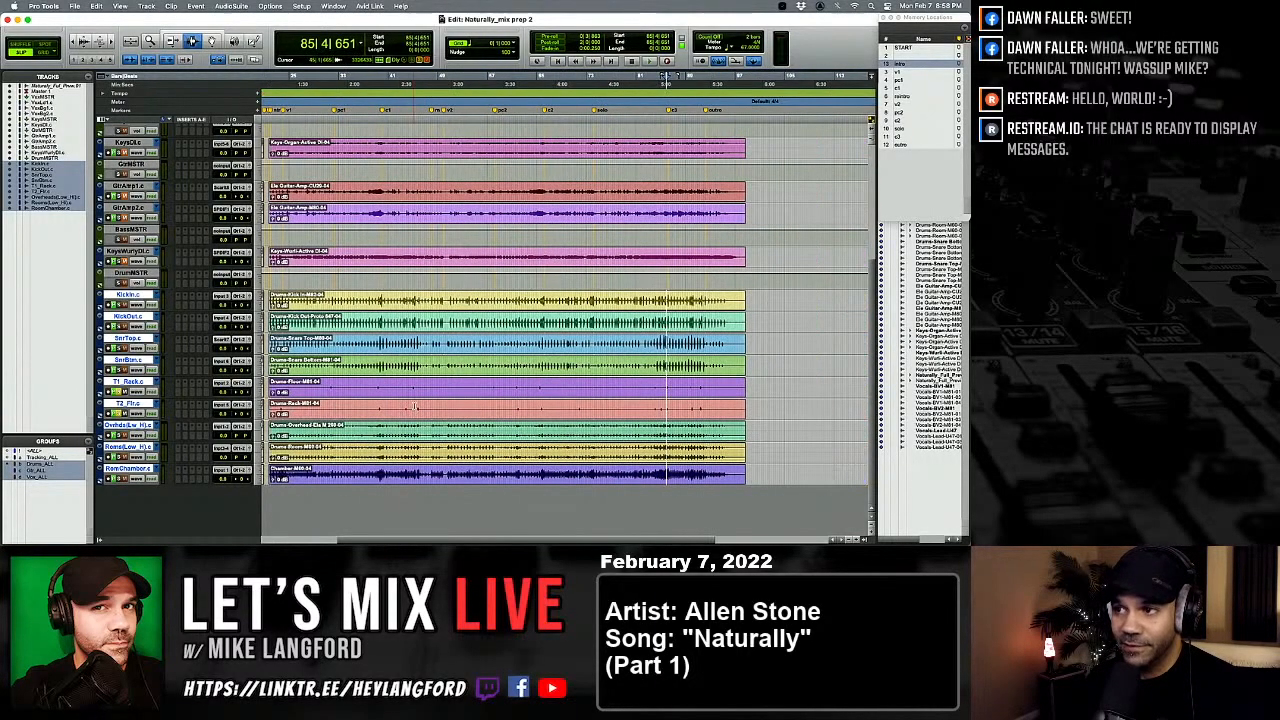
pyautogui.hscroll(3, 415, 405)
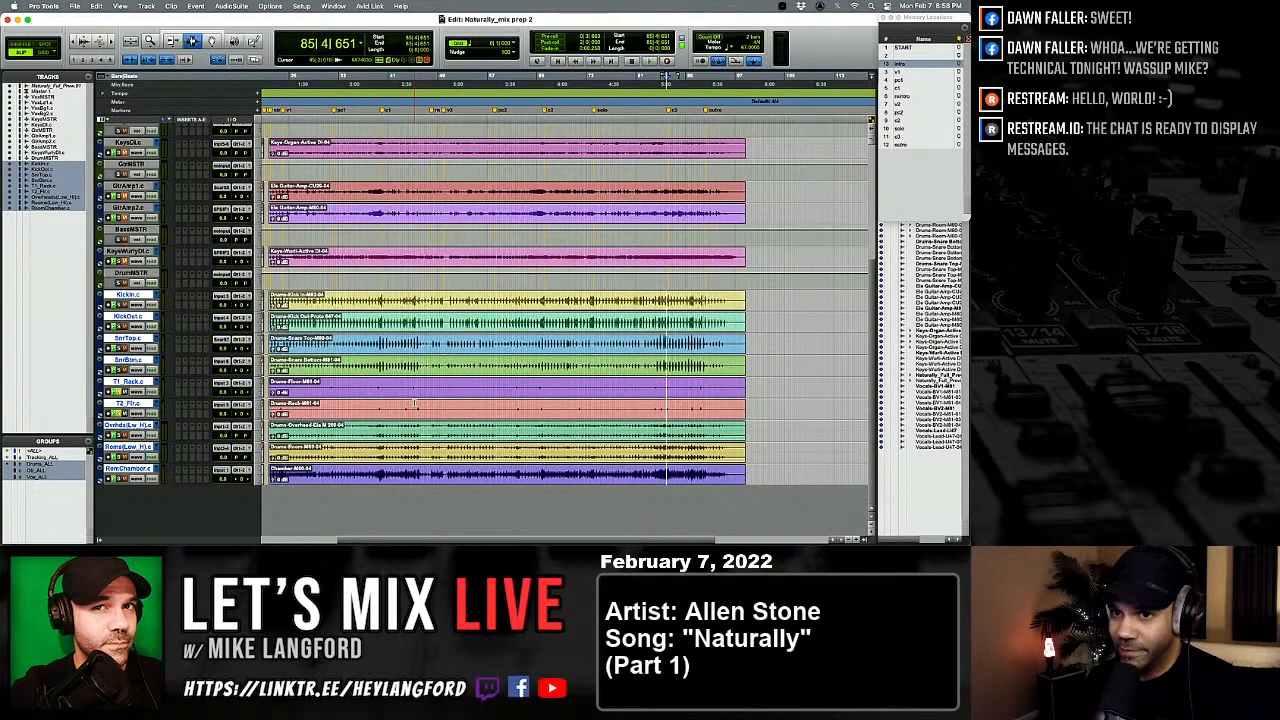
pyautogui.press('super+bracketleft')
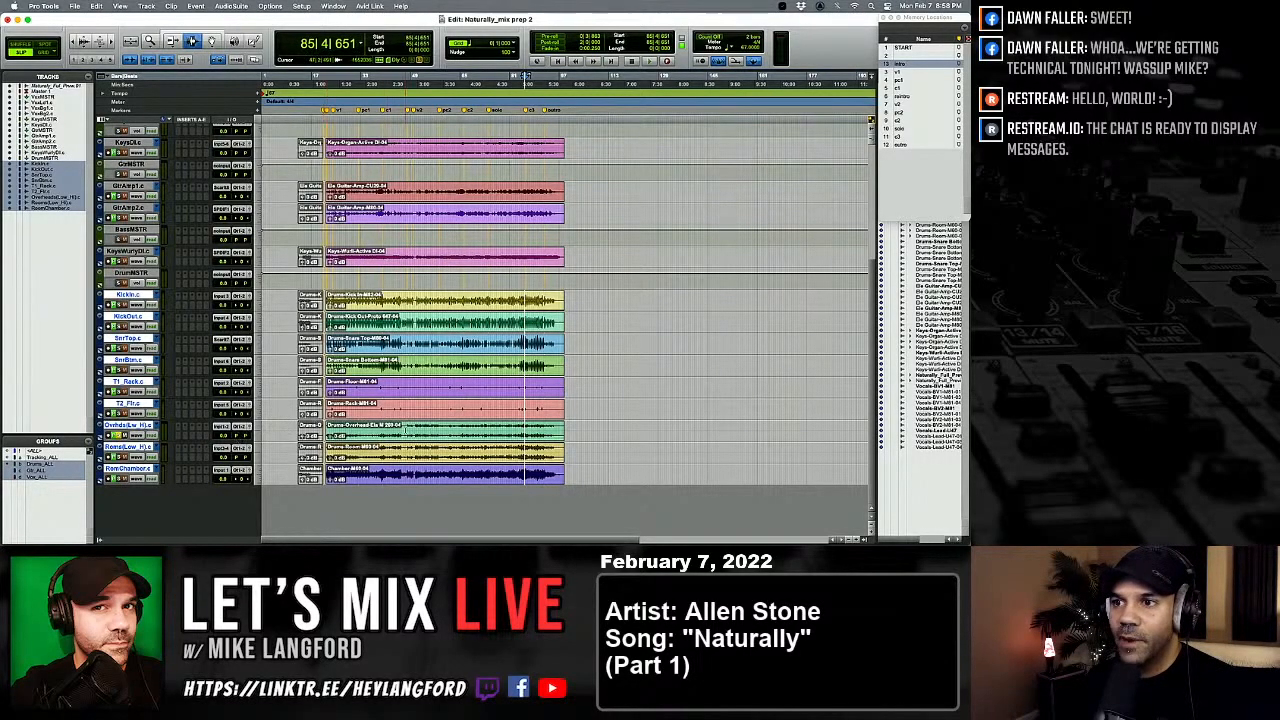
pyautogui.press('space')
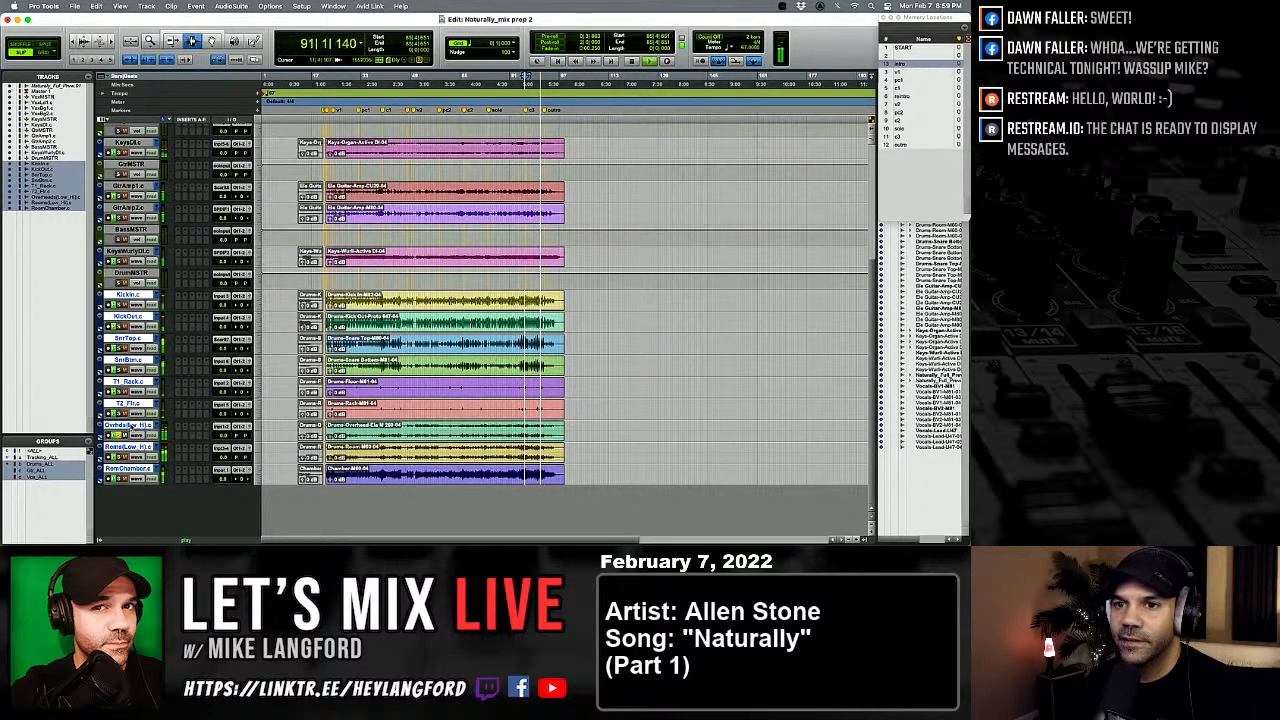
pyautogui.press('space')
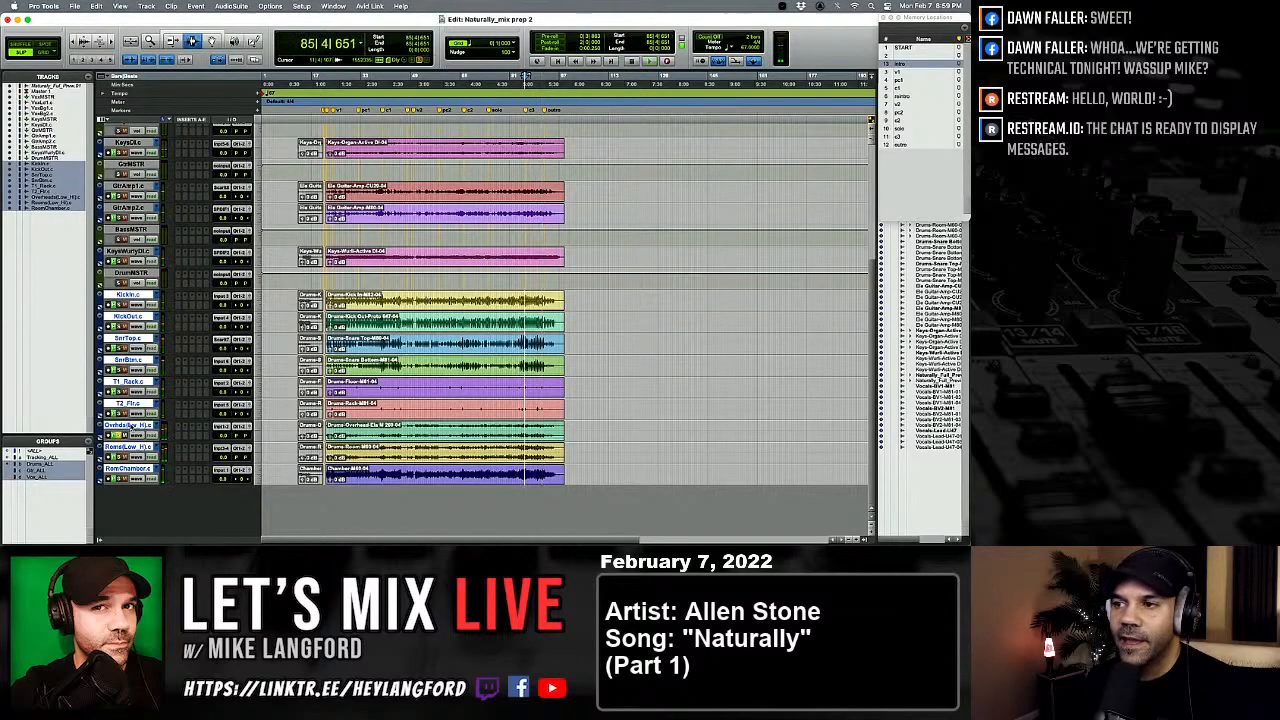
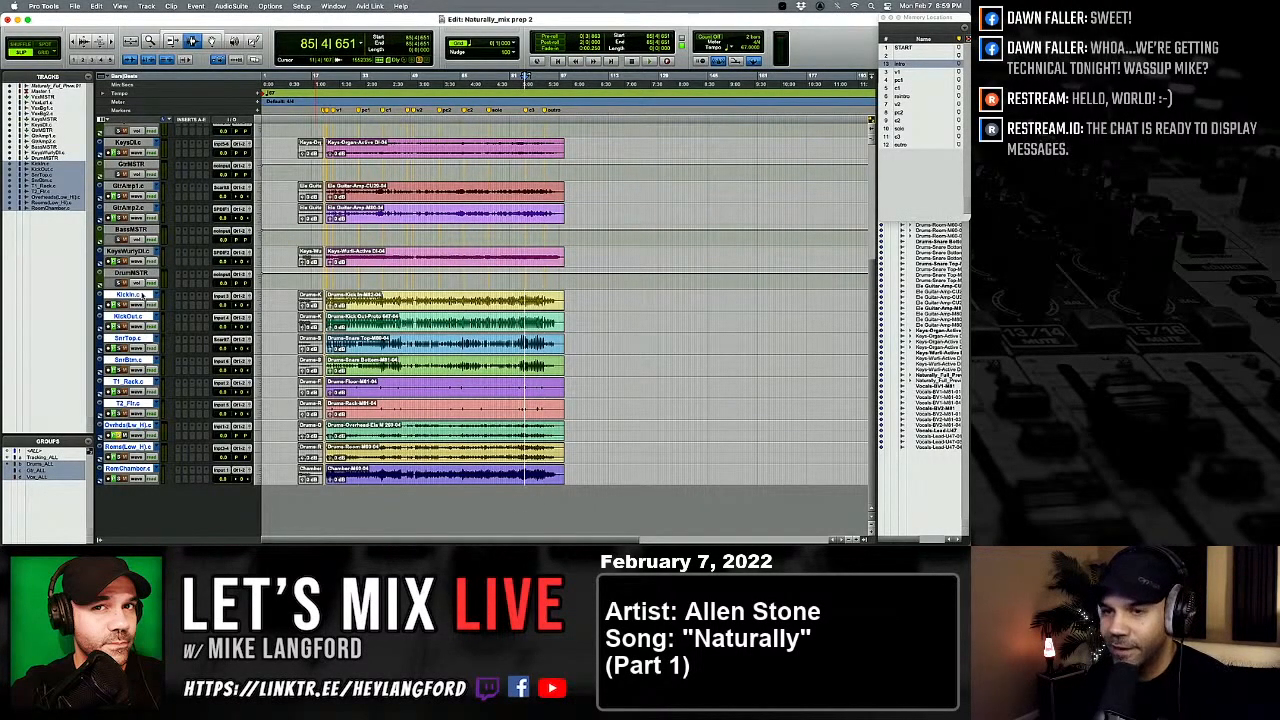
# Step: Audition the drum rooms track from 49|1|668, just before the v2 marker
pyautogui.press('Return')
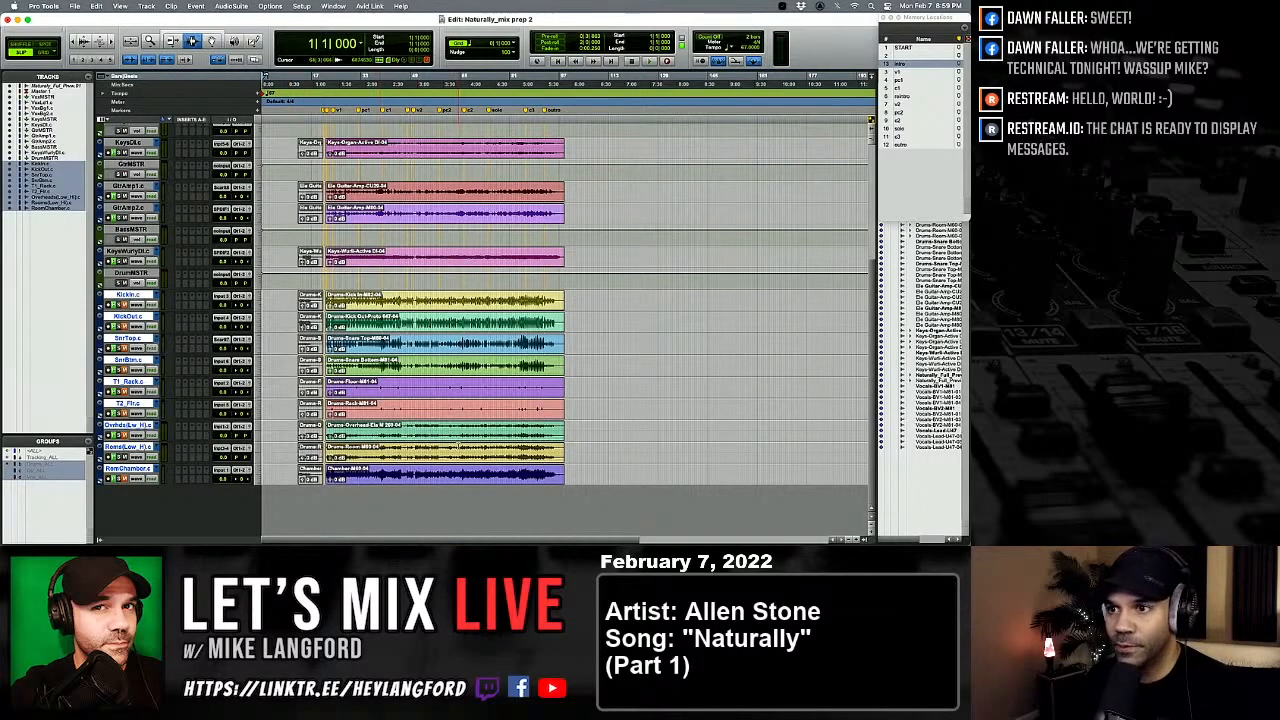
pyautogui.click(410, 448)
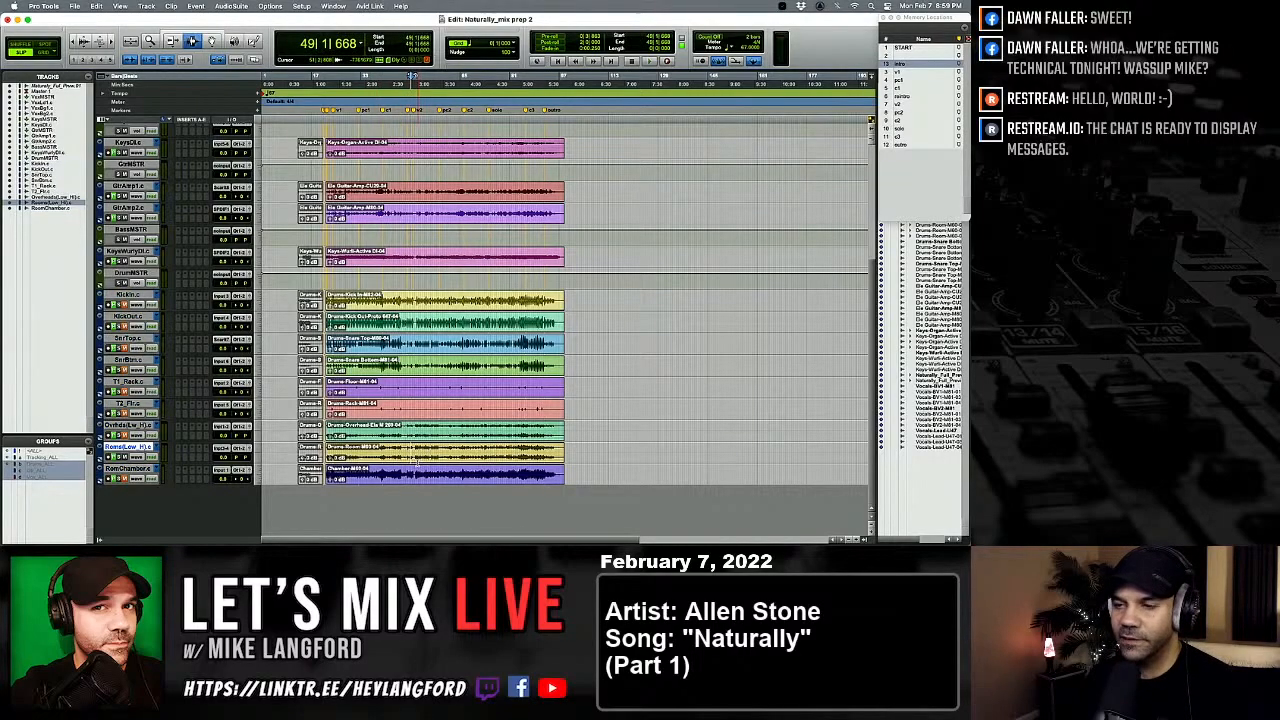
pyautogui.press('e')
pyautogui.press('space')
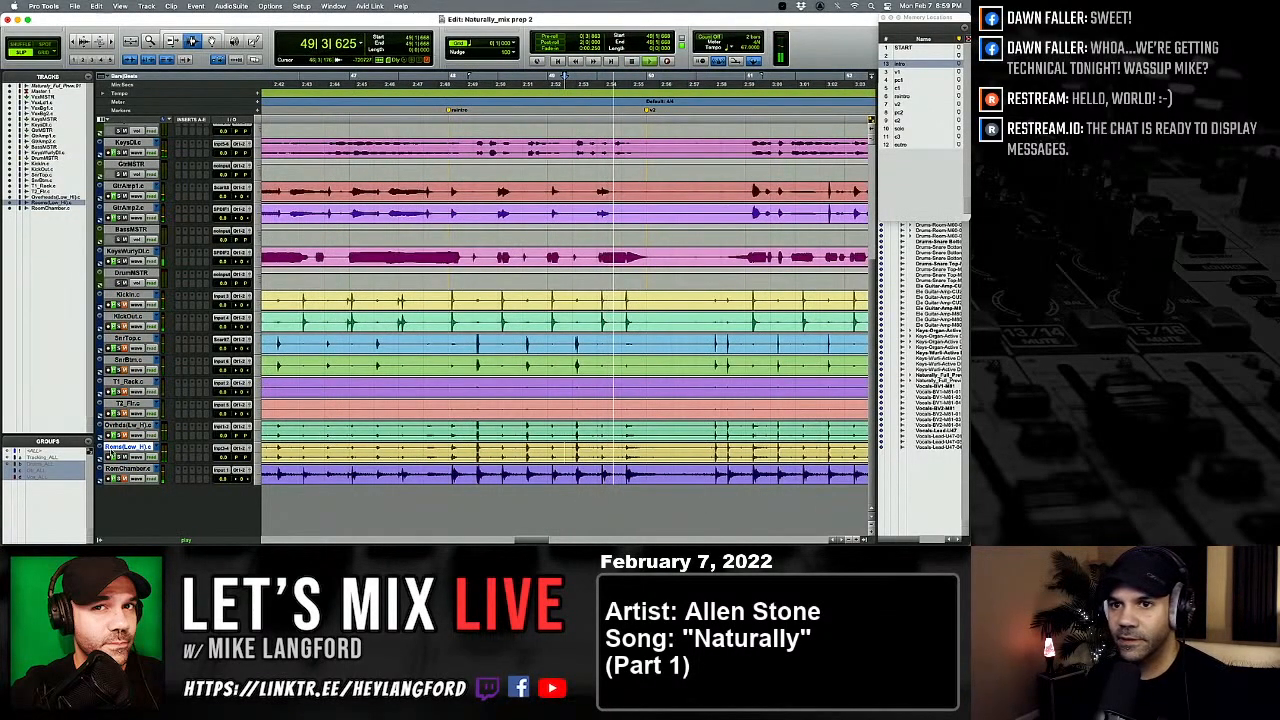
pyautogui.press('space')
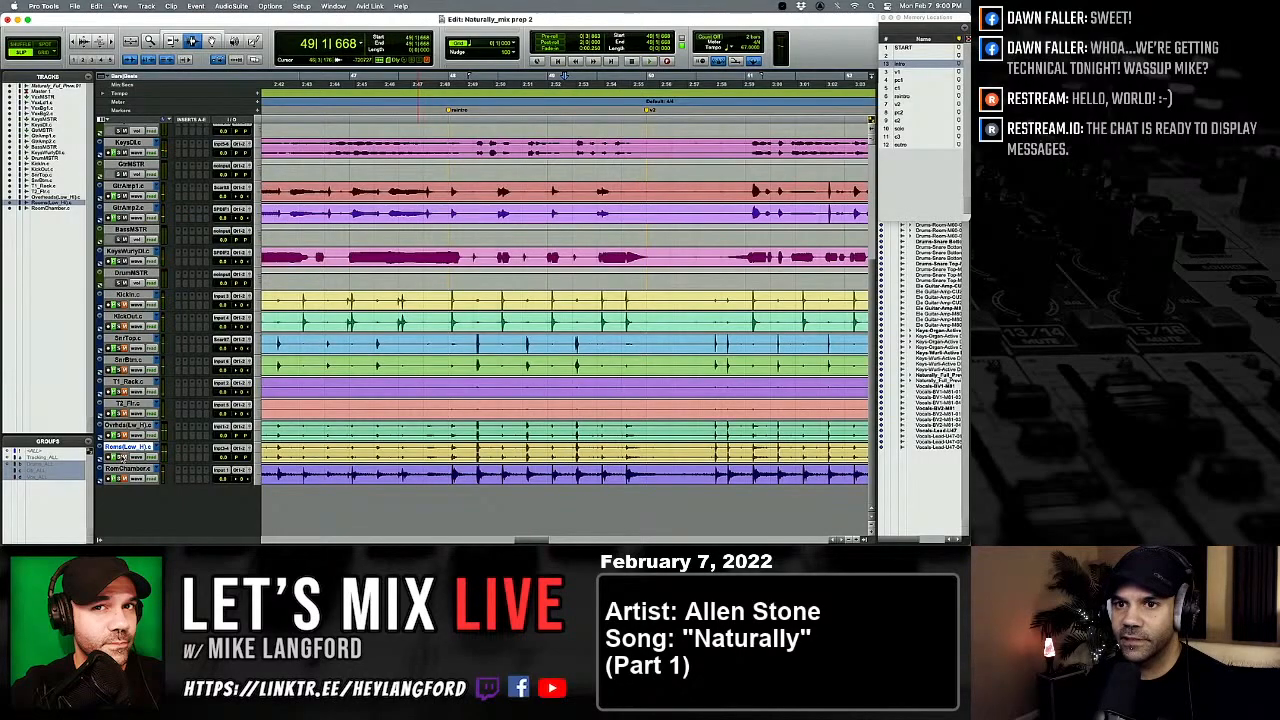
pyautogui.press('space')
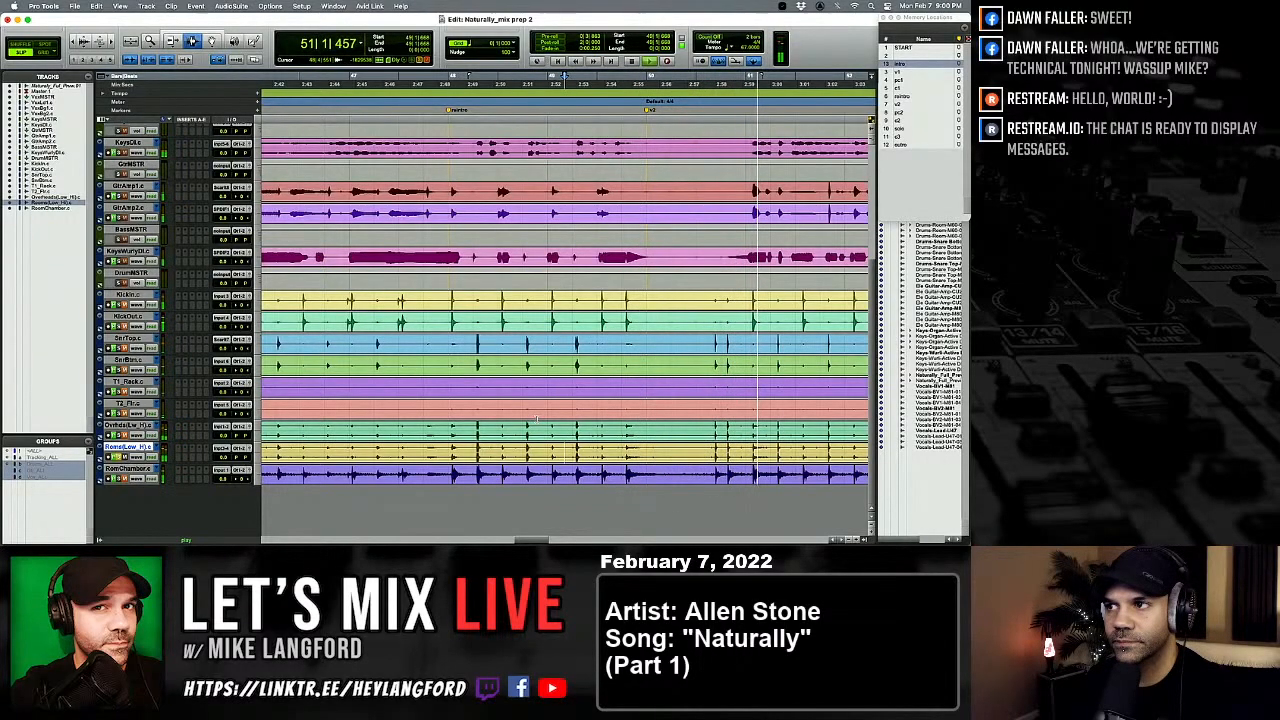
pyautogui.press('space')
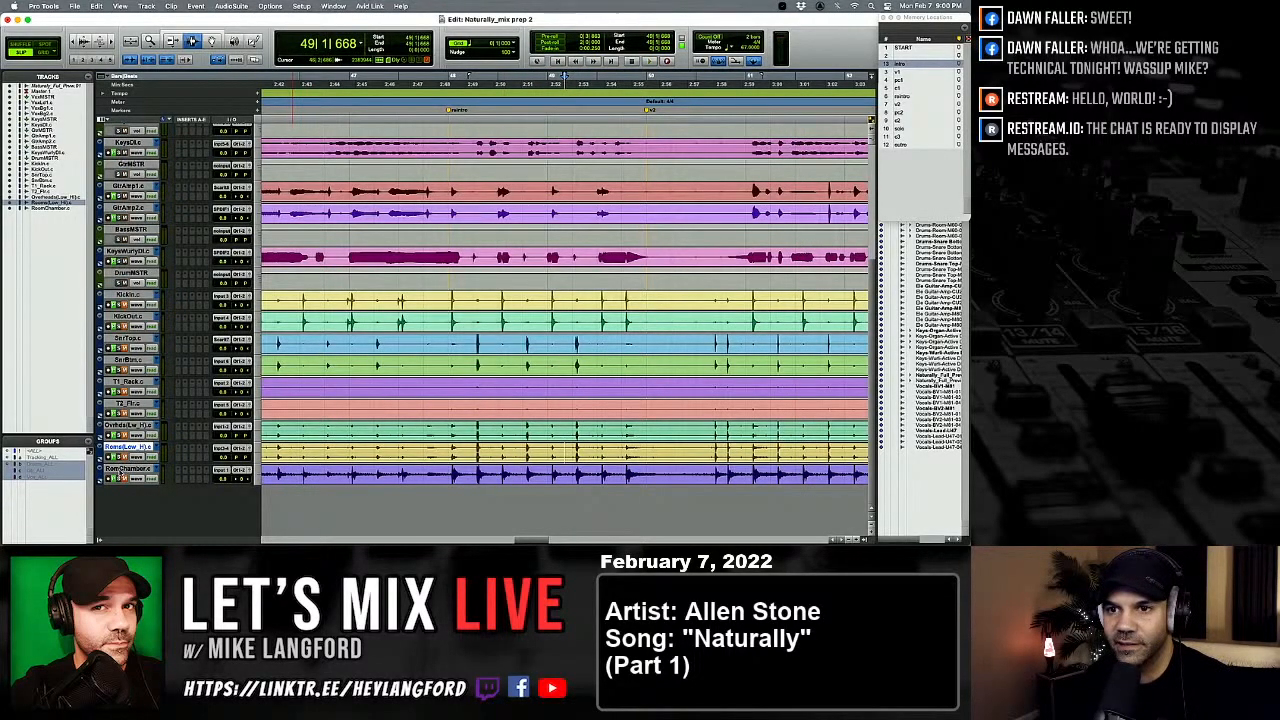
# Step: Audition the RomChamber.c track around the v2 marker, replaying the quiet gap between hits from 49|4|591
pyautogui.press('space')
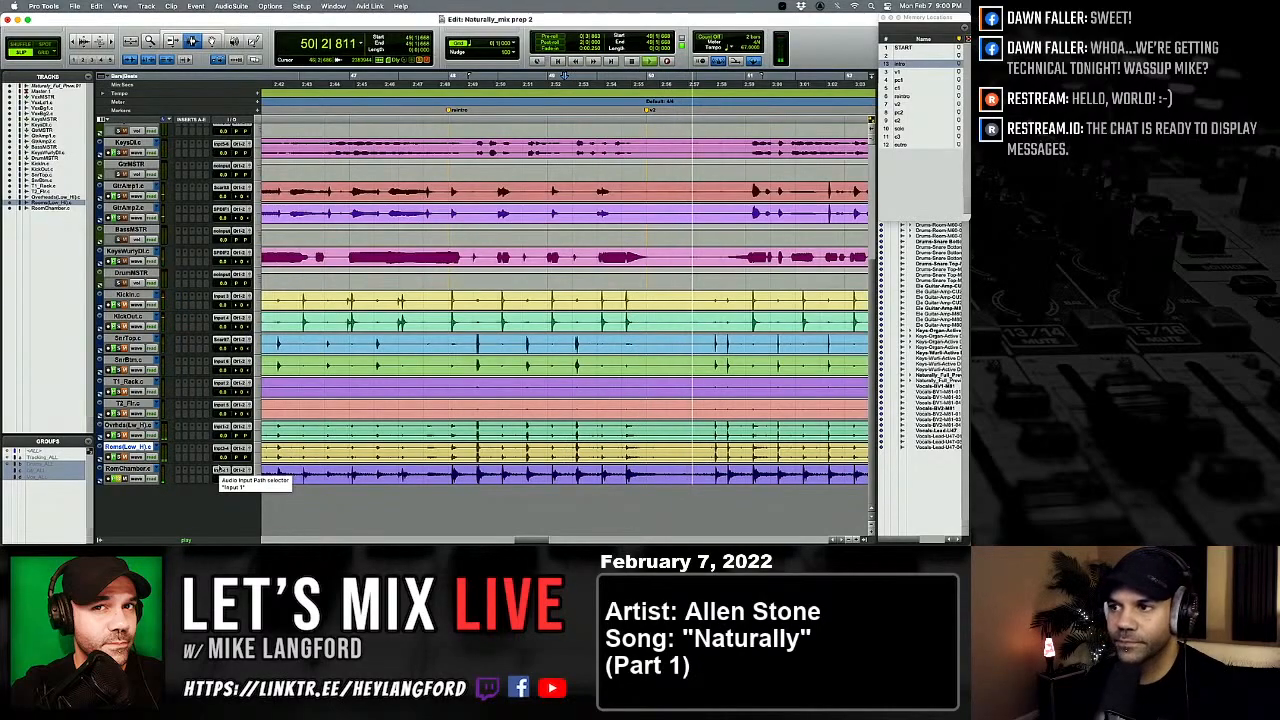
pyautogui.press('space')
pyautogui.moveTo(640, 476); pyautogui.dragTo(714, 478)
pyautogui.press('space')
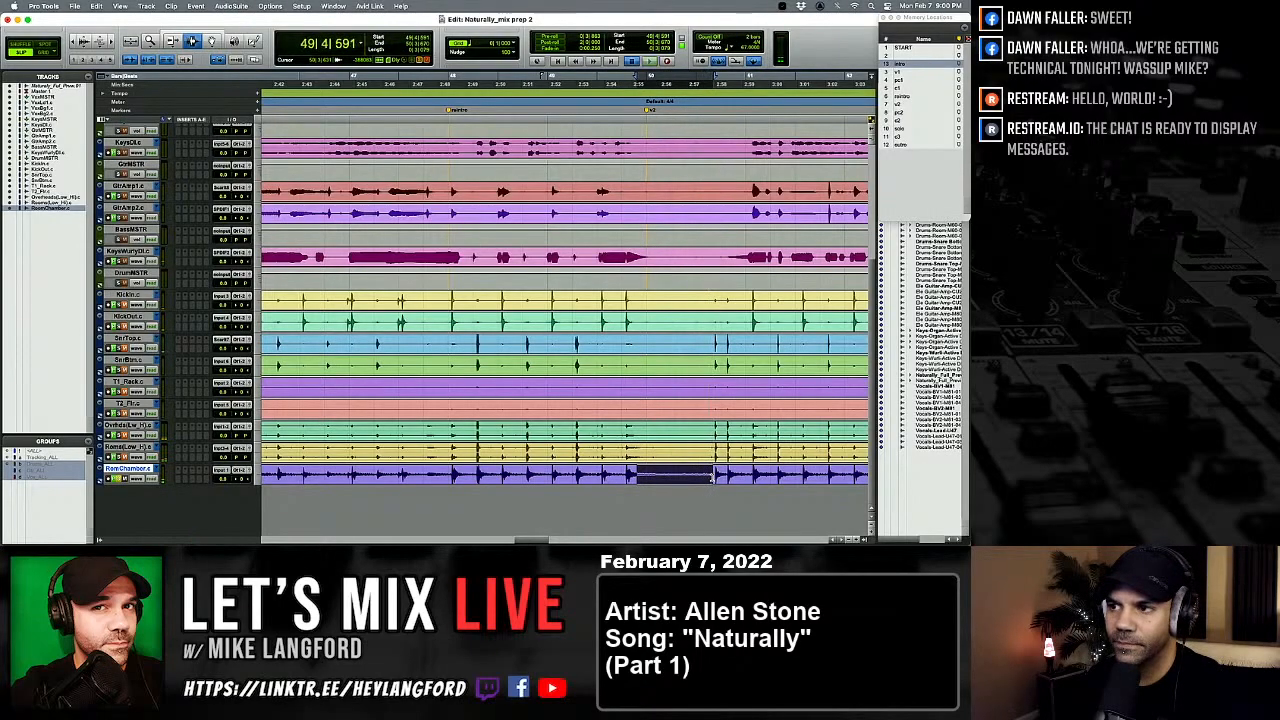
pyautogui.press('space')
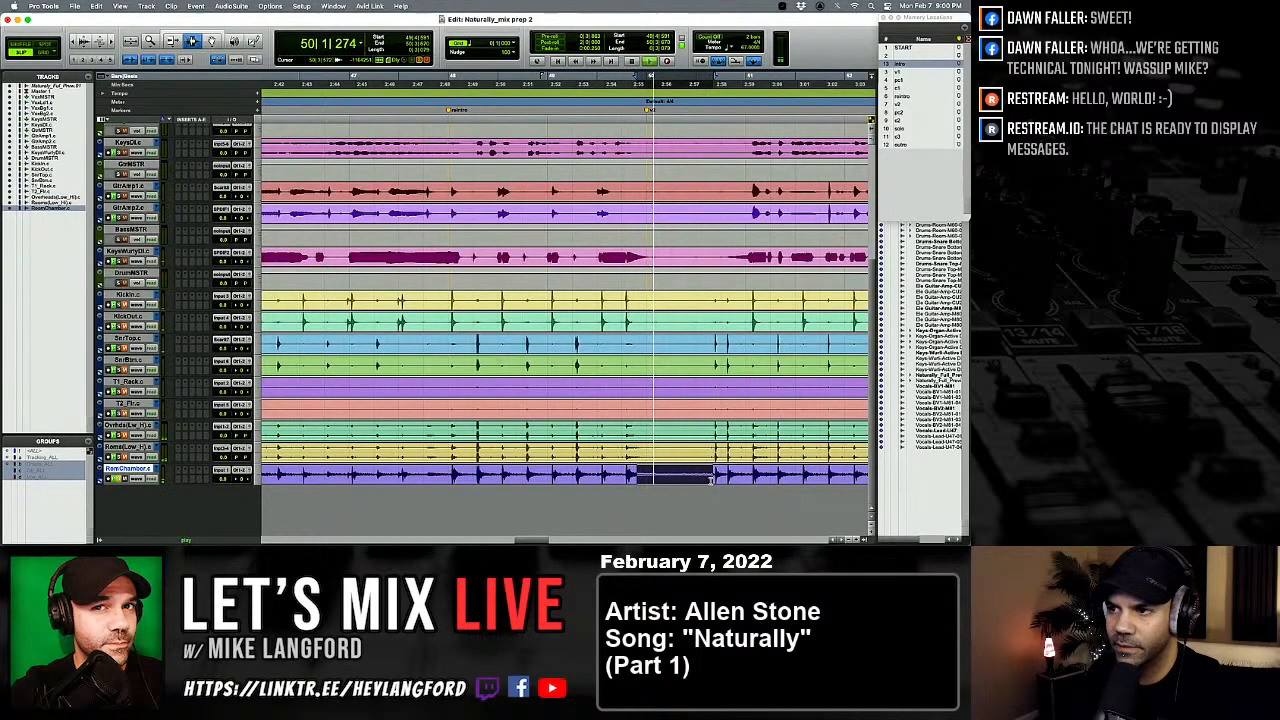
pyautogui.press('space')
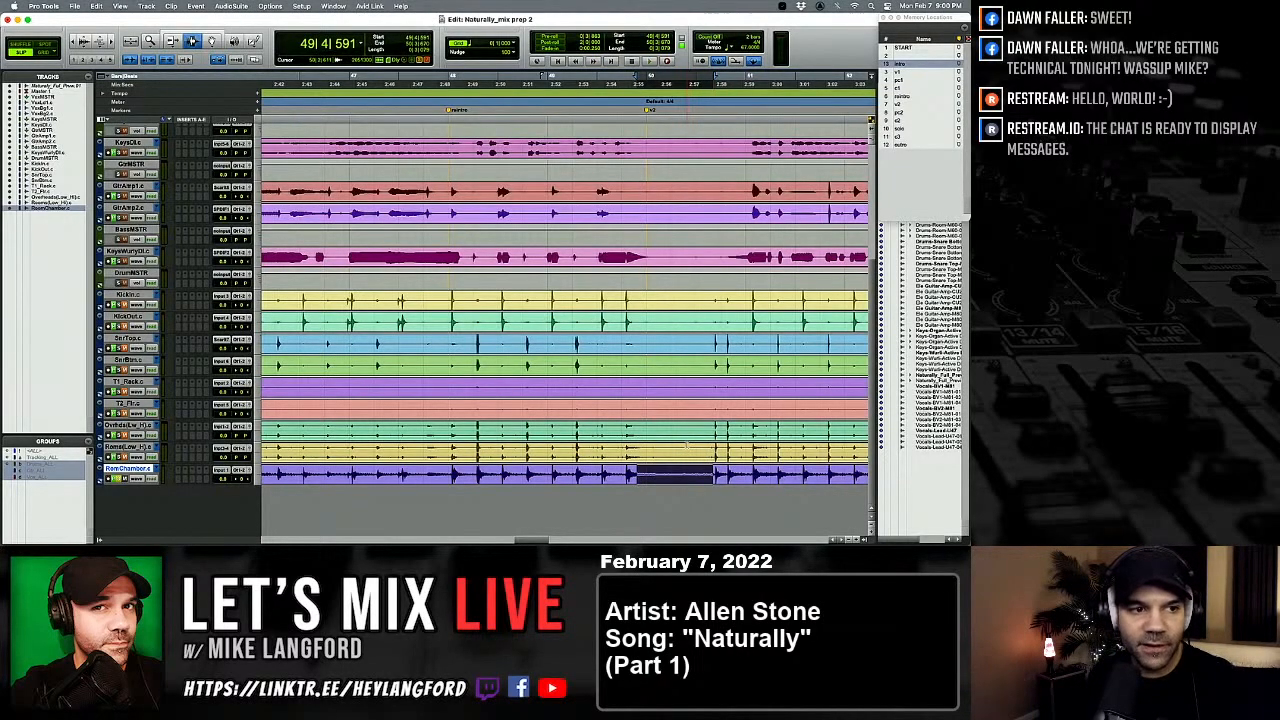
# Step: Look over the drum, keys, guitar and vocal tracks across the full song length
pyautogui.hotkey('alt', 'a')
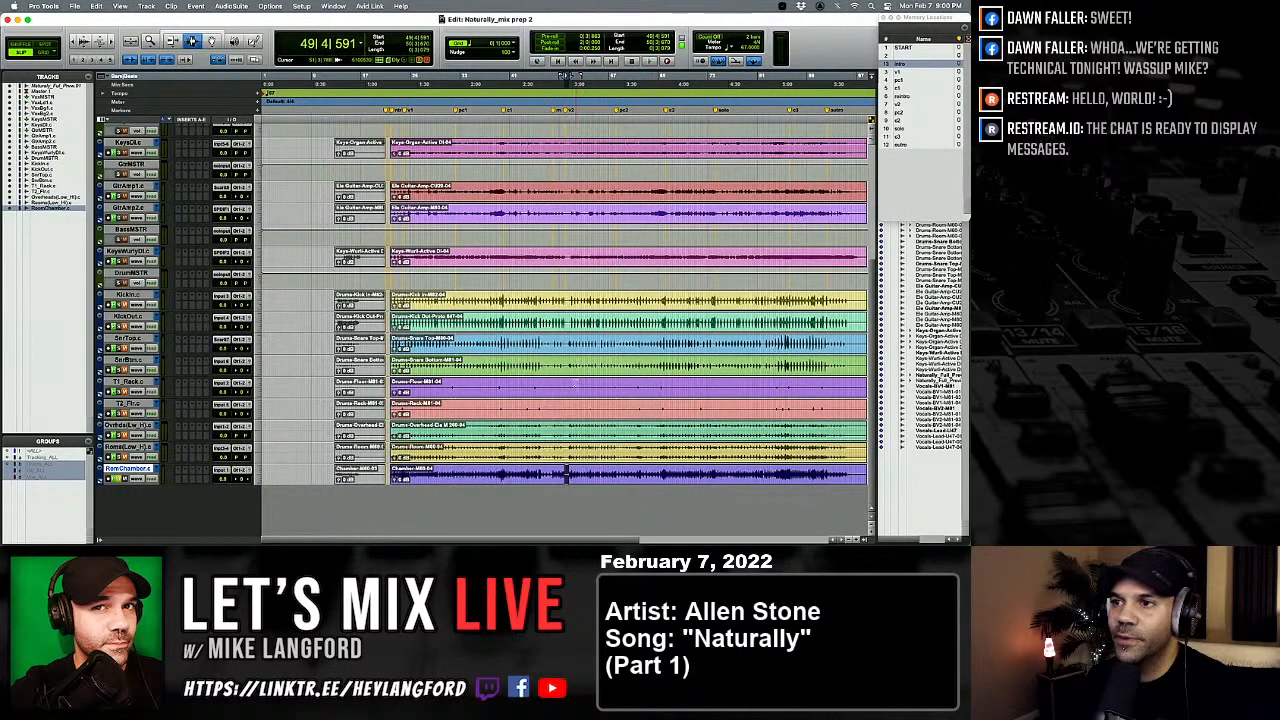
pyautogui.hscroll(3, 575, 382)
pyautogui.hscroll(-3, 575, 382)
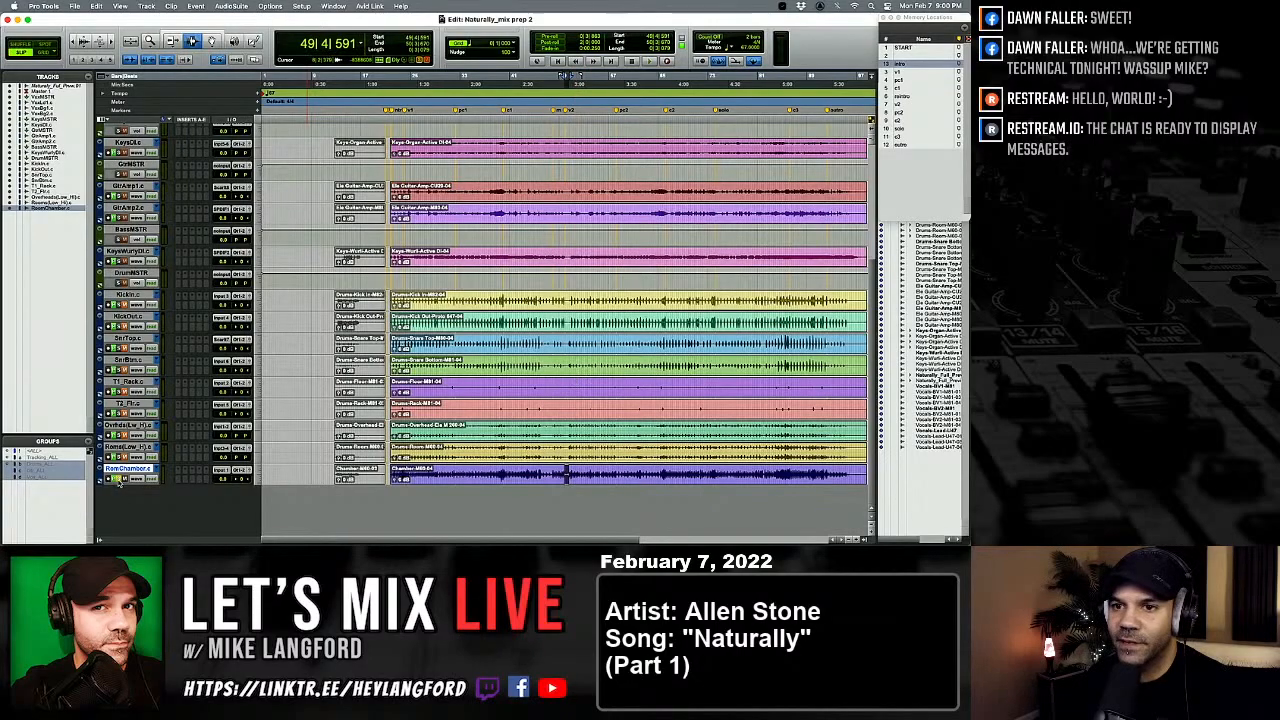
pyautogui.scroll(2, 130, 486)
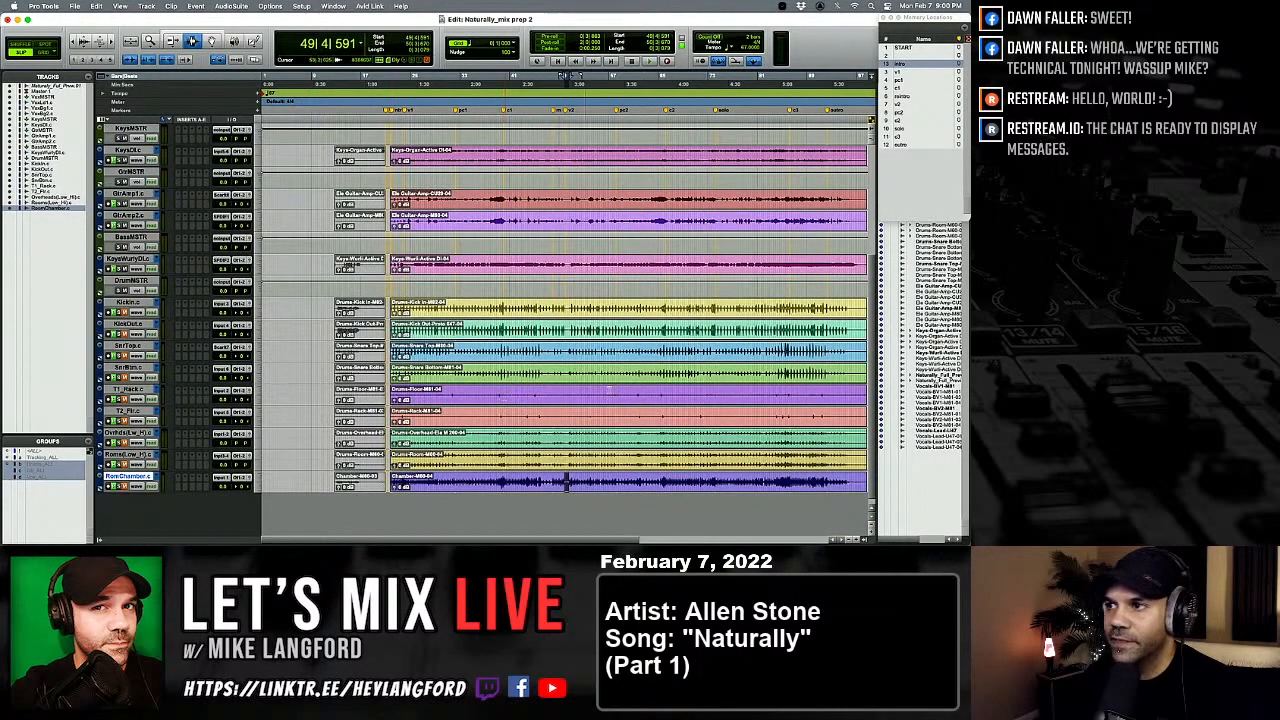
pyautogui.hscroll(5, 615, 387)
pyautogui.hscroll(-5, 613, 382)
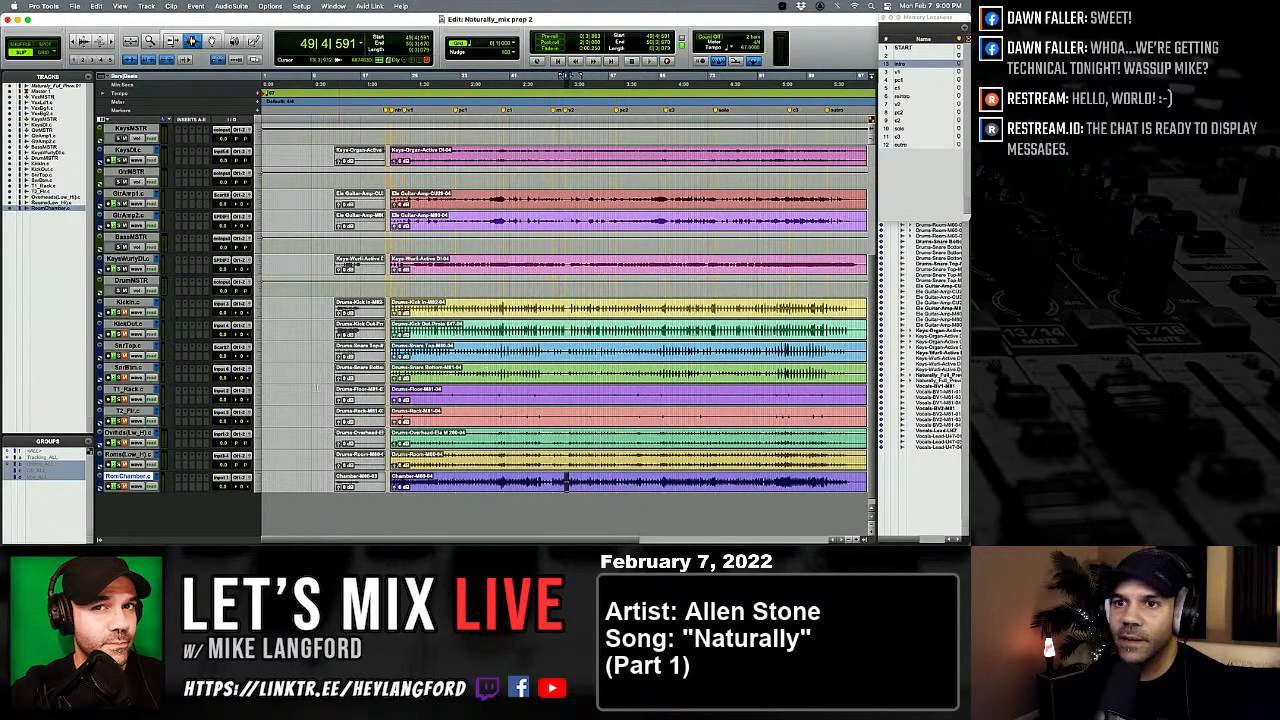
pyautogui.scroll(1, 155, 412)
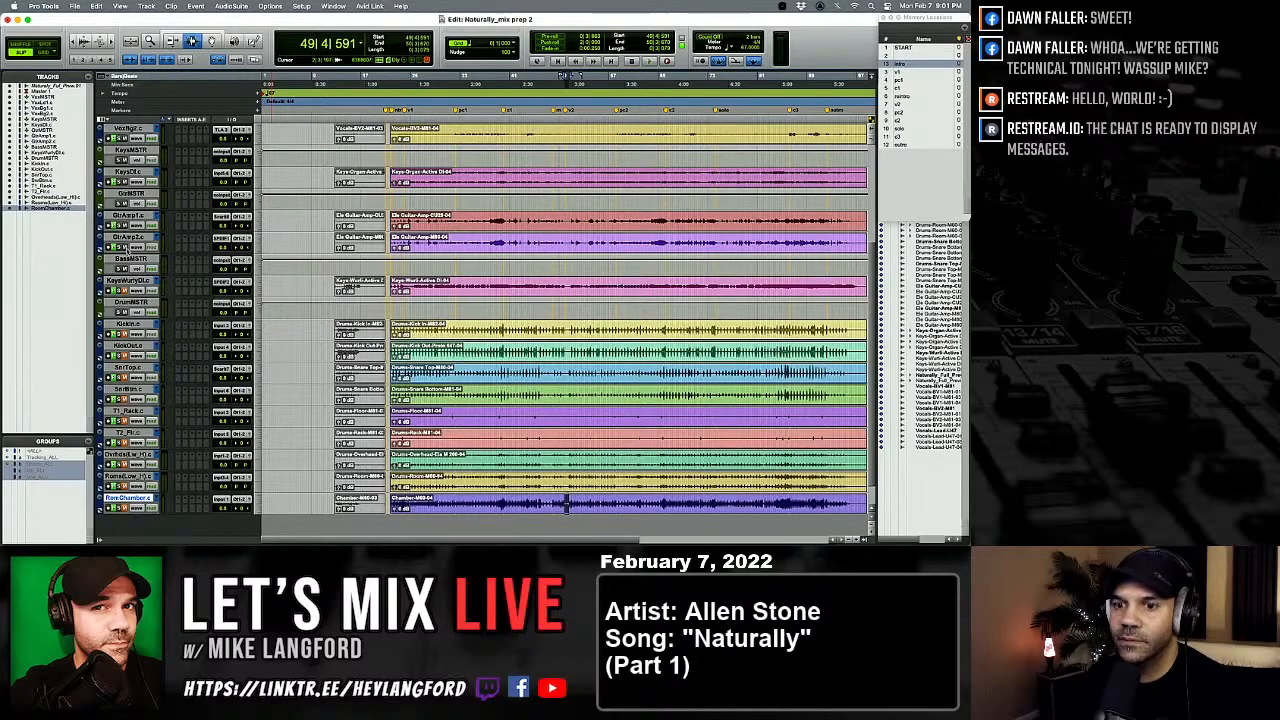
pyautogui.scroll(3, 130, 256)
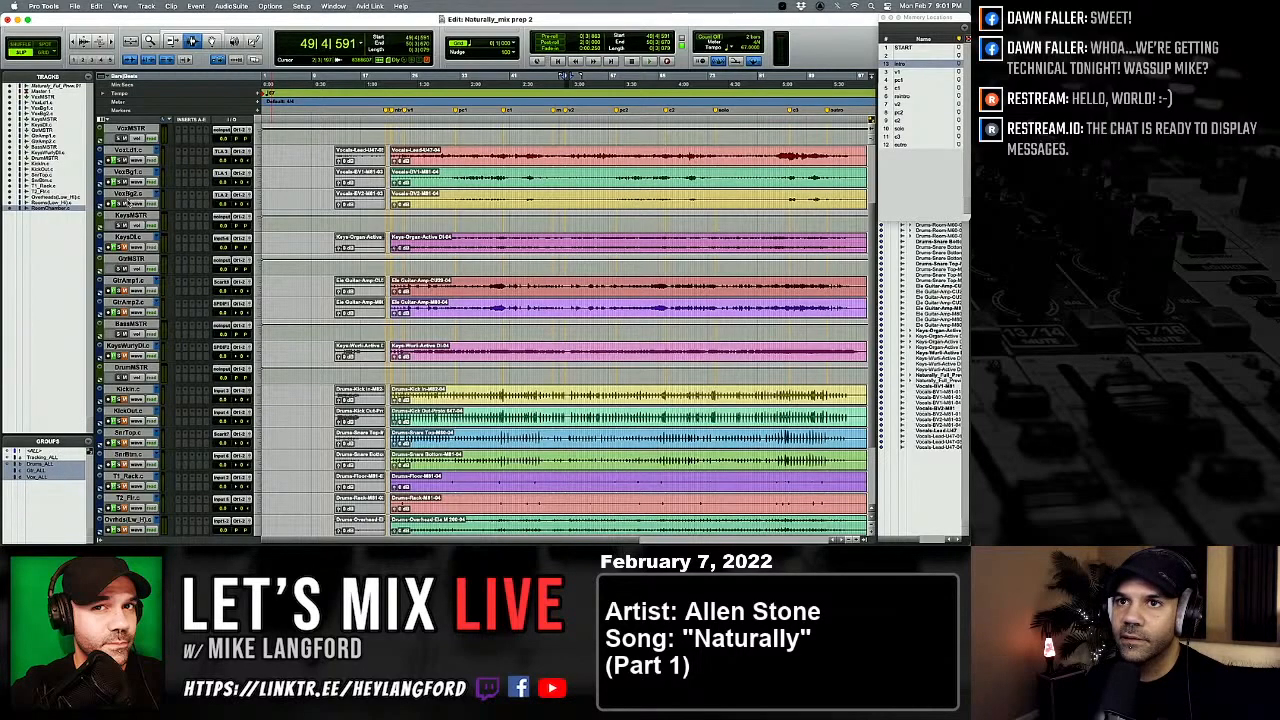
pyautogui.scroll(-2, 567, 525)
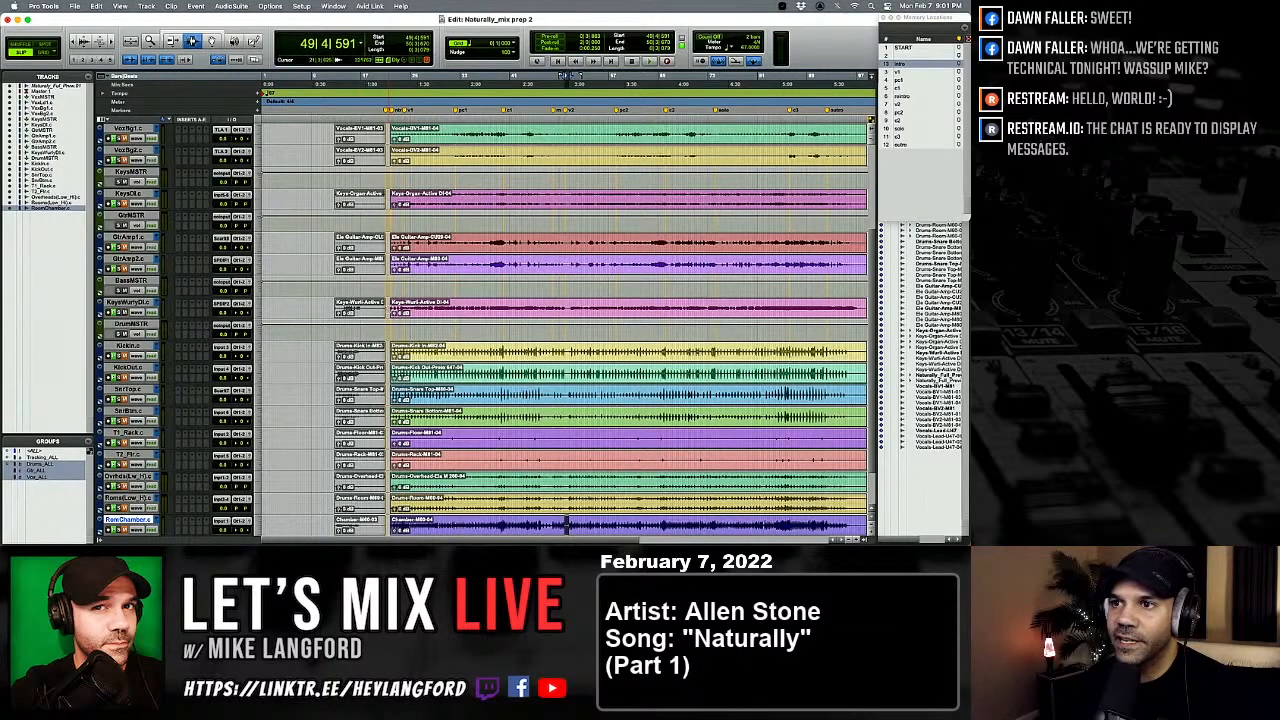
# Step: Play the KeysWurlyDI.c track from the start of its main clip near the intro, and follow it into verse 1
pyautogui.click(391, 311)
pyautogui.press('space')
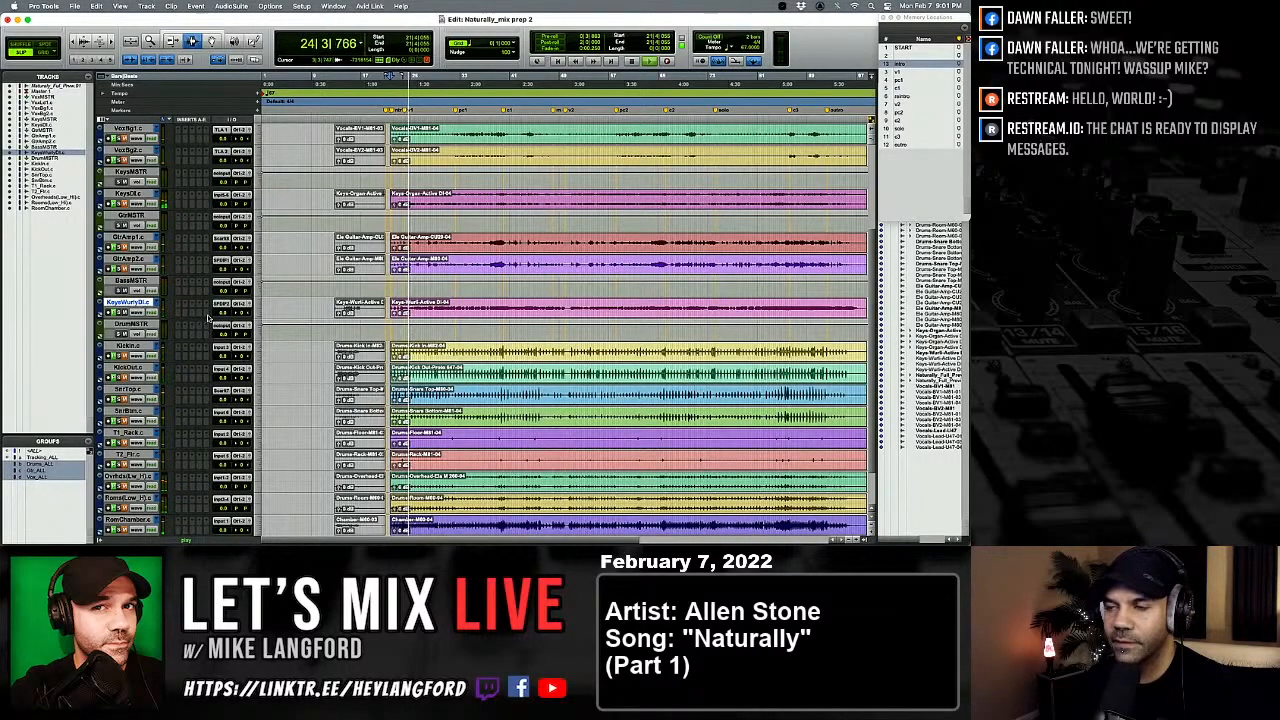
pyautogui.press('r')
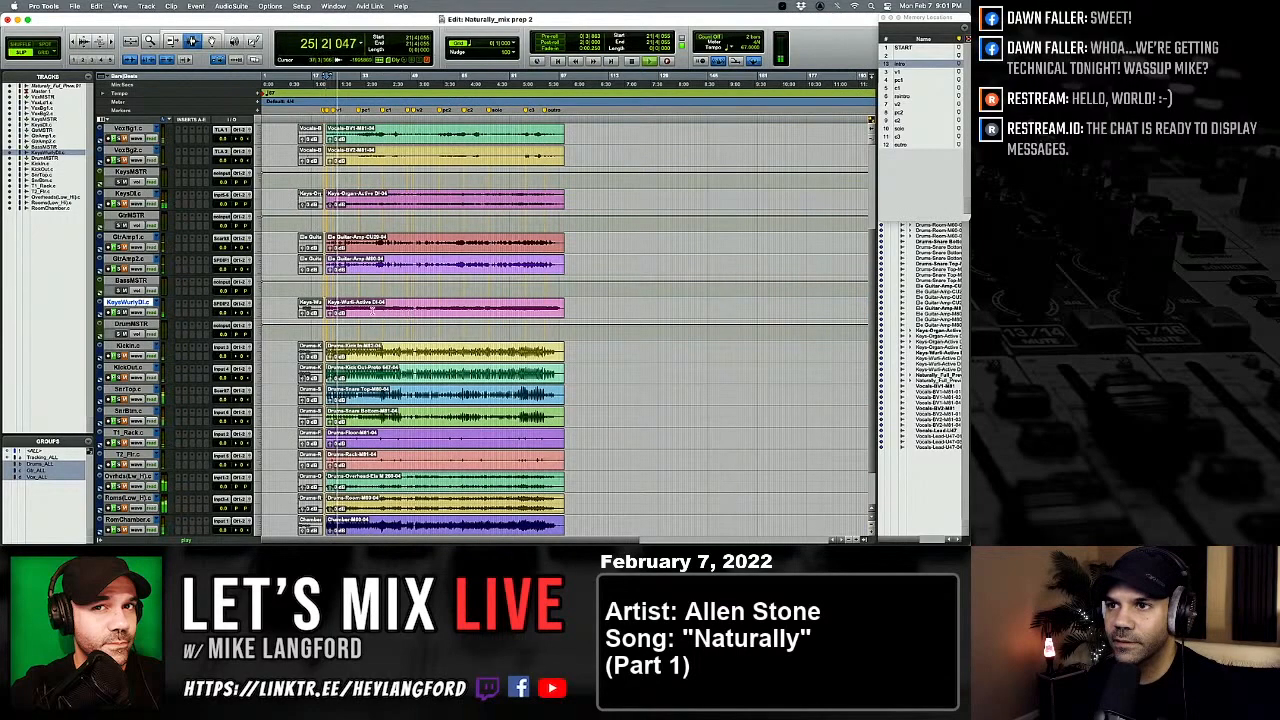
pyautogui.press('t')
pyautogui.press('t')
pyautogui.press('t')
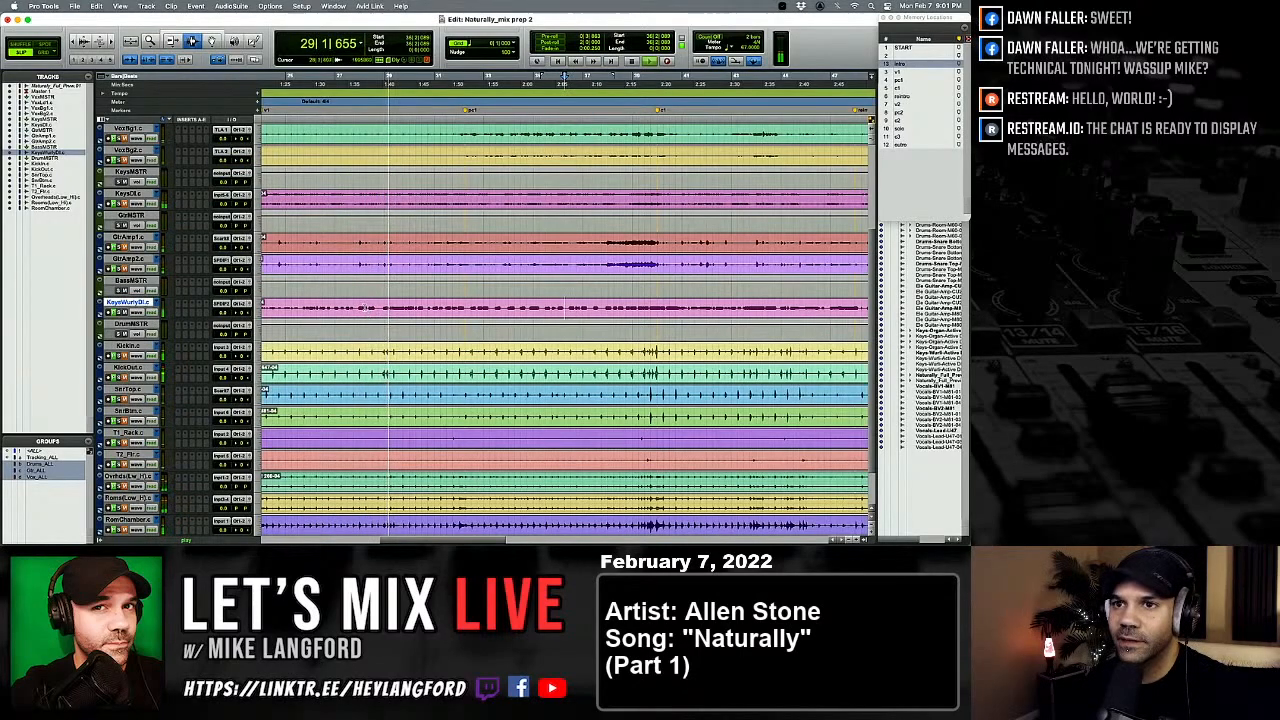
# Step: Try Waves Tune Real-Time (mono) with the Bass range on the KeysWurlyDI.c track, and remove the insert
pyautogui.click(178, 305)
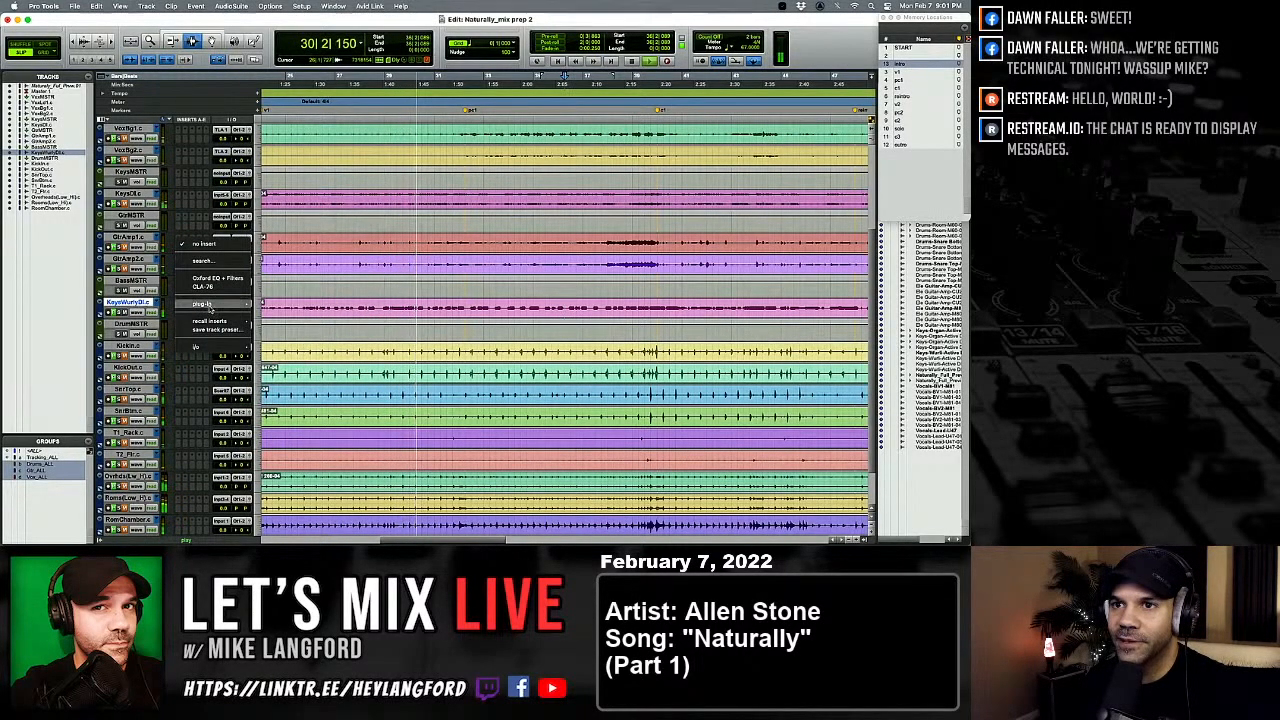
pyautogui.moveTo(290, 323)
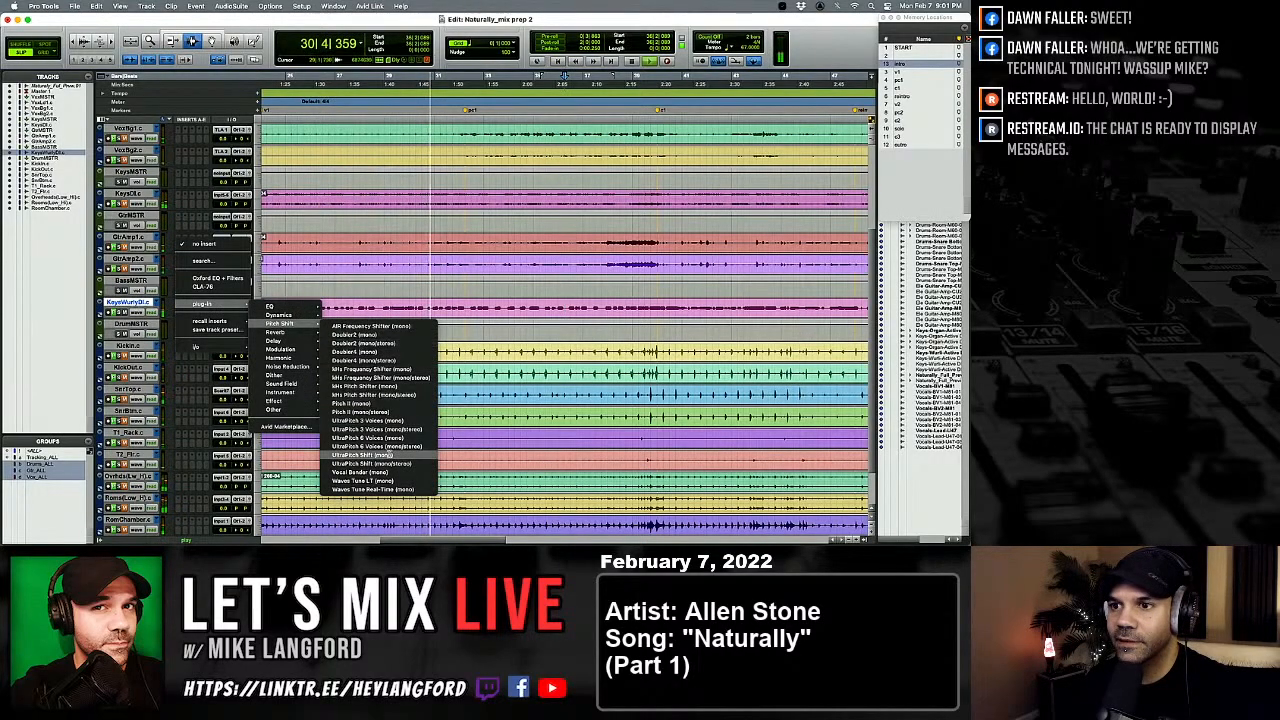
pyautogui.click(400, 488)
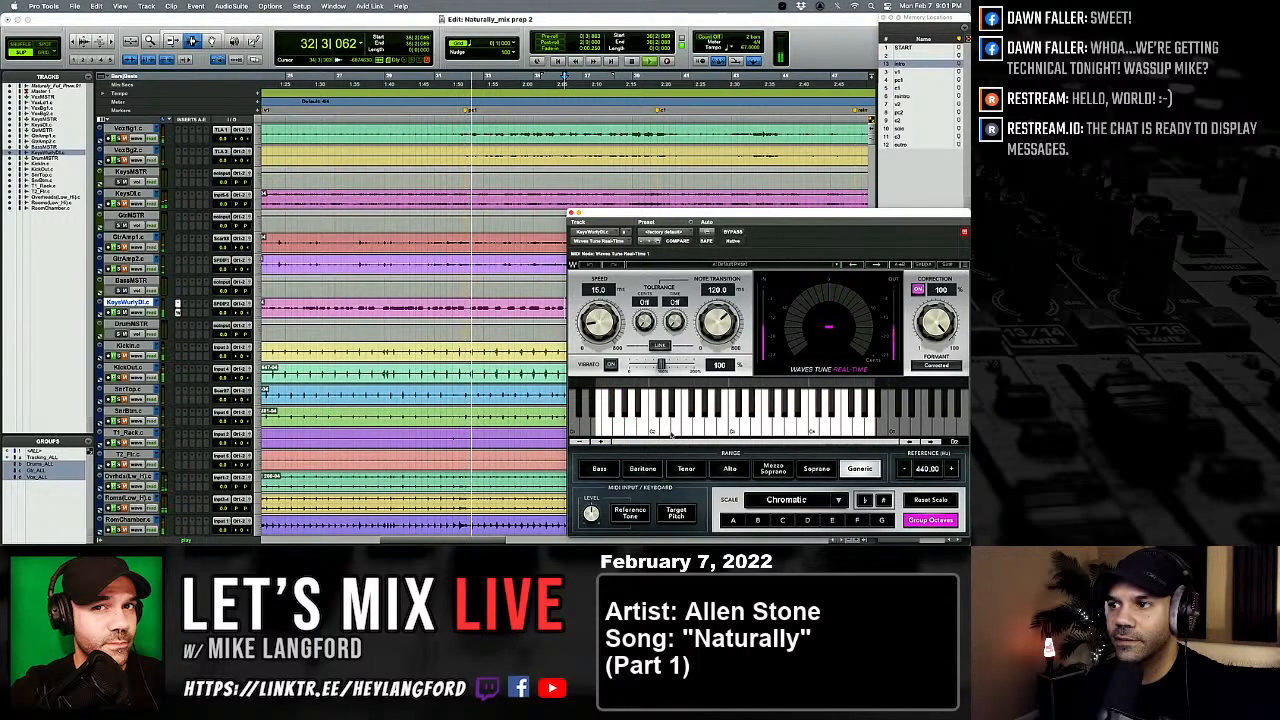
pyautogui.click(610, 474)
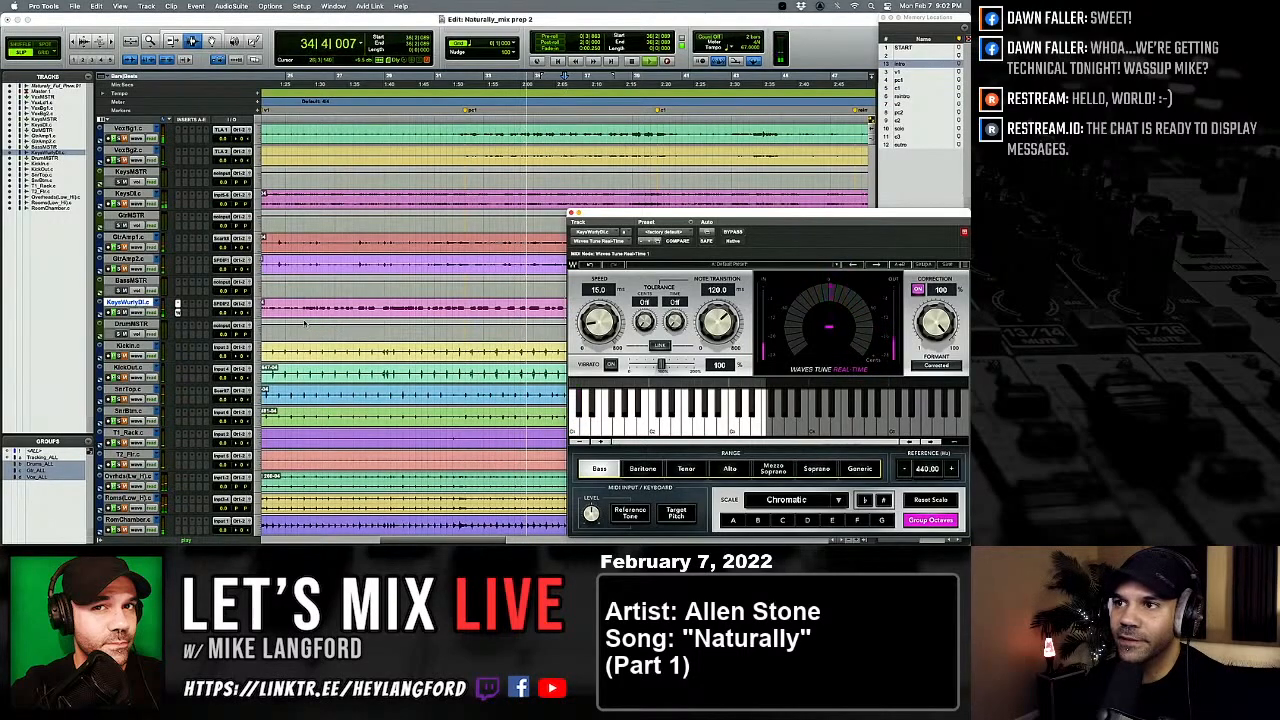
pyautogui.click(178, 303)
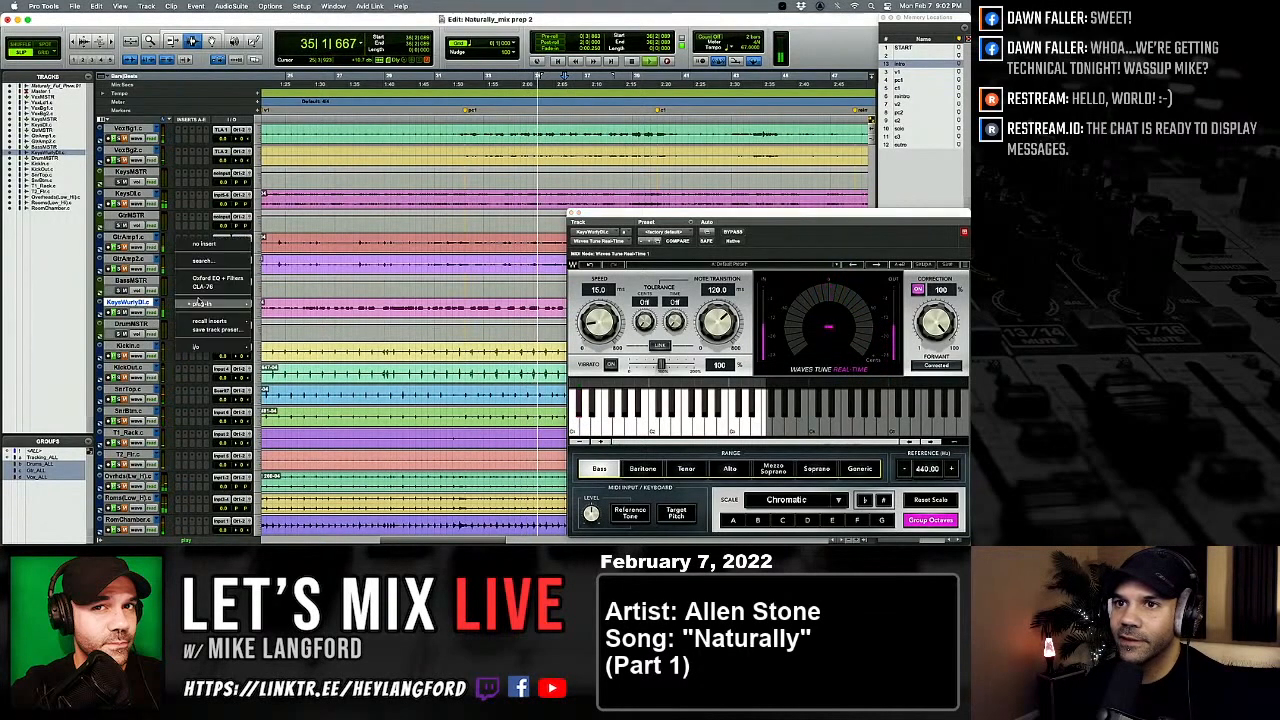
pyautogui.click(204, 243)
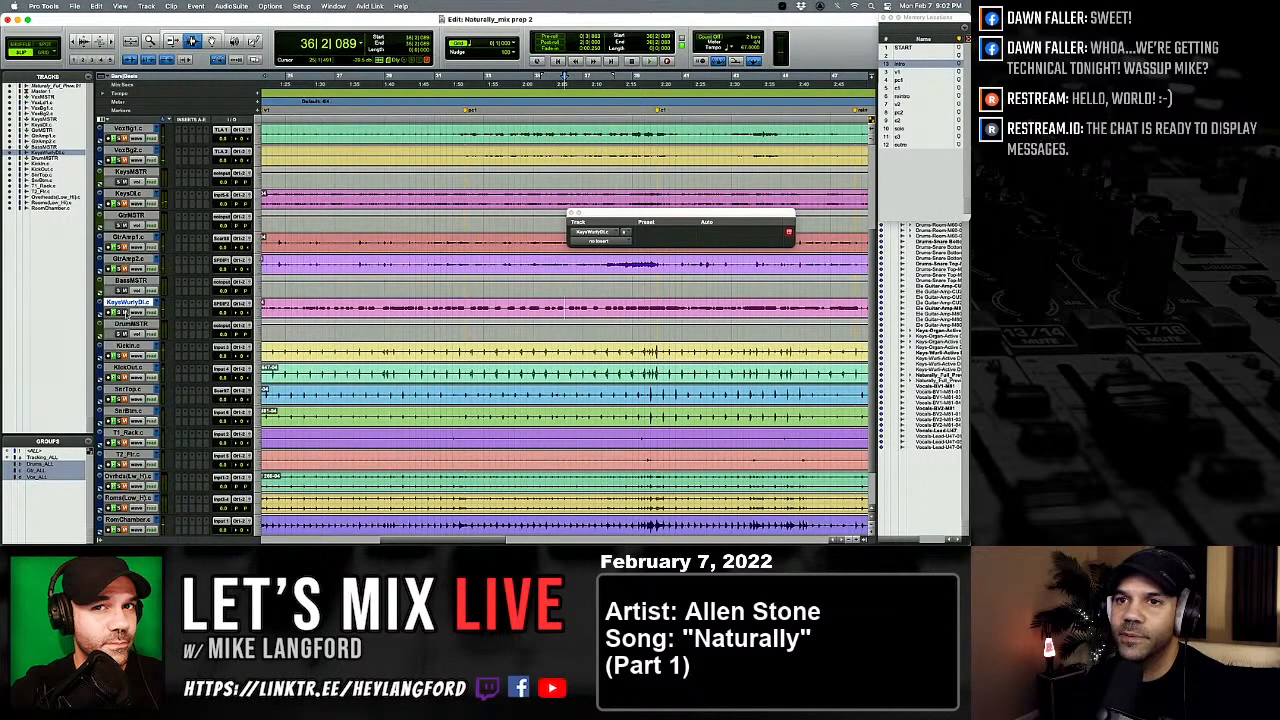
# Step: Audition the GtrAmp1.c track from the intro through verse 1, with the waveform display enlarged
pyautogui.scroll(2, 565, 330)
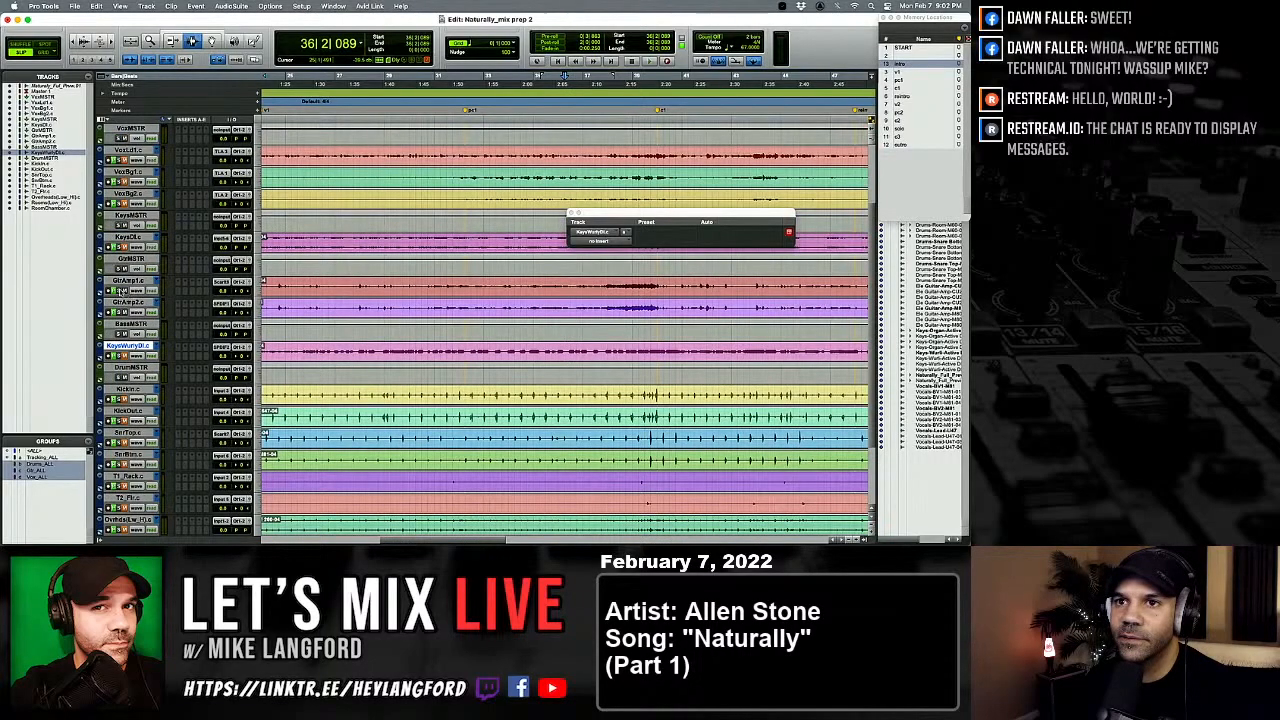
pyautogui.click(302, 291)
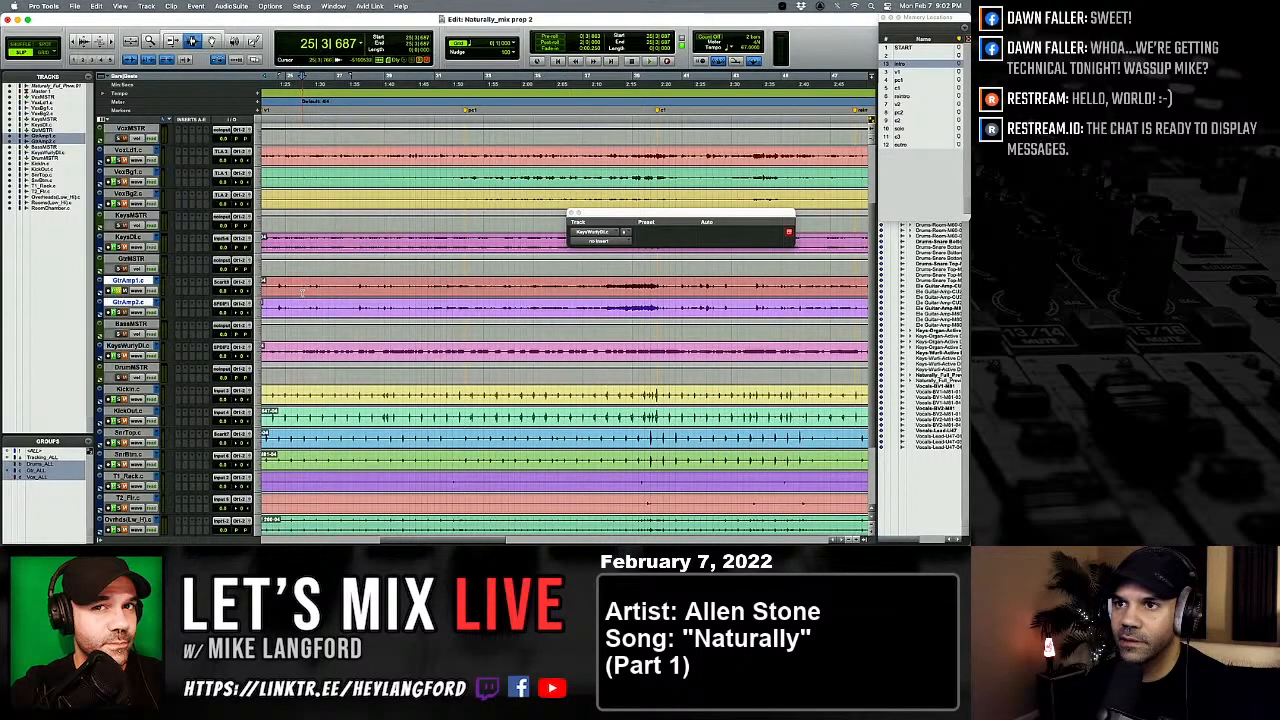
pyautogui.press('super+bracketright')
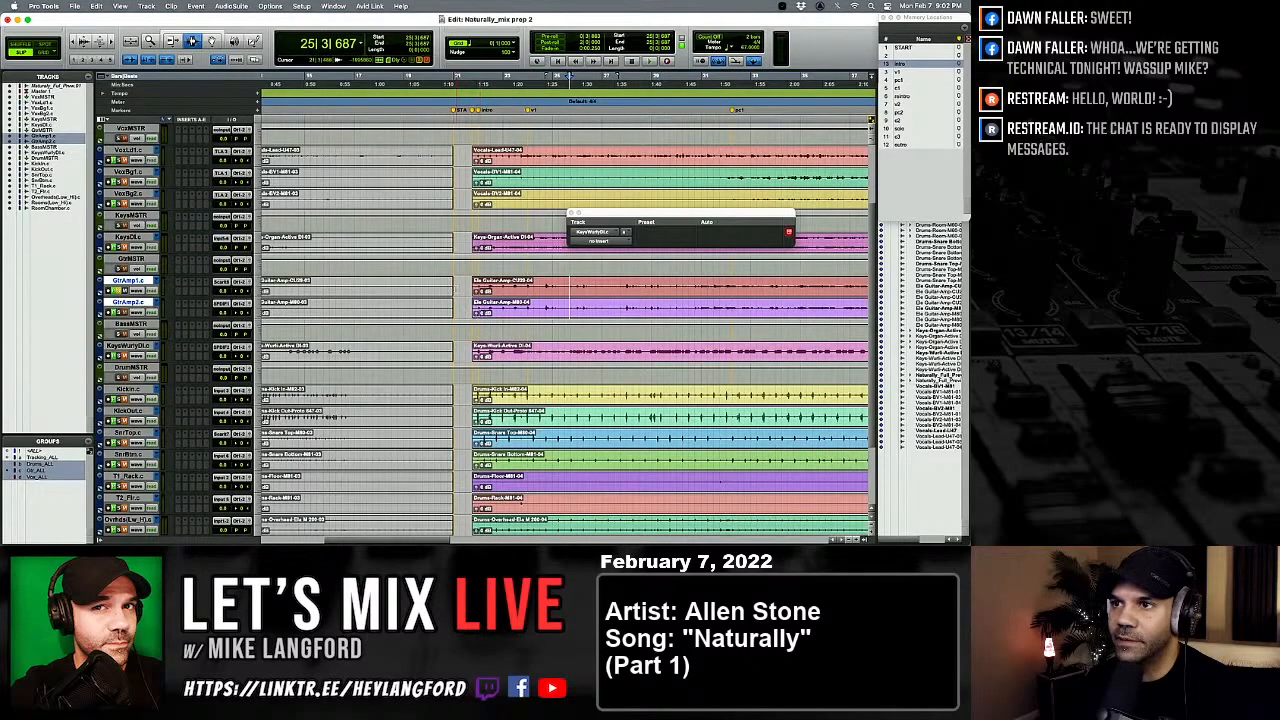
pyautogui.press('space')
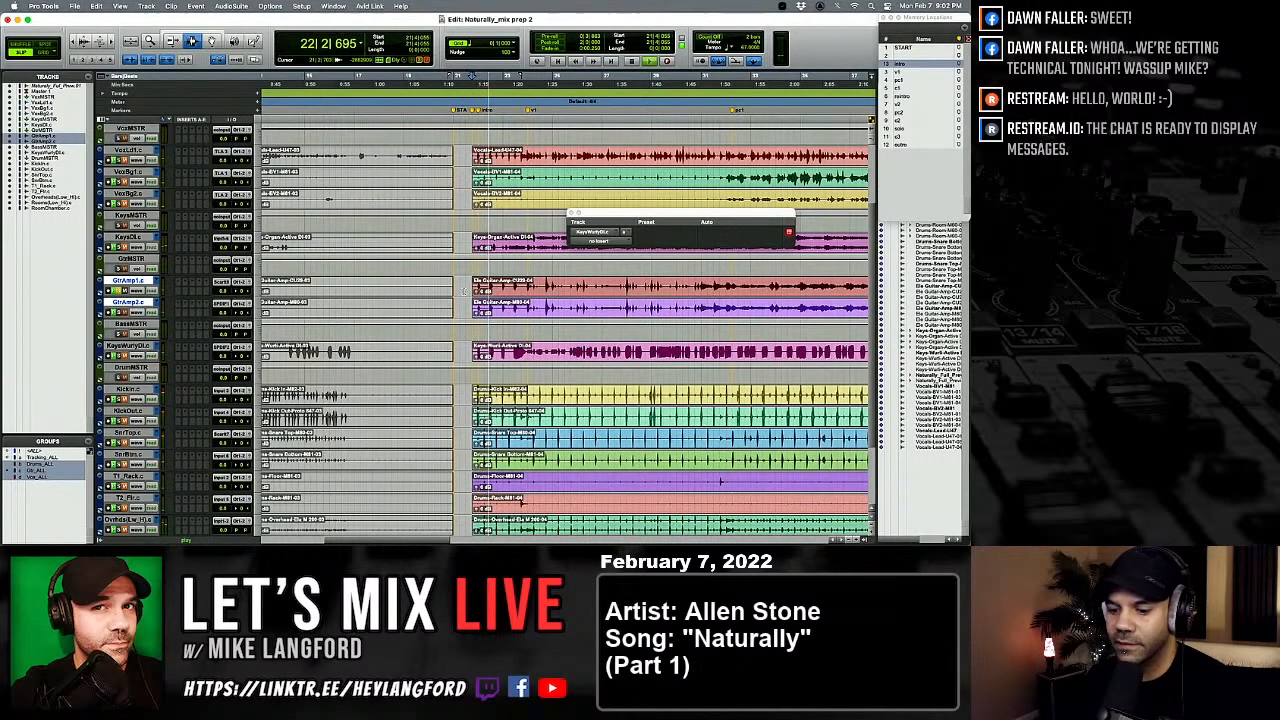
pyautogui.press('super+bracketright')
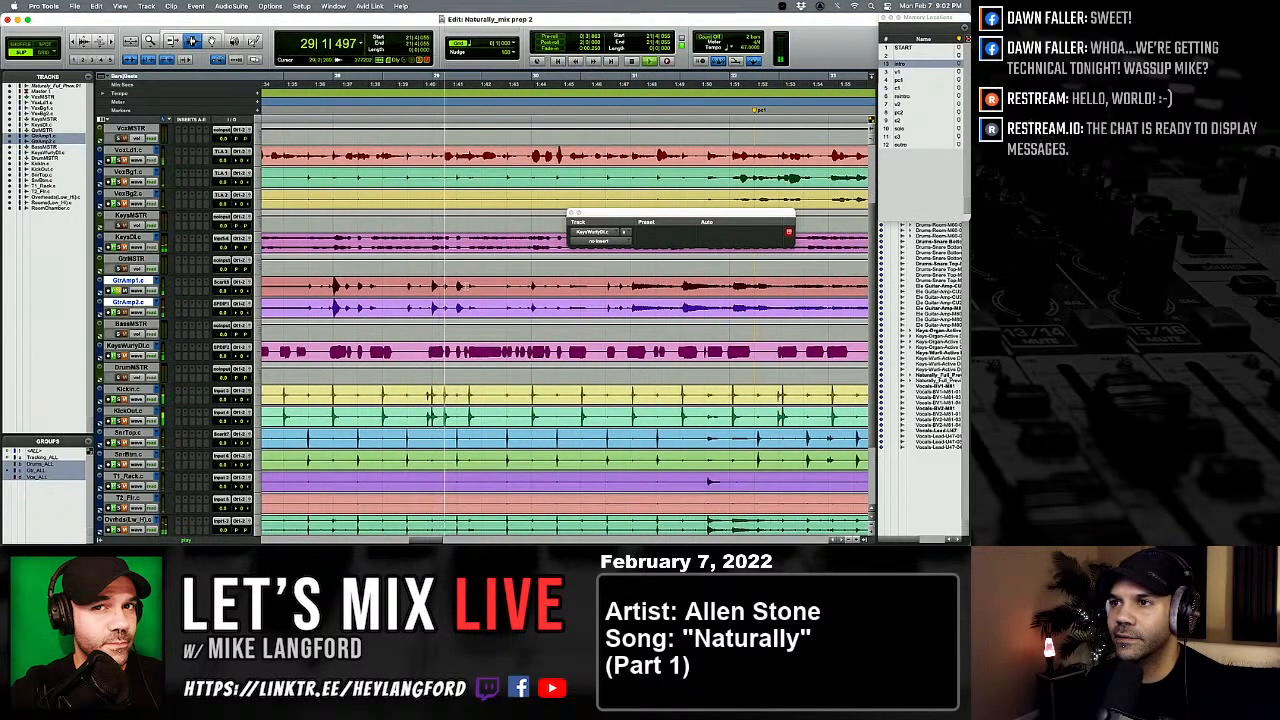
# Step: Audition the guitar amp tracks from just before the pc1 marker, around the c1 marker, and from about bar 42
pyautogui.click(629, 307)
pyautogui.press('r')
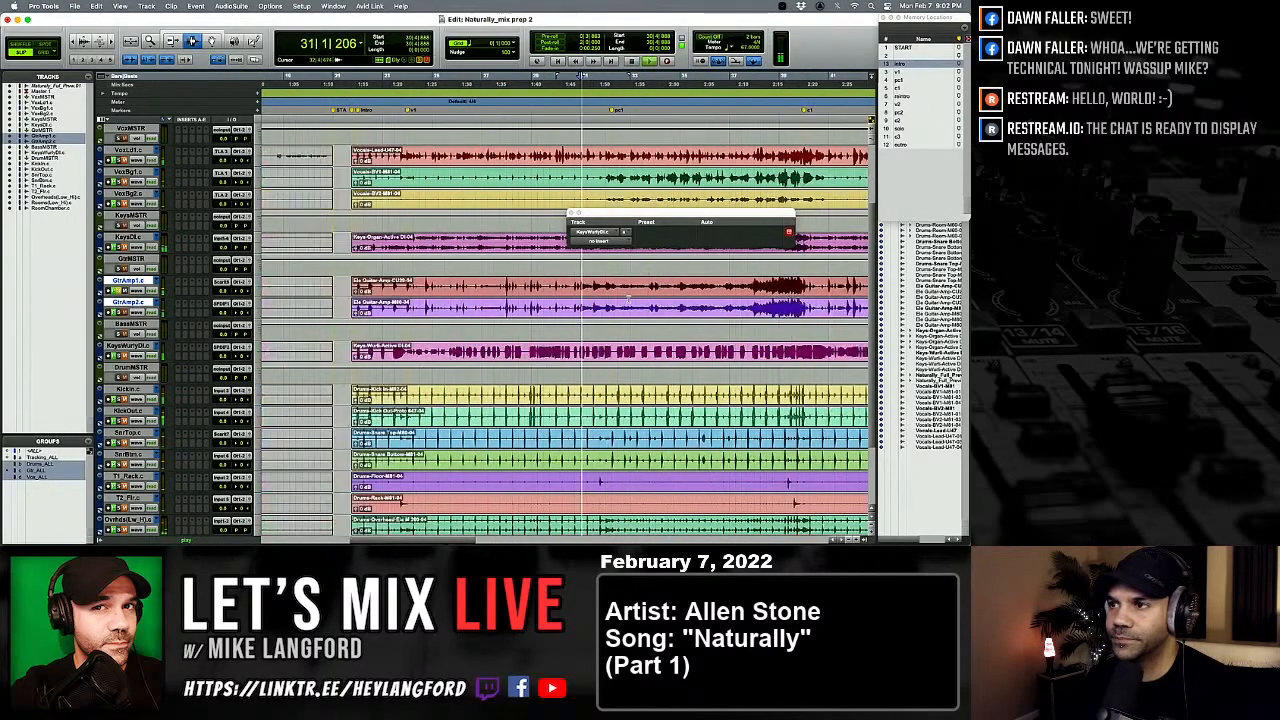
pyautogui.press('space')
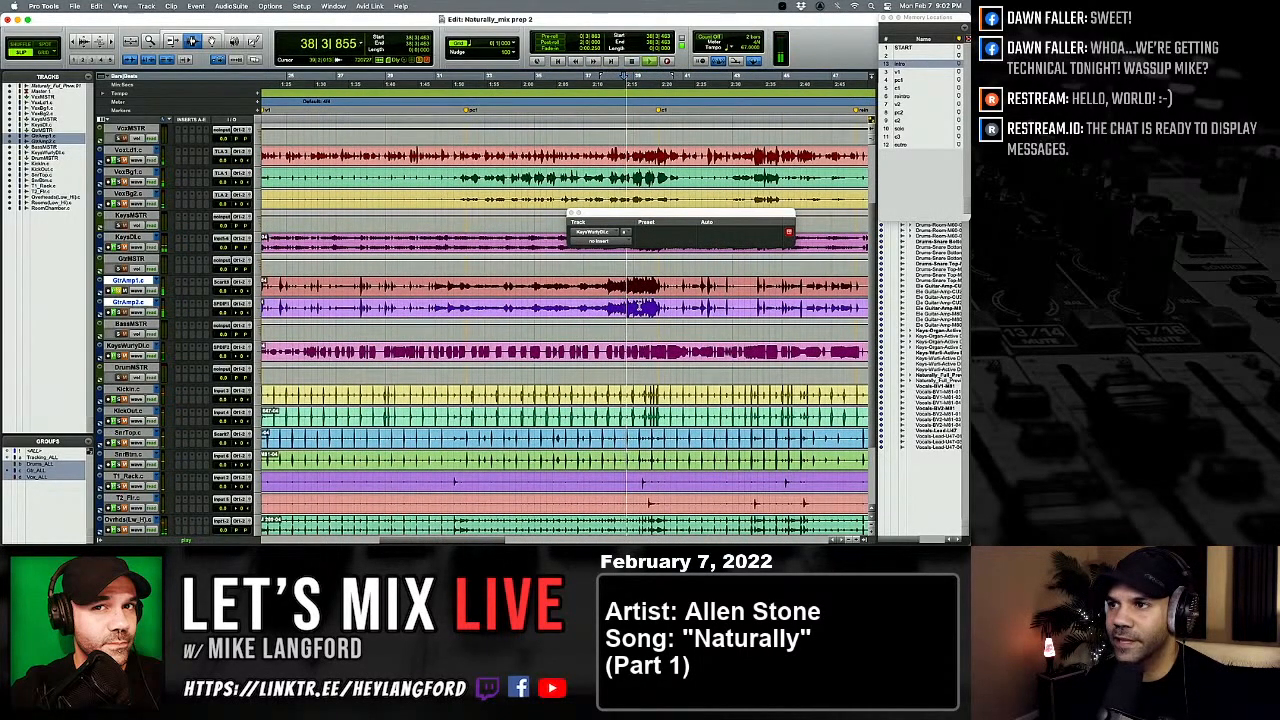
pyautogui.press('t')
pyautogui.press('t')
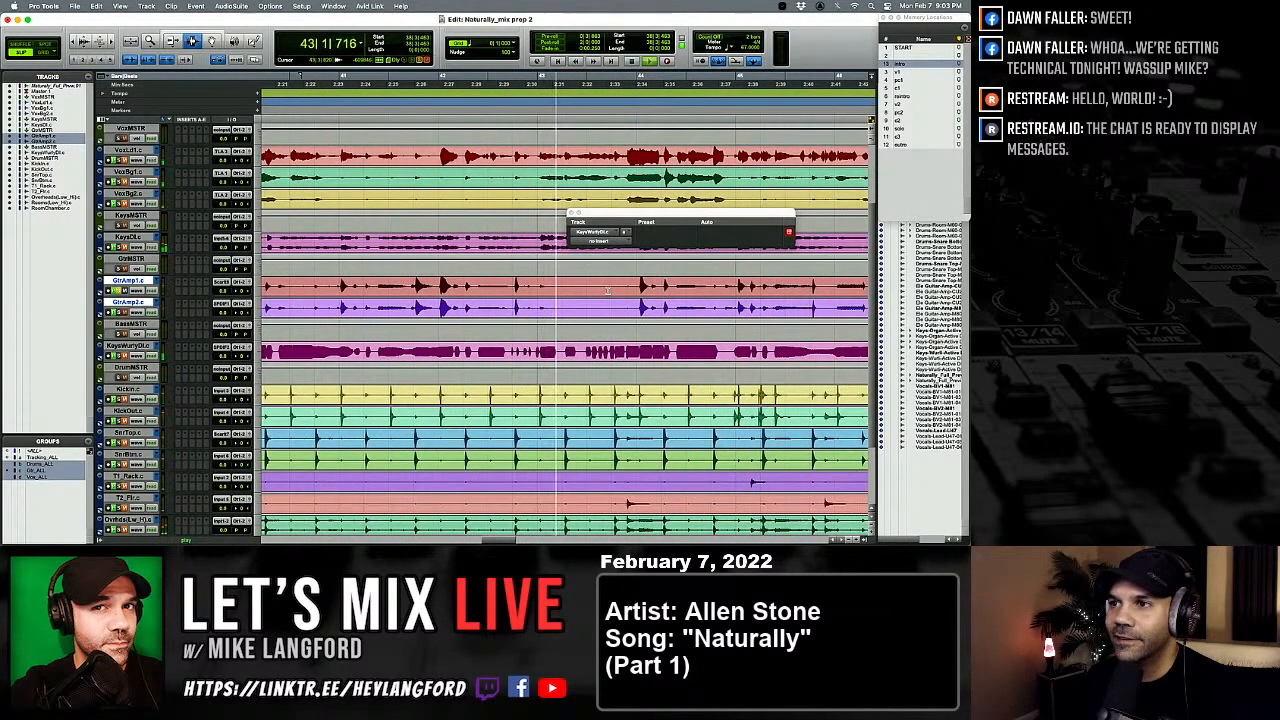
pyautogui.press('space')
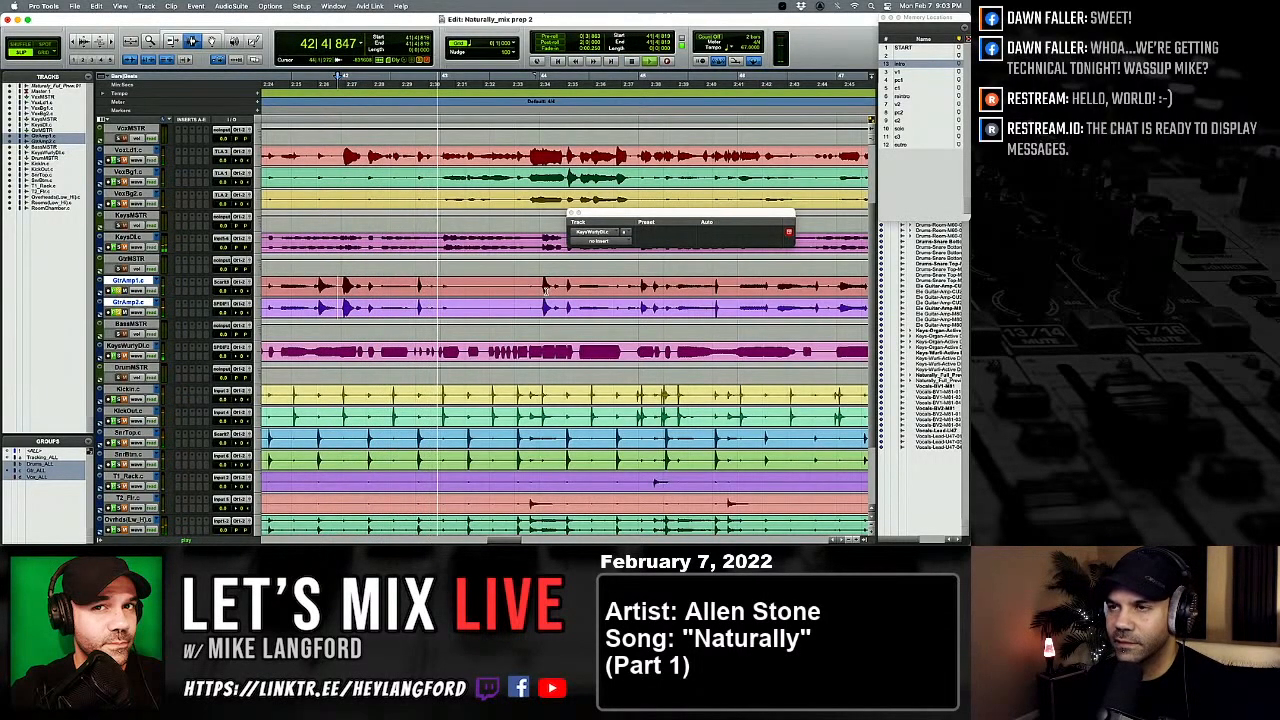
# Step: Audition the GtrAmp1.c and GtrAmp2.c tracks from about bar 44 in chorus 1 up to the reintro marker
pyautogui.press('super+bracketleft')
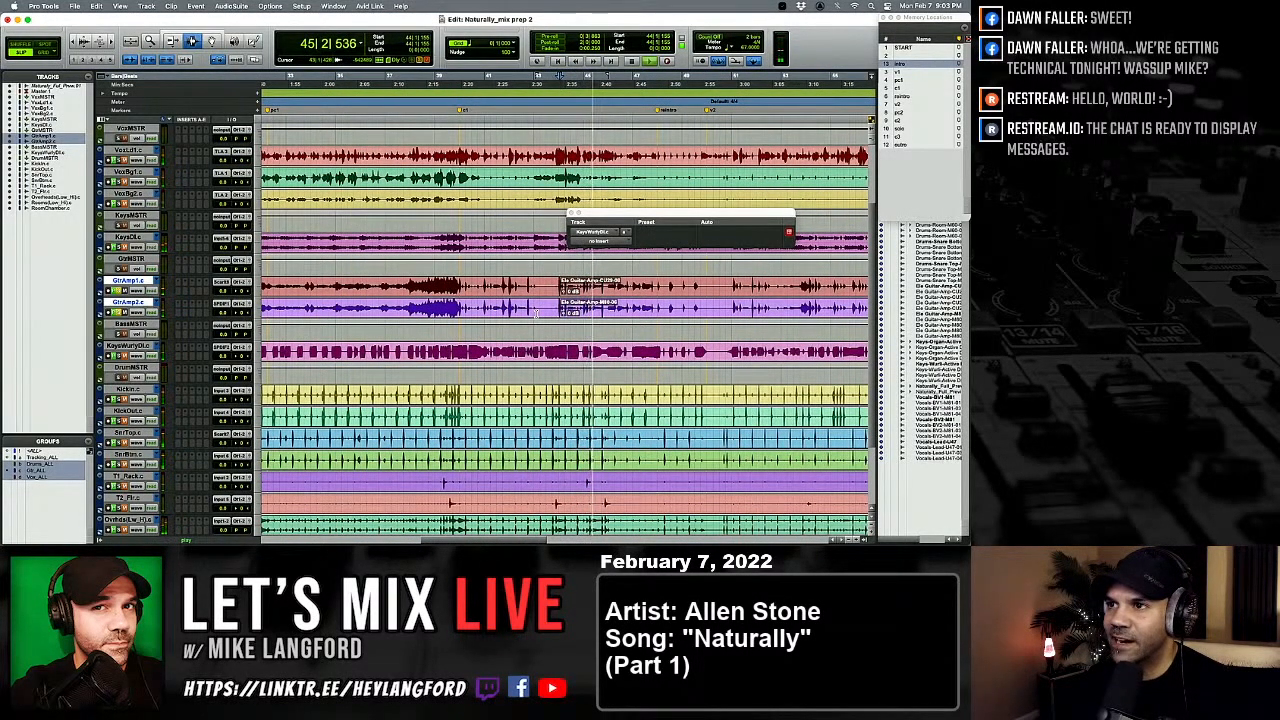
pyautogui.press('super+bracketright')
pyautogui.press('super+bracketright')
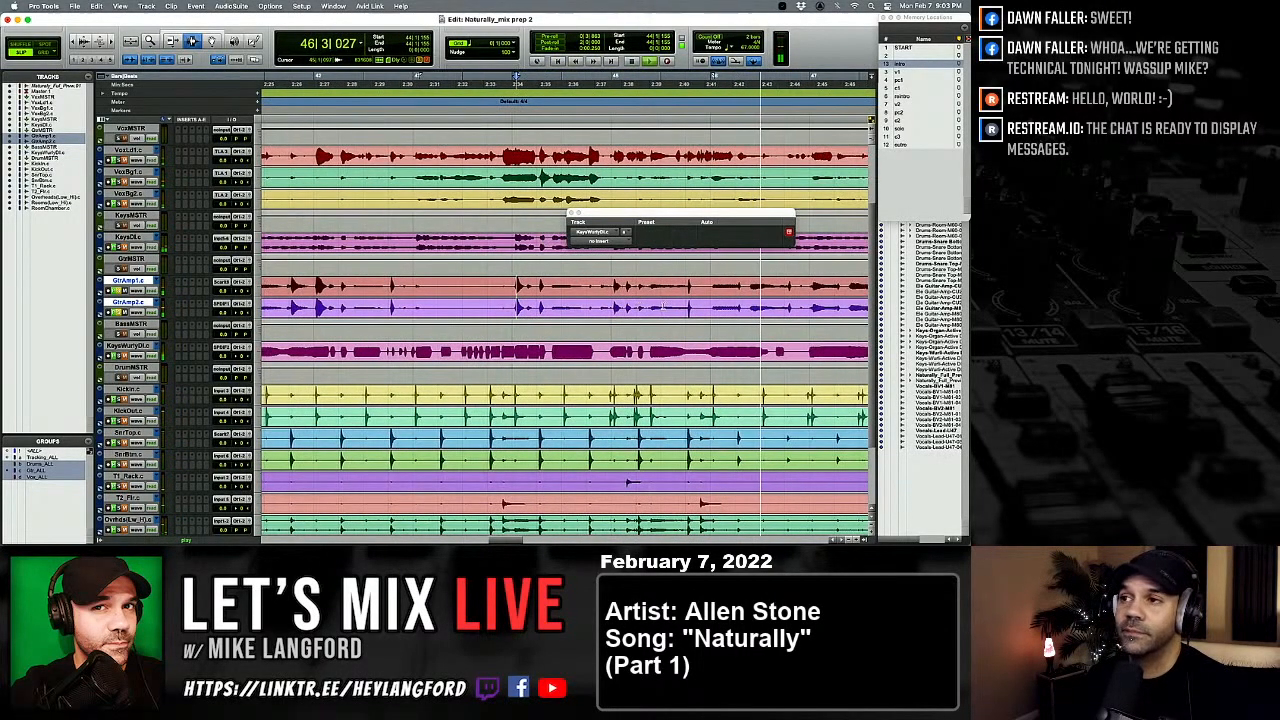
pyautogui.scroll(-1, 662, 307)
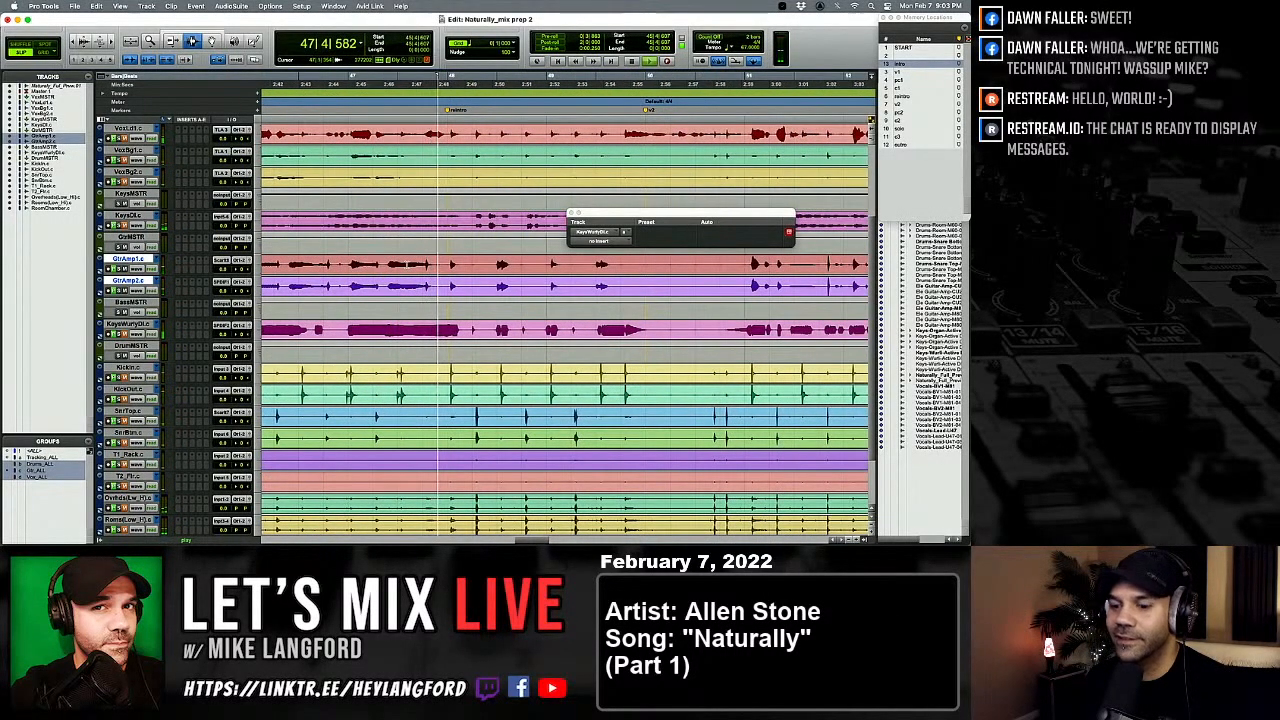
# Step: Audition the two guitar amp tracks from about bar 64, just before the c2 marker, with all waveforms displayed larger
pyautogui.press('super+bracketleft')
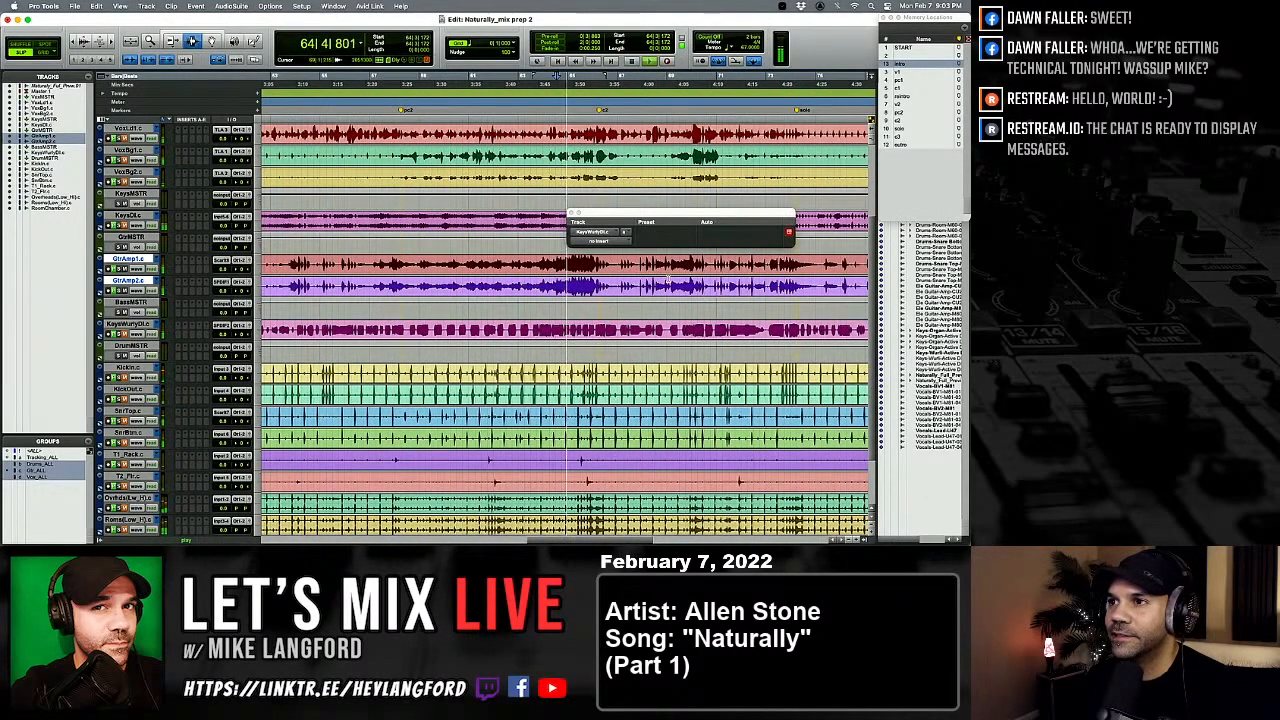
pyautogui.press('super+bracketleft')
pyautogui.press('super+bracketleft')
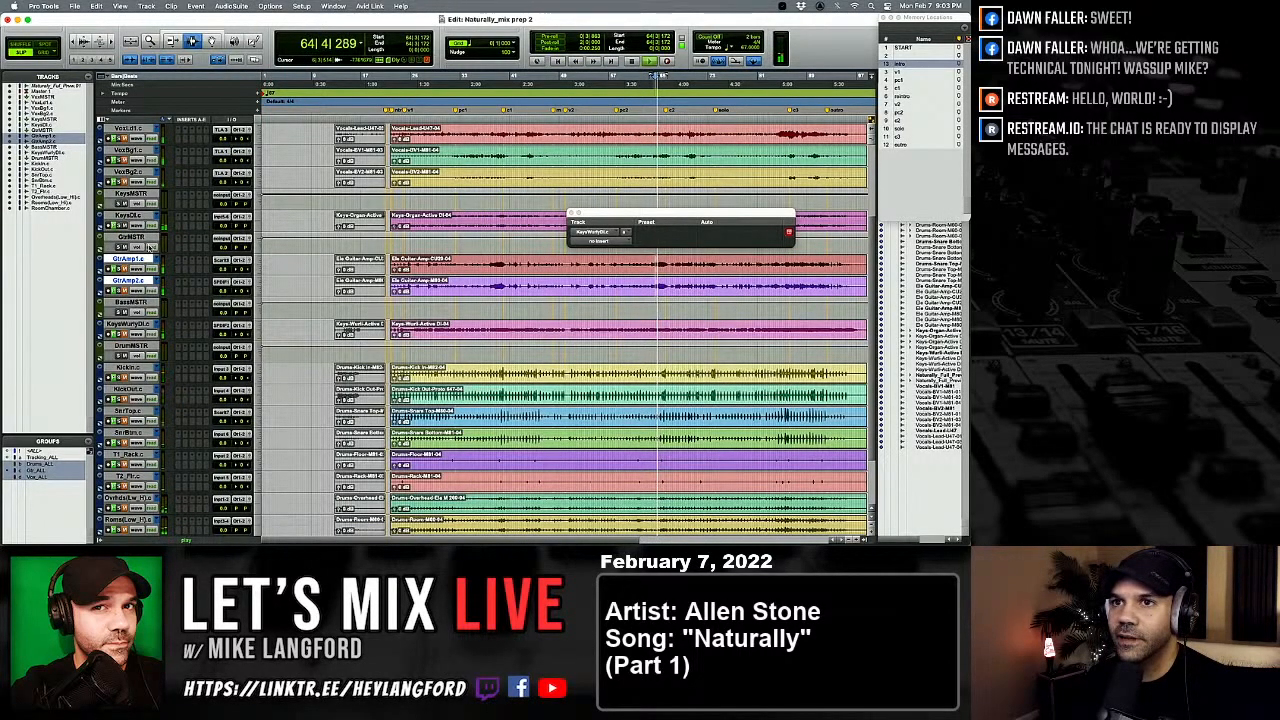
pyautogui.hscroll(5, 389, 222)
pyautogui.scroll(-1, 389, 222)
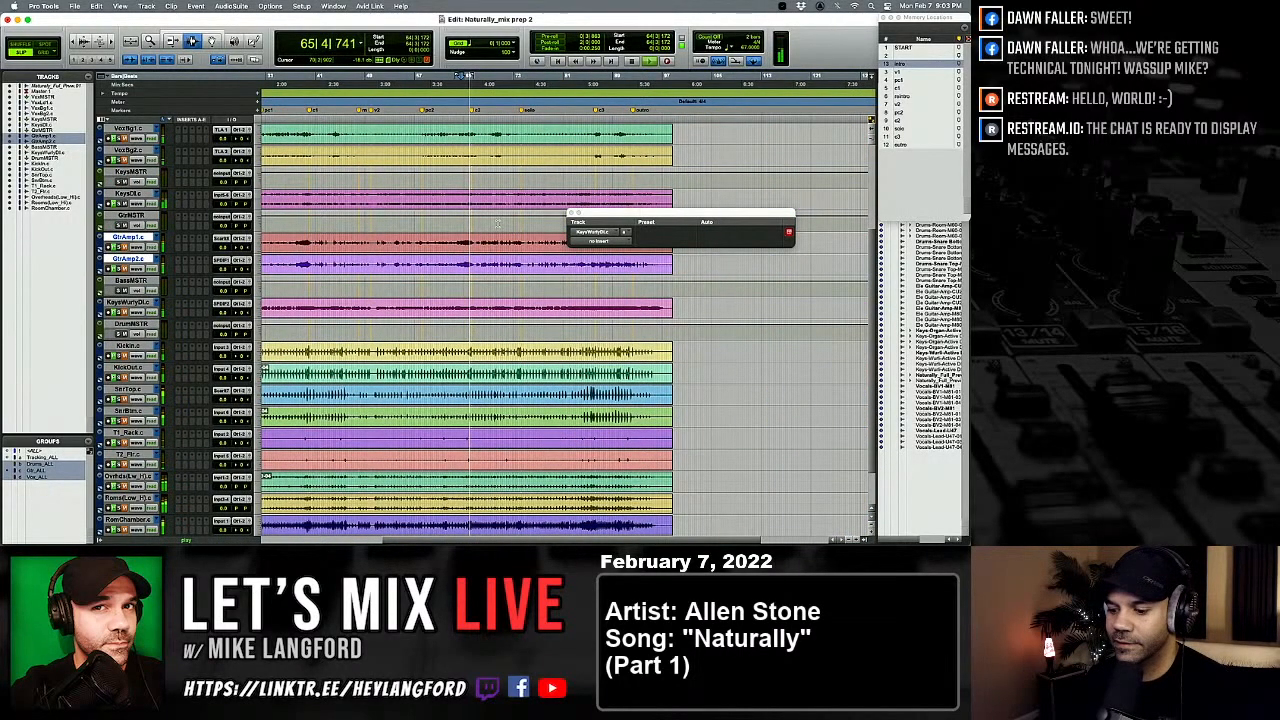
pyautogui.press('super+alt+bracketright')
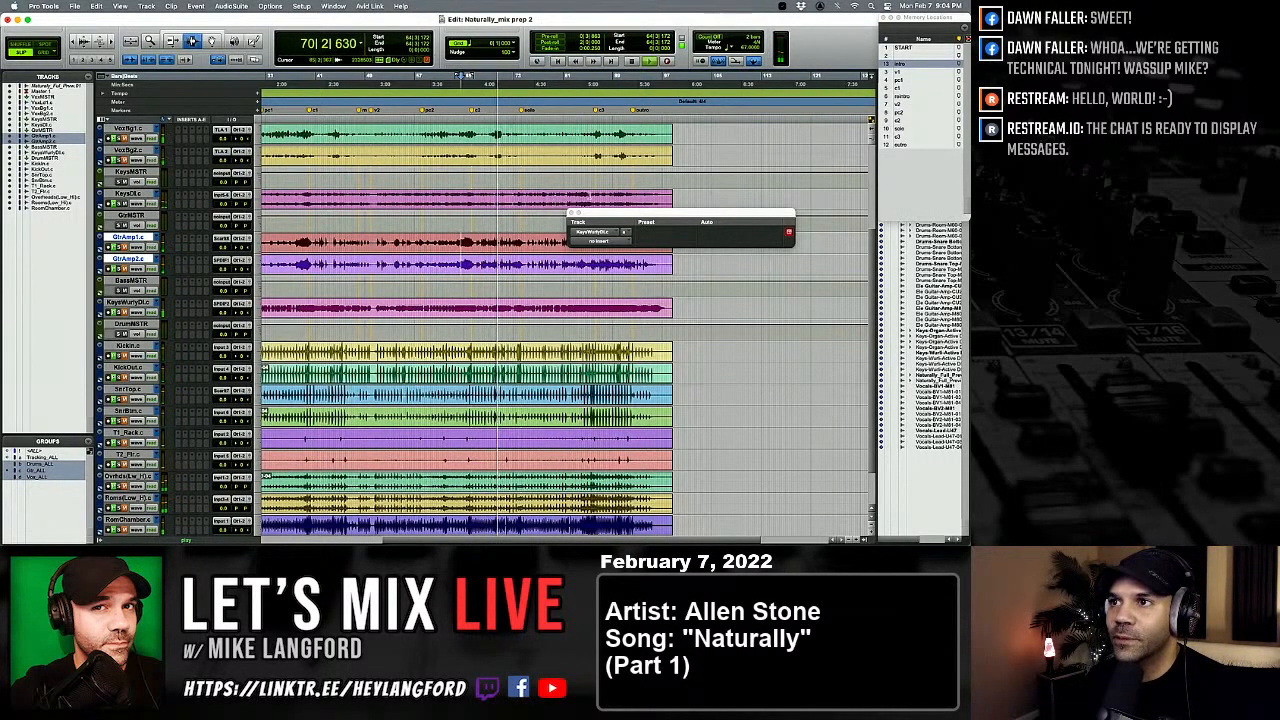
# Step: Play the KeysDI.c track from about bar 83, just before the c3 marker, and close the floating plug-in window
pyautogui.click(580, 196)
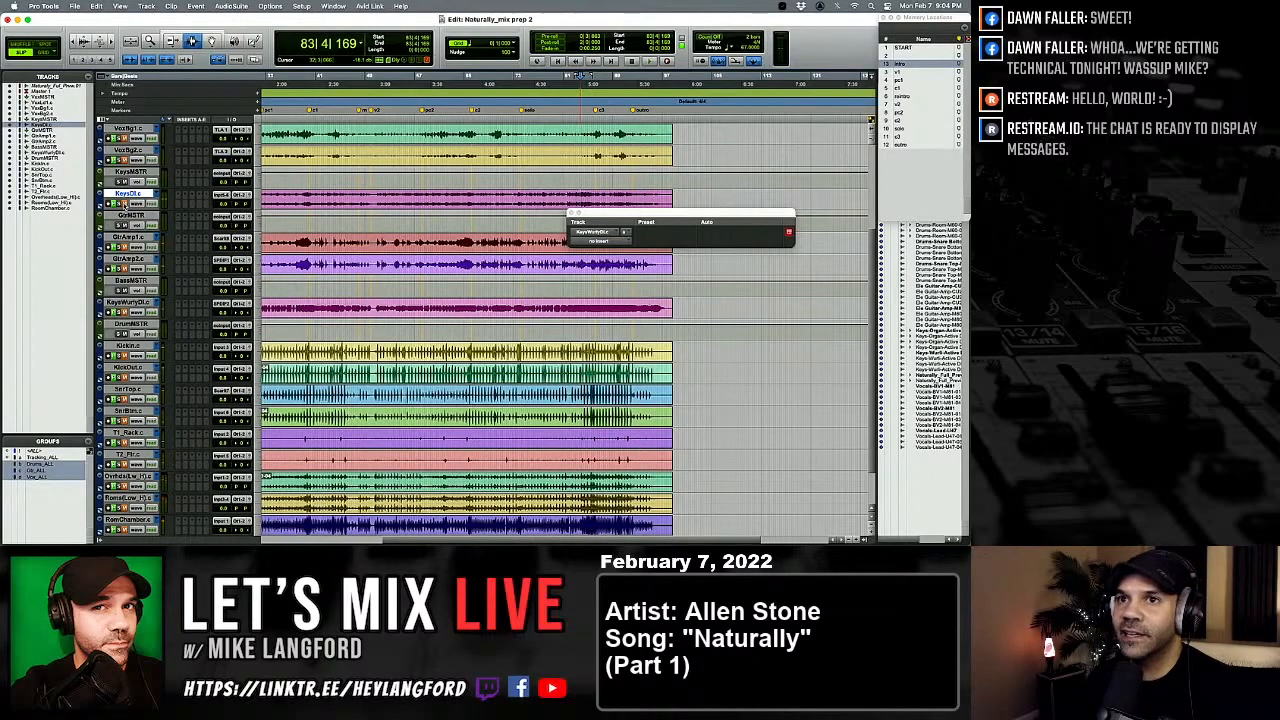
pyautogui.scroll(4, 135, 228)
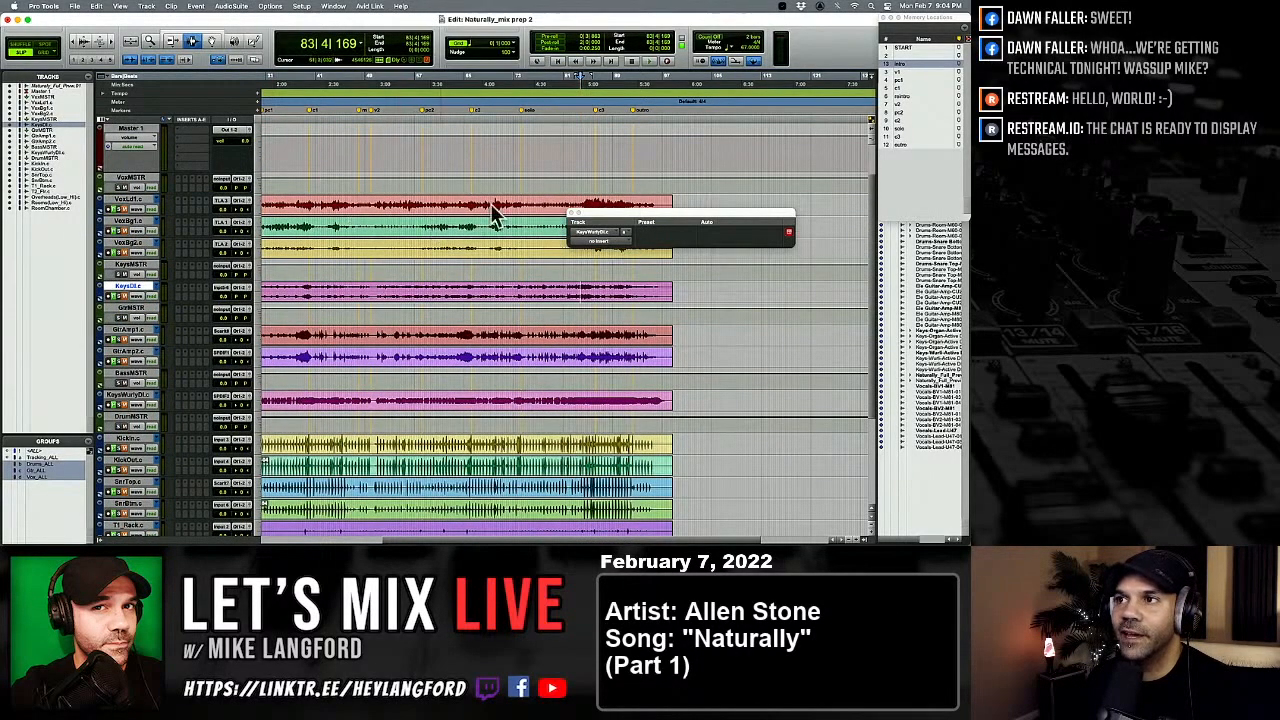
pyautogui.moveTo(594, 211); pyautogui.dragTo(660, 66)
pyautogui.click(636, 66)
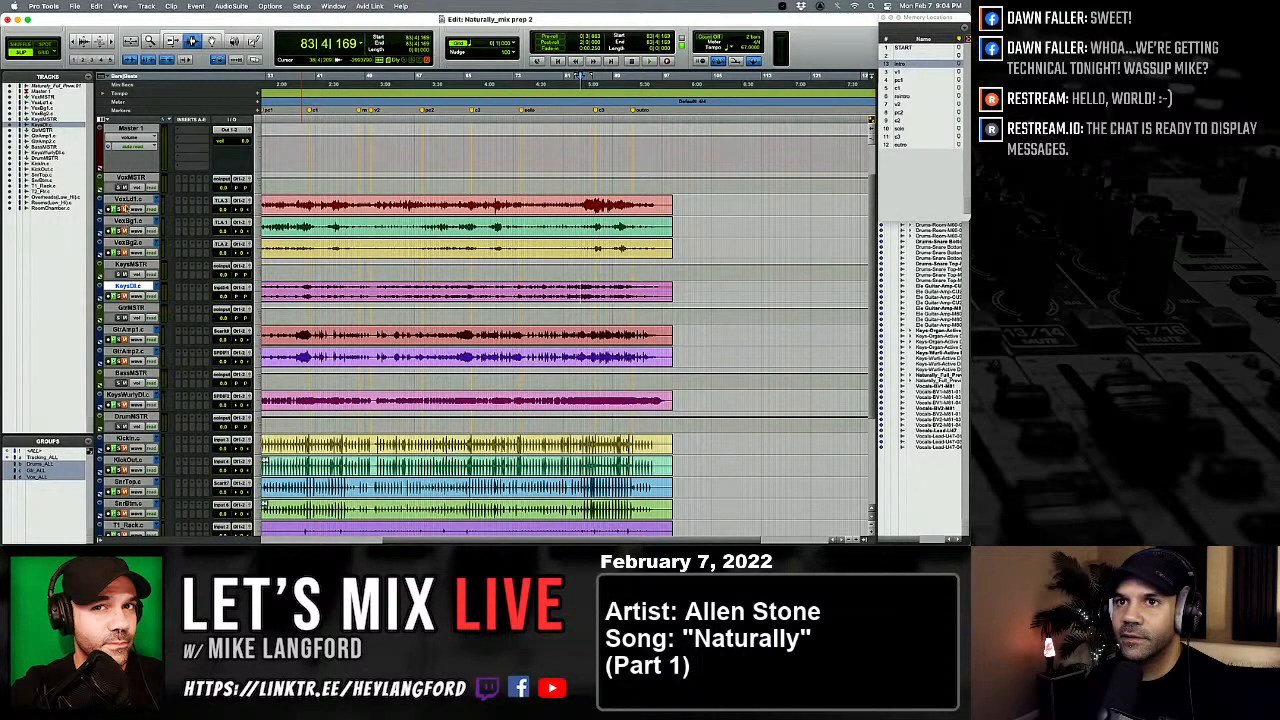
# Step: Audition the lead and background vocal tracks from bar 21, just before the intro marker, and follow them through verse 1
pyautogui.hscroll(-5, 775, 75)
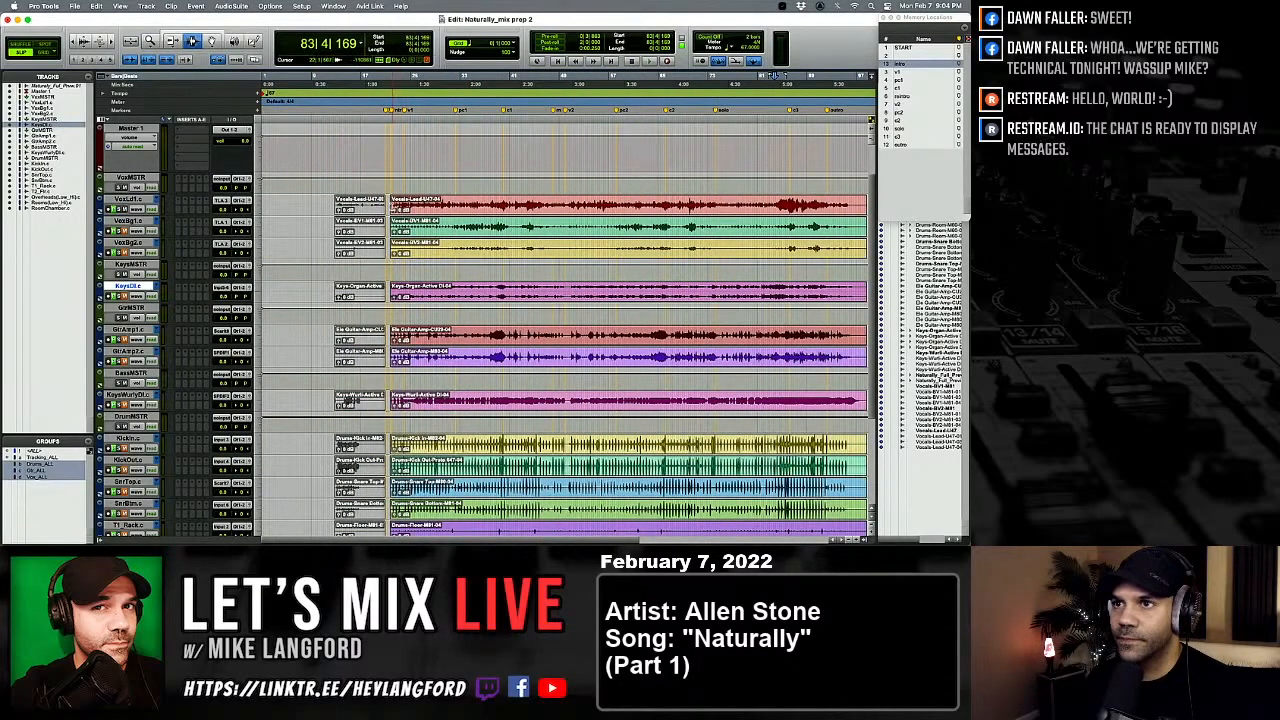
pyautogui.click(390, 76)
pyautogui.scroll(3, 390, 207)
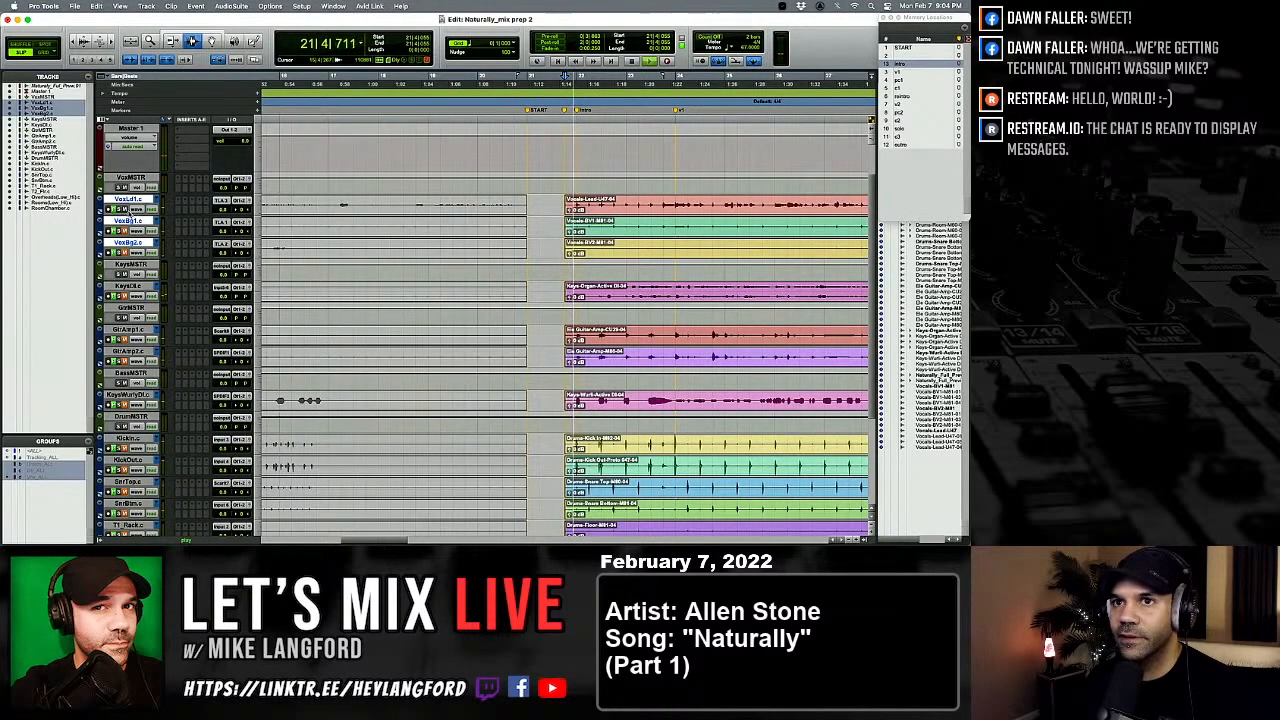
pyautogui.hscroll(3, 291, 232)
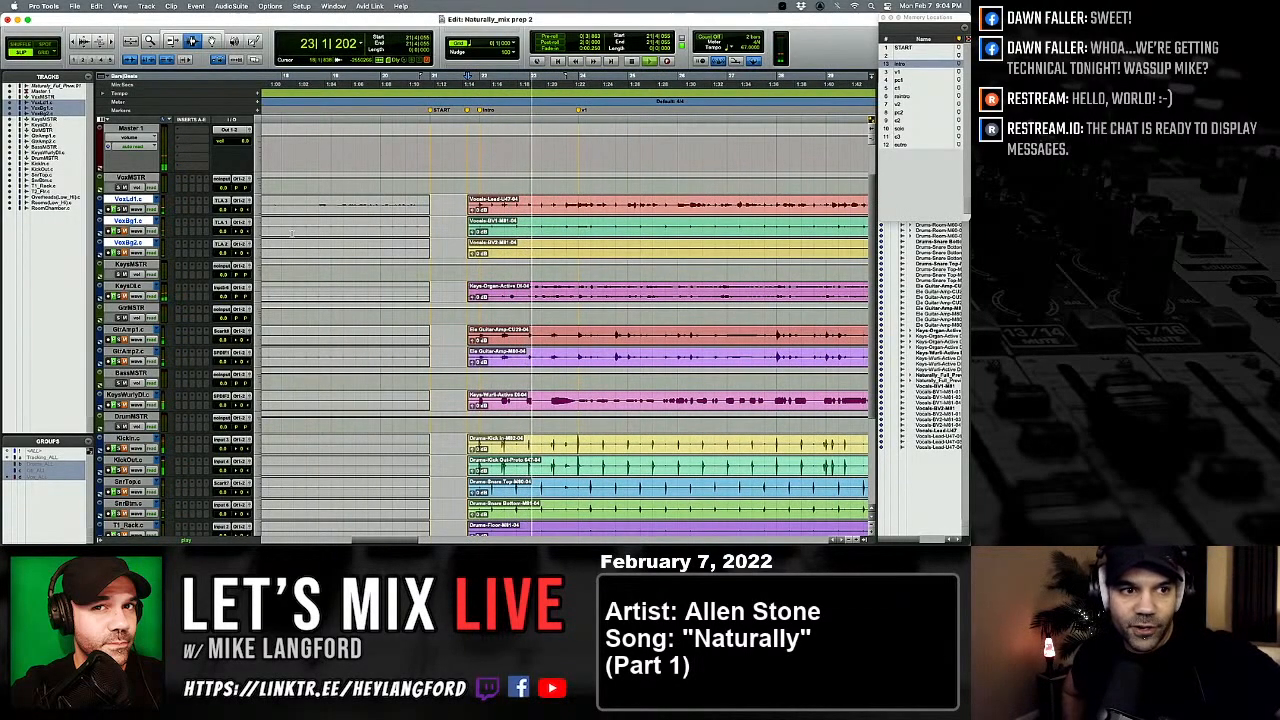
pyautogui.rightClick(316, 180)
pyautogui.click(405, 127)
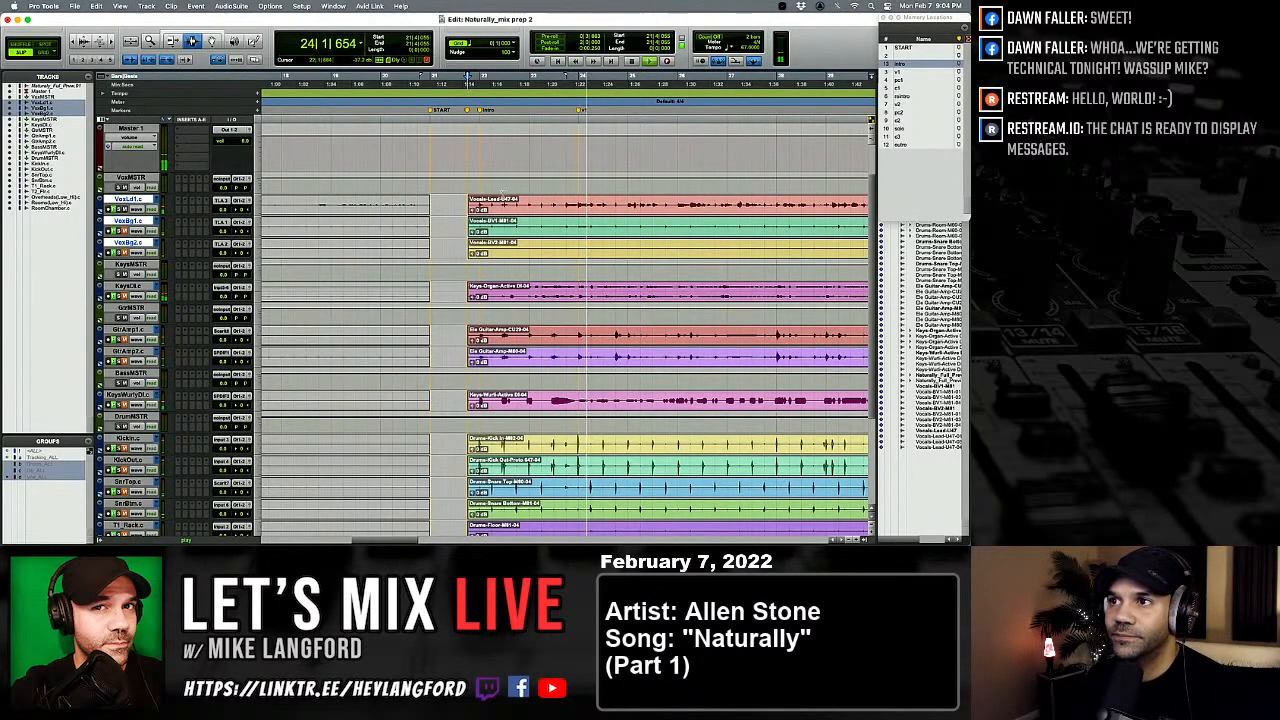
pyautogui.hscroll(2, 565, 330)
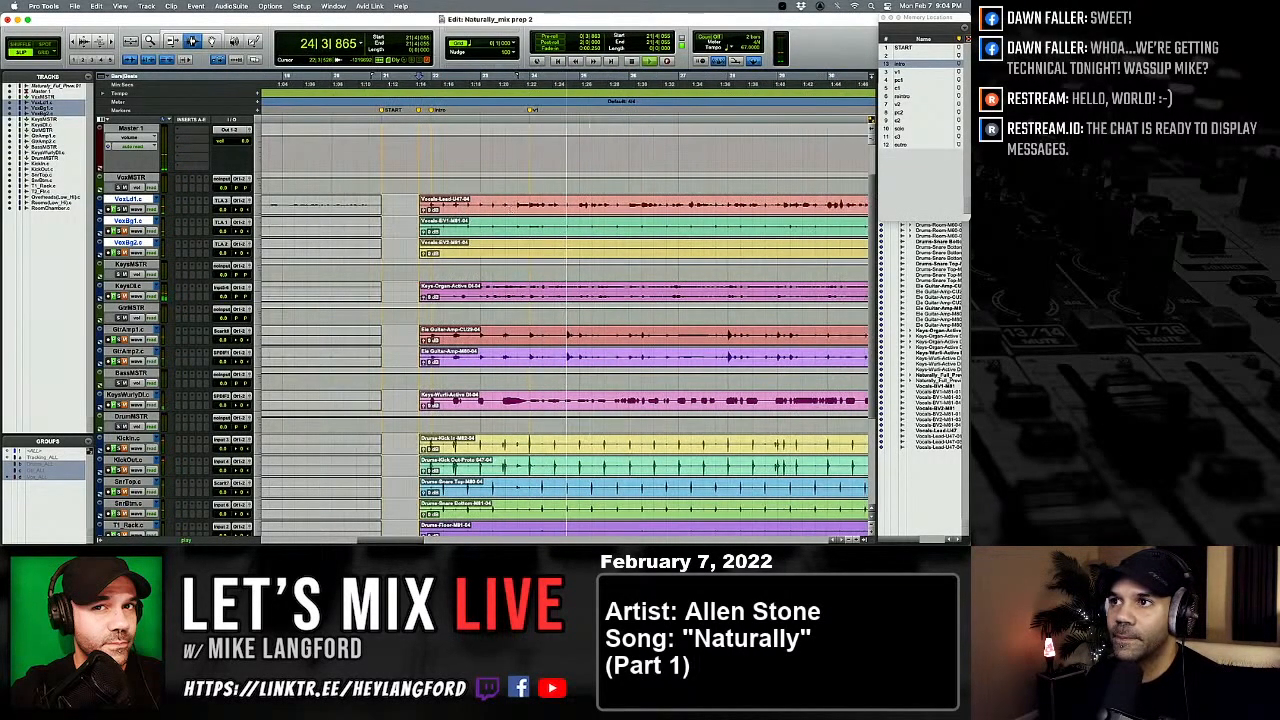
pyautogui.hscroll(6, 509, 207)
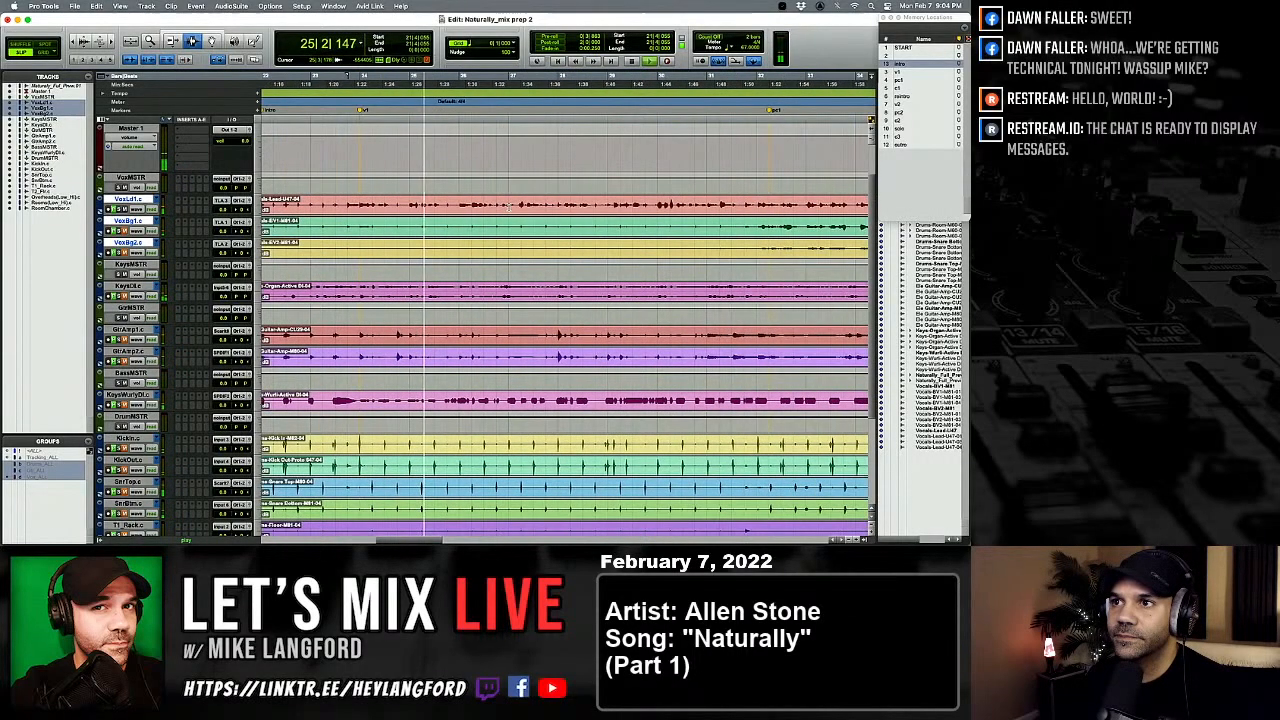
pyautogui.hscroll(2, 509, 207)
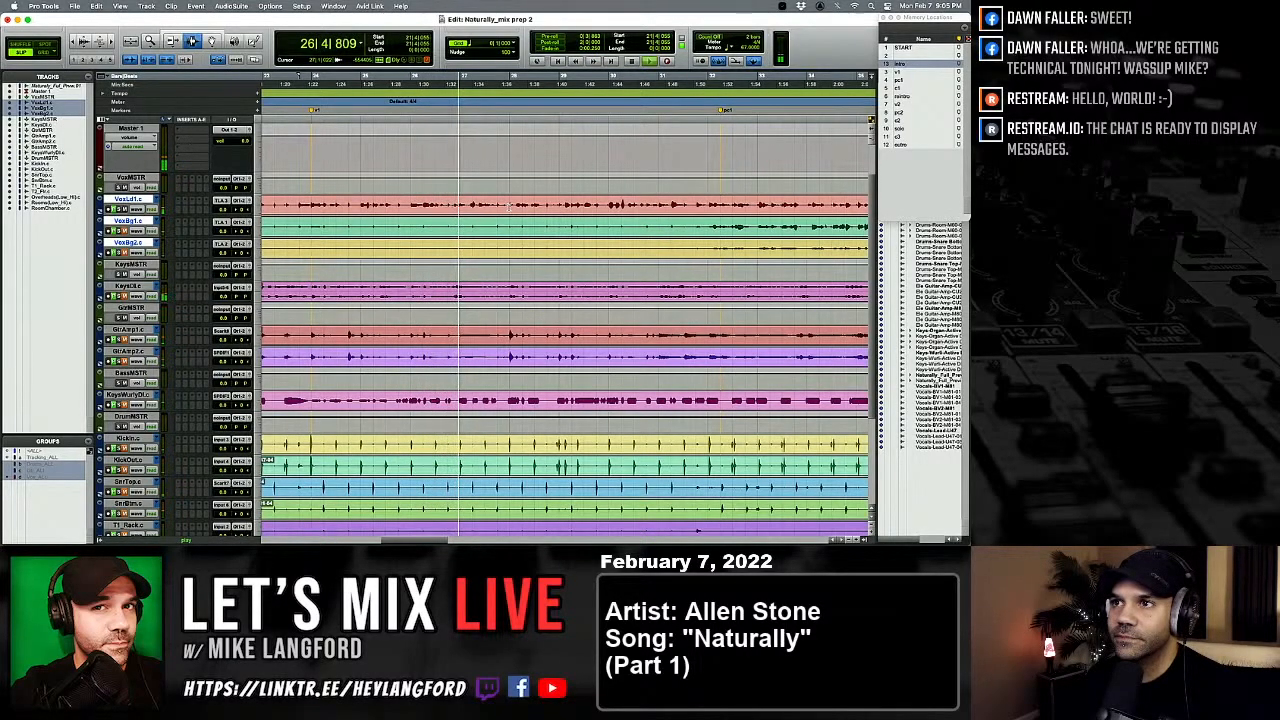
# Step: Replay the VoxLd1.c phrase around bar 26 beat 4 in verse 1, with that track's height enlarged
pyautogui.click(451, 205)
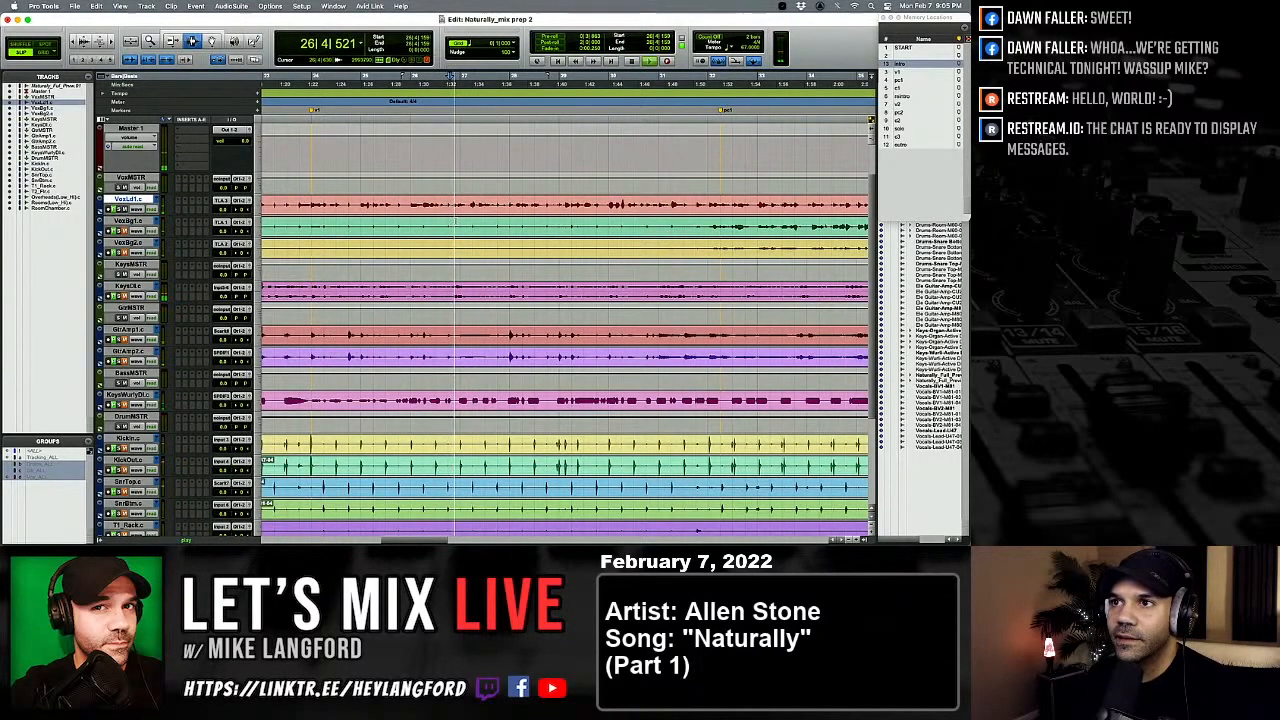
pyautogui.press('space')
pyautogui.press('t')
pyautogui.press('t')
pyautogui.press('t')
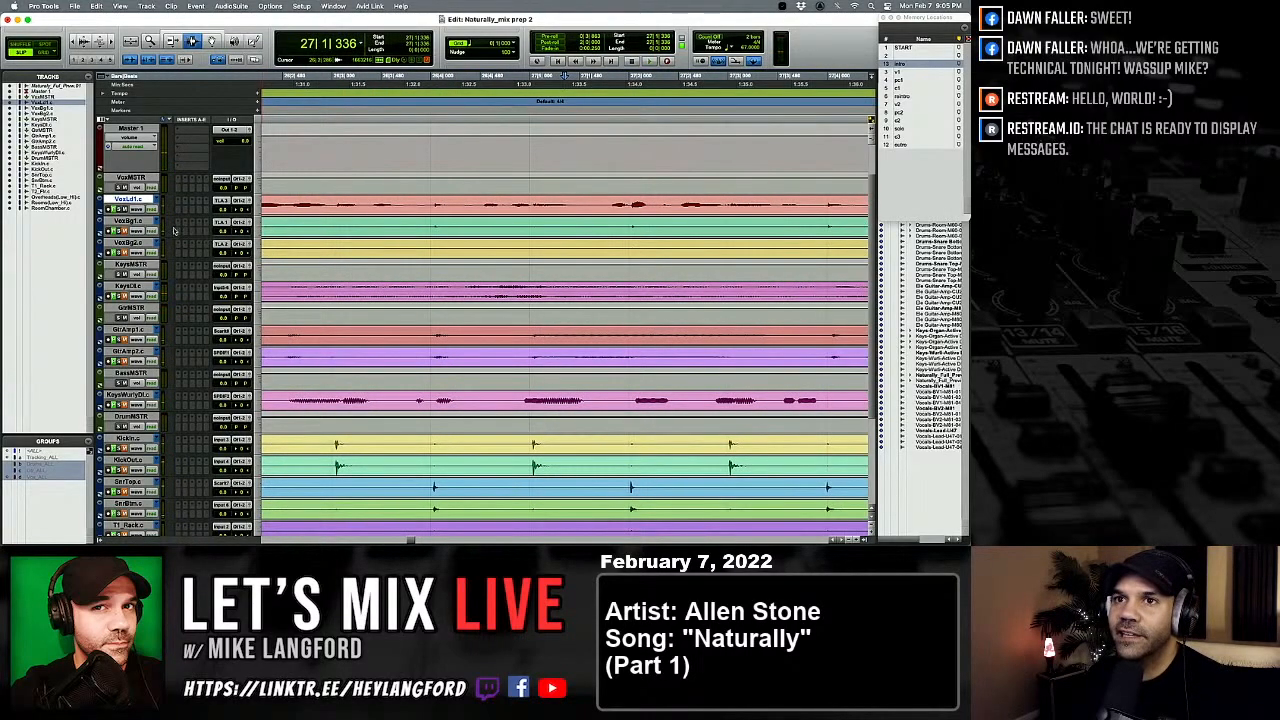
pyautogui.hotkey('ctrl', 'Up')
pyautogui.hotkey('ctrl', 'Up')
pyautogui.hotkey('ctrl', 'Up')
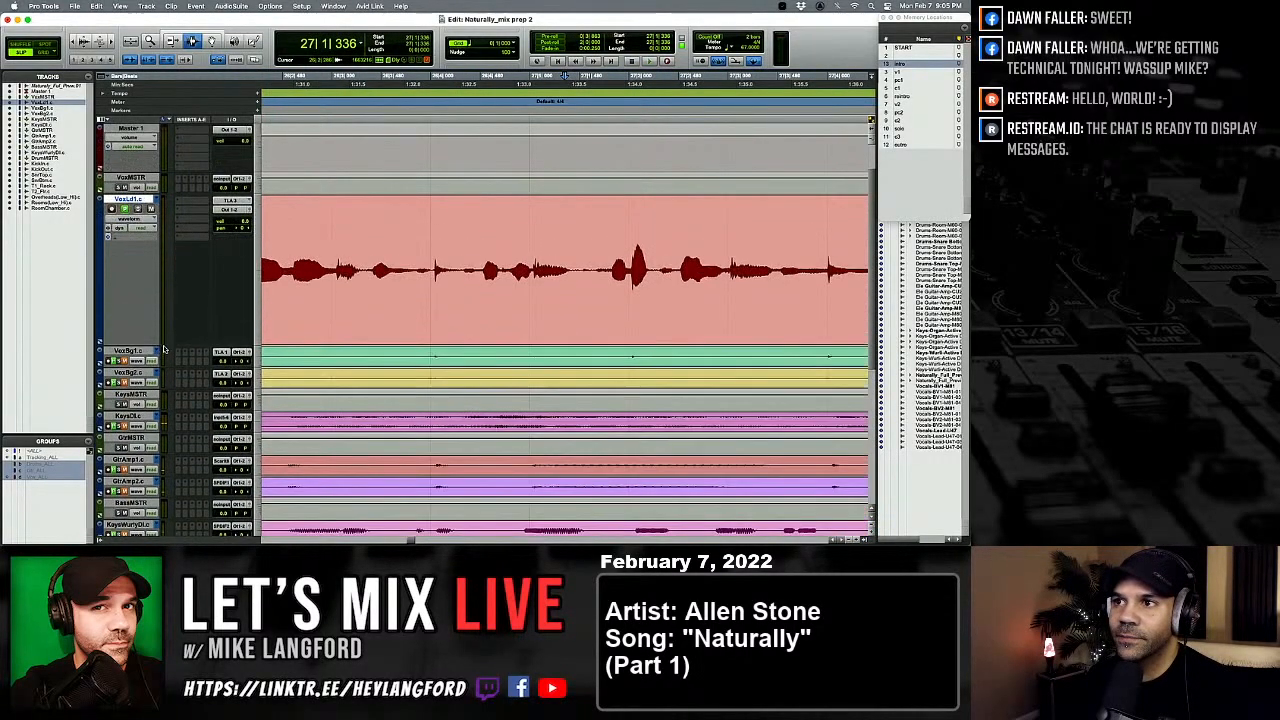
pyautogui.press('space')
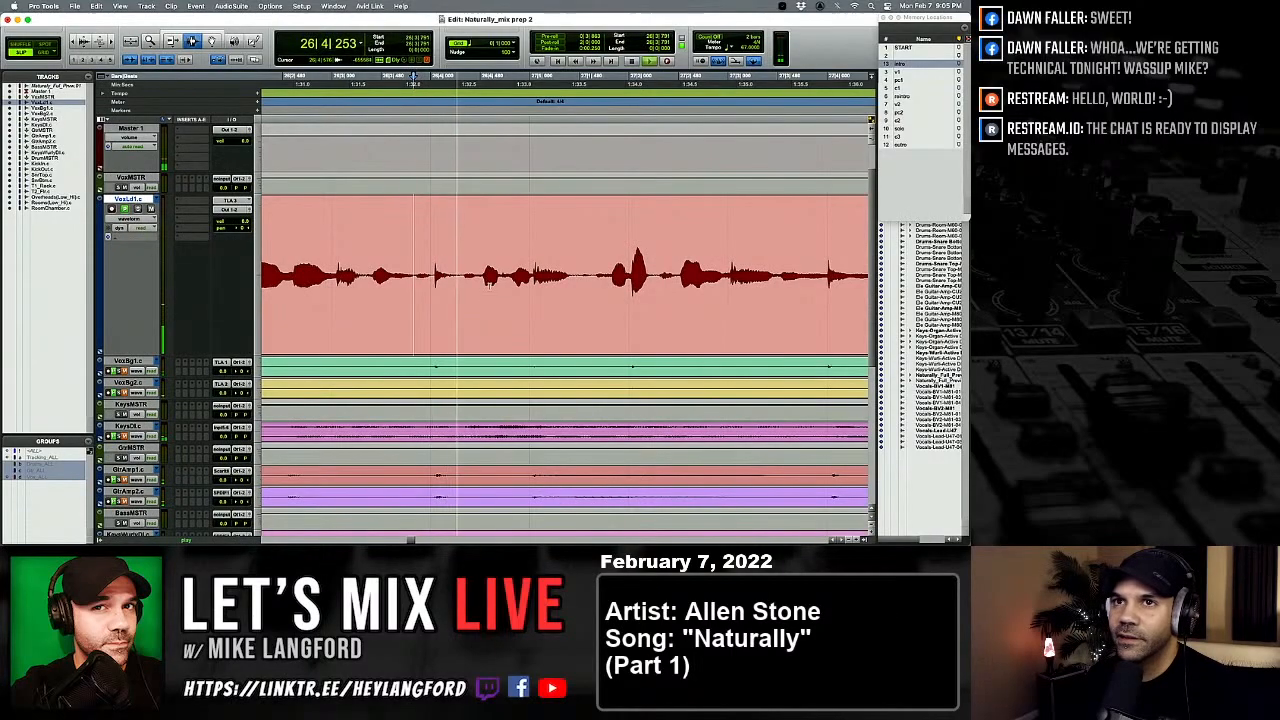
pyautogui.press('space')
# Step: Locate the short noise spike on VoxLd1.c late in bar 26 beat 4, with the waveform magnified down to individual cycles
pyautogui.click(406, 290)
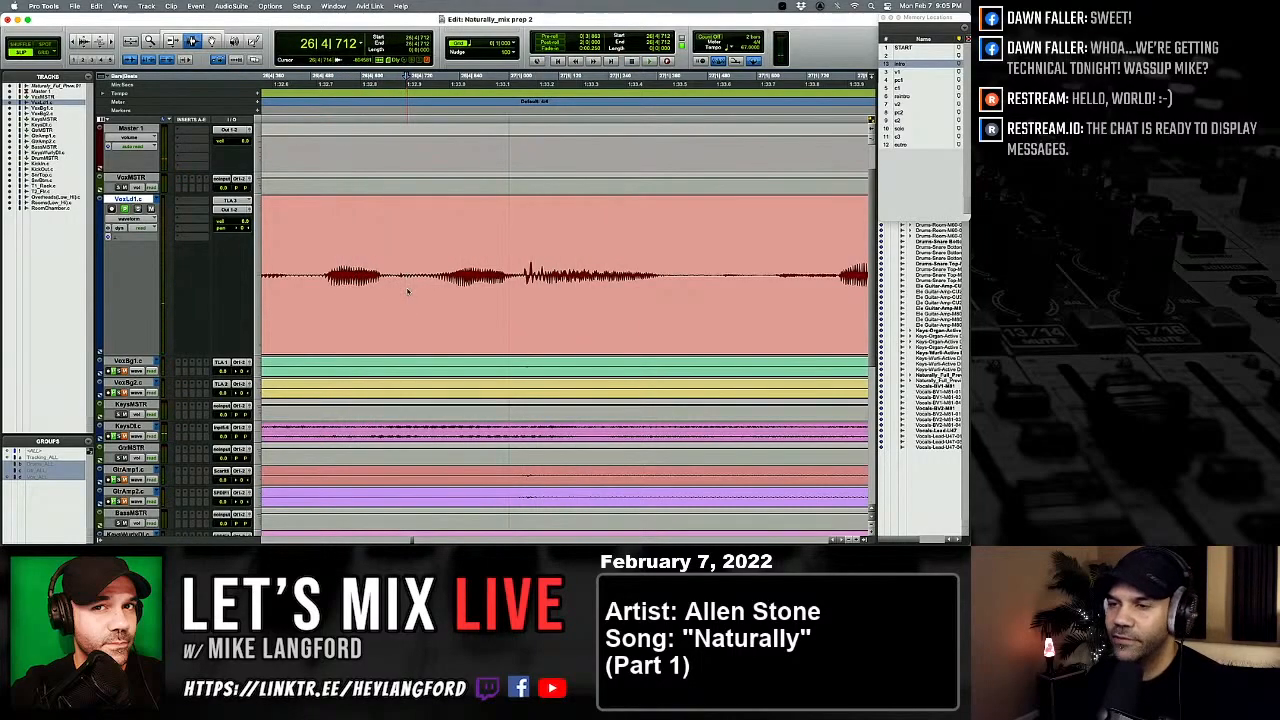
pyautogui.press('super+alt+bracketright')
pyautogui.press('super+alt+bracketright')
pyautogui.press('super+bracketright')
pyautogui.press('super+bracketright')
pyautogui.press('super+bracketright')
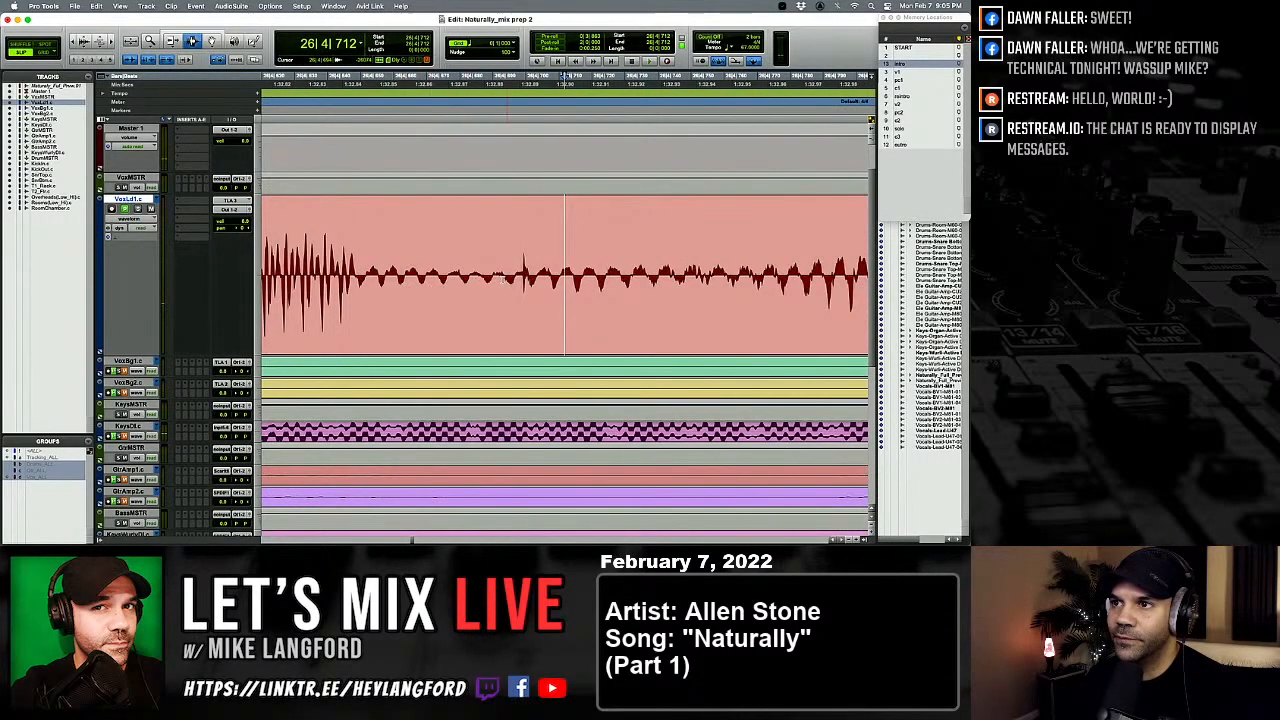
# Step: Try to cover the lead vocal noise spike with a crossfaded duplicate of the audio just before it, and undo the edits
pyautogui.moveTo(493, 282); pyautogui.dragTo(507, 284)
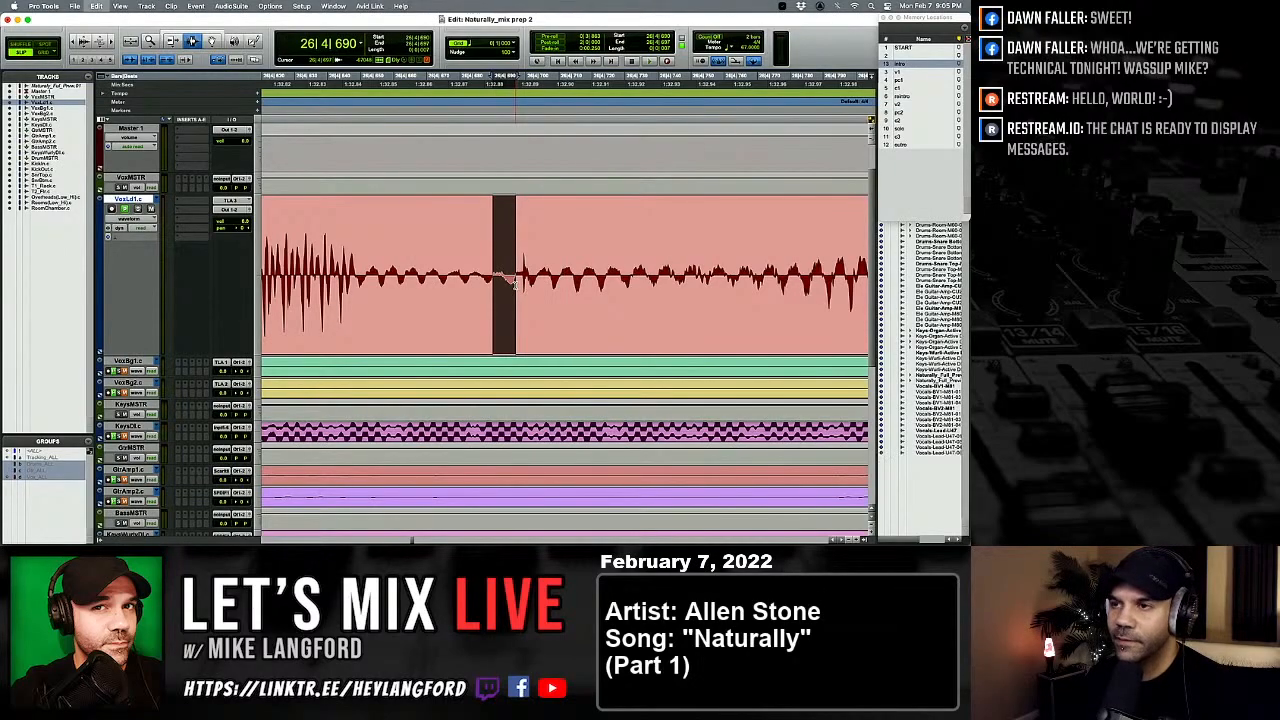
pyautogui.press('super+e')
pyautogui.click(512, 290)
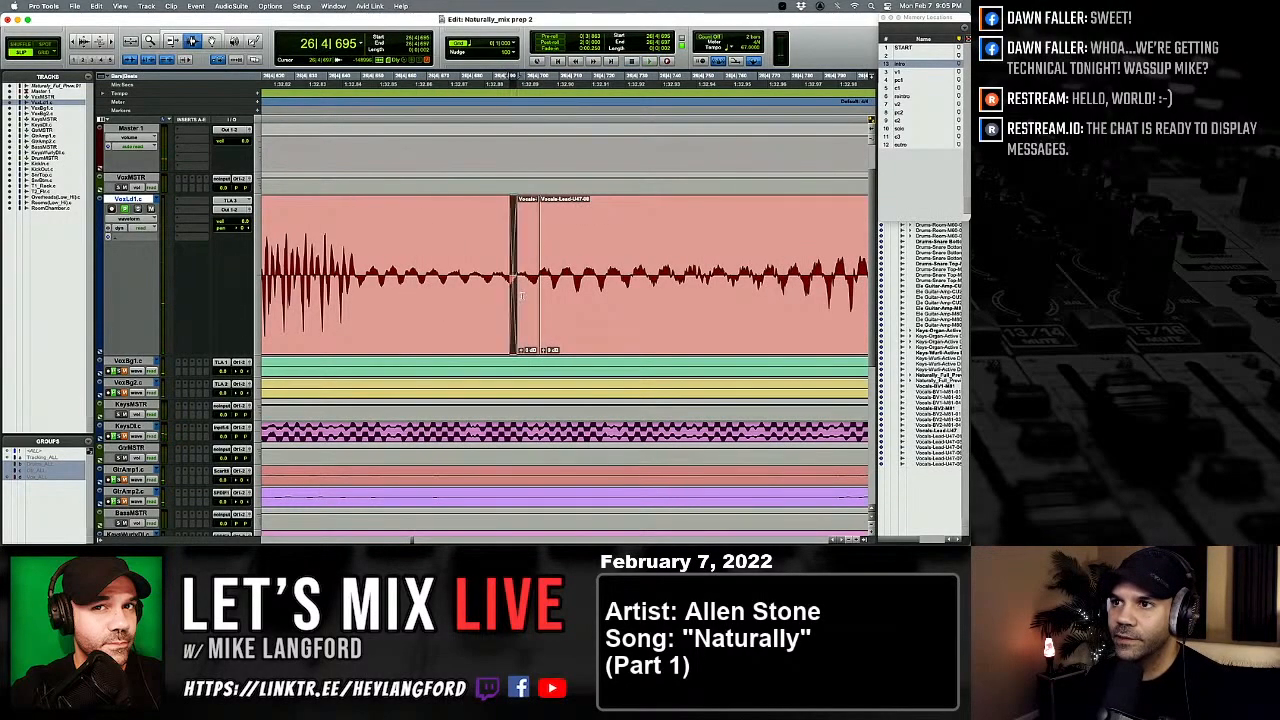
pyautogui.moveTo(538, 295); pyautogui.dragTo(542, 294)
pyautogui.press('f')
pyautogui.press('r')
pyautogui.press('t')
pyautogui.press('t')
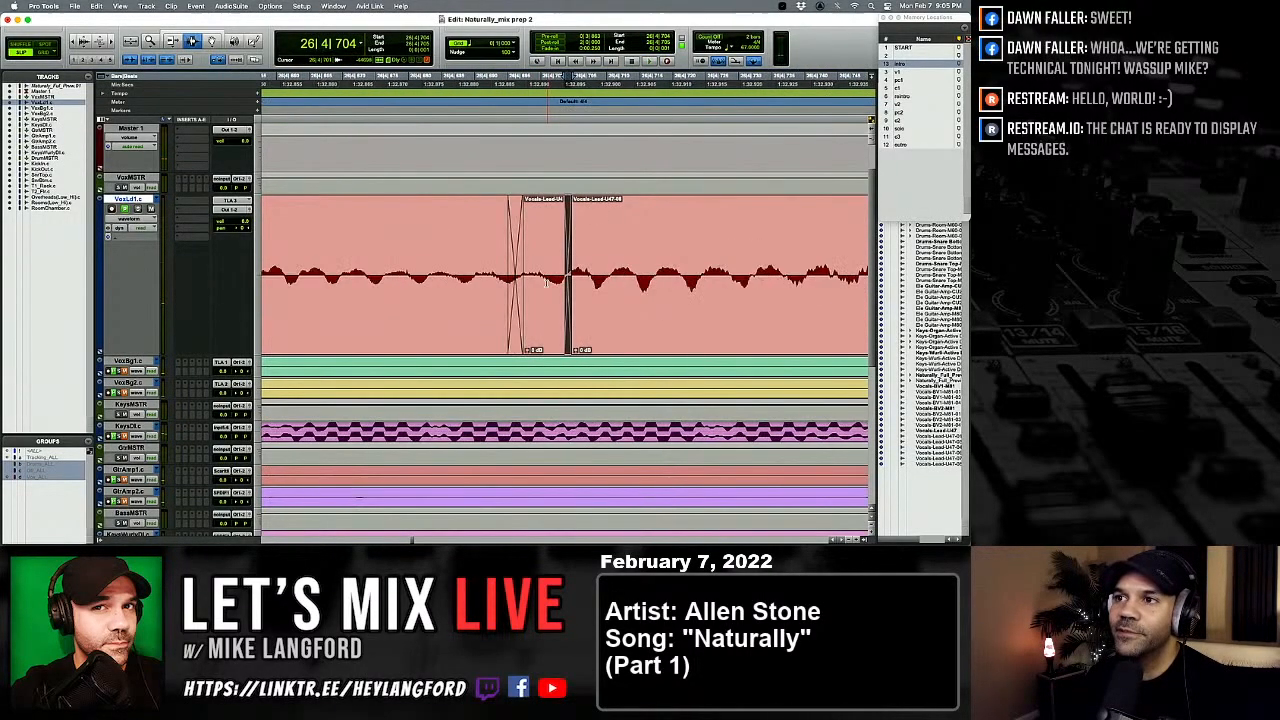
pyautogui.press('super+z')
pyautogui.press('super+z')
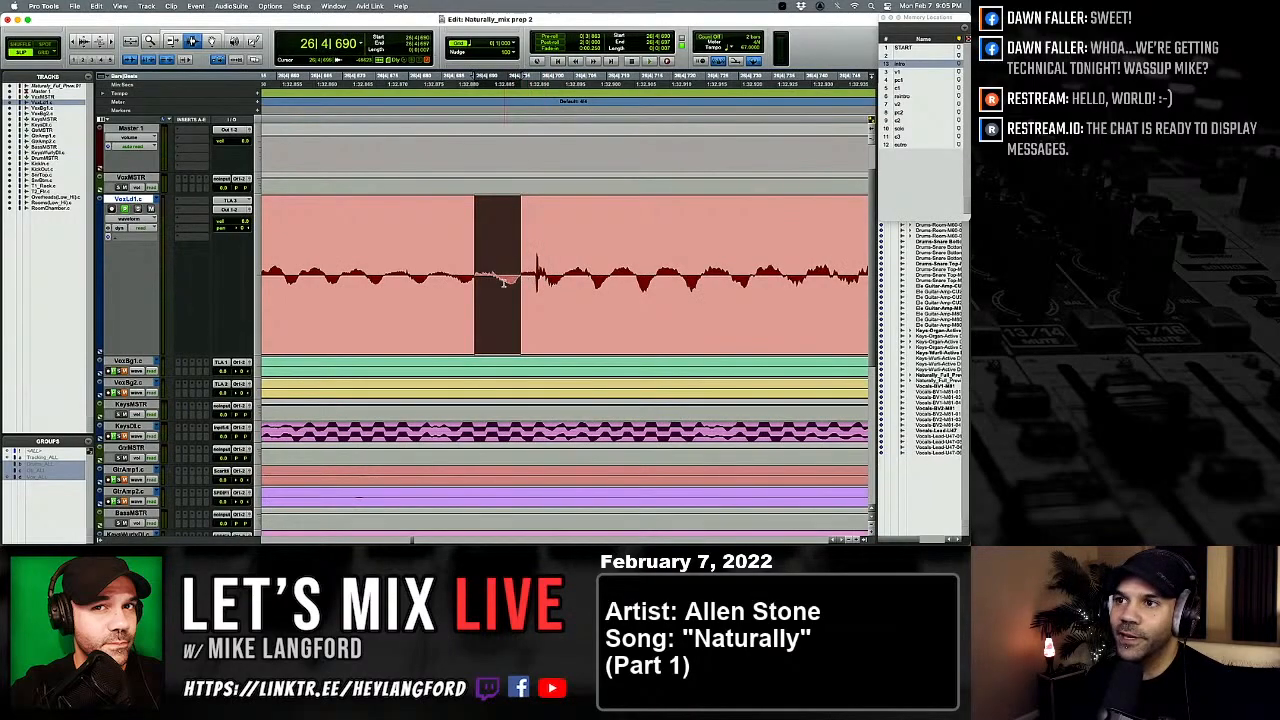
# Step: Duplicate the short lead vocal cycle just before the noise spike over the spike, and crossfade both edges of the patch
pyautogui.moveTo(474, 282); pyautogui.dragTo(522, 295)
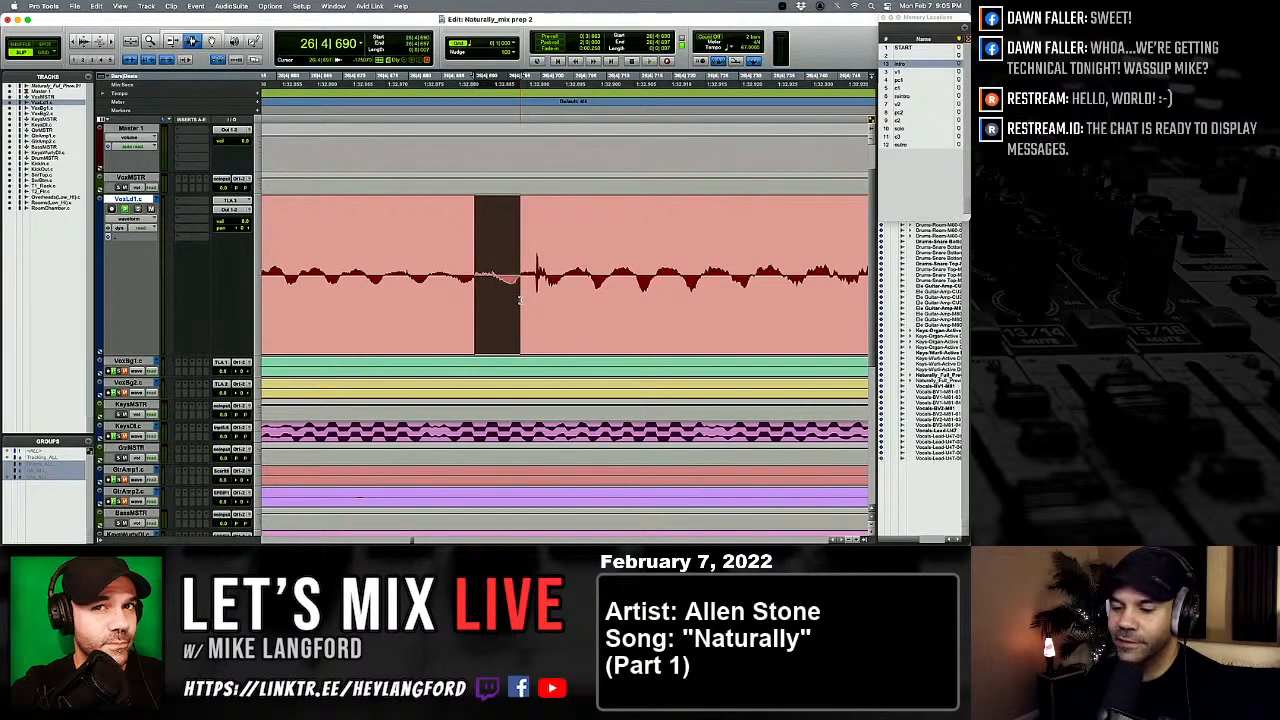
pyautogui.press('super+d')
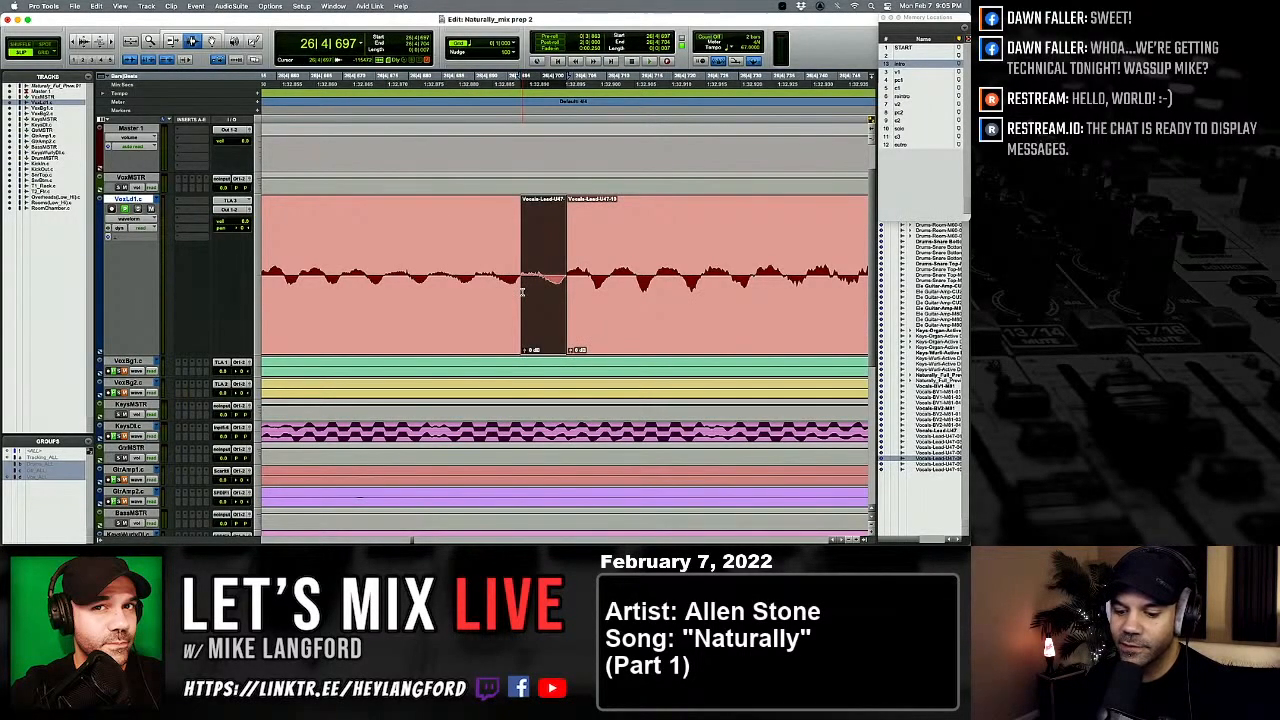
pyautogui.click(518, 293)
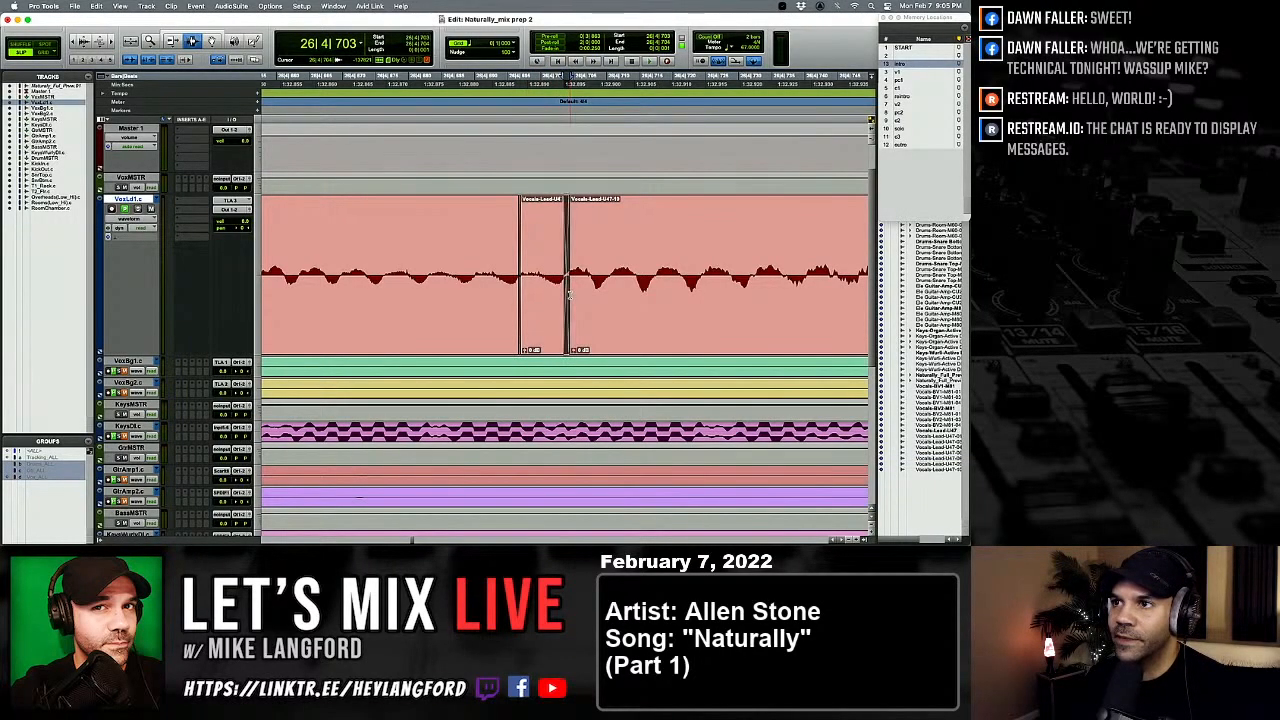
# Step: Play the repaired lead vocal phrase from about bar 26 beat 4
pyautogui.press('super+[')
pyautogui.press('super+[')
pyautogui.click(420, 300)
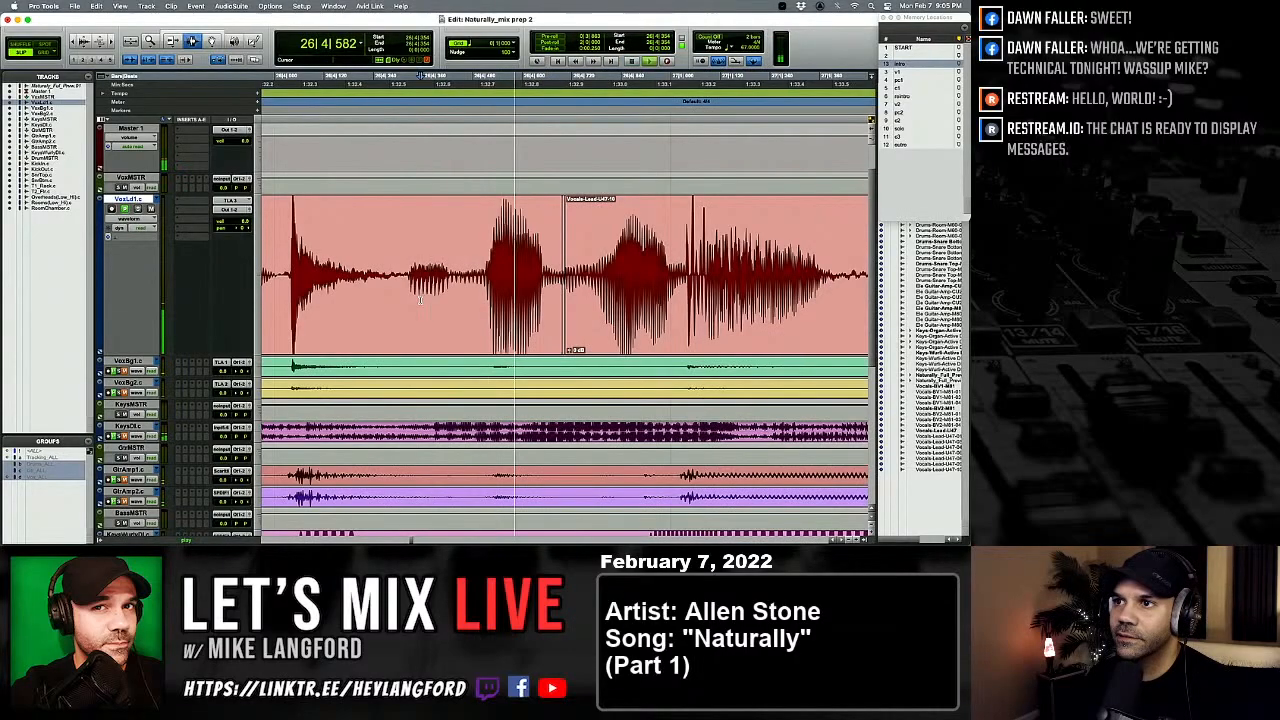
pyautogui.press('space')
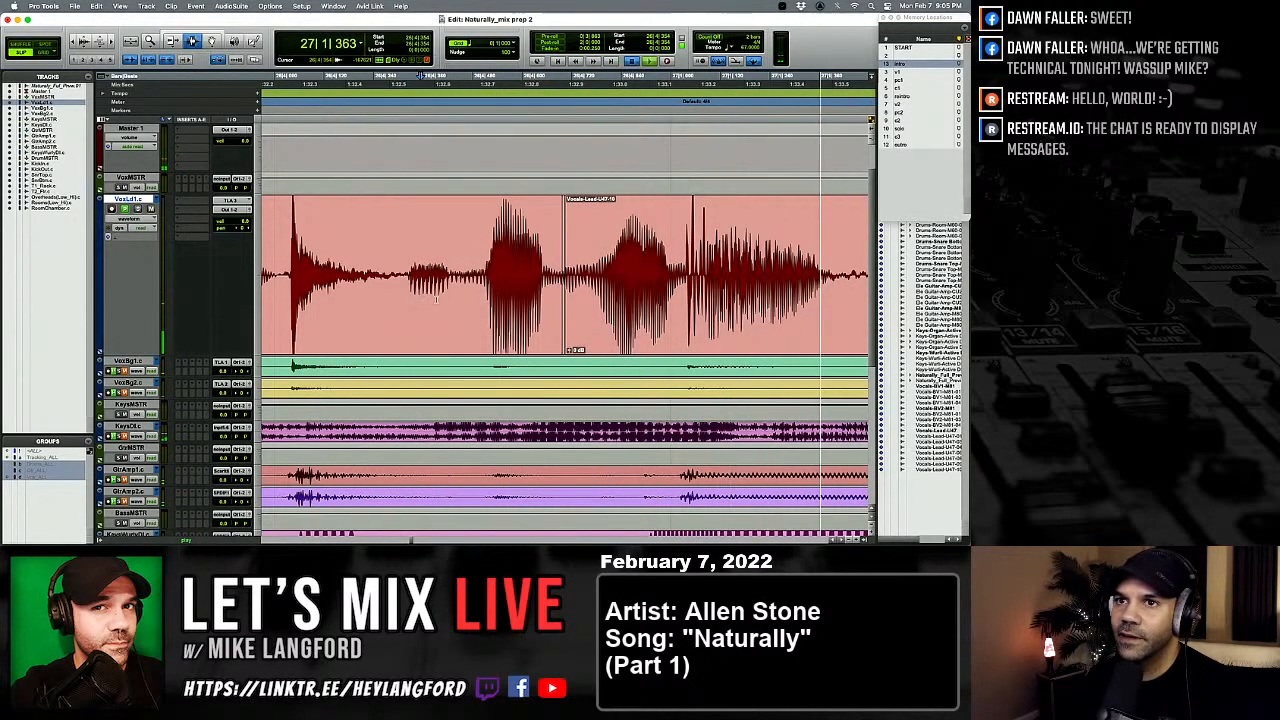
pyautogui.press('space')
# Step: Switch the lead vocal track to its unedited Vocals-Led-U47 playlist, and play the same phrase for comparison
pyautogui.press('space')
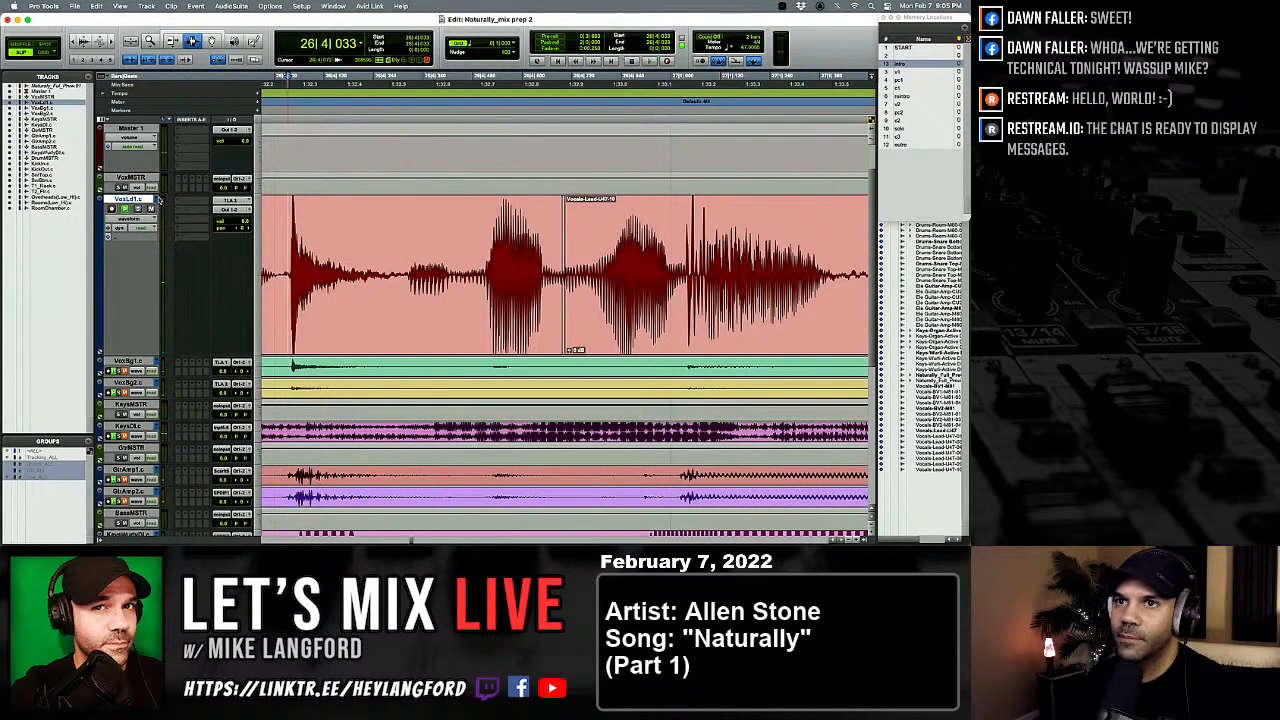
pyautogui.press('super+z')
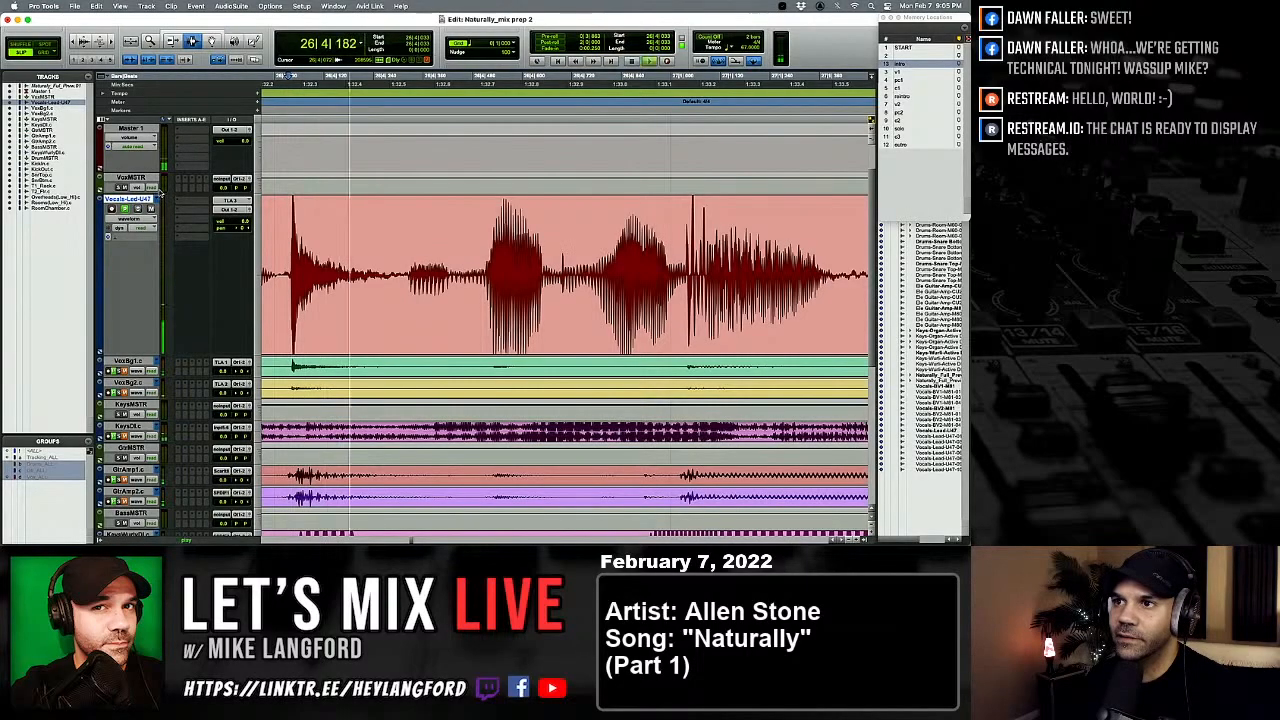
pyautogui.press('space')
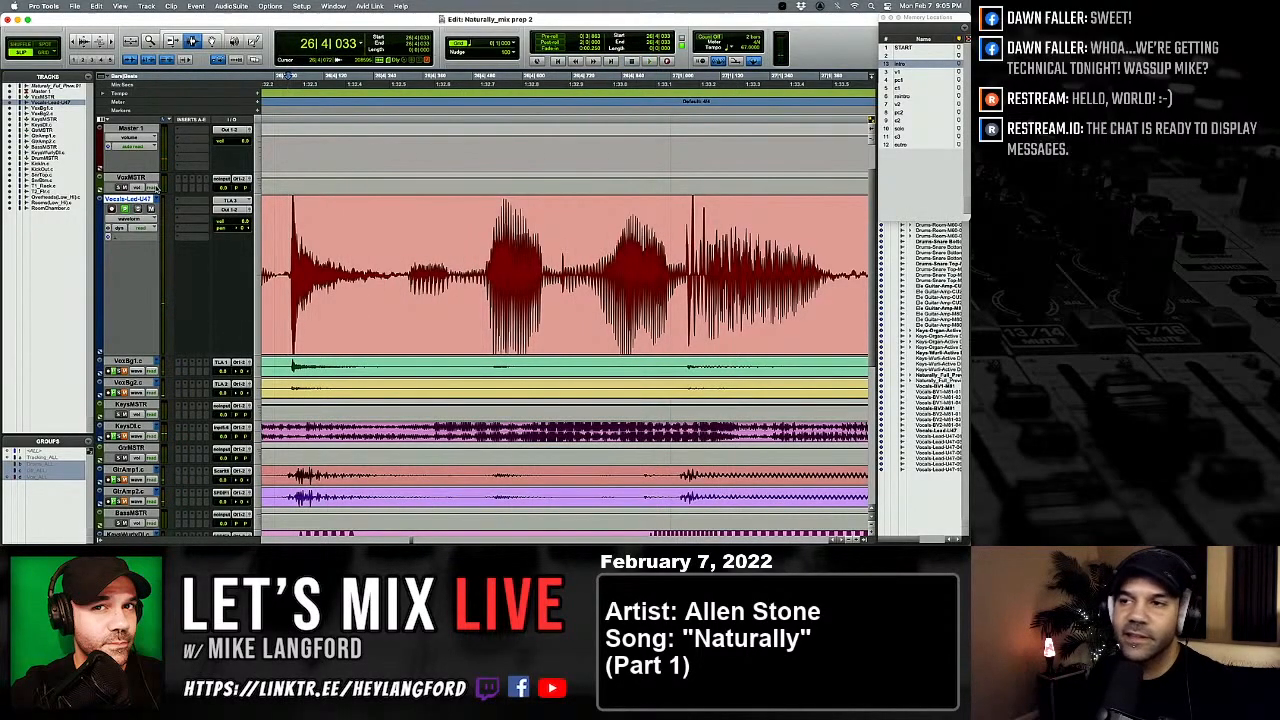
# Step: Switch the lead vocal track back to its repaired VoxLd1.c playlist, and play on from about bar 26 beat 4
pyautogui.click(155, 200)
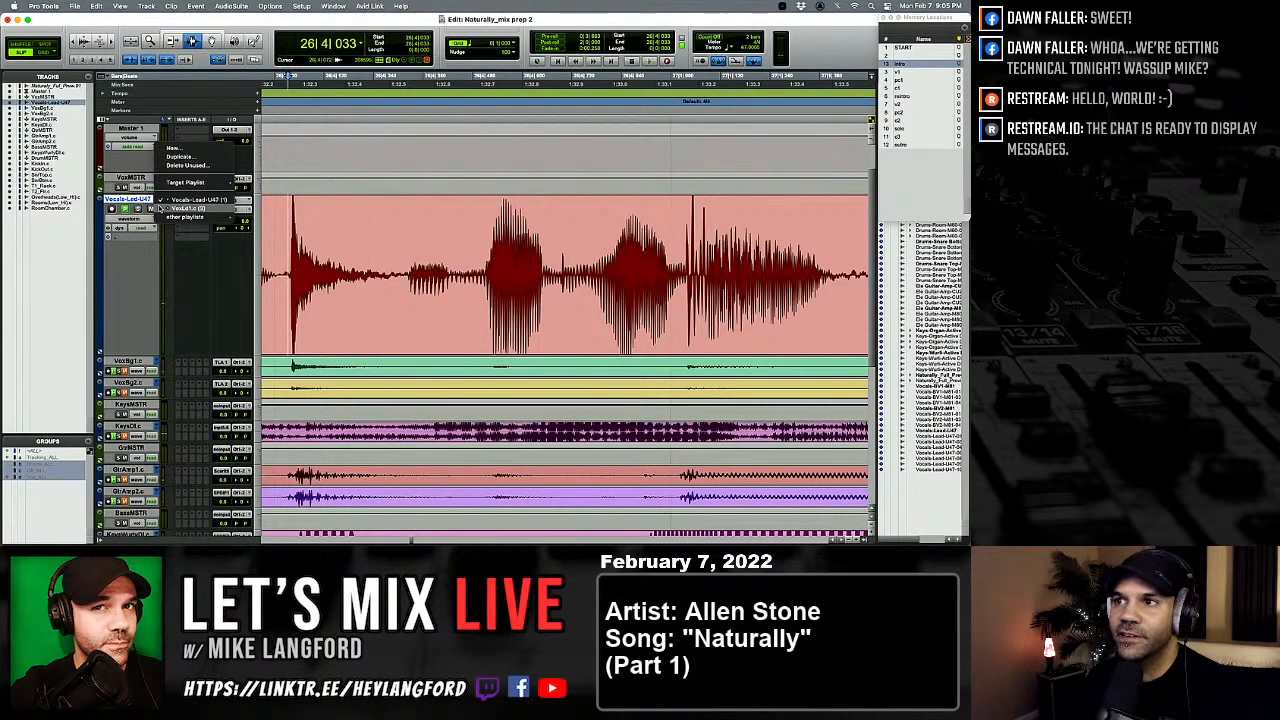
pyautogui.click(164, 208)
pyautogui.press('r')
pyautogui.press('r')
pyautogui.press('r')
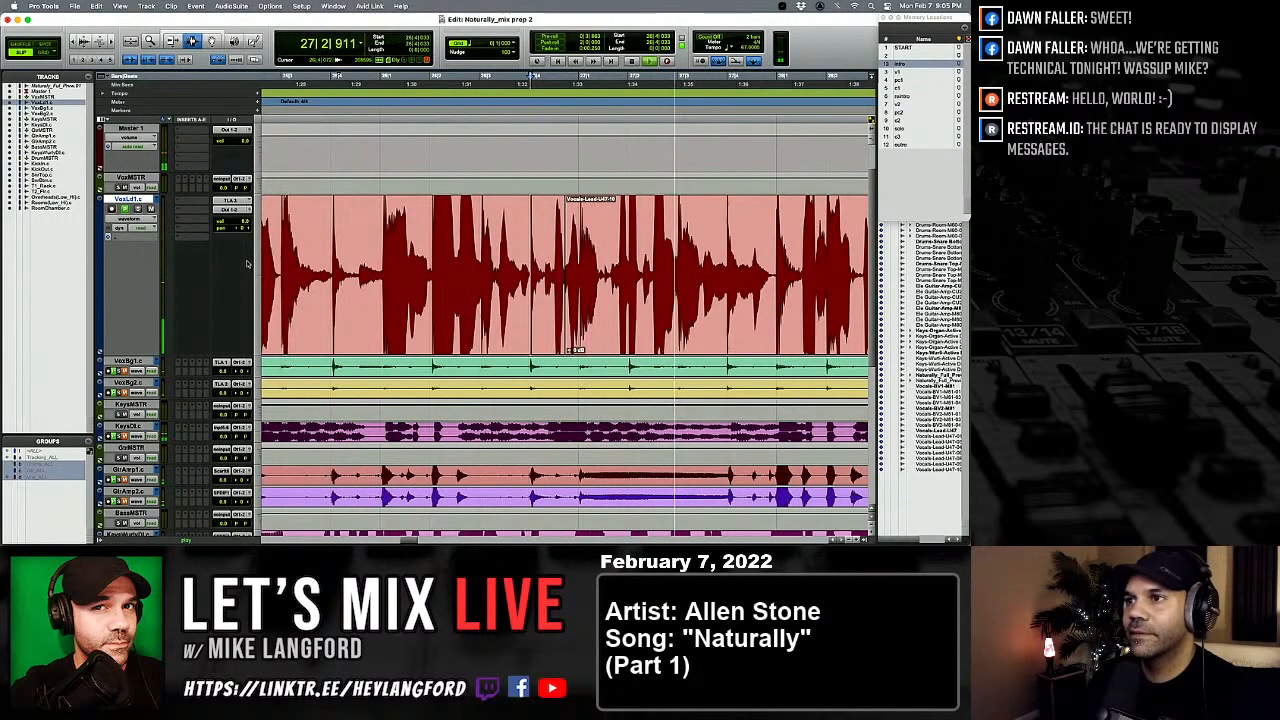
pyautogui.press('super+alt+bracketleft')
pyautogui.press('super+alt+bracketleft')
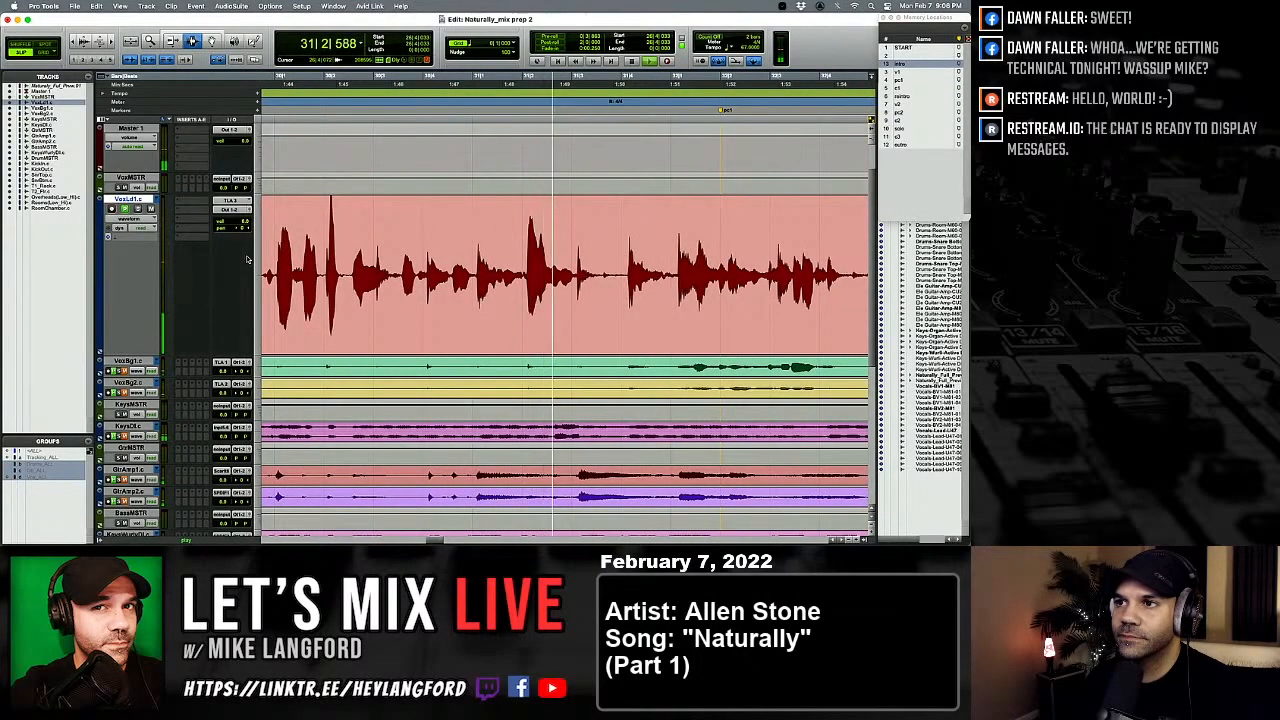
# Step: Restart playback from bar 31 and check the lead vocal waveform for clicks through the first pre-chorus
pyautogui.press('space')
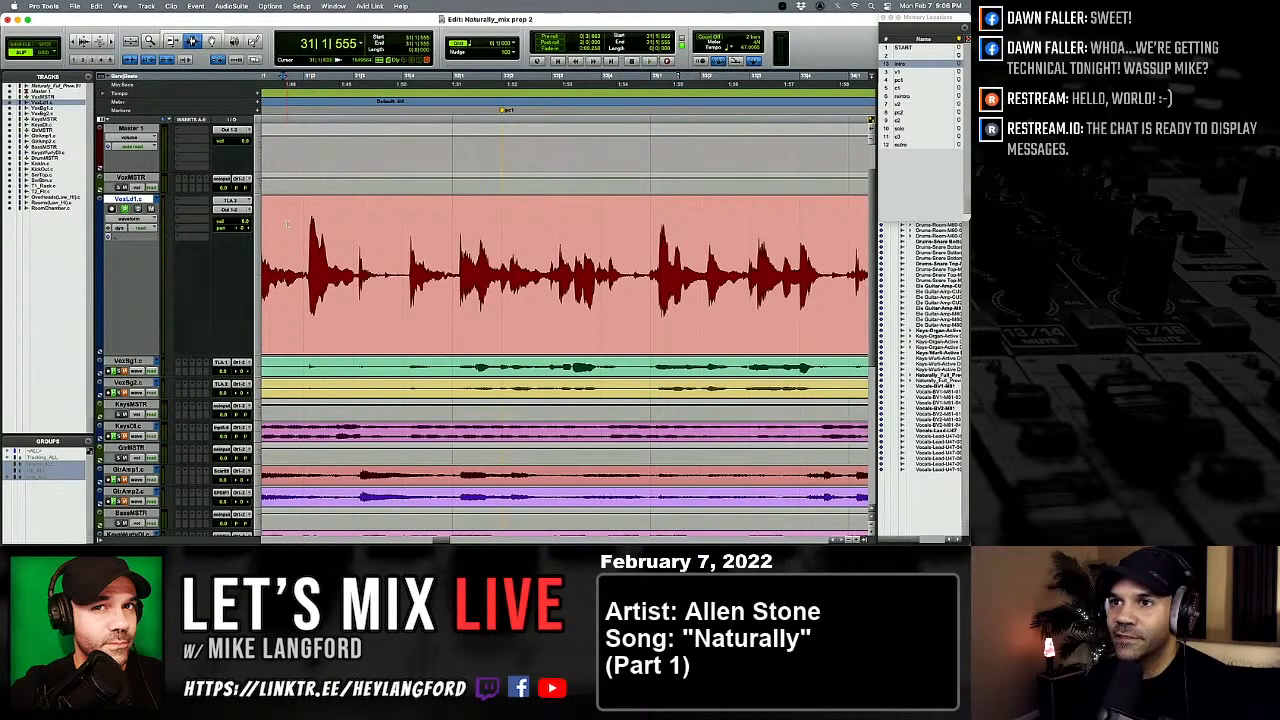
pyautogui.press('space')
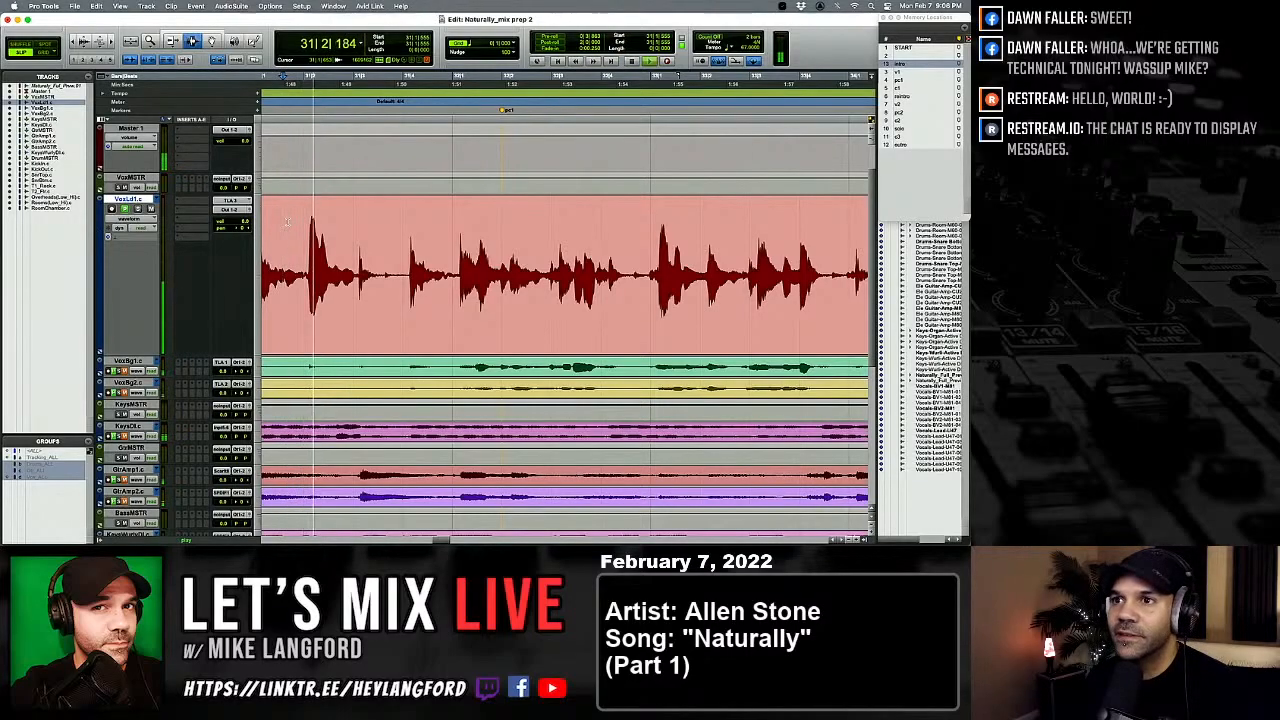
pyautogui.hscroll(2, 341, 241)
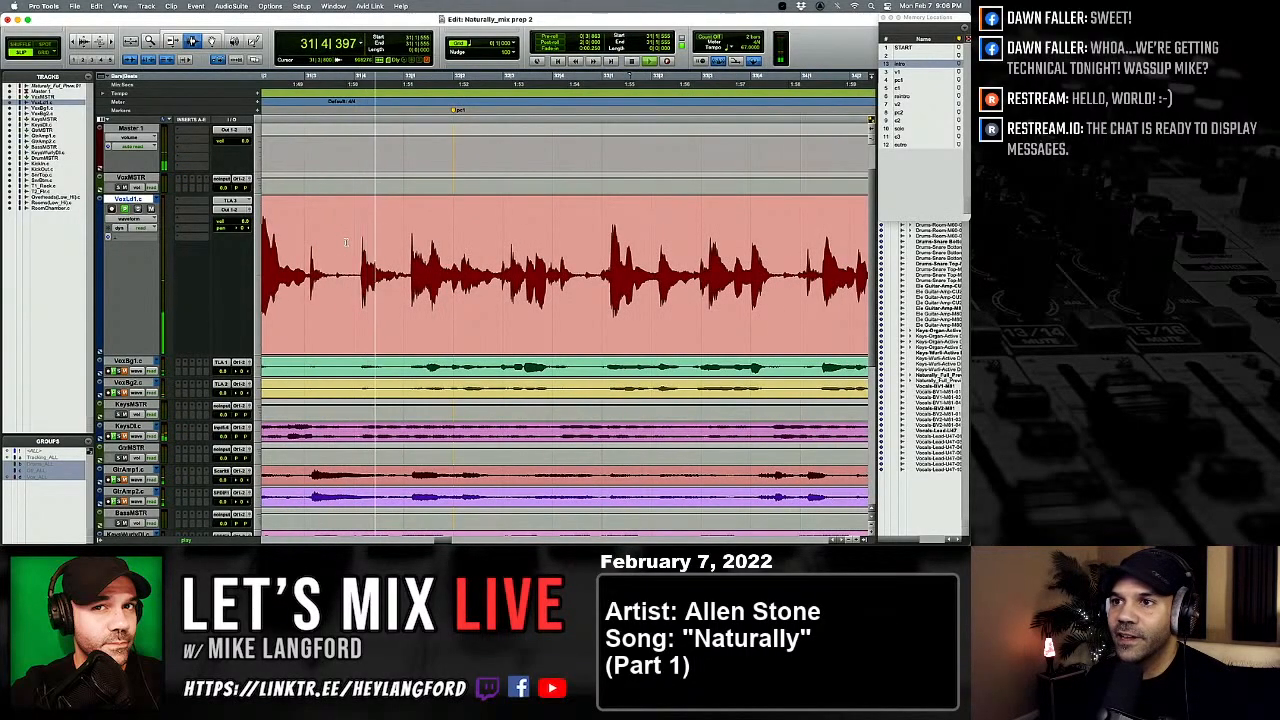
pyautogui.hscroll(2, 345, 241)
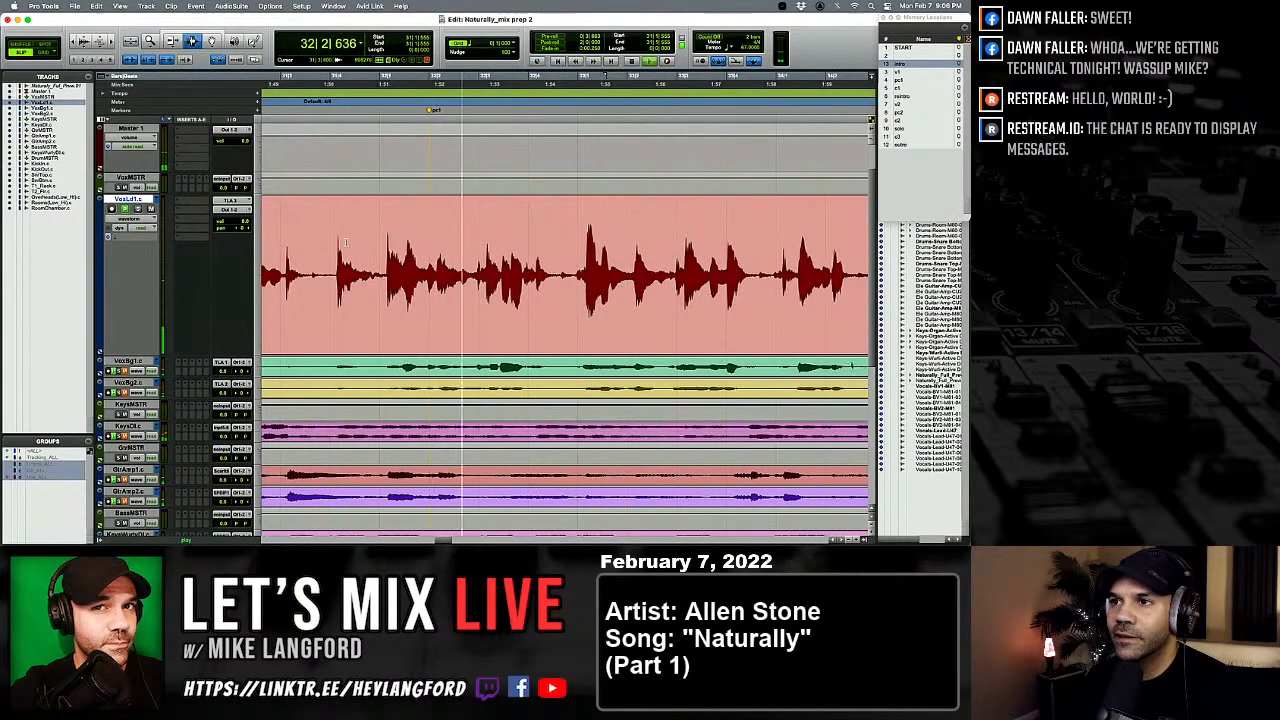
pyautogui.hscroll(4, 345, 241)
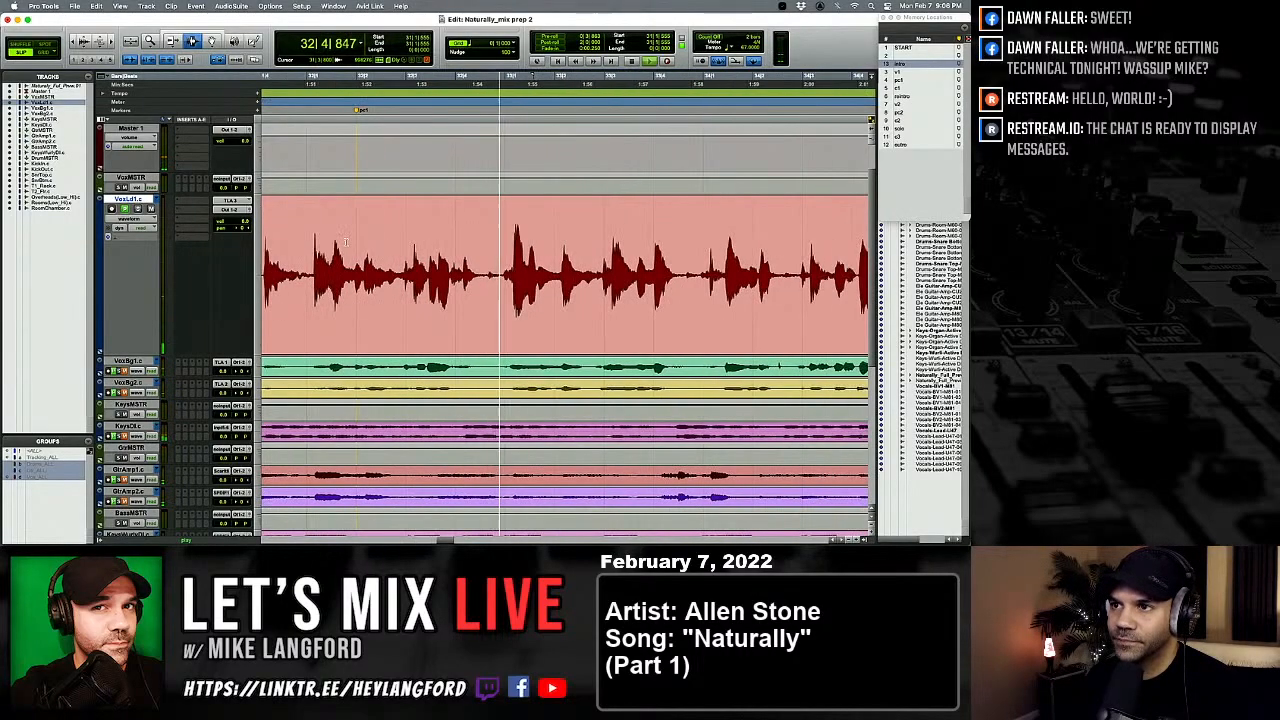
pyautogui.hscroll(3, 347, 241)
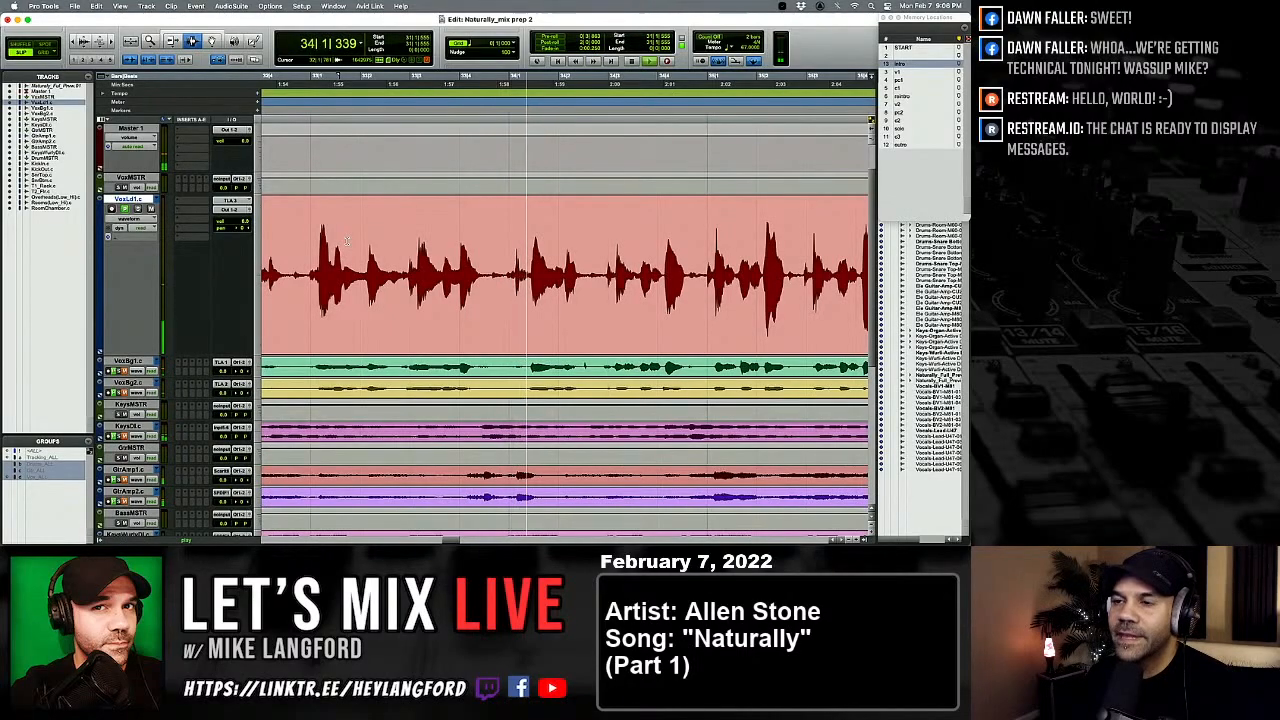
pyautogui.hscroll(4, 347, 241)
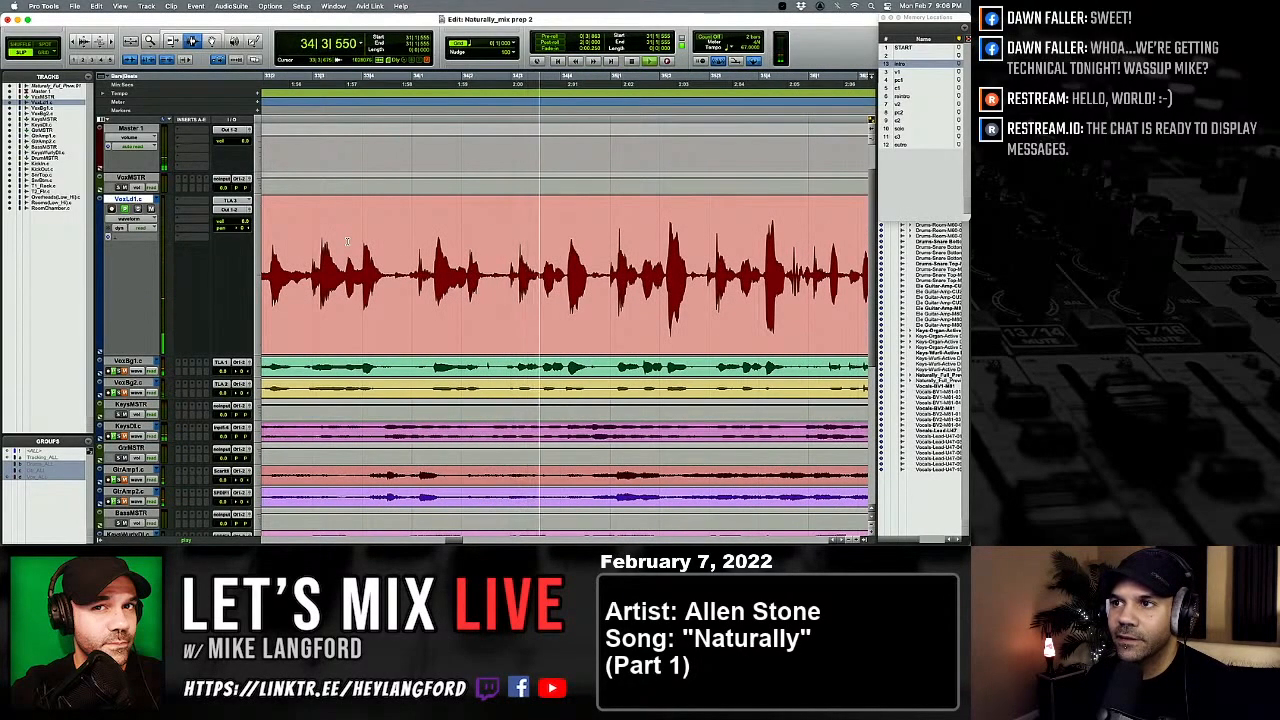
pyautogui.hscroll(4, 347, 241)
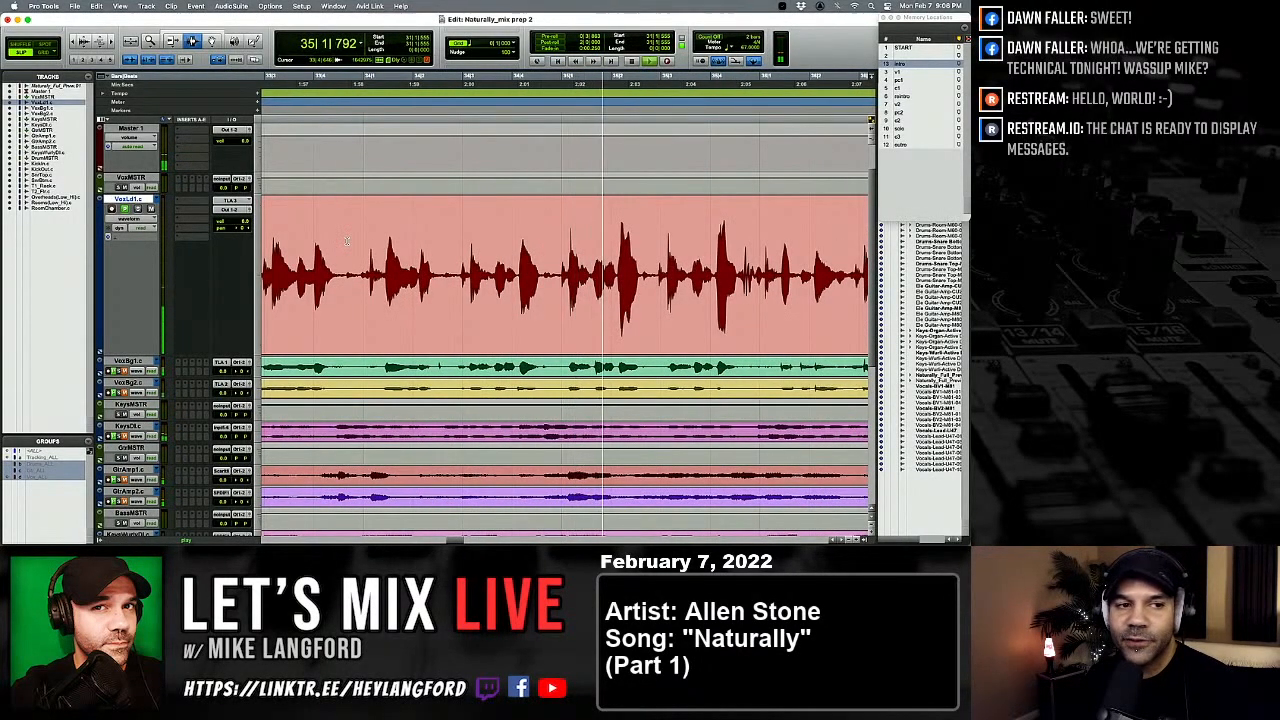
pyautogui.hscroll(2, 347, 241)
pyautogui.hscroll(2, 347, 241)
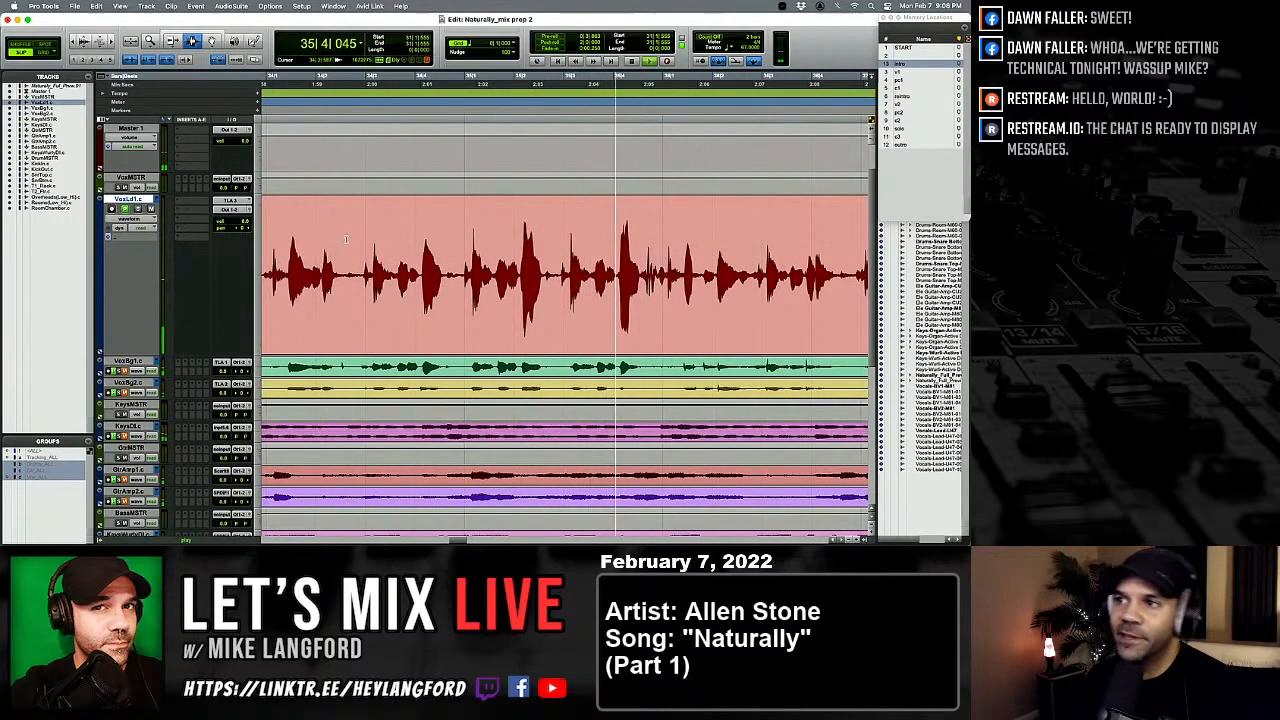
pyautogui.hscroll(4, 346, 238)
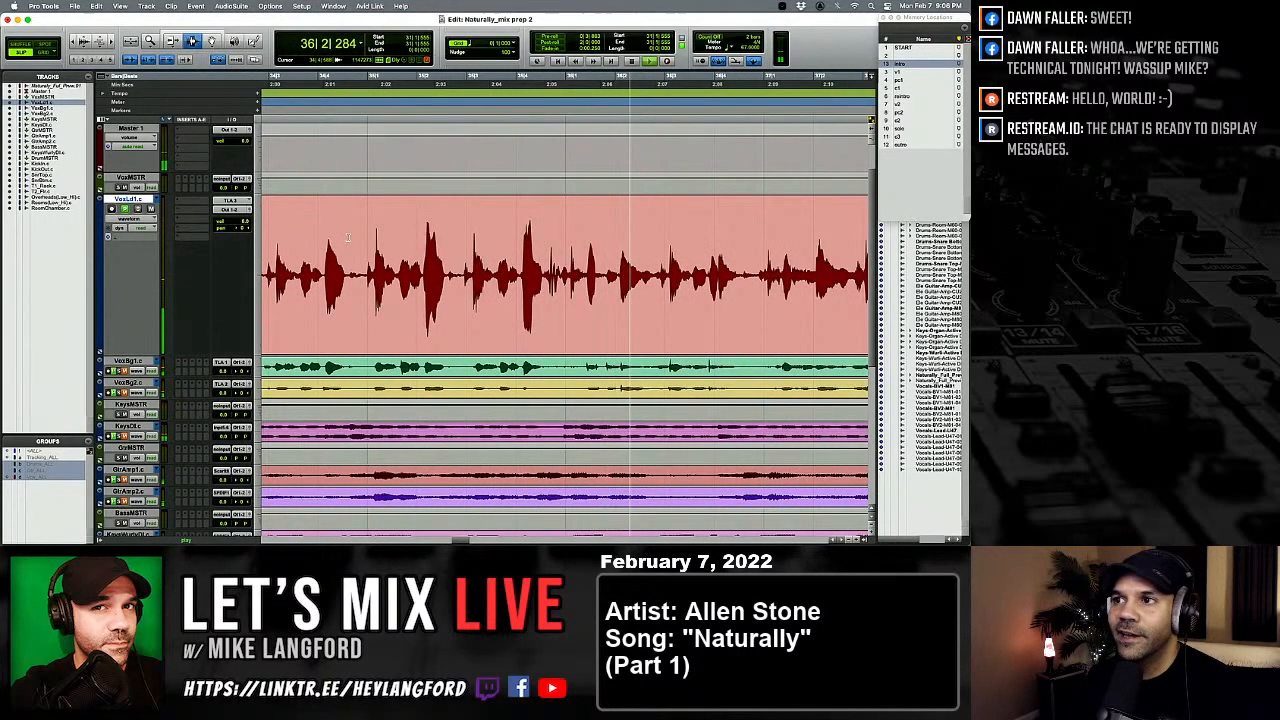
pyautogui.hscroll(2, 347, 238)
pyautogui.hscroll(2, 347, 238)
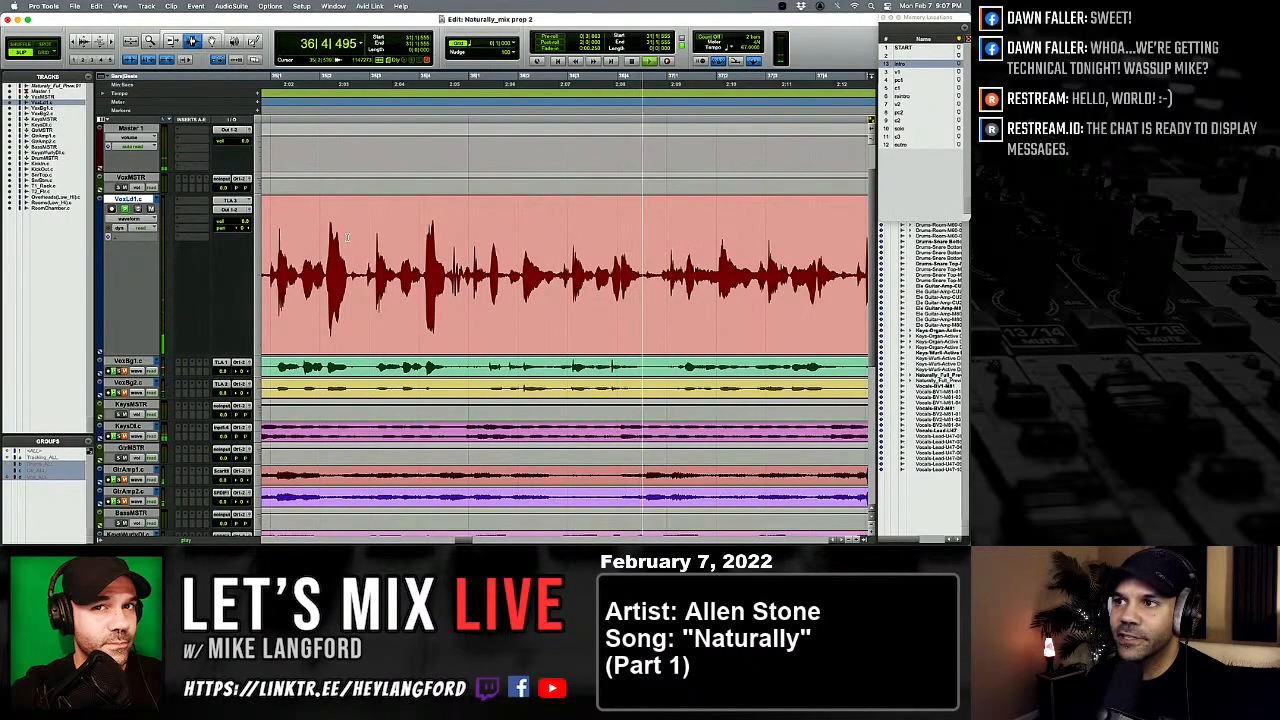
pyautogui.hscroll(5, 347, 238)
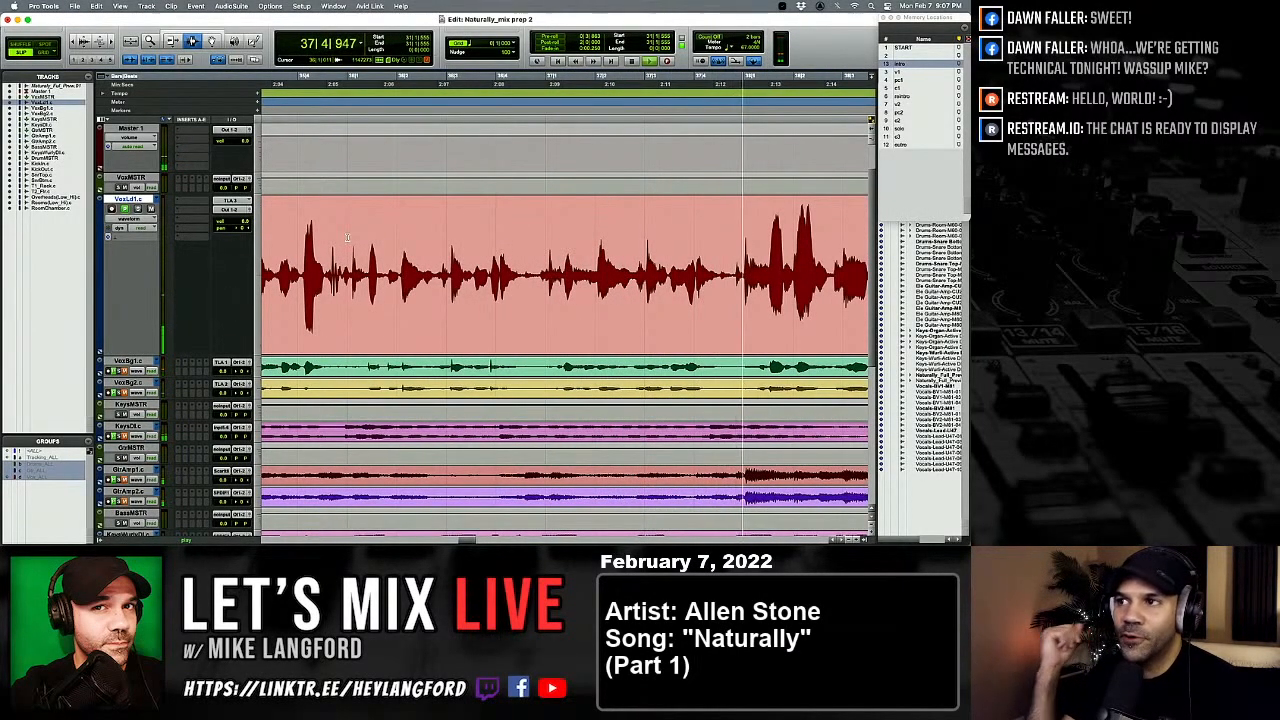
pyautogui.hscroll(4, 347, 238)
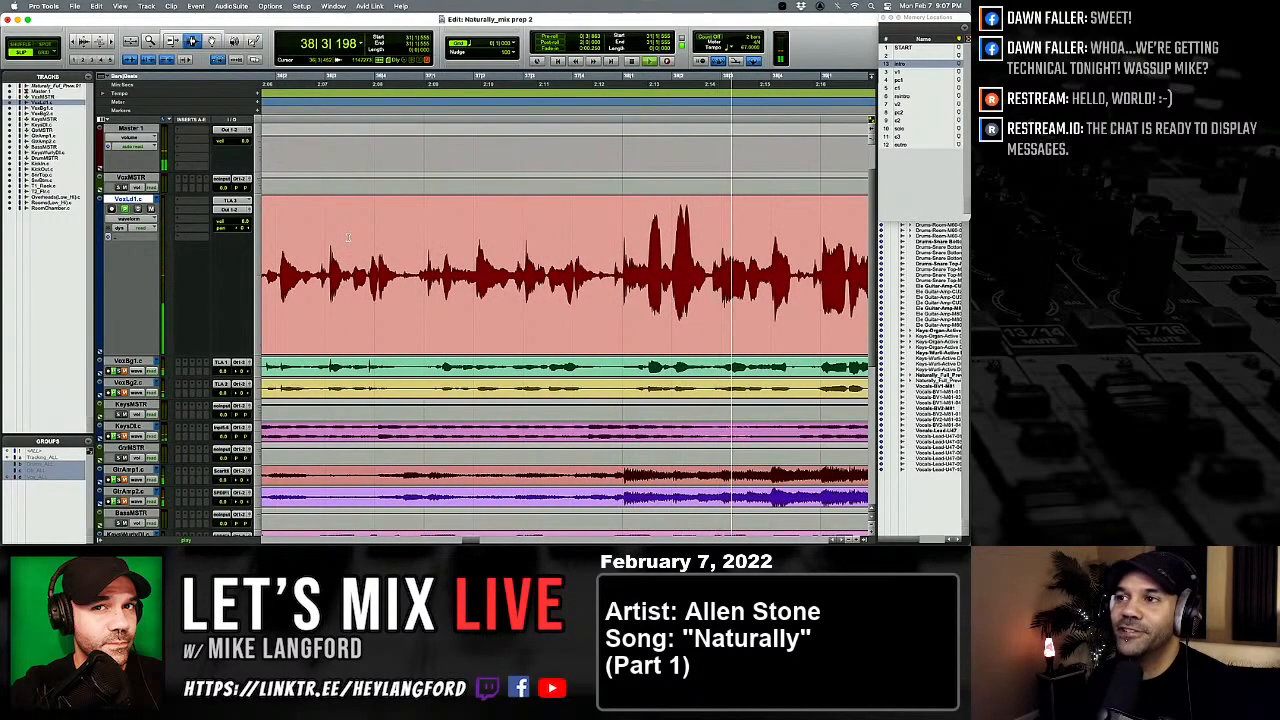
pyautogui.hscroll(3, 347, 238)
pyautogui.hscroll(3, 347, 238)
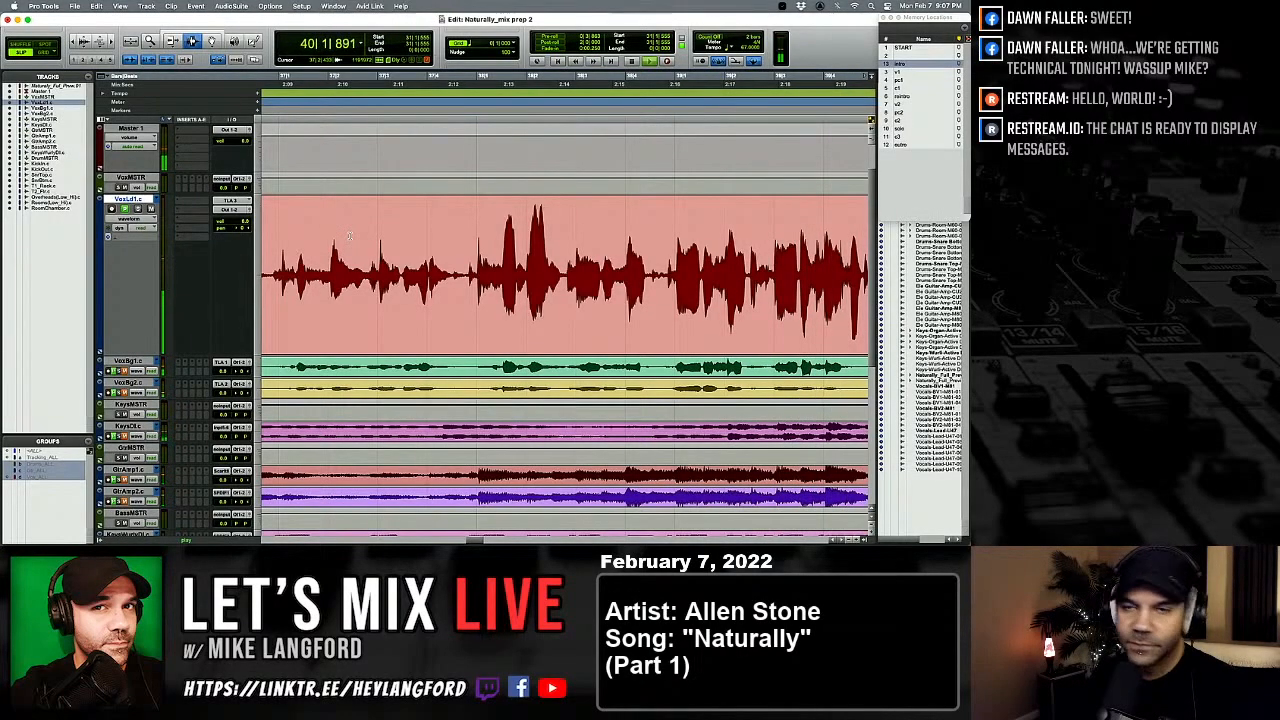
# Step: Audition the first chorus from bar 40, and inspect the lead vocal waveform for further noise spikes
pyautogui.hscroll(5, 348, 234)
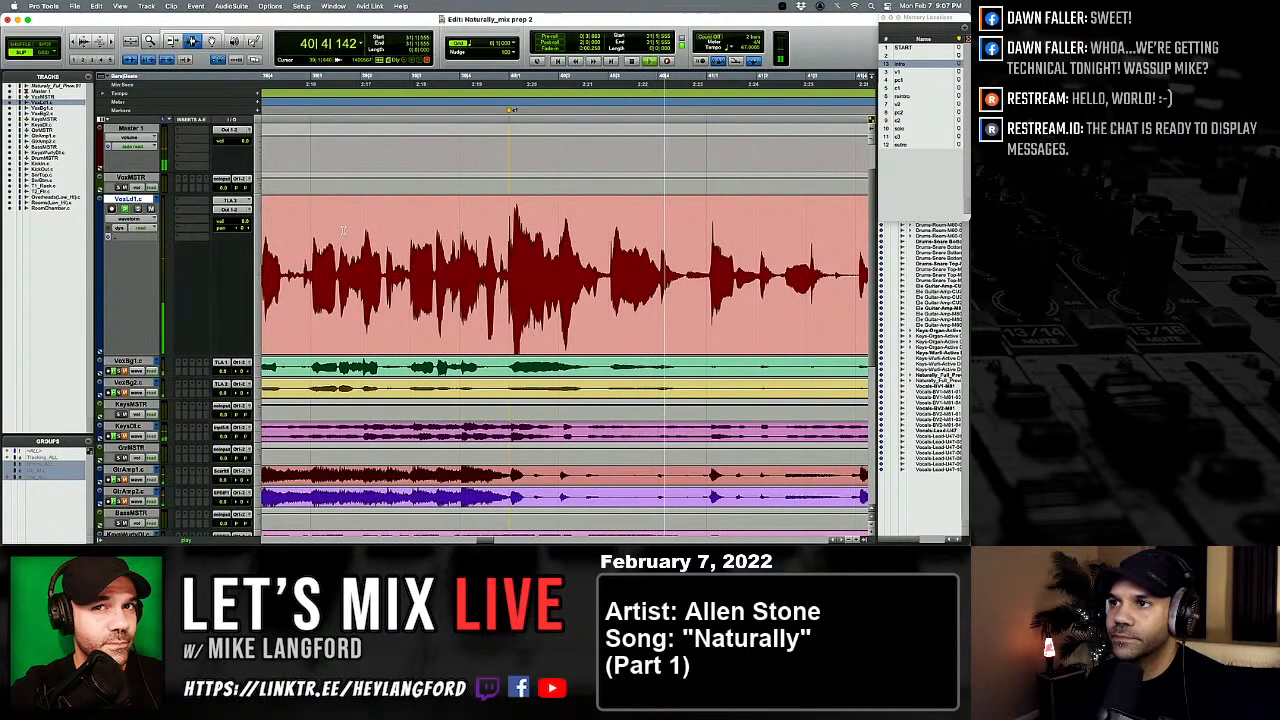
pyautogui.hscroll(2, 343, 231)
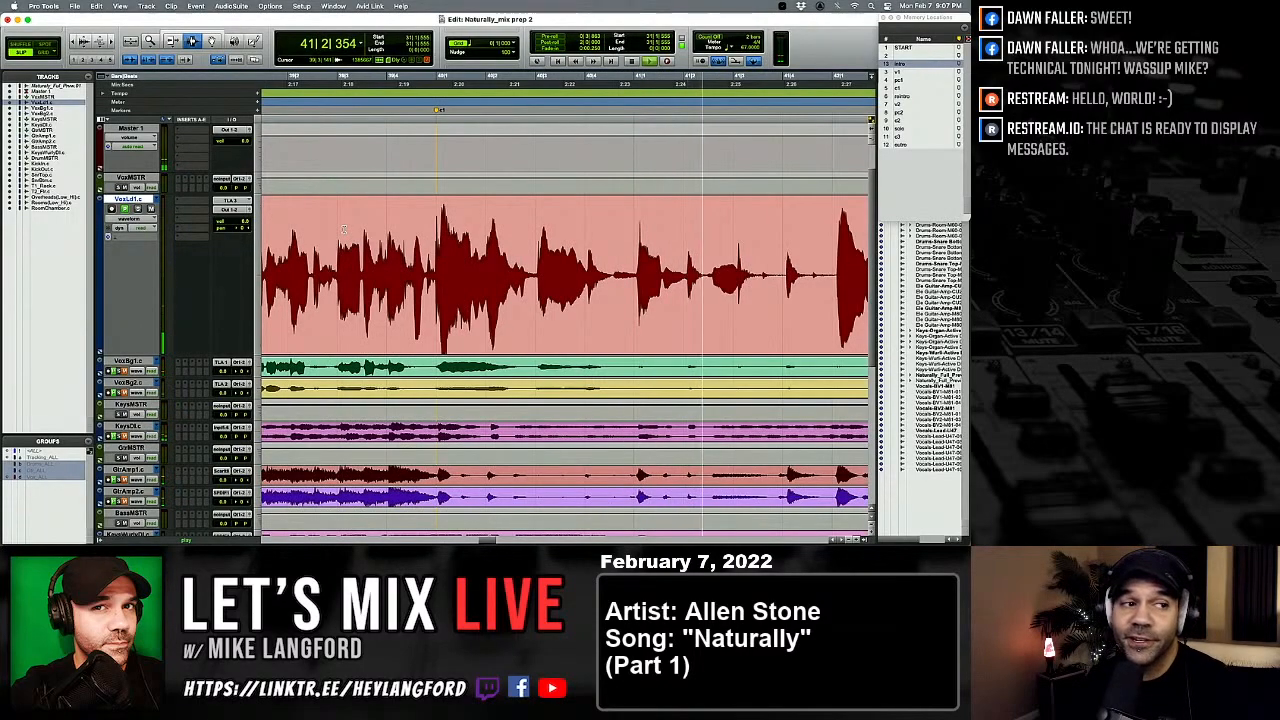
pyautogui.hscroll(2, 344, 229)
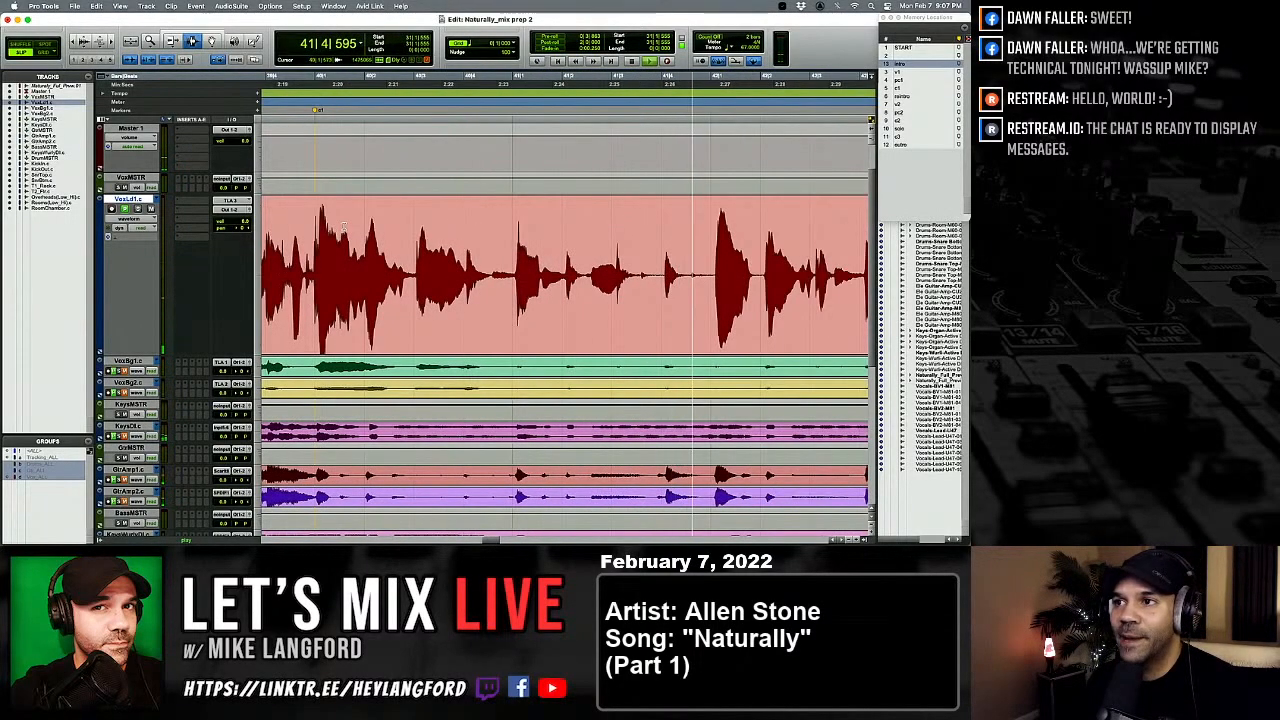
pyautogui.hscroll(2, 343, 226)
pyautogui.hscroll(2, 342, 226)
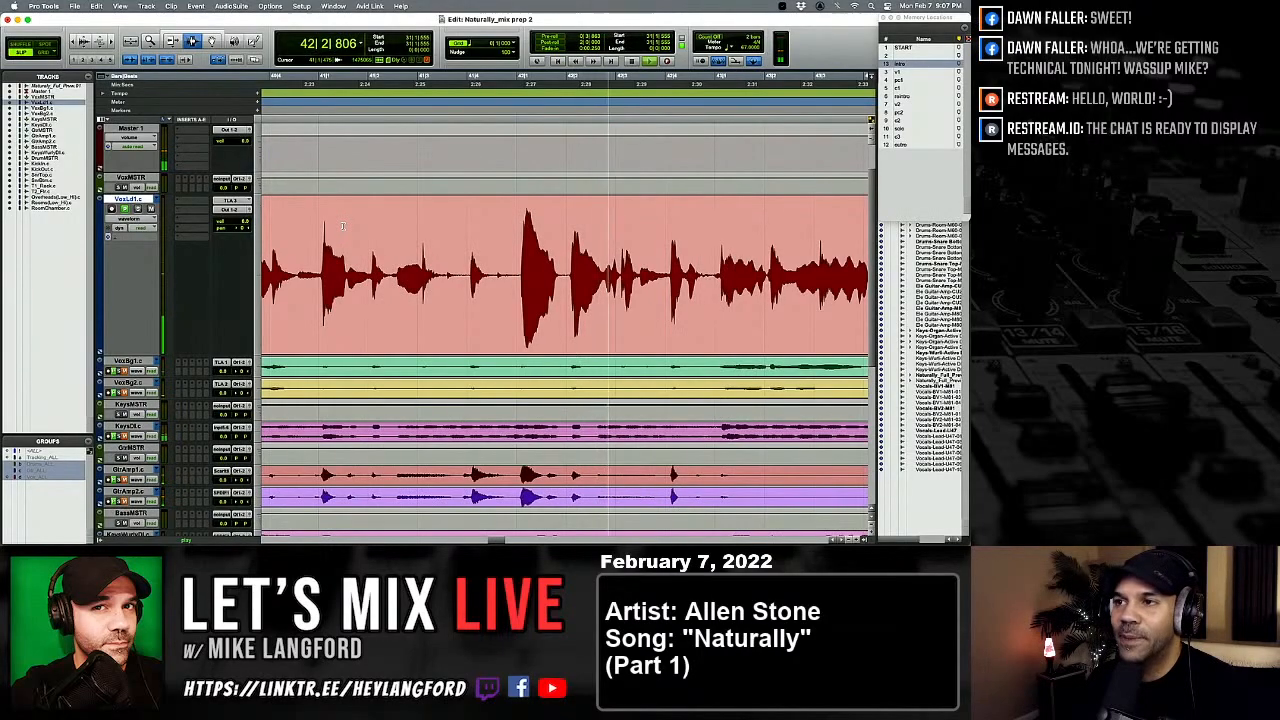
pyautogui.hscroll(2, 342, 226)
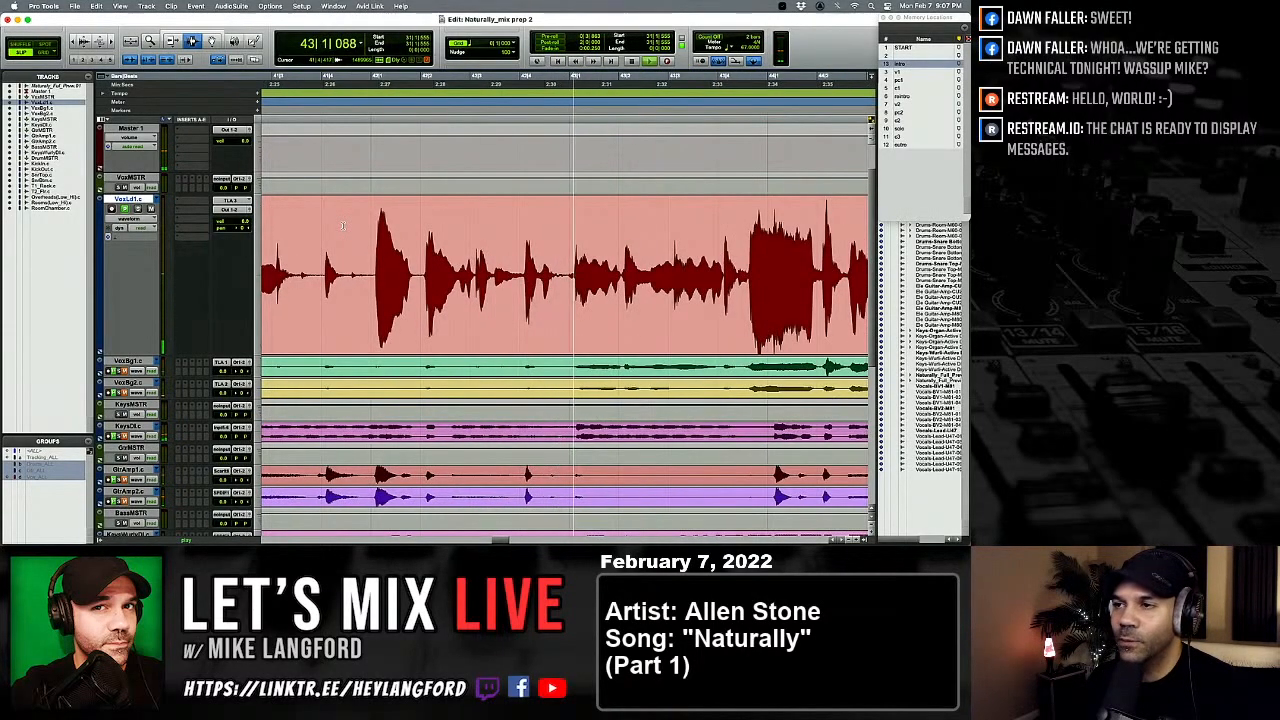
pyautogui.hscroll(2, 342, 224)
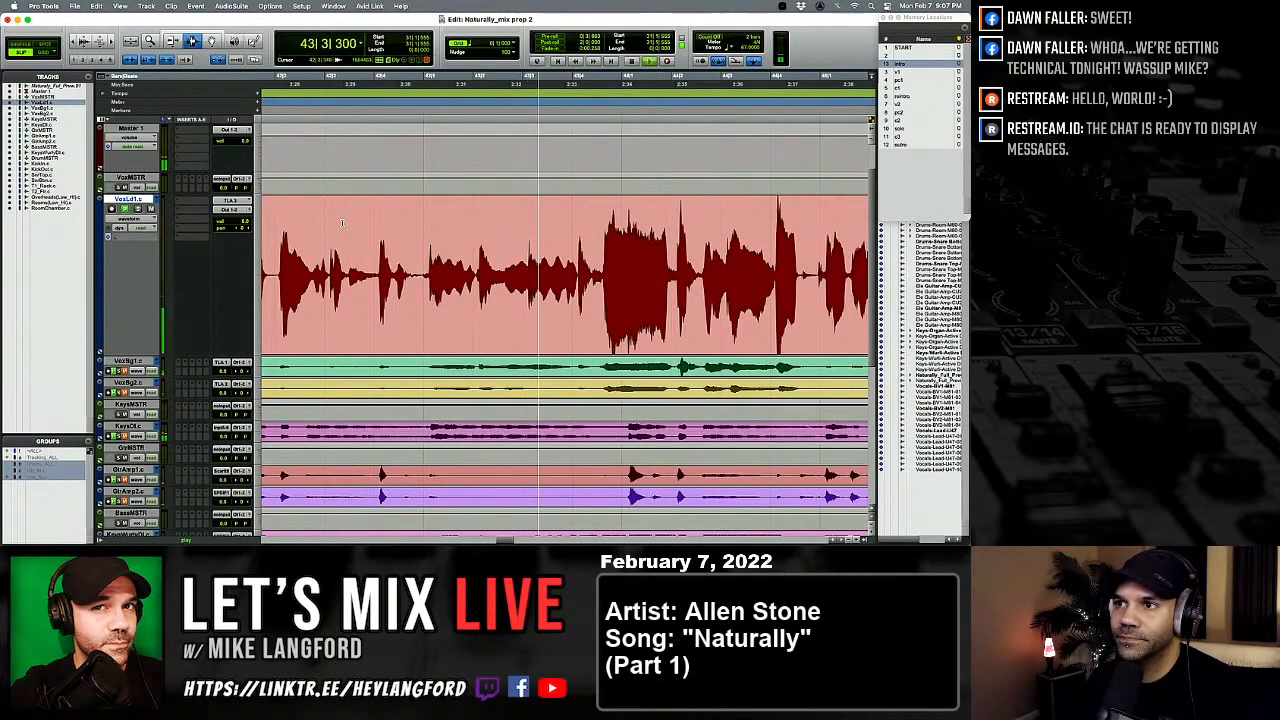
pyautogui.hscroll(1, 342, 224)
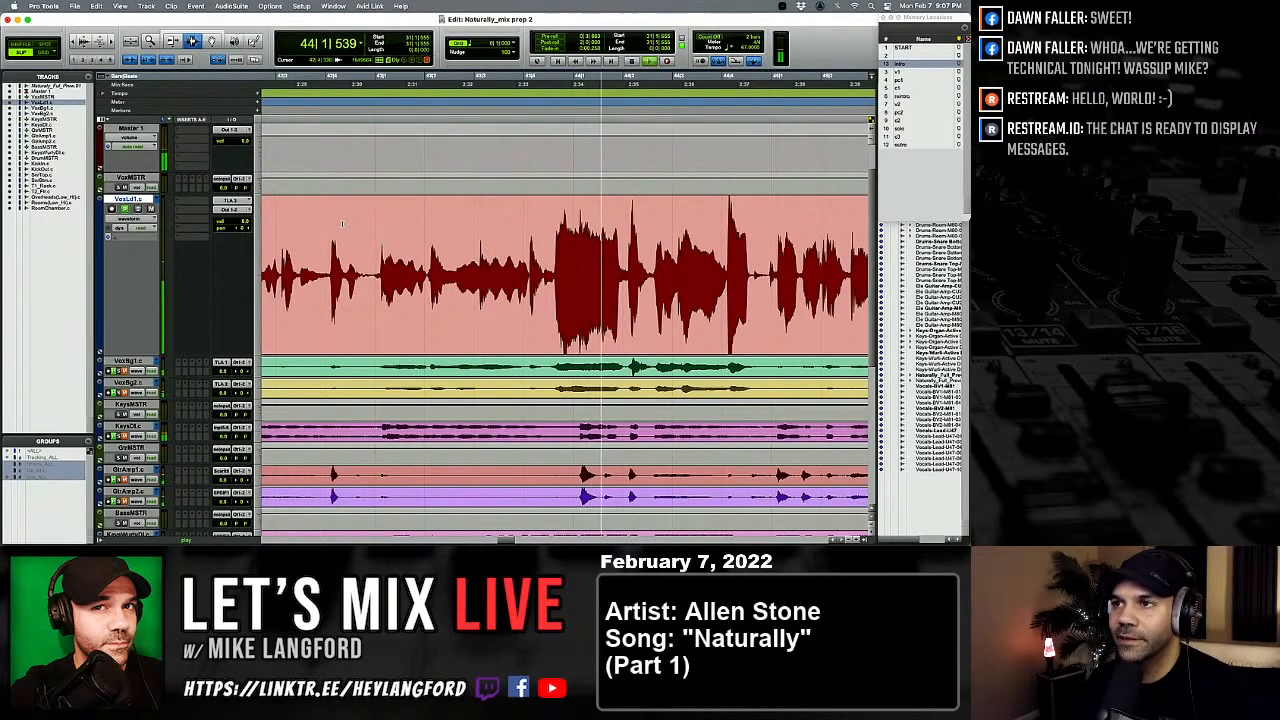
pyautogui.hscroll(2, 342, 224)
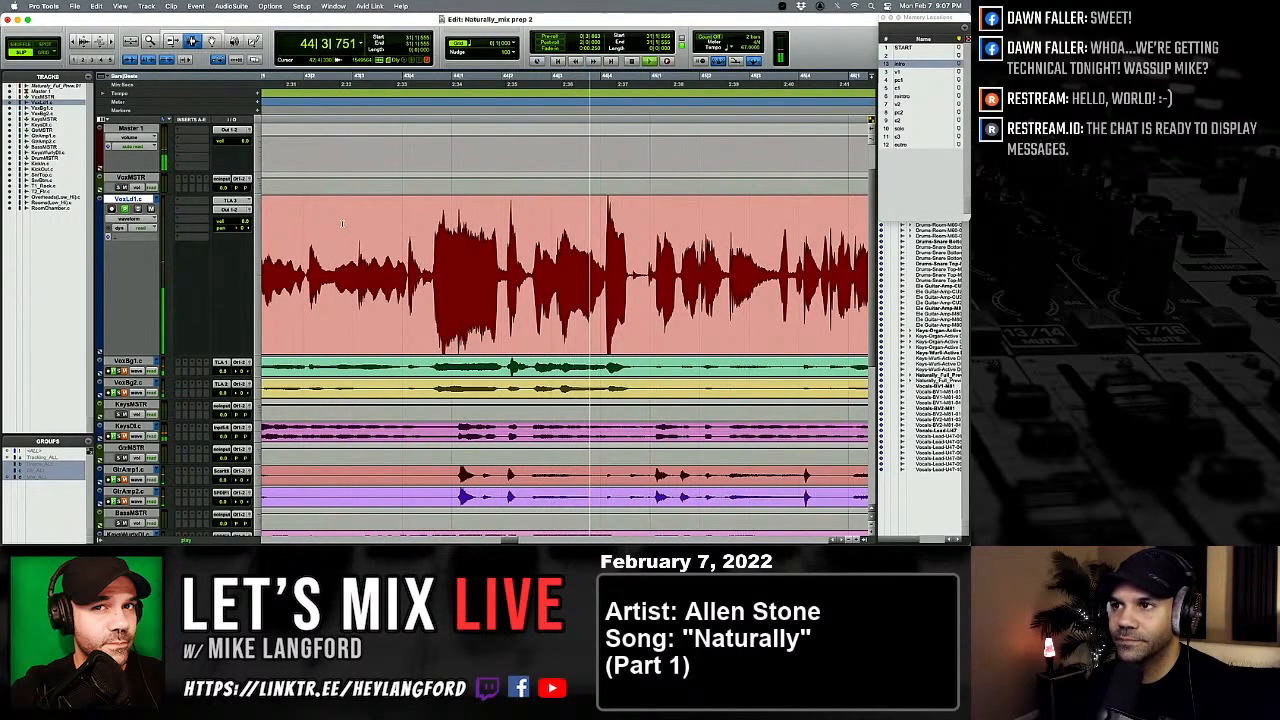
pyautogui.hscroll(2, 342, 224)
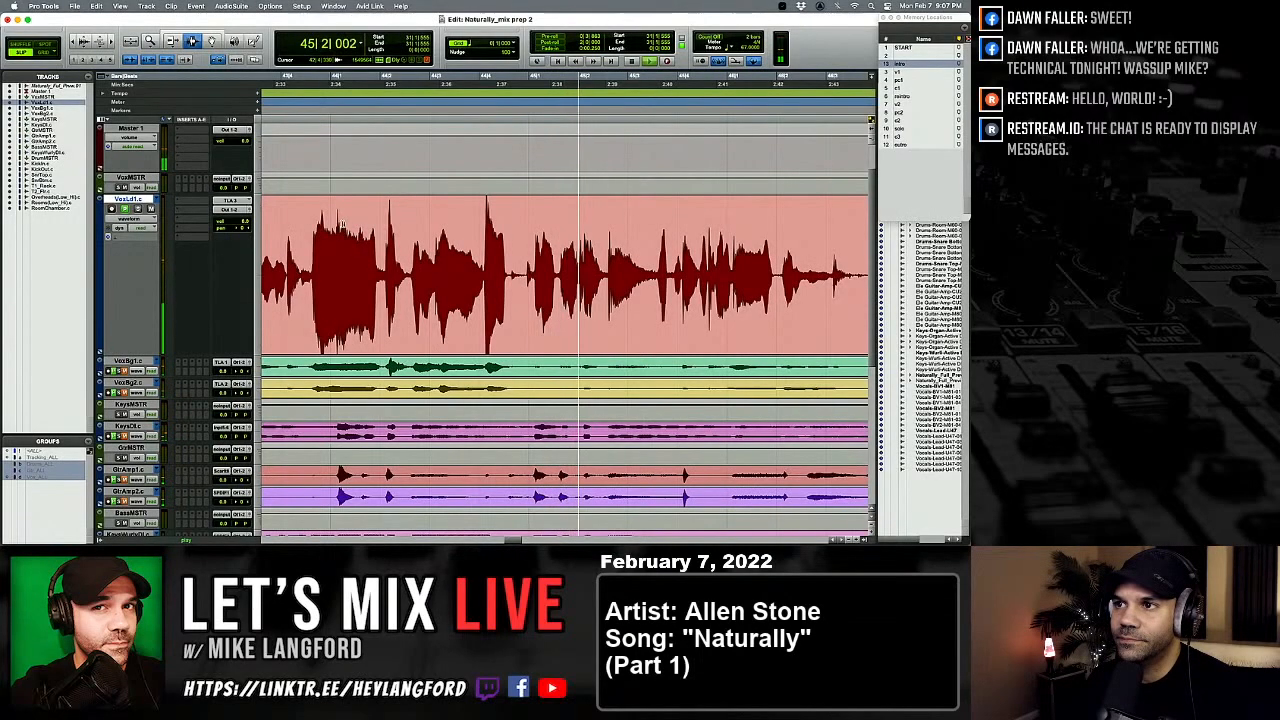
pyautogui.hscroll(2, 342, 224)
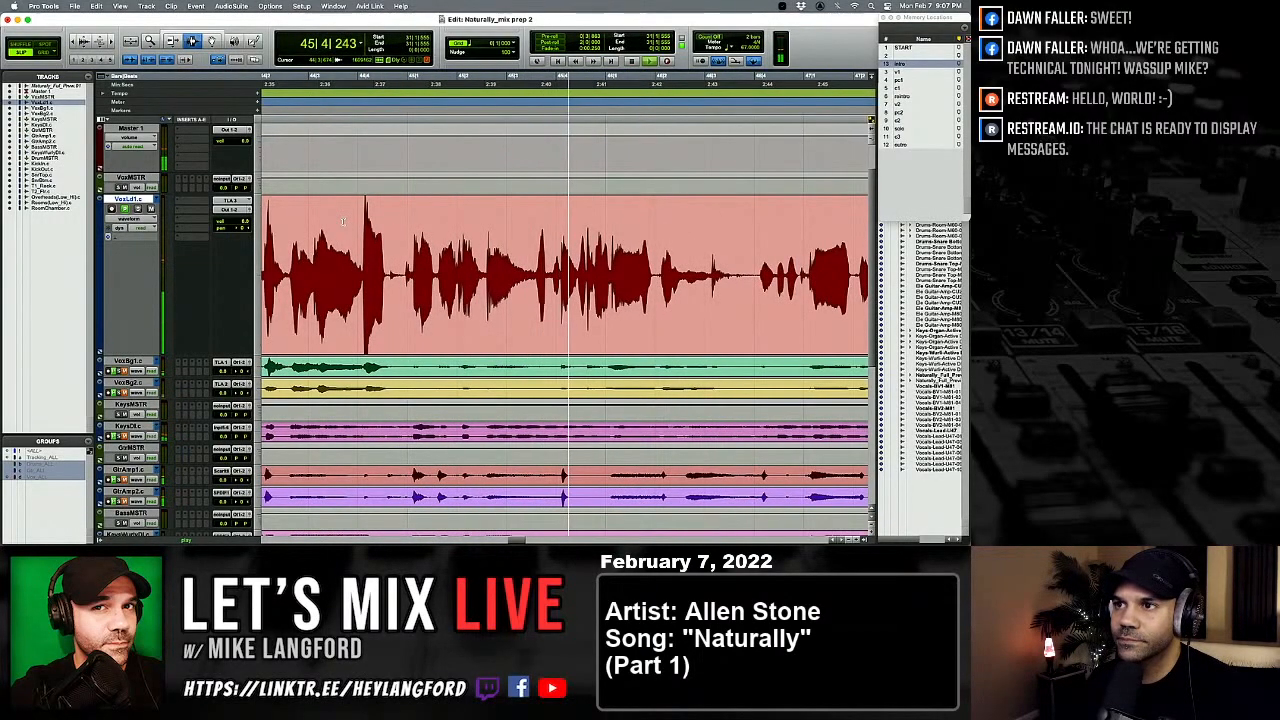
pyautogui.hscroll(2, 342, 224)
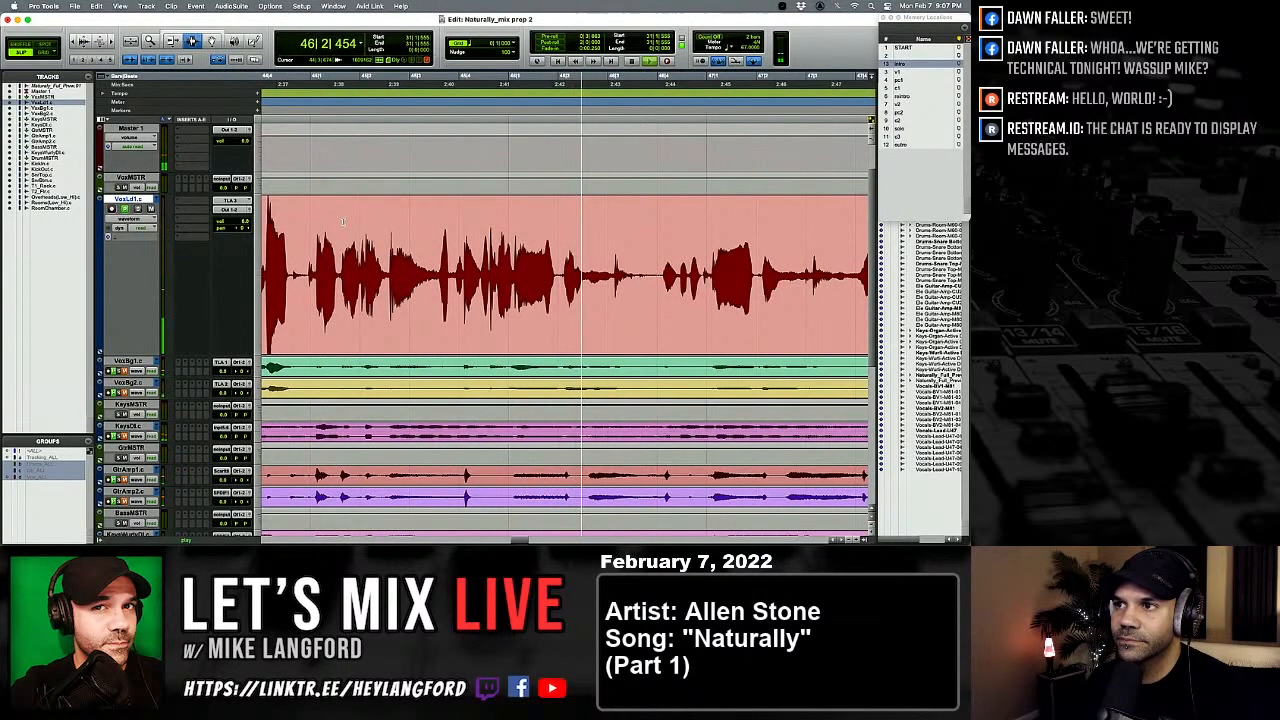
# Step: Audition the end of the first chorus and the re-intro into verse 2, checking the lead vocal waveform for clicks
pyautogui.hscroll(2, 342, 224)
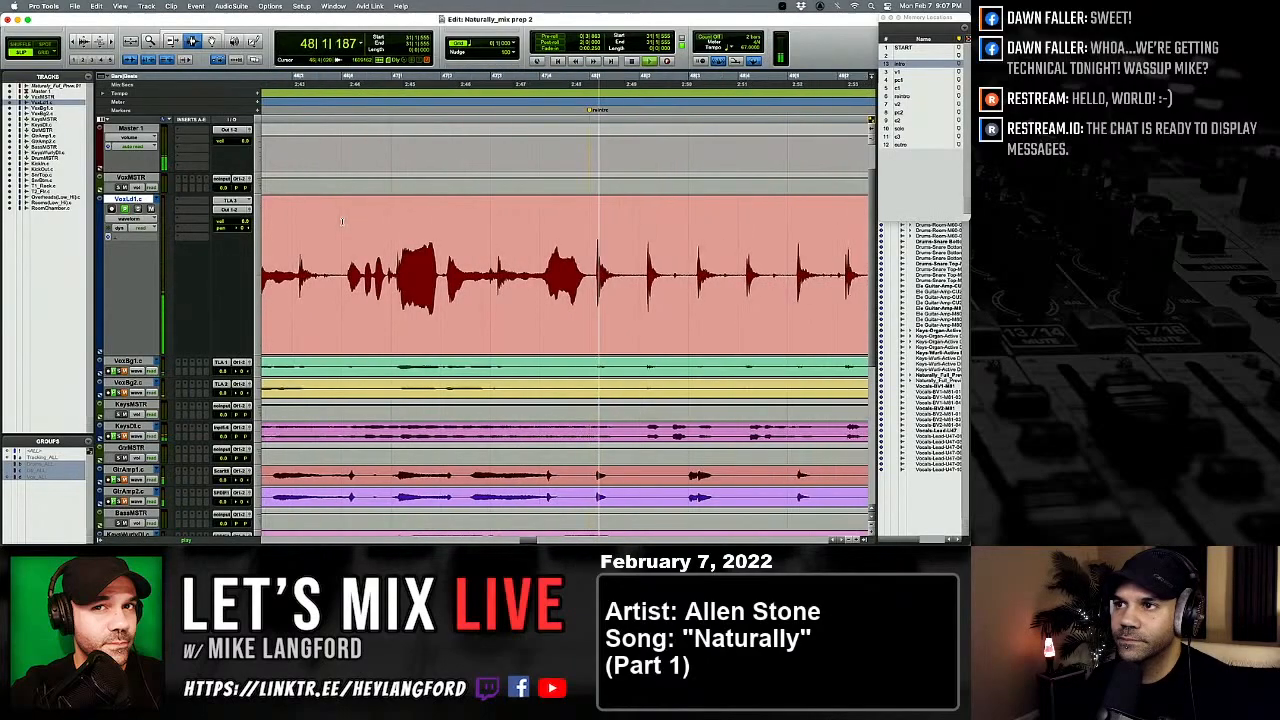
pyautogui.hscroll(4, 341, 222)
pyautogui.hscroll(4, 341, 222)
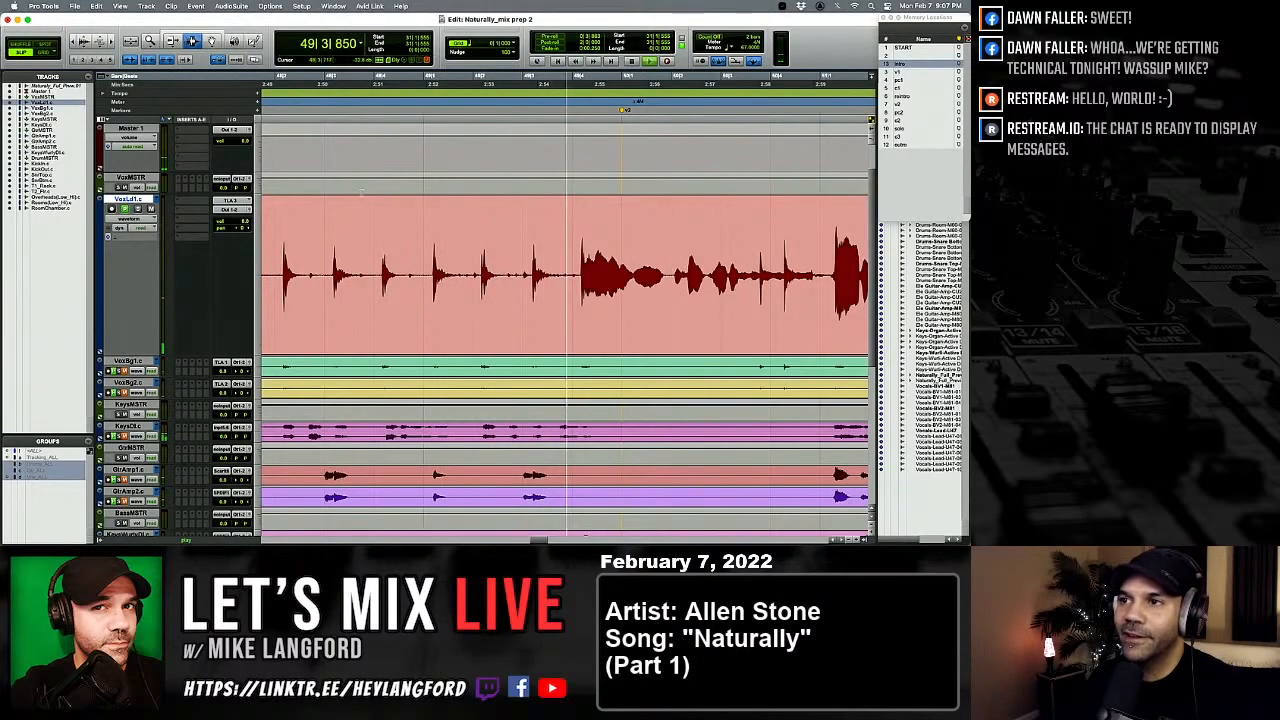
pyautogui.hscroll(3, 370, 189)
pyautogui.hscroll(1, 370, 189)
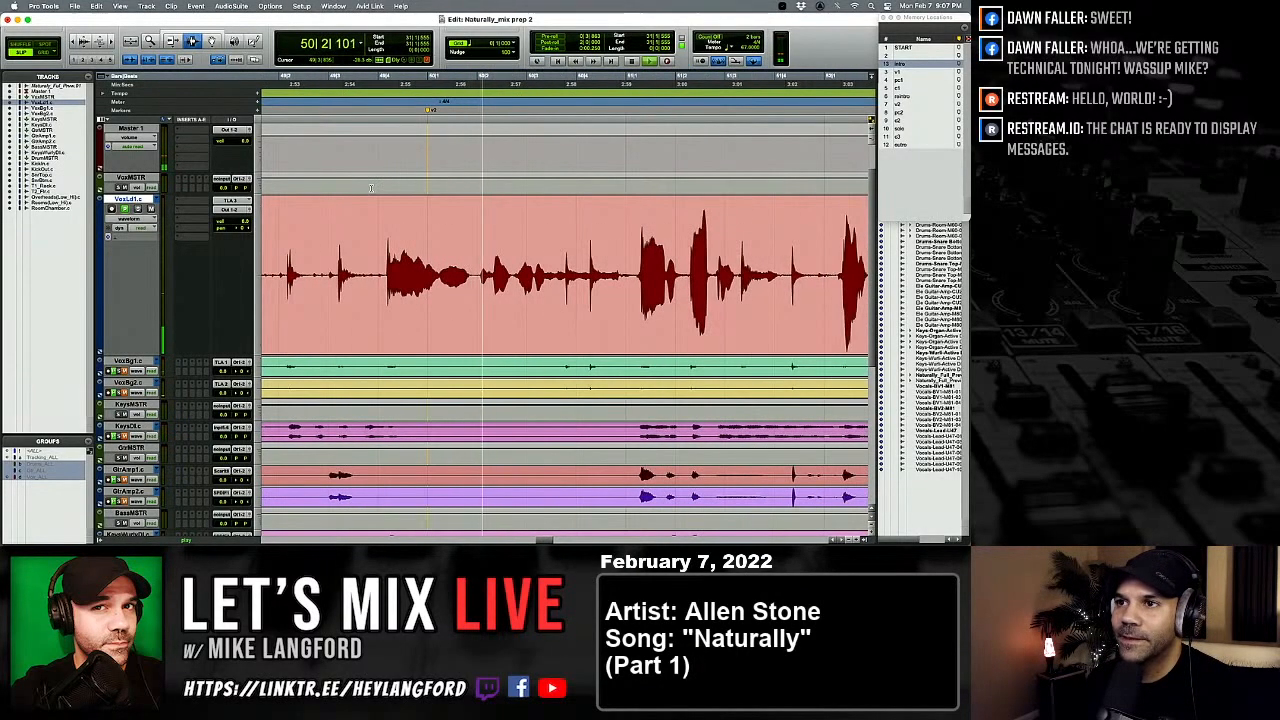
# Step: Follow playback through verse 2 from bar 50, and inspect the lead vocal waveform for noise spikes
pyautogui.hscroll(2, 370, 189)
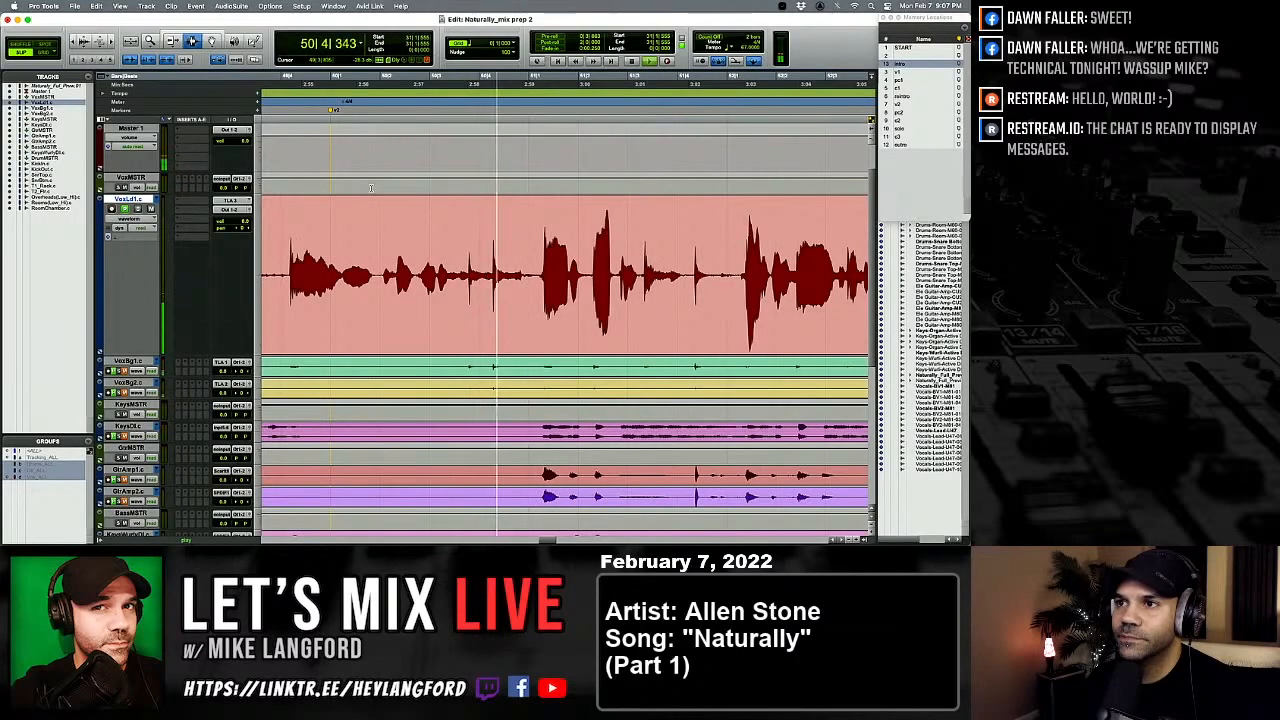
pyautogui.hscroll(3, 370, 189)
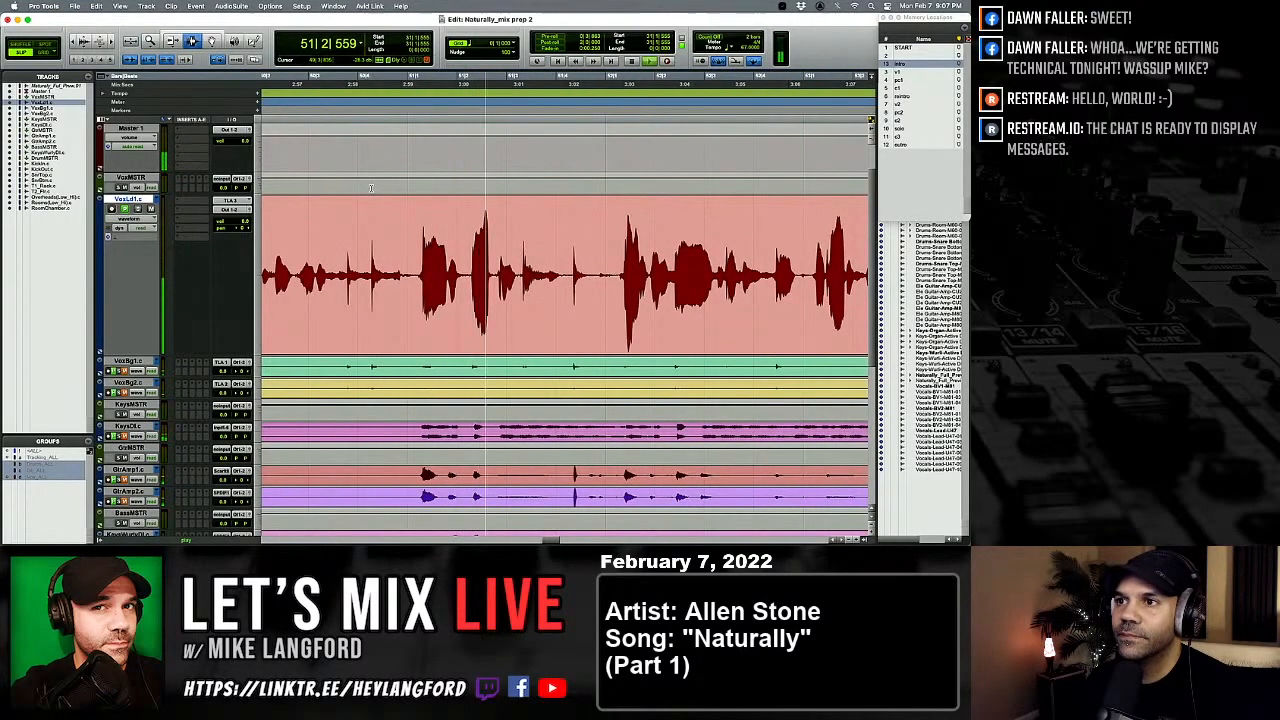
pyautogui.hscroll(2, 370, 189)
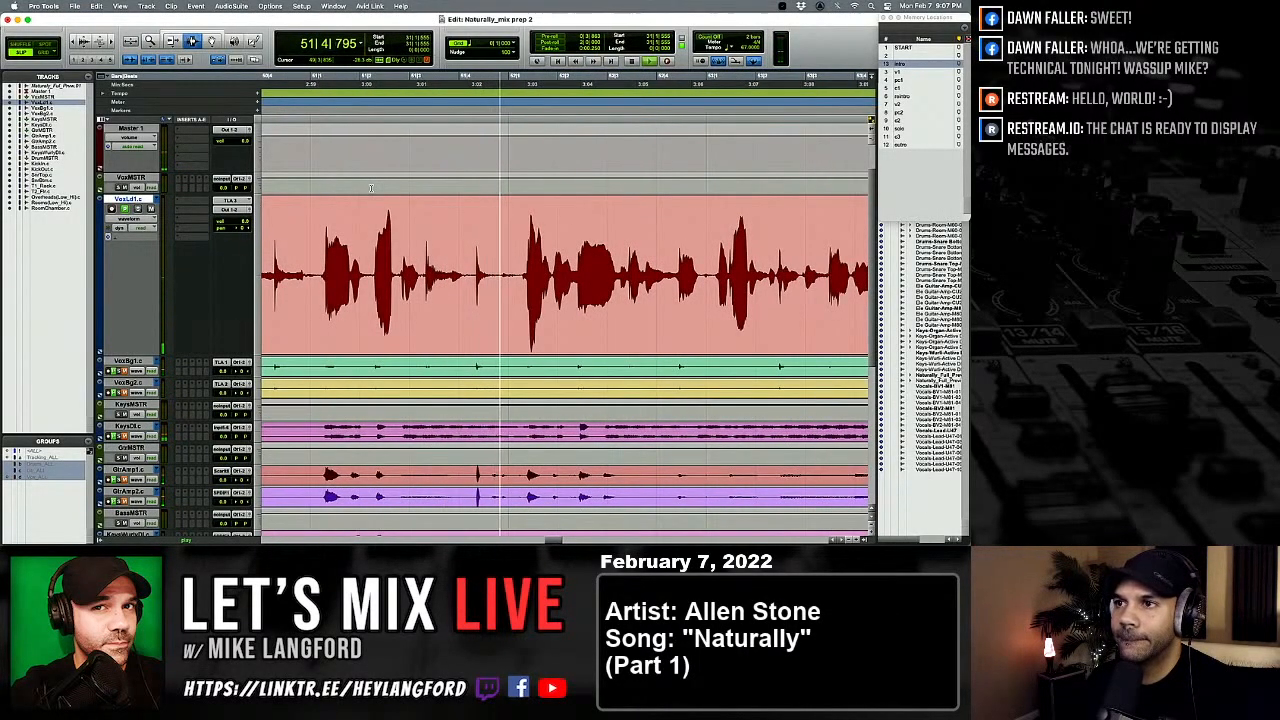
pyautogui.hscroll(2, 370, 189)
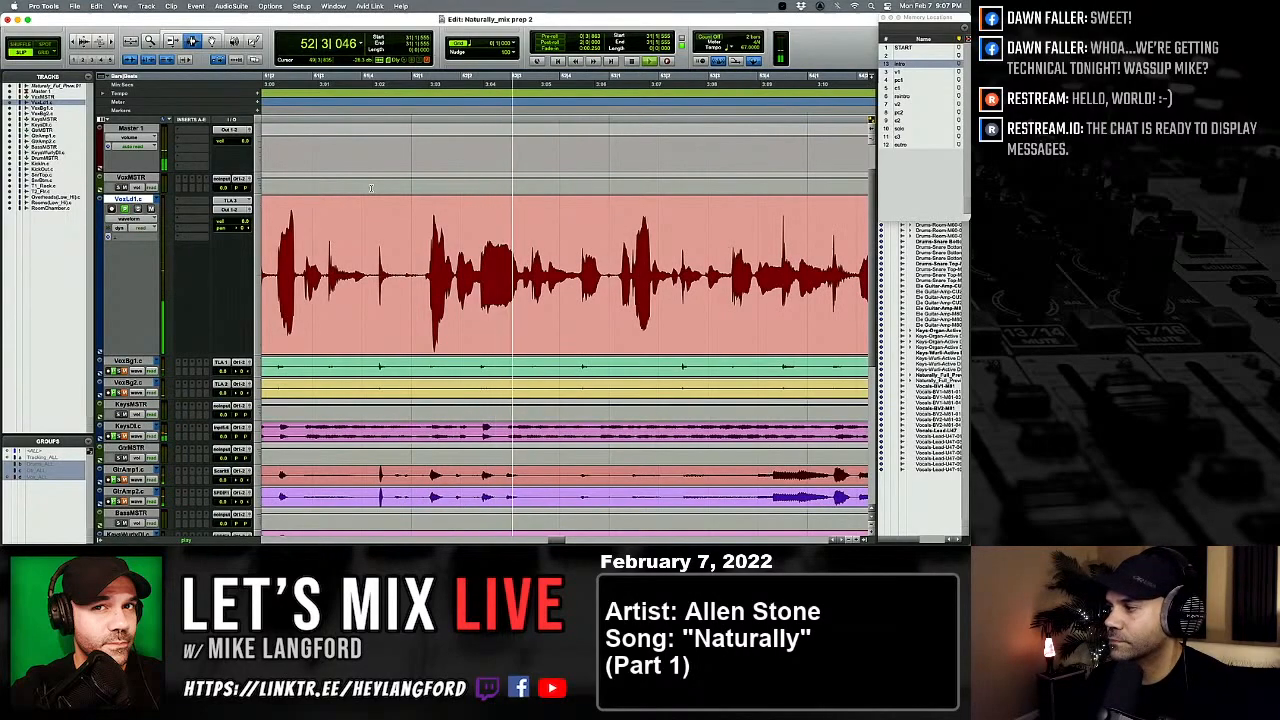
pyautogui.hscroll(2, 370, 189)
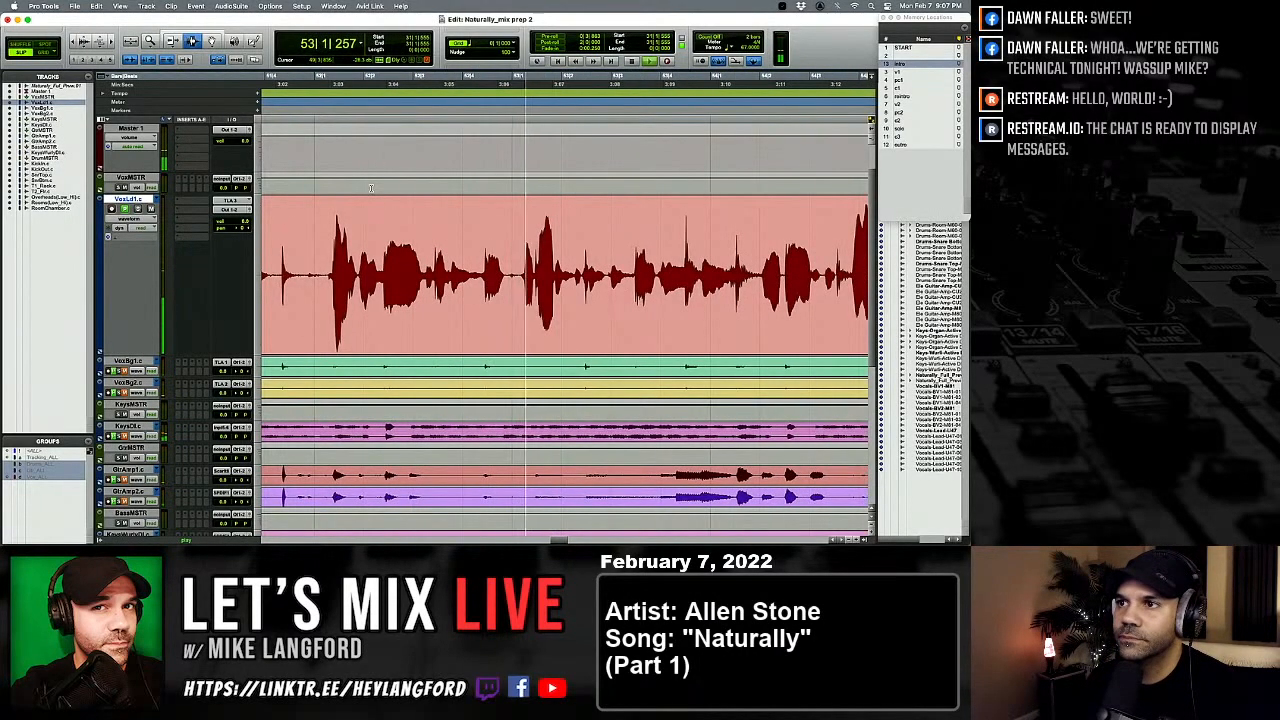
pyautogui.hscroll(1, 370, 189)
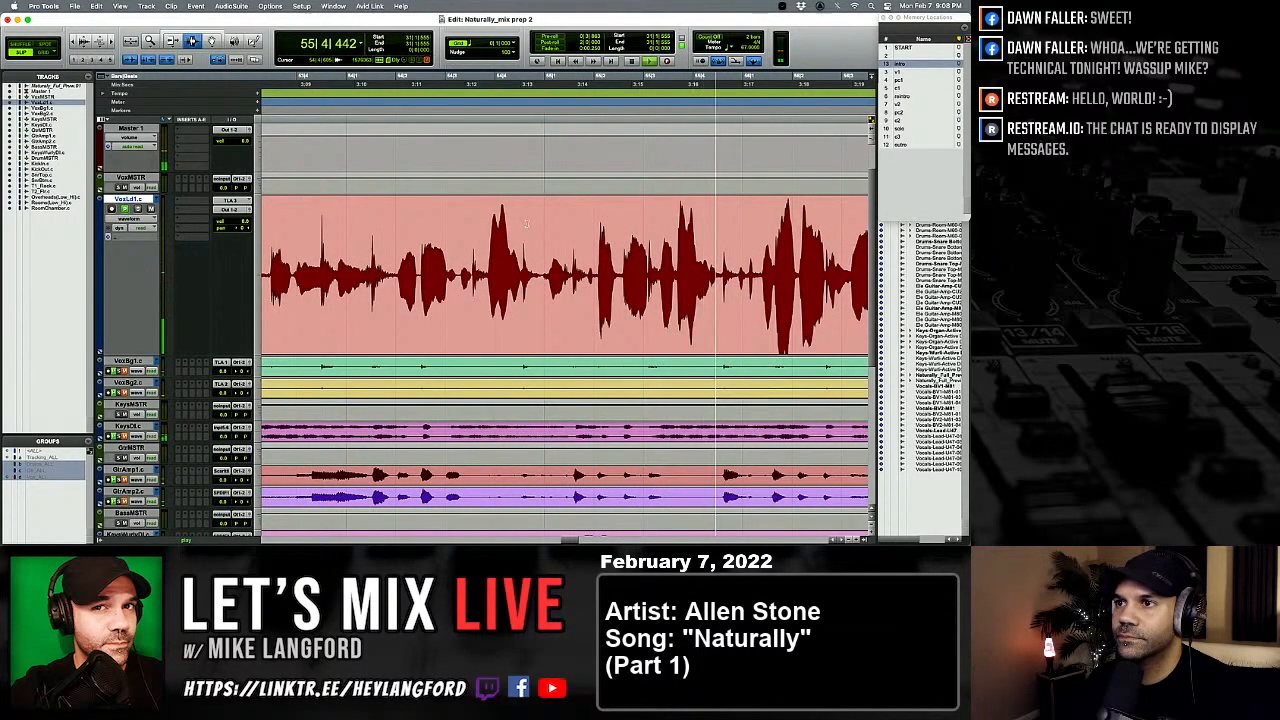
pyautogui.click(539, 225)
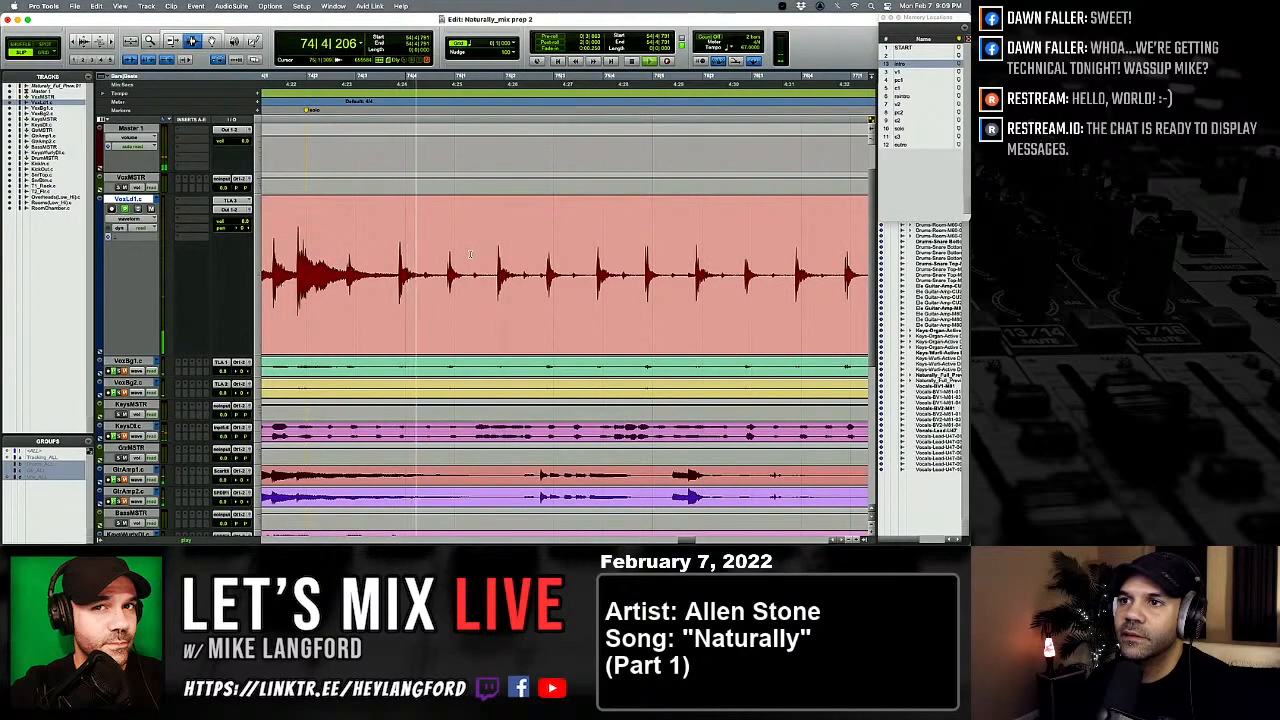
# Step: Examine the lead vocal's headphone bleed and spikes across the solo, and place the edit cursor midway through that section
pyautogui.press('r')
pyautogui.press('r')
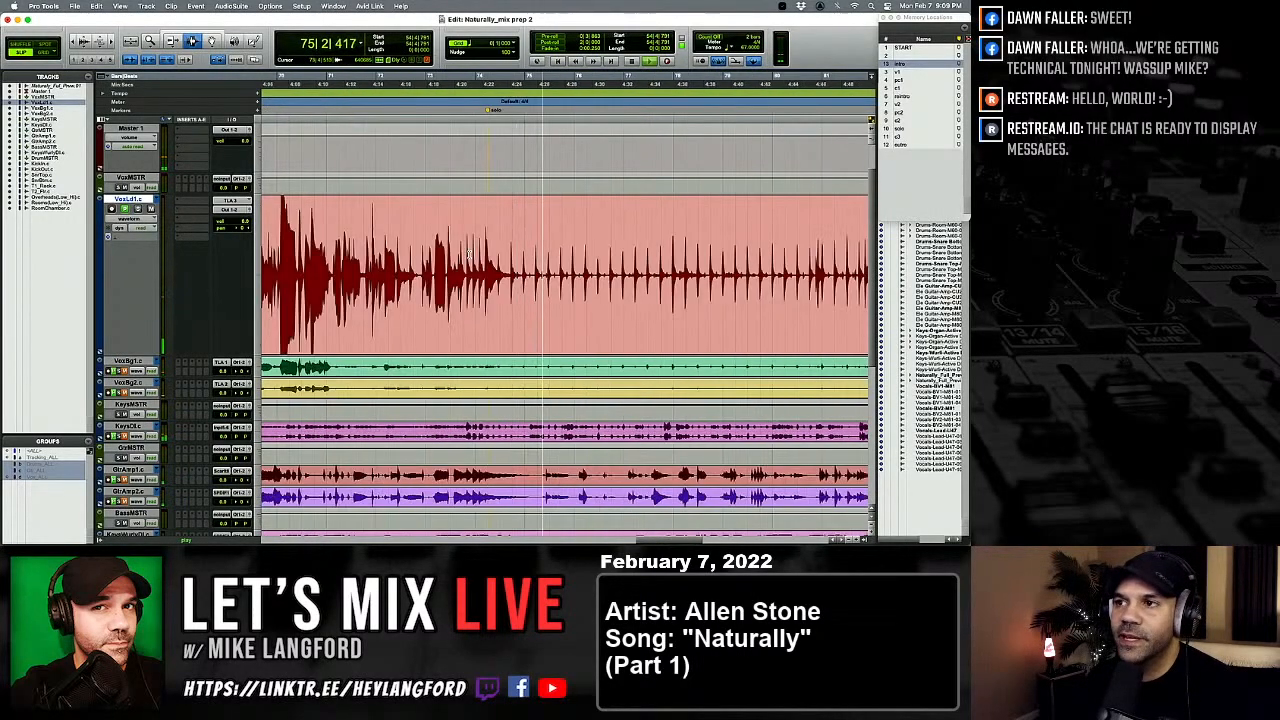
pyautogui.press('r')
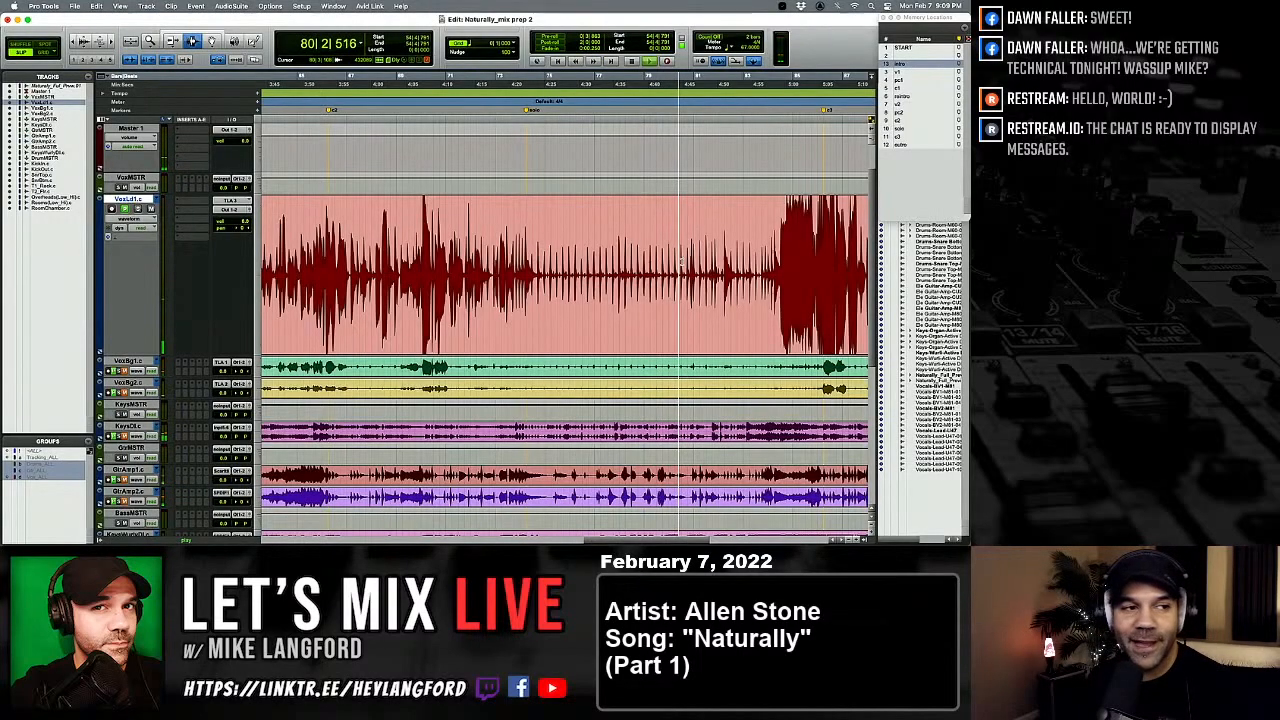
pyautogui.click(633, 265)
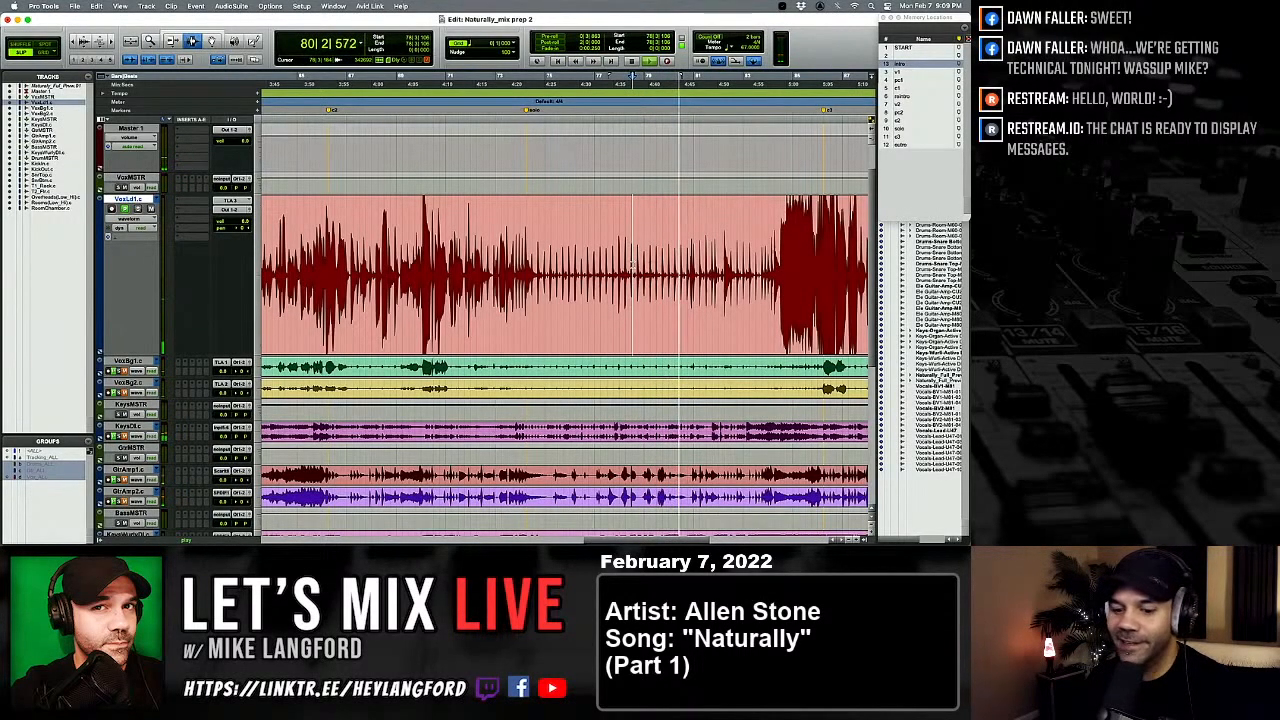
# Step: Audition the final chorus and outro, and inspect the lead vocal waveform around the outro marker in closer detail
pyautogui.hscroll(2, 632, 265)
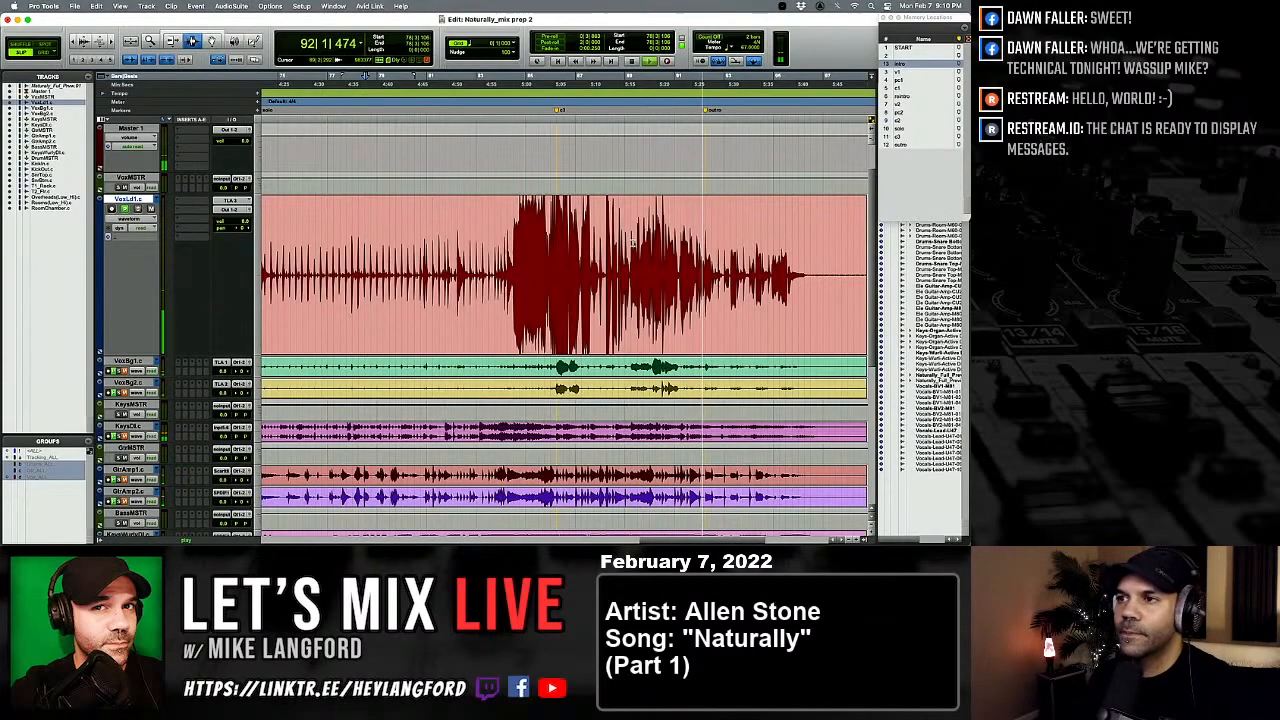
pyautogui.hscroll(3, 625, 230)
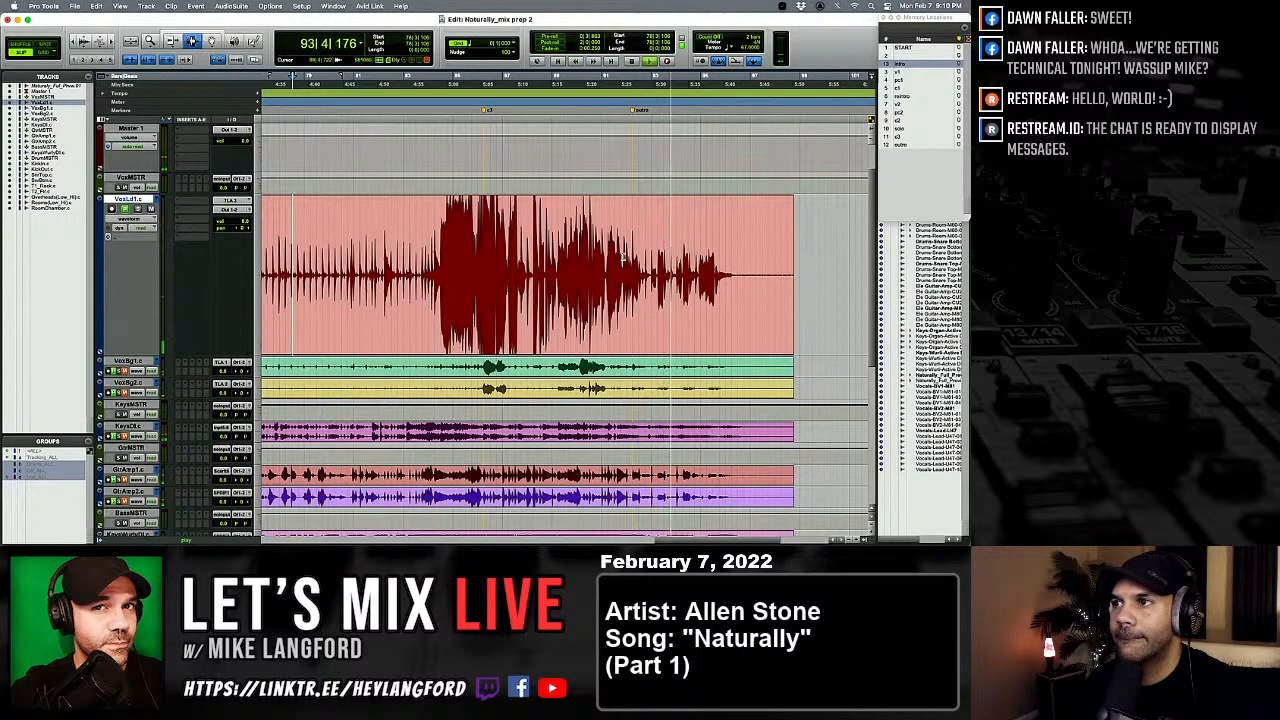
pyautogui.press('super+bracketright')
pyautogui.press('super+bracketright')
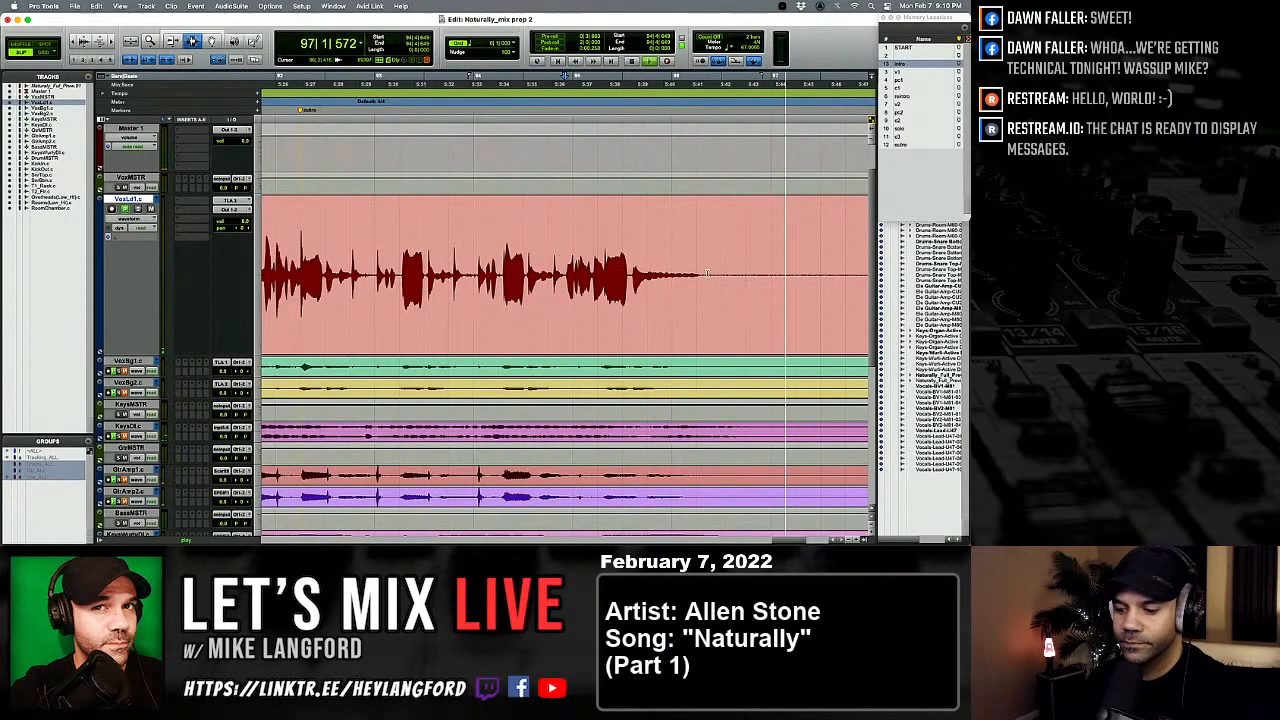
# Step: Magnify the audio waveform amplitude display to examine the low-level noise in the lead vocal's tail after the outro
pyautogui.press('super+alt+bracketright')
pyautogui.press('super+alt+bracketright')
pyautogui.press('super+alt+bracketright')
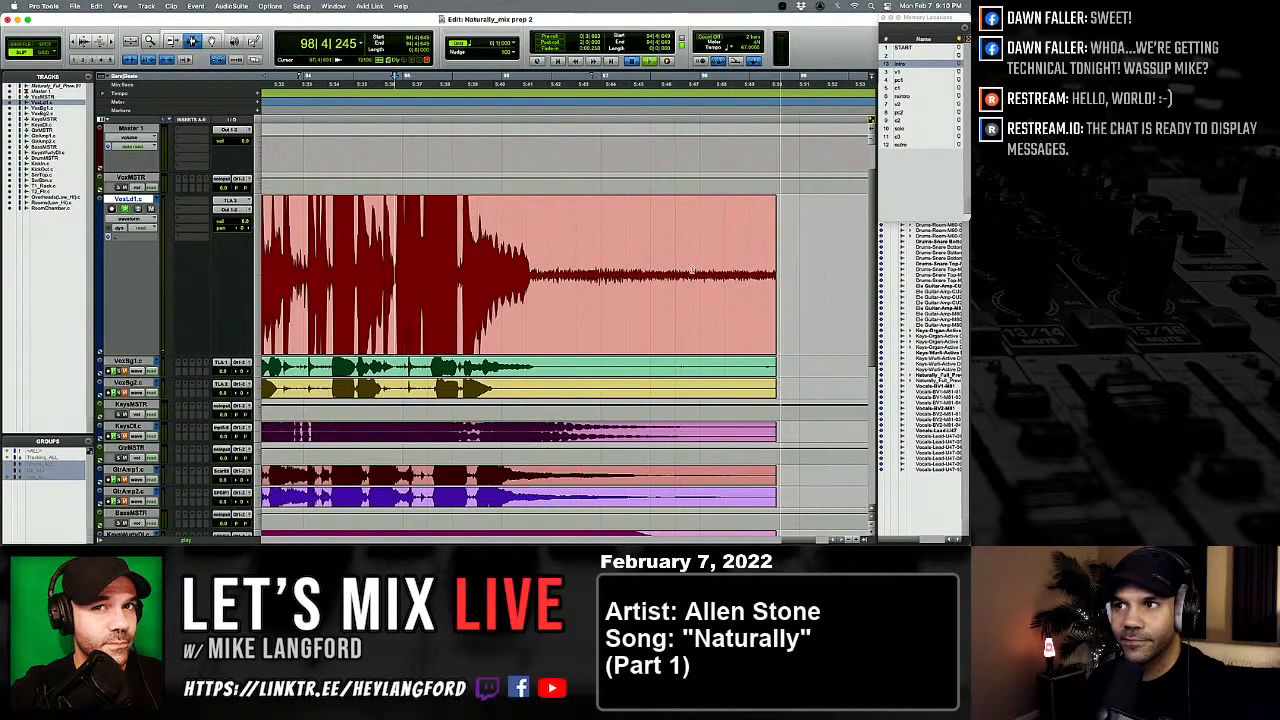
# Step: Remove the low-level noise tail after the final phrase of the VoxLd1.c lead vocal, from about 96|2|161 to the clip's end
pyautogui.scroll(-2, 535, 260)
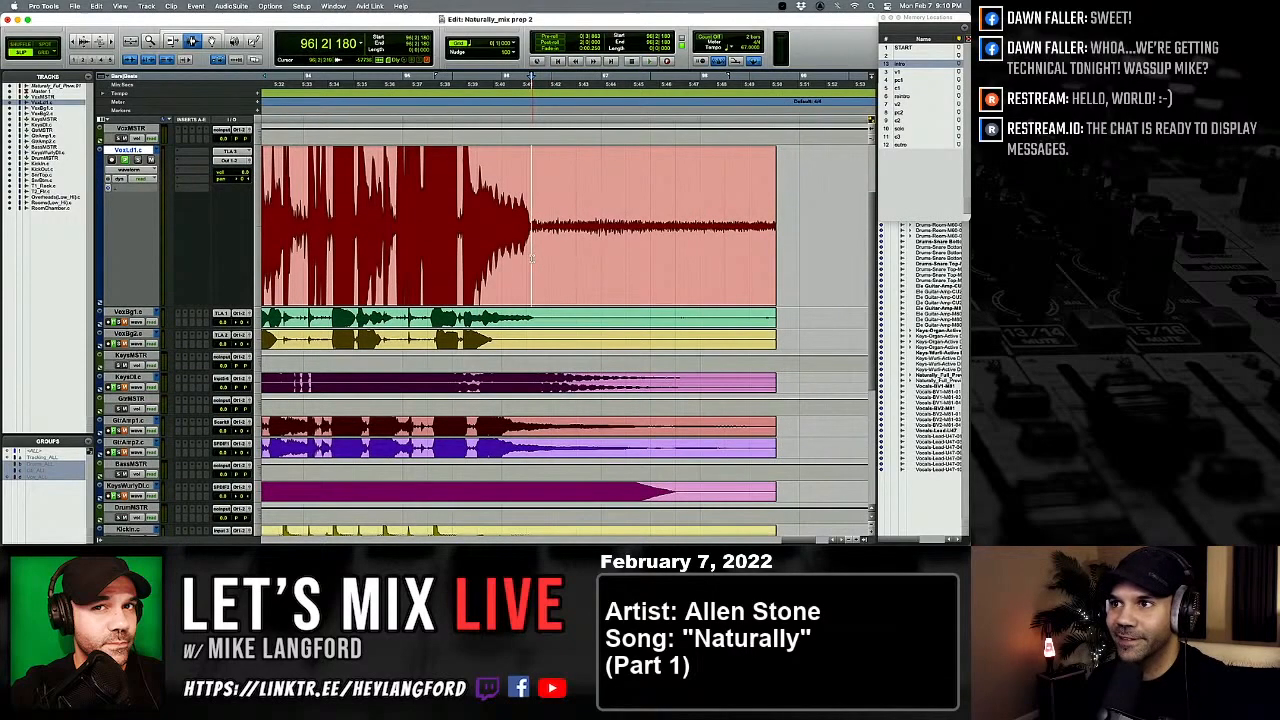
pyautogui.press('space')
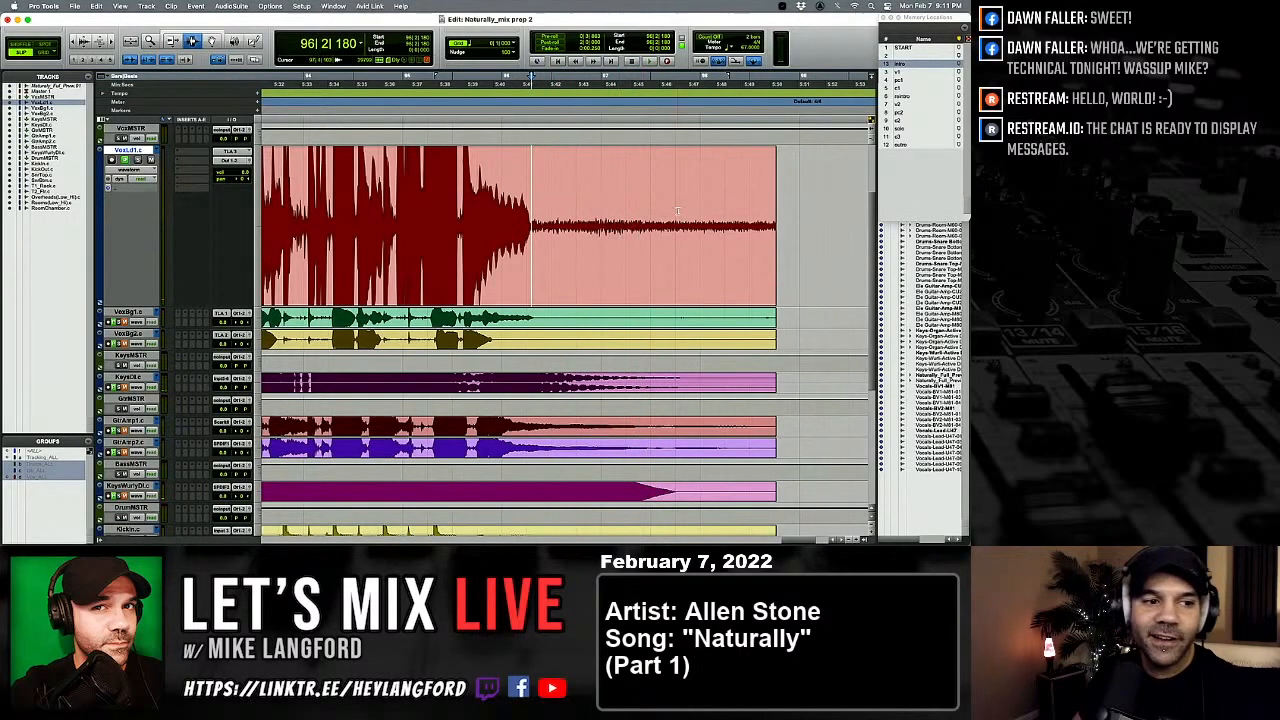
pyautogui.moveTo(783, 236); pyautogui.dragTo(538, 256)
pyautogui.click(521, 251)
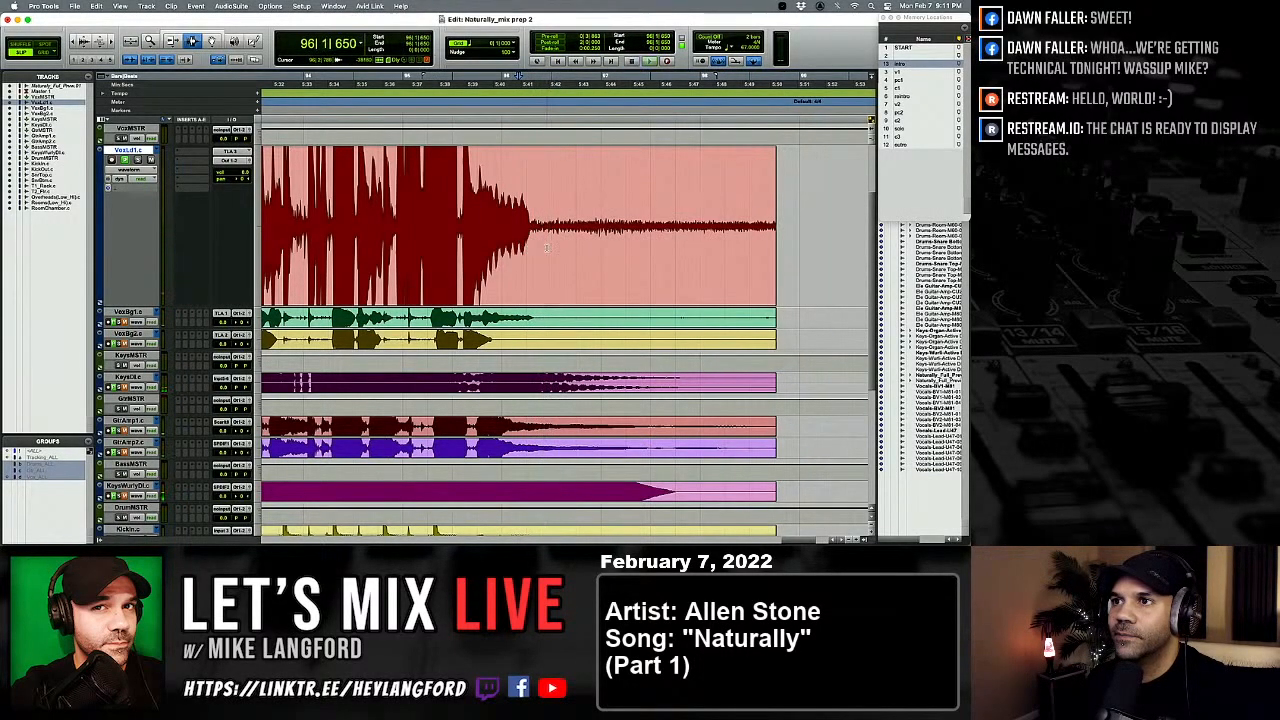
pyautogui.moveTo(538, 250); pyautogui.dragTo(779, 247)
pyautogui.press('Delete')
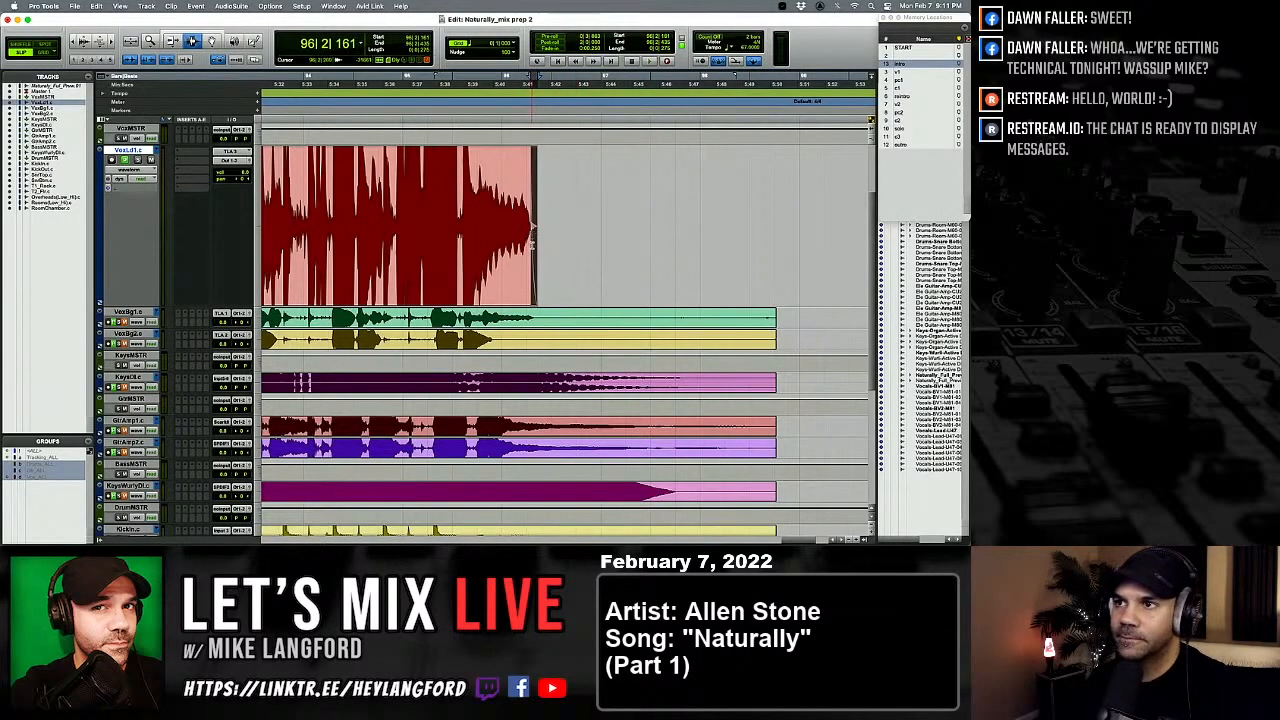
# Step: Listen to the lead vocal around the boundary between its two clips near bar 26
pyautogui.hotkey('alt', 'a')
pyautogui.click(396, 226)
pyautogui.press('super+bracketright')
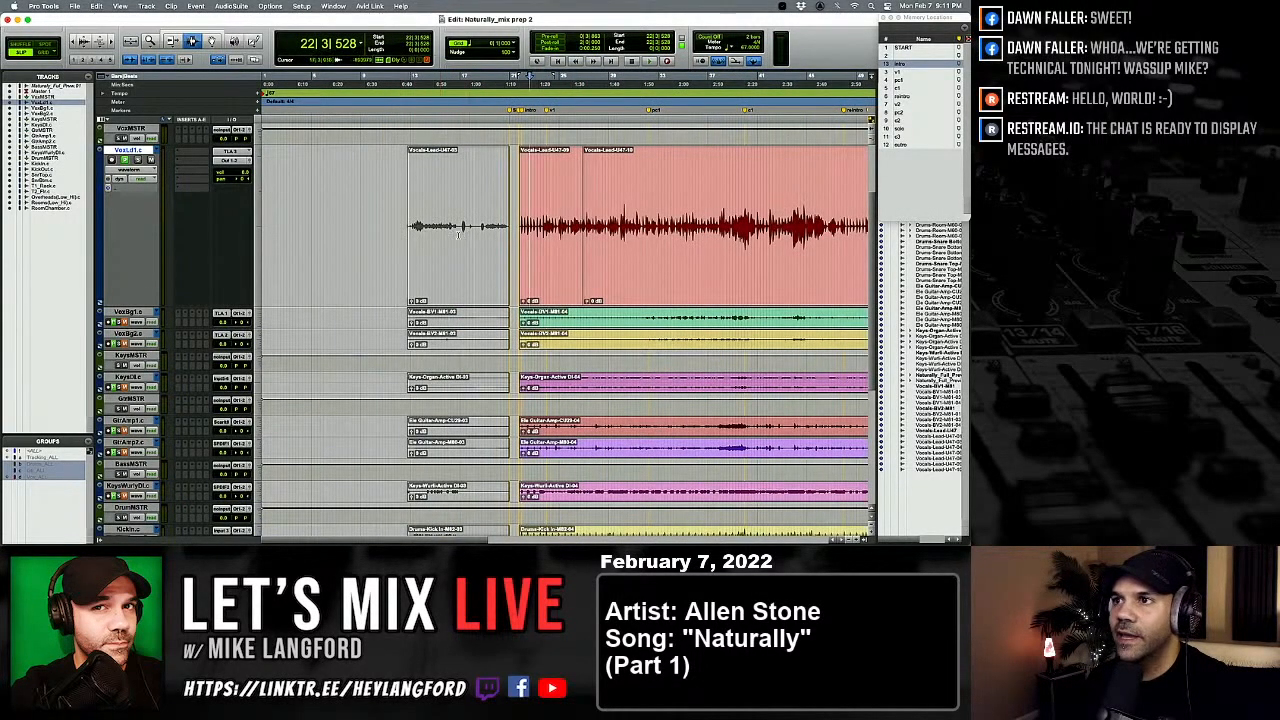
pyautogui.moveTo(557, 228); pyautogui.dragTo(600, 228)
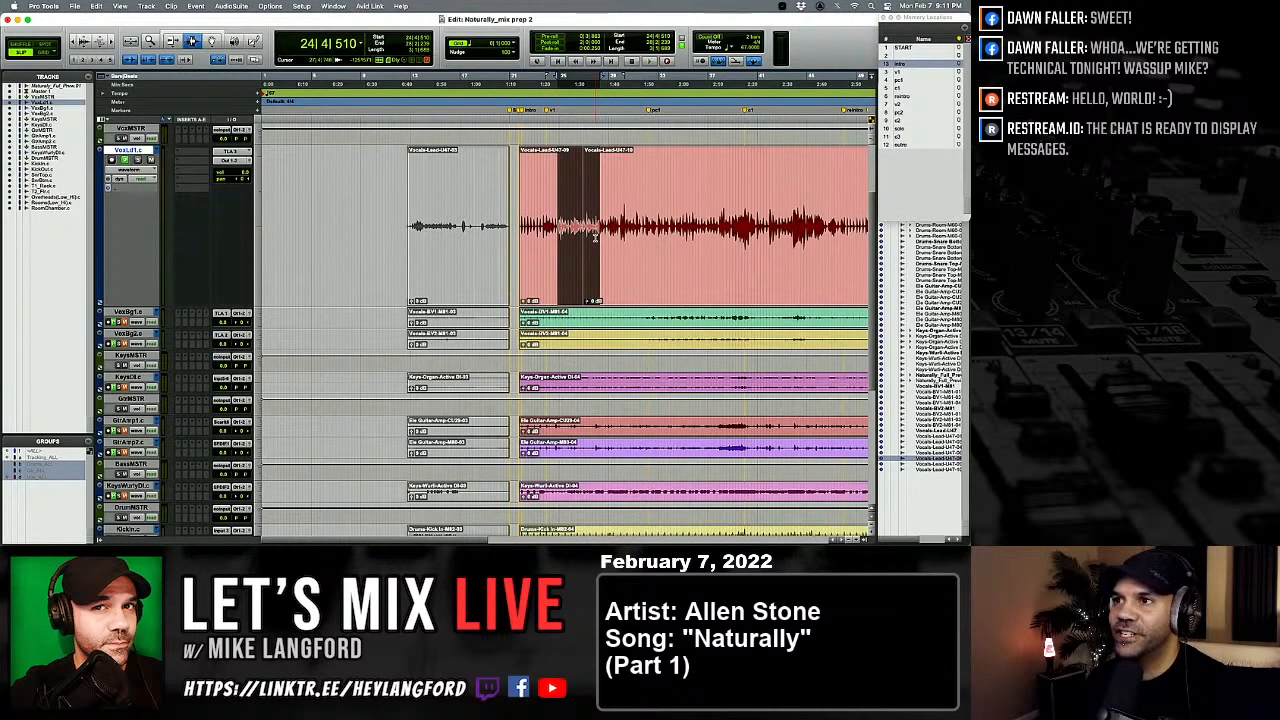
pyautogui.click(595, 238)
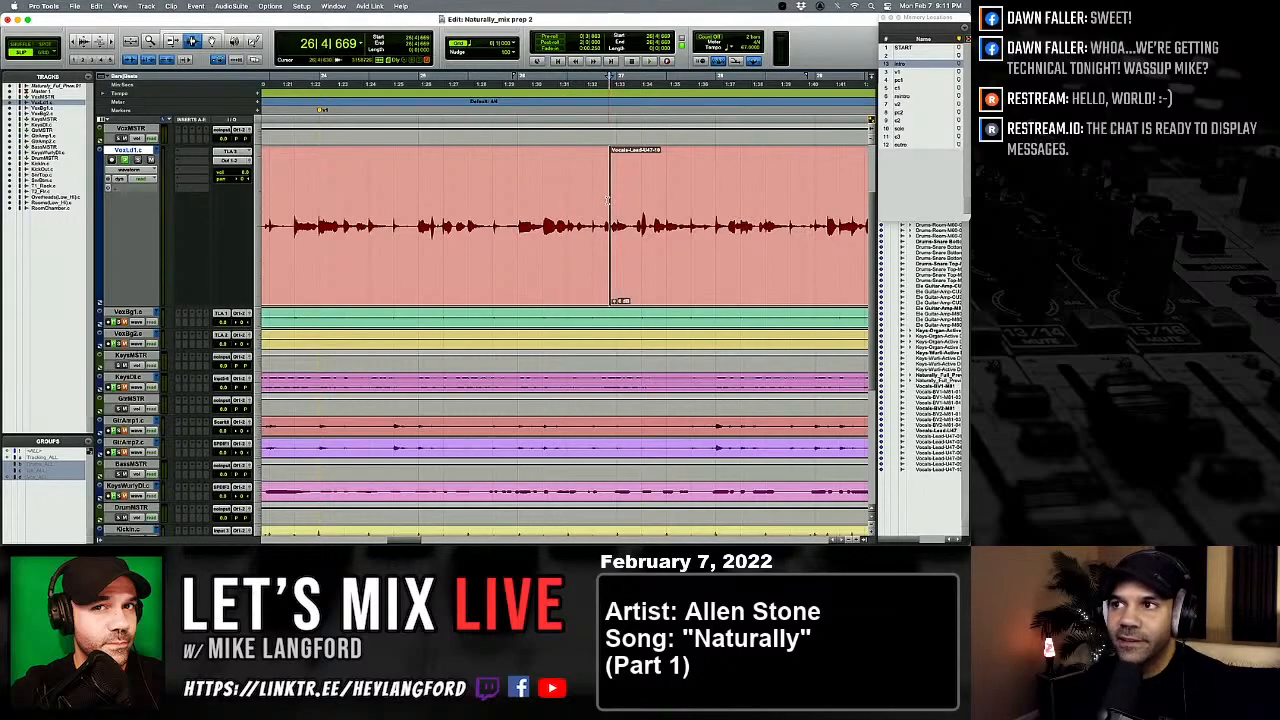
pyautogui.press('space')
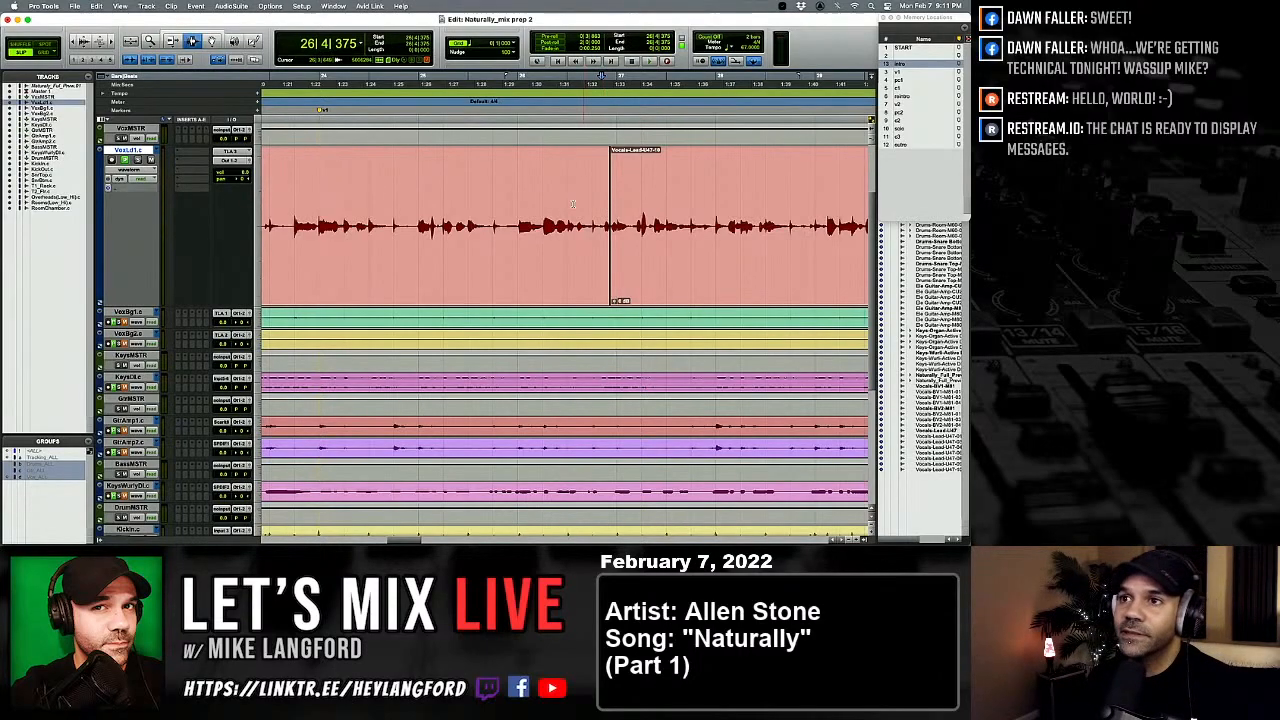
pyautogui.click(566, 205)
pyautogui.press('r')
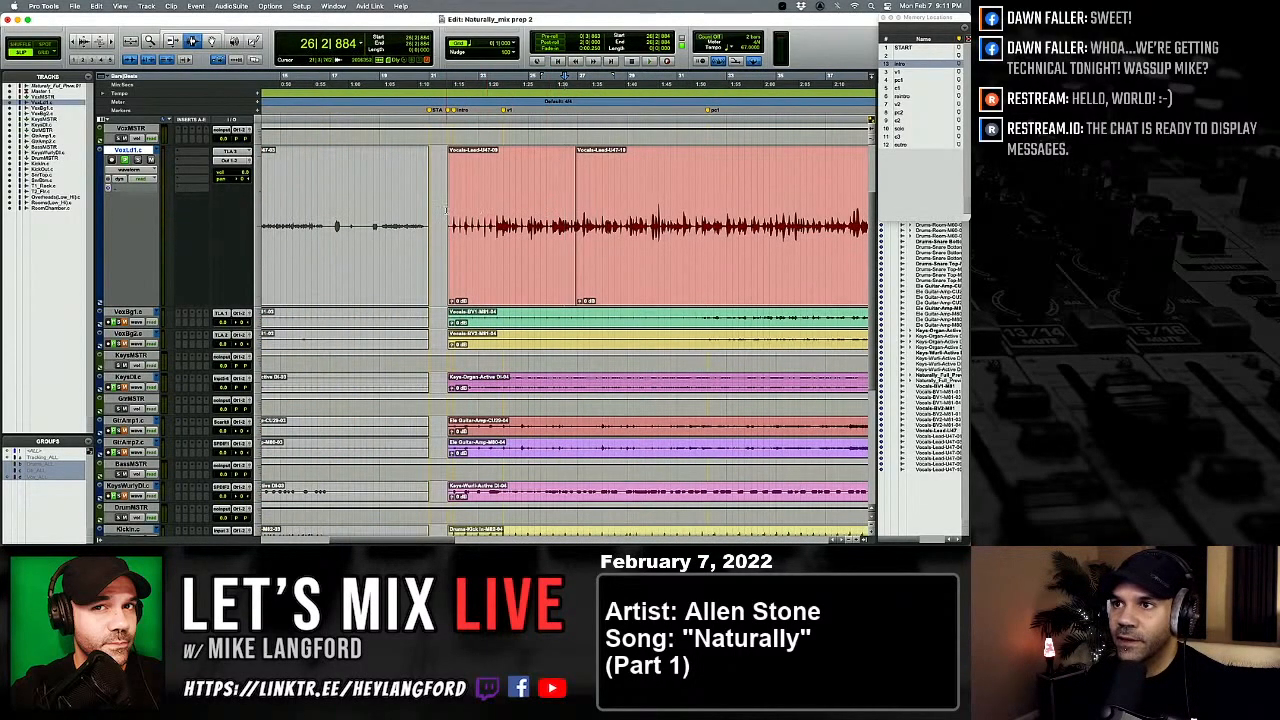
# Step: Reduce the VoxLd1.c track height and slightly enlarge the VoxBg1.c and VoxBg2.c tracks
pyautogui.click(446, 210)
pyautogui.press('r')
pyautogui.press('r')
pyautogui.press('r')
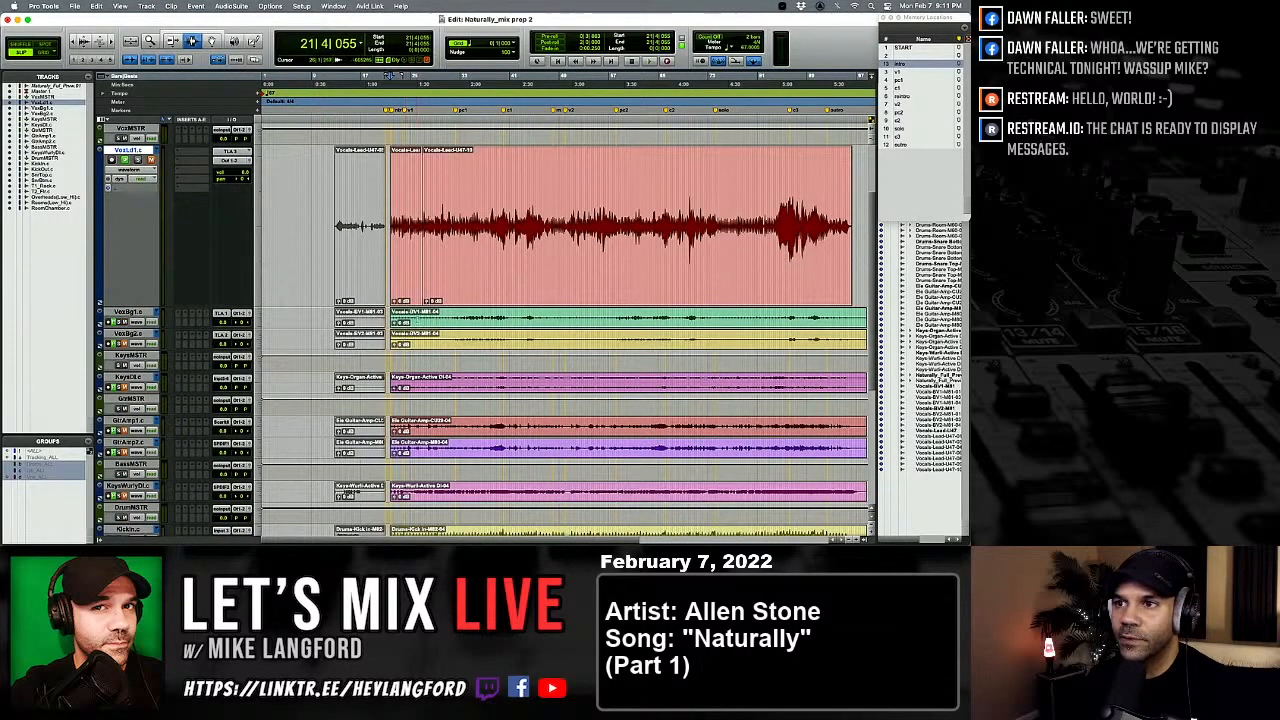
pyautogui.click(421, 318)
pyautogui.keyDown('shift'); pyautogui.click(128, 334); pyautogui.keyUp('shift')
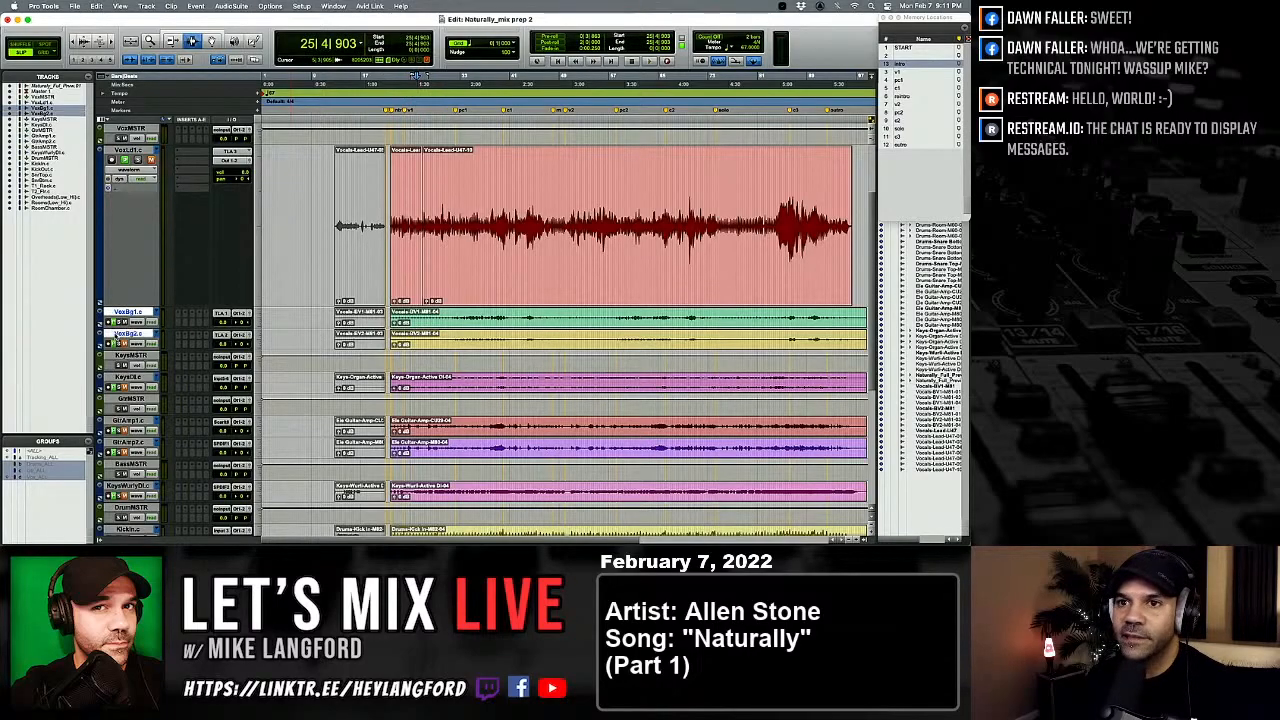
pyautogui.moveTo(118, 309); pyautogui.dragTo(120, 200)
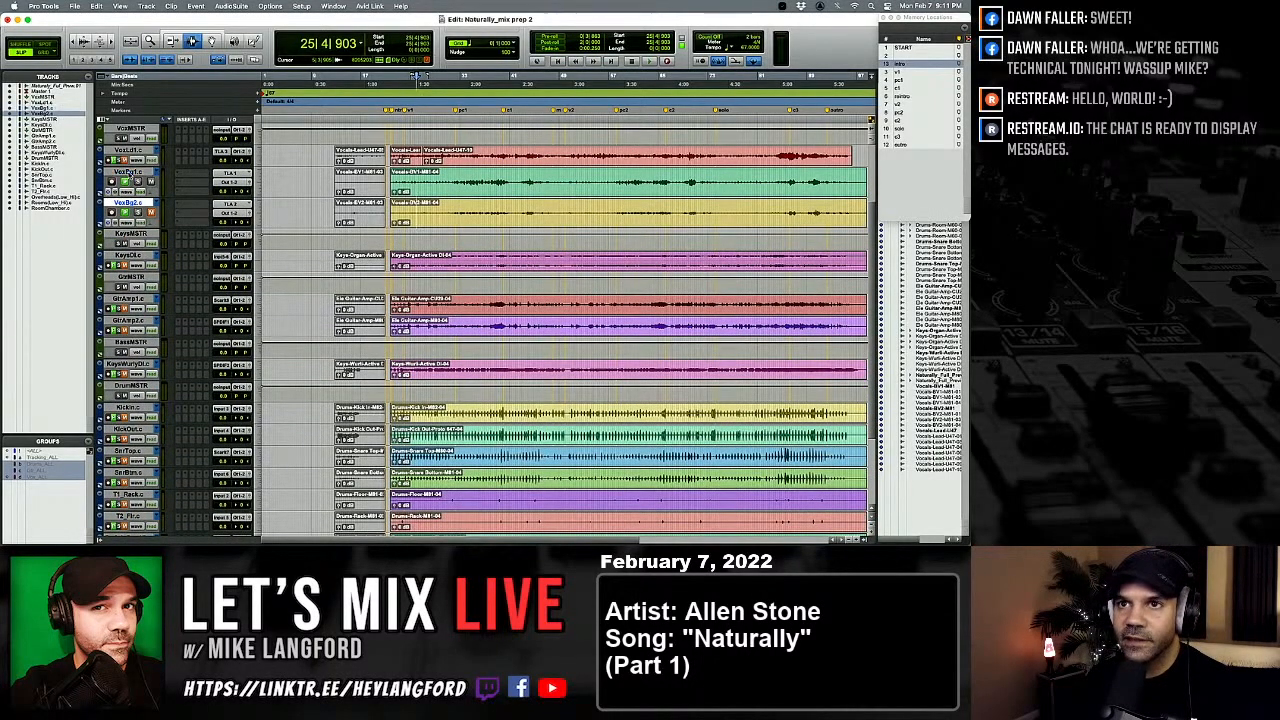
pyautogui.click(130, 172)
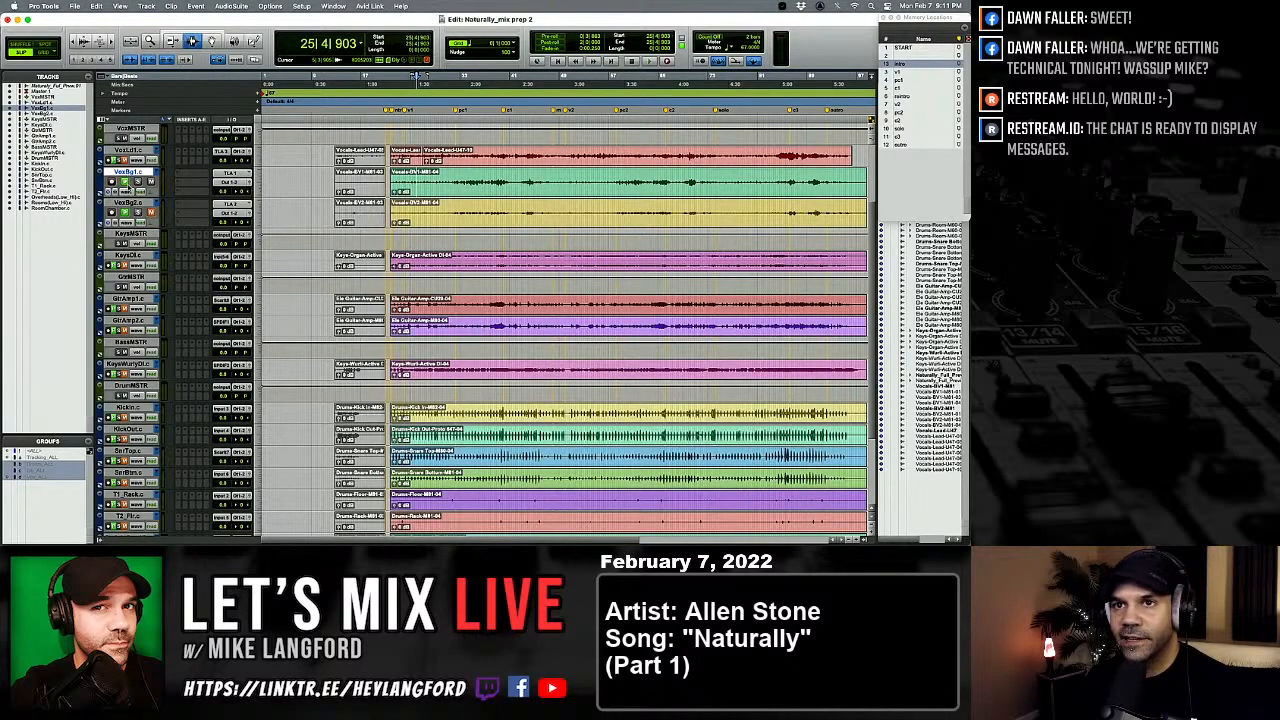
pyautogui.keyDown('shift'); pyautogui.click(128, 204); pyautogui.keyUp('shift')
pyautogui.keyDown('super'); pyautogui.click(133, 174); pyautogui.keyUp('super')
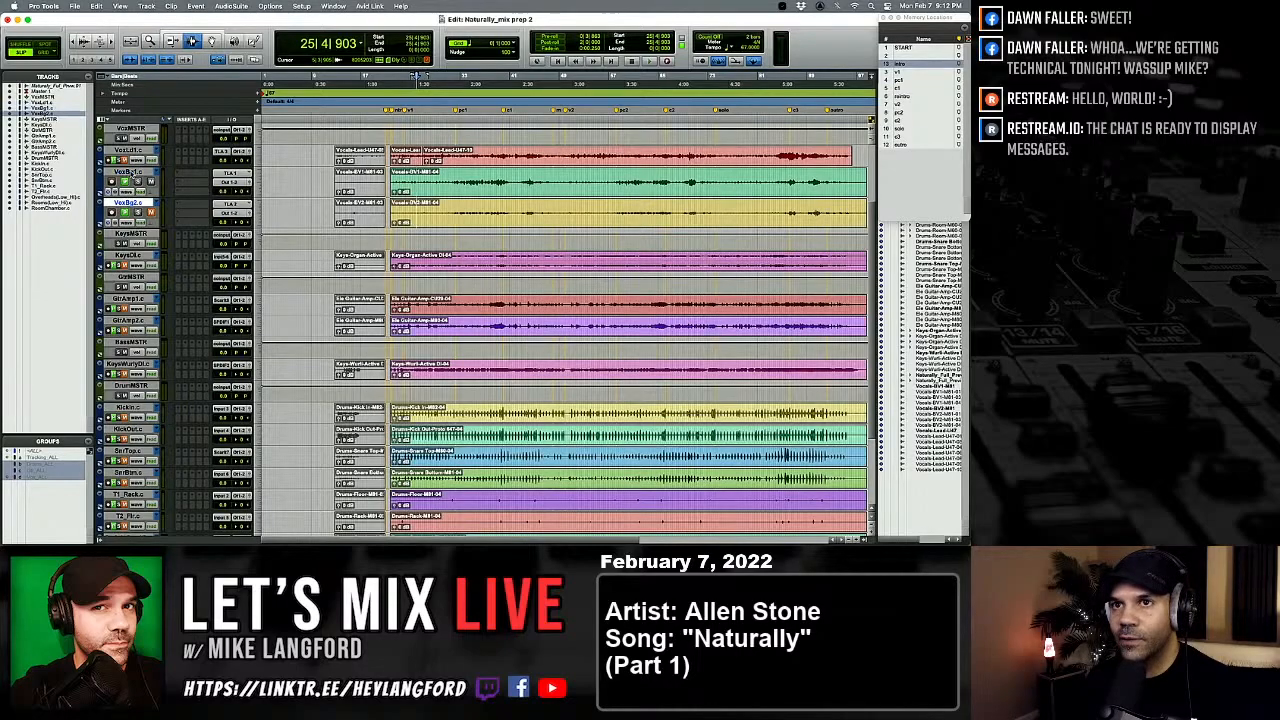
pyautogui.click(130, 173)
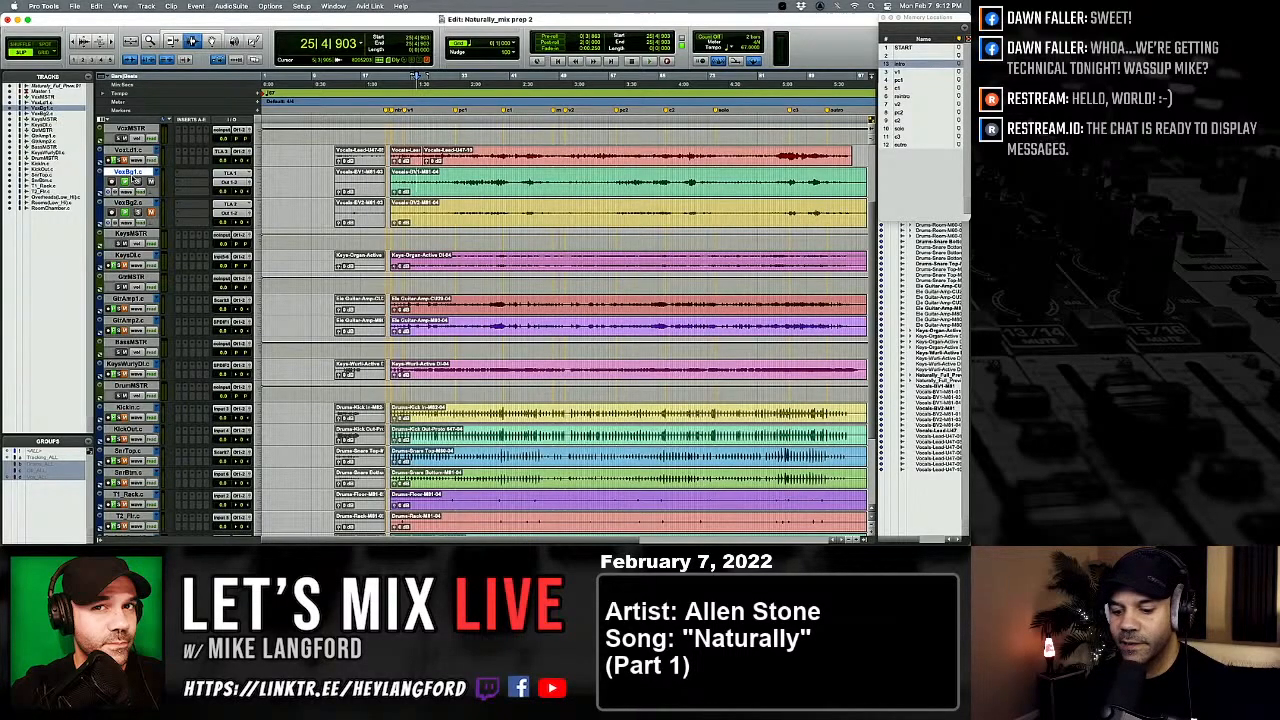
pyautogui.keyDown('shift'); pyautogui.click(130, 204); pyautogui.keyUp('shift')
pyautogui.keyDown('shift'); pyautogui.click(131, 234); pyautogui.keyUp('shift')
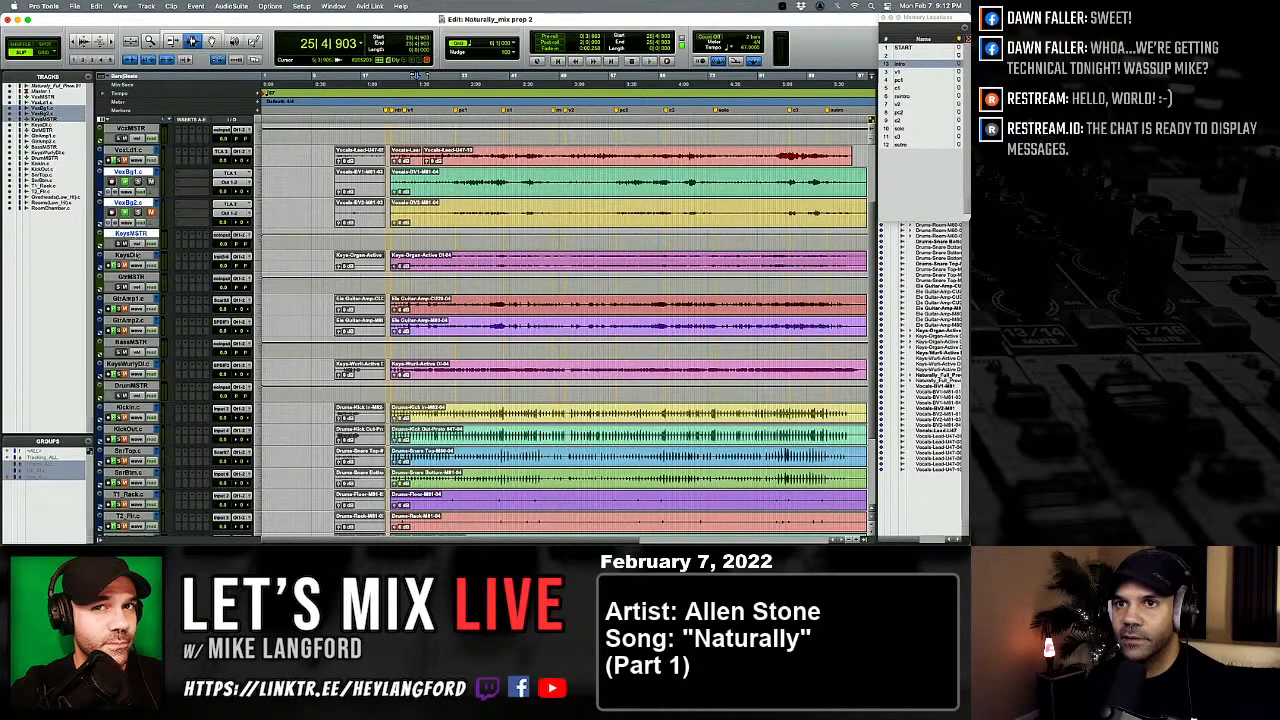
pyautogui.keyDown('super'); pyautogui.click(130, 299); pyautogui.keyUp('super')
pyautogui.keyDown('super'); pyautogui.click(130, 322); pyautogui.keyUp('super')
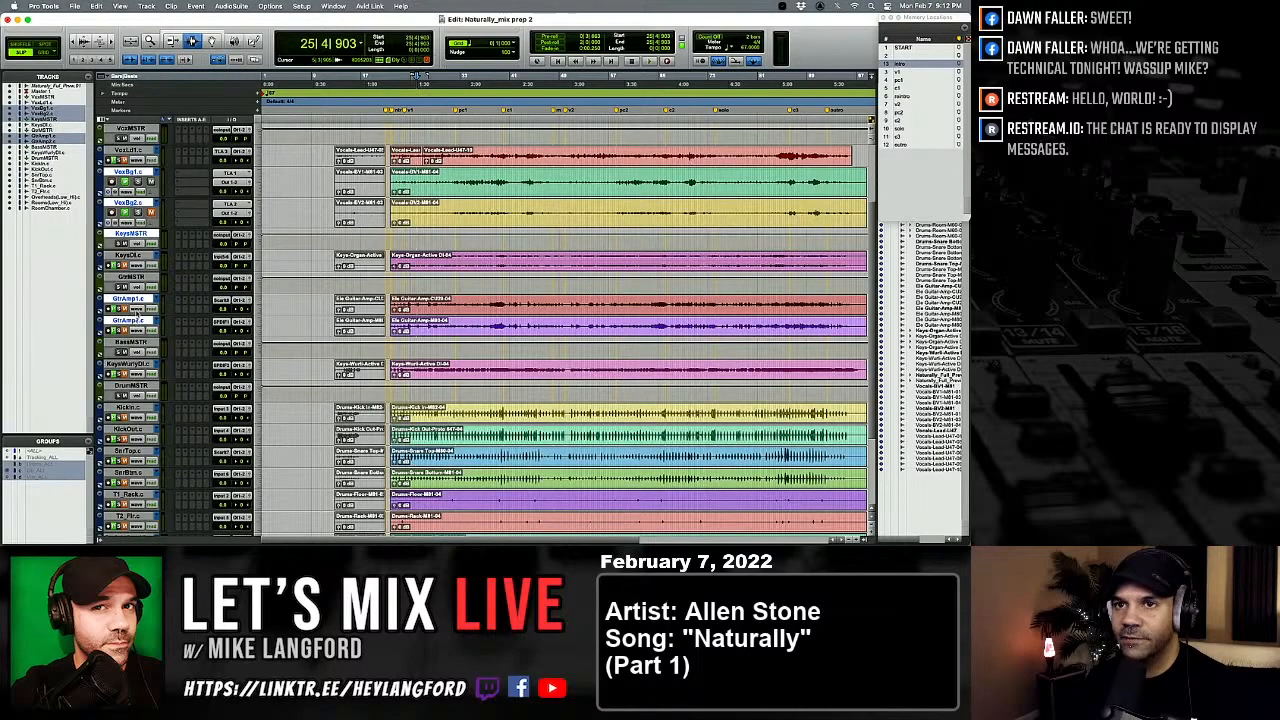
pyautogui.keyDown('super'); pyautogui.click(130, 322); pyautogui.keyUp('super')
# Step: Select only the VoxBg1.c and VoxBg2.c tracks and enlarge both so their waveforms can be inspected
pyautogui.click(130, 173)
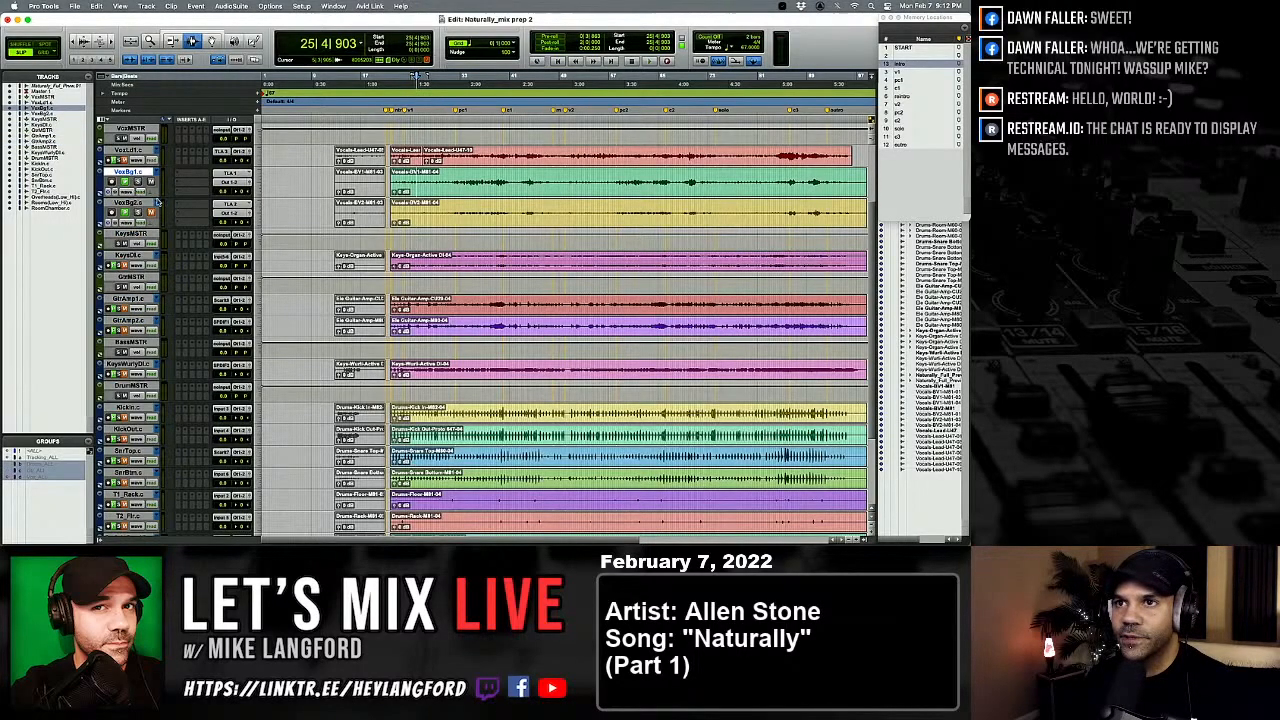
pyautogui.keyDown('shift'); pyautogui.click(132, 204); pyautogui.keyUp('shift')
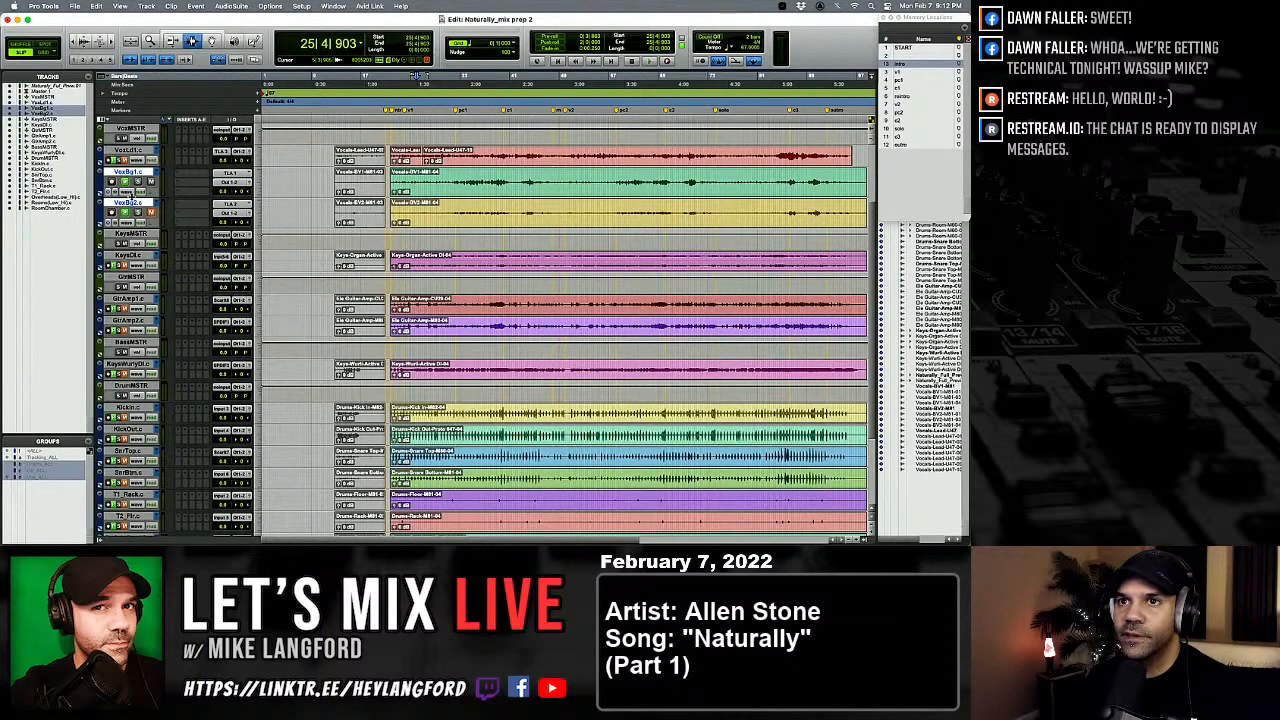
pyautogui.hotkey('ctrl', 'Up')
pyautogui.hotkey('ctrl', 'Up')
pyautogui.hotkey('ctrl', 'Up')
pyautogui.hotkey('ctrl', 'Up')
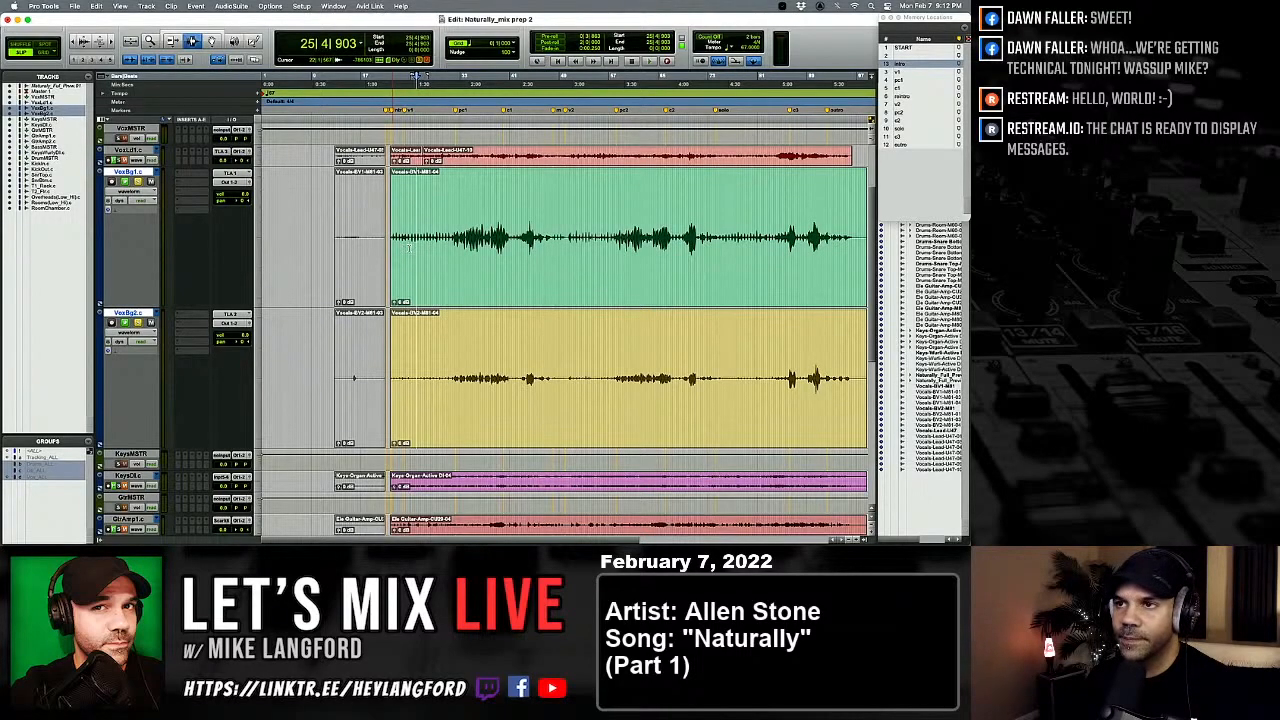
# Step: Play the two background vocals from the first verse and resume just before the pc1 marker
pyautogui.press('space')
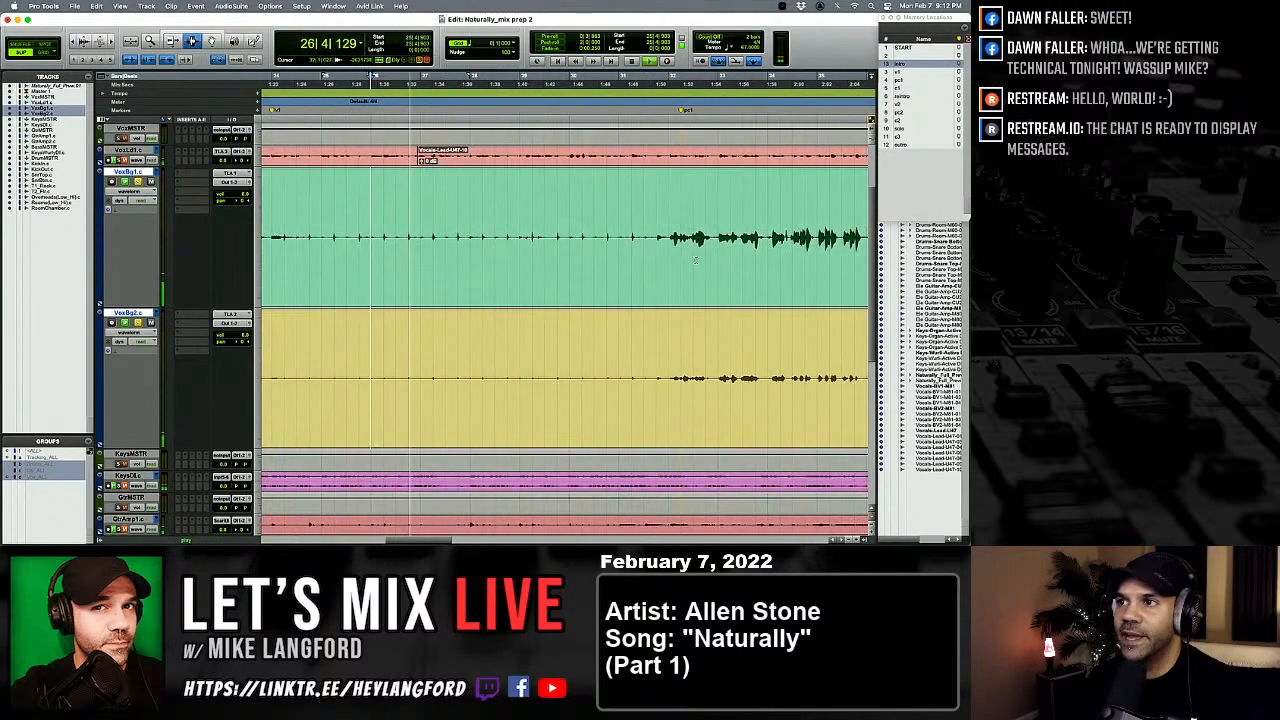
pyautogui.click(652, 246)
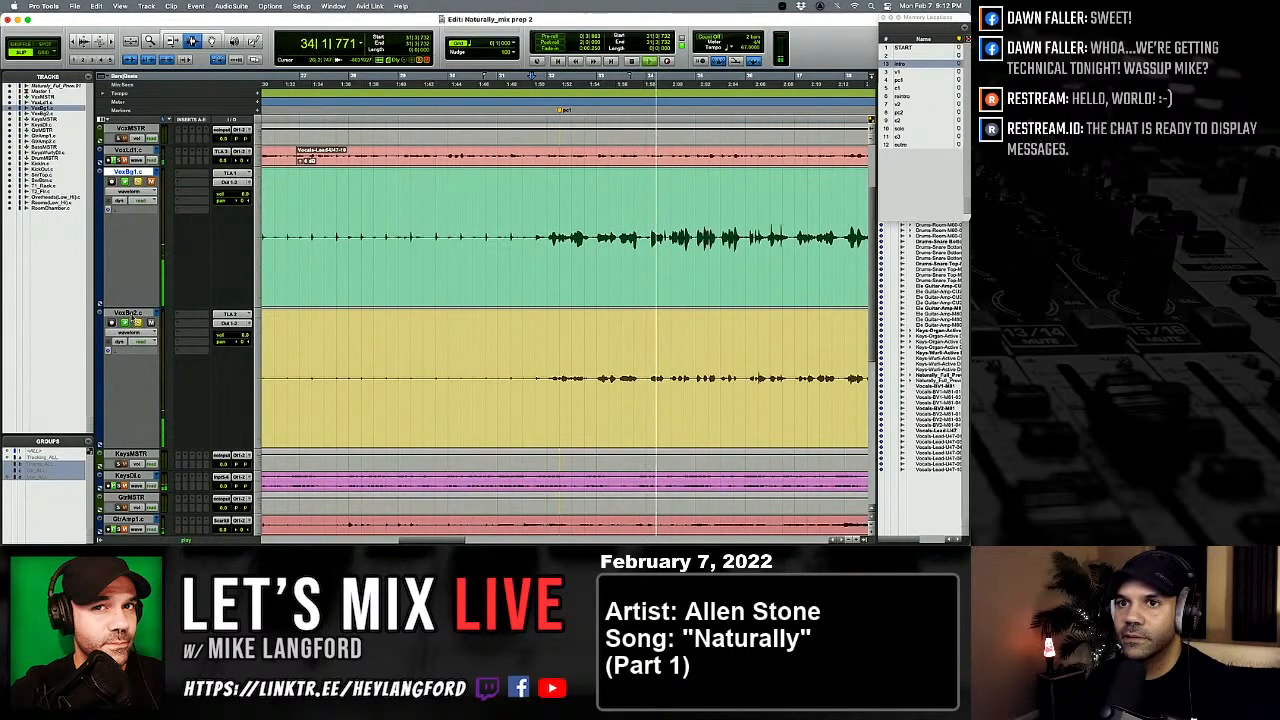
# Step: Try to rename the VoxBg2.c track to VoxBg2_M.c and edit the name of VoxBg1.c
pyautogui.doubleClick(127, 319)
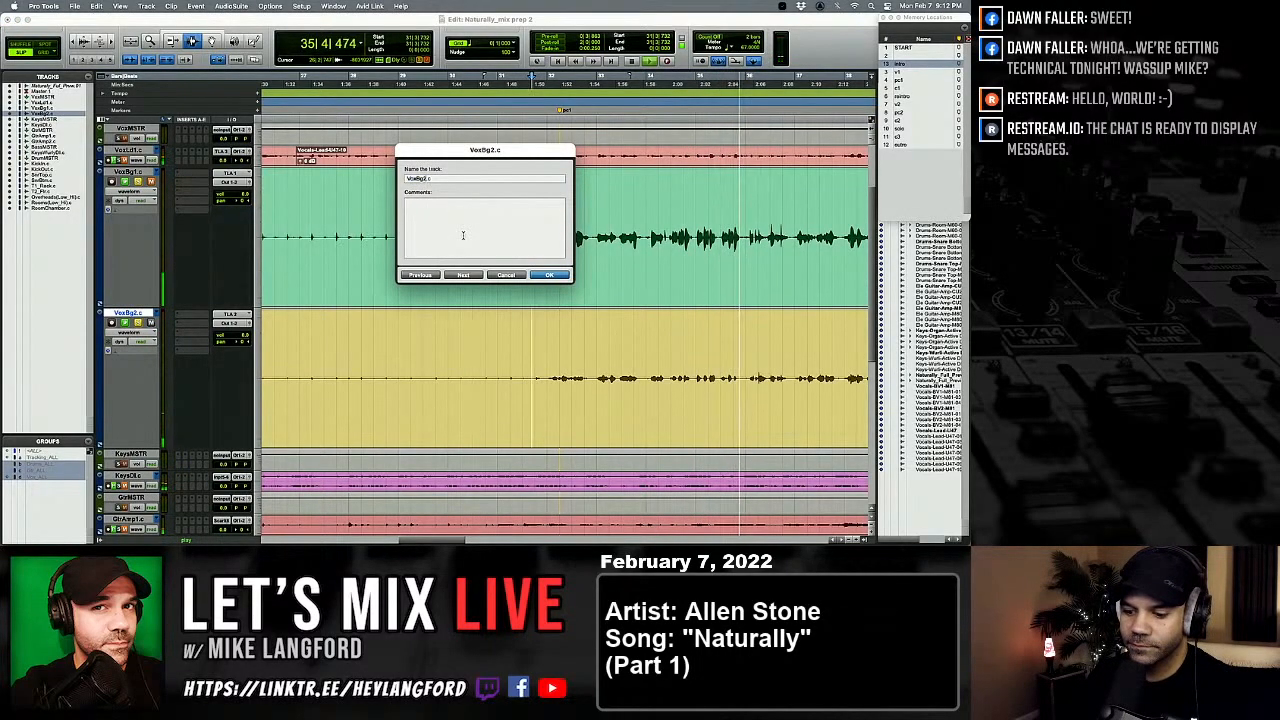
pyautogui.press('BackSpace')
pyautogui.write('Mic')
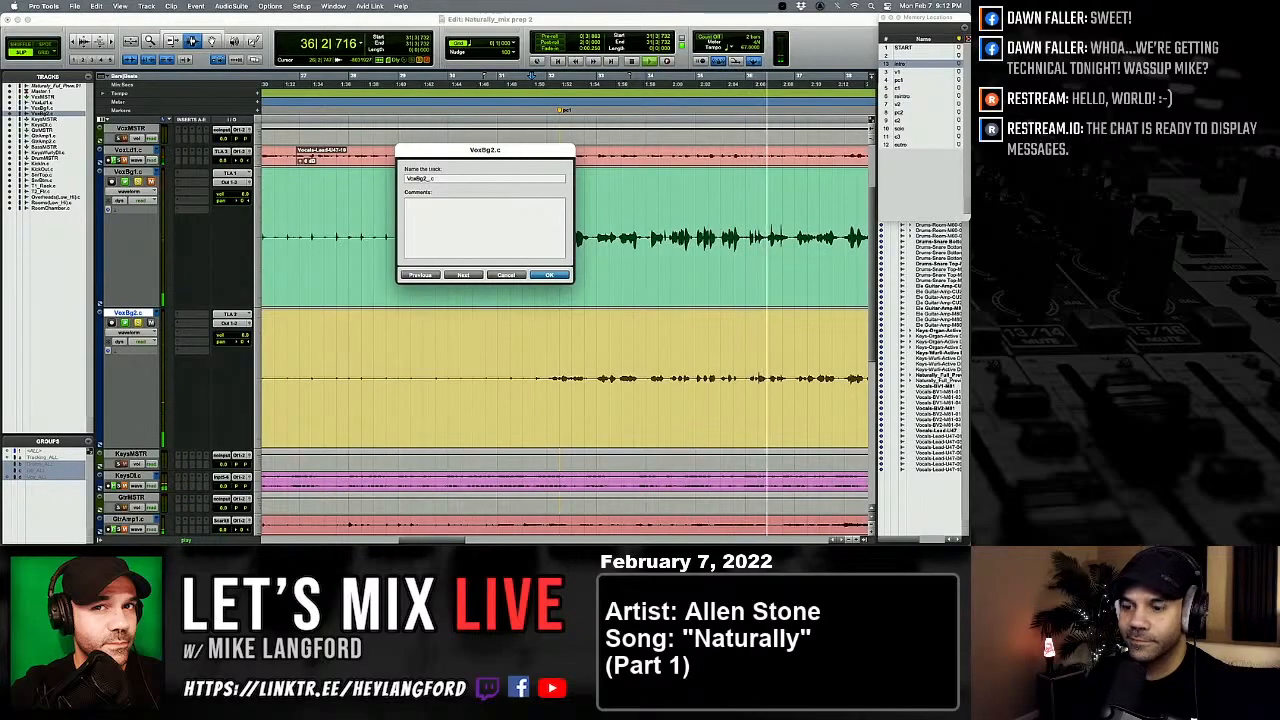
pyautogui.press('super+Up')
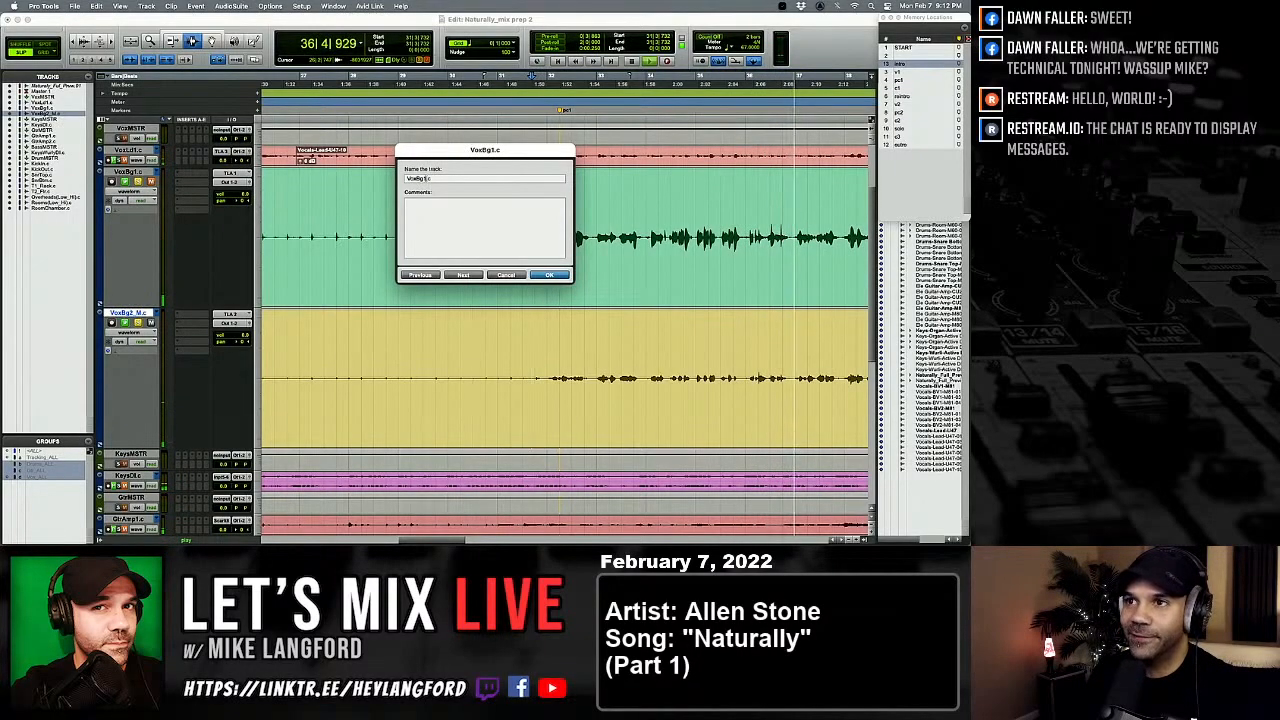
pyautogui.write('Mi')
pyautogui.press('Return')
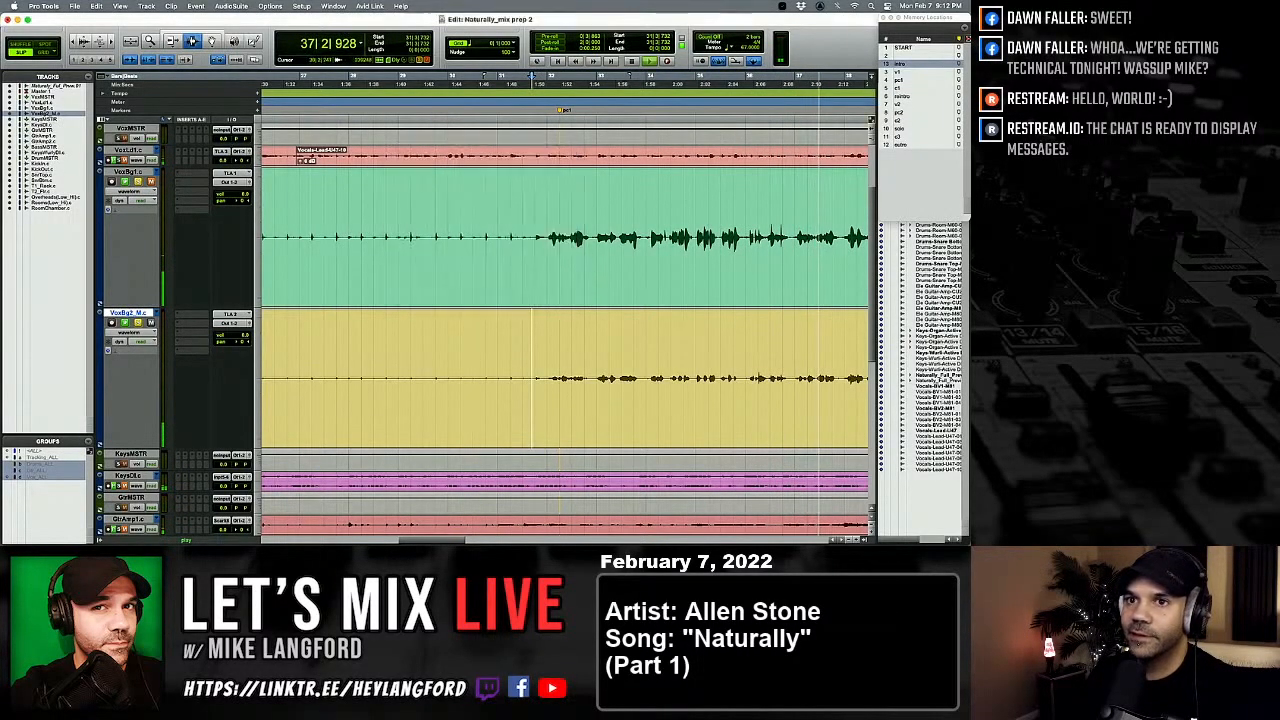
# Step: Restart playback and listen to the background vocals through the pc1 section while examining their waveforms
pyautogui.press('space')
pyautogui.press('space')
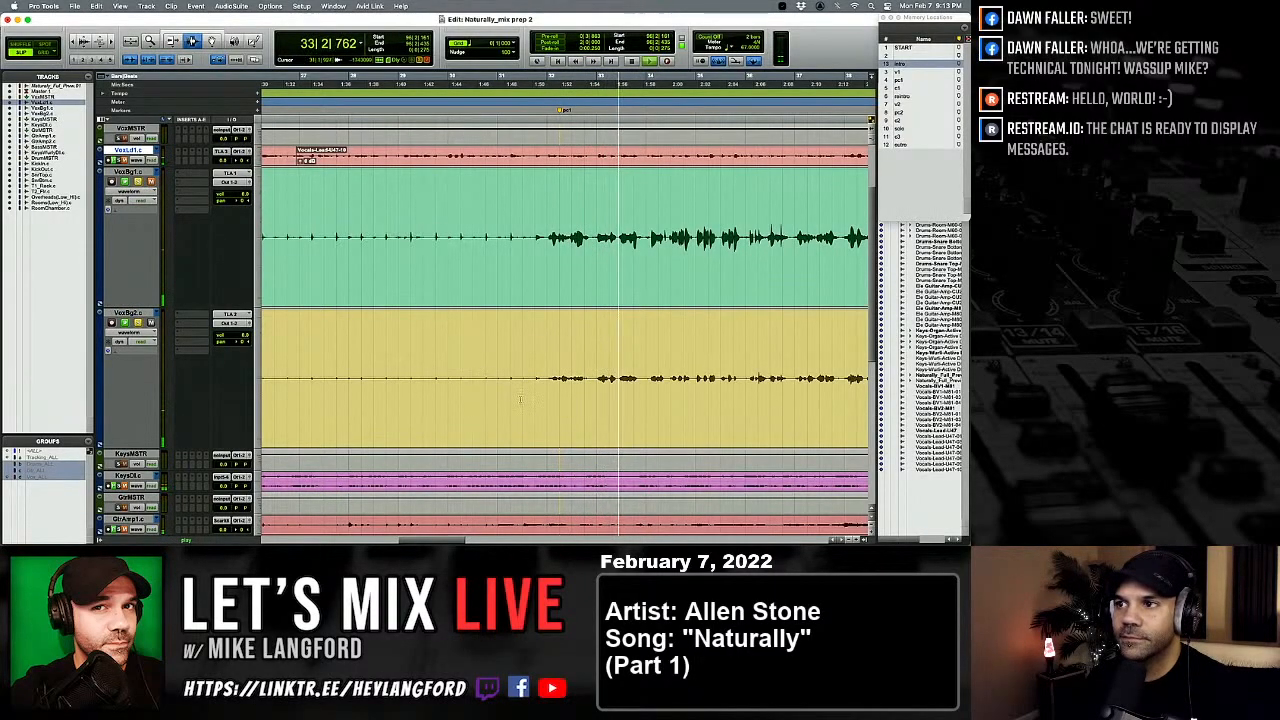
pyautogui.hscroll(2, 529, 404)
pyautogui.hscroll(4, 529, 404)
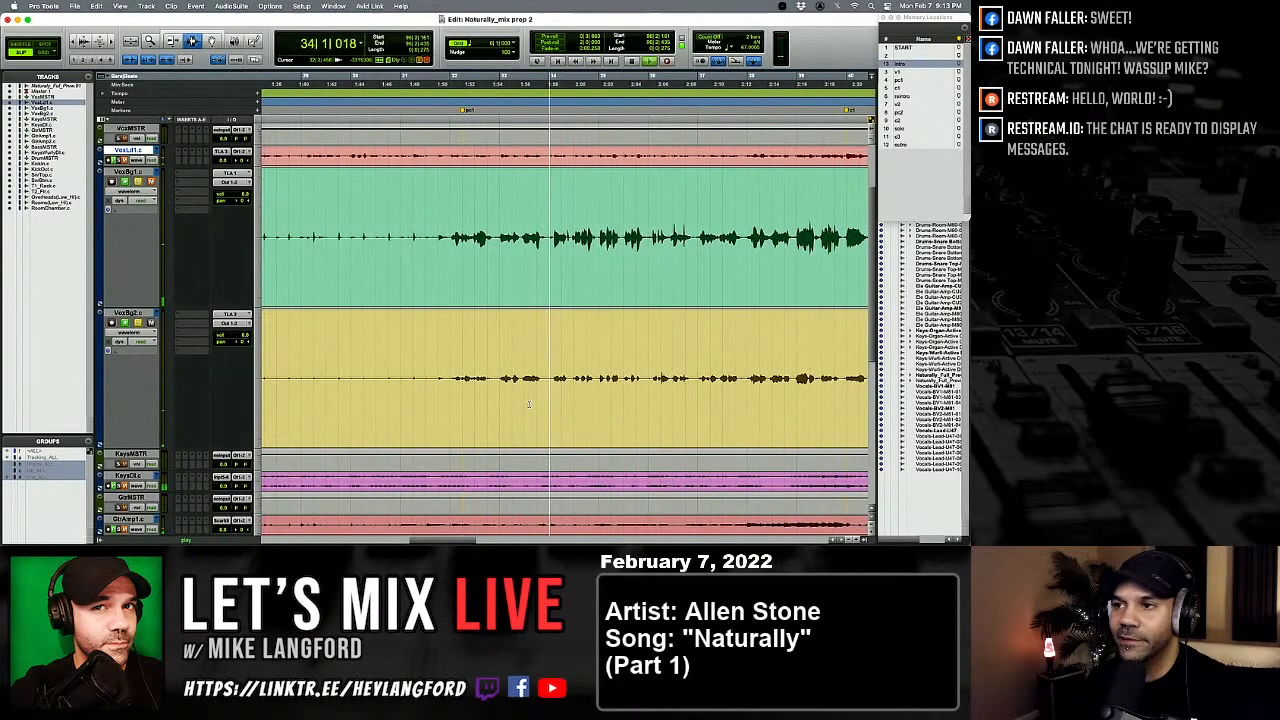
pyautogui.press('super+bracketright')
pyautogui.press('super+bracketright')
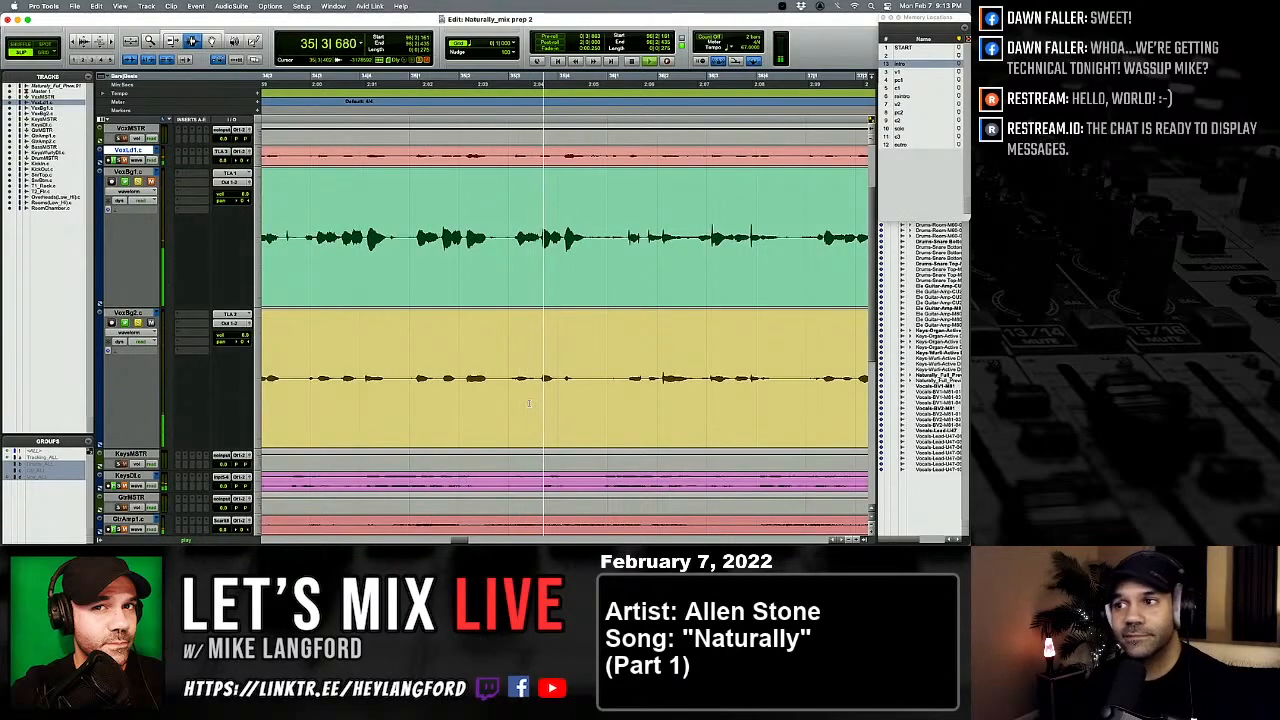
pyautogui.press('space')
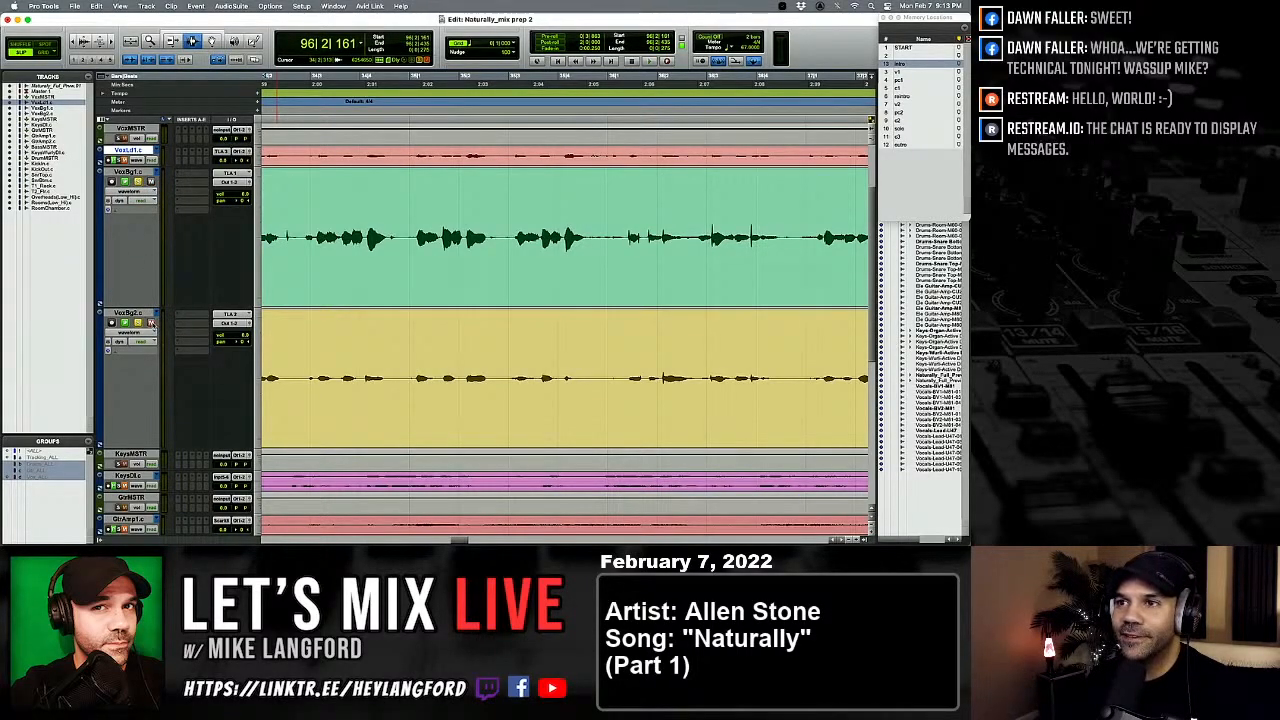
# Step: Replay both background vocals from about 35|1|441, listening for noises between phrases
pyautogui.press('space')
pyautogui.click(548, 293)
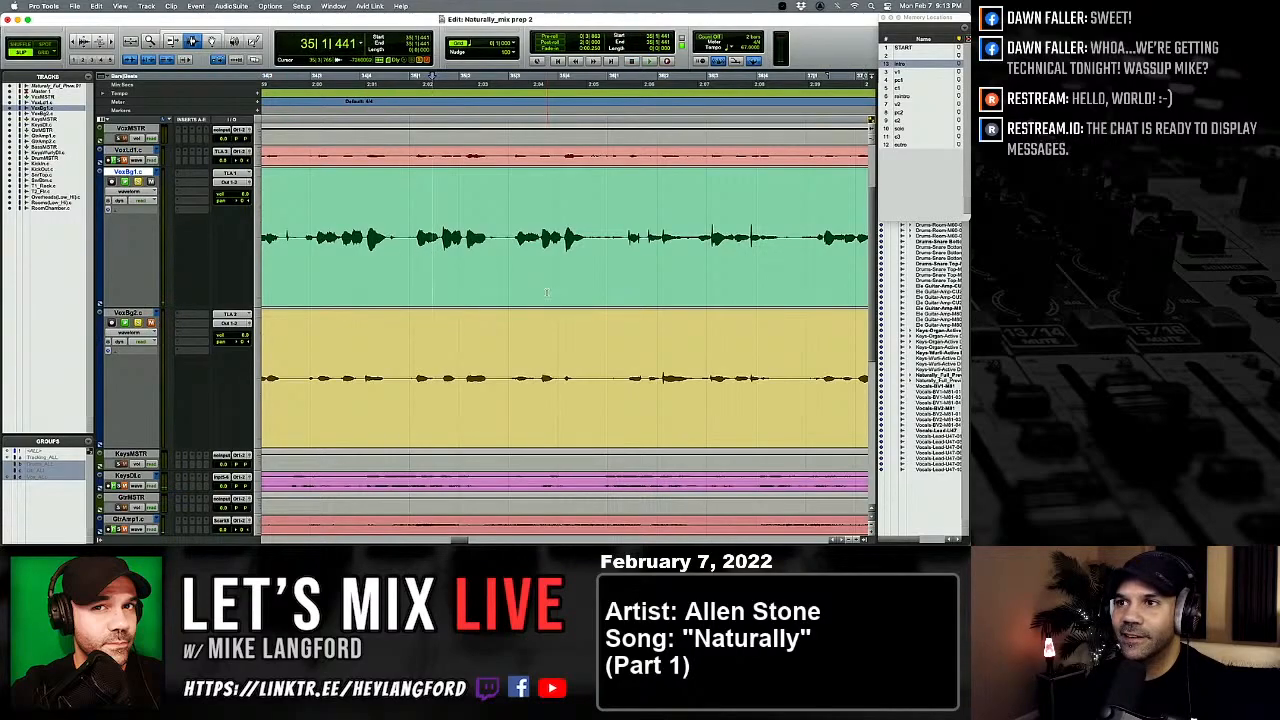
pyautogui.press('space')
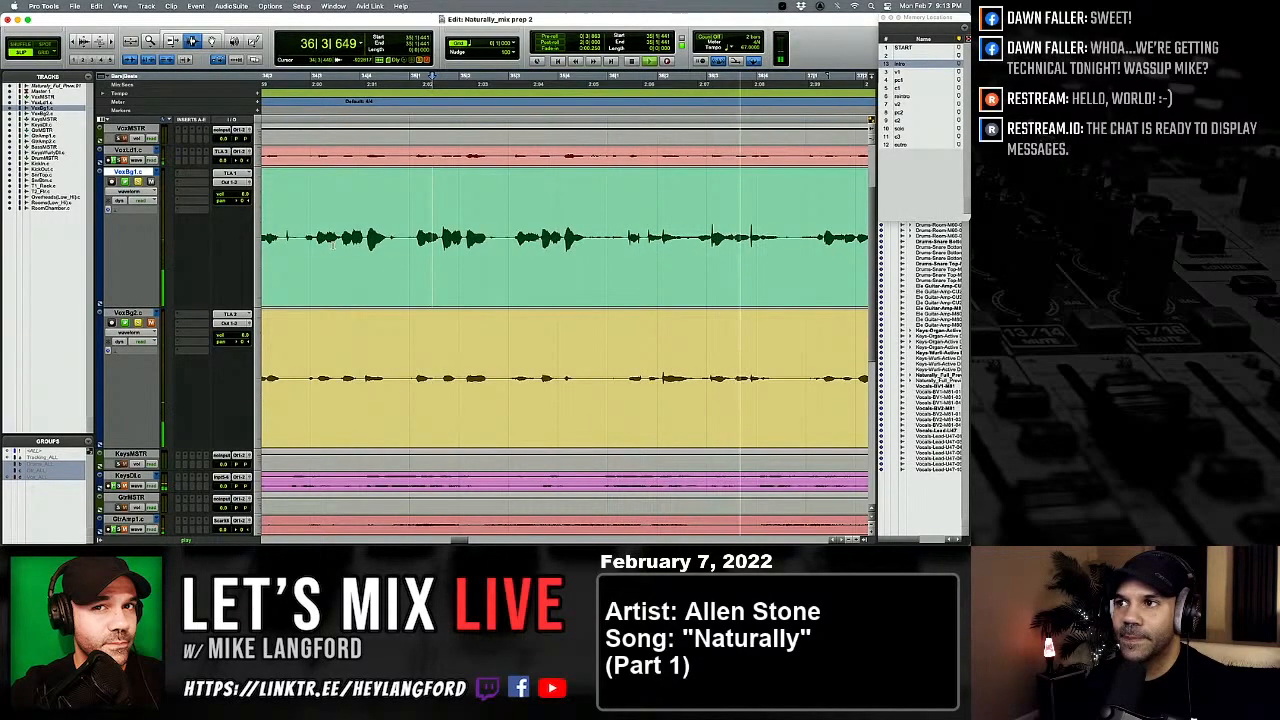
pyautogui.press('space')
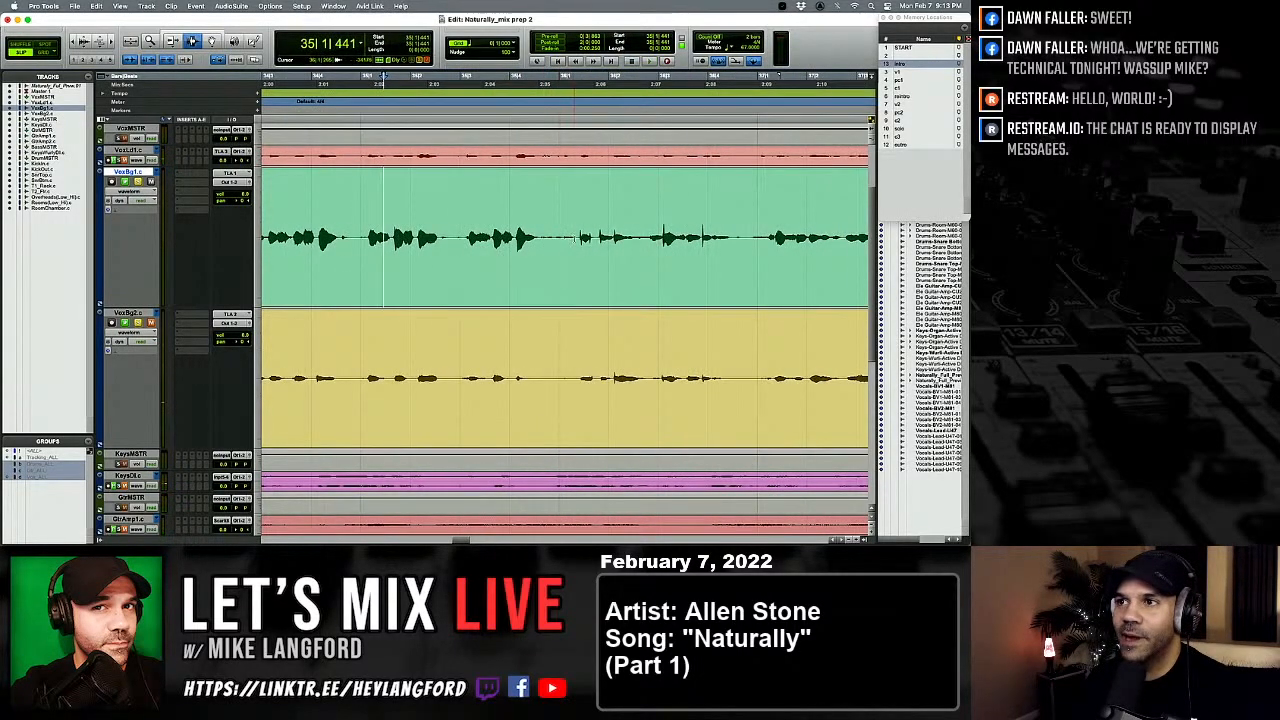
# Step: Examine the short sound on VoxBg1.c near 36|1|305 in close-up and play the surrounding phrase
pyautogui.click(573, 239)
pyautogui.press('t')
pyautogui.press('t')
pyautogui.press('t')
pyautogui.press('t')
pyautogui.hscroll(2, 574, 239)
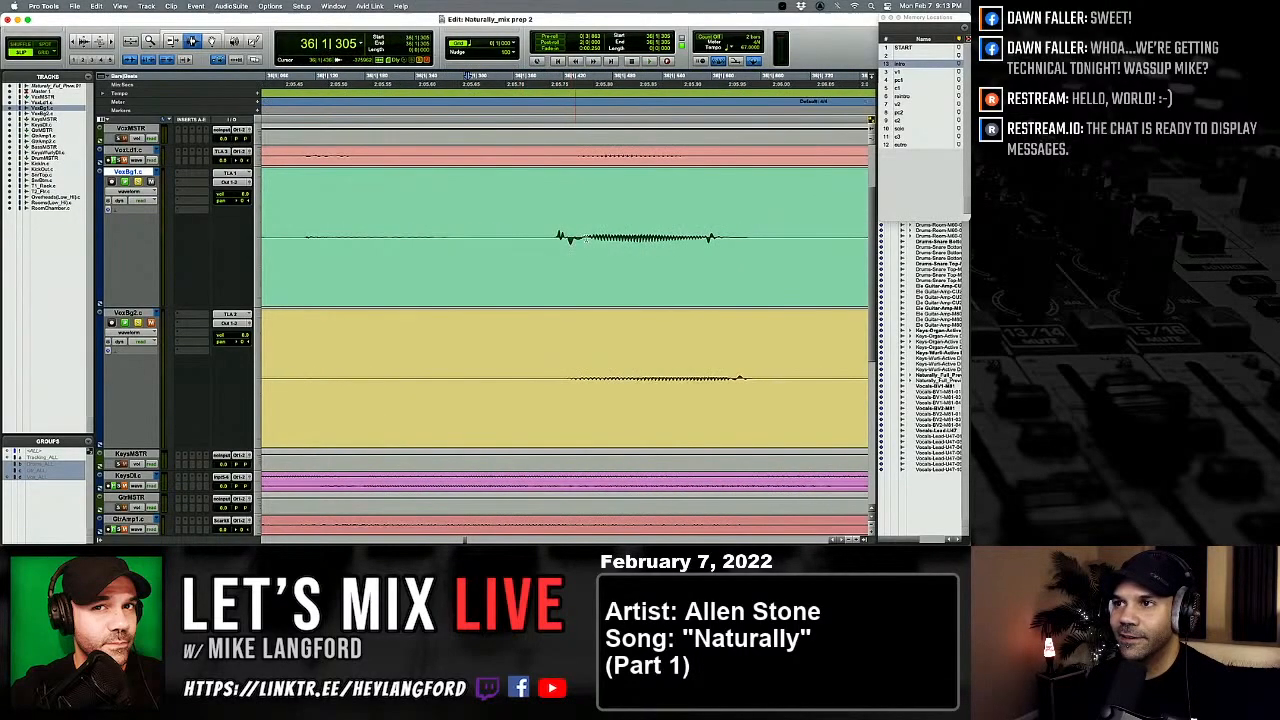
pyautogui.press('space')
pyautogui.press('r')
pyautogui.press('r')
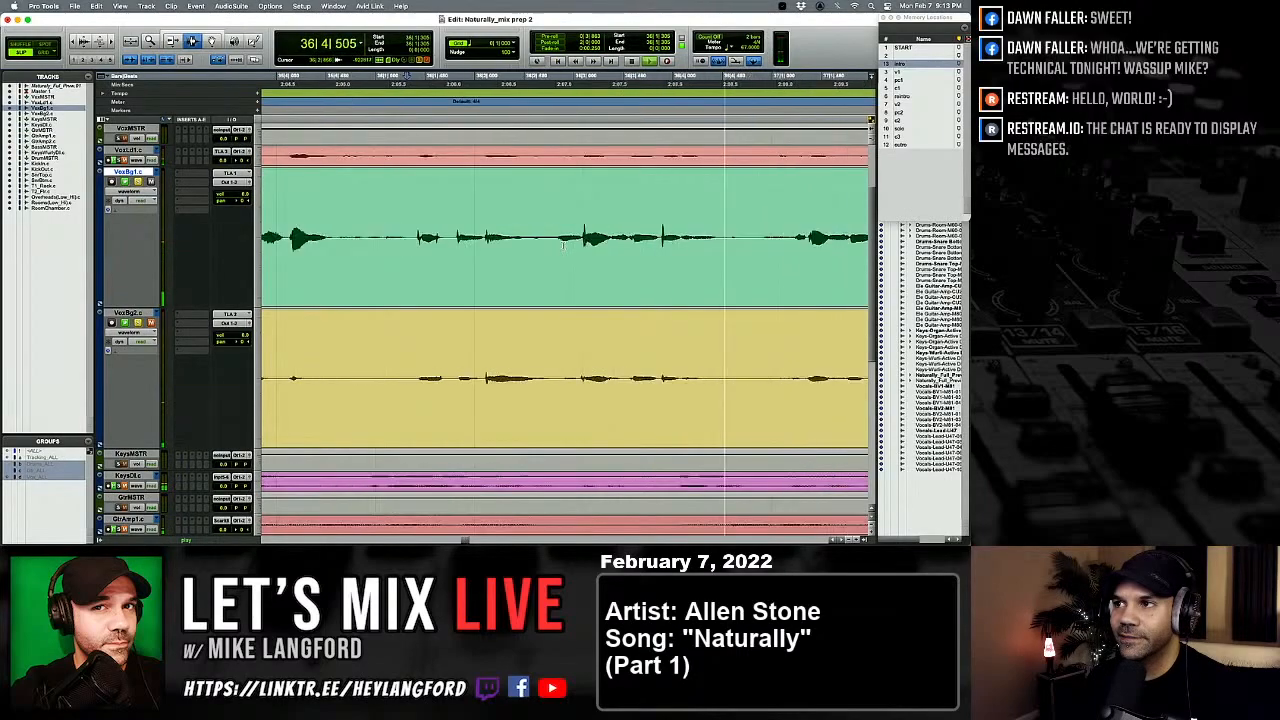
# Step: Stop playback and examine both background vocal waveforms across the whole song, from pc1 through the solo section
pyautogui.press('space')
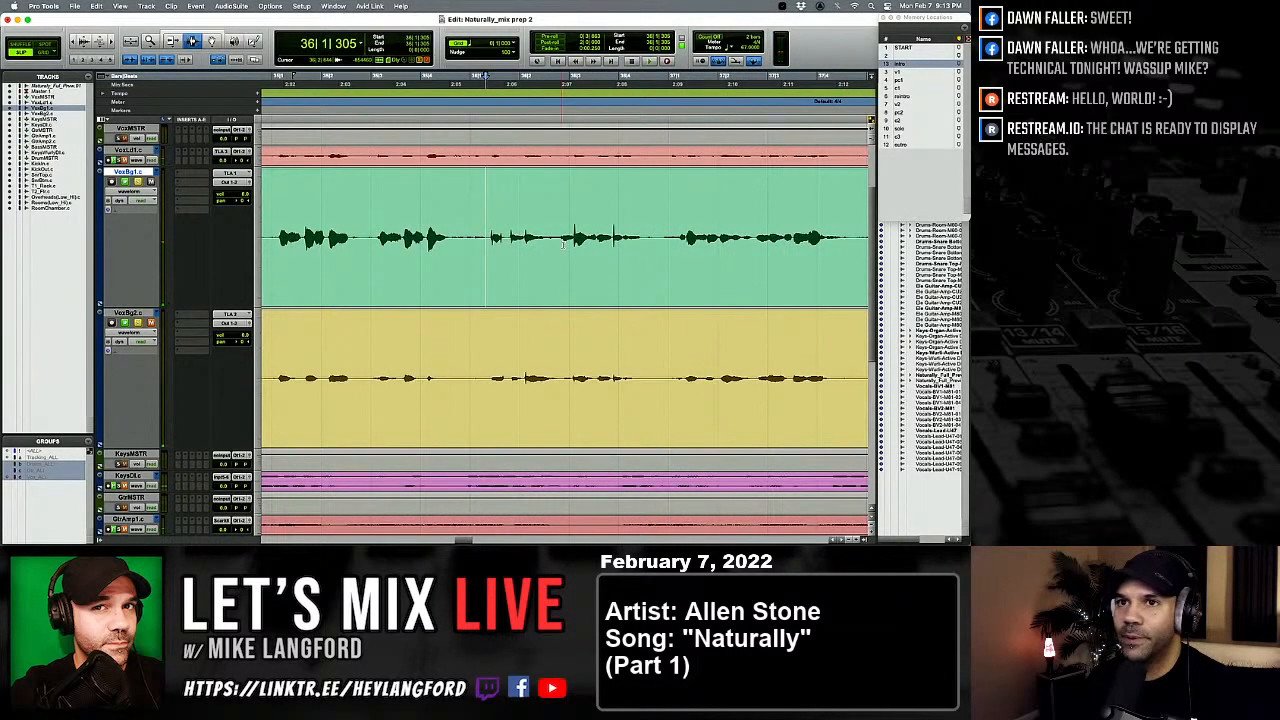
pyautogui.press('r')
pyautogui.press('r')
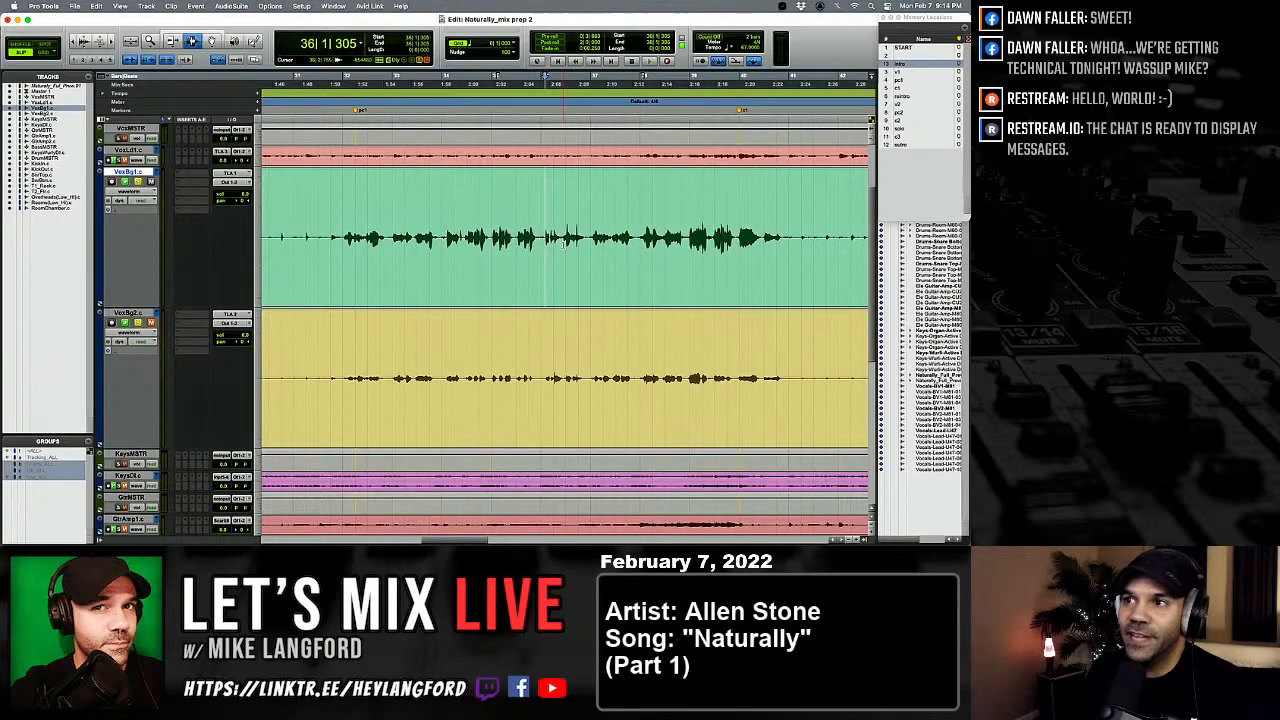
pyautogui.press('space')
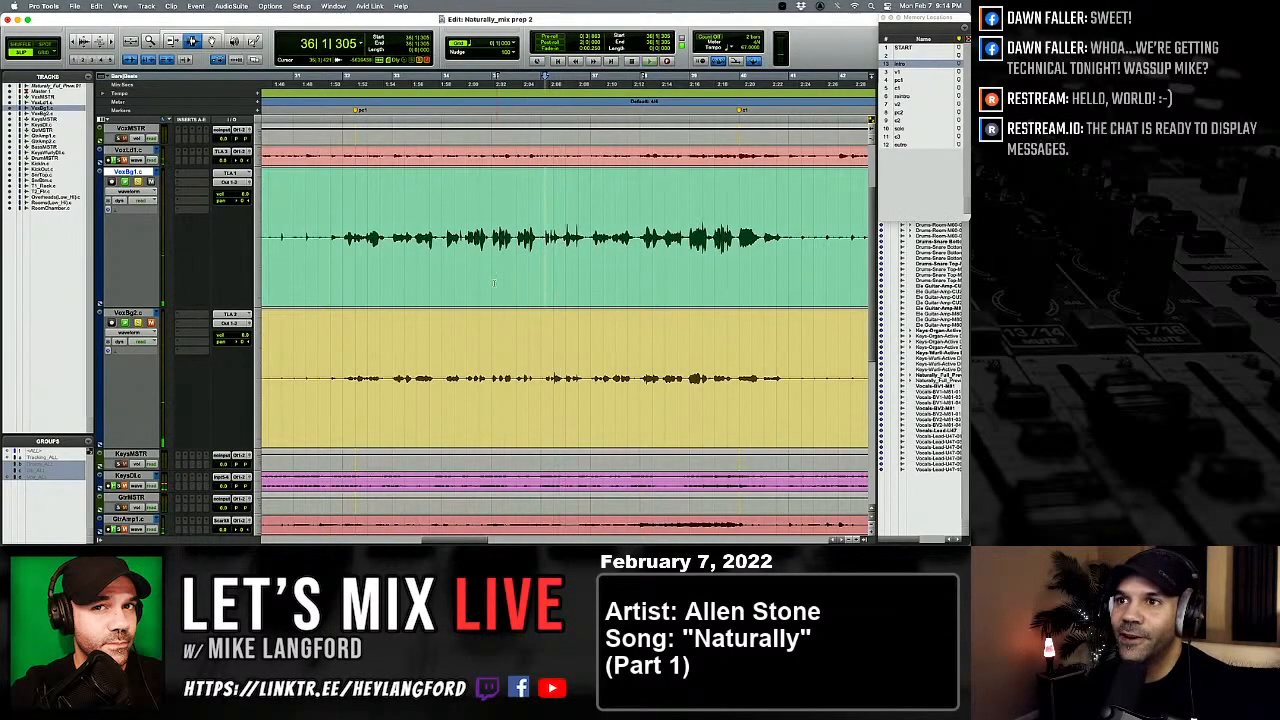
pyautogui.press('r')
pyautogui.press('r')
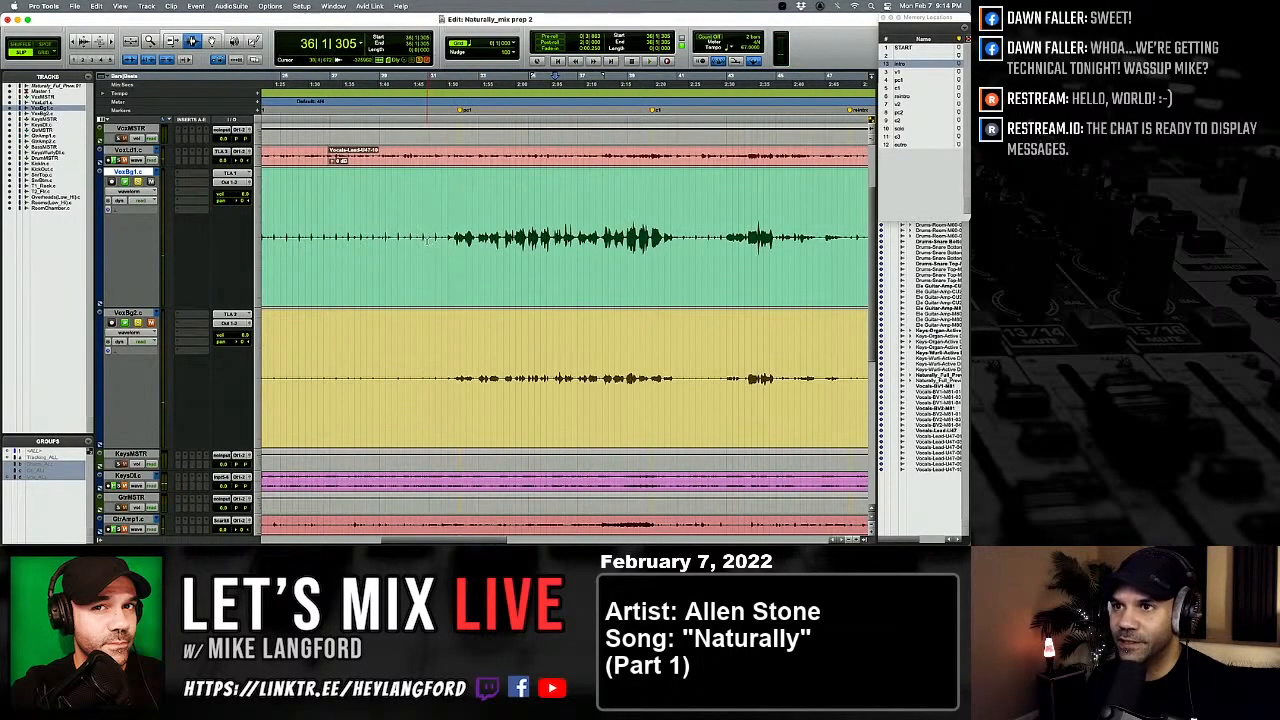
pyautogui.hscroll(5, 513, 249)
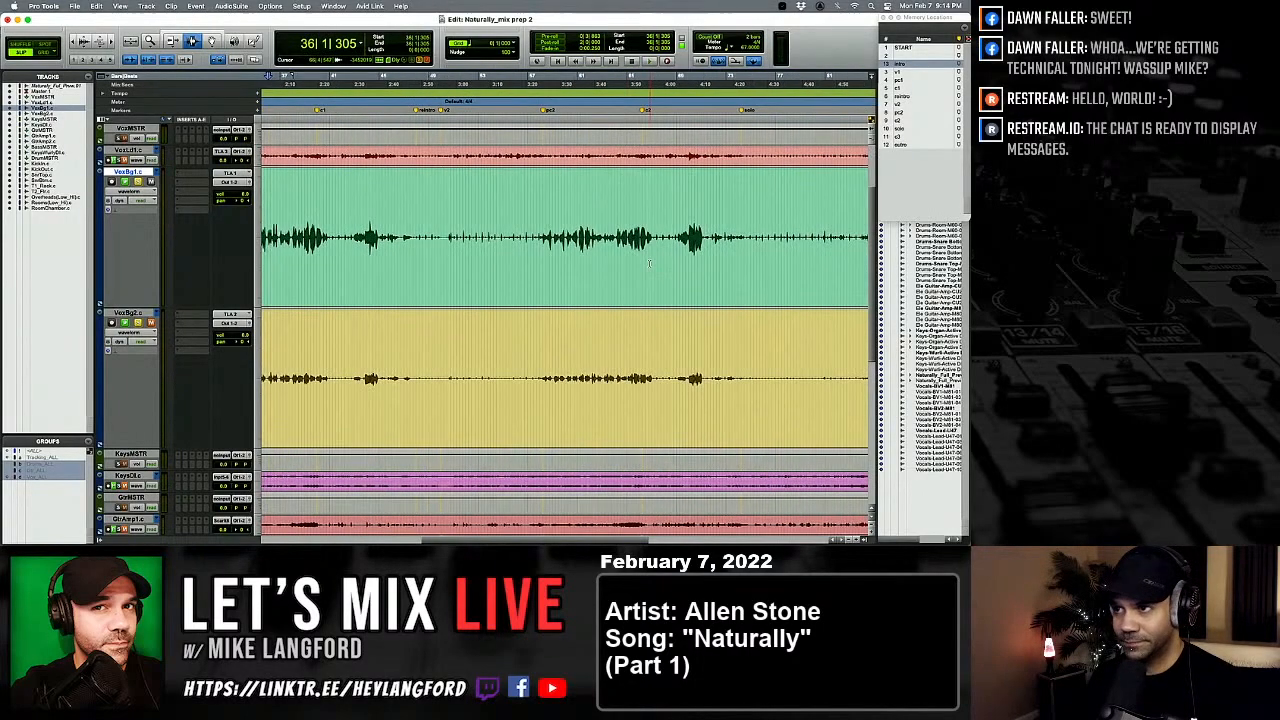
# Step: Play both background vocals from about 41|2|485, listening to the gap and the phrases after the c1 marker
pyautogui.click(481, 248)
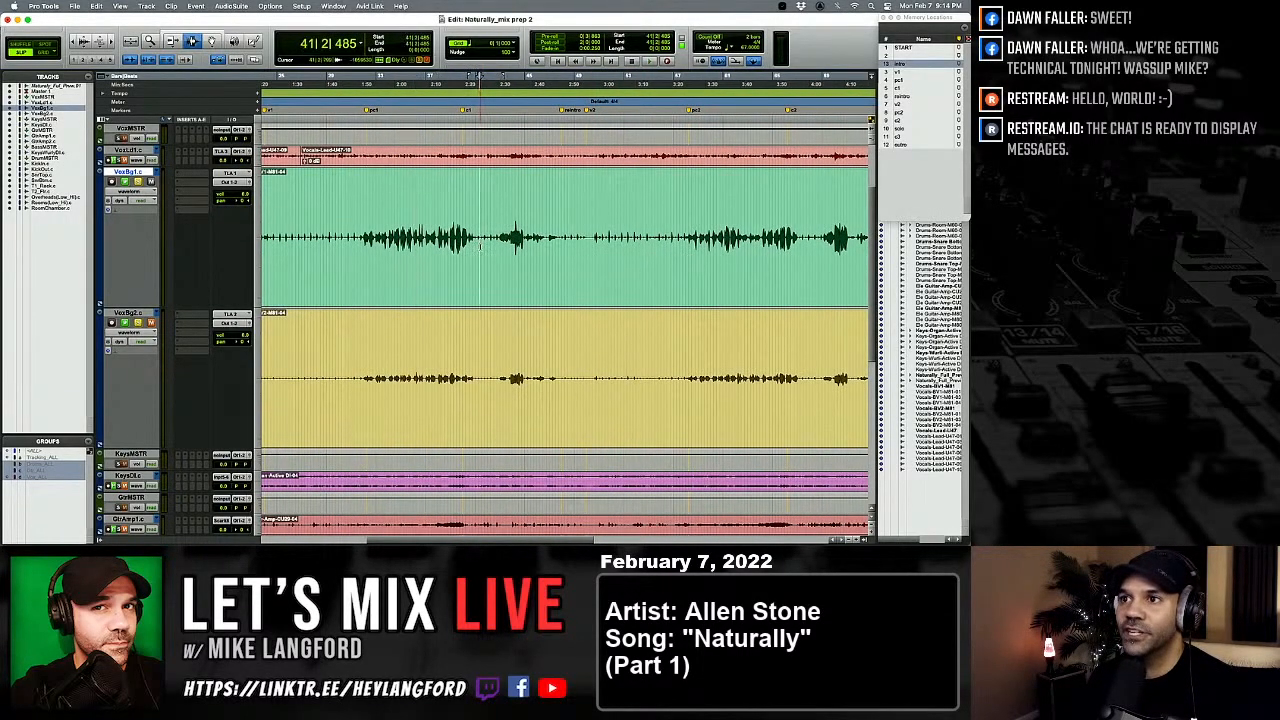
pyautogui.press('t')
pyautogui.press('t')
pyautogui.press('r')
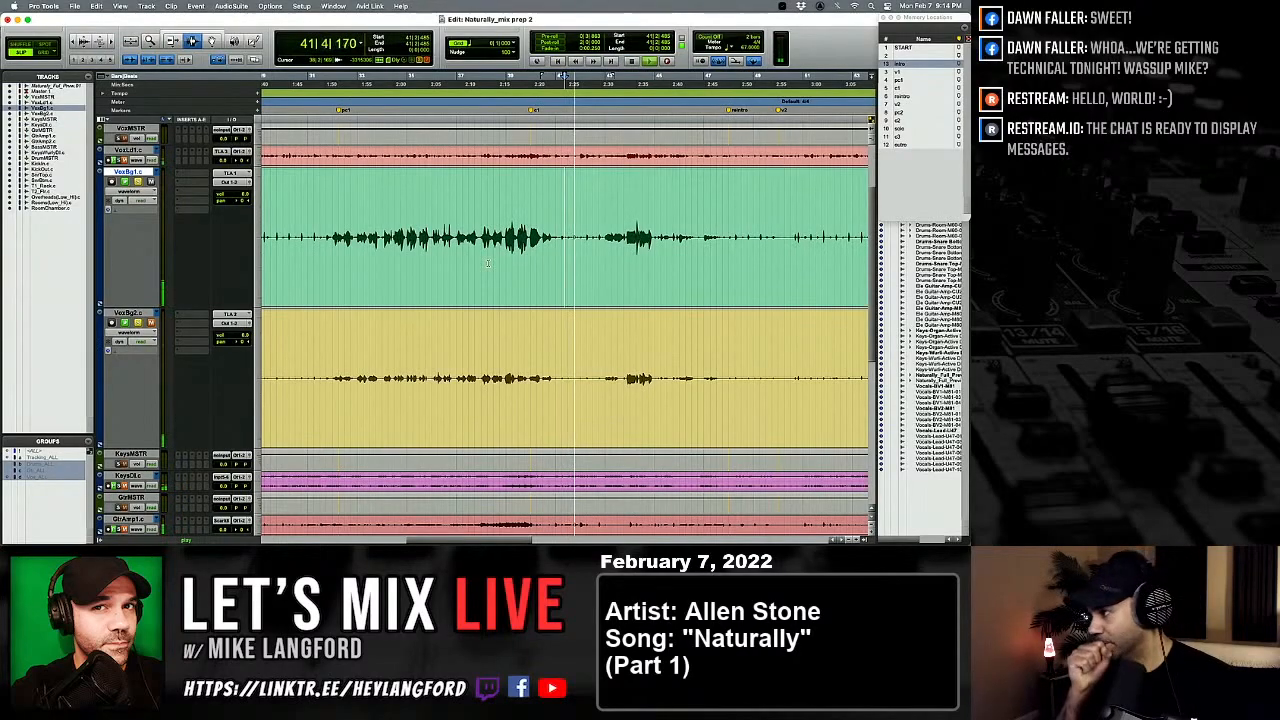
pyautogui.hscroll(-4, 452, 216)
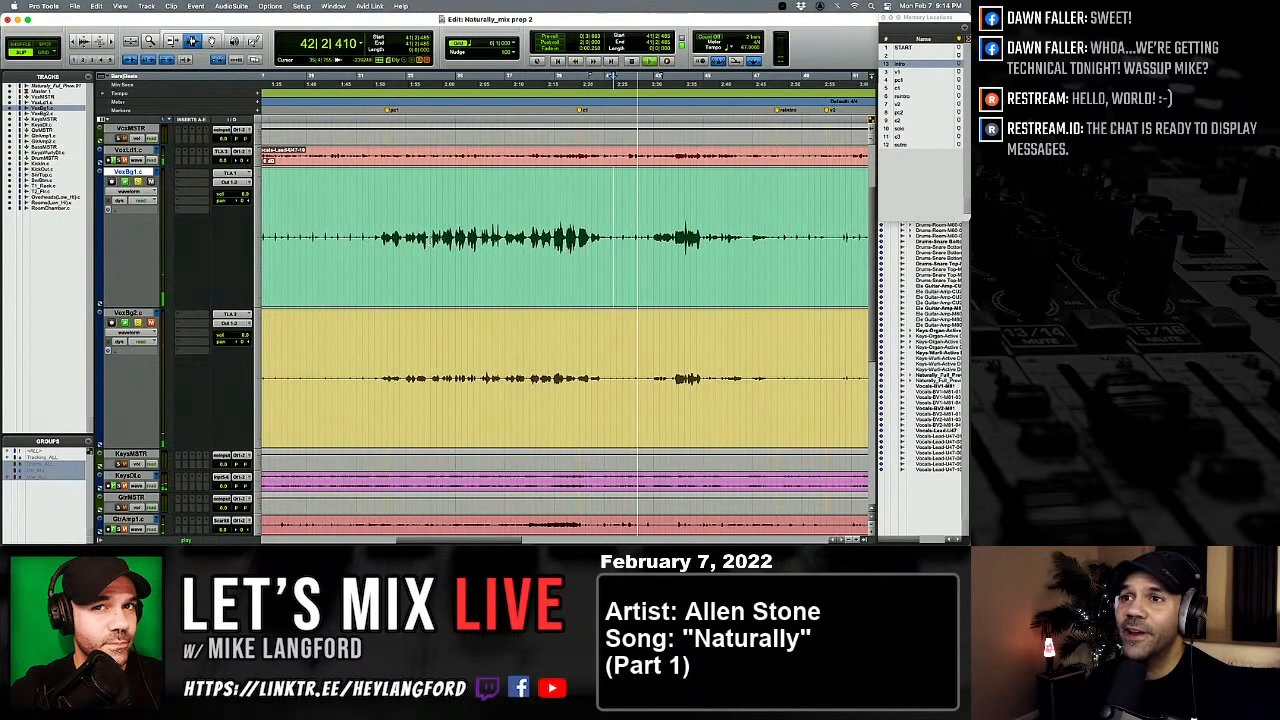
pyautogui.press('r')
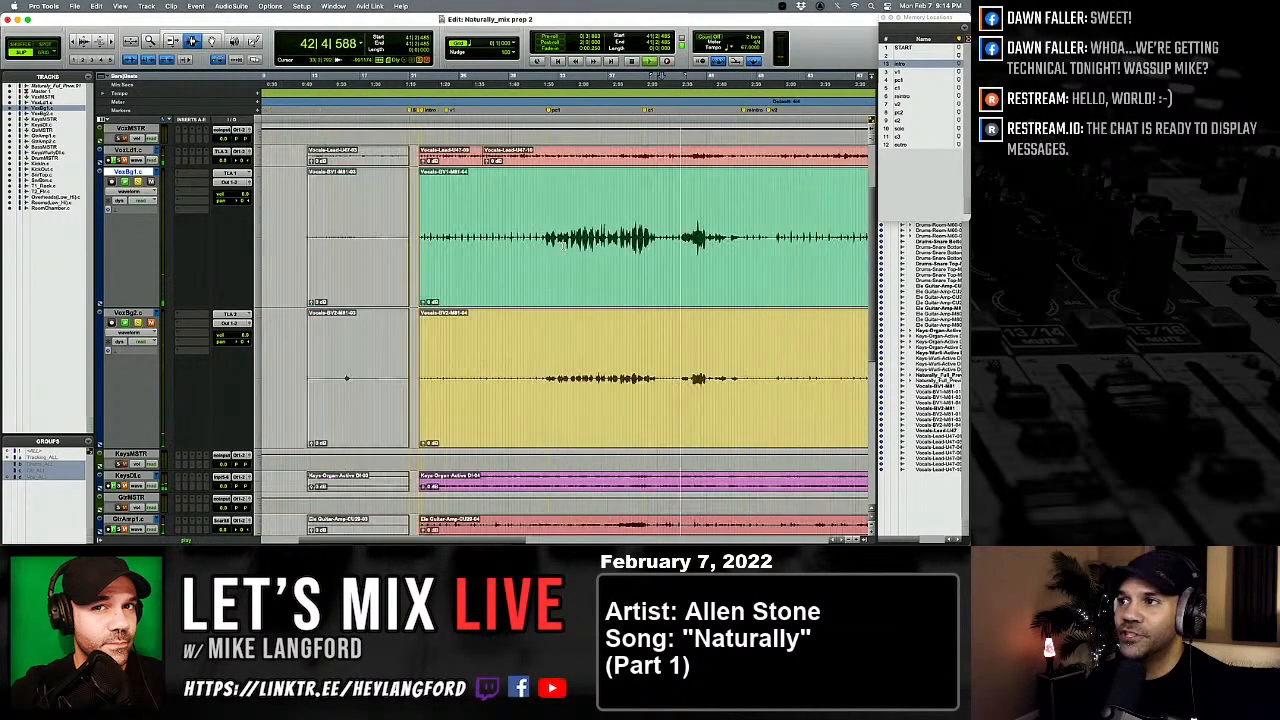
pyautogui.hscroll(3, 573, 247)
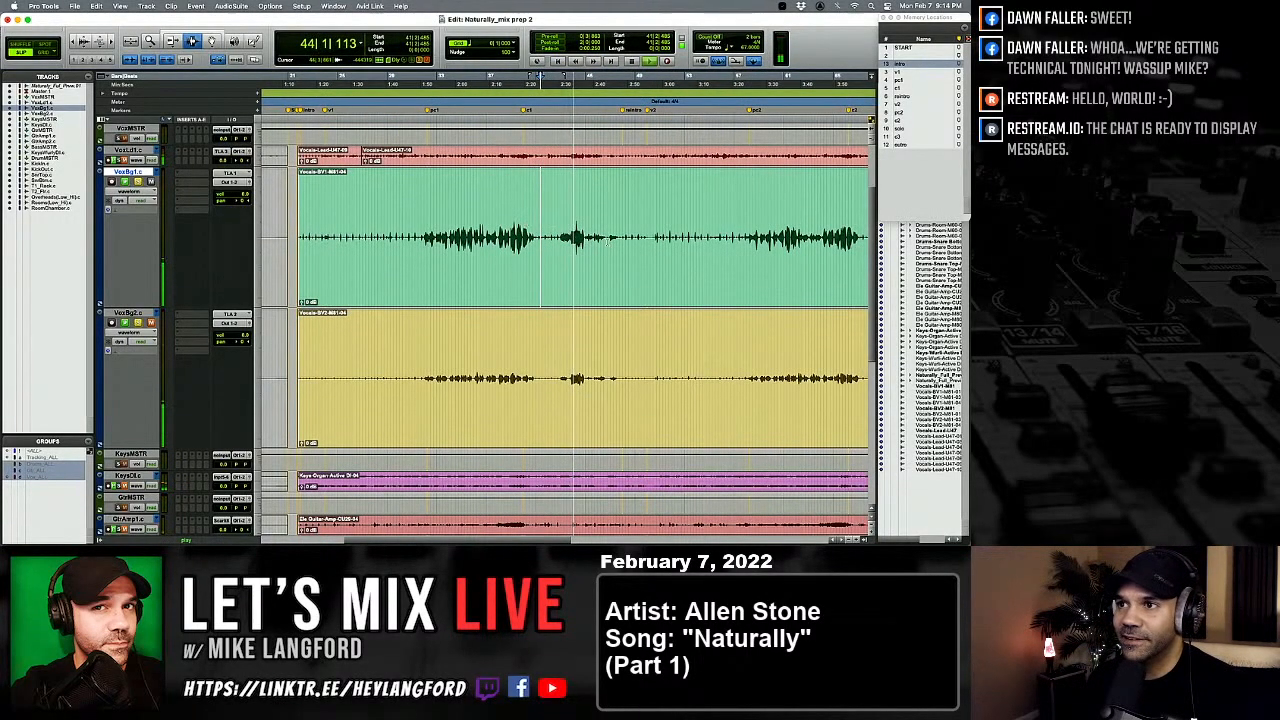
pyautogui.click(540, 240)
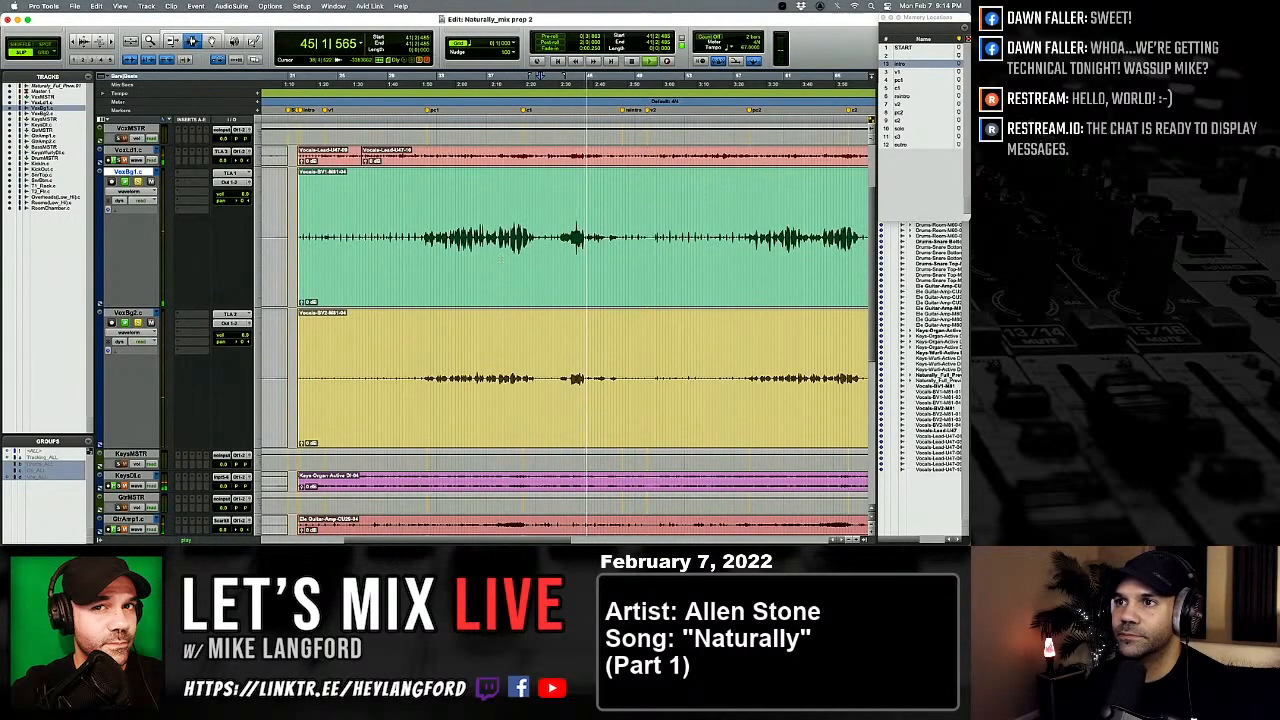
# Step: Find the first background vocal entrance at pc1 and delete the bleed from 31|3|756 up to it on both tracks
pyautogui.press('t')
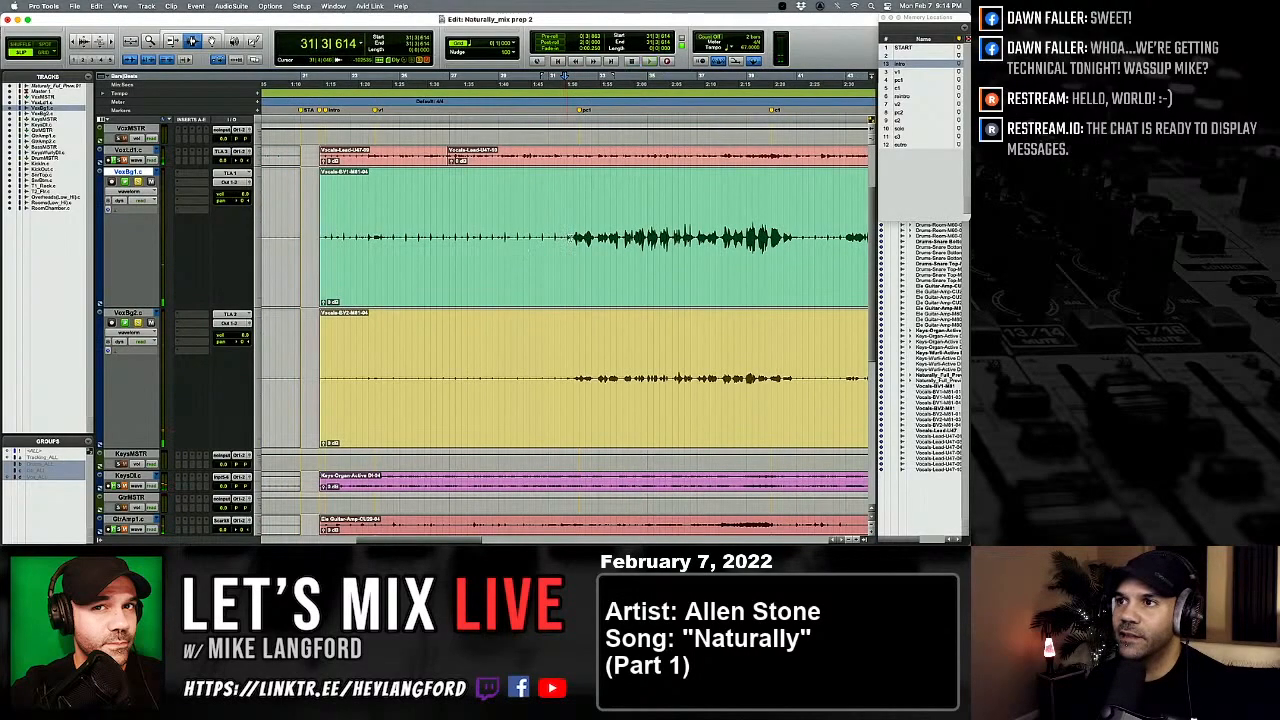
pyautogui.press('space')
pyautogui.press('t')
pyautogui.press('space')
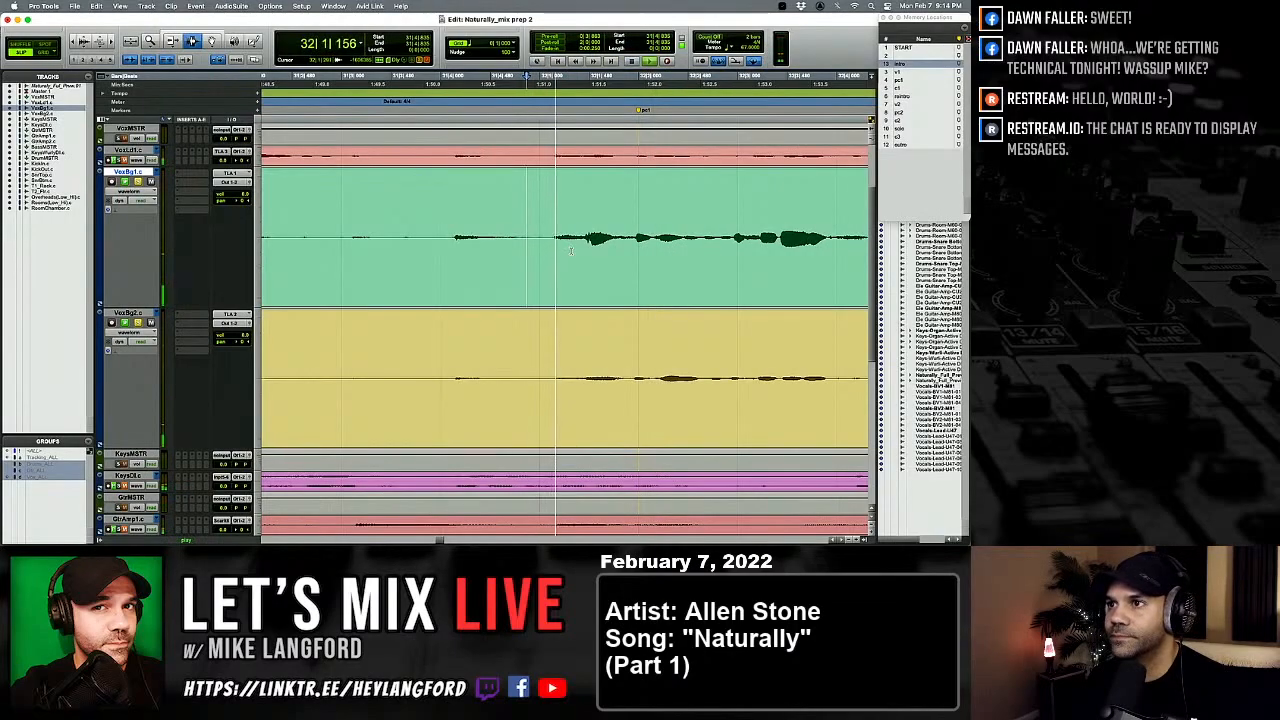
pyautogui.moveTo(582, 240); pyautogui.dragTo(432, 322)
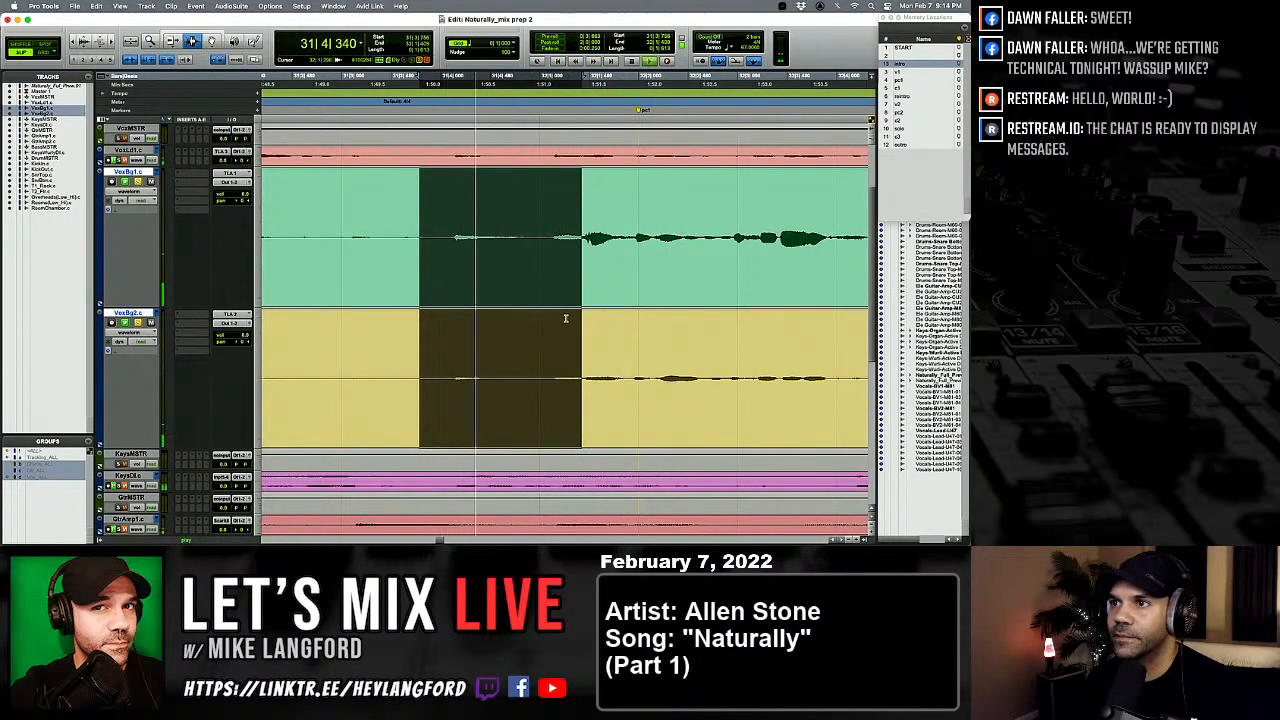
pyautogui.press('BackSpace')
# Step: Delete the bleed-only clips before the pc1 entrance on both background vocals, and play from the first remaining phrase
pyautogui.press('r')
pyautogui.press('r')
pyautogui.press('r')
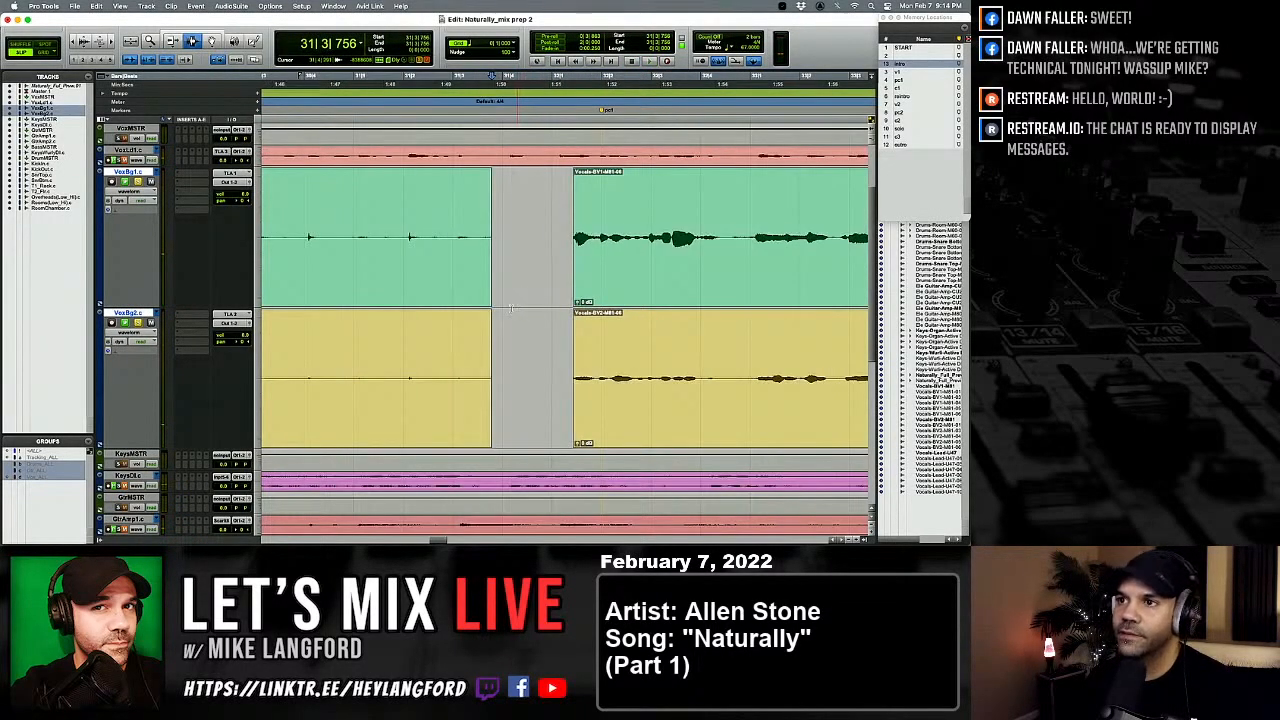
pyautogui.click(453, 283)
pyautogui.keyDown('shift'); pyautogui.click(451, 346); pyautogui.keyUp('shift')
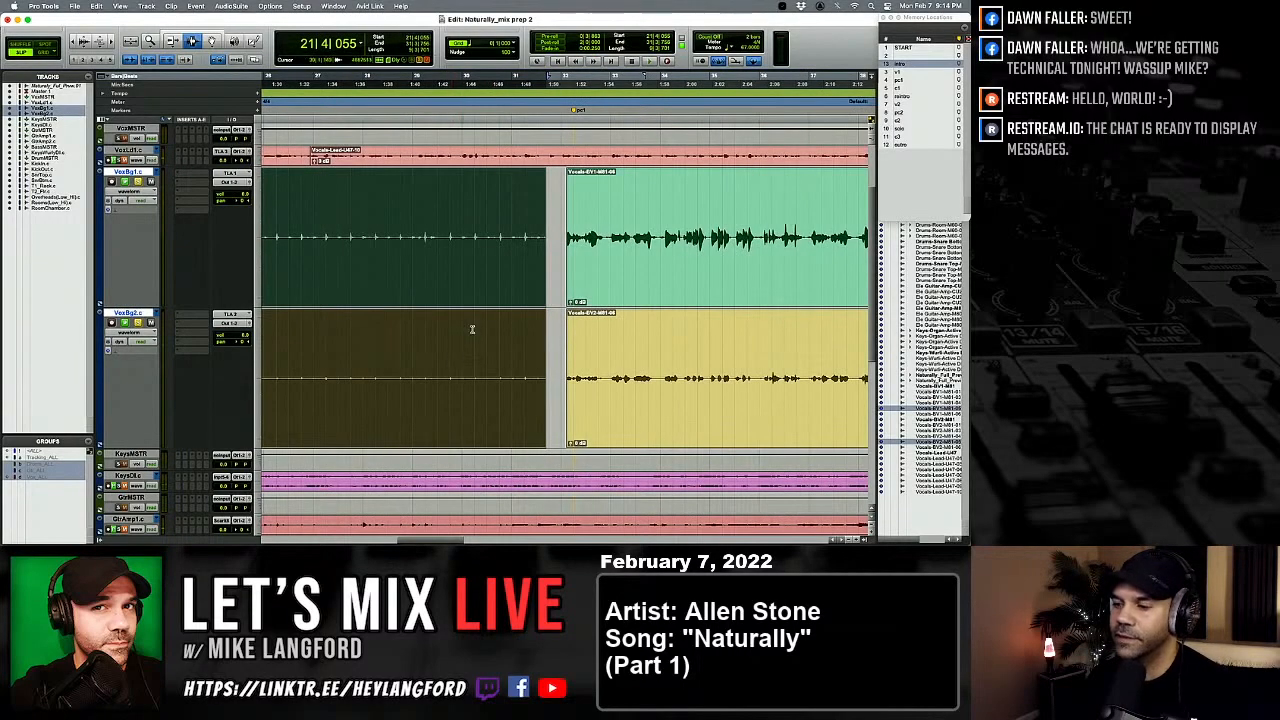
pyautogui.press('BackSpace')
pyautogui.press('Tab')
pyautogui.press('space')
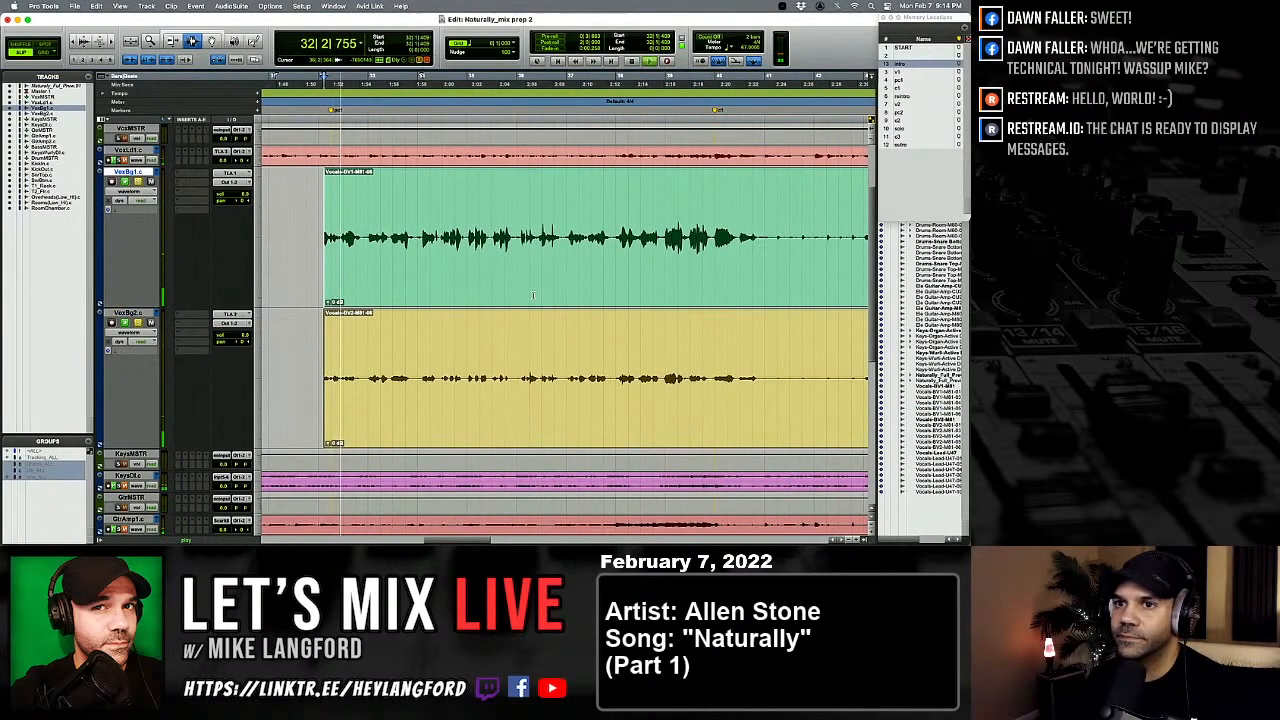
# Step: Raise the clip gain of the VoxBg2.c clip starting at pc1 to match VoxBg1.c, and check the whole waveform
pyautogui.press('r')
pyautogui.press('r')
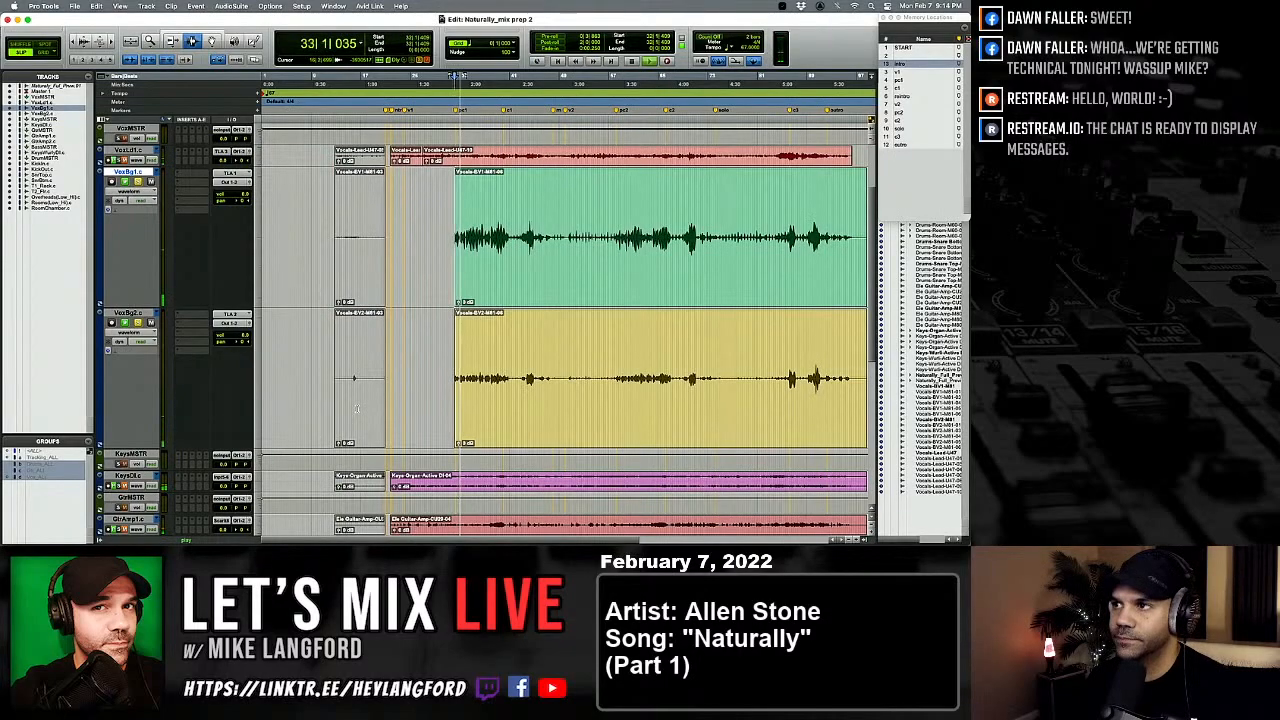
pyautogui.press('t')
pyautogui.press('t')
pyautogui.press('t')
pyautogui.press('t')
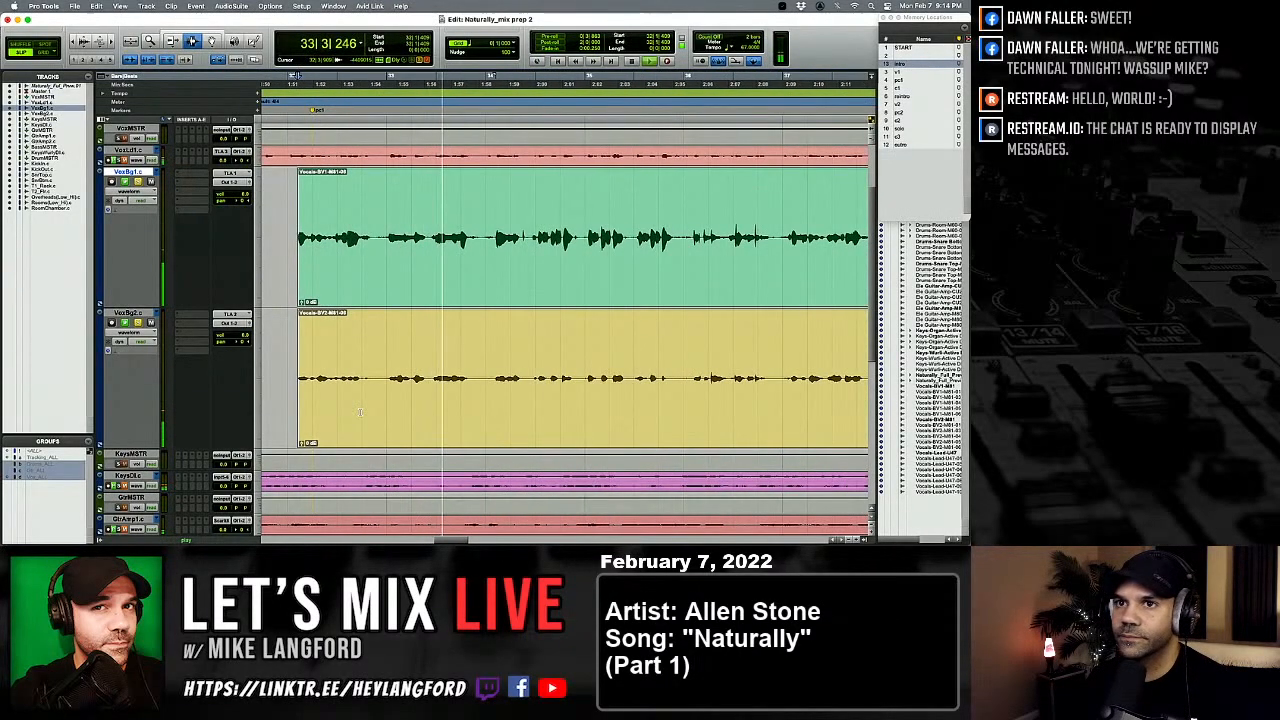
pyautogui.click(303, 444)
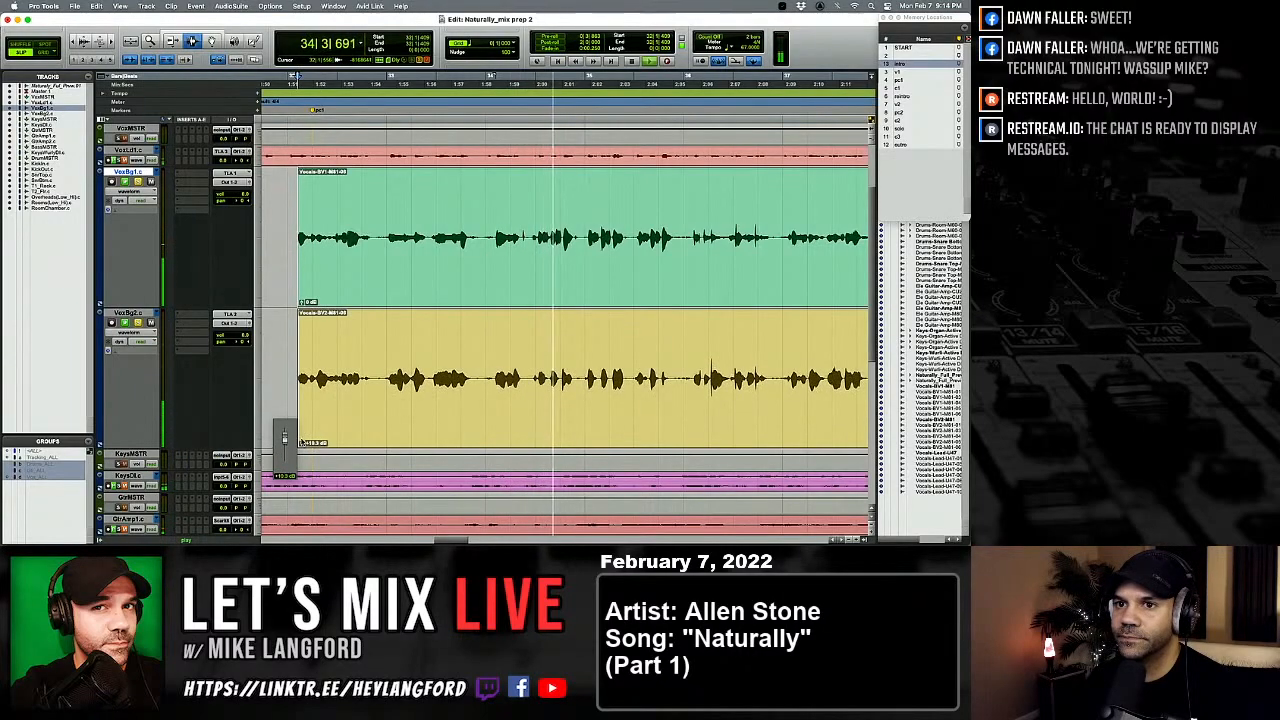
pyautogui.press('super+bracketleft')
pyautogui.press('super+bracketleft')
pyautogui.press('super+bracketleft')
pyautogui.press('super+bracketleft')
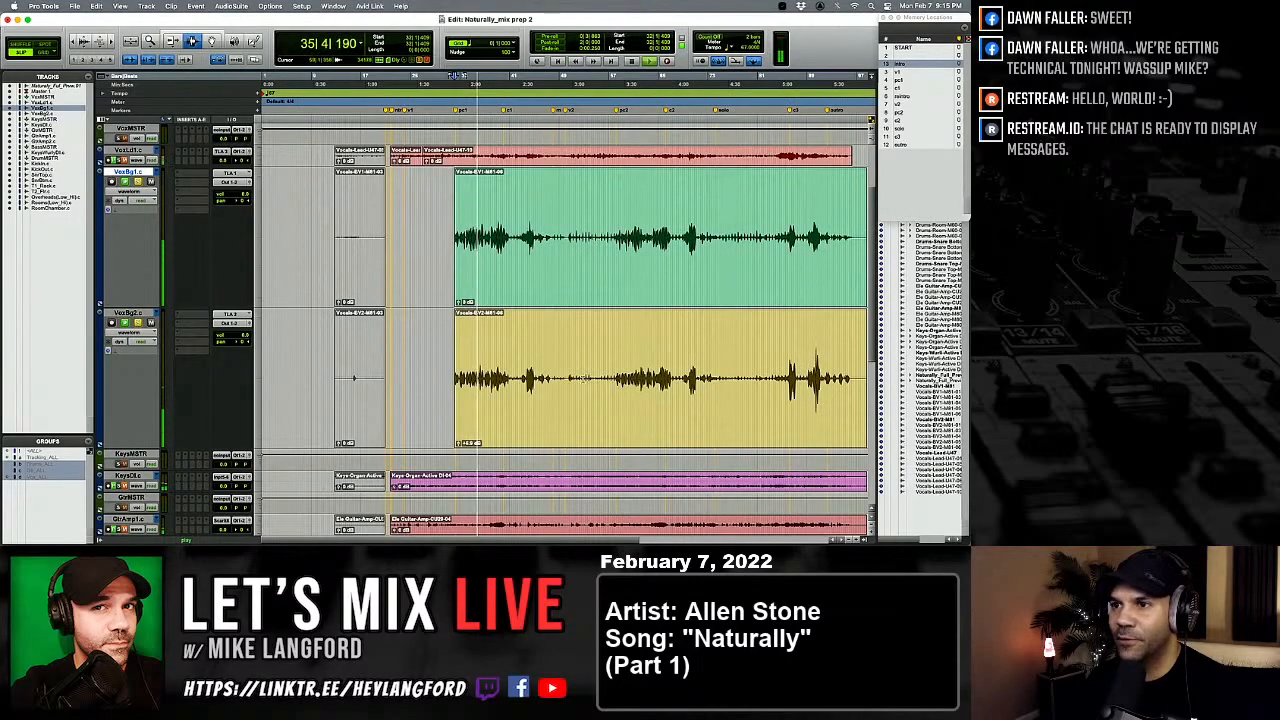
# Step: Play the end of the phrase after c1 and delete the bleed from about 40|4 to the next entrance on both background vocals
pyautogui.press('super+bracketright')
pyautogui.press('super+bracketright')
pyautogui.press('super+bracketright')
pyautogui.press('super+bracketright')
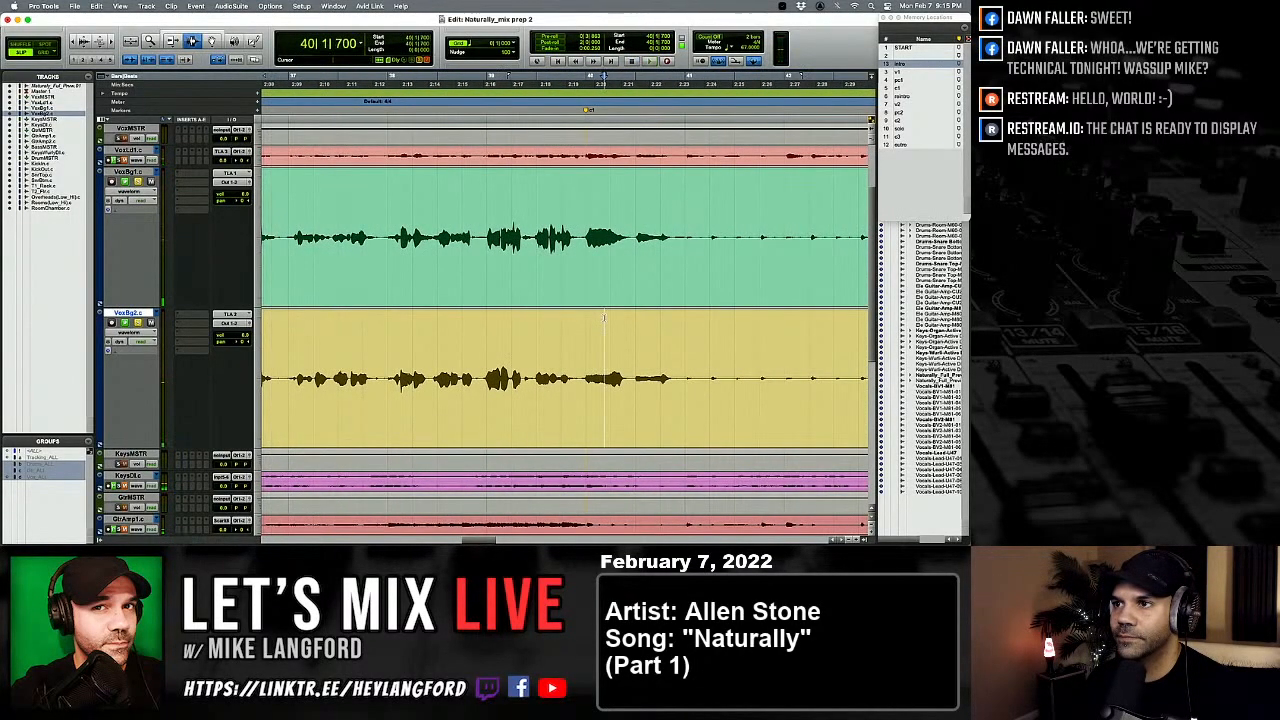
pyautogui.press('space')
pyautogui.press('super+bracketright')
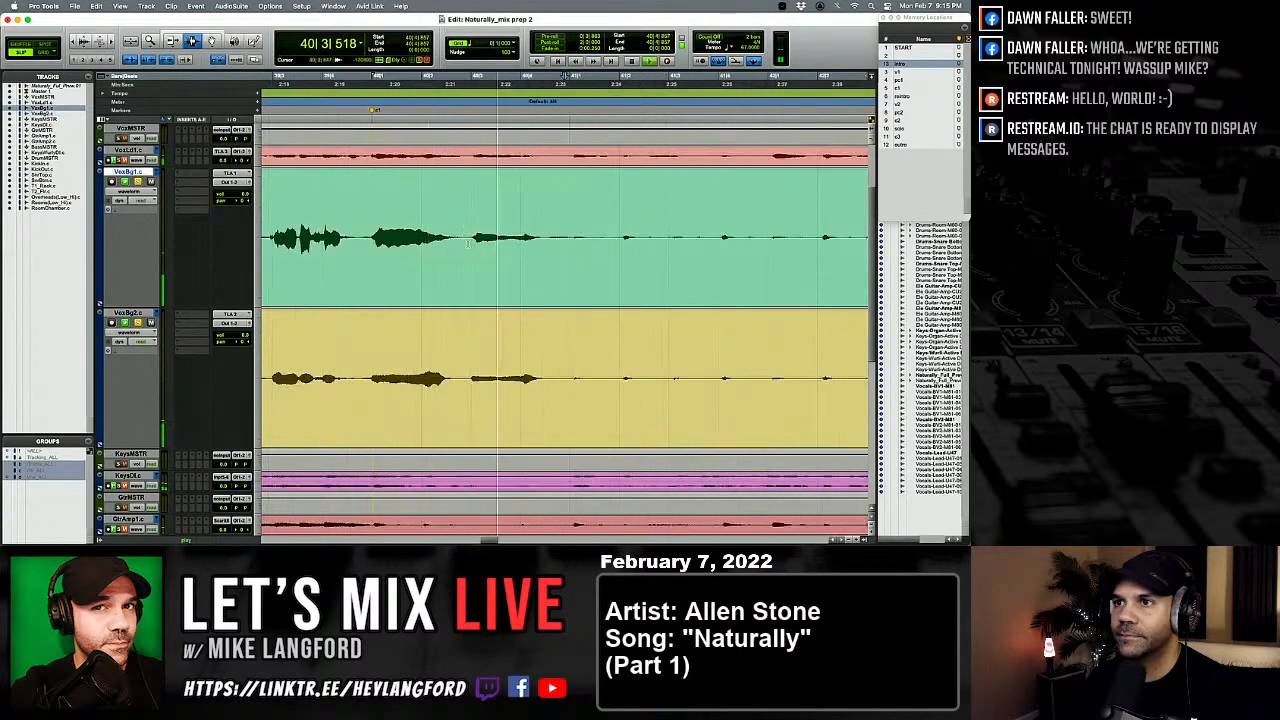
pyautogui.moveTo(548, 240); pyautogui.dragTo(696, 333)
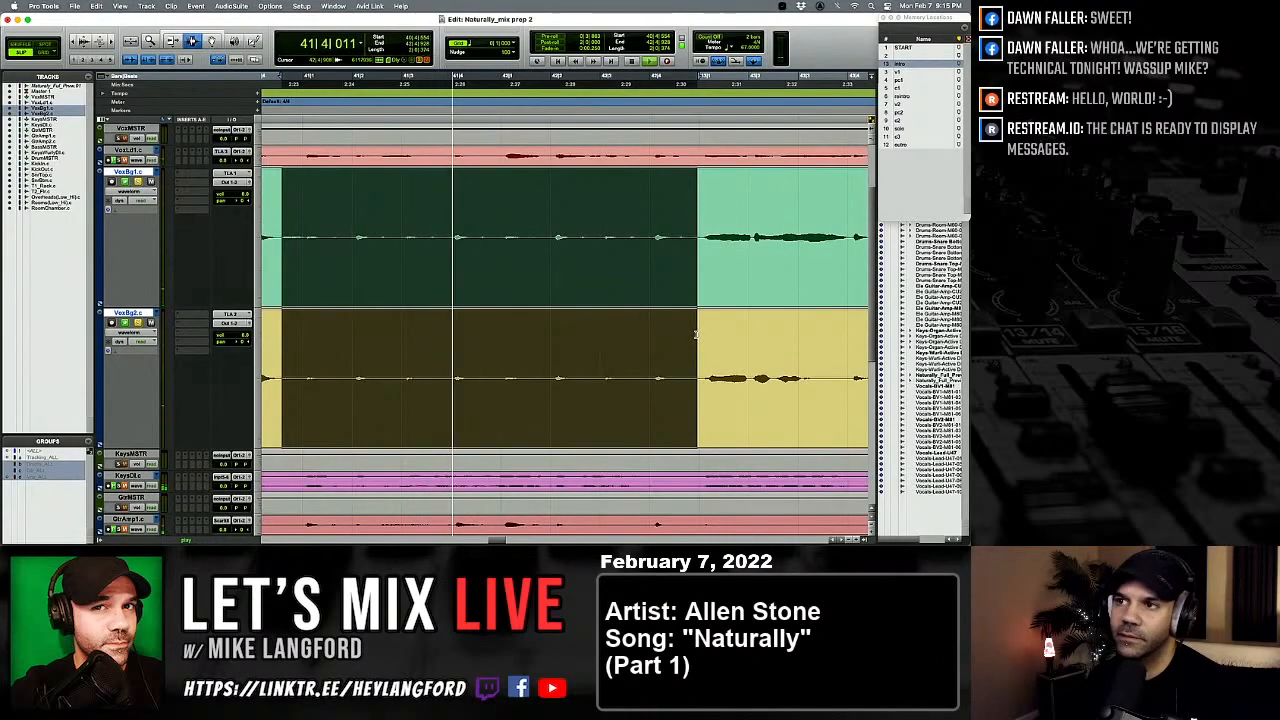
pyautogui.press('Delete')
# Step: Fade out both background vocals at the phrase end near 40|4 and fade in the clips starting near 42|4
pyautogui.hscroll(-5, 486, 286)
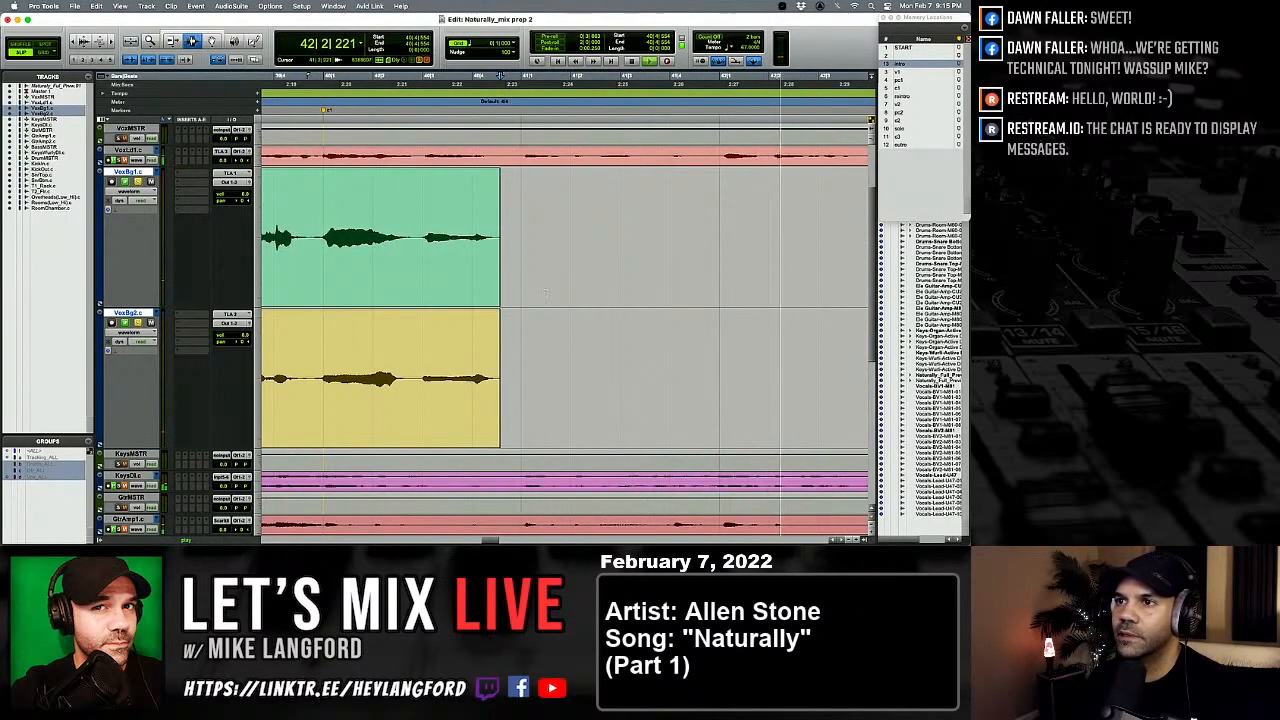
pyautogui.moveTo(502, 290); pyautogui.dragTo(486, 286)
pyautogui.press('Delete')
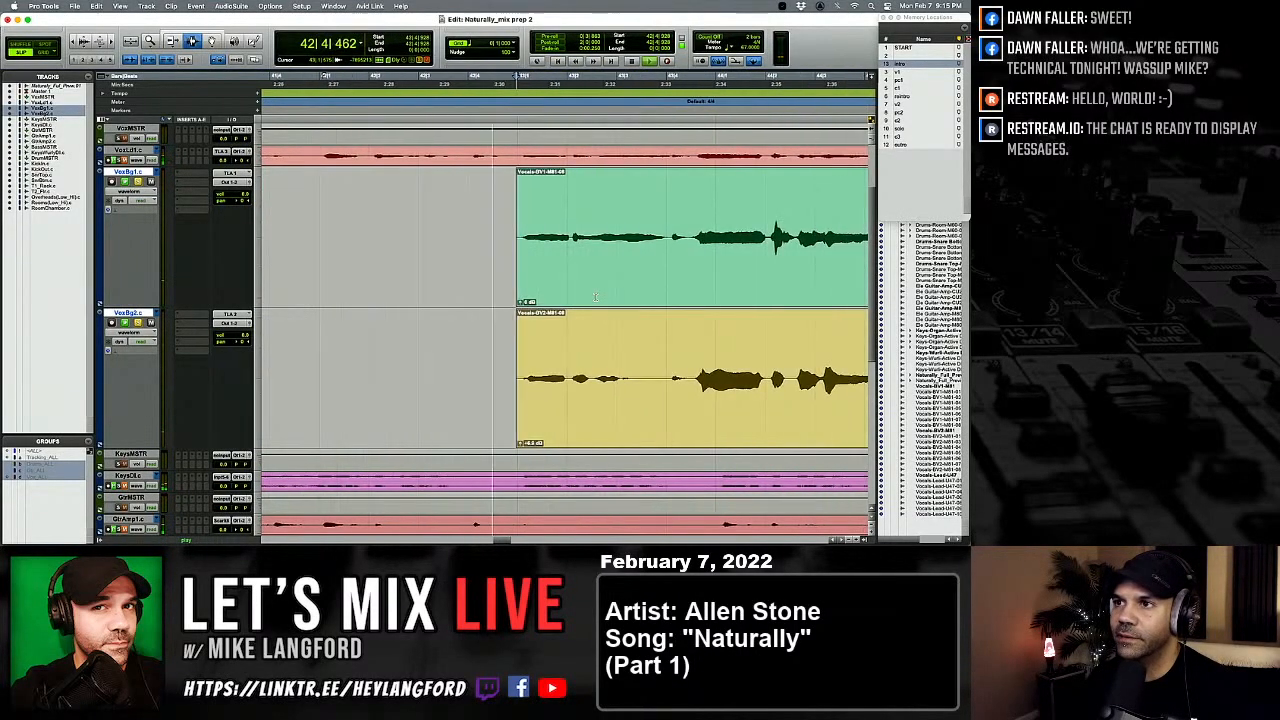
pyautogui.moveTo(456, 283); pyautogui.dragTo(446, 282)
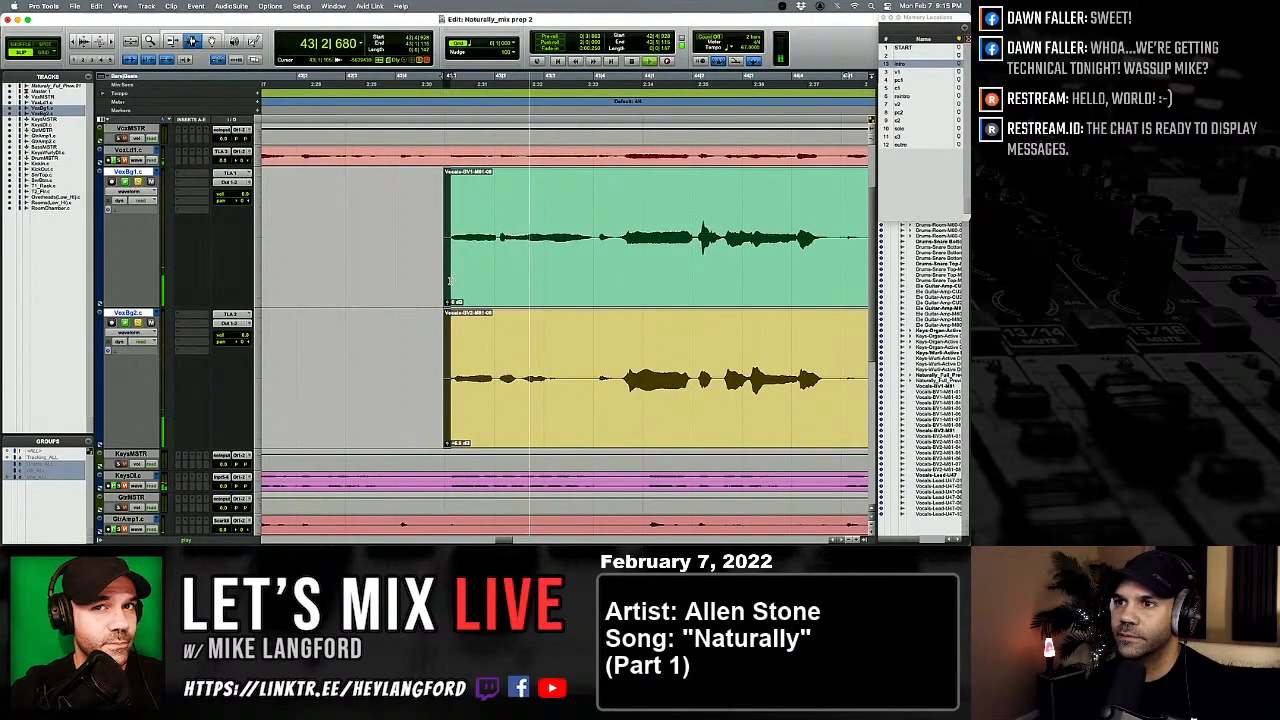
# Step: Delete the bleed on both background vocals from 44|4|929 to just before bar 46, and add fades on both sides of the gap
pyautogui.hscroll(6, 440, 265)
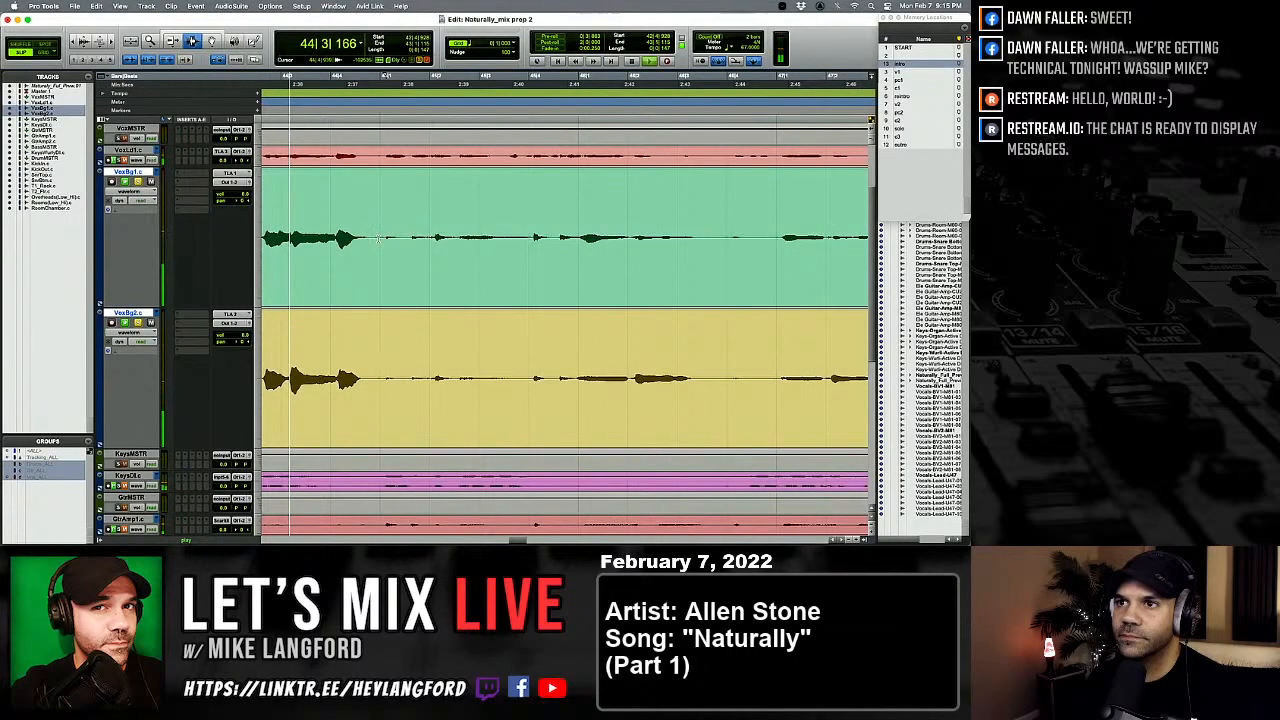
pyautogui.moveTo(378, 238); pyautogui.dragTo(522, 362)
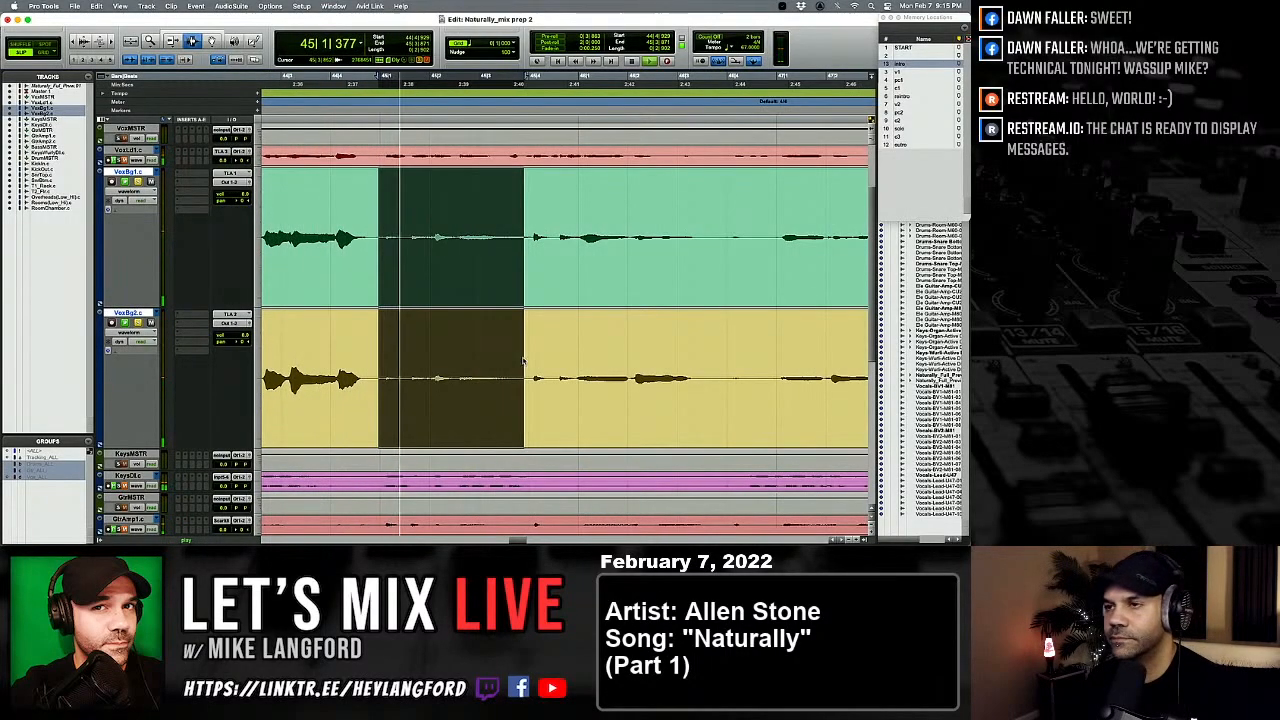
pyautogui.press('super+alt+bracketright')
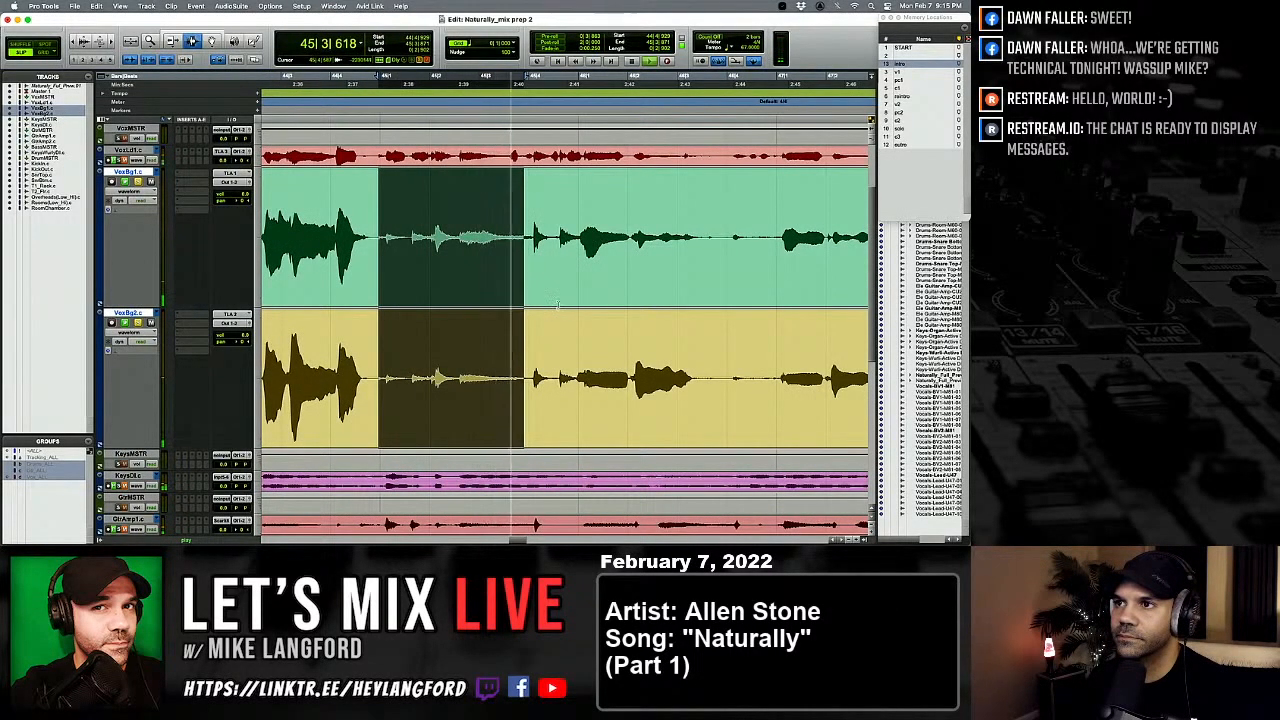
pyautogui.moveTo(557, 306); pyautogui.dragTo(575, 313)
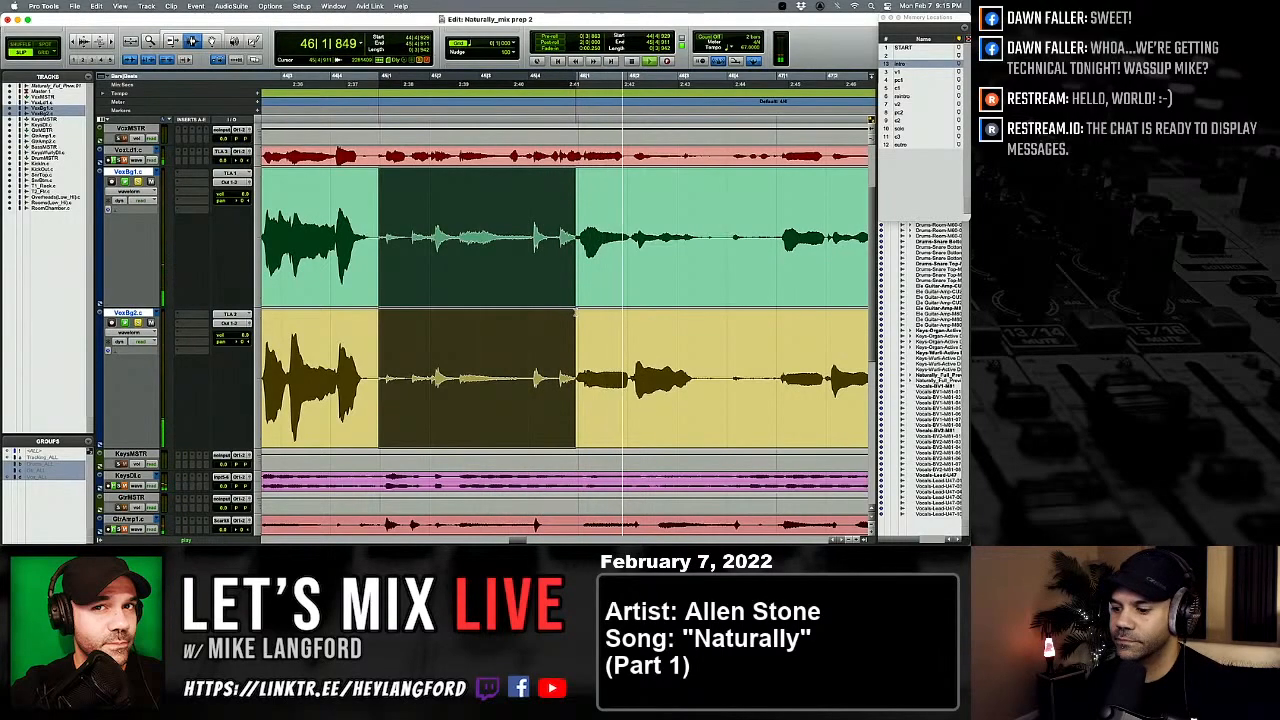
pyautogui.press('Delete')
pyautogui.moveTo(380, 291); pyautogui.dragTo(365, 290)
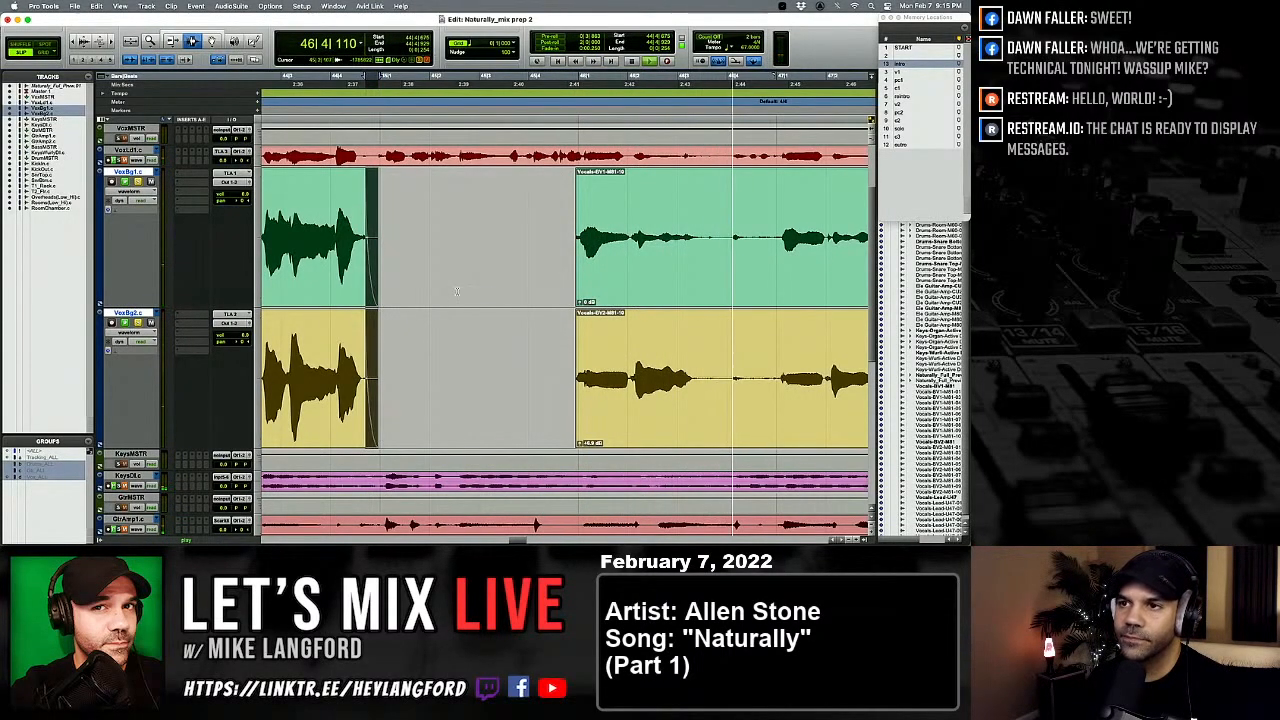
pyautogui.moveTo(577, 280); pyautogui.dragTo(583, 278)
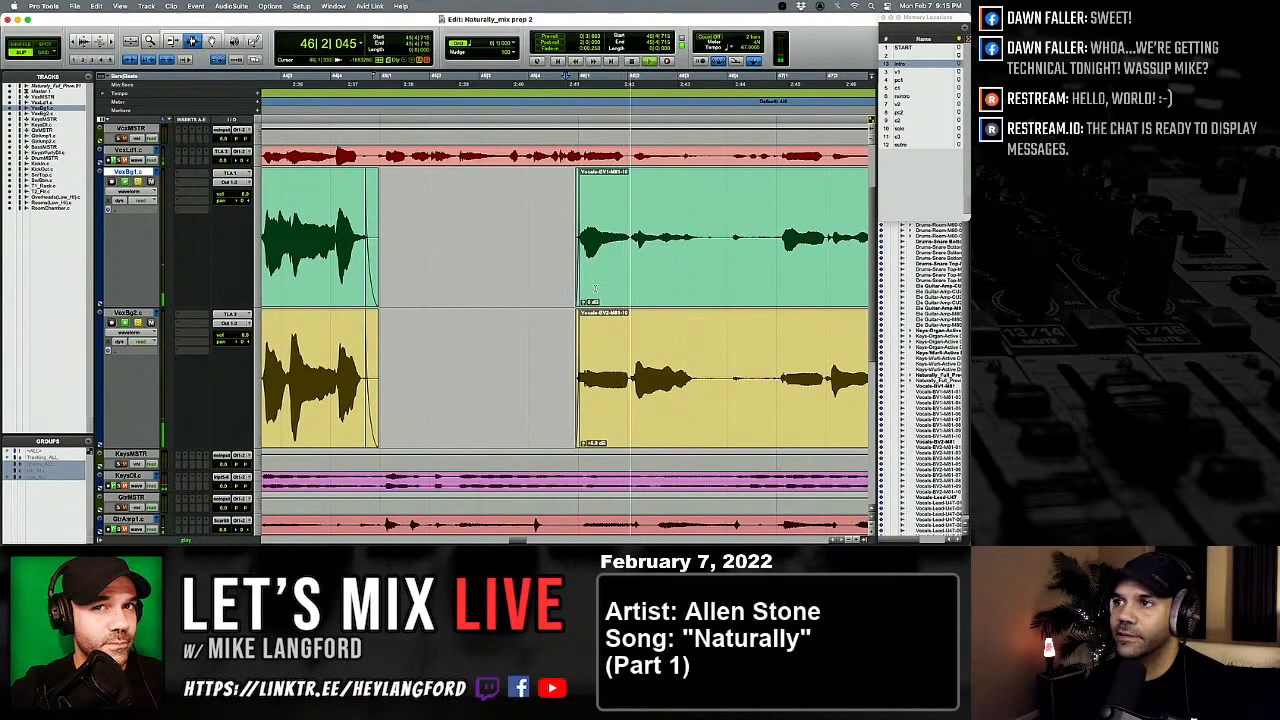
# Step: Delete the bleed between the two phrases around 46|4 on both background vocals
pyautogui.hscroll(5, 594, 289)
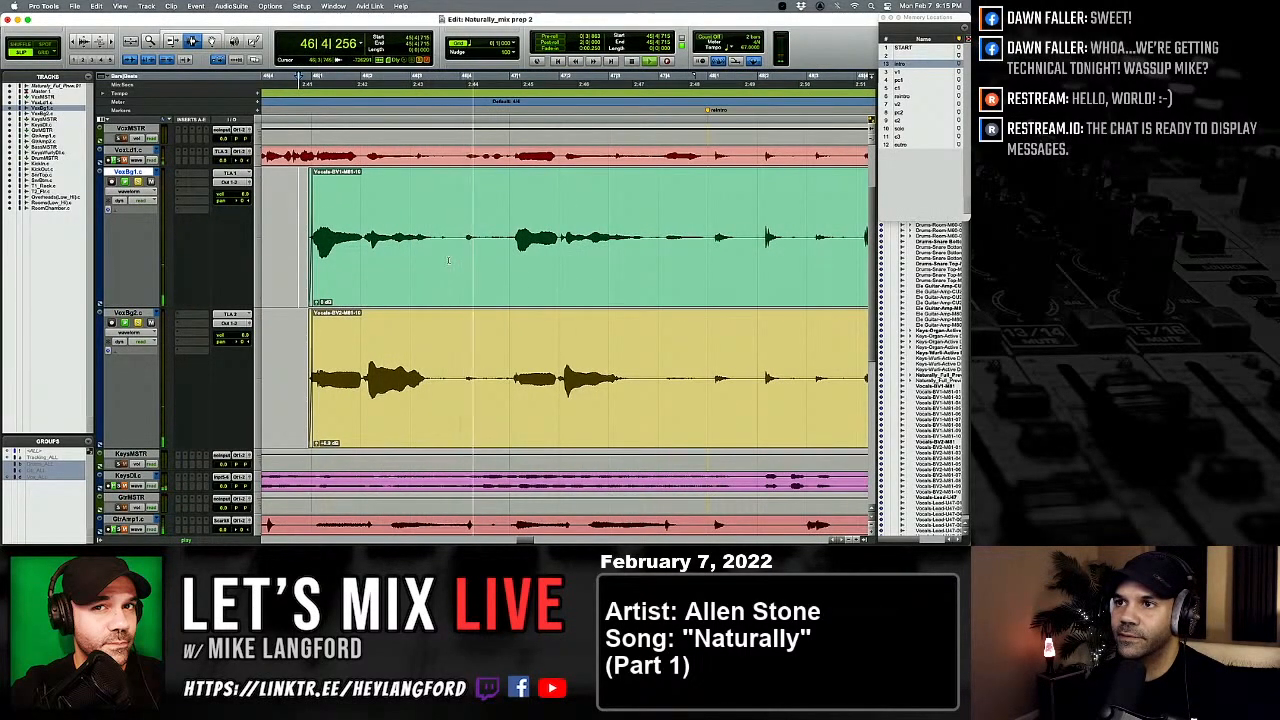
pyautogui.moveTo(449, 261); pyautogui.dragTo(437, 314)
pyautogui.press('Delete')
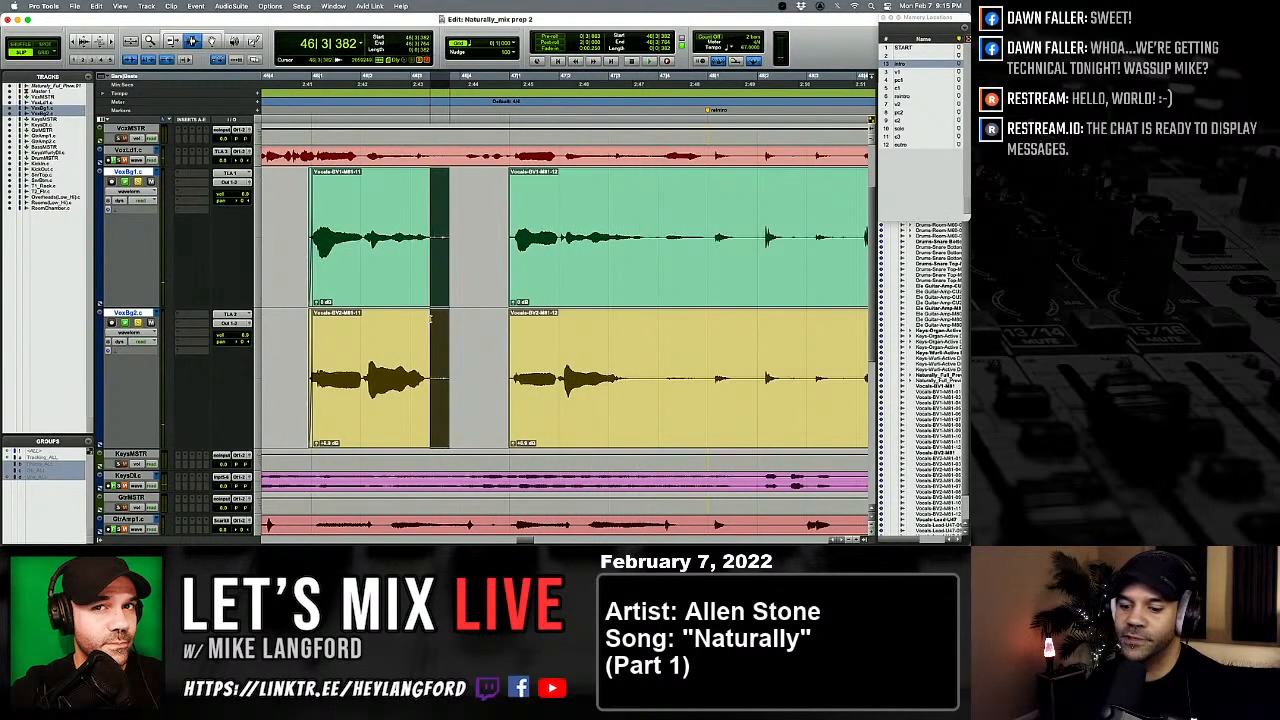
# Step: Fade out both background vocals from 46|3|382 and fade in the following clips at about 46|4|951
pyautogui.press('f')
pyautogui.moveTo(510, 293); pyautogui.dragTo(517, 293)
pyautogui.press('f')
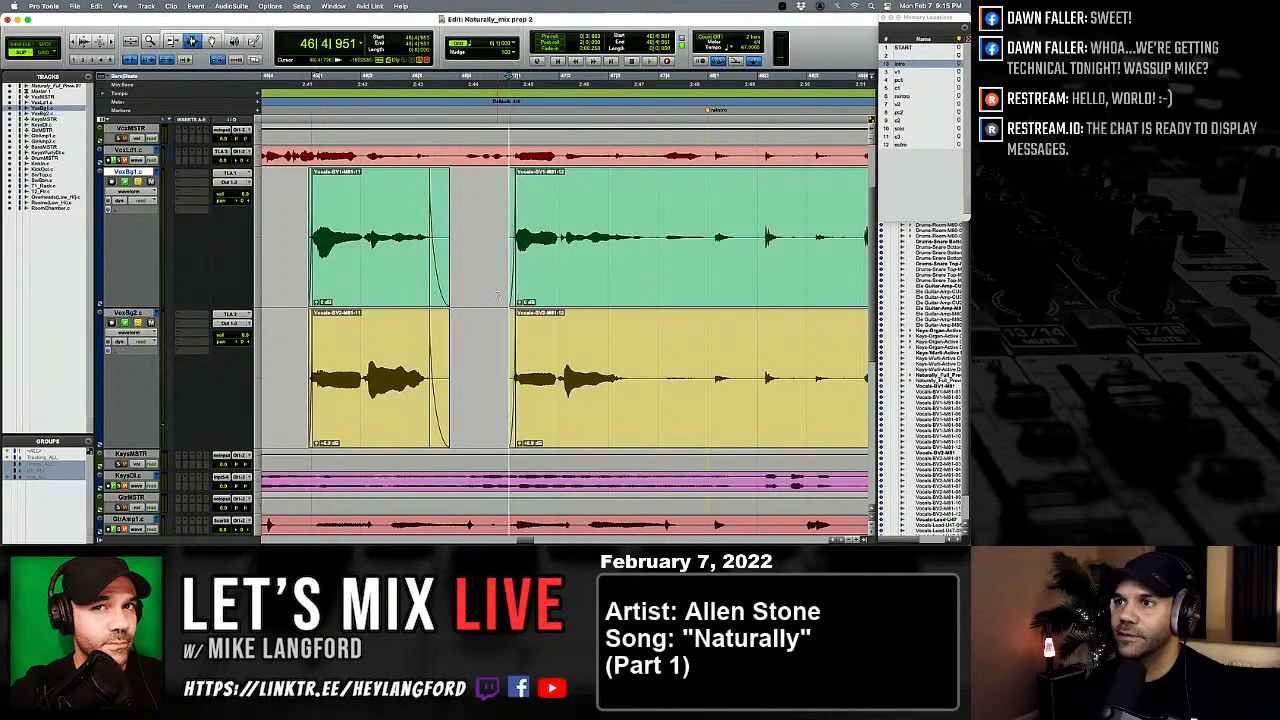
# Step: Play the next phrase, delete the bleed following it from about 47|4 to 48|3 on both background vocals, and fade out the phrase end
pyautogui.press('space')
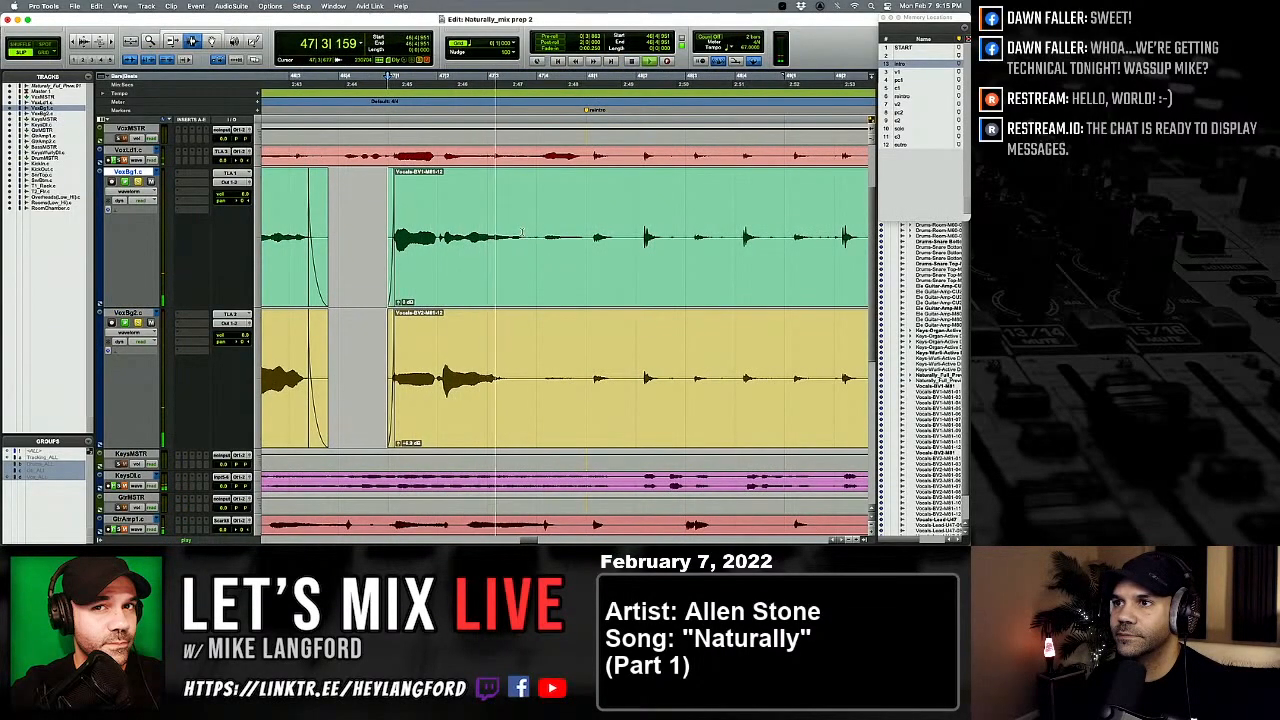
pyautogui.moveTo(541, 236); pyautogui.dragTo(690, 340)
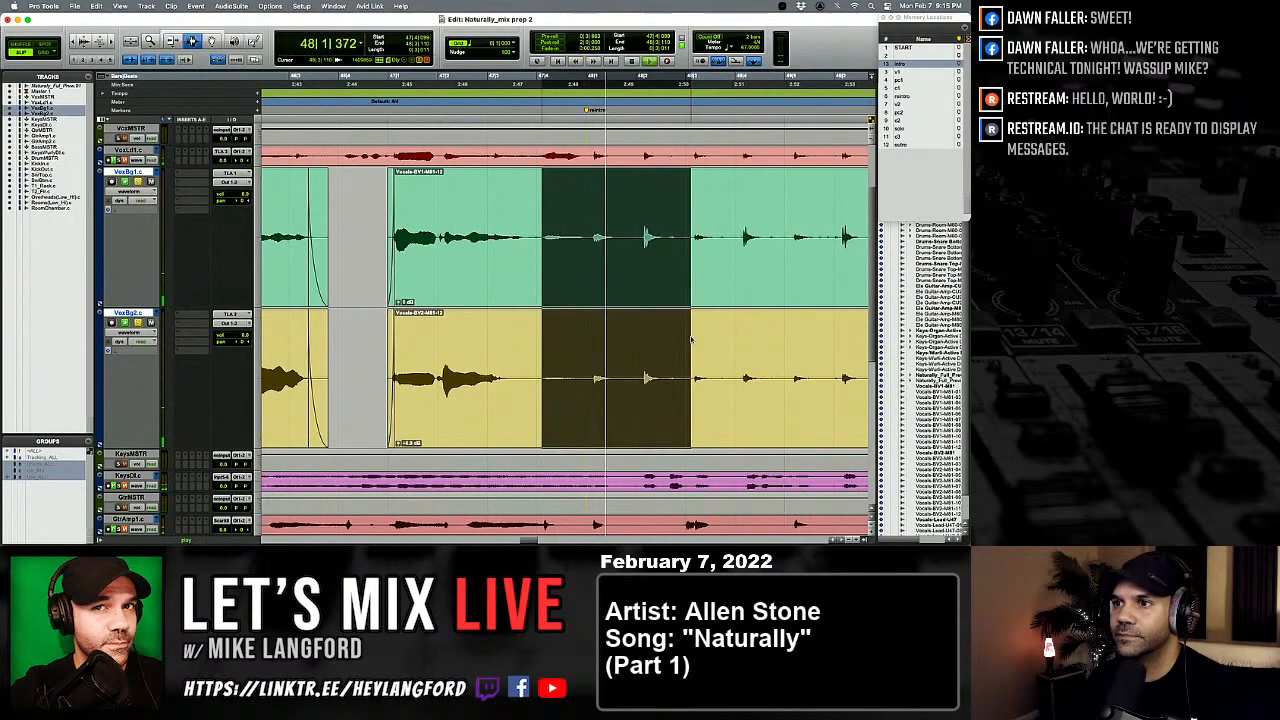
pyautogui.press('Delete')
pyautogui.moveTo(524, 300); pyautogui.dragTo(545, 300)
pyautogui.press('f')
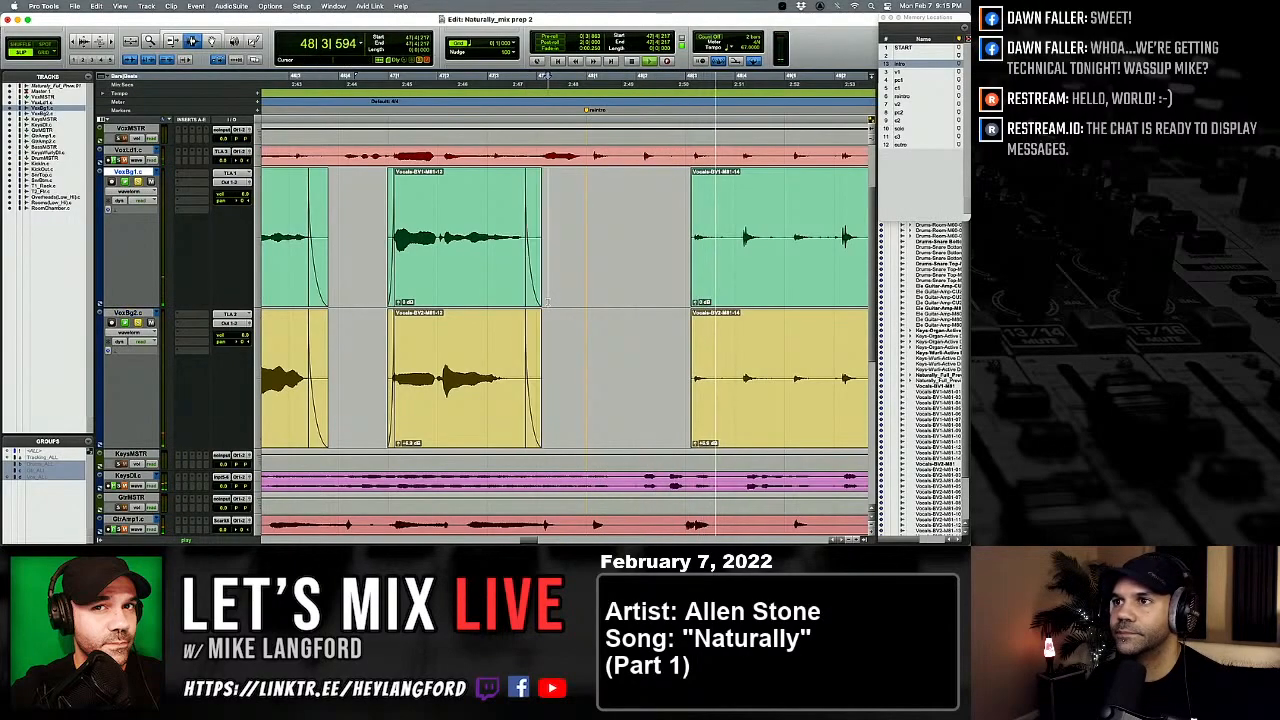
# Step: Delete the remaining bleed on both background vocals up to the first phrase at the pc2 marker
pyautogui.scroll(-5, 548, 303)
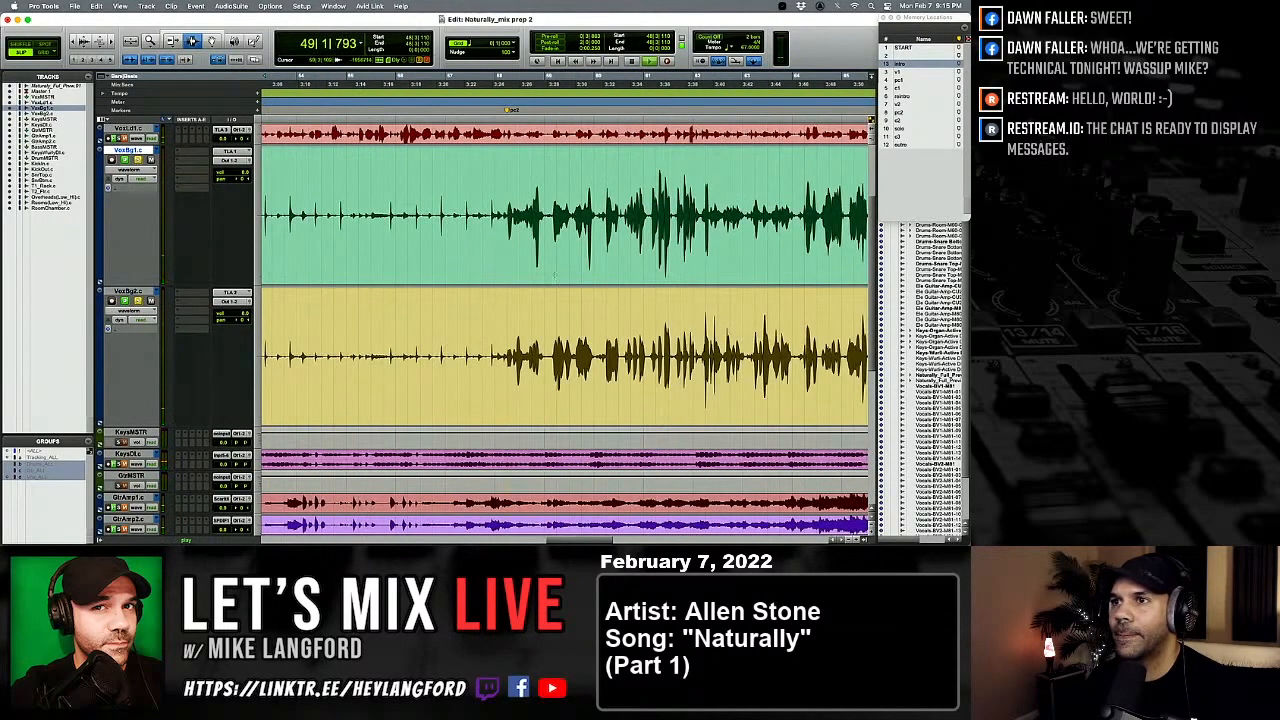
pyautogui.moveTo(536, 275); pyautogui.dragTo(482, 297)
pyautogui.press('Delete')
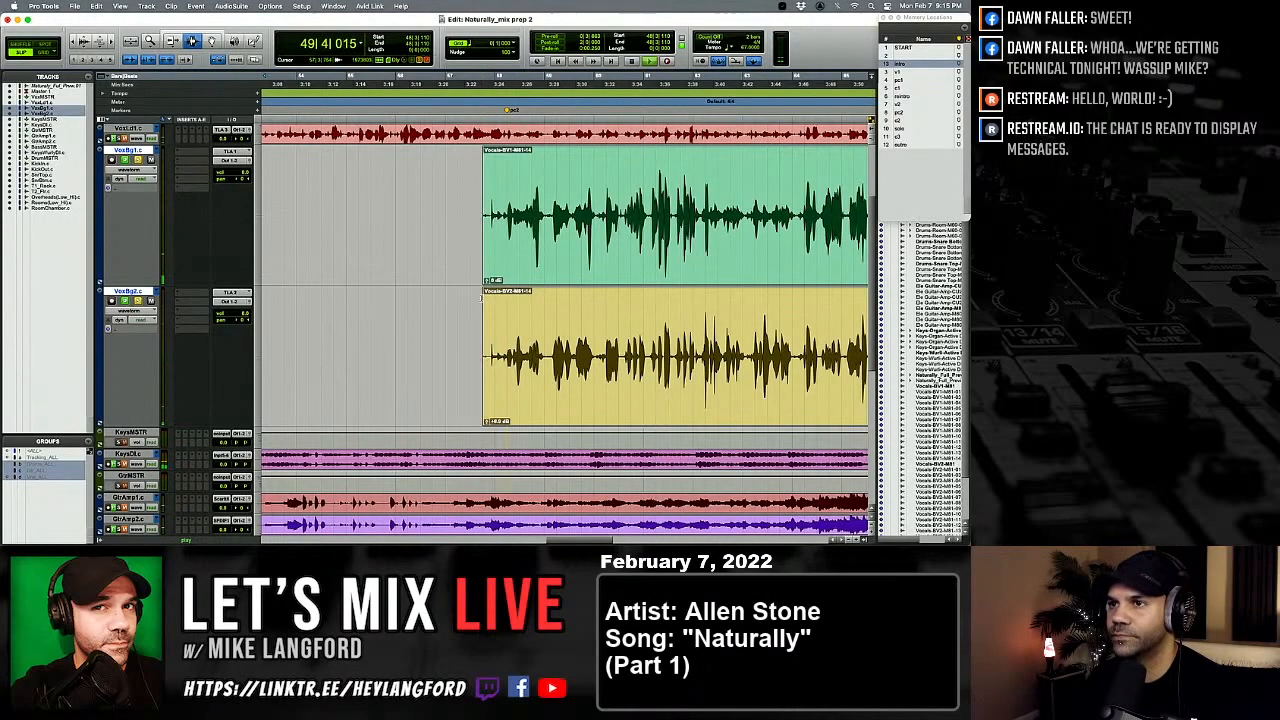
pyautogui.scroll(3, 489, 293)
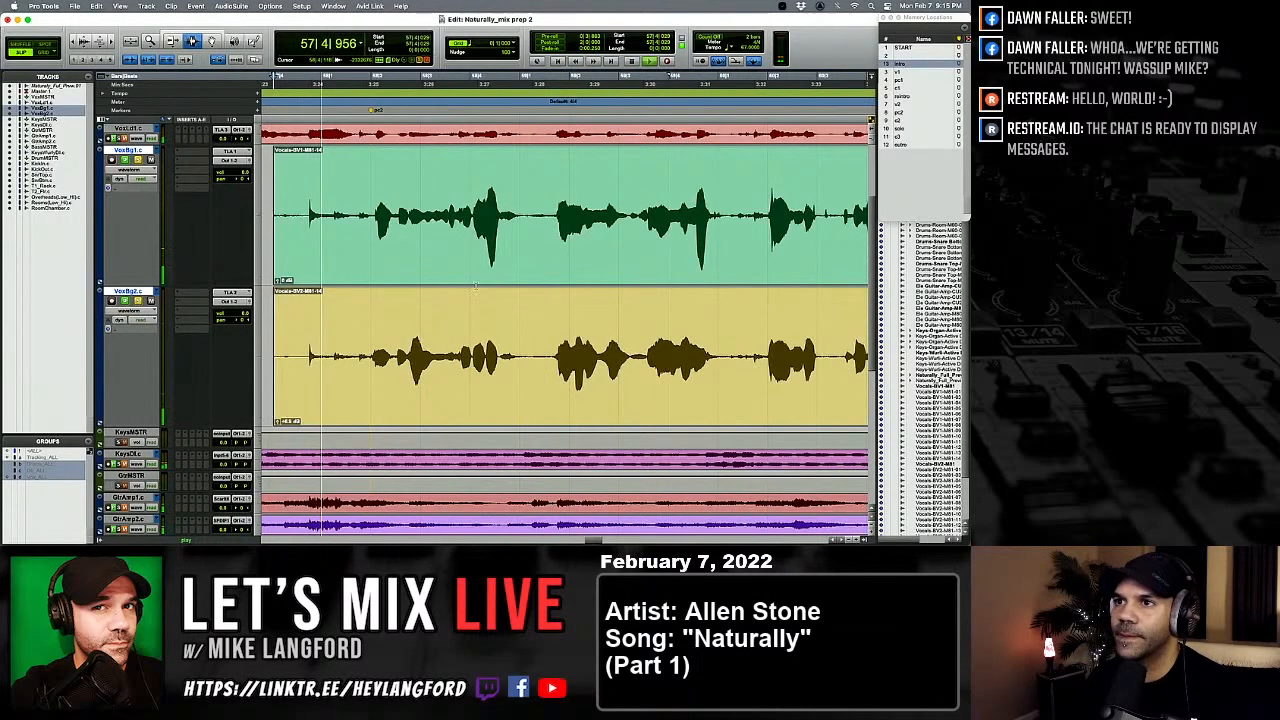
pyautogui.moveTo(378, 253); pyautogui.dragTo(268, 255)
pyautogui.press('Delete')
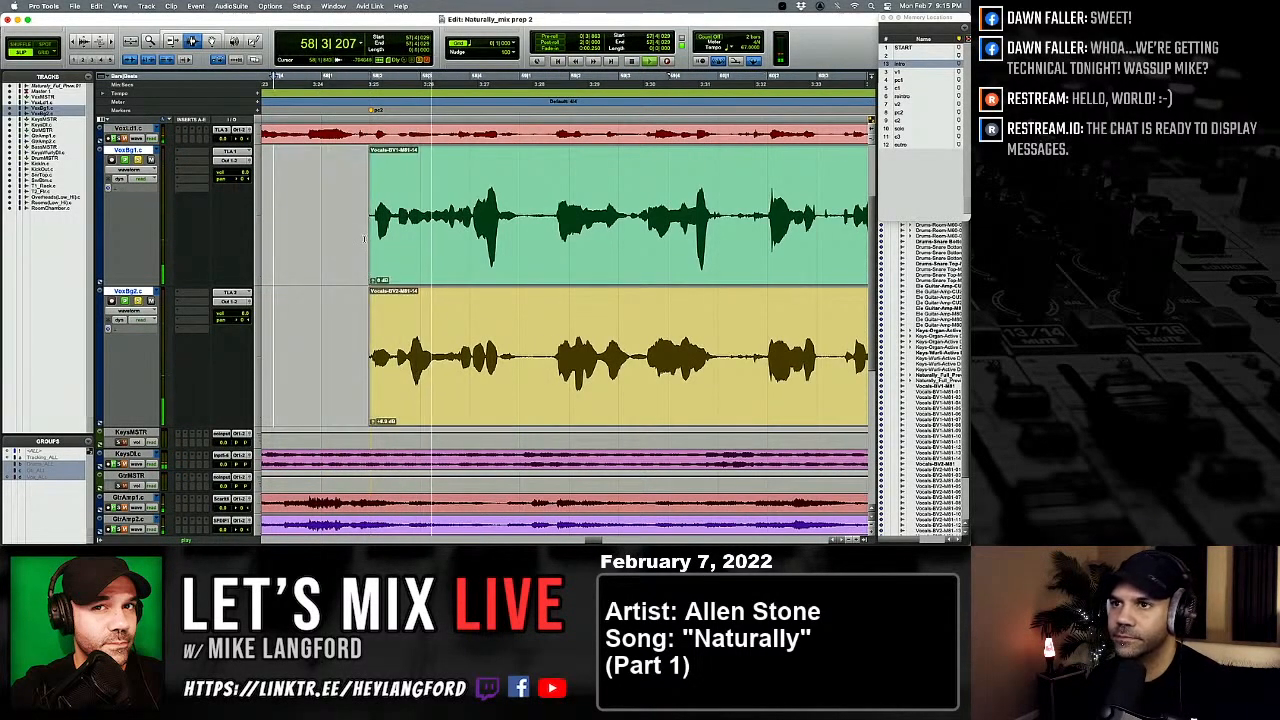
# Step: Delete the bleed on both background vocals from about 67|1 to the entrance near 69|1, and fade the clip edges around the gap
pyautogui.scroll(-4, 429, 247)
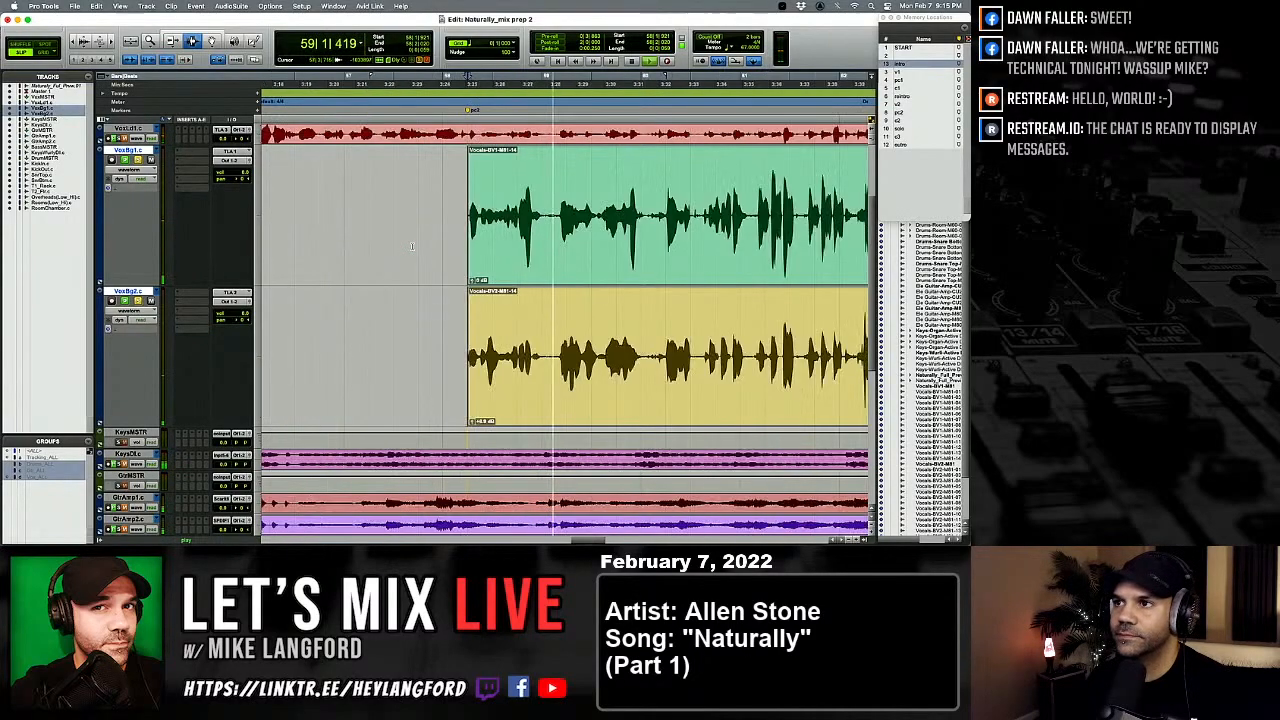
pyautogui.hscroll(3, 428, 246)
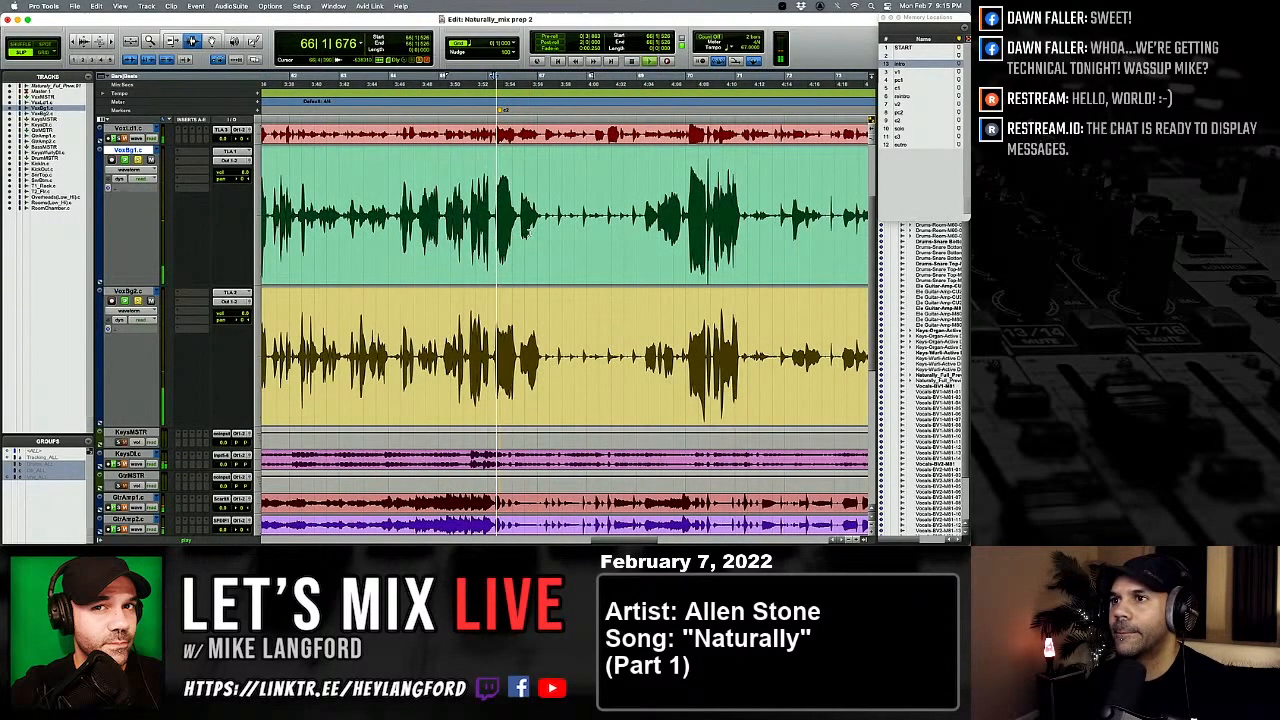
pyautogui.scroll(3, 555, 237)
pyautogui.moveTo(470, 222); pyautogui.dragTo(752, 355)
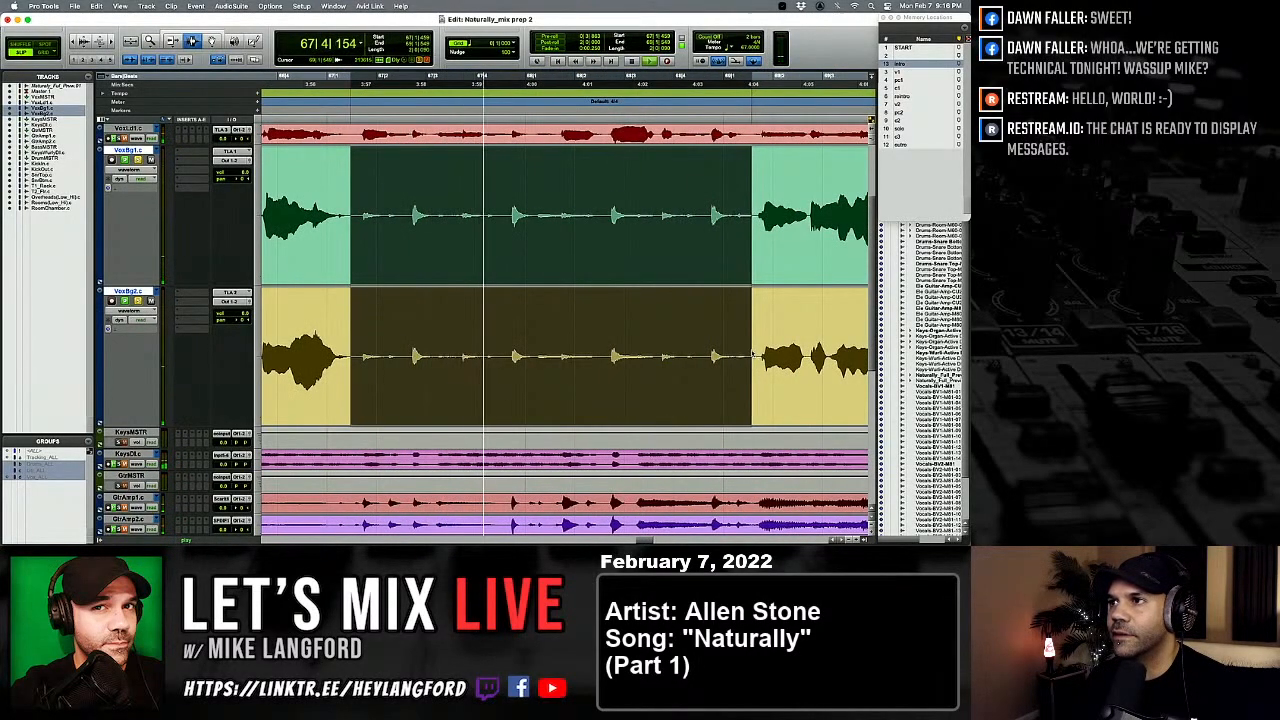
pyautogui.press('Delete')
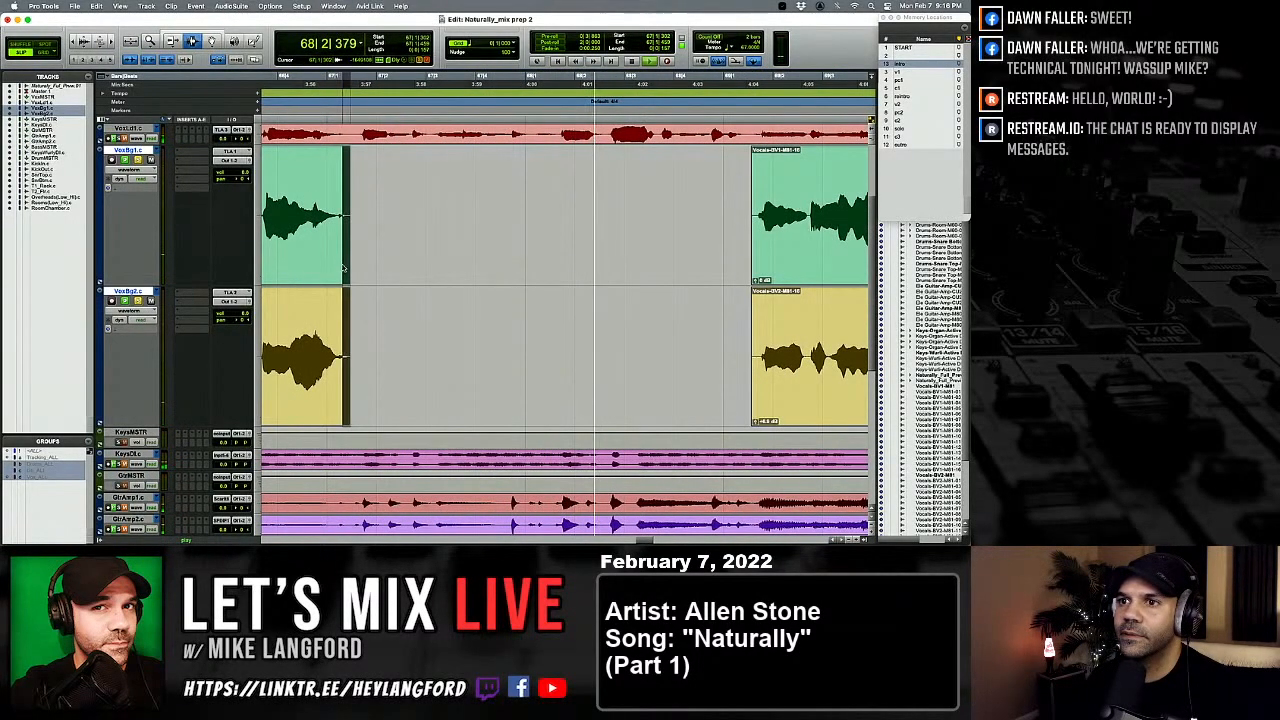
pyautogui.hscroll(5, 484, 285)
pyautogui.scroll(-1, 484, 285)
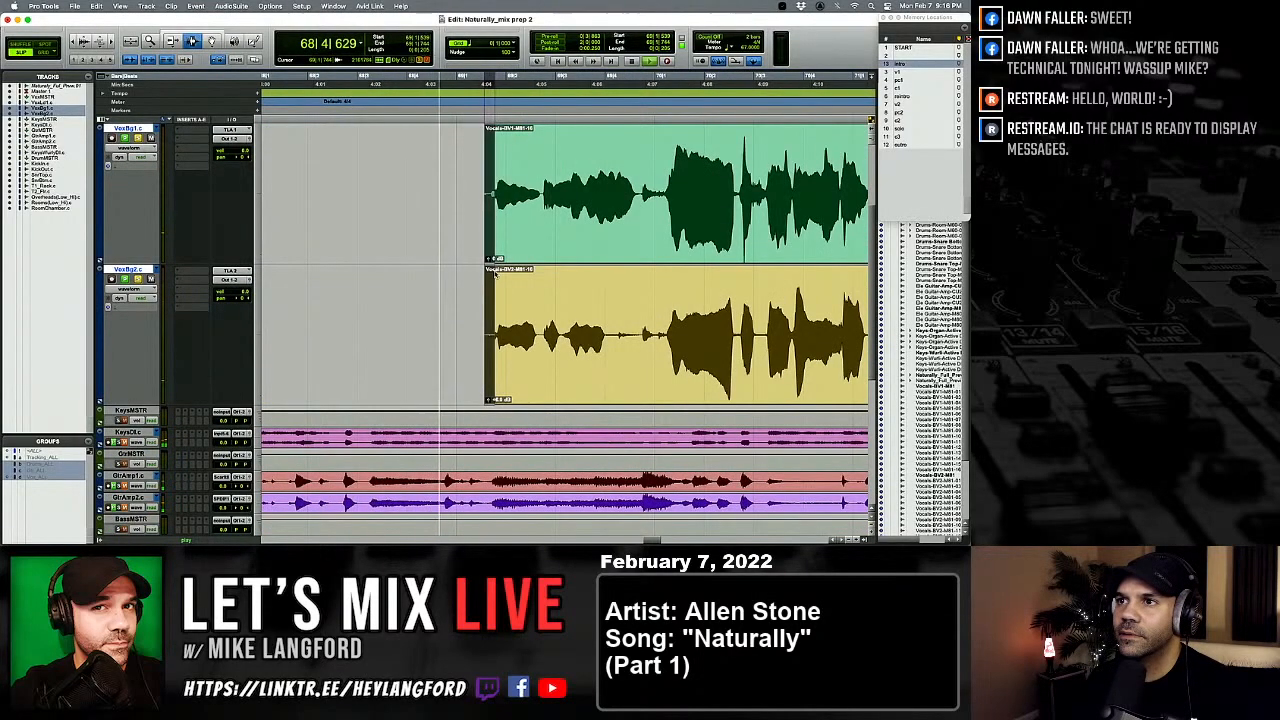
pyautogui.click(472, 268)
# Step: Delete the bleed on both background vocals from 71|1|511 to the entrance near 72|1, and fade out the phrase end before it
pyautogui.hscroll(4, 472, 268)
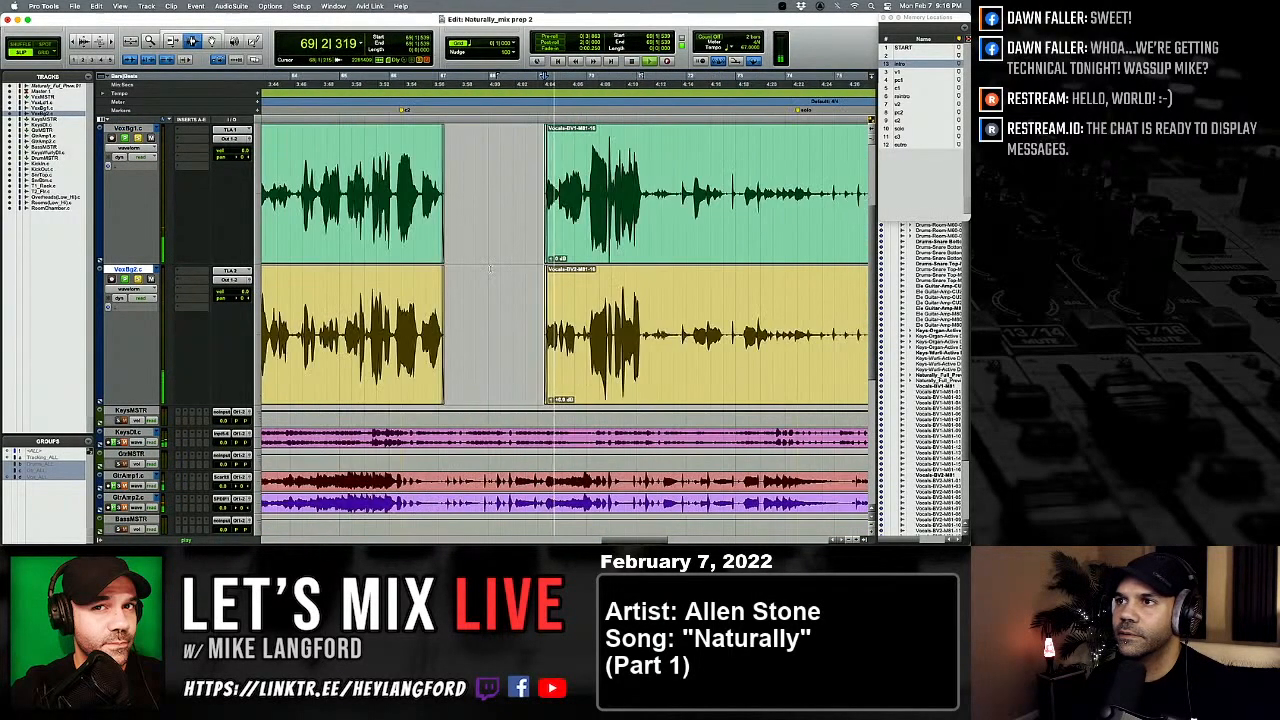
pyautogui.hscroll(3, 566, 222)
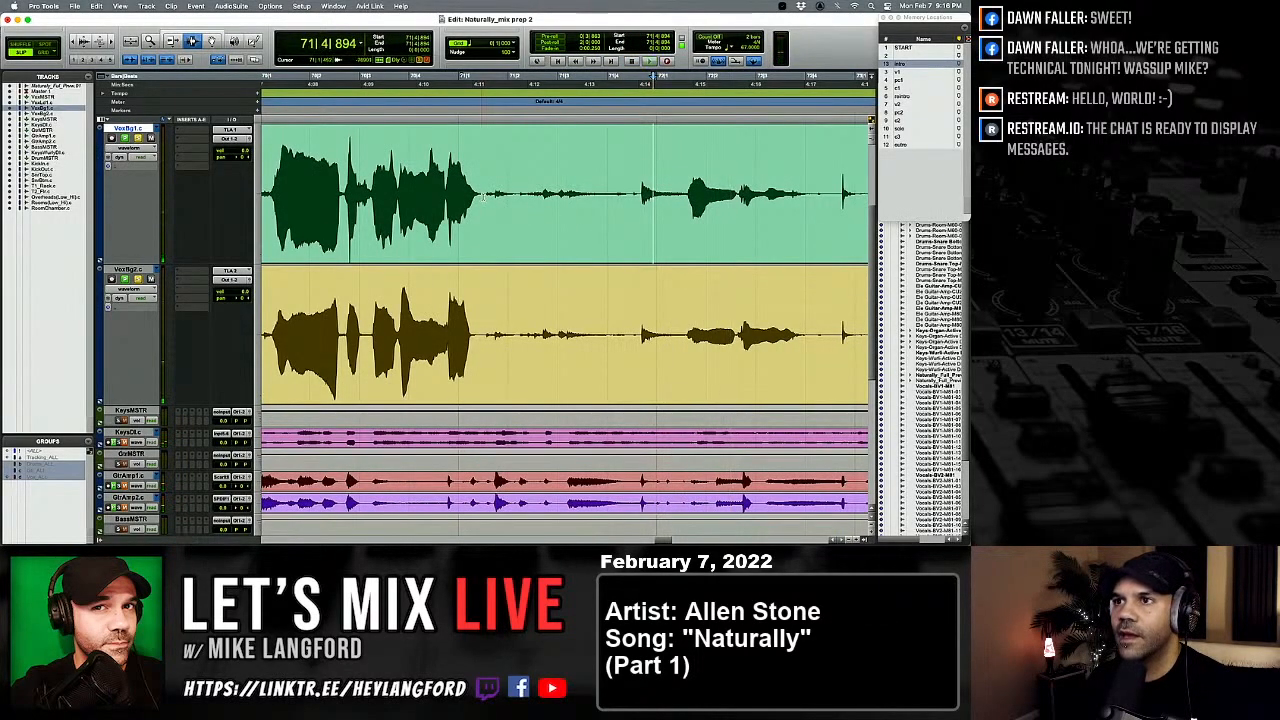
pyautogui.moveTo(483, 197); pyautogui.dragTo(682, 291)
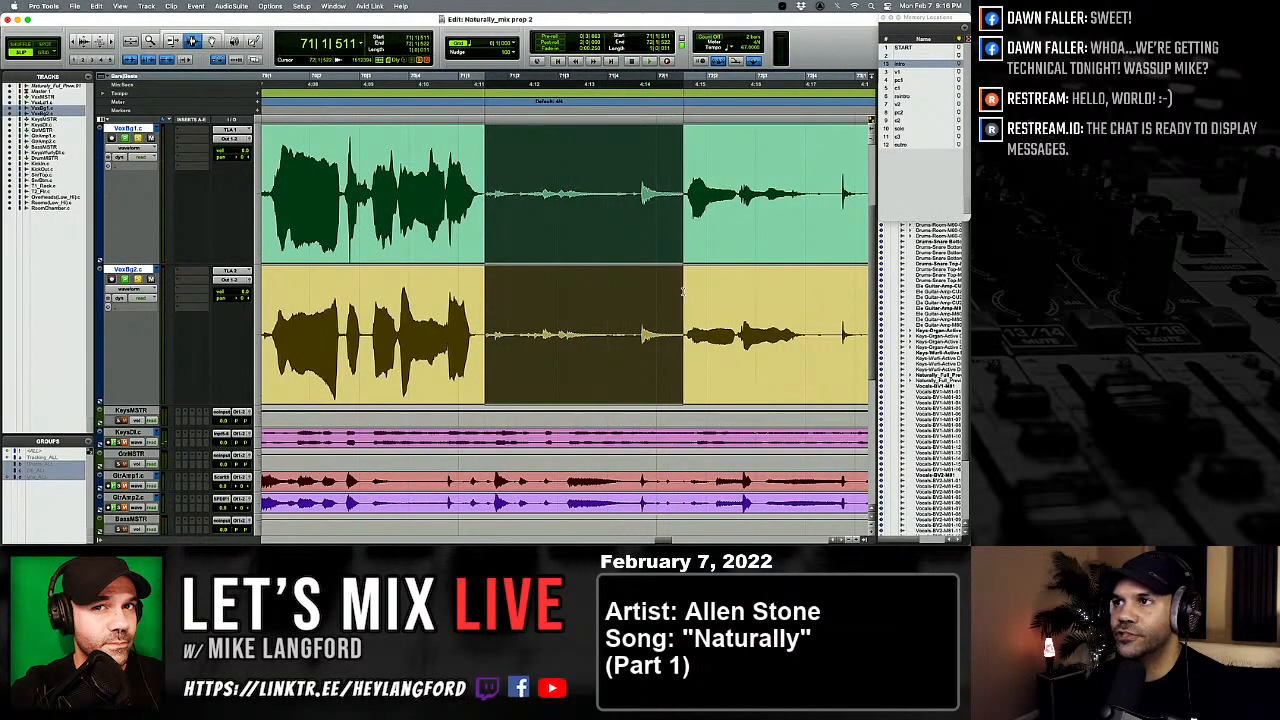
pyautogui.press('Delete')
pyautogui.moveTo(484, 257); pyautogui.dragTo(477, 256)
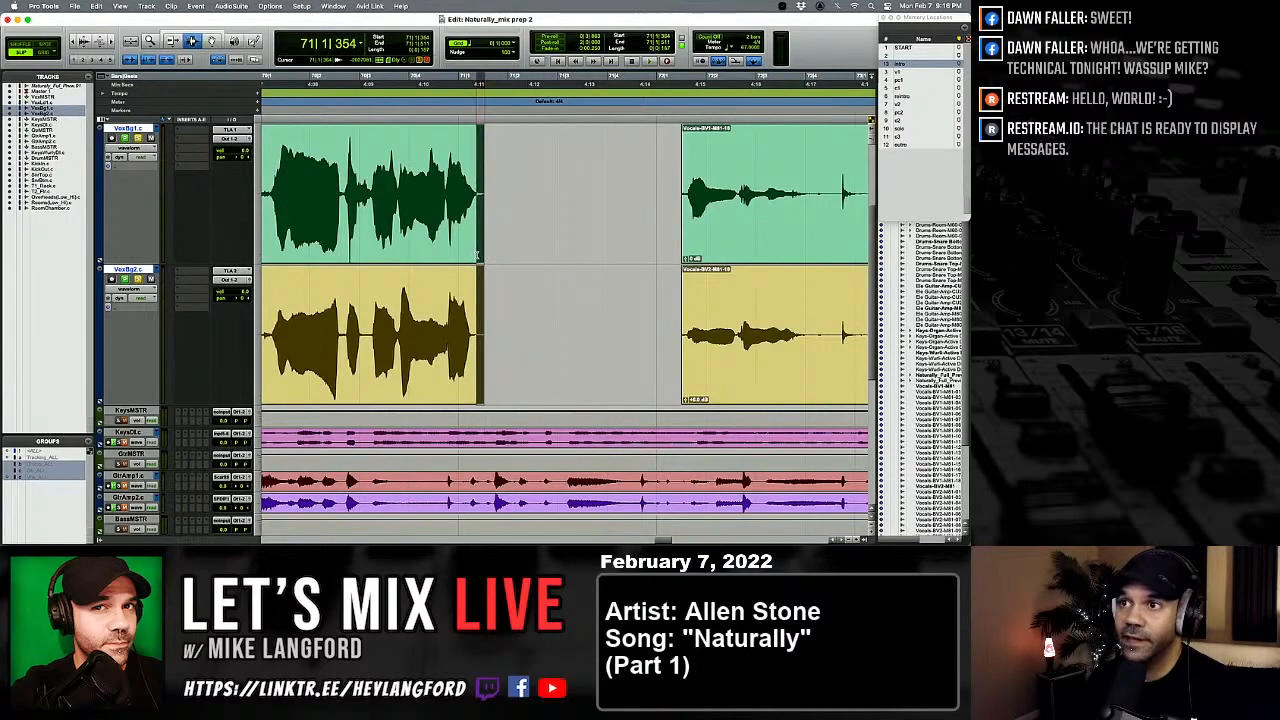
pyautogui.click(591, 249)
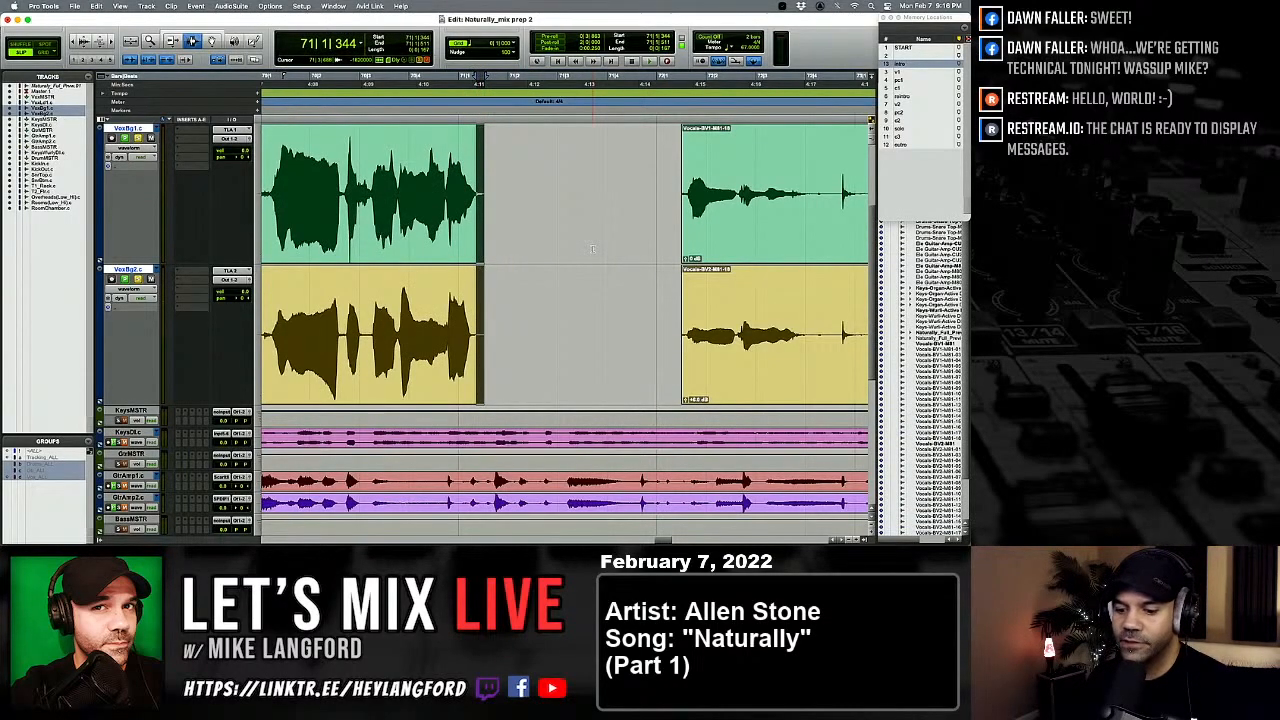
# Step: Play from 72|1|483, delete the bleed between the phrases around 72|4 on both background vocals, and fade both sides of the gap
pyautogui.click(681, 76)
pyautogui.press('space')
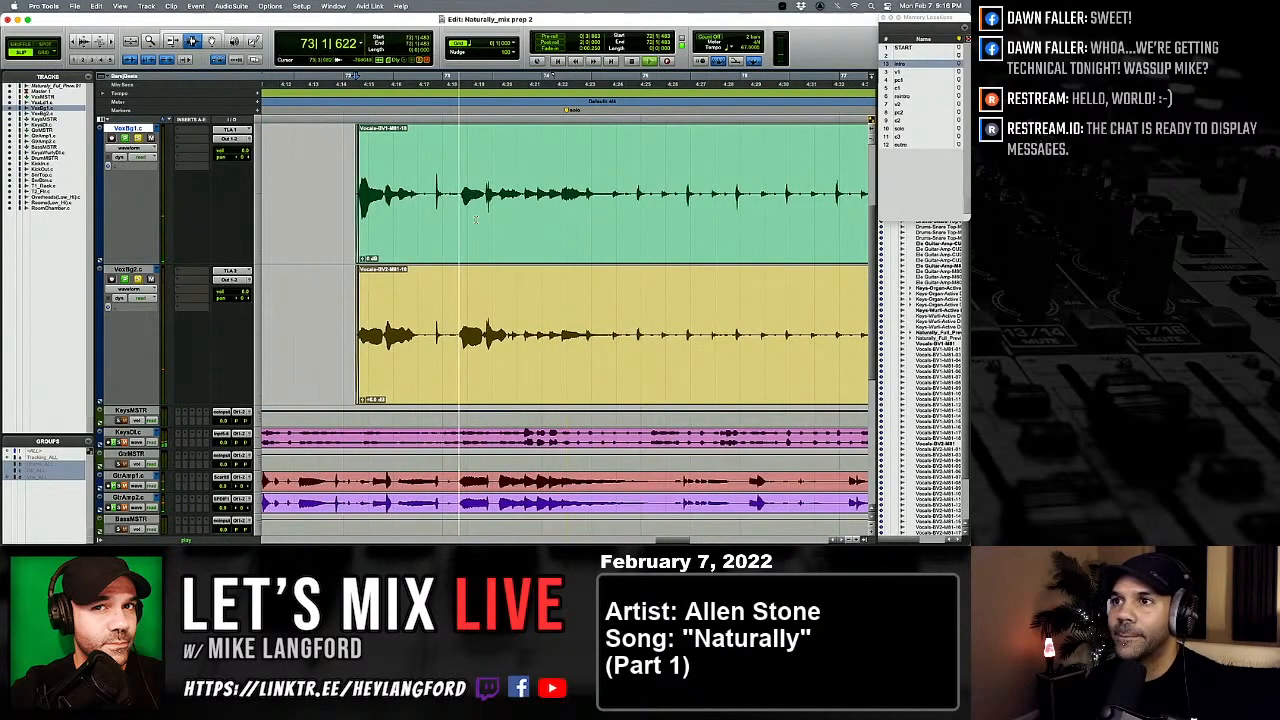
pyautogui.press('super+bracketright')
pyautogui.moveTo(454, 197); pyautogui.dragTo(610, 307)
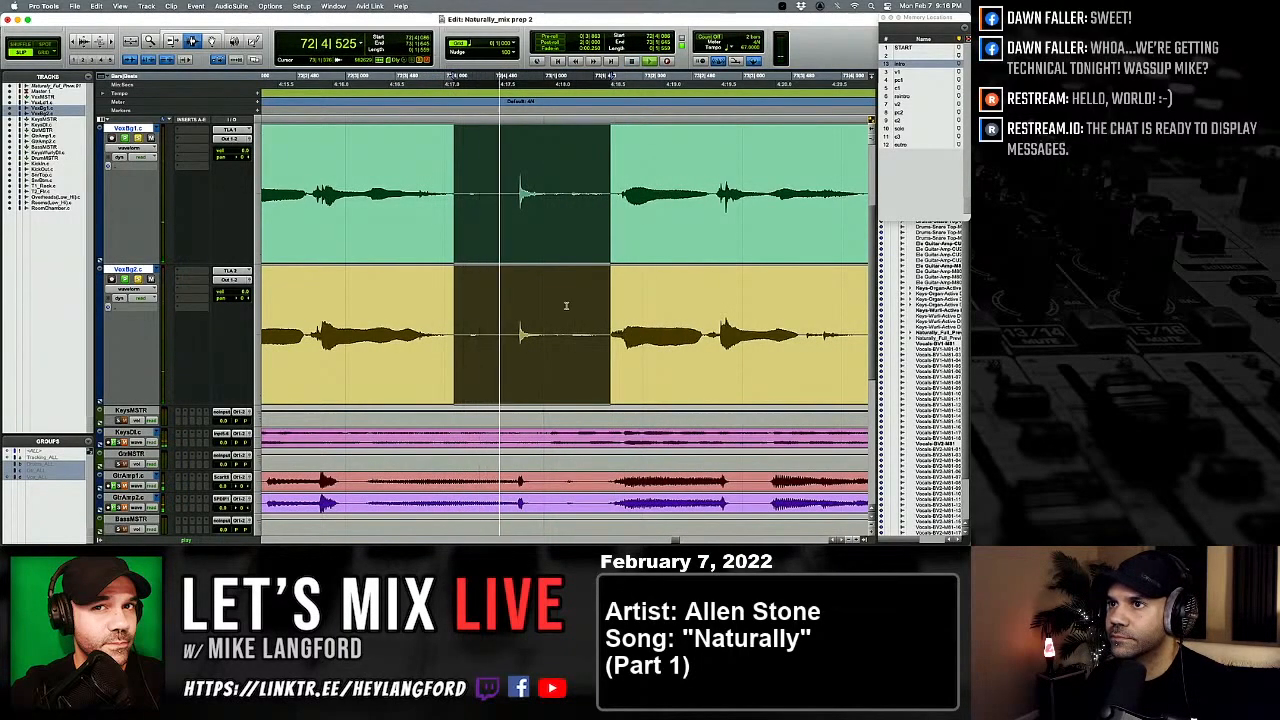
pyautogui.moveTo(502, 300); pyautogui.dragTo(449, 292)
pyautogui.press('Delete')
pyautogui.press('f')
pyautogui.click(588, 280)
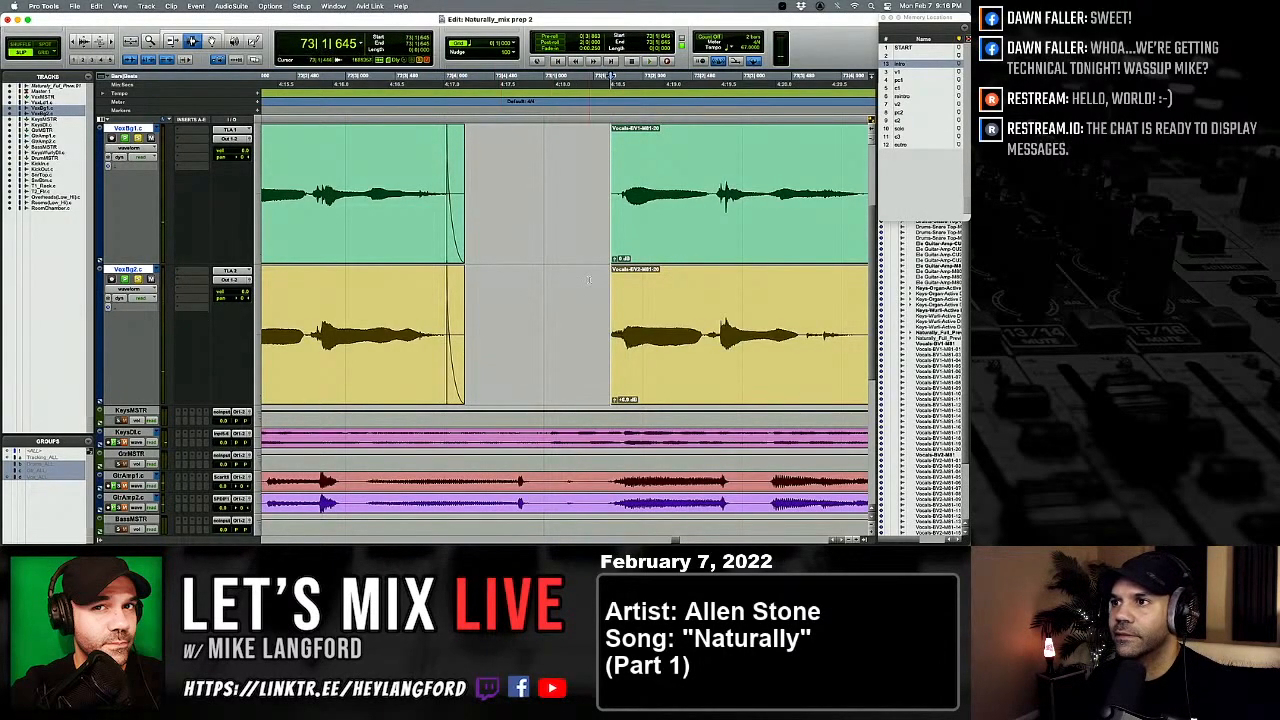
# Step: Play the phrase after 73|1 and delete the bleed from about 73|4 to 74|3 on both background vocals
pyautogui.press('space')
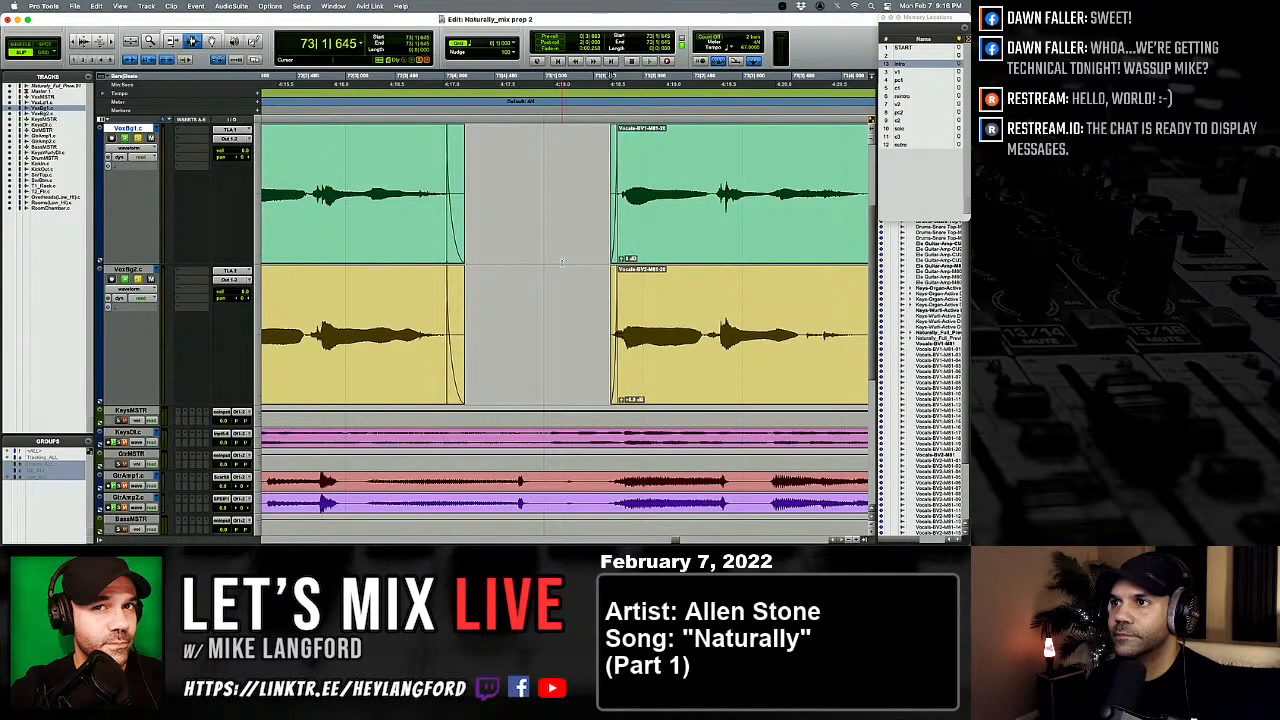
pyautogui.press('r')
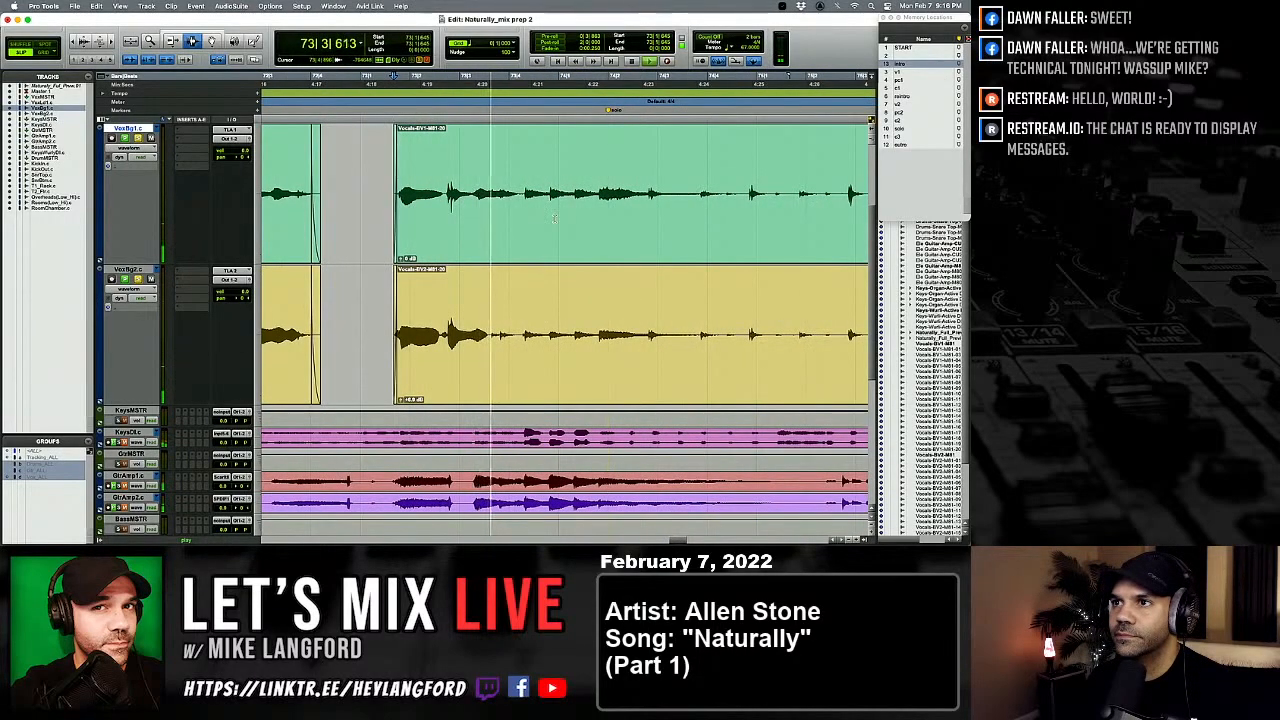
pyautogui.moveTo(522, 220); pyautogui.dragTo(667, 297)
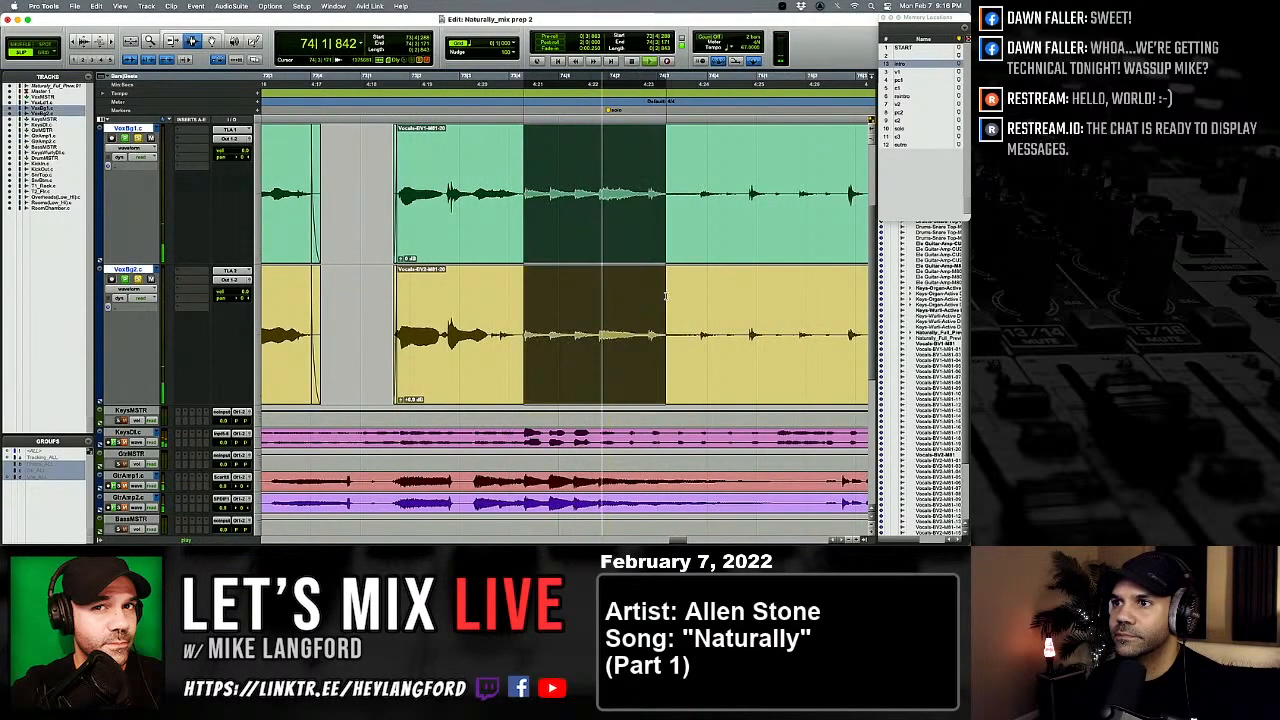
pyautogui.press('r')
pyautogui.press('r')
# Step: Delete the bleed just before the c3 entrance on both background vocals and fade in the clips starting there
pyautogui.hscroll(5, 667, 298)
pyautogui.hscroll(2, 667, 297)
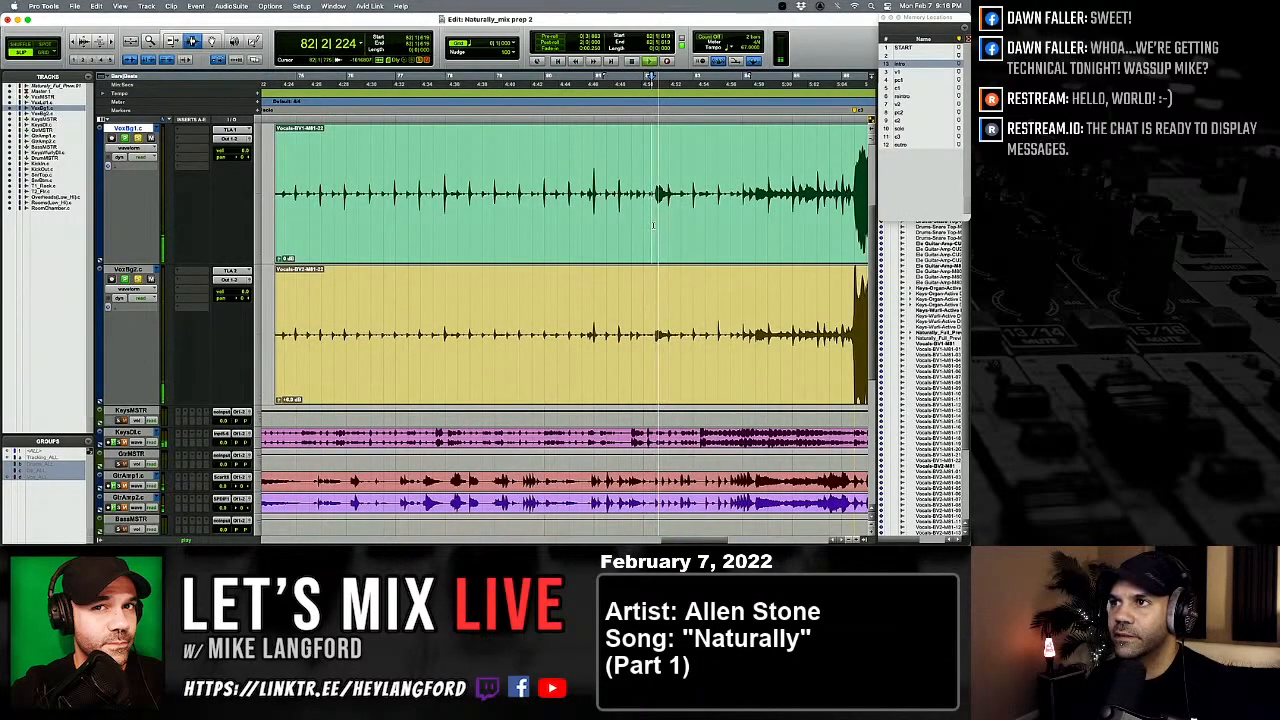
pyautogui.press('space')
pyautogui.scroll(-3, 618, 225)
pyautogui.press('space')
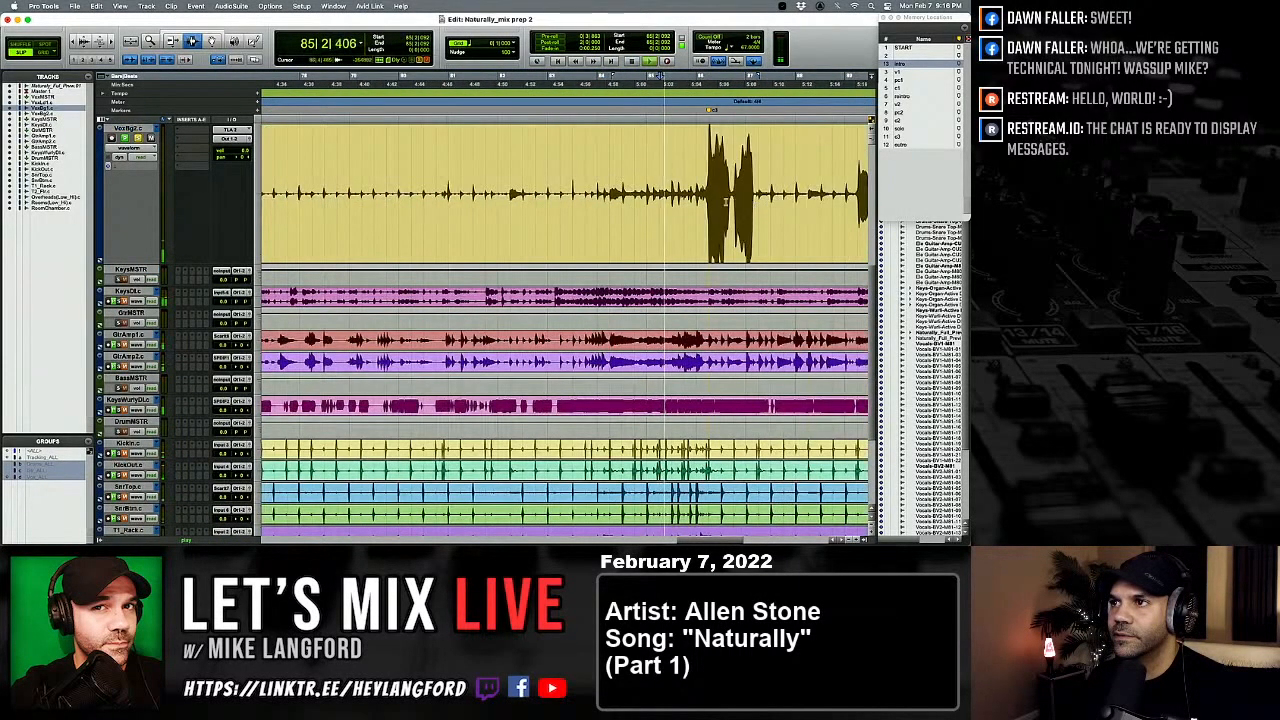
pyautogui.scroll(2, 618, 225)
pyautogui.scroll(3, 618, 225)
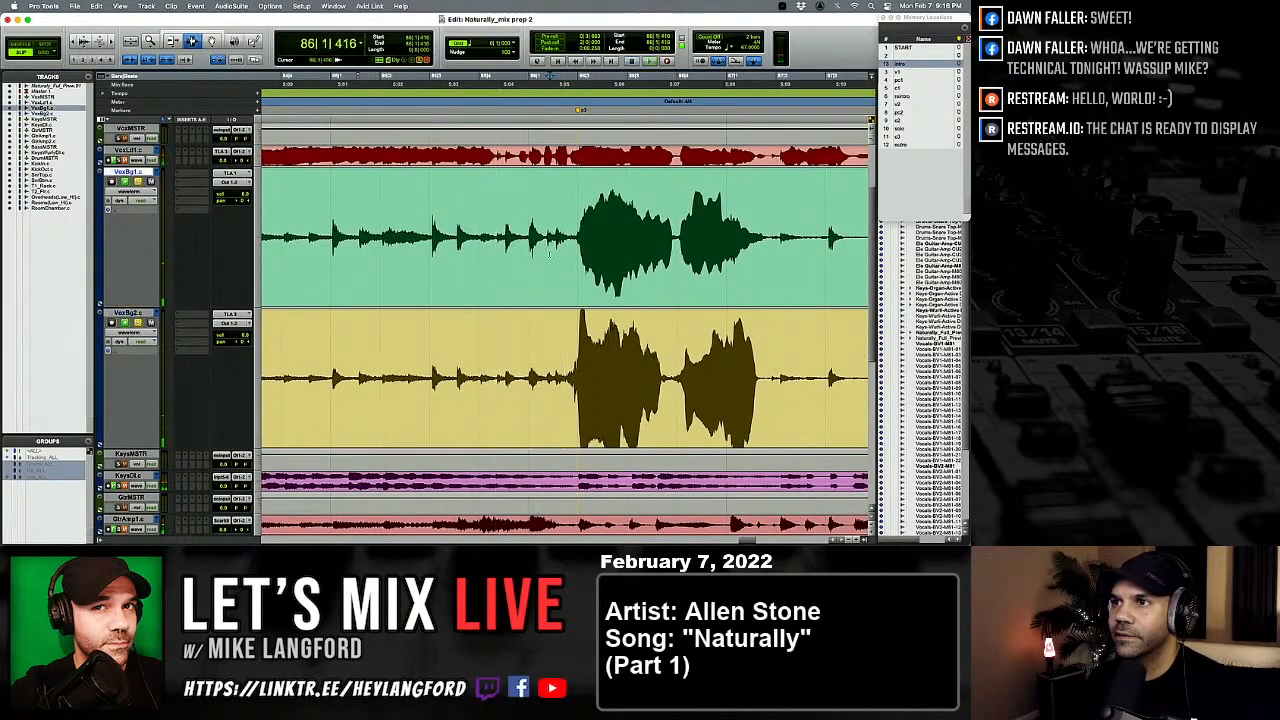
pyautogui.scroll(2, 618, 225)
pyautogui.moveTo(602, 333); pyautogui.dragTo(510, 333)
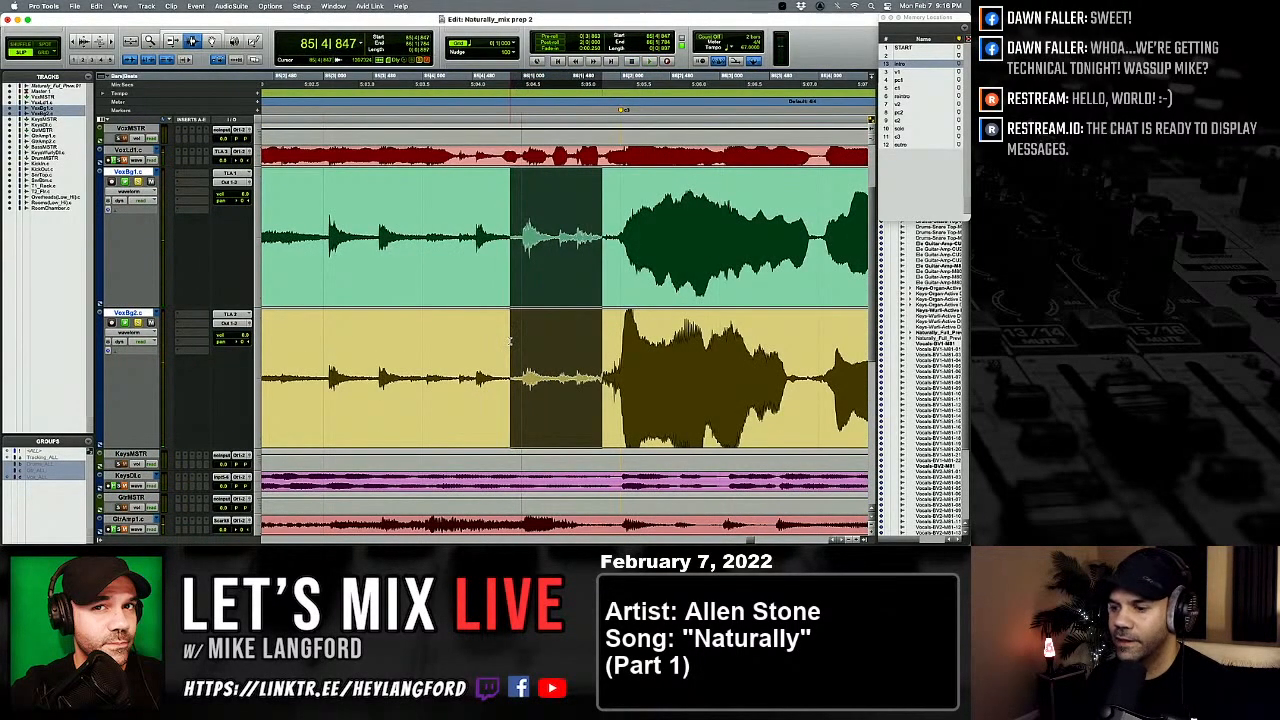
pyautogui.press('Delete')
pyautogui.moveTo(604, 300); pyautogui.dragTo(618, 300)
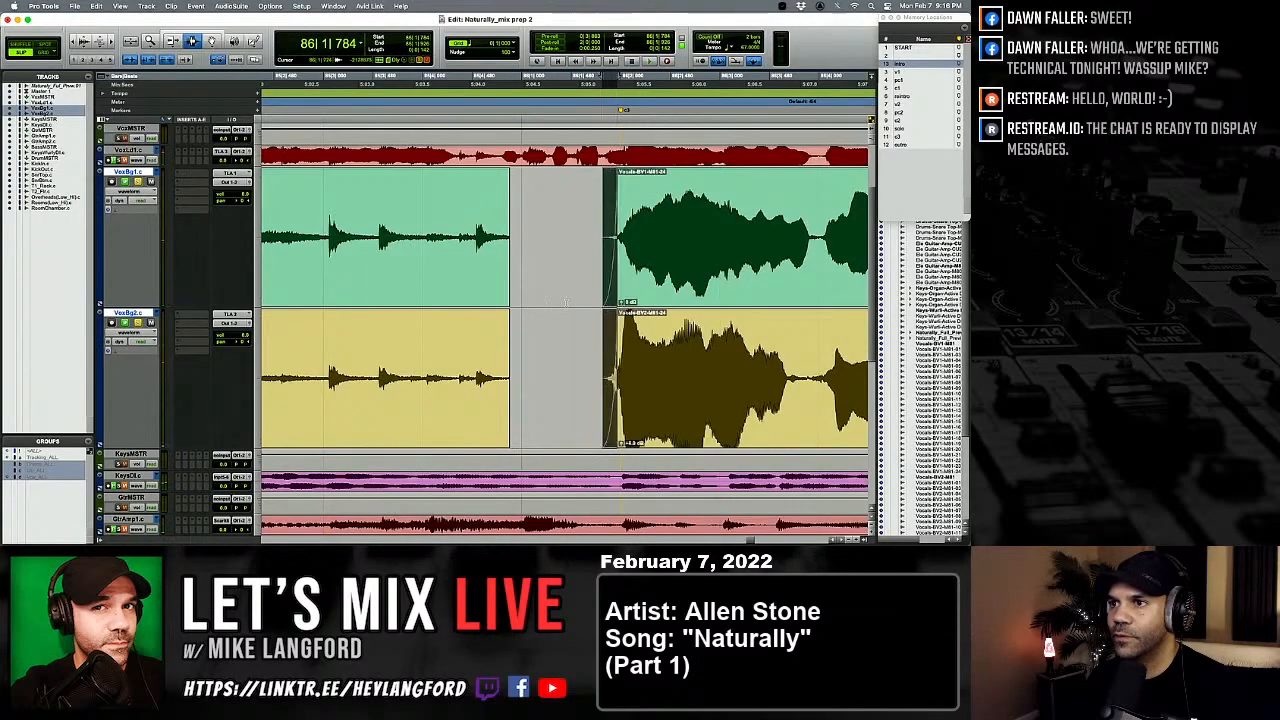
# Step: Delete the bleed-only clips spanning the solo section on both background vocals
pyautogui.scroll(-4, 566, 301)
pyautogui.doubleClick(489, 331)
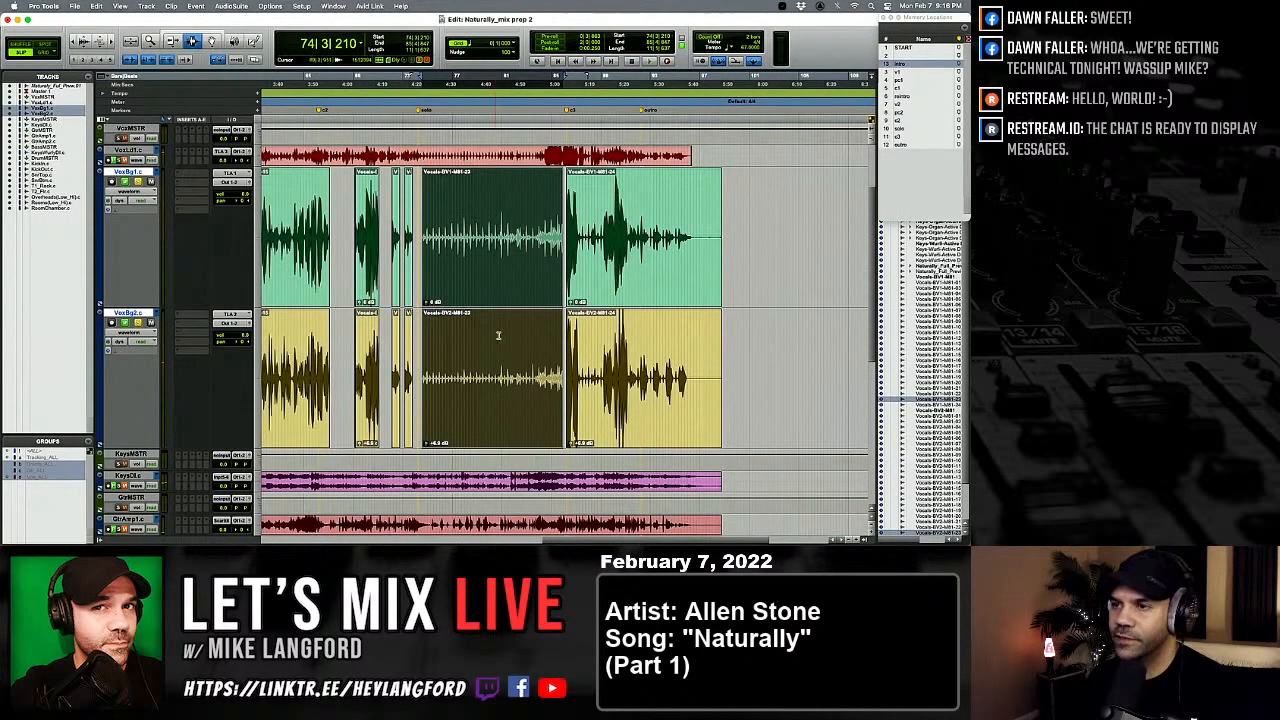
pyautogui.press('Delete')
# Step: Delete the bleed after the first c3 phrase, from about 87|2 to 89|1, on both background vocals, and fade out the phrase end
pyautogui.scroll(4, 584, 270)
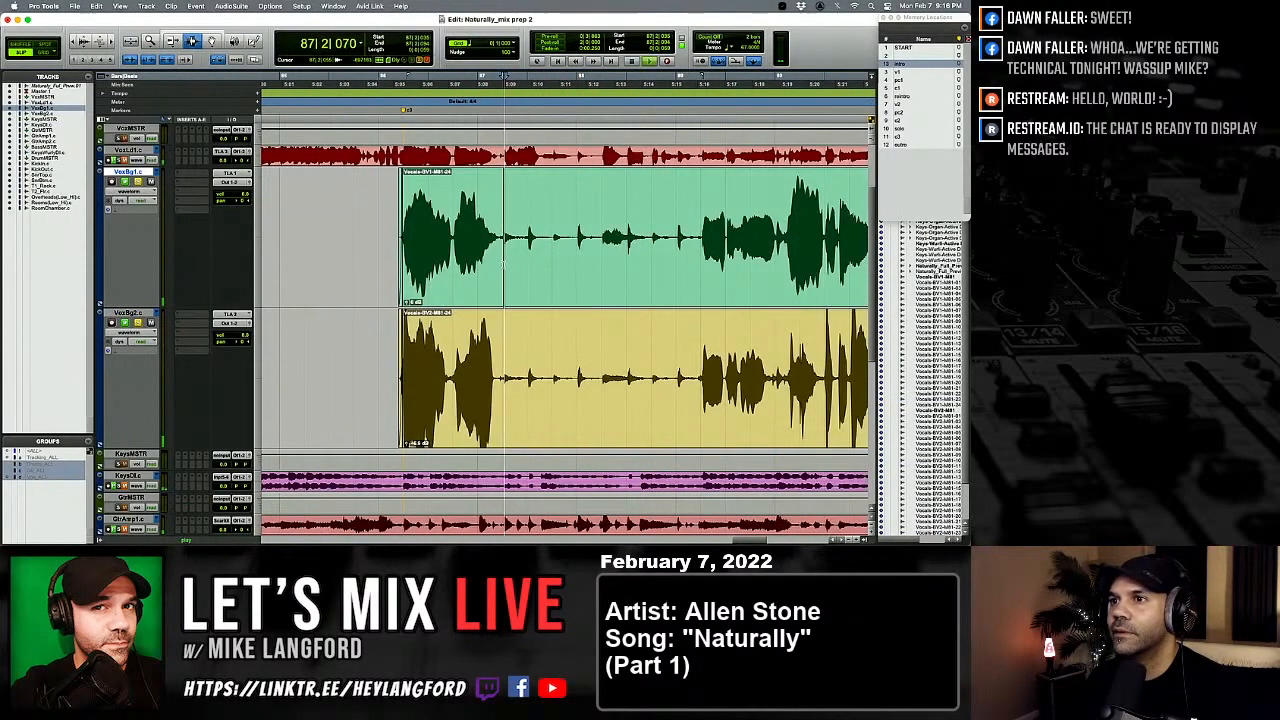
pyautogui.moveTo(502, 262); pyautogui.dragTo(690, 347)
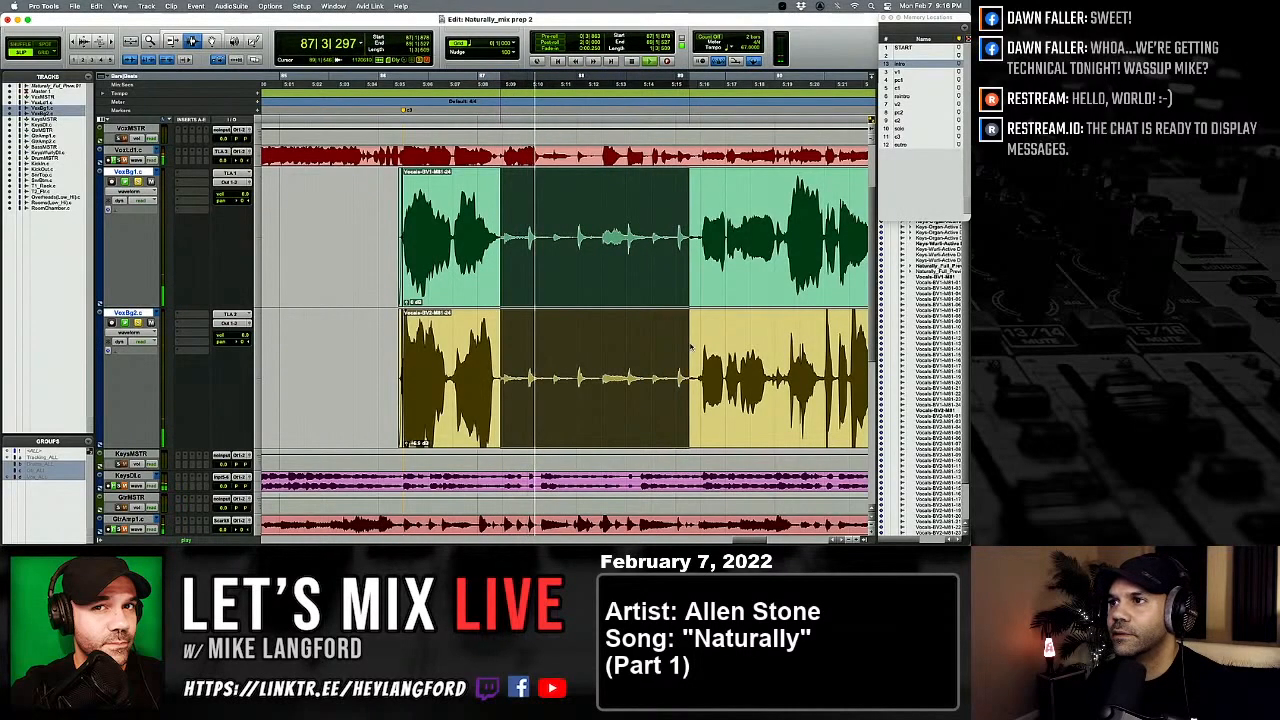
pyautogui.press('Delete')
pyautogui.scroll(2, 511, 300)
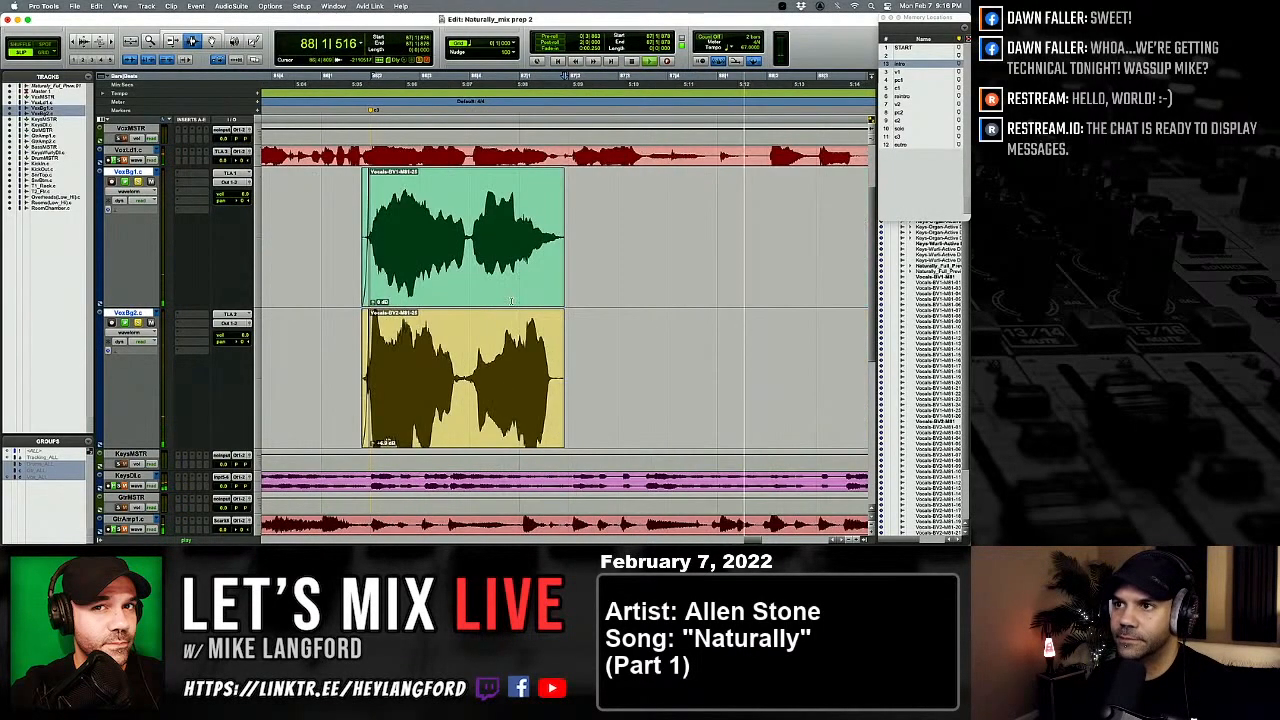
pyautogui.scroll(2, 511, 300)
pyautogui.keyDown('shift'); pyautogui.click(540, 287); pyautogui.keyUp('shift')
# Step: Play past the c3 phrase, delete the bleed up to the outro marker on both background vocals, and fade the new clip edges
pyautogui.press('space')
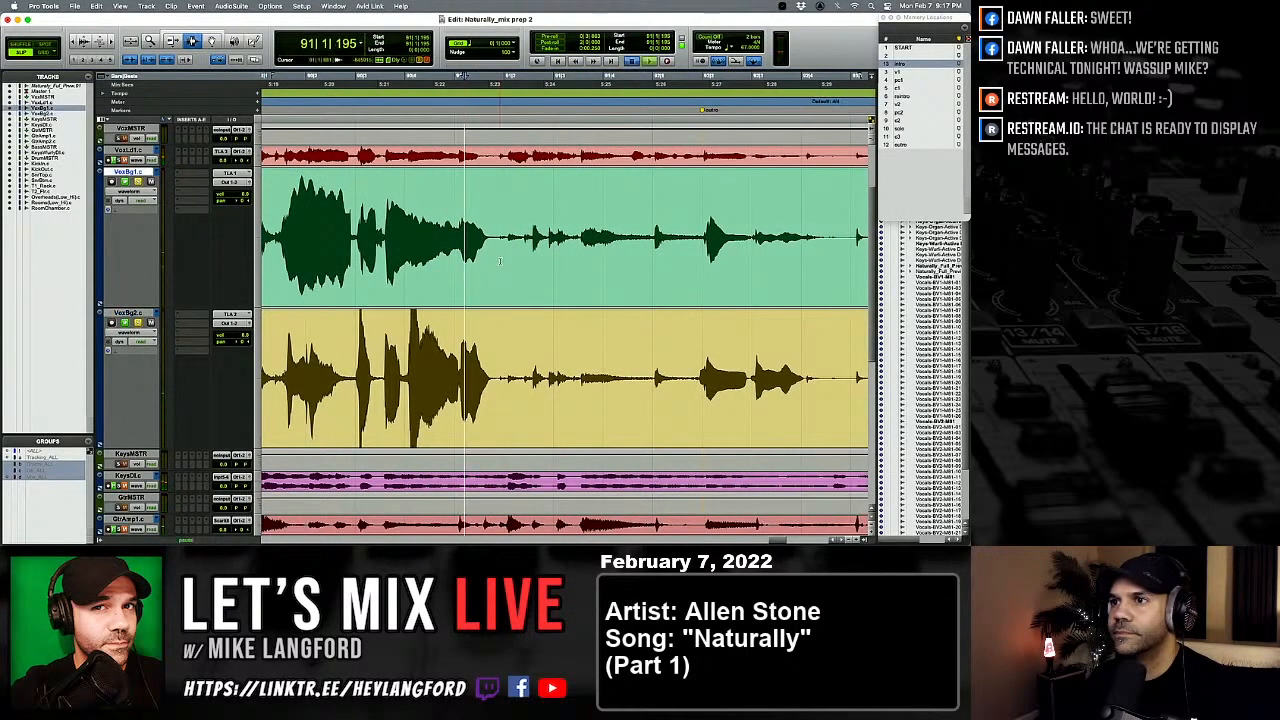
pyautogui.moveTo(500, 300); pyautogui.dragTo(697, 340)
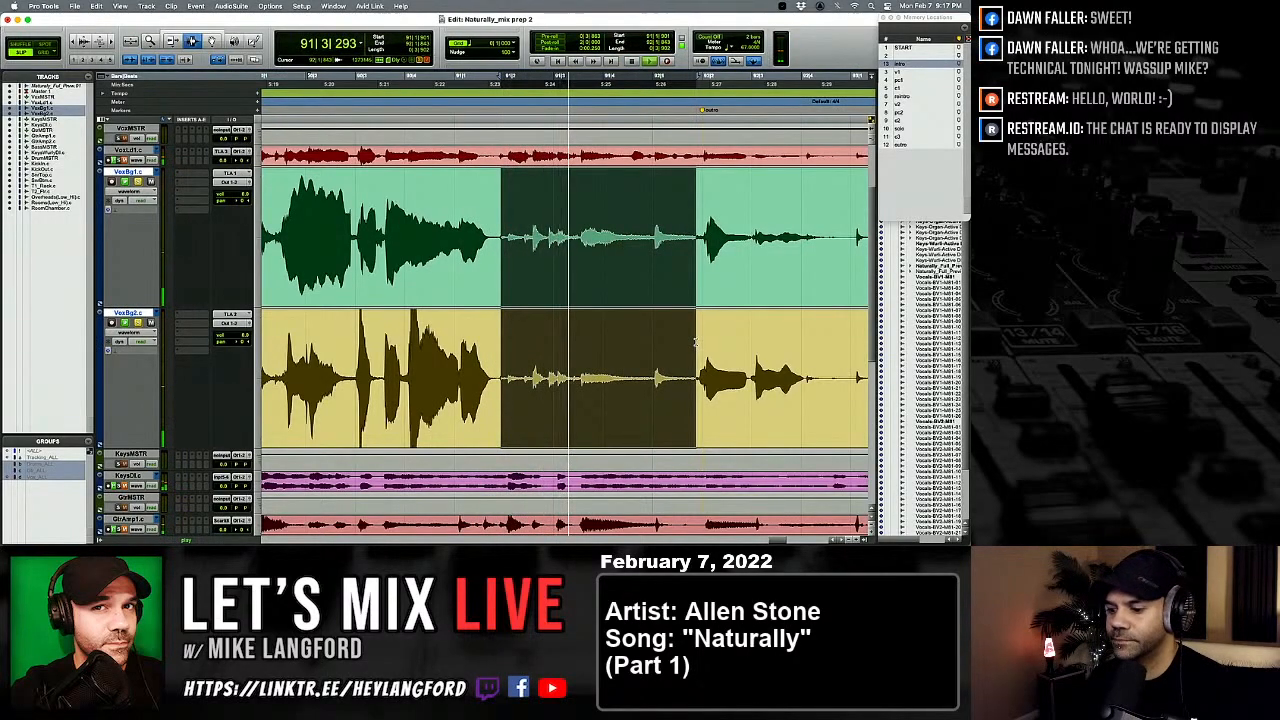
pyautogui.press('Delete')
pyautogui.press('ctrl+super+f')
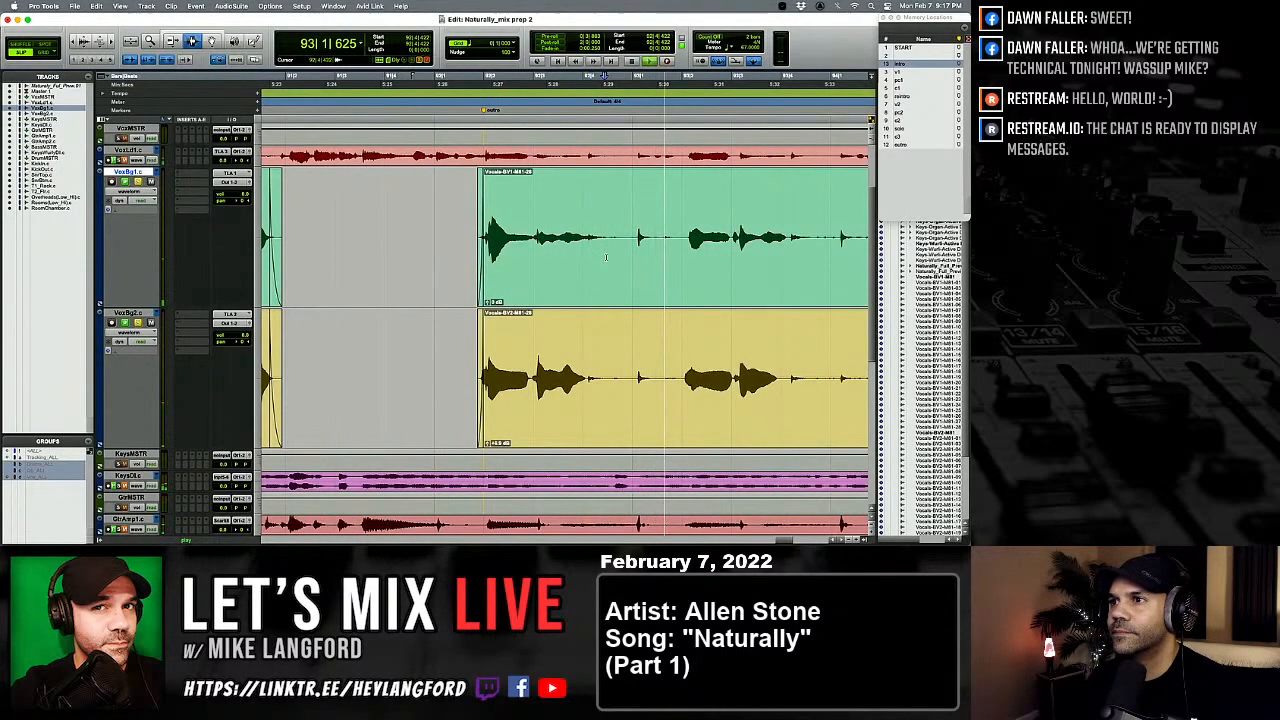
# Step: Delete the bleed from about 92|4 to 93|2 on both background vocals, fading out the first outro phrase and fading in the second
pyautogui.moveTo(604, 255); pyautogui.dragTo(682, 333)
pyautogui.press('Delete')
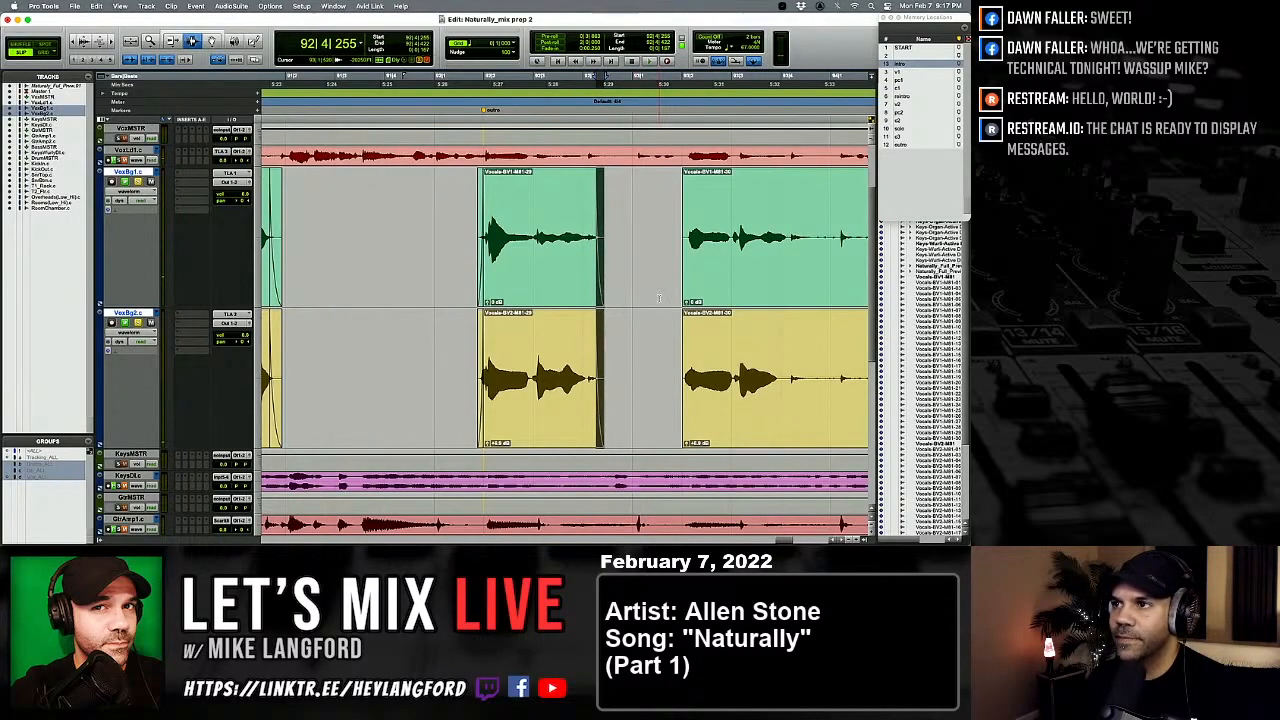
pyautogui.press('ctrl+super+f')
pyautogui.moveTo(683, 286); pyautogui.dragTo(686, 317)
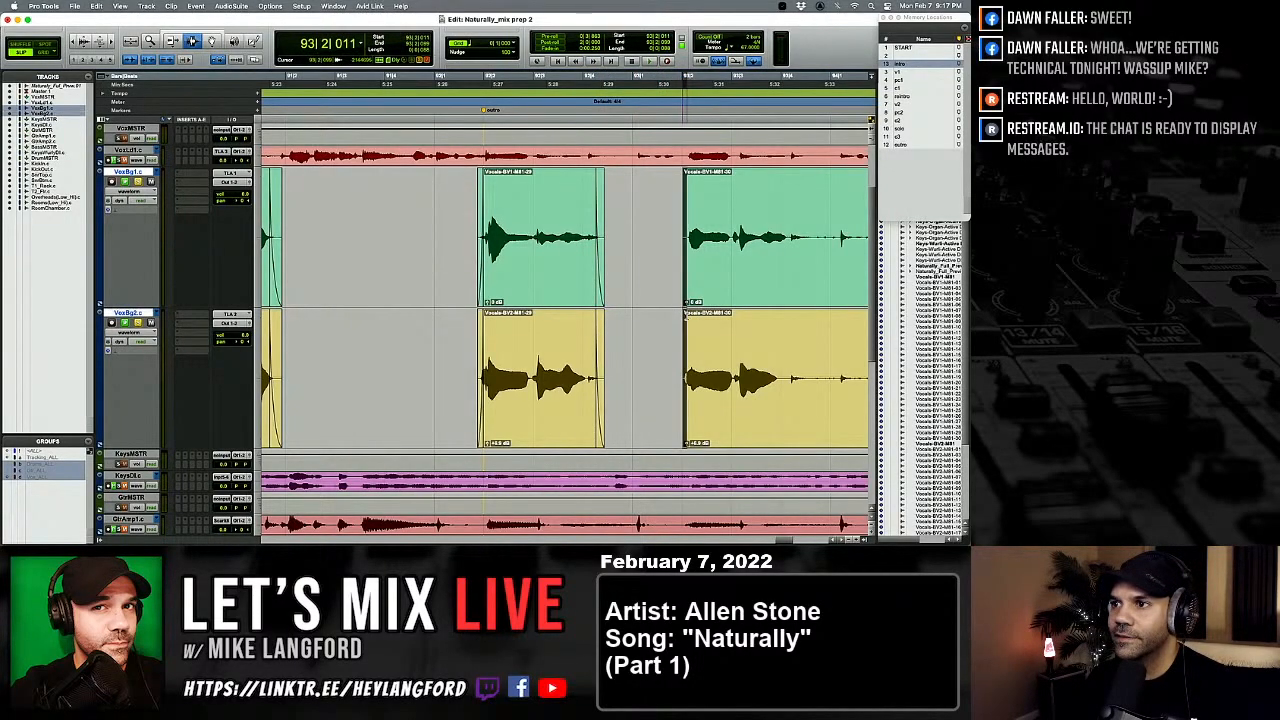
pyautogui.scroll(-2, 686, 317)
pyautogui.press('ctrl+super+f')
# Step: Play the second outro phrase and delete the bleed between about 93|4 and 94|2 on both background vocals, with faded clip edges
pyautogui.hscroll(5, 660, 290)
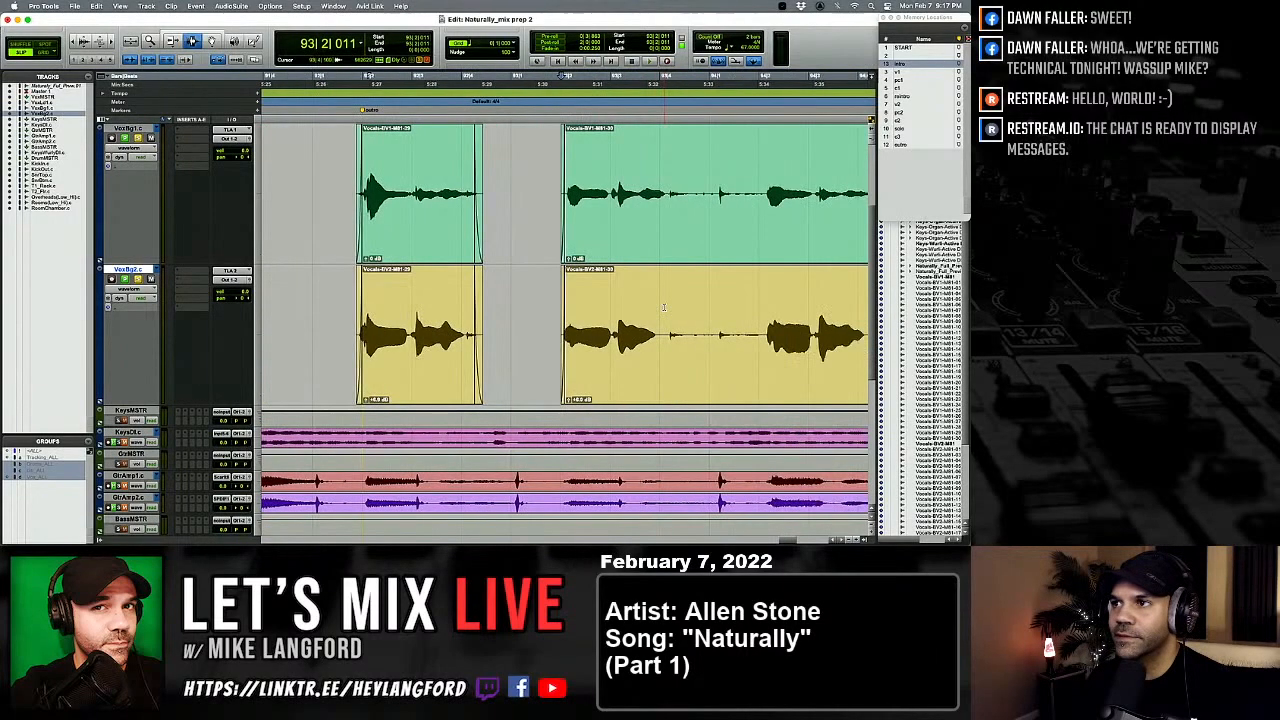
pyautogui.press('space')
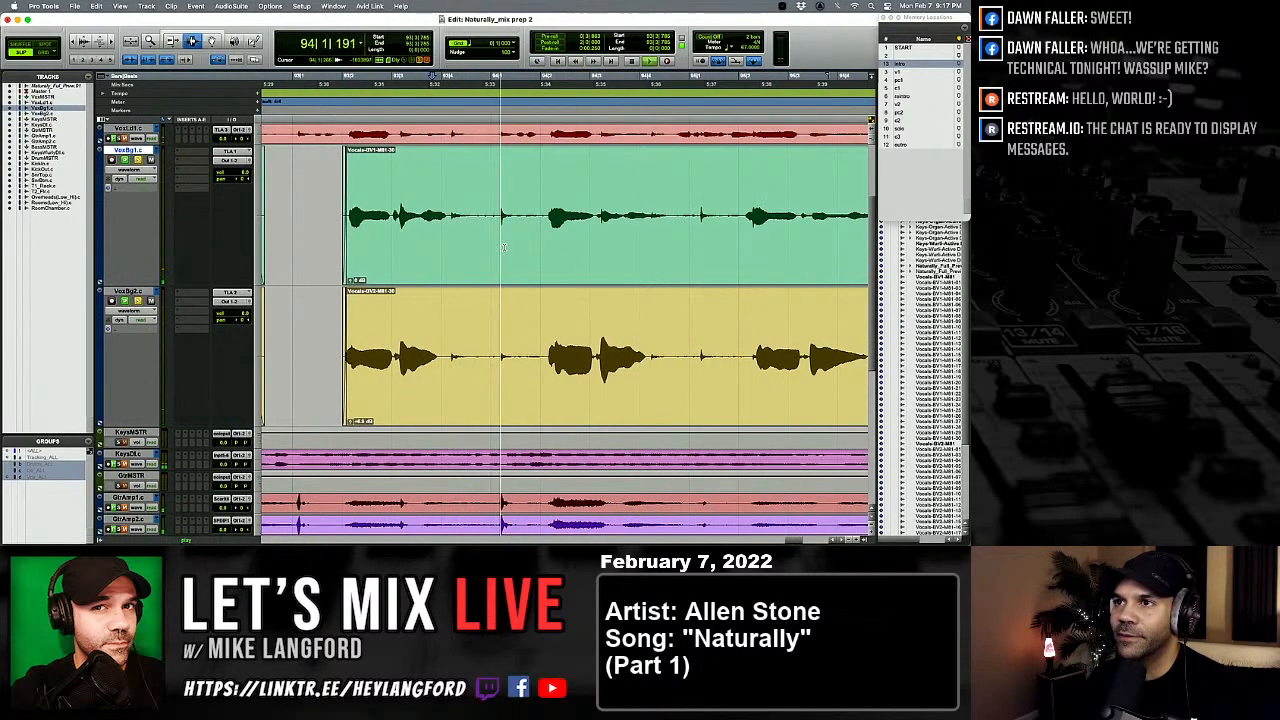
pyautogui.moveTo(449, 213); pyautogui.dragTo(544, 318)
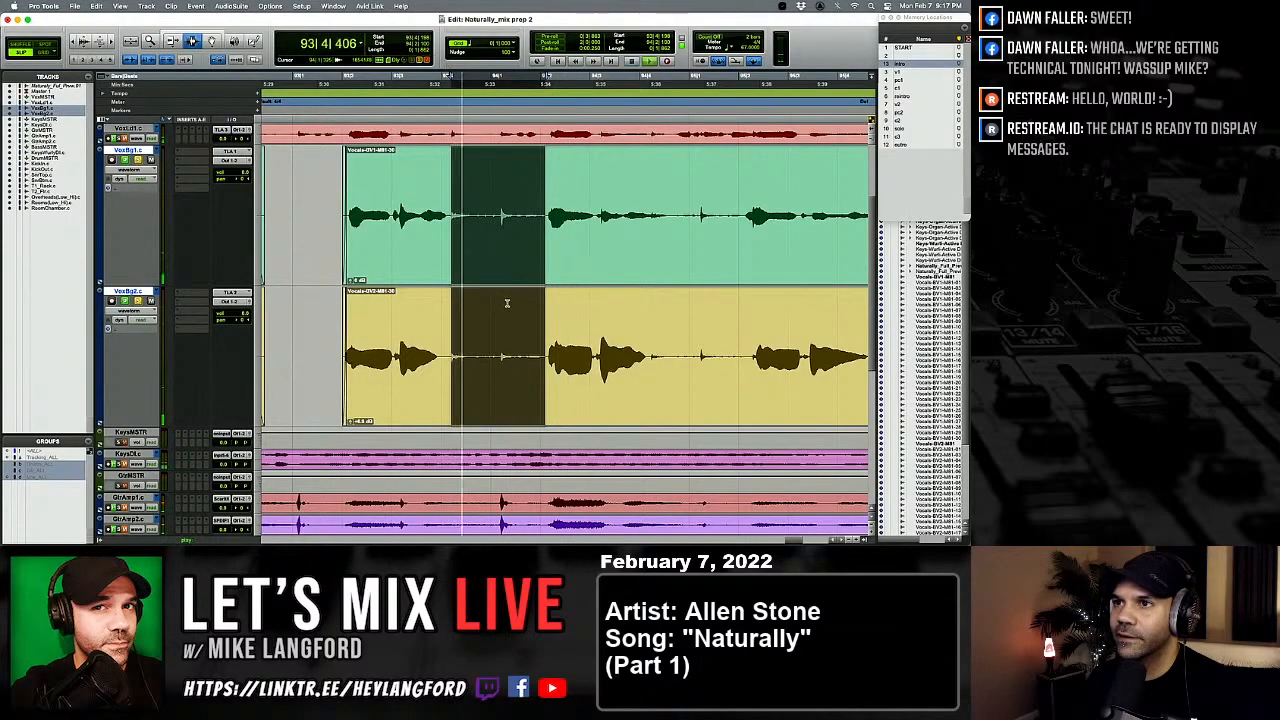
pyautogui.press('space')
pyautogui.press('Delete')
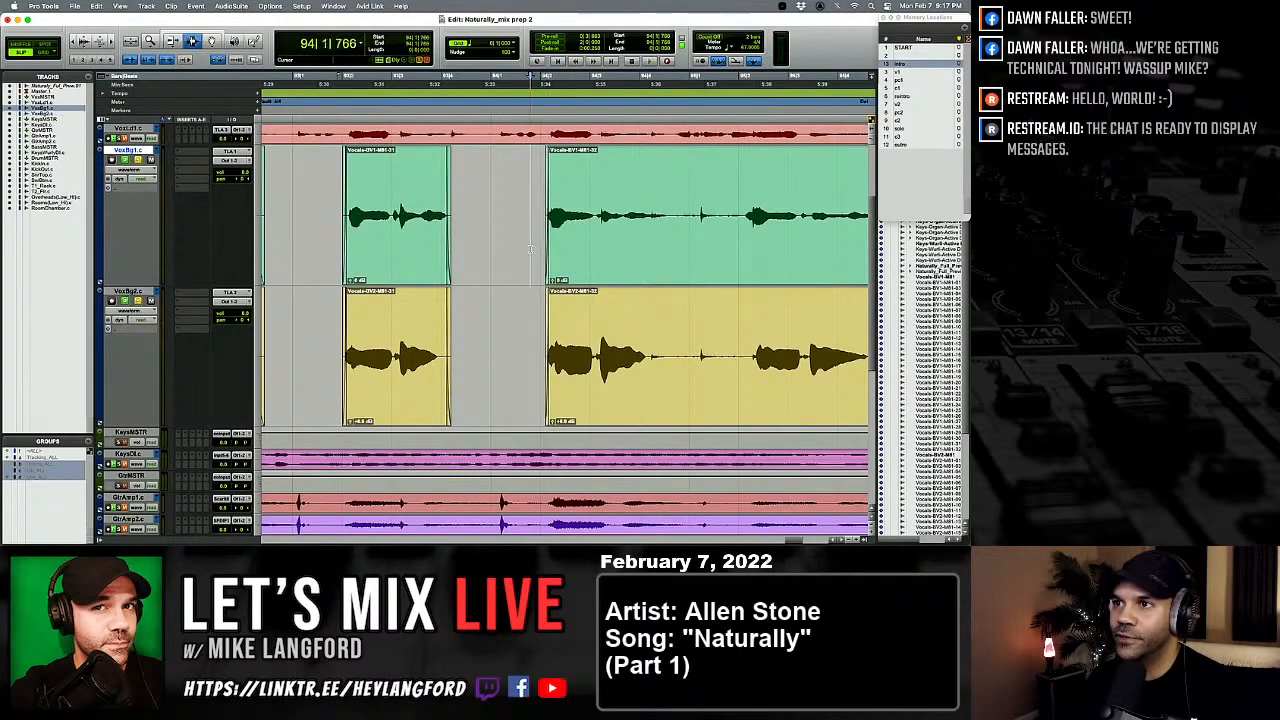
# Step: Play the third outro phrase, delete the bleed between about 94|4 and 95|2 on both background vocals, and fade the surrounding clip edges
pyautogui.press('r')
pyautogui.press('r')
pyautogui.press('space')
pyautogui.click(594, 234)
pyautogui.press('t')
pyautogui.press('t')
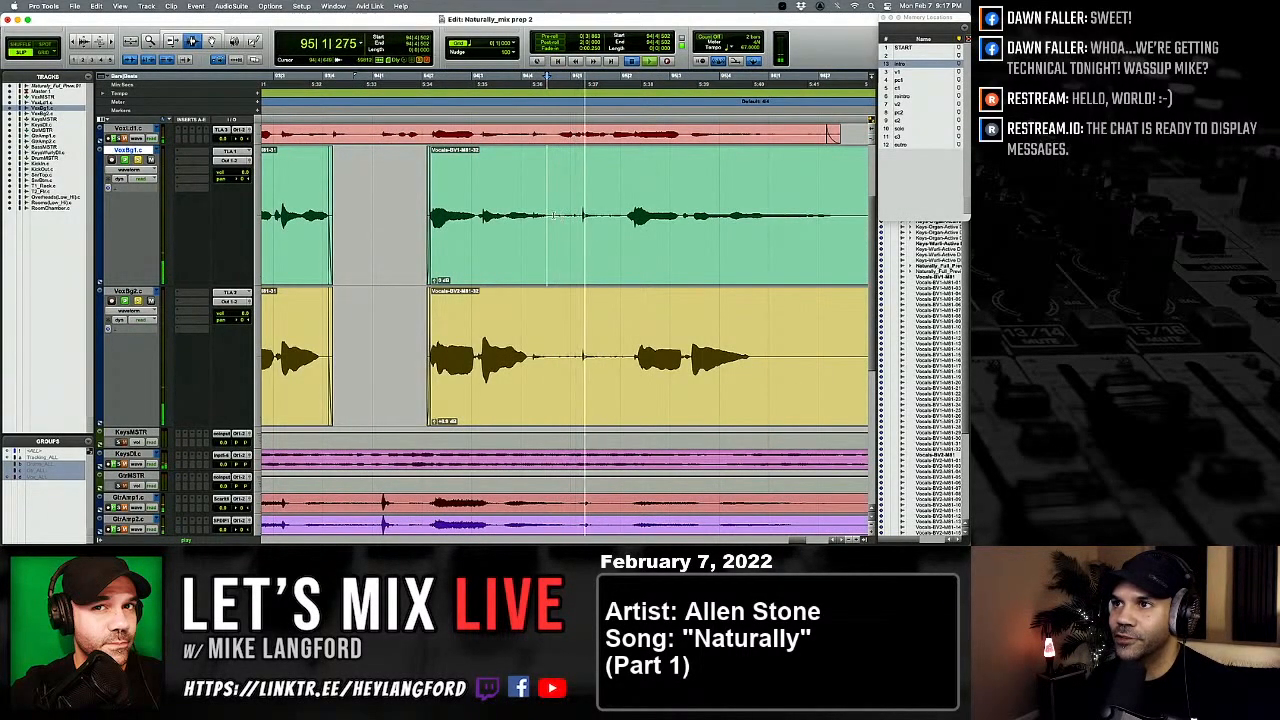
pyautogui.press('space')
pyautogui.moveTo(552, 214); pyautogui.dragTo(630, 336)
pyautogui.press('Delete')
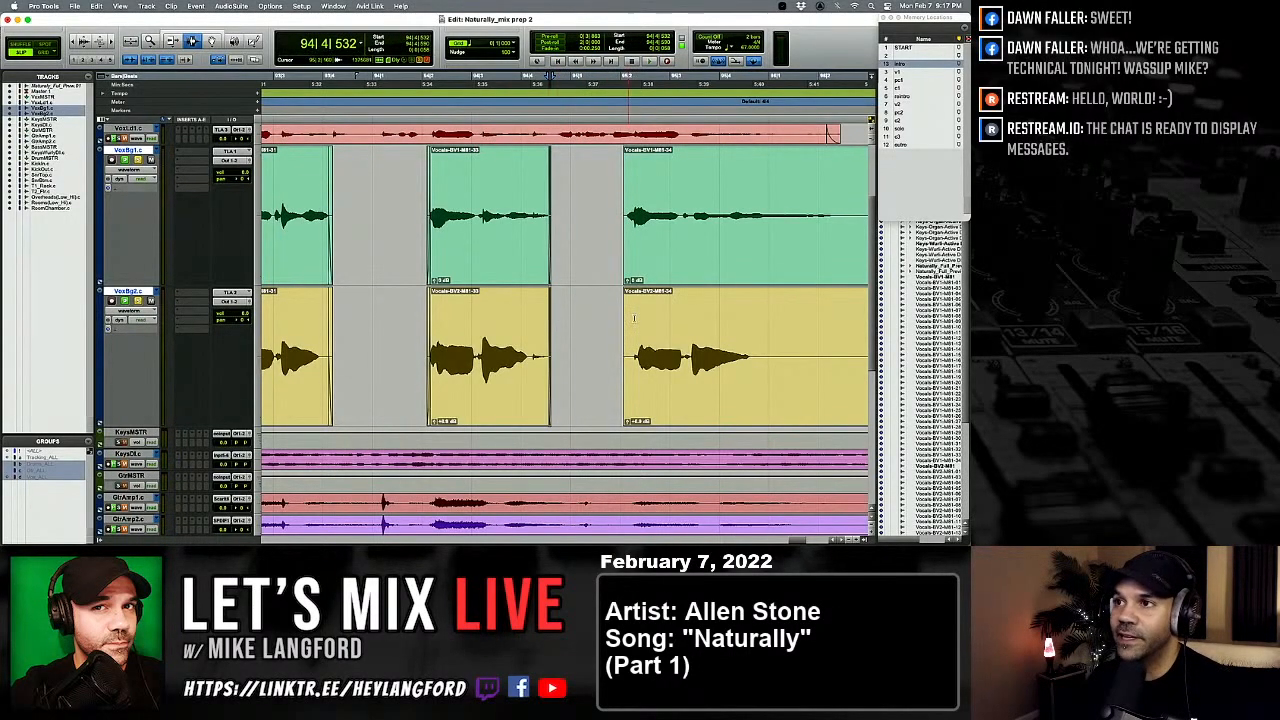
pyautogui.doubleClick(626, 308)
pyautogui.click(617, 307)
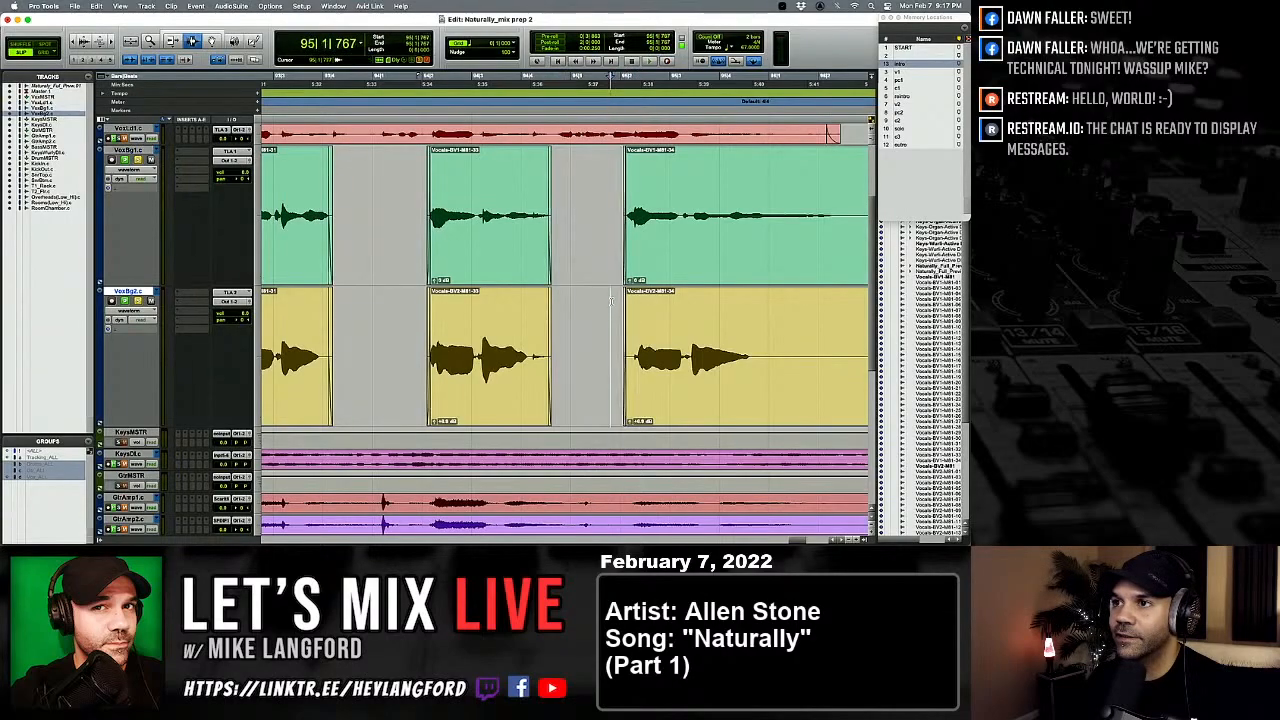
# Step: Delete everything after the last phrase, from 96|3 onward, on both background vocals and fade out the final clip ends
pyautogui.hscroll(5, 660, 306)
pyautogui.hscroll(2, 560, 308)
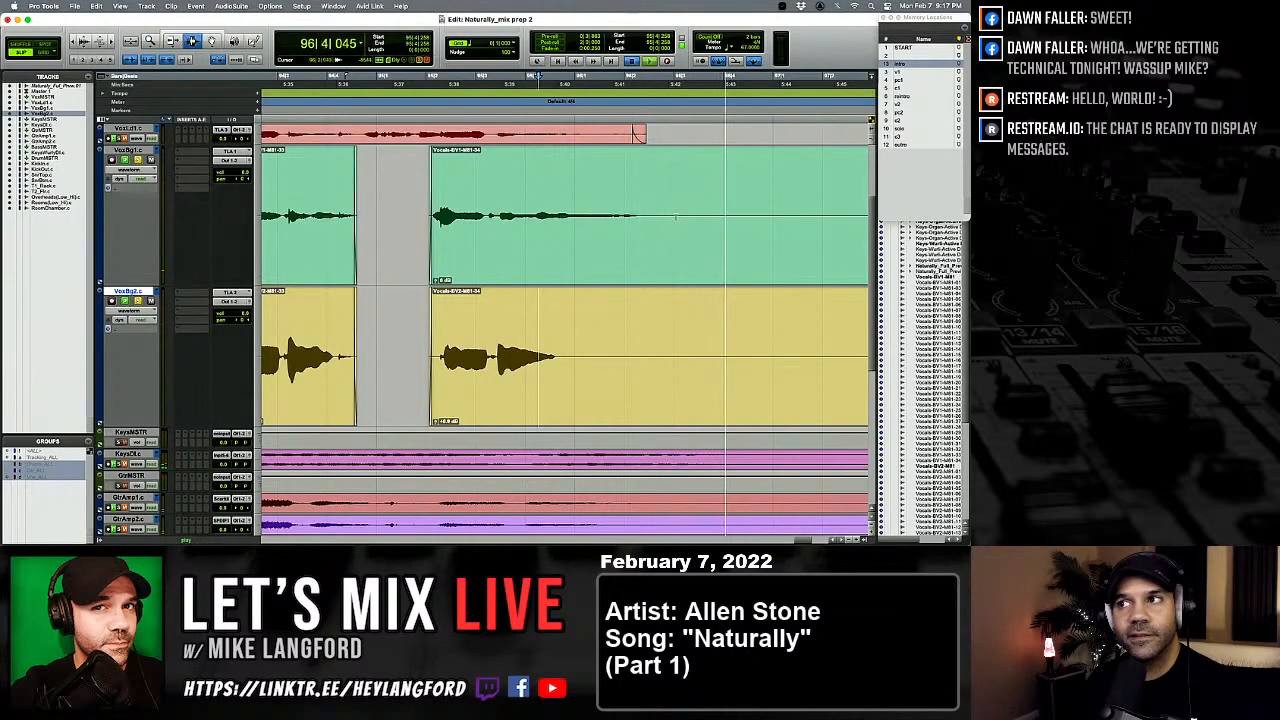
pyautogui.moveTo(675, 260); pyautogui.dragTo(775, 310)
pyautogui.hscroll(5, 776, 310)
pyautogui.press('r')
pyautogui.press('r')
pyautogui.keyDown('shift'); pyautogui.click(721, 308); pyautogui.keyUp('shift')
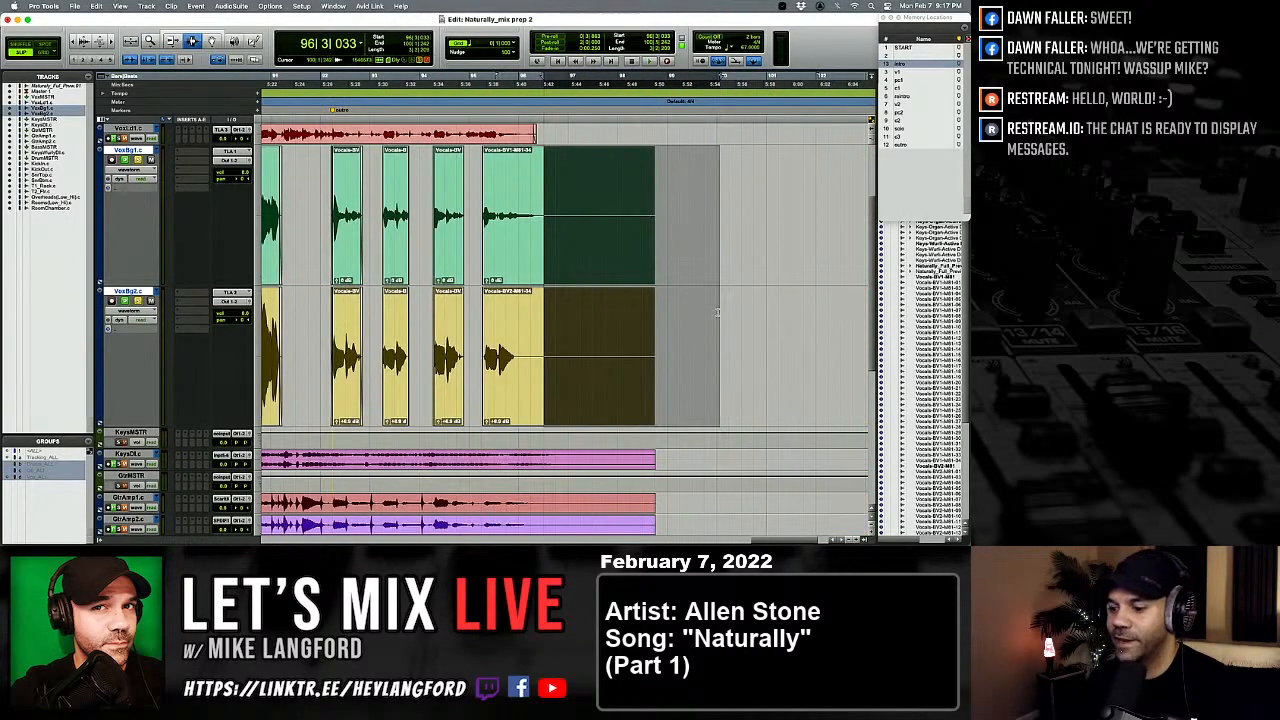
pyautogui.press('Delete')
pyautogui.press('t')
pyautogui.press('t')
pyautogui.press('t')
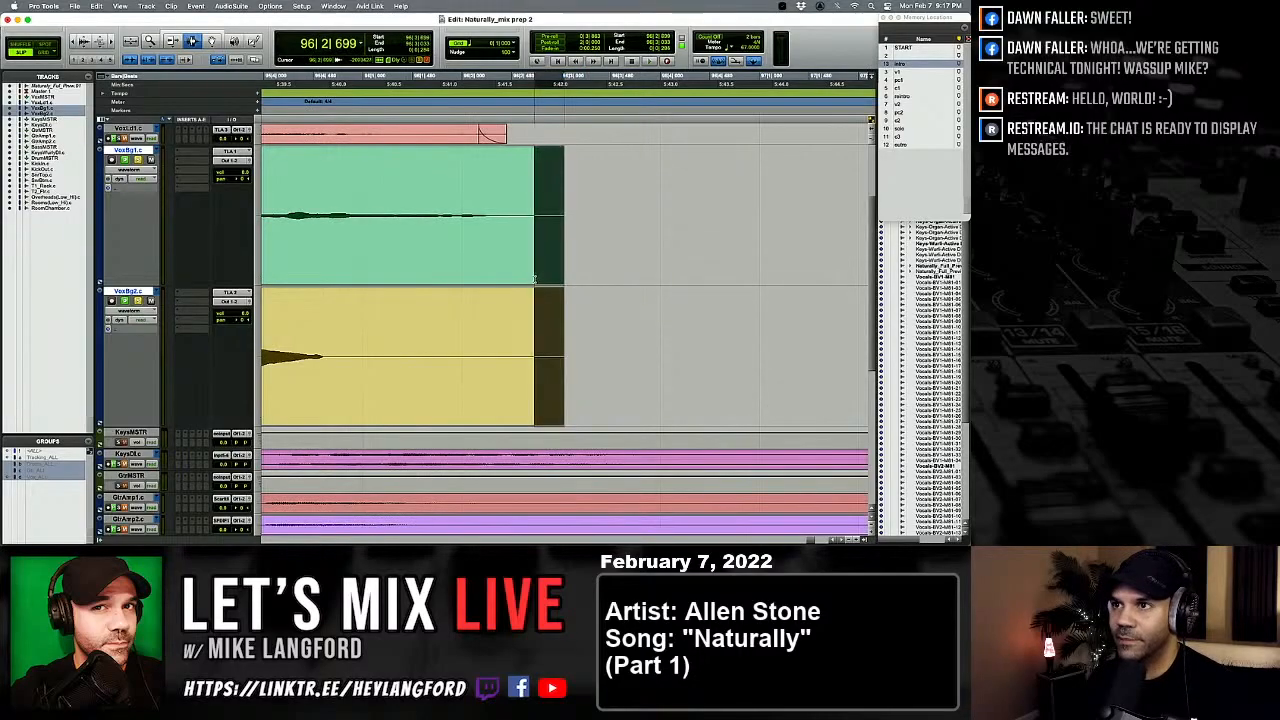
pyautogui.hotkey('alt', 'a')
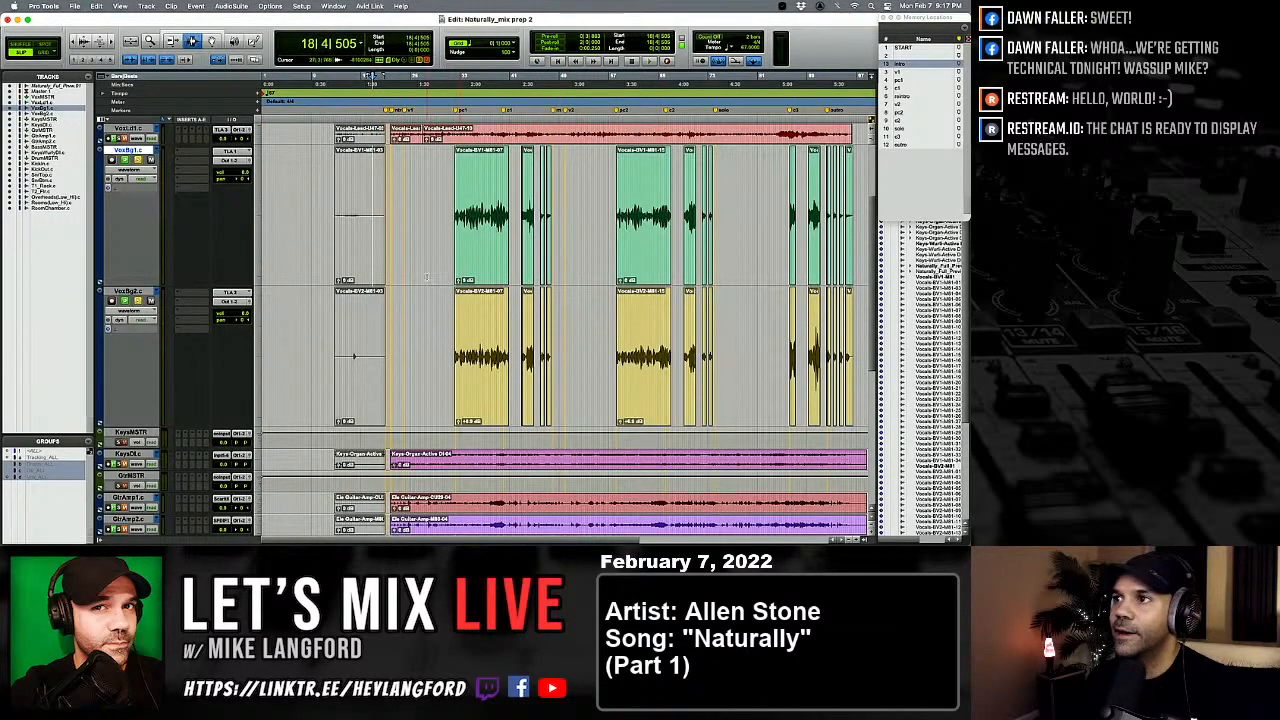
# Step: Shrink both background vocal tracks to a minimal height and enlarge the audio waveform display for the instrument tracks
pyautogui.scroll(-2, 426, 277)
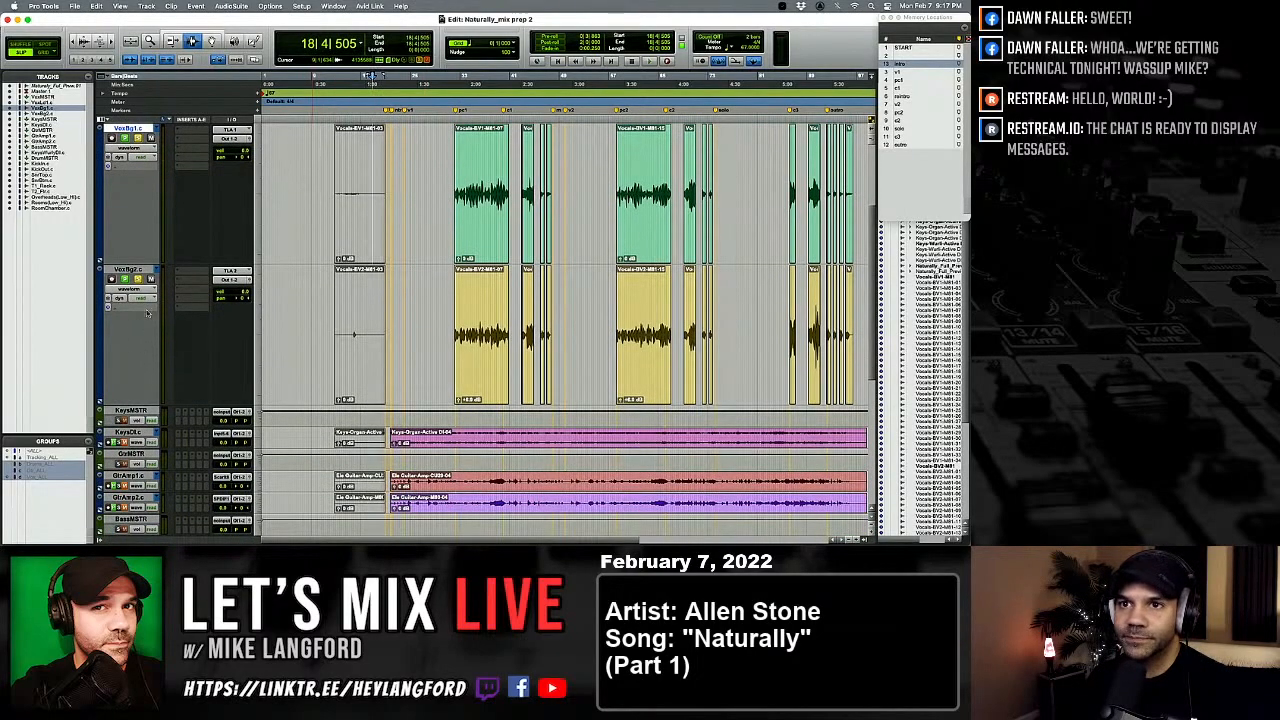
pyautogui.hotkey('ctrl', 'Down')
pyautogui.hotkey('ctrl', 'Down')
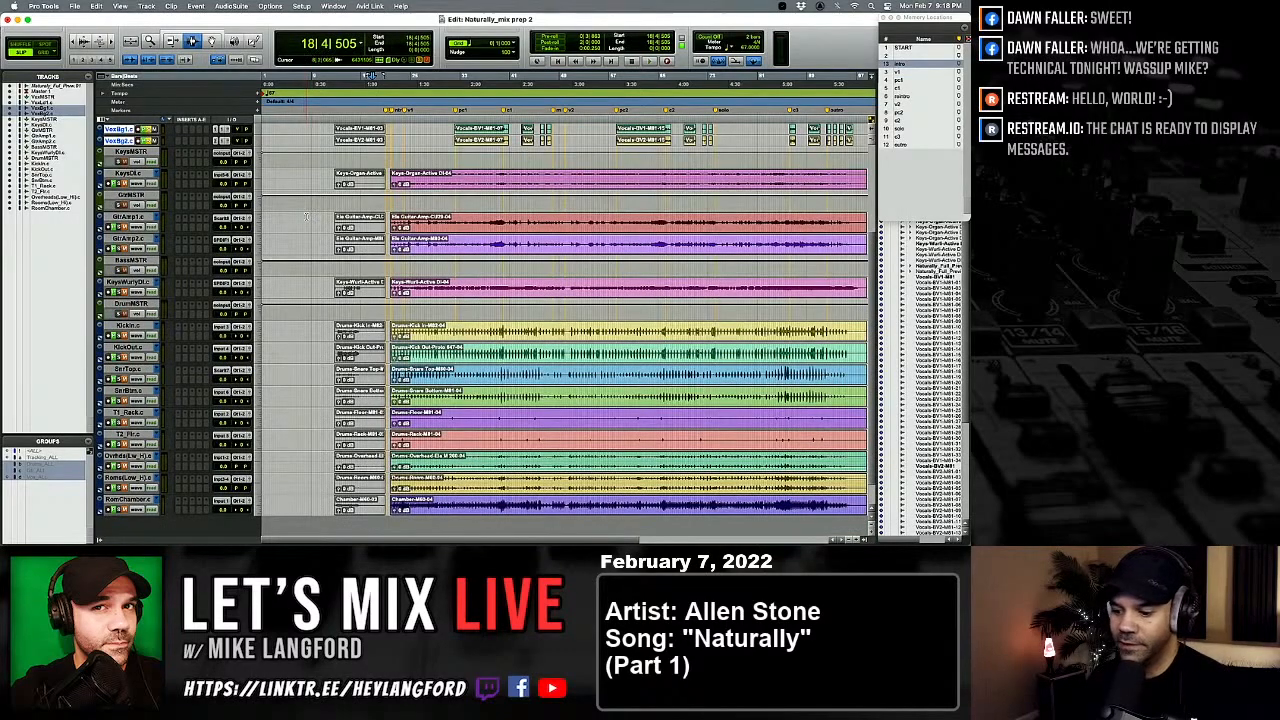
pyautogui.press('super+alt+bracketright')
pyautogui.press('super+alt+bracketright')
pyautogui.press('super+alt+bracketright')
pyautogui.press('super+alt+bracketright')
# Step: Locate the gap in the two guitar amp tracks before the v2 marker and play from 49|3
pyautogui.click(568, 226)
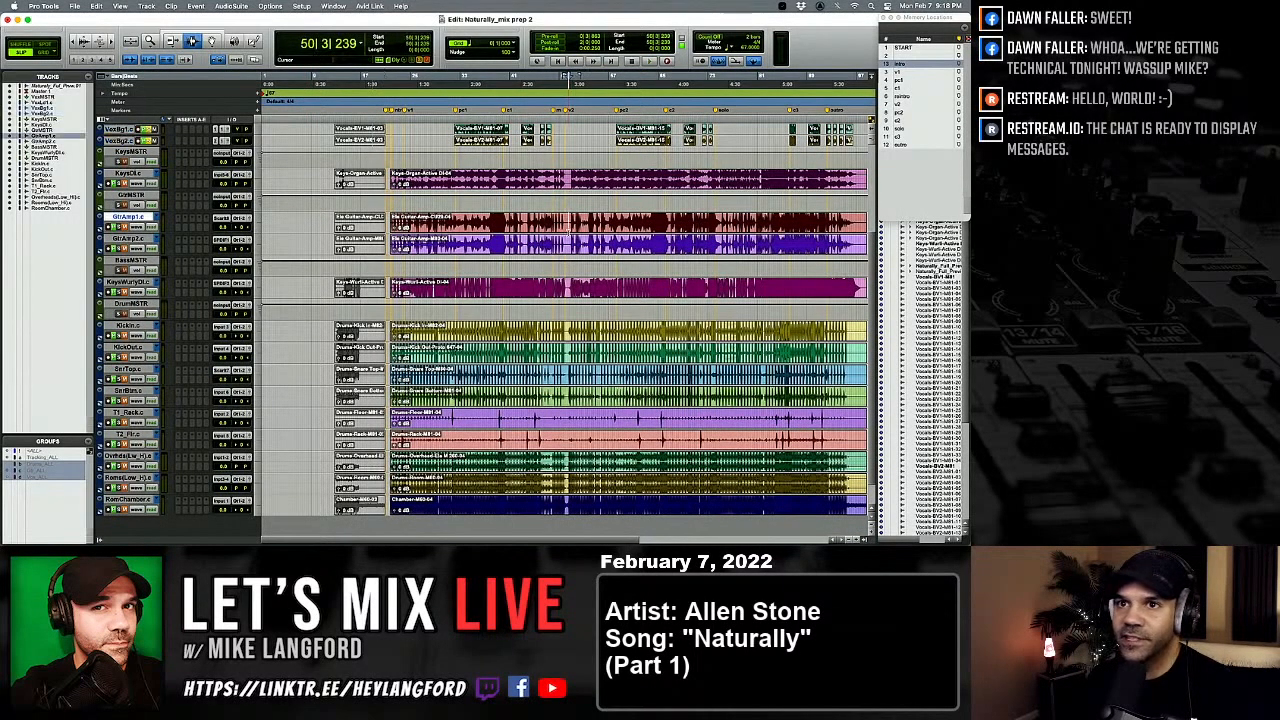
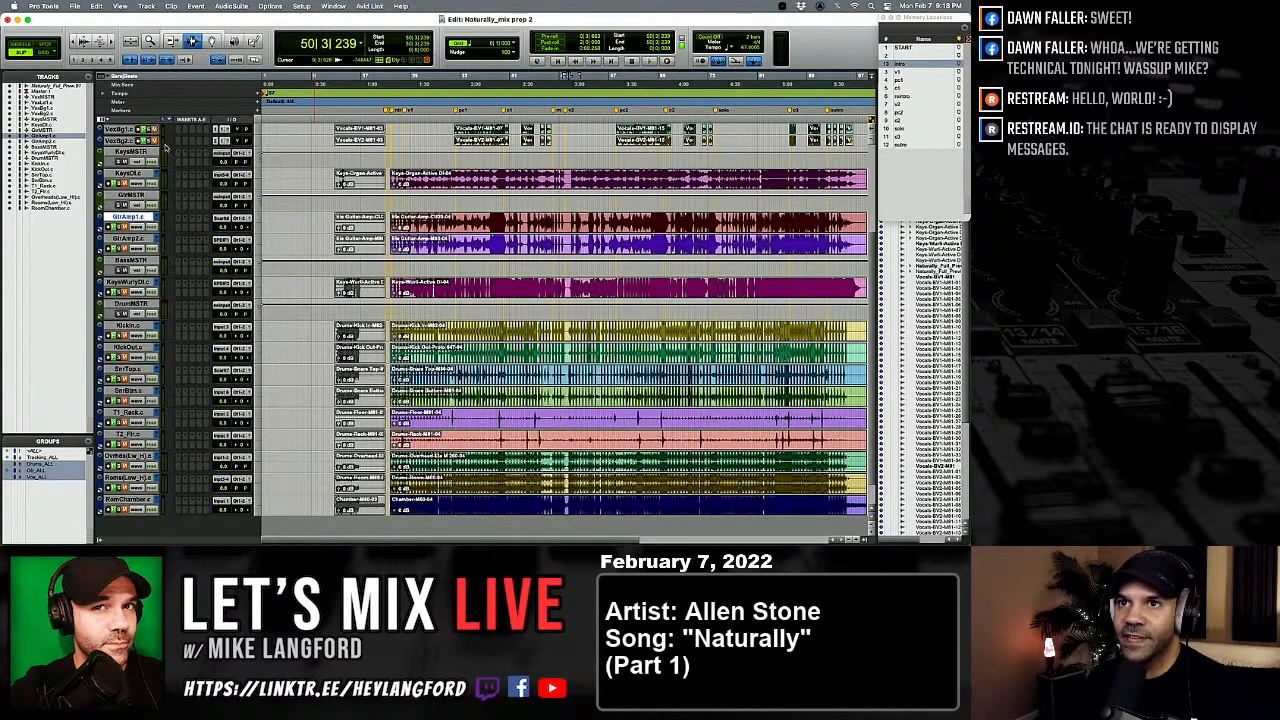
pyautogui.press('super+bracketright')
pyautogui.press('super+bracketright')
pyautogui.press('super+bracketright')
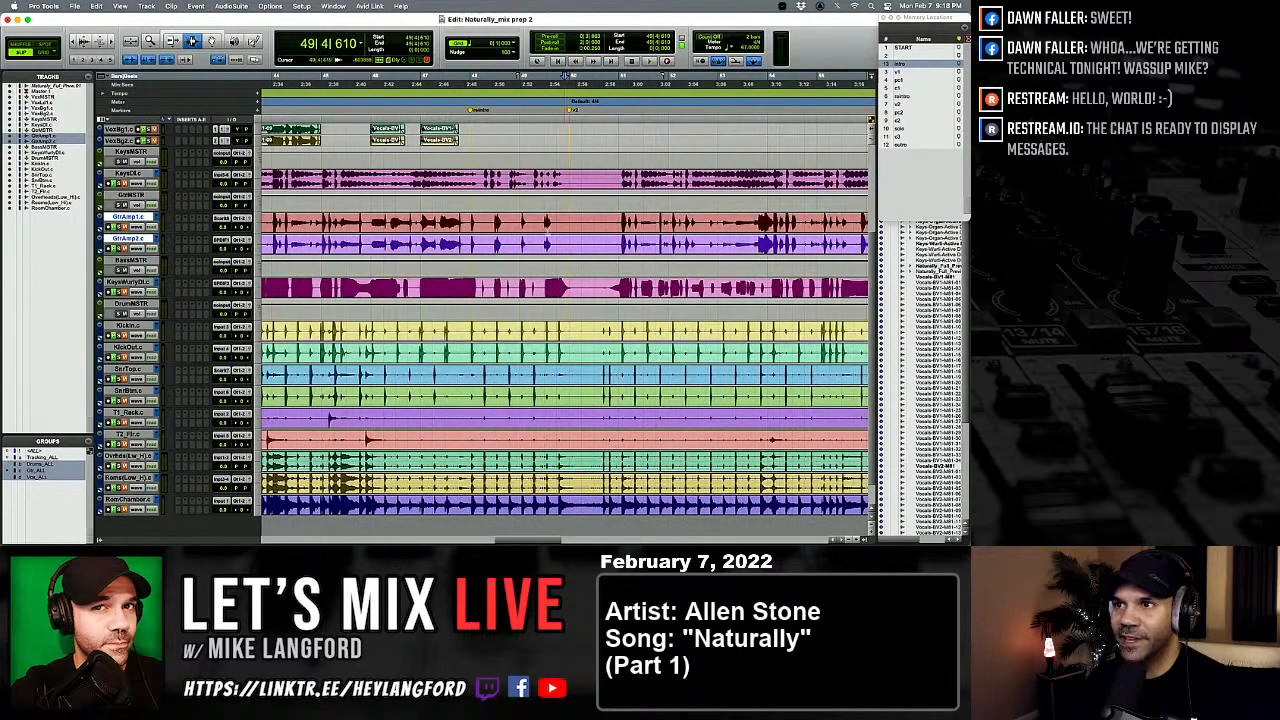
pyautogui.press('super+bracketright')
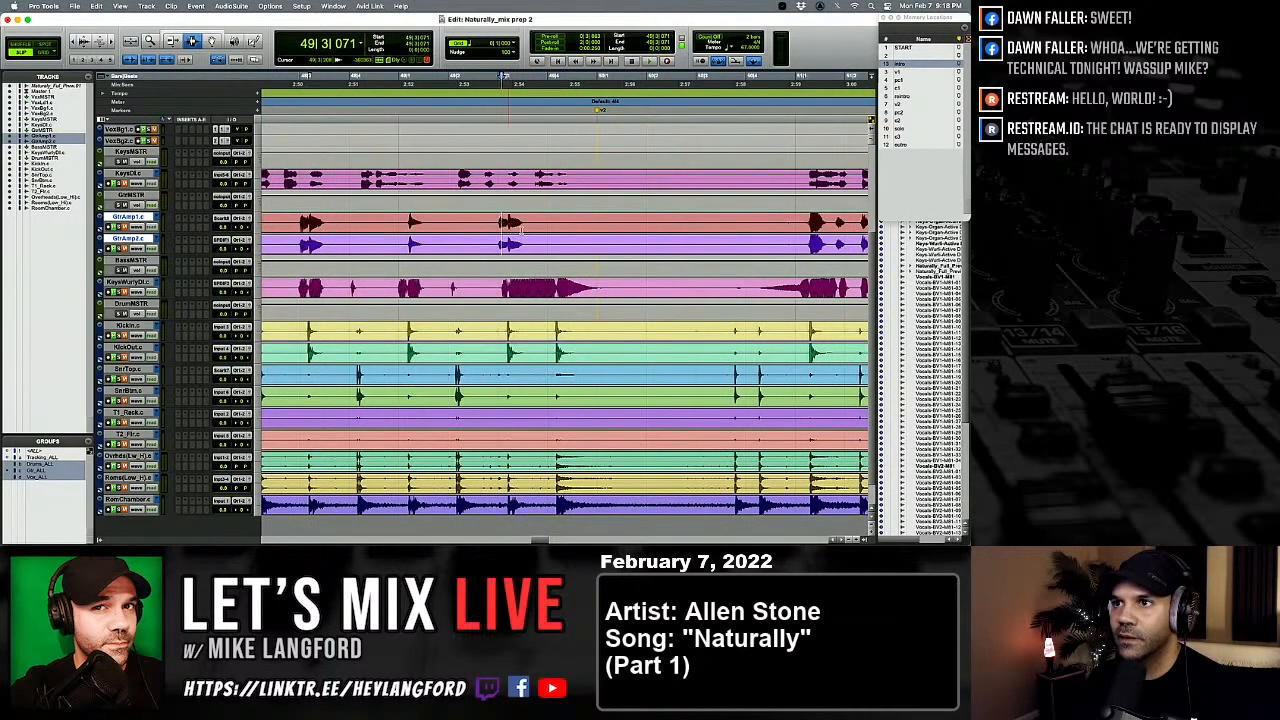
pyautogui.press('space')
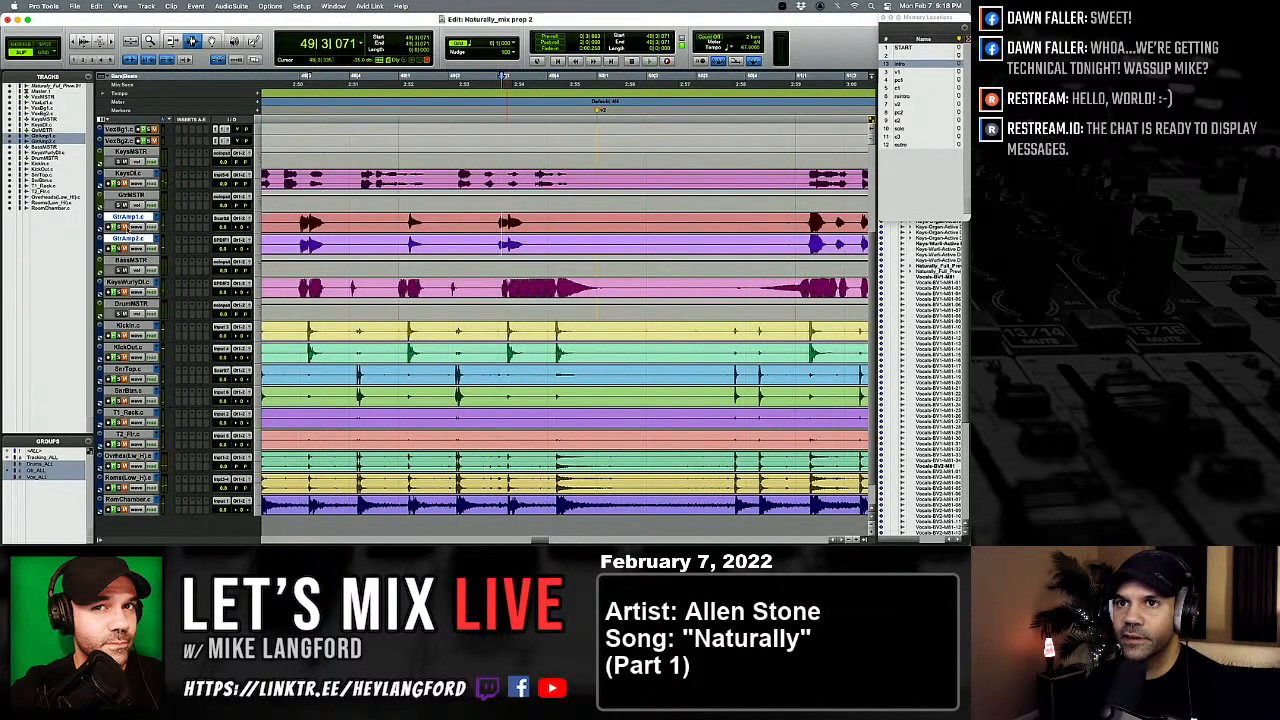
pyautogui.press('space')
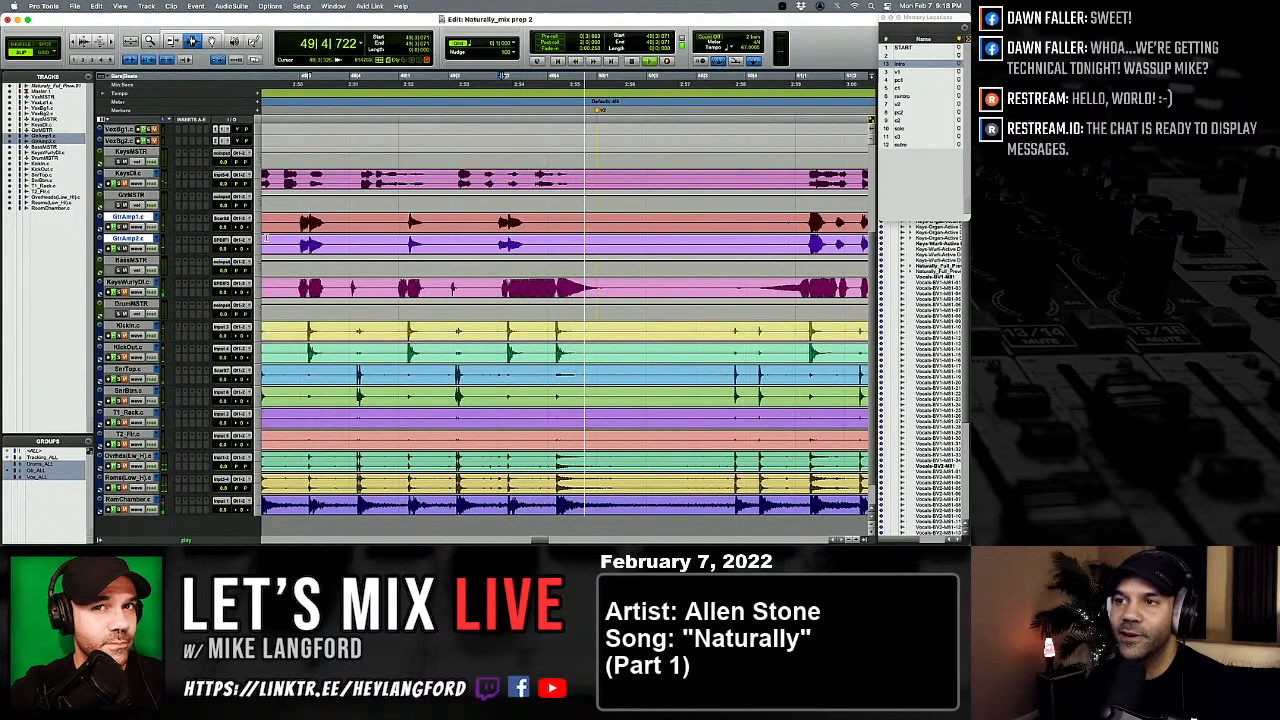
# Step: Examine the guitar amp noise around the v2 marker and across the whole song with enlarged waveforms during playback
pyautogui.press('super+alt+bracketright')
pyautogui.press('super+alt+bracketright')
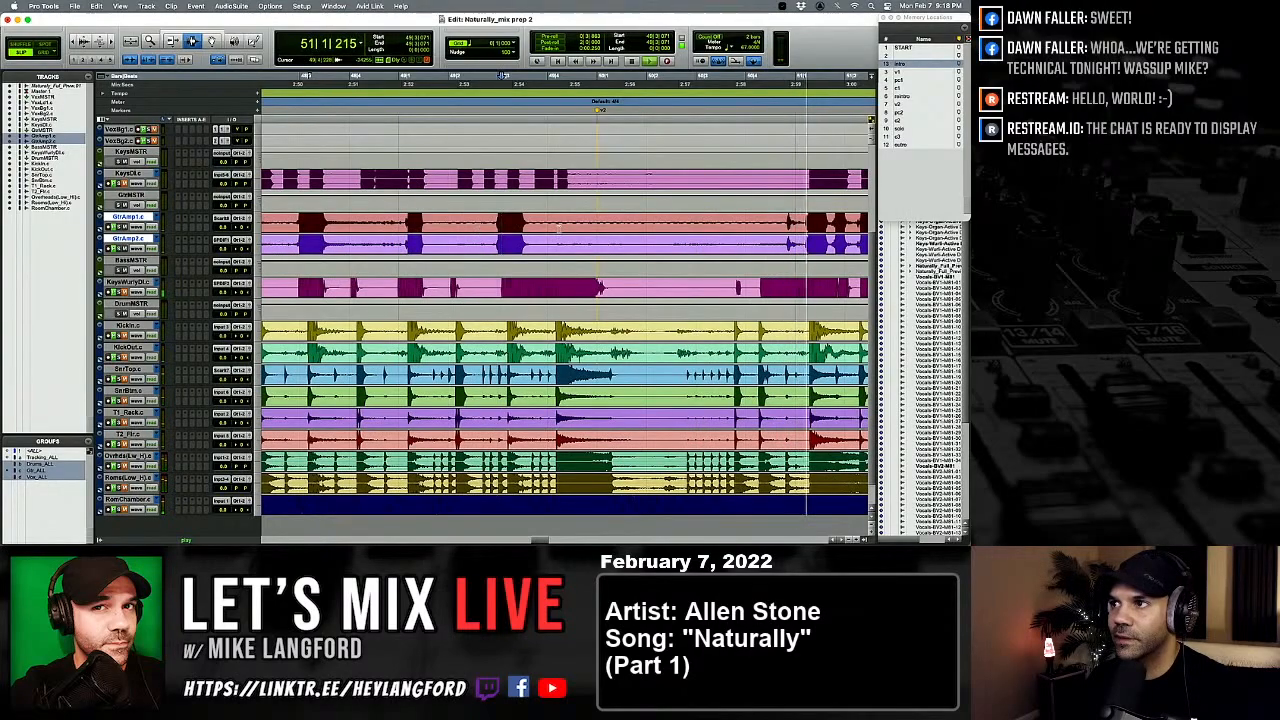
pyautogui.press('super+bracketleft')
pyautogui.press('super+bracketleft')
pyautogui.press('super+bracketleft')
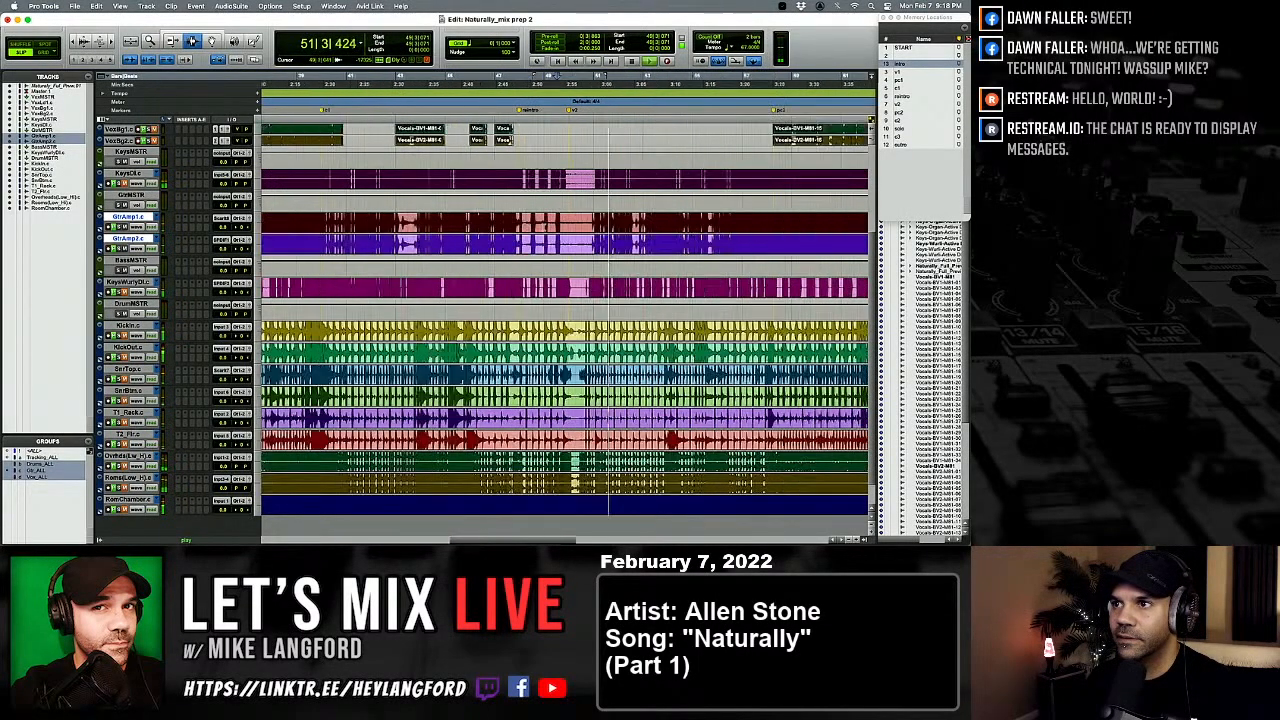
pyautogui.press('super+bracketright')
pyautogui.press('super+bracketright')
pyautogui.press('super+bracketright')
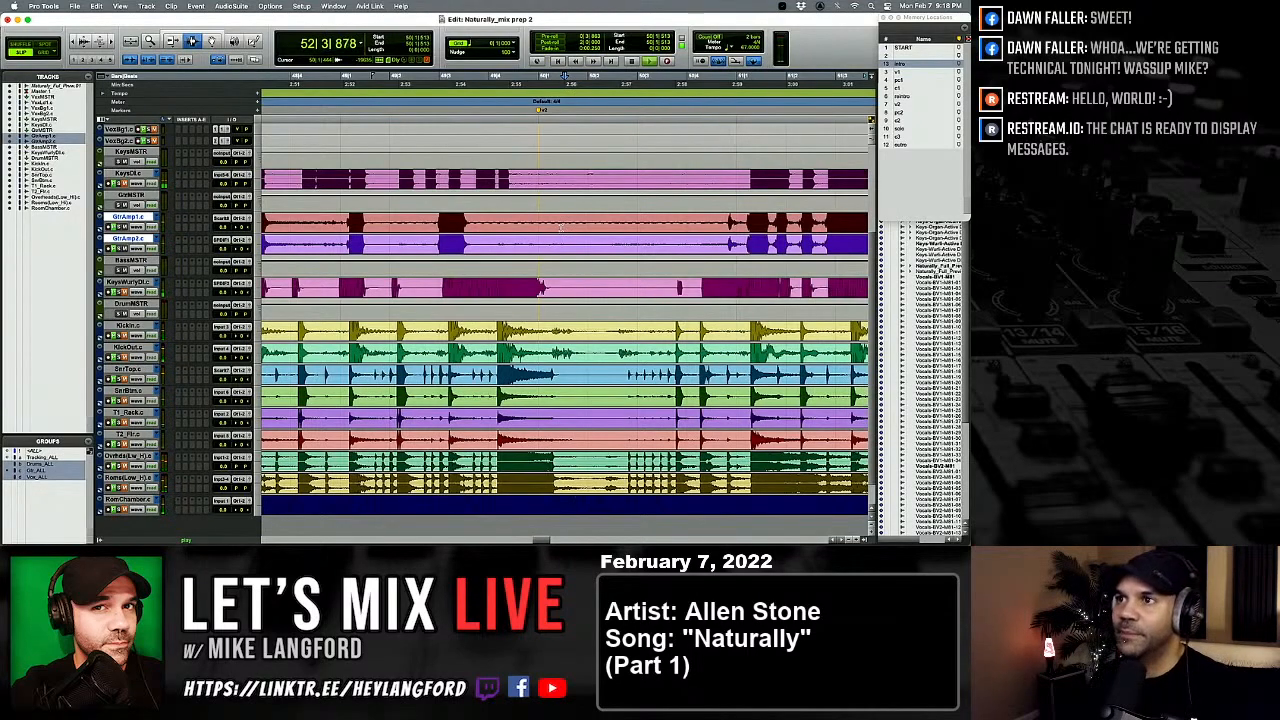
pyautogui.press('super+bracketleft')
pyautogui.press('super+bracketleft')
pyautogui.press('super+bracketleft')
pyautogui.press('super+bracketleft')
pyautogui.press('super+bracketleft')
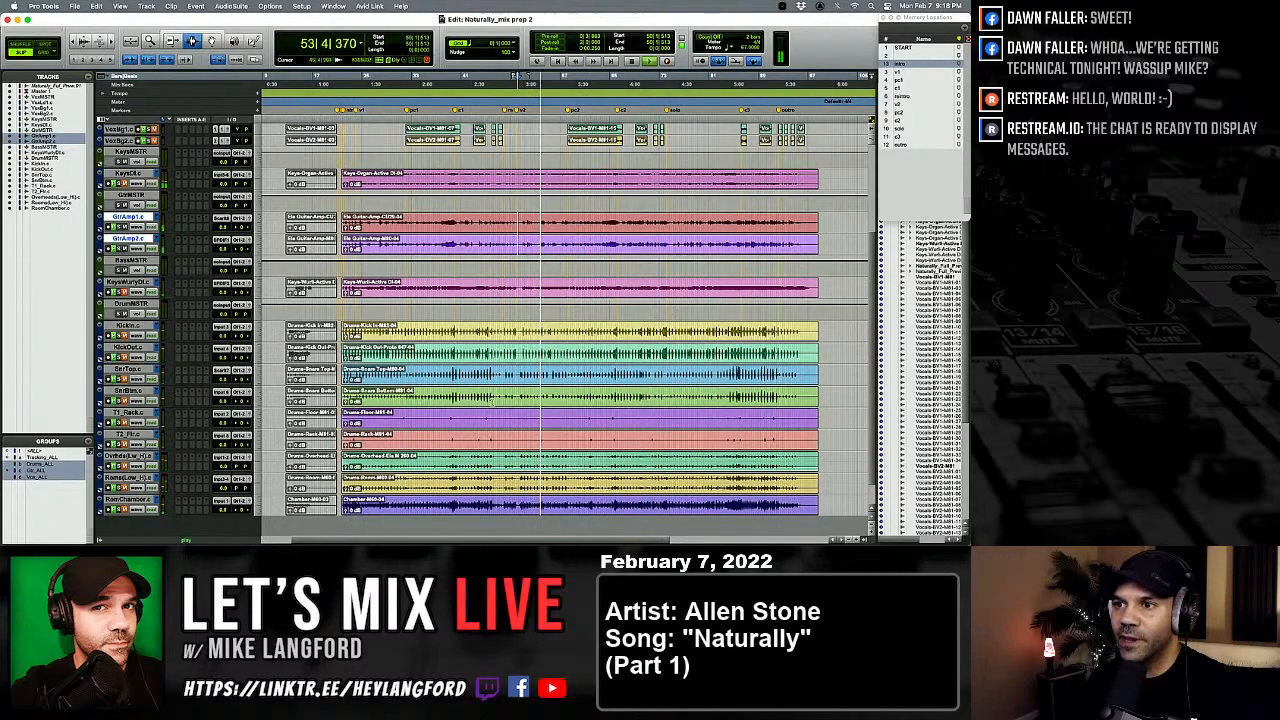
pyautogui.press('super+alt+bracketright')
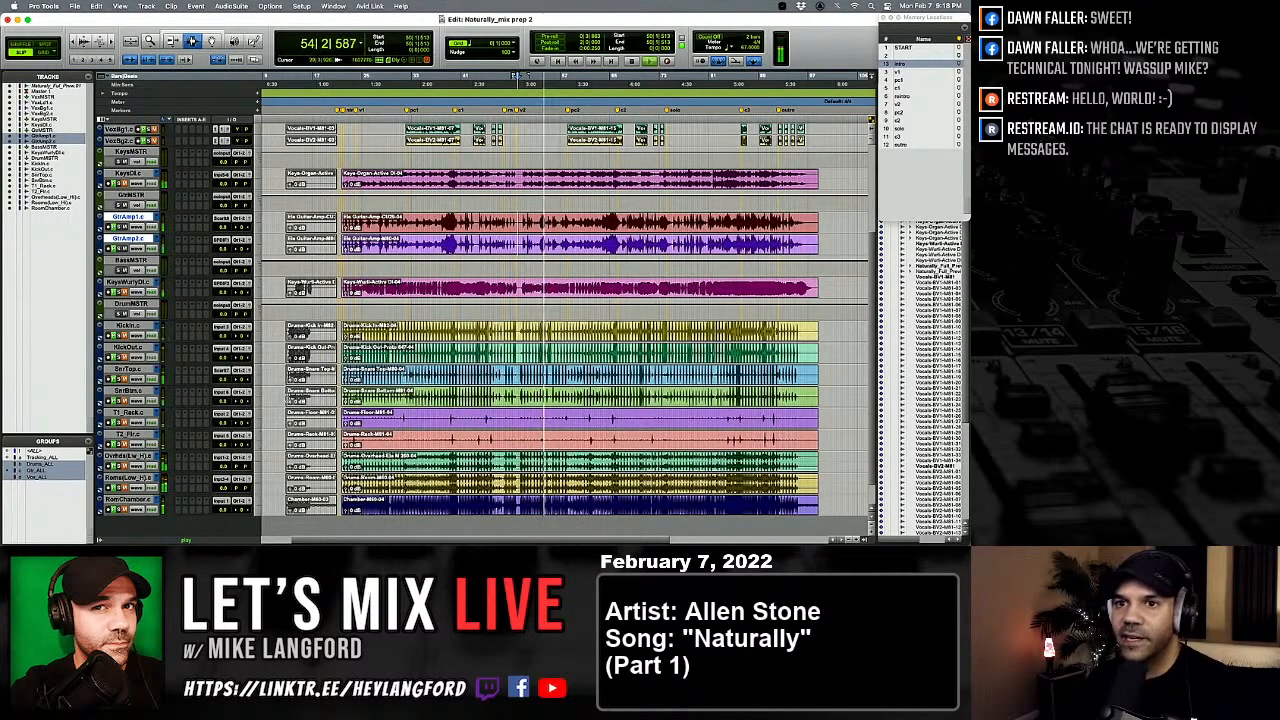
pyautogui.press('space')
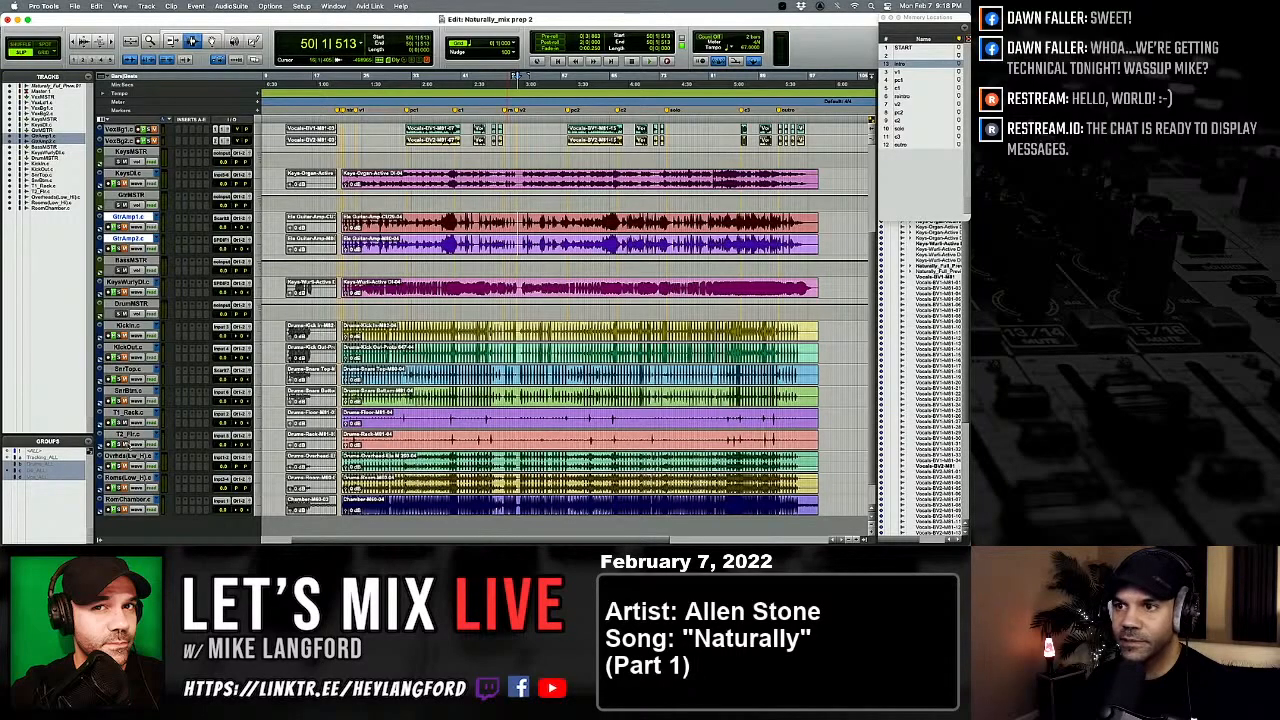
# Step: Enlarge the track waveforms and delete a short section of the T2_Flr track just before its first tom hit near 23|3|940
pyautogui.press('alt+super+bracketright')
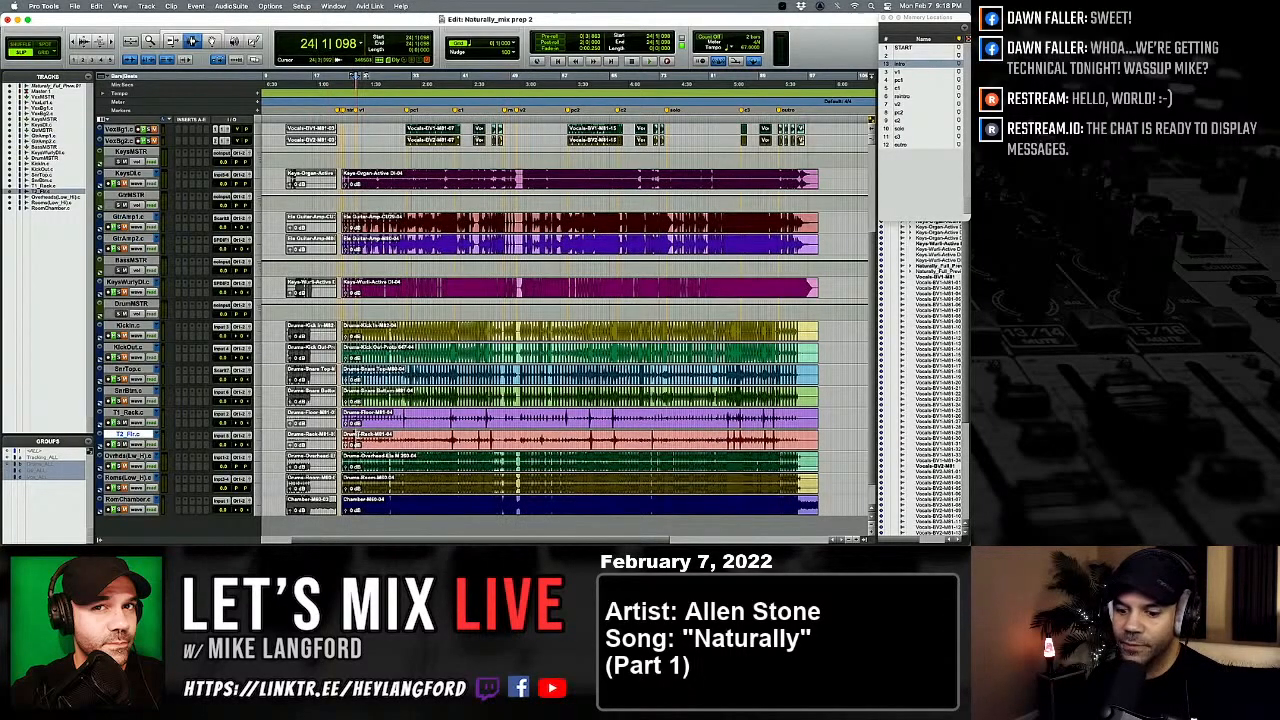
pyautogui.press('super+bracketright')
pyautogui.press('super+bracketright')
pyautogui.press('super+bracketright')
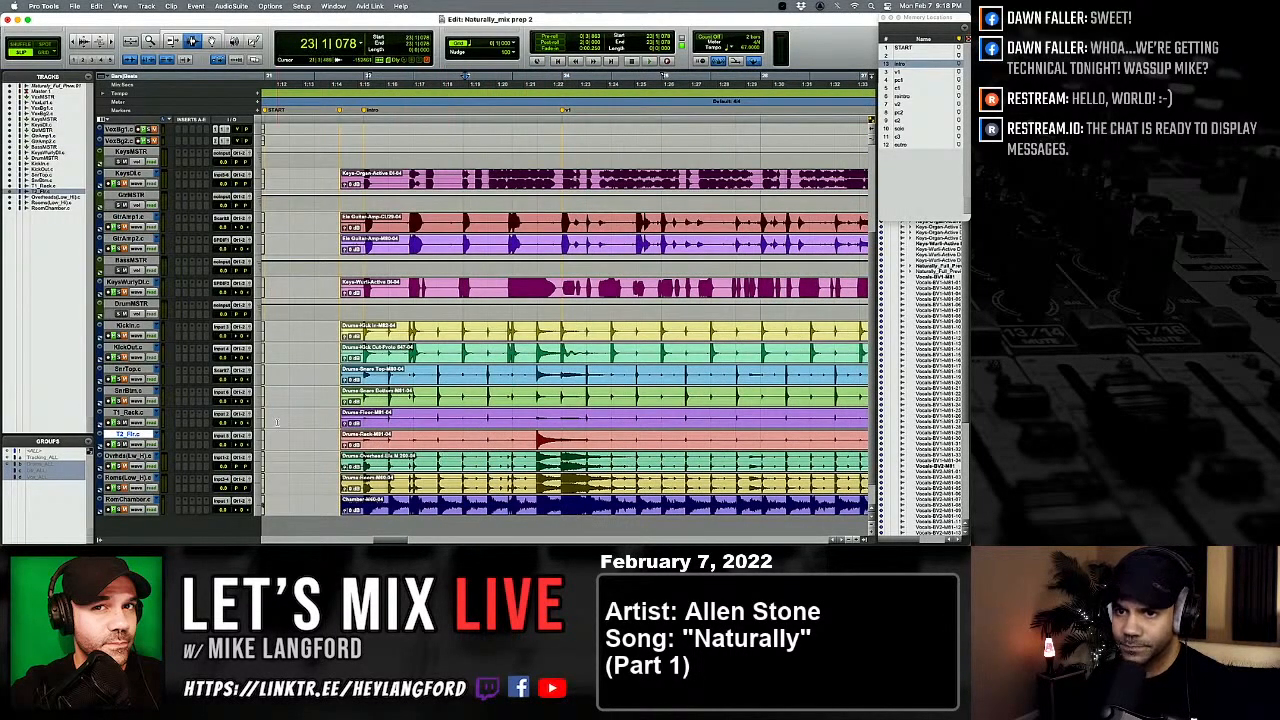
pyautogui.press('space')
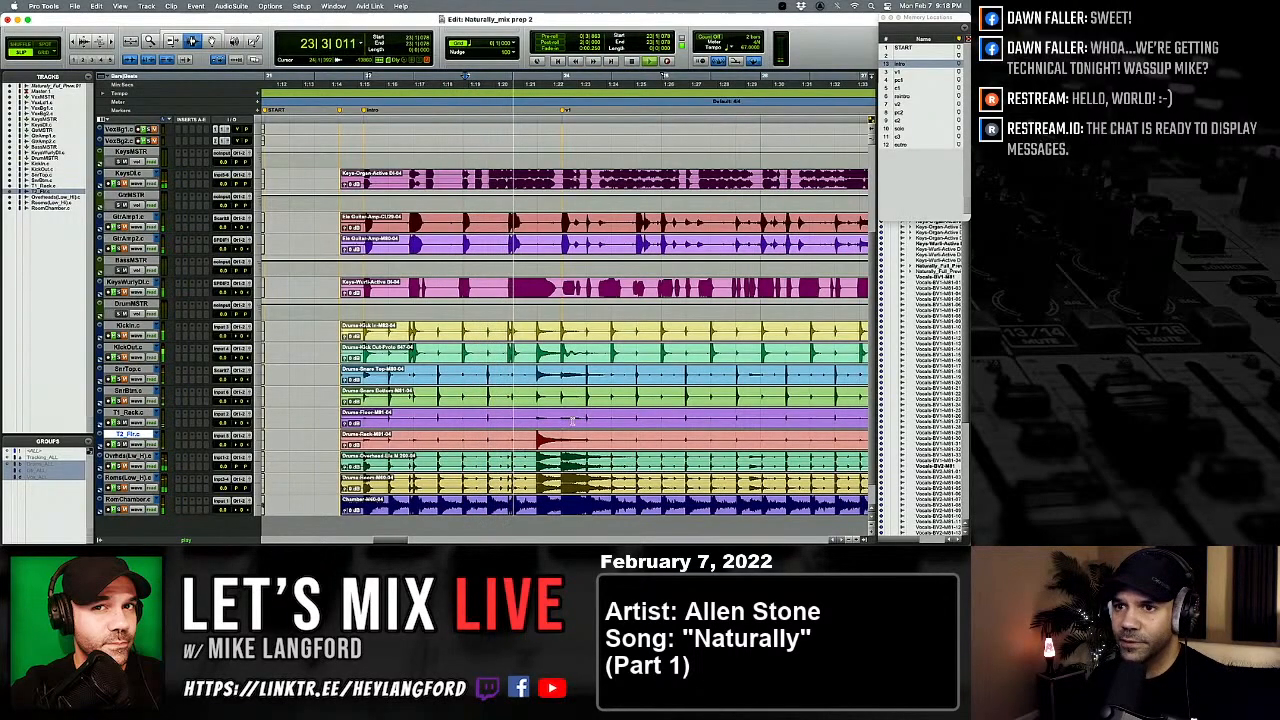
pyautogui.press('super+bracketright')
pyautogui.press('space')
pyautogui.press('super+bracketright')
pyautogui.press('super+bracketright')
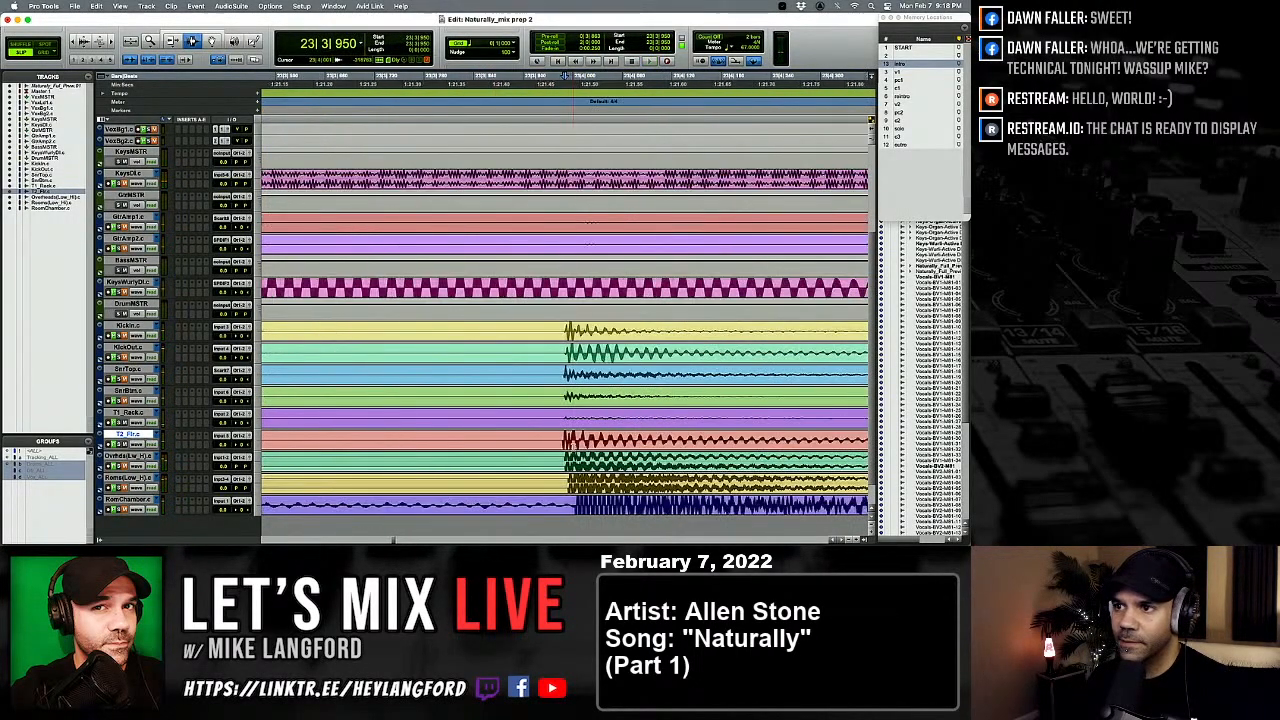
pyautogui.press('super+bracketright')
pyautogui.moveTo(551, 439); pyautogui.dragTo(467, 450)
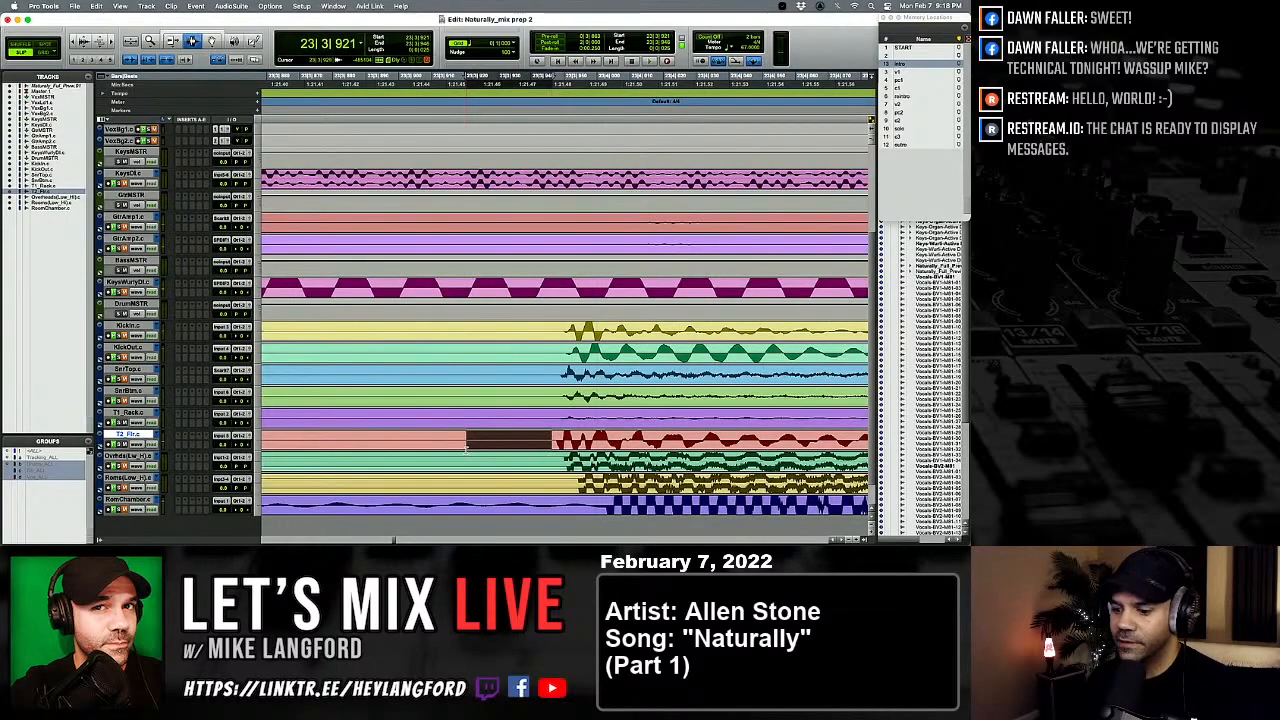
pyautogui.press('Delete')
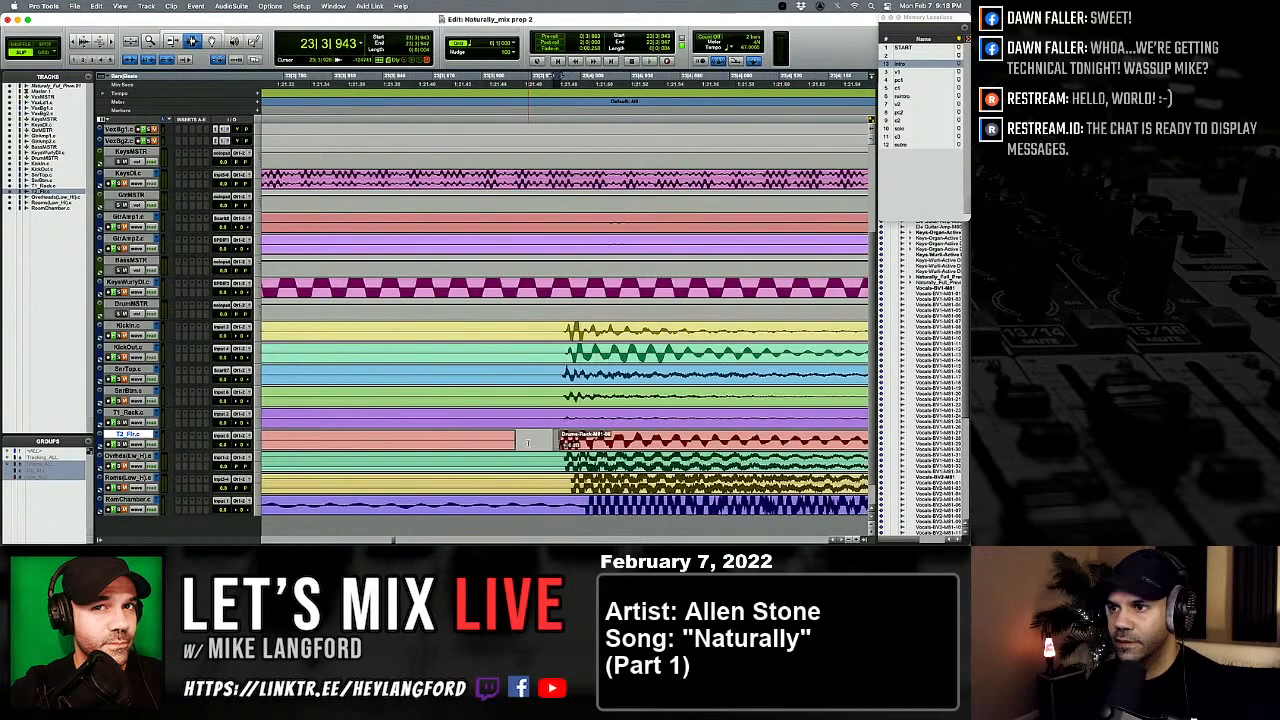
# Step: Try cutting a gap near the v1 marker on the T2_Flr track and fading out the first tom hit's tail
pyautogui.press('space')
pyautogui.press('super+bracketleft')
pyautogui.scroll(-1, 549, 442)
pyautogui.press('super+bracketleft')
pyautogui.press('space')
pyautogui.press('space')
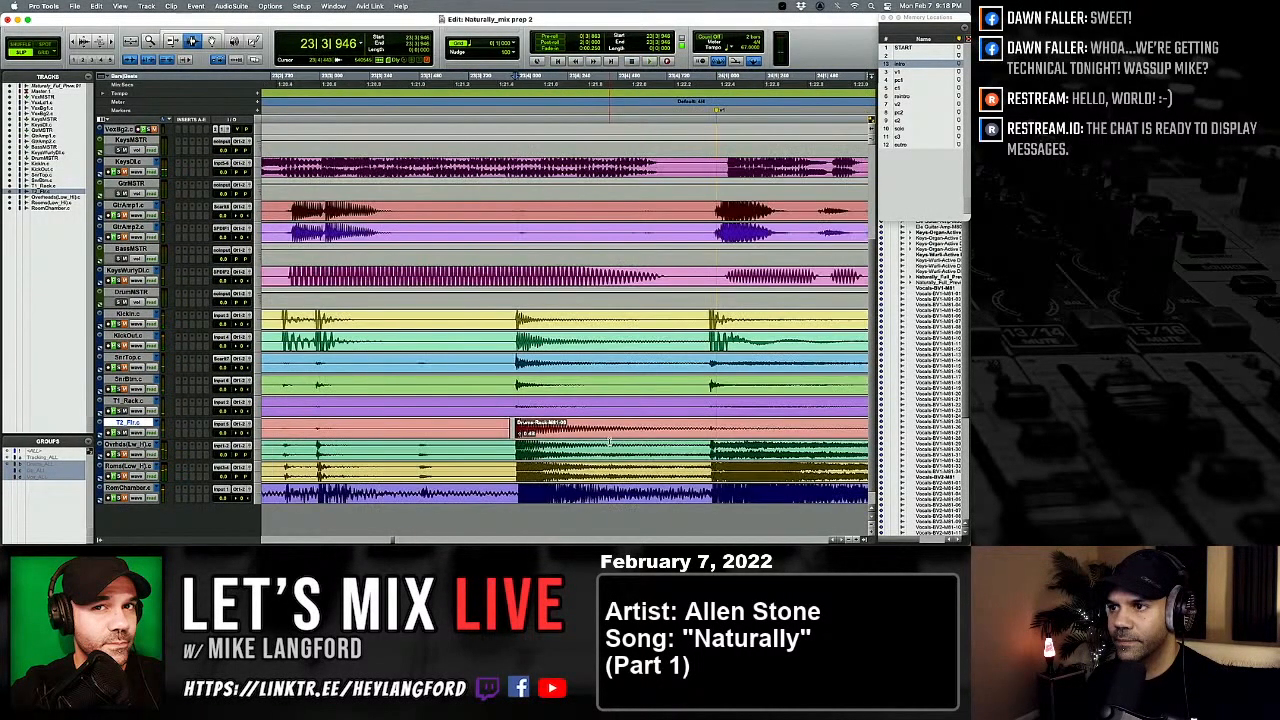
pyautogui.moveTo(706, 430); pyautogui.dragTo(612, 430)
pyautogui.press('Delete')
pyautogui.press('f')
pyautogui.press('space')
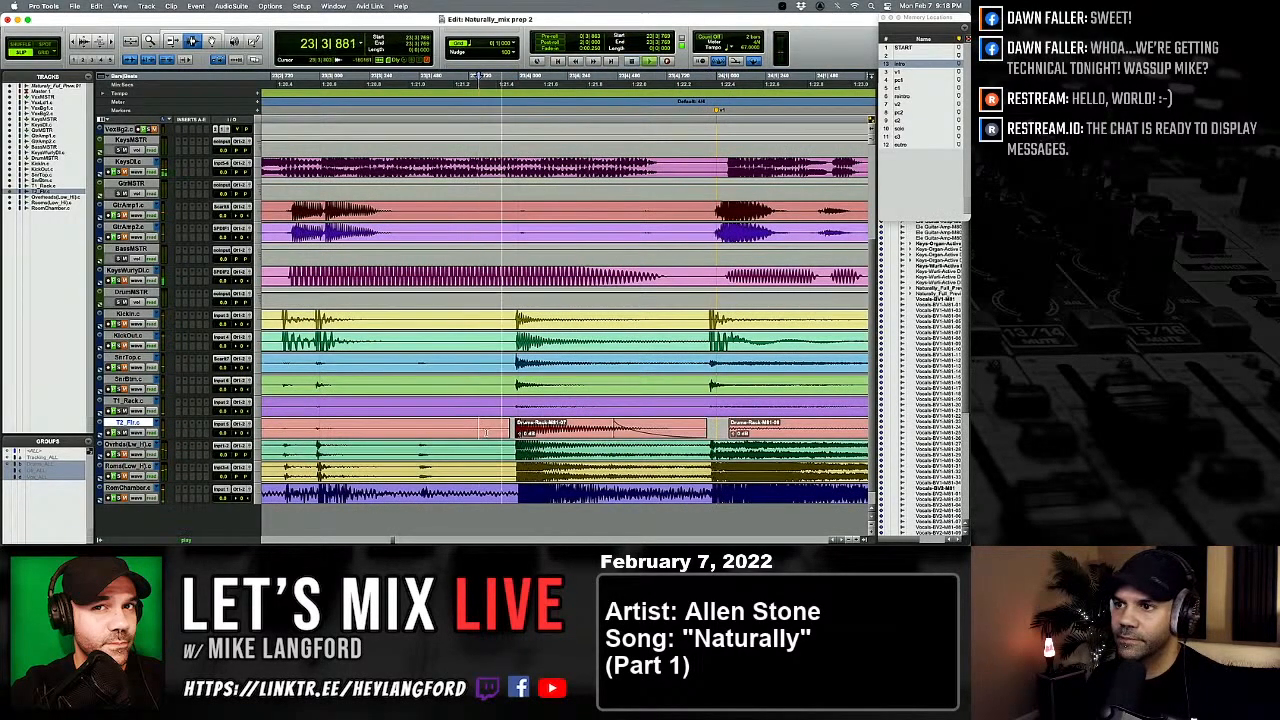
# Step: Listen to the shortened floor tom tail and undo its fade-out and the cut behind it
pyautogui.press('space')
pyautogui.press('space')
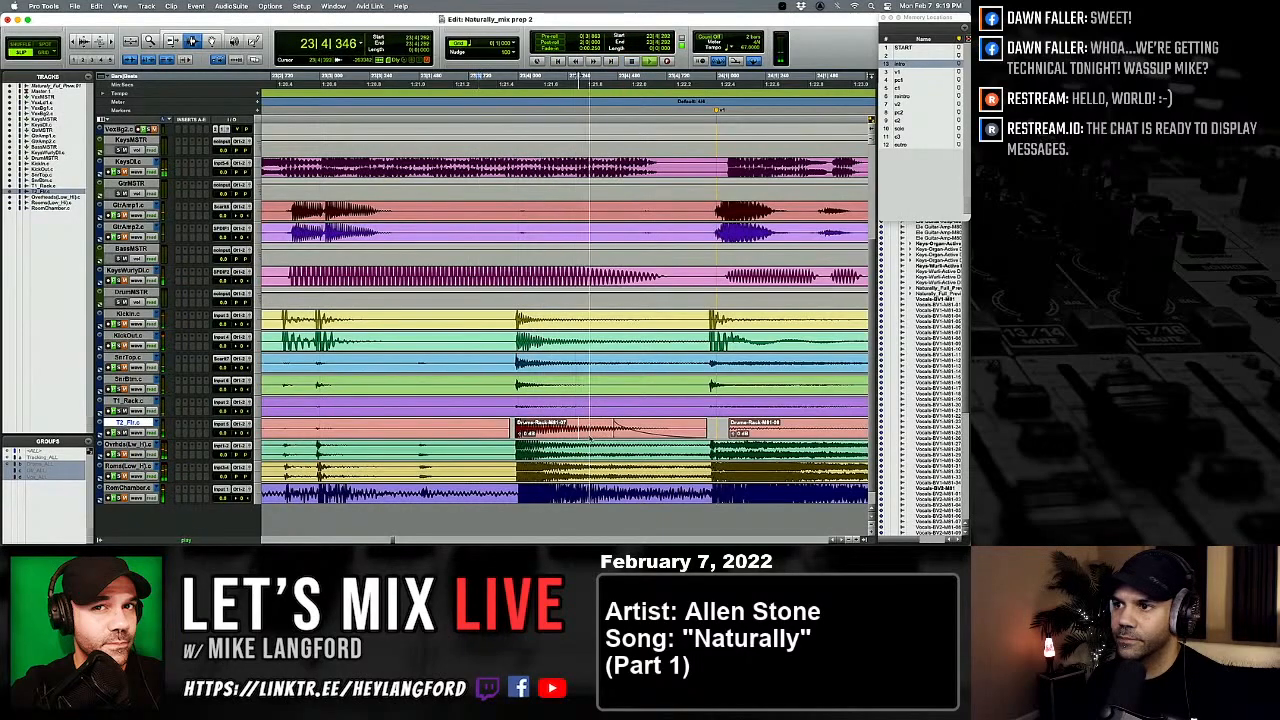
pyautogui.click(613, 428)
pyautogui.press('super+z')
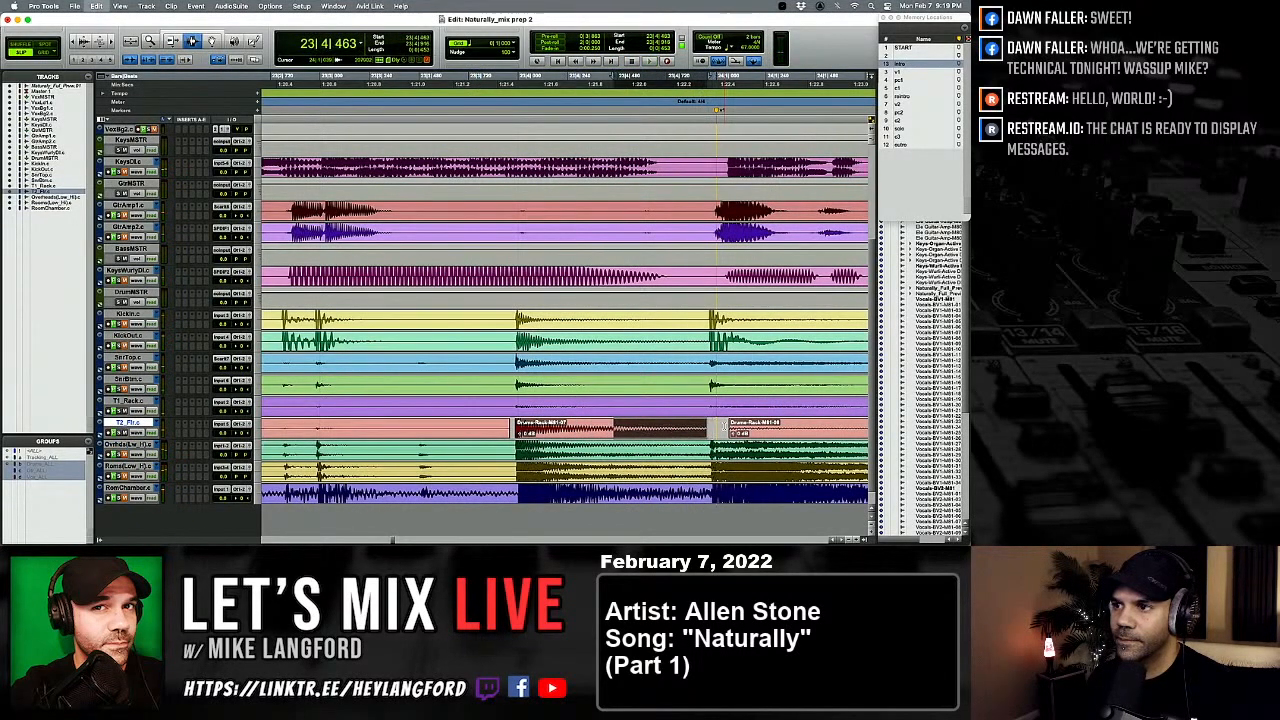
pyautogui.press('super+z')
pyautogui.press('super+shift+z')
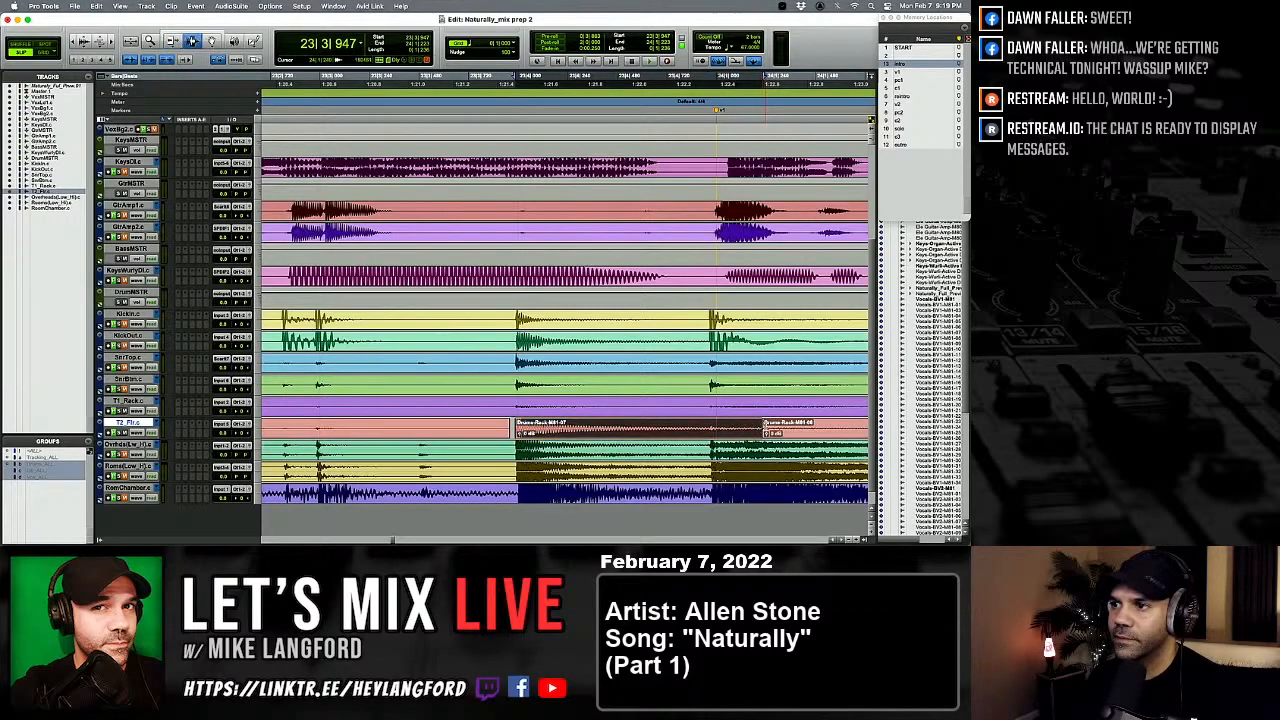
# Step: Delete a short section of the T2_Flr track after the v1 marker, from about 24|1|162, and fade out the tom tail
pyautogui.moveTo(687, 428); pyautogui.dragTo(828, 425)
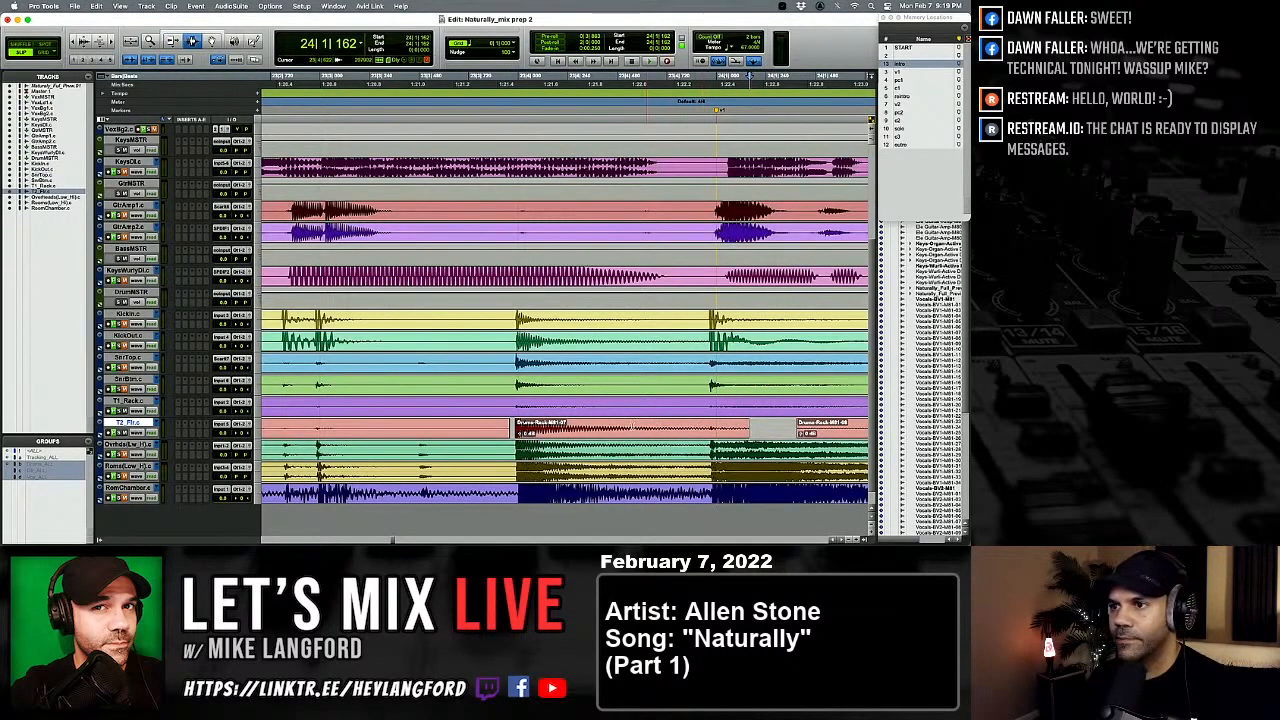
pyautogui.click(493, 428)
pyautogui.press('space')
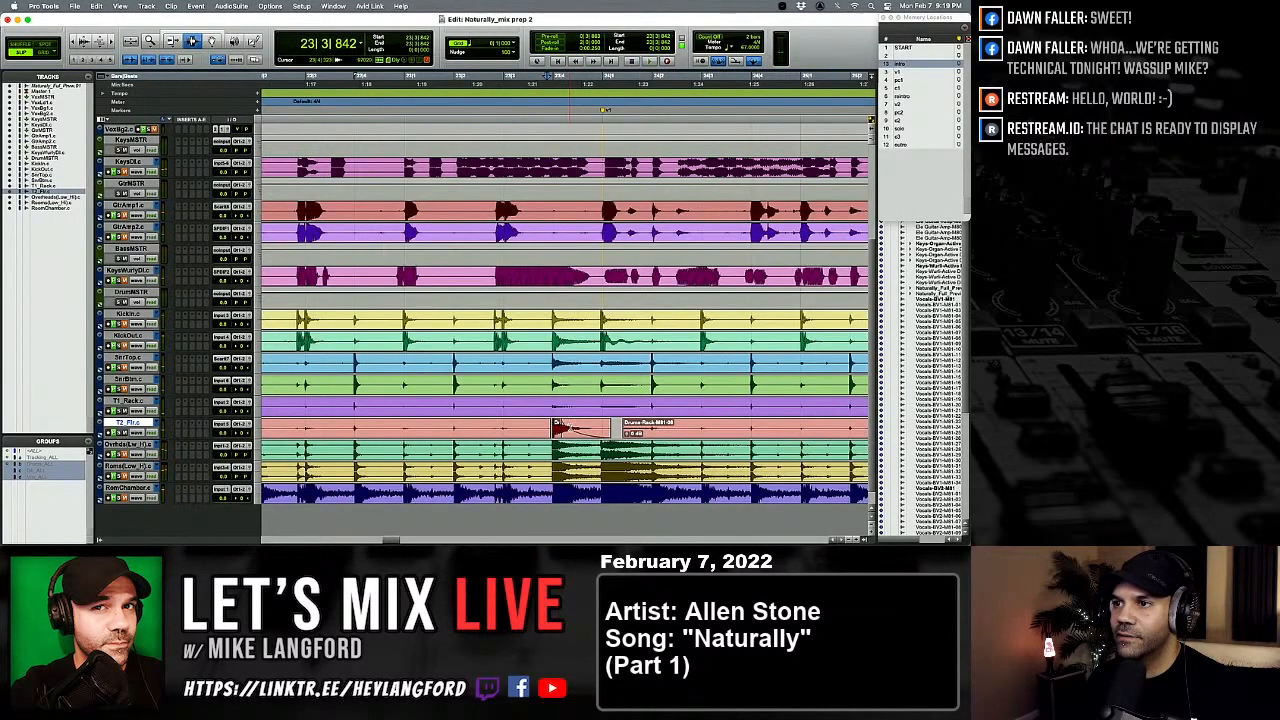
# Step: Delete a short section of the T1_Rack track just before its first tom hit near 31|4|139
pyautogui.press('super+bracketleft')
pyautogui.press('super+bracketleft')
pyautogui.press('super+bracketleft')
pyautogui.press('super+bracketright')
pyautogui.press('super+bracketright')
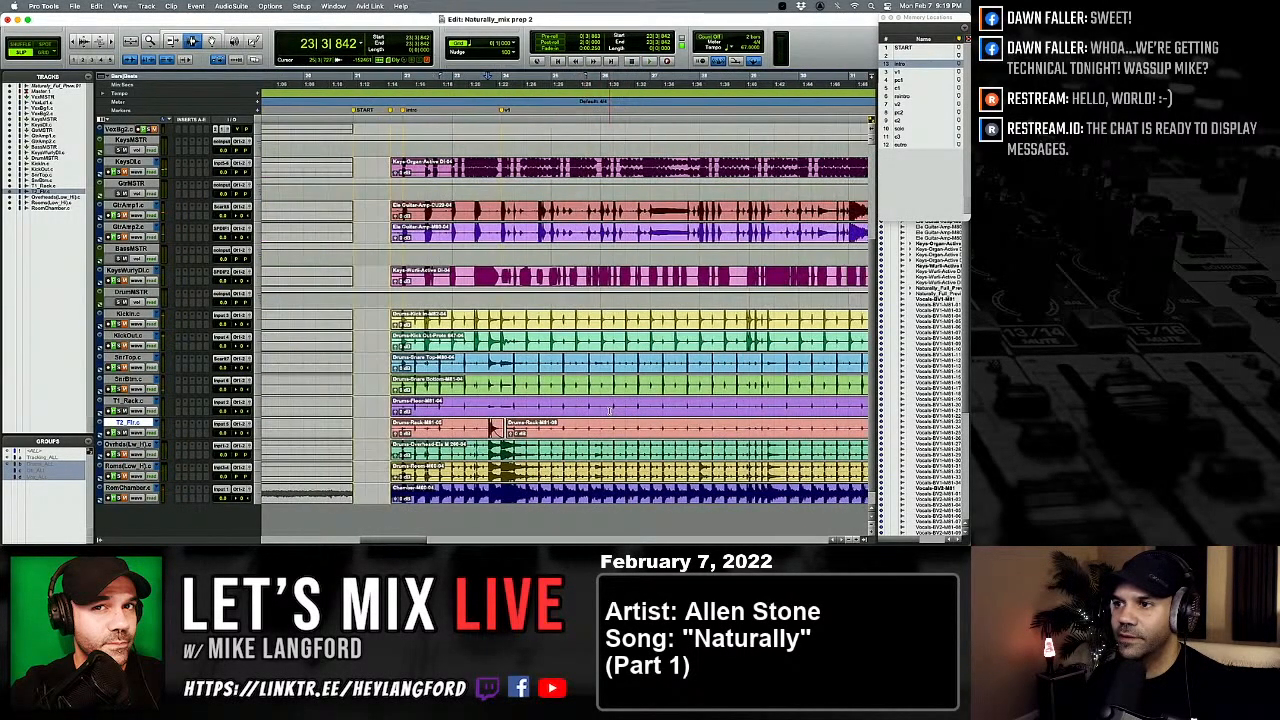
pyautogui.click(600, 410)
pyautogui.press('super+bracketright')
pyautogui.press('super+bracketright')
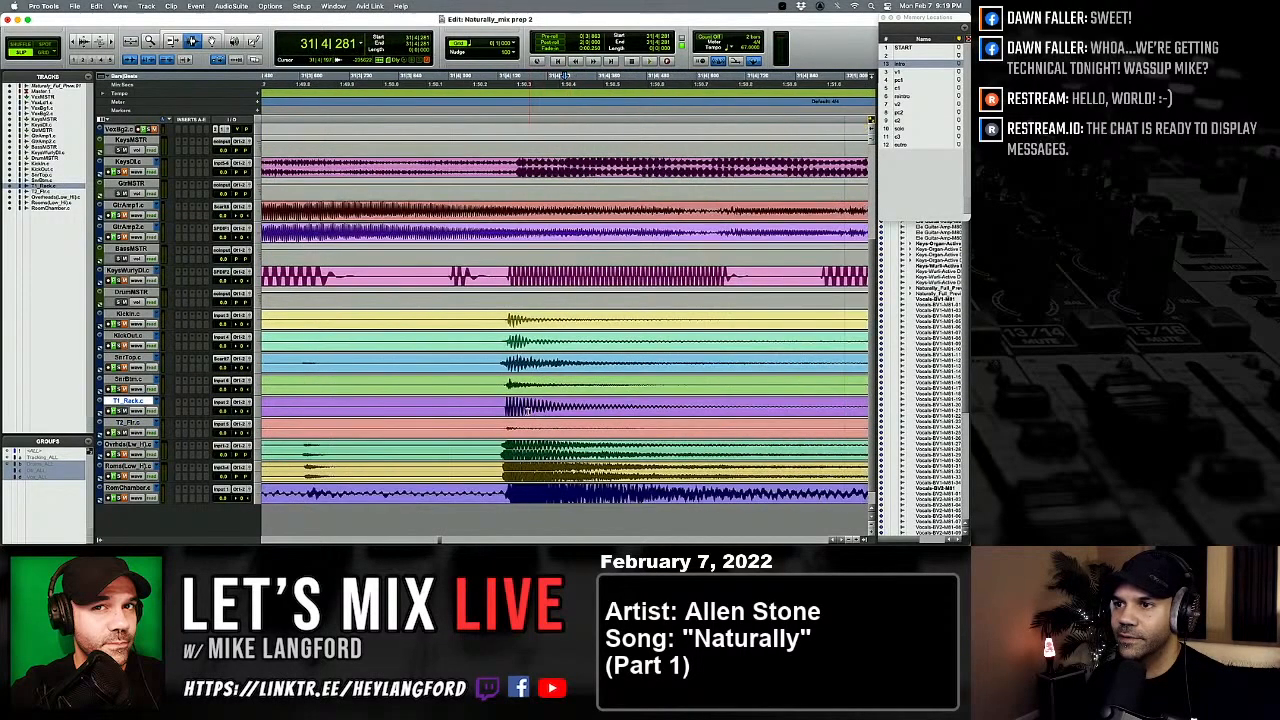
pyautogui.press('super+bracketright')
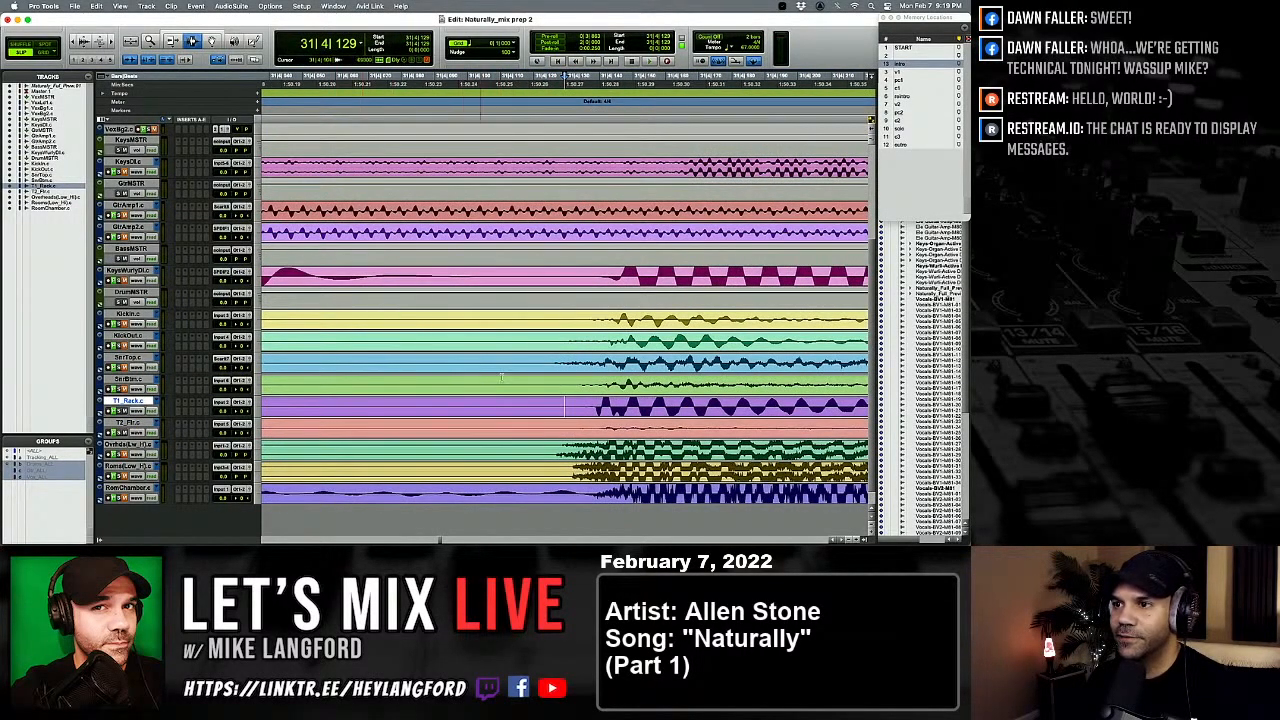
pyautogui.click(552, 406)
pyautogui.moveTo(553, 404); pyautogui.dragTo(435, 405)
pyautogui.press('Delete')
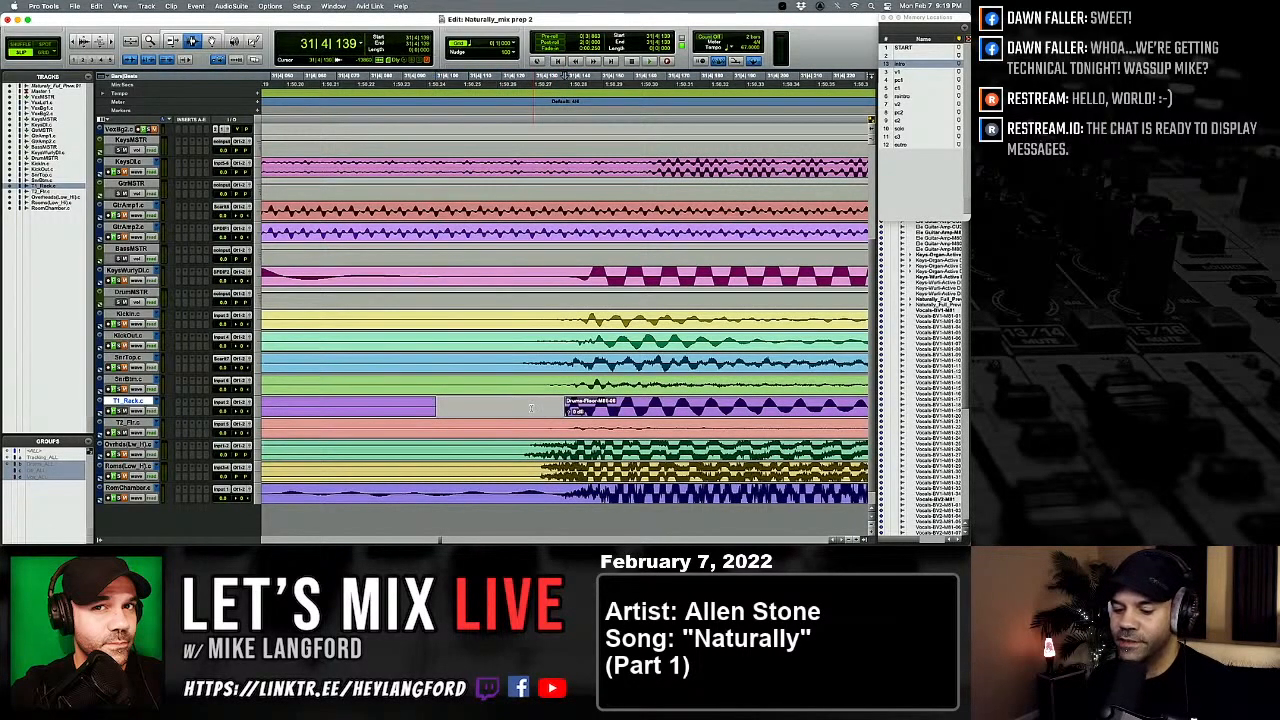
# Step: Adjust the start of the T1_Rack hit clip to about 31|4|138, just ahead of the attack
pyautogui.press('super+bracketright')
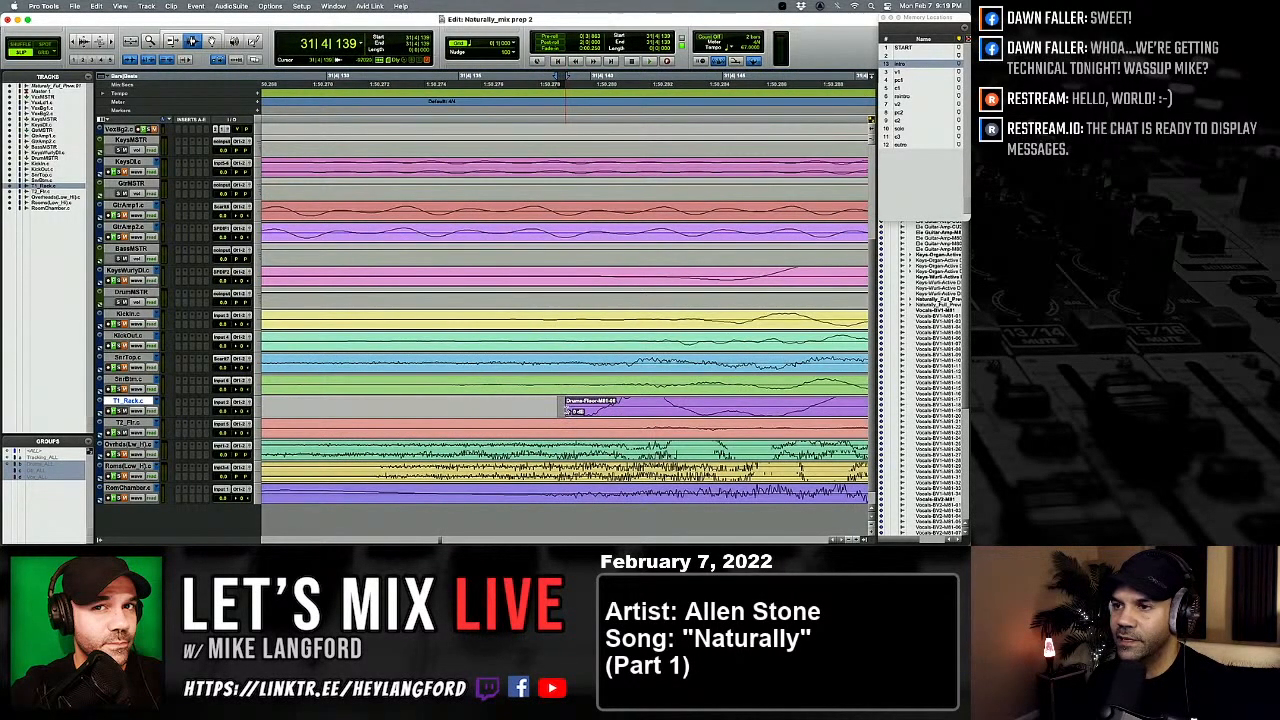
pyautogui.press('alt+KP_Subtract')
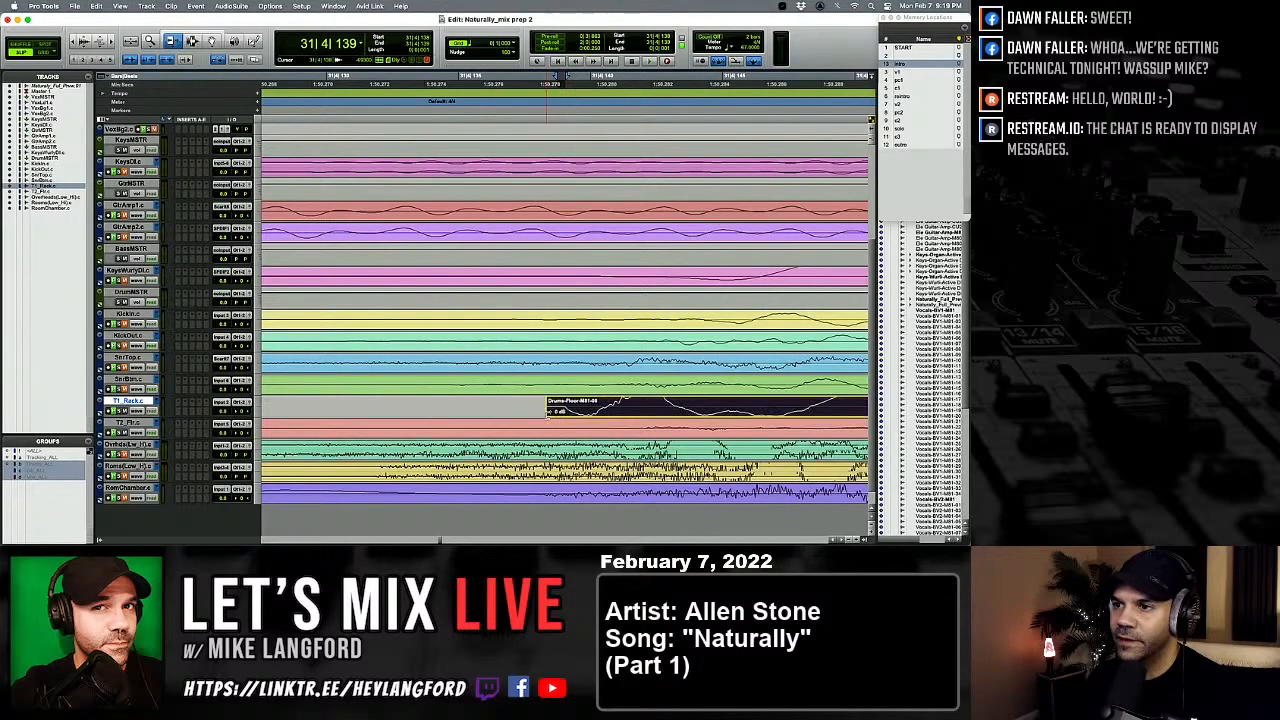
pyautogui.press('super+bracketleft')
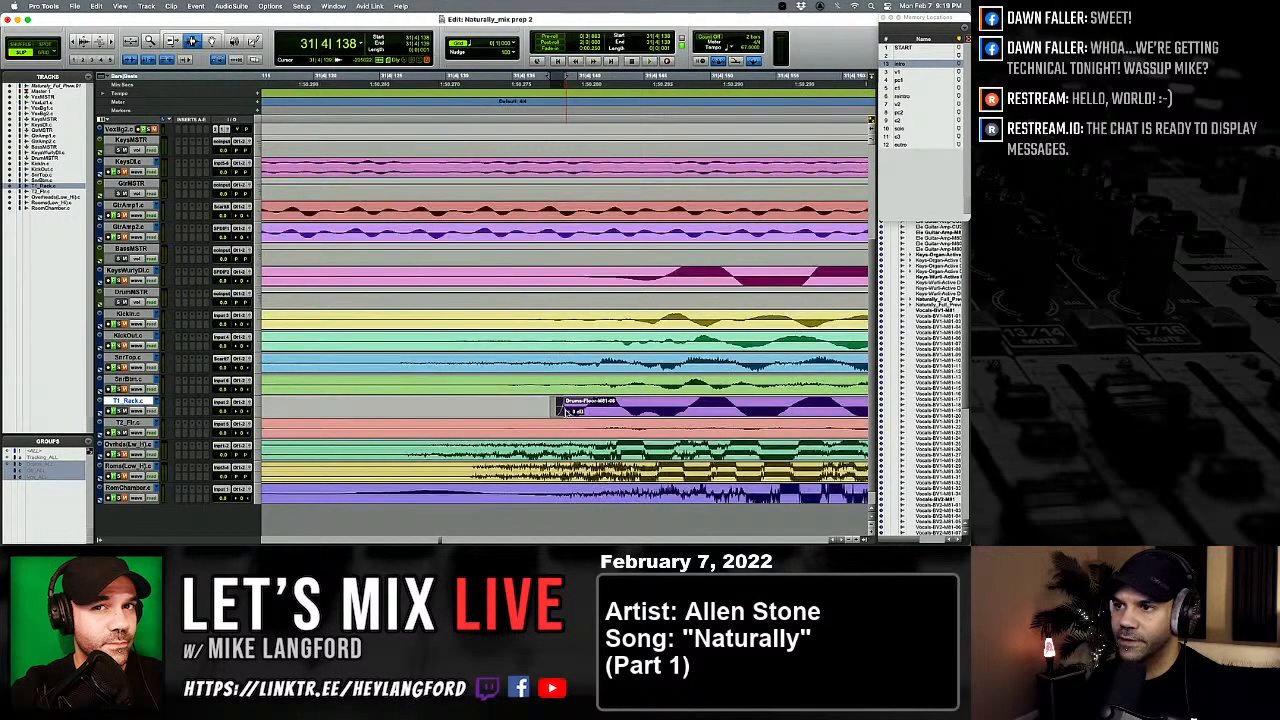
# Step: Cut the T1_Rack clip shortly after the hit's decay near 32|1|438 and fade out its tail from about 31|4|320
pyautogui.press('space')
pyautogui.press('super+bracketleft')
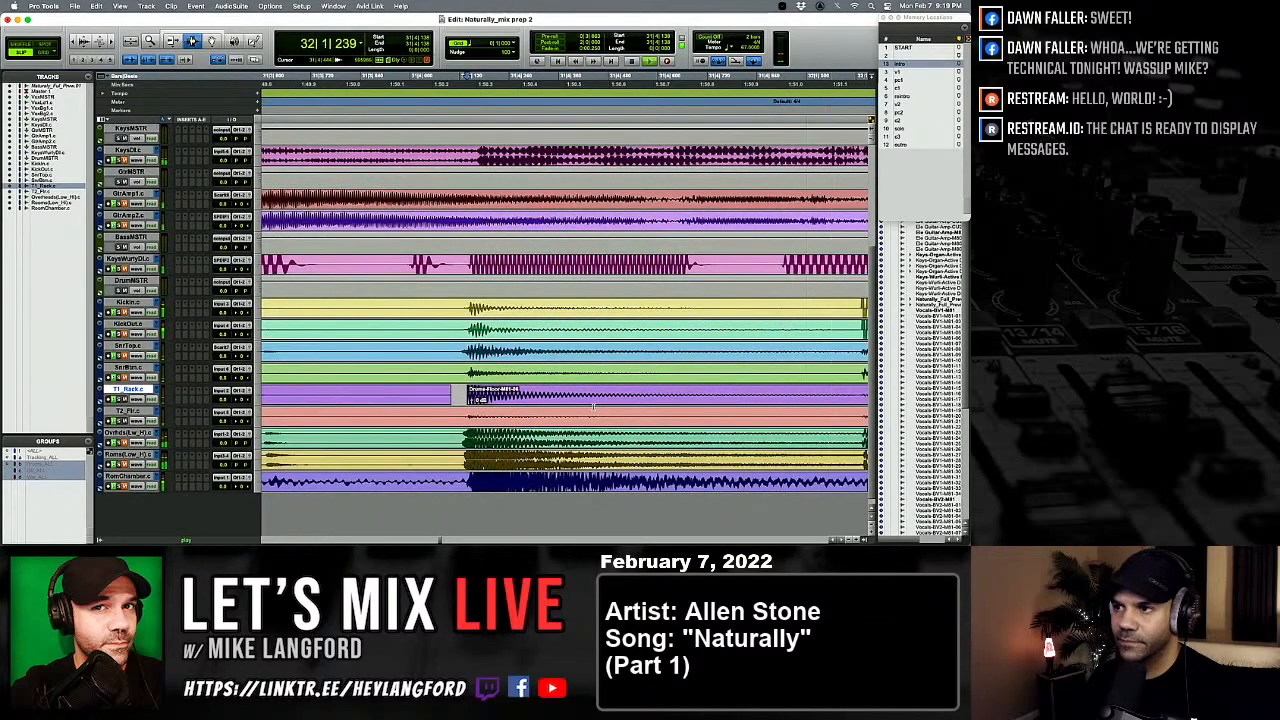
pyautogui.press('super+bracketleft')
pyautogui.press('space')
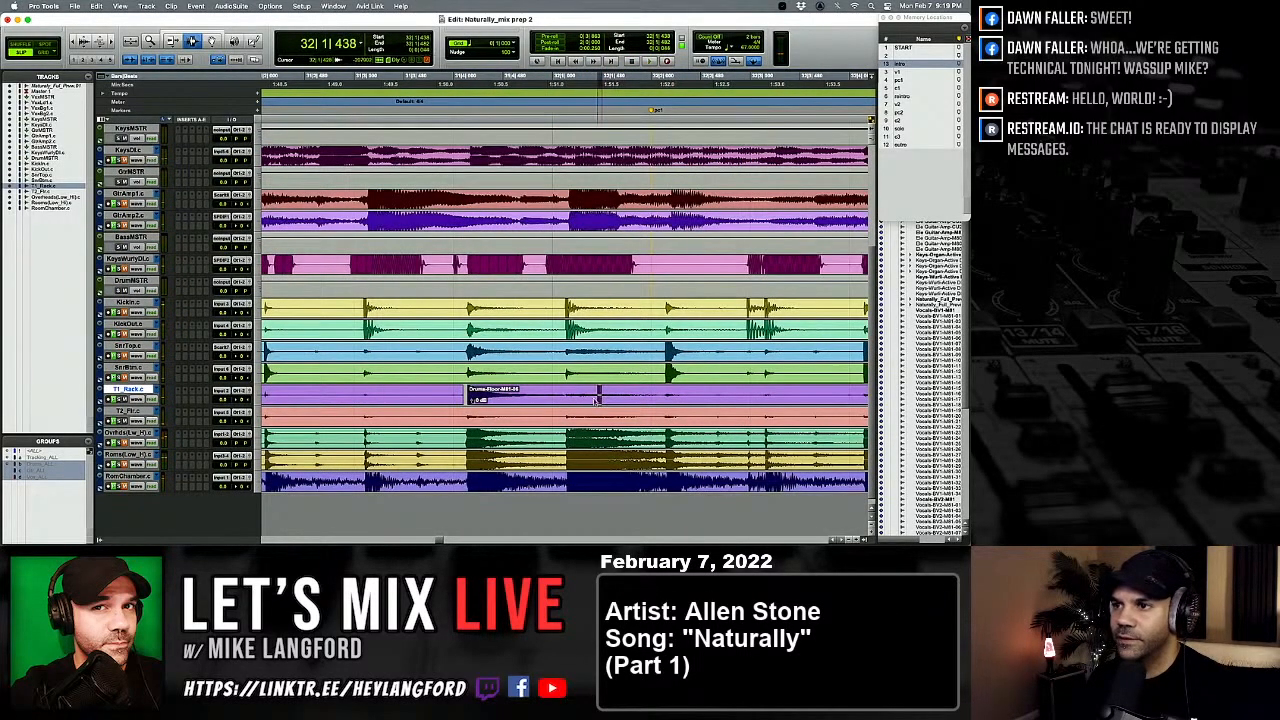
pyautogui.moveTo(595, 398); pyautogui.dragTo(487, 398)
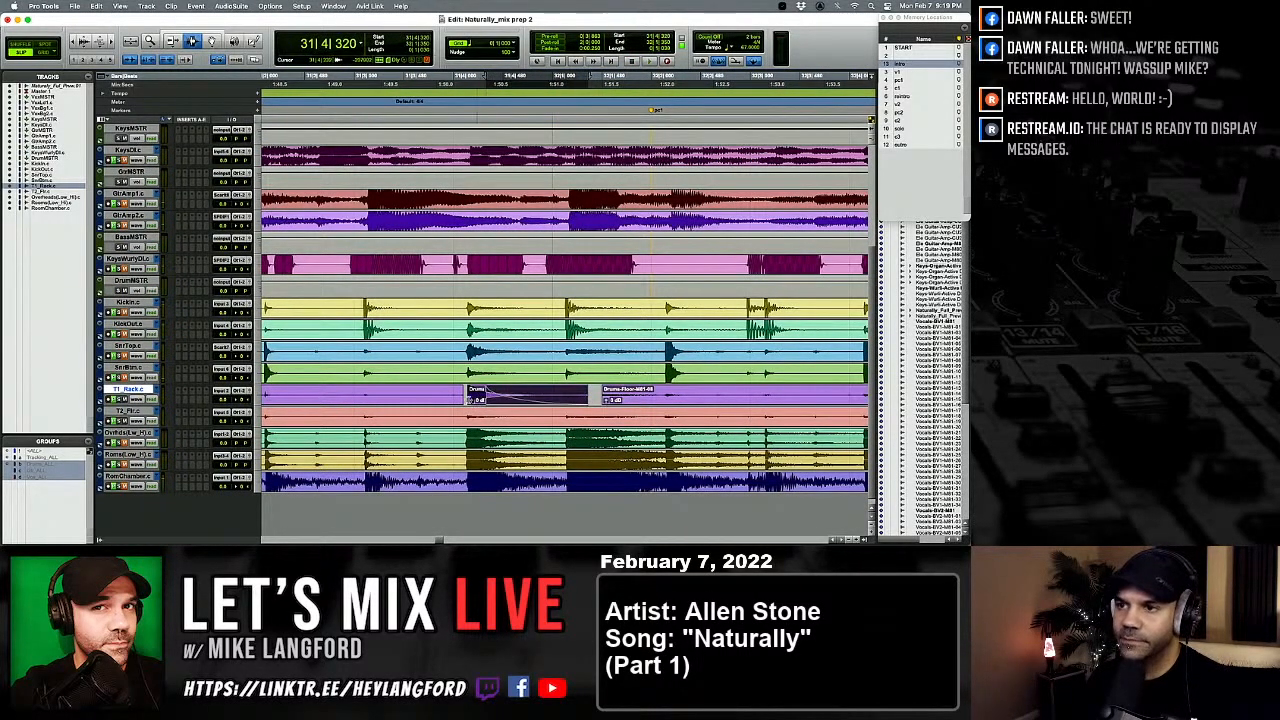
# Step: Delete the entire T1_Rack clip between the song start and the first rack tom hit
pyautogui.press('space')
pyautogui.press('super+bracketleft')
pyautogui.press('super+bracketleft')
pyautogui.press('super+bracketleft')
pyautogui.press('super+bracketleft')
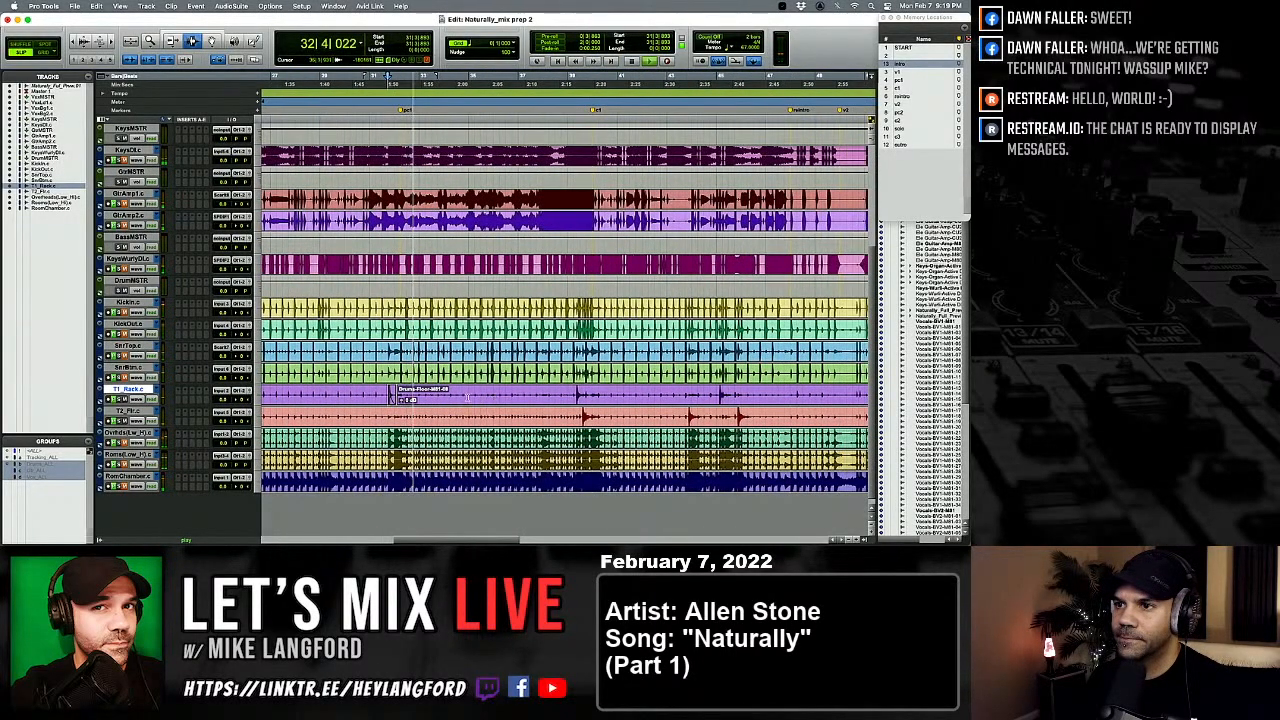
pyautogui.hscroll(-5, 428, 397)
pyautogui.click(428, 397)
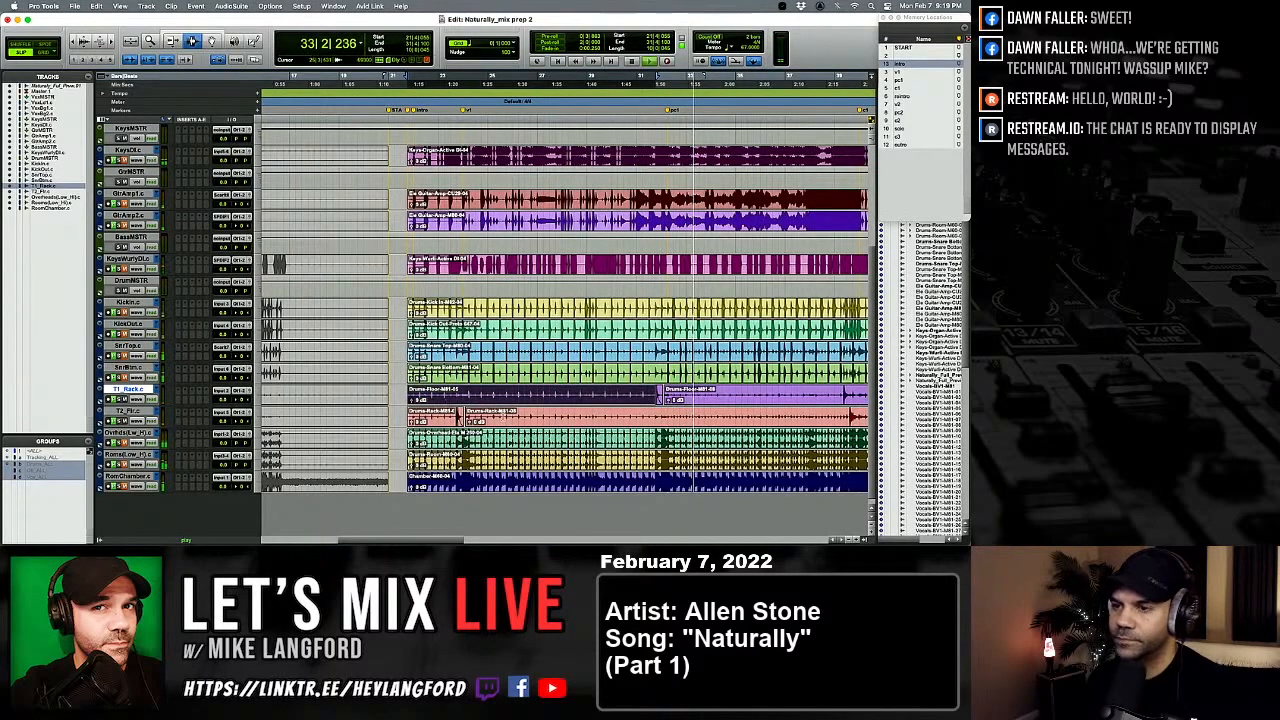
pyautogui.press('Delete')
# Step: Delete a short section of the T1_Rack track before the tom hit ahead of the c1 marker, starting the clip near 39|2|485
pyautogui.hscroll(7, 624, 397)
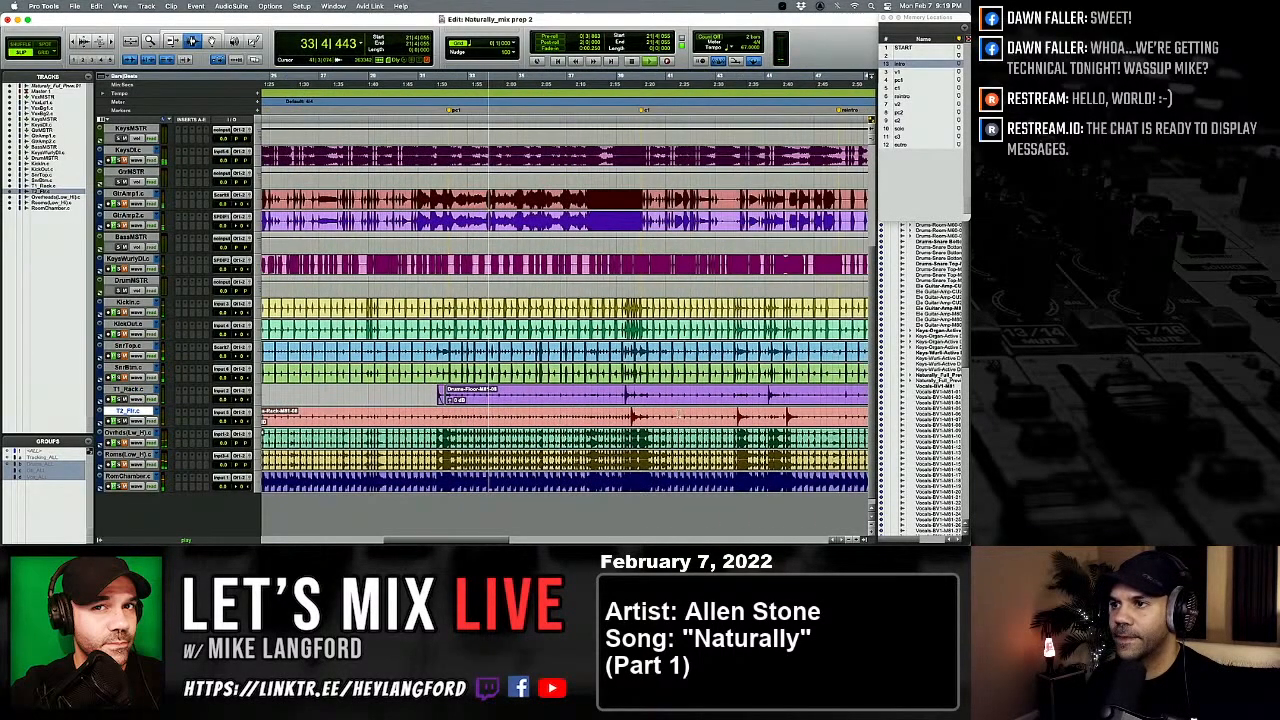
pyautogui.click(624, 397)
pyautogui.scroll(5, 624, 397)
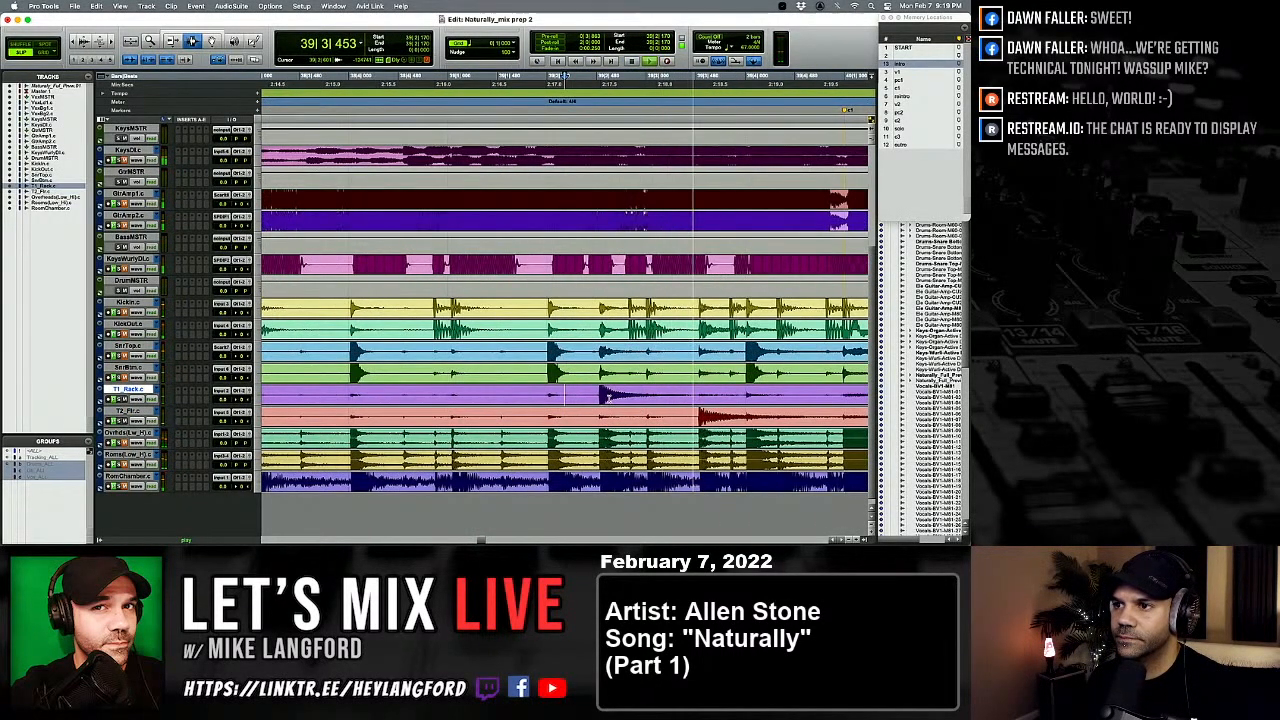
pyautogui.press('space')
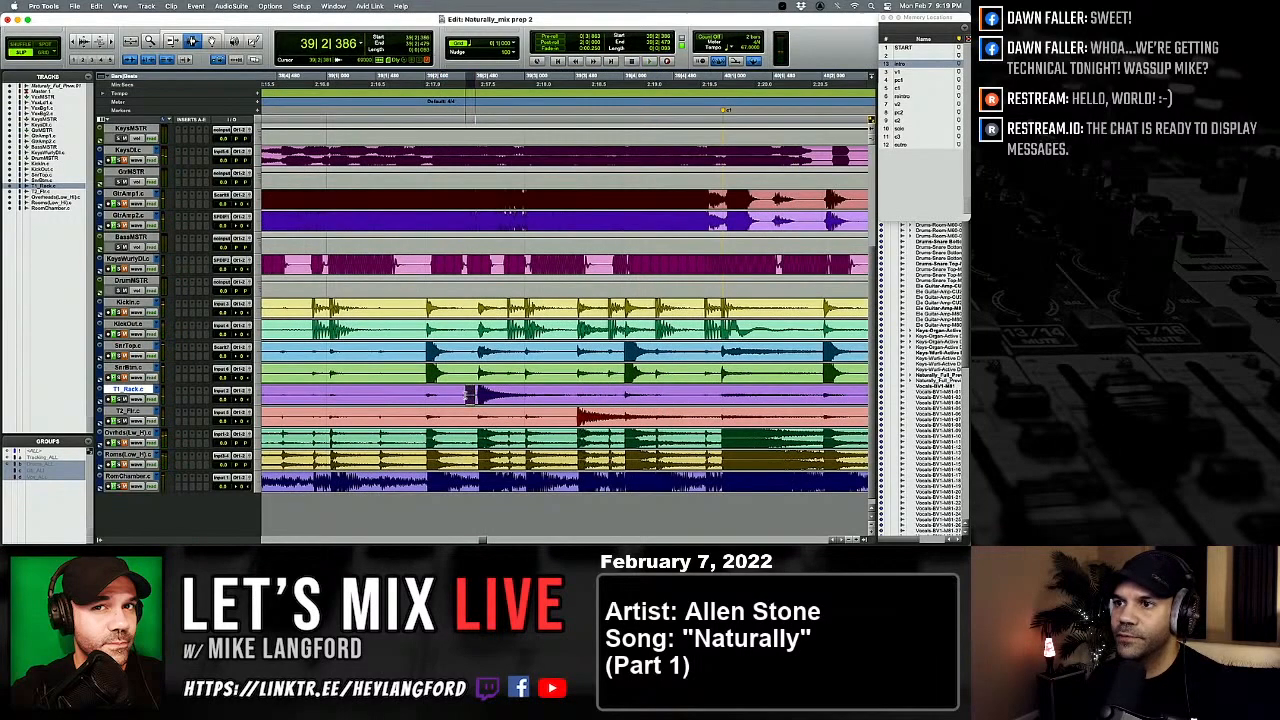
pyautogui.click(478, 397)
pyautogui.scroll(3, 470, 397)
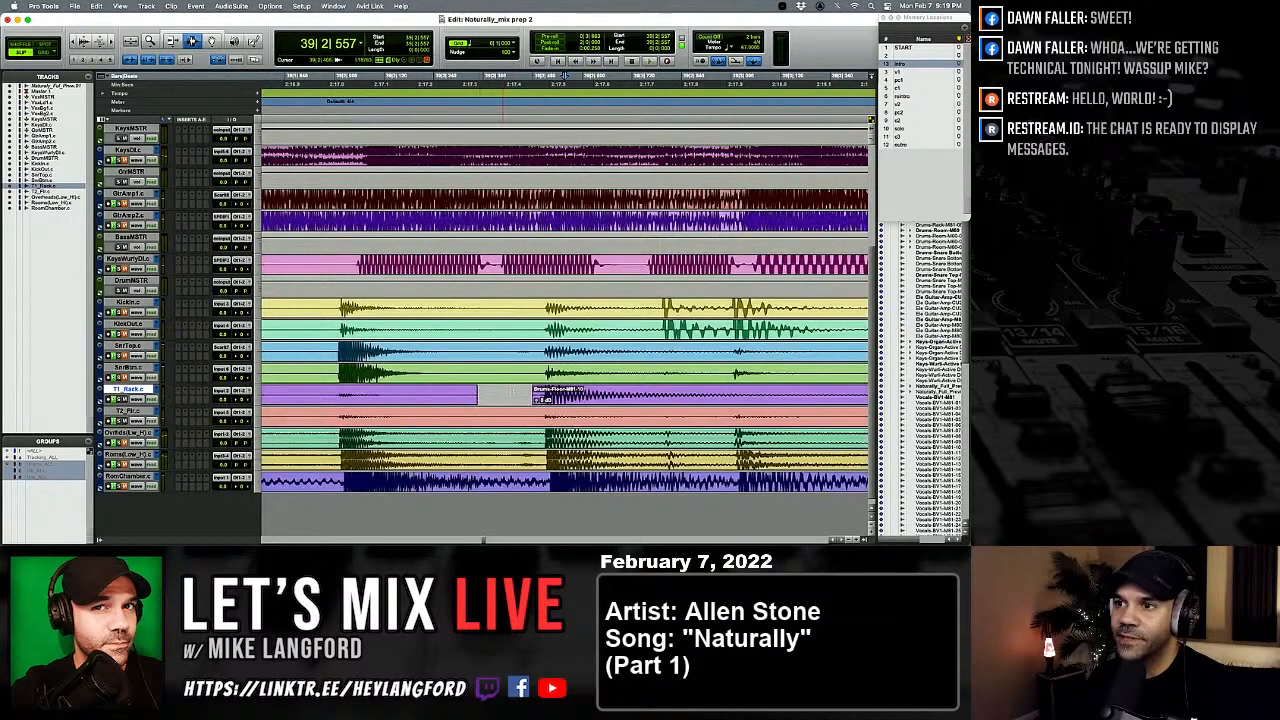
pyautogui.moveTo(538, 398); pyautogui.dragTo(546, 398)
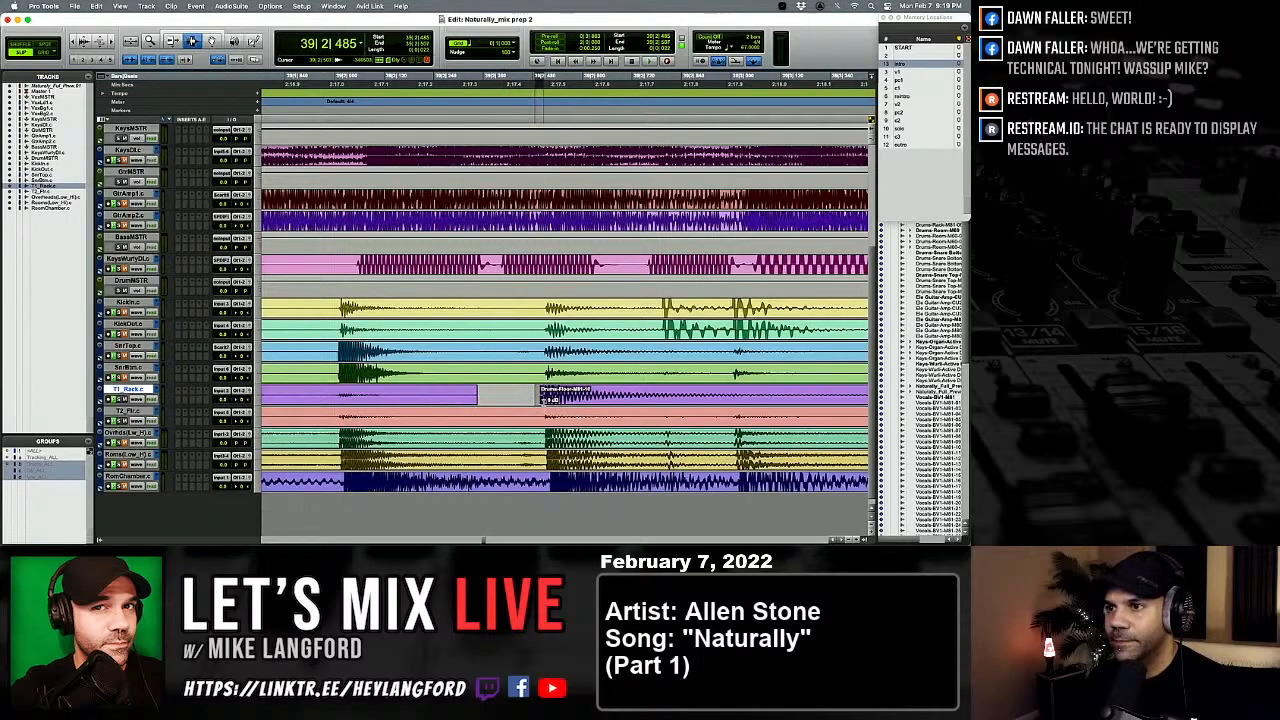
# Step: Delete a short section of the T2_Flr track just before the tom hit near 39|3|491
pyautogui.scroll(-3, 546, 398)
pyautogui.click(646, 424)
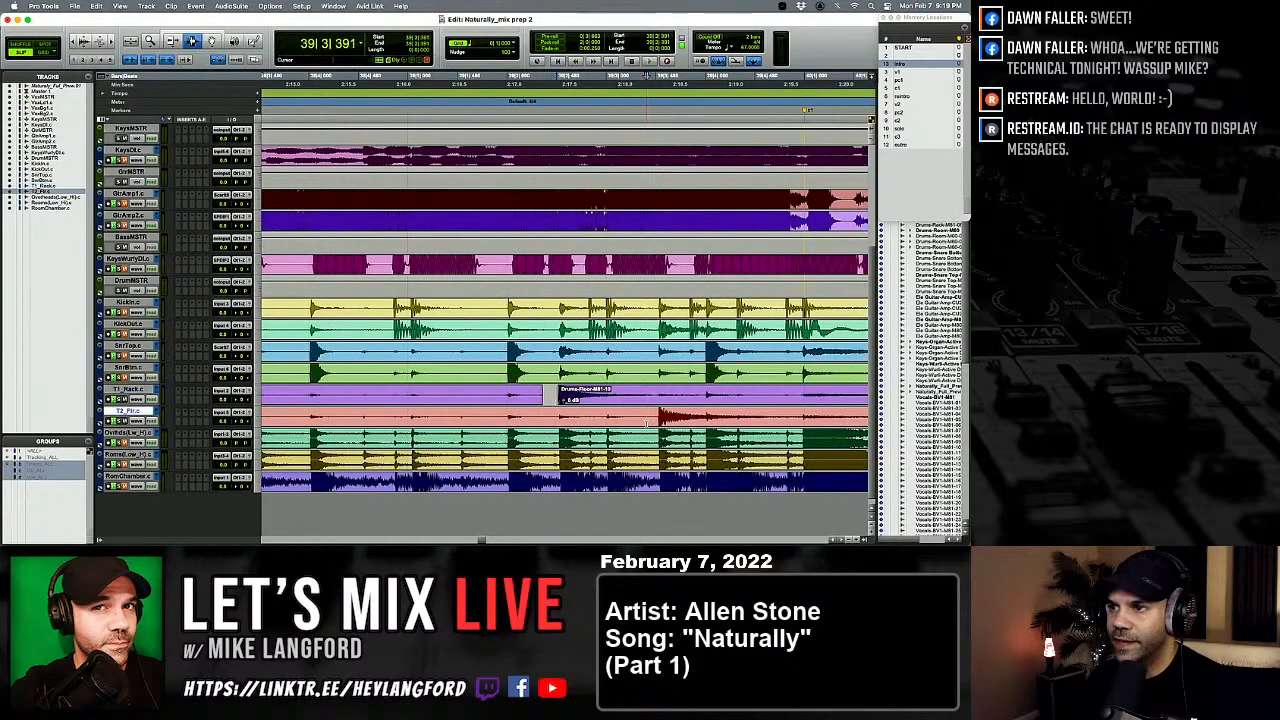
pyautogui.scroll(2, 646, 424)
pyautogui.moveTo(611, 417); pyautogui.dragTo(533, 418)
pyautogui.press('Delete')
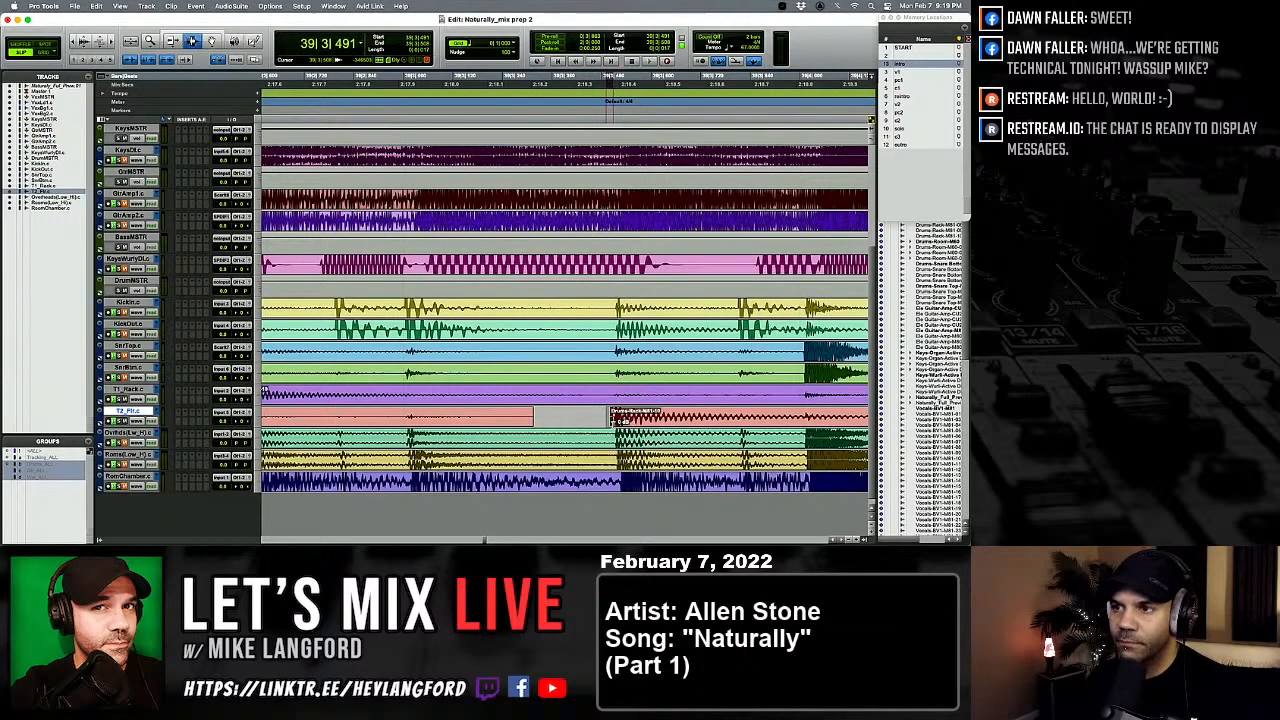
pyautogui.scroll(-2, 646, 422)
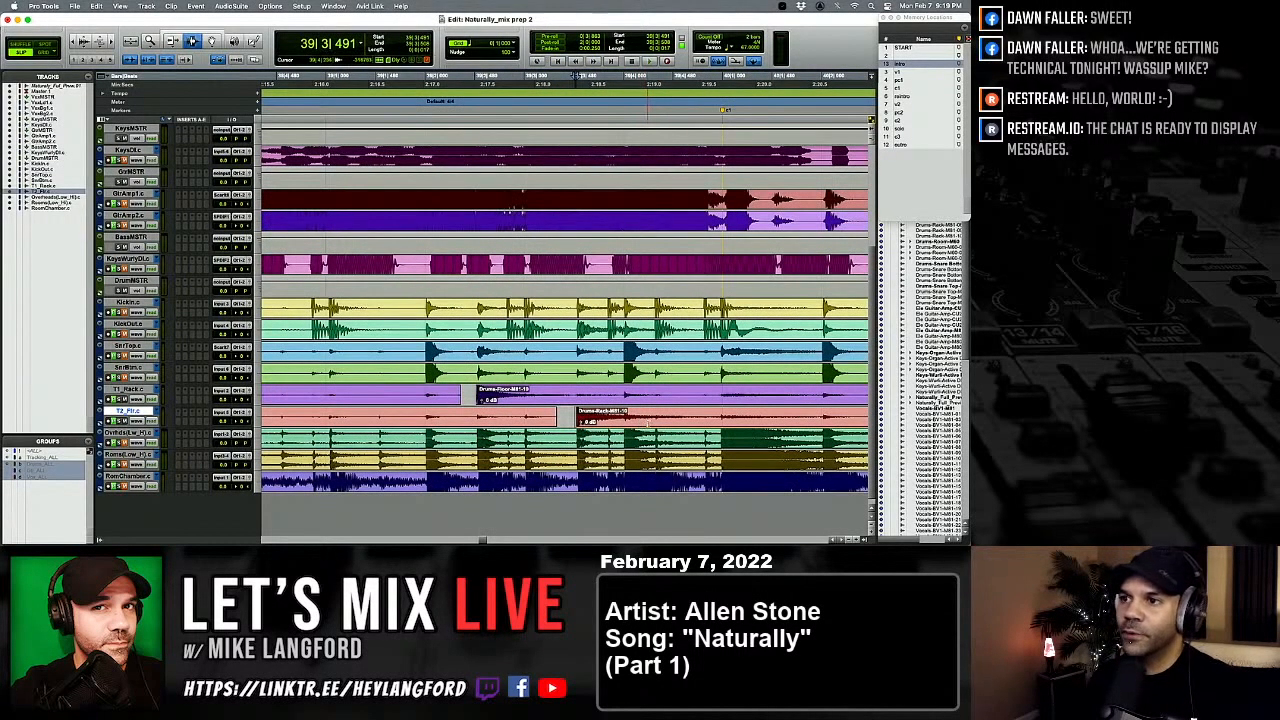
# Step: Play back the toms near 39|3, and delete the T2_Flr and T1_Rack clips that precede the tom hits ahead of the c1 marker
pyautogui.hscroll(2, 519, 394)
pyautogui.click(519, 394)
pyautogui.hscroll(1, 519, 394)
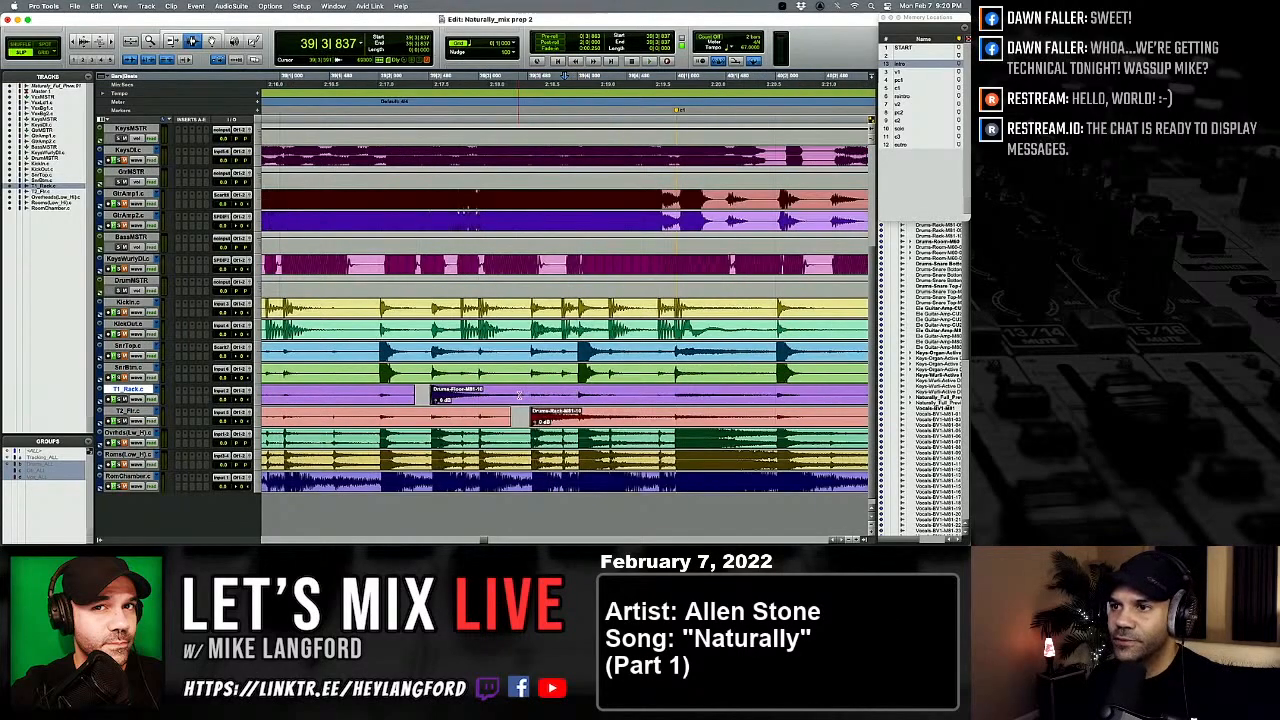
pyautogui.press('space')
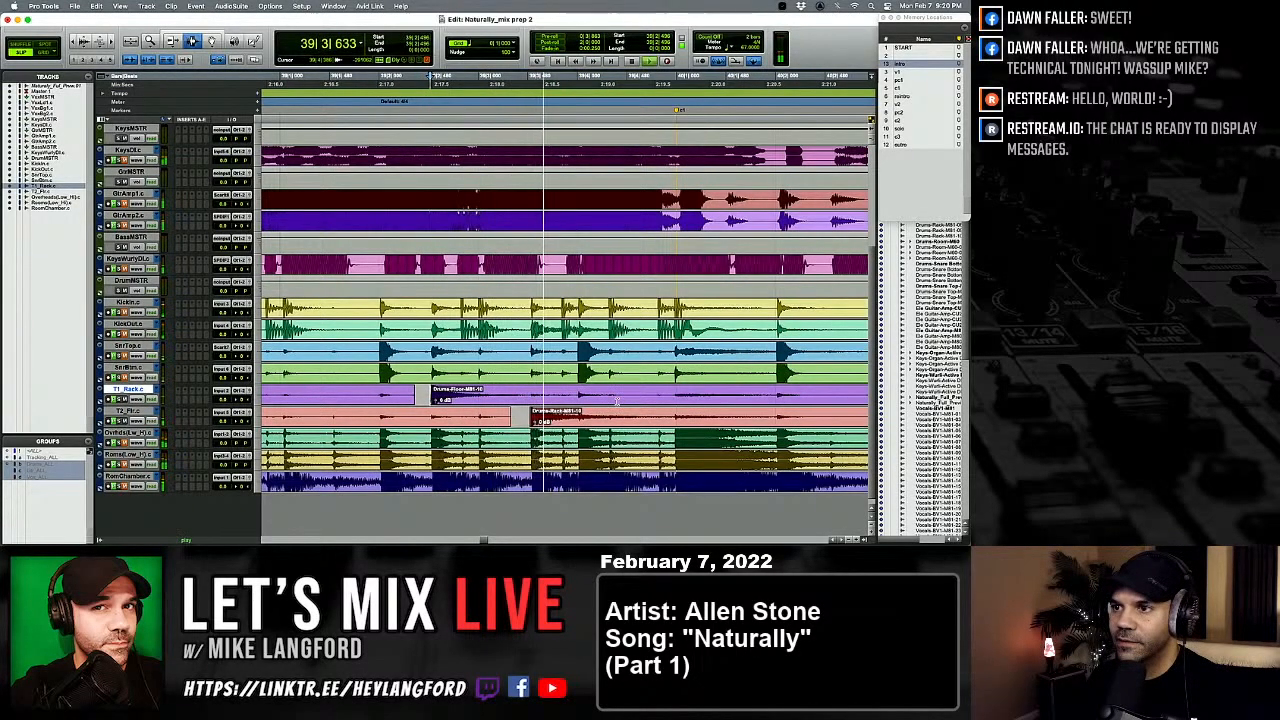
pyautogui.press('space')
pyautogui.click(493, 413)
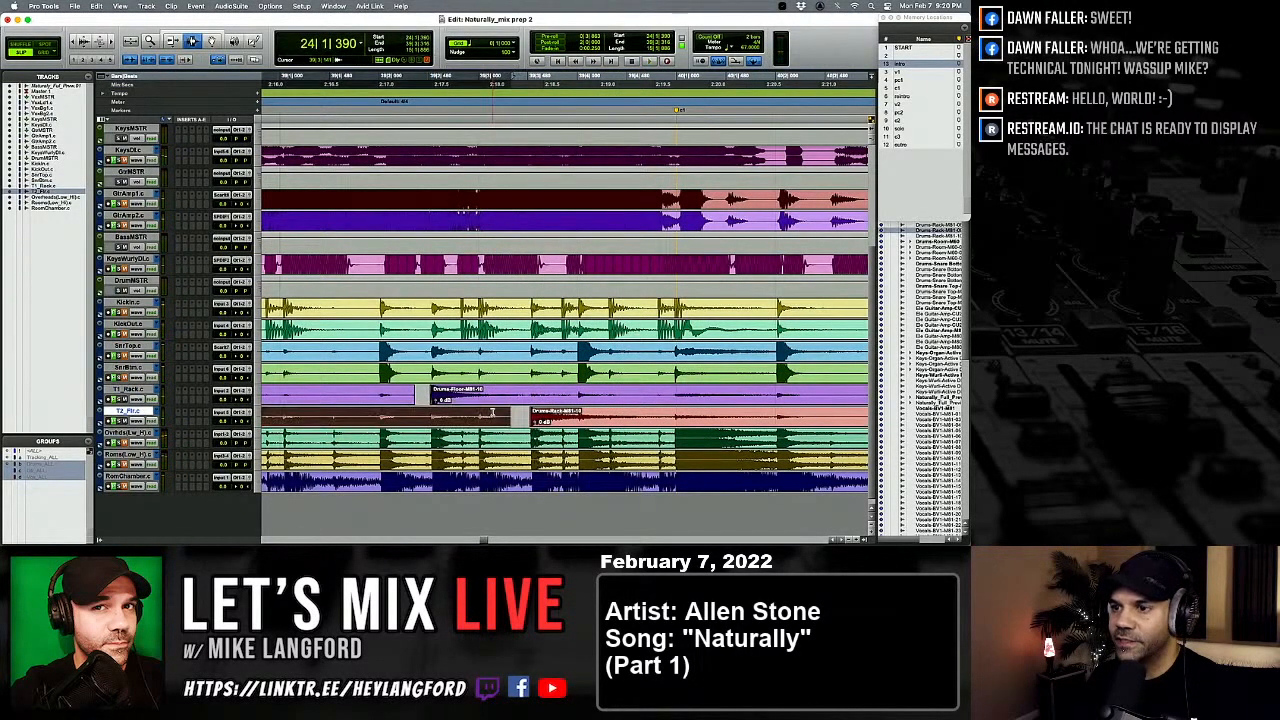
pyautogui.press('Delete')
pyautogui.doubleClick(413, 397)
pyautogui.press('Delete')
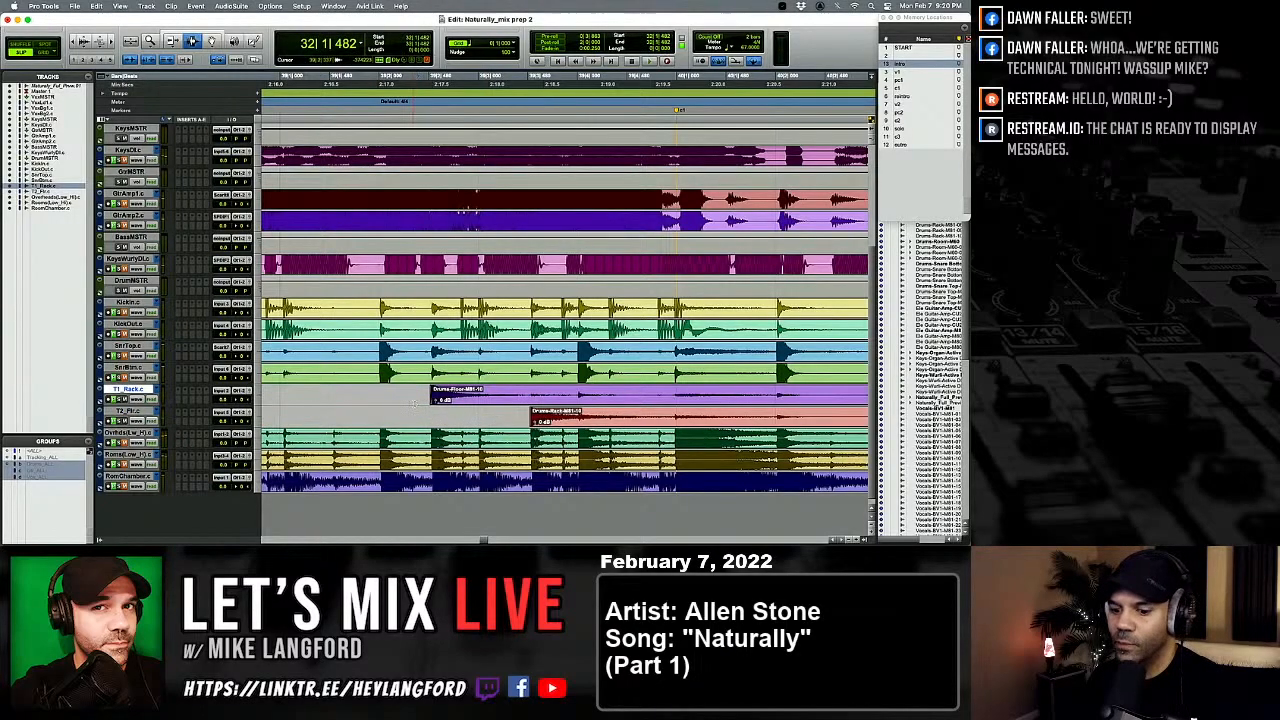
# Step: Compare the tom tracks with and without the last clip deletions by undoing and redoing them, leaving both deletions in place
pyautogui.press('r')
pyautogui.press('r')
pyautogui.press('r')
pyautogui.press('r')
pyautogui.press('t')
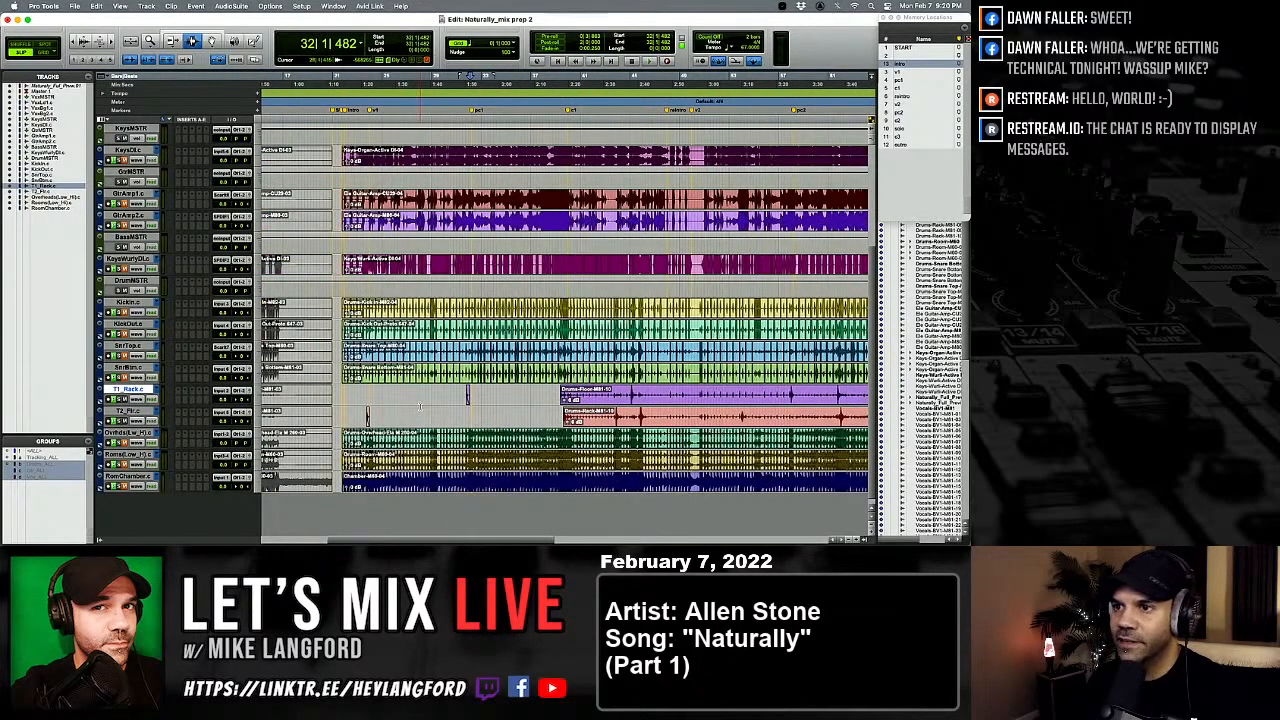
pyautogui.press('super+z')
pyautogui.press('super+z')
pyautogui.press('super+shift+z')
pyautogui.press('super+shift+z')
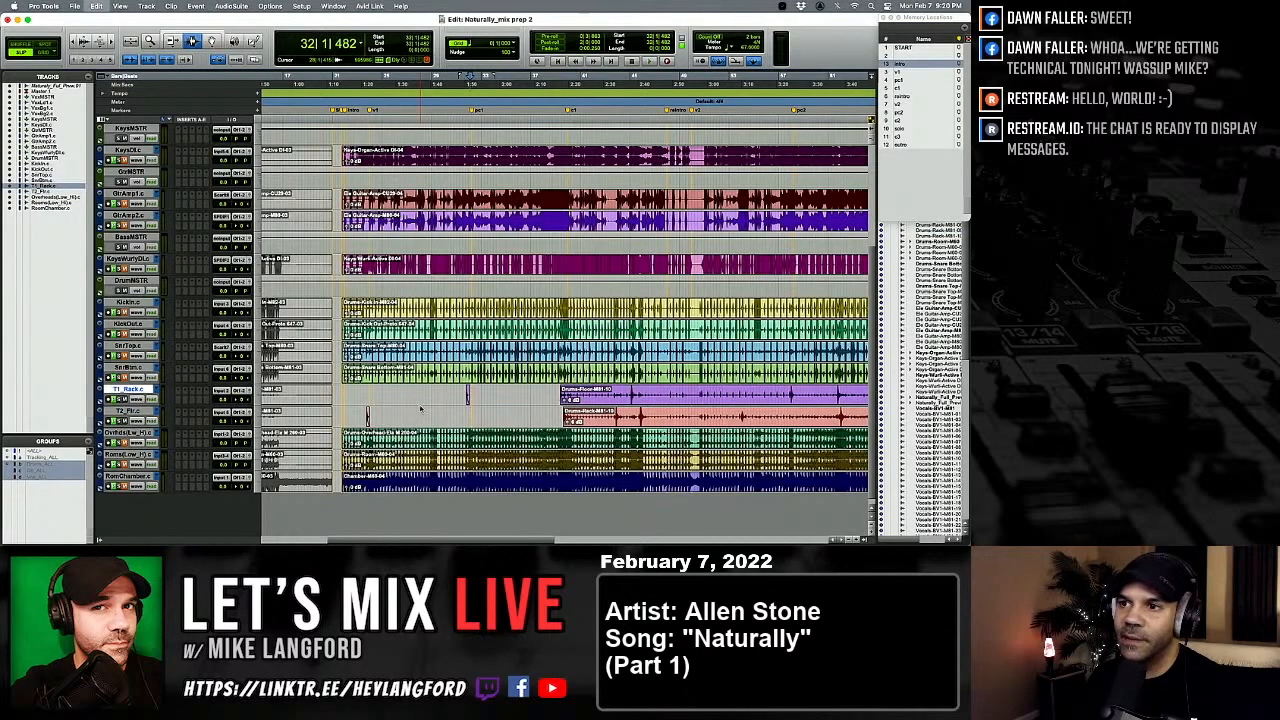
pyautogui.press('super+z')
pyautogui.press('super+shift+z')
pyautogui.press('super+z')
pyautogui.press('super+z')
pyautogui.press('super+shift+z')
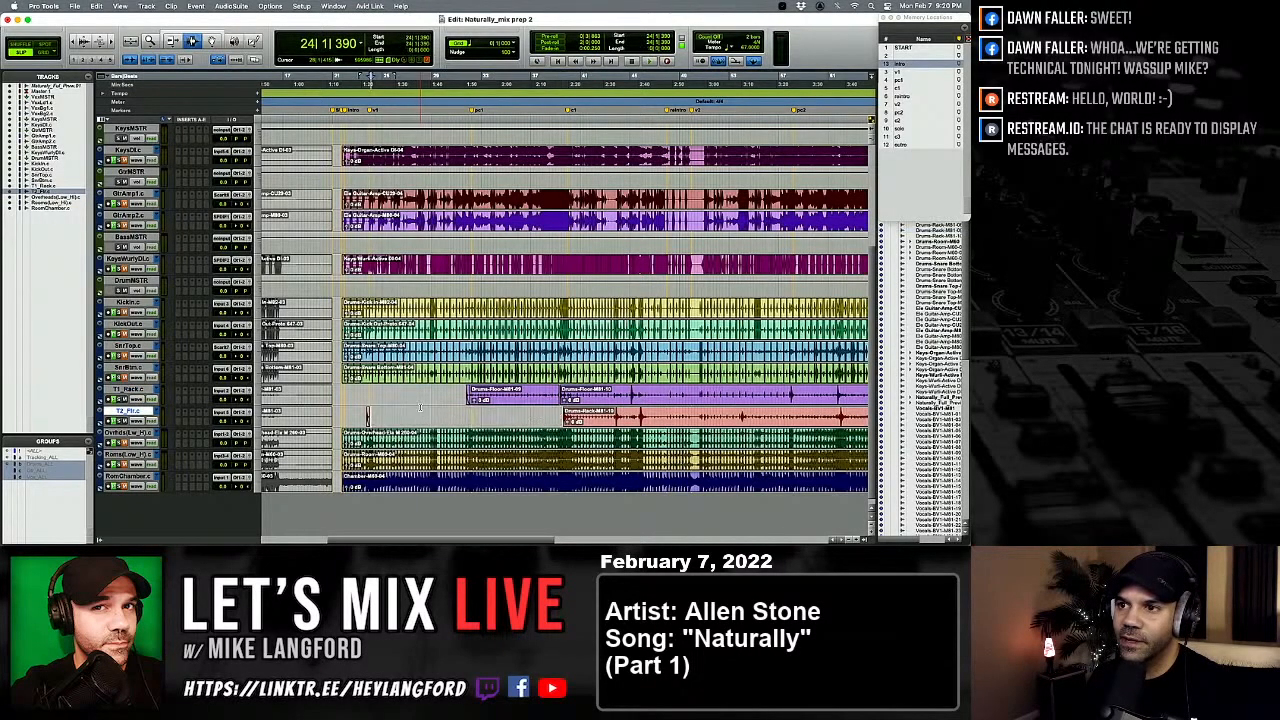
pyautogui.press('super+shift+z')
# Step: Delete the T1_Rack section after the hit's decay ahead of the c1 marker and fade out the tail from about 39|2|841
pyautogui.click(562, 393)
pyautogui.press('super+]')
pyautogui.press('super+]')
pyautogui.press('super+]')
pyautogui.press('super+]')
pyautogui.press('super+]')
pyautogui.press('space')
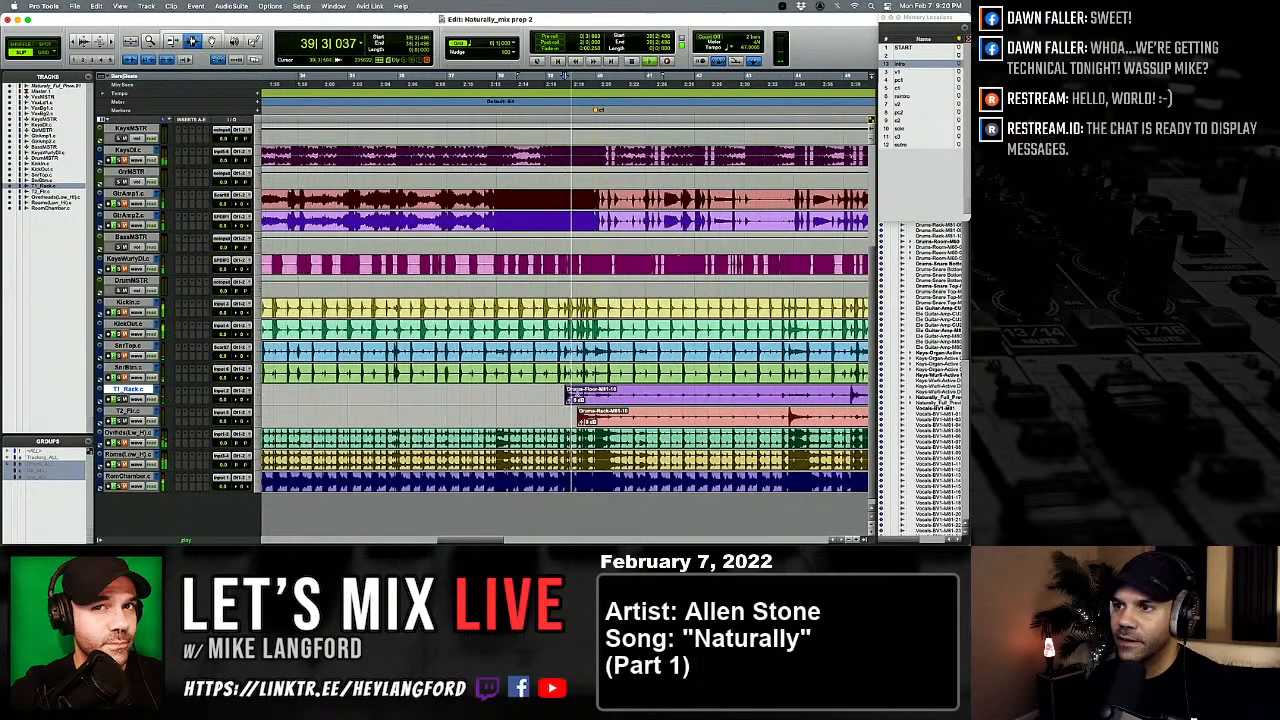
pyautogui.moveTo(580, 393); pyautogui.dragTo(478, 398)
pyautogui.press('Delete')
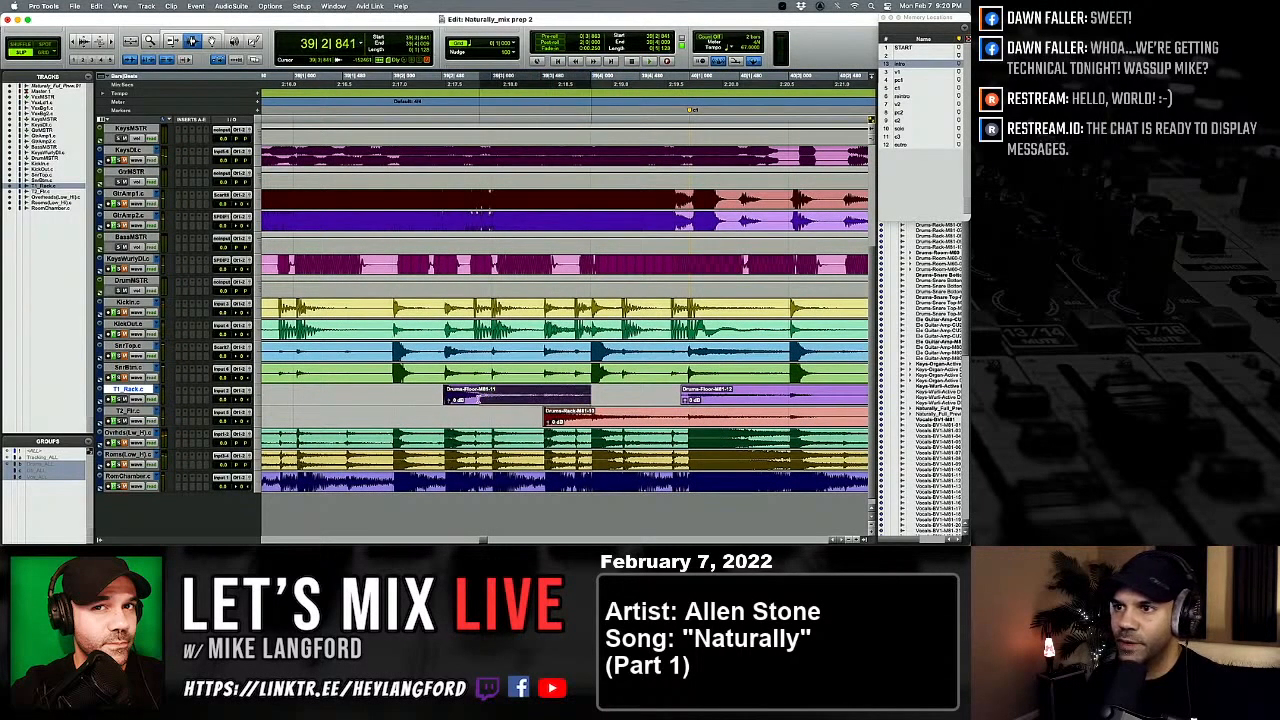
pyautogui.press('ctrl+super+f')
pyautogui.click(651, 393)
# Step: Delete the T2_Flr section after the hit's decay from about 40|1|034 and fade out the tail from about 39|3|905
pyautogui.moveTo(690, 416); pyautogui.dragTo(793, 418)
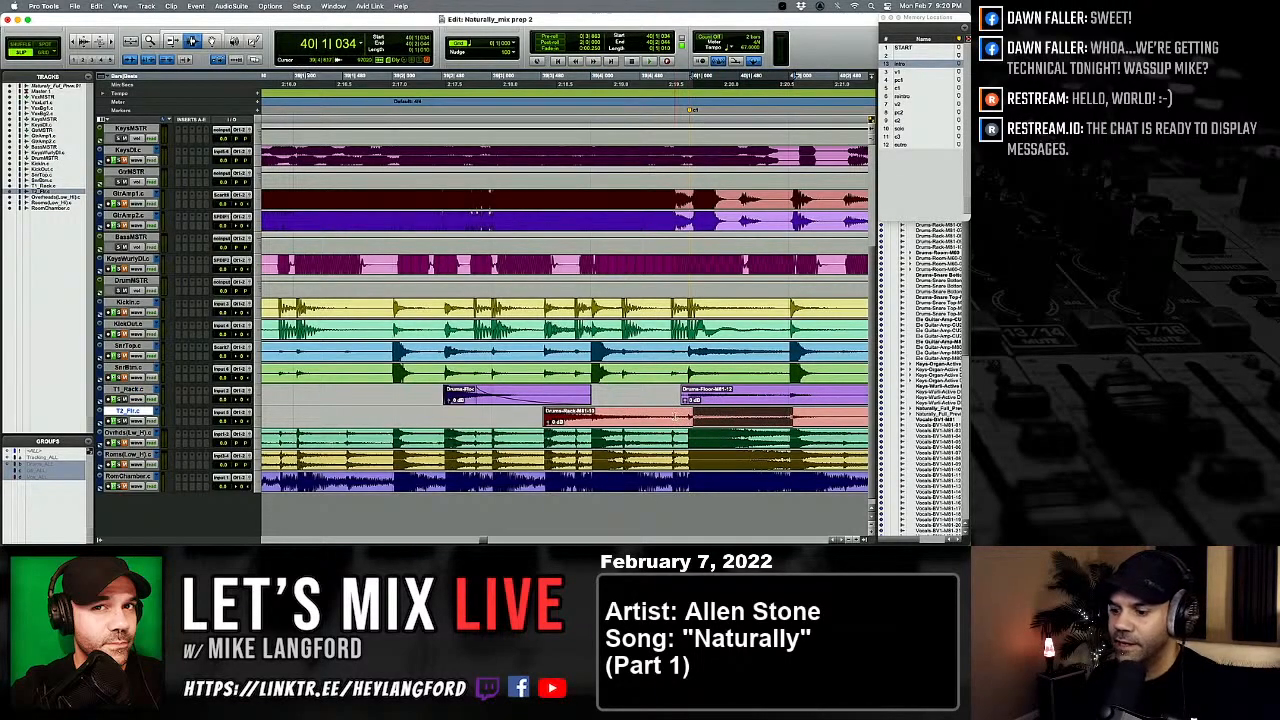
pyautogui.press('Delete')
pyautogui.moveTo(692, 416); pyautogui.dragTo(585, 418)
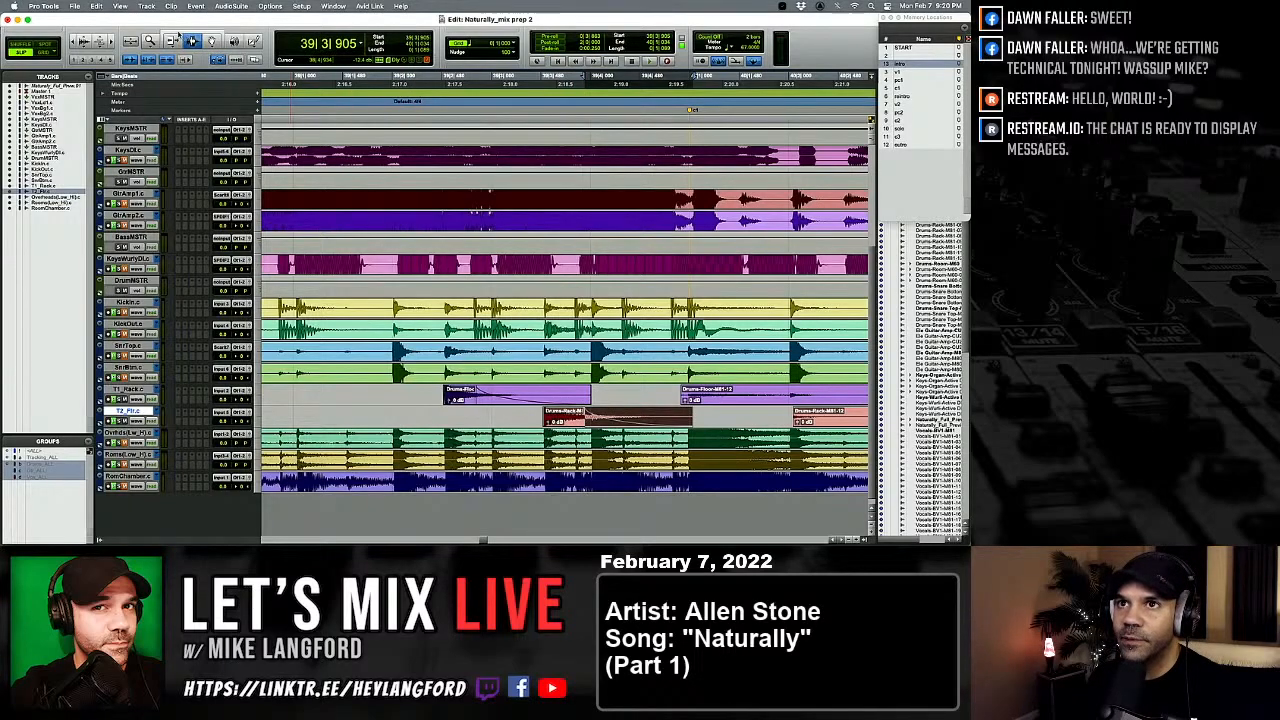
# Step: Adjust the fade-out on the T1_Rack clip with the Trim tool so it starts near 39|2|812
pyautogui.click(175, 39)
pyautogui.click(170, 40)
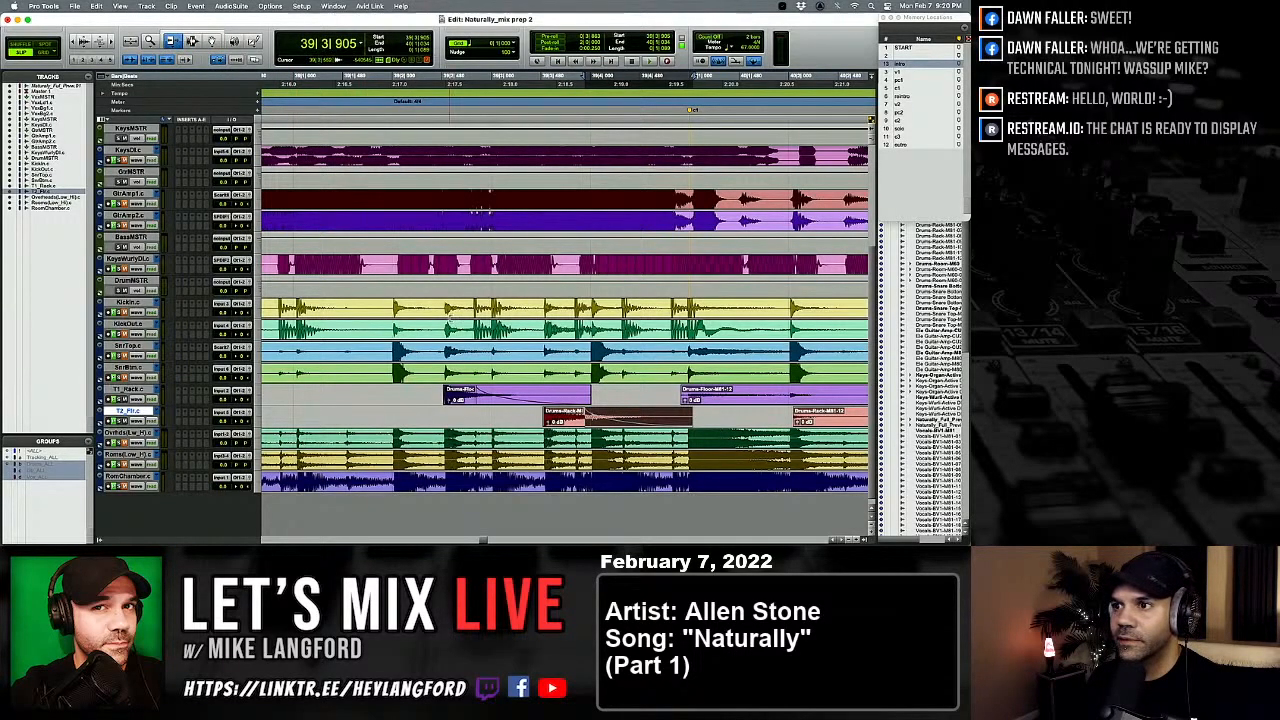
pyautogui.moveTo(476, 393); pyautogui.dragTo(590, 394)
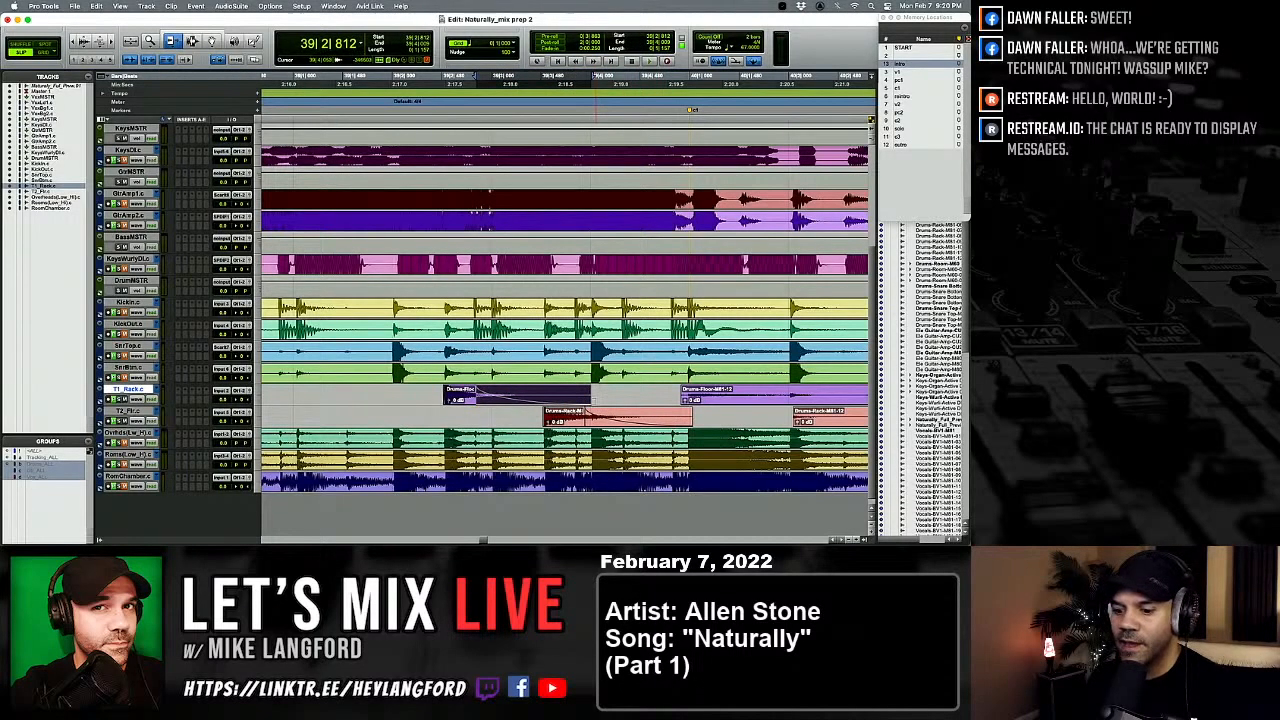
# Step: Play on past the c1 marker and delete a short T2_Flr section from about 43|4|602, just before the next floor tom hit
pyautogui.press('space')
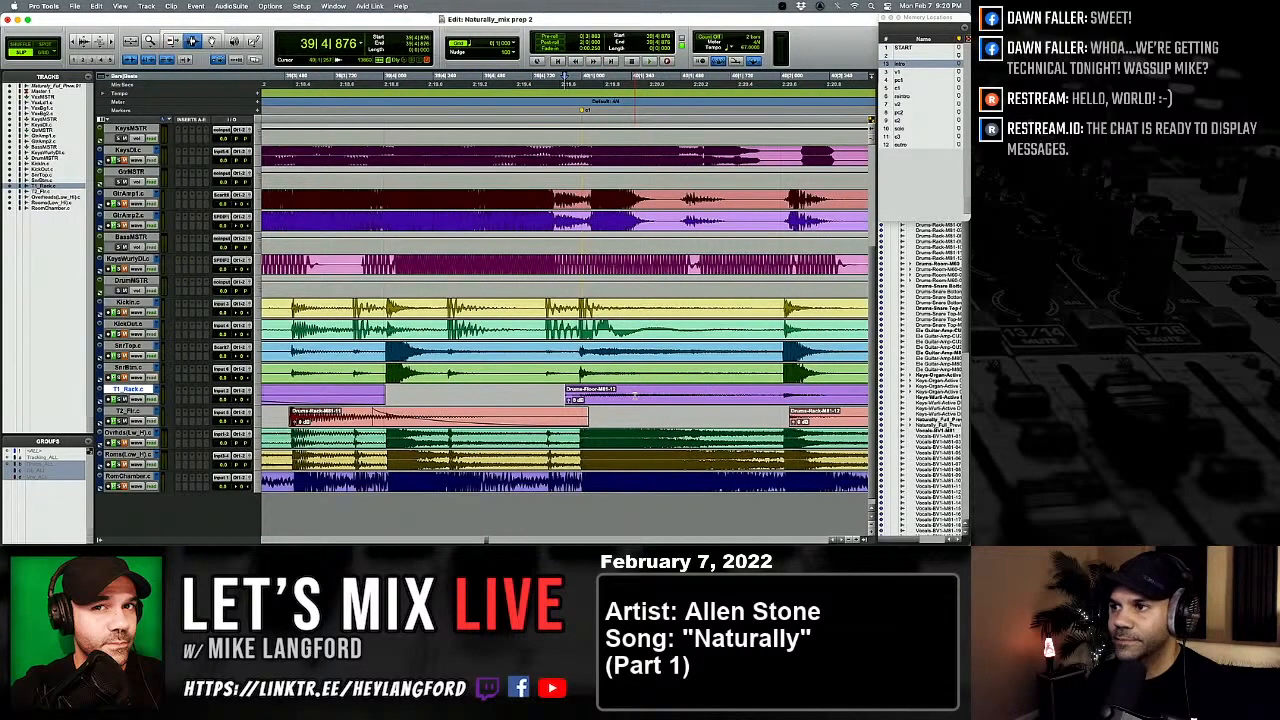
pyautogui.press('super+bracketleft')
pyautogui.press('super+bracketleft')
pyautogui.press('super+bracketleft')
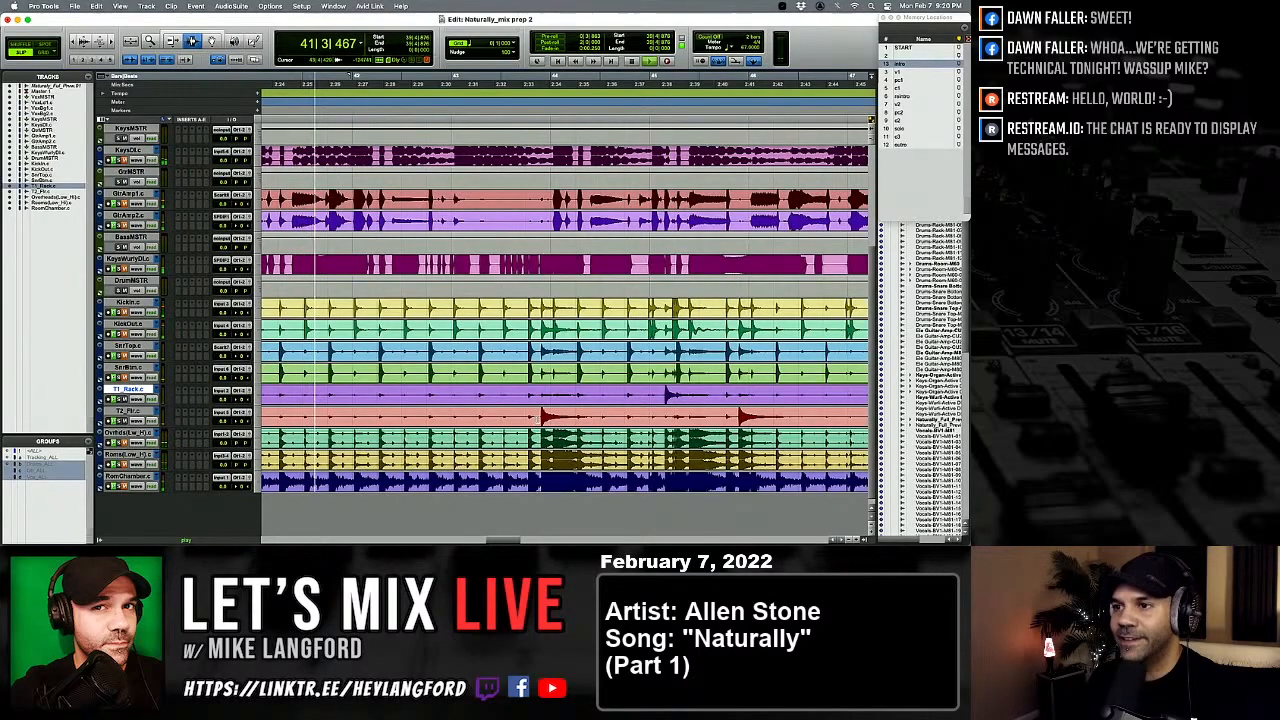
pyautogui.click(585, 418)
pyautogui.press('super+bracketright')
pyautogui.press('super+bracketright')
pyautogui.press('super+bracketright')
pyautogui.press('super+bracketright')
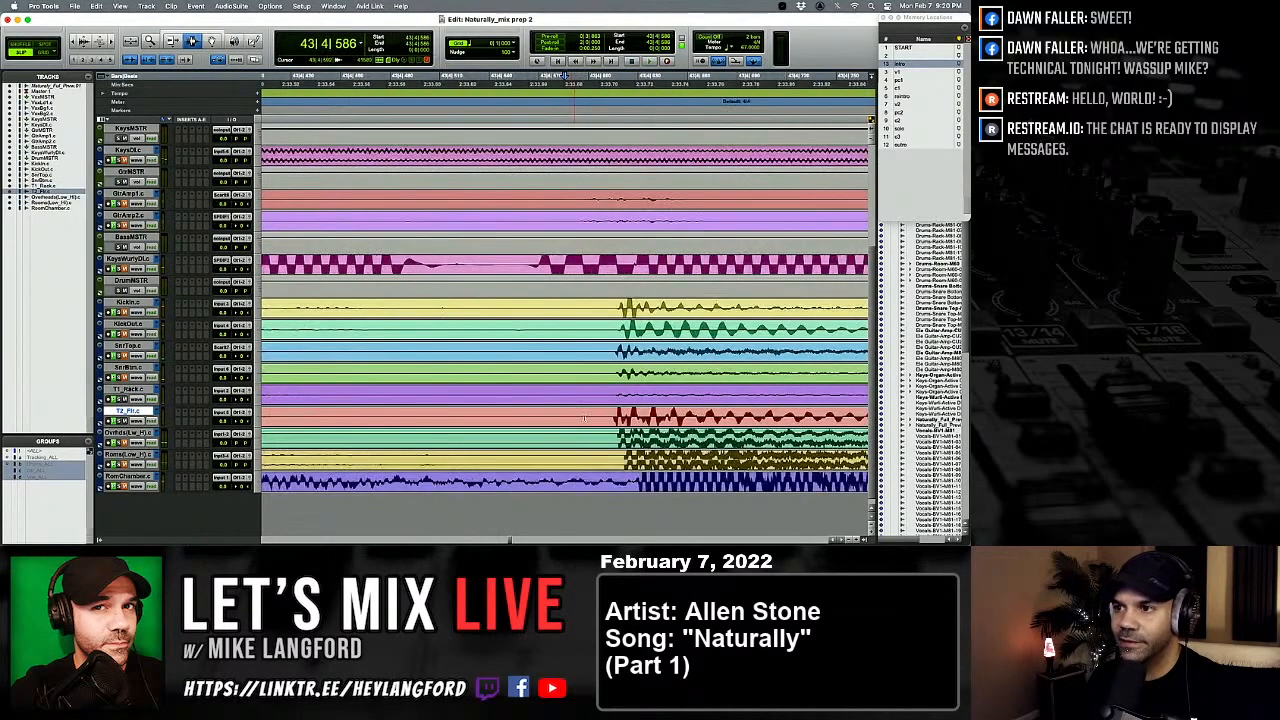
pyautogui.moveTo(618, 420); pyautogui.dragTo(656, 423)
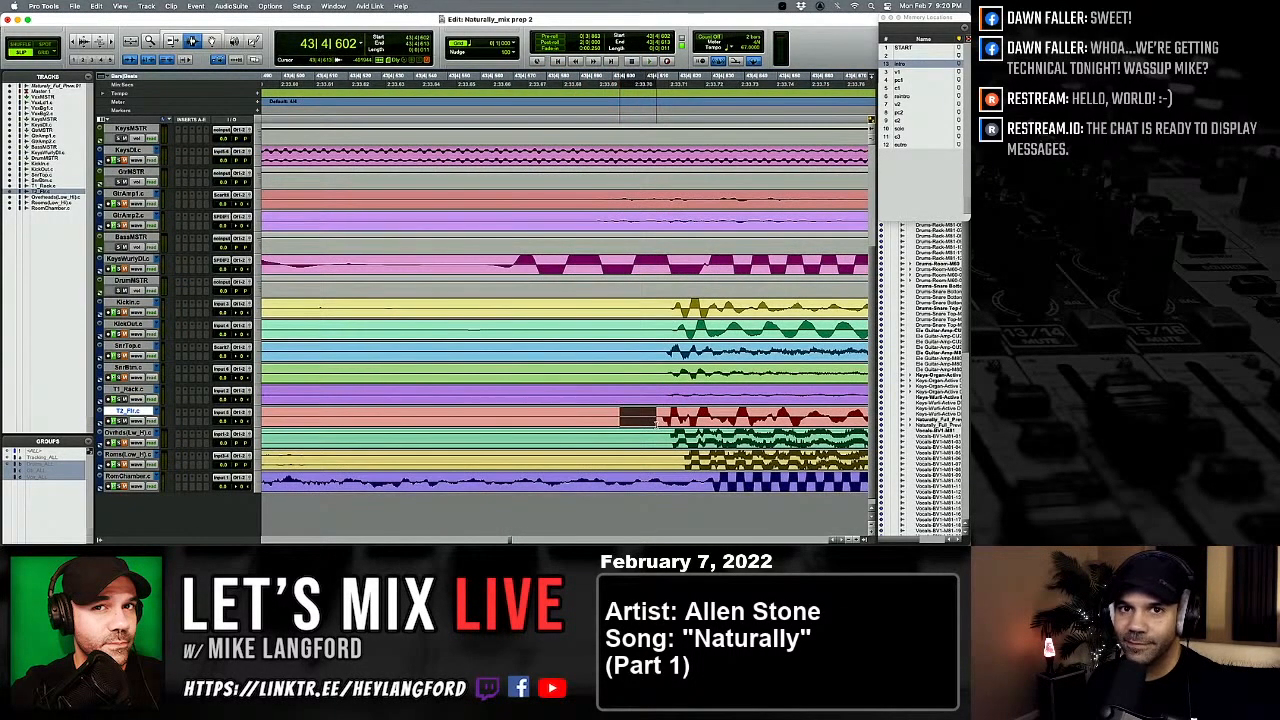
pyautogui.press('Delete')
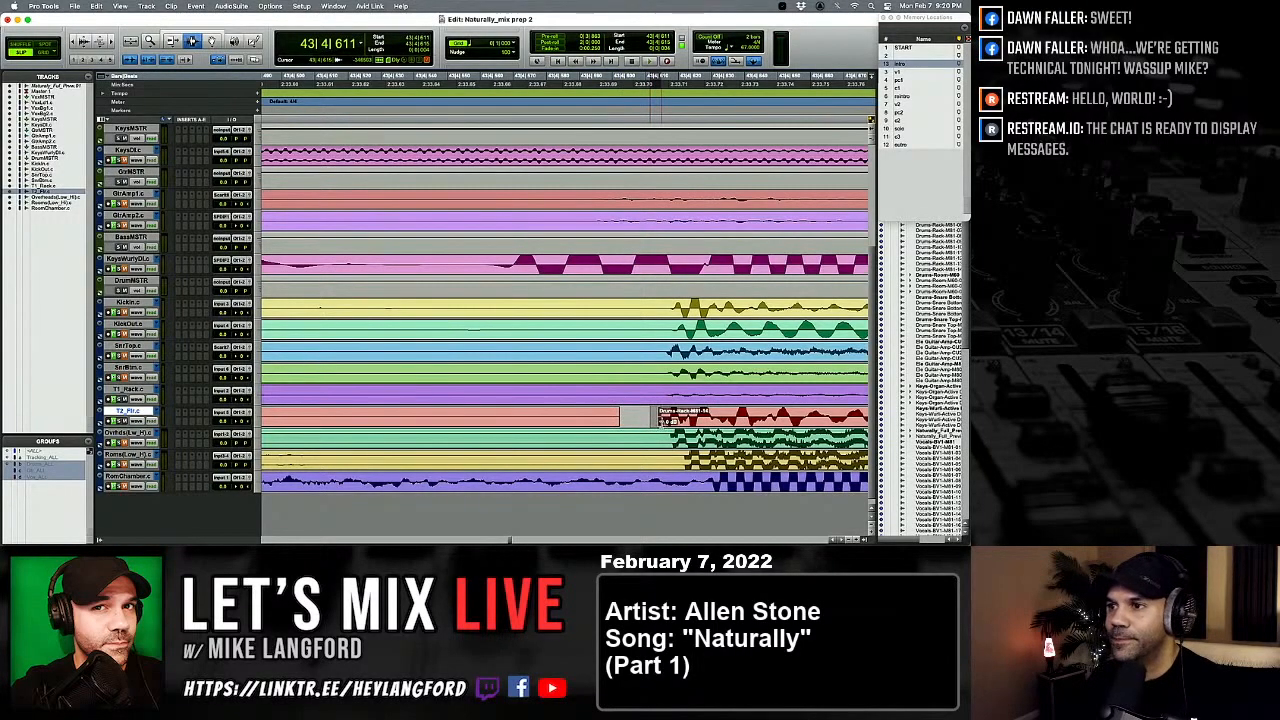
# Step: Delete a T2_Flr section after the hit's decay from about 44|2|272 and fade out the tail from about 43|4|835
pyautogui.press('super+bracketleft')
pyautogui.press('super+bracketleft')
pyautogui.press('super+bracketleft')
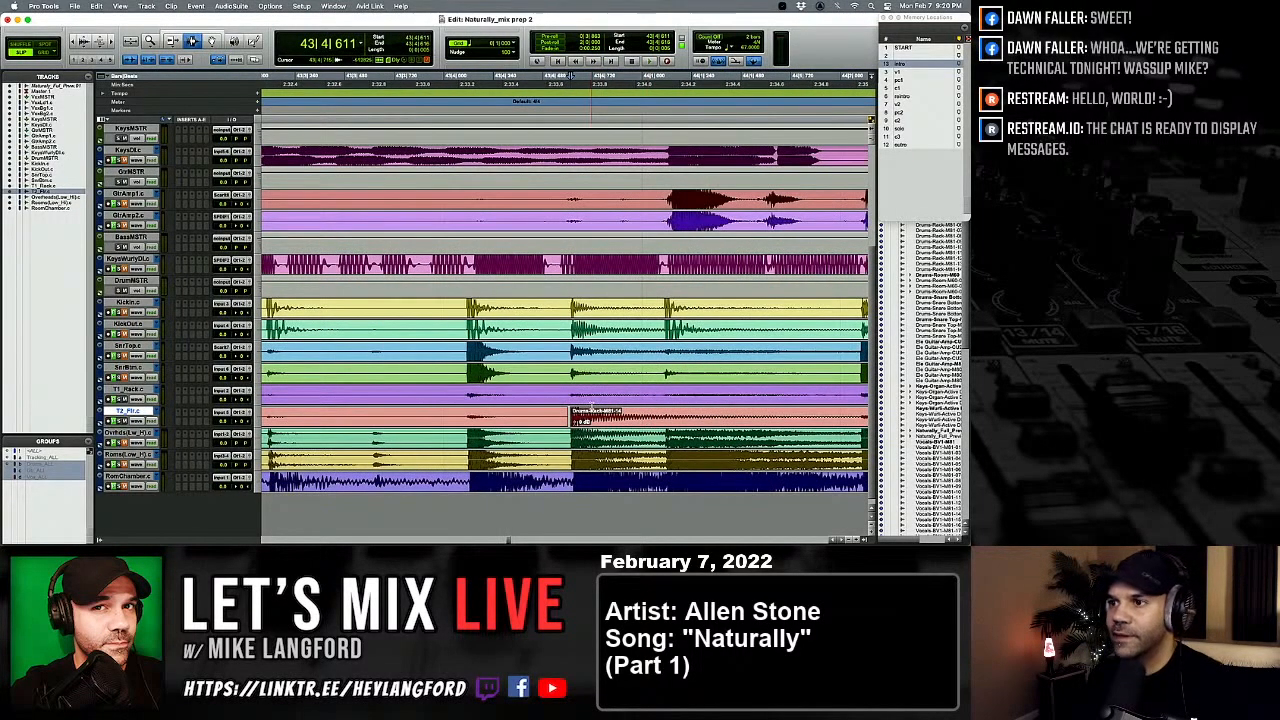
pyautogui.hscroll(2, 587, 391)
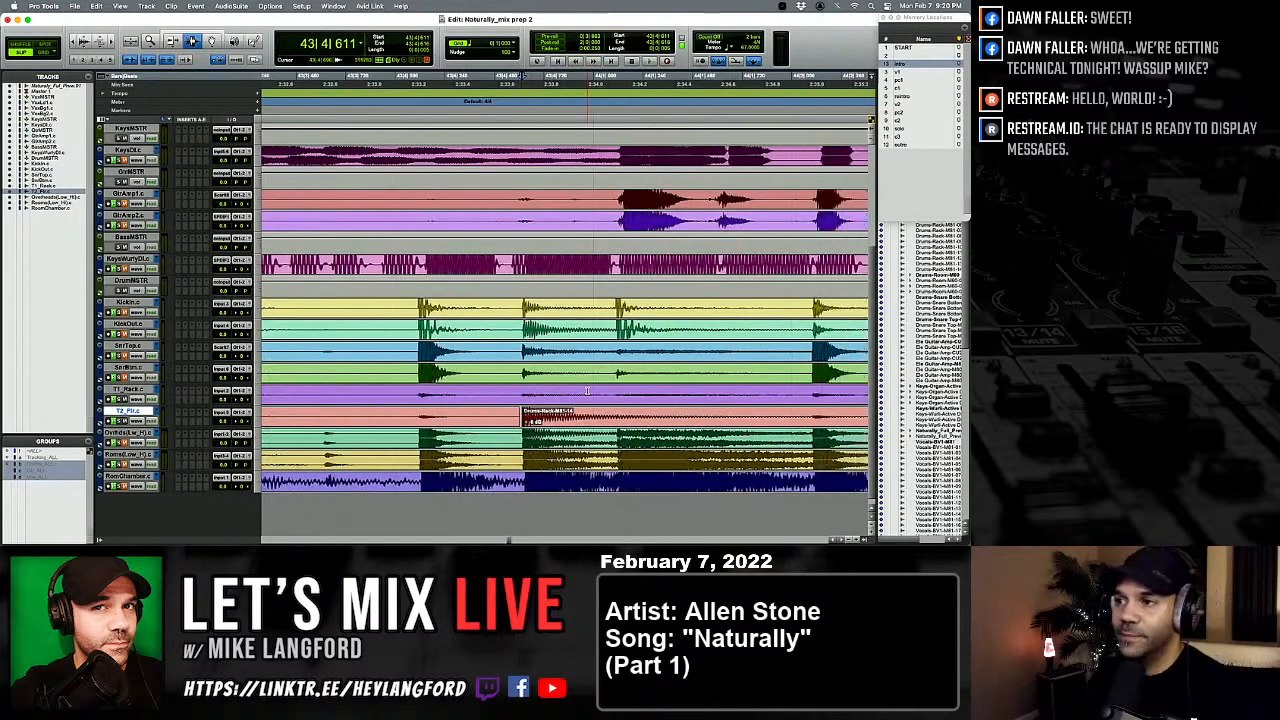
pyautogui.hscroll(3, 588, 390)
pyautogui.moveTo(670, 421); pyautogui.dragTo(634, 421)
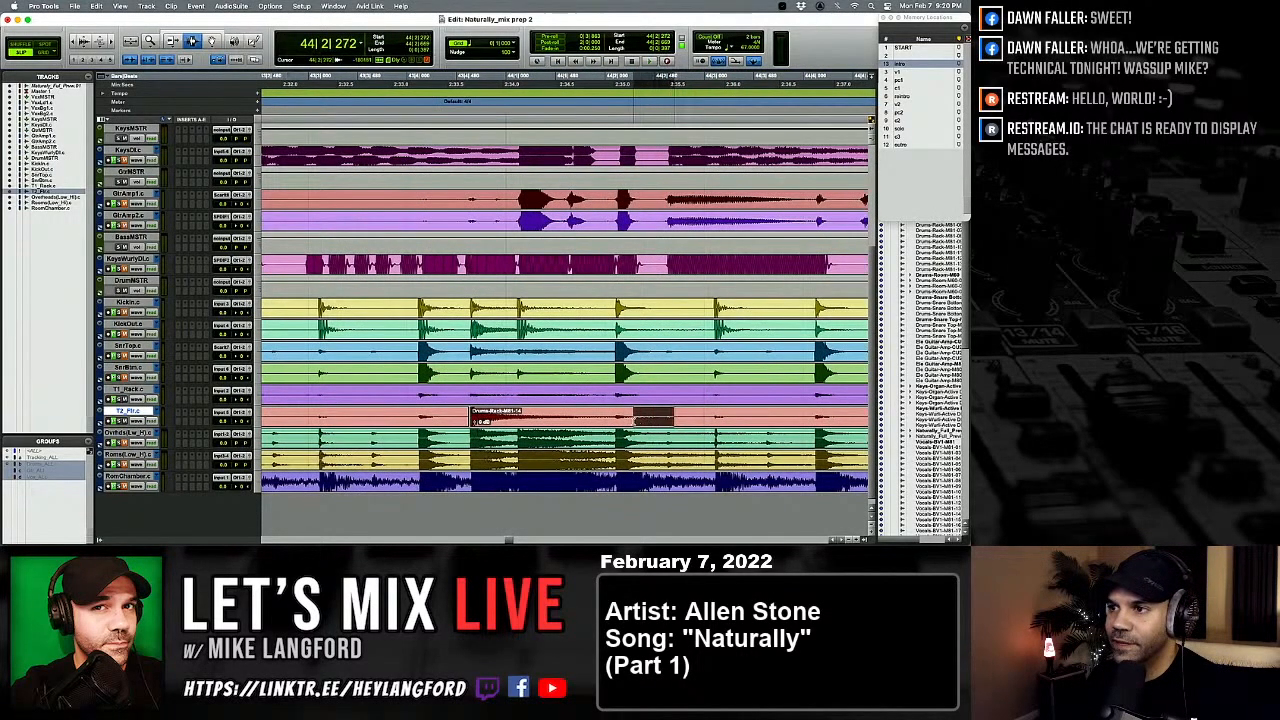
pyautogui.press('Delete')
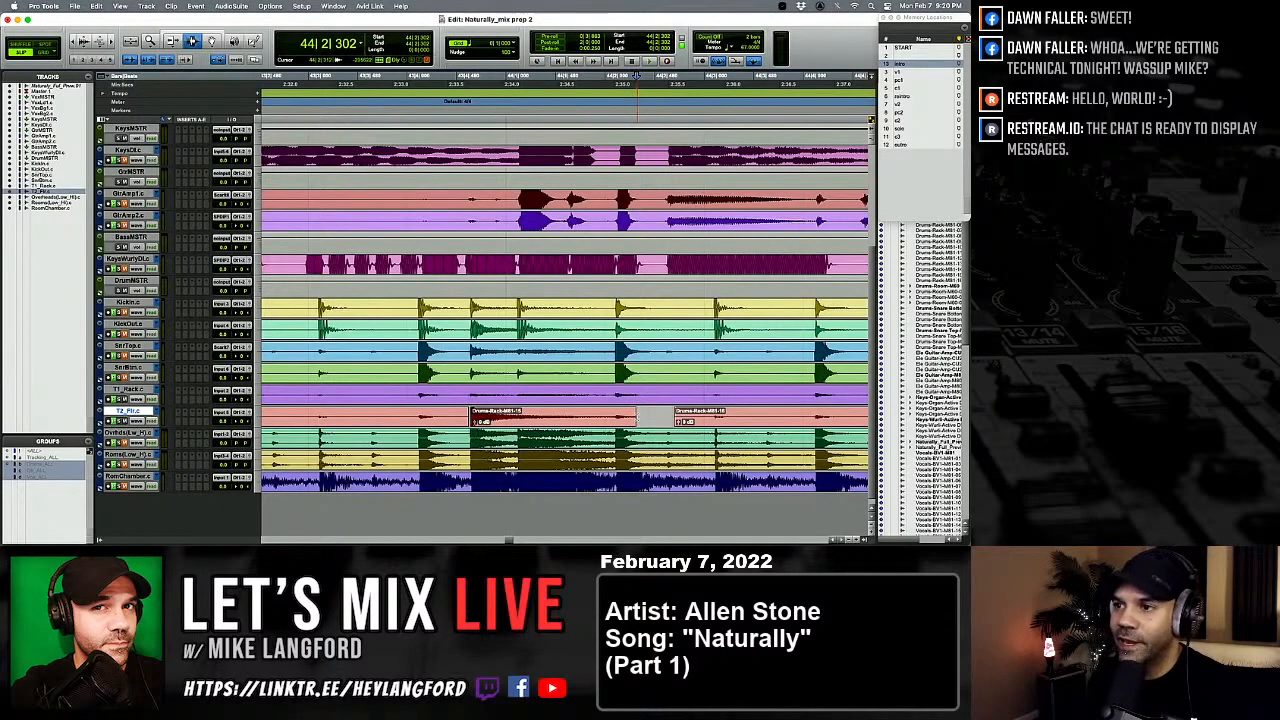
pyautogui.press('space')
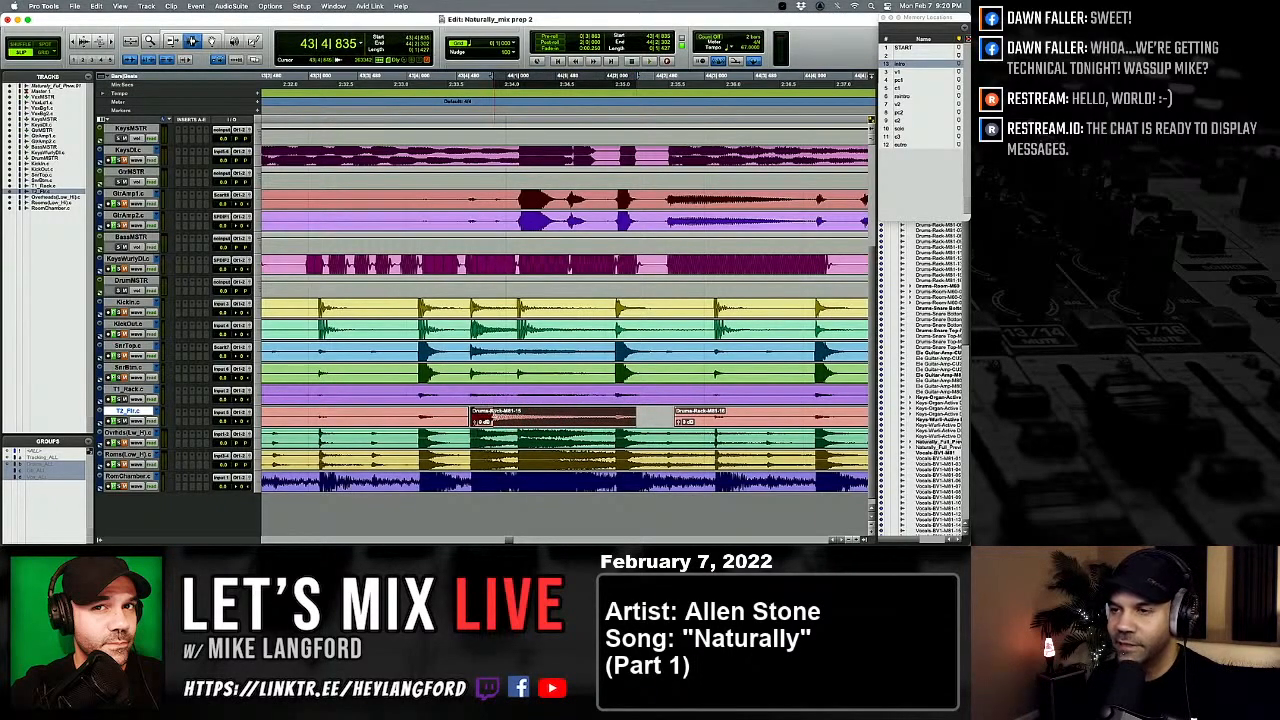
pyautogui.click(496, 415)
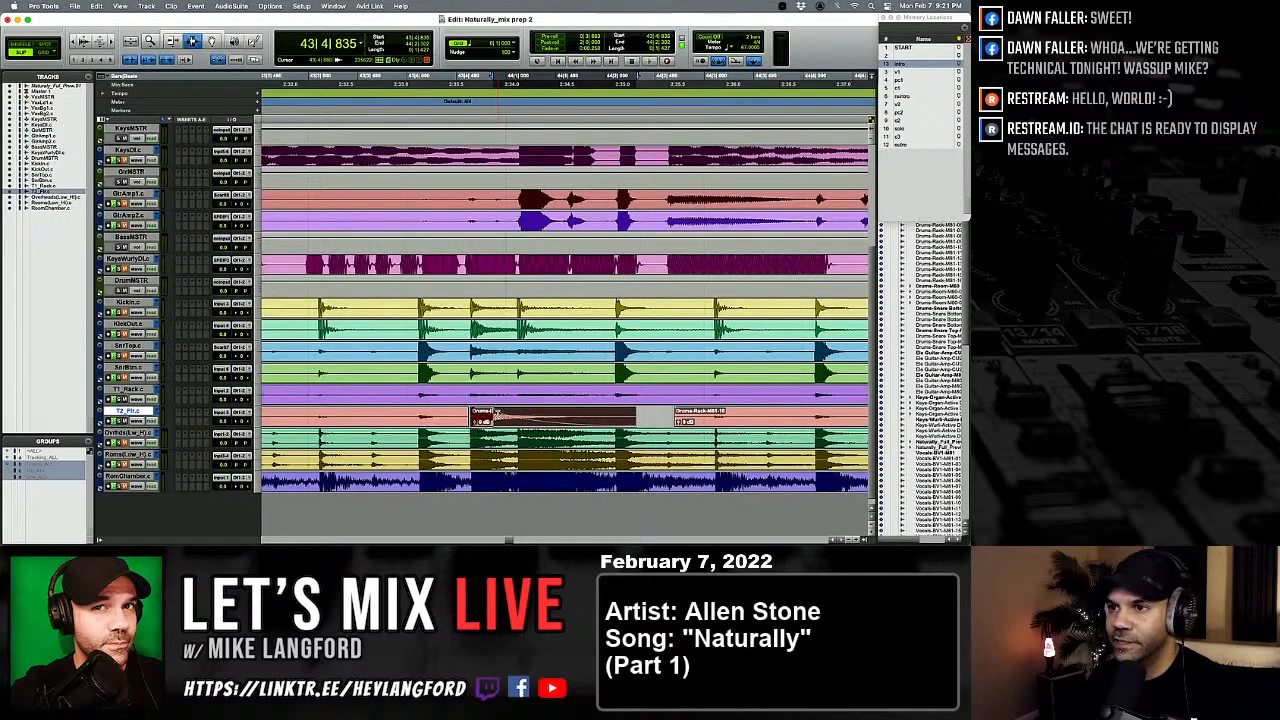
# Step: Delete the T2_Flr clip that runs from about 40|2|044 up to the floor tom hit near 43|4|611
pyautogui.doubleClick(444, 411)
pyautogui.press('Delete')
pyautogui.scroll(-1, 477, 415)
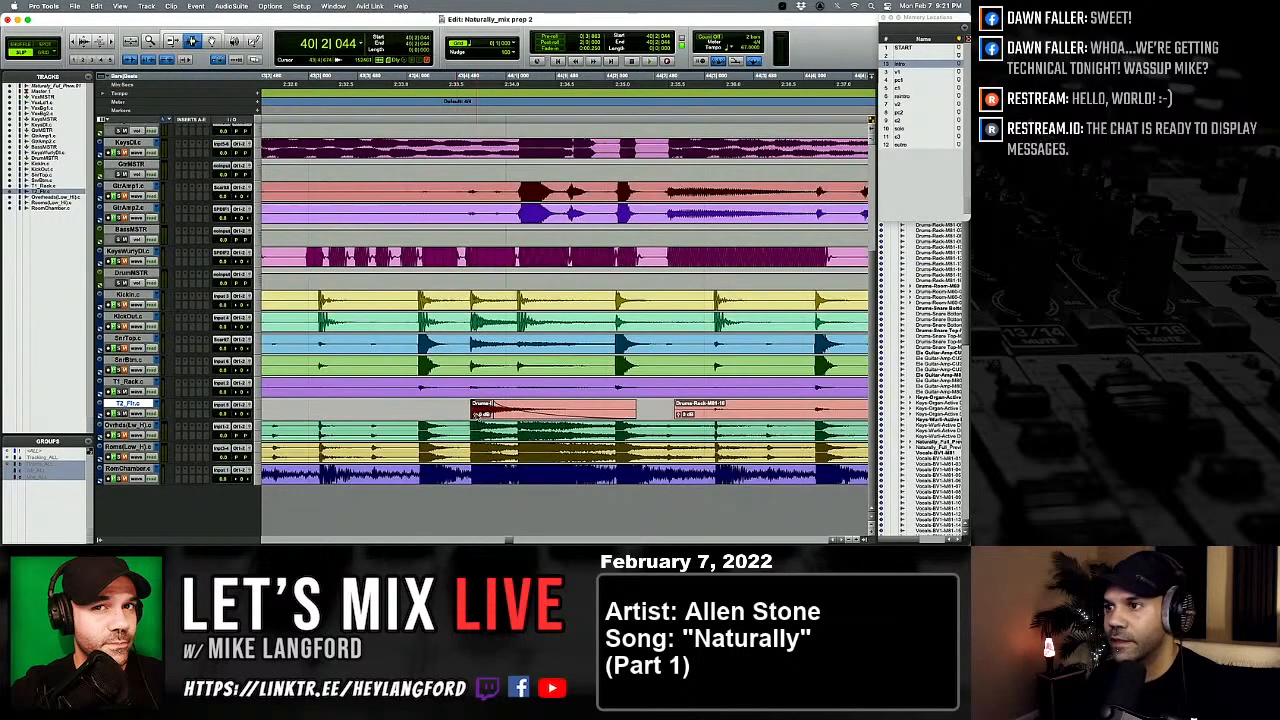
# Step: Cut T2_Flr just before the tom hit near 45|4|595 and delete the leftover clip between it and the previous hit
pyautogui.hscroll(5, 483, 415)
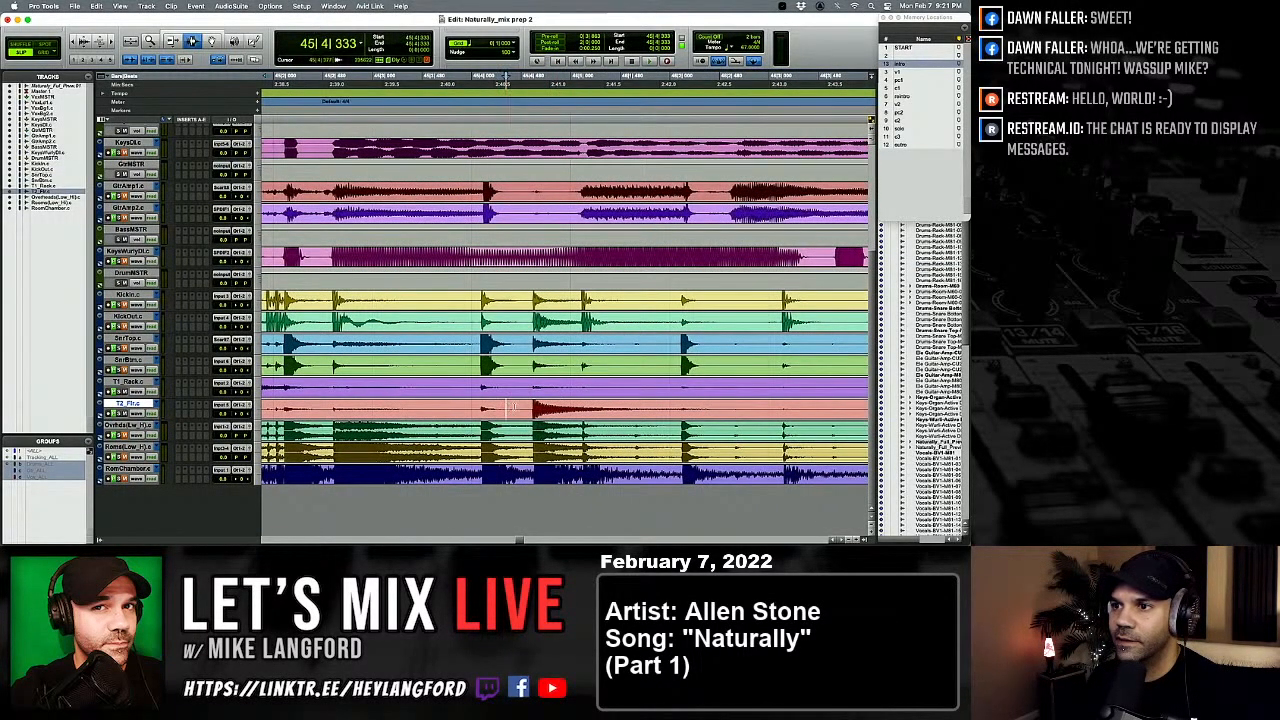
pyautogui.scroll(5, 507, 408)
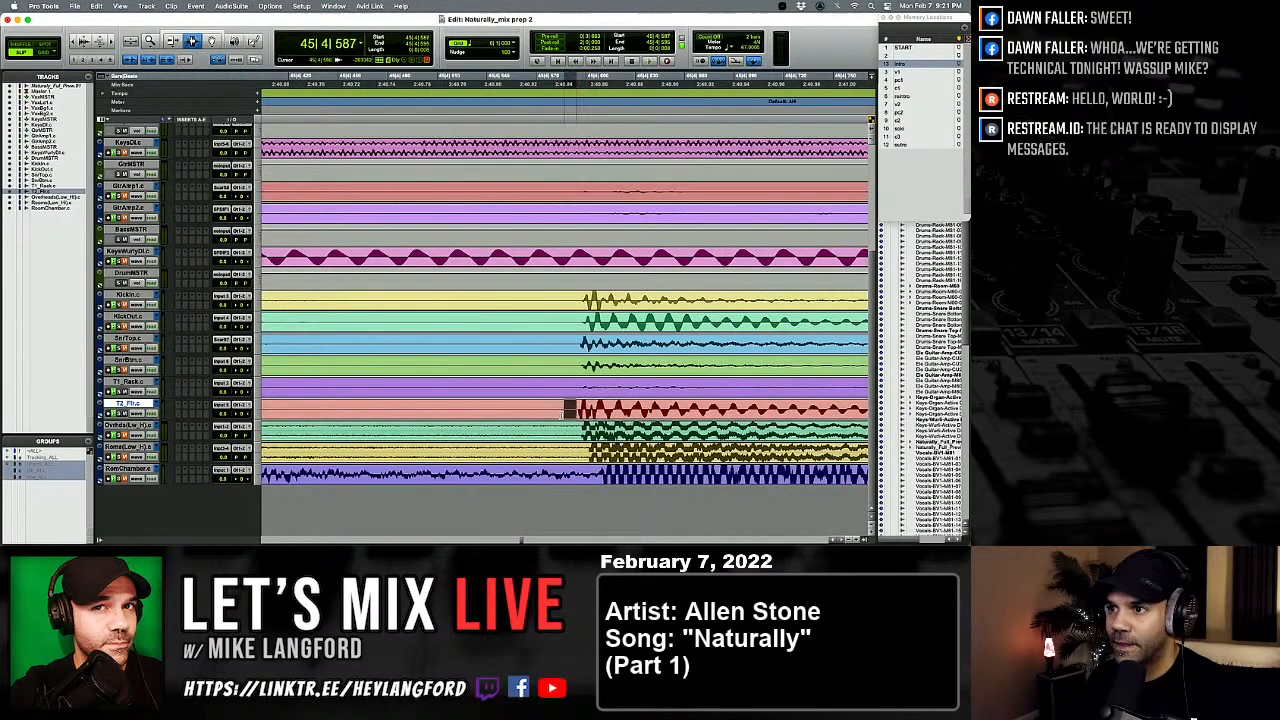
pyautogui.scroll(3, 575, 413)
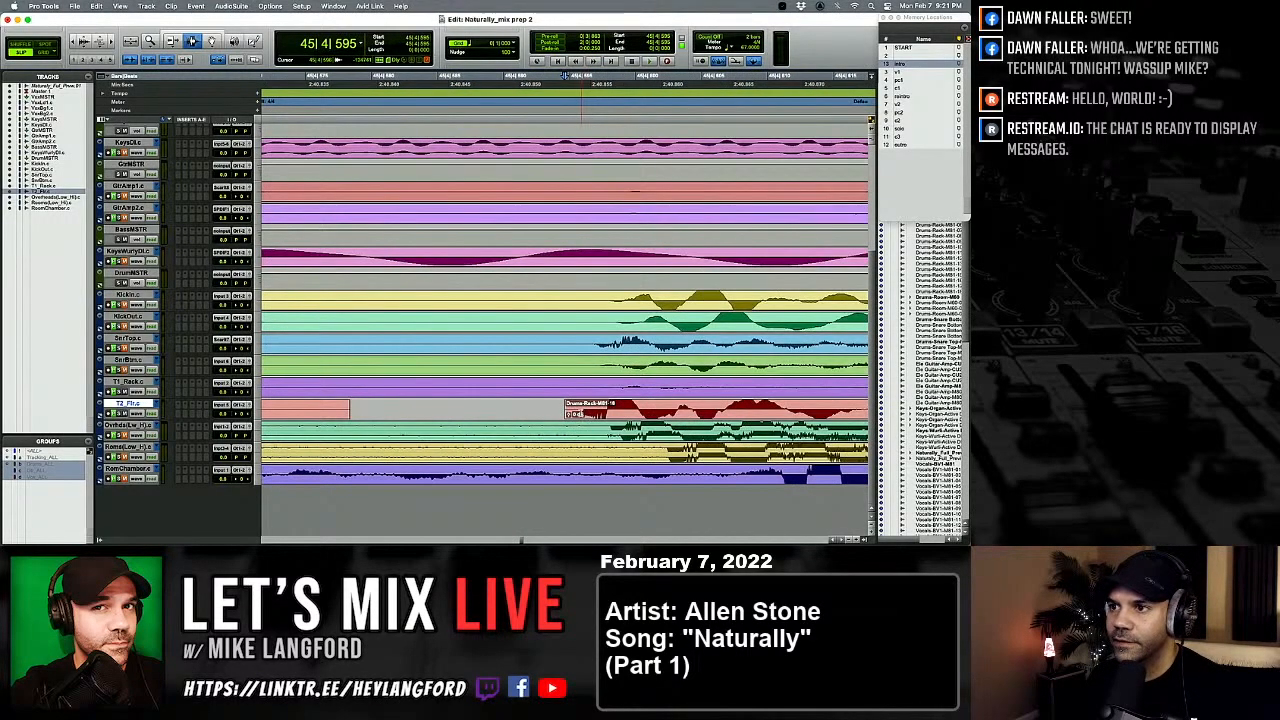
pyautogui.scroll(-8, 579, 414)
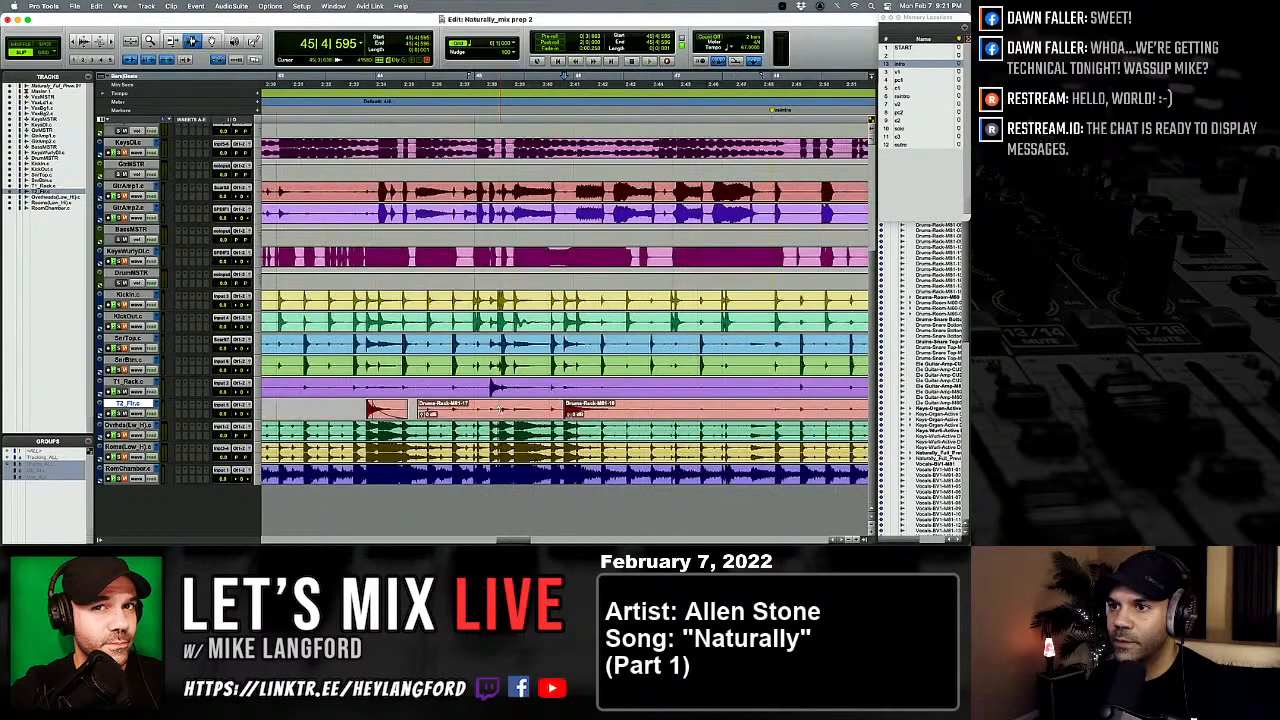
pyautogui.click(501, 410)
pyautogui.press('space')
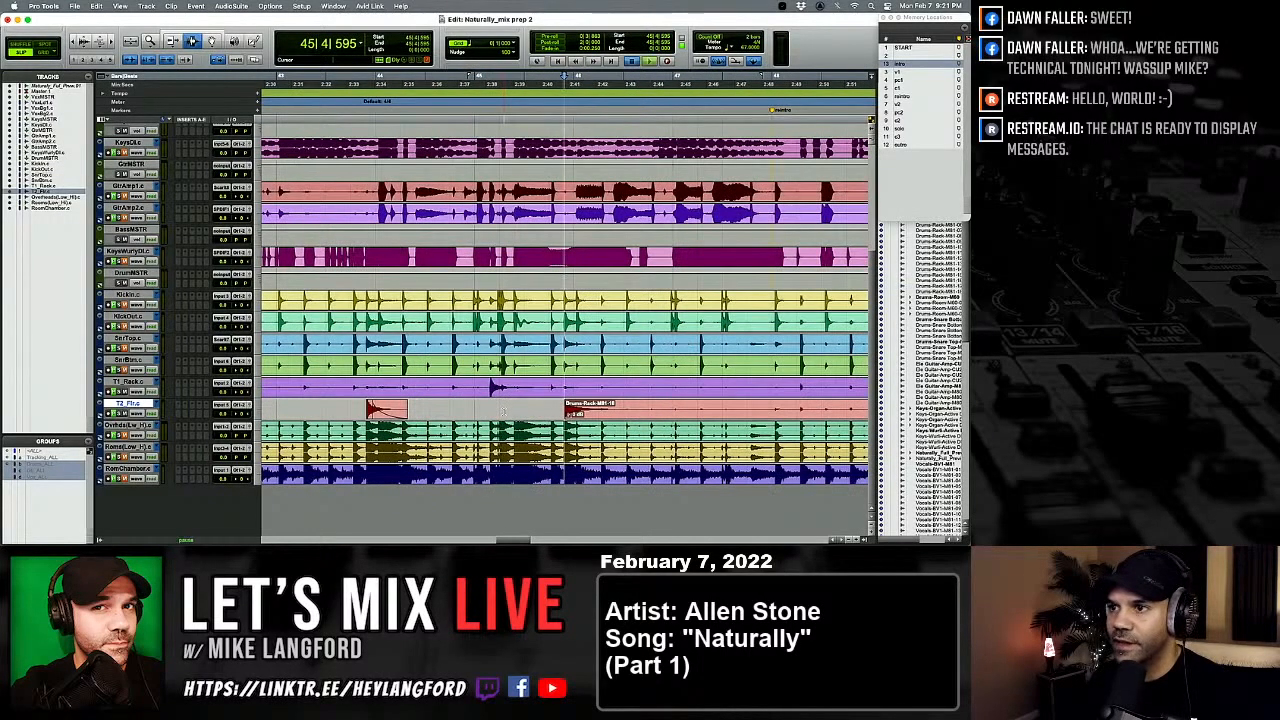
# Step: Delete a short section of T1_Rack from about 45|1|535 up to just before the rack tom hit
pyautogui.hscroll(3, 502, 410)
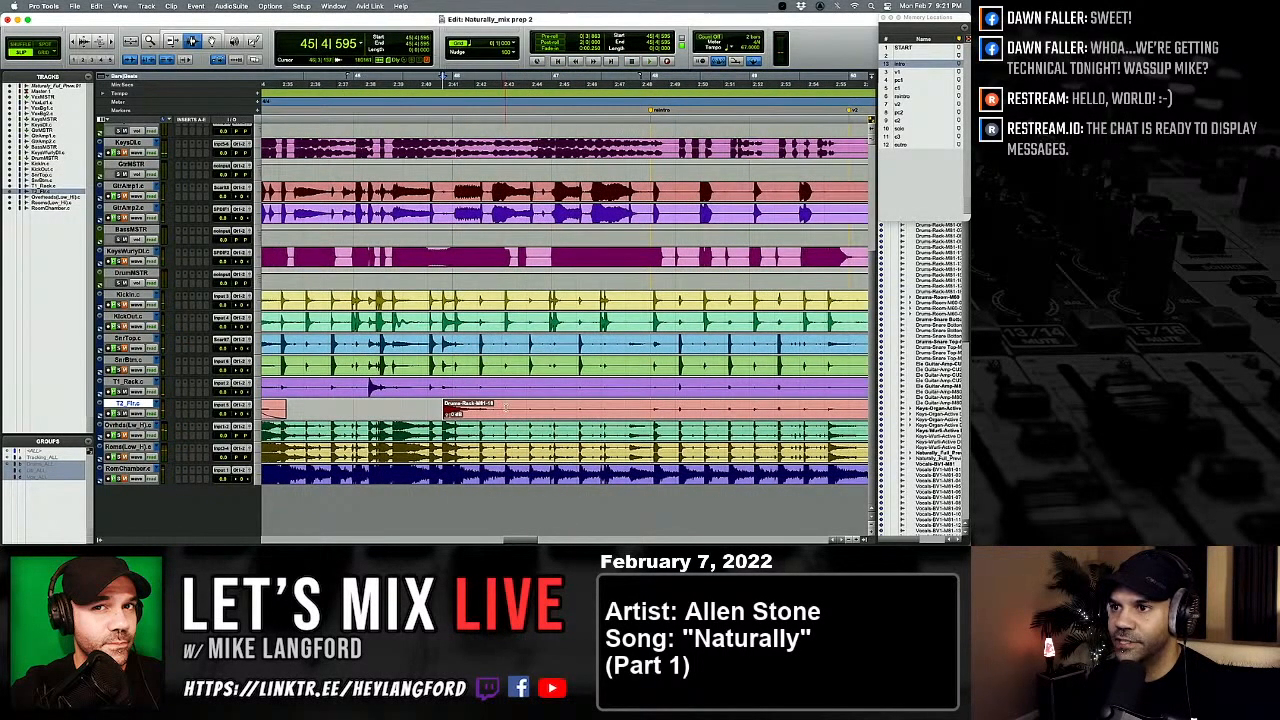
pyautogui.scroll(3, 493, 379)
pyautogui.scroll(3, 479, 383)
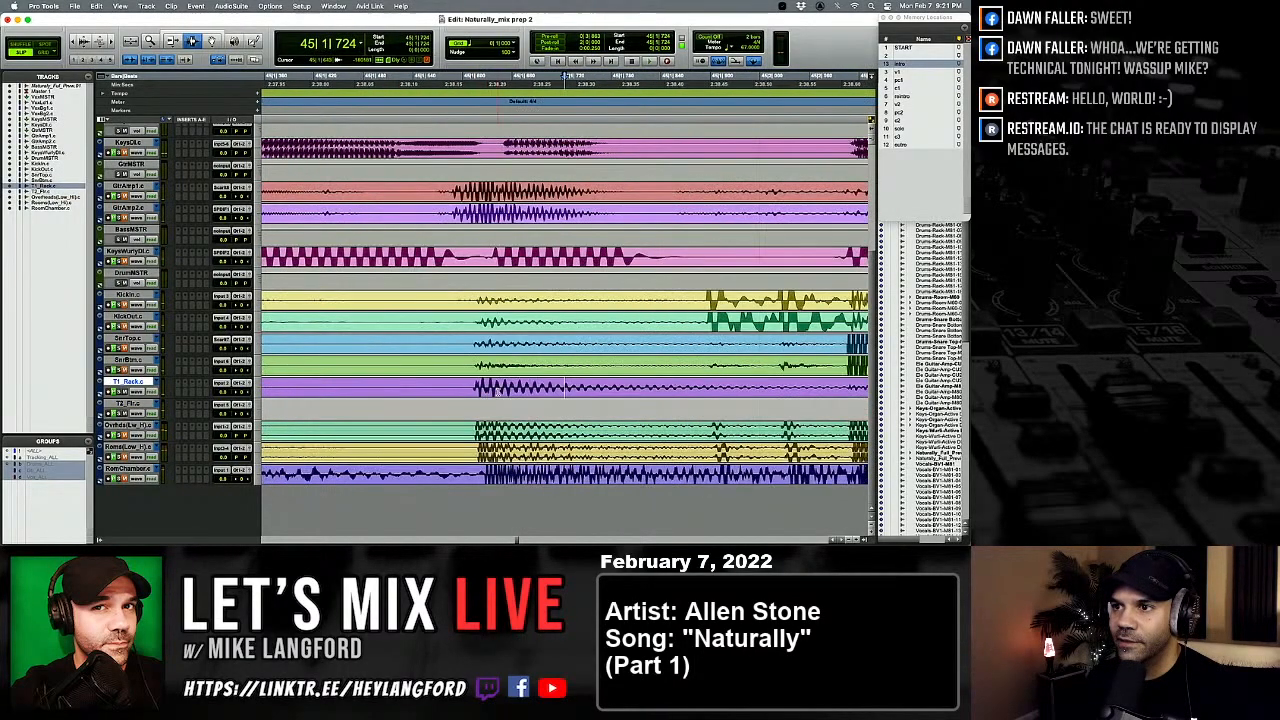
pyautogui.moveTo(473, 391); pyautogui.dragTo(411, 391)
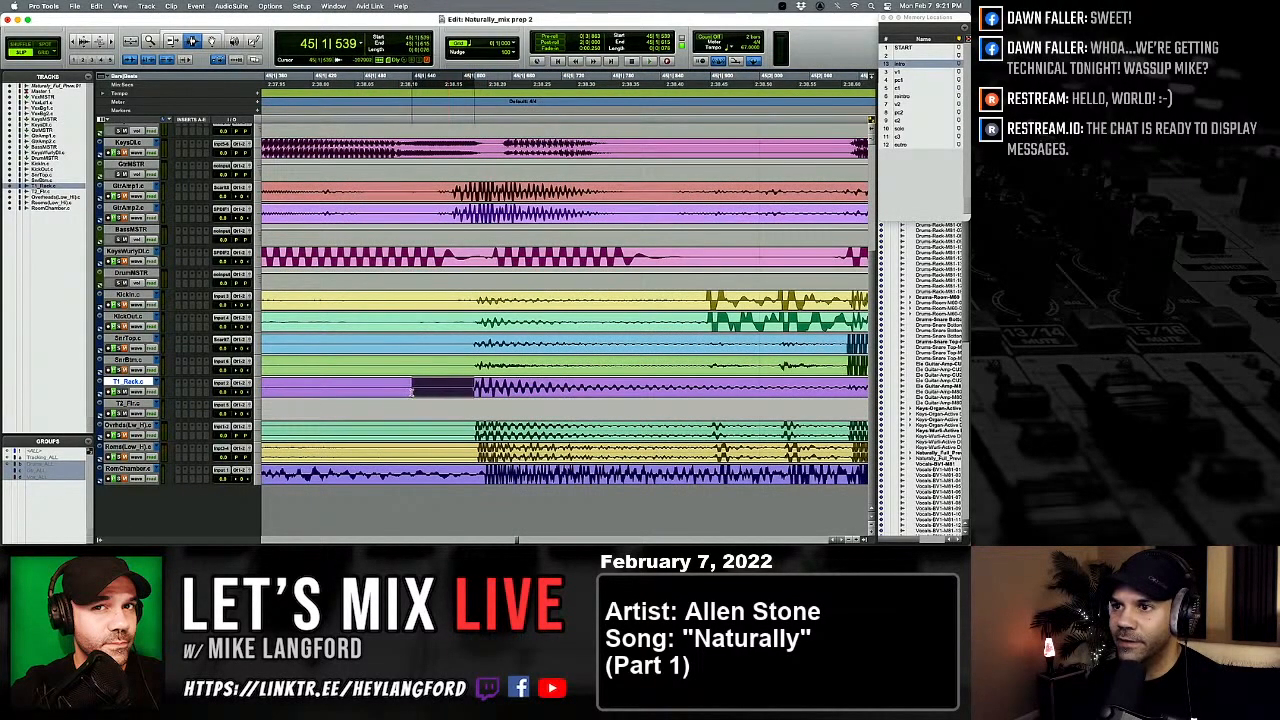
pyautogui.scroll(1, 410, 392)
pyautogui.hscroll(3, 580, 393)
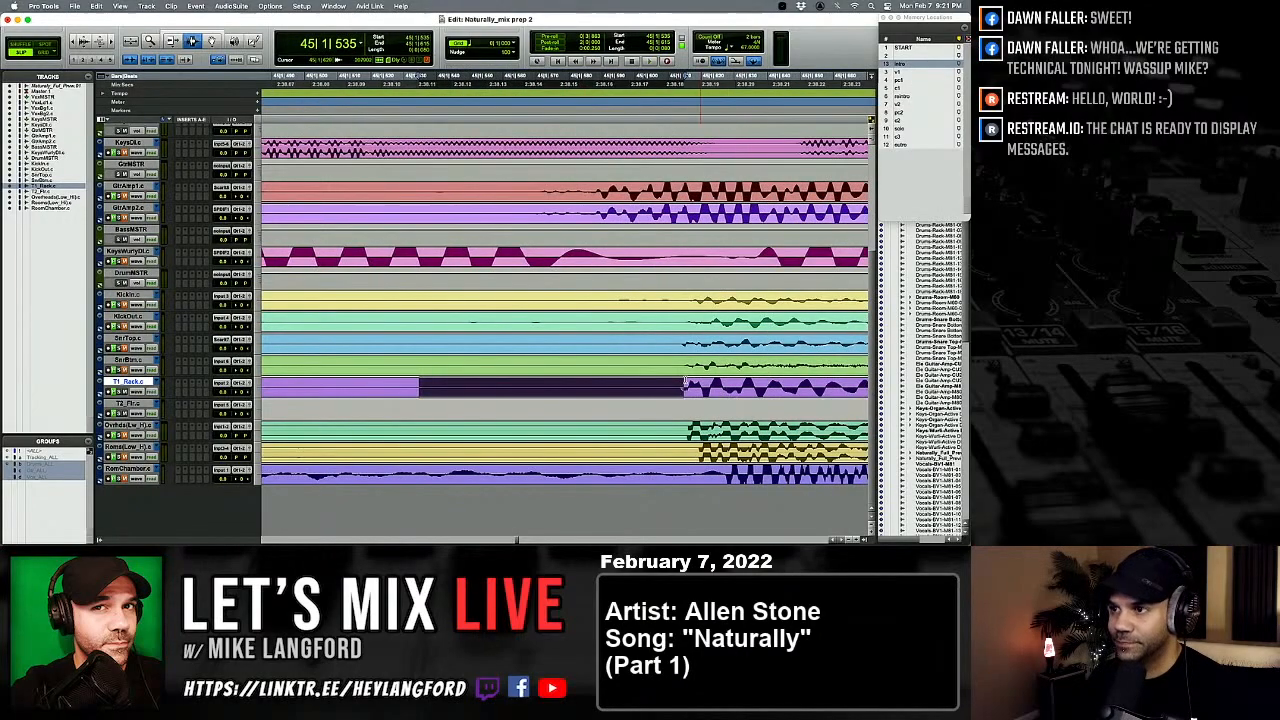
pyautogui.press('Delete')
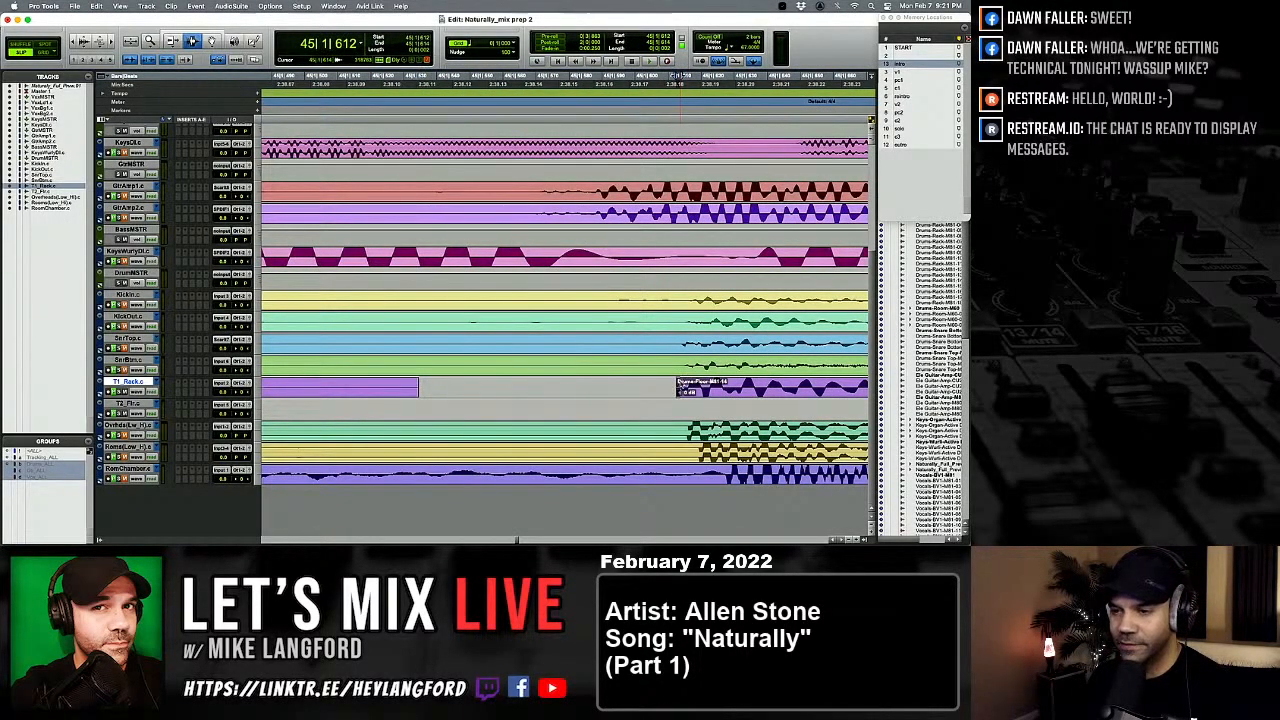
# Step: Fade in the start of the T1_Rack hit near 45|1|612 and delete the leftover clip before it
pyautogui.press('f')
pyautogui.press('r')
pyautogui.press('r')
pyautogui.press('r')
pyautogui.press('r')
pyautogui.press('r')
pyautogui.press('r')
pyautogui.doubleClick(502, 394)
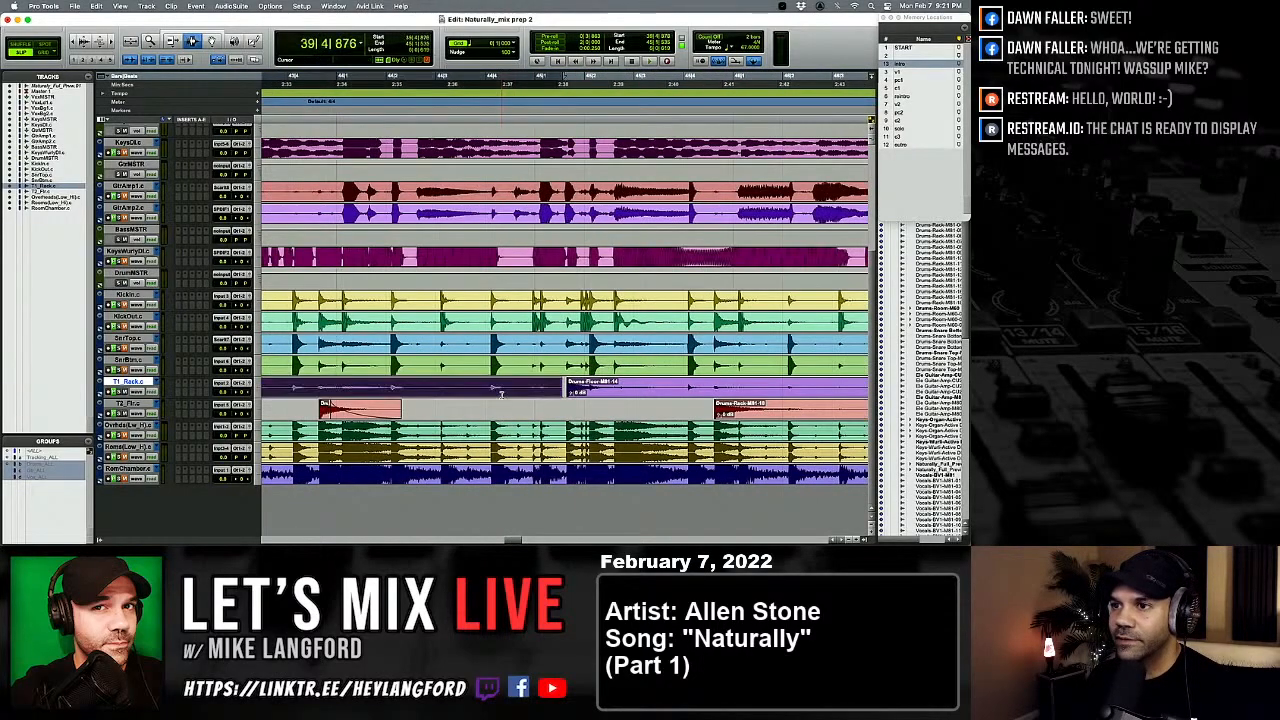
pyautogui.press('r')
pyautogui.press('r')
pyautogui.press('r')
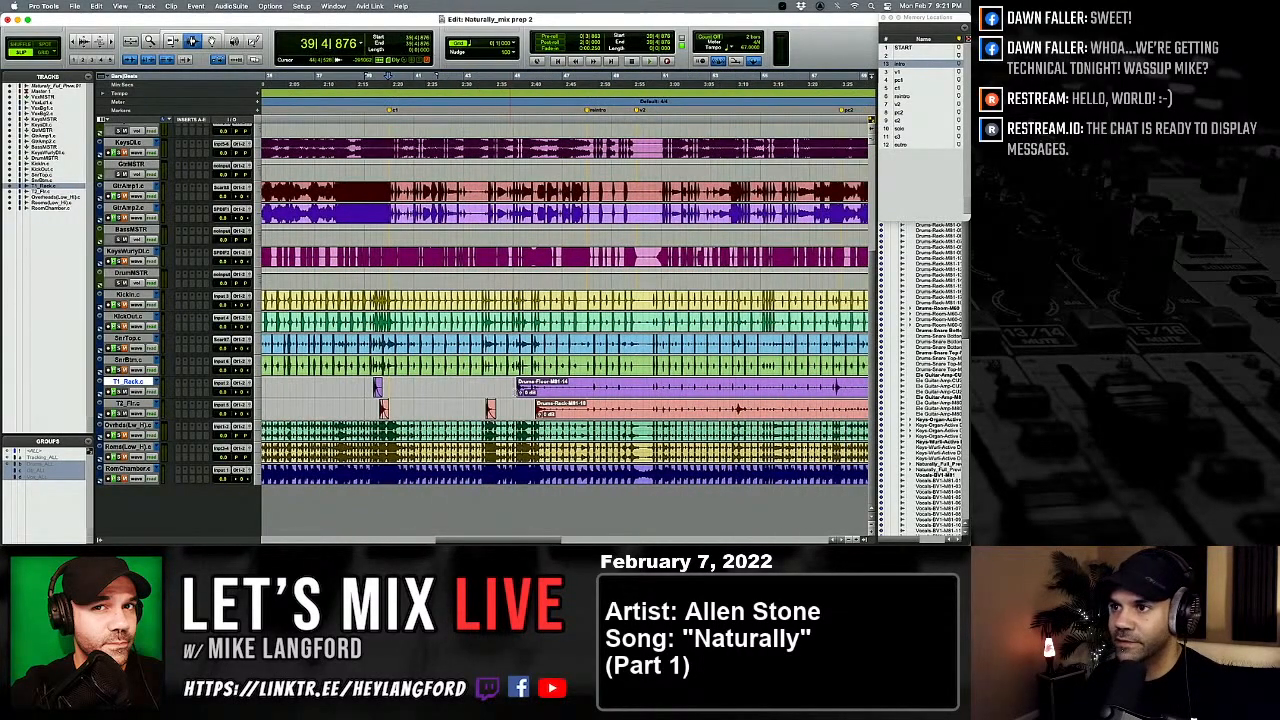
# Step: Delete a T1_Rack section after the hit's decay and fade out the tail from about 45|2|298
pyautogui.press('t')
pyautogui.press('t')
pyautogui.press('t')
pyautogui.press('space')
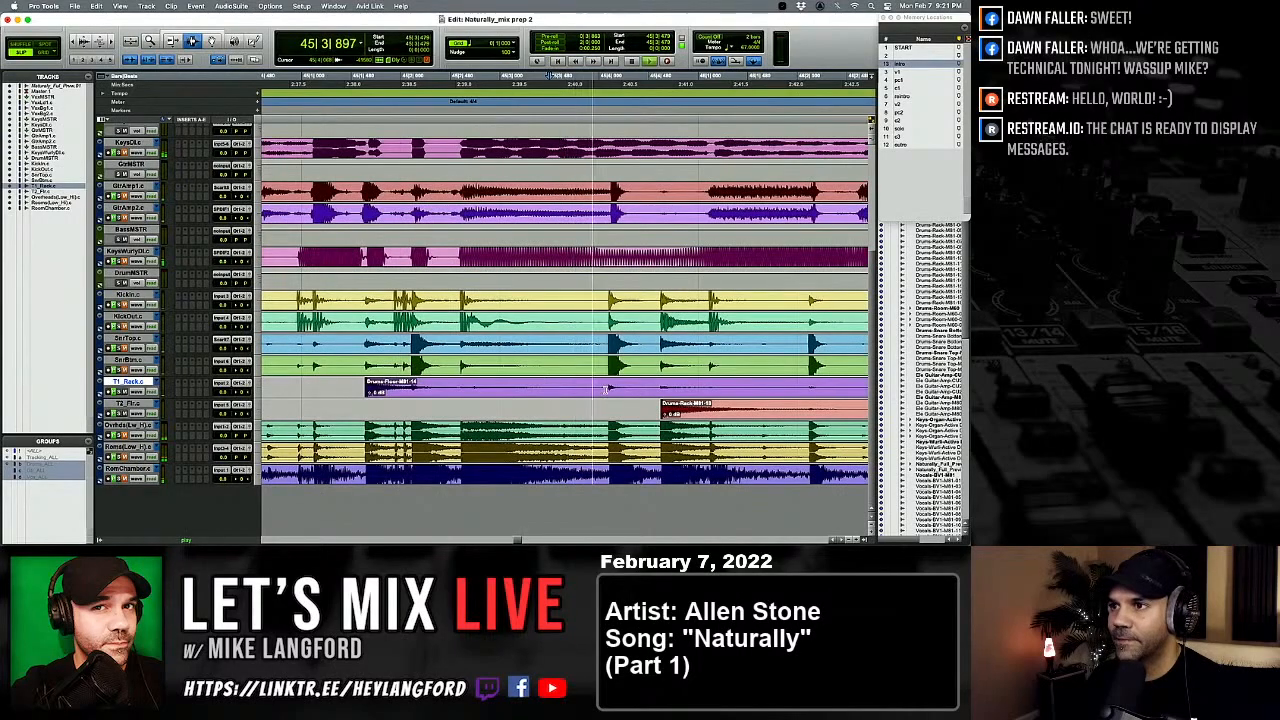
pyautogui.press('space')
pyautogui.moveTo(605, 390); pyautogui.dragTo(750, 390)
pyautogui.press('Delete')
pyautogui.moveTo(608, 390); pyautogui.dragTo(432, 390)
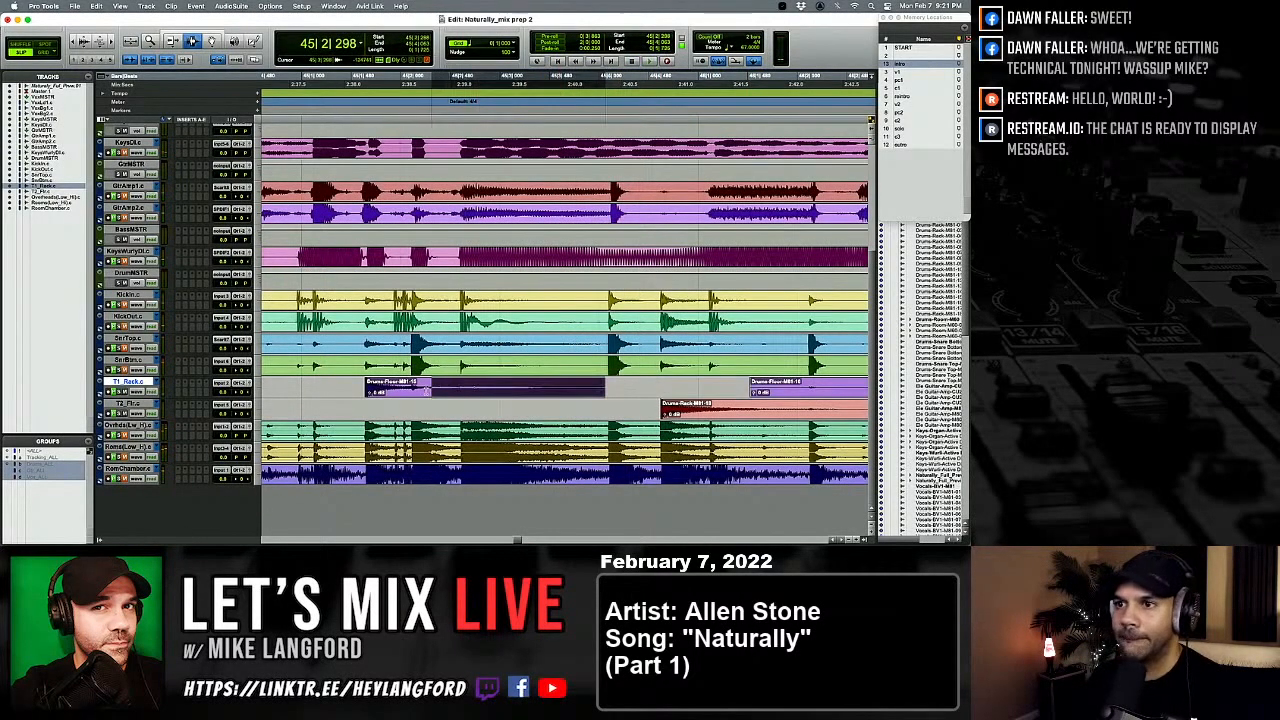
pyautogui.press('r')
# Step: Delete a T2_Flr section from about 46|3|715 and fade out the tail of the hit before it
pyautogui.click(584, 404)
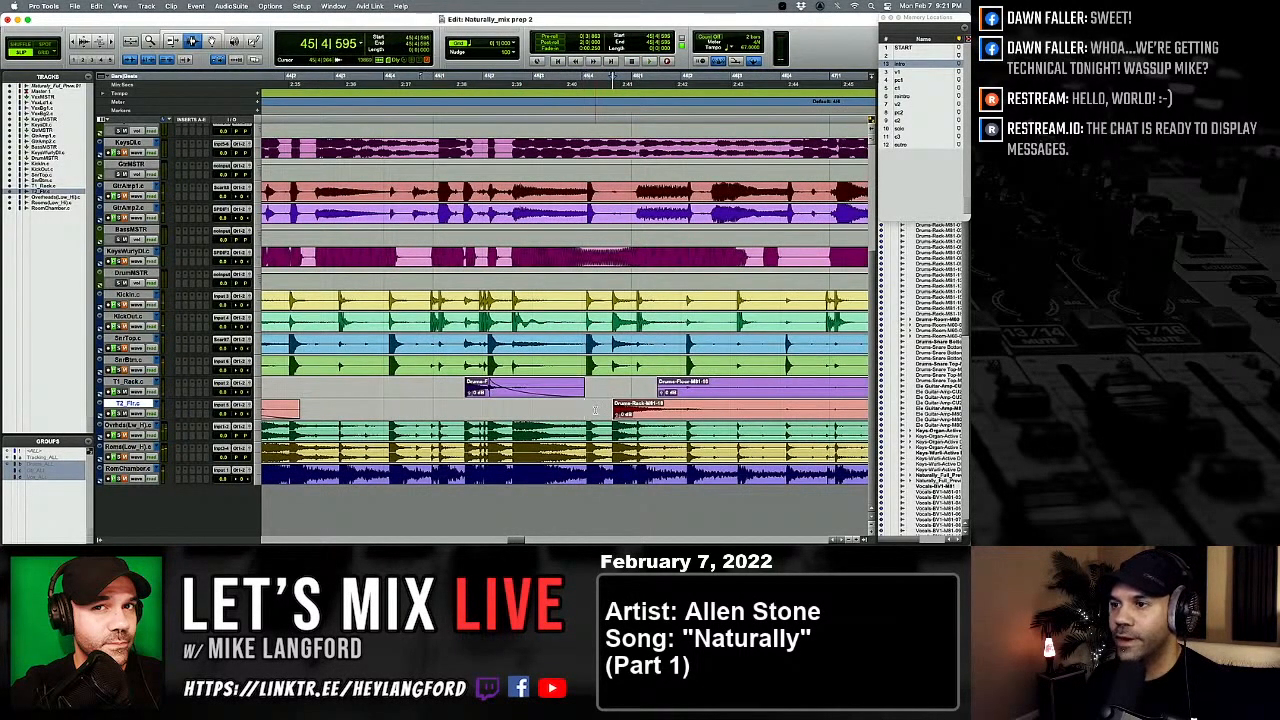
pyautogui.hscroll(5, 584, 404)
pyautogui.moveTo(499, 407); pyautogui.dragTo(613, 407)
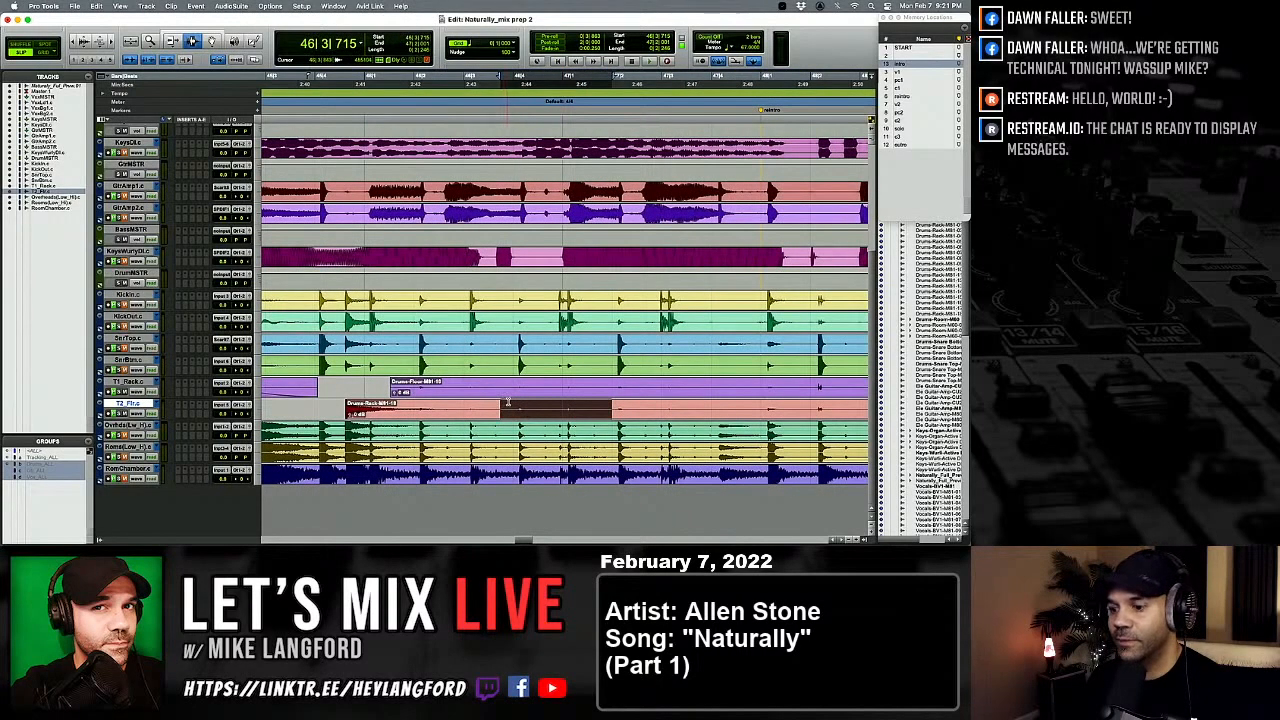
pyautogui.press('Delete')
pyautogui.moveTo(503, 407); pyautogui.dragTo(389, 407)
pyautogui.press('f')
pyautogui.press('r')
# Step: Cut T2_Flr just before the floor tom hit at bar 54 and delete the leftover clip that runs from about 47|2|001
pyautogui.click(393, 389)
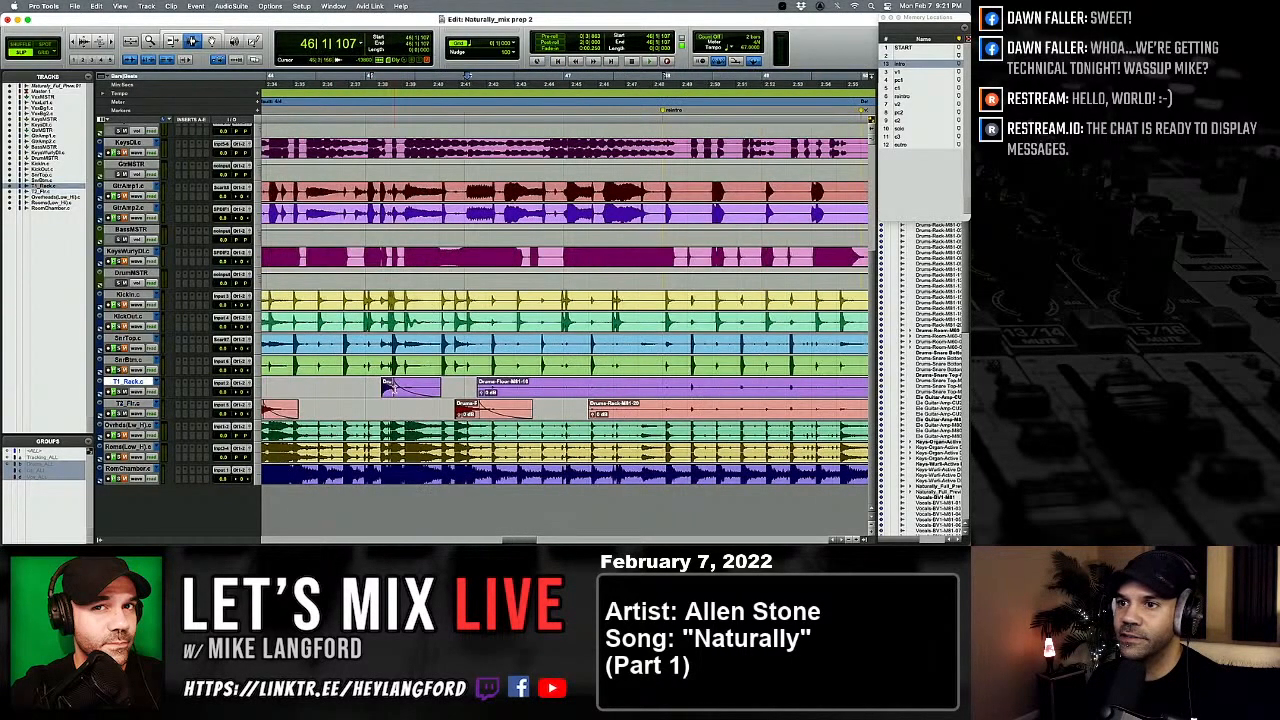
pyautogui.hscroll(8, 450, 400)
pyautogui.click(504, 408)
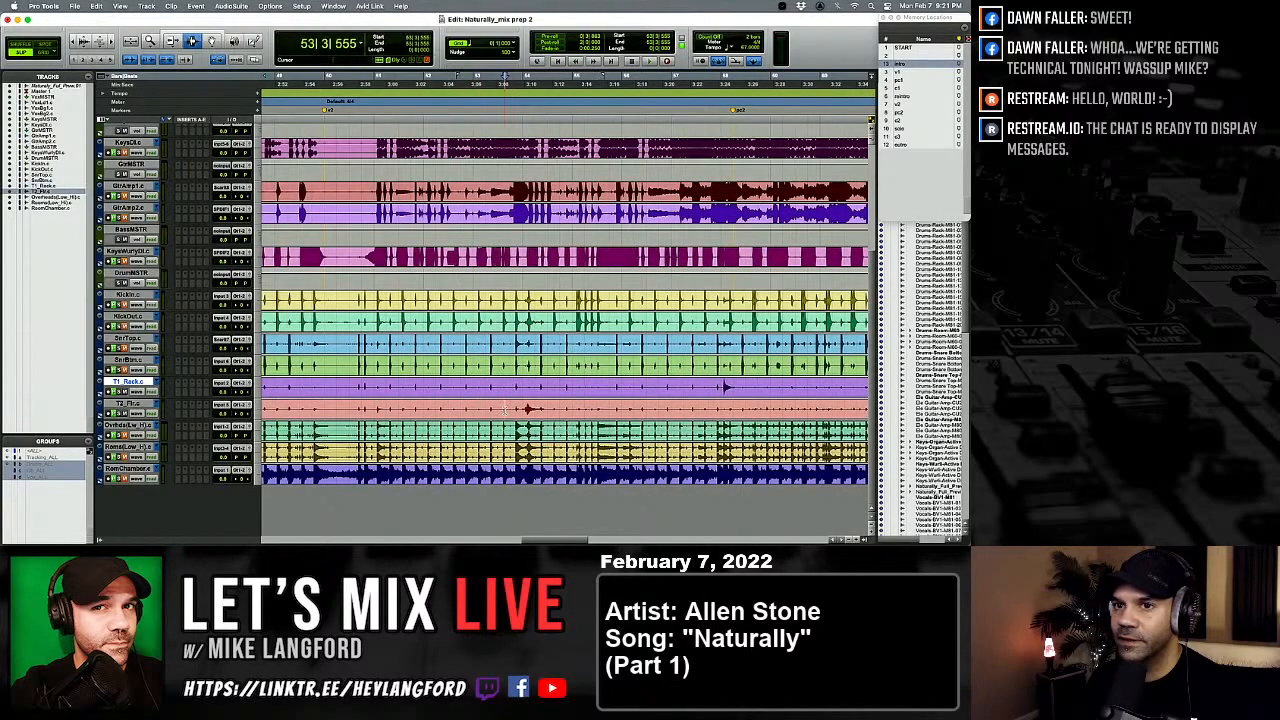
pyautogui.press('t')
pyautogui.press('t')
pyautogui.press('space')
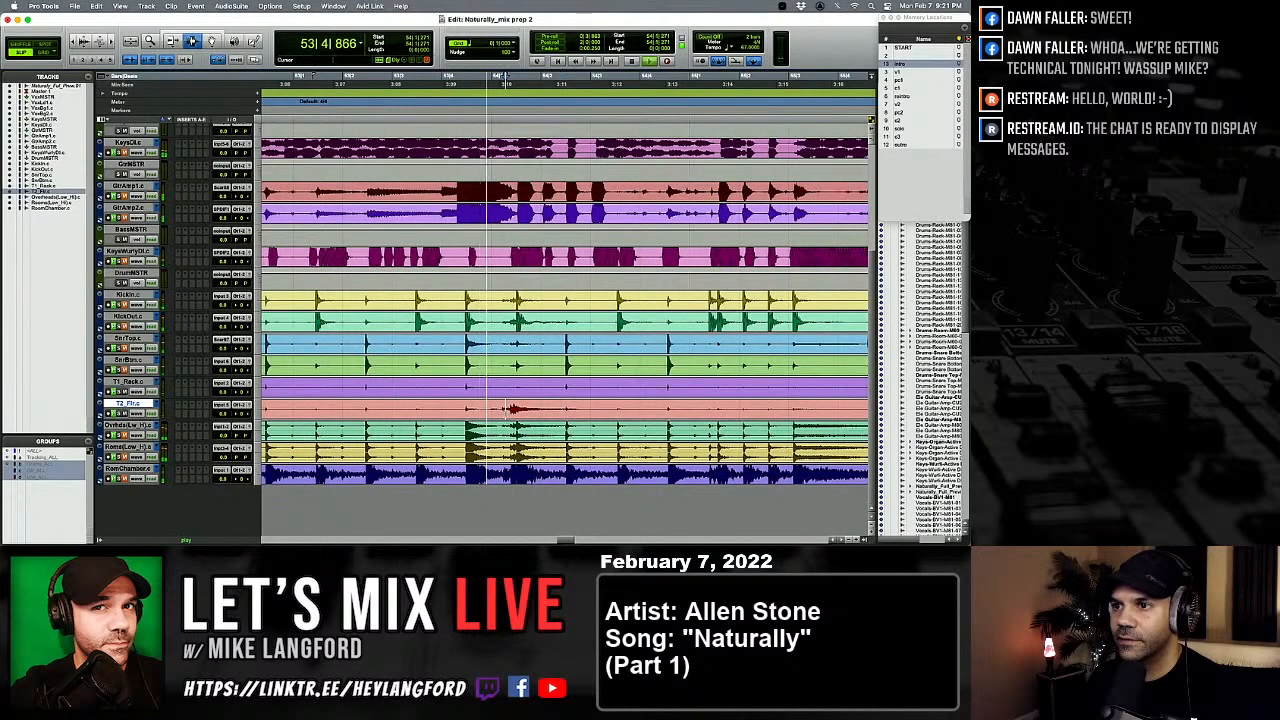
pyautogui.press('t')
pyautogui.press('t')
pyautogui.press('space')
pyautogui.moveTo(548, 408); pyautogui.dragTo(262, 408)
pyautogui.press('Delete')
pyautogui.press('r')
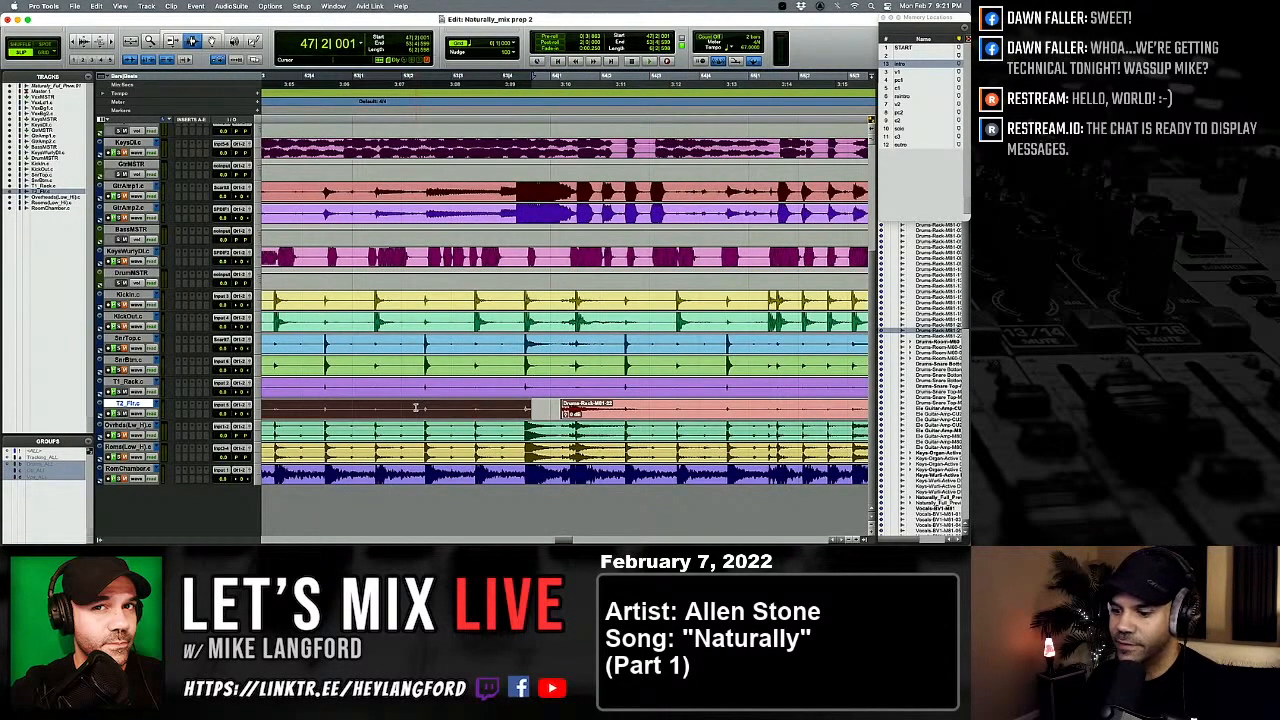
pyautogui.press('Delete')
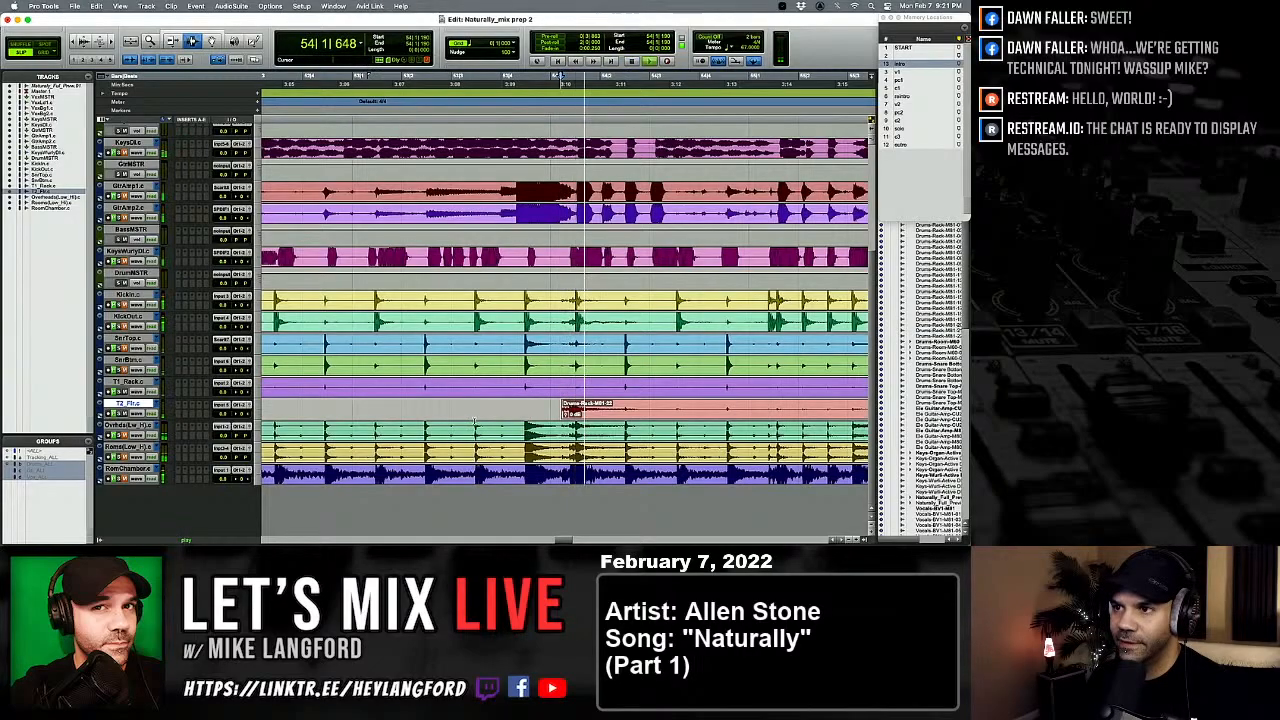
# Step: Delete a short section of T1_Rack just before the rack tom hit and fade in the hit's start from about 58|1|219
pyautogui.press('r')
pyautogui.press('r')
pyautogui.press('r')
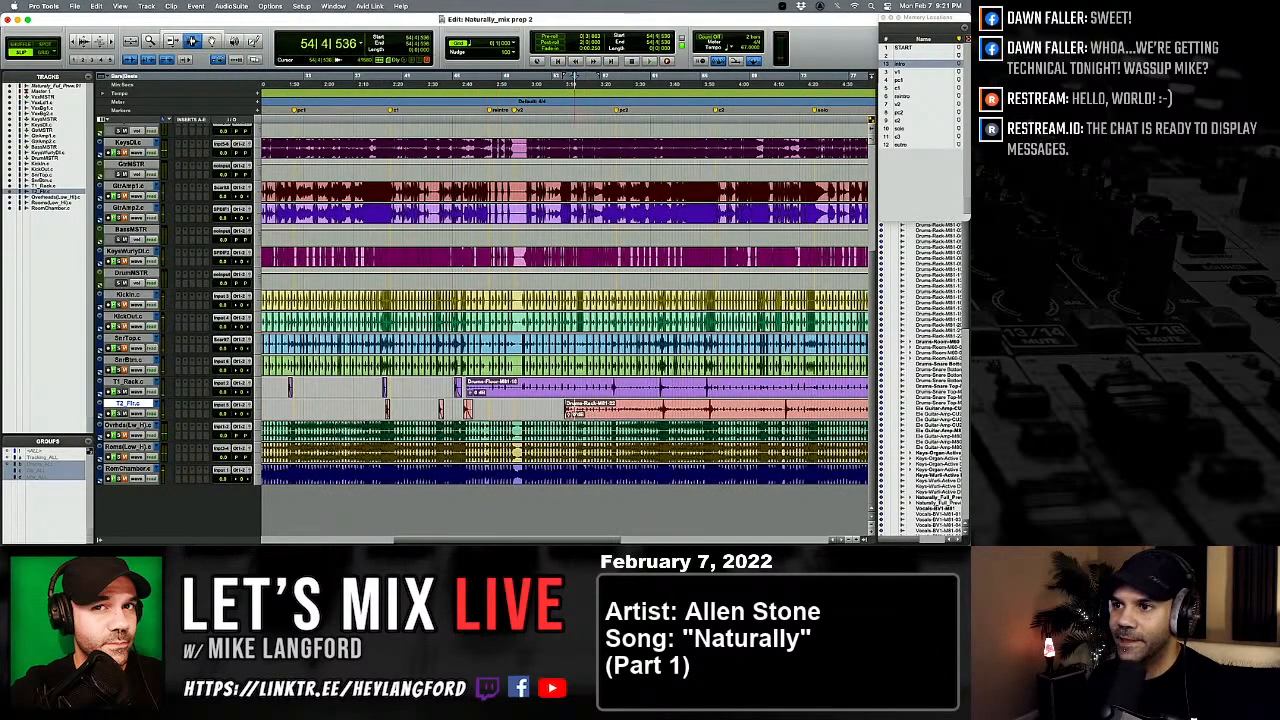
pyautogui.press('t')
pyautogui.press('t')
pyautogui.press('t')
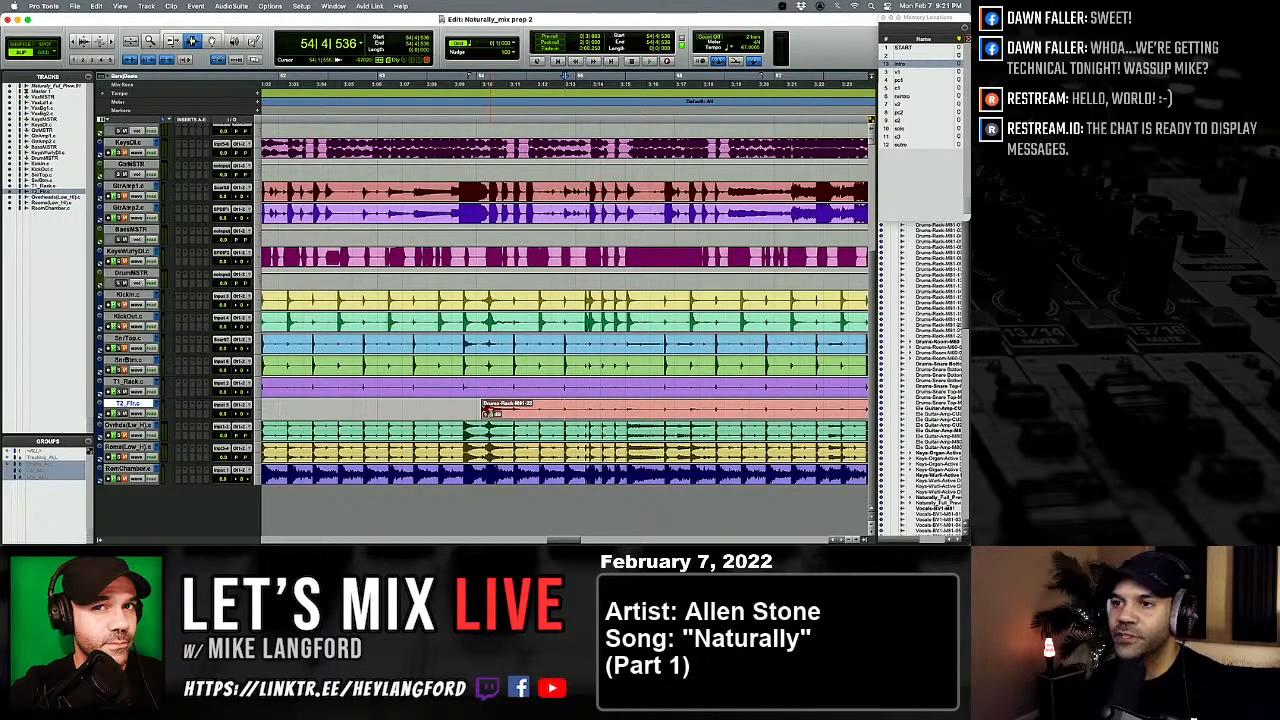
pyautogui.press('r')
pyautogui.click(637, 388)
pyautogui.press('t')
pyautogui.press('t')
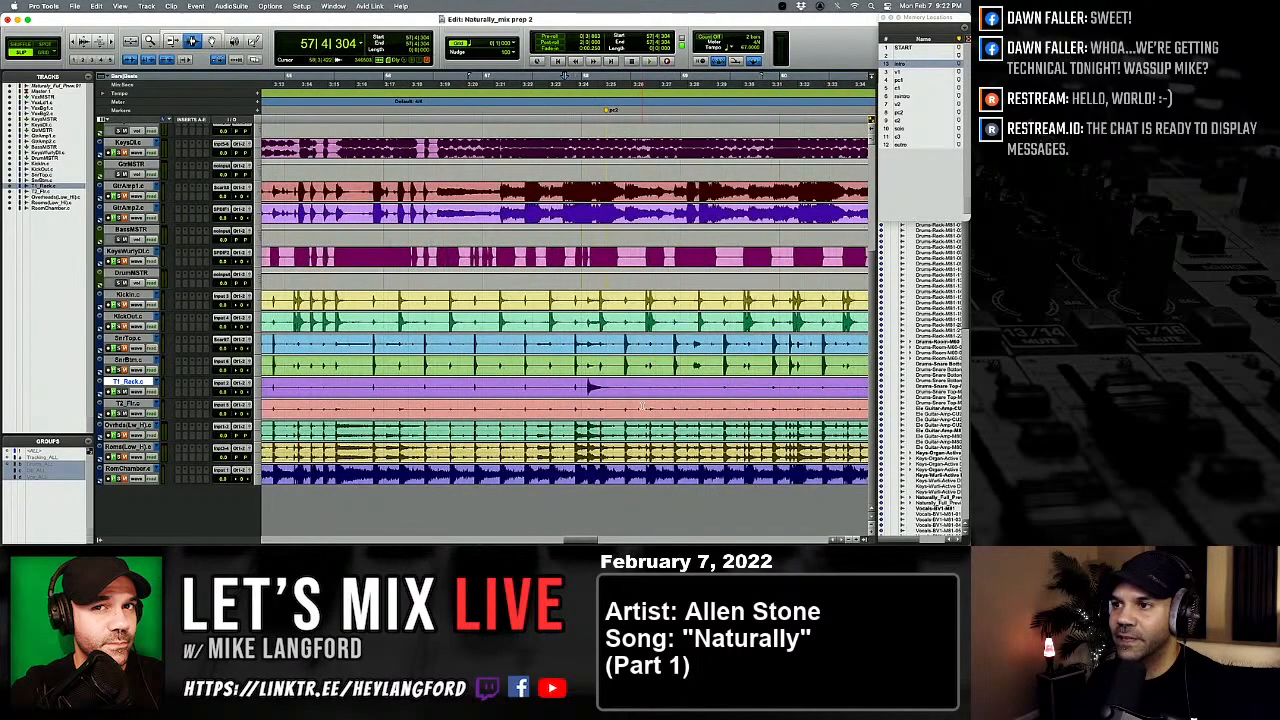
pyautogui.press('space')
pyautogui.press('t')
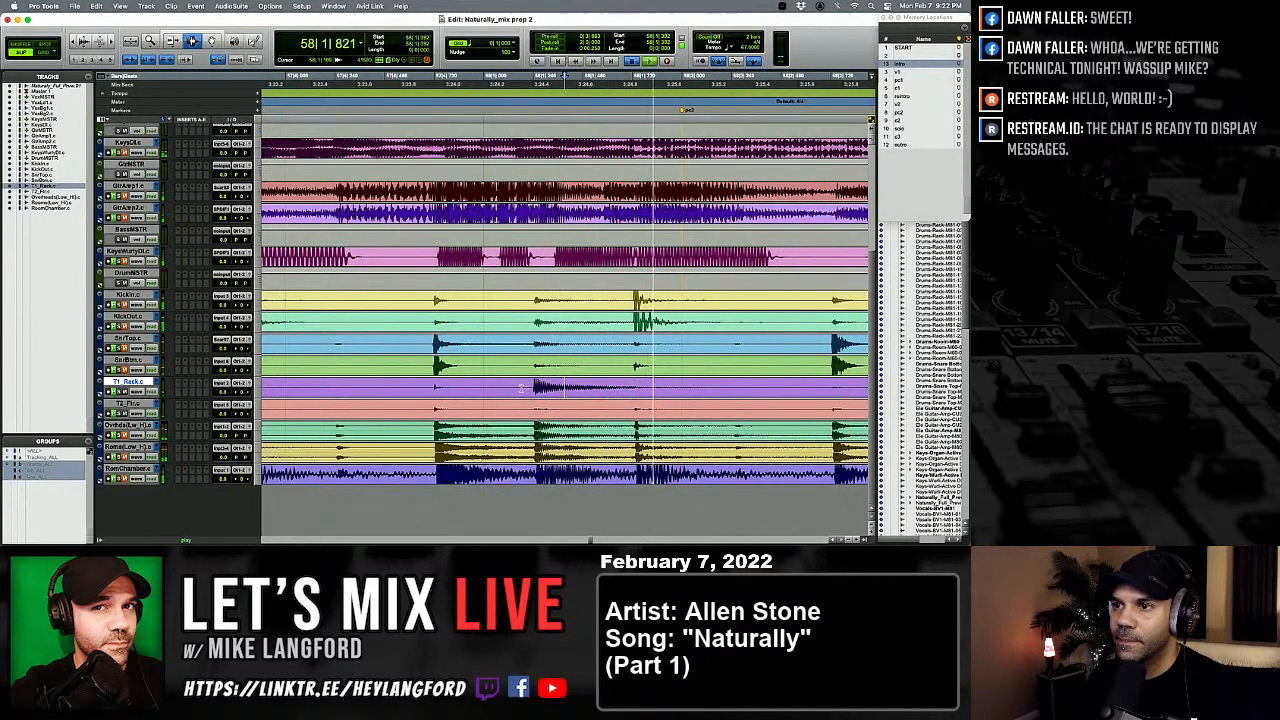
pyautogui.click(531, 390)
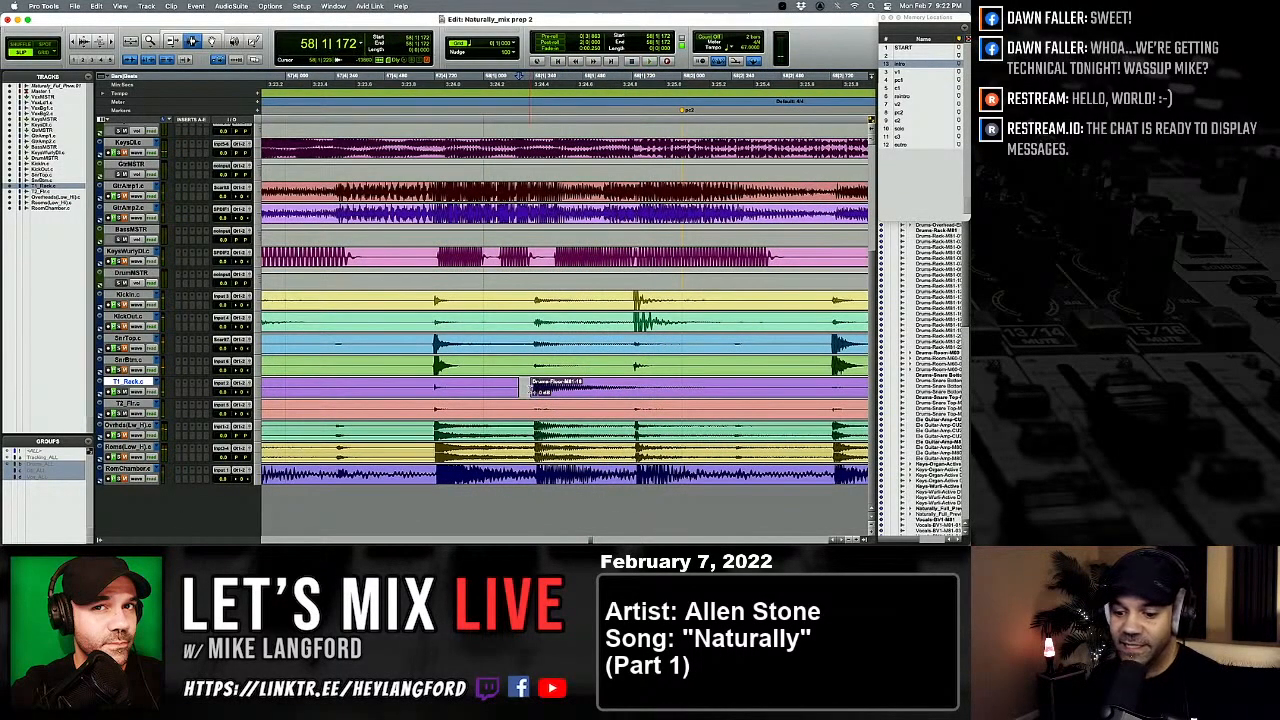
pyautogui.press('t')
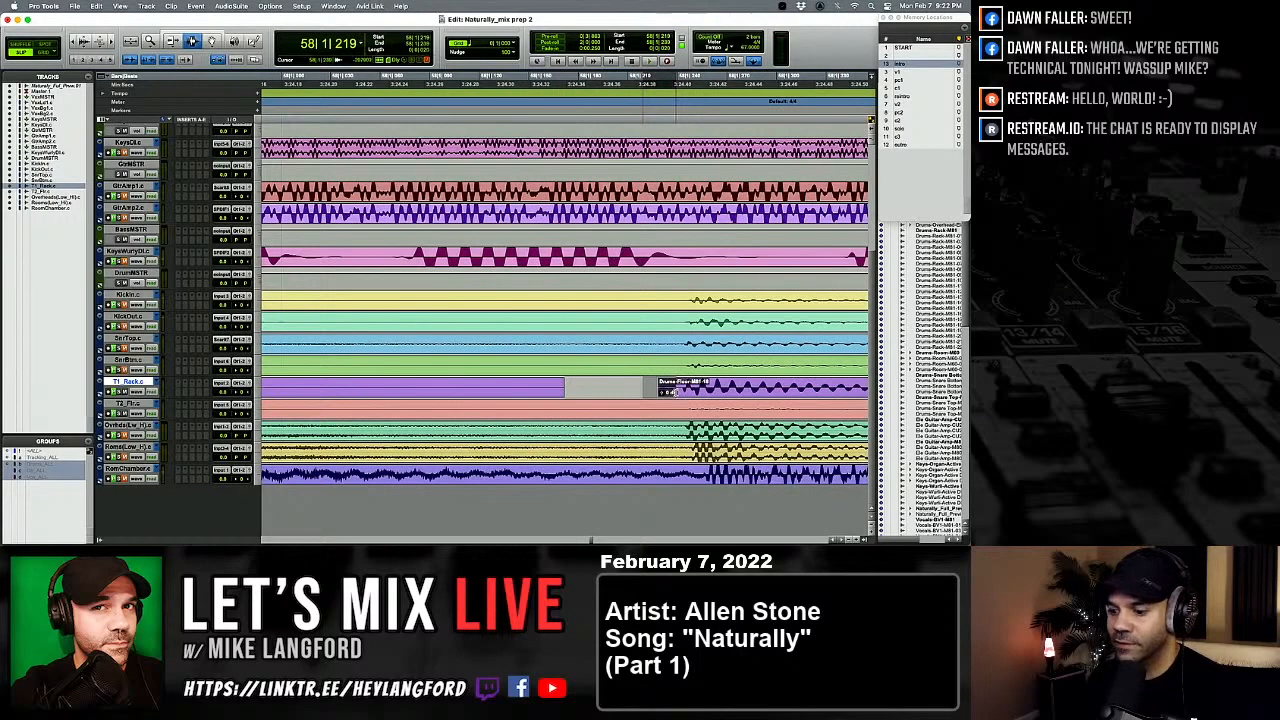
pyautogui.moveTo(662, 390); pyautogui.dragTo(678, 390)
# Step: Delete the leftover T1_Rack clip that runs from about 46|1|499 up to the rack tom hit at the start of bar 58
pyautogui.press('r')
pyautogui.press('r')
pyautogui.press('r')
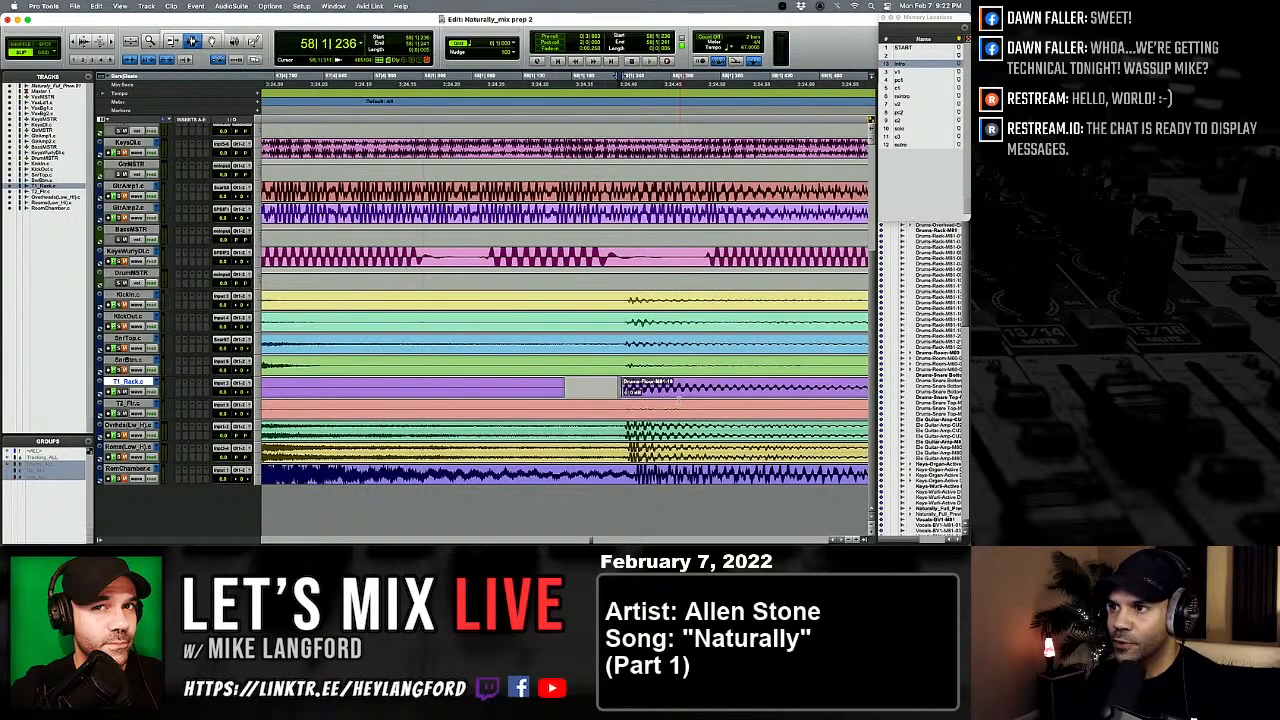
pyautogui.click(535, 388)
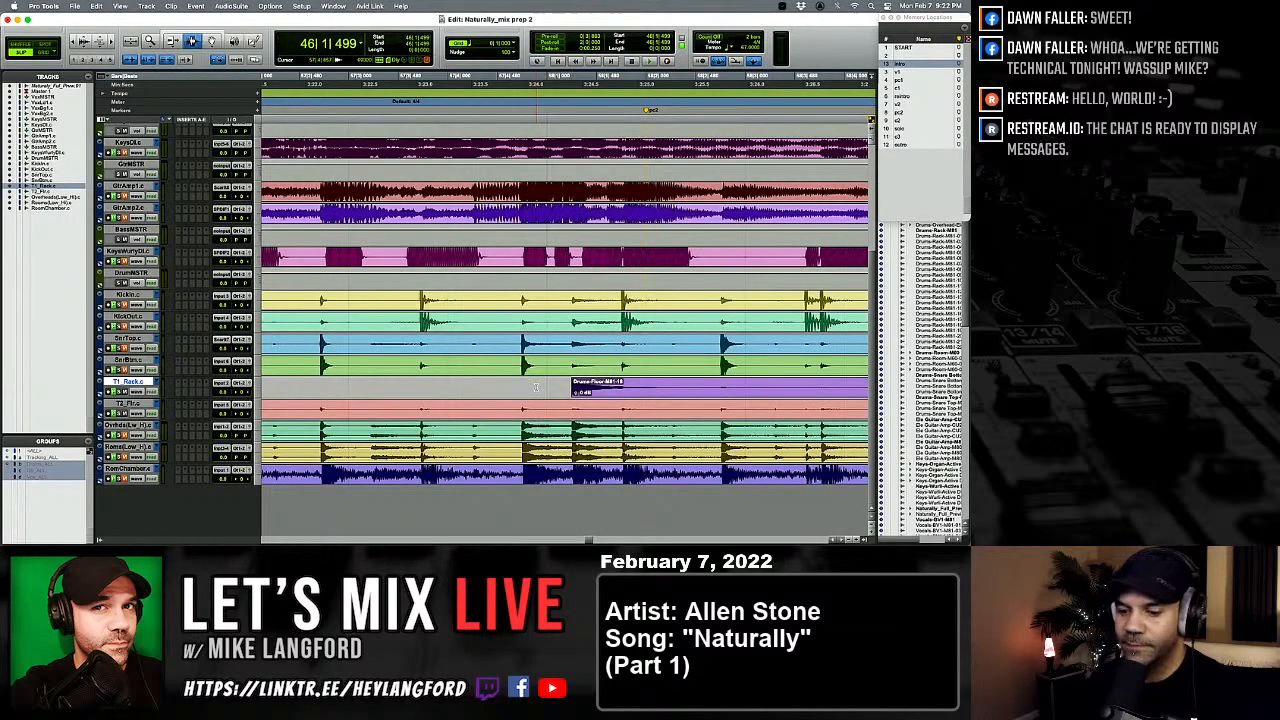
pyautogui.press('r')
# Step: Delete a short T2_Flr section ending at about 54|2|950 and fade out the tail of the bar 54 hit
pyautogui.click(565, 75)
pyautogui.press('t')
pyautogui.press('t')
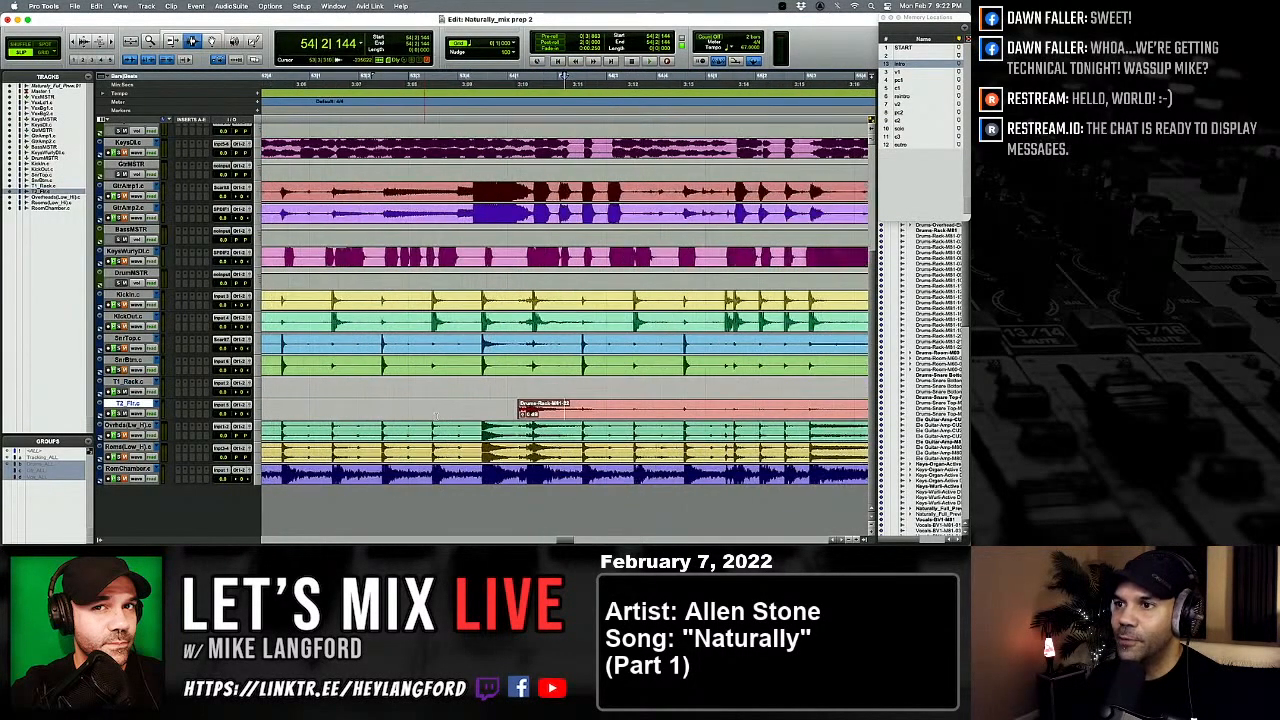
pyautogui.press('space')
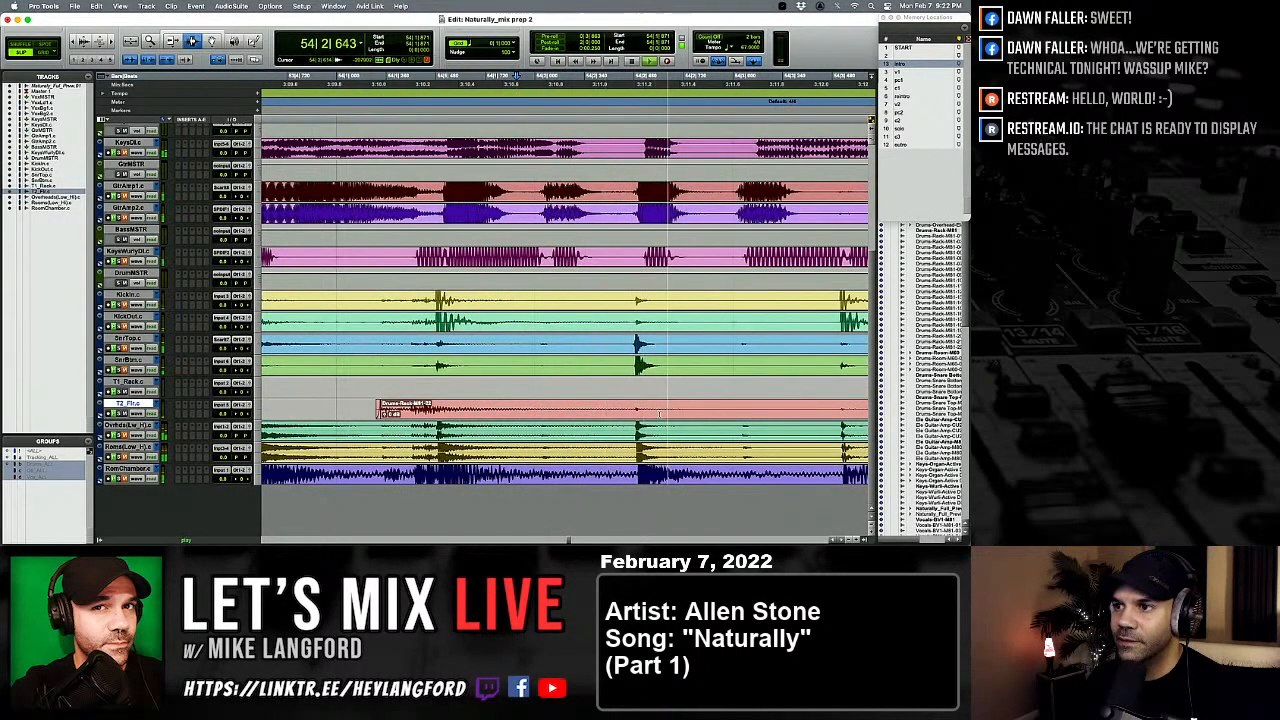
pyautogui.moveTo(652, 410); pyautogui.dragTo(730, 411)
pyautogui.press('Delete')
pyautogui.moveTo(649, 403); pyautogui.dragTo(451, 406)
pyautogui.press('r')
pyautogui.press('r')
# Step: Delete a short section of T1_Rack just before the next rack tom hit and fade in its start from about 61|4|249
pyautogui.click(536, 404)
pyautogui.press('r')
pyautogui.press('r')
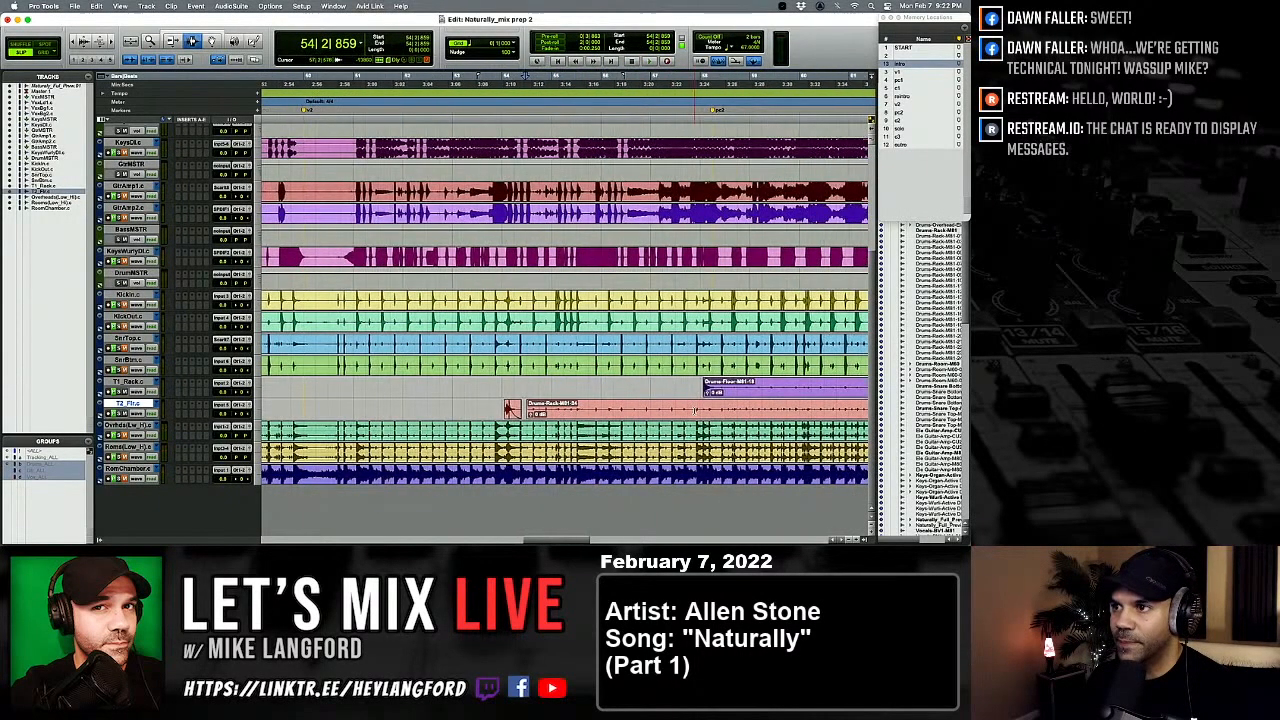
pyautogui.click(670, 388)
pyautogui.press('t')
pyautogui.press('t')
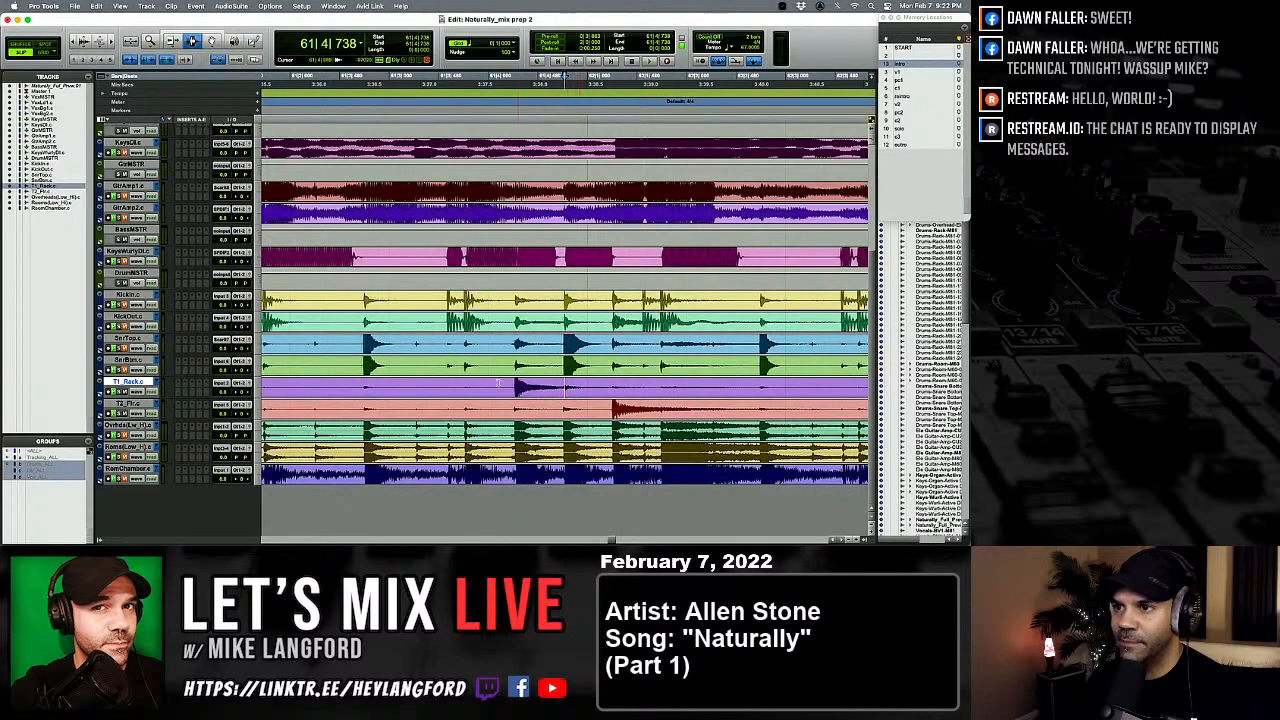
pyautogui.click(640, 76)
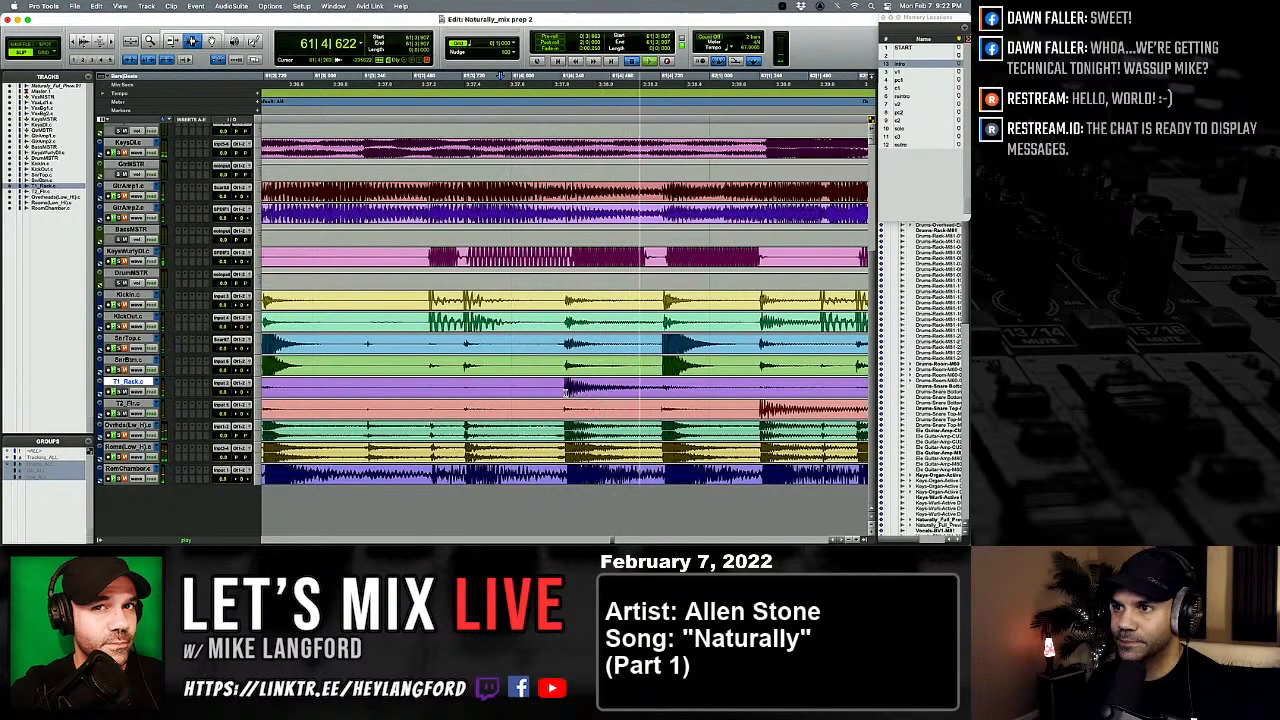
pyautogui.press('t')
pyautogui.press('t')
pyautogui.moveTo(546, 390); pyautogui.dragTo(517, 389)
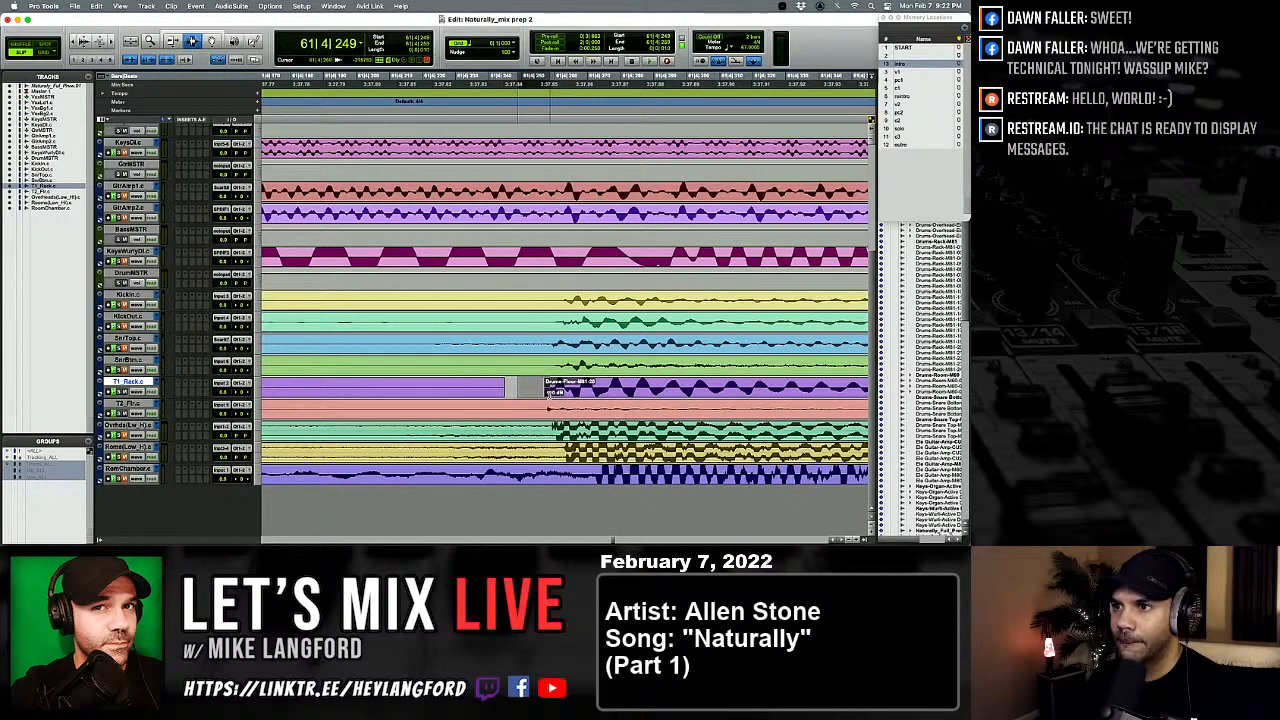
# Step: Delete the T1_Rack clip that runs from about 58|1|239 up to the rack tom hit near 61|4|249
pyautogui.press('r')
pyautogui.press('r')
pyautogui.press('r')
pyautogui.click(481, 394)
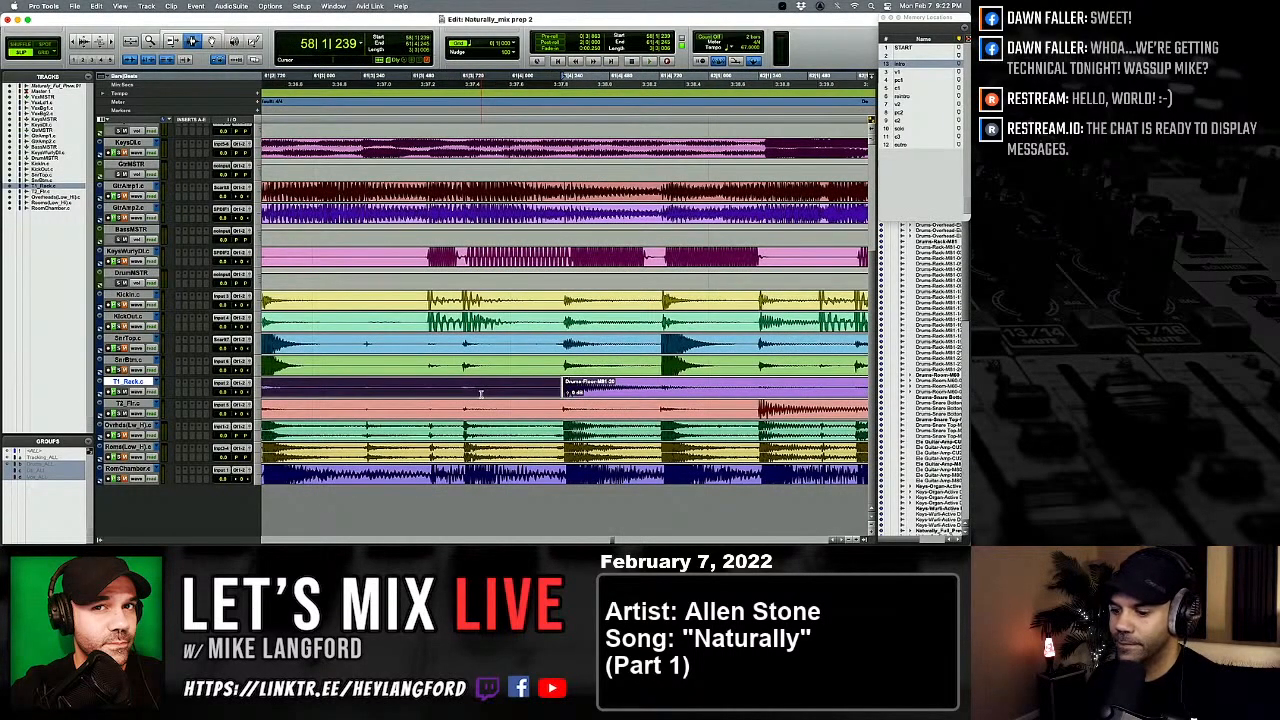
# Step: Delete a short section of T2_Flr from about 62|1|225 up to just before the floor tom hit
pyautogui.click(564, 76)
pyautogui.press('space')
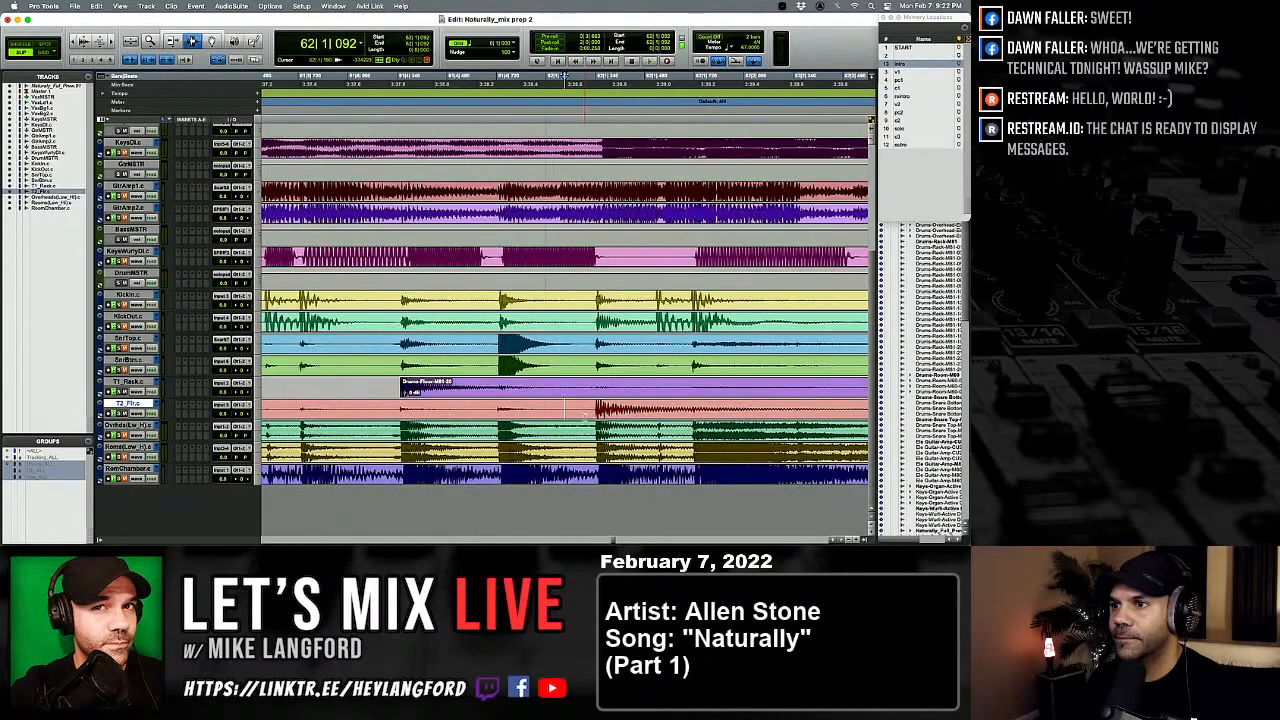
pyautogui.press('t')
pyautogui.press('t')
pyautogui.press('t')
pyautogui.press('space')
pyautogui.moveTo(590, 410); pyautogui.dragTo(563, 416)
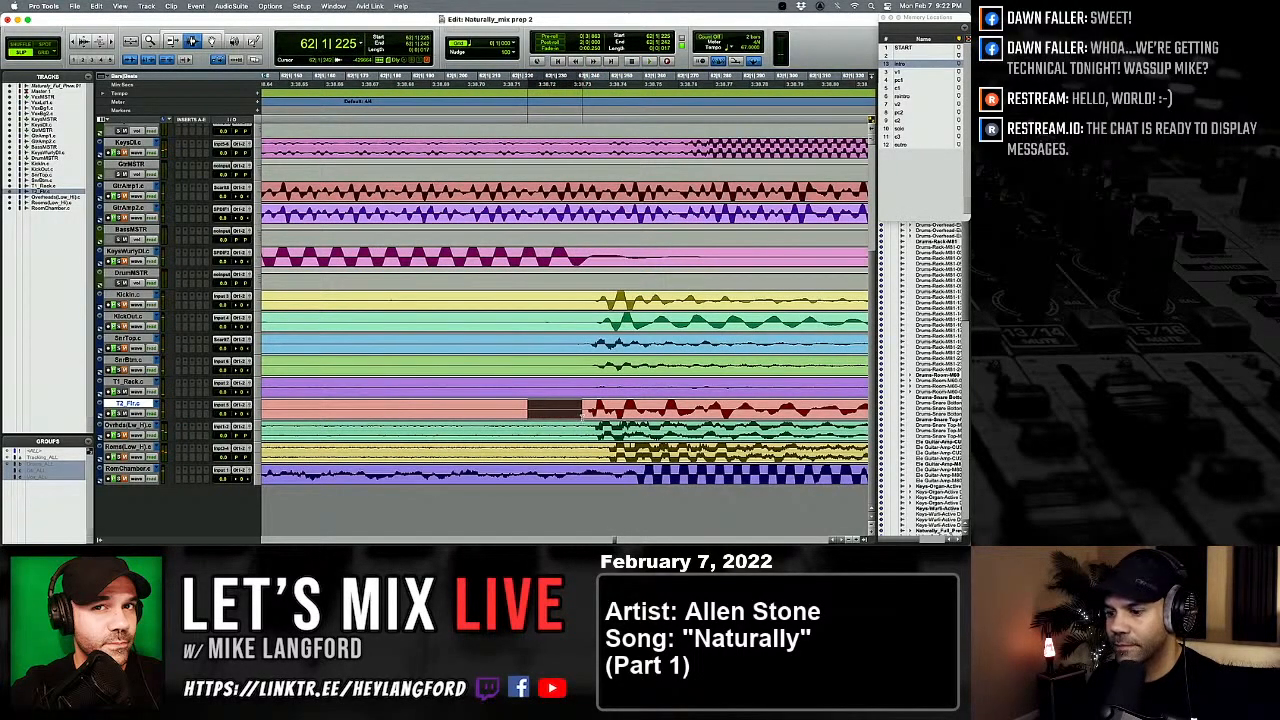
pyautogui.press('Delete')
# Step: Delete the T2_Flr clip that runs from about 54|2|950 up to the floor tom hit at the start of bar 62
pyautogui.press('r')
pyautogui.press('r')
pyautogui.press('r')
pyautogui.press('r')
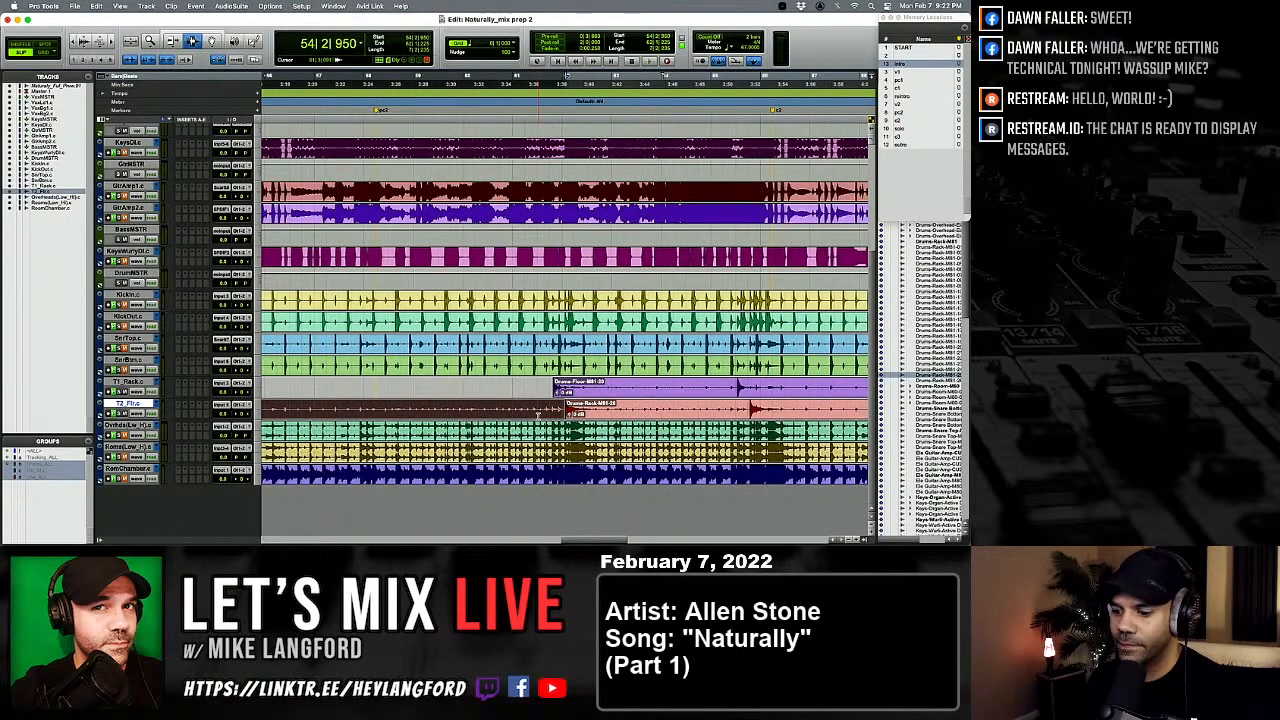
pyautogui.press('r')
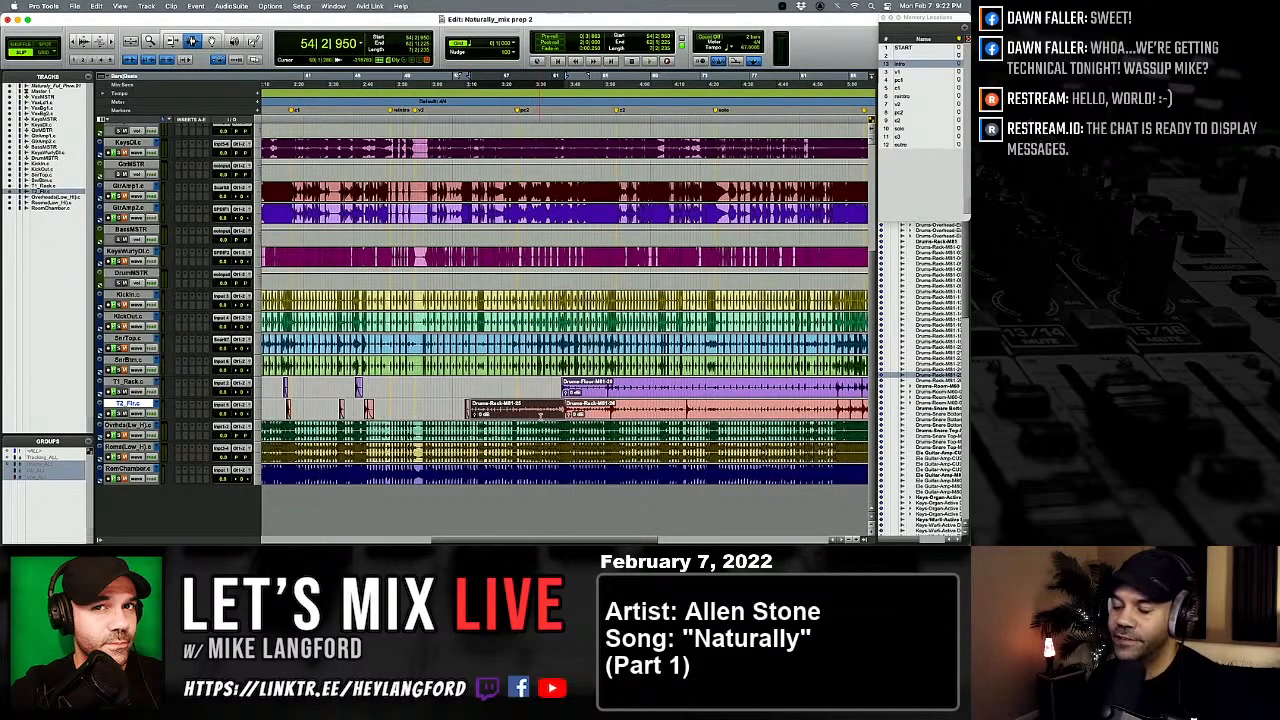
pyautogui.click(540, 413)
# Step: Delete T1_Rack from about 62|2|621 up to the rack tom hit near 65|3|187 and fade out the preceding hit's tail
pyautogui.click(549, 396)
pyautogui.press('t')
pyautogui.press('t')
pyautogui.press('t')
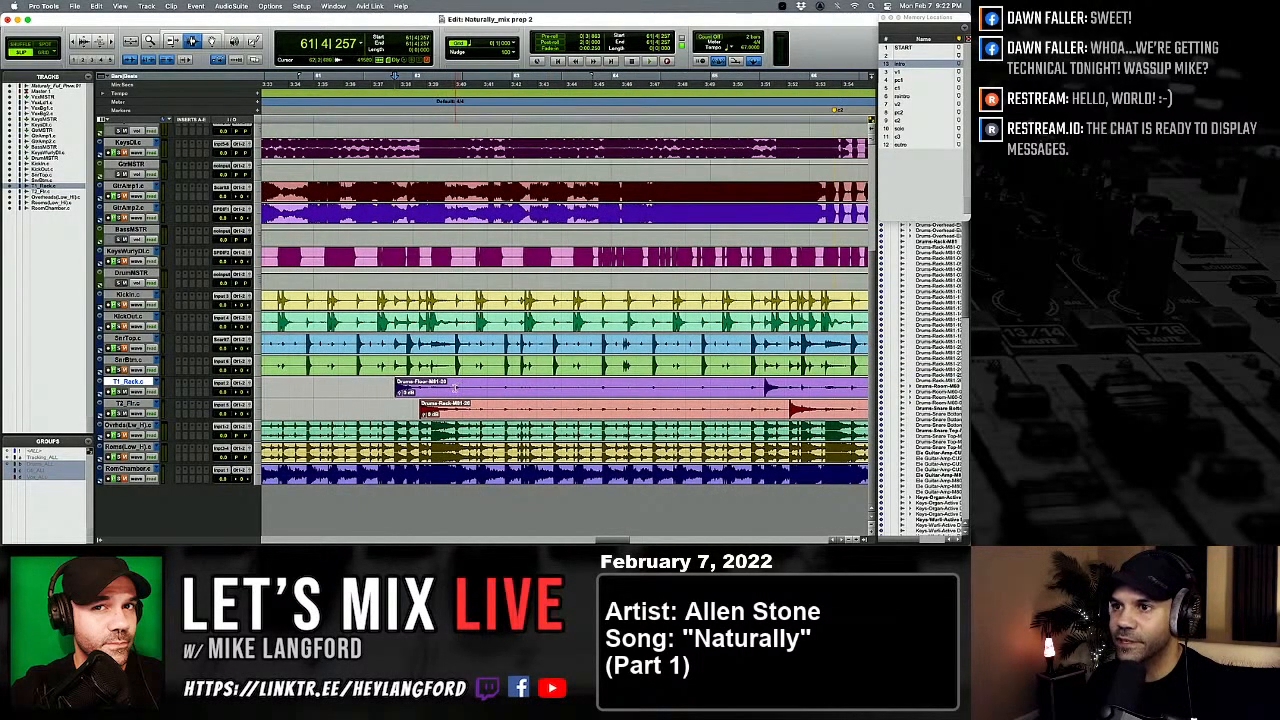
pyautogui.moveTo(453, 386); pyautogui.dragTo(762, 392)
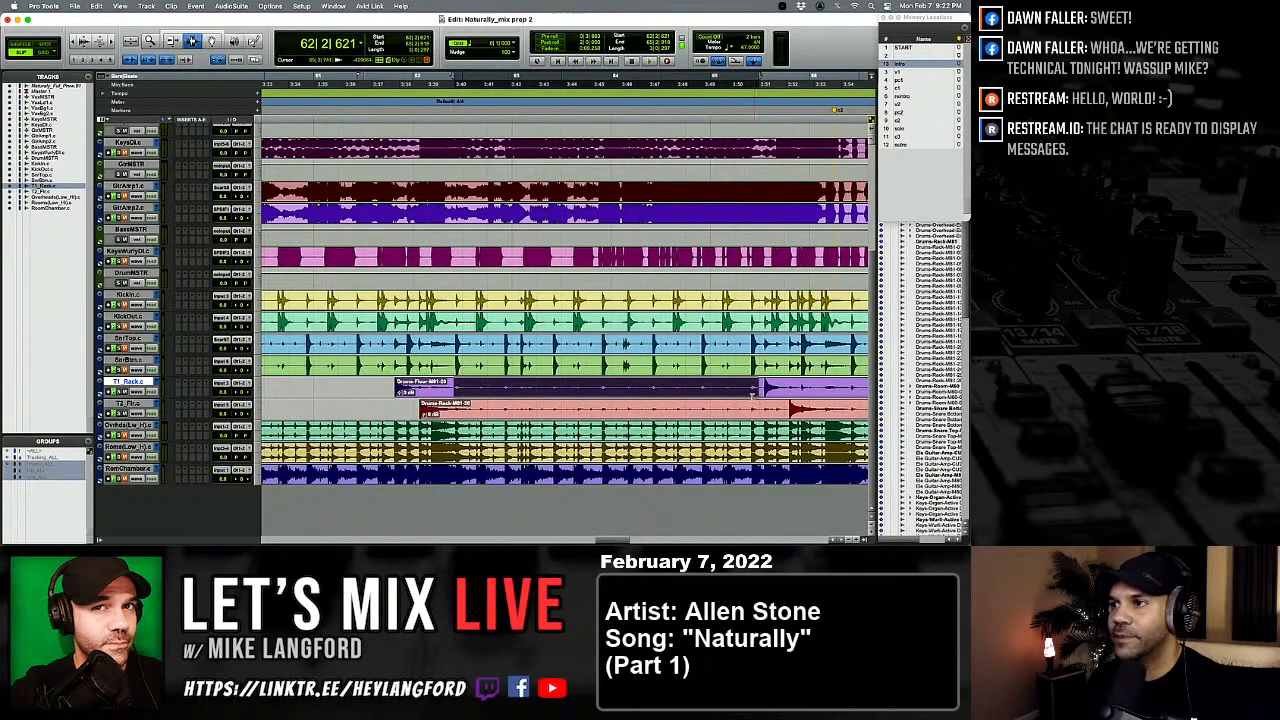
pyautogui.press('Delete')
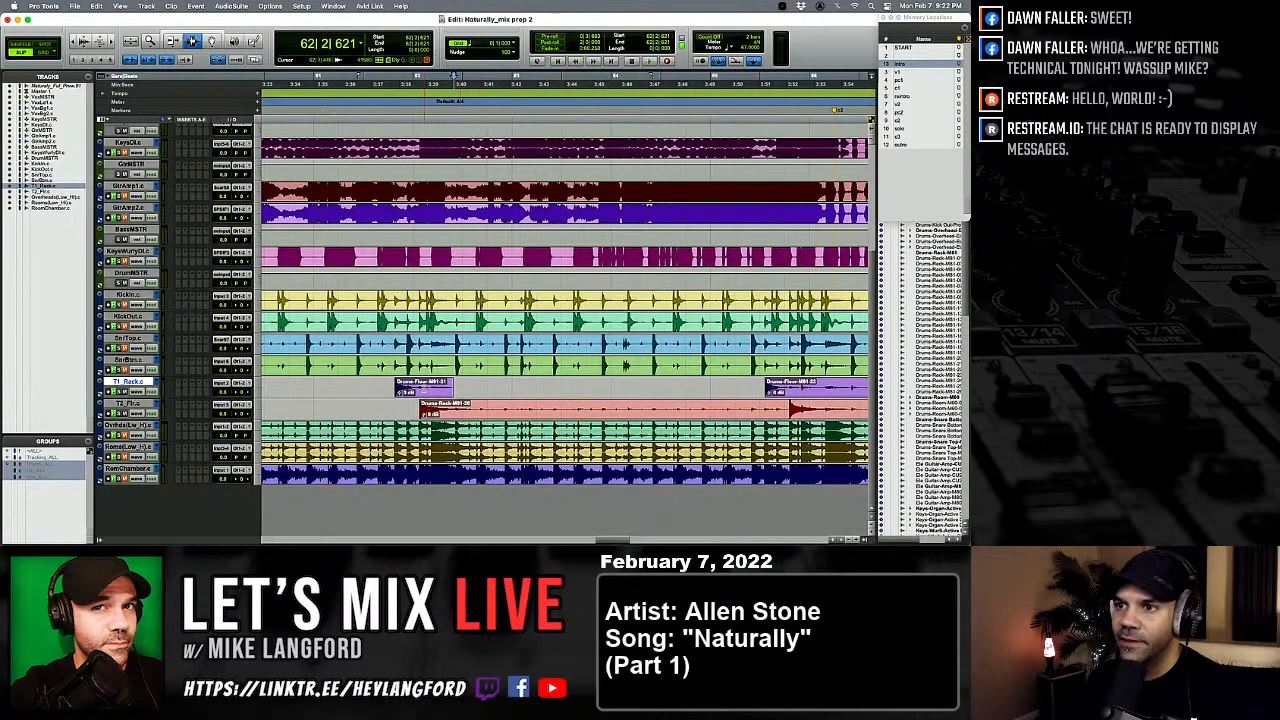
pyautogui.click(408, 390)
pyautogui.doubleClick(408, 391)
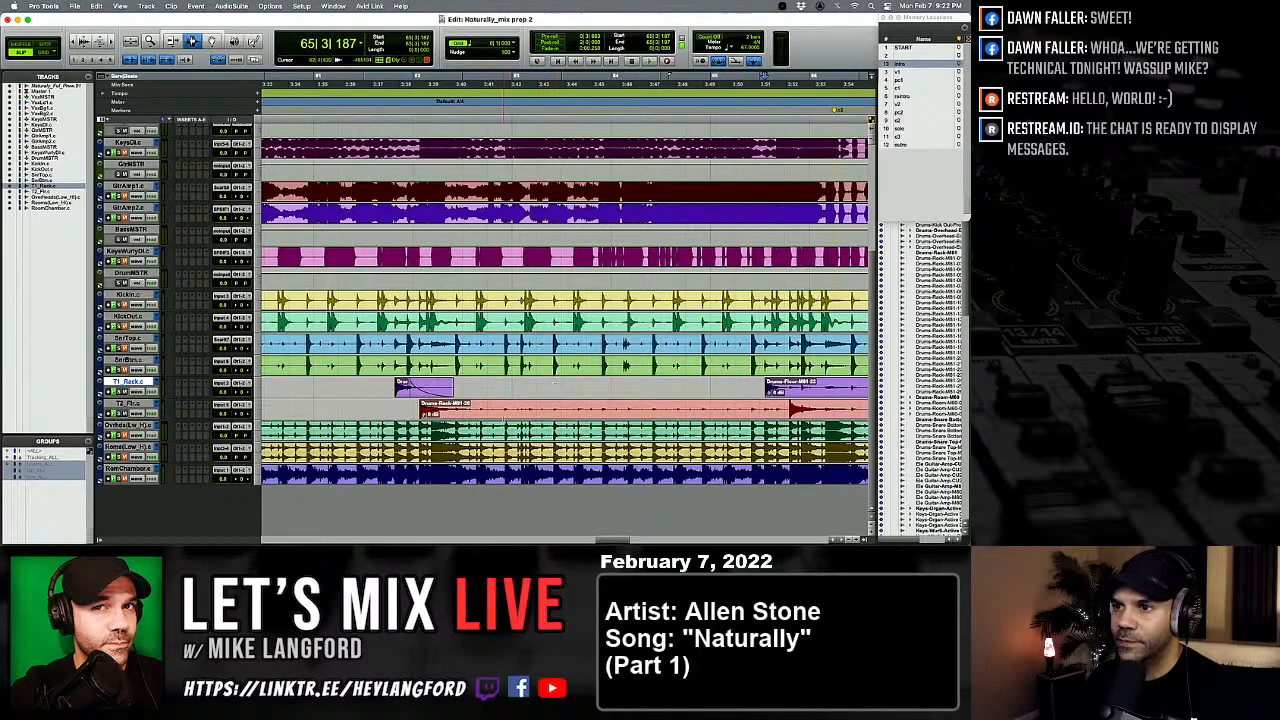
# Step: Delete T2_Flr from about 62|3|269 up to the floor tom hit in bar 65 and fade out the preceding hit's tail
pyautogui.moveTo(468, 410); pyautogui.dragTo(787, 410)
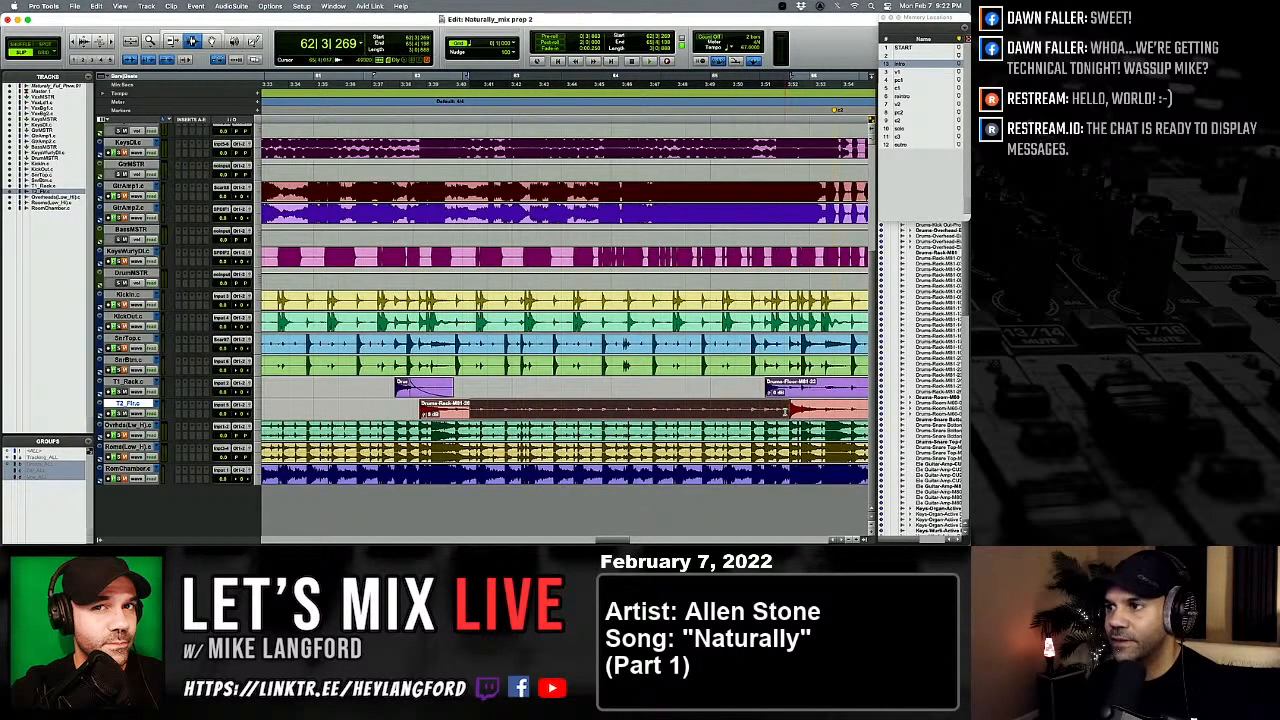
pyautogui.press('Delete')
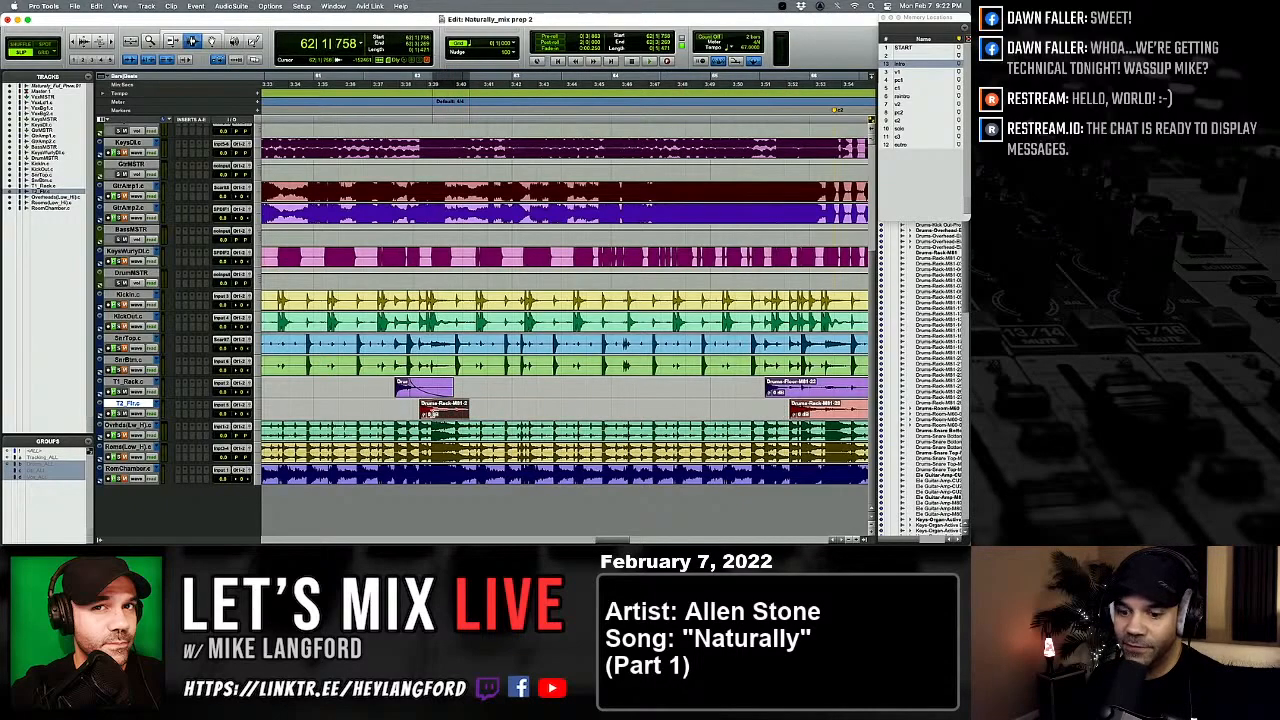
pyautogui.click(555, 390)
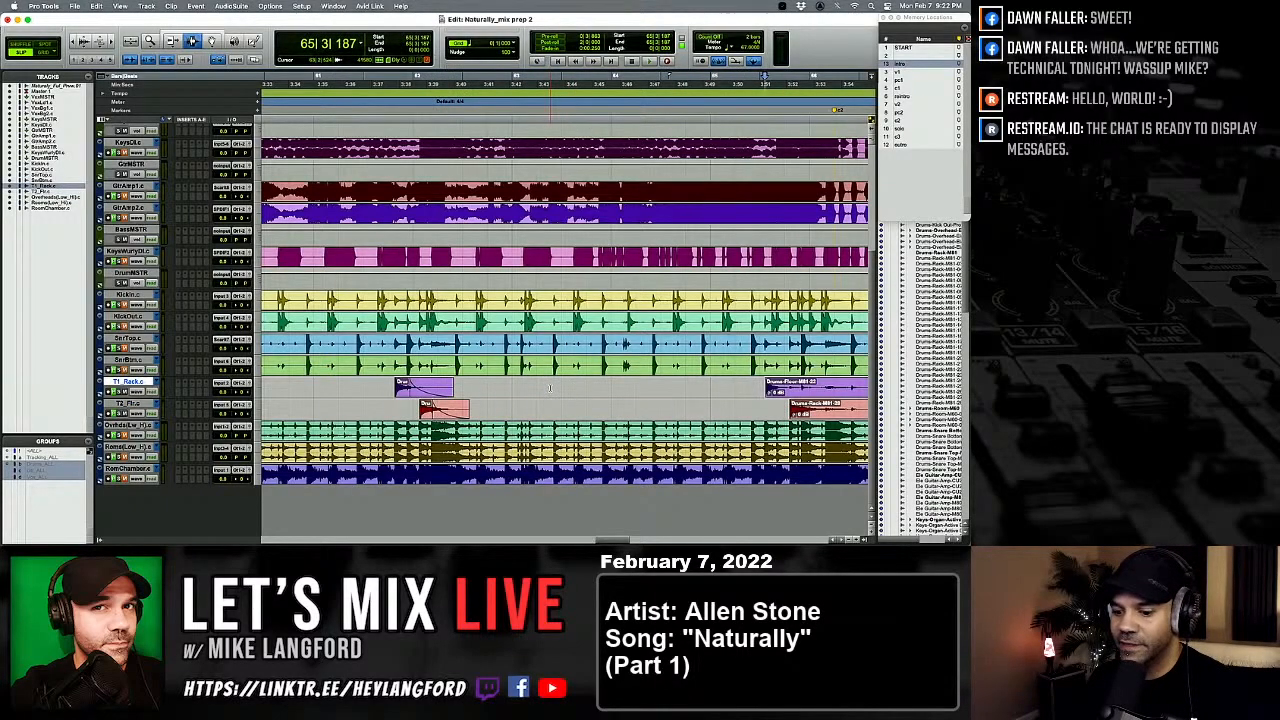
# Step: Extend the start of the T1_Rack clip at the bar 65 rack tom hit back to 65|3|182 with a short fade-in
pyautogui.press('super+bracketright')
pyautogui.press('super+bracketright')
pyautogui.press('super+bracketright')
pyautogui.press('super+bracketright')
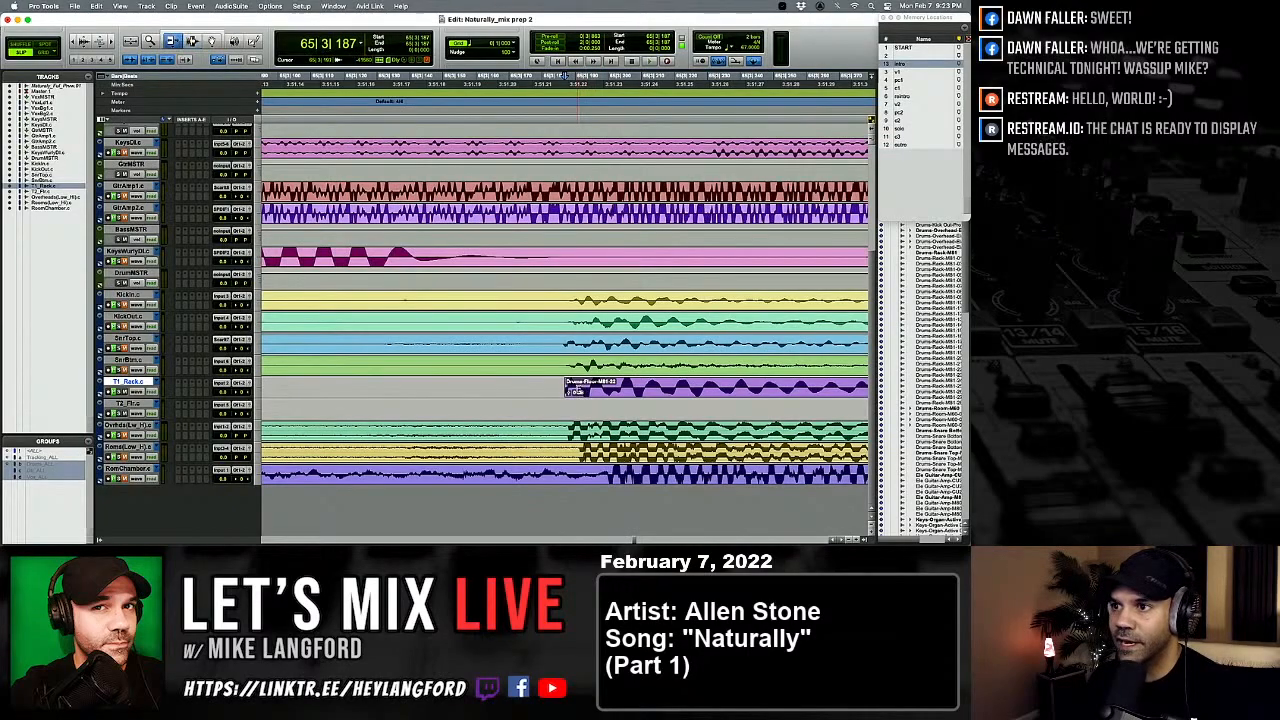
pyautogui.press('KP_Subtract')
pyautogui.press('KP_Add')
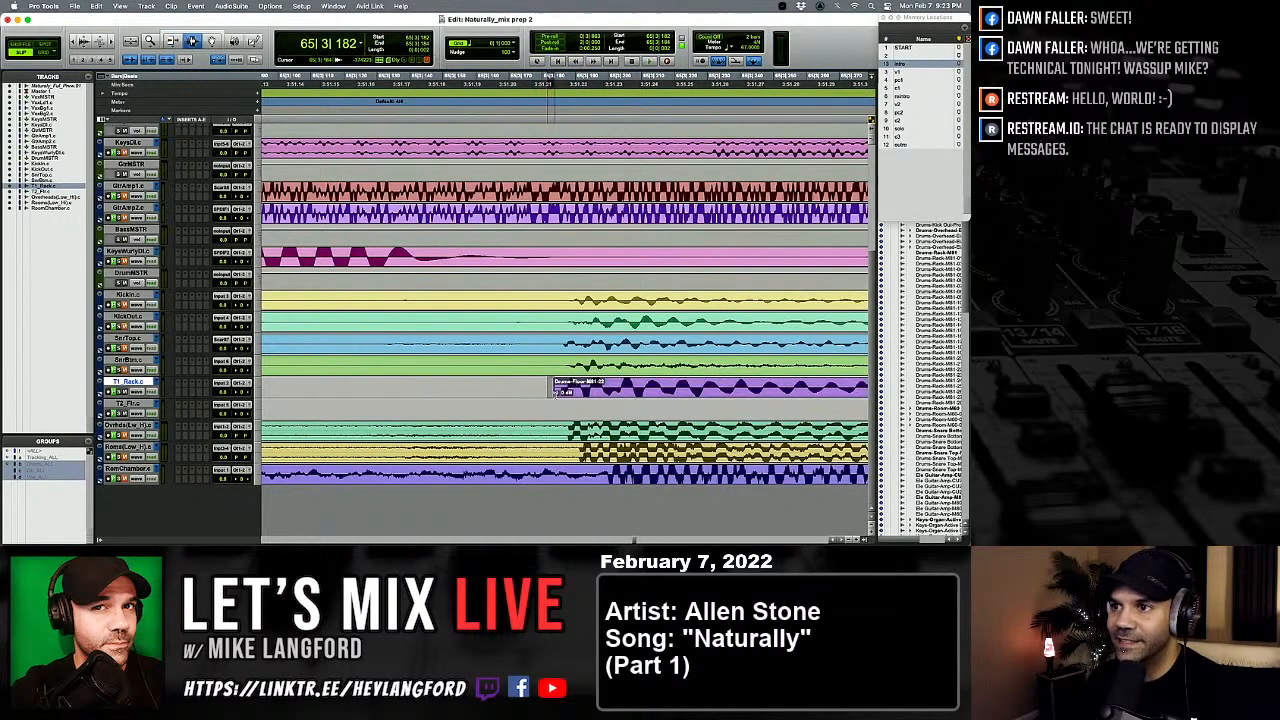
# Step: Extend the start of the T2_Flr clip at the bar 65 floor tom hit back to 65|4|194 with a short fade-in
pyautogui.press(';')
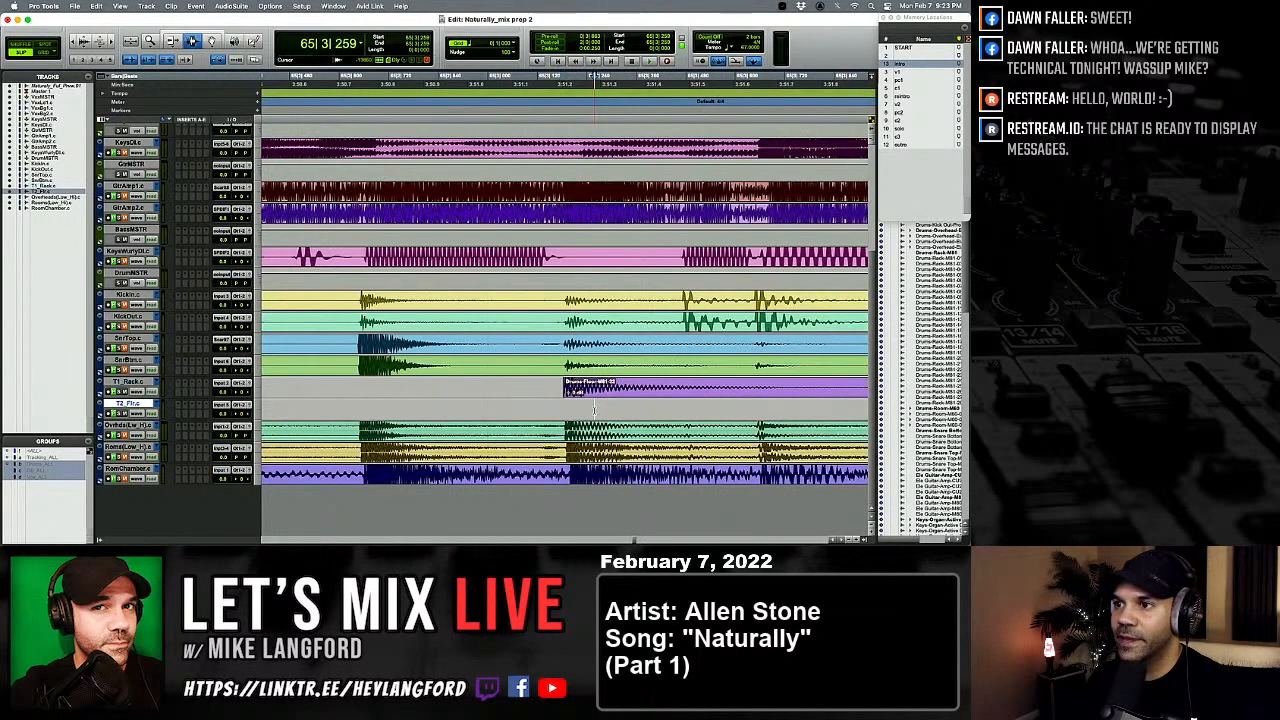
pyautogui.press('KP_Subtract')
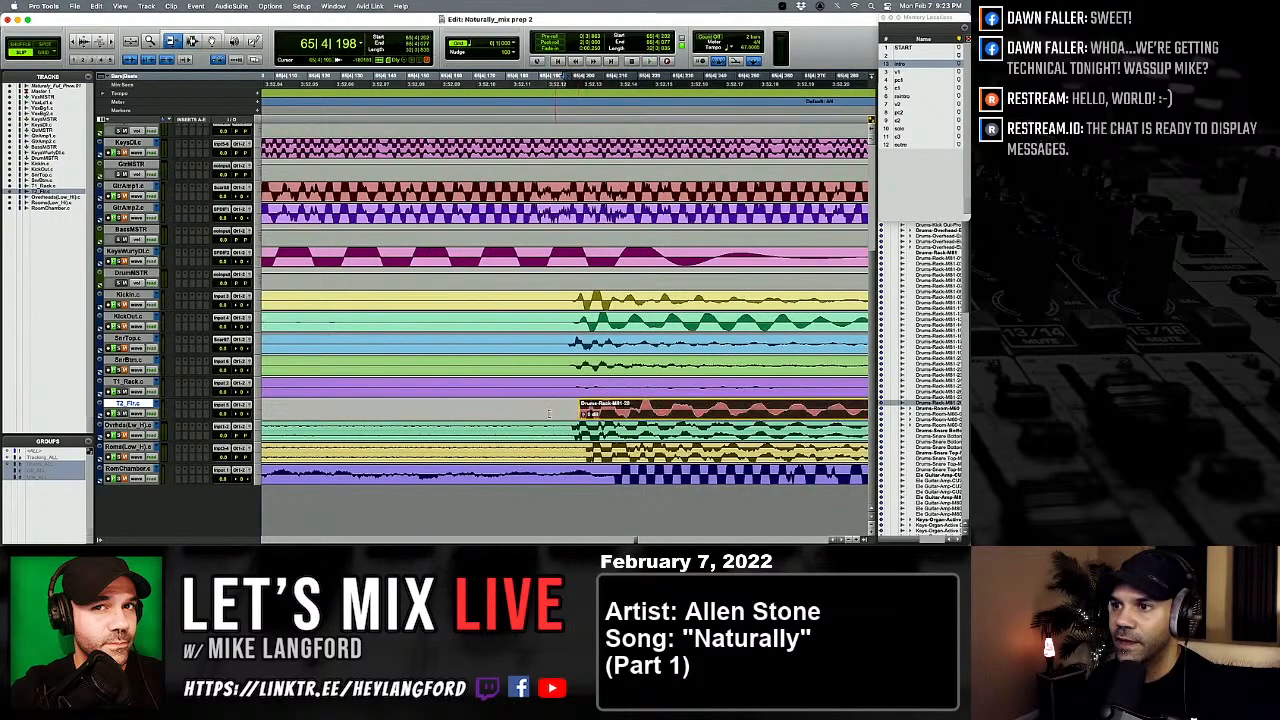
pyautogui.press('KP_Subtract')
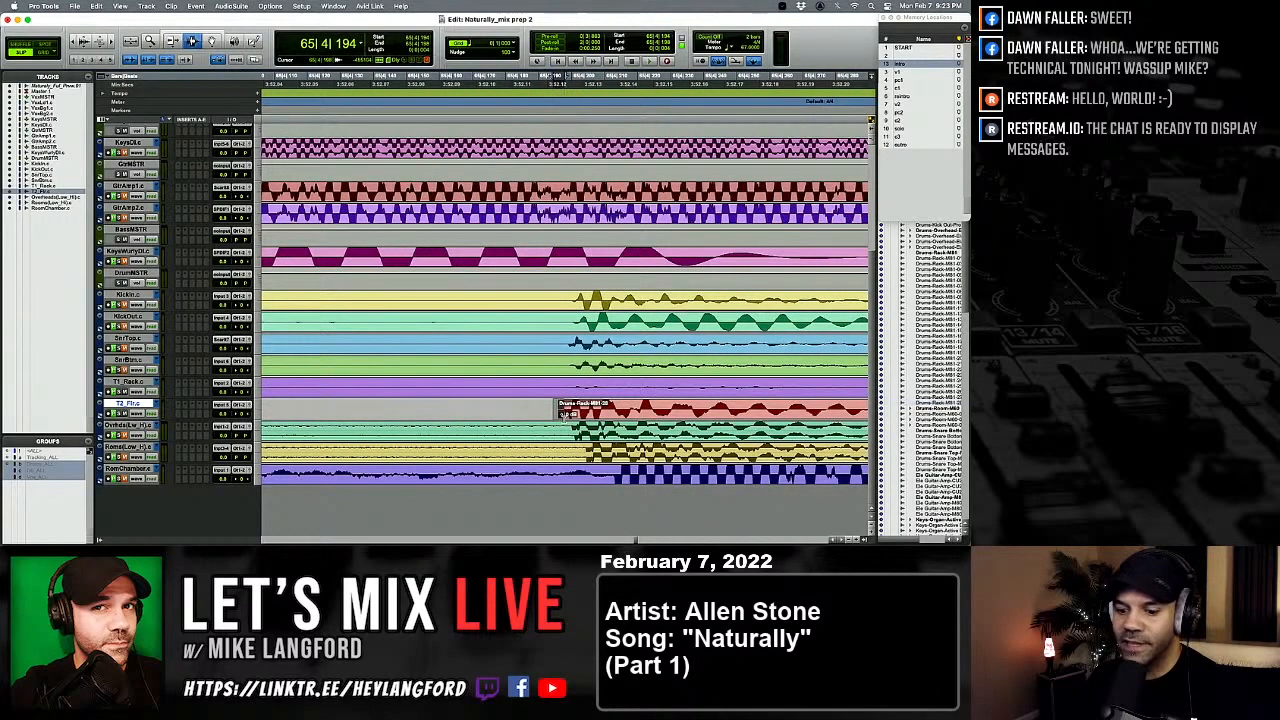
# Step: Delete T1_Rack from 65|4|624 to about 66|3|066 and fade out the rack tom hit's tail from 65|3|438
pyautogui.press('r')
pyautogui.press('r')
pyautogui.press('t')
pyautogui.press('t')
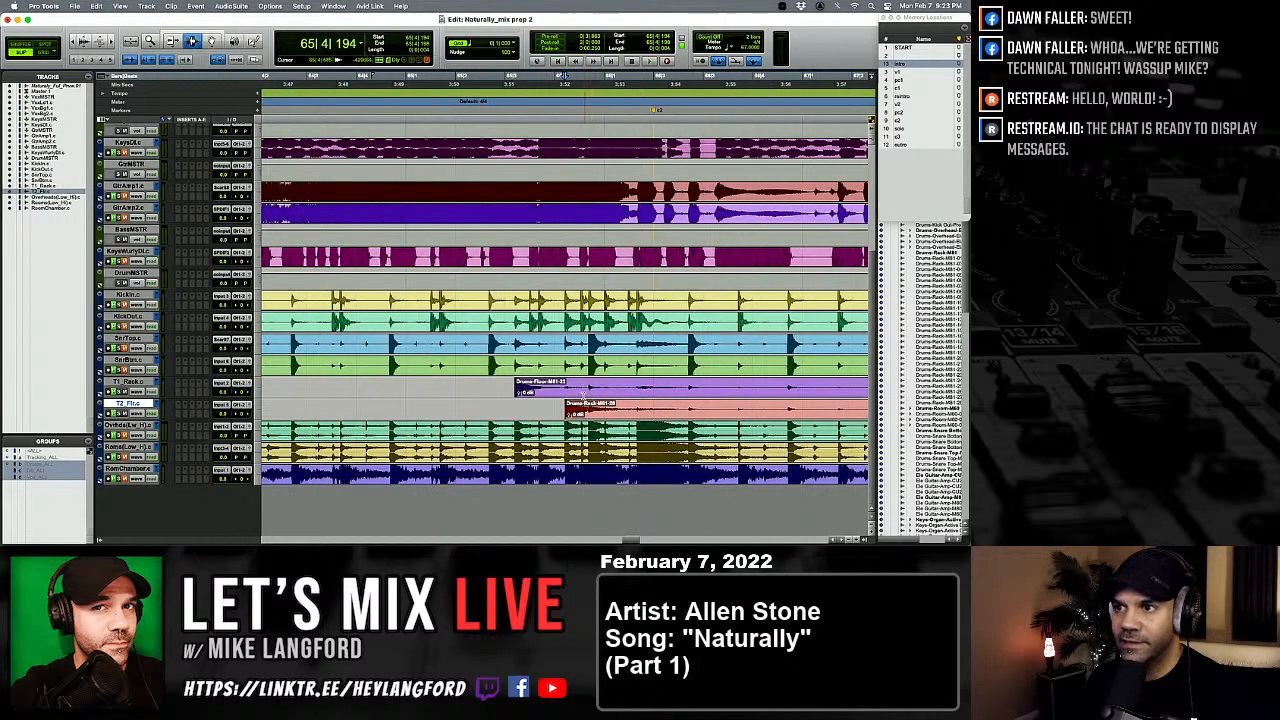
pyautogui.moveTo(587, 388); pyautogui.dragTo(706, 390)
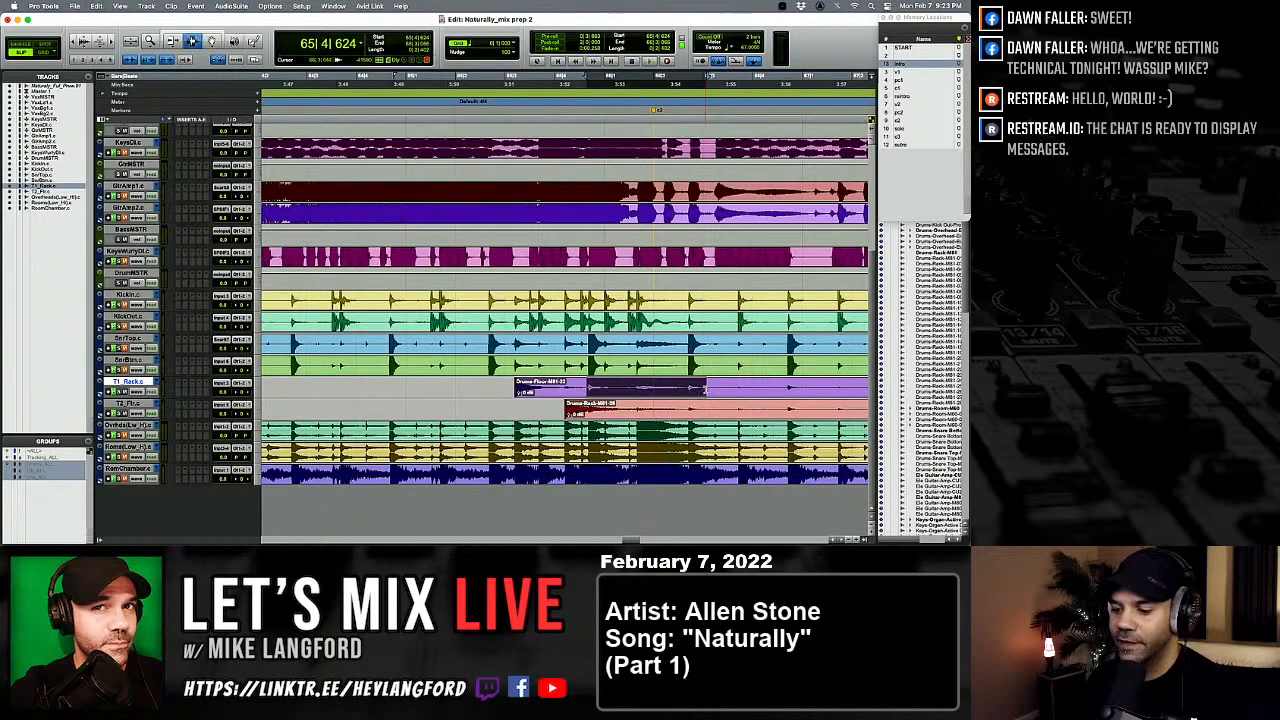
pyautogui.press('Delete')
pyautogui.moveTo(590, 388); pyautogui.dragTo(533, 383)
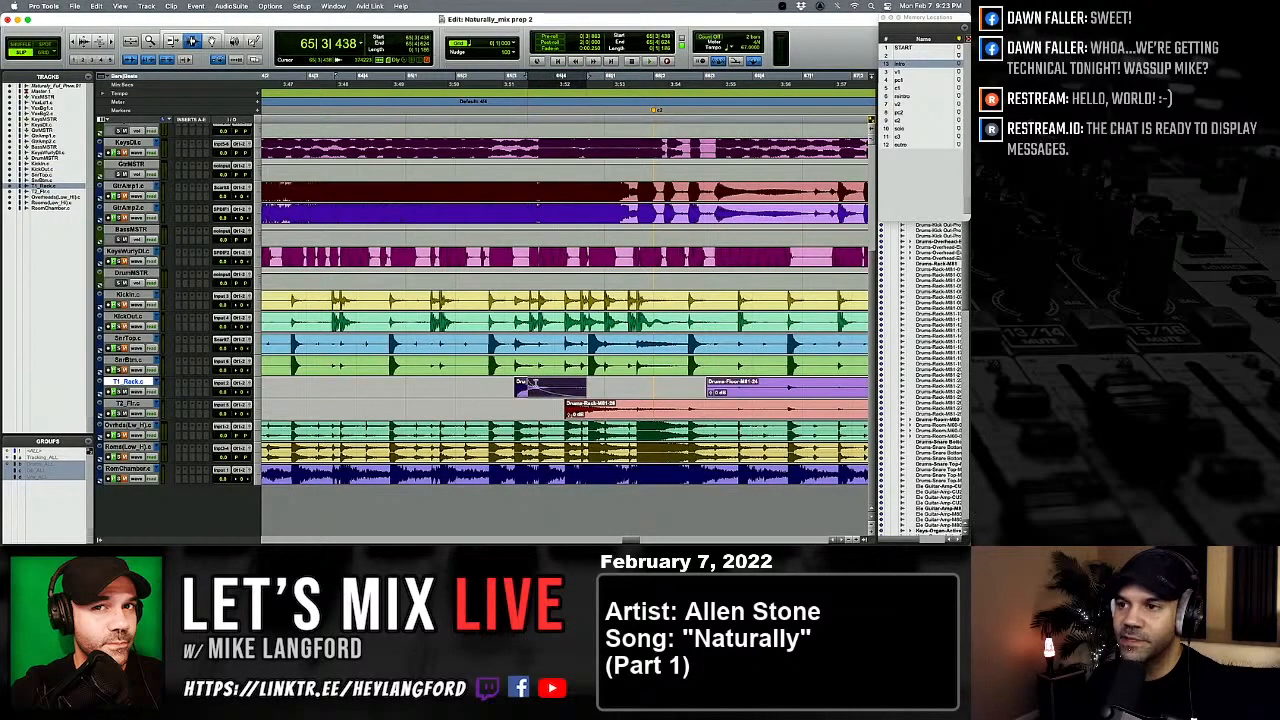
# Step: Delete T2_Flr from 66|2|625 to about 66|4|429 and fade out the floor tom hit's tail from 65|4|830
pyautogui.moveTo(689, 407); pyautogui.dragTo(798, 408)
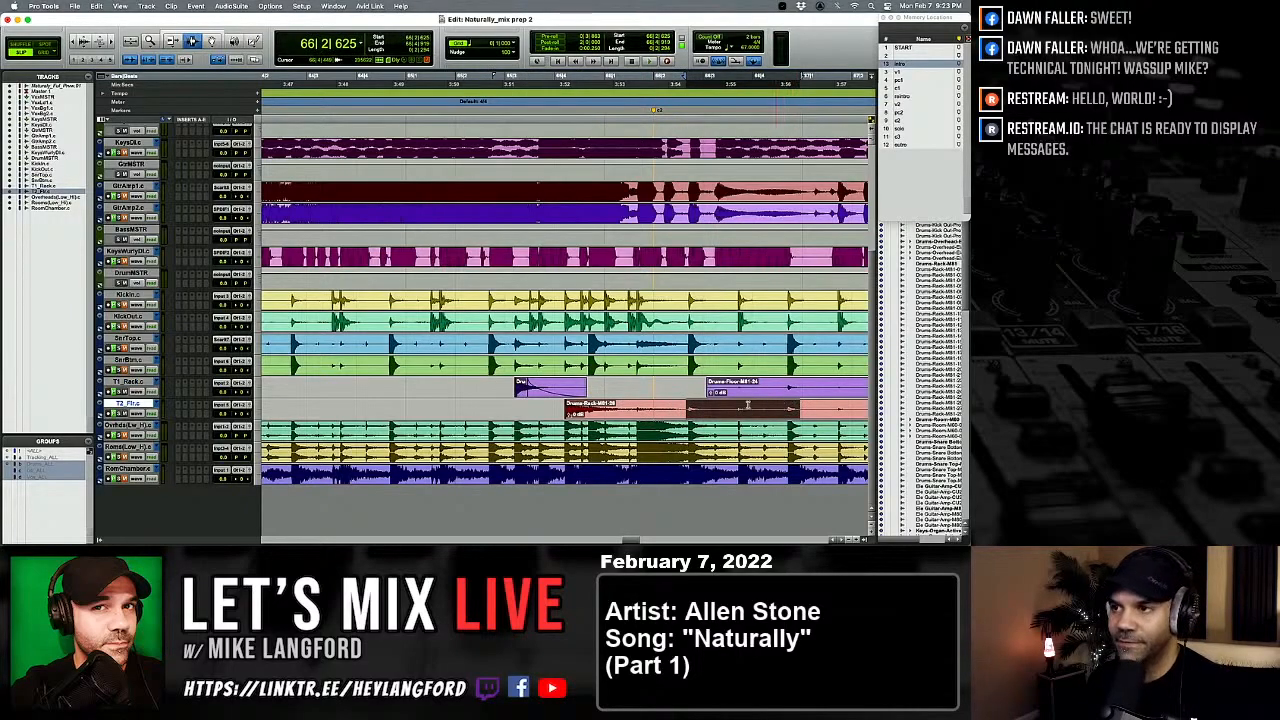
pyautogui.press('Delete')
pyautogui.moveTo(688, 408); pyautogui.dragTo(612, 408)
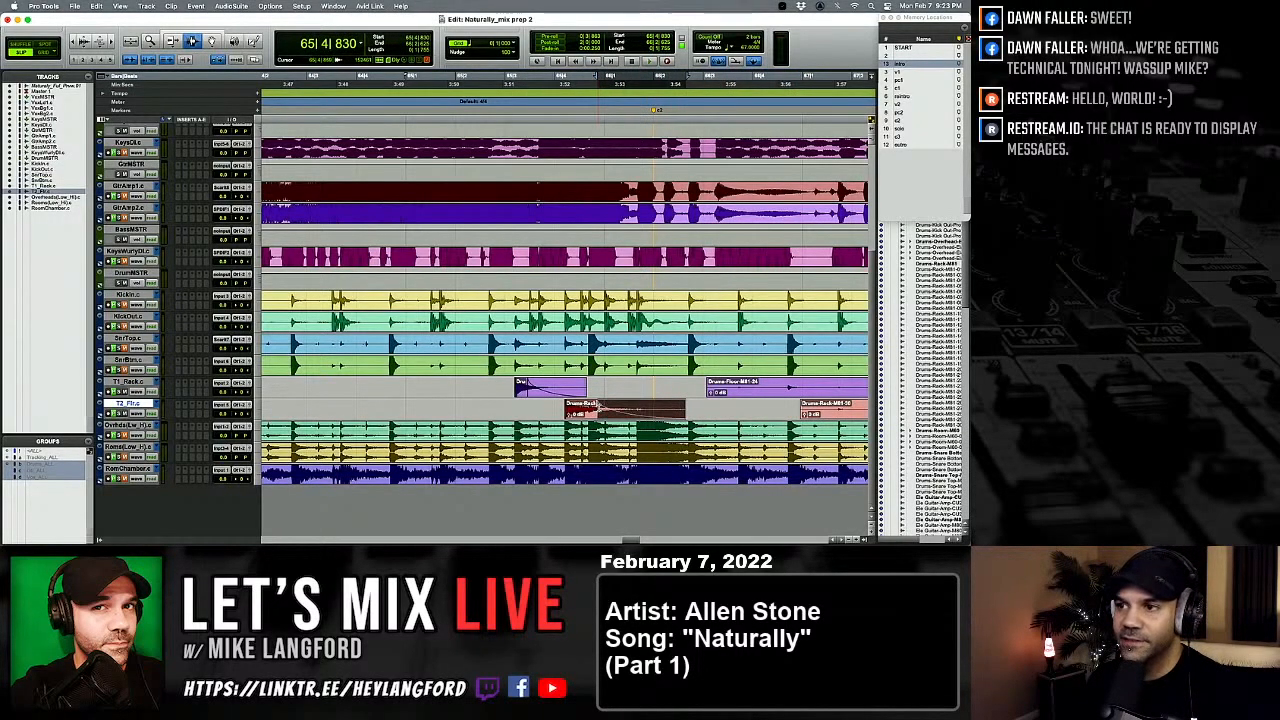
# Step: Delete T1_Rack from 66|3|066 and T2_Flr from 66|4|429 up to shortly before the floor tom hit near the end of bar 71
pyautogui.scroll(-5, 653, 390)
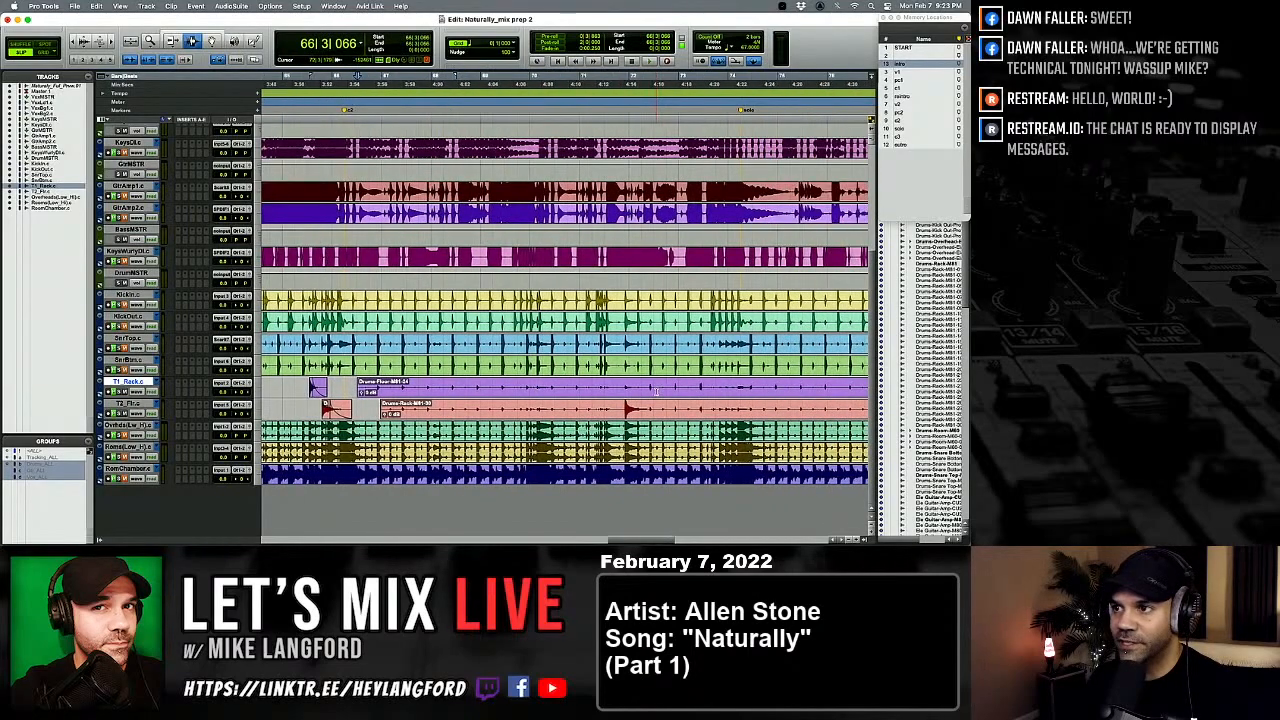
pyautogui.moveTo(636, 390)
pyautogui.mouseDown()
pyautogui.moveTo(358, 390)
pyautogui.moveTo(622, 388)
pyautogui.mouseUp()
pyautogui.press('Delete')
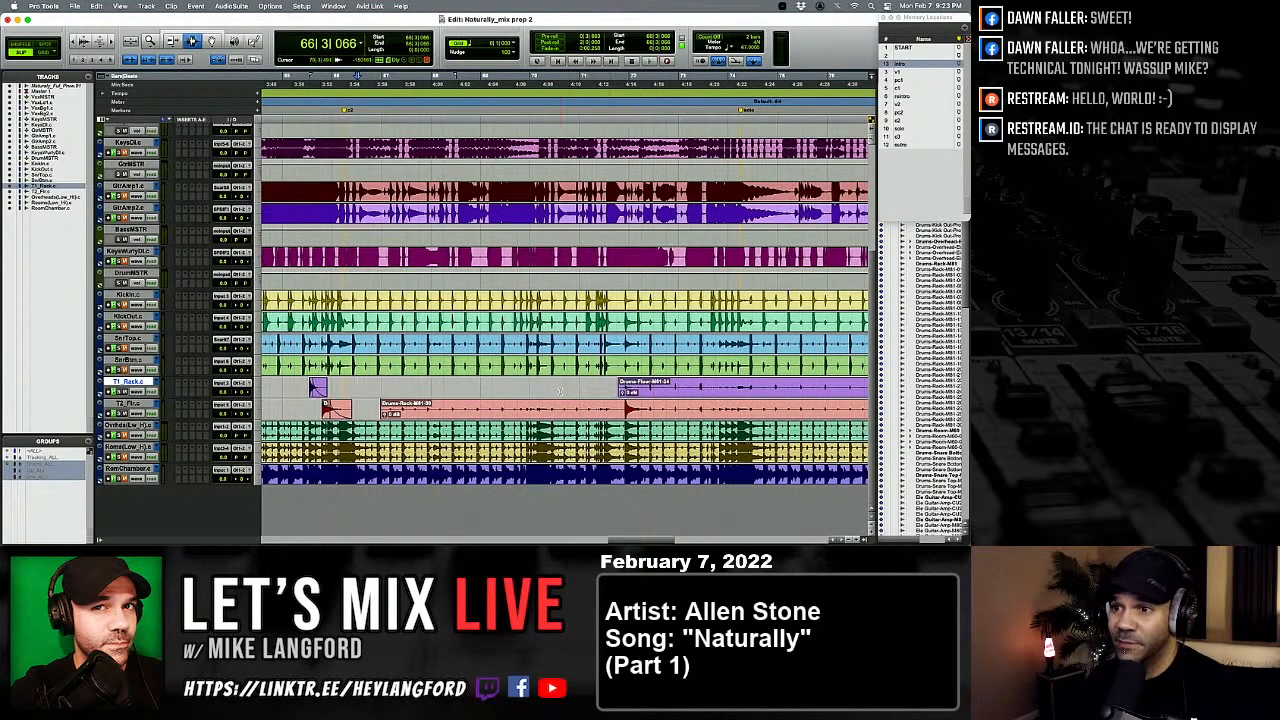
pyautogui.moveTo(374, 410); pyautogui.dragTo(622, 410)
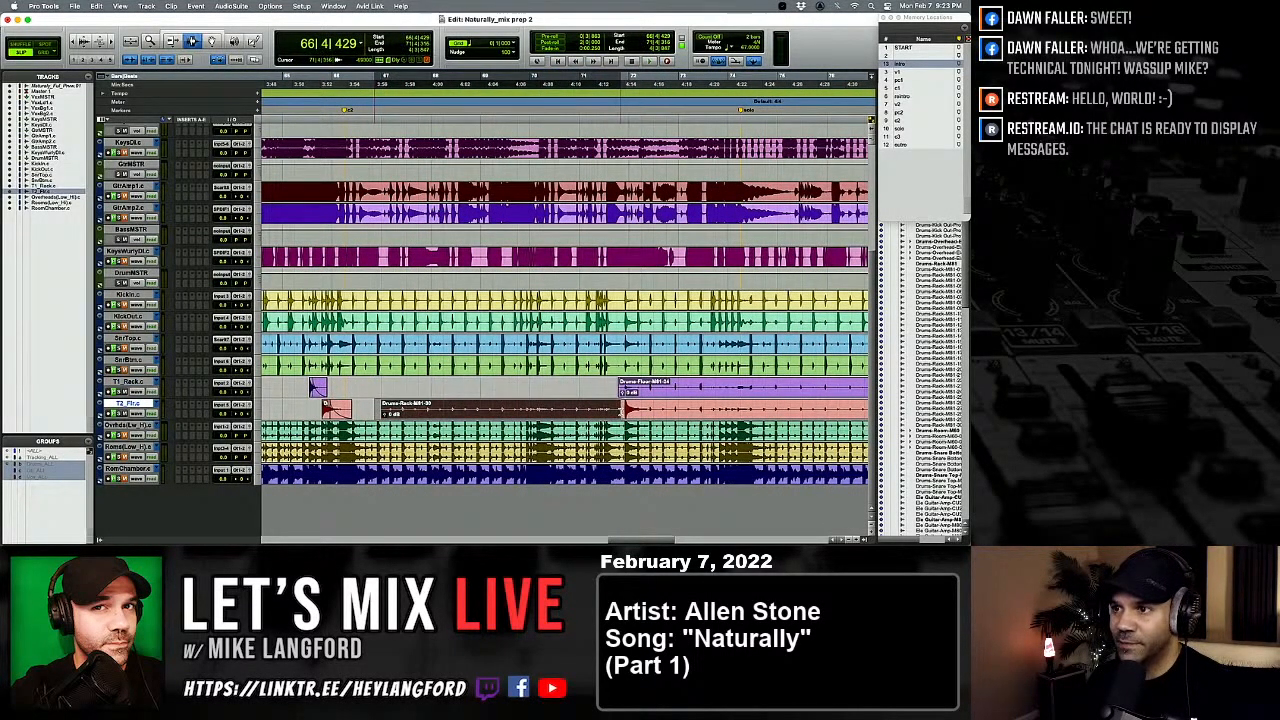
pyautogui.press('Delete')
# Step: Trim the T2_Flr clip's start from 71|4|316 up to the floor tom hit and add a short fade-in at 71|4|664
pyautogui.press('super+bracketright')
pyautogui.press('super+bracketright')
pyautogui.press('super+bracketright')
pyautogui.press('super+bracketright')
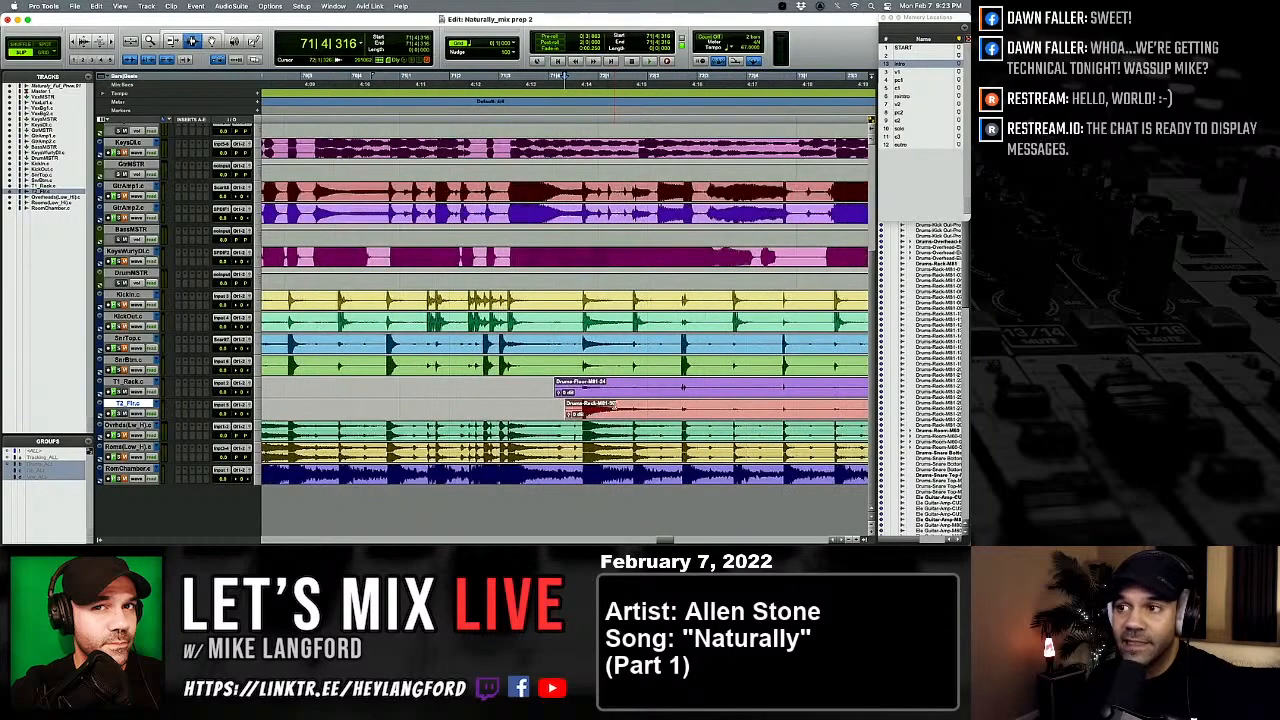
pyautogui.moveTo(607, 408); pyautogui.dragTo(625, 421)
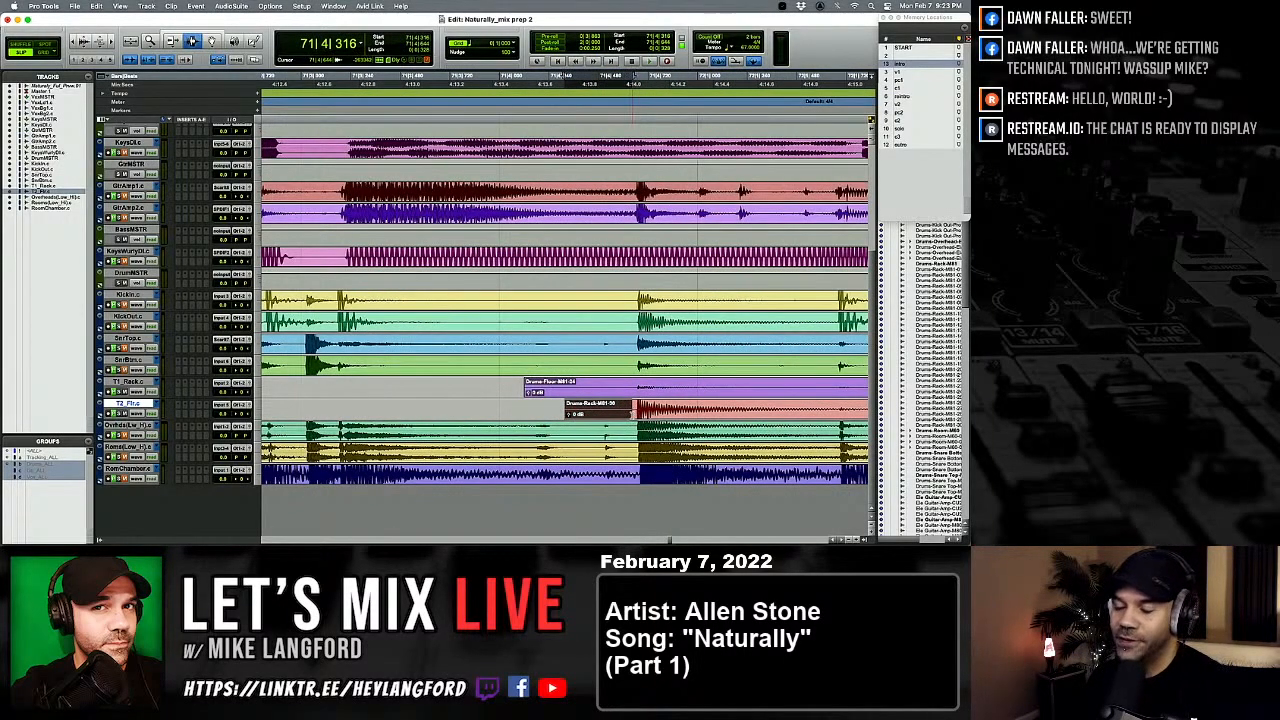
pyautogui.press('Delete')
pyautogui.press('super+bracketright')
pyautogui.press('super+bracketright')
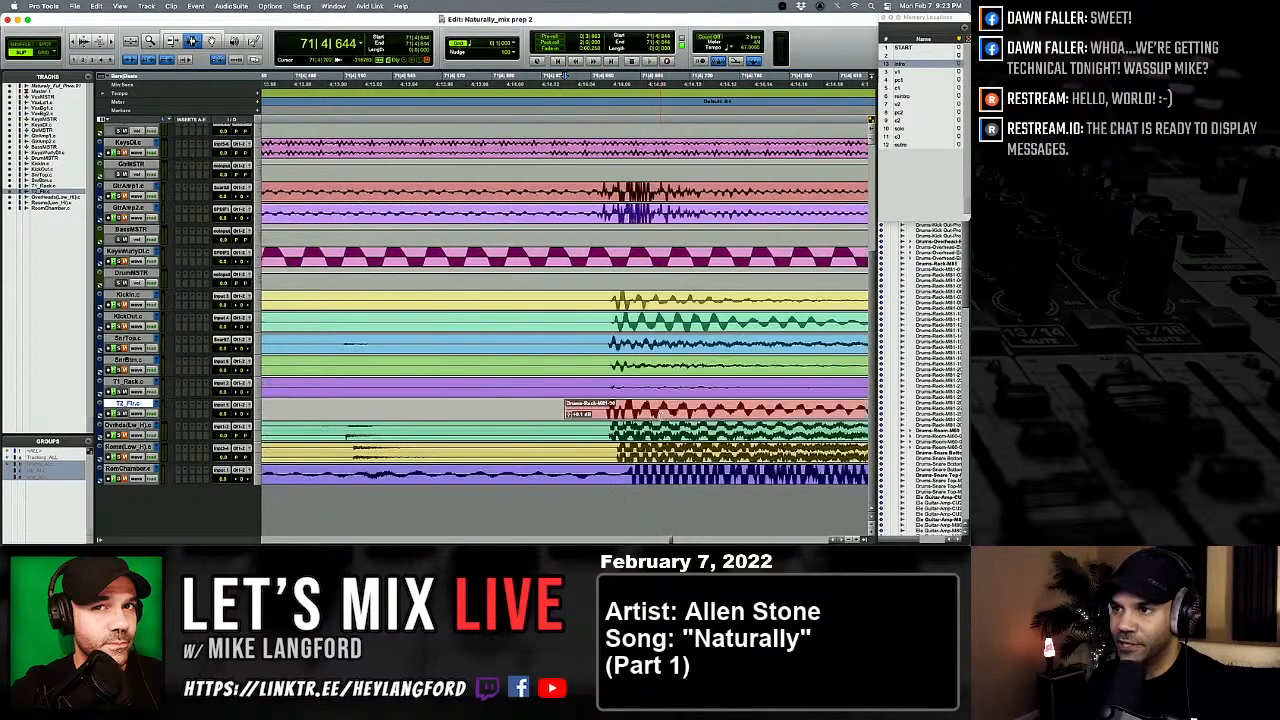
pyautogui.moveTo(535, 416); pyautogui.dragTo(602, 414)
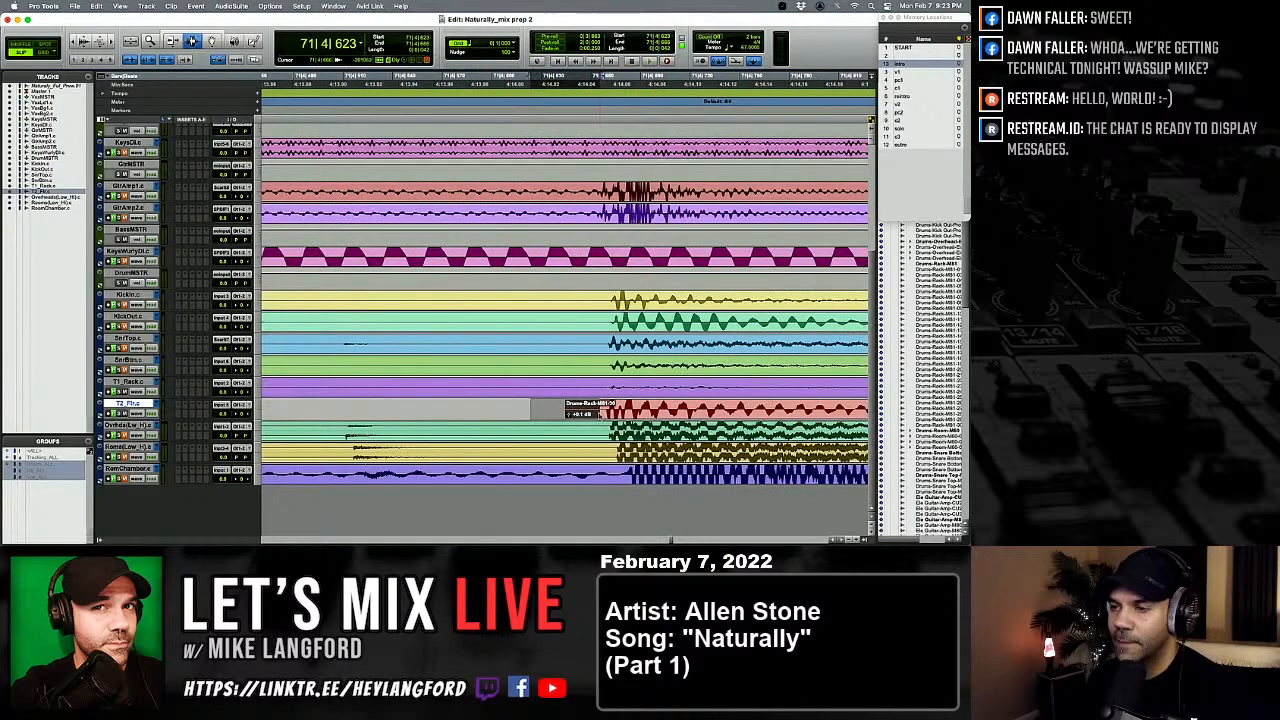
pyautogui.press('Delete')
pyautogui.press('super+bracketleft')
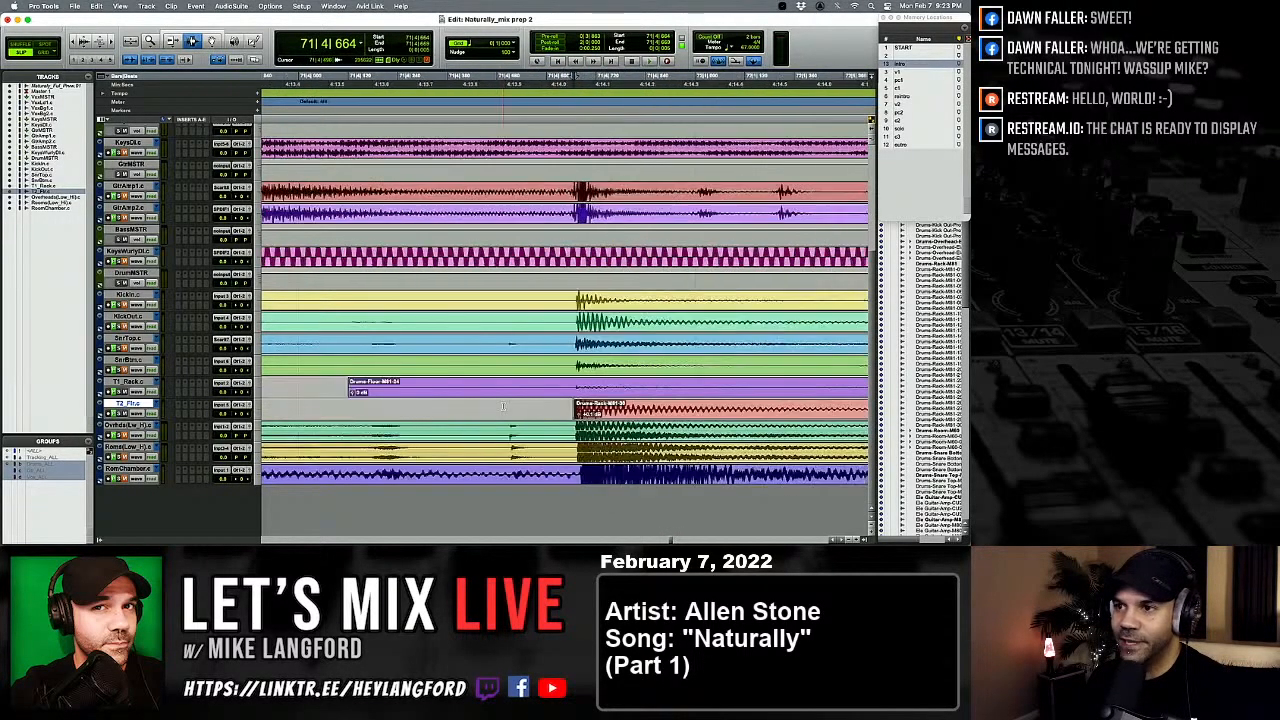
# Step: Audition the fill near bar 74, and delete T1_Rack from 71|3|727 up to the start of bar 84
pyautogui.moveTo(349, 392); pyautogui.dragTo(510, 392)
pyautogui.press('super+bracketright')
pyautogui.press('super+bracketright')
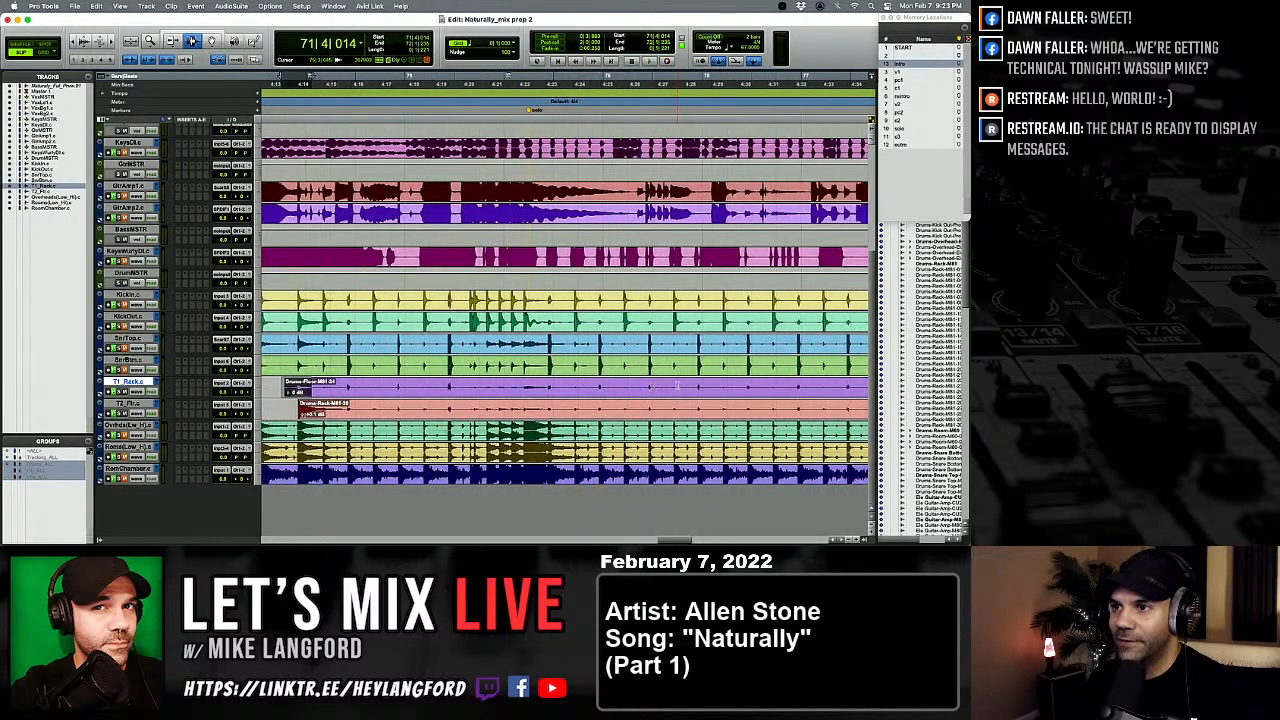
pyautogui.click(520, 390)
pyautogui.press('space')
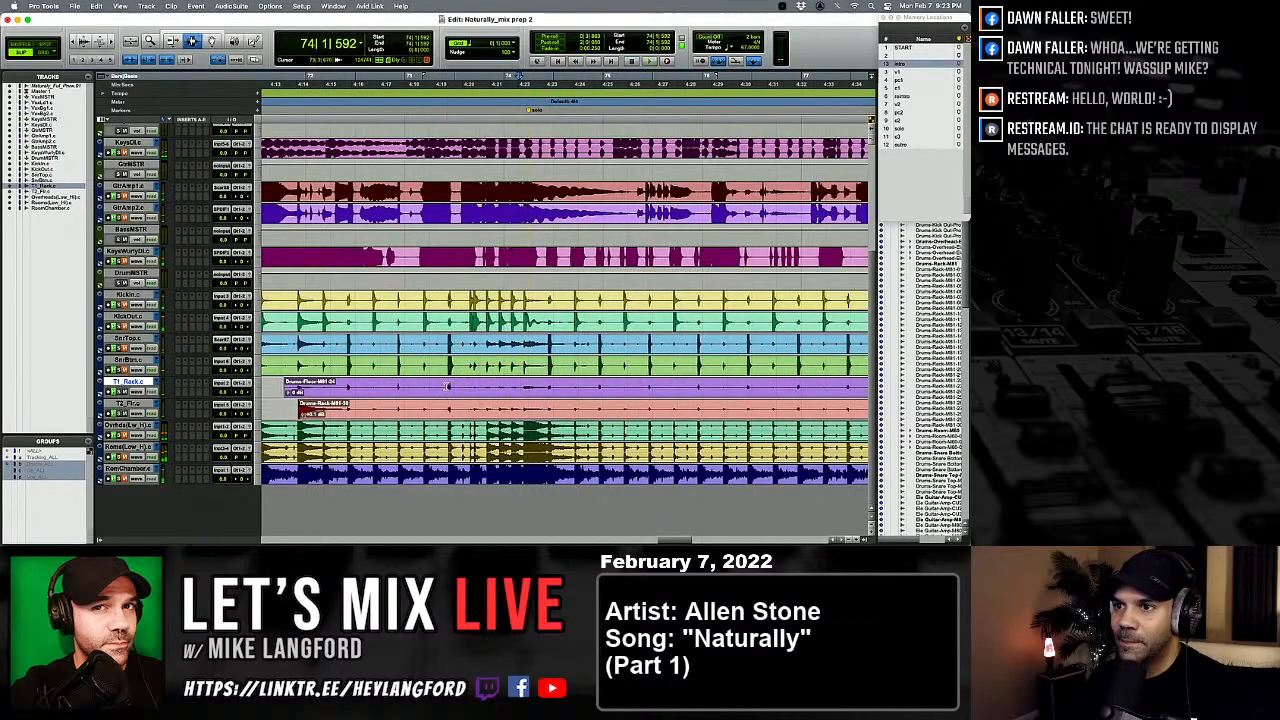
pyautogui.click(447, 390)
pyautogui.press('space')
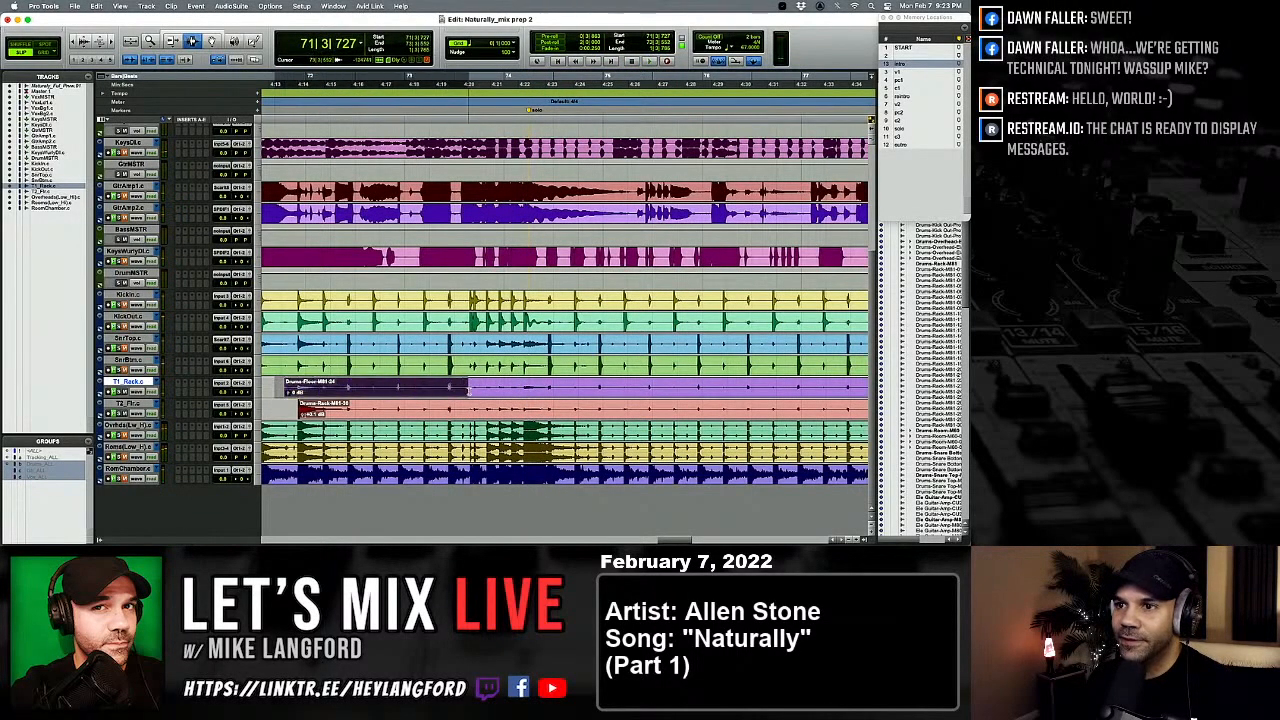
pyautogui.press('super+bracketleft')
pyautogui.press('super+bracketright')
pyautogui.keyDown('shift'); pyautogui.click(571, 392); pyautogui.keyUp('shift')
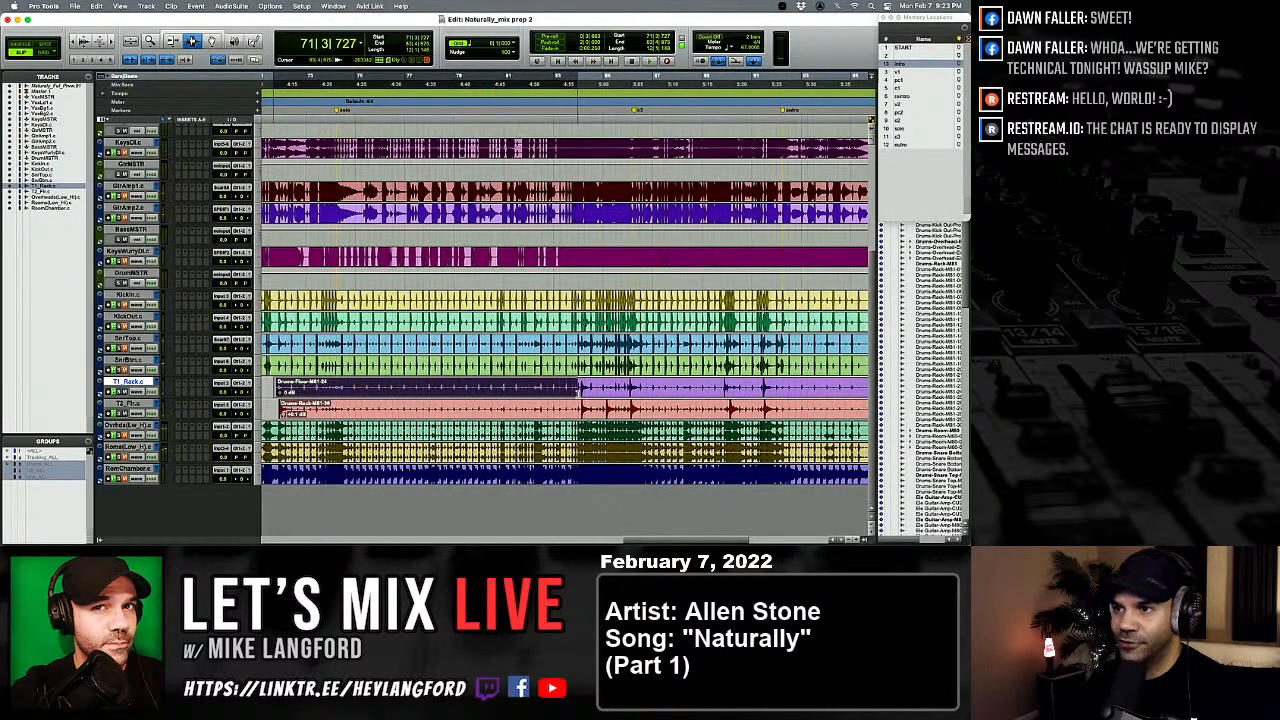
pyautogui.press('Delete')
# Step: Delete the T1_Rack section from 83|4|843 up to shortly before the rack tom hit in bar 84
pyautogui.click(580, 390)
pyautogui.press('t')
pyautogui.press('t')
pyautogui.press('t')
pyautogui.press('t')
pyautogui.press('t')
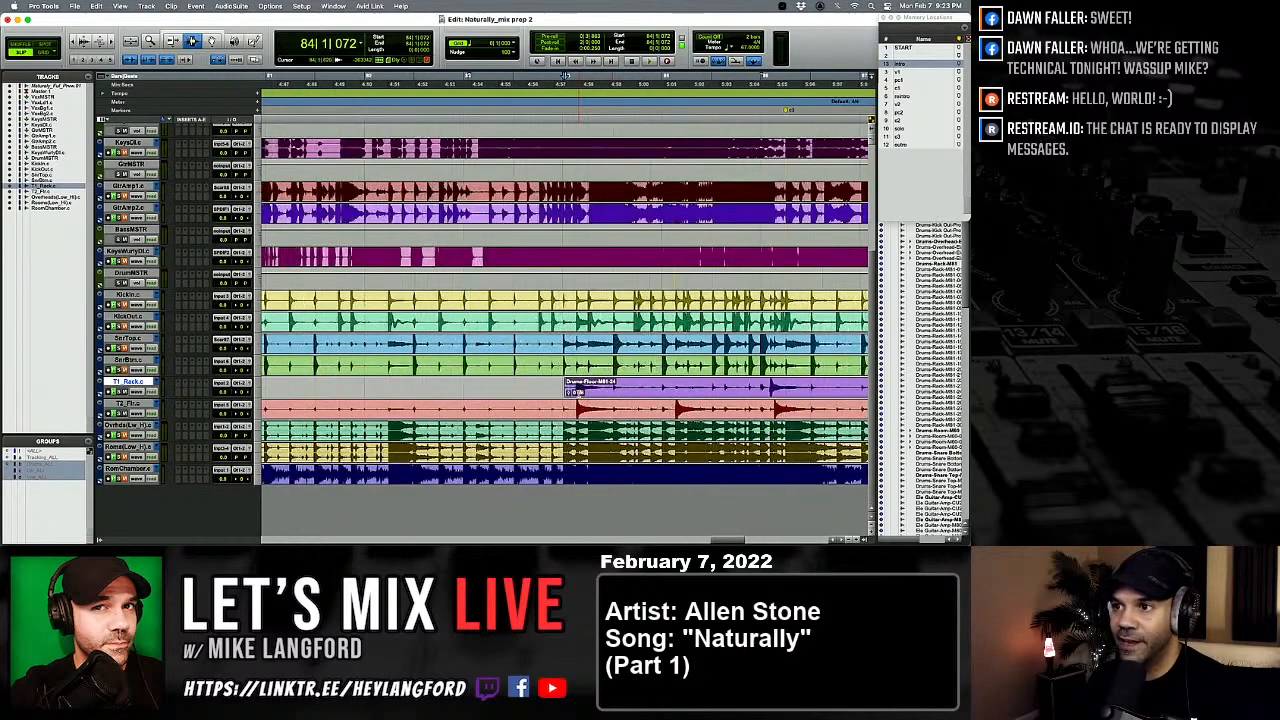
pyautogui.moveTo(526, 391); pyautogui.dragTo(649, 391)
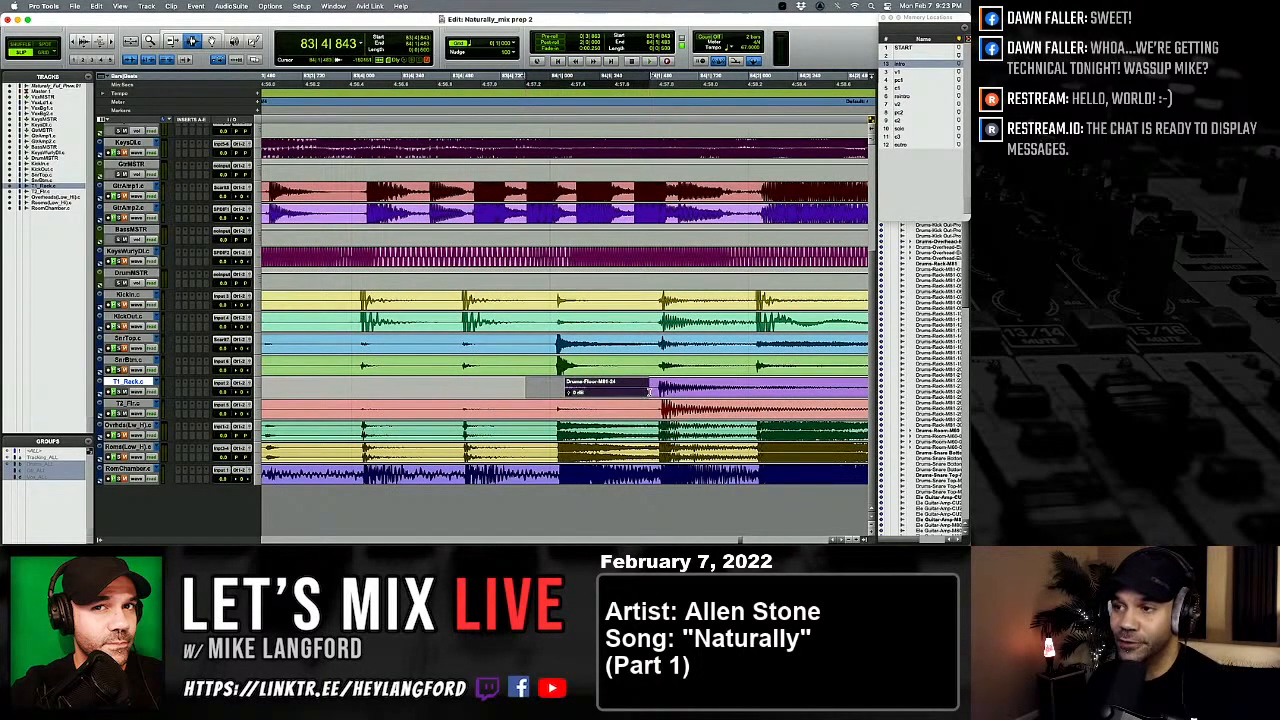
pyautogui.press('Delete')
# Step: Trim the remaining lead-in of the T1_Rack clip in bar 84 and add a short fade-in at 84|1|518
pyautogui.click(650, 391)
pyautogui.press('t')
pyautogui.press('t')
pyautogui.press('t')
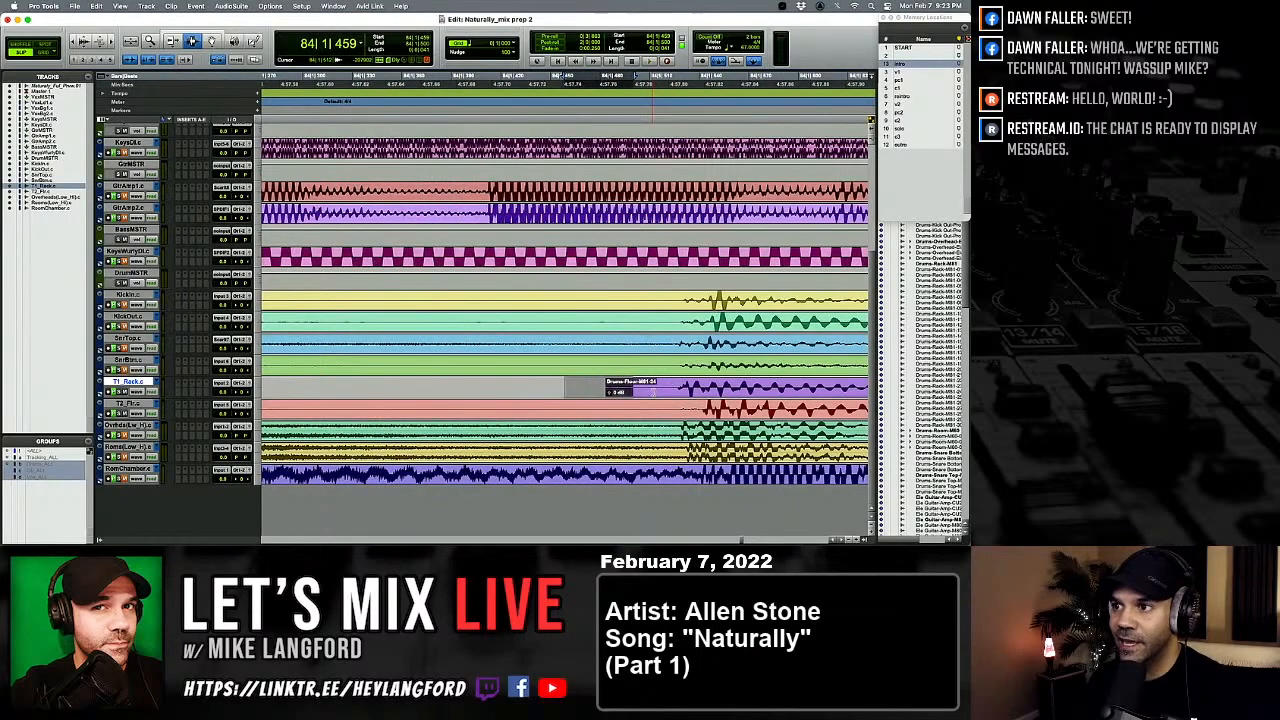
pyautogui.click(669, 394)
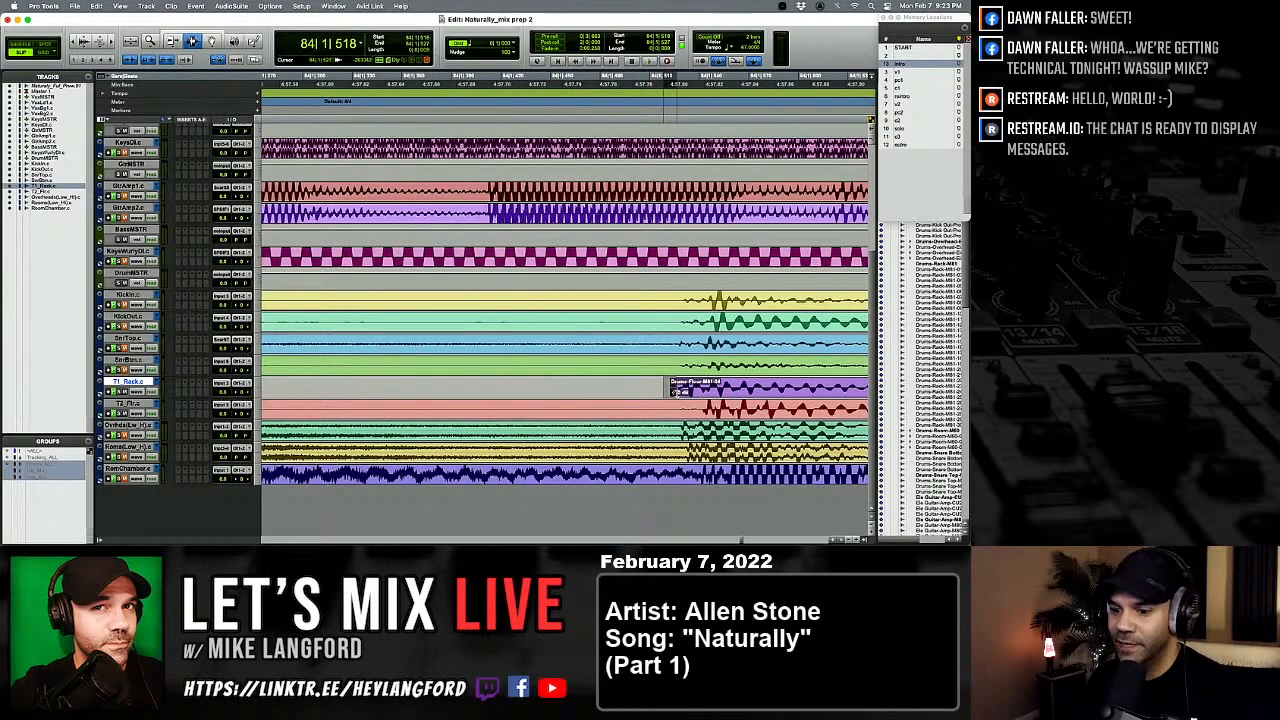
# Step: Delete a section of T2_Flr after the floor tom hit near 71|4|665 and fade out its tail from 71|4|894
pyautogui.press('r')
pyautogui.press('r')
pyautogui.press('r')
pyautogui.press('r')
pyautogui.press('r')
pyautogui.press('r')
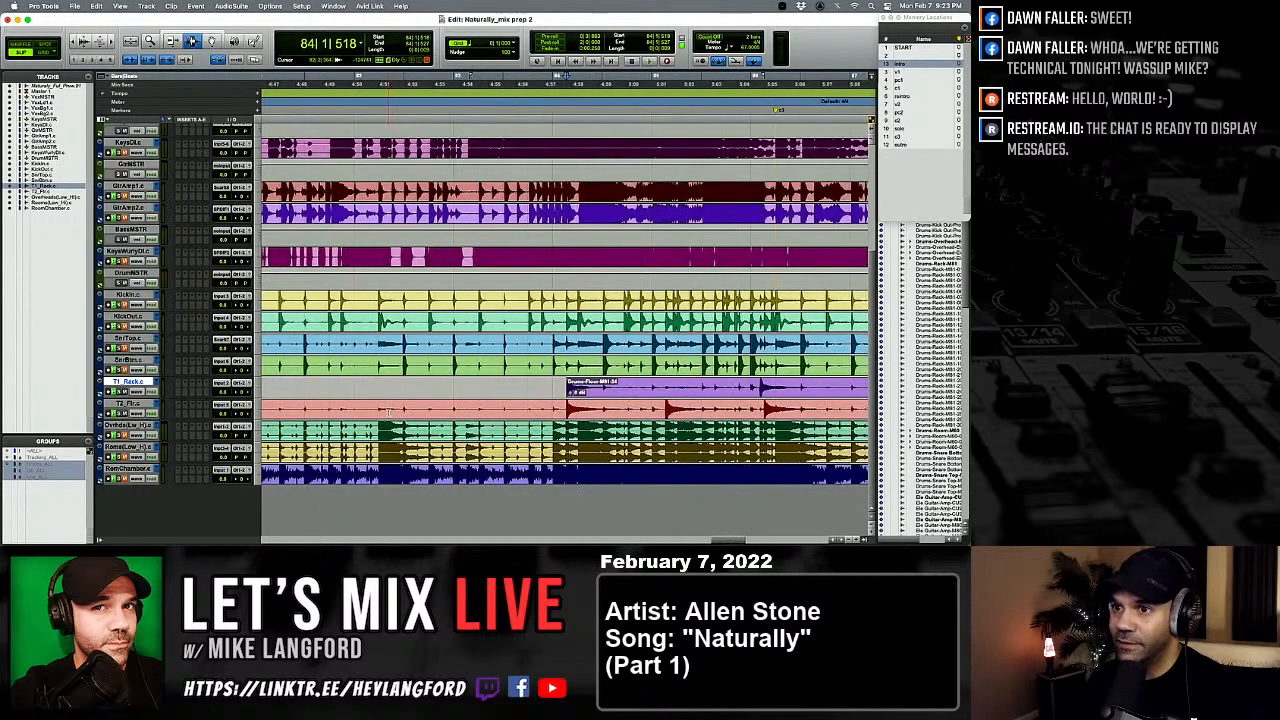
pyautogui.press('r')
pyautogui.press('r')
pyautogui.click(418, 407)
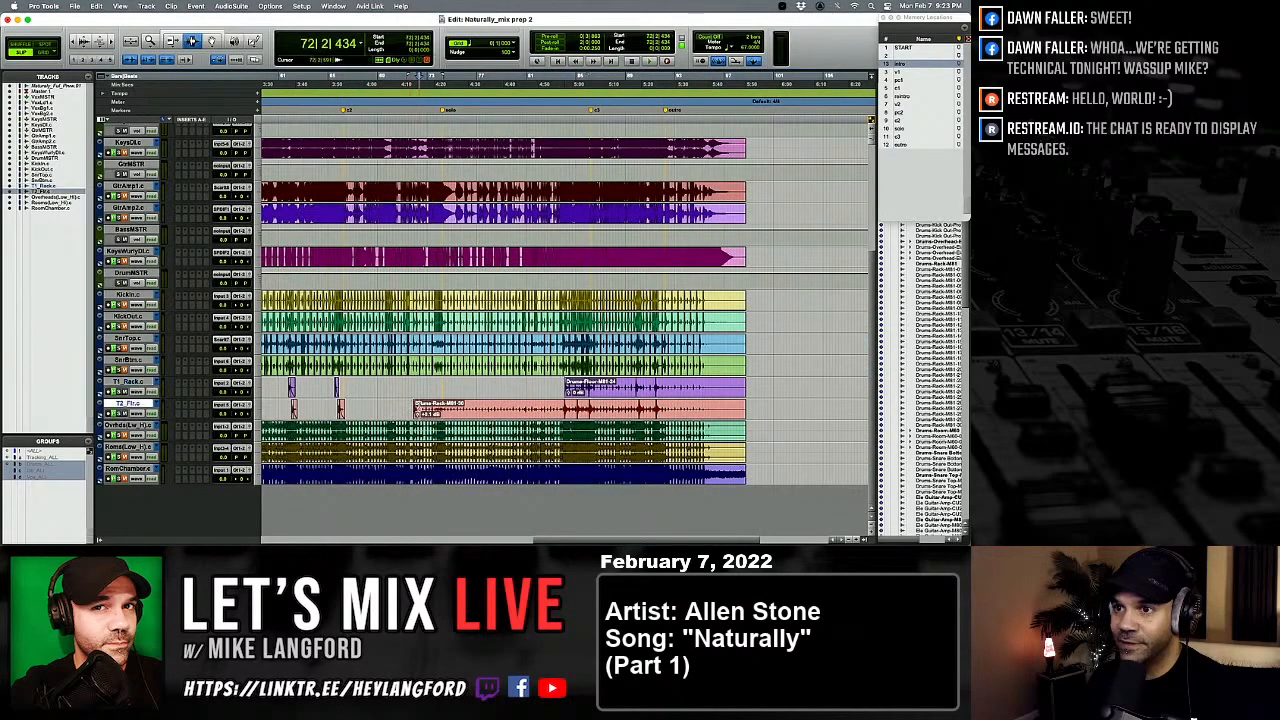
pyautogui.press('t')
pyautogui.press('t')
pyautogui.press('t')
pyautogui.press('t')
pyautogui.press('t')
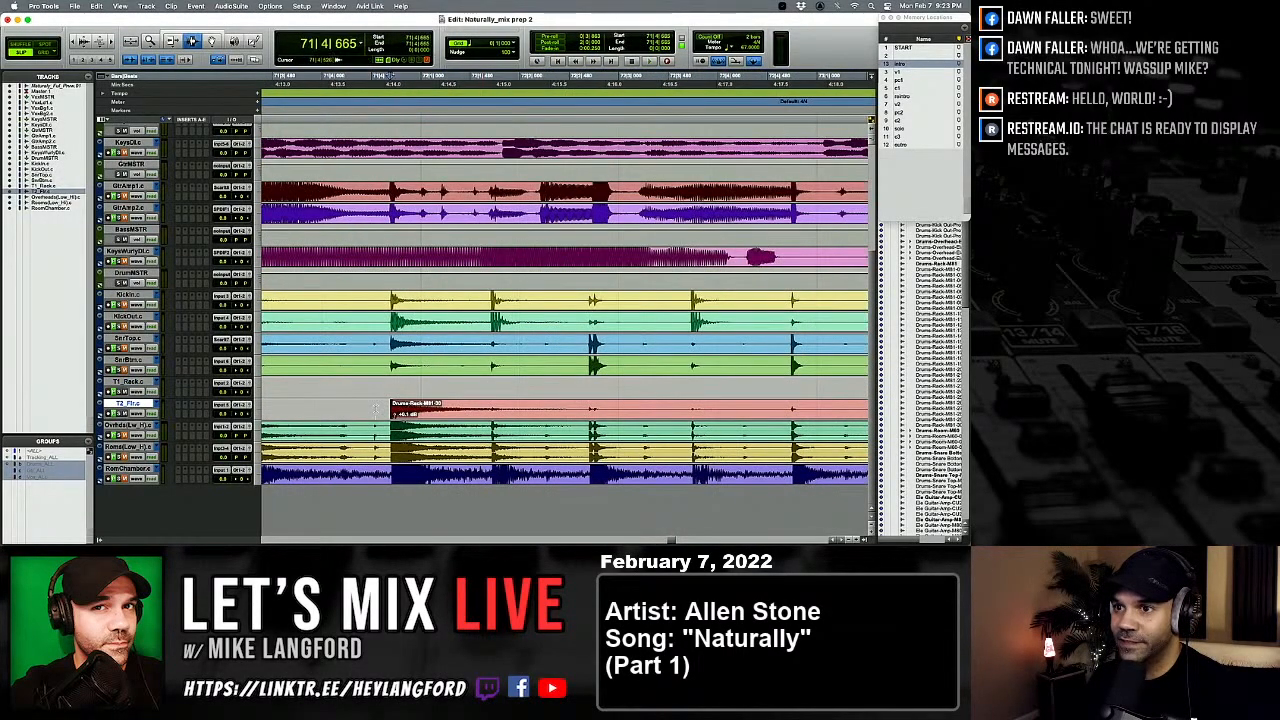
pyautogui.moveTo(445, 410); pyautogui.dragTo(570, 410)
pyautogui.press('Delete')
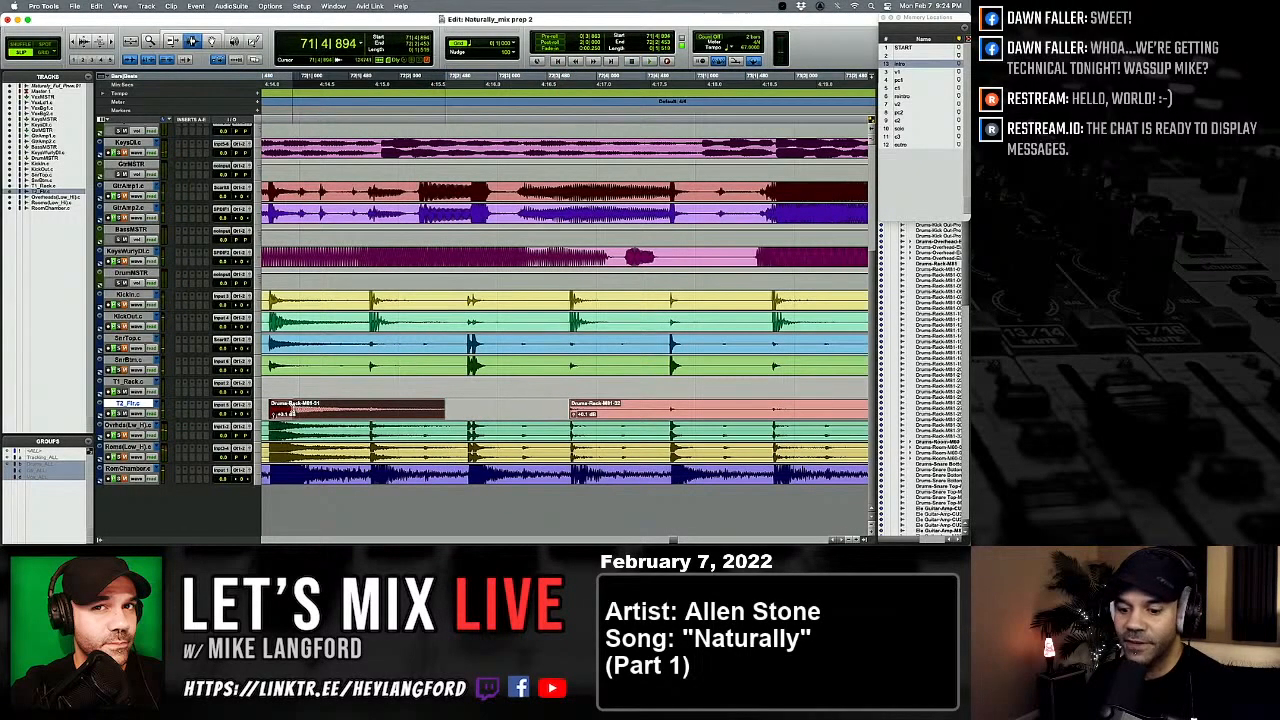
# Step: Delete the T2_Flr section from 72|3|238 up to shortly before the floor tom hit in bar 84
pyautogui.moveTo(493, 385); pyautogui.dragTo(573, 432)
pyautogui.press('r')
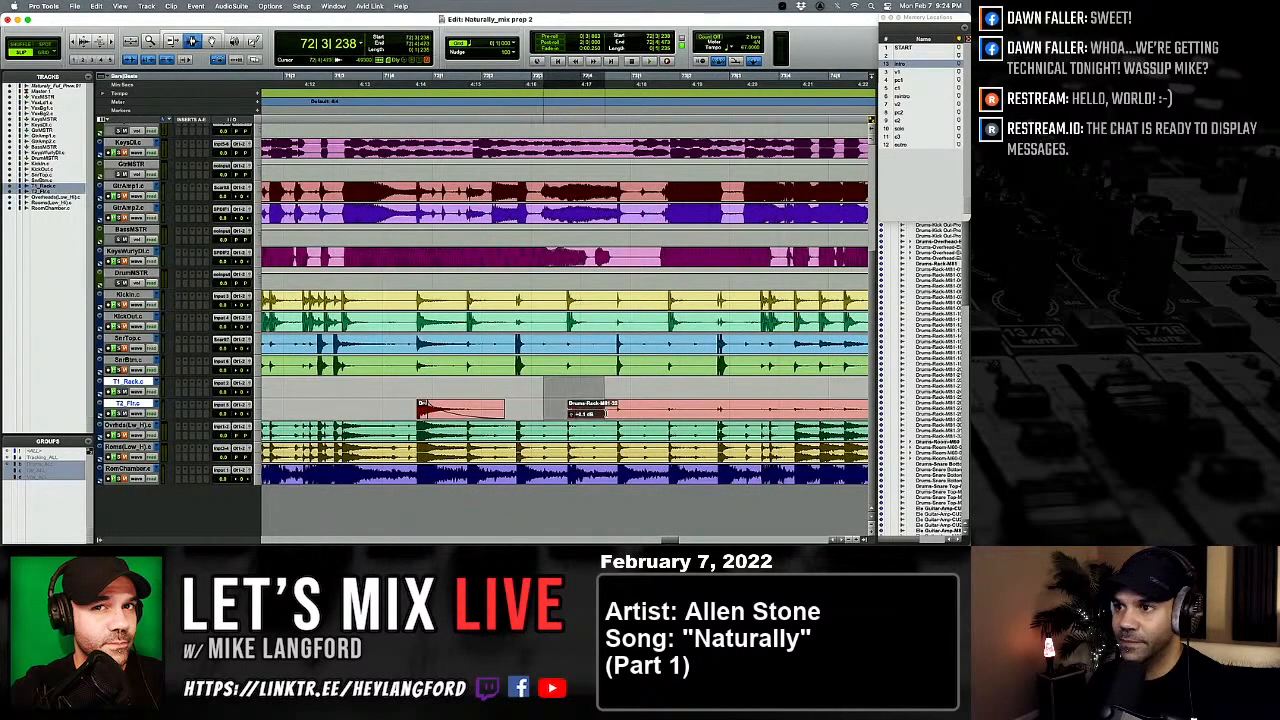
pyautogui.press('space')
pyautogui.press('r')
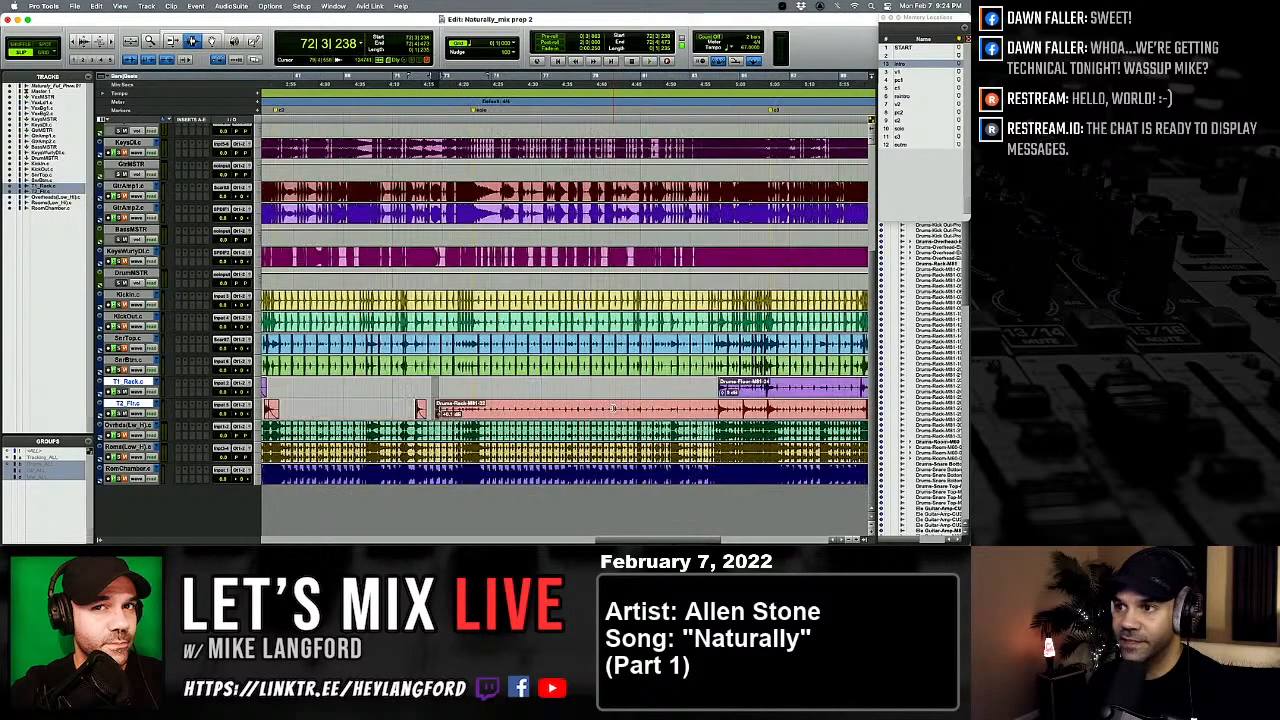
pyautogui.press('t')
pyautogui.press('t')
pyautogui.press('t')
pyautogui.press('t')
pyautogui.press('t')
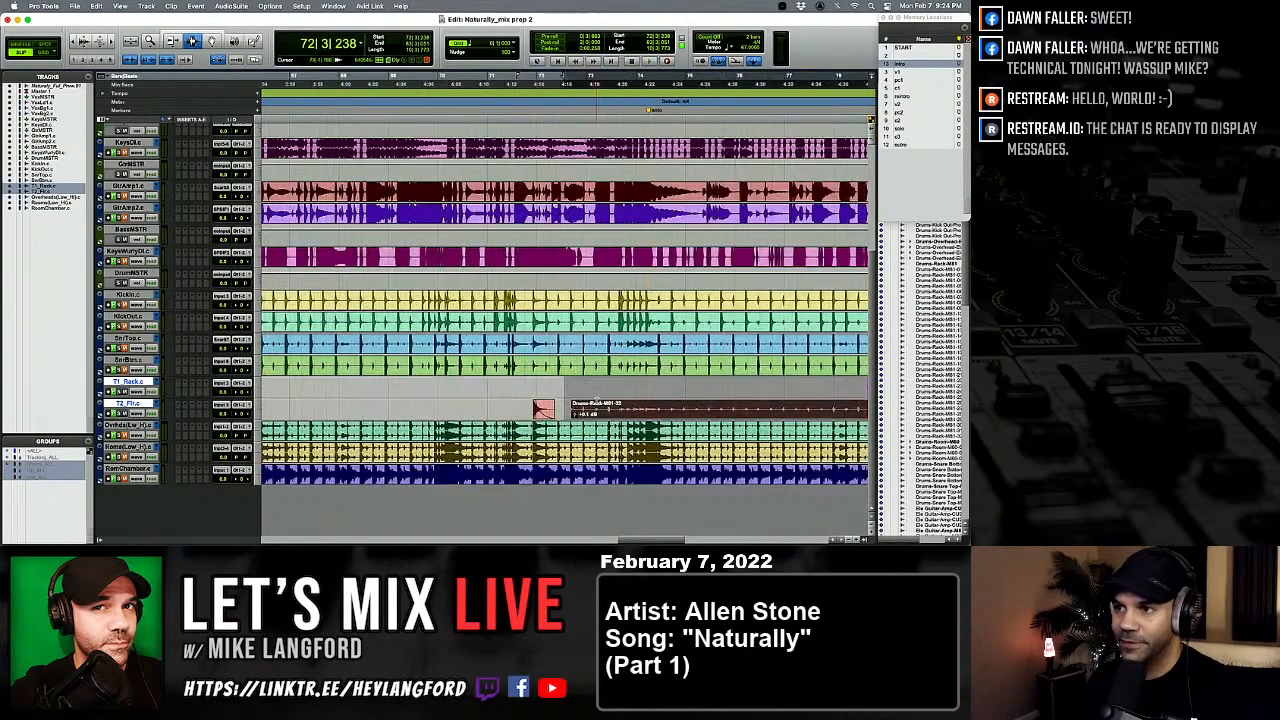
pyautogui.hscroll(10, 621, 399)
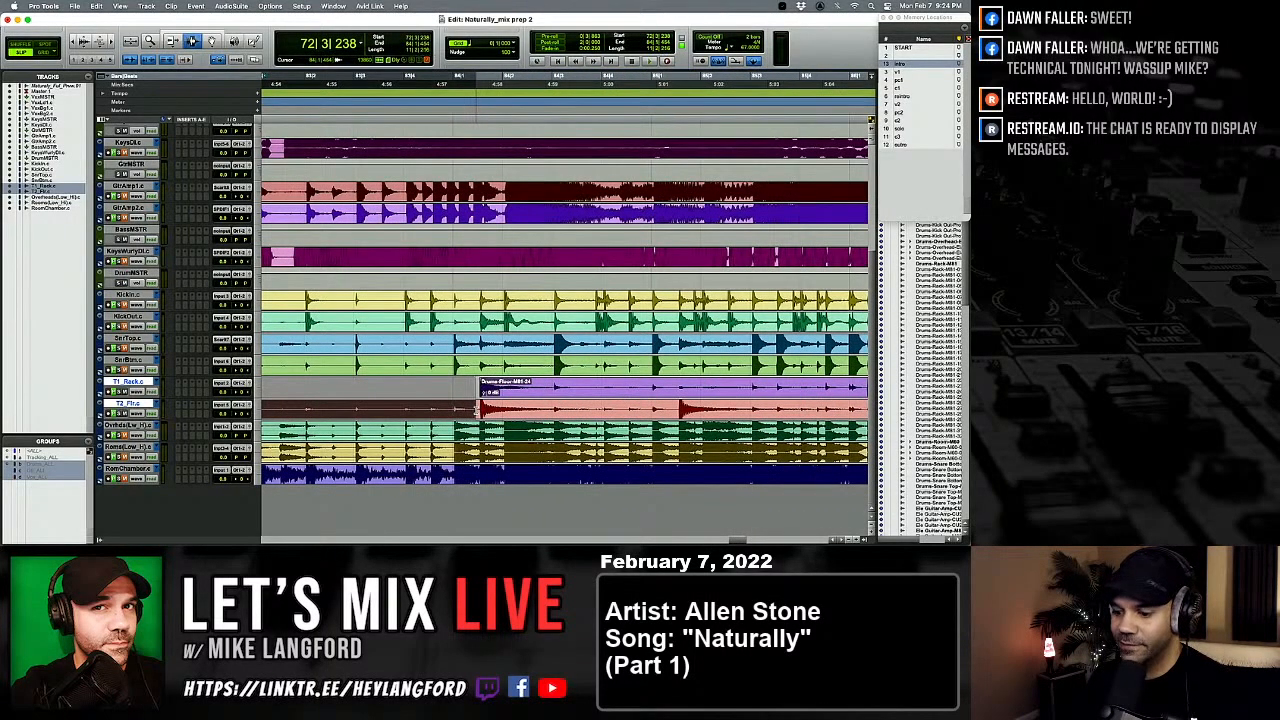
pyautogui.click(476, 408)
# Step: Trim the remaining lead-in of the T2_Flr clip up to the floor tom hit near 84|1|525
pyautogui.press('t')
pyautogui.press('t')
pyautogui.press('t')
pyautogui.press('t')
pyautogui.moveTo(464, 410); pyautogui.dragTo(558, 413)
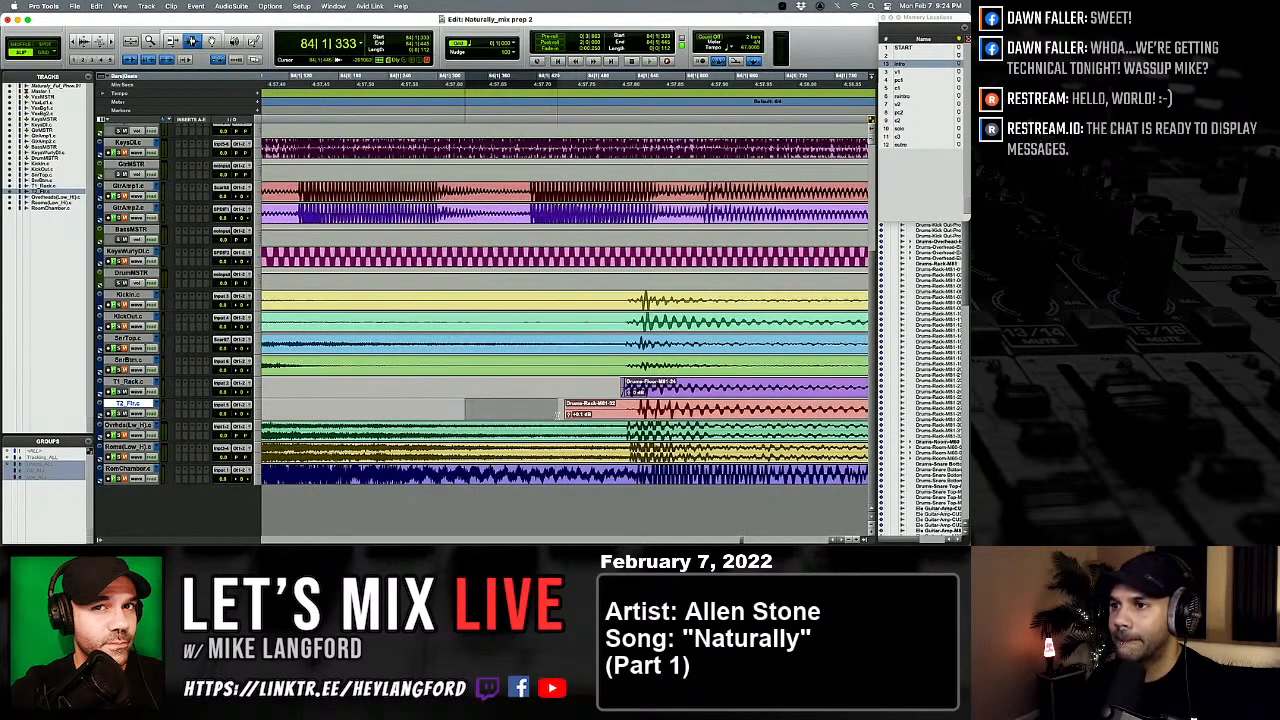
pyautogui.press('Delete')
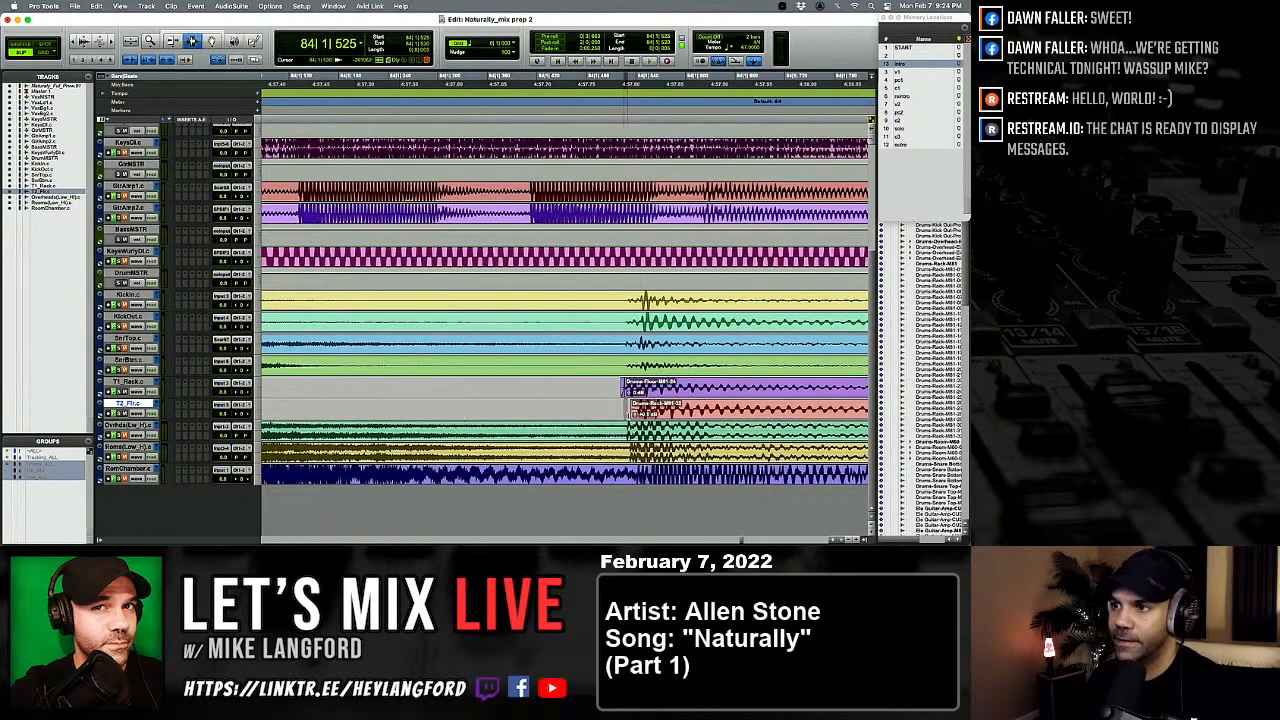
# Step: Audition the trimmed rack and floor tom hits in bar 84
pyautogui.press('p')
pyautogui.press('space')
pyautogui.press('r')
pyautogui.press('r')
pyautogui.press('r')
pyautogui.press('r')
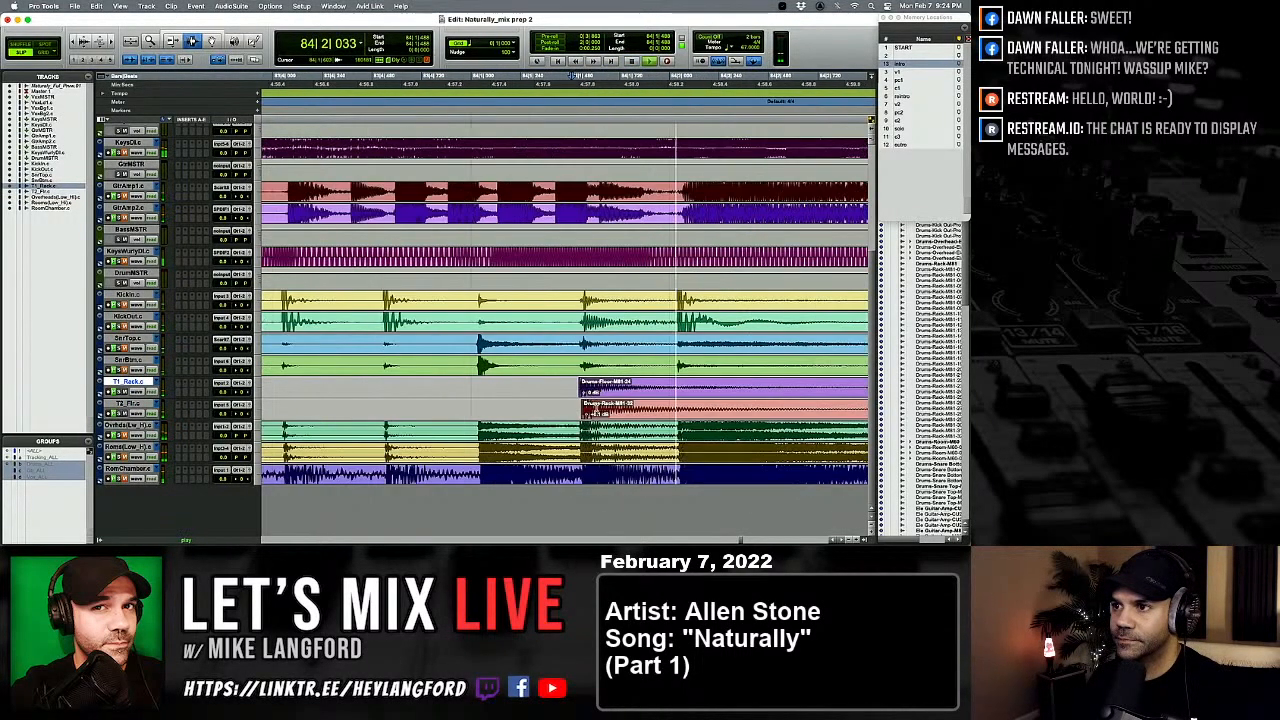
pyautogui.press('t')
pyautogui.press('t')
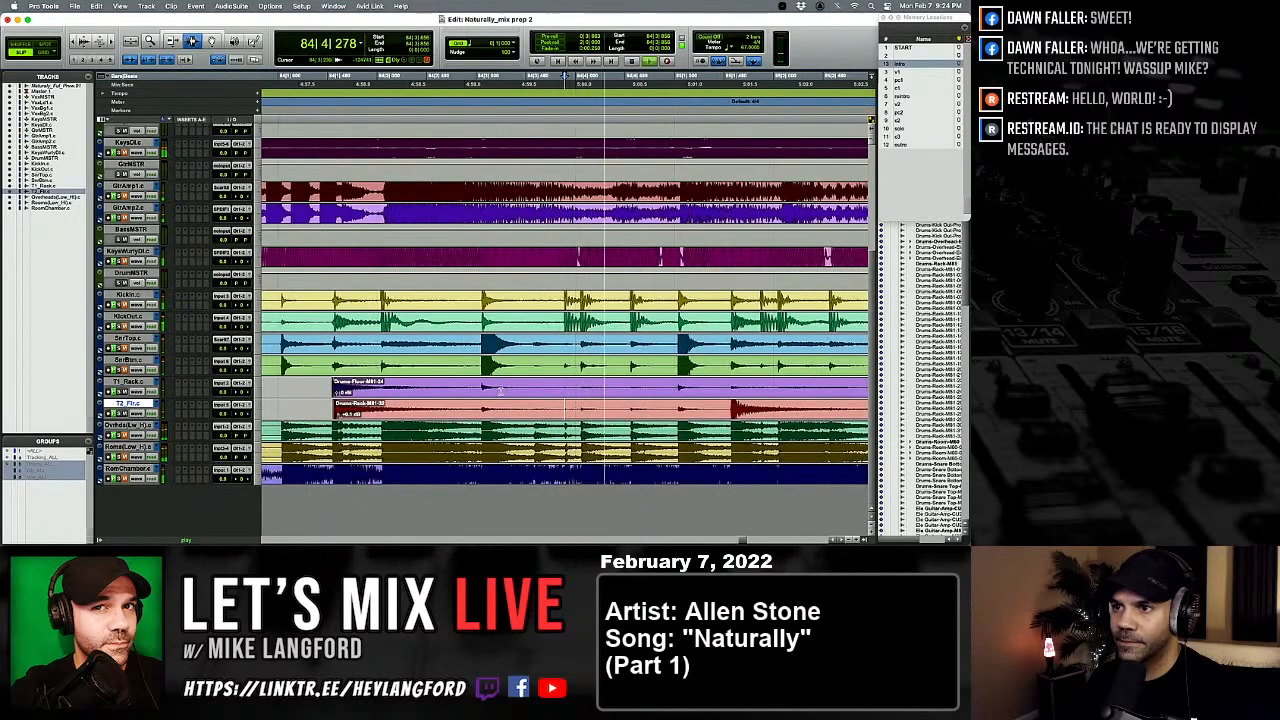
pyautogui.press('space')
# Step: Delete T1_Rack and T2_Flr from 84|3|023 up to just before the bar 85 floor tom hit, and fade out both tails
pyautogui.moveTo(481, 390); pyautogui.dragTo(730, 410)
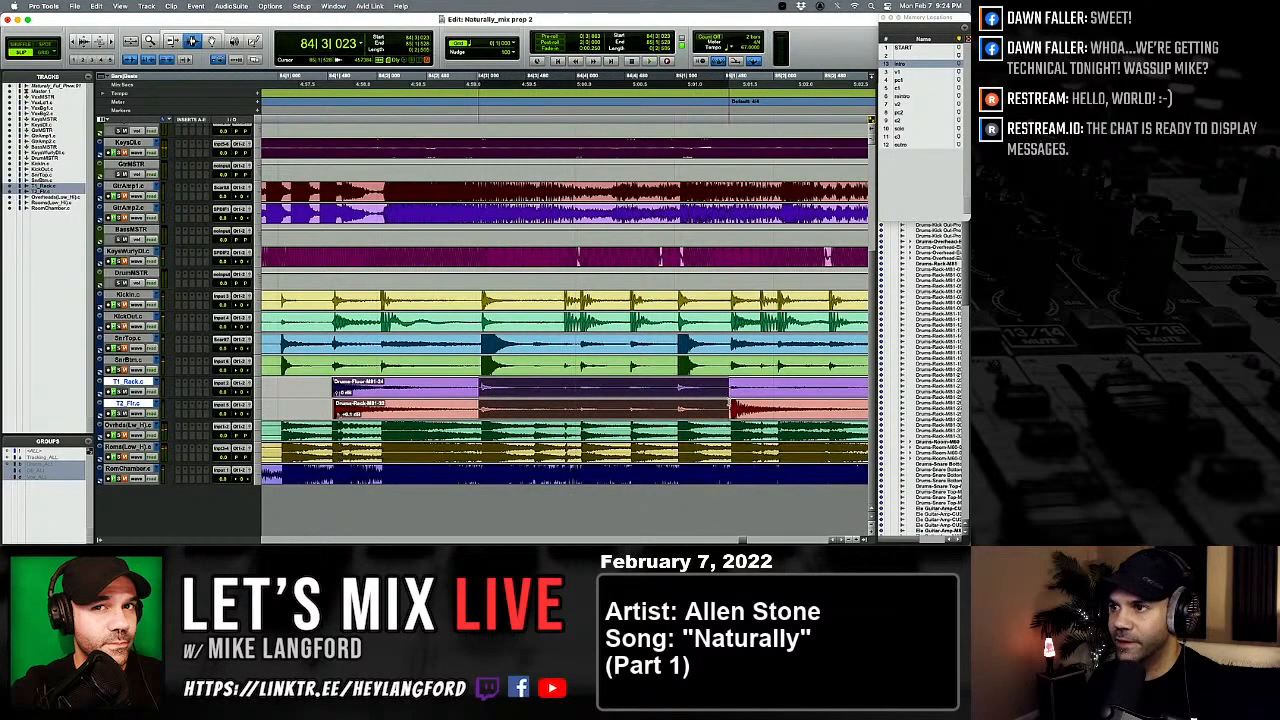
pyautogui.press('Delete')
pyautogui.moveTo(478, 385); pyautogui.dragTo(372, 385)
pyautogui.press('space')
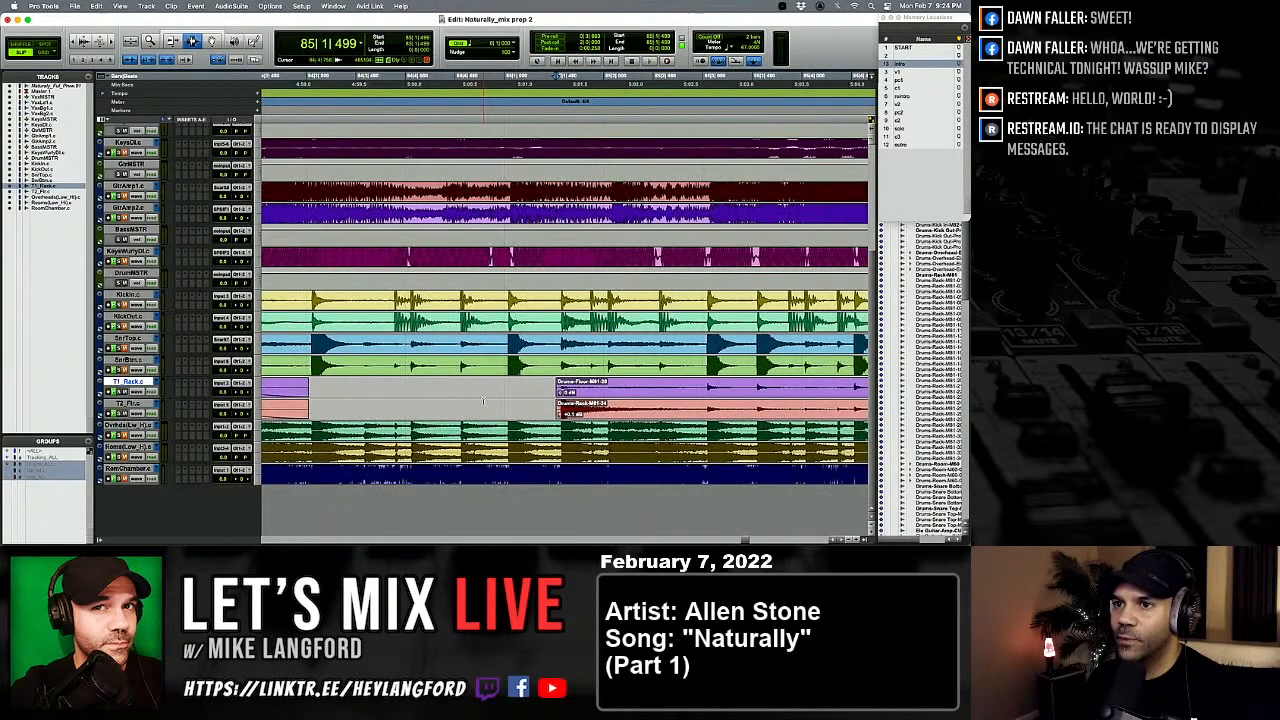
# Step: Trim the lead-ins of the T1_Rack and T2_Flr clips in bar 85 up to the tom hit near 85|1|517
pyautogui.press('super+bracketright')
pyautogui.press('super+bracketright')
pyautogui.press('super+bracketright')
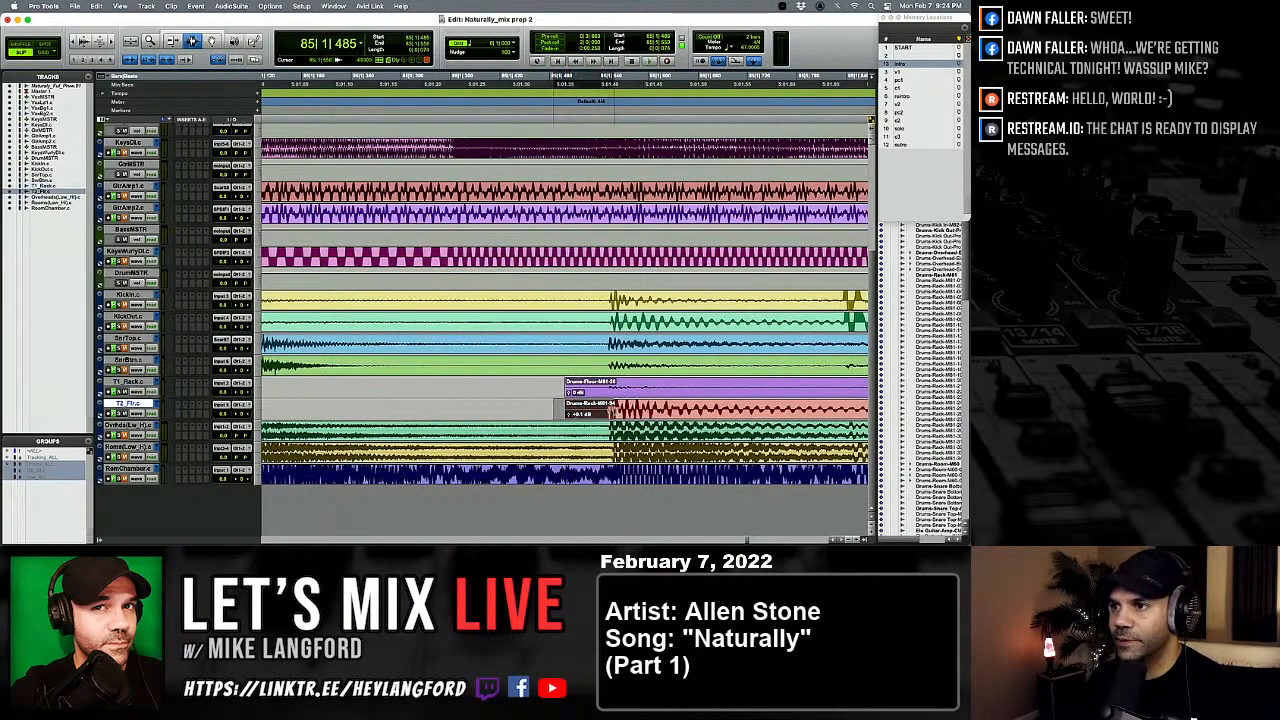
pyautogui.click(603, 394)
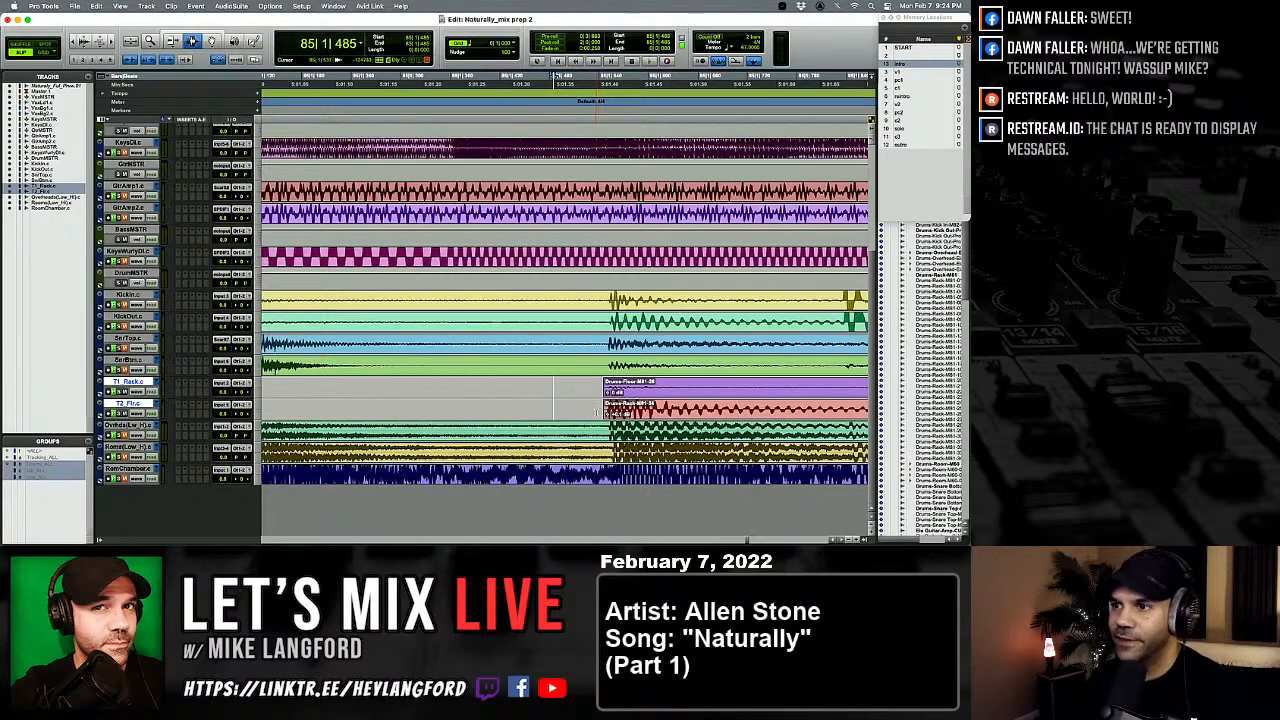
pyautogui.press('super+bracketleft')
pyautogui.press('super+bracketleft')
pyautogui.press('super+bracketleft')
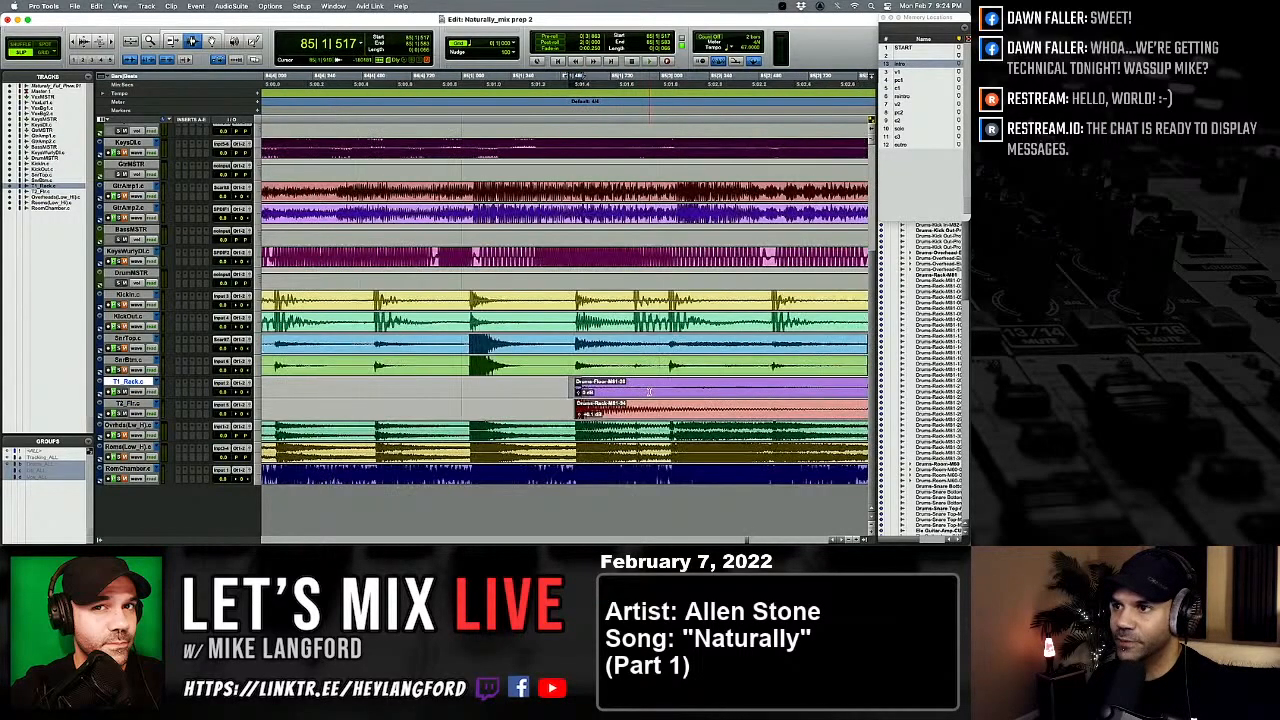
# Step: Delete T1_Rack from the start of its bar 85 clip up to the rack tom hit near 86|1|356
pyautogui.hscroll(2, 650, 393)
pyautogui.moveTo(655, 393); pyautogui.dragTo(752, 392)
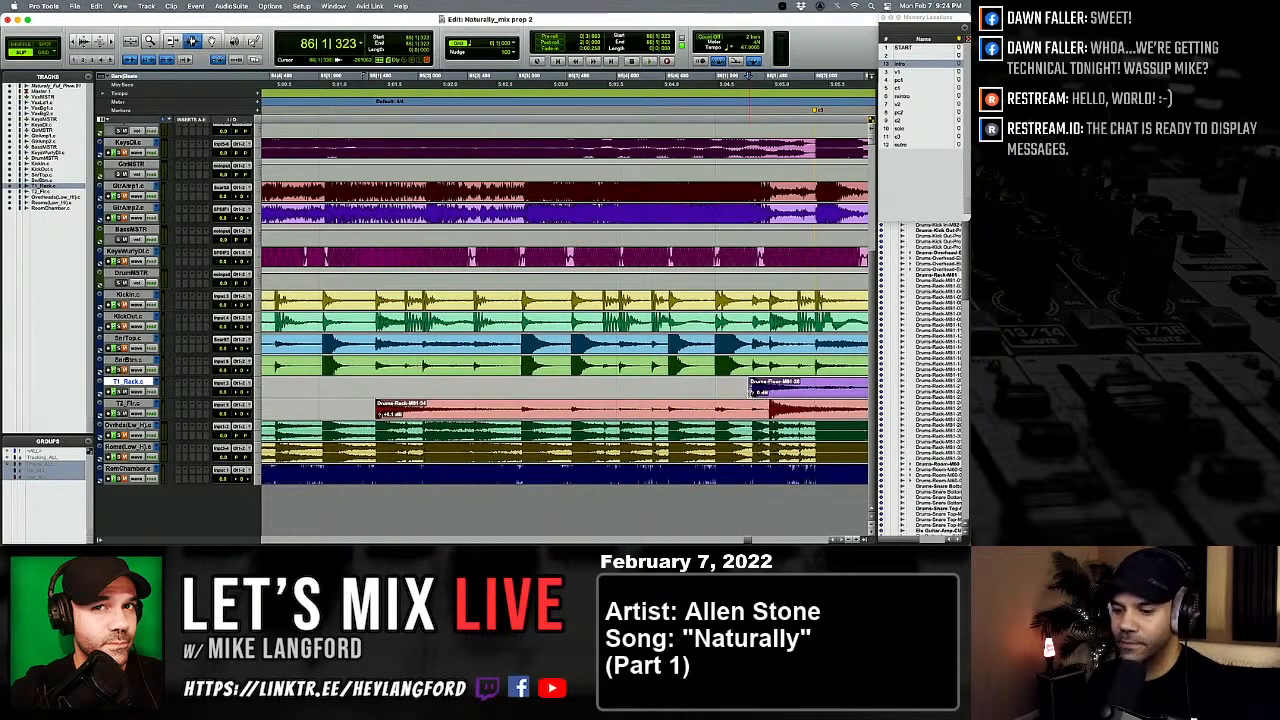
pyautogui.press('super+bracketright')
pyautogui.press('super+bracketright')
pyautogui.press('super+bracketright')
pyautogui.moveTo(572, 392); pyautogui.dragTo(617, 393)
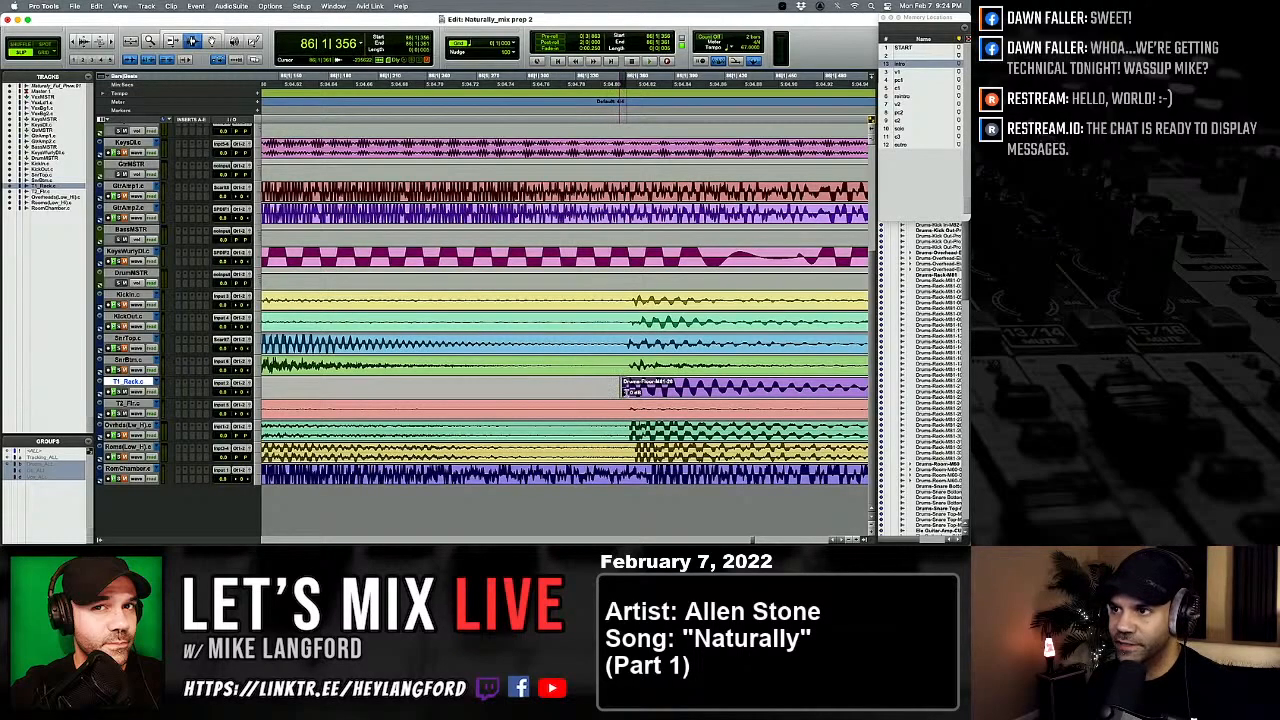
# Step: Delete the T2_Flr section from 85|2|817 up to shortly before the floor tom hit in bar 86
pyautogui.press('r')
pyautogui.press('r')
pyautogui.press('r')
pyautogui.press('r')
pyautogui.press('r')
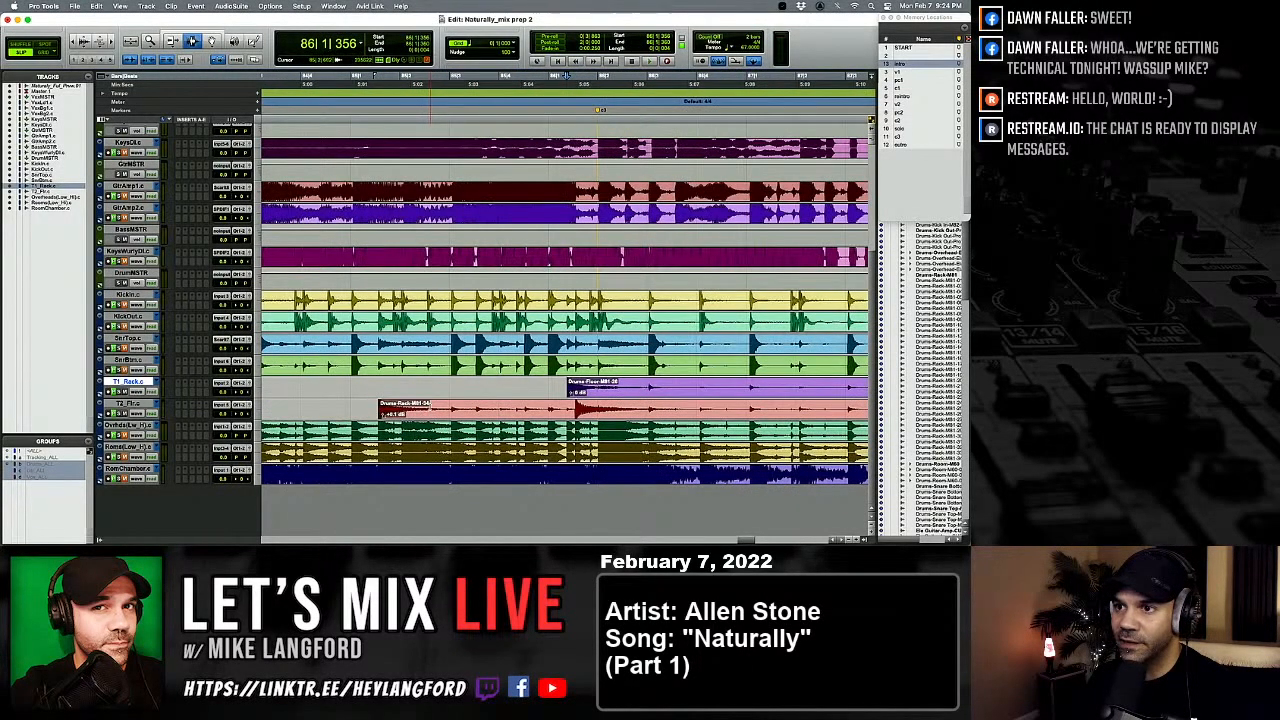
pyautogui.moveTo(440, 410); pyautogui.dragTo(578, 410)
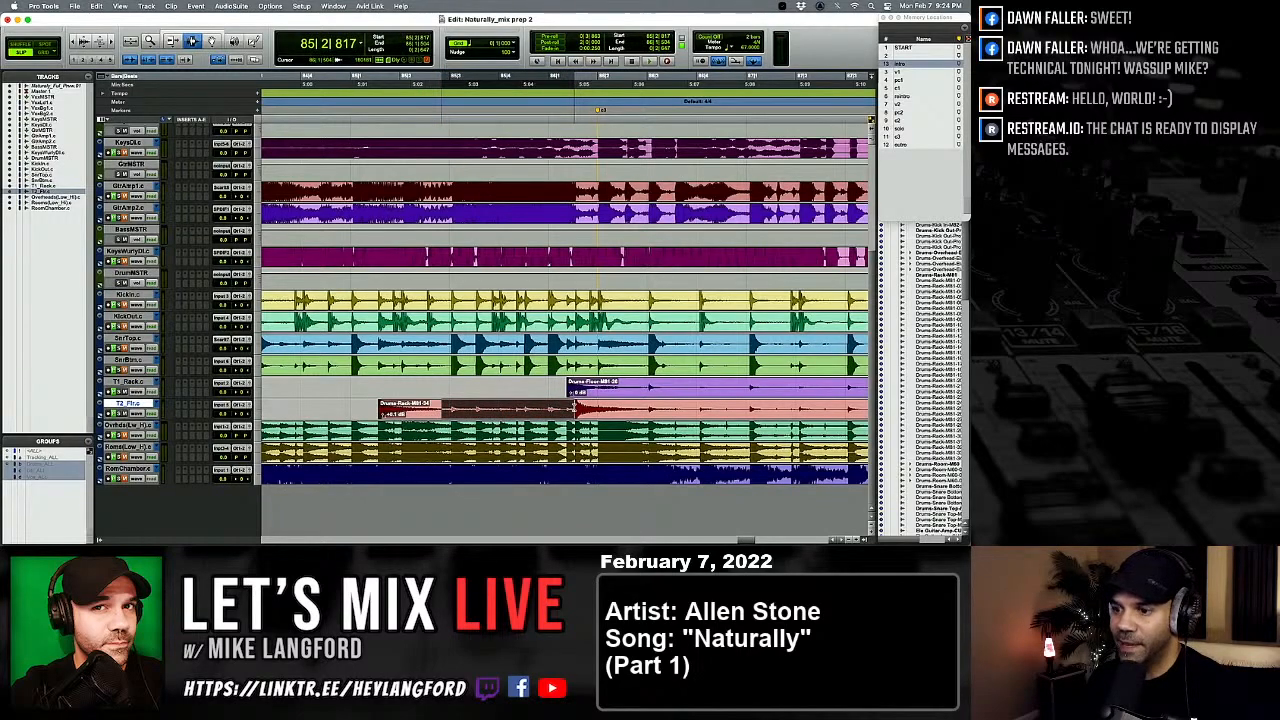
pyautogui.press('Delete')
# Step: Fade out the tail of the bar 85 T2_Flr clip from 85|1|895 and extend the clip's end
pyautogui.click(433, 409)
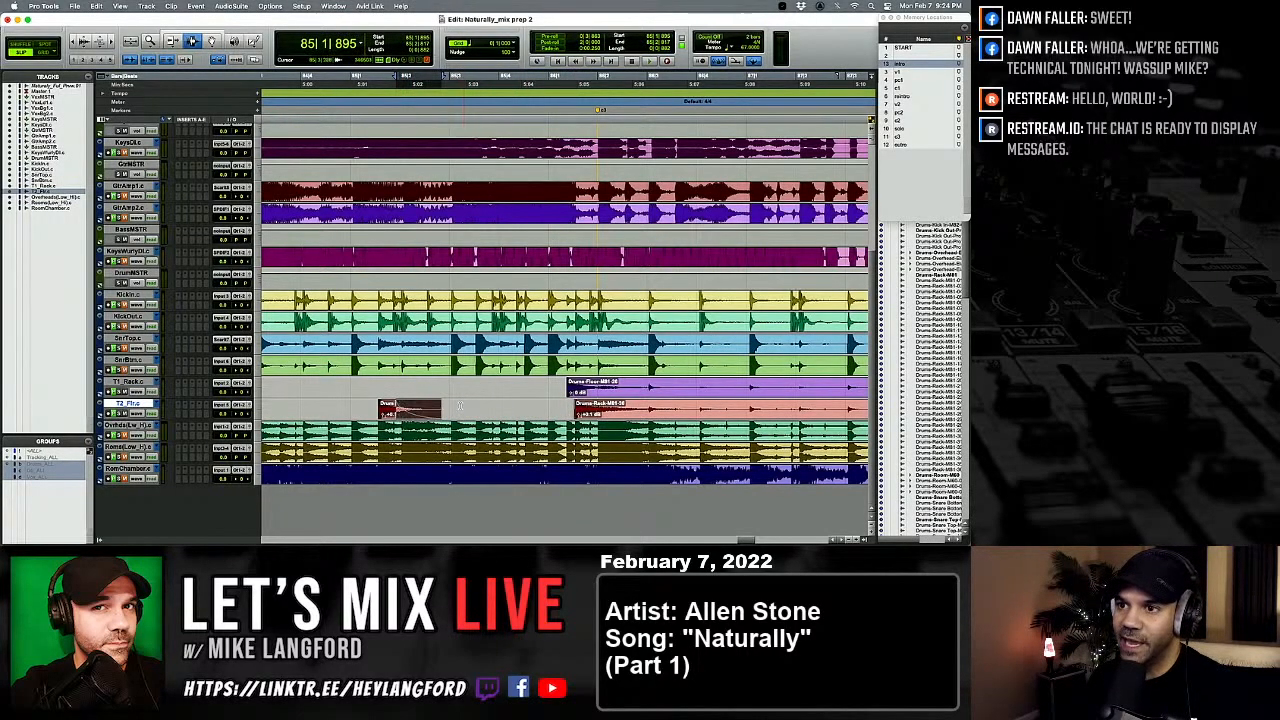
pyautogui.moveTo(436, 409); pyautogui.dragTo(468, 409)
pyautogui.press('space')
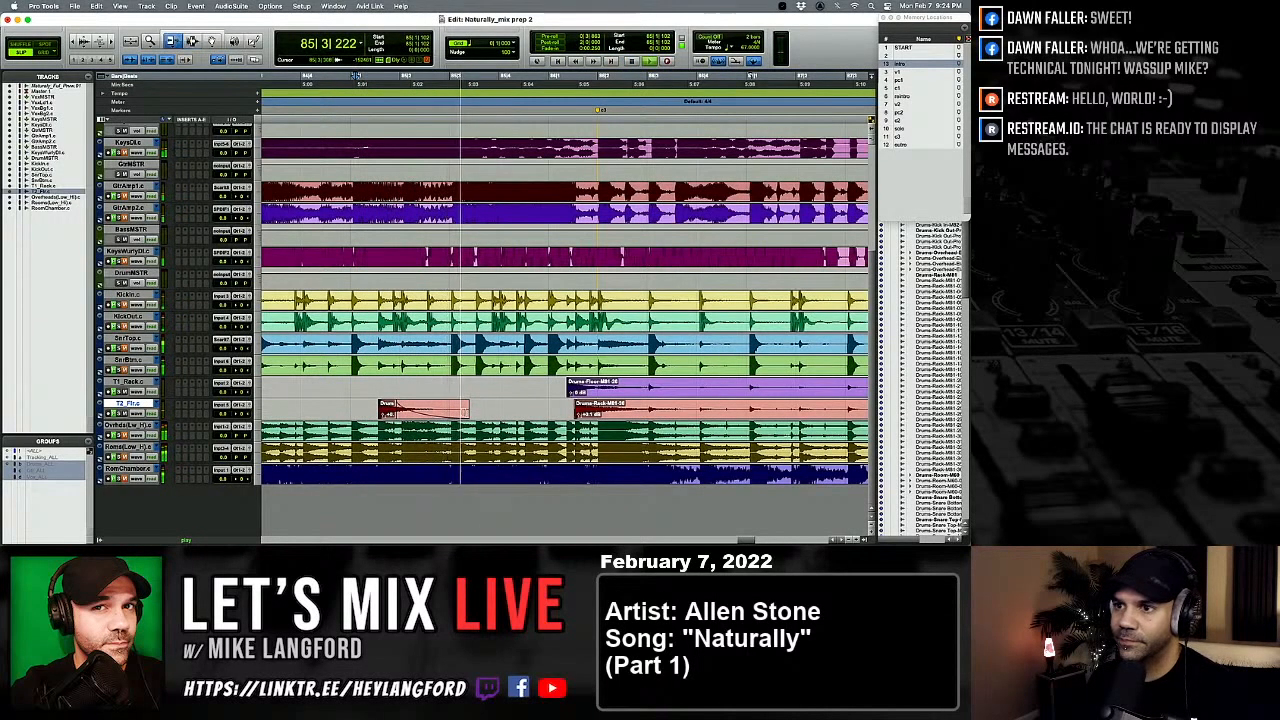
pyautogui.moveTo(467, 409); pyautogui.dragTo(459, 409)
# Step: Trim the lead-in of the T2_Flr clip from 86|1|498 up to the floor tom hit in bar 86
pyautogui.press('Tab')
pyautogui.press('Tab')
pyautogui.press('t')
pyautogui.press('t')
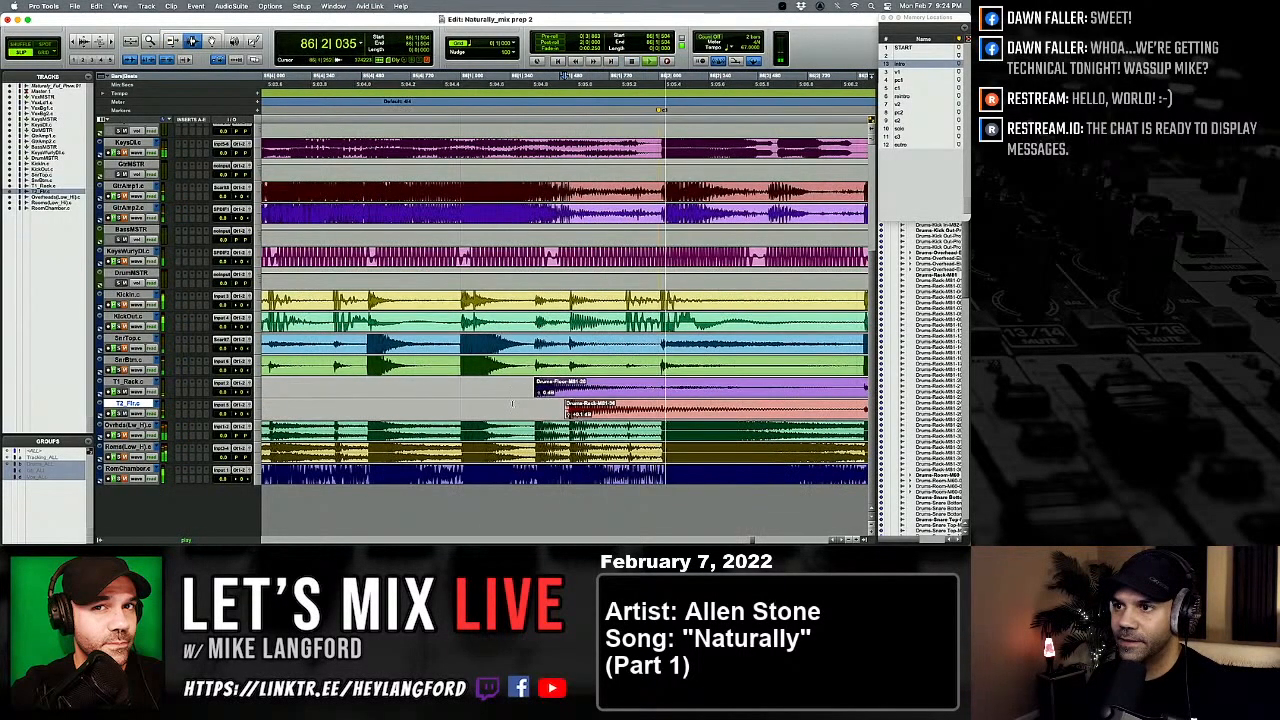
pyautogui.press('t')
pyautogui.press('space')
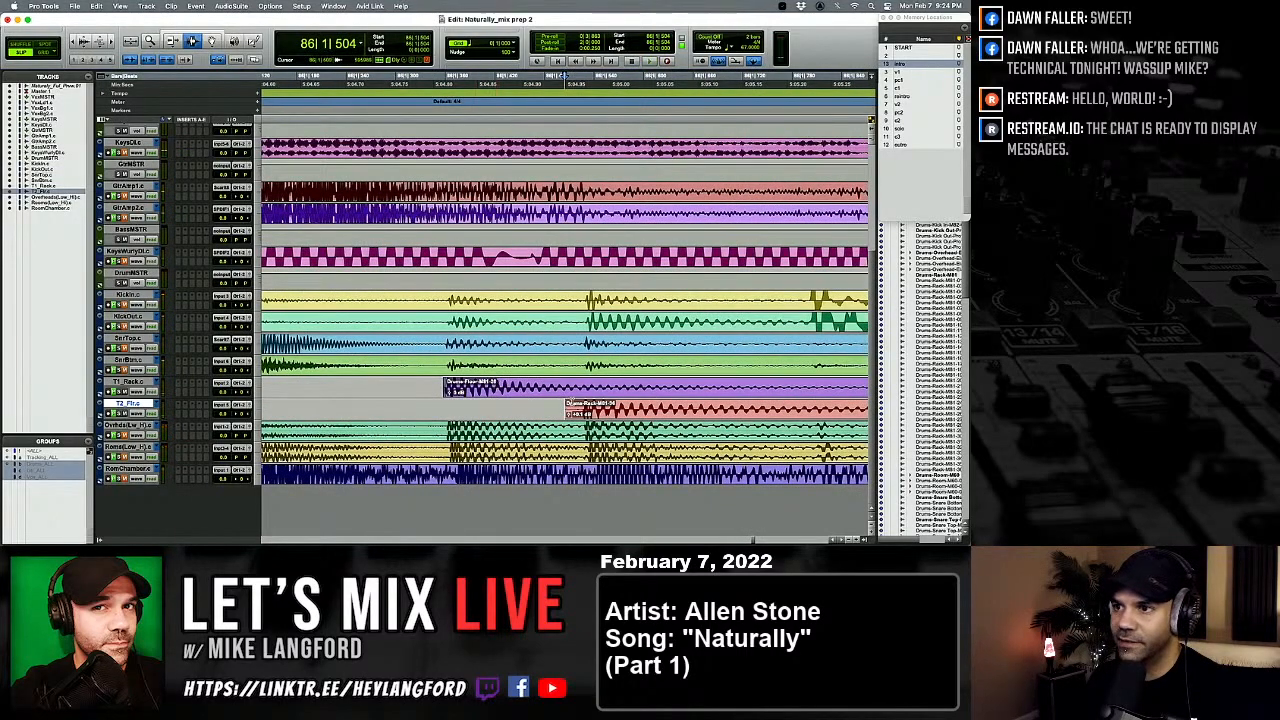
pyautogui.moveTo(560, 410); pyautogui.dragTo(583, 410)
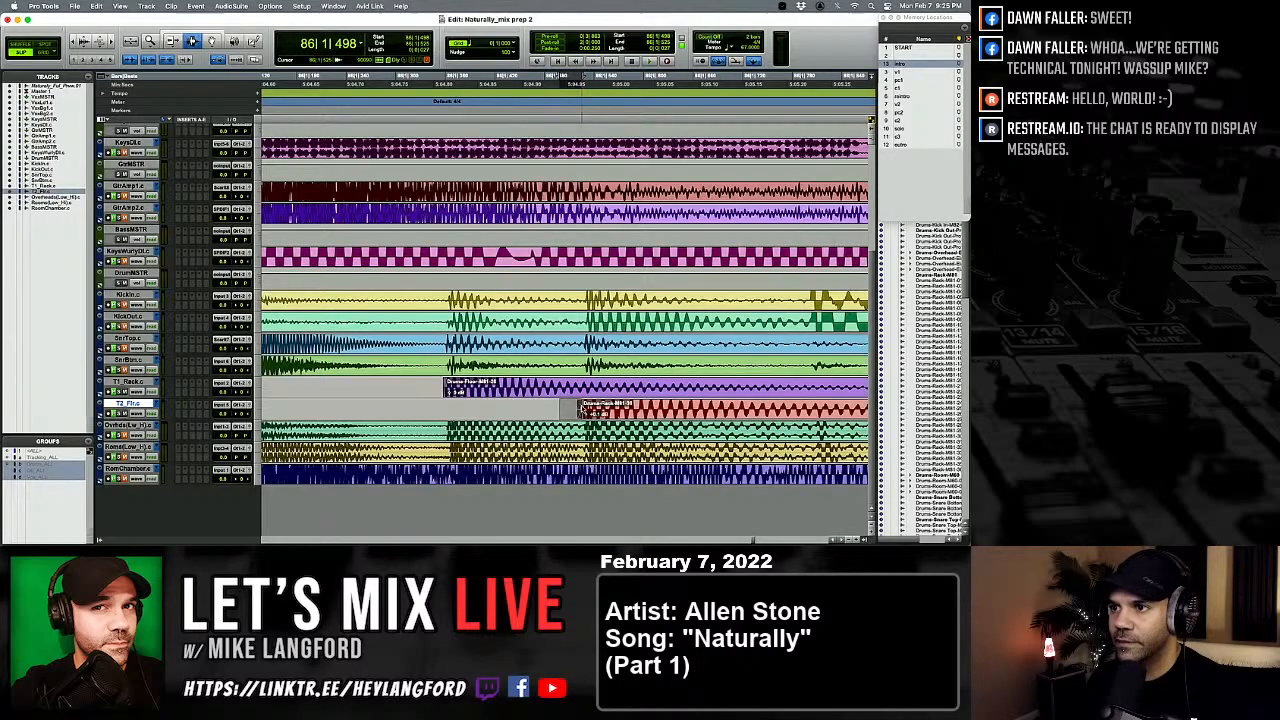
pyautogui.press('super+bracketright')
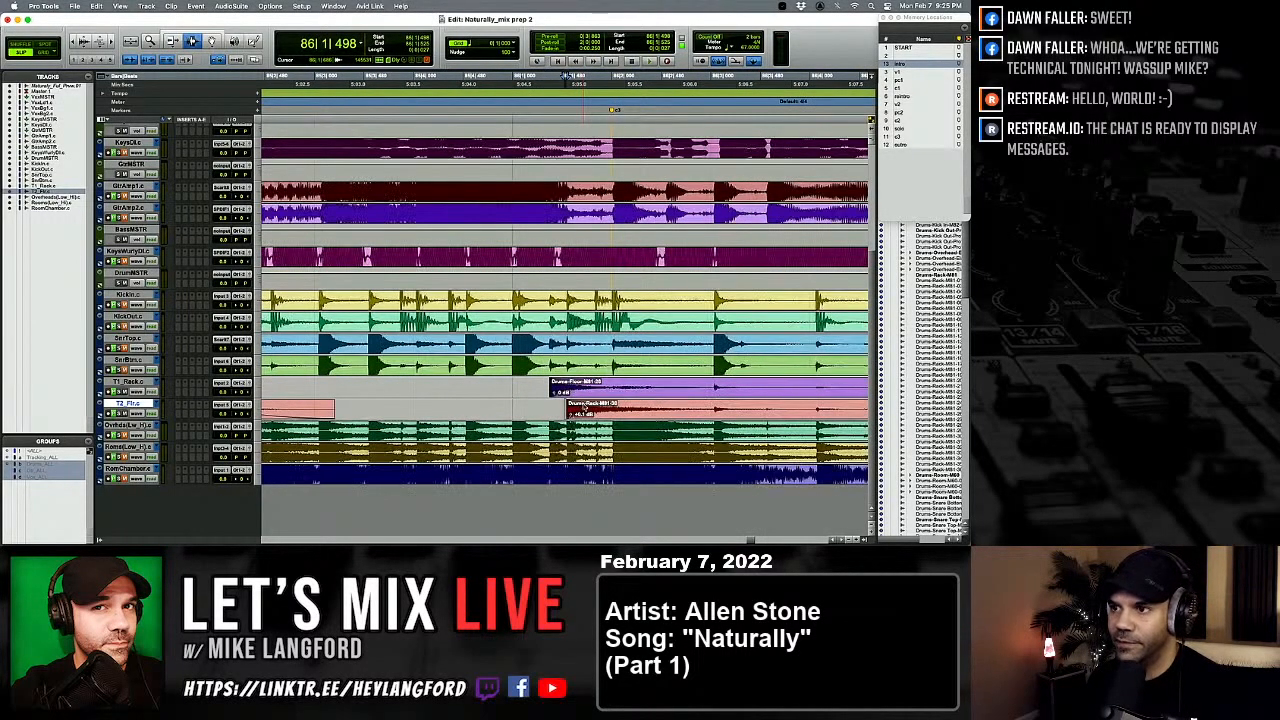
# Step: Delete a section of T1_Rack from 86|2|808 and fade out the tail of the bar 86 rack tom hit
pyautogui.press('super+bracketright')
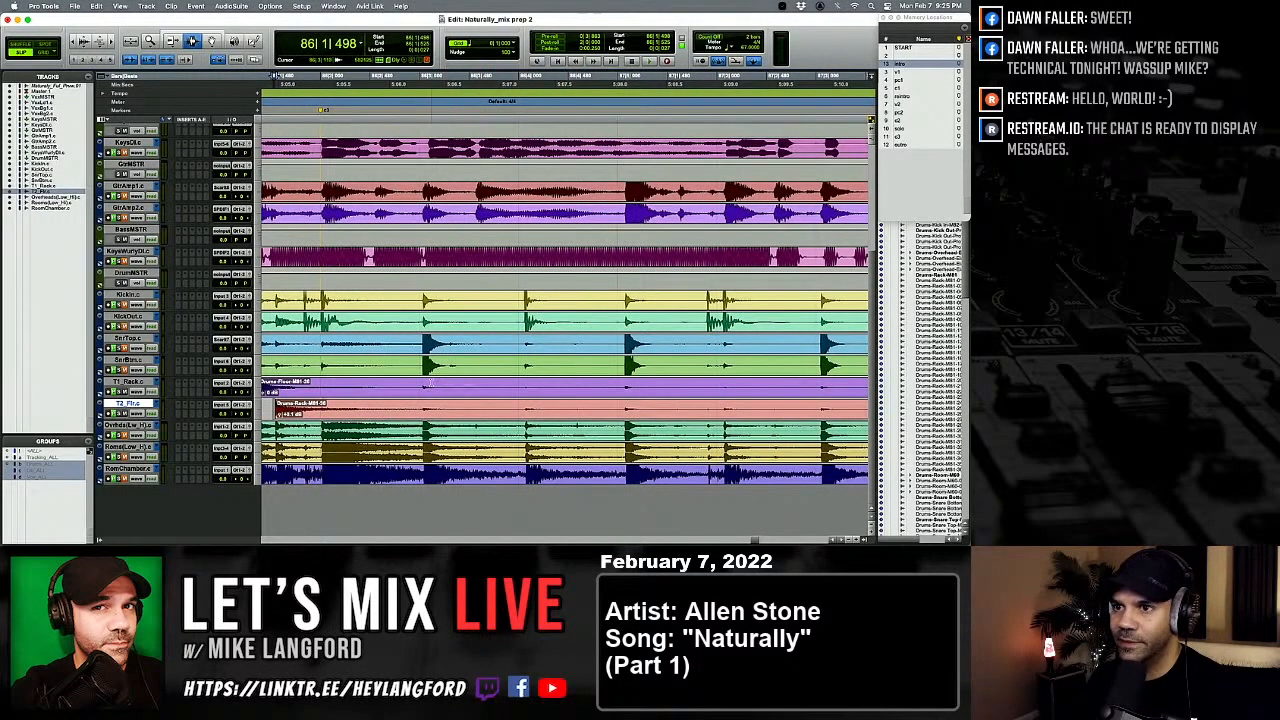
pyautogui.moveTo(428, 385); pyautogui.dragTo(566, 382)
pyautogui.press('Delete')
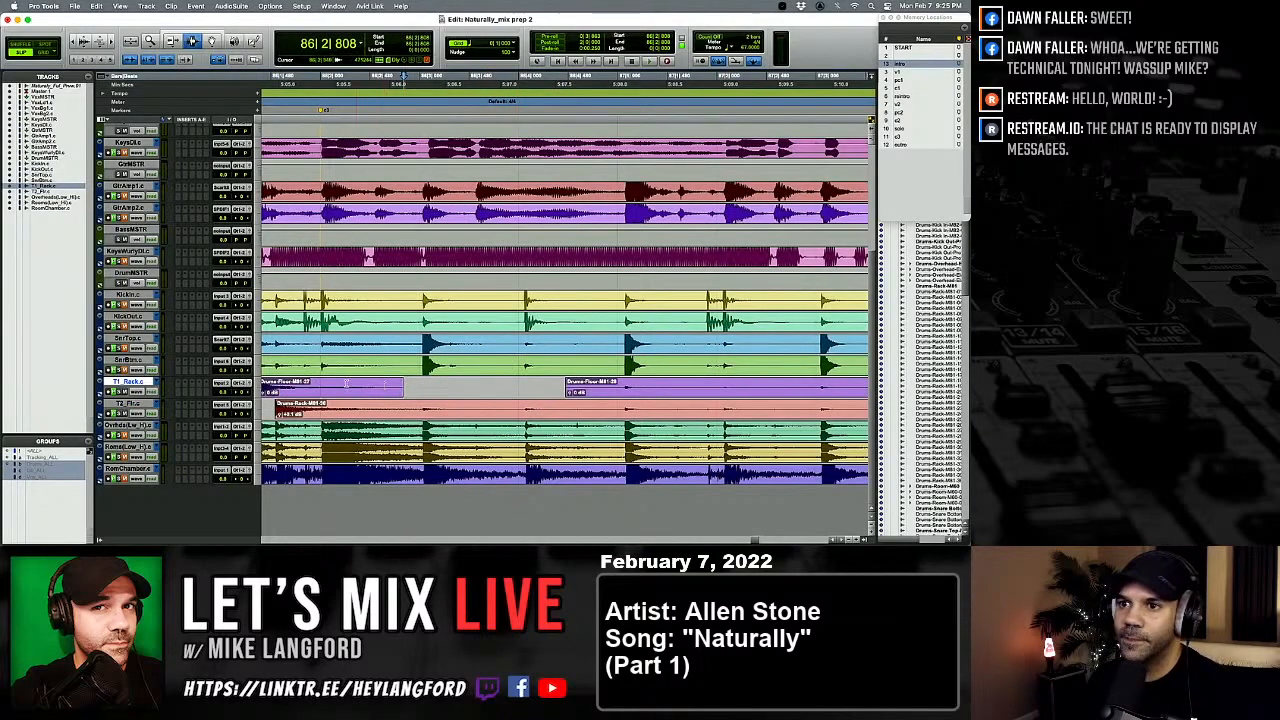
pyautogui.moveTo(404, 383); pyautogui.dragTo(296, 383)
# Step: Delete a section of T2_Flr from 86|3|049 and fade out the floor tom tail from 86|1|784
pyautogui.moveTo(424, 410); pyautogui.dragTo(572, 410)
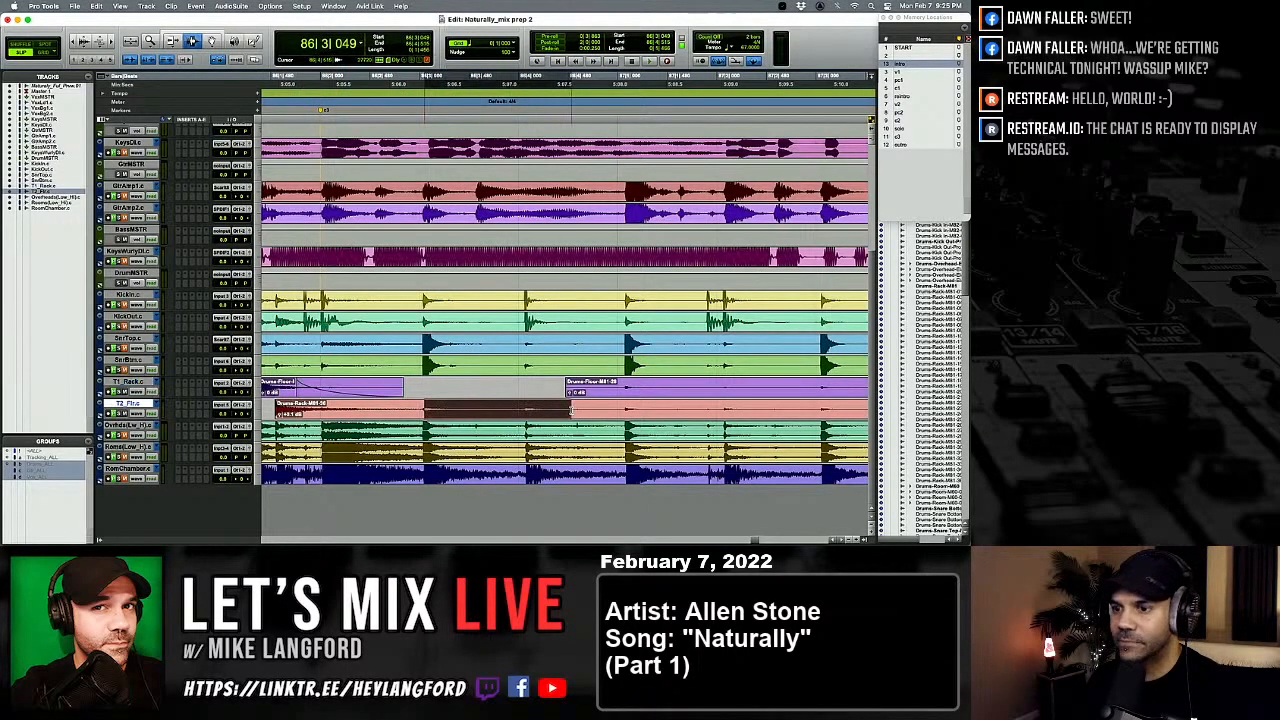
pyautogui.press('Delete')
pyautogui.moveTo(424, 403); pyautogui.dragTo(300, 403)
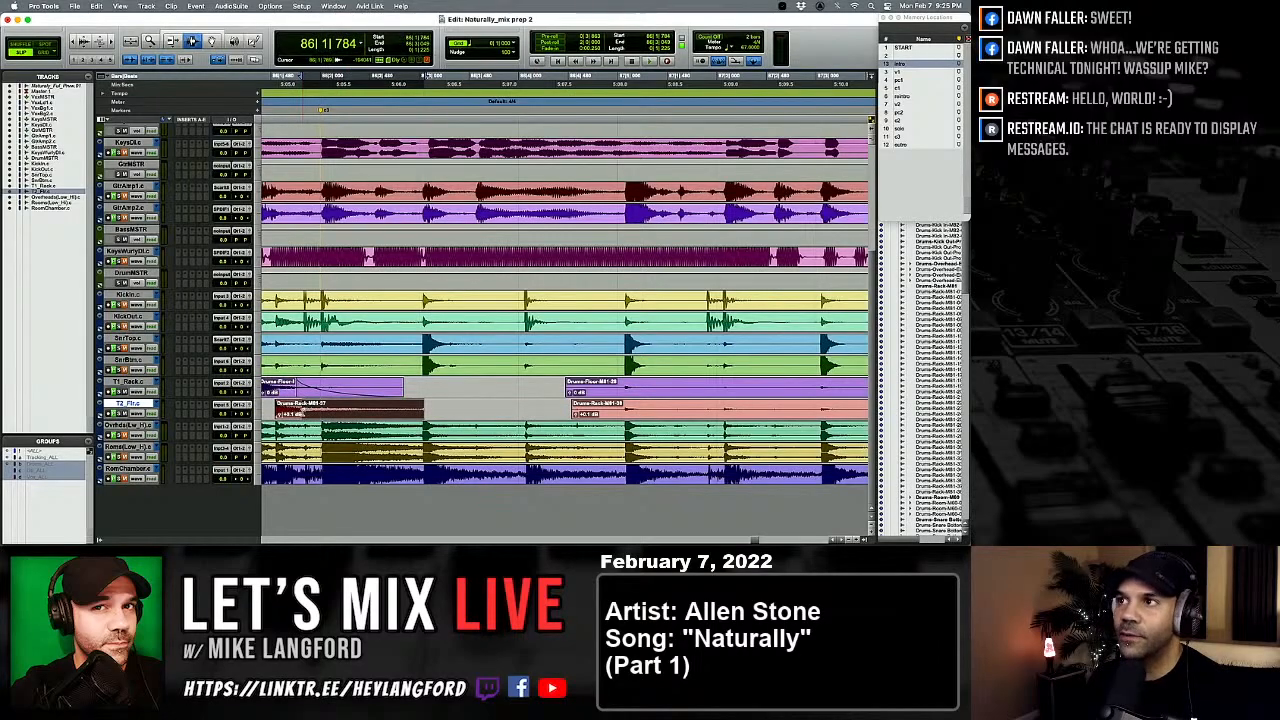
# Step: Delete T1_Rack and T2_Flr from 86|3|720 up to the rack tom hit late in bar 89
pyautogui.press('r')
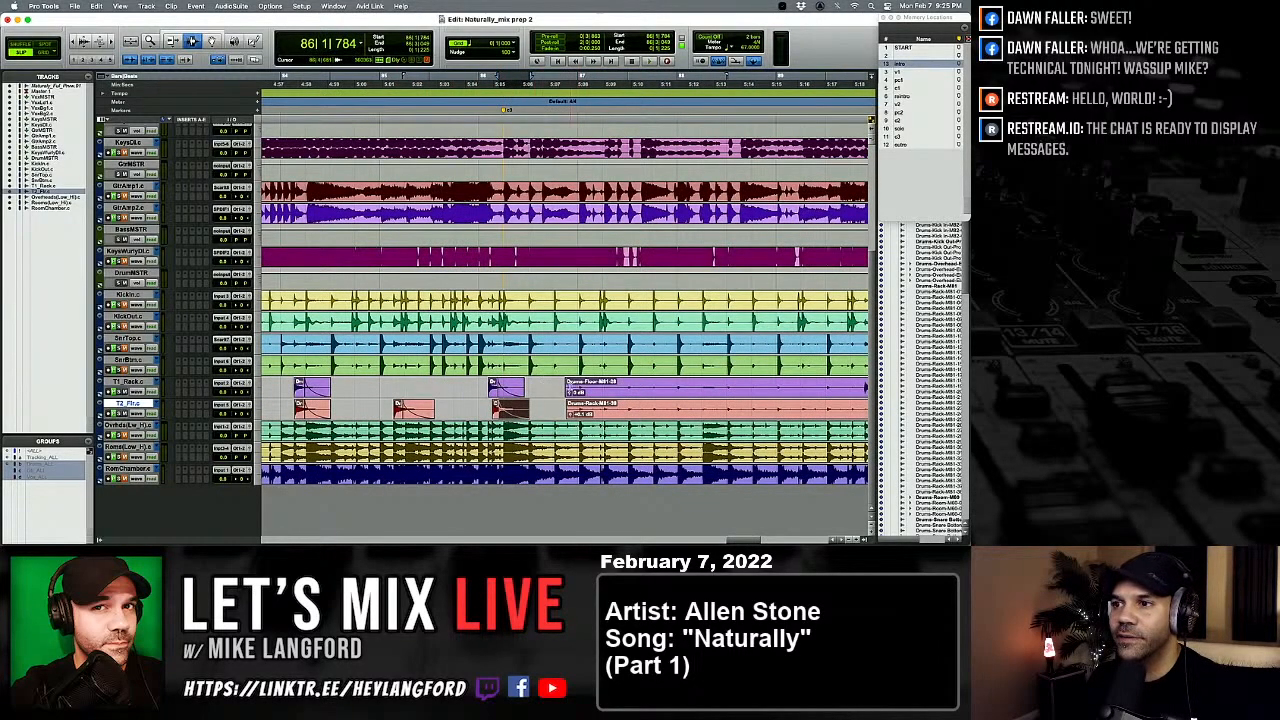
pyautogui.moveTo(380, 385); pyautogui.dragTo(667, 407)
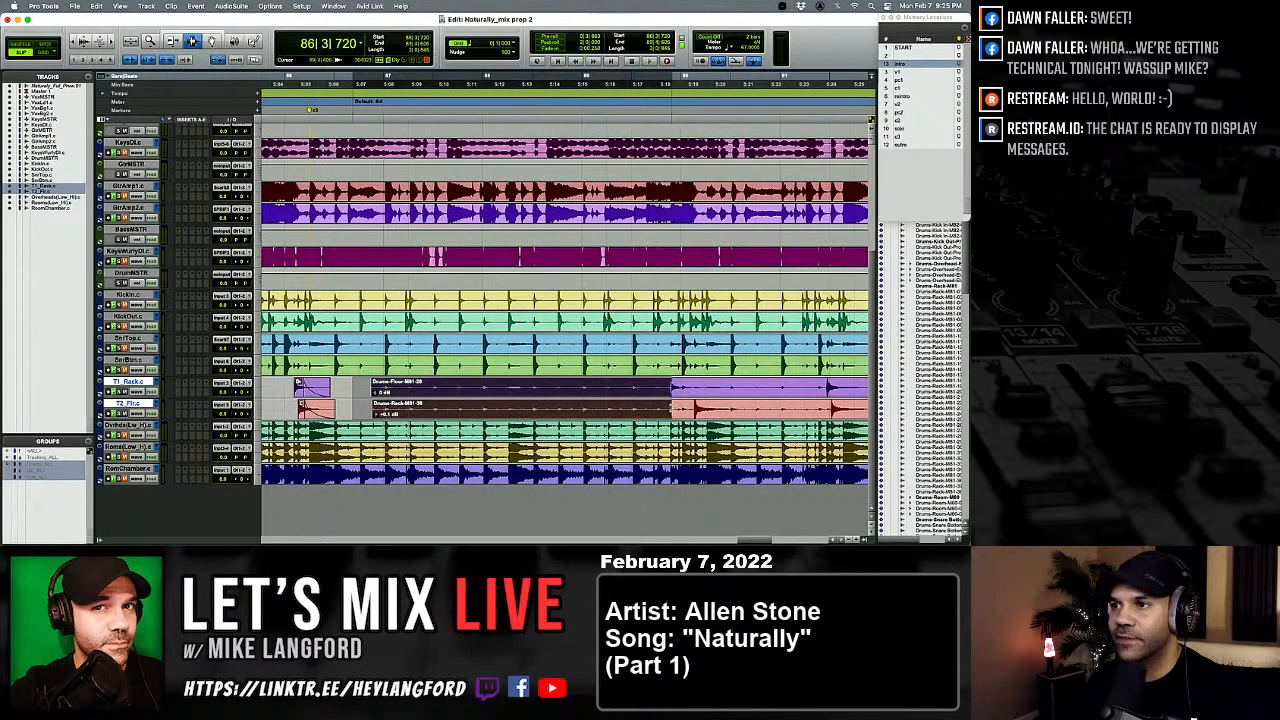
pyautogui.press('Delete')
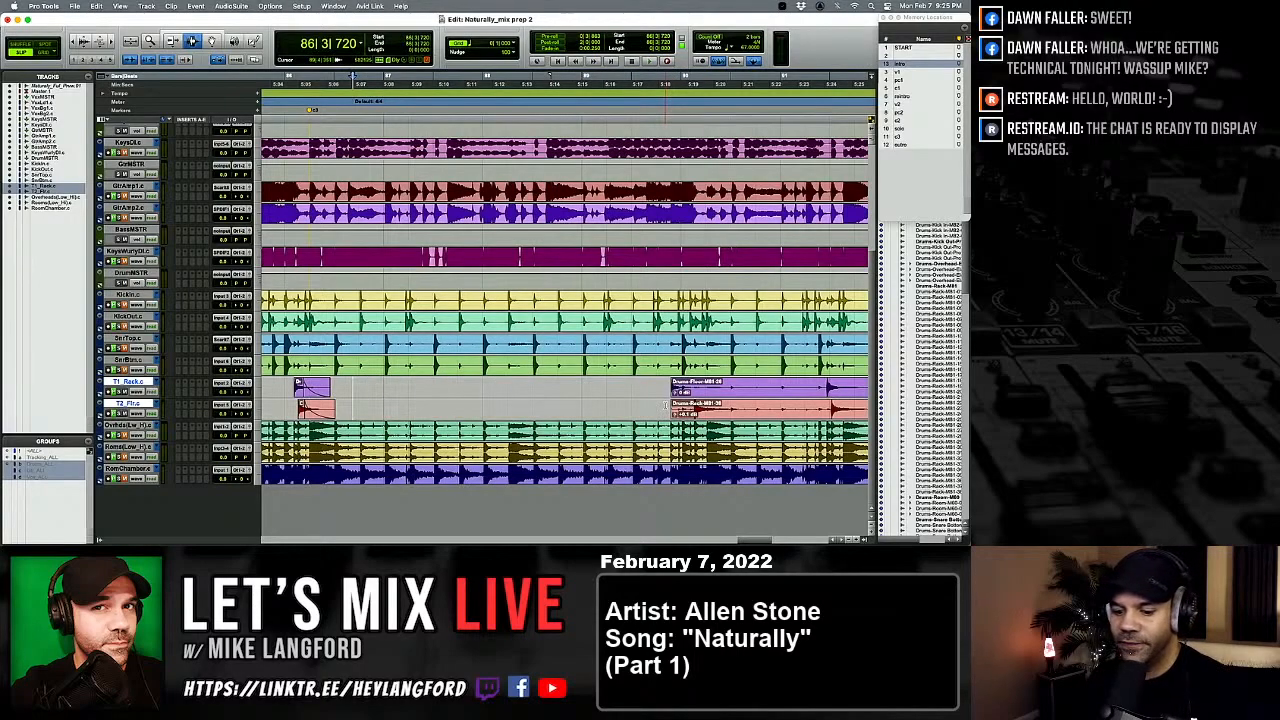
# Step: Adjust the start of the T1_Rack clip at 89|4|559, just before the rack tom hit
pyautogui.press('t')
pyautogui.press('t')
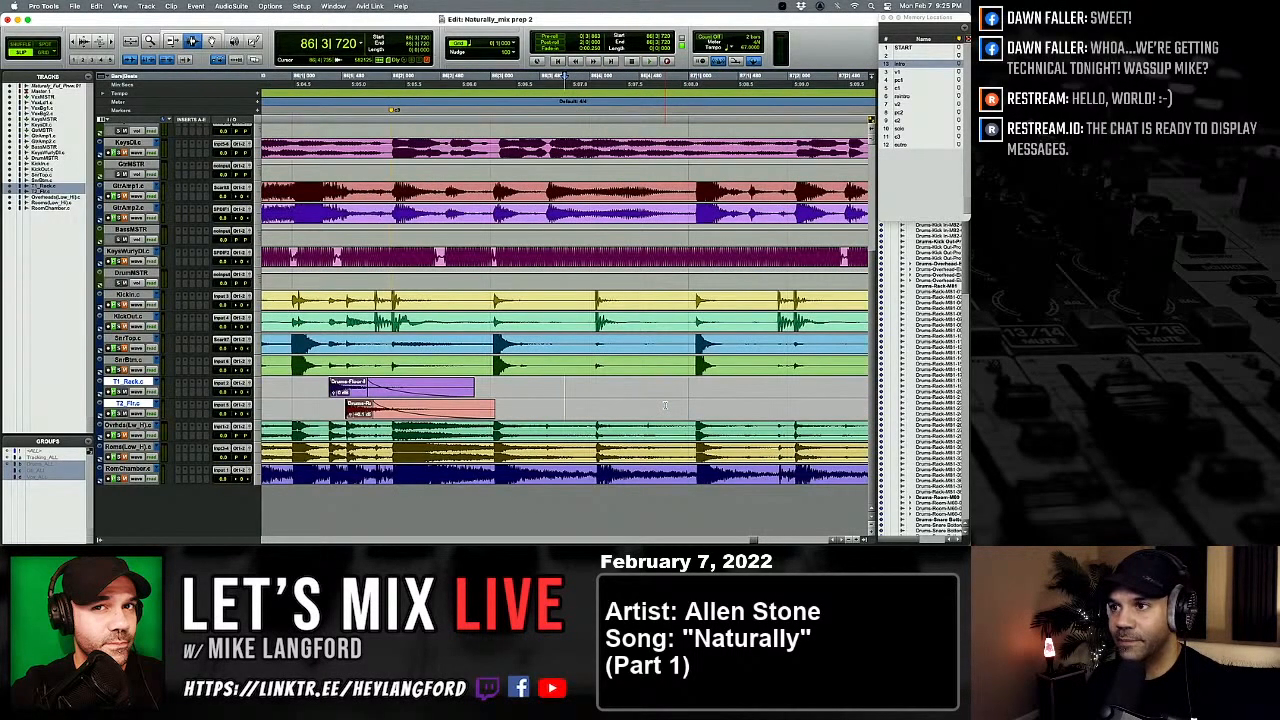
pyautogui.press('t')
pyautogui.press('t')
pyautogui.press('t')
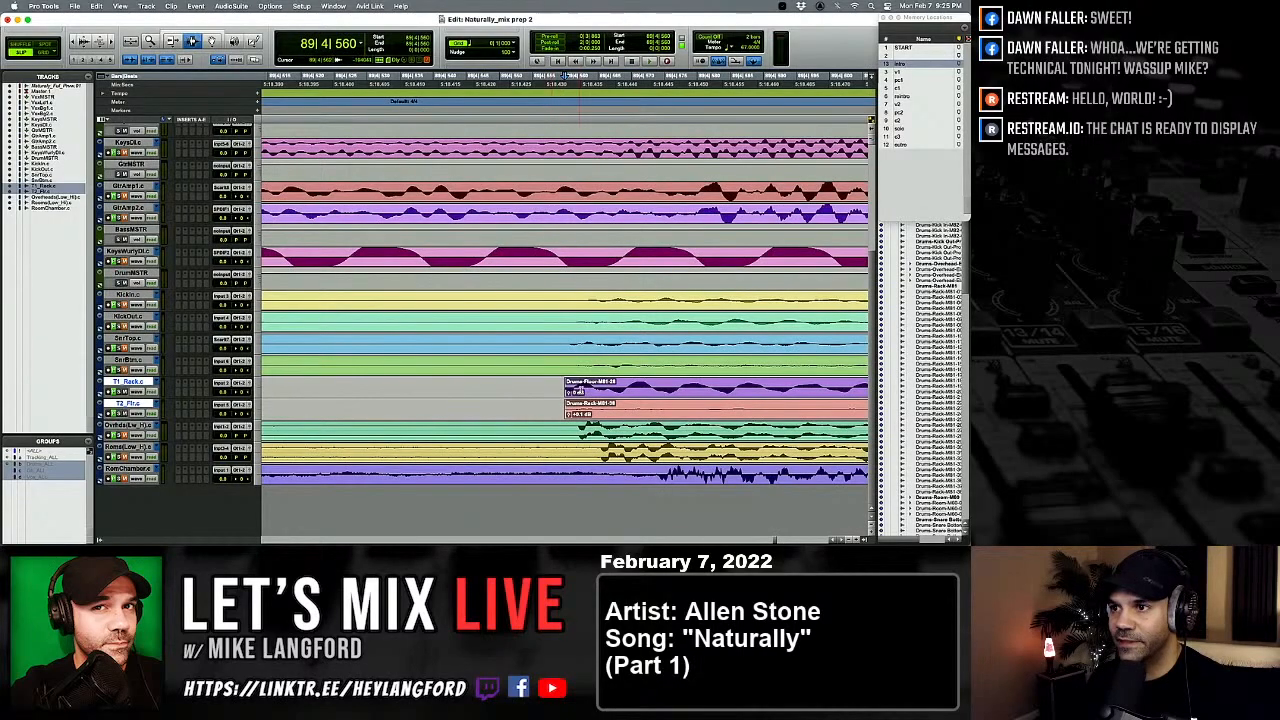
pyautogui.moveTo(566, 390); pyautogui.dragTo(564, 391)
# Step: Delete the T2_Flr section from 89|4|559 up to shortly before the floor tom hit in bar 90
pyautogui.press('r')
pyautogui.press('r')
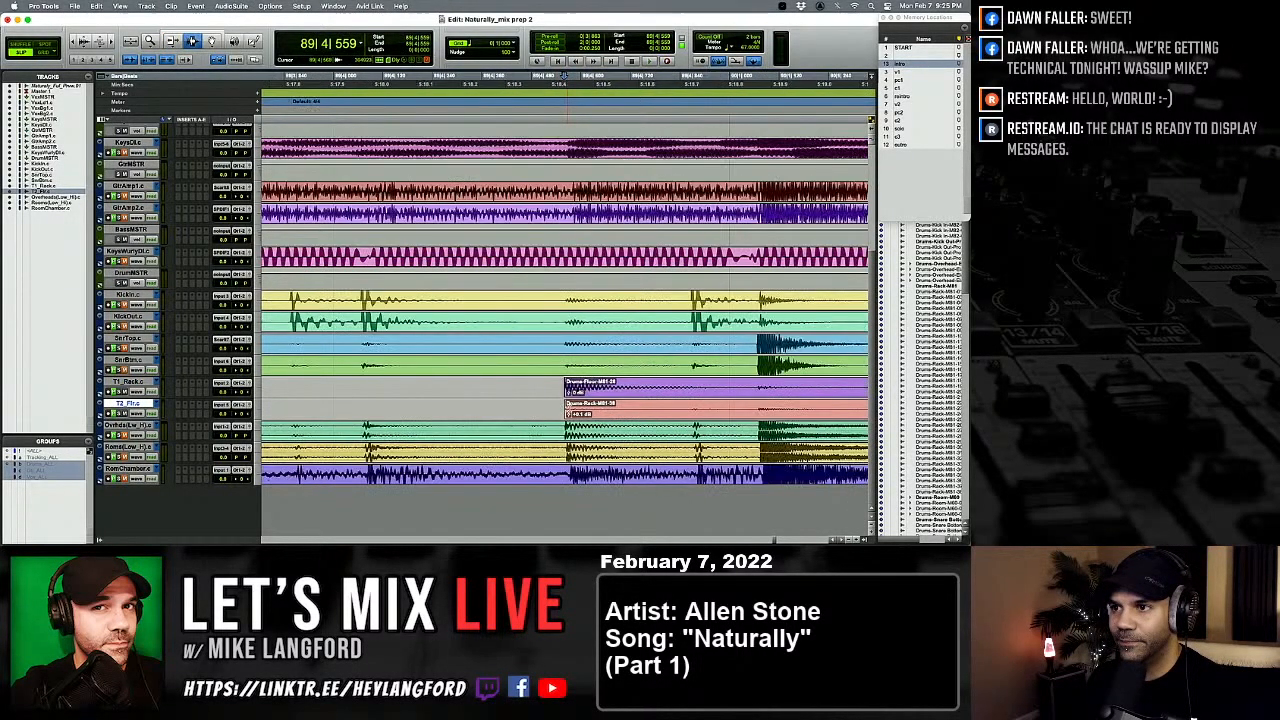
pyautogui.press('r')
pyautogui.moveTo(491, 410); pyautogui.dragTo(685, 411)
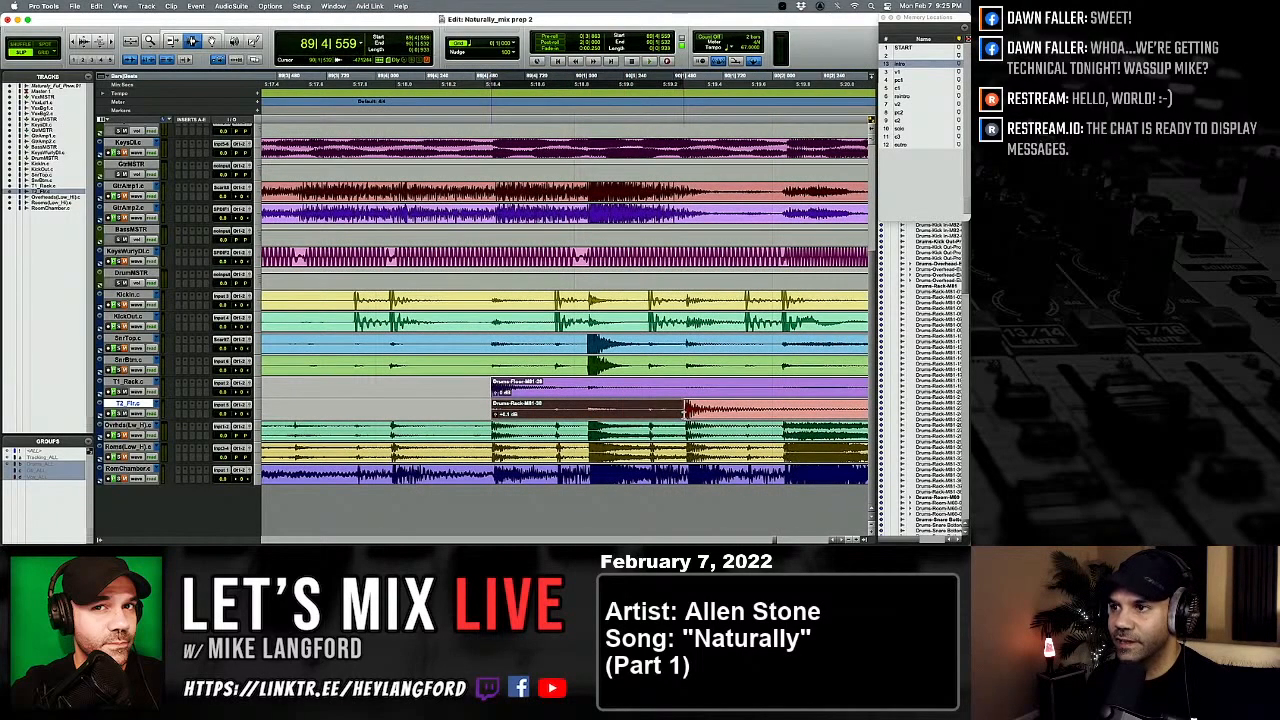
pyautogui.press('Delete')
# Step: Trim the start of the T2_Flr clip to 90|1|538, just before the floor tom hit
pyautogui.press('t')
pyautogui.press('t')
pyautogui.press('t')
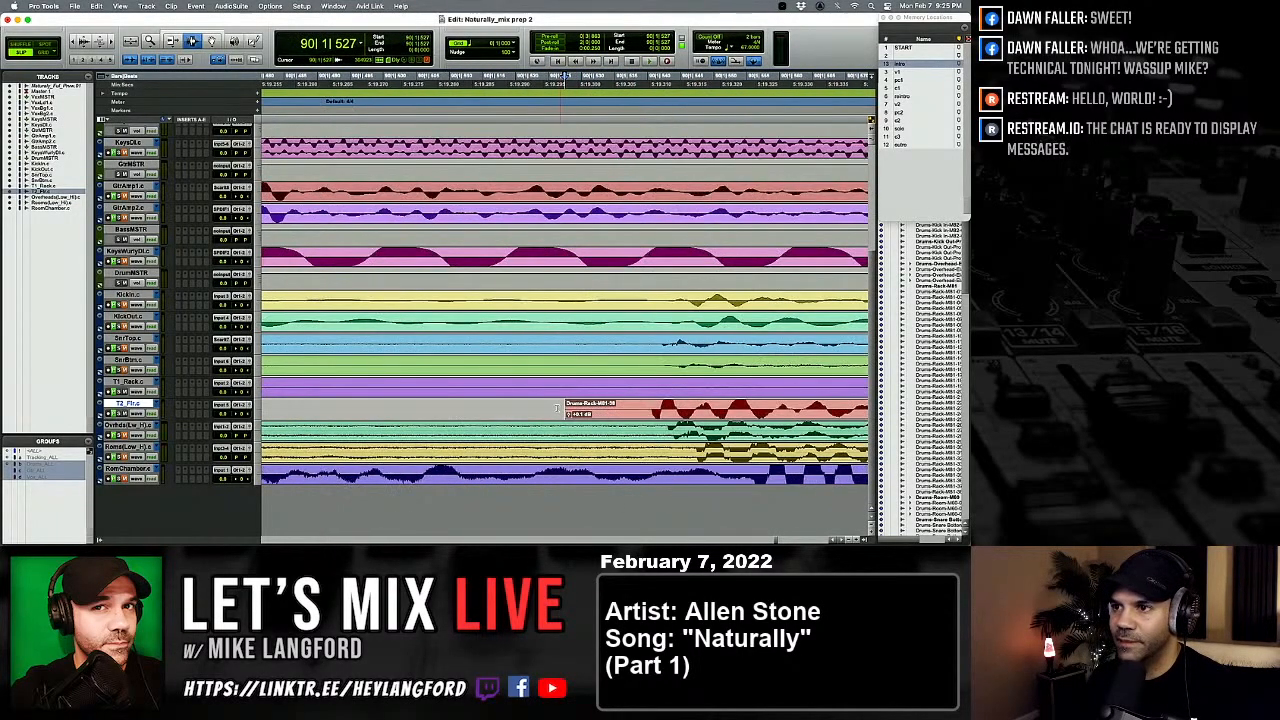
pyautogui.moveTo(557, 408); pyautogui.dragTo(645, 412)
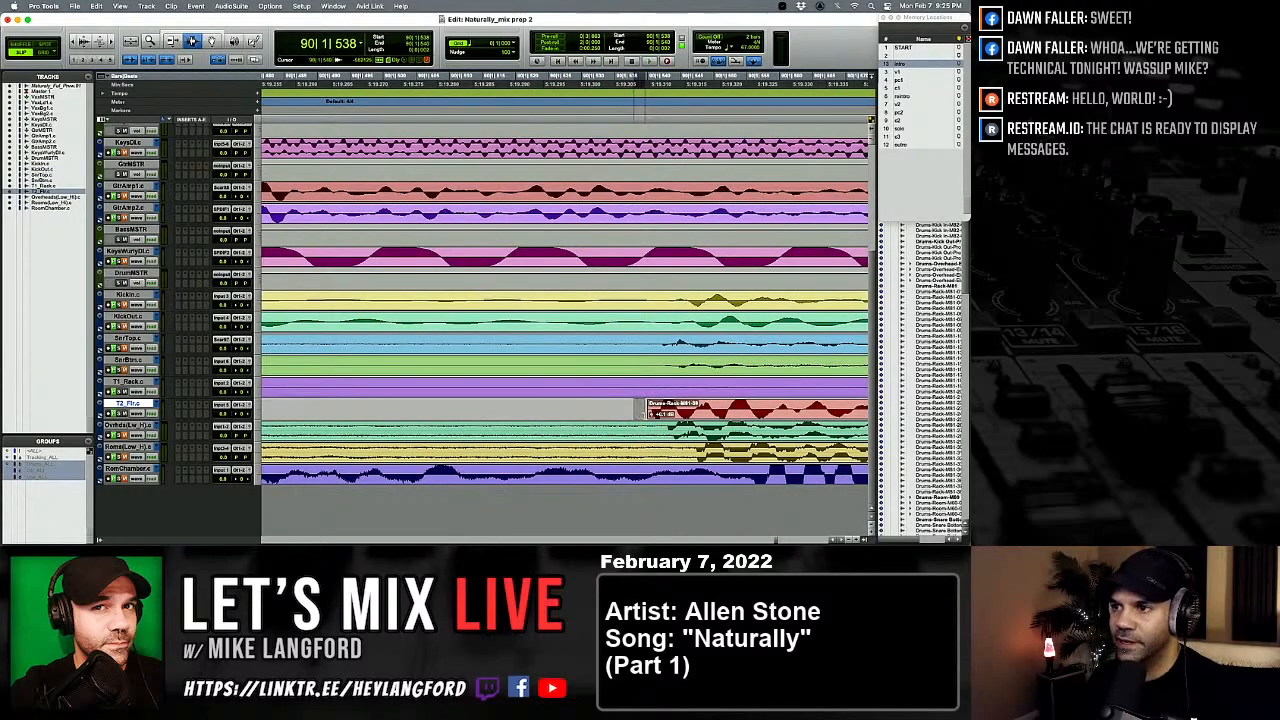
# Step: Delete T1_Rack from 90|1|265 to 90|2|013 and fade out the tail of the preceding rack tom clip
pyautogui.press('r')
pyautogui.press('r')
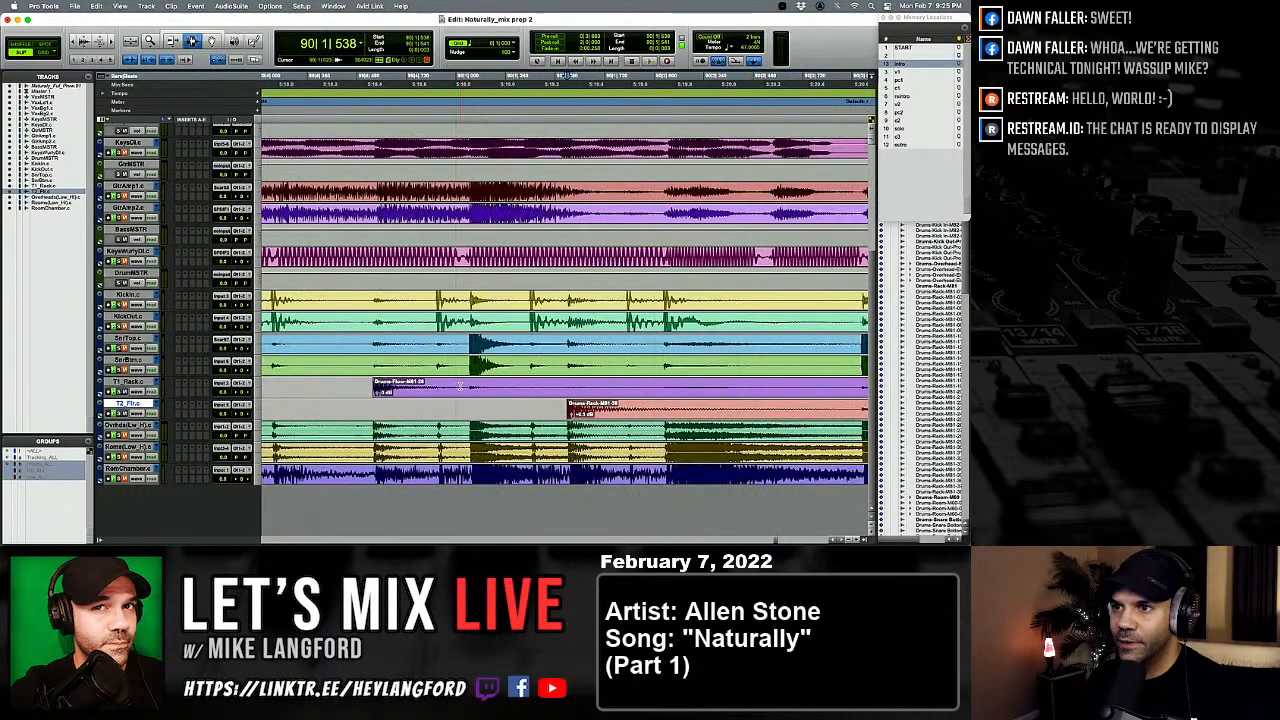
pyautogui.moveTo(510, 386); pyautogui.dragTo(656, 386)
pyautogui.press('Delete')
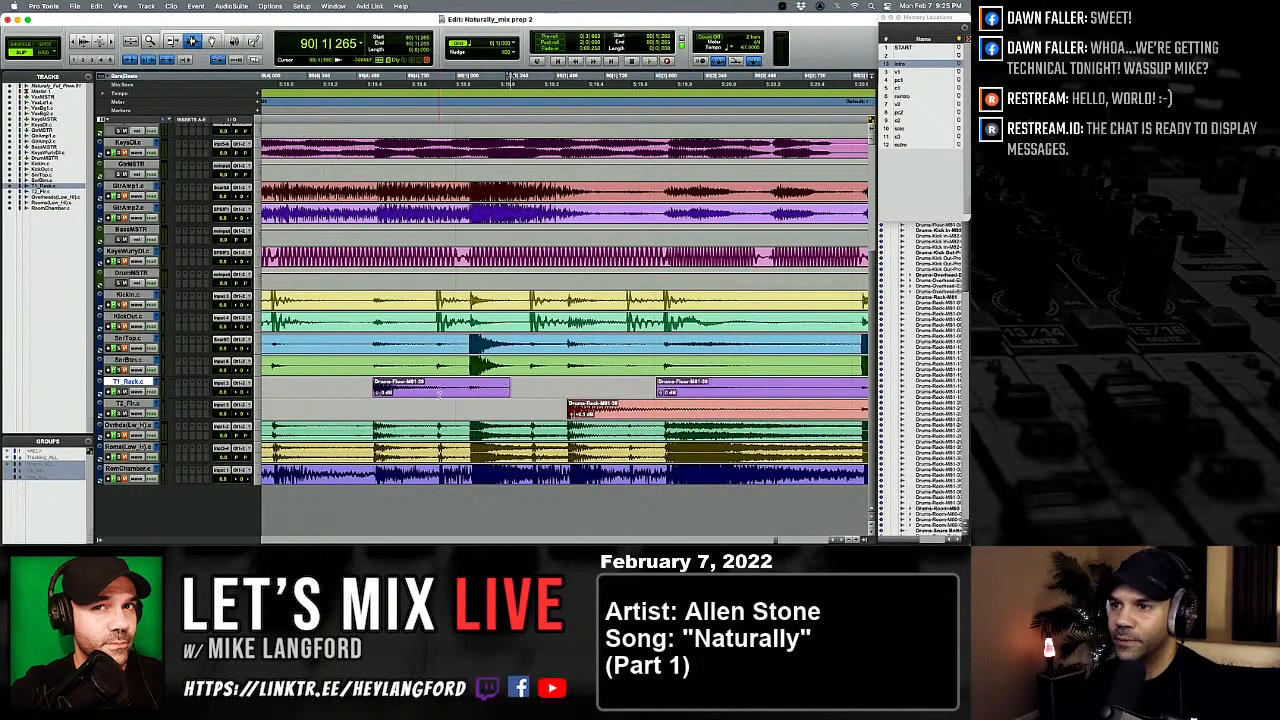
pyautogui.moveTo(510, 386); pyautogui.dragTo(397, 391)
pyautogui.click(657, 387)
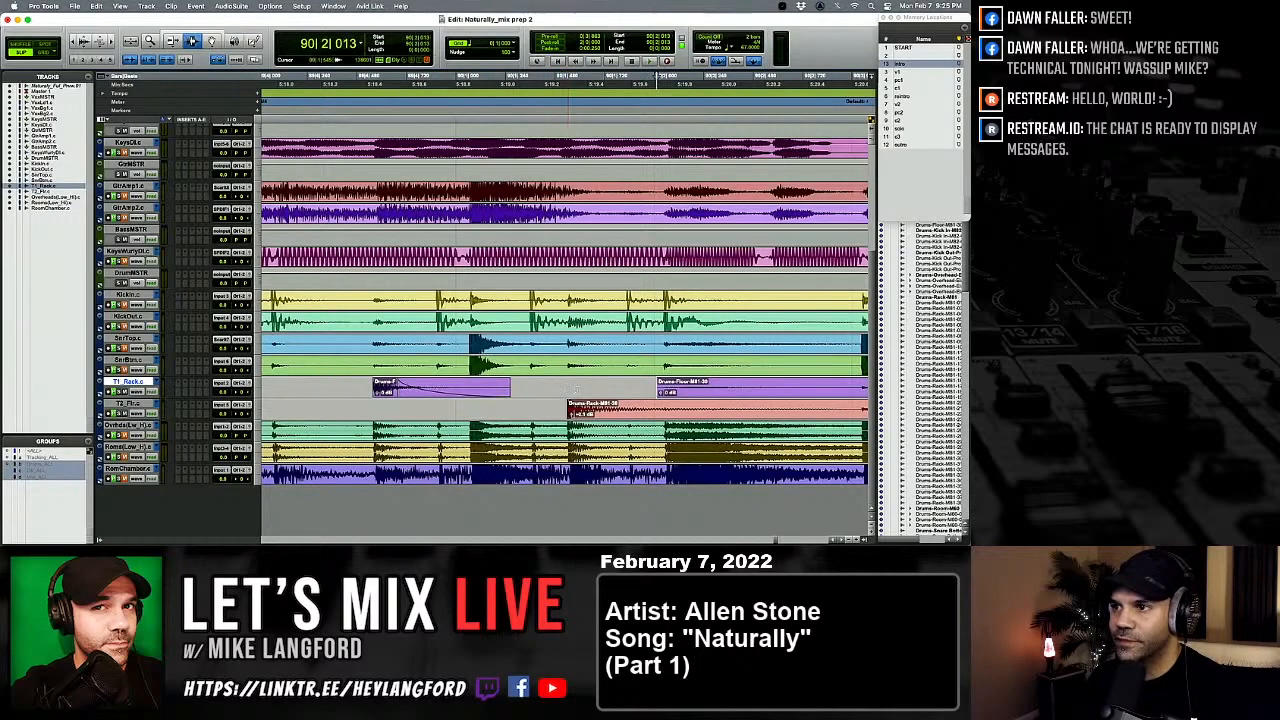
# Step: Delete the T1_Rack section from 90|2|013 up to the rack tom hit in bar 91
pyautogui.press('r')
pyautogui.press('r')
pyautogui.doubleClick(560, 394)
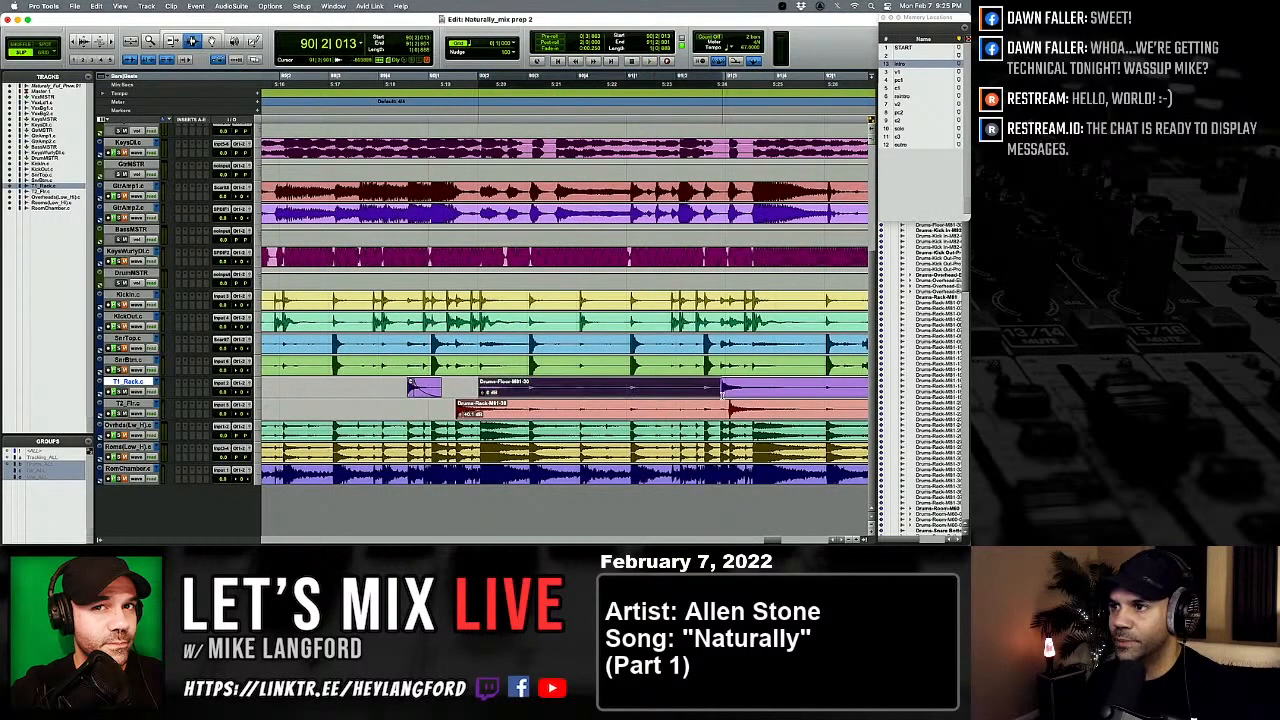
pyautogui.press('Delete')
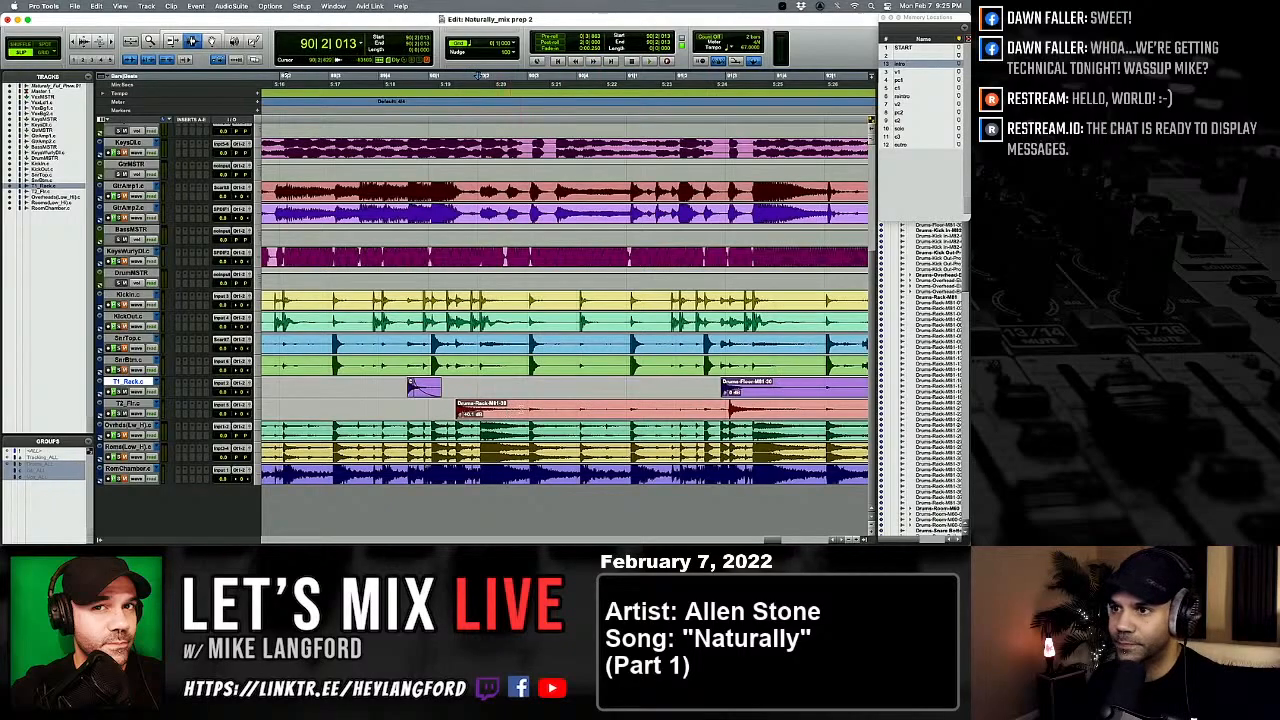
# Step: Delete T2_Flr from 90|3|028 up to the bar 91 floor tom hit and fade out the preceding tail from 90|2|649
pyautogui.moveTo(524, 409); pyautogui.dragTo(728, 409)
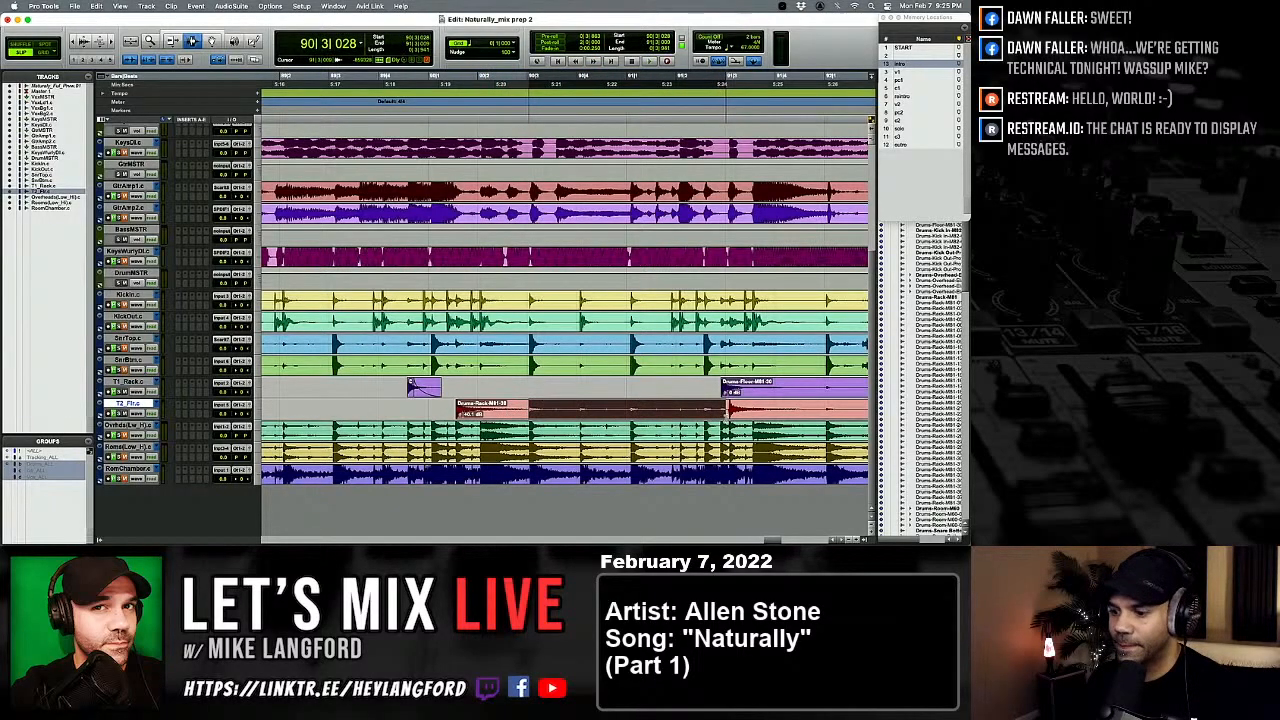
pyautogui.press('t')
pyautogui.moveTo(564, 409); pyautogui.dragTo(424, 409)
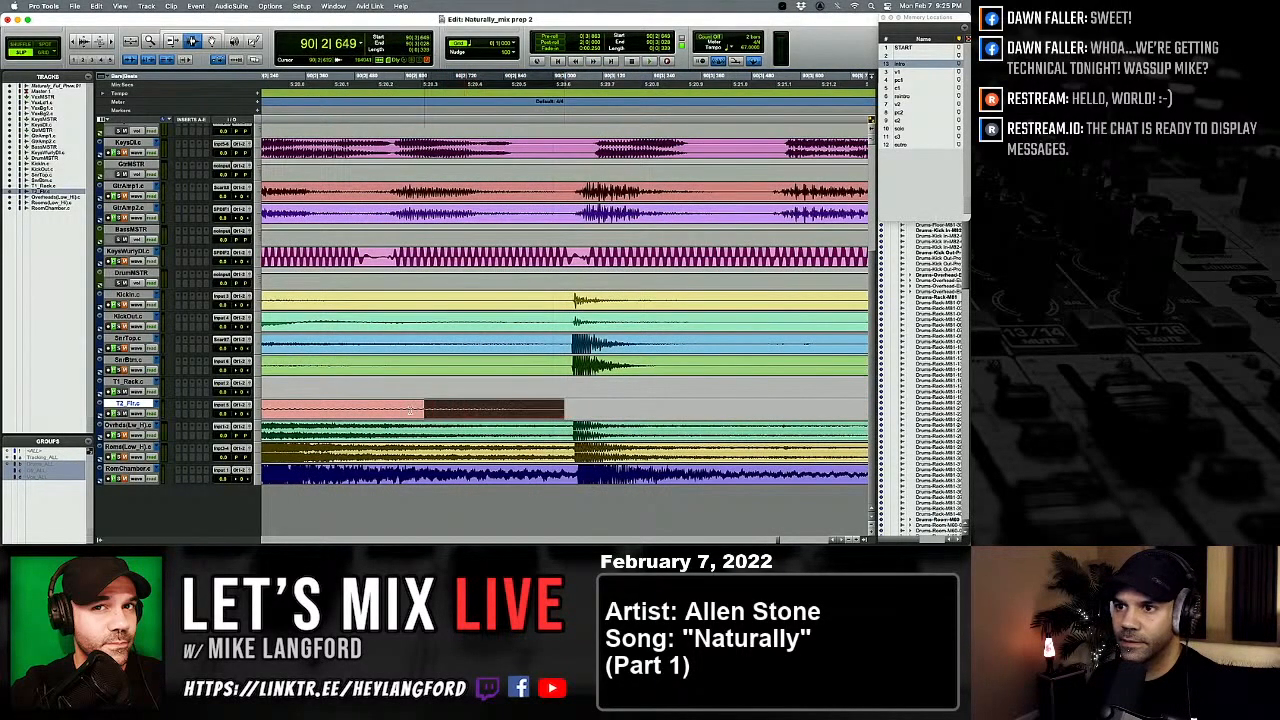
pyautogui.press('r')
pyautogui.click(606, 409)
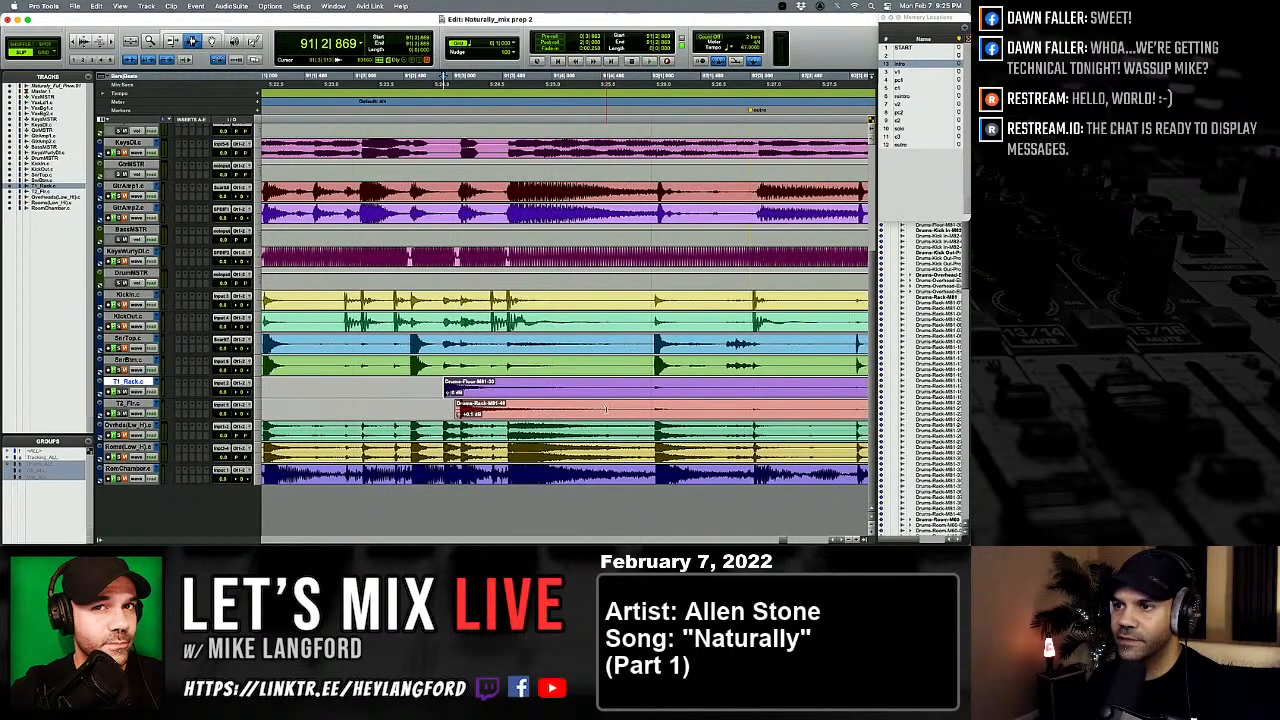
# Step: Adjust the T1_Rack clip start to 91|2|866 and trim the T2_Flr clip start to just before its hit in bar 91
pyautogui.press('t')
pyautogui.doubleClick(566, 390)
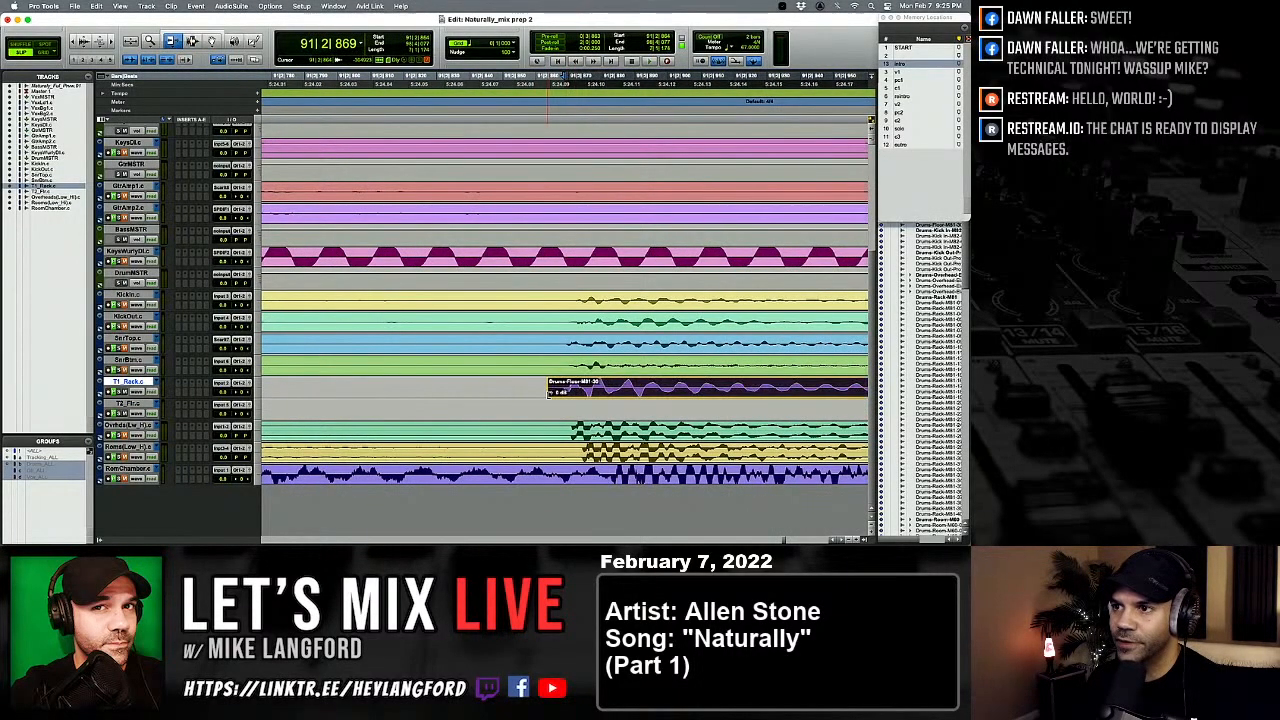
pyautogui.press('r')
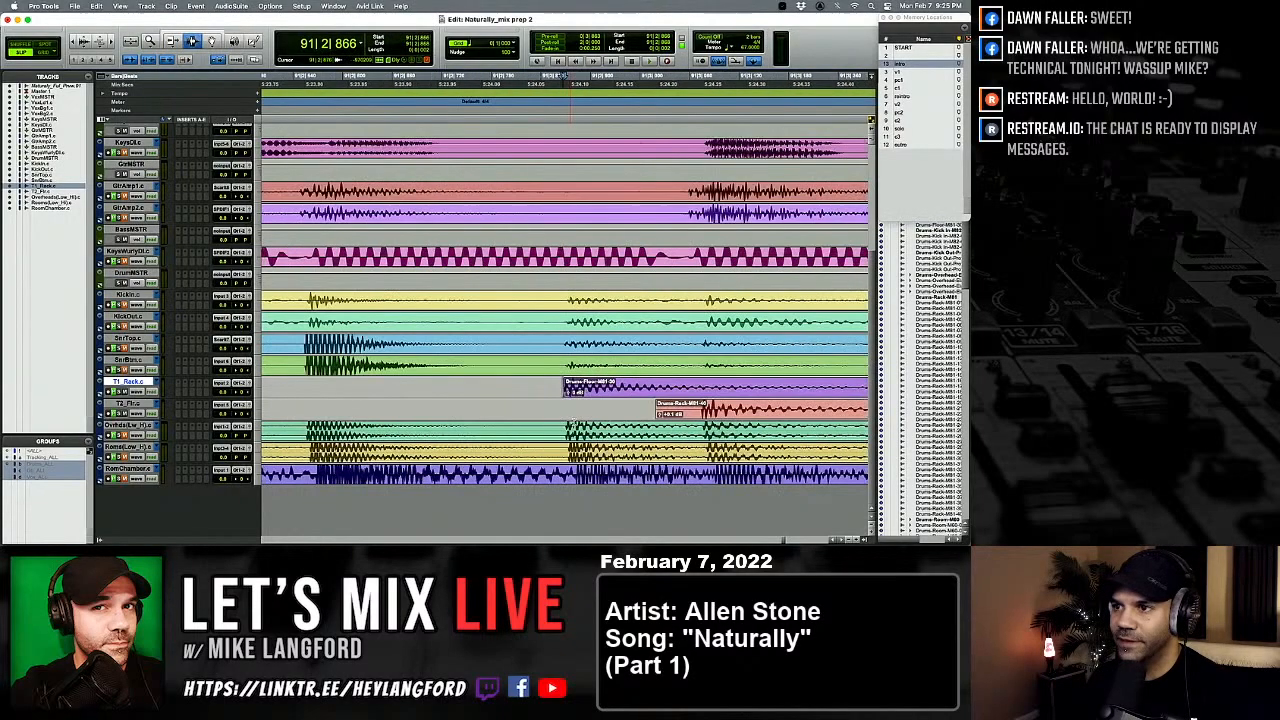
pyautogui.moveTo(656, 410); pyautogui.dragTo(700, 410)
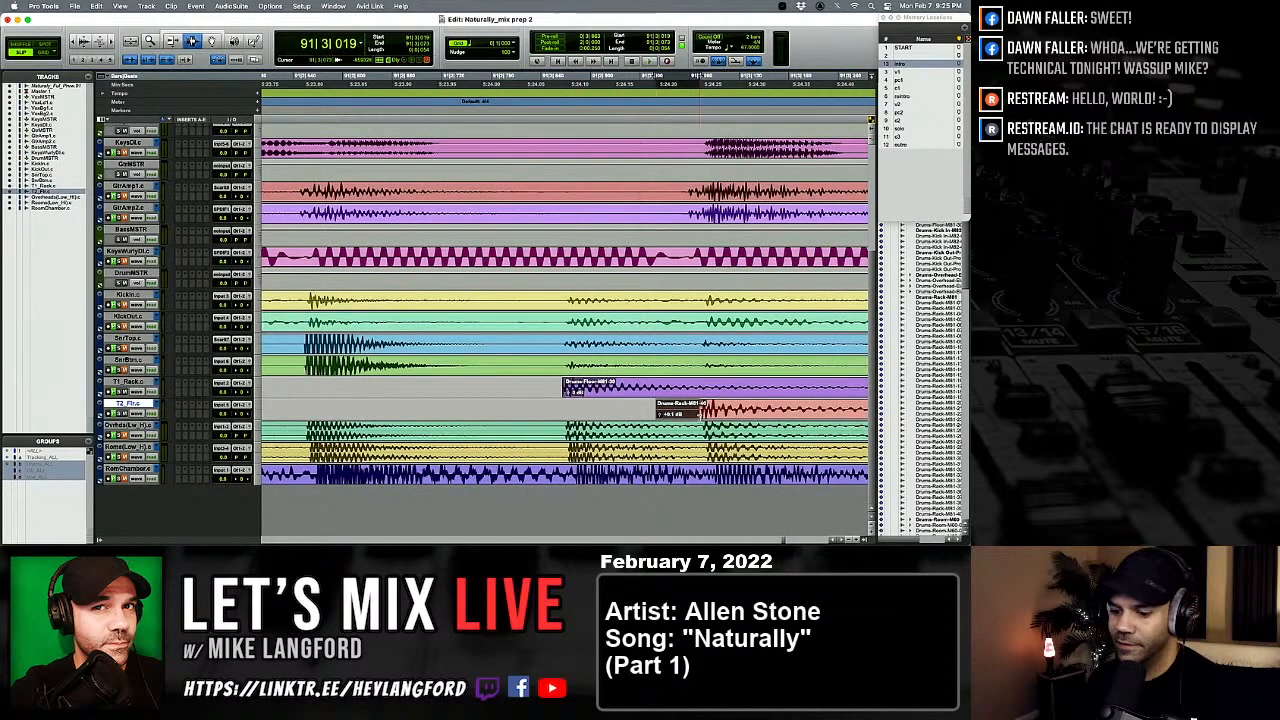
pyautogui.press('t')
pyautogui.press('r')
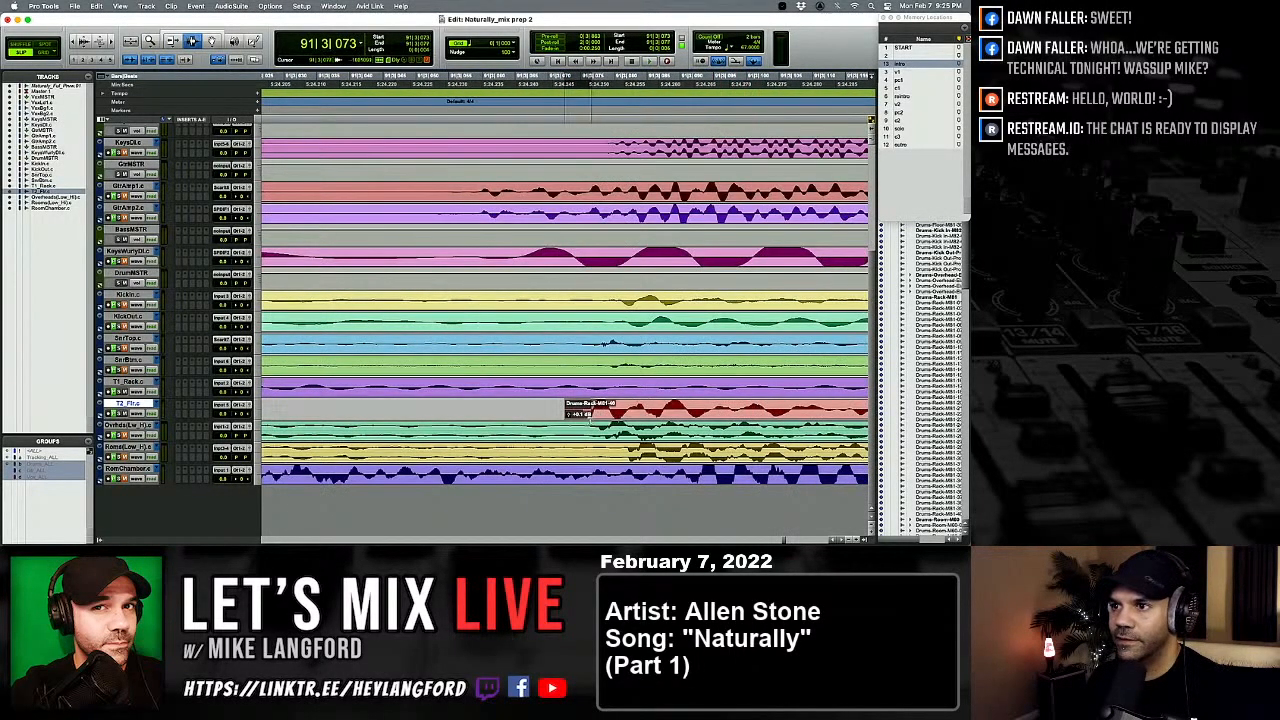
pyautogui.press('r')
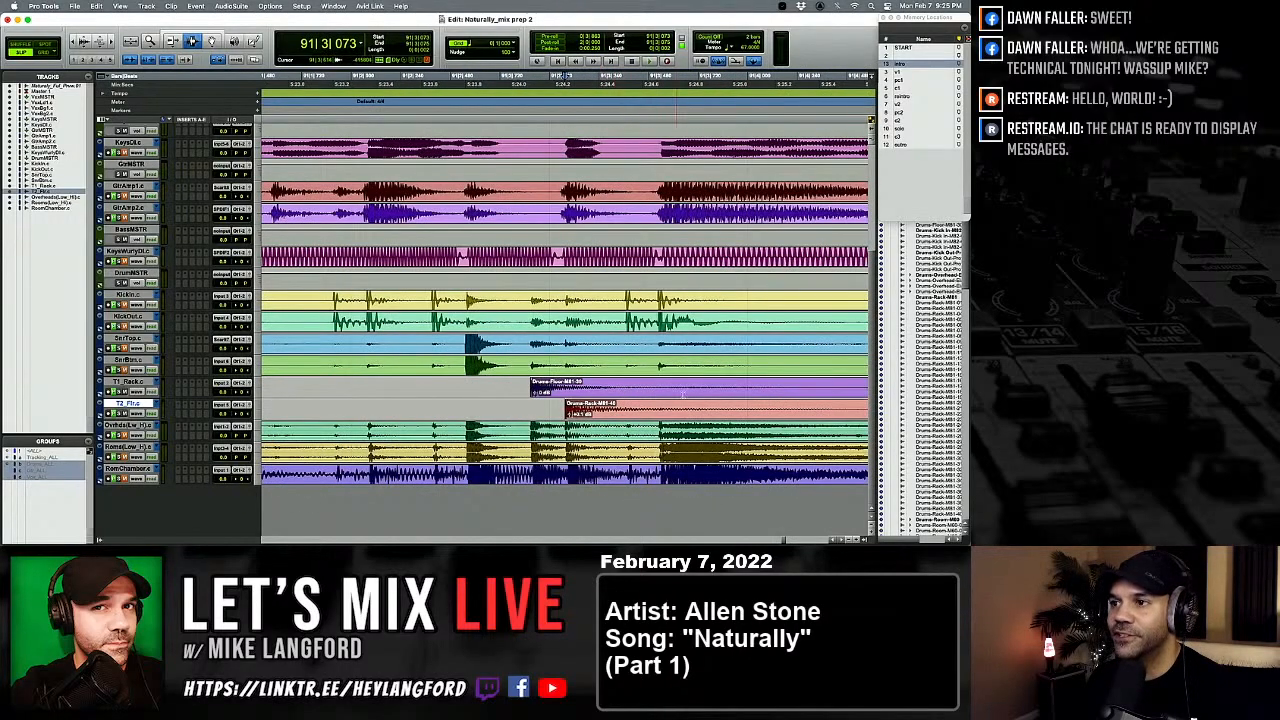
# Step: Delete a section of T1_Rack after the bar 91 rack tom hit and fade out its tail from 91|3|333
pyautogui.press('t')
pyautogui.moveTo(630, 392)
pyautogui.mouseDown()
pyautogui.moveTo(696, 392)
pyautogui.moveTo(578, 380)
pyautogui.mouseUp()
pyautogui.press('Delete')
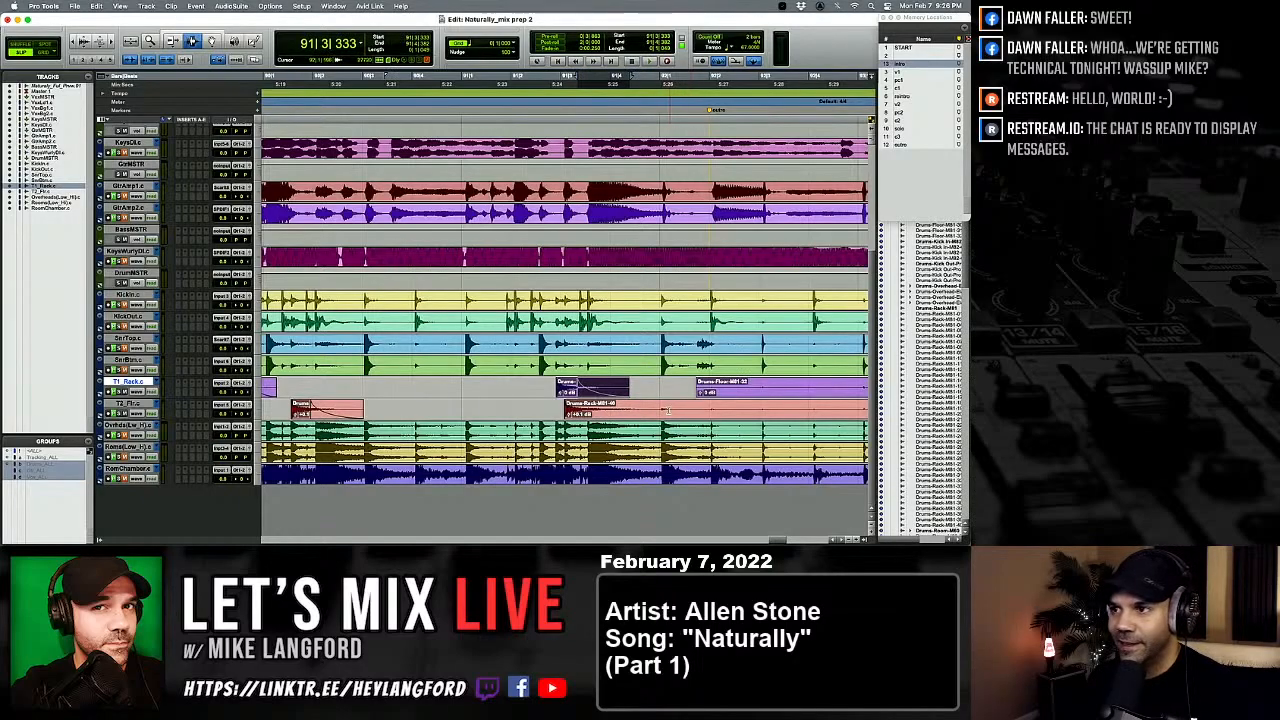
# Step: Delete a section of T2_Flr after the bar 91 floor tom hit and fade out its tail from 91|3|676
pyautogui.moveTo(658, 410); pyautogui.dragTo(594, 410)
pyautogui.press('Delete')
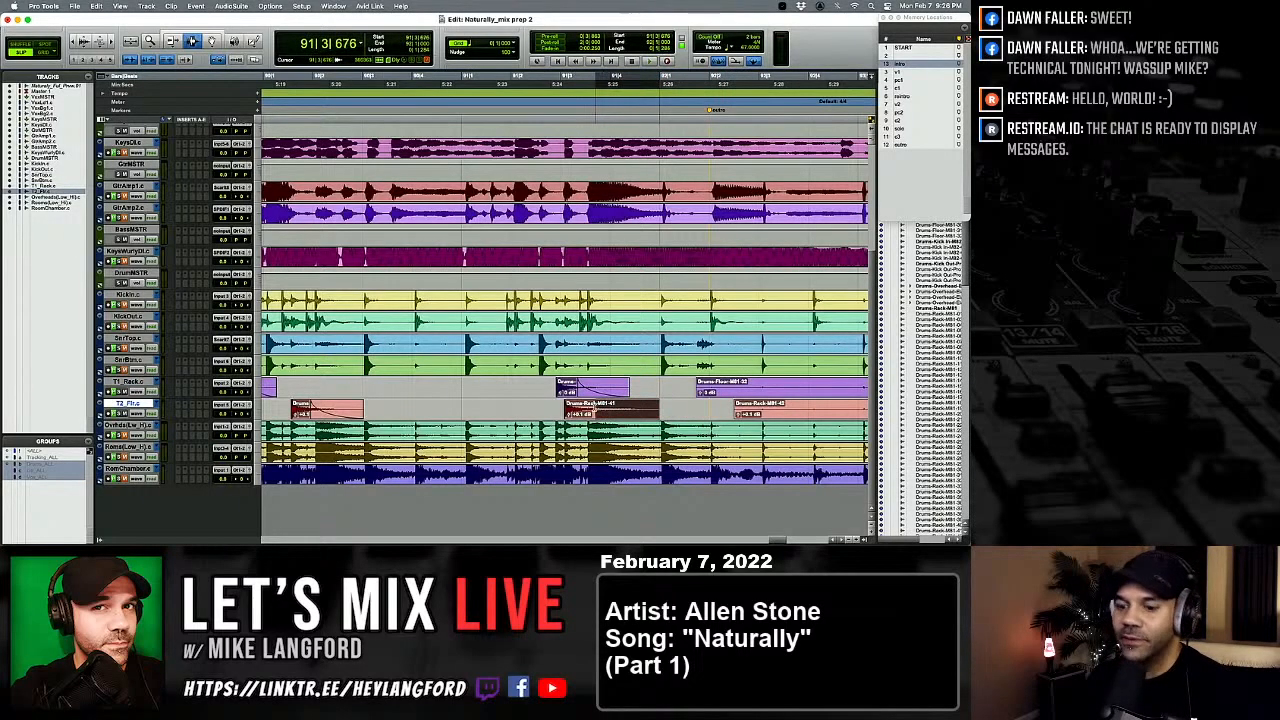
pyautogui.press('Delete')
# Step: Delete the remaining T1_Rack audio from 92|1|706 and T2_Flr audio from 92|2|480 to the song's end, and save the session
pyautogui.click(661, 393)
pyautogui.press('r')
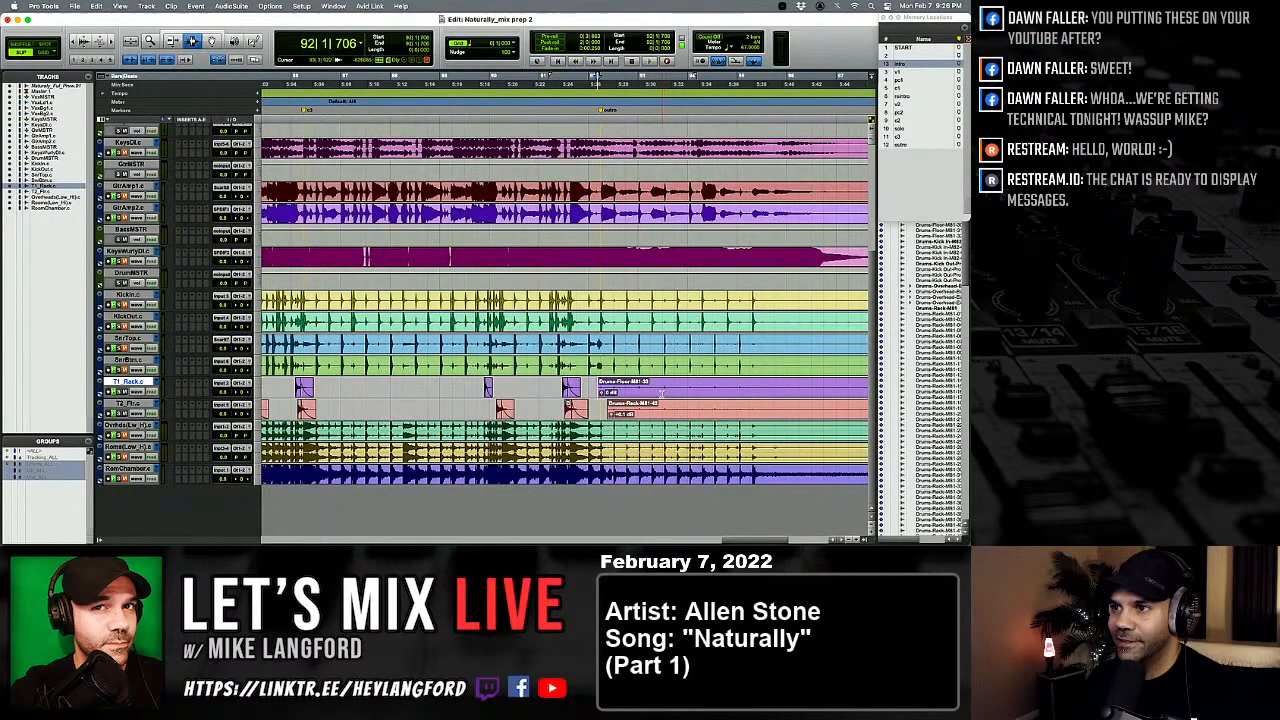
pyautogui.hscroll(3, 661, 393)
pyautogui.moveTo(452, 390); pyautogui.dragTo(797, 390)
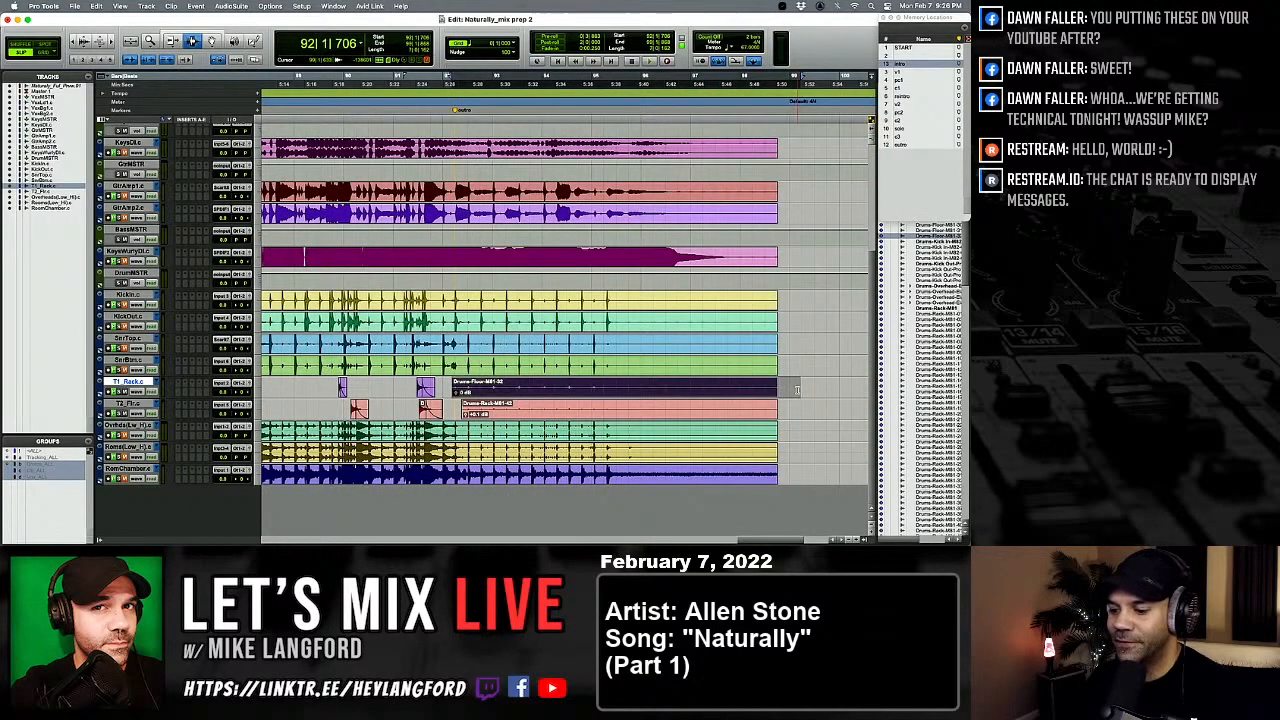
pyautogui.press('Delete')
pyautogui.press(';')
pyautogui.press('Delete')
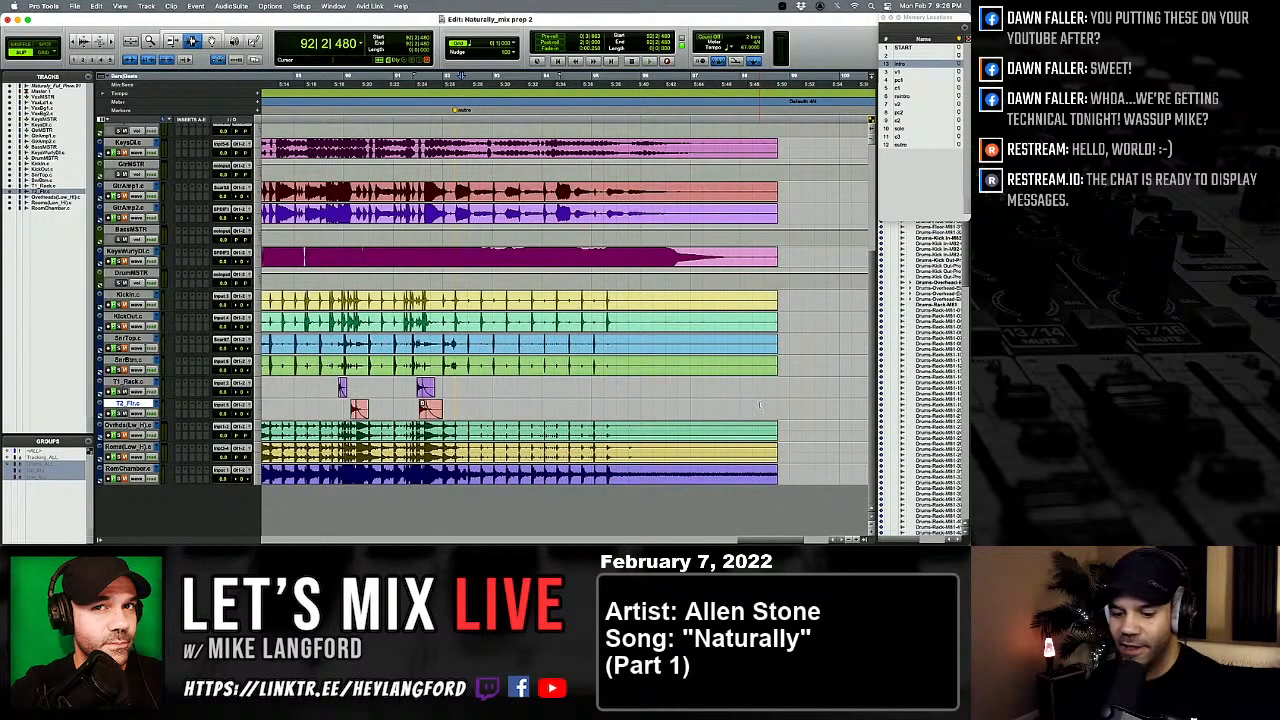
pyautogui.hotkey('alt', 'a')
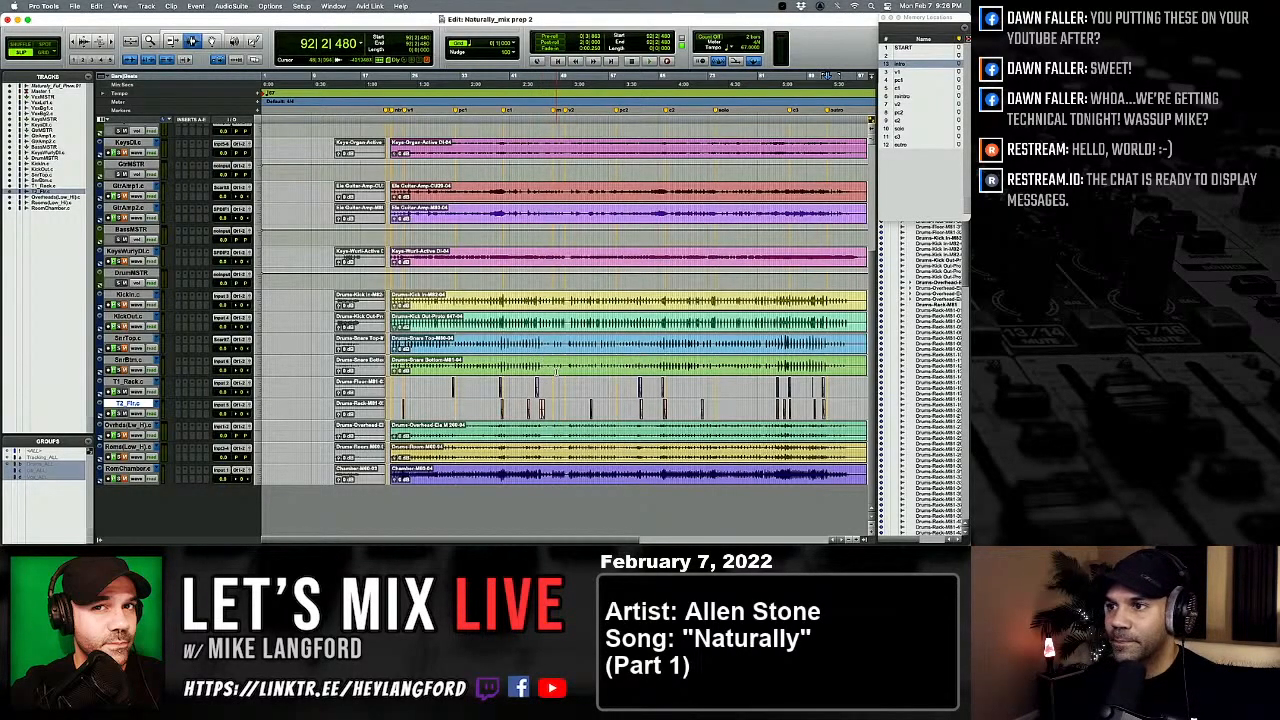
pyautogui.press('super+s')
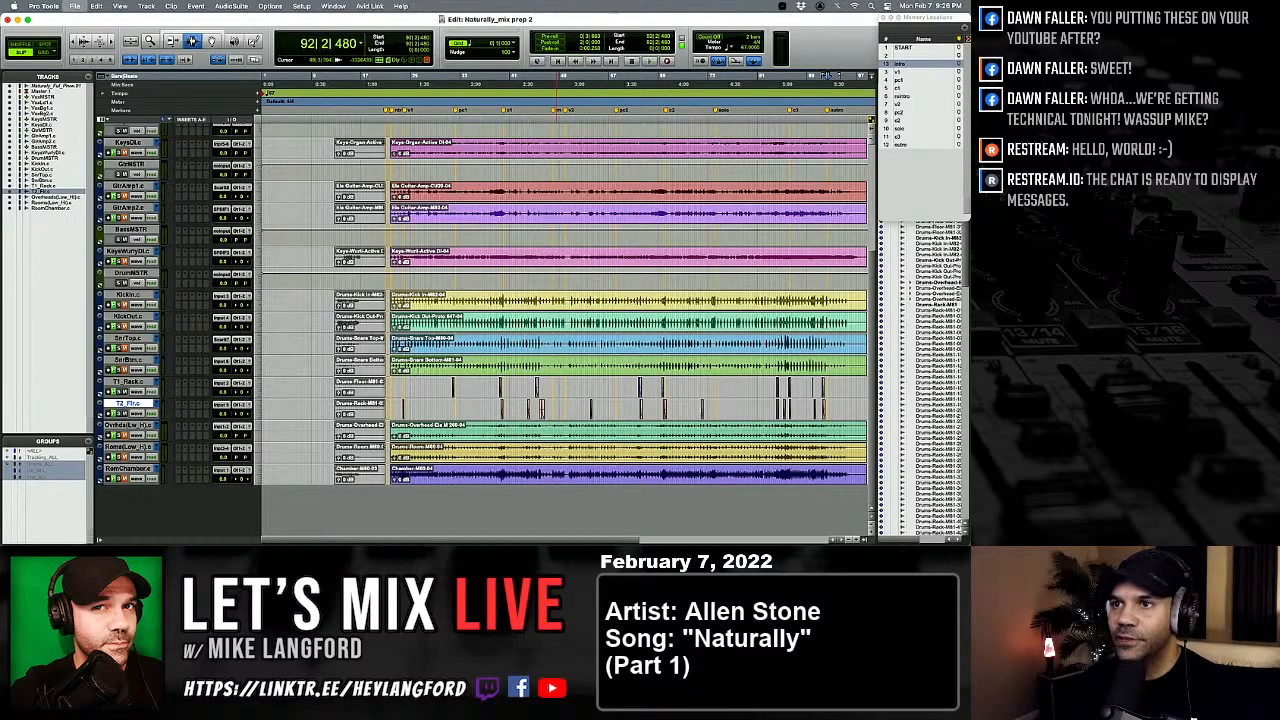
# Step: Delete the short clips before the song start on all tracks from the lead vocal down to RomChamber
pyautogui.scroll(3, 412, 360)
pyautogui.scroll(2, 410, 358)
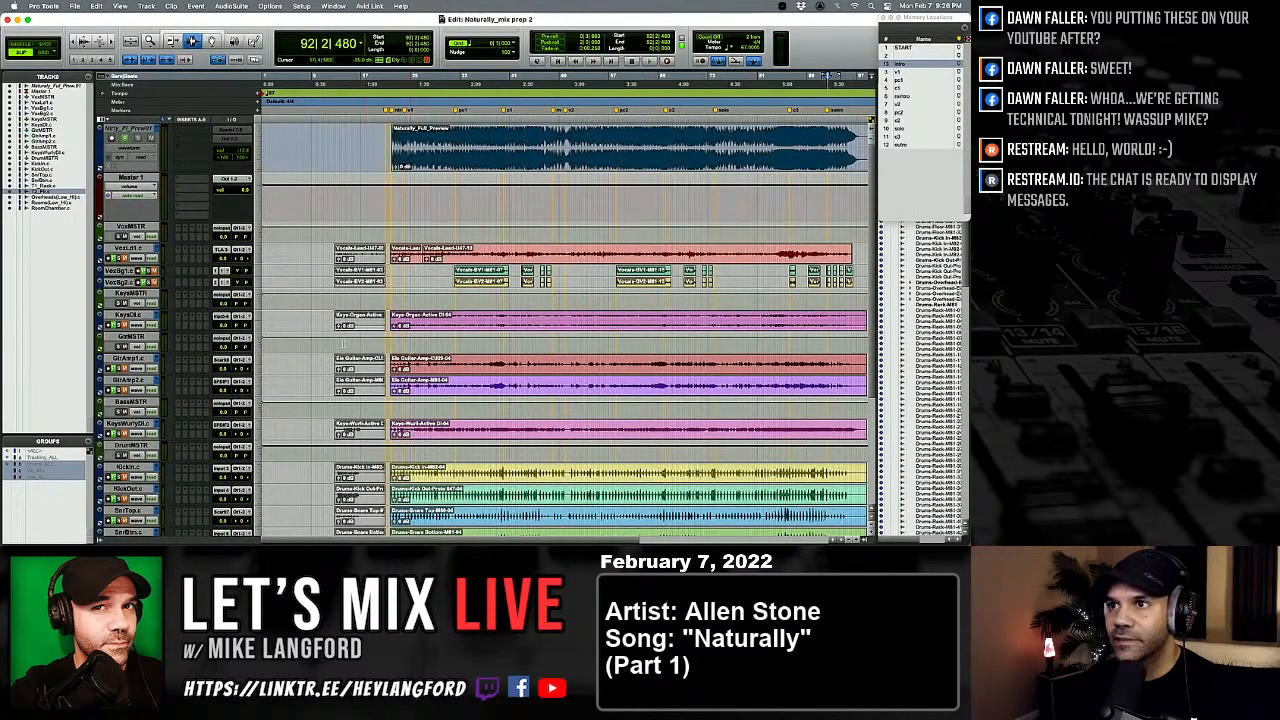
pyautogui.scroll(-4, 414, 330)
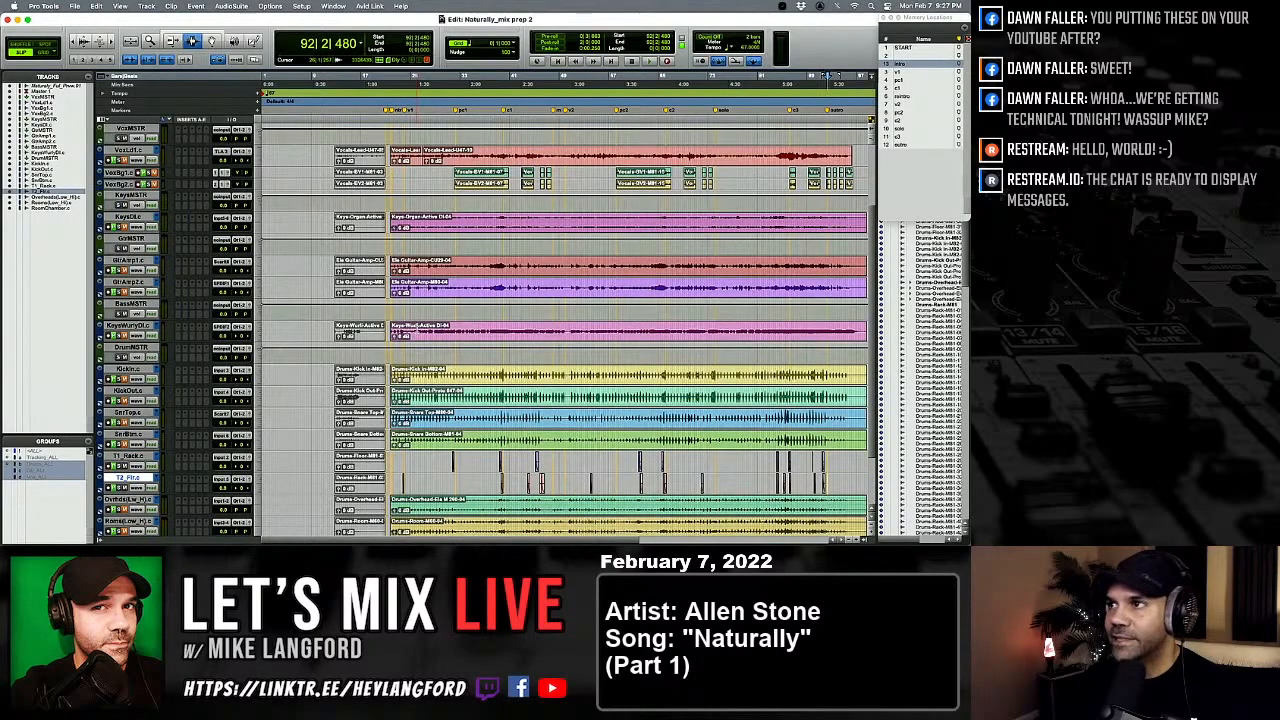
pyautogui.scroll(-2, 415, 330)
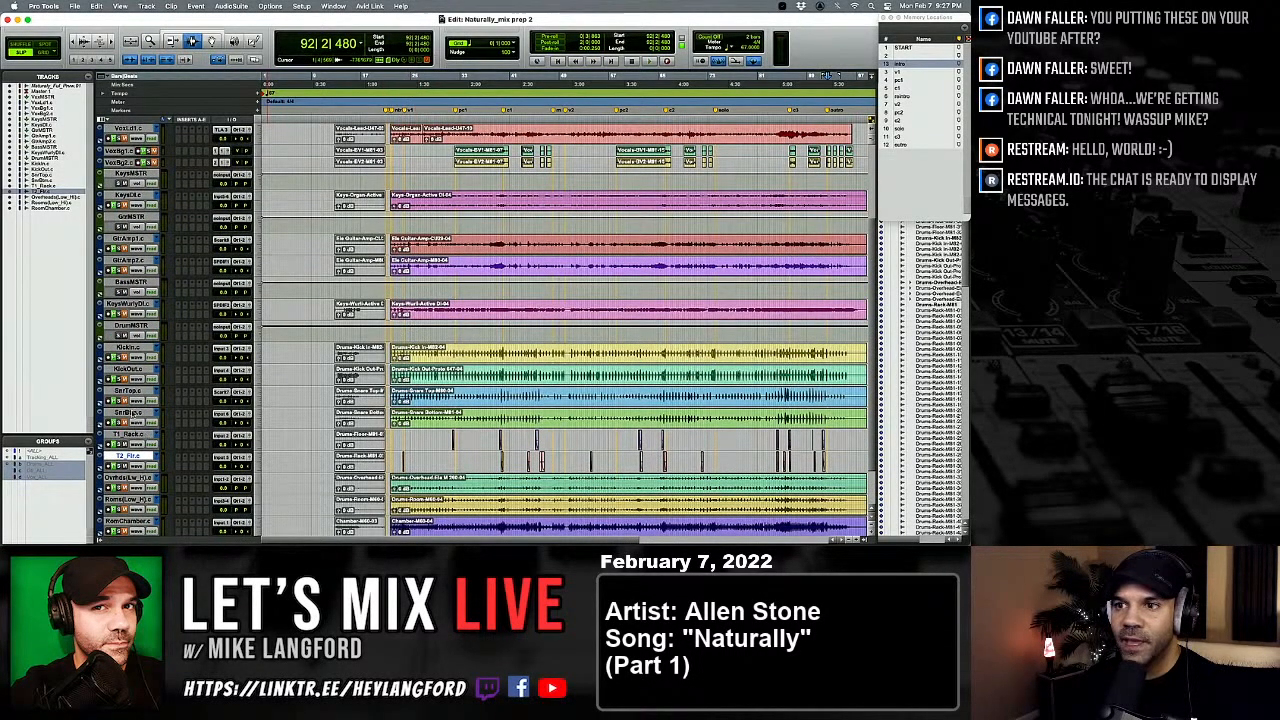
pyautogui.scroll(5, 367, 341)
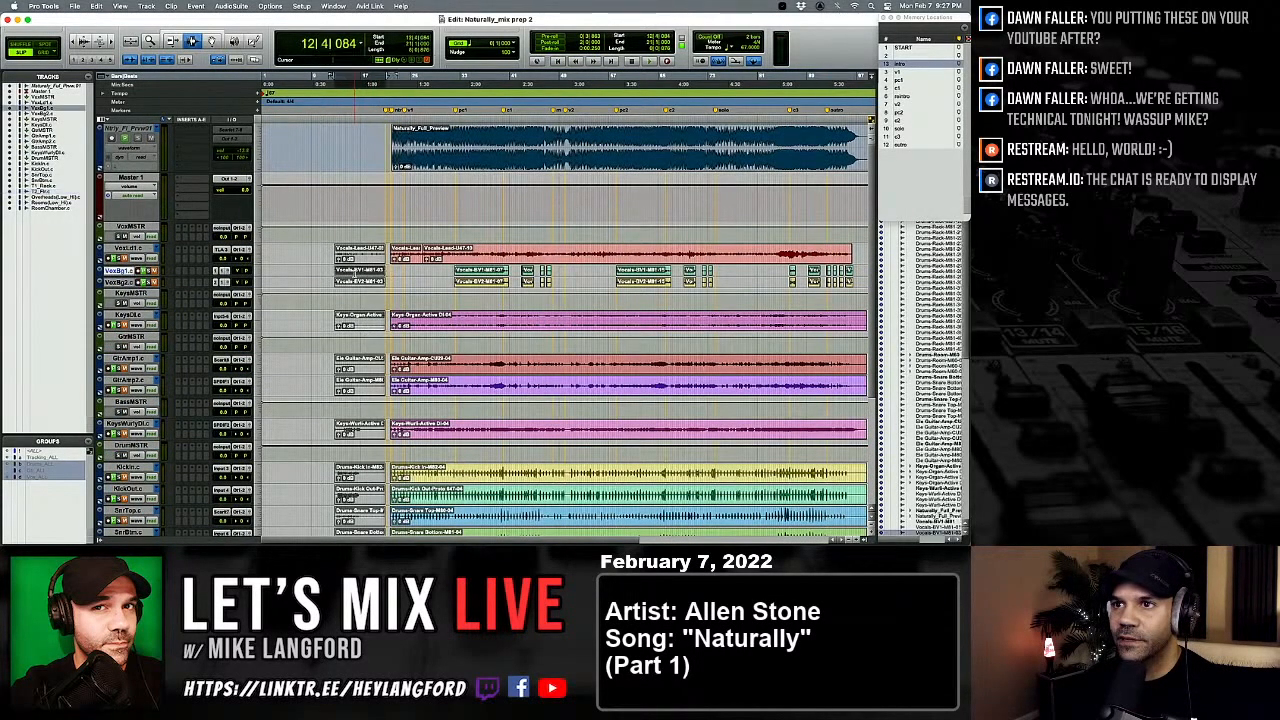
pyautogui.moveTo(316, 244); pyautogui.dragTo(389, 521)
pyautogui.scroll(-4, 388, 298)
pyautogui.click(389, 521)
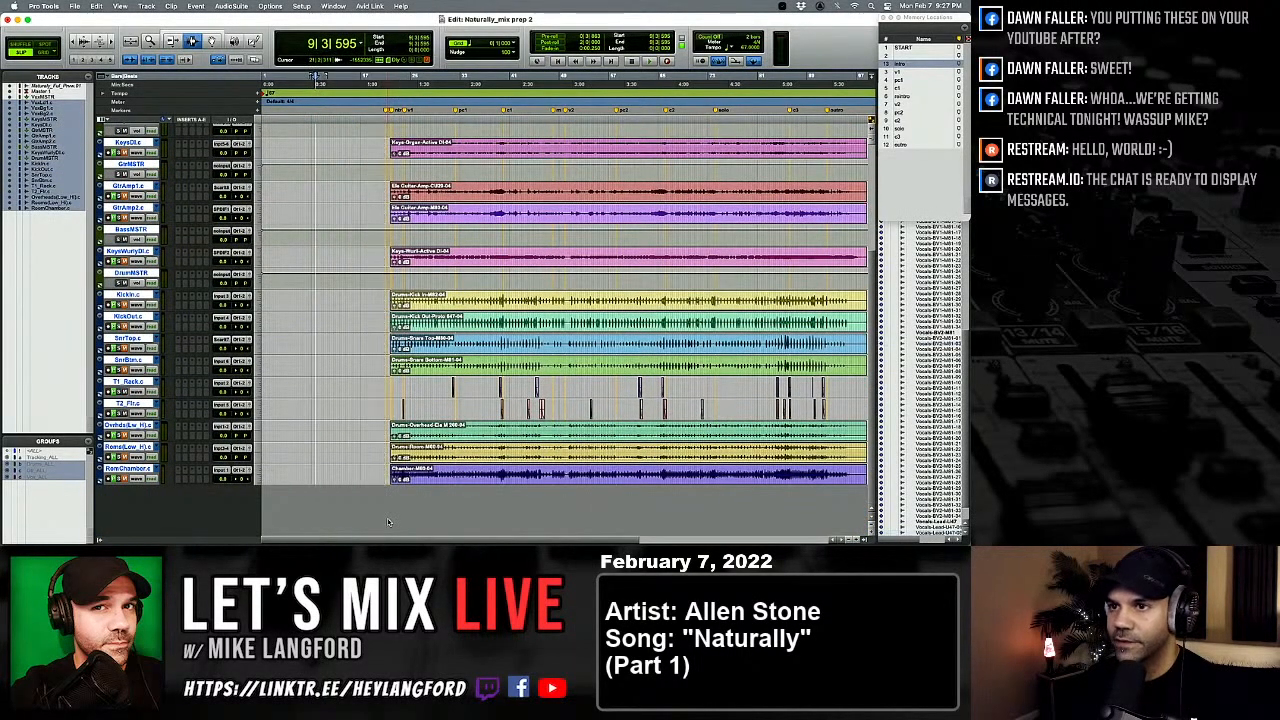
# Step: Save the session as a new version named "Naturally_mix prep 3"
pyautogui.scroll(2, 350, 300)
pyautogui.hscroll(3, 374, 398)
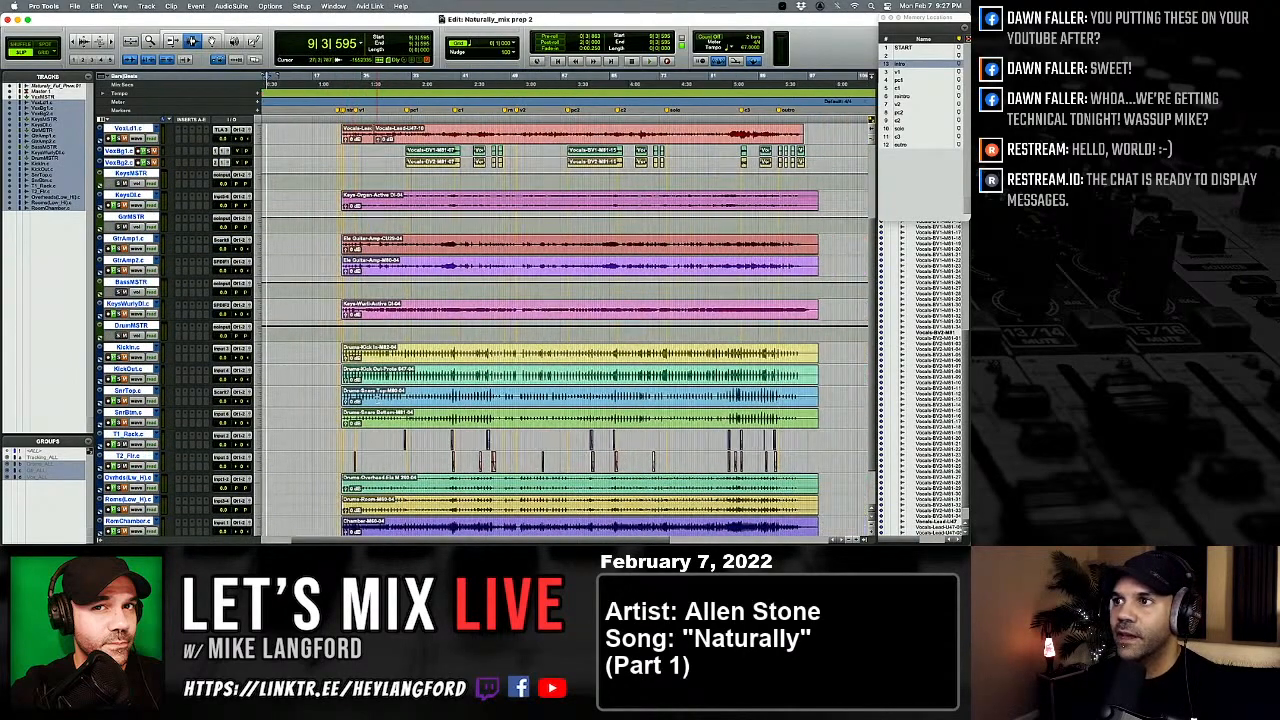
pyautogui.press('super+shift+s')
pyautogui.press('Right')
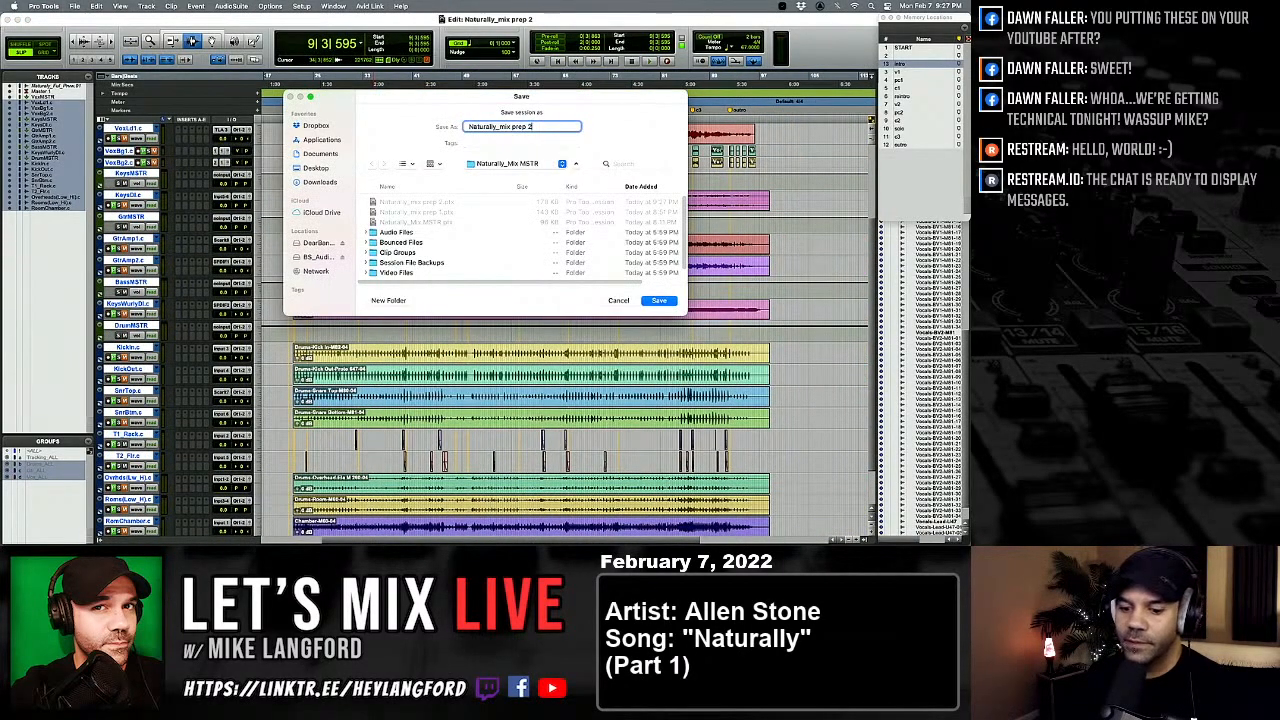
pyautogui.write('3')
pyautogui.press('Return')
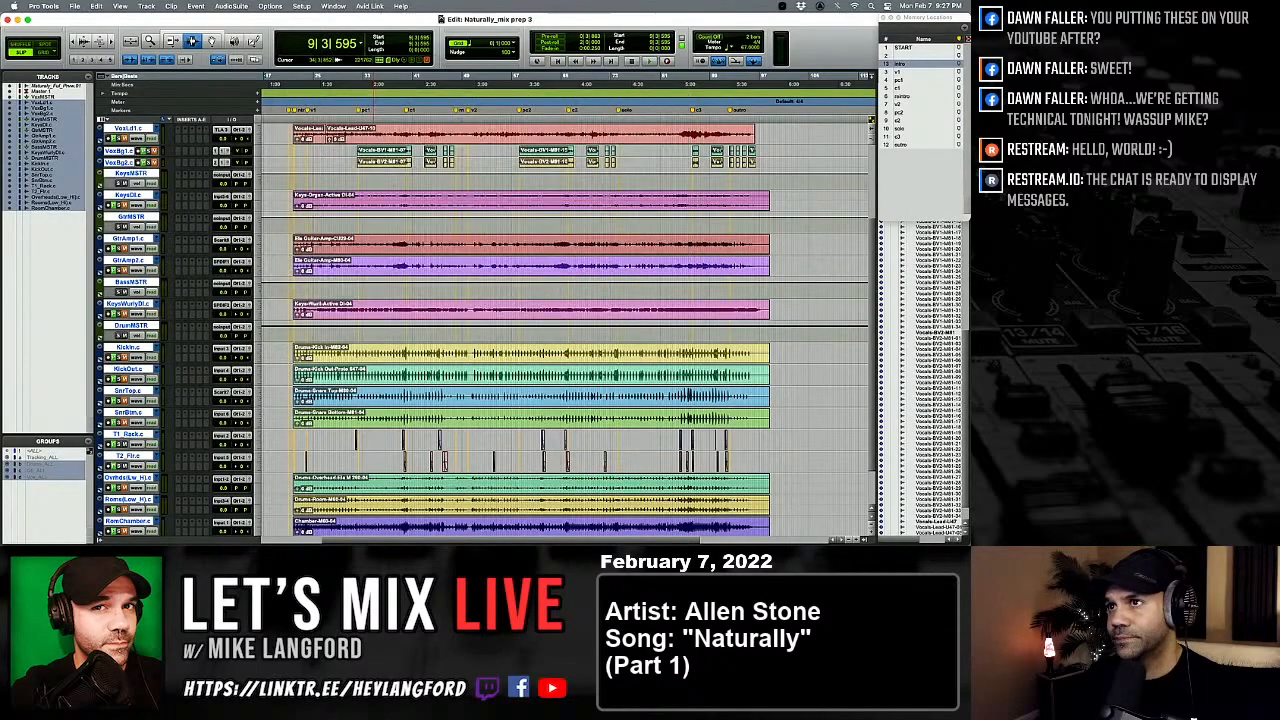
# Step: Resize the tracks to one uniform compact height, including the full preview, Master 1 and background vocal tracks
pyautogui.scroll(-2, 530, 330)
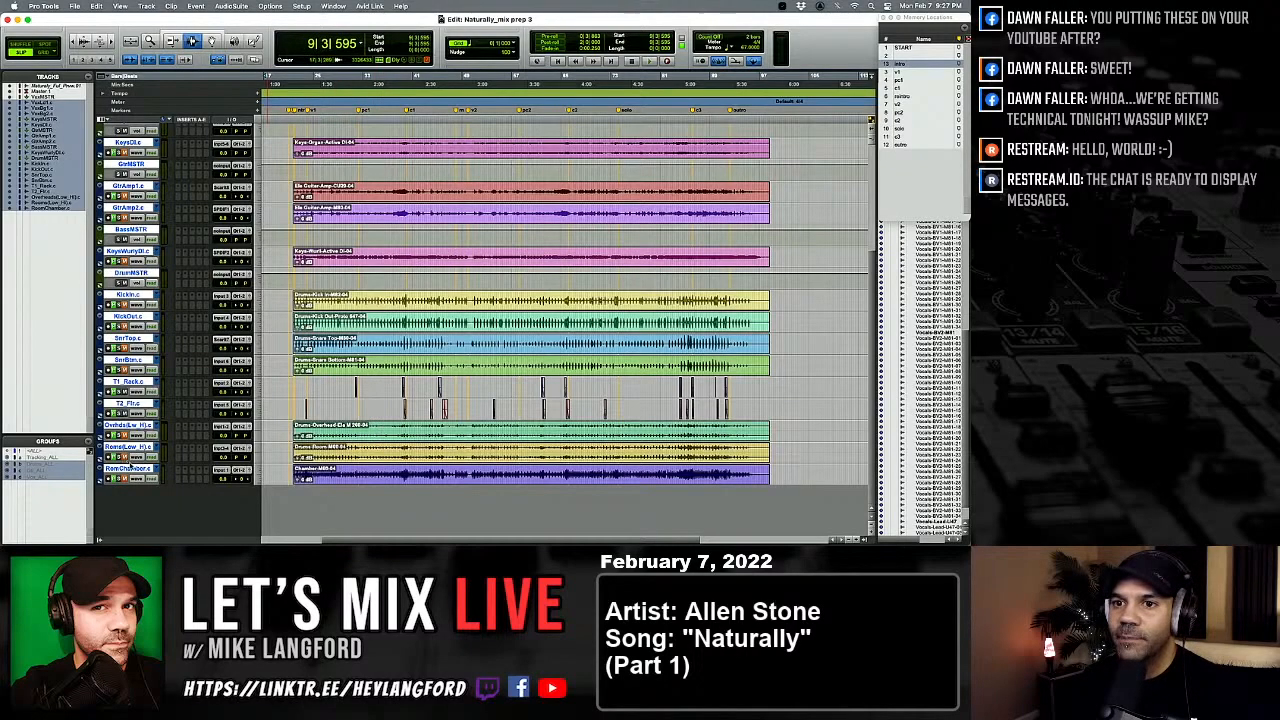
pyautogui.scroll(6, 124, 414)
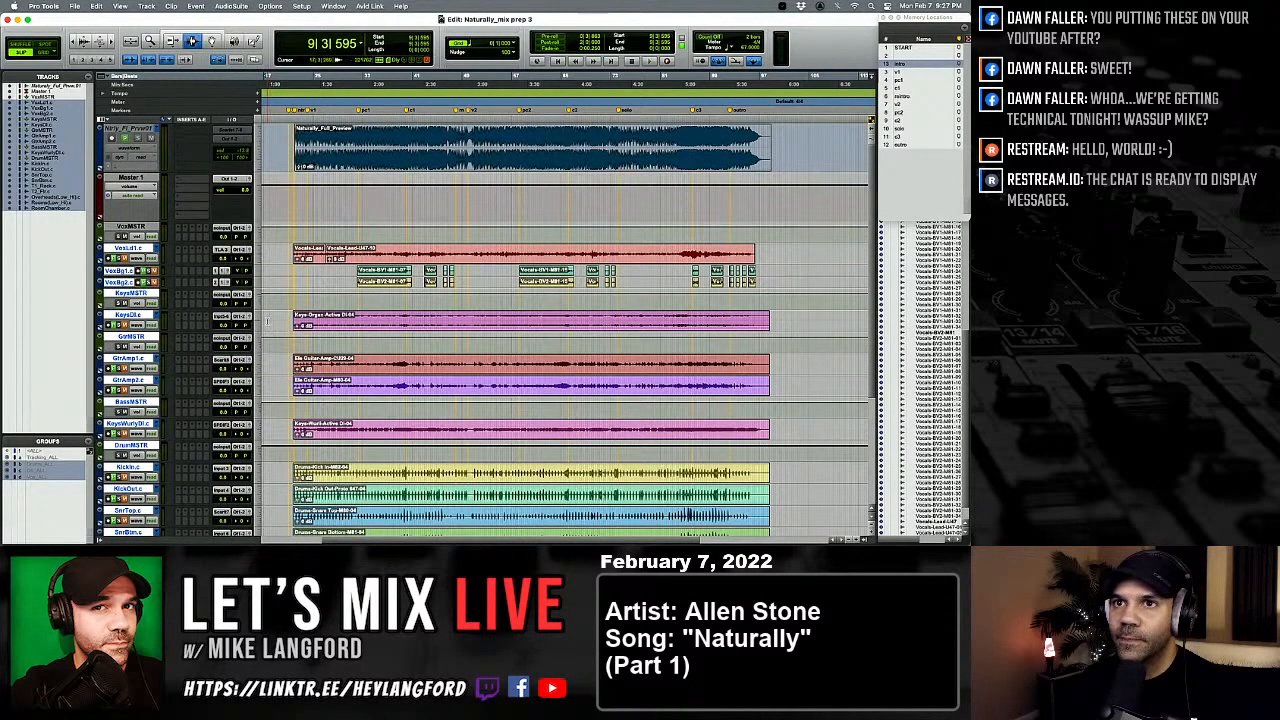
pyautogui.hotkey('ctrl', 'alt', 'Up')
pyautogui.hotkey('ctrl', 'alt', 'Down')
pyautogui.hotkey('ctrl', 'alt', 'Down')
pyautogui.hotkey('ctrl', 'alt', 'Down')
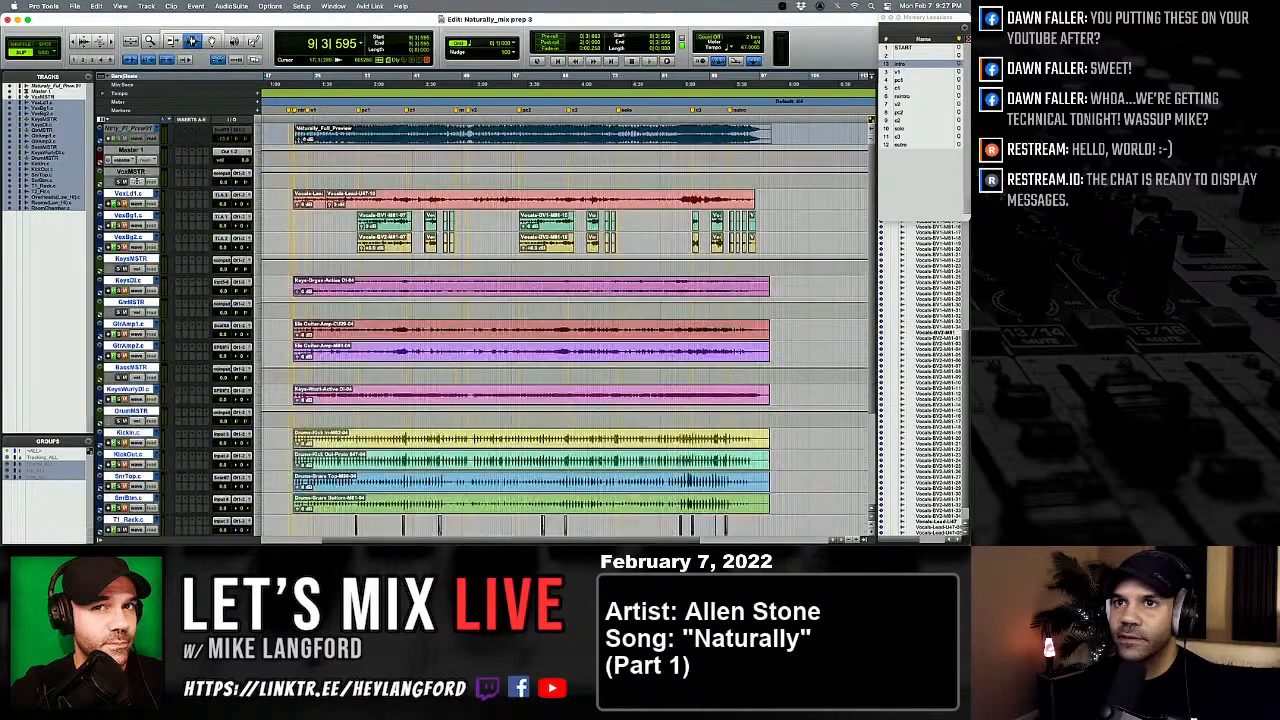
pyautogui.hotkey('ctrl', 'alt', 'Up')
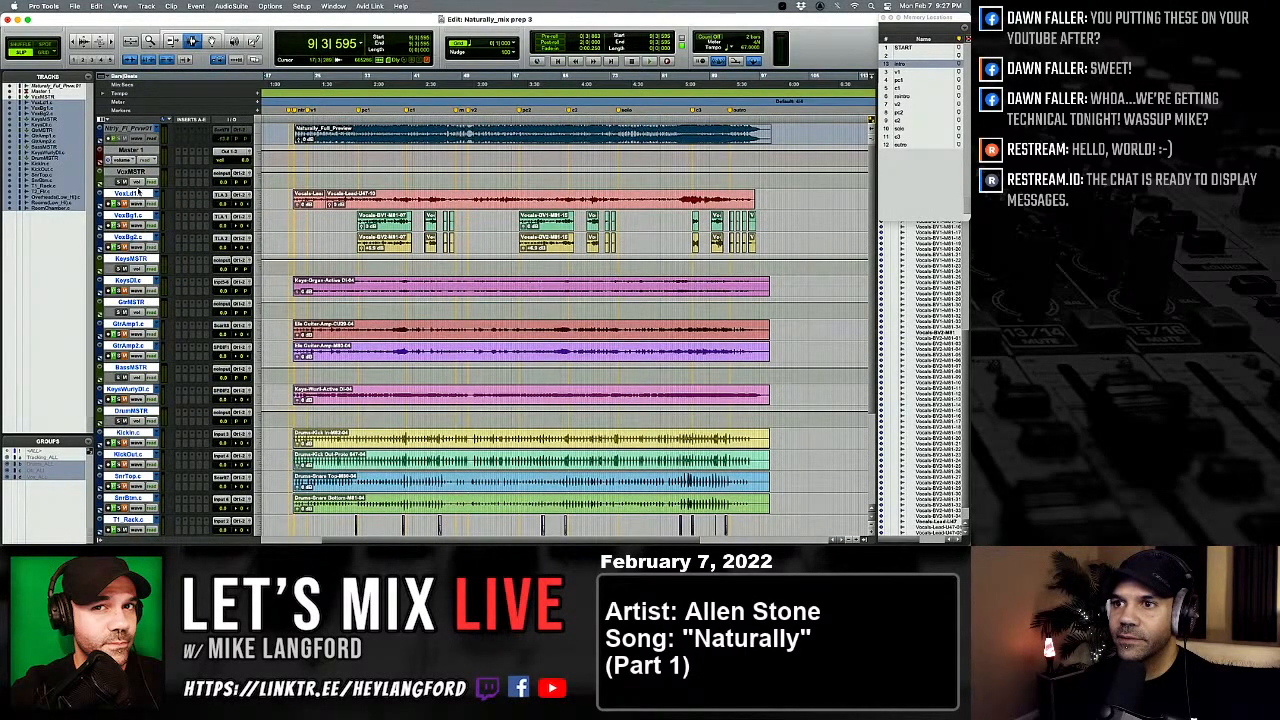
pyautogui.hotkey('ctrl', 'alt', 'Down')
pyautogui.hotkey('ctrl', 'alt', 'Up')
pyautogui.scroll(-4, 166, 203)
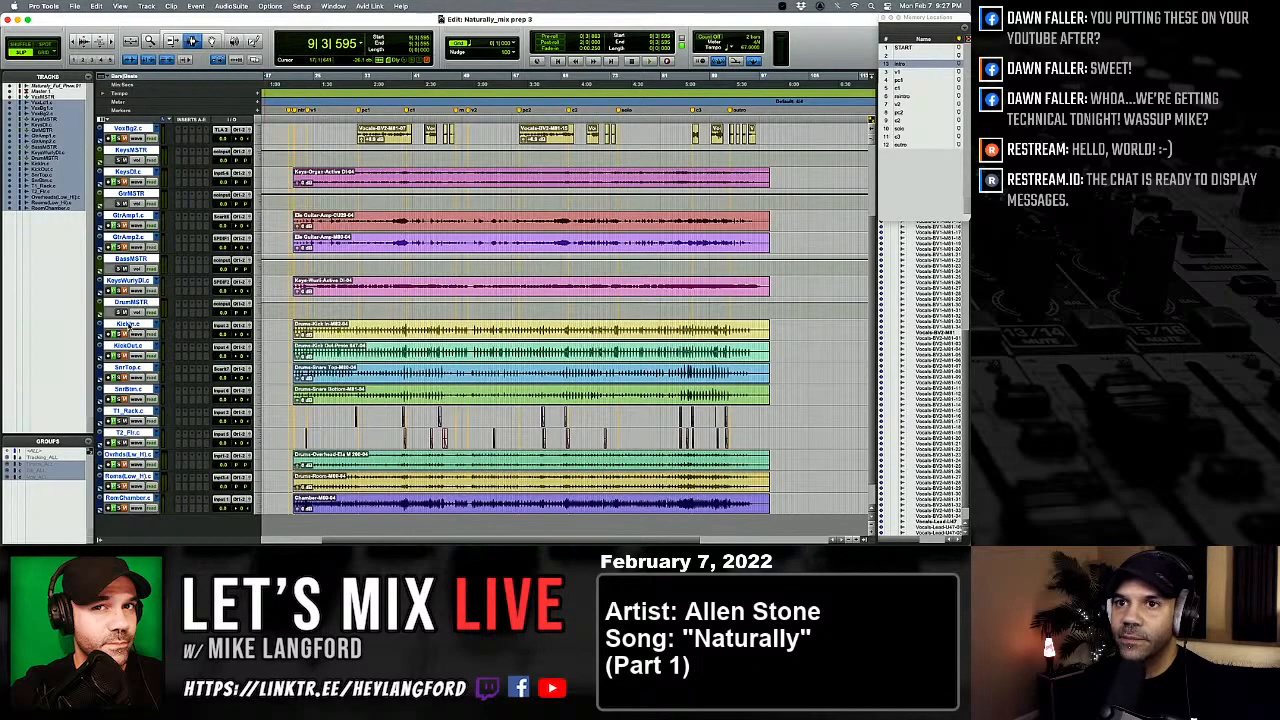
# Step: Route the outputs of all drum tracks from KickIn down to RomChamber to Bus 1-2 (Stereo)
pyautogui.scroll(-1, 131, 324)
pyautogui.click(134, 300)
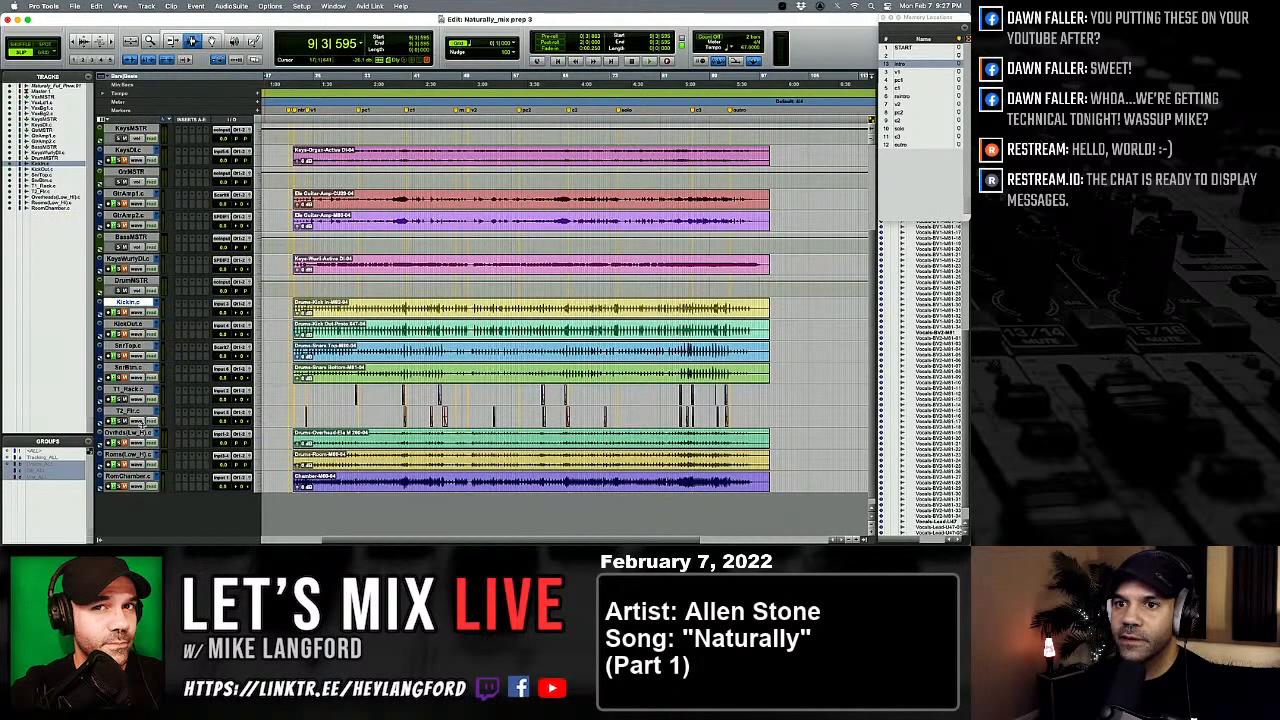
pyautogui.keyDown('shift'); pyautogui.click(128, 476); pyautogui.keyUp('shift')
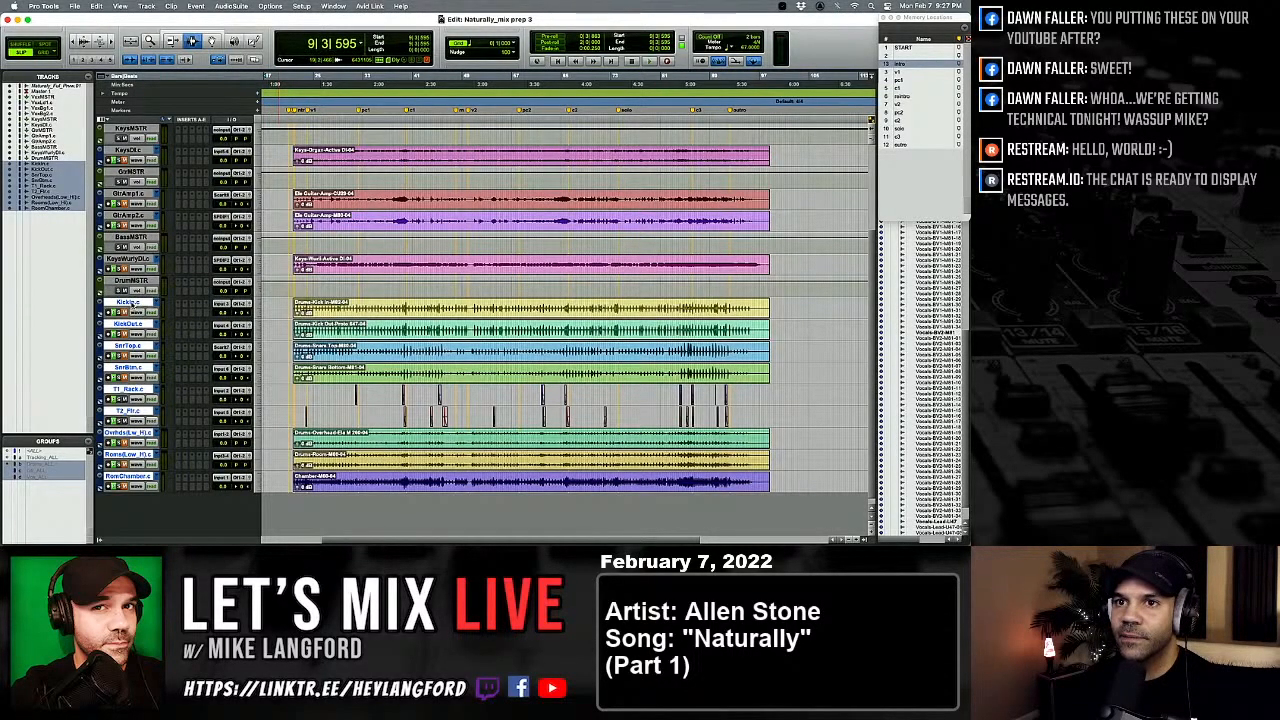
pyautogui.click(130, 302)
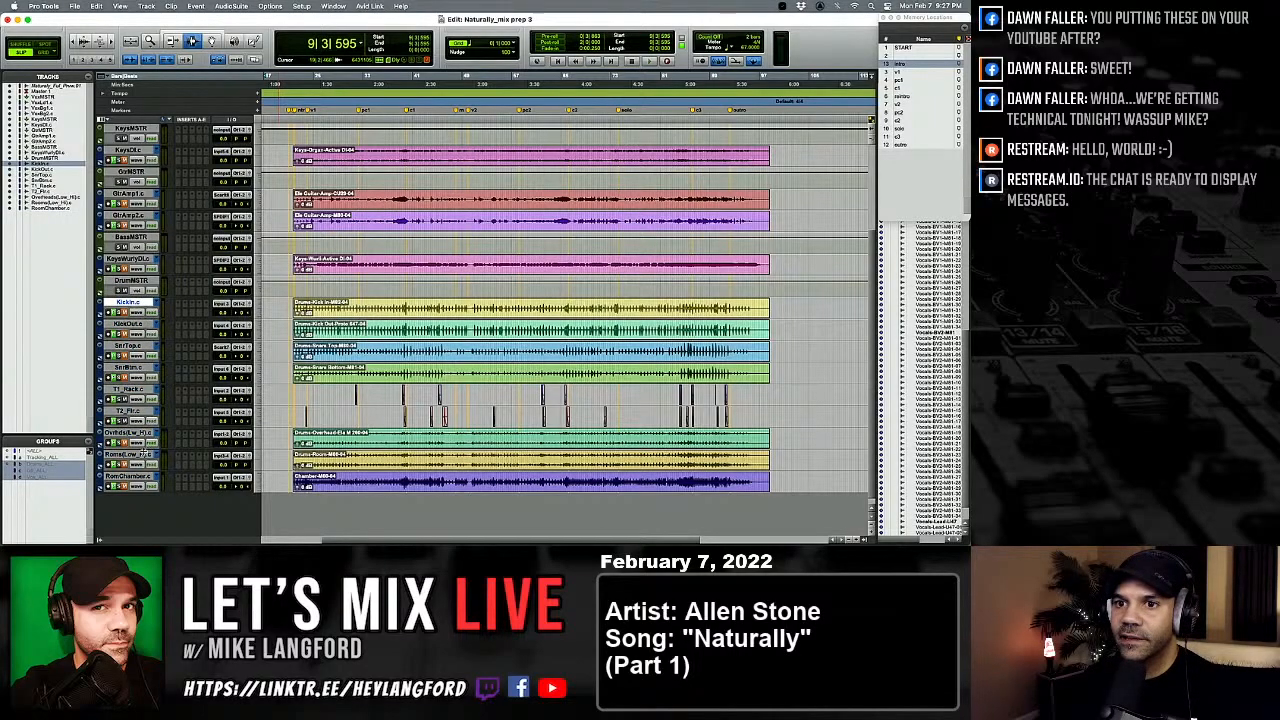
pyautogui.keyDown('shift'); pyautogui.click(130, 477); pyautogui.keyUp('shift')
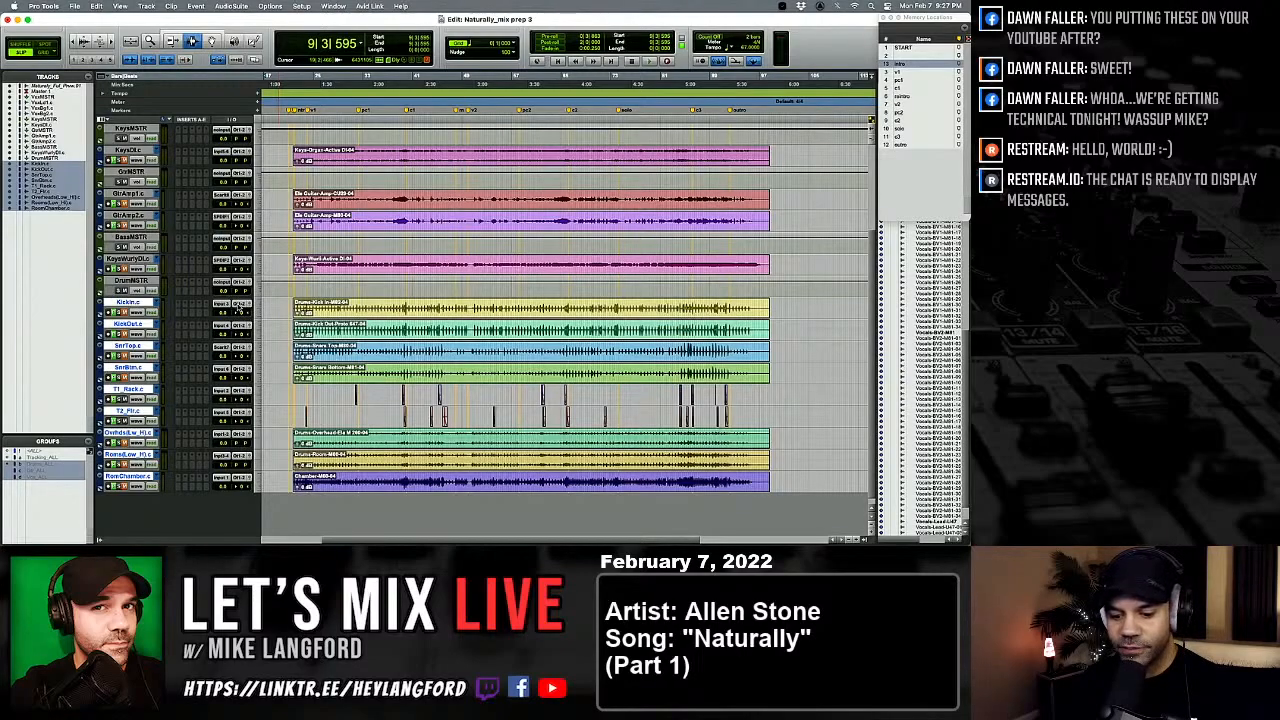
pyautogui.click(238, 305)
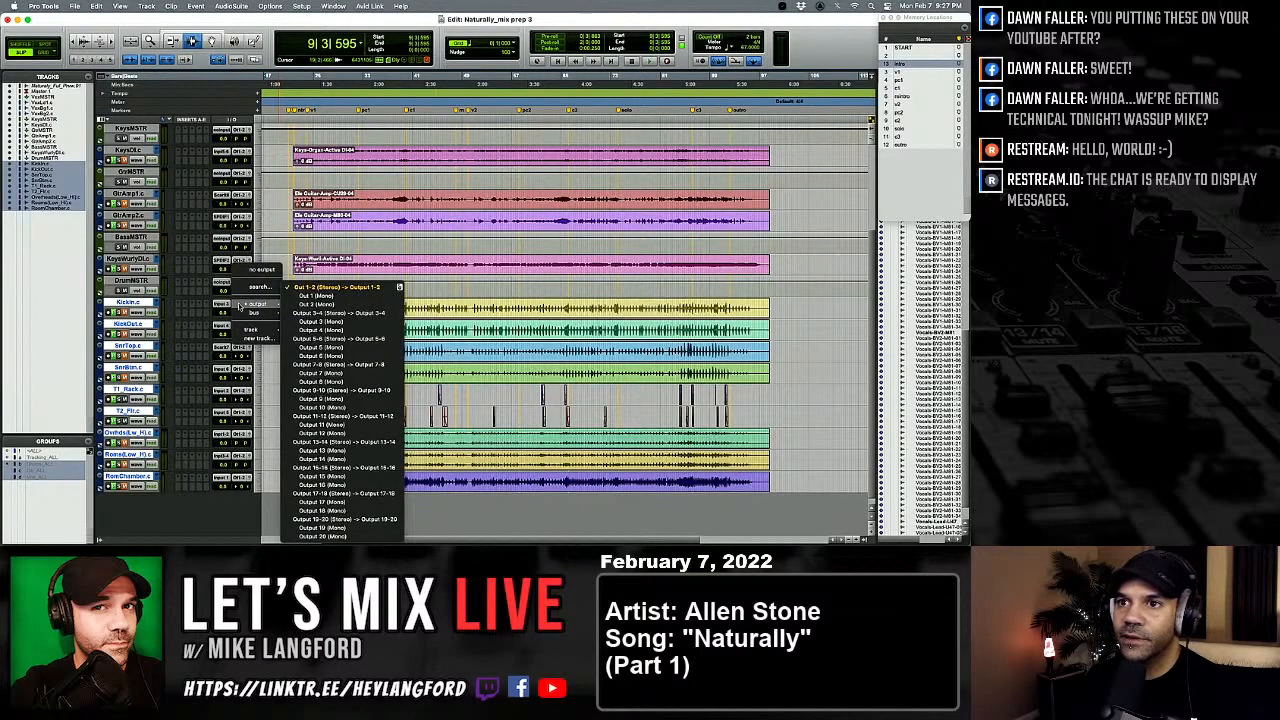
pyautogui.moveTo(241, 313)
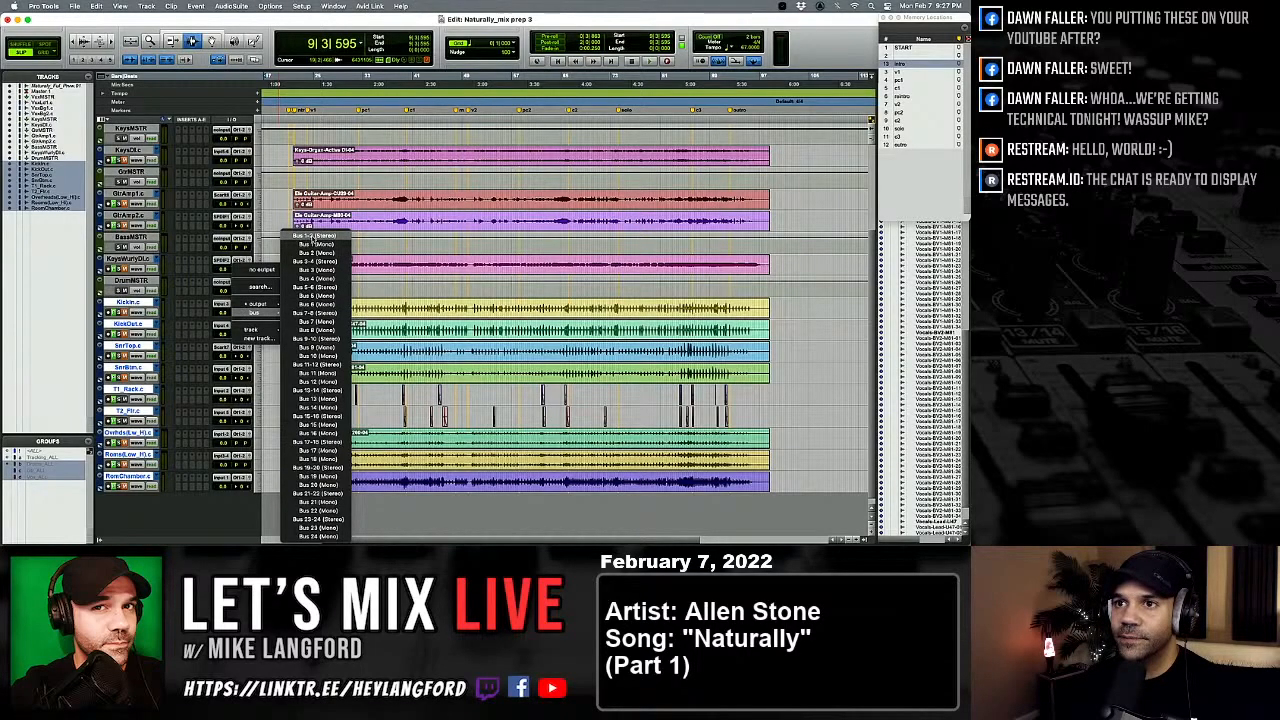
pyautogui.click(313, 241)
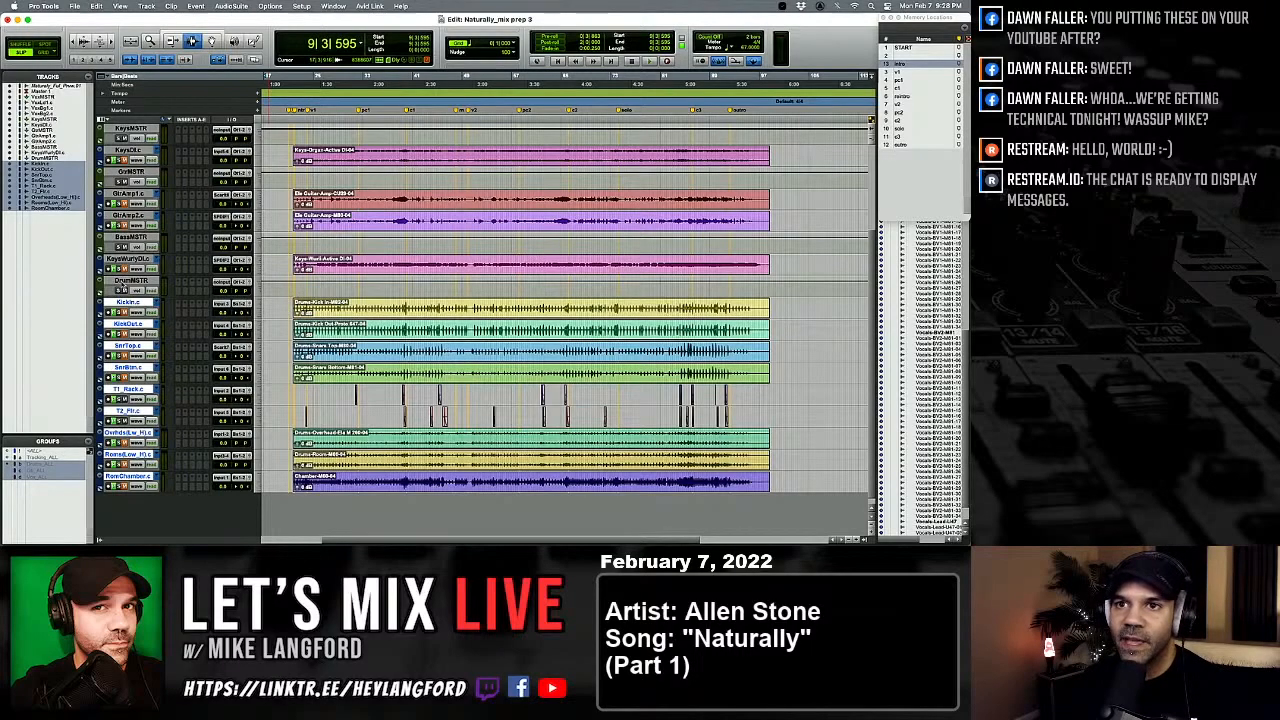
# Step: Enlarge the DrumMSTR track's height and reselect the drum tracks from KickIn down to RomChamber
pyautogui.moveTo(122, 296); pyautogui.dragTo(124, 319)
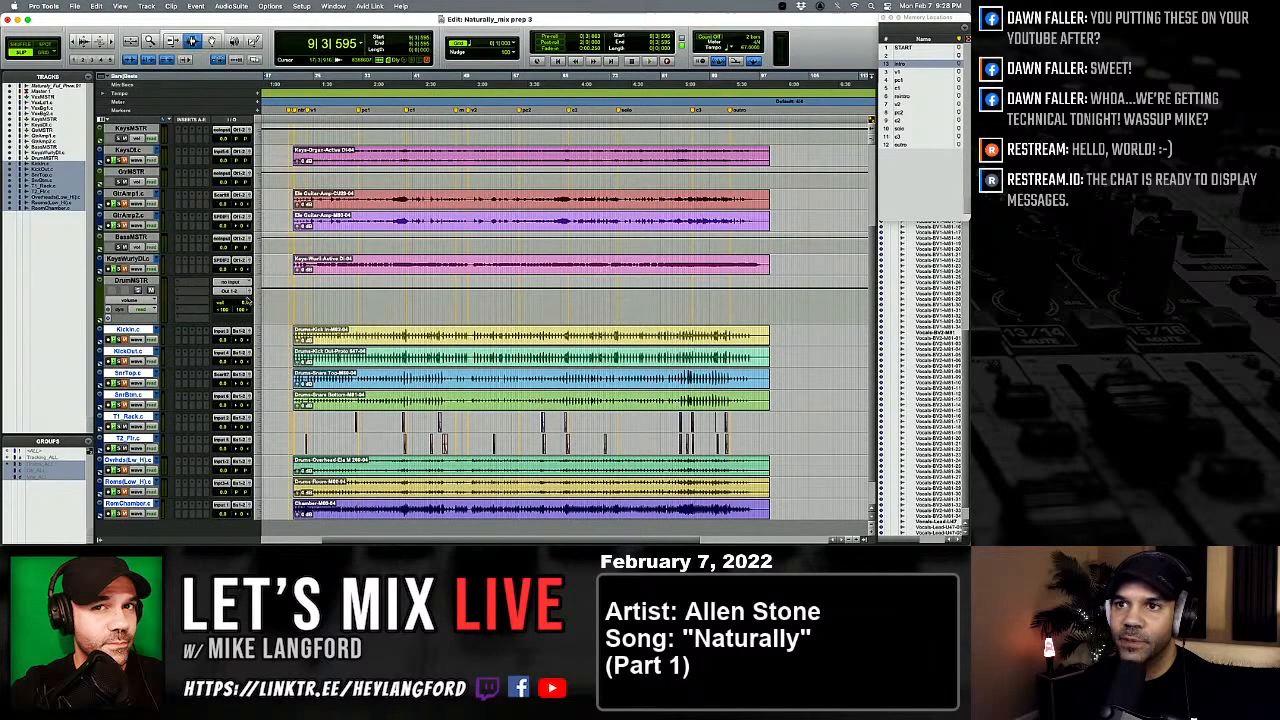
pyautogui.click(127, 329)
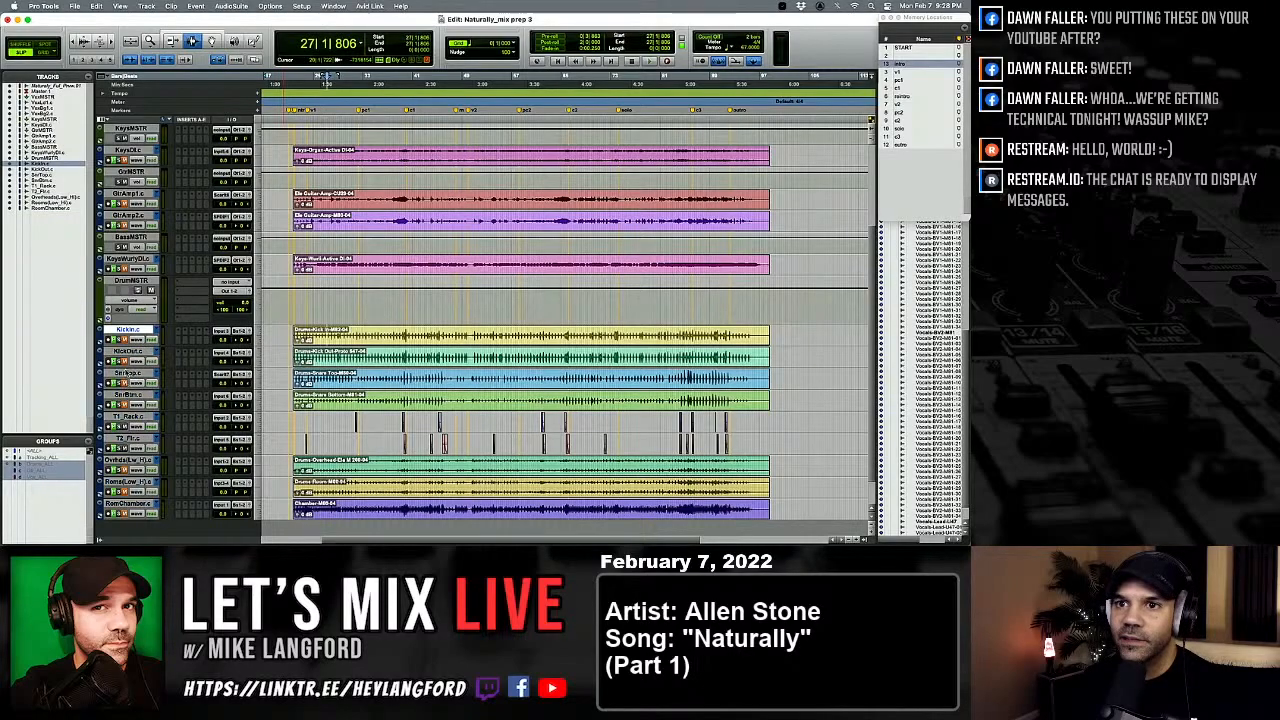
pyautogui.keyDown('shift'); pyautogui.click(127, 503); pyautogui.keyUp('shift')
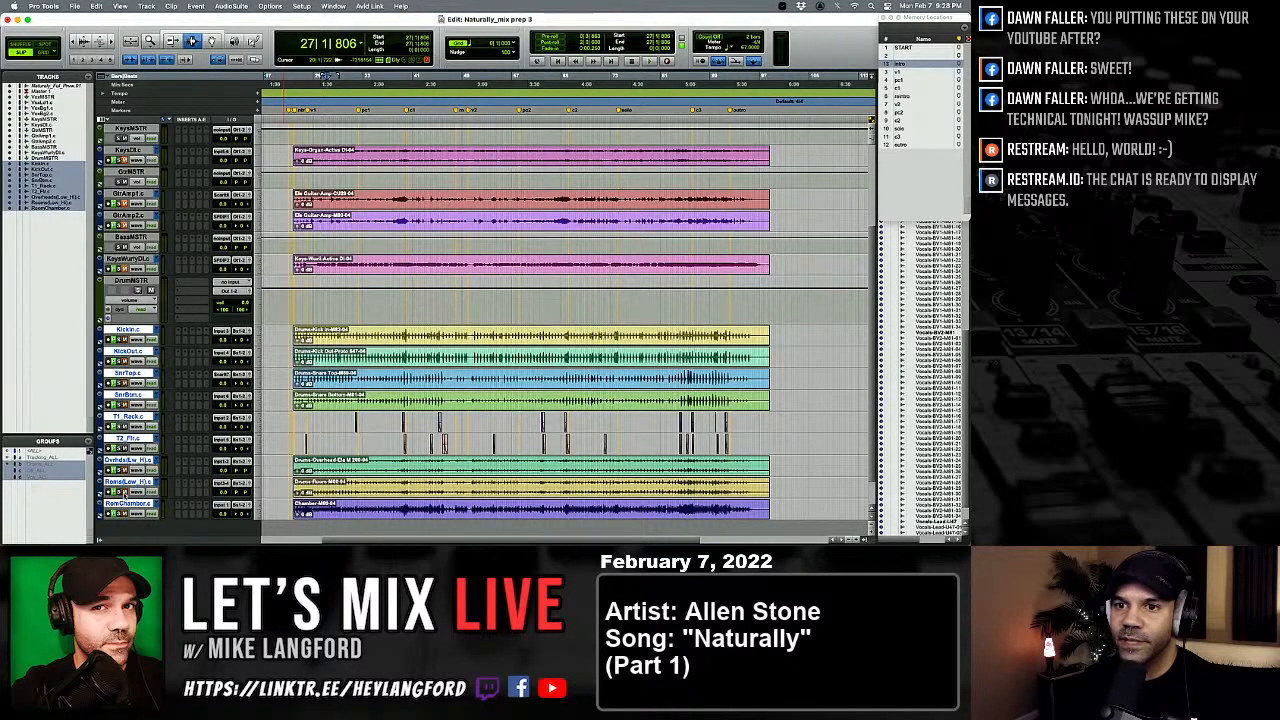
# Step: Start playback and mute the DrumMSTR track in the Mix window
pyautogui.press('space')
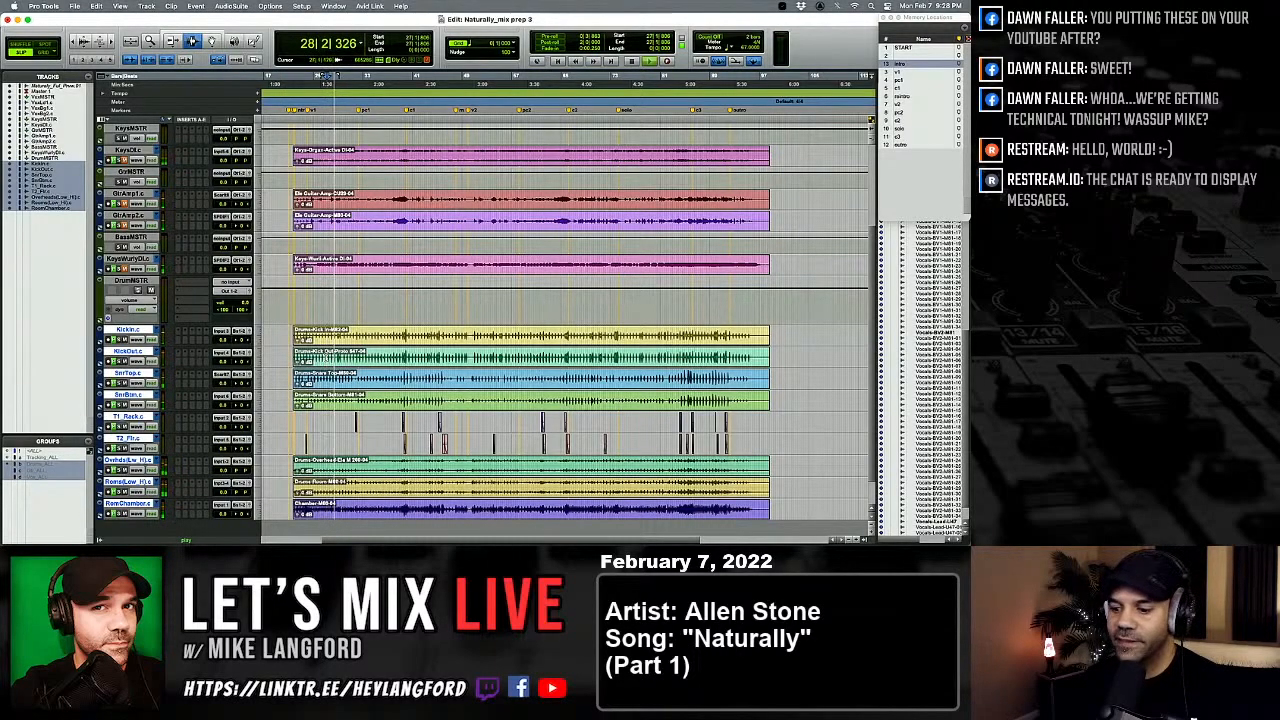
pyautogui.press('super+equal')
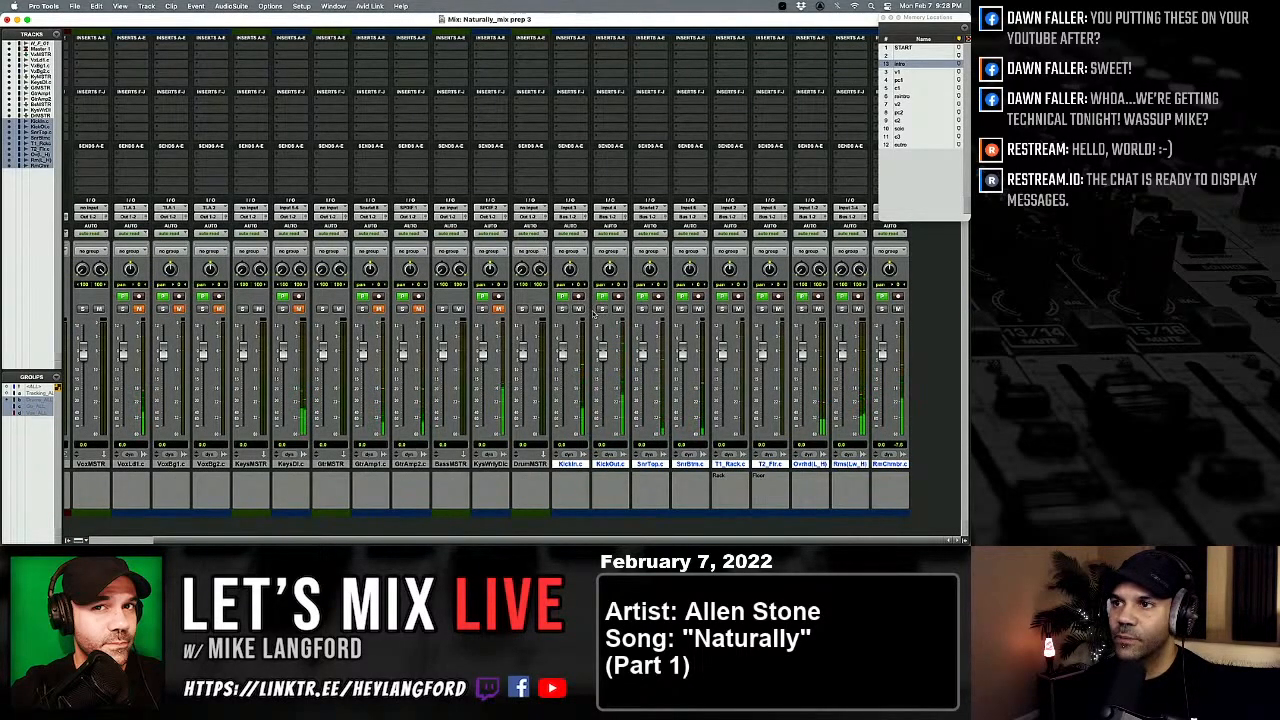
pyautogui.click(538, 310)
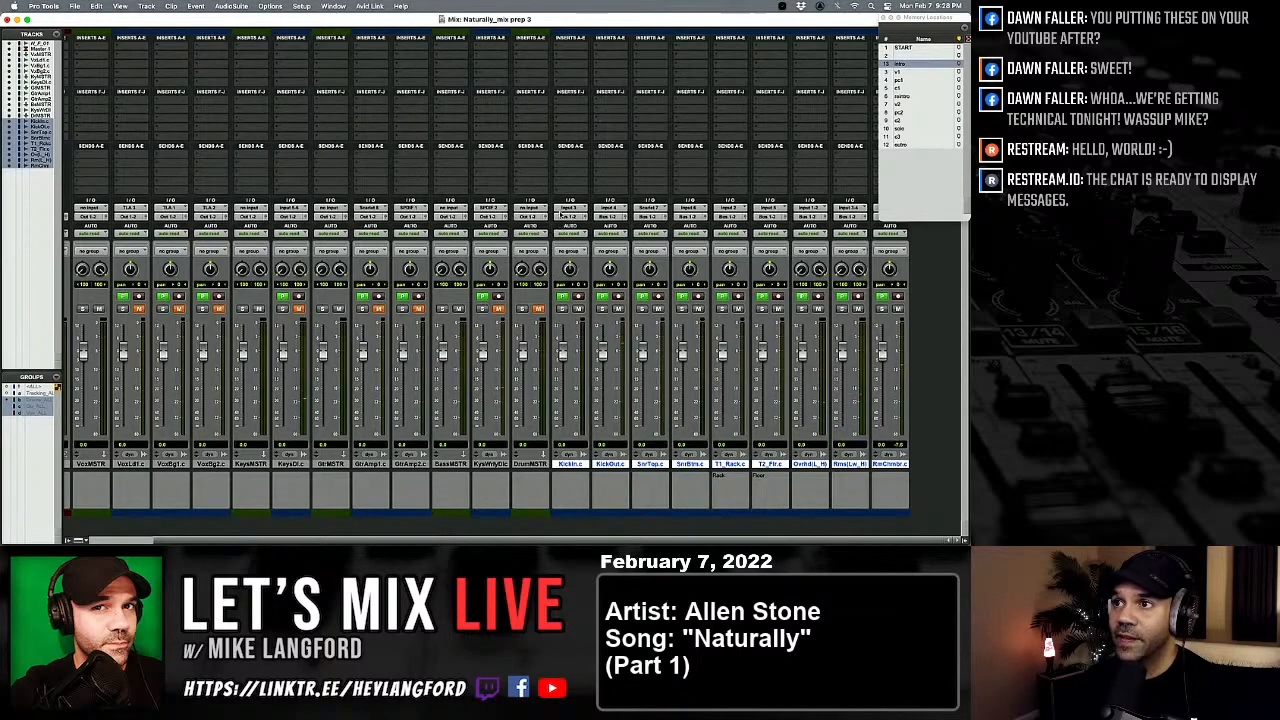
# Step: Set the DrumMSTR track's input to Bus 1-2 (Stereo)
pyautogui.click(529, 208)
pyautogui.moveTo(540, 216)
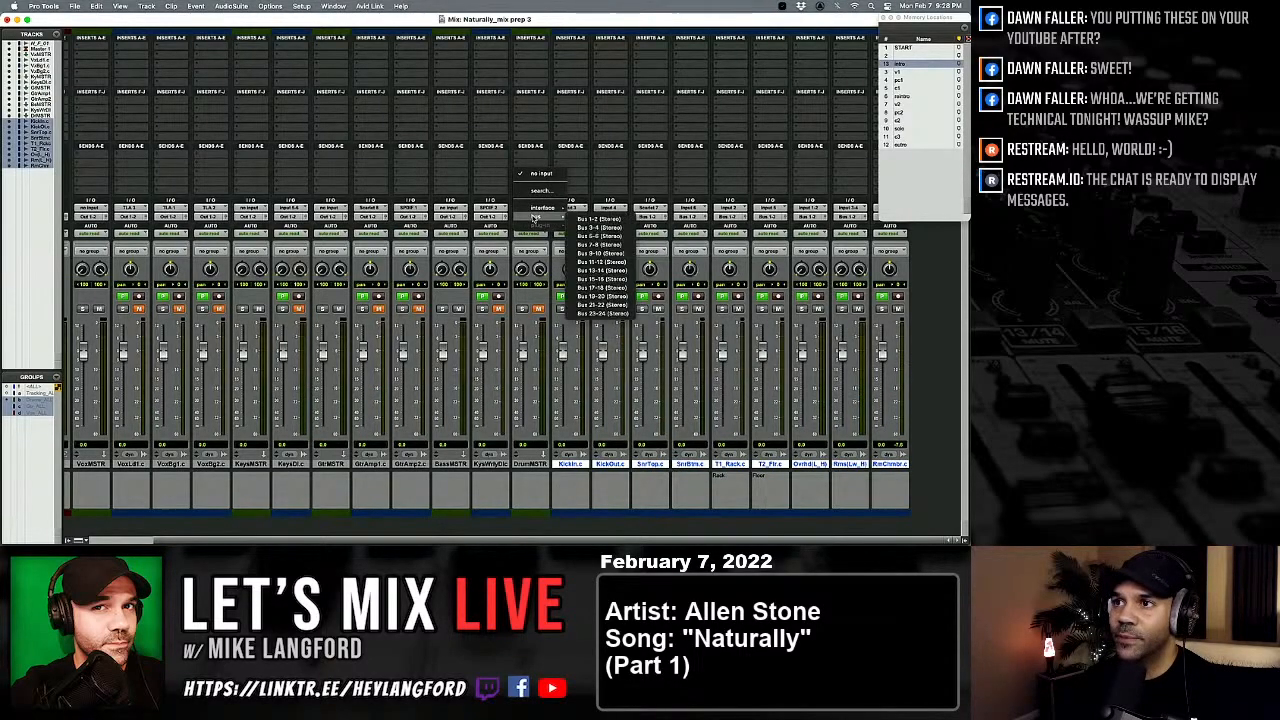
pyautogui.click(600, 220)
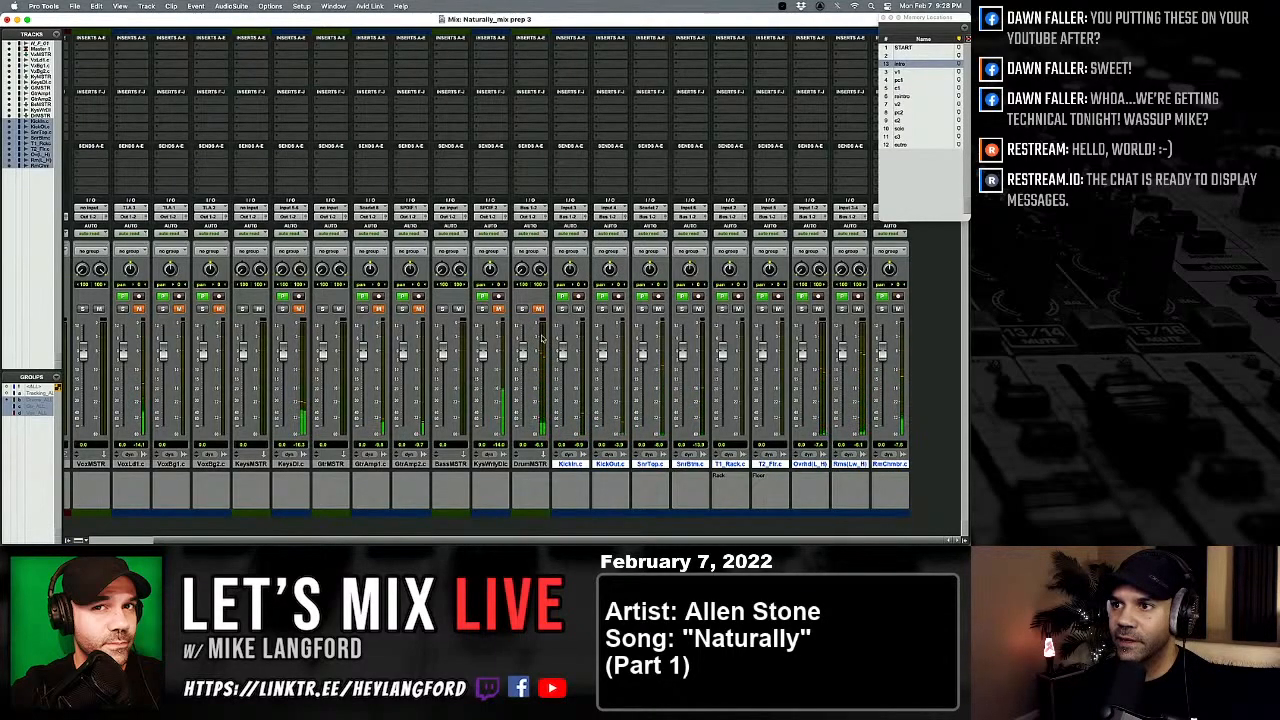
# Step: Unmute the DrumMSTR track and lower all drum faders together to minimum, with the track groups enabled only for this move
pyautogui.click(538, 309)
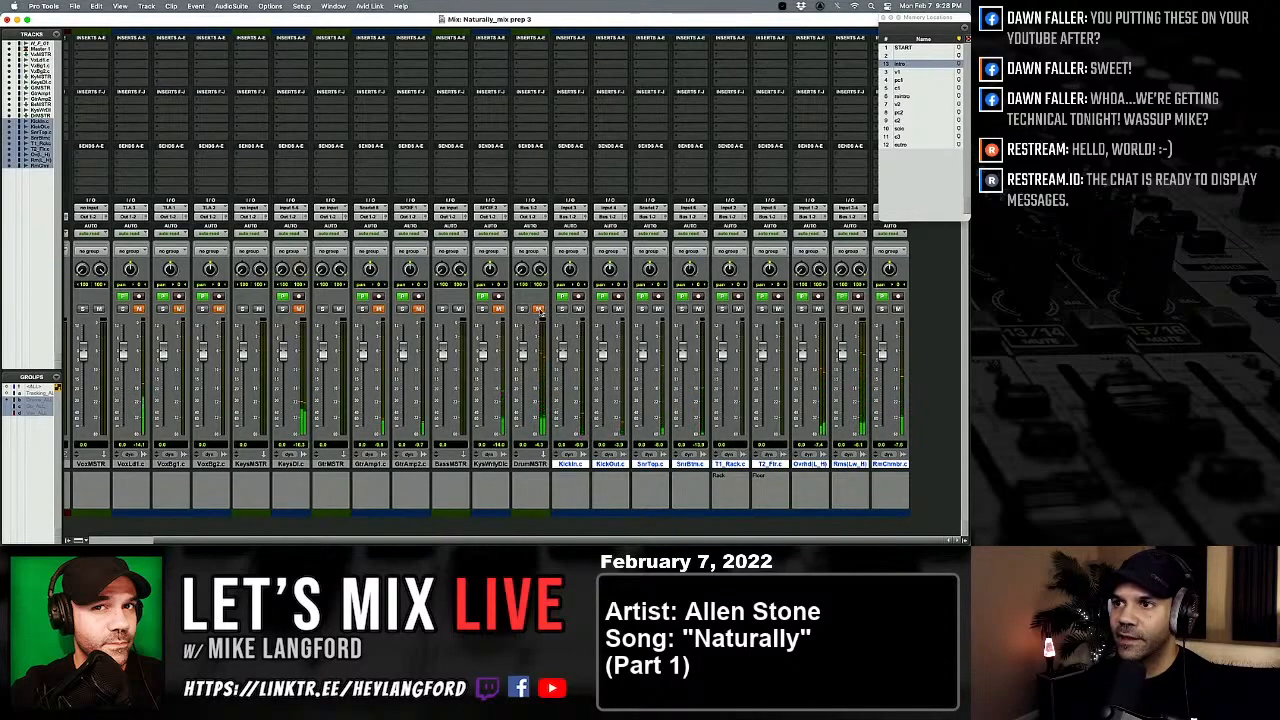
pyautogui.click(562, 308)
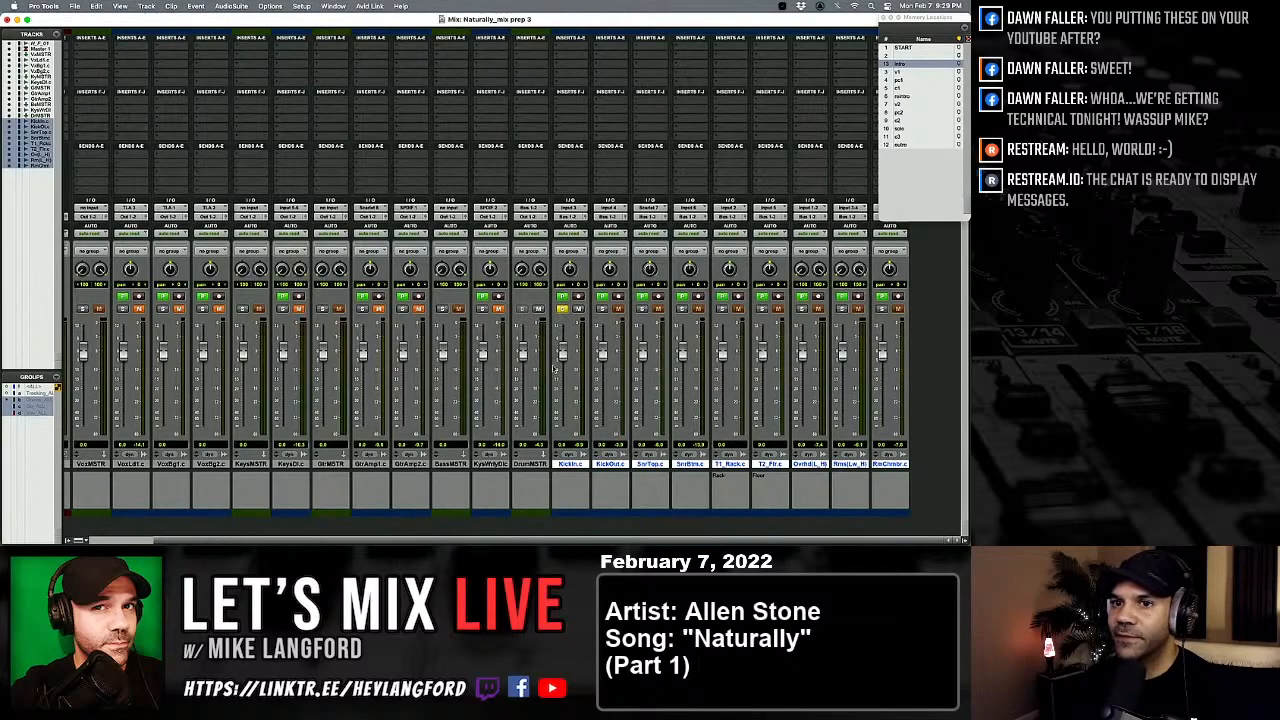
pyautogui.press('super+z')
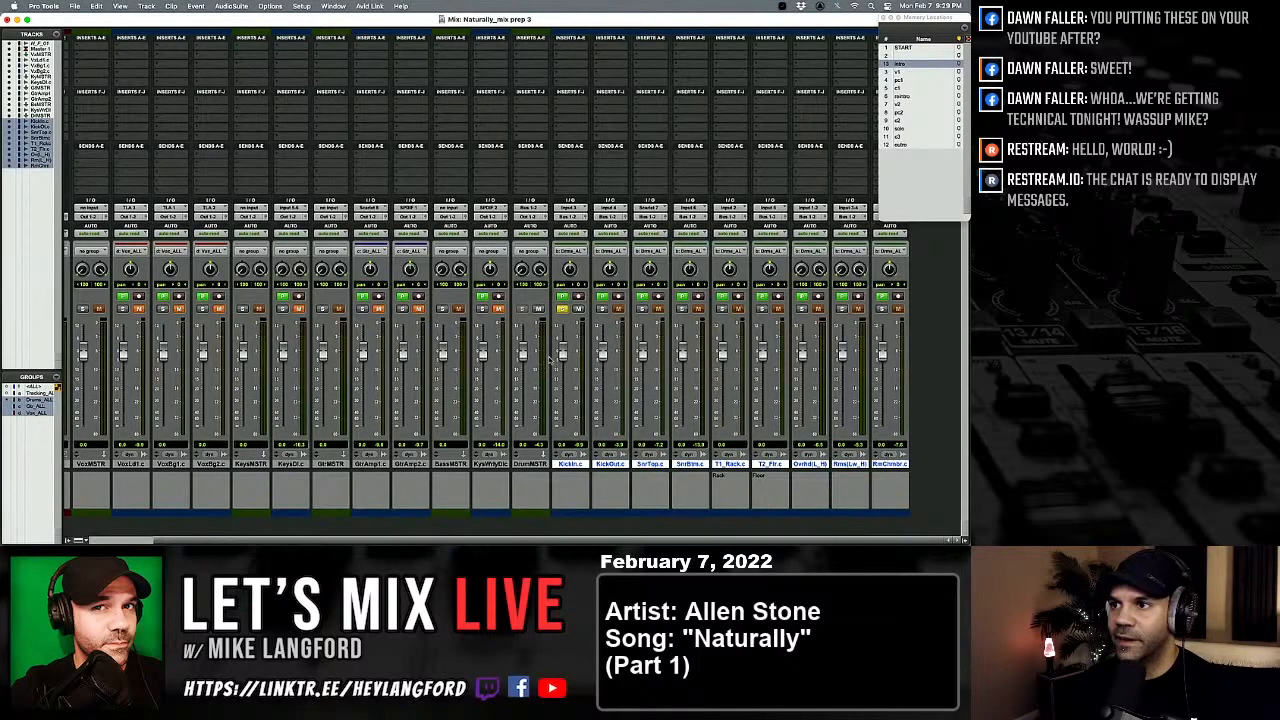
pyautogui.moveTo(562, 352); pyautogui.dragTo(573, 514)
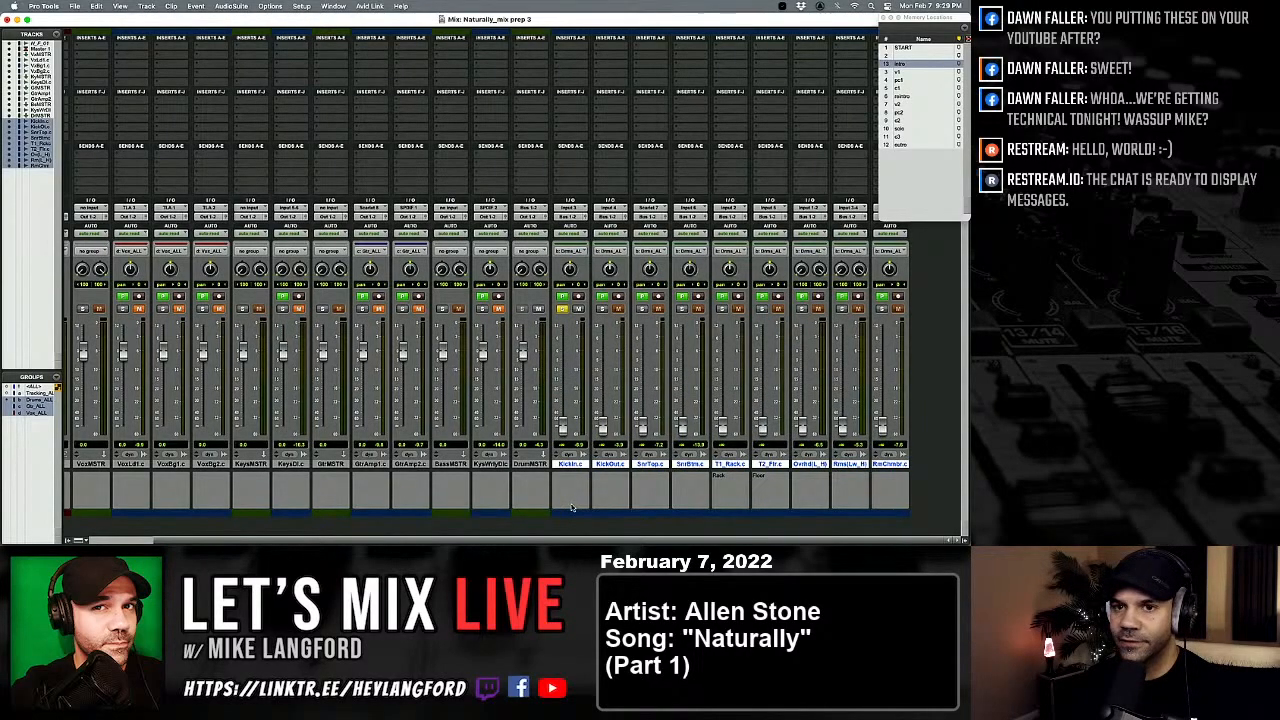
pyautogui.press('super+shift+g')
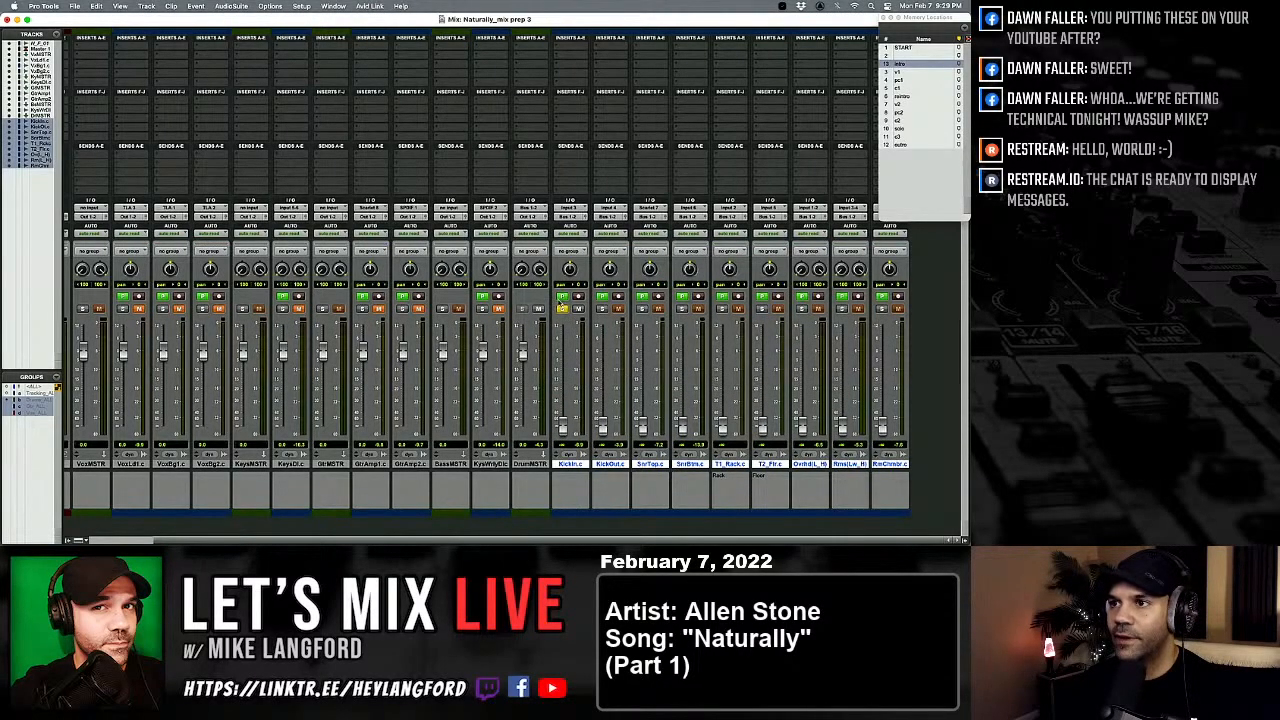
# Step: Play the song and raise the KickIn fader alone to slightly below 0 dB
pyautogui.press('space')
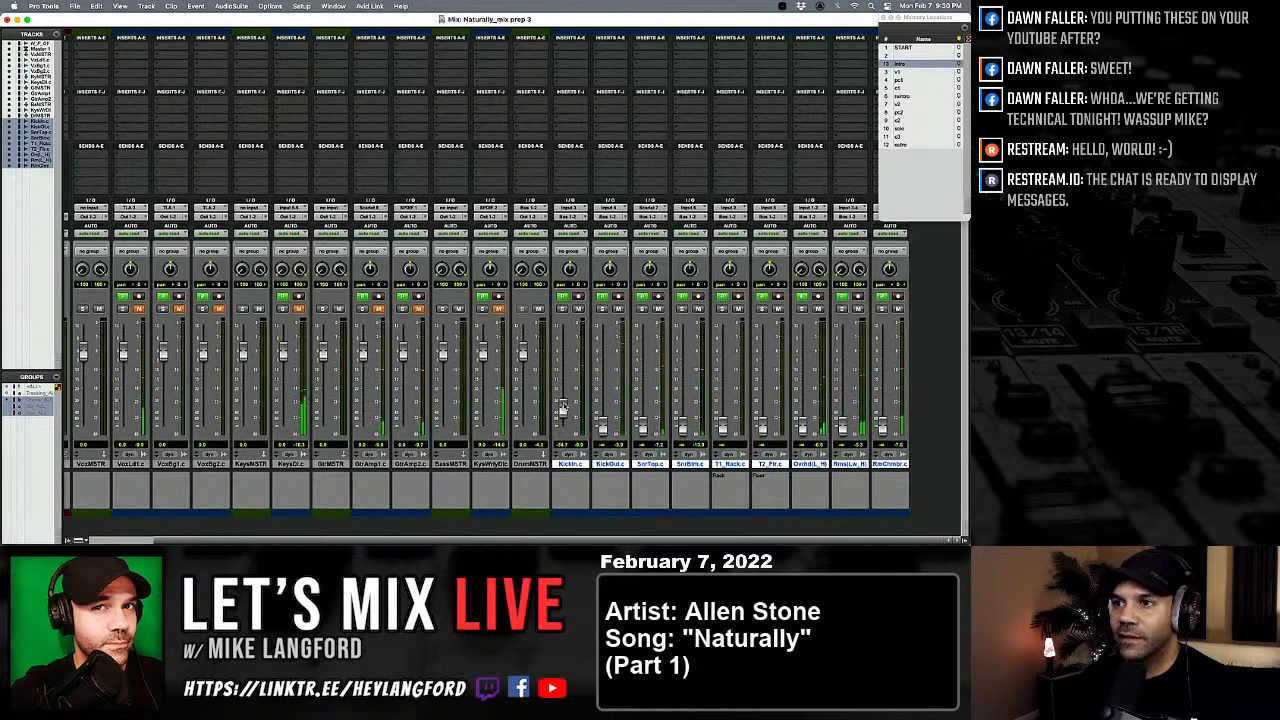
pyautogui.moveTo(562, 372)
pyautogui.mouseDown()
pyautogui.moveTo(562, 358)
pyautogui.moveTo(565, 368)
pyautogui.mouseUp()
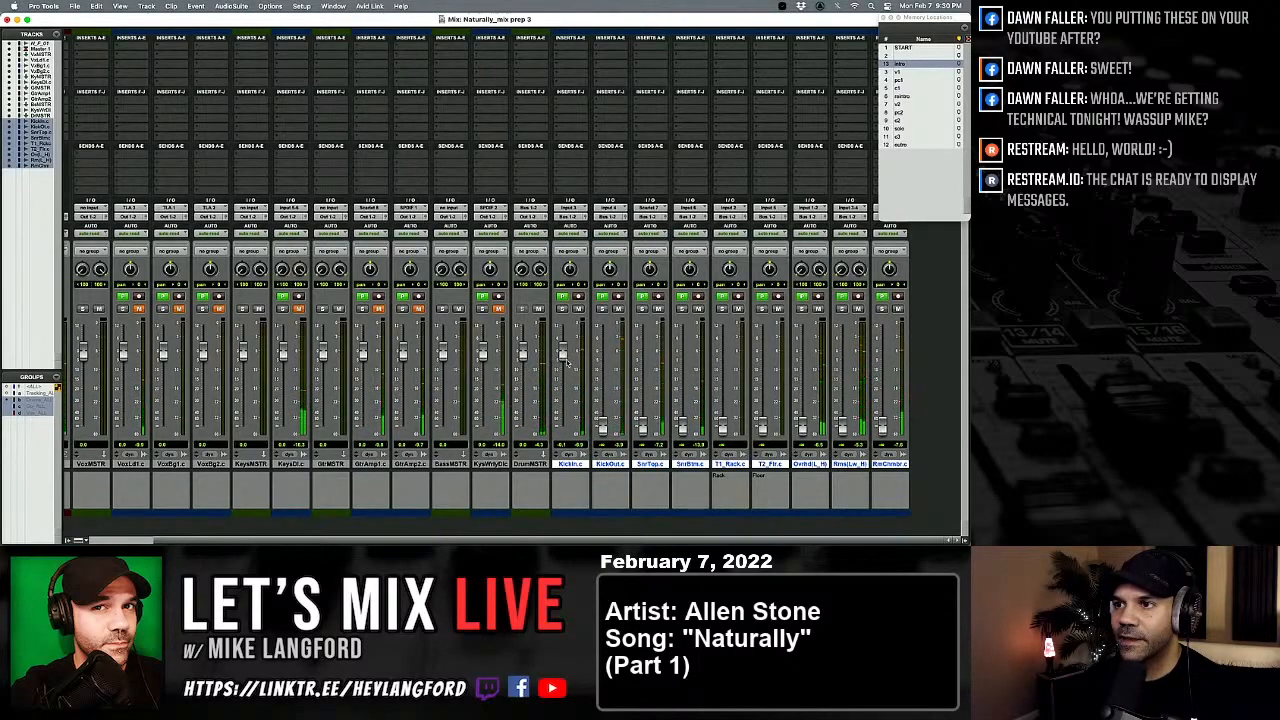
pyautogui.moveTo(563, 362); pyautogui.dragTo(563, 365)
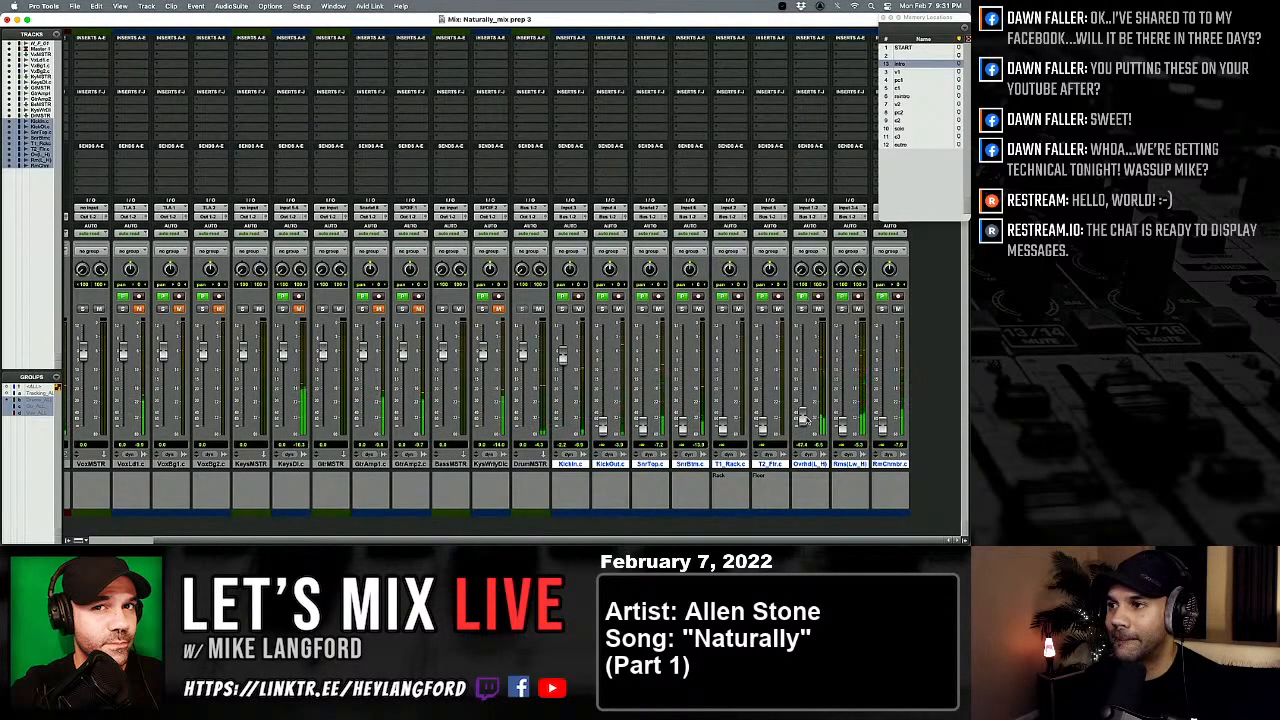
# Step: Try an overhead level against the kick and set the SnrTop fader to about -6.5 dB
pyautogui.moveTo(802, 391); pyautogui.dragTo(802, 378)
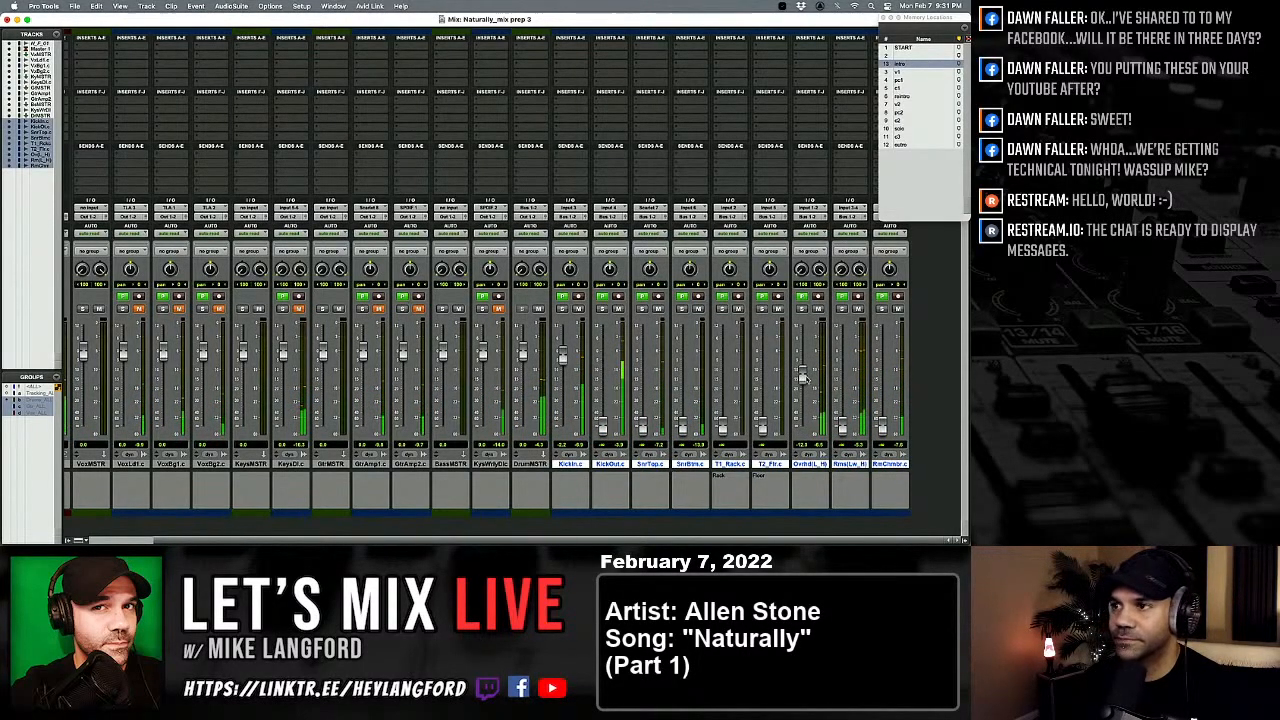
pyautogui.moveTo(802, 372); pyautogui.dragTo(802, 423)
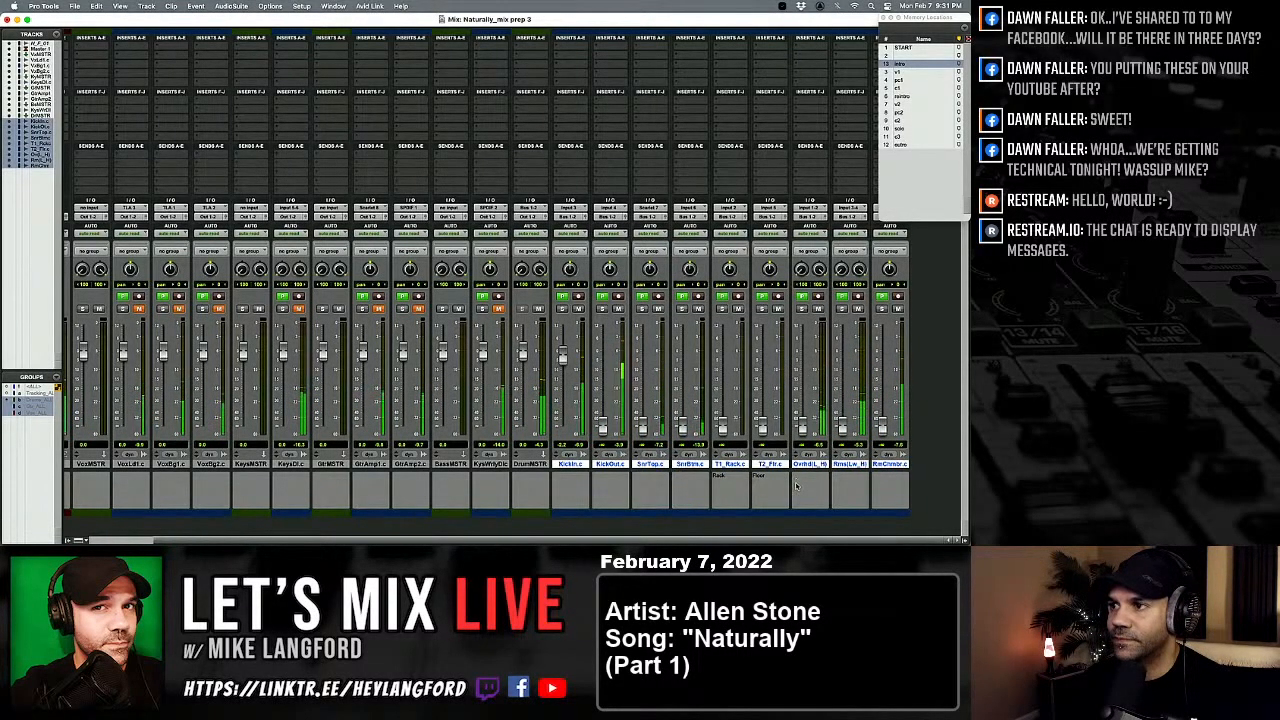
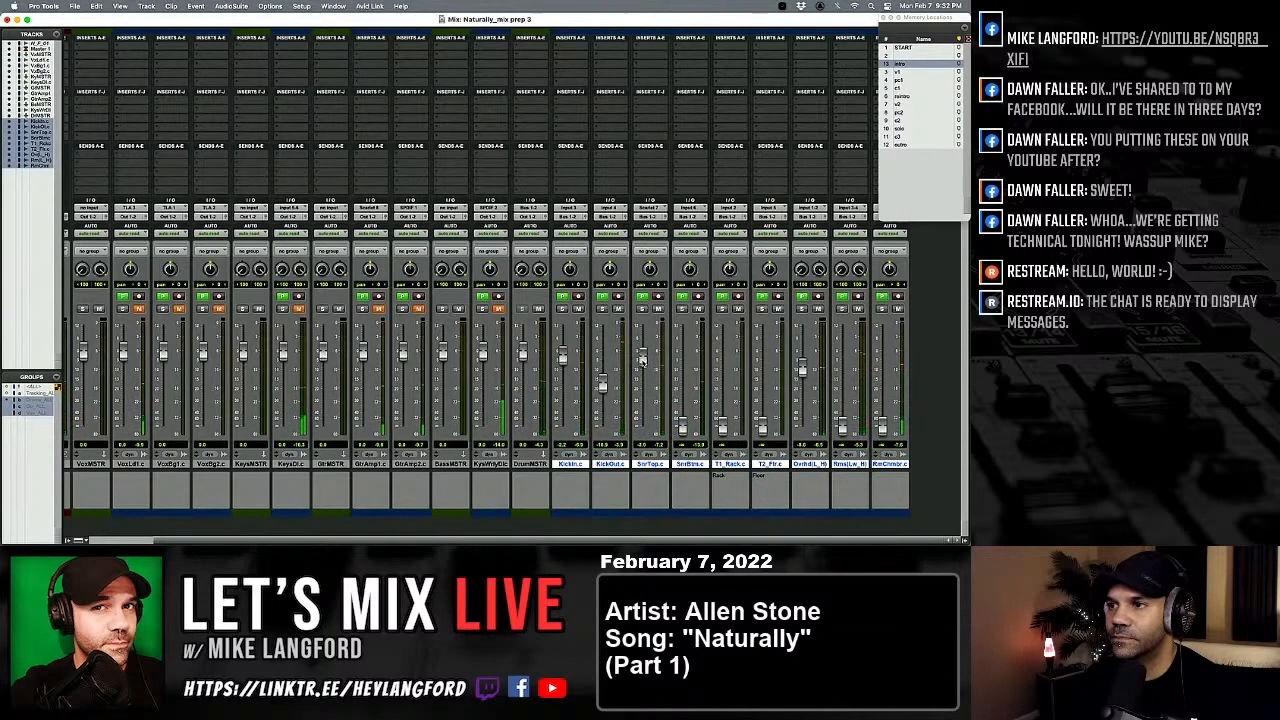
pyautogui.moveTo(643, 358); pyautogui.dragTo(643, 368)
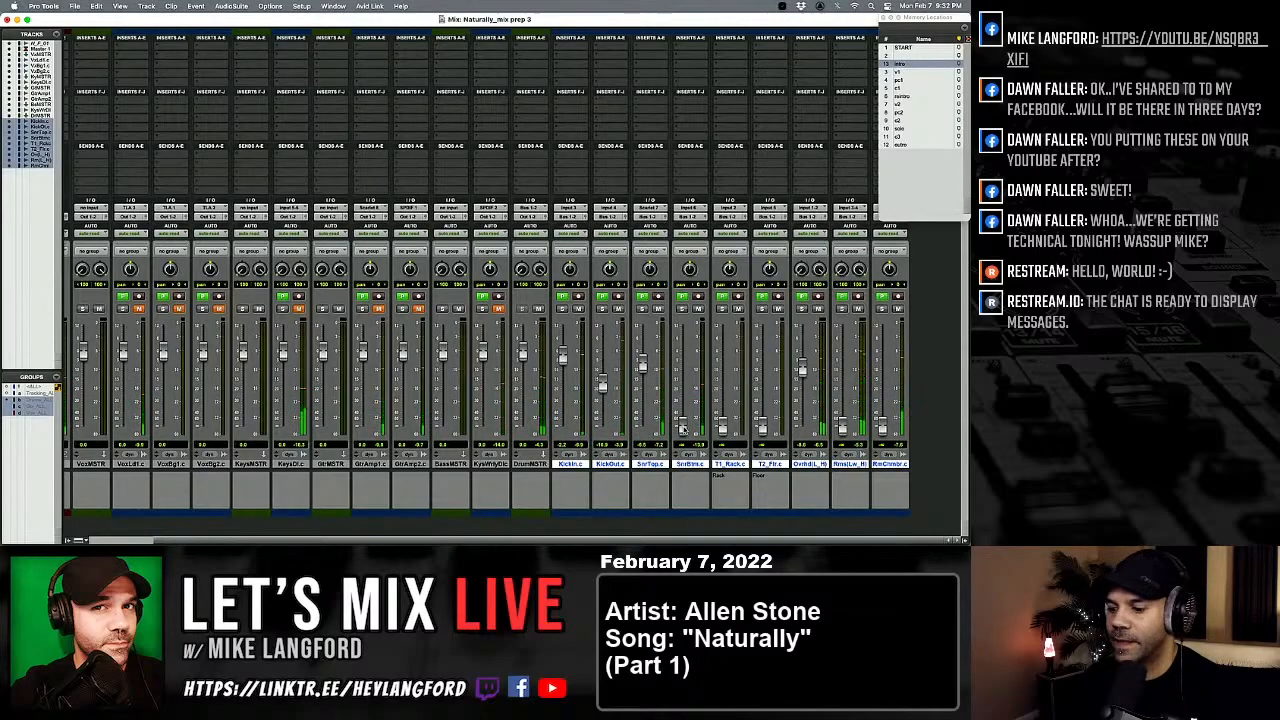
# Step: Select the KickIn section from bar 41 to 48, play it, and return to the mixer
pyautogui.press('super+equal')
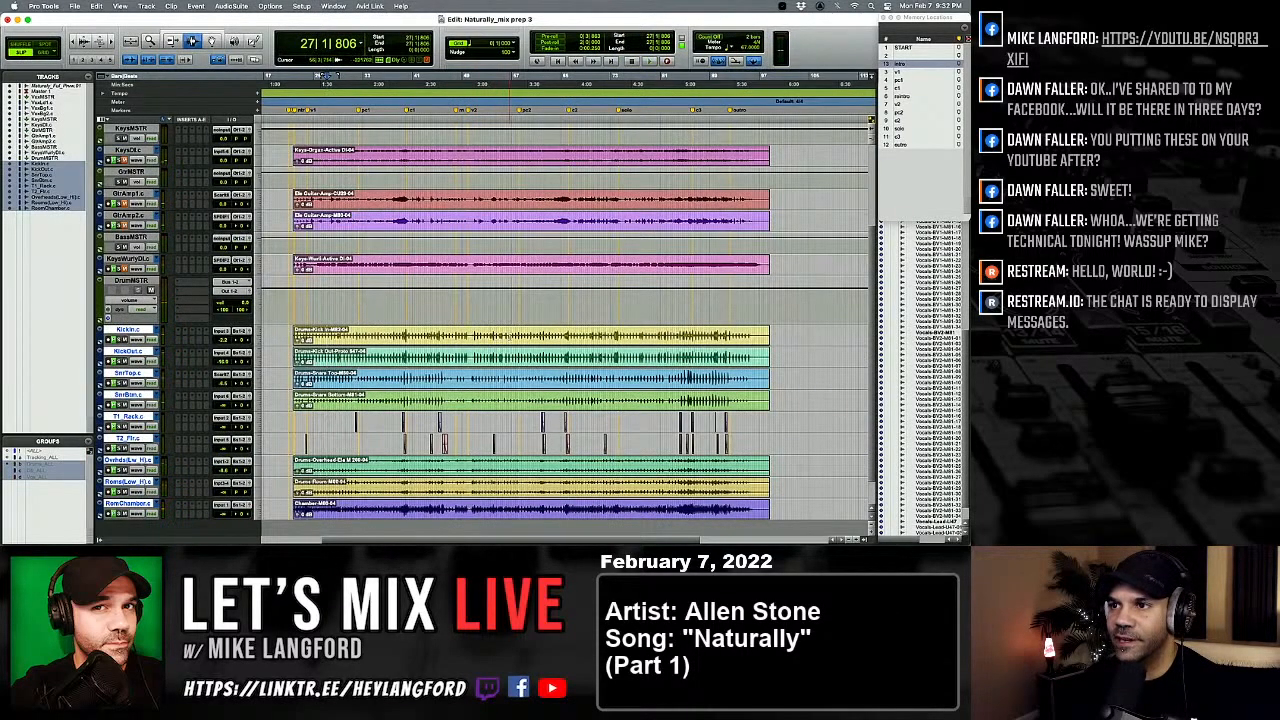
pyautogui.click(128, 329)
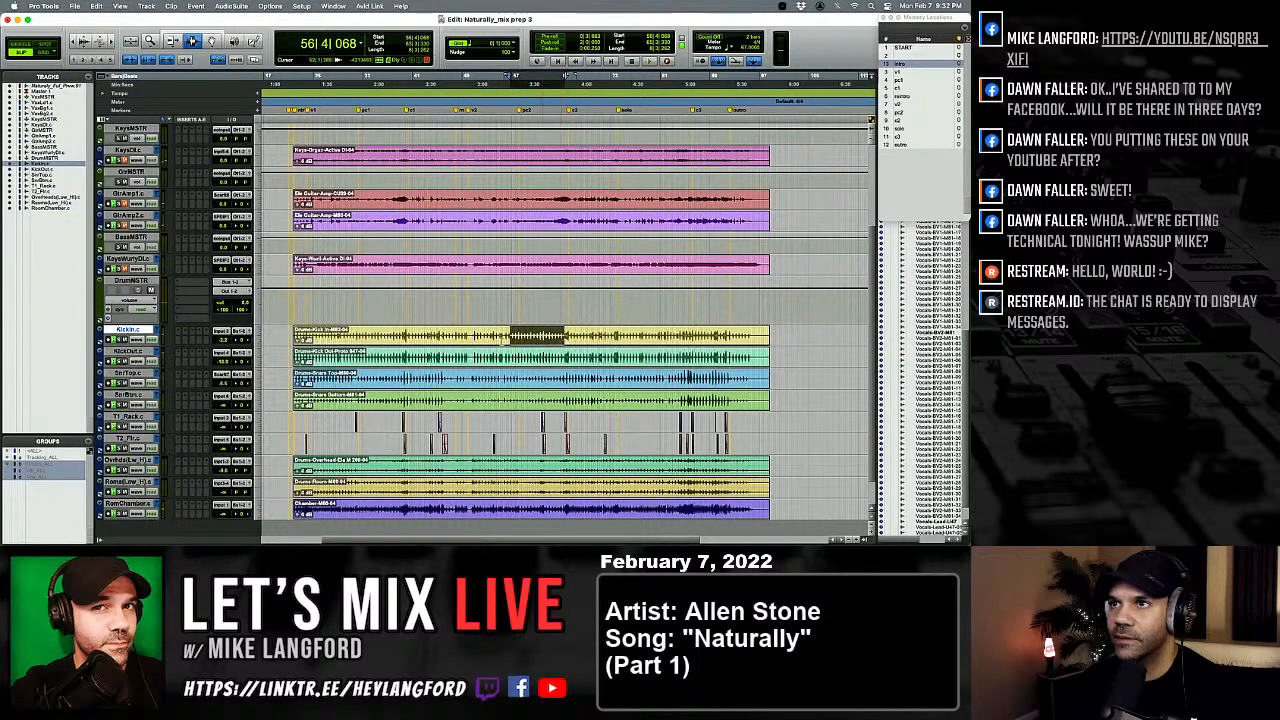
pyautogui.keyDown('shift'); pyautogui.click(472, 336); pyautogui.keyUp('shift')
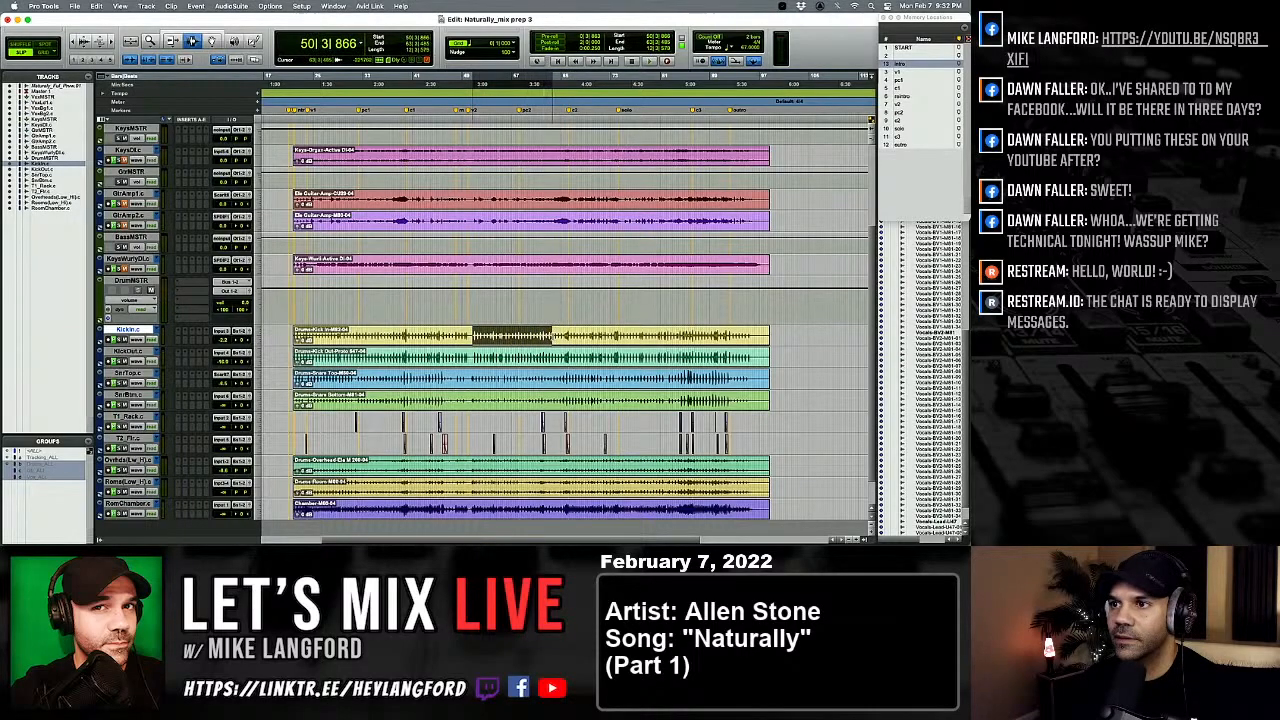
pyautogui.press('space')
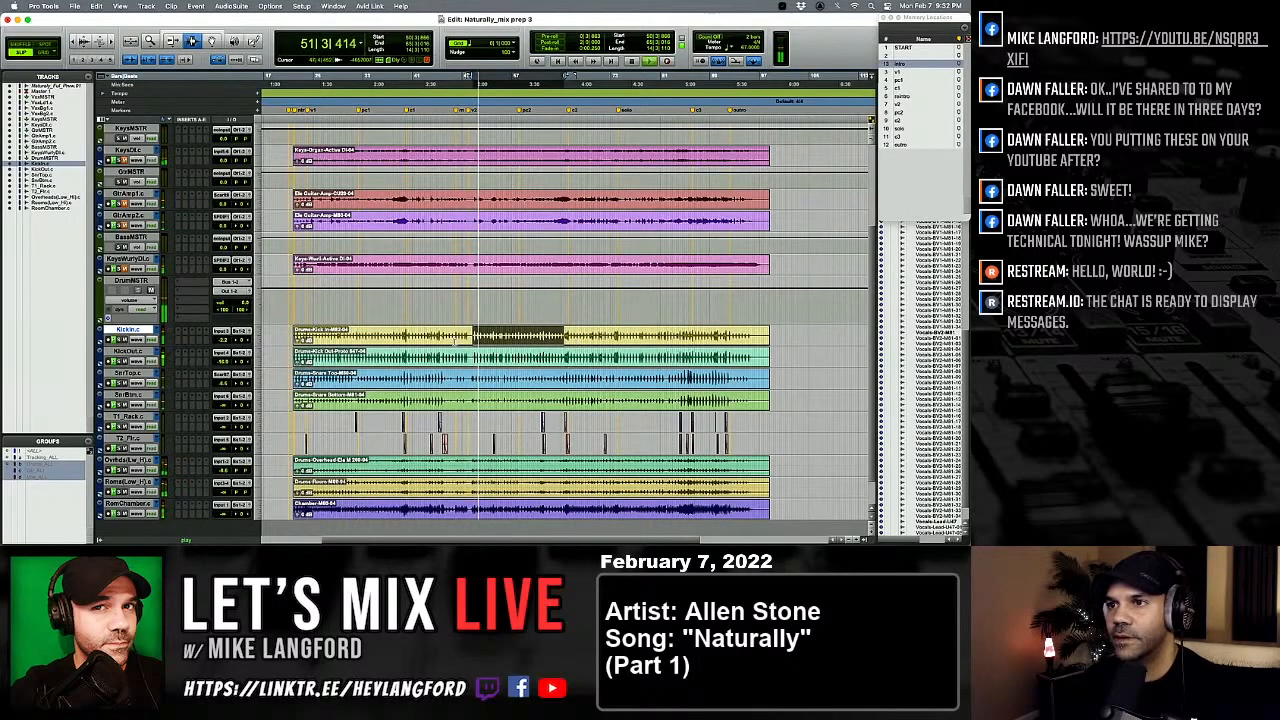
pyautogui.moveTo(412, 336); pyautogui.dragTo(455, 342)
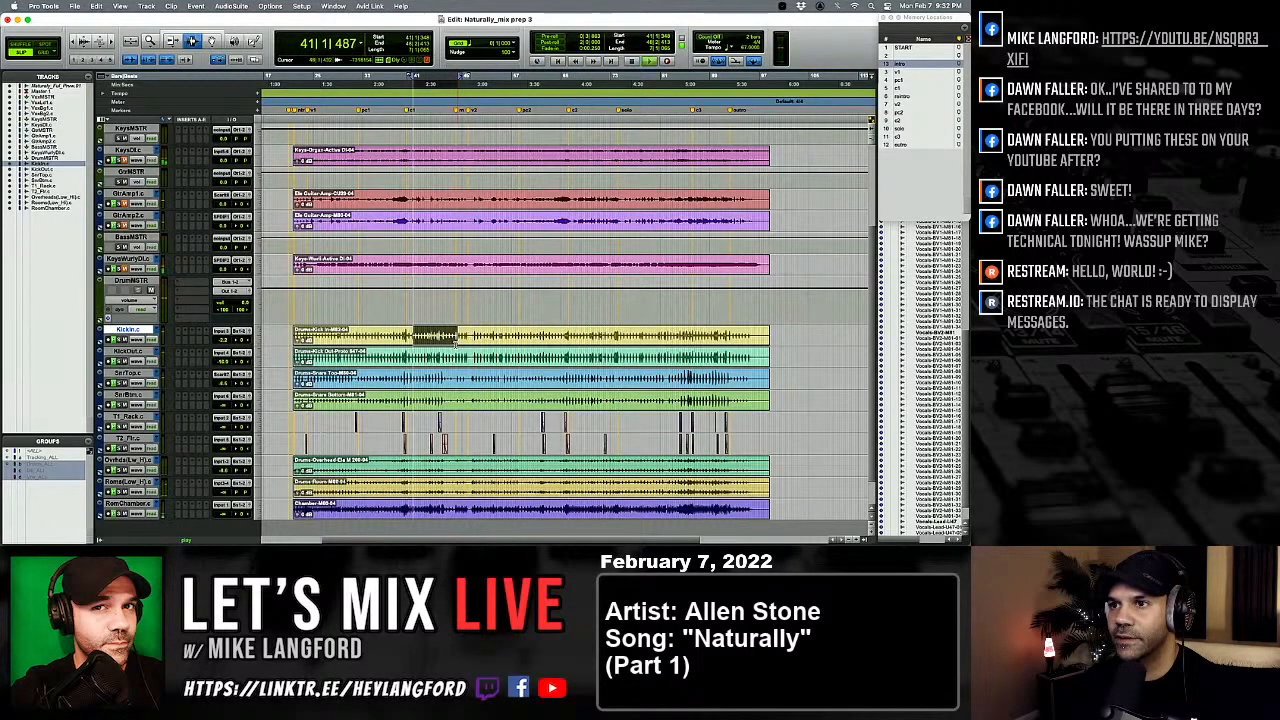
pyautogui.press('super+equal')
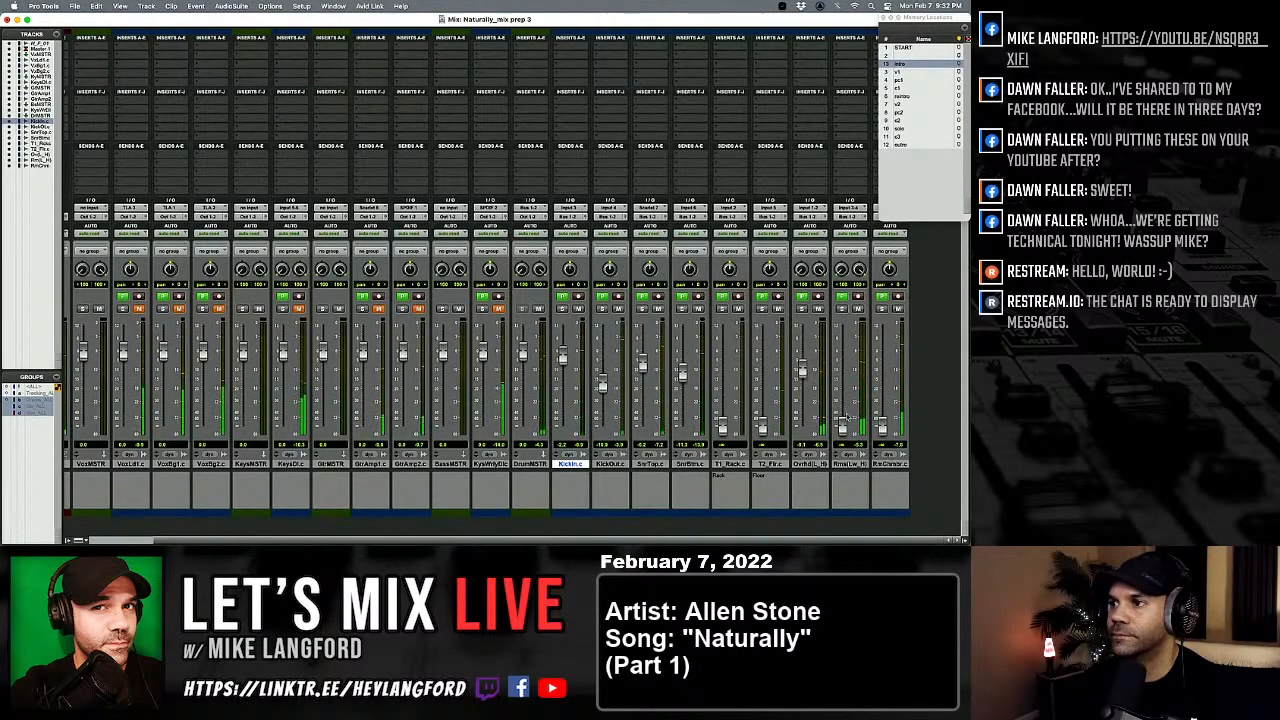
# Step: Raise the room mics' fader to about -13 dB, briefly soloing the track to check it
pyautogui.moveTo(846, 428); pyautogui.dragTo(843, 378)
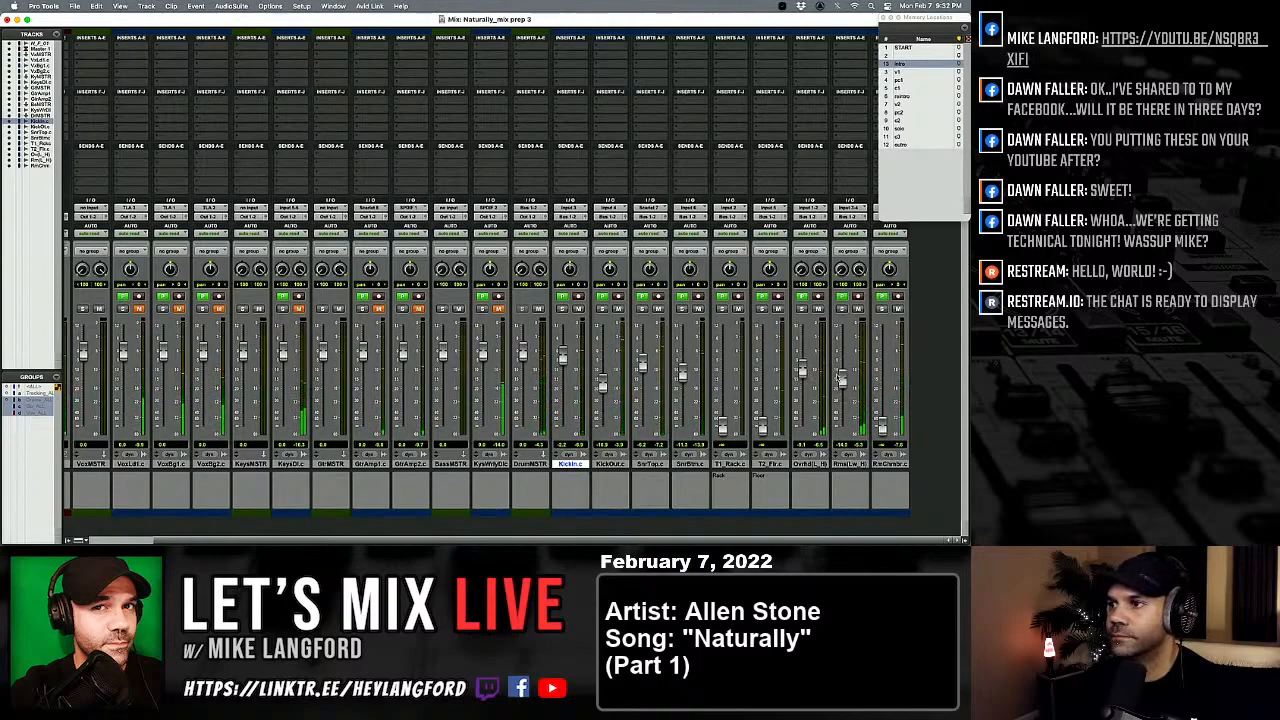
pyautogui.click(842, 308)
pyautogui.click(842, 308)
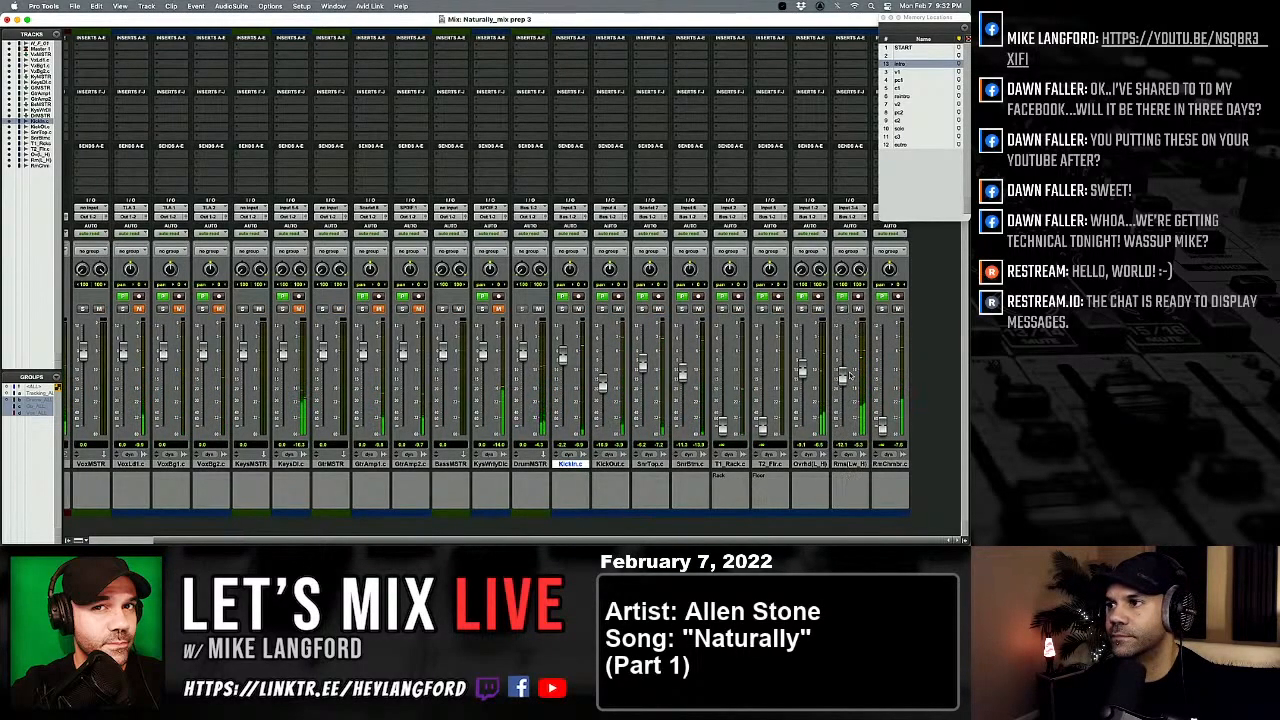
pyautogui.moveTo(843, 380); pyautogui.dragTo(843, 383)
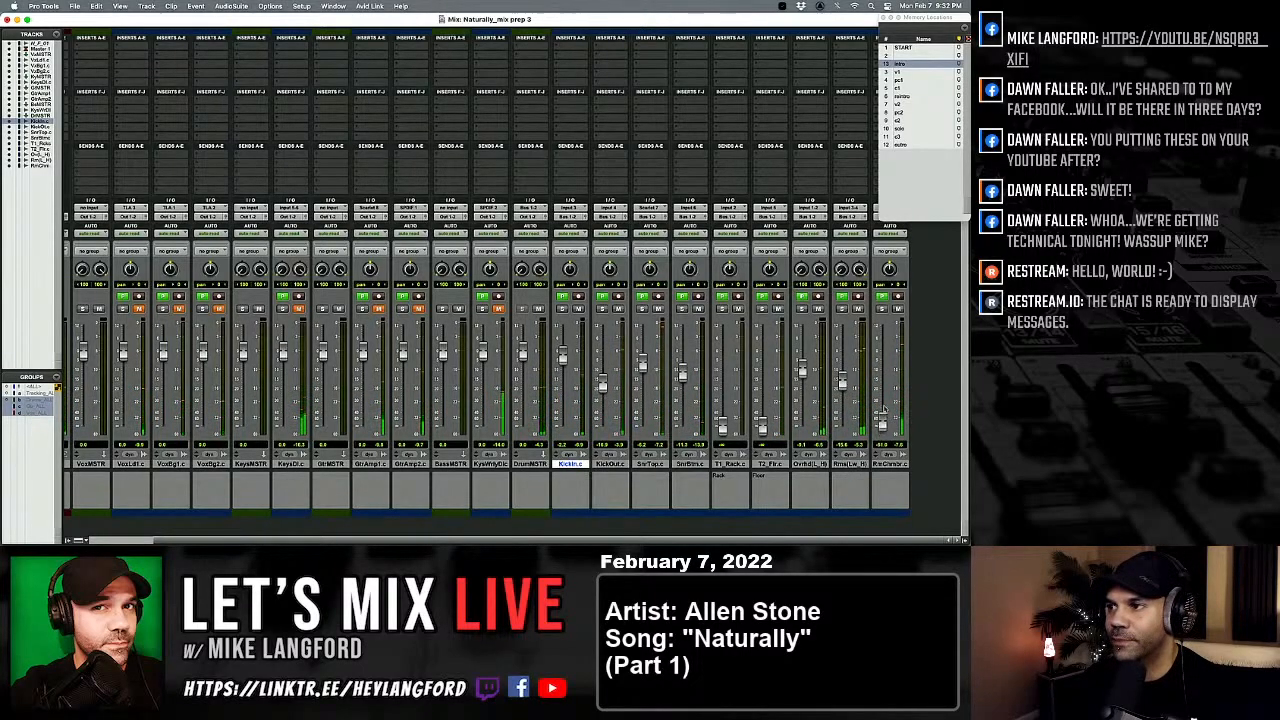
# Step: Raise the room chamber fader to about -27 dB and audition the track briefly in solo
pyautogui.moveTo(883, 422)
pyautogui.mouseDown()
pyautogui.moveTo(884, 374)
pyautogui.moveTo(881, 398)
pyautogui.mouseUp()
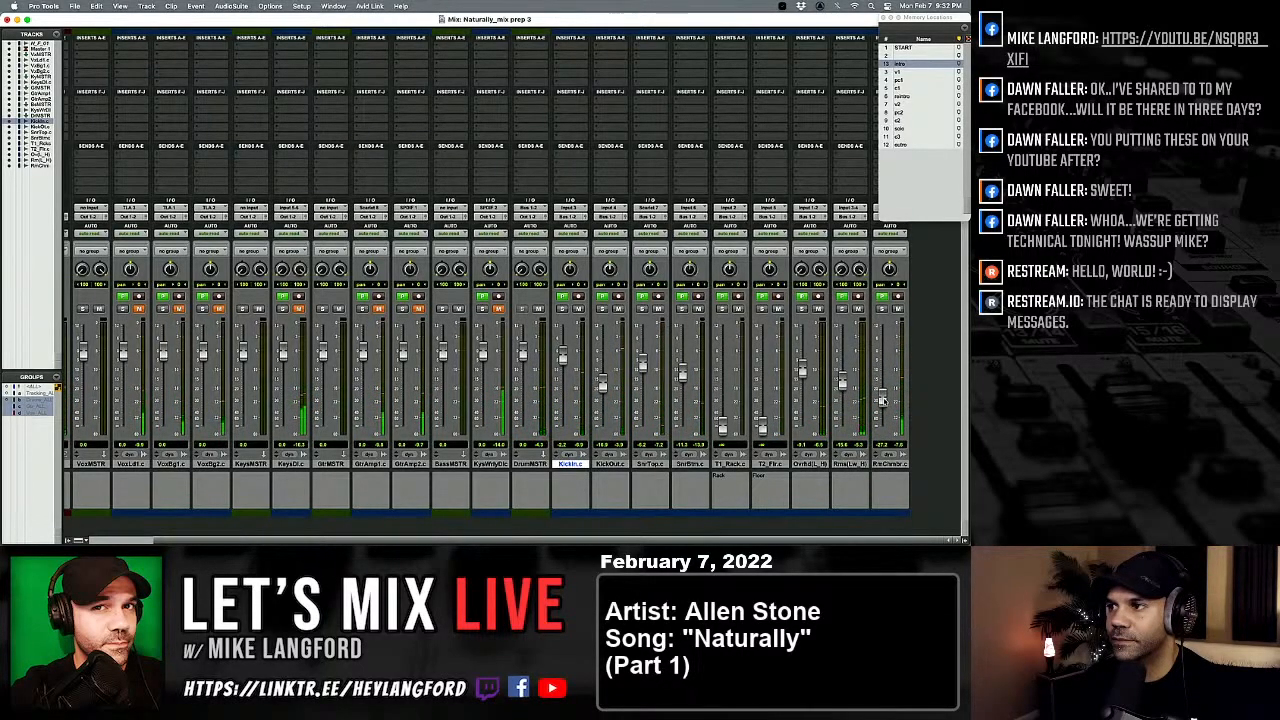
pyautogui.click(882, 309)
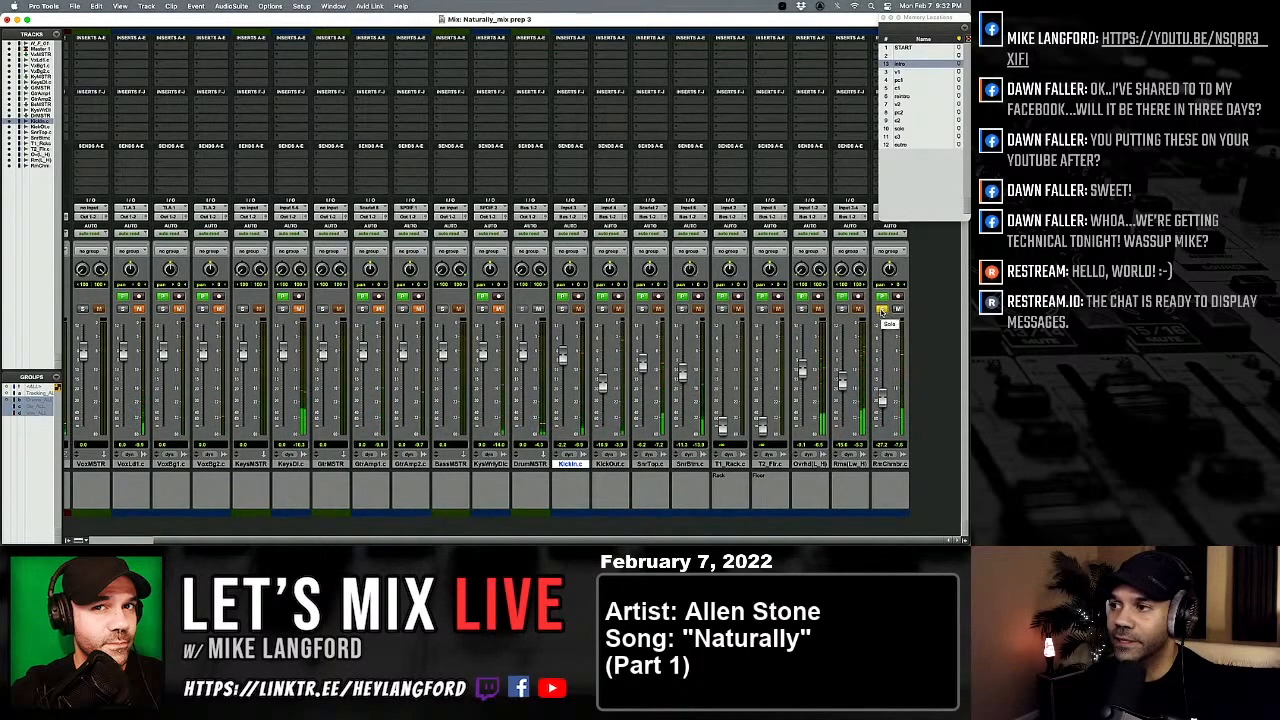
pyautogui.click(882, 309)
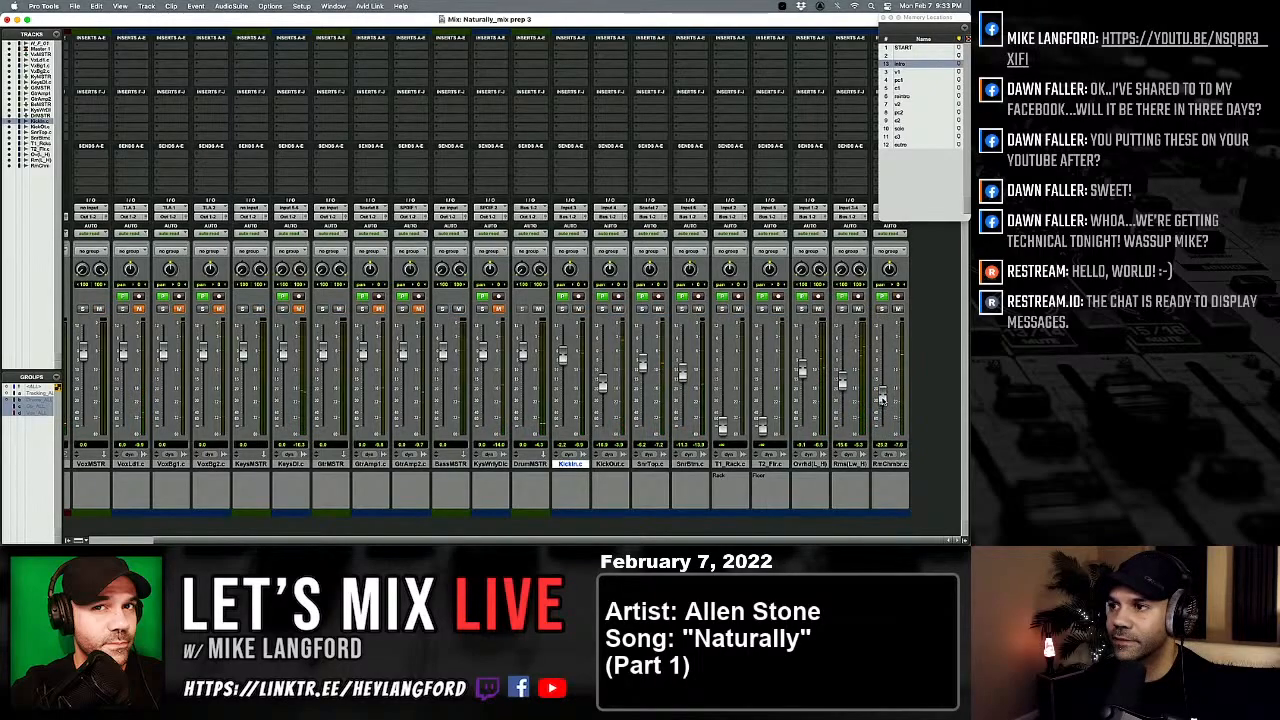
# Step: Check the Loop Playback setting among the playback options, showing and hiding the Transport window along the way
pyautogui.press('super+equal')
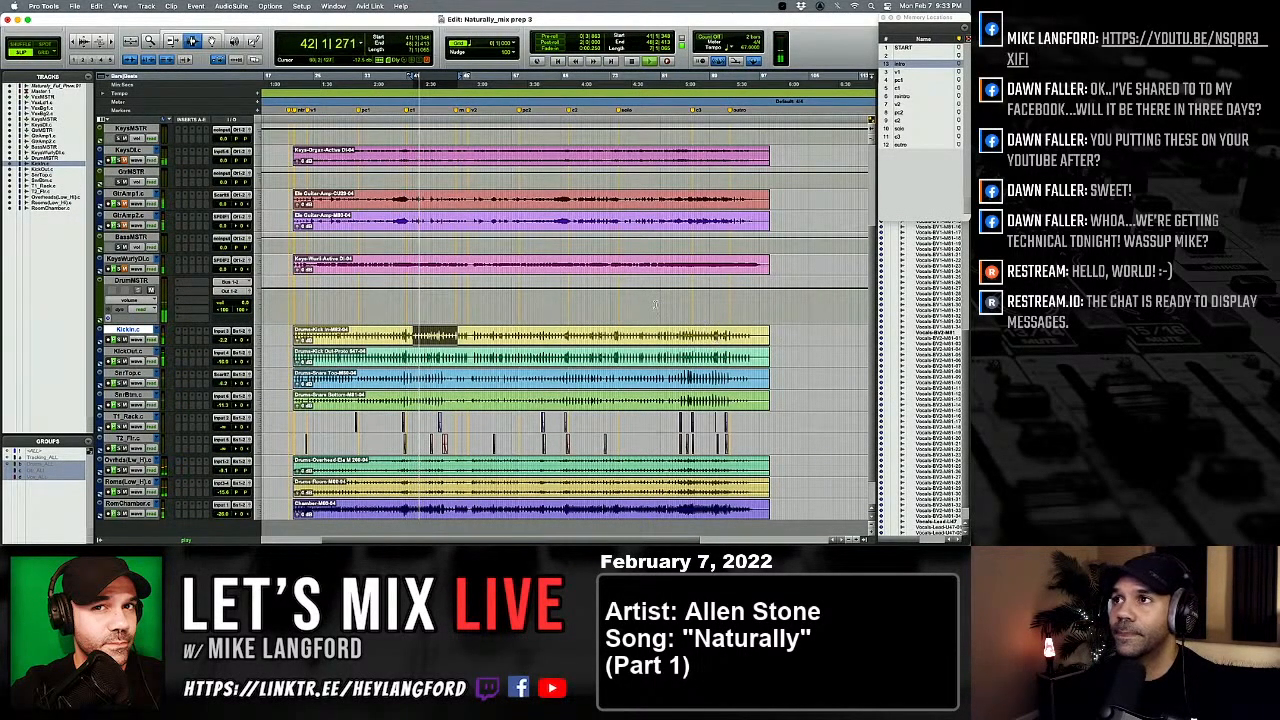
pyautogui.click(270, 6)
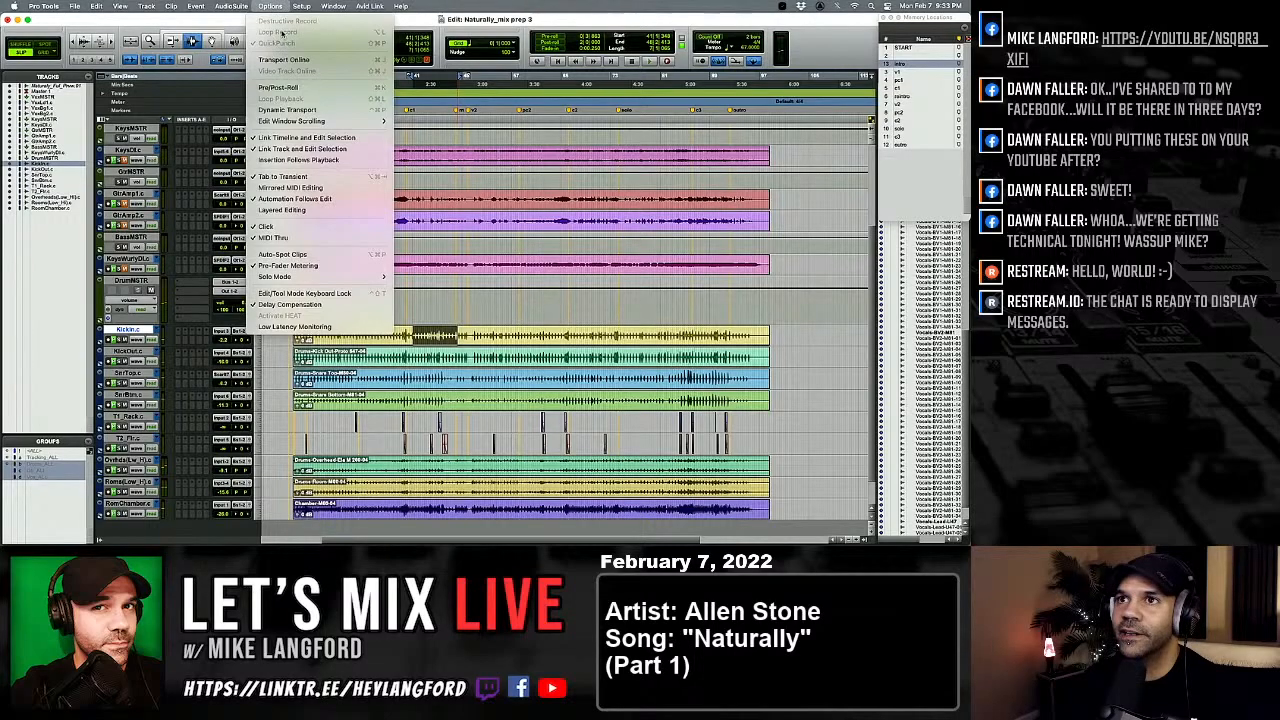
pyautogui.click(274, 6)
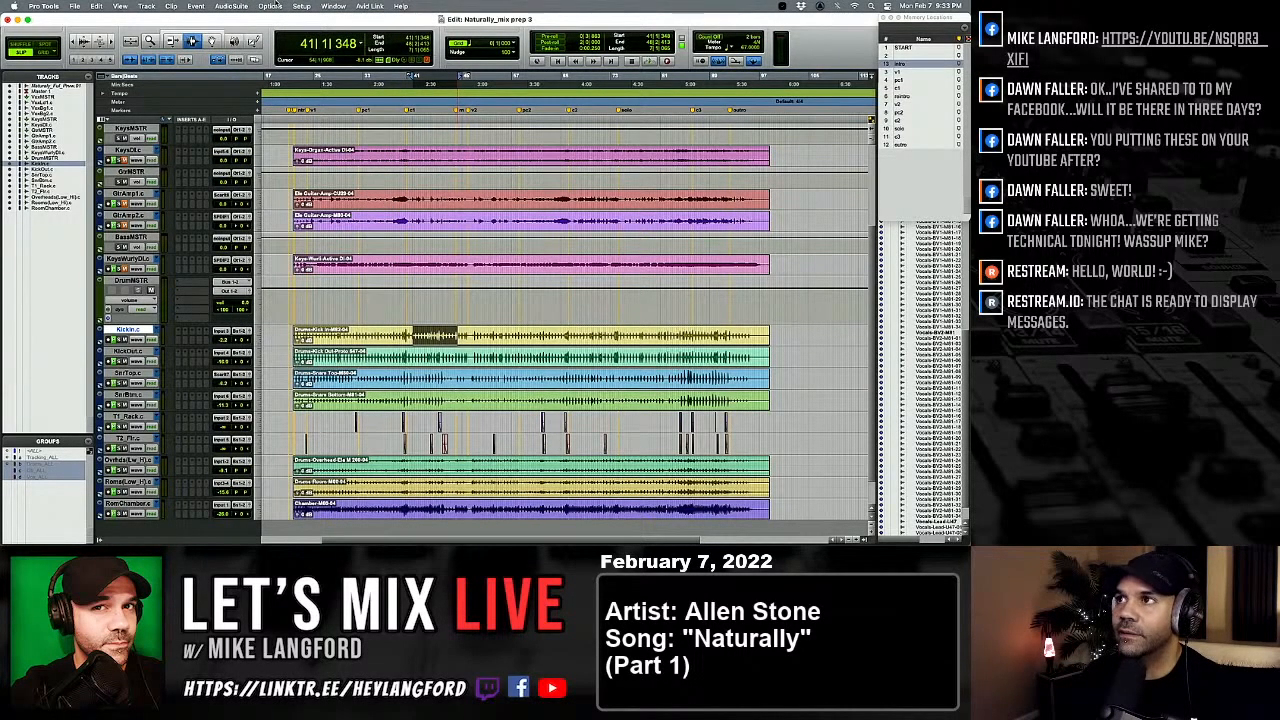
pyautogui.press('super+1')
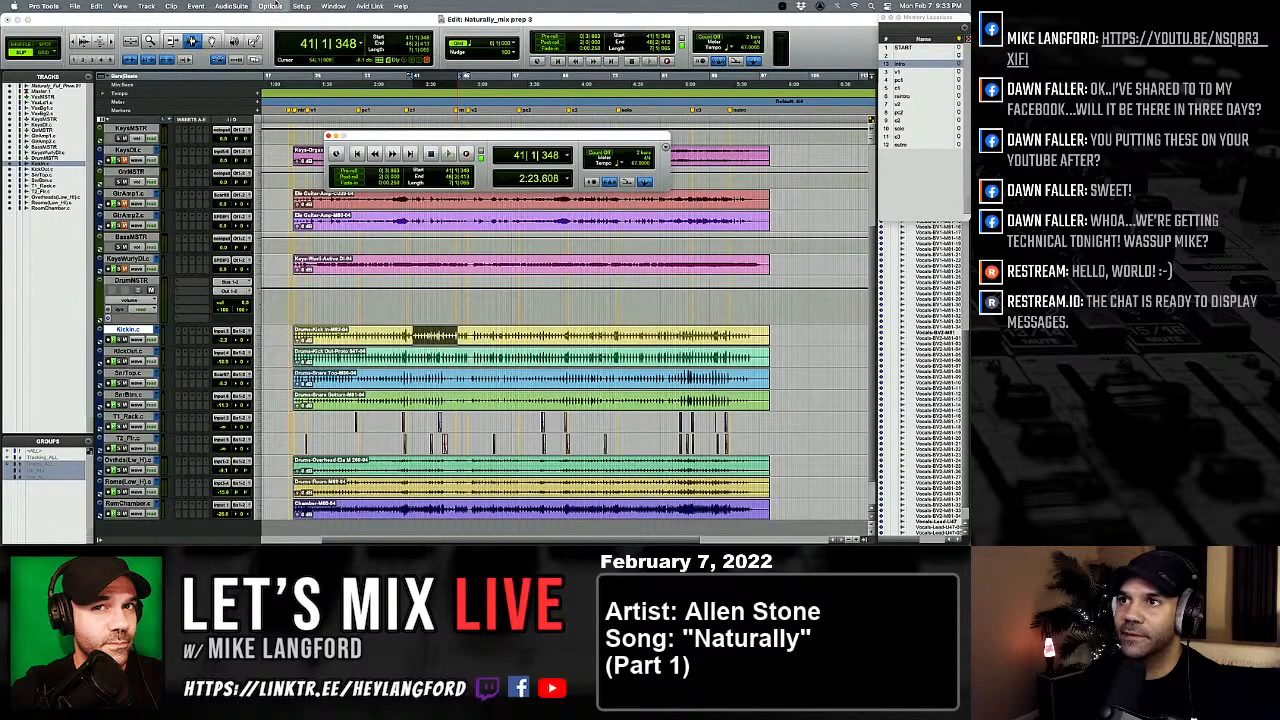
pyautogui.click(274, 6)
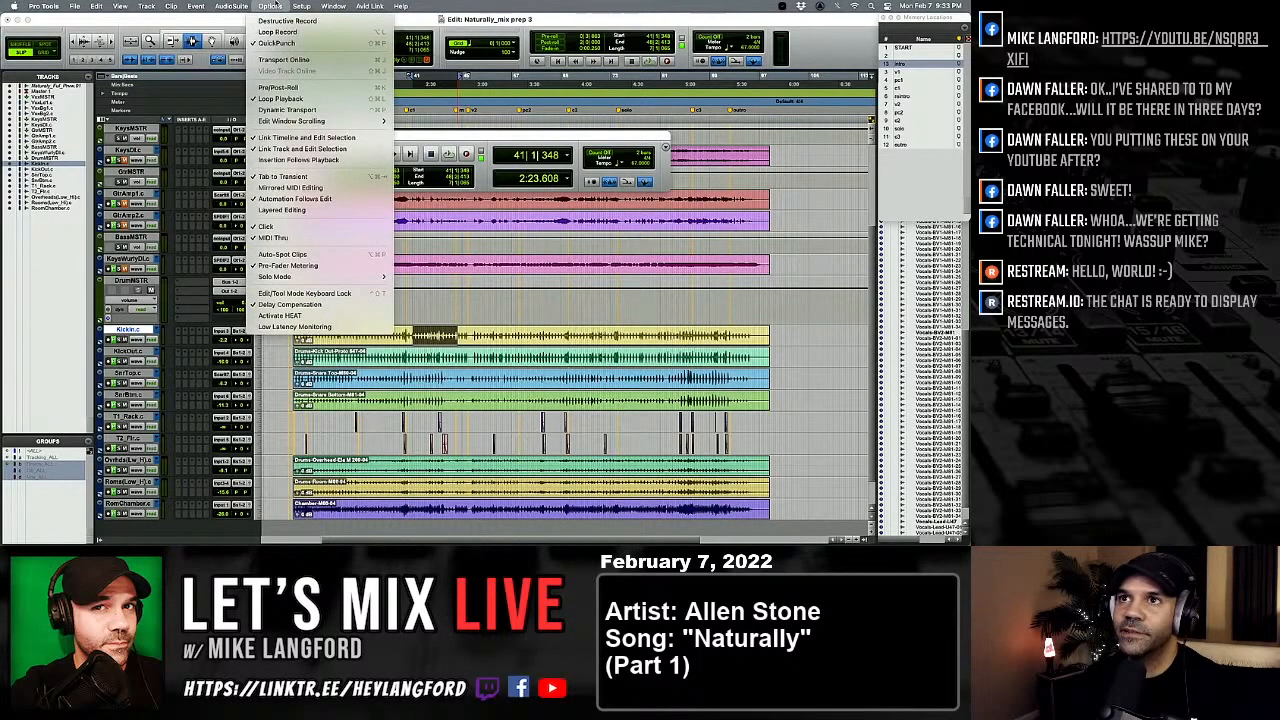
pyautogui.click(433, 5)
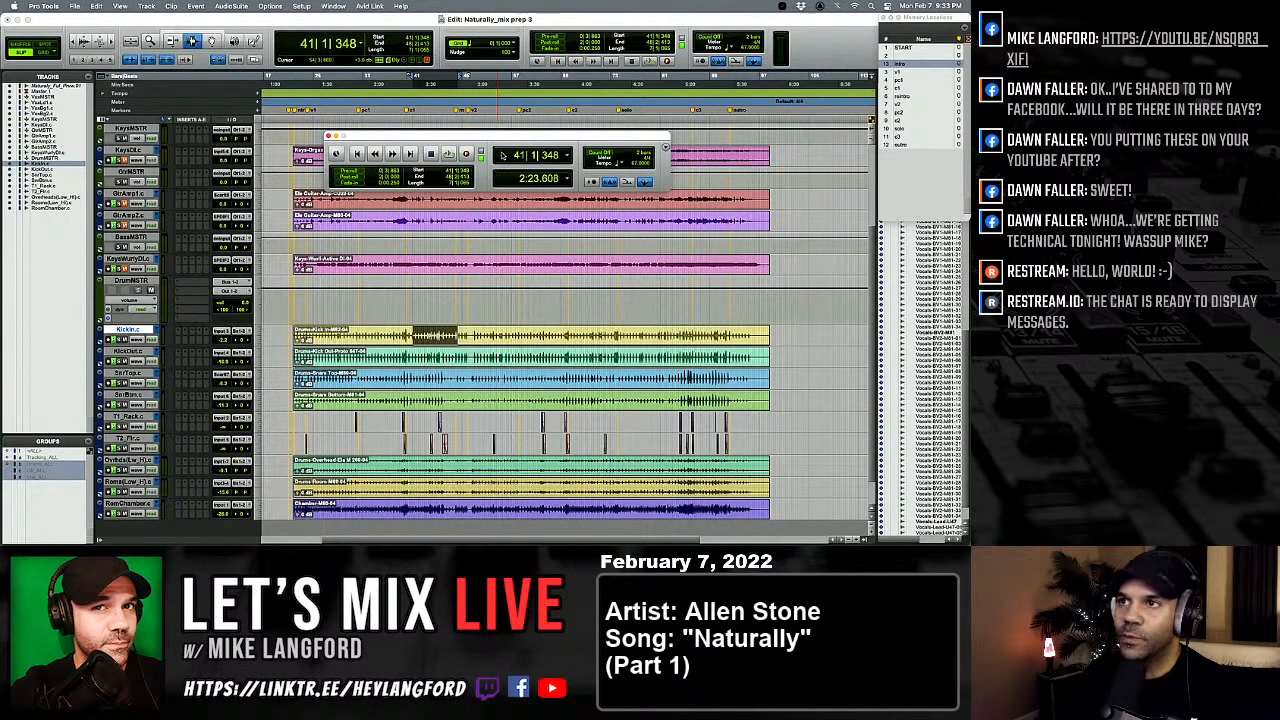
pyautogui.press('super+1')
pyautogui.press('super+1')
pyautogui.press('super+1')
pyautogui.press('super+1')
pyautogui.press('super+1')
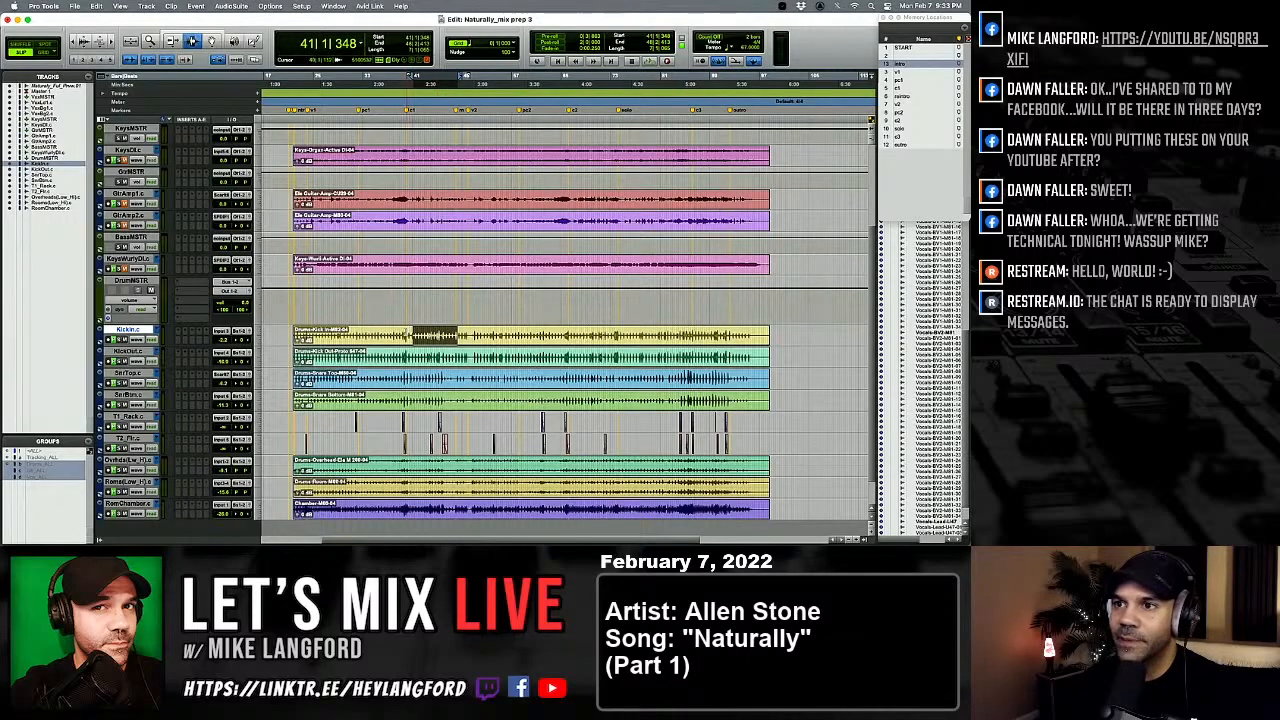
# Step: Reselect the KickIn section from around bar 39 to bar 48 and play it while checking the drum faders in the mixer
pyautogui.moveTo(403, 335); pyautogui.dragTo(456, 336)
pyautogui.press('space')
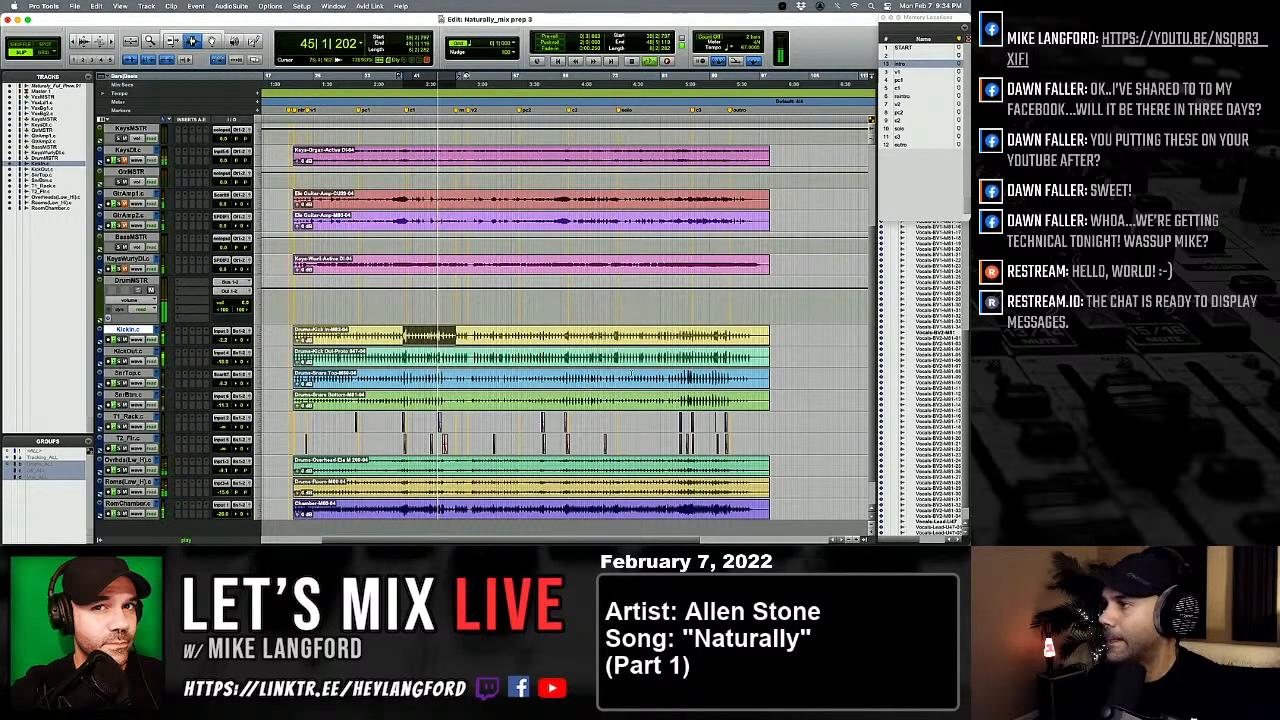
pyautogui.press('super+equal')
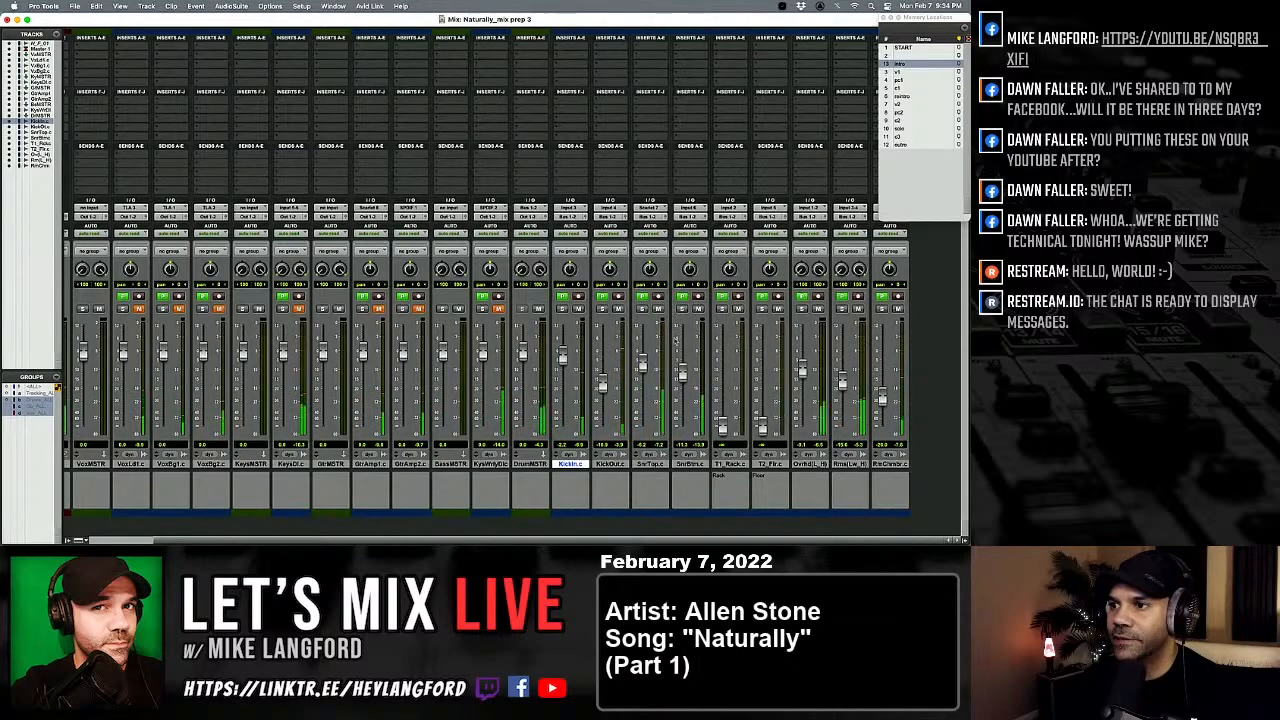
pyautogui.press('super+equal')
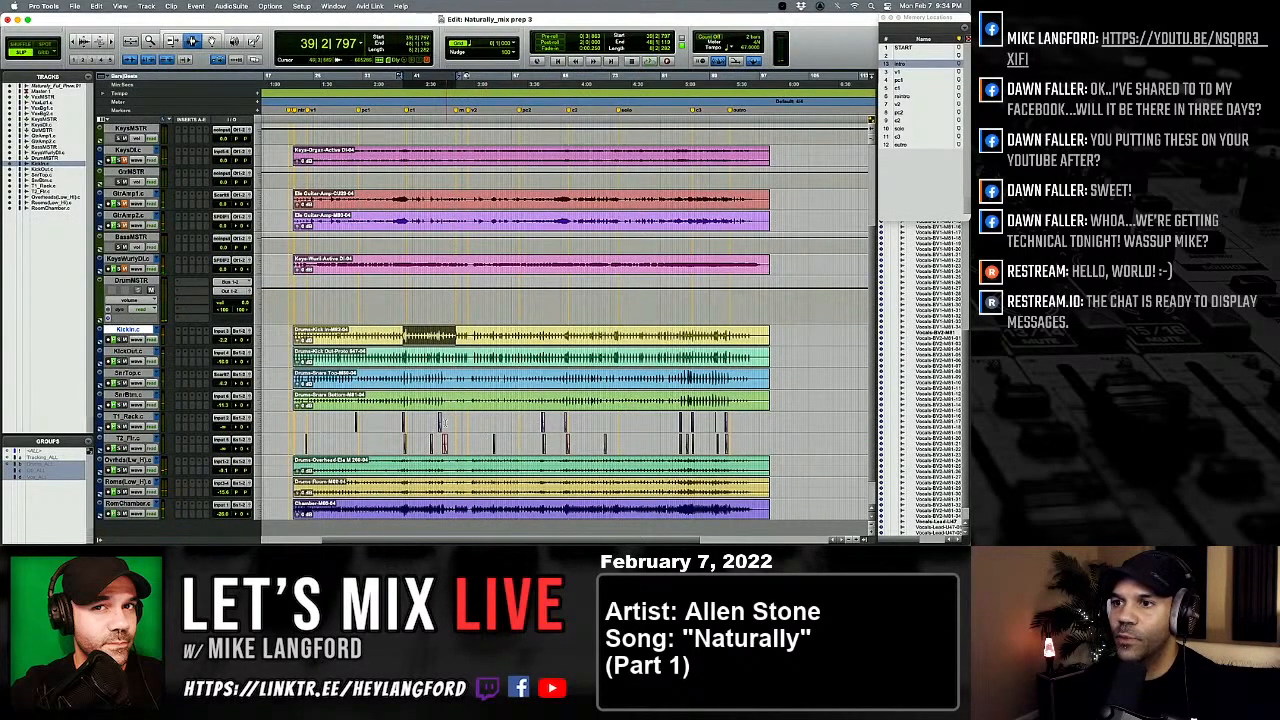
# Step: Select the tom fill around bar 45 across the T1_Rack and T2_Flr tracks and play it
pyautogui.press('super+bracketright')
pyautogui.moveTo(448, 423); pyautogui.dragTo(593, 436)
pyautogui.press('space')
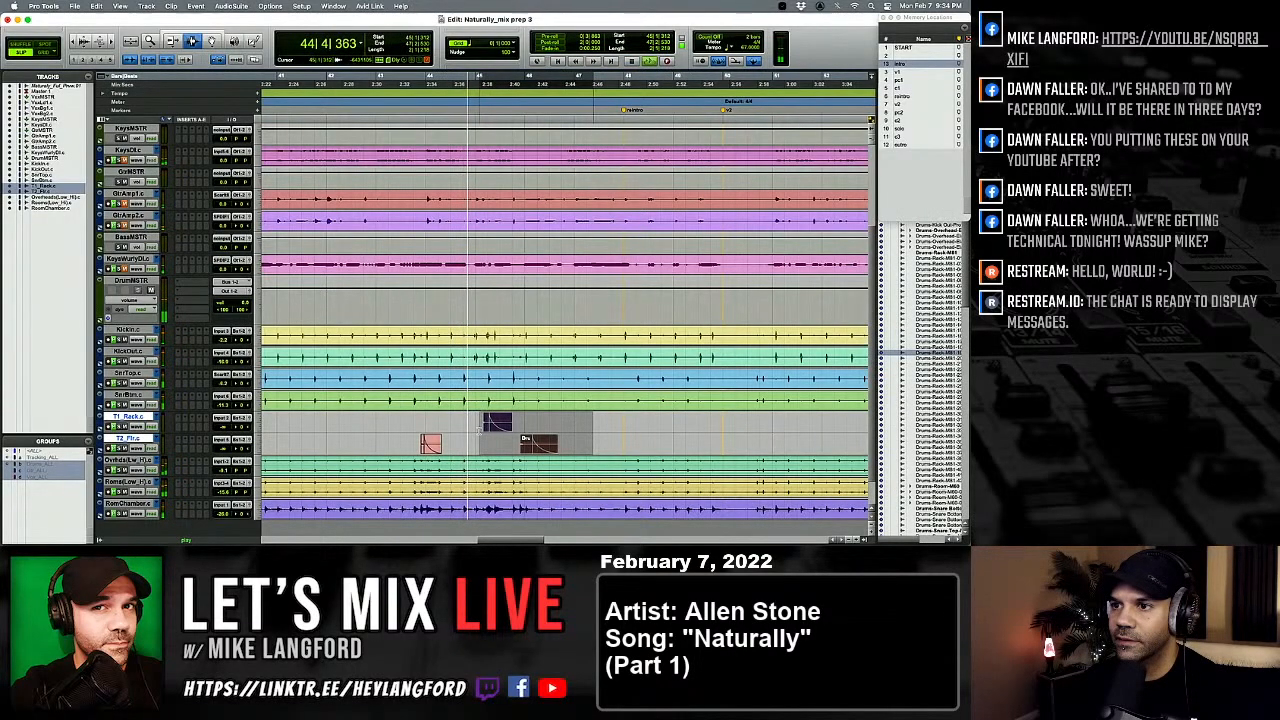
# Step: Select the tom fill around bar 39 across the T1_Rack and T2_Flr tracks and play it
pyautogui.press('super+bracketleft')
pyautogui.click(562, 438)
pyautogui.moveTo(712, 416); pyautogui.dragTo(774, 446)
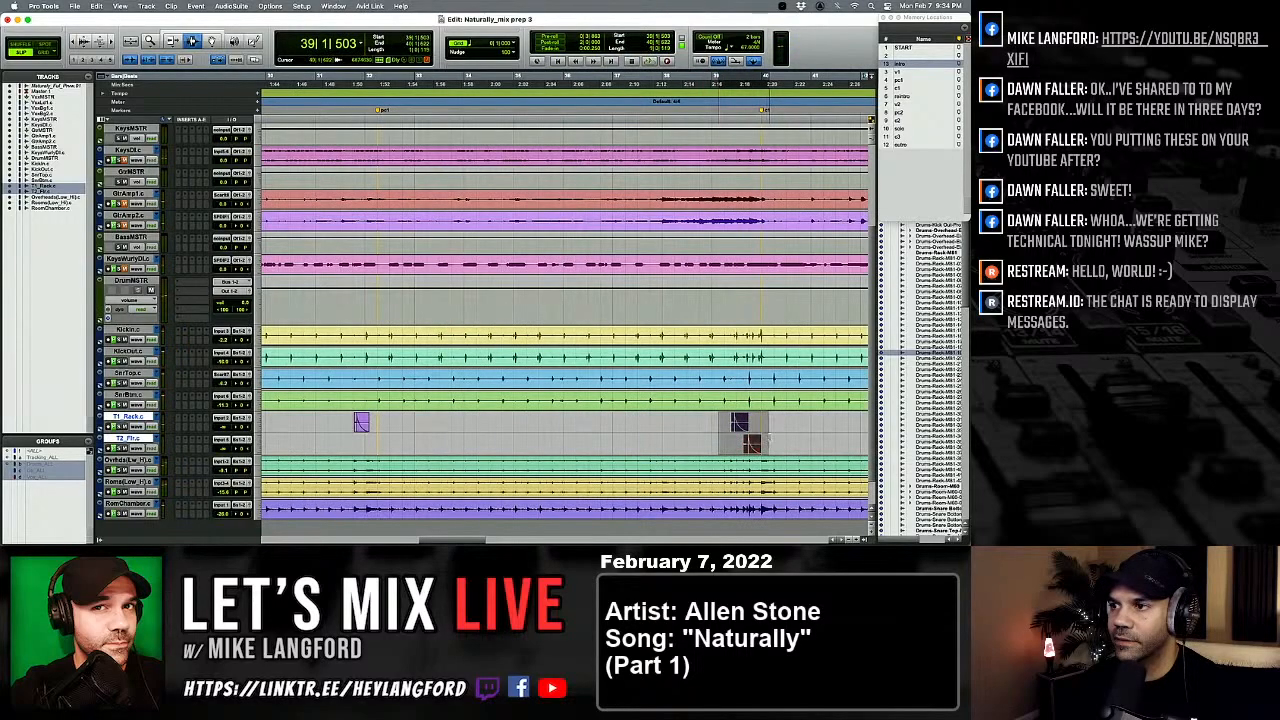
pyautogui.press('super+bracketright')
pyautogui.press('space')
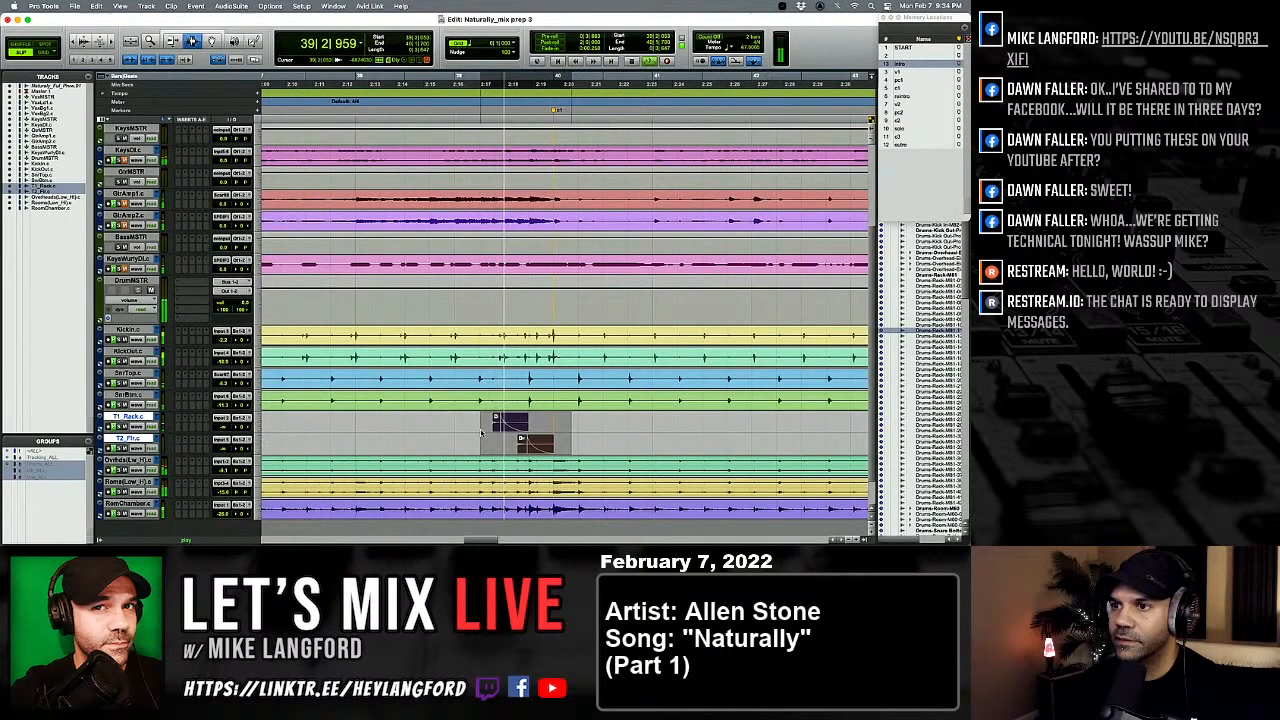
# Step: In the mixer, raise the T2_Flr fader to just below 0 dB and T1_Rack to about +3 dB, soloing T1_Rack
pyautogui.press('super+equal')
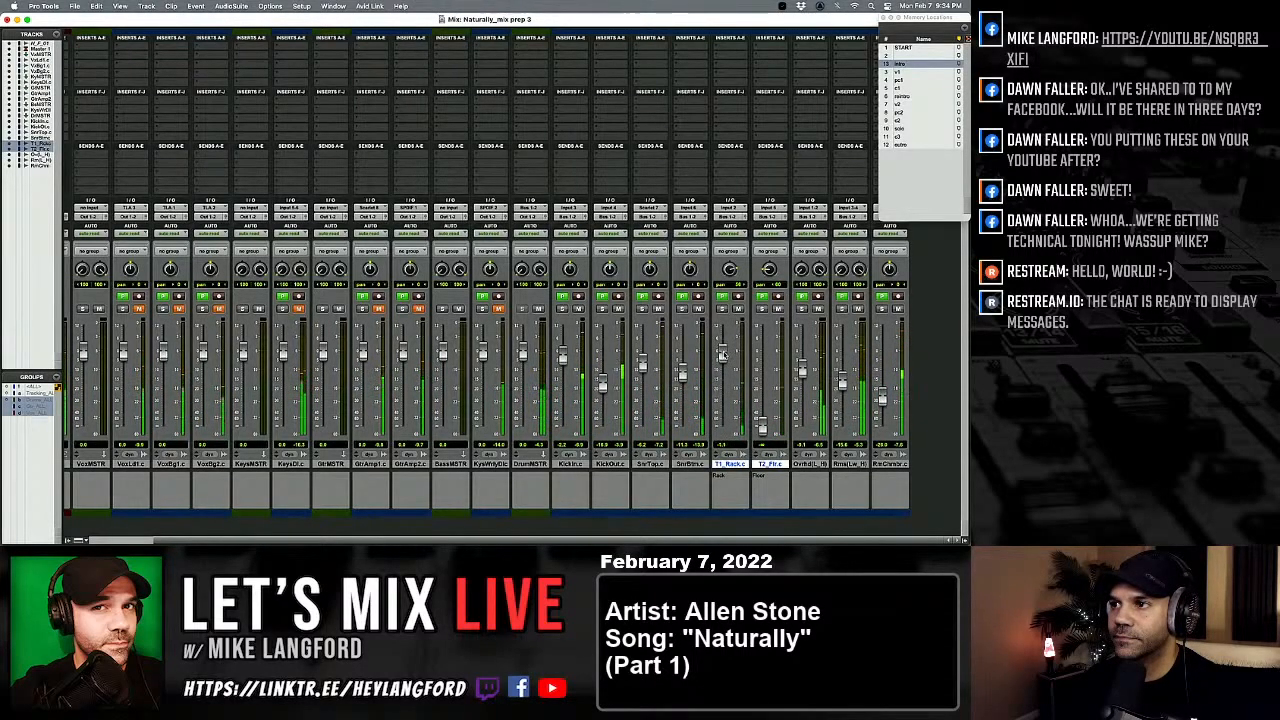
pyautogui.moveTo(762, 425); pyautogui.dragTo(764, 362)
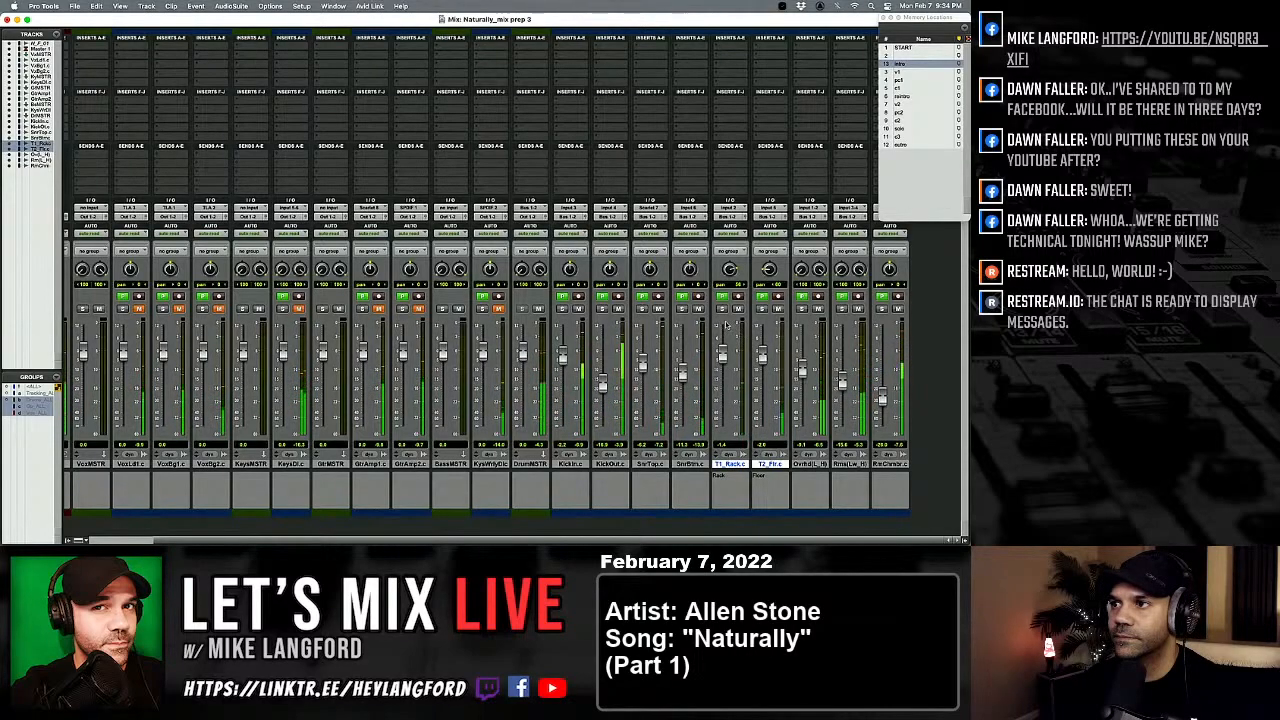
pyautogui.click(723, 309)
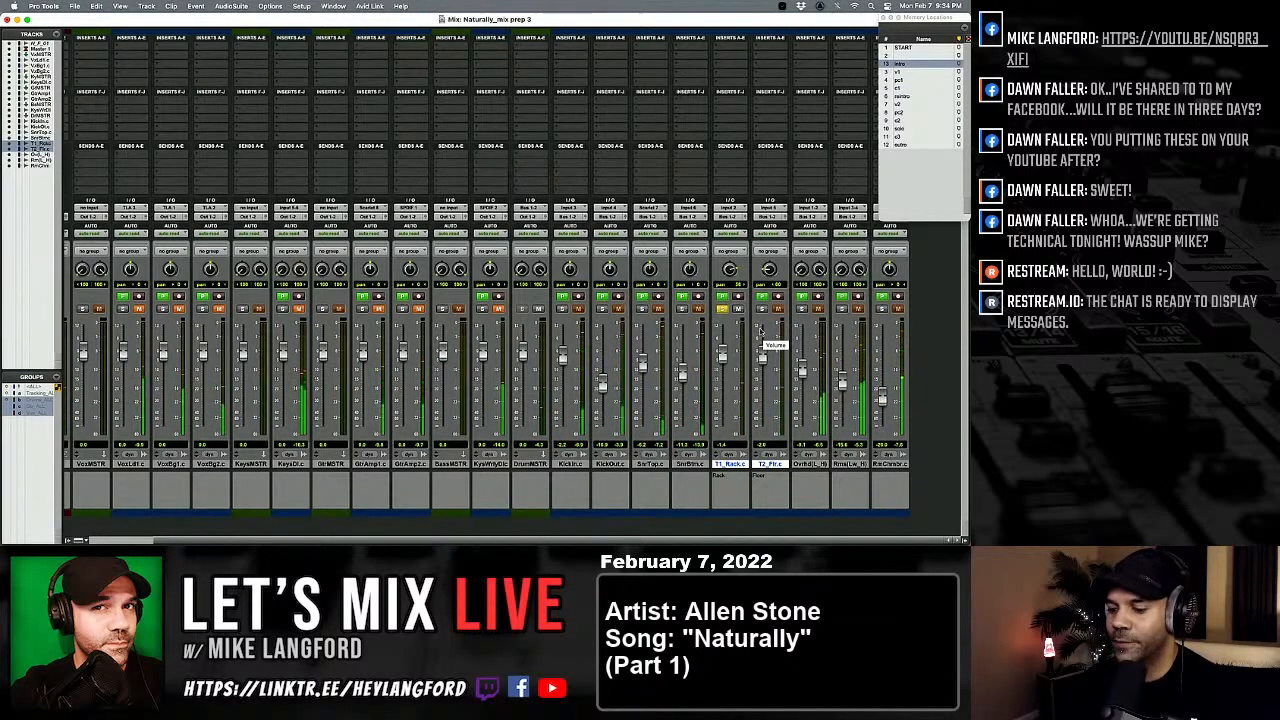
pyautogui.press('super+equal')
pyautogui.press('super+equal')
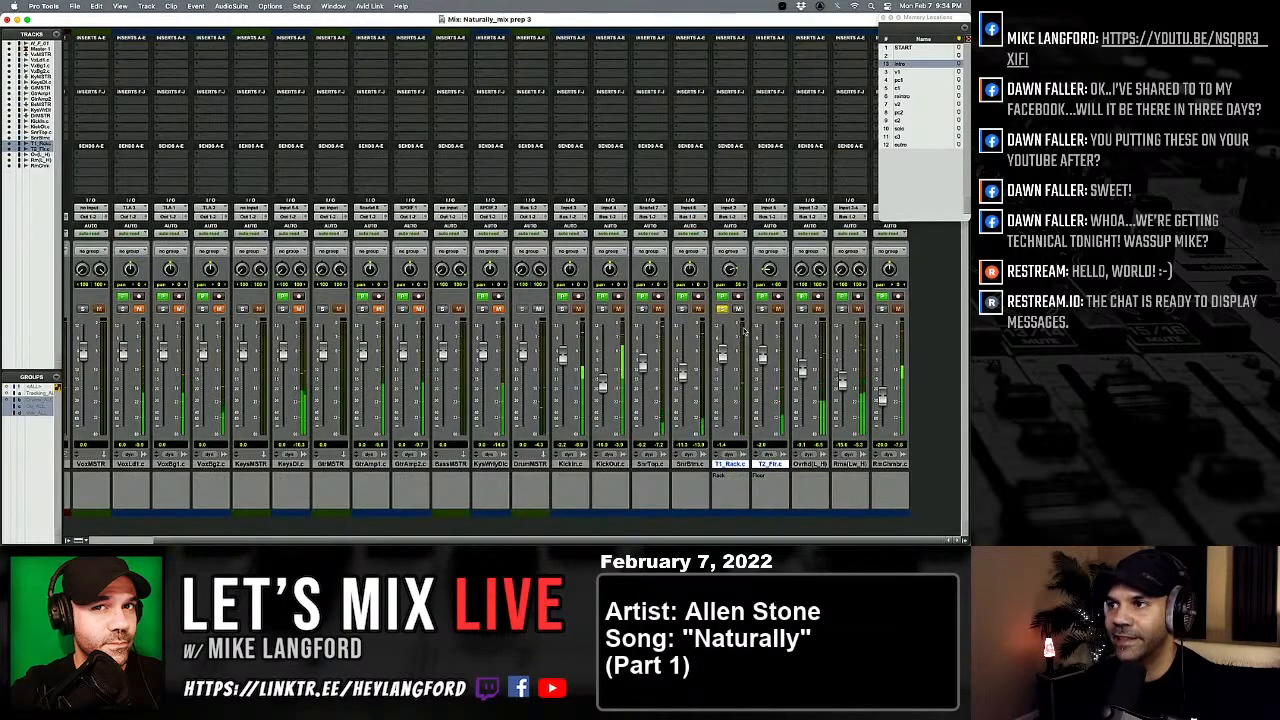
pyautogui.moveTo(721, 355)
pyautogui.mouseDown()
pyautogui.moveTo(763, 351)
pyautogui.moveTo(722, 347)
pyautogui.mouseUp()
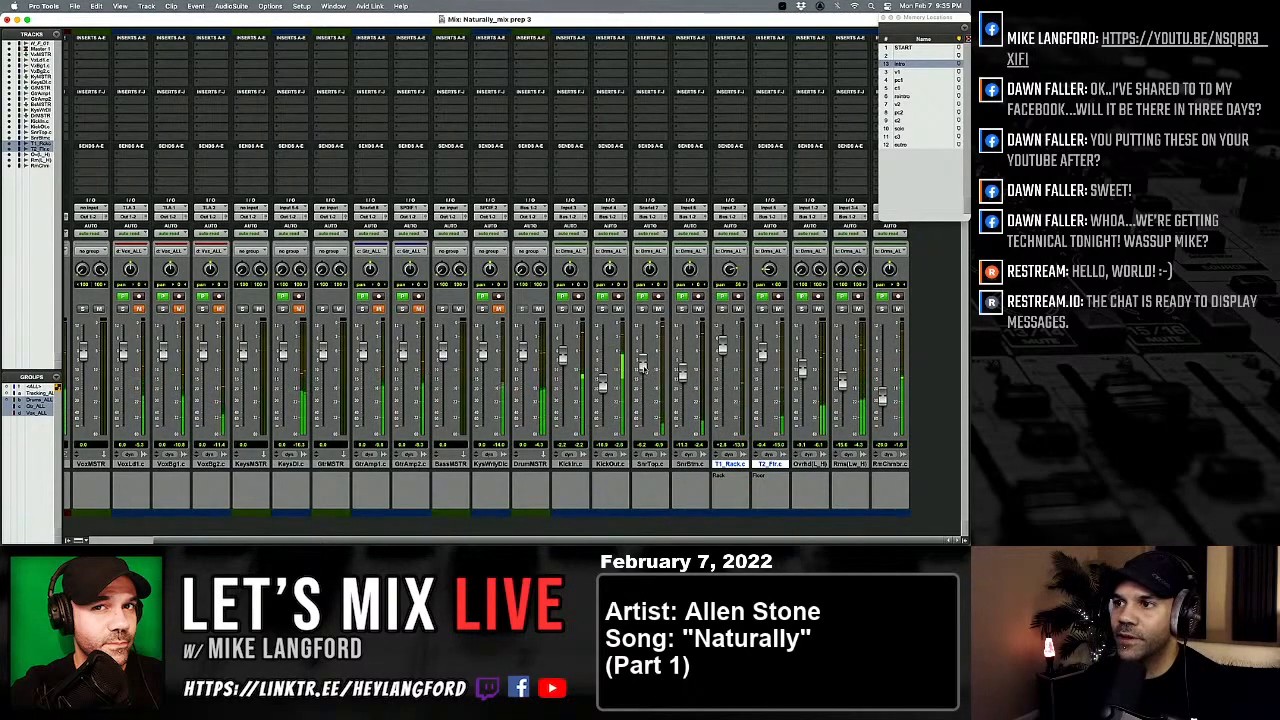
# Step: Lower the grouped drum faders together by about 3 dB using SnrTop, and check the master track's level
pyautogui.moveTo(643, 366)
pyautogui.mouseDown()
pyautogui.moveTo(644, 408)
pyautogui.moveTo(642, 370)
pyautogui.mouseUp()
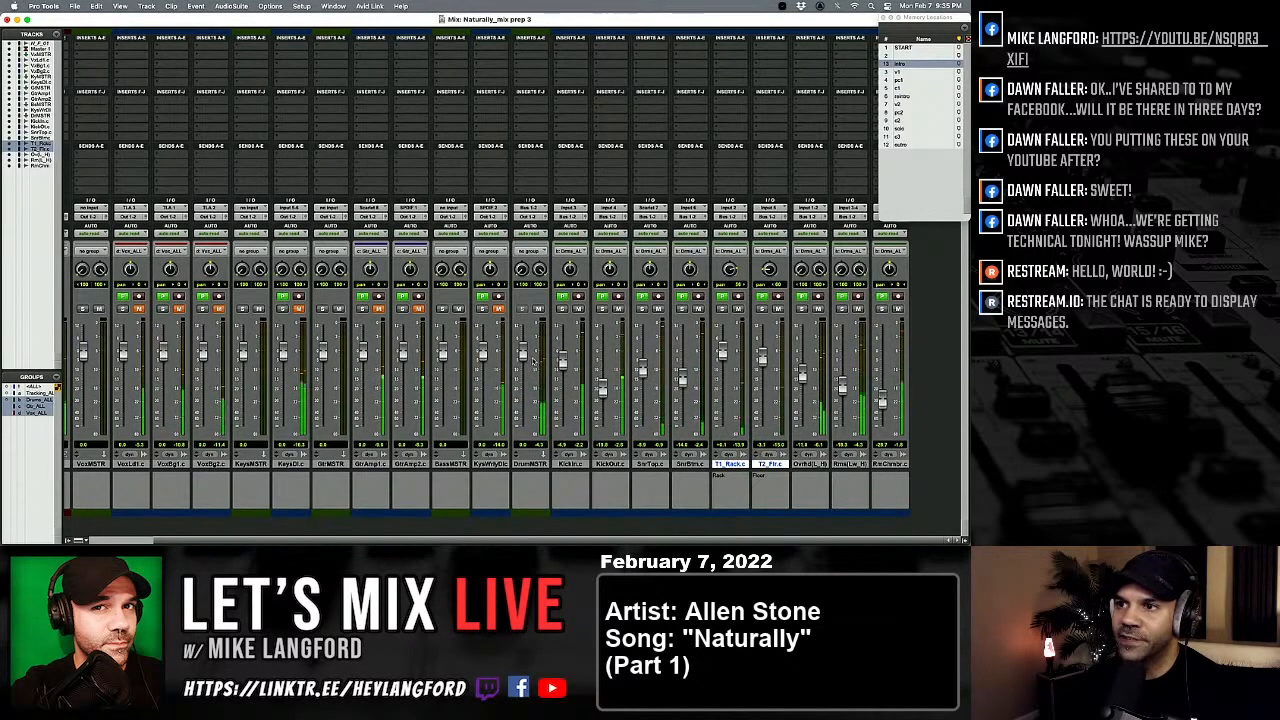
pyautogui.hscroll(-3, 186, 359)
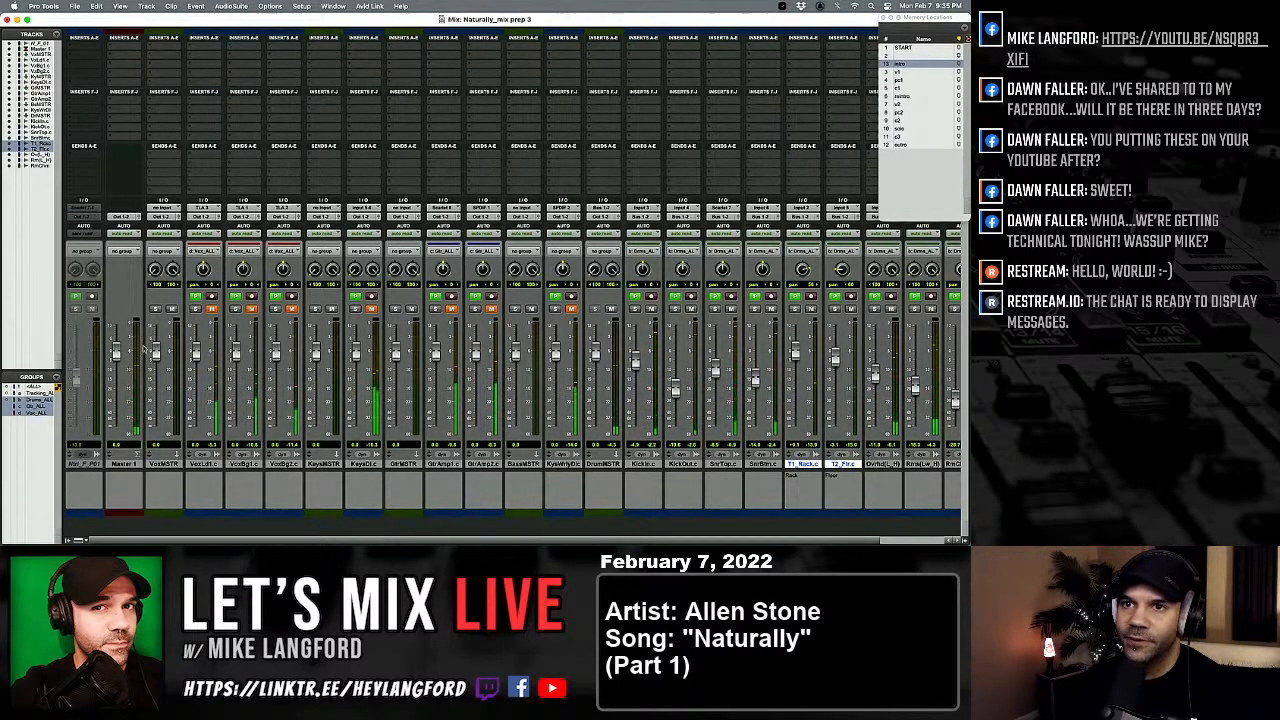
pyautogui.hscroll(3, 713, 335)
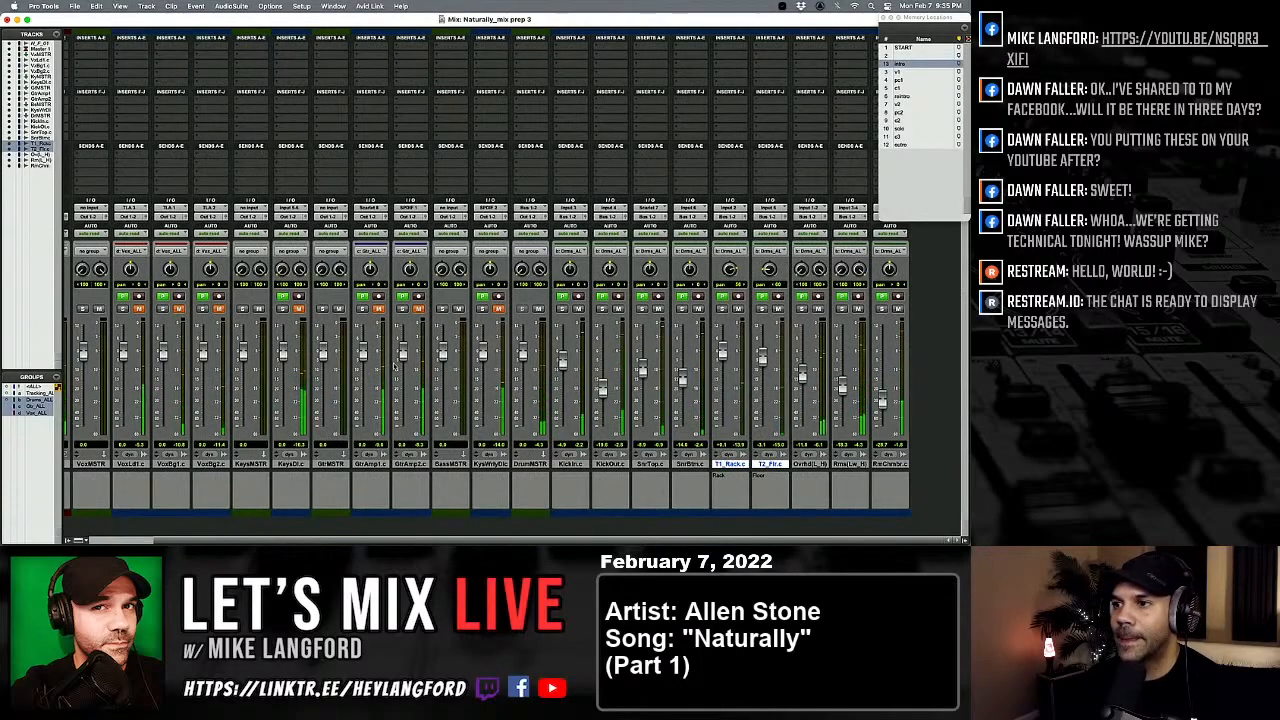
# Step: Insert the stereo Channel Strip plug-in on DrumMSTR and load its Snare Drum Aggressive preset
pyautogui.click(515, 58)
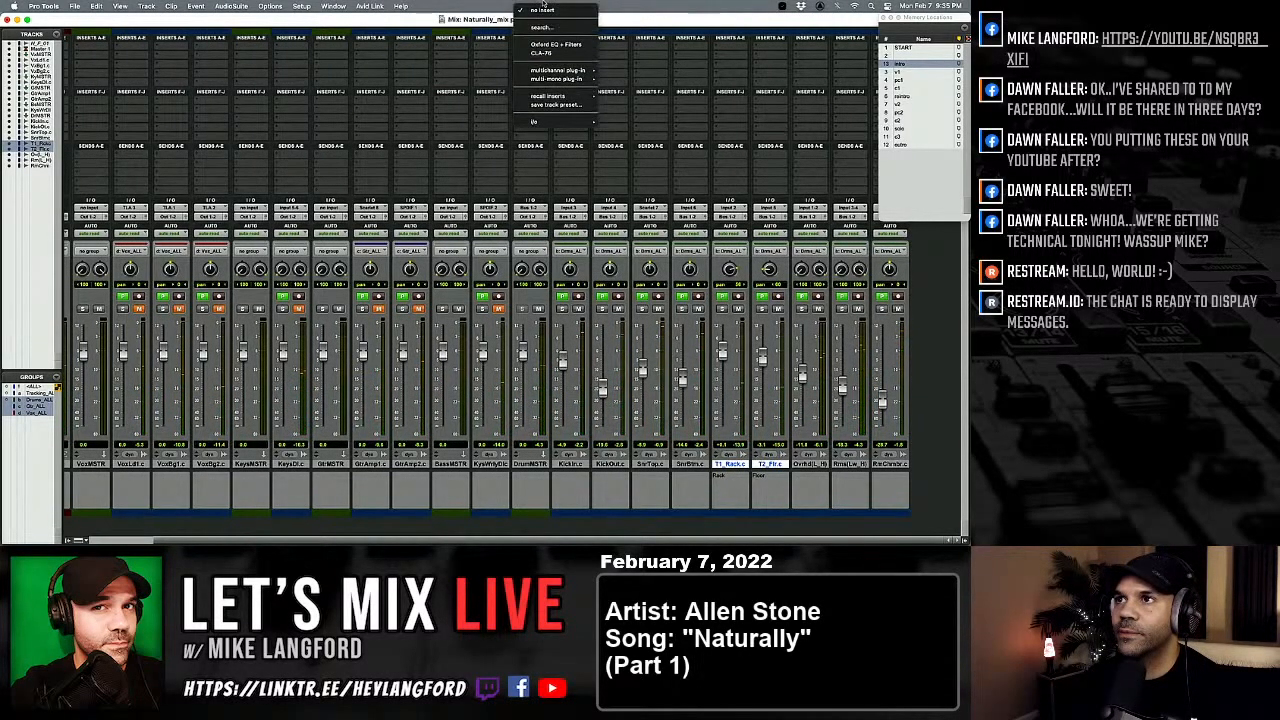
pyautogui.moveTo(551, 72)
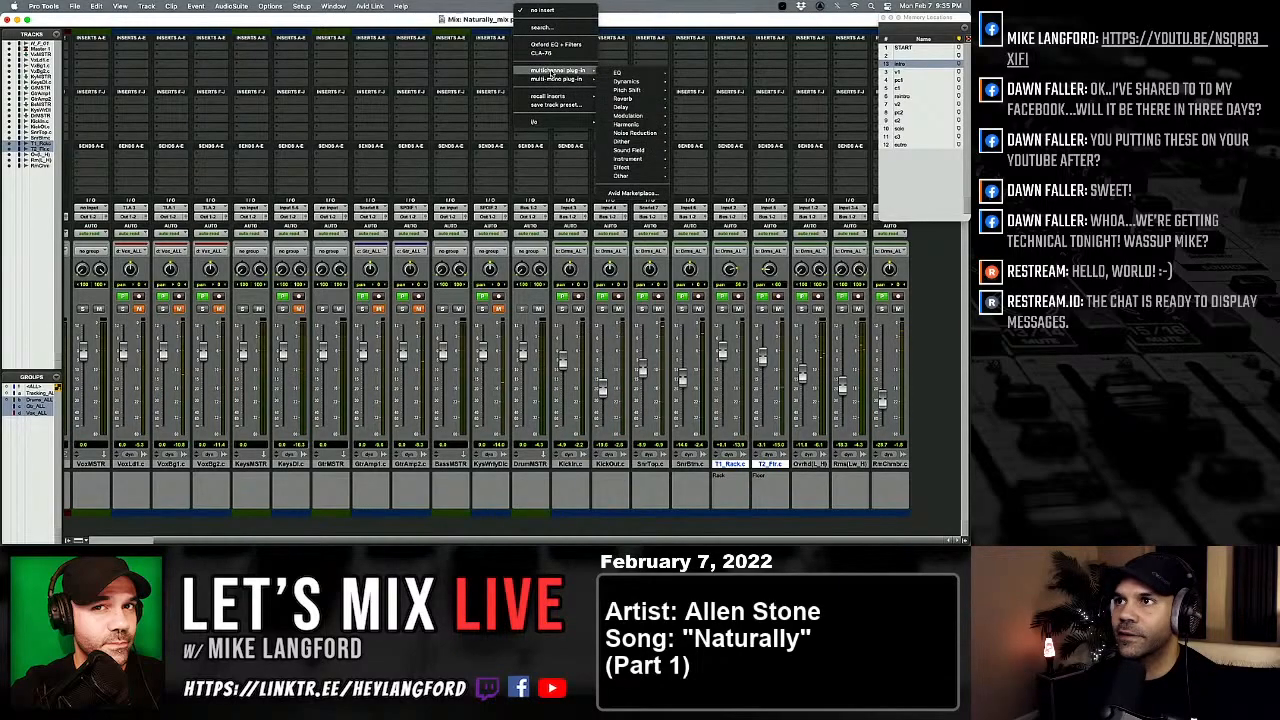
pyautogui.moveTo(628, 81)
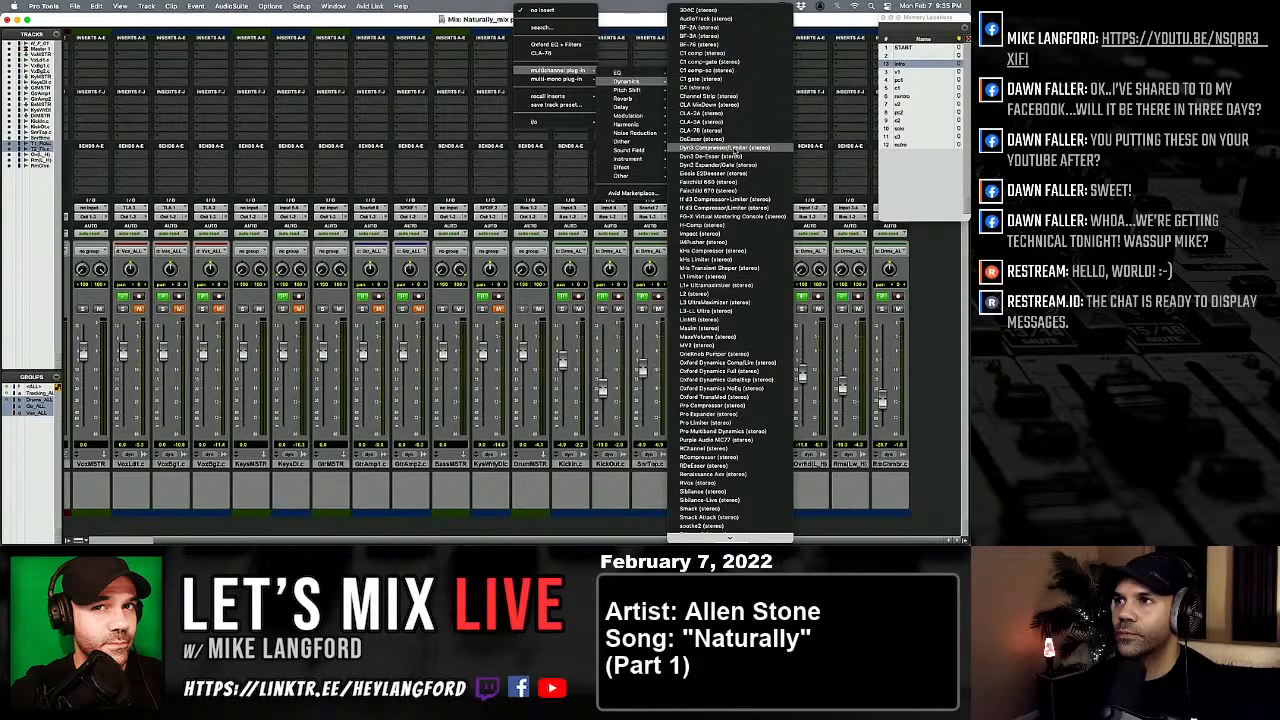
pyautogui.click(733, 100)
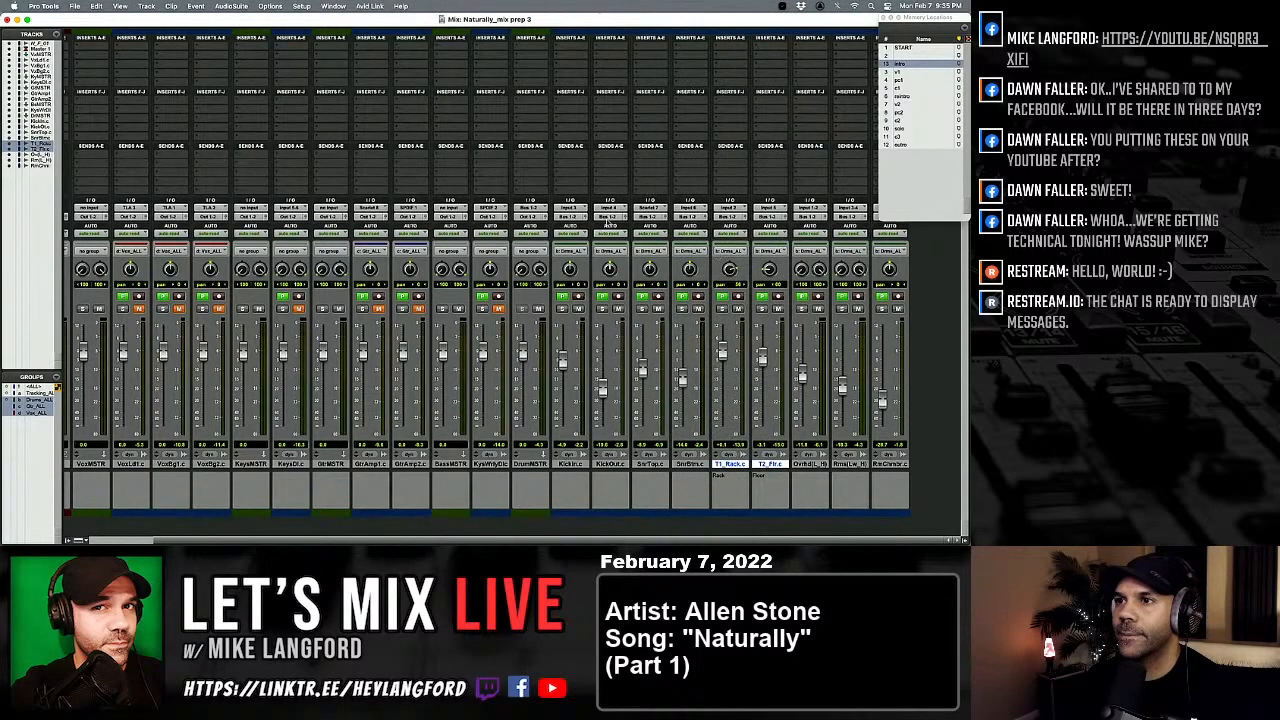
pyautogui.click(726, 89)
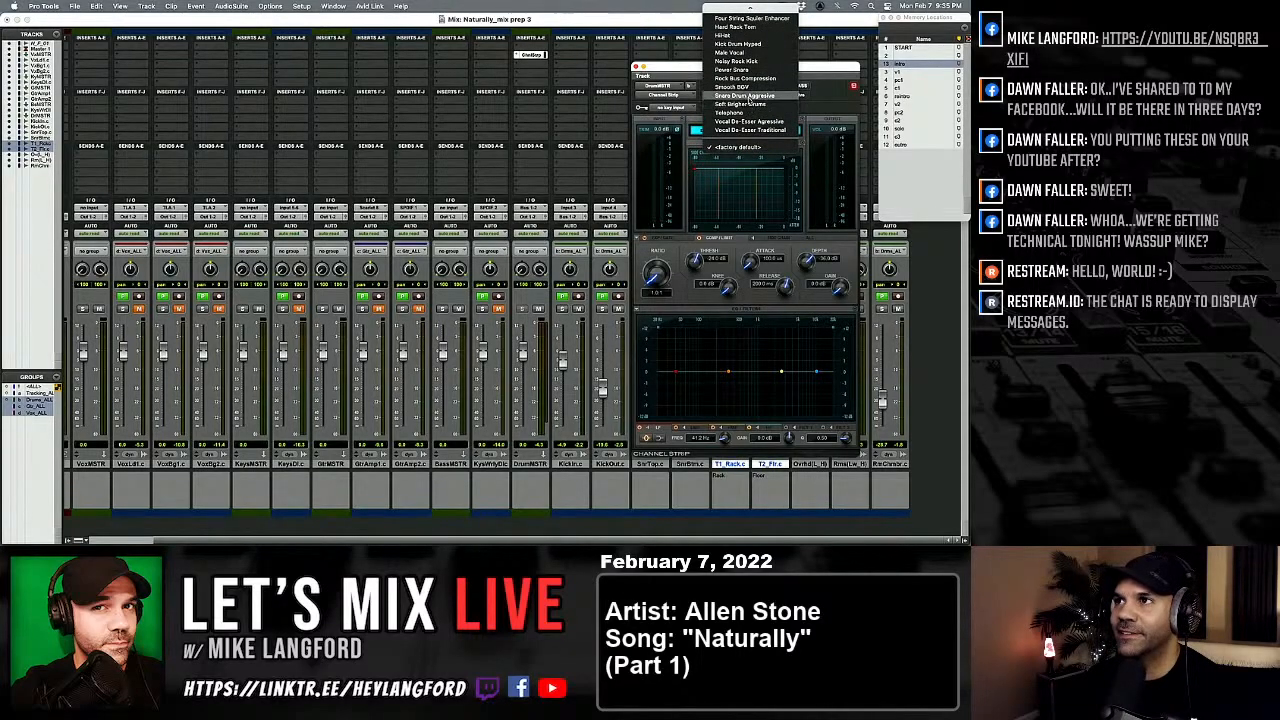
pyautogui.scroll(5, 750, 113)
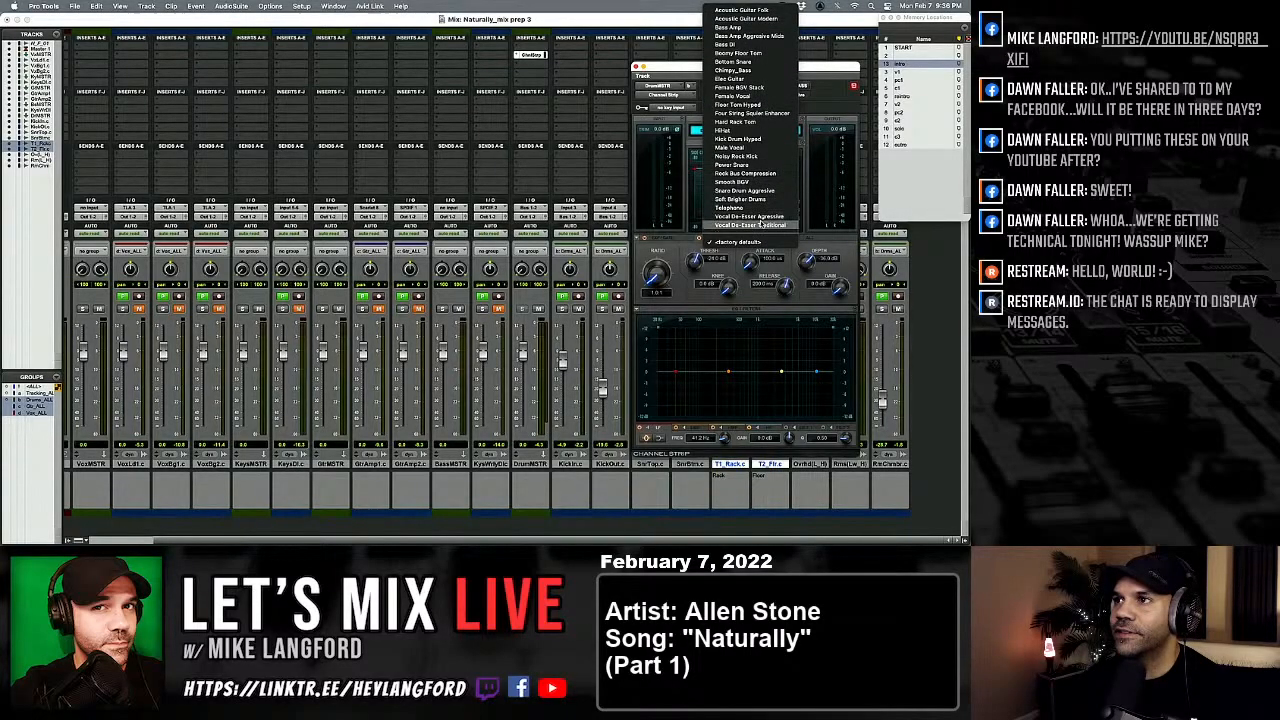
pyautogui.click(748, 190)
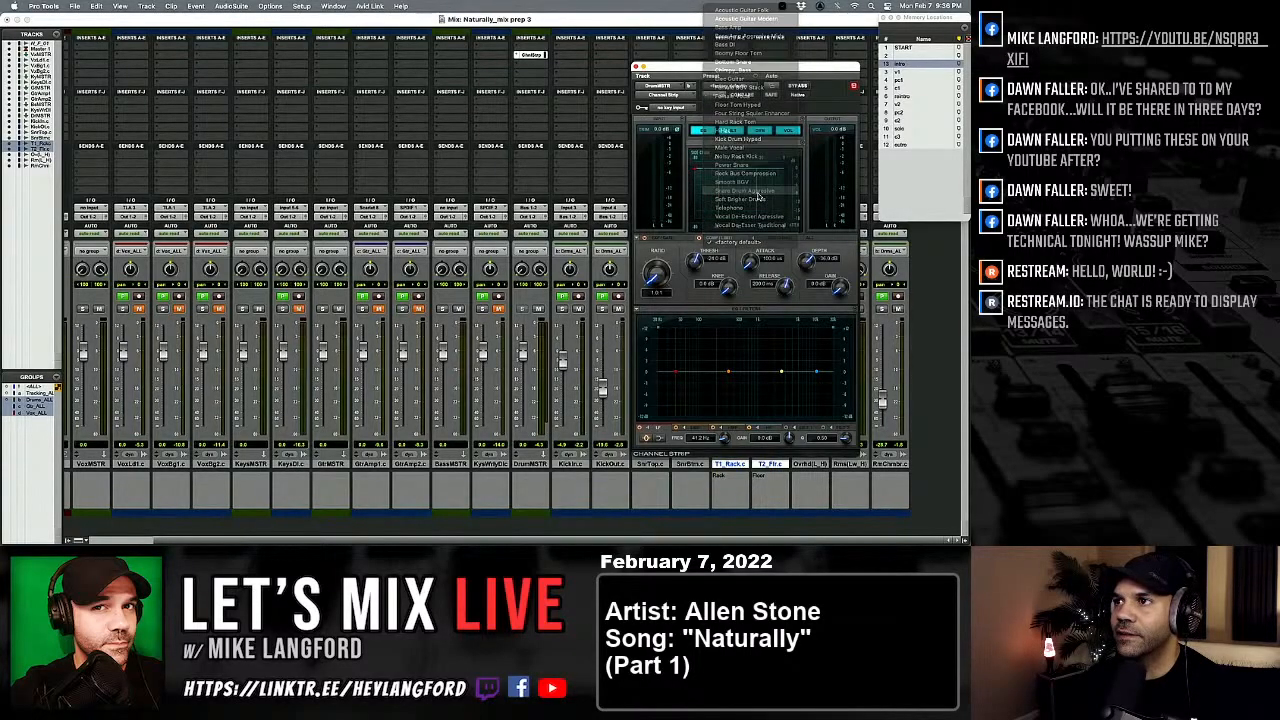
# Step: Switch off the preset's active EQ and filter bands in the DrumMSTR Channel Strip
pyautogui.click(694, 436)
pyautogui.click(679, 430)
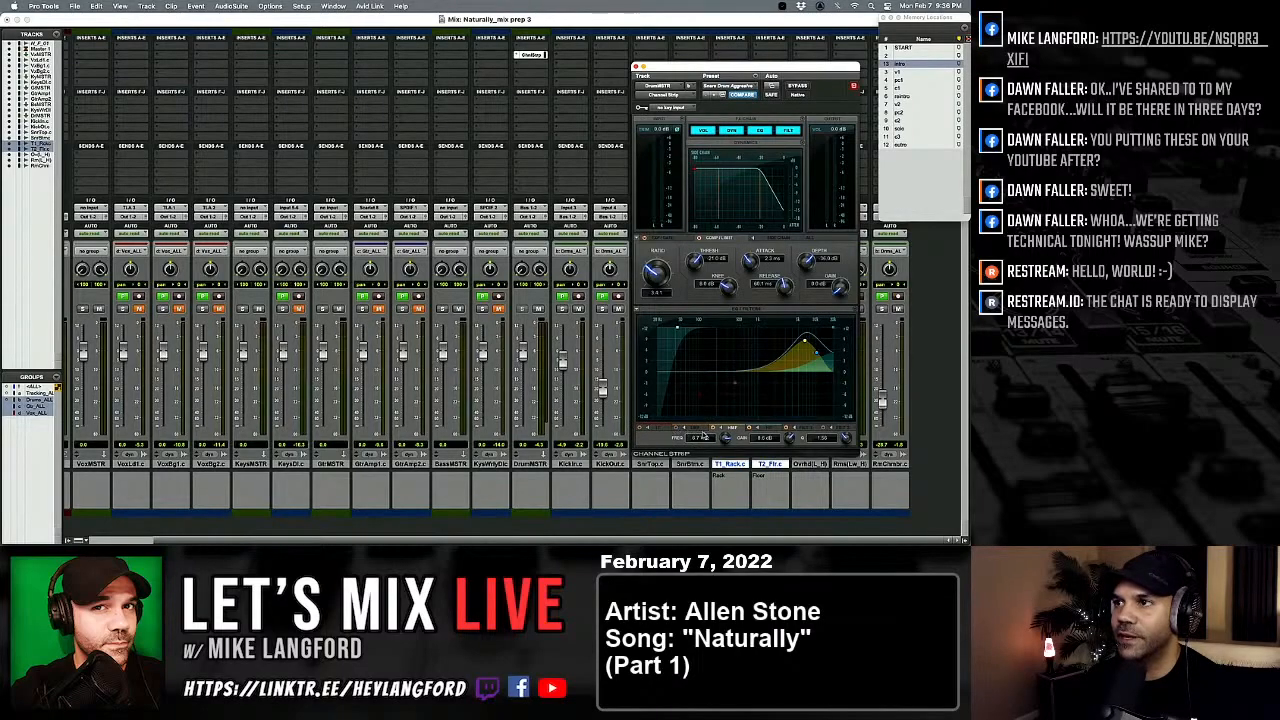
pyautogui.click(712, 428)
pyautogui.click(754, 428)
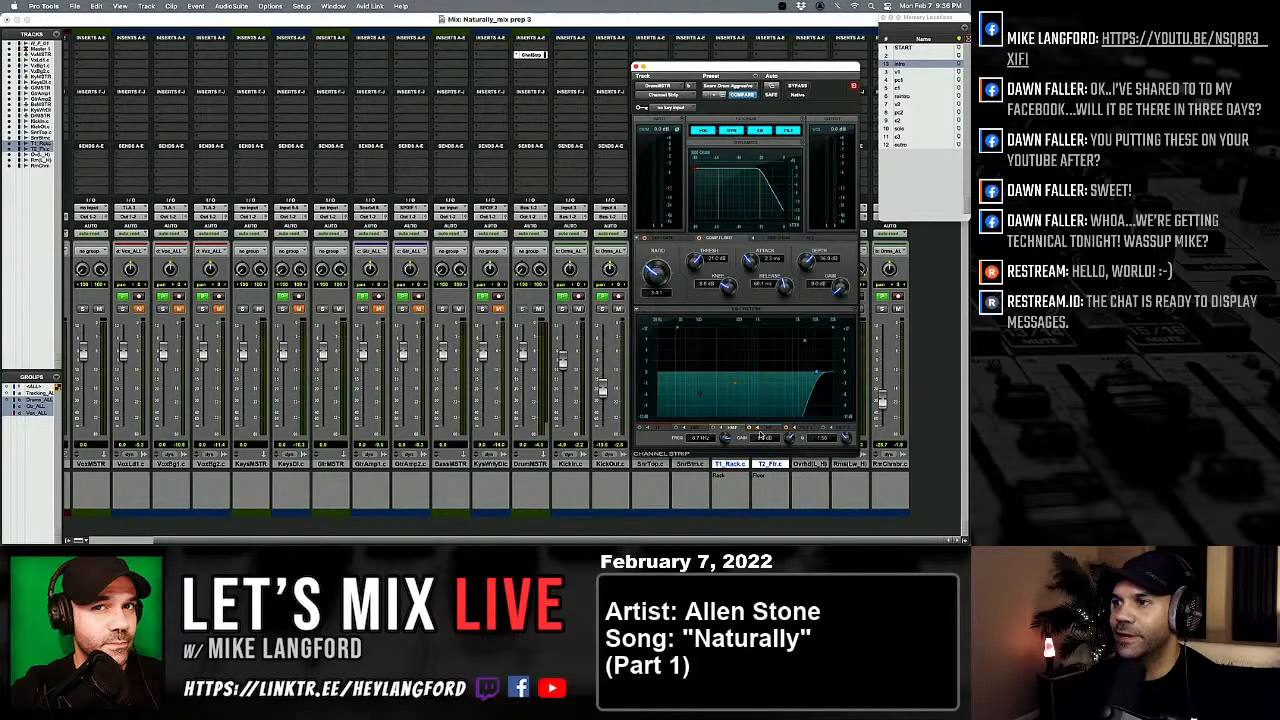
pyautogui.click(758, 430)
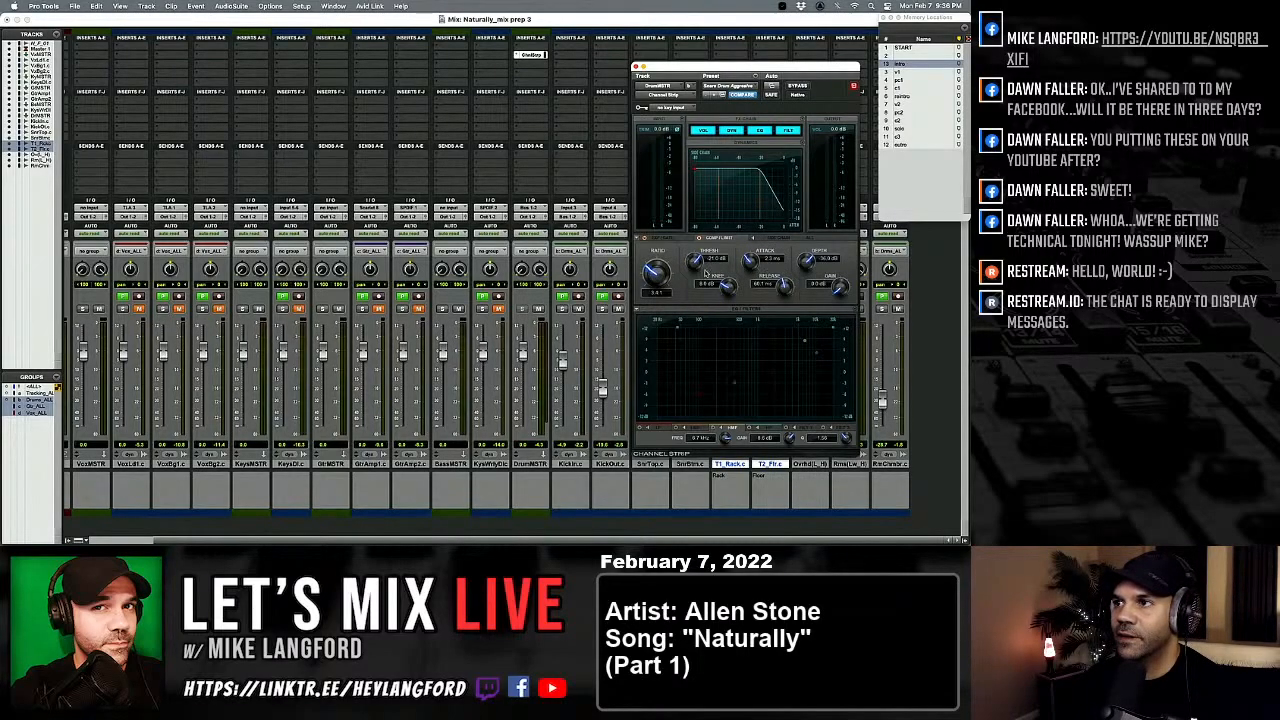
# Step: During playback, set the Channel Strip compressor's threshold to about -31 dB and its makeup gain to about 4.2 dB
pyautogui.moveTo(697, 262); pyautogui.dragTo(745, 177)
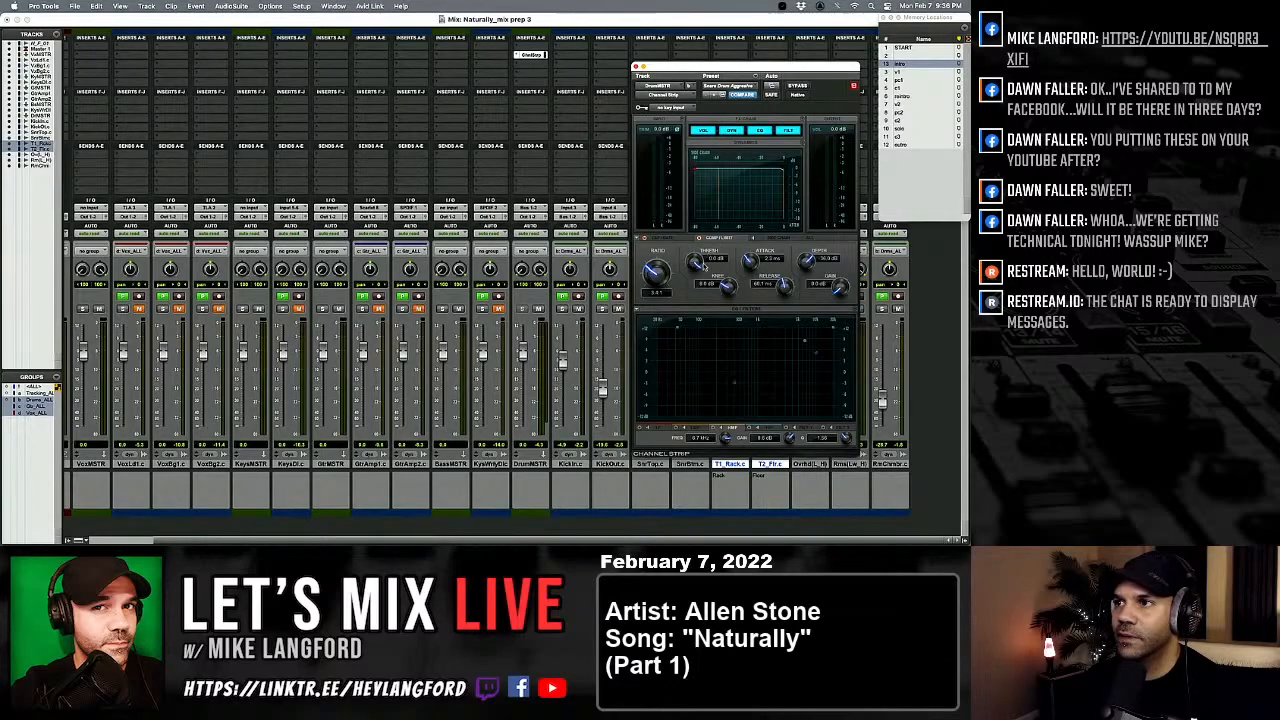
pyautogui.press('space')
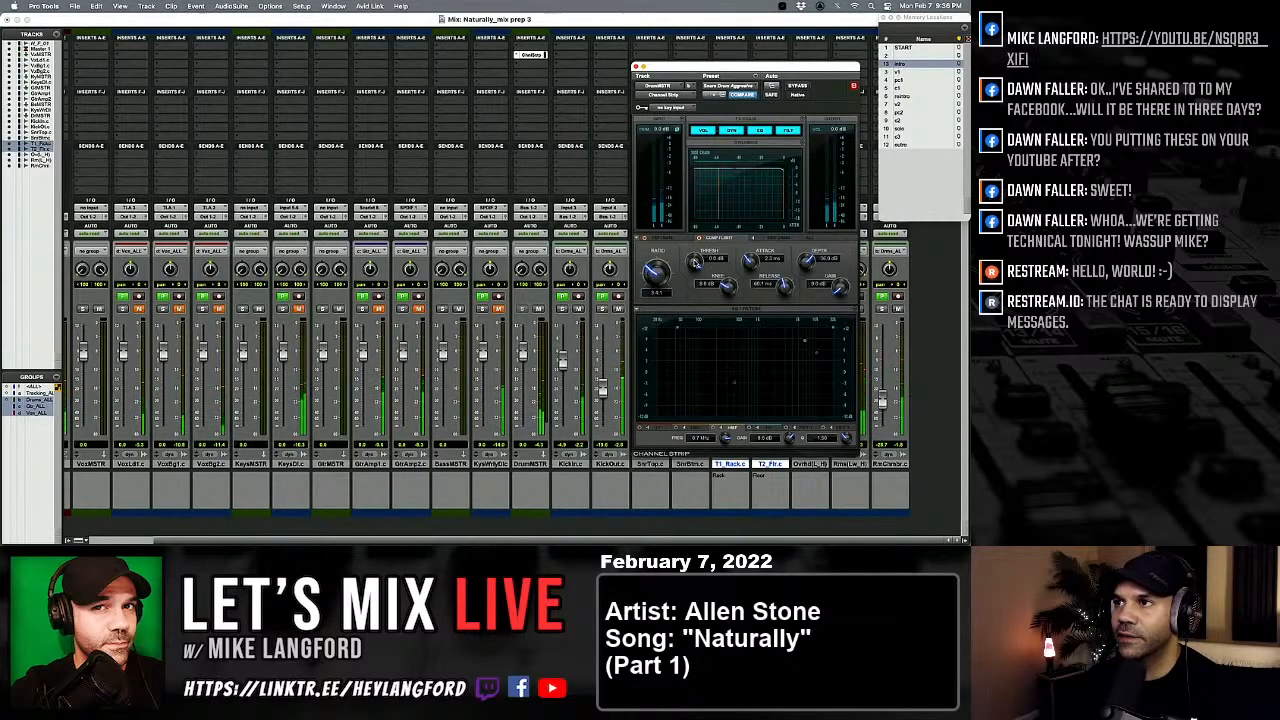
pyautogui.moveTo(693, 260); pyautogui.dragTo(677, 311)
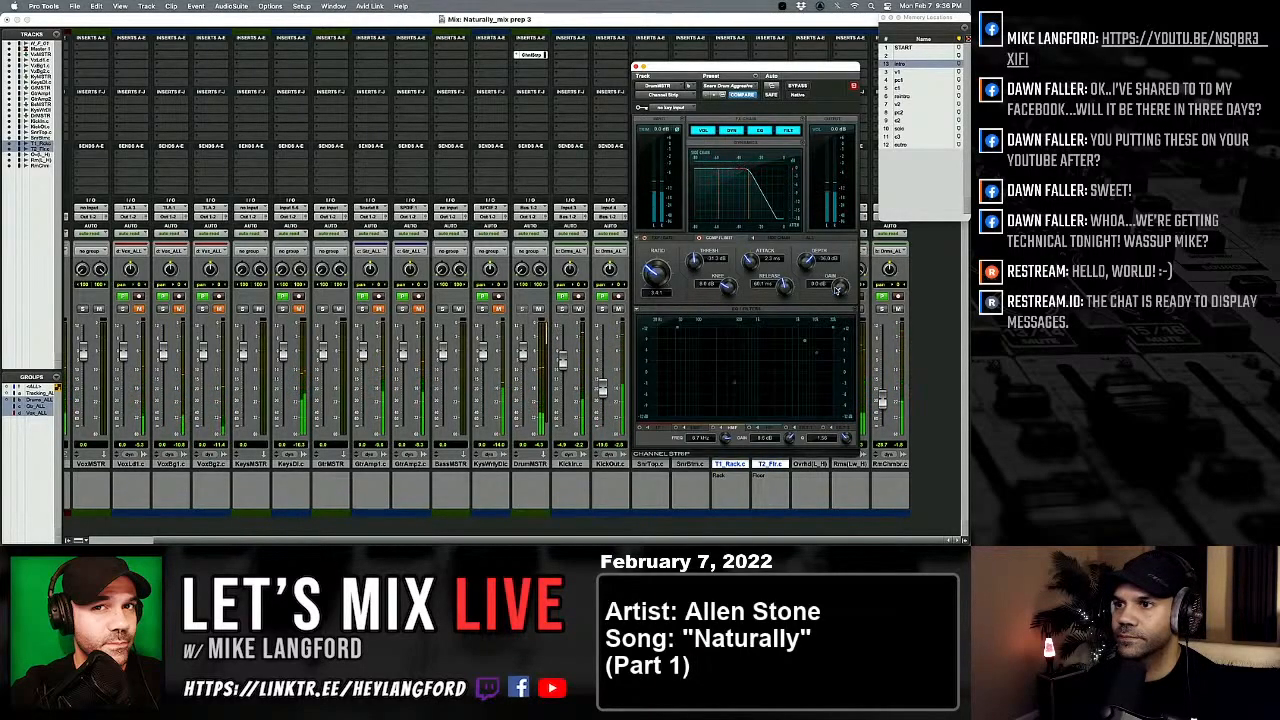
pyautogui.moveTo(838, 290); pyautogui.dragTo(835, 276)
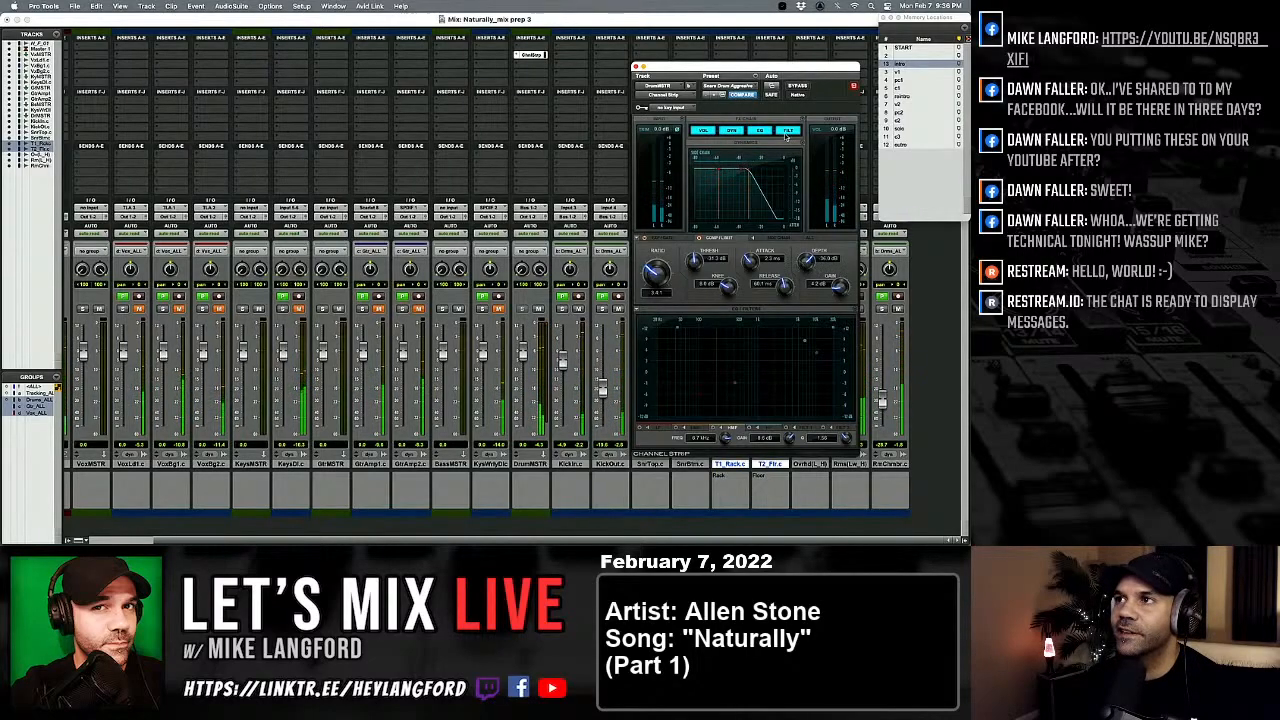
# Step: Compare the drum bus with the Channel Strip bypassed and active, and close the plug-in window
pyautogui.click(800, 87)
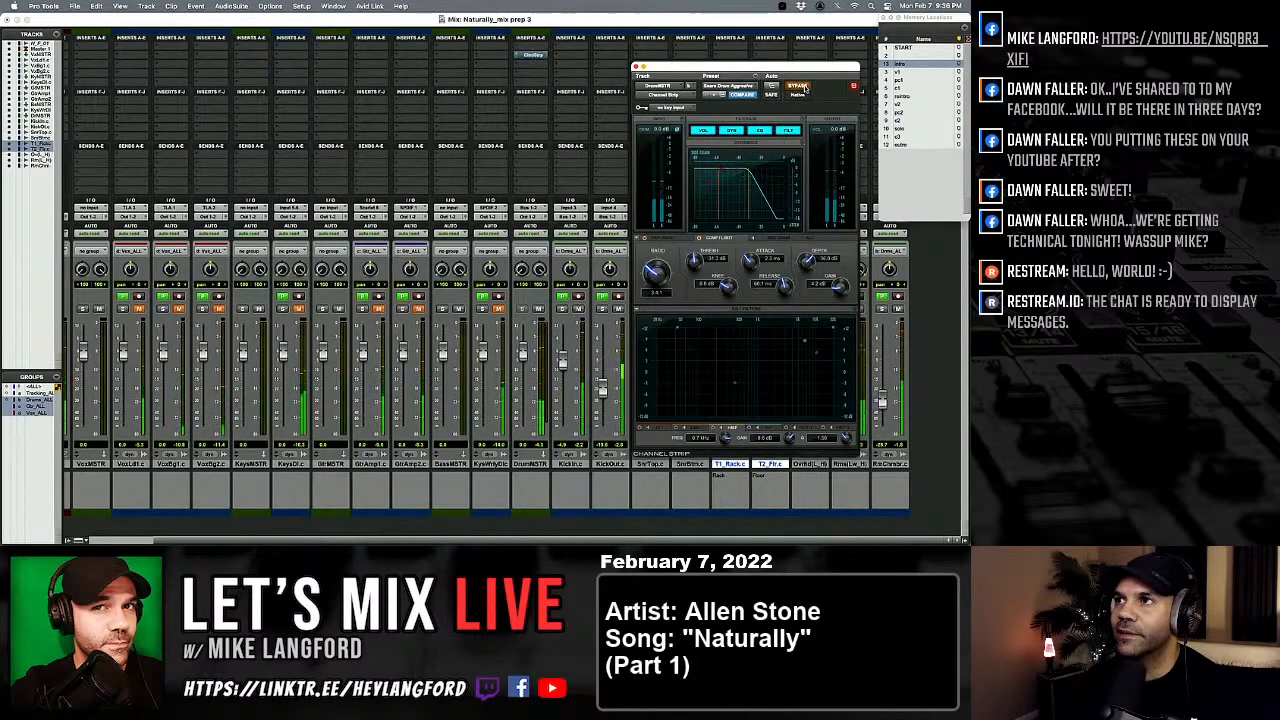
pyautogui.click(800, 87)
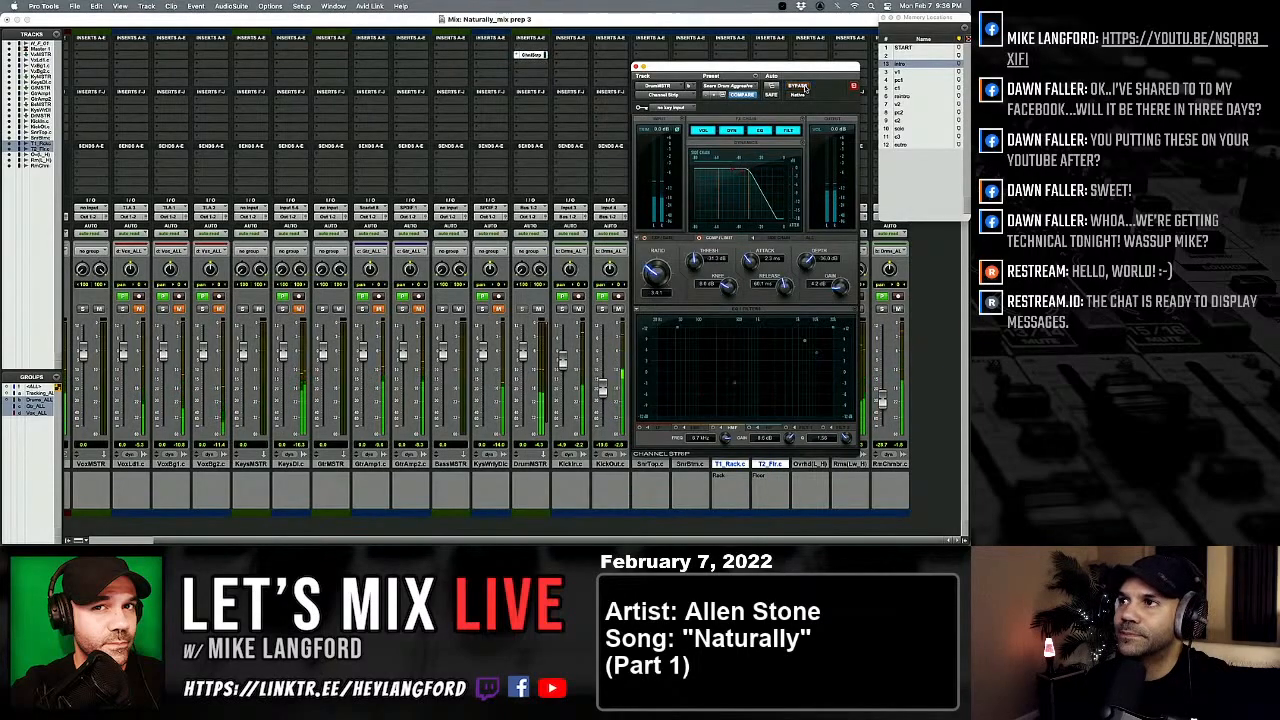
pyautogui.click(800, 87)
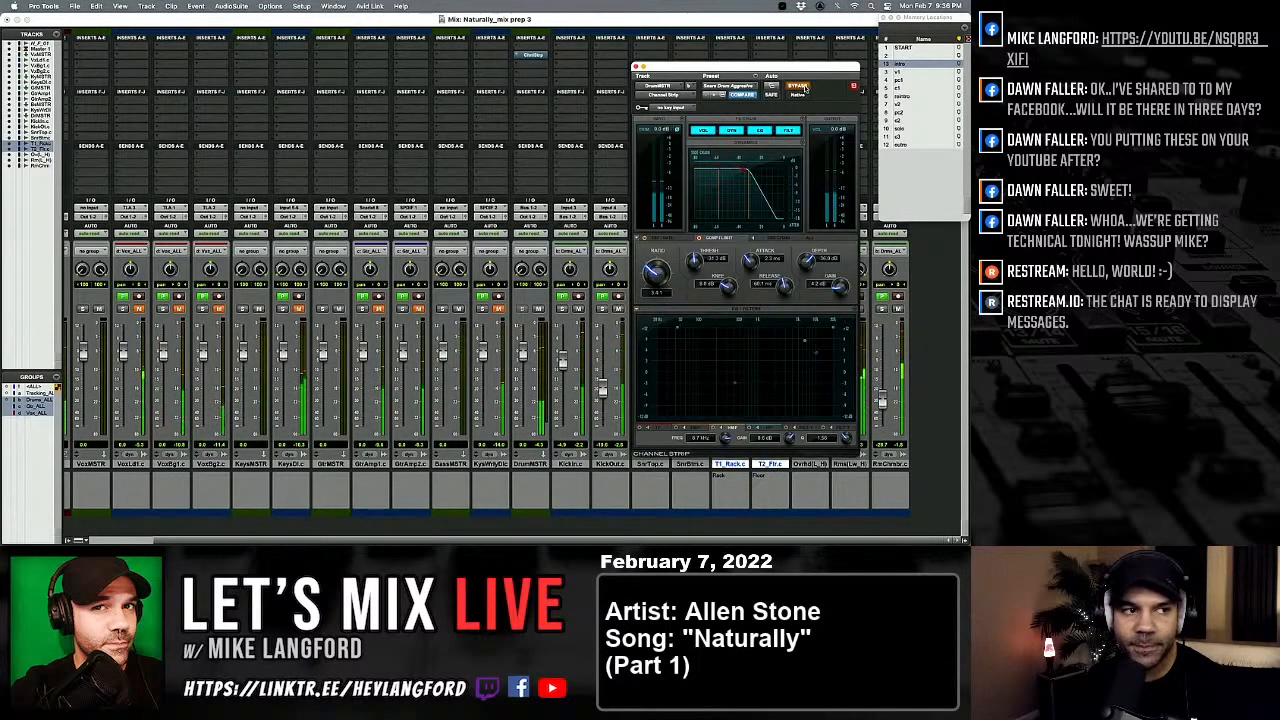
pyautogui.click(800, 87)
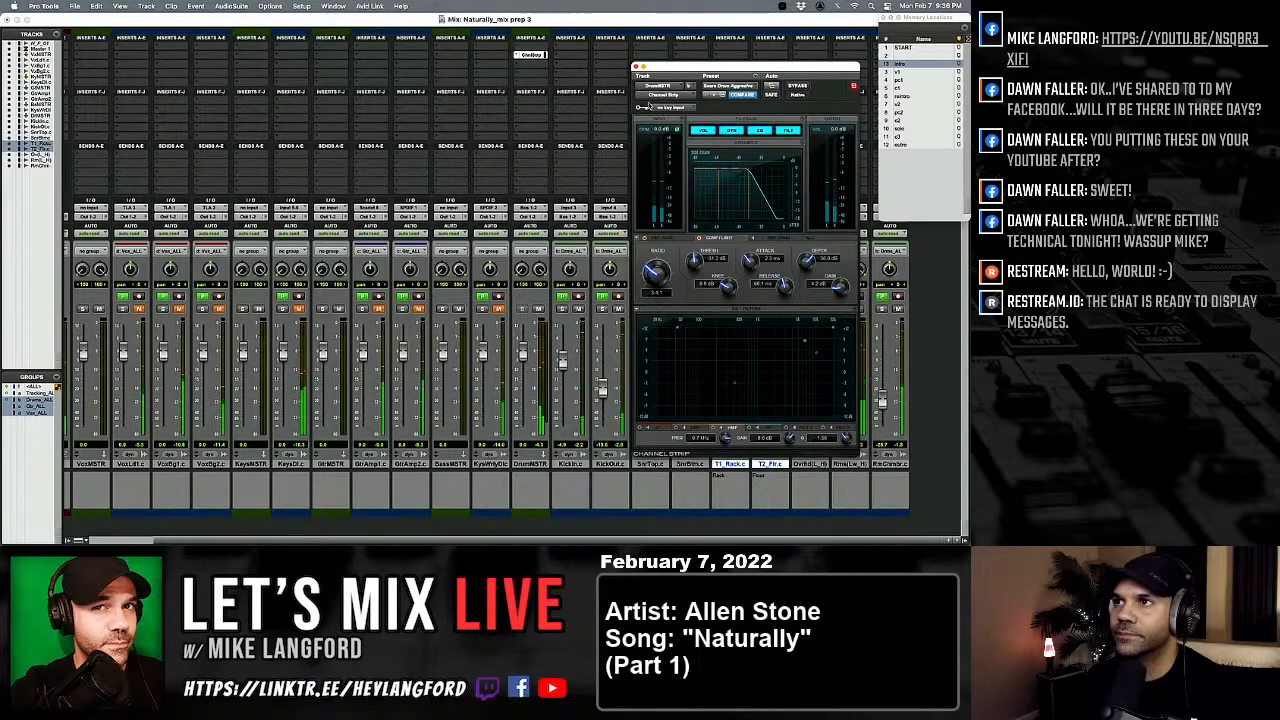
pyautogui.click(635, 67)
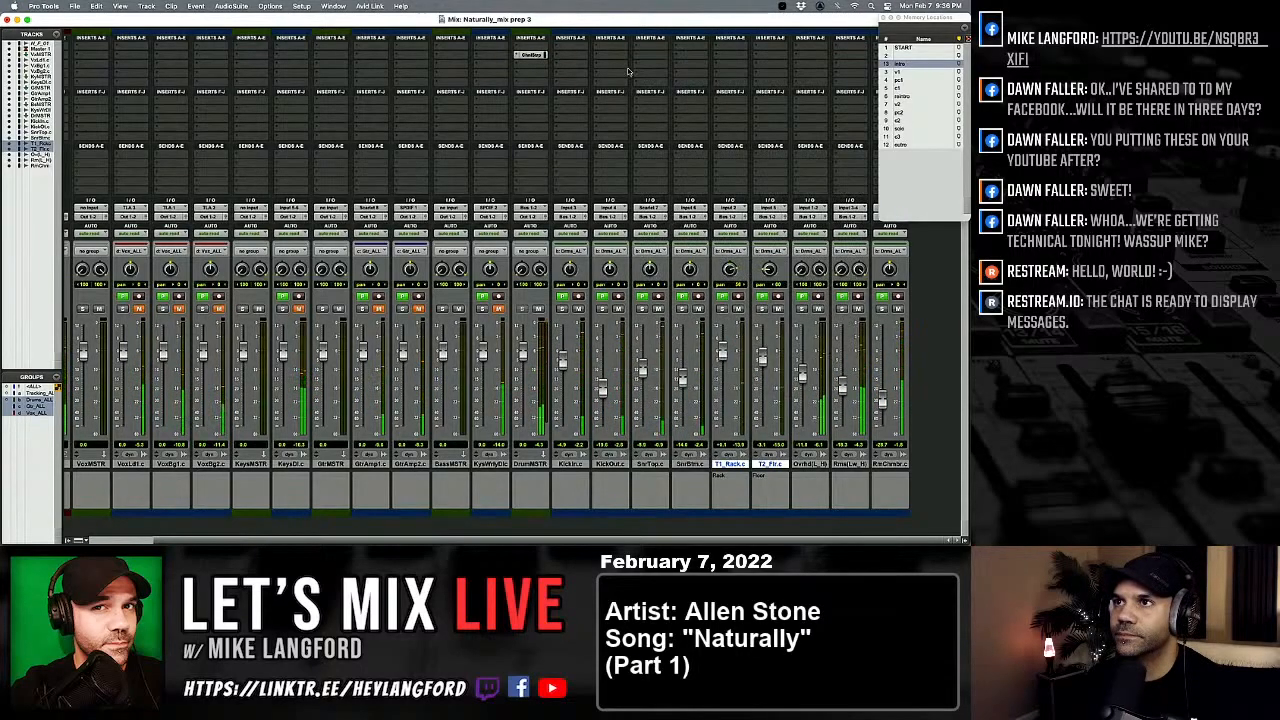
# Step: Insert the stereo EQ3 7-Band plug-in on DrumMSTR after the Channel Strip
pyautogui.click(532, 61)
pyautogui.moveTo(566, 68)
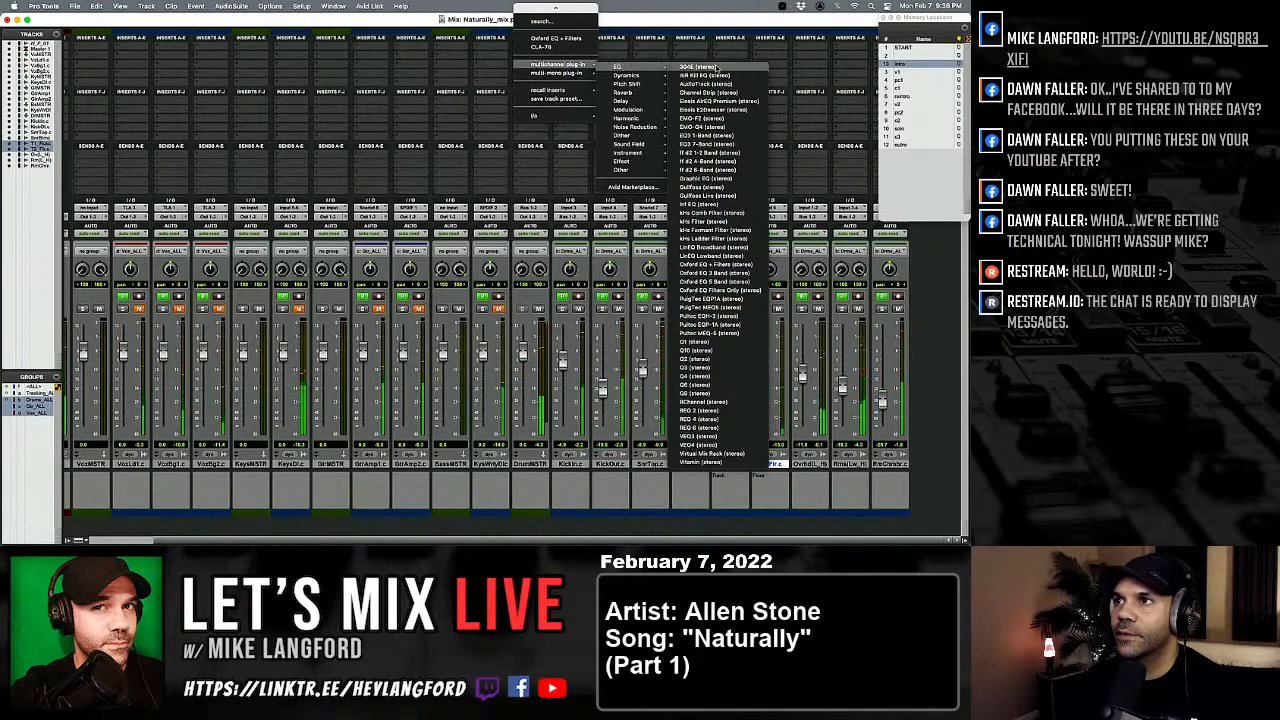
pyautogui.moveTo(628, 76)
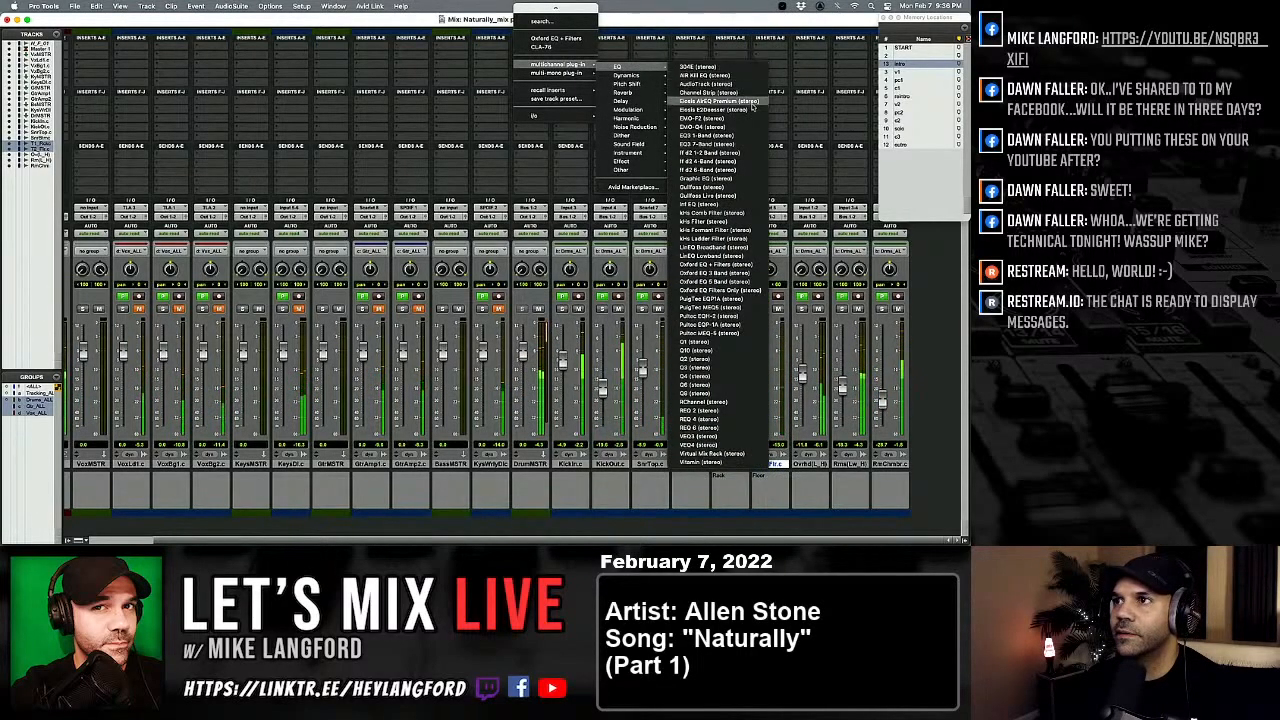
pyautogui.click(740, 140)
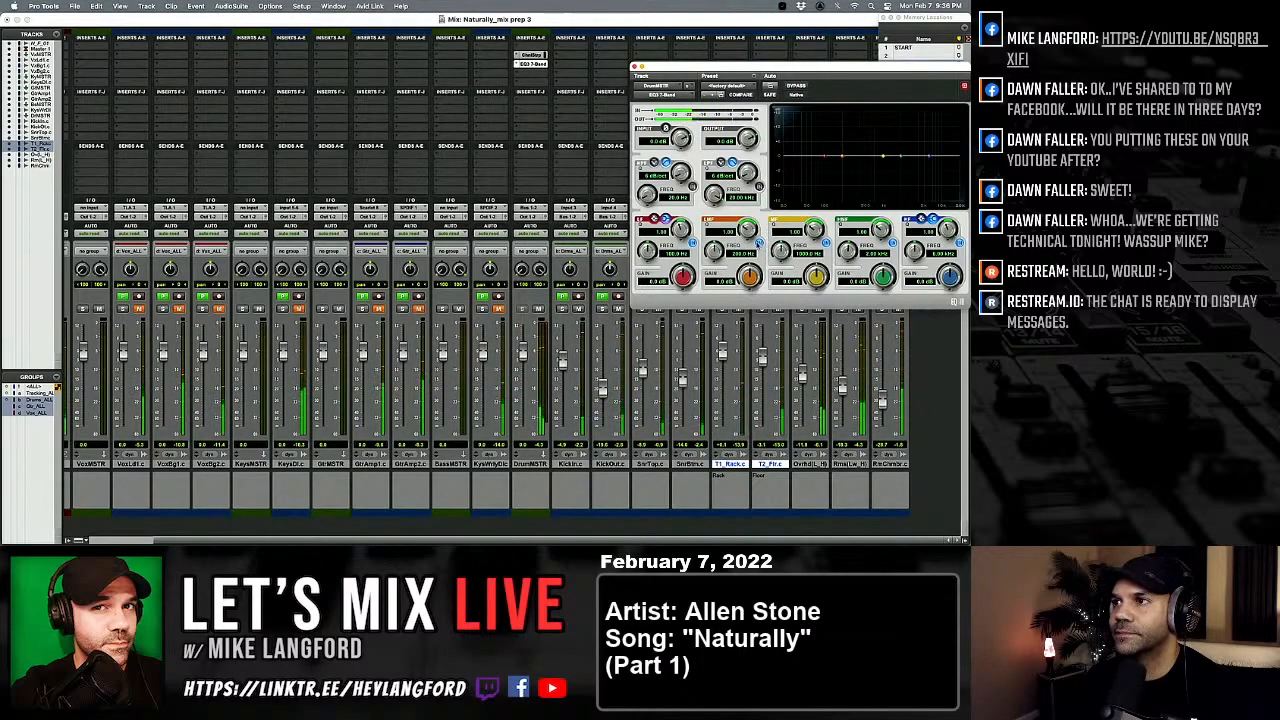
# Step: Cut the low-mid band about 4.5 dB near 287 Hz, boost highs about 2.2 dB near 6.3 kHz, and compare with bypass
pyautogui.moveTo(752, 276); pyautogui.dragTo(742, 316)
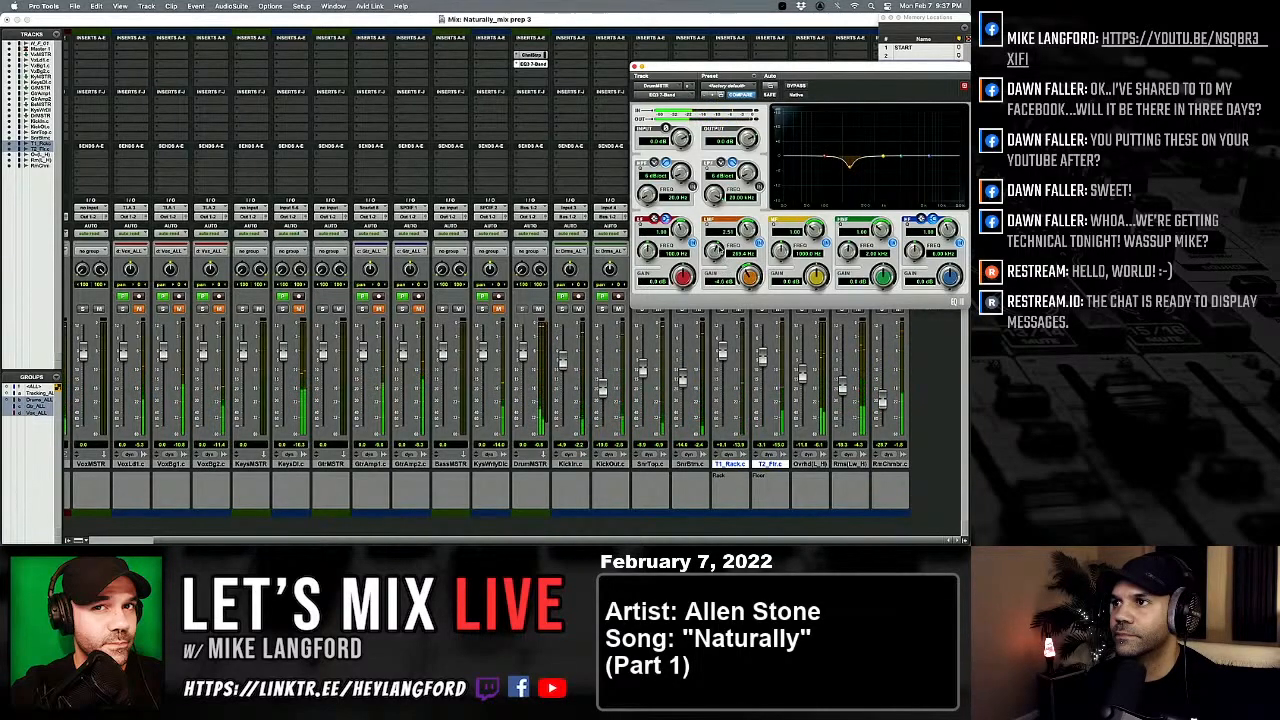
pyautogui.moveTo(716, 250); pyautogui.dragTo(716, 246)
pyautogui.moveTo(930, 165)
pyautogui.mouseDown()
pyautogui.moveTo(922, 152)
pyautogui.moveTo(936, 189)
pyautogui.moveTo(931, 155)
pyautogui.mouseUp()
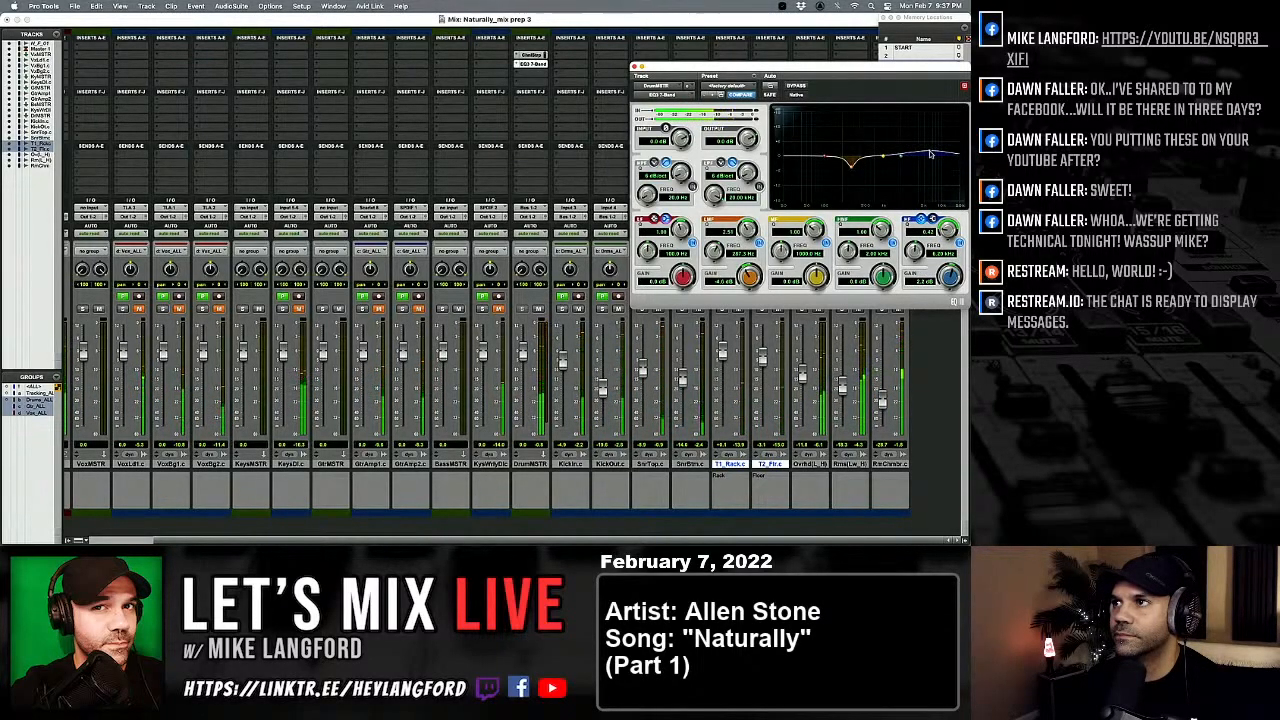
pyautogui.click(791, 86)
pyautogui.click(791, 86)
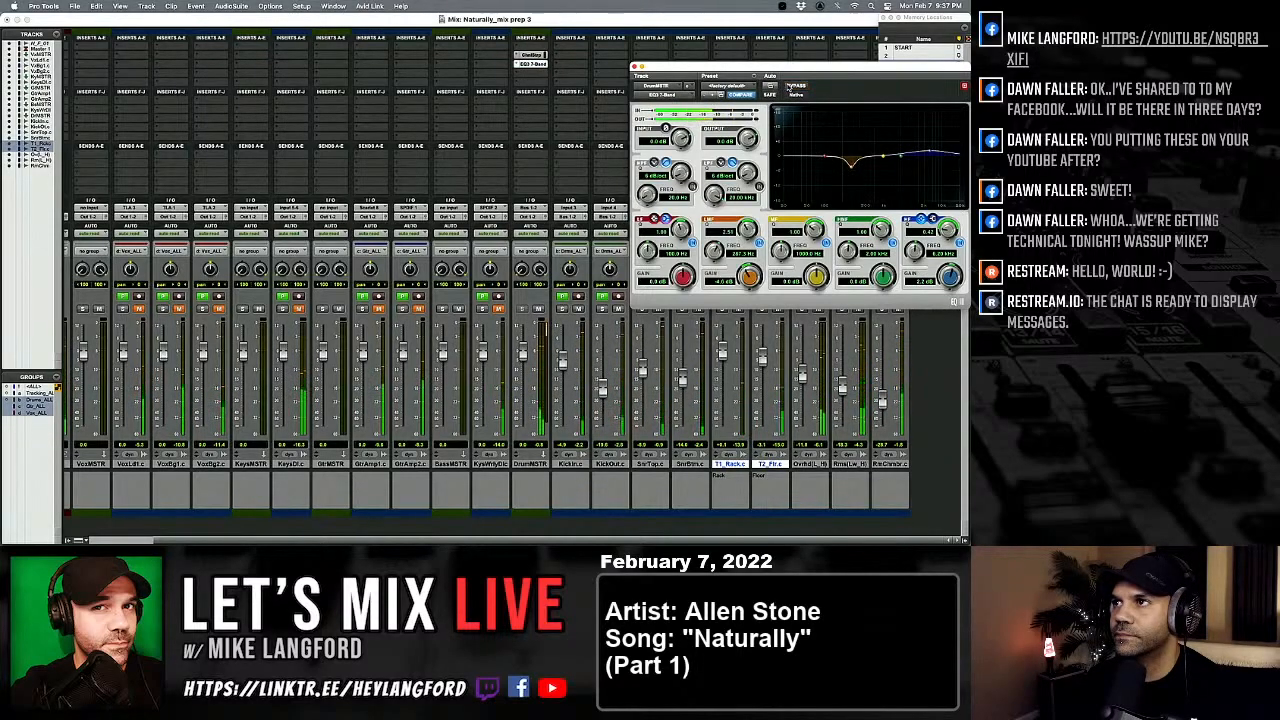
# Step: Compare the EQ3 bypassed and active, and boost its low band about 2.2 dB near 115 Hz on DrumMSTR
pyautogui.click(791, 86)
pyautogui.click(791, 86)
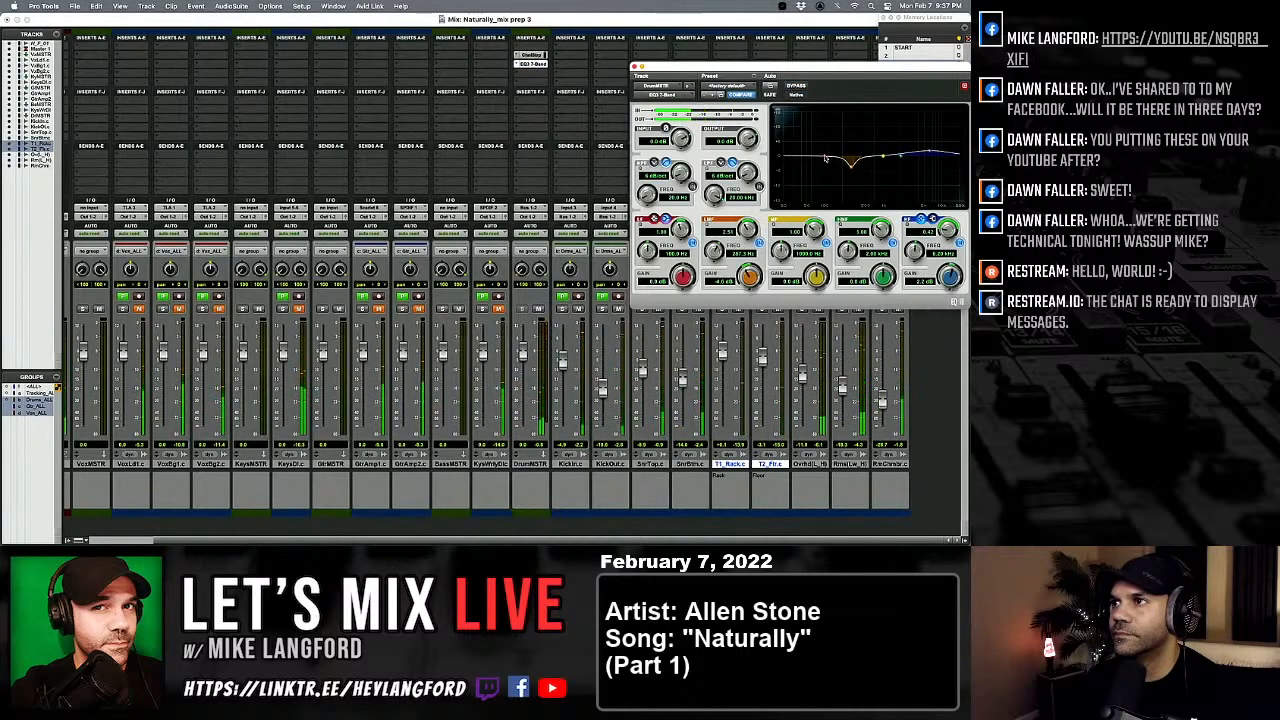
pyautogui.moveTo(826, 158); pyautogui.dragTo(829, 154)
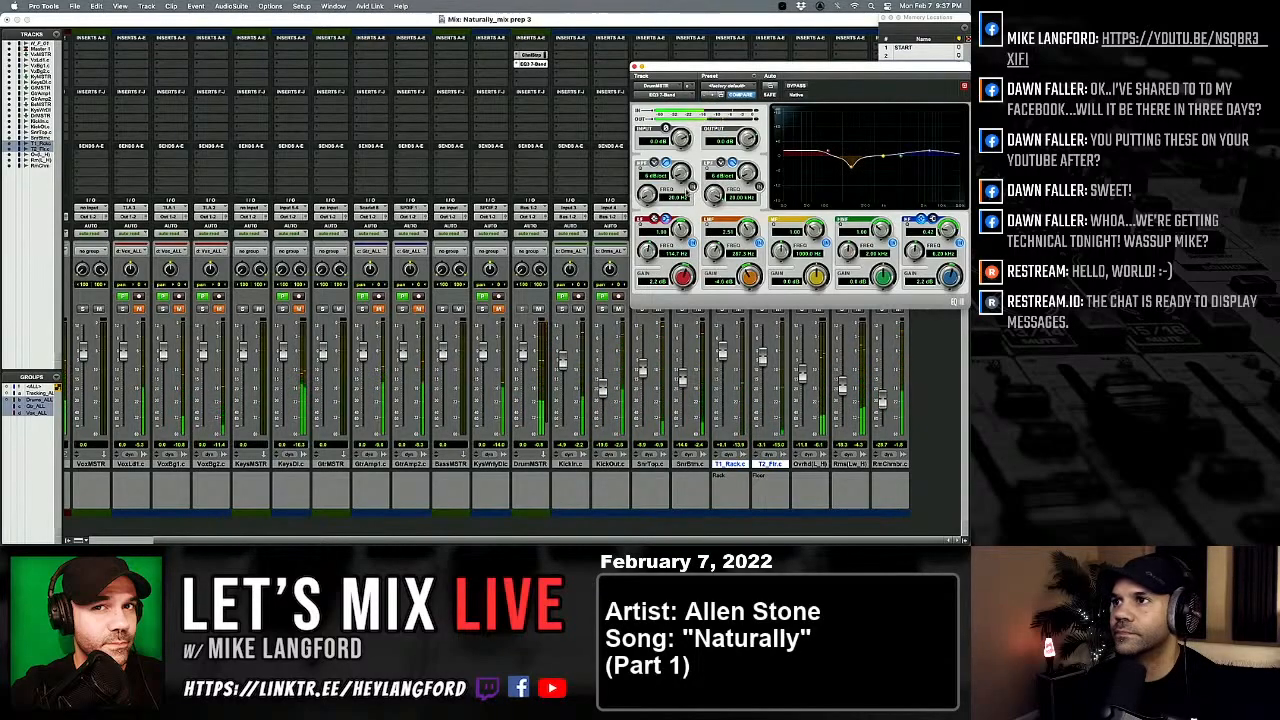
# Step: Enable a 24 dB/oct high-pass filter in the DrumMSTR EQ, raise its cutoff slightly, and close the plug-in window
pyautogui.click(692, 187)
pyautogui.moveTo(682, 174); pyautogui.dragTo(770, 151)
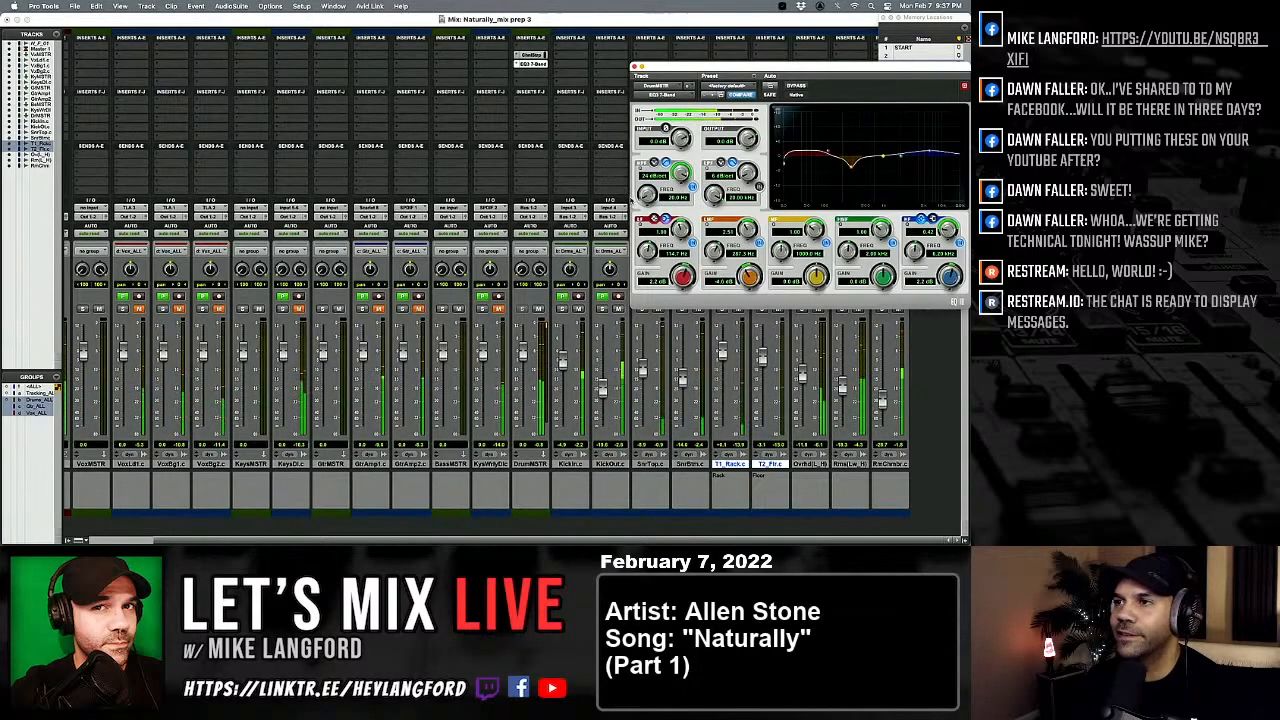
pyautogui.moveTo(645, 193); pyautogui.dragTo(645, 188)
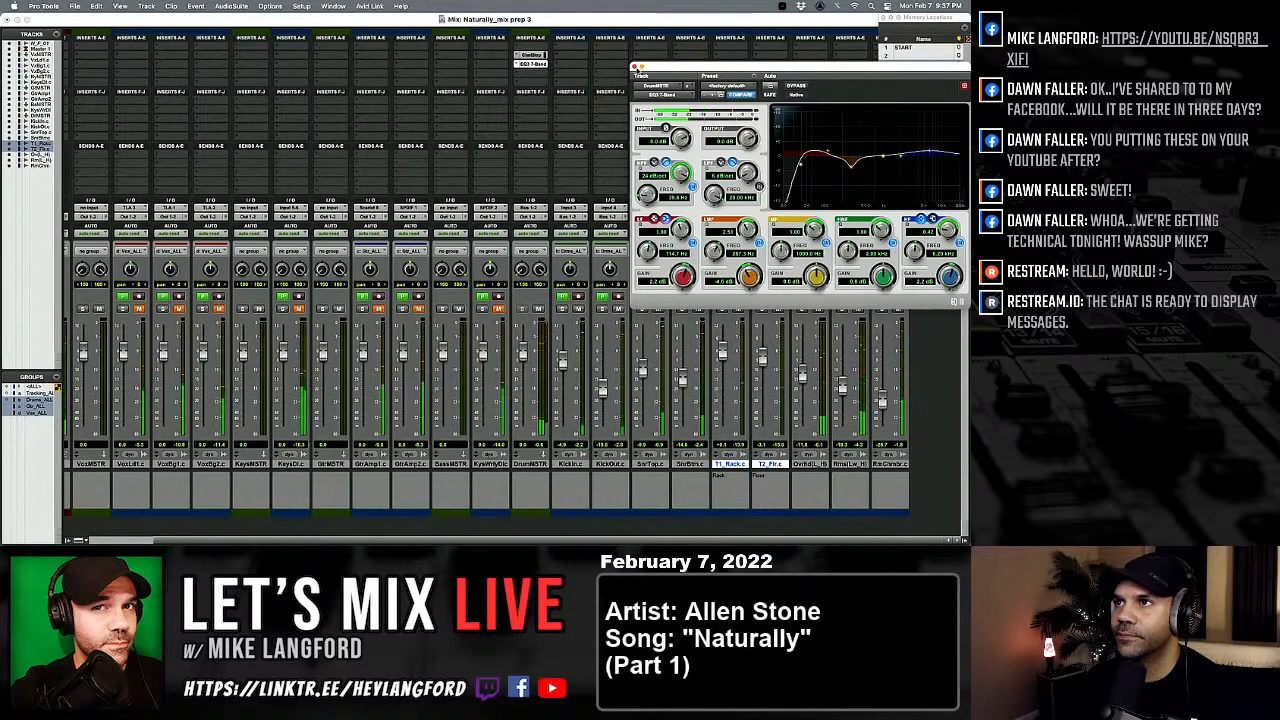
pyautogui.click(635, 67)
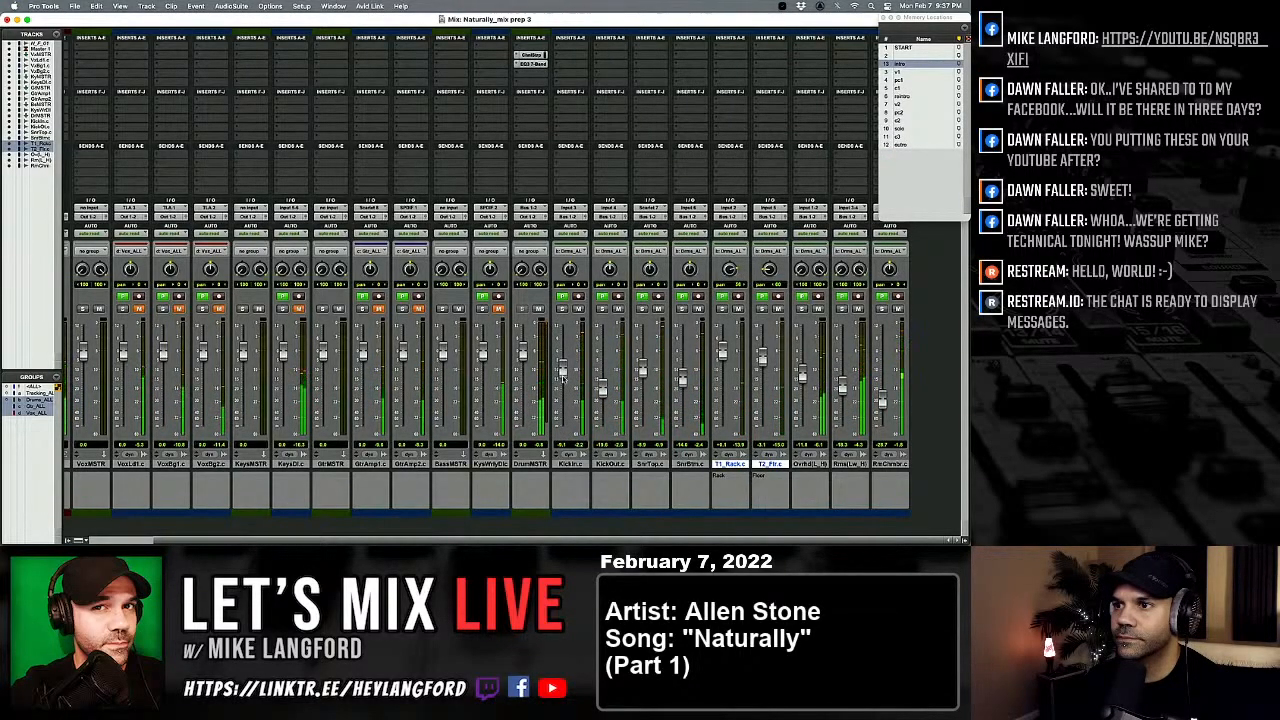
# Step: Audition the two kick tracks with solo and rebalance KickIn to about -15 dB and KickOut to about -12.3 dB
pyautogui.click(562, 309)
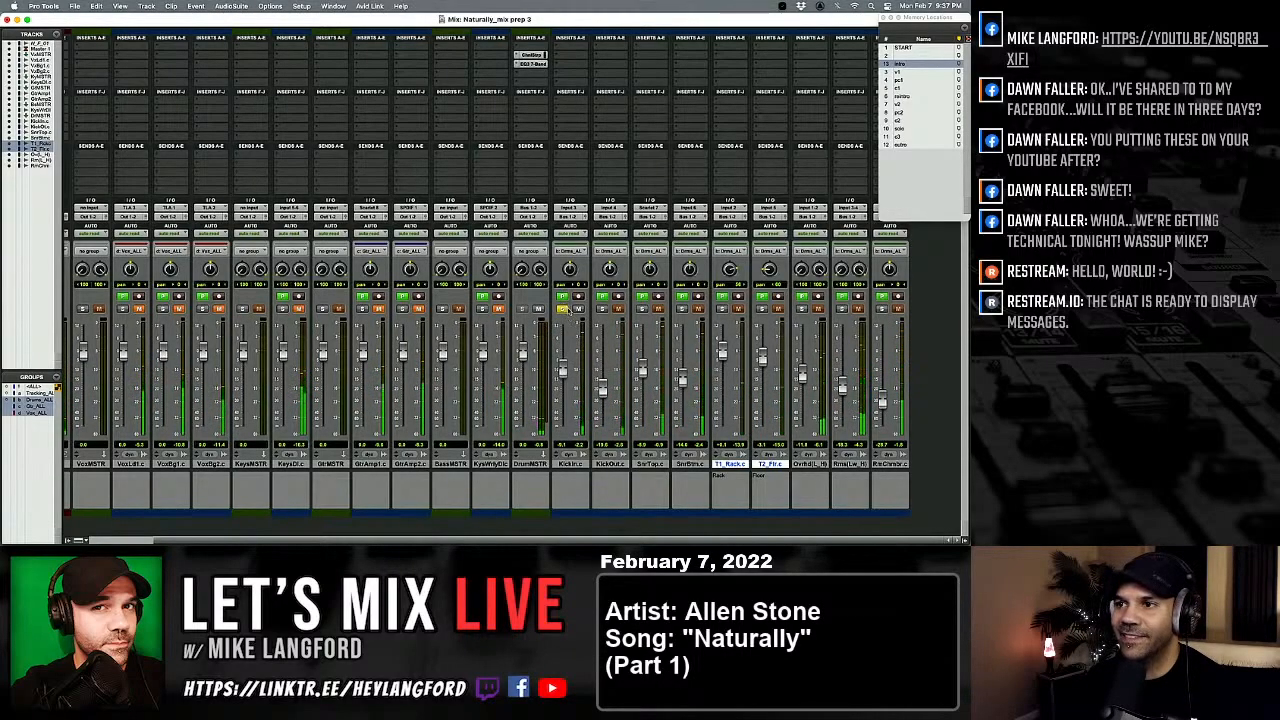
pyautogui.click(602, 309)
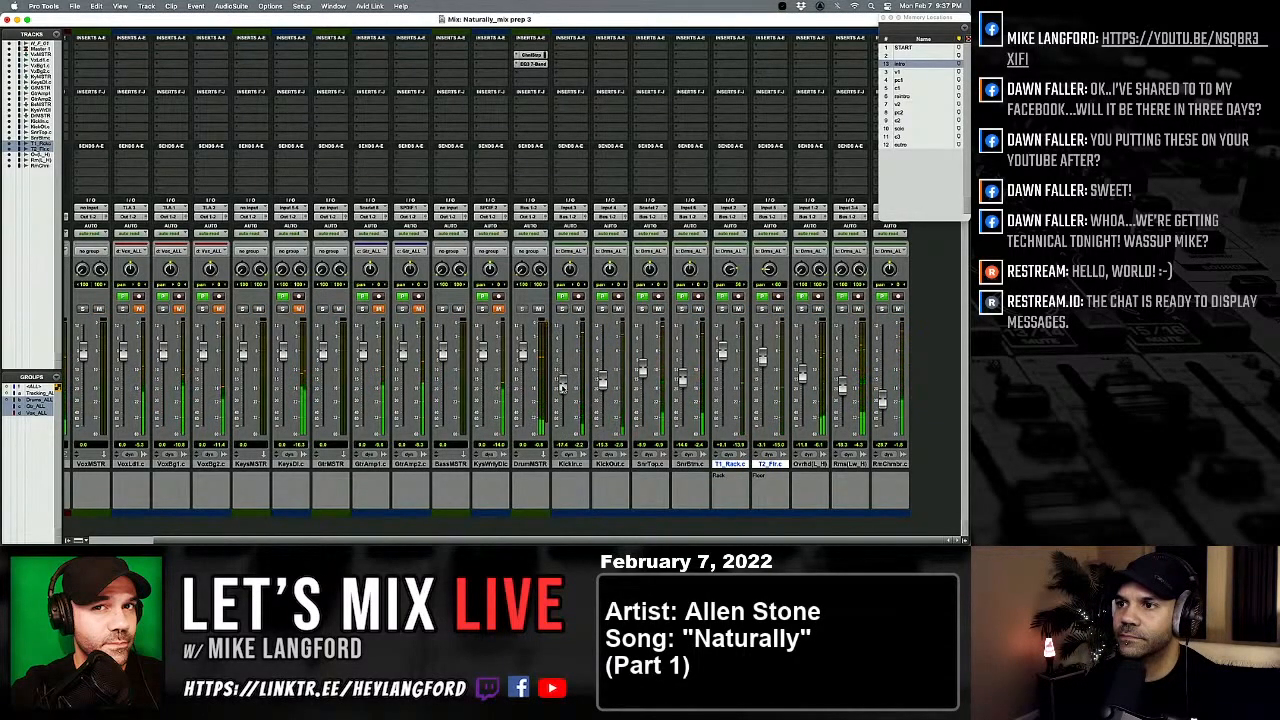
pyautogui.moveTo(562, 388); pyautogui.dragTo(563, 384)
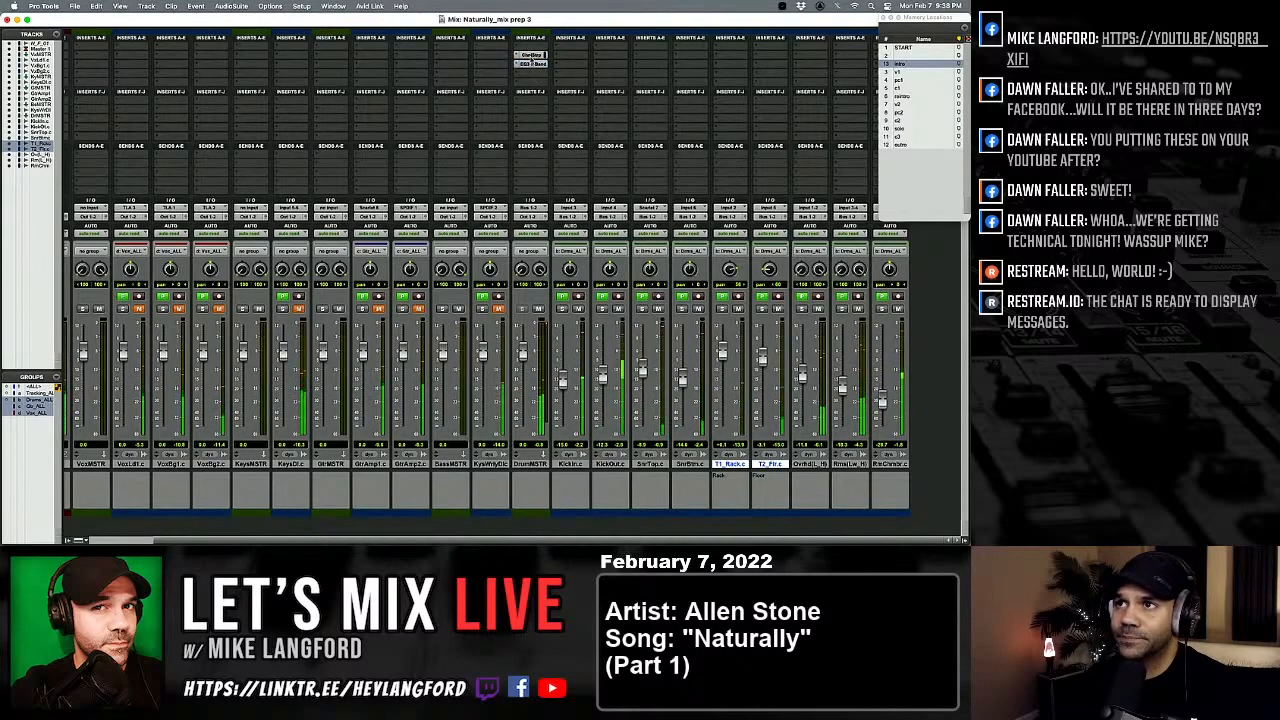
# Step: Set the DrumMSTR Channel Strip compressor's ratio to 4:1 and close the plug-in window
pyautogui.click(528, 56)
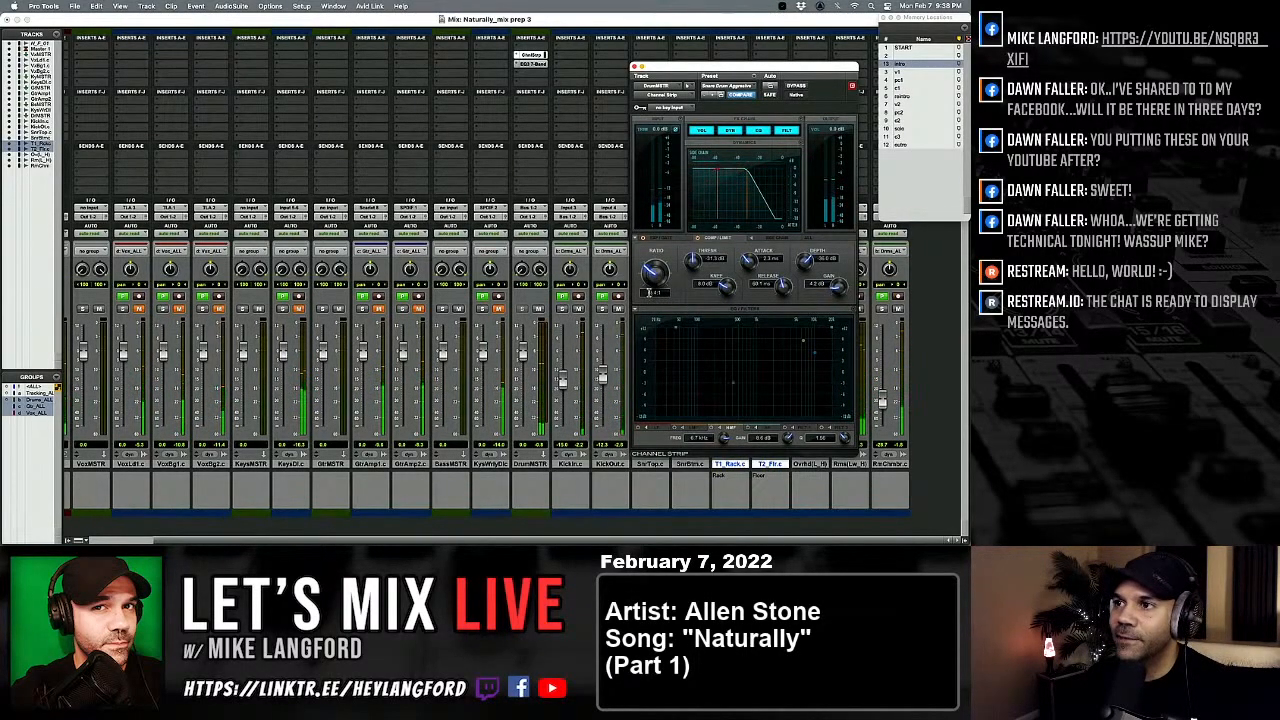
pyautogui.click(650, 292)
pyautogui.write('4')
pyautogui.press('Return')
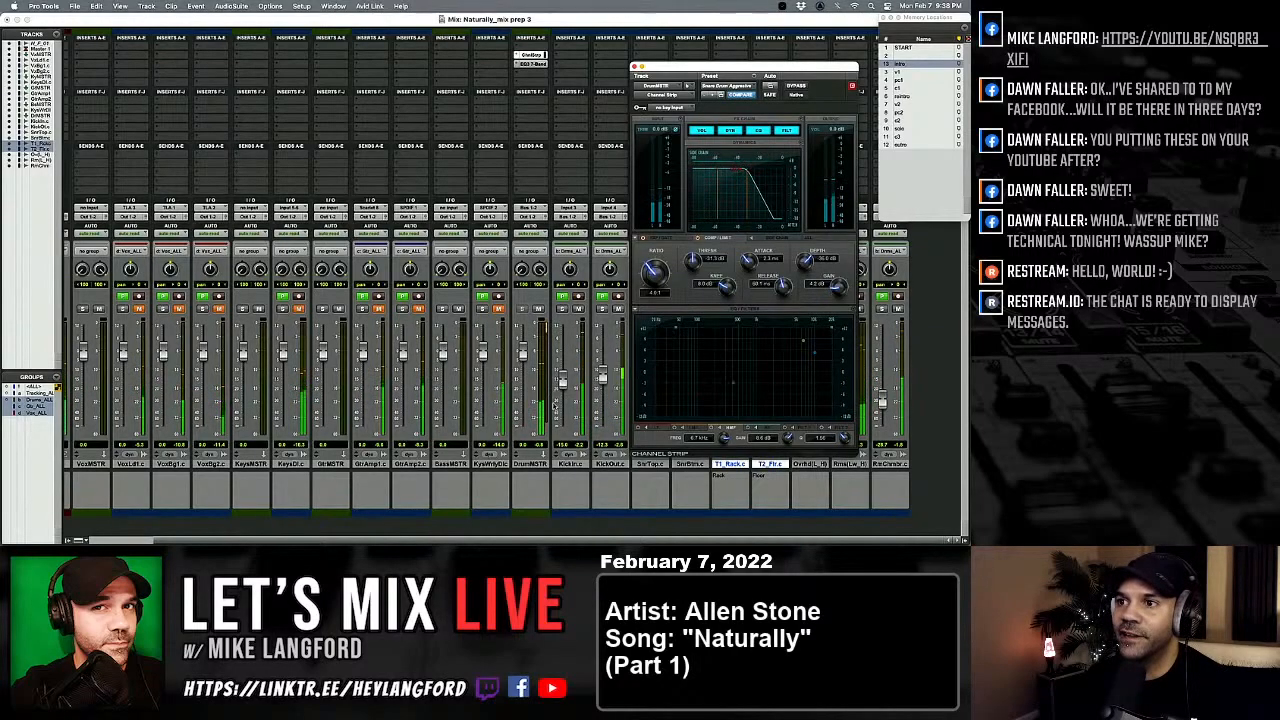
pyautogui.press('super+w')
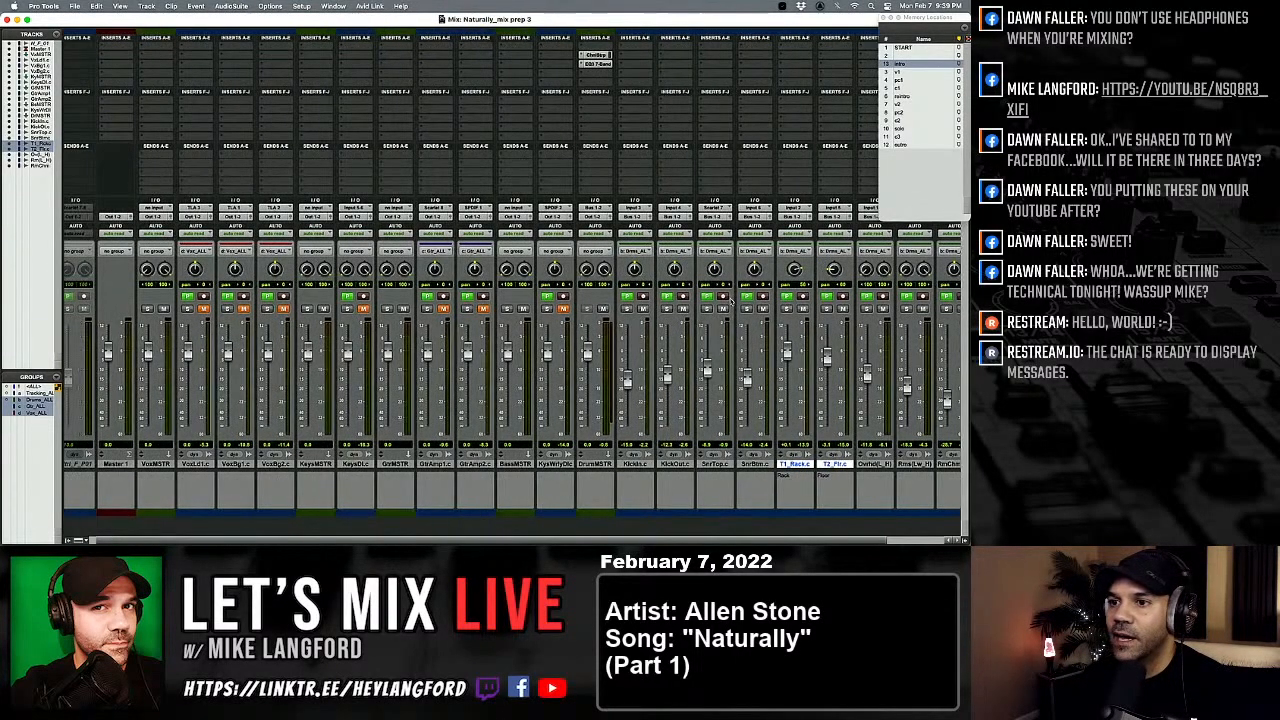
# Step: In the Edit window, play the song from bar 39 across the drum tracks, near the c1 marker
pyautogui.hscroll(-1, 730, 301)
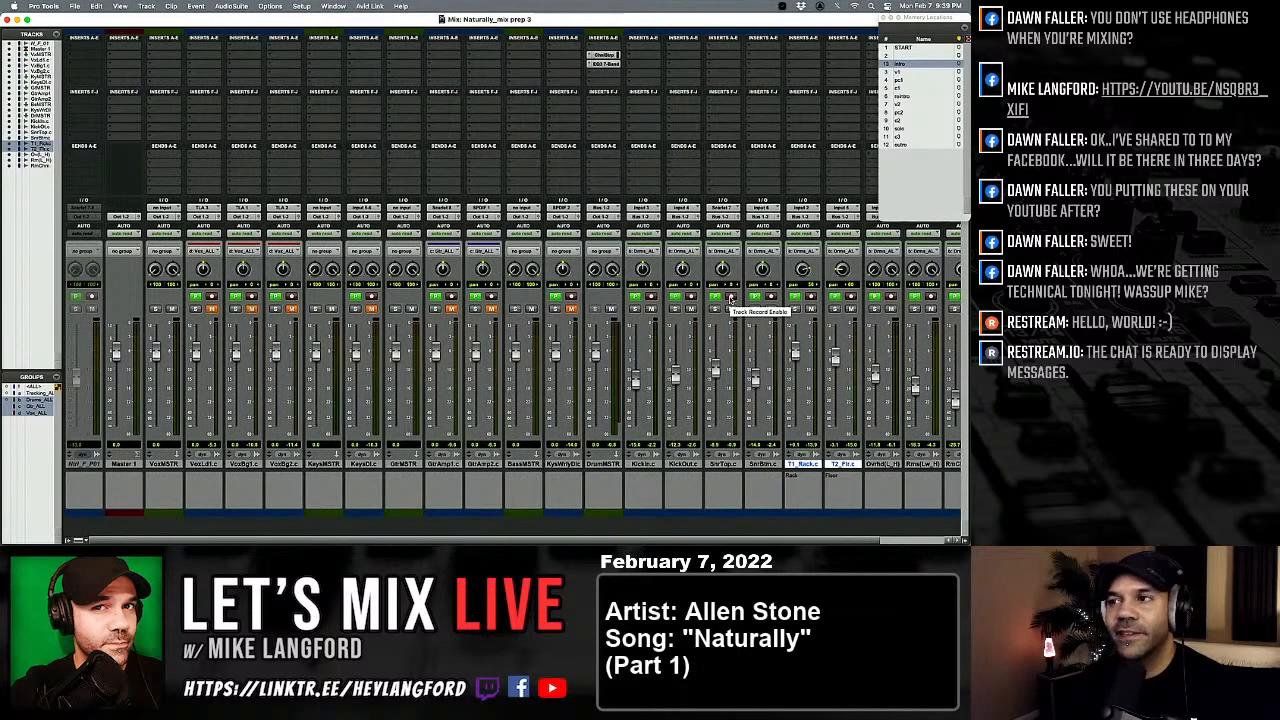
pyautogui.hscroll(5, 730, 300)
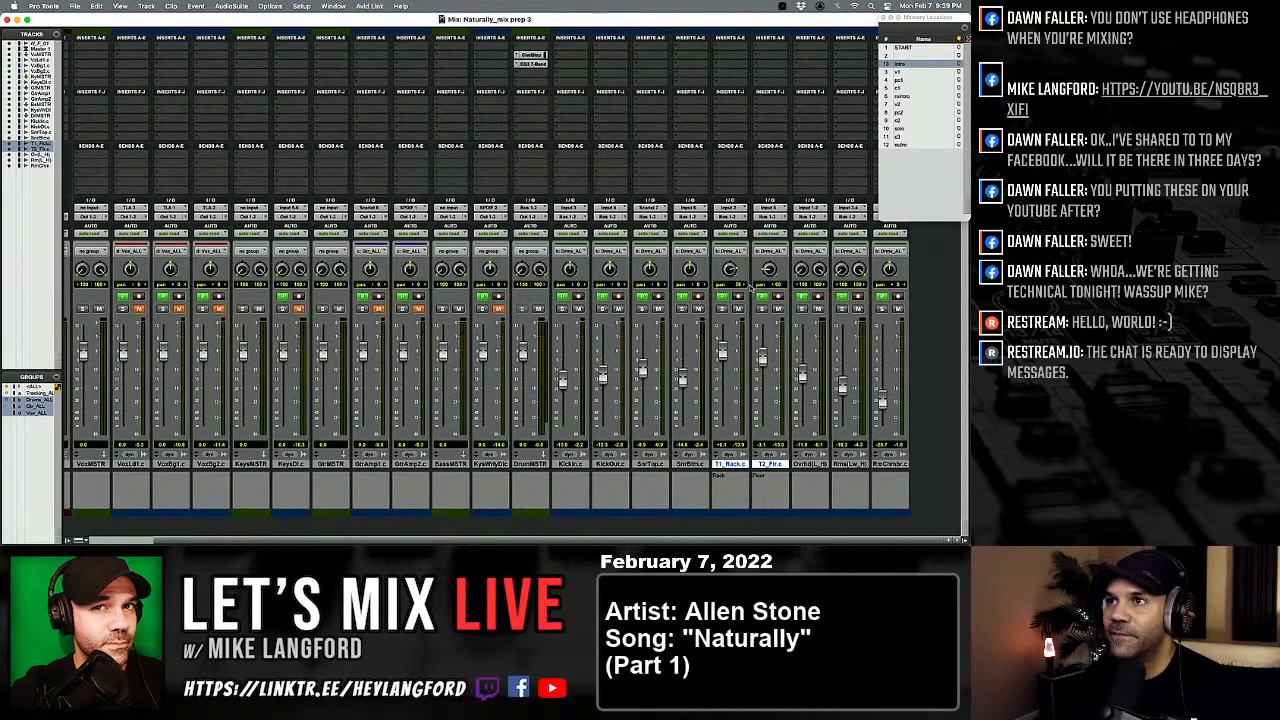
pyautogui.press('super+equal')
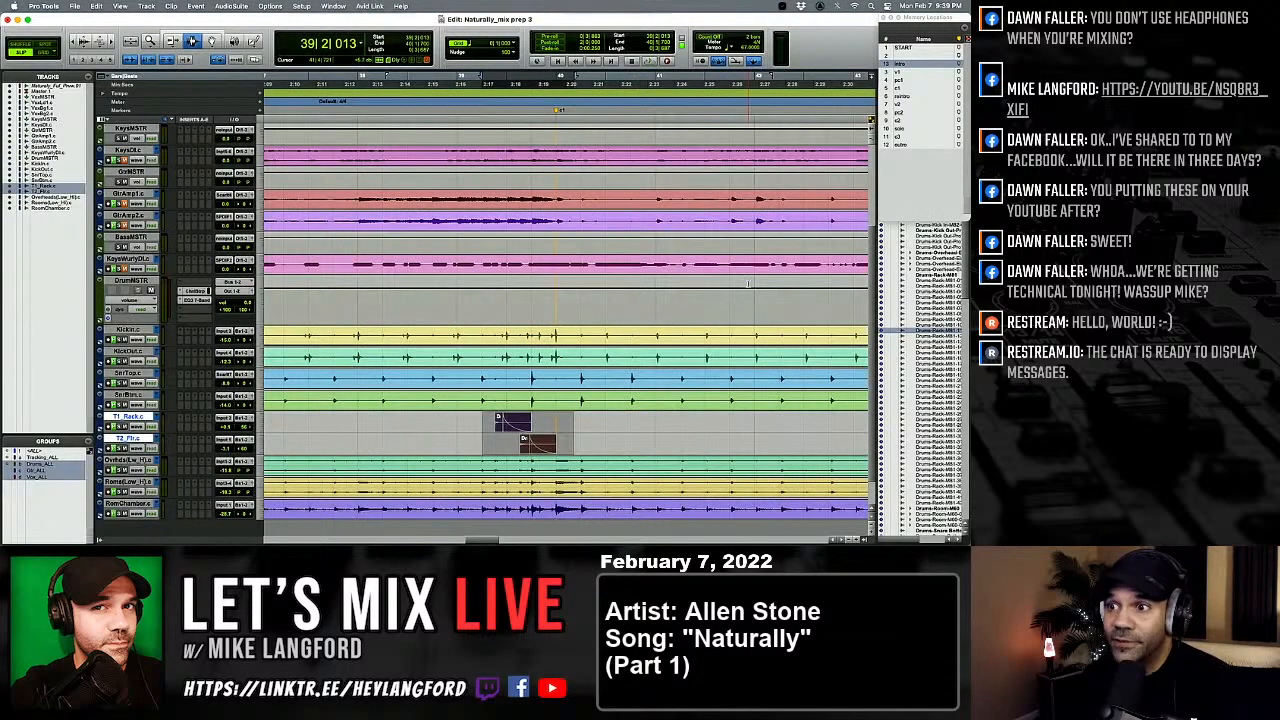
pyautogui.press('r')
pyautogui.press('r')
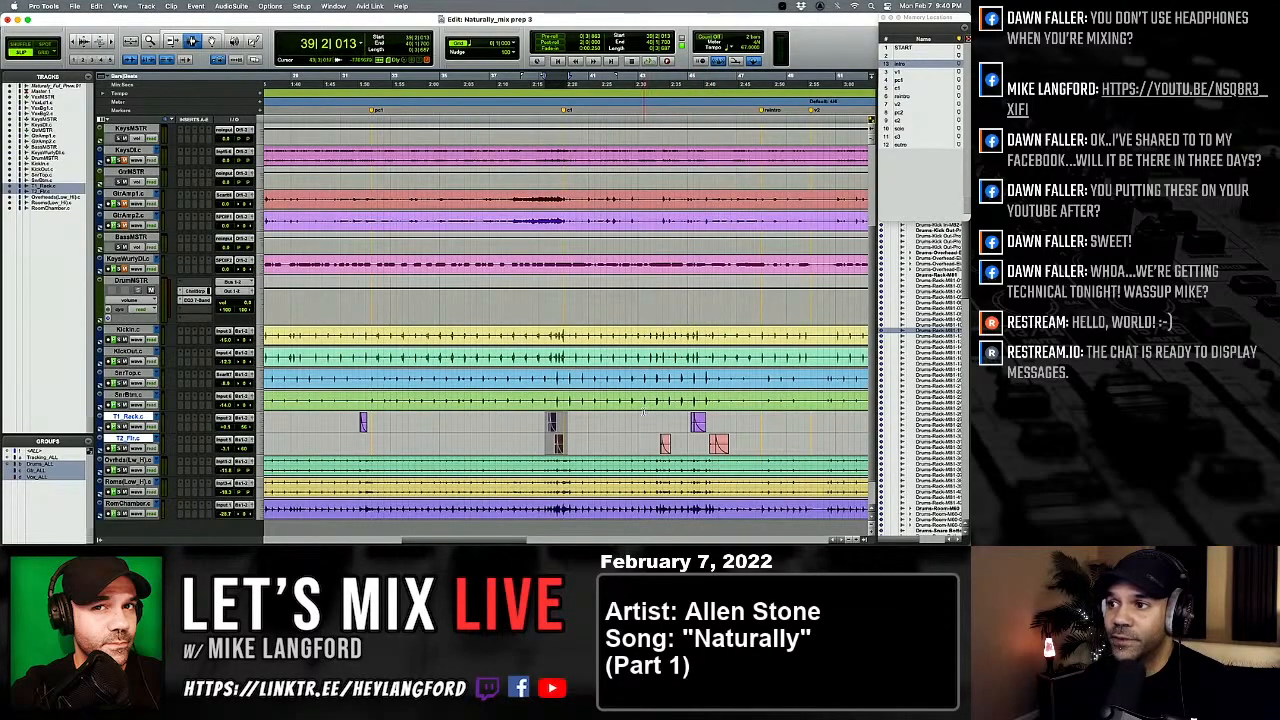
pyautogui.hscroll(10, 645, 410)
pyautogui.hscroll(-15, 645, 418)
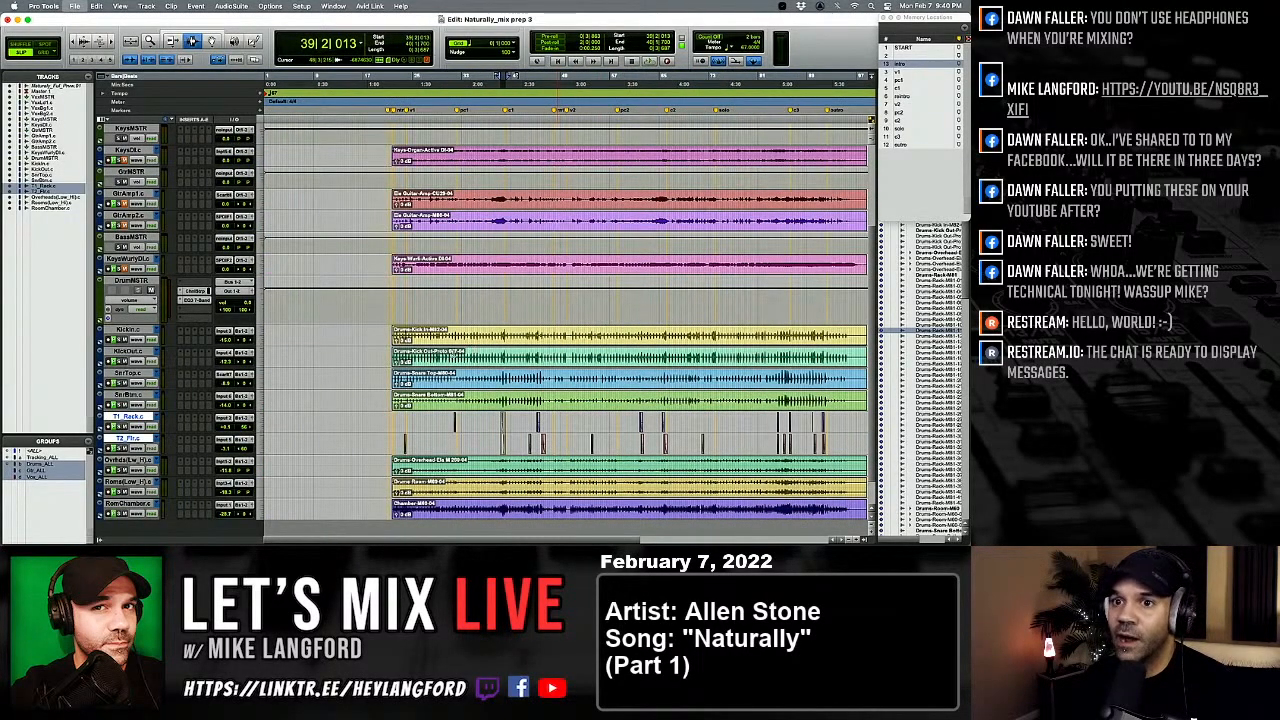
pyautogui.scroll(4, 290, 362)
pyautogui.hscroll(-2, 290, 362)
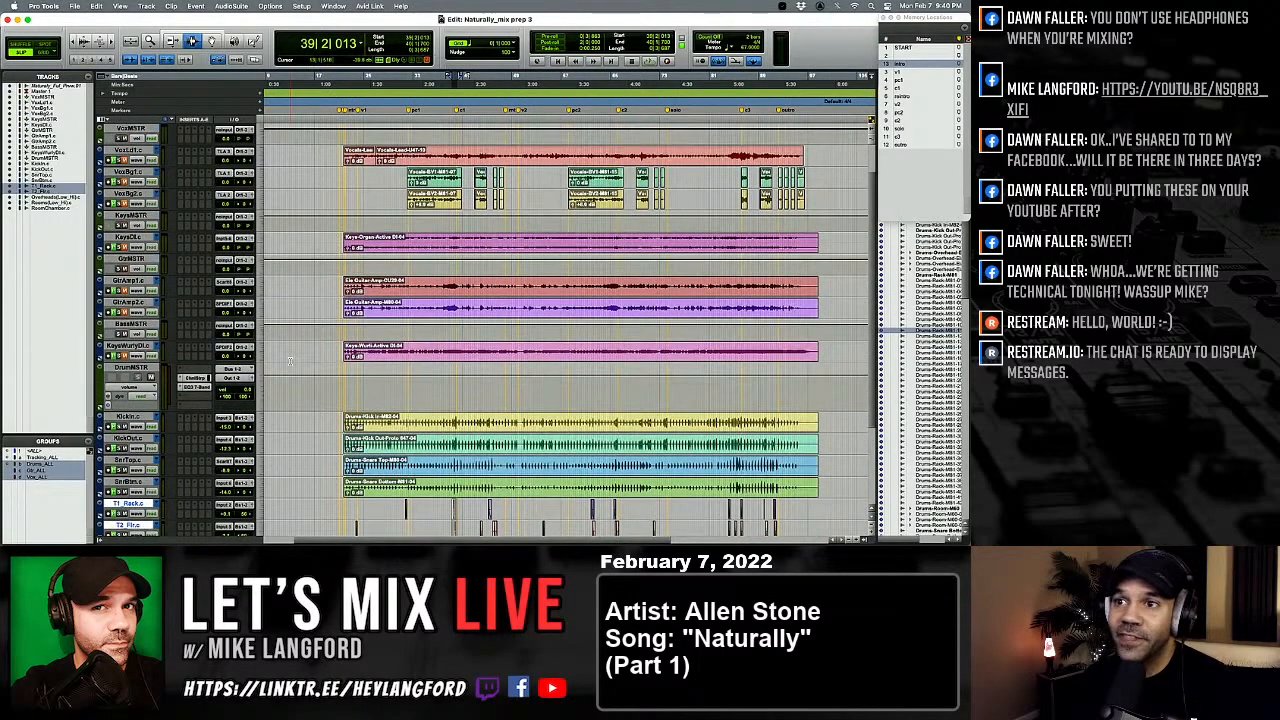
pyautogui.scroll(-5, 290, 358)
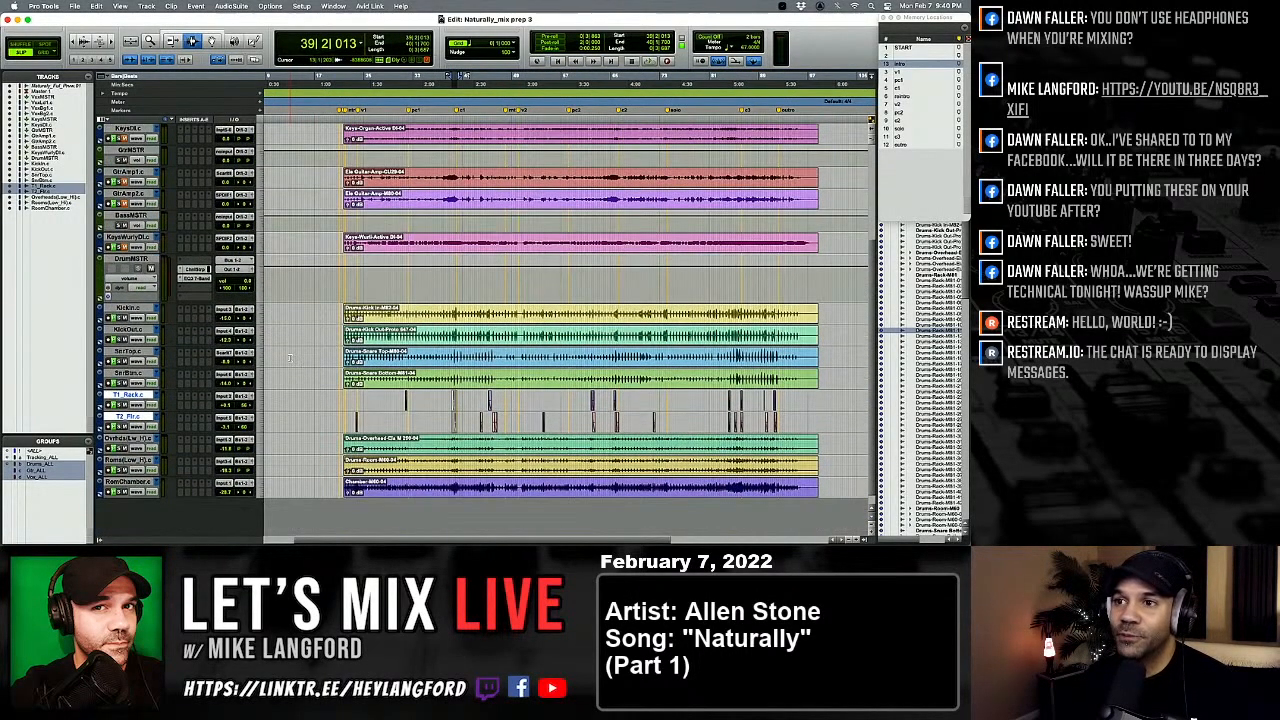
pyautogui.click(452, 318)
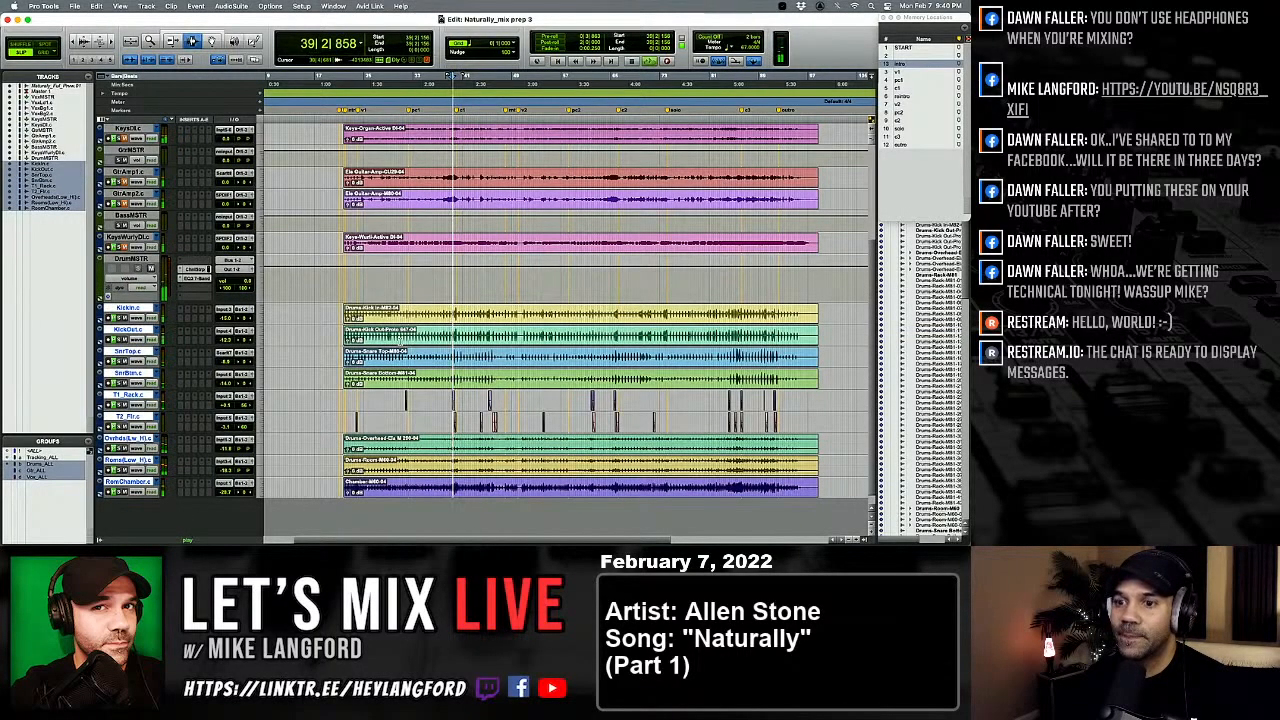
# Step: Return to the Mix window and compare the drum bus with its inserts bypassed and active during playback
pyautogui.press('super+equal')
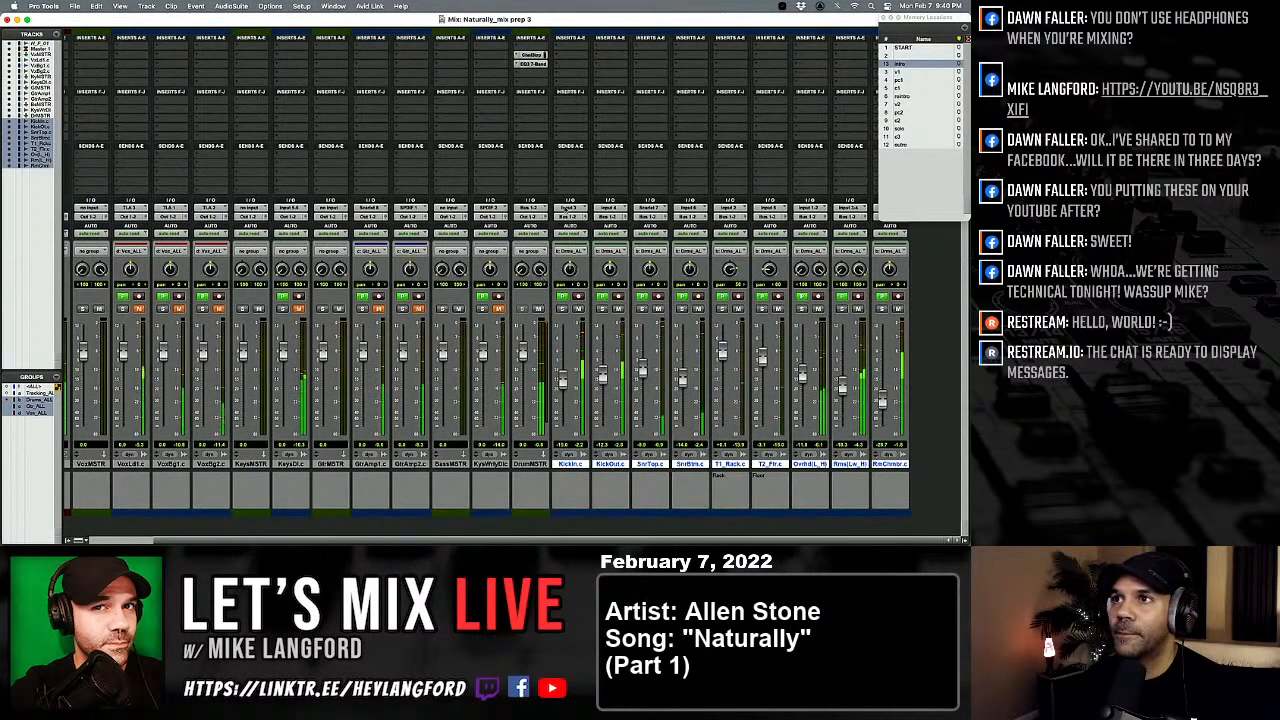
pyautogui.keyDown('super'); pyautogui.click(537, 64); pyautogui.keyUp('super')
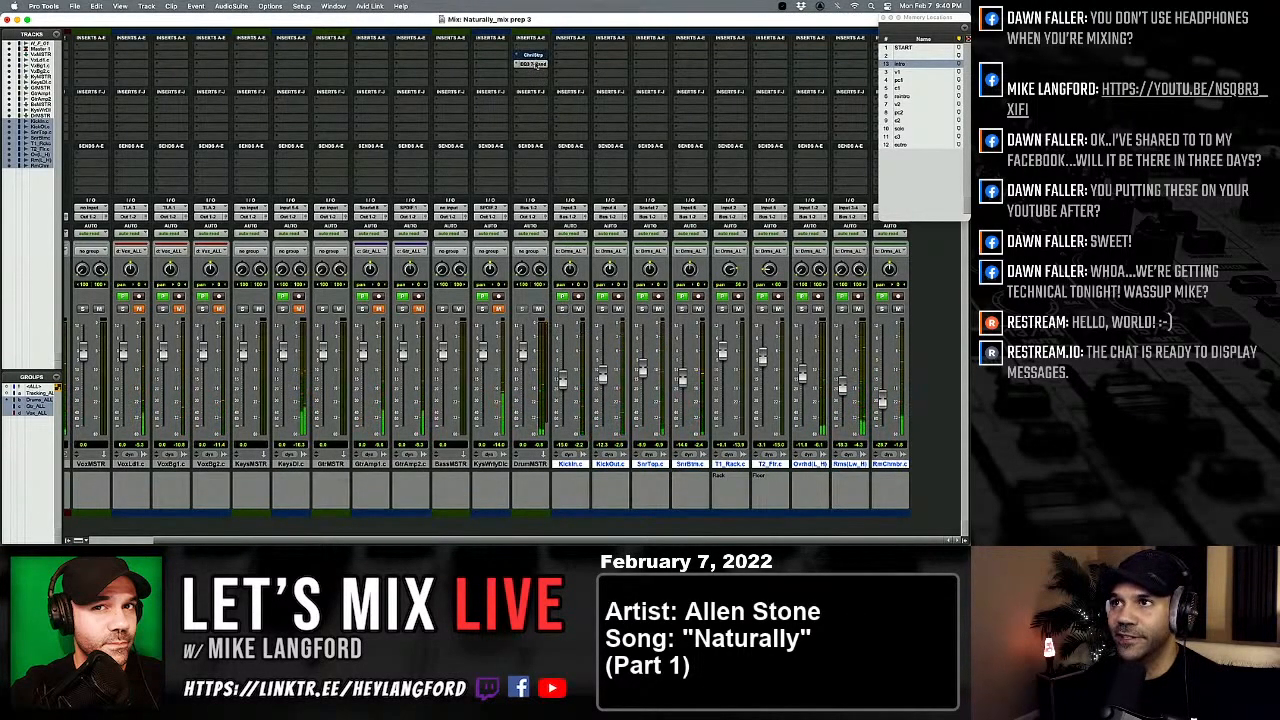
pyautogui.keyDown('super'); pyautogui.click(537, 64); pyautogui.keyUp('super')
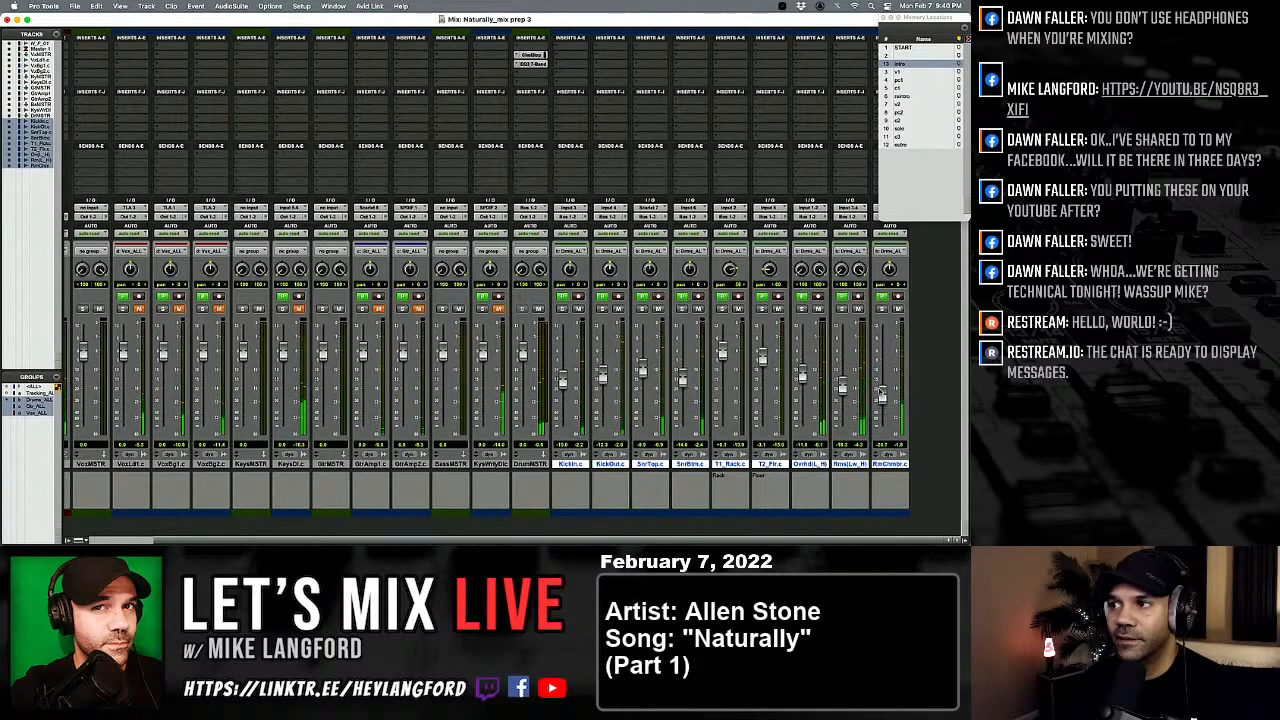
# Step: Audition the room chamber track in solo and raise its fader to about -21 dB
pyautogui.click(881, 308)
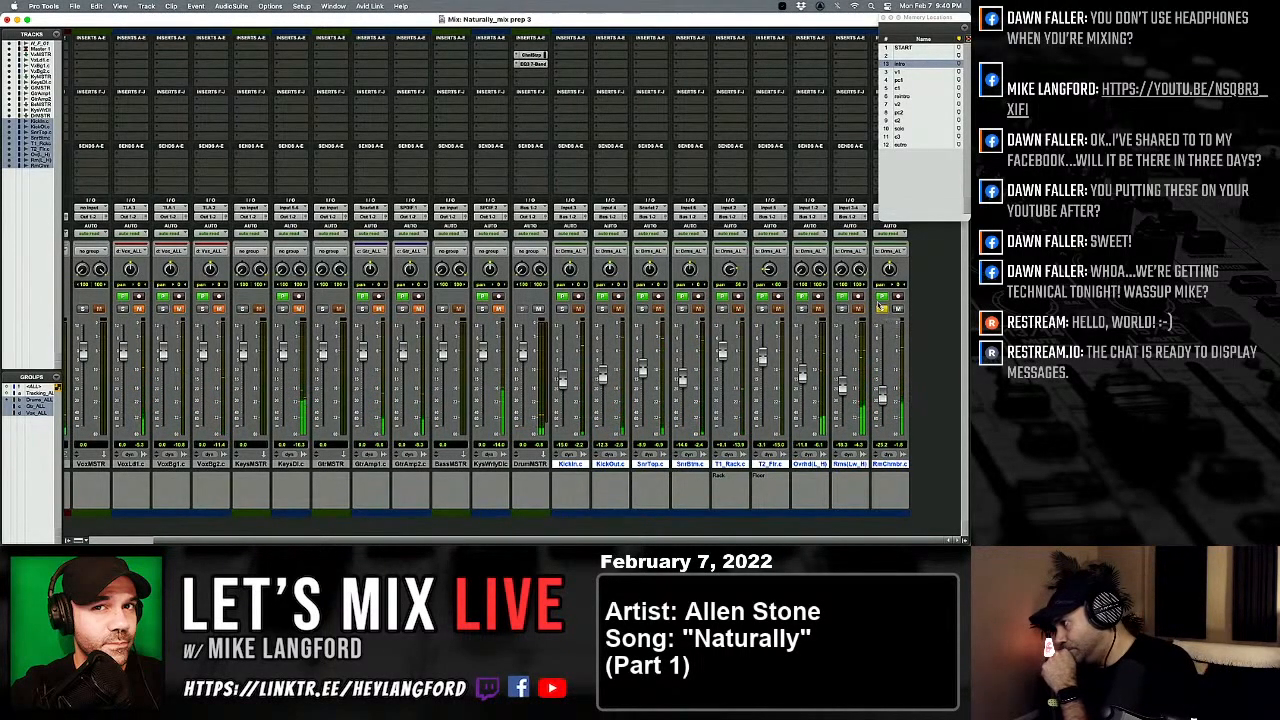
pyautogui.click(880, 306)
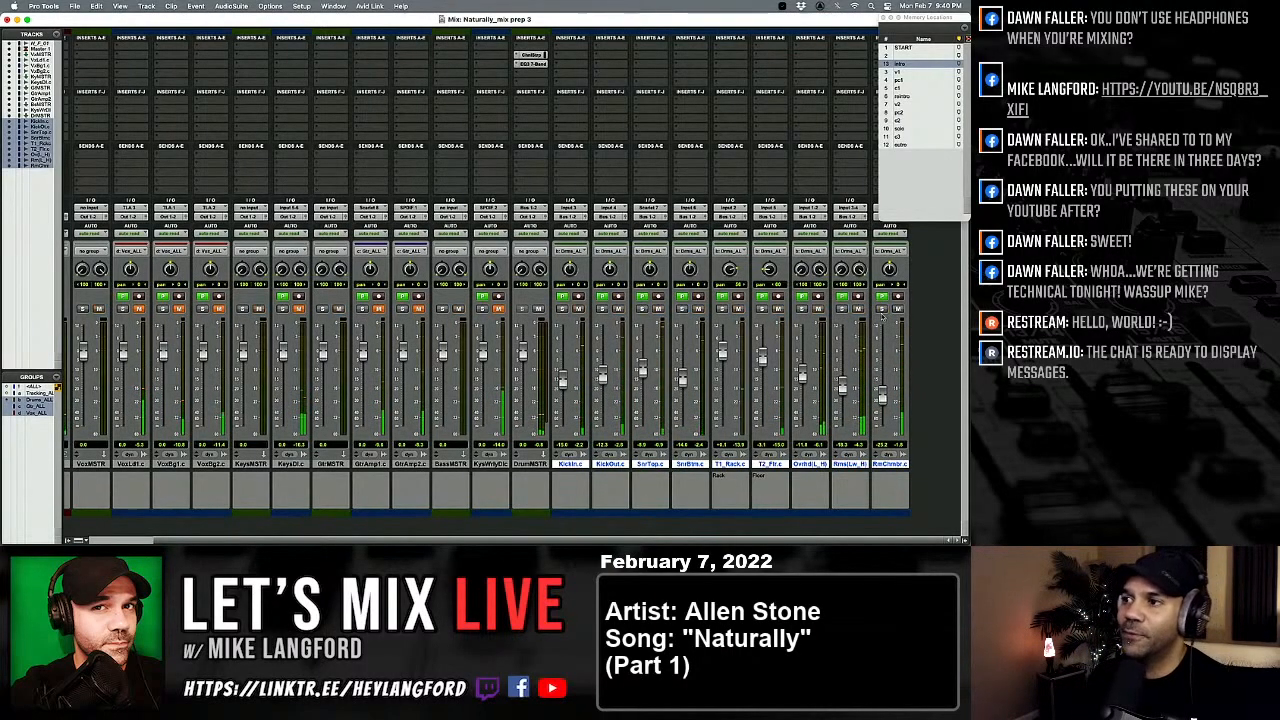
pyautogui.moveTo(882, 402)
pyautogui.mouseDown()
pyautogui.moveTo(882, 430)
pyautogui.moveTo(882, 380)
pyautogui.moveTo(882, 426)
pyautogui.moveTo(885, 395)
pyautogui.mouseUp()
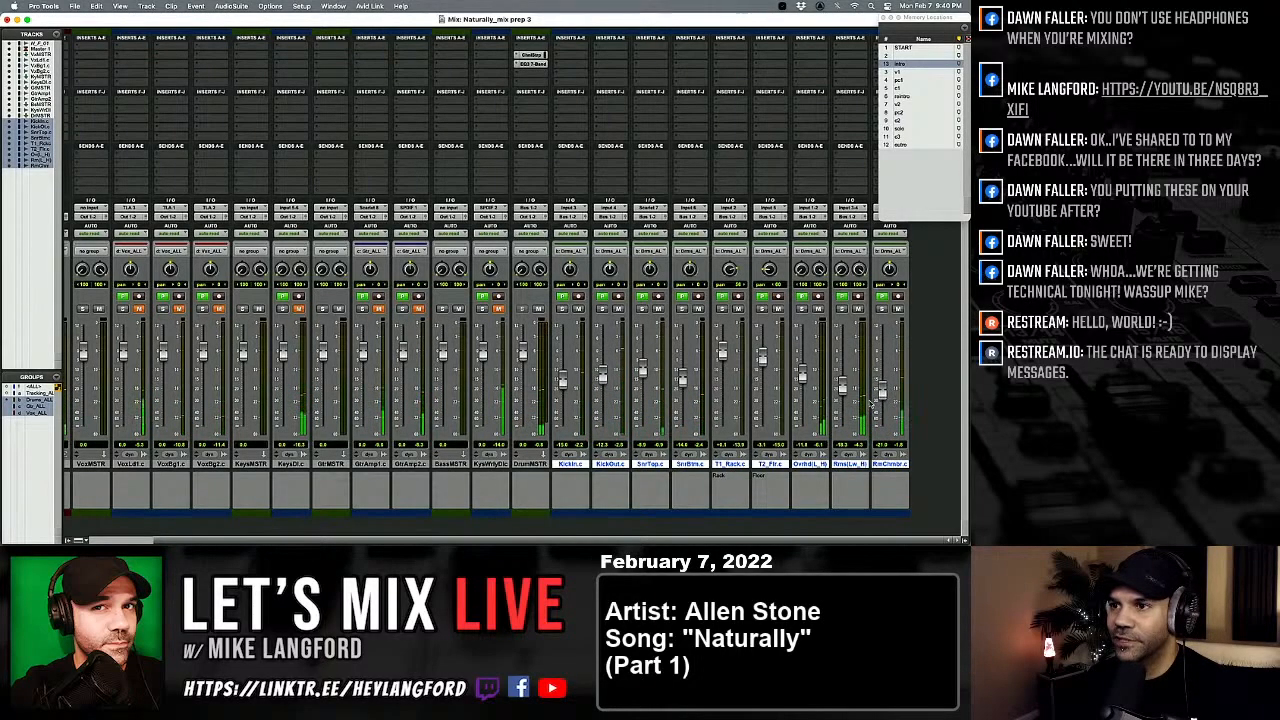
# Step: Move the Channel Strip insert from DrumMSTR to the first insert slot of Master 1
pyautogui.hscroll(-3, 820, 380)
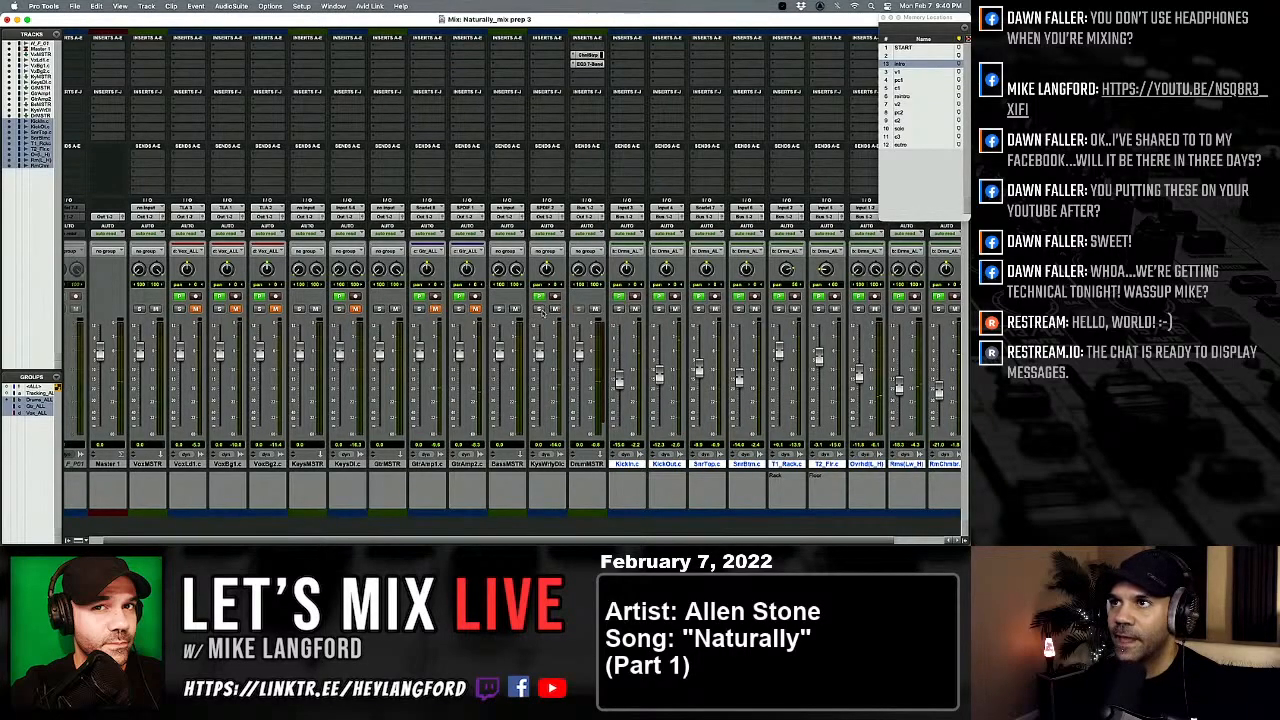
pyautogui.hscroll(-1, 858, 369)
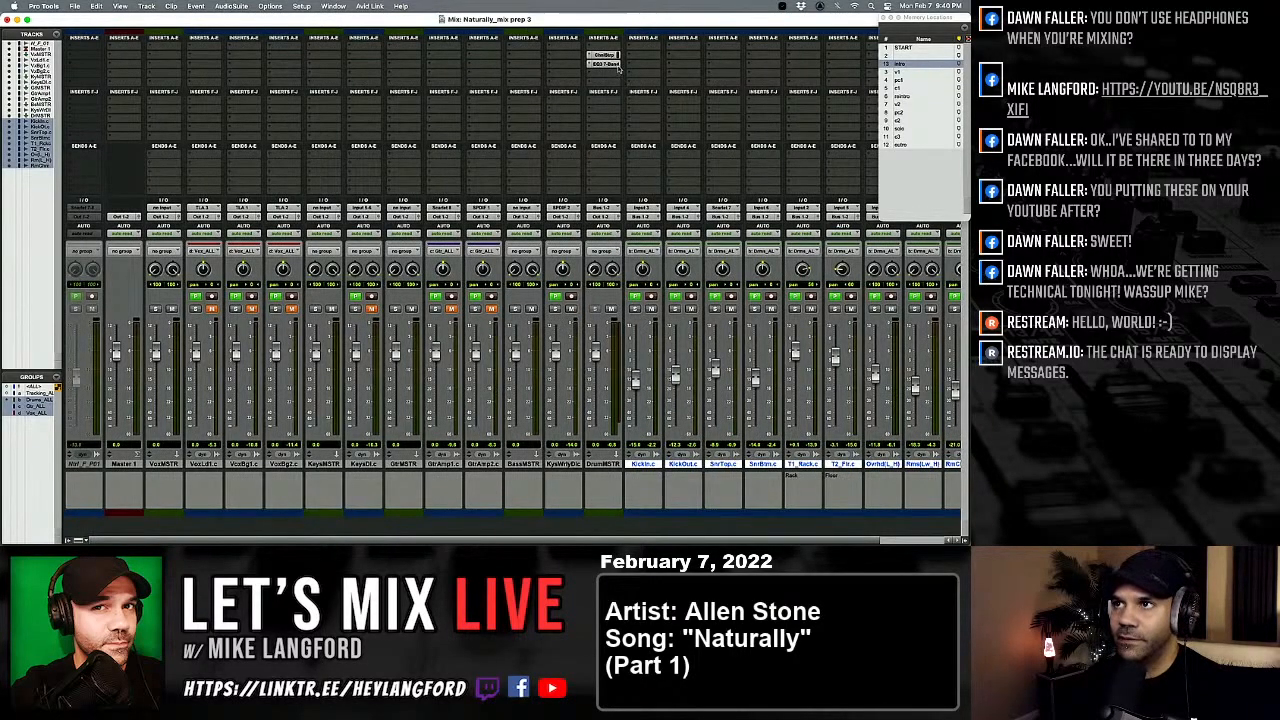
pyautogui.click(604, 56)
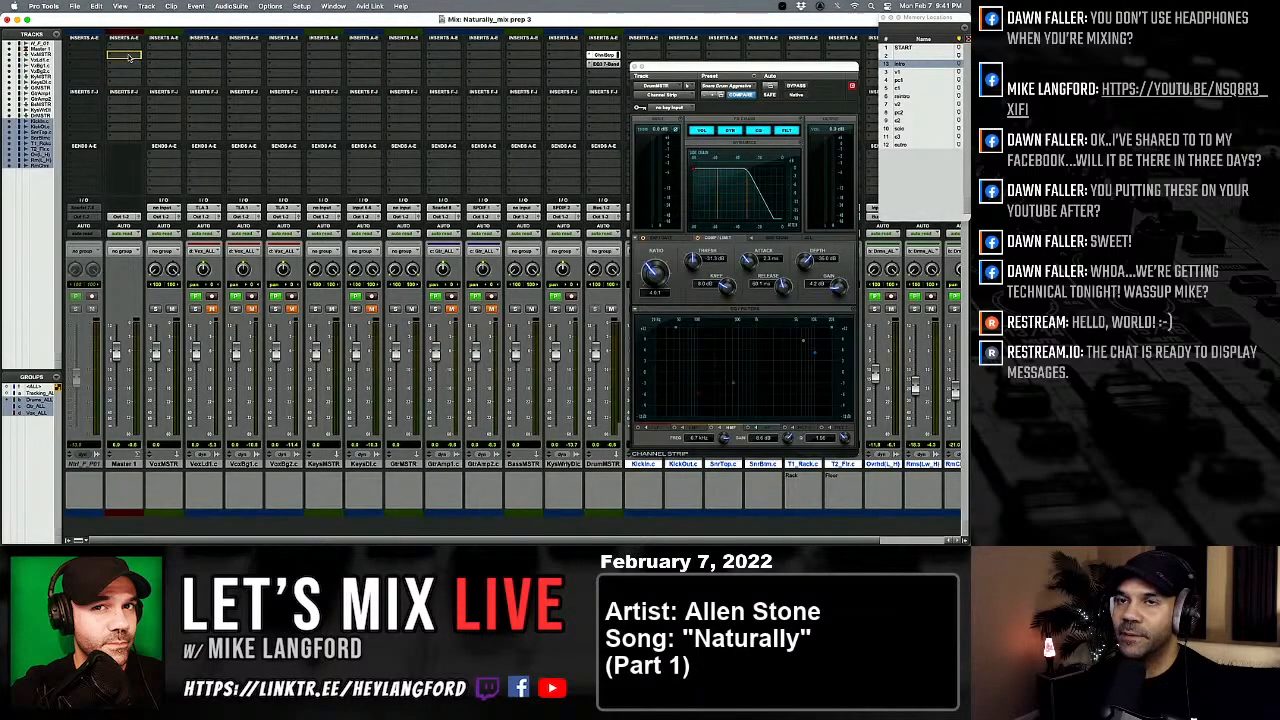
pyautogui.moveTo(128, 57); pyautogui.dragTo(129, 58)
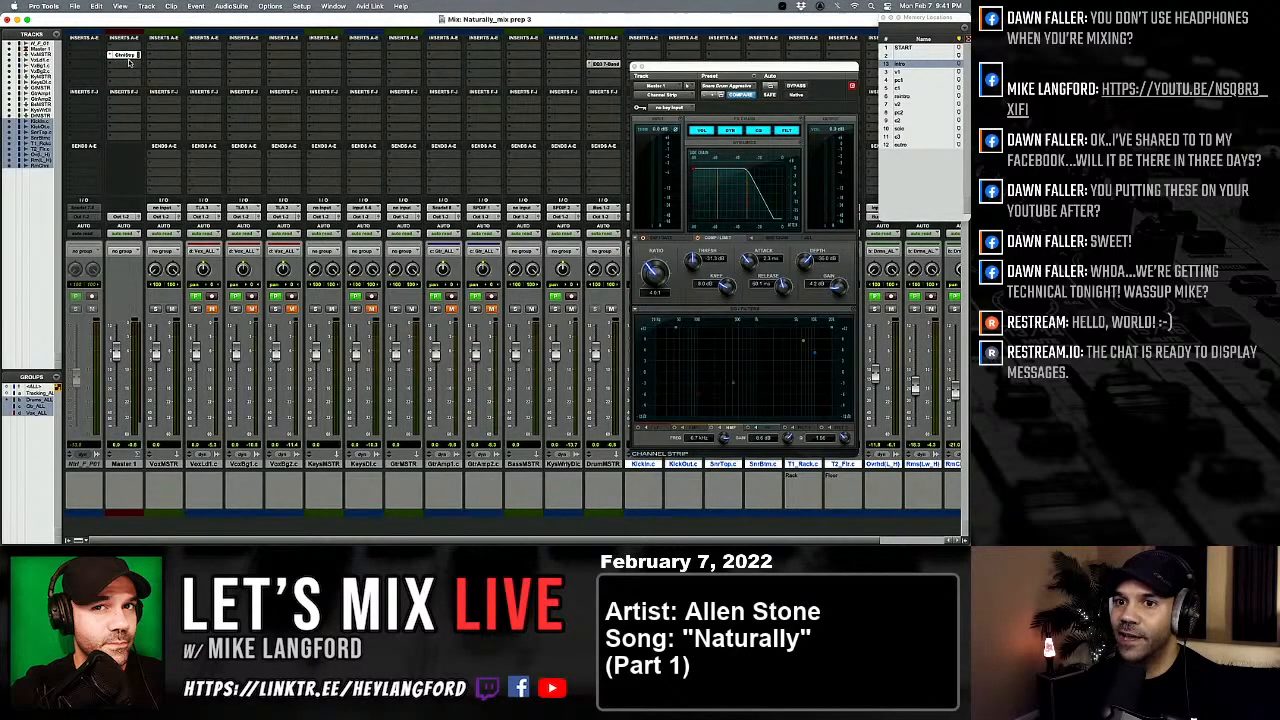
pyautogui.click(128, 57)
pyautogui.click(128, 57)
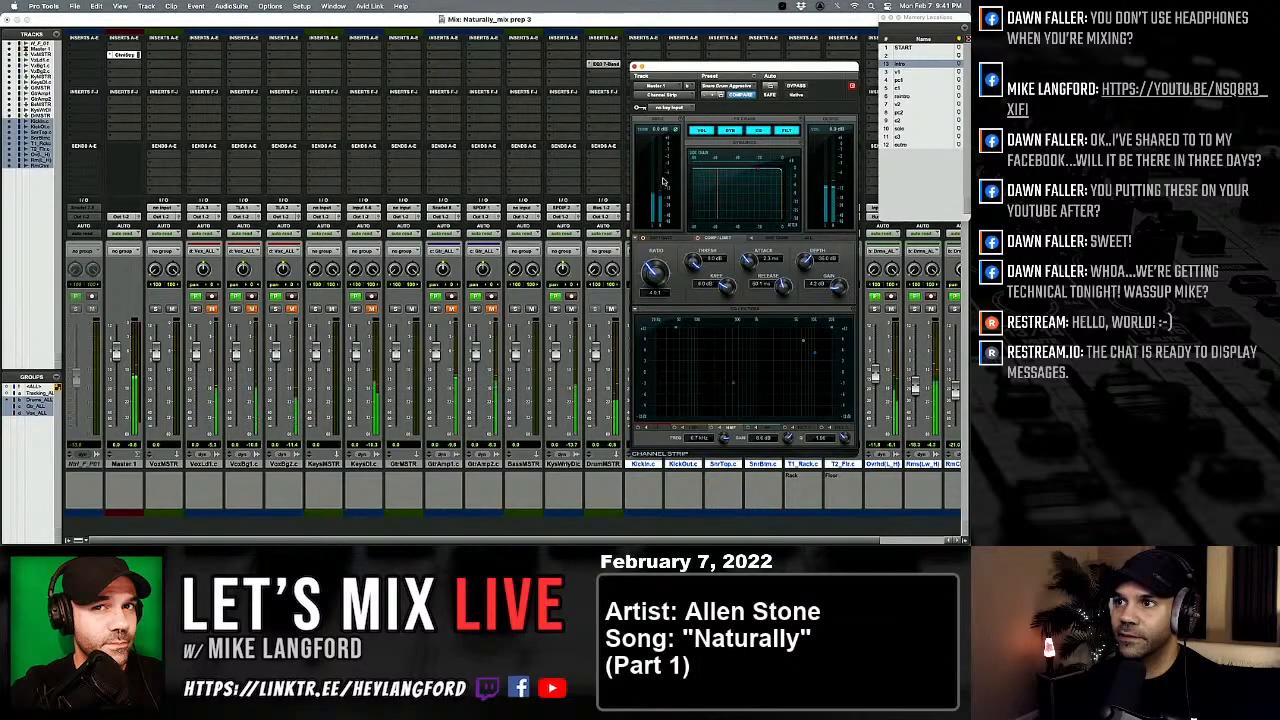
# Step: During playback, adjust the Master 1 Channel Strip compressor's threshold to about -24 dB
pyautogui.hscroll(2, 489, 257)
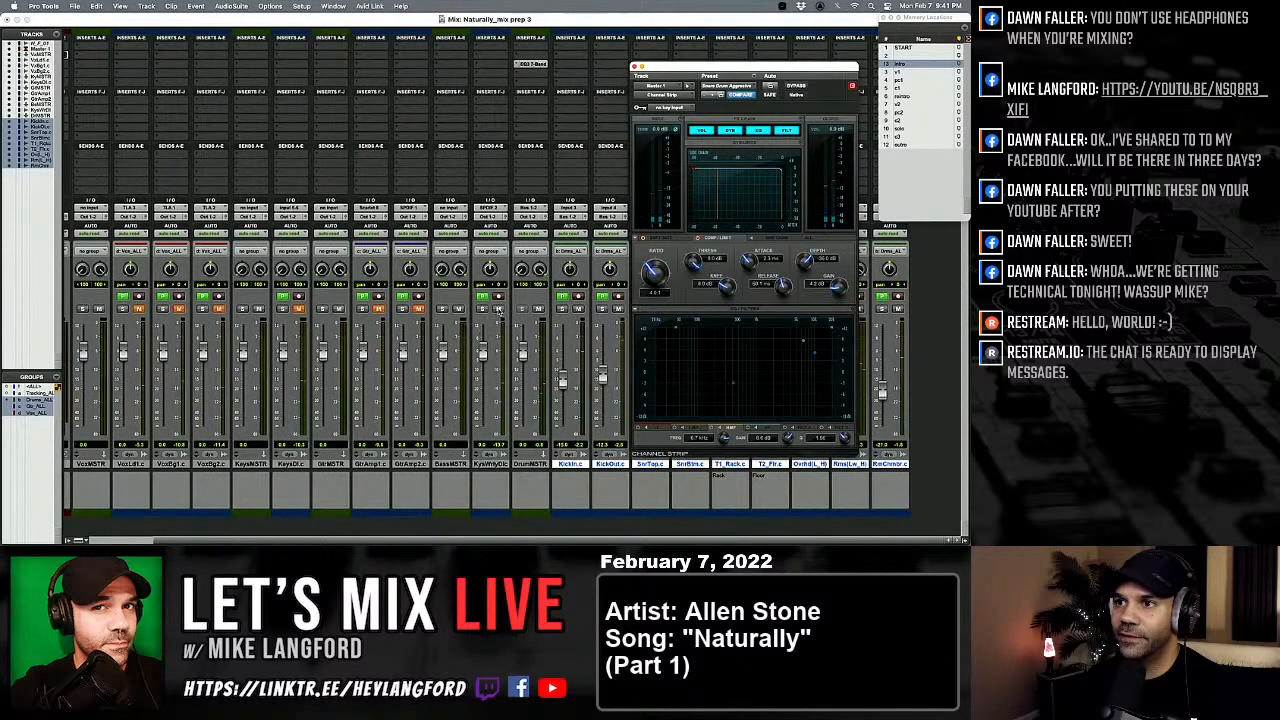
pyautogui.hscroll(-2, 494, 324)
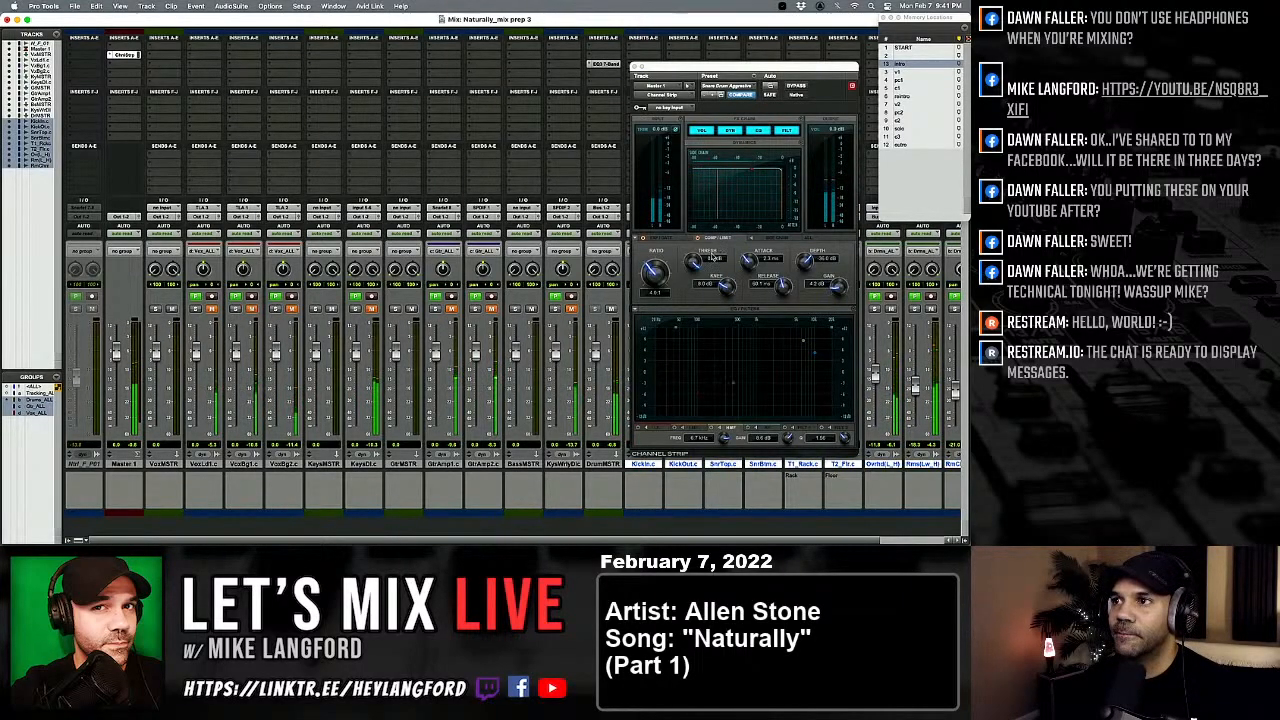
pyautogui.moveTo(690, 285); pyautogui.dragTo(682, 314)
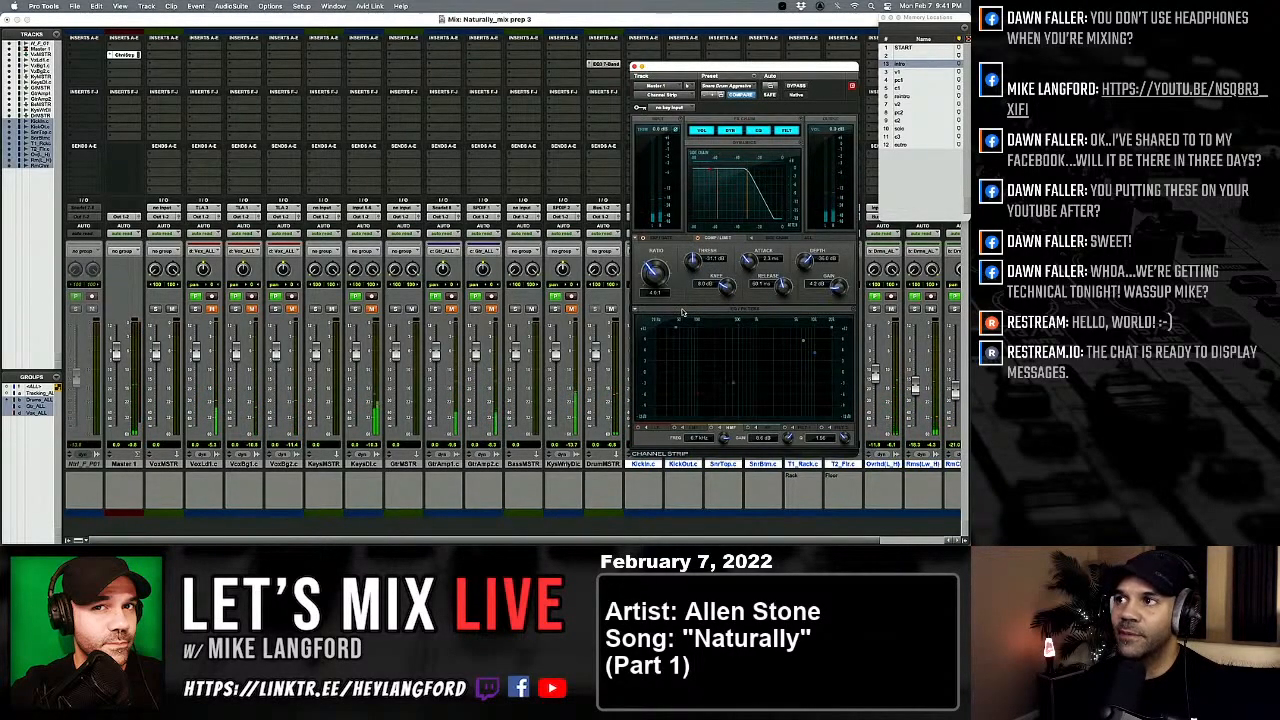
pyautogui.moveTo(682, 314); pyautogui.dragTo(683, 312)
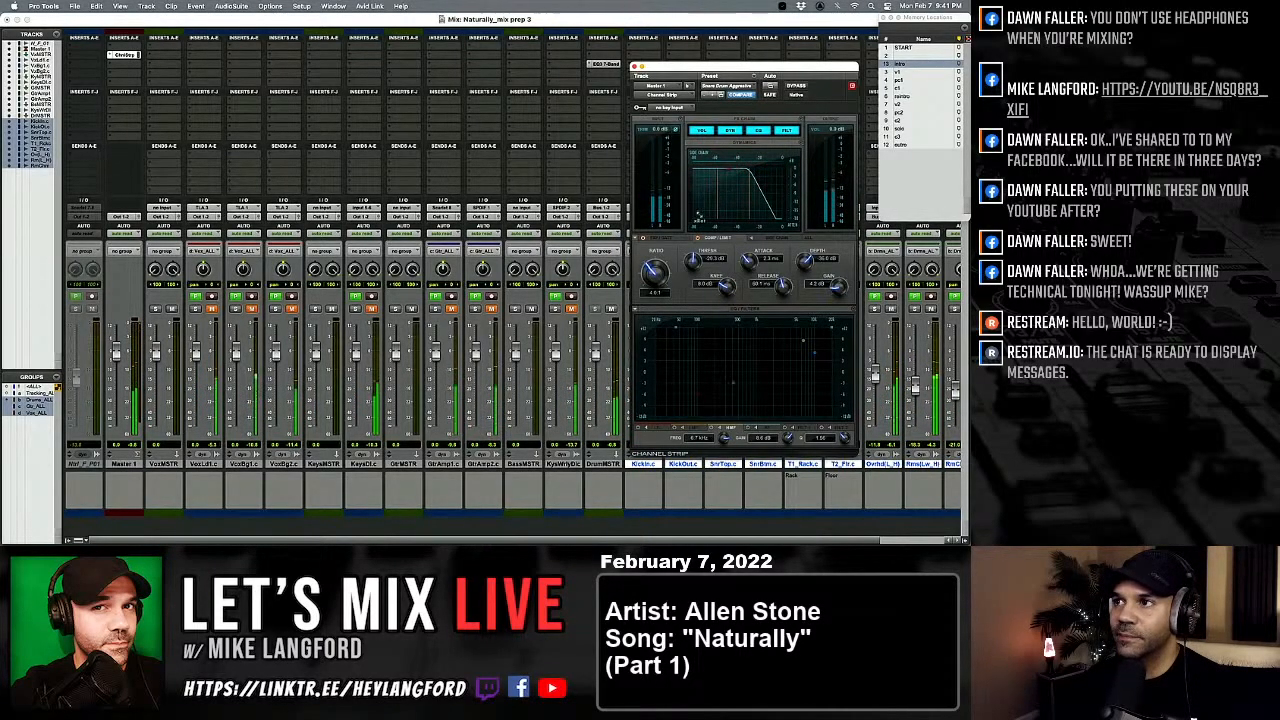
pyautogui.moveTo(694, 260); pyautogui.dragTo(698, 249)
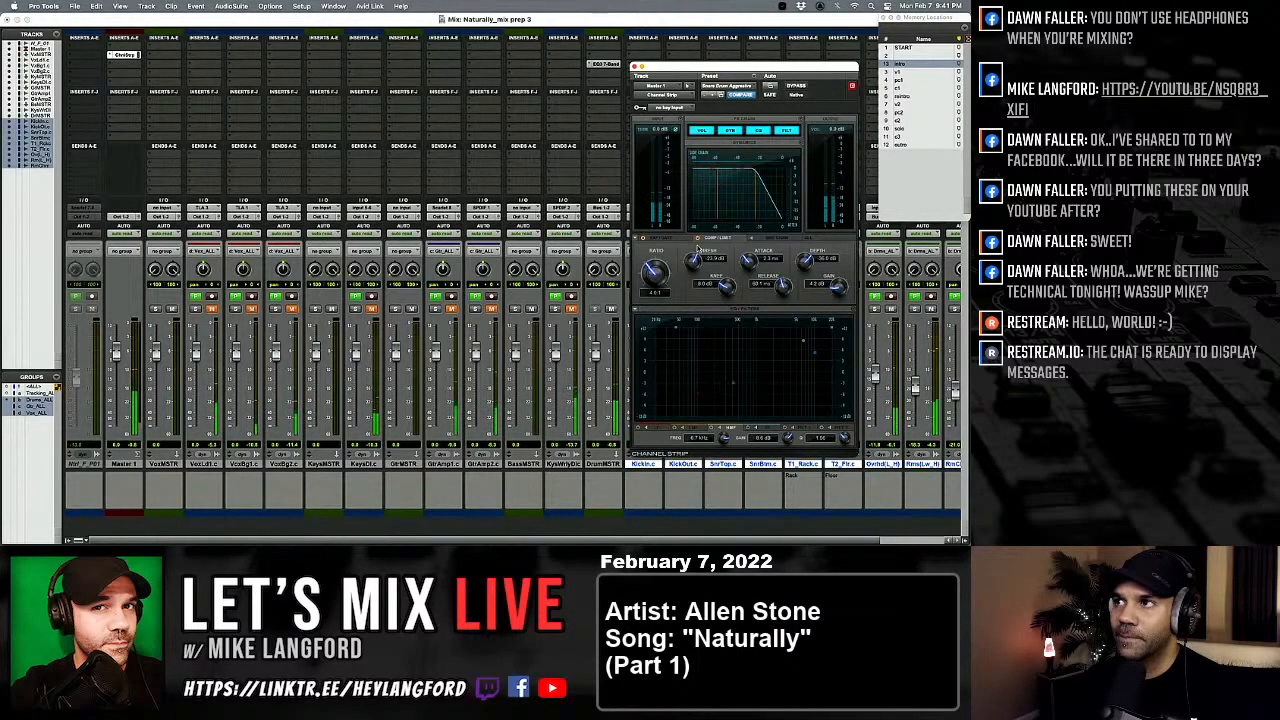
# Step: Reset the Master 1 Channel Strip compressor's makeup gain to 0 dB and briefly check the DrumMSTR EQ
pyautogui.click(634, 66)
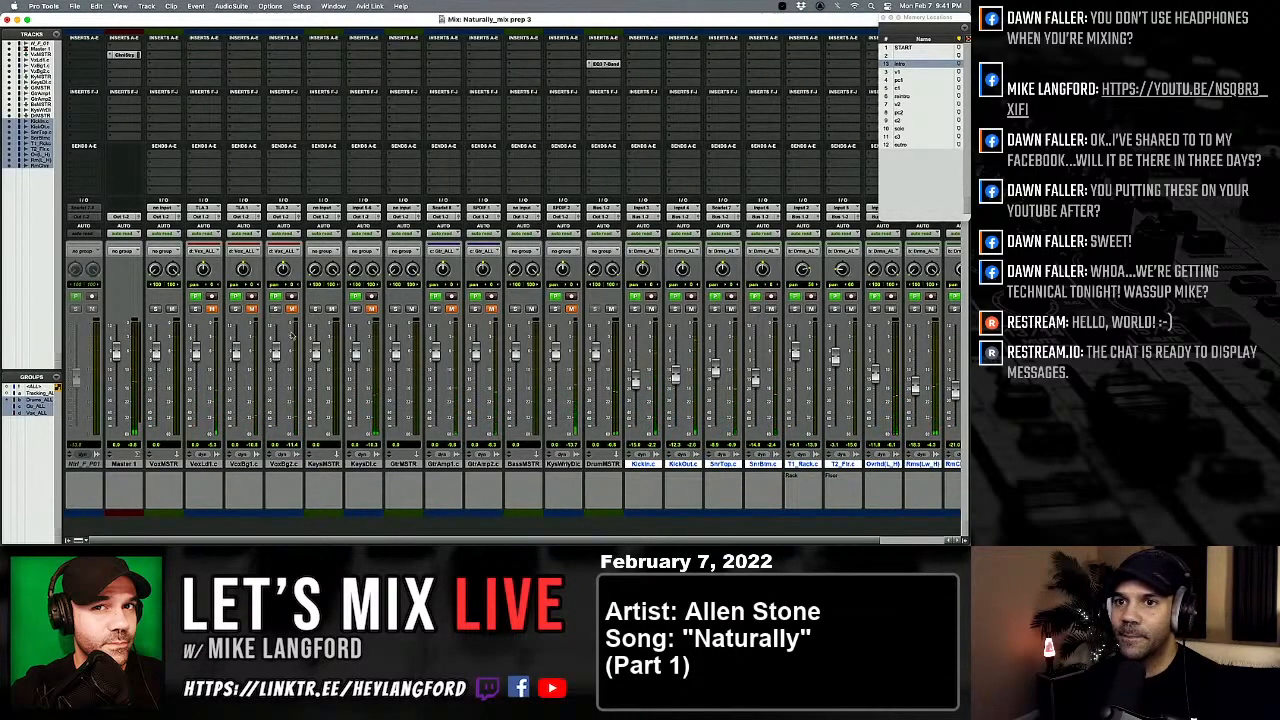
pyautogui.click(124, 54)
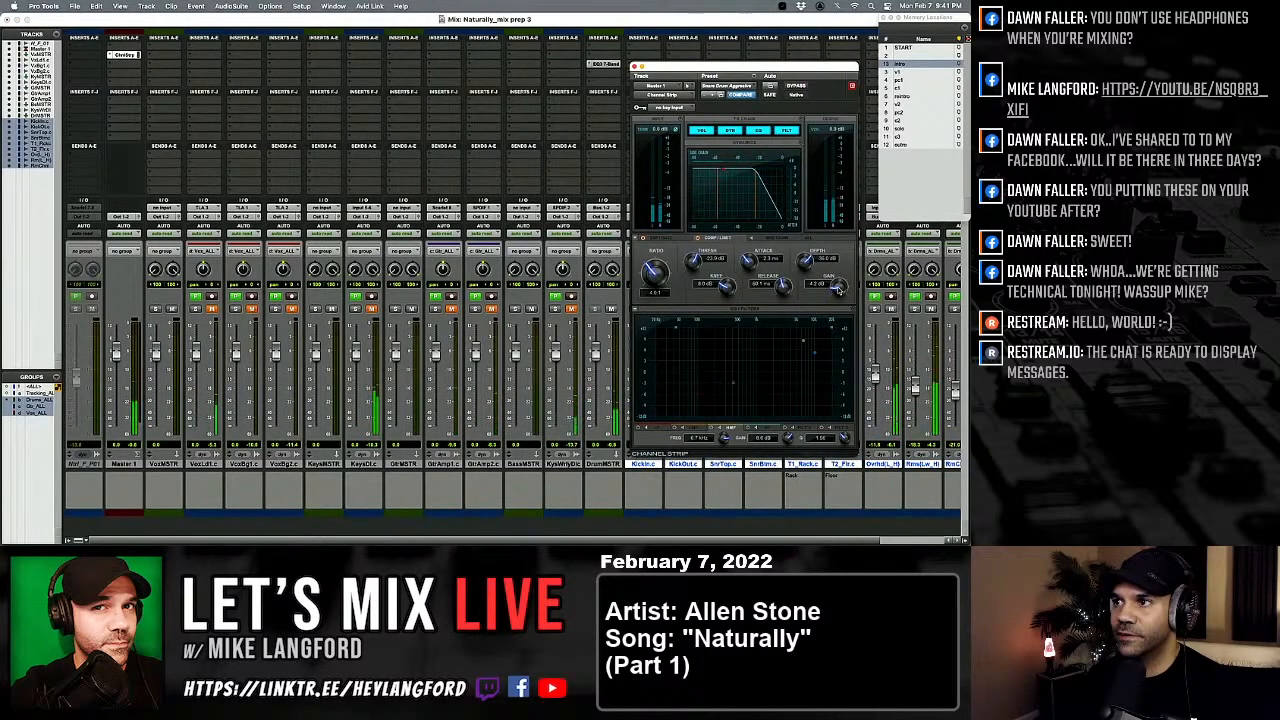
pyautogui.keyDown('alt'); pyautogui.click(838, 288); pyautogui.keyUp('alt')
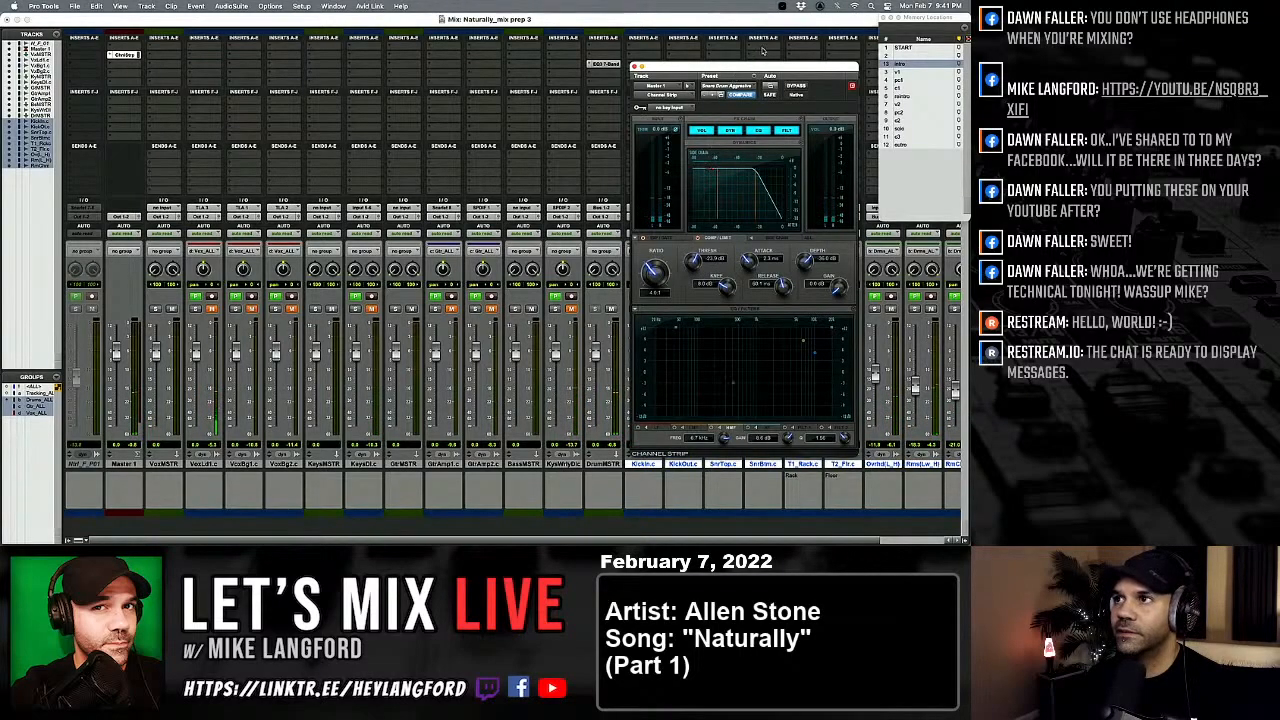
pyautogui.moveTo(762, 66); pyautogui.dragTo(467, 46)
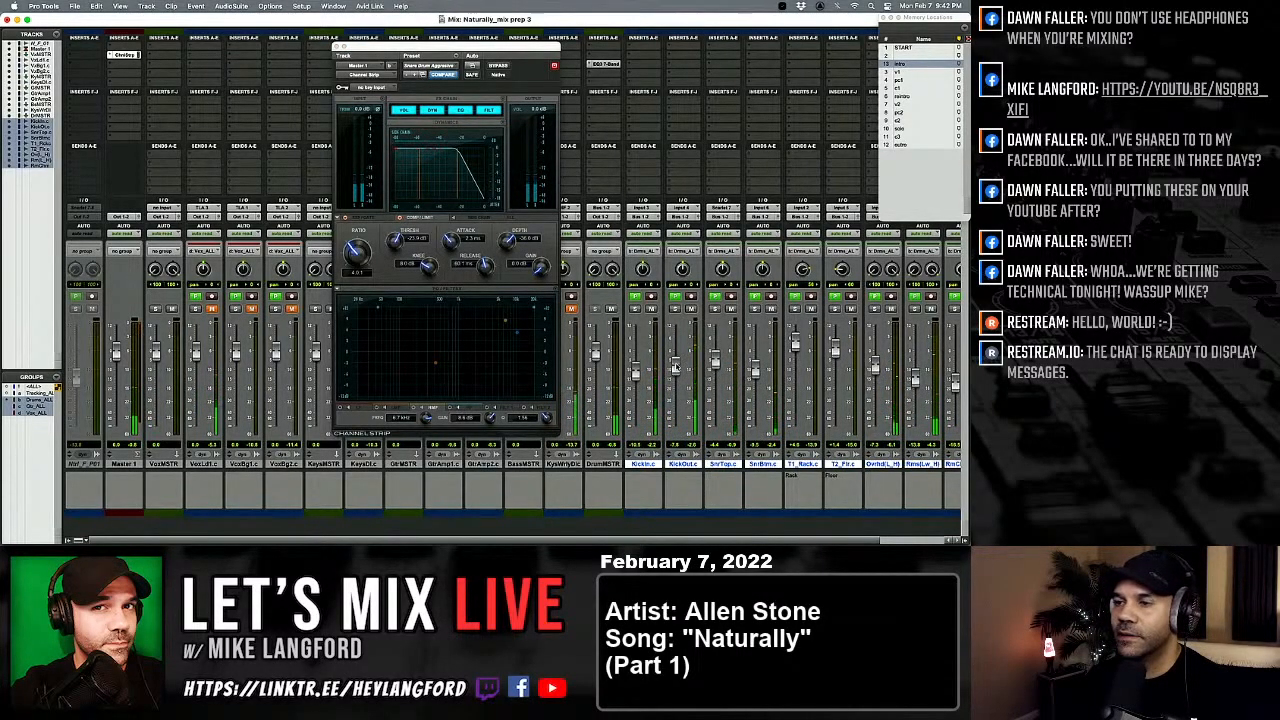
pyautogui.click(608, 63)
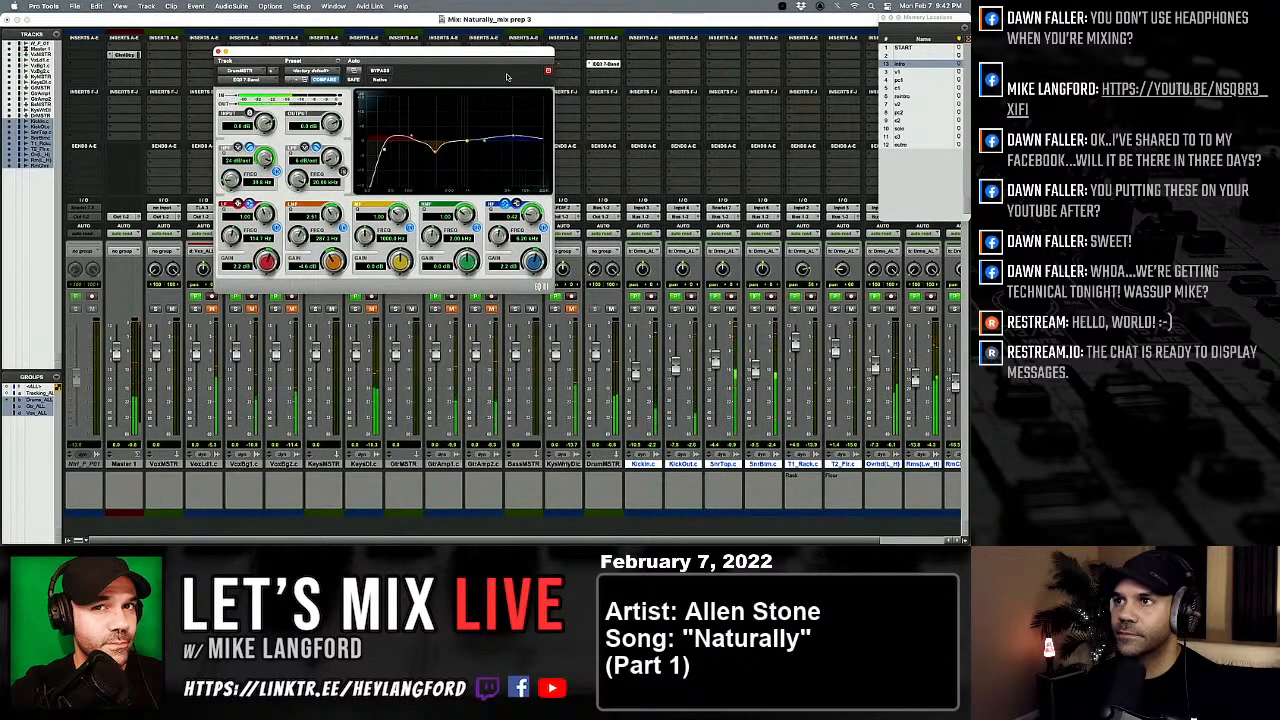
pyautogui.click(219, 50)
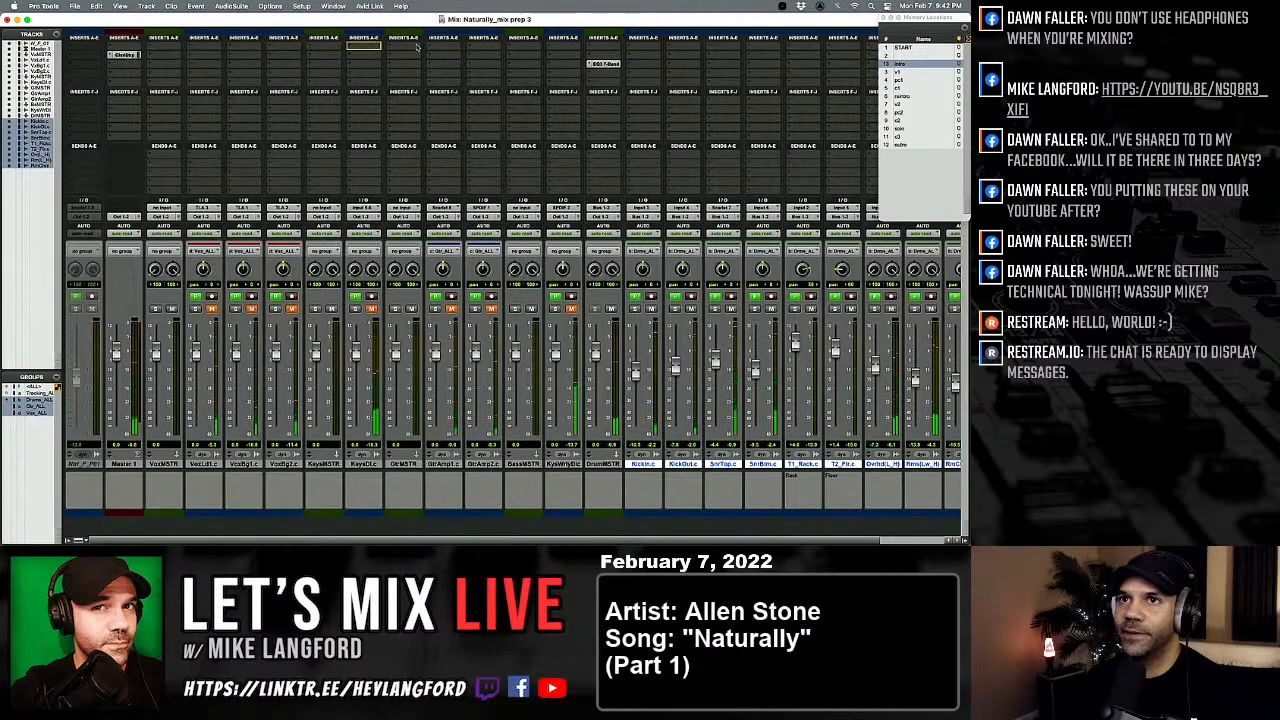
# Step: Copy the Master 1 Channel Strip to the first DrumMSTR insert slot and adjust the copy's compressor threshold and makeup gain during playback
pyautogui.click(610, 55)
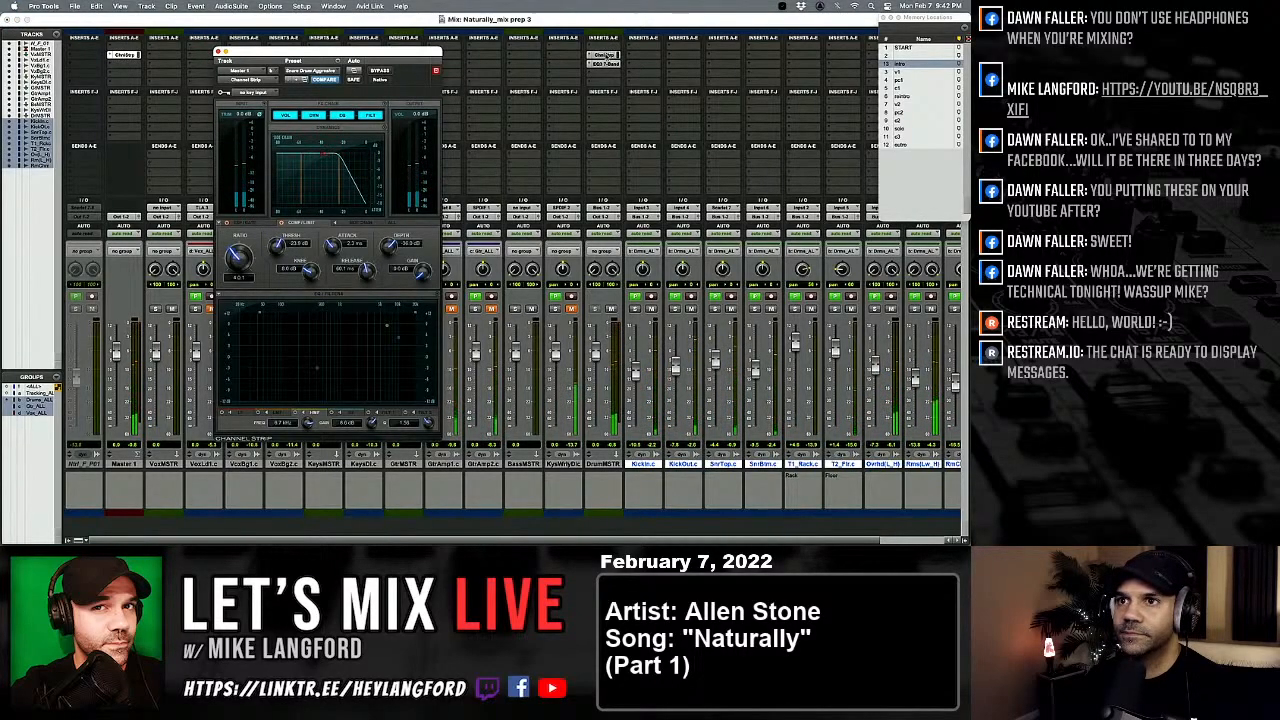
pyautogui.click(604, 55)
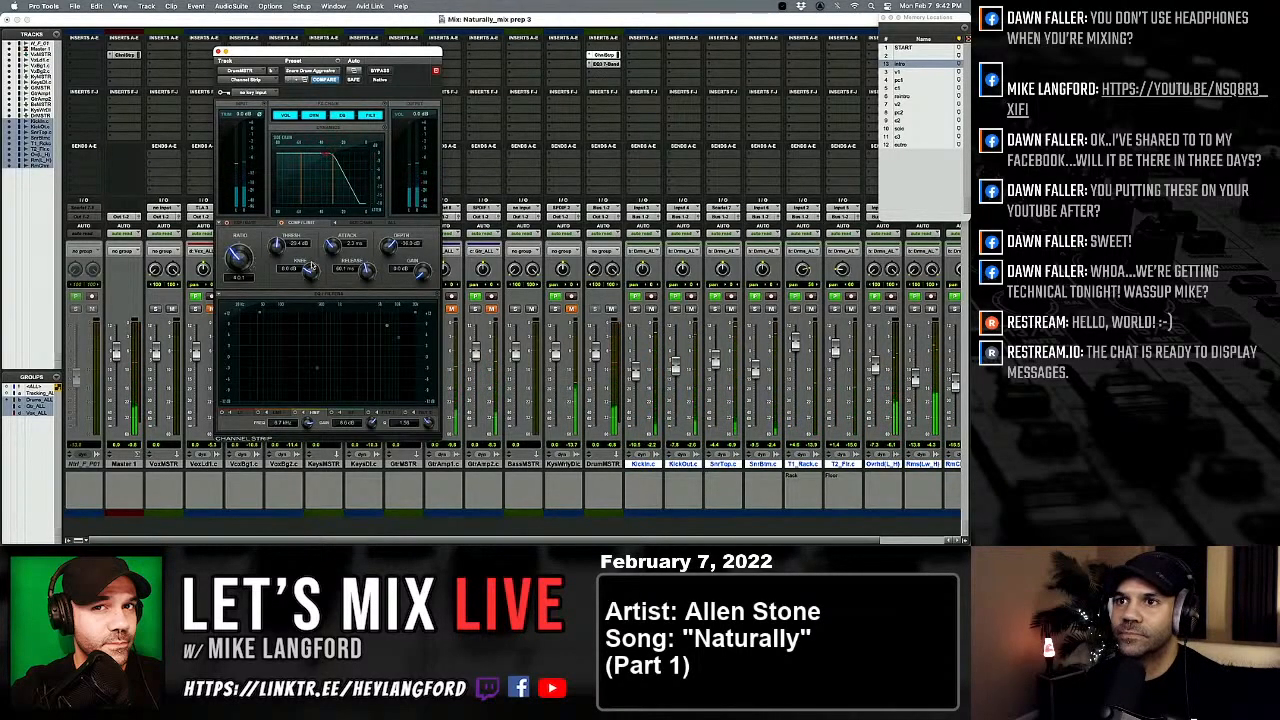
pyautogui.moveTo(277, 245); pyautogui.dragTo(277, 259)
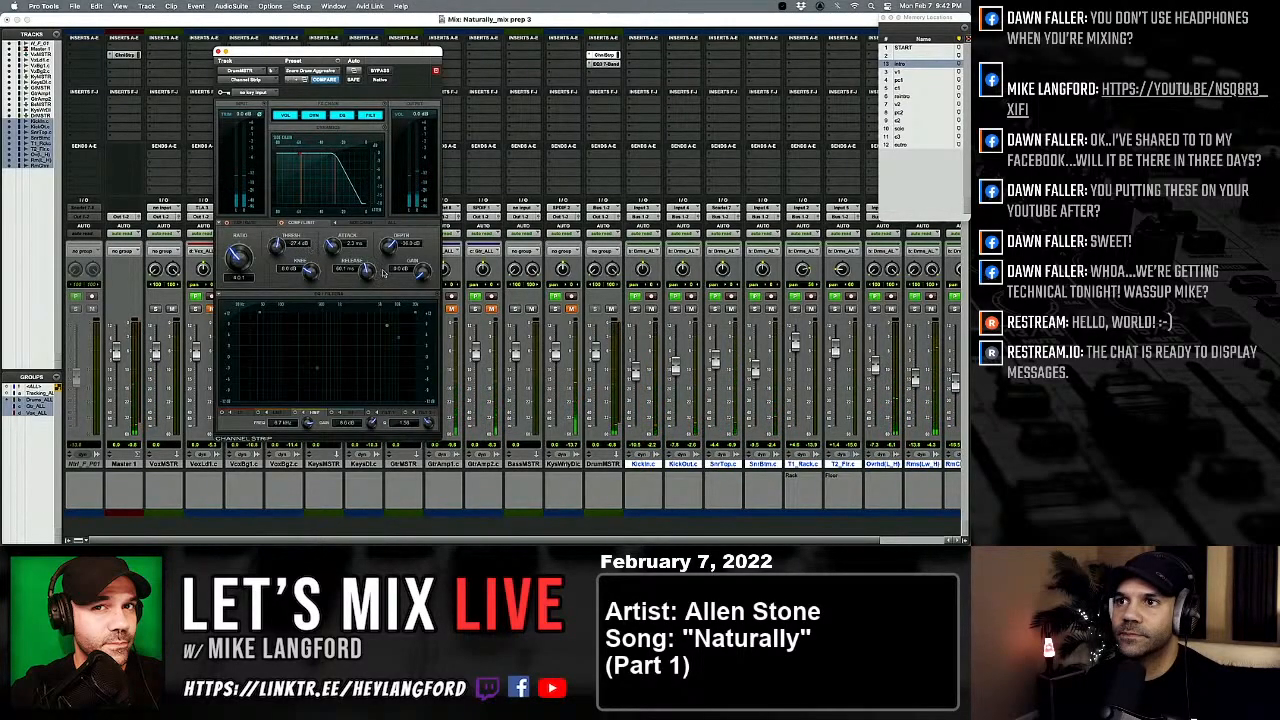
pyautogui.moveTo(423, 272); pyautogui.dragTo(423, 269)
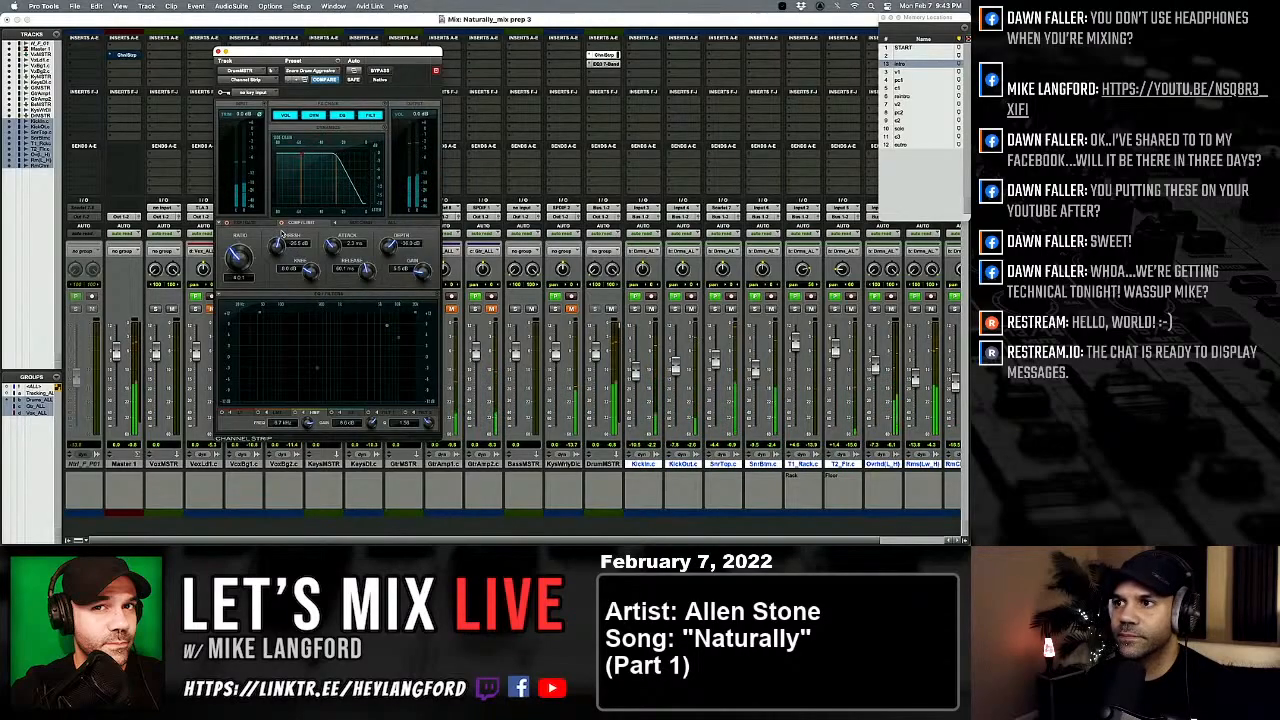
# Step: Lower the room chamber track's fader to about -24 dB
pyautogui.hscroll(3, 882, 428)
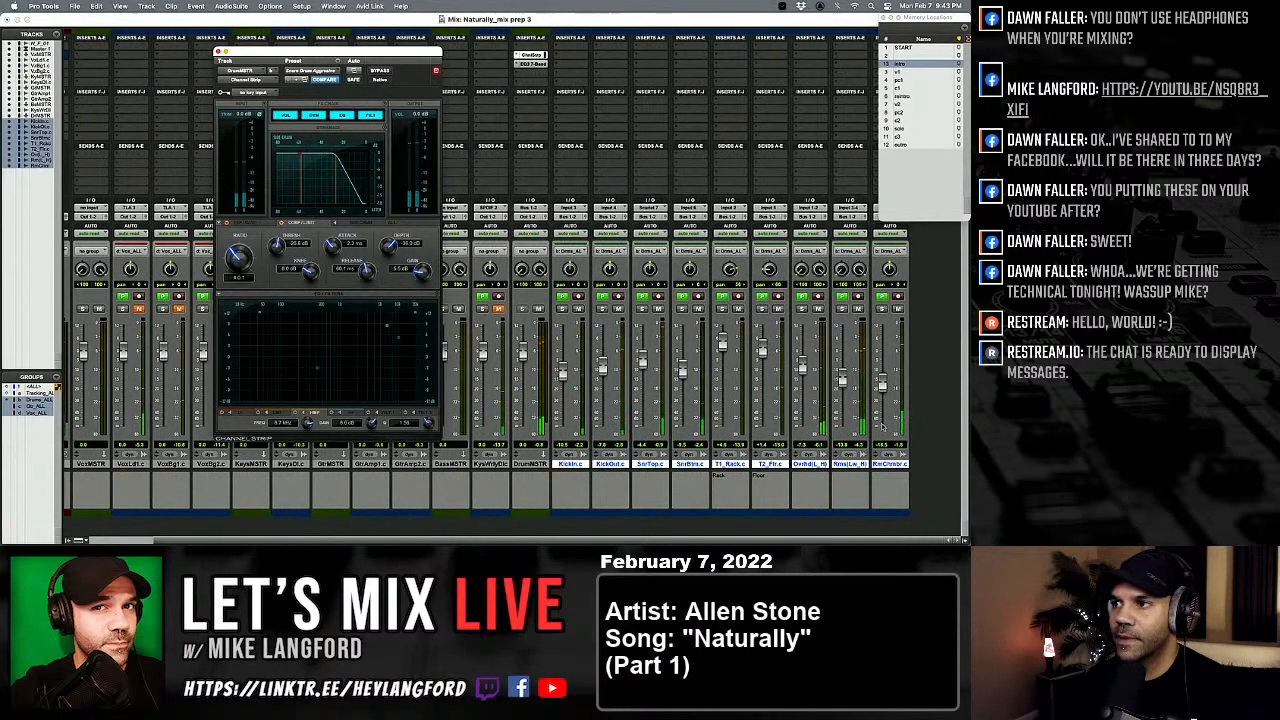
pyautogui.moveTo(882, 388); pyautogui.dragTo(884, 401)
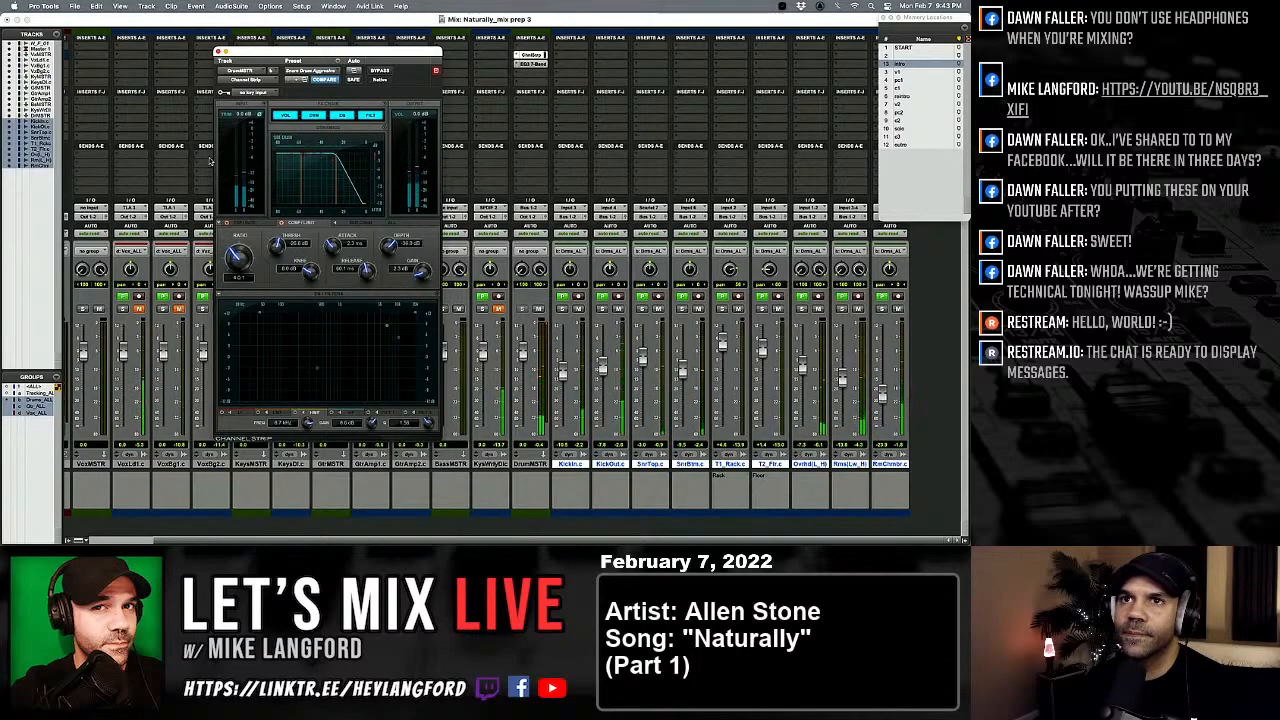
# Step: Raise the threshold of the Master 1 Channel Strip compressor to about -16 dB
pyautogui.hscroll(-2, 210, 160)
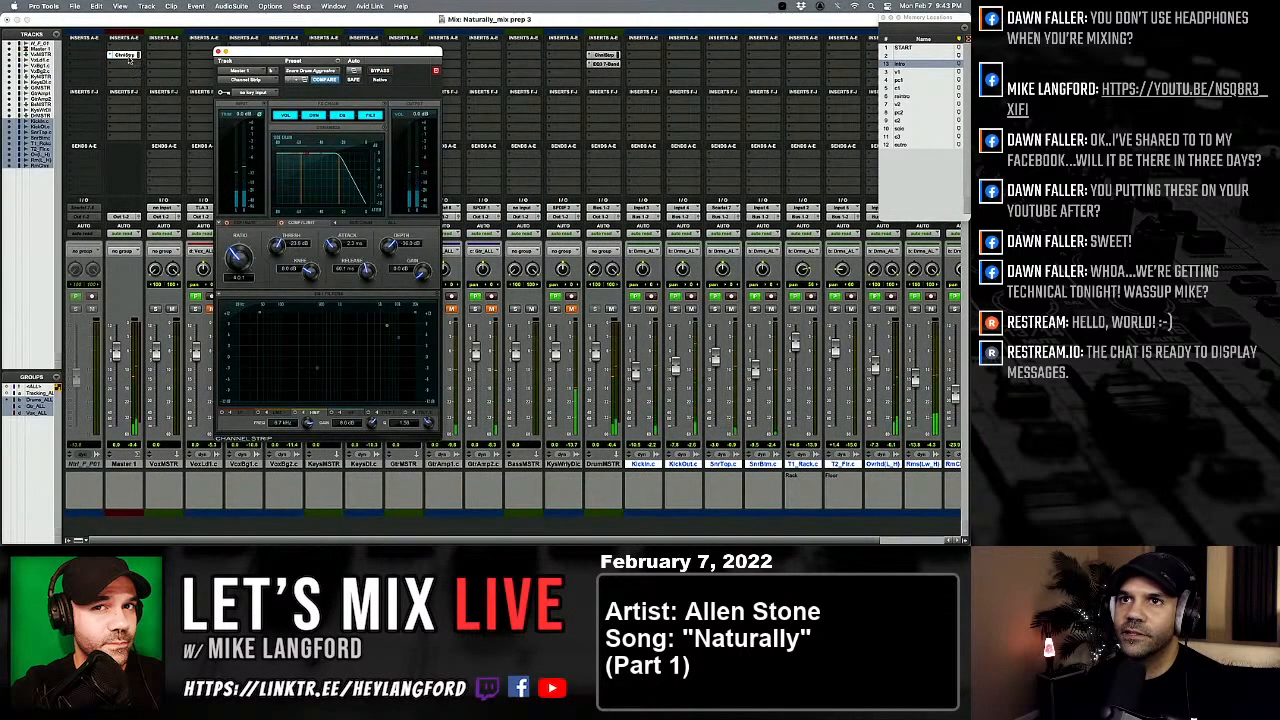
pyautogui.click(124, 55)
pyautogui.click(124, 55)
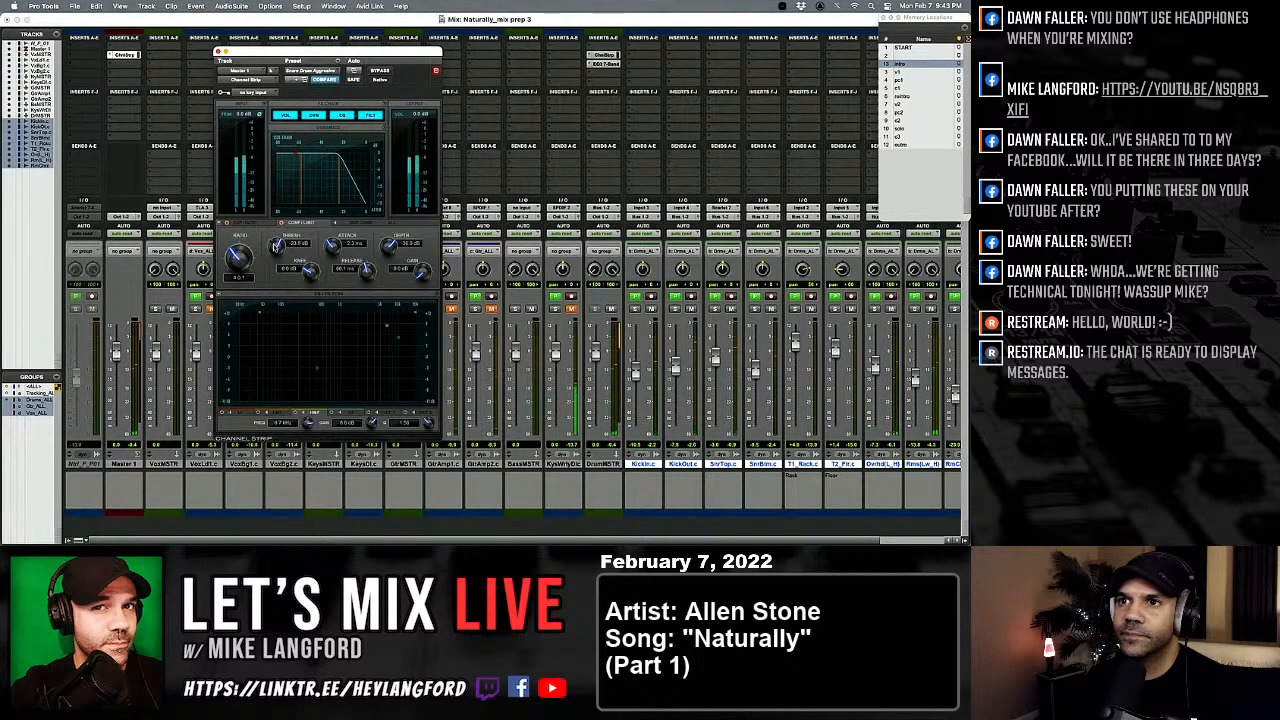
pyautogui.scroll(-5, 274, 242)
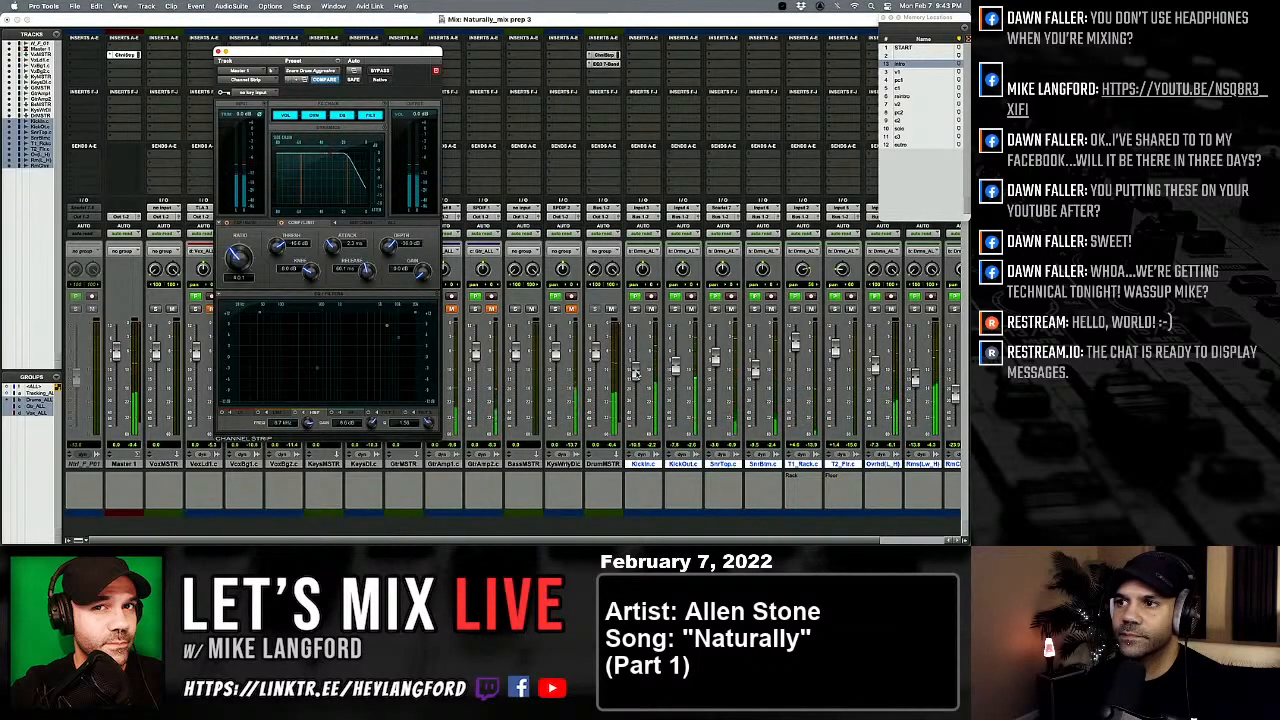
# Step: Compare the DrumMSTR bus with its EQ bypassed and active, and save the session
pyautogui.click(599, 63)
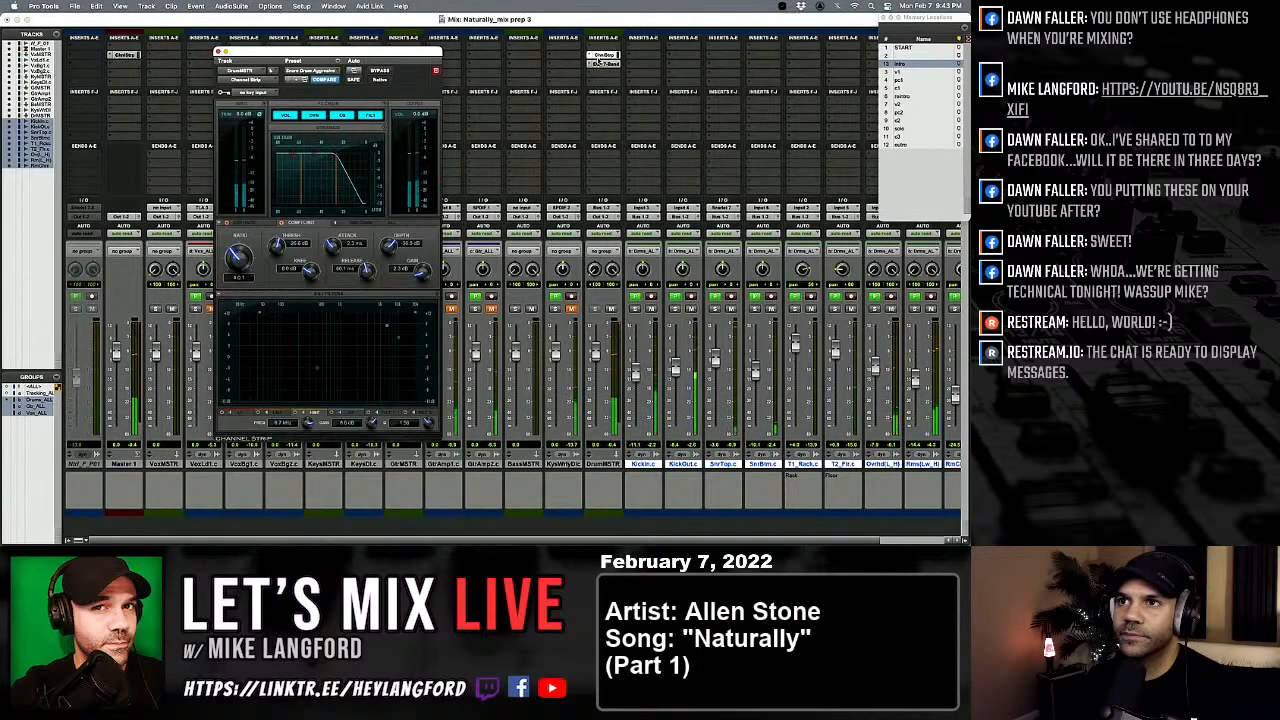
pyautogui.click(600, 63)
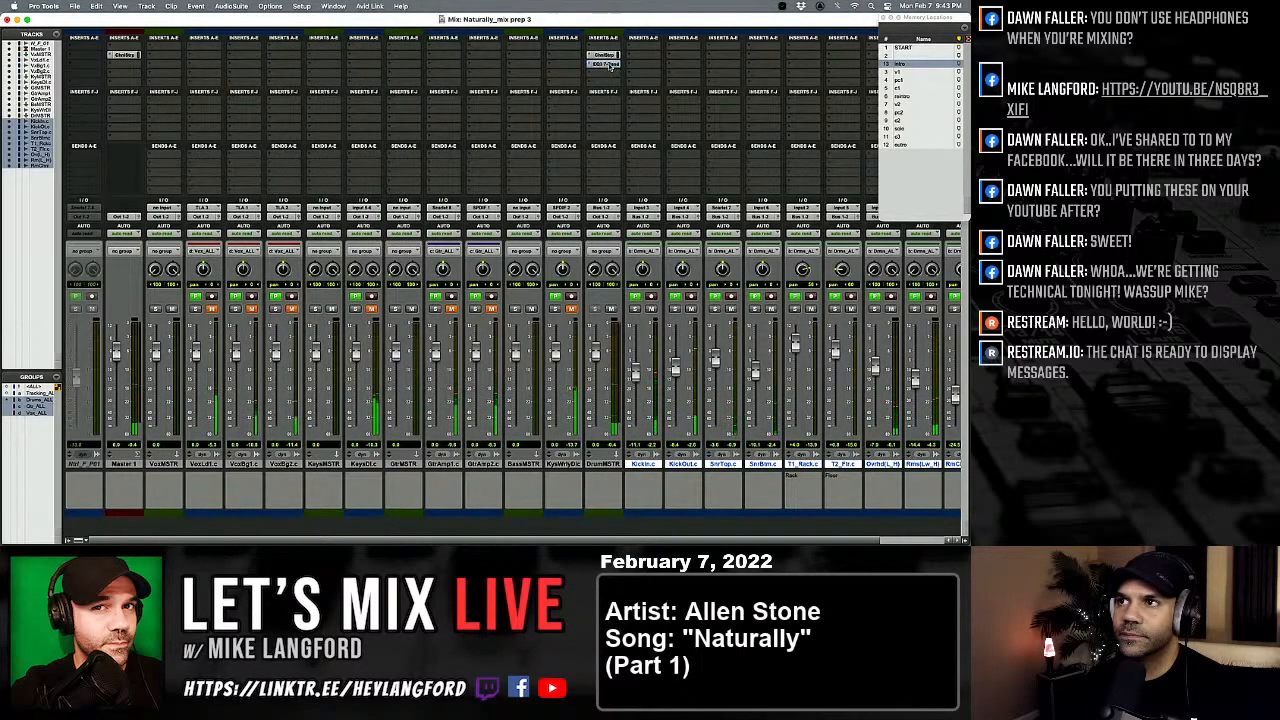
pyautogui.press('super+s')
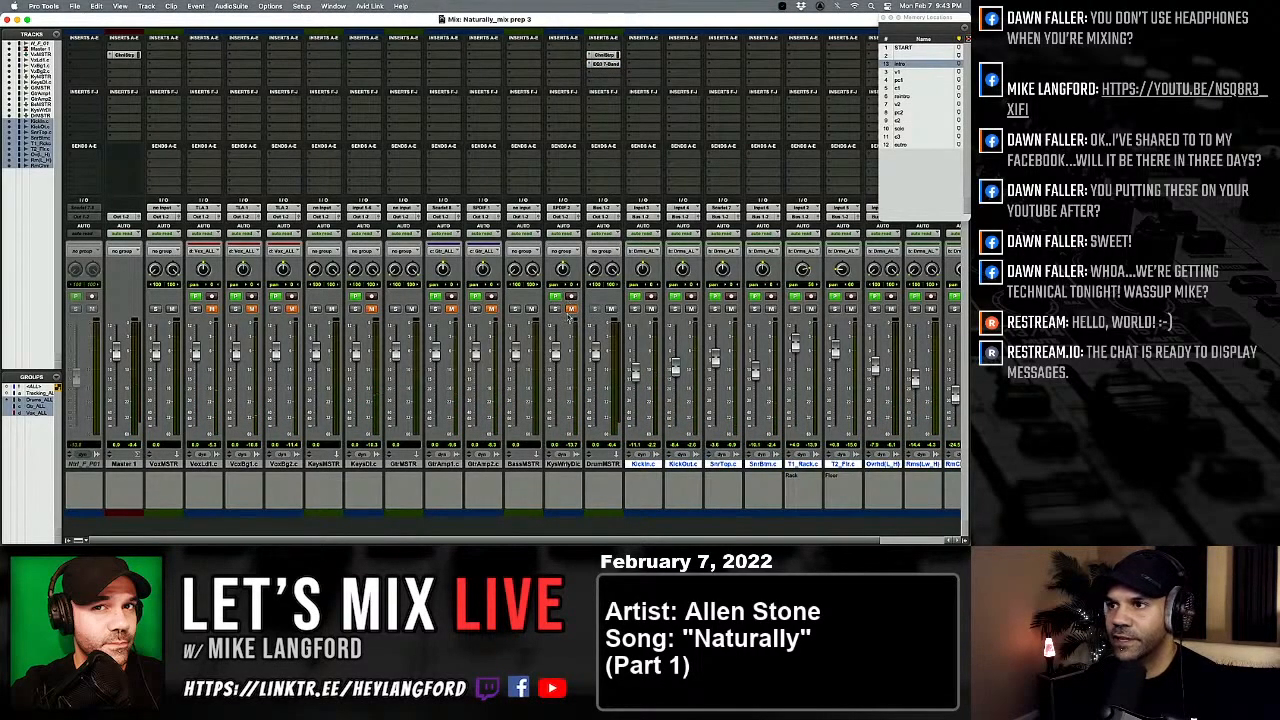
# Step: Unmute and solo the Wurly keys DI track and lower its fader to about -2.7 dB
pyautogui.press('super+equal')
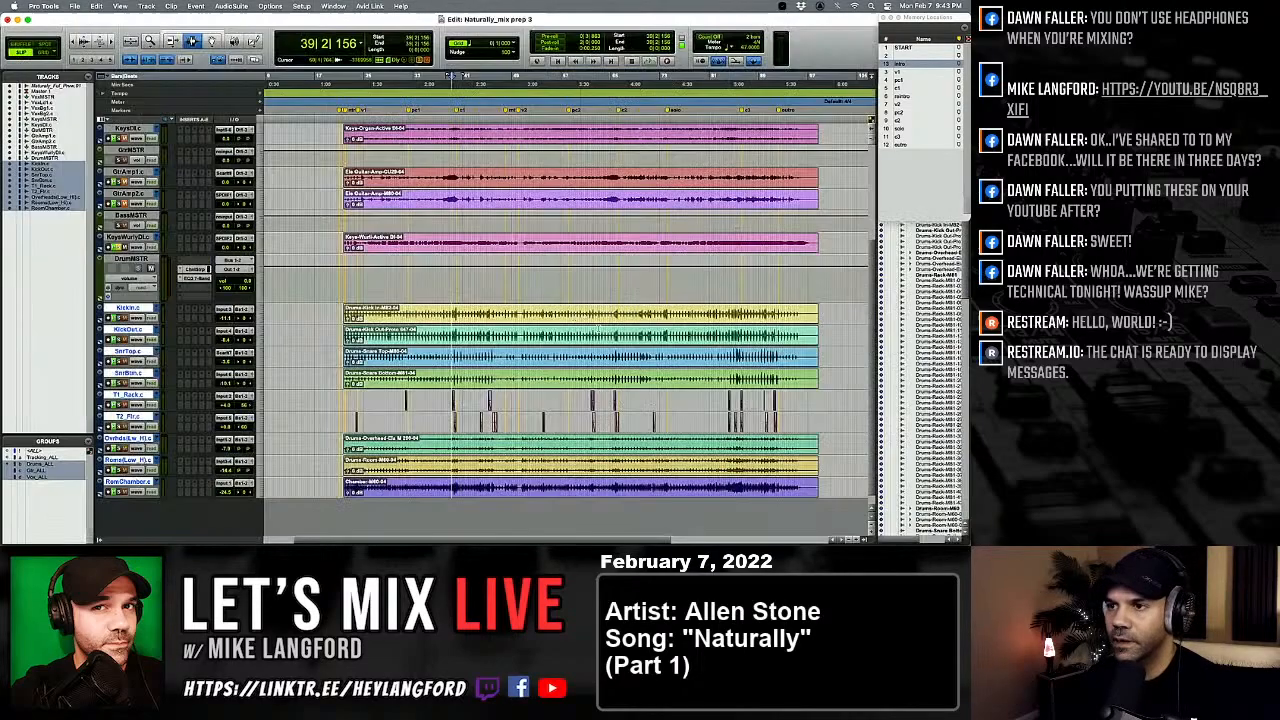
pyautogui.press('super+equal')
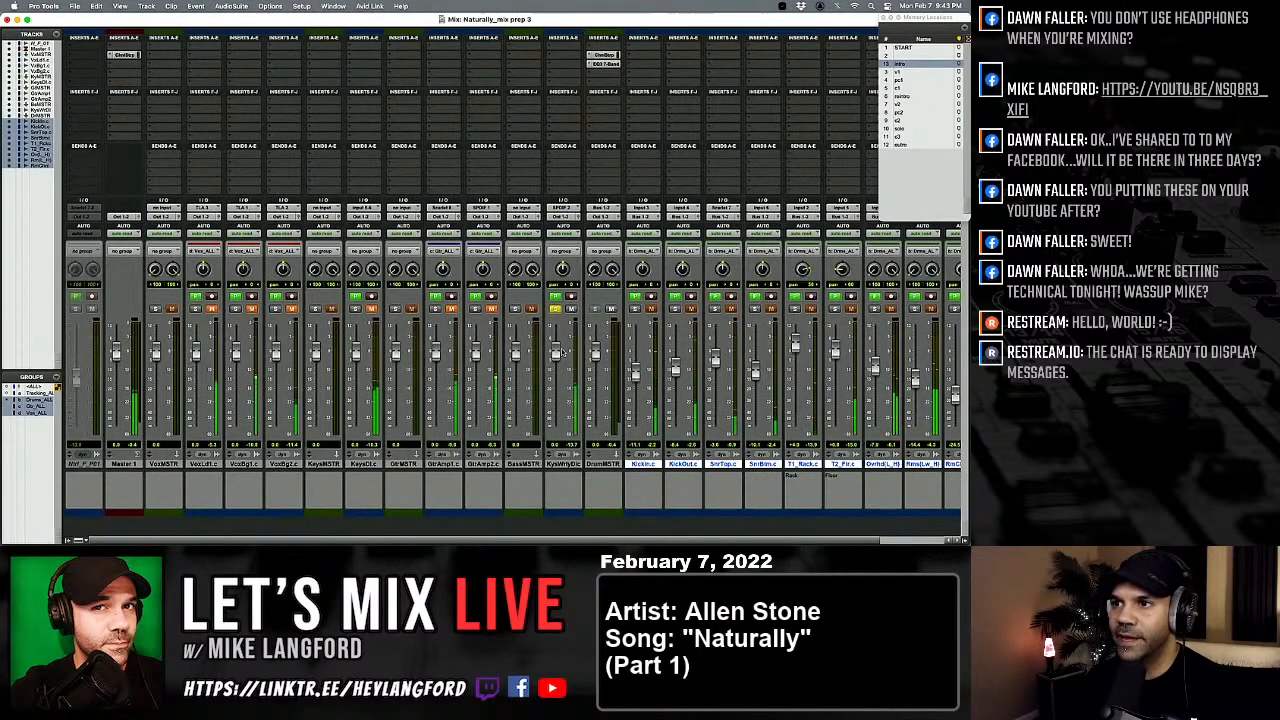
pyautogui.moveTo(563, 352)
pyautogui.mouseDown()
pyautogui.moveTo(561, 366)
pyautogui.moveTo(557, 355)
pyautogui.mouseUp()
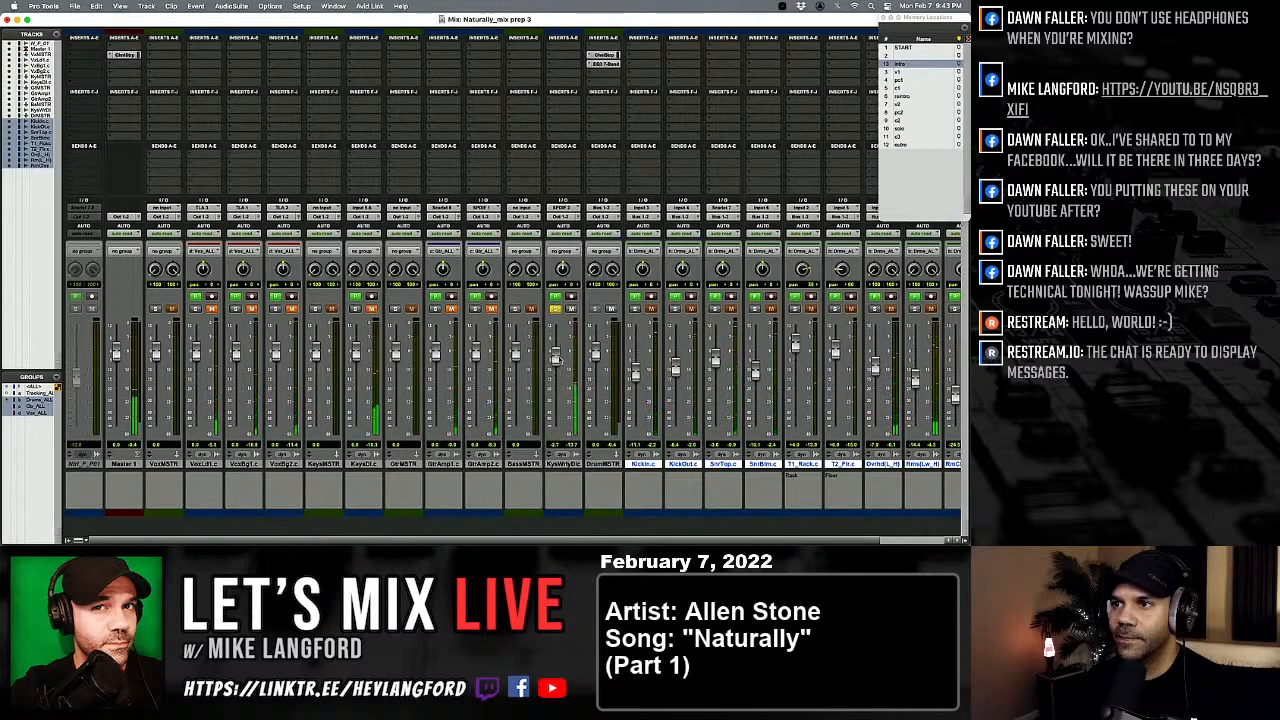
# Step: Insert a mono EQ3 7-Band on the Wurly keys DI track's second insert slot and start playback
pyautogui.click(559, 66)
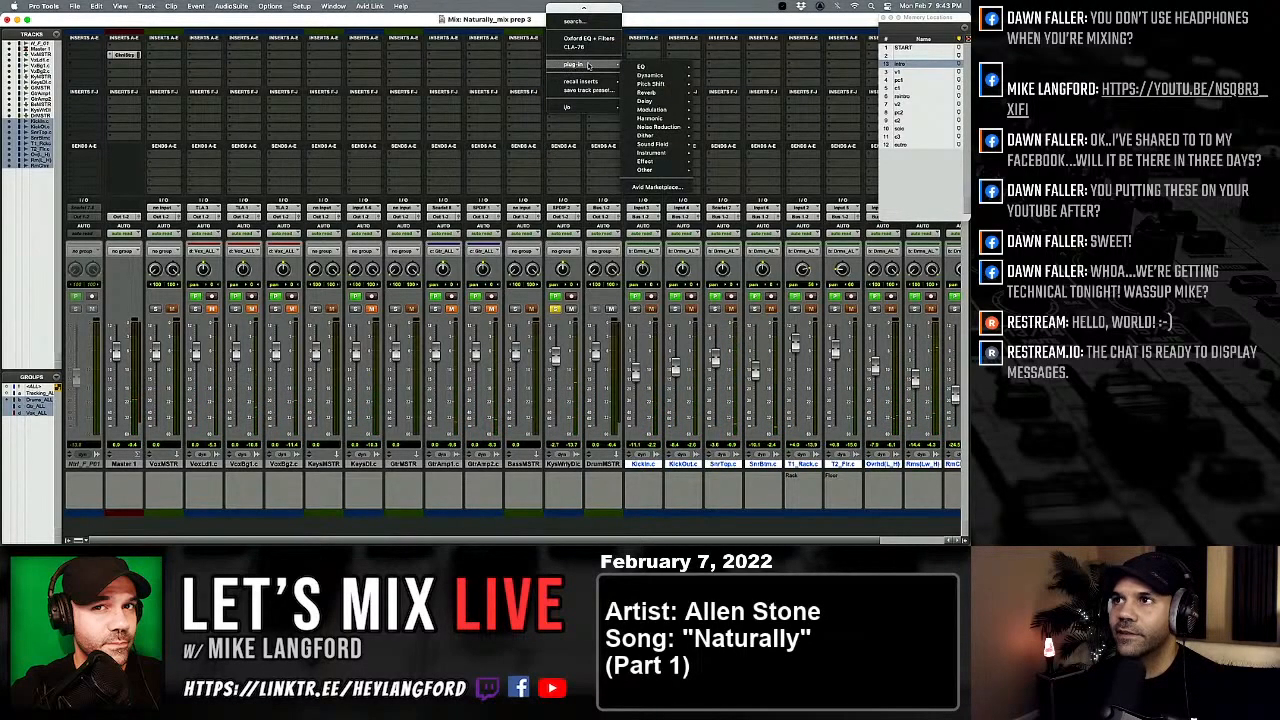
pyautogui.moveTo(645, 66)
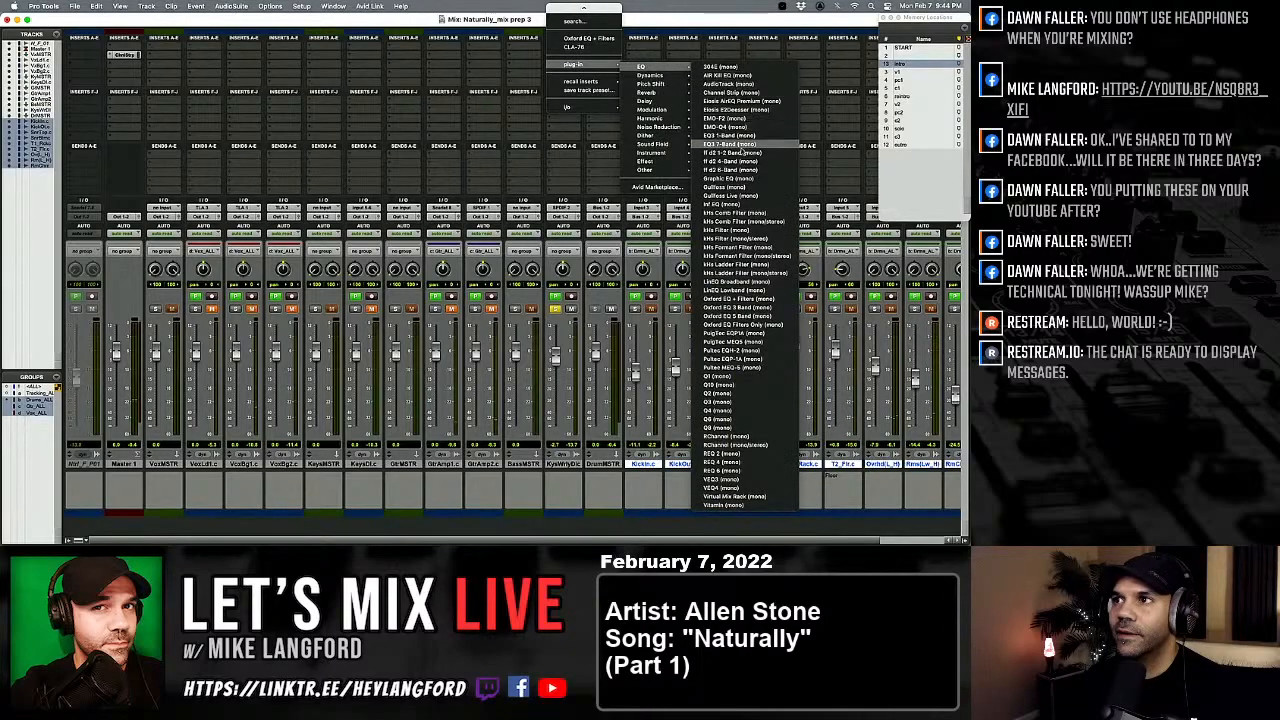
pyautogui.click(735, 144)
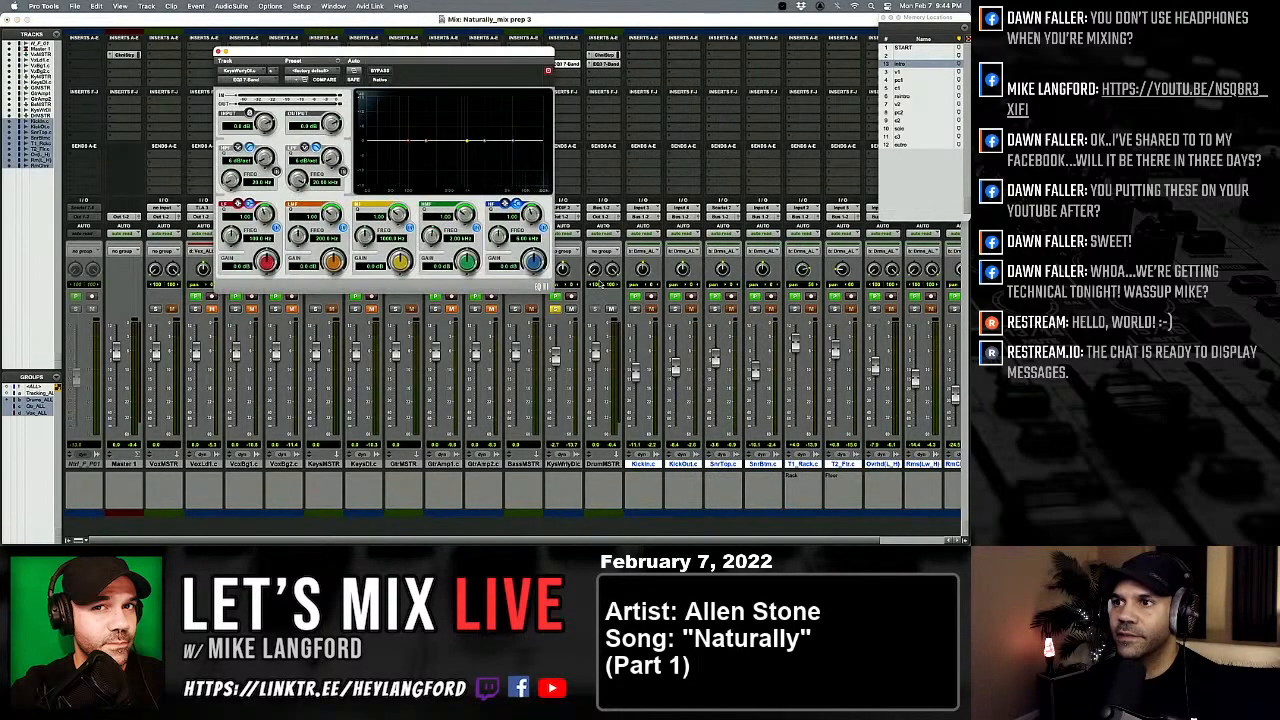
pyautogui.press('space')
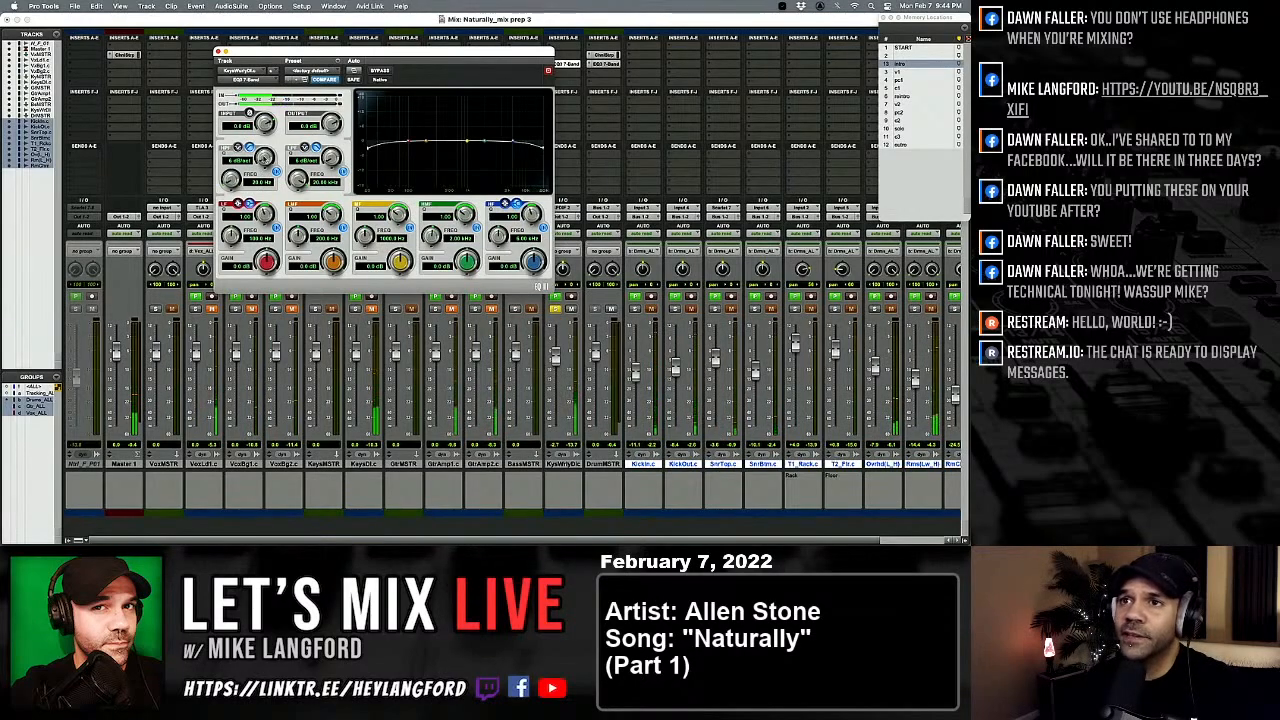
# Step: Enable the Wurly EQ's high-pass and low-pass filters at 24 dB/oct and set the high-pass frequency to about 79 Hz
pyautogui.moveTo(265, 160); pyautogui.dragTo(265, 138)
pyautogui.moveTo(330, 162); pyautogui.dragTo(330, 142)
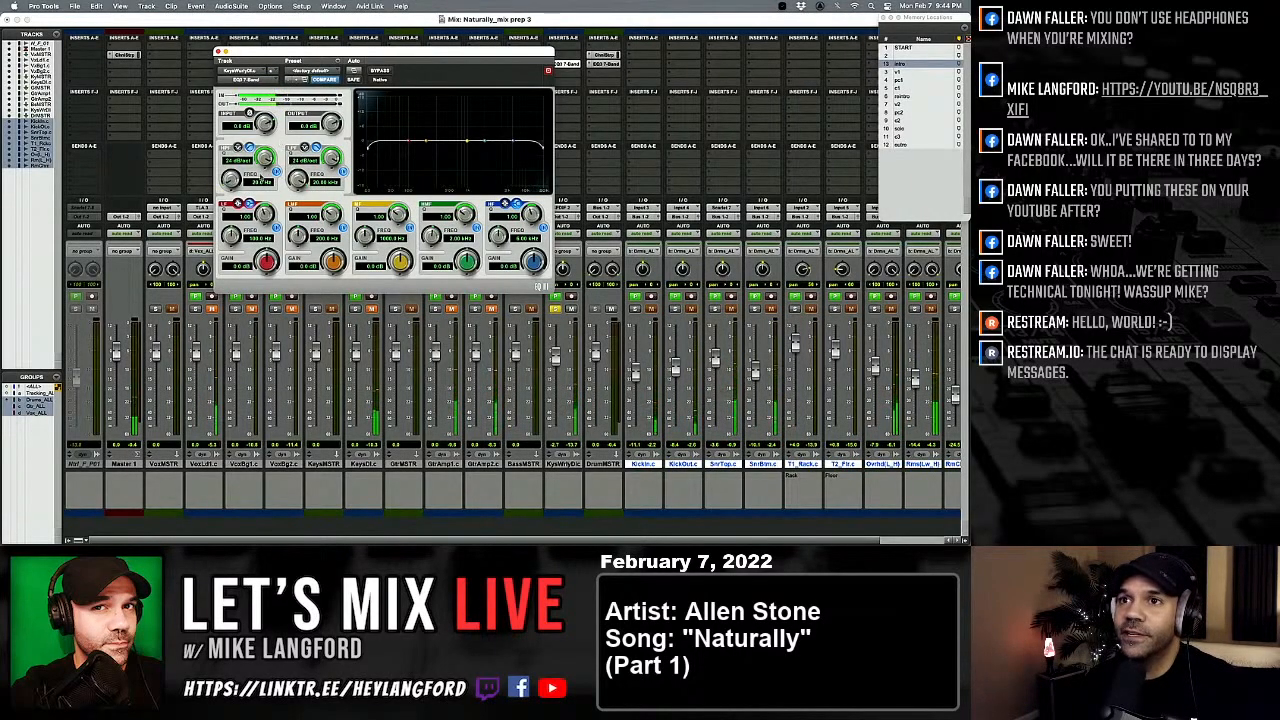
pyautogui.moveTo(229, 180)
pyautogui.mouseDown()
pyautogui.moveTo(226, 150)
pyautogui.moveTo(221, 196)
pyautogui.mouseUp()
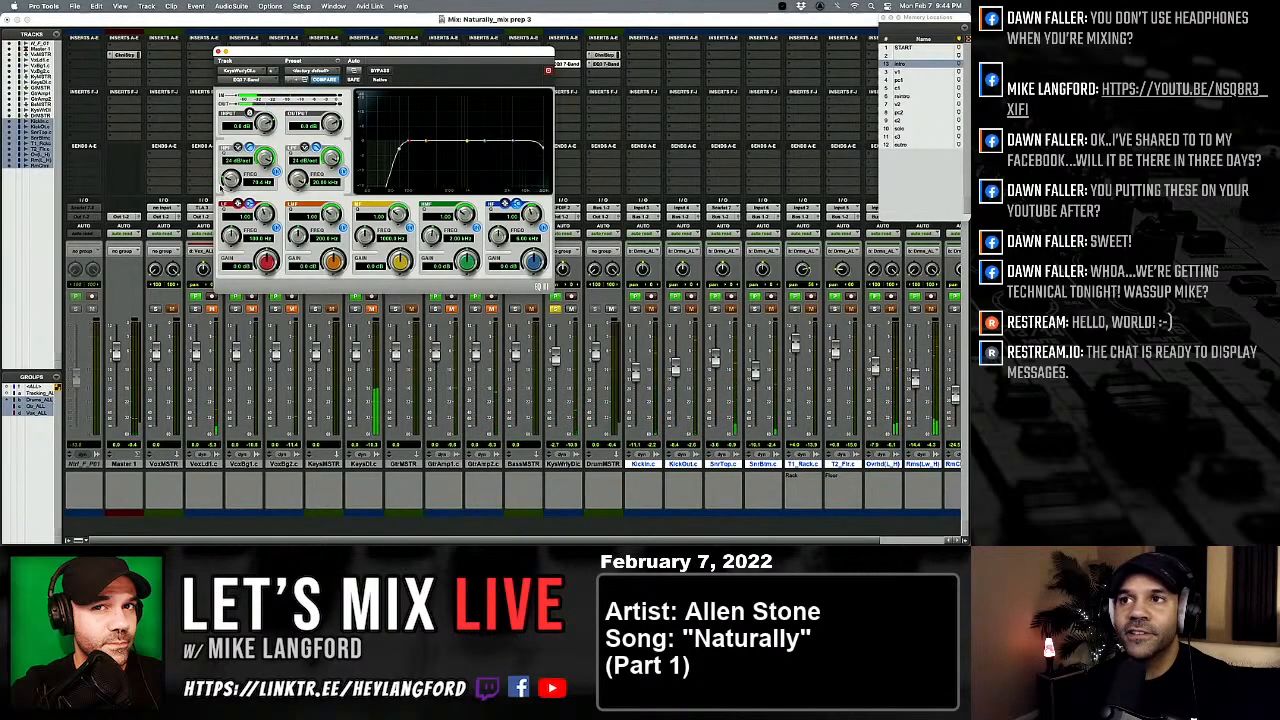
pyautogui.moveTo(222, 187); pyautogui.dragTo(227, 183)
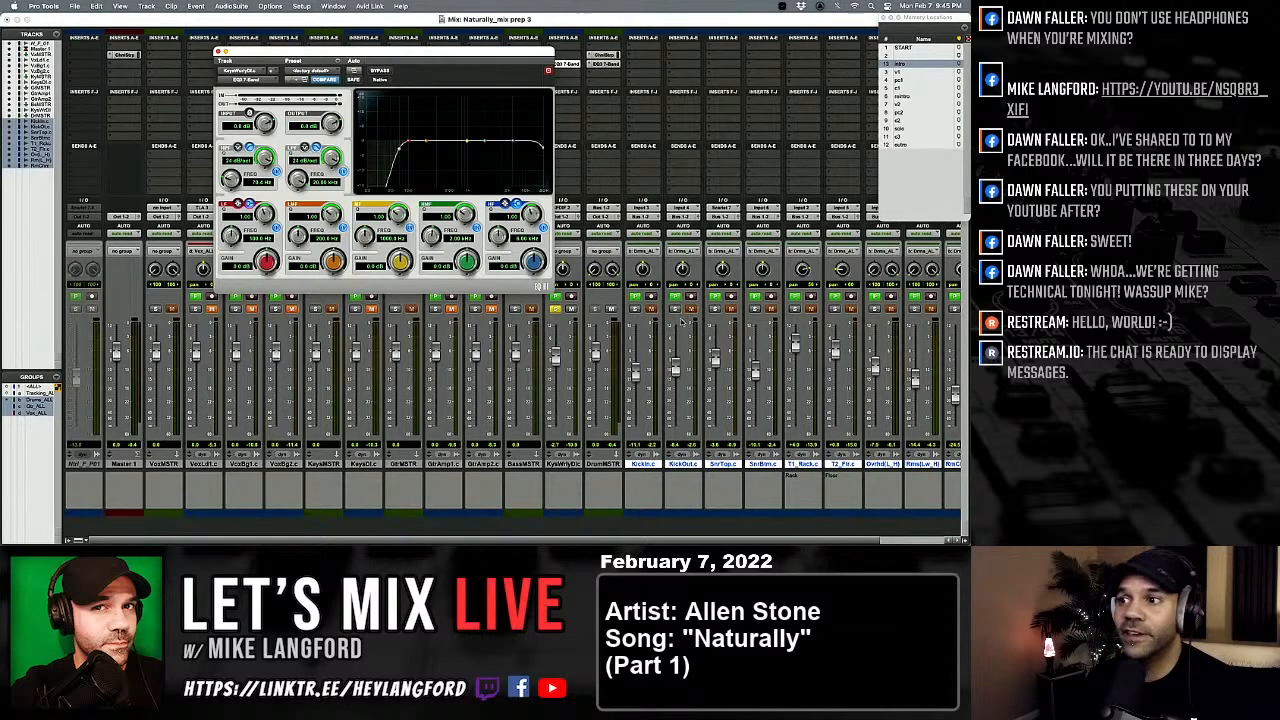
# Step: Compare the Wurly keys with the EQ's high-pass filter off and on during playback, leaving it on
pyautogui.press('space')
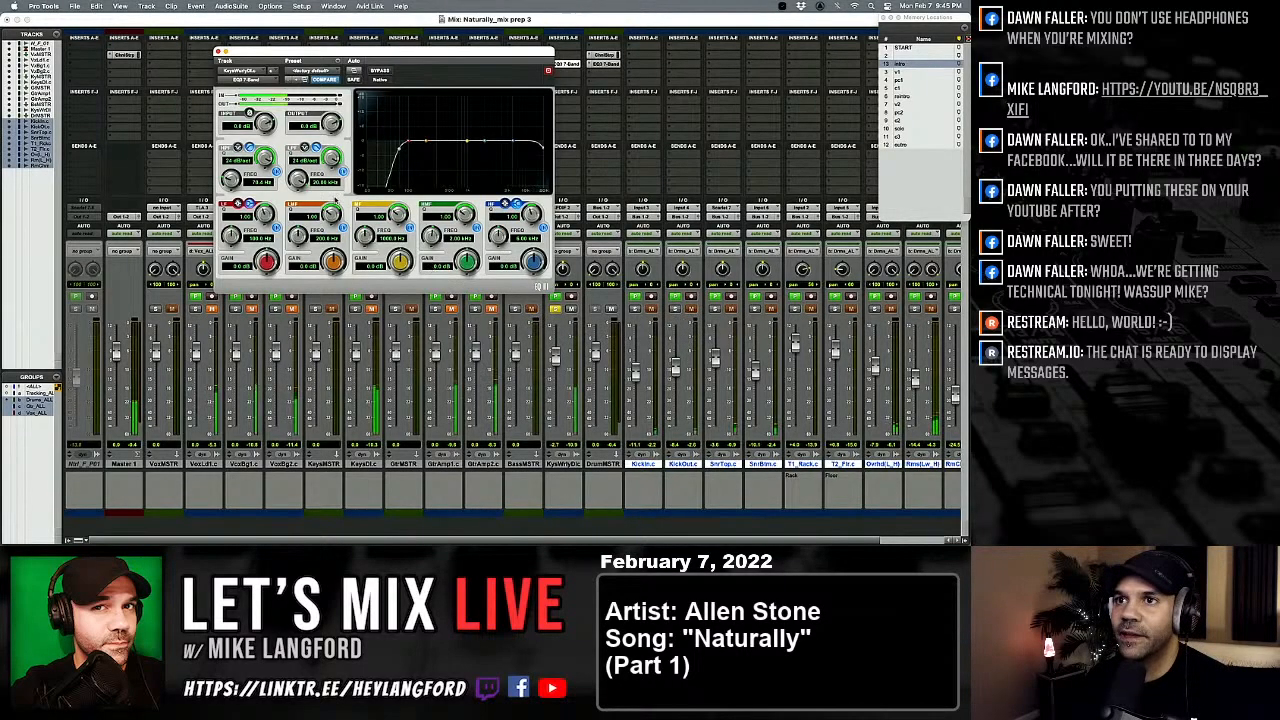
pyautogui.moveTo(265, 158); pyautogui.dragTo(277, 172)
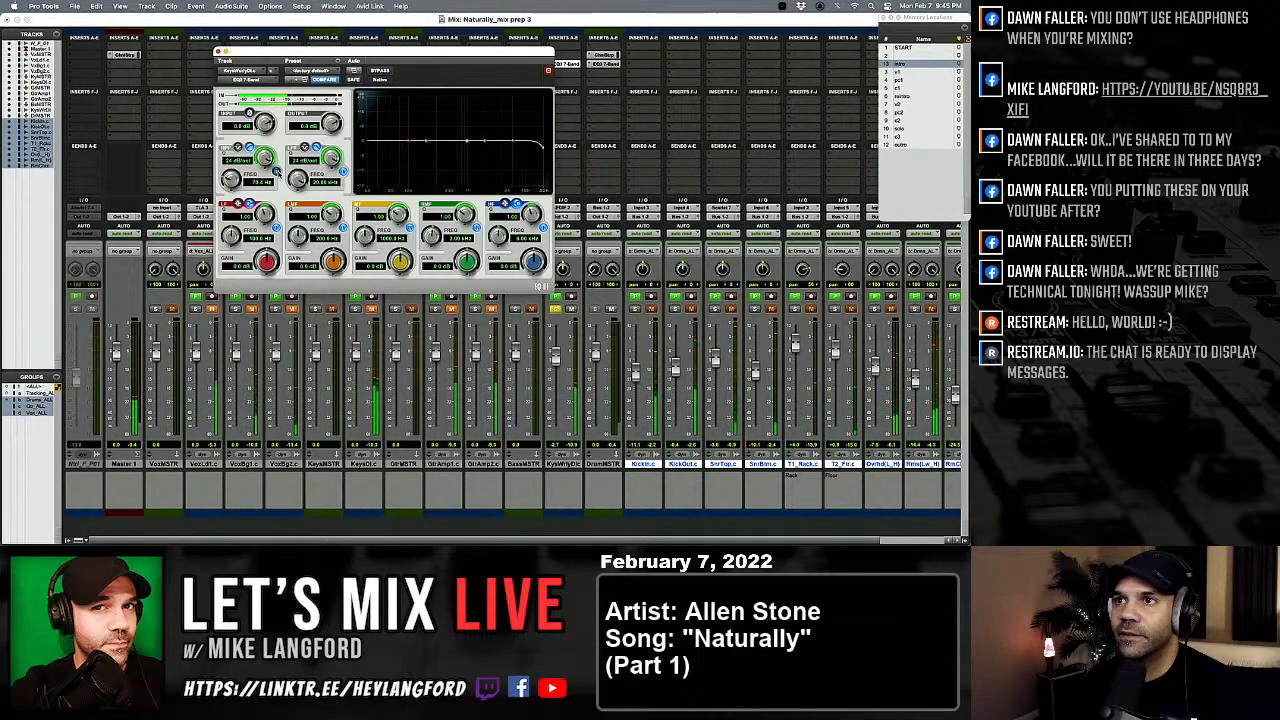
pyautogui.click(278, 173)
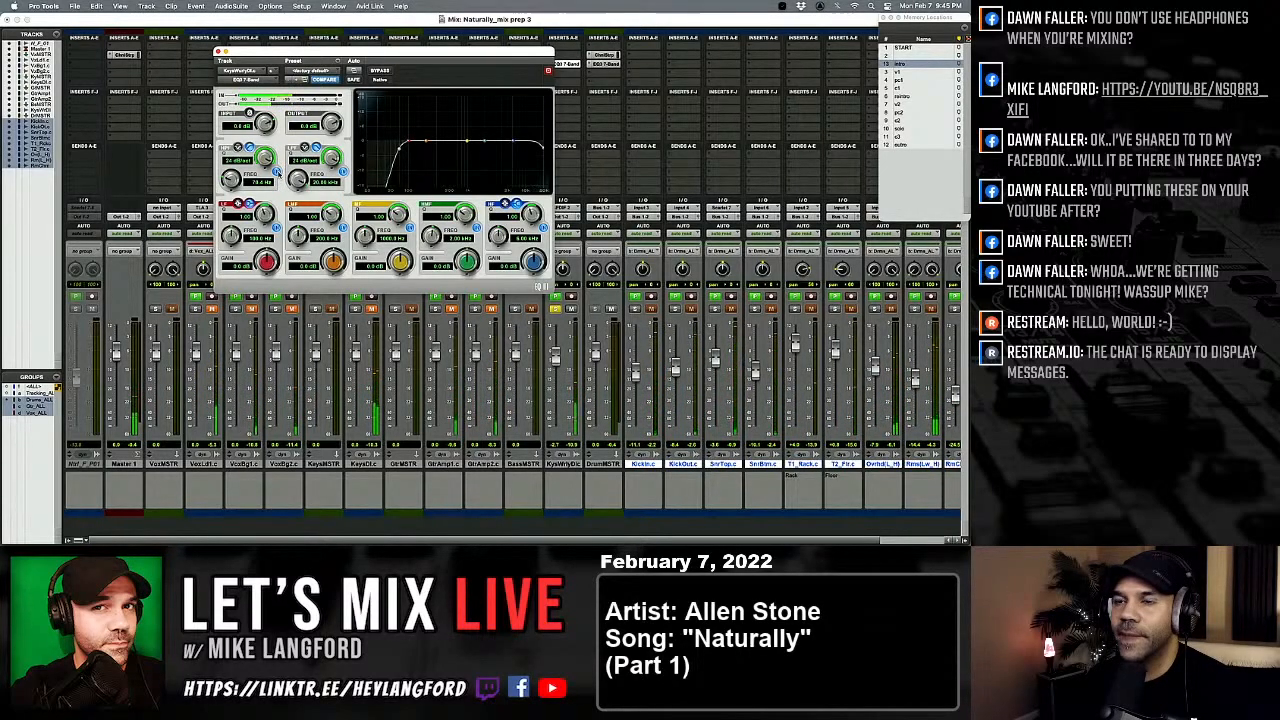
pyautogui.click(278, 173)
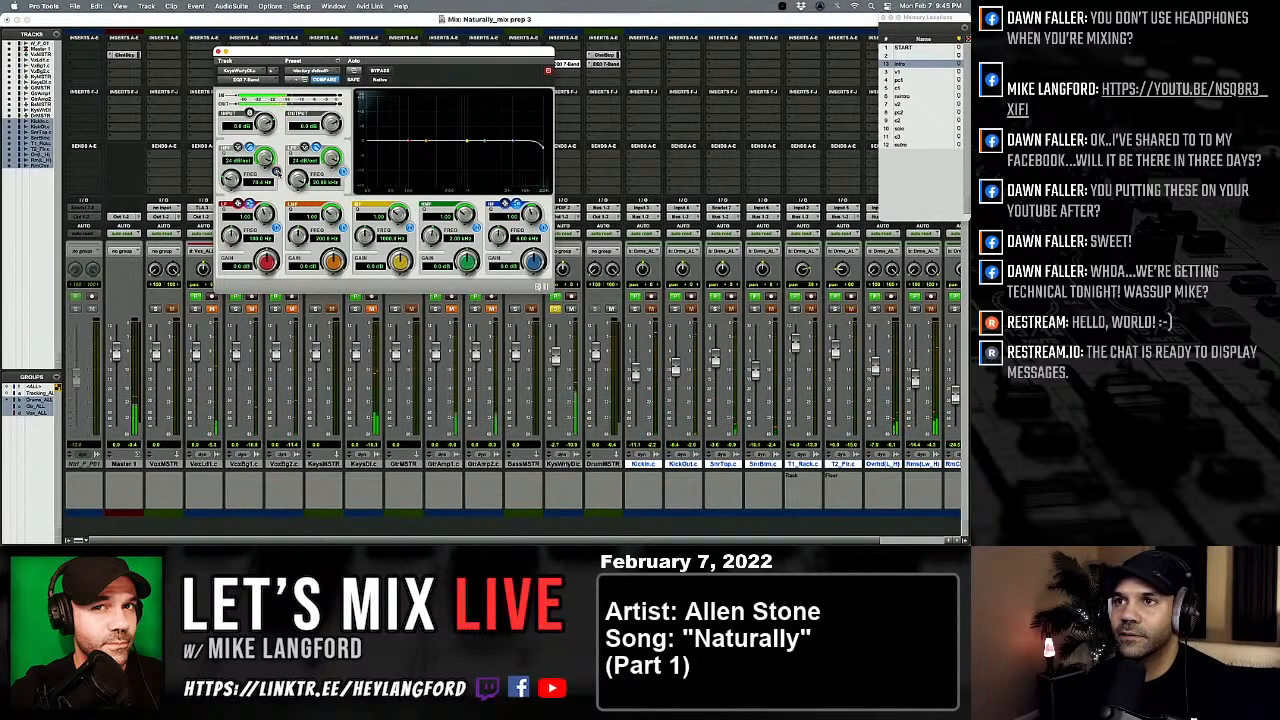
pyautogui.click(278, 173)
pyautogui.click(278, 173)
pyautogui.click(278, 173)
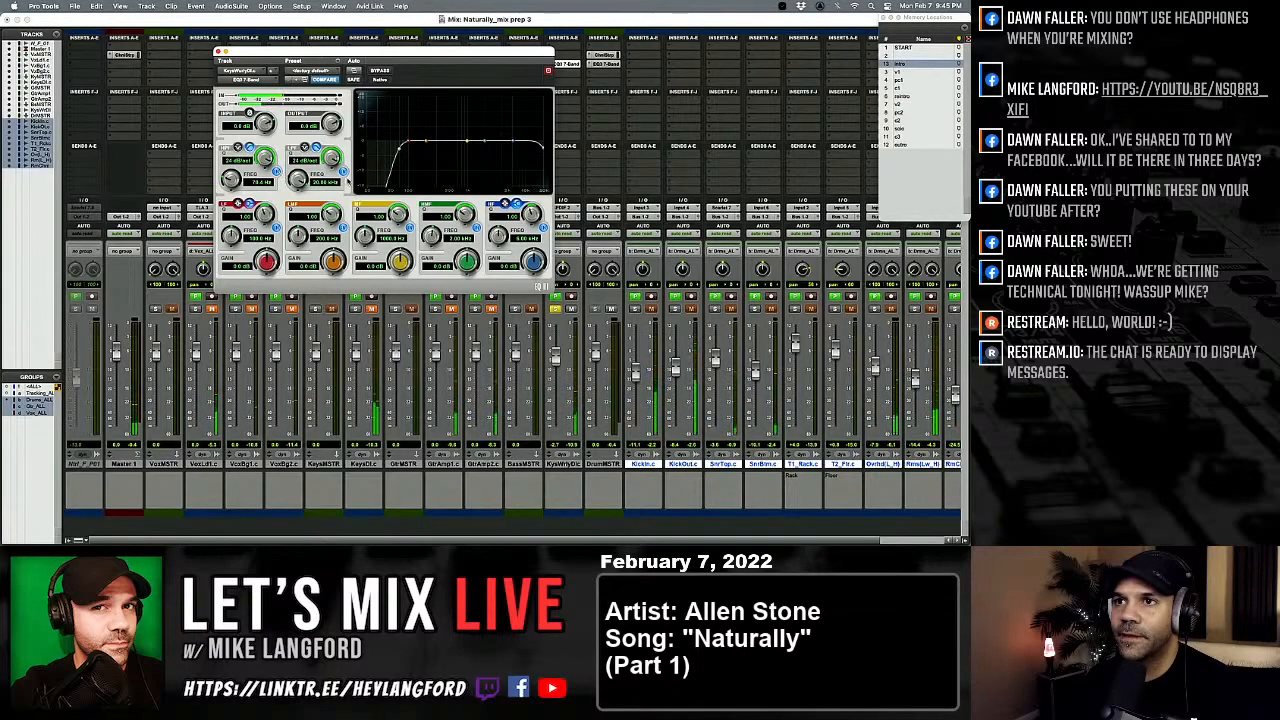
# Step: Set the Wurly EQ's low-pass filter to about 3.7 kHz and cut the low-mid band narrowly around 200 Hz
pyautogui.moveTo(299, 179)
pyautogui.mouseDown()
pyautogui.moveTo(291, 240)
pyautogui.moveTo(286, 130)
pyautogui.moveTo(288, 230)
pyautogui.moveTo(288, 160)
pyautogui.moveTo(288, 215)
pyautogui.moveTo(288, 173)
pyautogui.mouseUp()
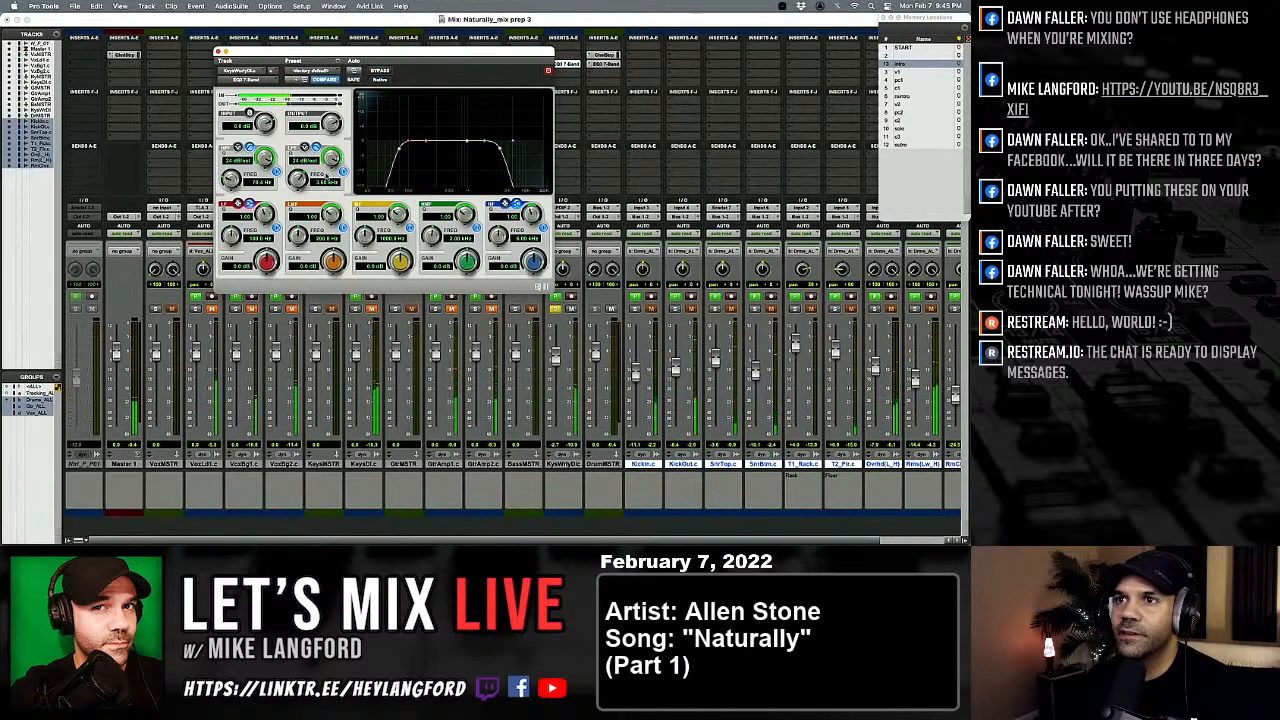
pyautogui.moveTo(346, 240); pyautogui.dragTo(333, 268)
pyautogui.moveTo(331, 214); pyautogui.dragTo(331, 220)
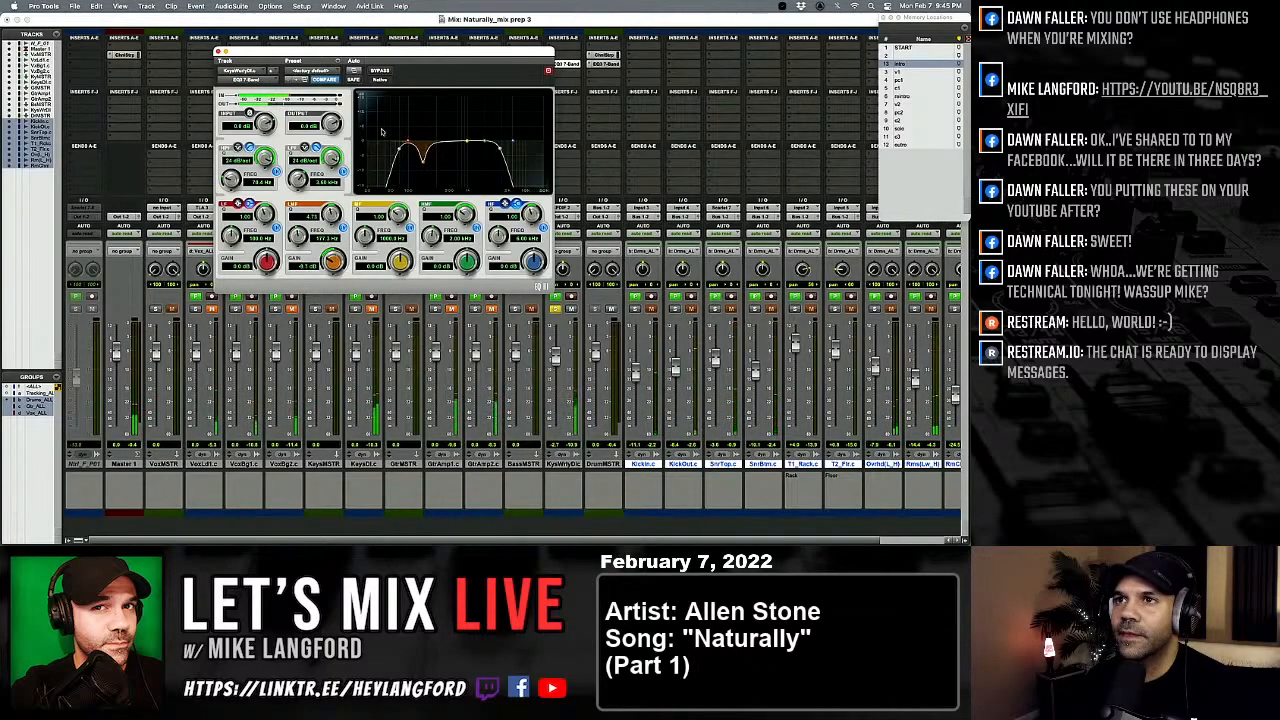
# Step: Compare the Wurly EQ bypassed and active, and lower its high-pass frequency to about 63 Hz
pyautogui.click(388, 70)
pyautogui.click(388, 70)
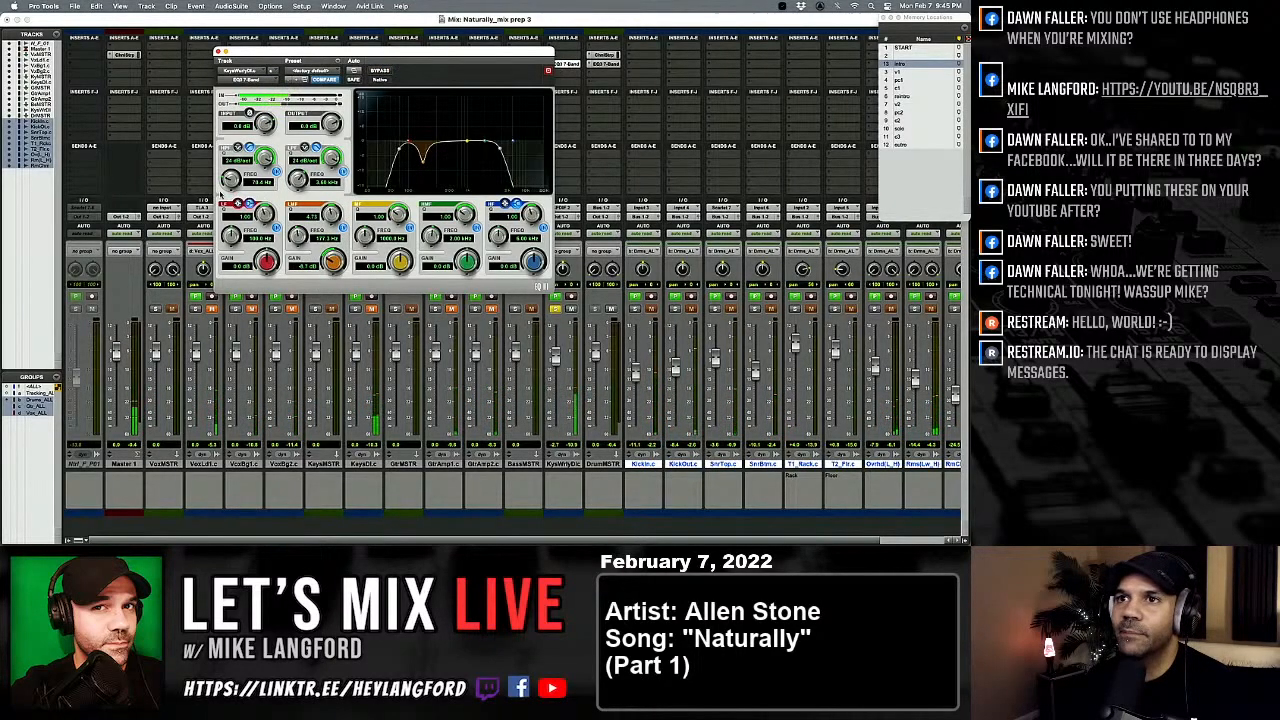
pyautogui.moveTo(221, 195); pyautogui.dragTo(228, 190)
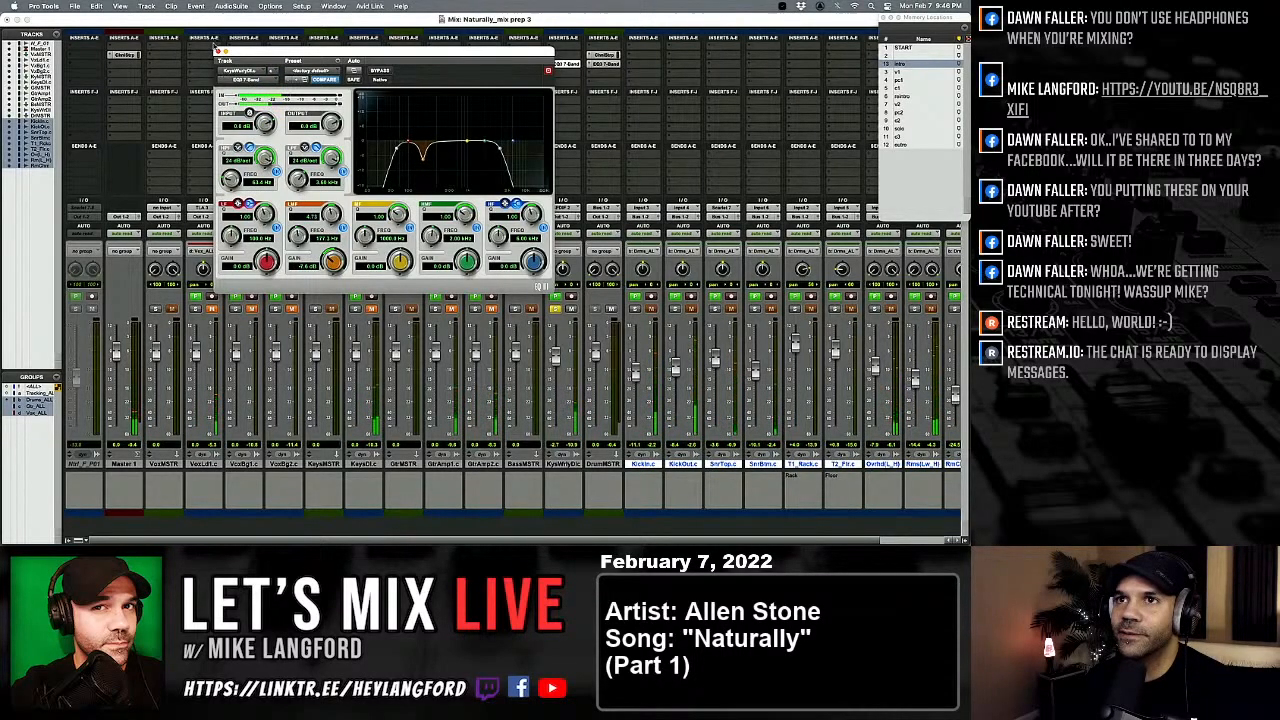
pyautogui.click(218, 49)
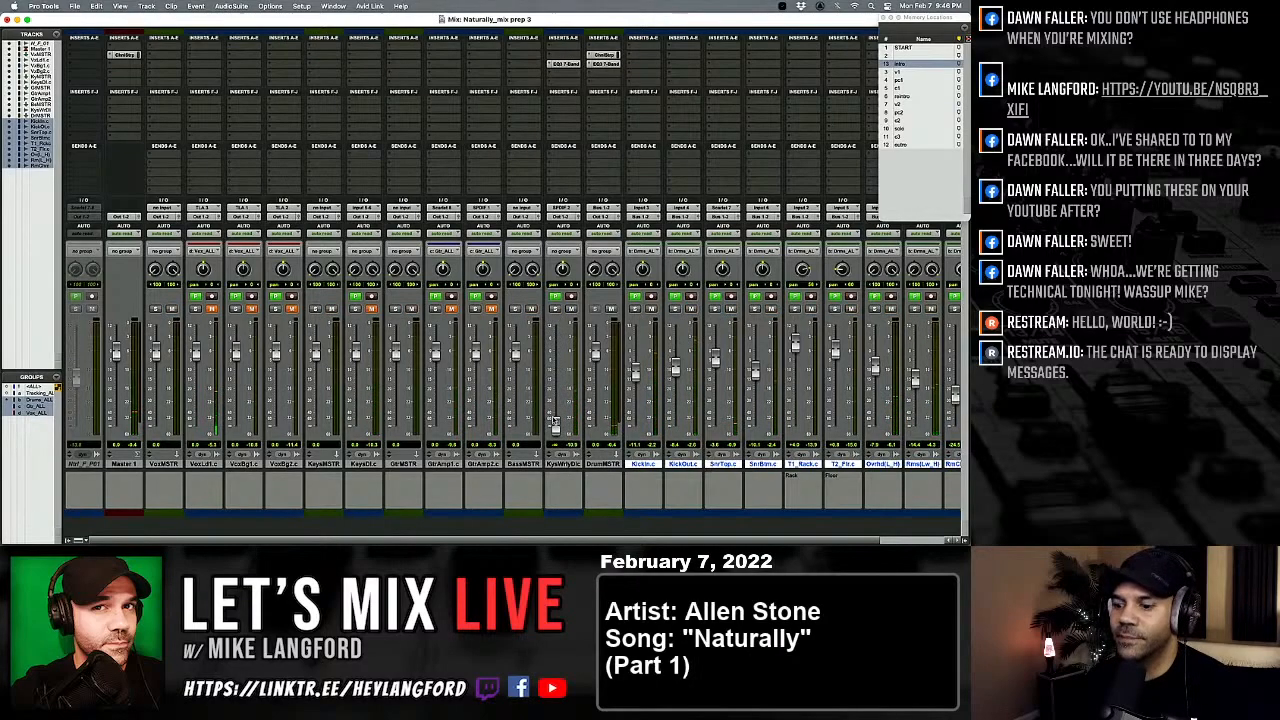
# Step: Rebalance the Wurly keys DI fader against the drums during playback, raising it to about -8.8 dB
pyautogui.press('super+equal')
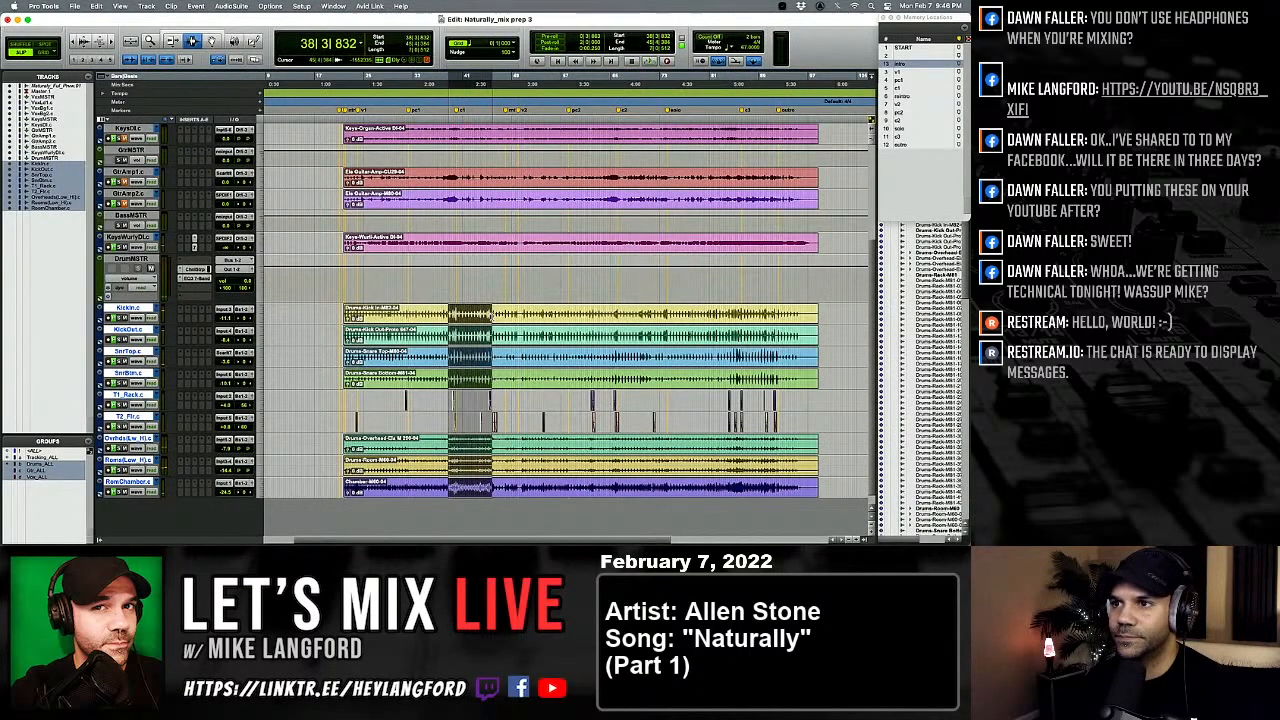
pyautogui.press('super+equal')
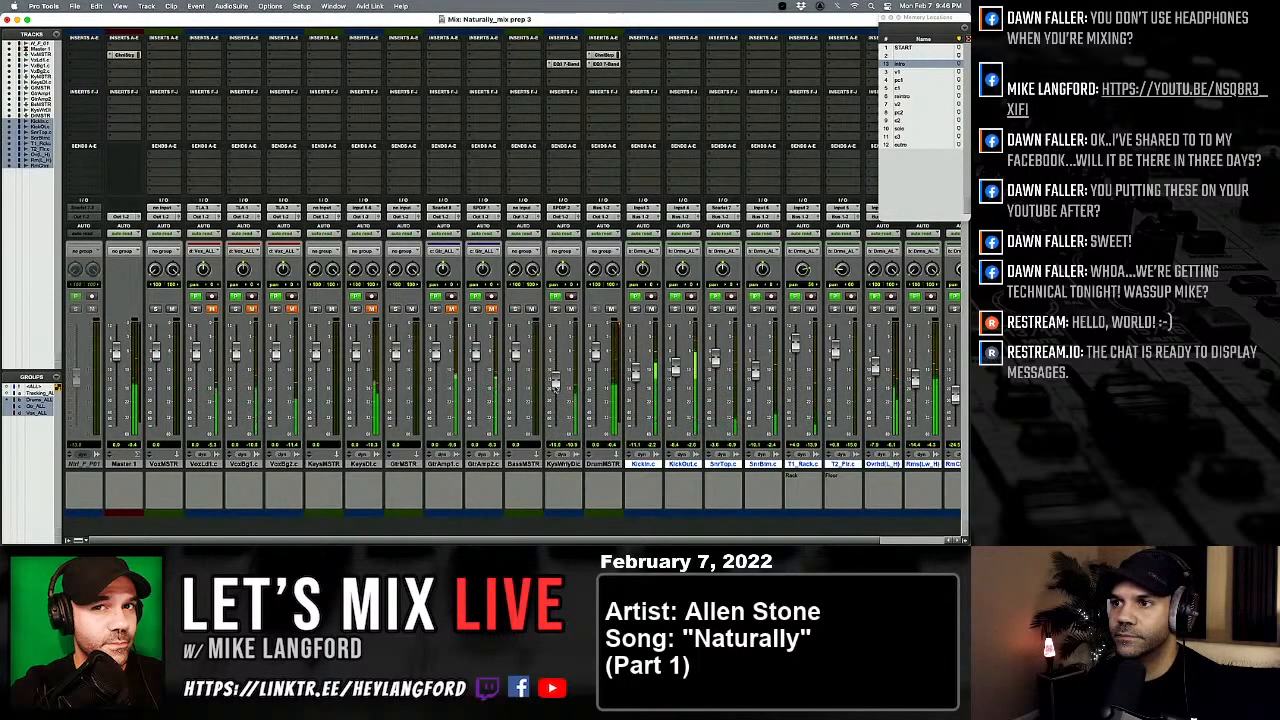
pyautogui.moveTo(555, 386); pyautogui.dragTo(557, 376)
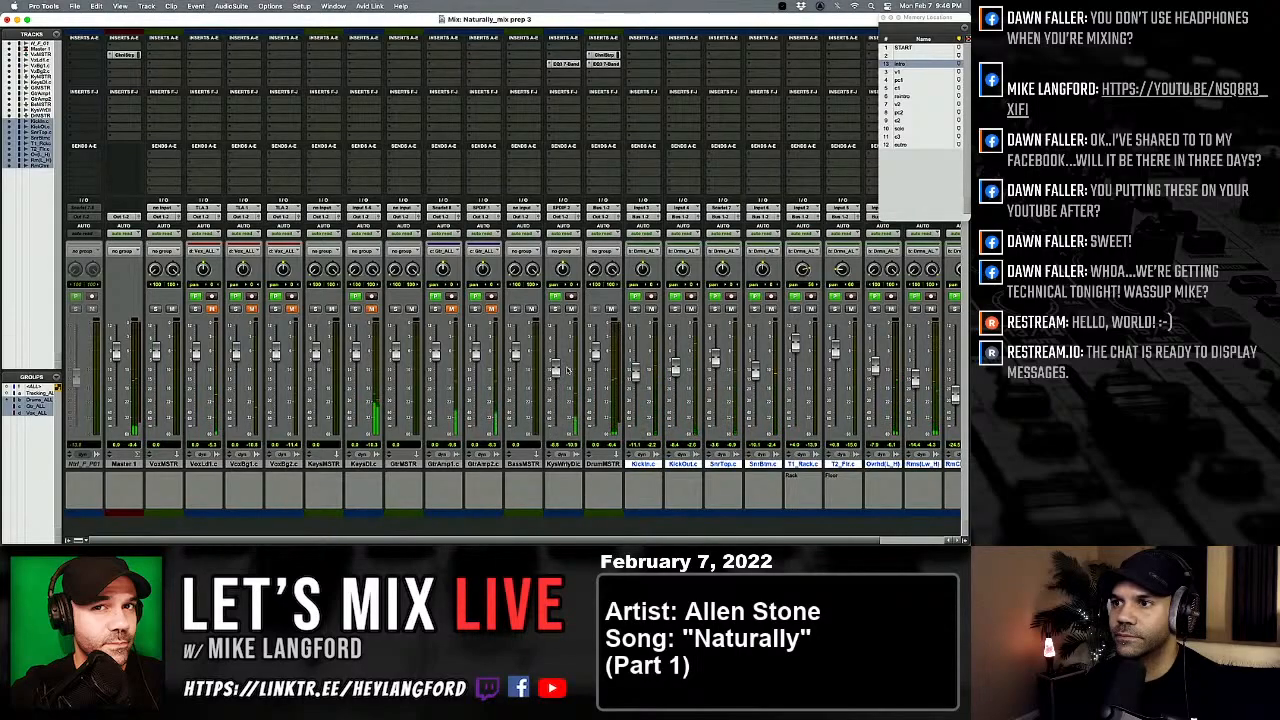
# Step: Lower the high-pass frequency of the Wurly keys EQ to about 52 Hz and close the plug-in
pyautogui.click(563, 64)
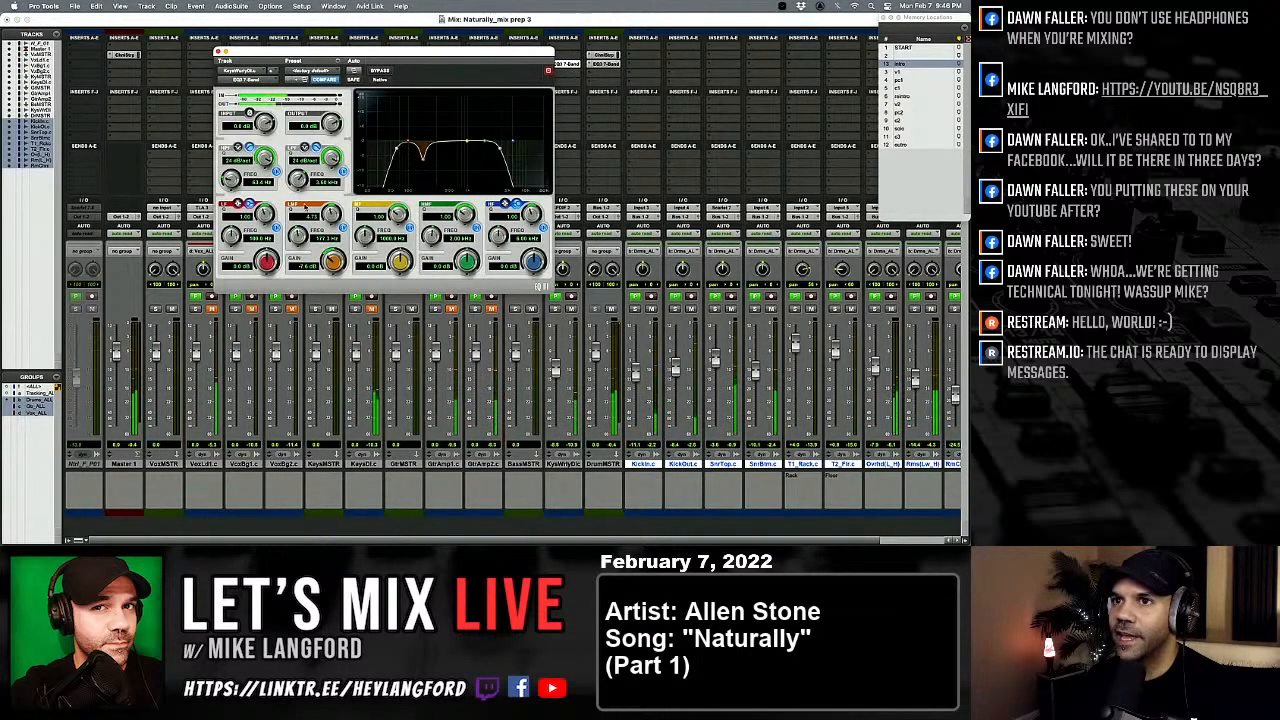
pyautogui.moveTo(232, 182); pyautogui.dragTo(228, 194)
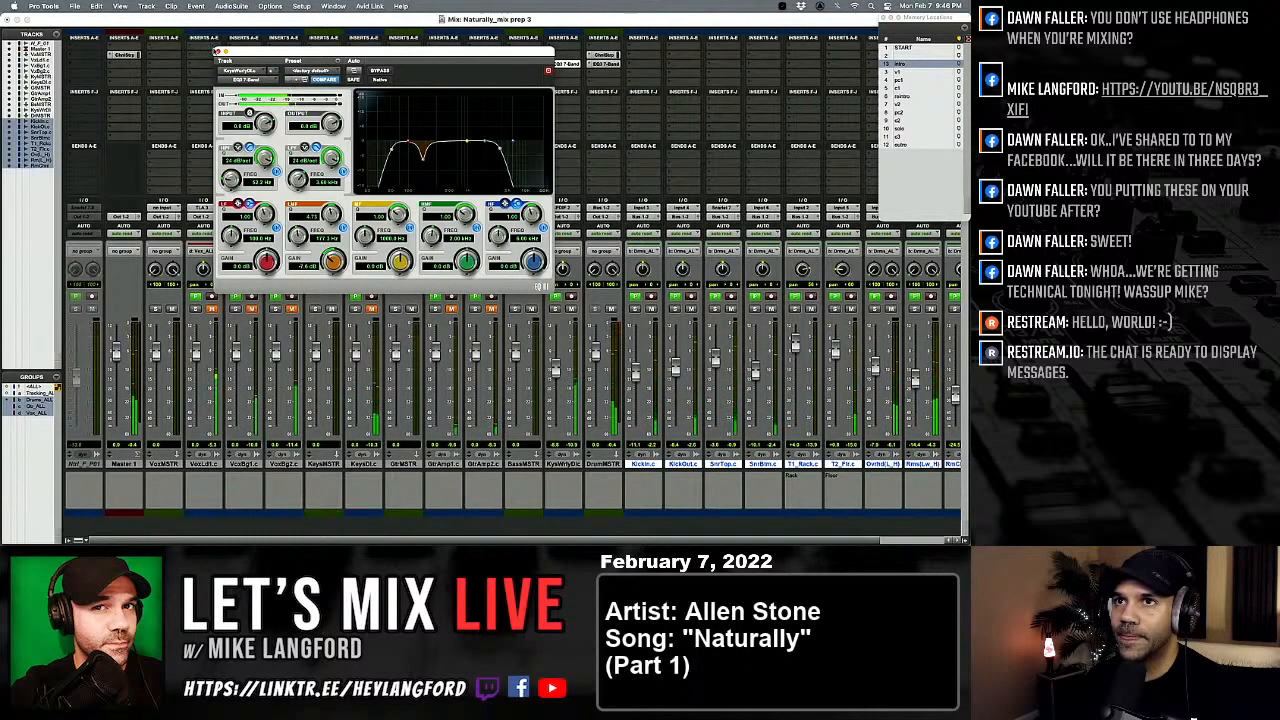
pyautogui.click(218, 51)
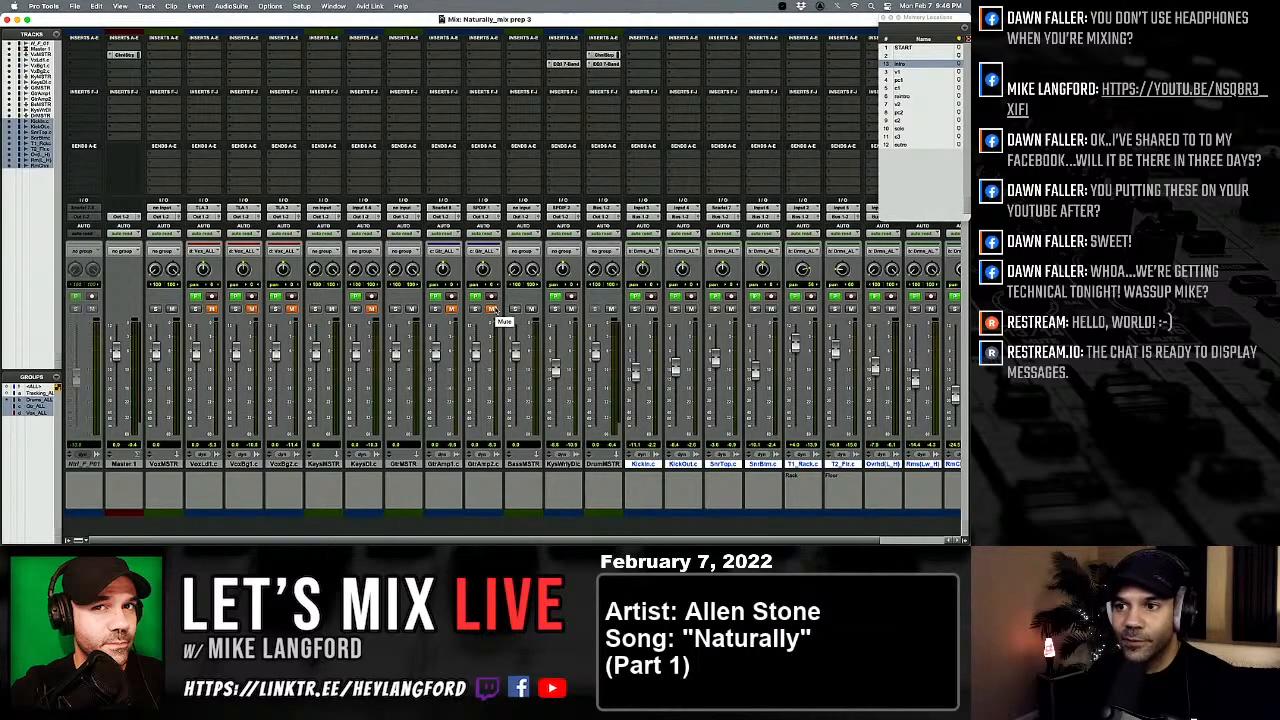
# Step: Select a passage at the c1 marker on both guitar amp tracks, leaving the guitars muted and the organ keys unmuted
pyautogui.moveTo(490, 310); pyautogui.dragTo(401, 308)
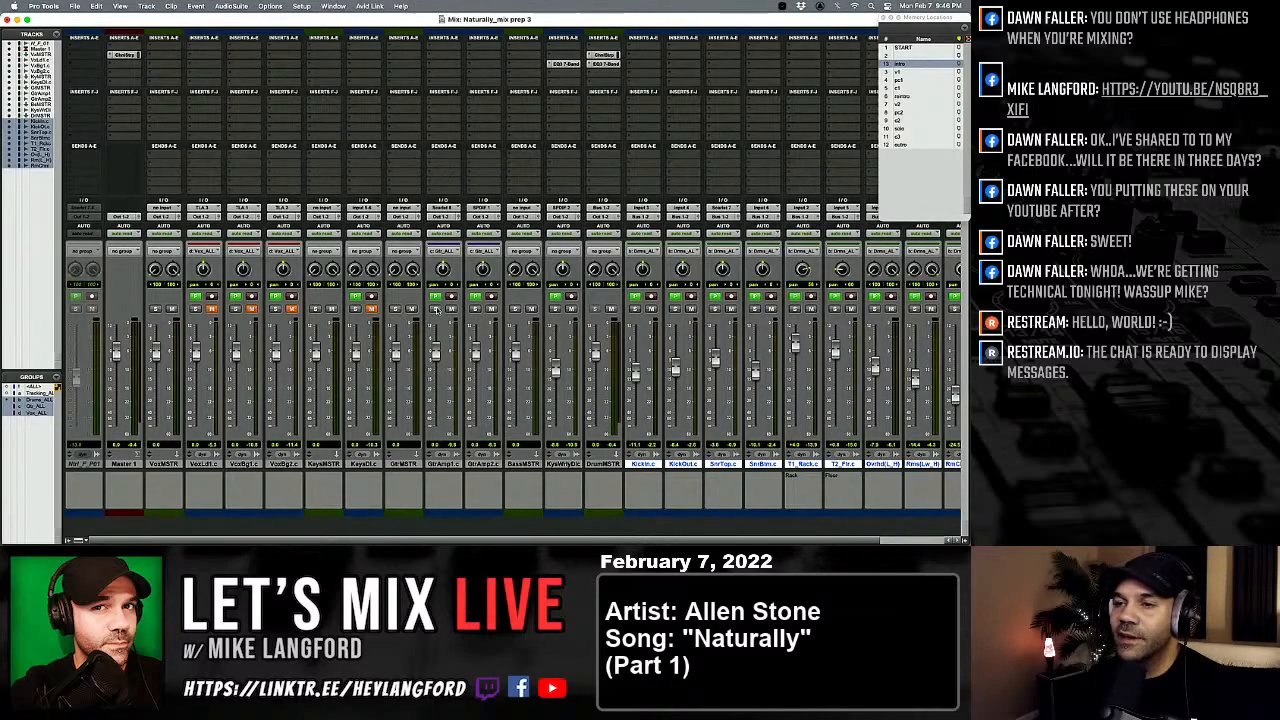
pyautogui.press('super+equal')
pyautogui.press('super+equal')
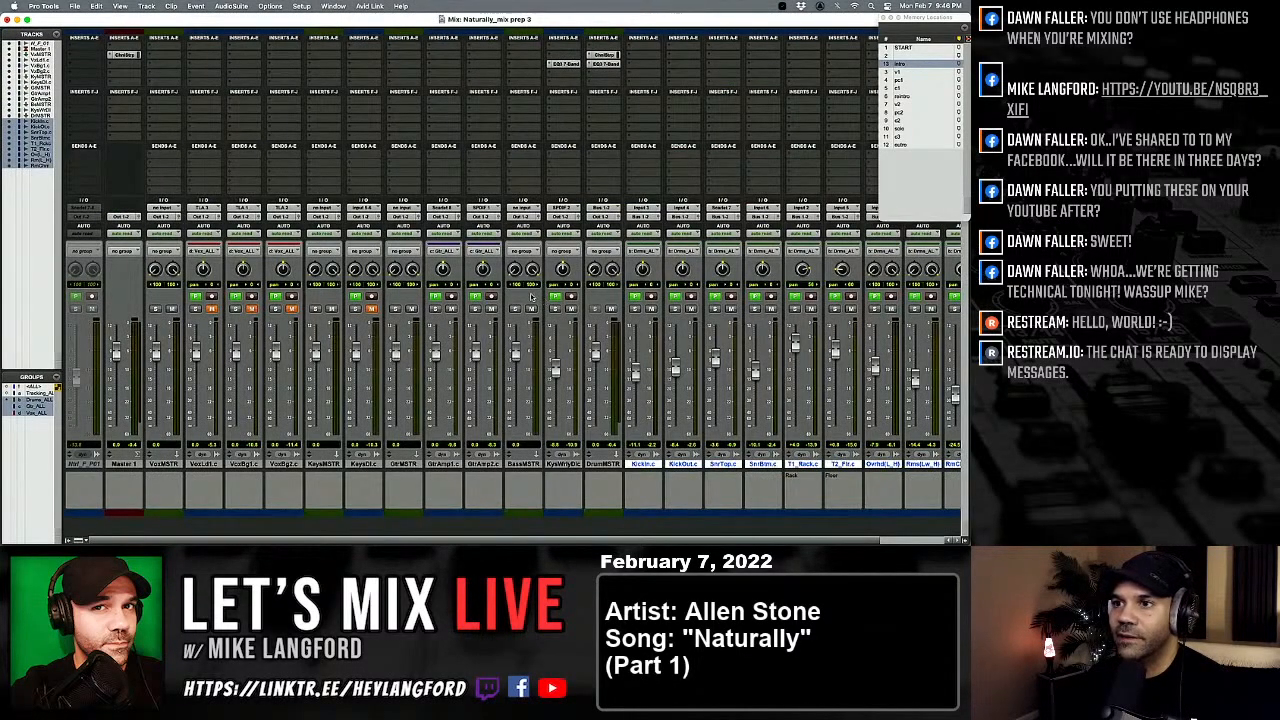
pyautogui.press('super+equal')
pyautogui.moveTo(457, 262); pyautogui.dragTo(505, 287)
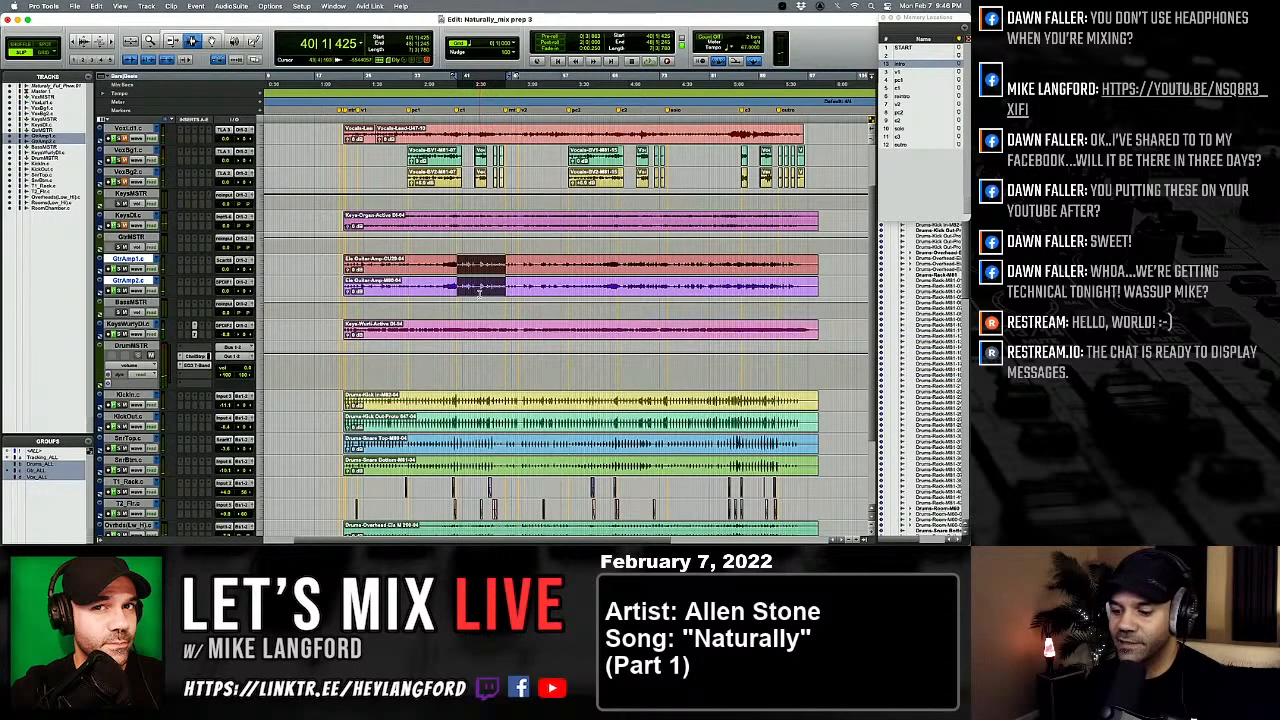
pyautogui.press('super+equal')
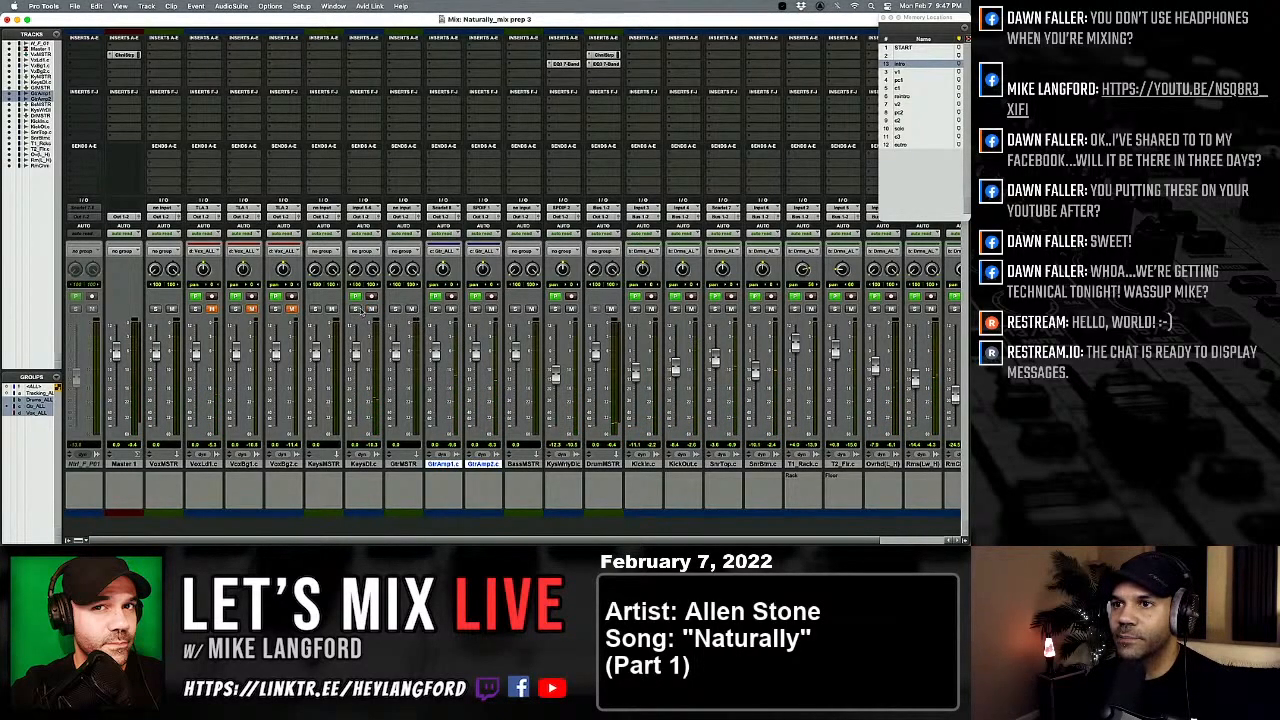
pyautogui.click(451, 309)
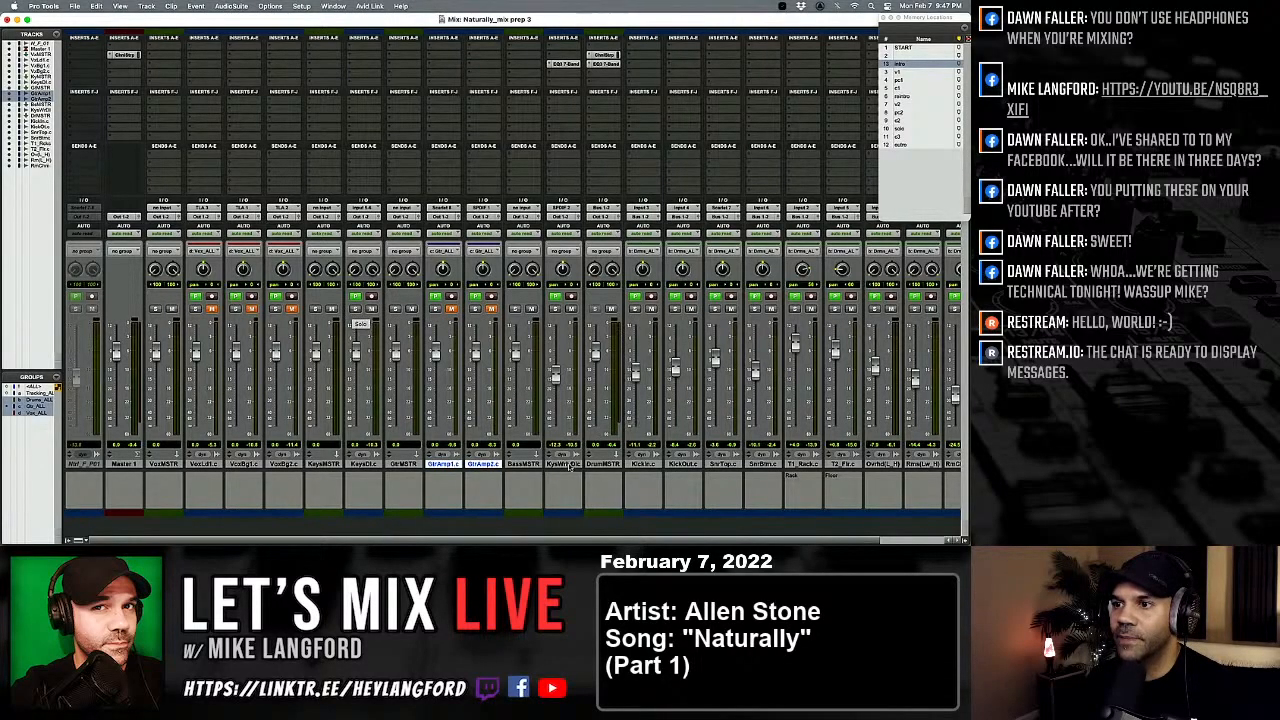
# Step: Route the Wurly keys DI output to Bus 5-6 and set the BassMSTR input to Bus 5-6
pyautogui.click(564, 216)
pyautogui.moveTo(568, 226)
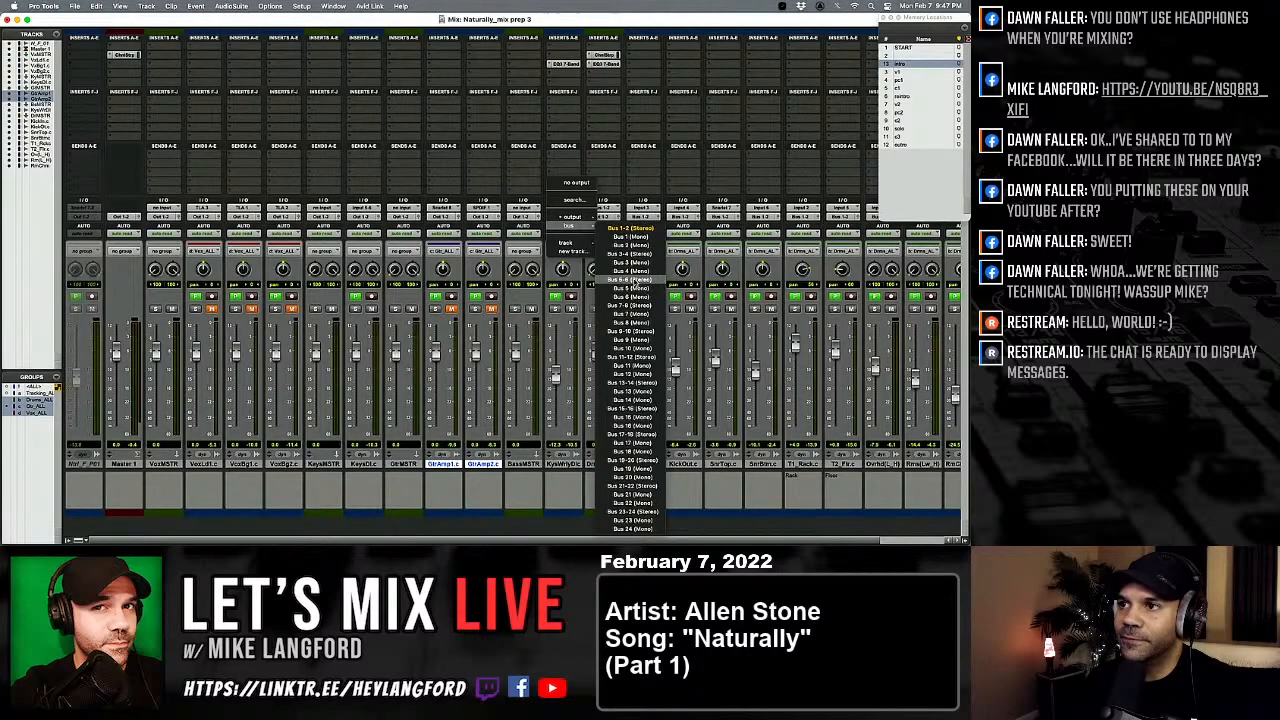
pyautogui.click(630, 279)
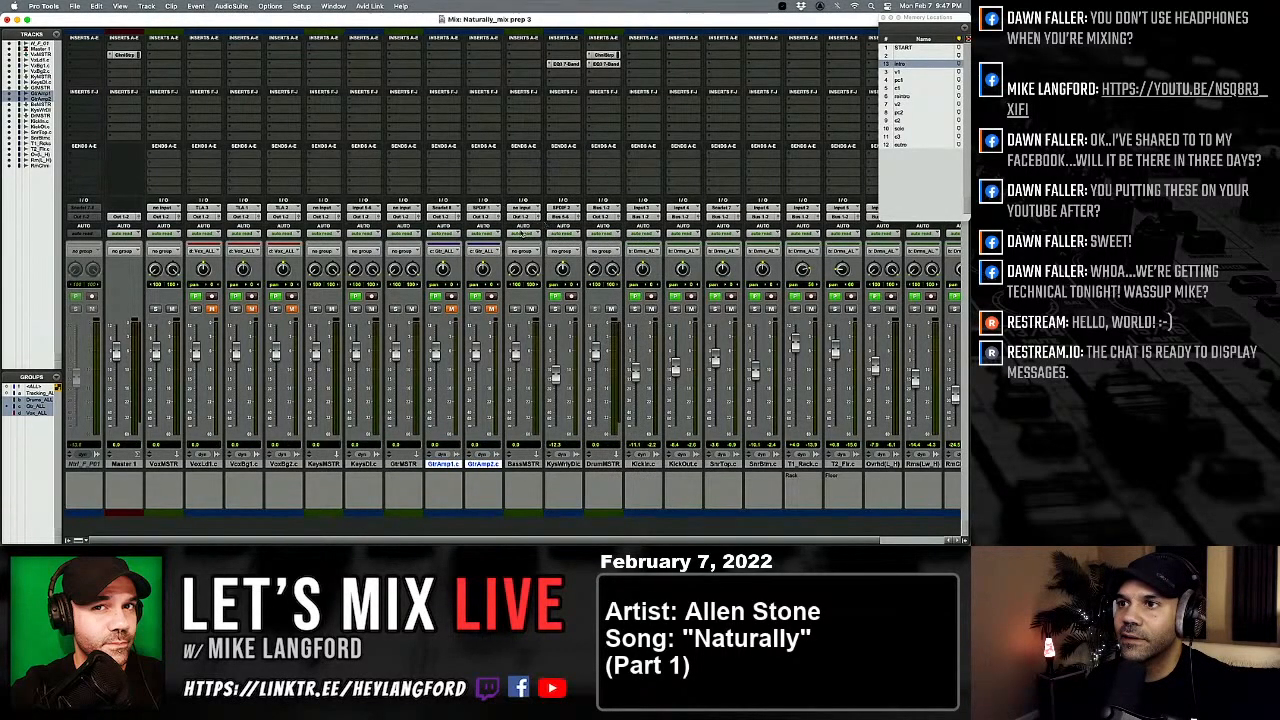
pyautogui.click(522, 213)
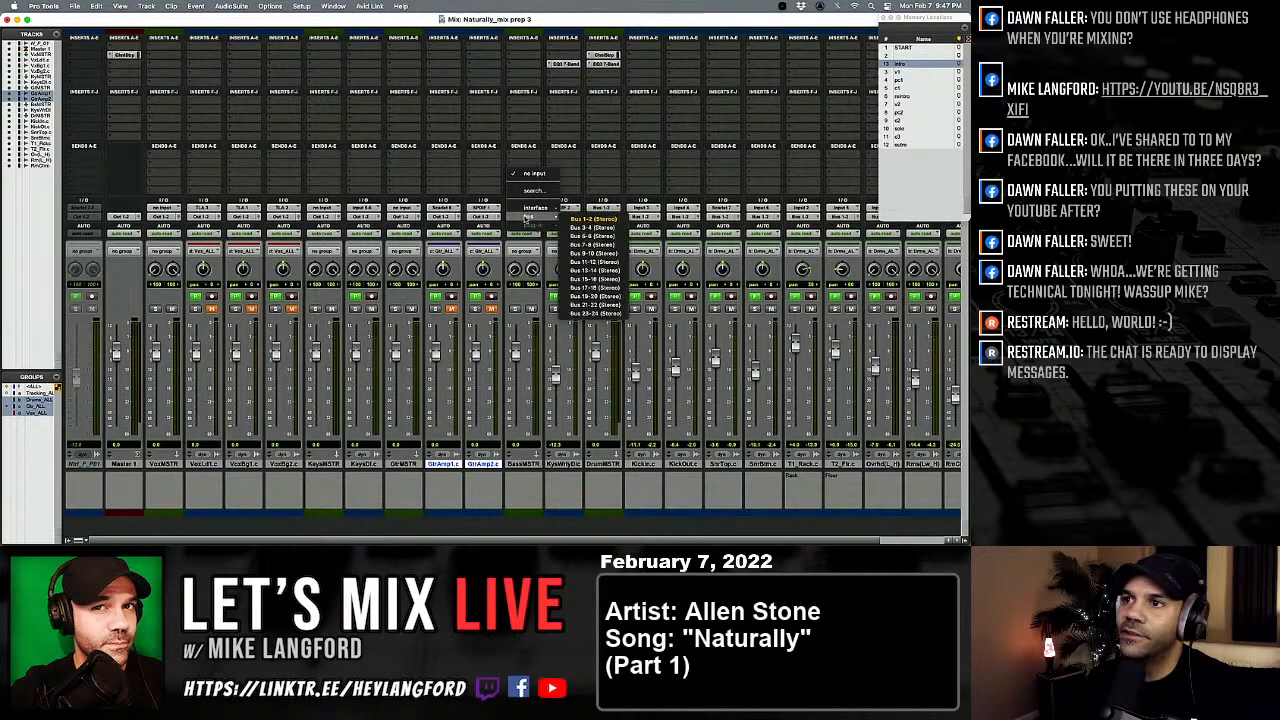
pyautogui.click(592, 232)
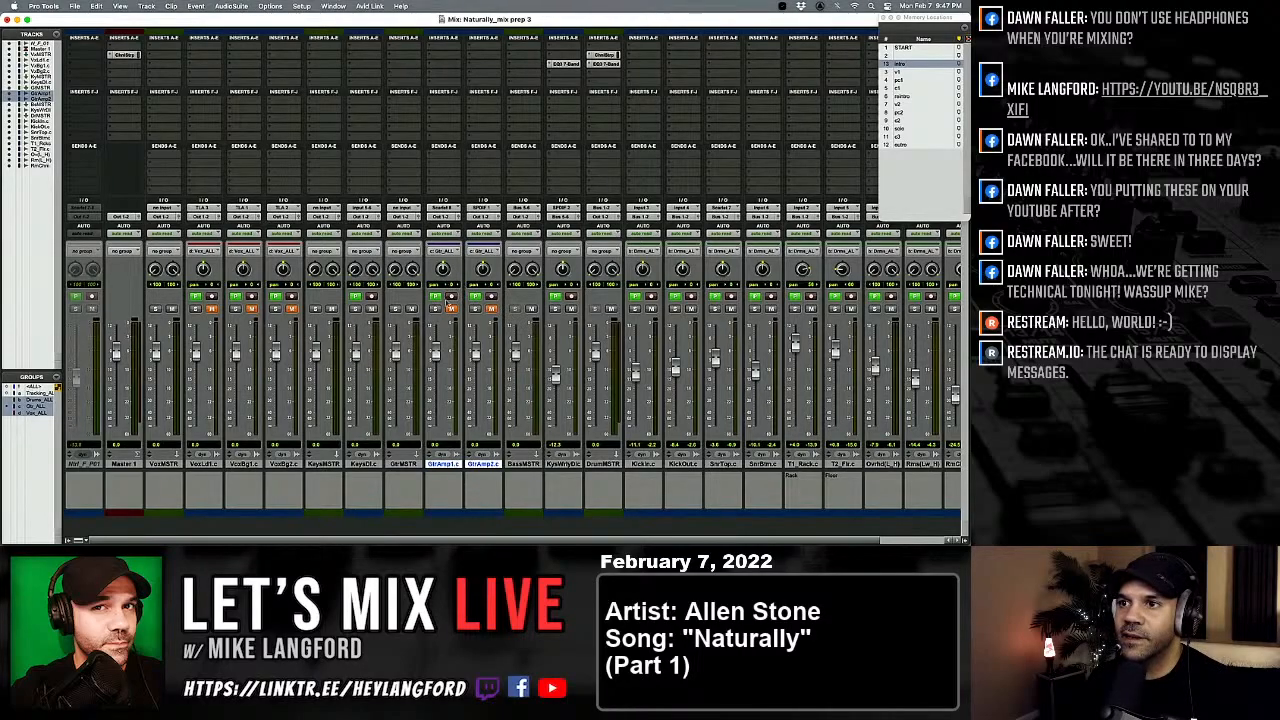
# Step: Route both guitar amp tracks to Bus 3-4 and set the GtrMSTR input to Bus 3-4
pyautogui.click(441, 217)
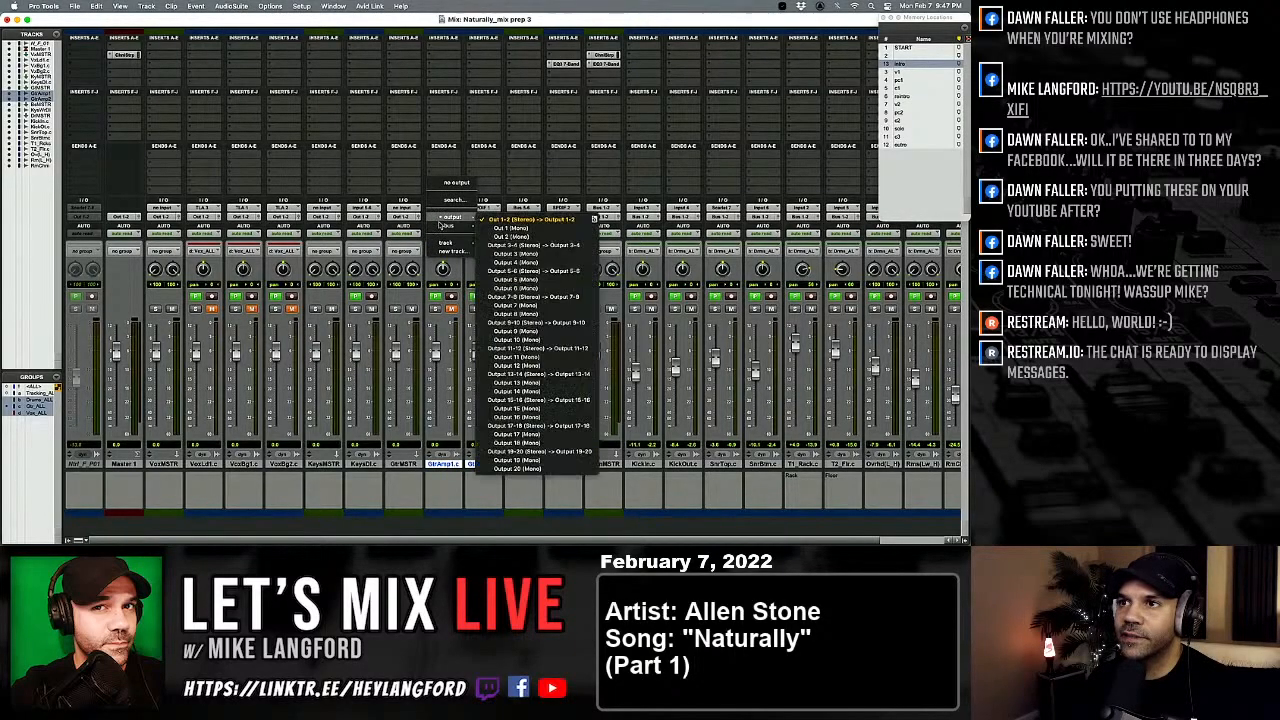
pyautogui.moveTo(447, 226)
pyautogui.click(521, 254)
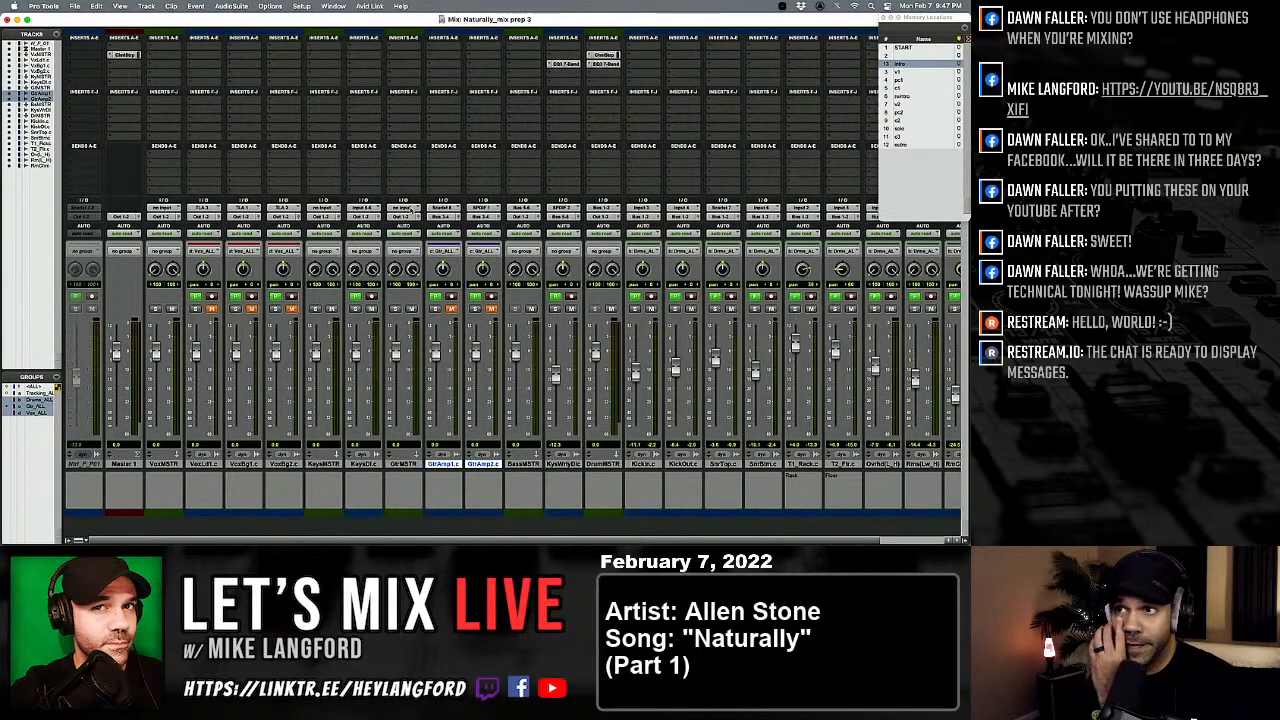
pyautogui.click(412, 208)
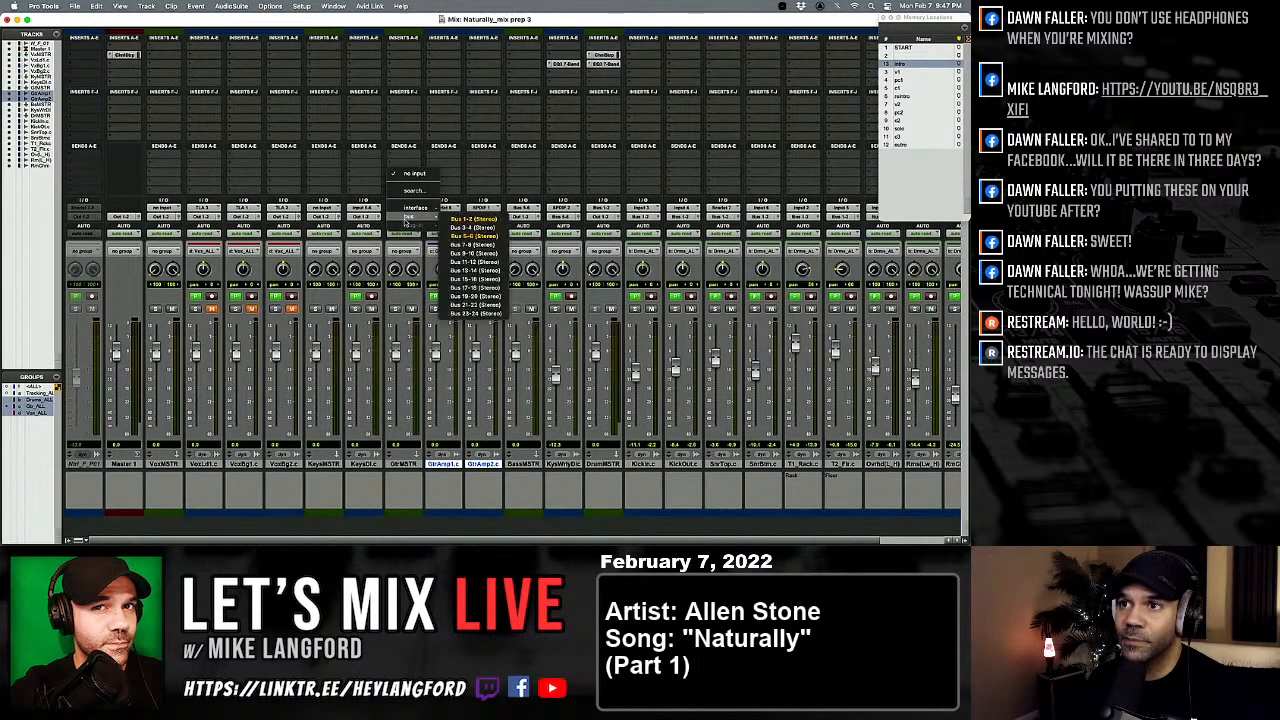
pyautogui.moveTo(433, 217)
pyautogui.click(466, 233)
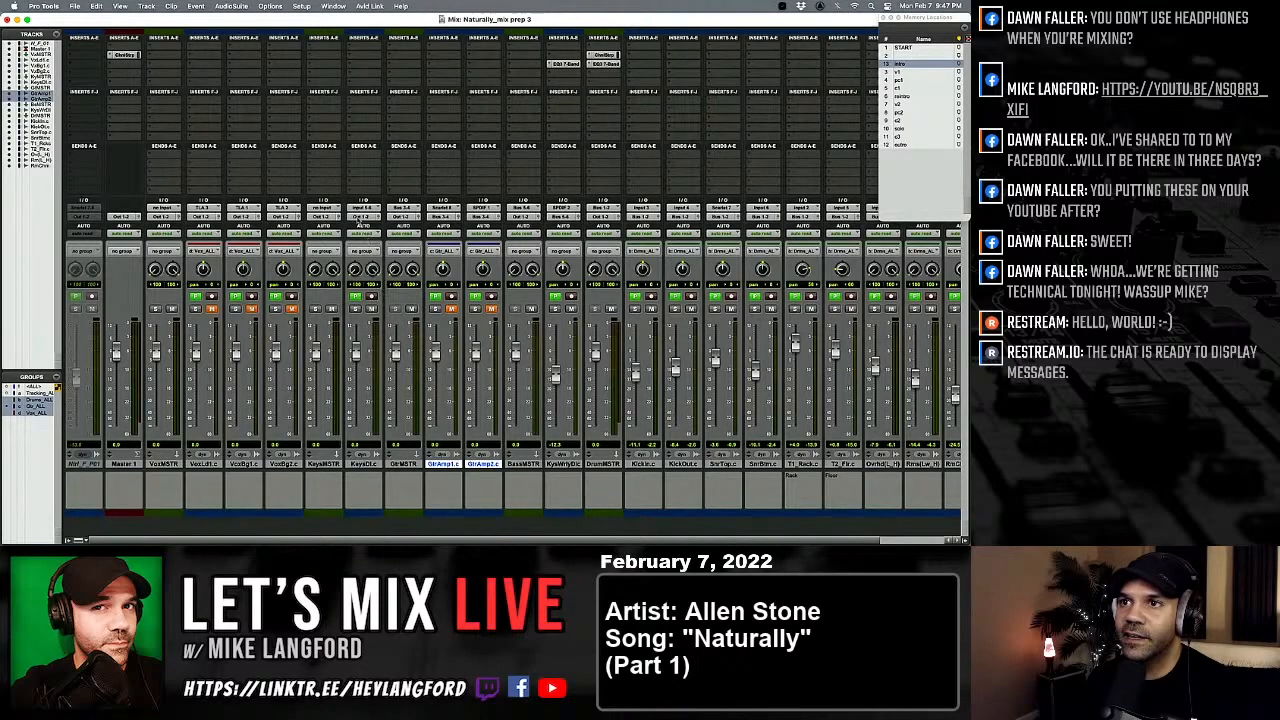
# Step: Route the organ keys DI output to Bus 17-18 and set the KeysMSTR input to Bus 17-18
pyautogui.click(359, 219)
pyautogui.moveTo(372, 226)
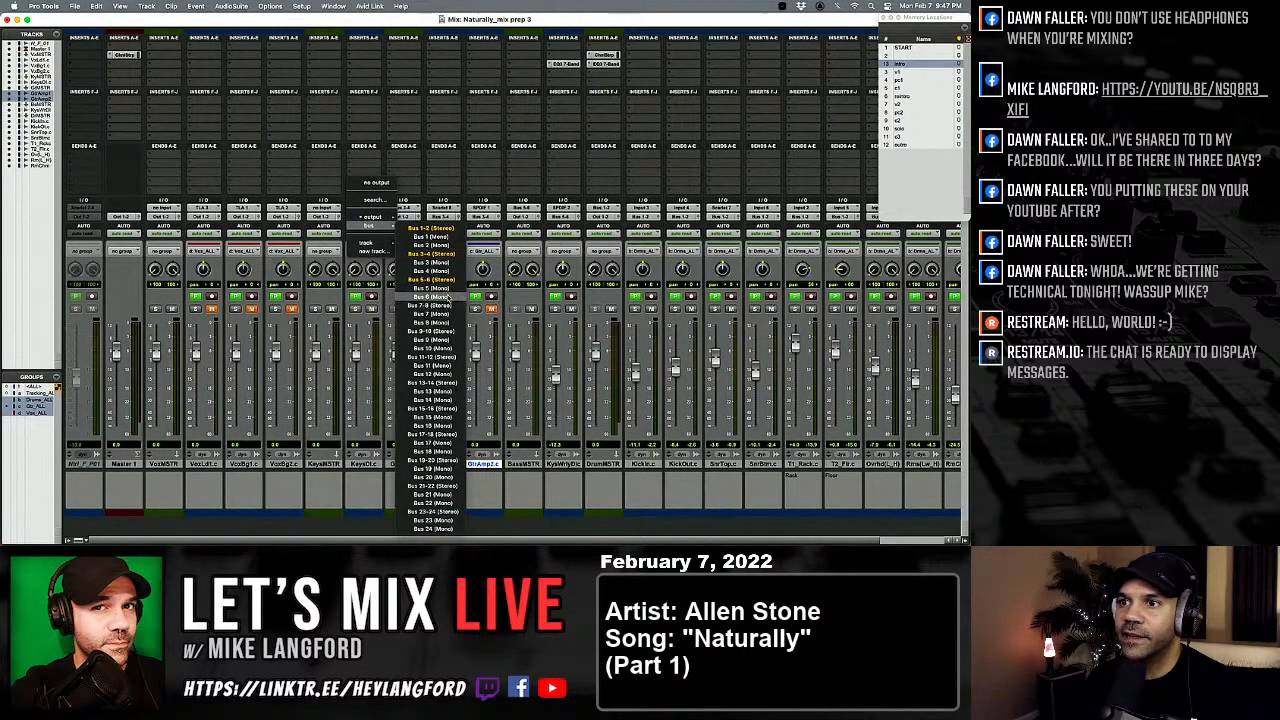
pyautogui.click(437, 319)
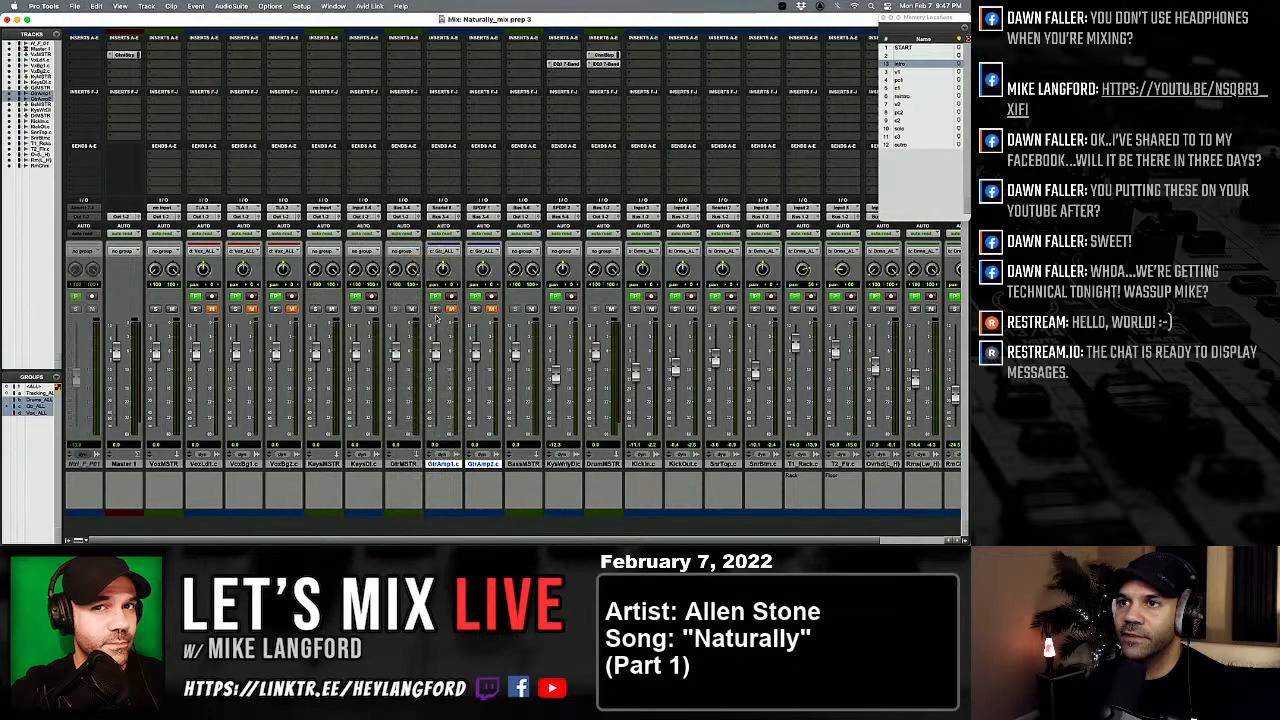
pyautogui.click(334, 207)
pyautogui.moveTo(332, 217)
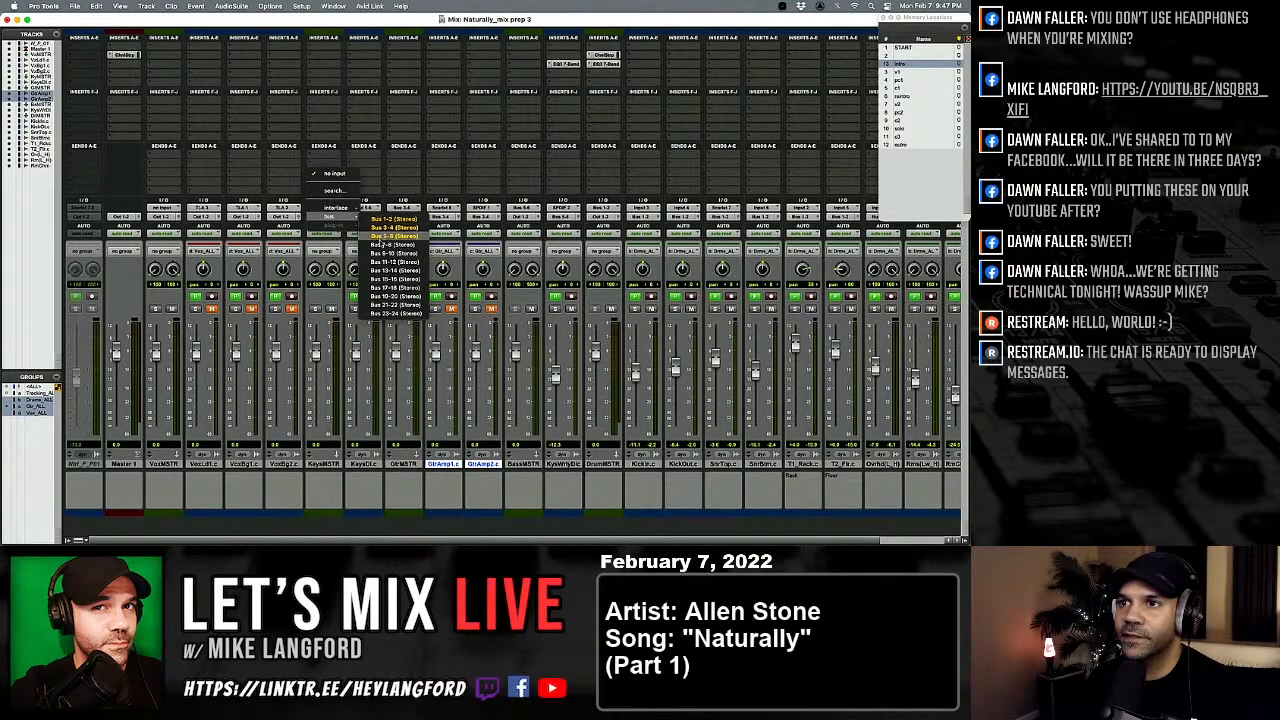
pyautogui.click(390, 270)
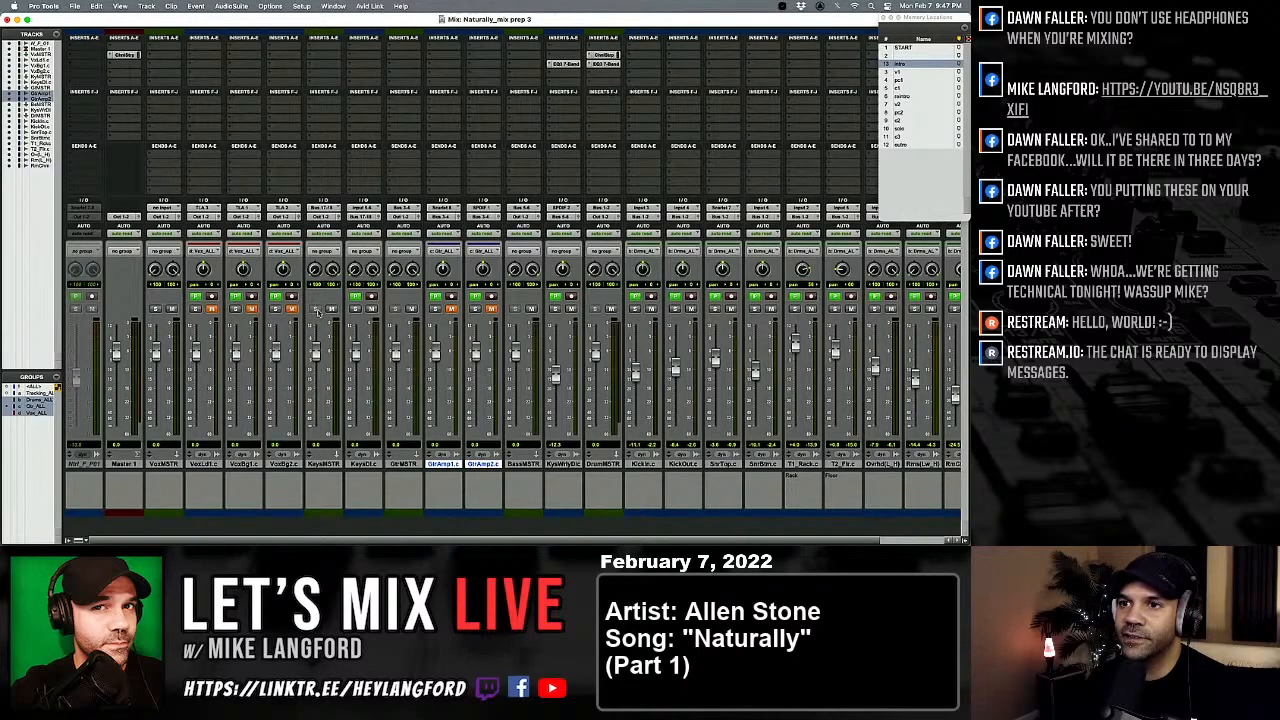
# Step: Route the lead and both background vocal tracks to Bus 7-8 and set the VoxMSTR input to Bus 7-8
pyautogui.click(225, 465)
pyautogui.keyDown('shift'); pyautogui.click(285, 465); pyautogui.keyUp('shift')
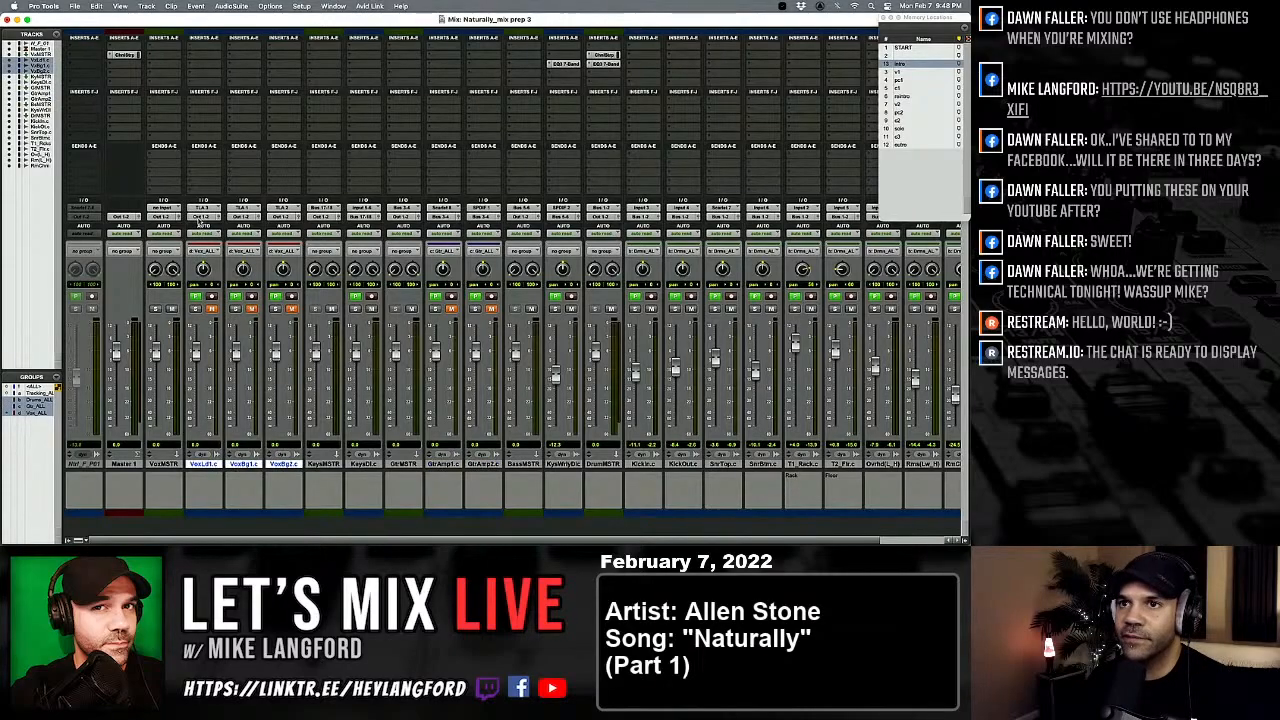
pyautogui.click(202, 222)
pyautogui.moveTo(208, 225)
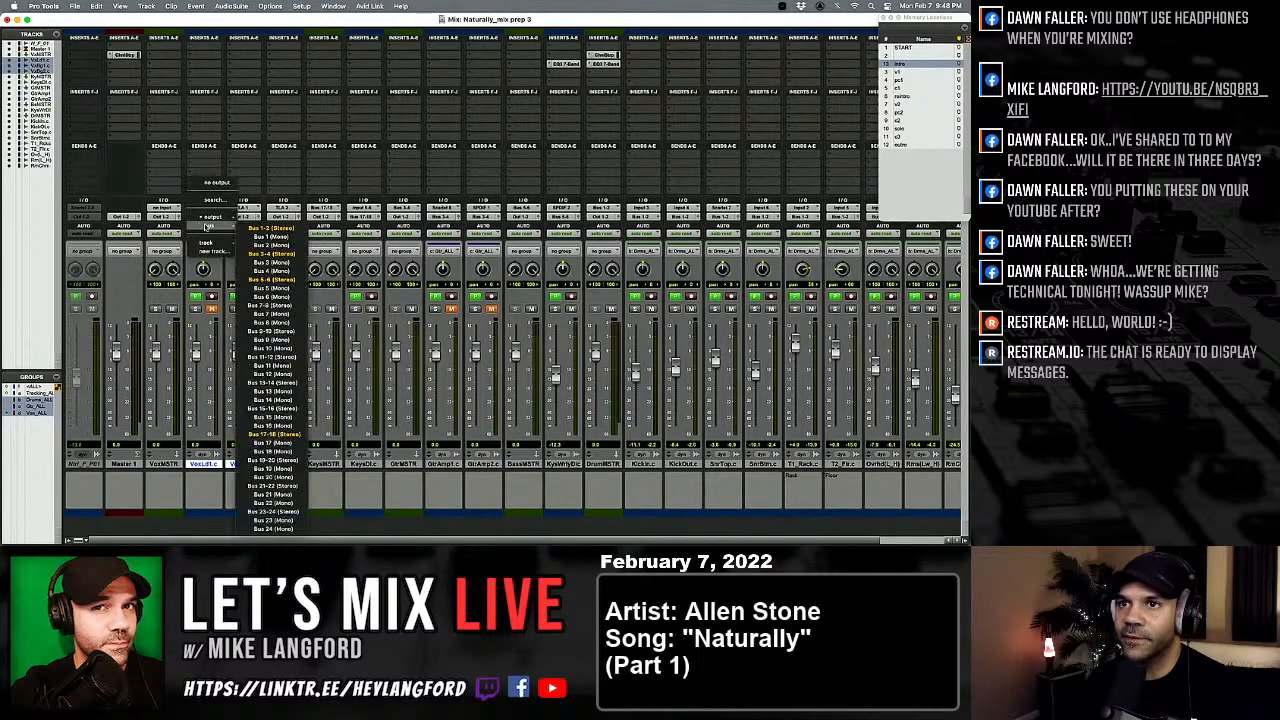
pyautogui.click(258, 297)
pyautogui.click(163, 208)
pyautogui.moveTo(170, 219)
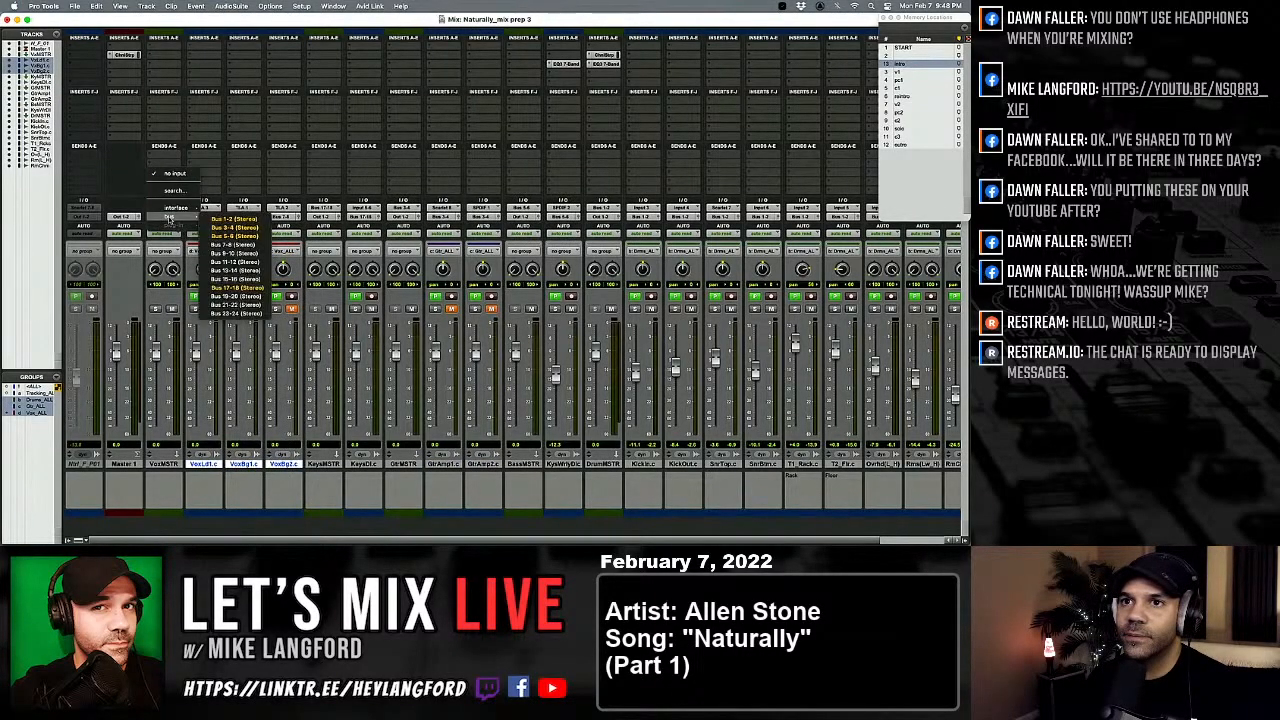
pyautogui.click(240, 246)
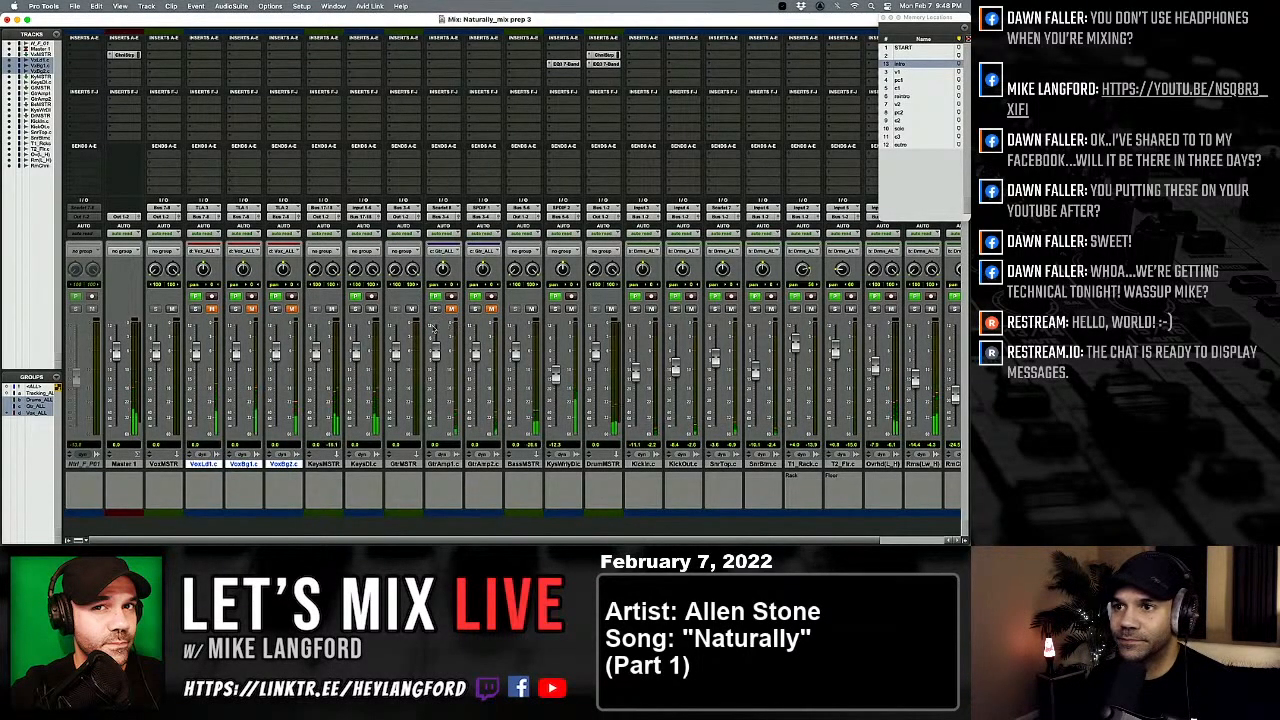
# Step: Solo the organ keys DI track during playback and insert a CLA-76 compressor on it
pyautogui.click(355, 309)
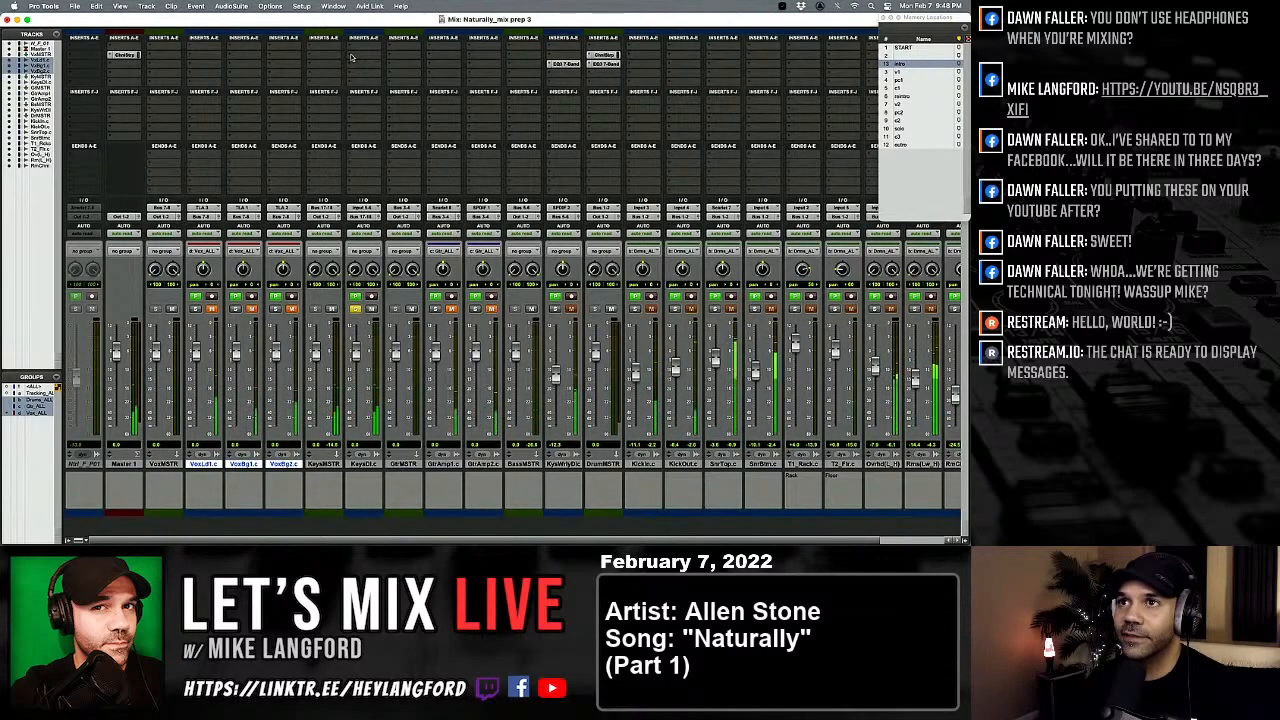
pyautogui.press('super+equal')
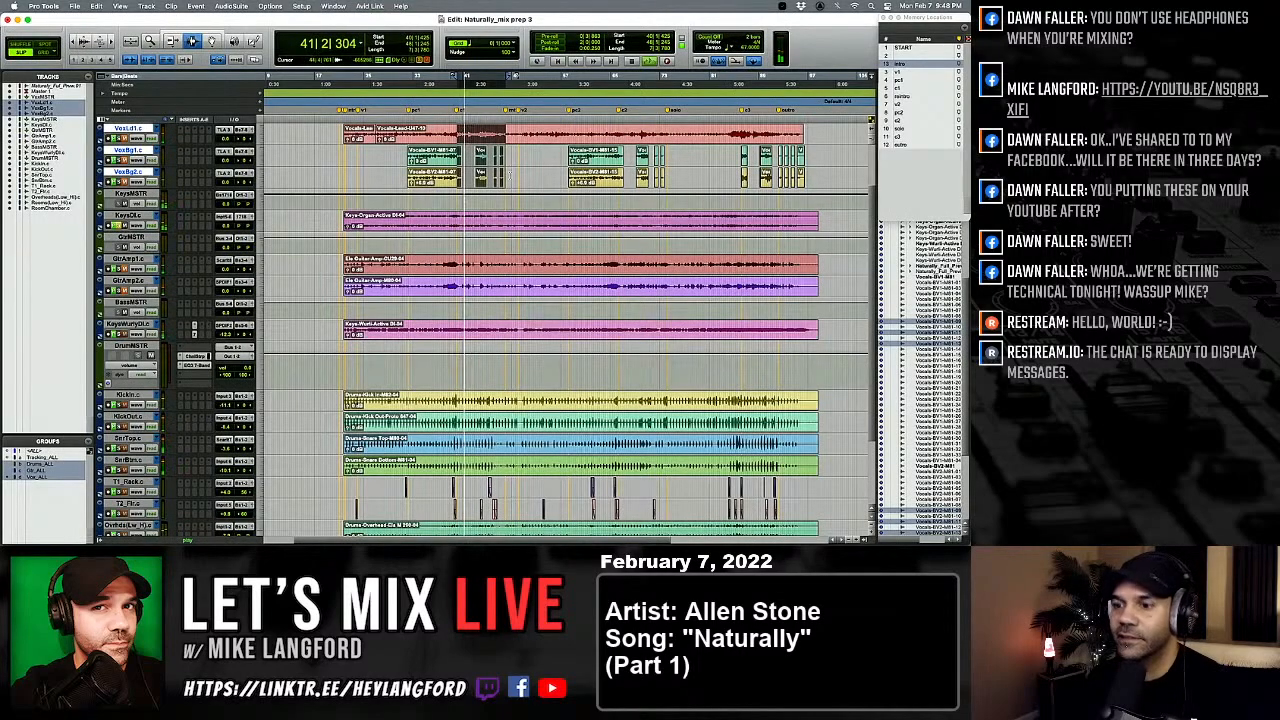
pyautogui.press('super+bracketright')
pyautogui.press('super+bracketright')
pyautogui.press('super+bracketleft')
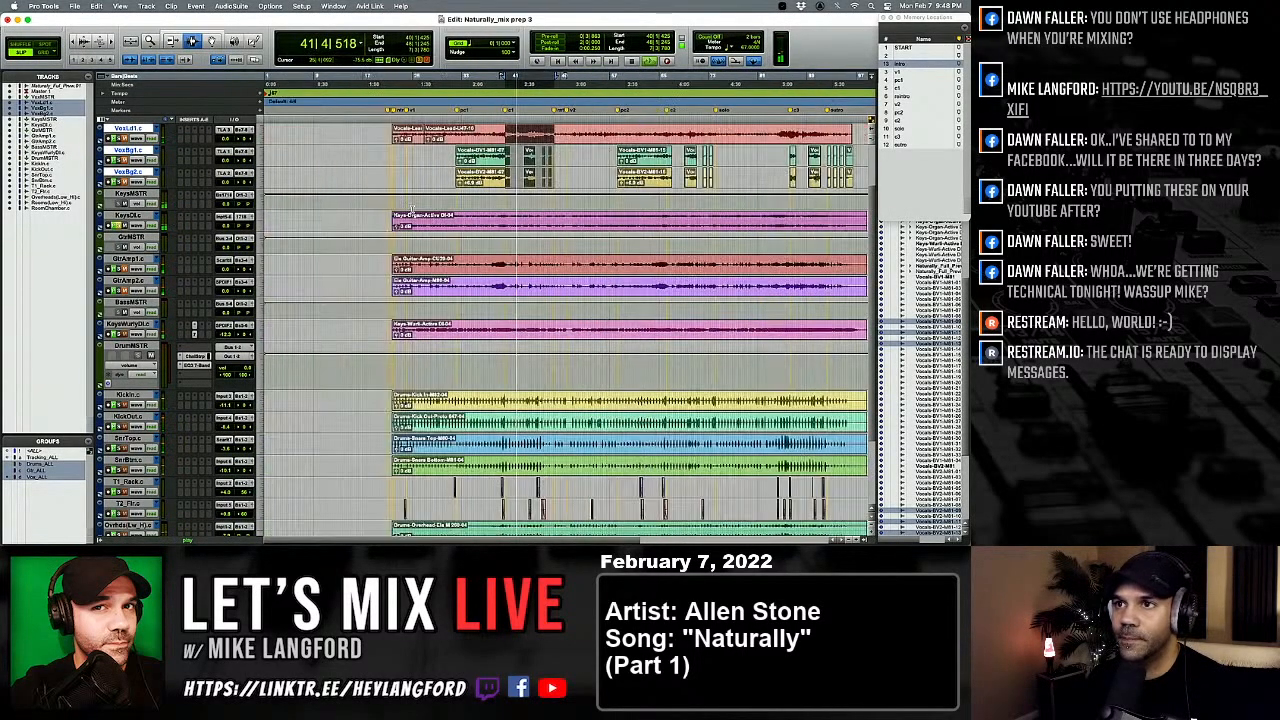
pyautogui.press('super+equal')
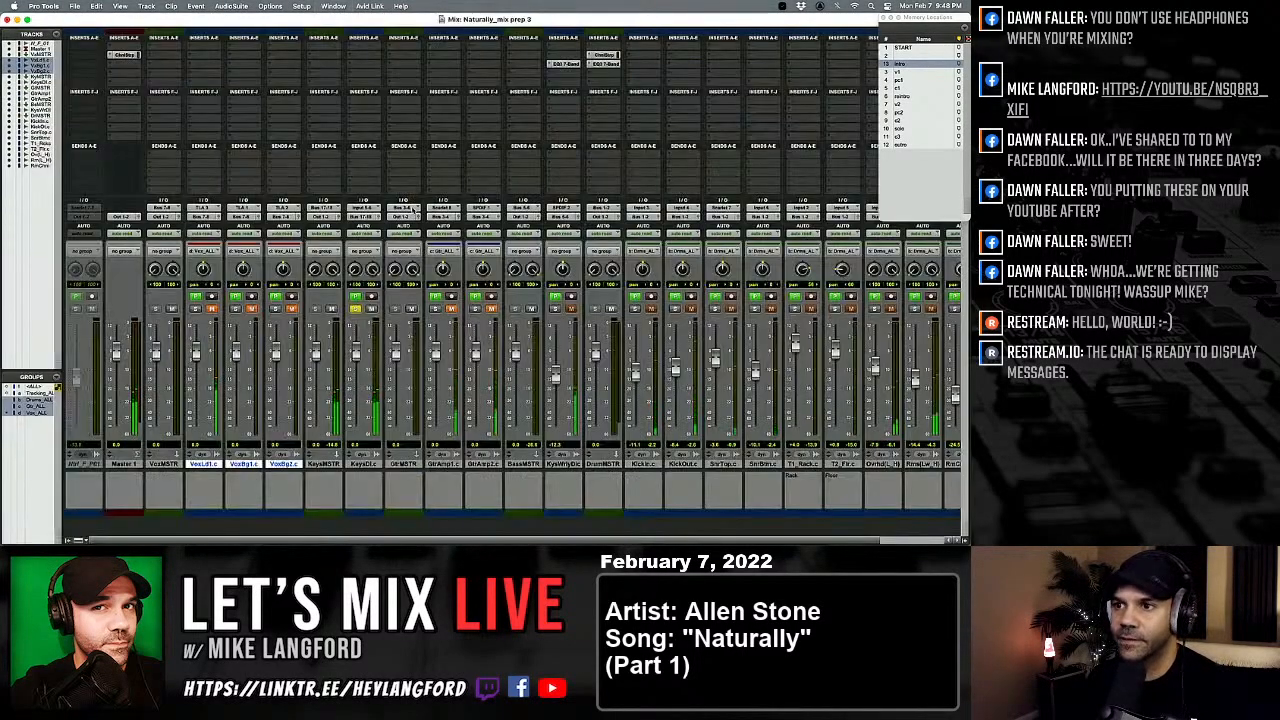
pyautogui.click(350, 58)
pyautogui.click(411, 121)
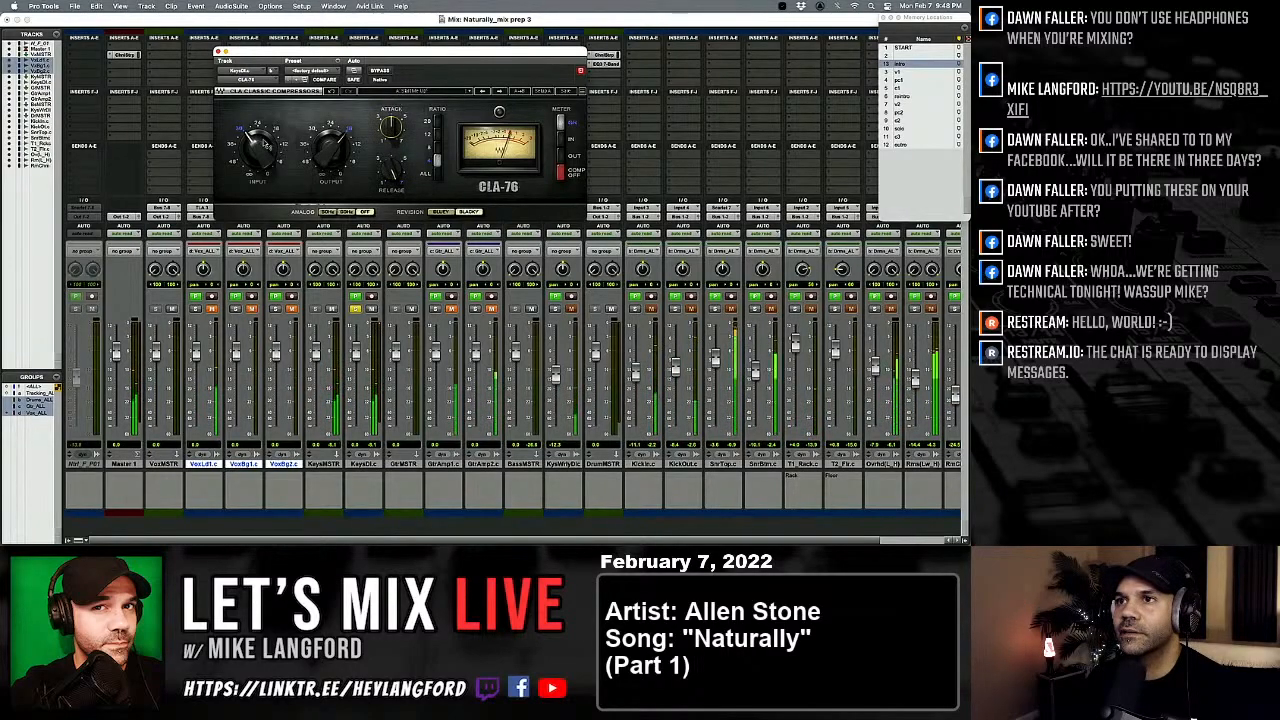
# Step: Adjust the input, attack and release of the CLA-76 on the organ keys DI track, and close the plug-in
pyautogui.moveTo(258, 150)
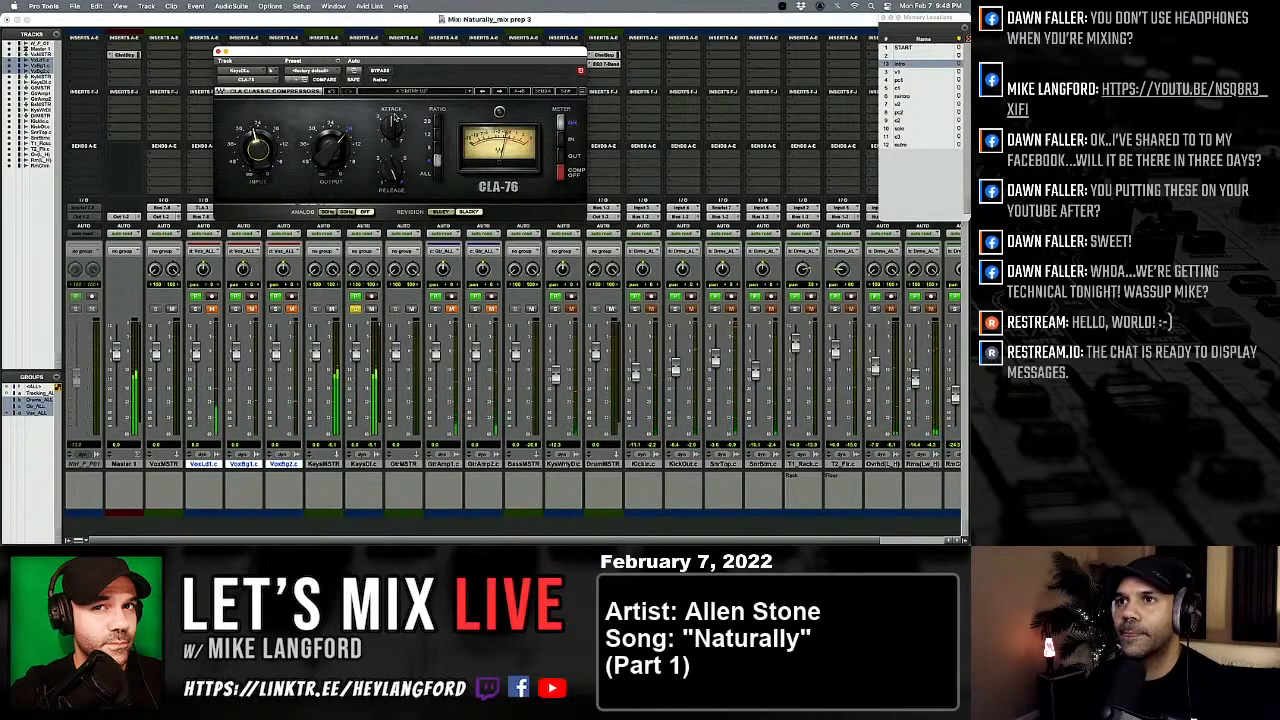
pyautogui.moveTo(392, 126)
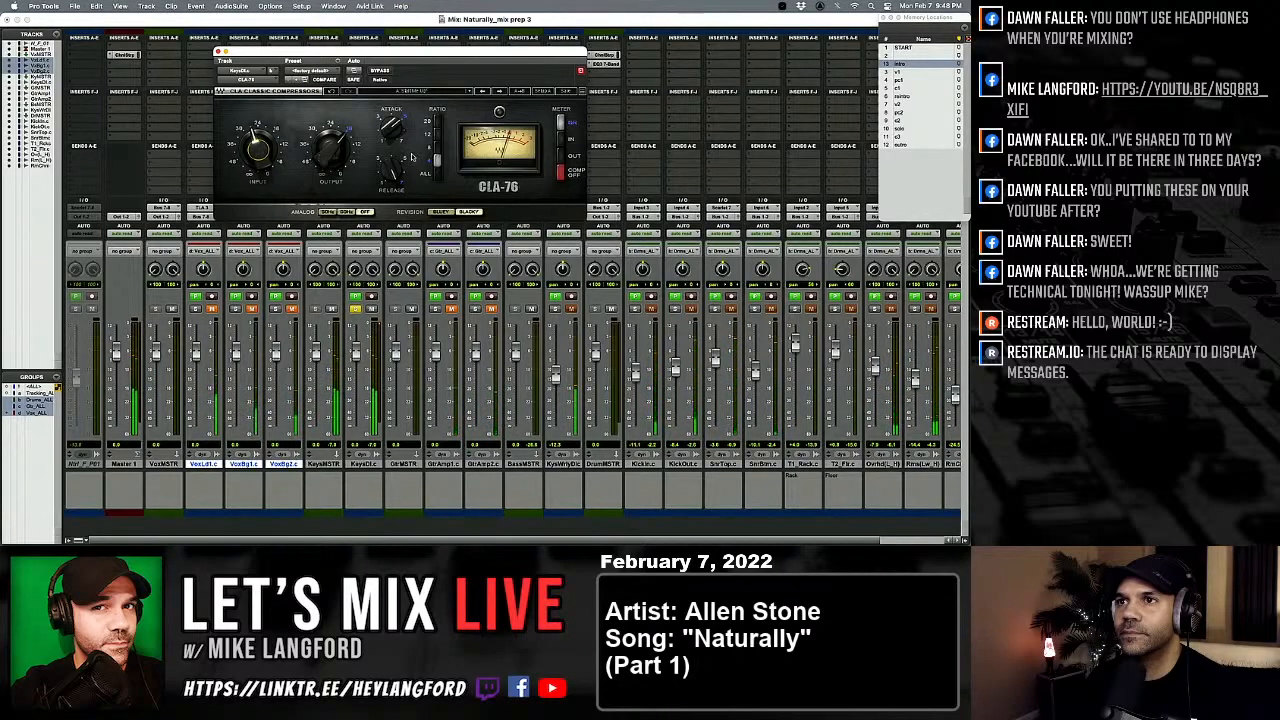
pyautogui.moveTo(392, 168)
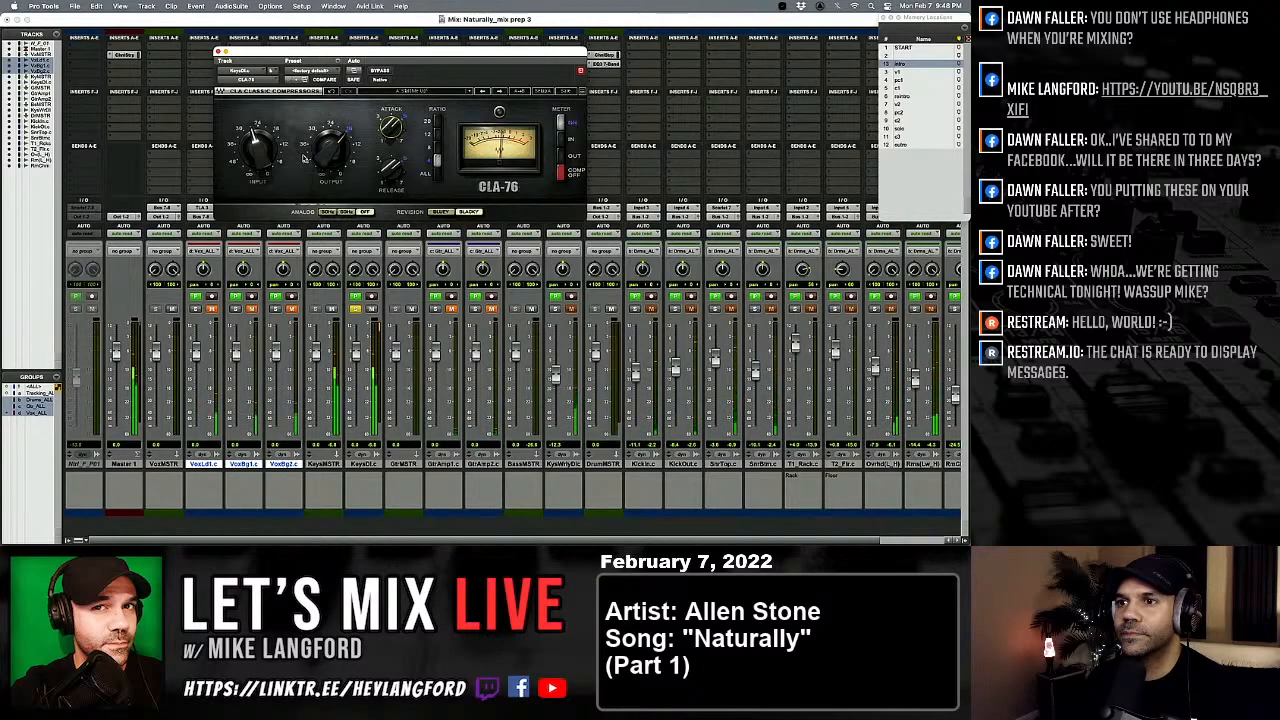
pyautogui.click(217, 51)
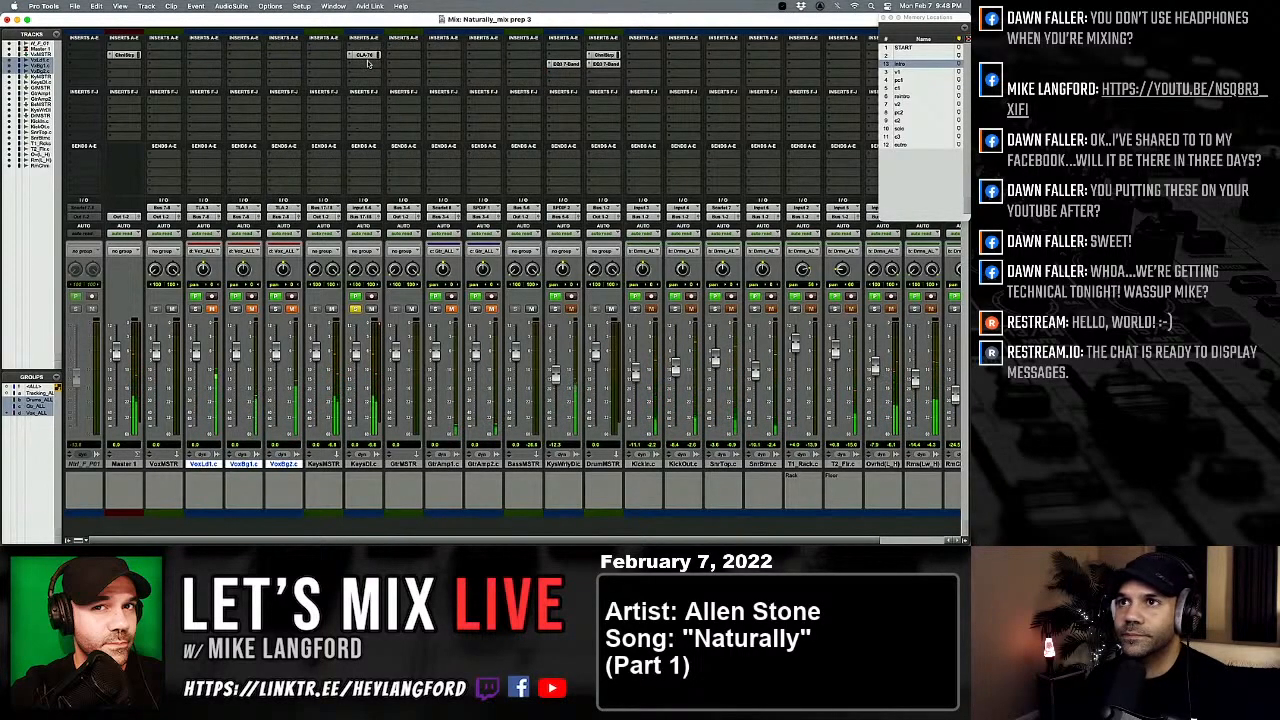
# Step: Insert a stereo EQ3 7-Band on the organ keys DI track directly after the CLA-76
pyautogui.click(363, 65)
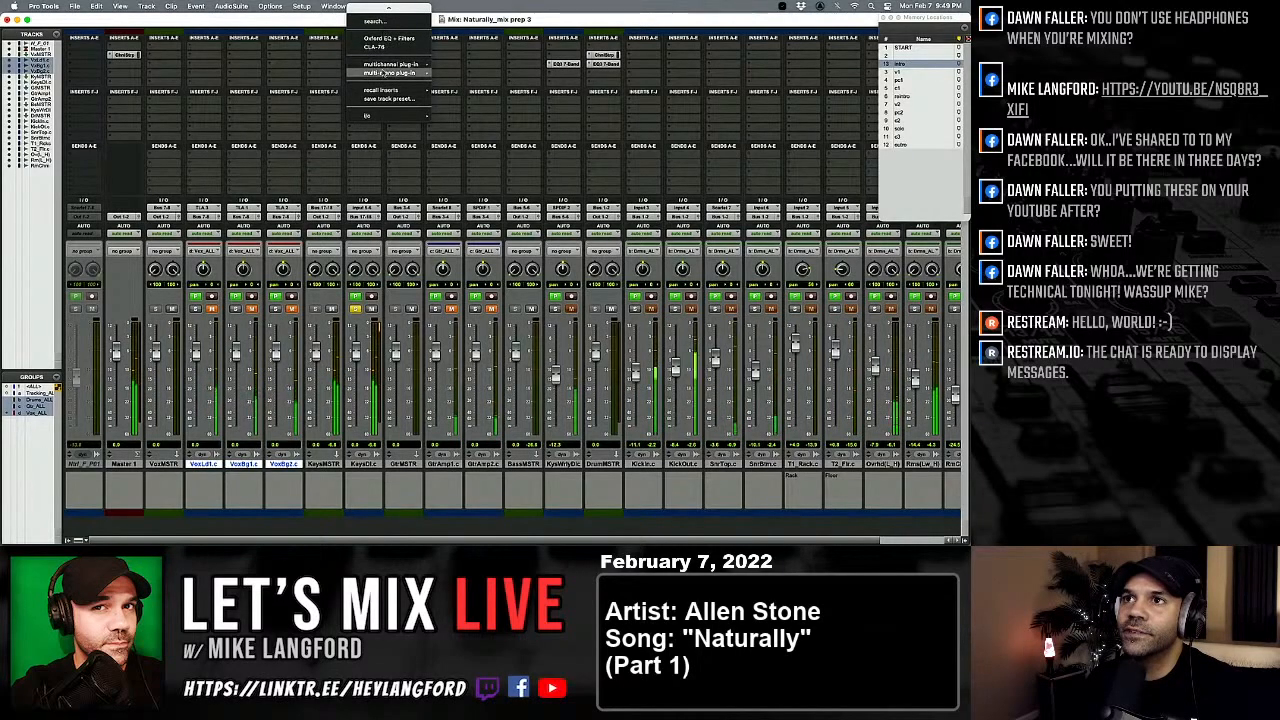
pyautogui.moveTo(385, 65)
pyautogui.moveTo(472, 67)
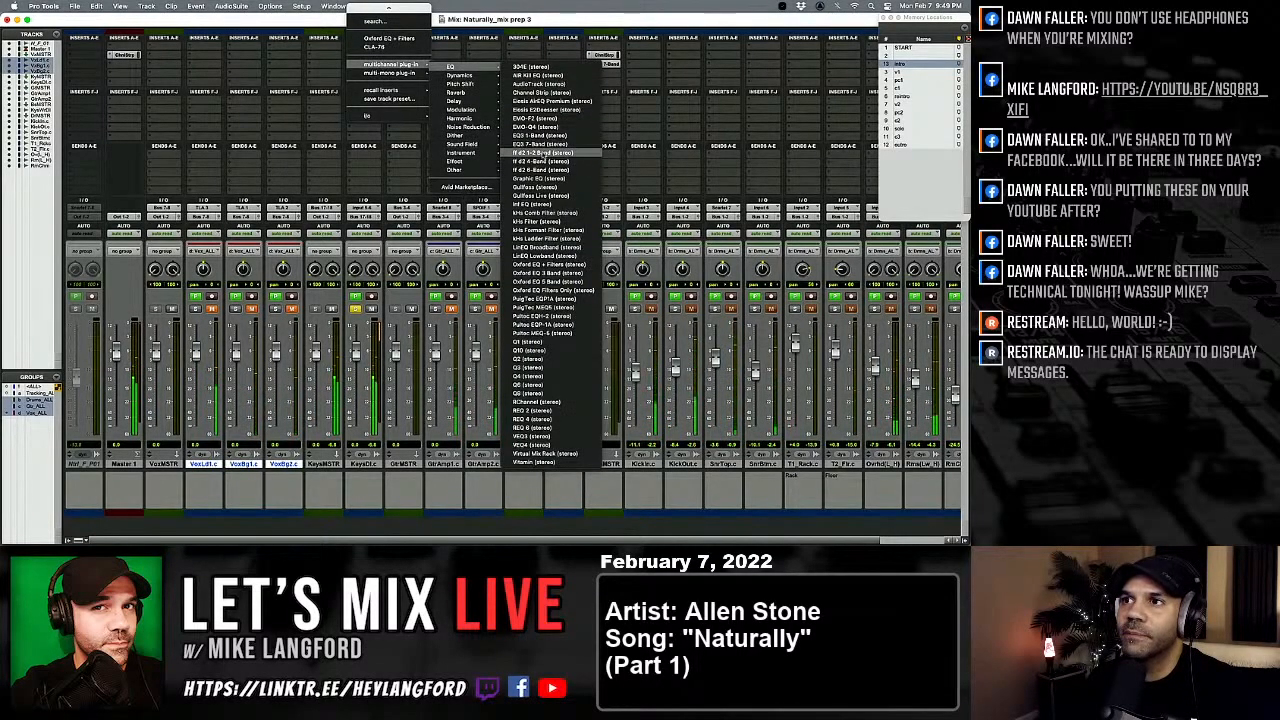
pyautogui.click(543, 150)
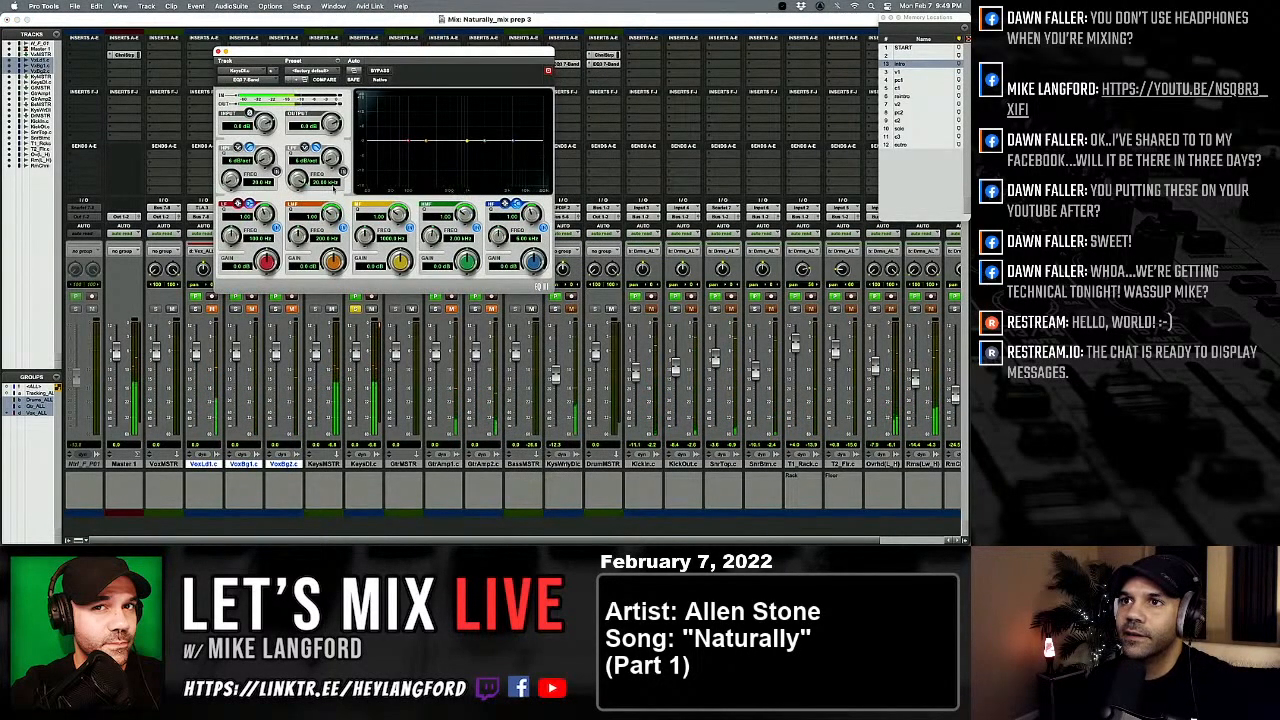
# Step: Sweep a narrow low-mid boost to find the problem frequency in the organ keys and turn the band into a cut
pyautogui.moveTo(430, 141); pyautogui.dragTo(427, 100)
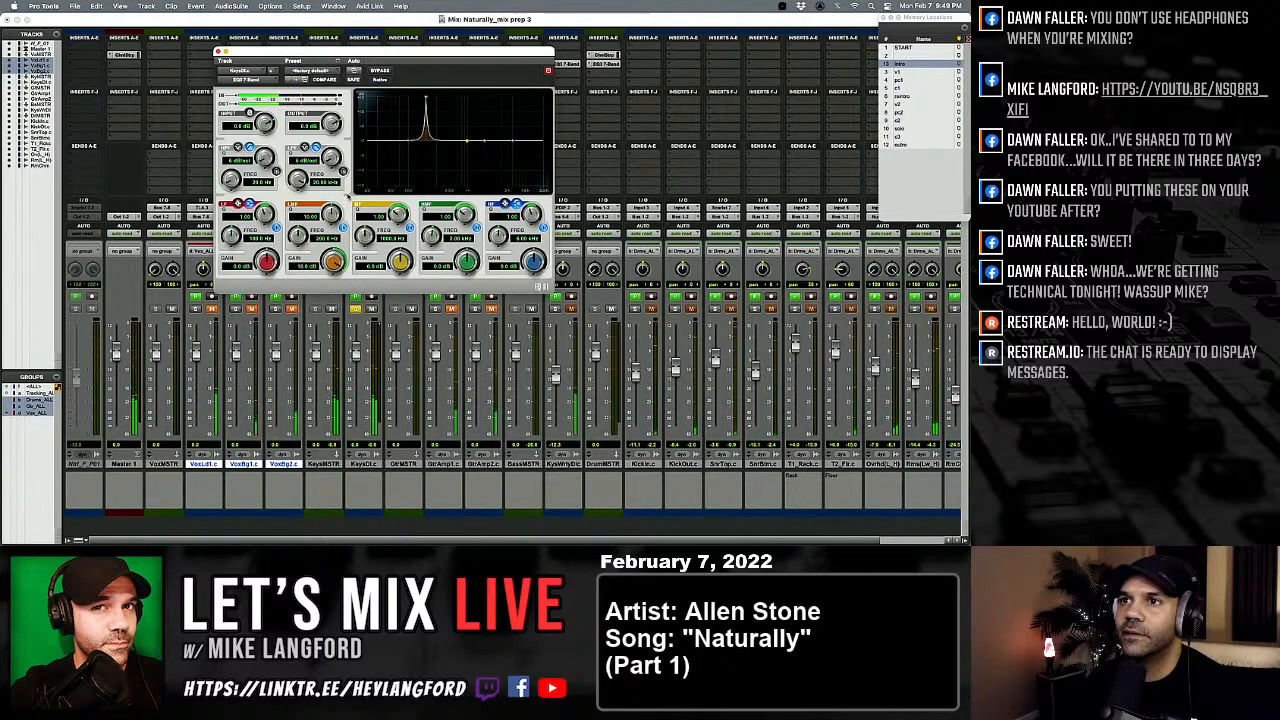
pyautogui.moveTo(380, 51); pyautogui.dragTo(634, 148)
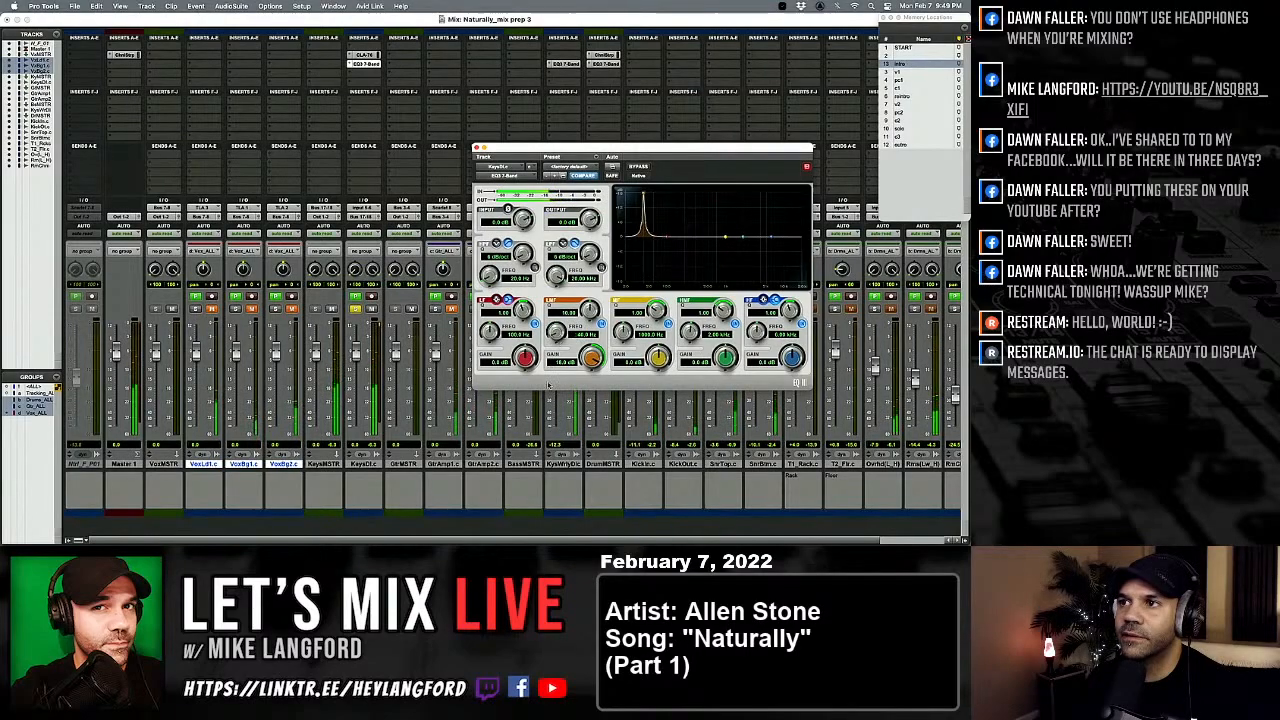
pyautogui.moveTo(546, 360); pyautogui.dragTo(548, 353)
pyautogui.moveTo(590, 310); pyautogui.dragTo(585, 410)
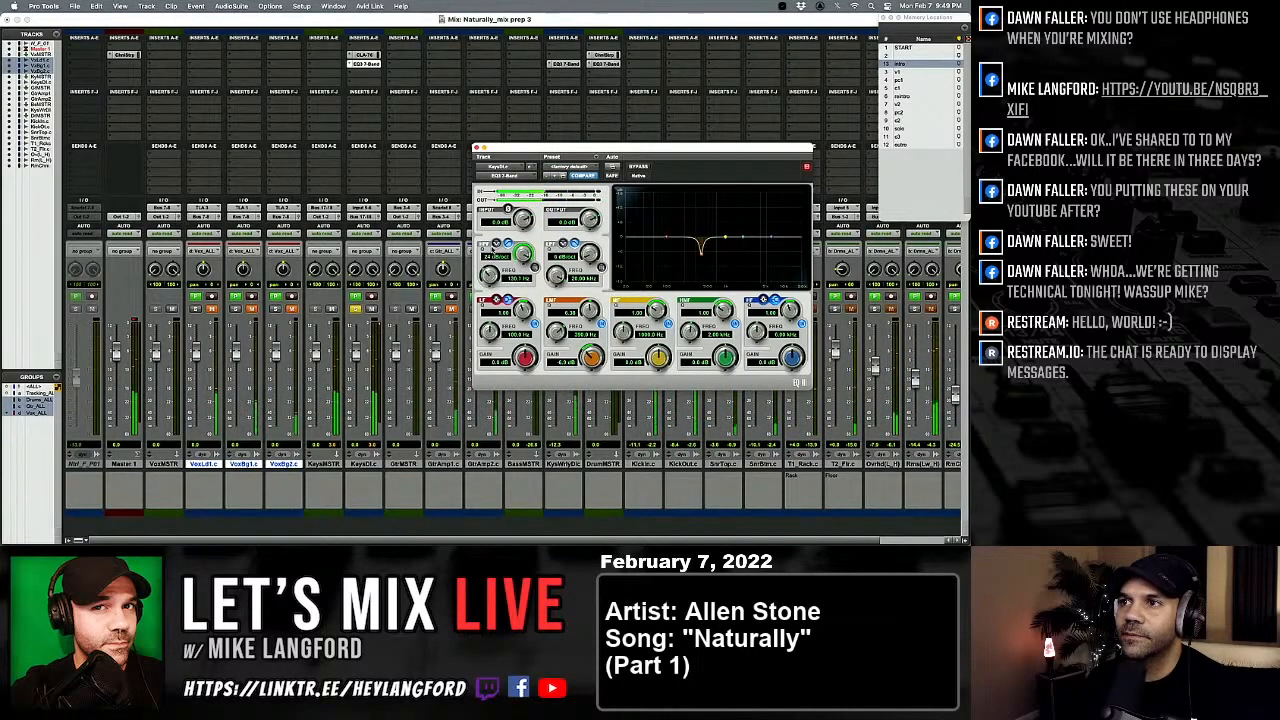
# Step: Set the organ EQ's high-pass filter to 24 dB/oct at about 170 Hz and toggle it in and out to compare
pyautogui.click(538, 270)
pyautogui.moveTo(490, 275); pyautogui.dragTo(498, 320)
pyautogui.click(535, 268)
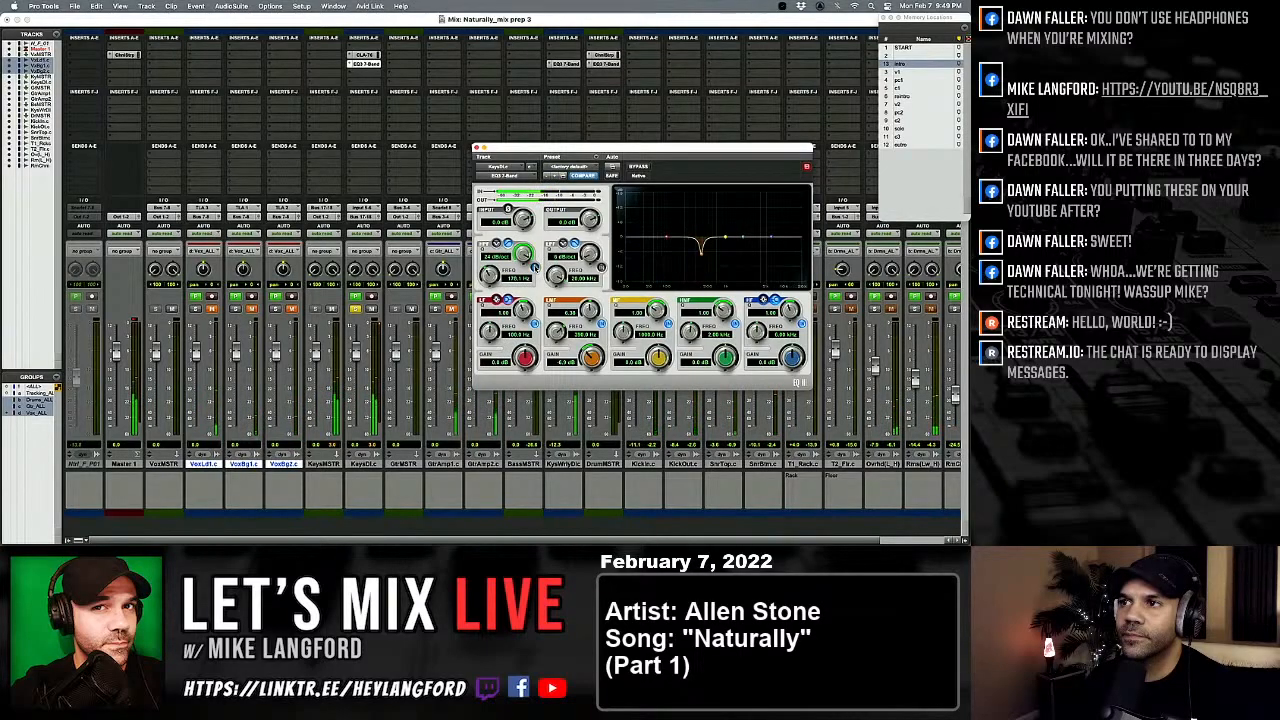
pyautogui.click(535, 268)
pyautogui.click(535, 268)
pyautogui.click(535, 268)
pyautogui.click(535, 268)
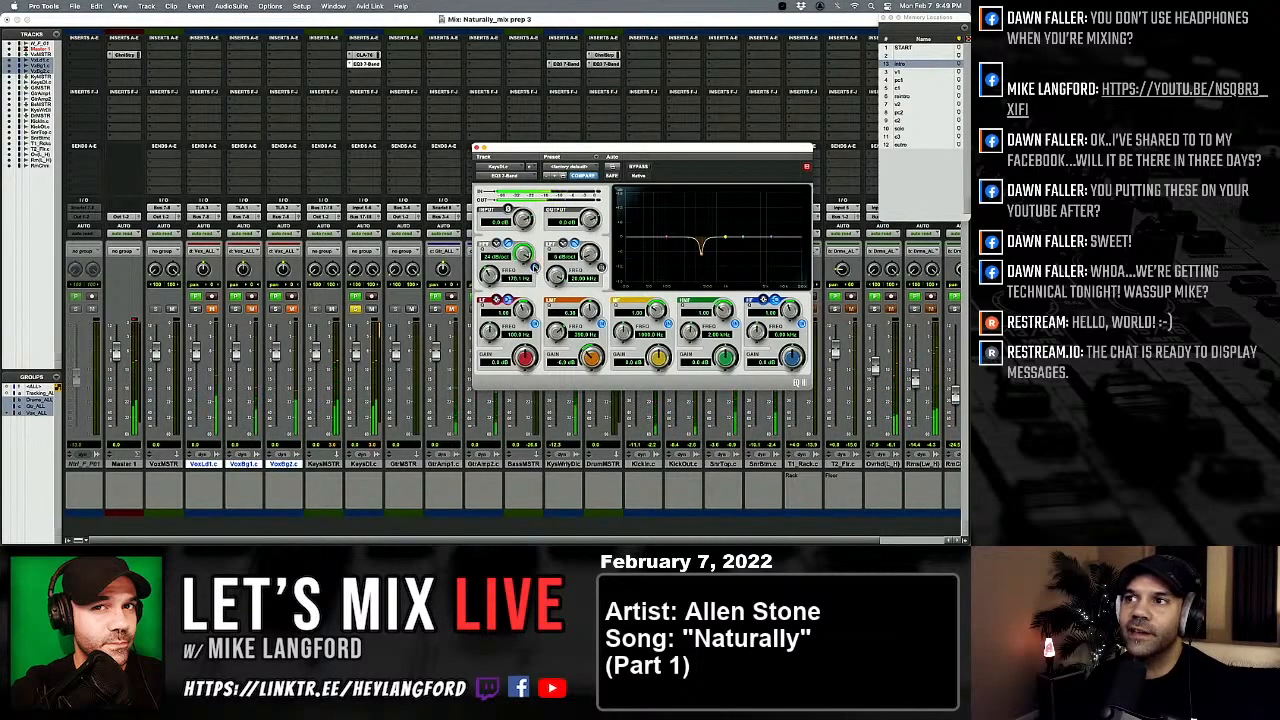
# Step: Lower the high-pass filter frequency on the organ keys EQ to about 144 Hz
pyautogui.click(350, 48)
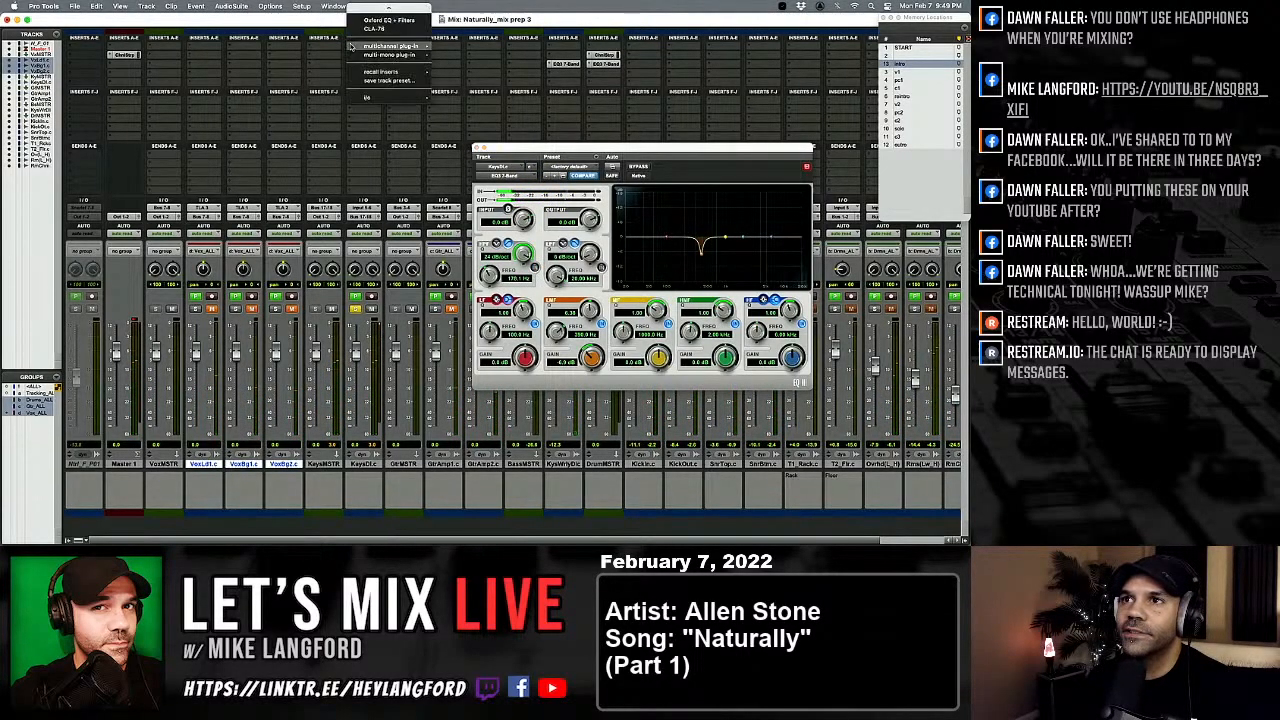
pyautogui.moveTo(392, 47)
pyautogui.moveTo(455, 48)
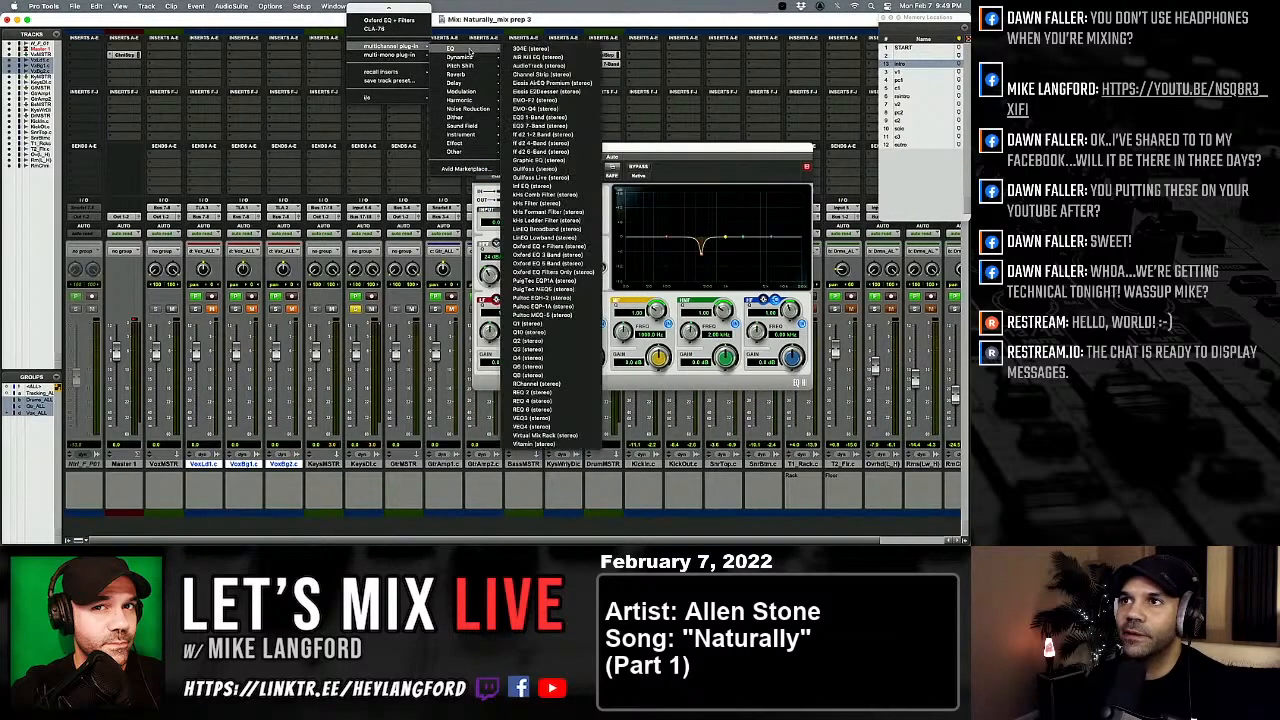
pyautogui.click(530, 125)
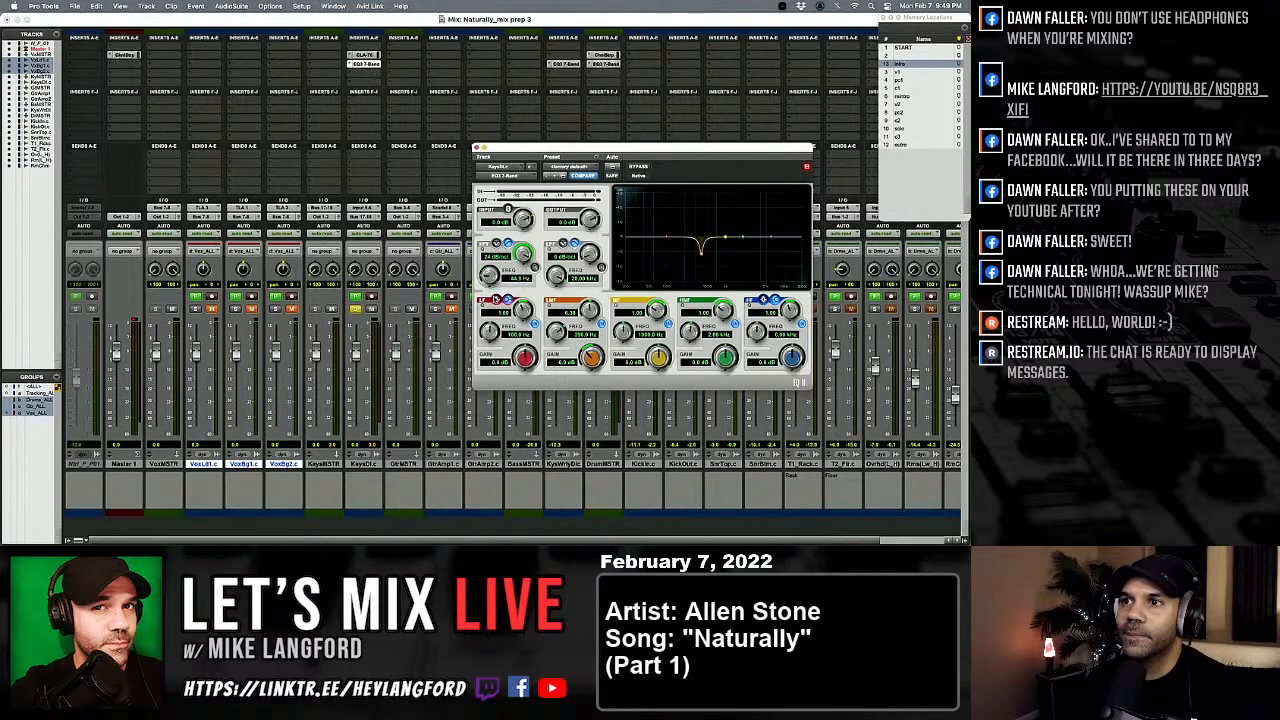
pyautogui.moveTo(538, 283); pyautogui.dragTo(522, 331)
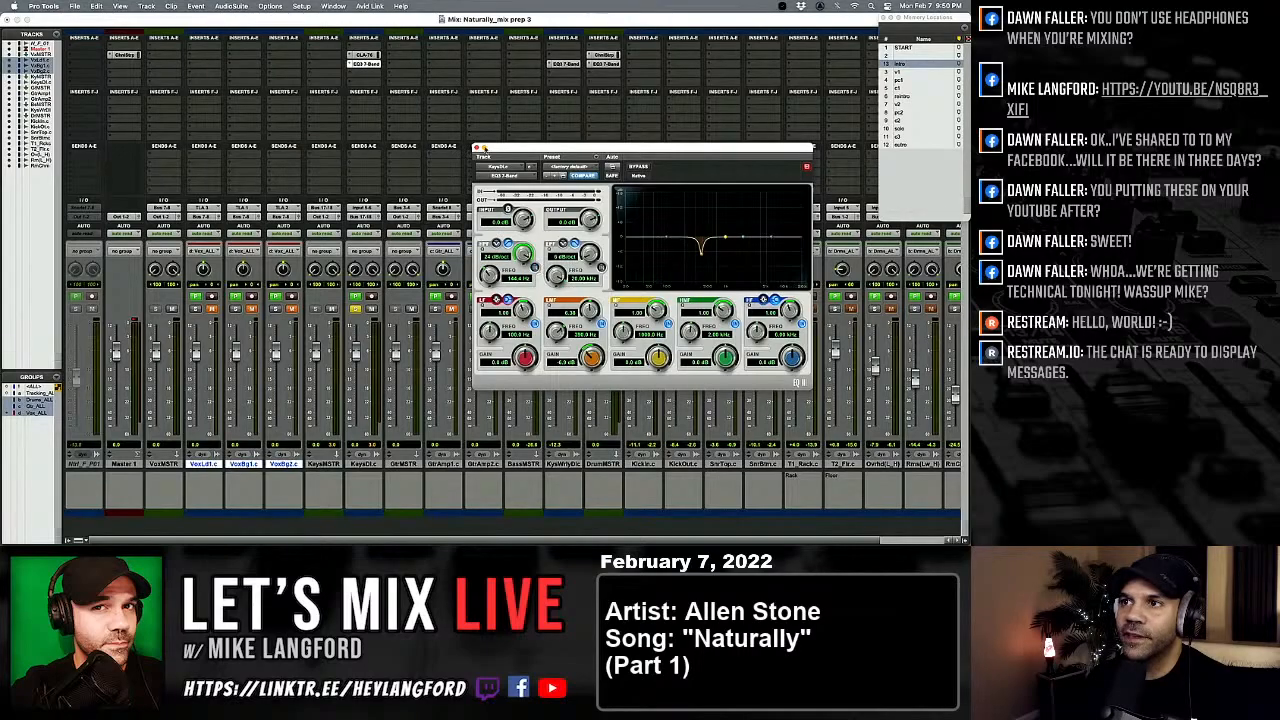
# Step: Insert an EQ3 1-Band ahead of the CLA-76, set a 24 dB/oct high-pass, and sweep it to 20 kHz for playback
pyautogui.click(350, 46)
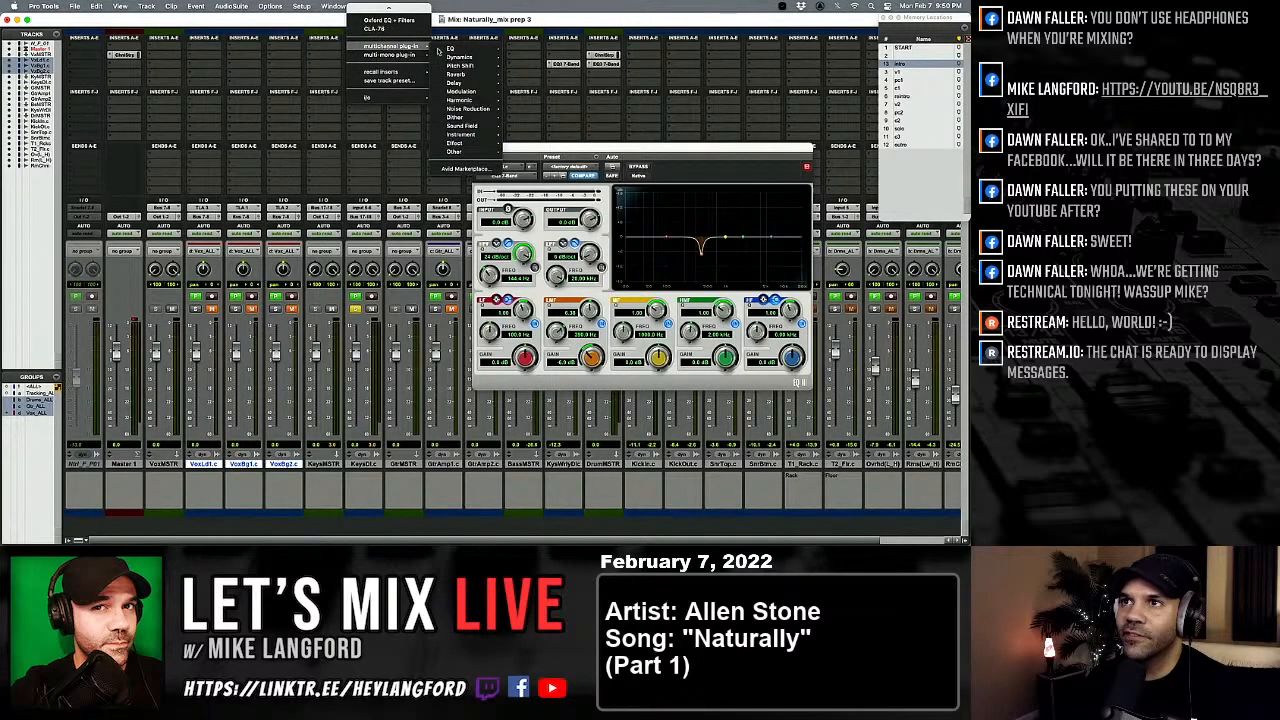
pyautogui.moveTo(455, 48)
pyautogui.click(545, 126)
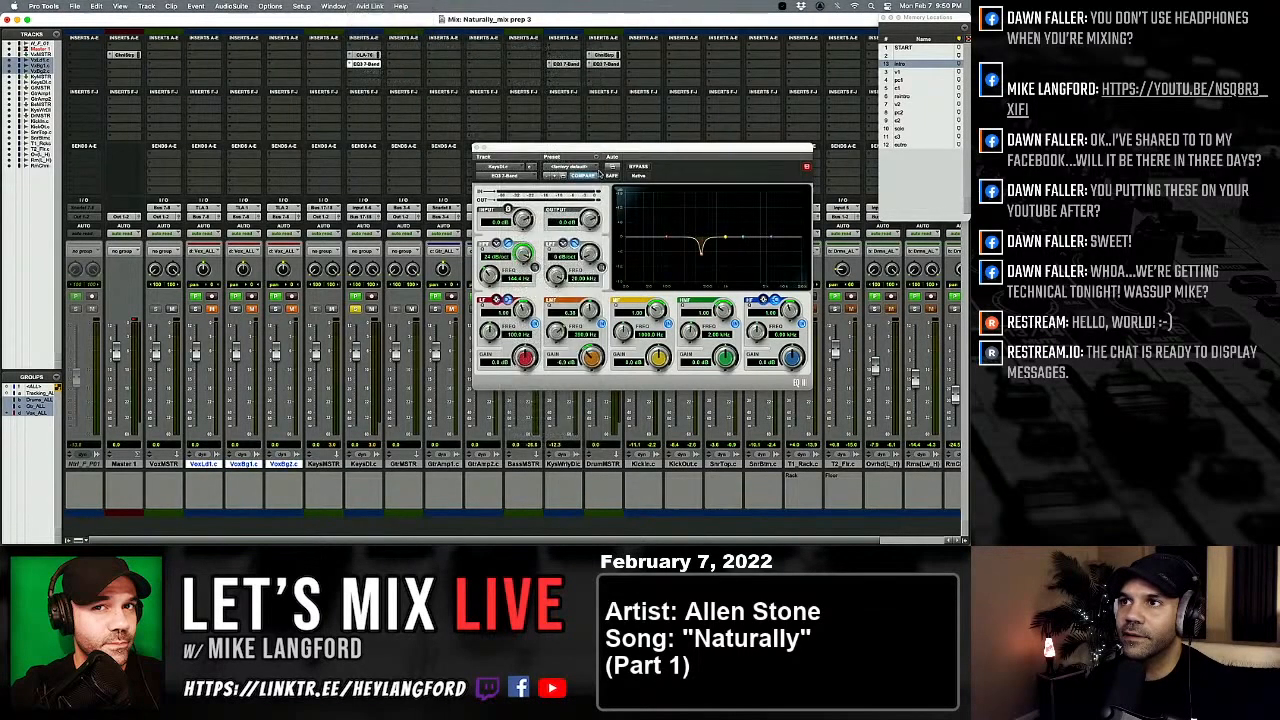
pyautogui.click(518, 246)
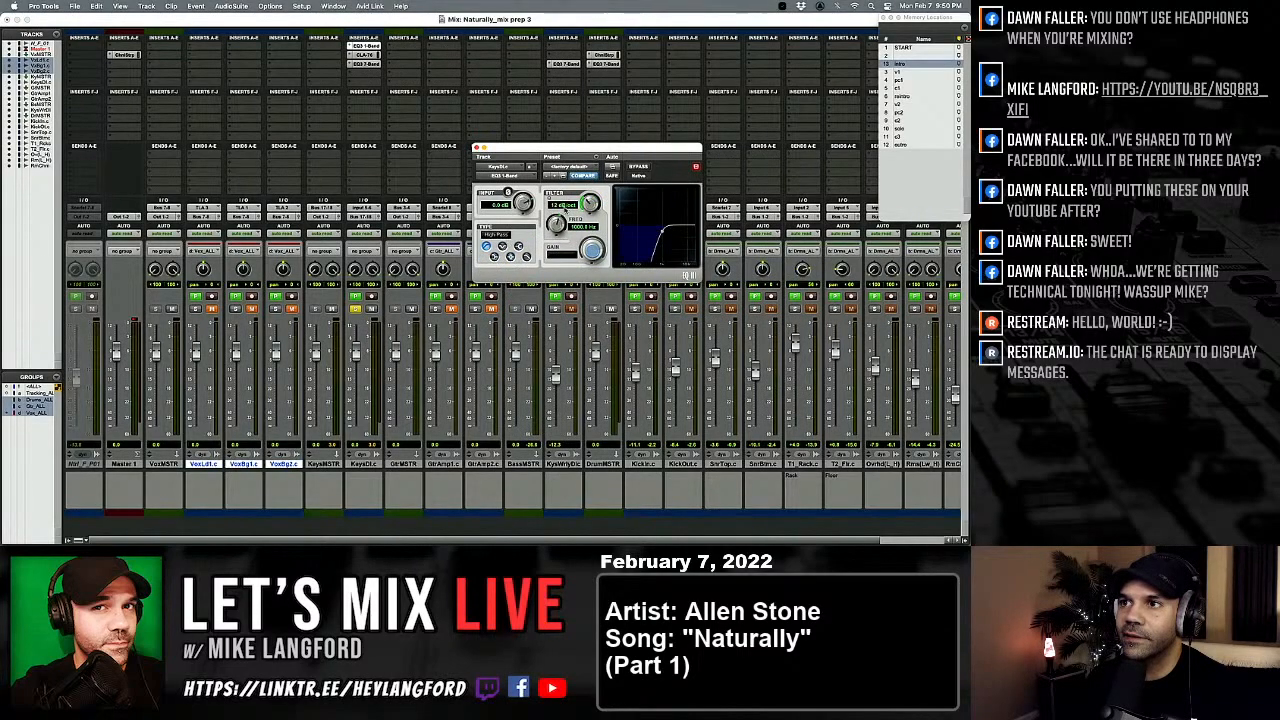
pyautogui.moveTo(590, 203); pyautogui.dragTo(594, 99)
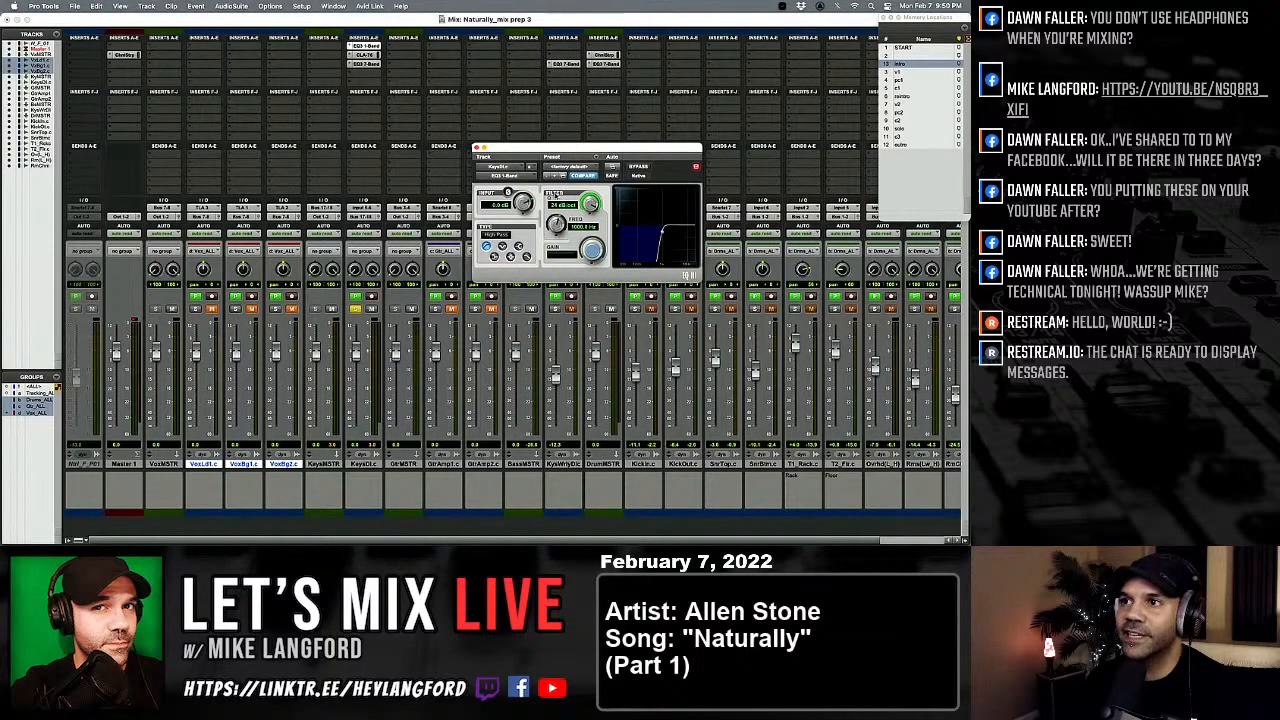
pyautogui.moveTo(556, 222); pyautogui.dragTo(540, 350)
pyautogui.press('space')
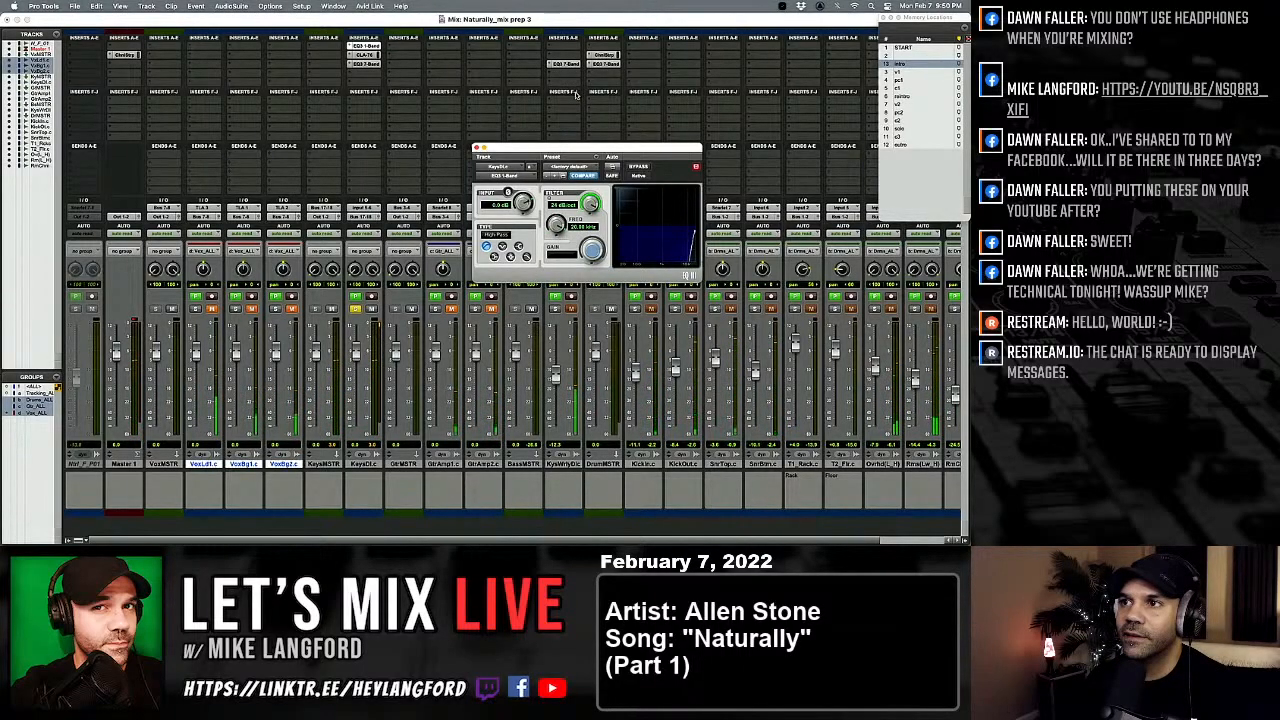
# Step: Switch the EQ3 1-Band to low-pass and sweep its frequency from the lowest setting up to about 2.7 kHz during playback
pyautogui.click(526, 256)
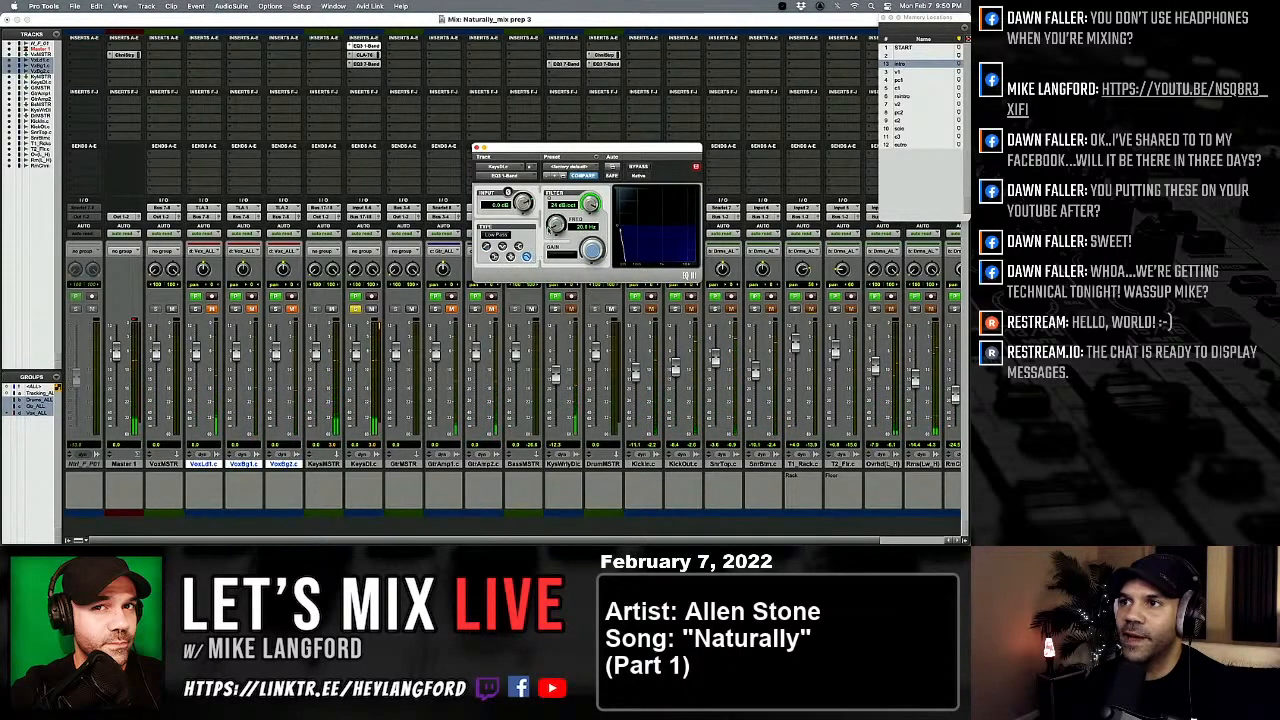
pyautogui.moveTo(556, 222); pyautogui.dragTo(555, 190)
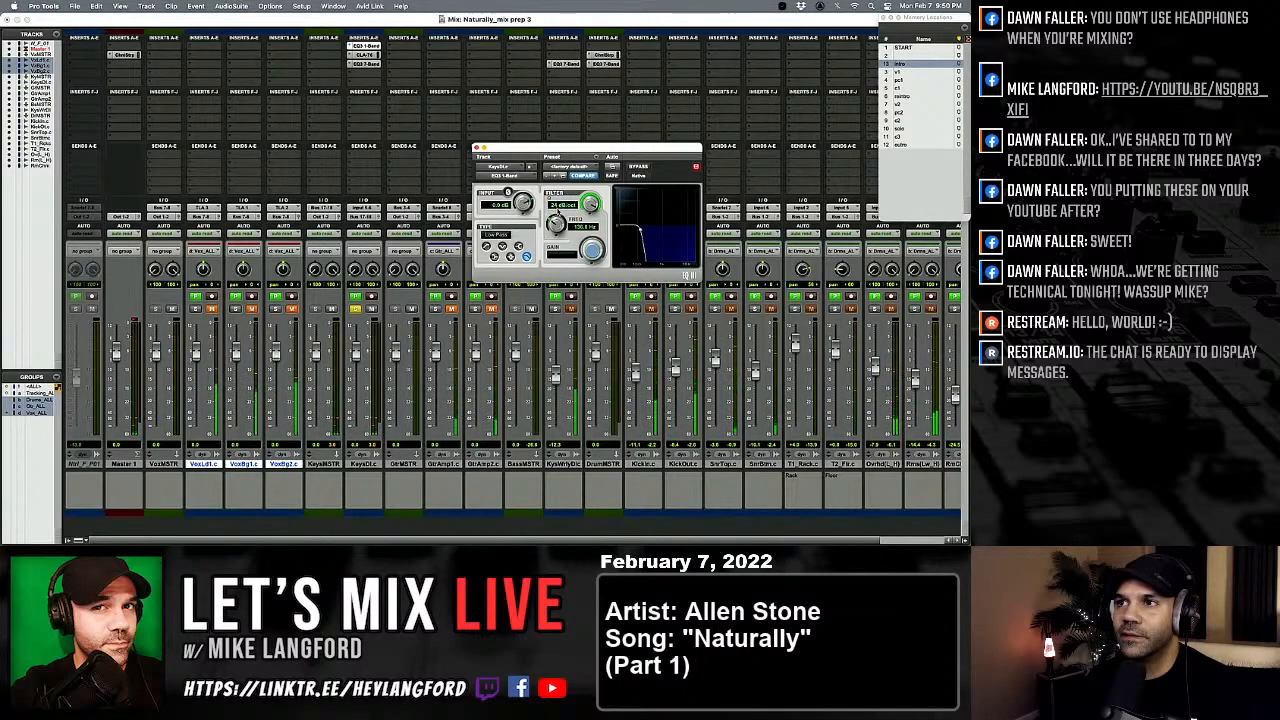
pyautogui.moveTo(556, 220); pyautogui.dragTo(470, 142)
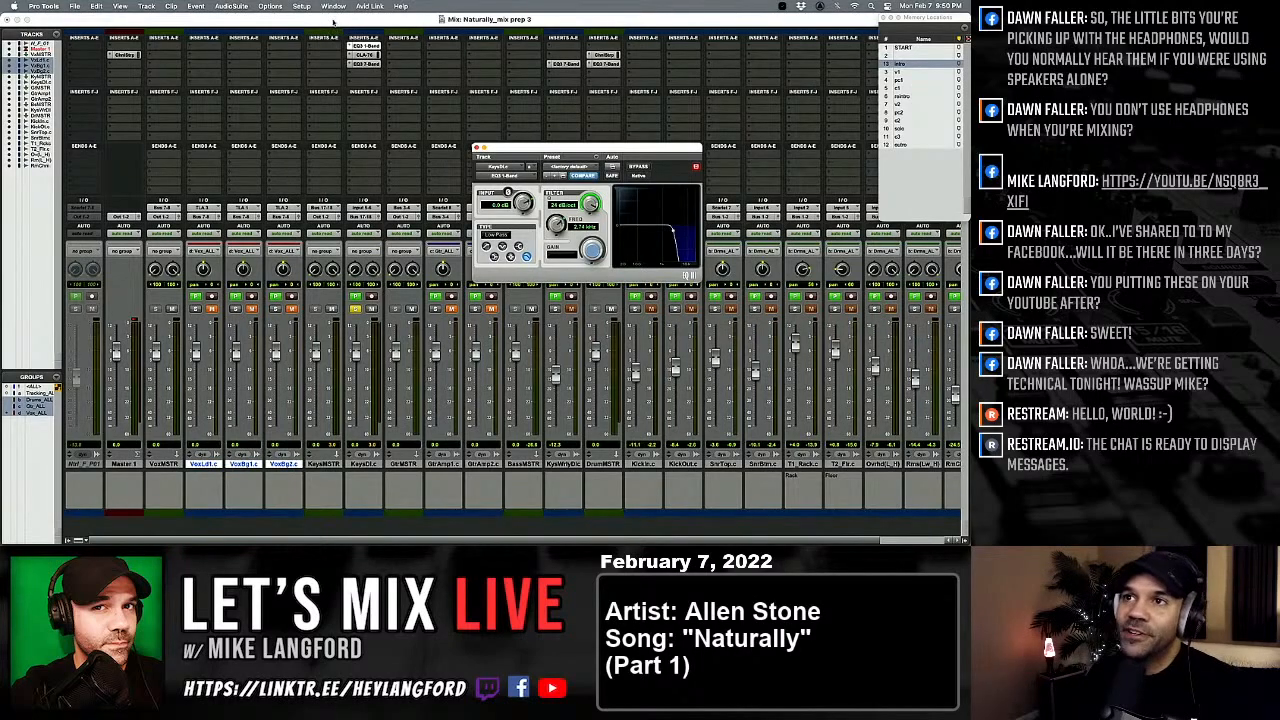
# Step: Remove the EQ3 1-Band from the organ keys DI track and reopen its EQ3 7-Band
pyautogui.click(370, 72)
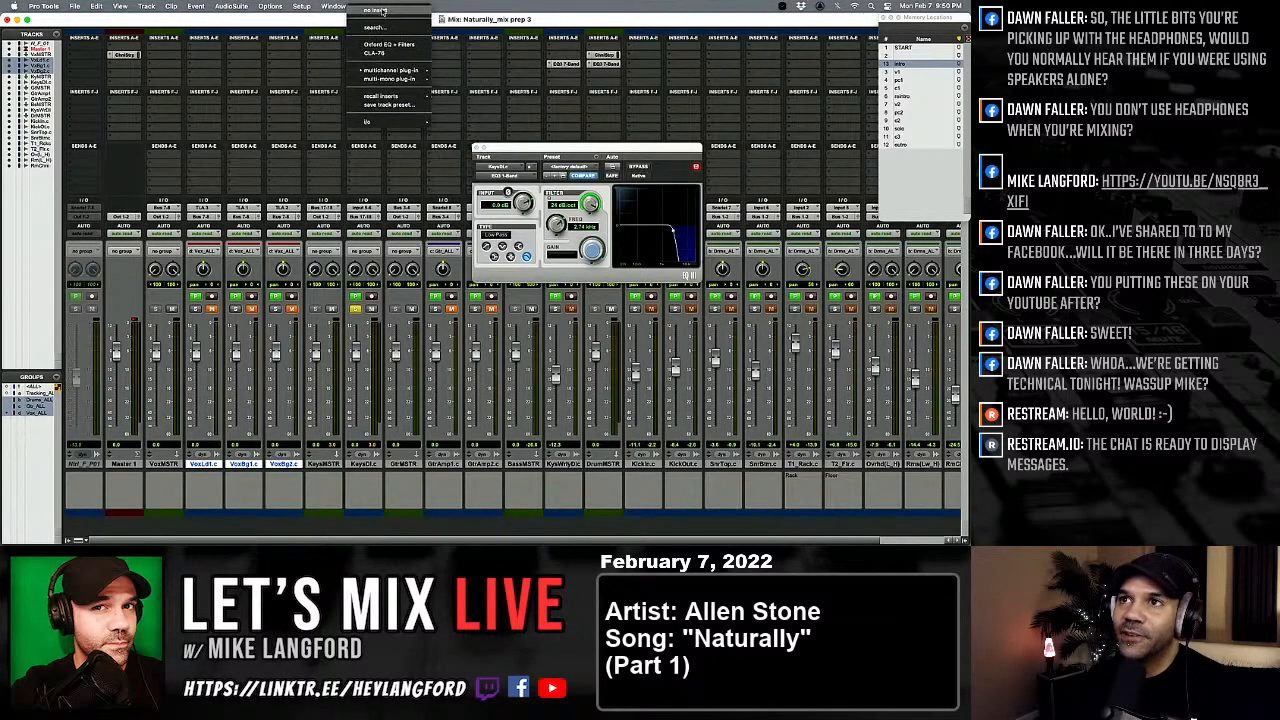
pyautogui.click(376, 53)
pyautogui.click(368, 64)
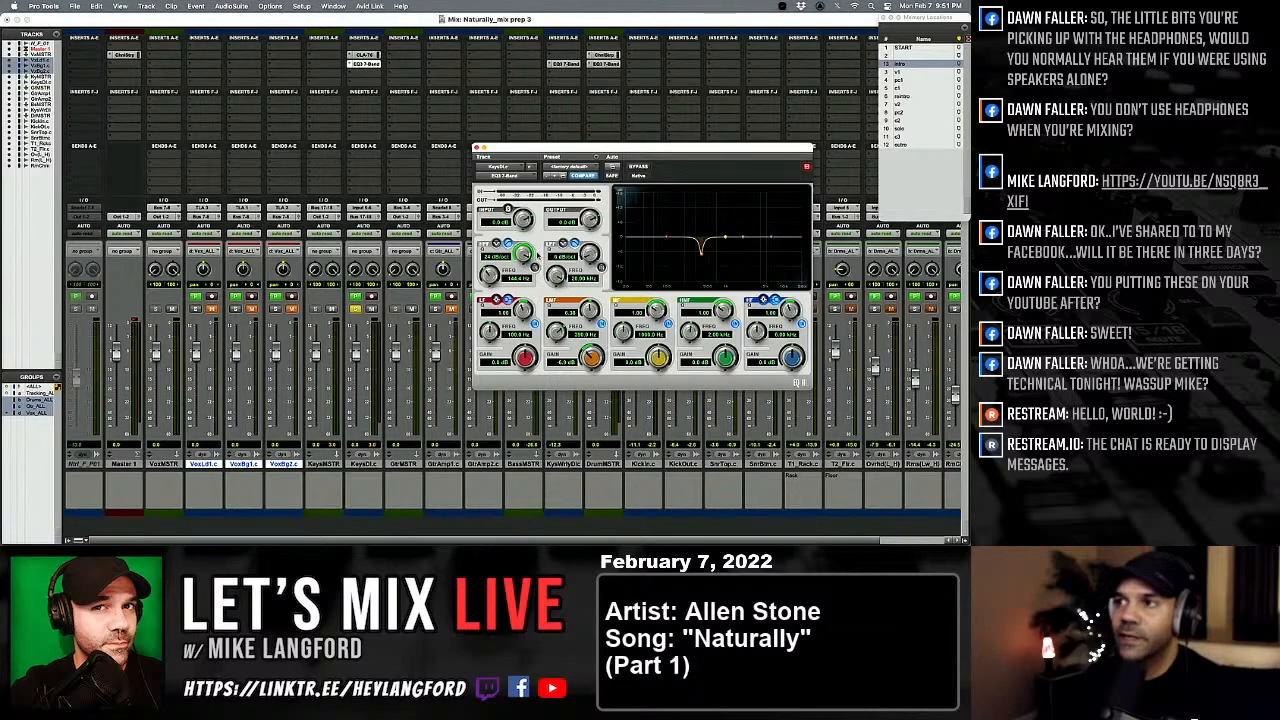
# Step: Engage the organ EQ's high-pass filter at 24 dB/oct, sweep it to about 140 Hz, and toggle it in and out to compare
pyautogui.moveTo(537, 256); pyautogui.dragTo(536, 262)
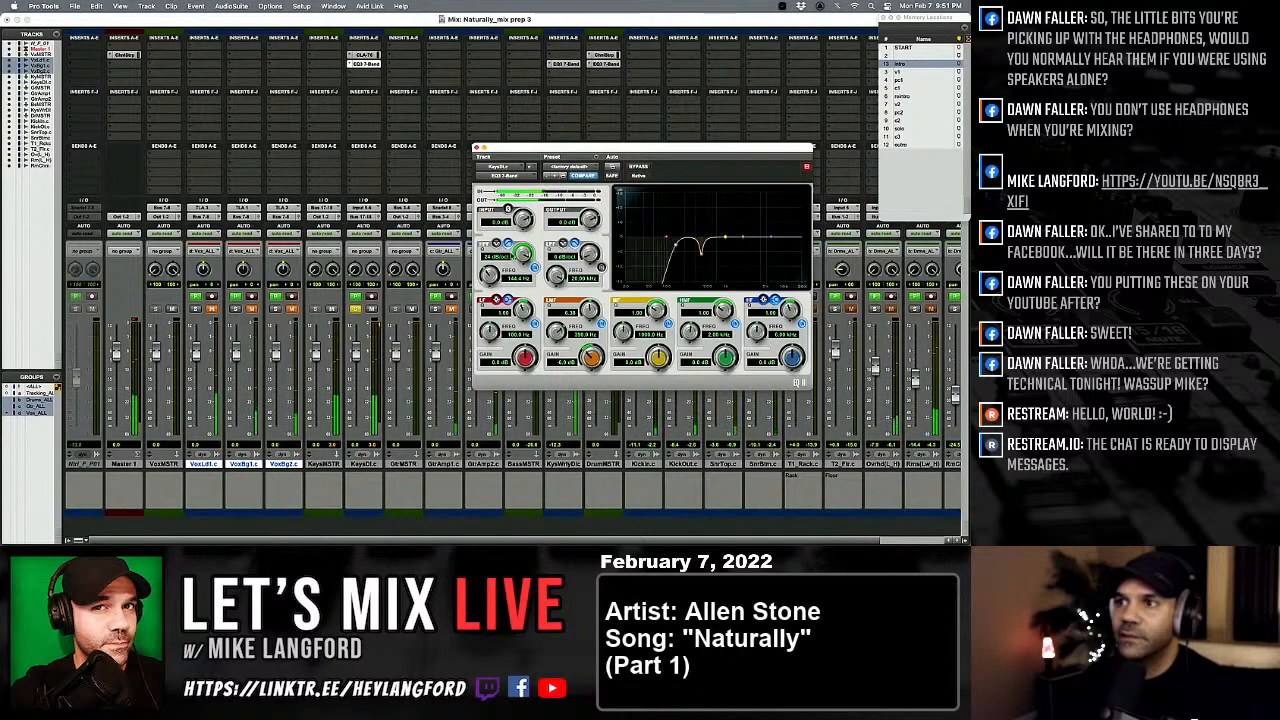
pyautogui.click(568, 235)
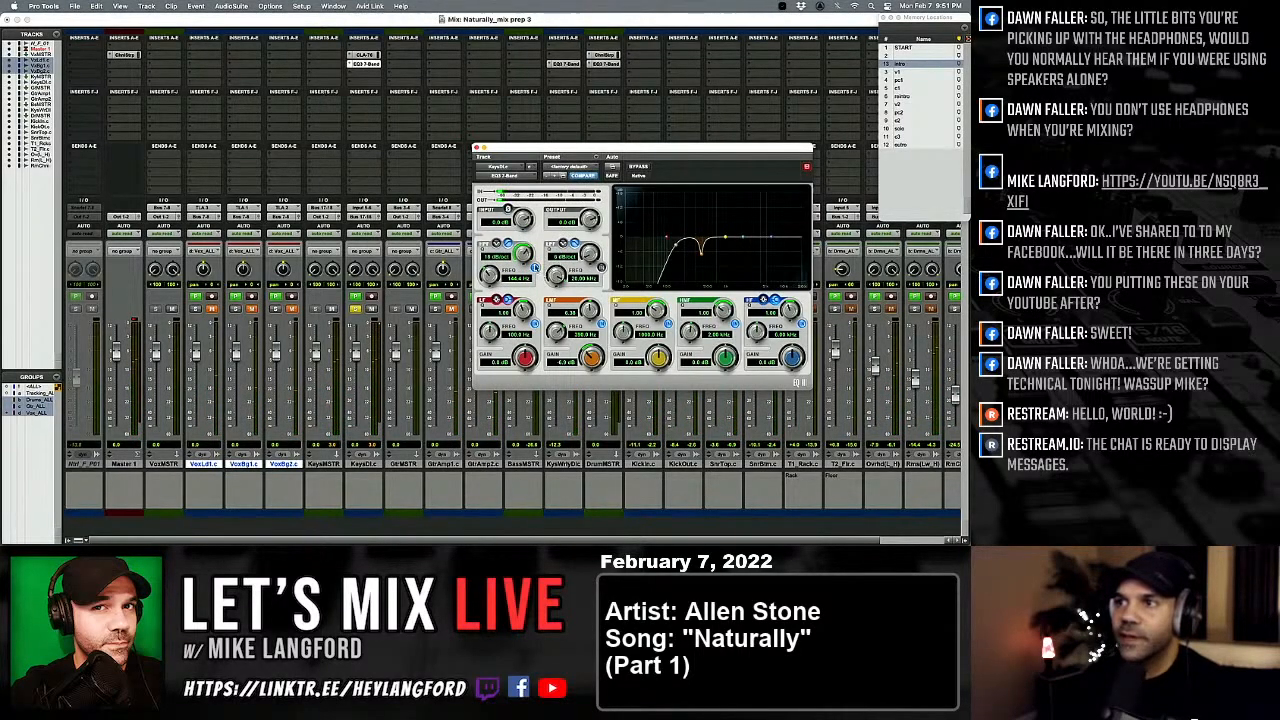
pyautogui.press('space')
pyautogui.moveTo(532, 262); pyautogui.dragTo(543, 102)
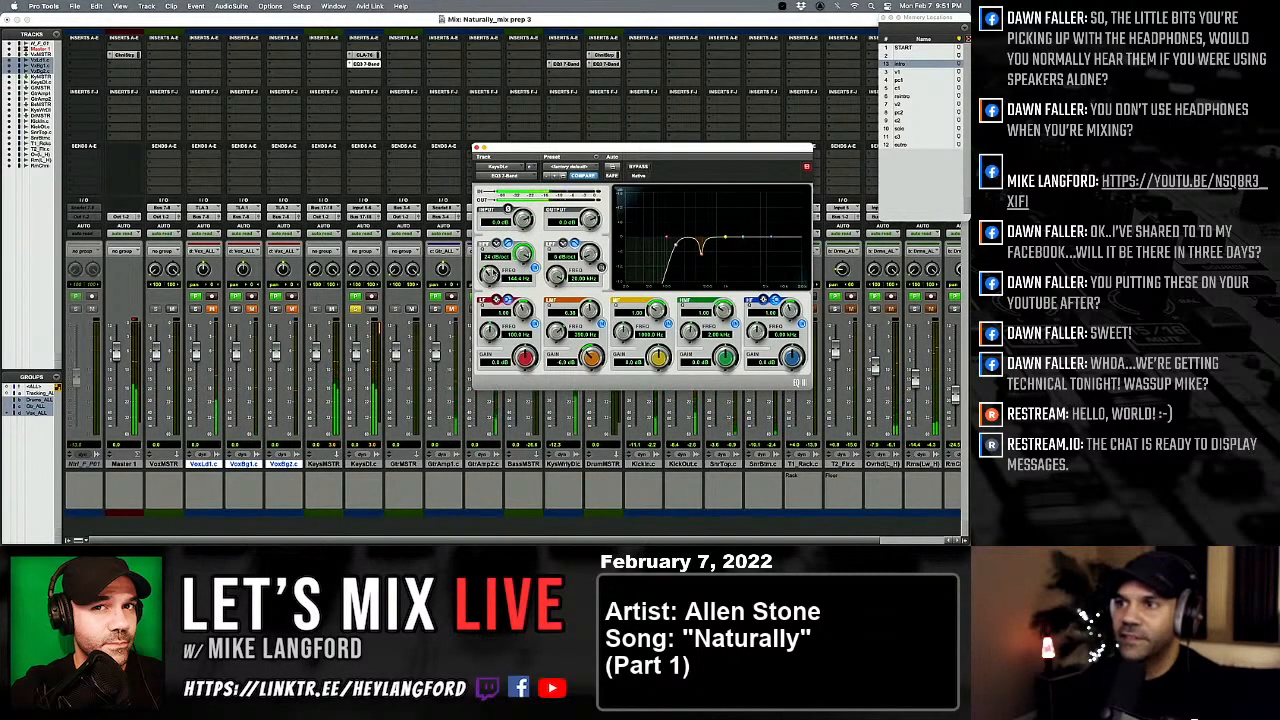
pyautogui.moveTo(489, 274); pyautogui.dragTo(489, 290)
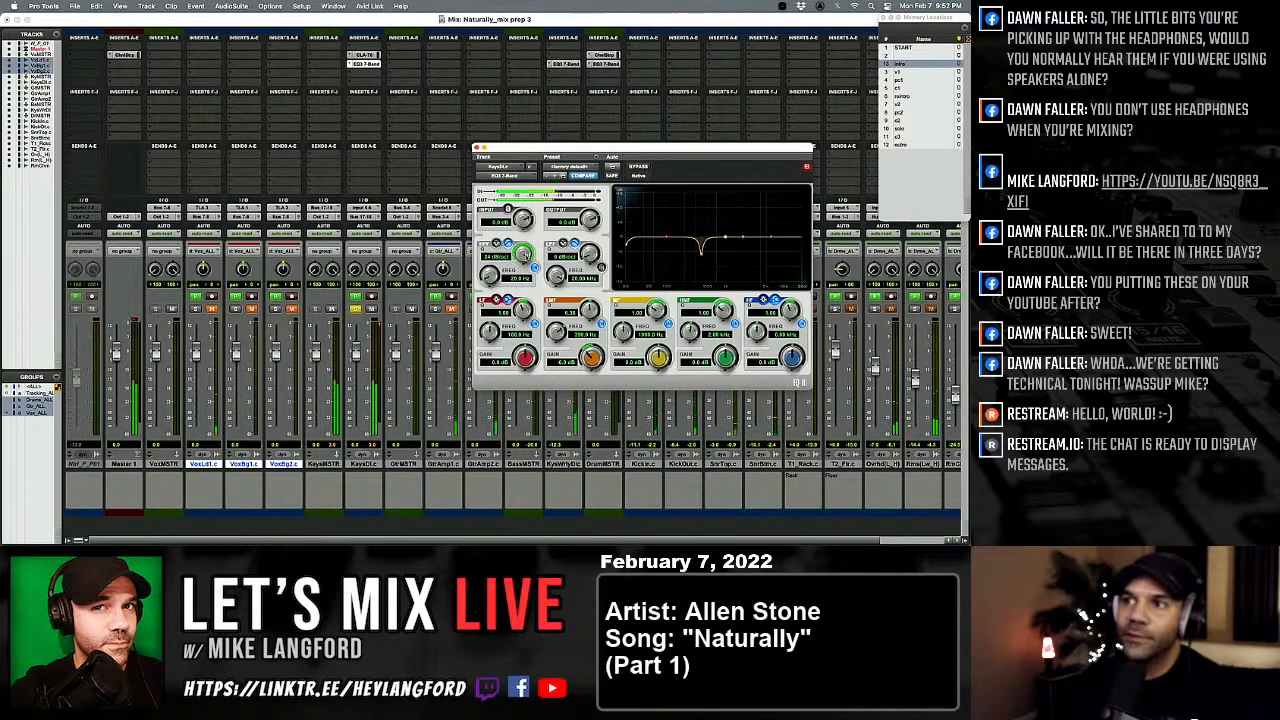
pyautogui.moveTo(489, 274); pyautogui.dragTo(495, 238)
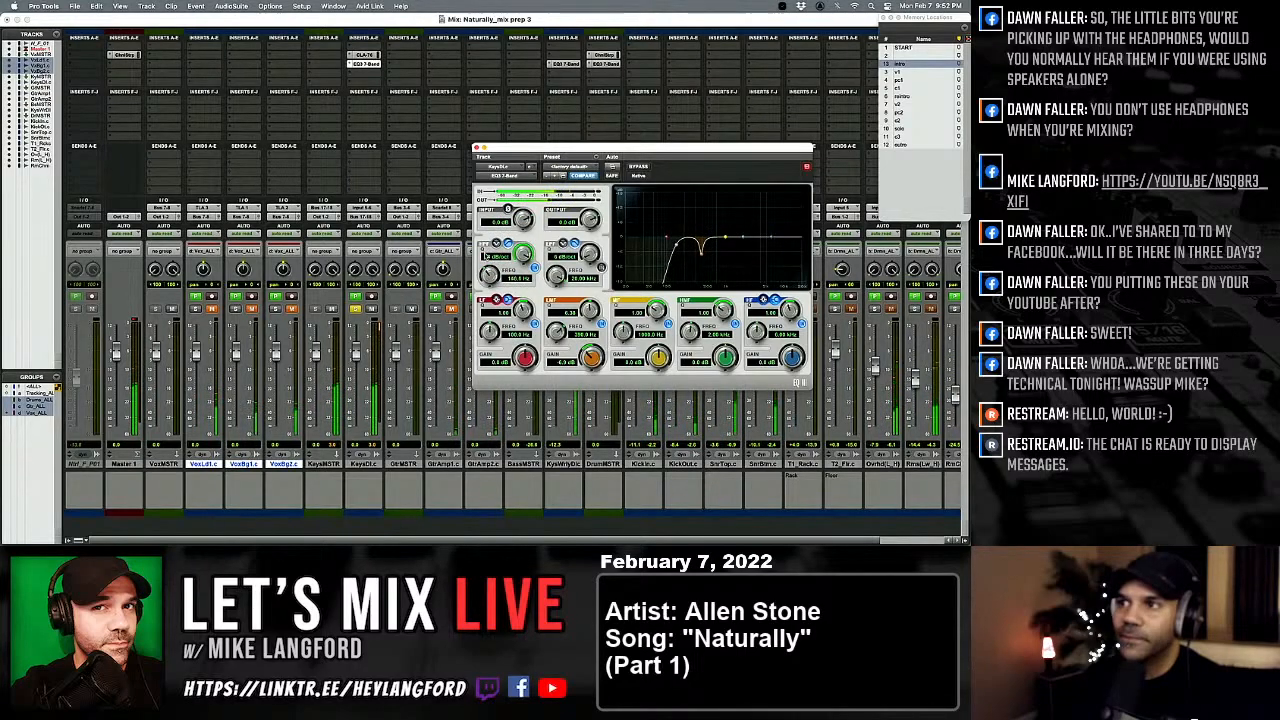
pyautogui.click(535, 267)
pyautogui.click(535, 267)
pyautogui.click(535, 267)
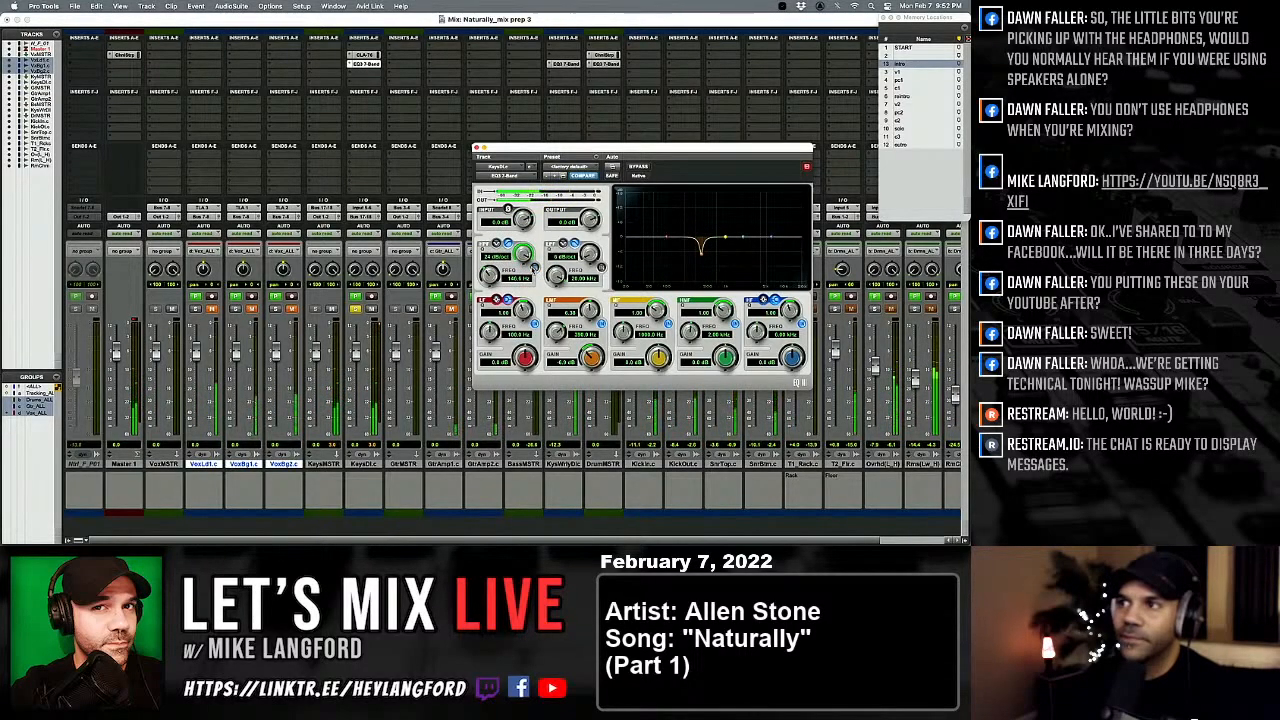
pyautogui.click(535, 267)
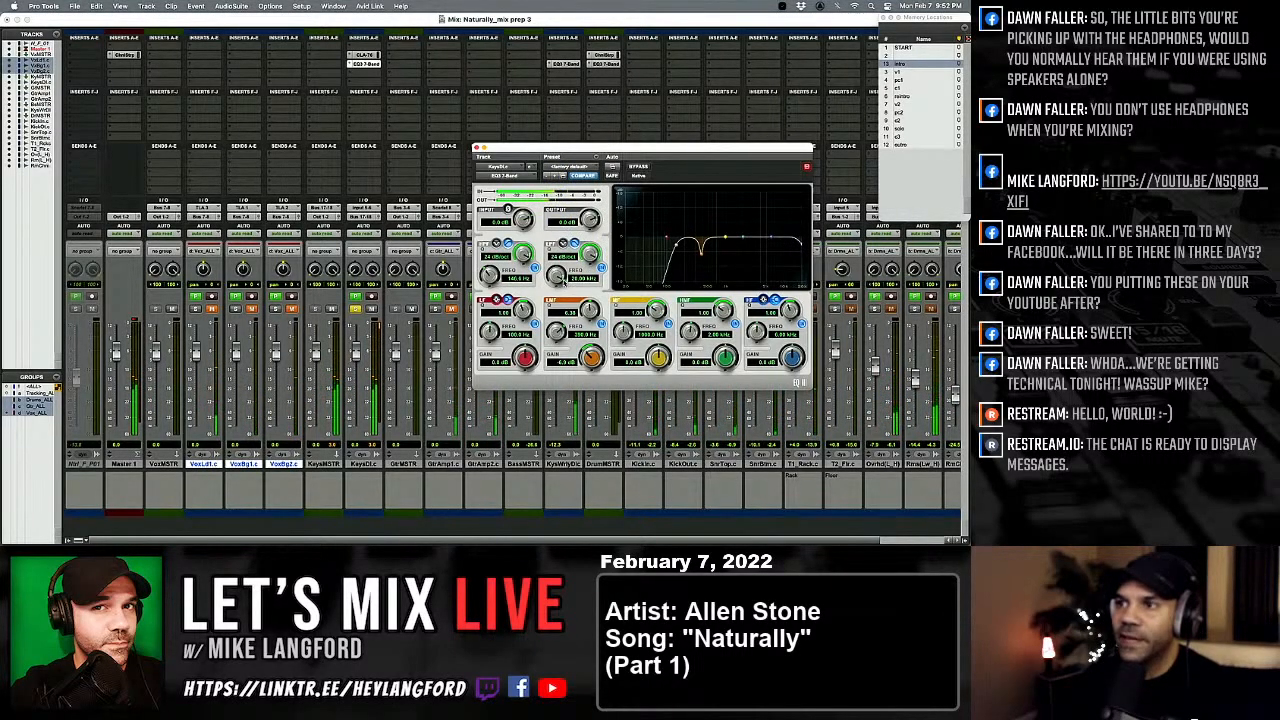
# Step: Set the organ EQ's 24 dB/oct low-pass filter to about 7.8 kHz and add a broad high-band boost around 2.6 kHz
pyautogui.moveTo(557, 278)
pyautogui.mouseDown()
pyautogui.moveTo(548, 324)
pyautogui.moveTo(551, 290)
pyautogui.mouseUp()
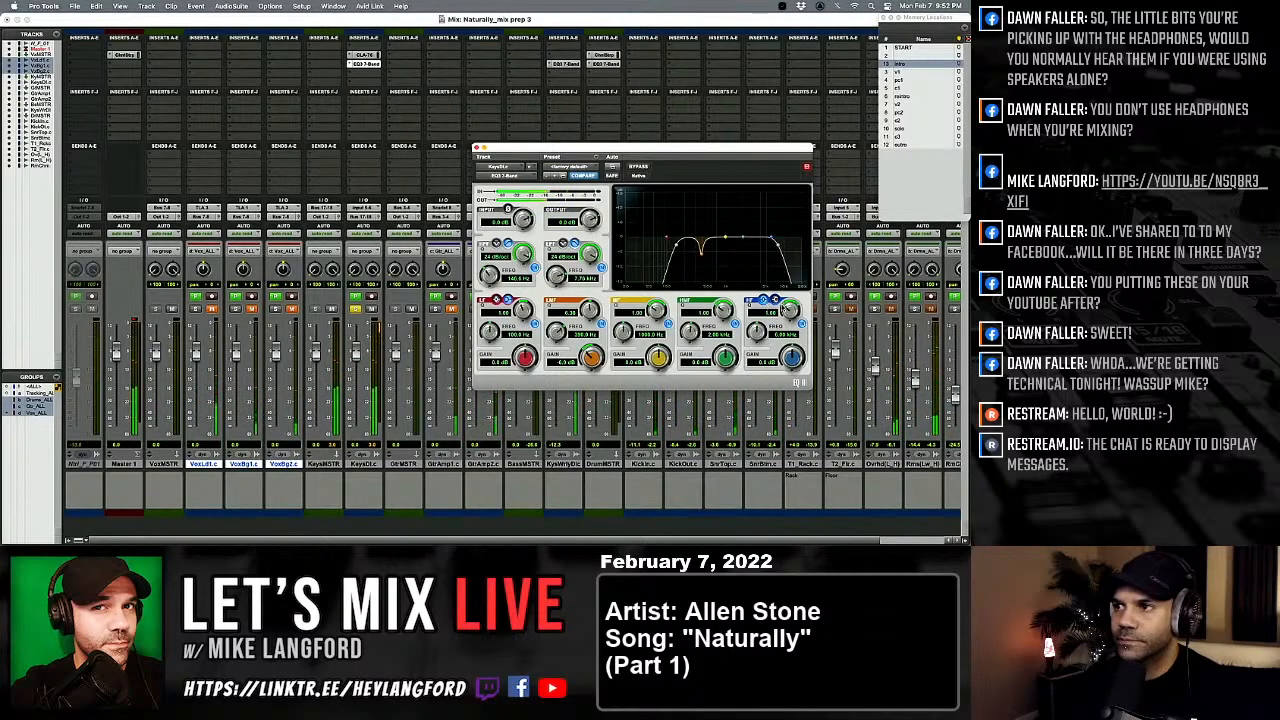
pyautogui.moveTo(776, 237); pyautogui.dragTo(749, 227)
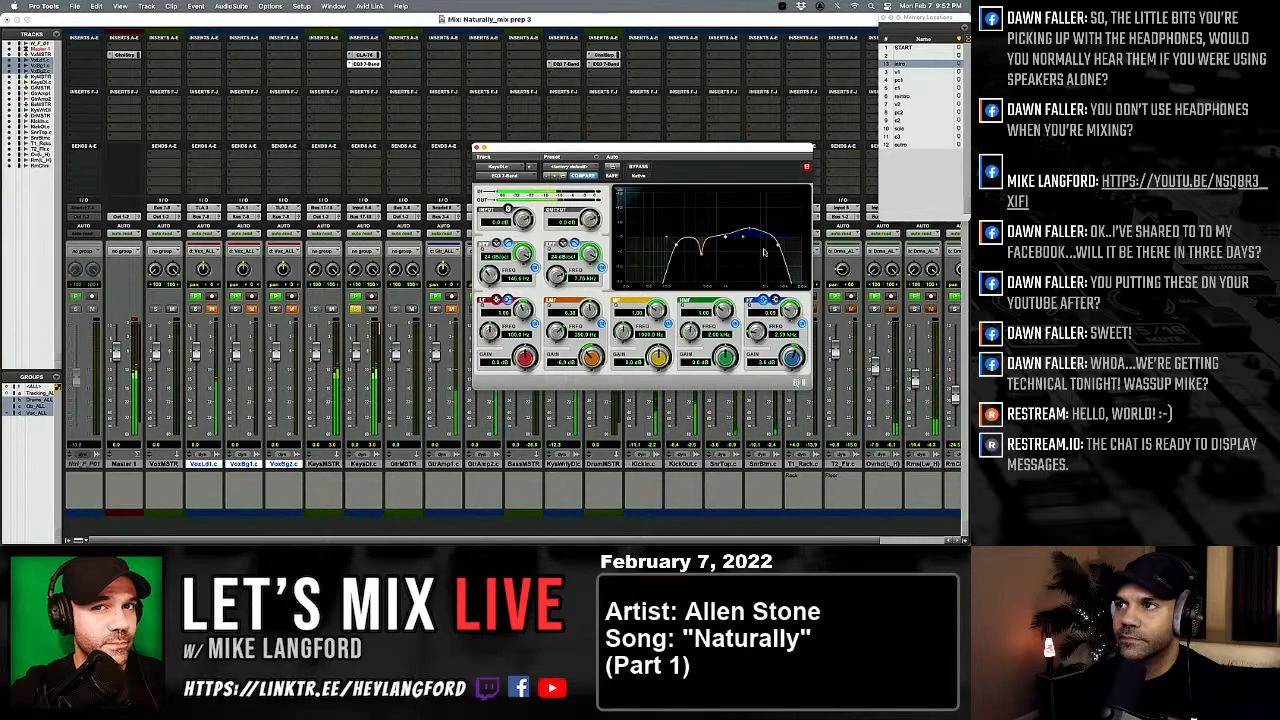
# Step: Reduce the organ EQ's high-band boost, shift it to about 3 kHz, and close the EQ
pyautogui.moveTo(751, 231); pyautogui.dragTo(754, 236)
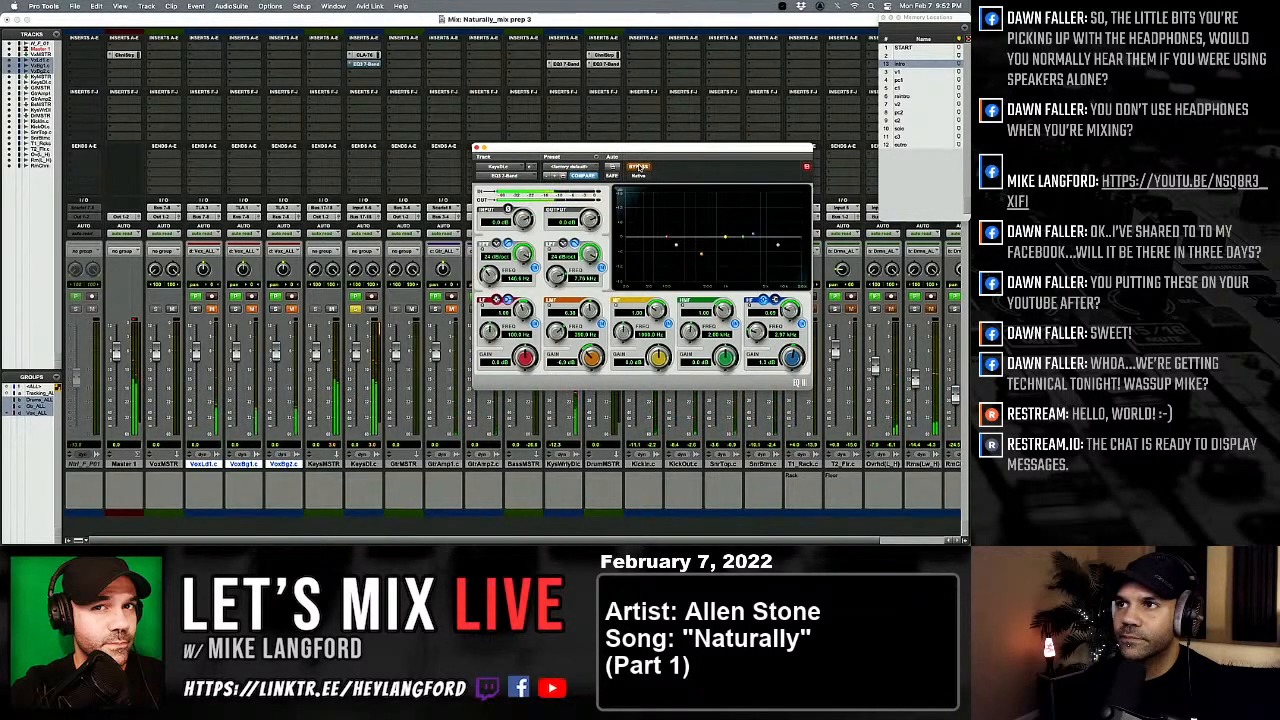
pyautogui.click(476, 148)
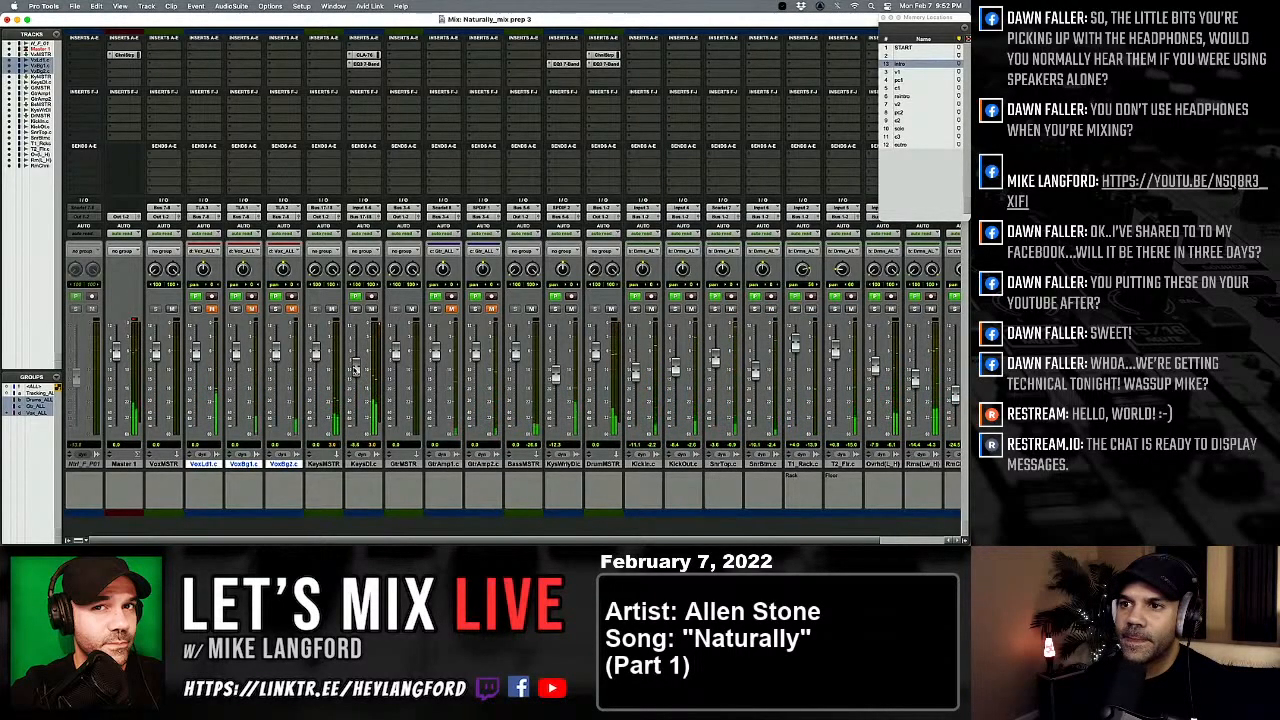
# Step: Insert a stereo Mod Delay III on the organ keys DI track and load the _WideVox preset
pyautogui.click(351, 84)
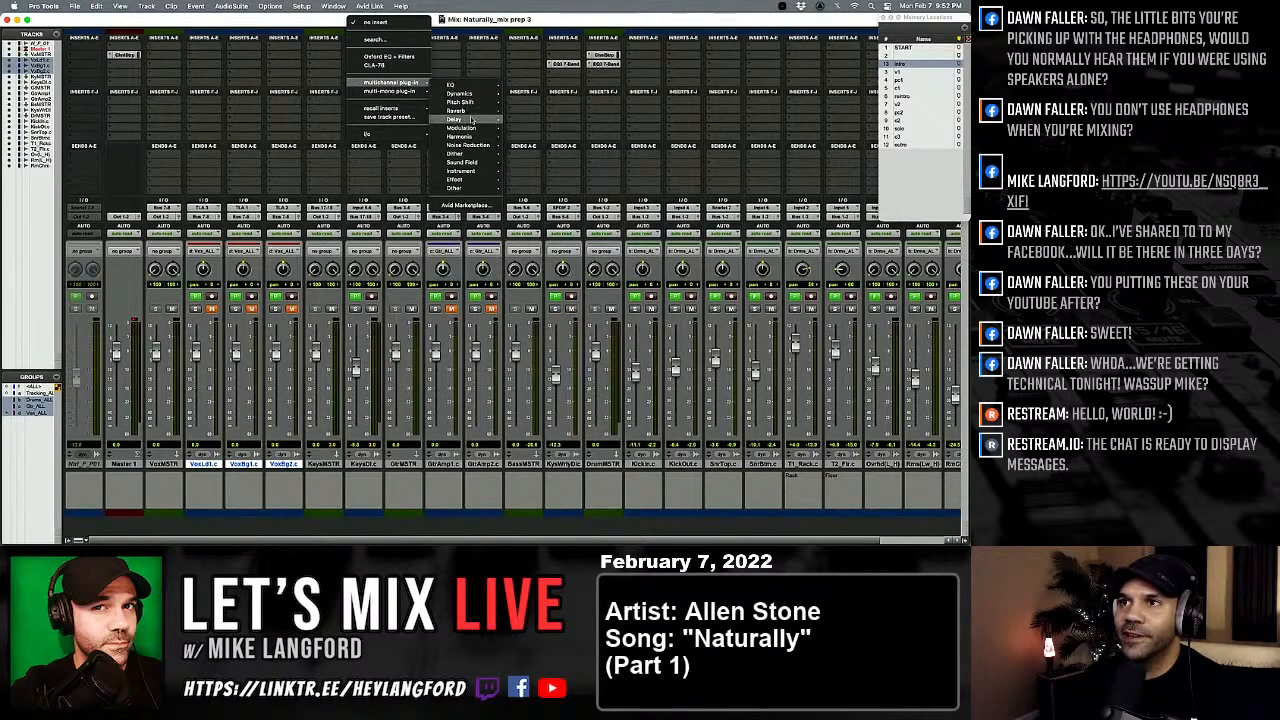
pyautogui.moveTo(471, 121)
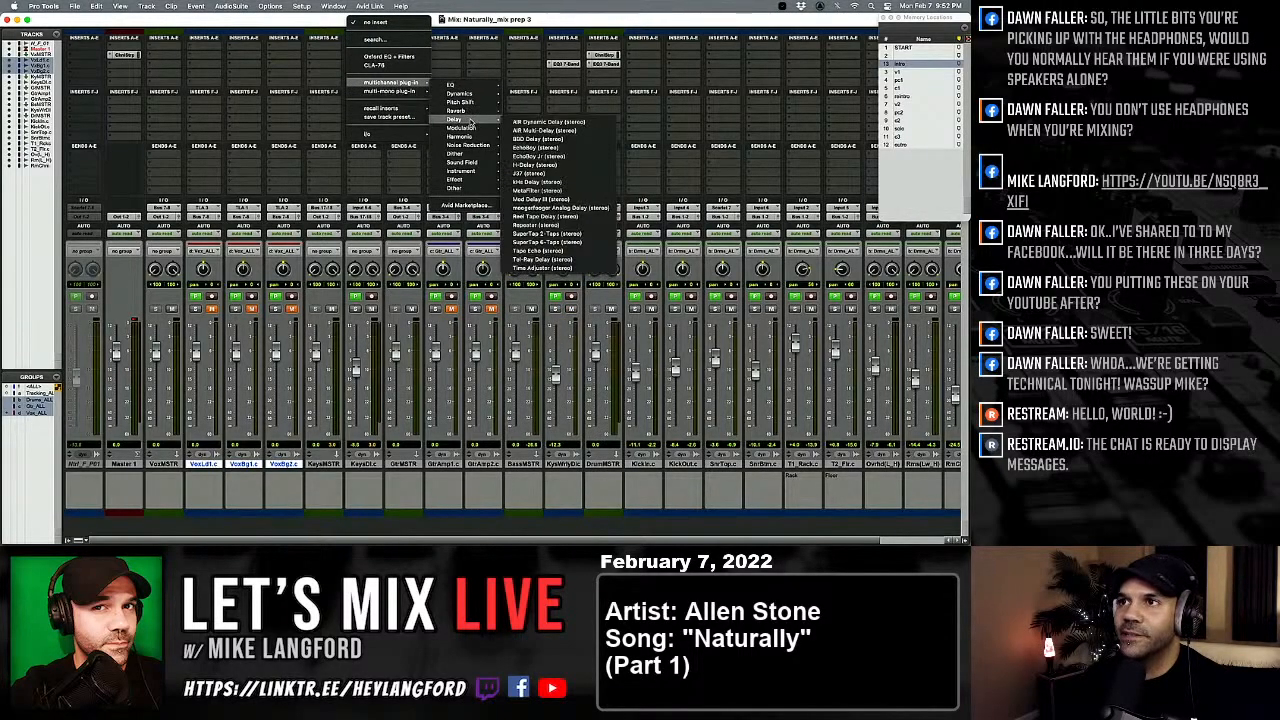
pyautogui.click(557, 197)
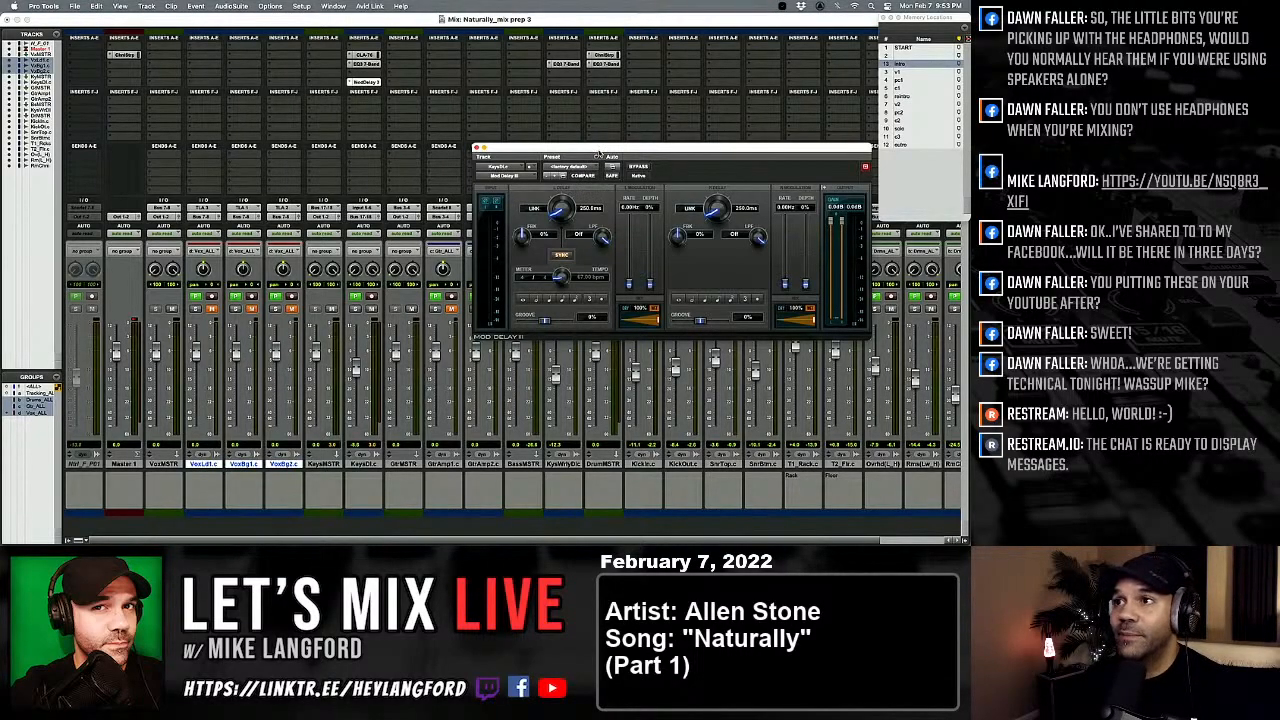
pyautogui.click(566, 168)
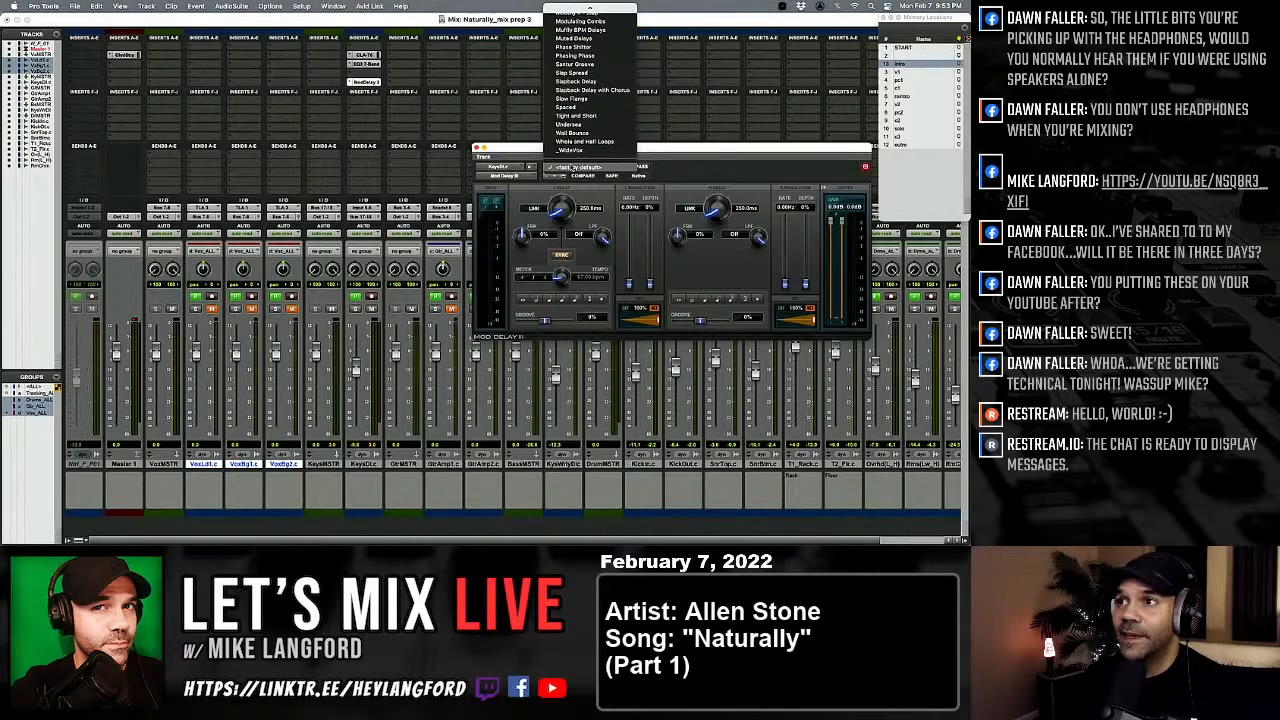
pyautogui.scroll(3, 576, 110)
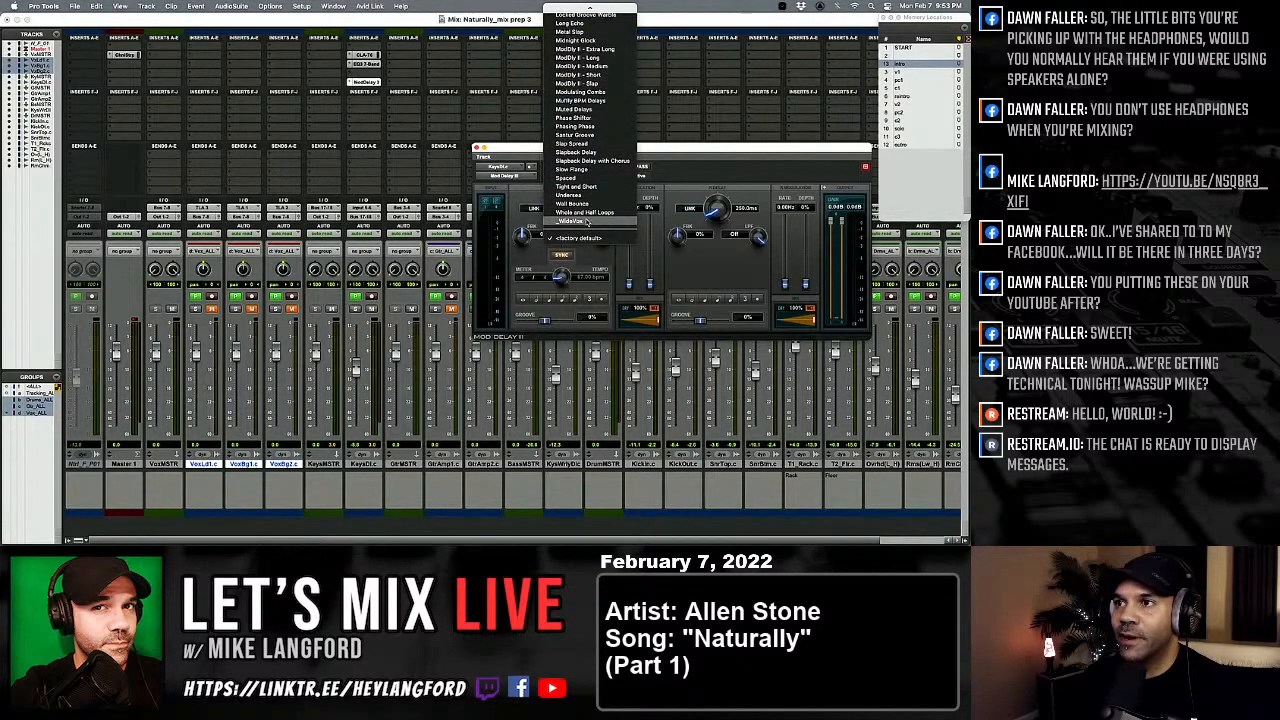
pyautogui.click(589, 222)
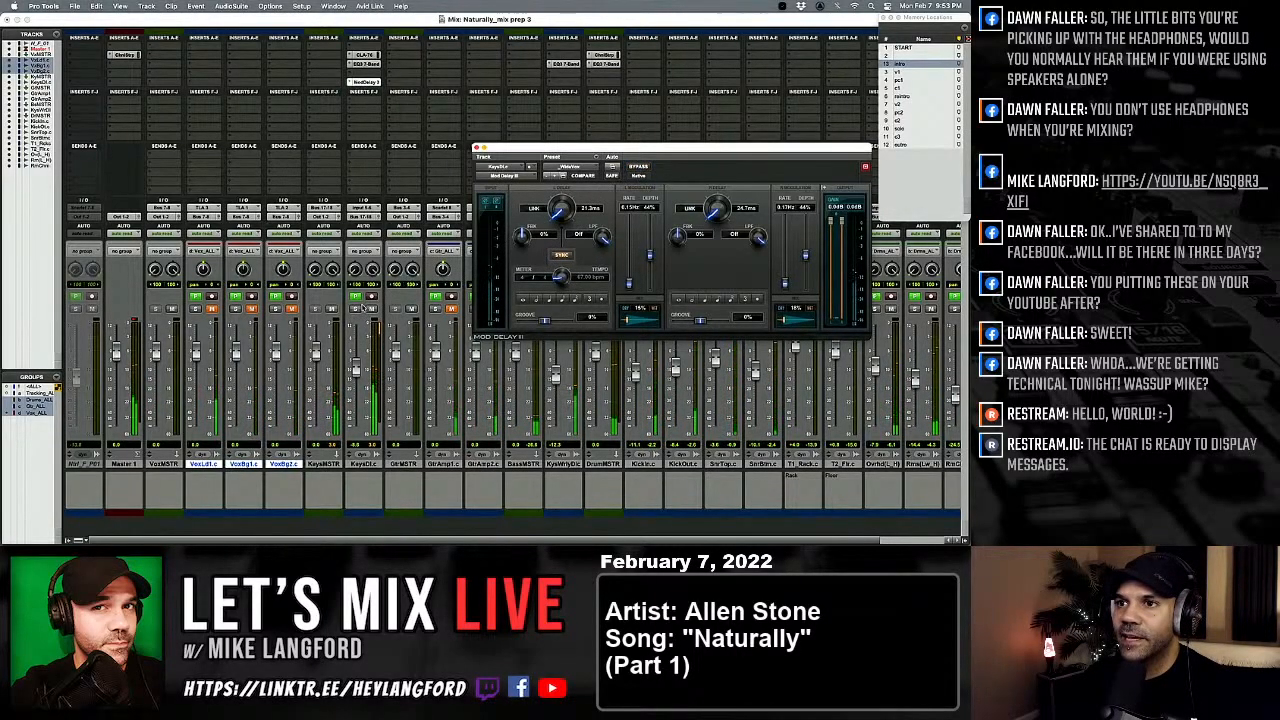
# Step: Compare the organ sound with the Mod Delay III bypassed and active during playback
pyautogui.click(636, 166)
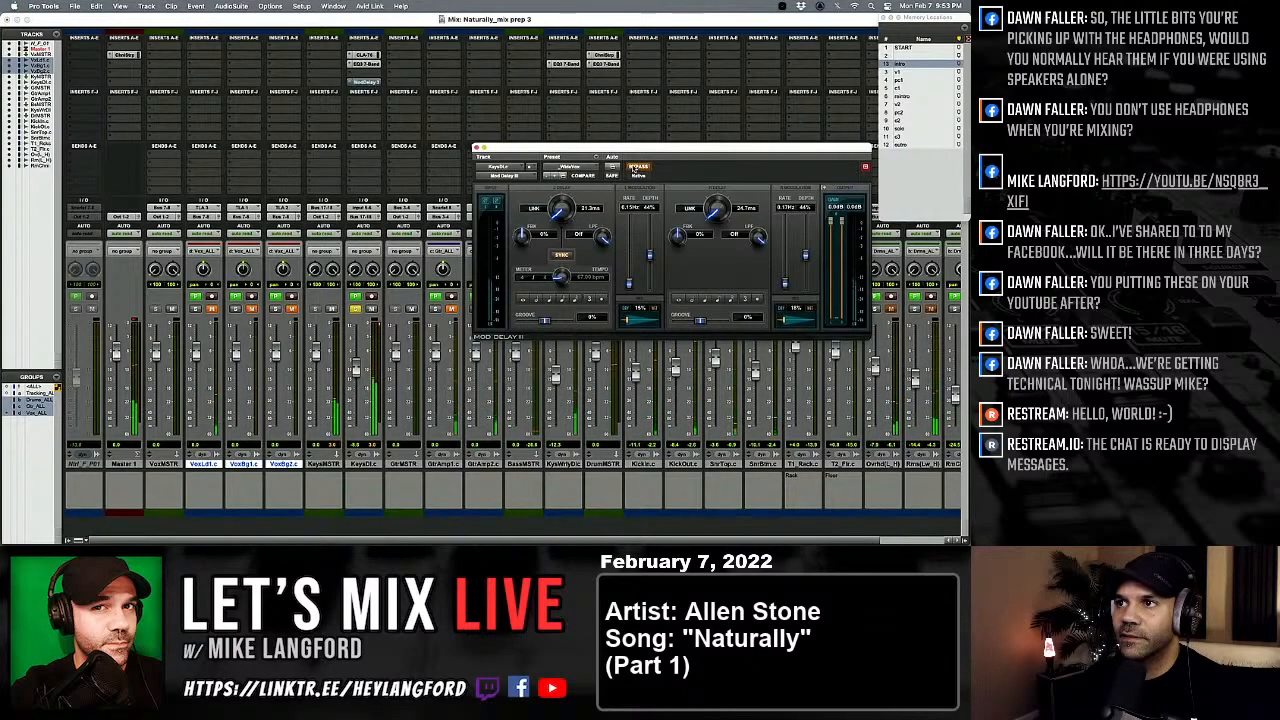
pyautogui.click(636, 166)
pyautogui.click(636, 166)
pyautogui.click(636, 166)
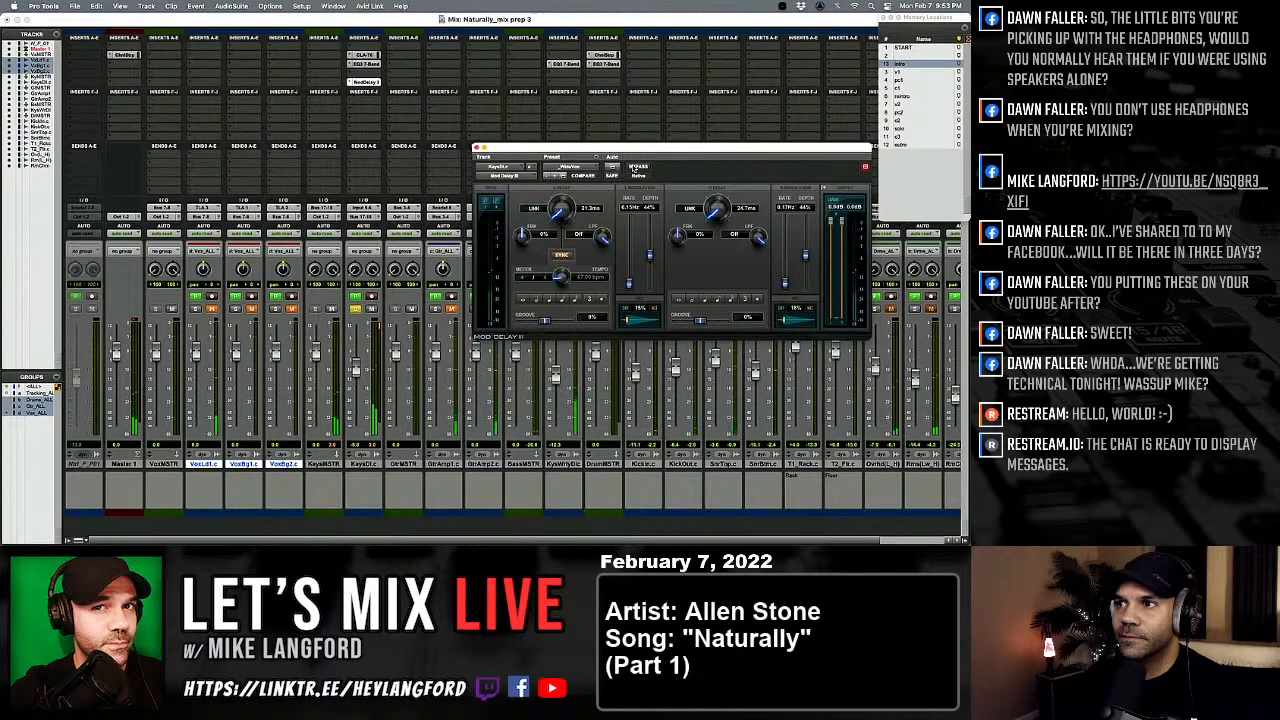
pyautogui.click(636, 166)
pyautogui.click(636, 166)
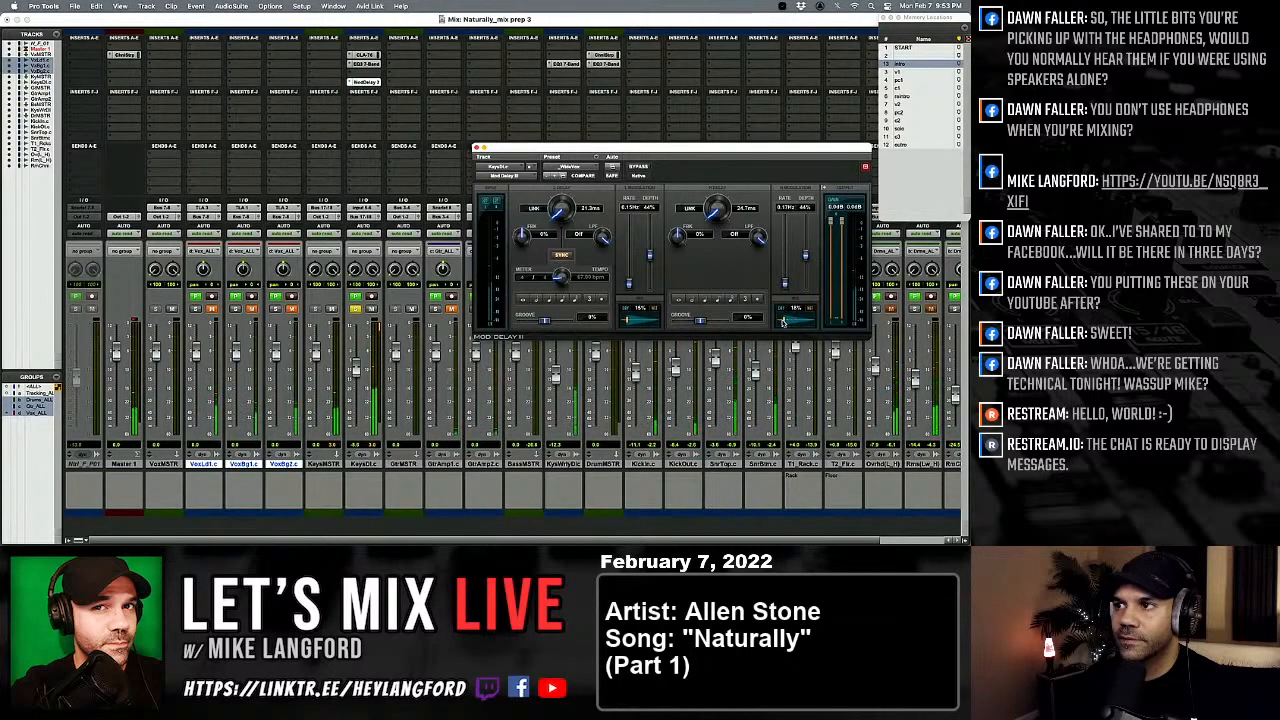
# Step: Try the delay's right-channel mix at 30% and about 45%, return it to 15%, and close the plug-in
pyautogui.click(794, 309)
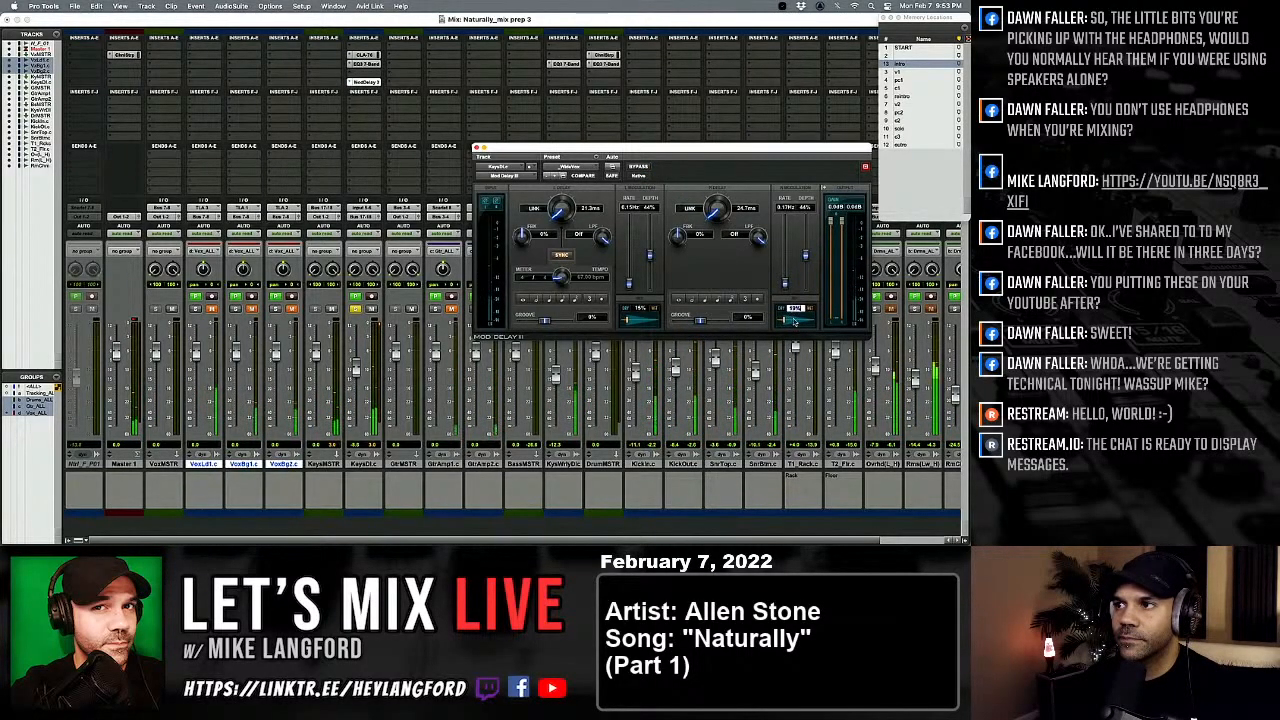
pyautogui.write('30')
pyautogui.press('Return')
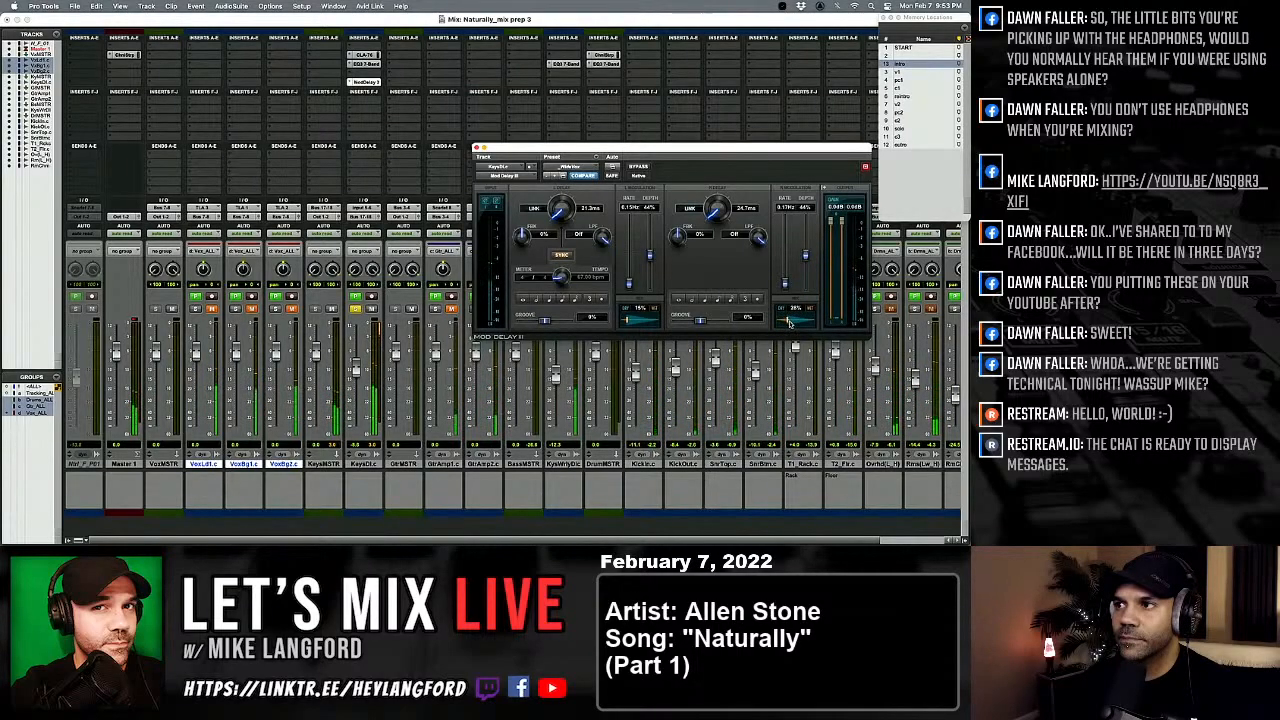
pyautogui.moveTo(792, 324); pyautogui.dragTo(796, 332)
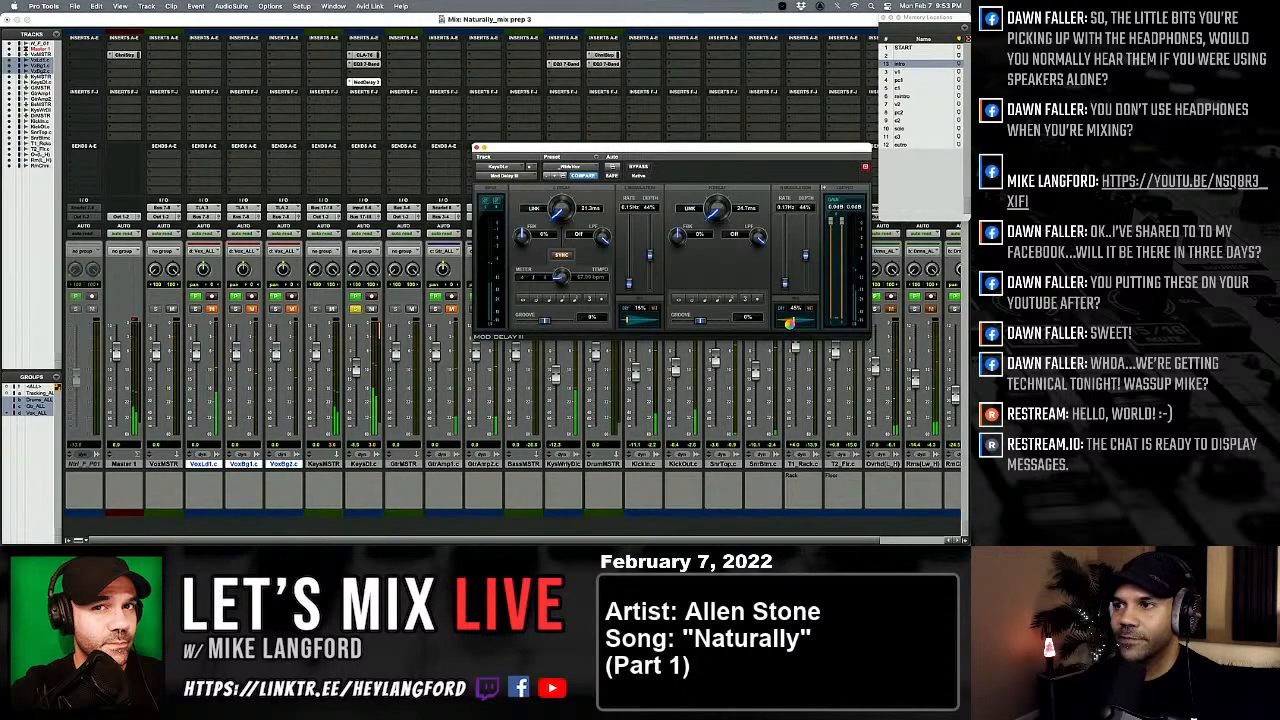
pyautogui.moveTo(790, 323); pyautogui.dragTo(783, 324)
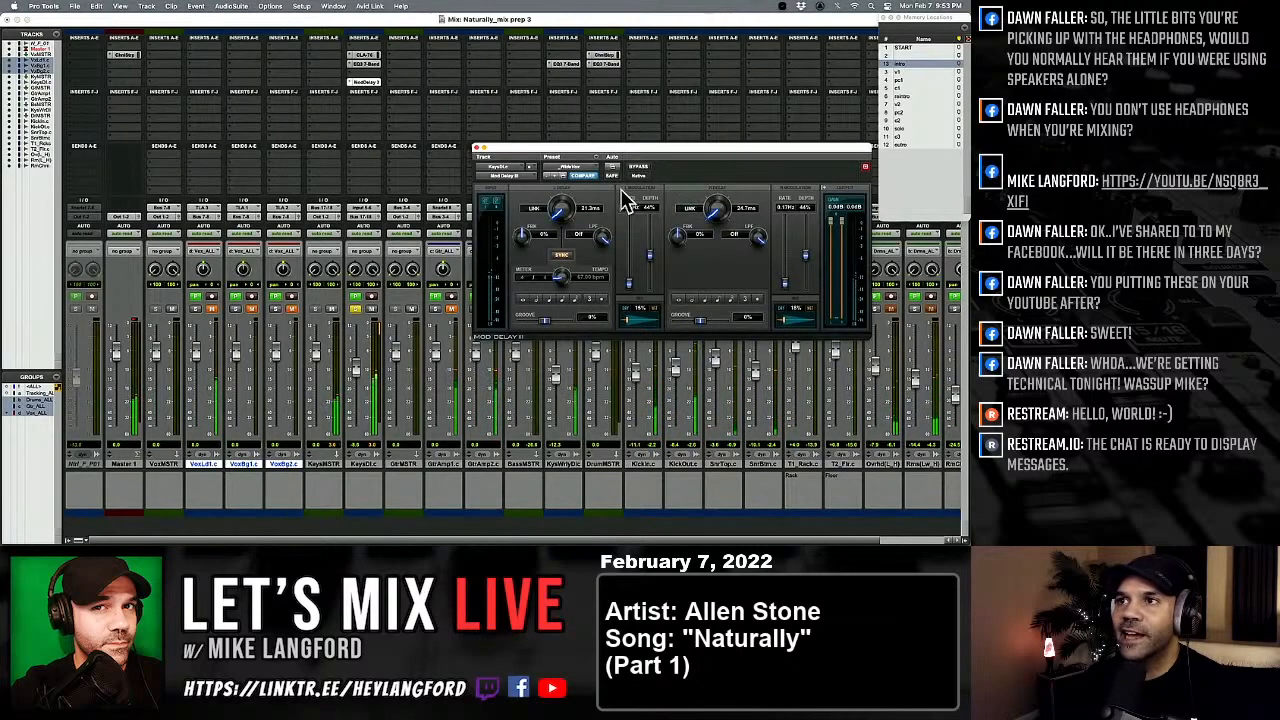
pyautogui.click(477, 148)
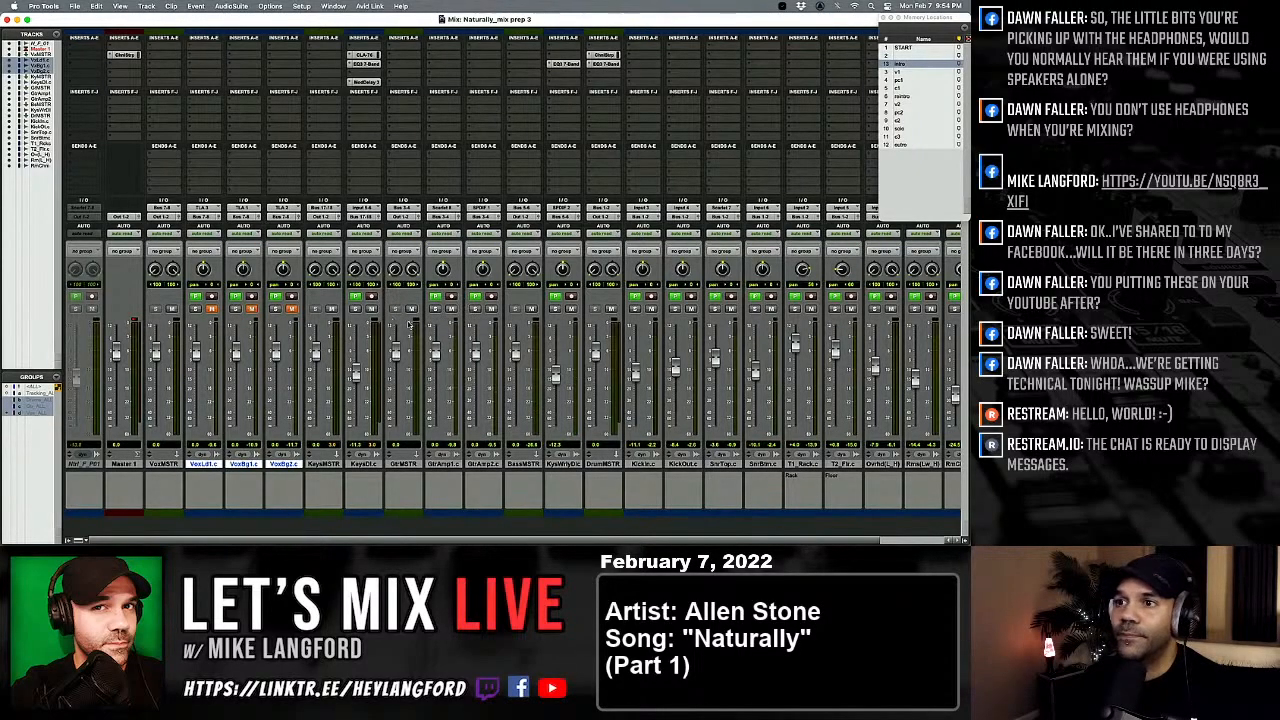
# Step: Select the passage leading into the first chorus on both guitar amp tracks and audition it
pyautogui.press('super+equal')
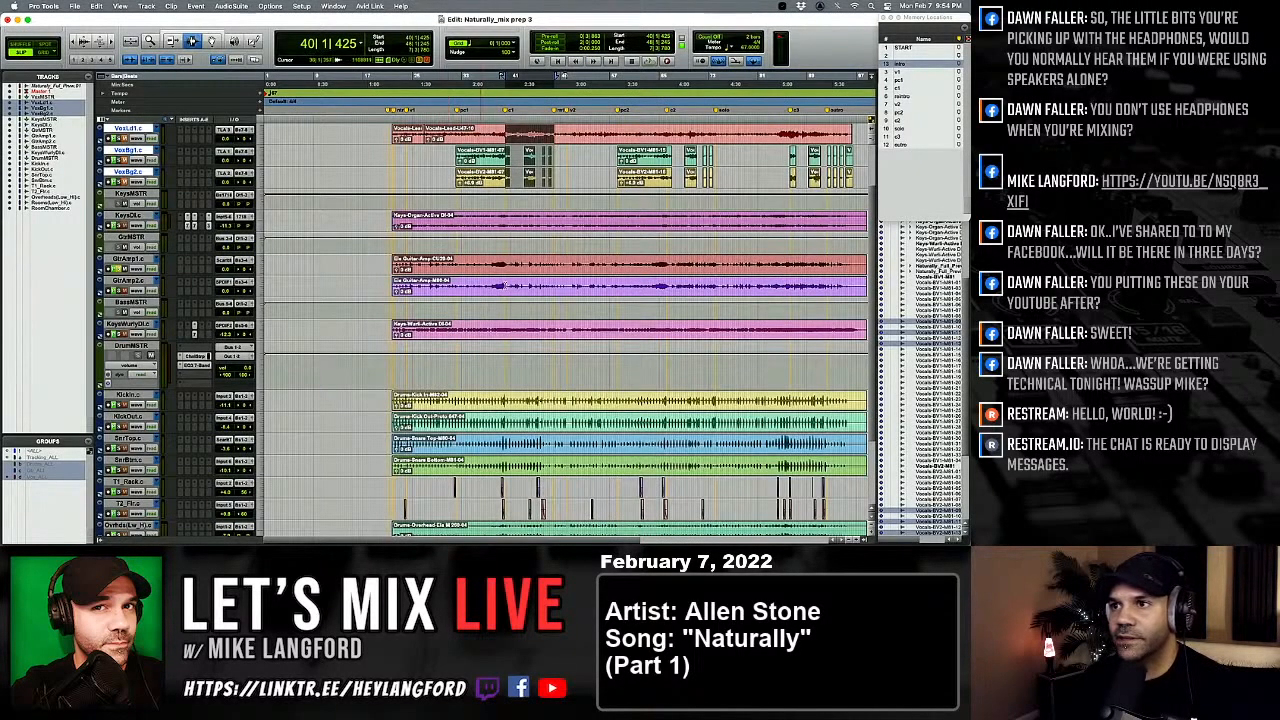
pyautogui.moveTo(504, 262); pyautogui.dragTo(511, 287)
pyautogui.press('super+bracketright')
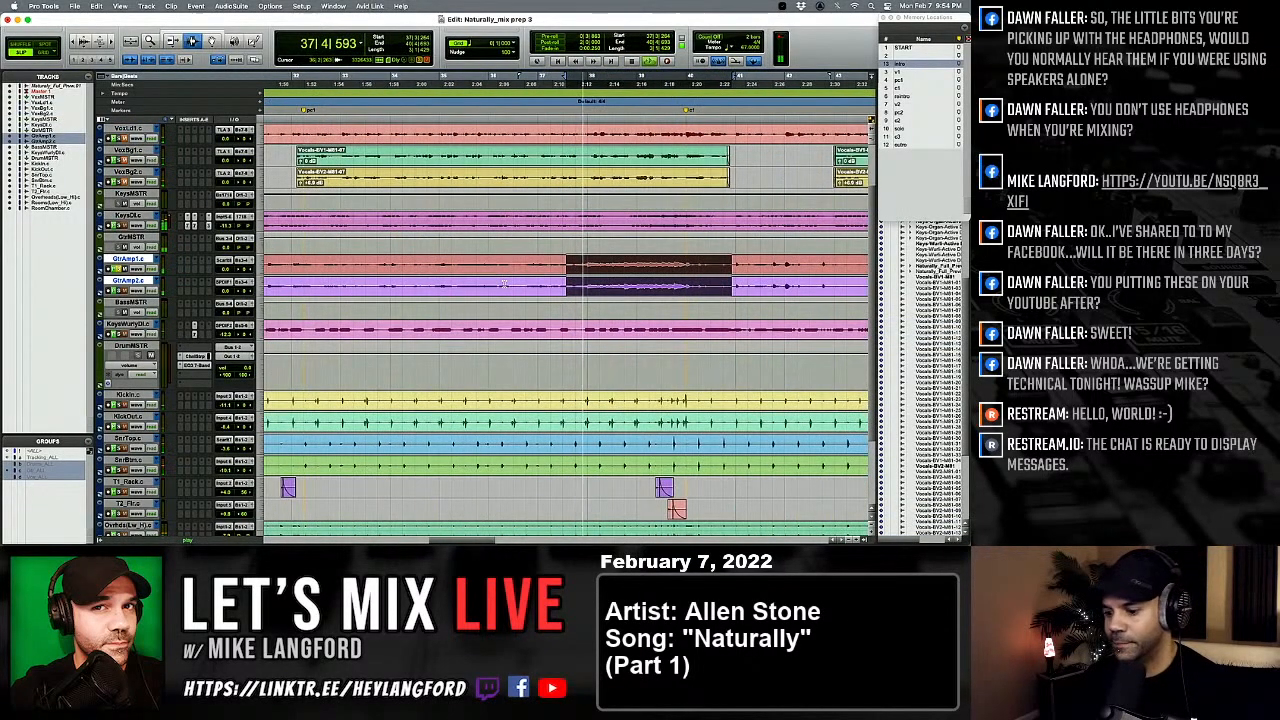
pyautogui.press('super+equal')
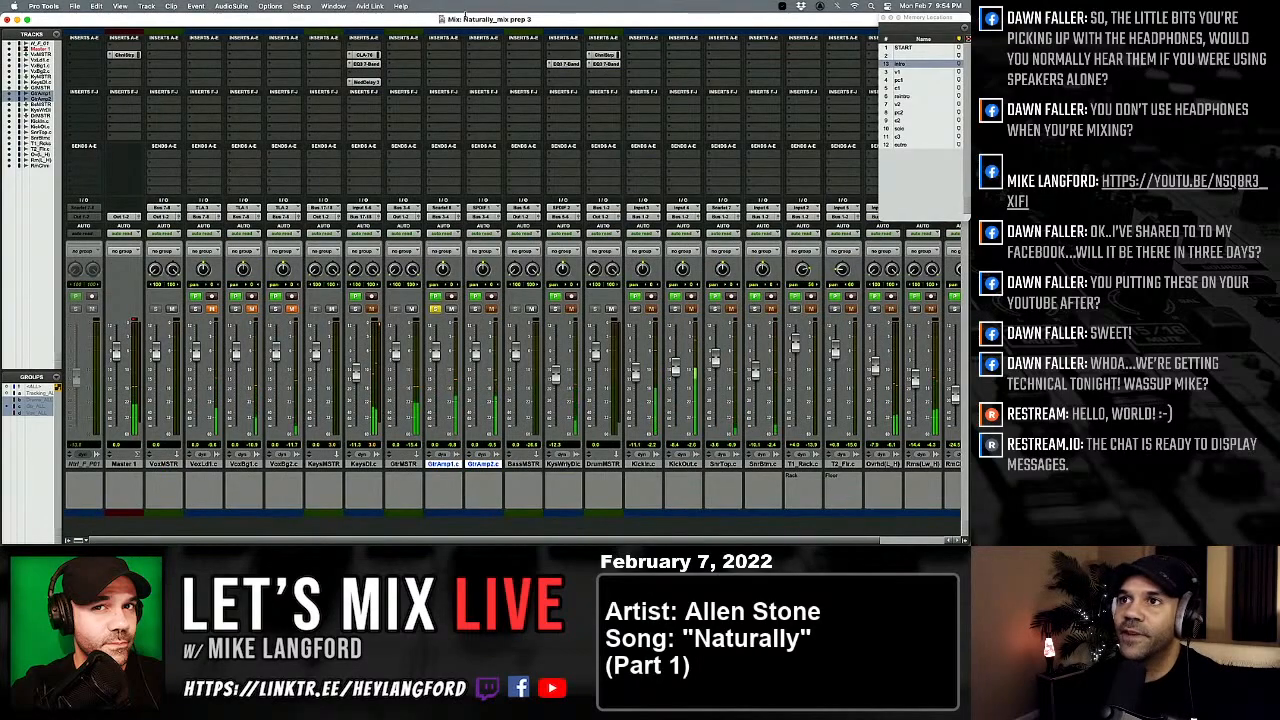
pyautogui.press('super+equal')
# Step: Select a different passage across both guitar amp tracks for playback and return to the mixer
pyautogui.press('super+bracketleft')
pyautogui.press('super+bracketleft')
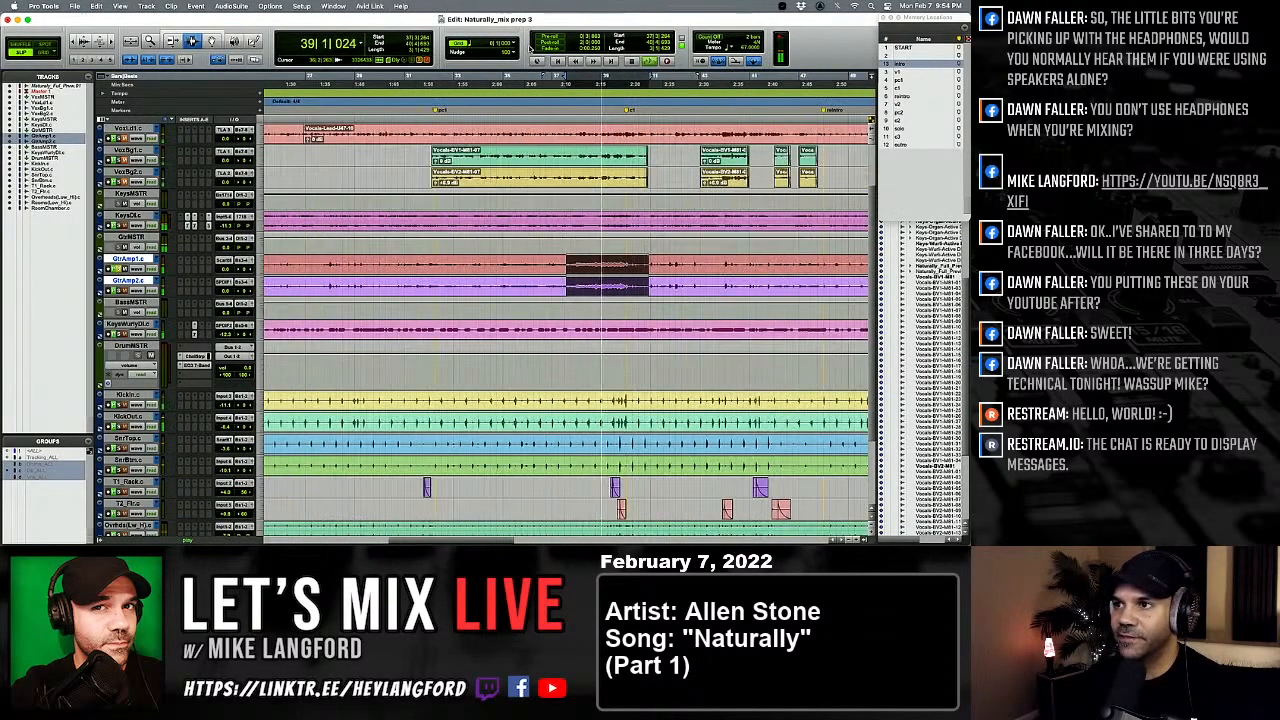
pyautogui.hscroll(8, 590, 241)
pyautogui.press('space')
pyautogui.moveTo(480, 262); pyautogui.dragTo(535, 294)
pyautogui.press('super+equal')
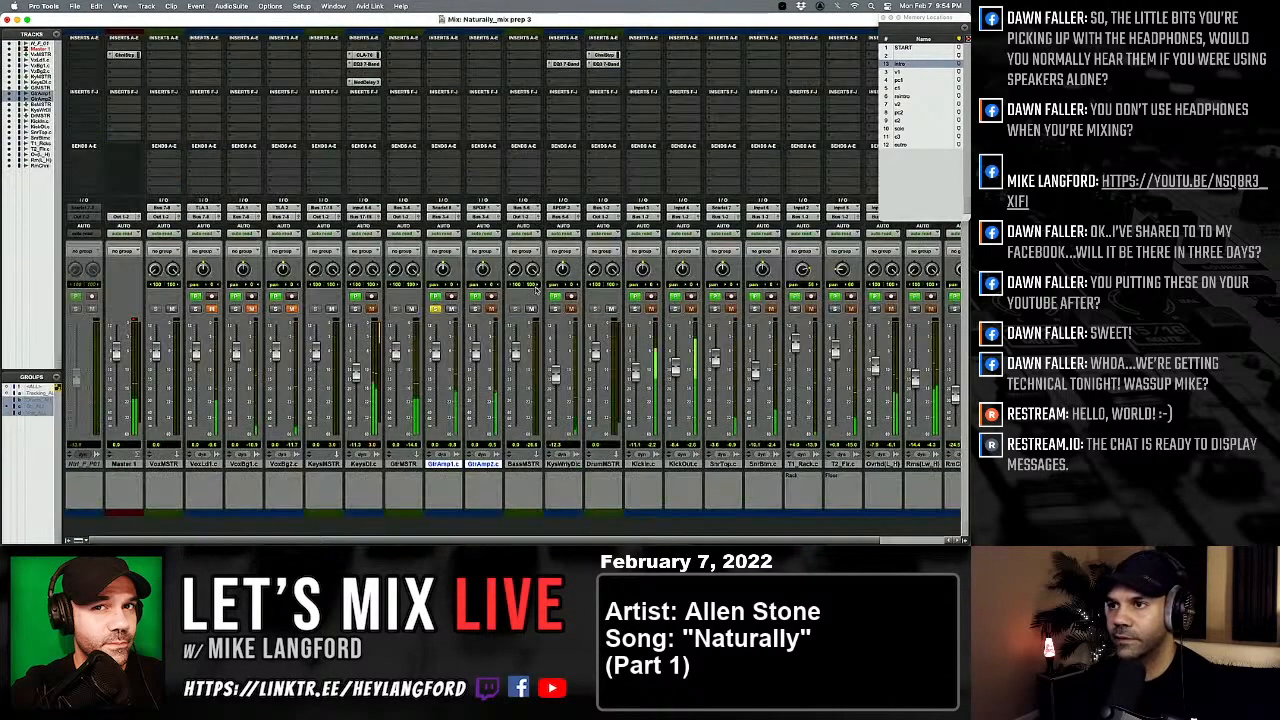
# Step: Insert a mono EQ3 7-Band on the first guitar amp track
pyautogui.click(431, 58)
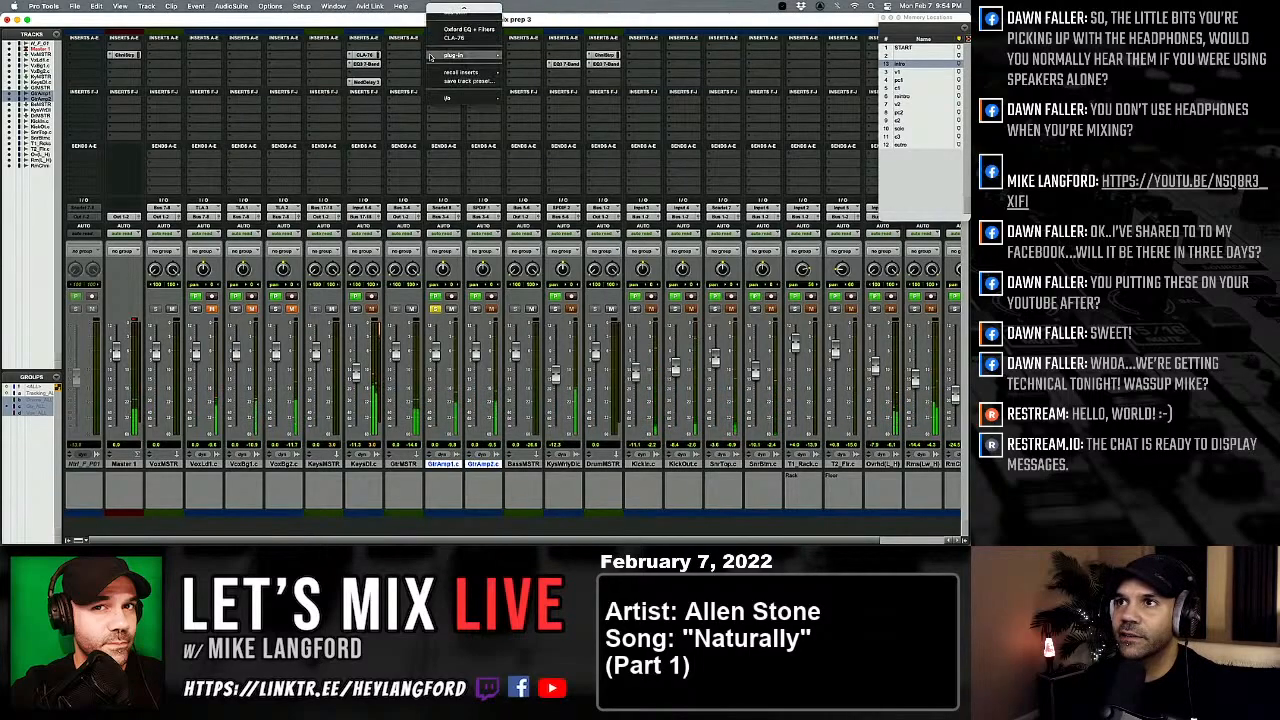
pyautogui.moveTo(455, 55)
pyautogui.moveTo(530, 58)
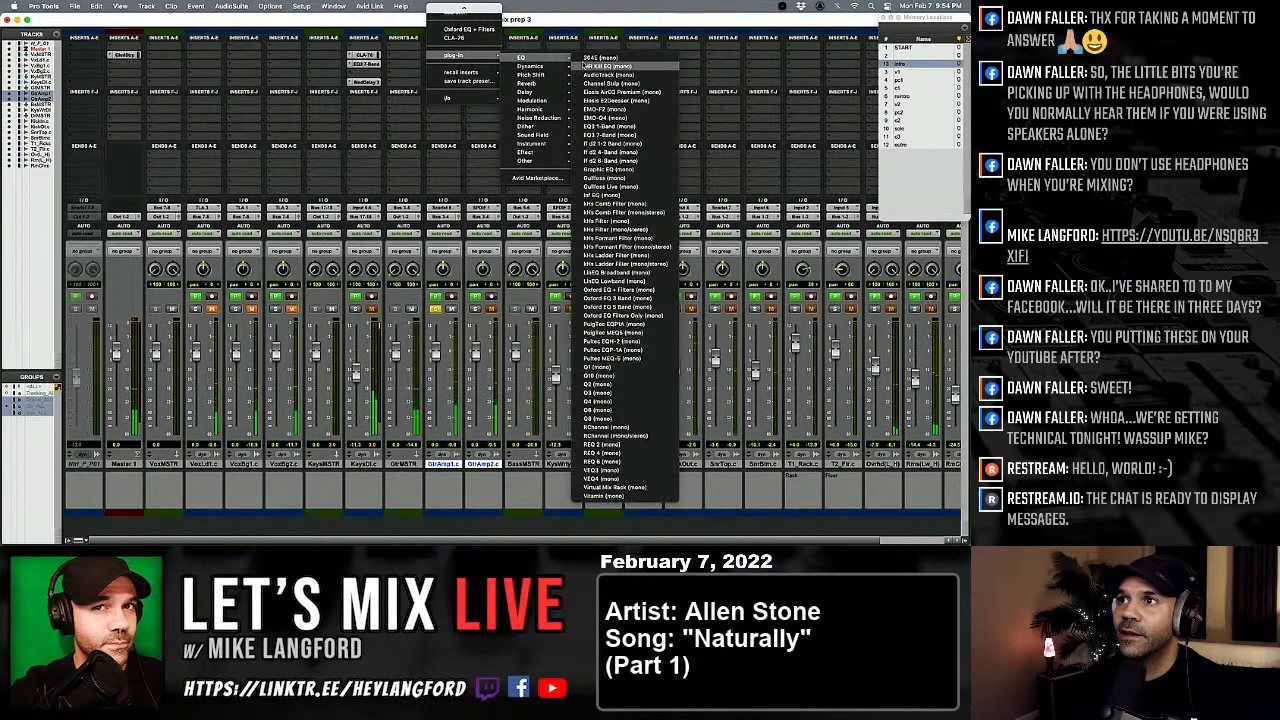
pyautogui.click(610, 135)
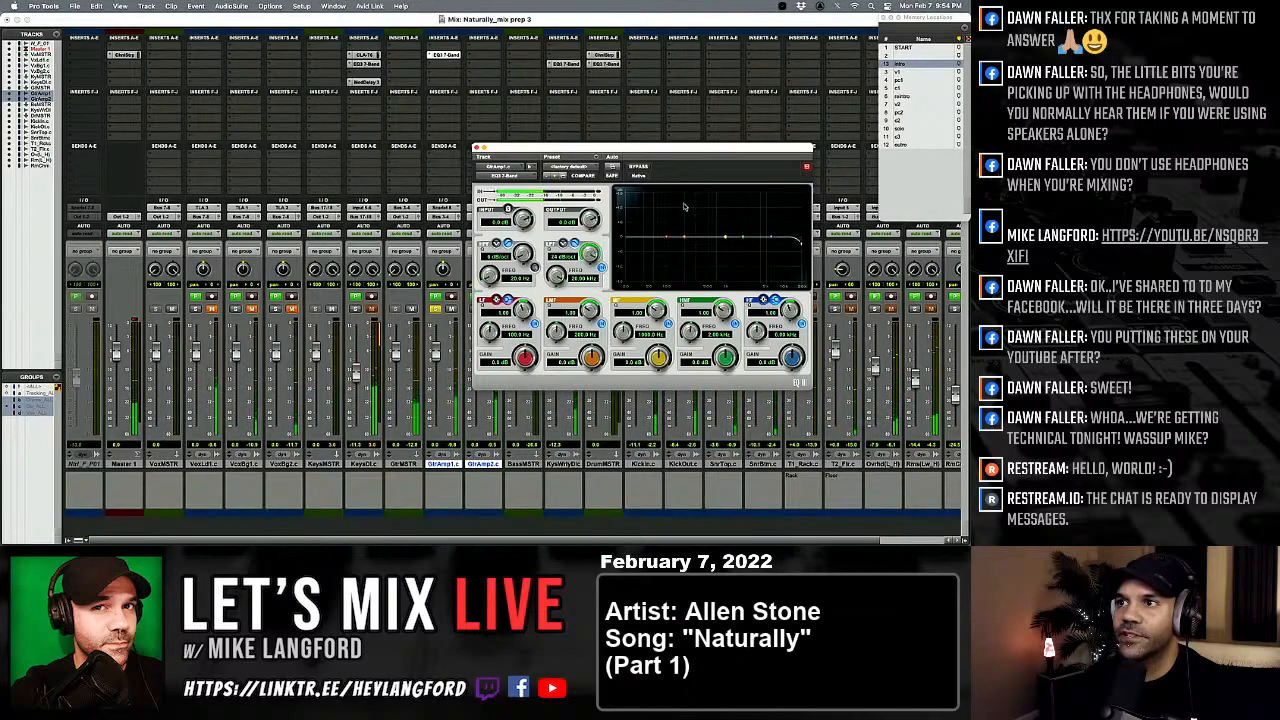
# Step: Sweep the guitar EQ's low-pass filter down and back up, and set its 24 dB/oct high-pass filter to about 85 Hz
pyautogui.moveTo(600, 267); pyautogui.dragTo(533, 378)
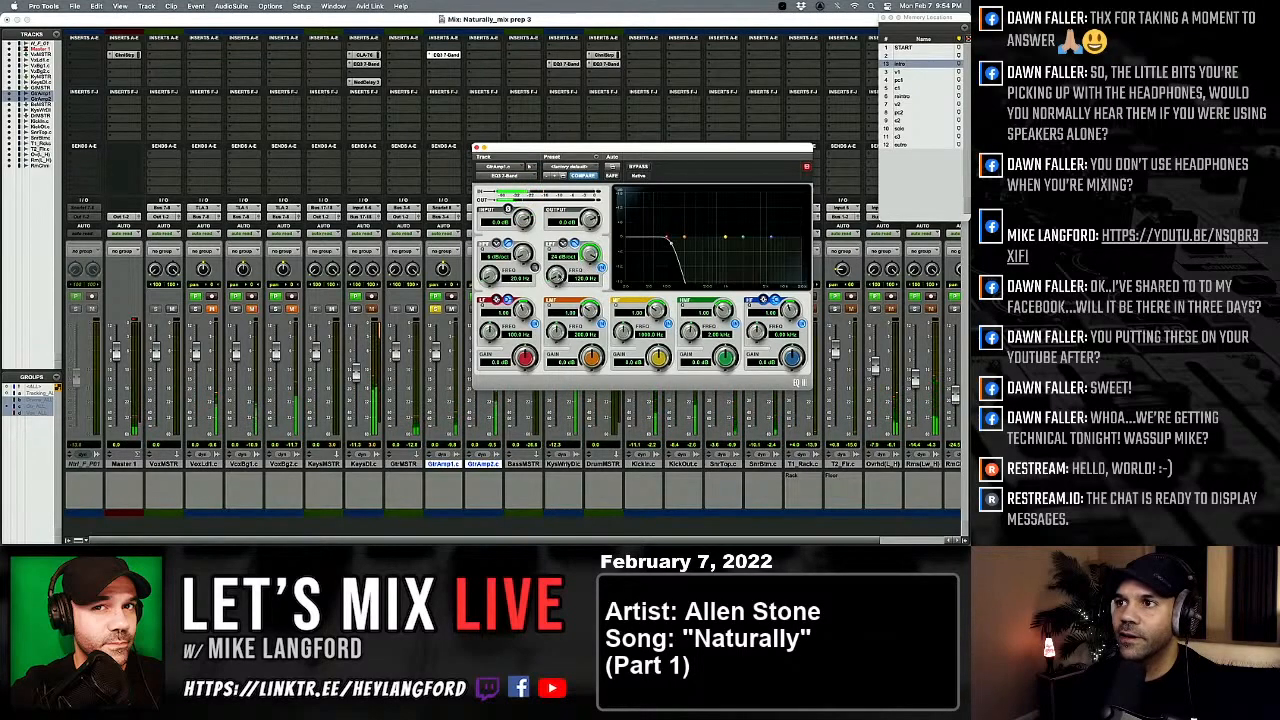
pyautogui.moveTo(535, 380); pyautogui.dragTo(626, 168)
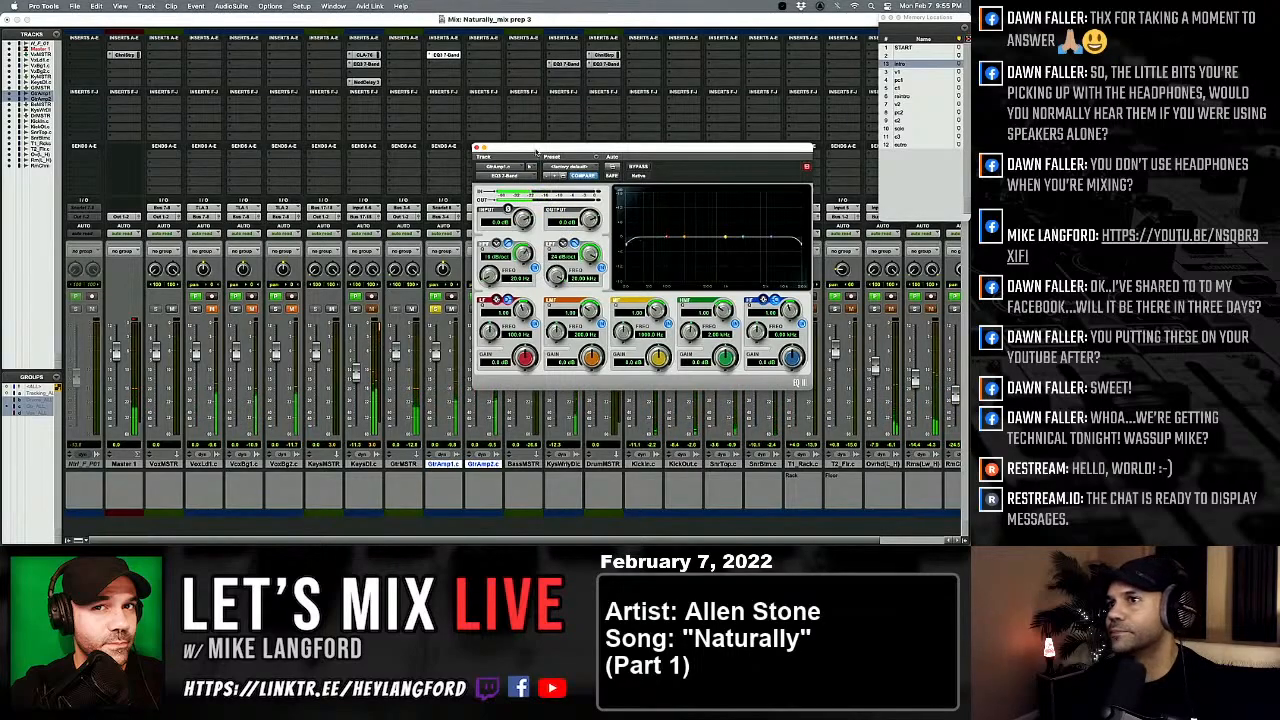
pyautogui.moveTo(489, 274); pyautogui.dragTo(489, 250)
# Step: Sweep a boosted low-mid band, turn it into a cut around 218 Hz, and move the guitar EQ to the second insert slot
pyautogui.moveTo(590, 310); pyautogui.dragTo(556, 346)
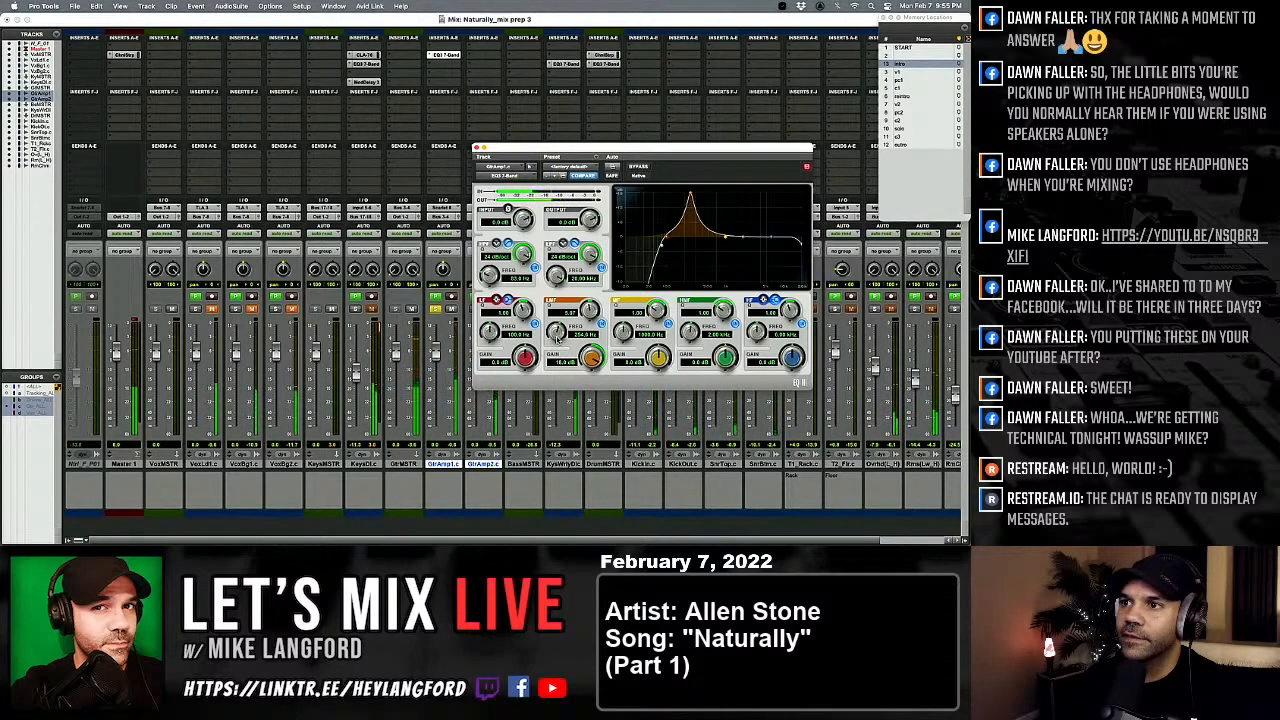
pyautogui.moveTo(557, 338)
pyautogui.mouseDown()
pyautogui.moveTo(551, 348)
pyautogui.moveTo(580, 376)
pyautogui.moveTo(567, 396)
pyautogui.moveTo(567, 382)
pyautogui.mouseUp()
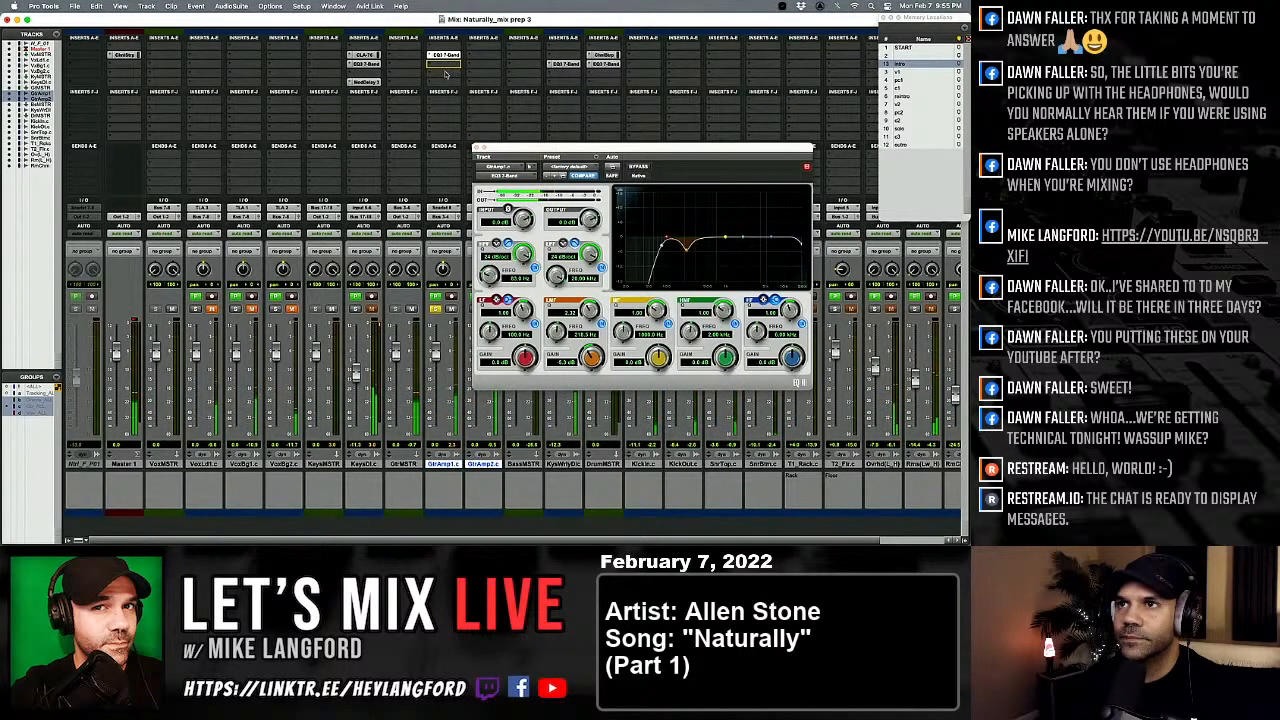
pyautogui.moveTo(446, 73); pyautogui.dragTo(446, 66)
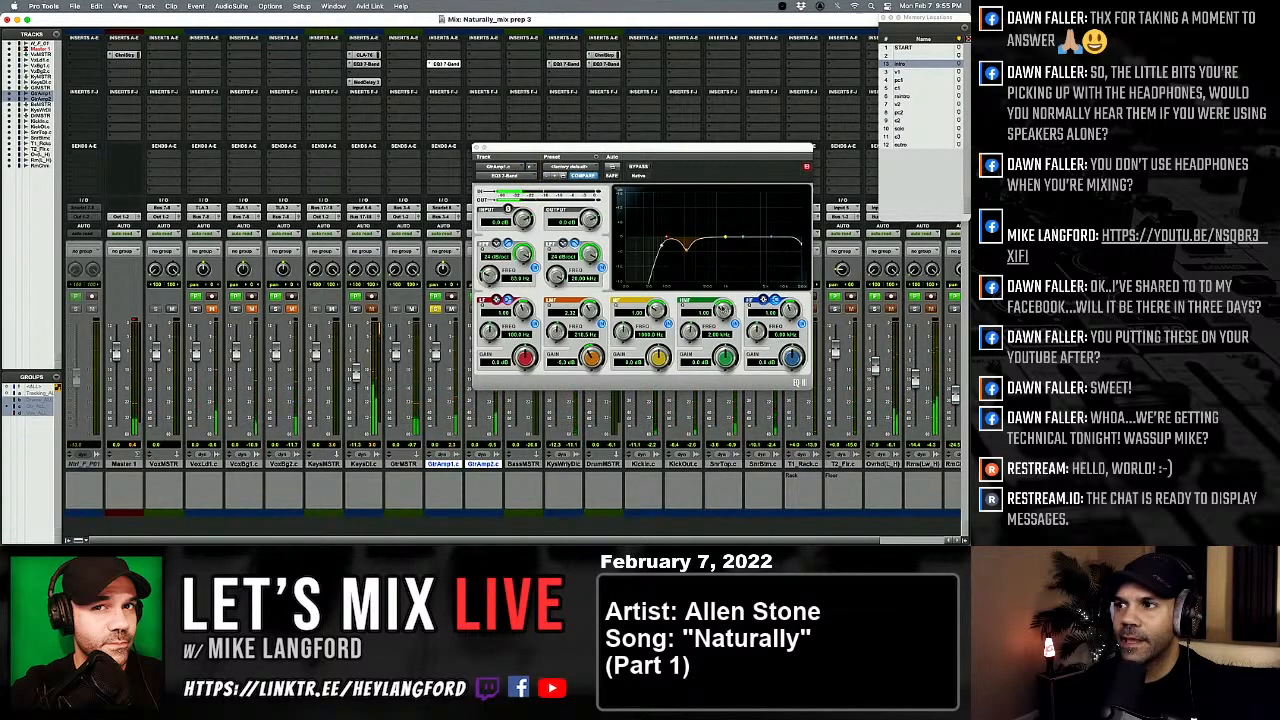
# Step: Sweep a narrow high-mid boost down through the guitar's range and turn it into a slight cut around 500 Hz
pyautogui.moveTo(742, 237); pyautogui.dragTo(742, 196)
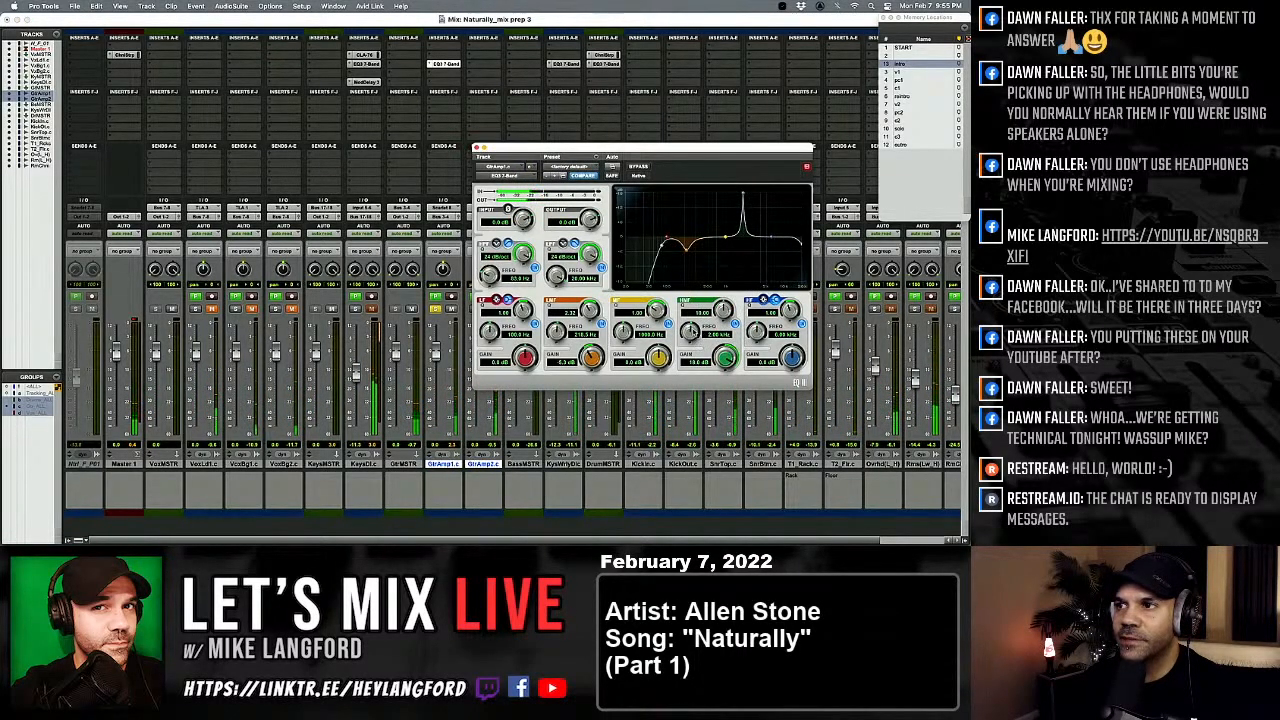
pyautogui.moveTo(689, 331); pyautogui.dragTo(683, 350)
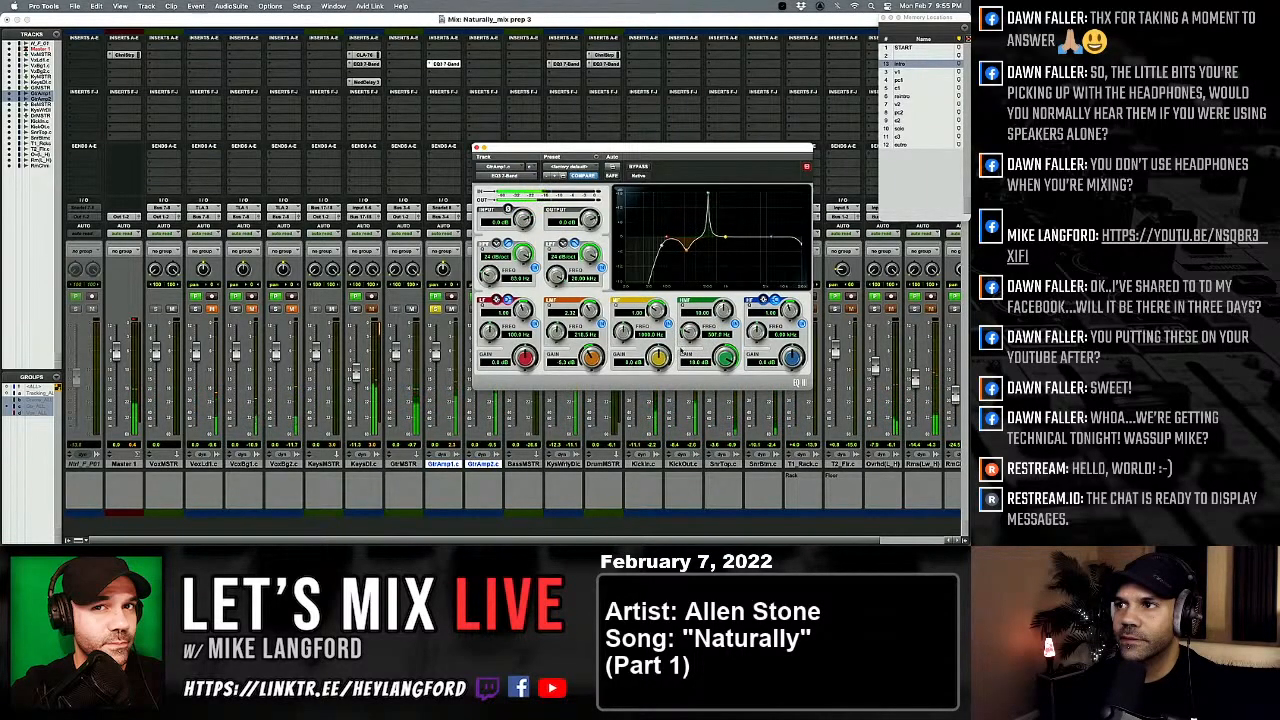
pyautogui.moveTo(733, 317); pyautogui.dragTo(727, 372)
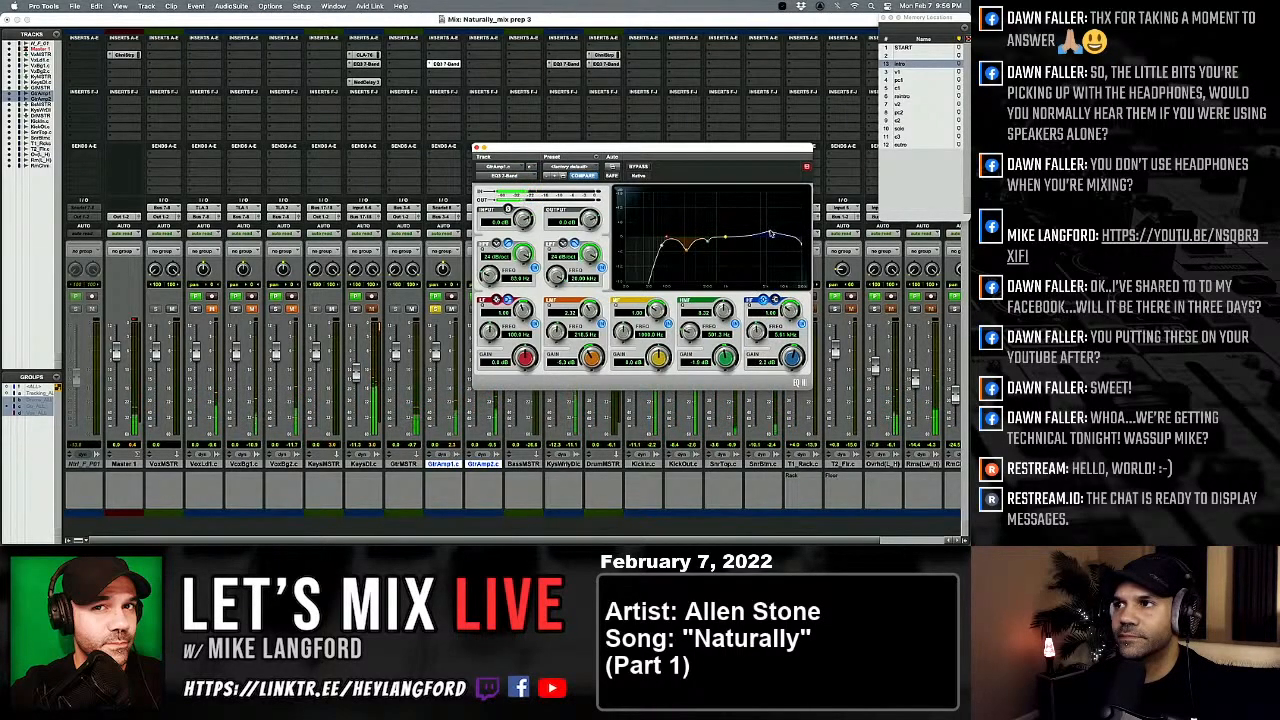
# Step: Shape a broad high-band bell boost of about 3.8 dB near 3.9 kHz on the guitar EQ and compare with bypass
pyautogui.moveTo(790, 312); pyautogui.dragTo(793, 314)
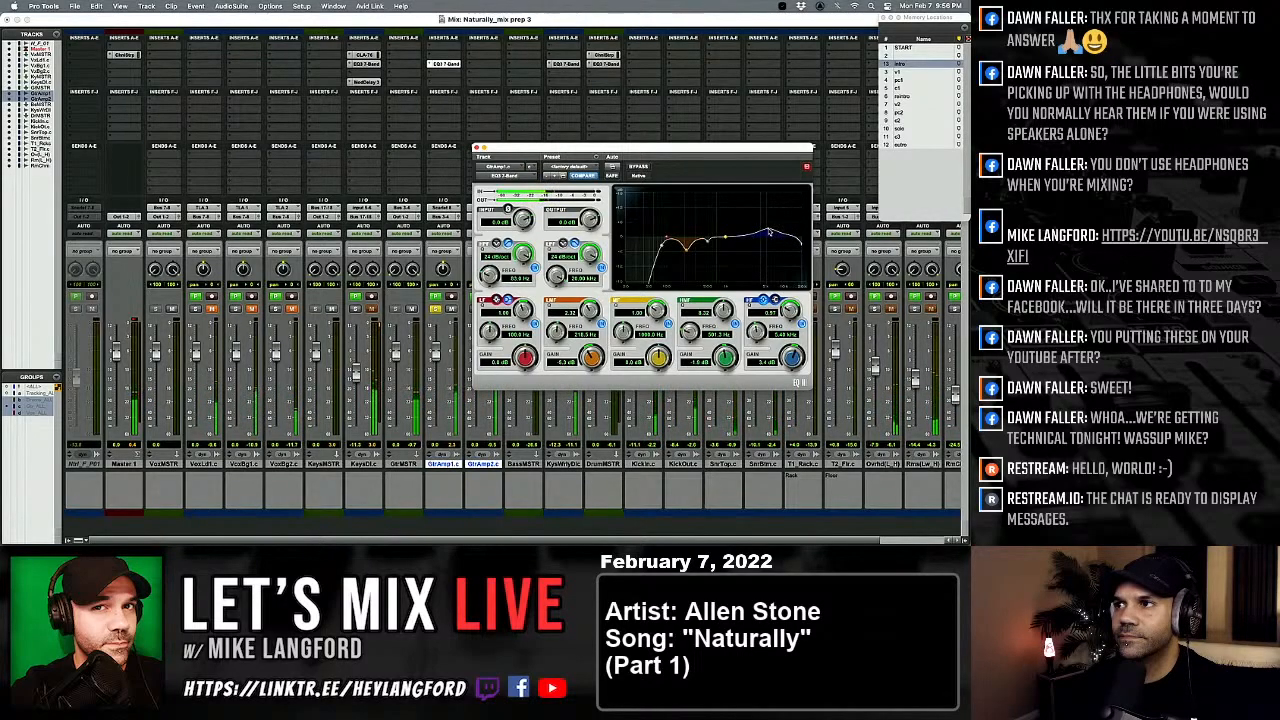
pyautogui.moveTo(769, 232); pyautogui.dragTo(760, 232)
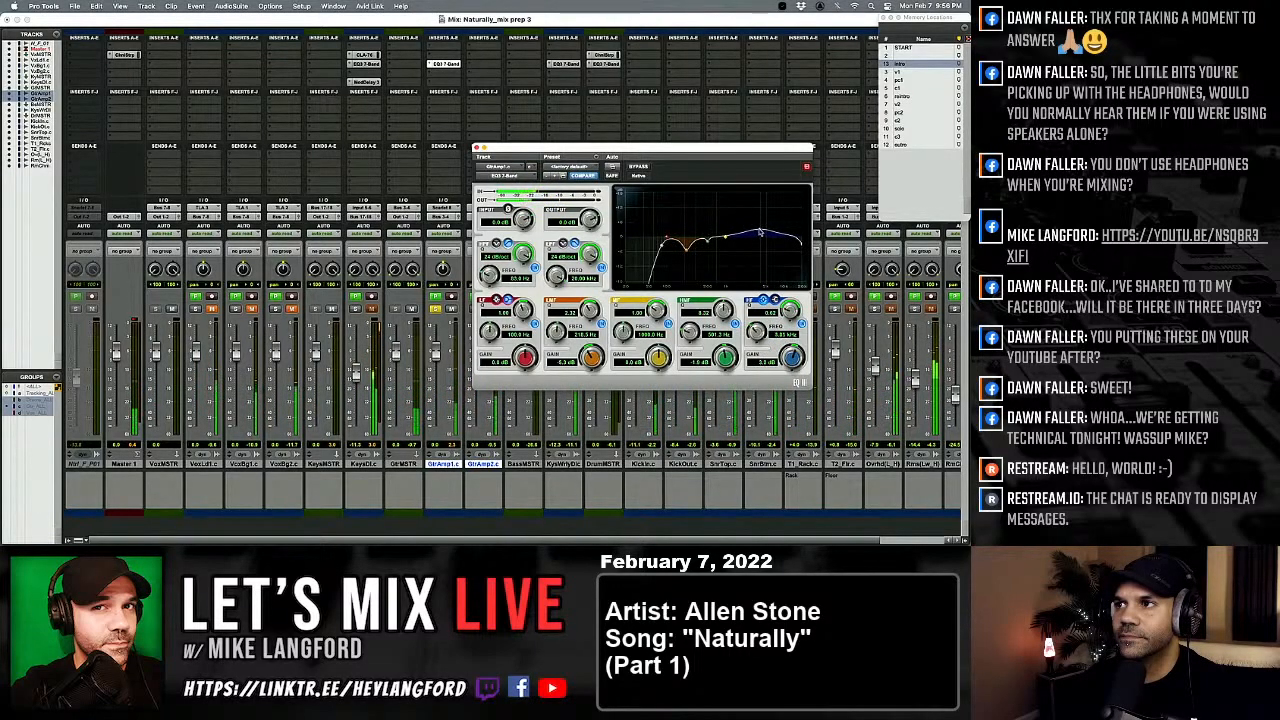
pyautogui.click(643, 170)
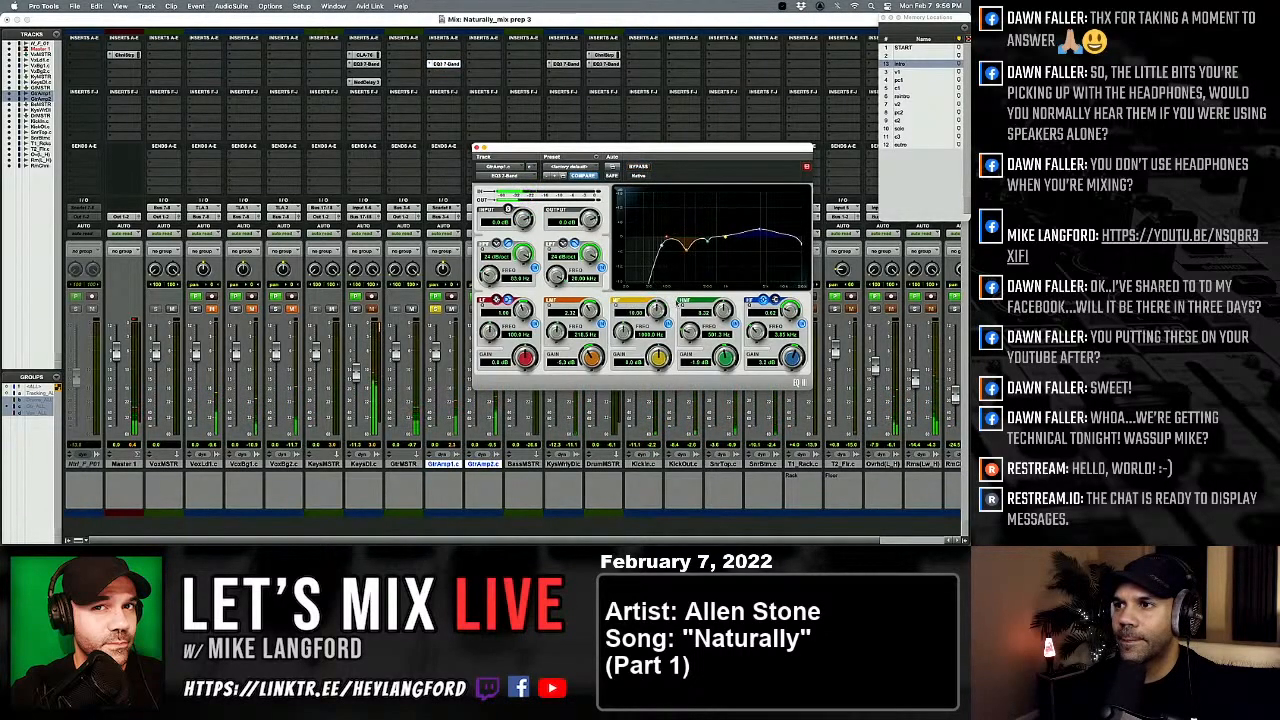
# Step: Sweep a narrow mid-band boost through the guitar EQ's upper mids and turn it into a cut around 1.55 kHz
pyautogui.moveTo(624, 330); pyautogui.dragTo(680, 228)
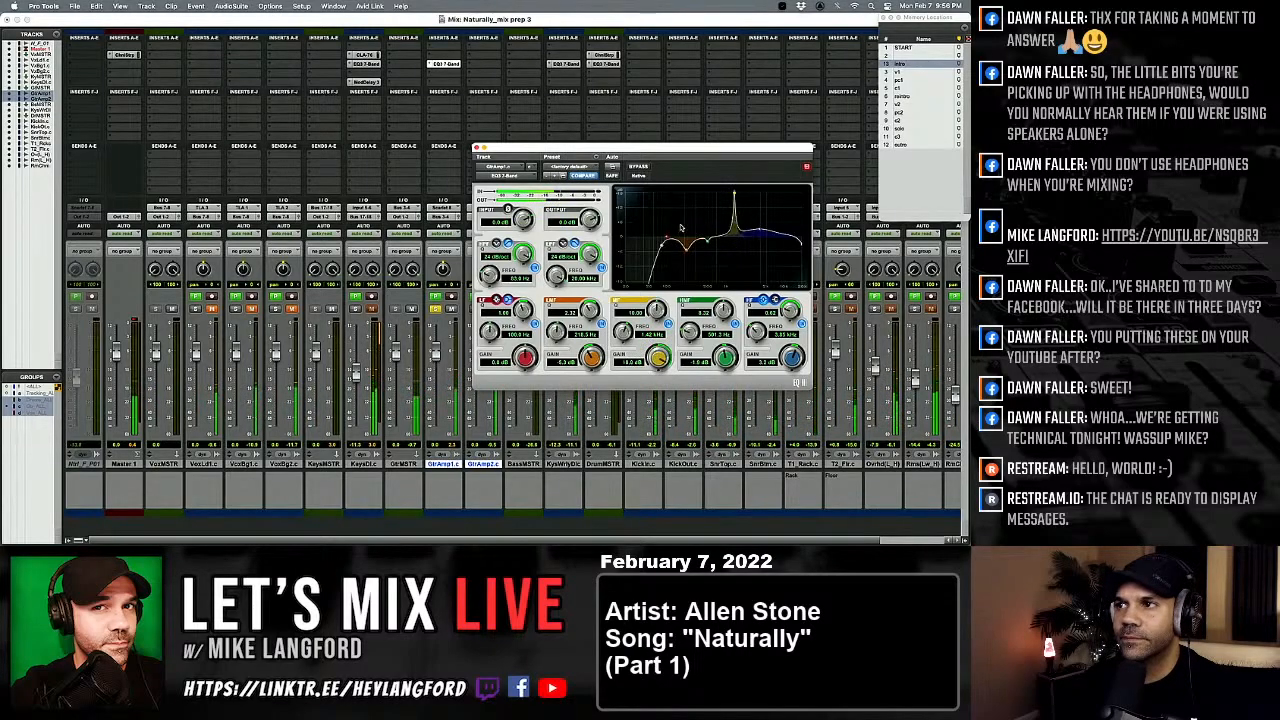
pyautogui.moveTo(626, 338); pyautogui.dragTo(626, 328)
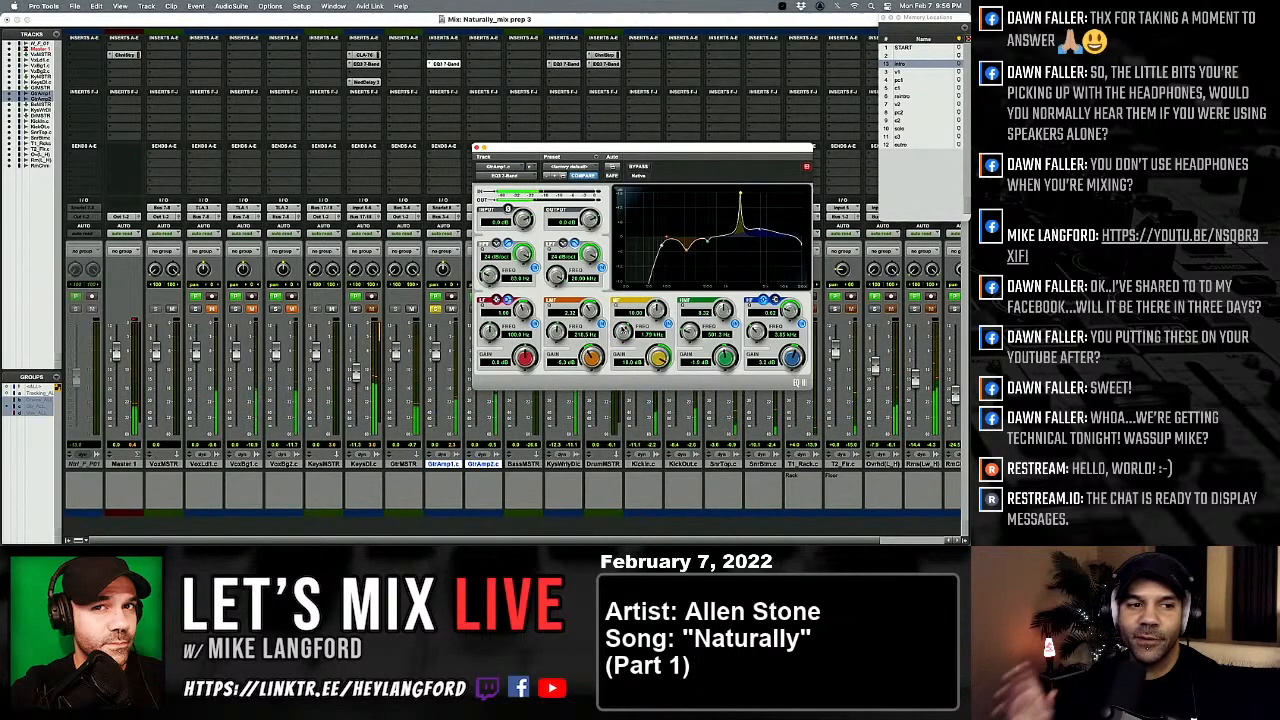
pyautogui.click(668, 324)
pyautogui.moveTo(624, 335); pyautogui.dragTo(658, 394)
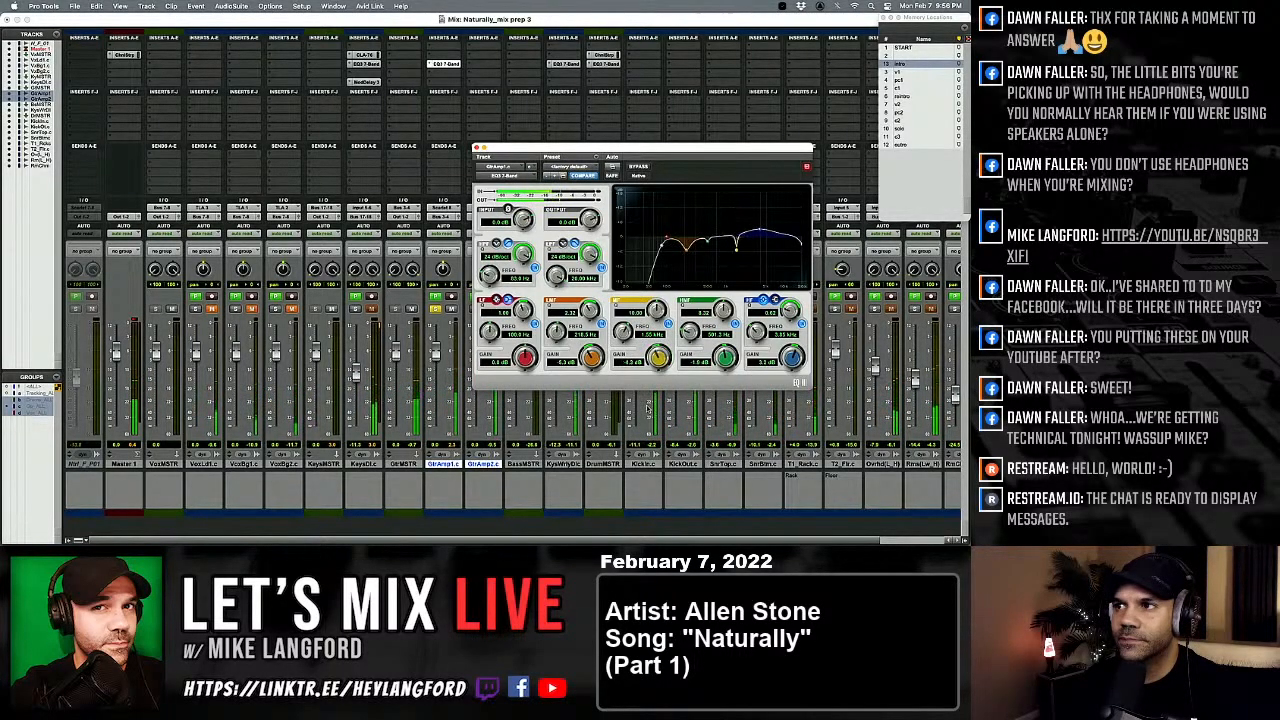
# Step: Compare the guitar EQ with bypass, leaving the EQ active
pyautogui.click(638, 167)
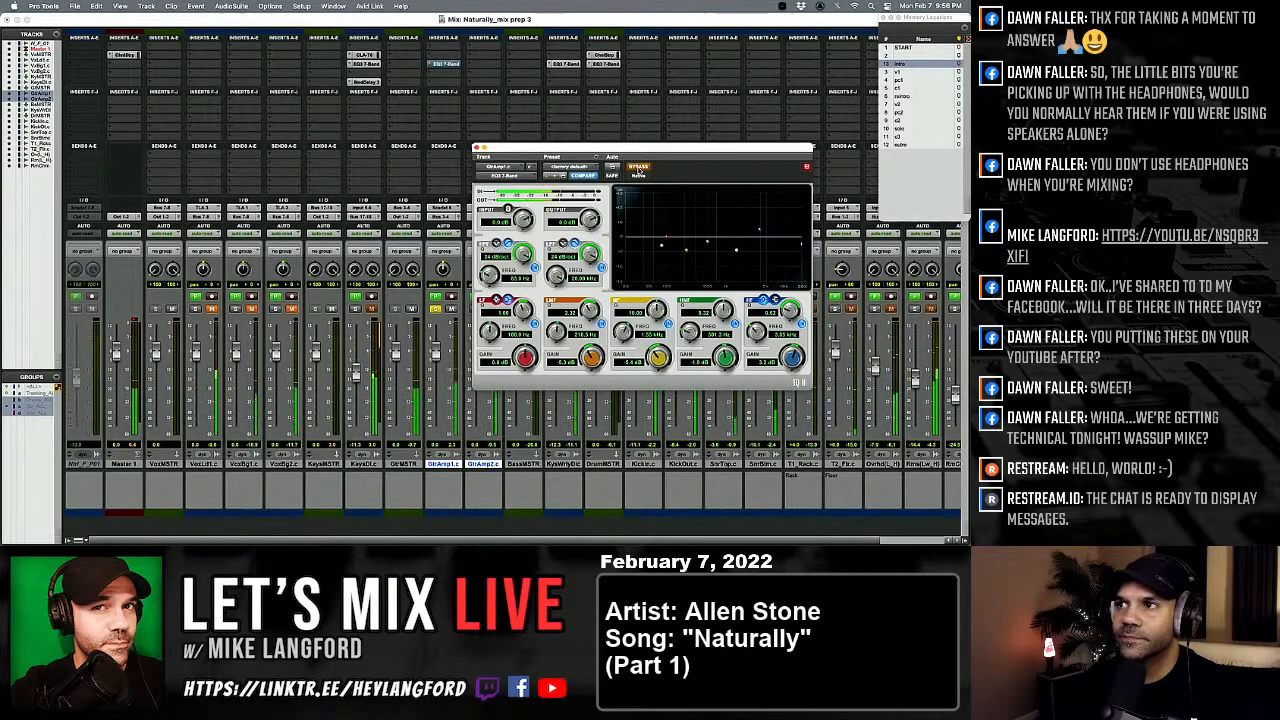
pyautogui.click(638, 167)
pyautogui.click(638, 167)
pyautogui.click(638, 167)
pyautogui.click(638, 167)
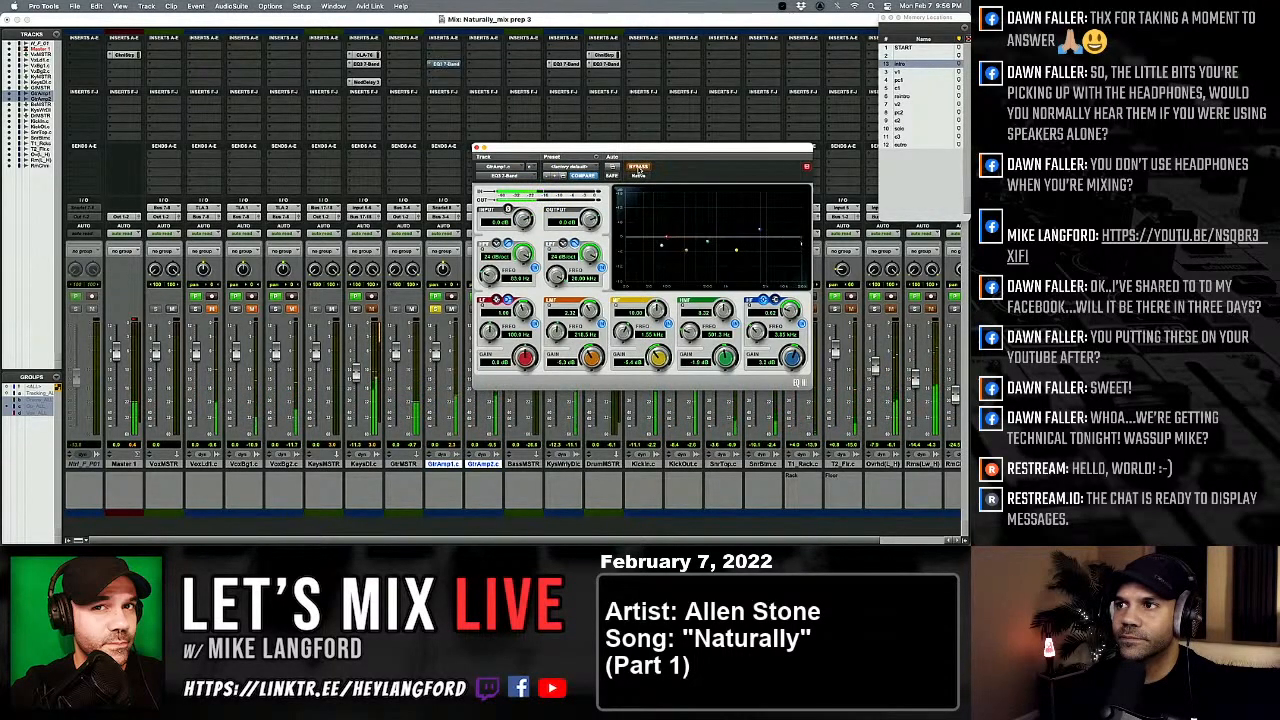
pyautogui.click(638, 167)
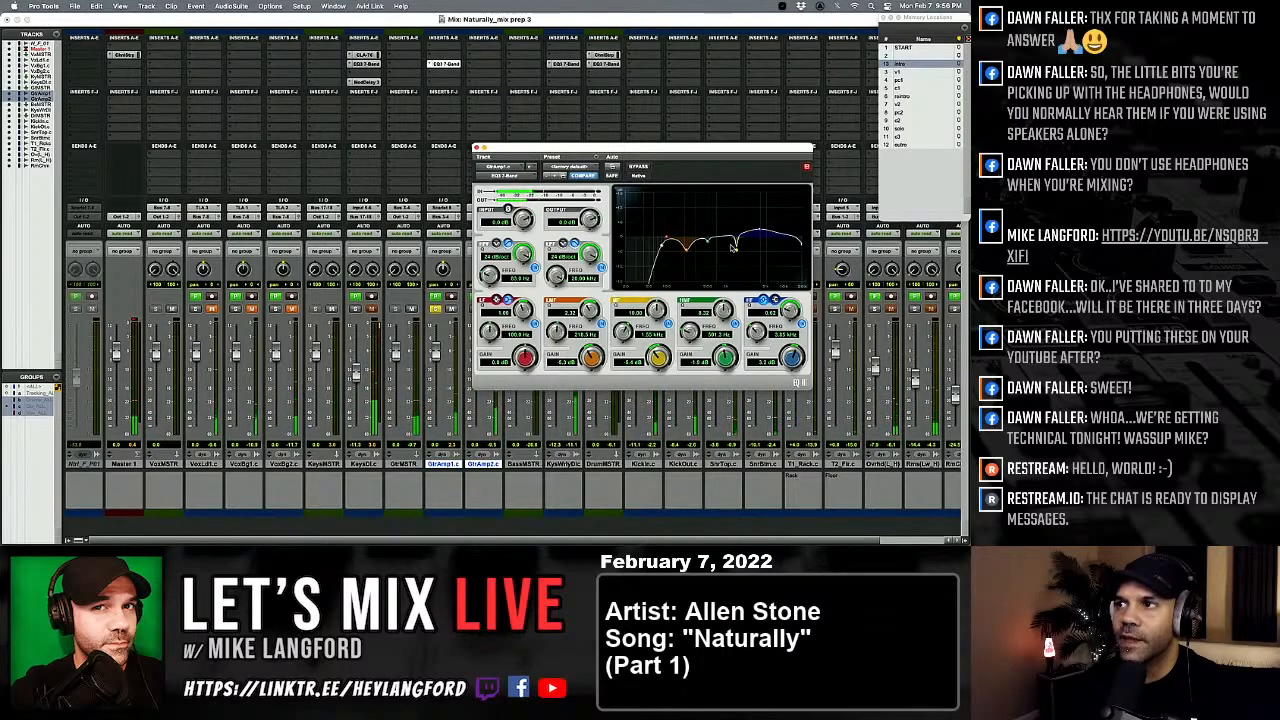
# Step: Lower the guitar EQ's low-pass filter to about 6.85 kHz, reduce the high-band boost to about 2.8 dB, and close the EQ
pyautogui.moveTo(801, 245); pyautogui.dragTo(775, 243)
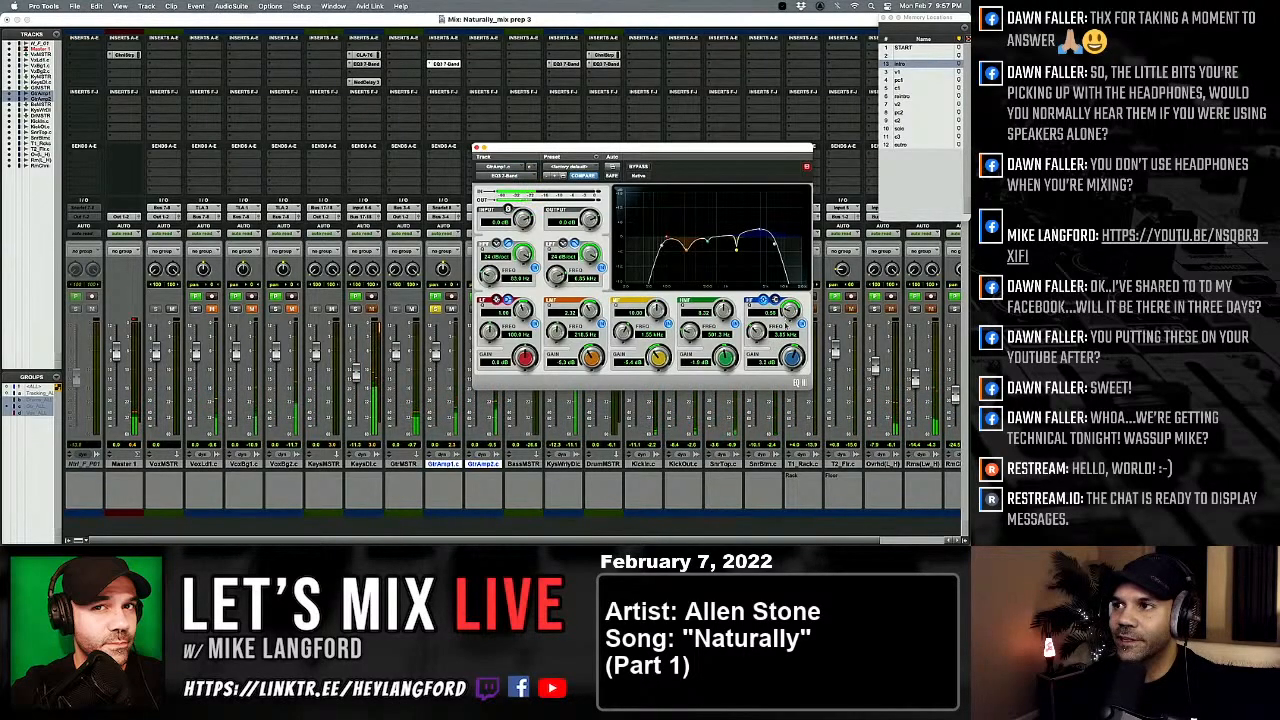
pyautogui.moveTo(790, 358)
pyautogui.mouseDown()
pyautogui.moveTo(790, 380)
pyautogui.moveTo(777, 352)
pyautogui.mouseUp()
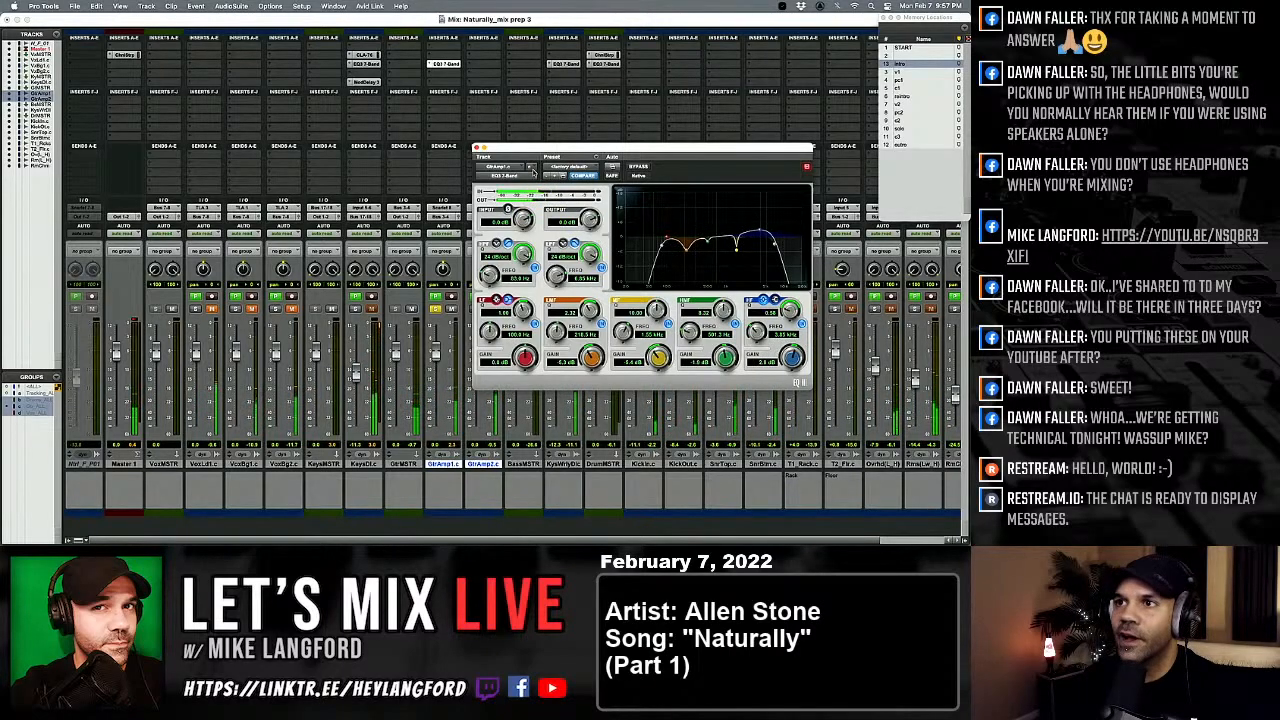
pyautogui.click(476, 148)
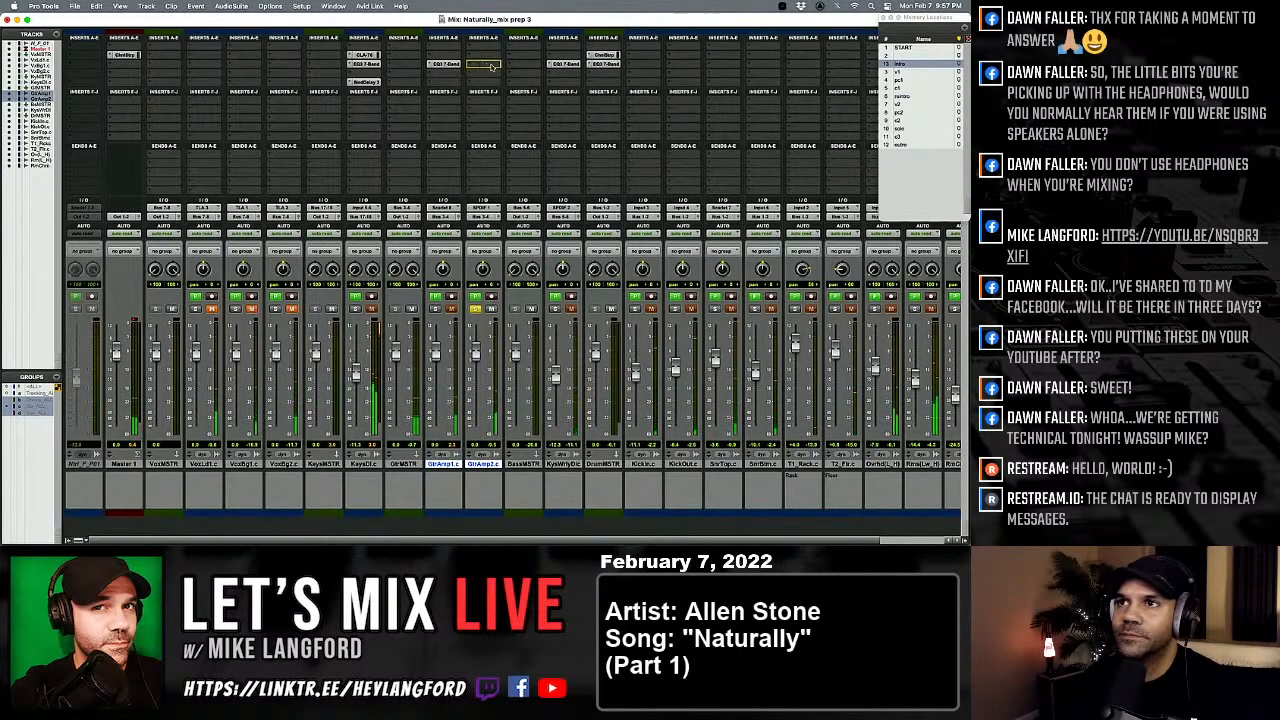
# Step: Copy GtrAmp1's 7-band EQ to the second insert slot of GtrAmp2 and compare it there with bypass
pyautogui.click(445, 65)
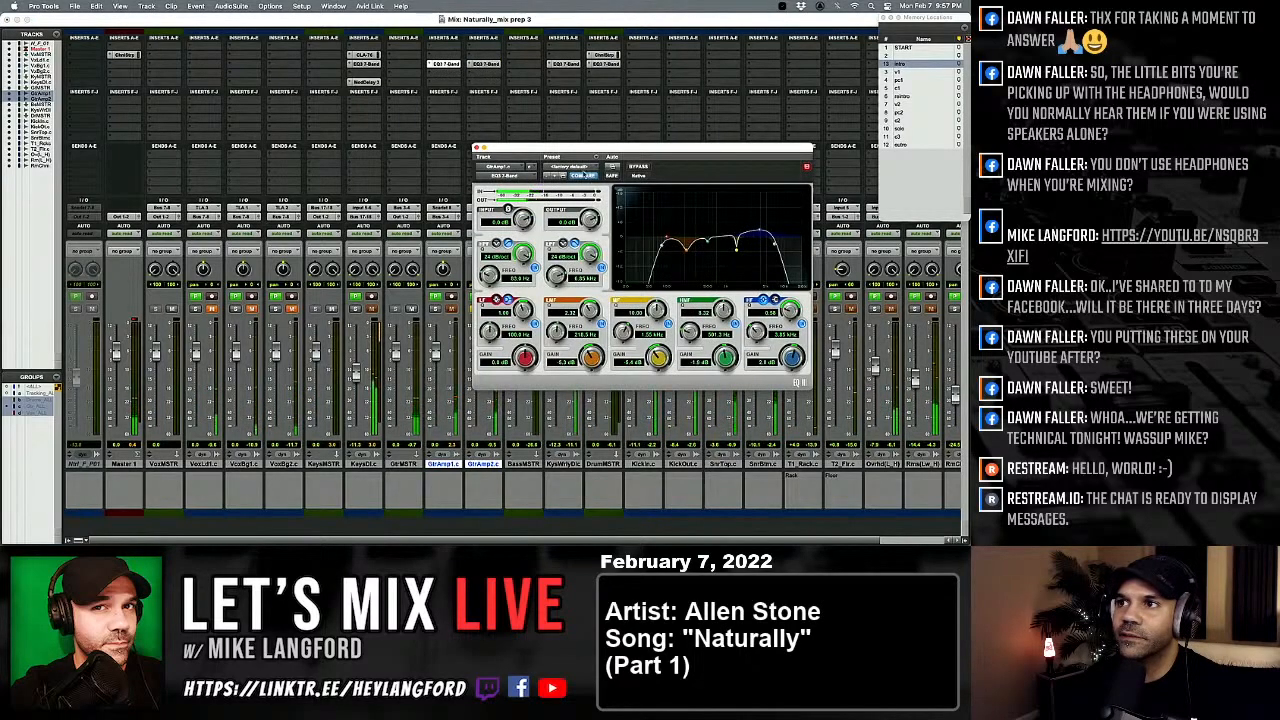
pyautogui.click(484, 64)
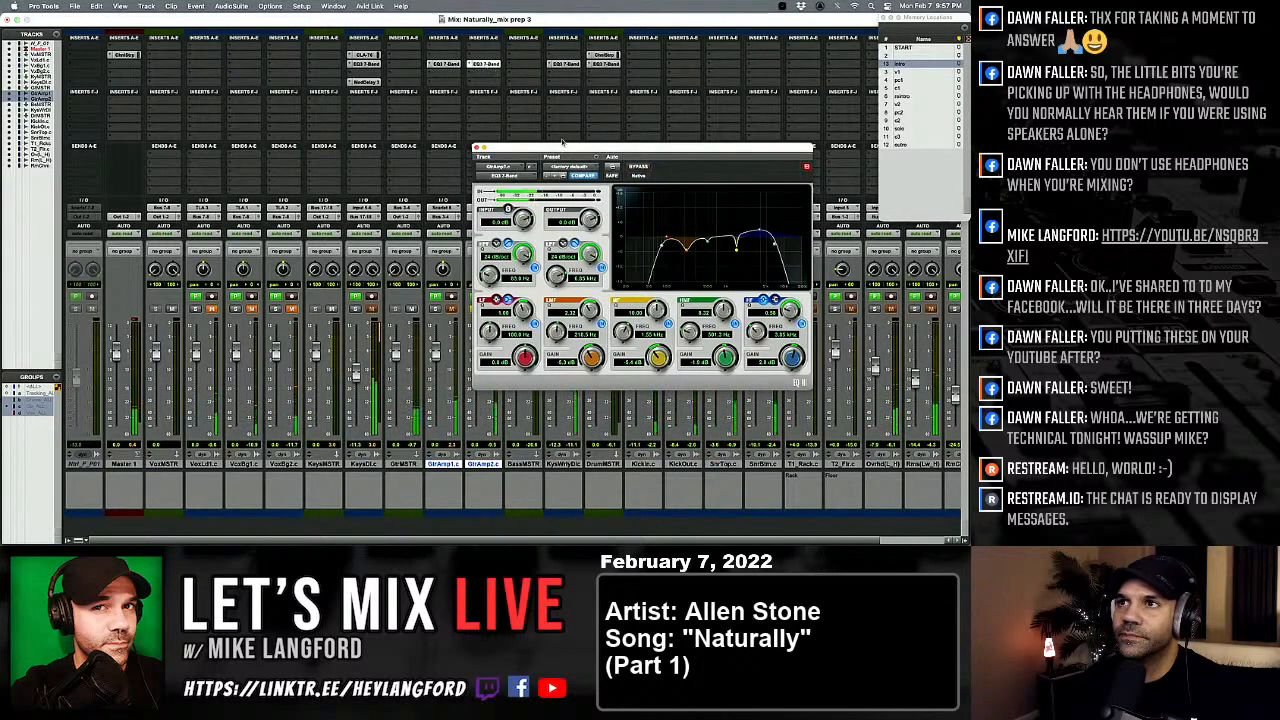
pyautogui.click(636, 167)
pyautogui.click(636, 167)
pyautogui.click(636, 167)
pyautogui.click(636, 167)
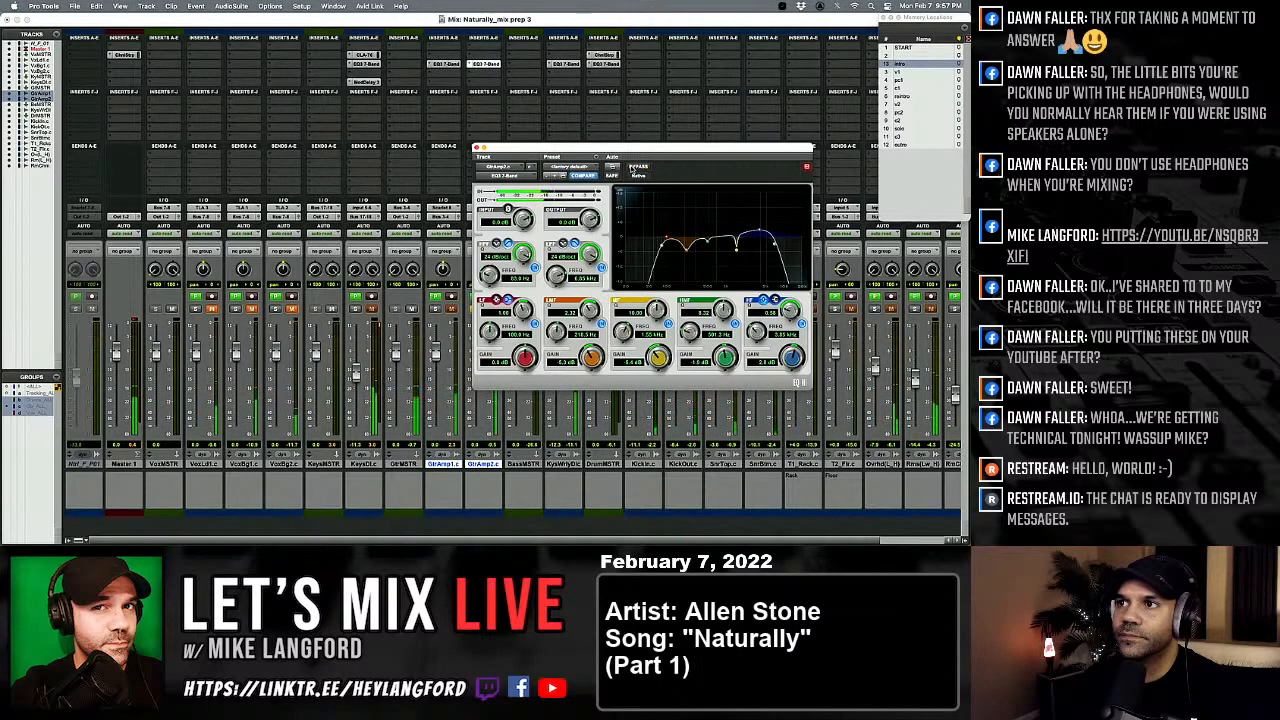
pyautogui.click(636, 167)
pyautogui.click(636, 167)
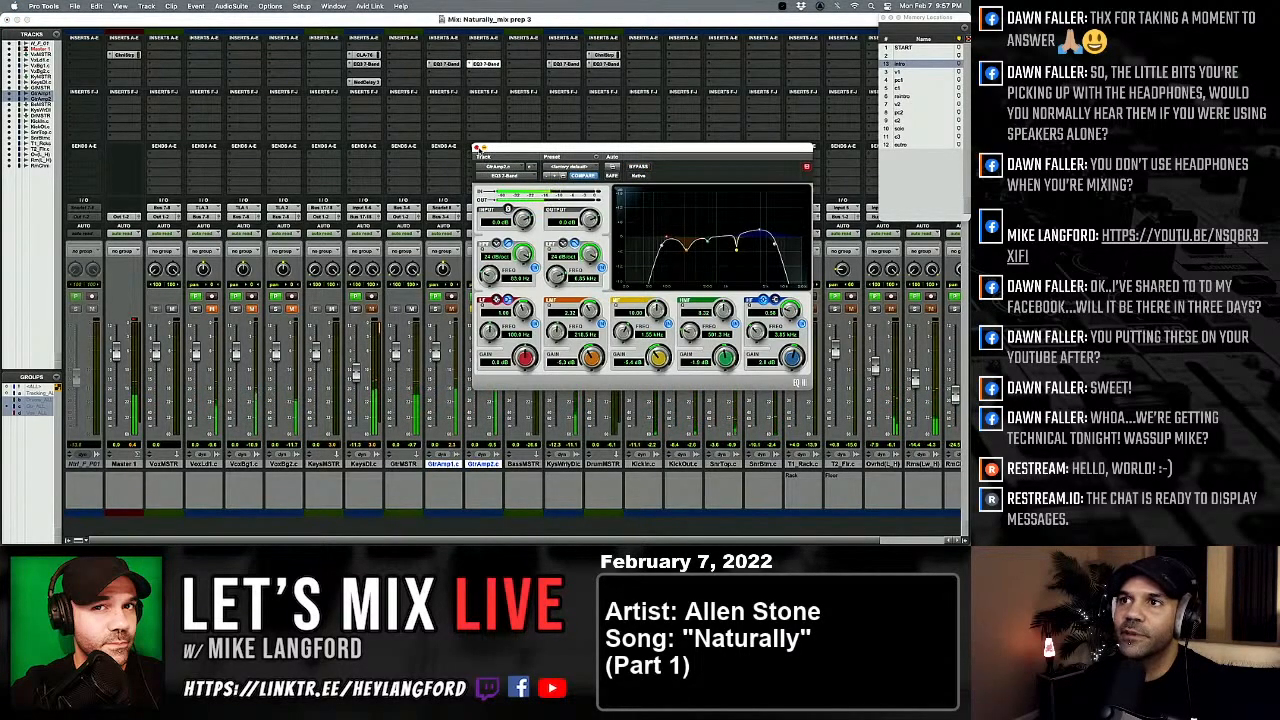
pyautogui.click(477, 148)
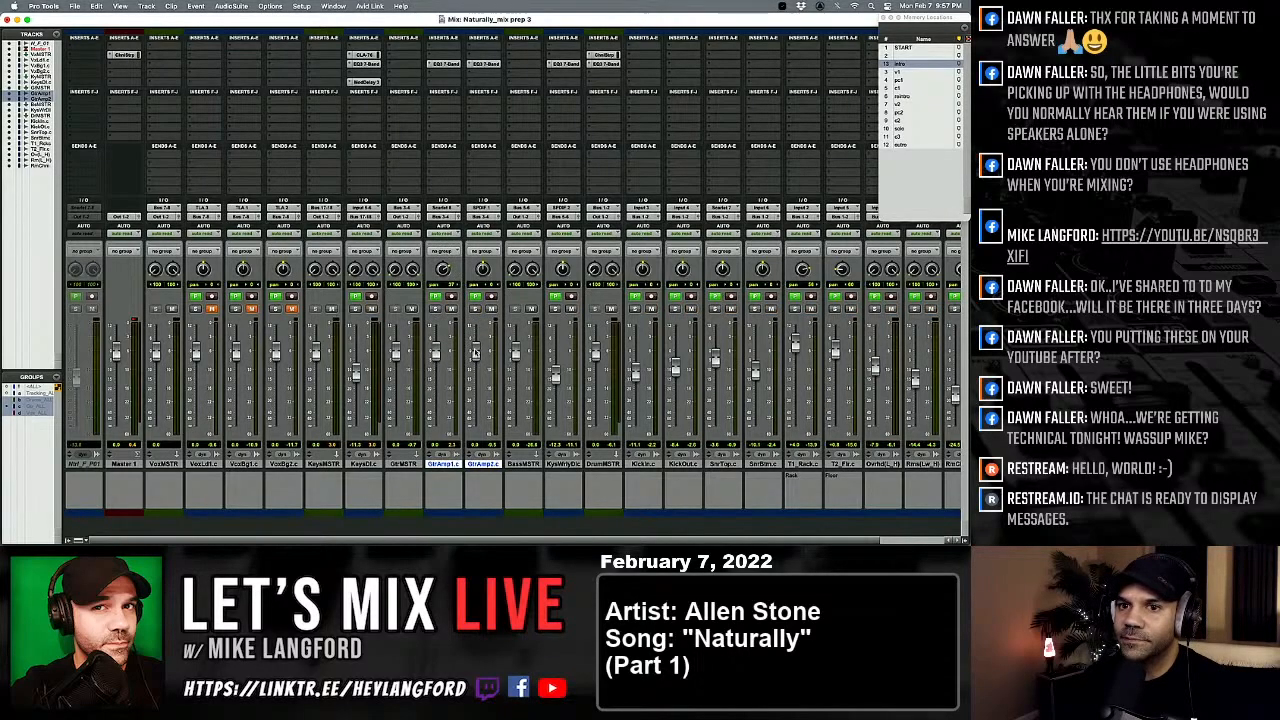
# Step: Pull both guitar amp faders down, bring them back up to a new balance, and solo the guitar amps
pyautogui.moveTo(475, 352); pyautogui.dragTo(480, 535)
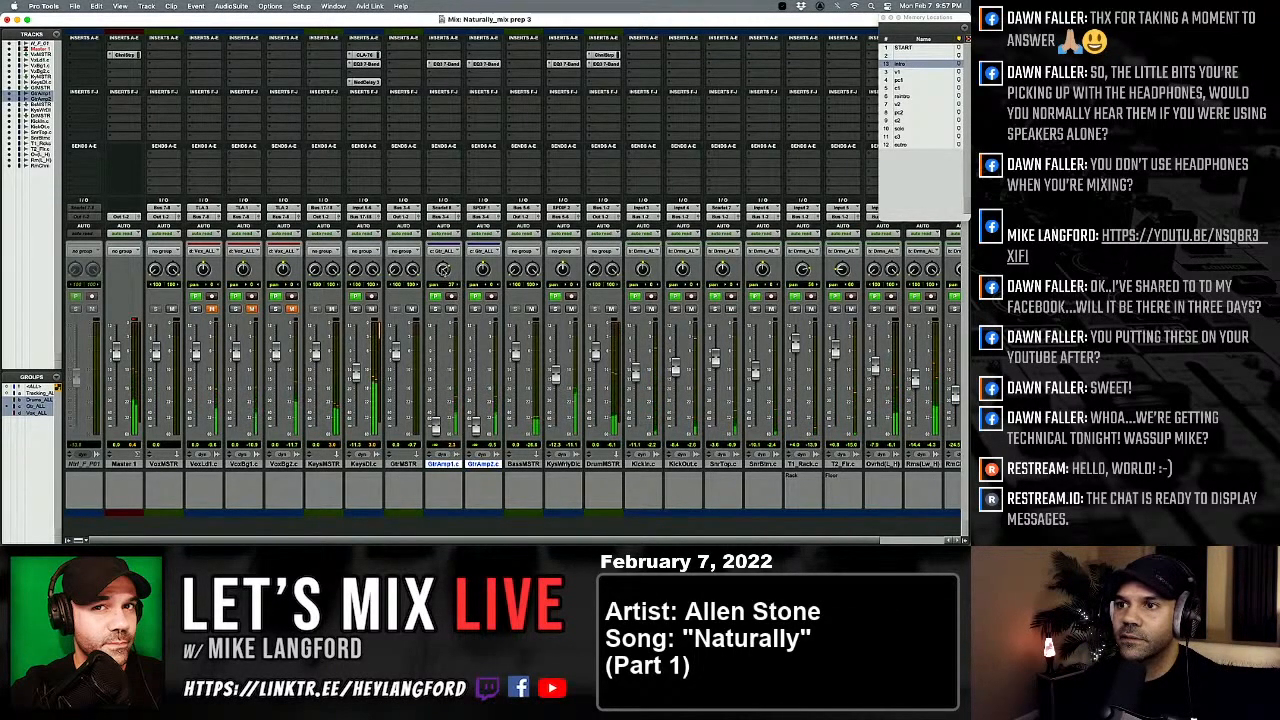
pyautogui.moveTo(437, 440); pyautogui.dragTo(480, 392)
pyautogui.click(440, 309)
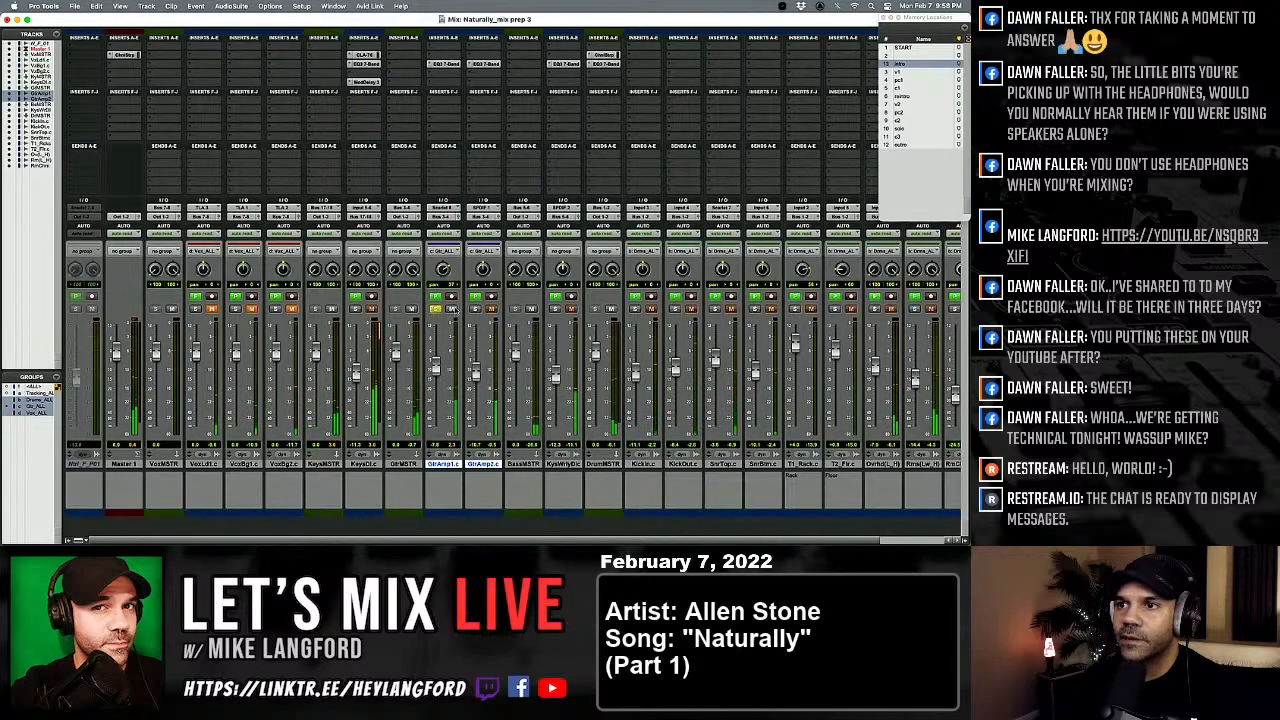
pyautogui.click(434, 309)
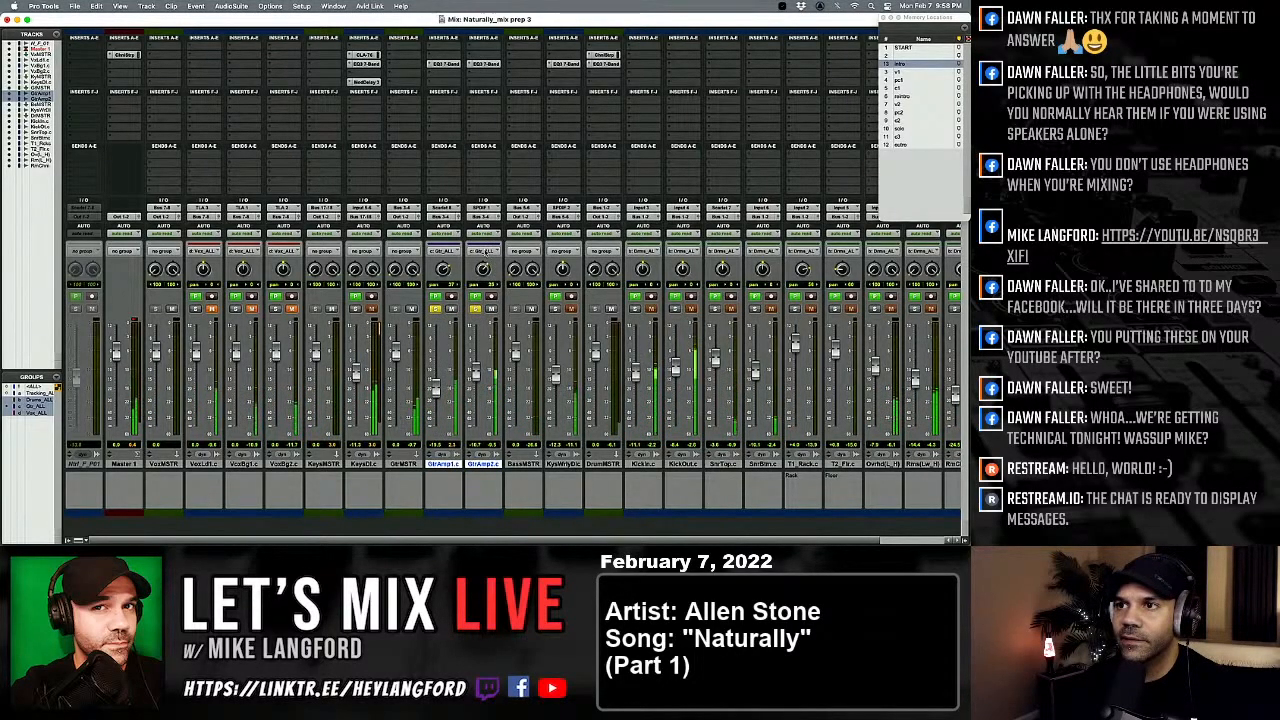
# Step: On GtrAmp2's EQ, move the narrow mid cut to about 1.87 kHz, widen it, and raise the low-pass filter
pyautogui.click(484, 63)
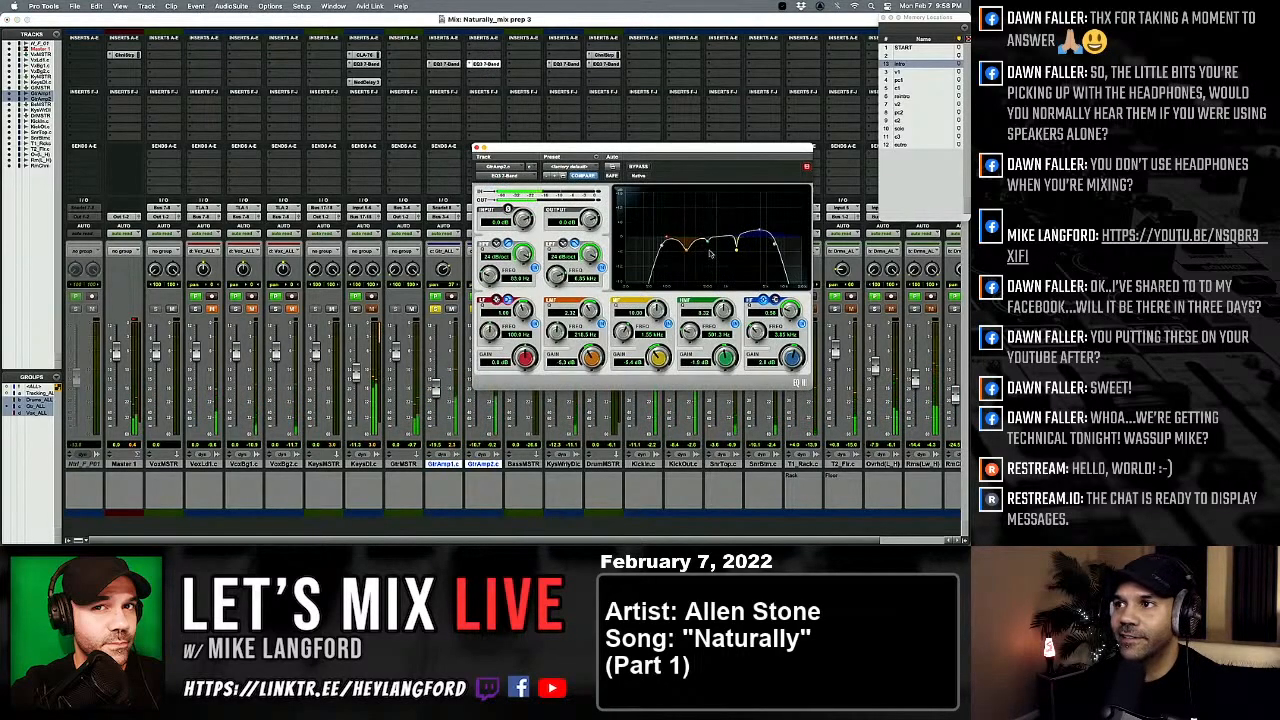
pyautogui.moveTo(735, 240); pyautogui.dragTo(740, 193)
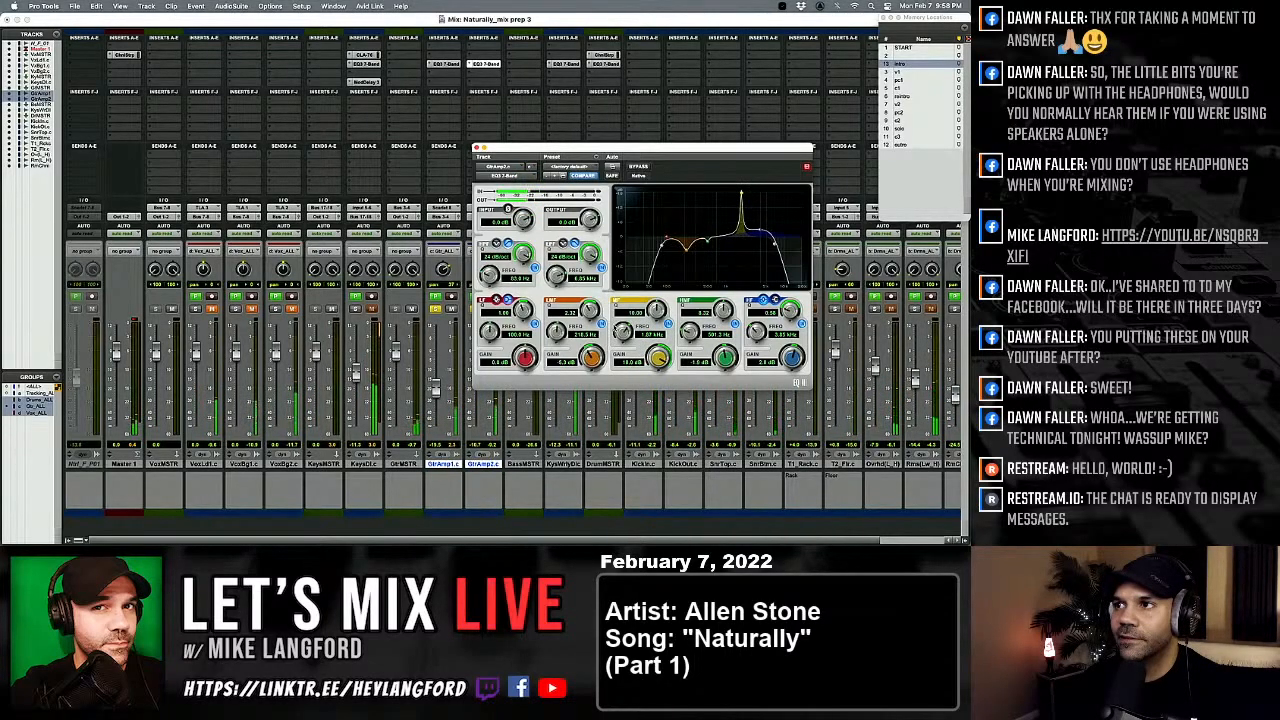
pyautogui.moveTo(660, 357); pyautogui.dragTo(655, 394)
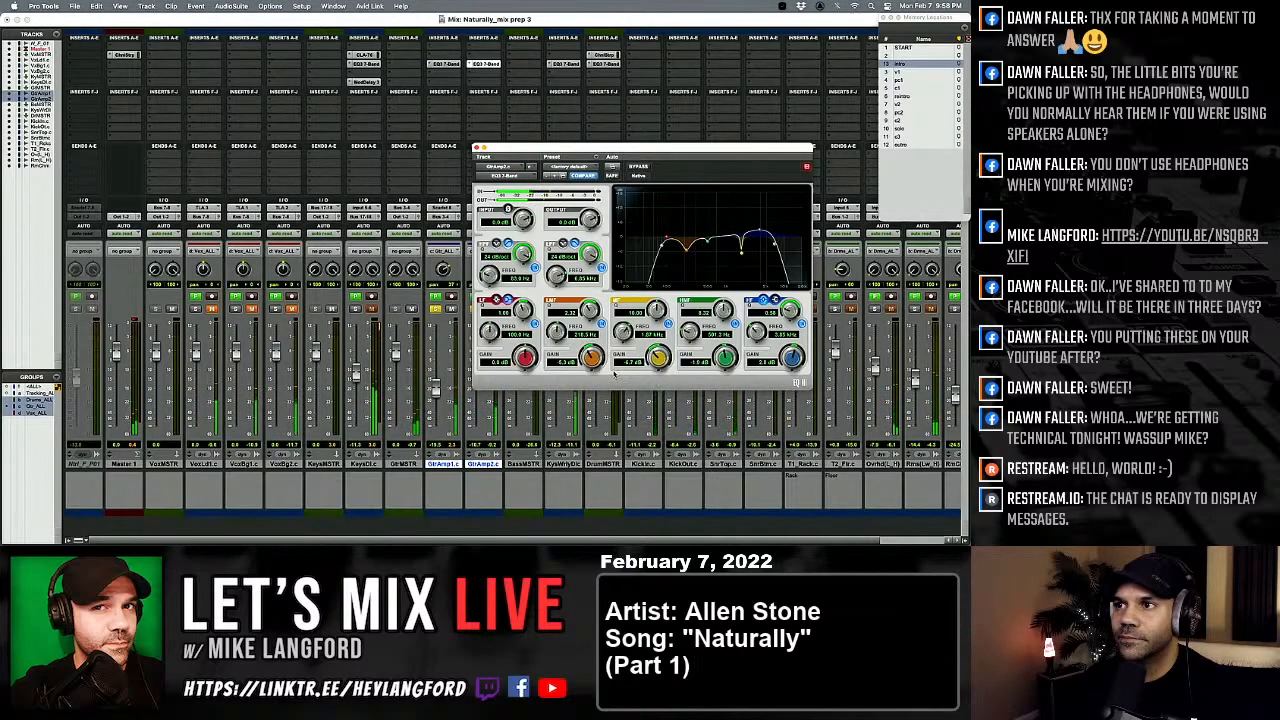
pyautogui.moveTo(556, 274); pyautogui.dragTo(556, 262)
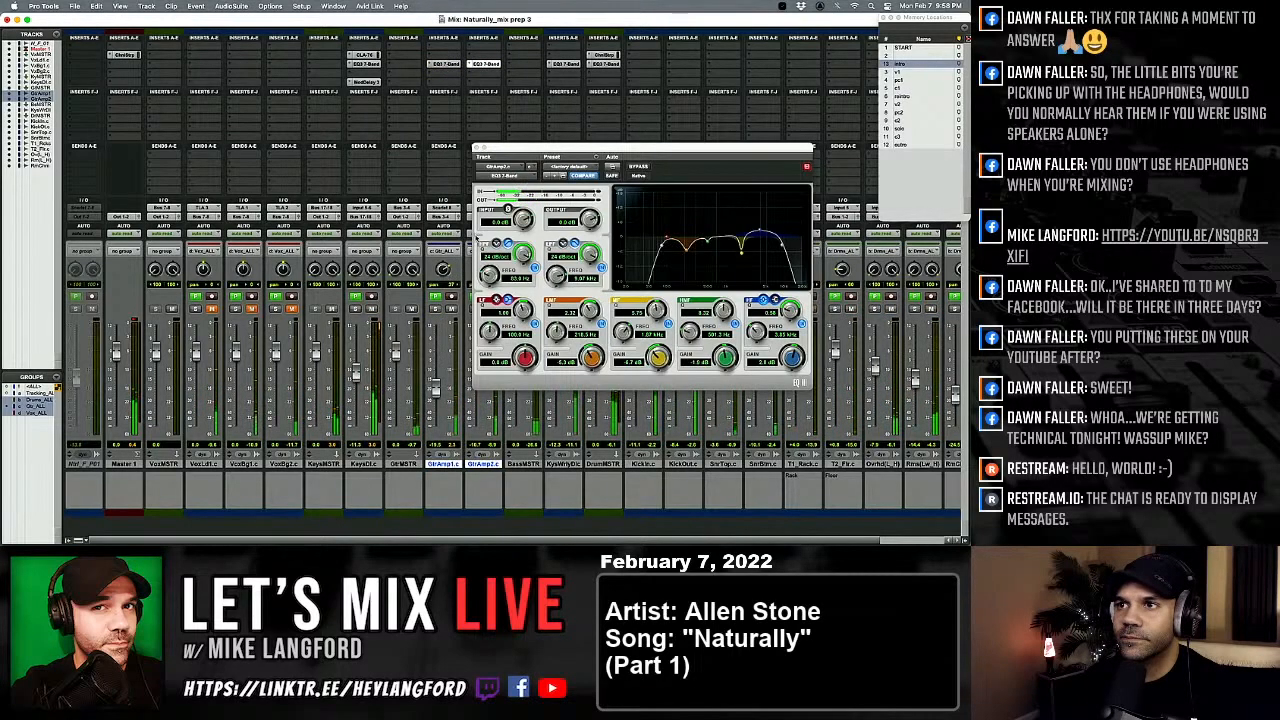
pyautogui.click(478, 149)
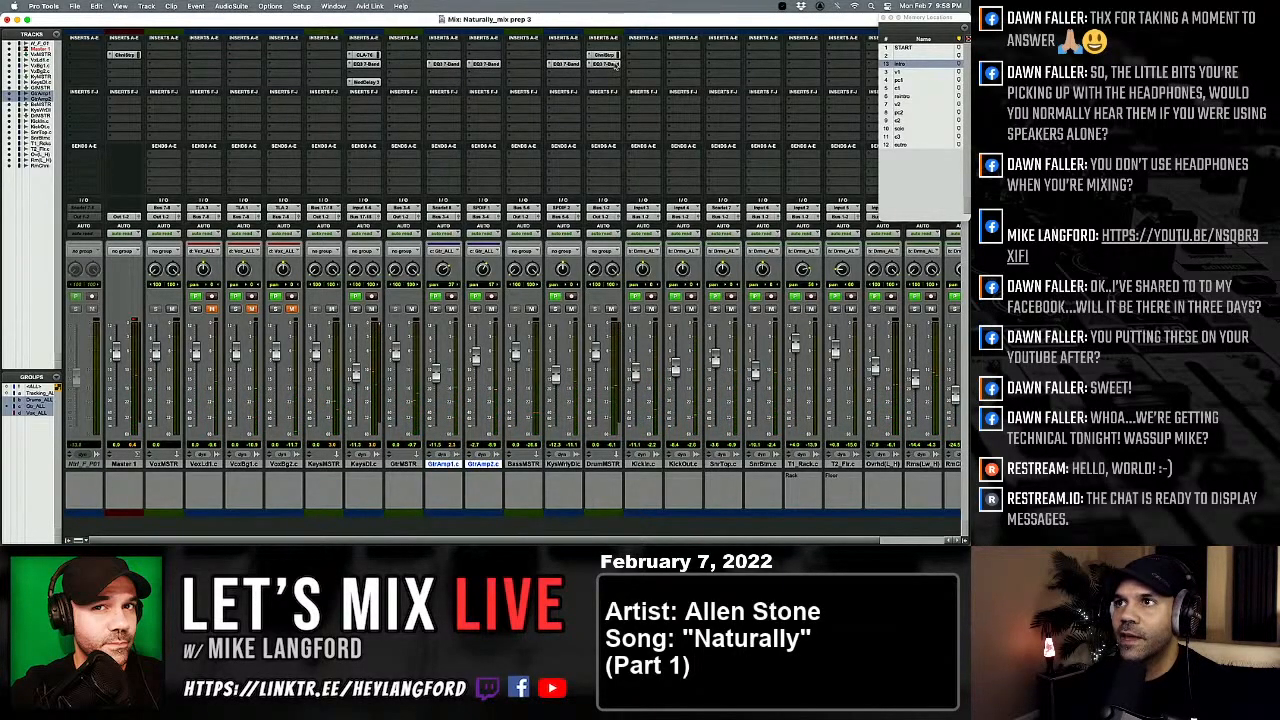
# Step: Copy a Channel Strip to GtrAmp1's first insert slot and load its Elec Guitar preset
pyautogui.moveTo(566, 57); pyautogui.dragTo(451, 58)
pyautogui.click(451, 58)
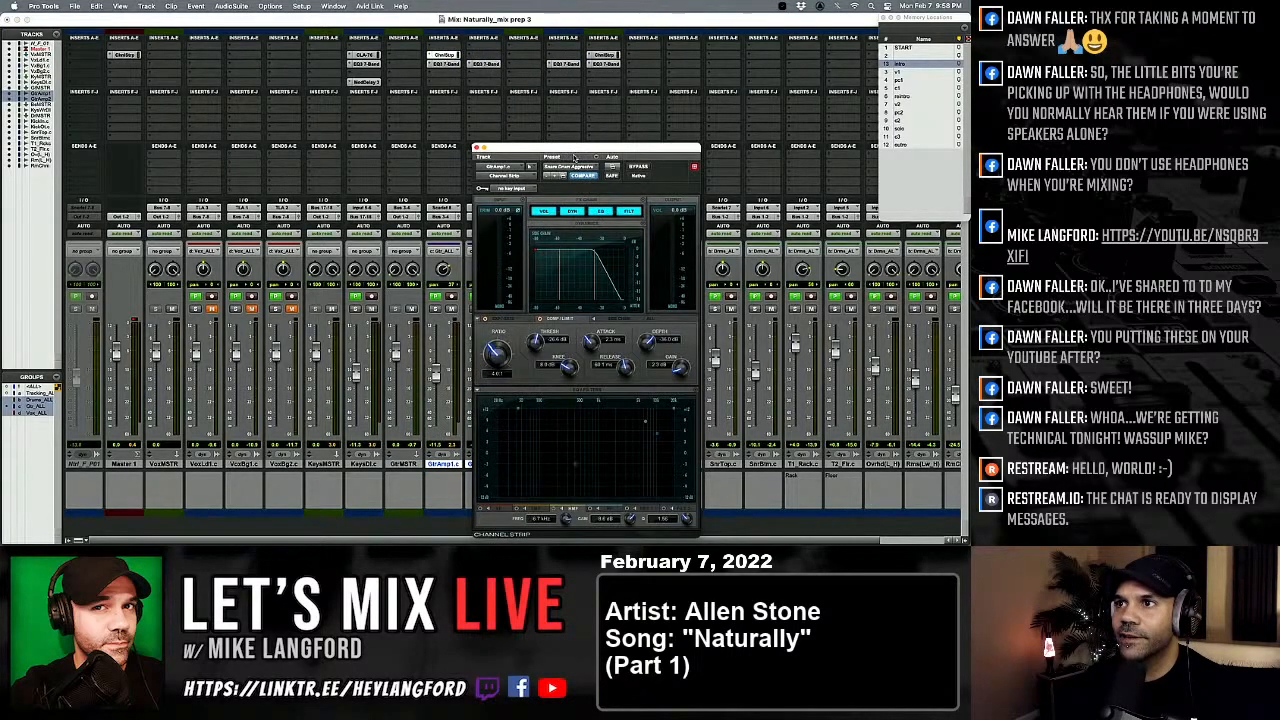
pyautogui.click(575, 166)
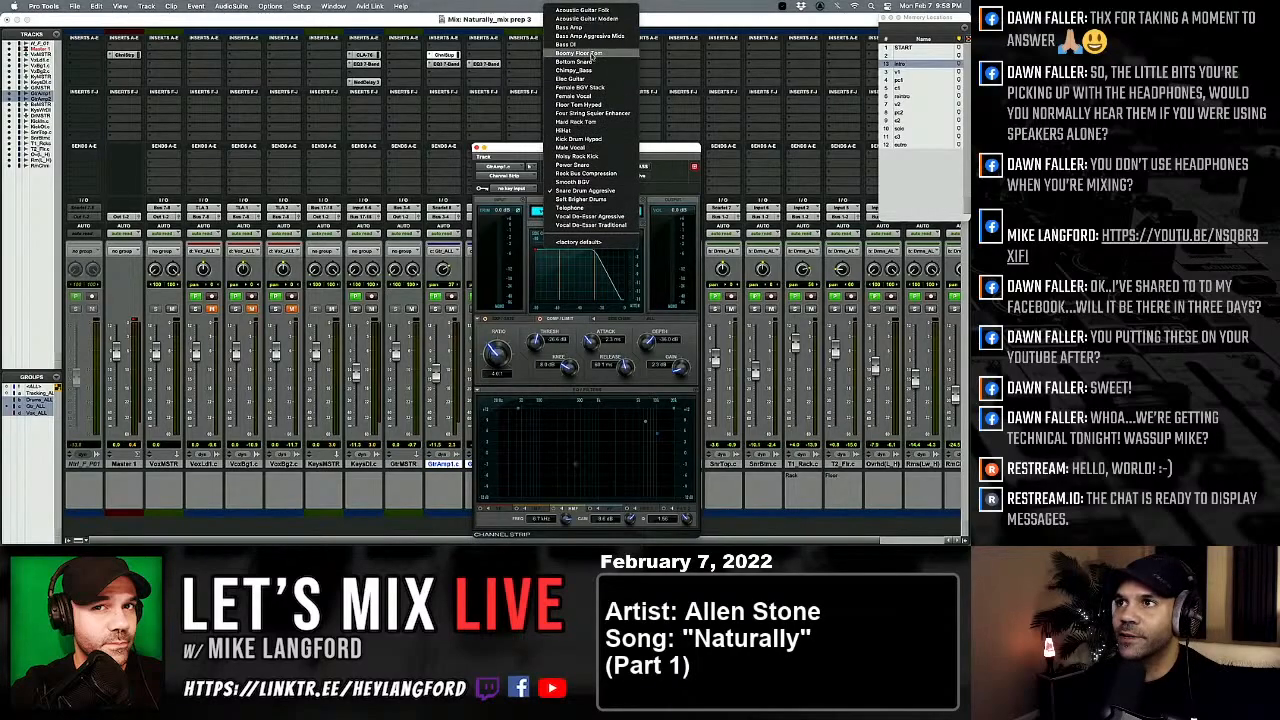
pyautogui.click(580, 79)
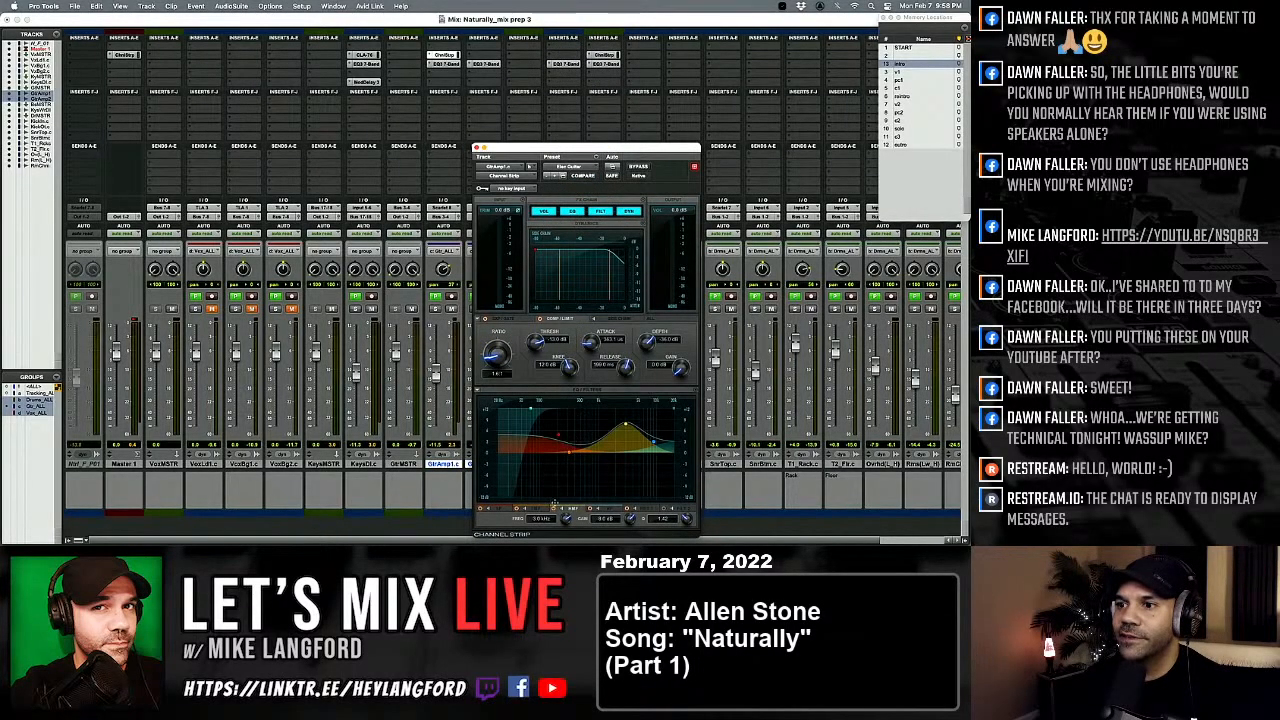
# Step: Turn off the preset's active EQ bands in GtrAmp1's Channel Strip
pyautogui.click(482, 510)
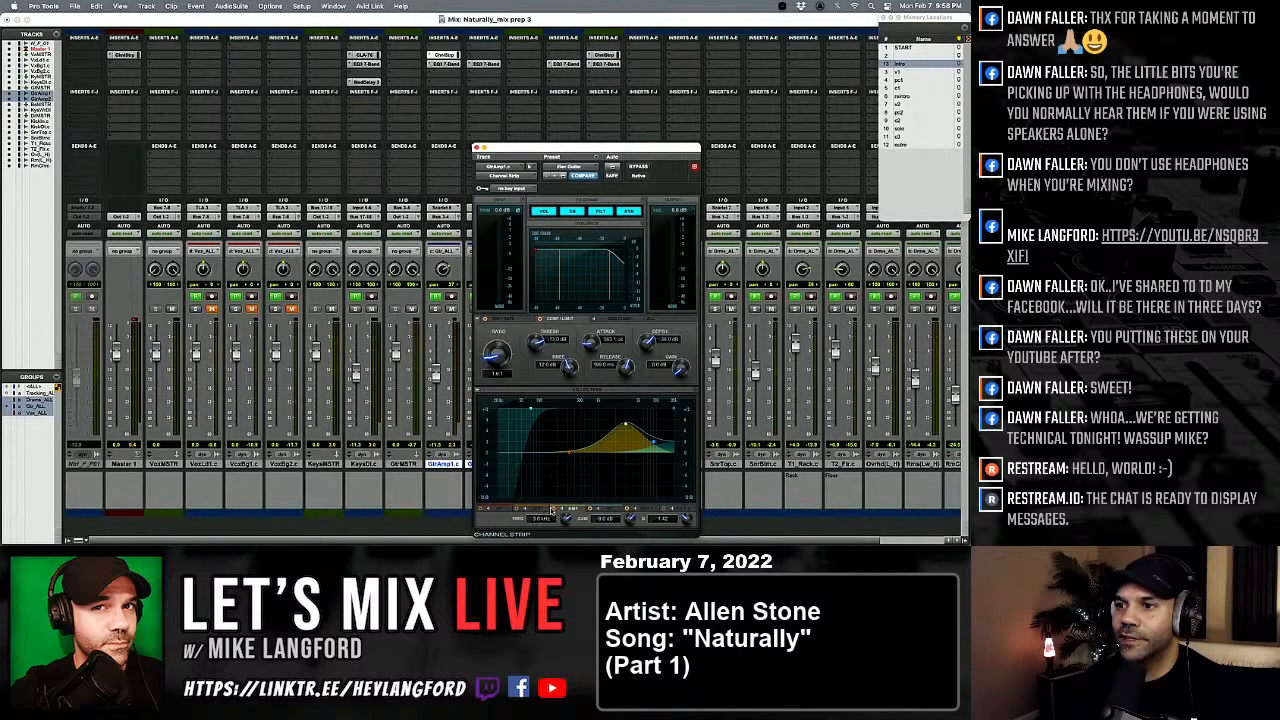
pyautogui.click(551, 510)
pyautogui.click(590, 511)
pyautogui.click(629, 511)
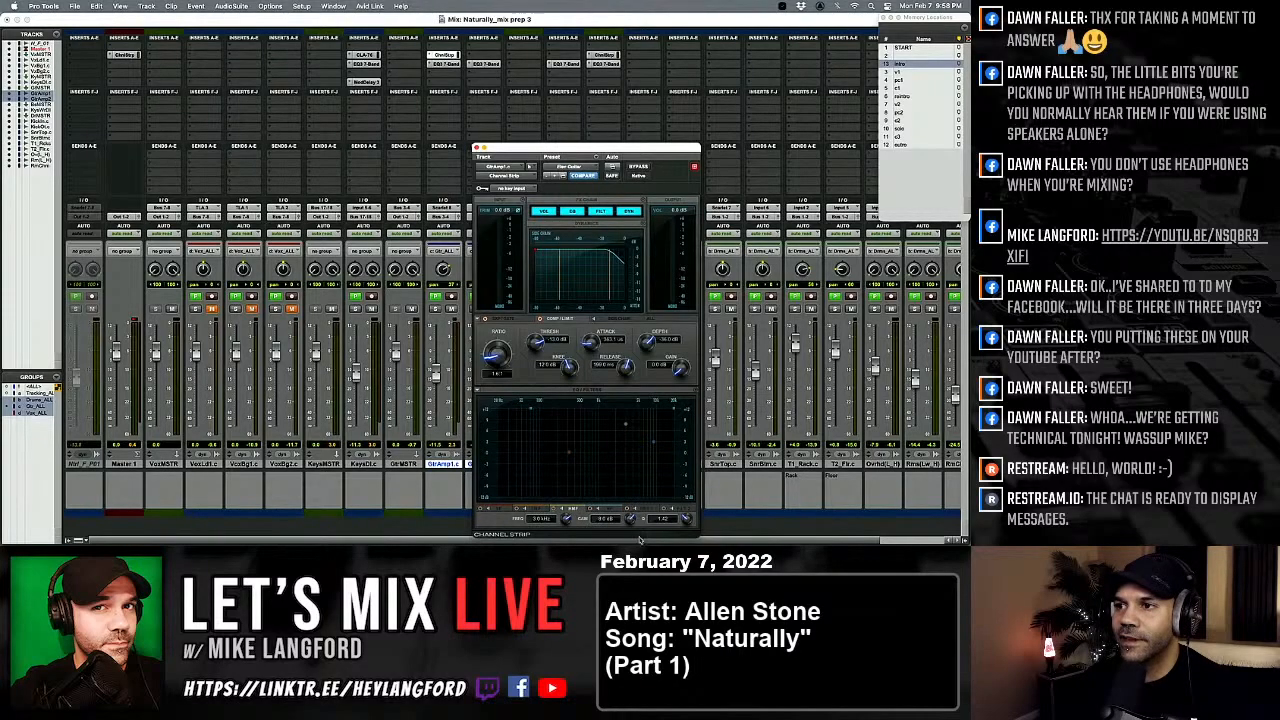
# Step: Solo GtrAmp1 and lower its Channel Strip compressor threshold to about -32.3 dB with about 7.7 dB of make-up gain
pyautogui.hscroll(2, 378, 308)
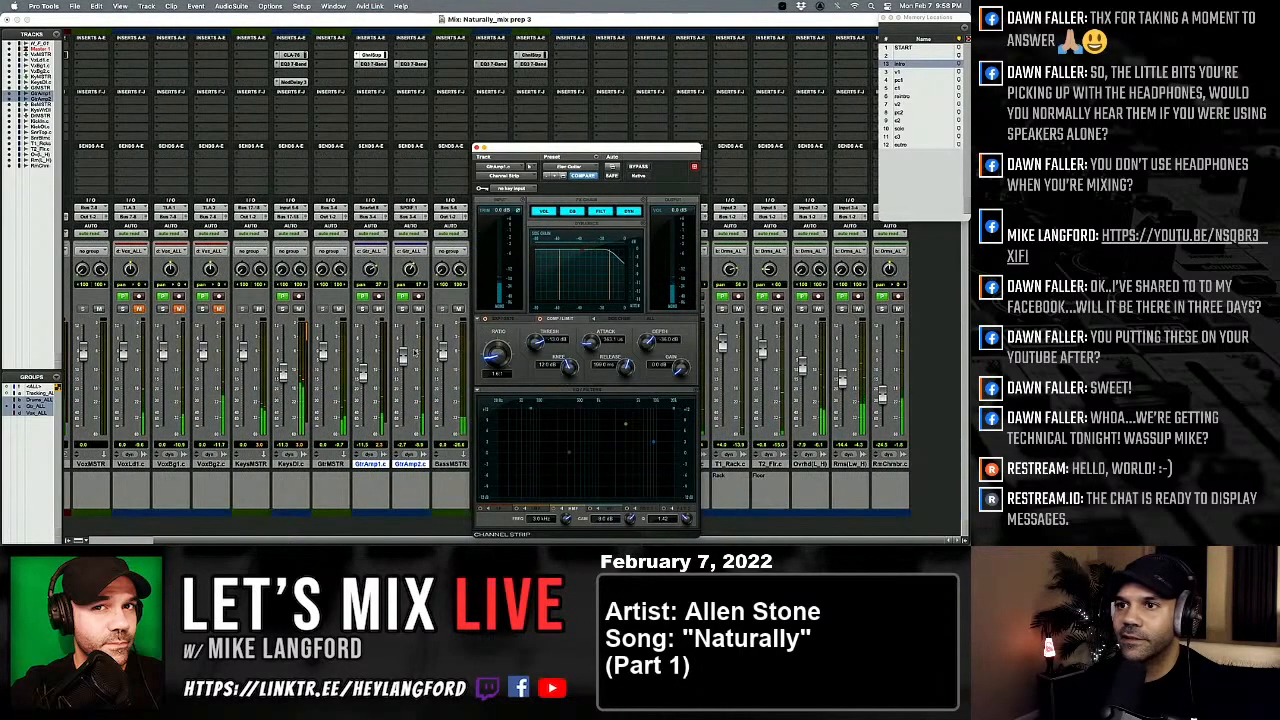
pyautogui.click(362, 308)
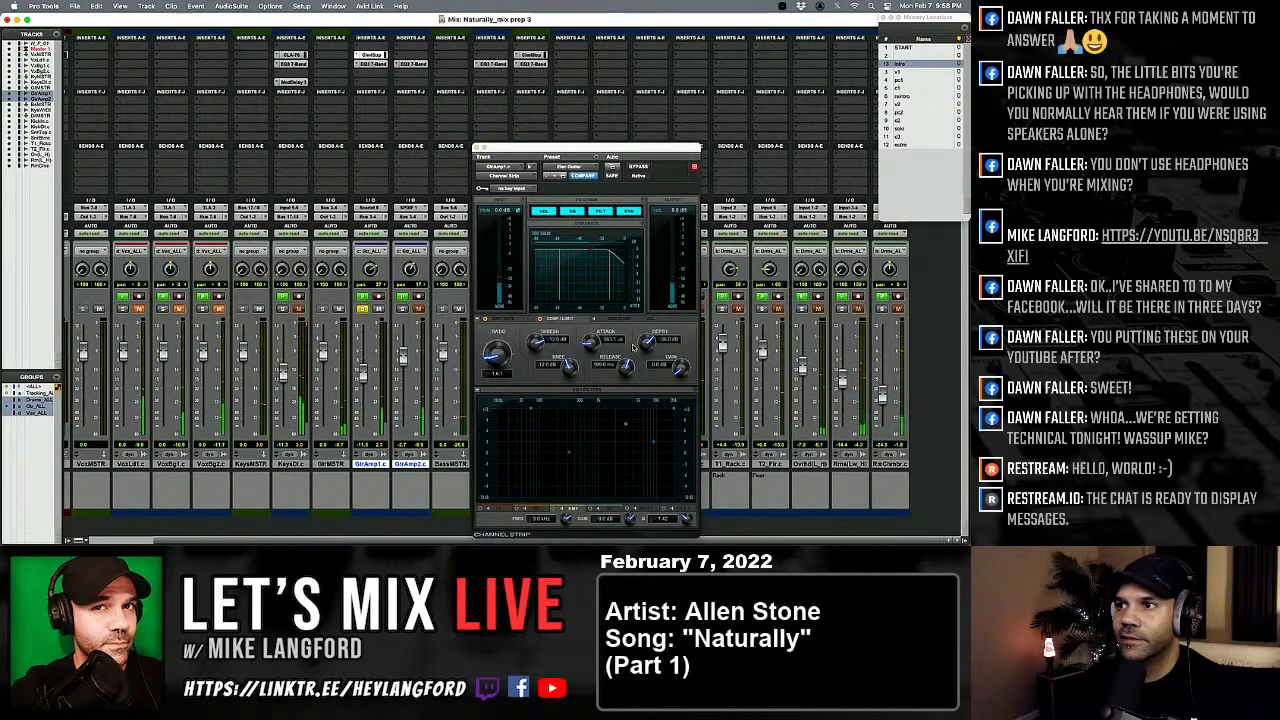
pyautogui.moveTo(536, 341); pyautogui.dragTo(531, 363)
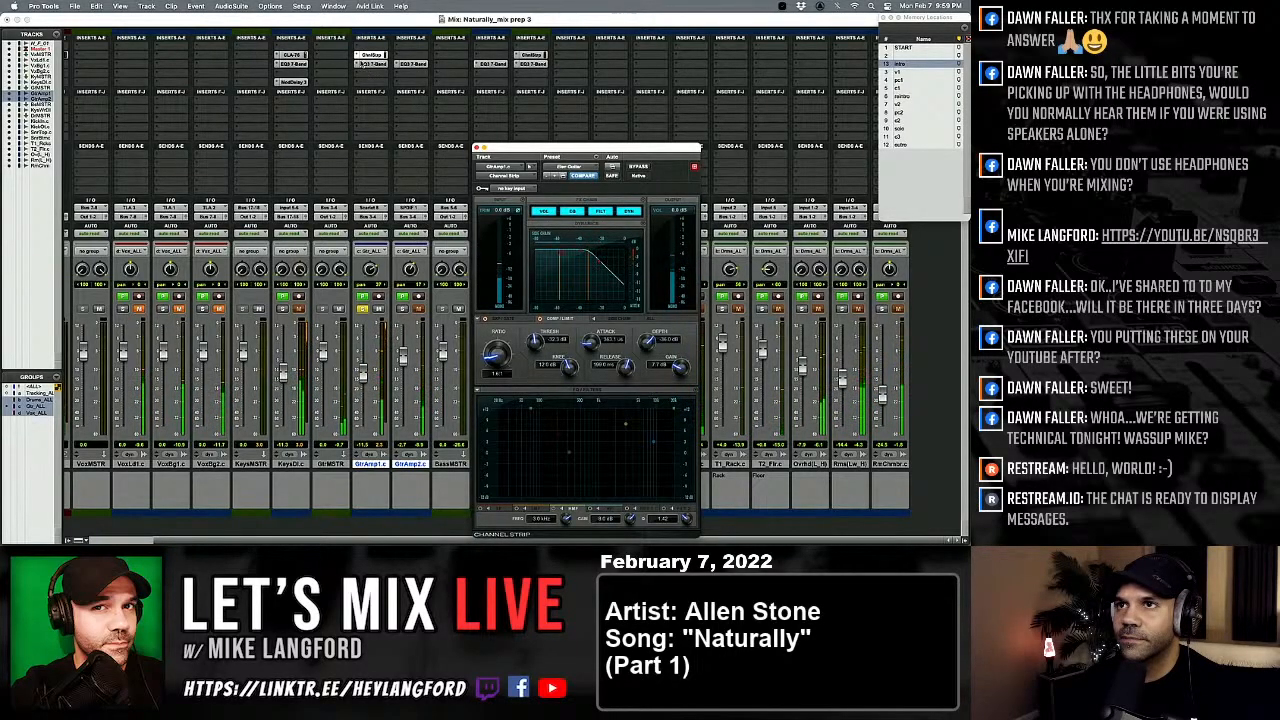
# Step: Copy the Channel Strip to GtrAmp2's first insert slot and lower the linked guitar faders with GtrAmp2 soloed
pyautogui.click(410, 55)
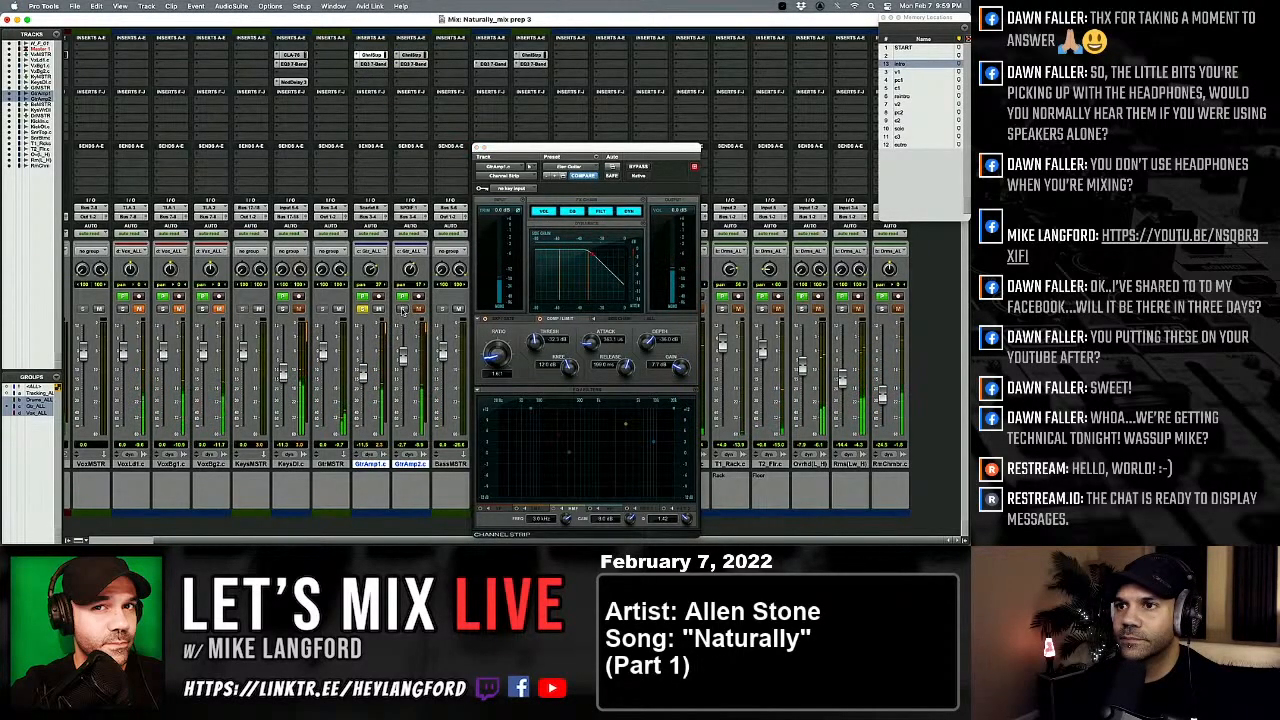
pyautogui.click(401, 309)
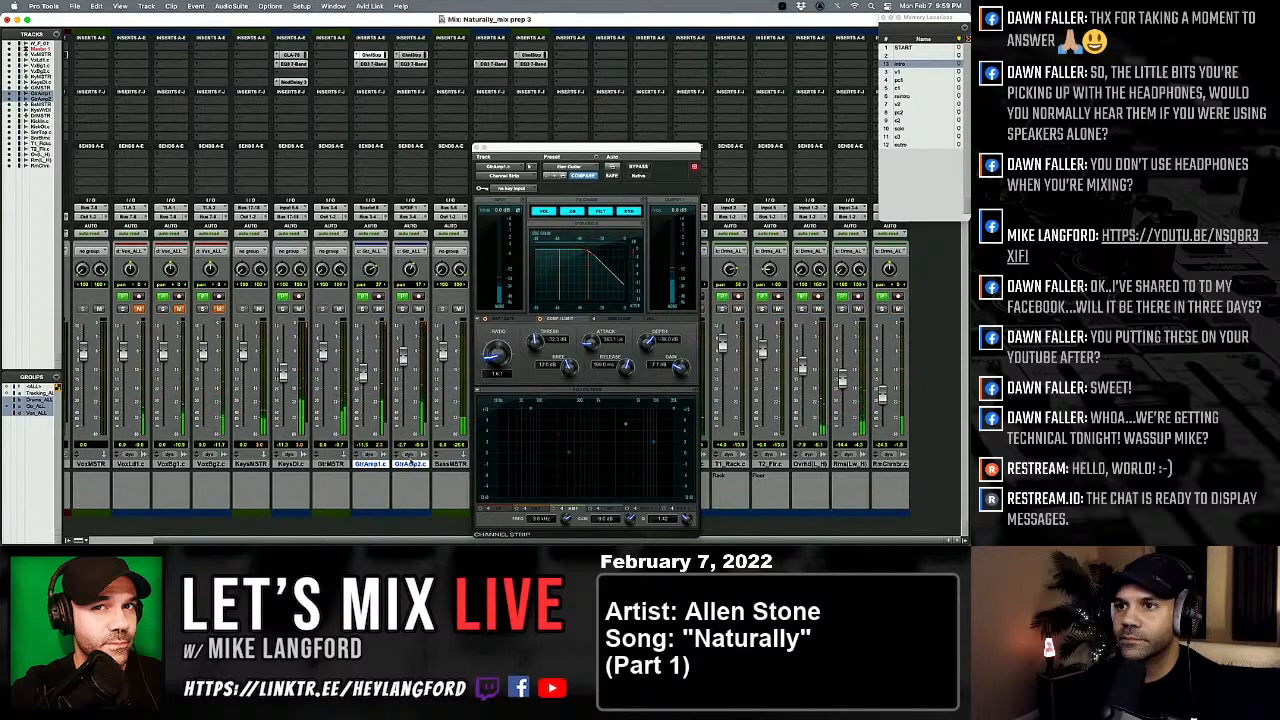
pyautogui.moveTo(402, 355)
pyautogui.mouseDown()
pyautogui.moveTo(406, 378)
pyautogui.moveTo(402, 364)
pyautogui.mouseUp()
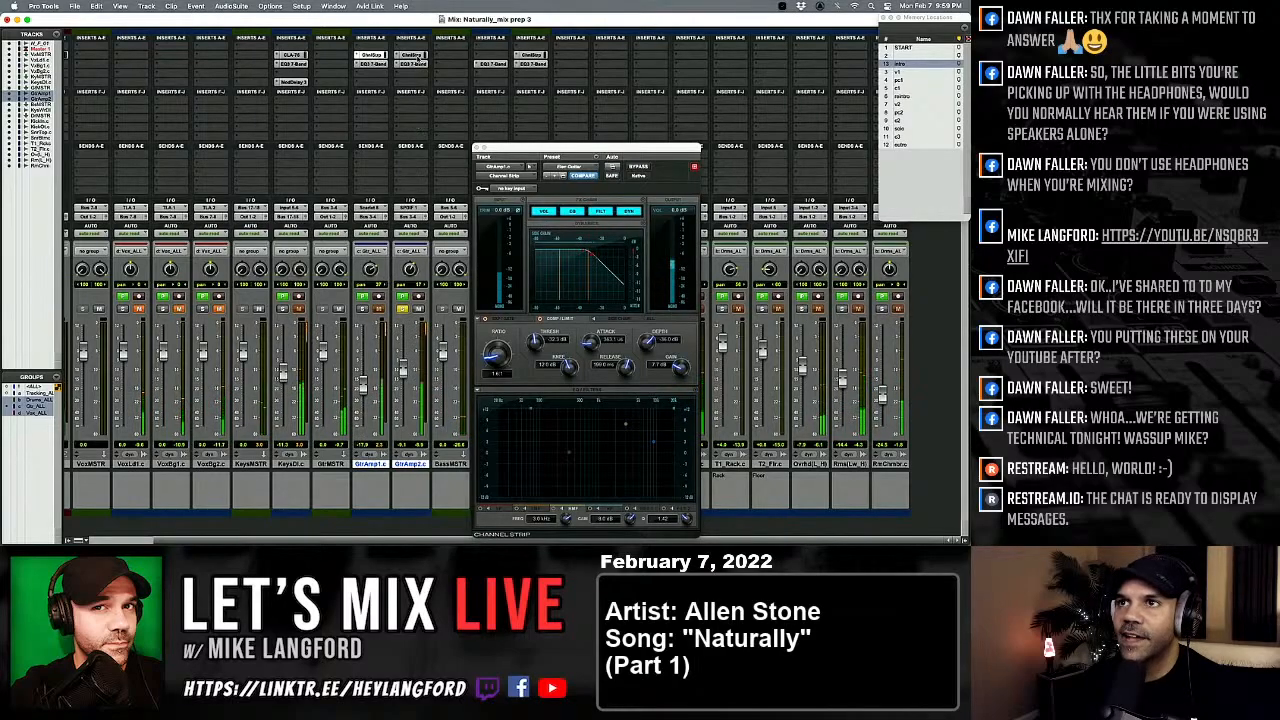
# Step: Raise the high-band boost on GtrAmp2's EQ to about 4.5 dB and lower its low-pass filter slightly
pyautogui.click(371, 63)
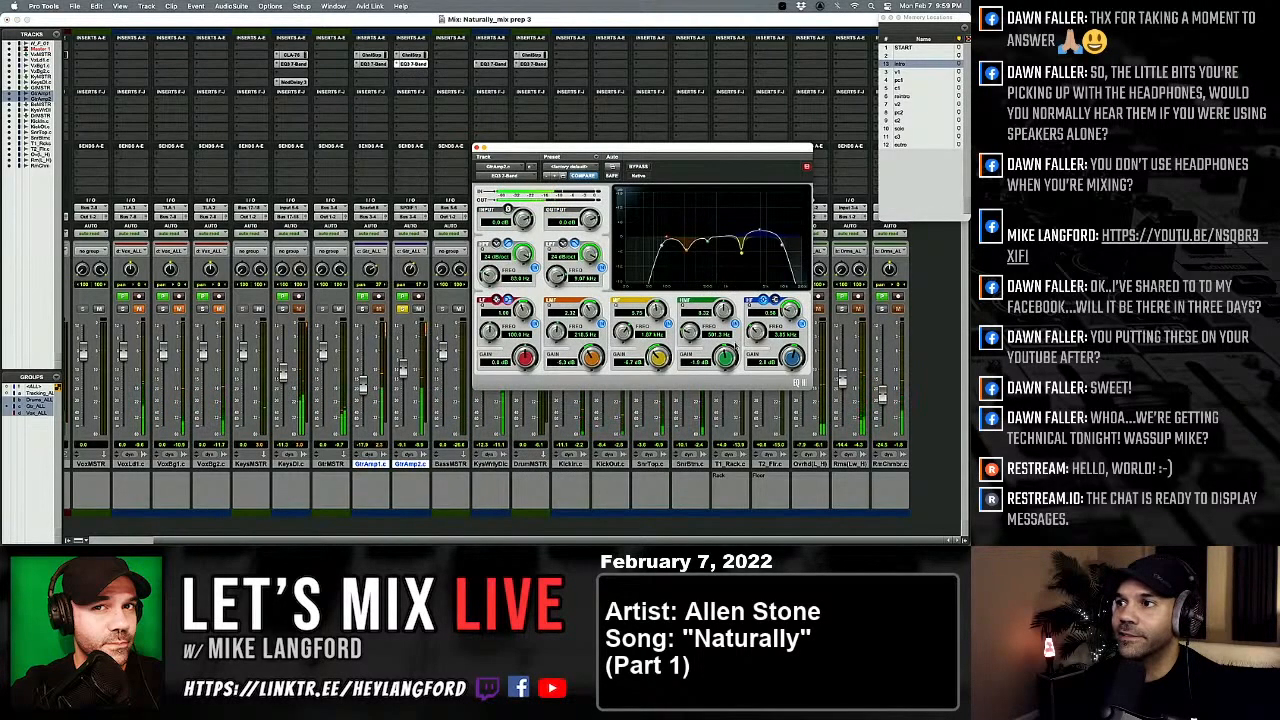
pyautogui.moveTo(791, 357)
pyautogui.mouseDown()
pyautogui.moveTo(791, 342)
pyautogui.moveTo(791, 368)
pyautogui.mouseUp()
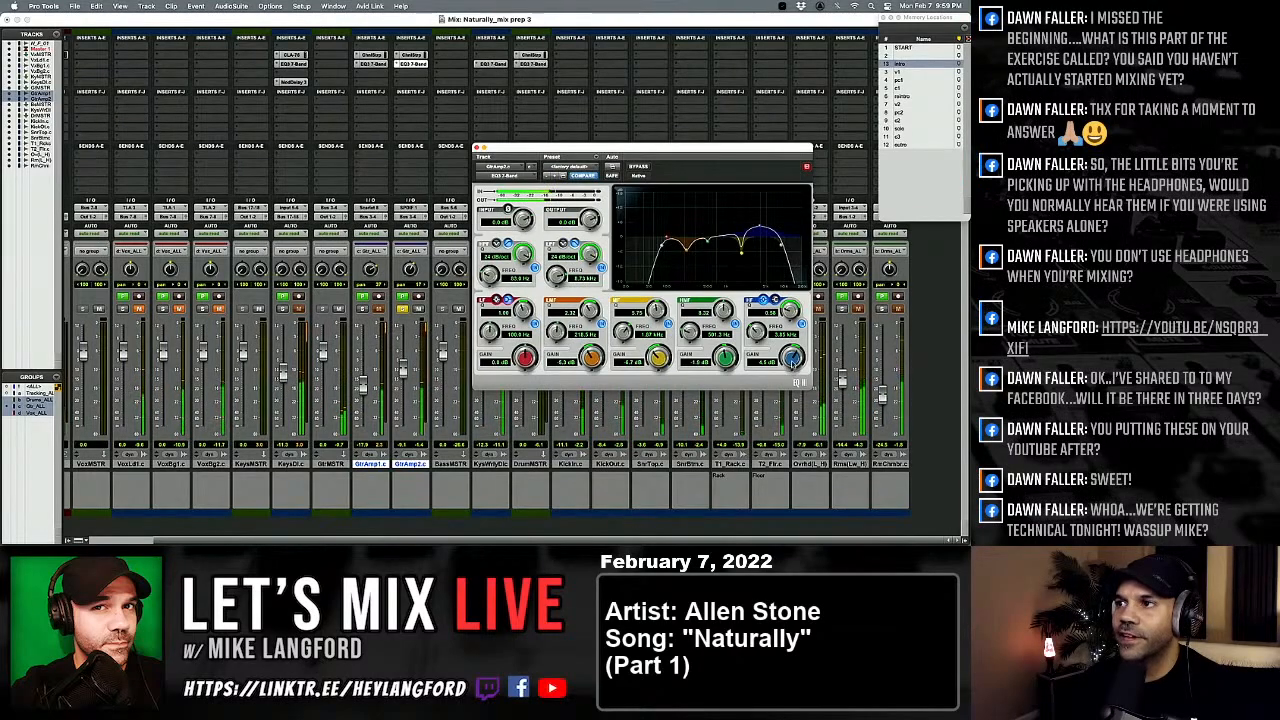
# Step: Widen and ease the low-mid cut on GtrAmp2's EQ, and broaden the high-band boost
pyautogui.moveTo(795, 370); pyautogui.dragTo(795, 360)
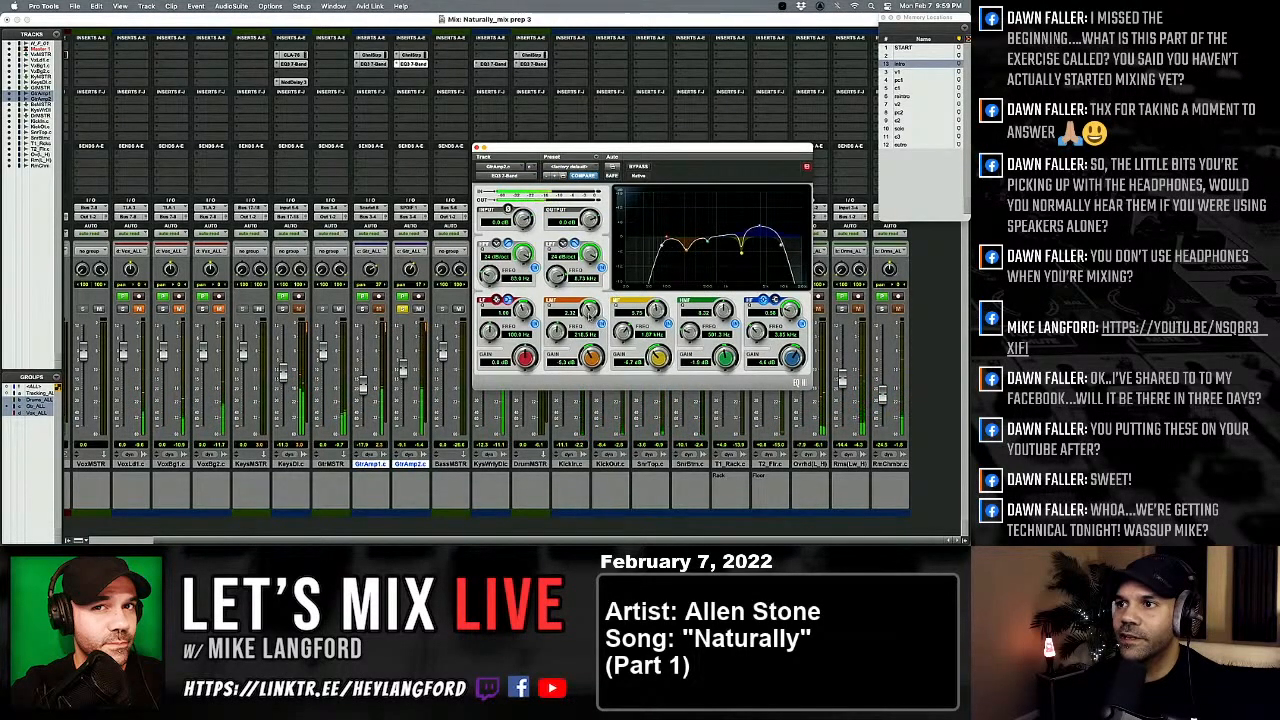
pyautogui.moveTo(590, 320); pyautogui.dragTo(585, 338)
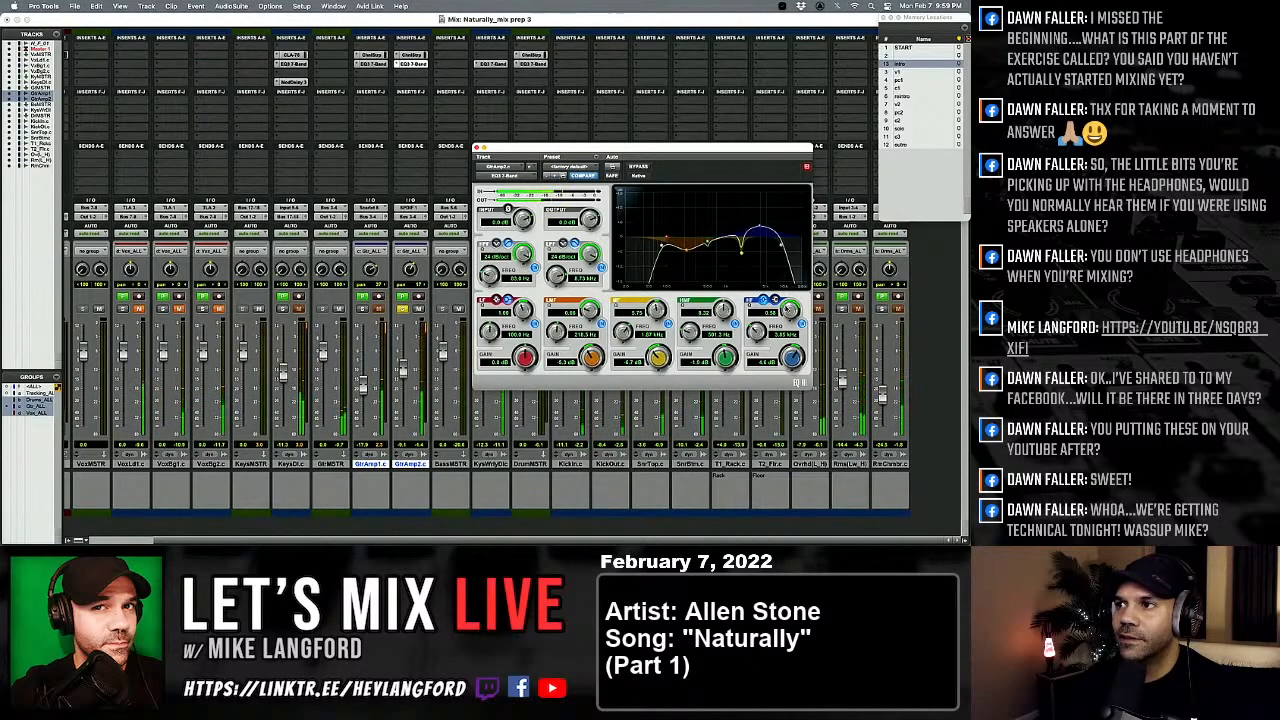
pyautogui.moveTo(789, 310); pyautogui.dragTo(788, 318)
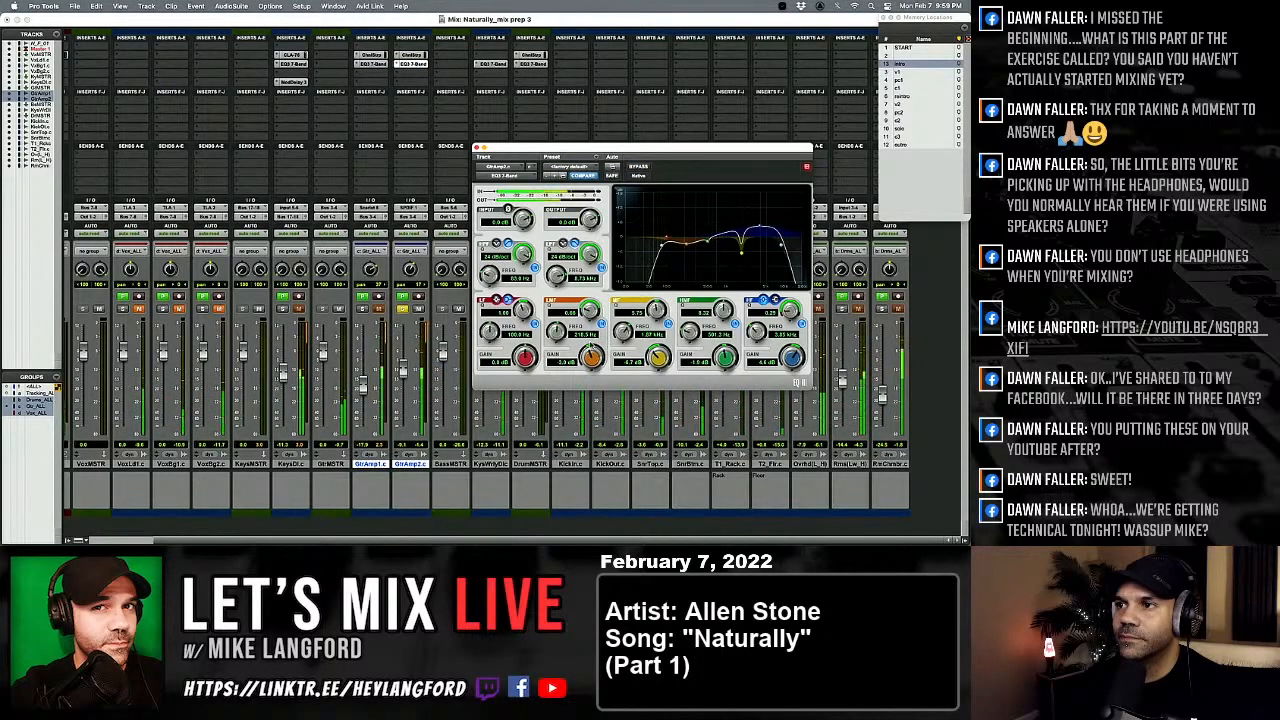
# Step: Compare GtrAmp2's sound with the EQ bypassed and active several times, leaving the EQ active
pyautogui.click(640, 168)
pyautogui.click(640, 168)
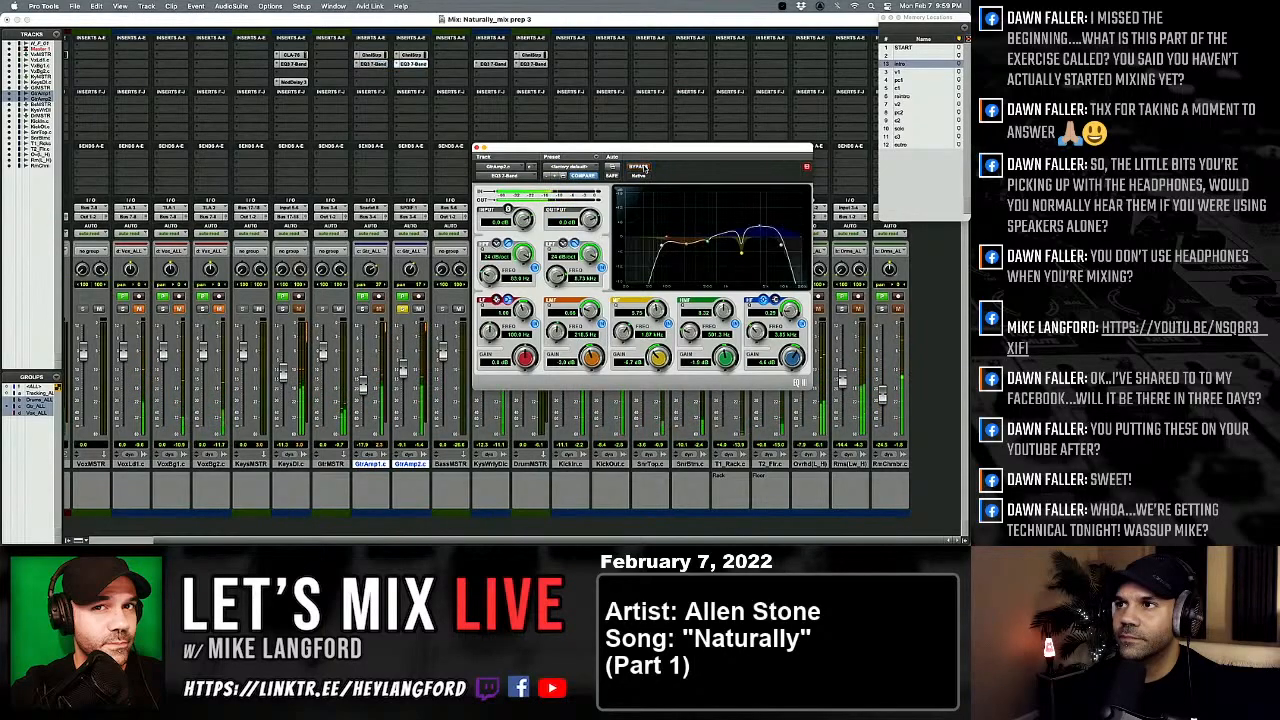
pyautogui.click(640, 168)
pyautogui.click(640, 168)
pyautogui.click(640, 168)
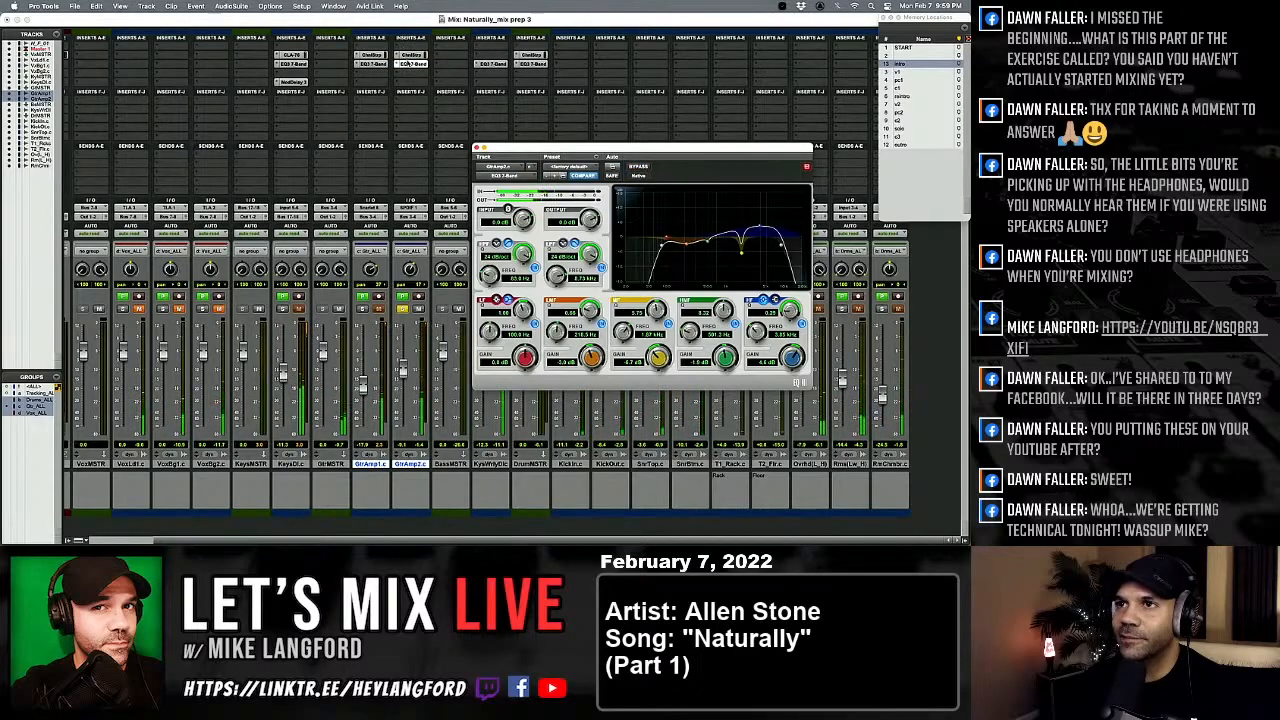
pyautogui.click(641, 168)
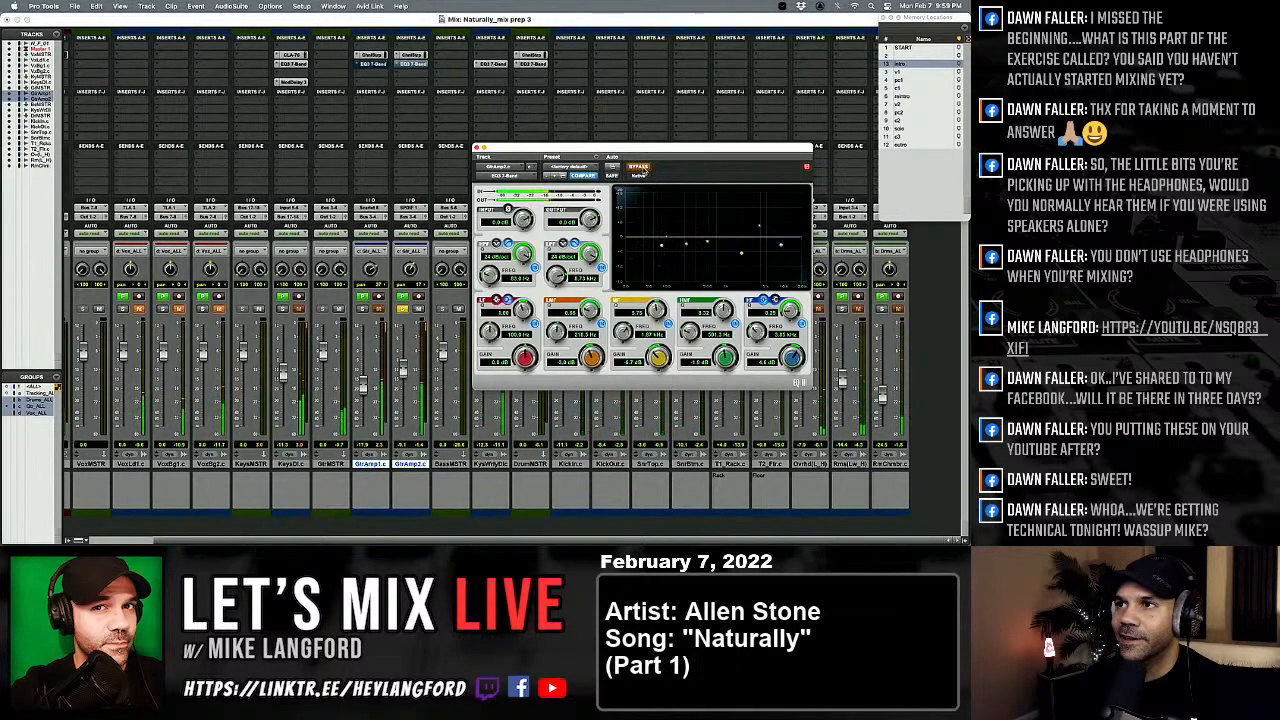
pyautogui.click(641, 168)
pyautogui.click(641, 168)
pyautogui.click(641, 168)
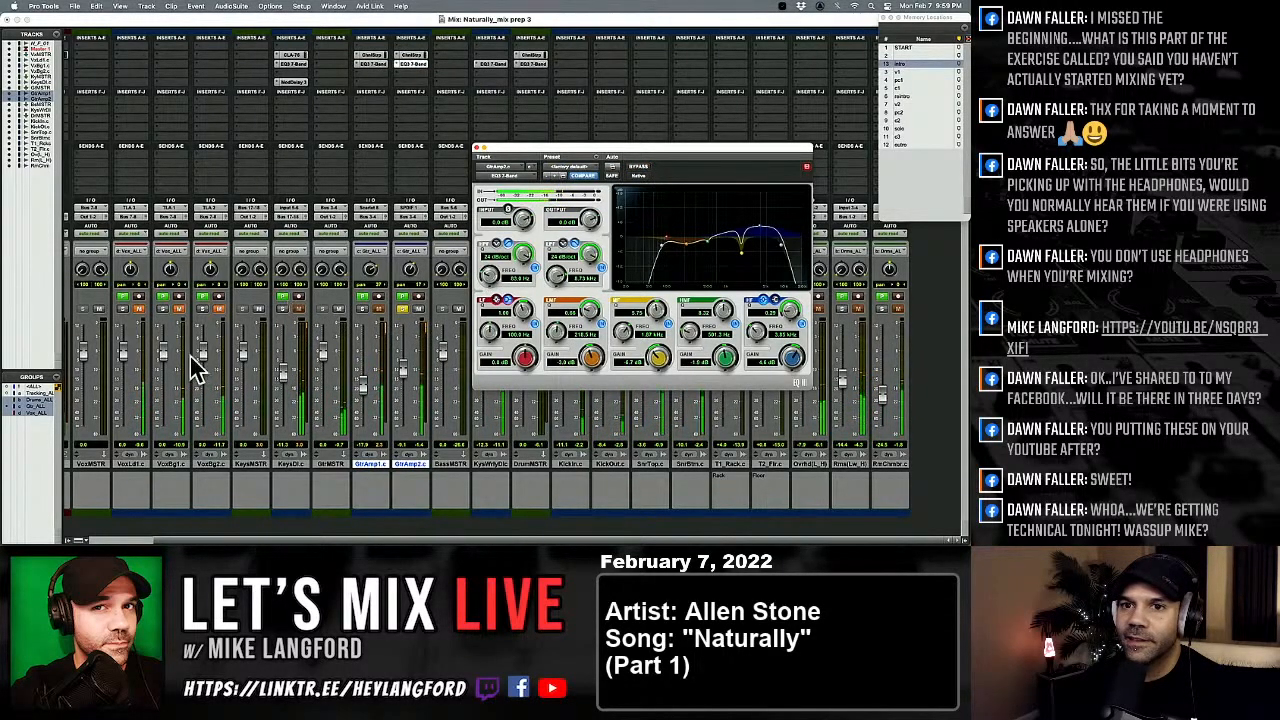
# Step: Change the Gtr_ALL group's type from Mix/Edit to Mix
pyautogui.rightClick(37, 407)
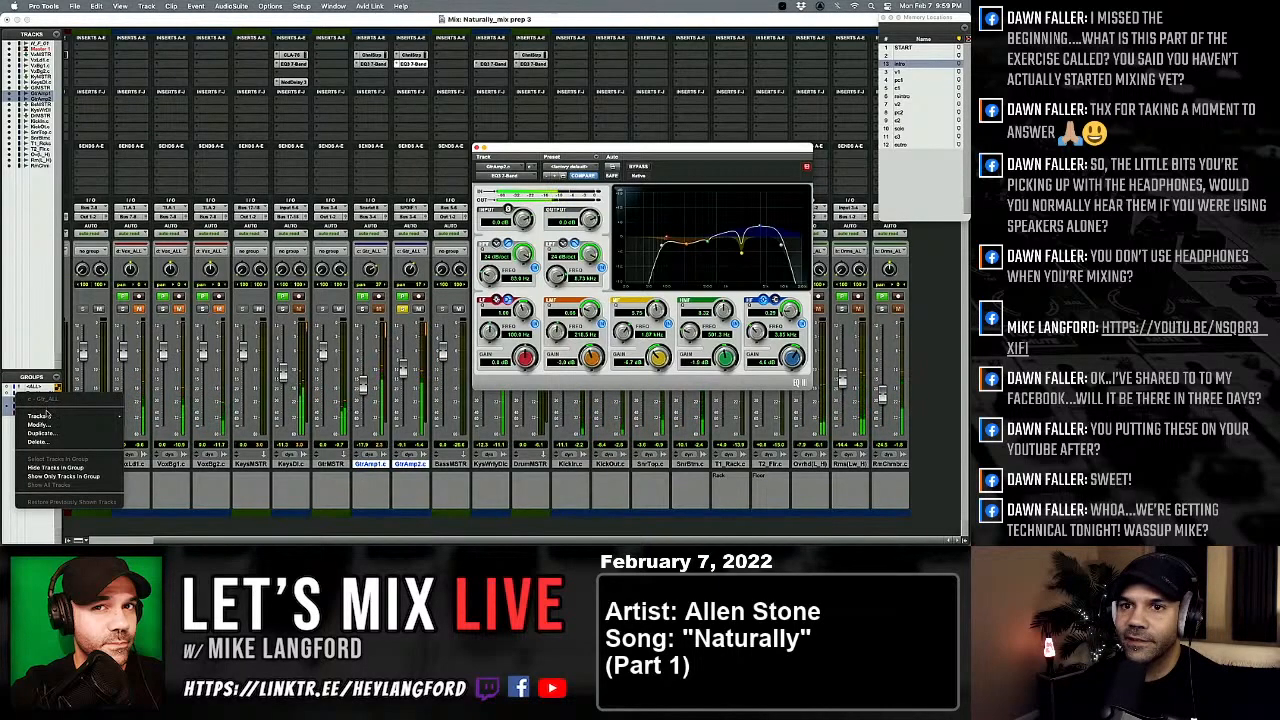
pyautogui.click(60, 421)
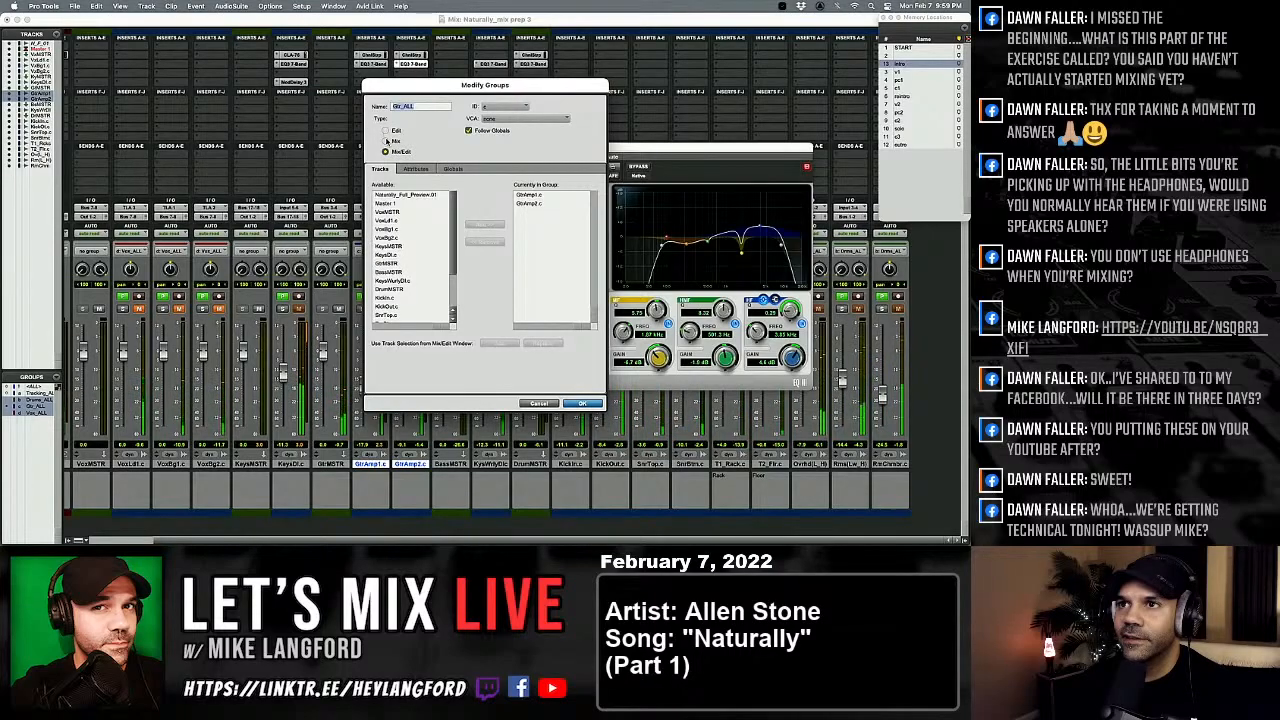
pyautogui.click(386, 141)
pyautogui.click(592, 405)
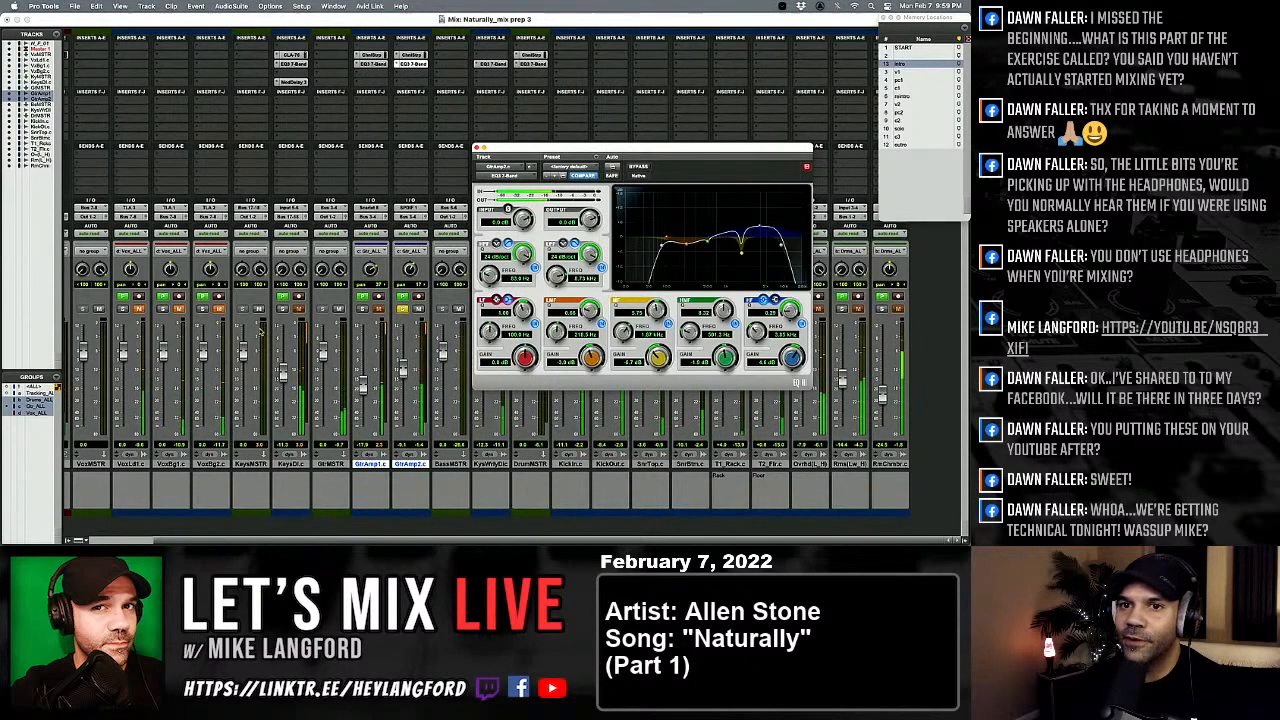
# Step: Change the Vox_ALL group's type to Mix/Edit
pyautogui.rightClick(35, 412)
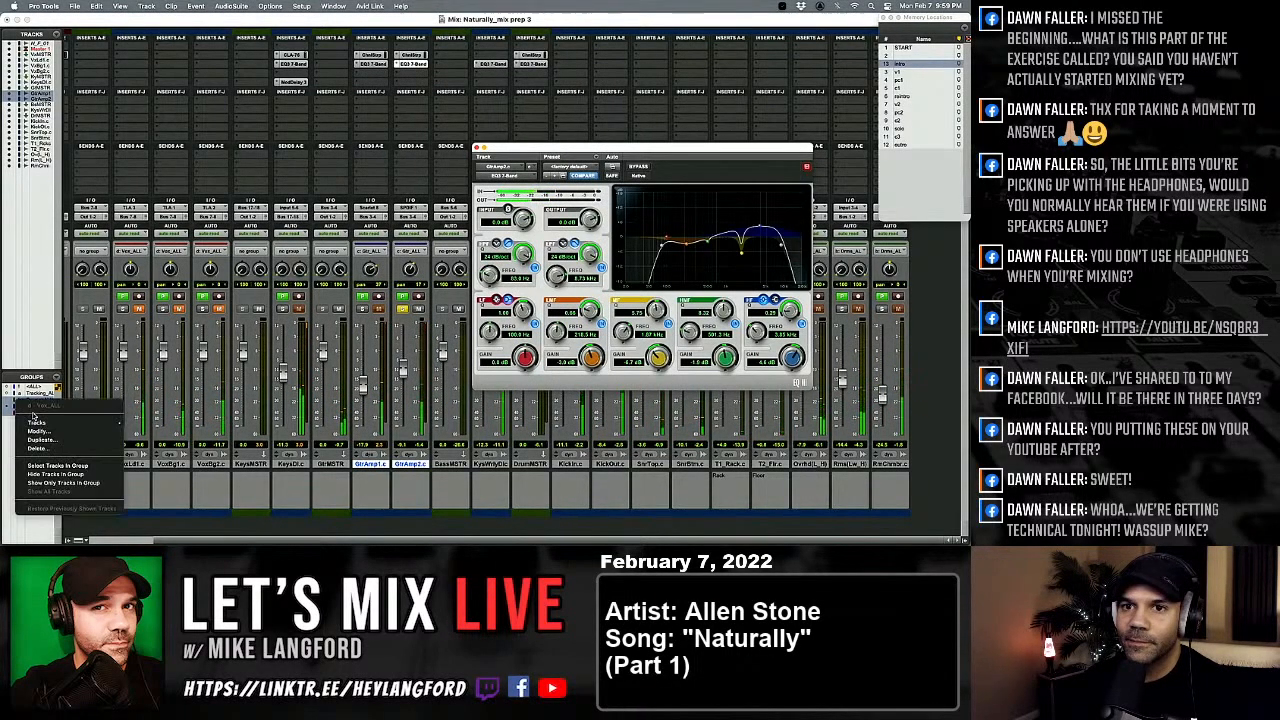
pyautogui.click(45, 440)
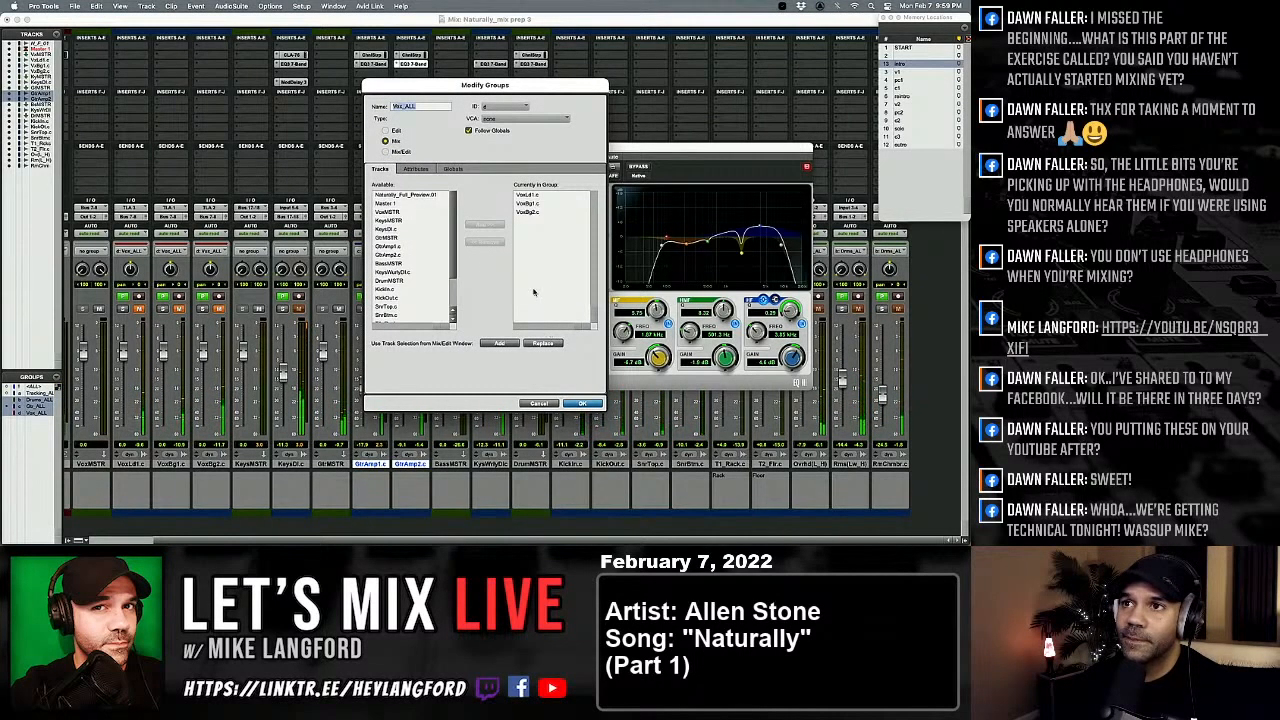
pyautogui.click(386, 151)
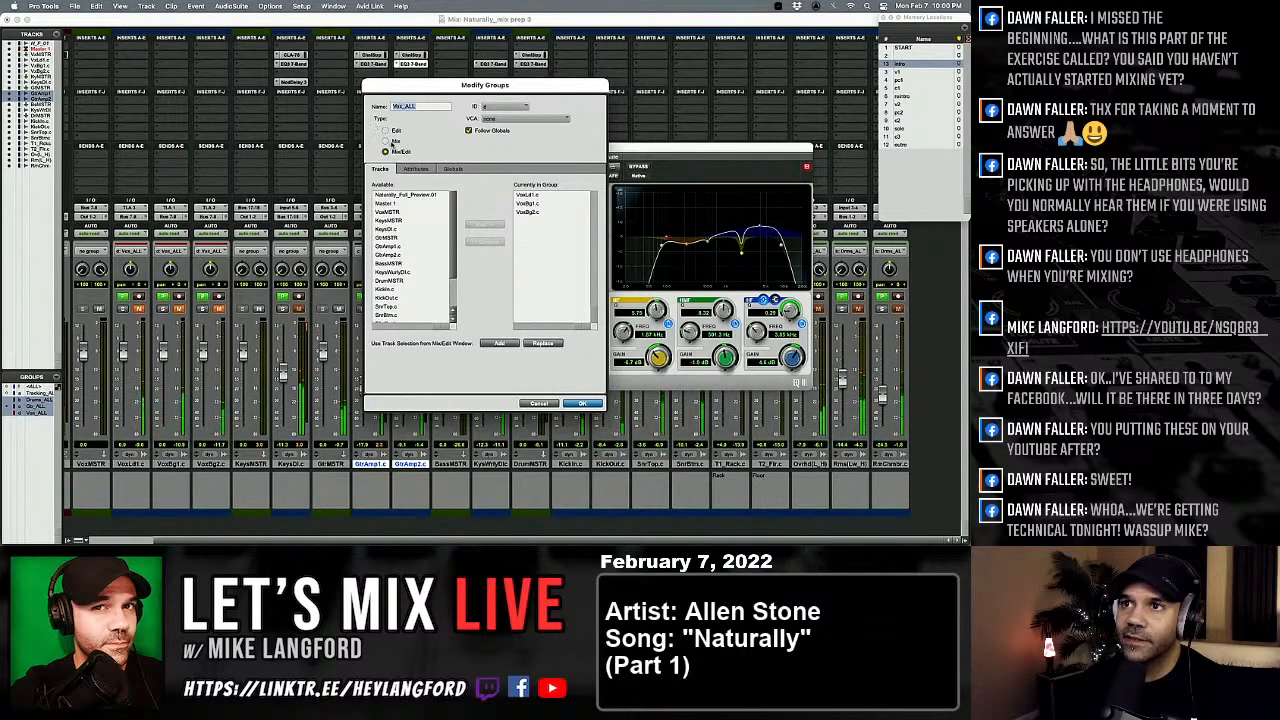
pyautogui.click(590, 405)
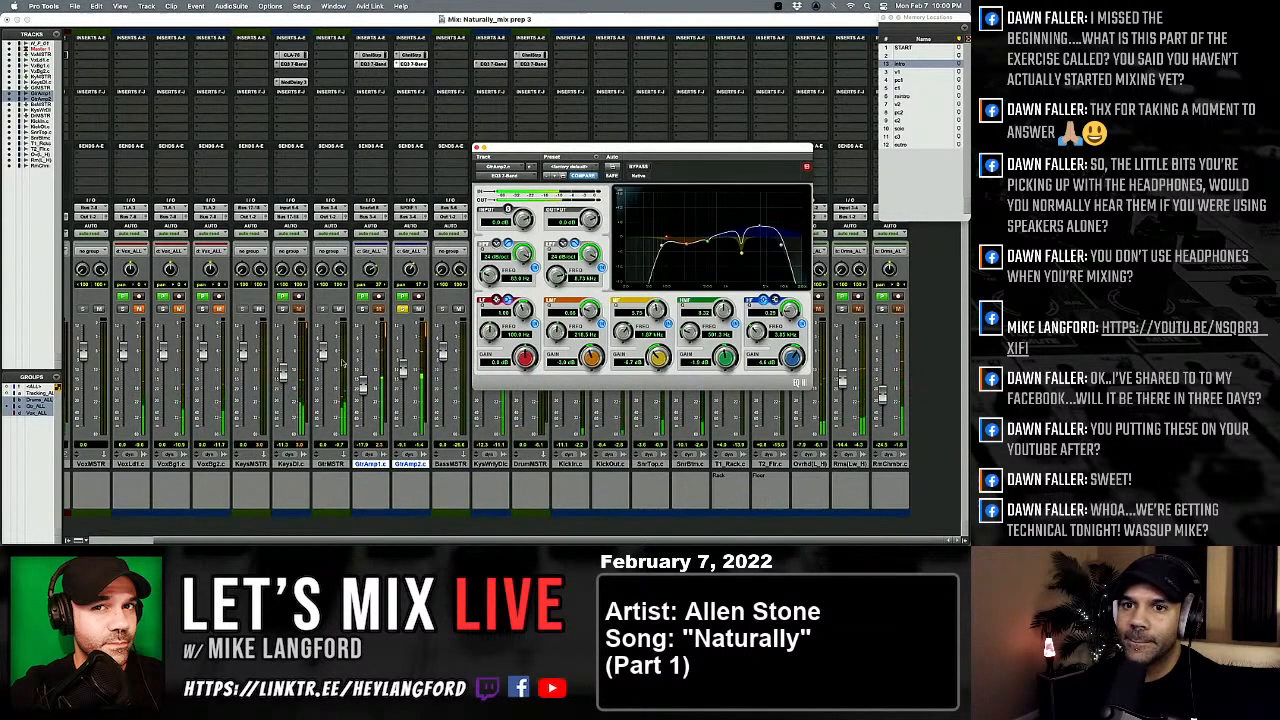
# Step: Check the Drums_ALL group's type and member tracks in its group settings
pyautogui.rightClick(20, 406)
pyautogui.click(40, 430)
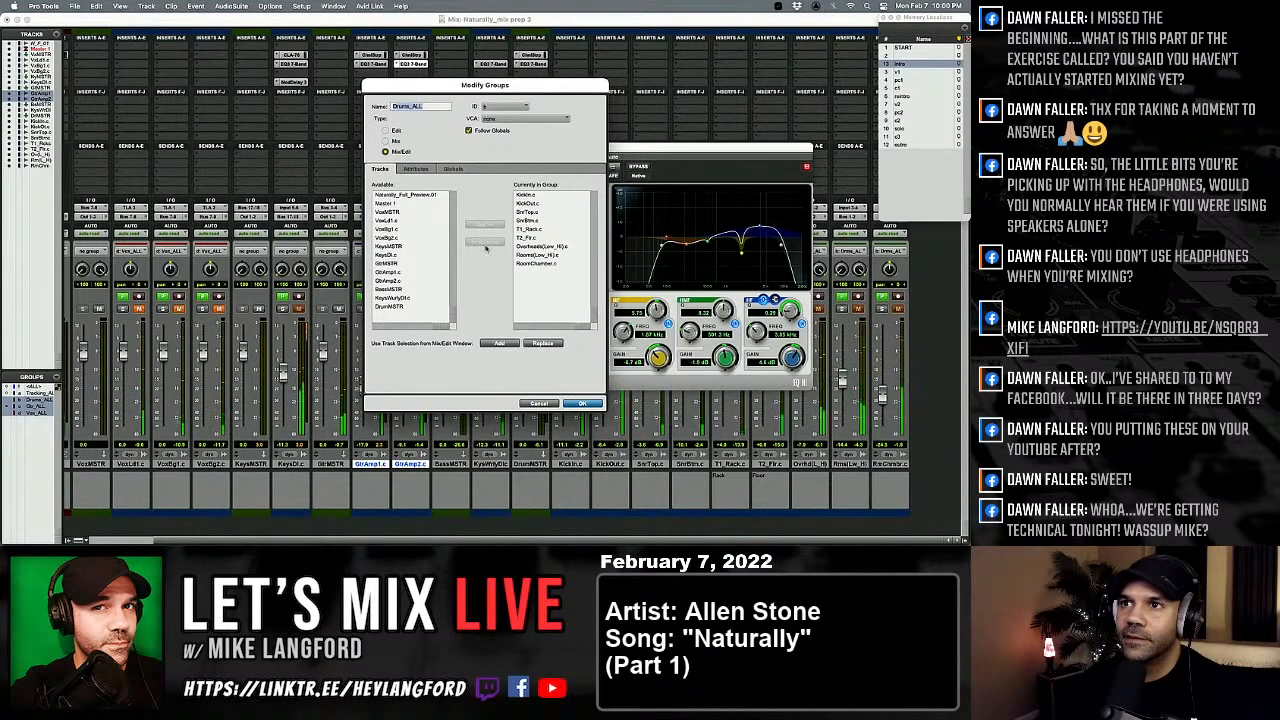
pyautogui.click(589, 402)
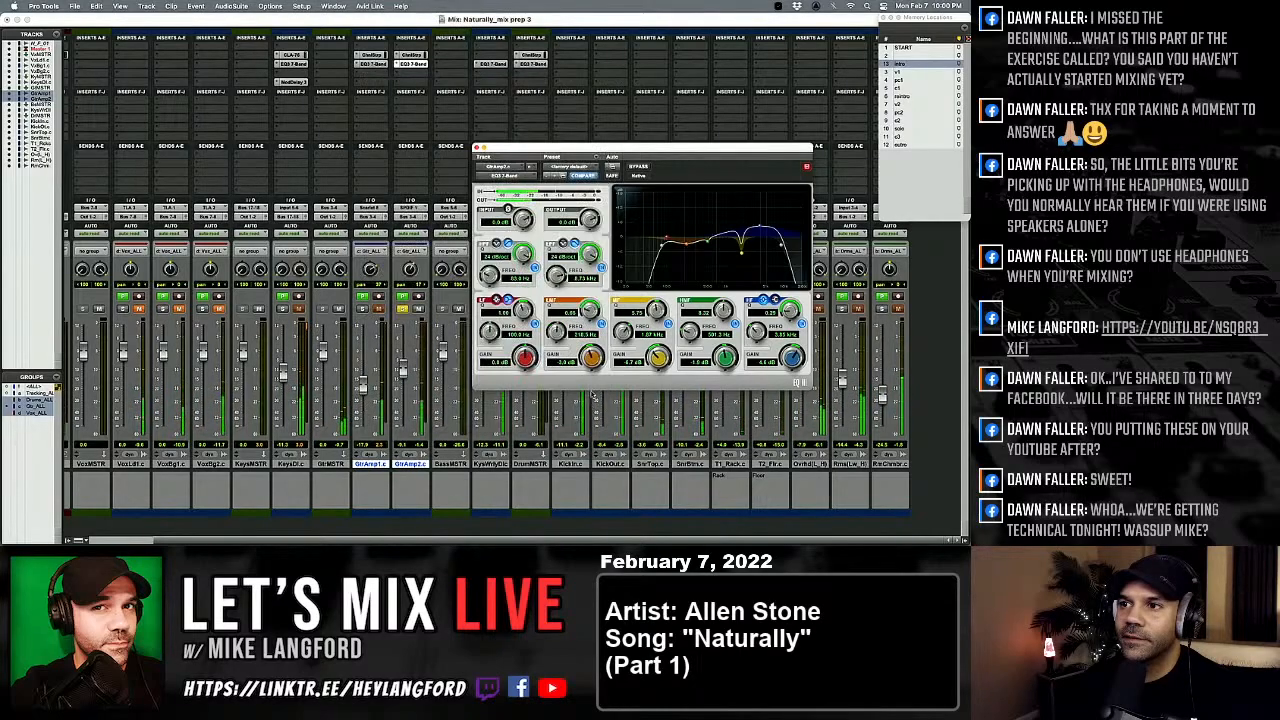
# Step: Close GtrAmp2's EQ window and rebalance the linked guitar faders, with GtrAmp2 at about -10.1 dB
pyautogui.click(407, 64)
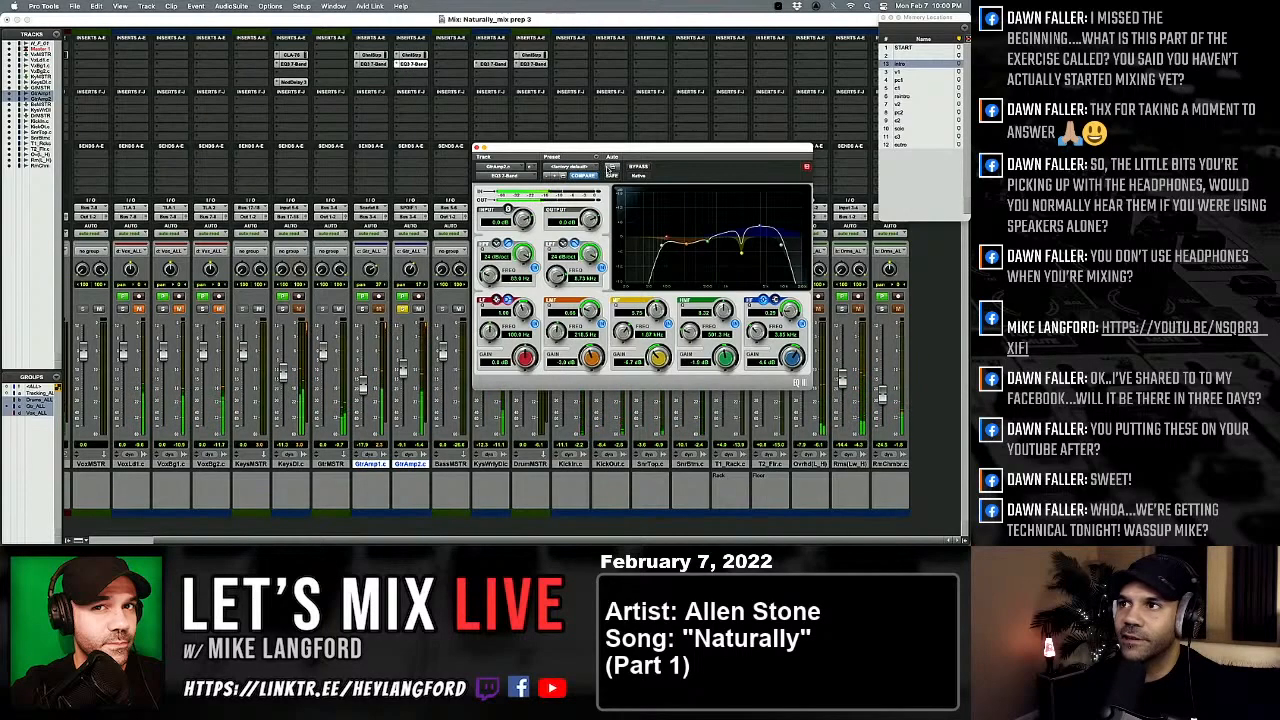
pyautogui.click(477, 148)
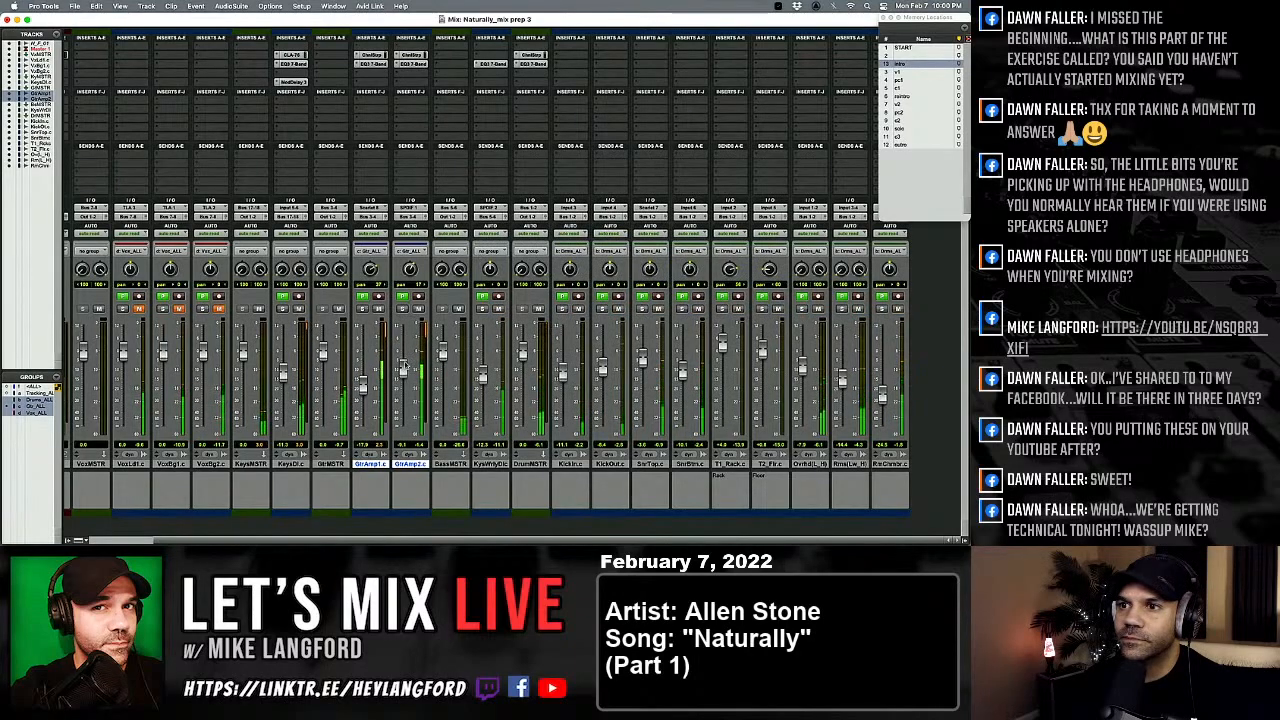
pyautogui.moveTo(403, 377); pyautogui.dragTo(406, 350)
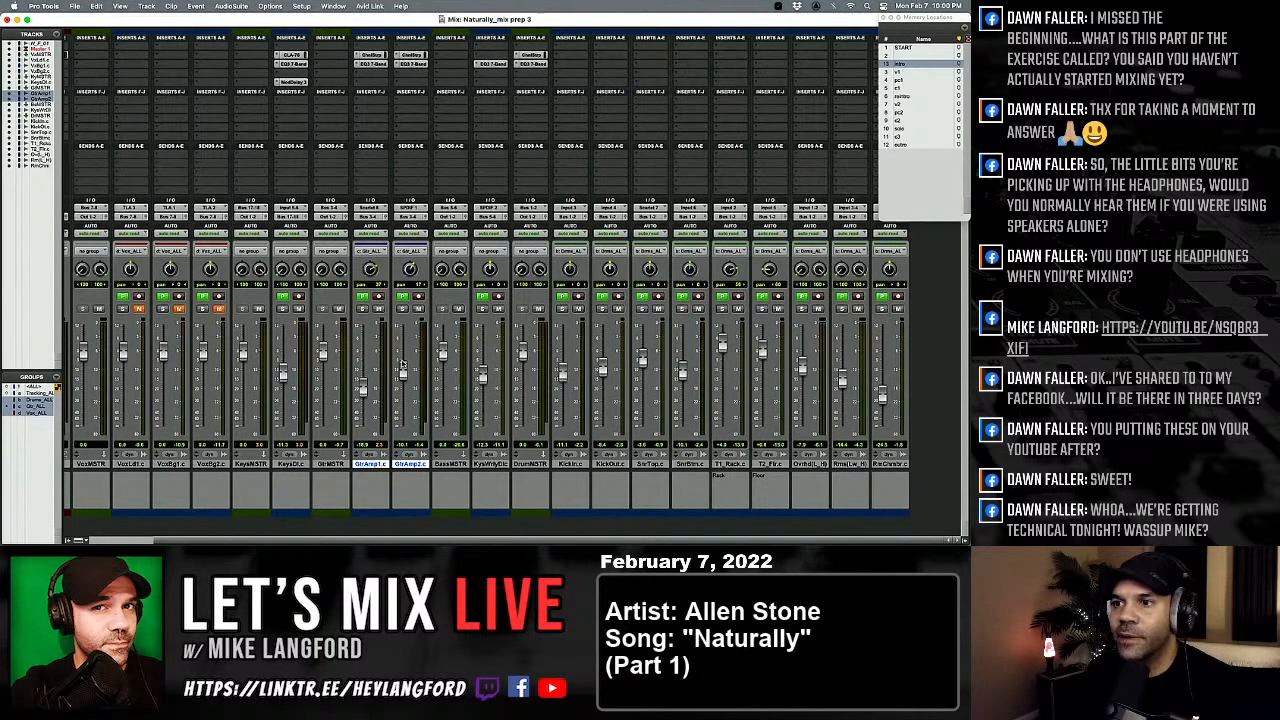
# Step: Review the full arrangement from the preview and vocals down to the drums, and the mixer channels through to Master 1
pyautogui.press('super+equal')
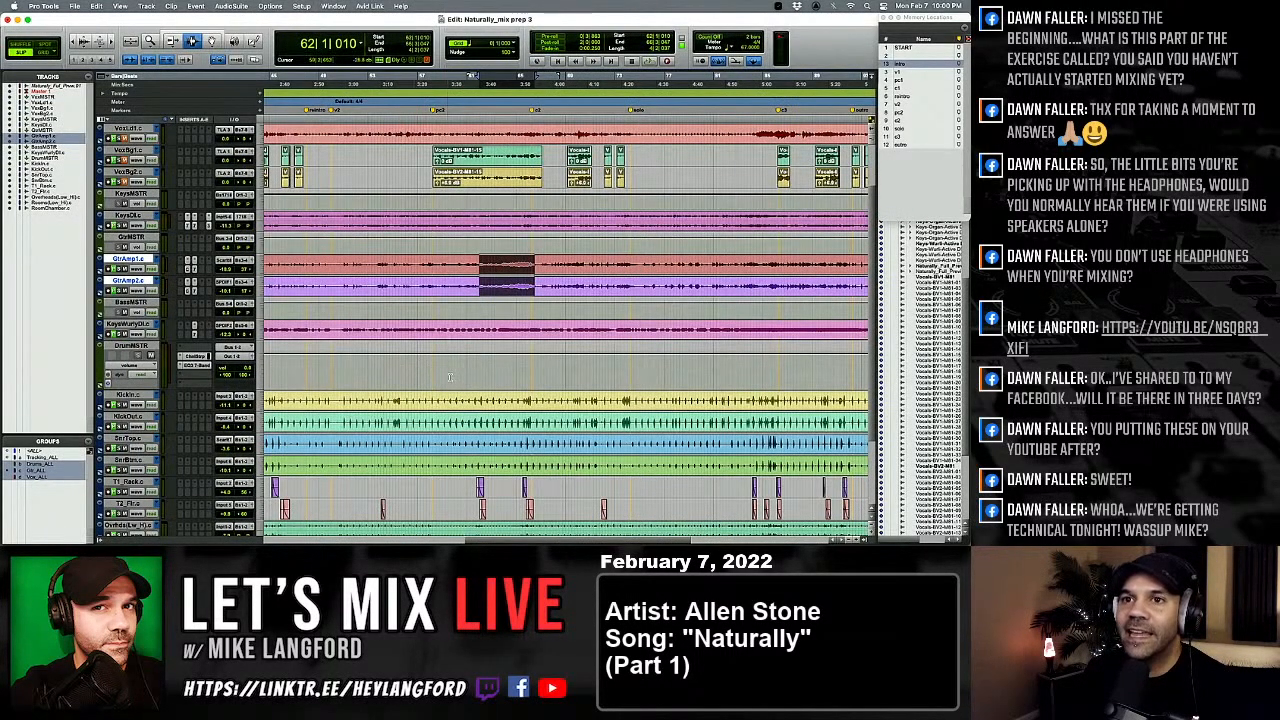
pyautogui.hscroll(-6, 450, 376)
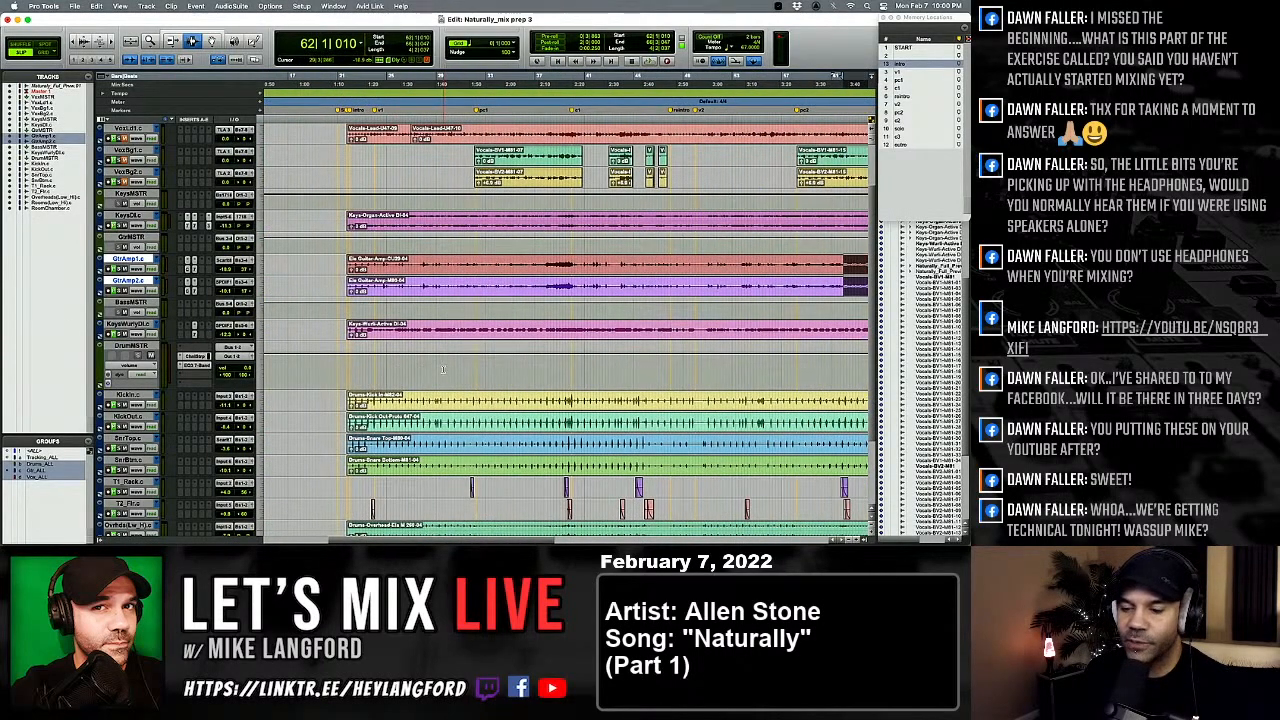
pyautogui.hscroll(8, 443, 370)
pyautogui.scroll(-2, 443, 370)
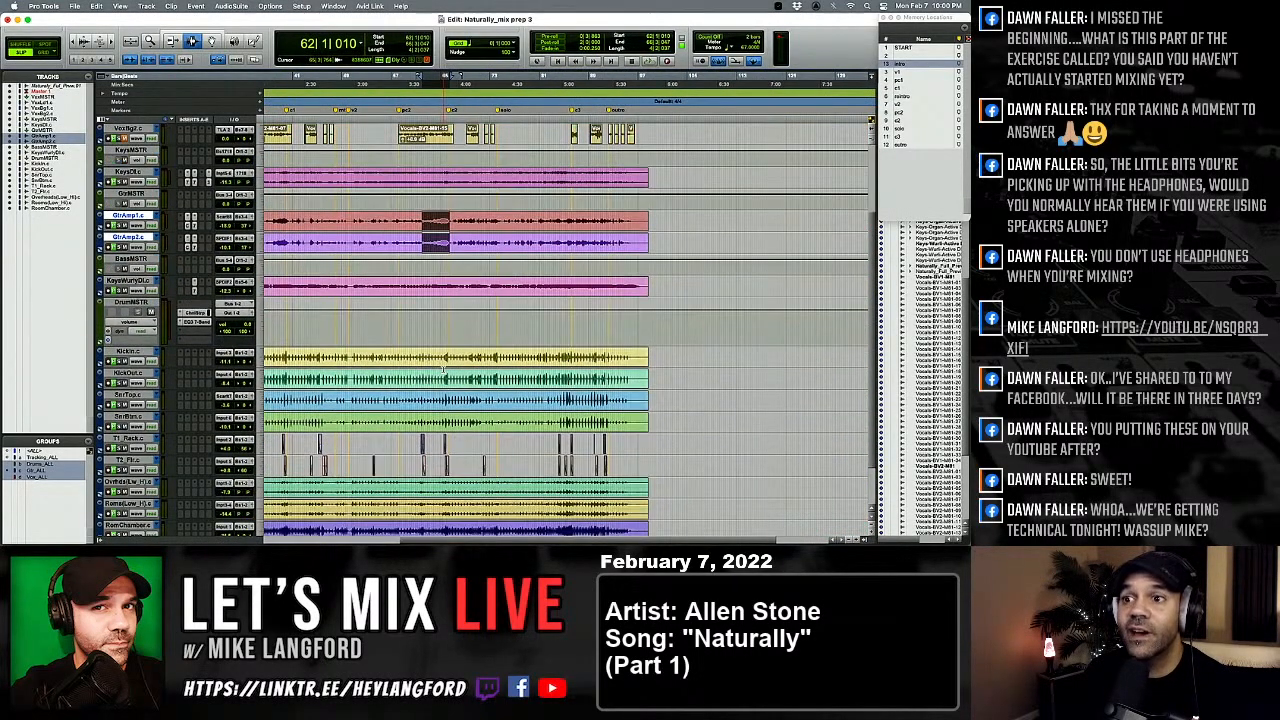
pyautogui.scroll(-1, 443, 370)
pyautogui.hscroll(-3, 443, 370)
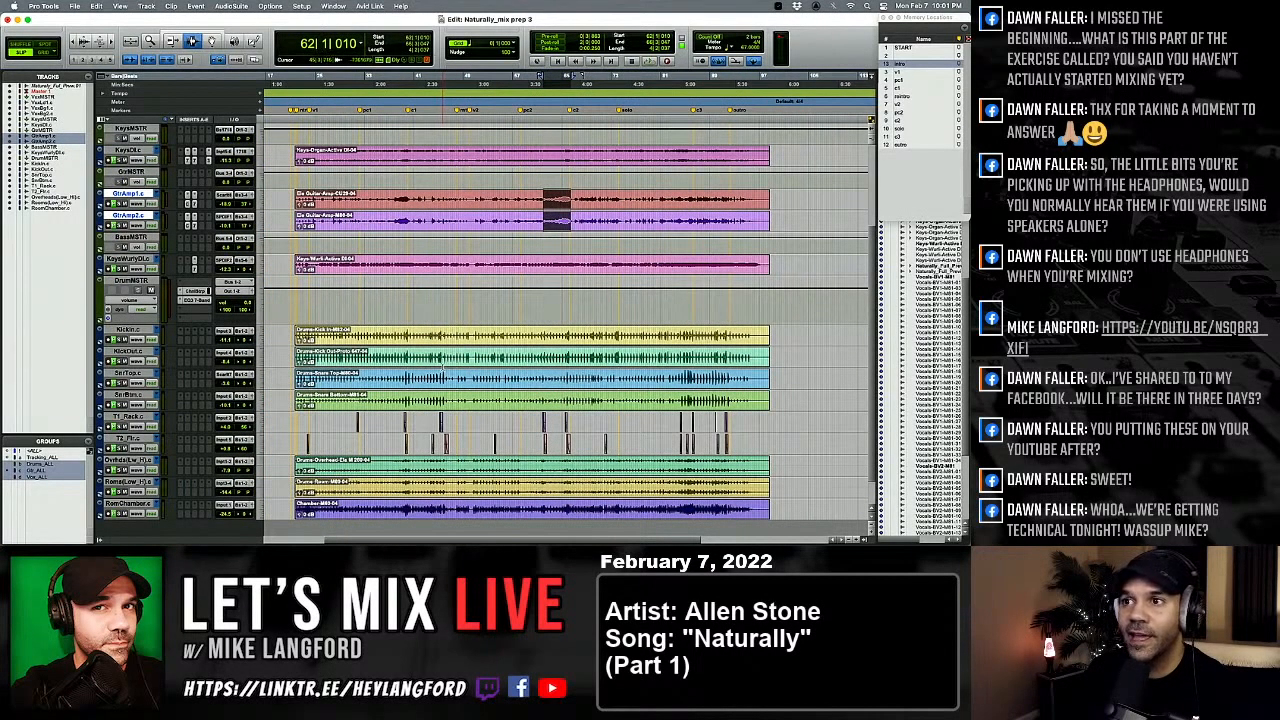
pyautogui.scroll(3, 443, 368)
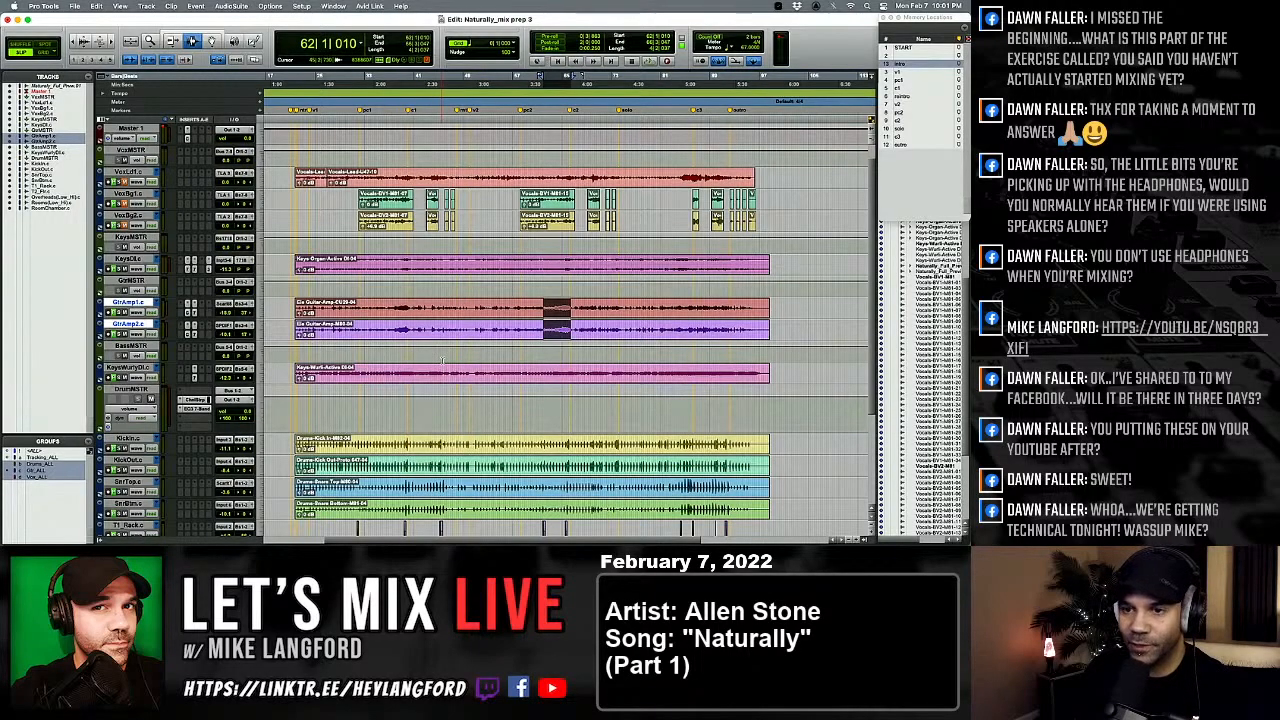
pyautogui.scroll(-4, 439, 359)
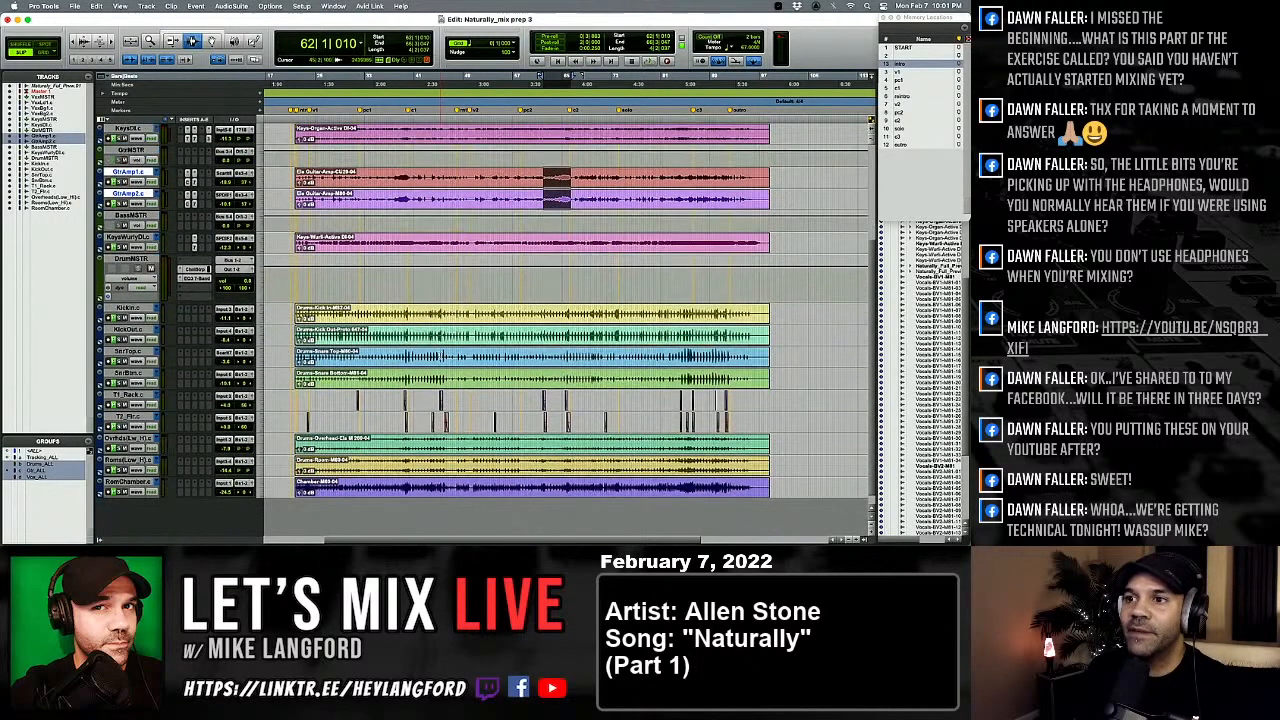
pyautogui.scroll(4, 570, 330)
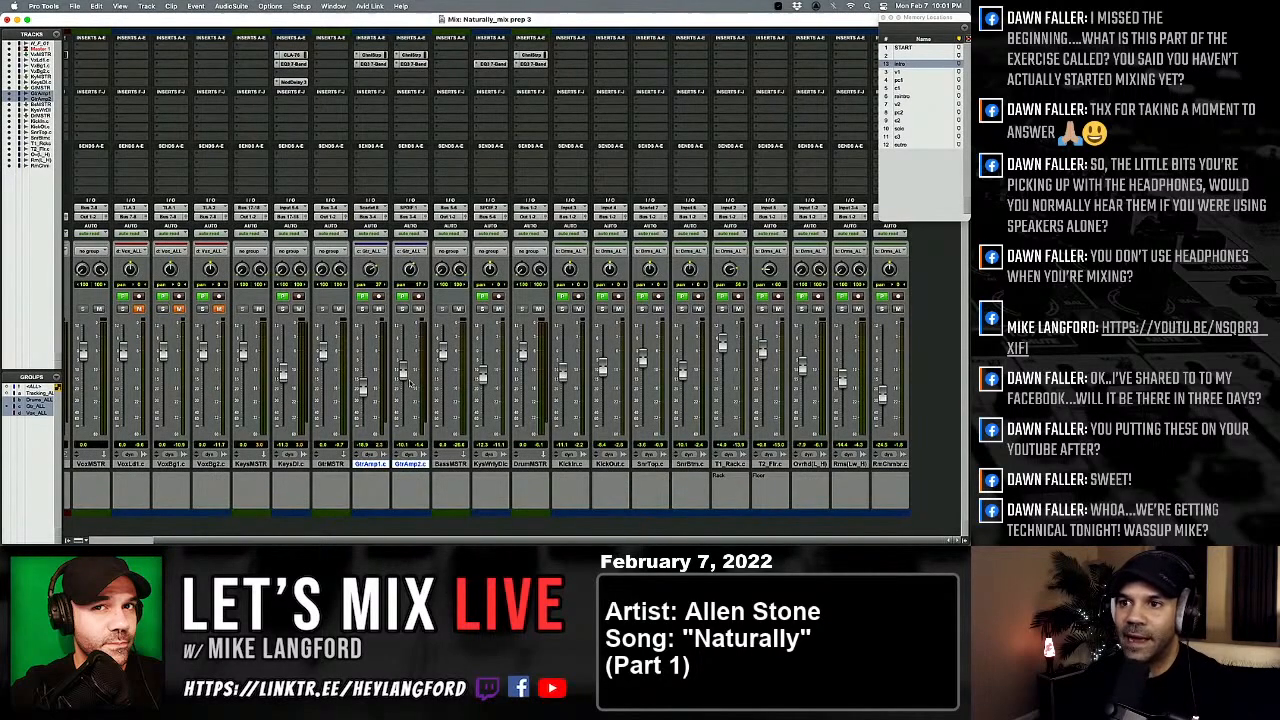
pyautogui.hscroll(-2, 346, 384)
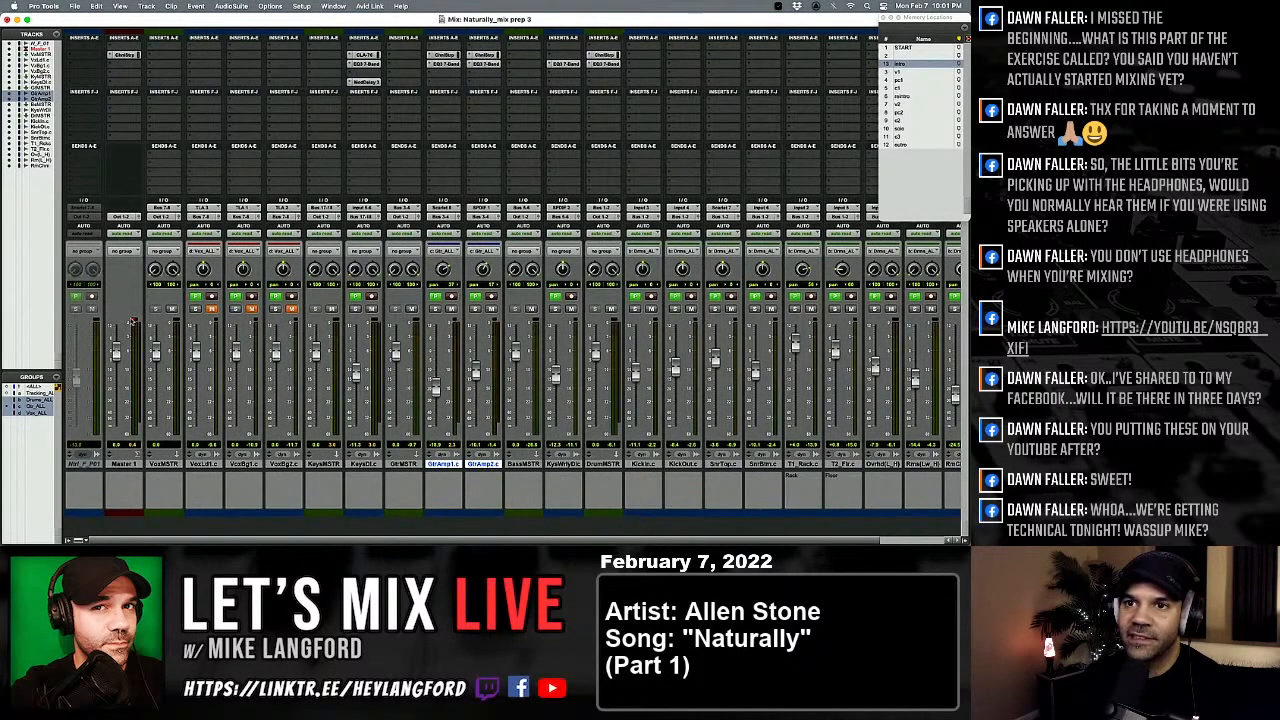
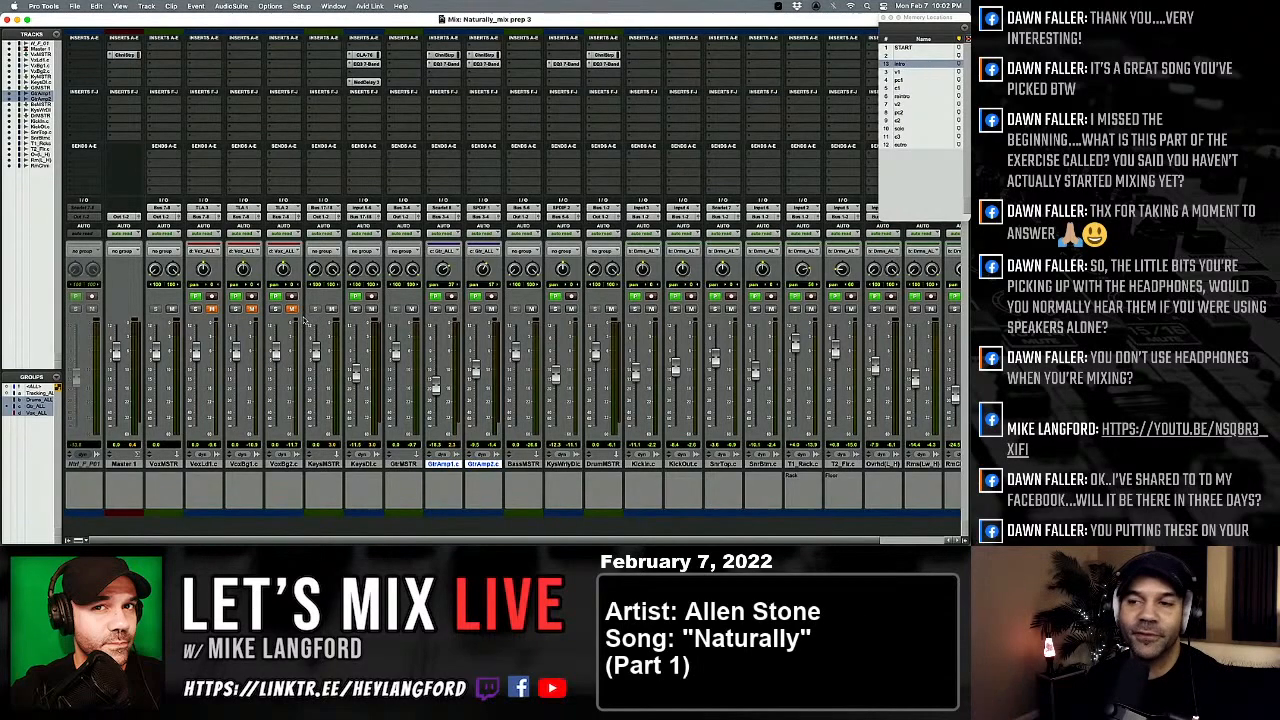
# Step: Start playback from around bar 38, at the louder guitar passage before the c1 marker
pyautogui.press('super+equal')
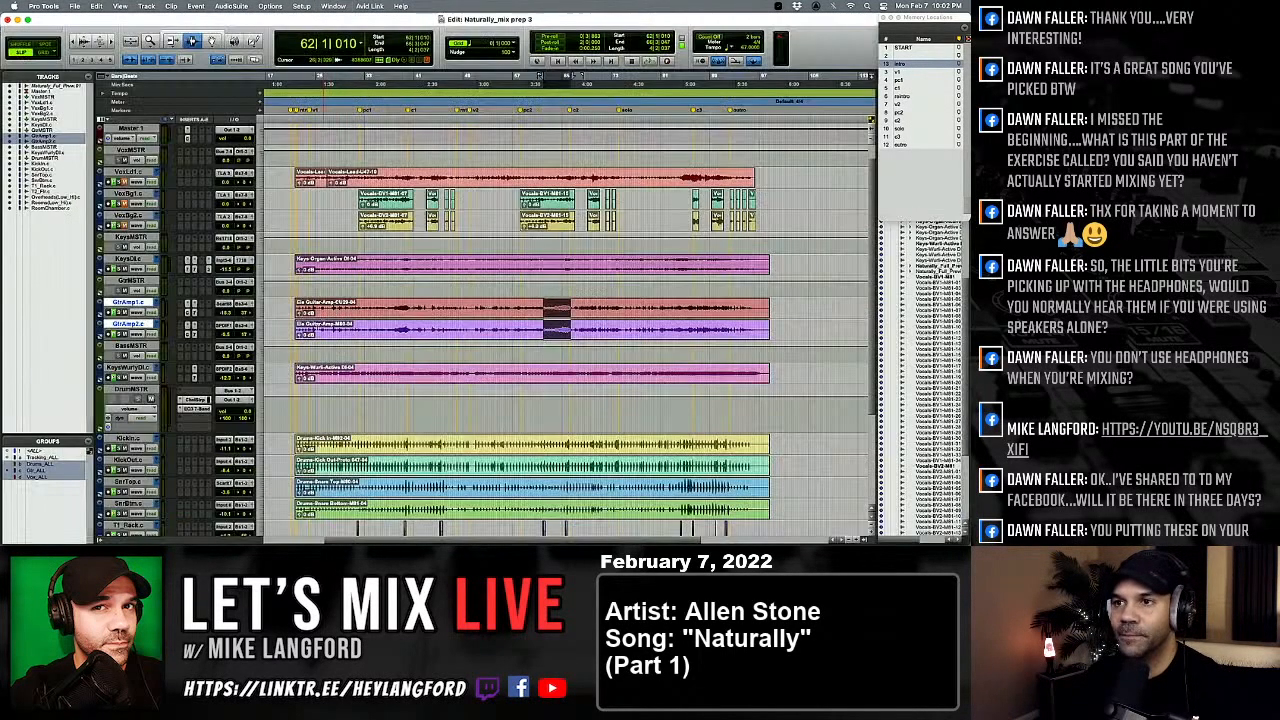
pyautogui.scroll(2, 404, 338)
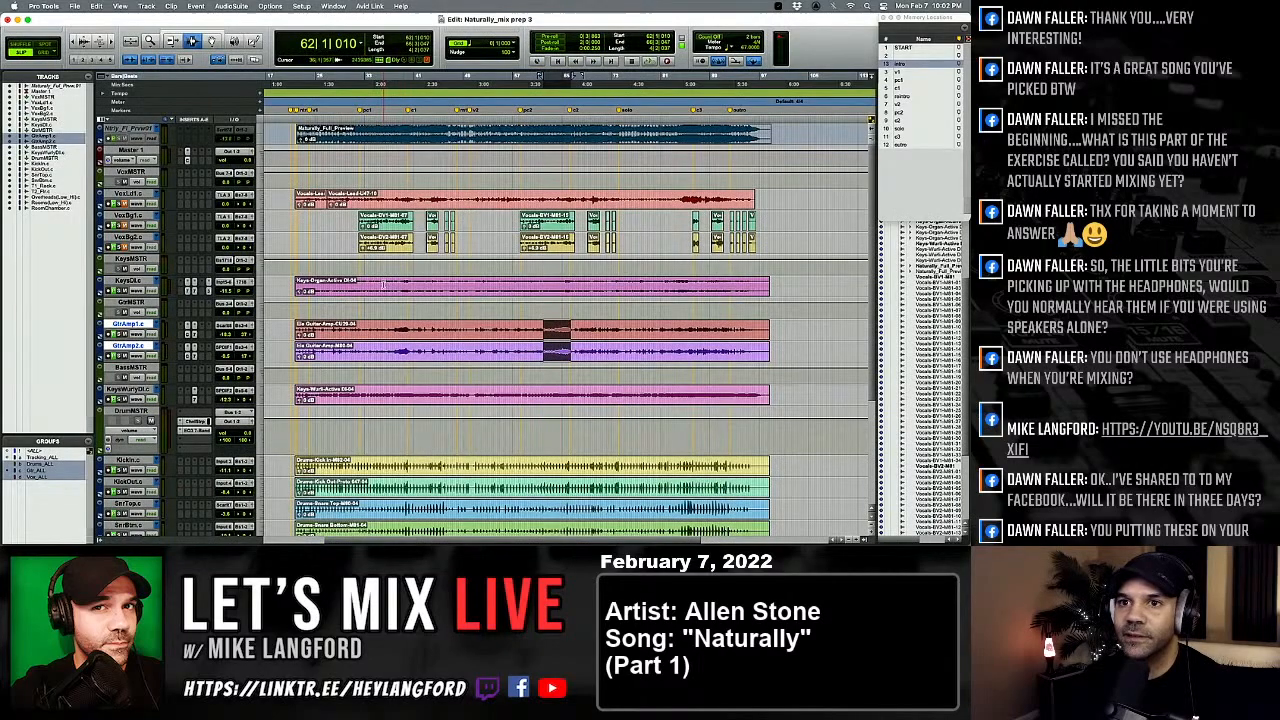
pyautogui.scroll(-6, 383, 285)
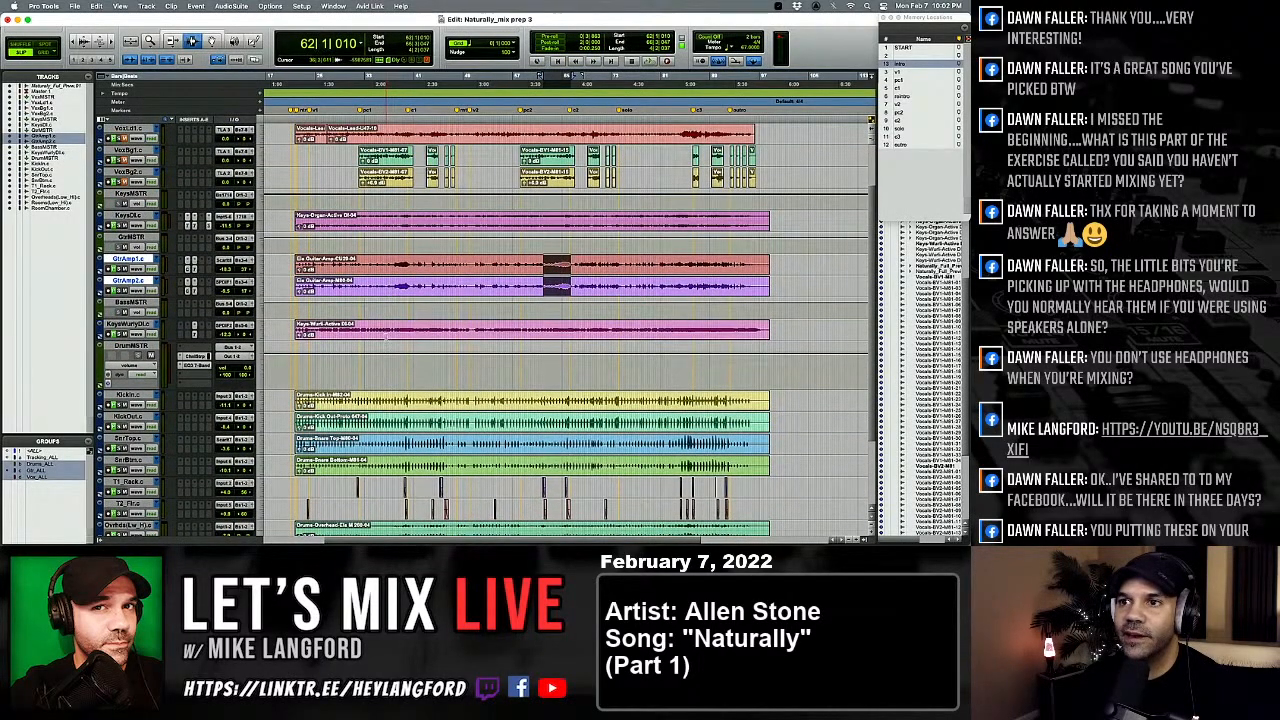
pyautogui.click(400, 339)
pyautogui.press('space')
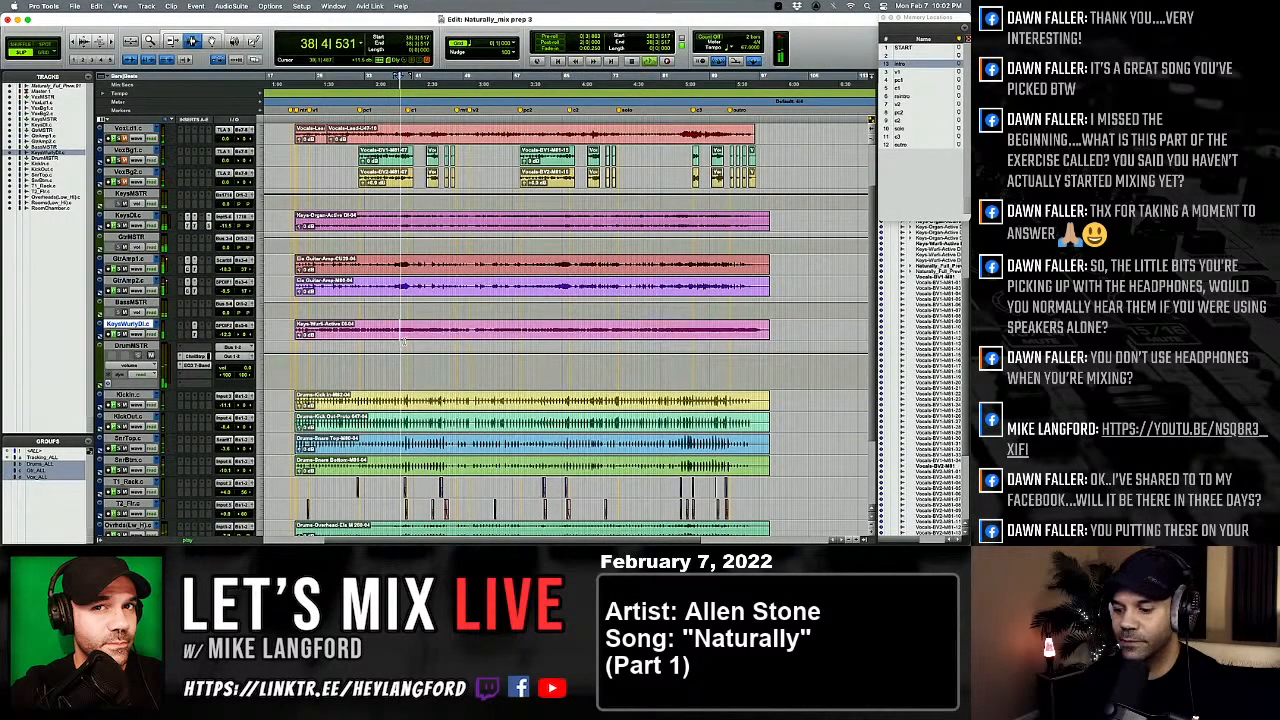
# Step: Raise the linked GtrAmp1 and GtrAmp2 faders slightly in the mixer during playback
pyautogui.press('super+equal')
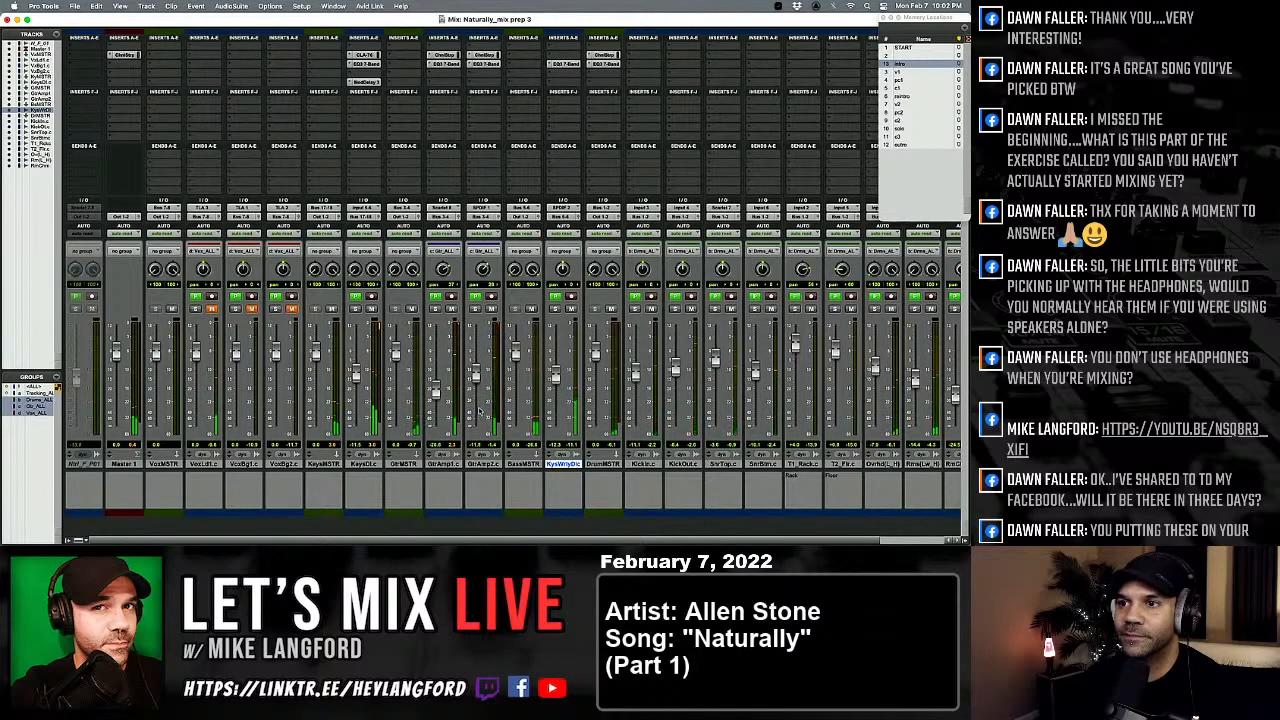
pyautogui.moveTo(477, 375); pyautogui.dragTo(477, 371)
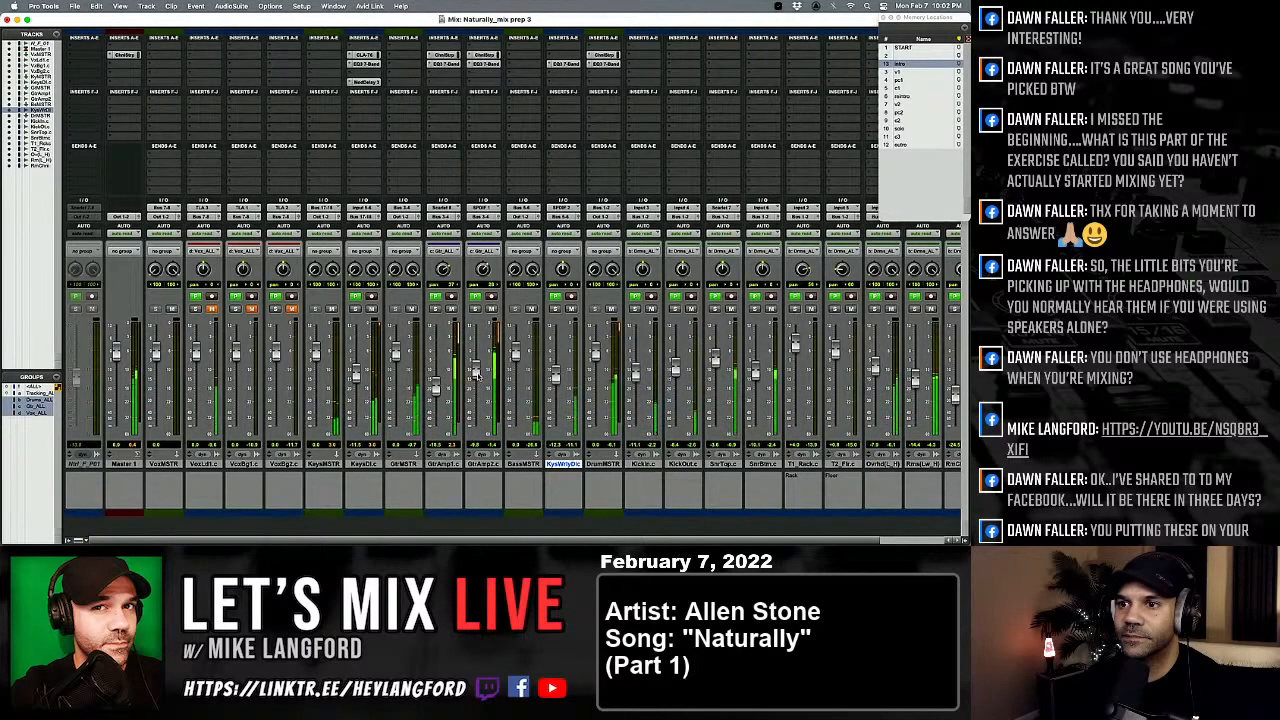
pyautogui.hscroll(3, 477, 371)
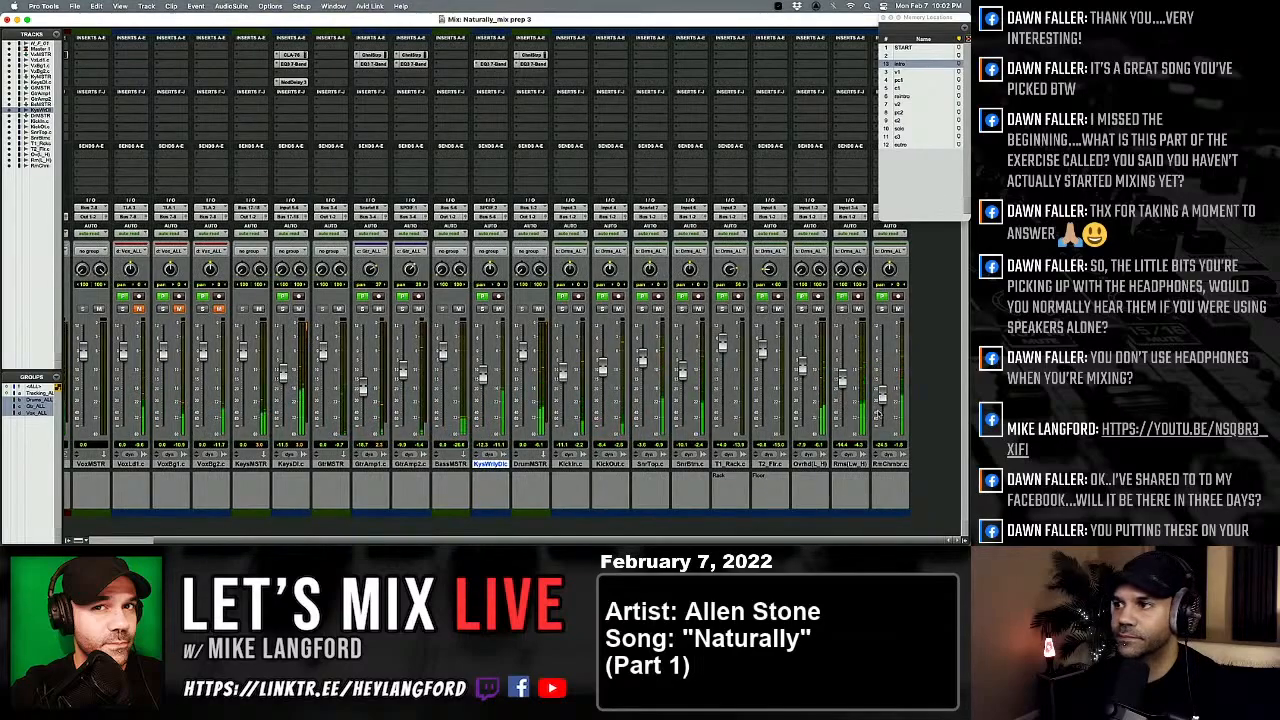
# Step: Nudge the room chamber fader up slightly, and insert a mono EQ3 7-Band on the soloed SnrTop channel
pyautogui.moveTo(882, 397)
pyautogui.mouseDown()
pyautogui.moveTo(882, 386)
pyautogui.moveTo(882, 399)
pyautogui.mouseUp()
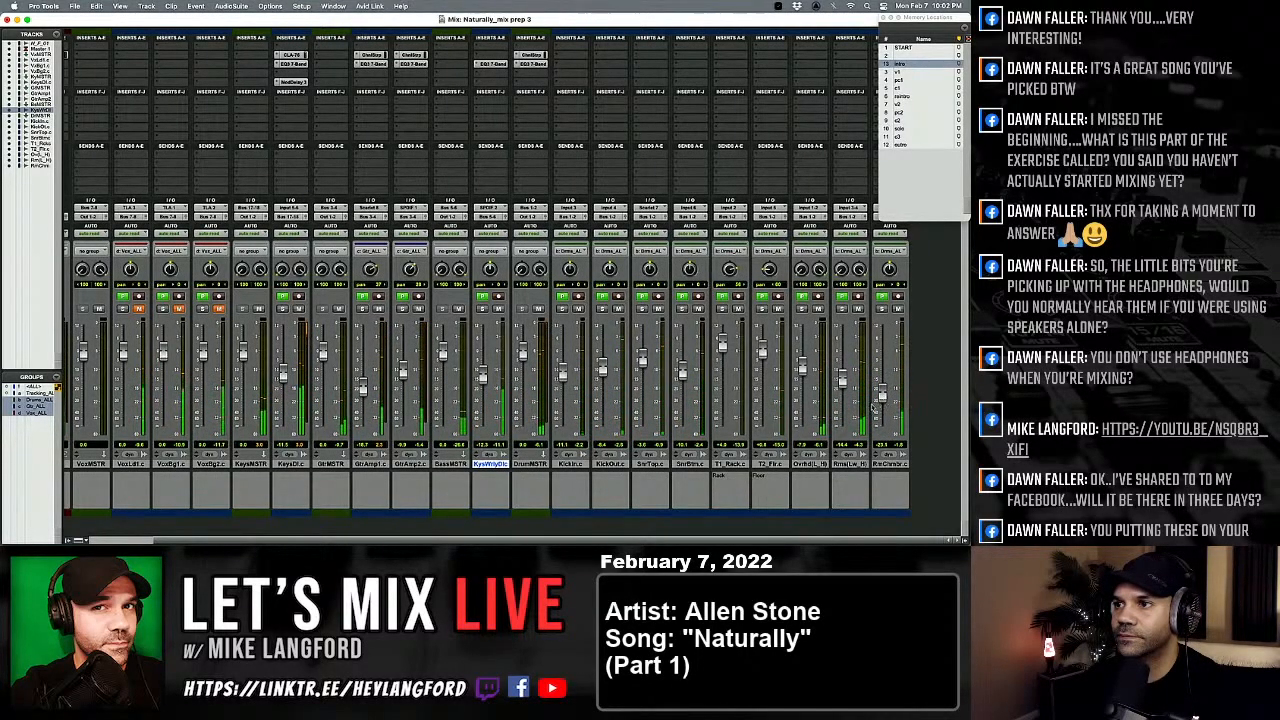
pyautogui.click(642, 309)
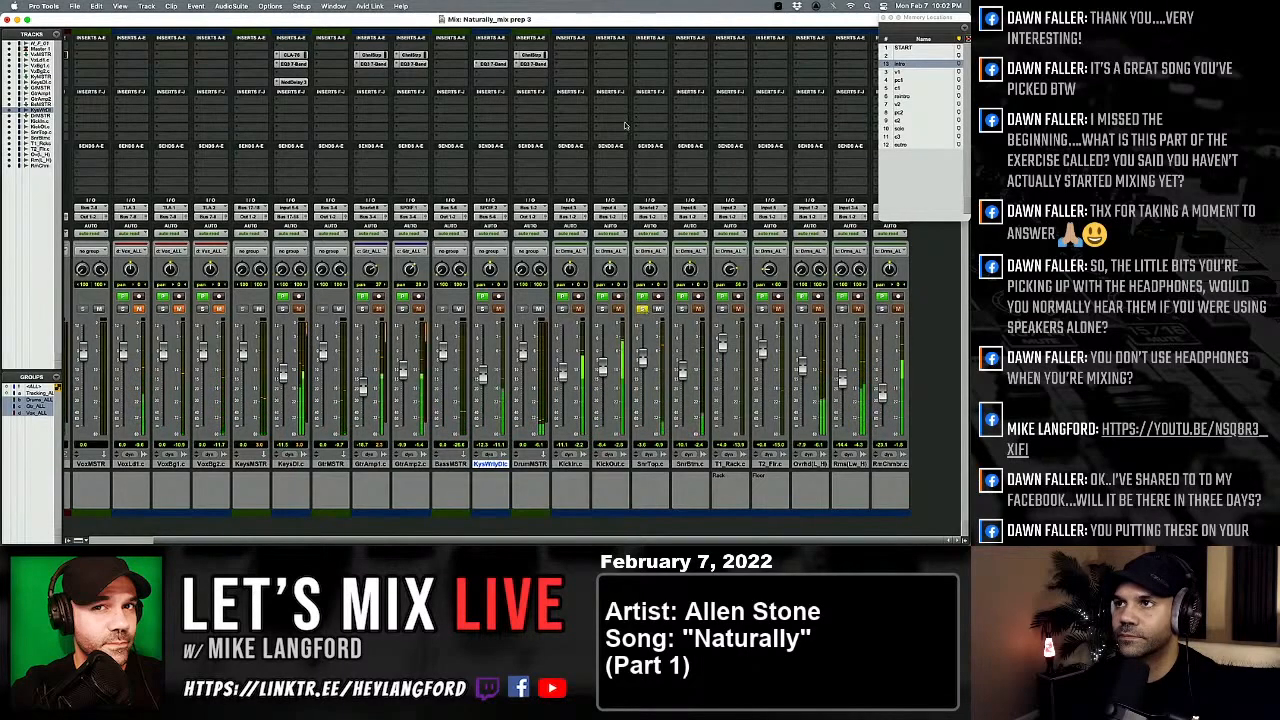
pyautogui.click(636, 66)
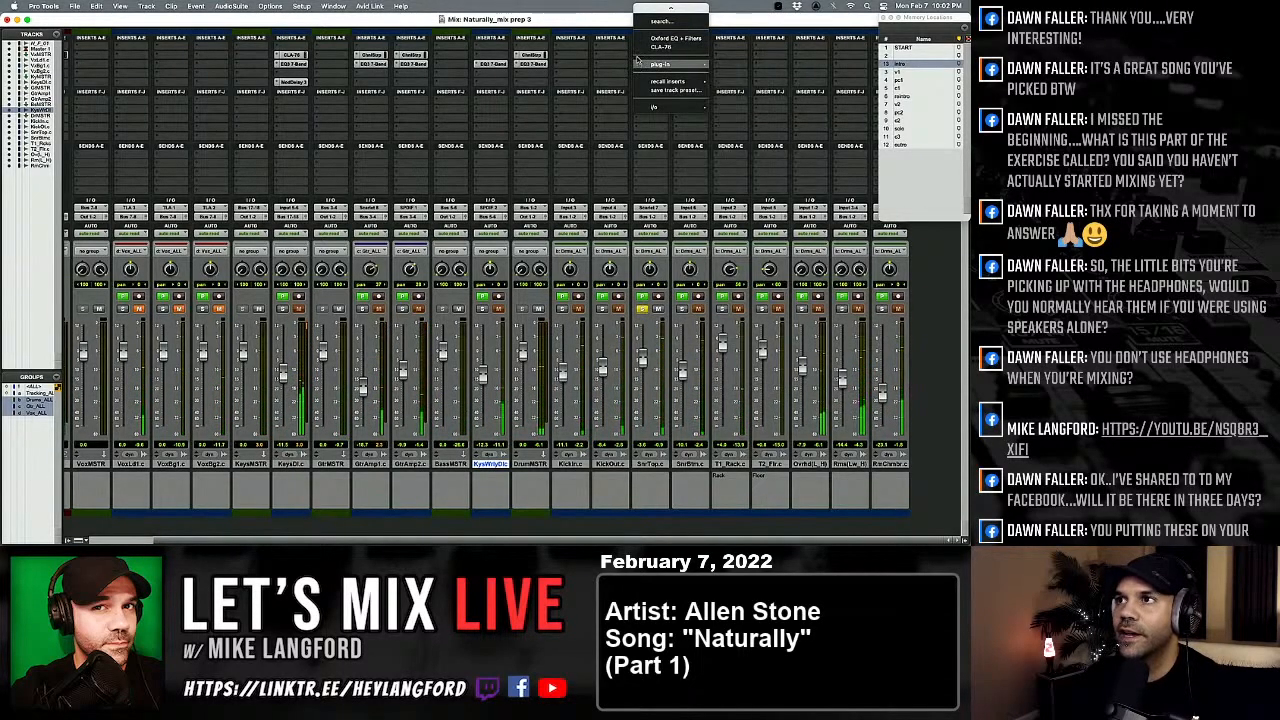
pyautogui.moveTo(740, 66)
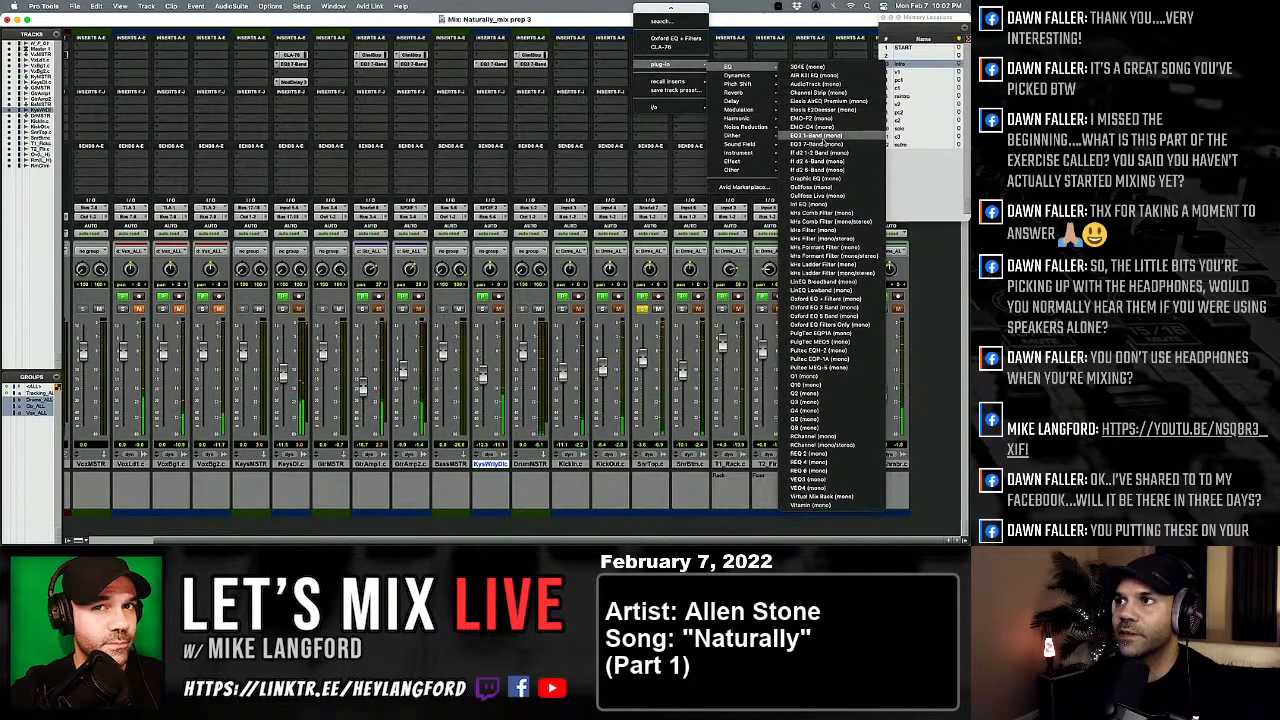
pyautogui.click(820, 144)
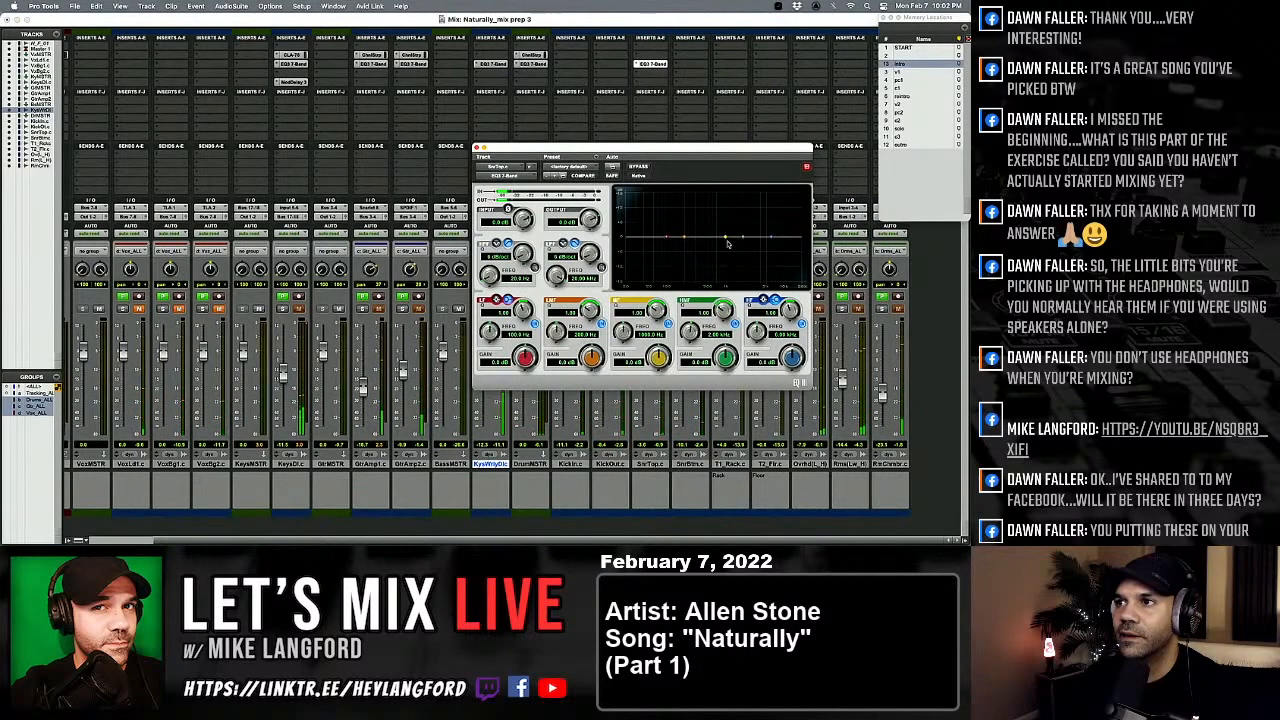
# Step: Boost SnrTop's high band as a bell by about 4.6 dB around 4.23 kHz, and compare it with the EQ bypassed
pyautogui.moveTo(746, 240); pyautogui.dragTo(761, 231)
pyautogui.click(763, 297)
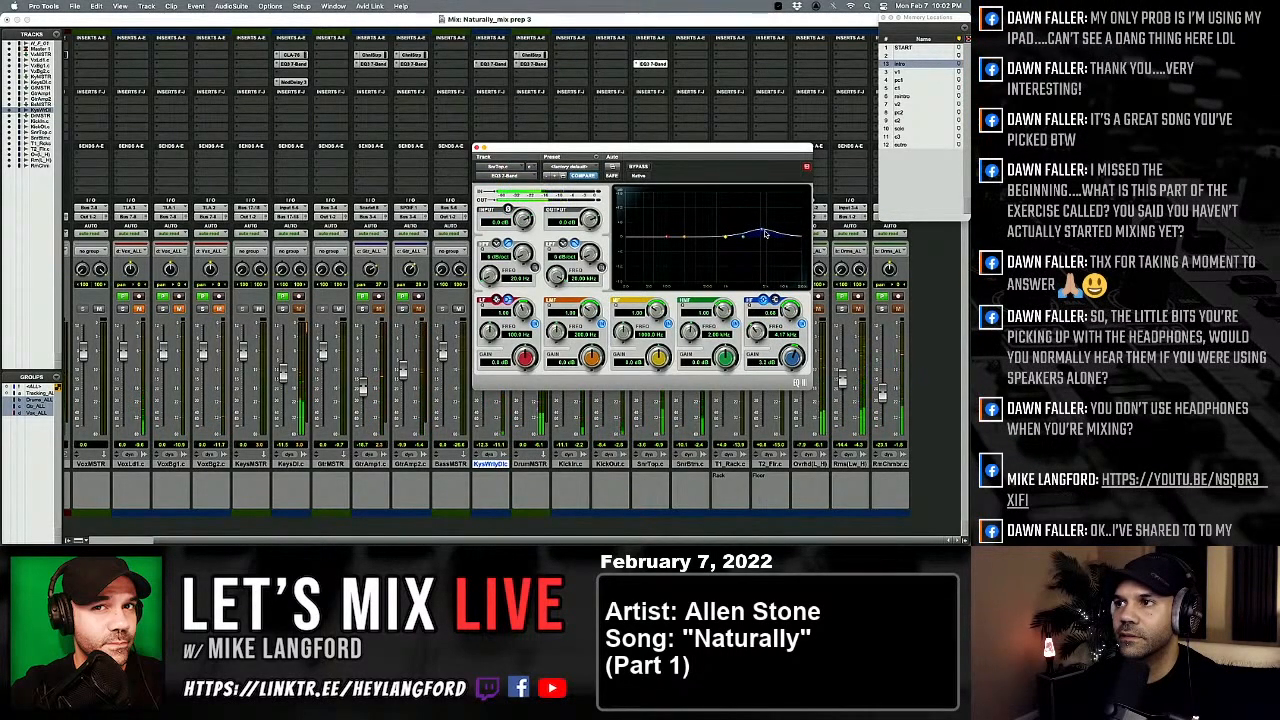
pyautogui.moveTo(765, 234); pyautogui.dragTo(762, 227)
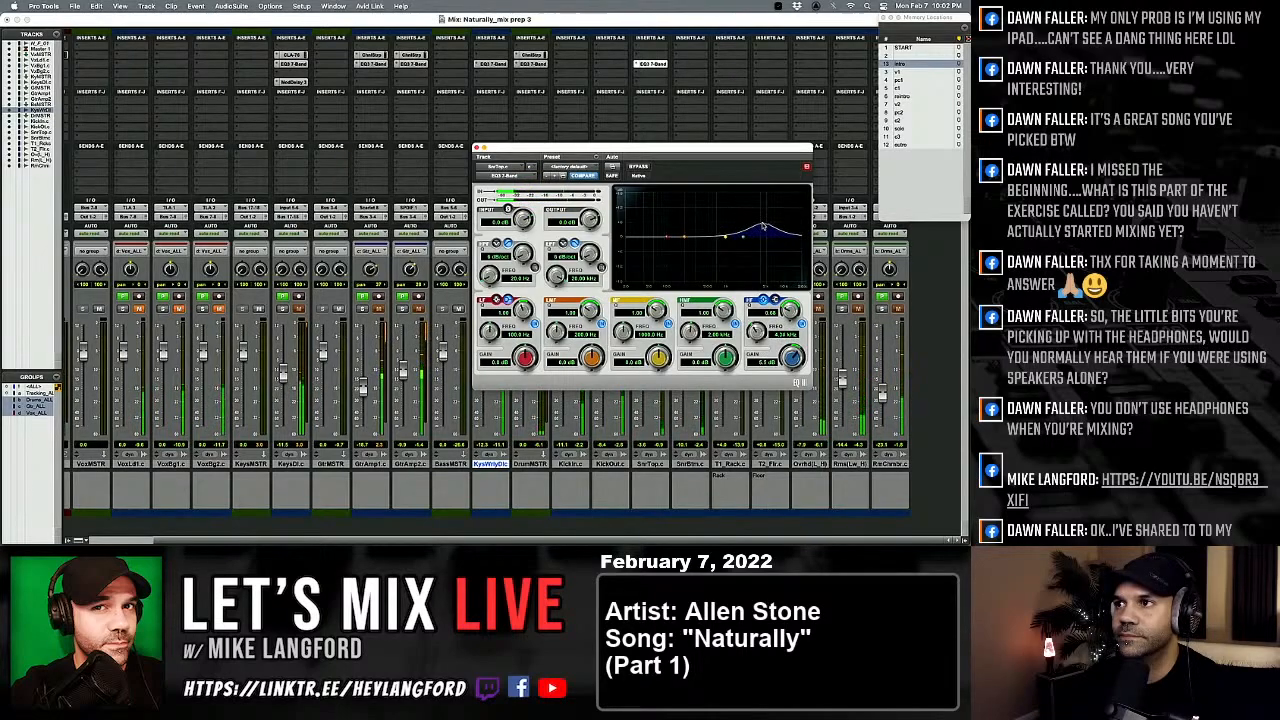
pyautogui.click(639, 167)
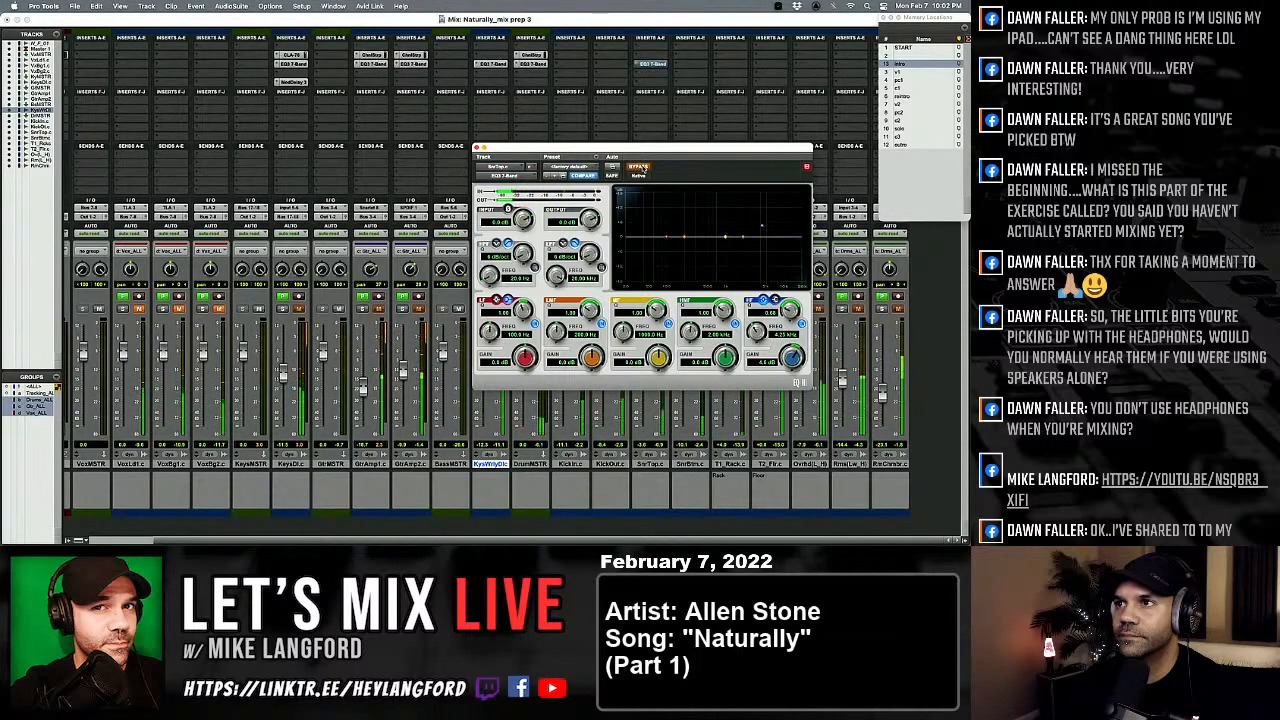
pyautogui.click(639, 167)
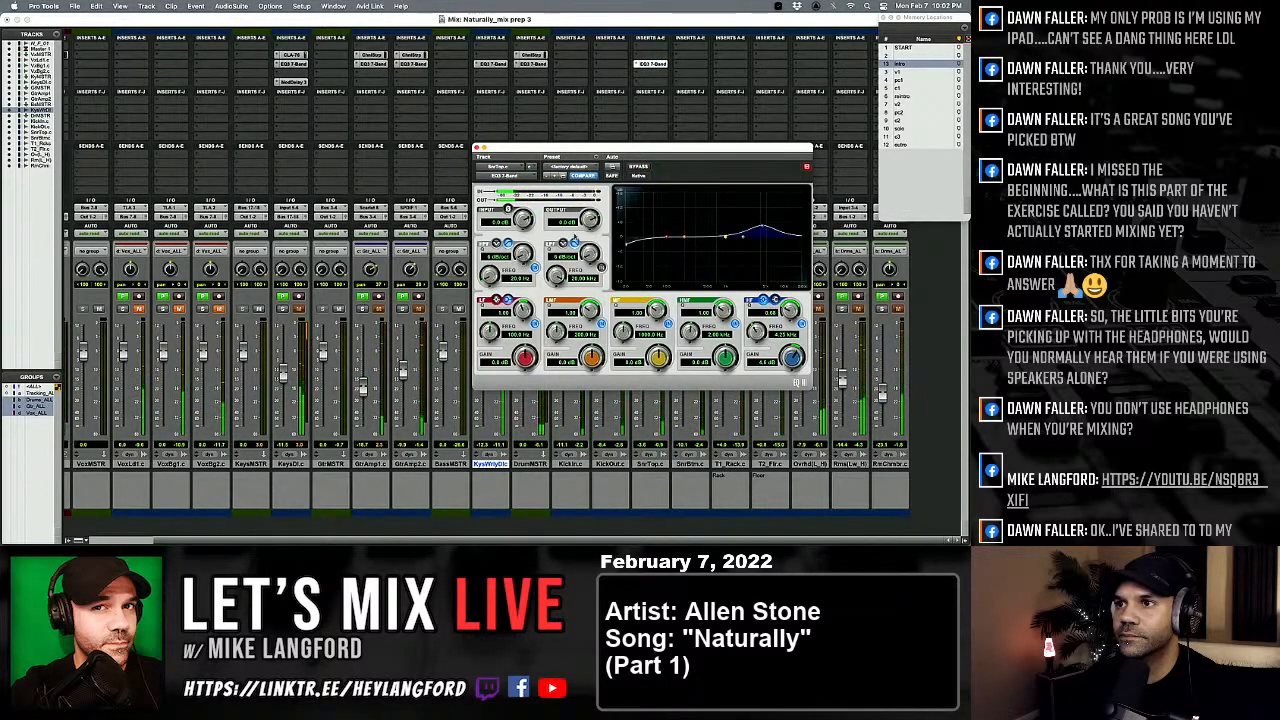
# Step: Add a 24 dB/oct high-pass filter and a low-mid cut of about 1.5 dB near 225 Hz to SnrTop's EQ
pyautogui.moveTo(627, 241); pyautogui.dragTo(665, 237)
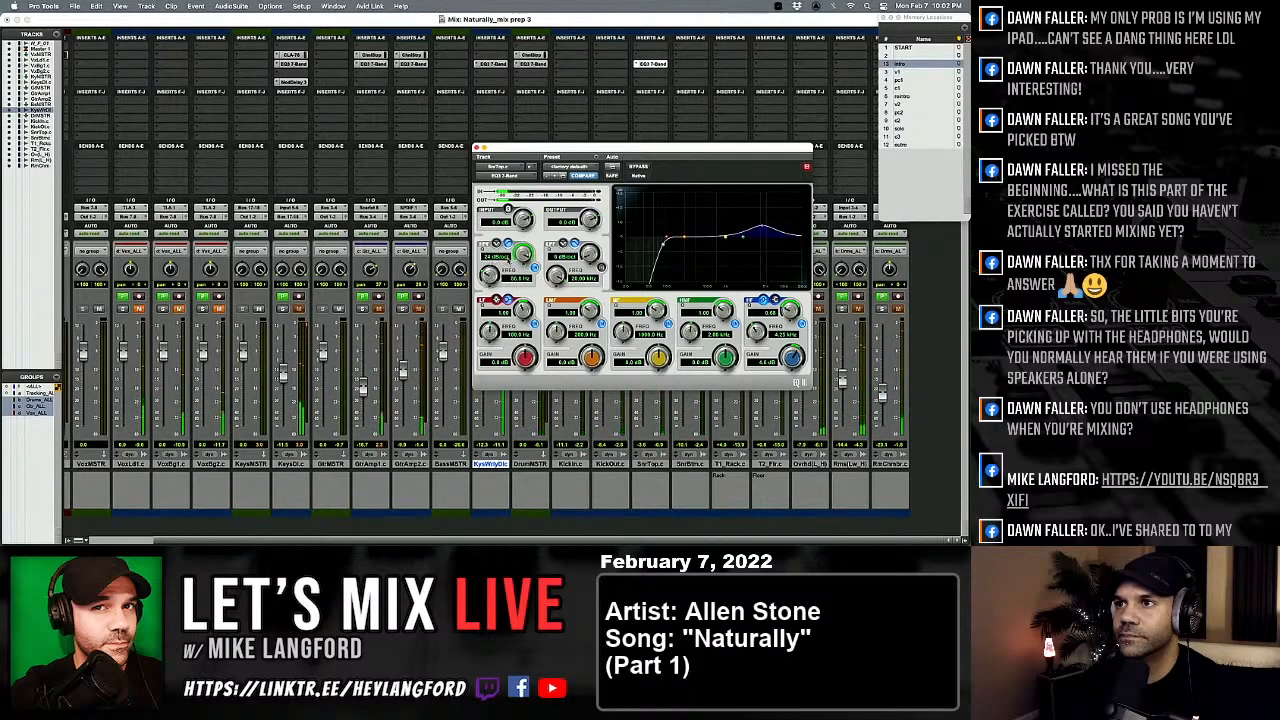
pyautogui.click(478, 148)
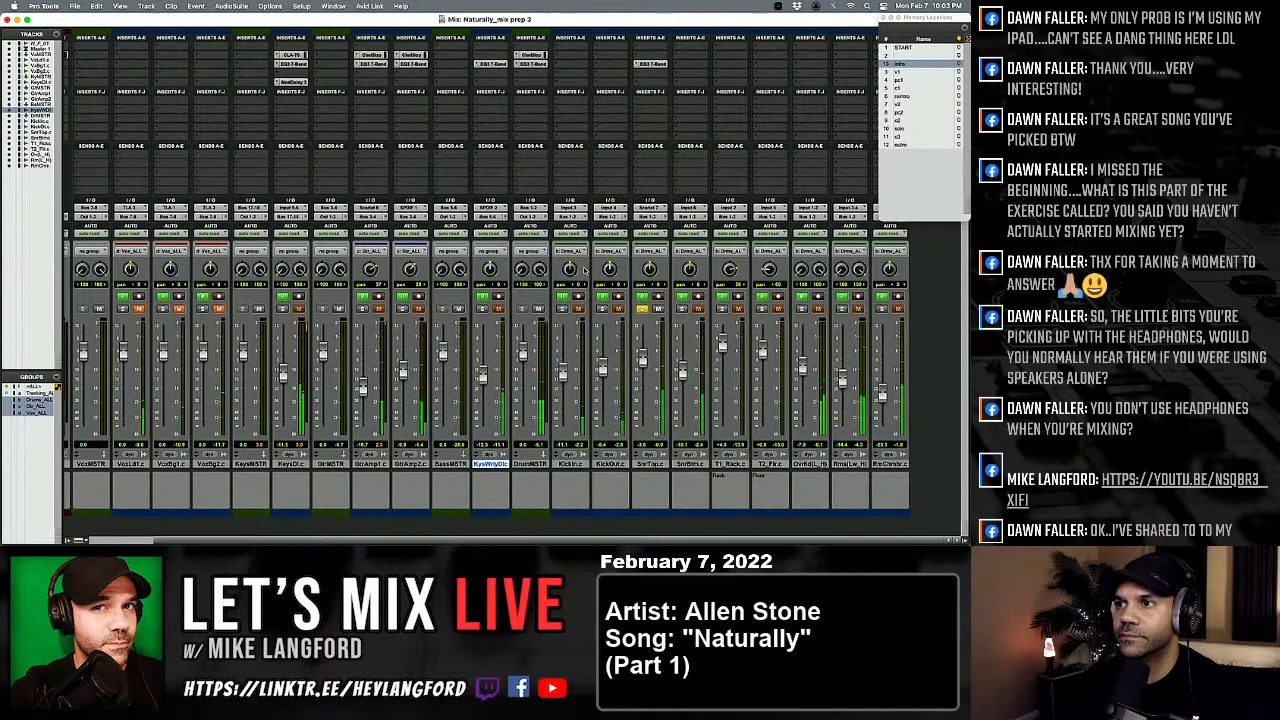
pyautogui.click(651, 64)
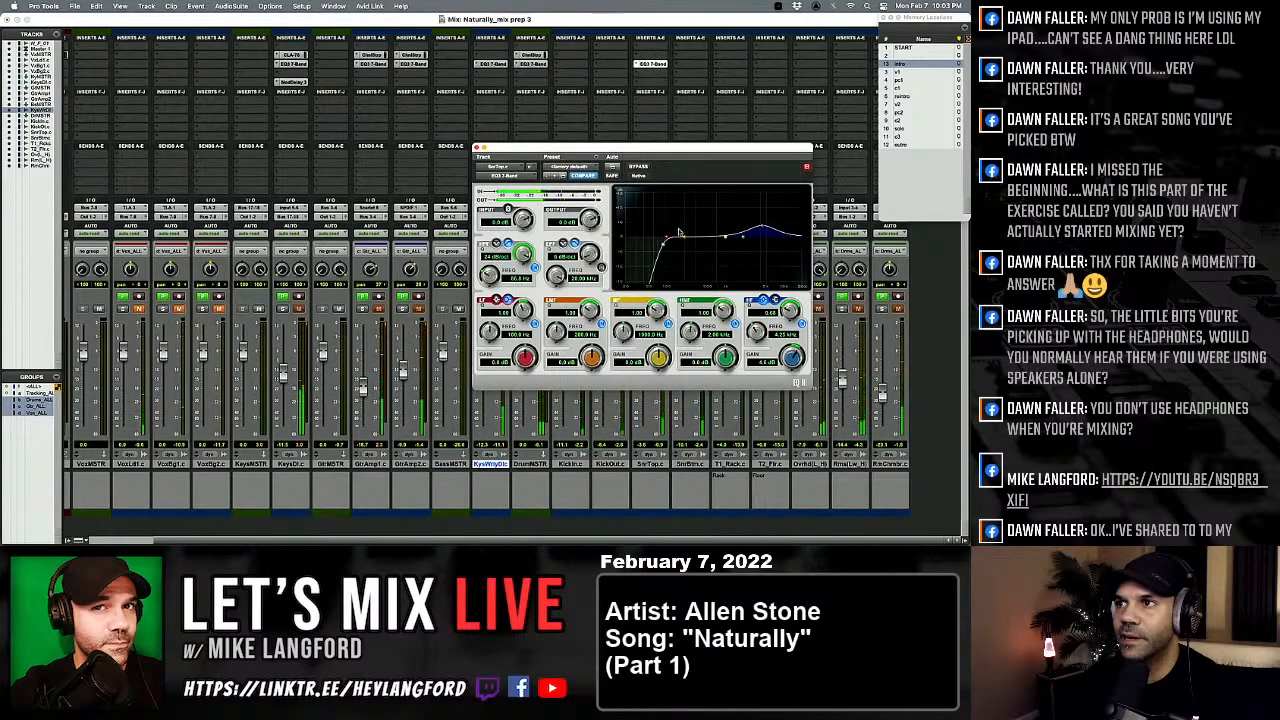
pyautogui.moveTo(686, 241); pyautogui.dragTo(688, 246)
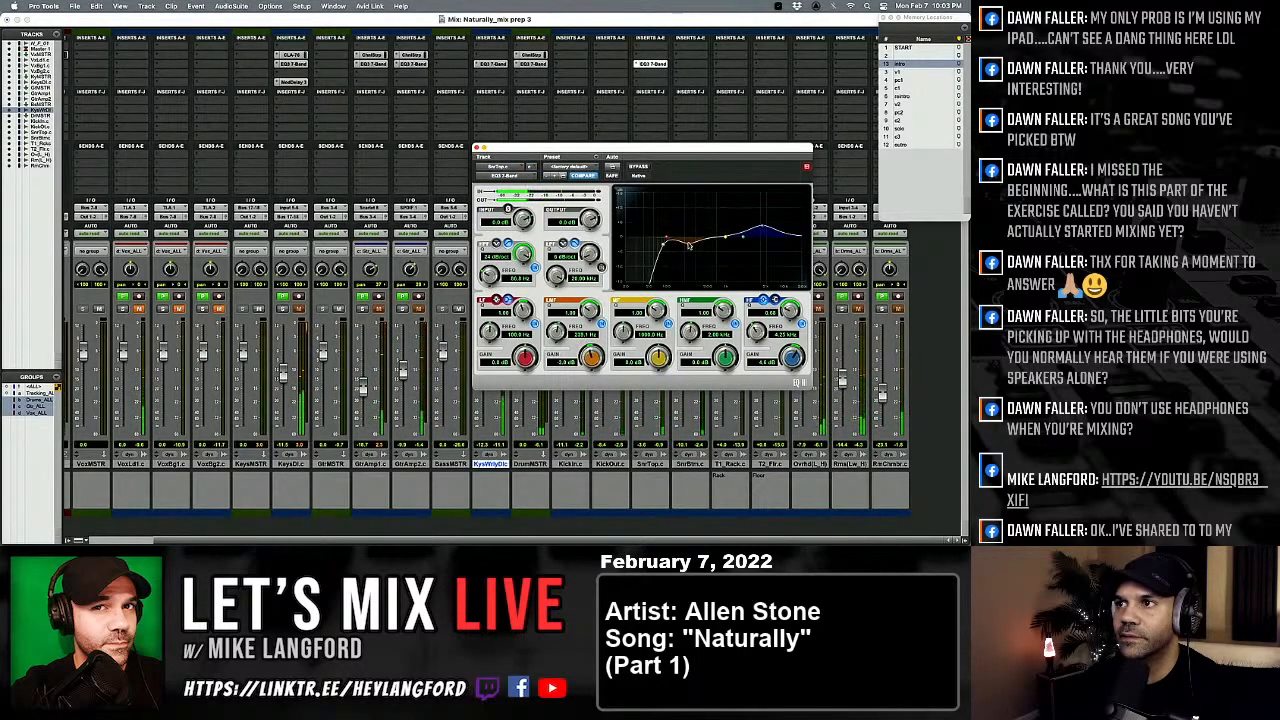
# Step: Widen the Q of SnrTop's high-band boost to about 0.34 and close the EQ window
pyautogui.moveTo(789, 310); pyautogui.dragTo(789, 326)
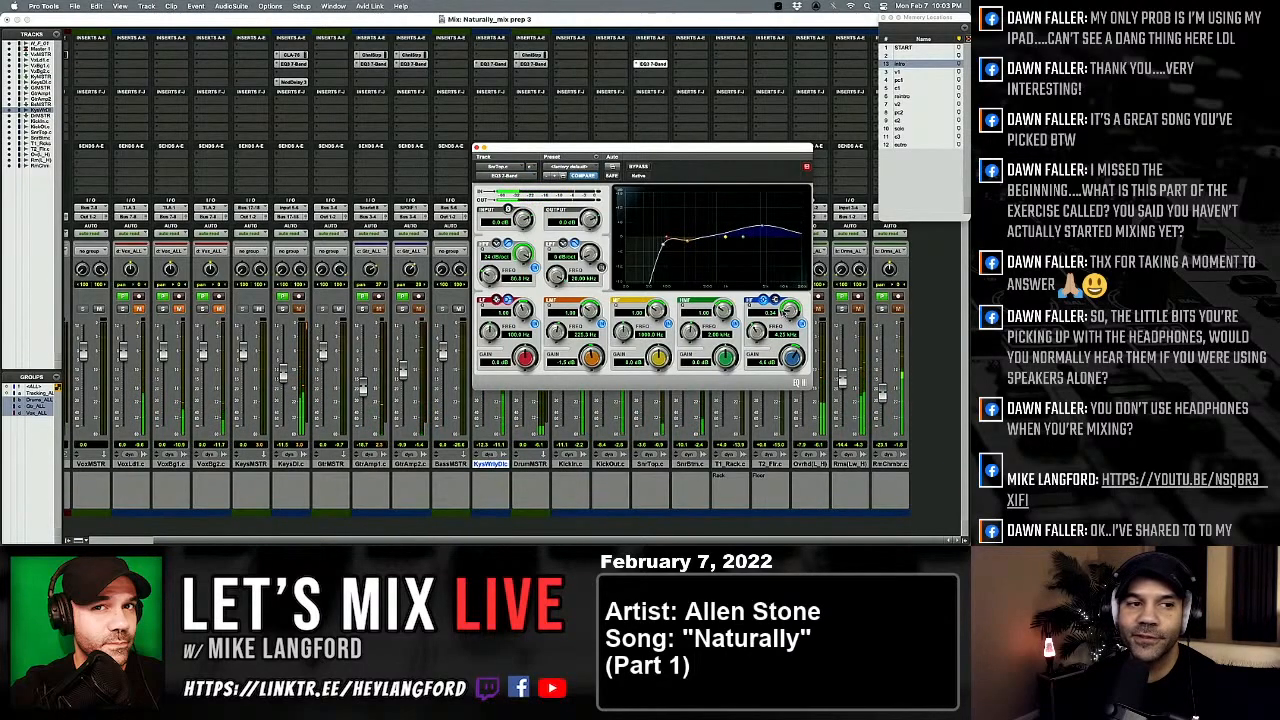
pyautogui.moveTo(485, 147); pyautogui.dragTo(478, 150)
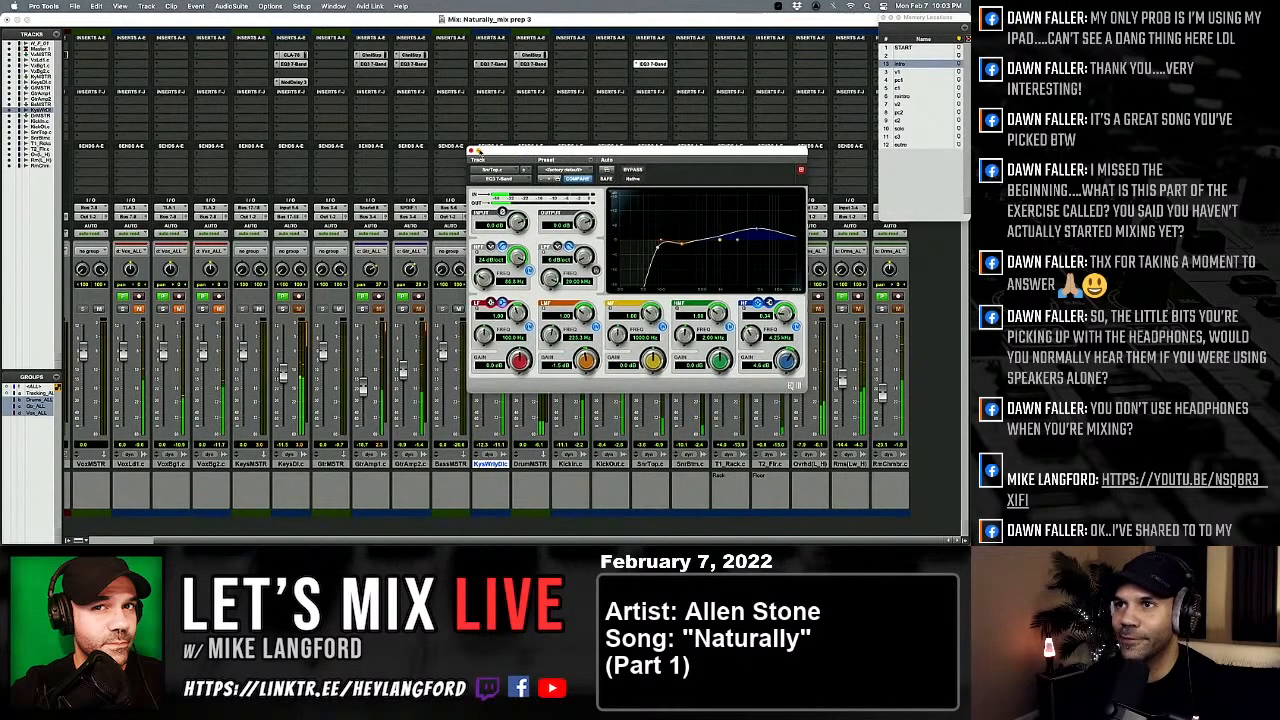
pyautogui.click(471, 151)
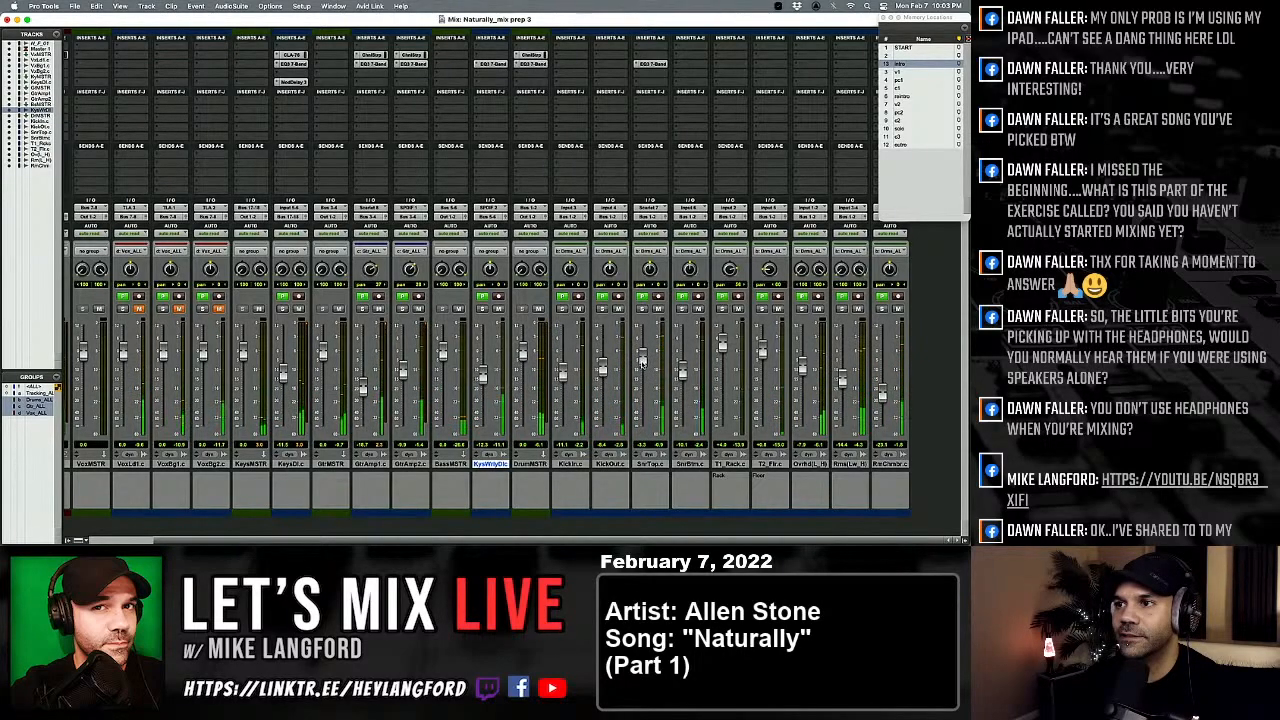
# Step: Add a marker named "???" in the timeline around bar 46, after the c1 marker
pyautogui.press('super+equal')
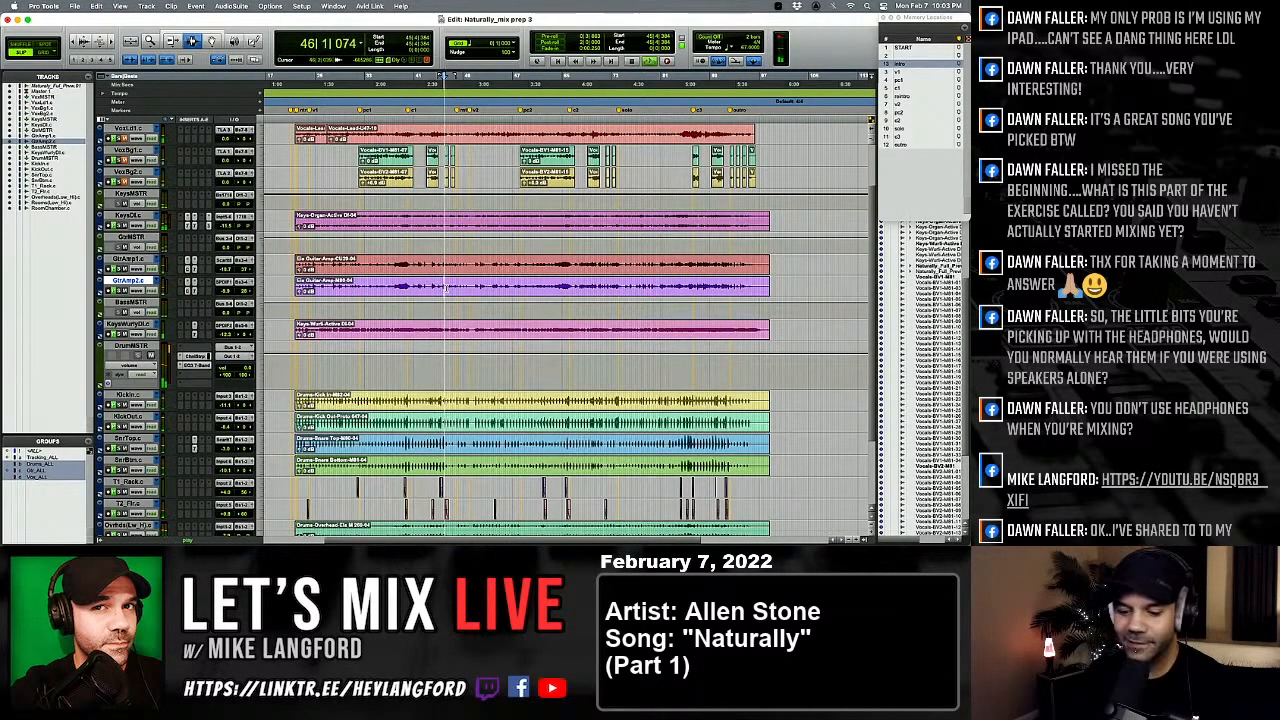
pyautogui.press('KP_Enter')
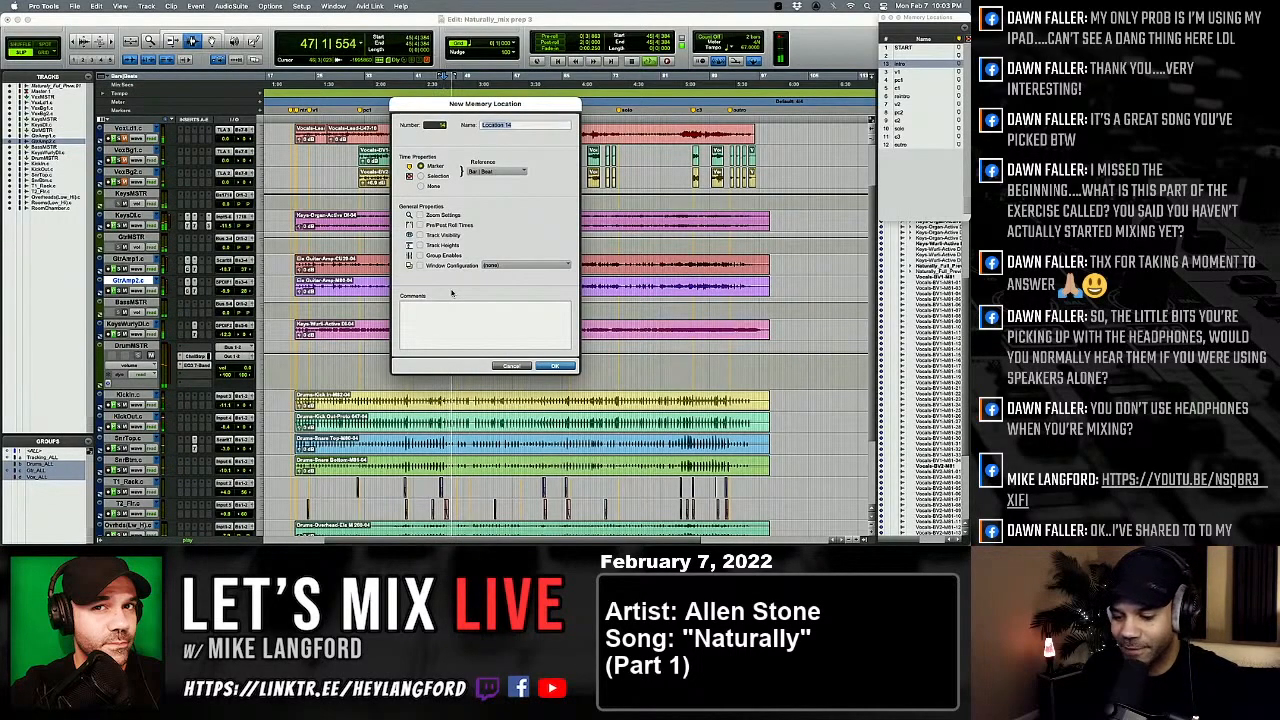
pyautogui.press('Return')
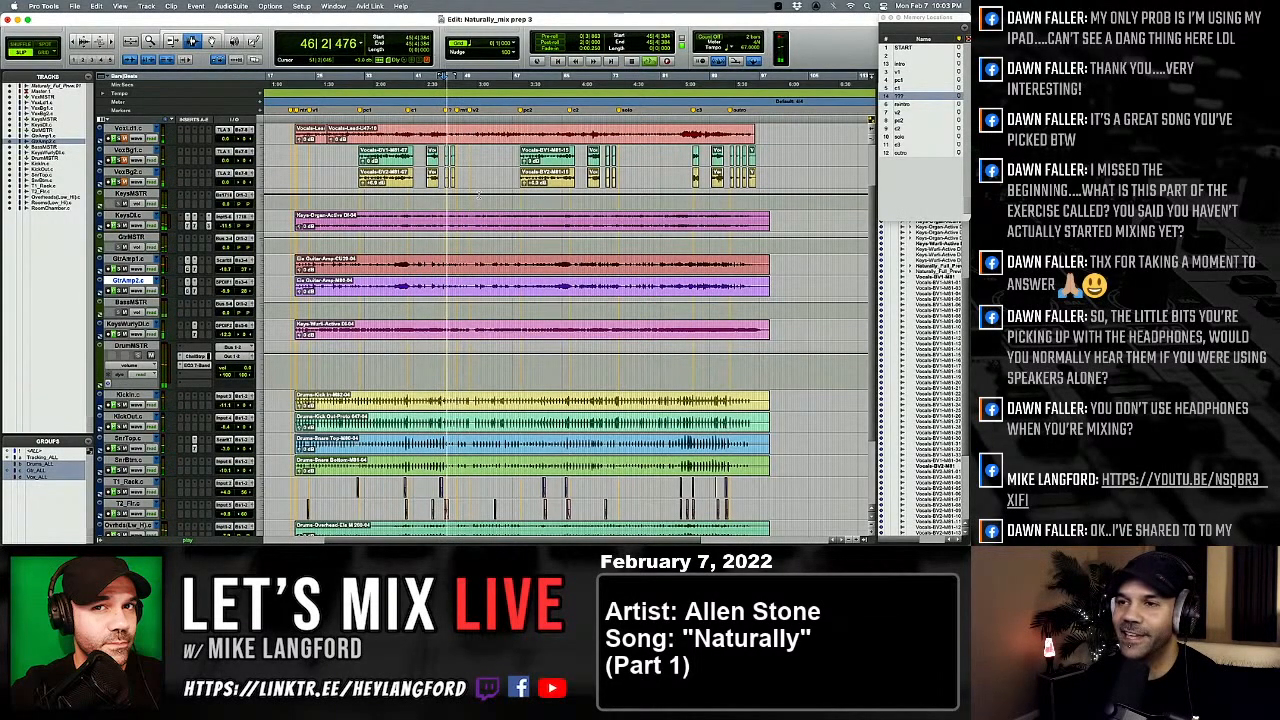
# Step: Play from about bar 37, and lower the high-pass frequency in the Wurly DI track's EQ
pyautogui.scroll(3, 479, 194)
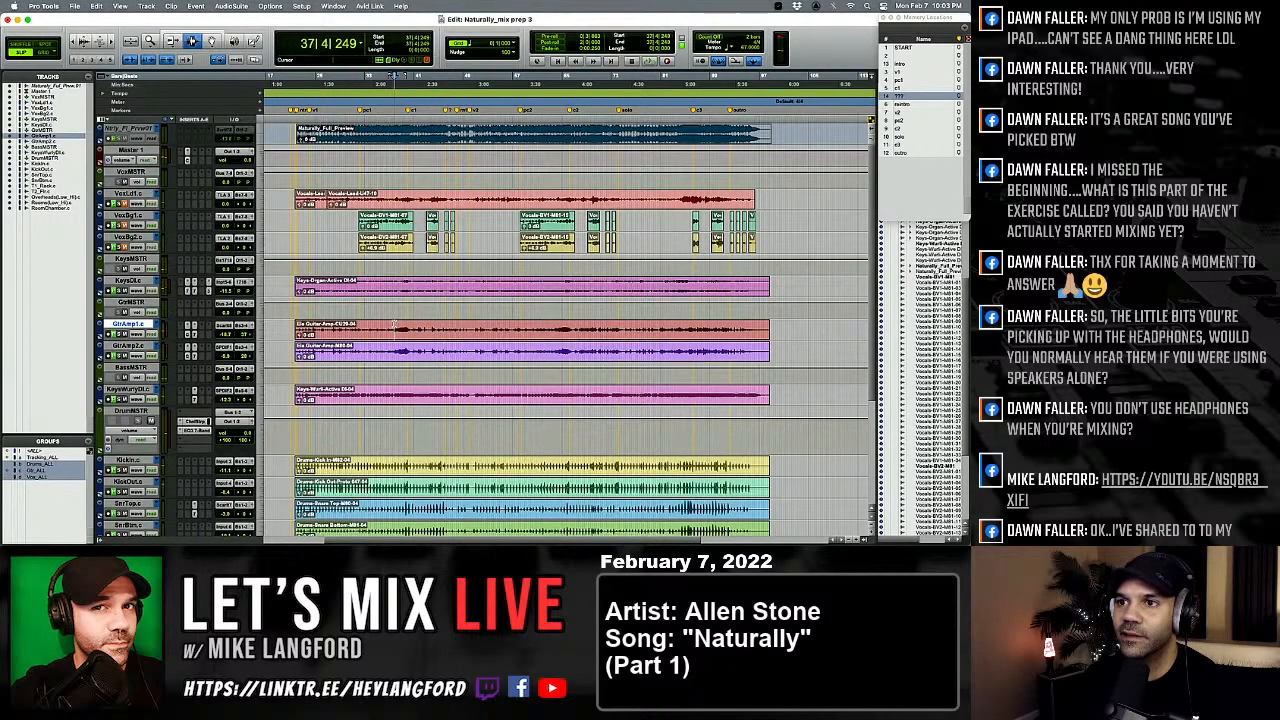
pyautogui.press('super+equal')
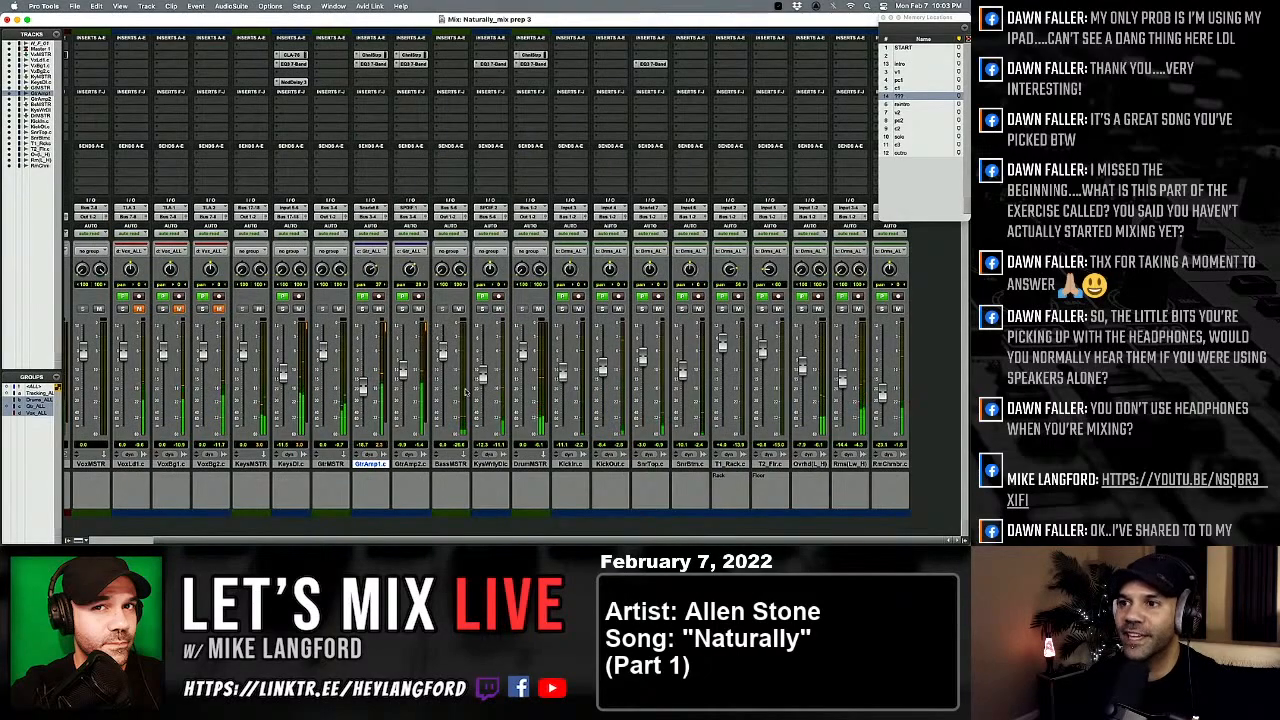
pyautogui.hscroll(-1, 465, 385)
pyautogui.hscroll(-1, 465, 385)
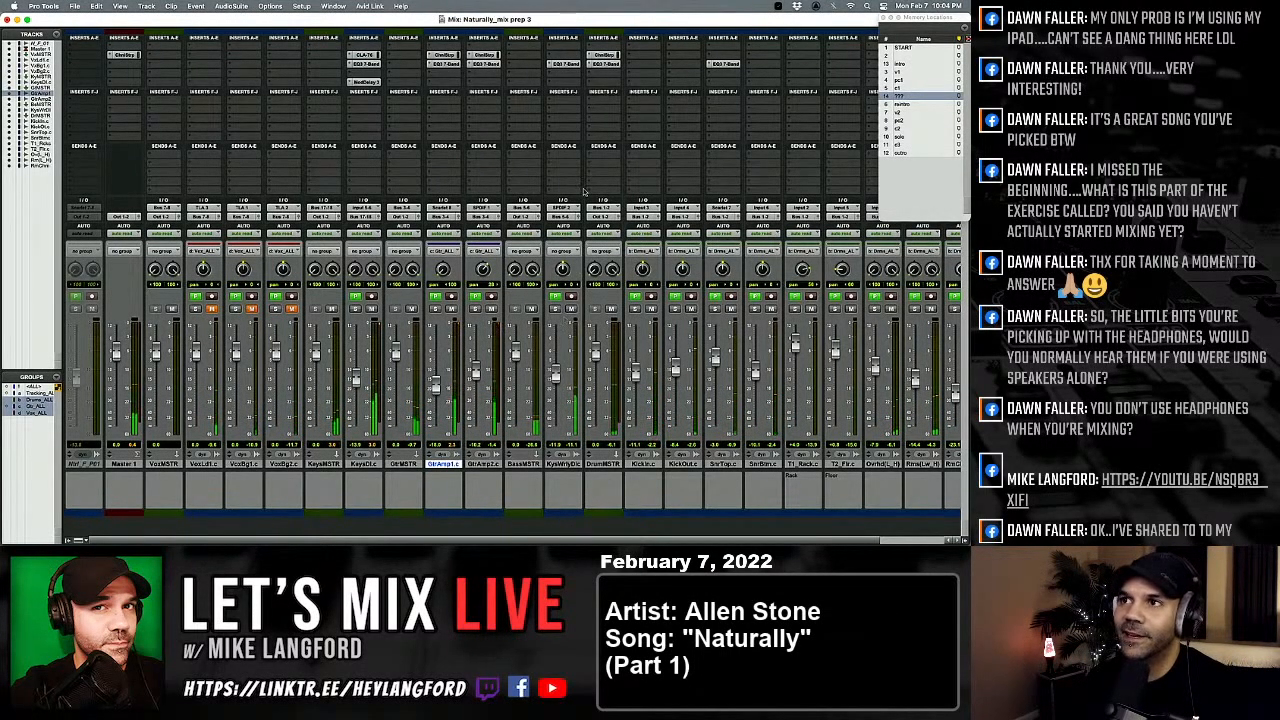
pyautogui.click(564, 65)
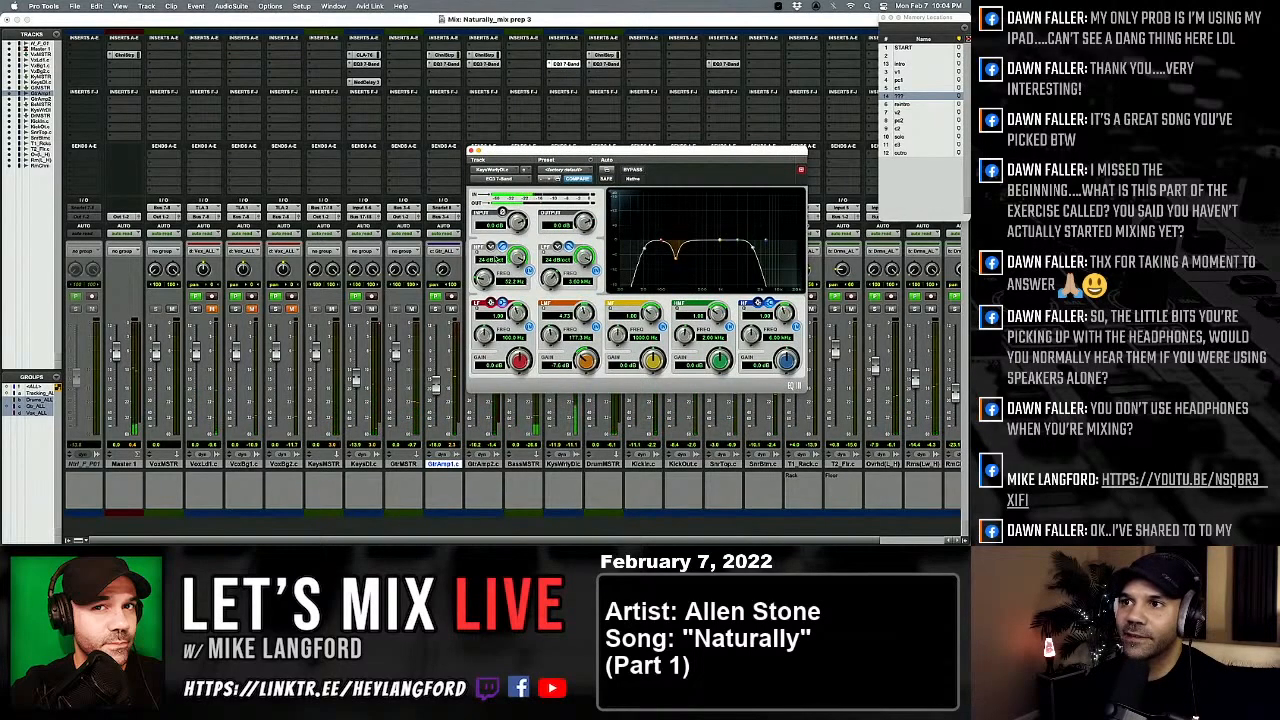
pyautogui.moveTo(484, 278); pyautogui.dragTo(481, 286)
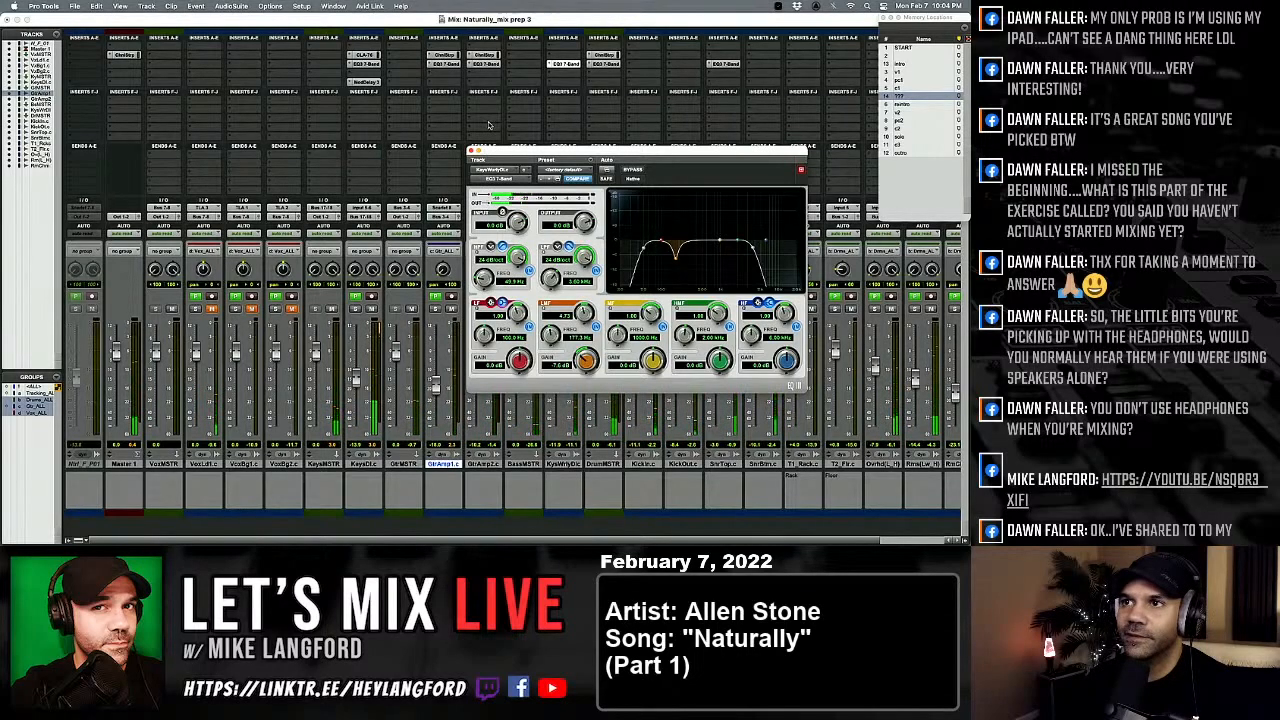
pyautogui.click(563, 64)
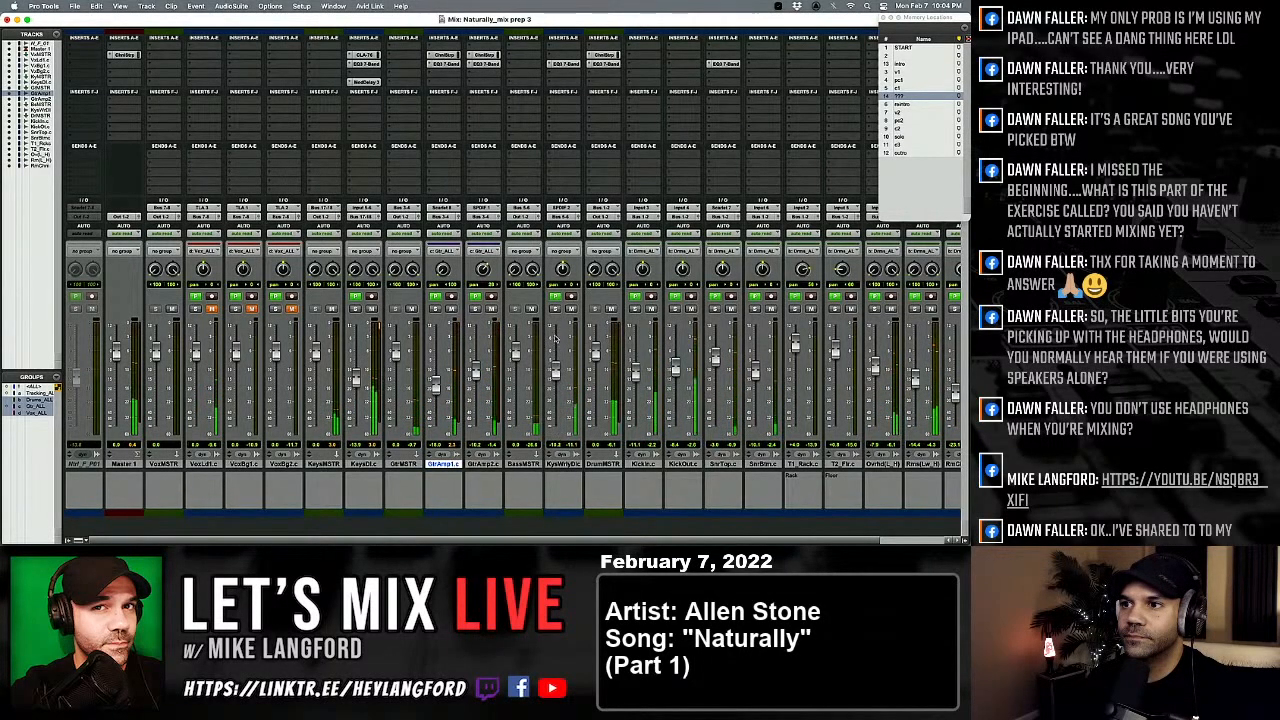
# Step: Unmute the lead vocal track VoxLd1 and play its passage starting around bar 41
pyautogui.click(211, 309)
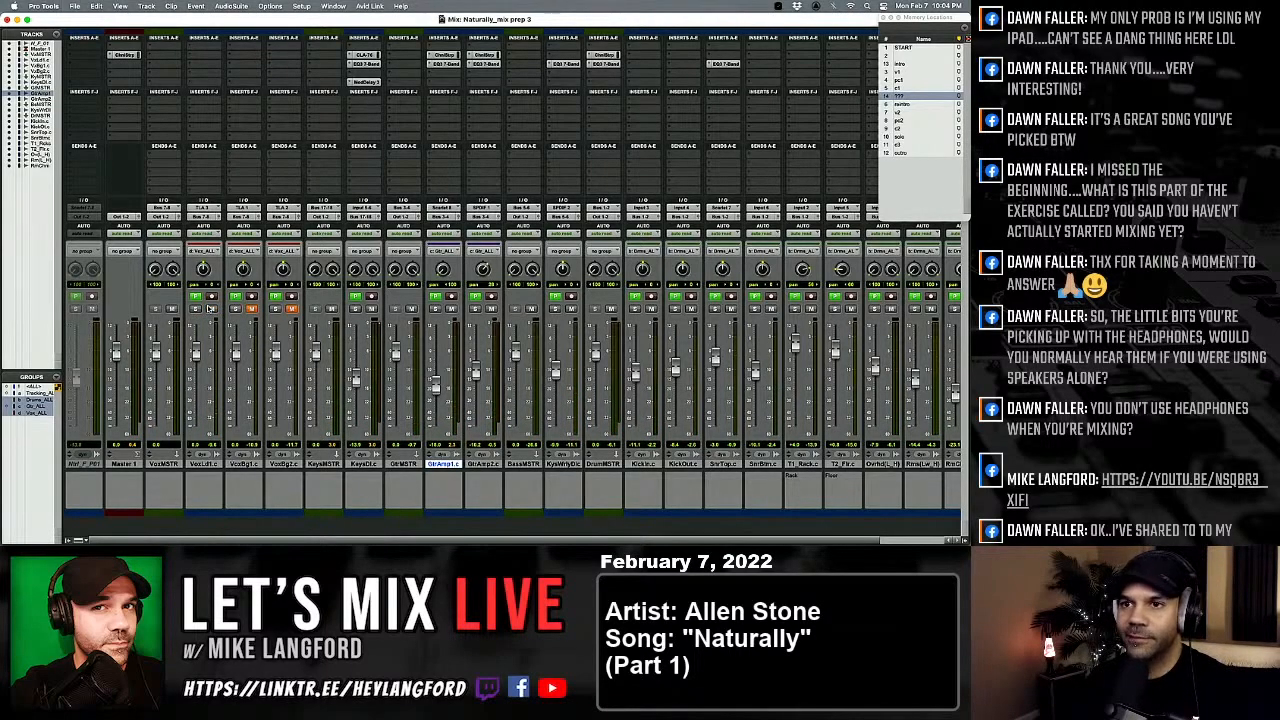
pyautogui.press('super+equal')
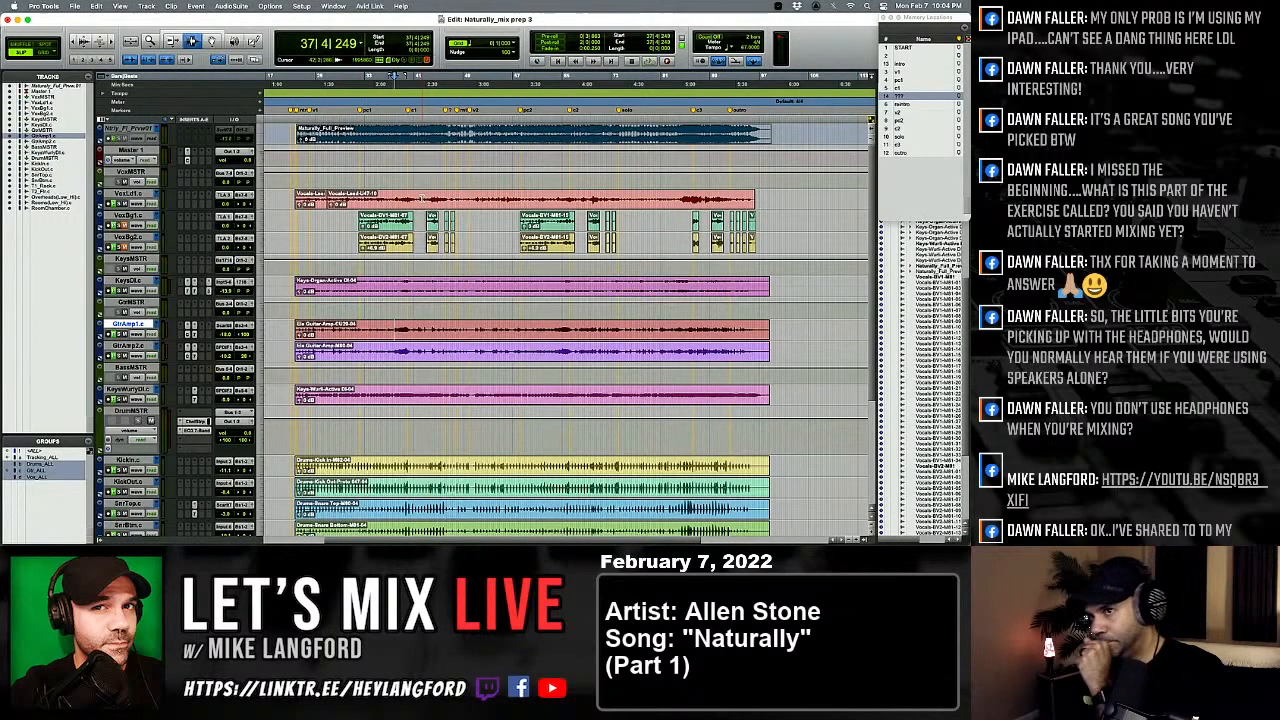
pyautogui.moveTo(416, 200); pyautogui.dragTo(452, 200)
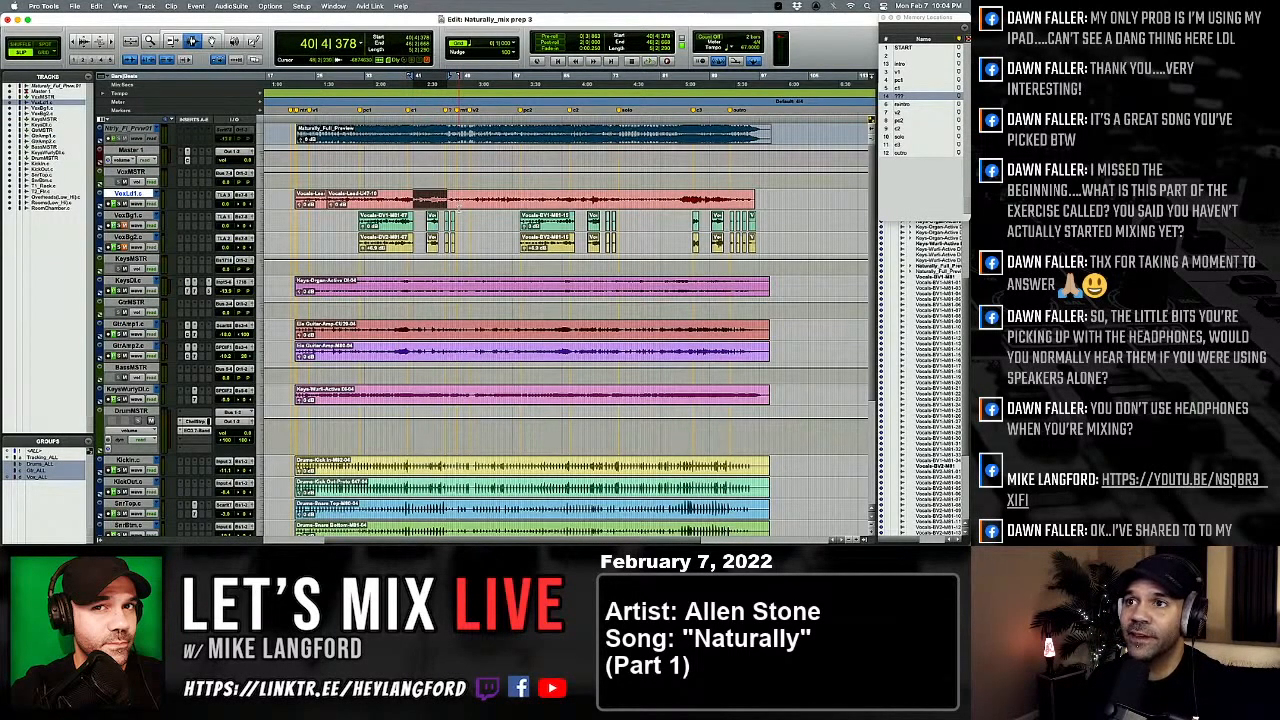
pyautogui.press('super+equal')
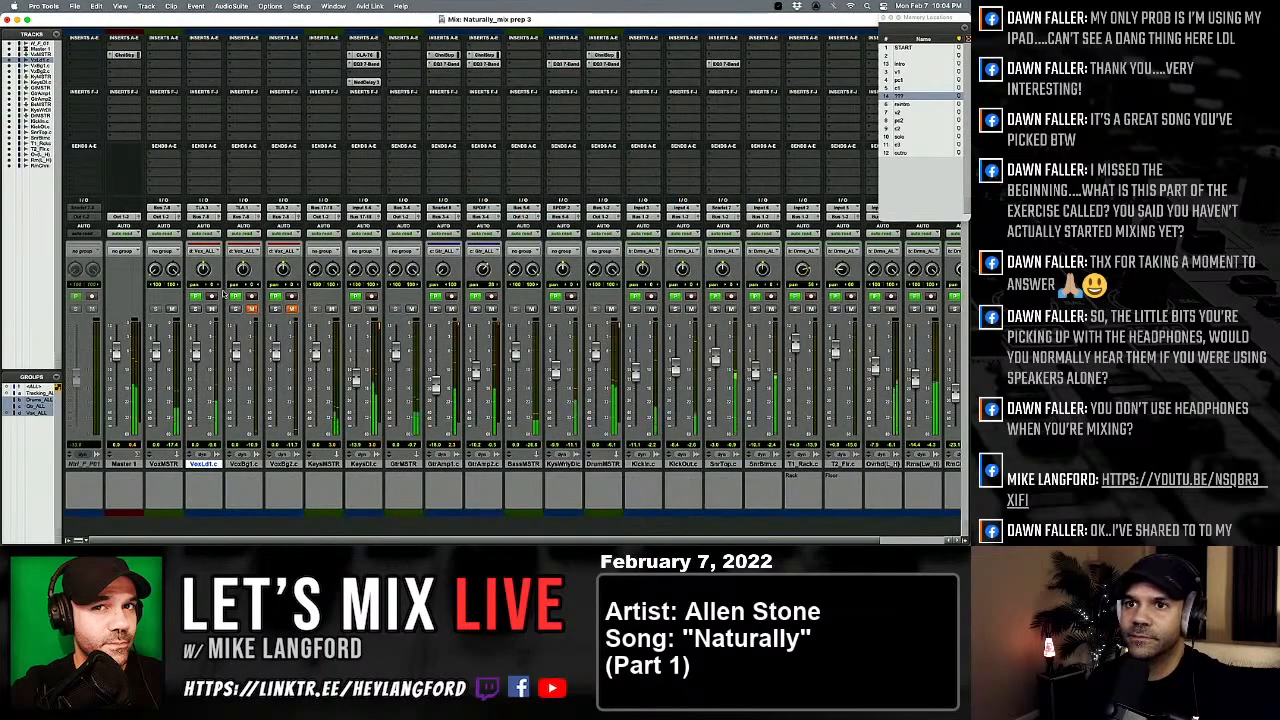
# Step: Resume playback with VoxLd1 soloed and save the session
pyautogui.click(195, 308)
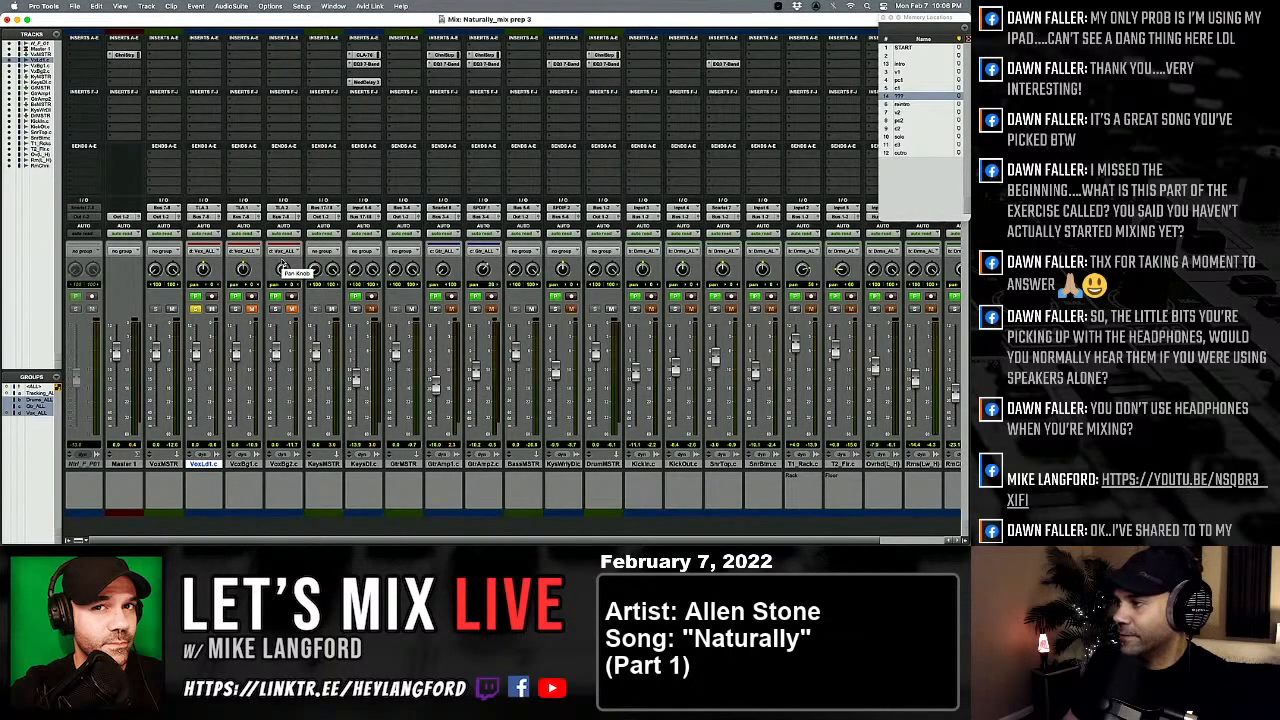
pyautogui.press('space')
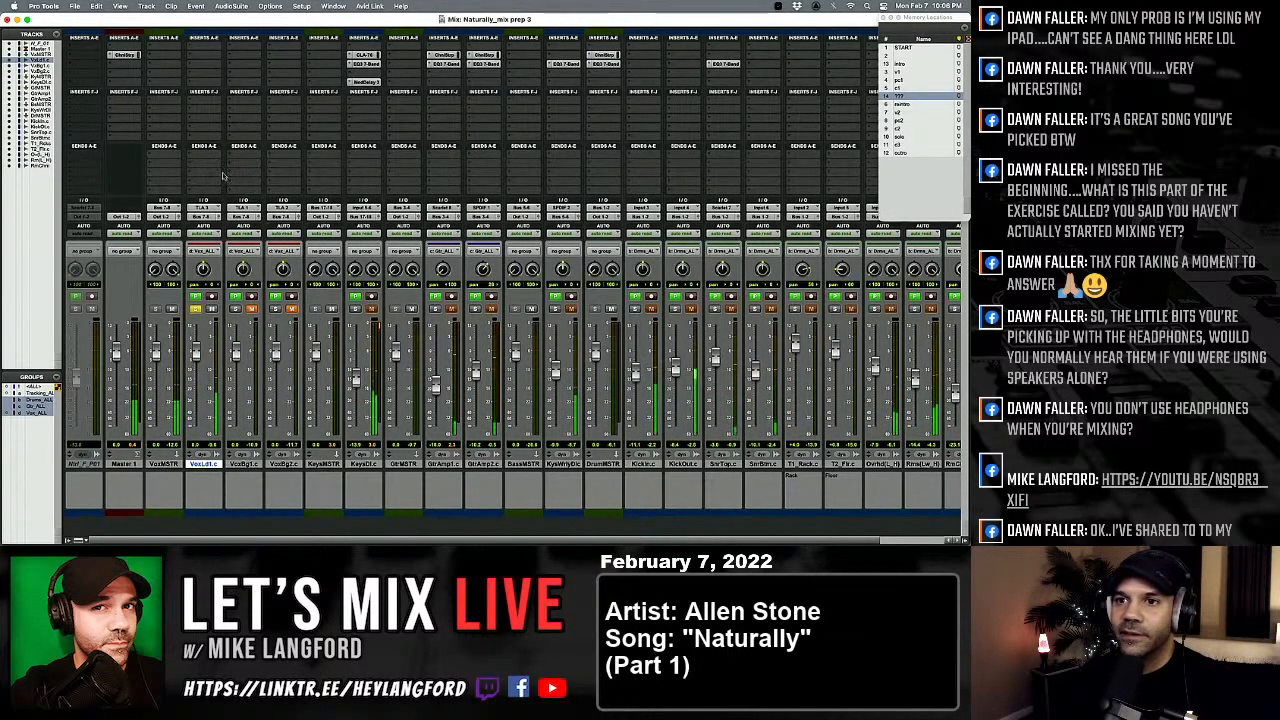
pyautogui.press('super+s')
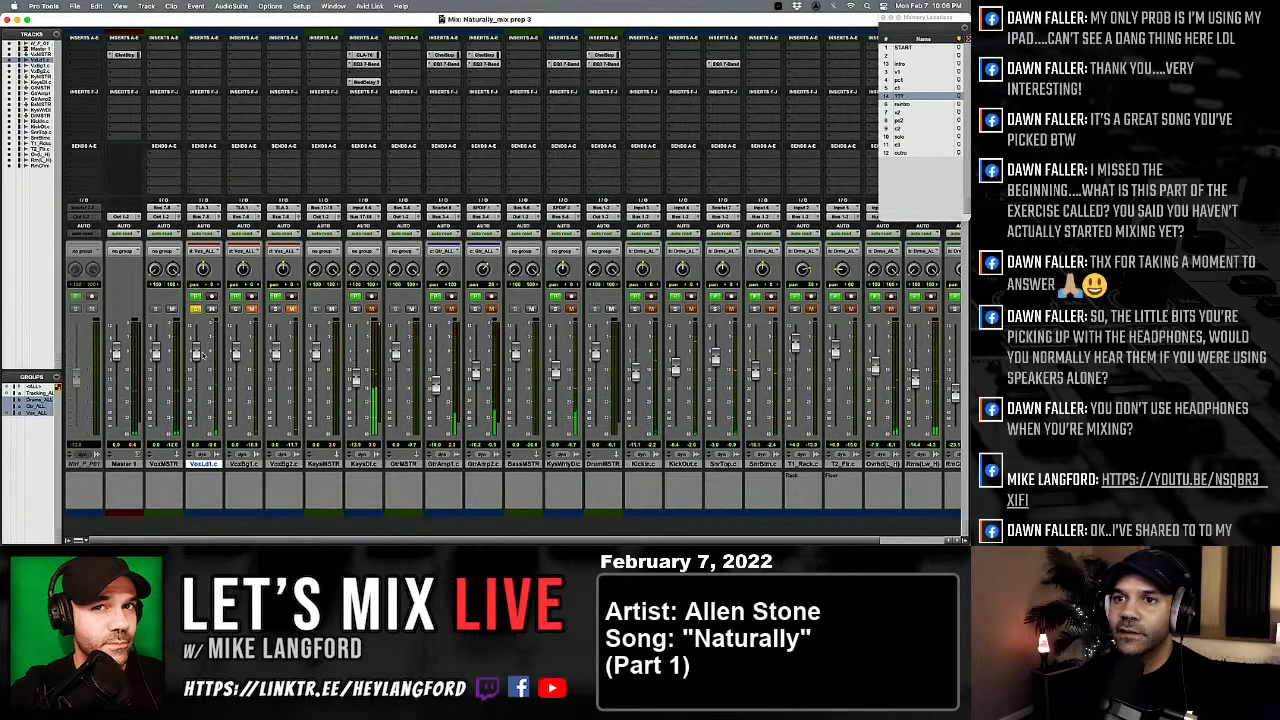
# Step: Raise only the VoxLd1 fader by a few dB, with the mix groups suspended
pyautogui.moveTo(201, 353); pyautogui.dragTo(198, 340)
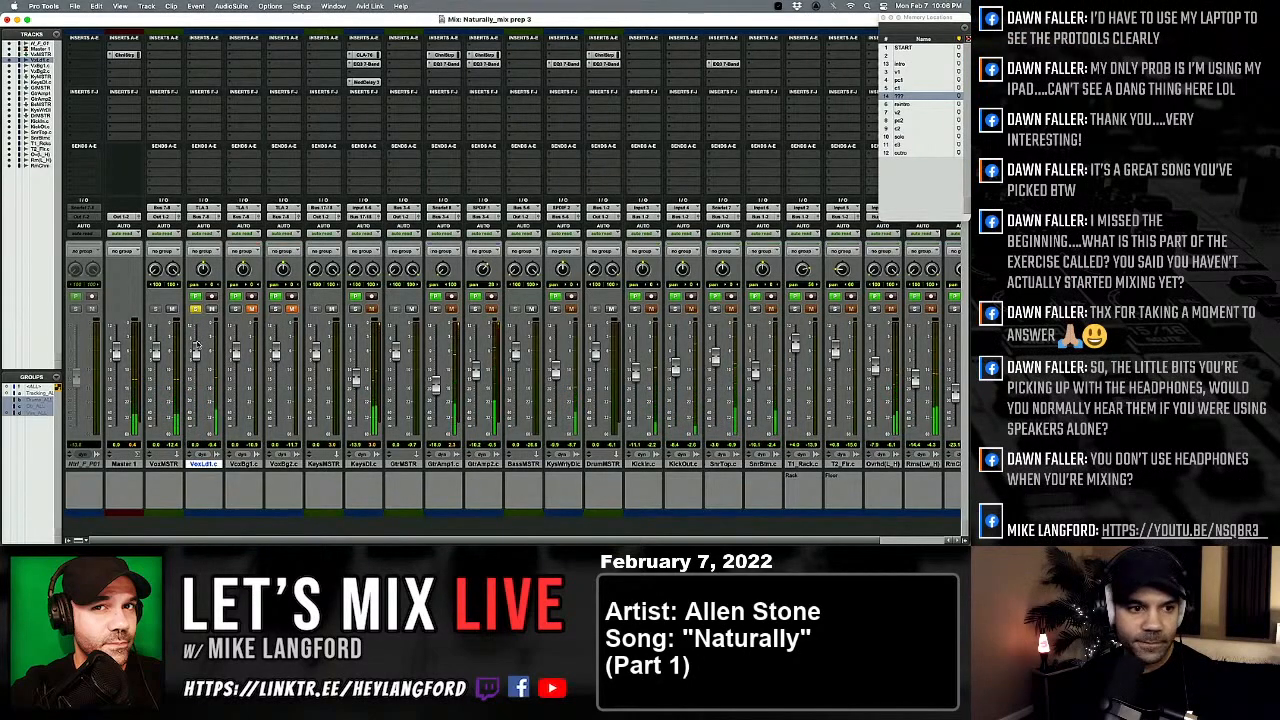
pyautogui.moveTo(196, 352); pyautogui.dragTo(196, 343)
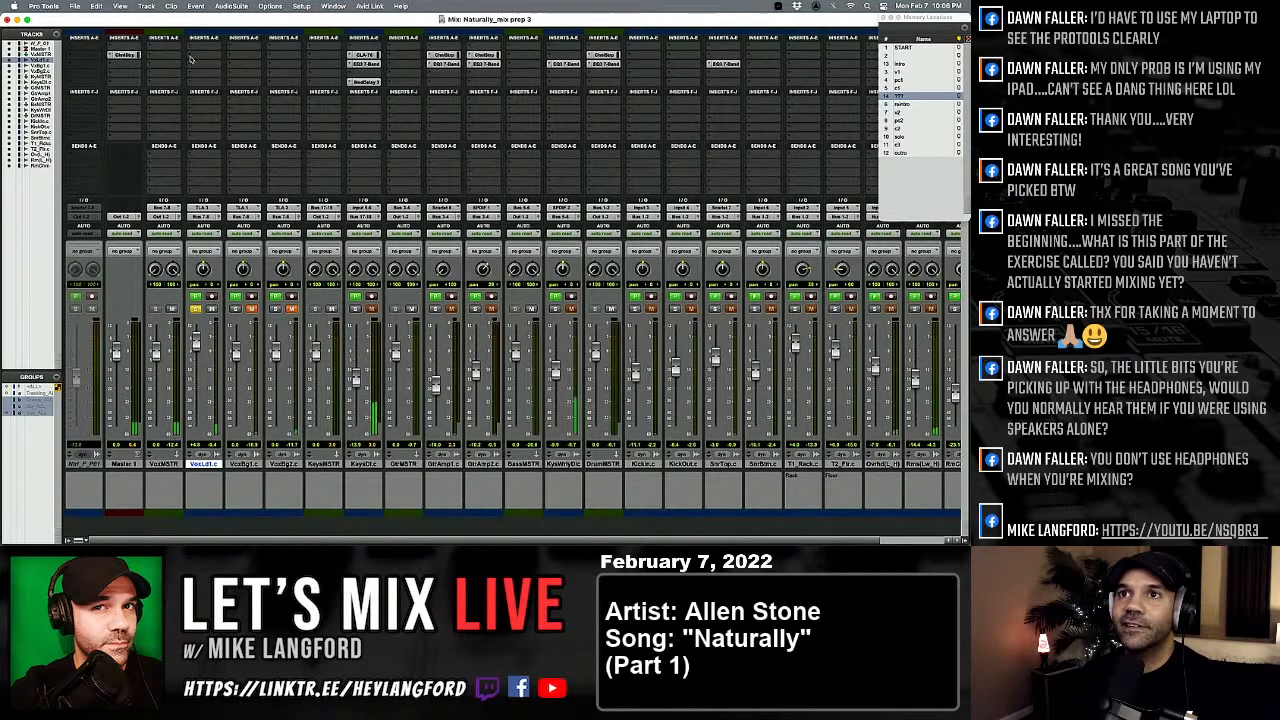
# Step: Insert a mono EQ3 7-Band on the lead vocal channel VoxLd1
pyautogui.click(190, 58)
pyautogui.moveTo(222, 55)
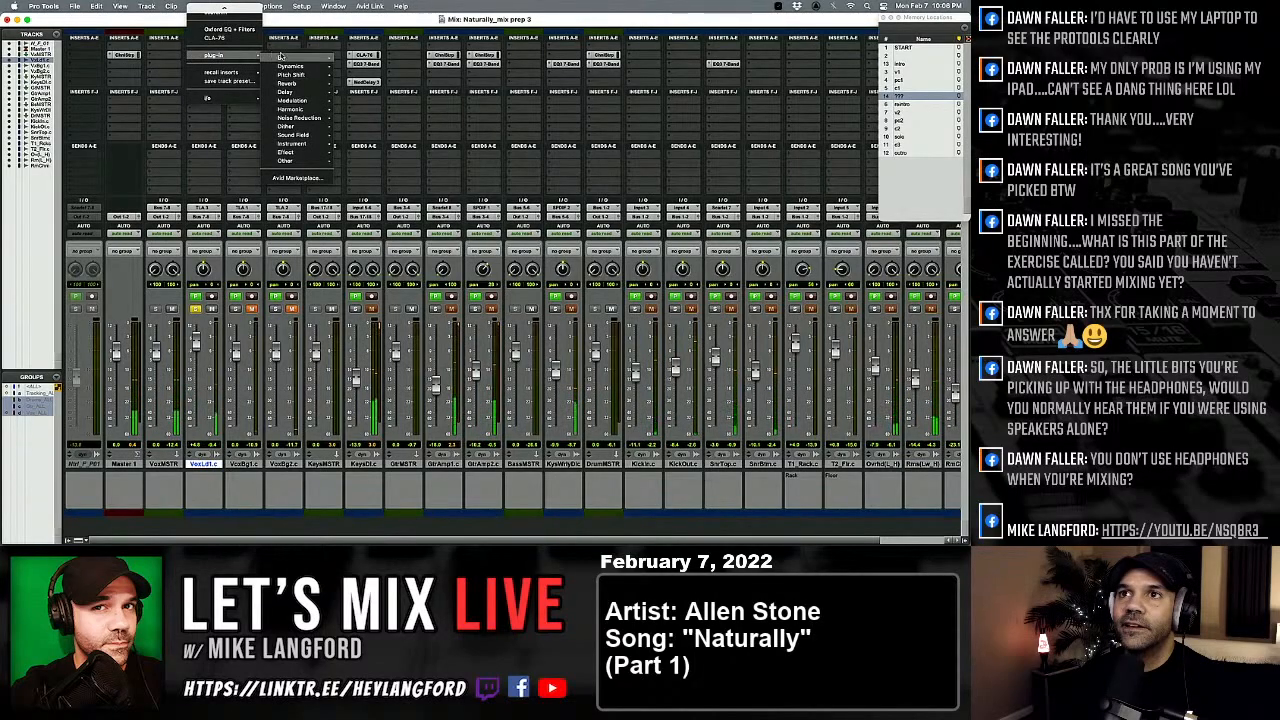
pyautogui.moveTo(290, 58)
pyautogui.click(375, 135)
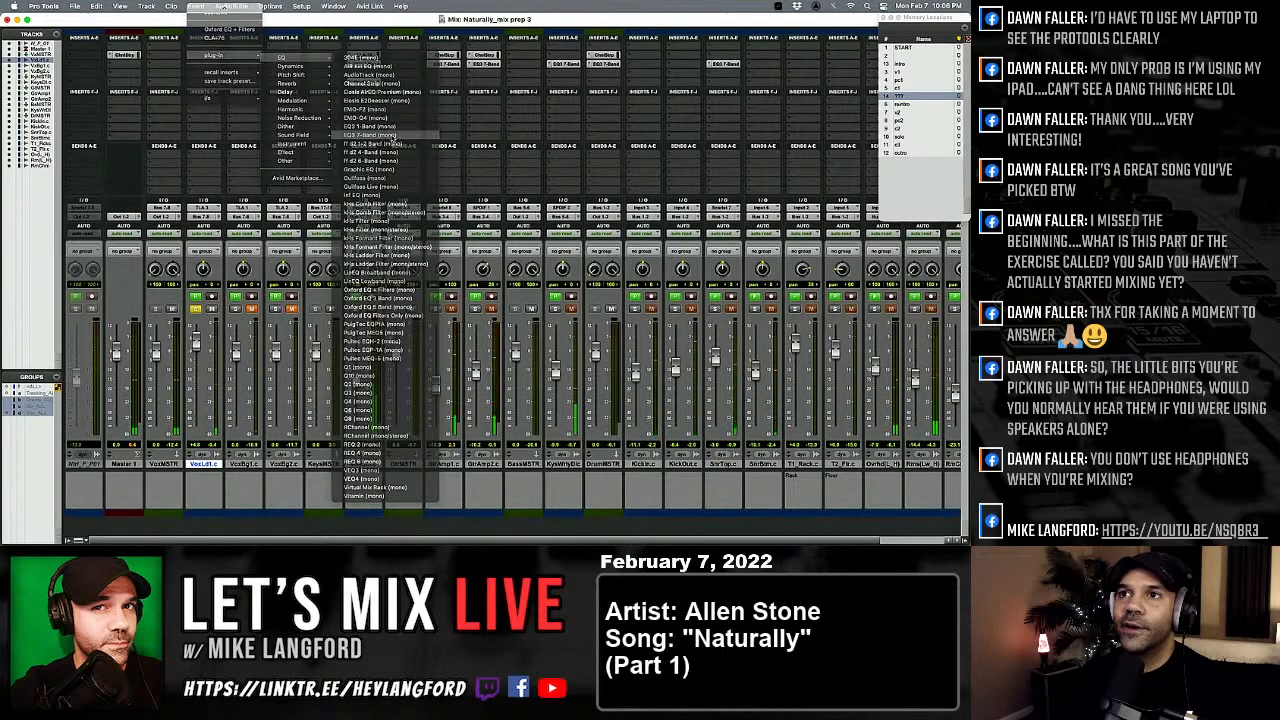
# Step: Insert EQ3 7-Band on the VoxLd1.c track, with 24 dB/oct filters at about 112.6 Hz high-pass and 20 kHz low-pass
pyautogui.moveTo(513, 155); pyautogui.dragTo(381, 153)
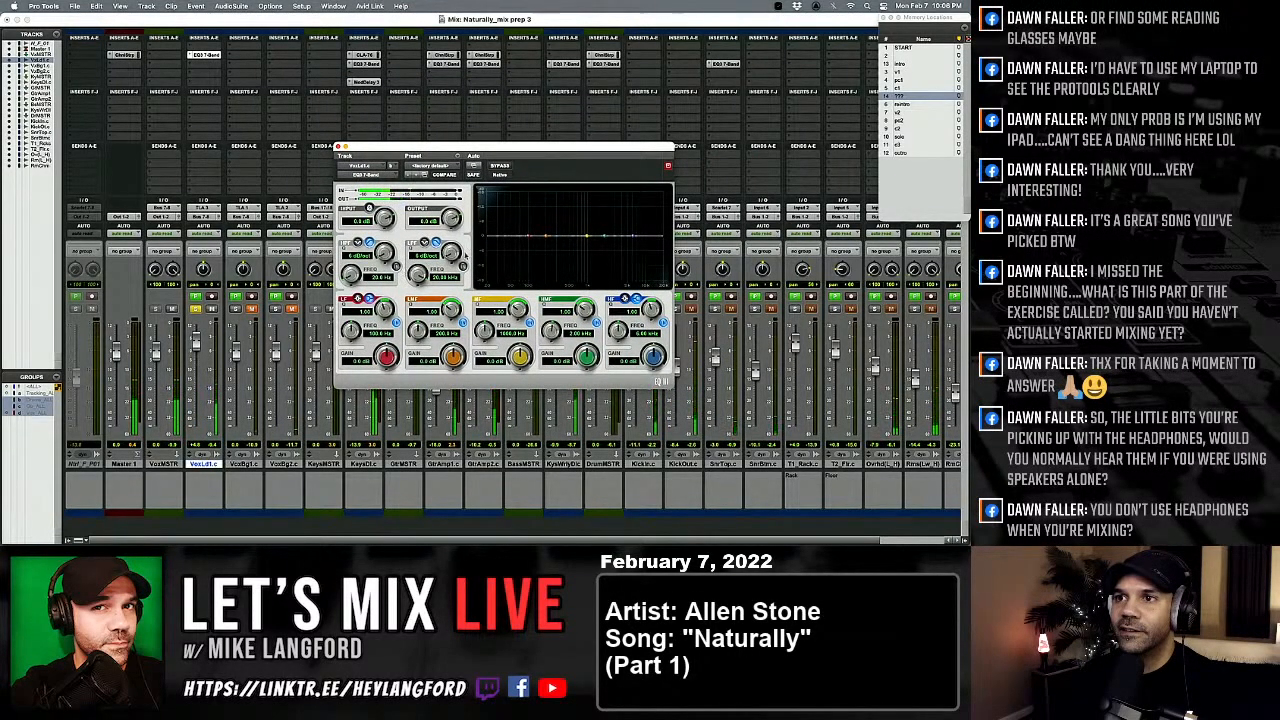
pyautogui.moveTo(450, 252); pyautogui.dragTo(416, 292)
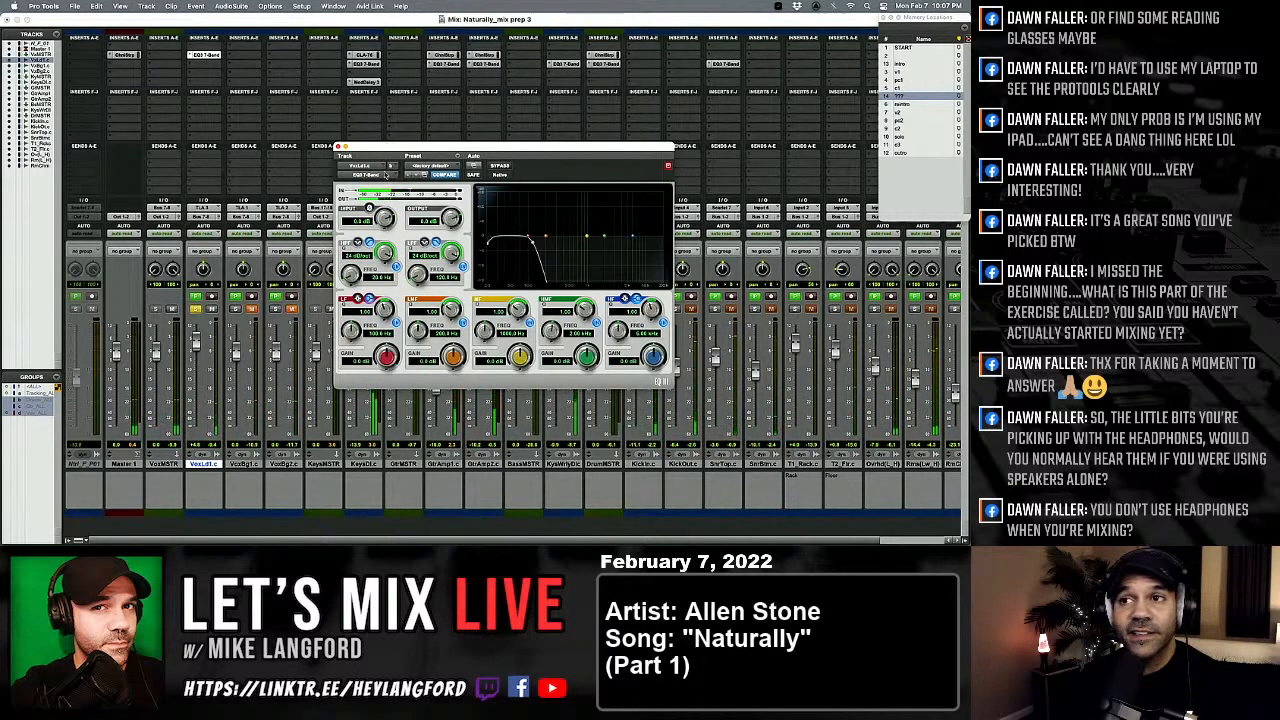
pyautogui.moveTo(352, 275); pyautogui.dragTo(357, 240)
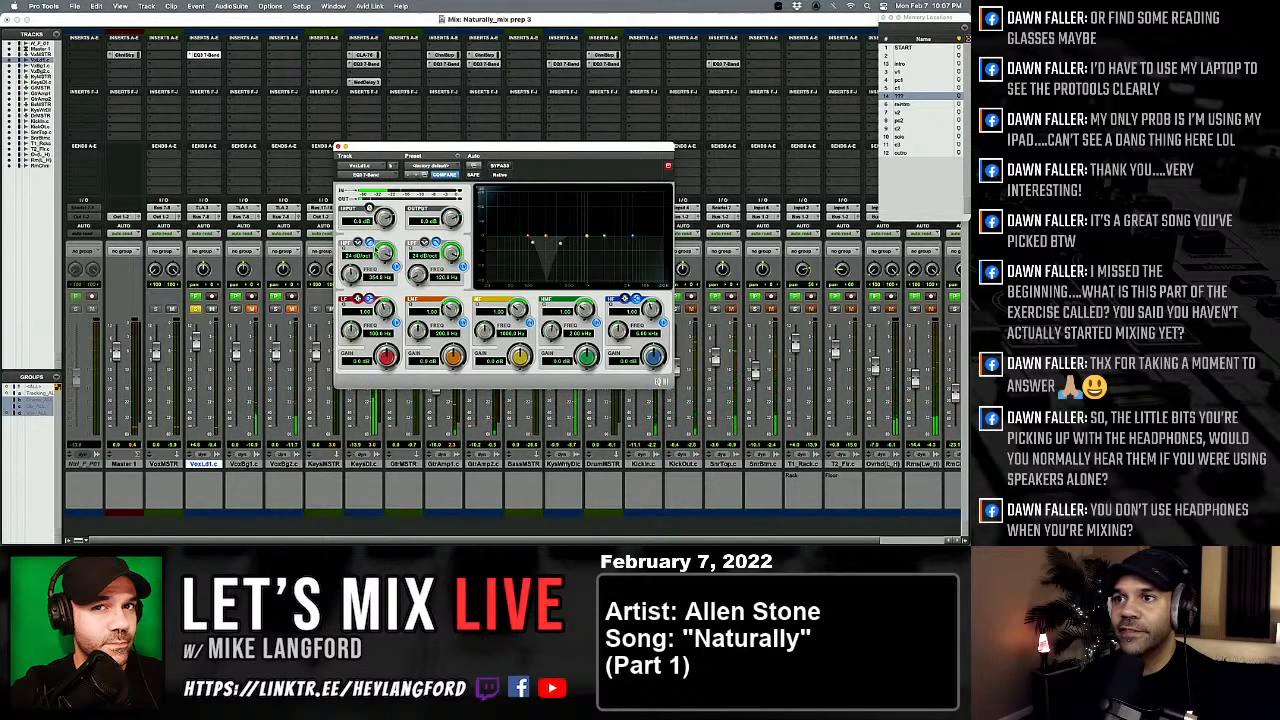
pyautogui.moveTo(417, 274); pyautogui.dragTo(422, 208)
pyautogui.moveTo(347, 284)
pyautogui.mouseDown()
pyautogui.moveTo(338, 300)
pyautogui.moveTo(340, 284)
pyautogui.mouseUp()
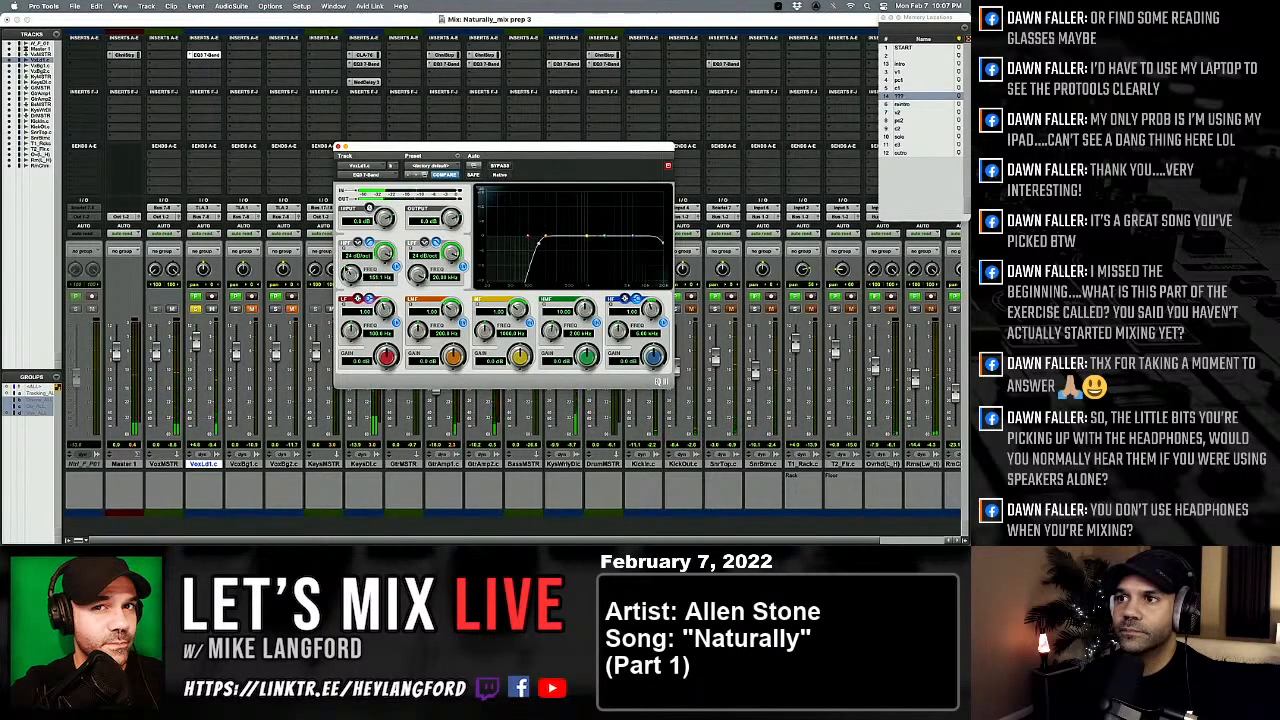
pyautogui.moveTo(349, 273); pyautogui.dragTo(349, 271)
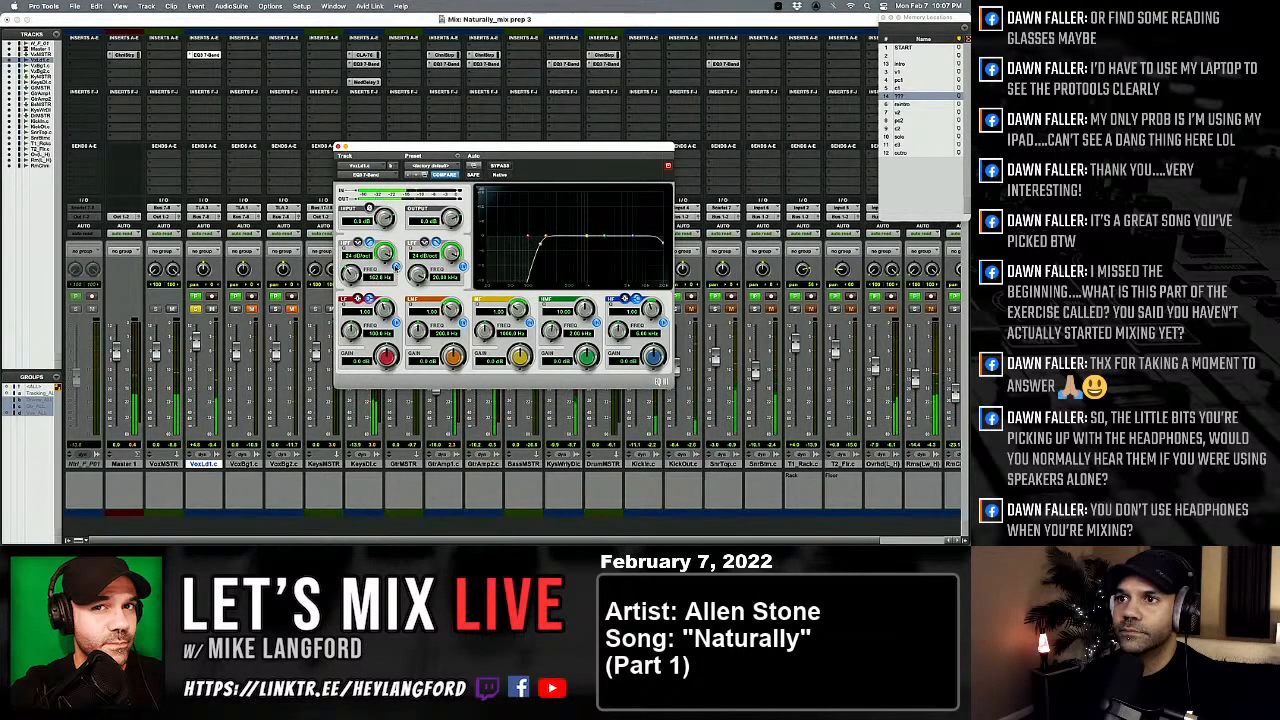
pyautogui.moveTo(349, 274)
pyautogui.mouseDown()
pyautogui.moveTo(342, 316)
pyautogui.moveTo(348, 290)
pyautogui.mouseUp()
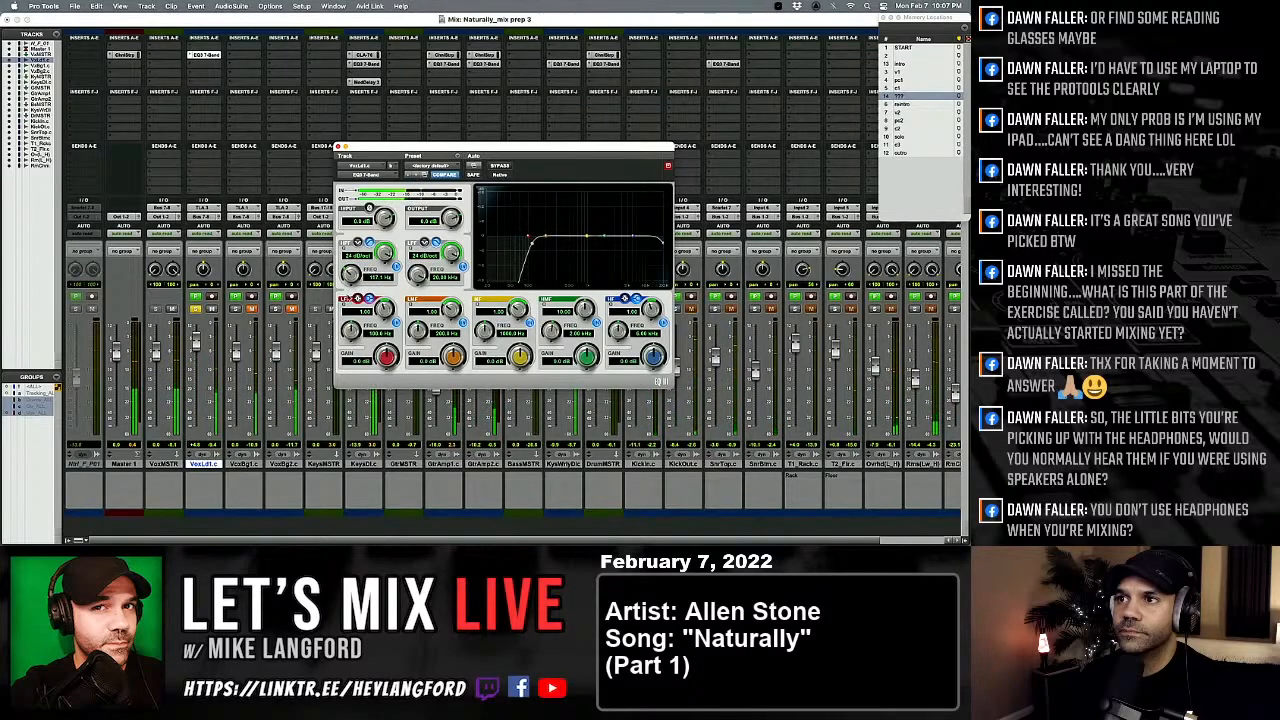
# Step: Compare the lead vocal with the EQ's high-pass filter switched on and off
pyautogui.click(396, 266)
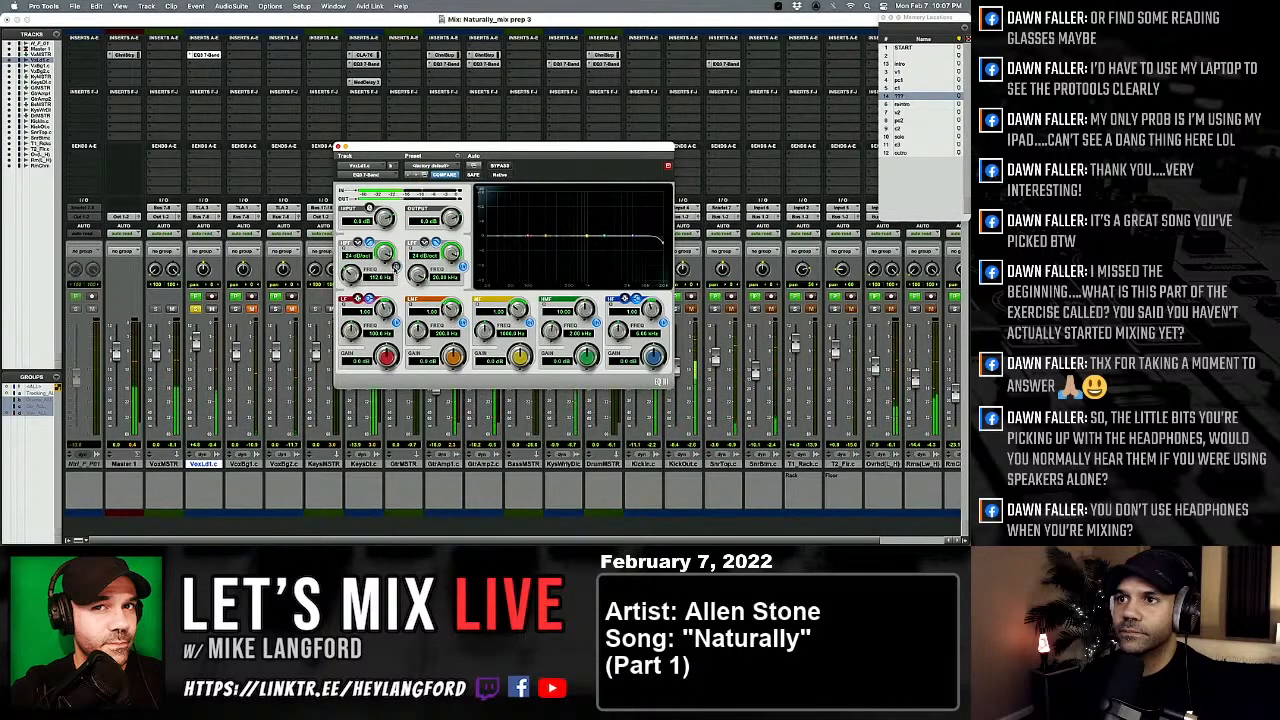
pyautogui.click(396, 266)
pyautogui.click(396, 266)
pyautogui.click(396, 266)
pyautogui.click(396, 266)
pyautogui.click(396, 266)
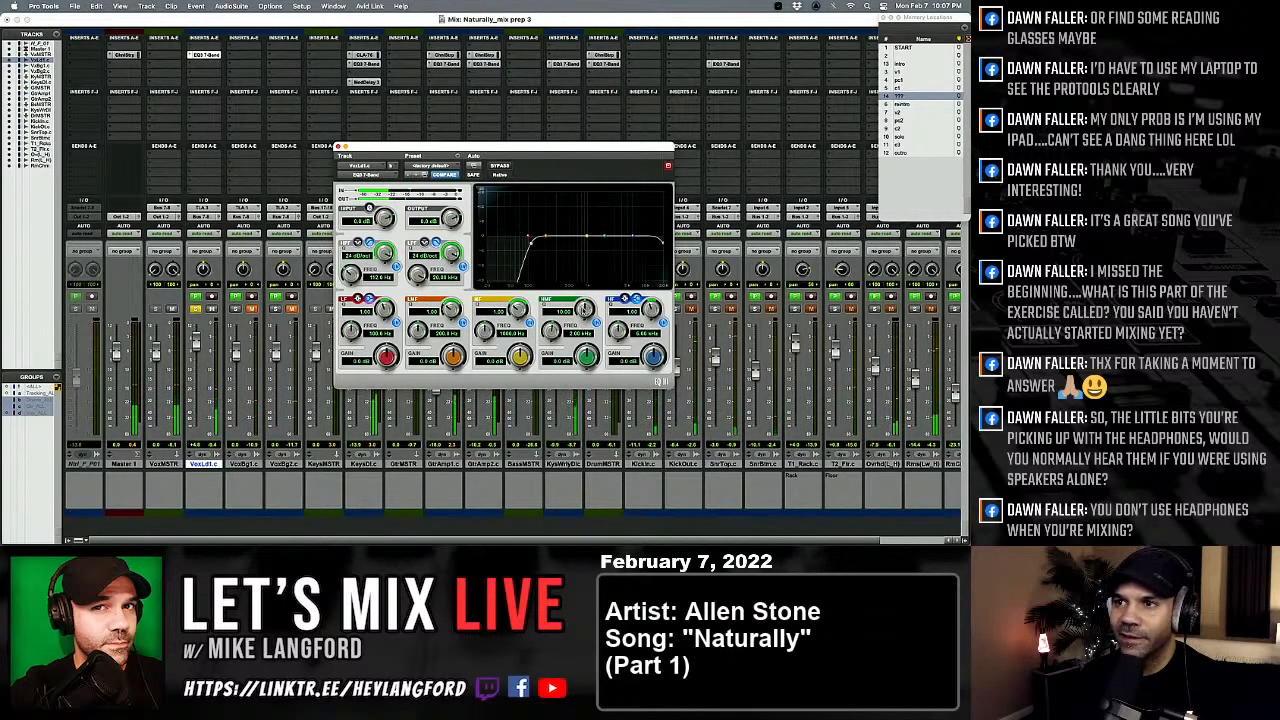
# Step: Sweep for resonances and make narrow Q 10 cuts of about 7.2 dB in the high-mid band and 5 dB around 1.44 kHz
pyautogui.moveTo(587, 356); pyautogui.dragTo(549, 329)
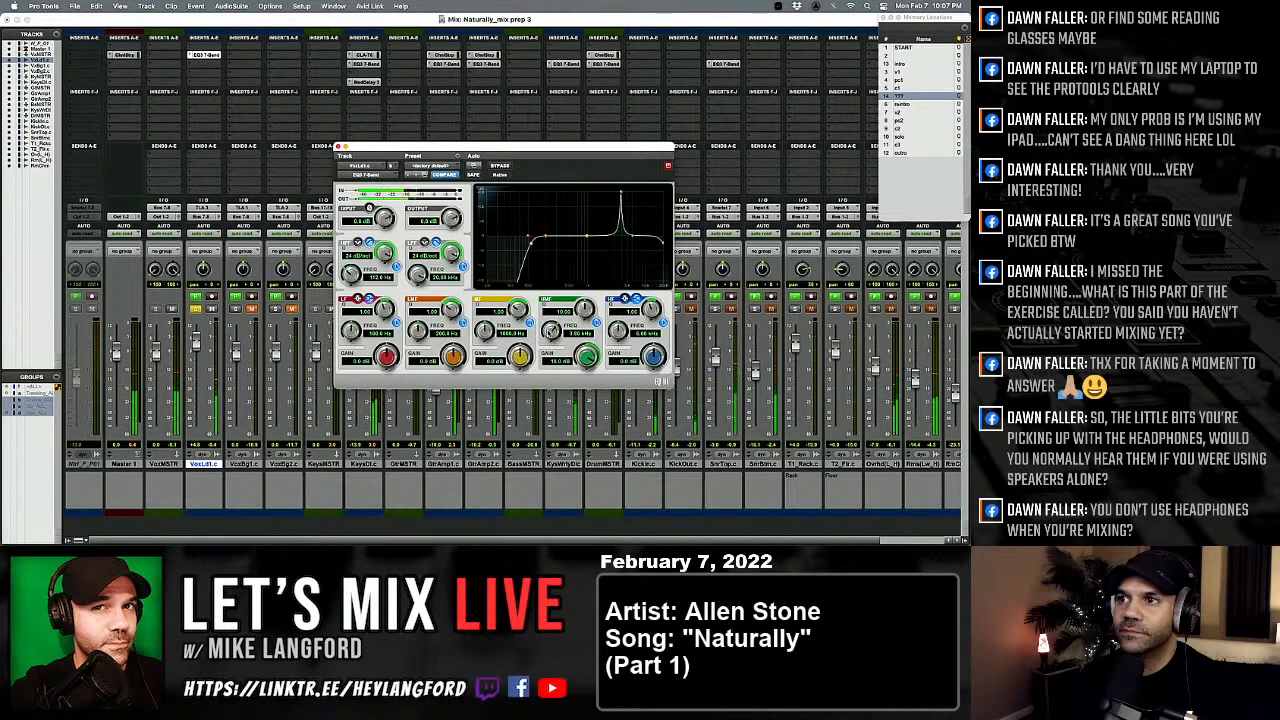
pyautogui.moveTo(587, 354); pyautogui.dragTo(586, 412)
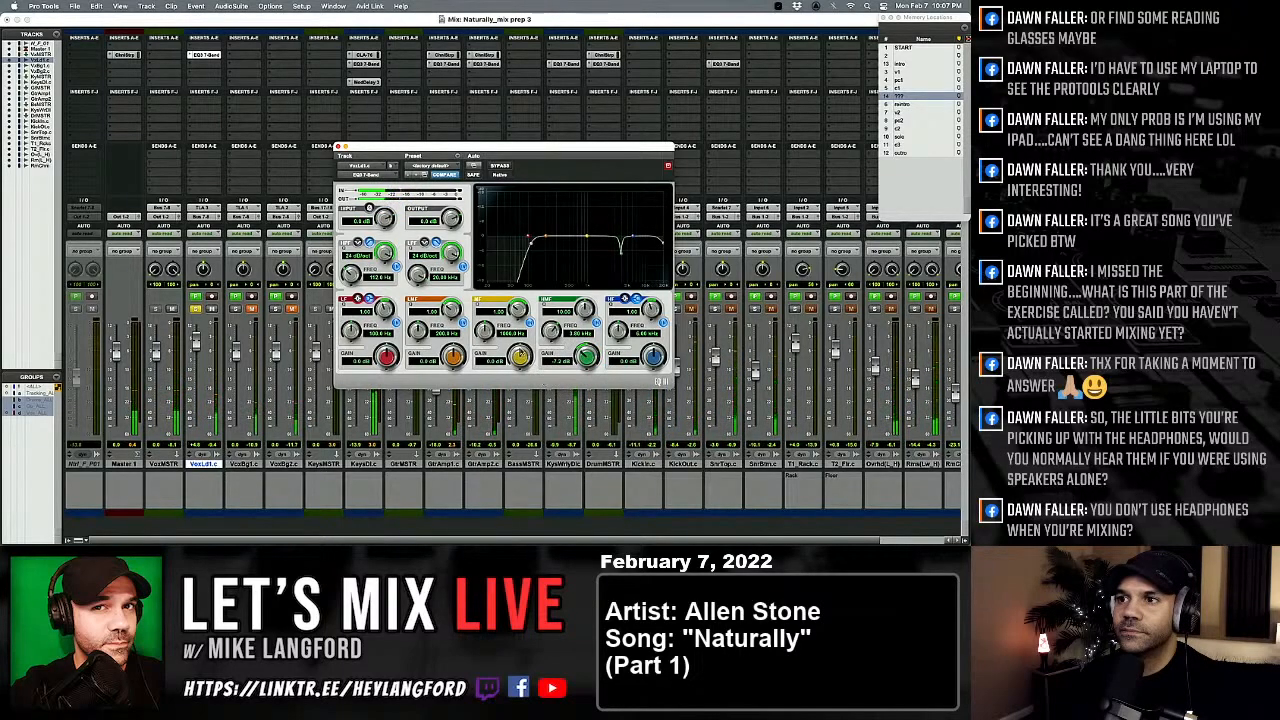
pyautogui.moveTo(585, 237)
pyautogui.mouseDown()
pyautogui.moveTo(581, 287)
pyautogui.moveTo(517, 290)
pyautogui.mouseUp()
pyautogui.moveTo(484, 330); pyautogui.dragTo(484, 306)
pyautogui.moveTo(488, 318); pyautogui.dragTo(483, 336)
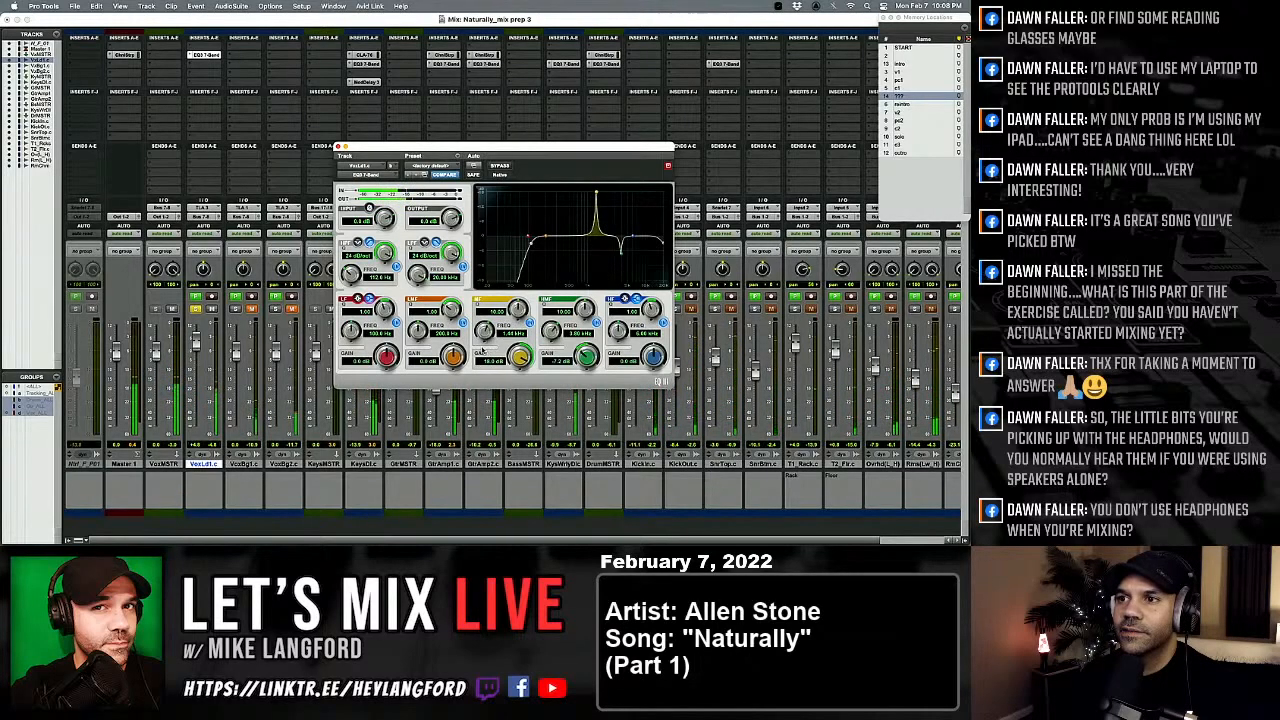
pyautogui.moveTo(481, 352); pyautogui.dragTo(503, 391)
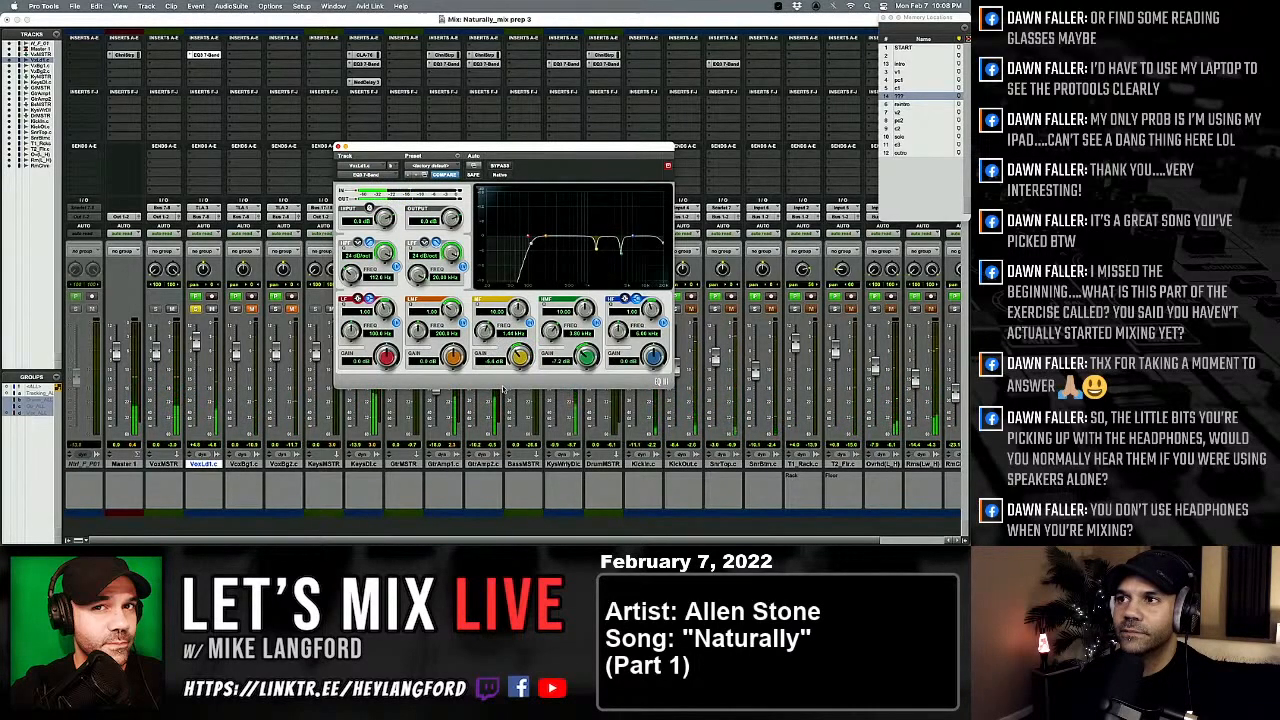
# Step: Compare the lead vocal with the whole EQ bypassed and active
pyautogui.click(503, 166)
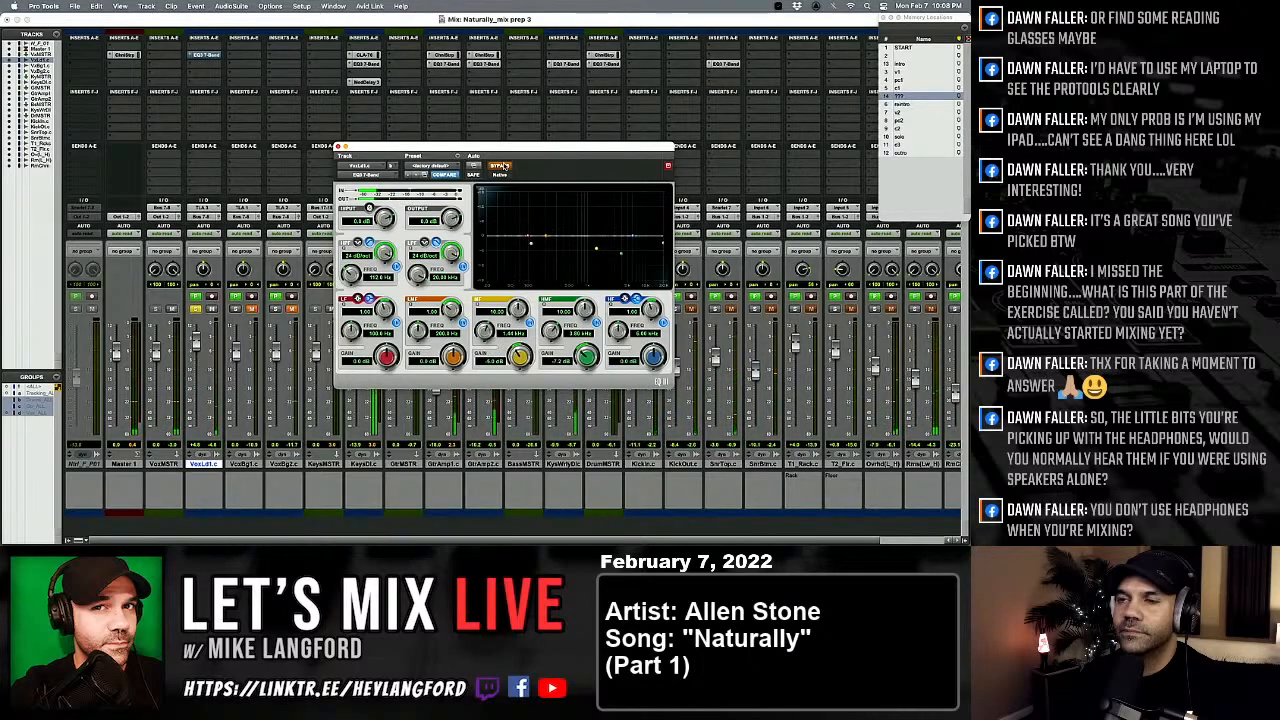
pyautogui.click(503, 166)
pyautogui.click(503, 166)
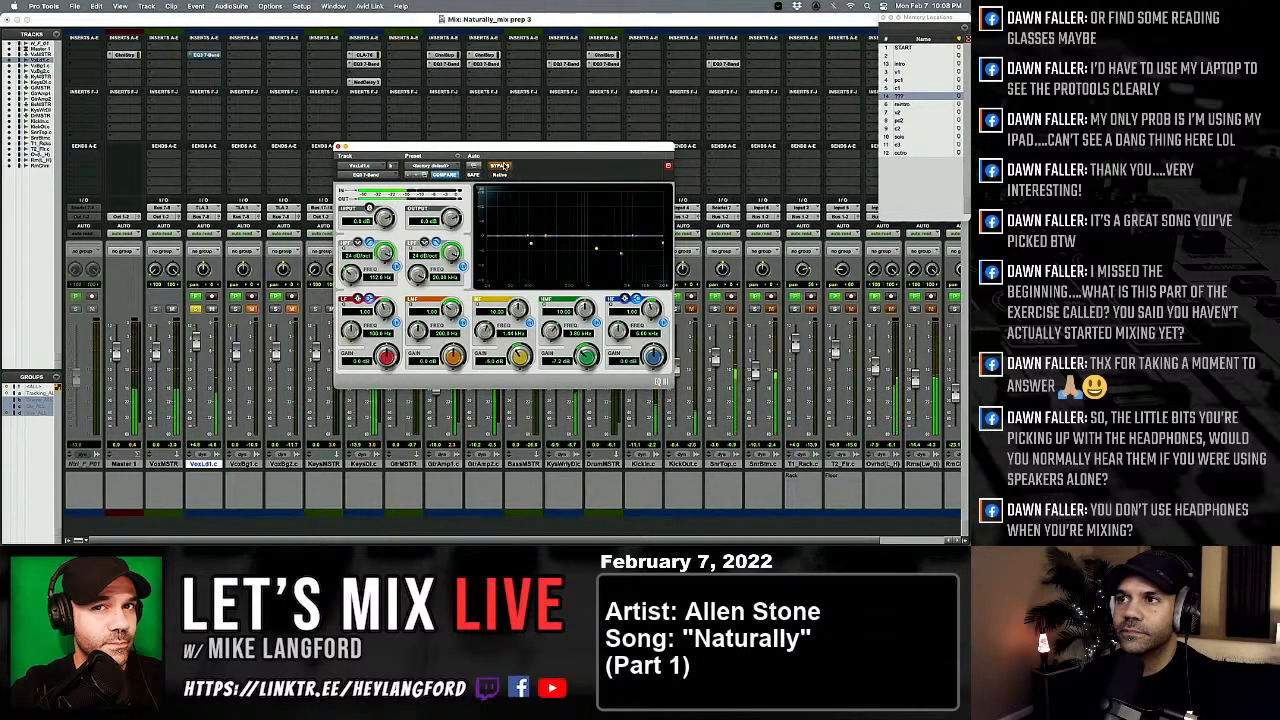
pyautogui.click(503, 166)
pyautogui.click(503, 166)
pyautogui.click(503, 166)
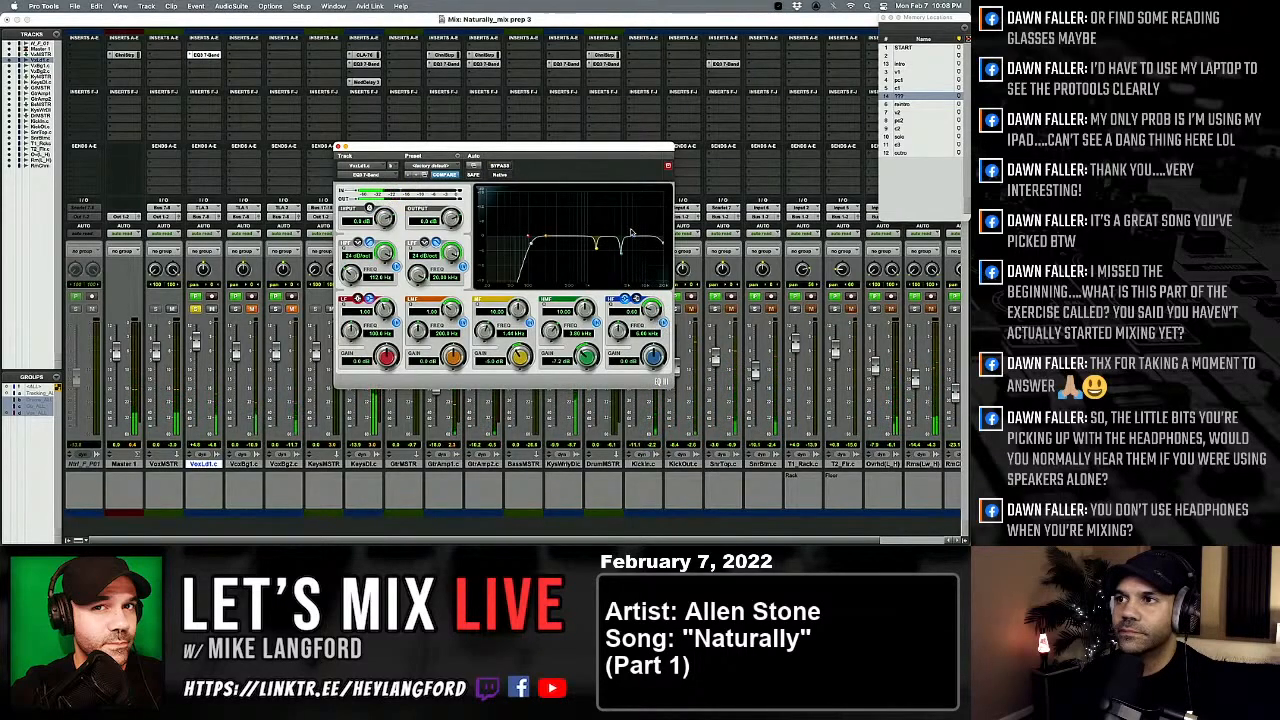
# Step: Boost the EQ's high band by about 1.5 dB around 5.4 kHz and check it against the bypassed vocal
pyautogui.moveTo(634, 241); pyautogui.dragTo(626, 238)
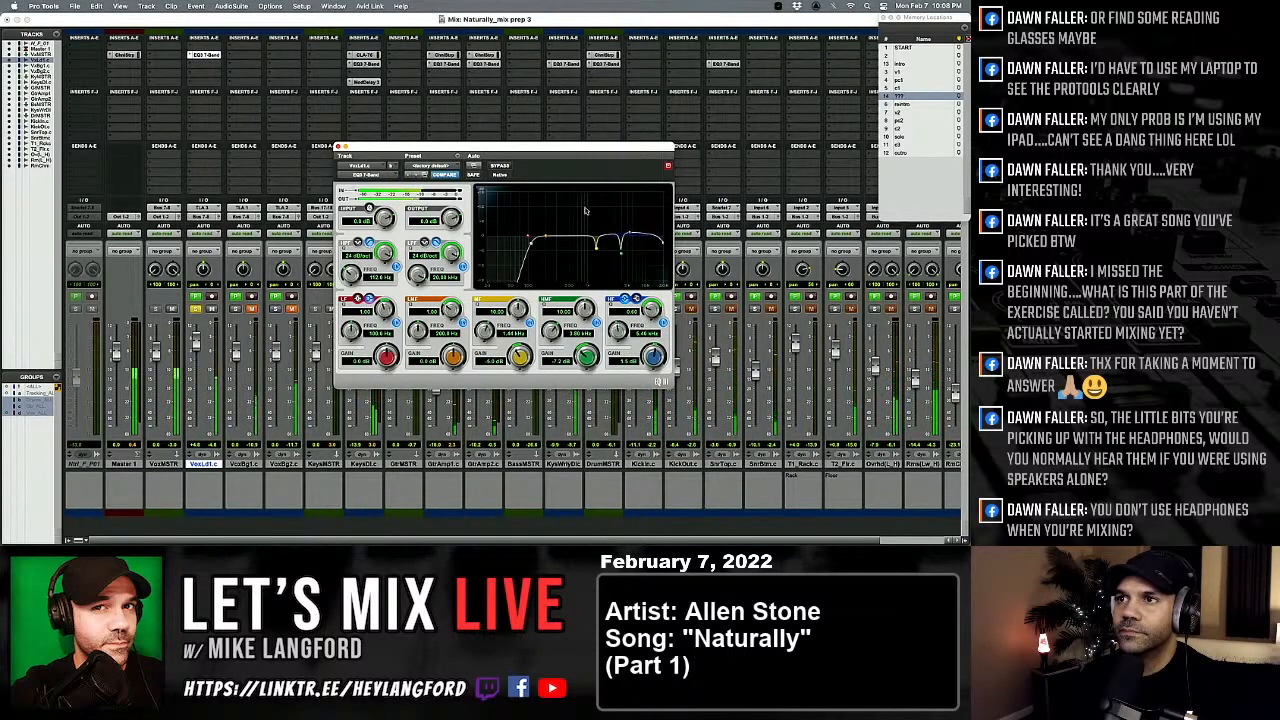
pyautogui.click(495, 165)
pyautogui.click(497, 165)
pyautogui.click(499, 165)
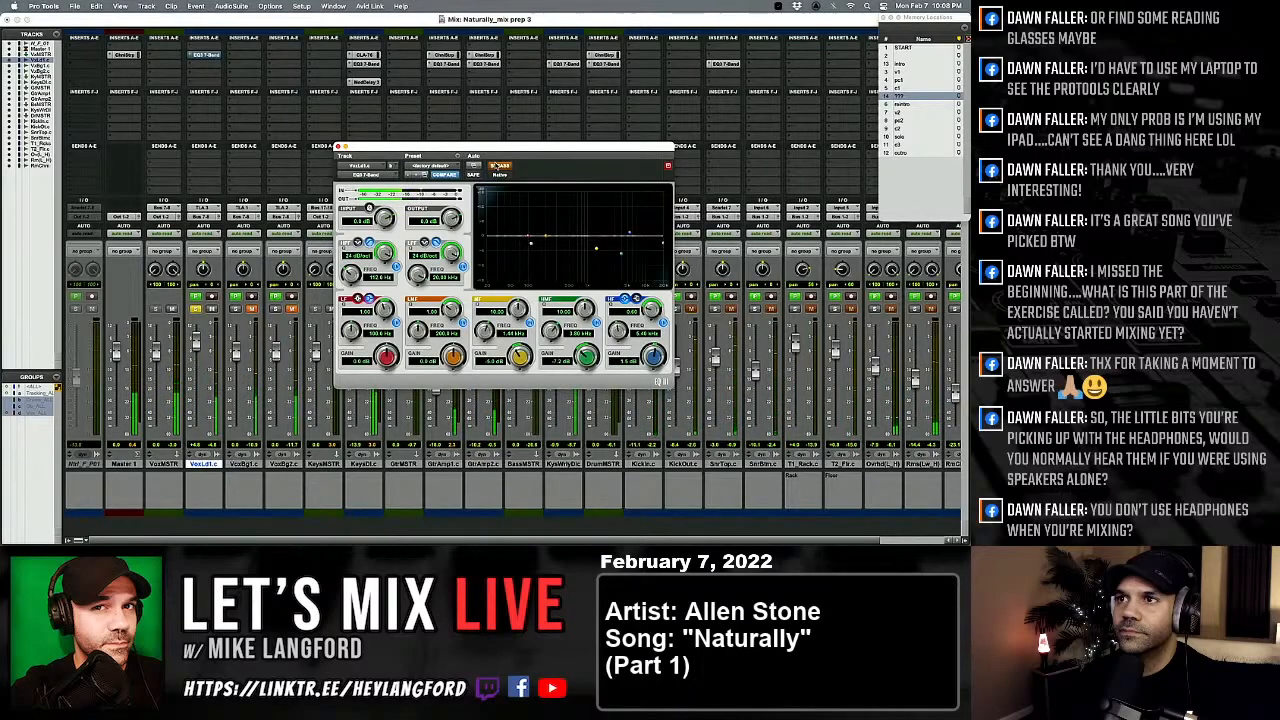
pyautogui.click(501, 166)
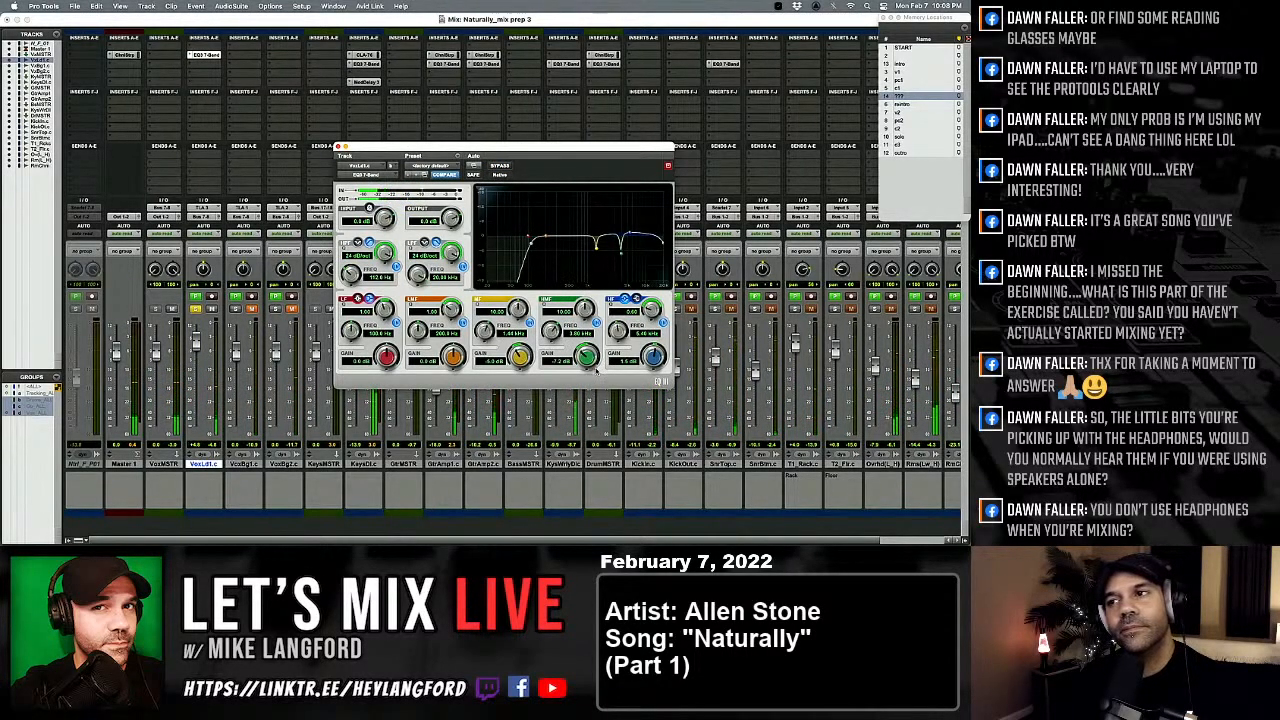
# Step: Retune the high-mid cut to about 2.24 kHz and -5.5 dB, and compare the EQ repeatedly against bypass
pyautogui.moveTo(587, 354); pyautogui.dragTo(592, 424)
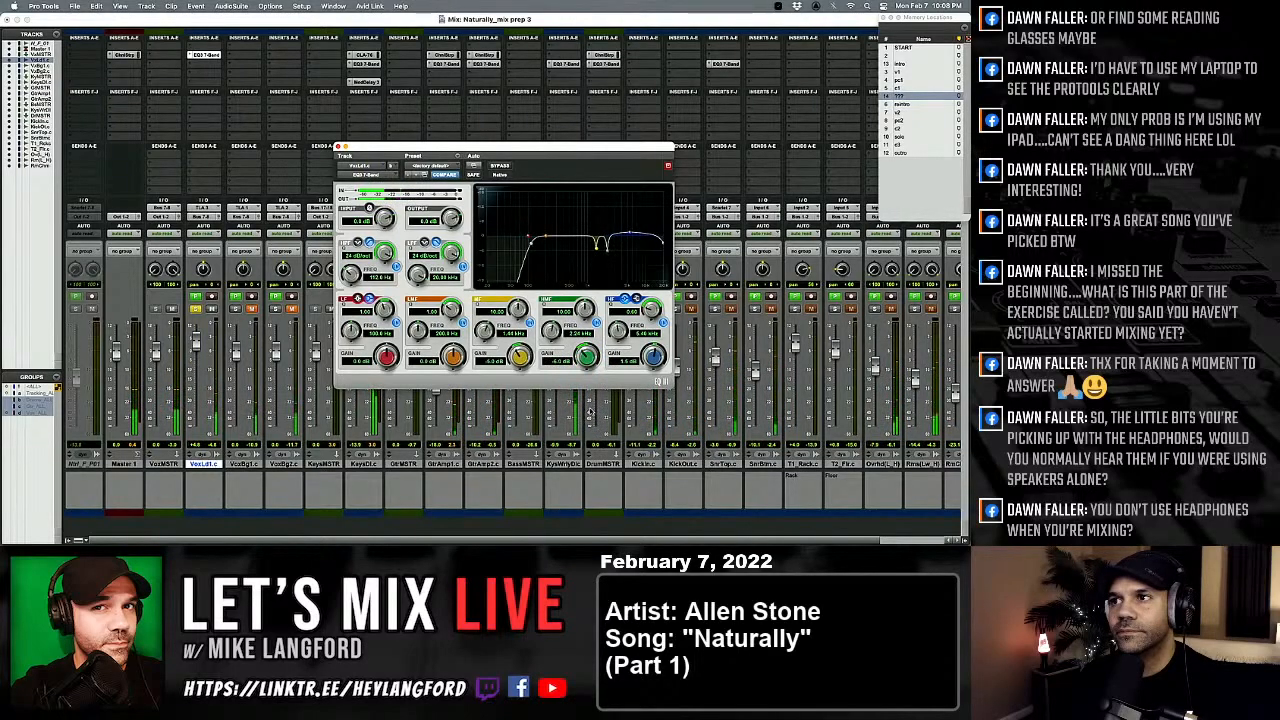
pyautogui.click(503, 167)
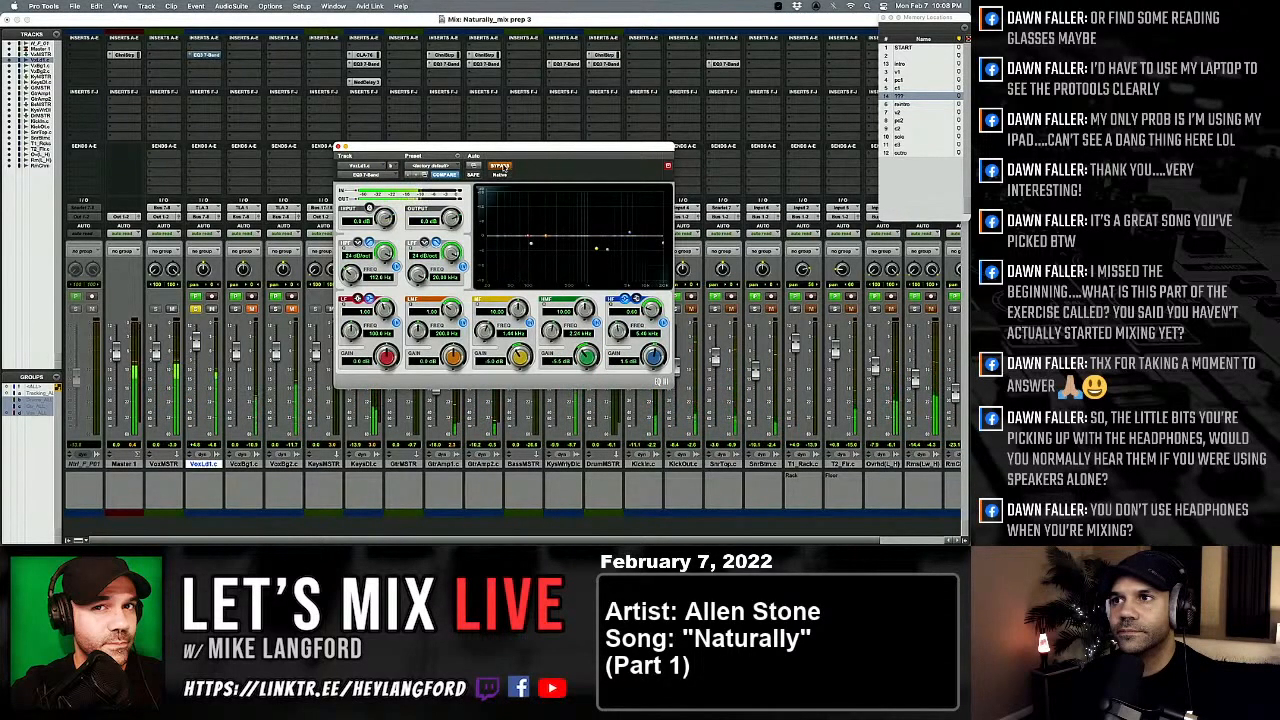
pyautogui.click(503, 167)
pyautogui.click(503, 167)
pyautogui.click(503, 167)
pyautogui.click(503, 167)
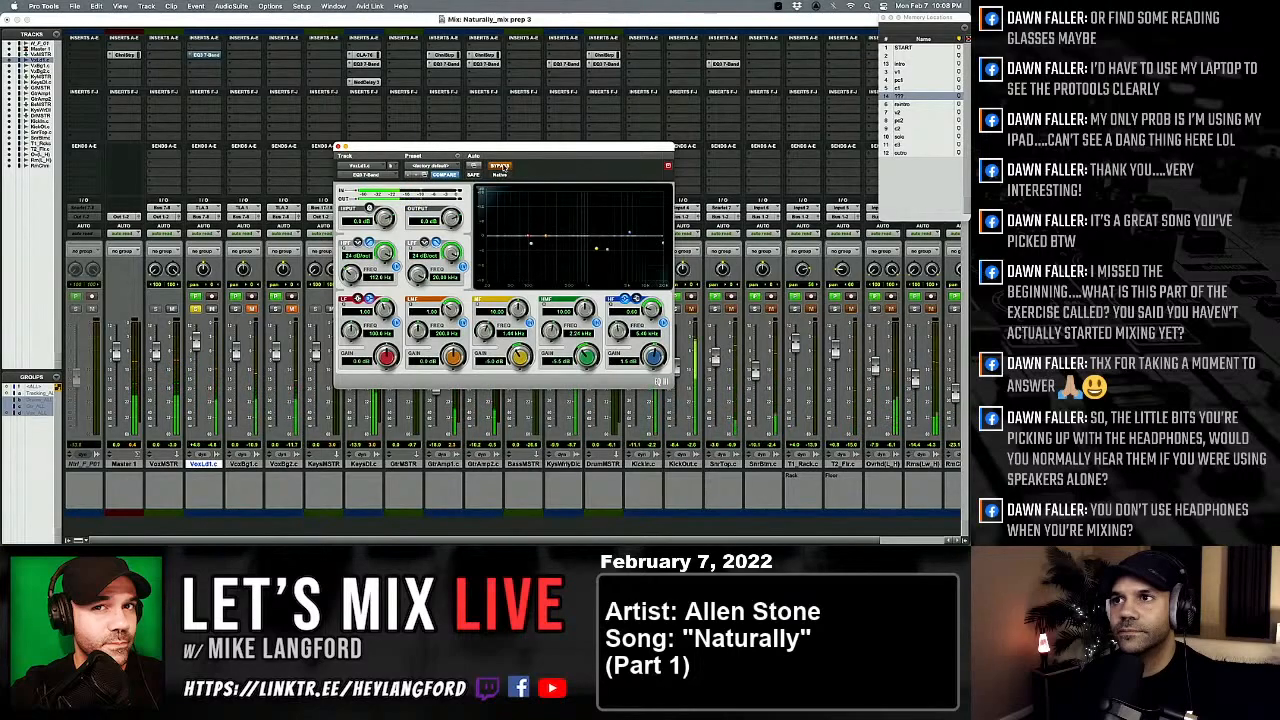
pyautogui.click(503, 167)
pyautogui.click(503, 167)
pyautogui.click(503, 167)
pyautogui.click(503, 167)
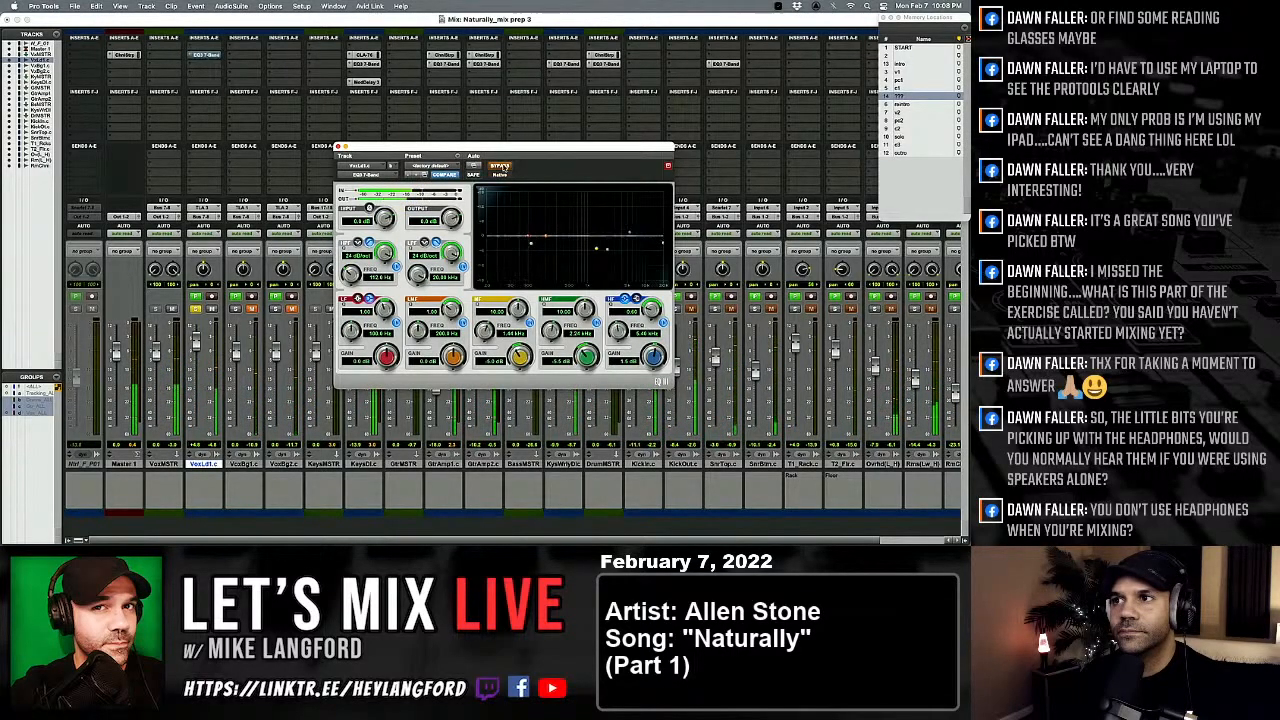
pyautogui.click(503, 167)
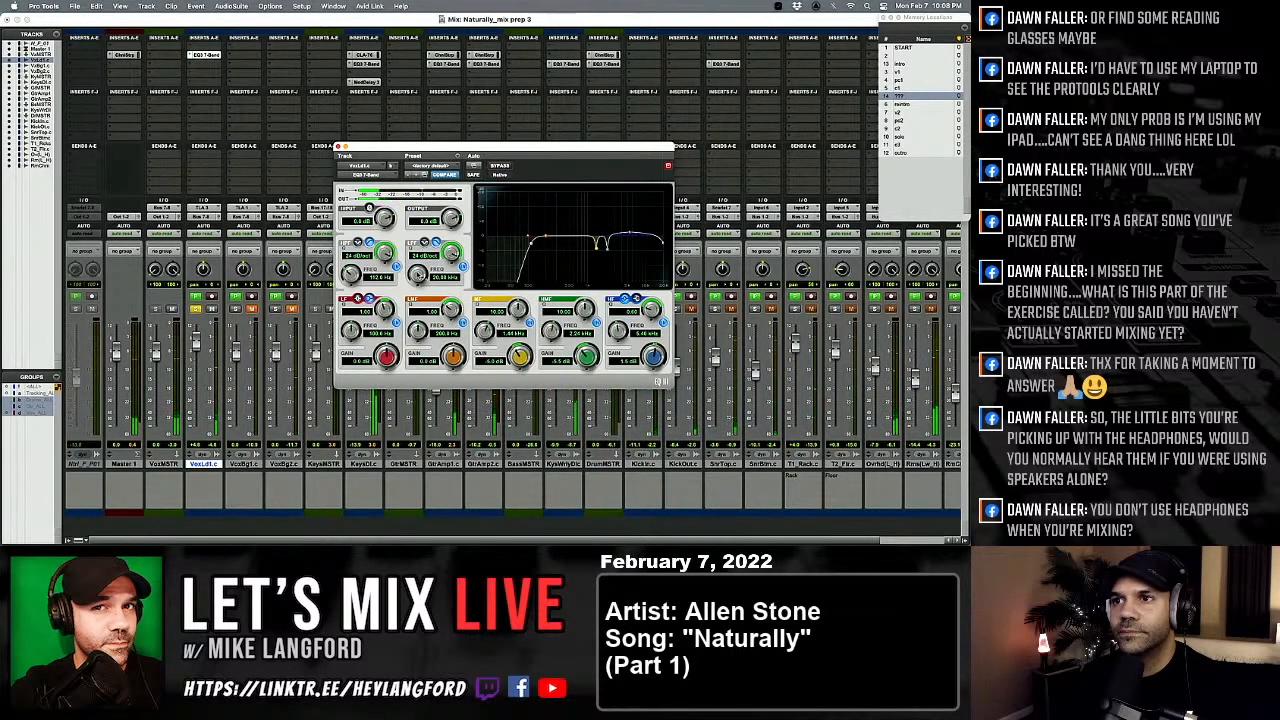
# Step: Lower the EQ's low-pass filter to about 14.5 kHz and compare the result with bypass
pyautogui.moveTo(418, 276); pyautogui.dragTo(413, 283)
pyautogui.click(501, 166)
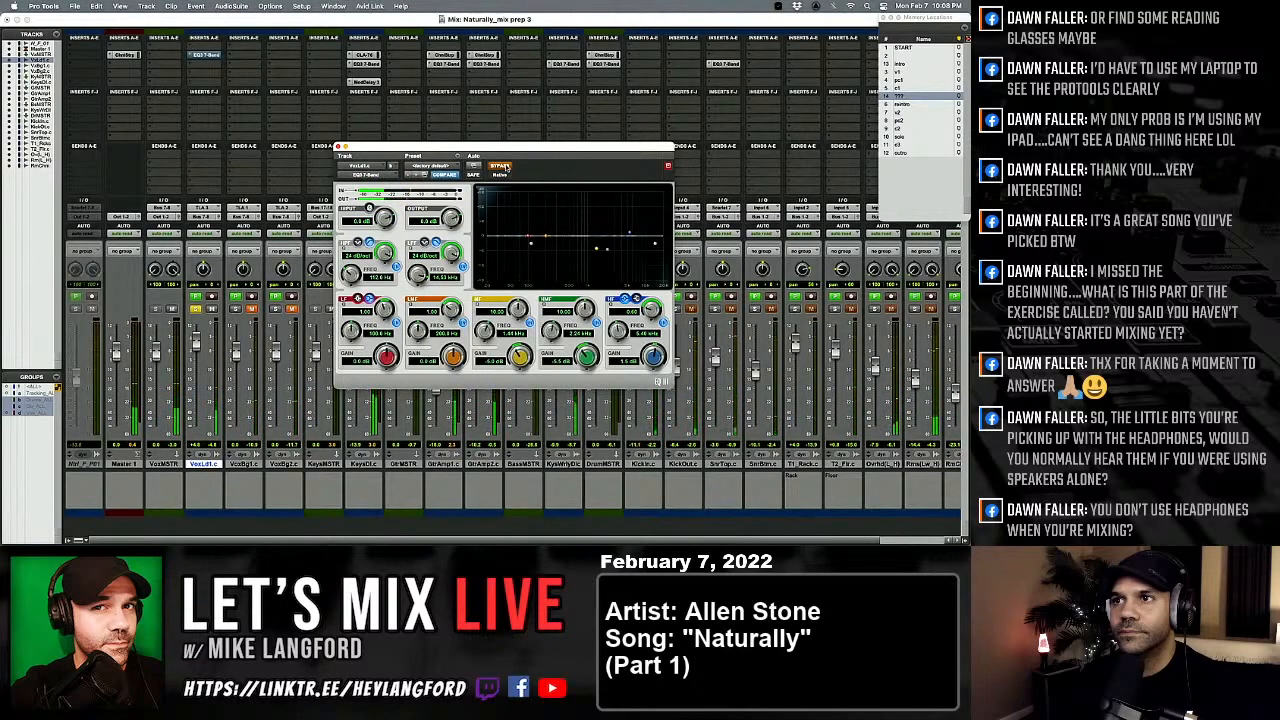
pyautogui.click(501, 166)
pyautogui.click(501, 166)
pyautogui.click(501, 166)
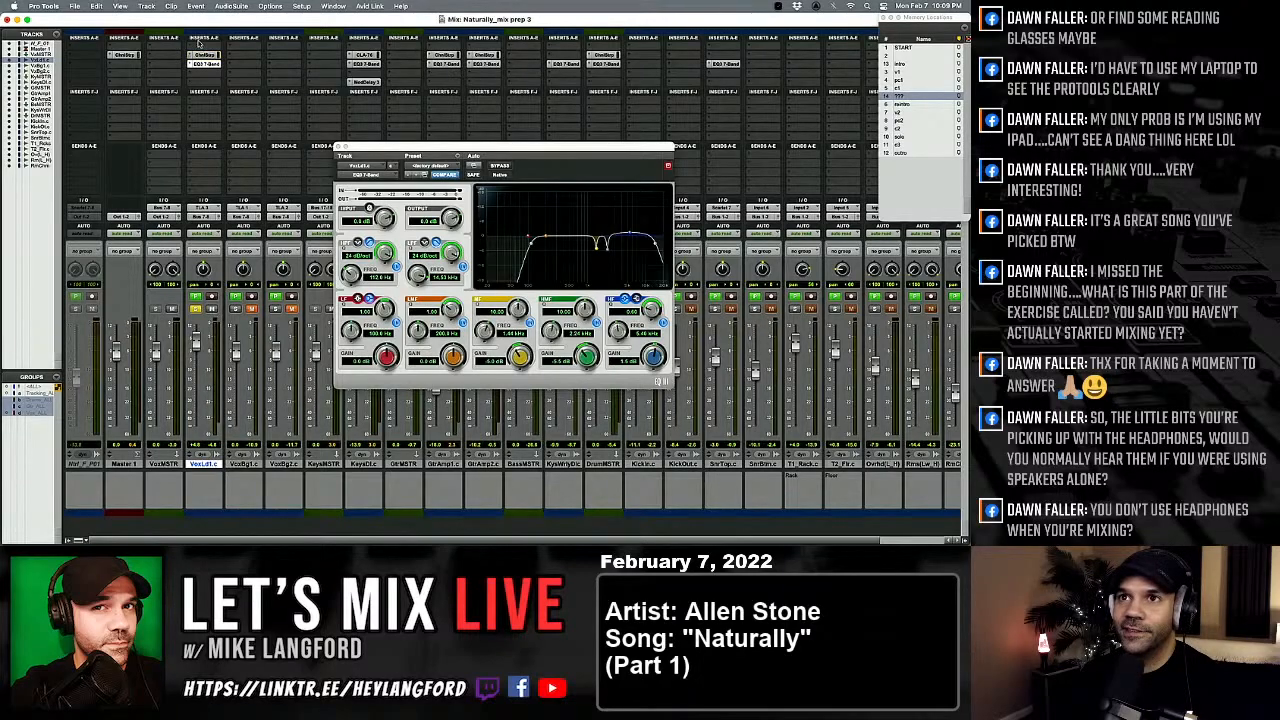
# Step: Open the Channel Strip on VoxLd1.c and, during playback, set its compressor to a 4:1 ratio and about -32 dB threshold
pyautogui.click(204, 55)
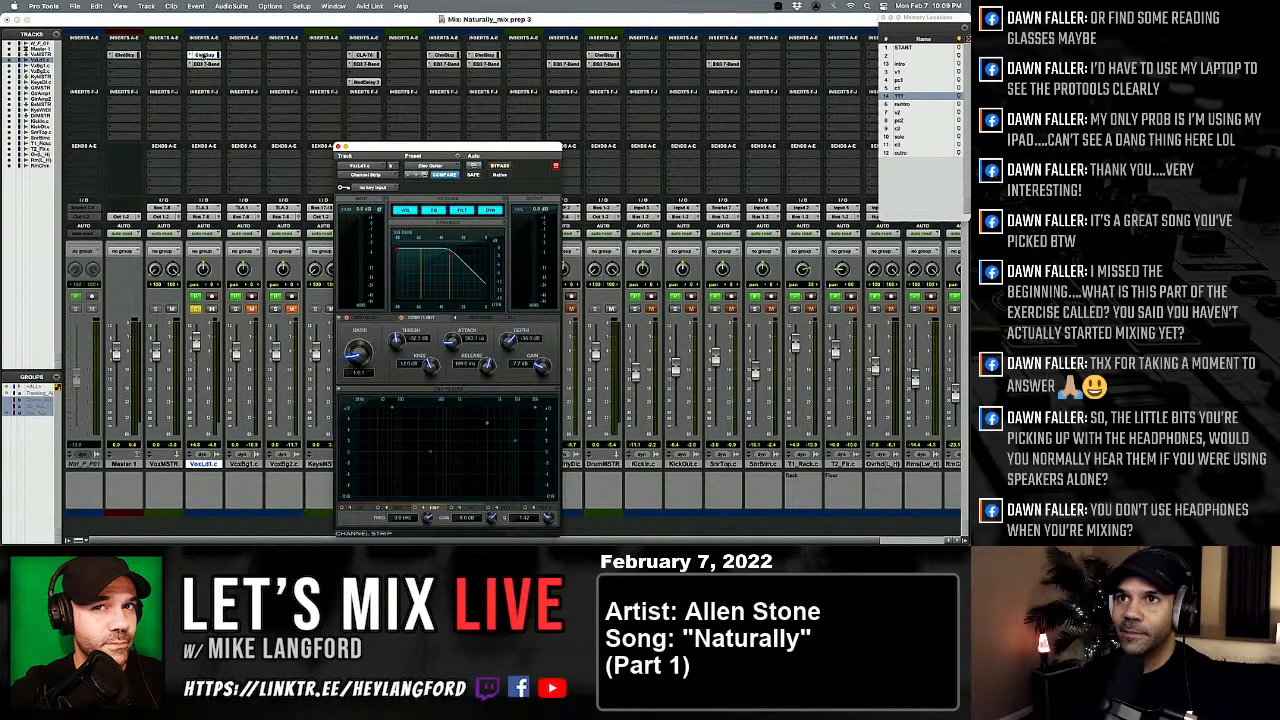
pyautogui.click(204, 55)
pyautogui.click(204, 55)
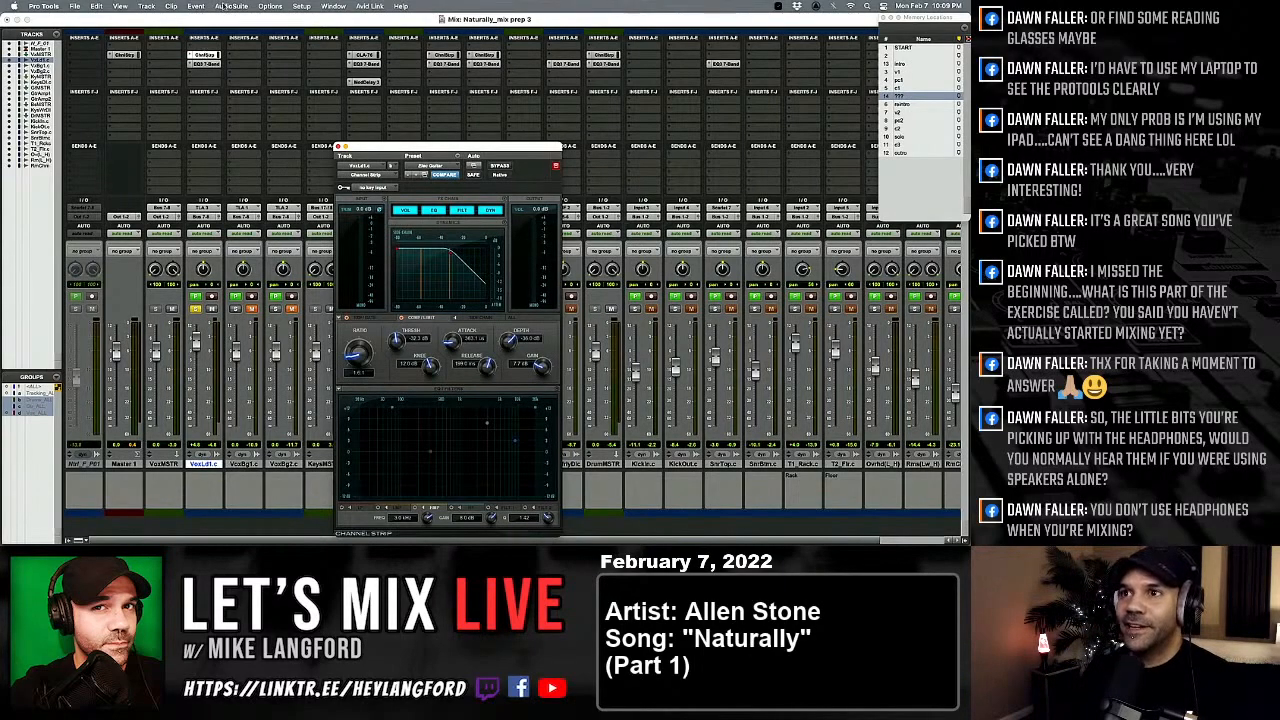
pyautogui.press('space')
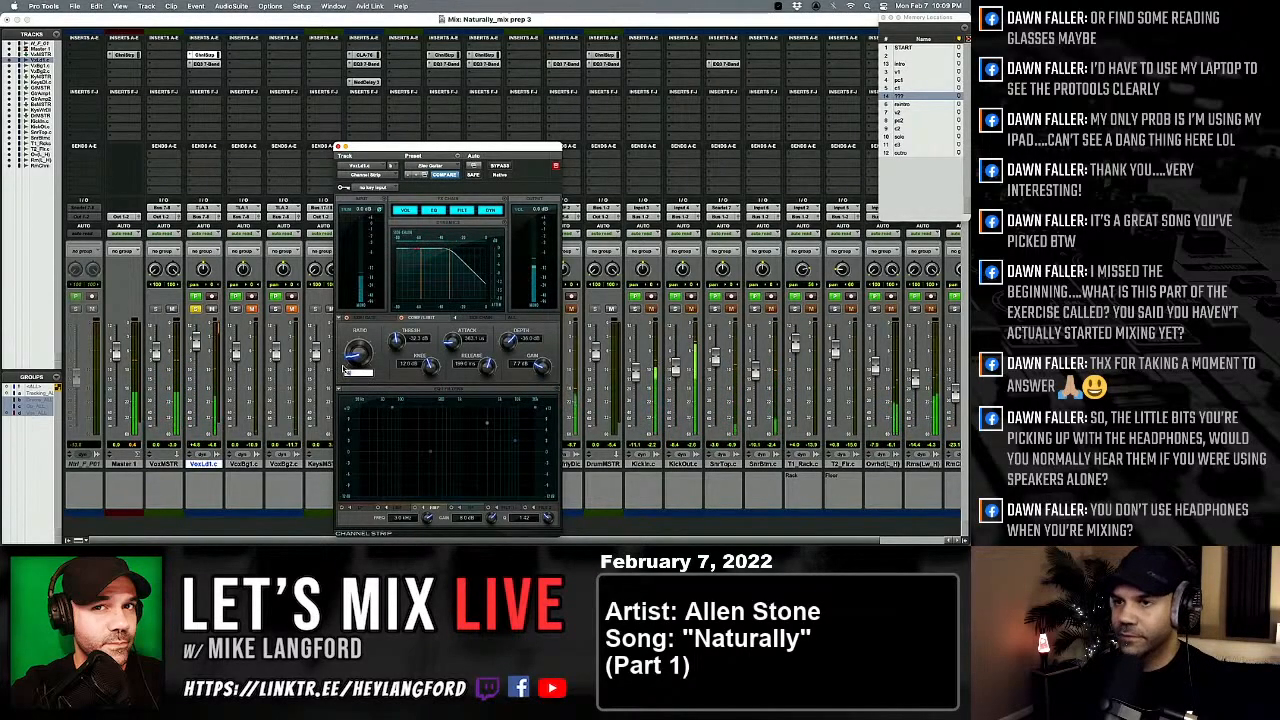
pyautogui.moveTo(345, 370); pyautogui.dragTo(388, 380)
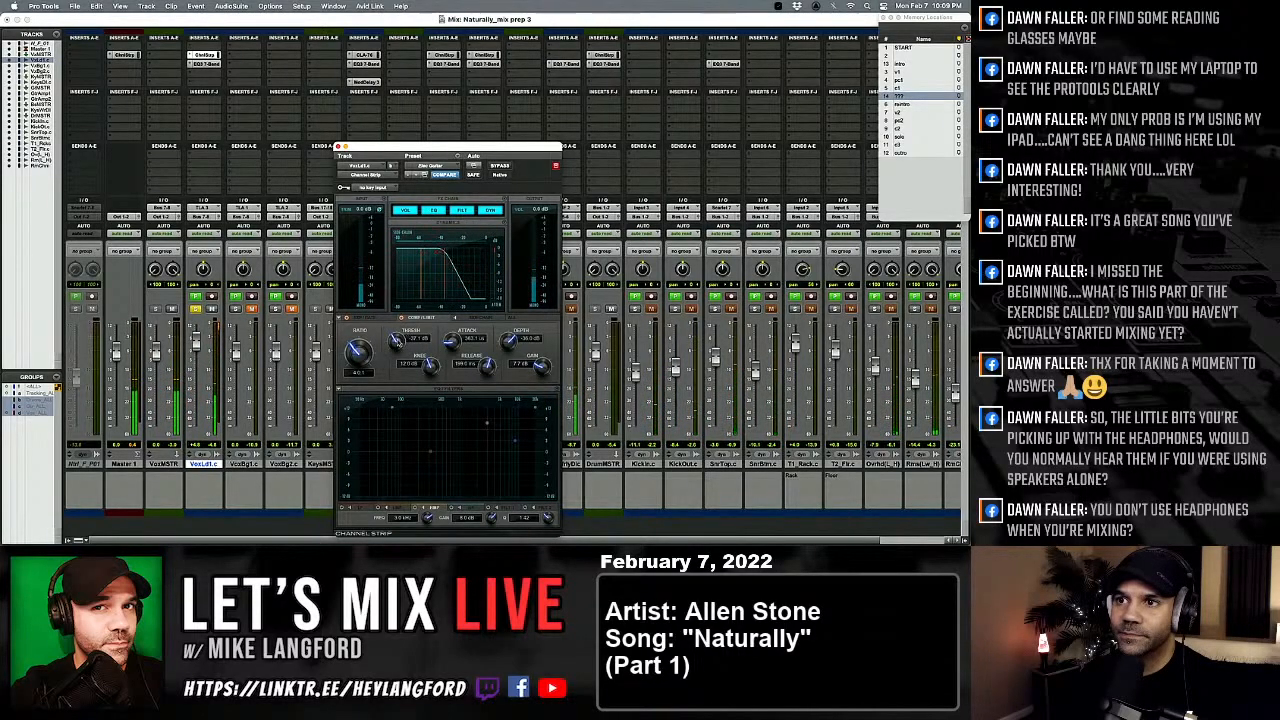
pyautogui.moveTo(397, 340); pyautogui.dragTo(398, 342)
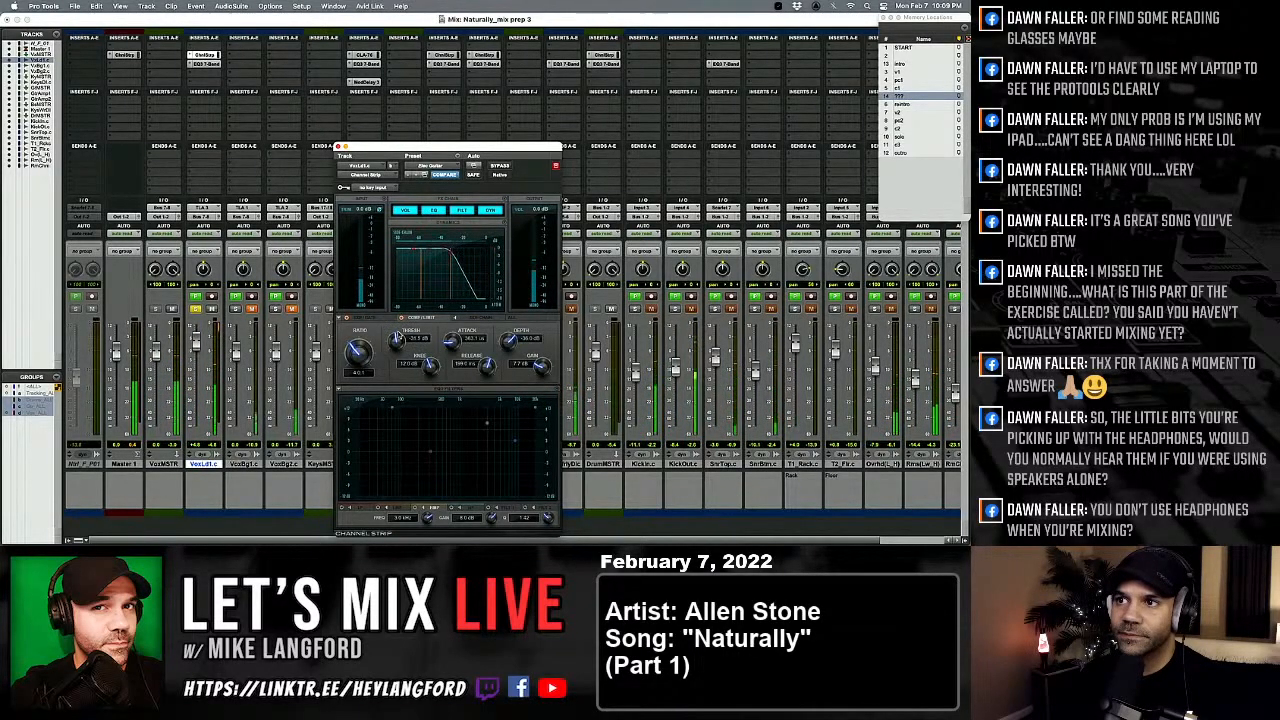
# Step: Compare the lead vocal with the Channel Strip bypassed and active
pyautogui.click(499, 166)
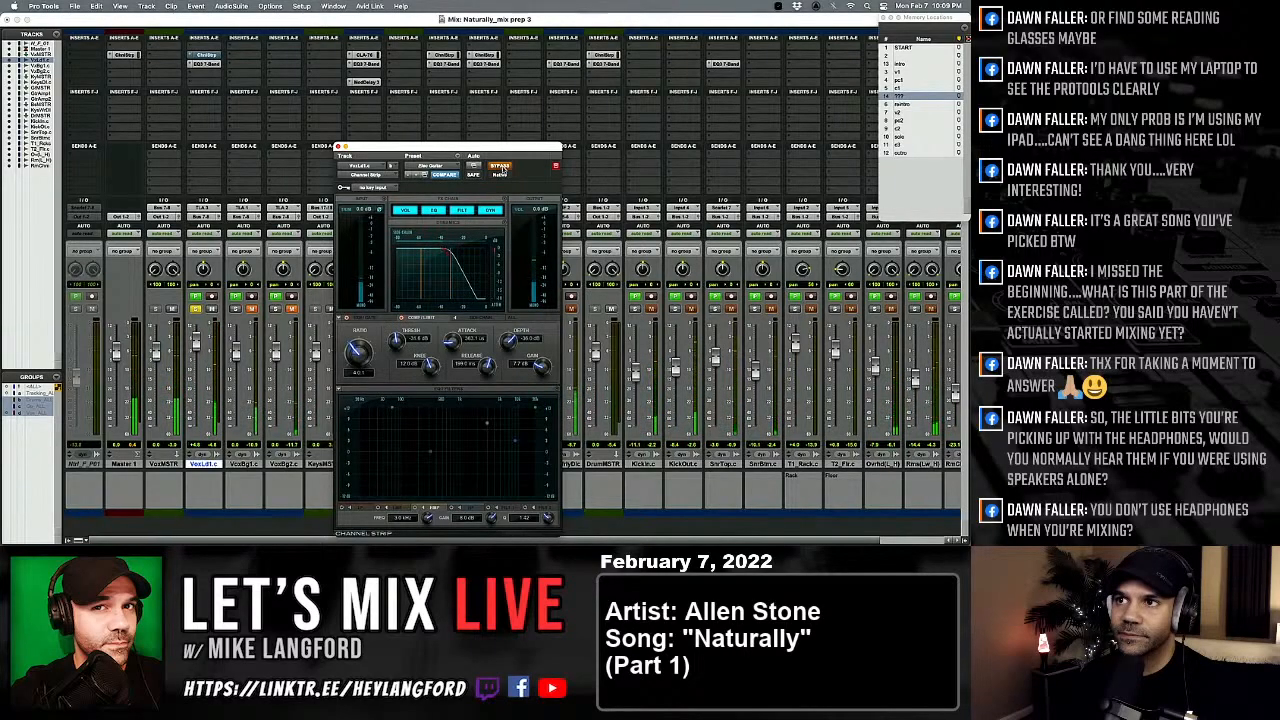
pyautogui.click(499, 166)
pyautogui.click(499, 166)
pyautogui.click(499, 166)
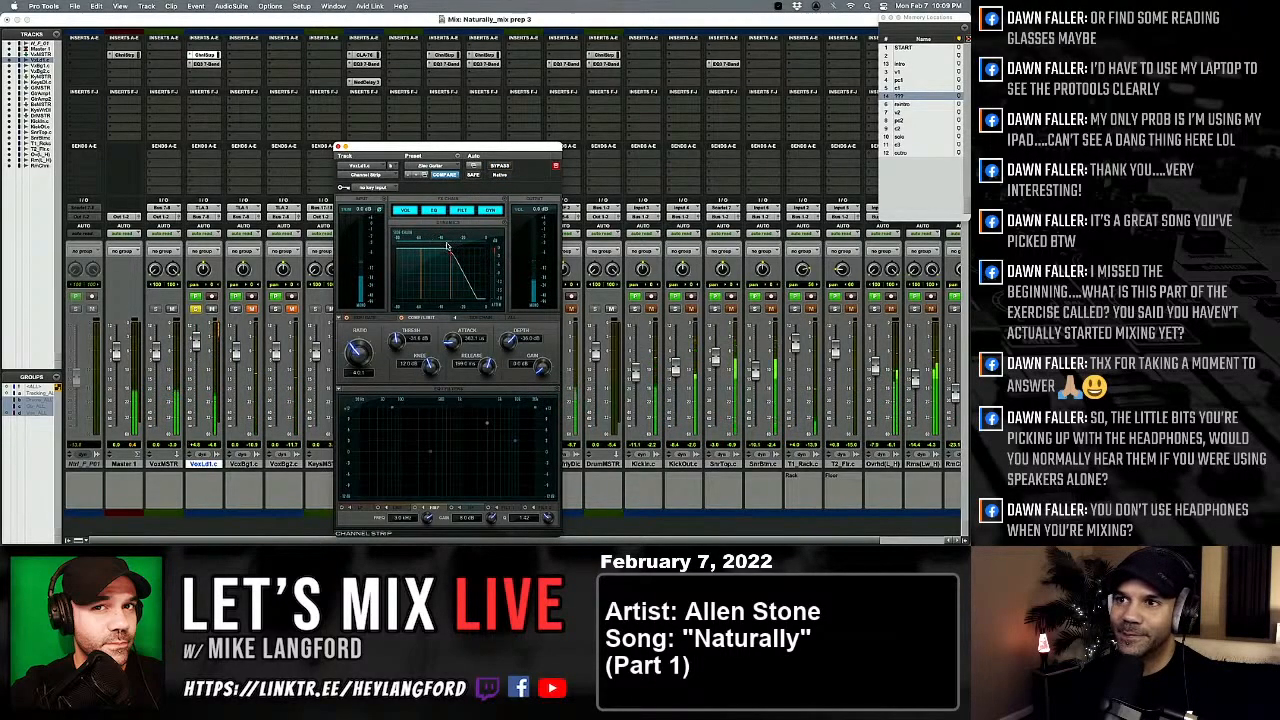
# Step: Set the lead vocal compressor's threshold to about -28 dB, release to about 72 ms and gain to 4 dB, comparing with bypass
pyautogui.moveTo(447, 246); pyautogui.dragTo(453, 244)
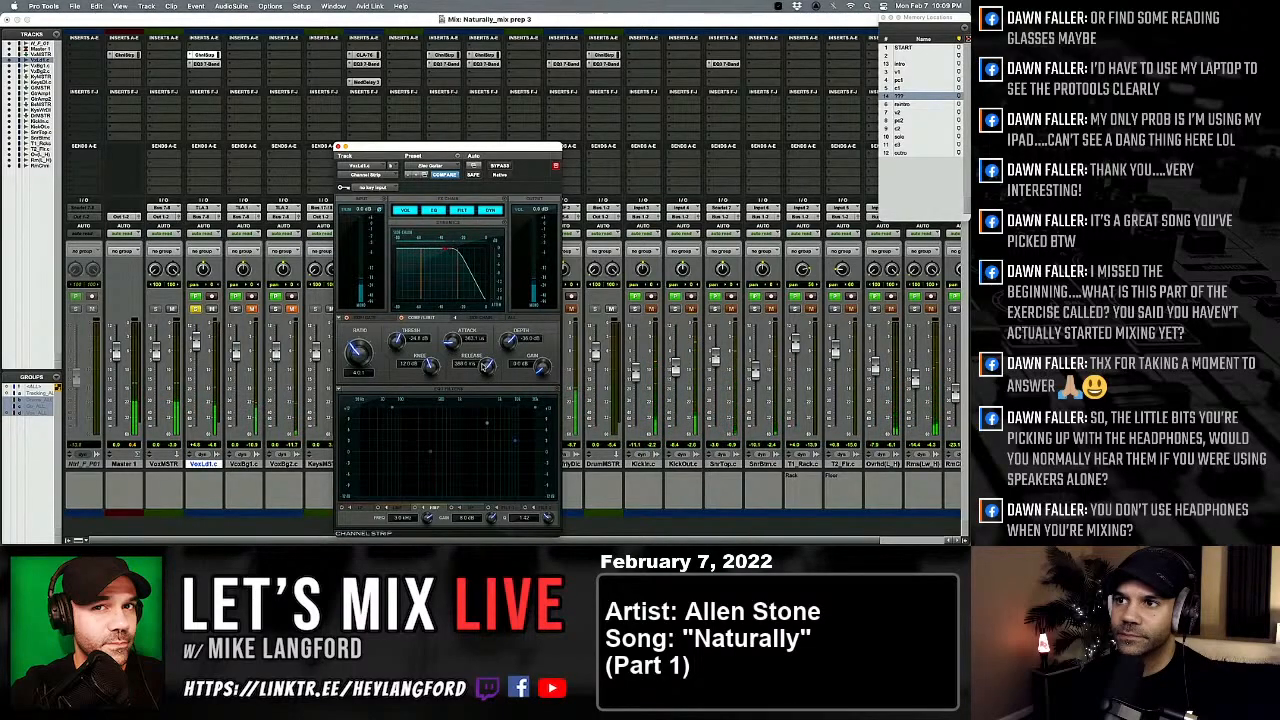
pyautogui.moveTo(484, 366); pyautogui.dragTo(479, 382)
pyautogui.moveTo(397, 341); pyautogui.dragTo(392, 352)
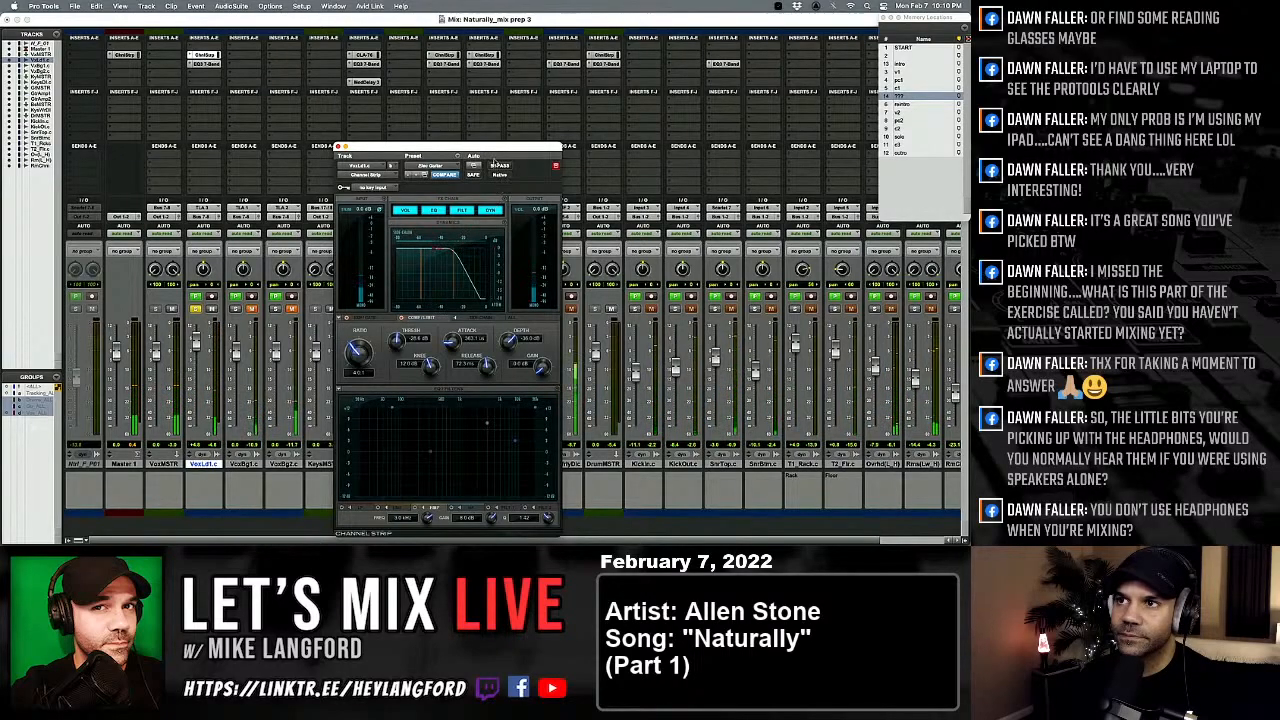
pyautogui.click(494, 166)
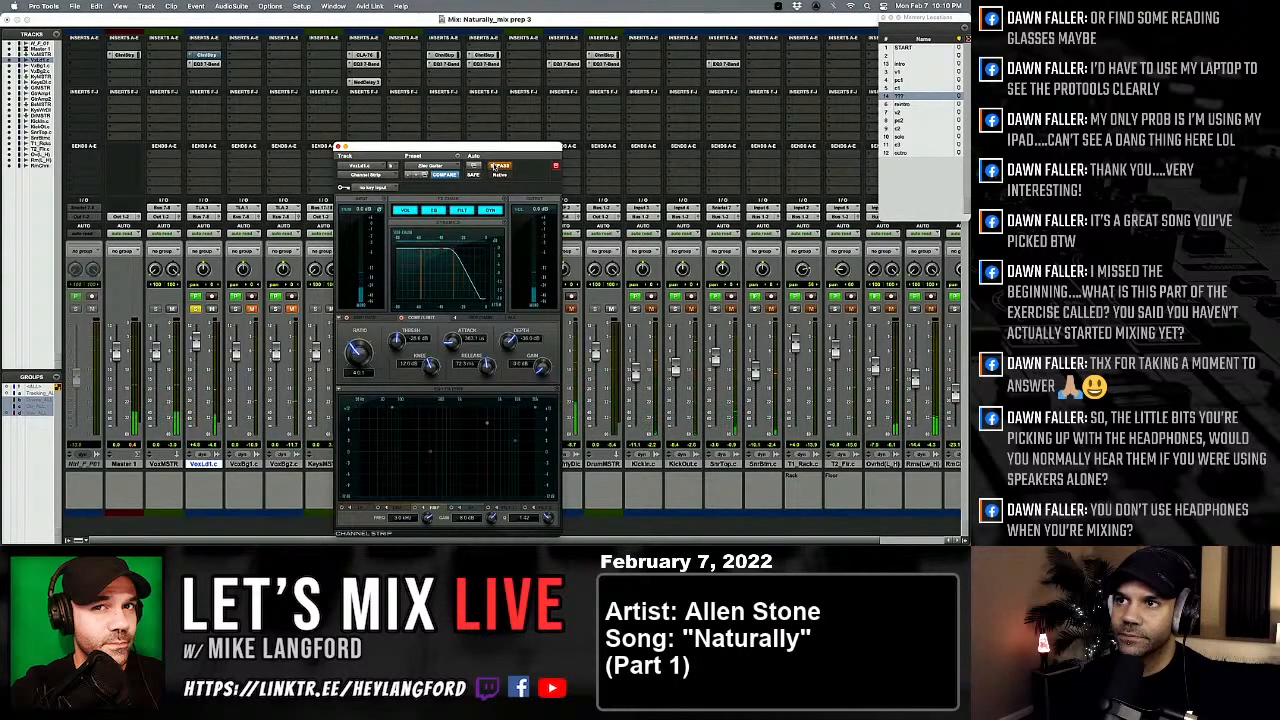
pyautogui.click(494, 166)
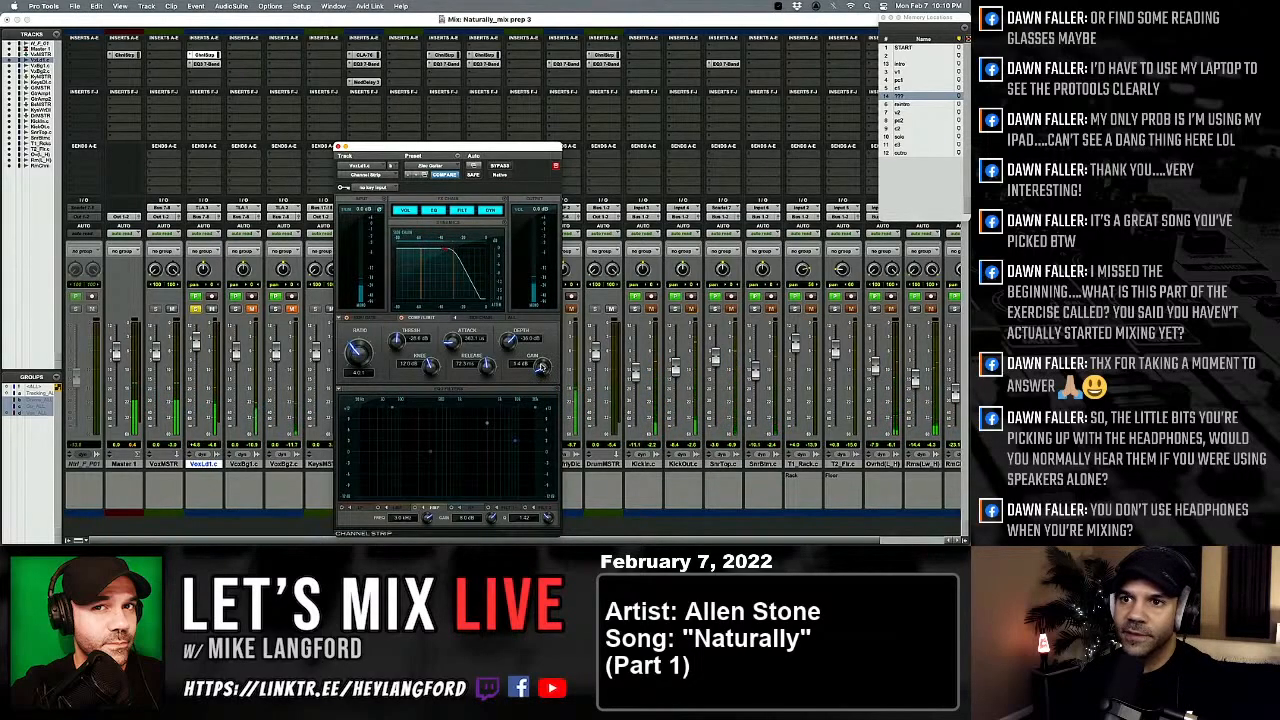
pyautogui.moveTo(541, 368); pyautogui.dragTo(537, 357)
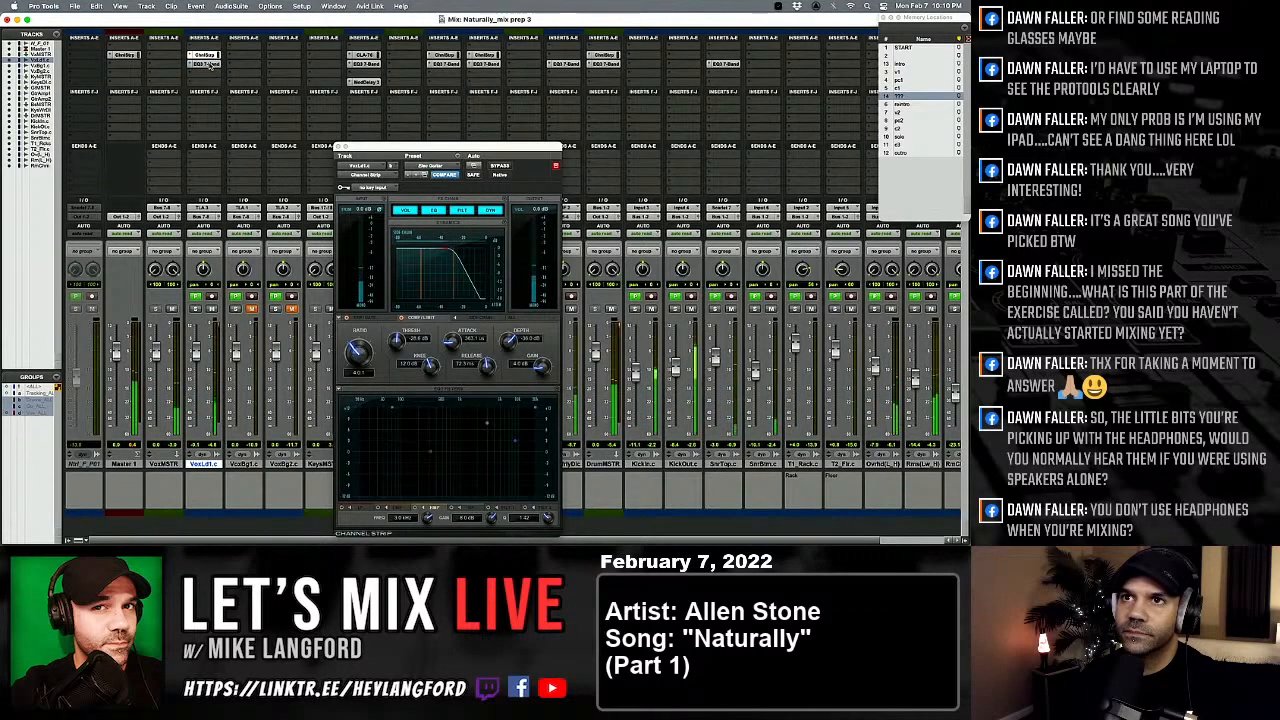
pyautogui.click(341, 150)
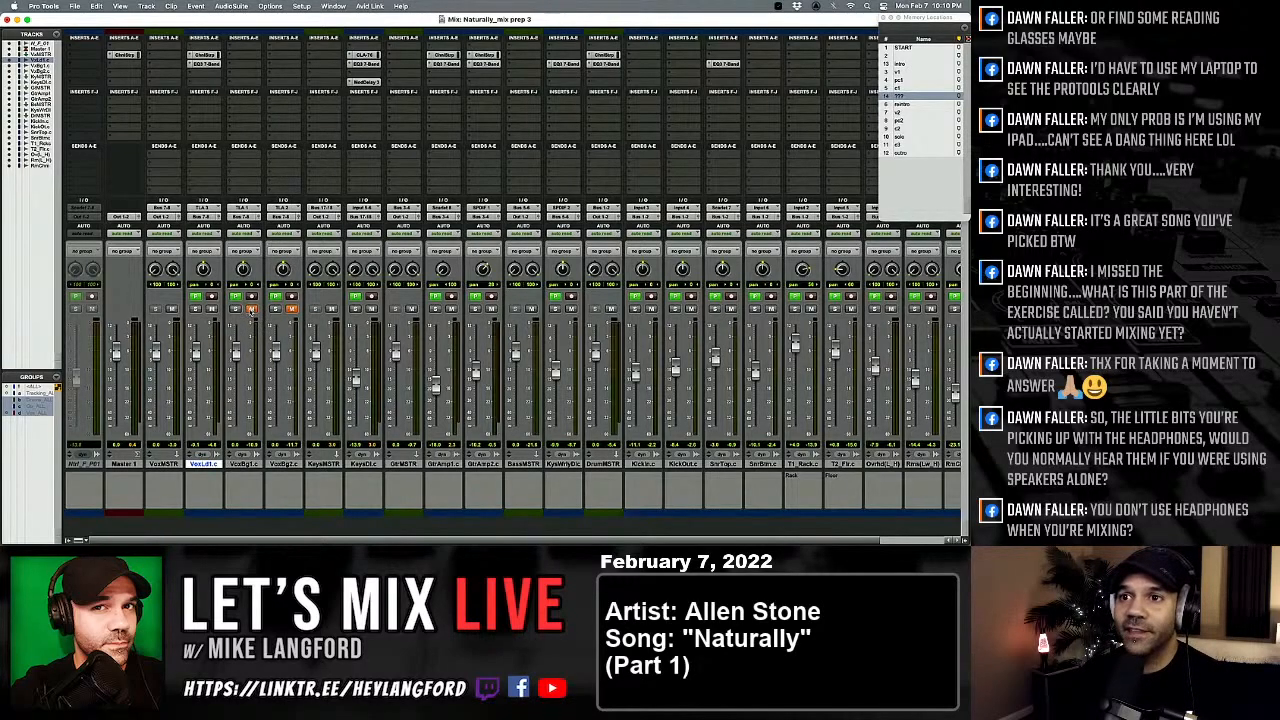
# Step: In the Edit window, select a passage of the first background vocal clip on VoxBg1.c, and return to the Mix window
pyautogui.press('super+equal')
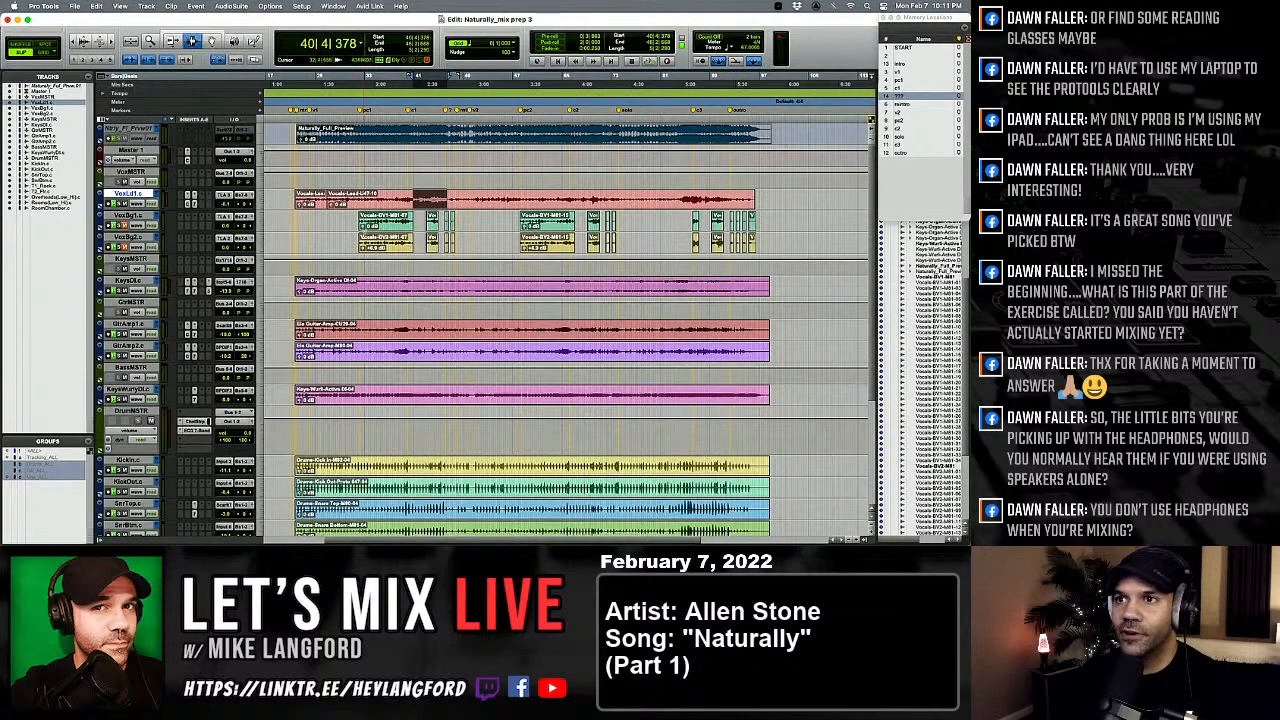
pyautogui.moveTo(375, 229); pyautogui.dragTo(411, 224)
pyautogui.press('super+equal')
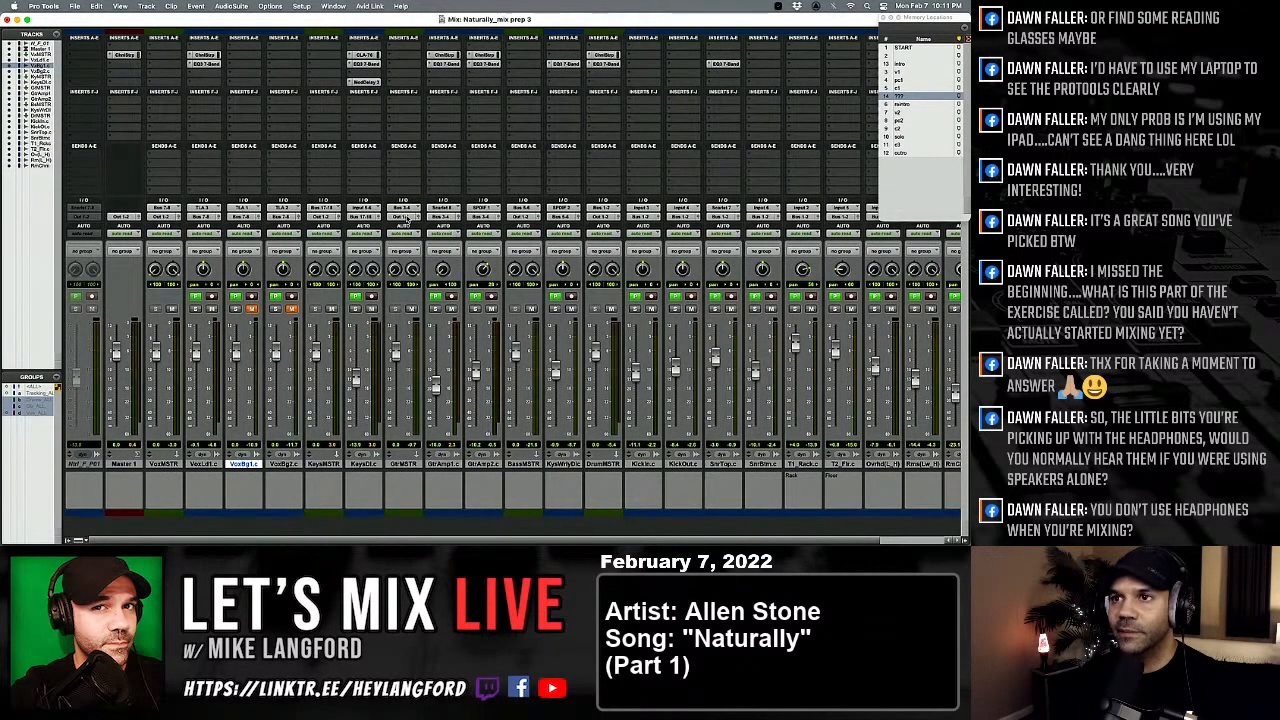
pyautogui.press('super+equal')
pyautogui.press('t')
pyautogui.press('t')
pyautogui.press('t')
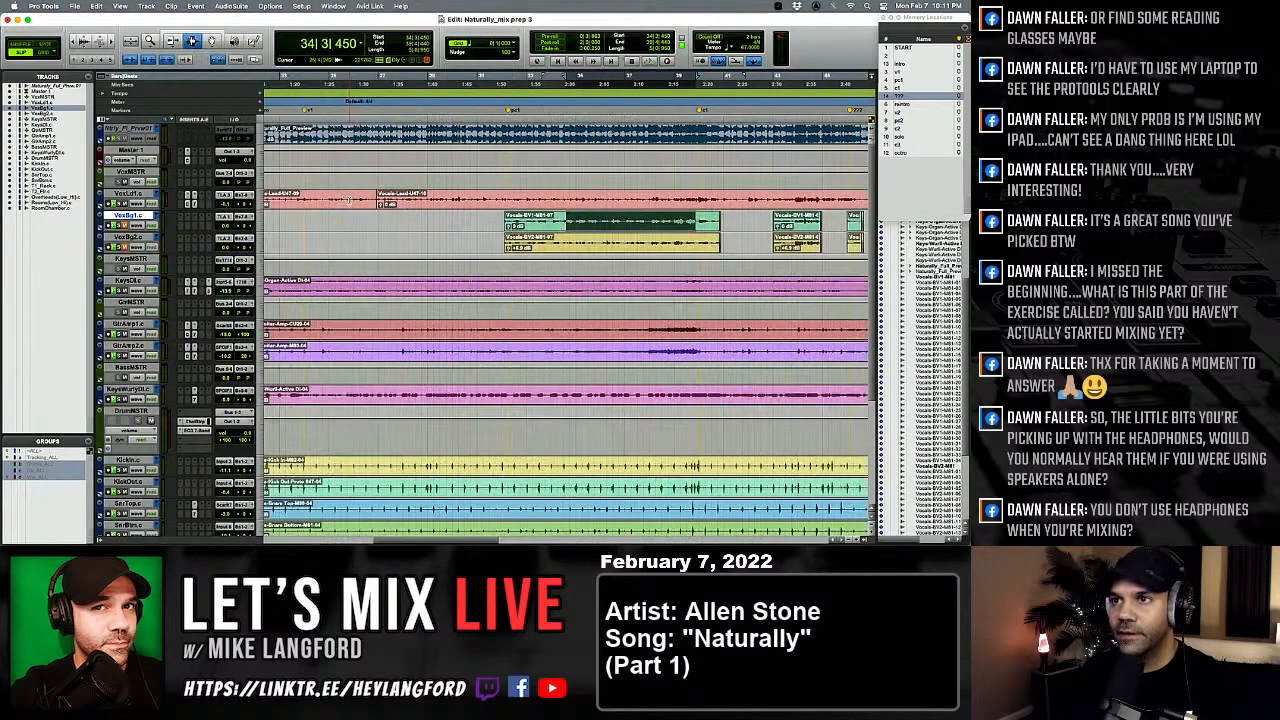
pyautogui.hscroll(2, 349, 199)
pyautogui.press('super+equal')
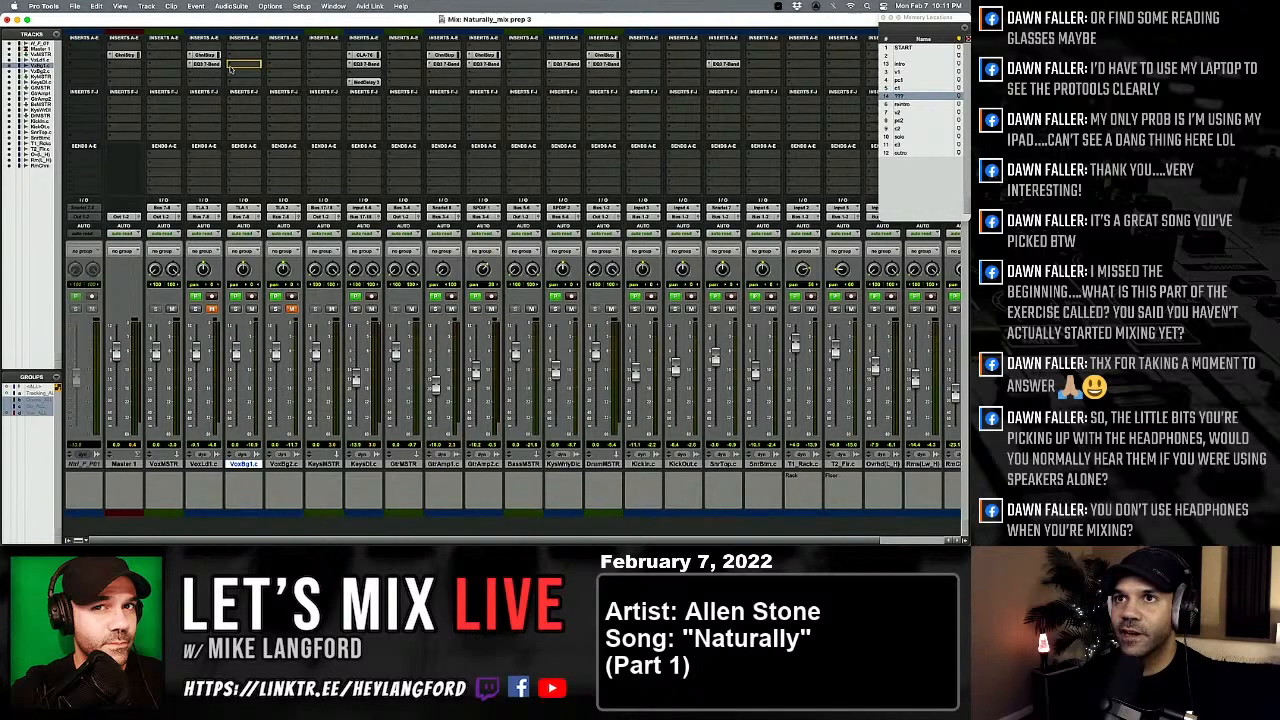
# Step: Copy the lead vocal's 7-band EQ and Channel Strip inserts to VoxBg1.c and solo that track
pyautogui.moveTo(230, 68); pyautogui.dragTo(244, 55)
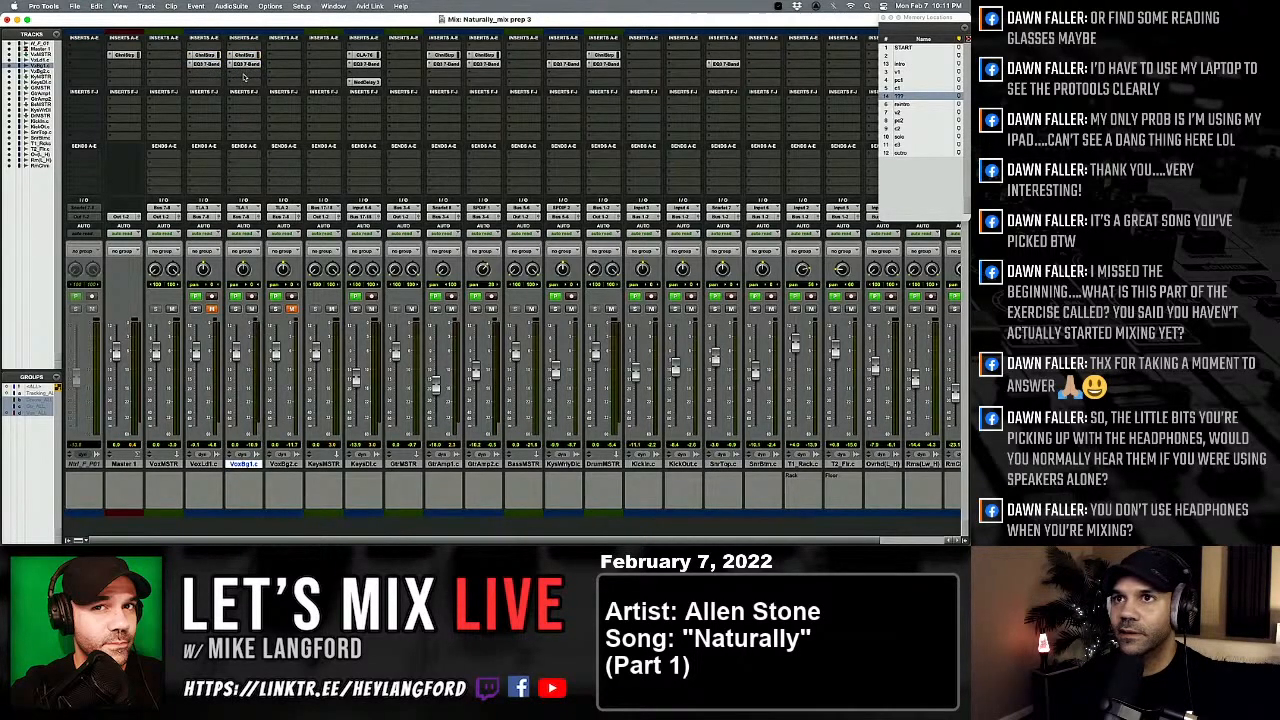
pyautogui.click(237, 311)
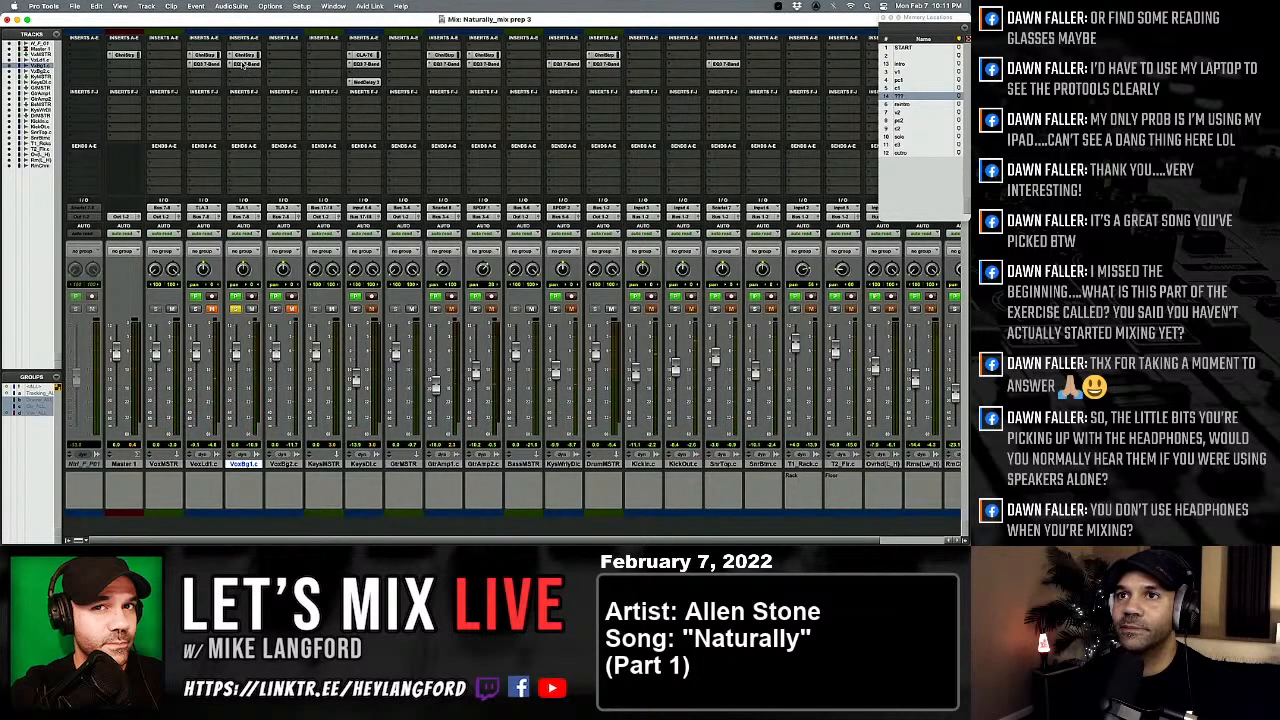
# Step: Insert an EQ3 7-Band (mono) ahead of the copied plug-ins on VoxBg1.c, and check the copied Channel Strip's settings
pyautogui.click(234, 50)
pyautogui.moveTo(262, 47)
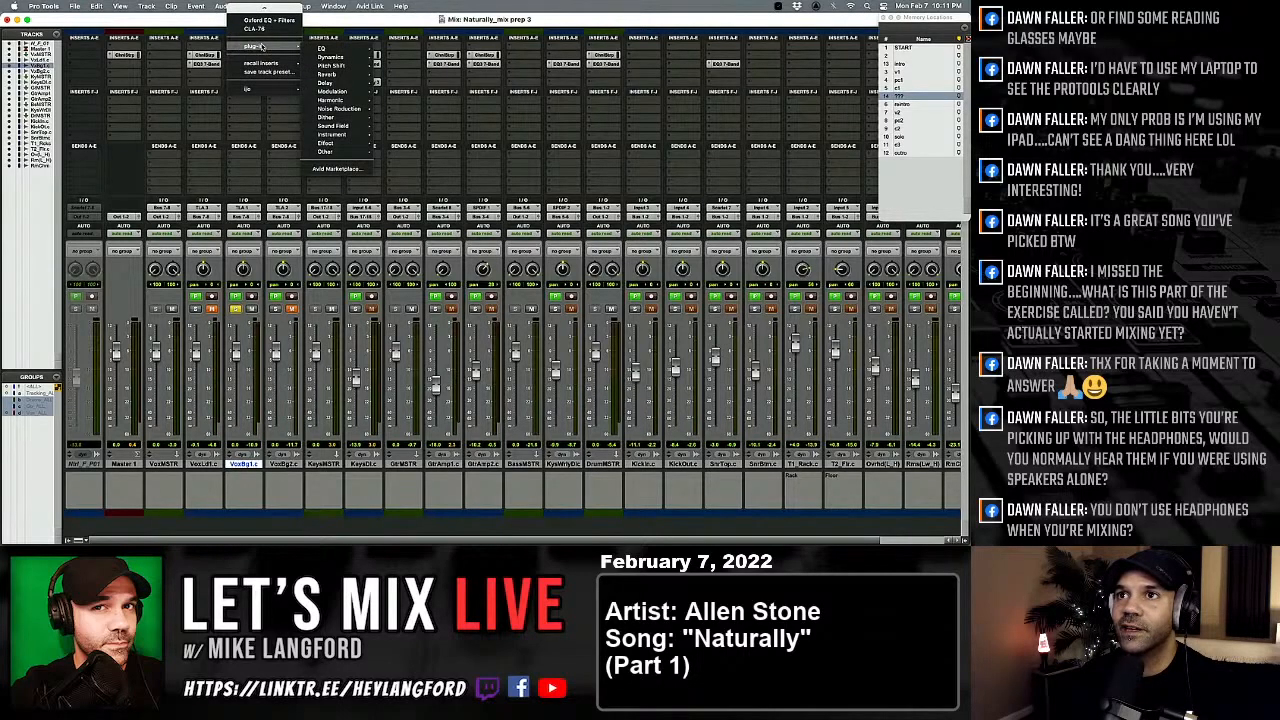
pyautogui.moveTo(333, 57)
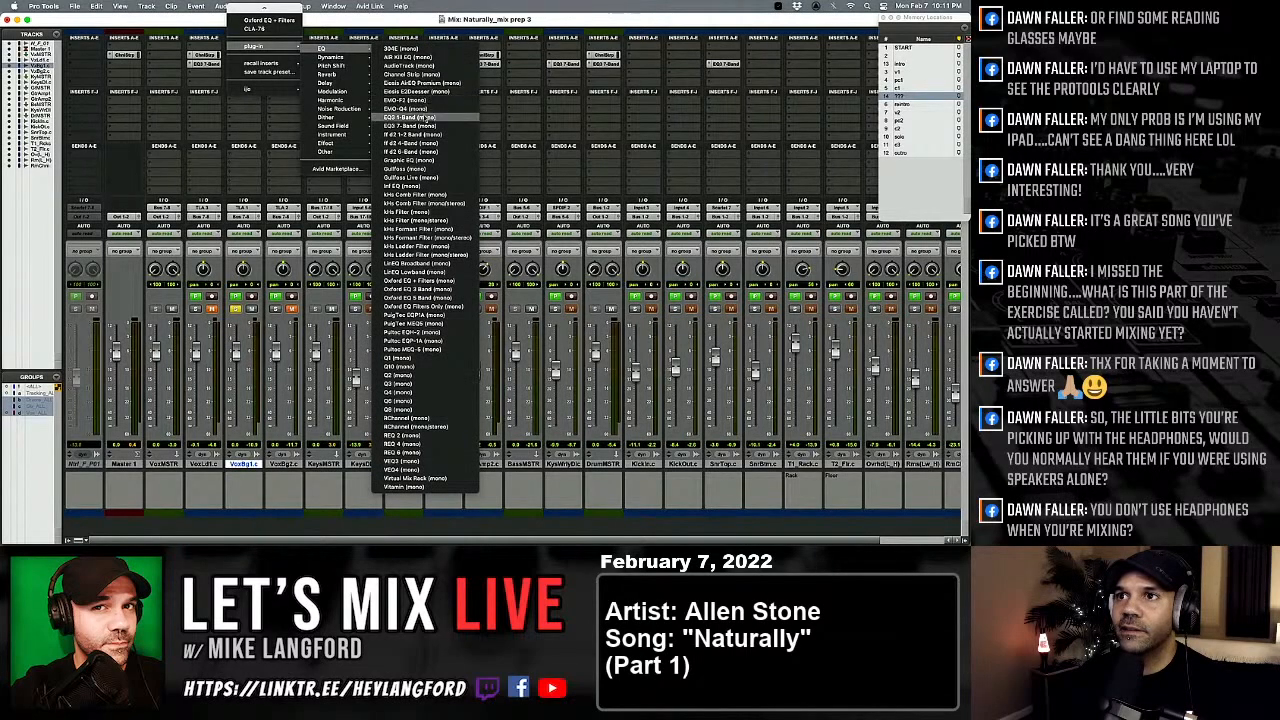
pyautogui.click(425, 126)
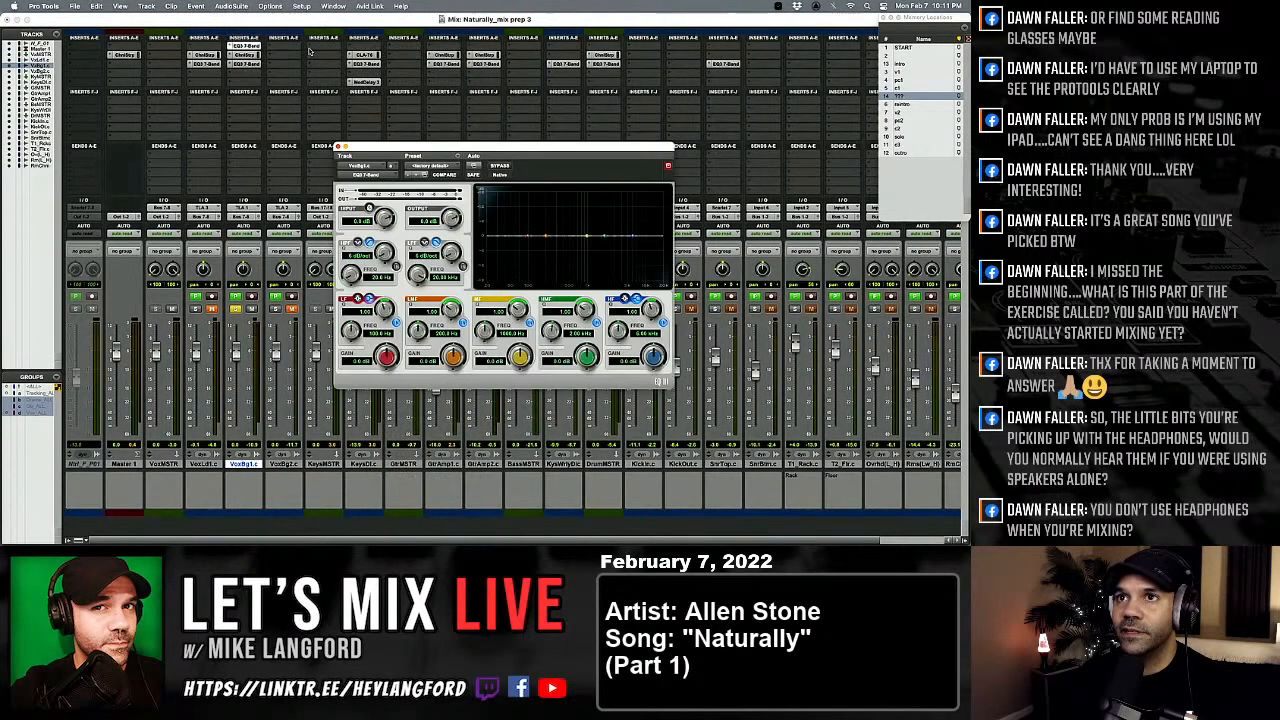
pyautogui.click(246, 56)
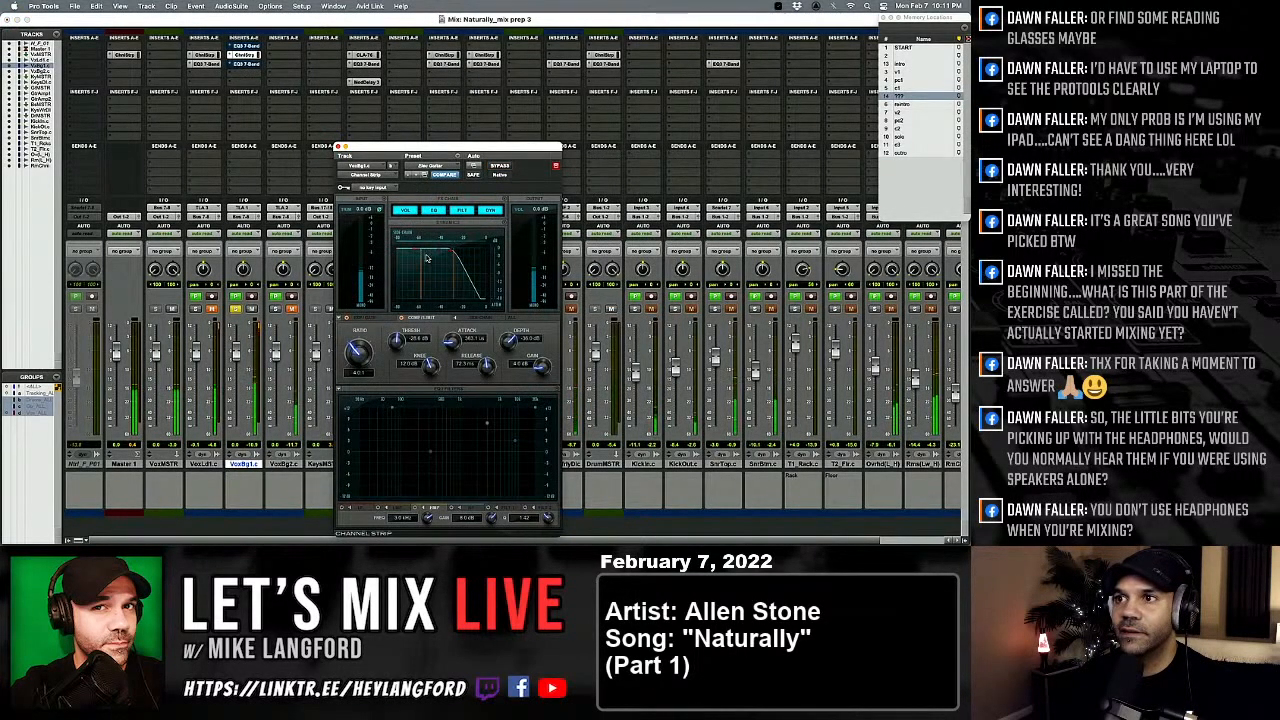
pyautogui.click(245, 46)
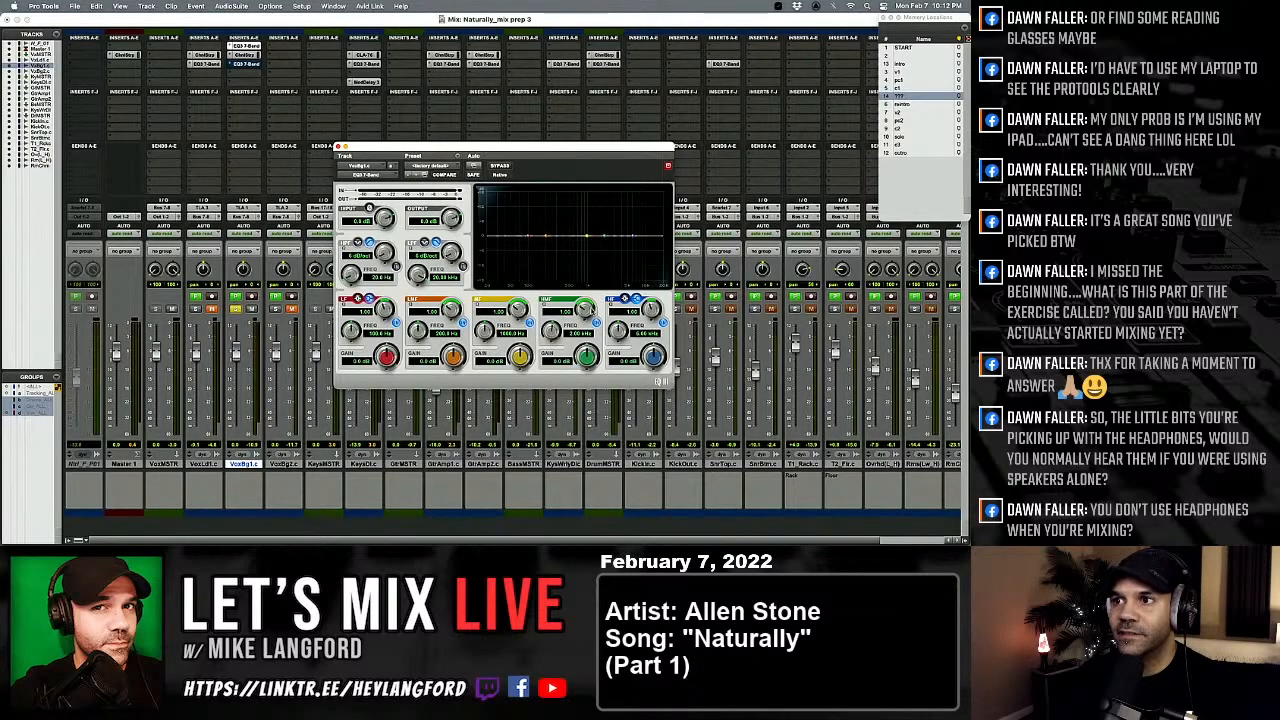
# Step: During playback, narrow the new EQ's high-mid Q to 10 and add a 24 dB/oct high-pass filter at about 130 Hz
pyautogui.press('space')
pyautogui.moveTo(591, 311); pyautogui.dragTo(588, 261)
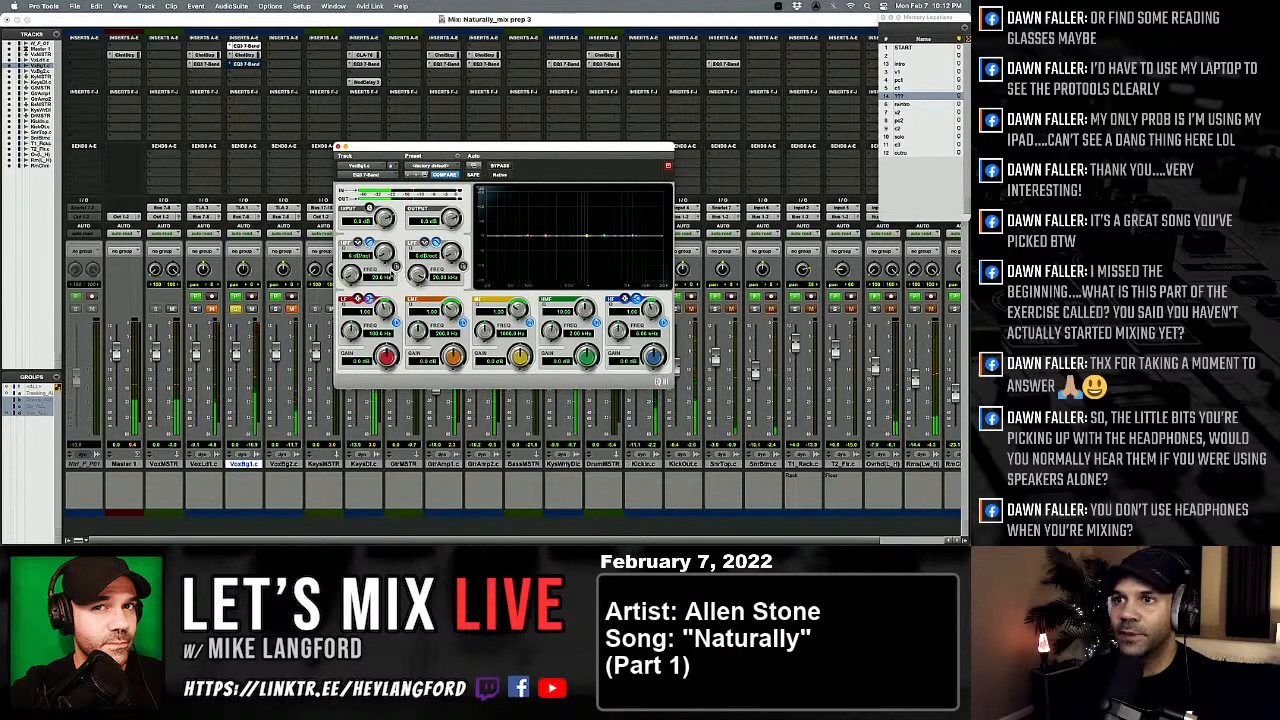
pyautogui.moveTo(385, 254); pyautogui.dragTo(352, 247)
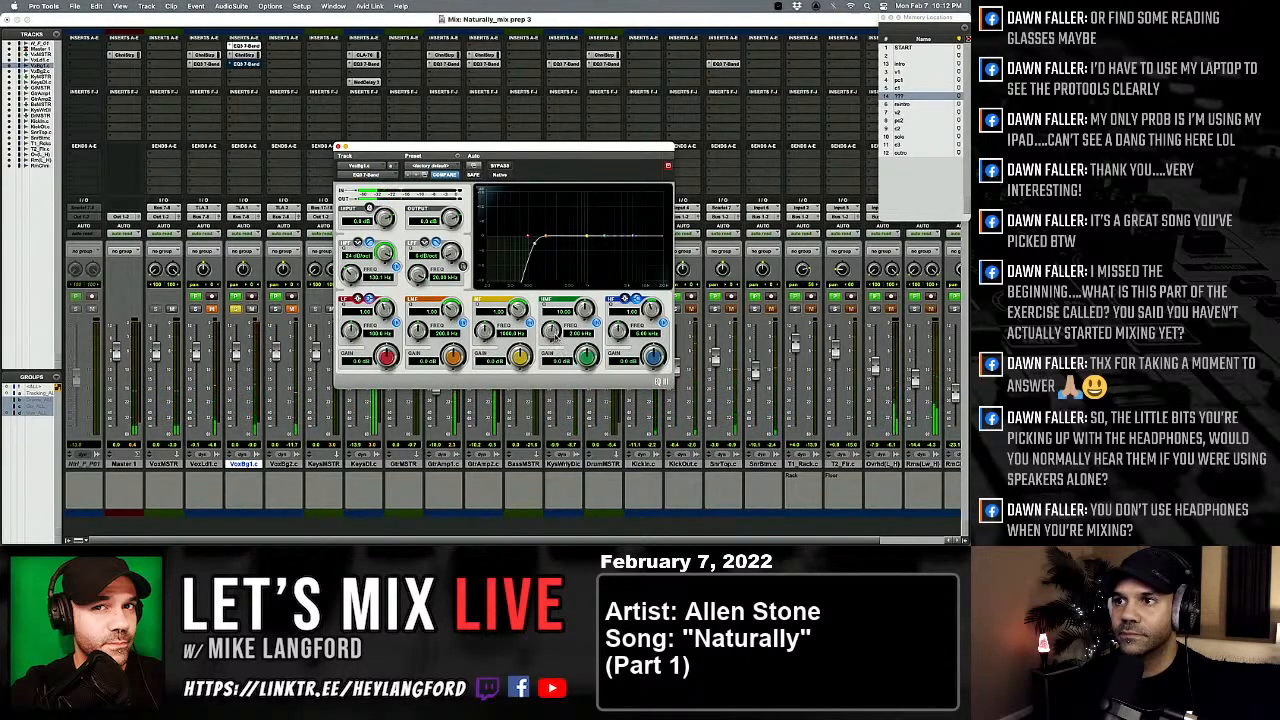
# Step: Sweep a narrow high-mid boost to about 8 kHz, turn it into a cut of about 12 dB, and compare with bypass
pyautogui.moveTo(604, 265); pyautogui.dragTo(638, 265)
pyautogui.moveTo(638, 192); pyautogui.dragTo(639, 192)
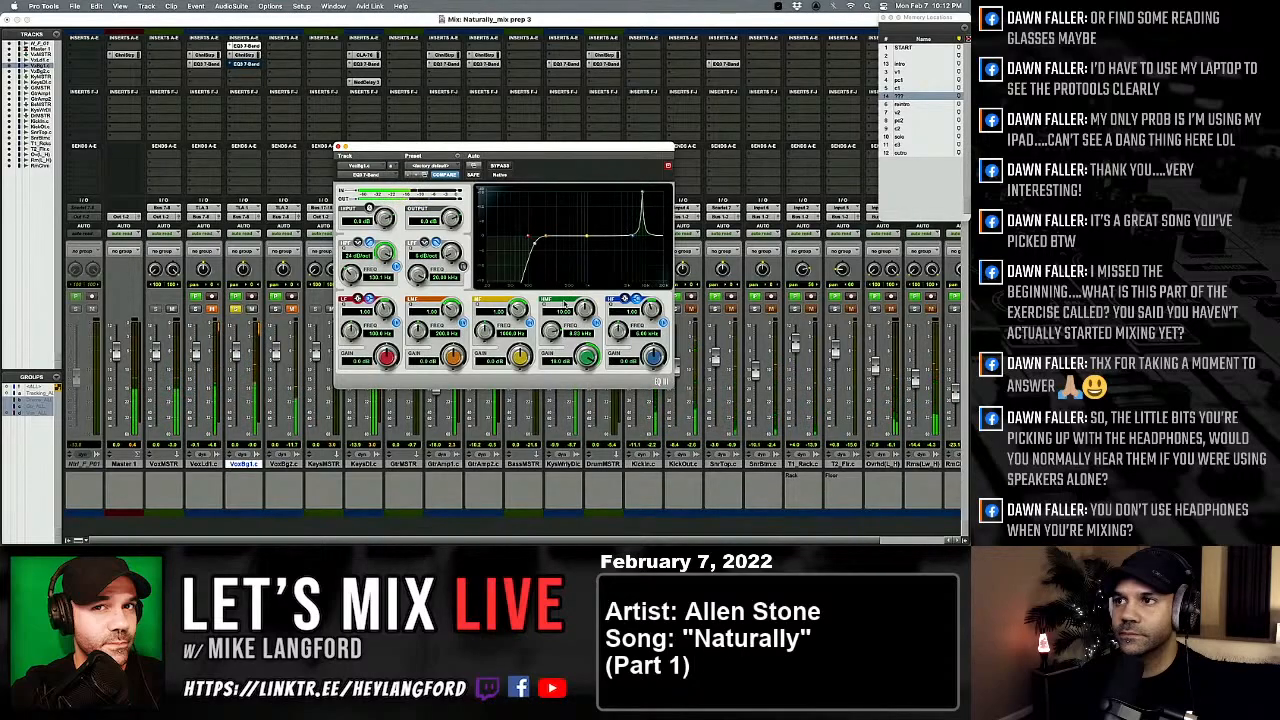
pyautogui.moveTo(587, 356); pyautogui.dragTo(578, 412)
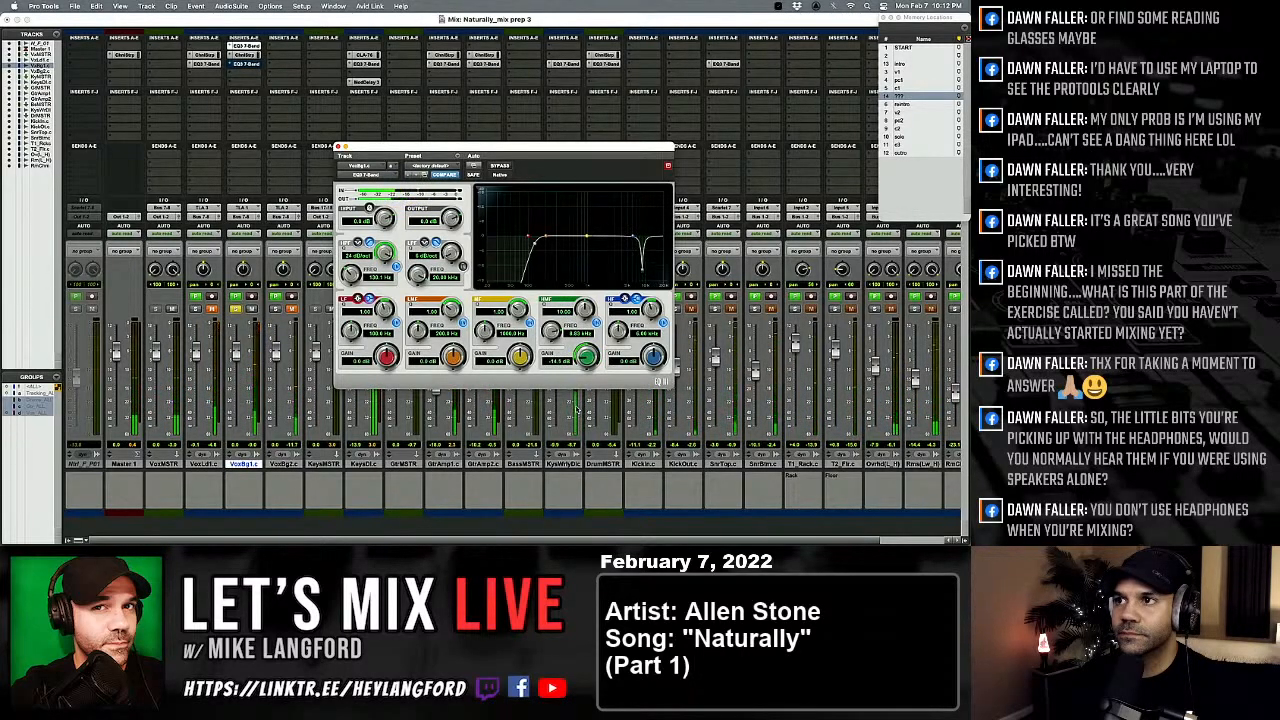
pyautogui.click(500, 165)
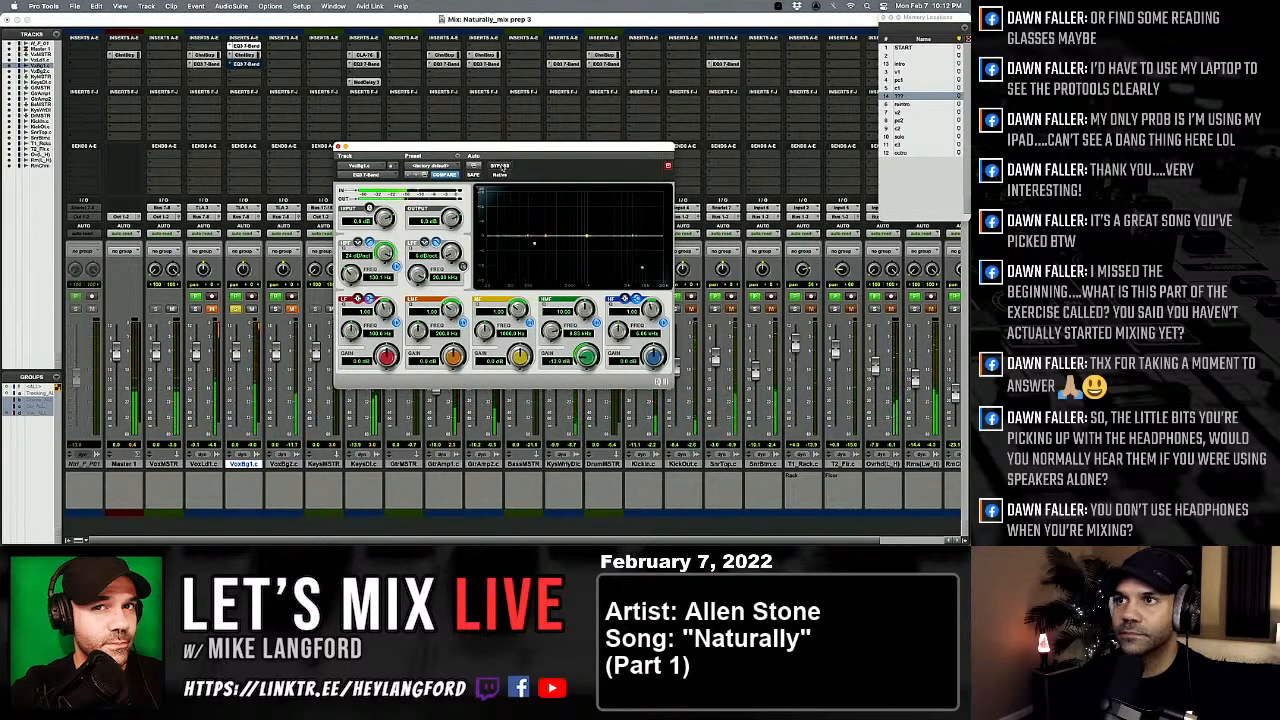
pyautogui.click(500, 165)
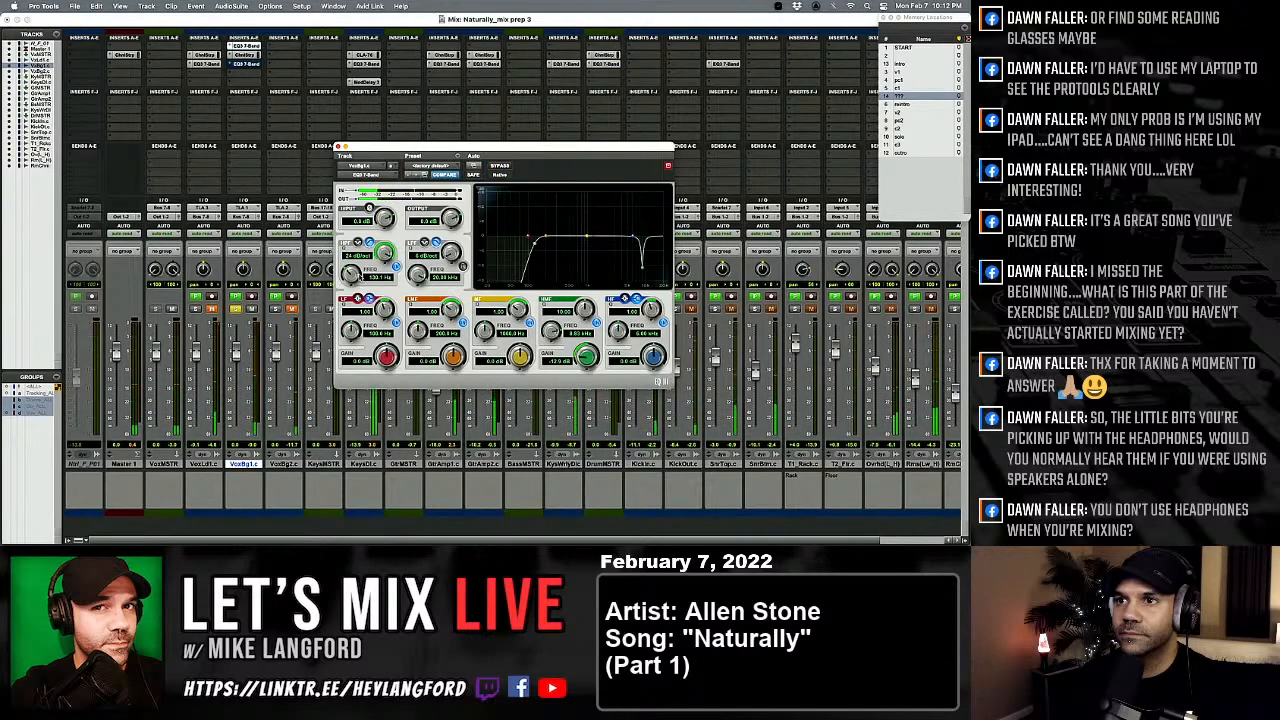
# Step: Raise the high-pass filter to about 200 Hz and add a 24 dB/oct low-pass filter at about 11 kHz
pyautogui.moveTo(351, 272); pyautogui.dragTo(352, 272)
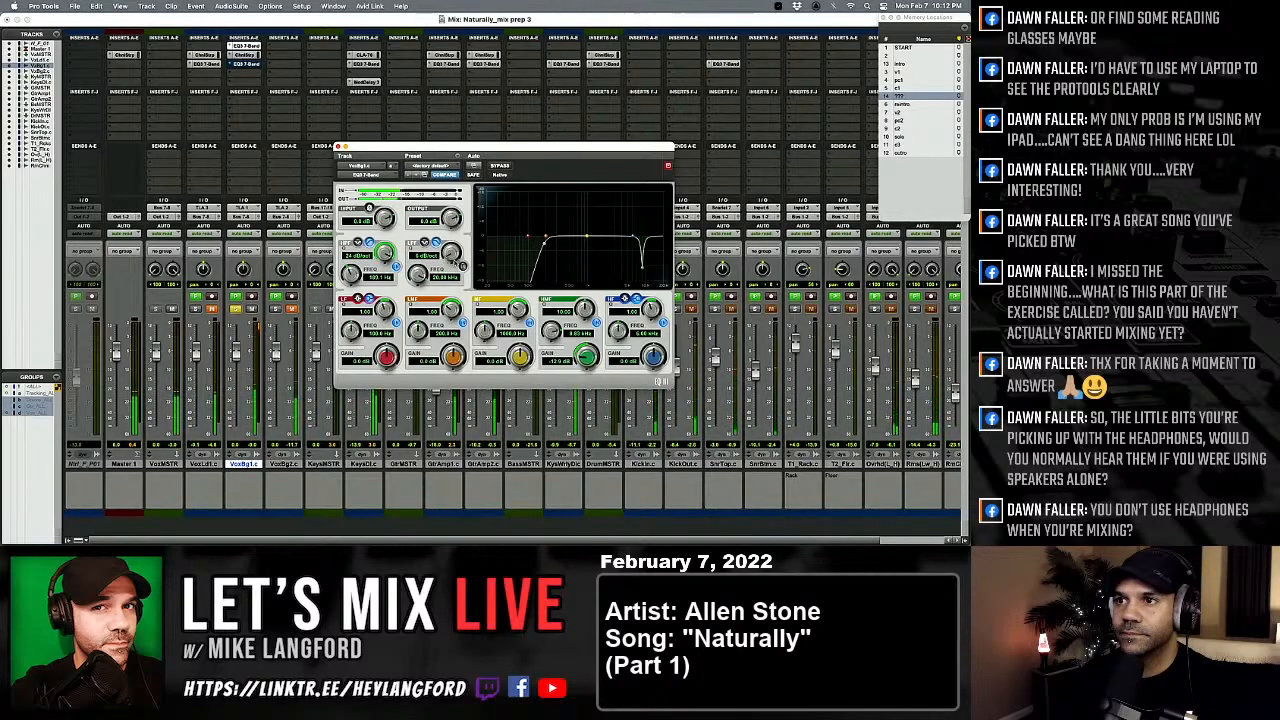
pyautogui.moveTo(450, 259); pyautogui.dragTo(417, 281)
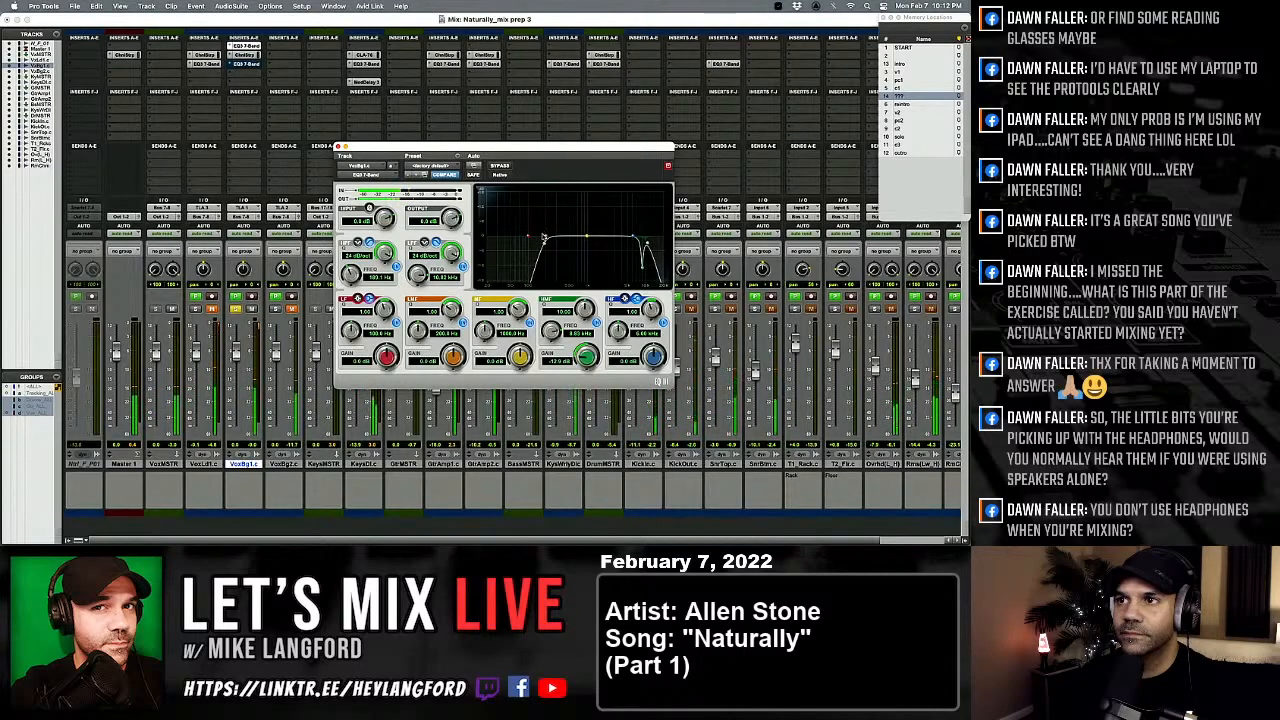
# Step: Cut the low-mid band by about 2.6 dB near 370 Hz and raise the high-pass filter to about 224 Hz, comparing with bypass
pyautogui.moveTo(543, 238)
pyautogui.mouseDown()
pyautogui.moveTo(557, 219)
pyautogui.moveTo(563, 247)
pyautogui.mouseUp()
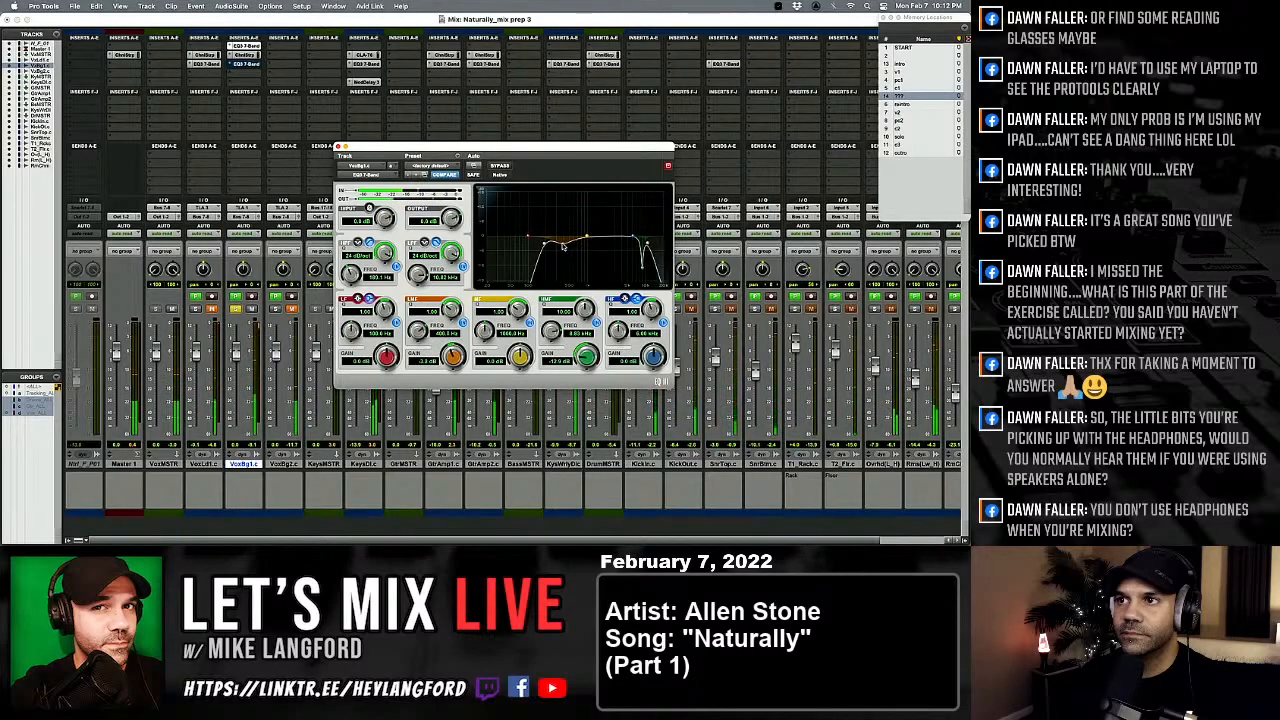
pyautogui.click(499, 167)
pyautogui.click(497, 166)
pyautogui.moveTo(346, 284); pyautogui.dragTo(348, 277)
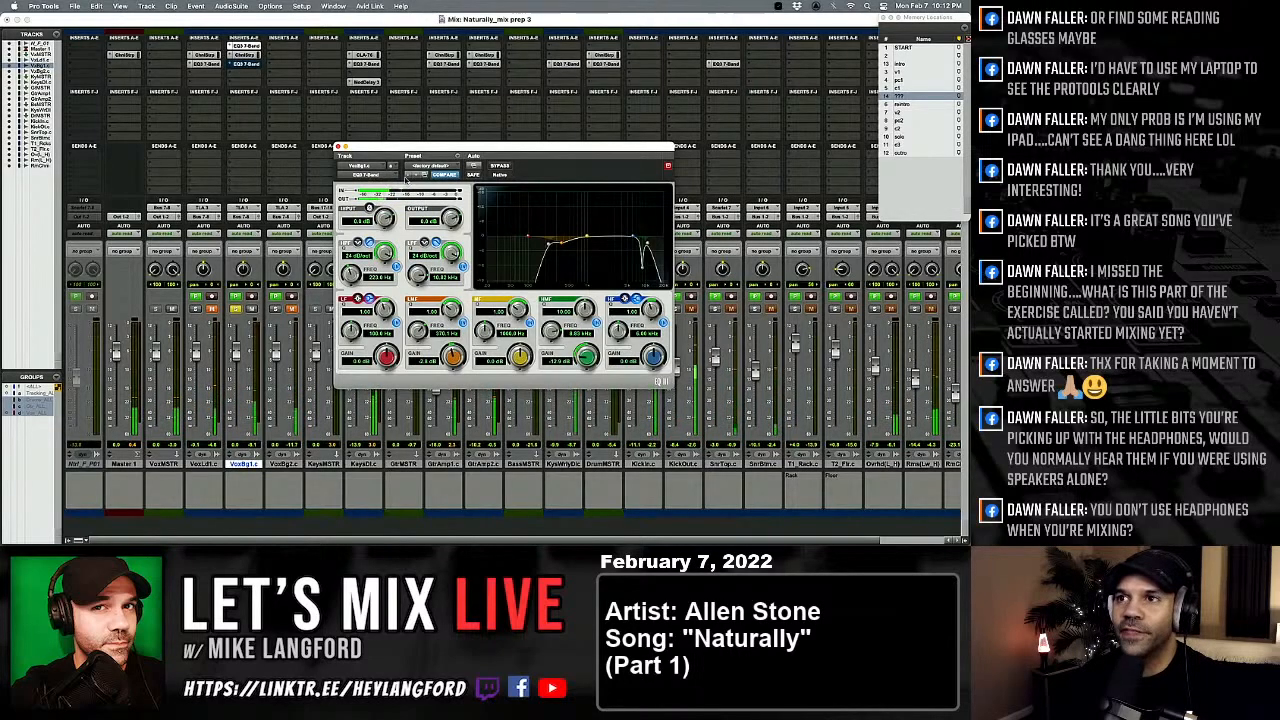
# Step: Check the Channel Strip on VoxBg1.c, and reduce the EQ's narrow 8 kHz cut to about -8.3 dB
pyautogui.click(244, 54)
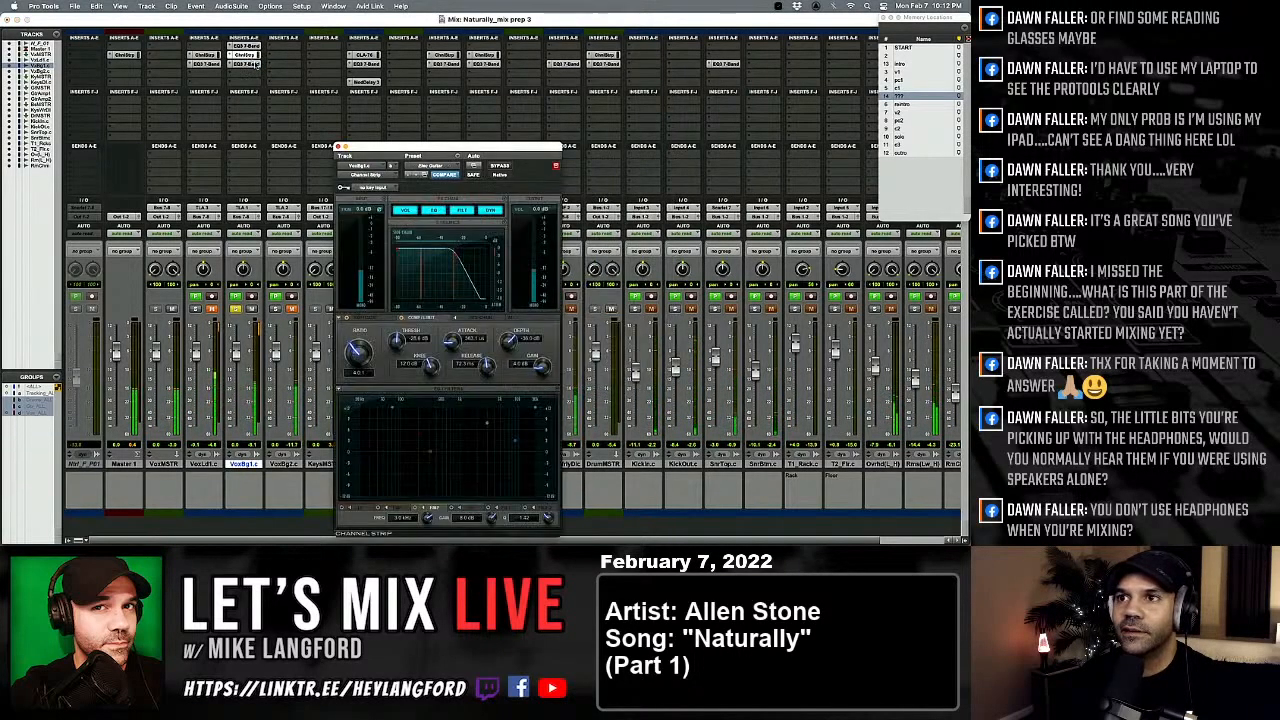
pyautogui.click(338, 147)
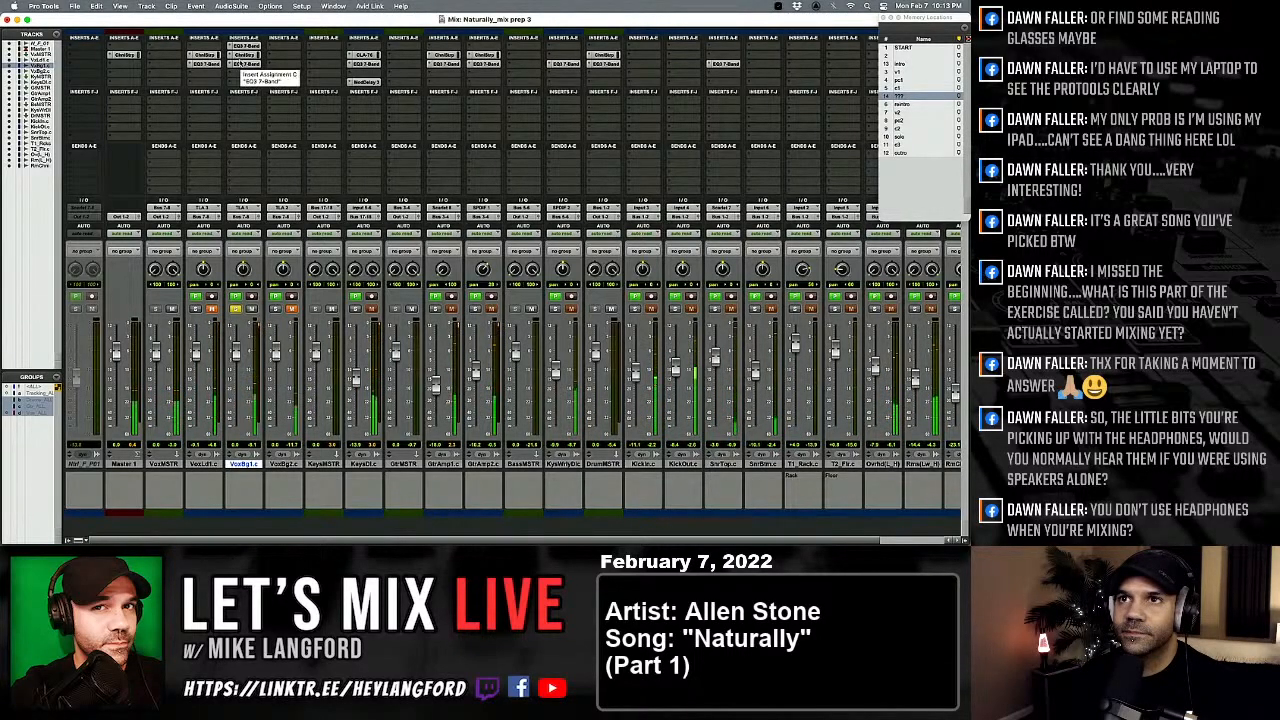
pyautogui.click(241, 47)
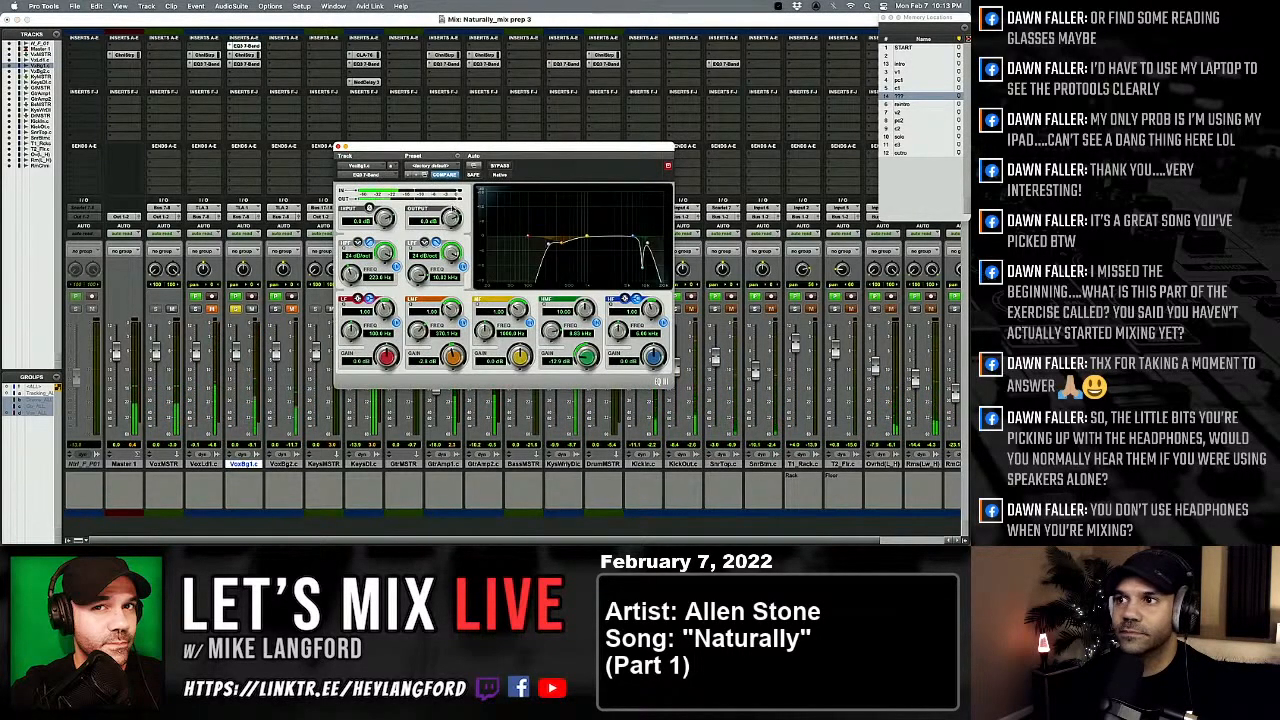
pyautogui.moveTo(586, 355); pyautogui.dragTo(581, 352)
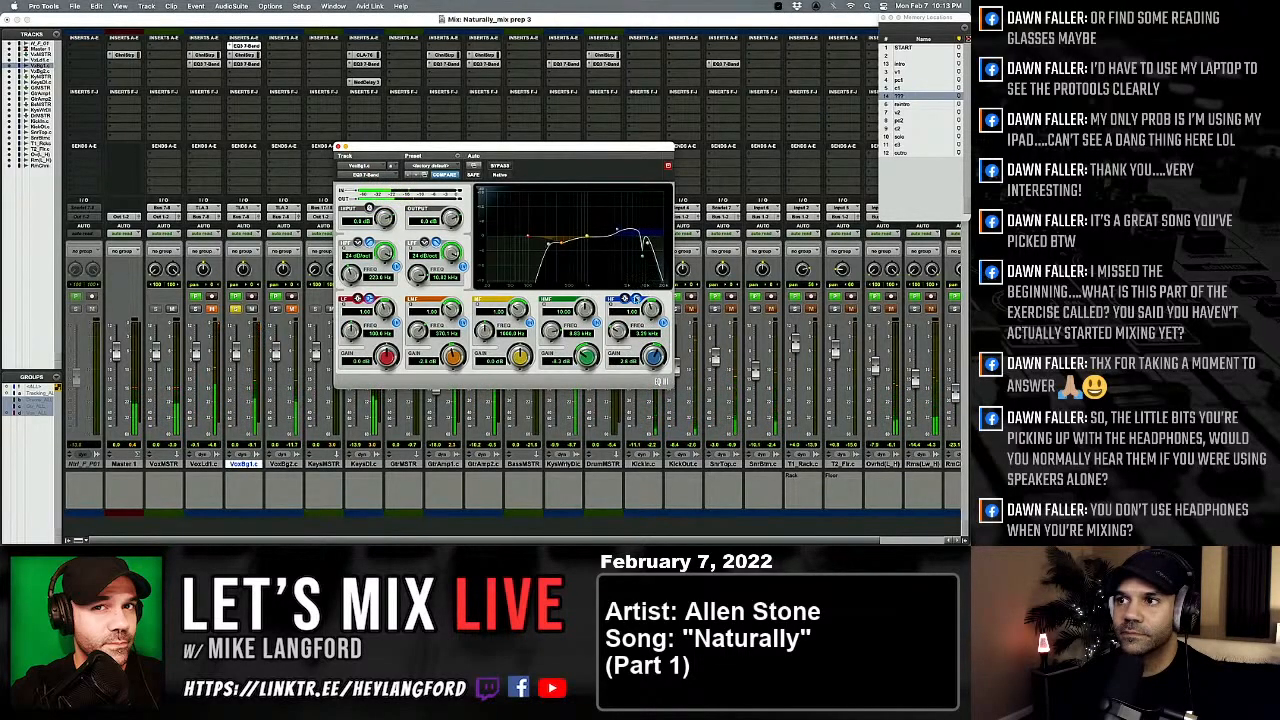
# Step: Shape the high band into a broad 1.5 dB bell boost near 3.65 kHz with a Q of about 0.42, and compare with bypass
pyautogui.moveTo(618, 233)
pyautogui.mouseDown()
pyautogui.moveTo(588, 225)
pyautogui.moveTo(616, 207)
pyautogui.moveTo(616, 233)
pyautogui.mouseUp()
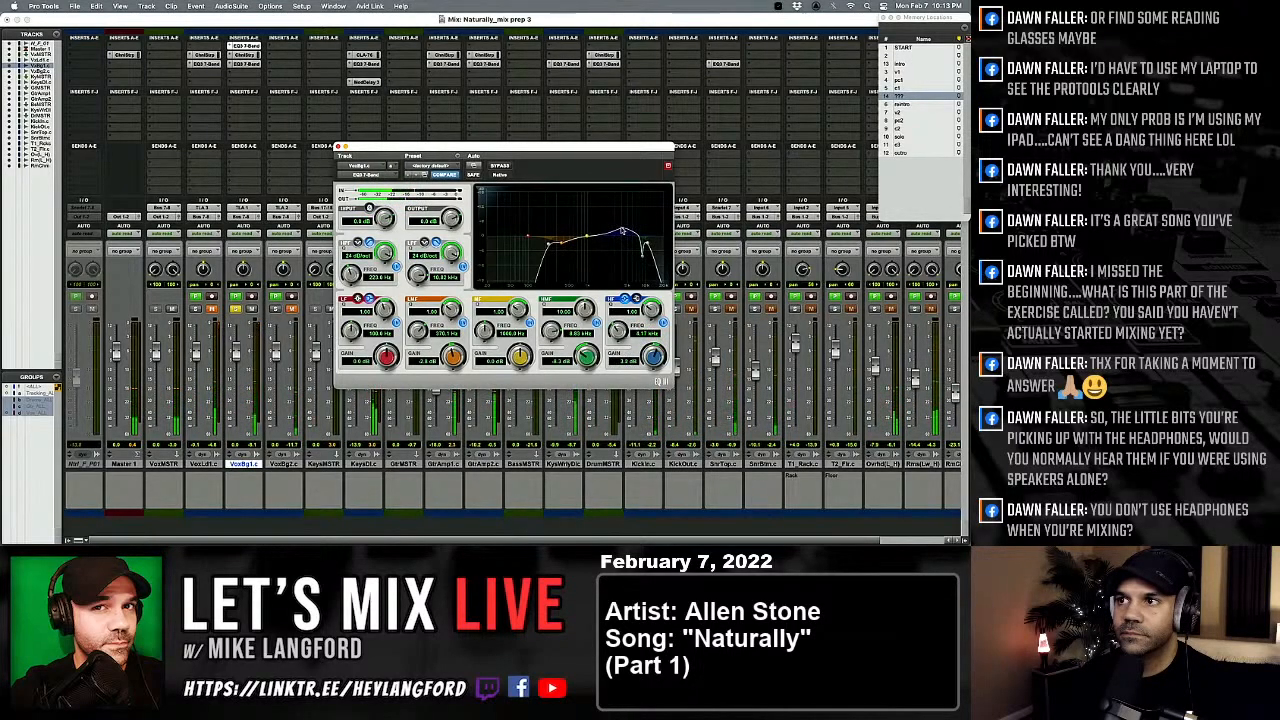
pyautogui.moveTo(650, 309); pyautogui.dragTo(652, 322)
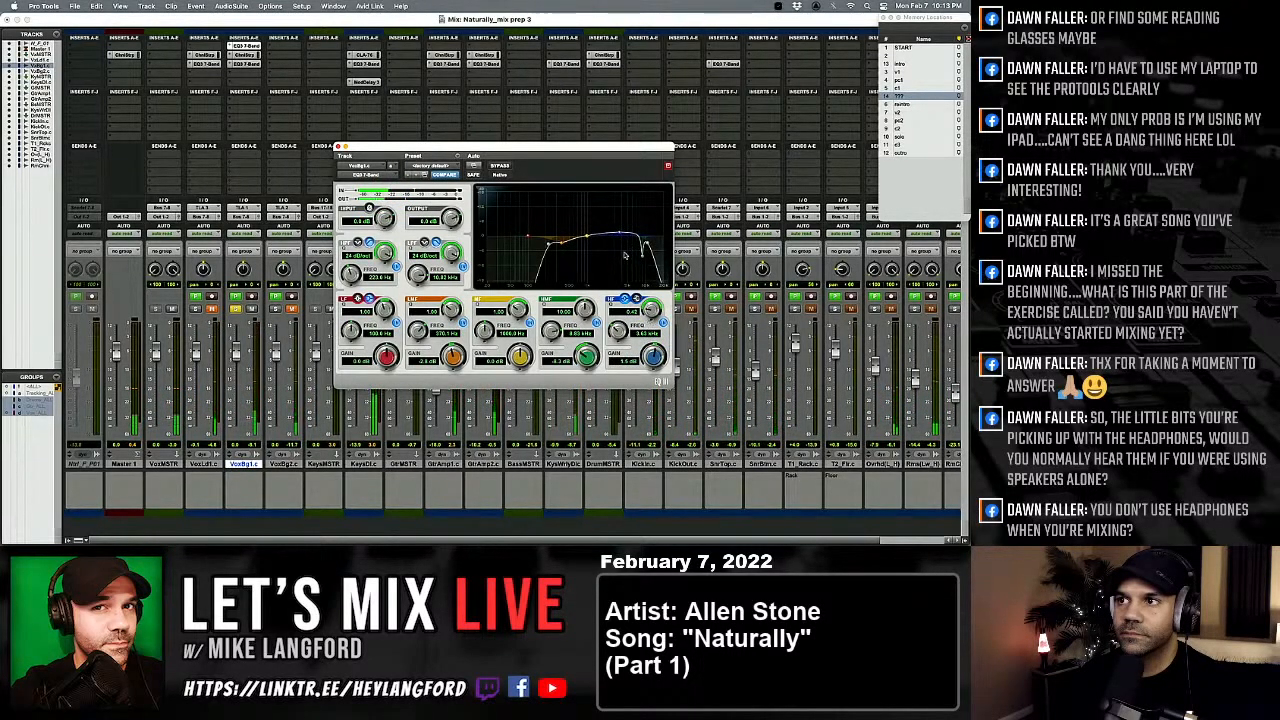
pyautogui.moveTo(621, 236); pyautogui.dragTo(623, 235)
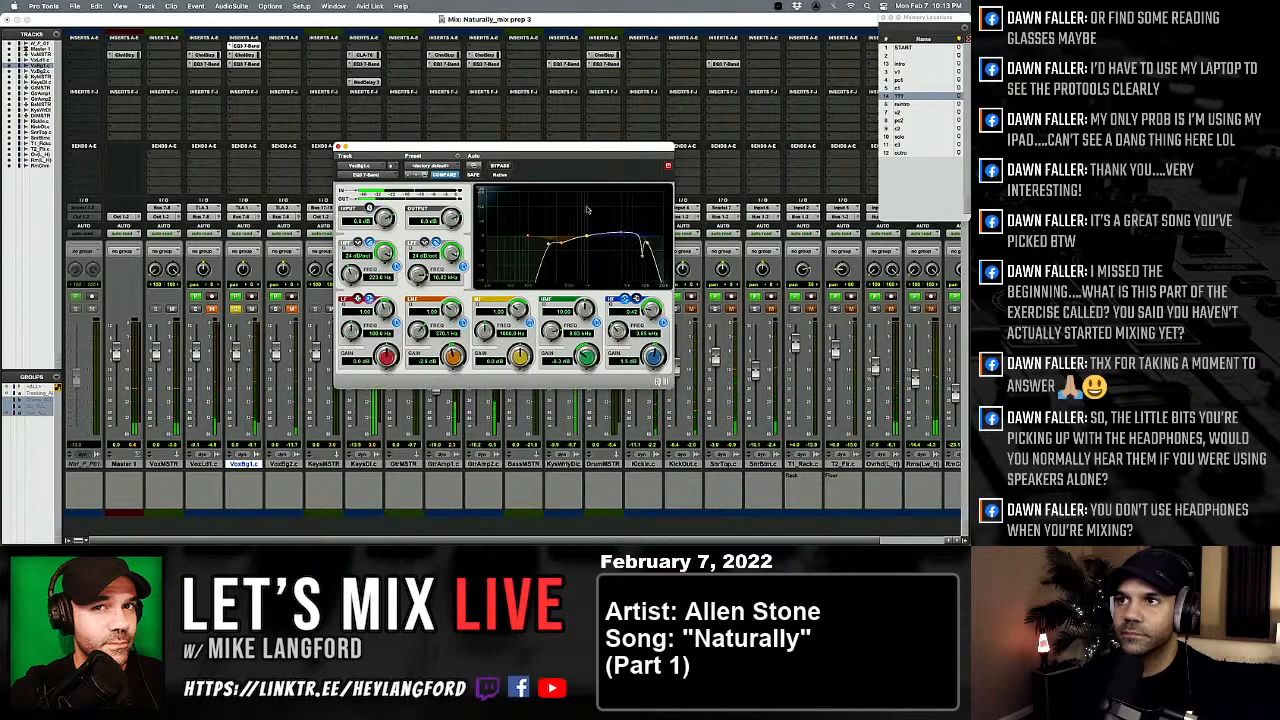
pyautogui.click(491, 165)
pyautogui.click(491, 165)
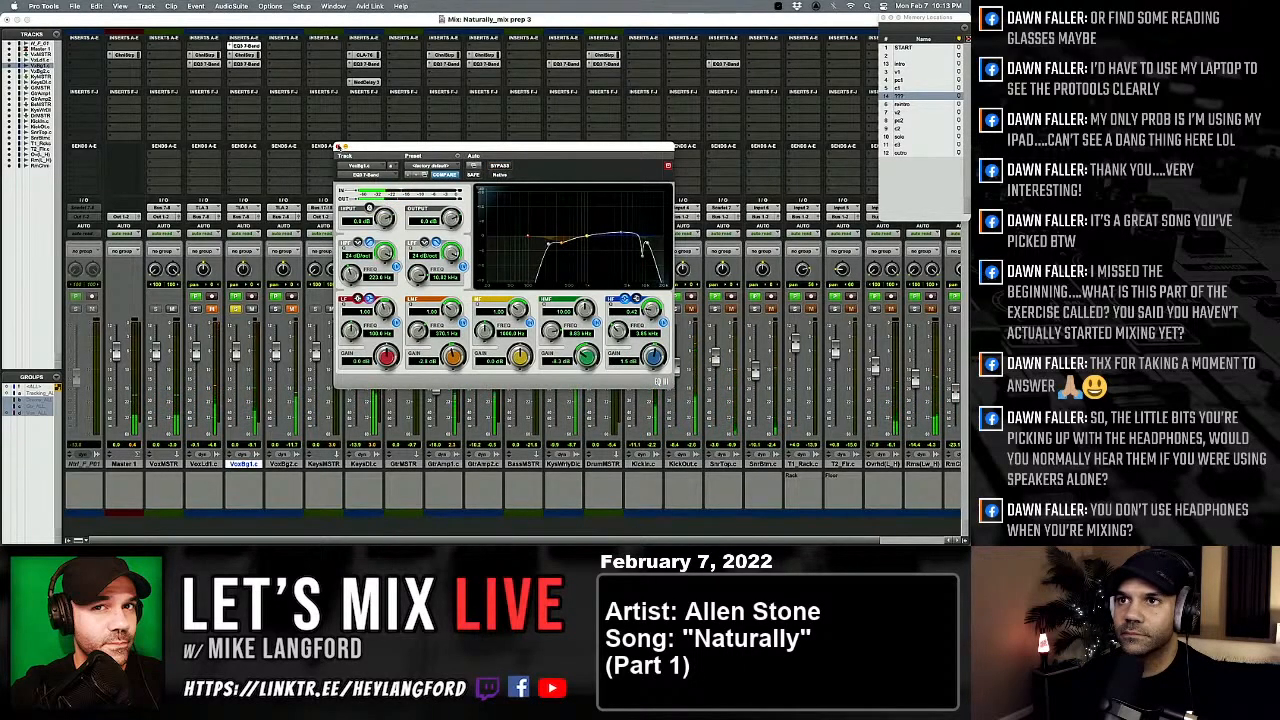
# Step: Fine-tune the makeup gain on VoxLd1.c's Channel Strip, and raise the VoxBg1.c fader slightly to about -4.3 dB
pyautogui.click(338, 147)
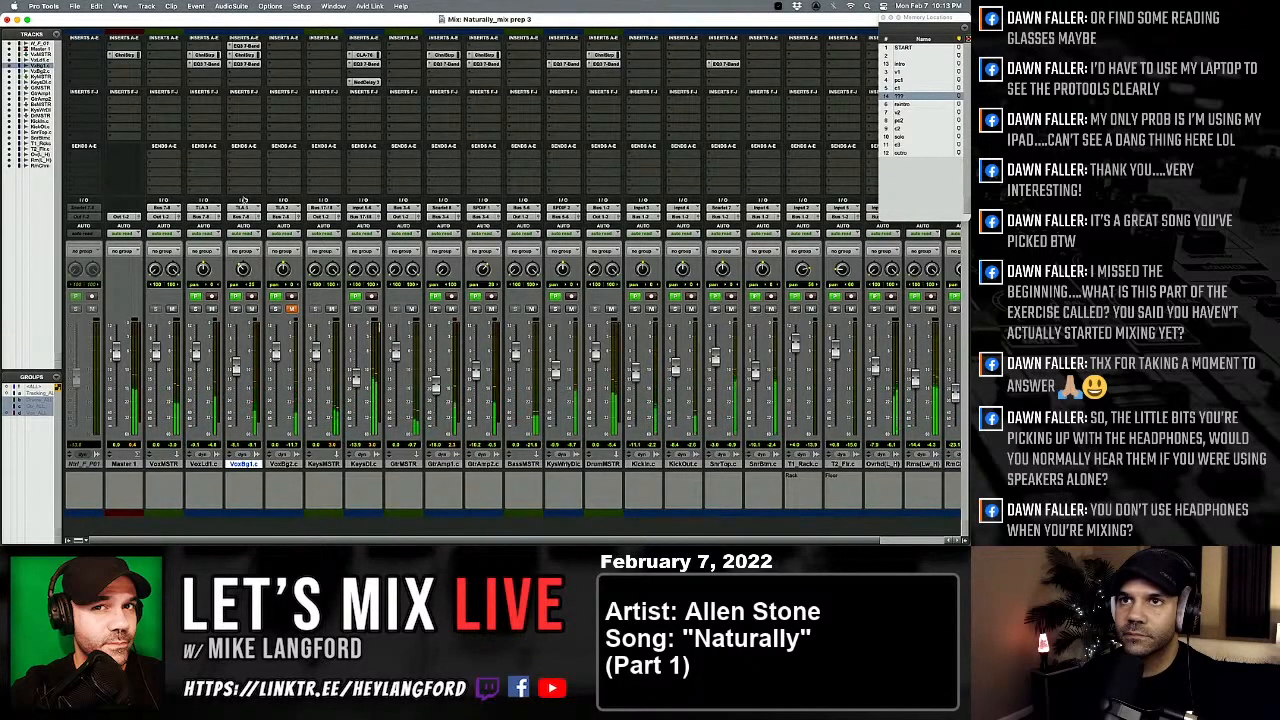
pyautogui.click(205, 55)
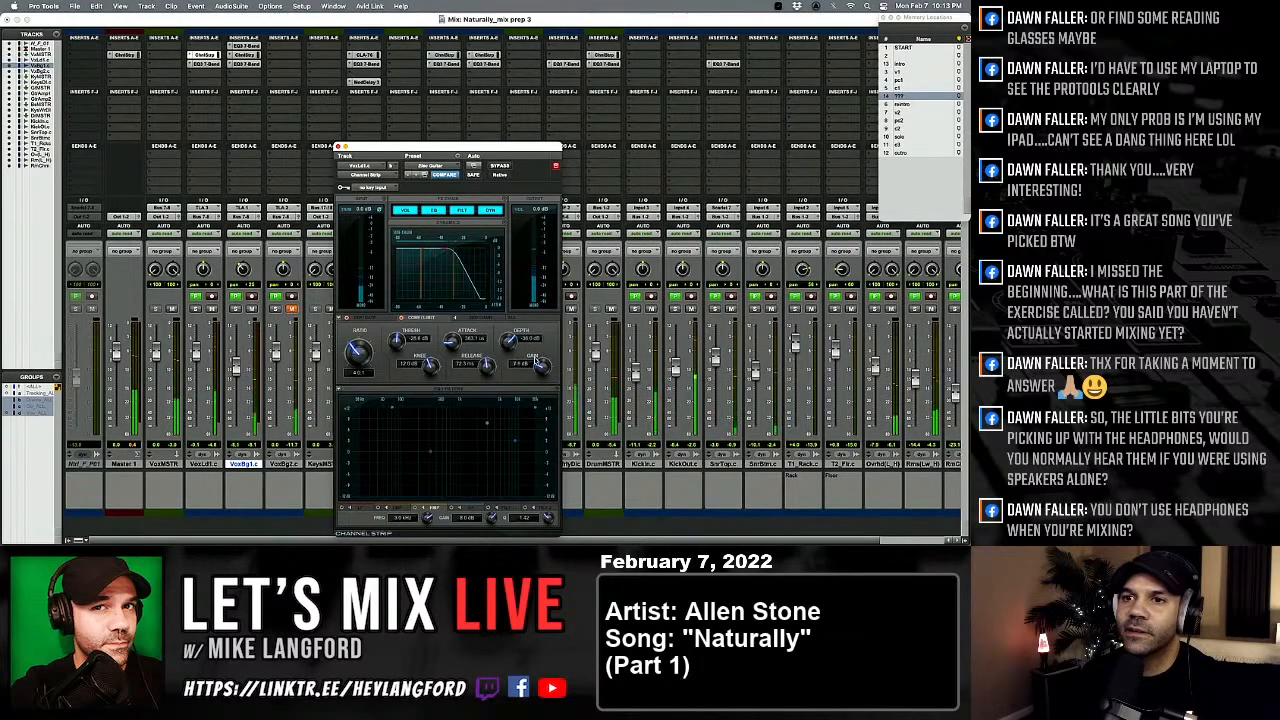
pyautogui.moveTo(535, 358); pyautogui.dragTo(537, 360)
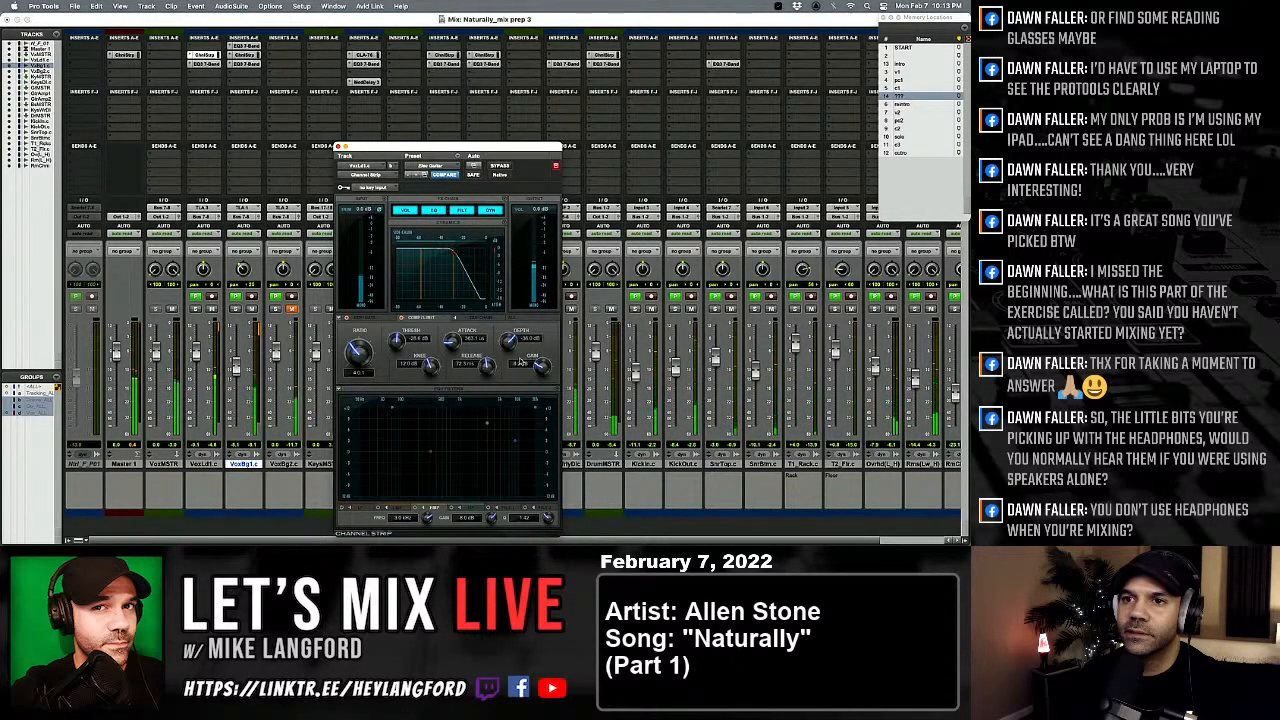
pyautogui.moveTo(540, 370); pyautogui.dragTo(541, 363)
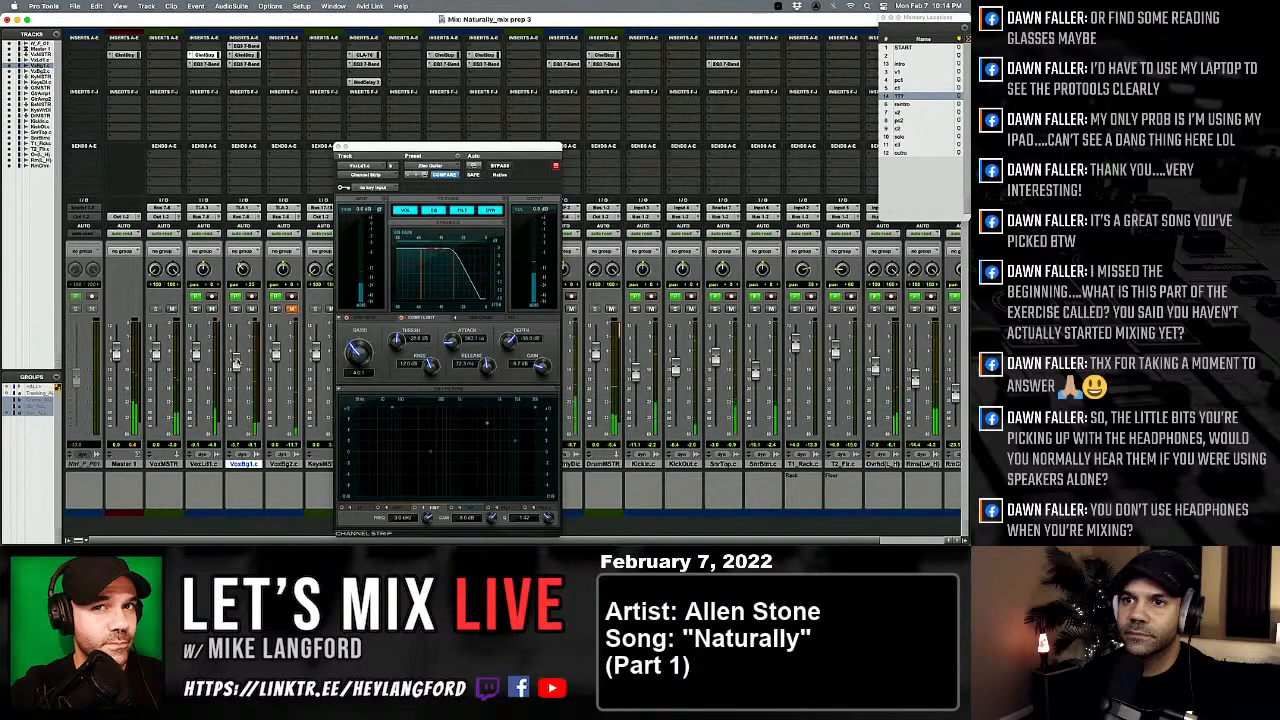
pyautogui.moveTo(236, 364); pyautogui.dragTo(236, 359)
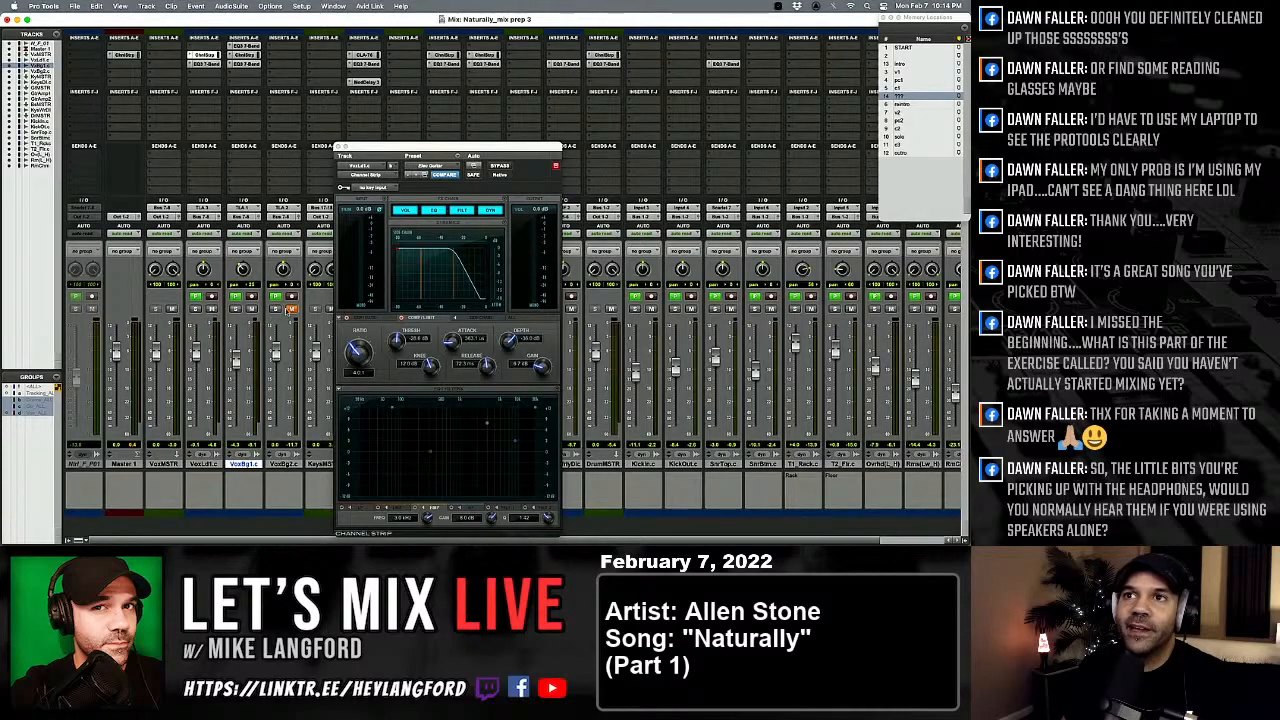
# Step: Check the 7-Band EQs on VoxLd1.c and VoxBg1.c, and bypass the second EQ on VoxBg1.c
pyautogui.click(204, 64)
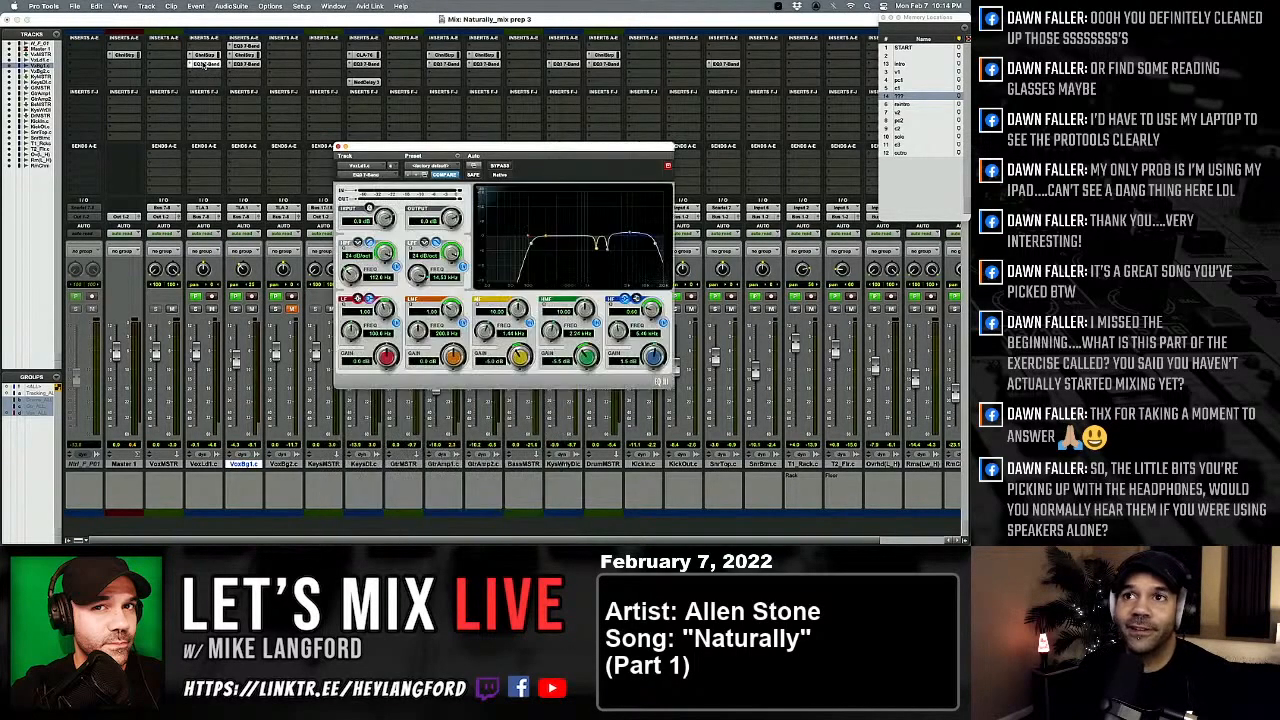
pyautogui.click(255, 65)
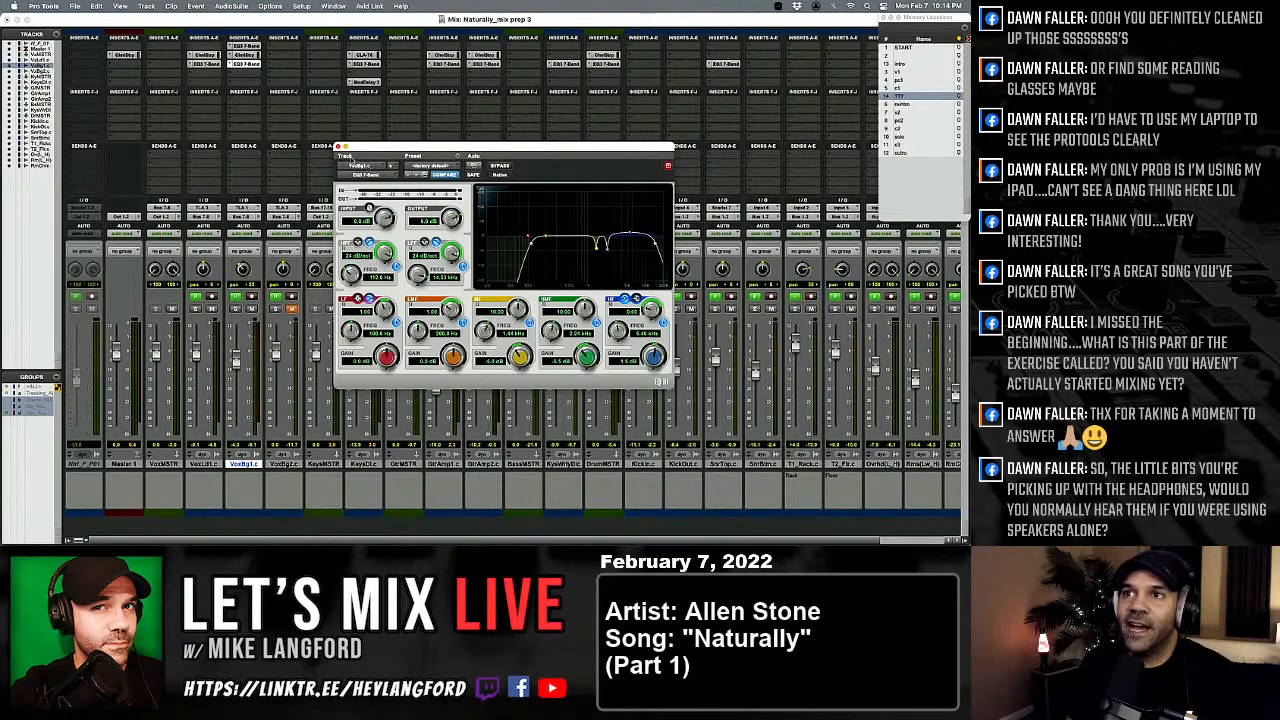
pyautogui.click(248, 63)
pyautogui.click(250, 63)
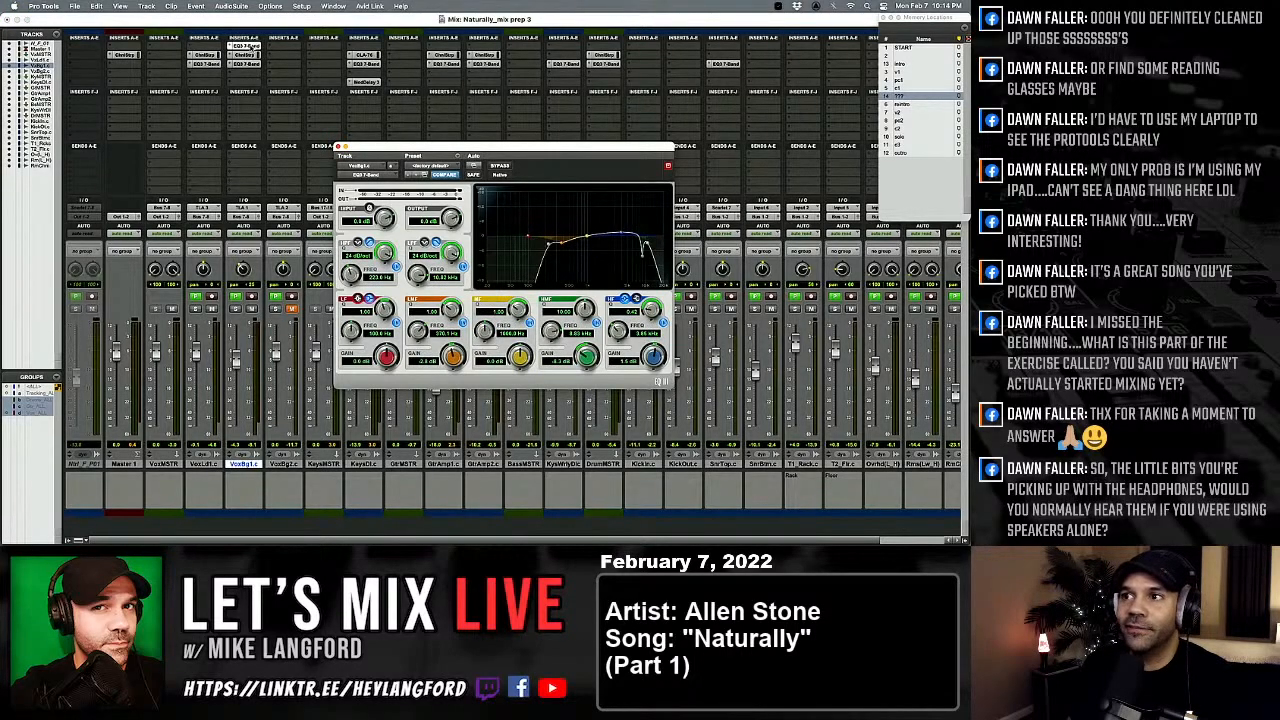
pyautogui.keyDown('super'); pyautogui.click(250, 65); pyautogui.keyUp('super')
pyautogui.keyDown('super'); pyautogui.click(250, 65); pyautogui.keyUp('super')
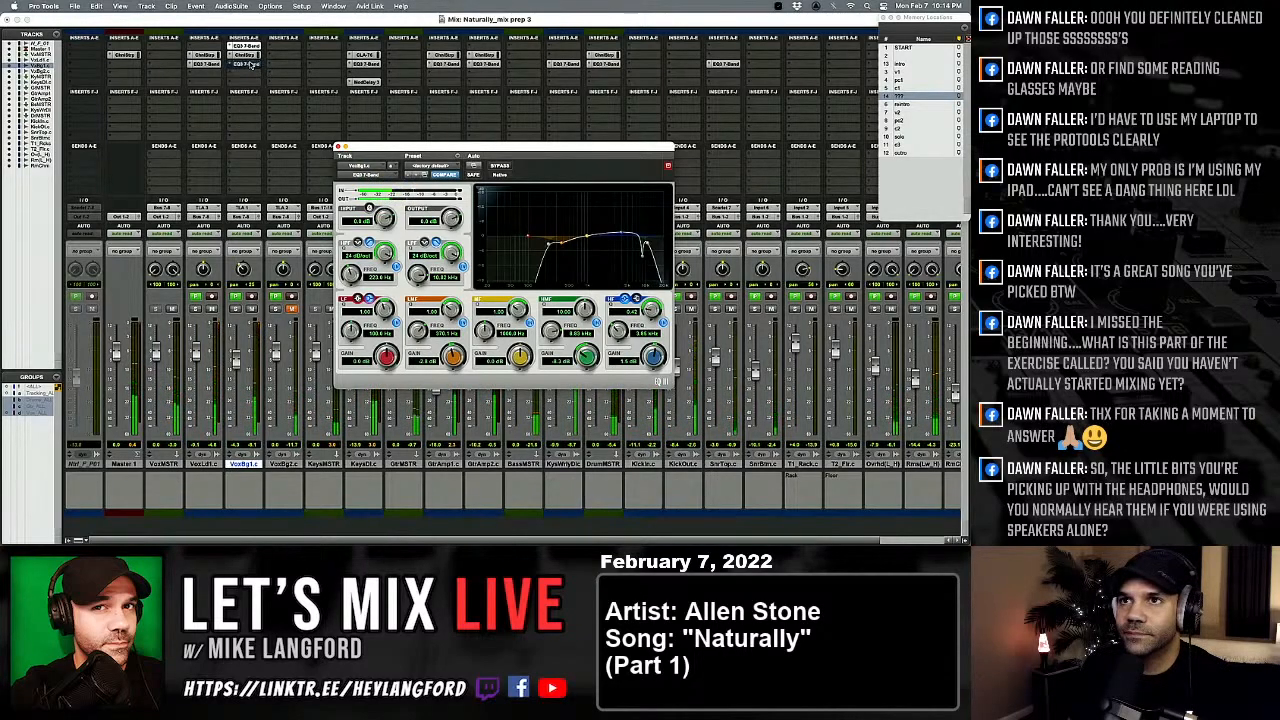
# Step: Compare VoxBg1.c's first EQ with bypass, and lower its high-pass filter to about 186 Hz
pyautogui.keyDown('super'); pyautogui.click(250, 47); pyautogui.keyUp('super')
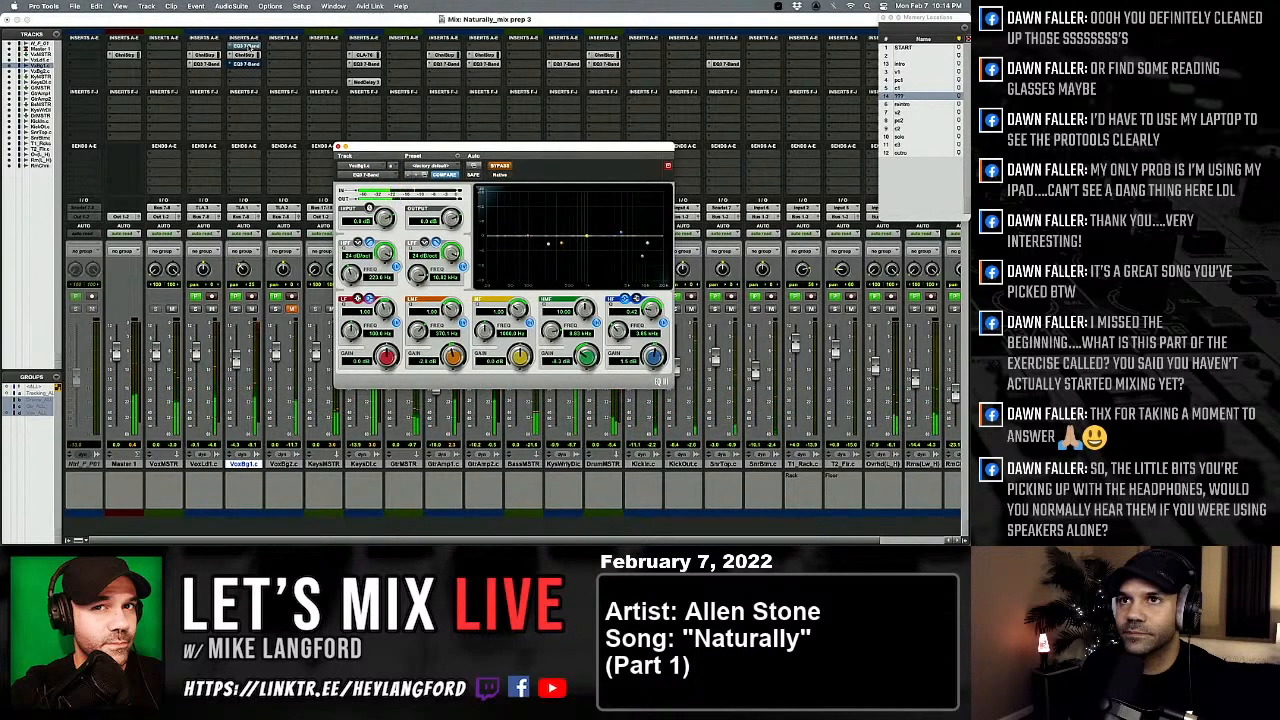
pyautogui.keyDown('super'); pyautogui.click(250, 47); pyautogui.keyUp('super')
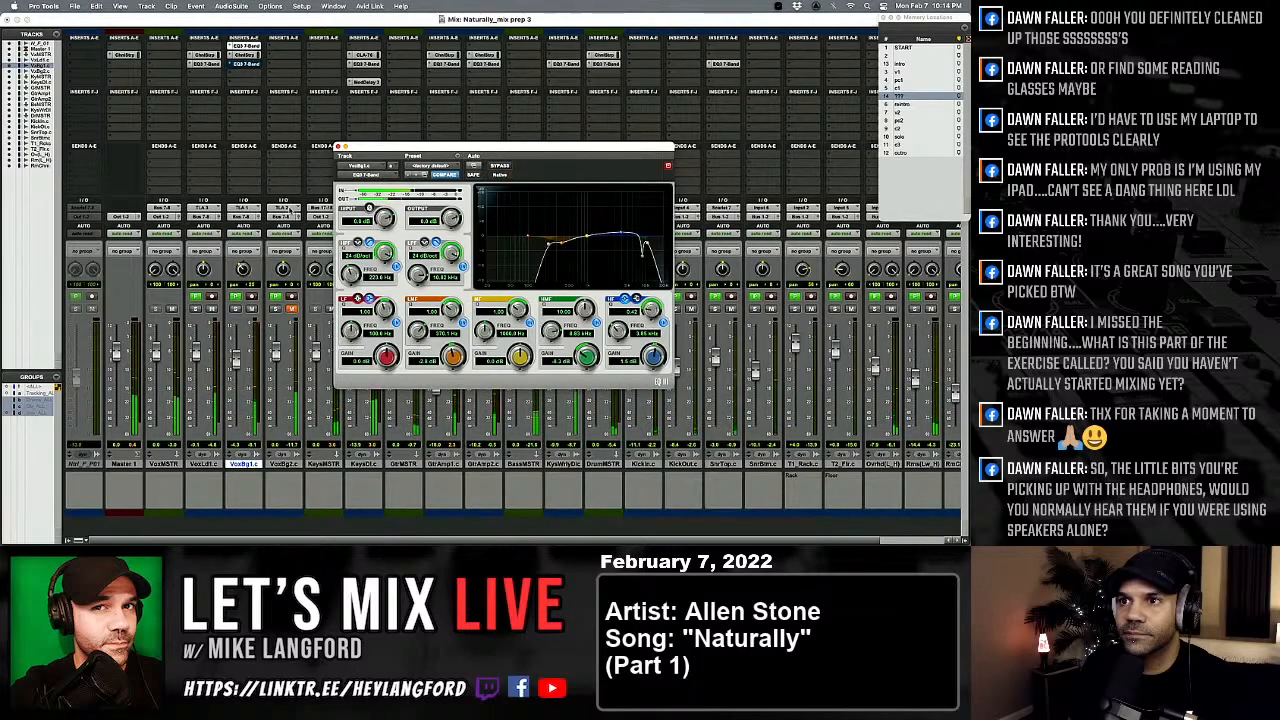
pyautogui.moveTo(350, 272); pyautogui.dragTo(347, 285)
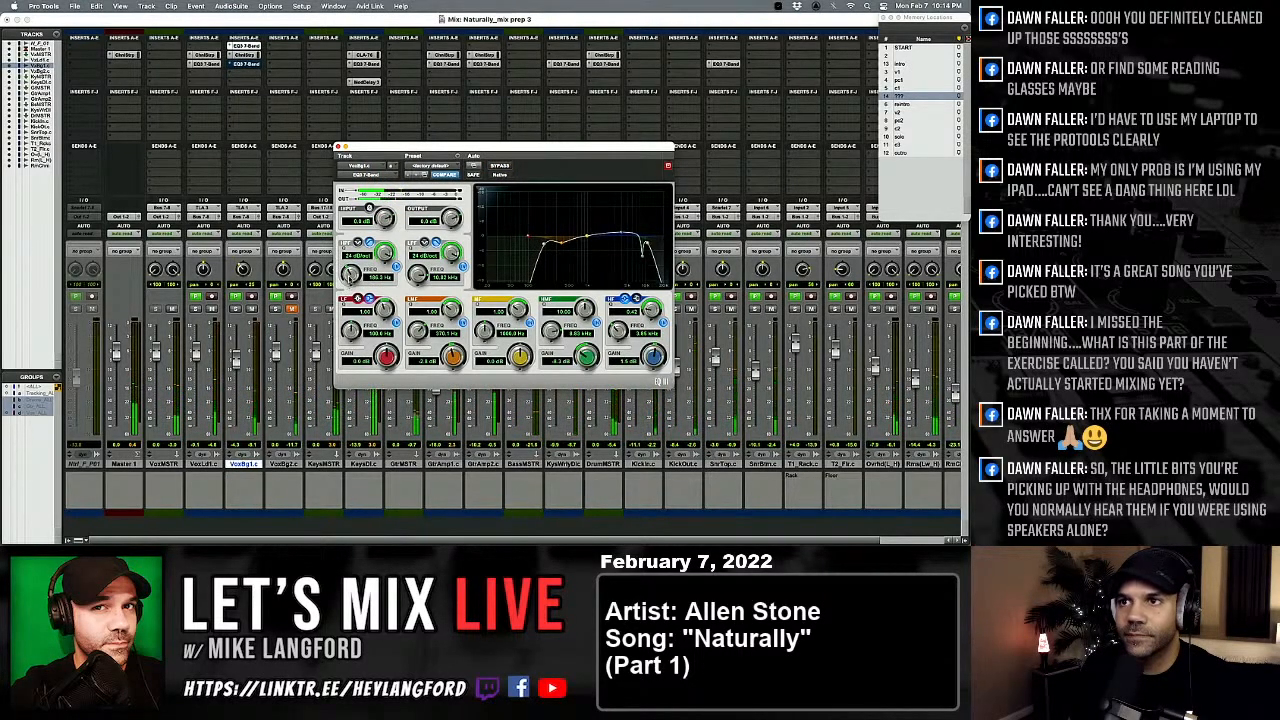
pyautogui.click(339, 148)
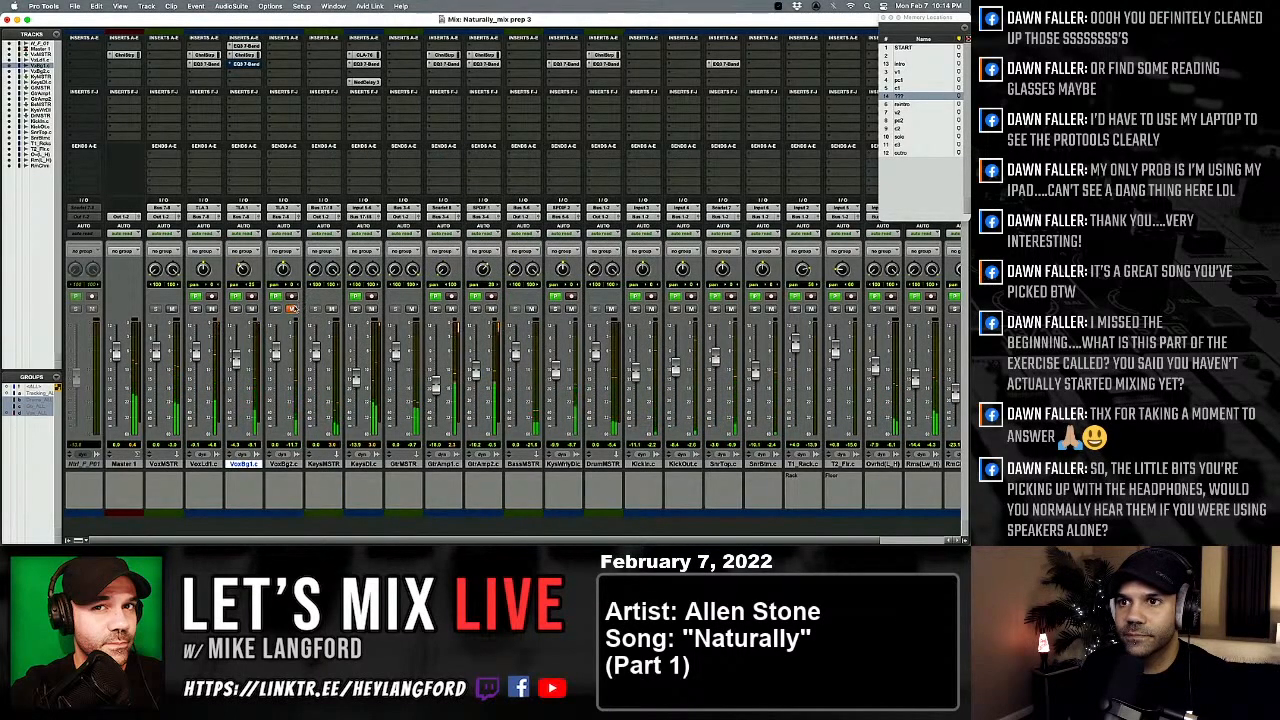
# Step: Solo VoxBg2.c and copy the first 7-Band EQ from VoxBg1.c onto it
pyautogui.click(275, 308)
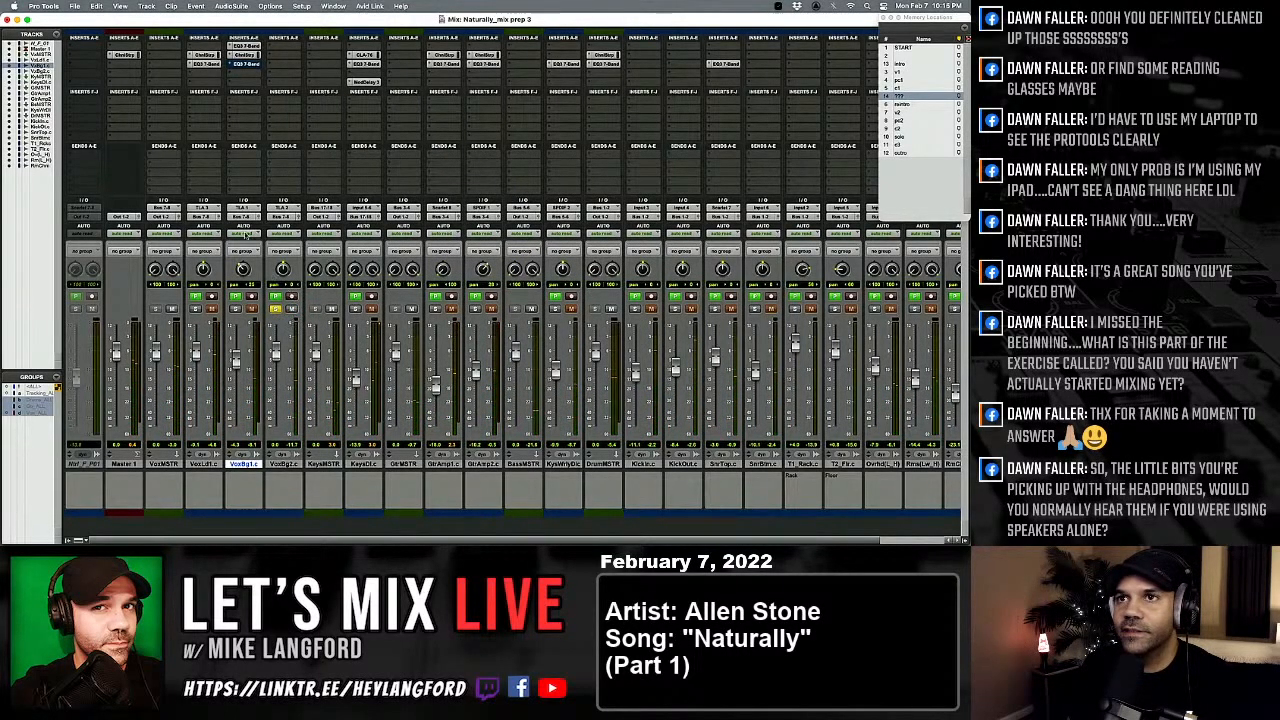
pyautogui.click(286, 46)
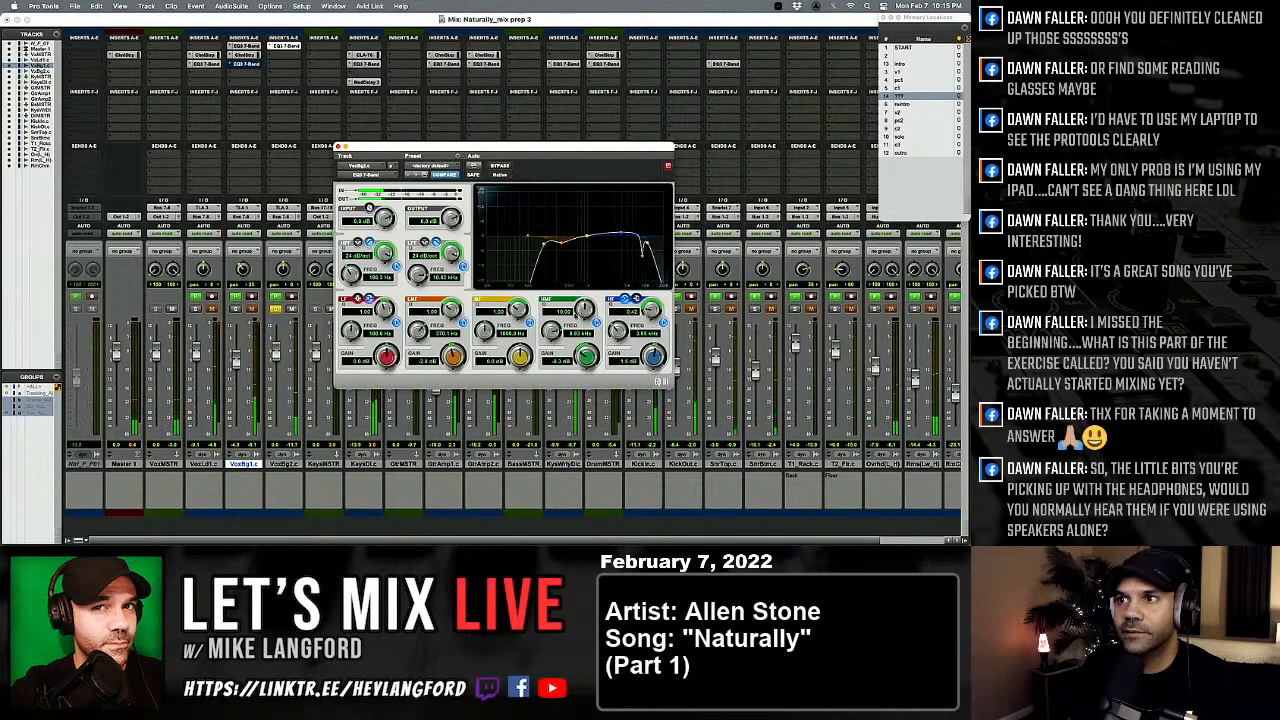
# Step: Try a narrower 6 dB low-mid cut near 367 Hz on VoxBg2.c's EQ, readjusting the high-pass filter and comparing with bypass
pyautogui.moveTo(352, 276); pyautogui.dragTo(351, 284)
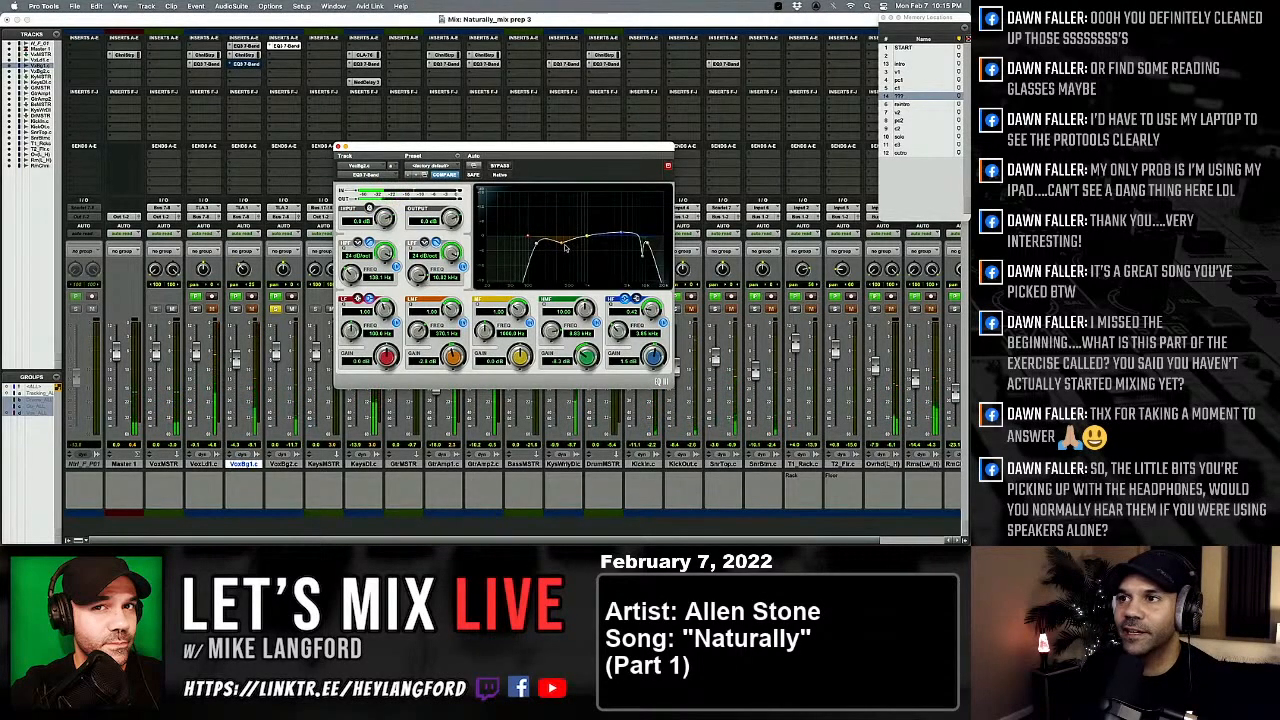
pyautogui.moveTo(455, 362); pyautogui.dragTo(591, 258)
pyautogui.moveTo(417, 328); pyautogui.dragTo(445, 397)
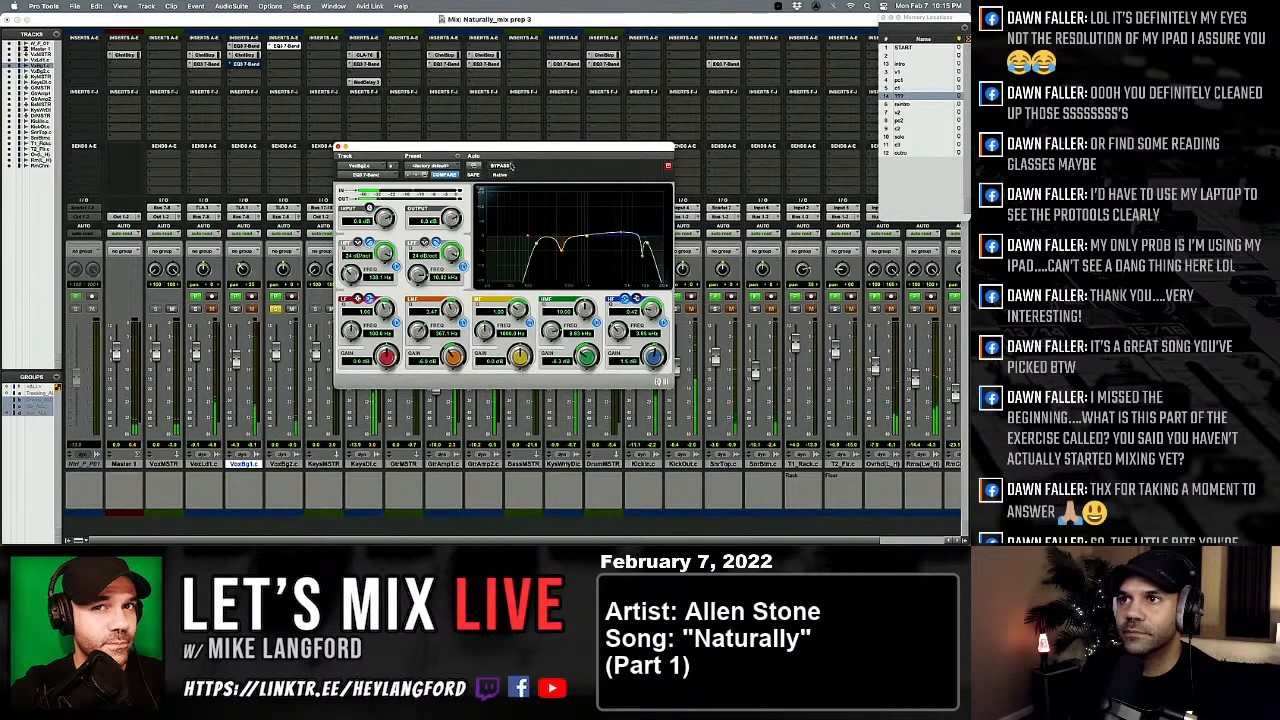
pyautogui.click(510, 167)
pyautogui.click(507, 170)
pyautogui.moveTo(369, 272); pyautogui.dragTo(369, 266)
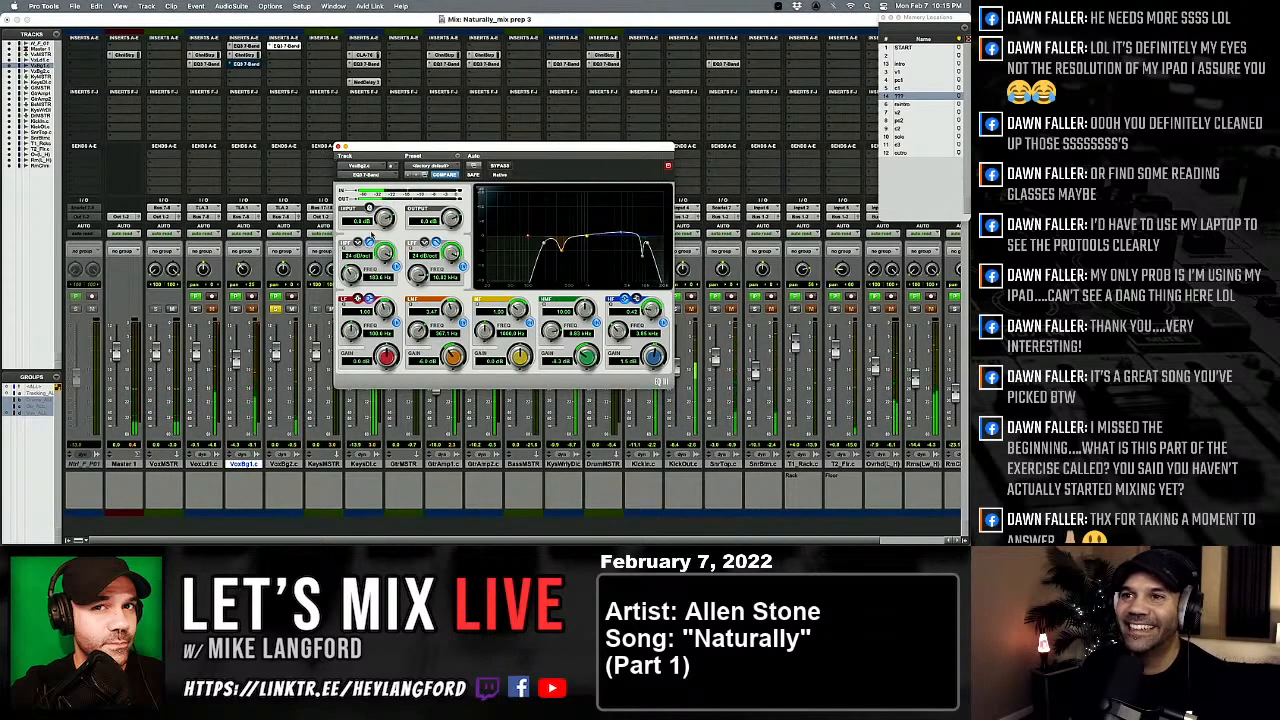
# Step: Copy the Channel Strip and first 7-Band EQ from VoxBg1.c to VoxBg2.c, placing the EQ before the Channel Strip
pyautogui.click(245, 55)
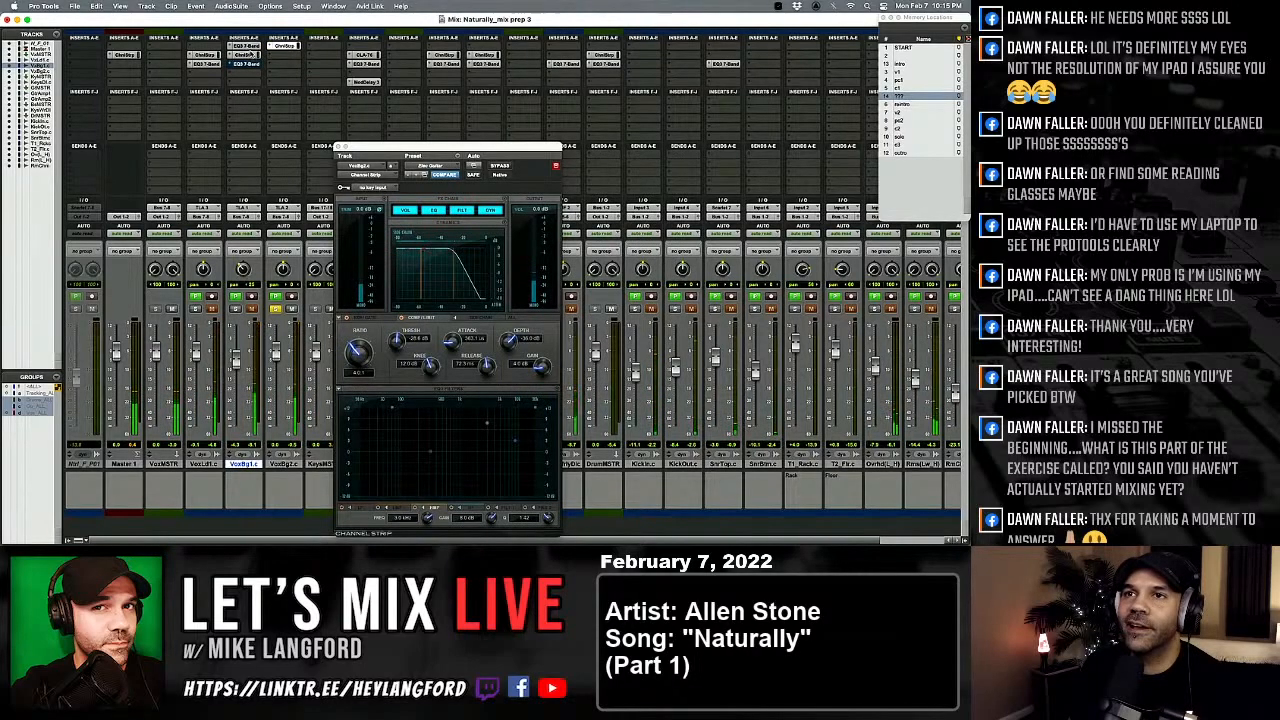
pyautogui.click(283, 50)
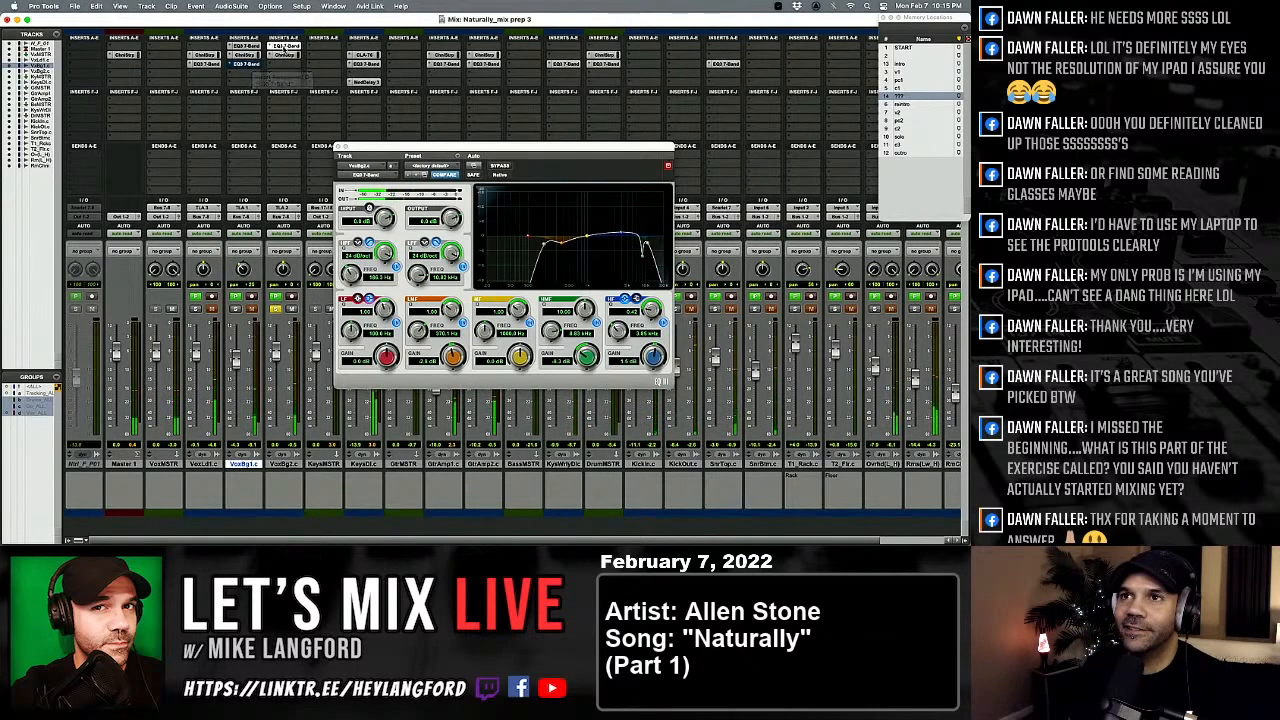
pyautogui.click(287, 47)
pyautogui.click(287, 47)
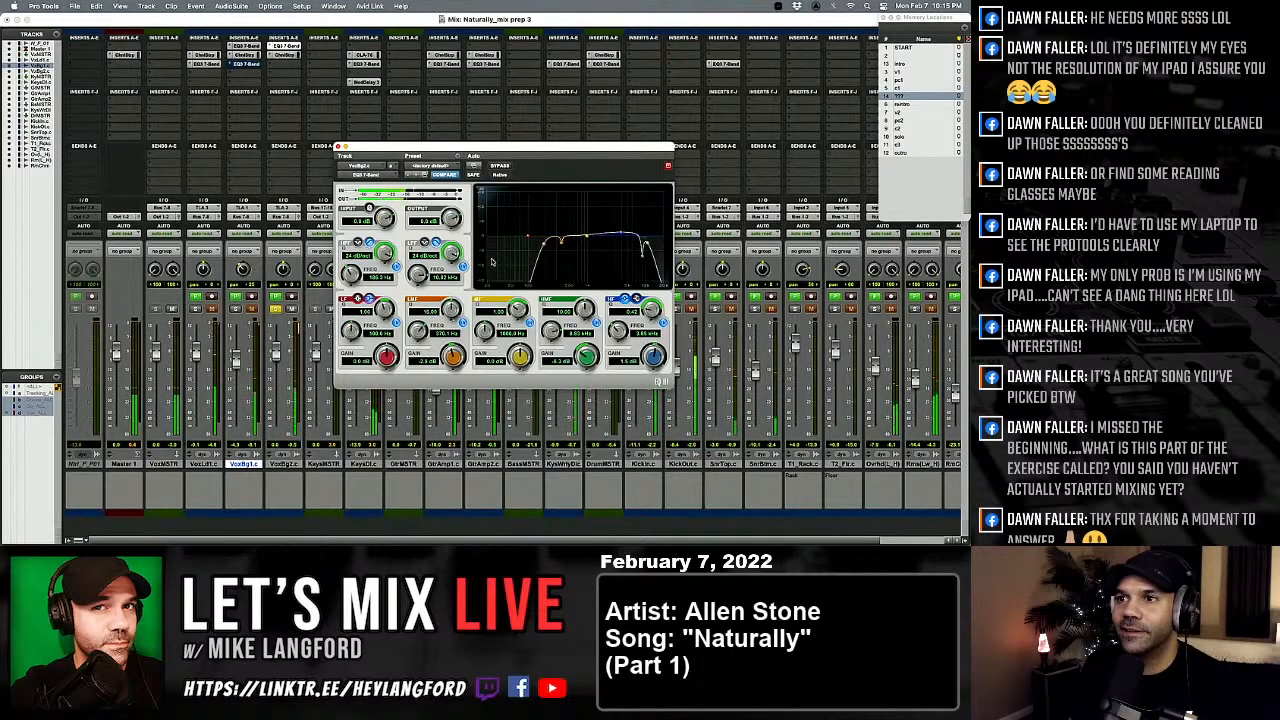
# Step: Set the low-mid band of VoxBg2.c's EQ to about -8.1 dB near 474 Hz with a Q of about 2.54
pyautogui.moveTo(561, 240); pyautogui.dragTo(572, 192)
pyautogui.moveTo(449, 315); pyautogui.dragTo(437, 395)
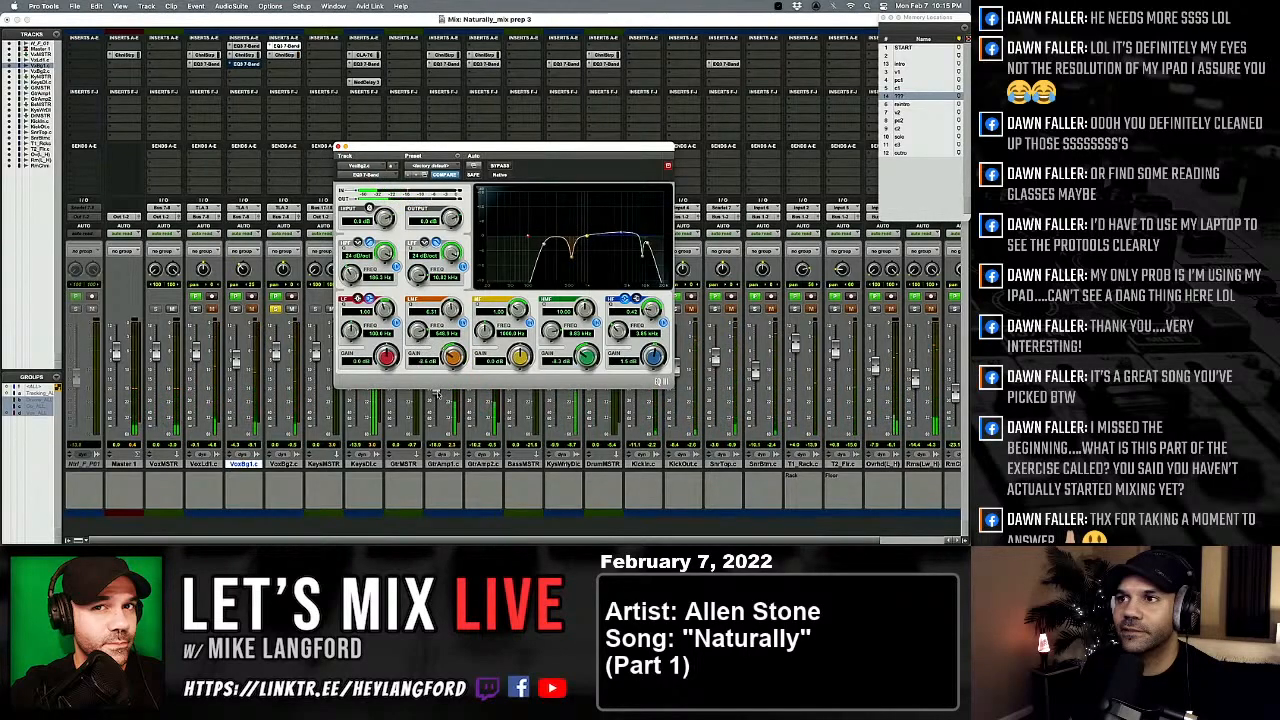
pyautogui.moveTo(452, 305); pyautogui.dragTo(418, 340)
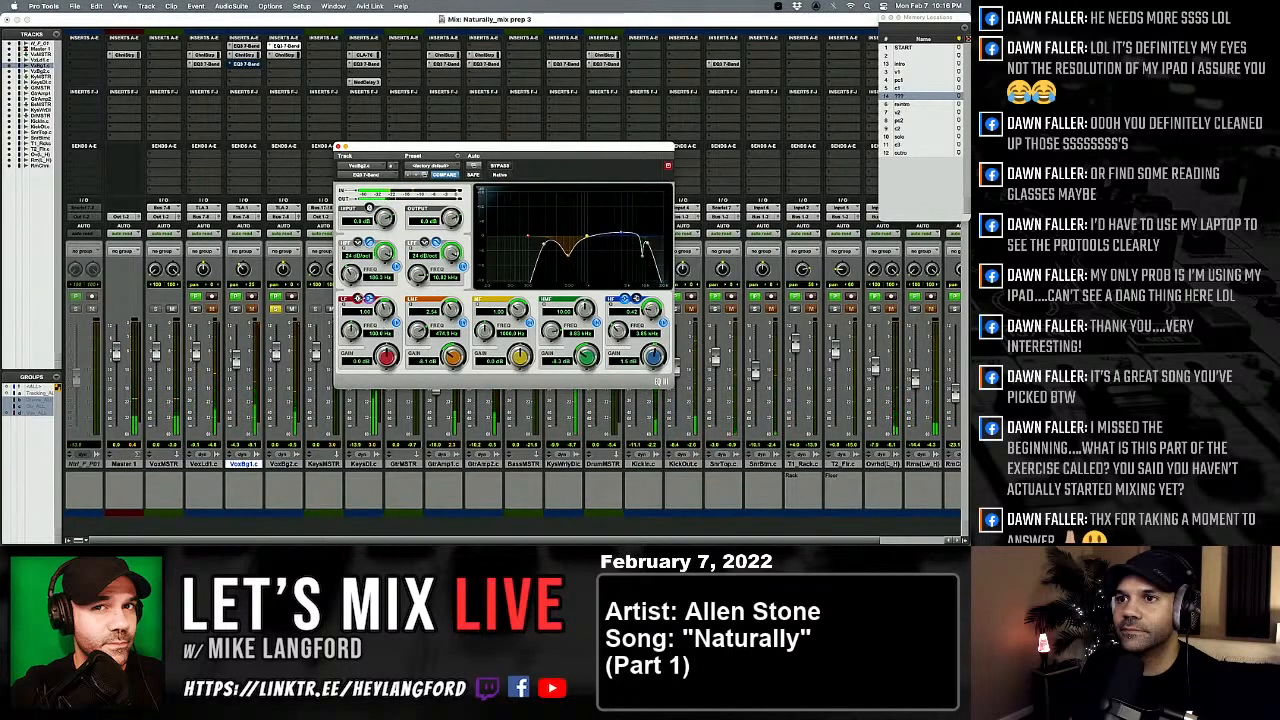
# Step: Set the high-pass filter to about 255 Hz and low-pass to about 13 kHz, reduce the 8 kHz cut to -4.1 dB, and compare with bypass
pyautogui.moveTo(350, 274); pyautogui.dragTo(417, 268)
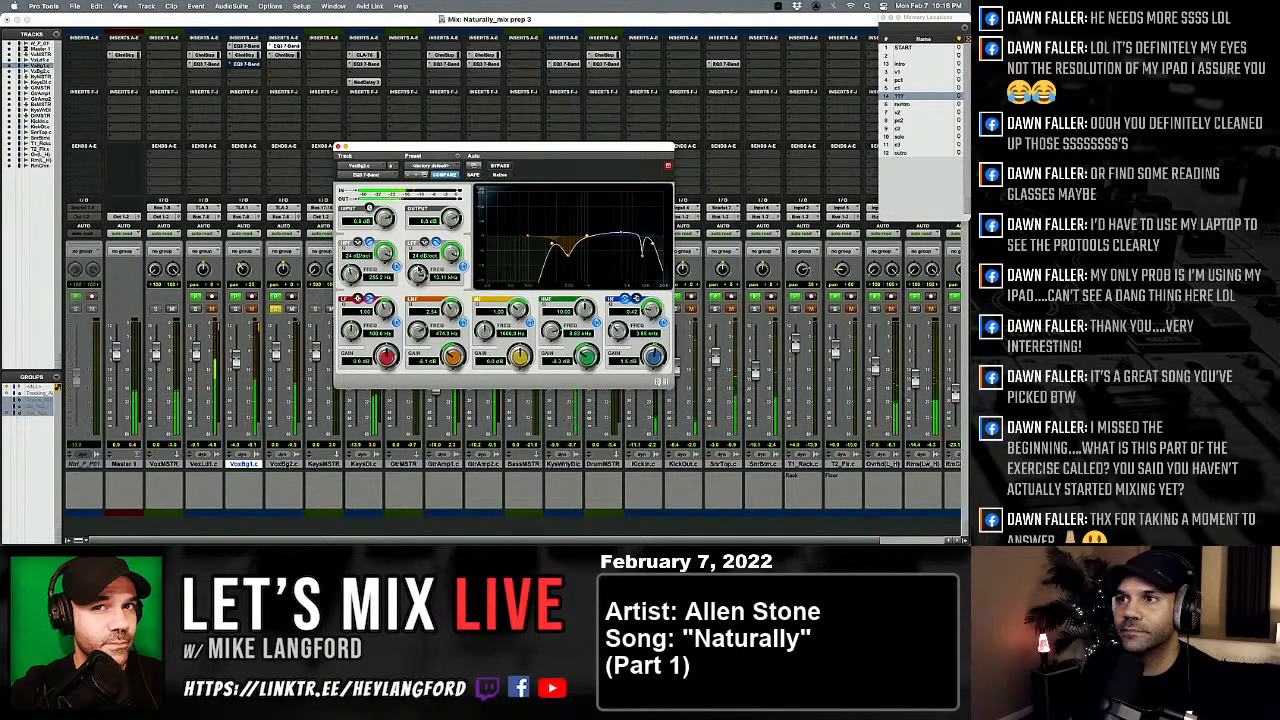
pyautogui.moveTo(586, 354); pyautogui.dragTo(586, 347)
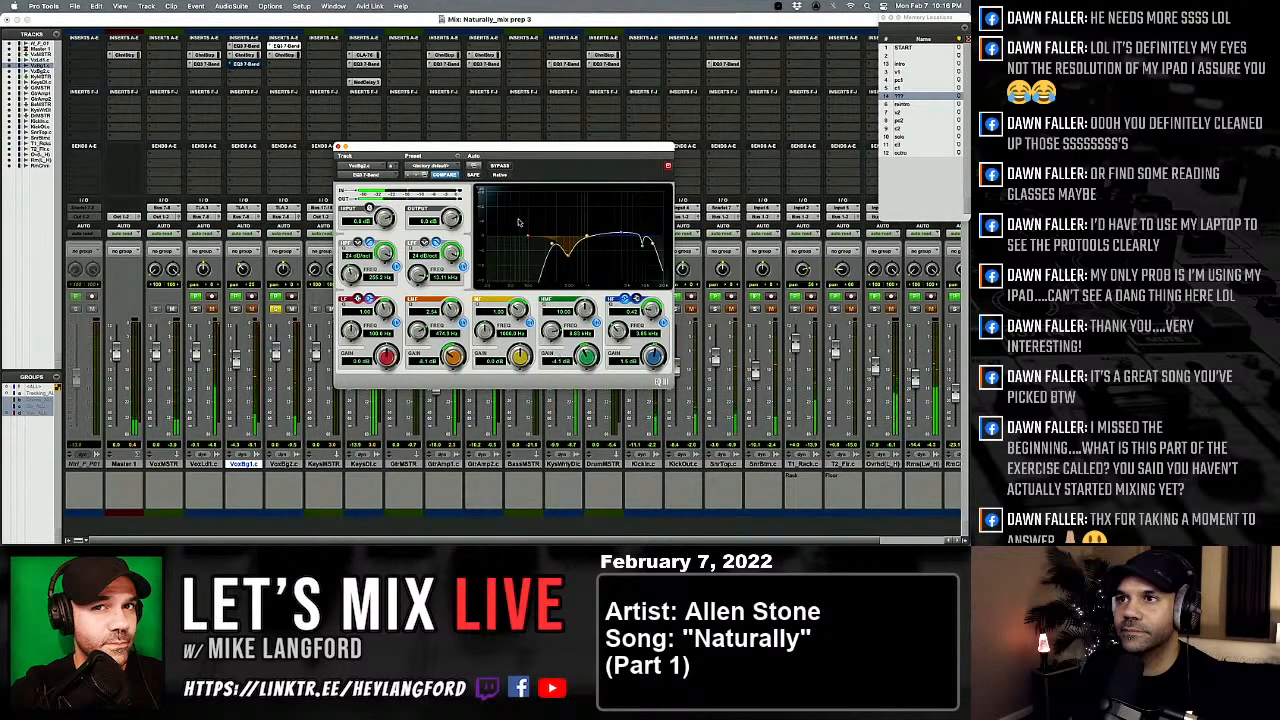
pyautogui.click(500, 166)
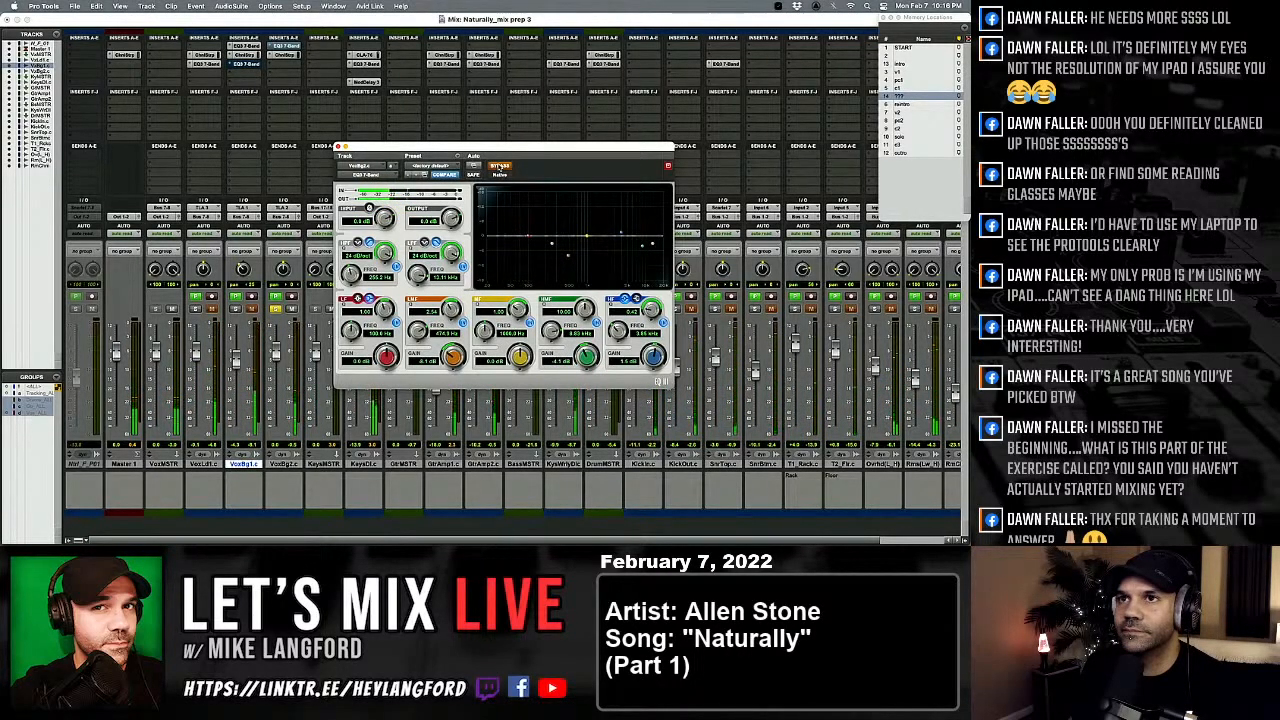
pyautogui.click(500, 166)
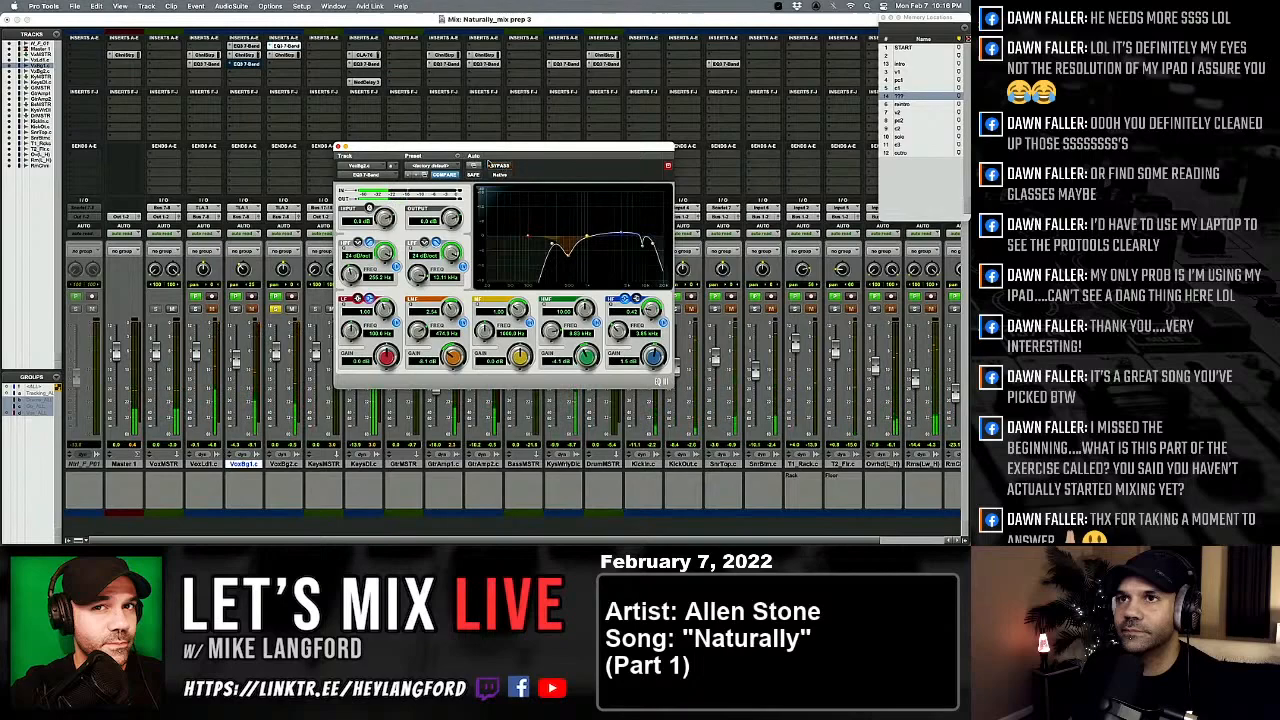
# Step: Copy the second EQ to VoxBg2.c, and move its first EQ's high-pass filter to about 279 Hz and high band to about 2.15 kHz
pyautogui.click(284, 64)
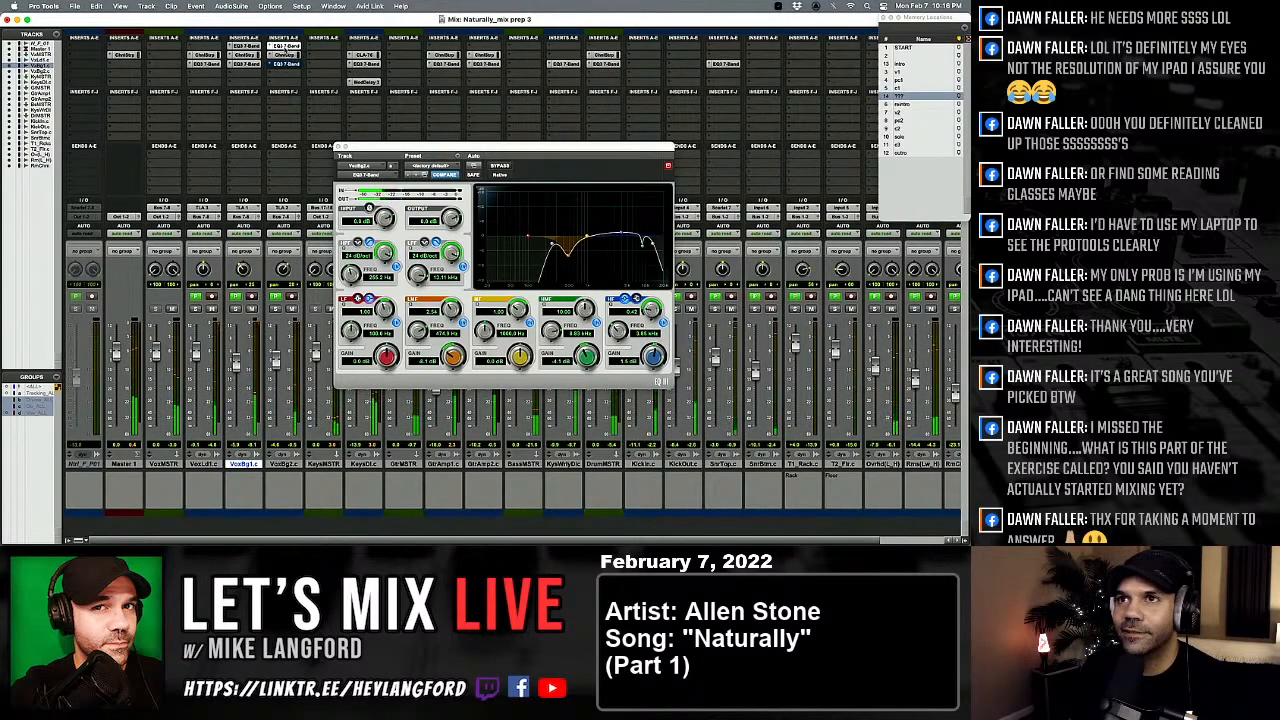
pyautogui.click(287, 64)
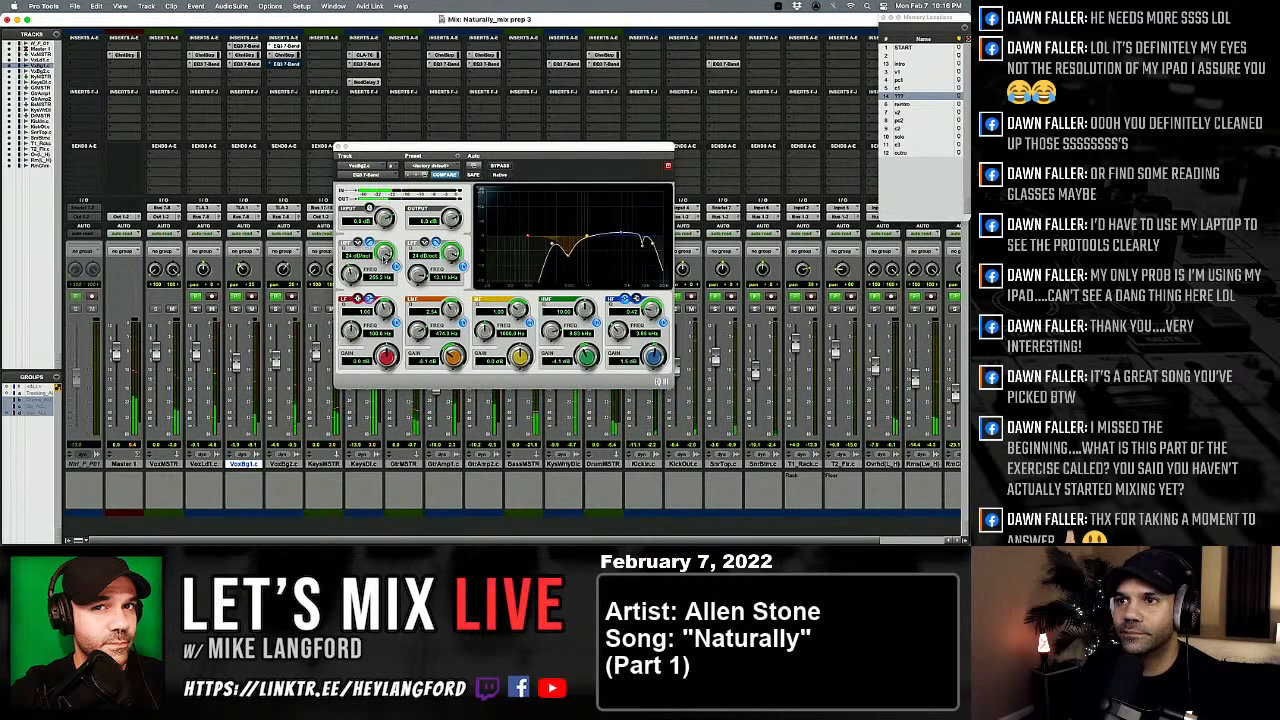
pyautogui.moveTo(351, 274); pyautogui.dragTo(350, 272)
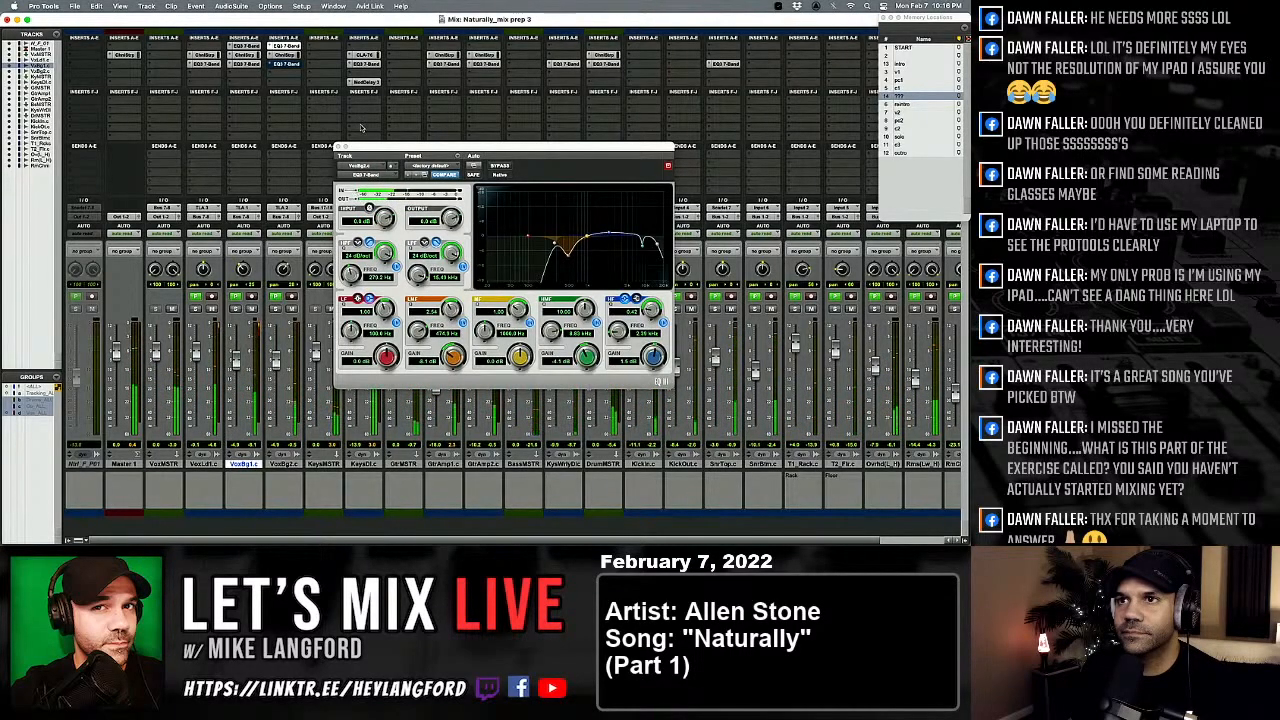
pyautogui.click(338, 147)
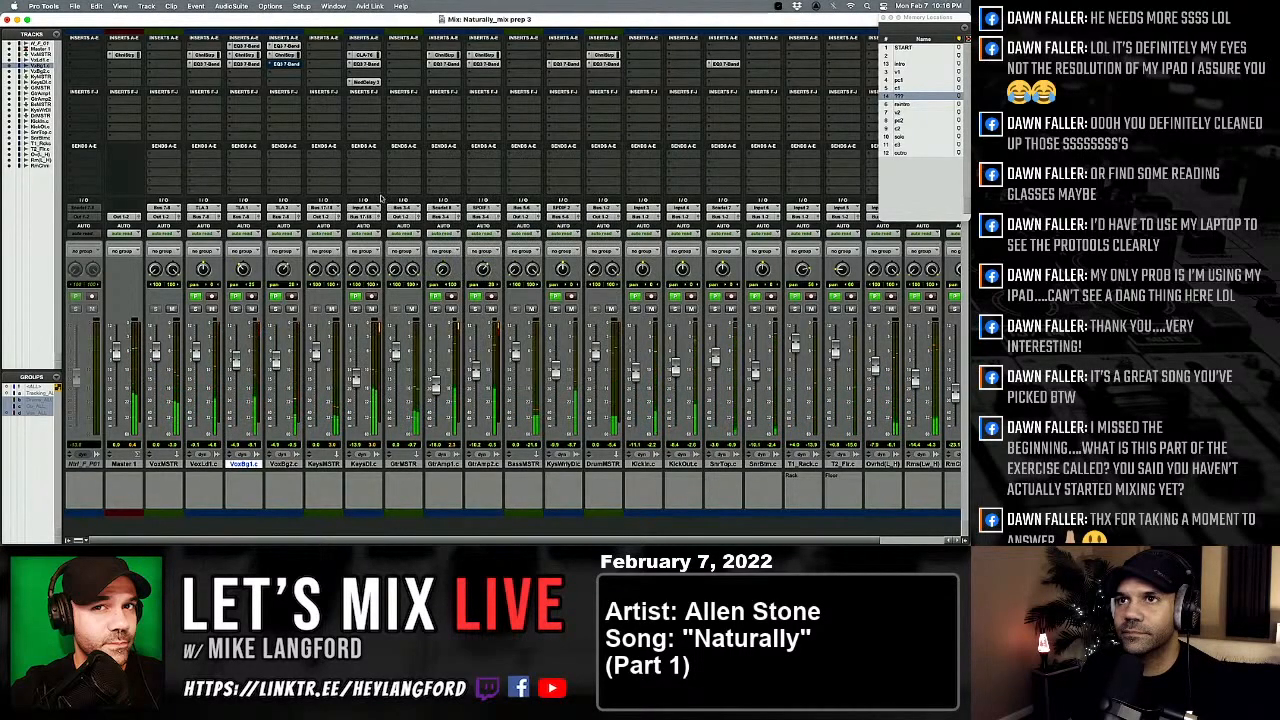
# Step: Reset the second 7-Band EQ on VoxBg2.c to its factory default and make the plug-in inactive
pyautogui.click(287, 64)
pyautogui.keyDown('super'); pyautogui.click(290, 64); pyautogui.keyUp('super')
pyautogui.keyDown('super'); pyautogui.click(290, 64); pyautogui.keyUp('super')
pyautogui.keyDown('super'); pyautogui.click(290, 65); pyautogui.keyUp('super')
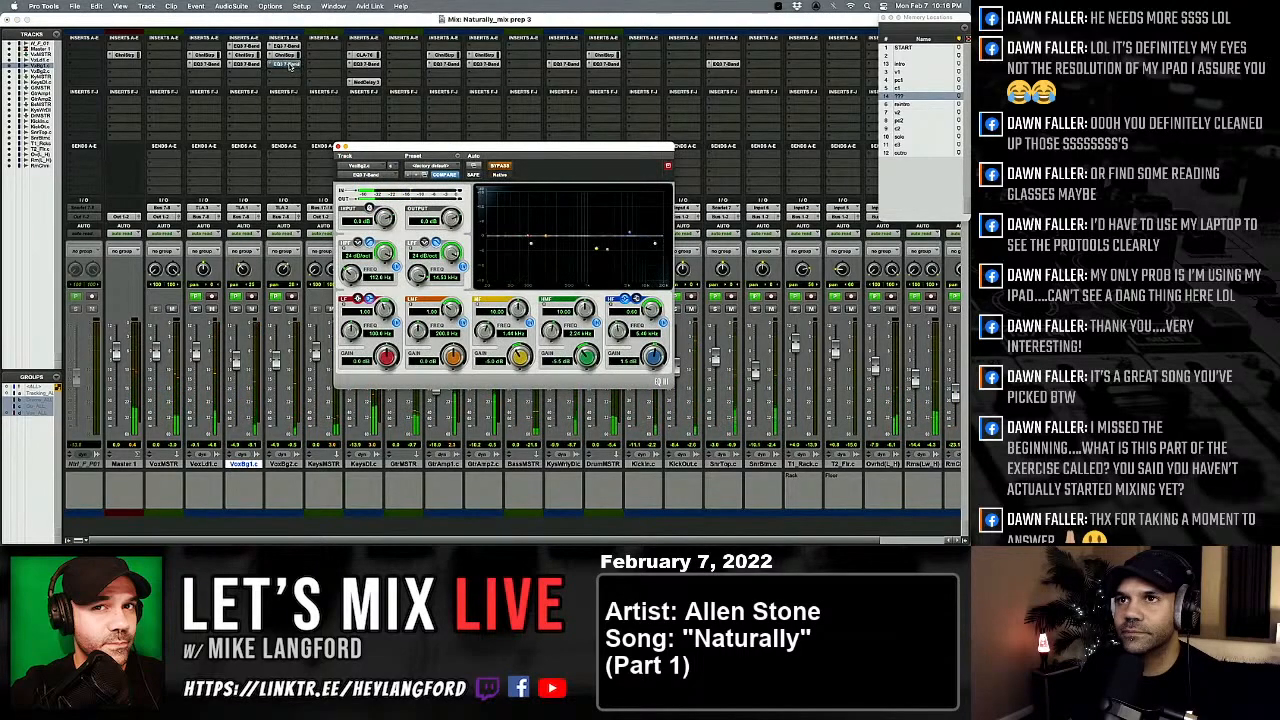
pyautogui.click(431, 166)
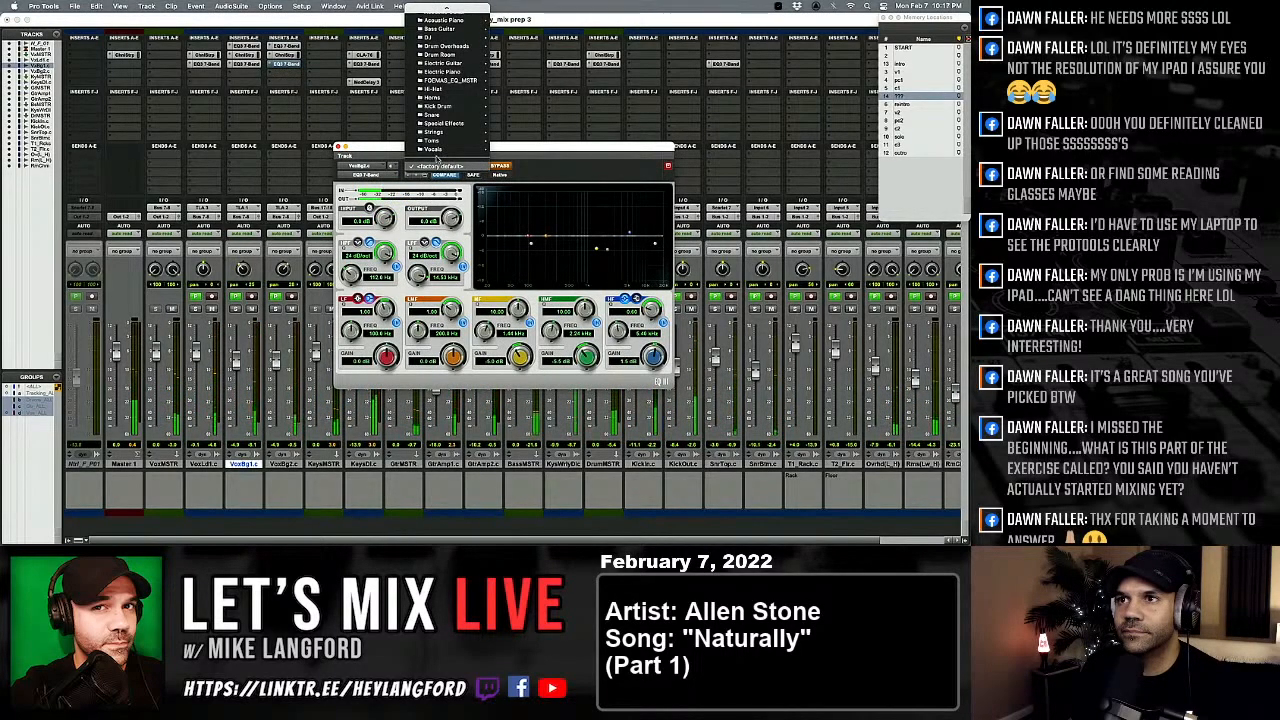
pyautogui.click(440, 19)
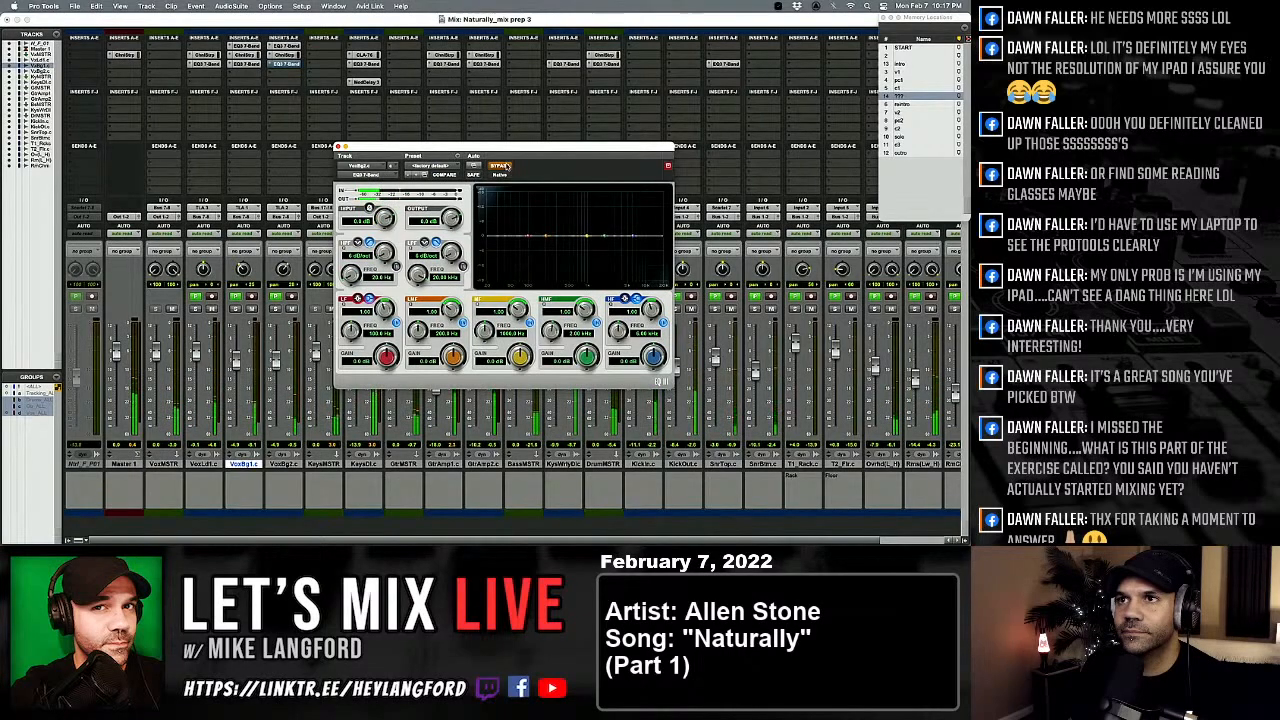
pyautogui.keyDown('ctrl'); pyautogui.keyDown('super'); pyautogui.click(290, 64); pyautogui.keyUp('super'); pyautogui.keyUp('ctrl')
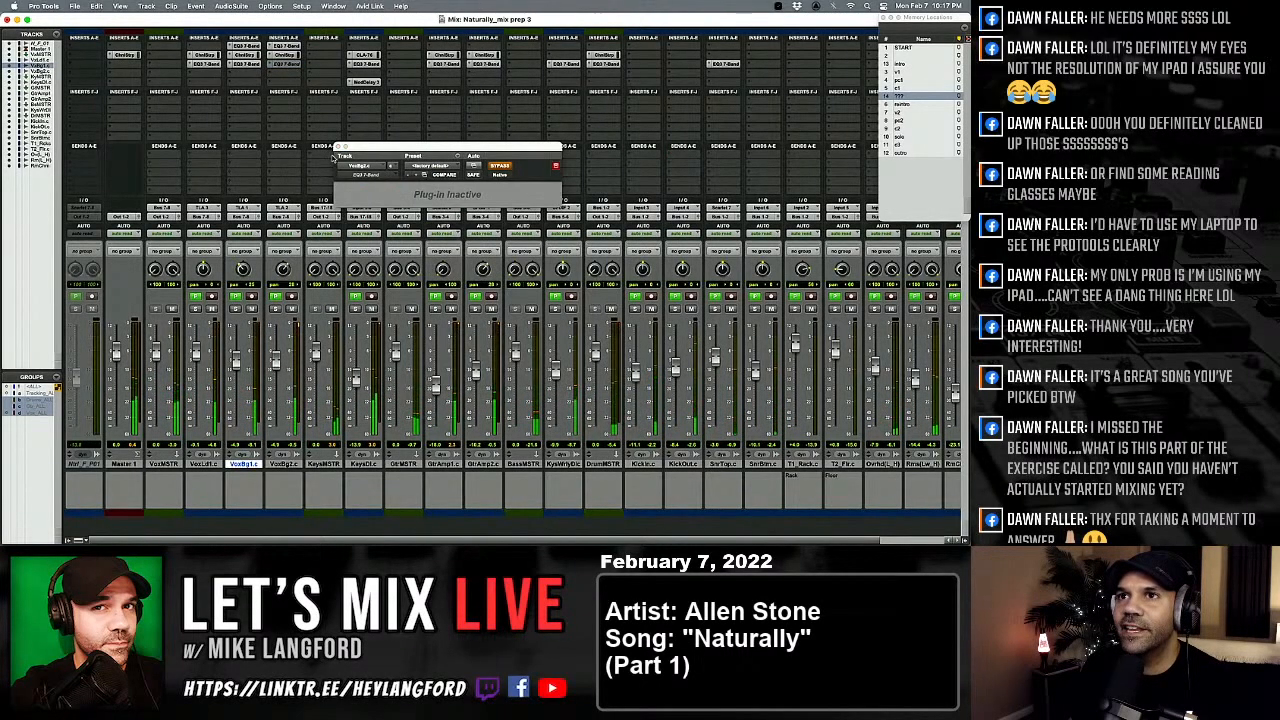
# Step: Stop playback and return the Edit window's cursor to the marker at the start of the song, with the whole session in view
pyautogui.click(340, 147)
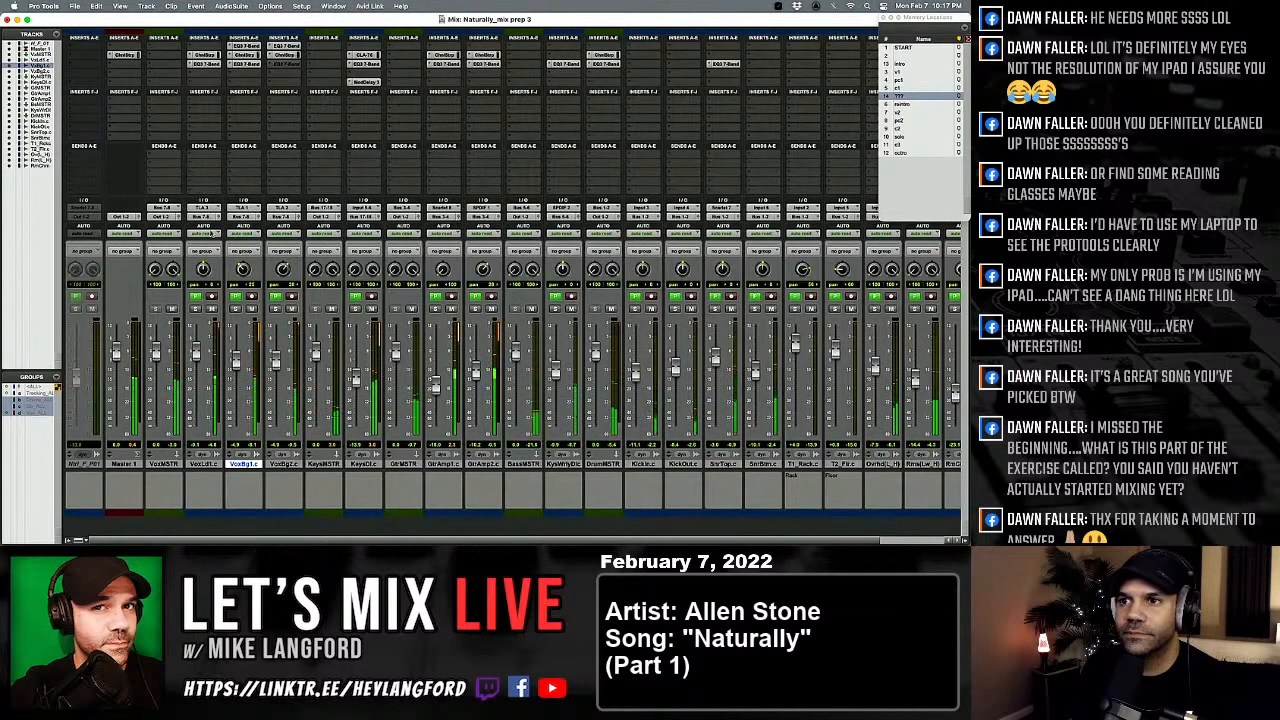
pyautogui.press('super+equal')
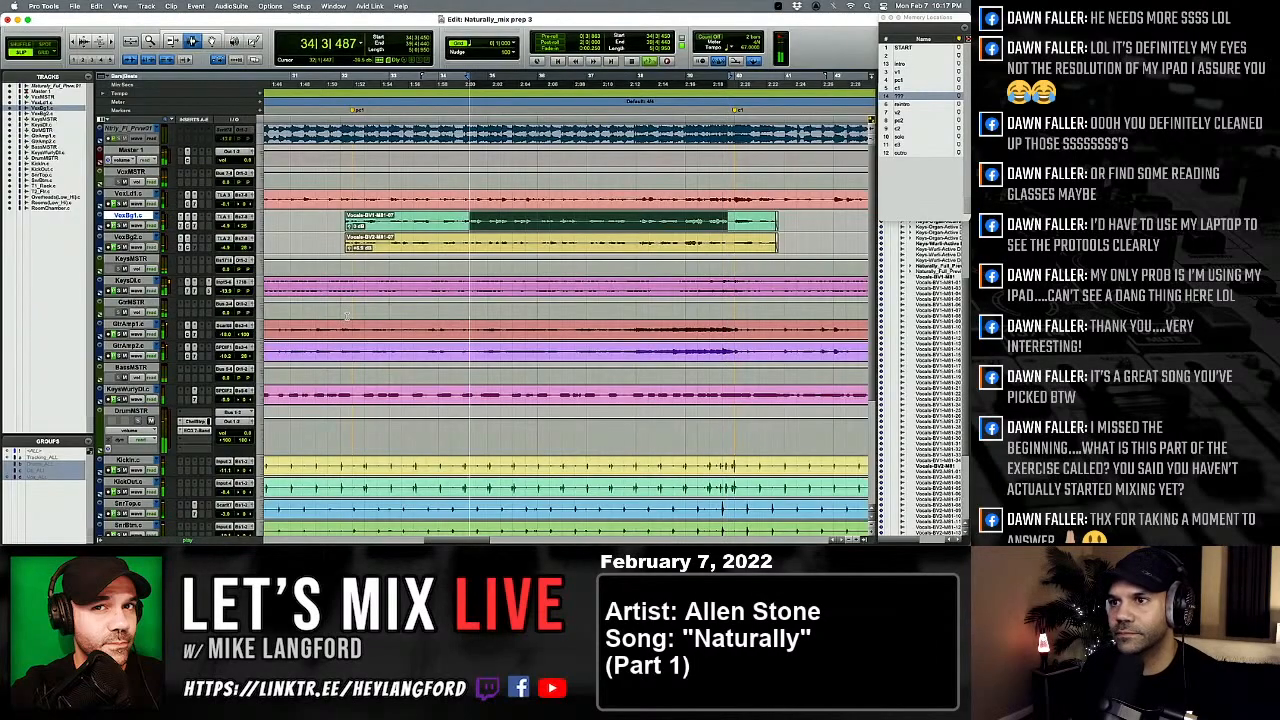
pyautogui.press('space')
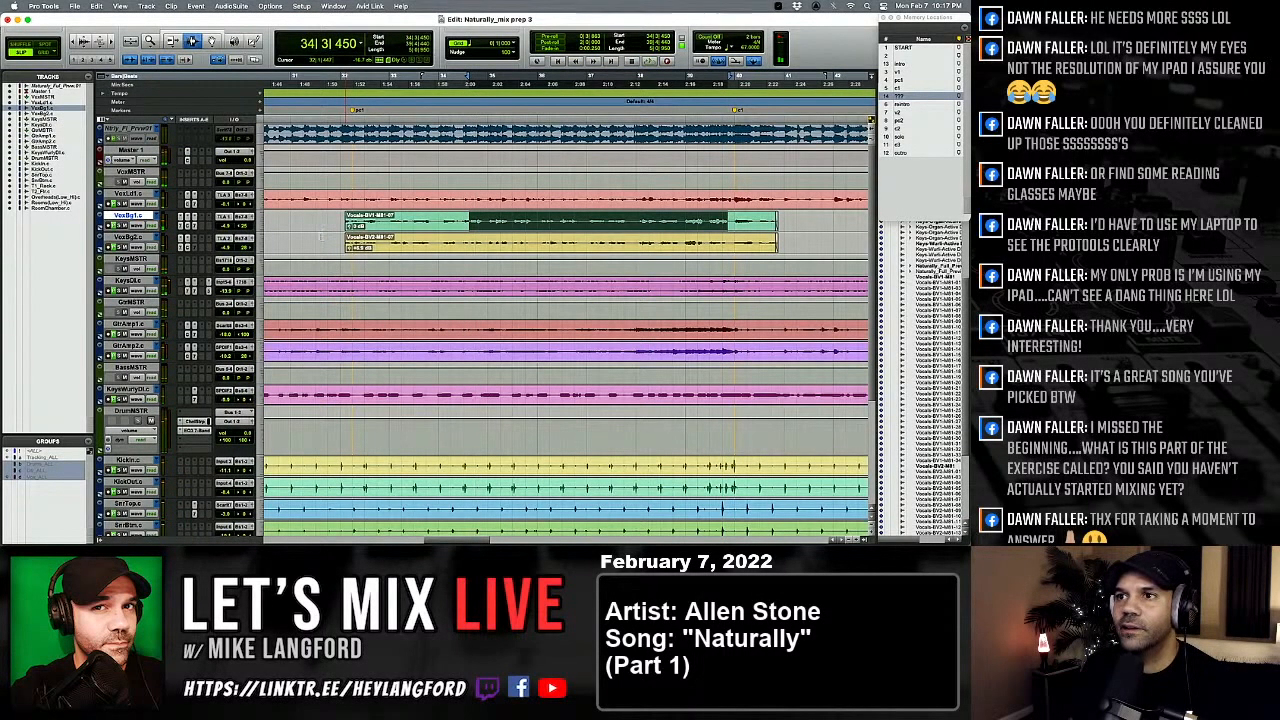
pyautogui.hotkey('alt', 'a')
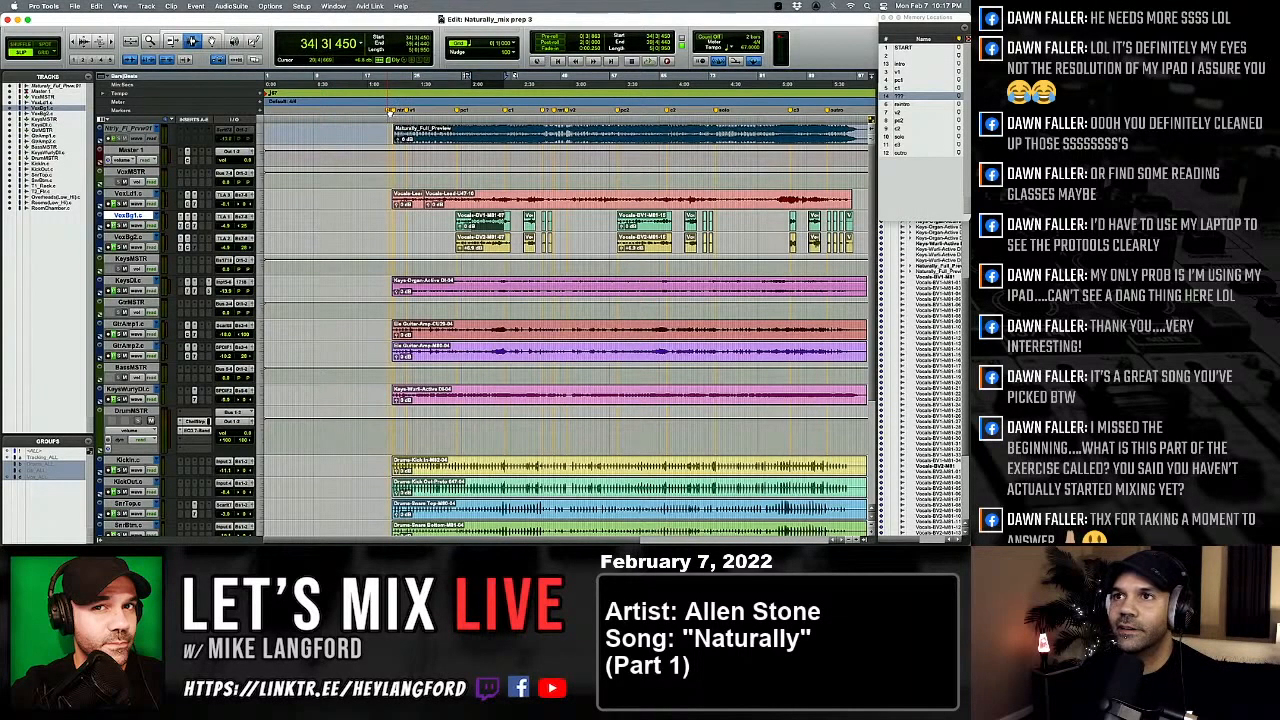
pyautogui.click(393, 111)
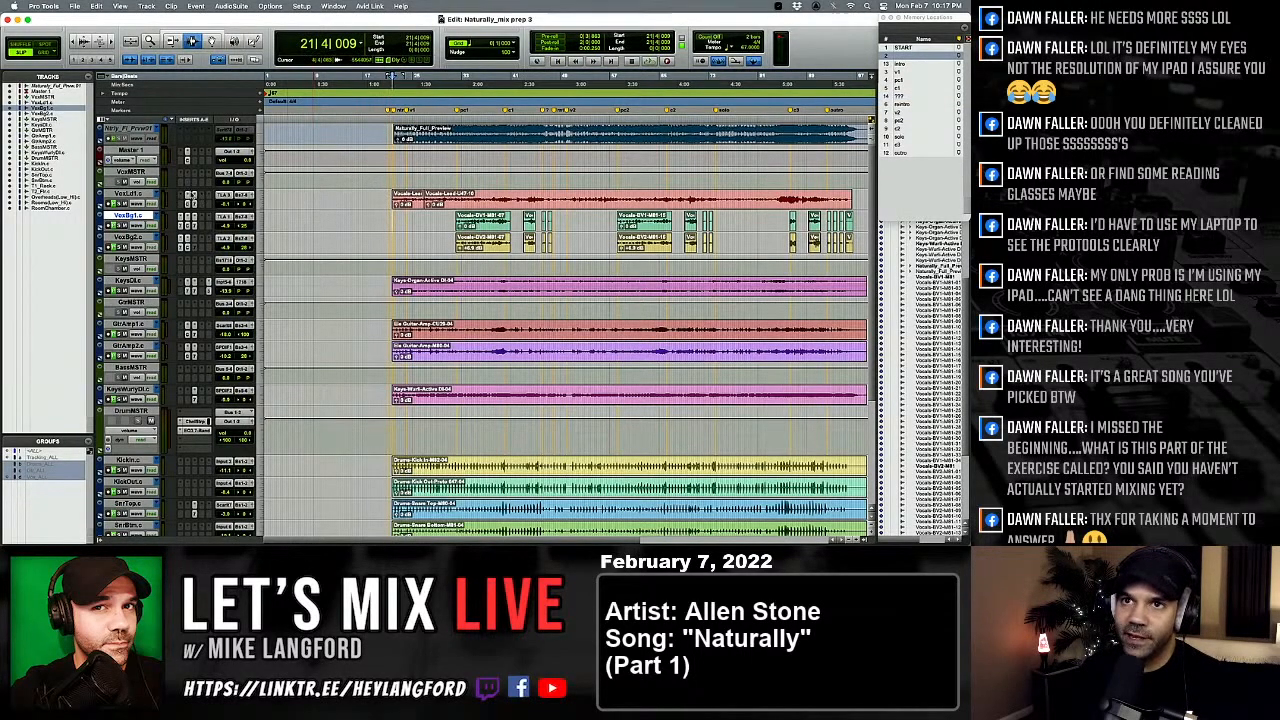
# Step: Create two mono Aux Input tracks directly below Master 1
pyautogui.click(124, 150)
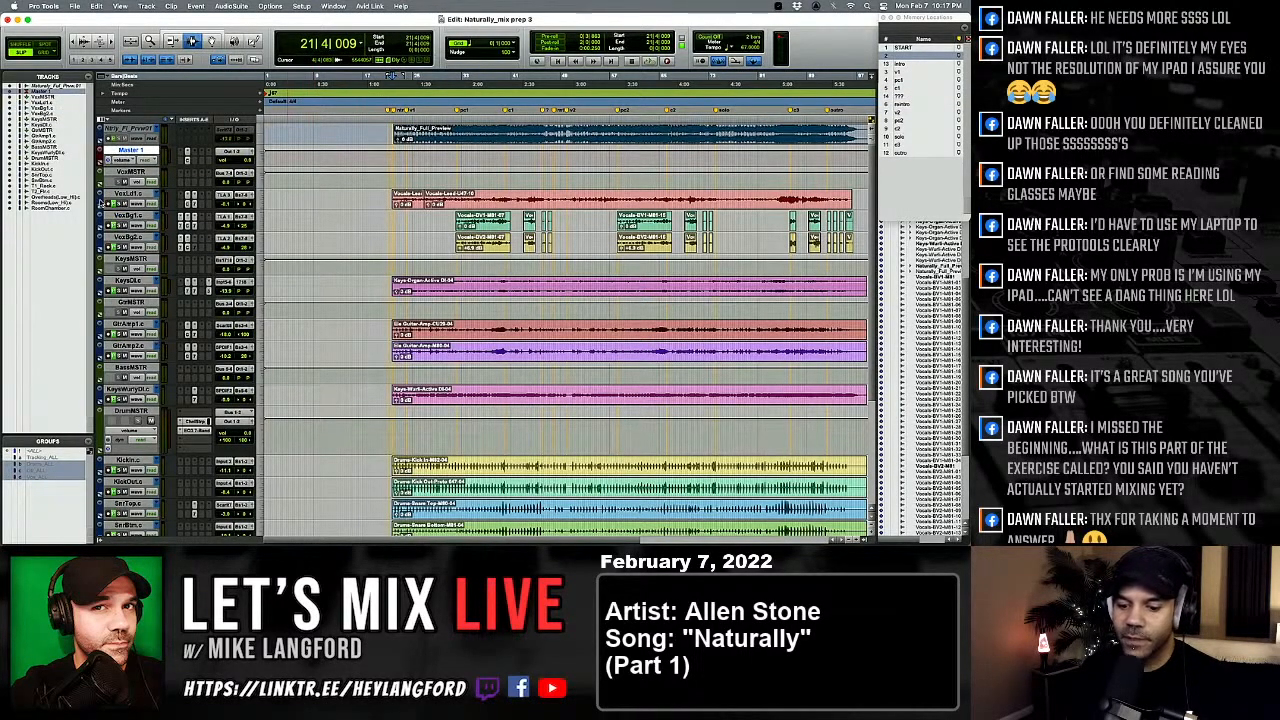
pyautogui.press('super+shift+n')
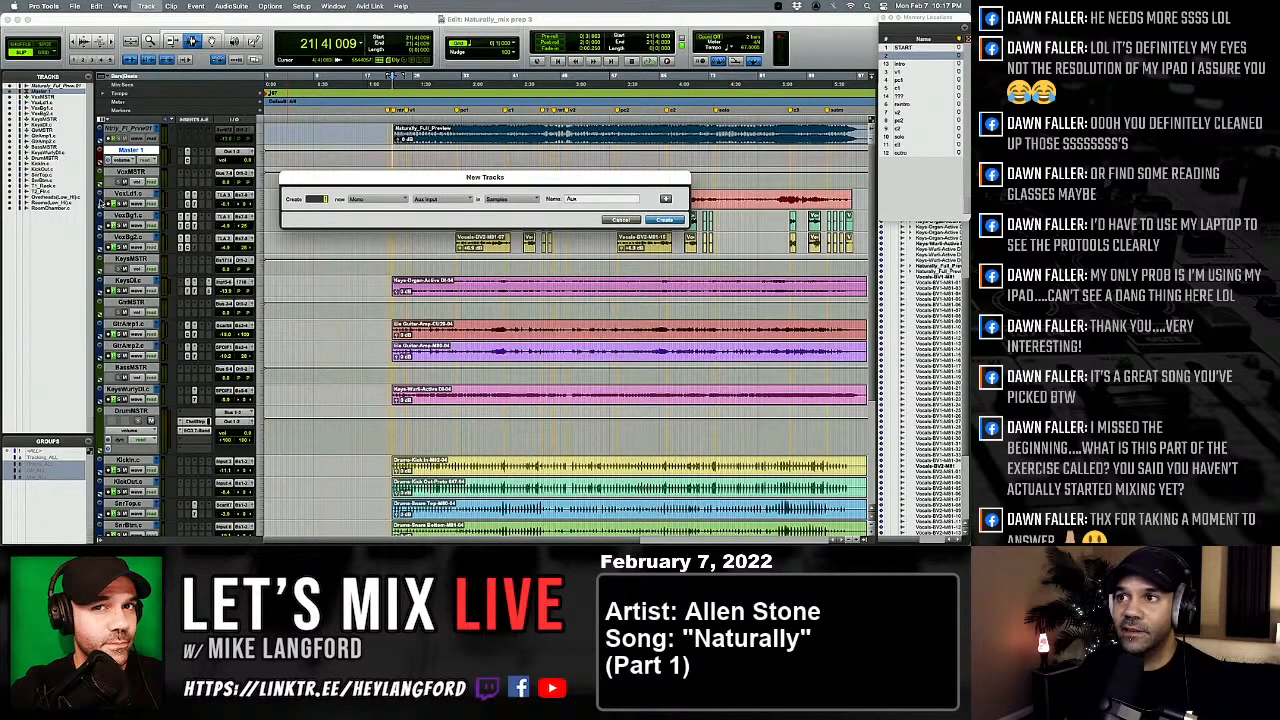
pyautogui.write('2')
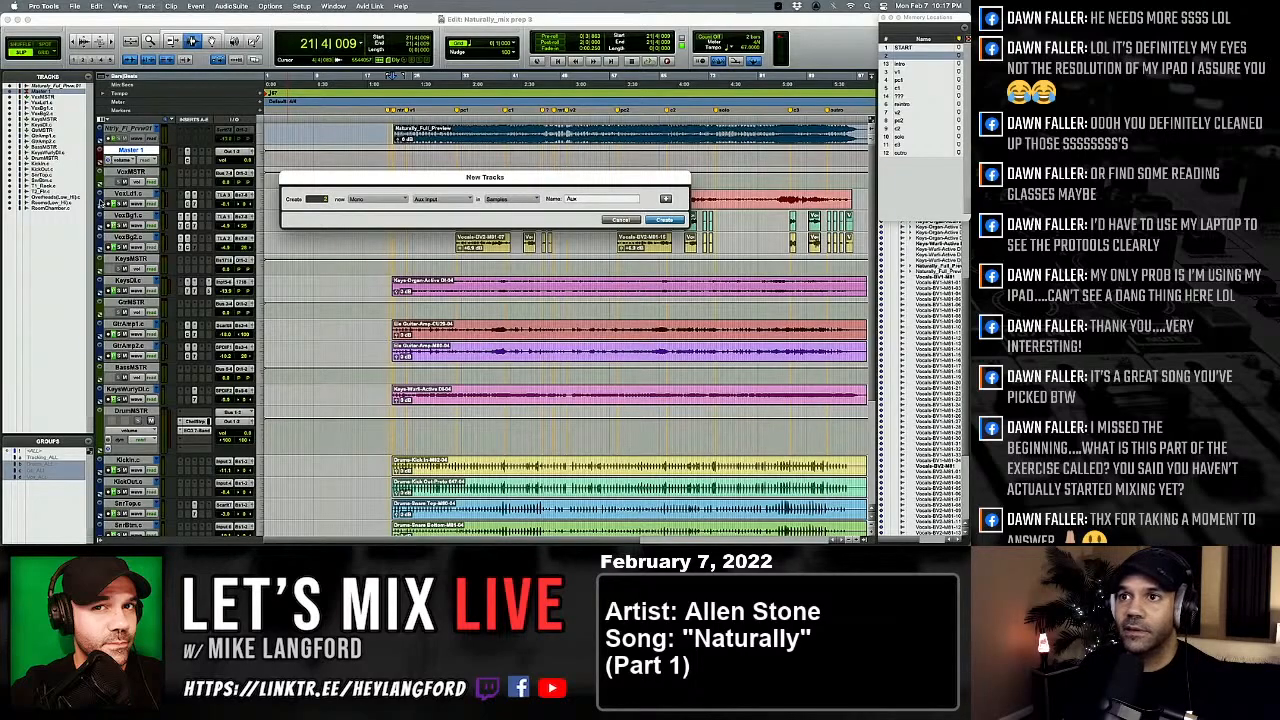
pyautogui.press('Return')
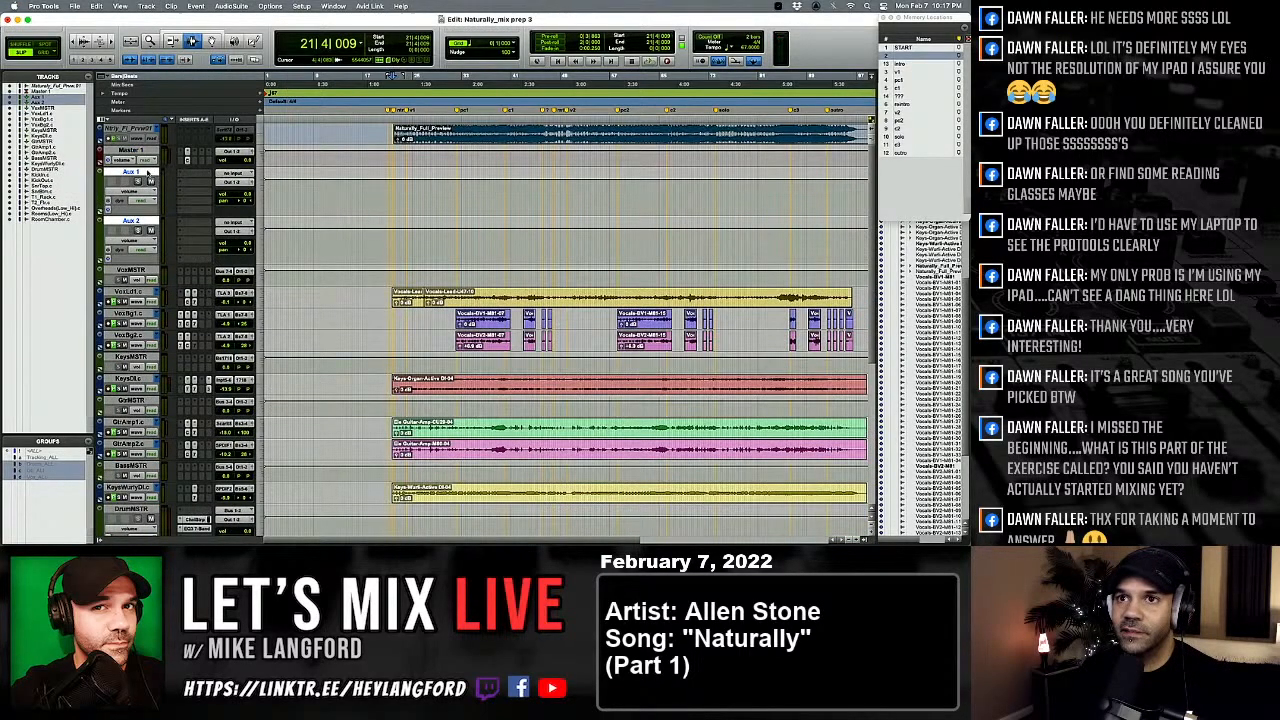
# Step: Rename the two new aux tracks DlyShort and DlyLong
pyautogui.doubleClick(136, 175)
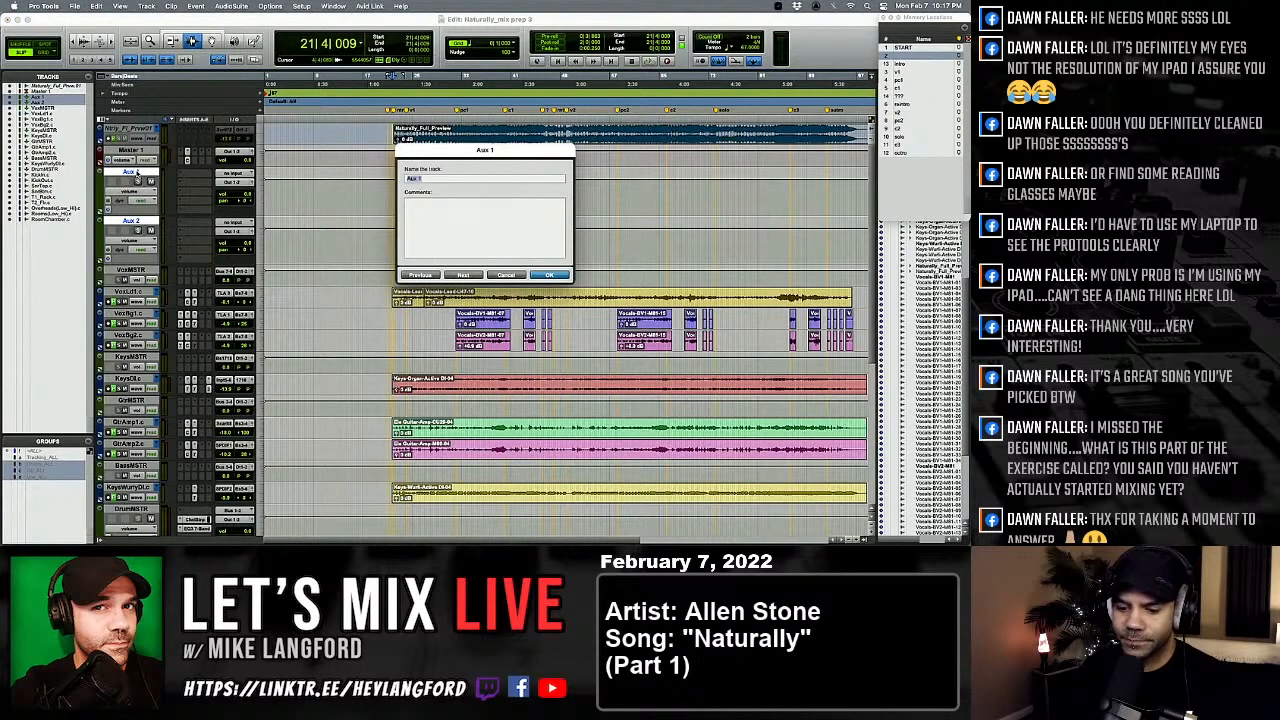
pyautogui.write('V')
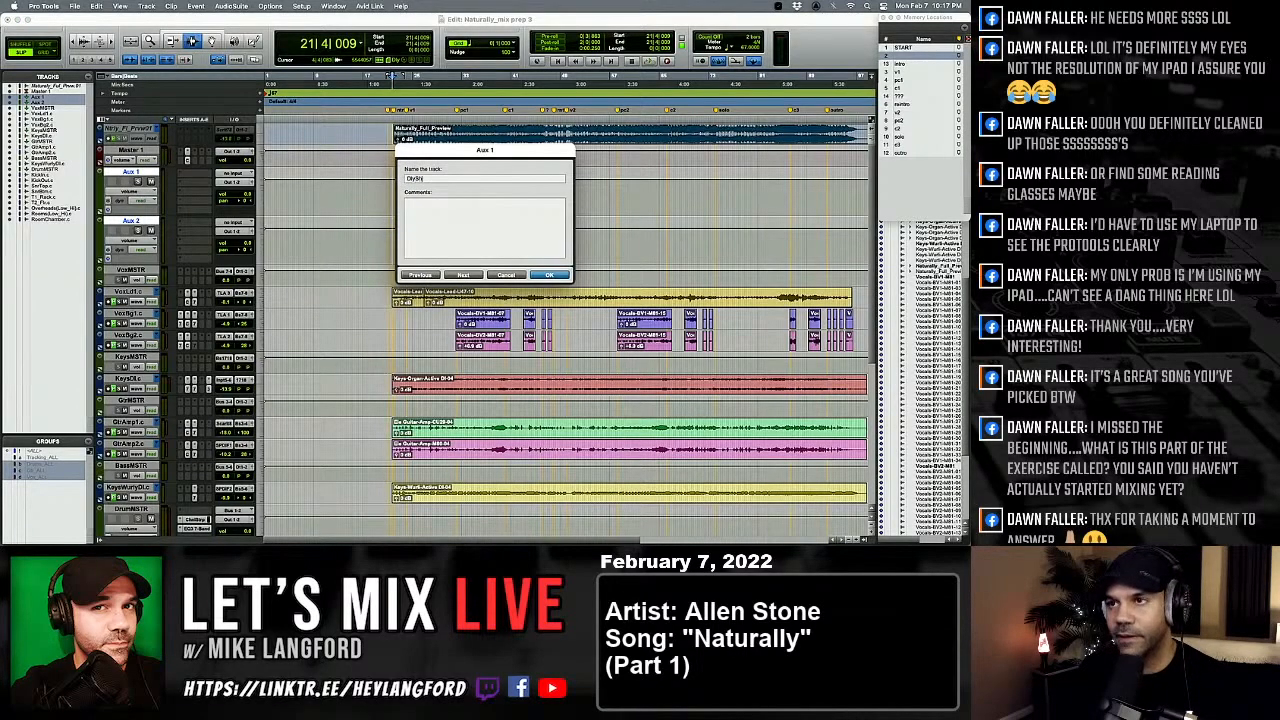
pyautogui.press('super+Right')
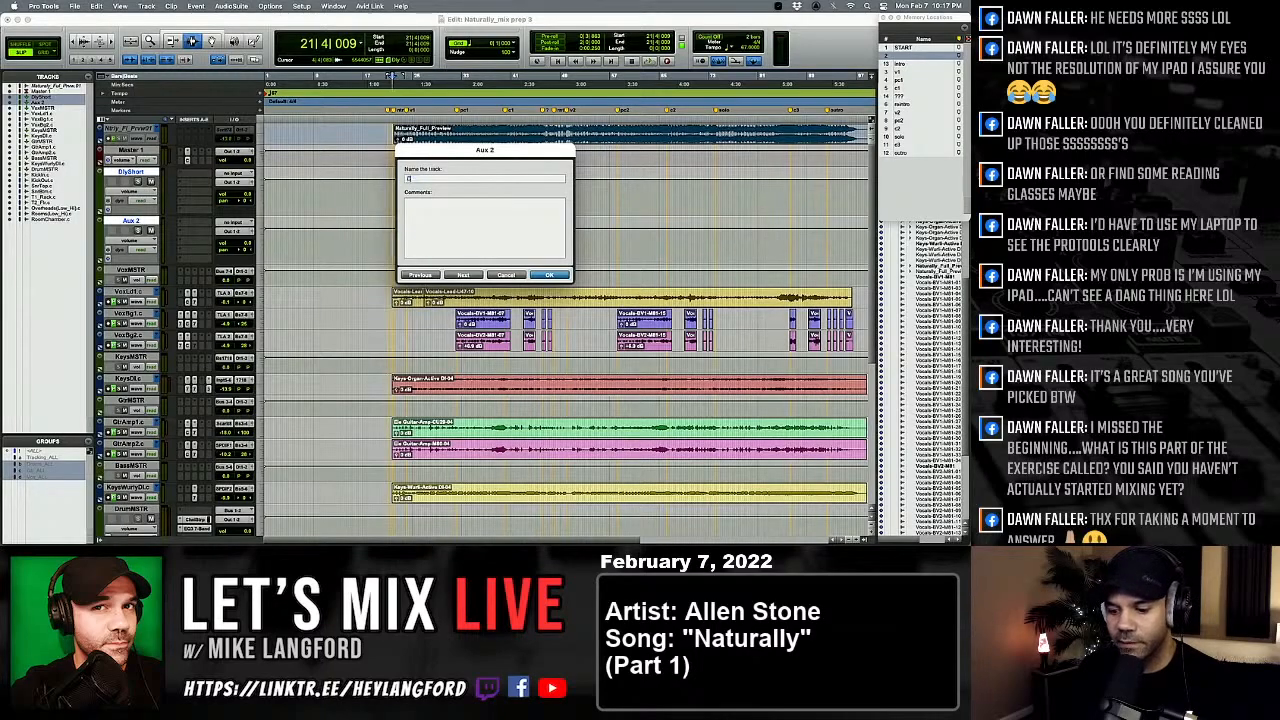
pyautogui.press('Return')
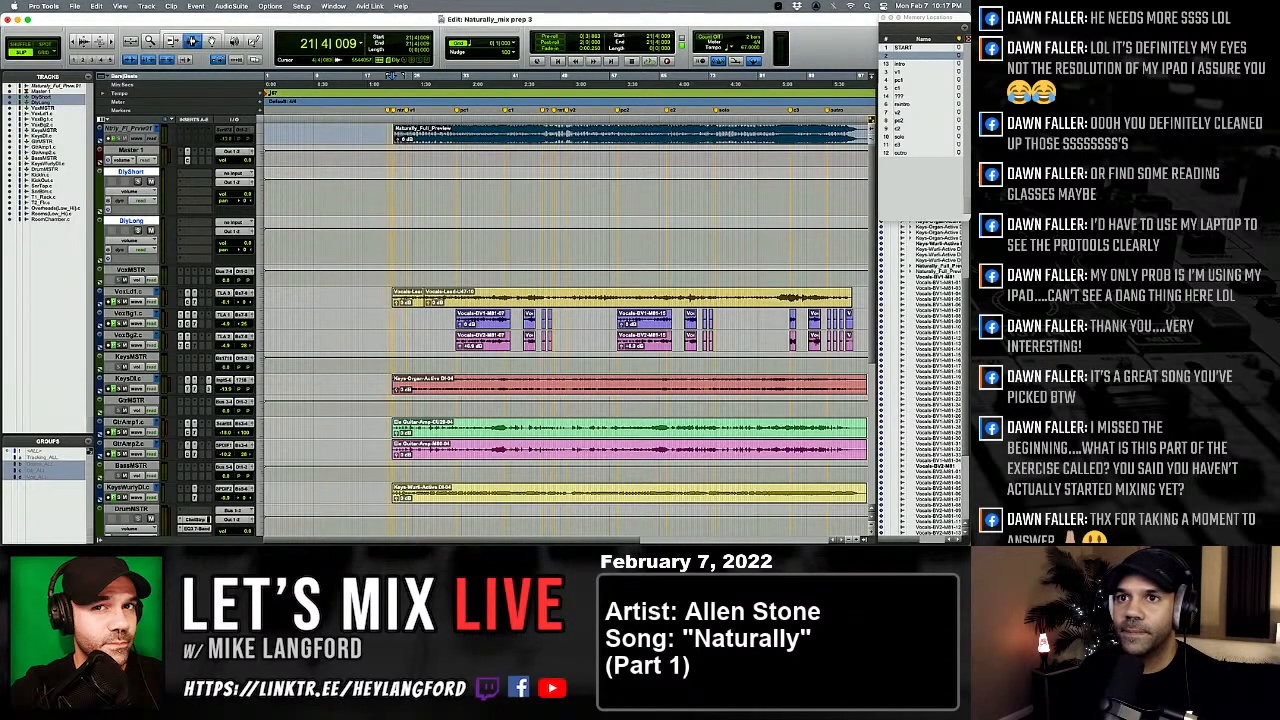
# Step: Create one more mono Aux Input track named Rev below DlyLong
pyautogui.press('super+shift+n')
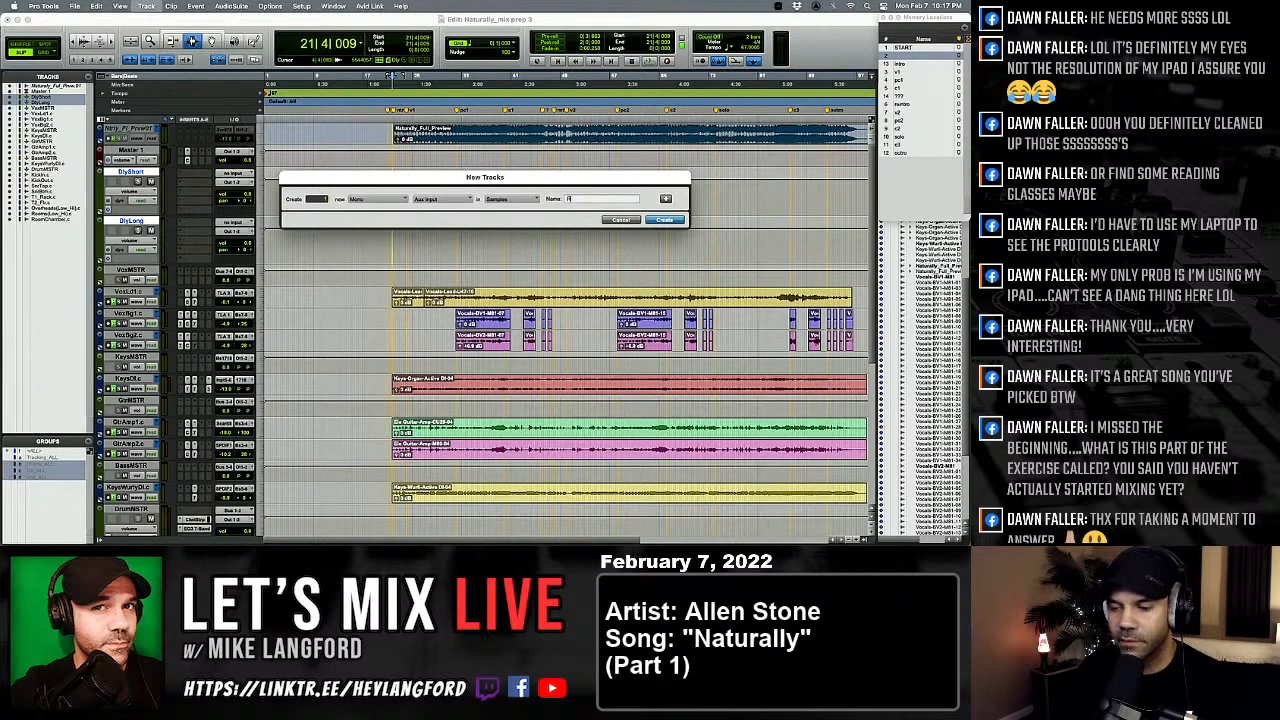
pyautogui.write('Rev')
pyautogui.press('Return')
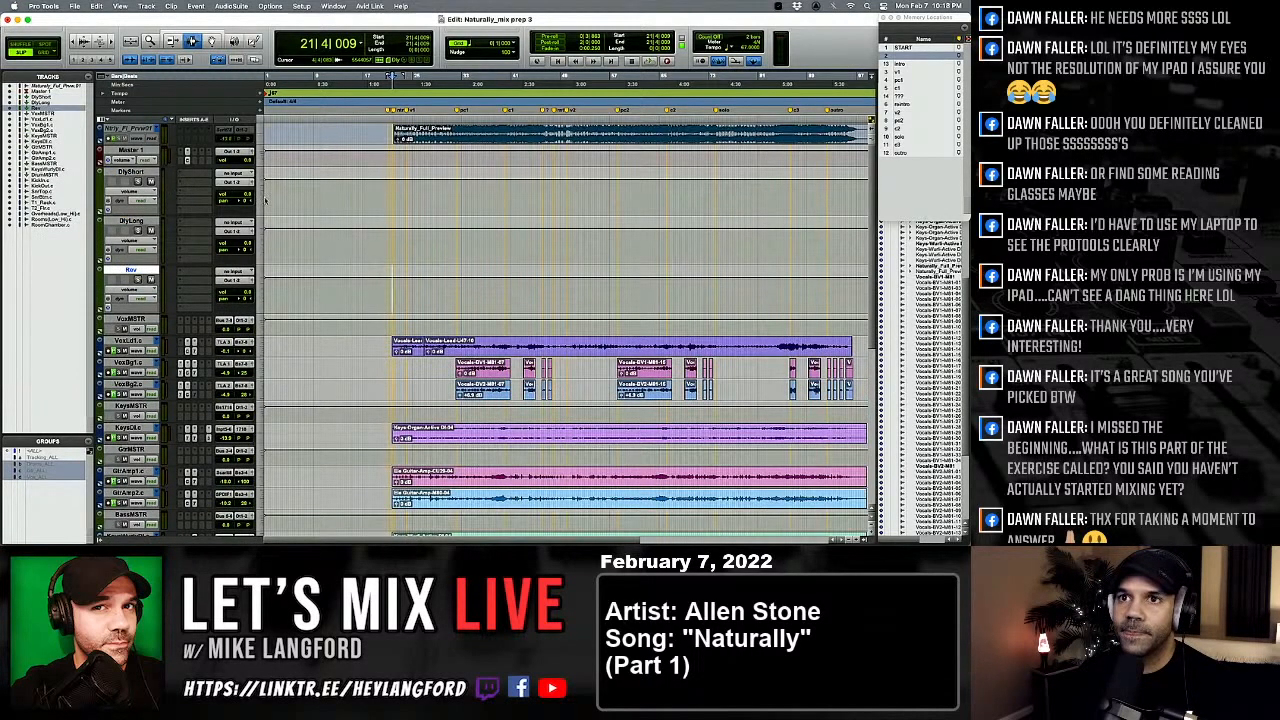
# Step: Assign the mono inputs Bus 9 to DlyShort, Bus 10 to DlyLong and Bus 11 to Rev
pyautogui.moveTo(236, 184)
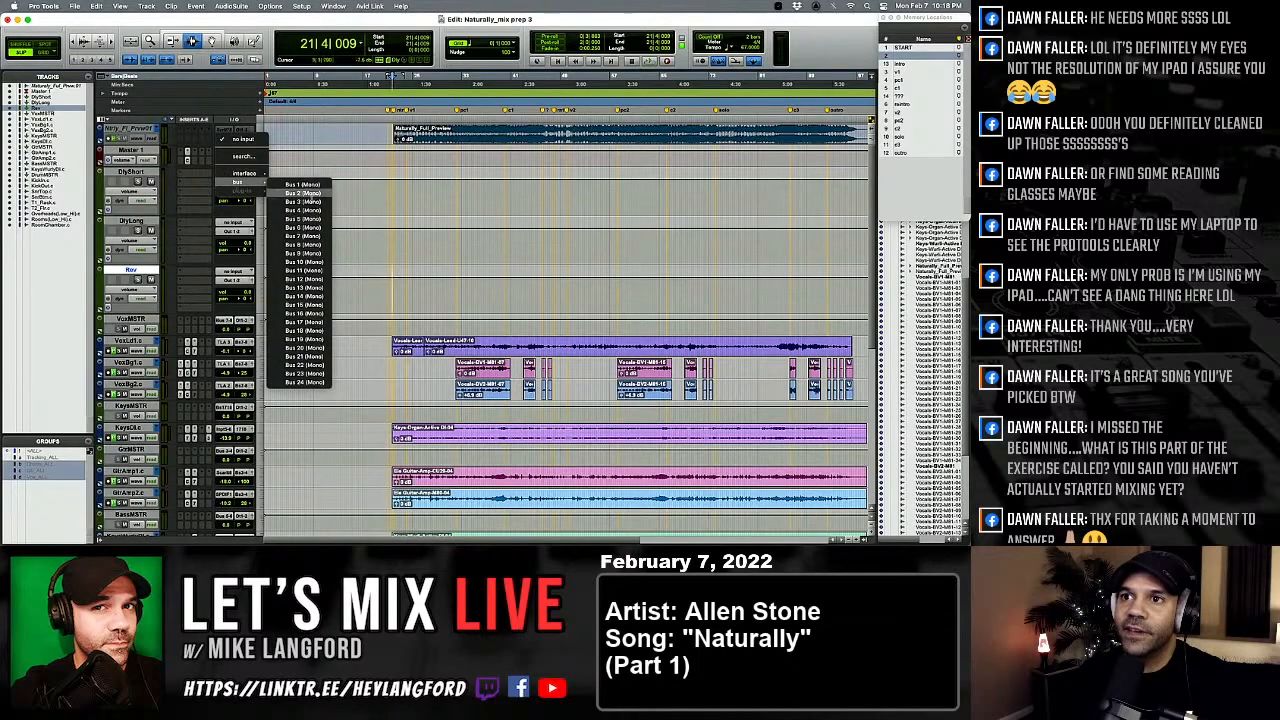
pyautogui.click(322, 247)
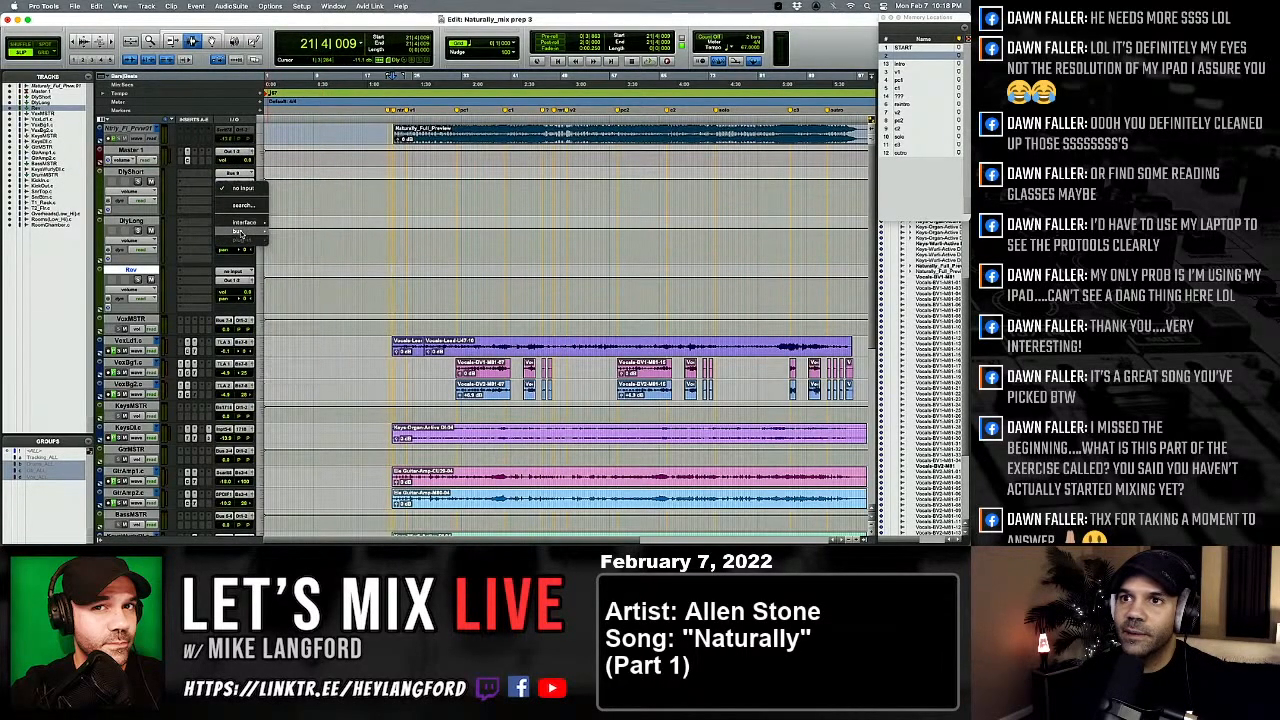
pyautogui.click(238, 229)
pyautogui.click(253, 287)
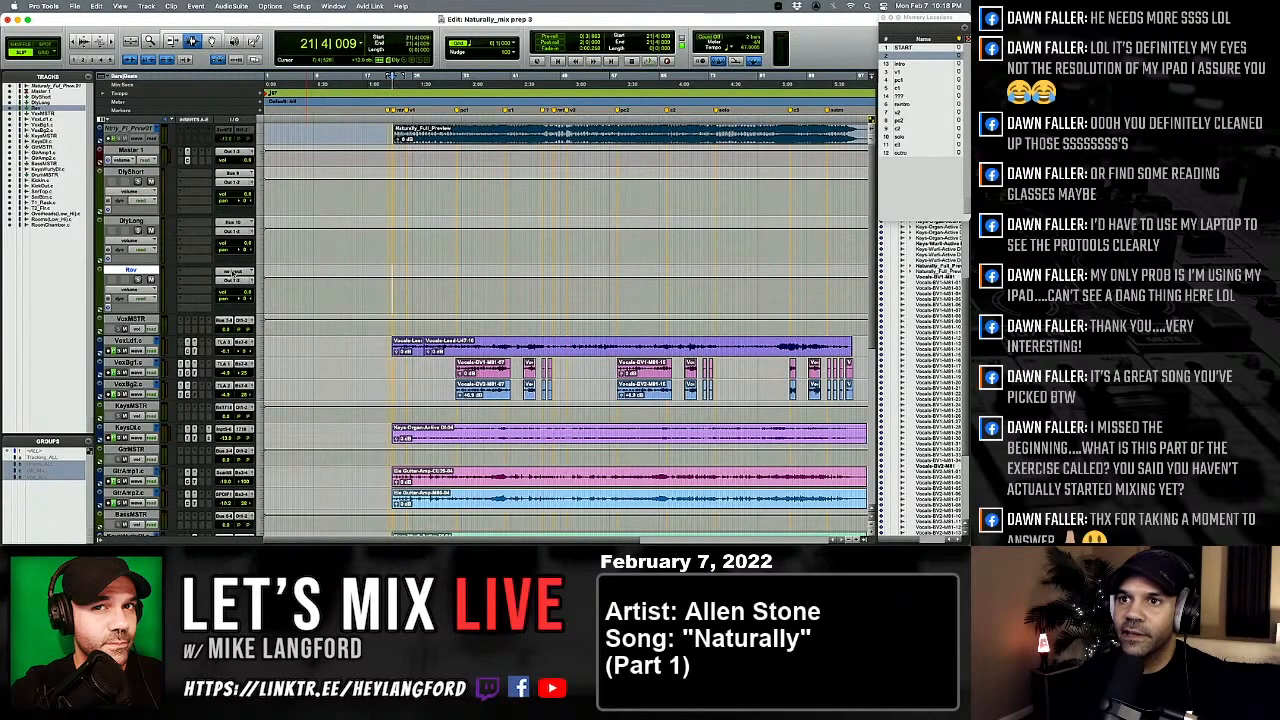
pyautogui.click(233, 273)
pyautogui.moveTo(238, 279)
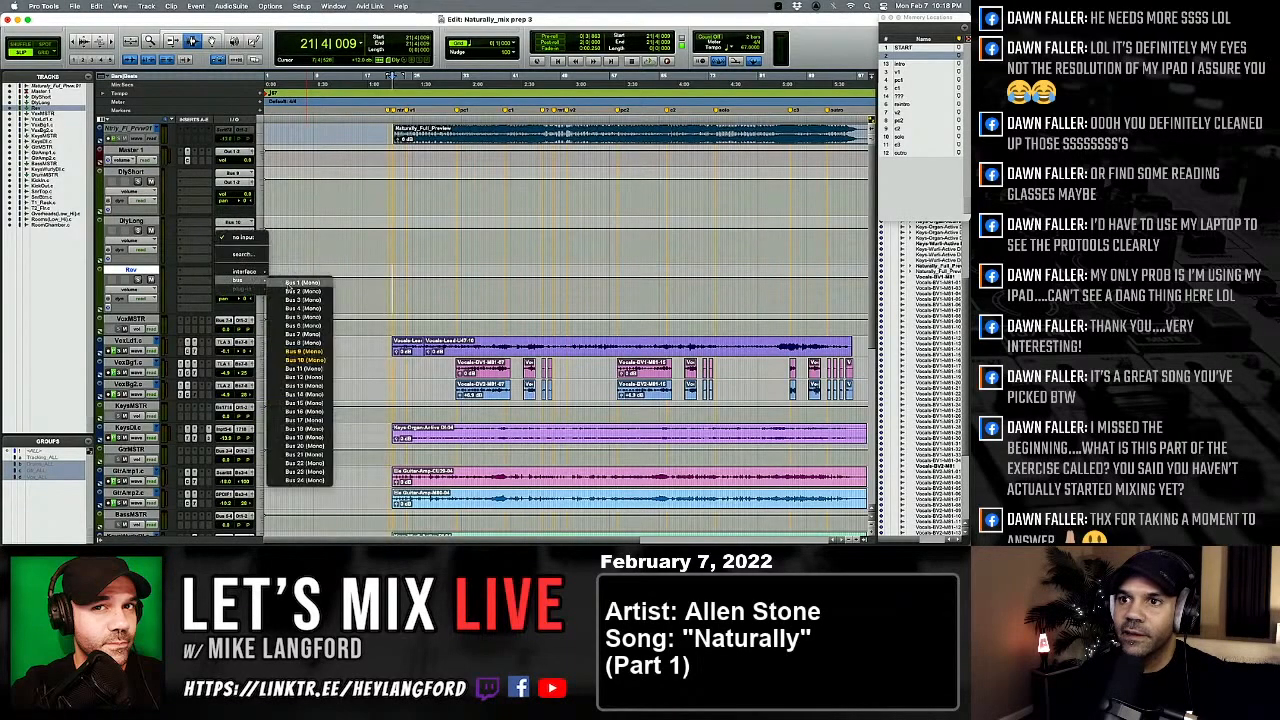
pyautogui.click(290, 368)
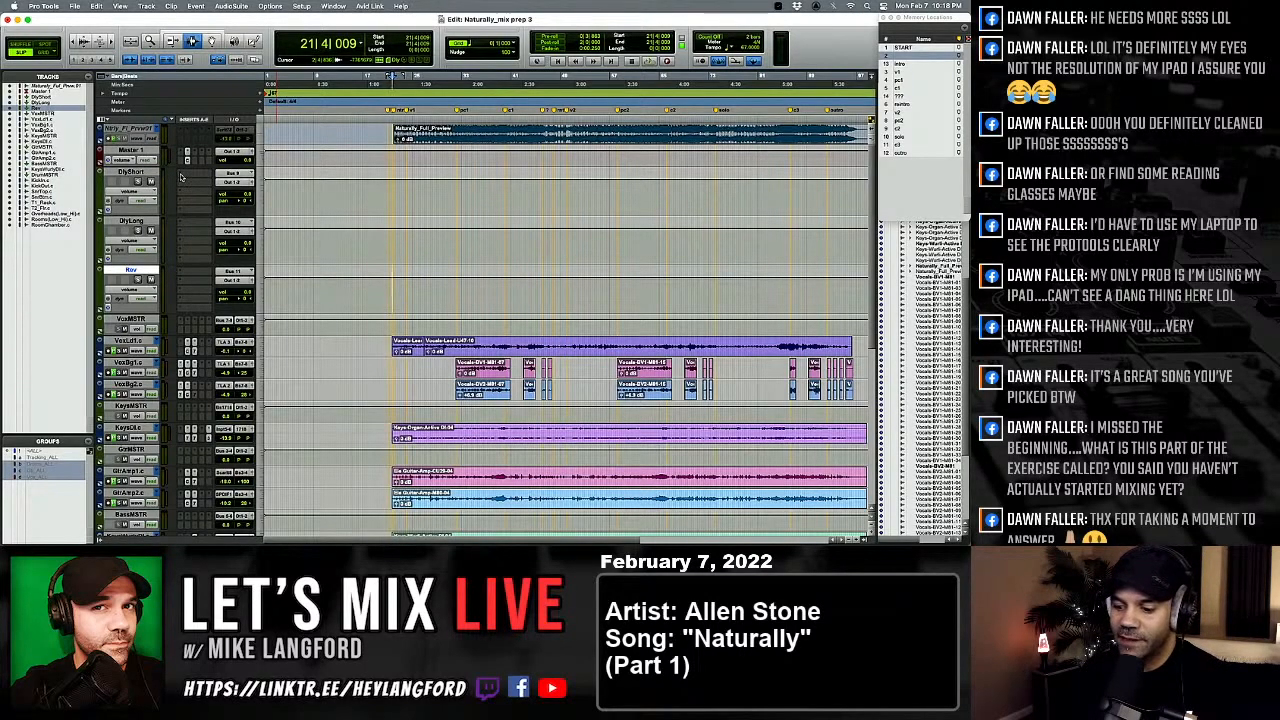
# Step: Insert the mono/stereo Mod Delay III on DlyShort in the Mix window and copy it to DlyLong
pyautogui.press('super+equal')
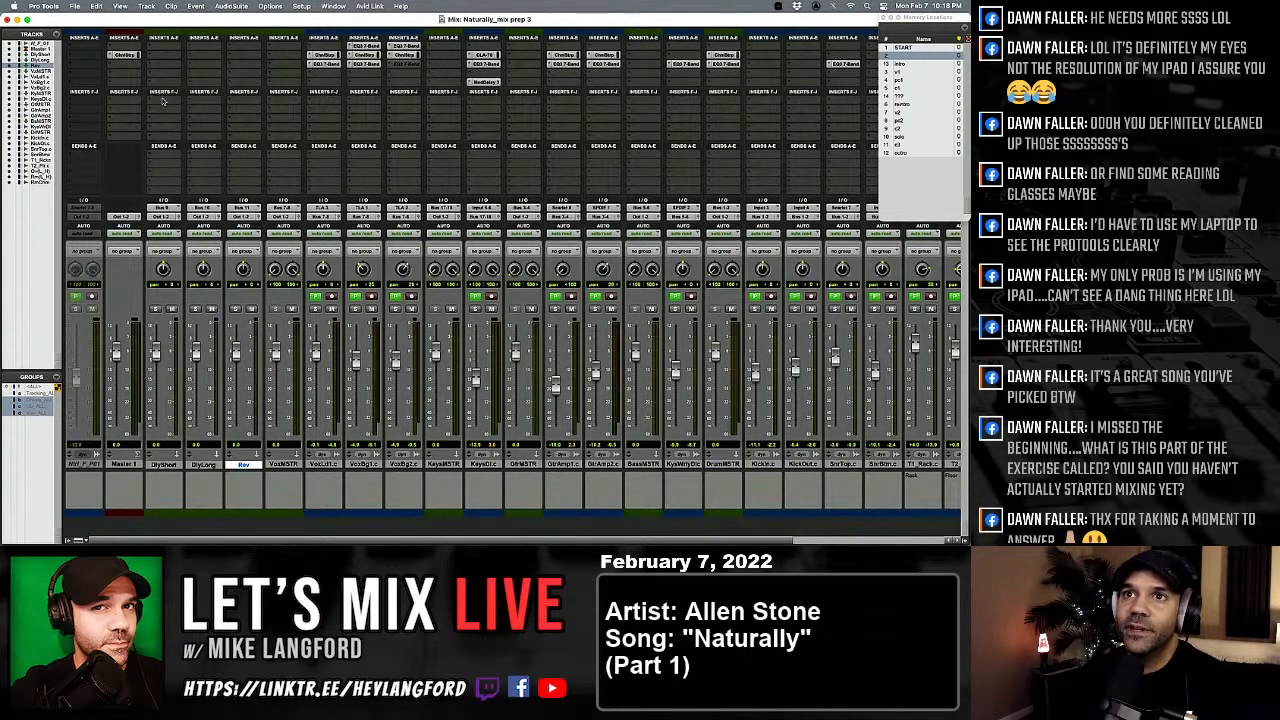
pyautogui.click(150, 57)
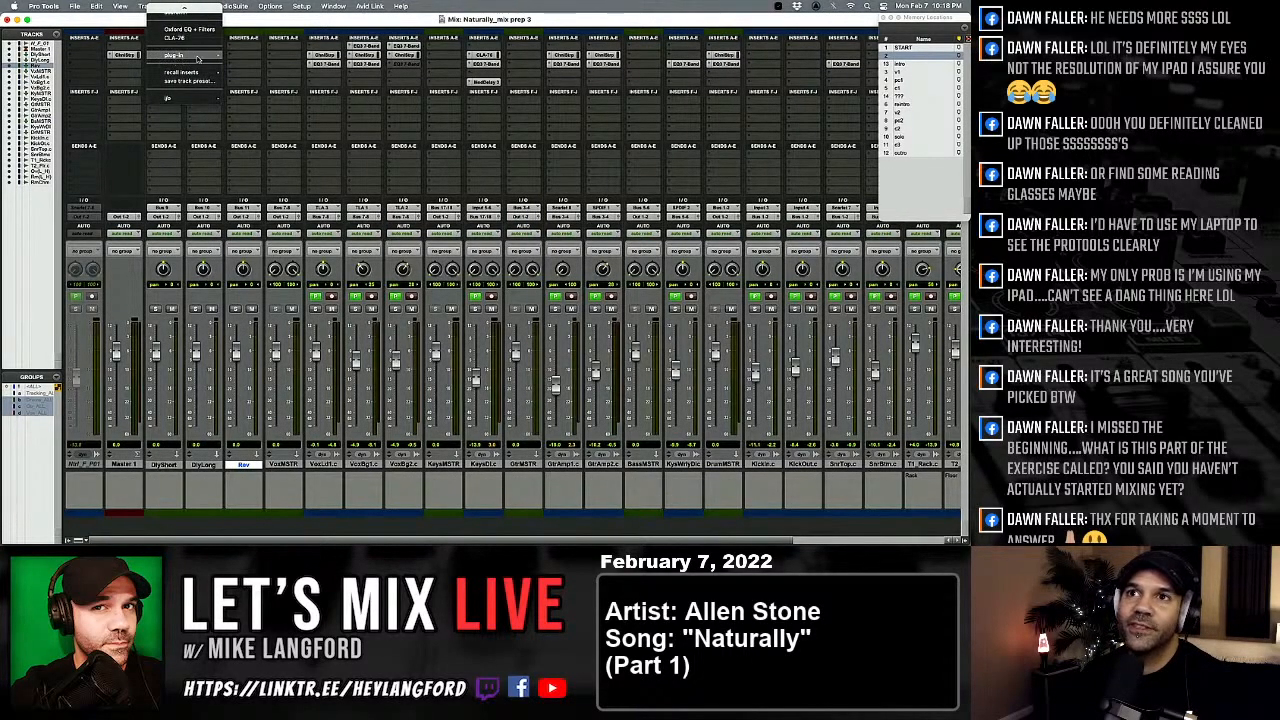
pyautogui.moveTo(197, 60)
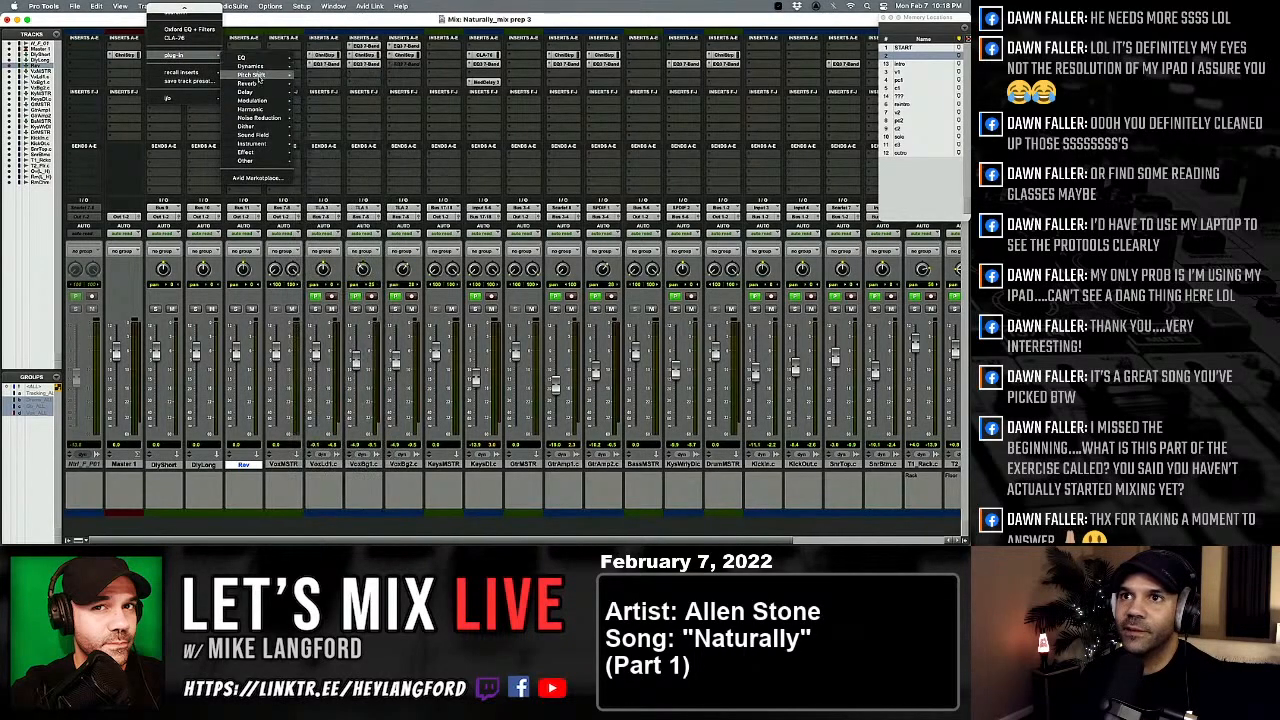
pyautogui.moveTo(246, 92)
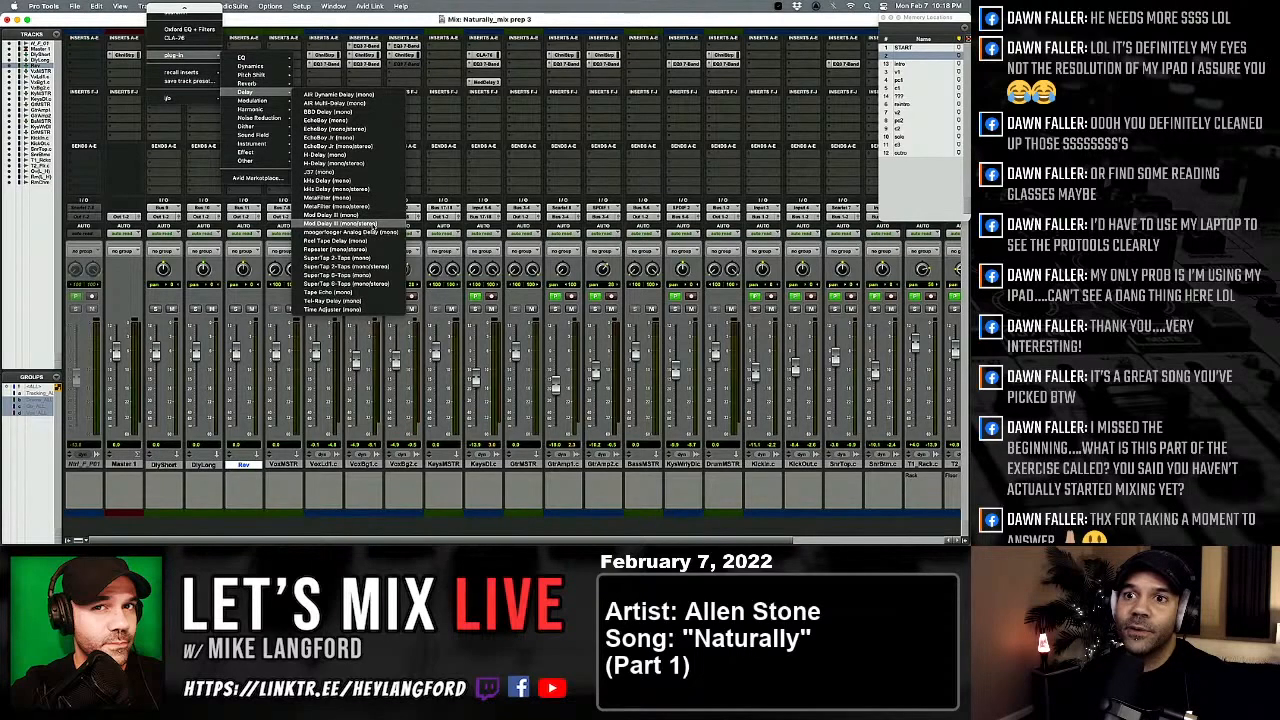
pyautogui.click(368, 228)
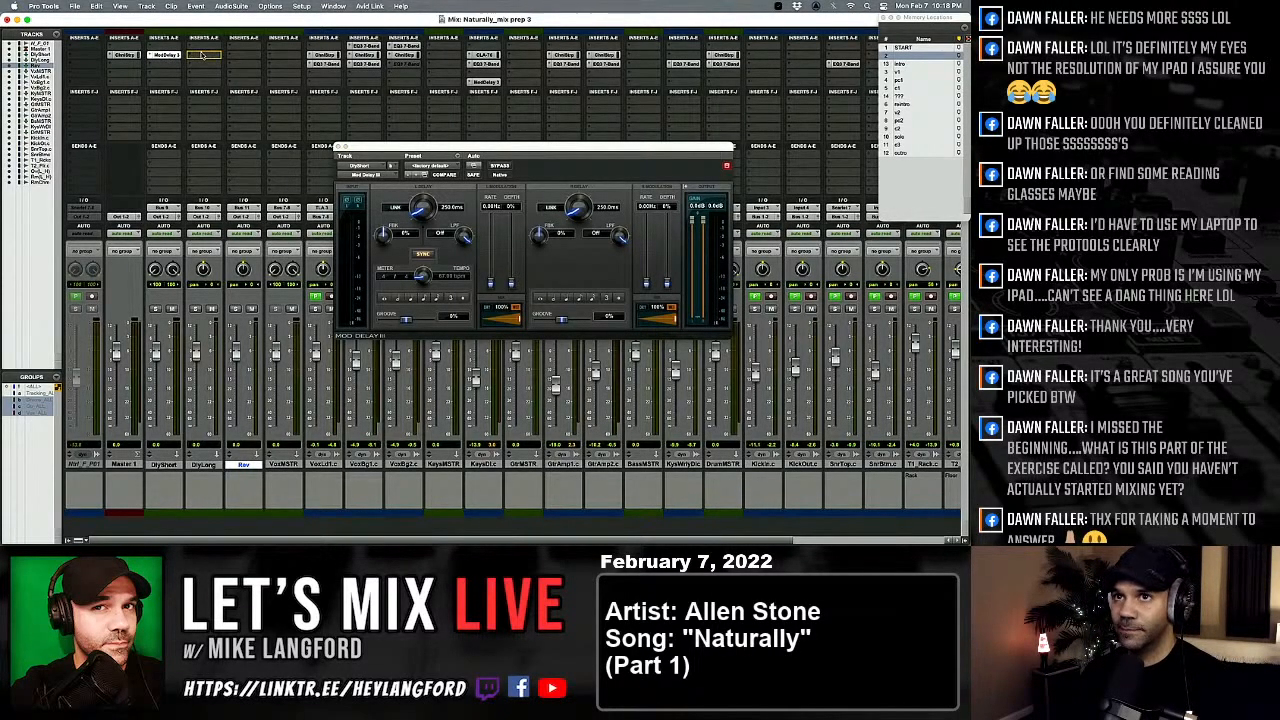
# Step: Insert the mono/stereo Lustrous Plates reverb on the Rev track
pyautogui.click(236, 56)
pyautogui.moveTo(254, 55)
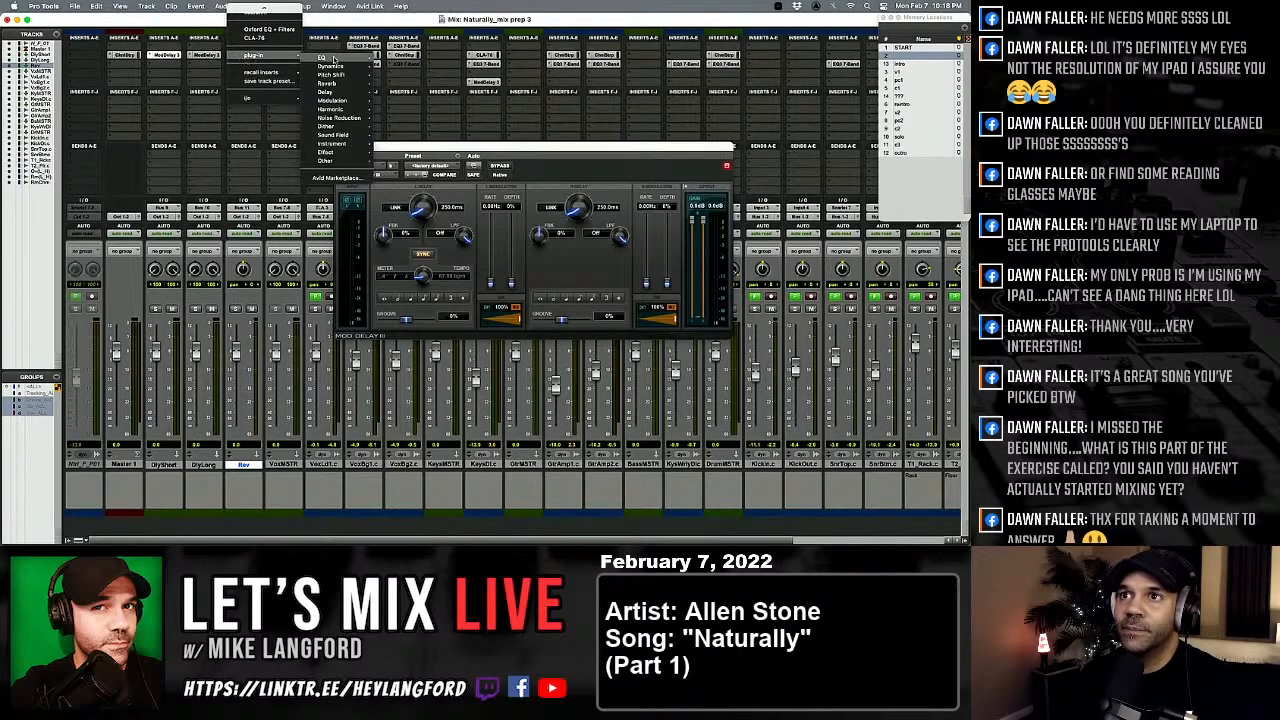
pyautogui.moveTo(330, 83)
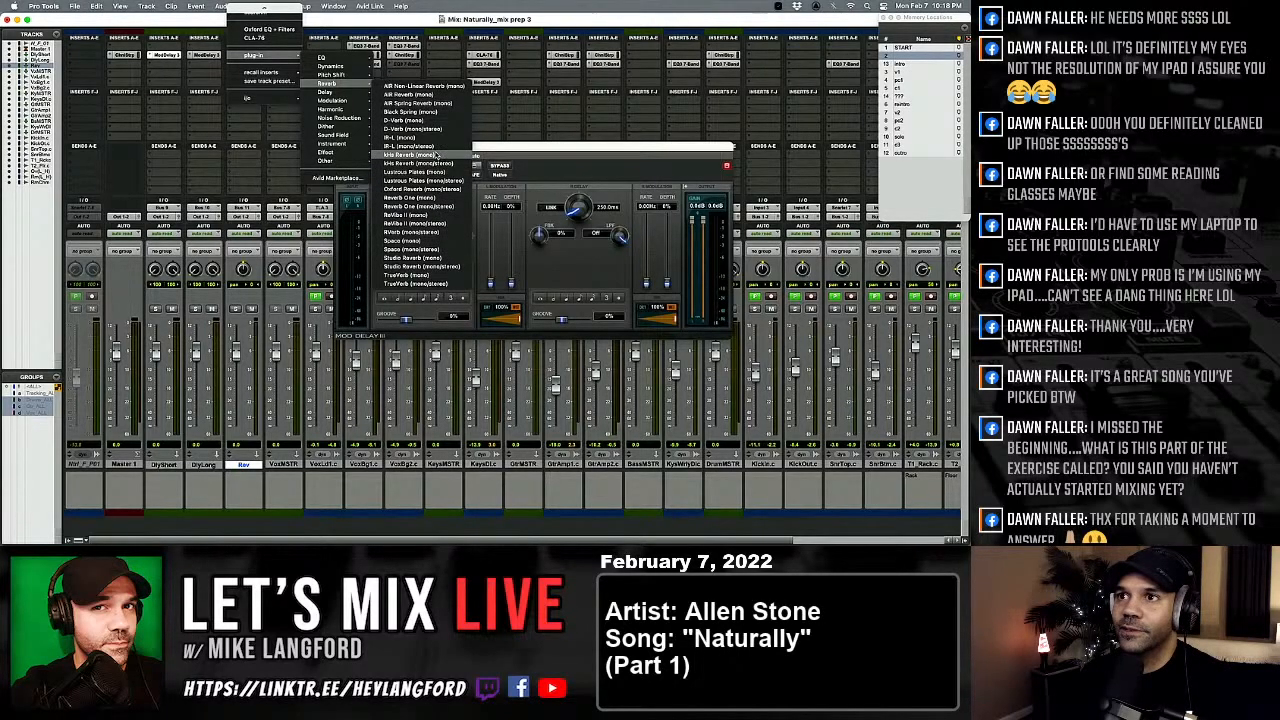
pyautogui.click(437, 155)
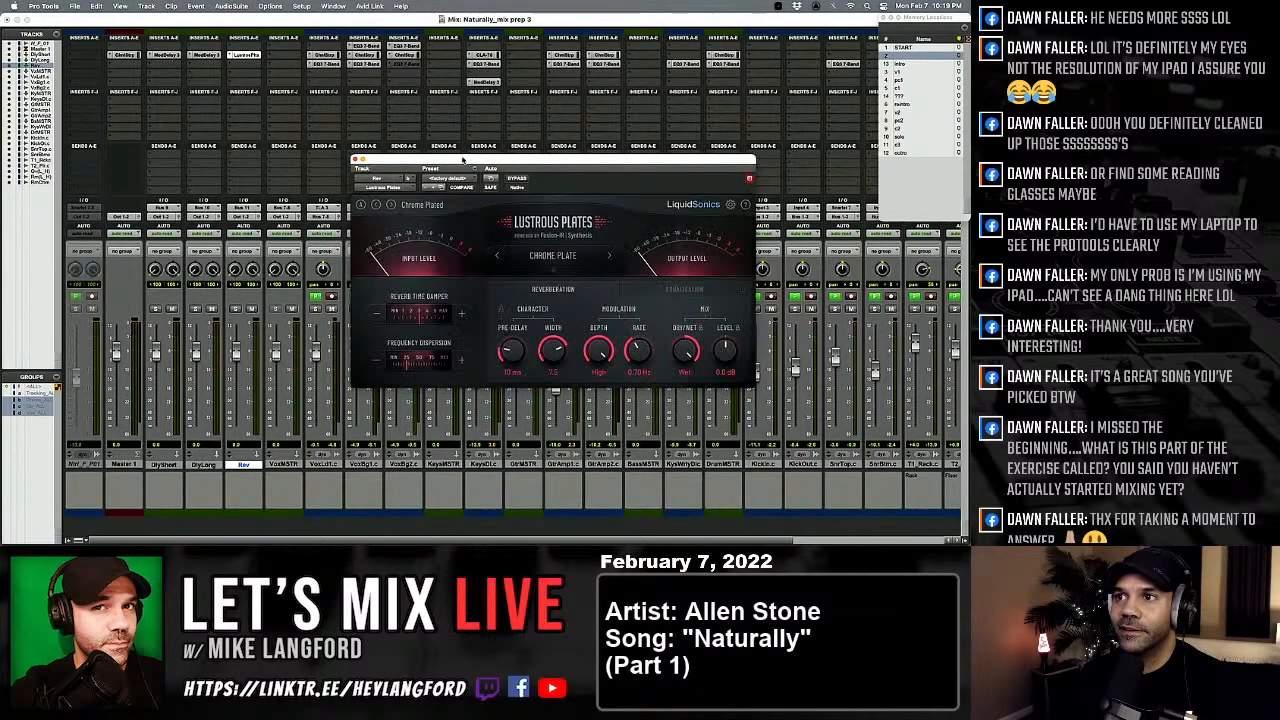
# Step: Replace the reverb on the Rev track with the mono/stereo D-Verb
pyautogui.click(229, 57)
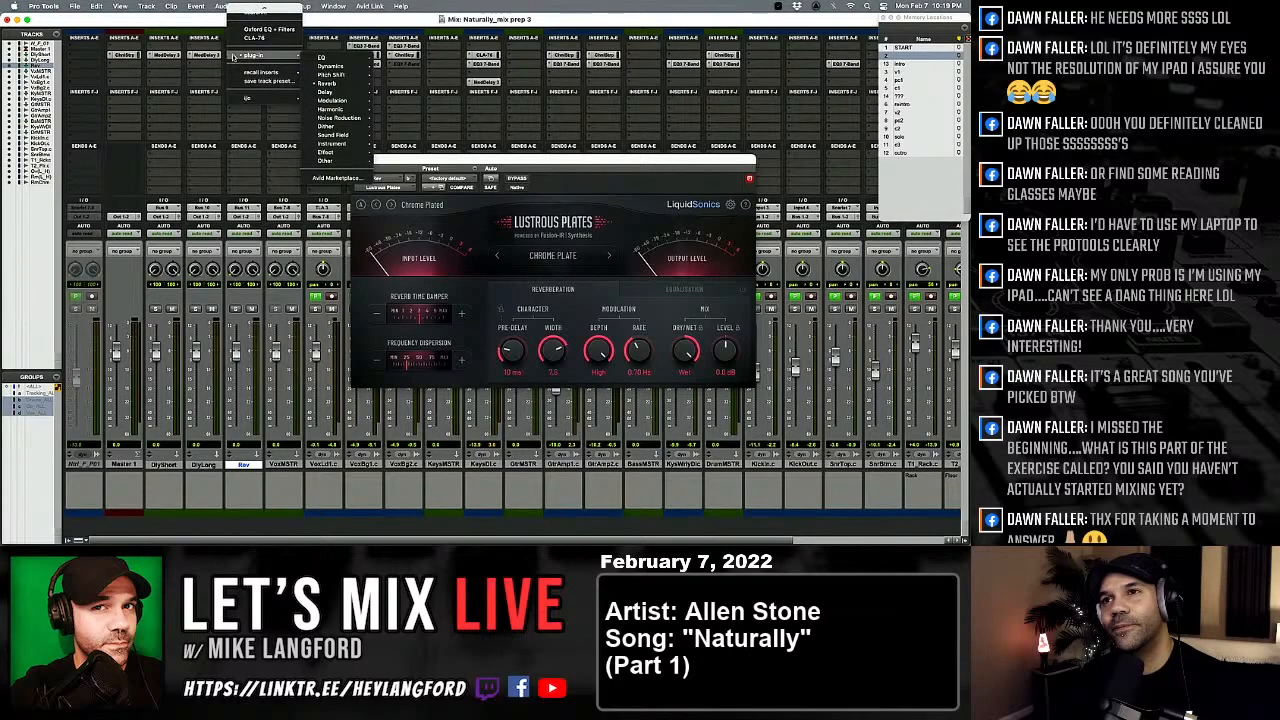
pyautogui.moveTo(330, 83)
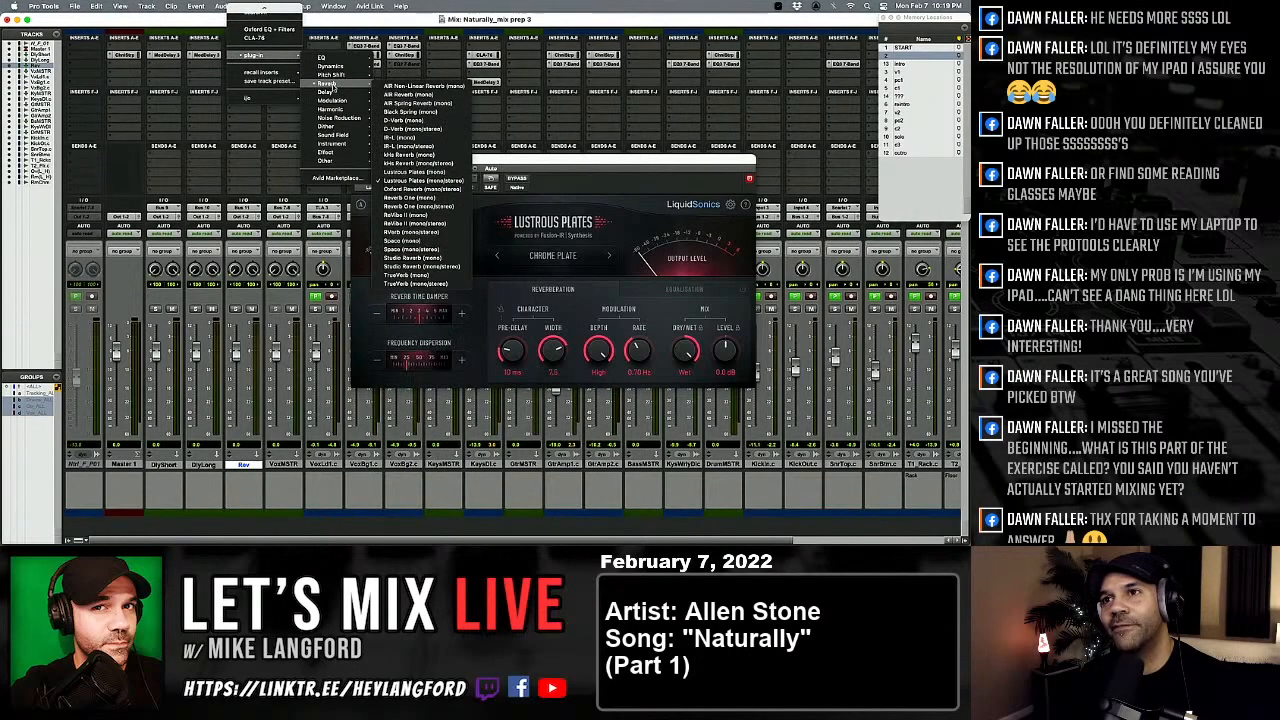
pyautogui.click(443, 130)
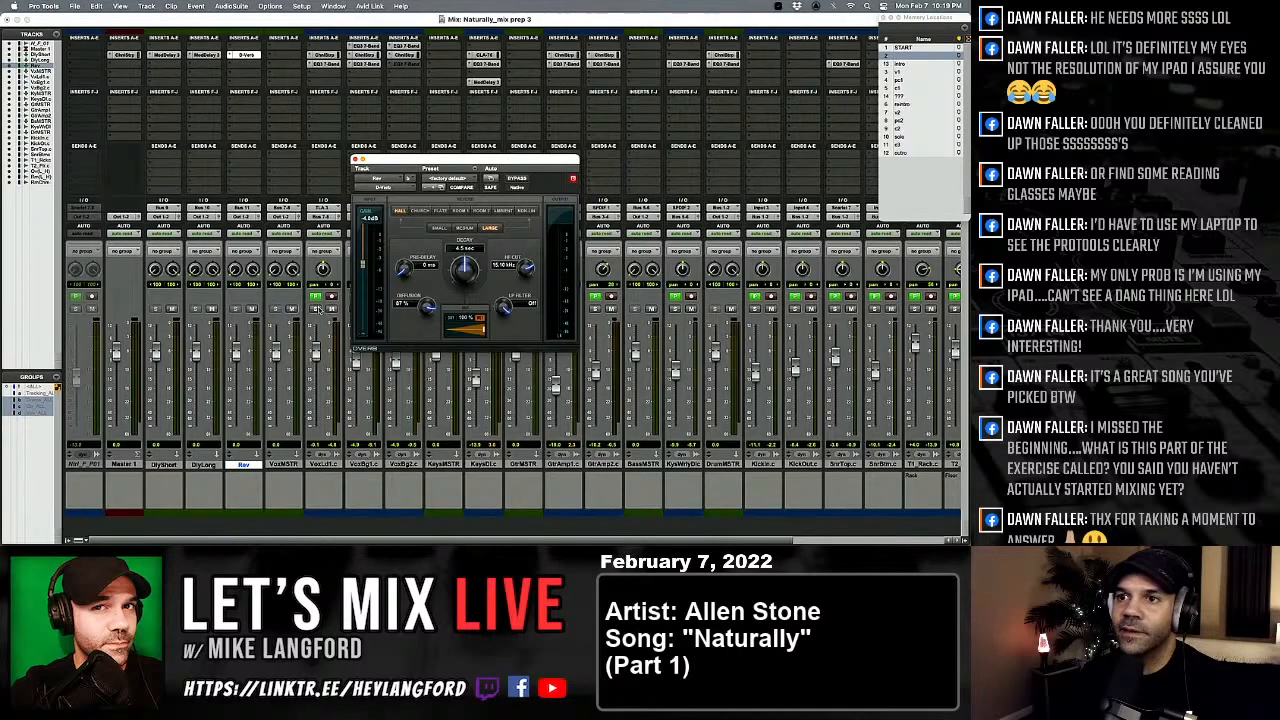
# Step: Add a Bus 11 send on KickOut.c at 0.0 dB and move the D-Verb window clear of the send fader
pyautogui.hscroll(5, 265, 303)
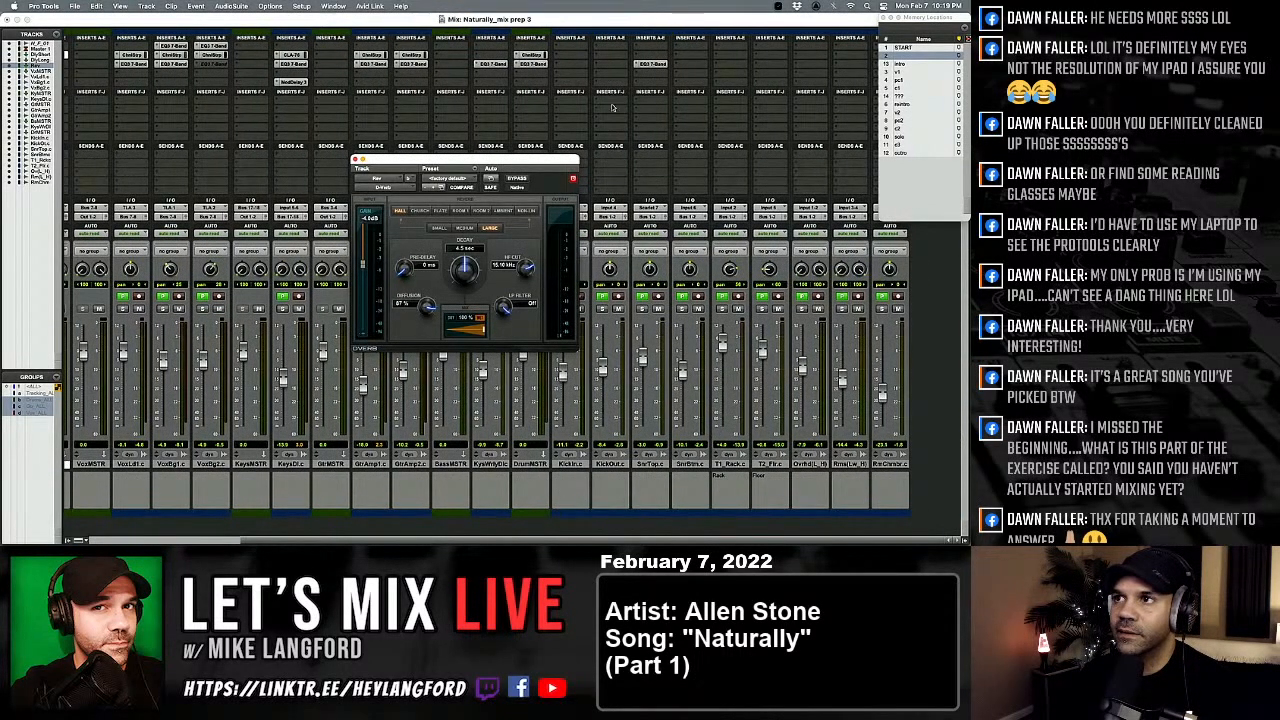
pyautogui.click(596, 166)
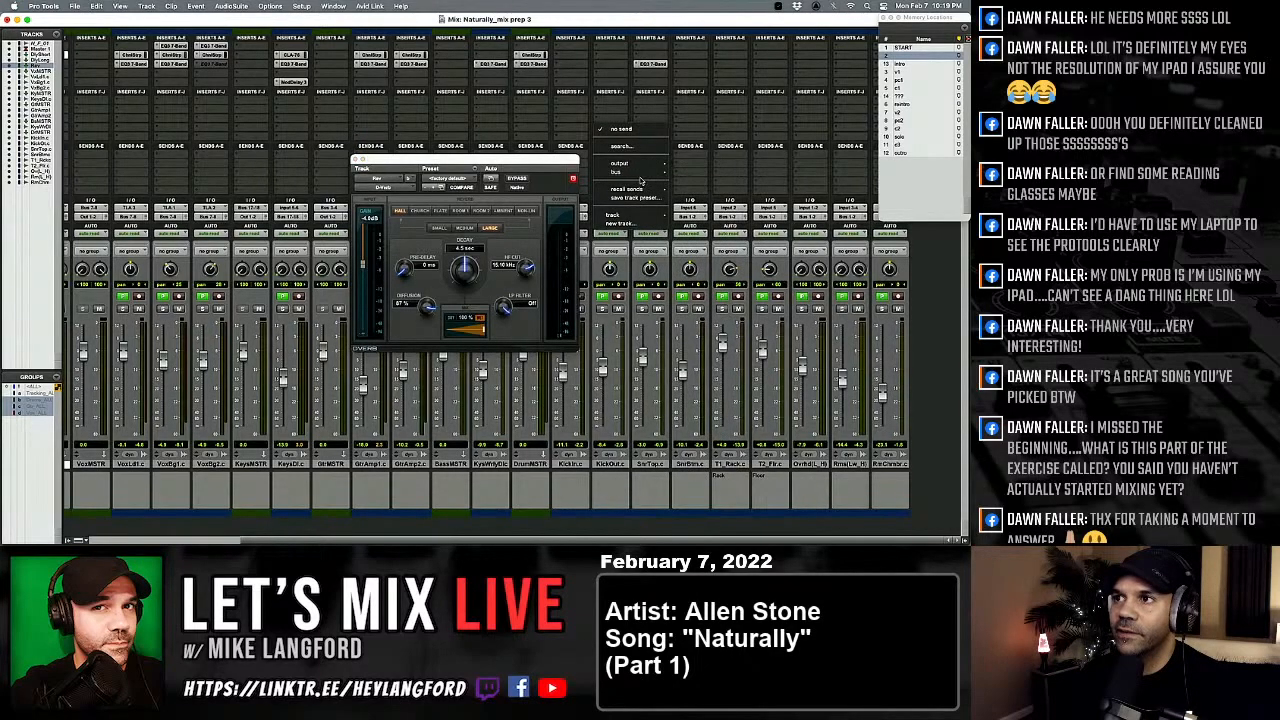
pyautogui.moveTo(640, 172)
pyautogui.click(702, 312)
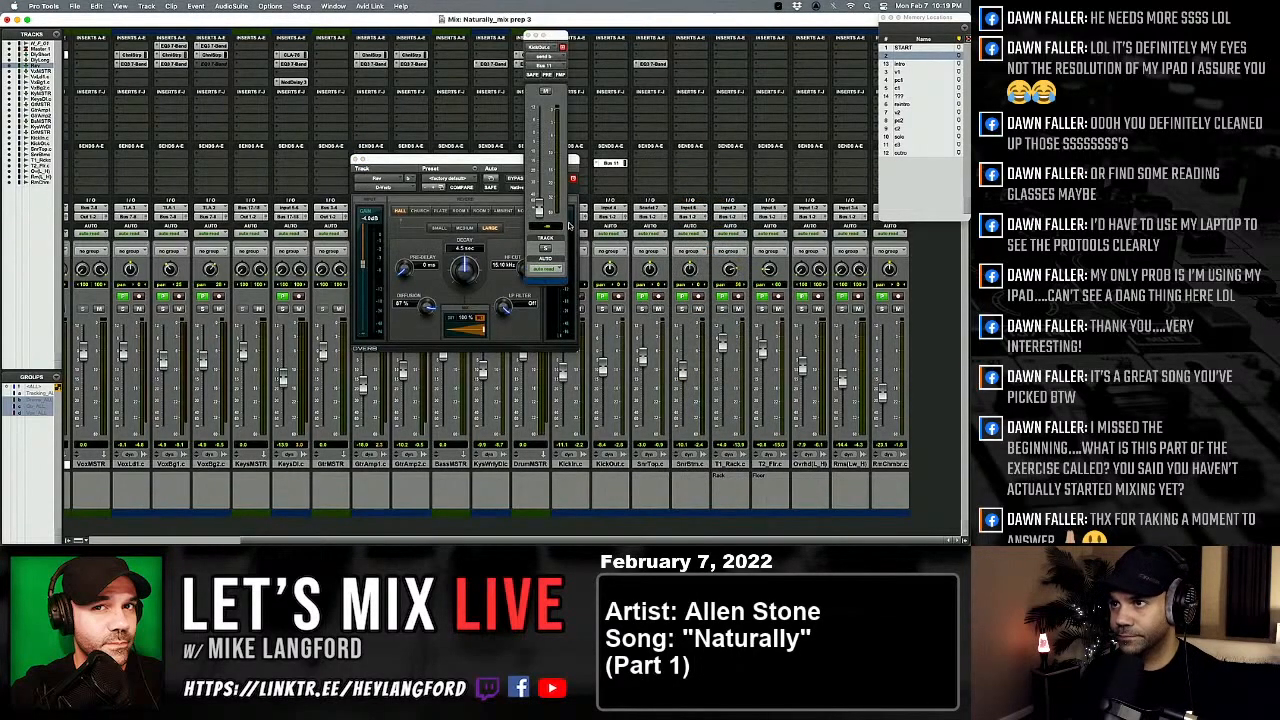
pyautogui.keyDown('alt'); pyautogui.click(540, 209); pyautogui.keyUp('alt')
pyautogui.moveTo(493, 162); pyautogui.dragTo(368, 150)
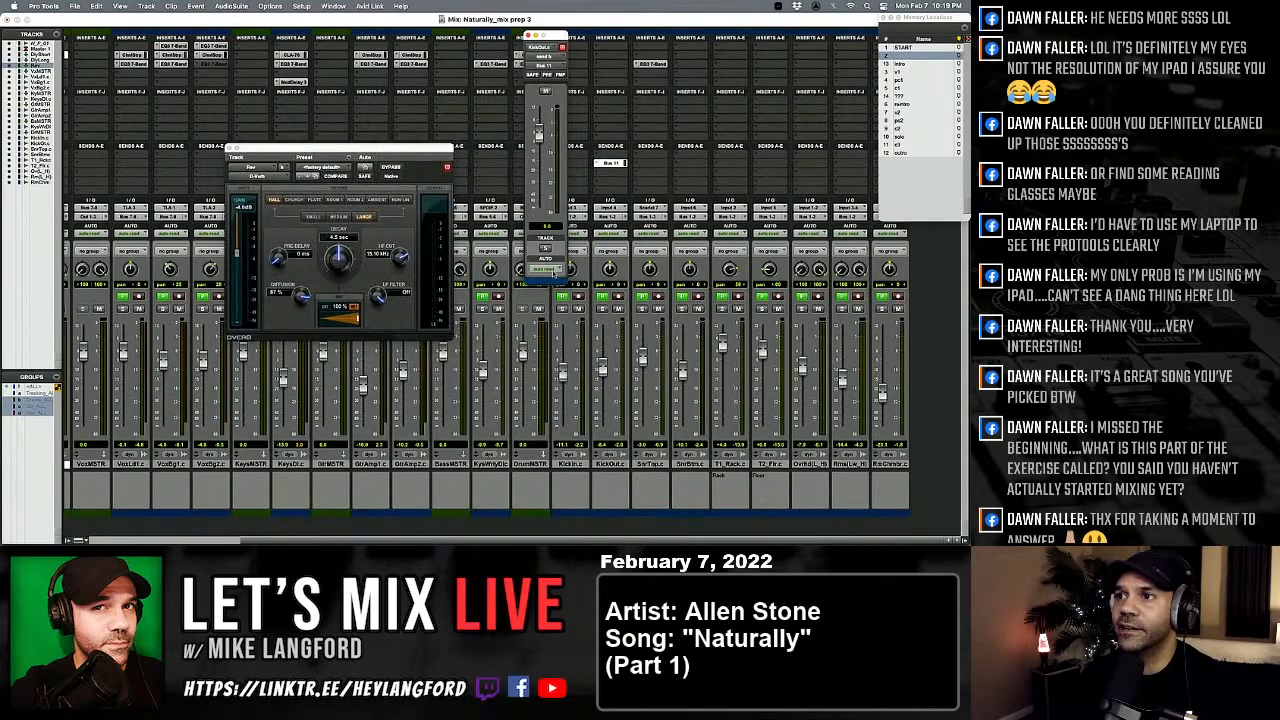
# Step: Solo KickOut.c and select a short passage of its clip around bar 33 to audition its reverb send
pyautogui.click(602, 310)
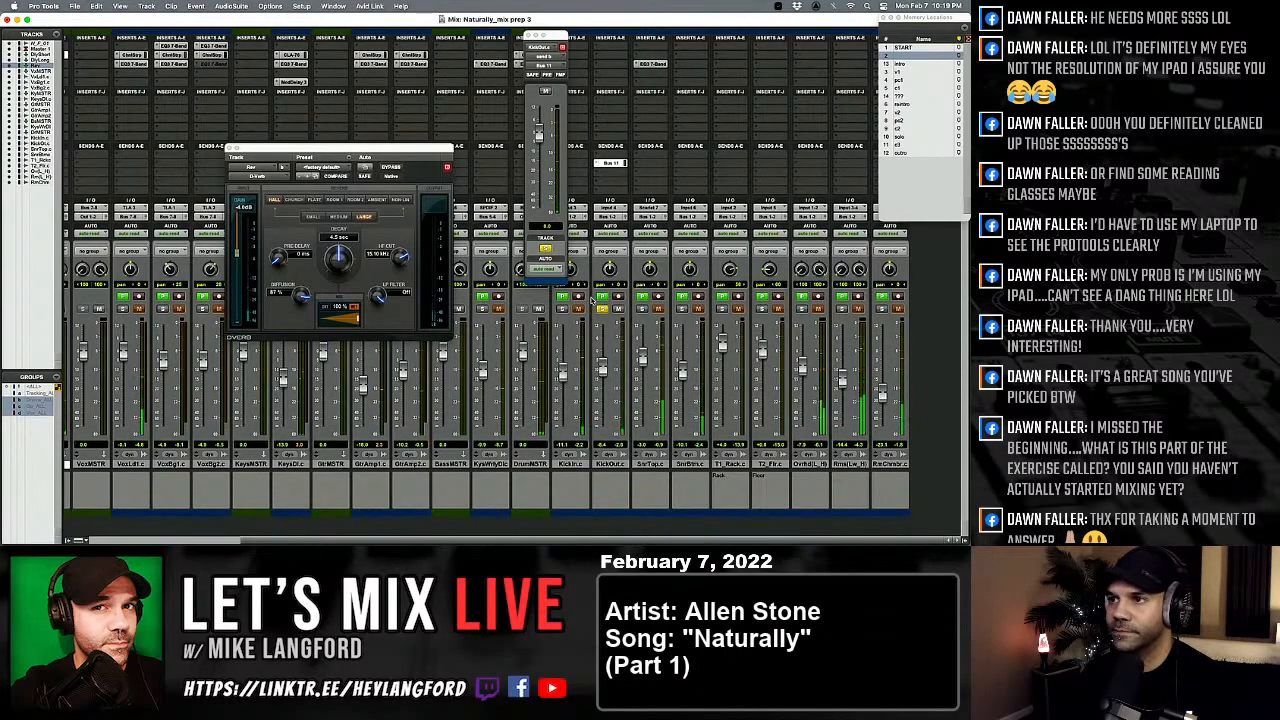
pyautogui.press('super+equal')
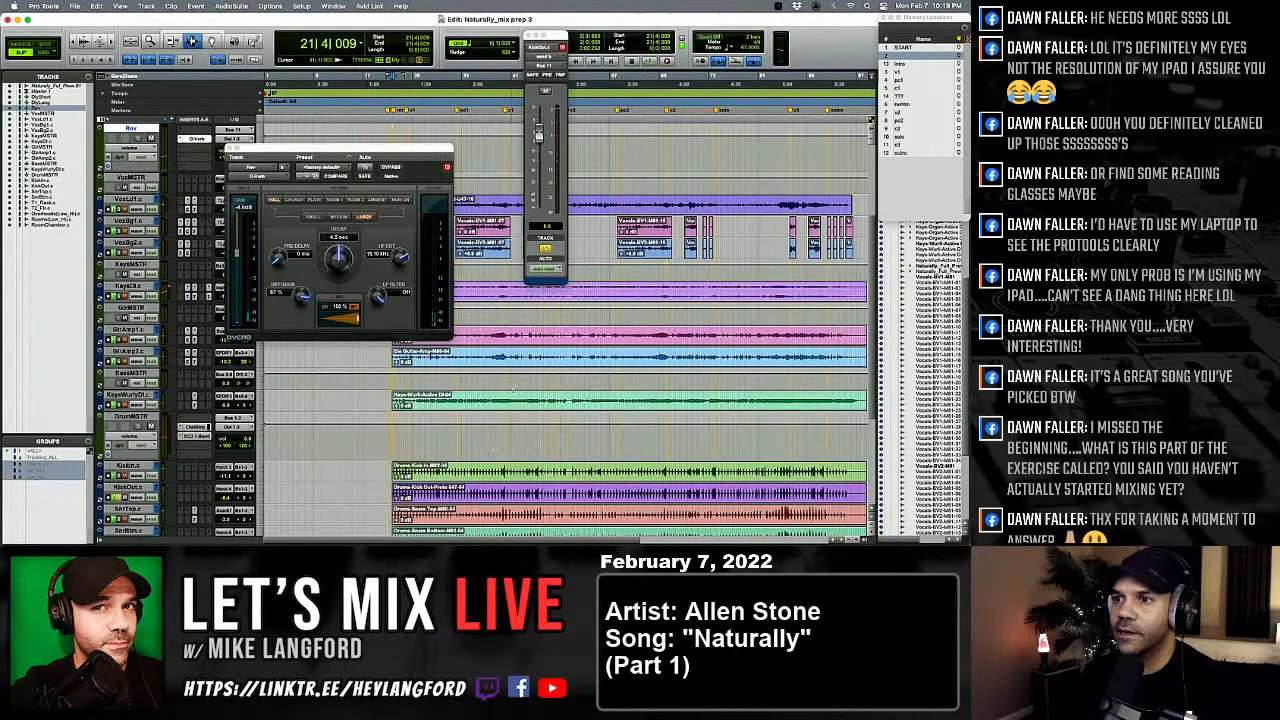
pyautogui.scroll(-3, 513, 387)
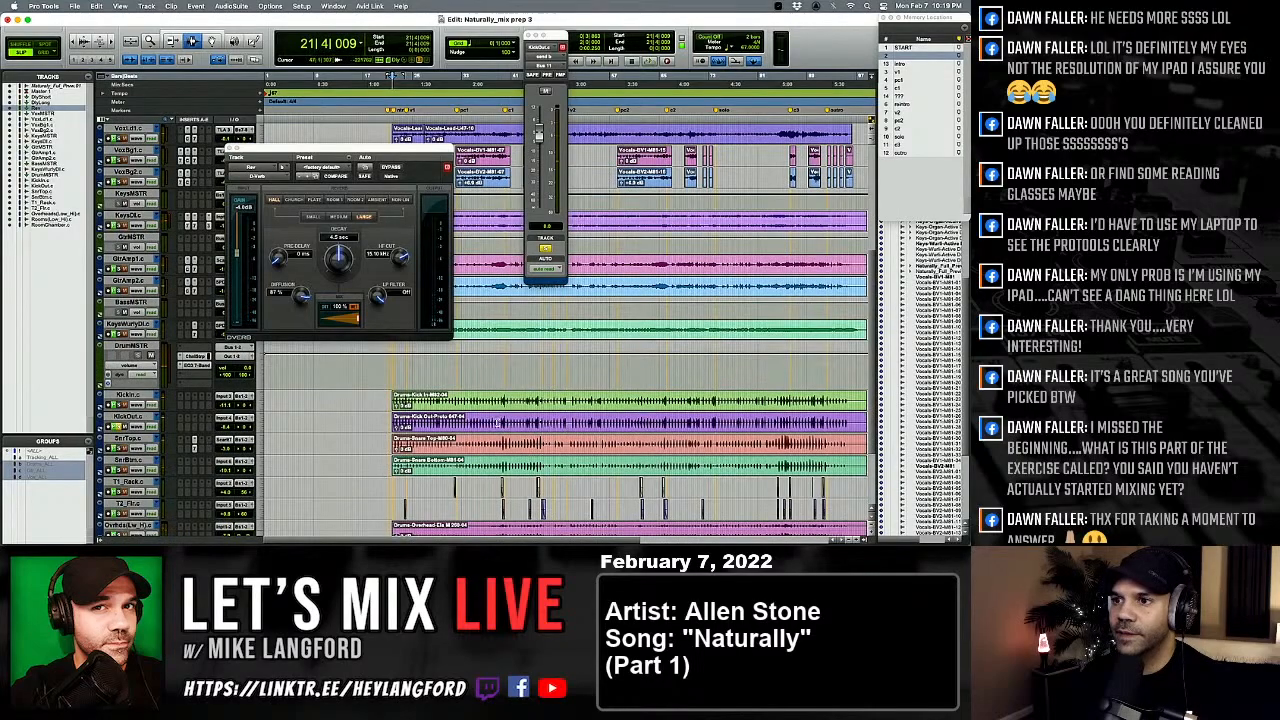
pyautogui.moveTo(472, 422); pyautogui.dragTo(484, 422)
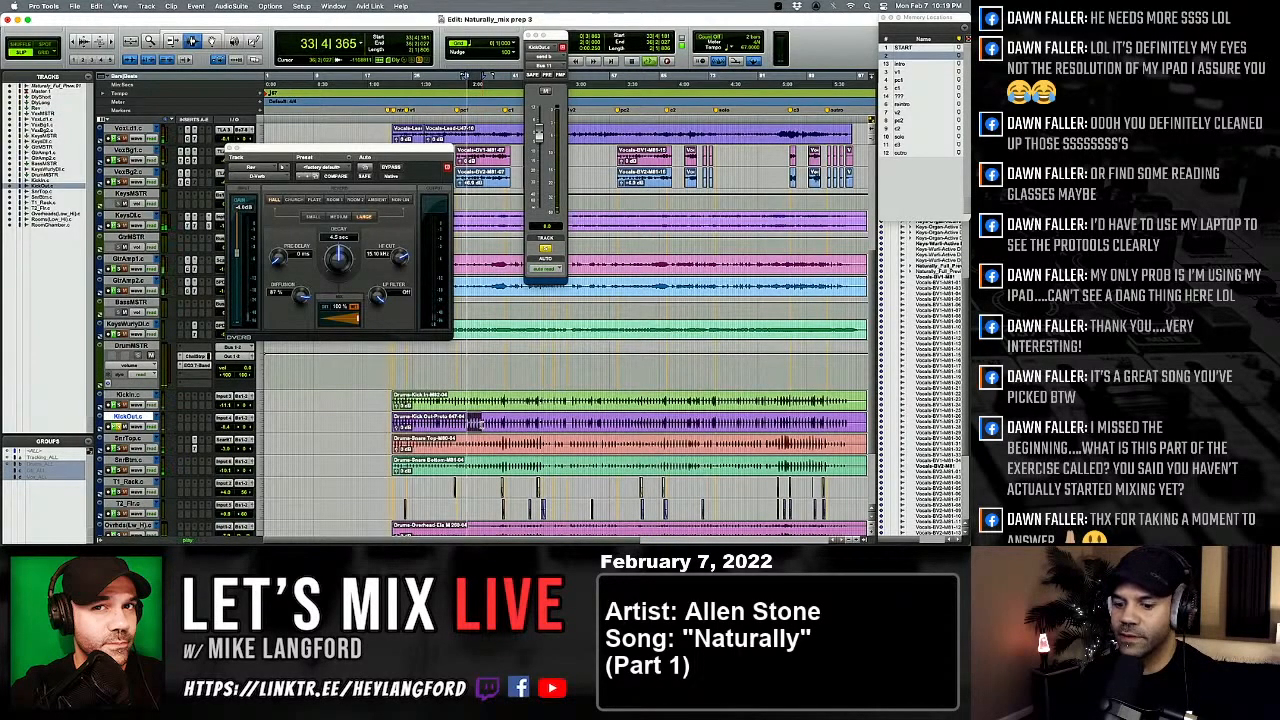
pyautogui.press('super+bracketright')
pyautogui.press('super+bracketright')
pyautogui.scroll(-3, 170, 362)
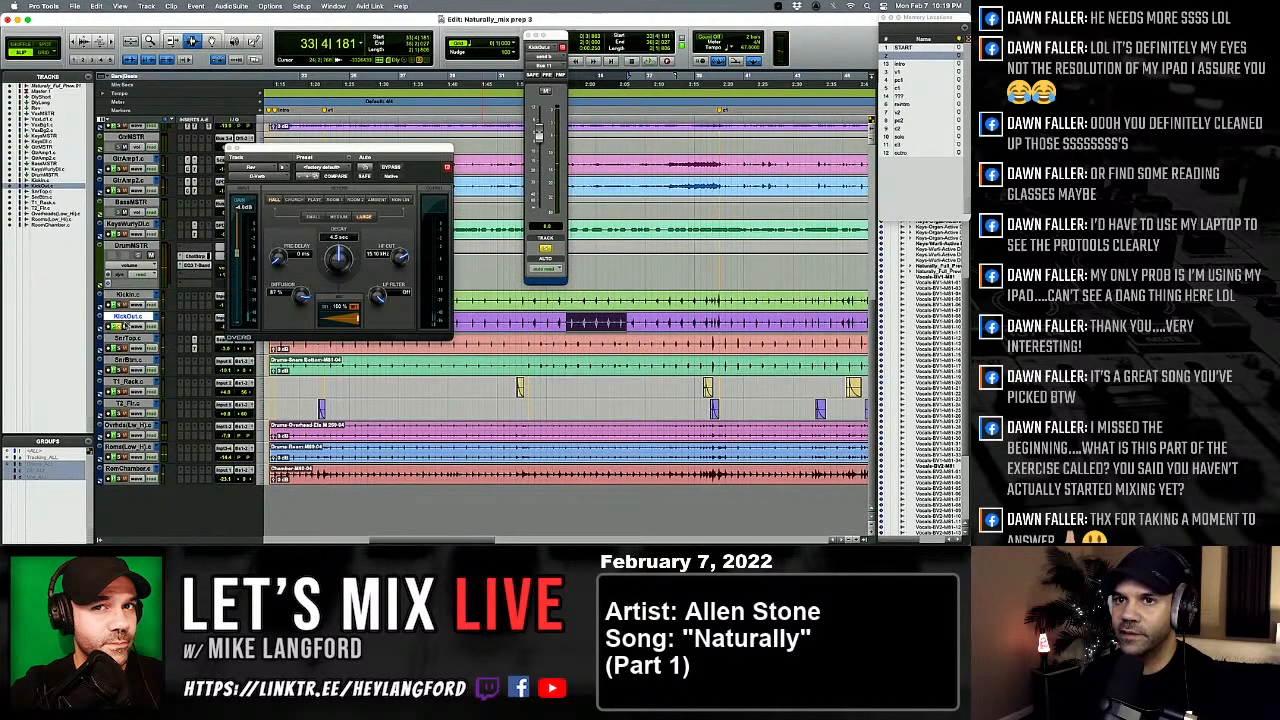
# Step: Move the Bus 11 reverb send from KickOut.c to SnrTop.c in the Mix window
pyautogui.press('super+equal')
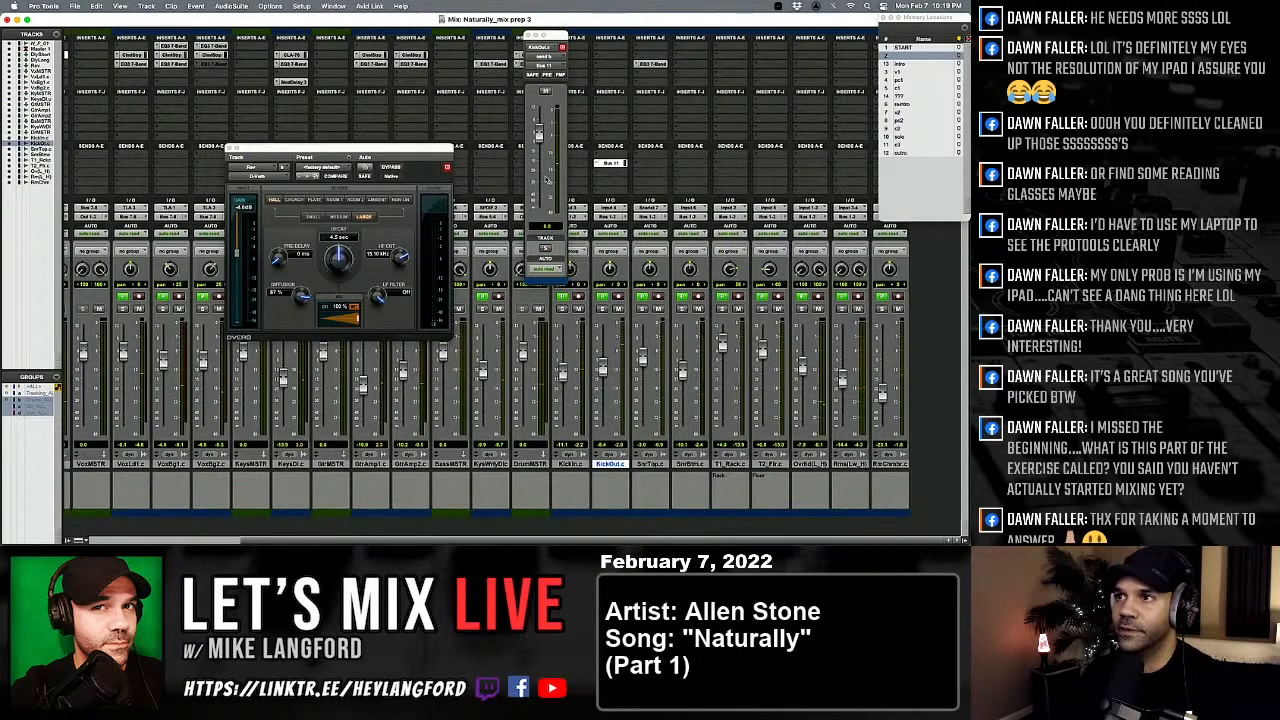
pyautogui.moveTo(610, 165); pyautogui.dragTo(645, 168)
pyautogui.press('super+equal')
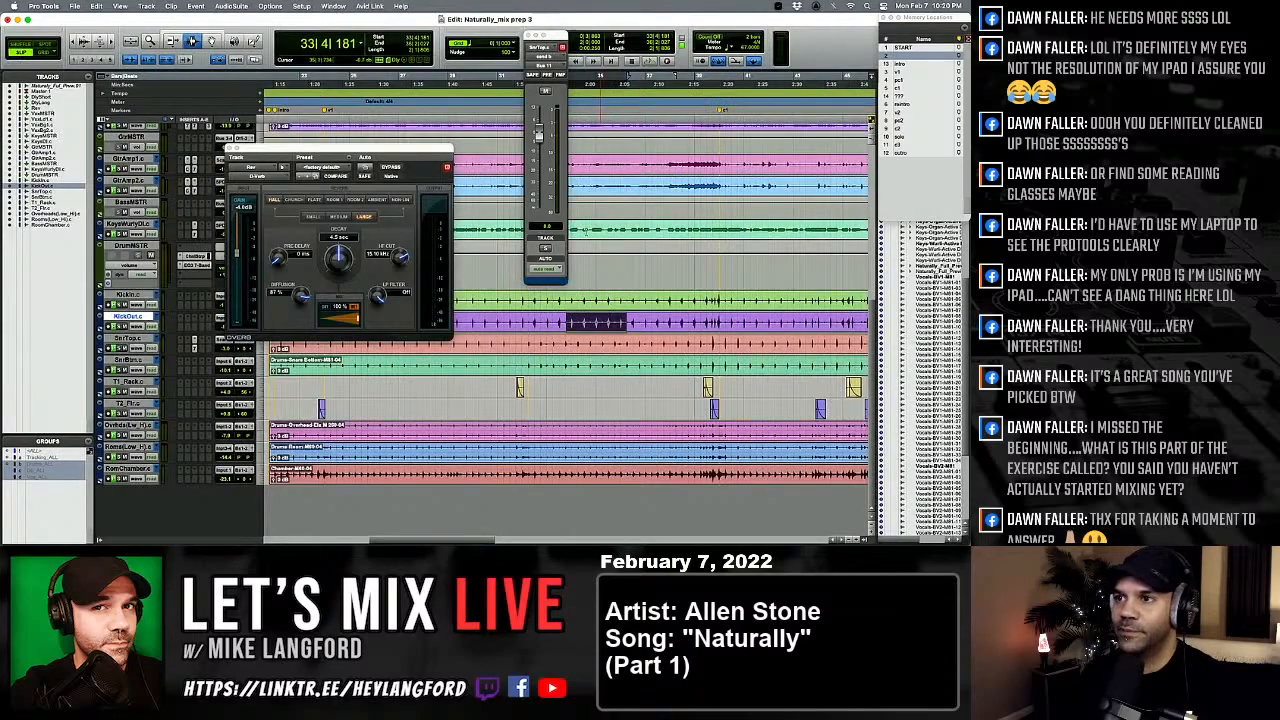
pyautogui.press('super+equal')
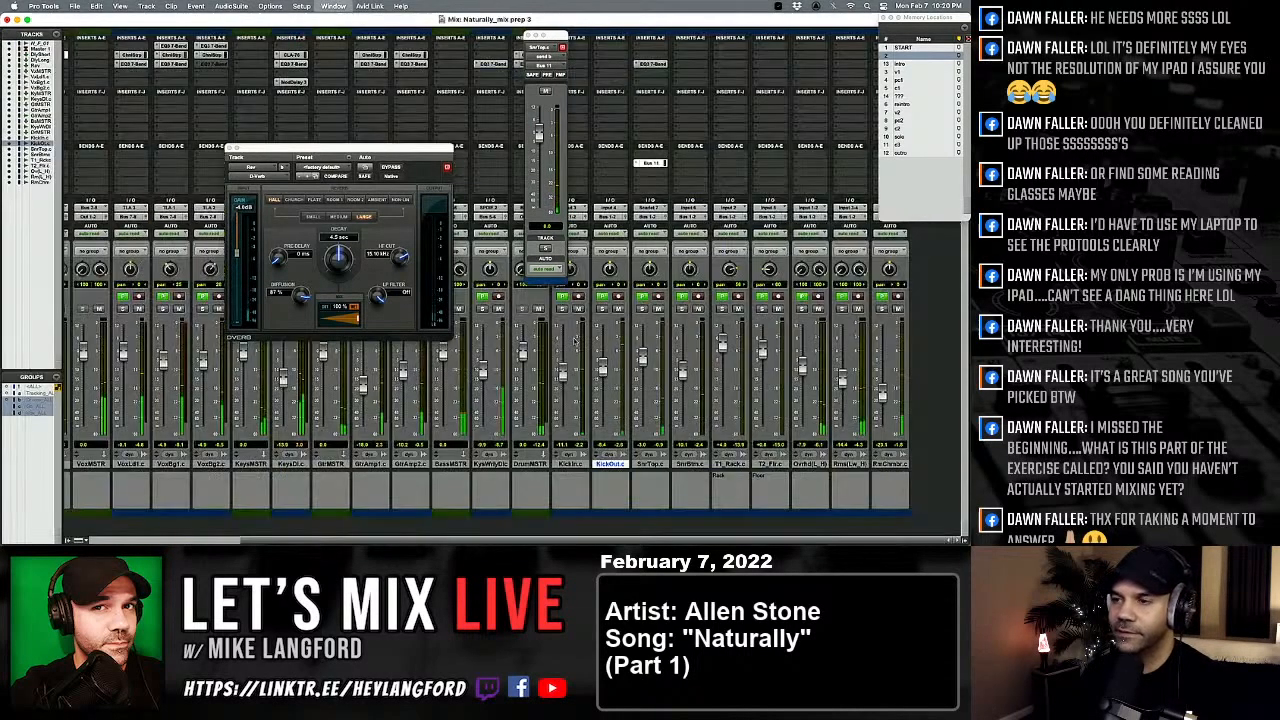
# Step: Play a selected passage around bar 30 and solo SnrTop.c to audition its reverb send
pyautogui.press('super+equal')
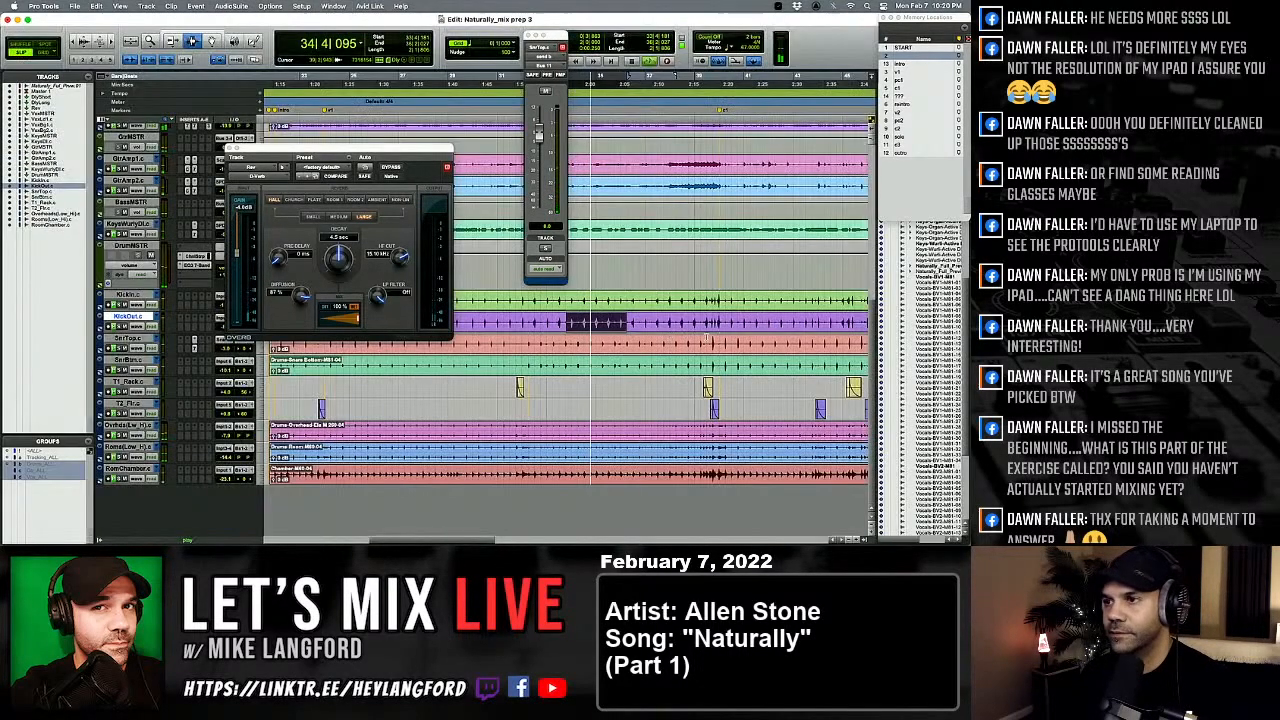
pyautogui.moveTo(467, 326); pyautogui.dragTo(508, 327)
pyautogui.press('space')
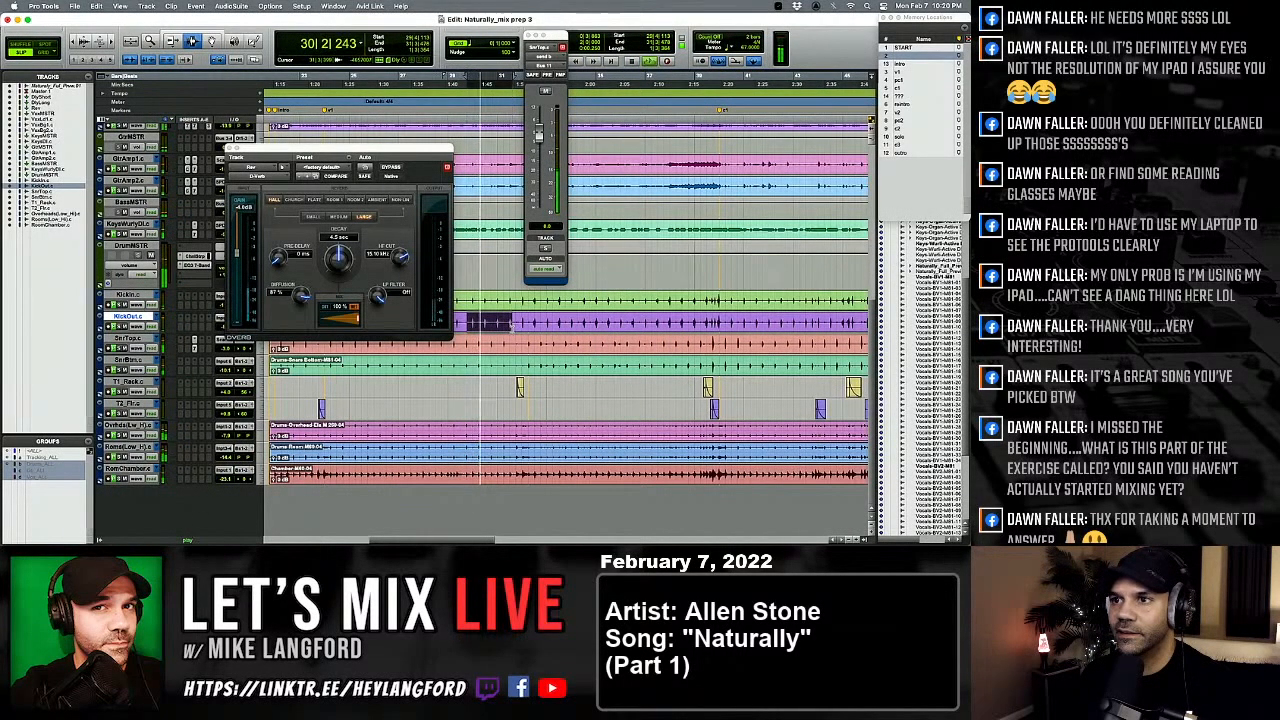
pyautogui.press('super+equal')
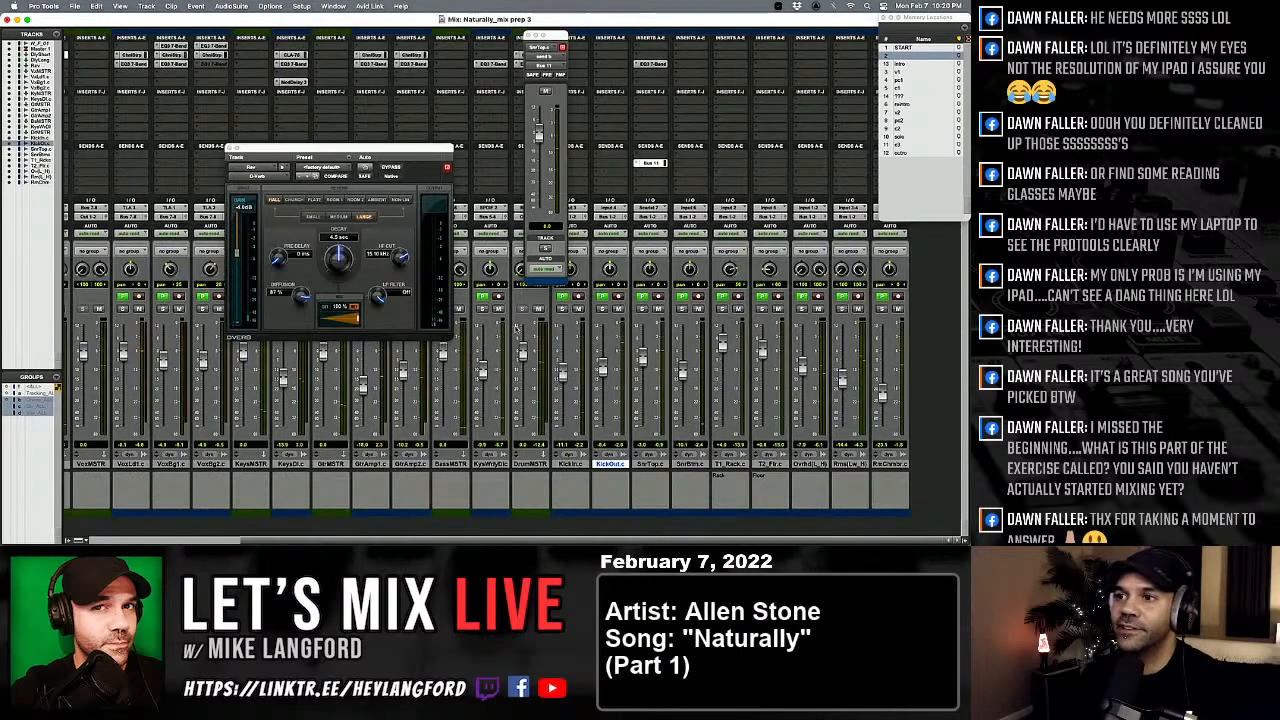
pyautogui.click(642, 309)
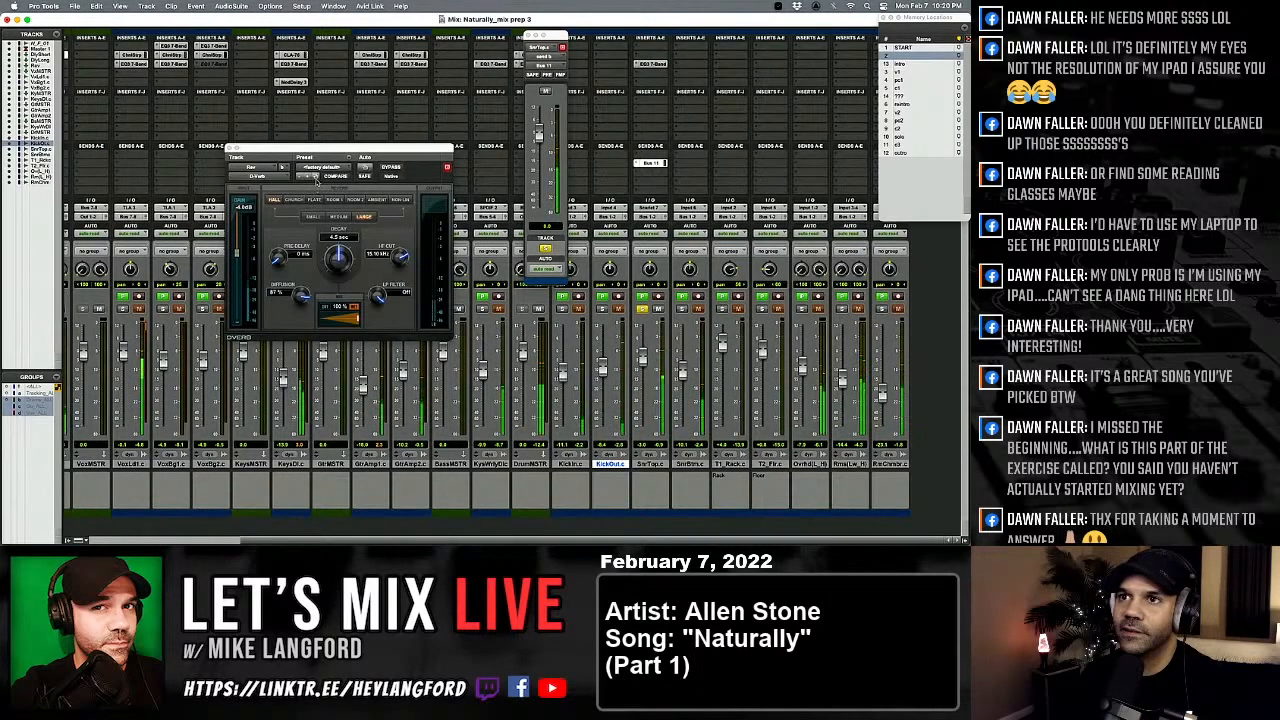
# Step: Load the D-Verb preset Large Church Dark and set pre-delay to 0 ms, decay to about 5.5 sec and diffusion to 100%
pyautogui.click(318, 168)
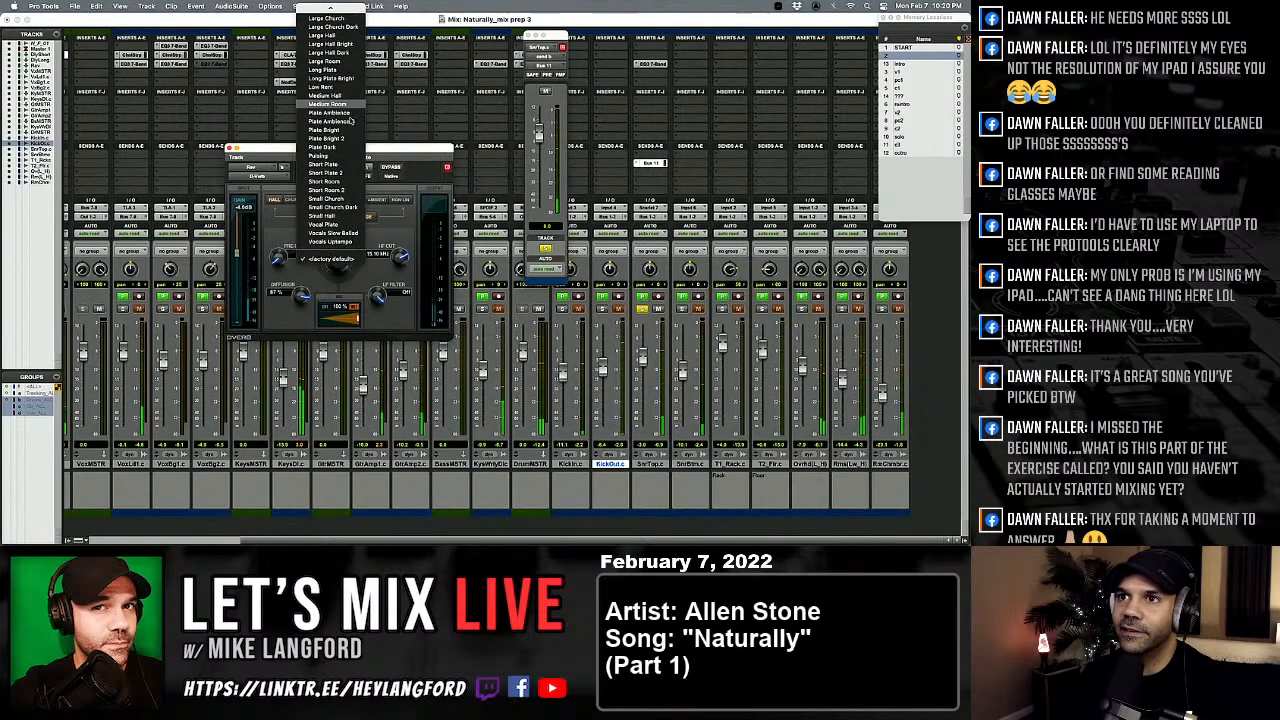
pyautogui.moveTo(341, 5)
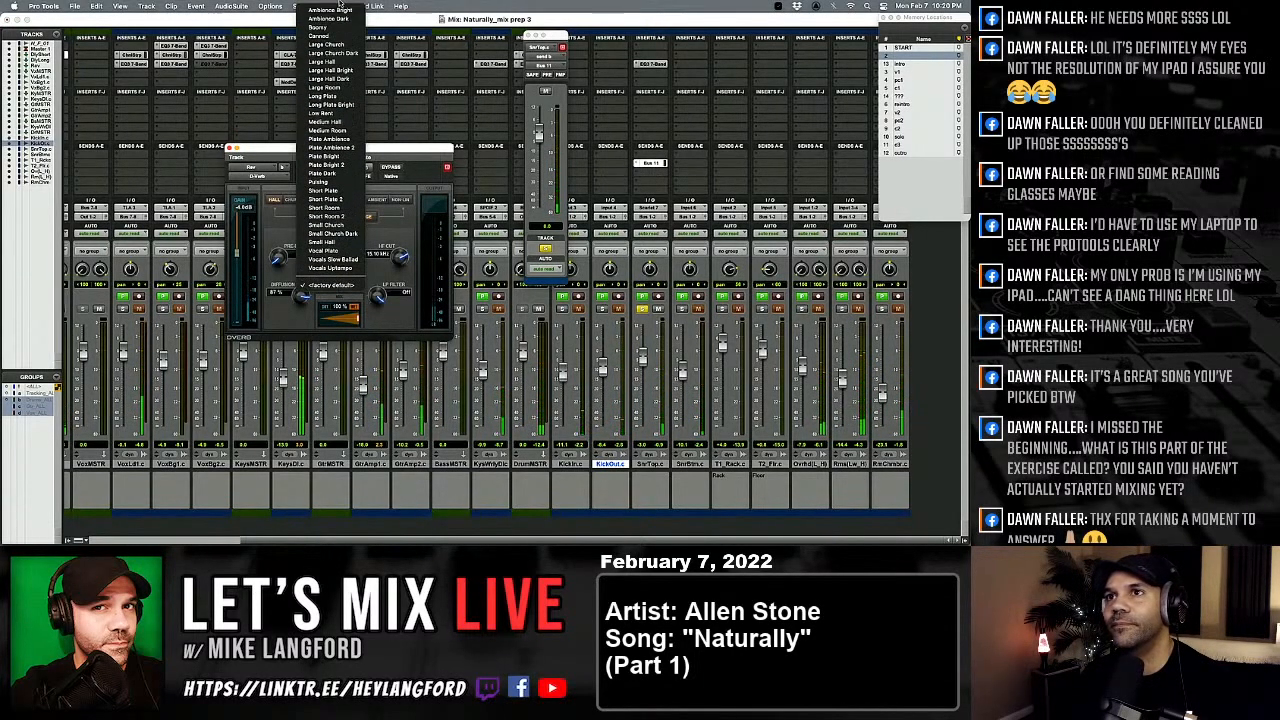
pyautogui.click(330, 53)
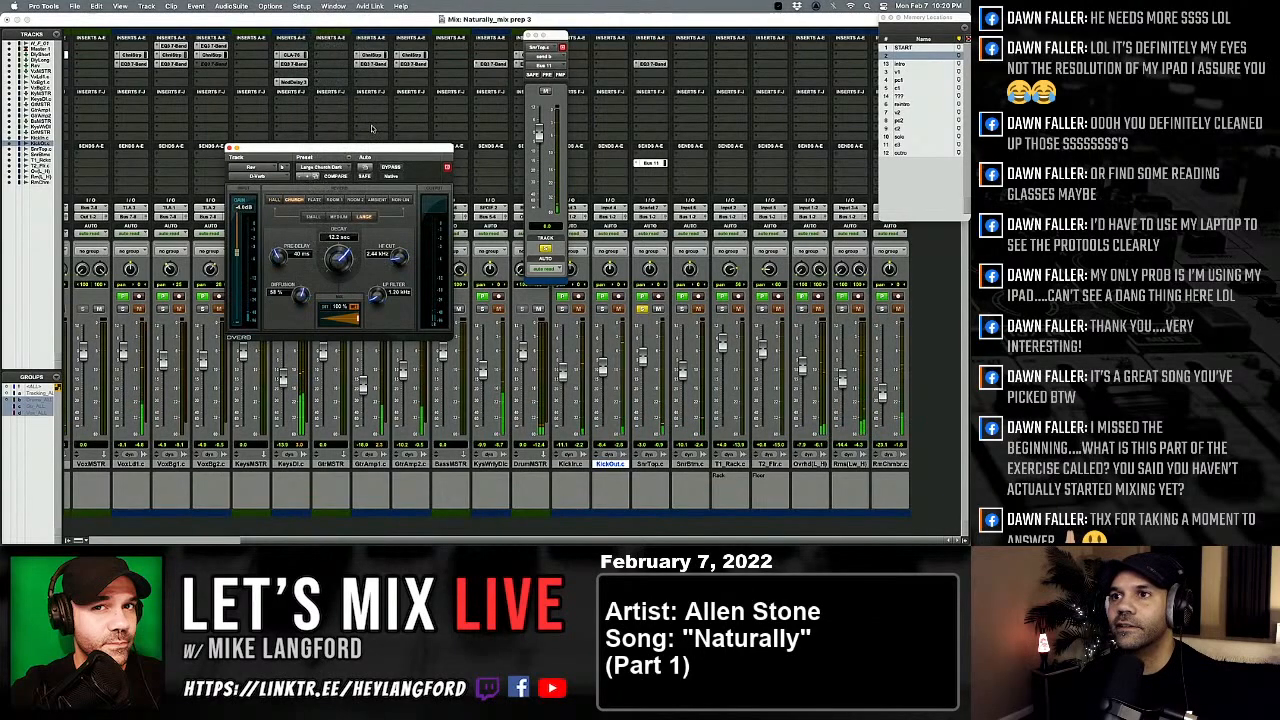
pyautogui.moveTo(278, 256); pyautogui.dragTo(286, 350)
pyautogui.moveTo(339, 258)
pyautogui.mouseDown()
pyautogui.moveTo(336, 290)
pyautogui.moveTo(336, 250)
pyautogui.mouseUp()
pyautogui.moveTo(300, 293); pyautogui.dragTo(338, 244)
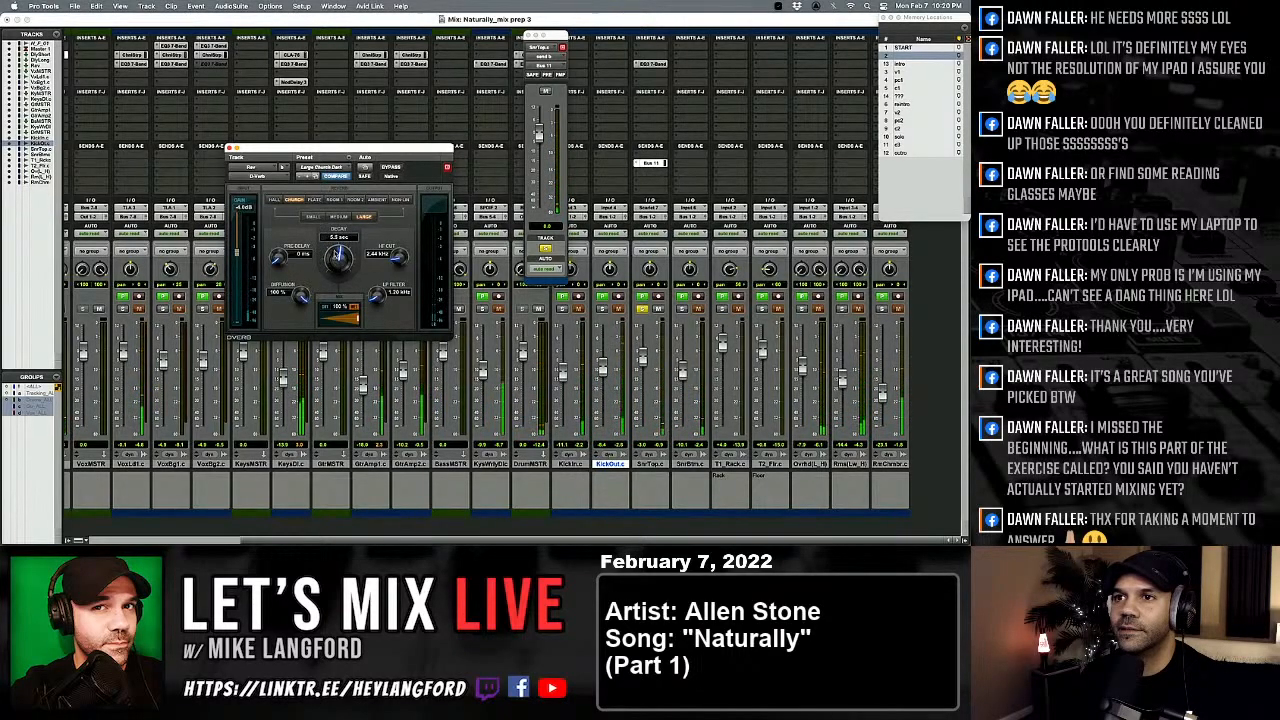
# Step: Switch D-Verb to the Church algorithm and set decay to about 5.7 sec and pre-delay to about 185 ms
pyautogui.click(275, 200)
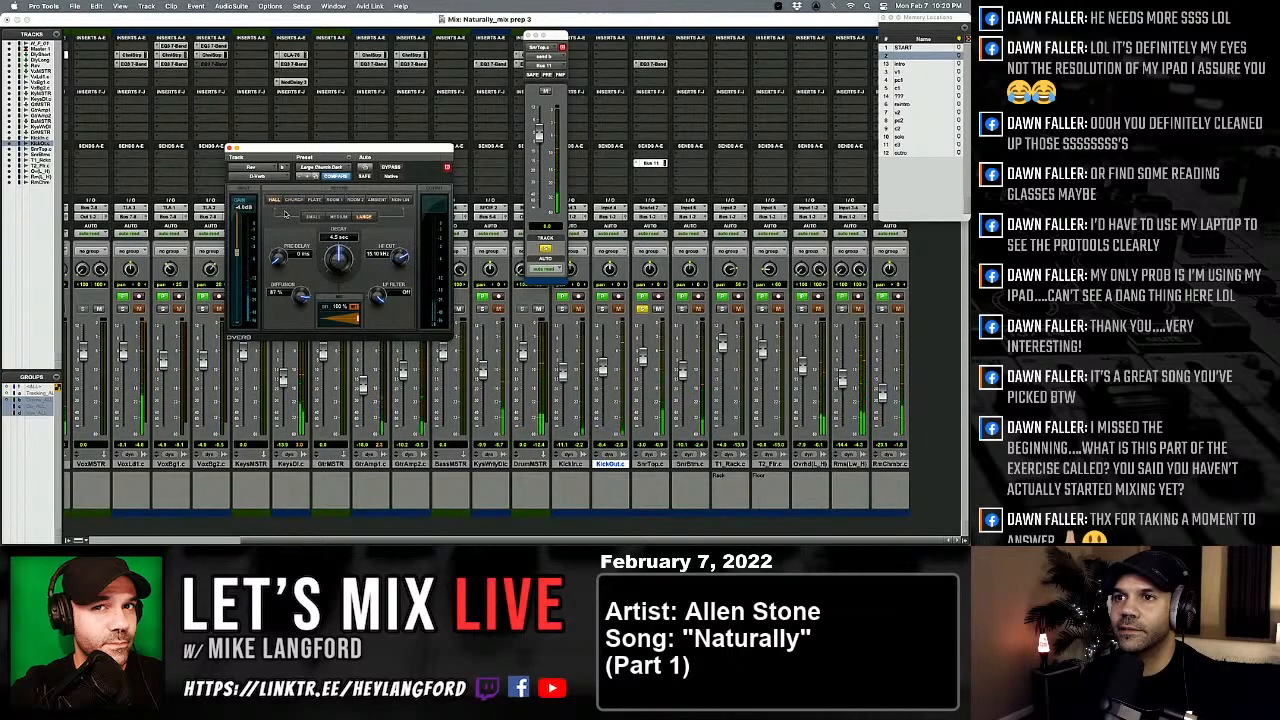
pyautogui.click(293, 200)
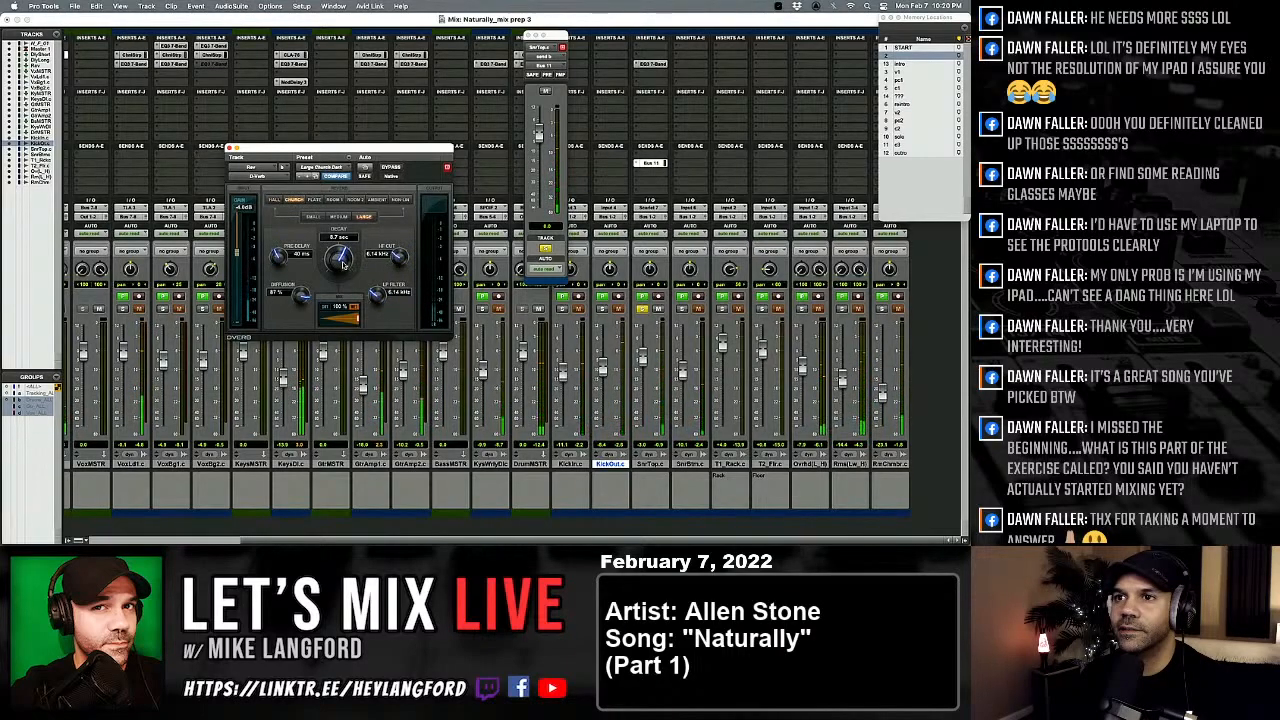
pyautogui.moveTo(344, 265); pyautogui.dragTo(344, 341)
pyautogui.moveTo(281, 257); pyautogui.dragTo(281, 290)
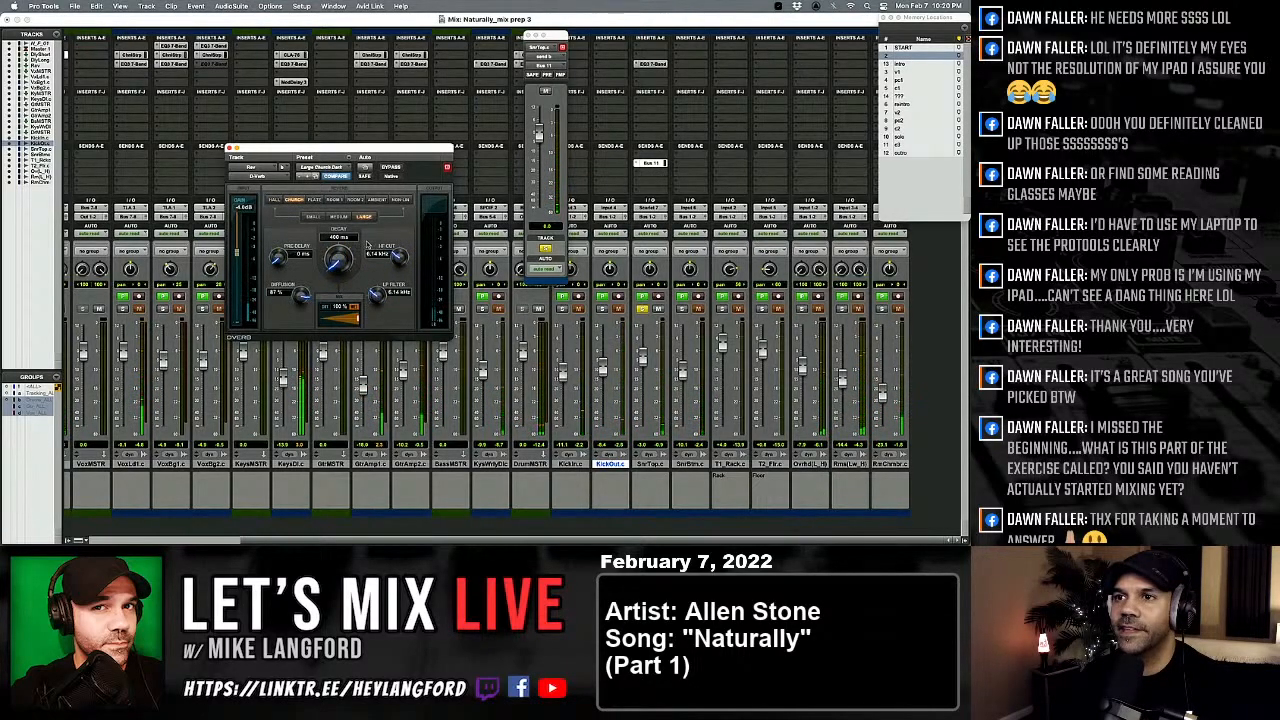
pyautogui.moveTo(340, 258); pyautogui.dragTo(336, 205)
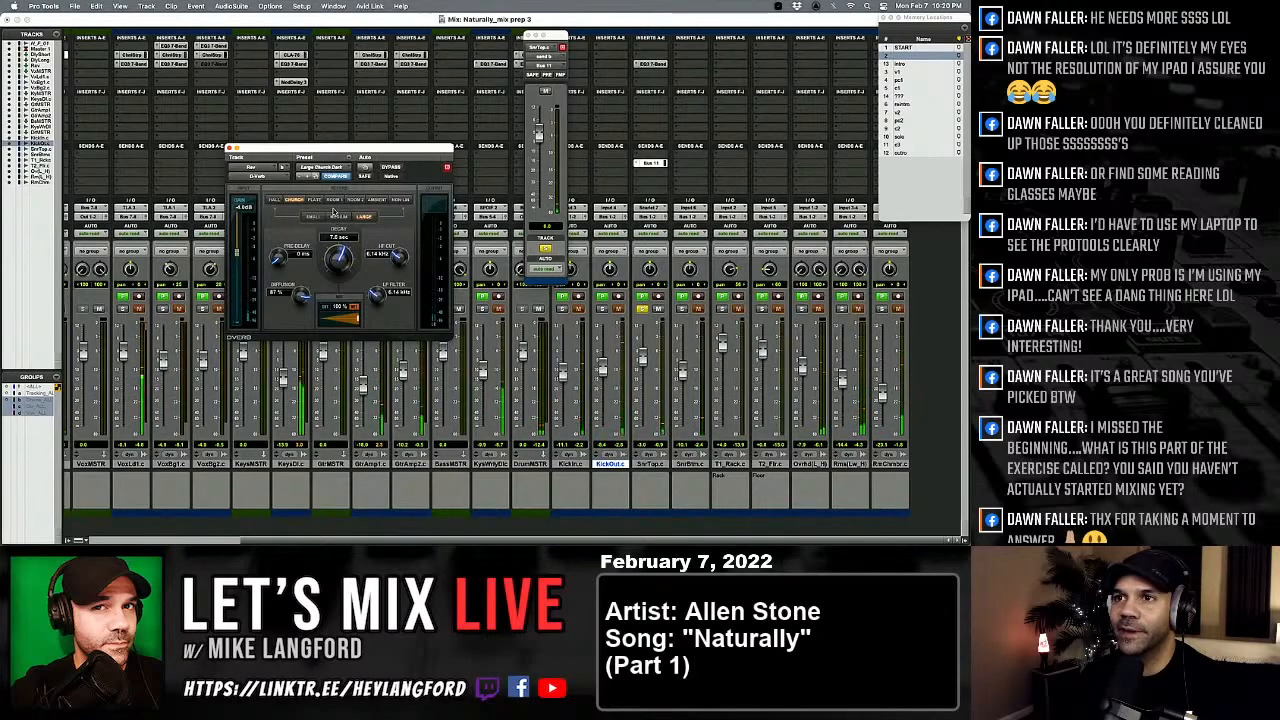
pyautogui.moveTo(334, 210); pyautogui.dragTo(329, 220)
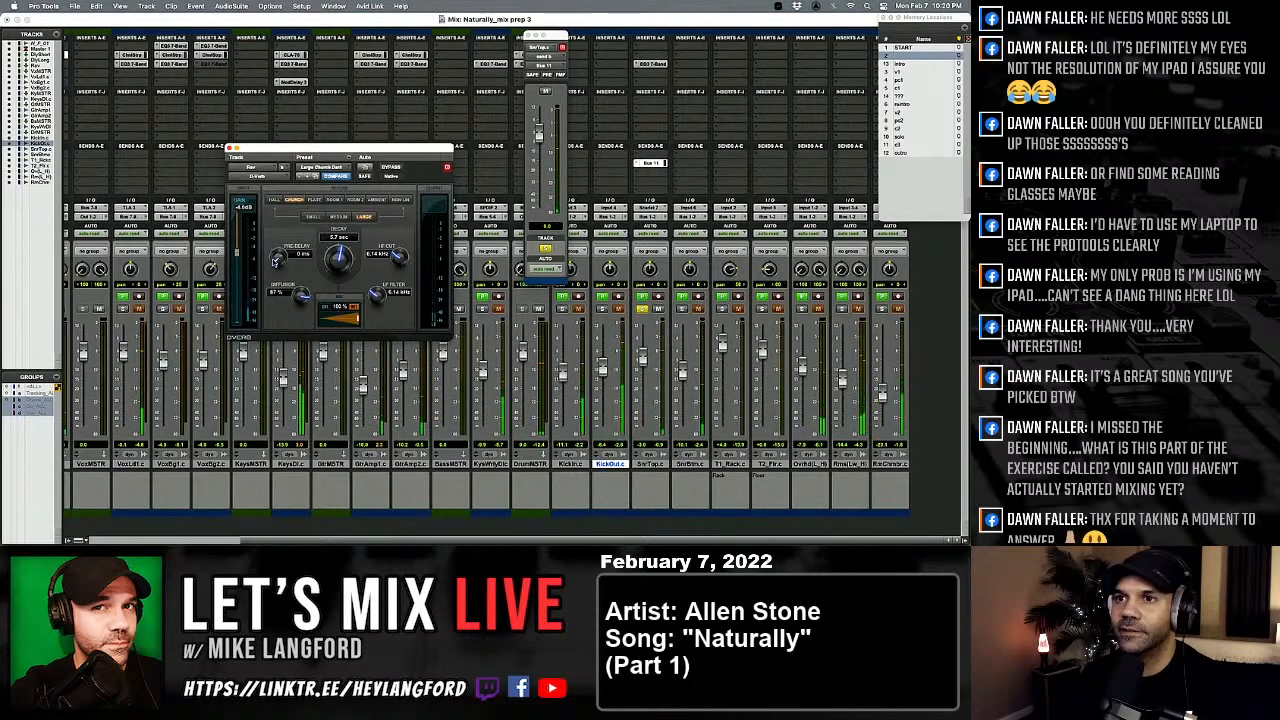
pyautogui.moveTo(276, 260)
pyautogui.mouseDown()
pyautogui.moveTo(268, 218)
pyautogui.moveTo(265, 249)
pyautogui.mouseUp()
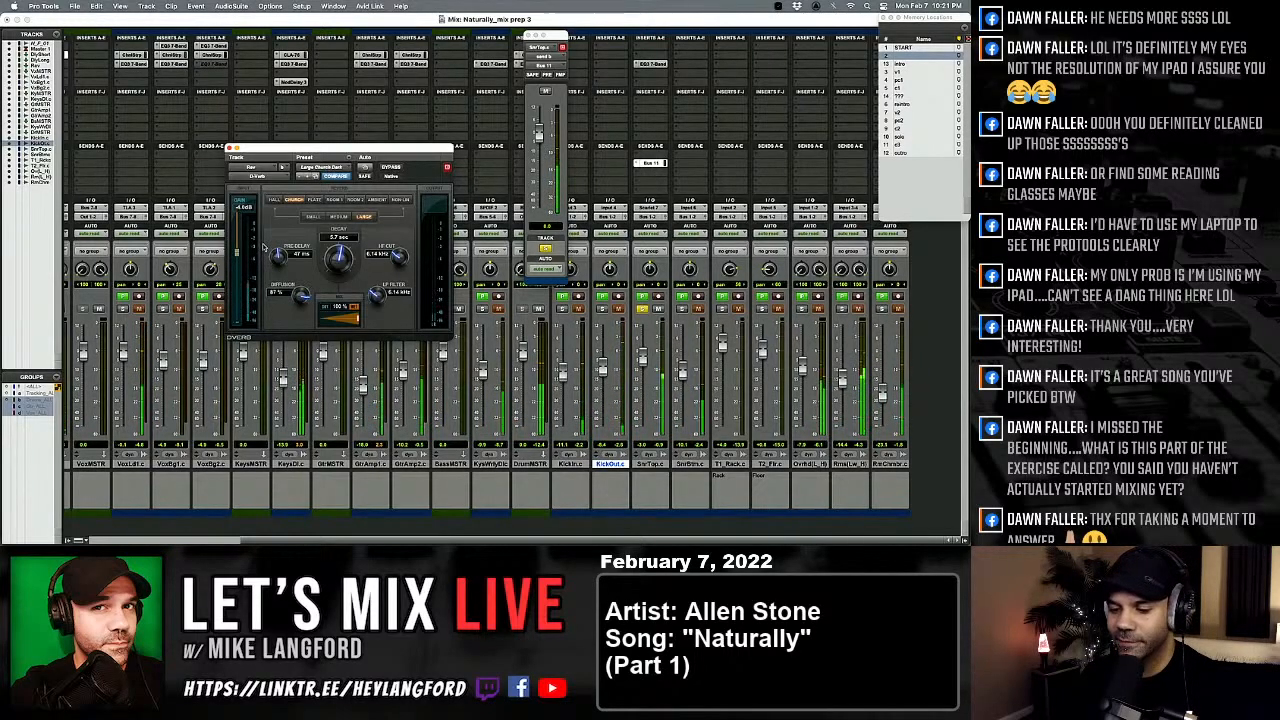
pyautogui.moveTo(264, 246); pyautogui.dragTo(261, 252)
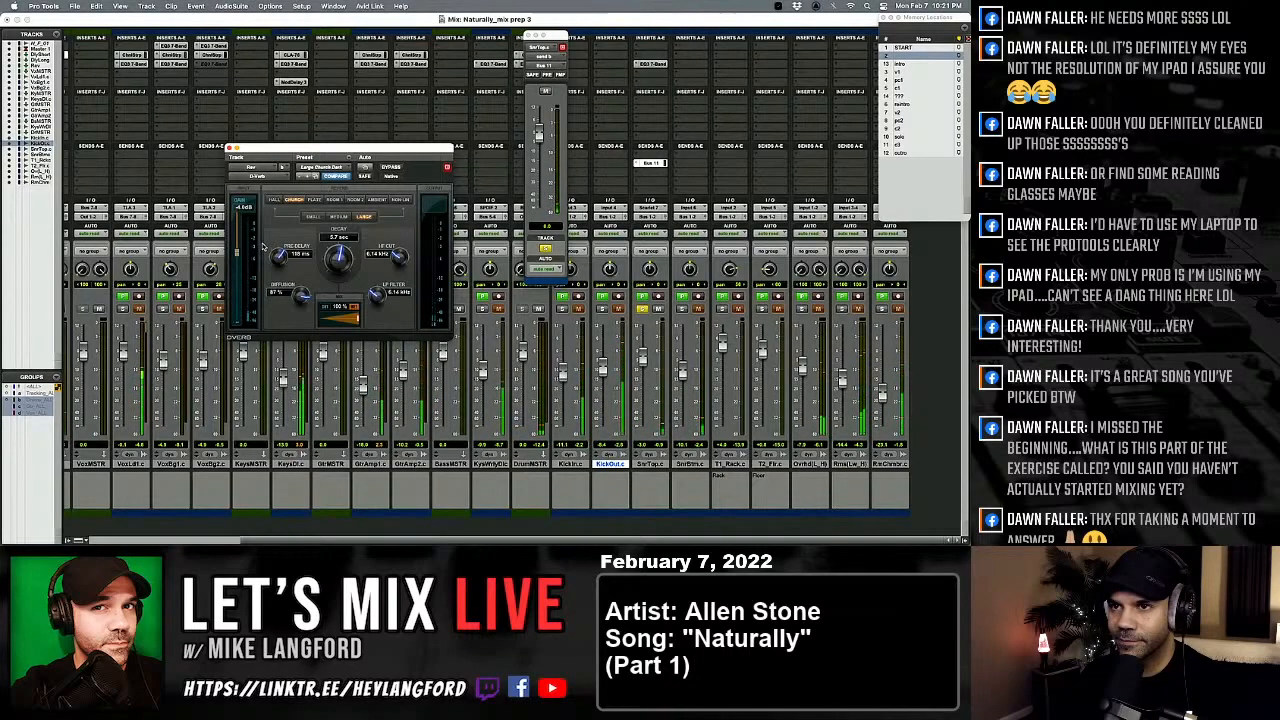
# Step: Play a selected SnrTop.c passage from about bar 27 to 31 and try D-Verb pre-delays of 33 ms and 173 ms
pyautogui.press('super+equal')
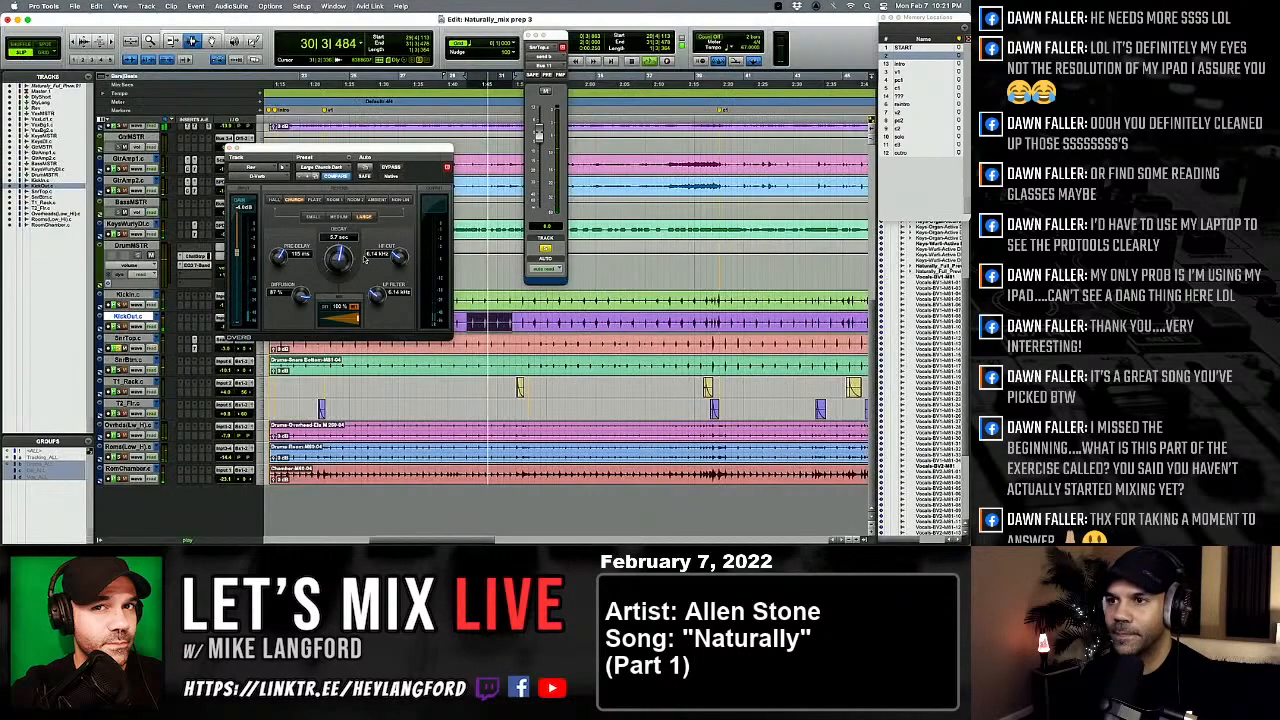
pyautogui.moveTo(415, 346); pyautogui.dragTo(504, 350)
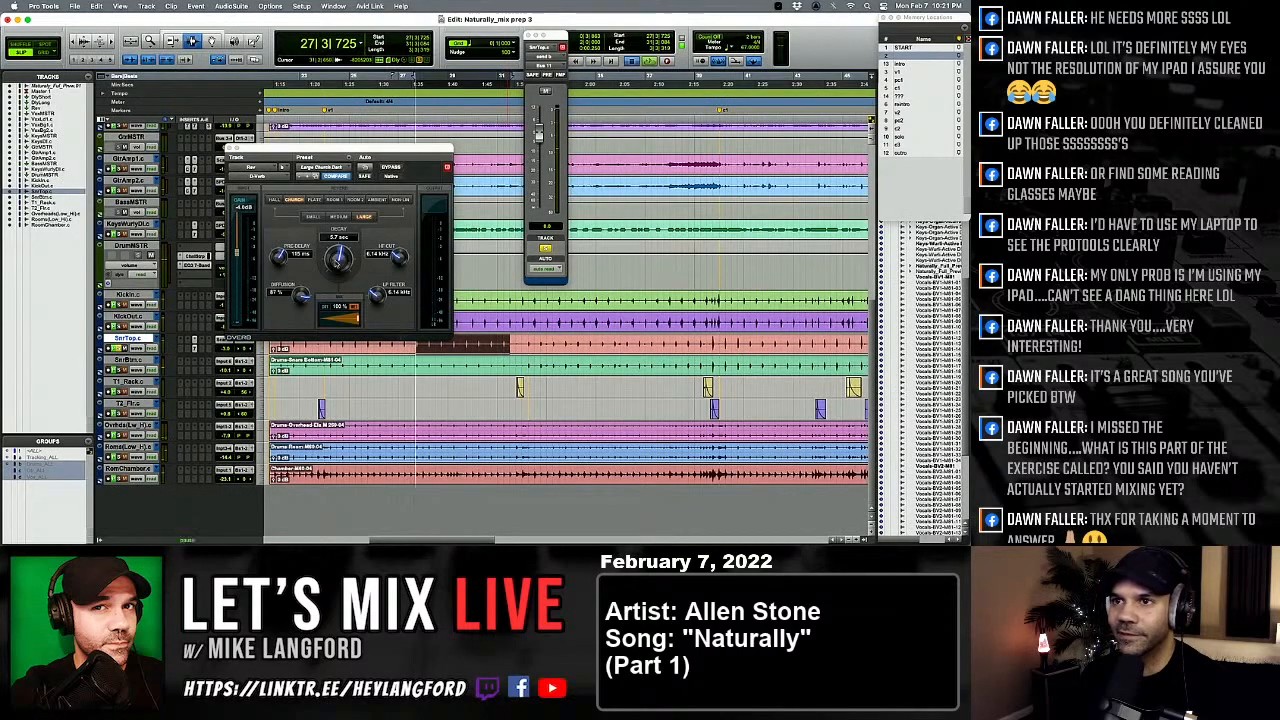
pyautogui.press('space')
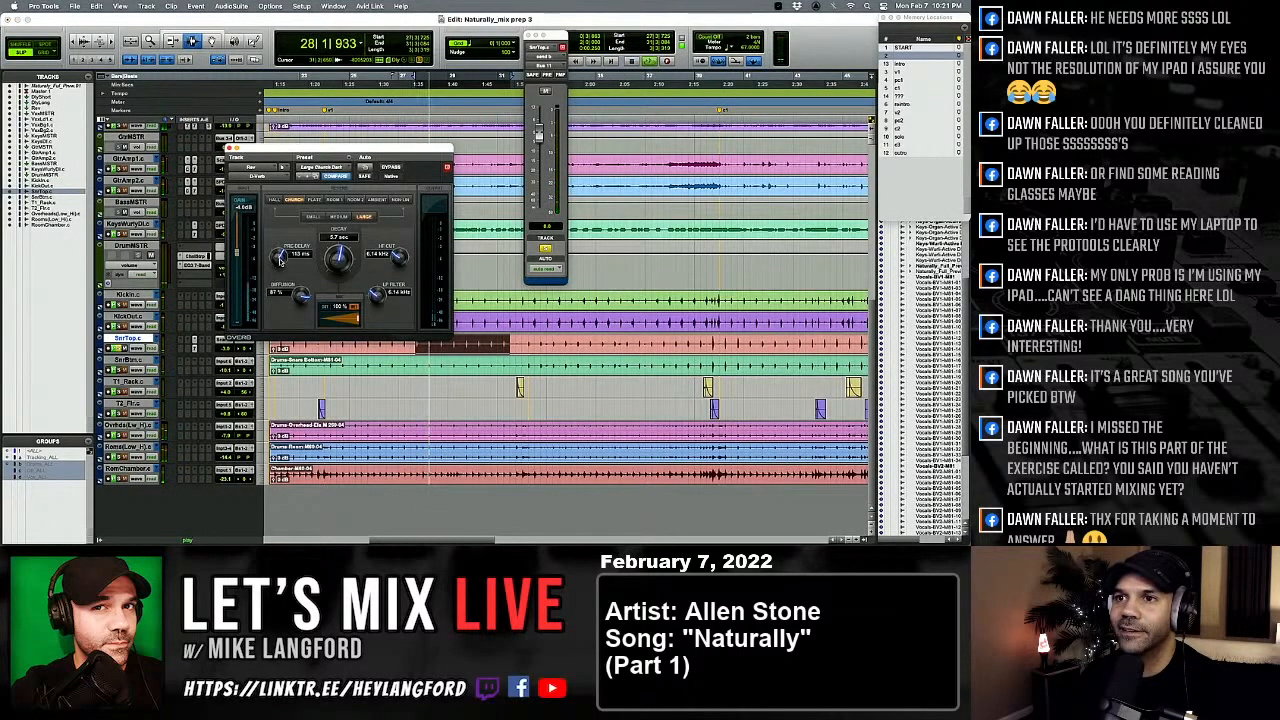
pyautogui.moveTo(278, 256); pyautogui.dragTo(284, 323)
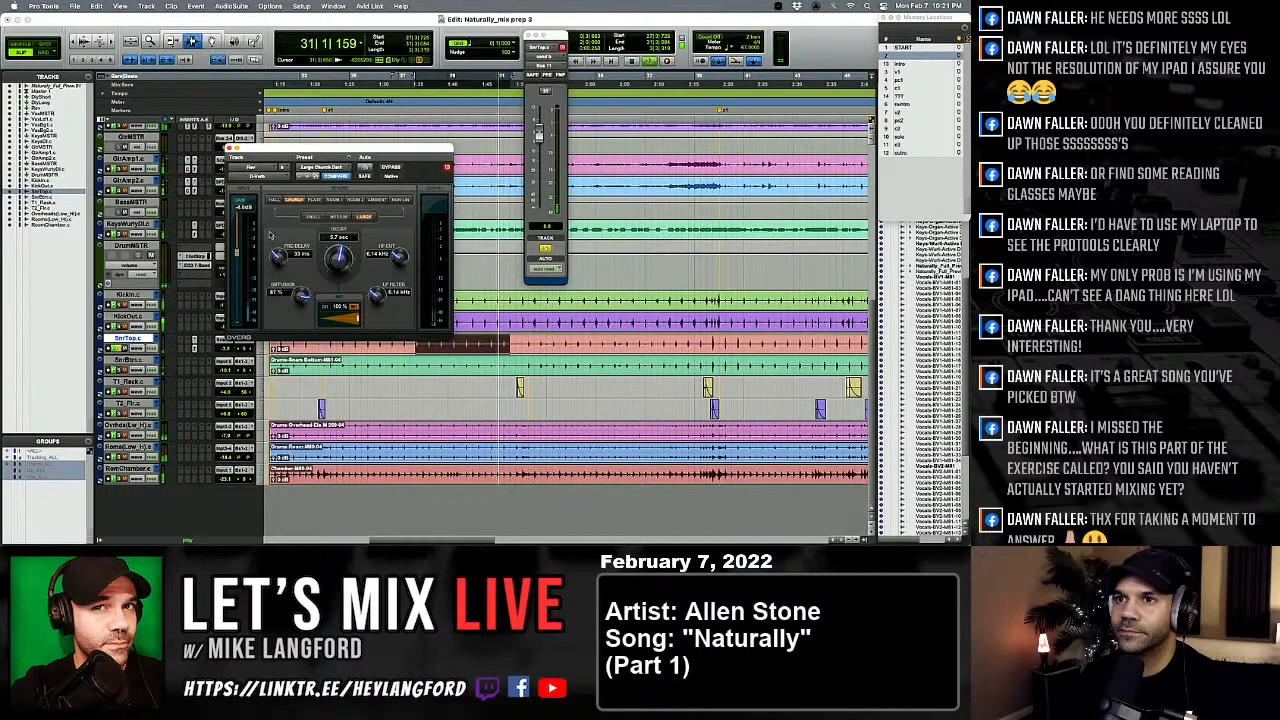
pyautogui.moveTo(276, 264)
pyautogui.mouseDown()
pyautogui.moveTo(270, 180)
pyautogui.moveTo(281, 256)
pyautogui.mouseUp()
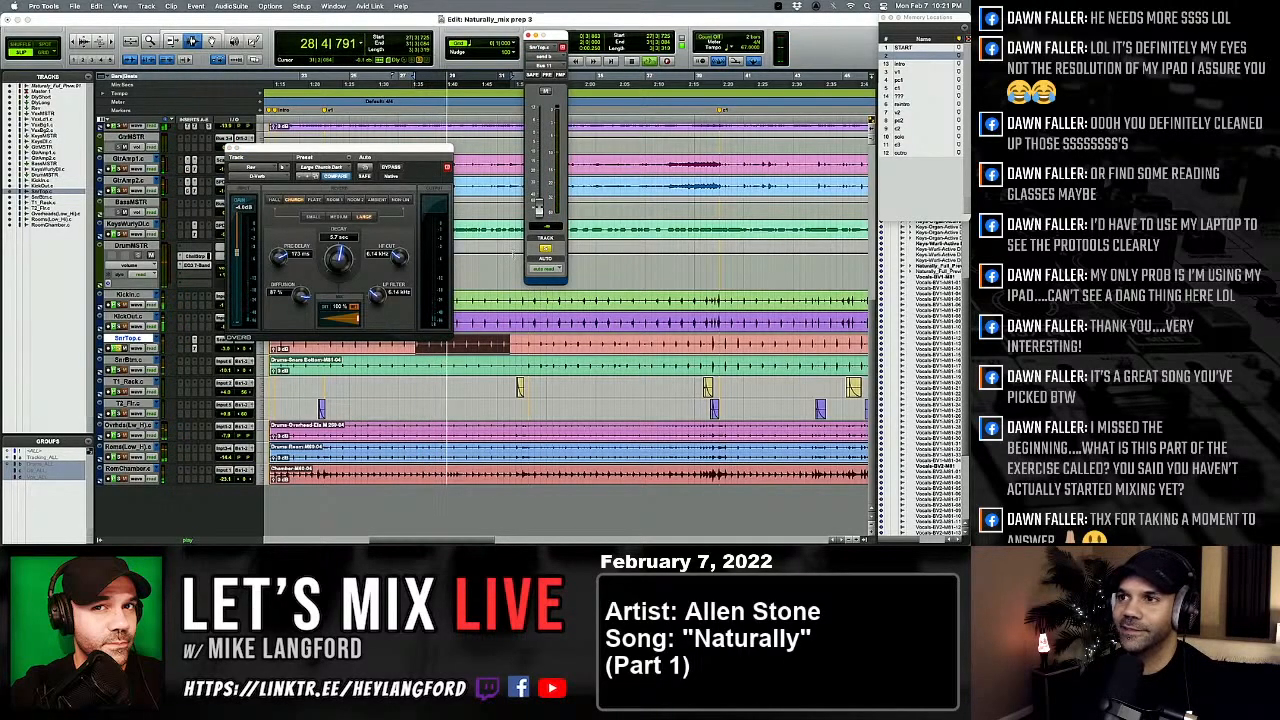
# Step: Lower the SnrTop.c reverb send to about -20.6 dB, set the D-Verb pre-delay to 22 ms and close the plug-in
pyautogui.moveTo(538, 205); pyautogui.dragTo(539, 154)
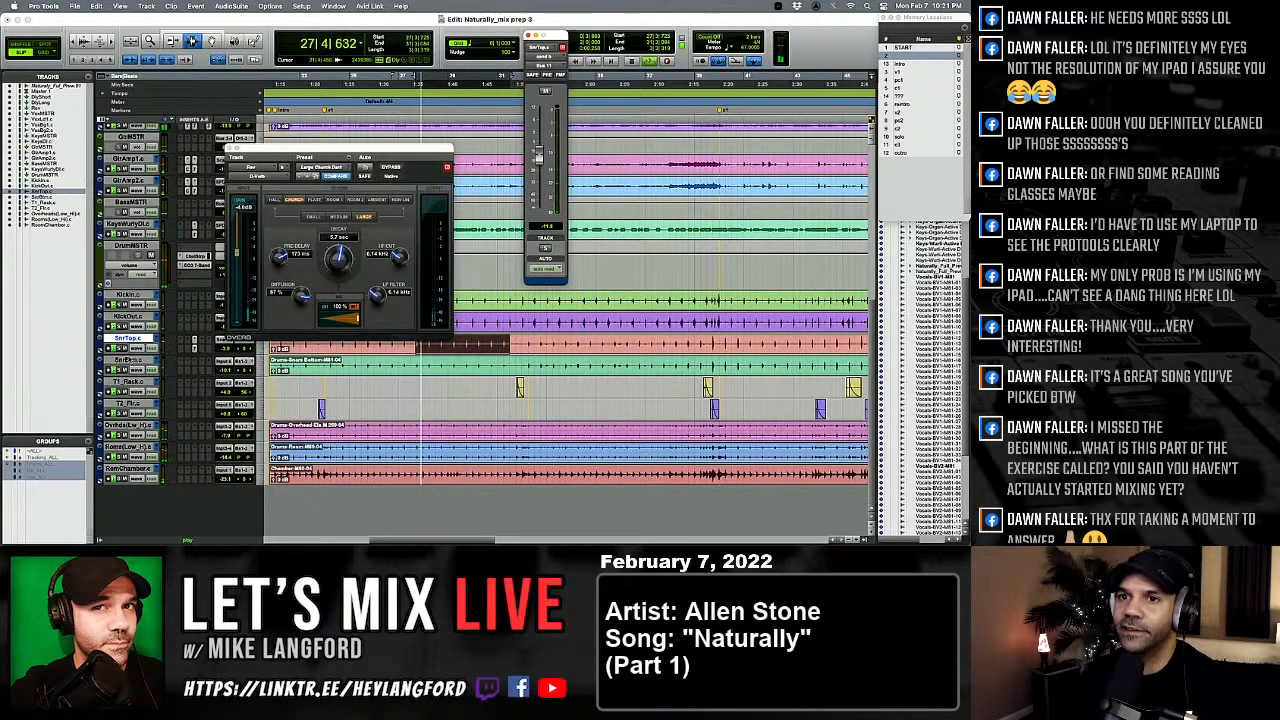
pyautogui.moveTo(281, 256); pyautogui.dragTo(275, 296)
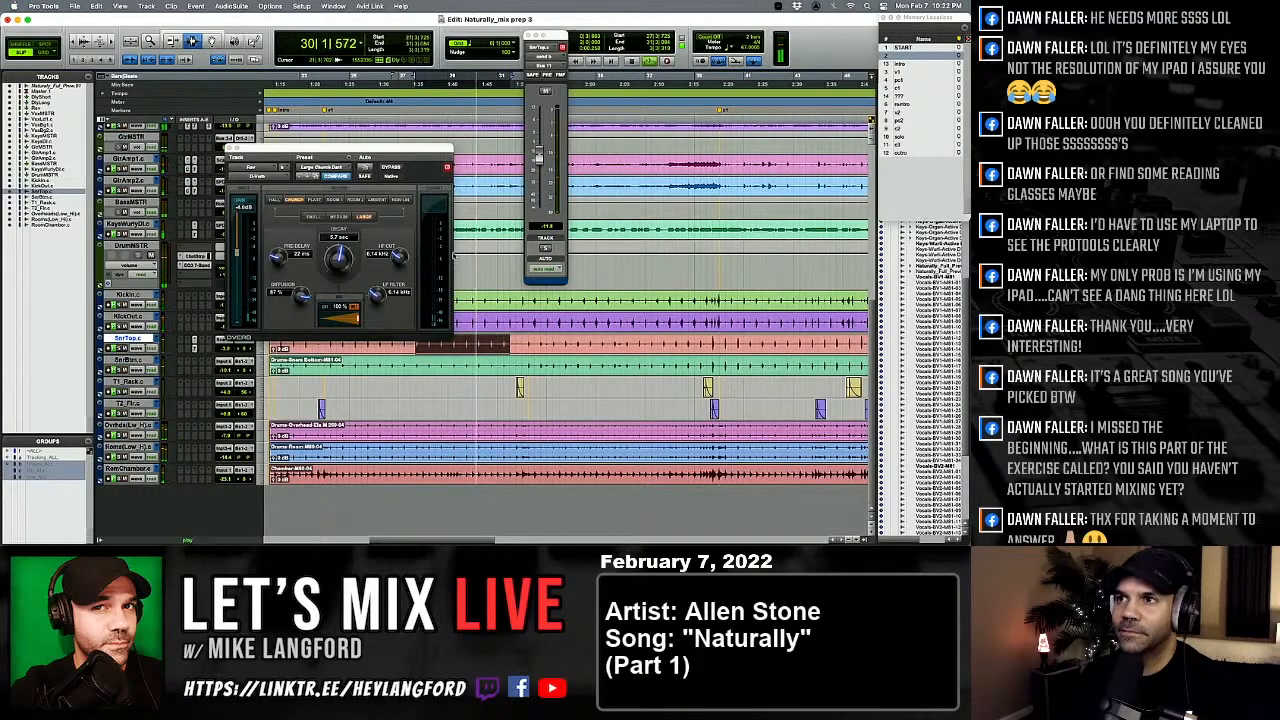
pyautogui.moveTo(539, 154); pyautogui.dragTo(538, 173)
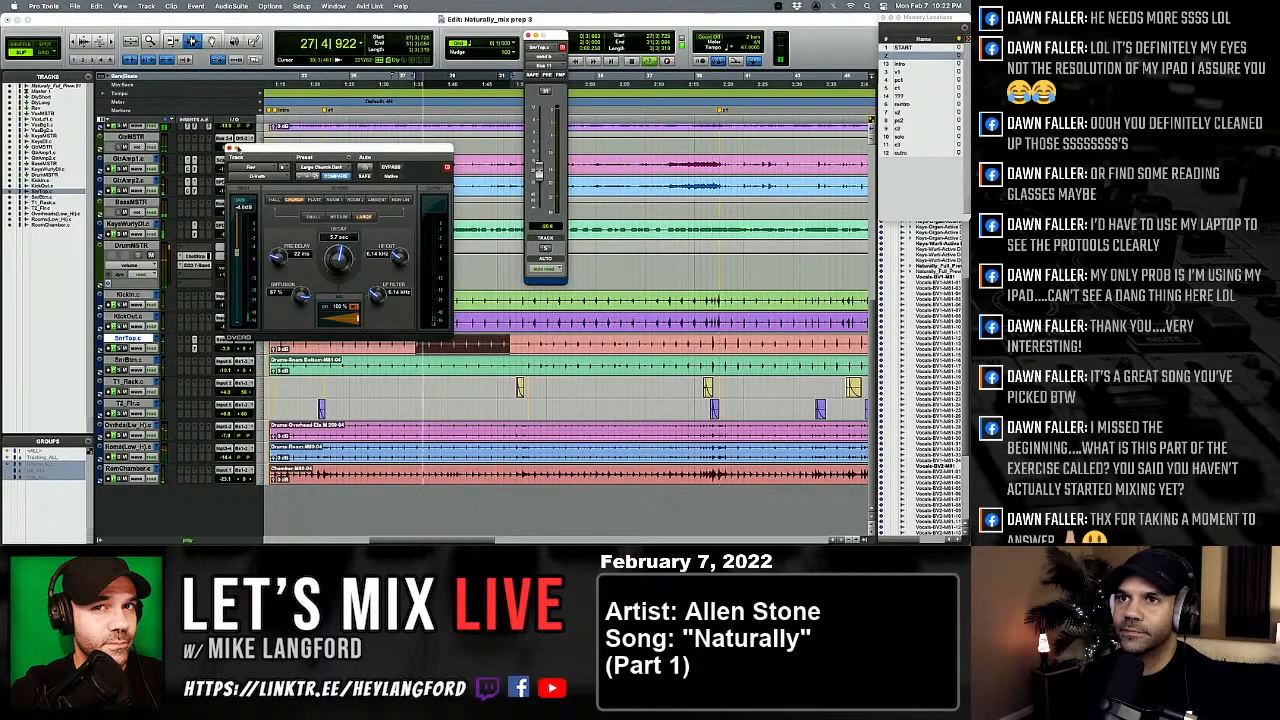
pyautogui.press('super+w')
# Step: Add a Bus 11 reverb send on VoxLd1.c, VoxBg1.c and VoxBg2.c, and set the lead vocal's send to about -24 dB
pyautogui.press('super+equal')
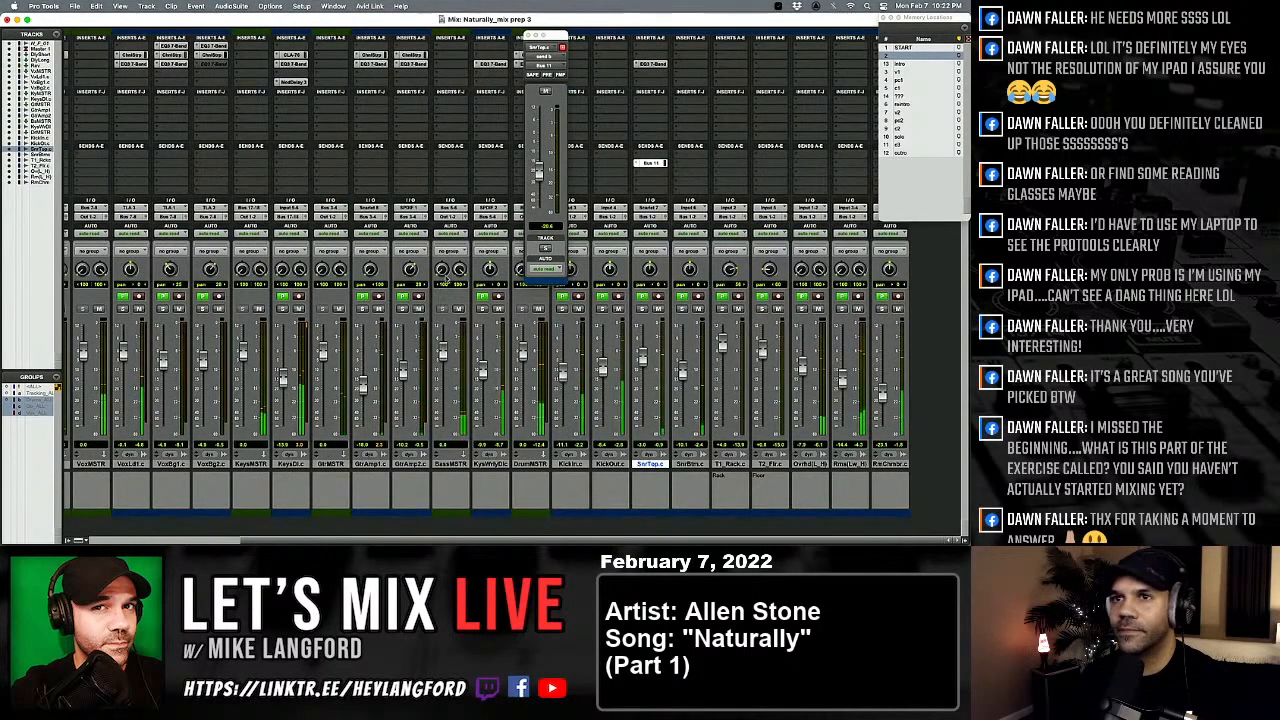
pyautogui.hscroll(-5, 436, 289)
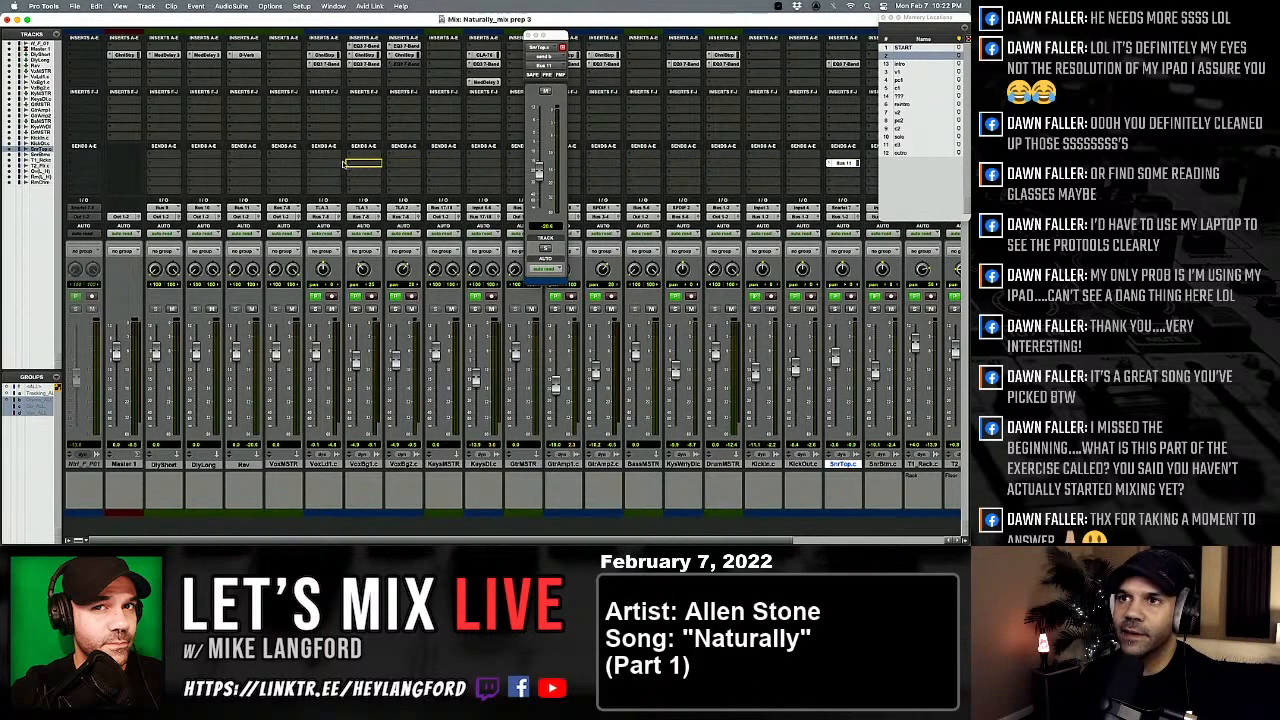
pyautogui.moveTo(327, 168); pyautogui.dragTo(404, 182)
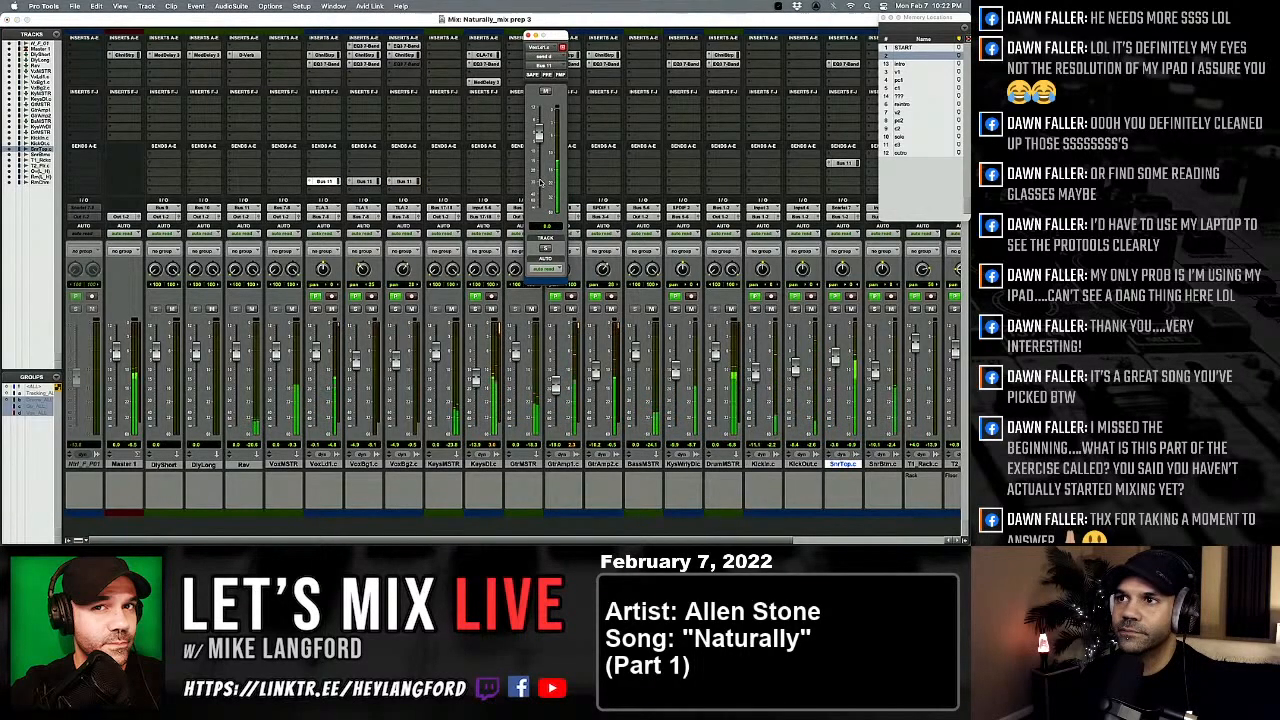
pyautogui.moveTo(533, 171); pyautogui.dragTo(538, 179)
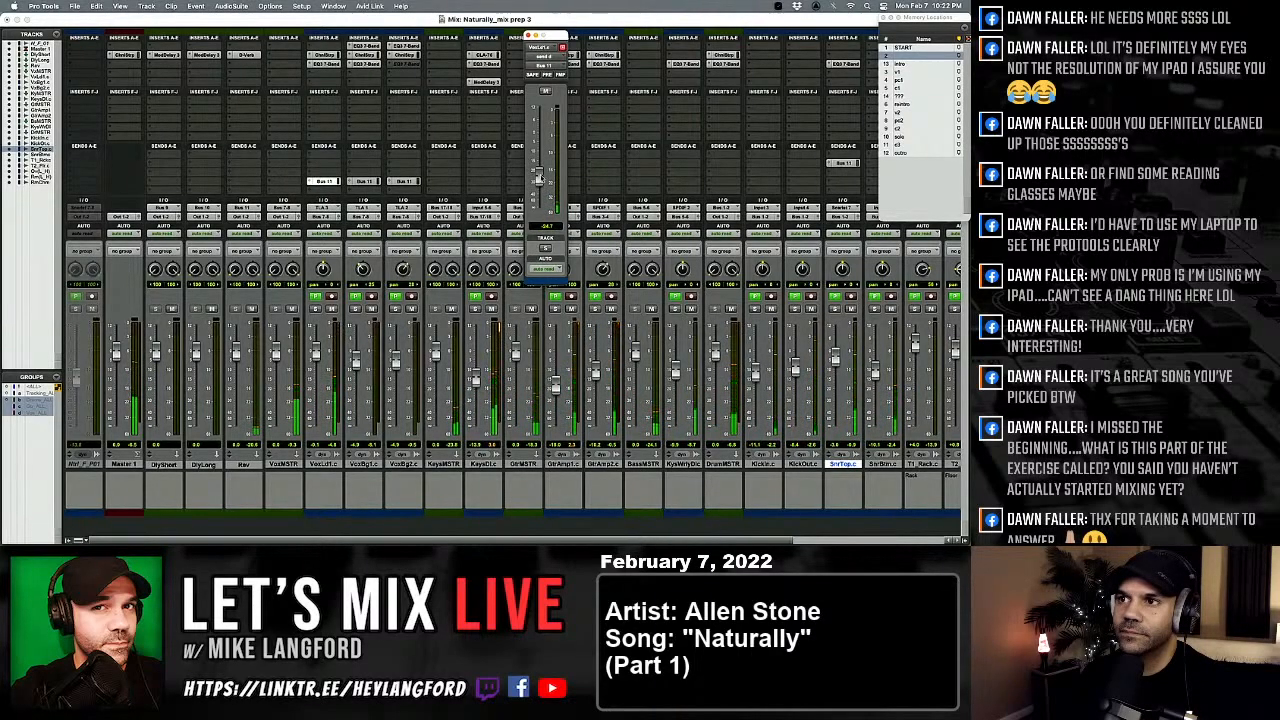
# Step: Fine-tune the VoxLd1.c reverb send, comparing it muted and unmuted, and lower the SnrTop.c Bus 11 send to about -24 dB
pyautogui.moveTo(537, 172); pyautogui.dragTo(537, 177)
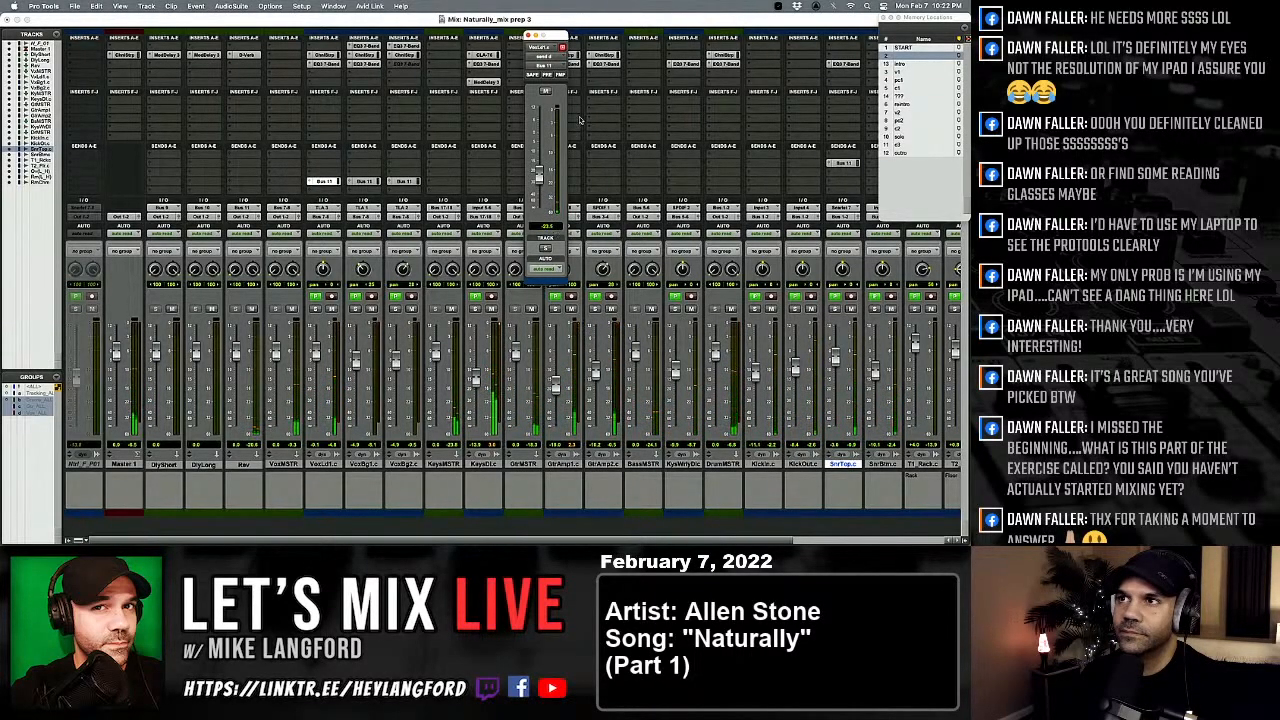
pyautogui.click(545, 92)
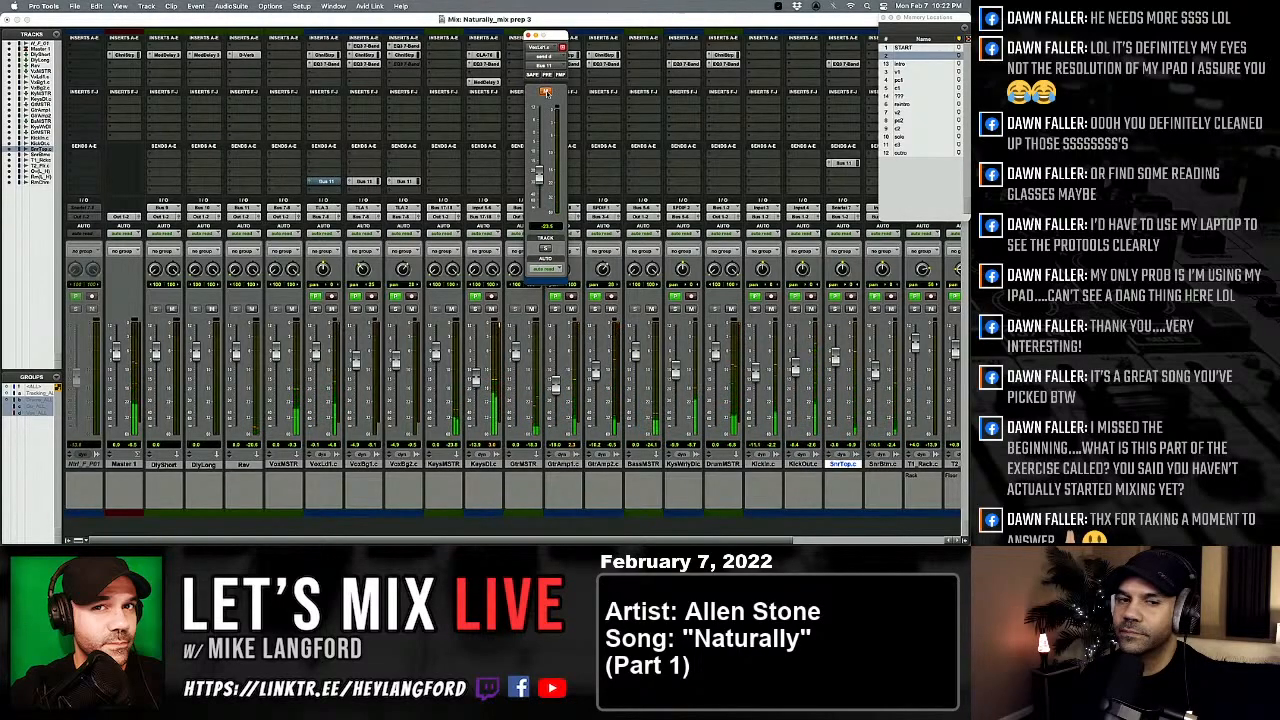
pyautogui.click(545, 92)
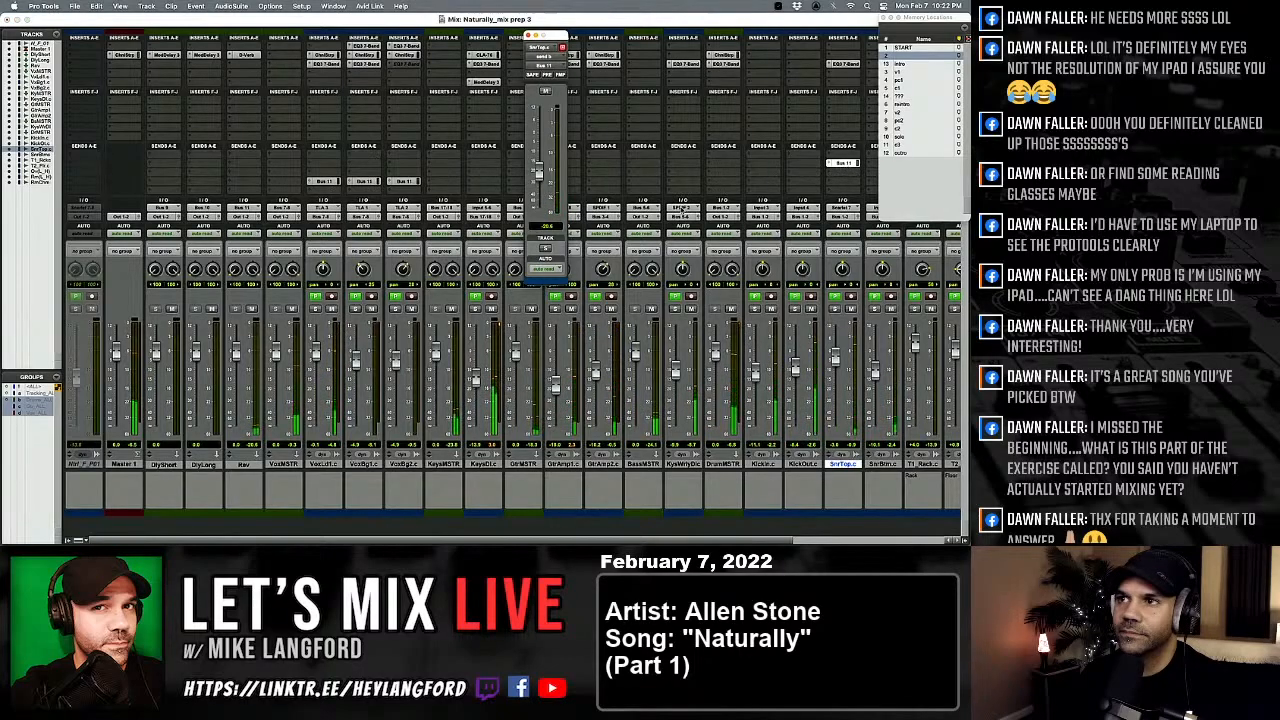
pyautogui.moveTo(538, 171); pyautogui.dragTo(538, 178)
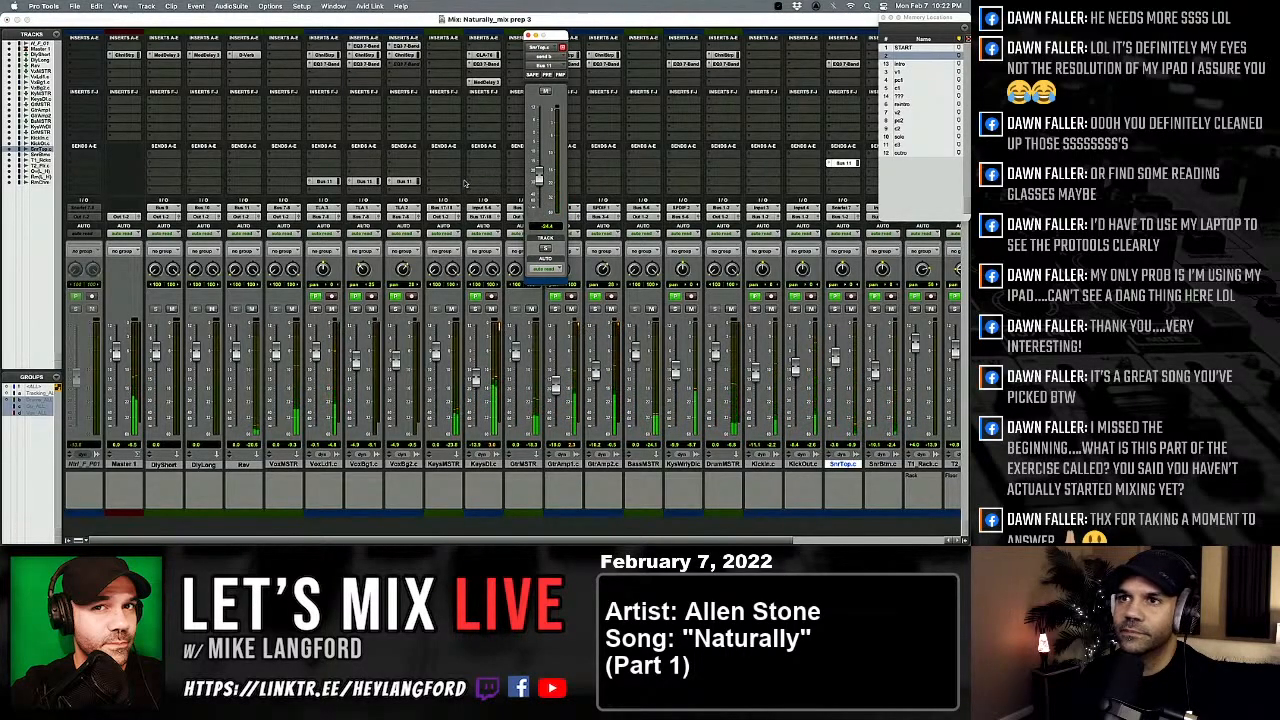
# Step: Lower the Bus 11 reverb sends on VoxBg1.c and VoxBg2.c to about -28 dB each
pyautogui.click(366, 181)
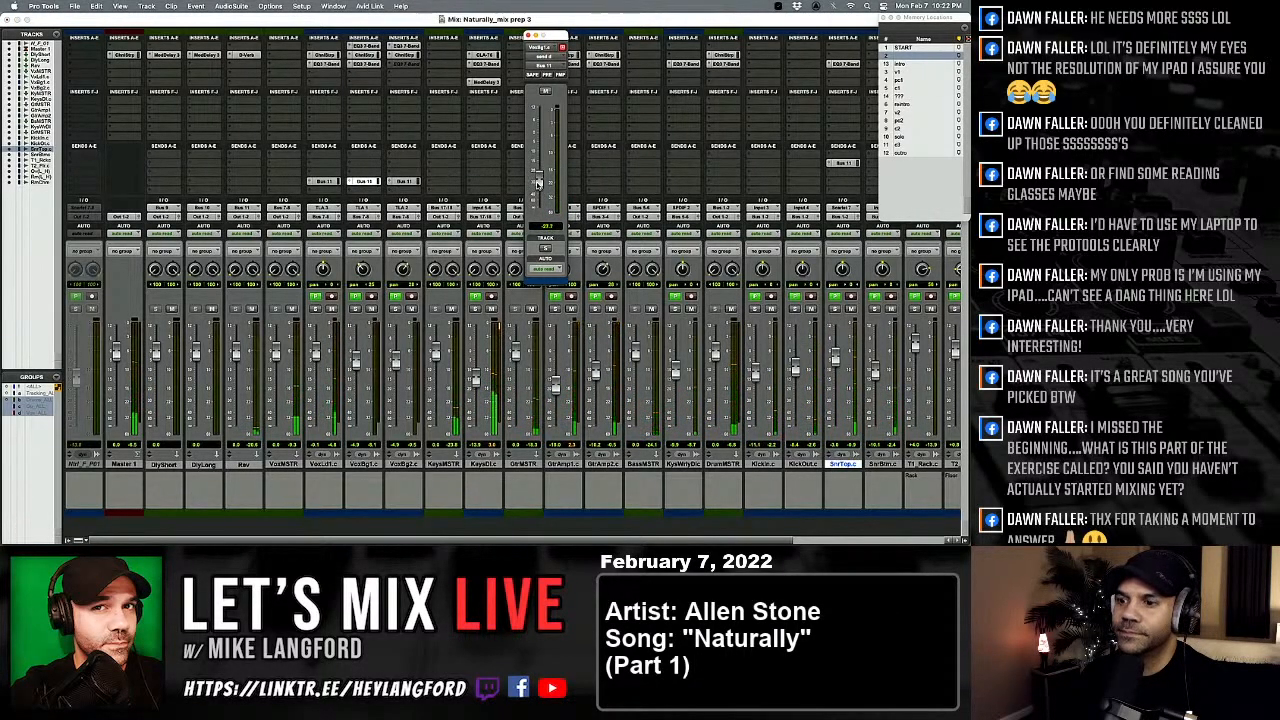
pyautogui.click(401, 181)
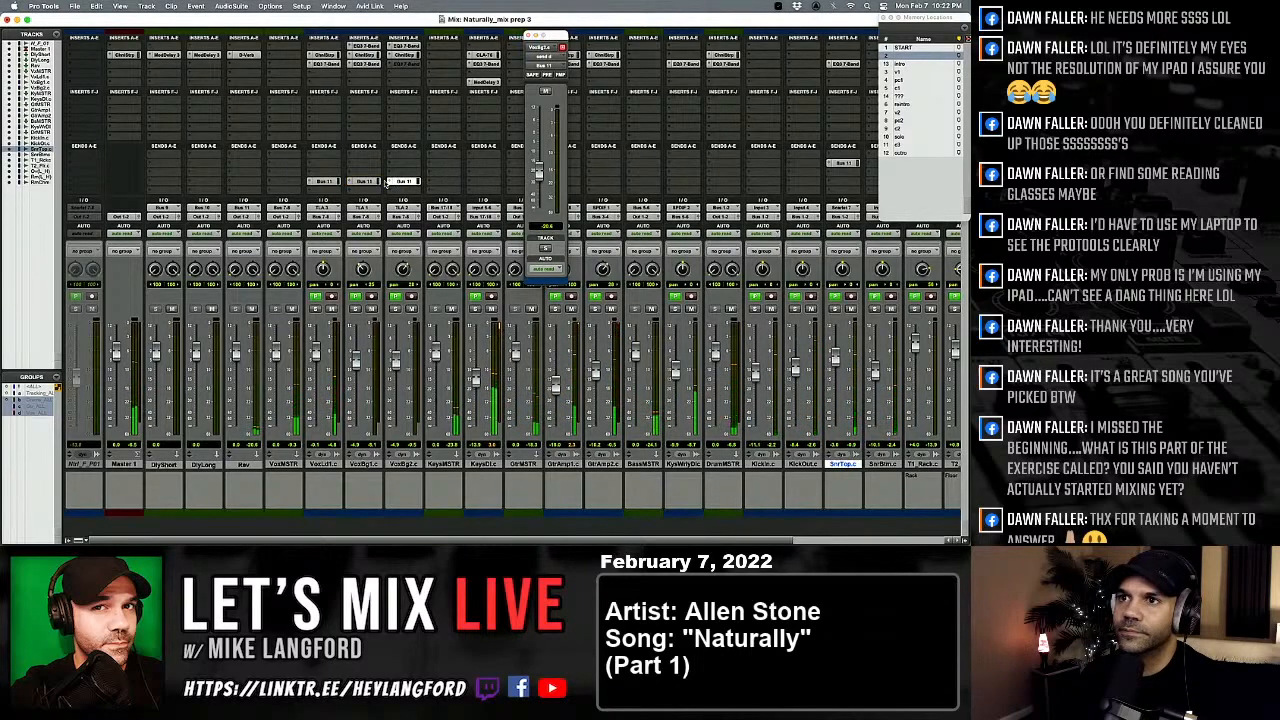
pyautogui.click(366, 181)
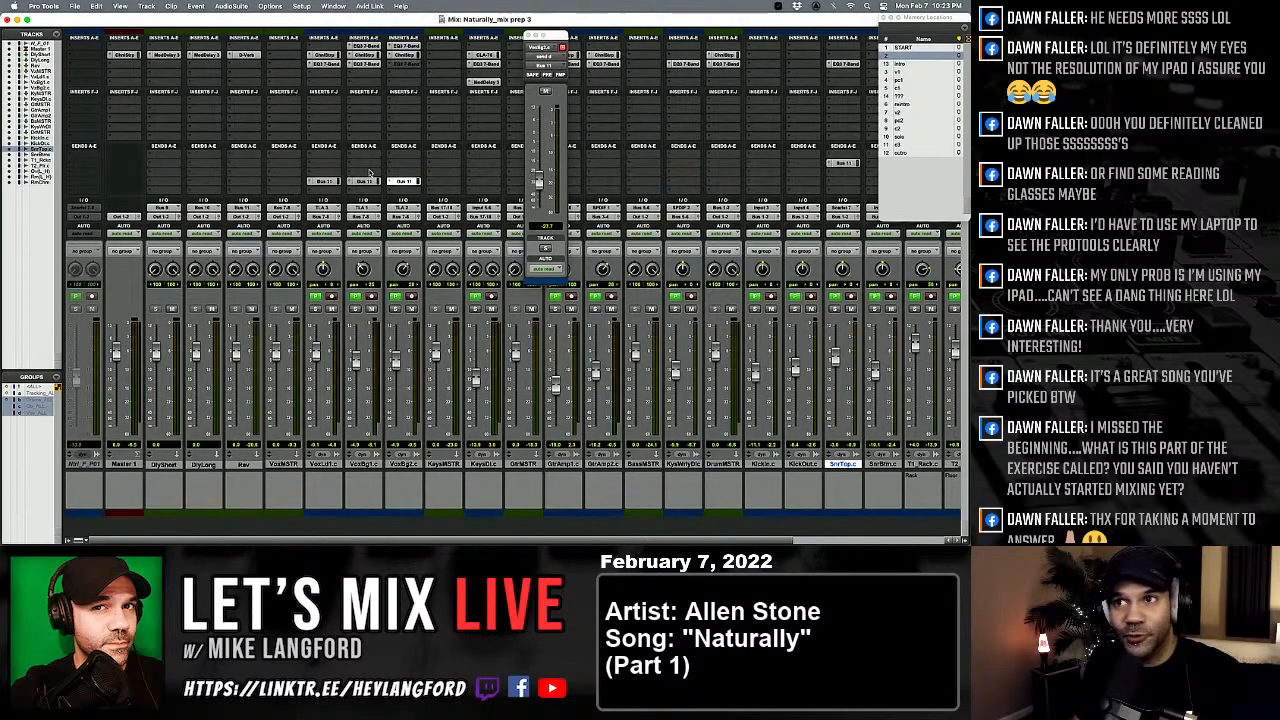
# Step: Add a Bus 9 (Mono) short-delay send on VoxLd1.c and solo the lead vocal
pyautogui.click(309, 167)
pyautogui.moveTo(340, 172)
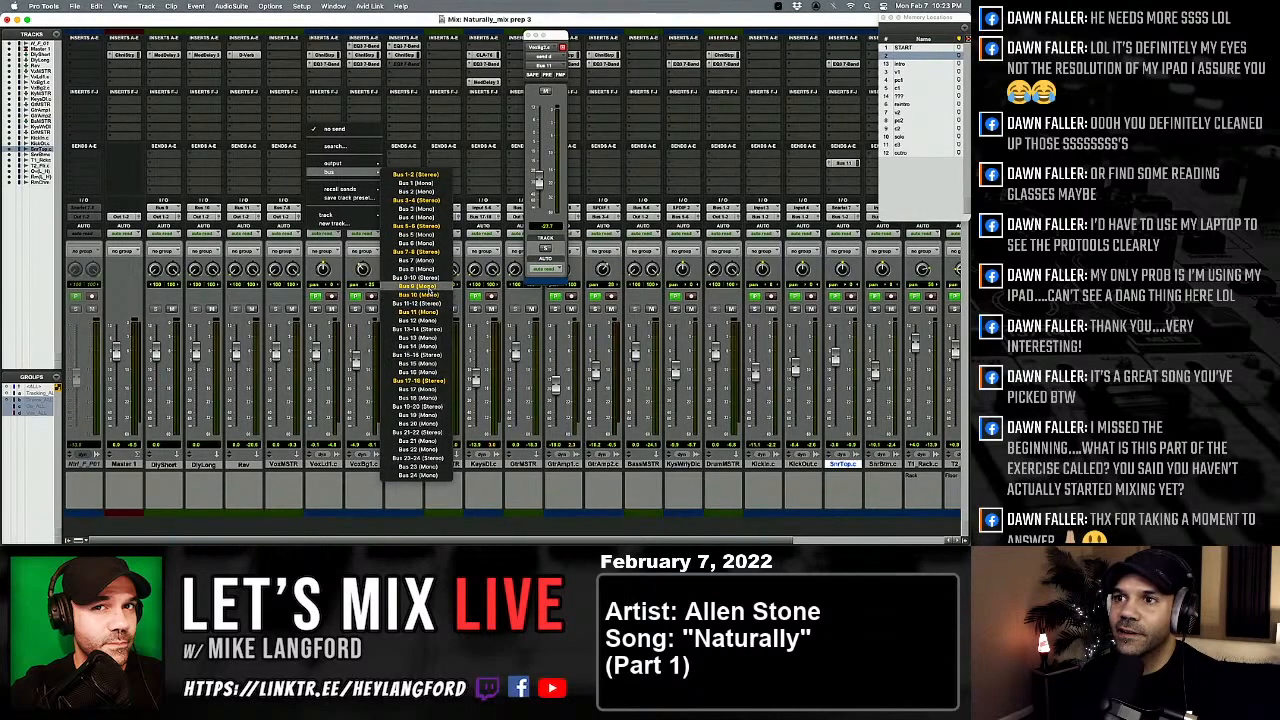
pyautogui.click(417, 286)
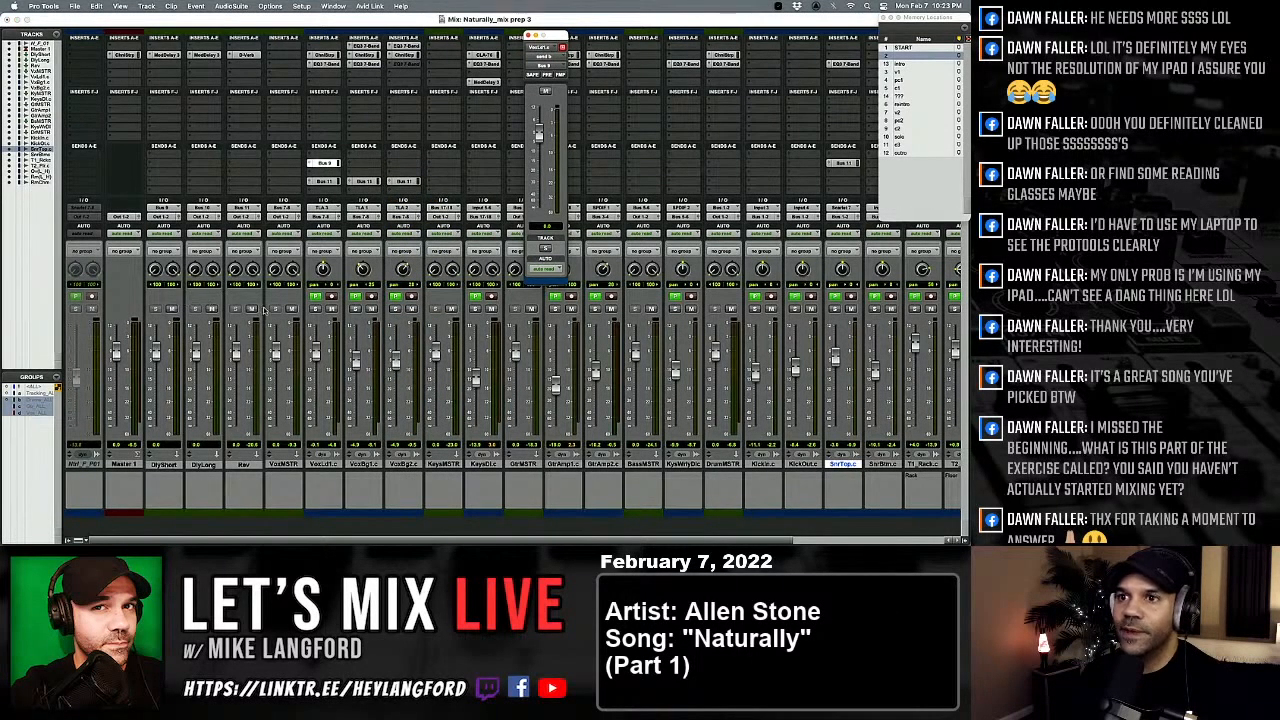
pyautogui.click(316, 309)
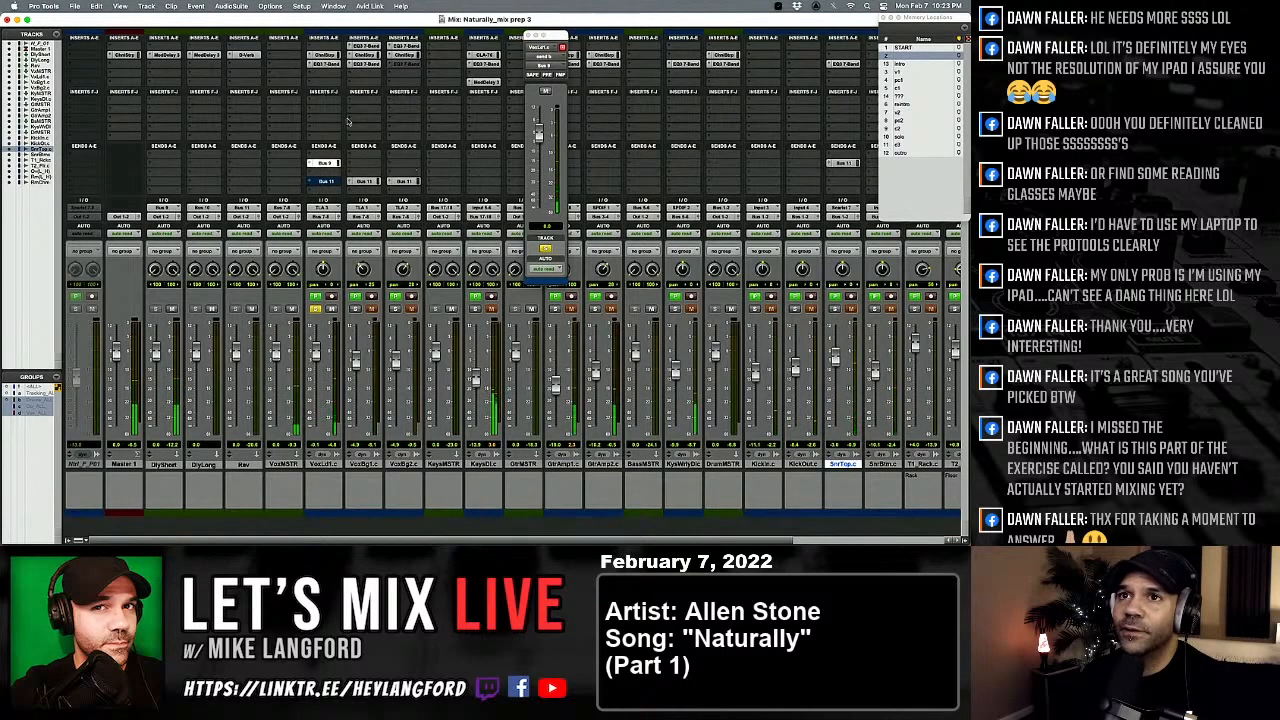
# Step: Set the DlyShort Mod Delay III to a shorter synced note value of about 112 ms with 17% feedback, and close the plug-in
pyautogui.click(163, 54)
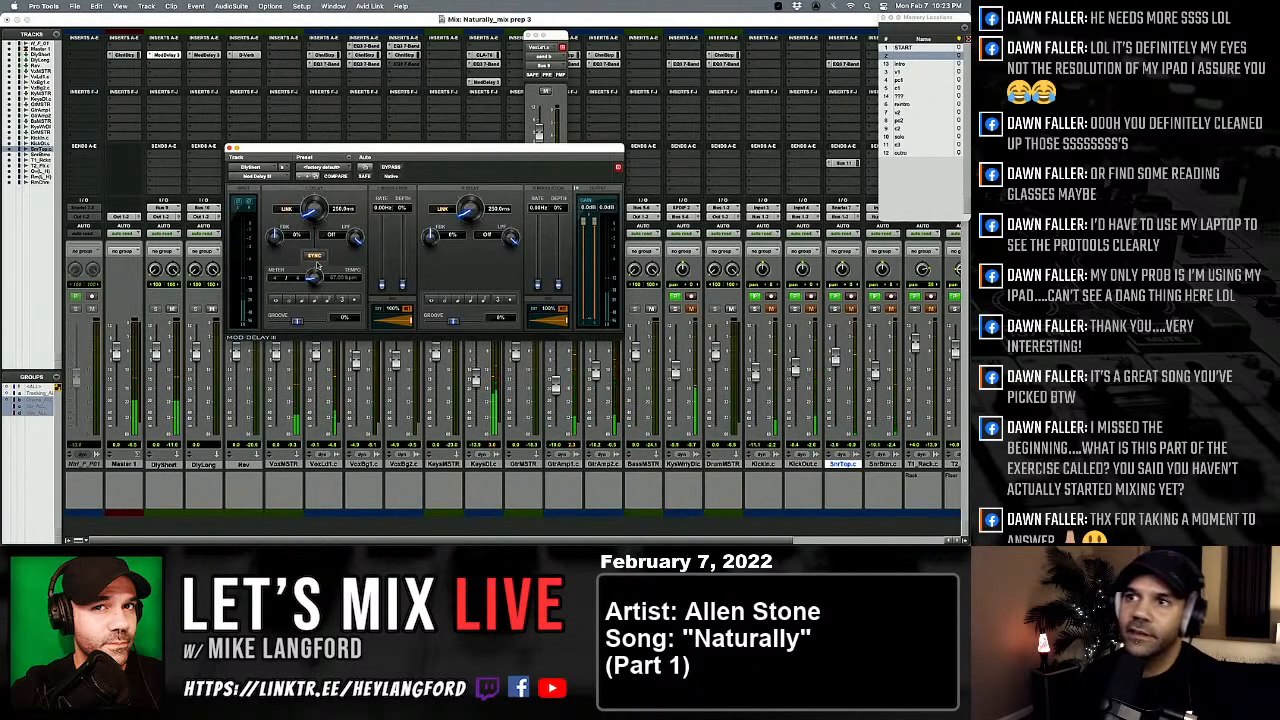
pyautogui.click(326, 300)
pyautogui.click(326, 300)
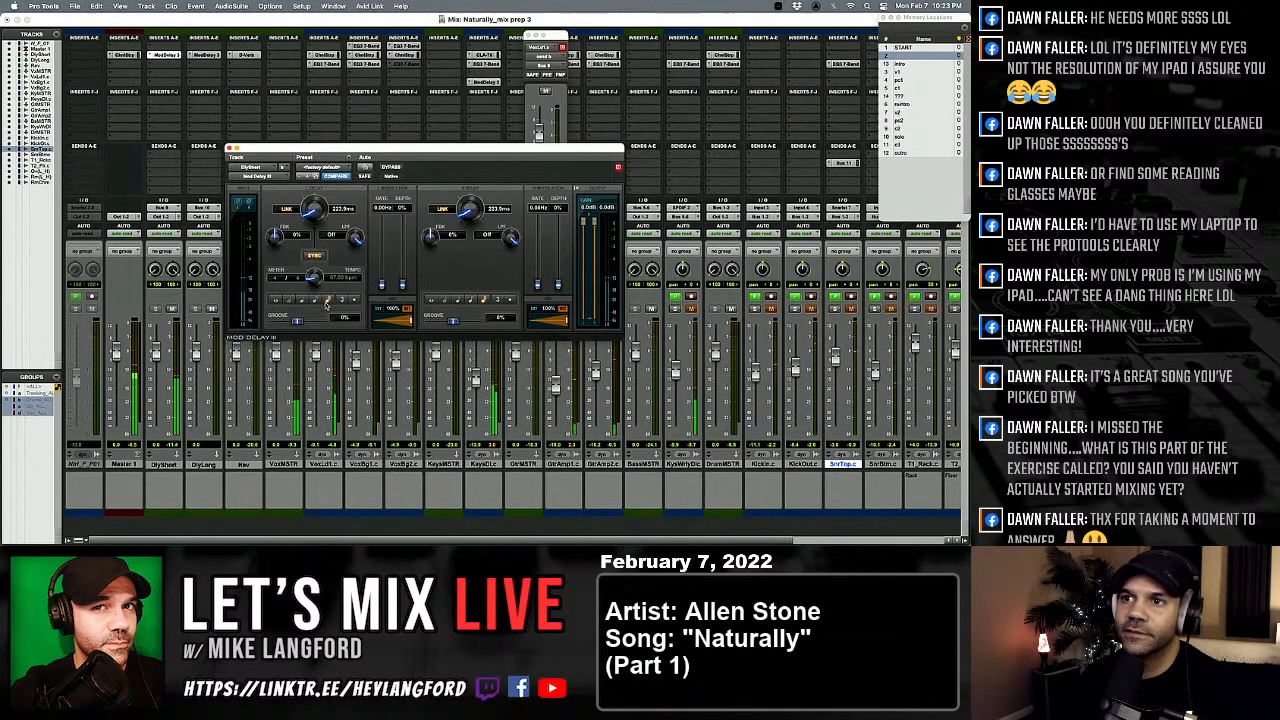
pyautogui.click(323, 302)
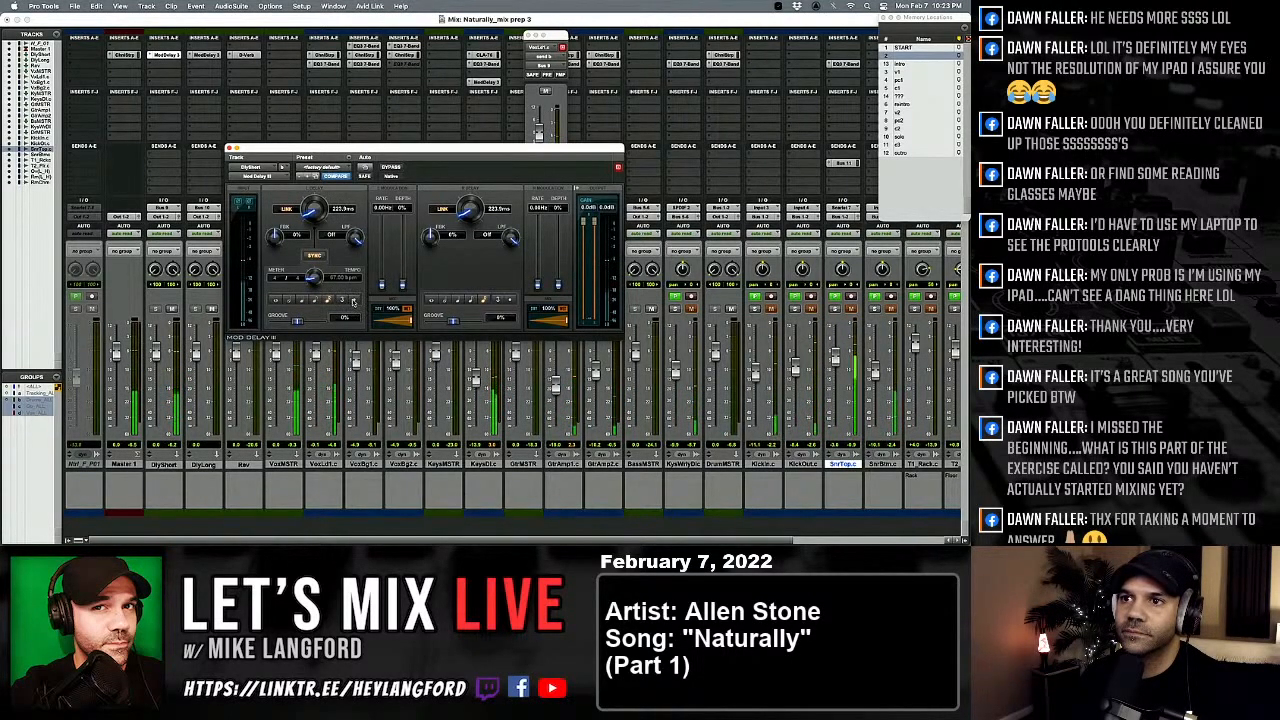
pyautogui.click(348, 301)
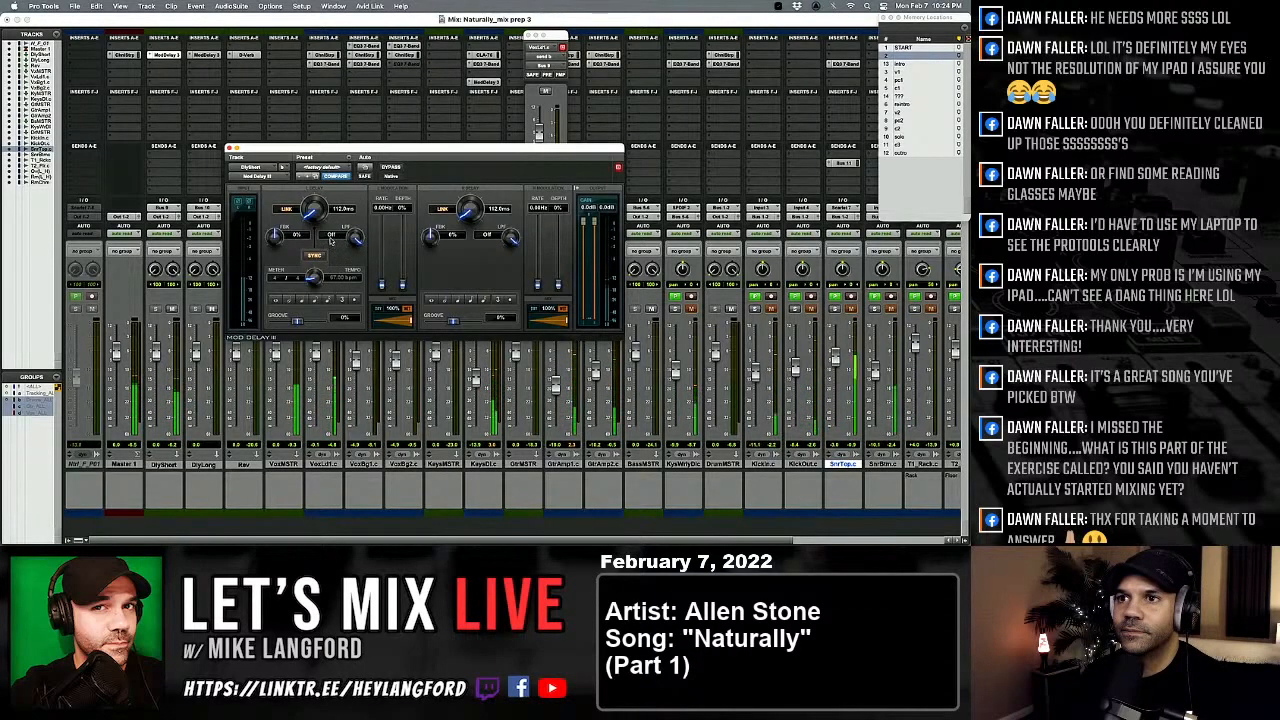
pyautogui.click(341, 209)
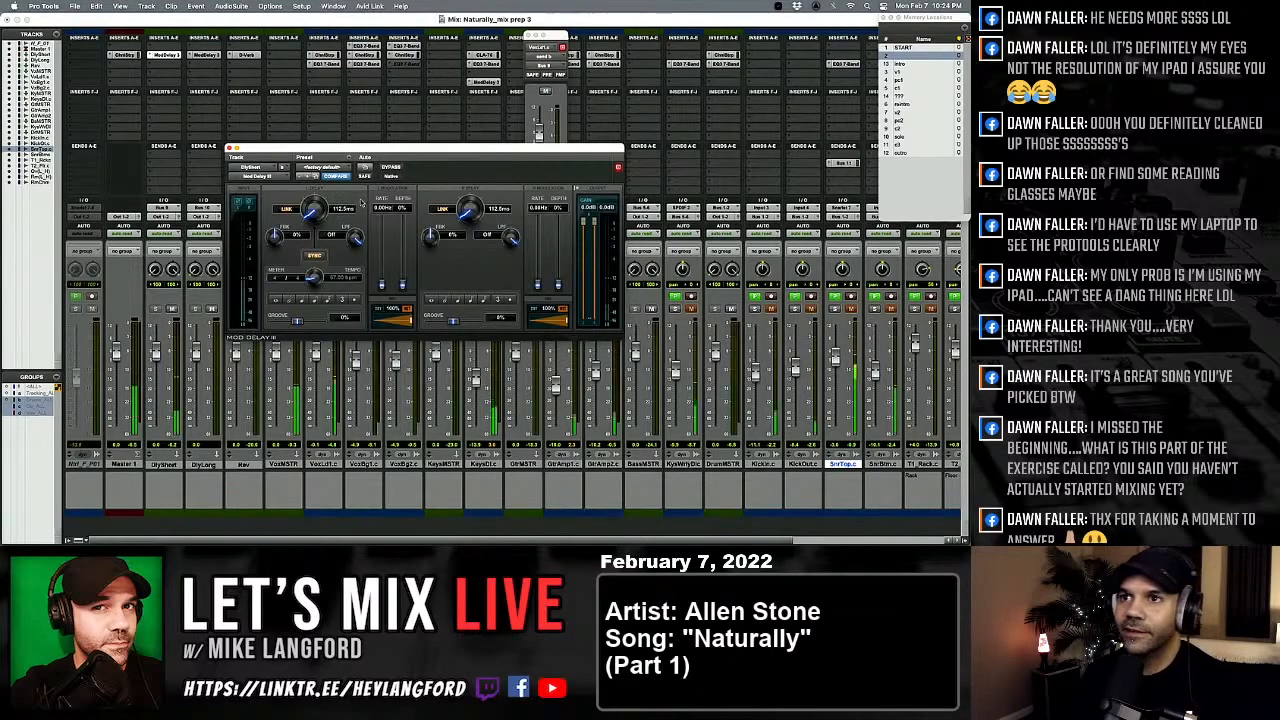
pyautogui.moveTo(278, 236); pyautogui.dragTo(279, 231)
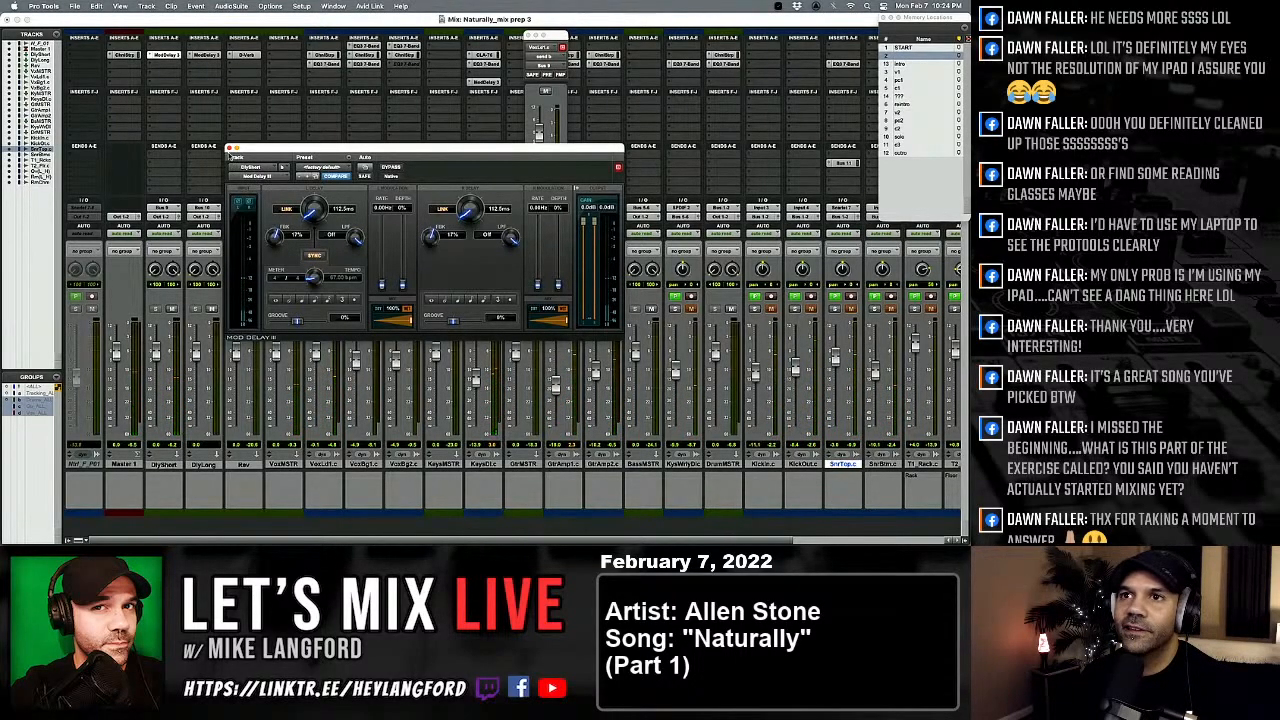
pyautogui.click(229, 149)
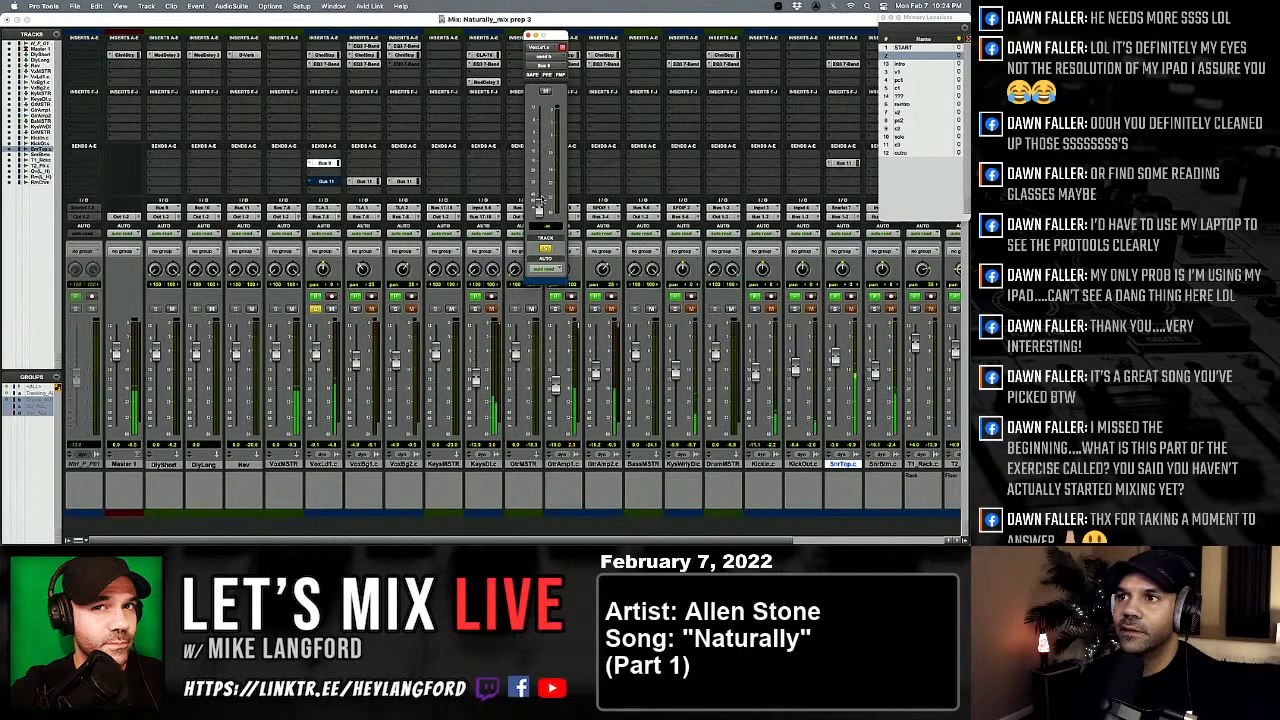
# Step: Set the VoxLd1.c Bus 9 send to about -28 dB with the full mix playing, and review the Channel Strip on Master 1
pyautogui.moveTo(538, 204); pyautogui.dragTo(537, 172)
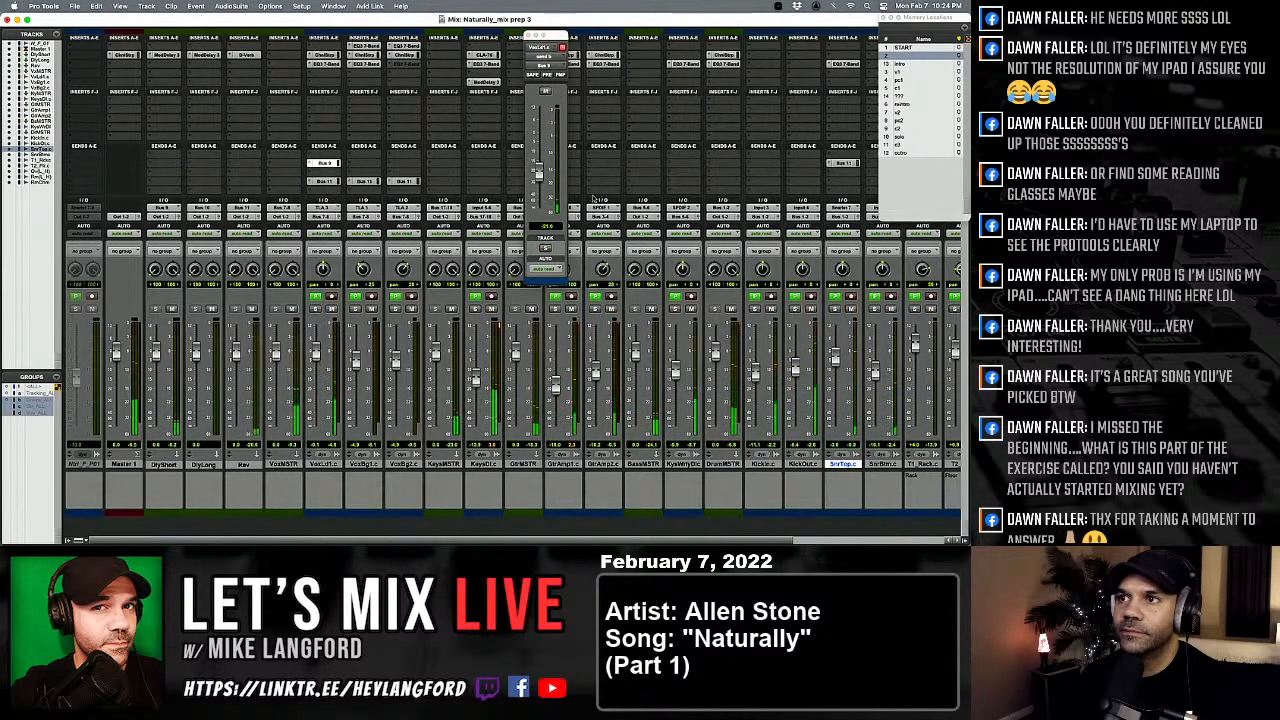
pyautogui.moveTo(538, 174); pyautogui.dragTo(539, 183)
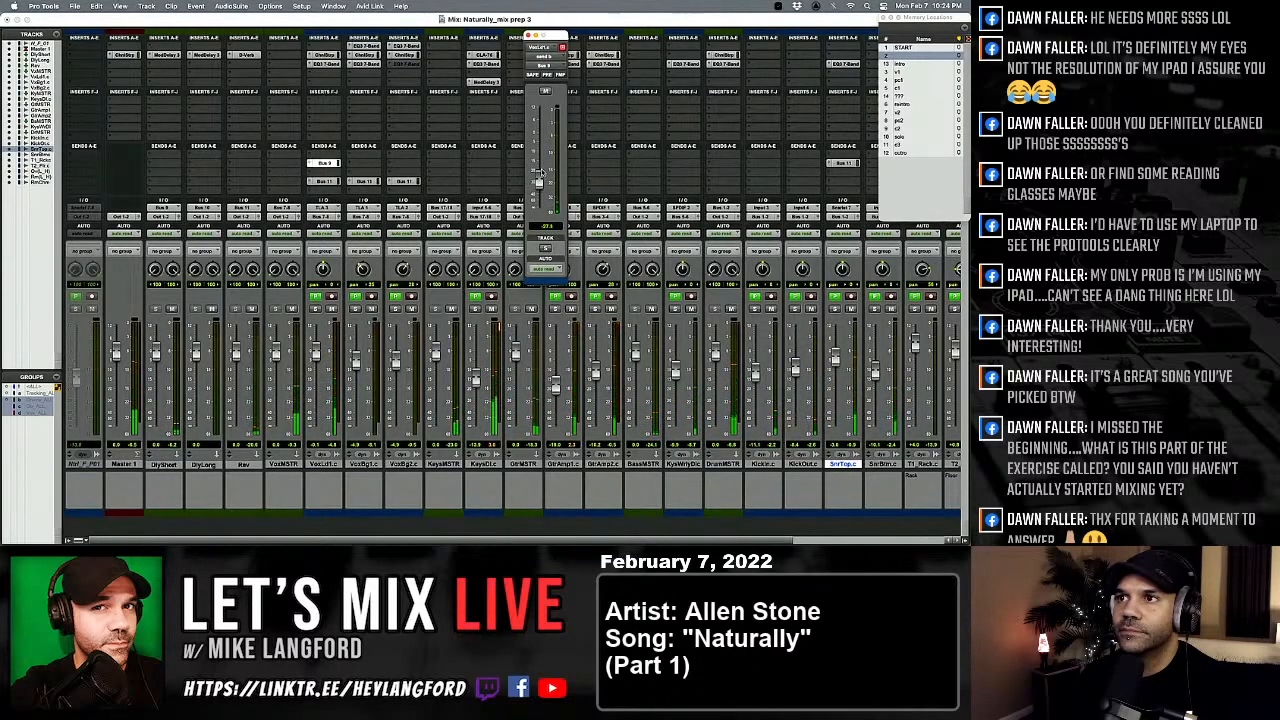
pyautogui.moveTo(538, 176); pyautogui.dragTo(541, 163)
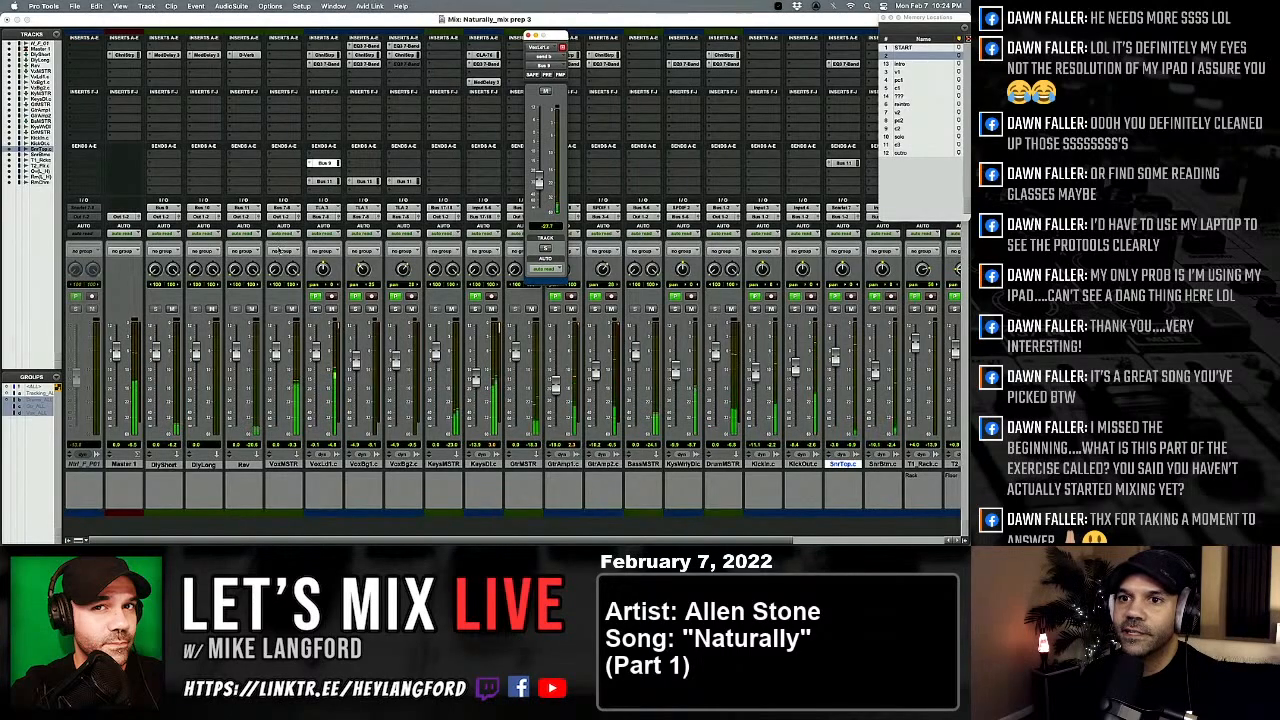
pyautogui.click(125, 55)
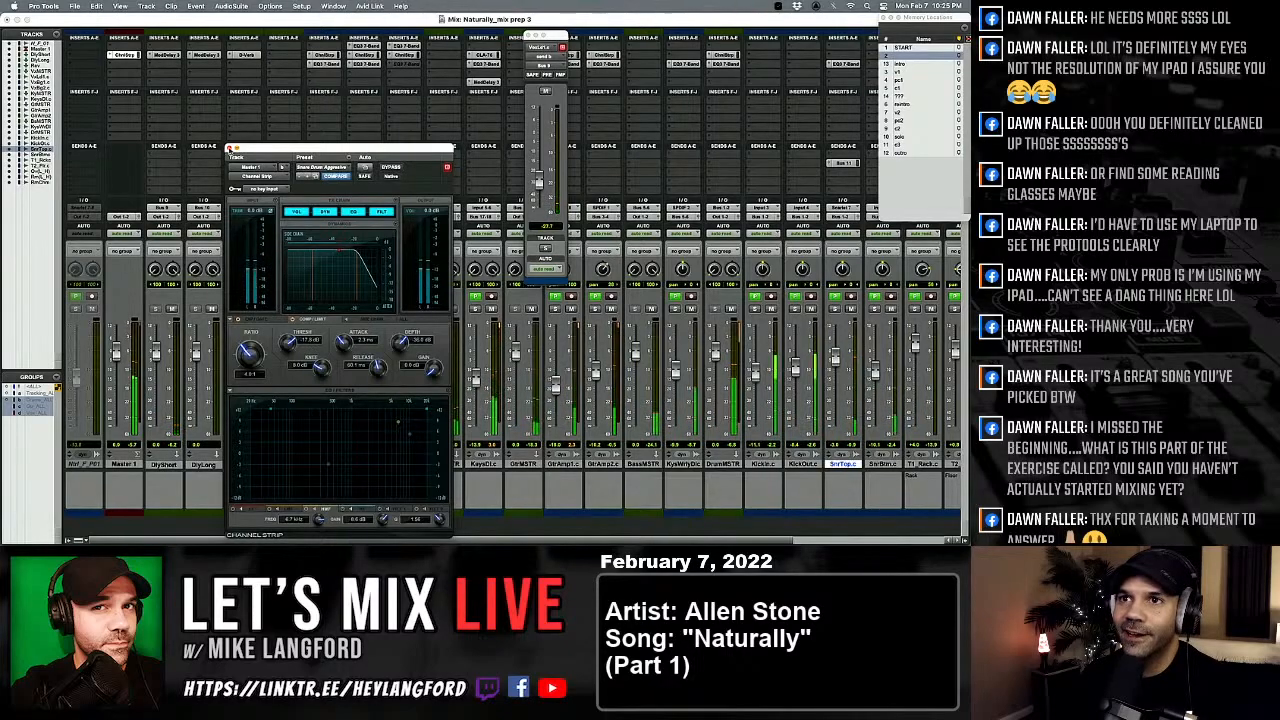
pyautogui.click(230, 148)
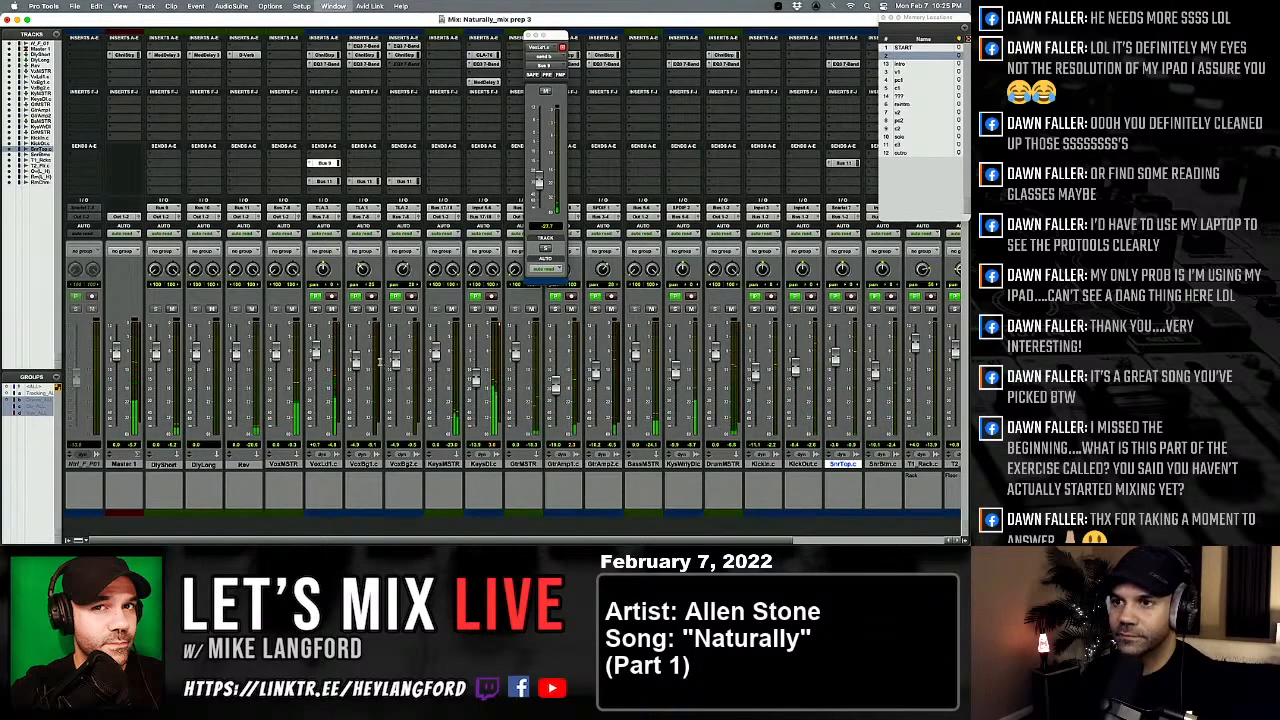
# Step: Stop playback in the Edit window and save the session as Naturally_REF07FEB22_01 in the Naturally_Mix MSTR folder
pyautogui.press('super+equal')
pyautogui.press('space')
pyautogui.press('super+bracketleft')
pyautogui.press('super+bracketleft')
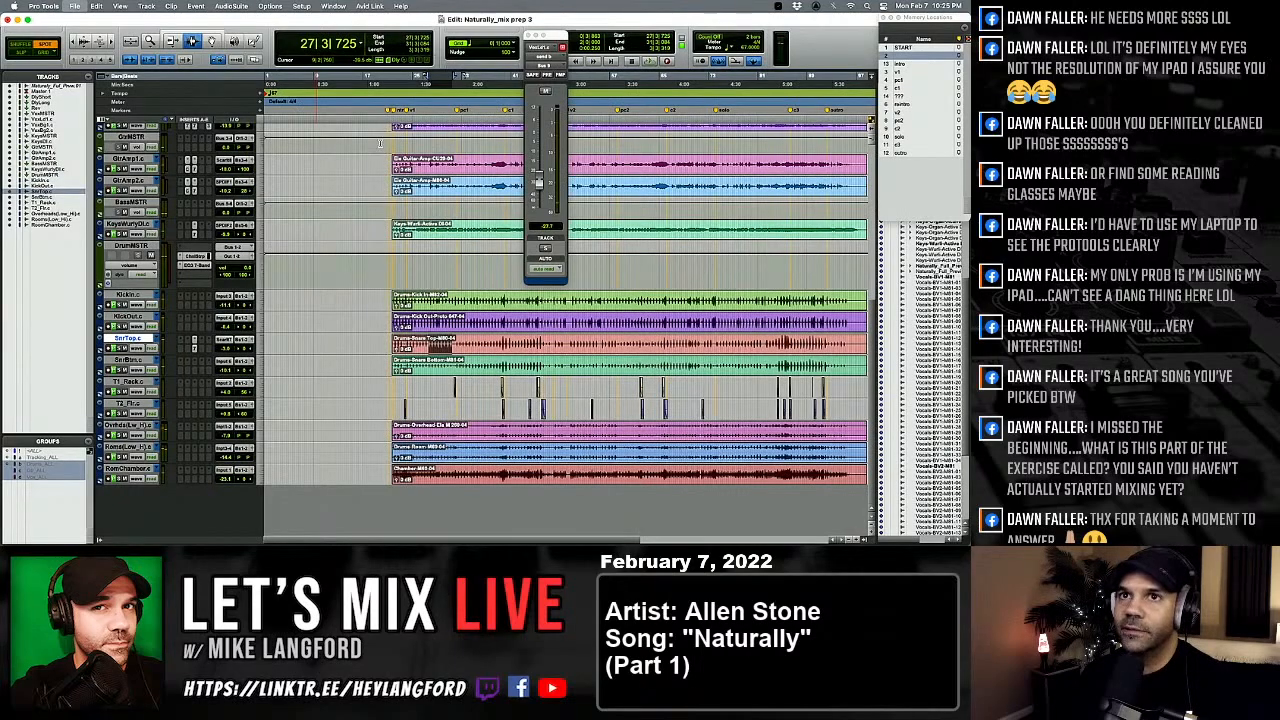
pyautogui.press('super+bracketleft')
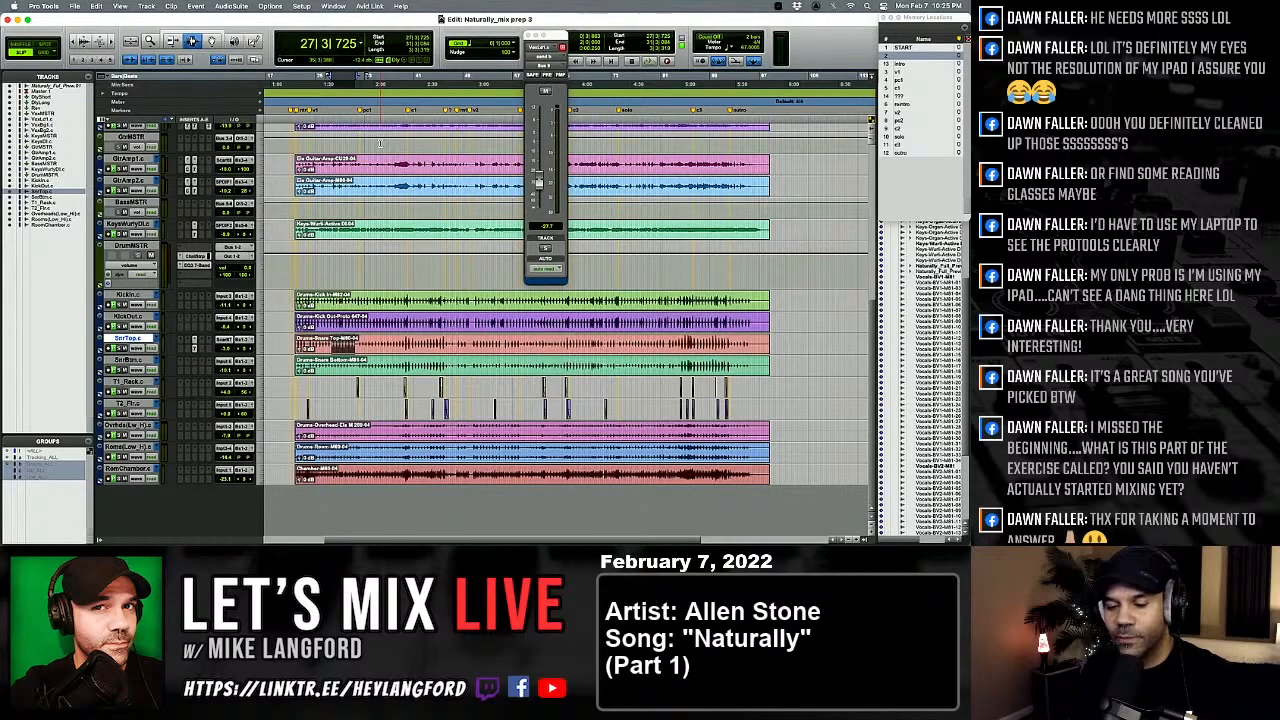
pyautogui.press('super+shift+s')
pyautogui.press('Right')
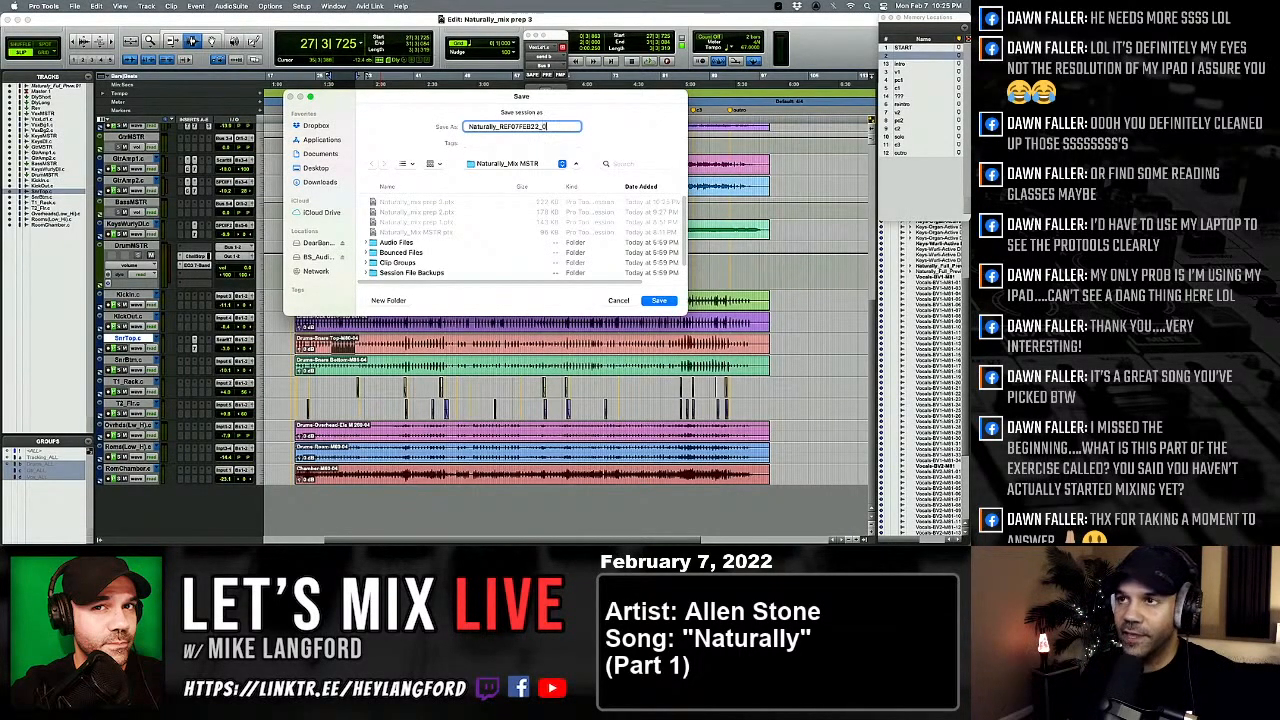
pyautogui.write('1')
pyautogui.press('Return')
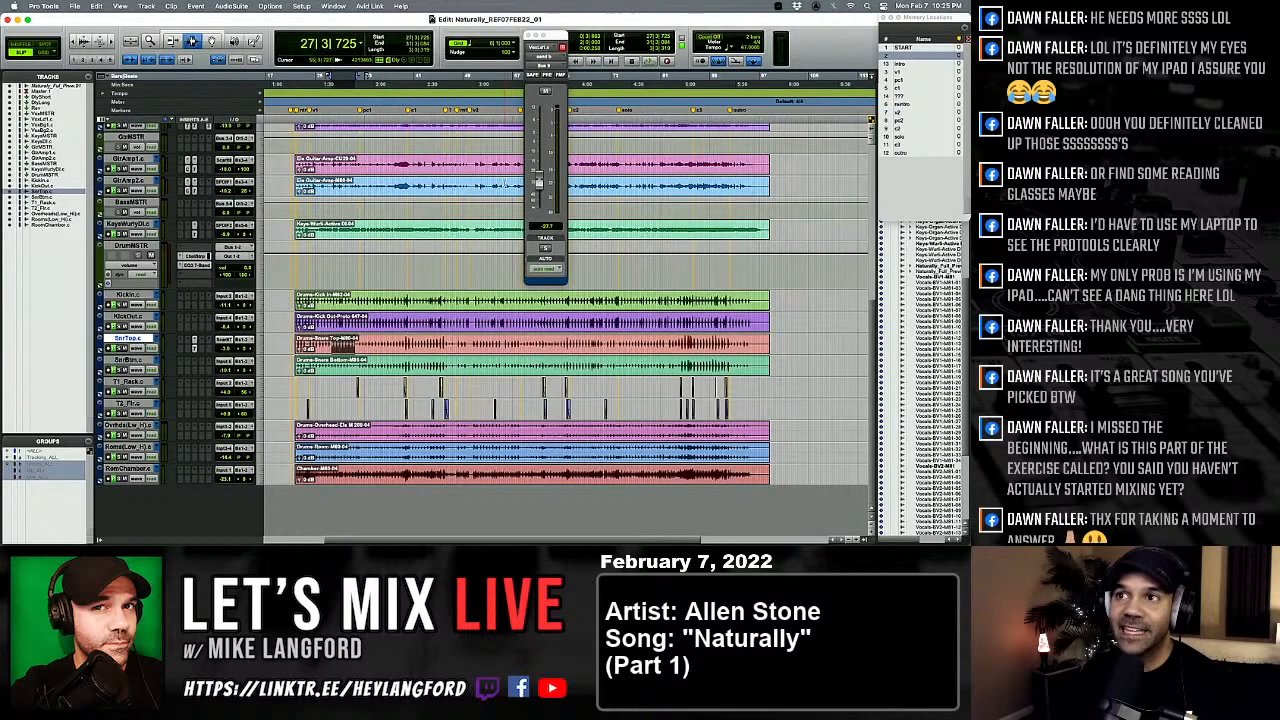
# Step: Play the song from memory location 2 and listen with the Mix window open
pyautogui.scroll(5, 504, 184)
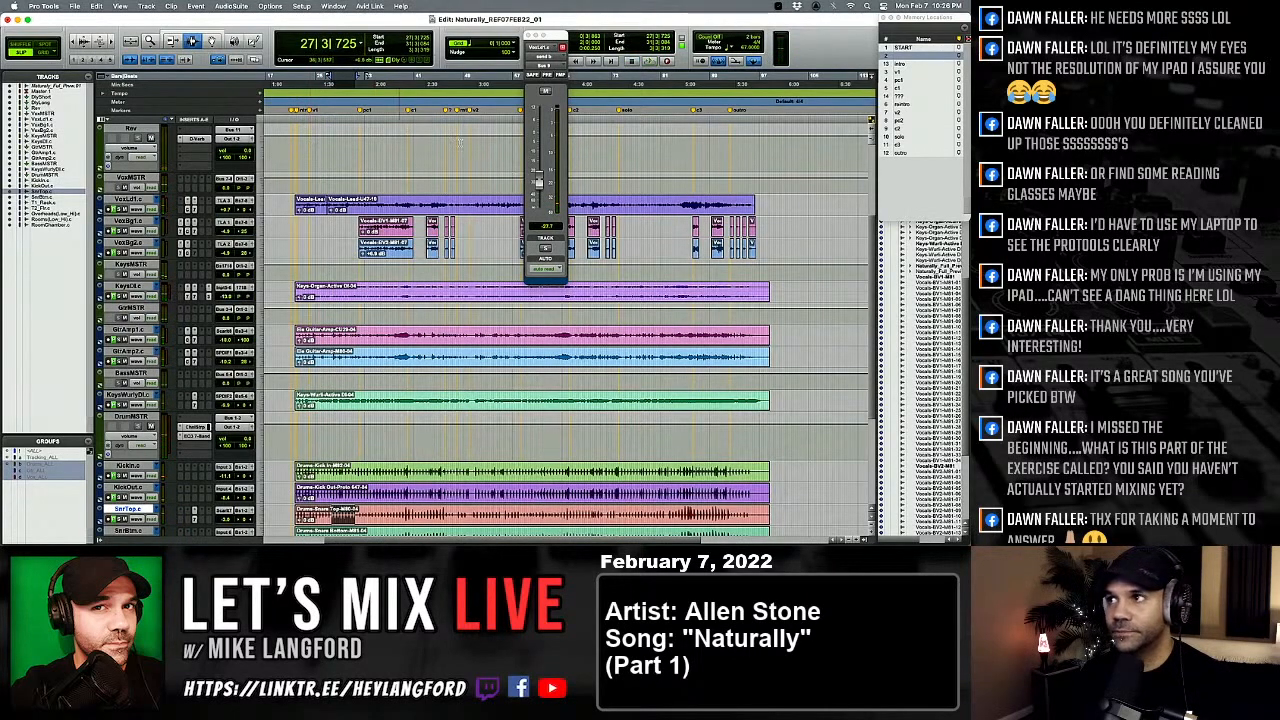
pyautogui.click(899, 56)
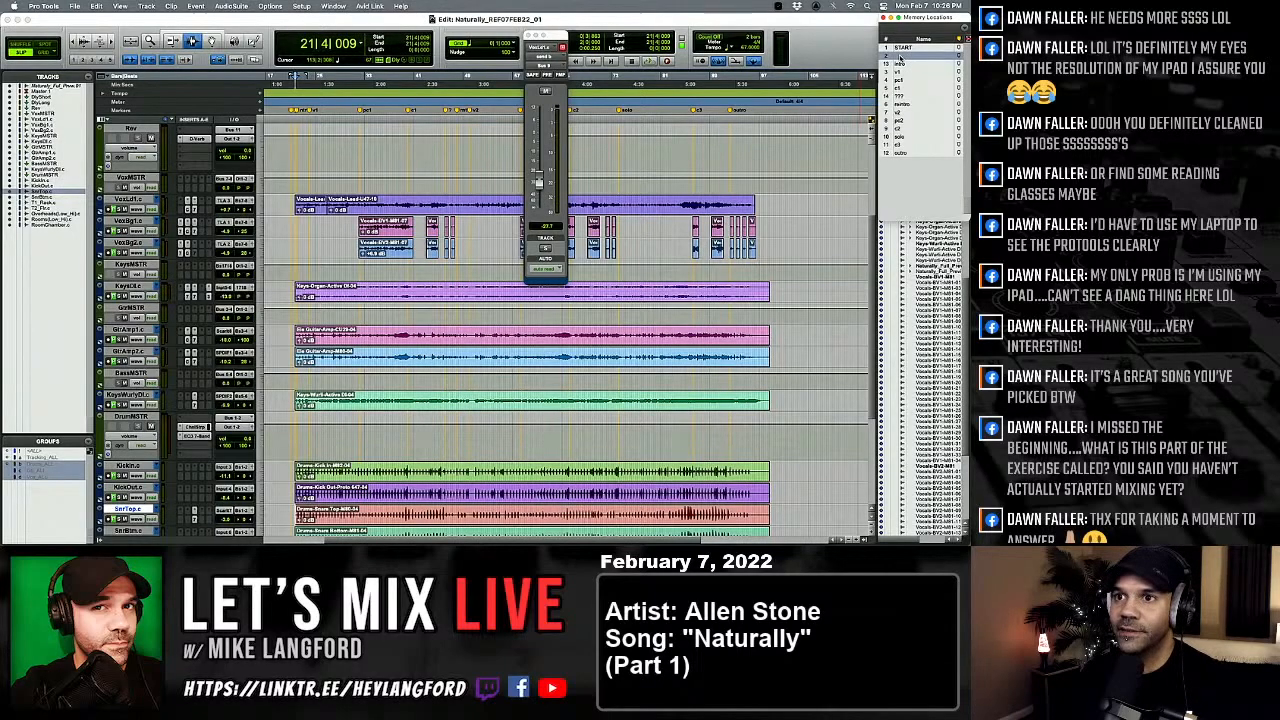
pyautogui.press('space')
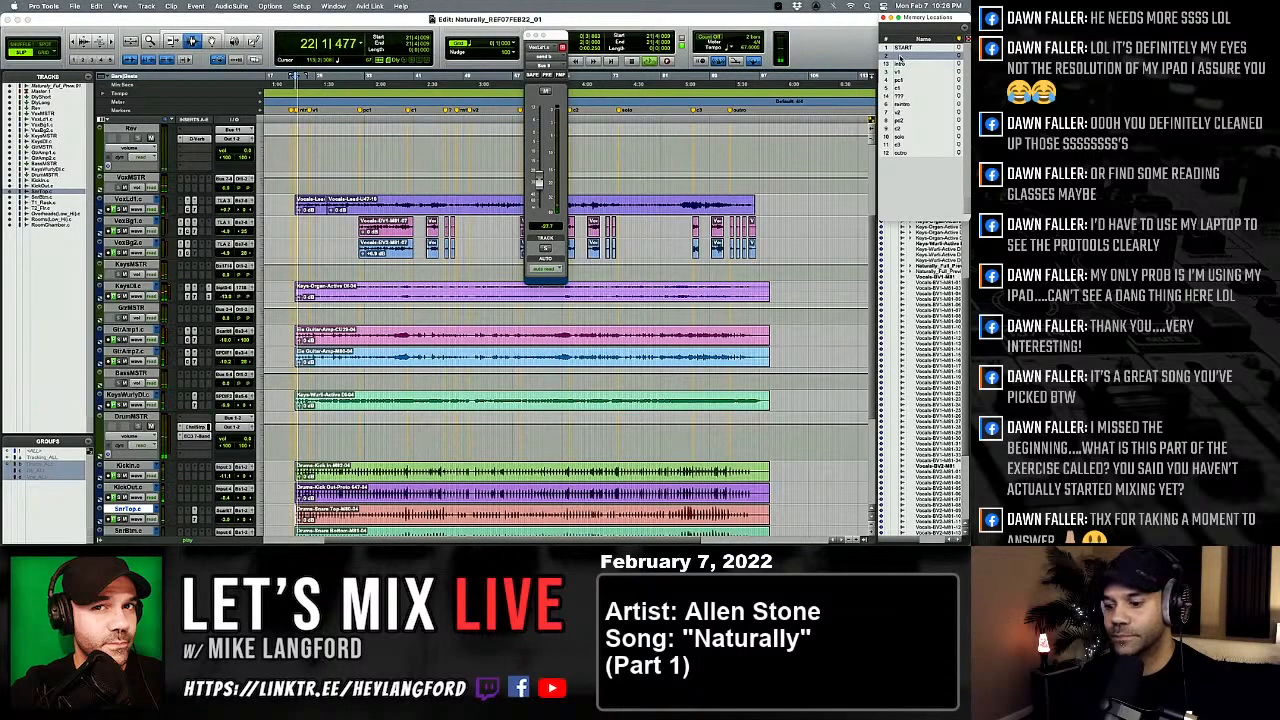
pyautogui.press('super+equal')
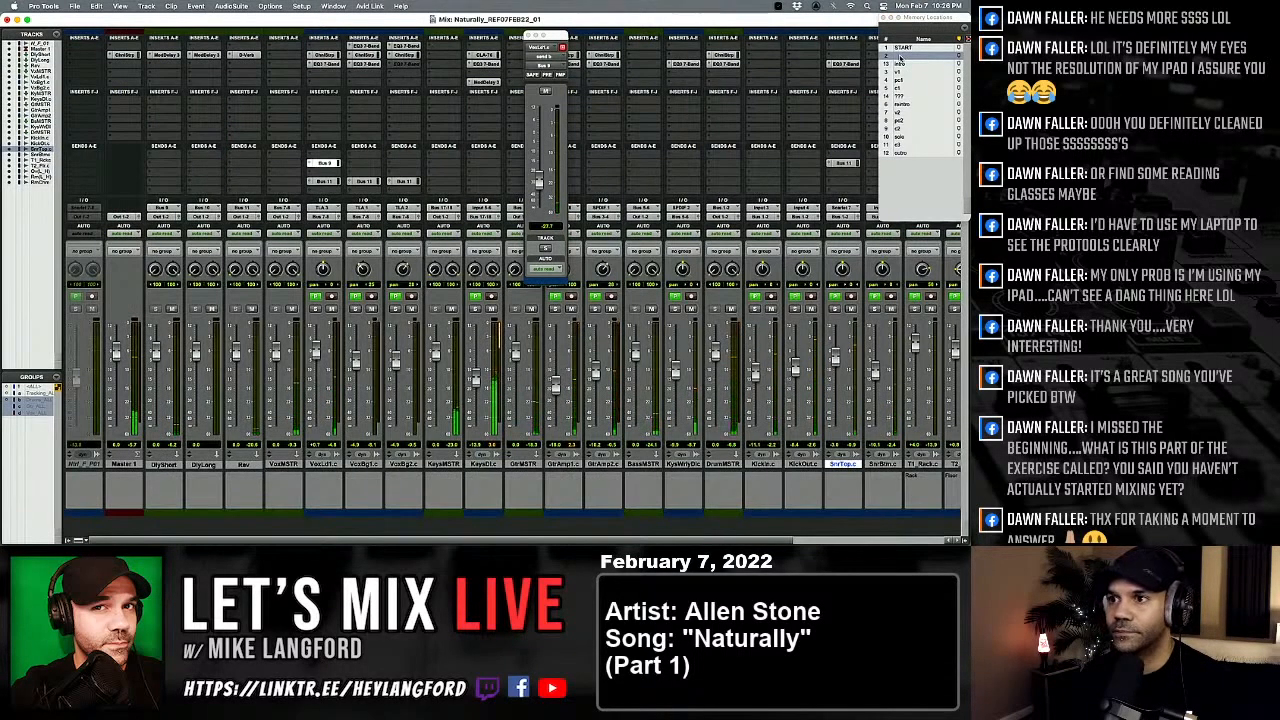
# Step: Lower the SnrTop.c reverb send to about -28 dB and set the room chamber track's fader to about -32.5 dB
pyautogui.hscroll(5, 680, 212)
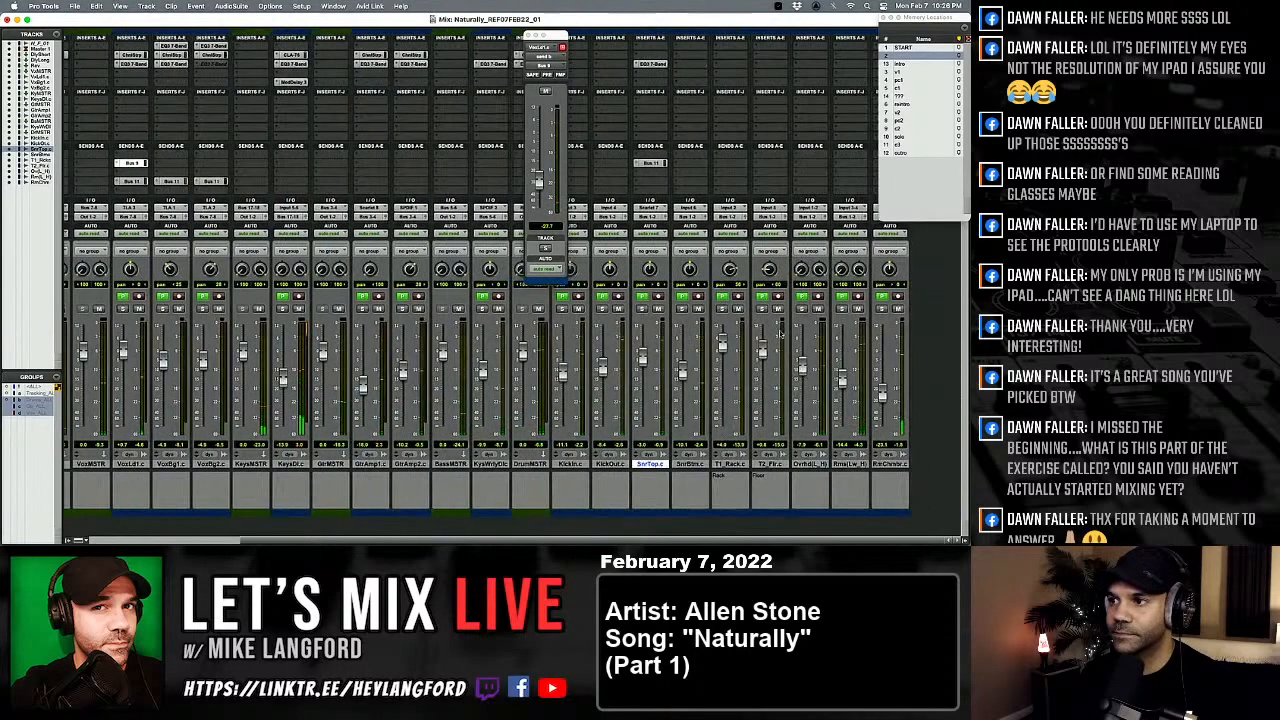
pyautogui.click(650, 162)
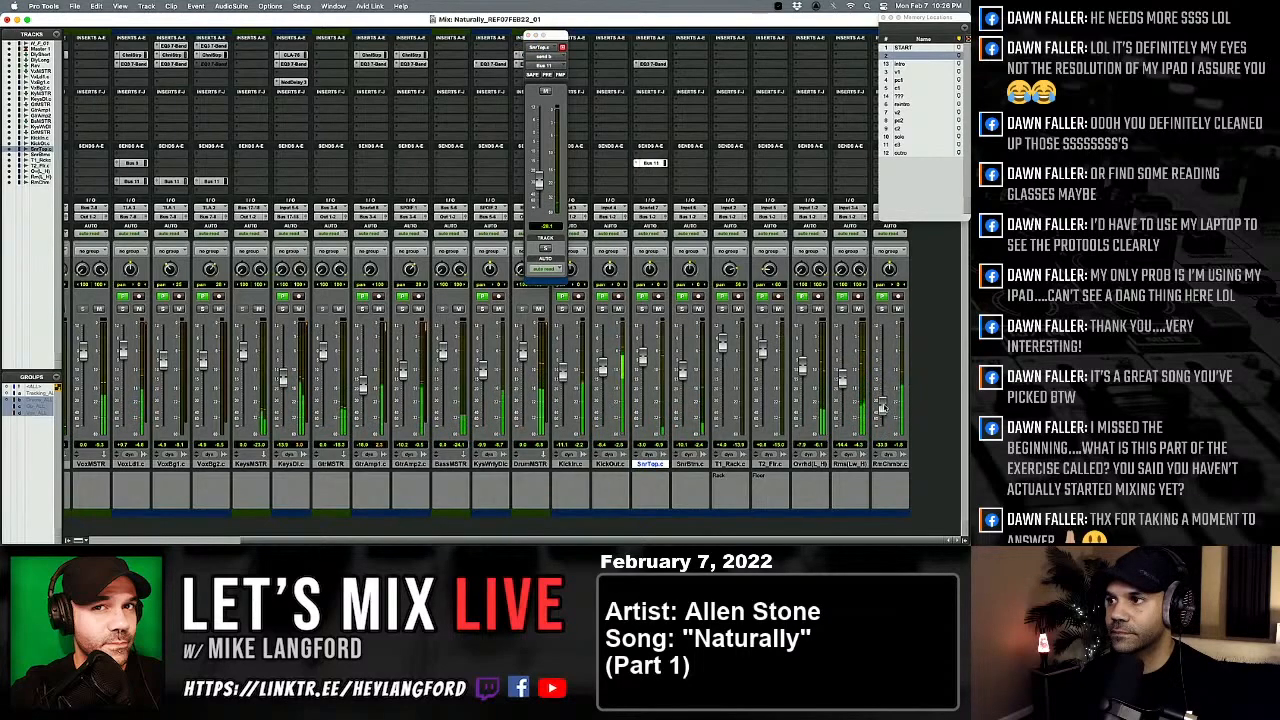
pyautogui.moveTo(881, 410); pyautogui.dragTo(882, 402)
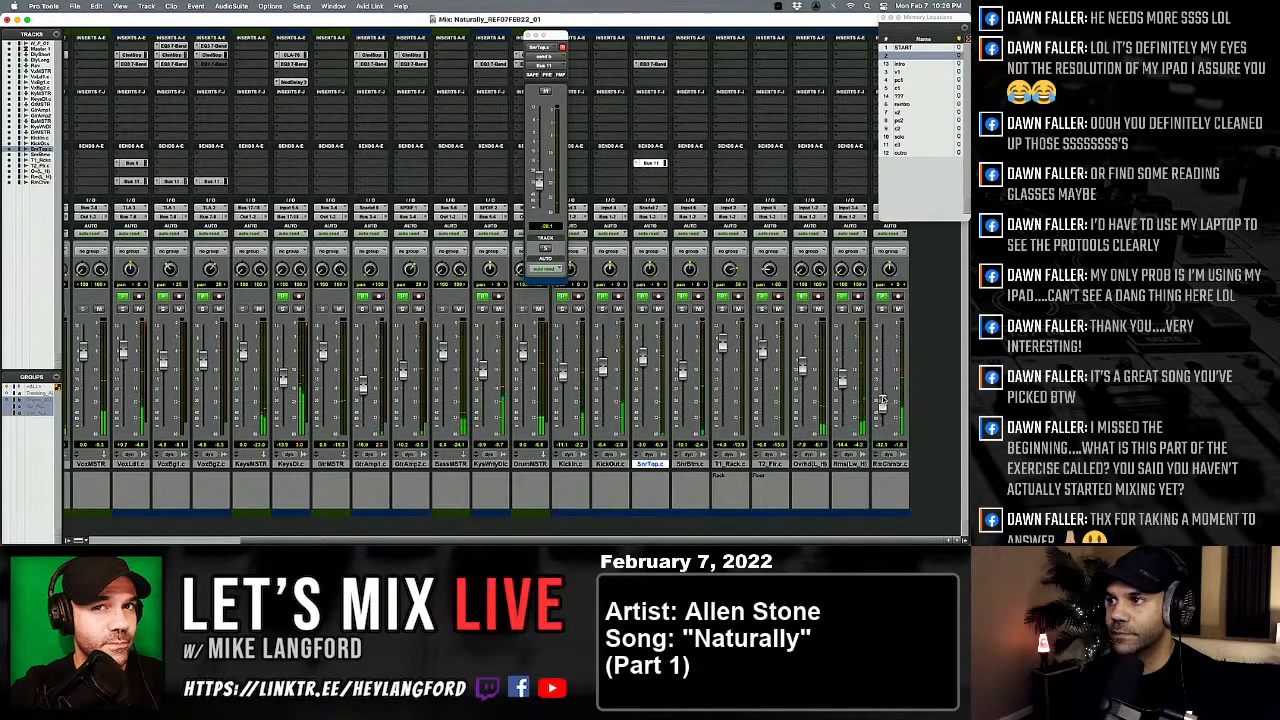
# Step: Lower the Bus 9 short-delay send on VoxLd1.c slightly
pyautogui.hscroll(-5, 765, 400)
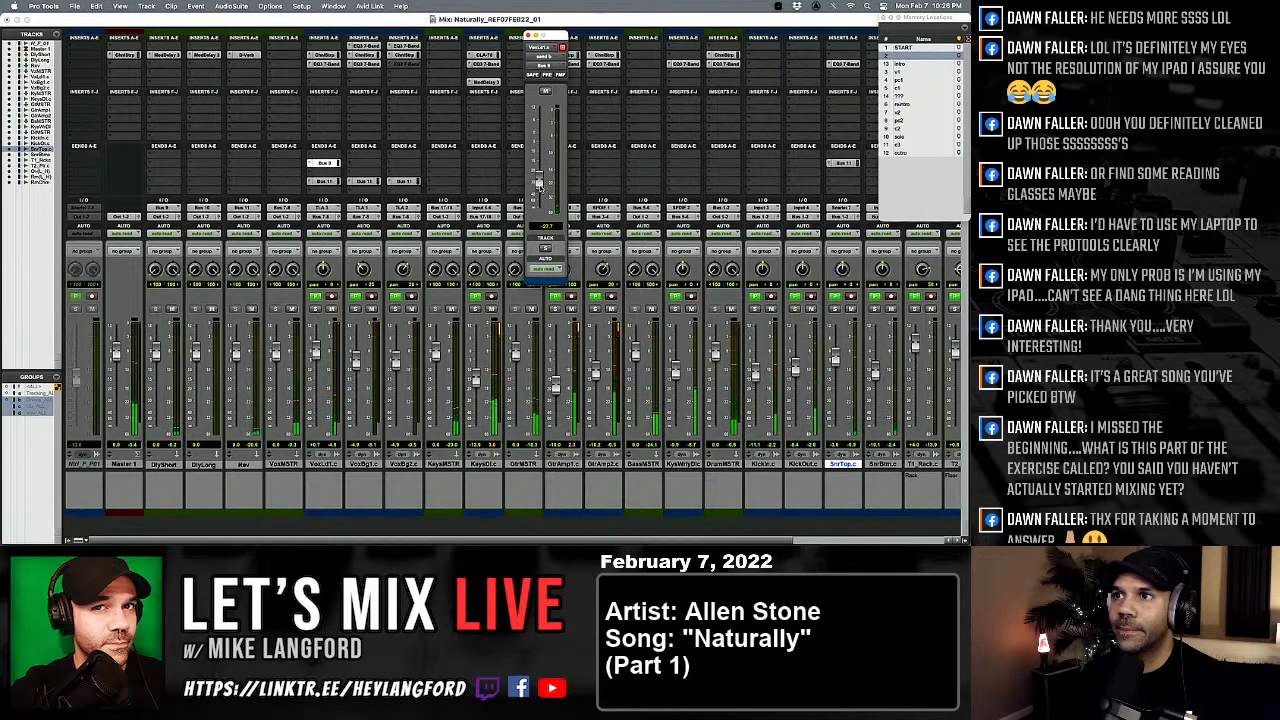
pyautogui.hscroll(2, 462, 393)
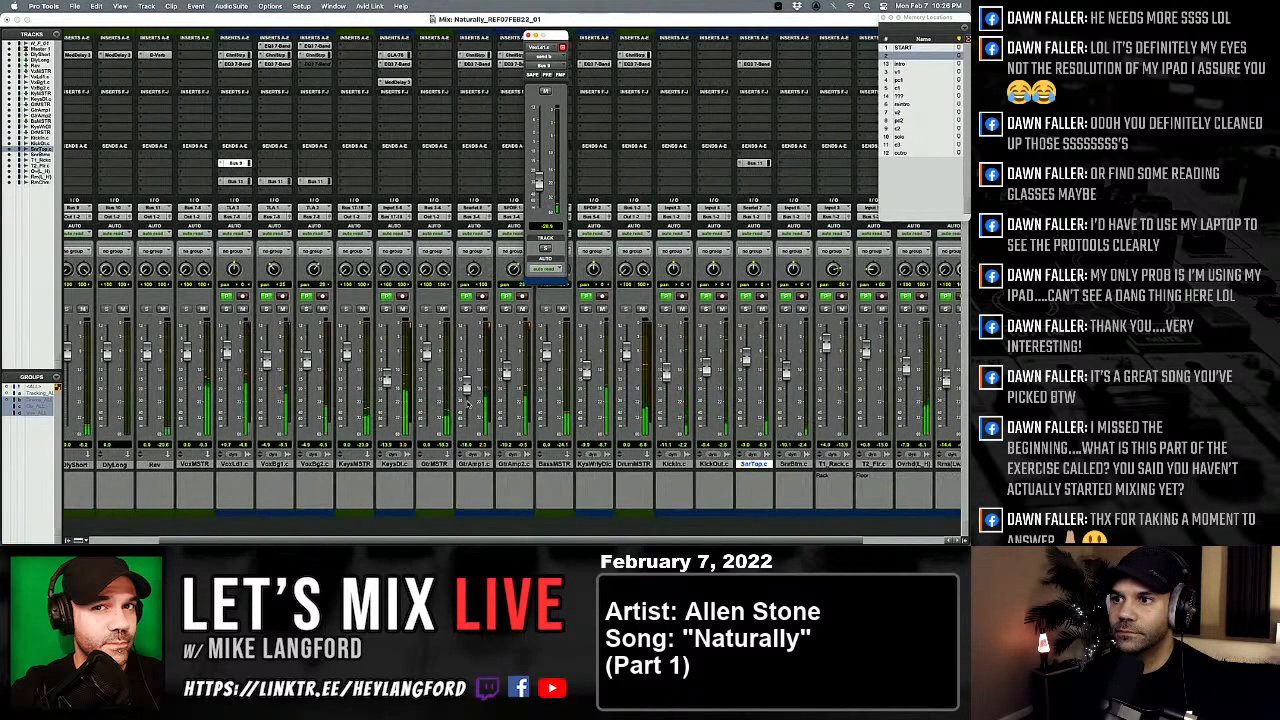
# Step: Solo the overhead track and insert a stereo EQ3 7-Band on it
pyautogui.hscroll(3, 462, 396)
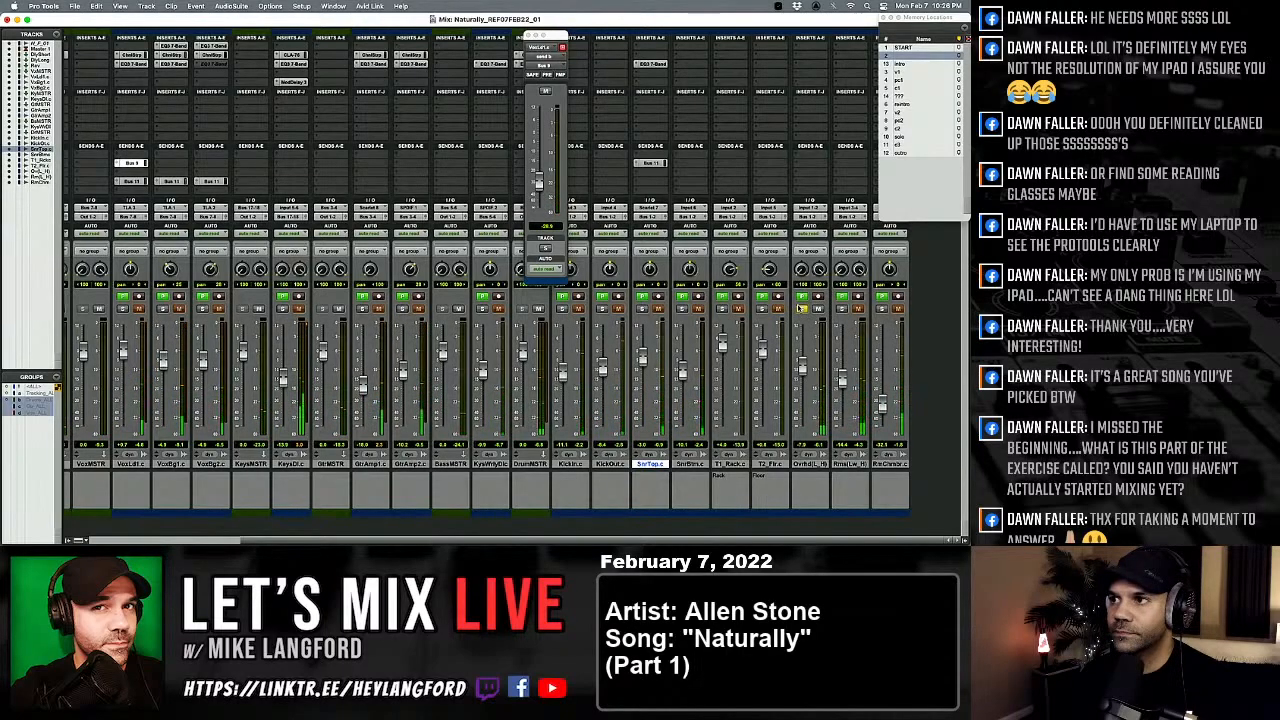
pyautogui.click(812, 56)
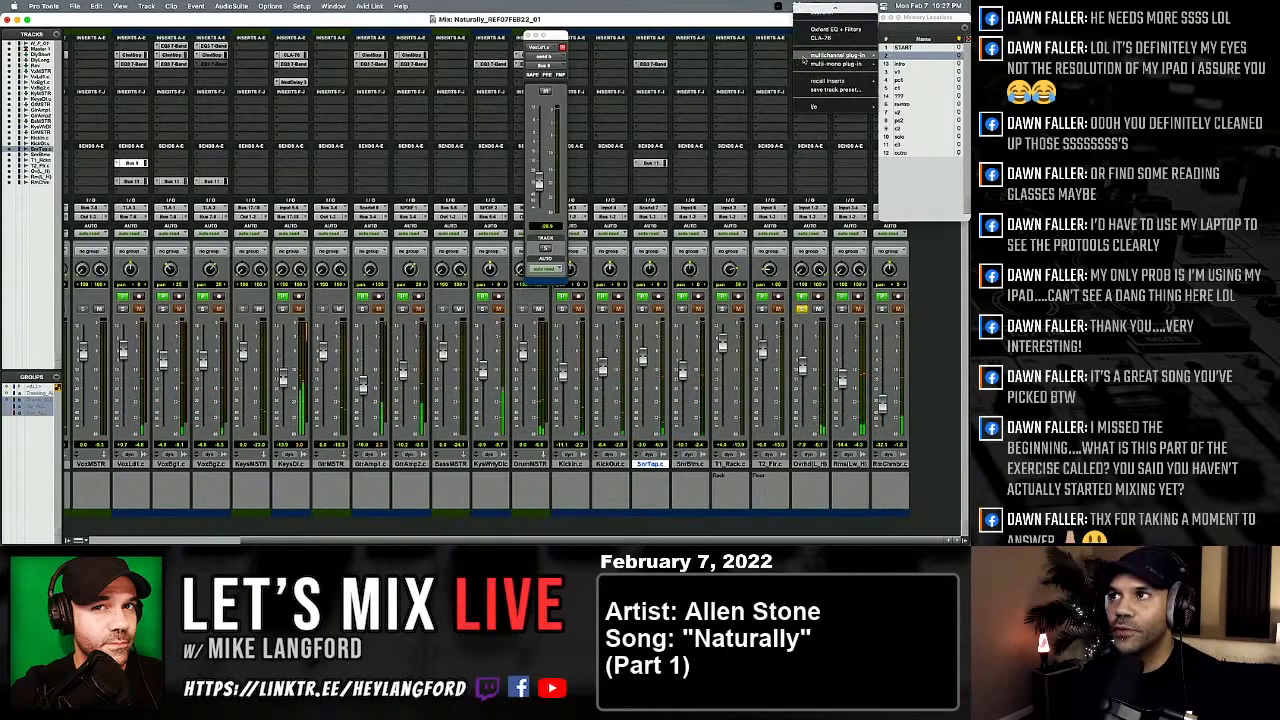
pyautogui.moveTo(828, 57)
pyautogui.moveTo(897, 57)
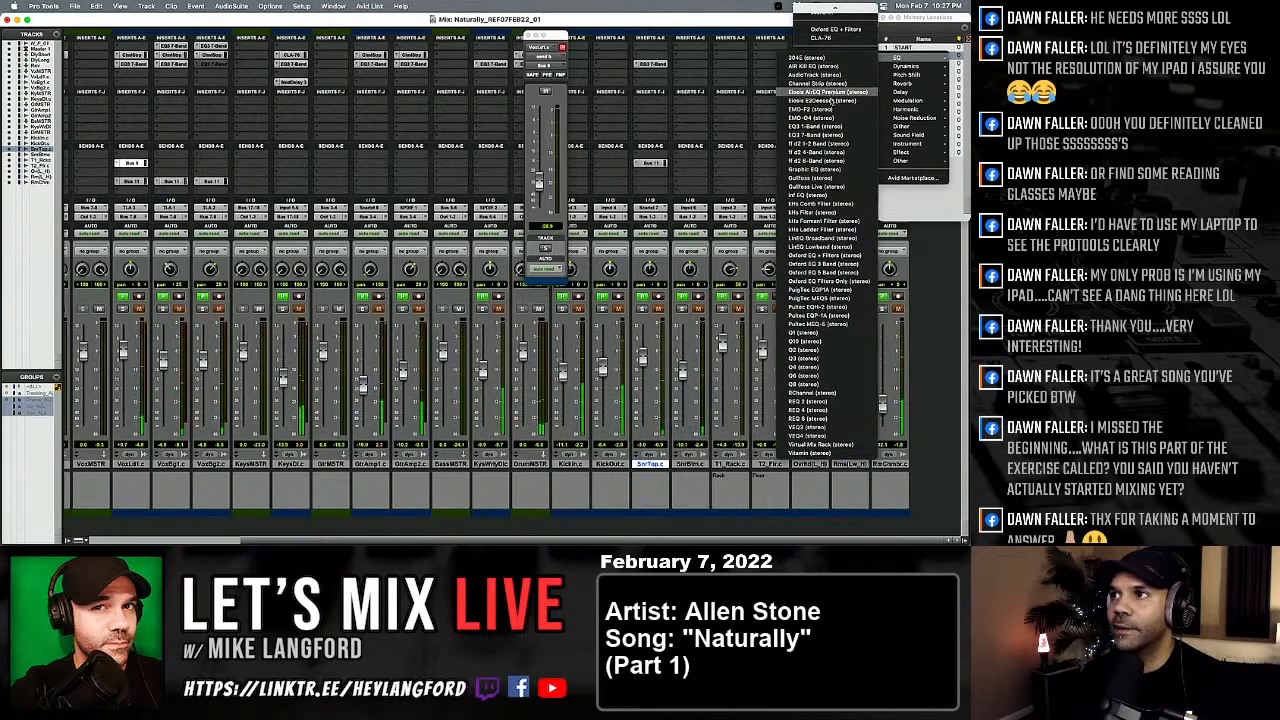
pyautogui.click(843, 135)
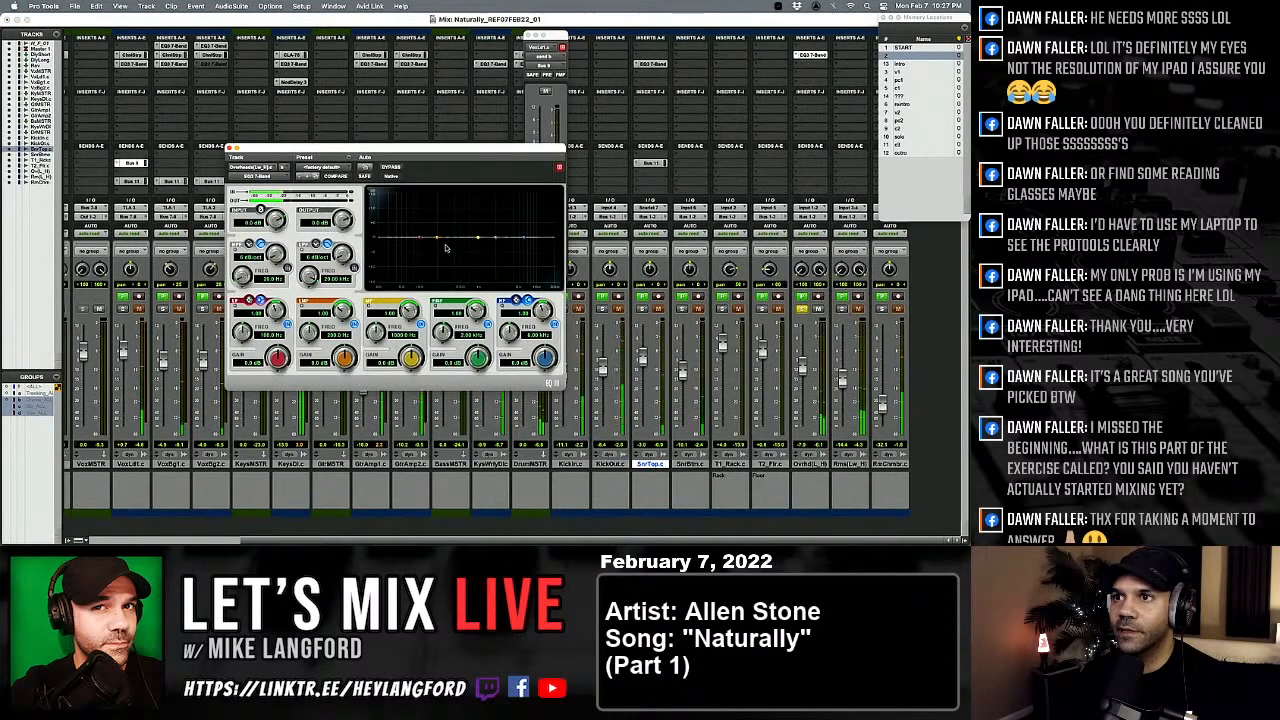
# Step: Shape the overhead EQ with a low-mid cut near 212 Hz, a gentle high boost and a narrow 4.4 dB cut around 3 kHz
pyautogui.moveTo(439, 250); pyautogui.dragTo(439, 249)
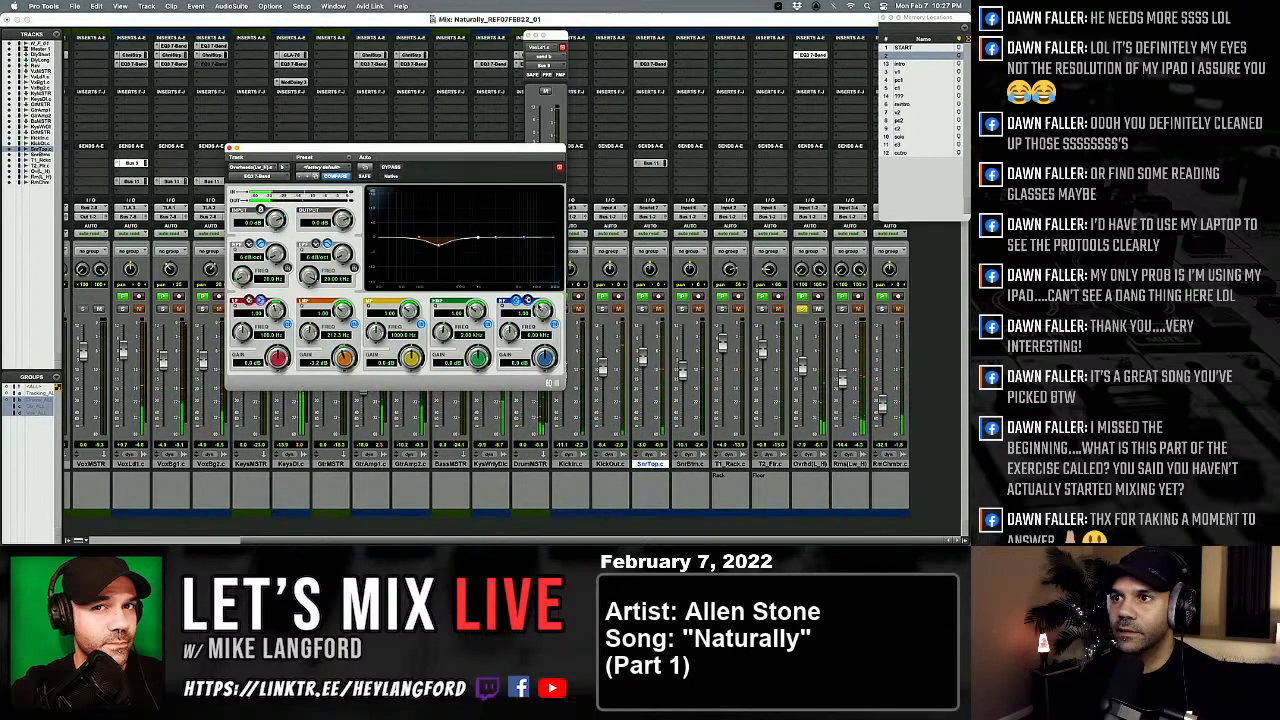
pyautogui.moveTo(520, 238); pyautogui.dragTo(517, 233)
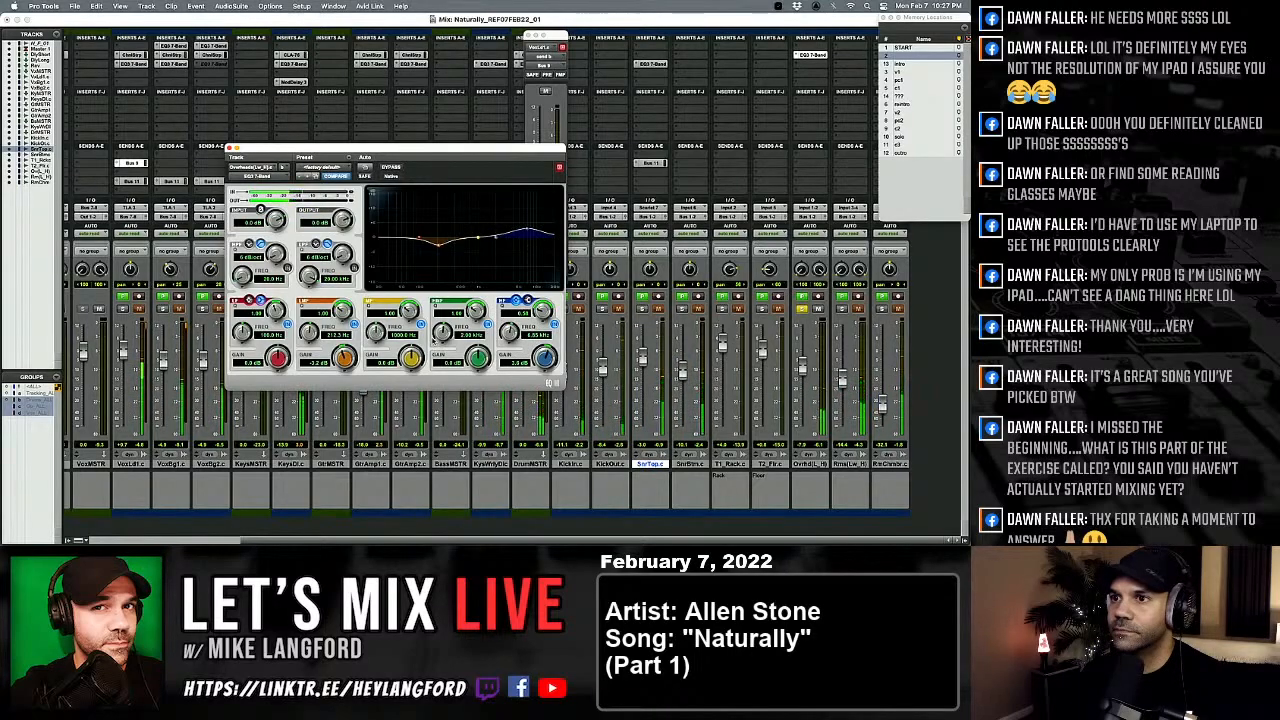
pyautogui.moveTo(478, 237); pyautogui.dragTo(511, 195)
pyautogui.moveTo(441, 333); pyautogui.dragTo(465, 393)
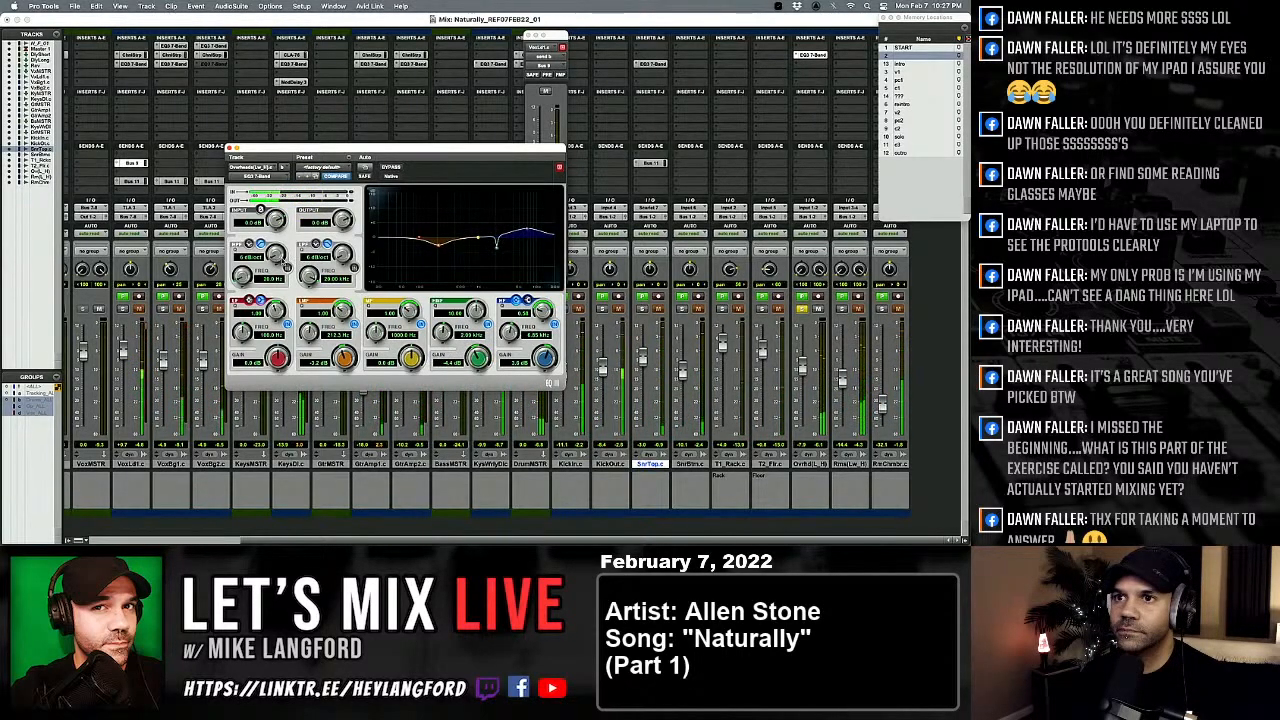
# Step: Add a high-pass at about 67 Hz, narrow the overhead's low-mid cut near 295 Hz to about -2.7 dB, and compare with bypass
pyautogui.moveTo(246, 280); pyautogui.dragTo(250, 262)
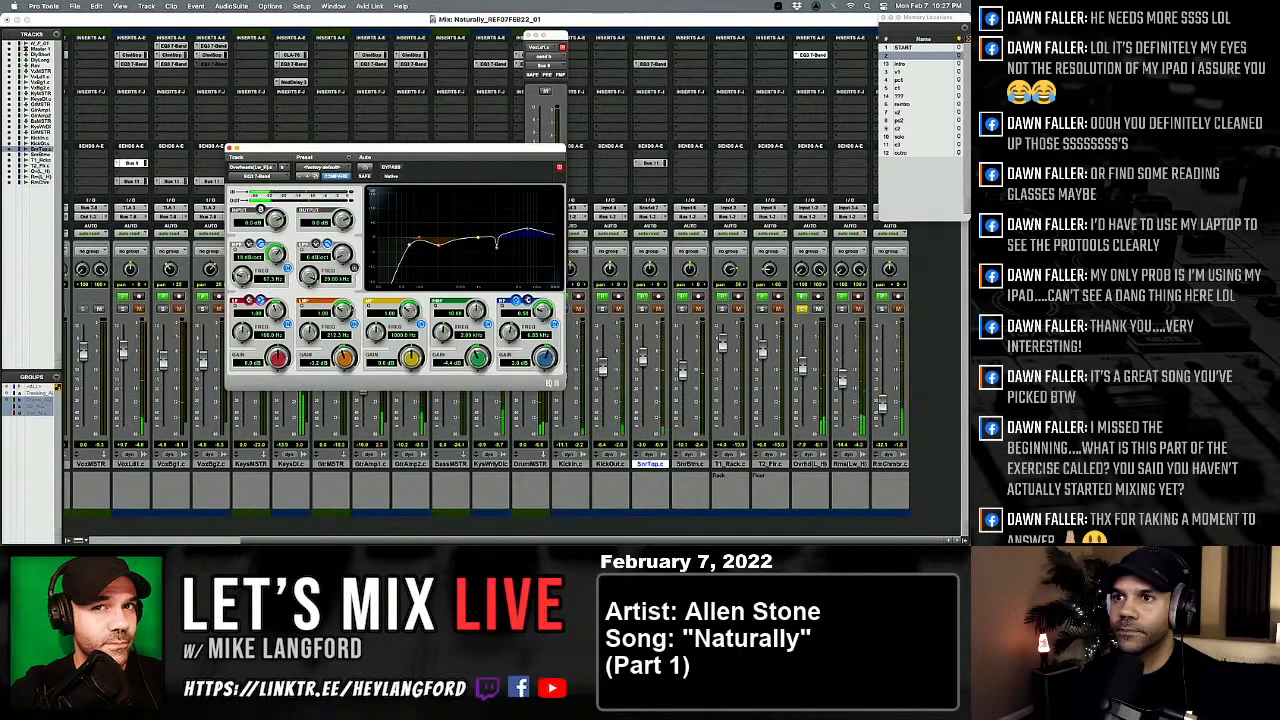
pyautogui.moveTo(350, 362); pyautogui.dragTo(368, 258)
pyautogui.moveTo(309, 333); pyautogui.dragTo(344, 380)
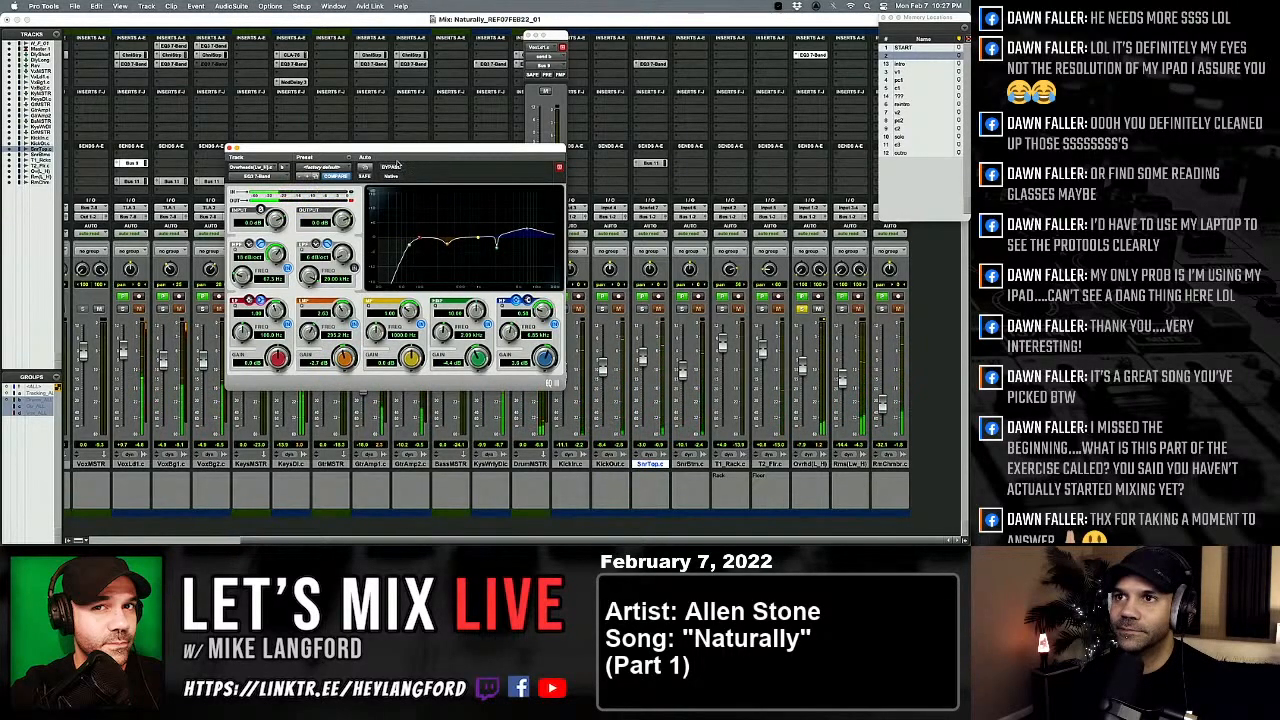
pyautogui.click(396, 167)
pyautogui.click(396, 168)
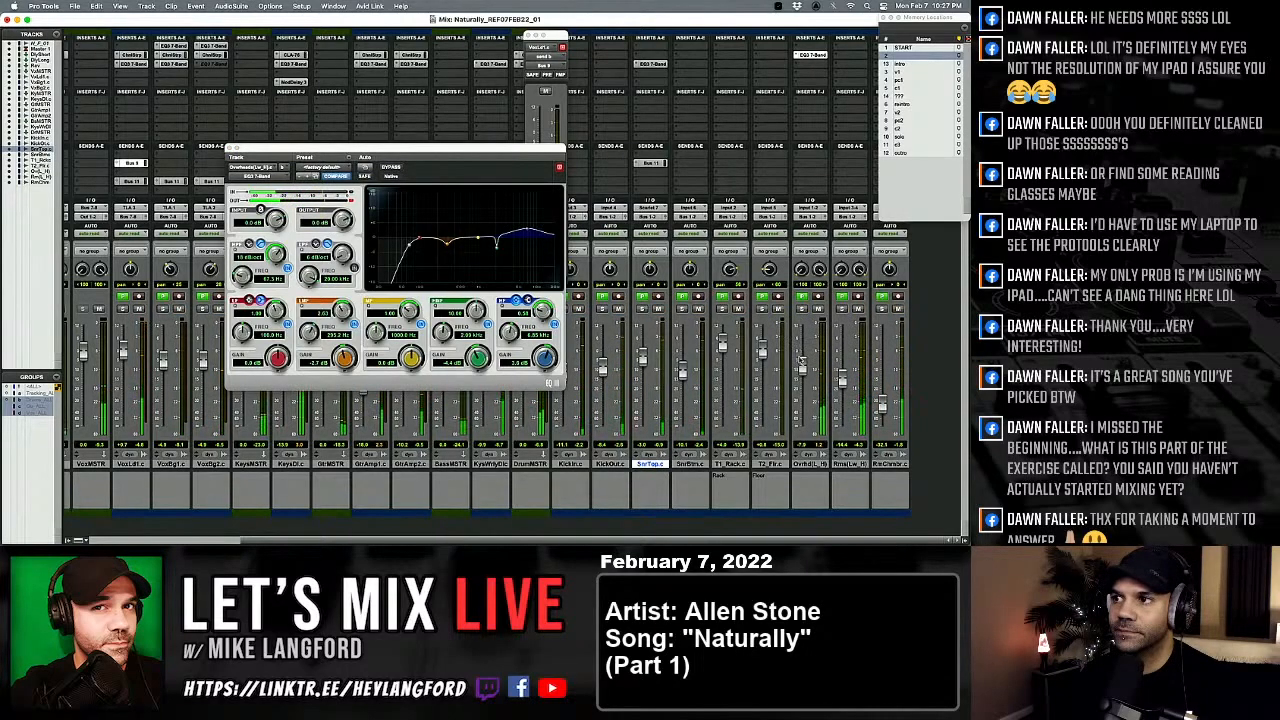
# Step: Raise the overhead track's fader slightly, close its EQ and fine-tune the room mic track's fader
pyautogui.moveTo(803, 426); pyautogui.dragTo(805, 362)
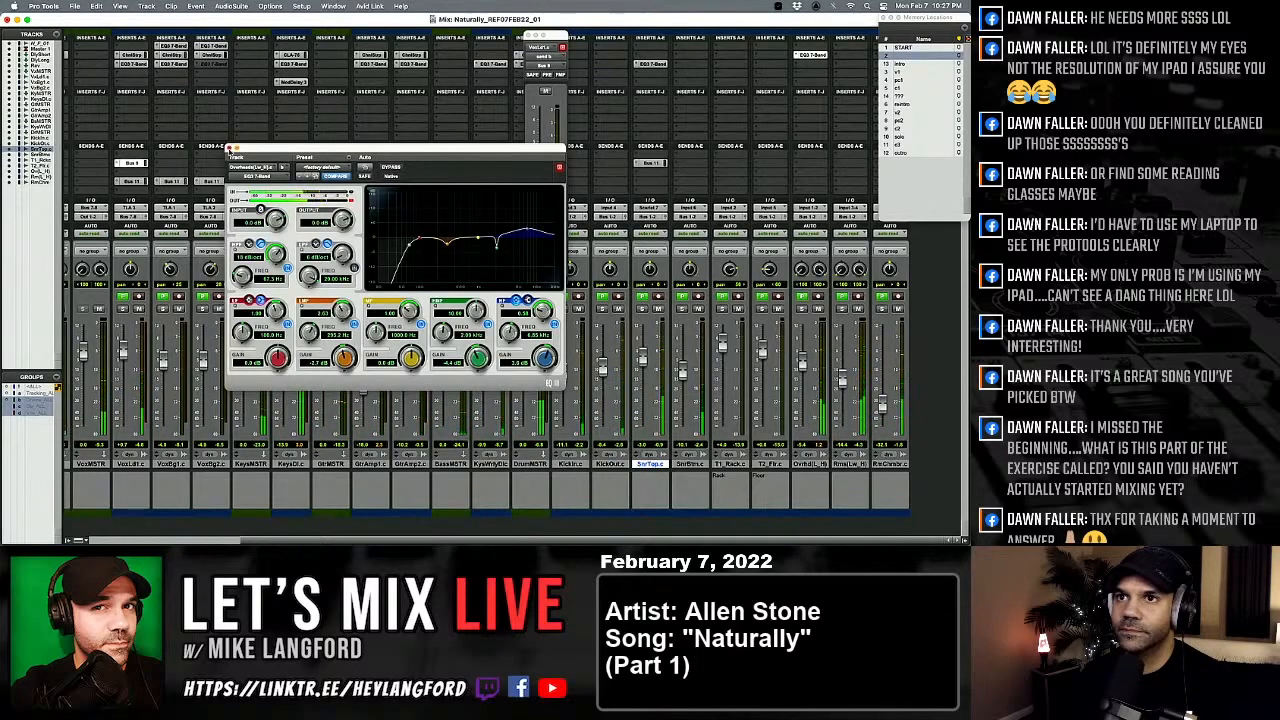
pyautogui.click(230, 148)
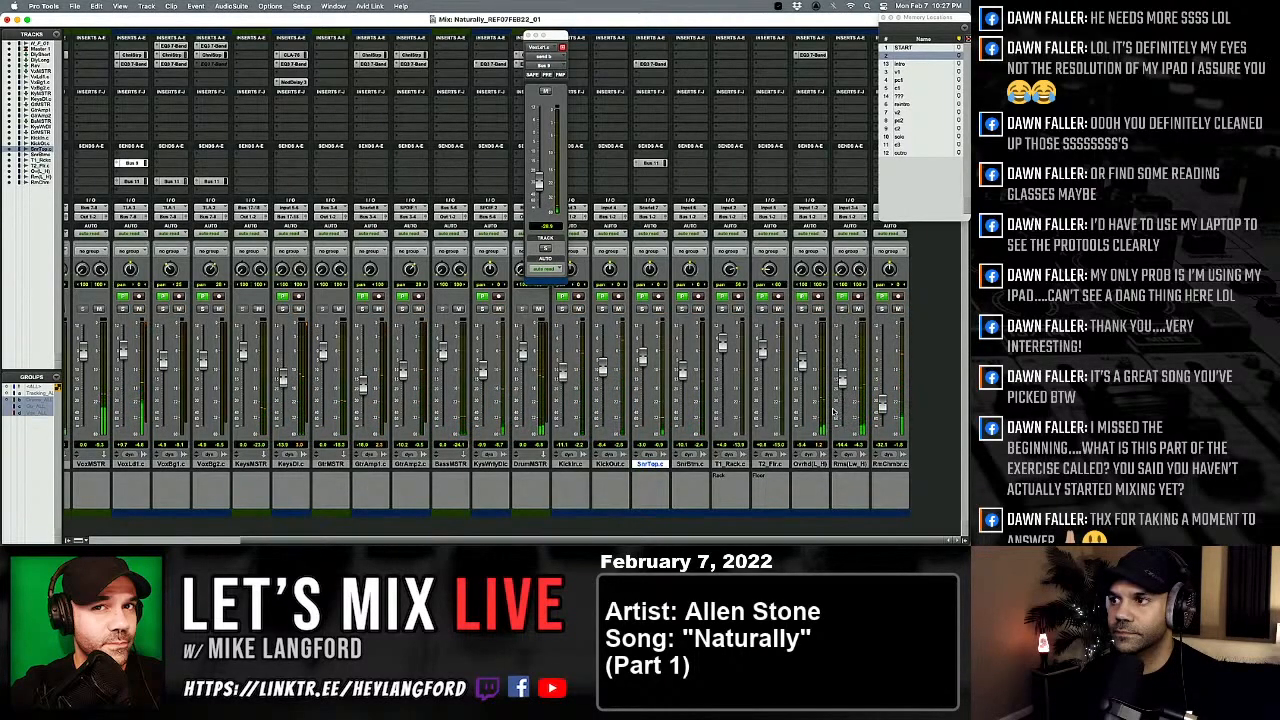
pyautogui.moveTo(842, 385)
pyautogui.mouseDown()
pyautogui.moveTo(841, 430)
pyautogui.moveTo(844, 370)
pyautogui.moveTo(847, 385)
pyautogui.mouseUp()
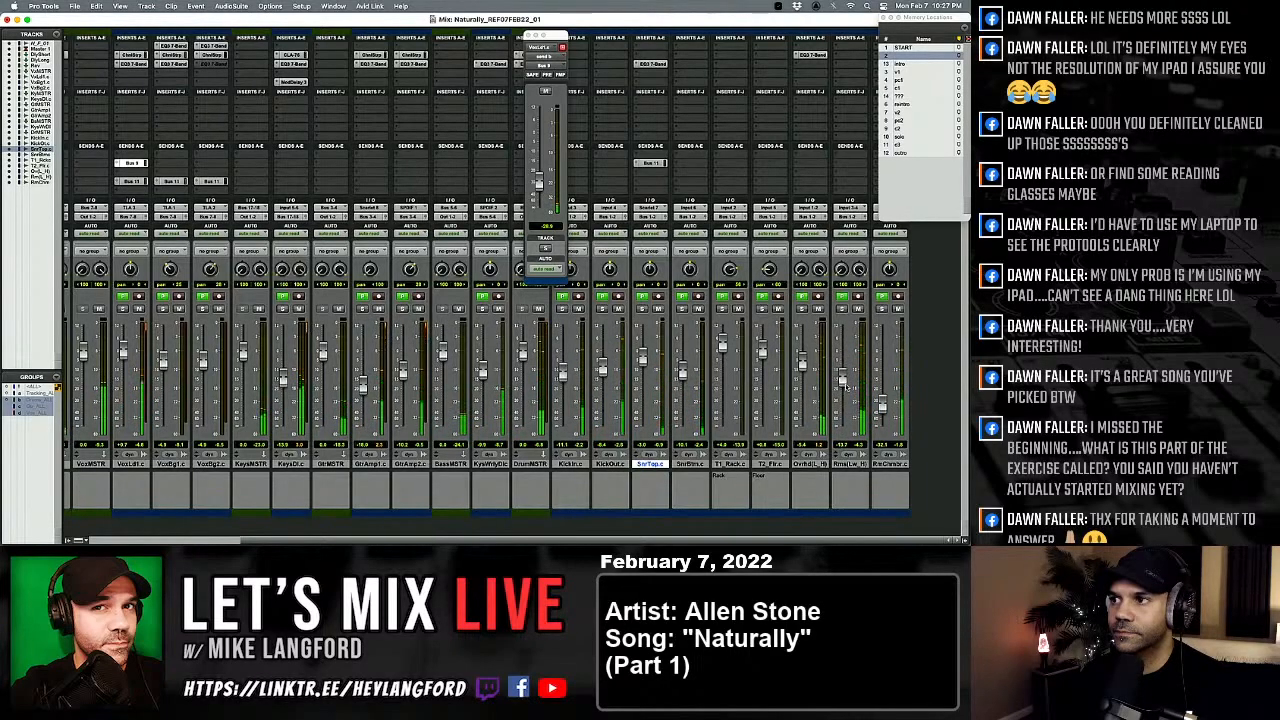
# Step: Add a Bus 11 reverb send to KeysDI.c at about -18.7 dB
pyautogui.hscroll(-5, 874, 366)
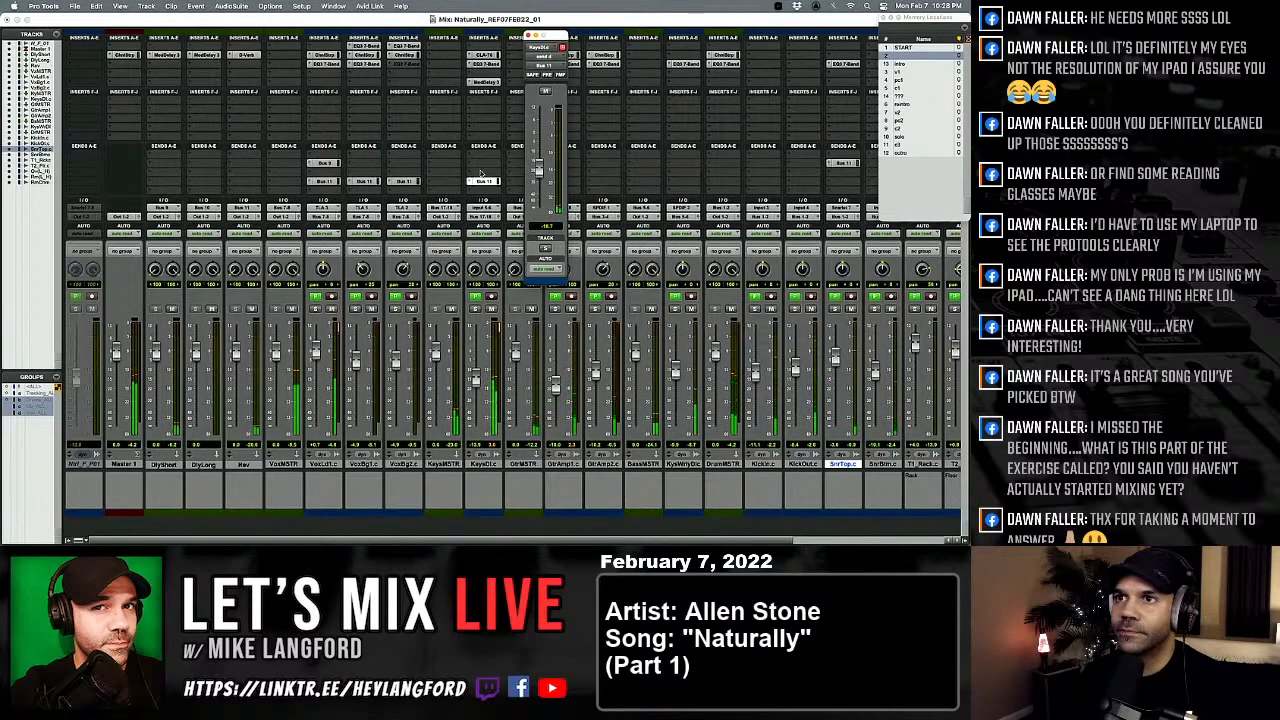
pyautogui.hscroll(2, 380, 318)
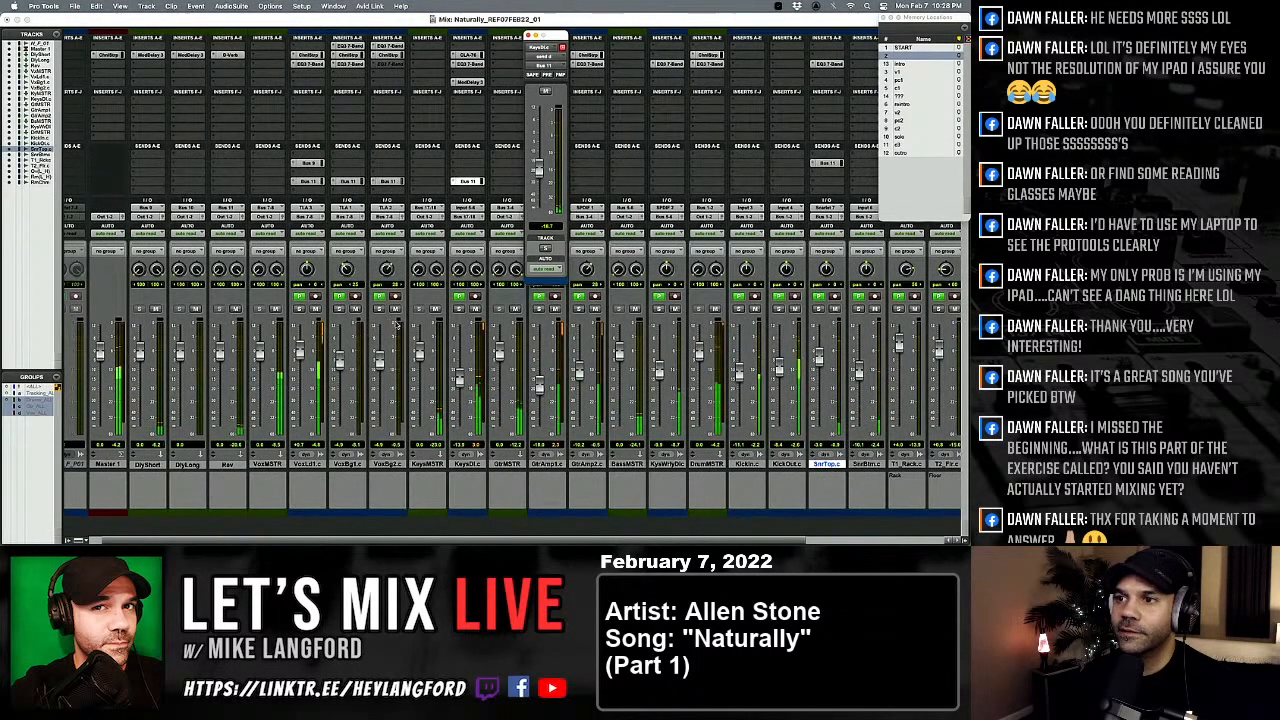
# Step: Create a Bus 10 long-delay send on GtrAmp1.c, move it to GtrAmp2.c and solo that track
pyautogui.hscroll(3, 394, 322)
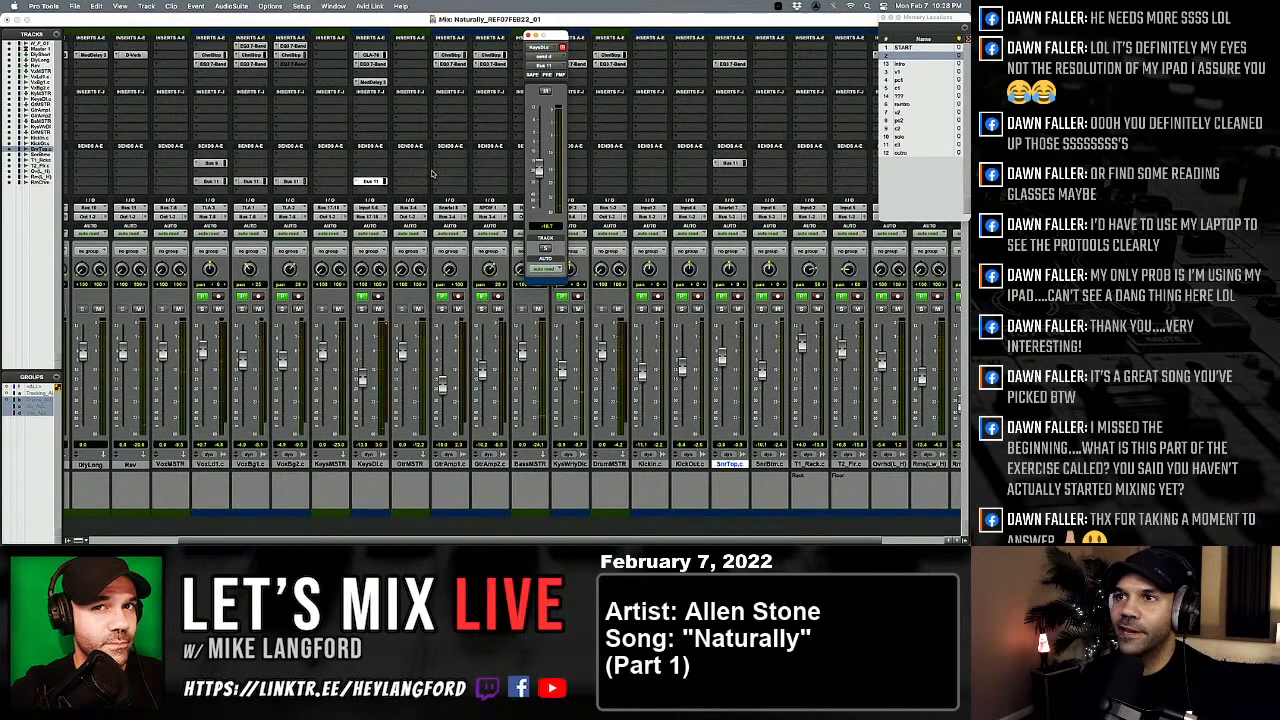
pyautogui.click(432, 174)
pyautogui.moveTo(470, 180)
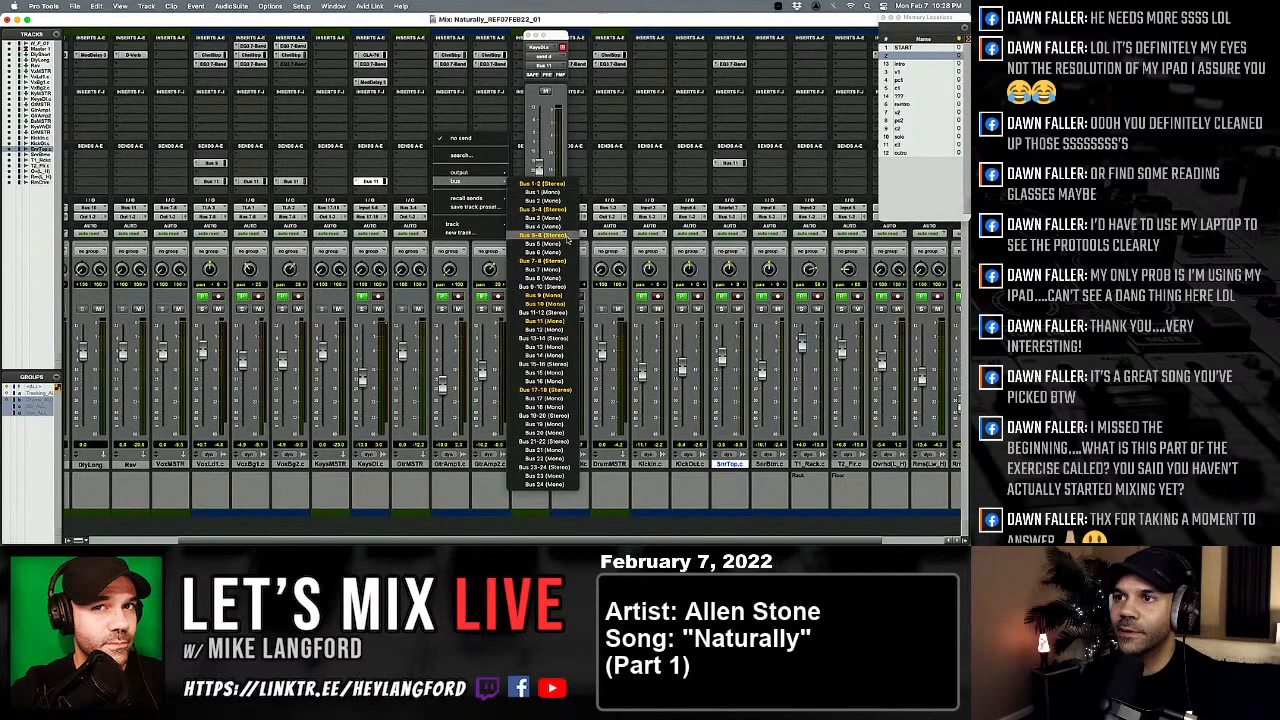
pyautogui.click(545, 303)
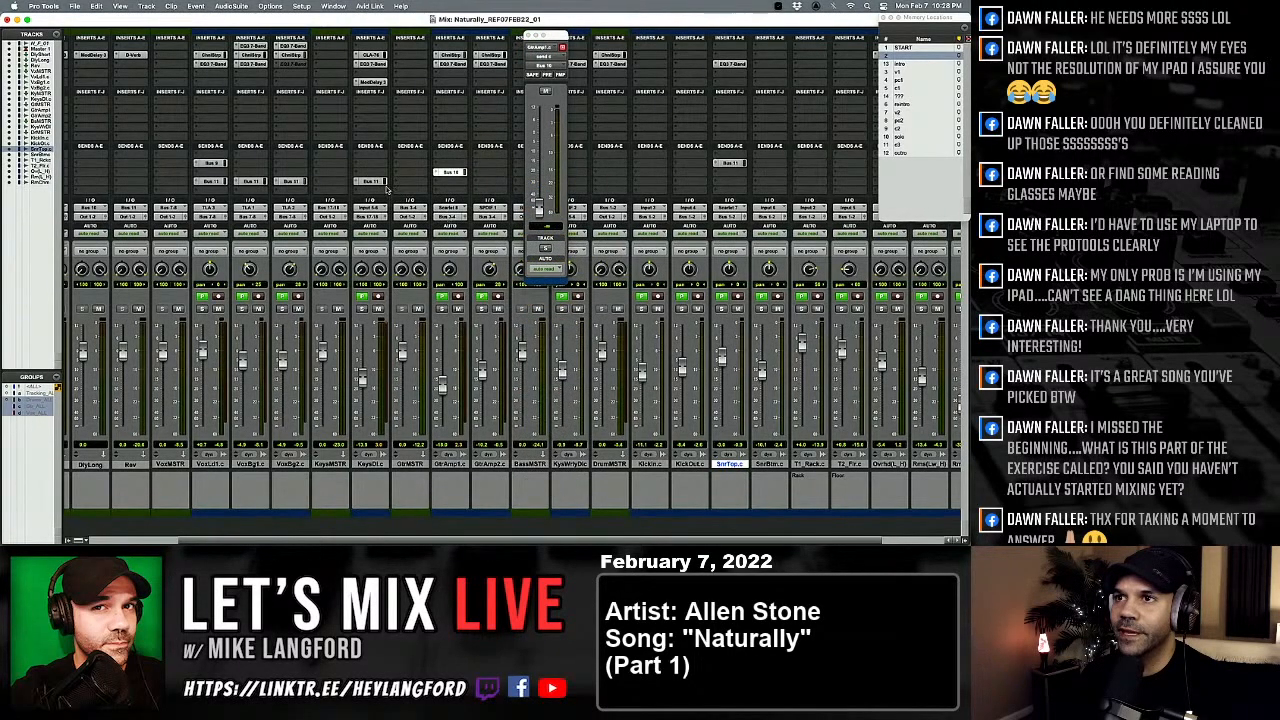
pyautogui.hscroll(2, 387, 190)
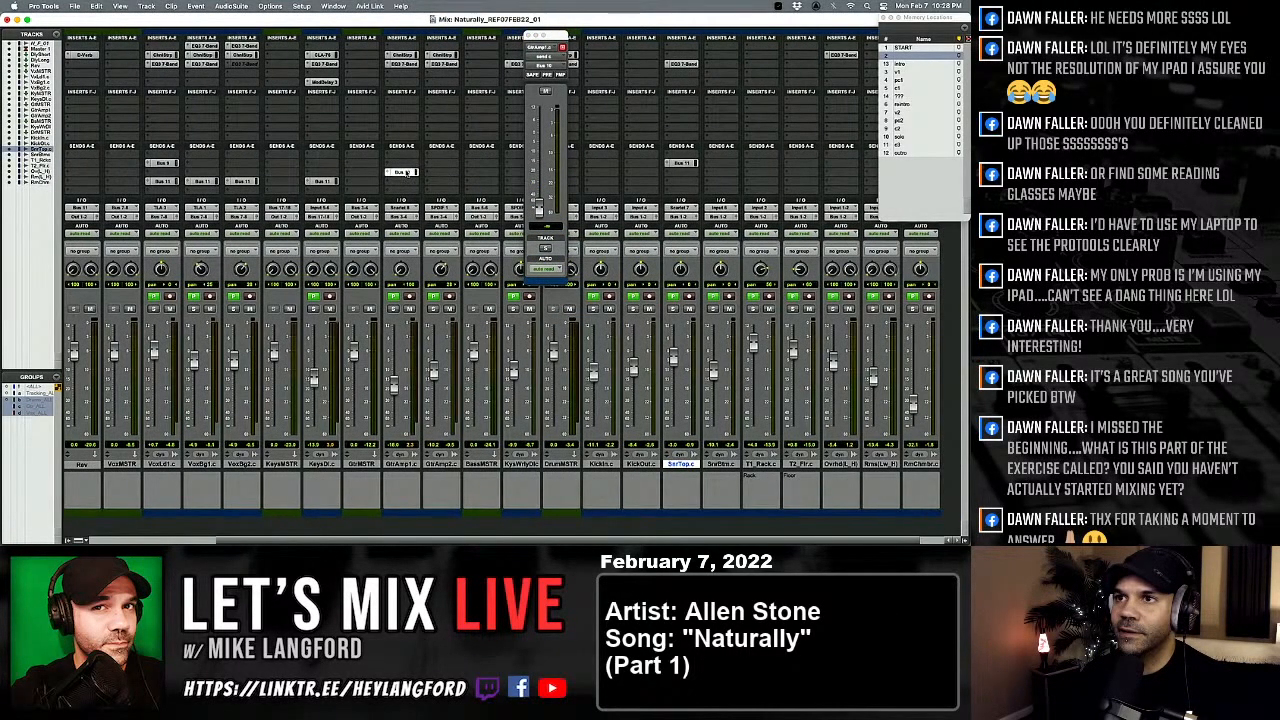
pyautogui.hscroll(-4, 410, 305)
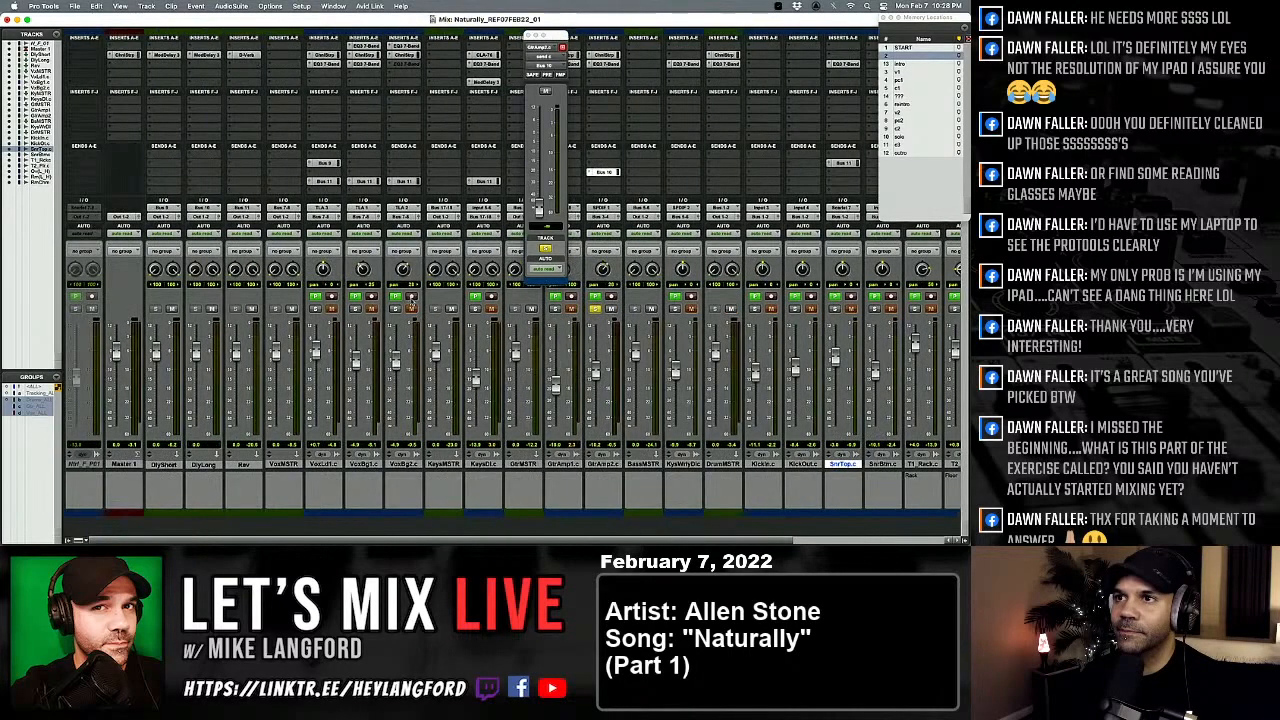
# Step: Open the Mod Delay III on DlyLong, move it clear of the send fader and bring up the GtrAmp2.c Bus 10 send
pyautogui.click(205, 56)
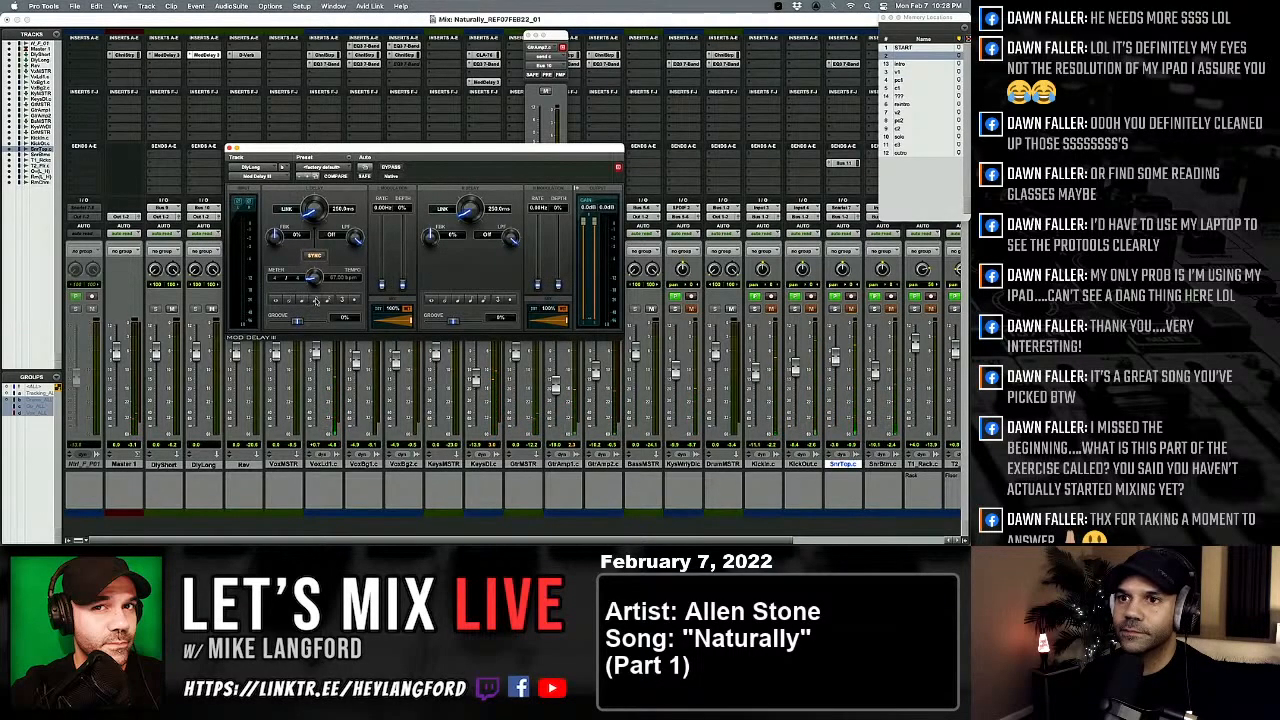
pyautogui.moveTo(360, 150); pyautogui.dragTo(404, 297)
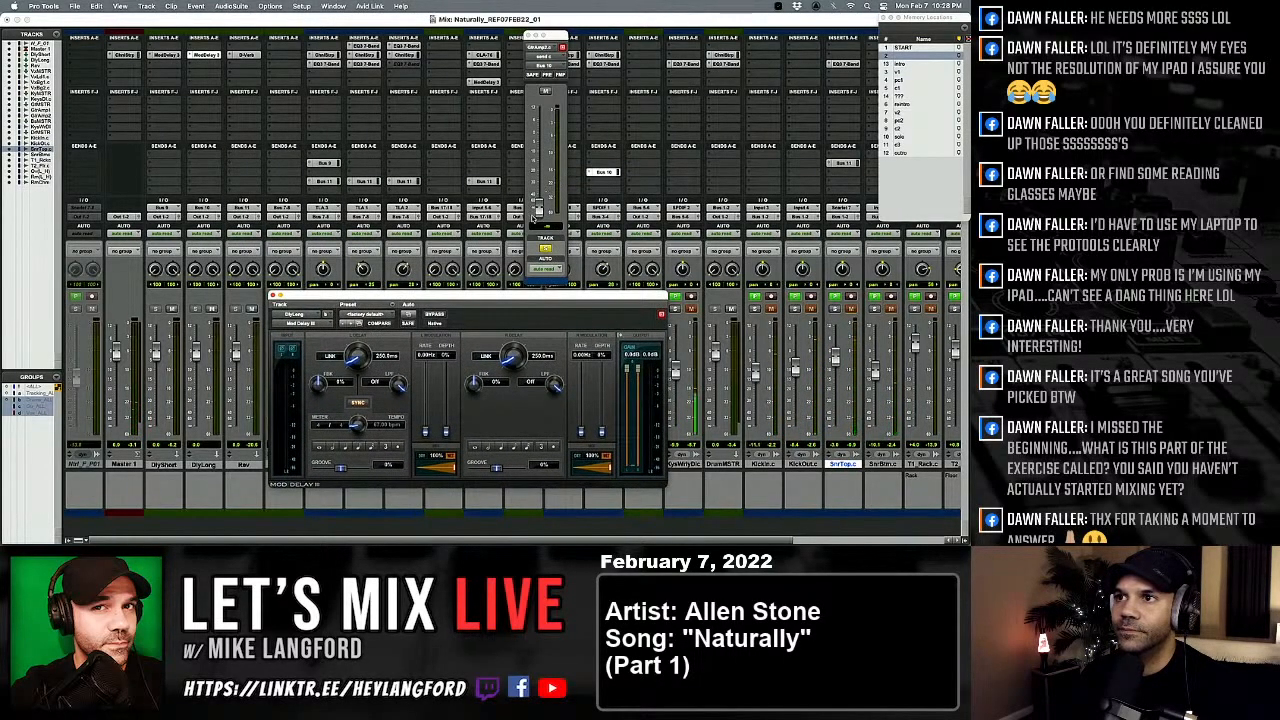
pyautogui.moveTo(537, 207); pyautogui.dragTo(537, 160)
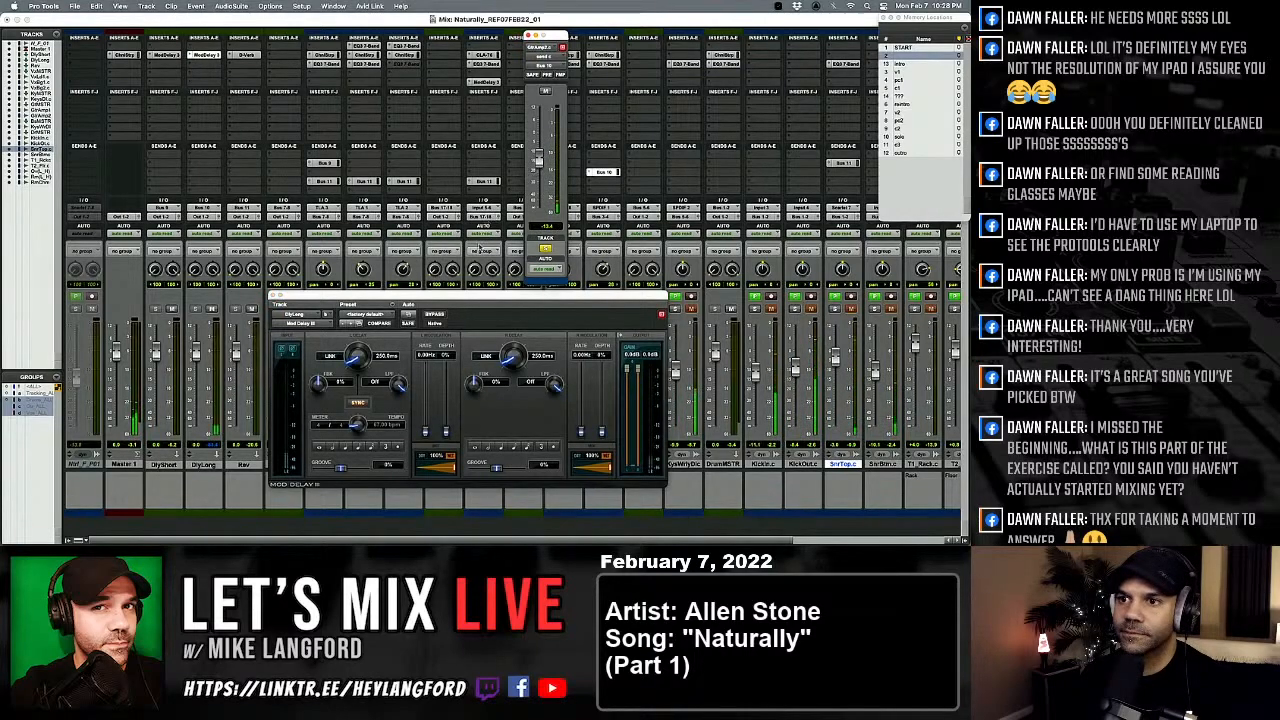
# Step: Sync the DlyLong delay to an eighth note left and a sixteenth right with about 20% feedback, and close the plug-in
pyautogui.click(369, 447)
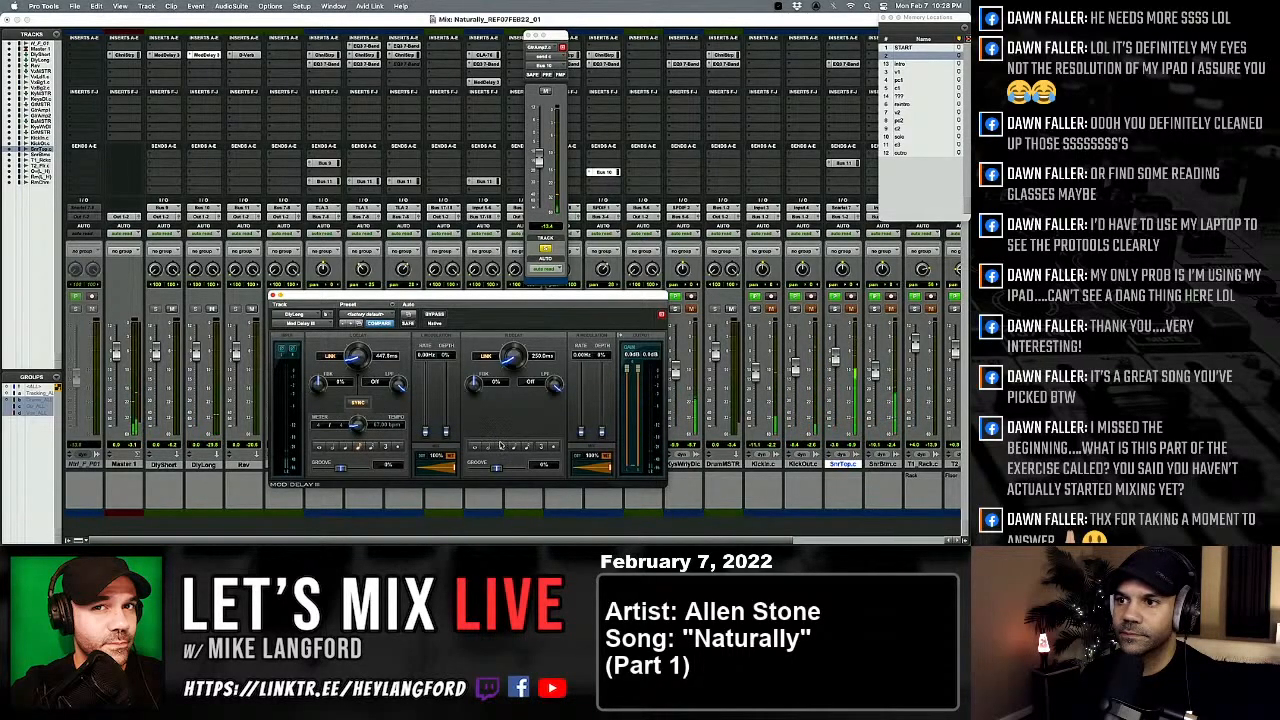
pyautogui.click(522, 449)
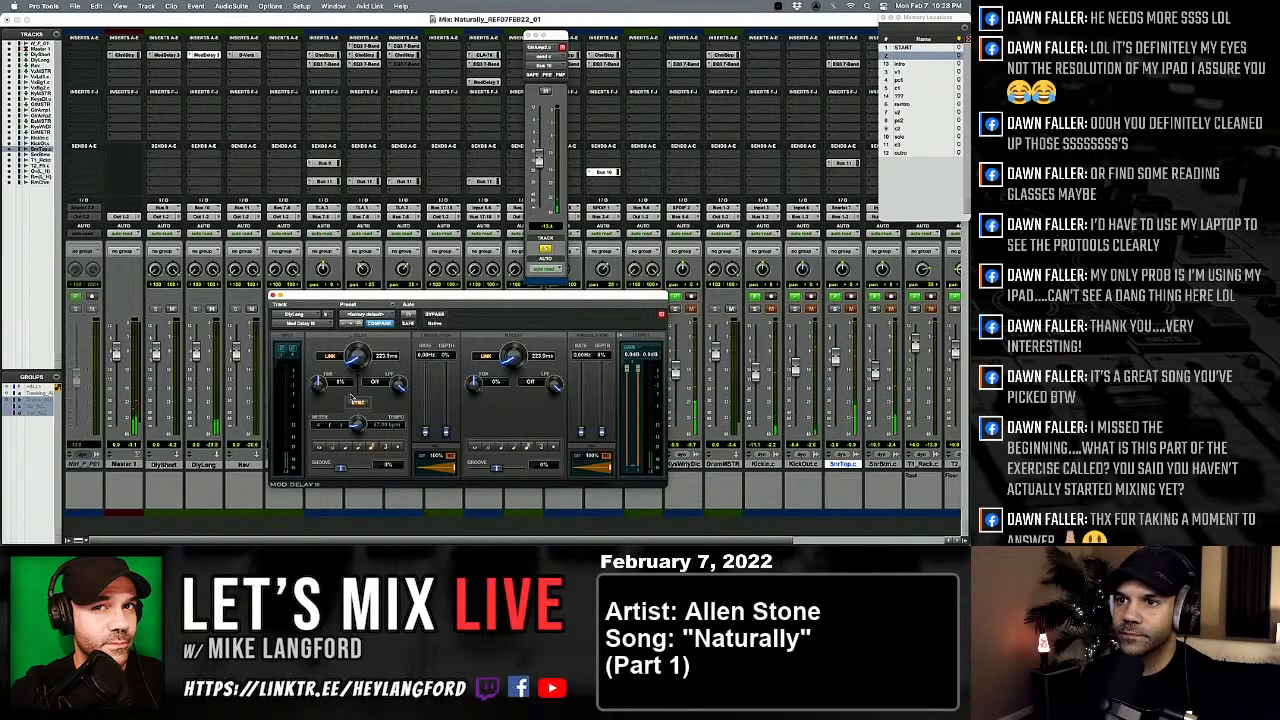
pyautogui.click(364, 449)
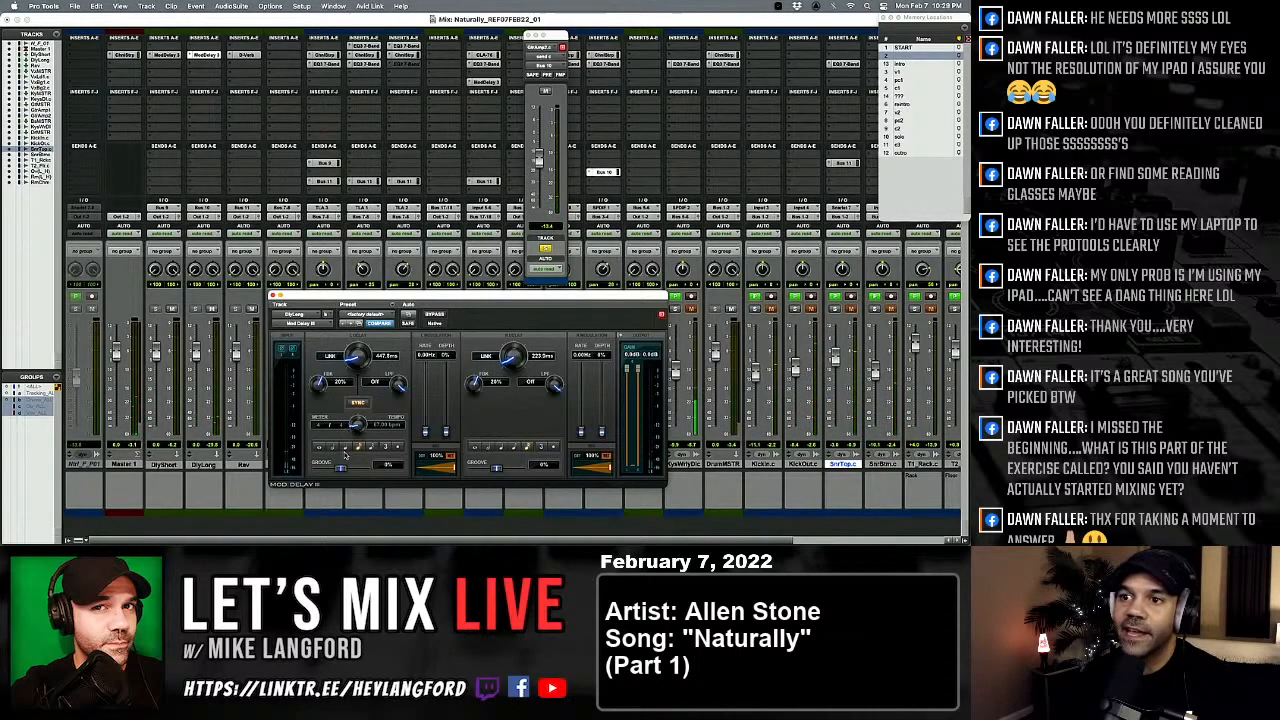
pyautogui.click(387, 443)
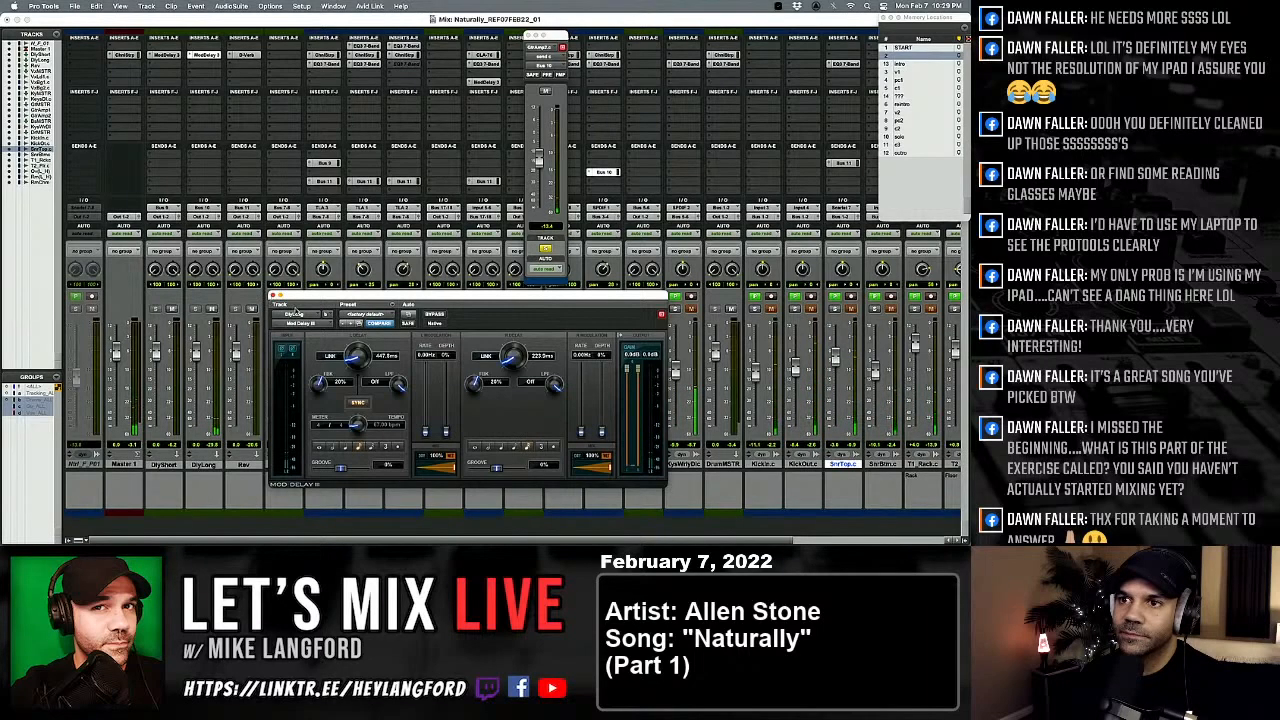
pyautogui.click(273, 296)
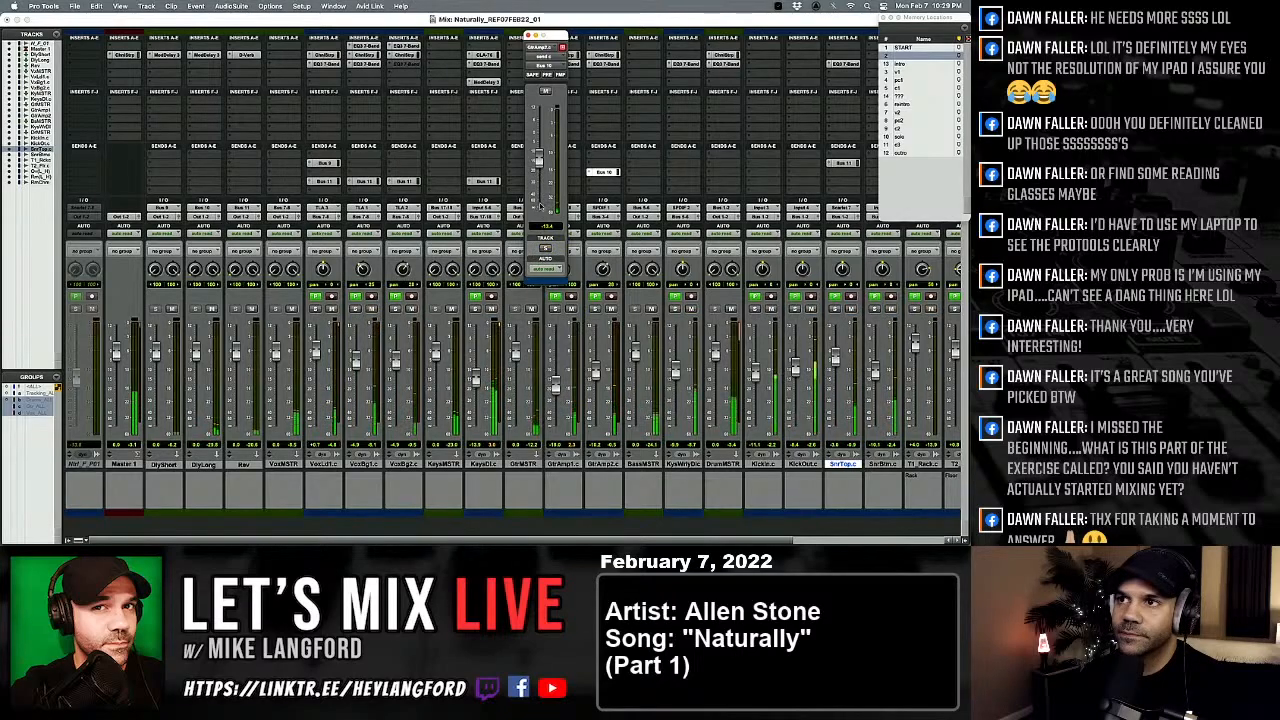
# Step: Lower the GtrAmp2.c long-delay send and raise both guitar amp faders with the mix groups active
pyautogui.moveTo(538, 158); pyautogui.dragTo(541, 178)
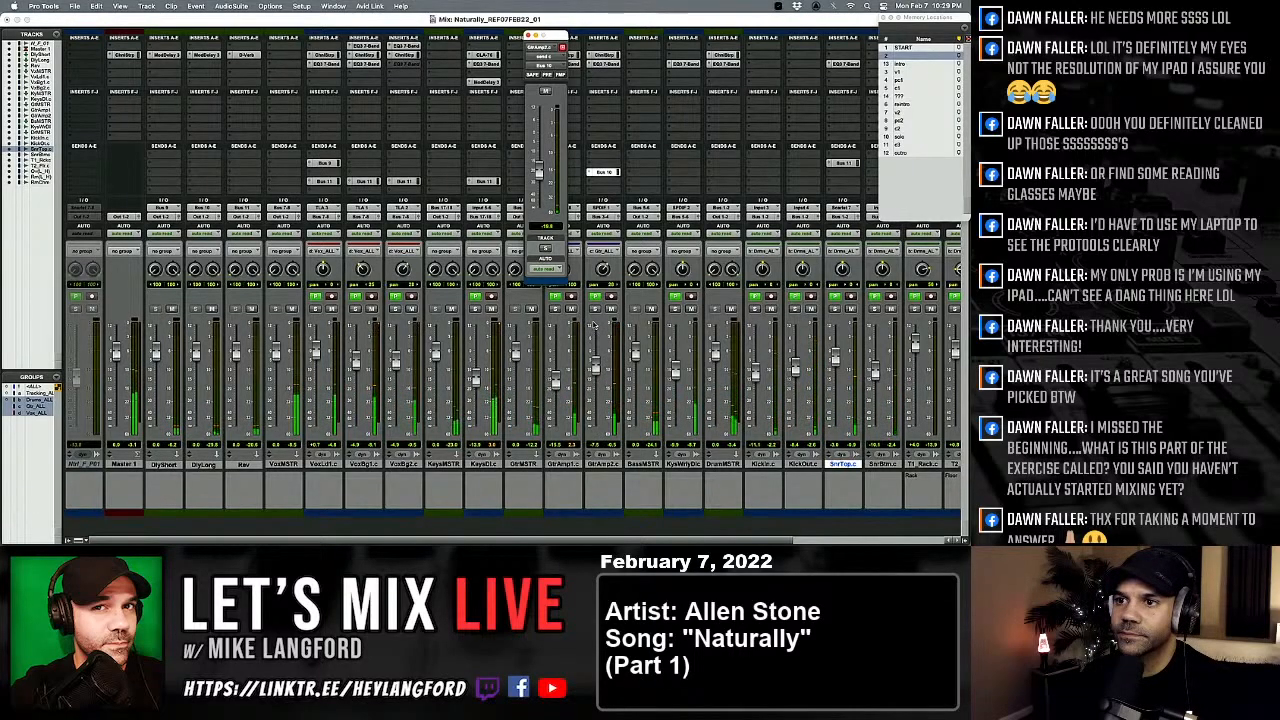
# Step: Raise the VoxBg1.c Bus 11 reverb send to about -24 dB and lower the VoxLd1.c reverb send slightly
pyautogui.click(361, 181)
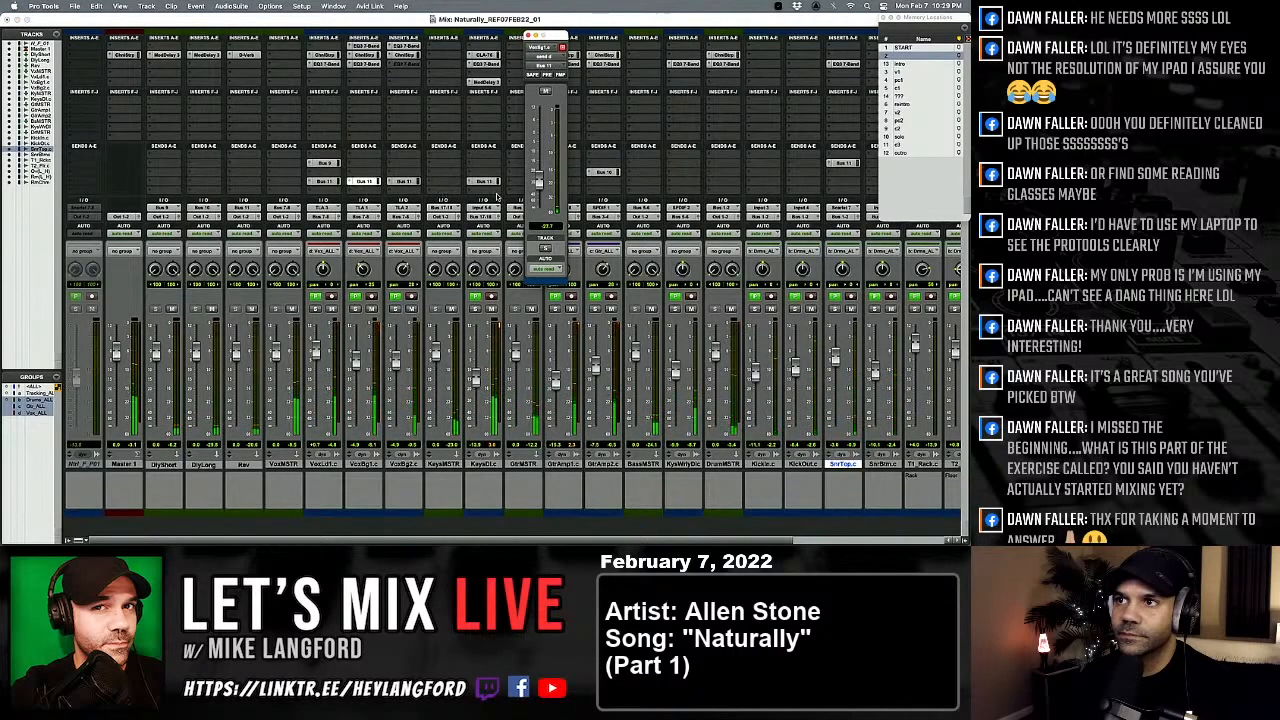
pyautogui.moveTo(538, 180)
pyautogui.mouseDown()
pyautogui.moveTo(538, 165)
pyautogui.moveTo(538, 176)
pyautogui.mouseUp()
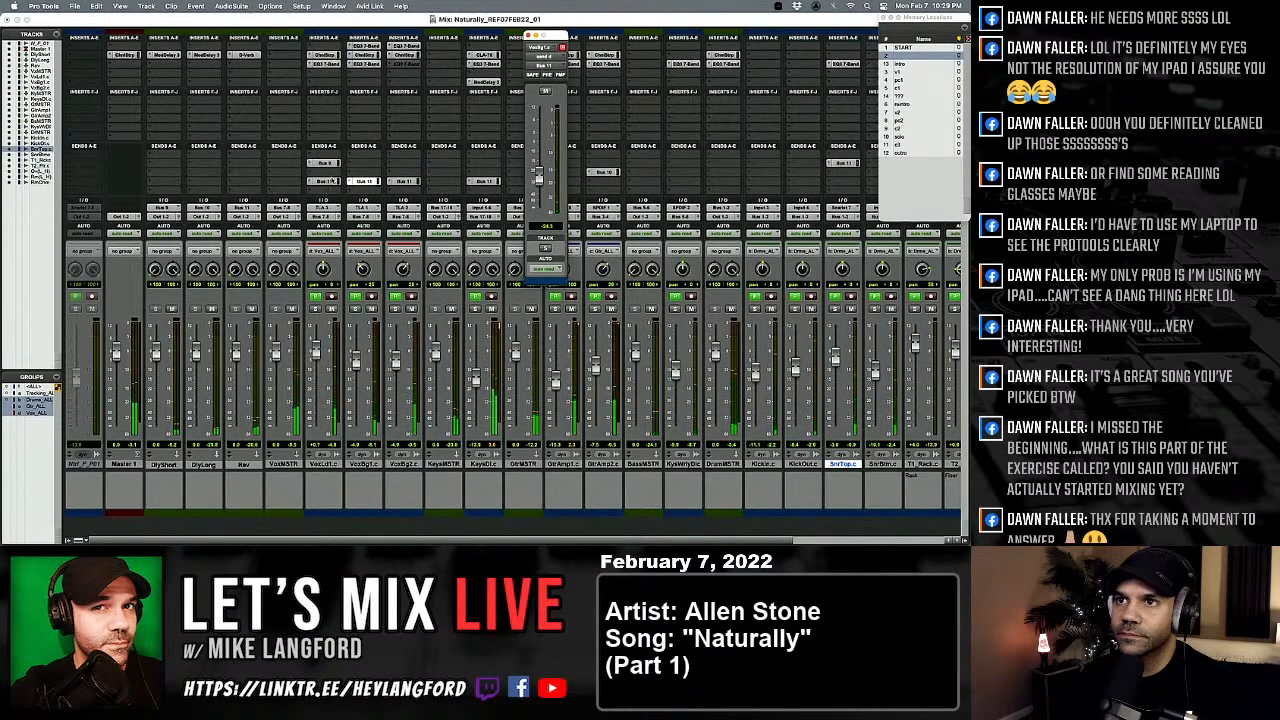
pyautogui.click(325, 181)
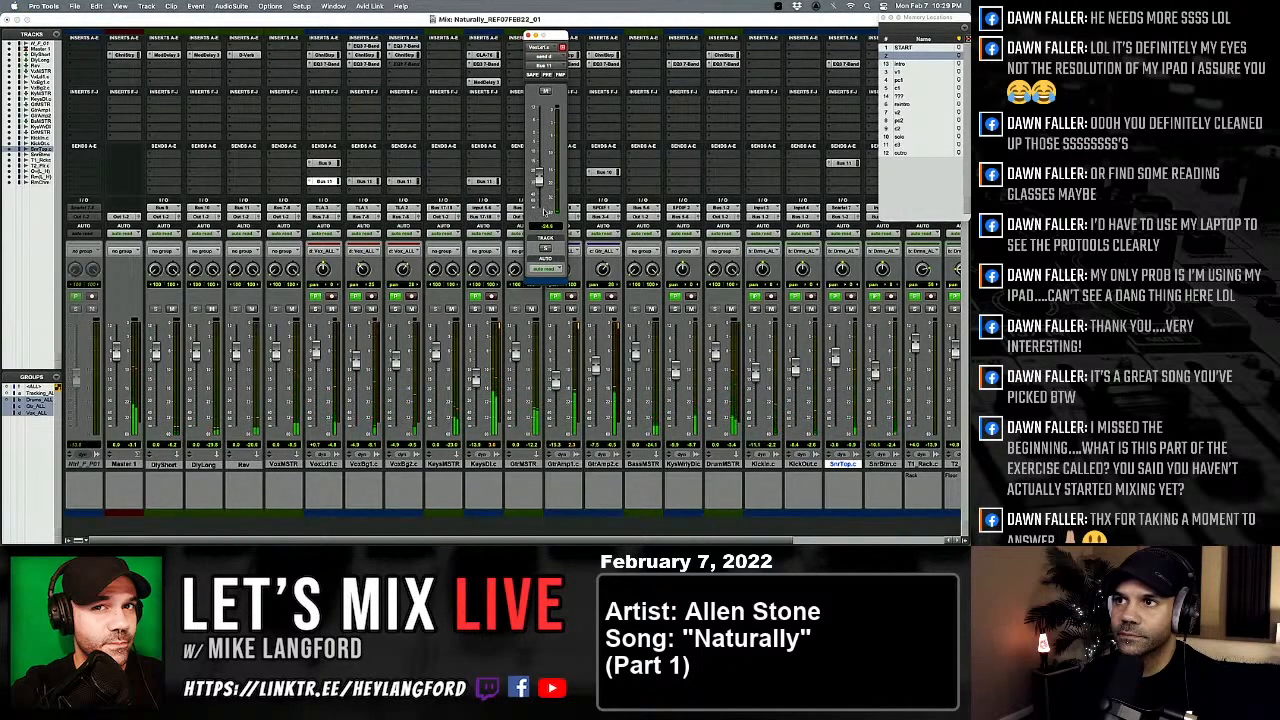
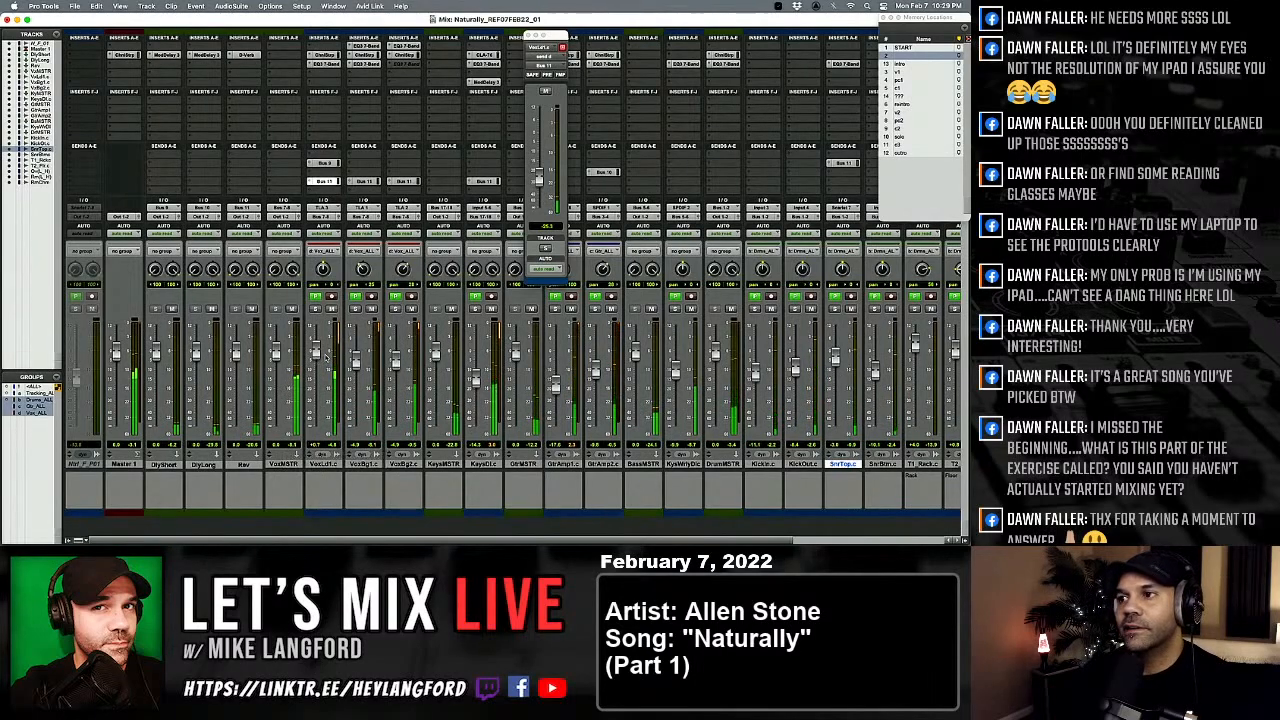
# Step: Insert a stereo EQ3 7-Band on Master 1 and start playback around bar 86 of the lead vocal track
pyautogui.click(110, 67)
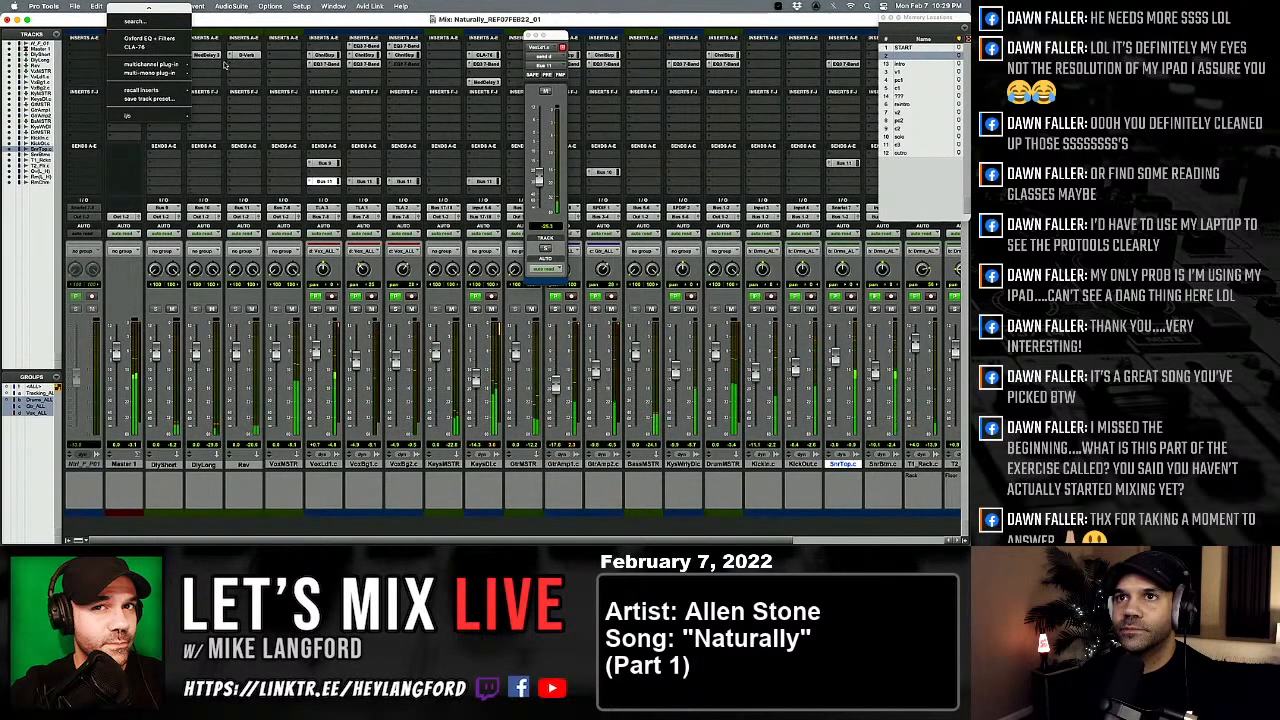
pyautogui.moveTo(180, 64)
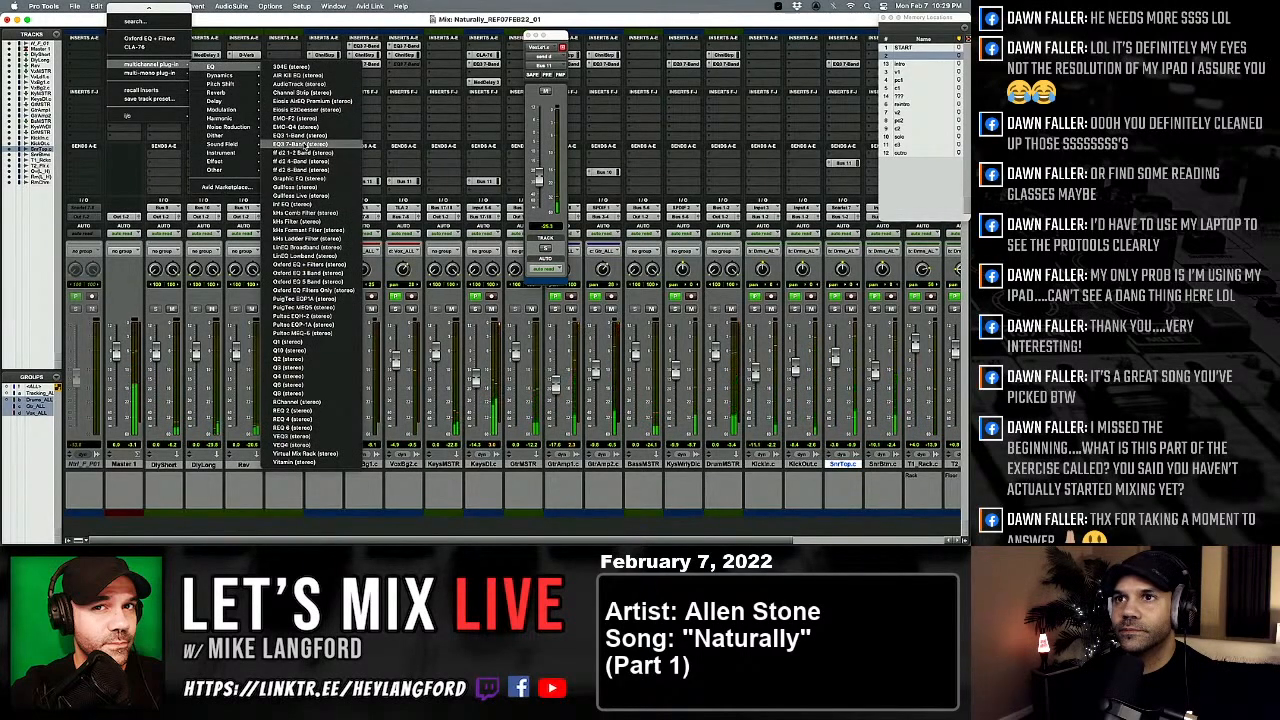
pyautogui.click(303, 145)
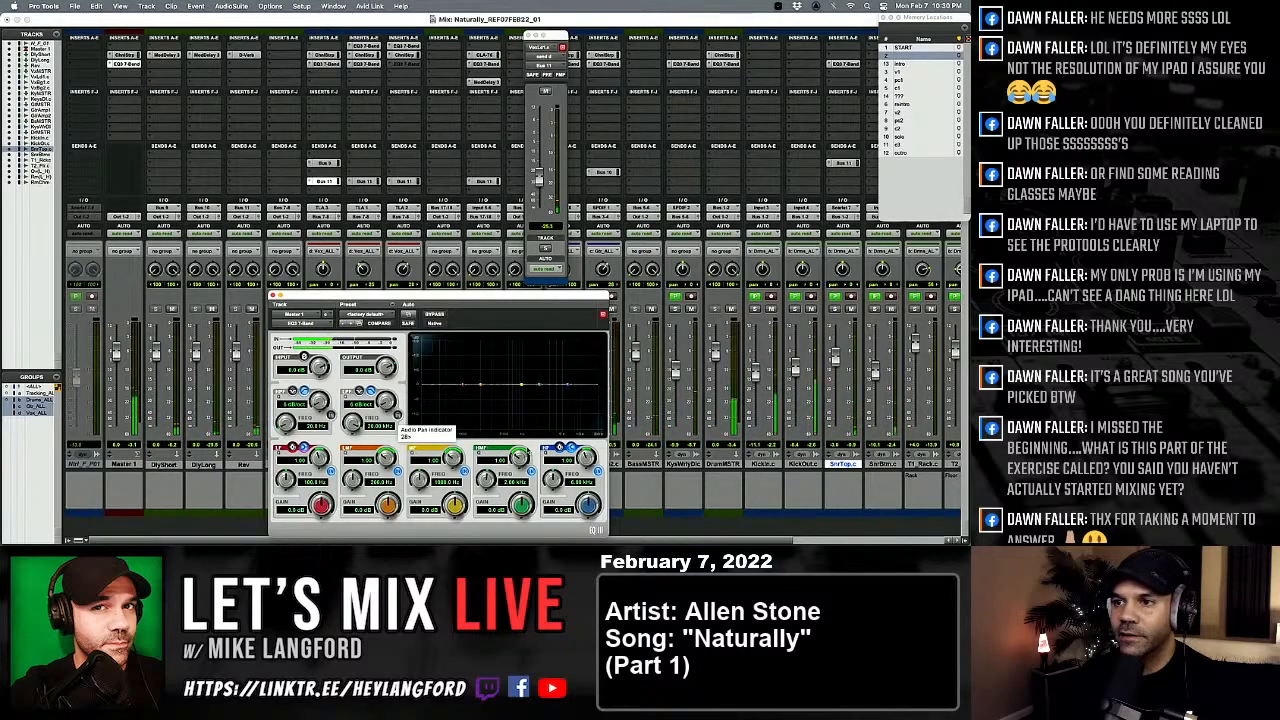
pyautogui.press('super+equal')
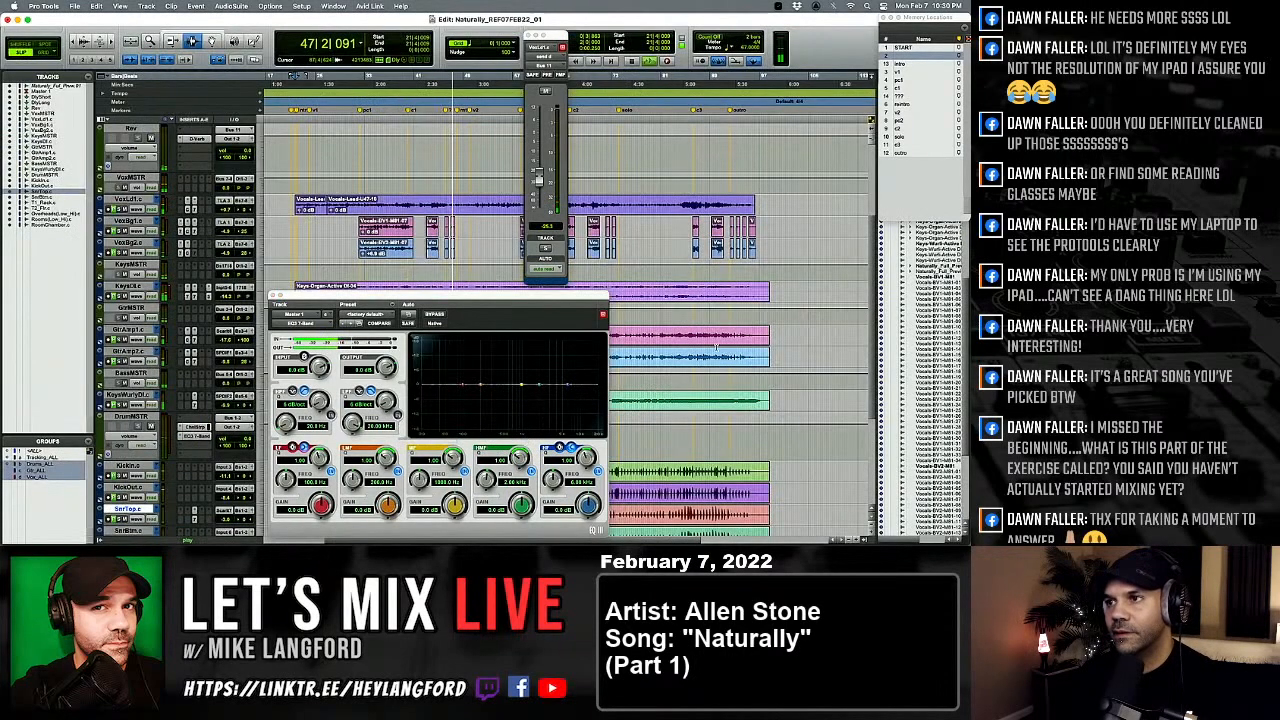
pyautogui.click(690, 201)
pyautogui.press('space')
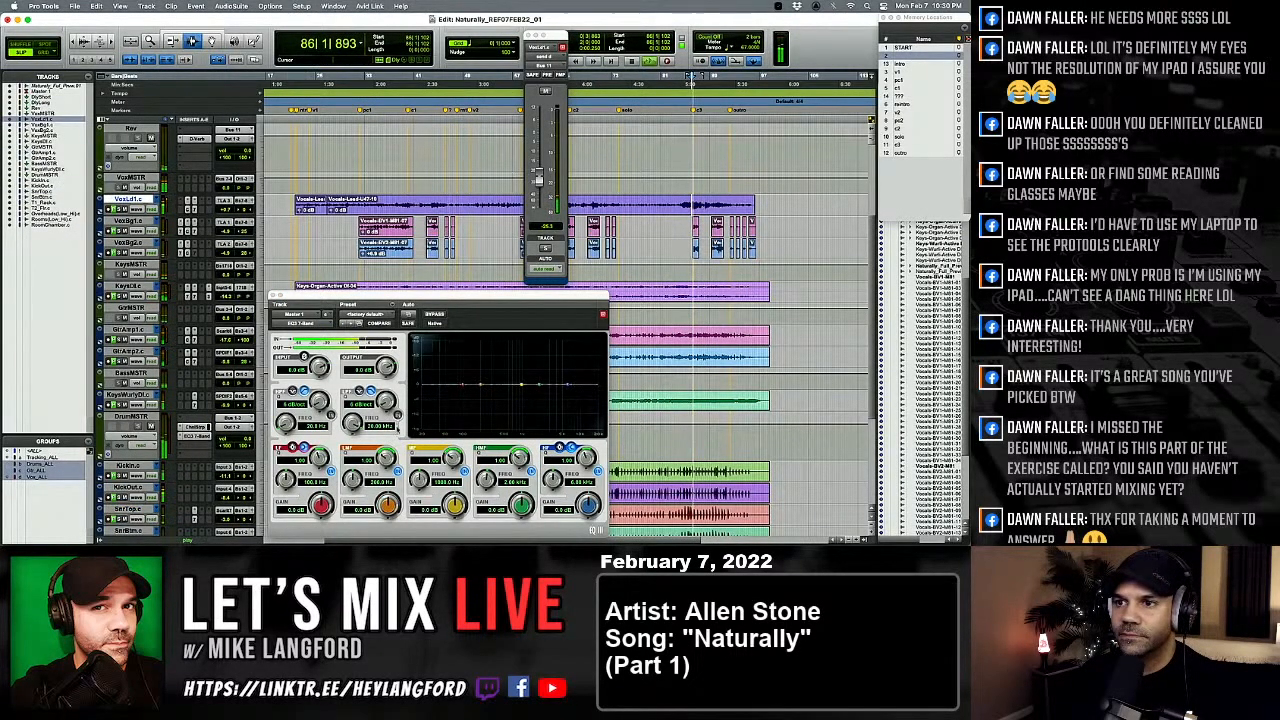
# Step: Sweep for harsh frequencies on the master EQ and cut them narrowly, high-mid by 2.2 dB and mid by 2.4 dB
pyautogui.moveTo(520, 505); pyautogui.dragTo(486, 455)
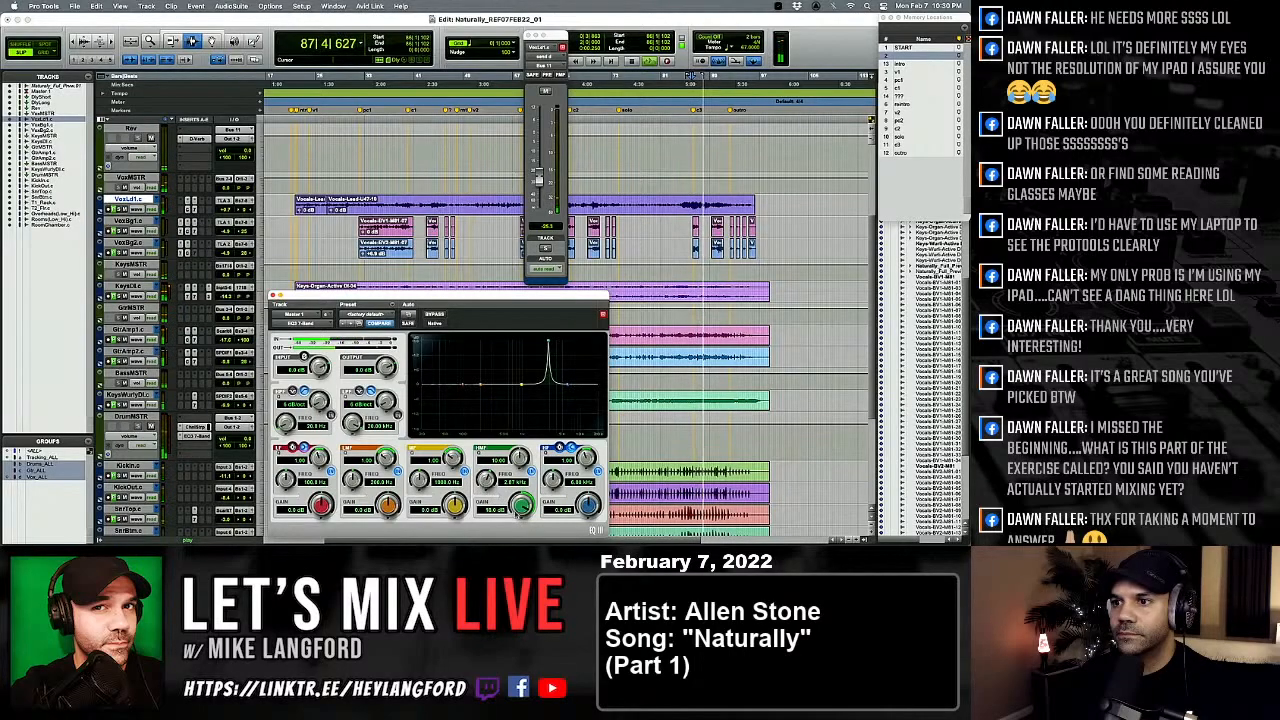
pyautogui.moveTo(520, 505); pyautogui.dragTo(502, 543)
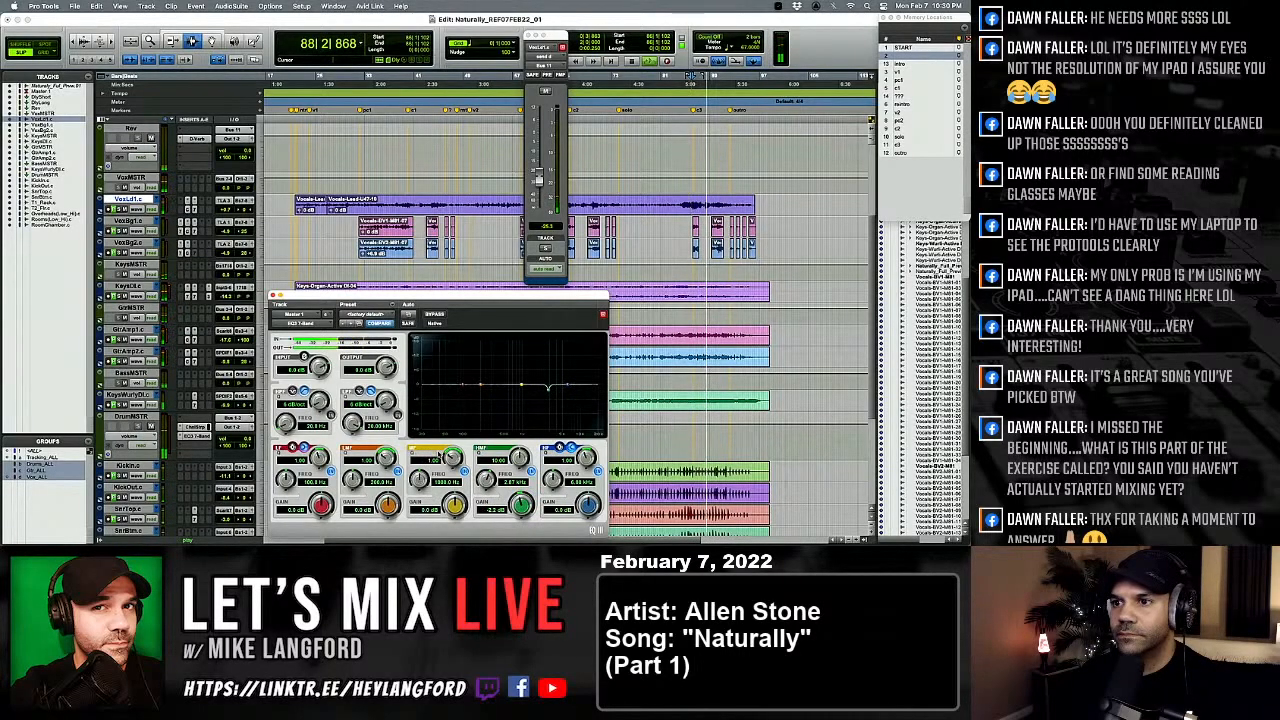
pyautogui.moveTo(455, 505); pyautogui.dragTo(420, 462)
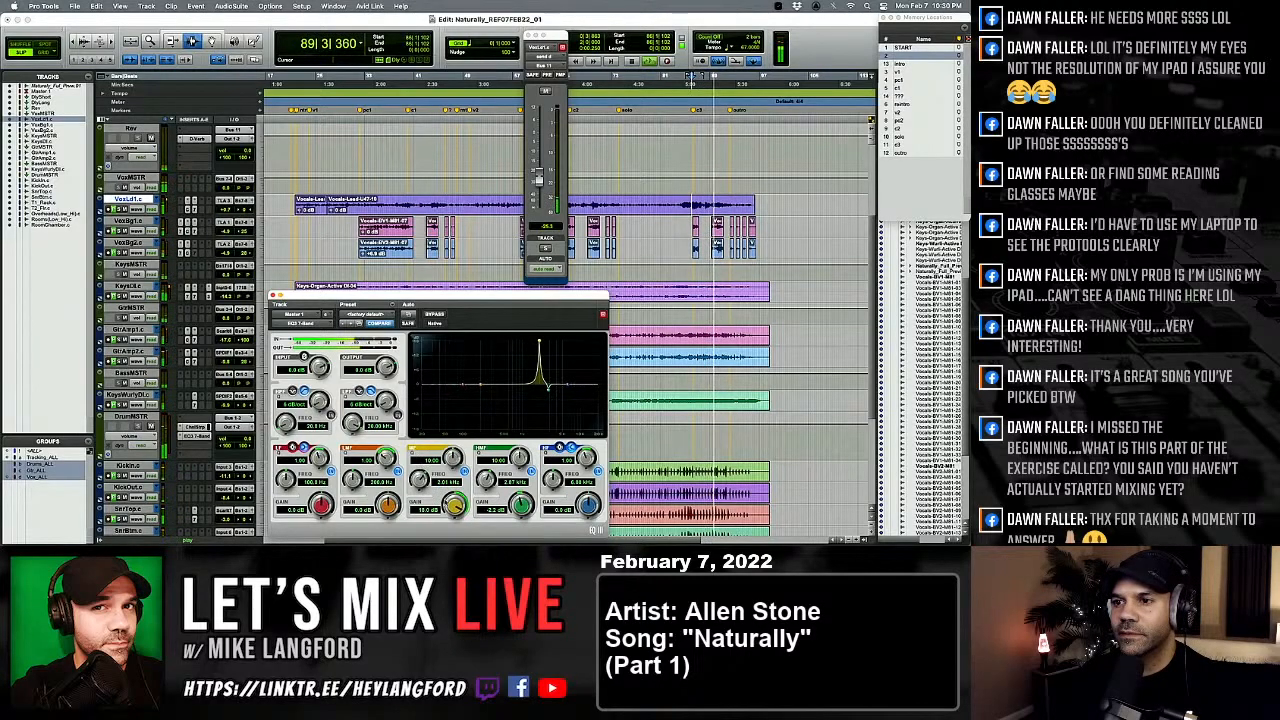
pyautogui.moveTo(455, 505); pyautogui.dragTo(440, 541)
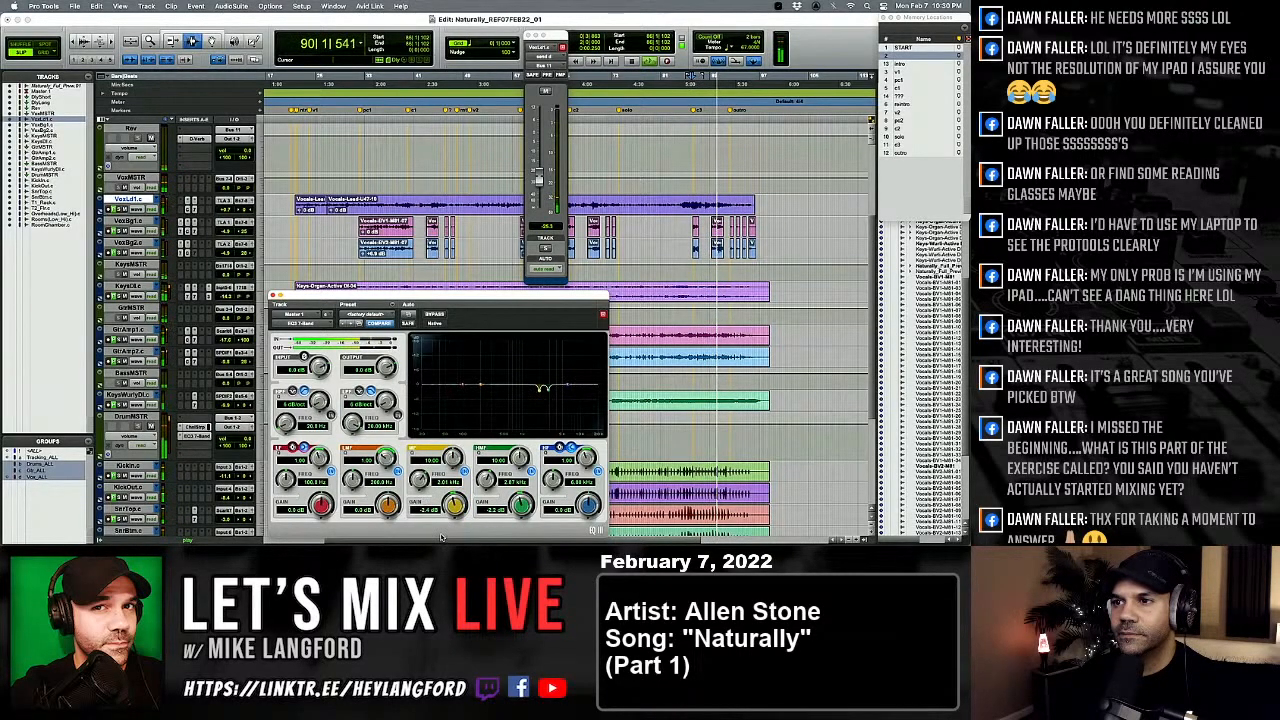
# Step: Find the low-mid buildup on the master EQ, cut that band by 1.3 dB, and add a gentle high-frequency boost
pyautogui.moveTo(387, 505); pyautogui.dragTo(355, 476)
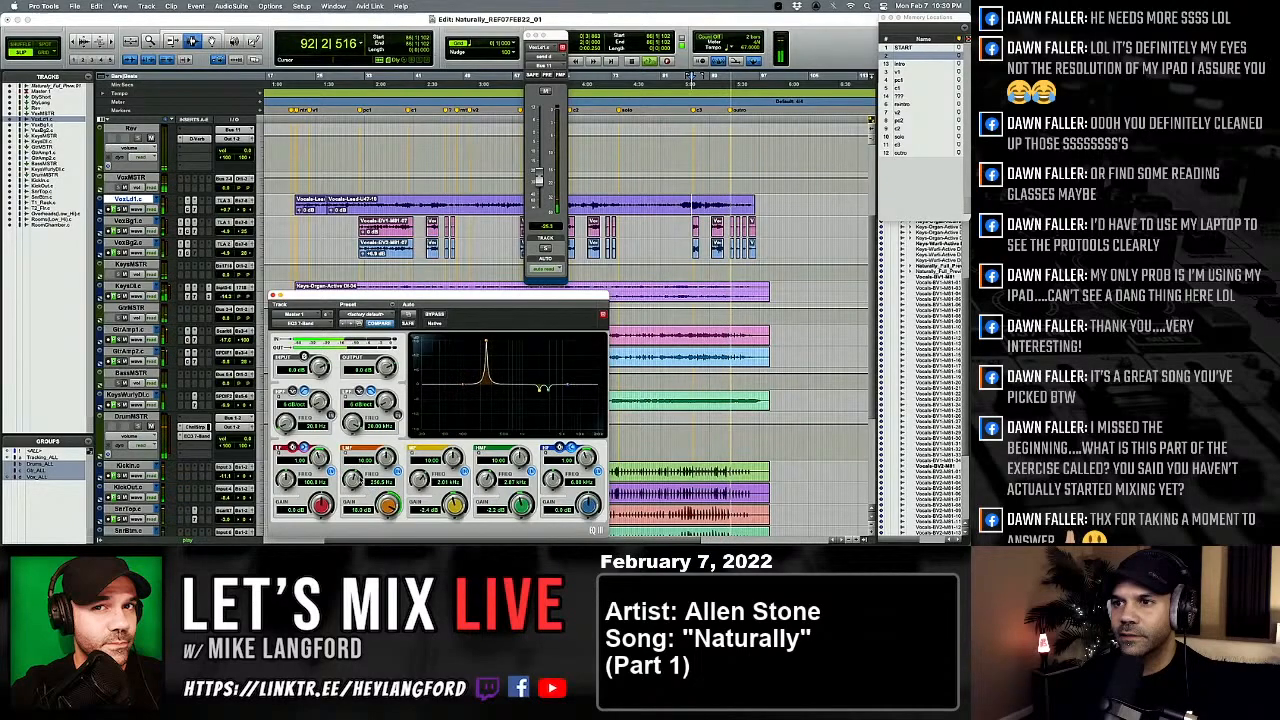
pyautogui.moveTo(387, 505); pyautogui.dragTo(373, 537)
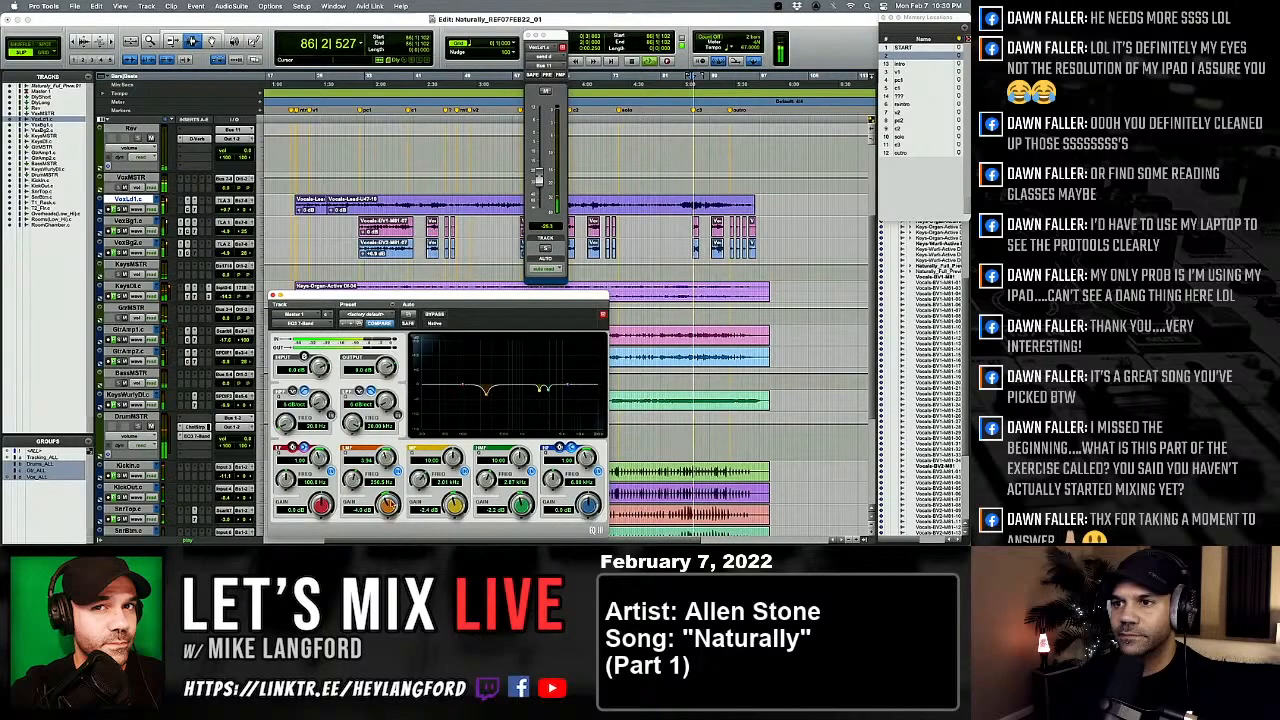
pyautogui.moveTo(373, 537); pyautogui.dragTo(374, 531)
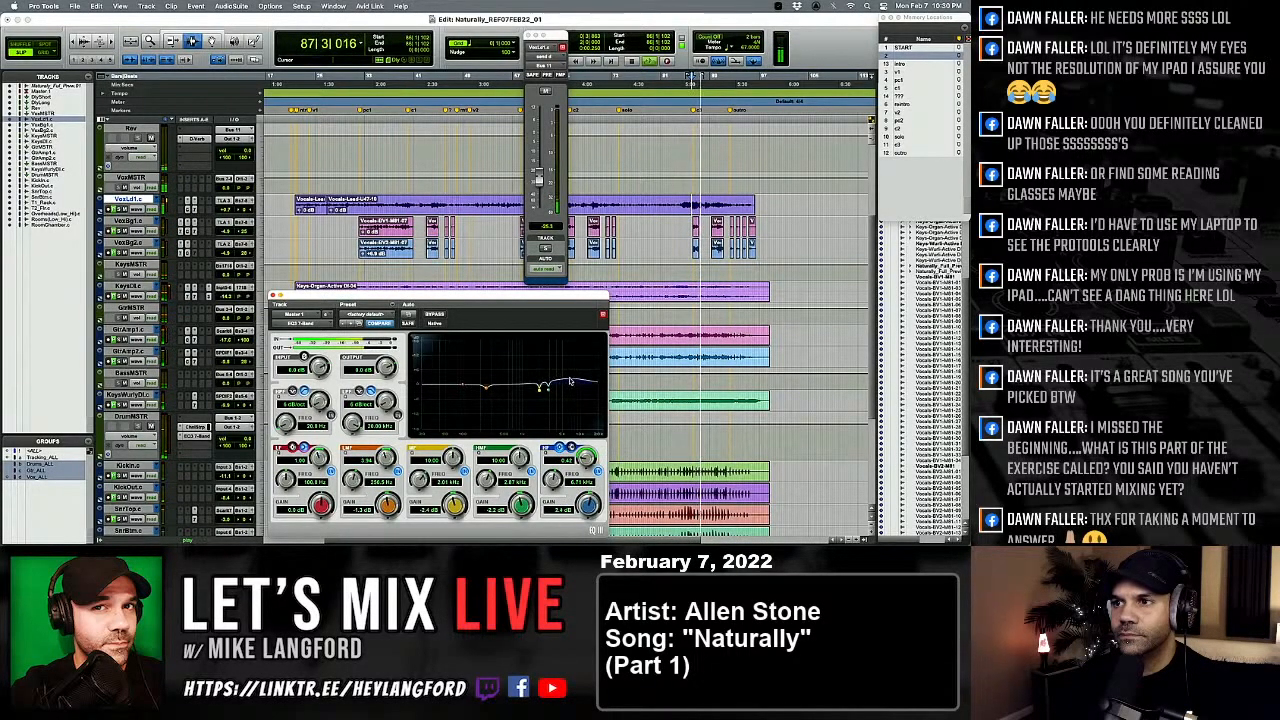
# Step: Compare the mix with the master EQ bypassed and active, leave it engaged, close the plug-in and return to the mixer
pyautogui.click(433, 314)
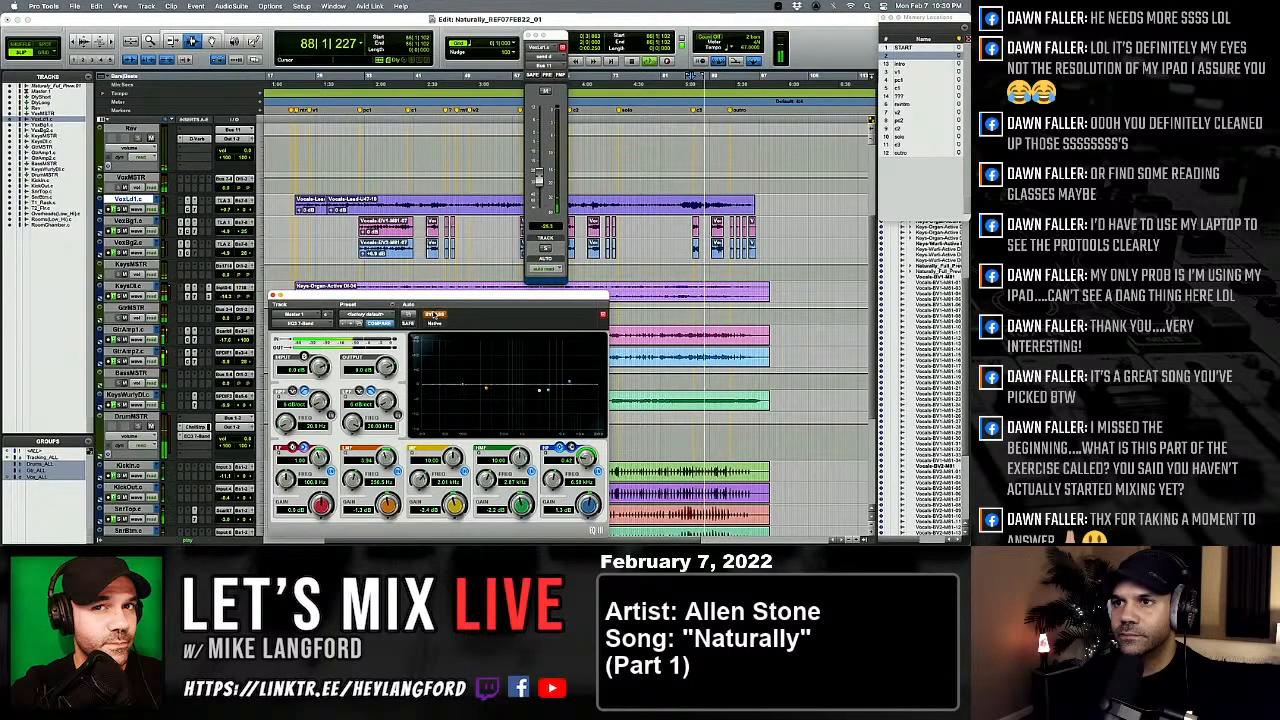
pyautogui.click(433, 314)
pyautogui.click(433, 314)
pyautogui.click(433, 314)
pyautogui.click(433, 314)
pyautogui.click(433, 314)
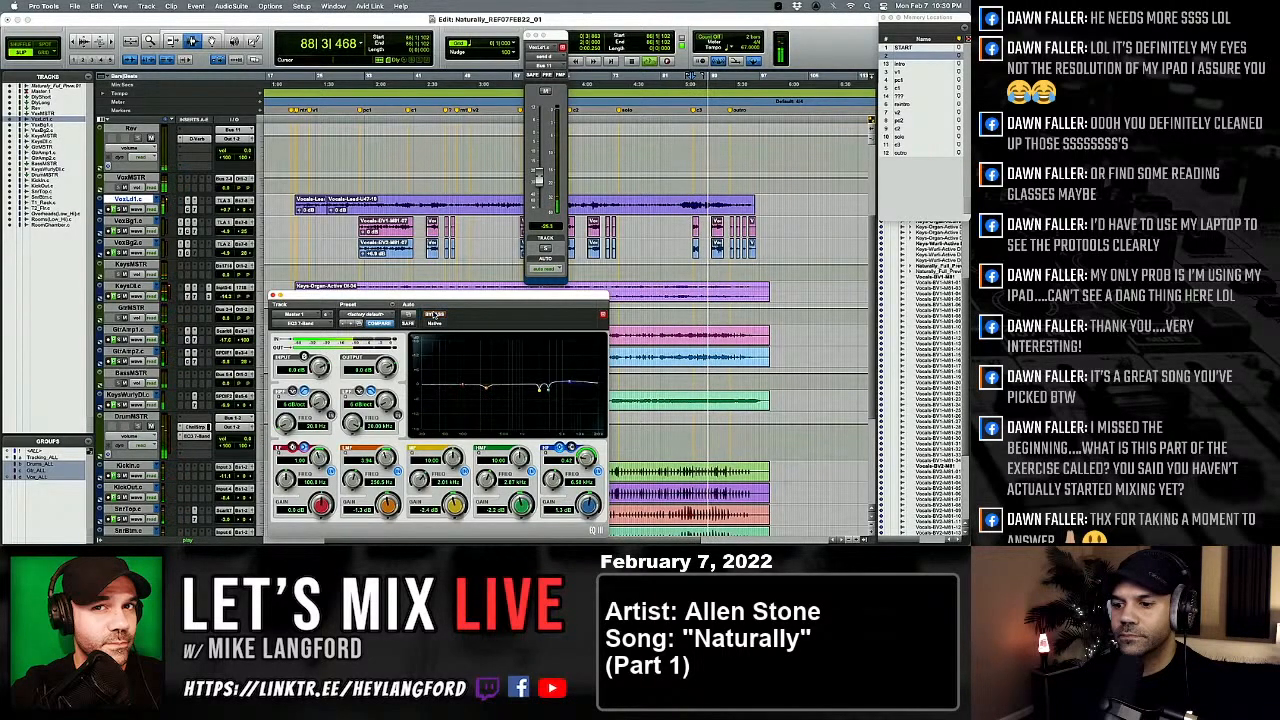
pyautogui.click(433, 314)
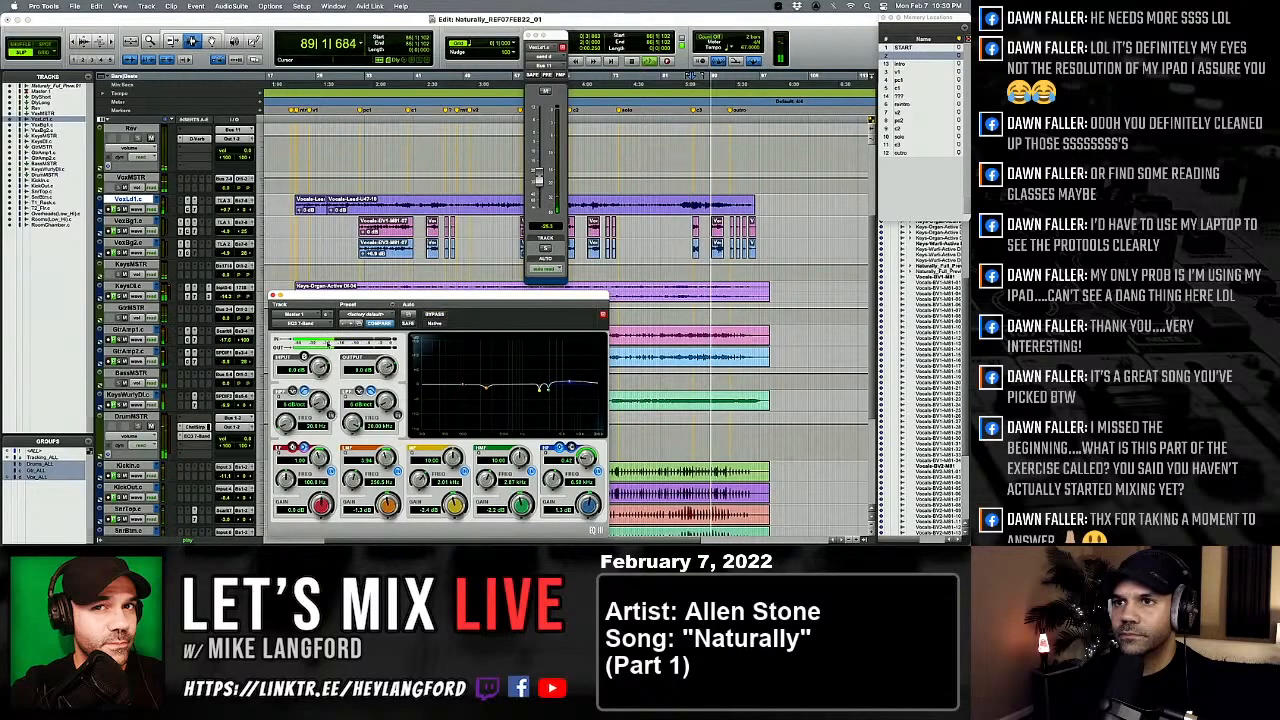
pyautogui.click(276, 296)
pyautogui.press('super+equal')
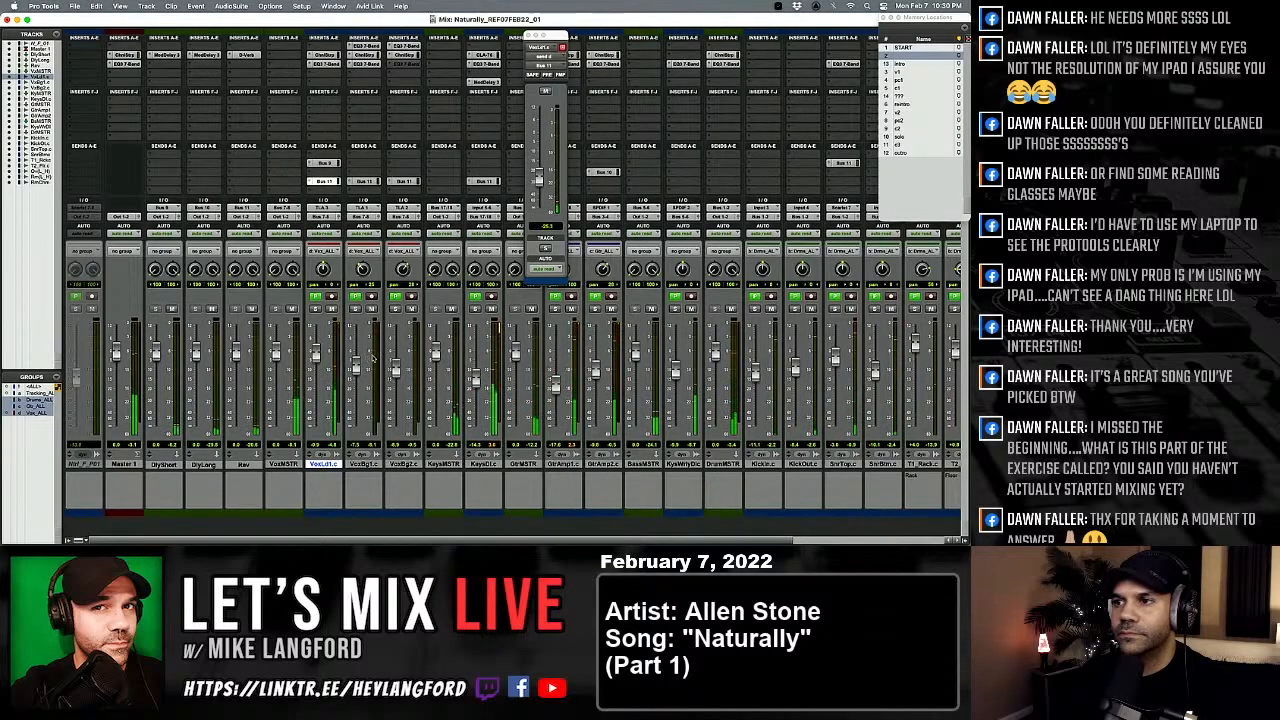
# Step: Save the session as a new version named Naturally_REF07FEB22_02
pyautogui.hscroll(5, 373, 358)
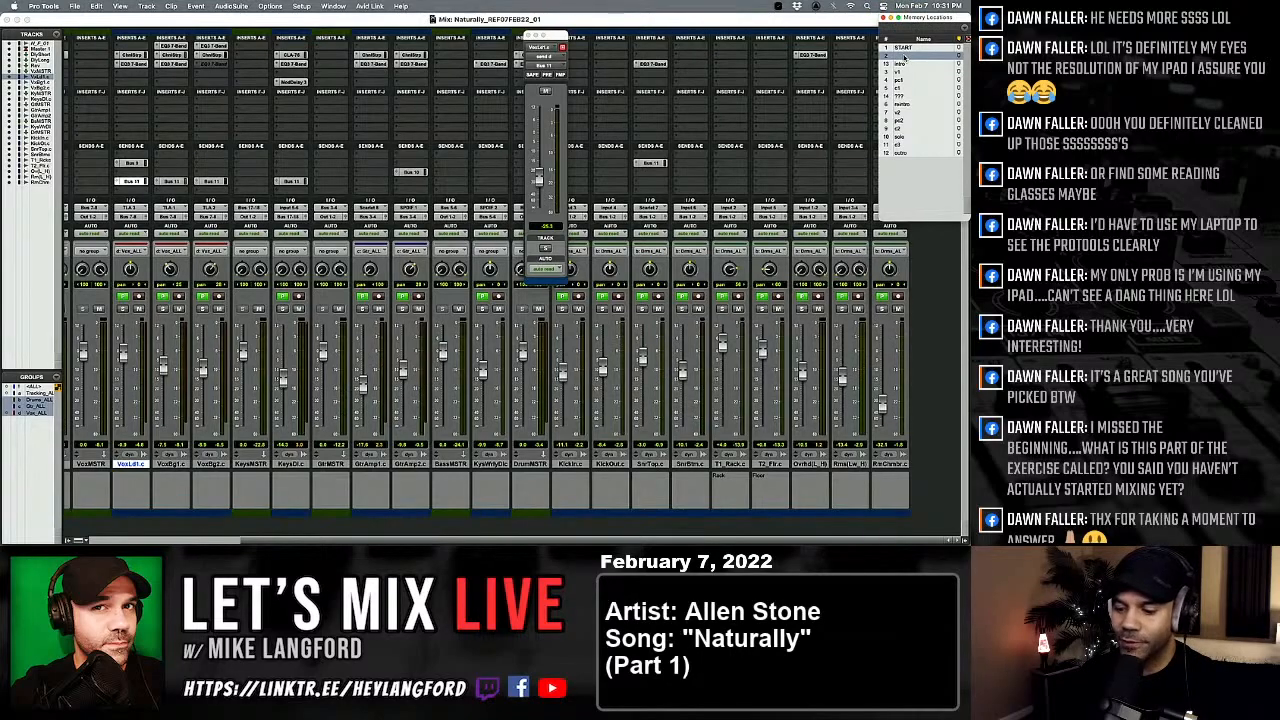
pyautogui.press('super+shift+s')
pyautogui.press('Return')
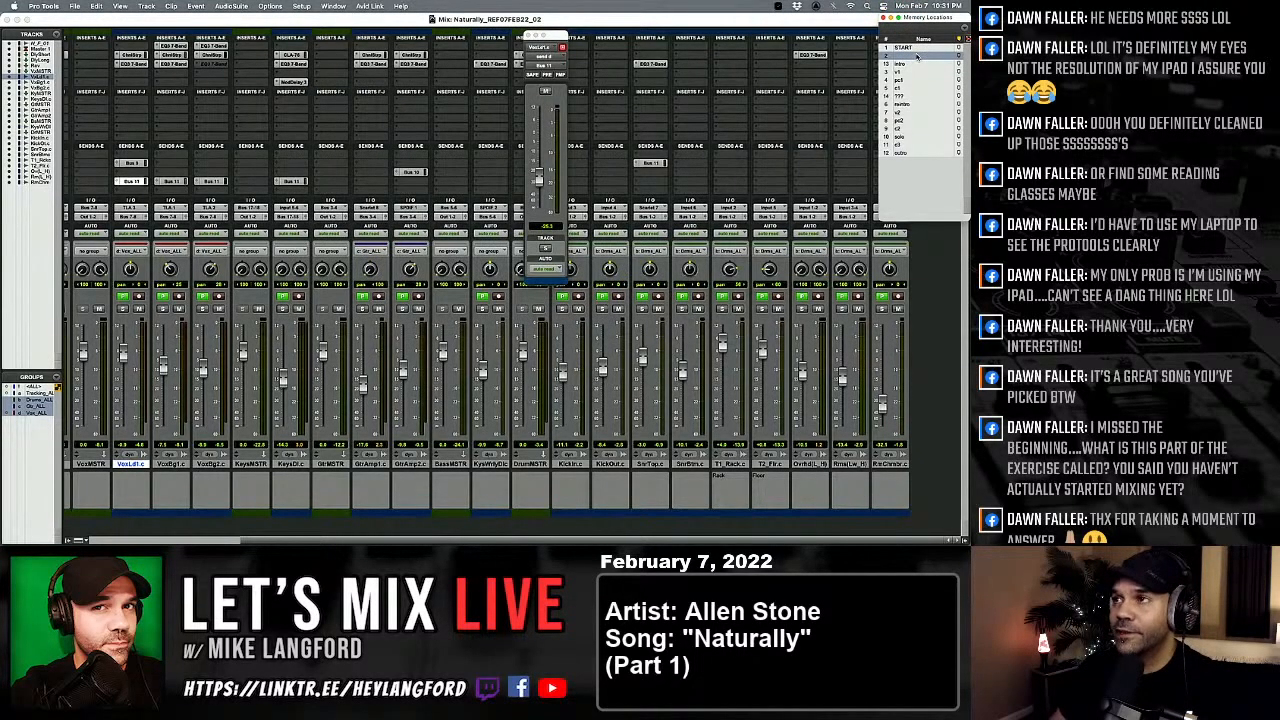
# Step: Play the song from the beginning and lower the KeysDI.c Bus 11 reverb send
pyautogui.press('super+equal')
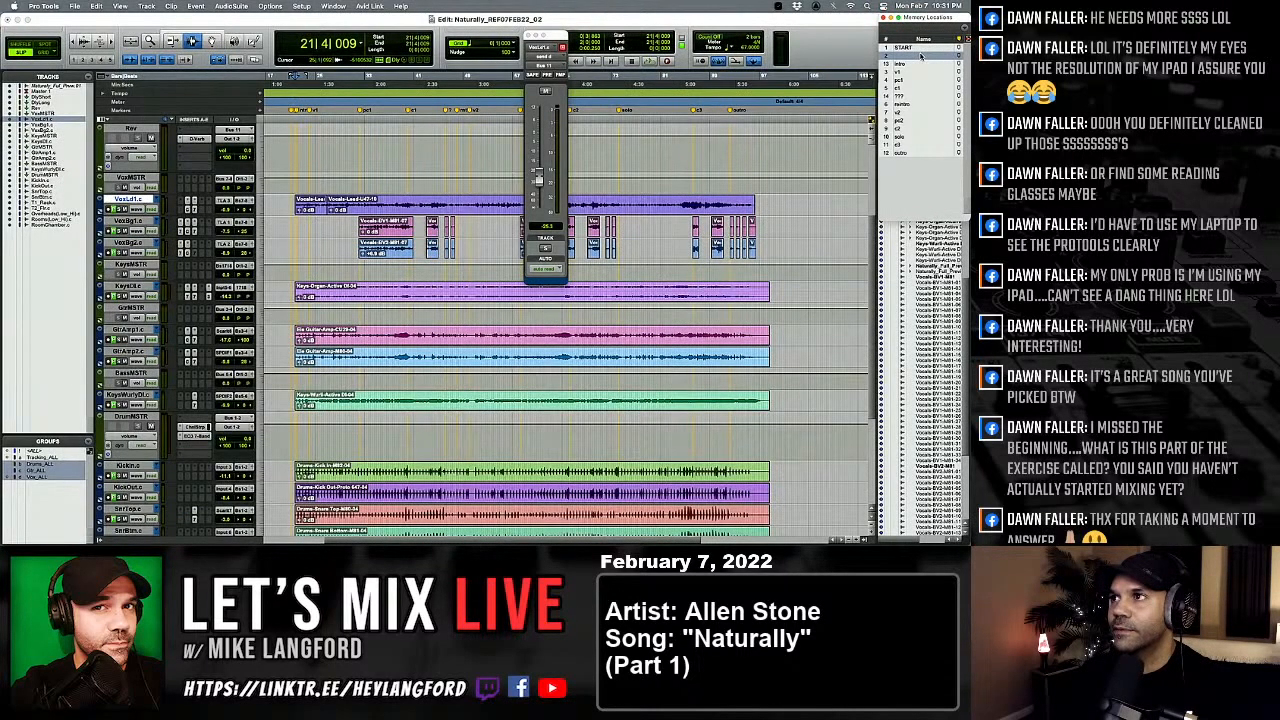
pyautogui.press('space')
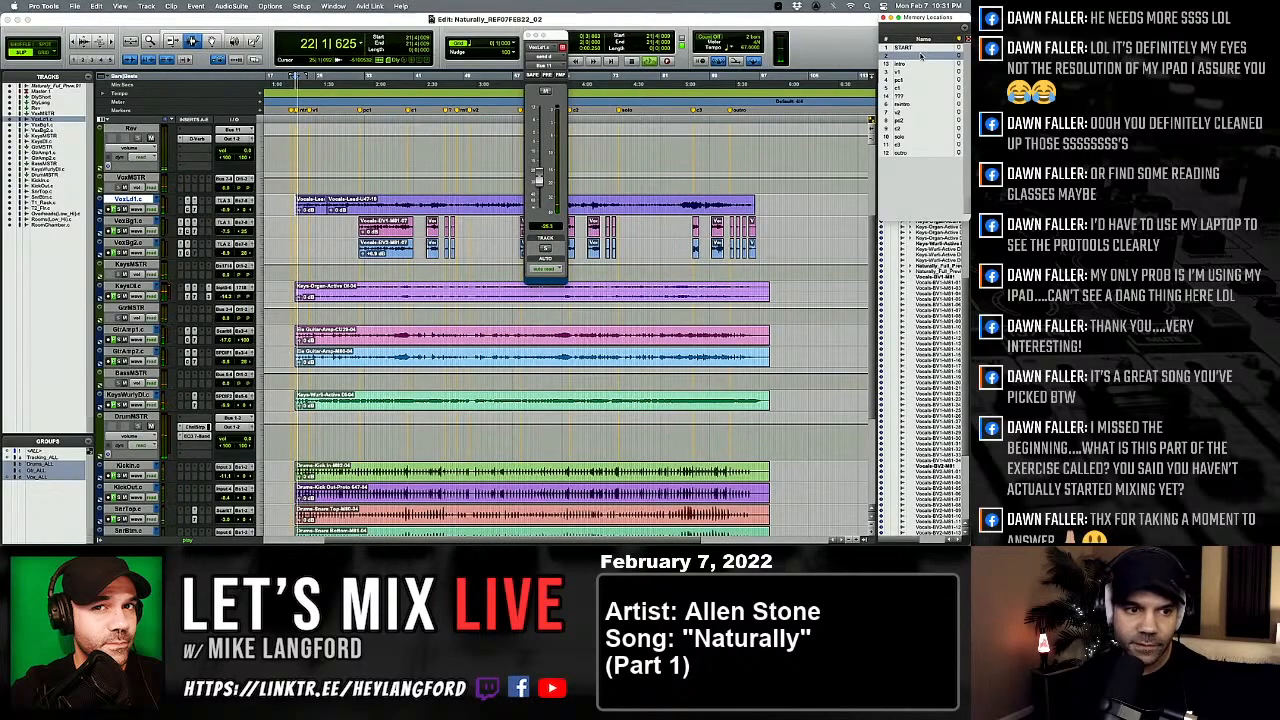
pyautogui.press('super+equal')
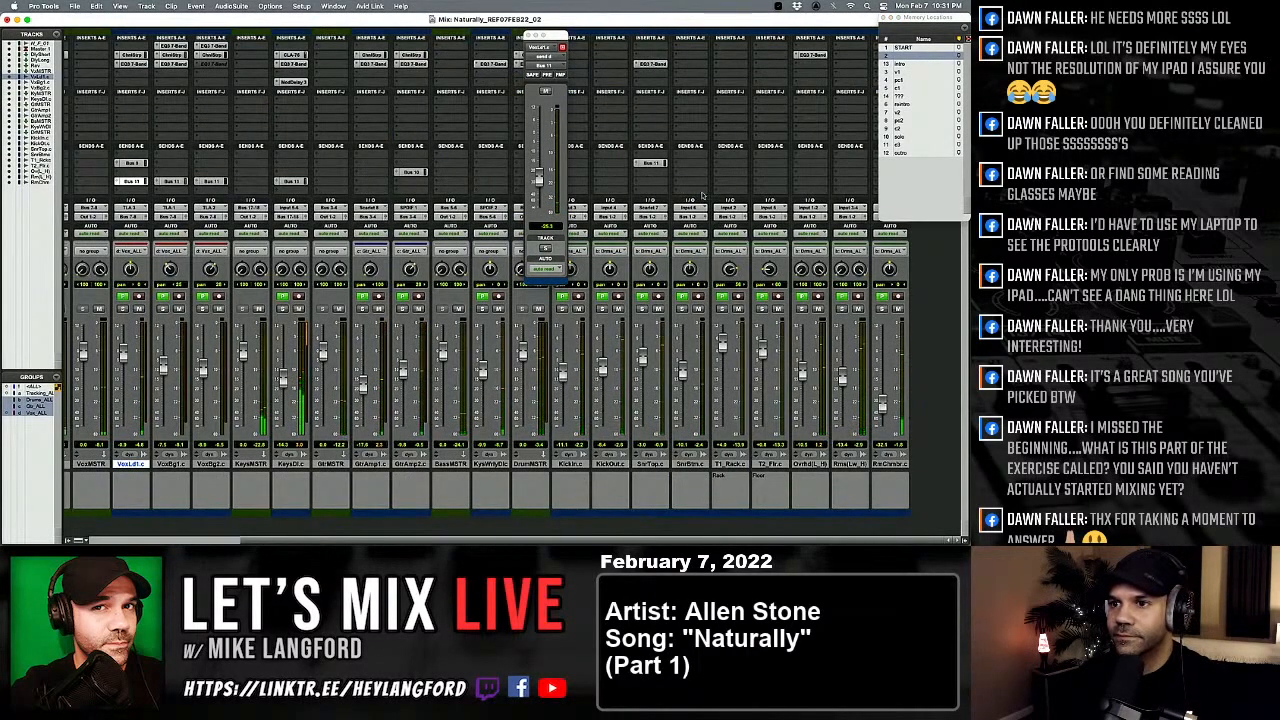
pyautogui.hscroll(-2, 500, 190)
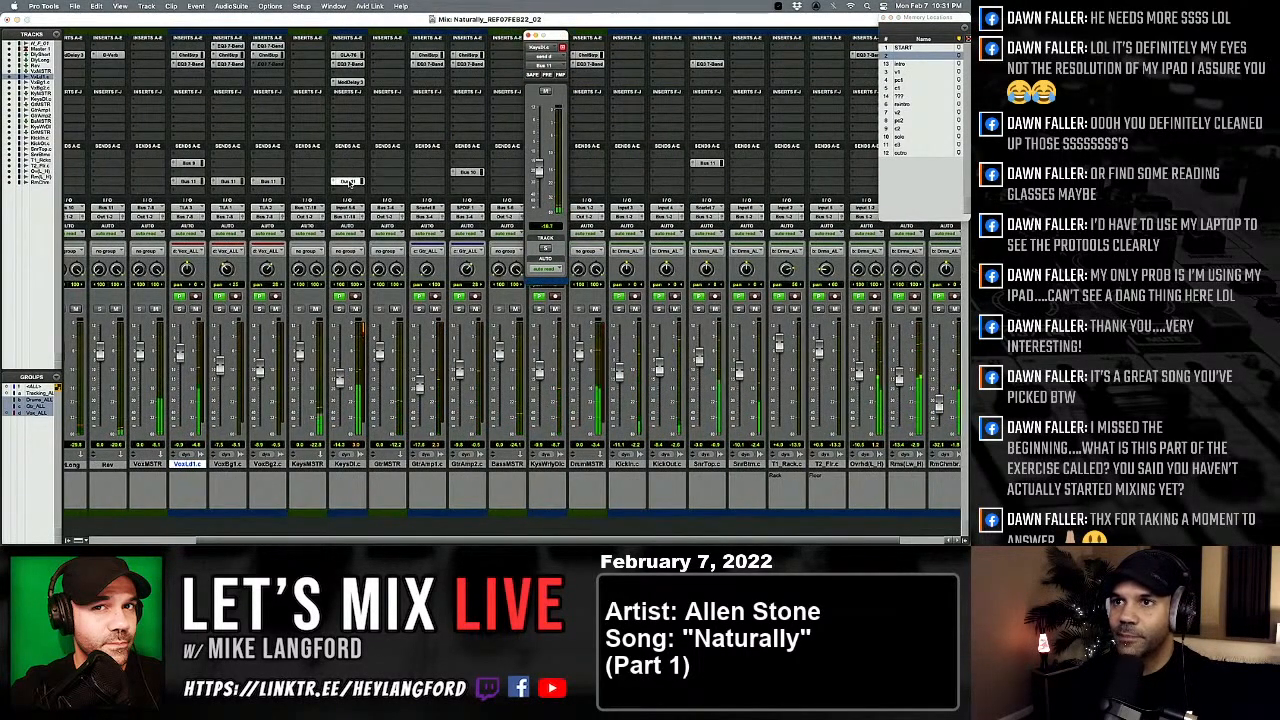
pyautogui.moveTo(539, 170); pyautogui.dragTo(538, 181)
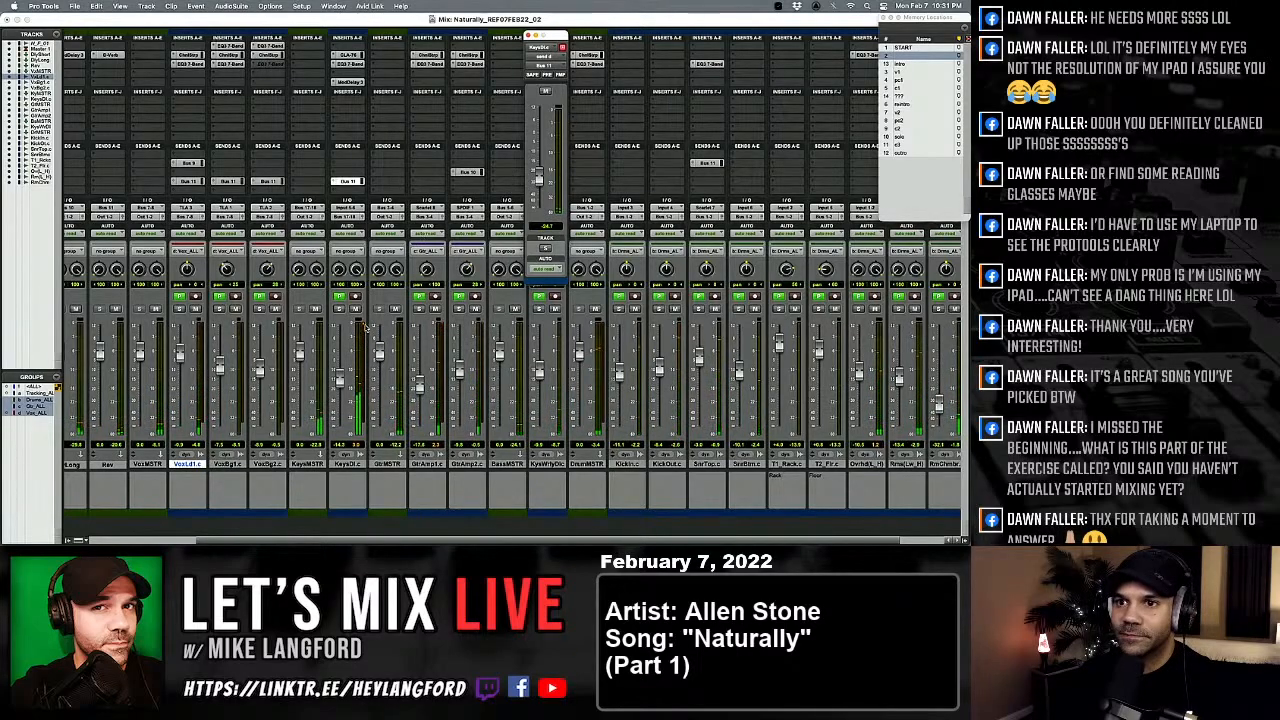
# Step: Lower the GtrAmp2.c Bus 10 delay send further and raise the VoxLd1.c fader to +1.2 dB
pyautogui.click(461, 174)
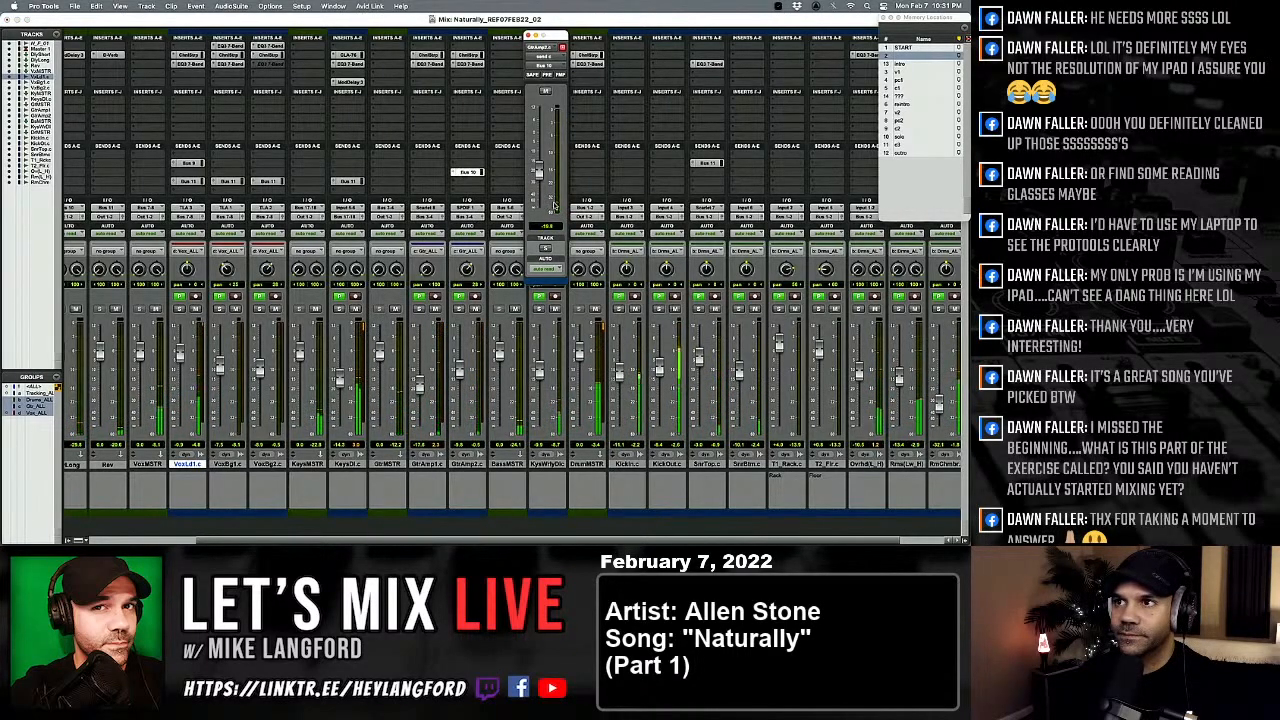
pyautogui.moveTo(541, 176); pyautogui.dragTo(543, 201)
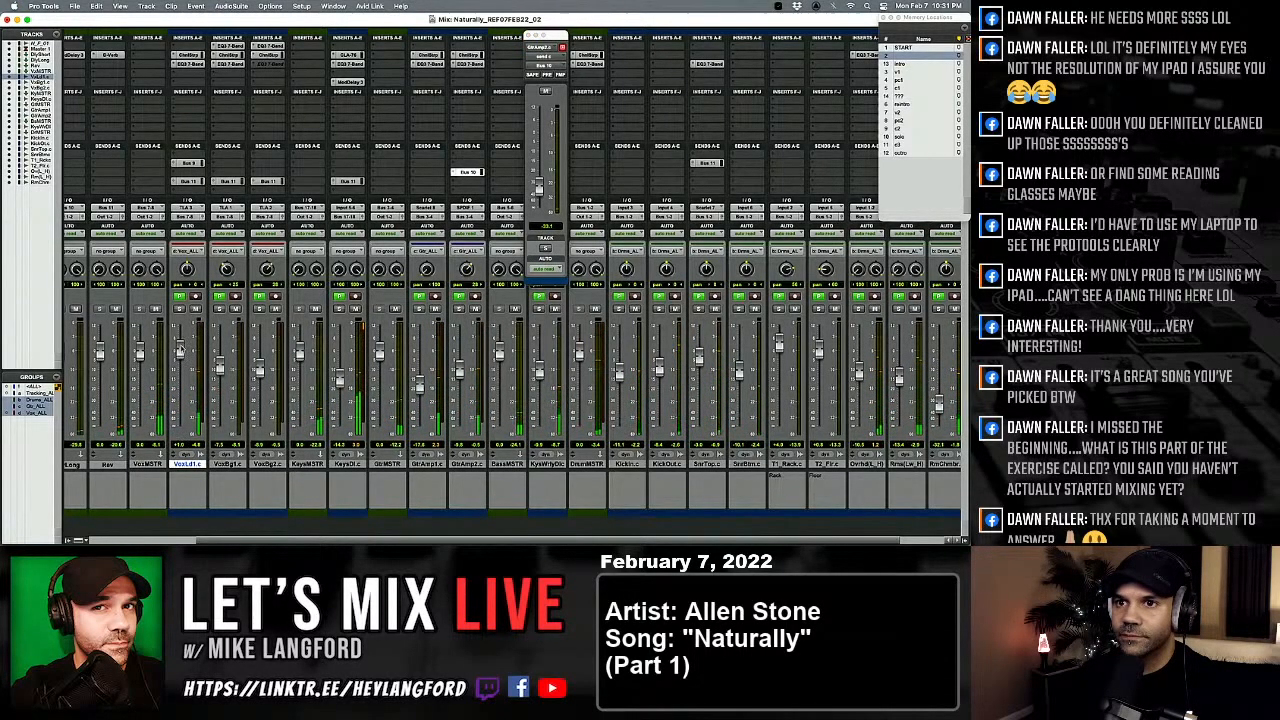
pyautogui.moveTo(181, 350); pyautogui.dragTo(181, 346)
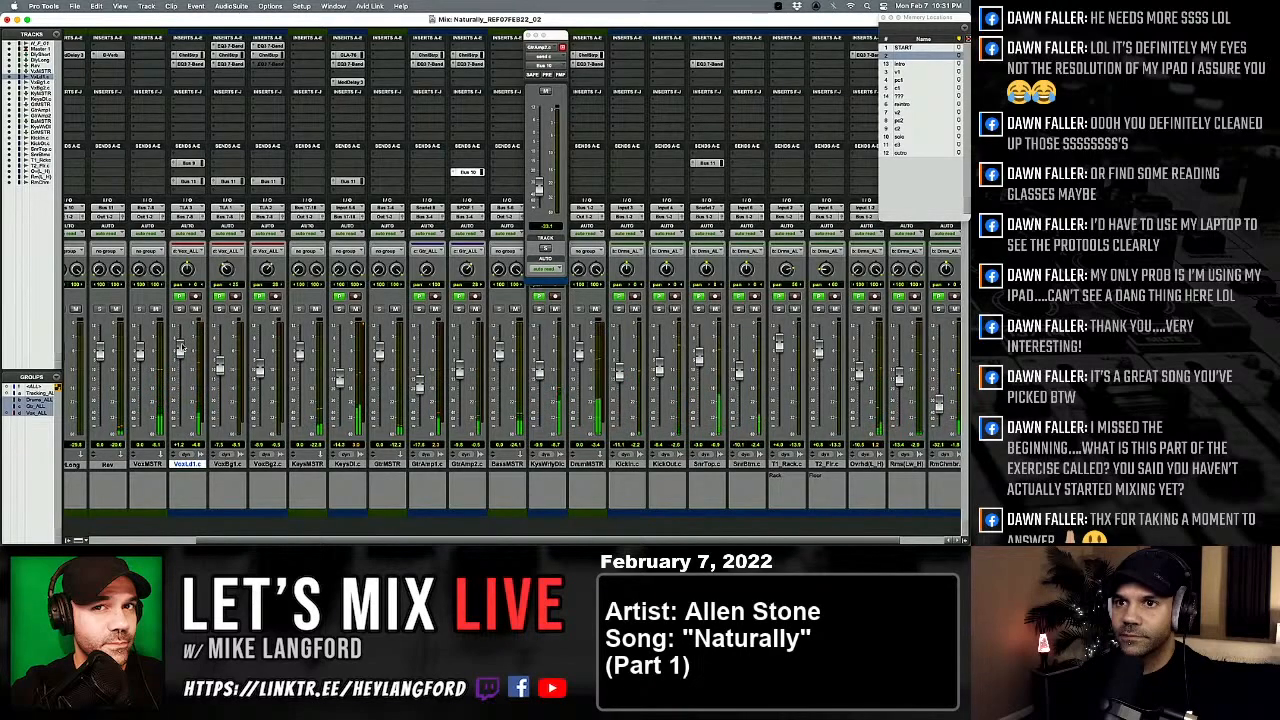
# Step: Mute the overhead and room tracks for comparison, unmute them, and raise the overhead and room chamber faders slightly
pyautogui.hscroll(-3, 182, 110)
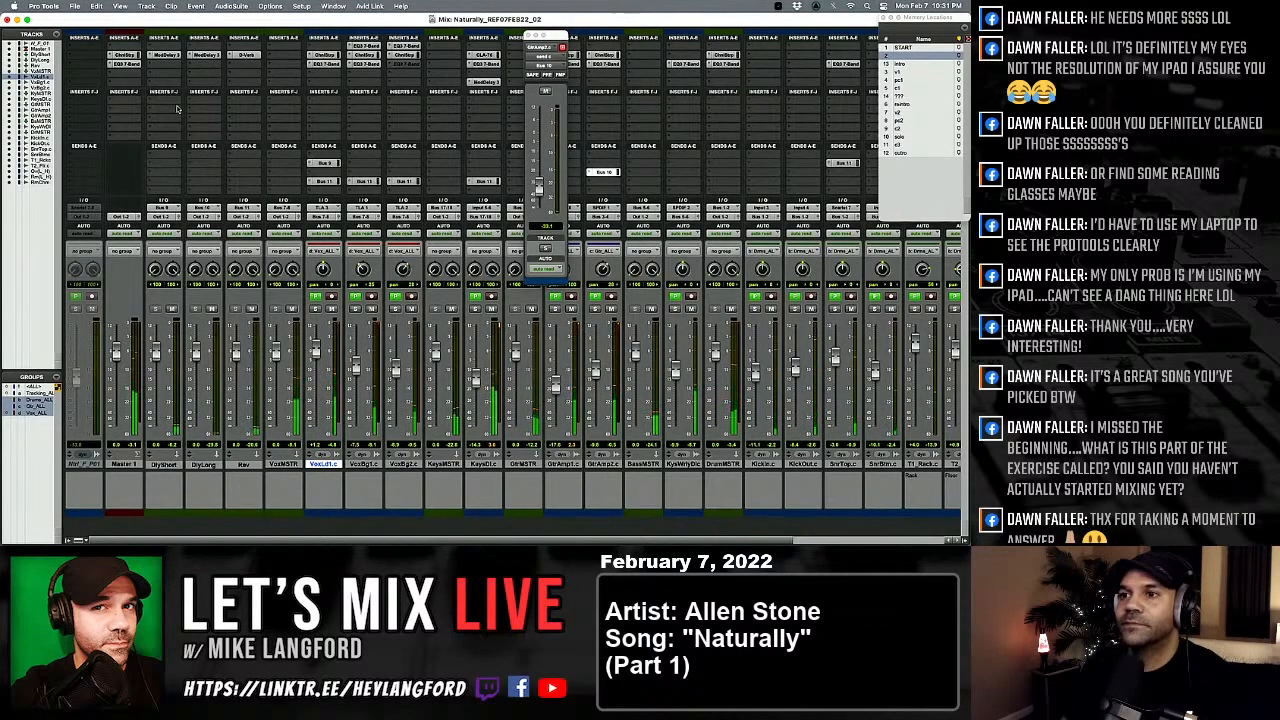
pyautogui.hscroll(5, 828, 310)
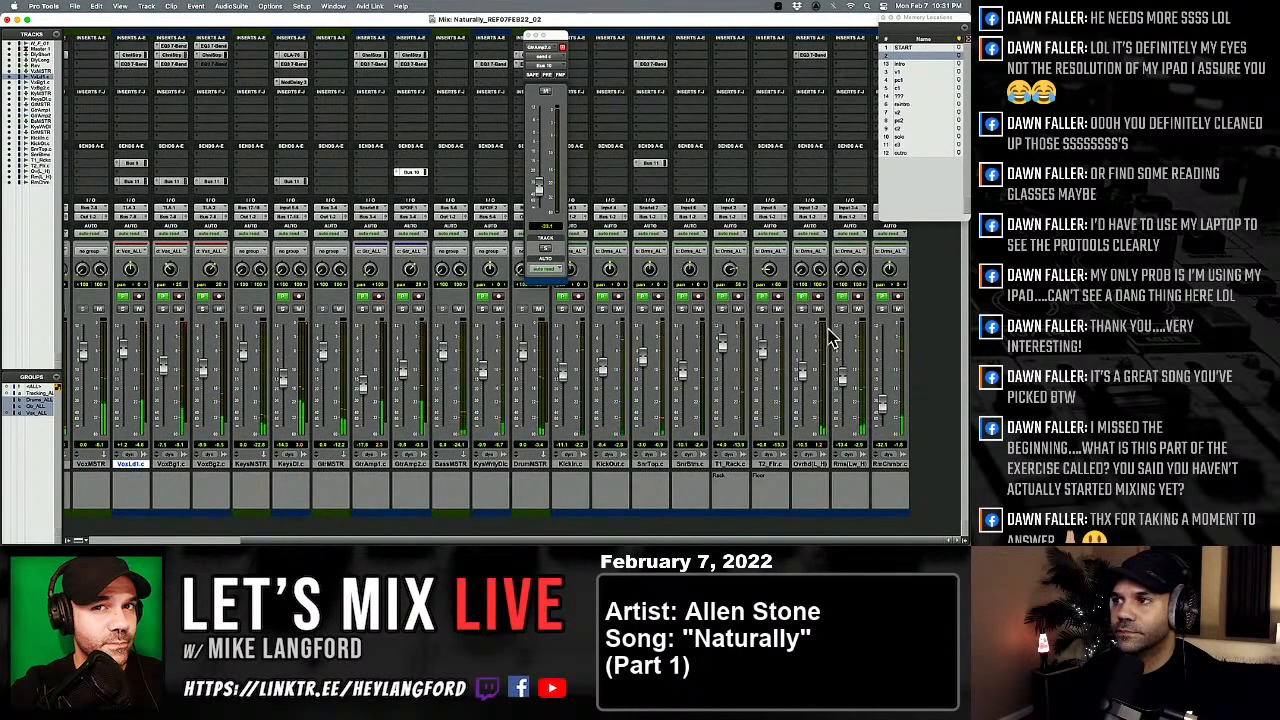
pyautogui.moveTo(818, 309); pyautogui.dragTo(858, 309)
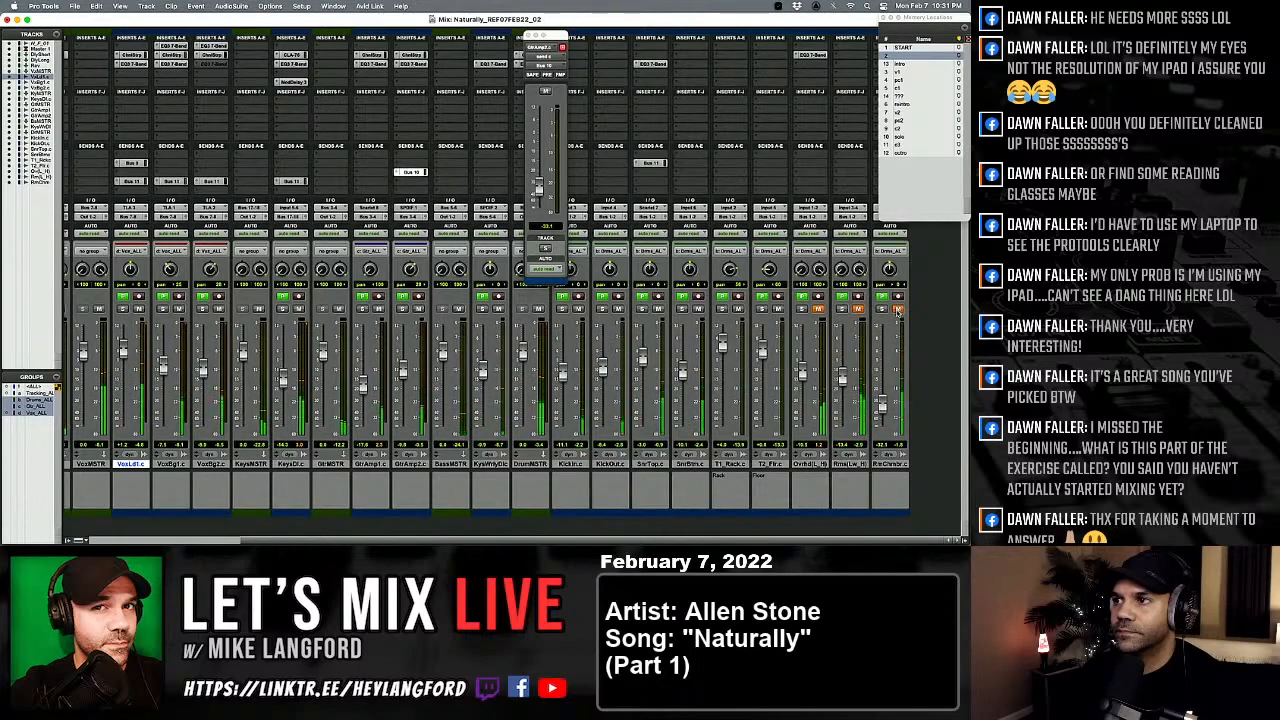
pyautogui.click(817, 310)
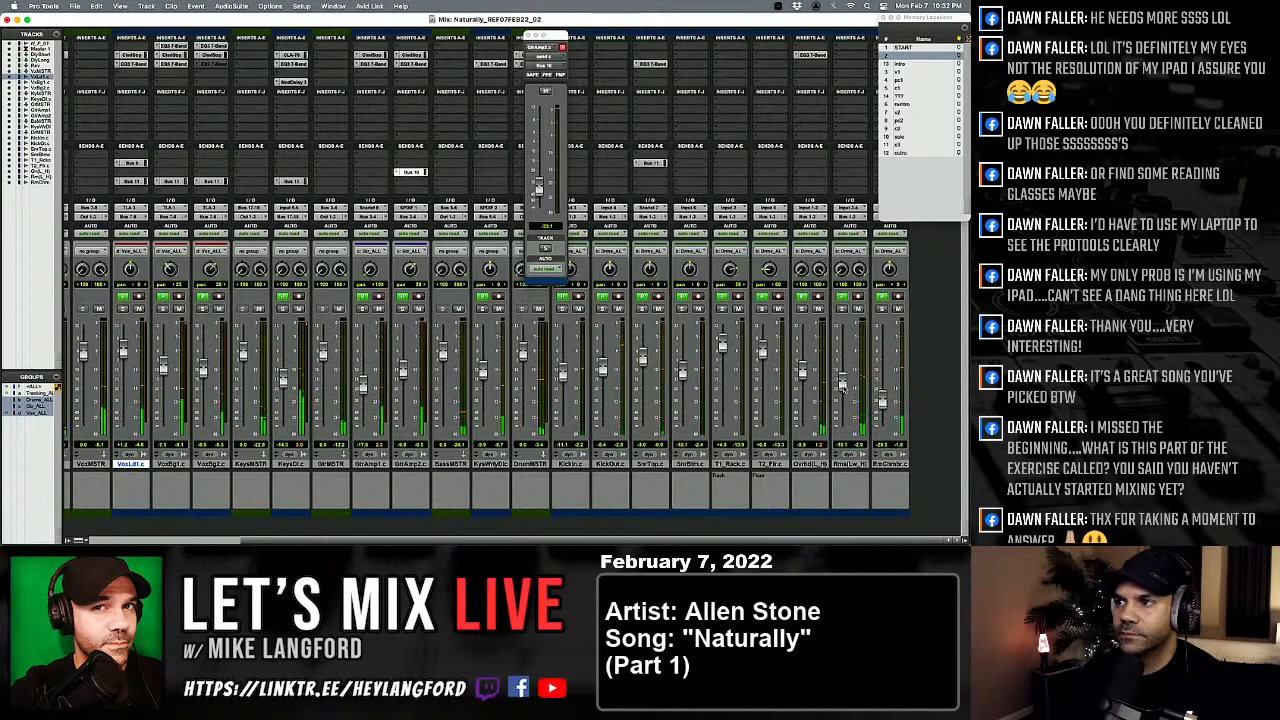
# Step: Raise the SnrBtm.c and KickIn.c faders slightly while the song plays
pyautogui.moveTo(683, 375); pyautogui.dragTo(685, 370)
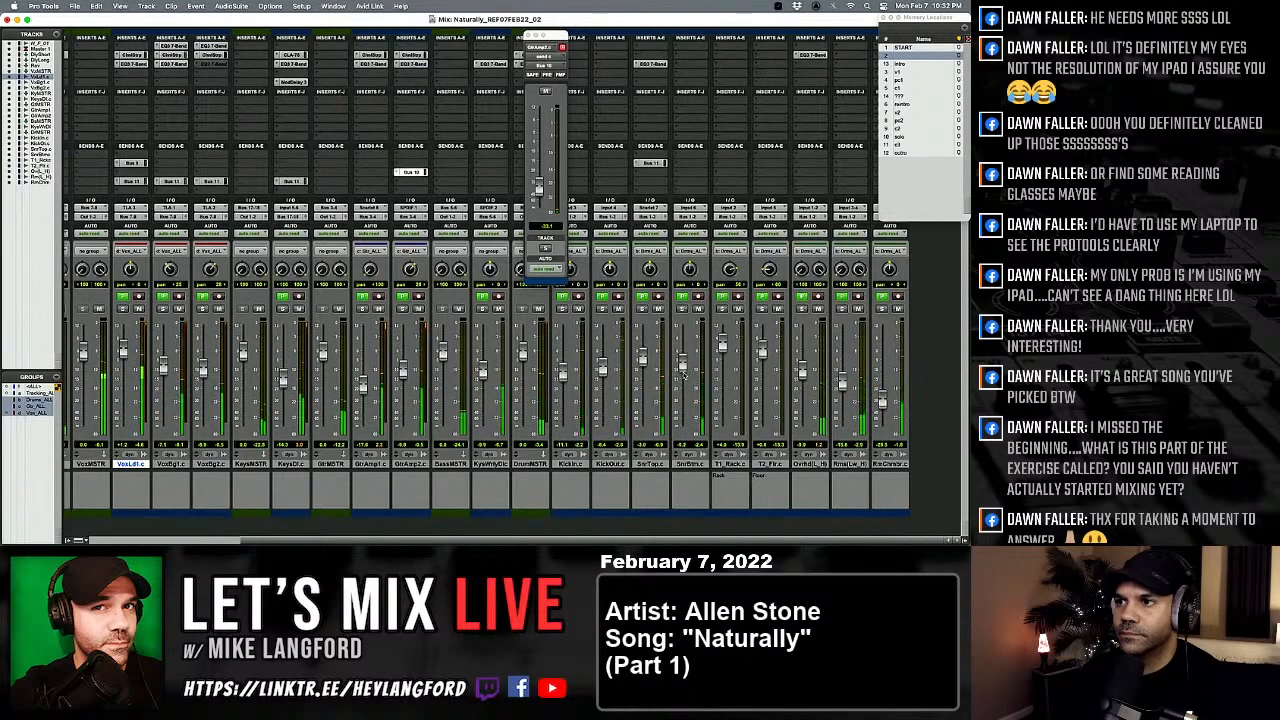
pyautogui.moveTo(684, 369); pyautogui.dragTo(683, 372)
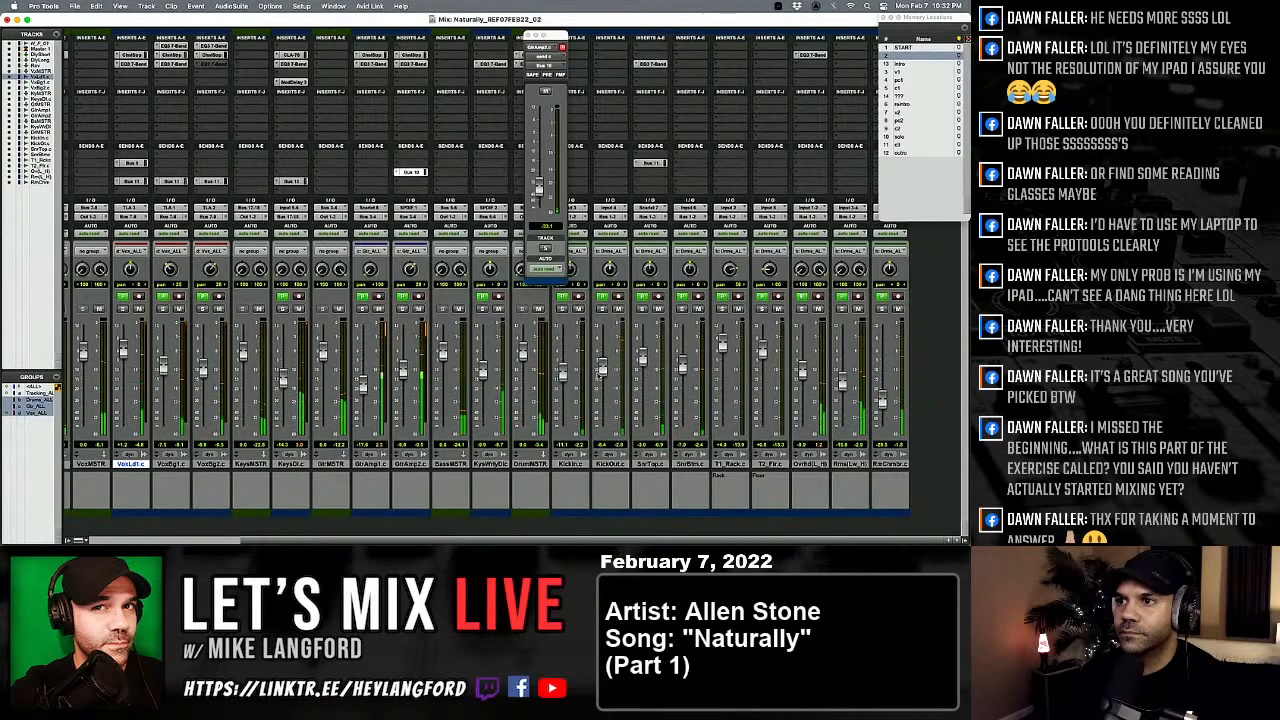
pyautogui.moveTo(564, 377); pyautogui.dragTo(563, 367)
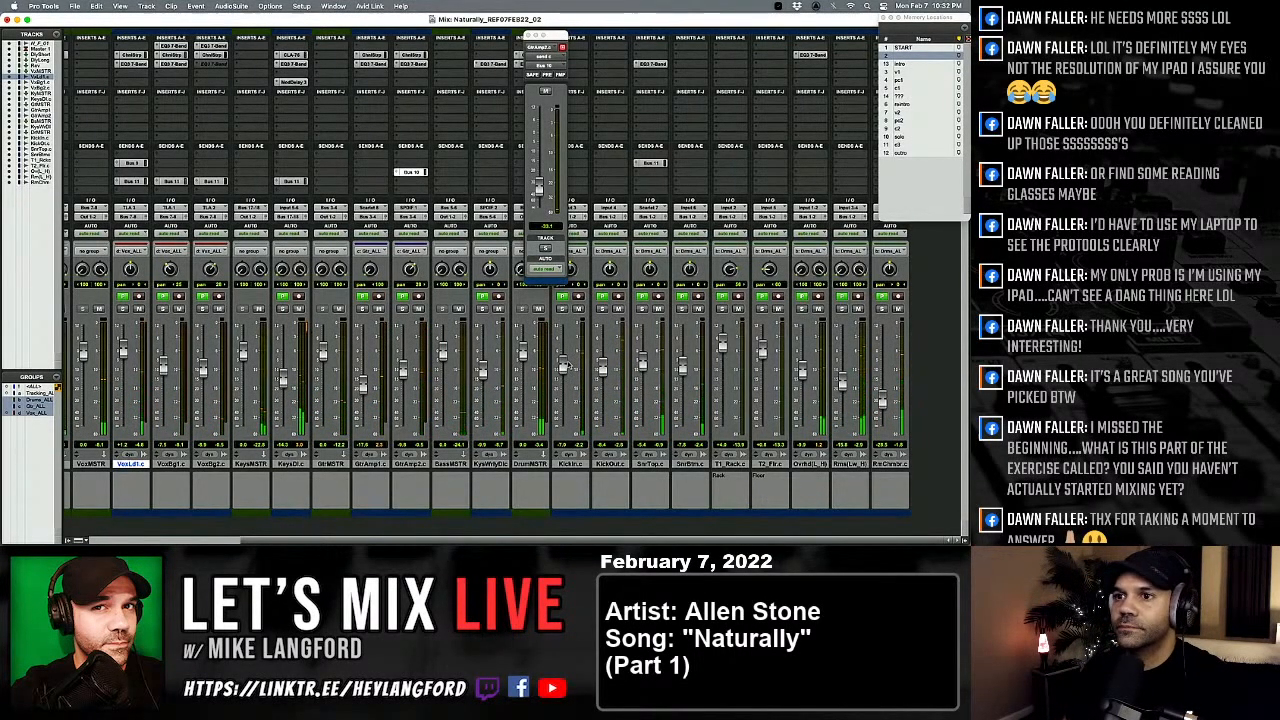
pyautogui.hscroll(-5, 541, 349)
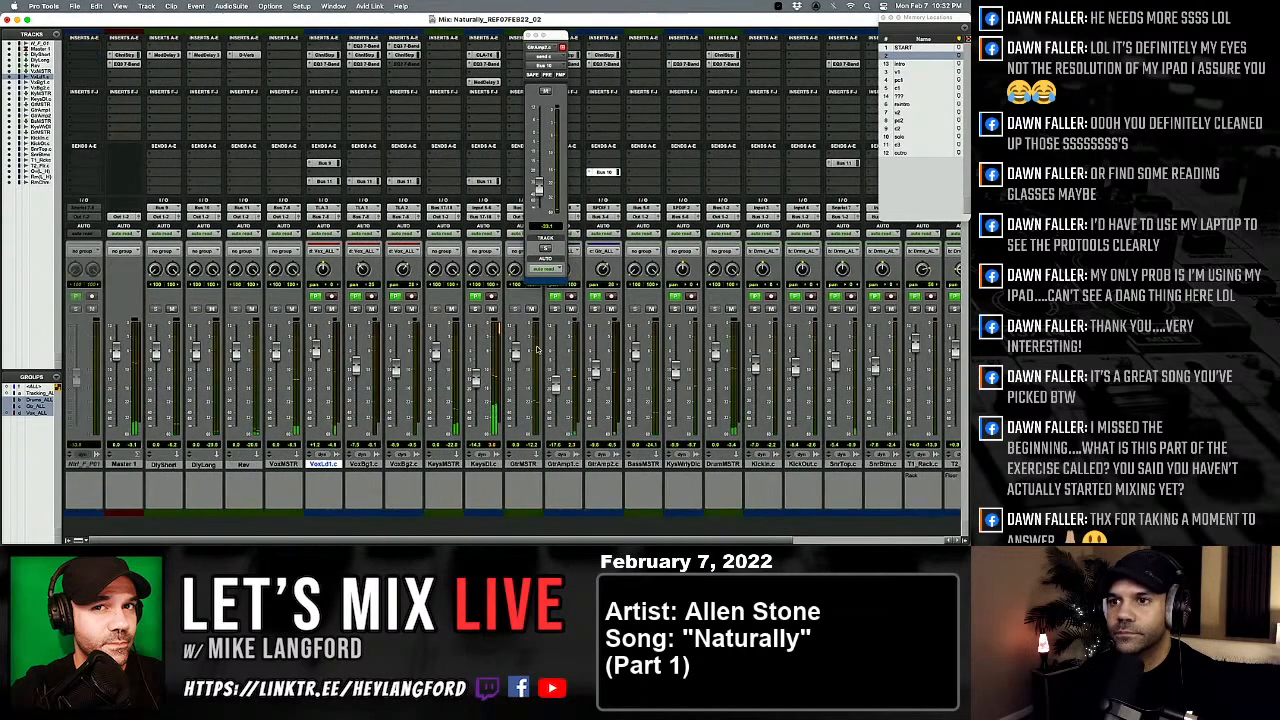
pyautogui.hscroll(4, 537, 348)
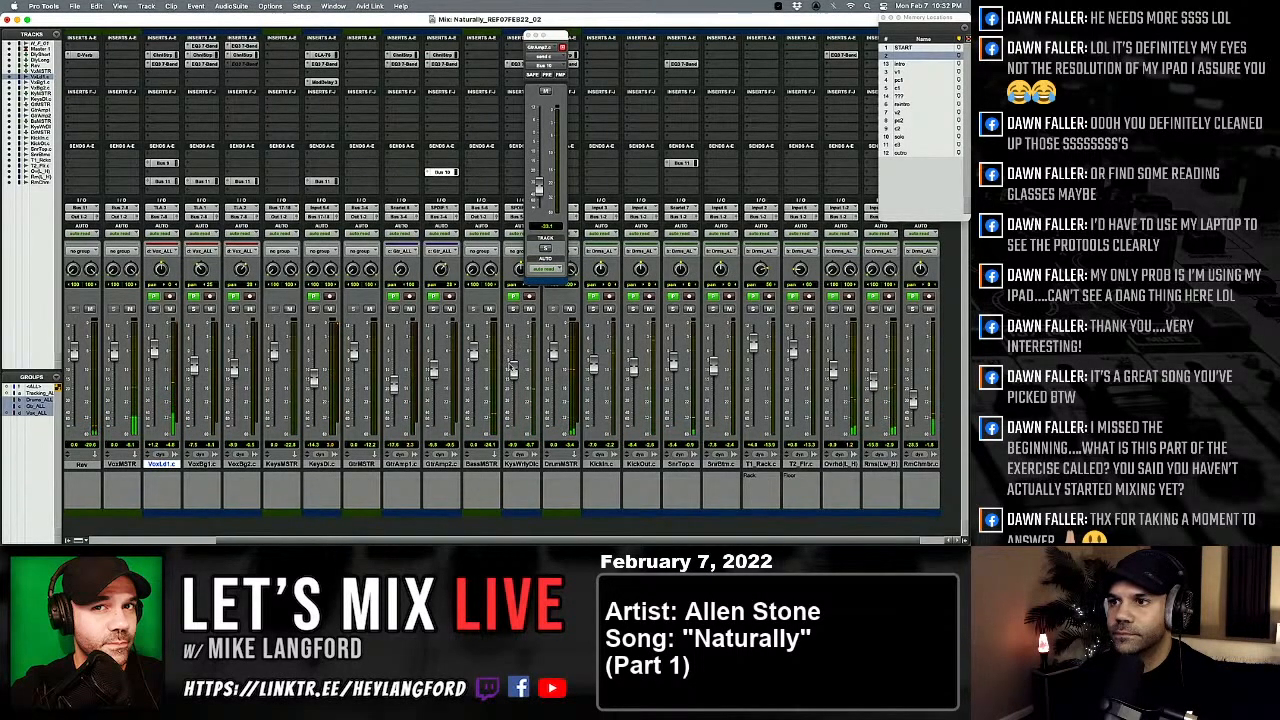
# Step: Compare the Wurlitzer DI track muted and unmuted, and move its EQ's high-mid boost lower in frequency
pyautogui.click(529, 309)
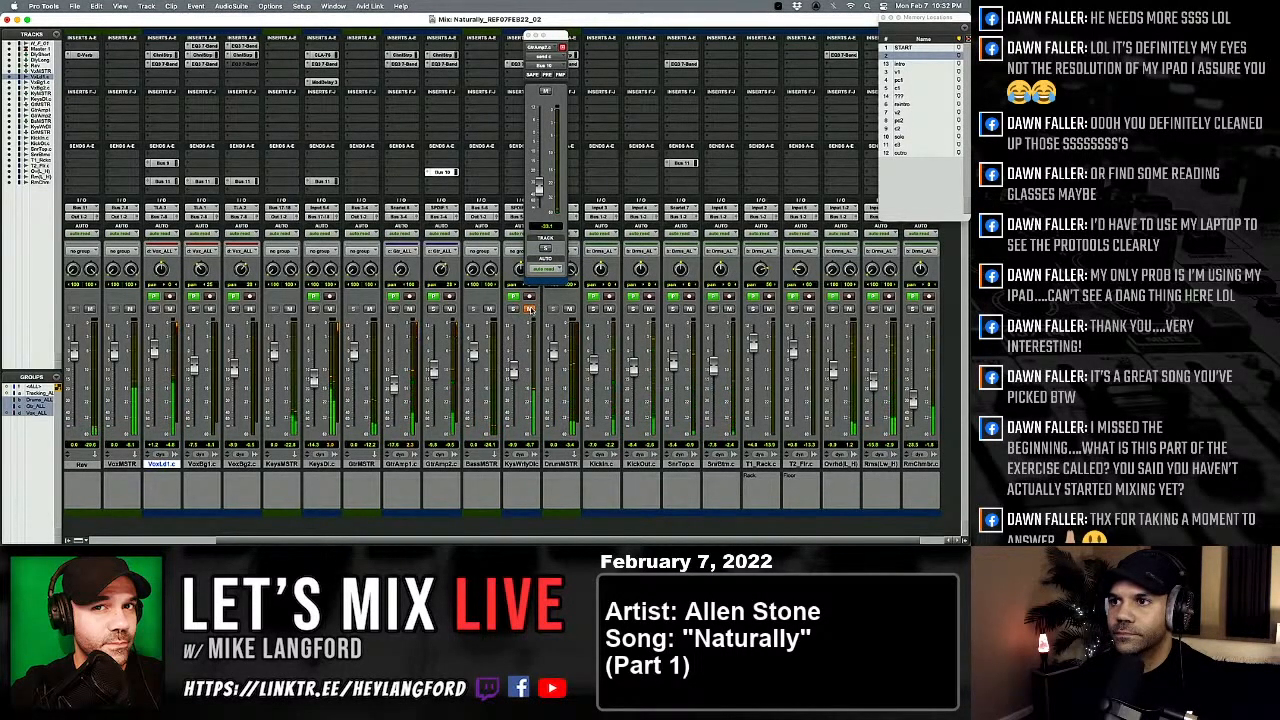
pyautogui.click(529, 309)
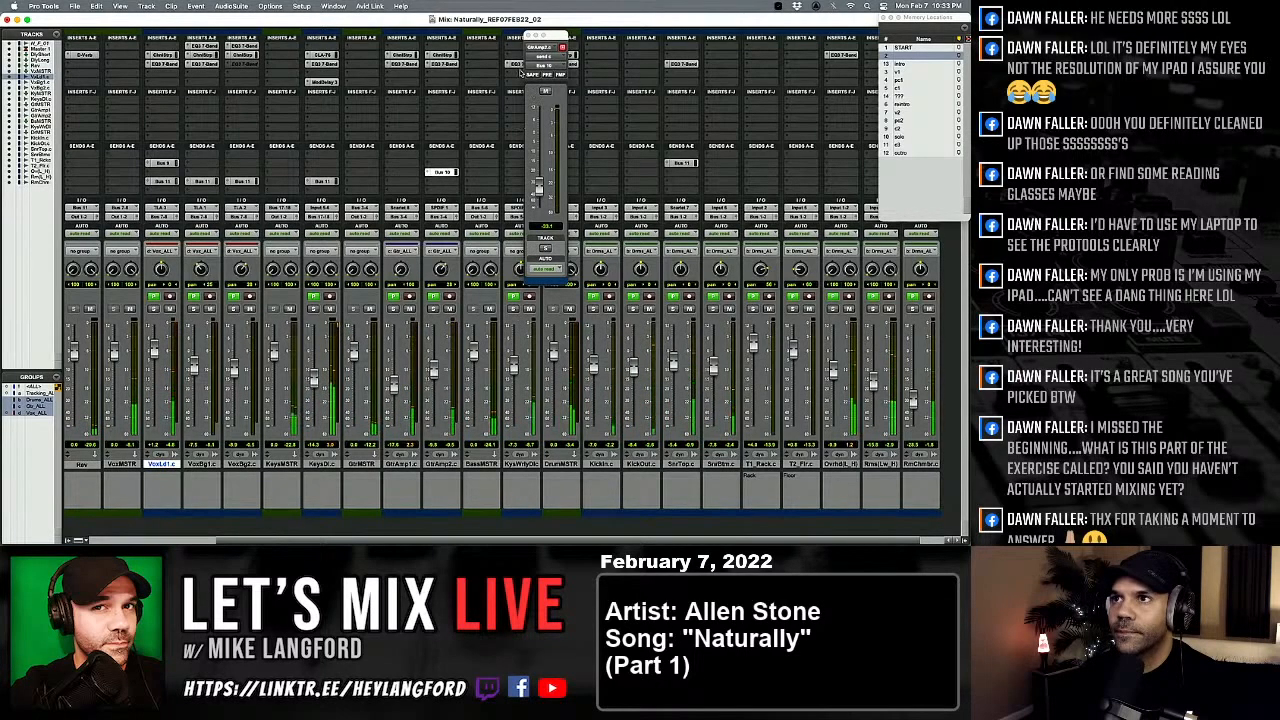
pyautogui.click(517, 66)
pyautogui.moveTo(544, 389); pyautogui.dragTo(507, 381)
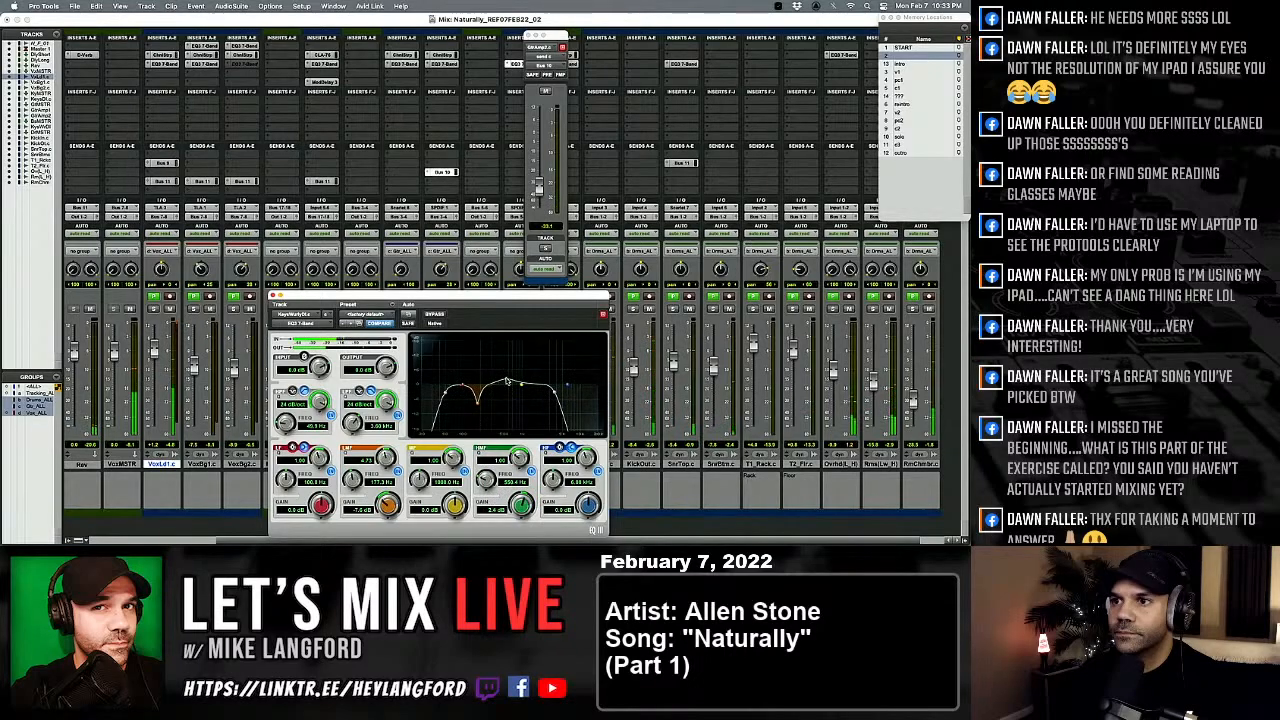
pyautogui.click(274, 297)
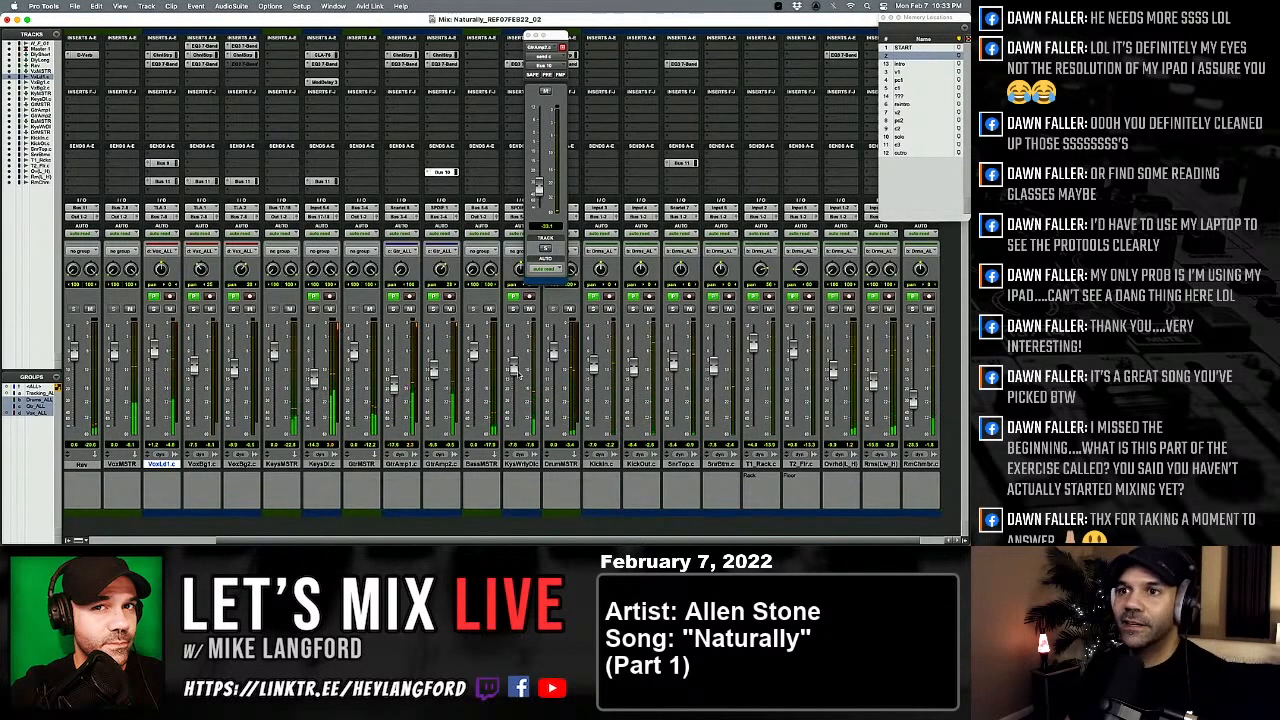
# Step: Copy the Mod Delay III insert from KeysDI.c to VoxLd1.c and review the copied plug-in's settings
pyautogui.hscroll(-4, 442, 345)
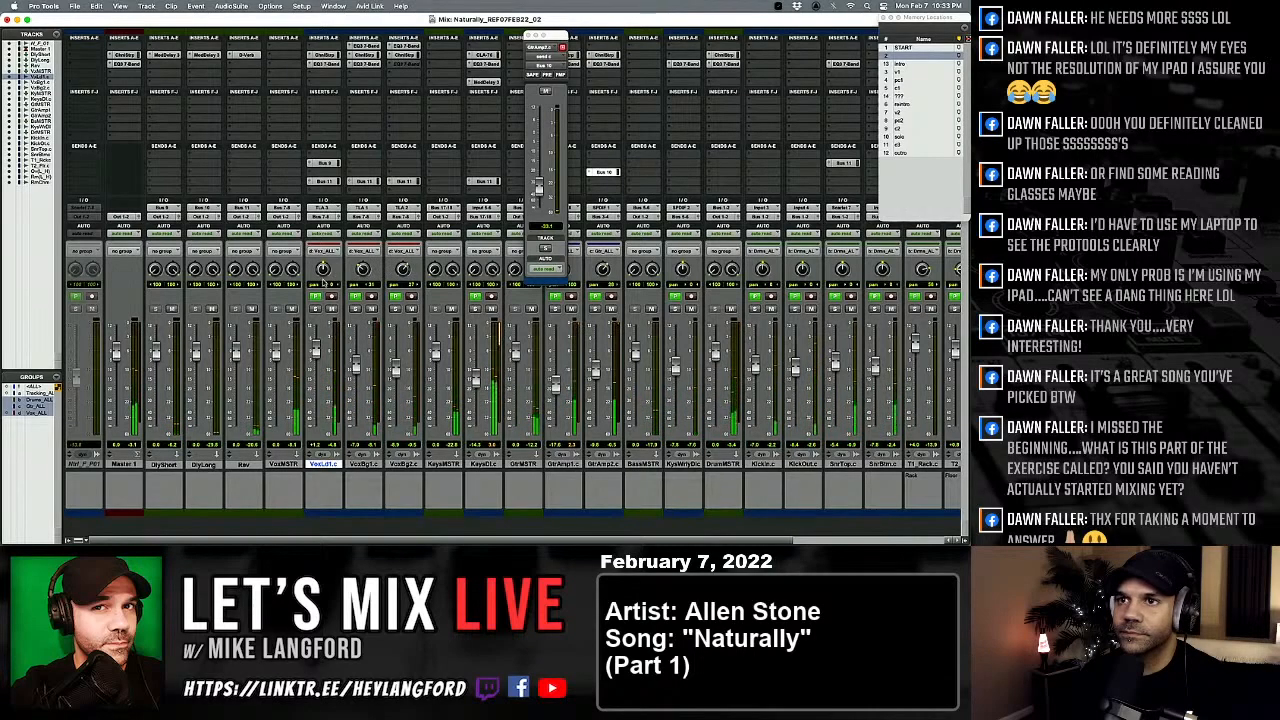
pyautogui.hscroll(5, 507, 124)
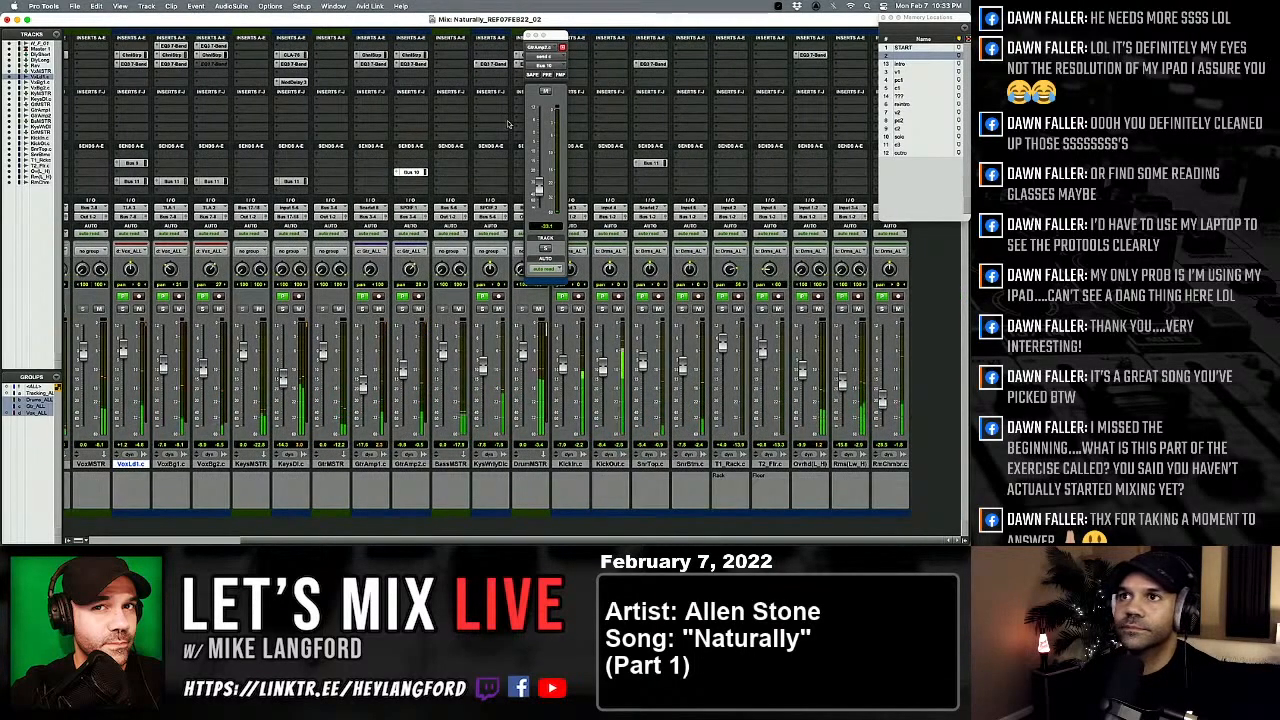
pyautogui.hscroll(-5, 470, 100)
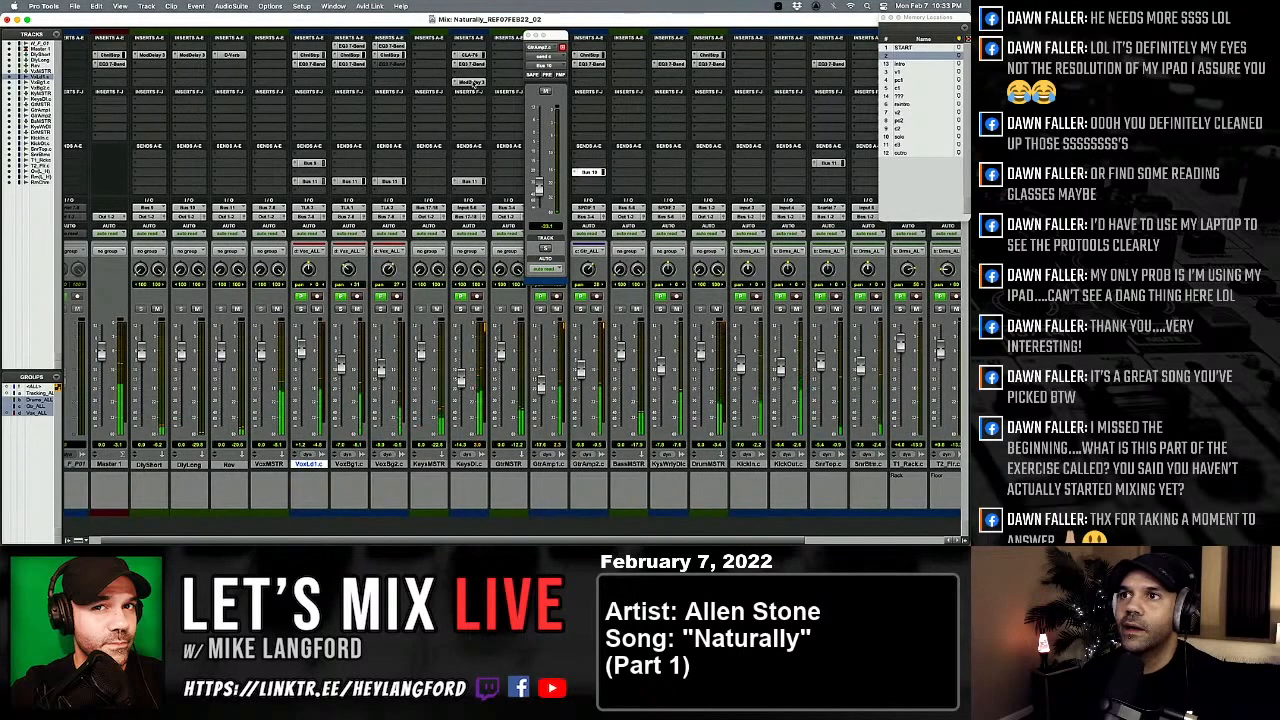
pyautogui.moveTo(472, 84); pyautogui.dragTo(300, 82)
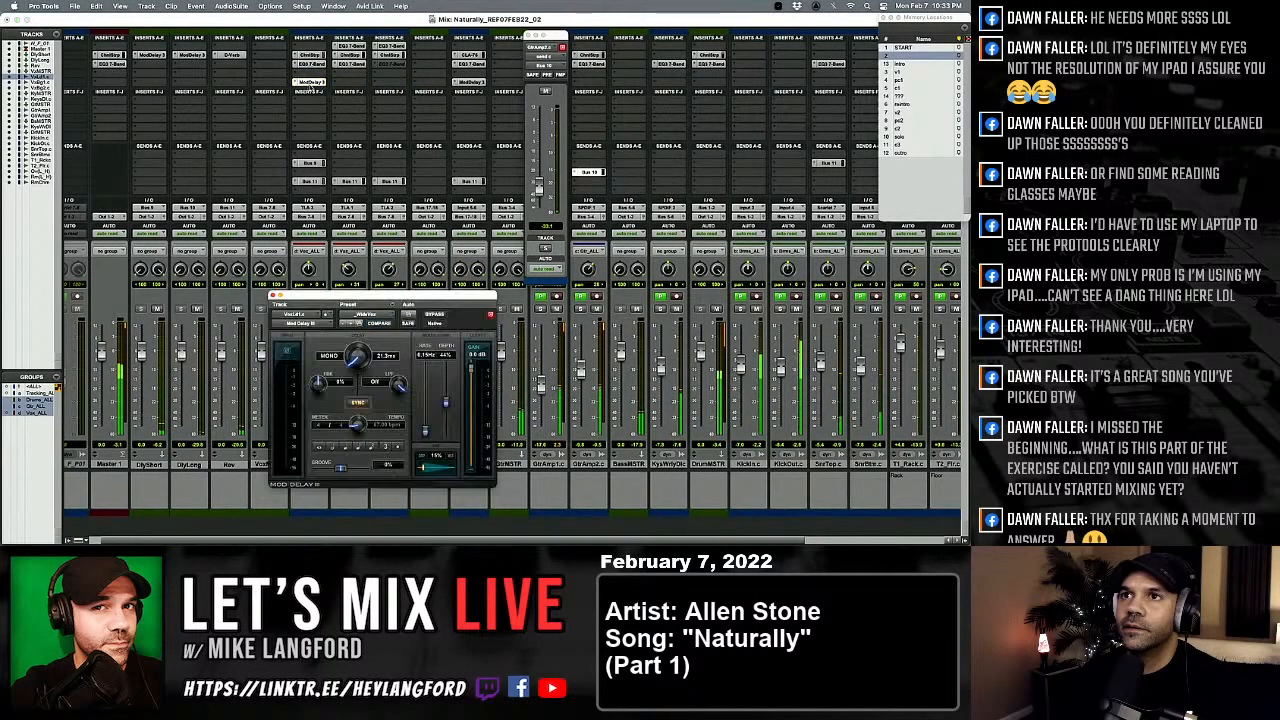
pyautogui.click(365, 314)
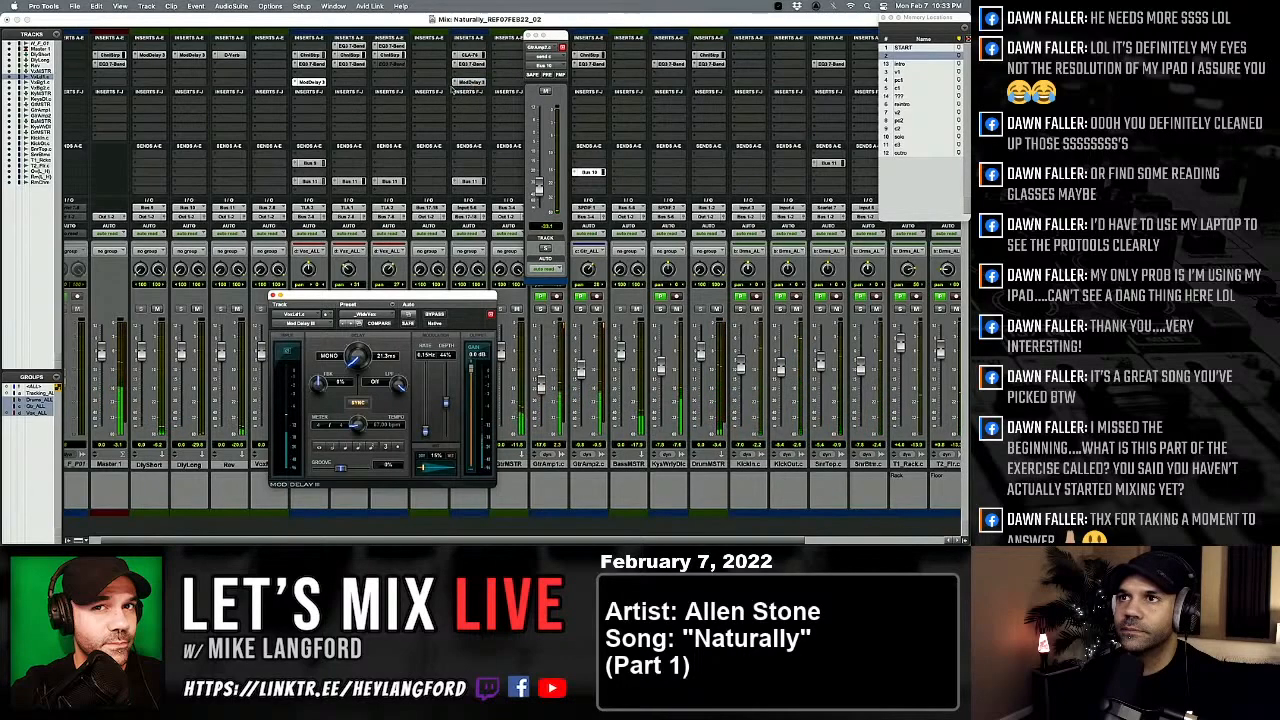
pyautogui.click(272, 296)
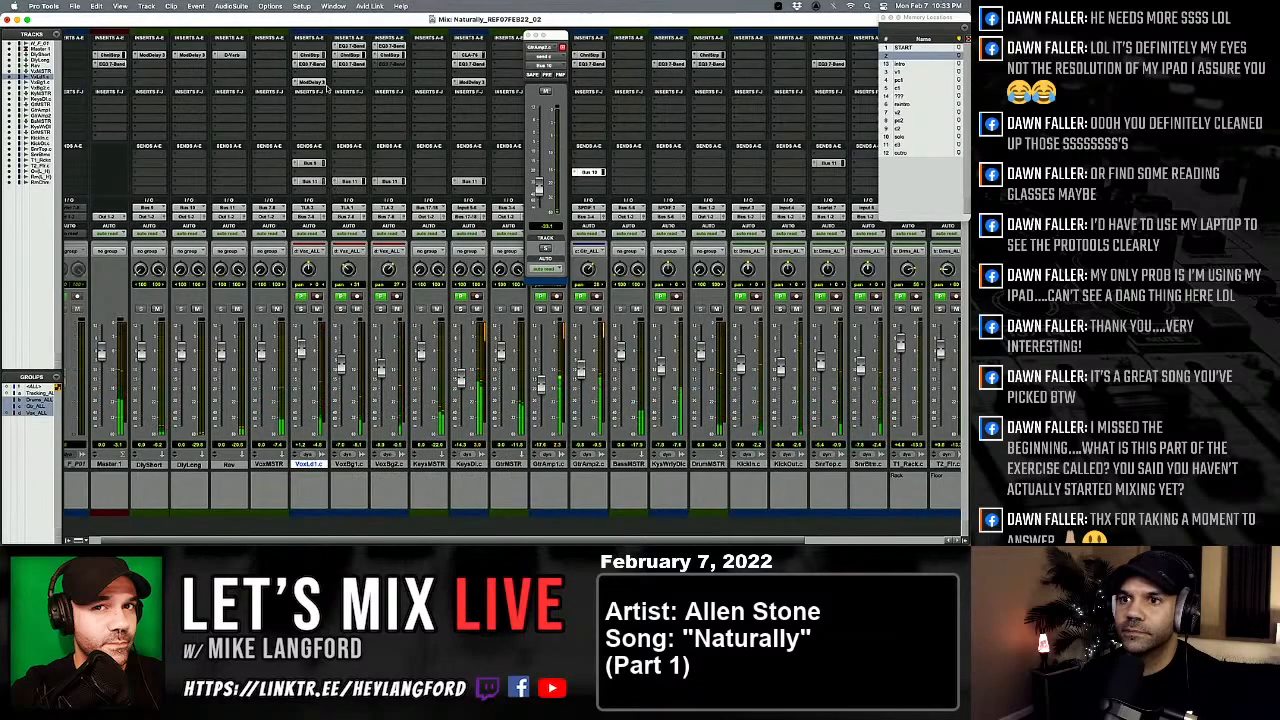
# Step: Replace the mono Mod Delay III on VoxLd1.c with the mono/stereo version and audition the lead vocal
pyautogui.click(296, 83)
pyautogui.moveTo(296, 83)
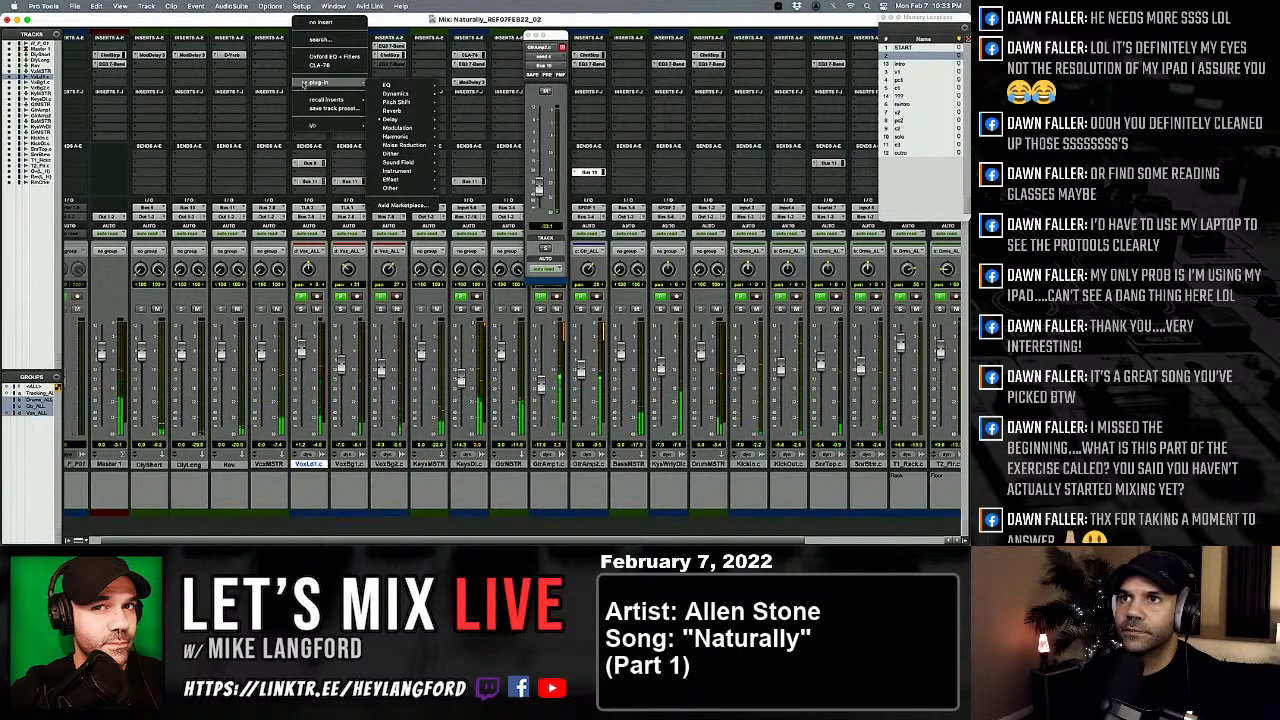
pyautogui.moveTo(389, 119)
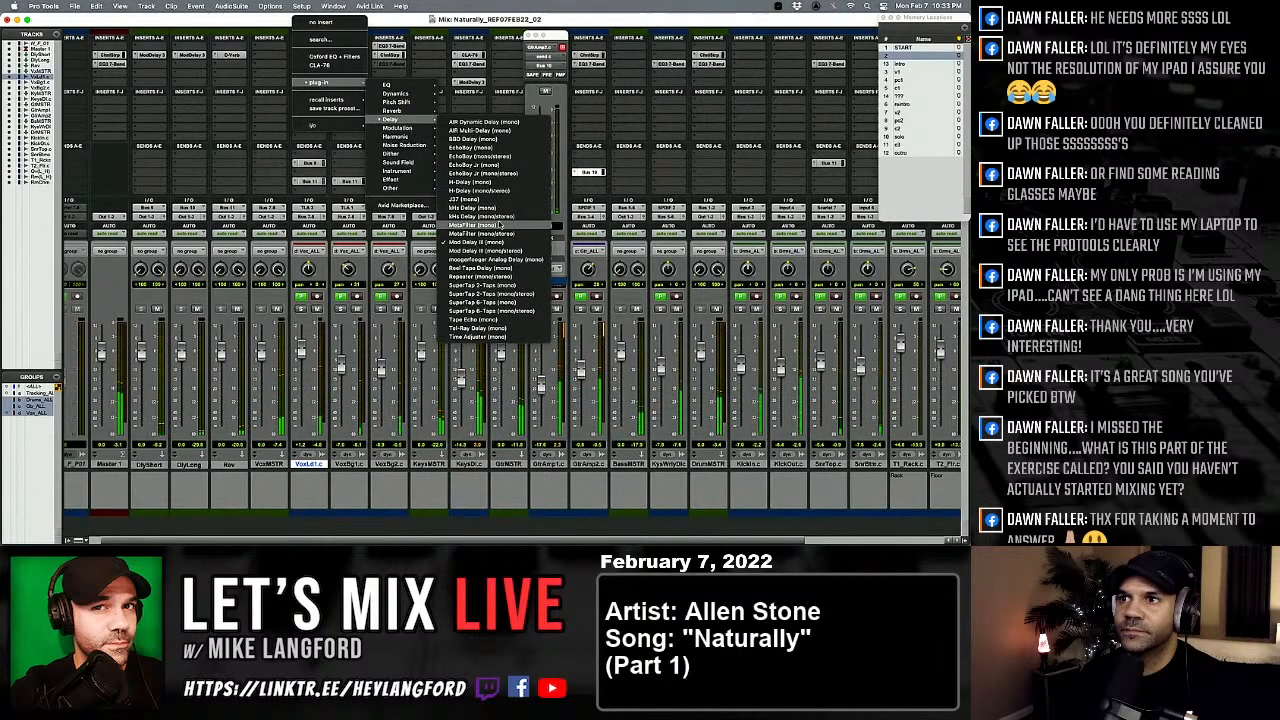
pyautogui.click(480, 250)
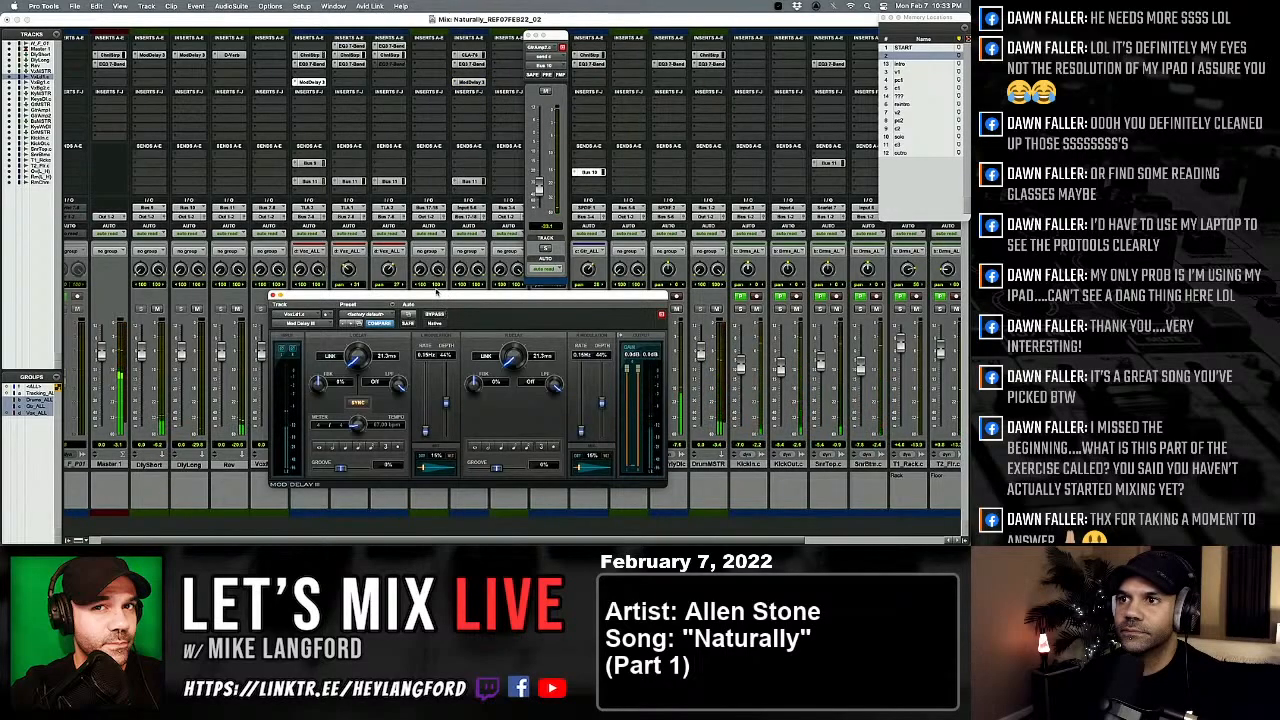
pyautogui.moveTo(436, 291); pyautogui.dragTo(696, 265)
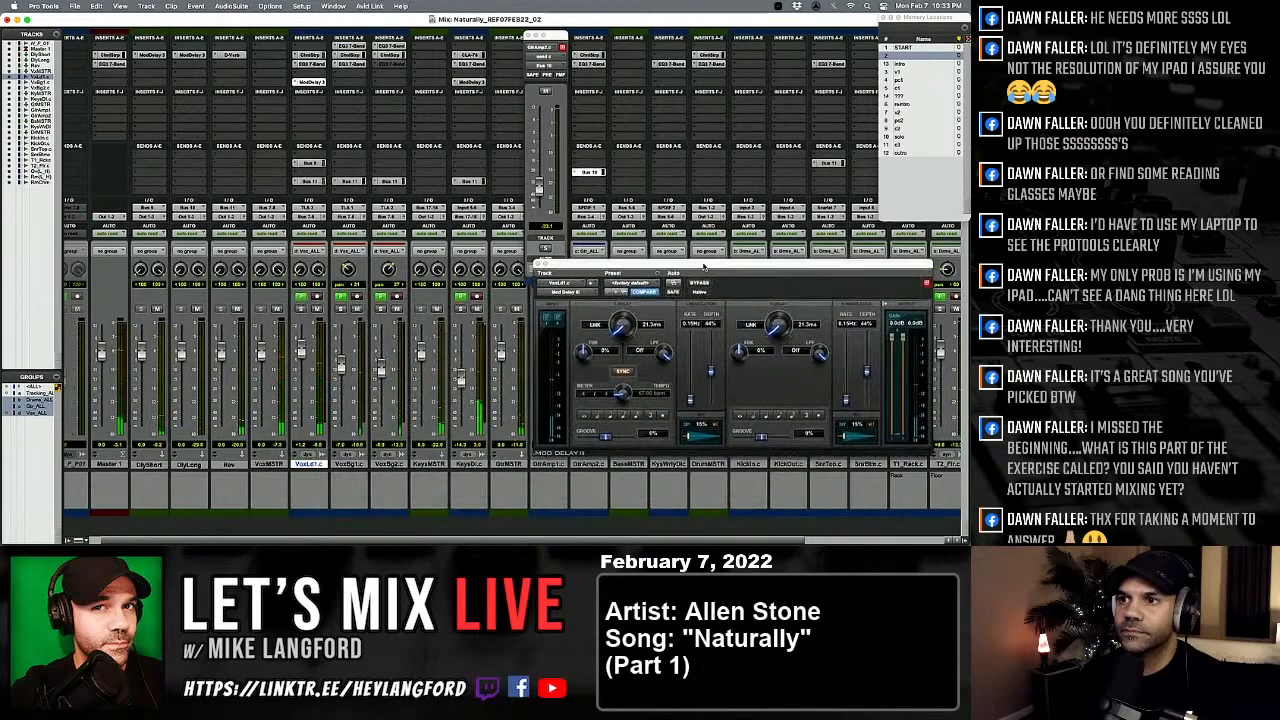
pyautogui.click(300, 309)
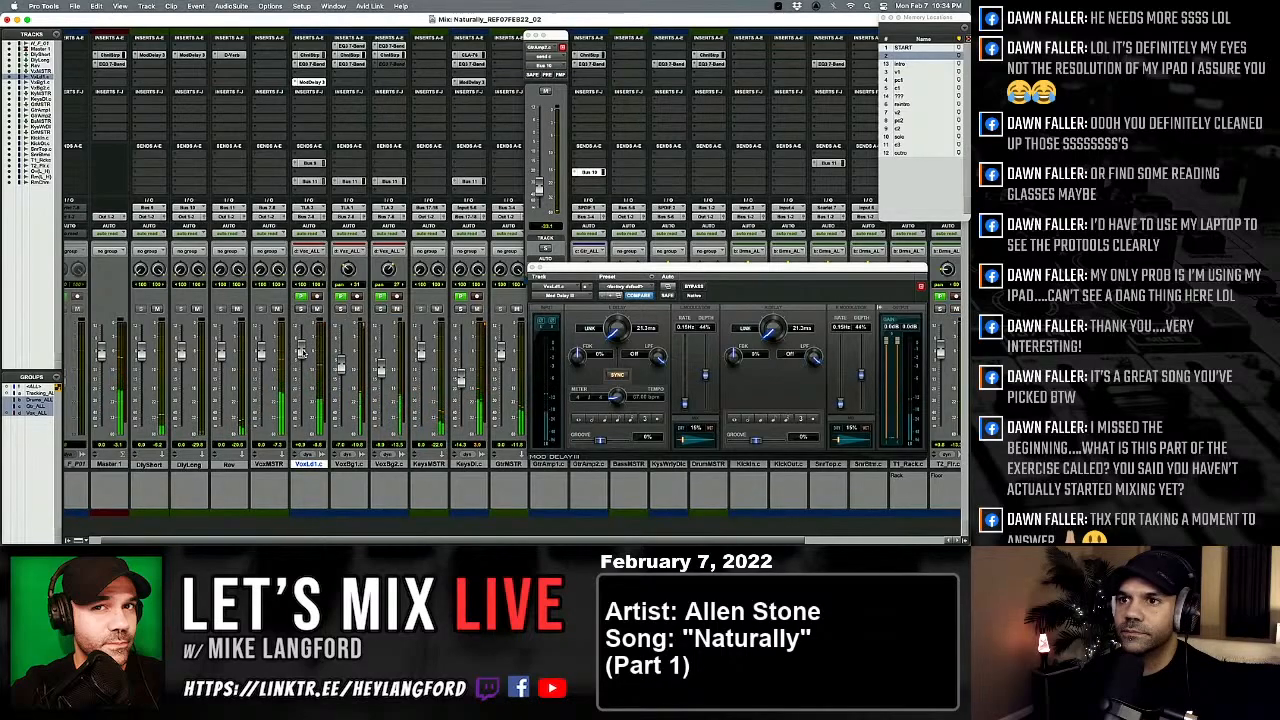
# Step: Solo KeysDI.c and adjust its Mod Delay III using the _WideVox preset, with right delay 31.3 ms and right mix 37%
pyautogui.click(461, 309)
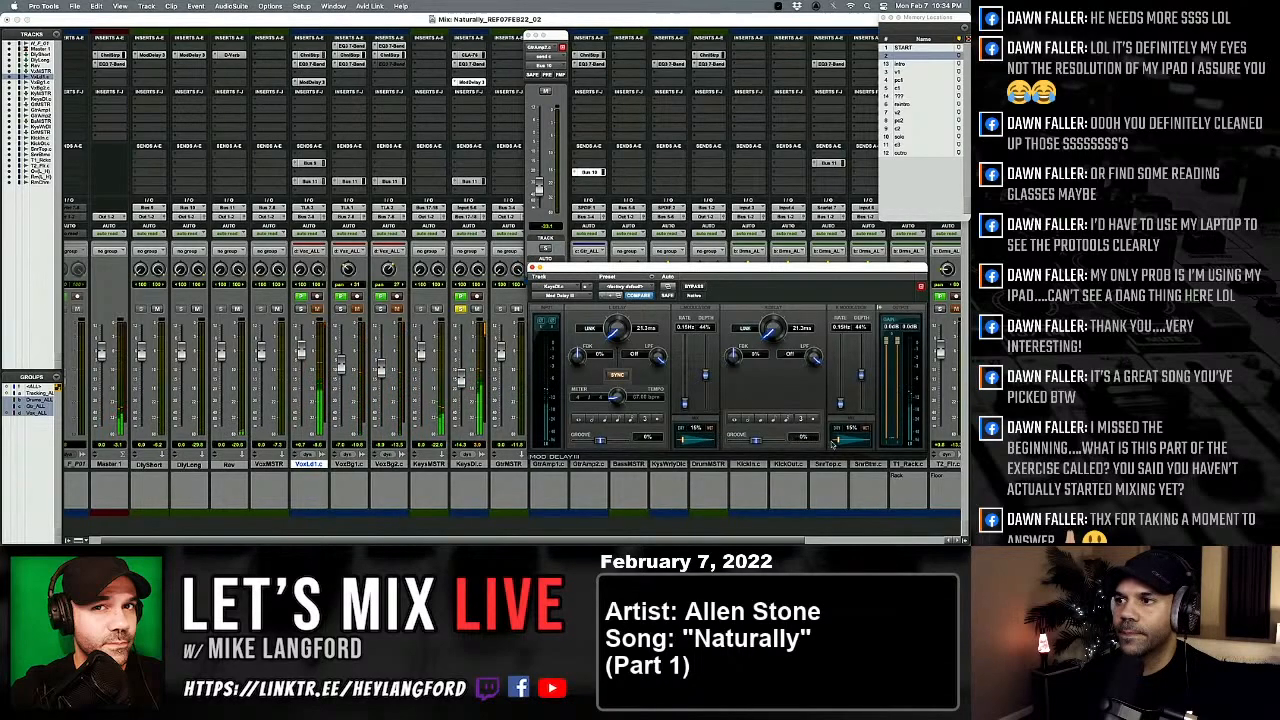
pyautogui.moveTo(839, 441); pyautogui.dragTo(842, 441)
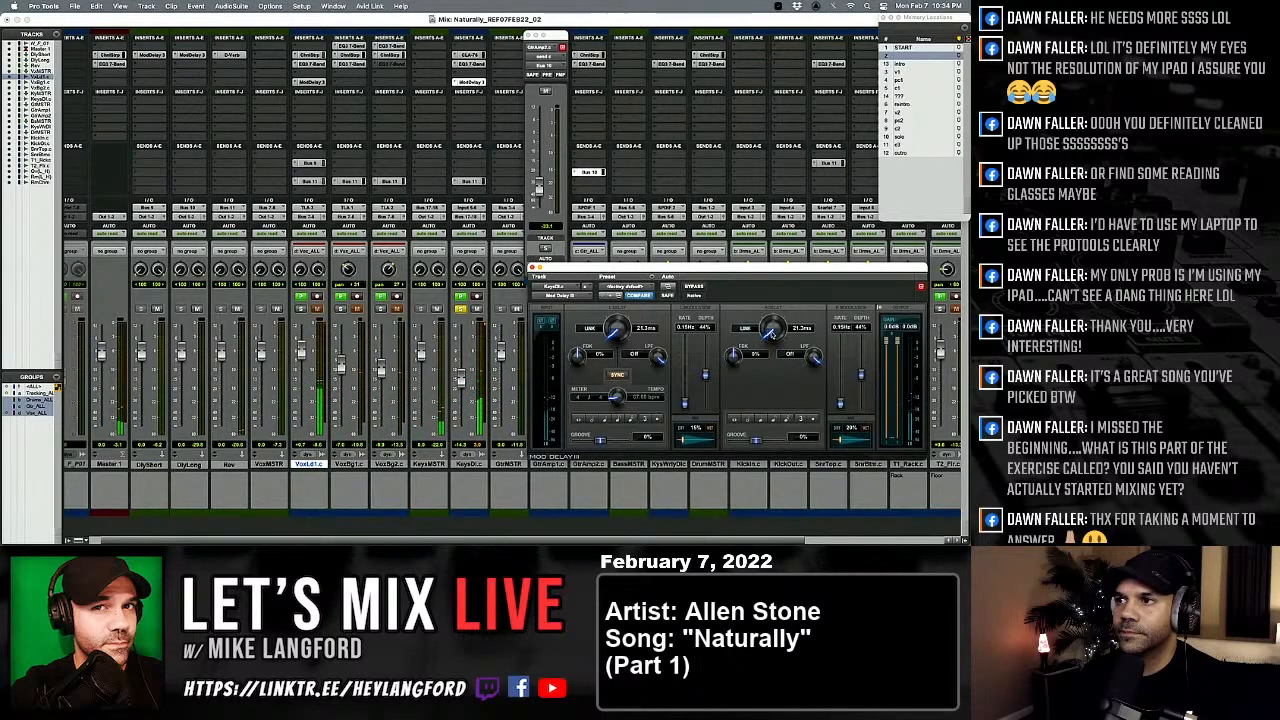
pyautogui.moveTo(771, 338); pyautogui.dragTo(770, 329)
pyautogui.click(625, 287)
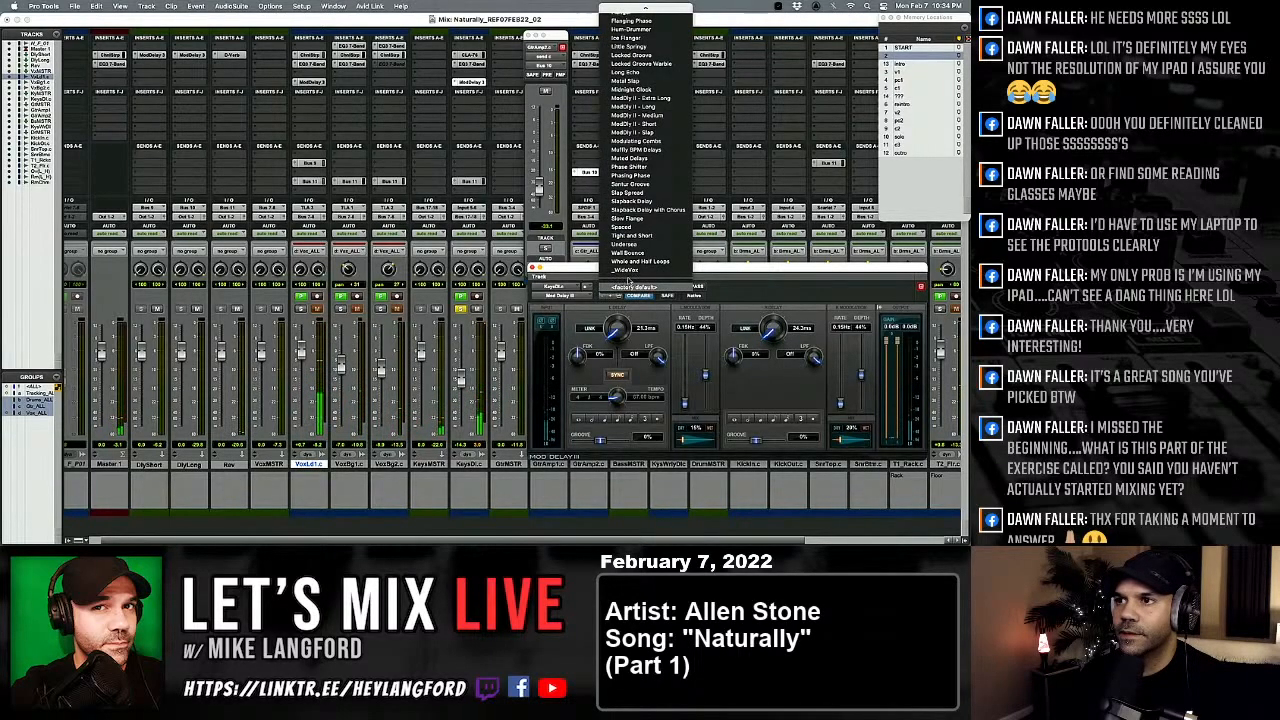
pyautogui.click(758, 318)
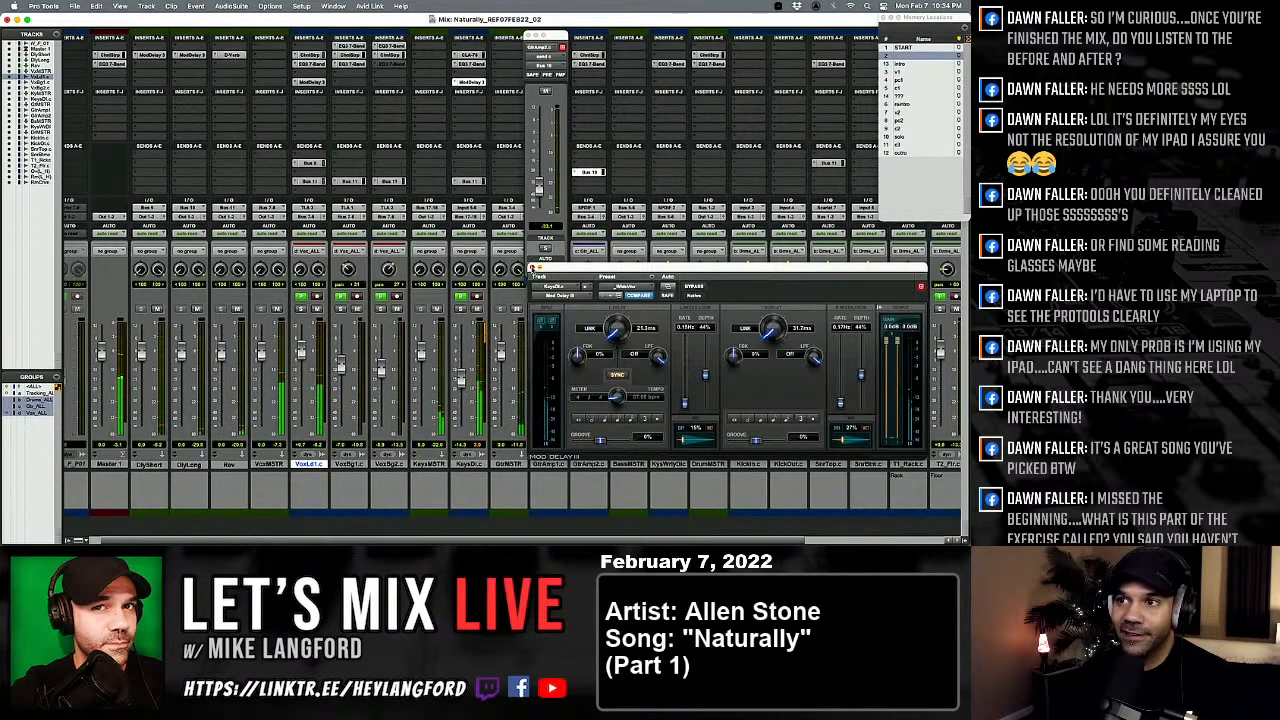
pyautogui.click(534, 270)
# Step: Solo the KickOut.c track briefly to check its sound, and clear the solo
pyautogui.hscroll(5, 482, 361)
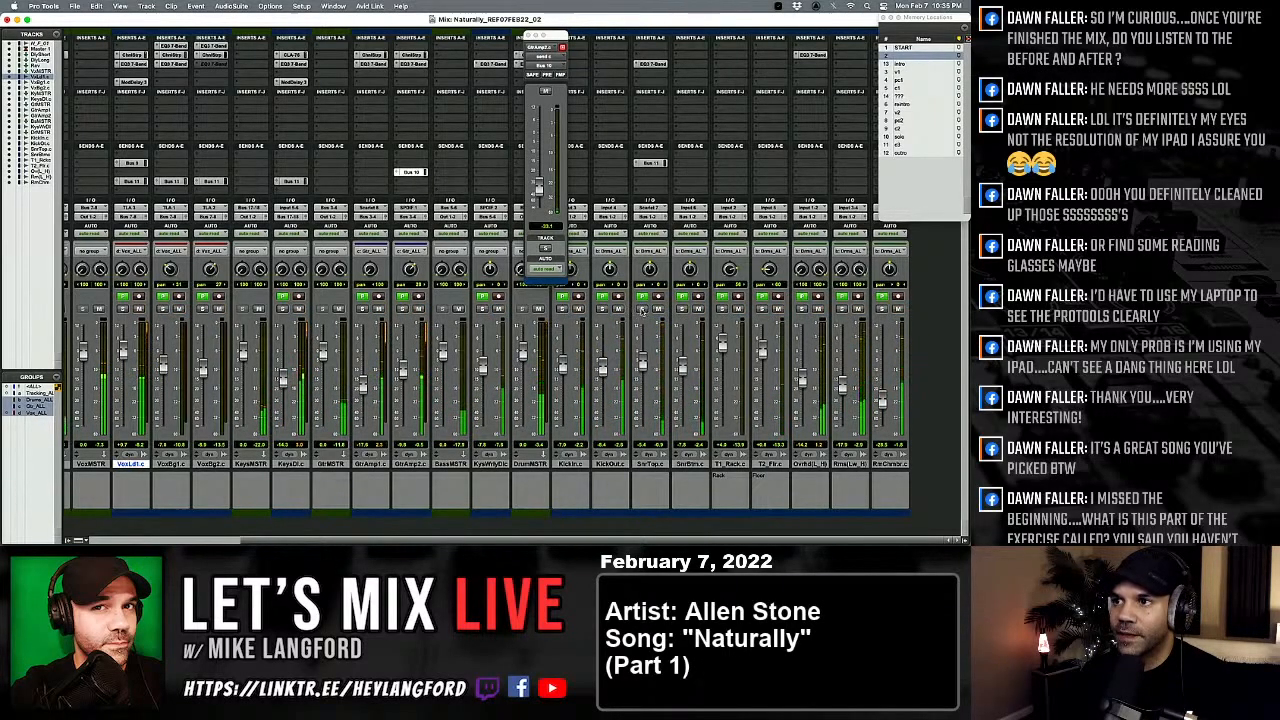
pyautogui.click(602, 309)
pyautogui.click(602, 309)
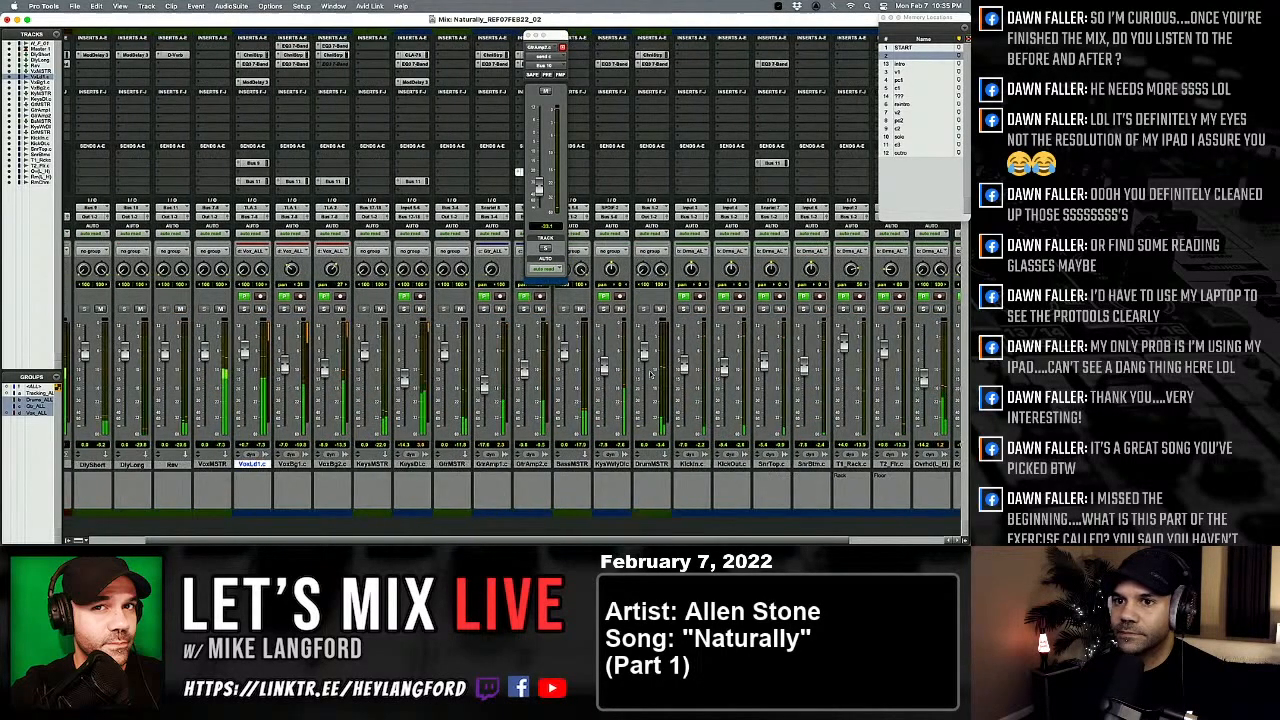
# Step: Solo VoxLd1.c and adjust the low-pass filter frequency in its 7-band EQ by ear, and close the plug-in
pyautogui.hscroll(-5, 482, 361)
pyautogui.click(315, 309)
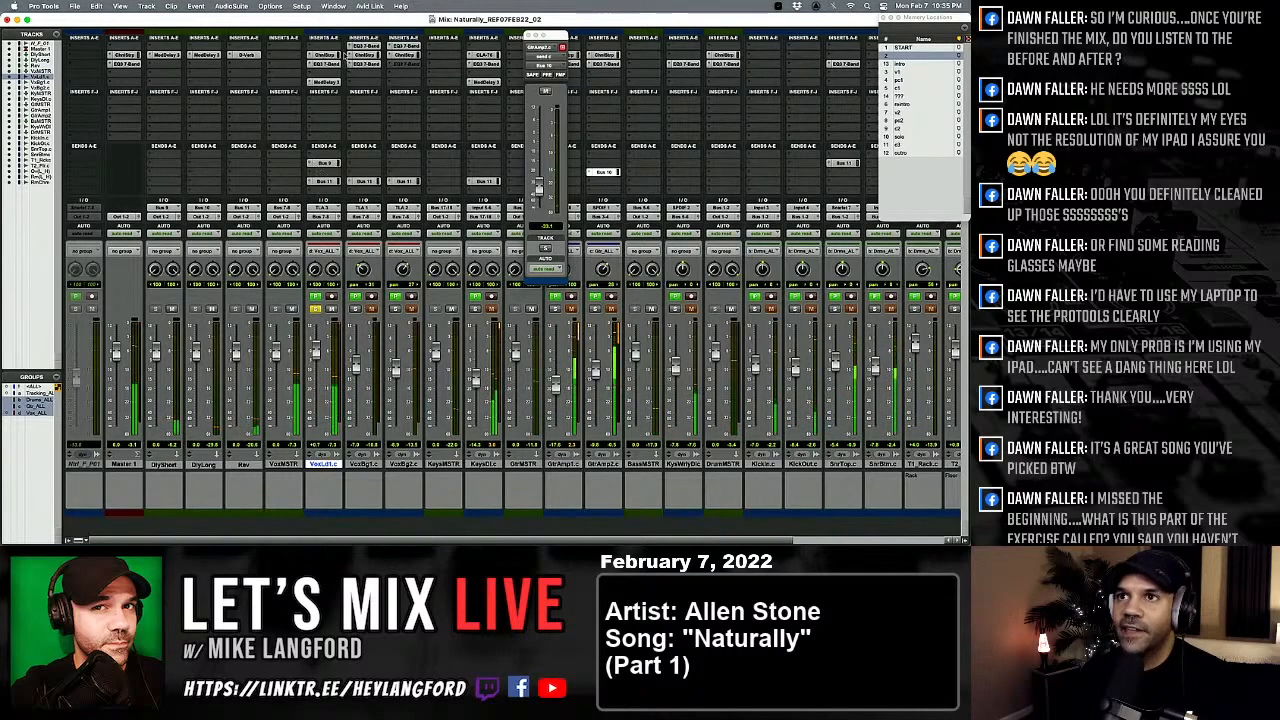
pyautogui.click(324, 64)
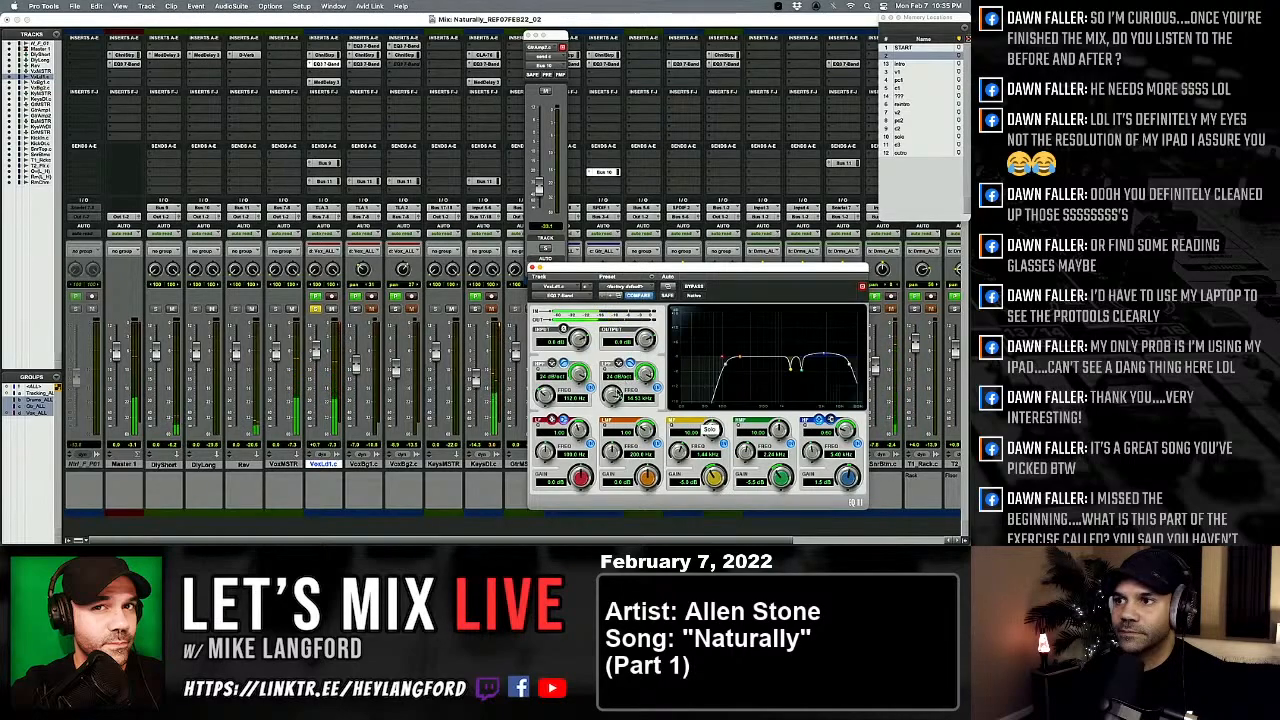
pyautogui.moveTo(644, 374); pyautogui.dragTo(613, 413)
pyautogui.scroll(5, 613, 410)
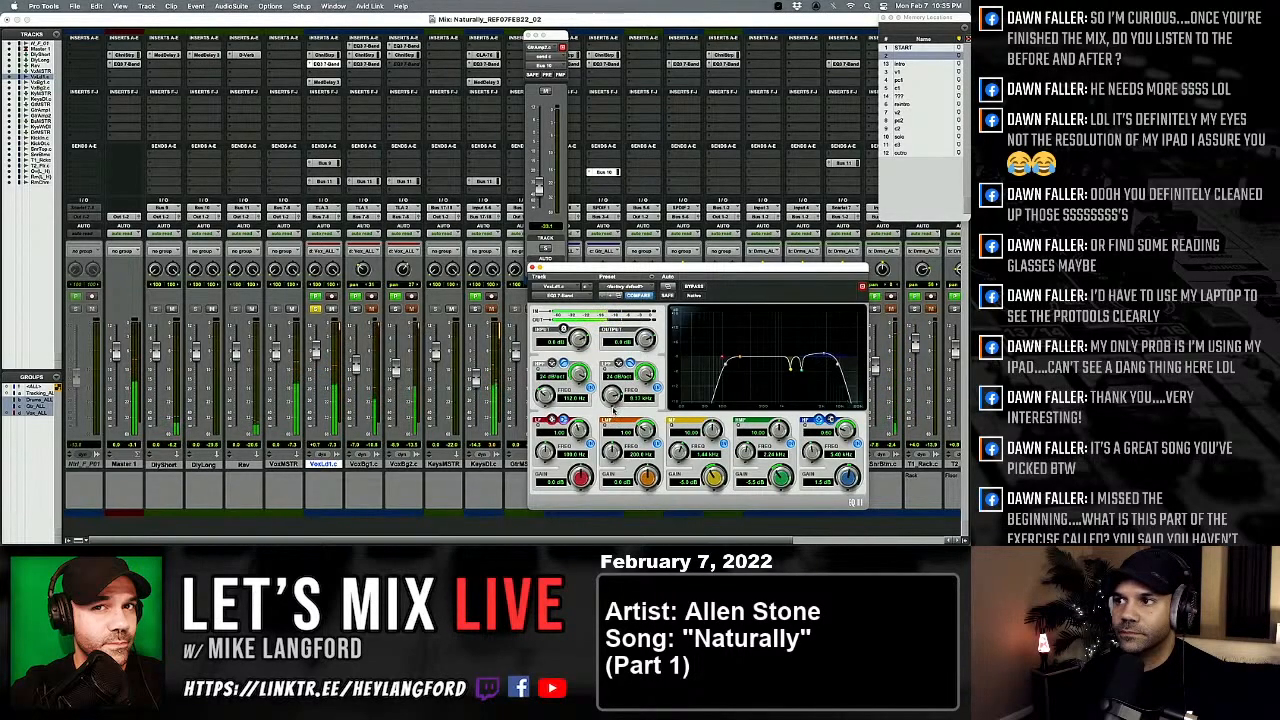
pyautogui.scroll(3, 613, 409)
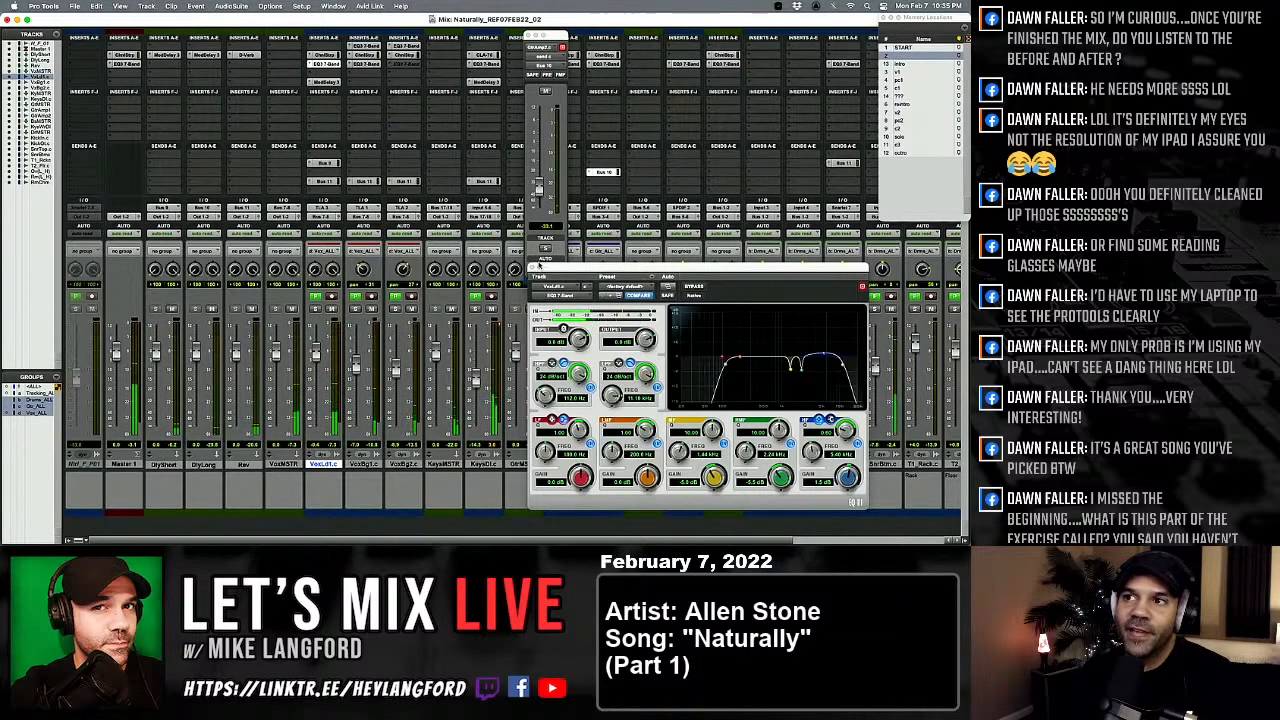
pyautogui.click(535, 269)
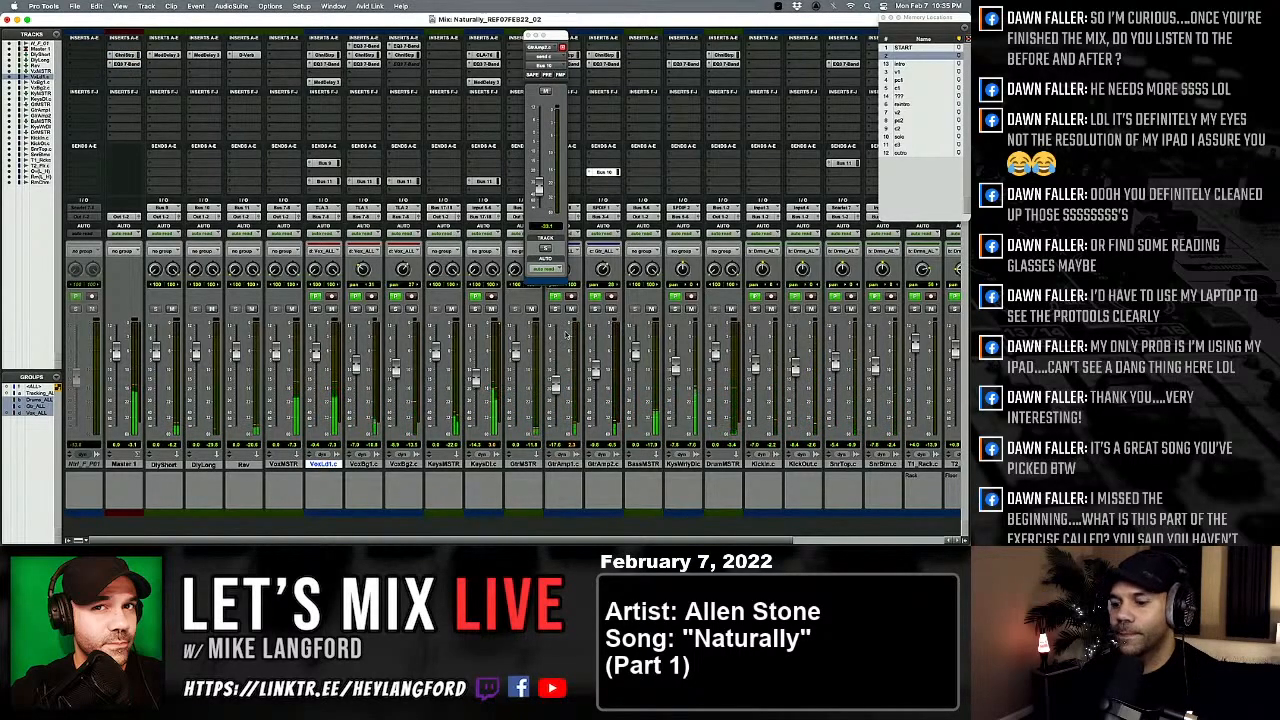
# Step: Close the GtrAmp2.c delay send window and switch to the Edit window
pyautogui.hscroll(4, 557, 338)
pyautogui.hscroll(1, 557, 338)
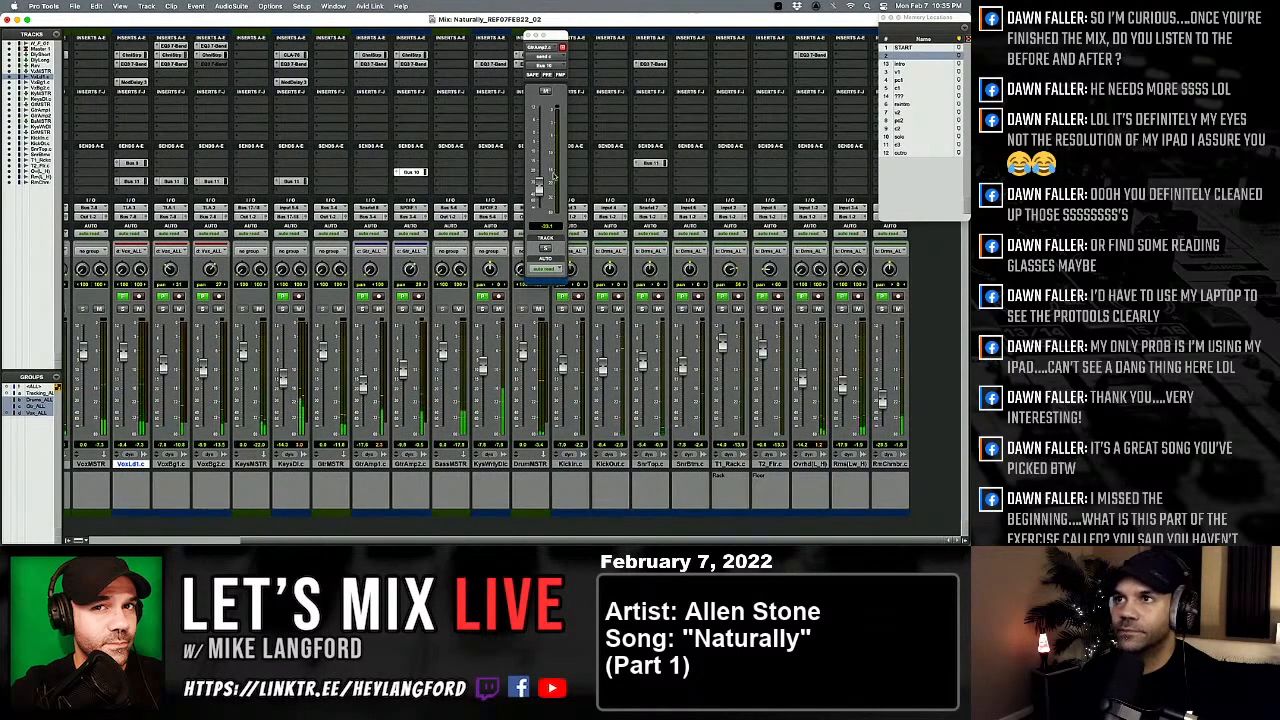
pyautogui.click(528, 36)
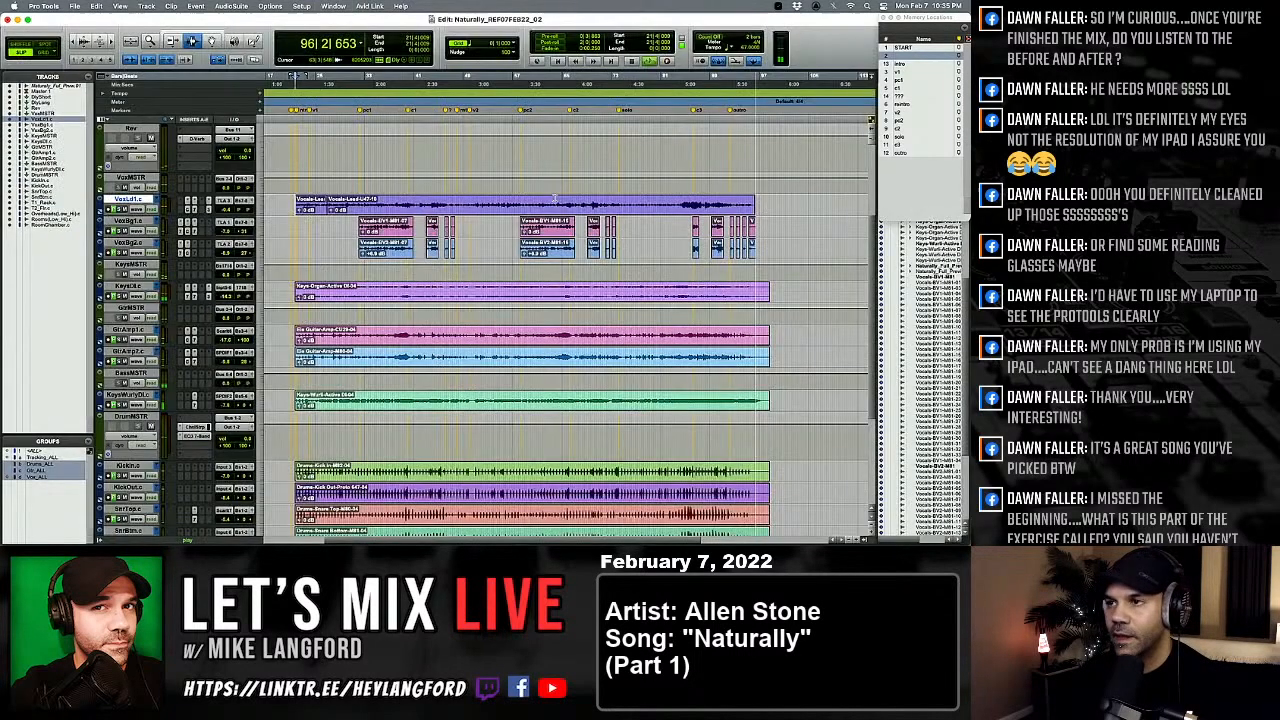
pyautogui.press('super+equal')
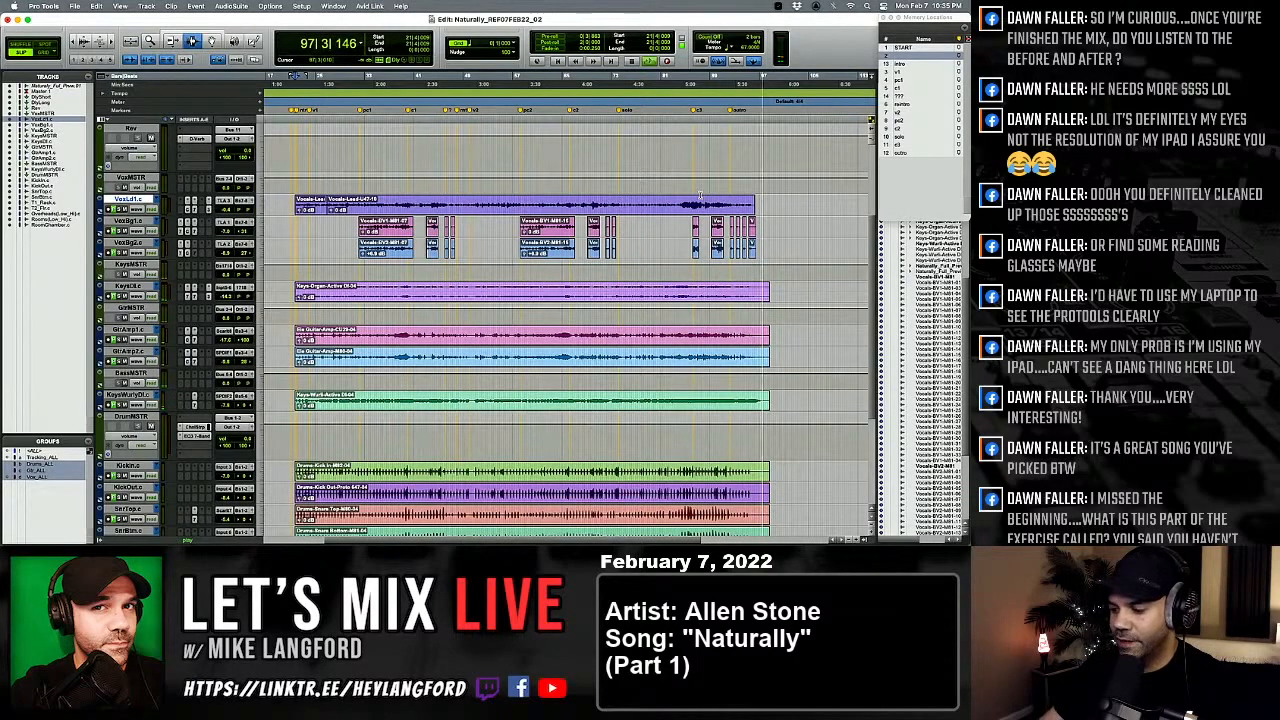
# Step: Add a marker near bar 98 at the song's ending, stop playback, and select the Grabber tool
pyautogui.press('KP_Enter')
pyautogui.press('Return')
pyautogui.press('space')
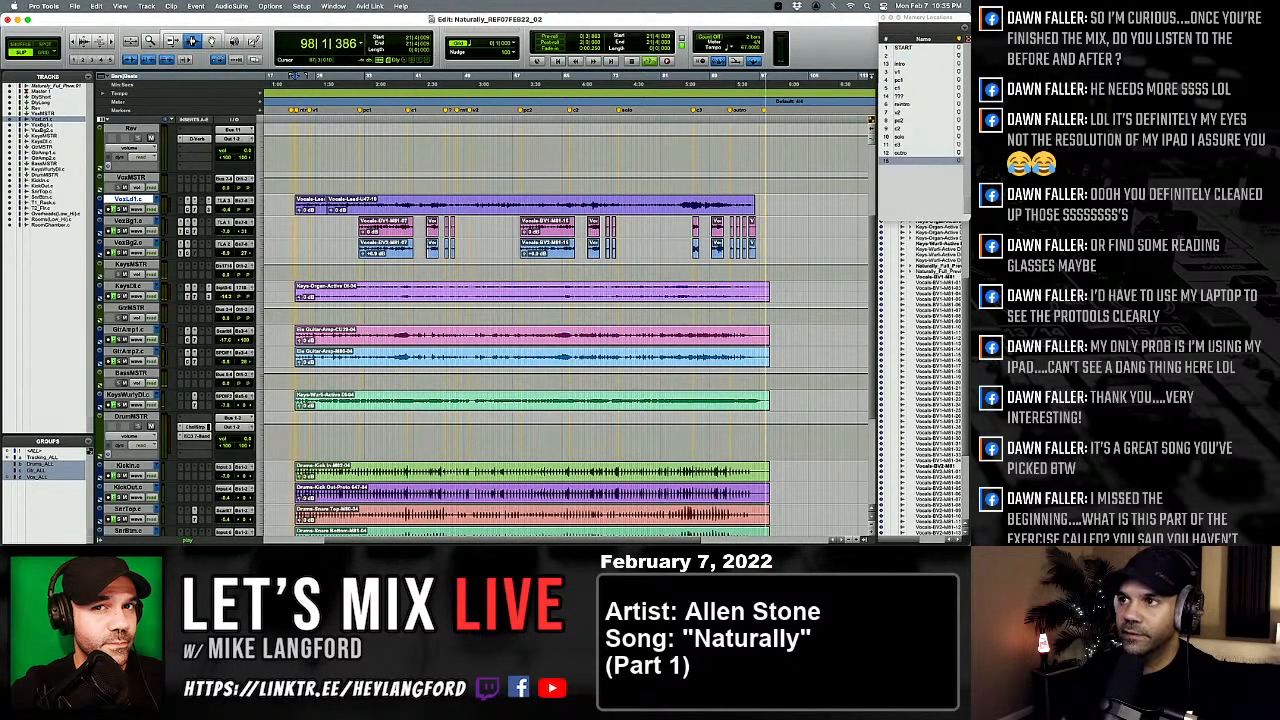
pyautogui.click(763, 109)
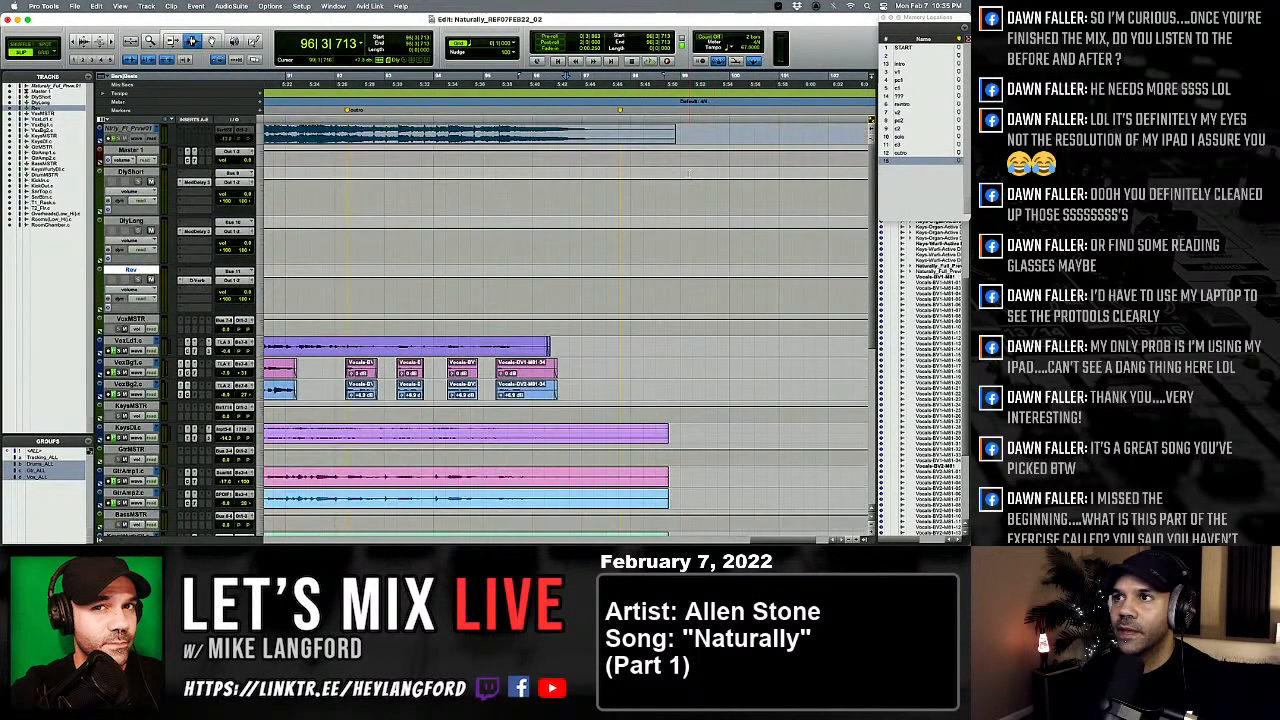
pyautogui.press('F8')
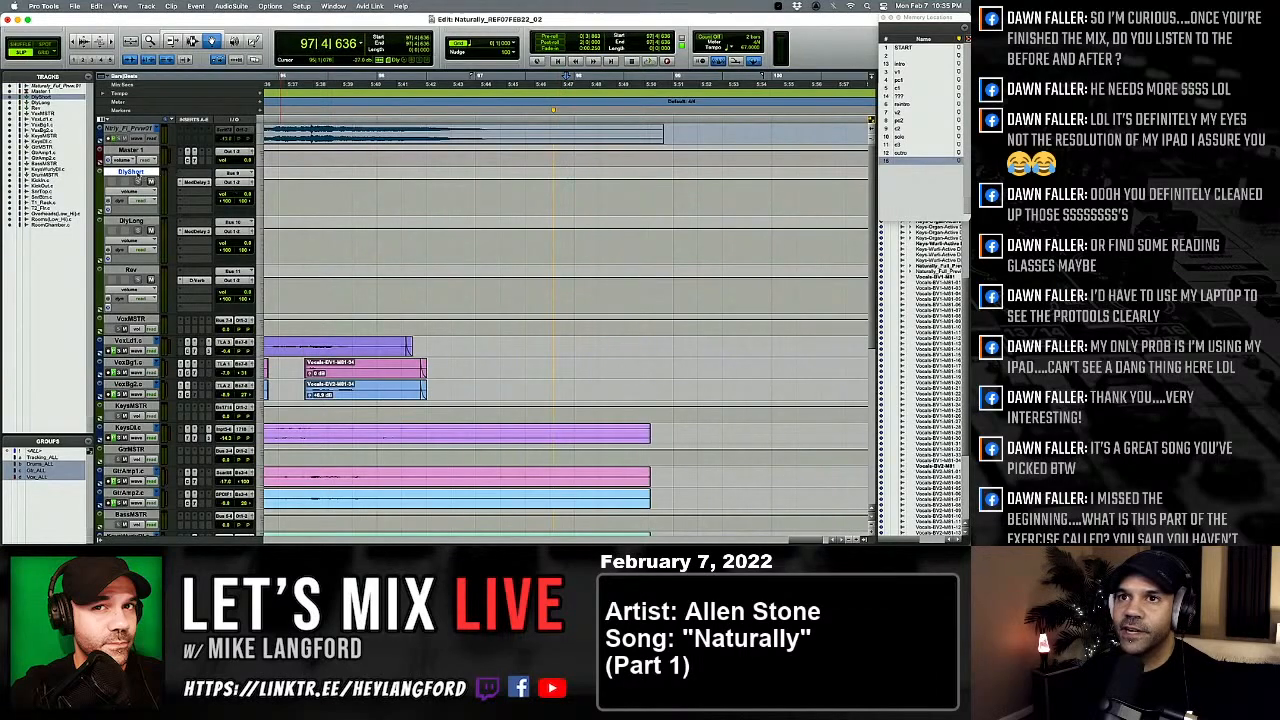
# Step: Enlarge the Master 1 track and play the song's ending from about bar 96
pyautogui.moveTo(122, 166); pyautogui.dragTo(205, 262)
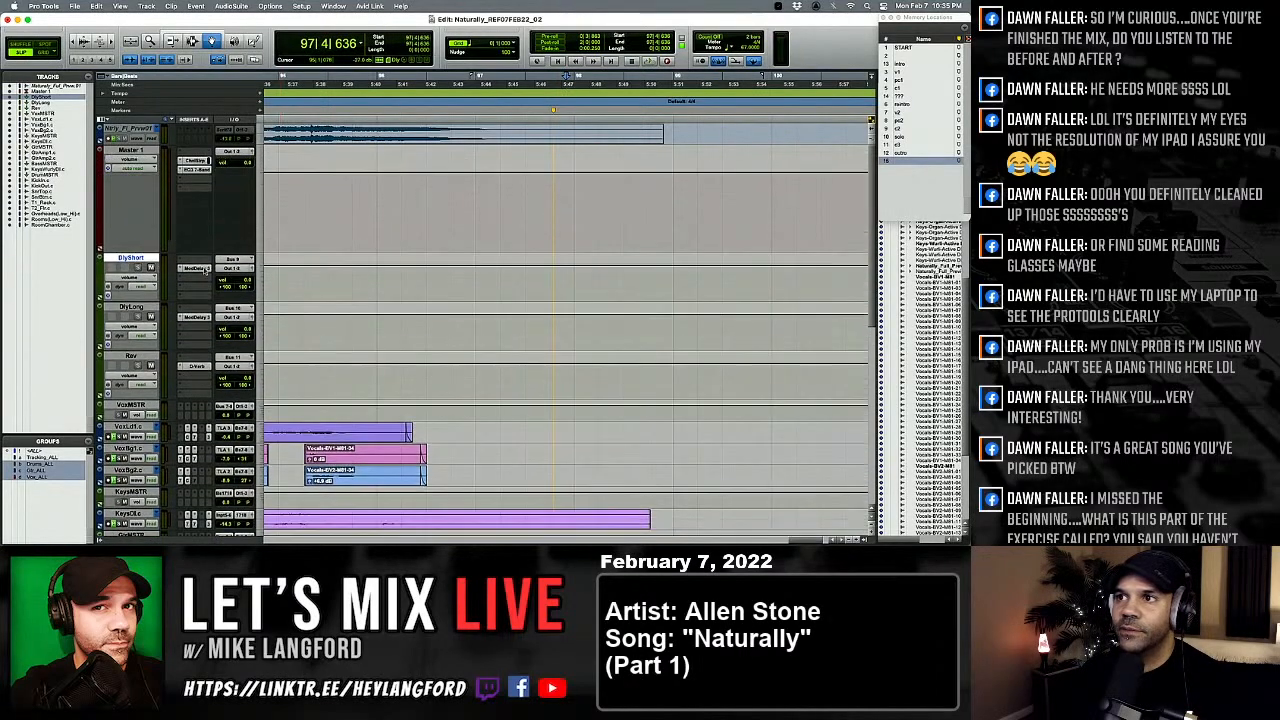
pyautogui.click(401, 112)
pyautogui.press('space')
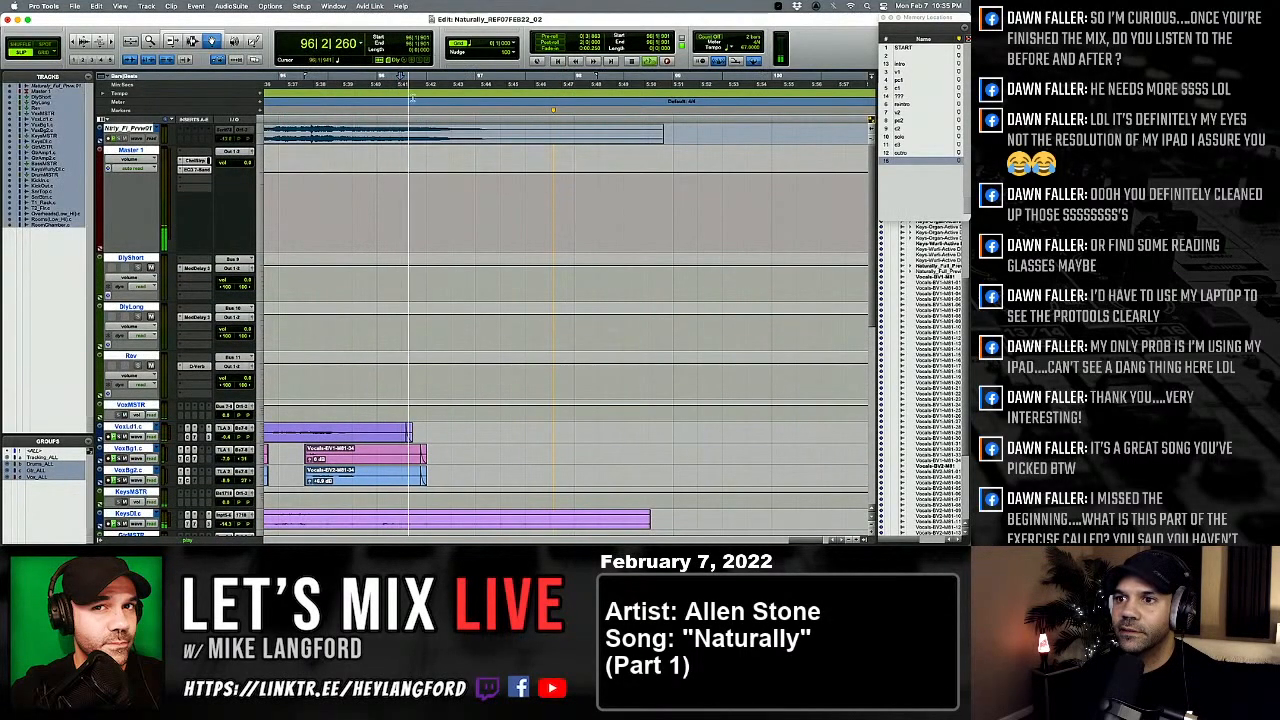
pyautogui.click(546, 173)
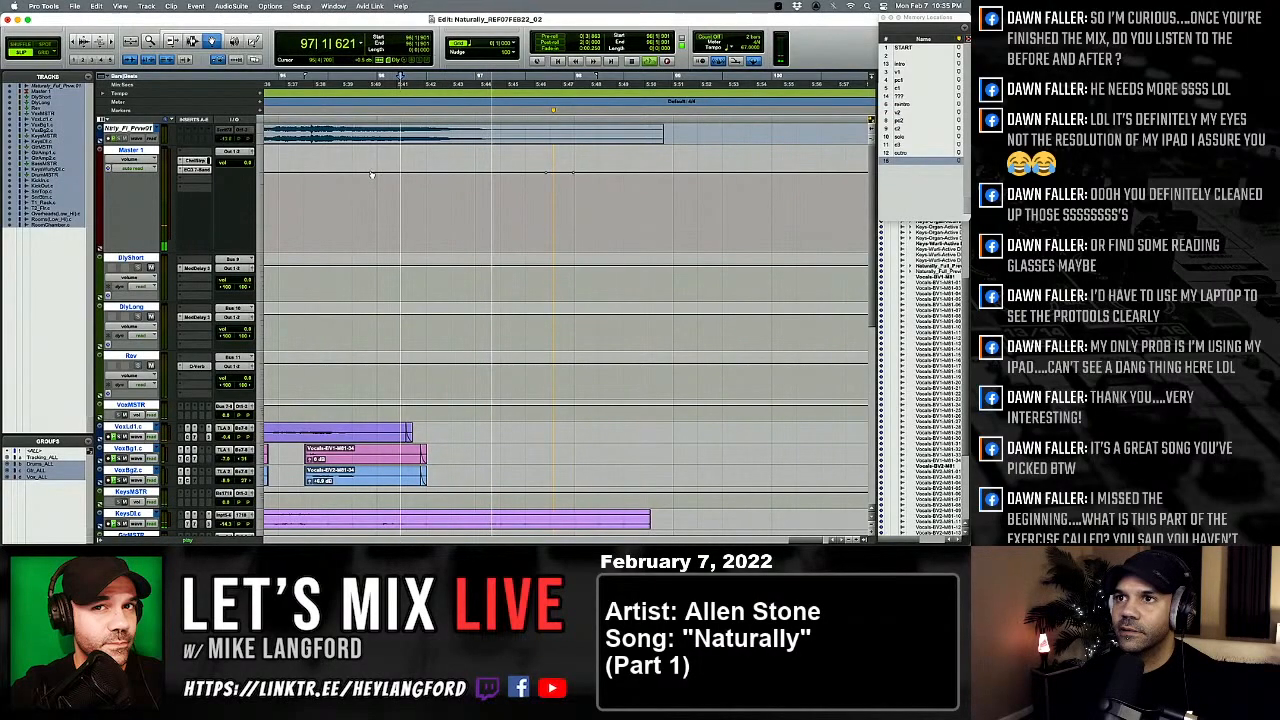
# Step: Draw a volume automation fade-out on Master 1 that bends midway and reaches silence just before the ending marker, and stop playback
pyautogui.press('super+KP_1')
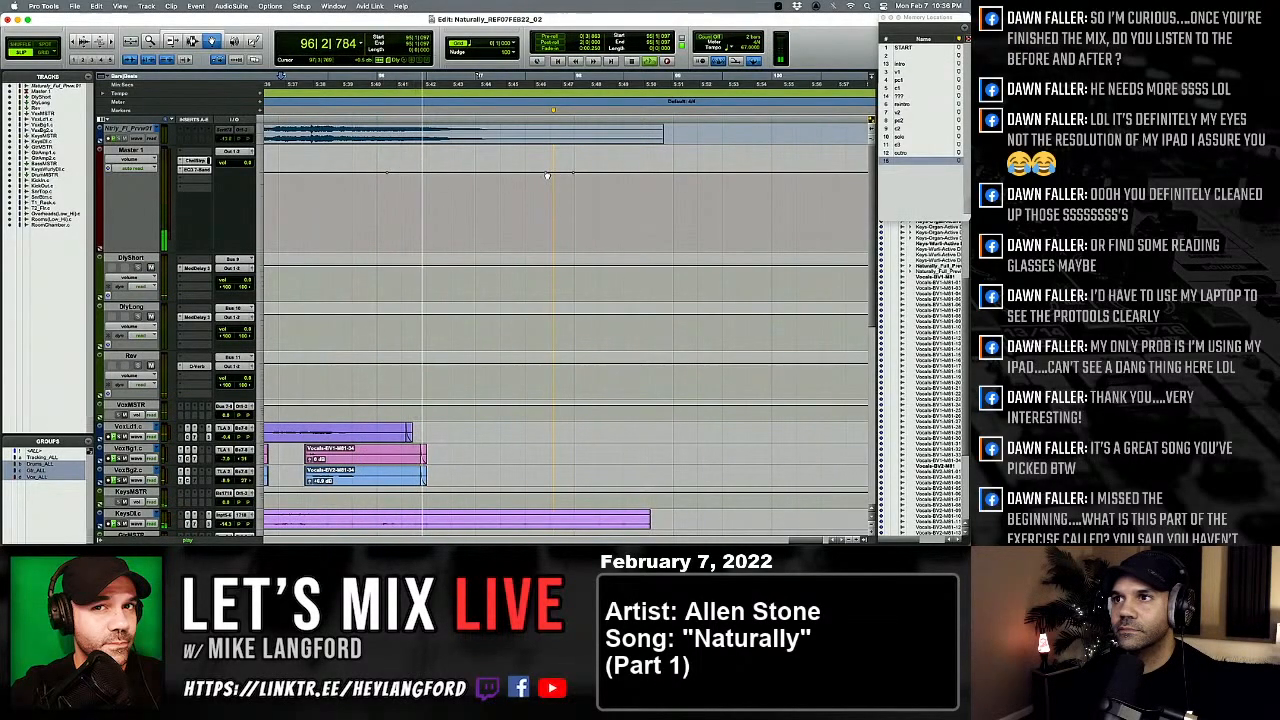
pyautogui.moveTo(546, 176); pyautogui.dragTo(547, 250)
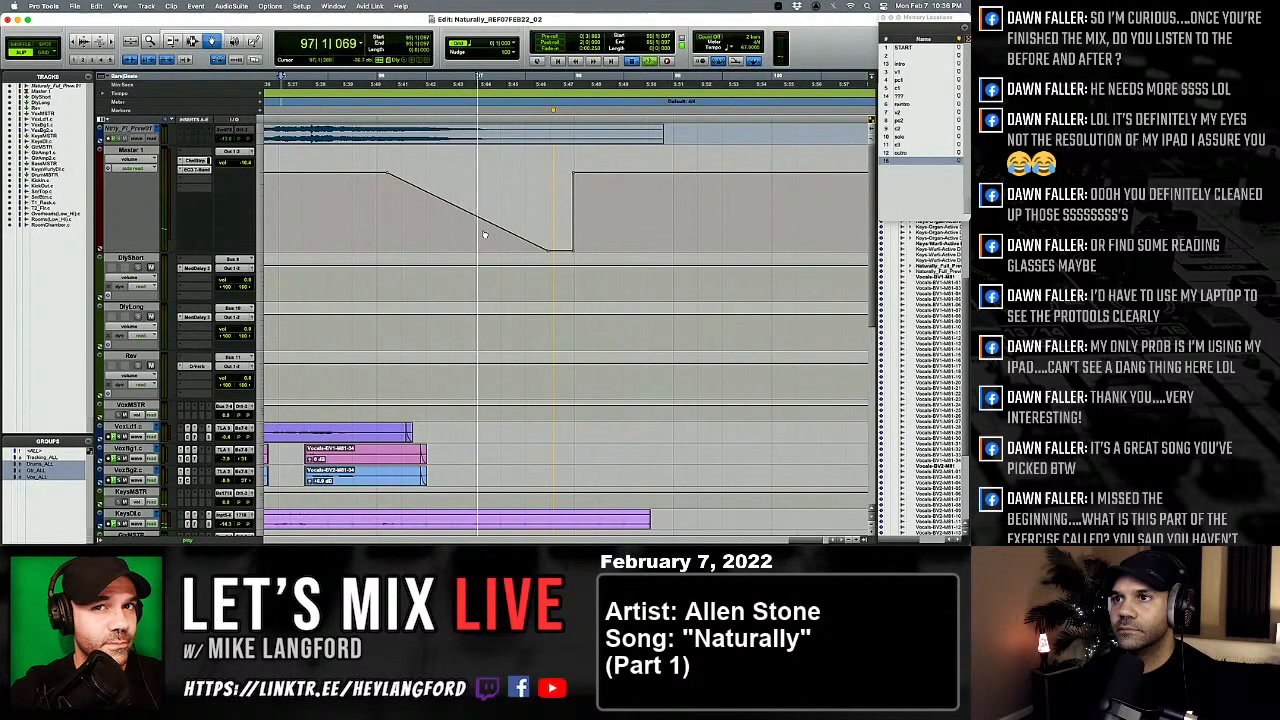
pyautogui.moveTo(474, 214); pyautogui.dragTo(472, 197)
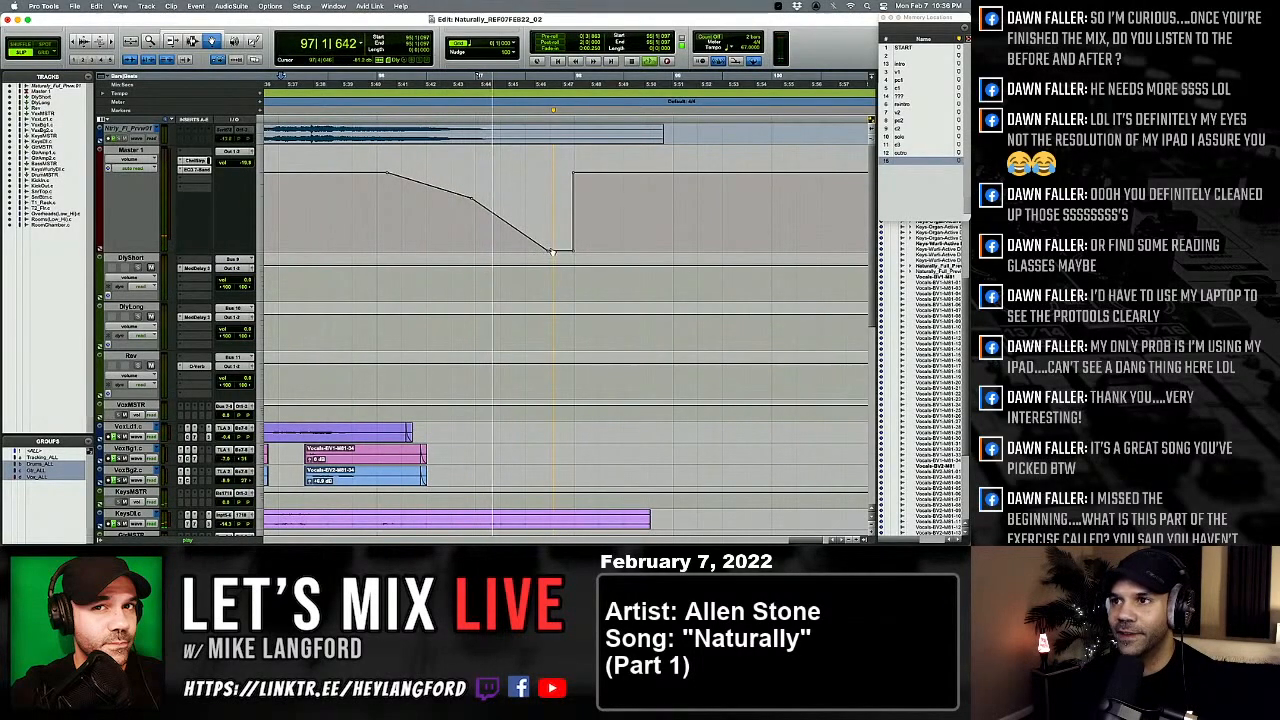
pyautogui.moveTo(552, 252); pyautogui.dragTo(543, 251)
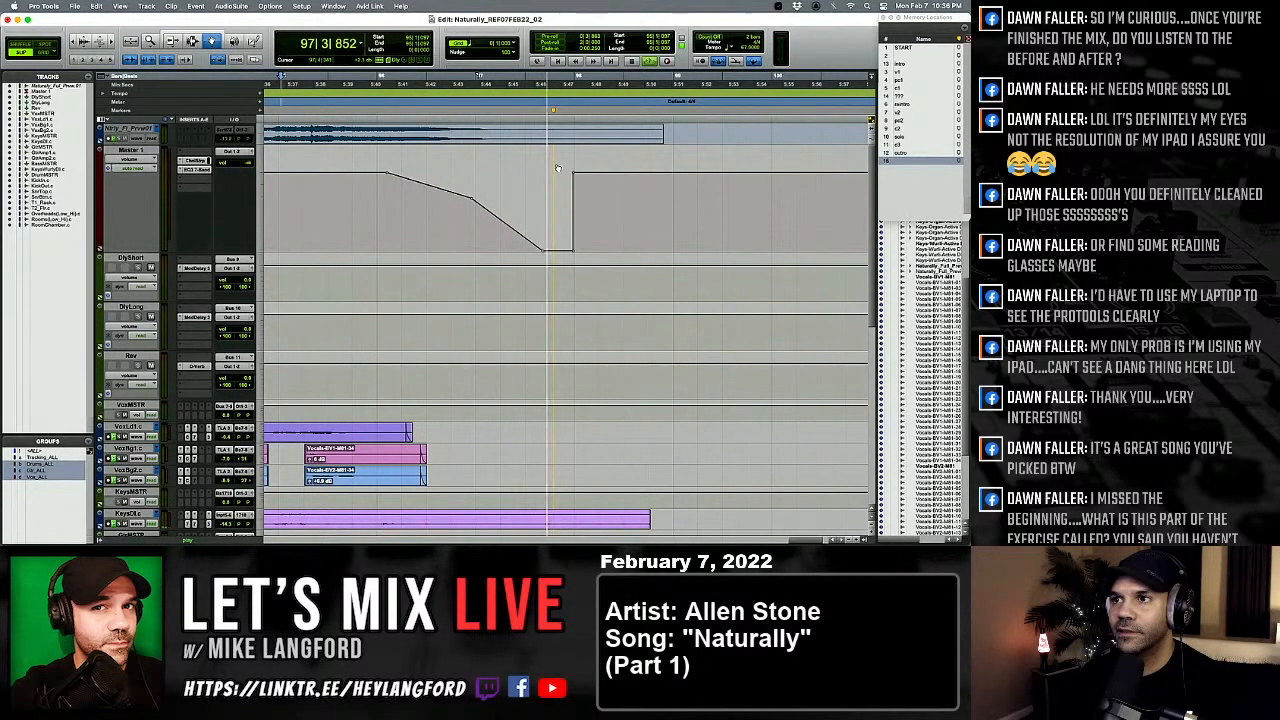
pyautogui.press('space')
# Step: Select the song from the unnamed second marker to the ending marker and store it as a Selection memory location named EXPORT FULL
pyautogui.hotkey('alt', 'a')
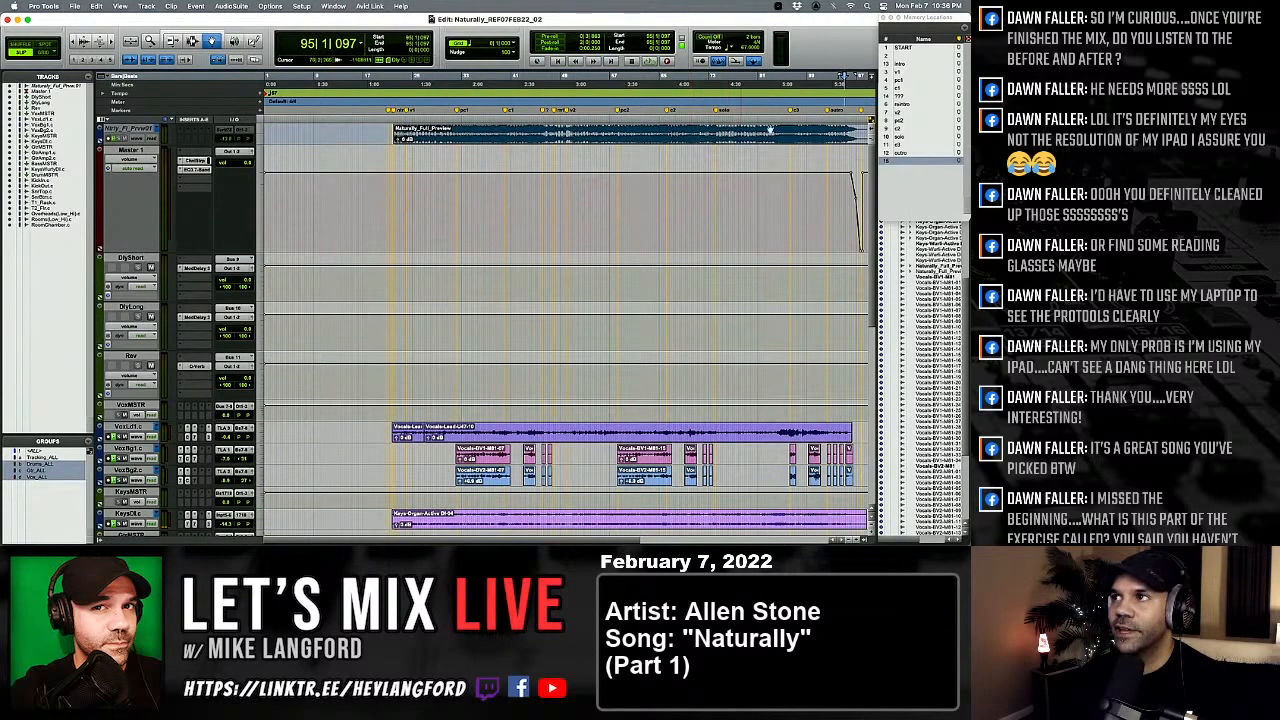
pyautogui.click(907, 56)
pyautogui.keyDown('shift'); pyautogui.click(909, 160); pyautogui.keyUp('shift')
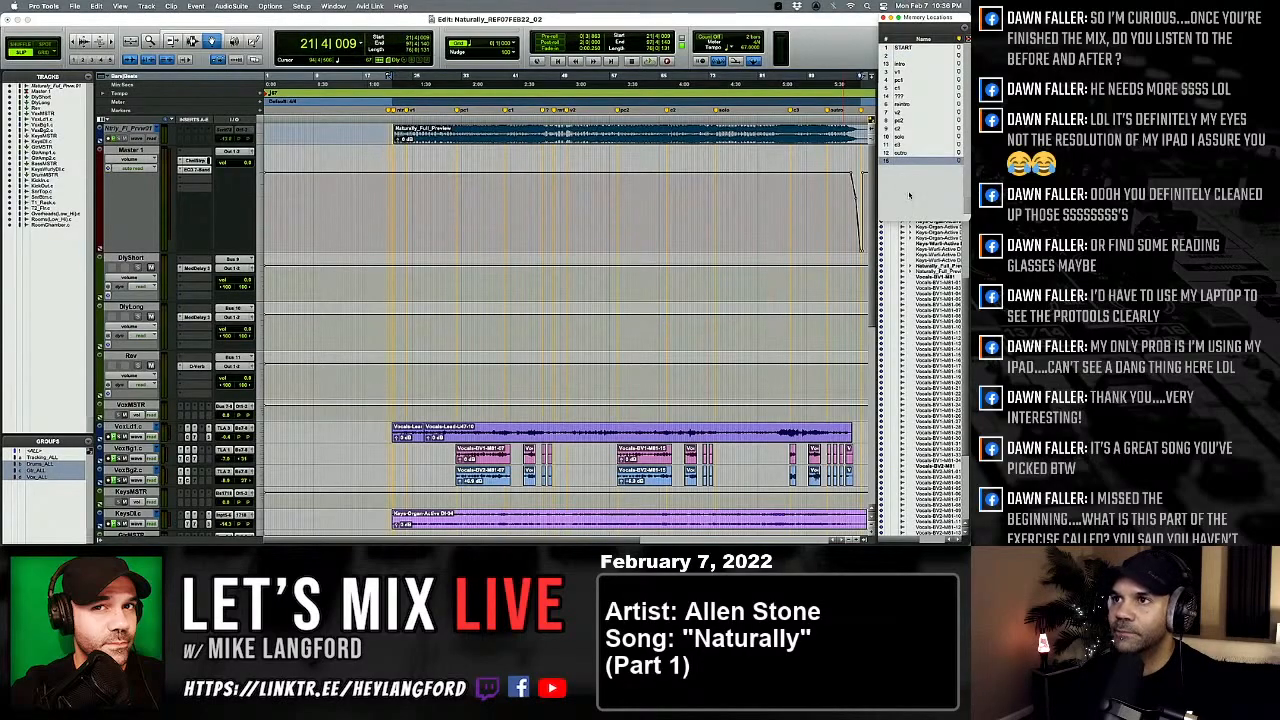
pyautogui.hscroll(2, 772, 240)
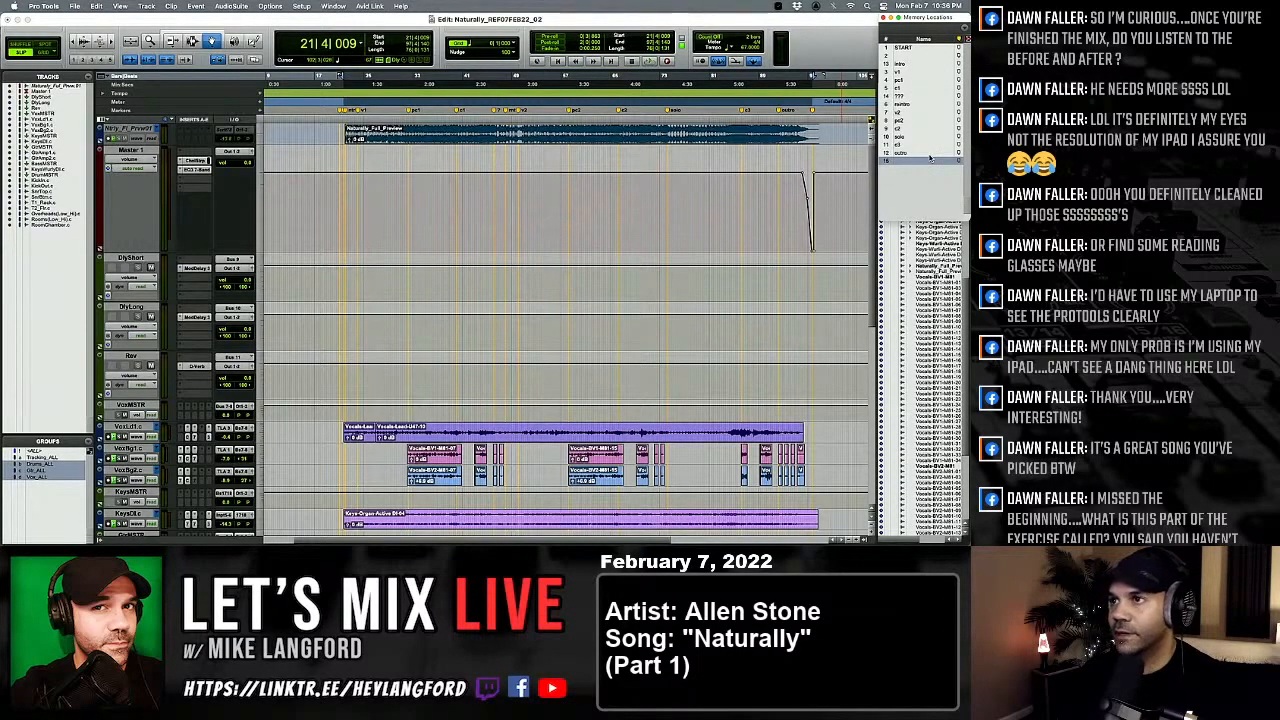
pyautogui.press('KP_Enter')
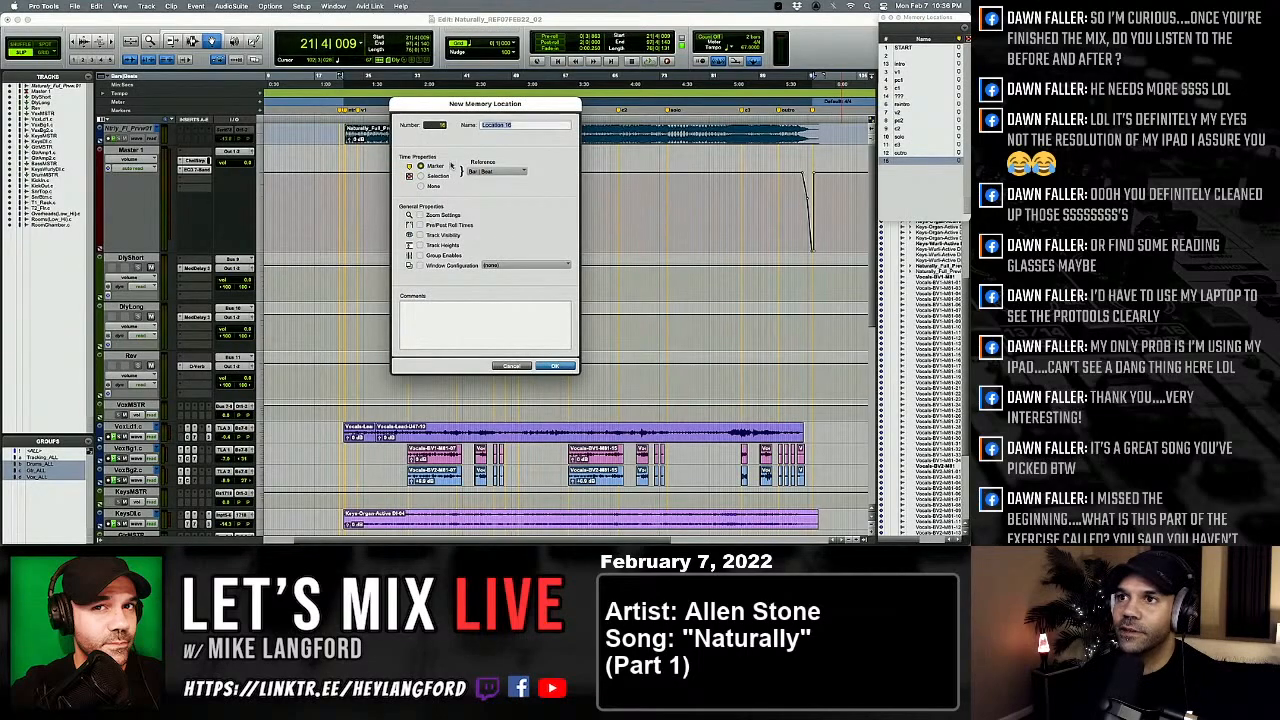
pyautogui.click(437, 177)
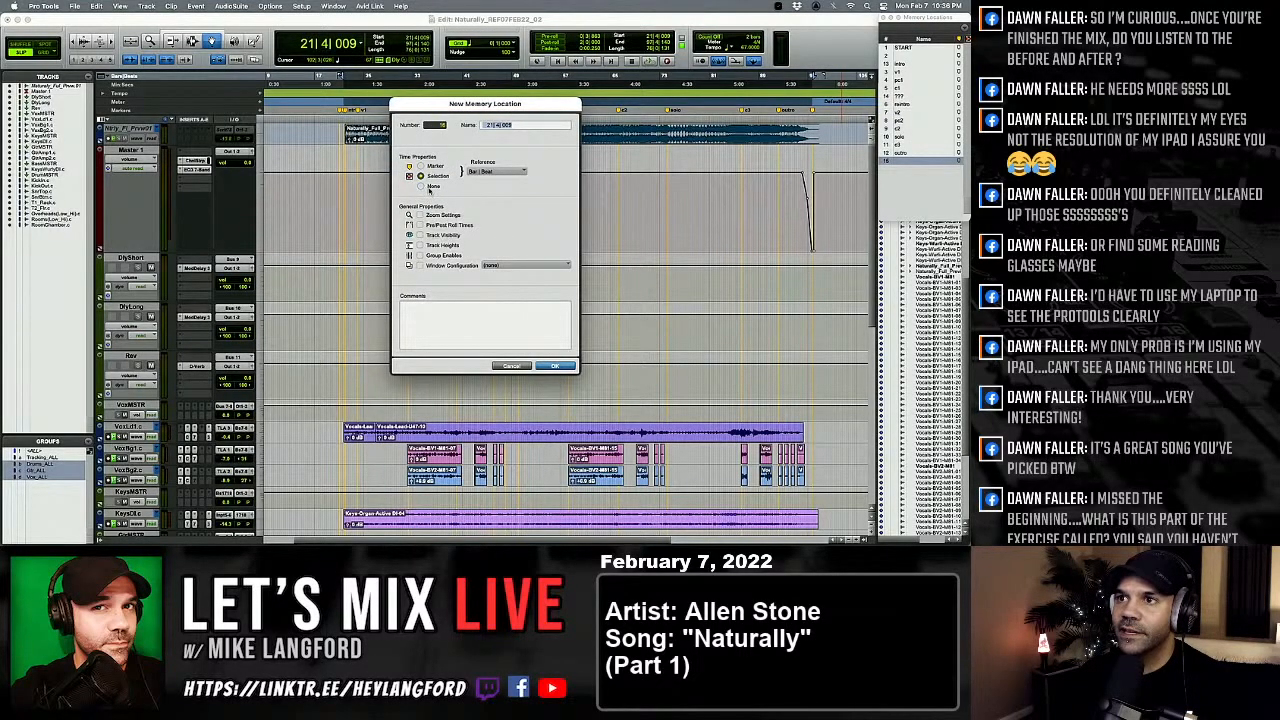
pyautogui.click(489, 173)
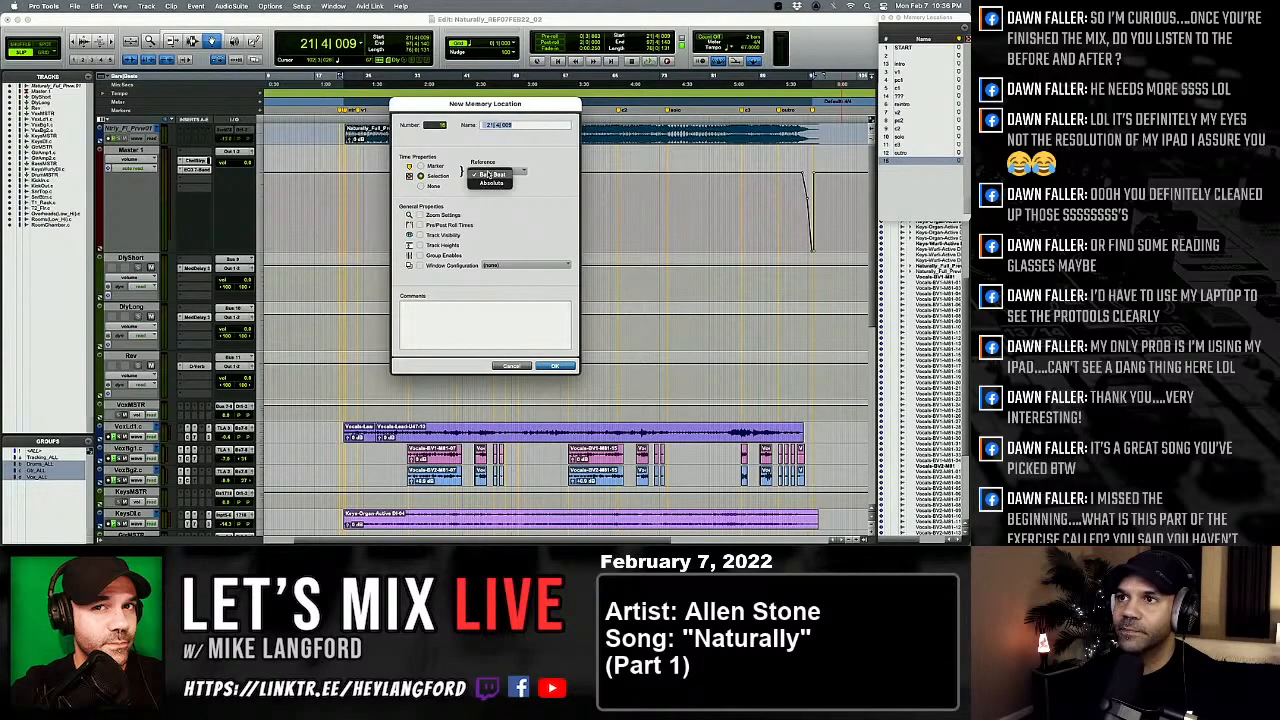
pyautogui.click(530, 146)
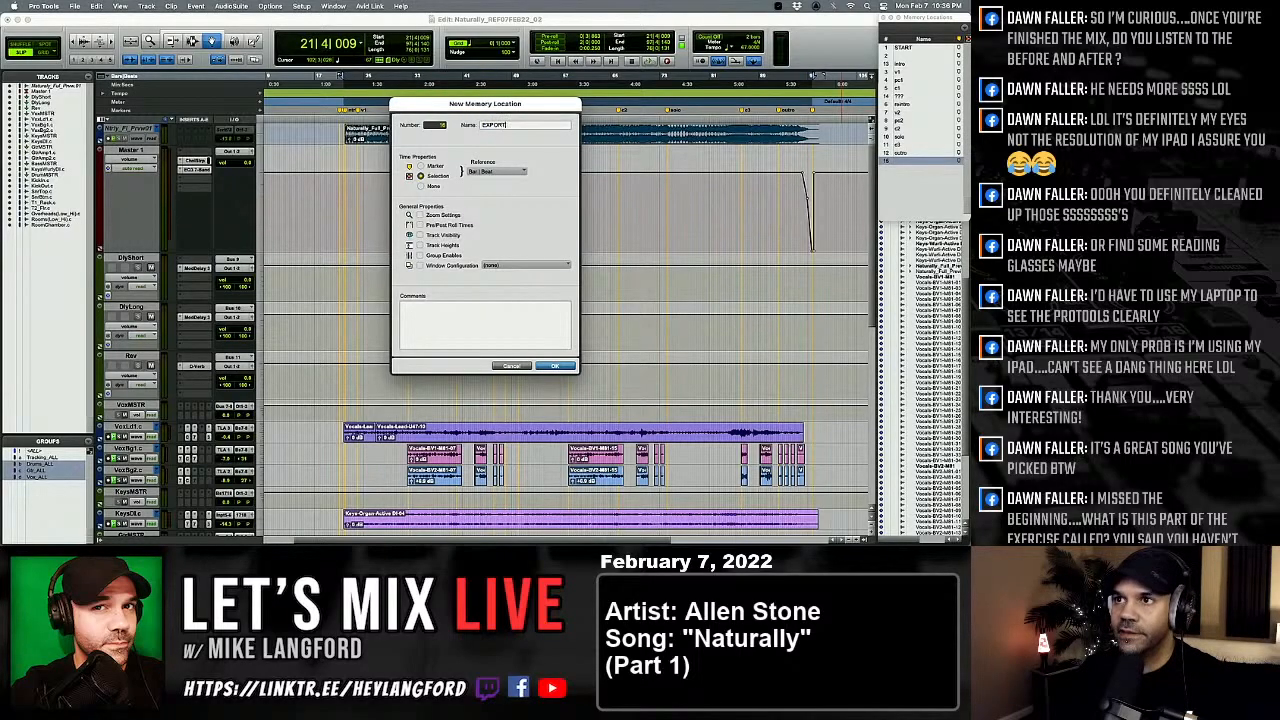
pyautogui.press('Return')
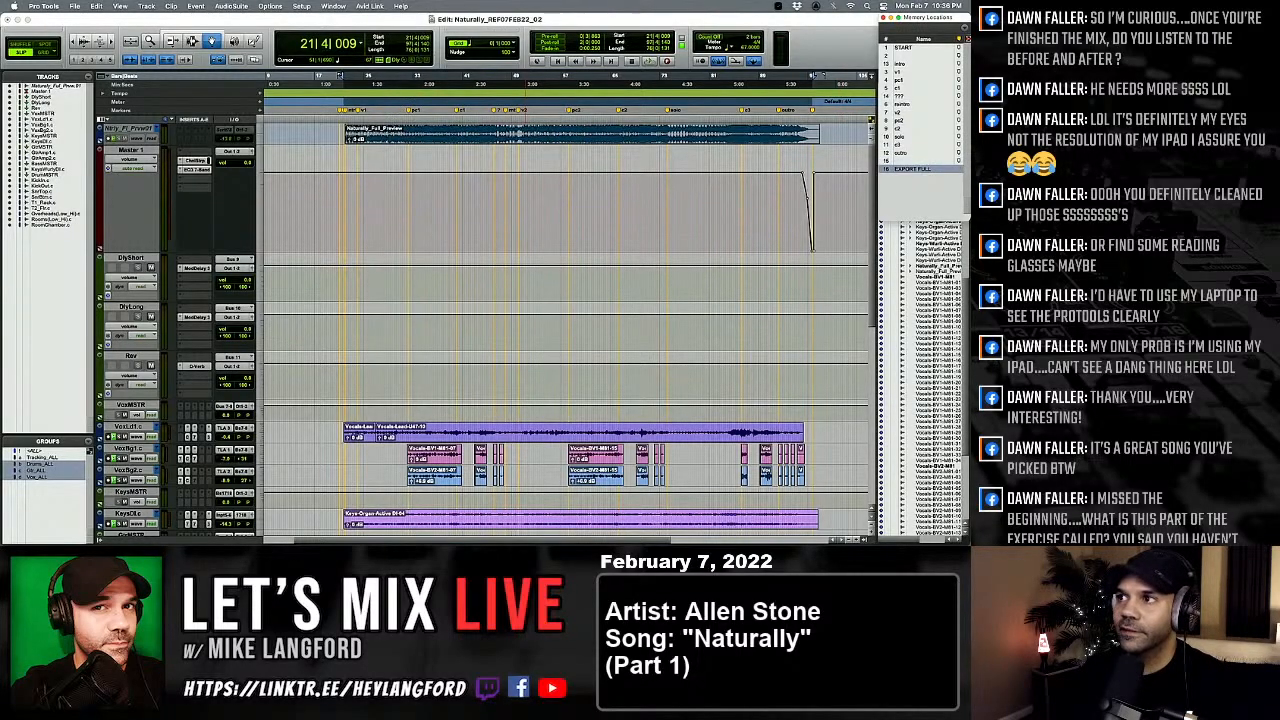
# Step: Play the song's start, drop the selection by placing the cursor mid-song on Master 1, and recall the EXPORT FULL memory location
pyautogui.press('space')
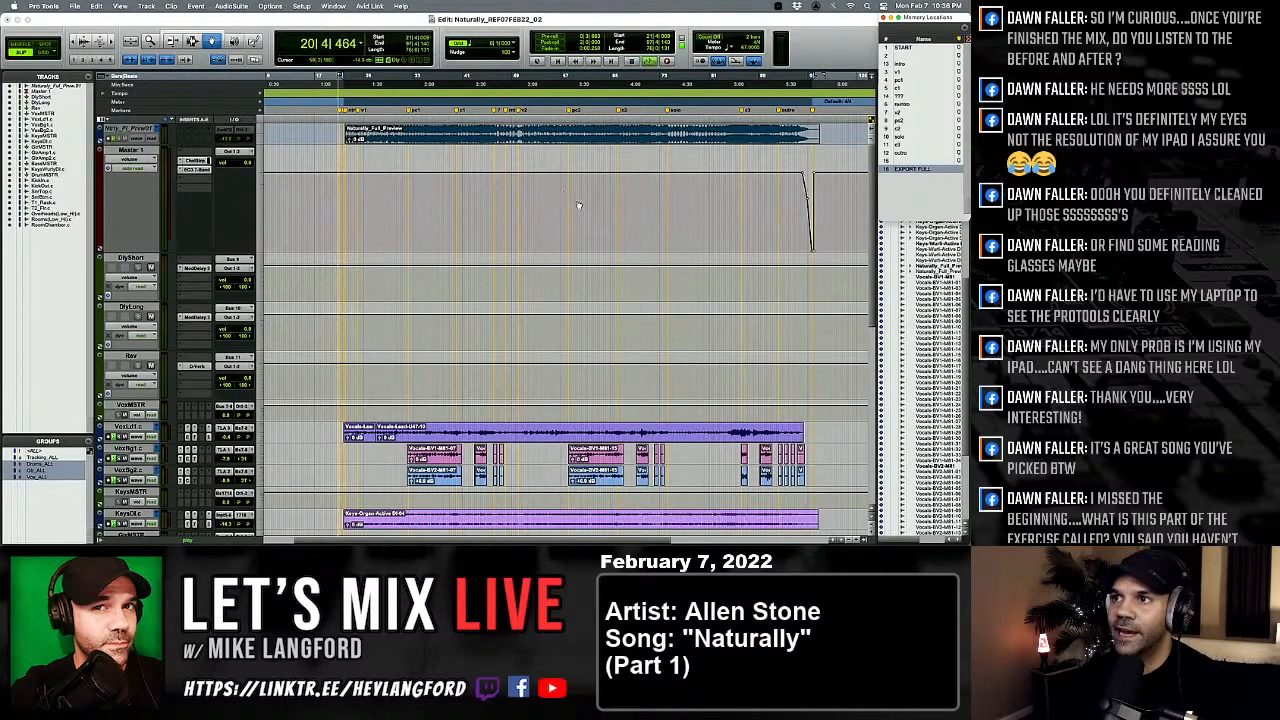
pyautogui.press('Escape')
pyautogui.press('Escape')
pyautogui.press('Escape')
pyautogui.press('Escape')
pyautogui.press('Escape')
pyautogui.click(580, 203)
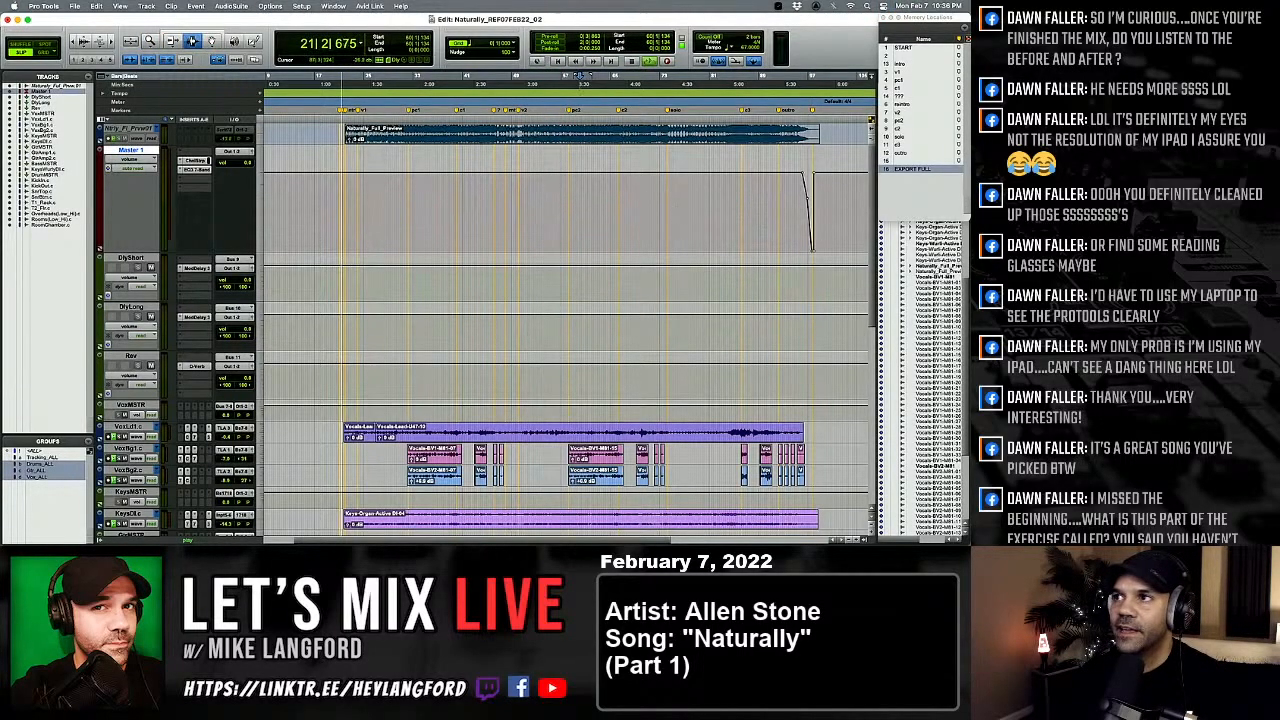
pyautogui.press('space')
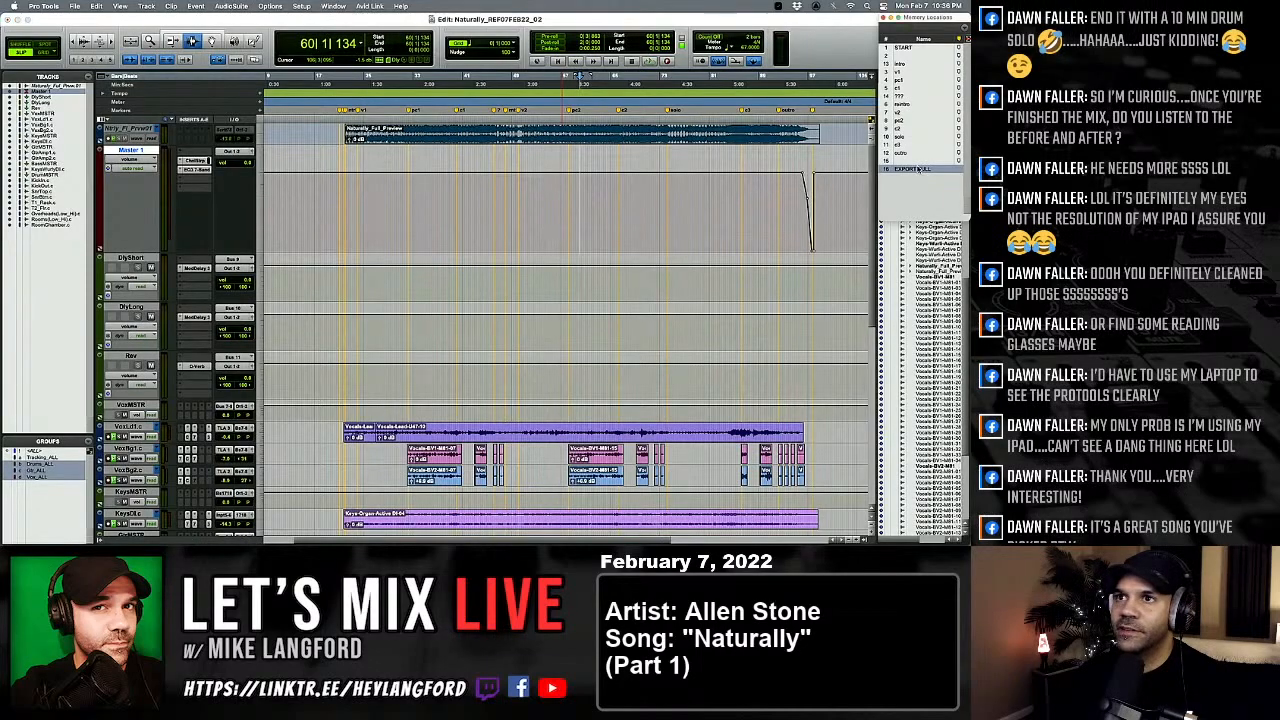
pyautogui.click(919, 169)
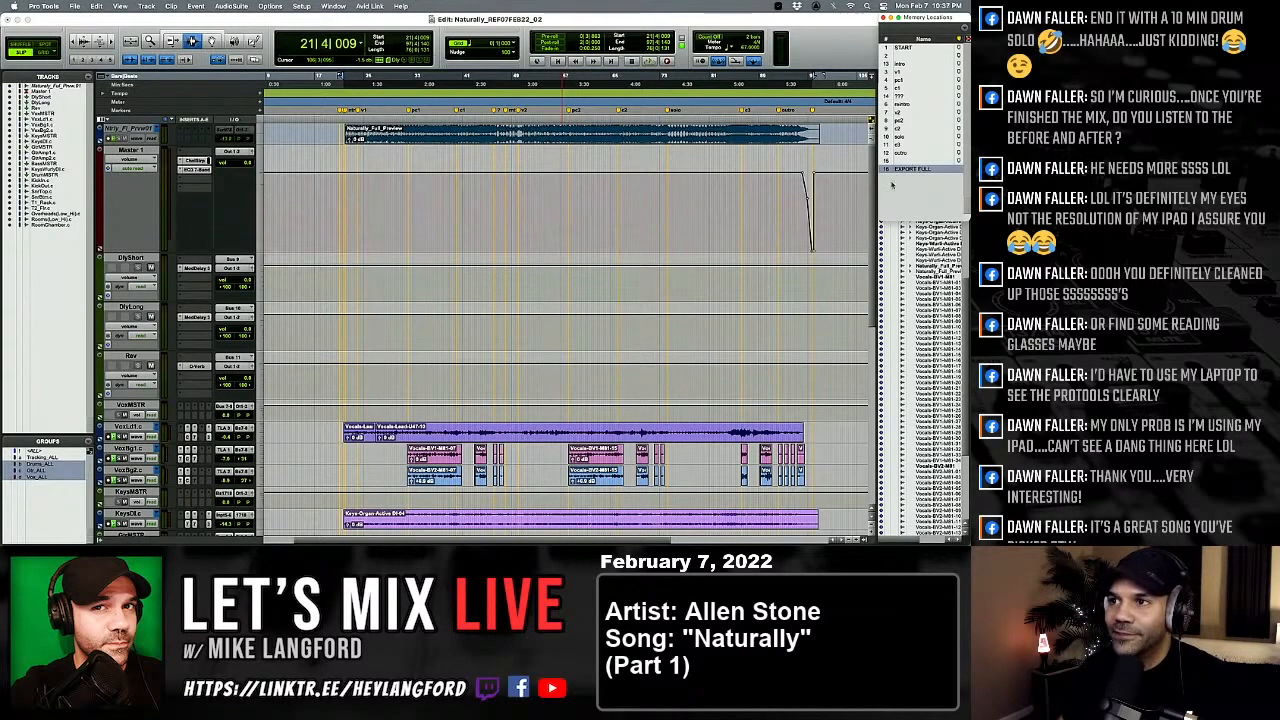
# Step: Remove all unused clips from the session's clip list and shrink the tracks so that all fit in the Edit window
pyautogui.scroll(-5, 836, 216)
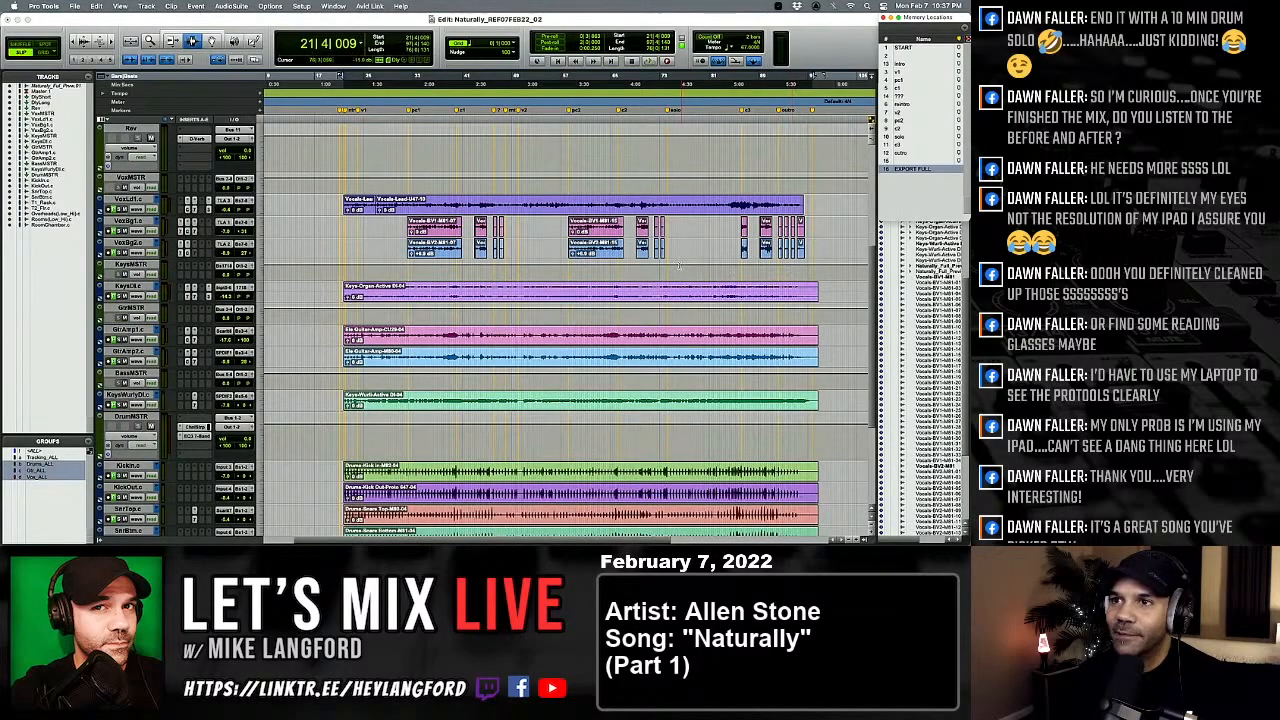
pyautogui.scroll(-5, 708, 265)
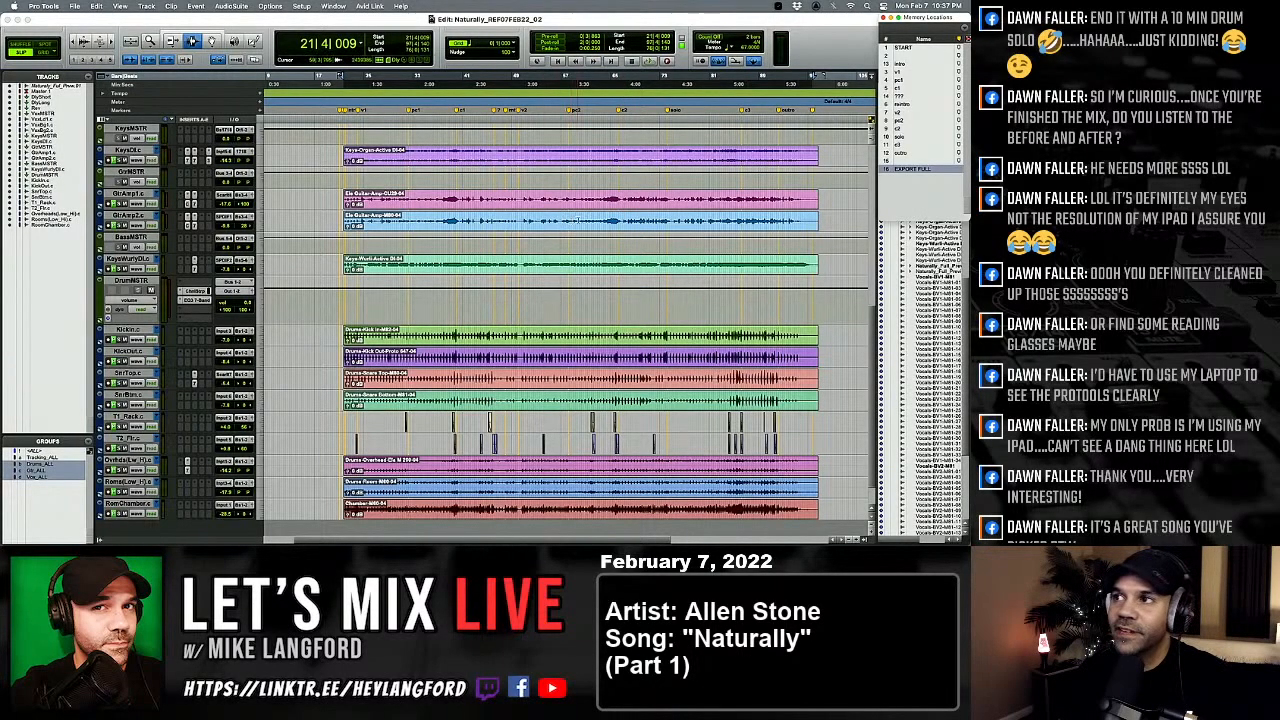
pyautogui.scroll(10, 578, 222)
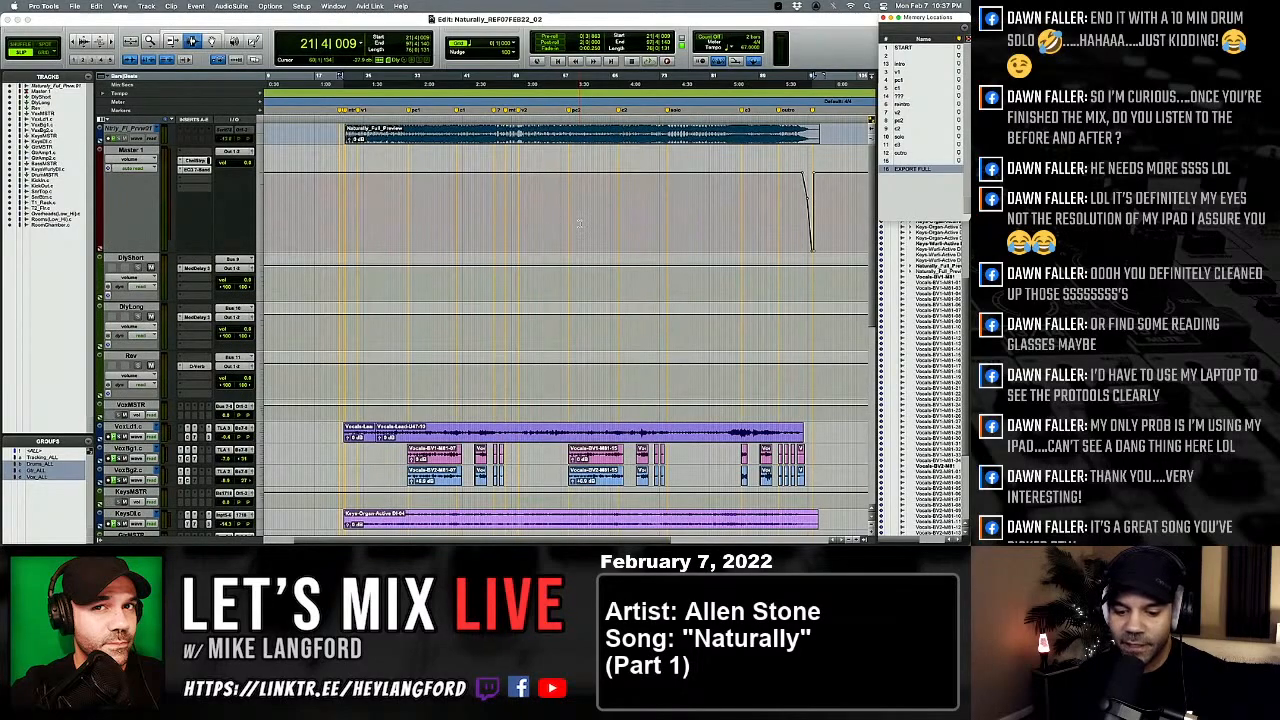
pyautogui.press('super+shift+u')
pyautogui.press('super+shift+b')
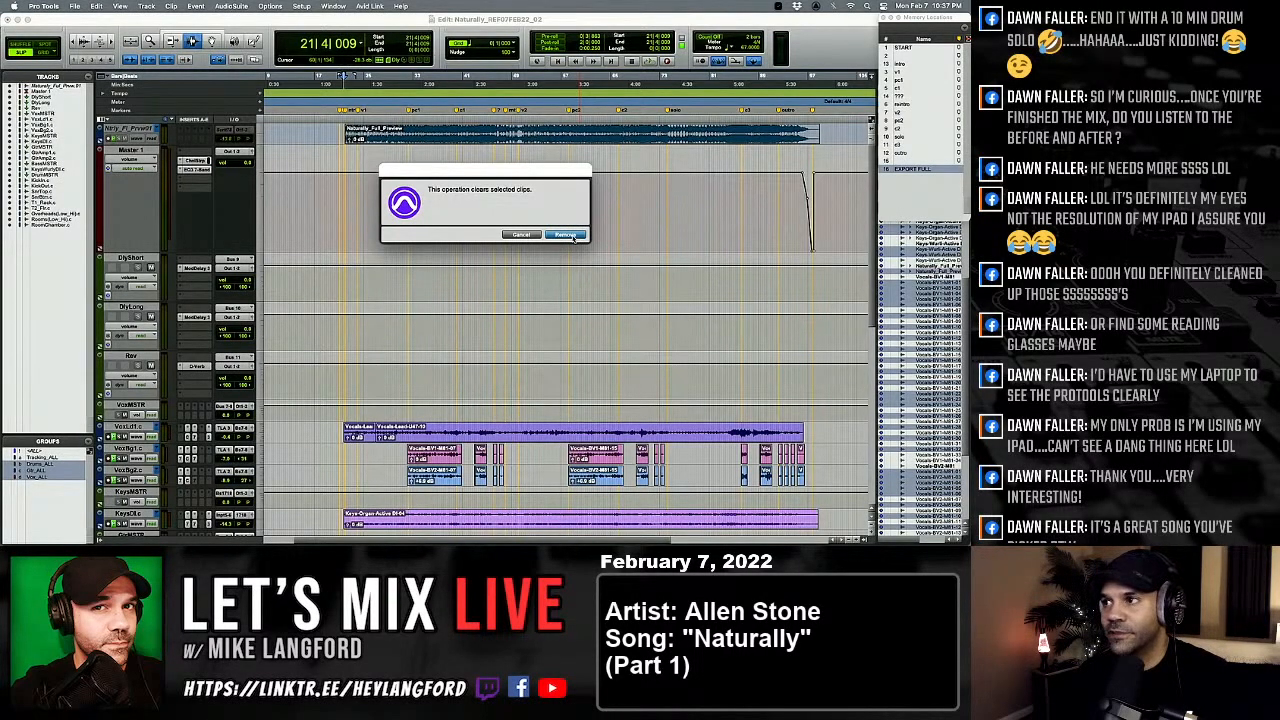
pyautogui.click(566, 235)
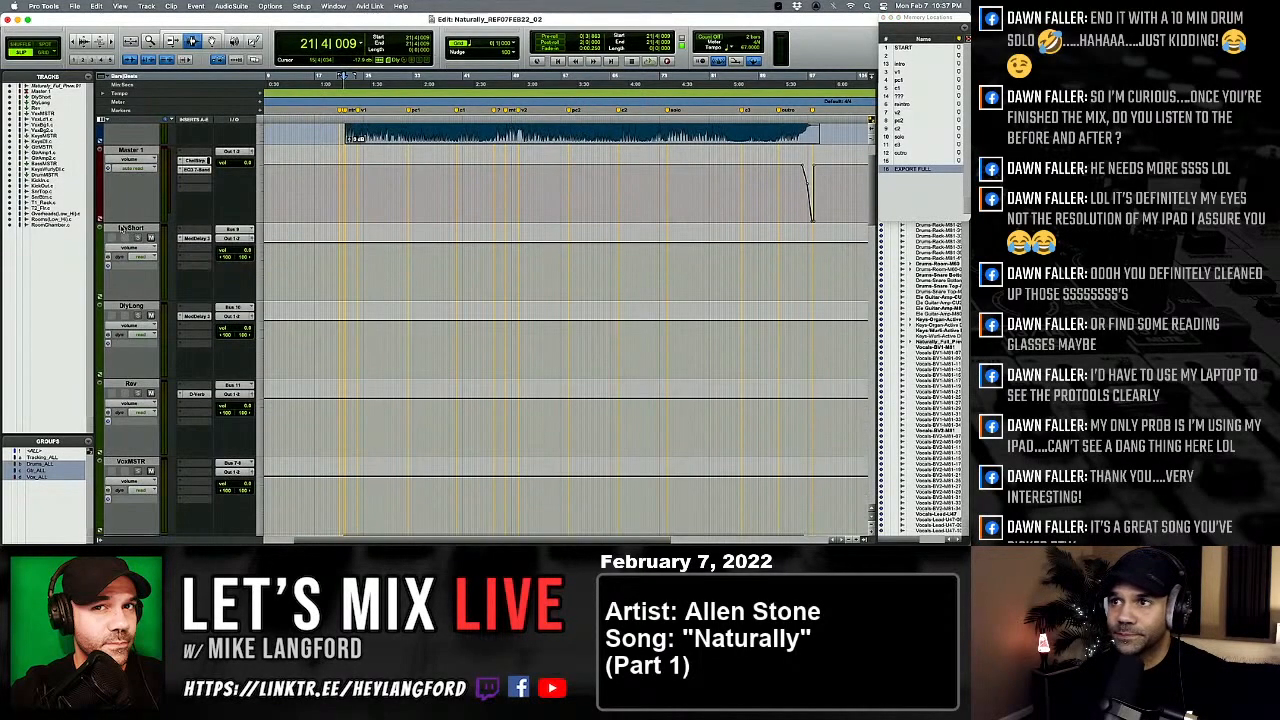
pyautogui.hotkey('ctrl', 'alt', 'Down')
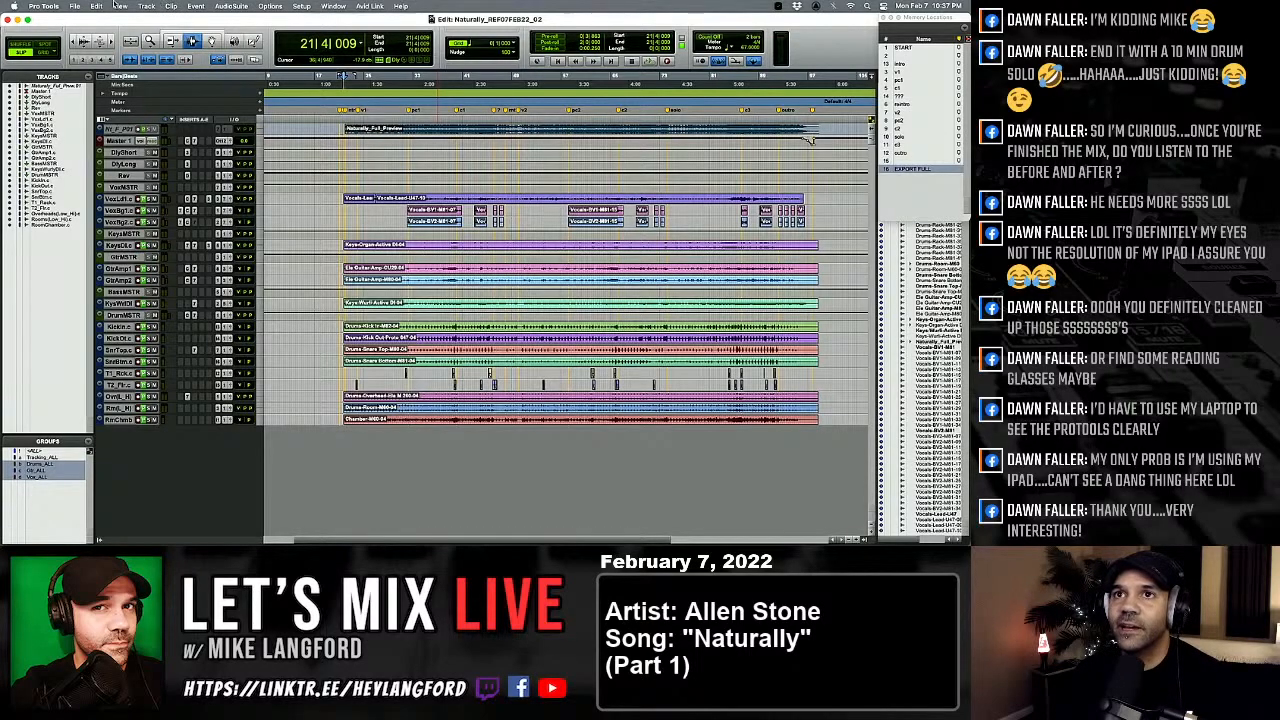
# Step: Set up a copy of the session with its audio files included and proceed to choosing the save location
pyautogui.click(75, 6)
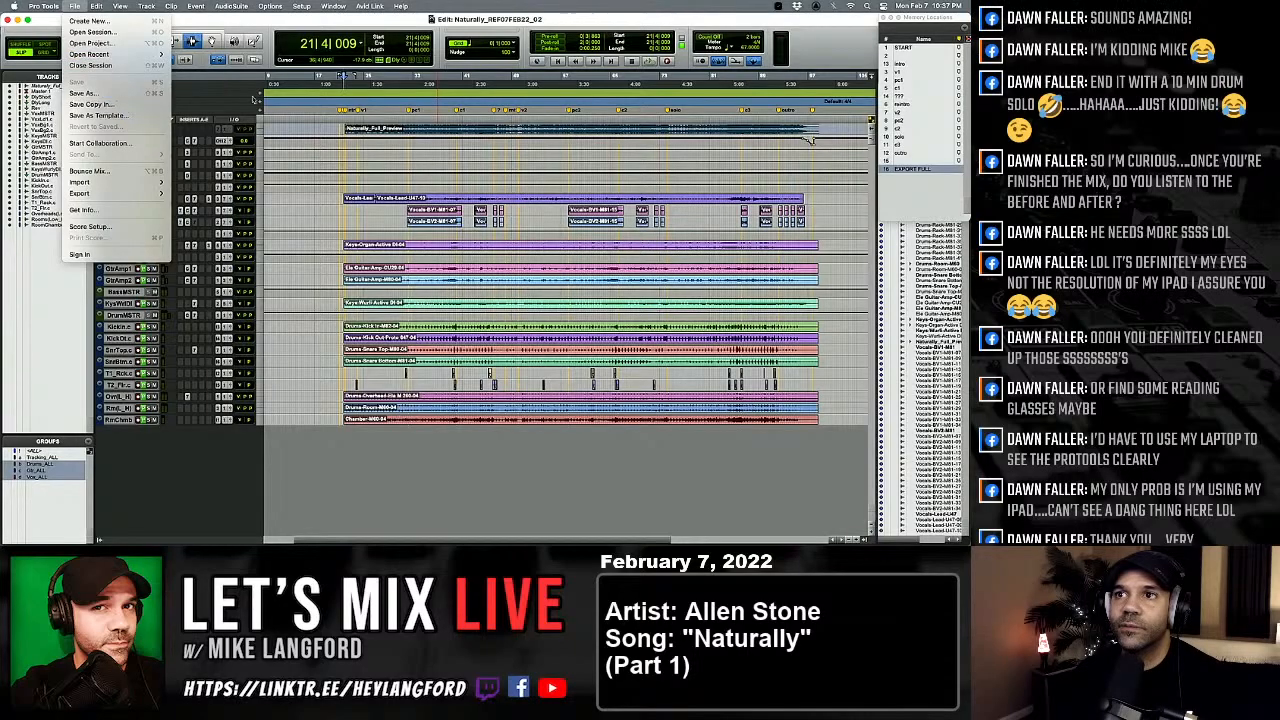
pyautogui.click(396, 118)
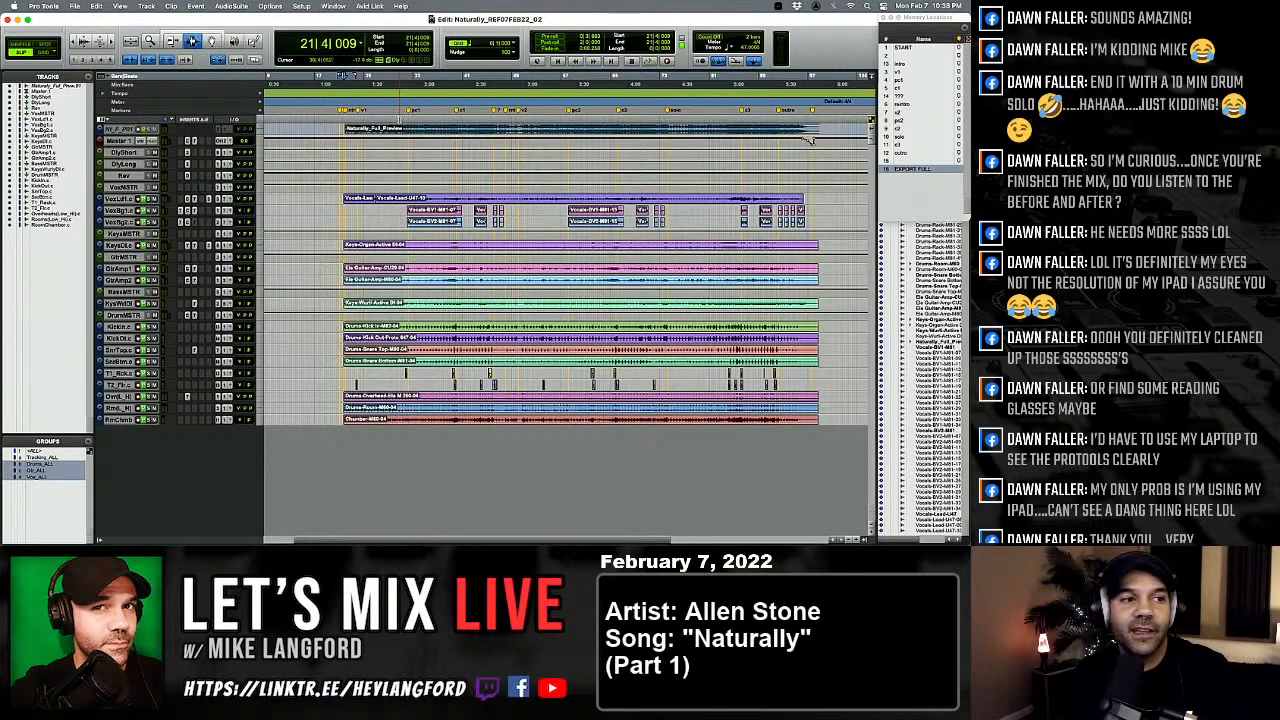
pyautogui.click(76, 6)
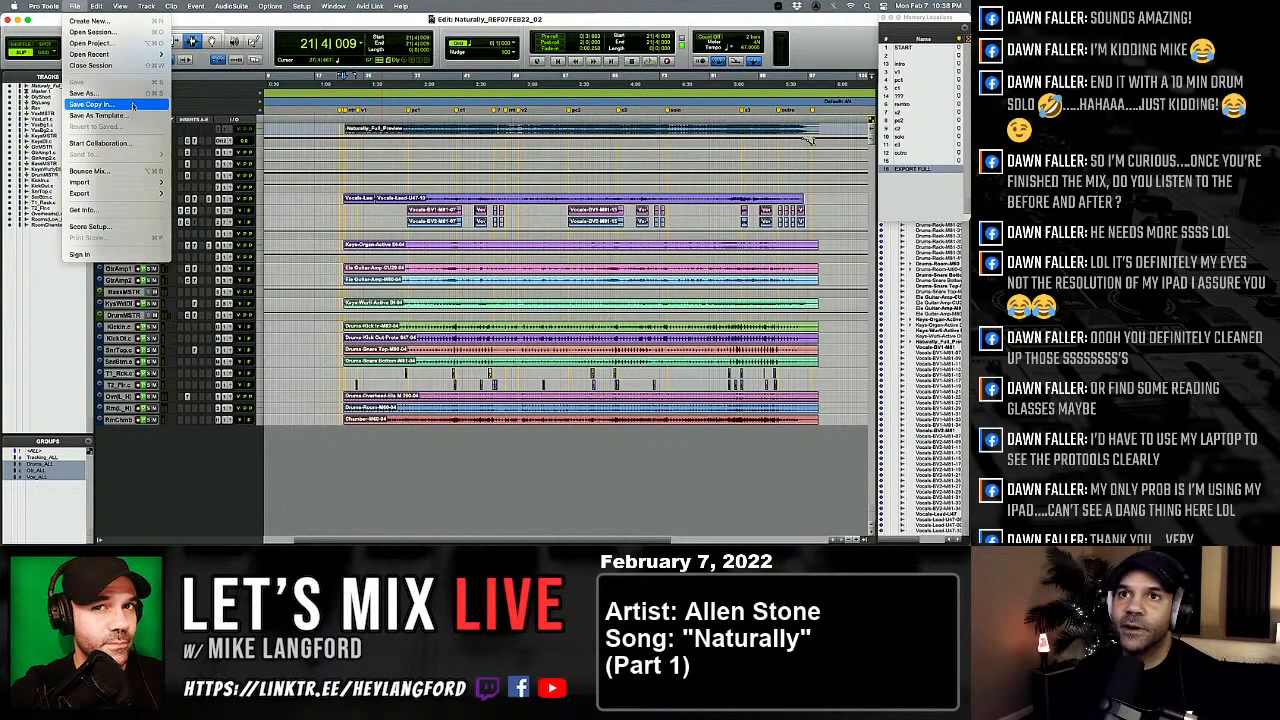
pyautogui.click(132, 105)
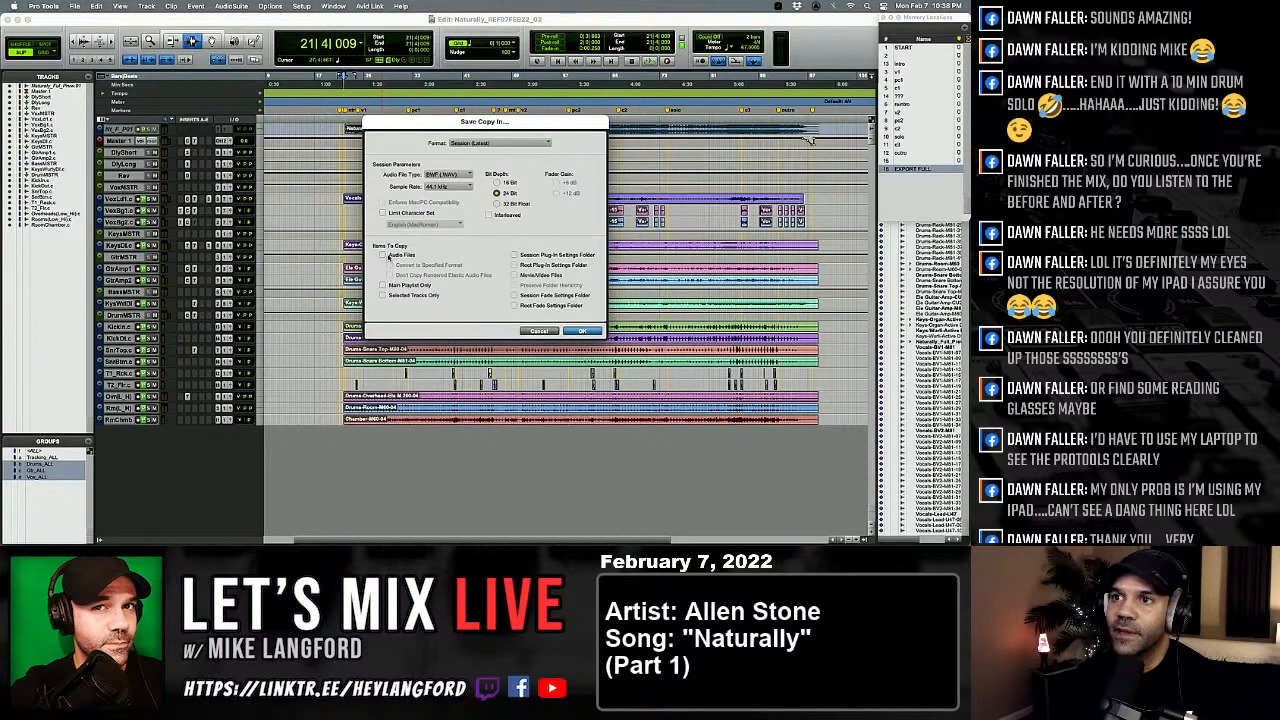
pyautogui.click(392, 256)
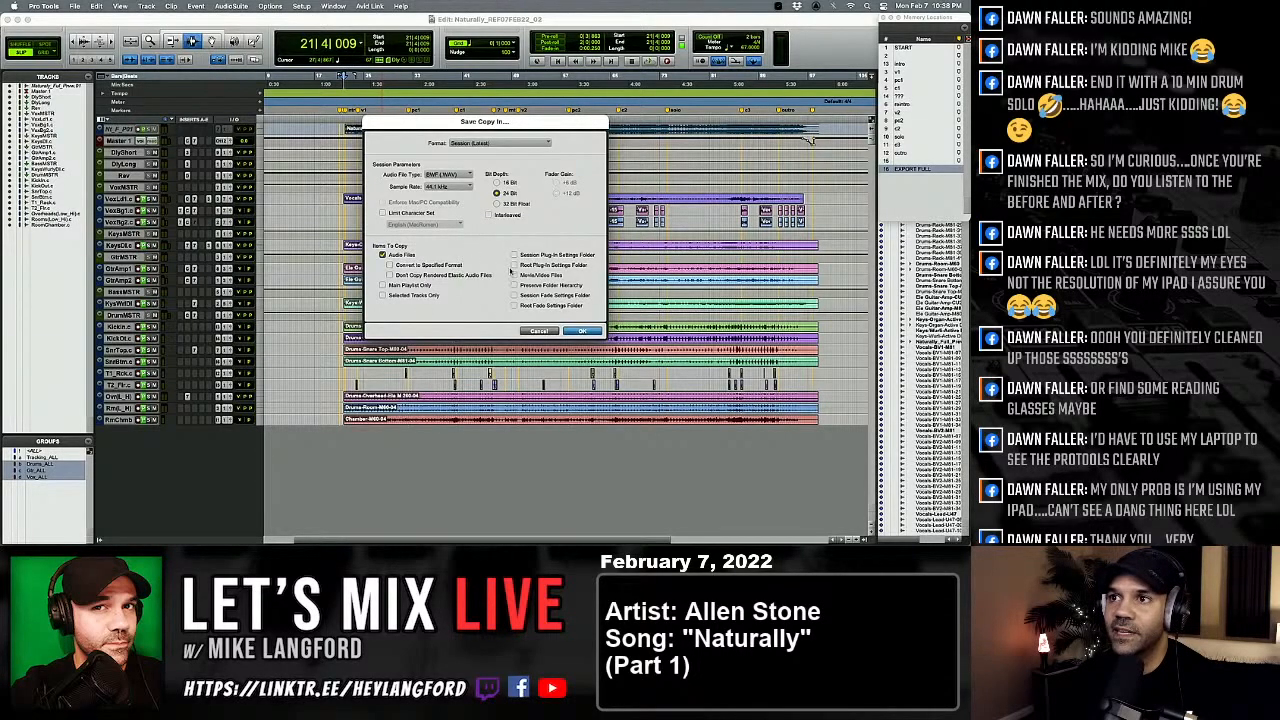
pyautogui.click(595, 331)
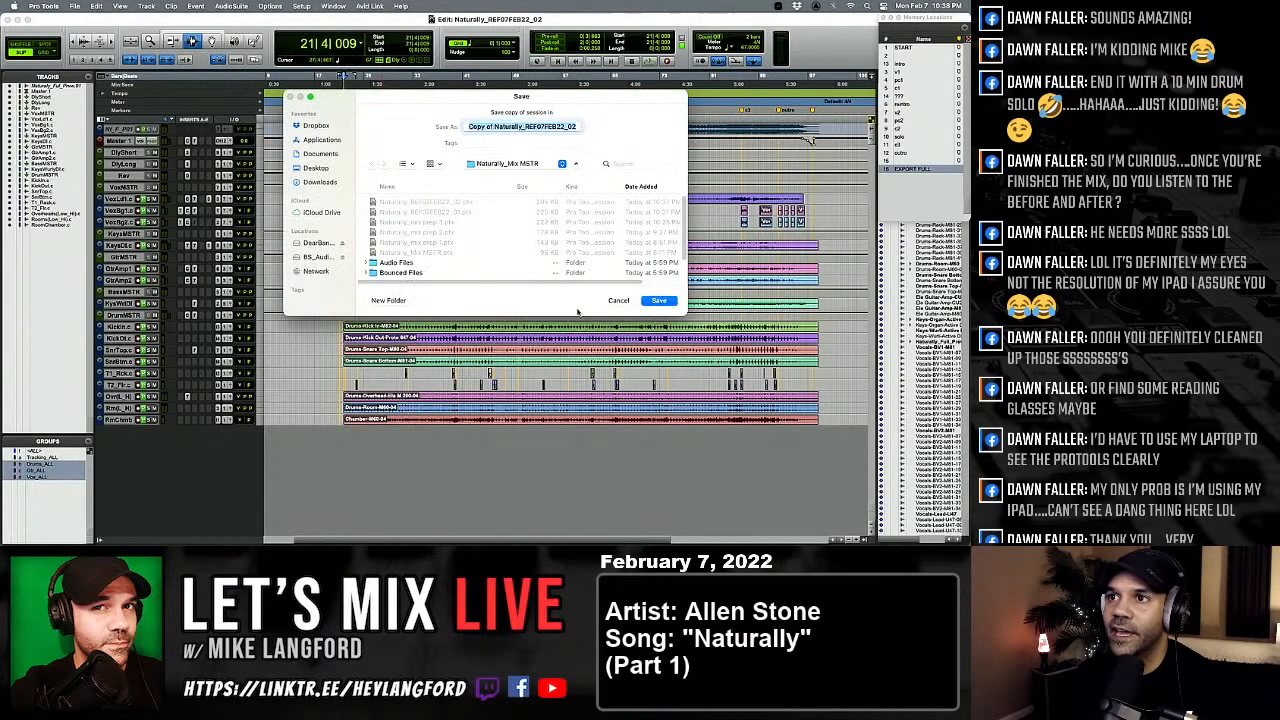
# Step: Create a folder named LetsMixLive_MSTR BU on the BS_Audio_2021 drive as the destination for the session copy
pyautogui.click(316, 257)
pyautogui.click(316, 257)
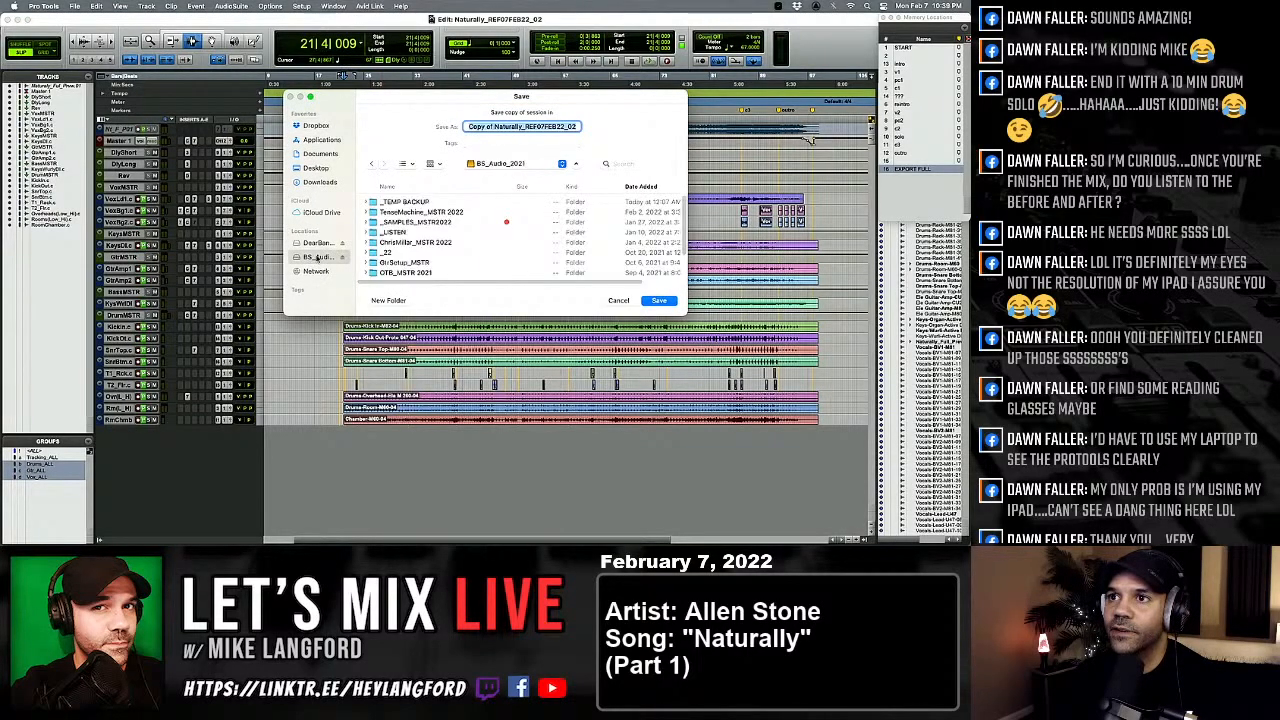
pyautogui.click(390, 300)
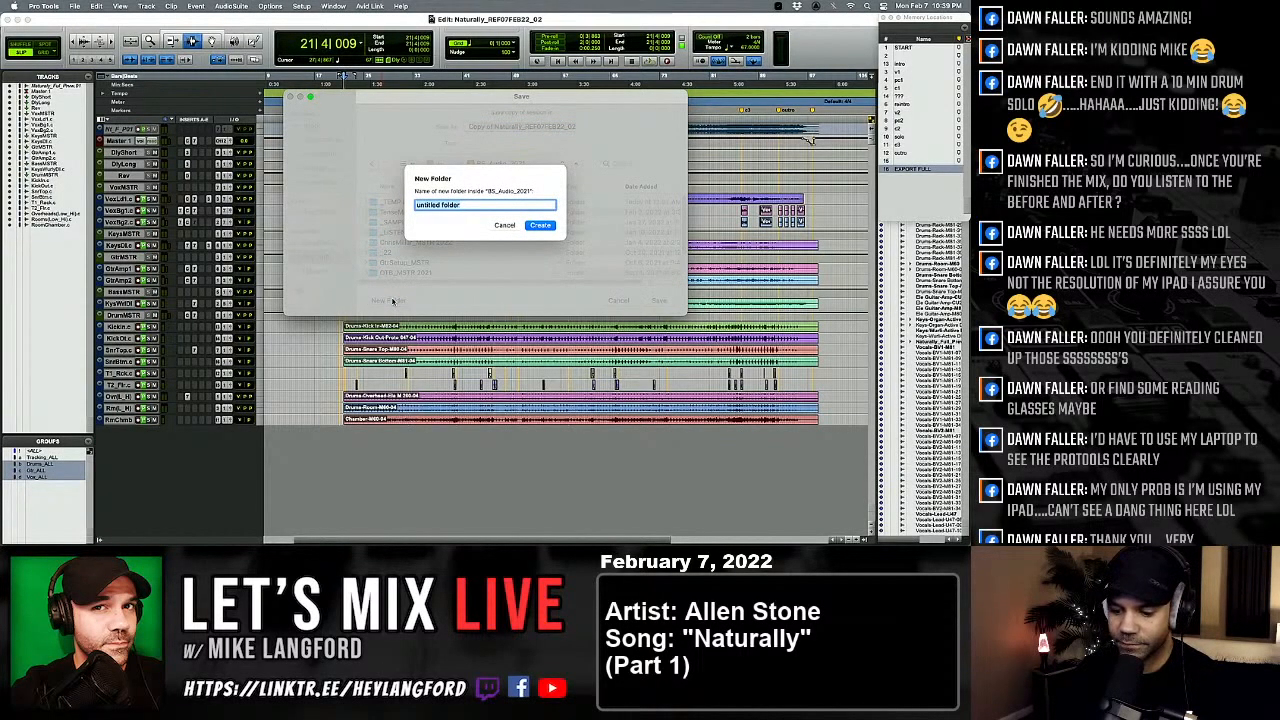
pyautogui.write('Let')
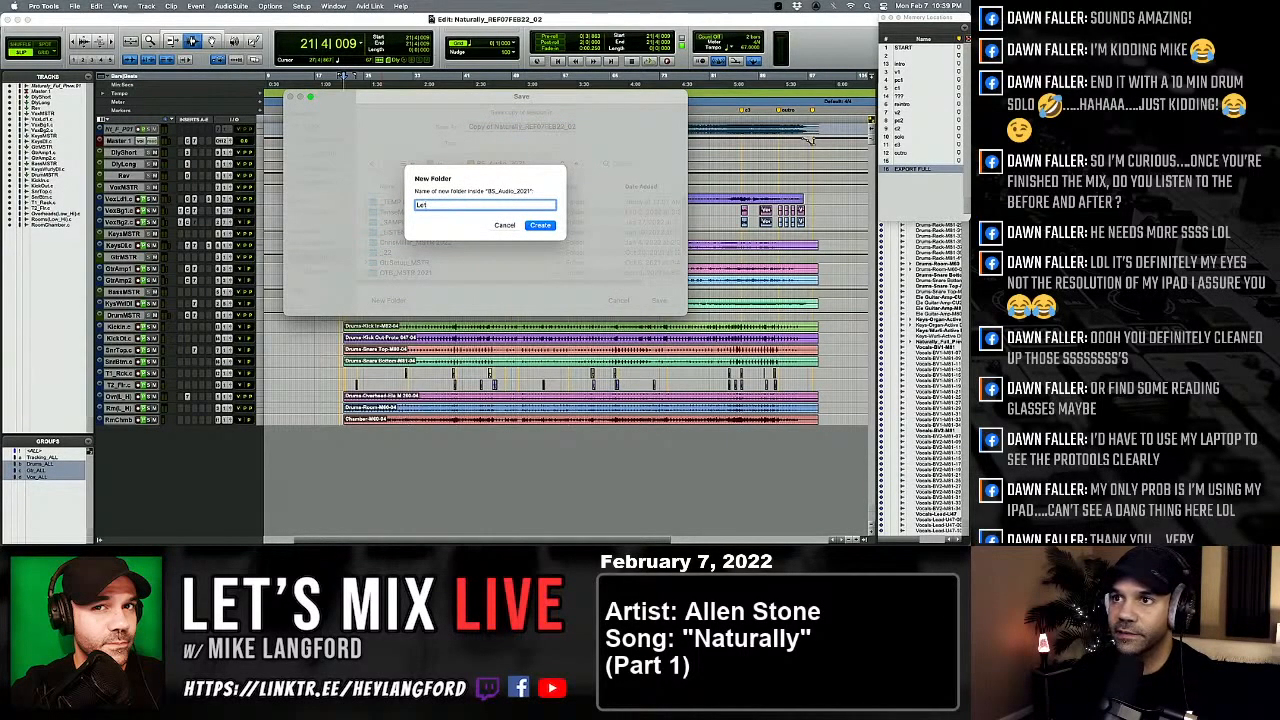
pyautogui.write('sMixLive')
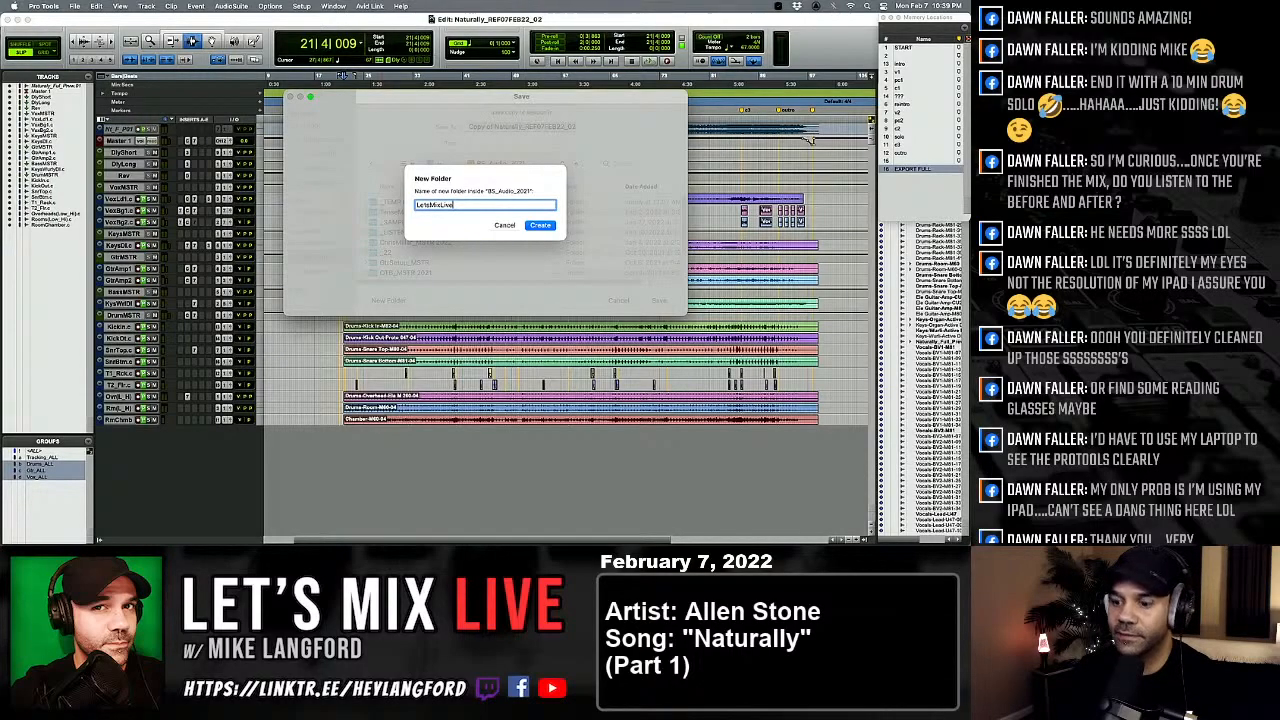
pyautogui.write('_MSTR BU')
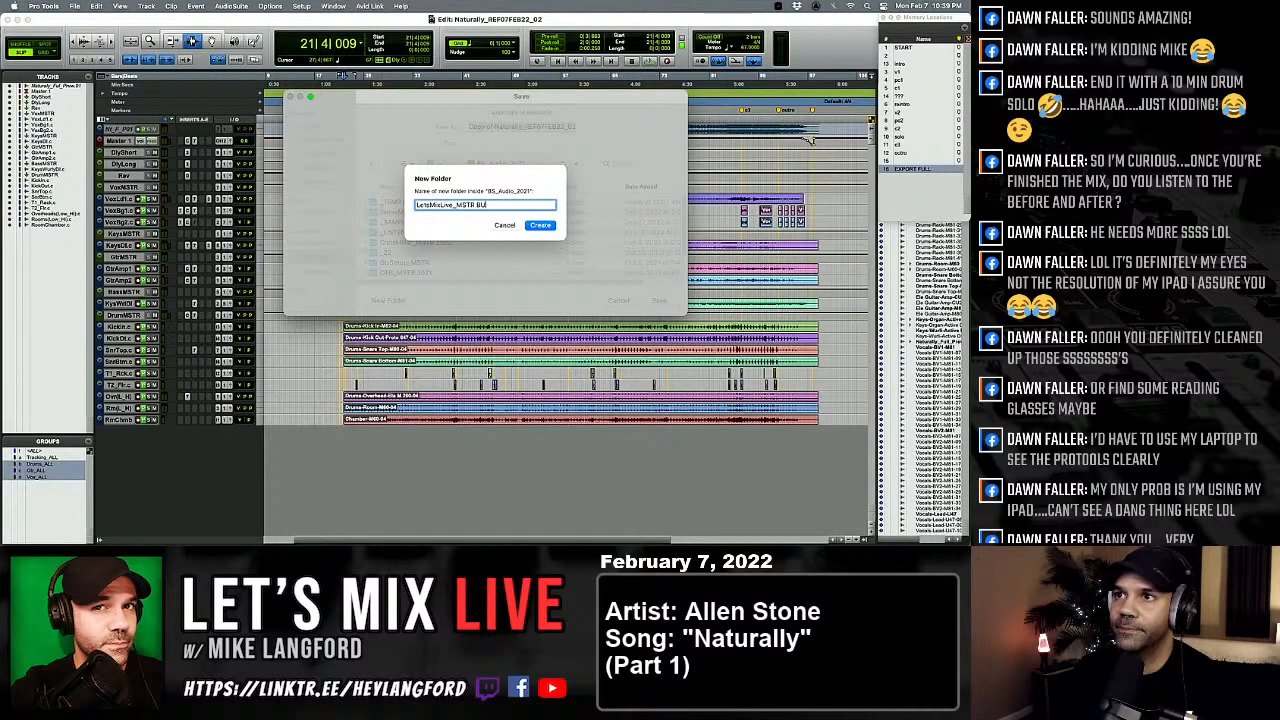
pyautogui.press('Return')
# Step: Name the session copy BU_Naturally_REF07FEB22_02 and save it in the LetsMixLive_MSTR BU folder
pyautogui.click(500, 127)
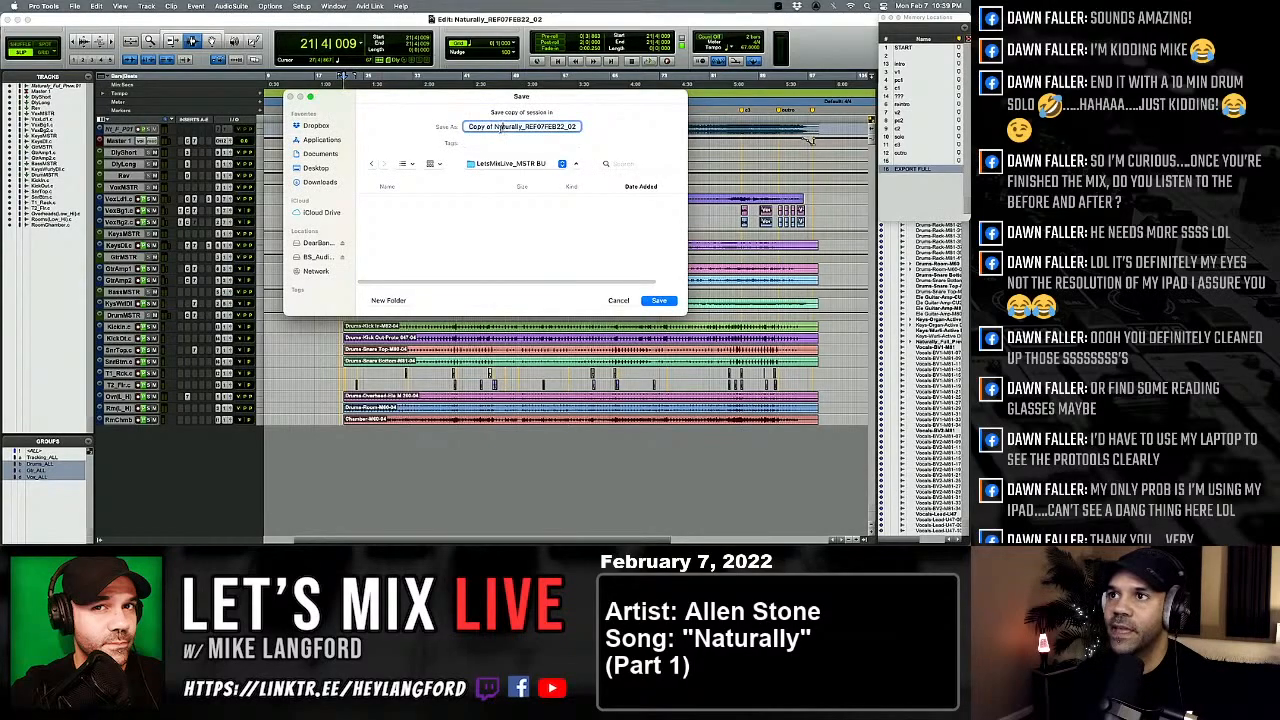
pyautogui.moveTo(500, 127); pyautogui.dragTo(466, 127)
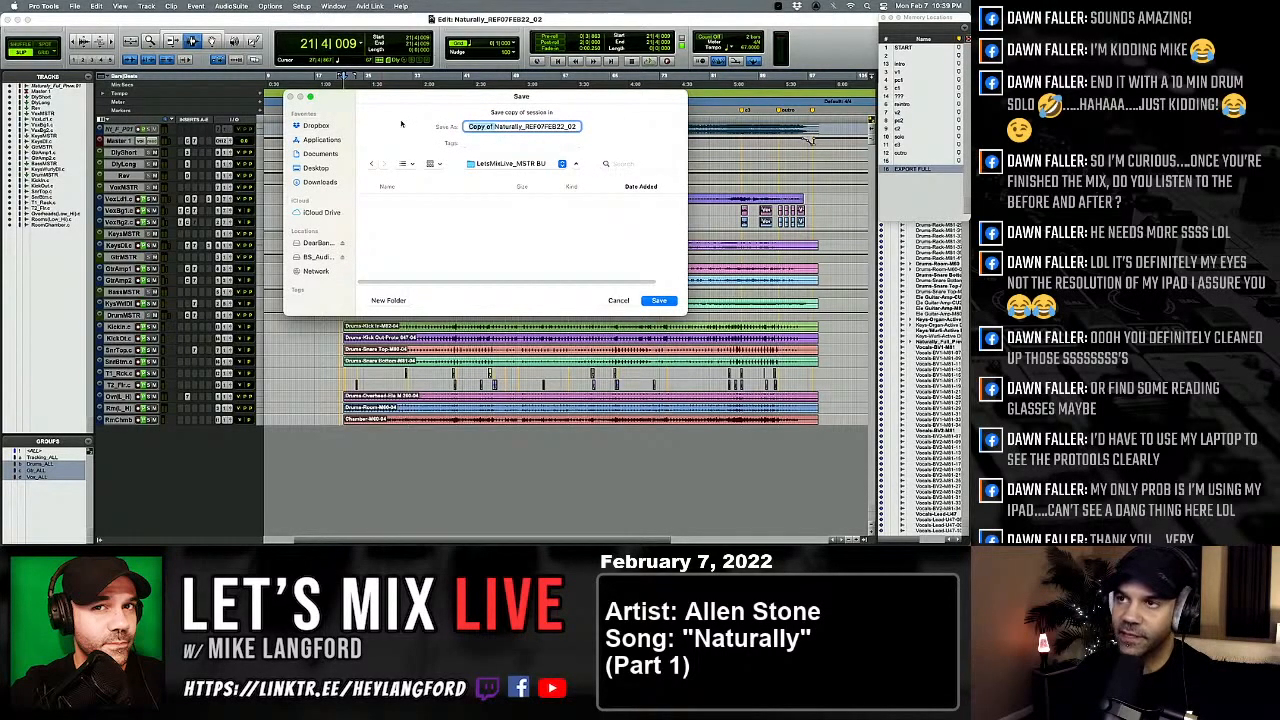
pyautogui.write('BU_')
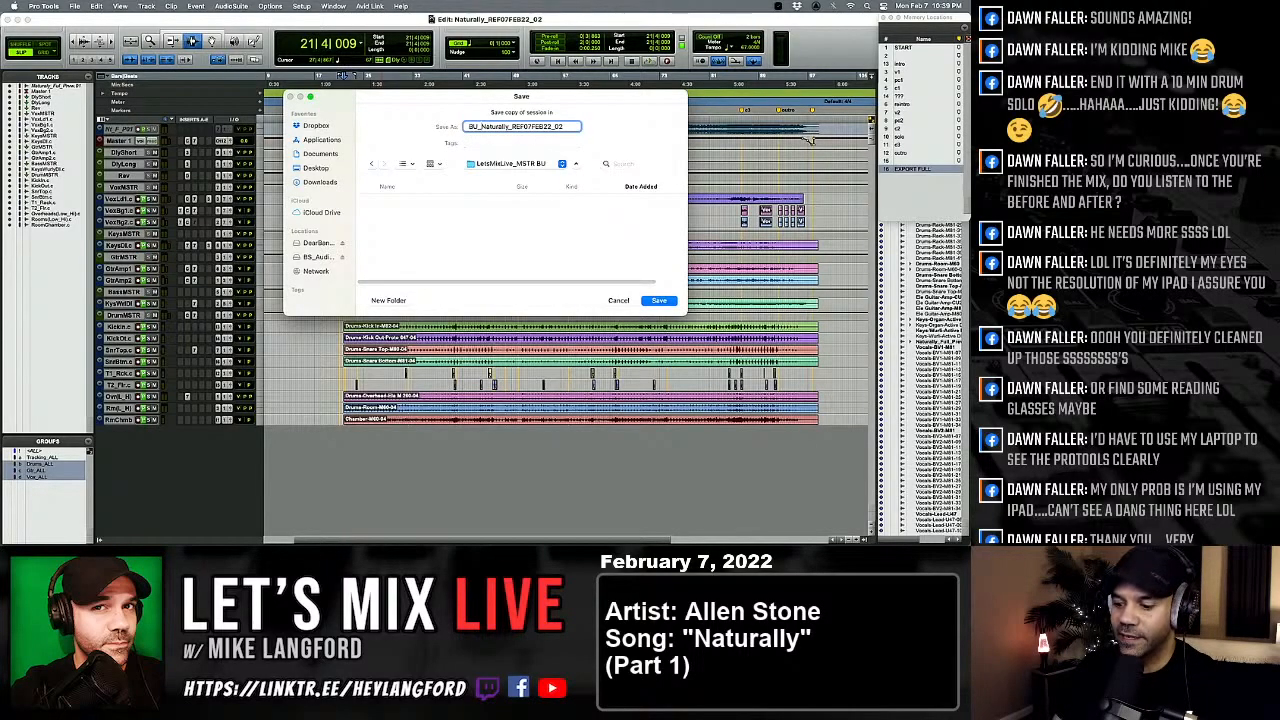
pyautogui.press('Return')
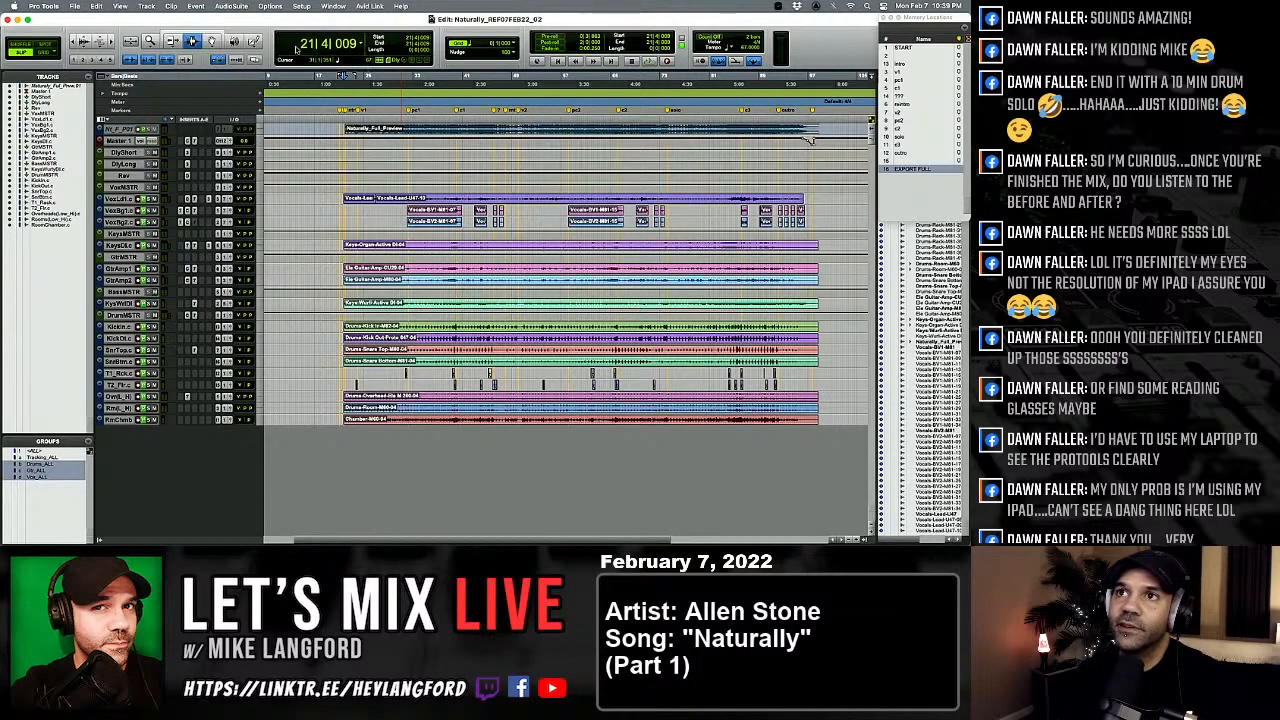
# Step: Review the session file auto backup settings in the Operation preferences, then close the preferences
pyautogui.click(301, 6)
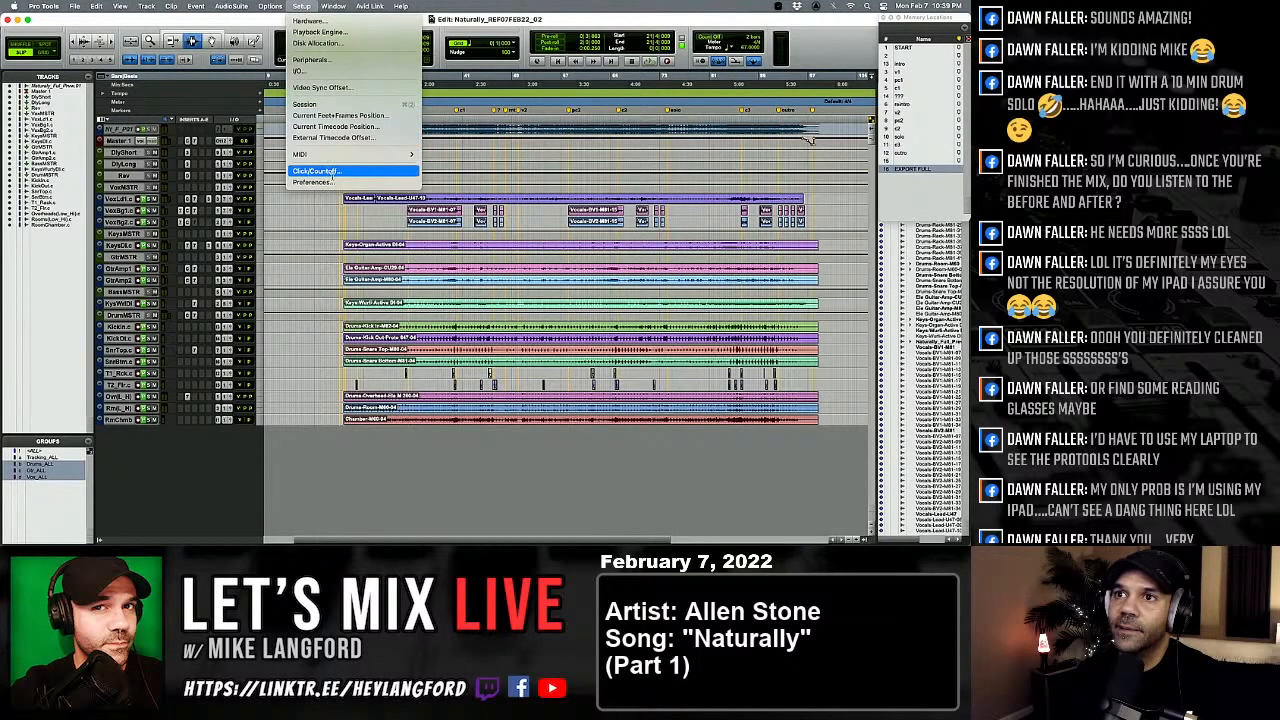
pyautogui.click(385, 182)
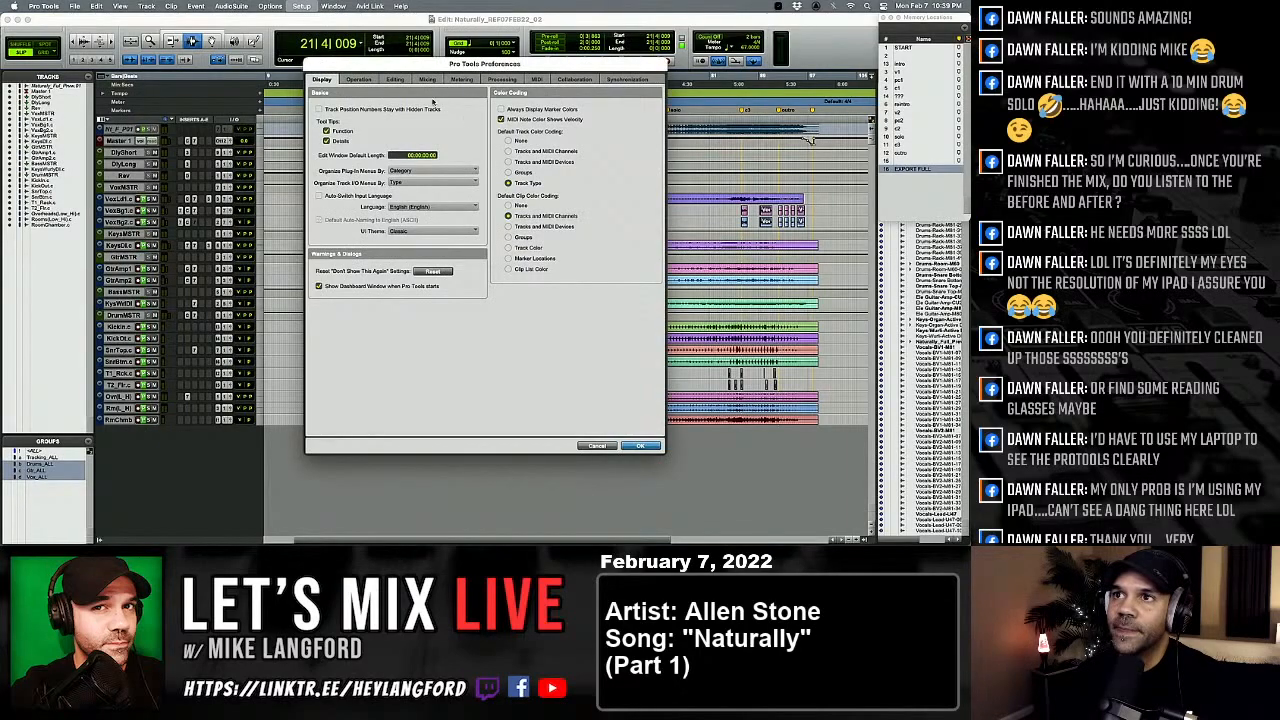
pyautogui.click(360, 79)
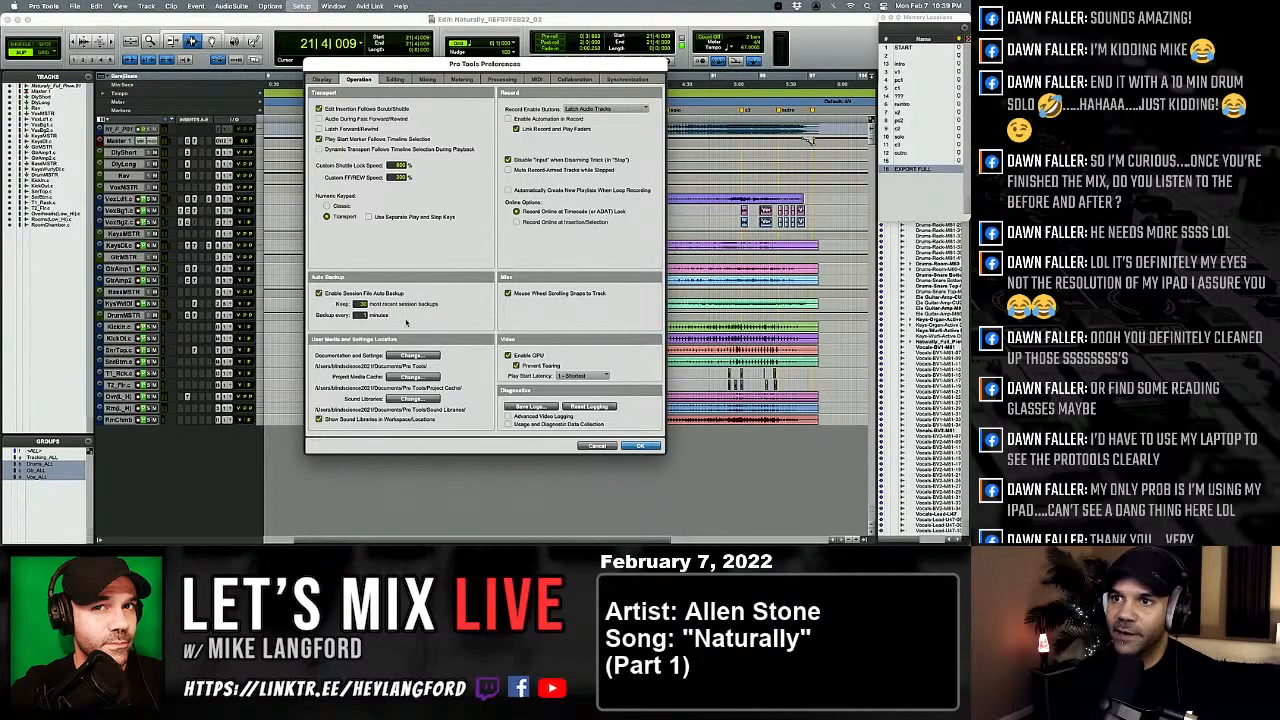
pyautogui.click(633, 446)
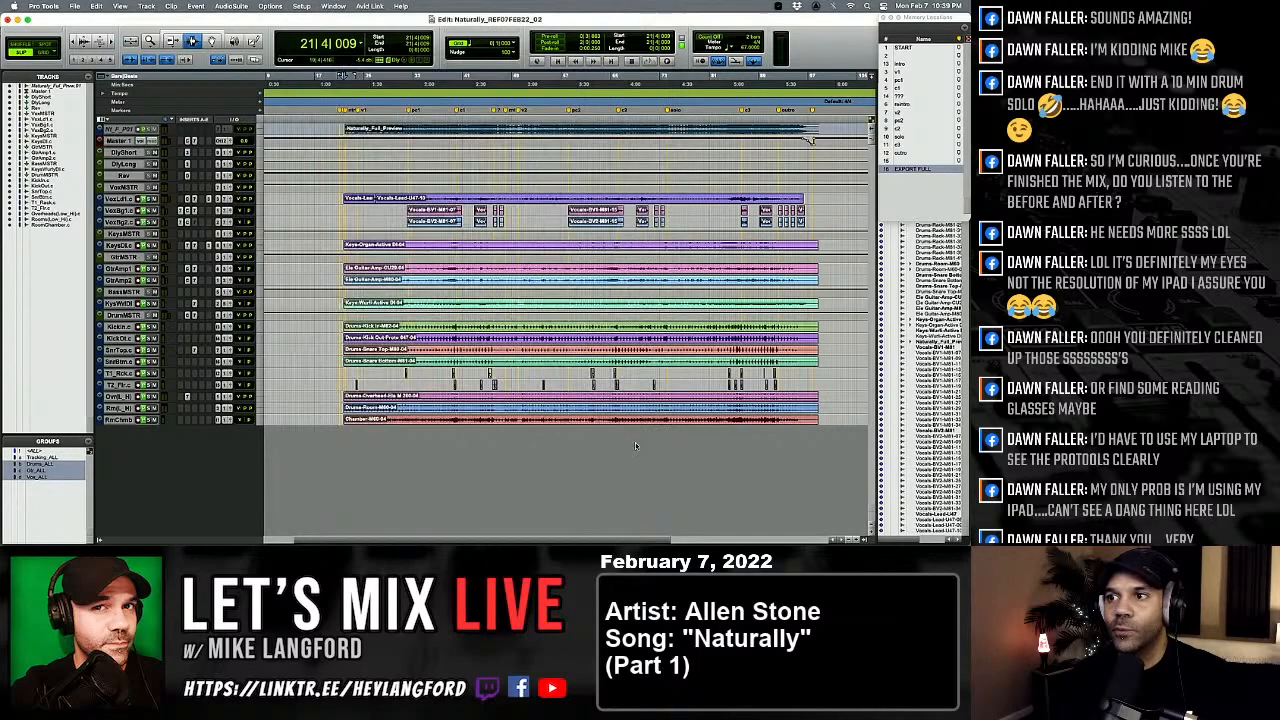